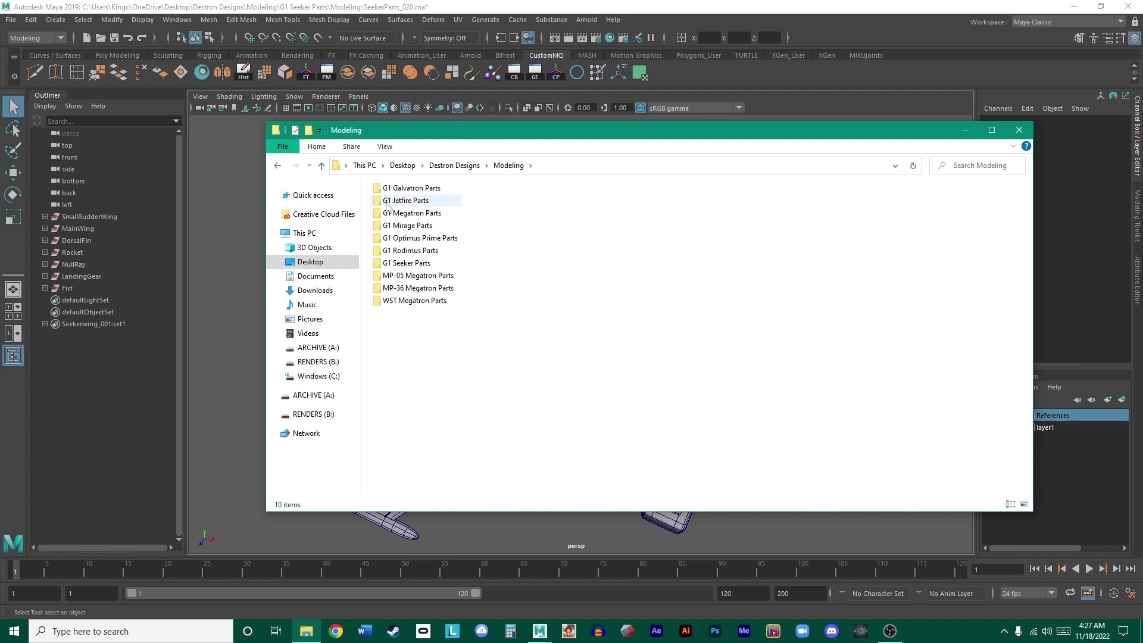
- Open the launcher photo 20220624_210116.jpg from the References folder inside G1 Seeker Parts
double_click(420, 266)
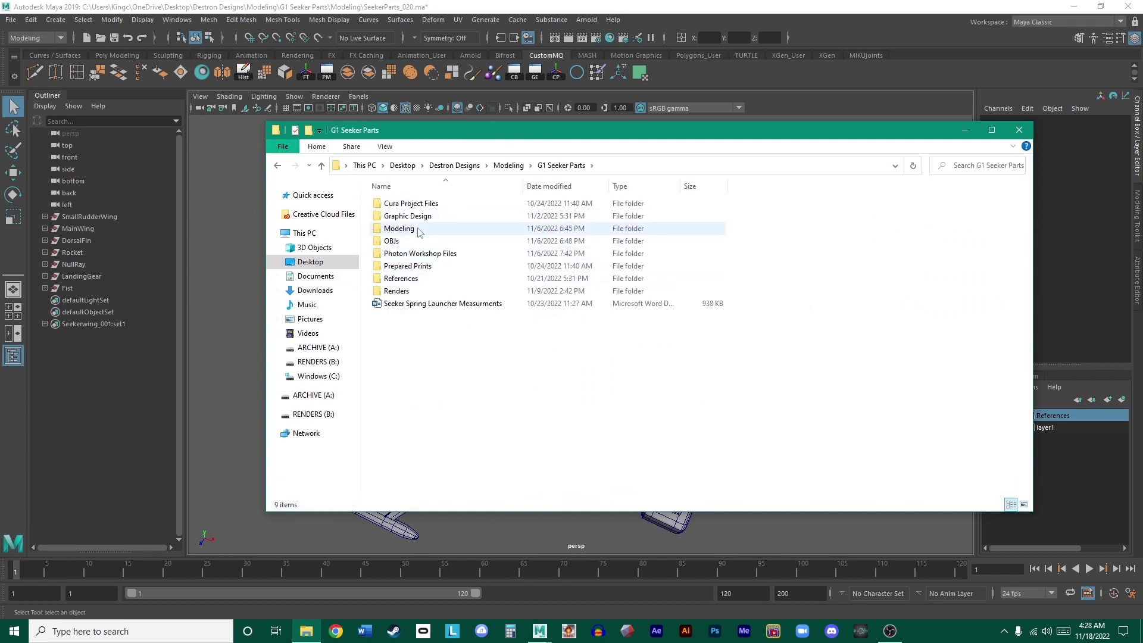
double_click(413, 278)
scroll(627, 255, down, 1)
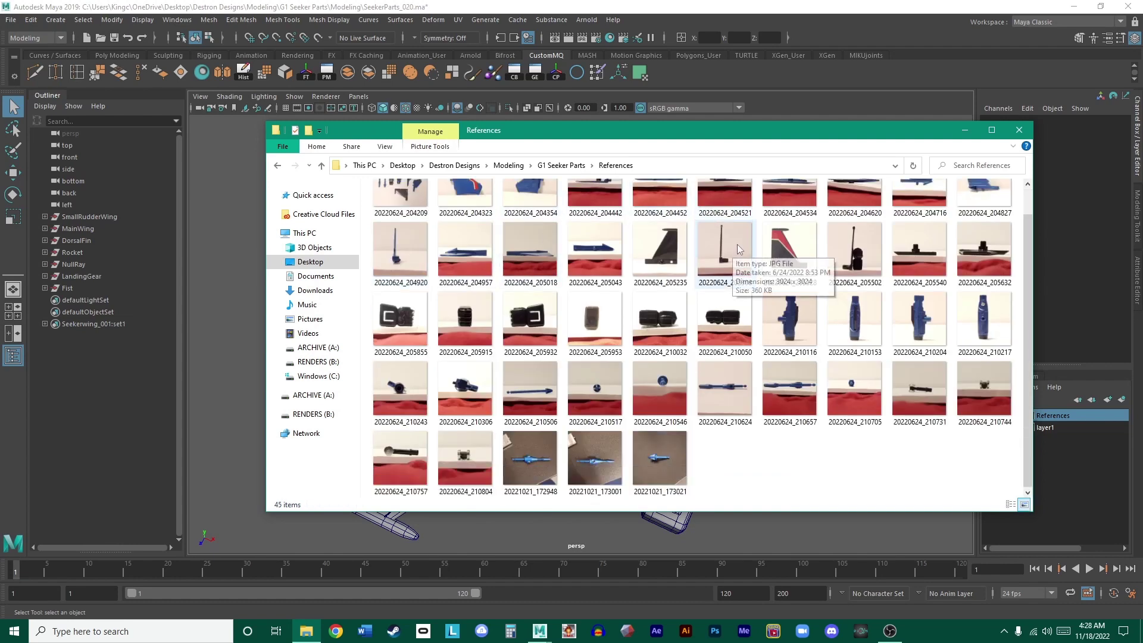
double_click(799, 308)
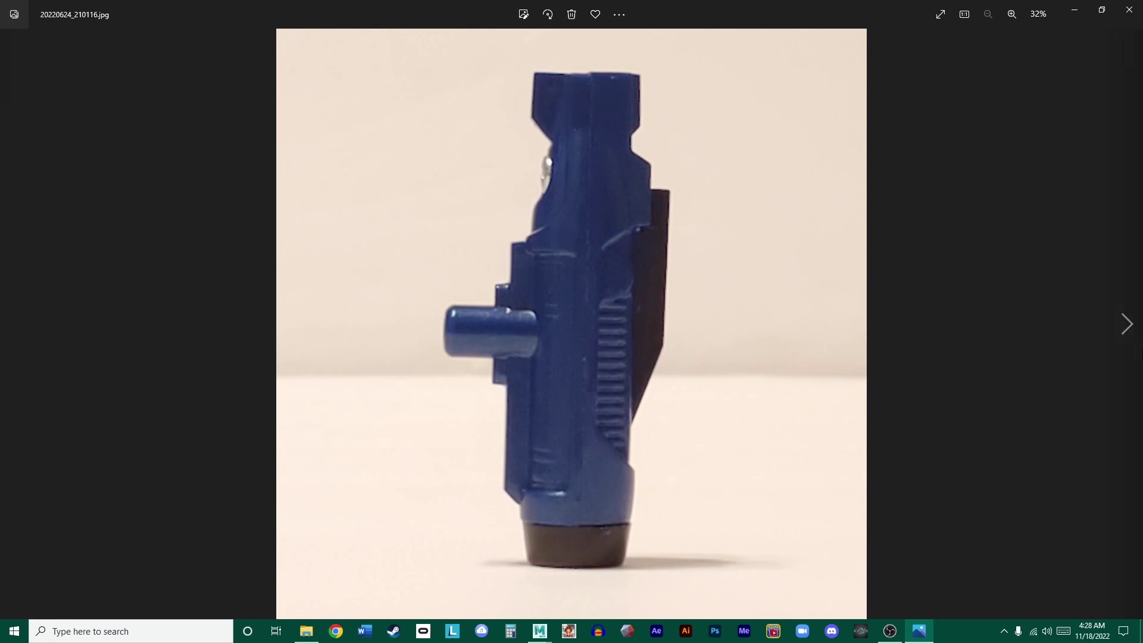
- Examine the following reference photos of the launcher from its other sides, inspecting the barrel opening in 20220624_210243.jpg up close
click(1126, 325)
click(1126, 325)
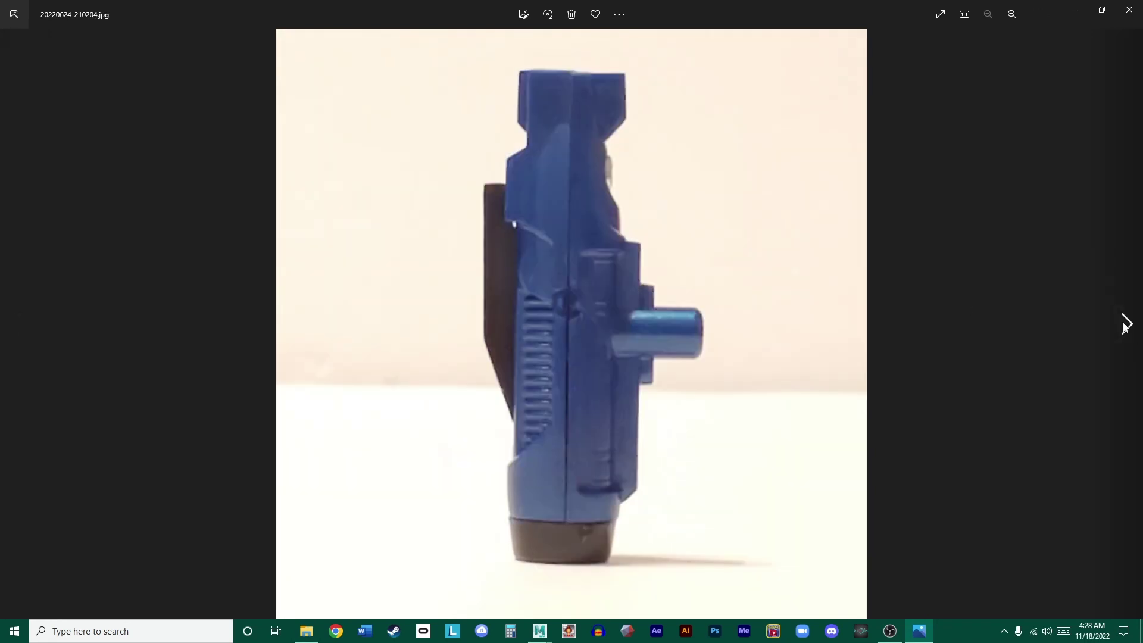
click(1125, 325)
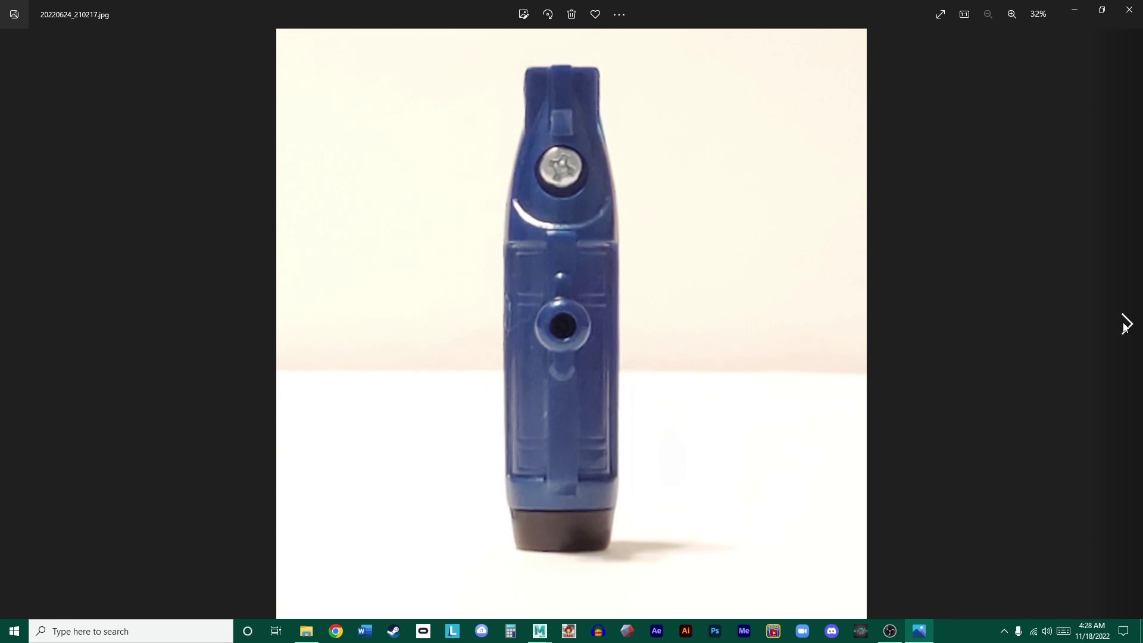
click(1125, 325)
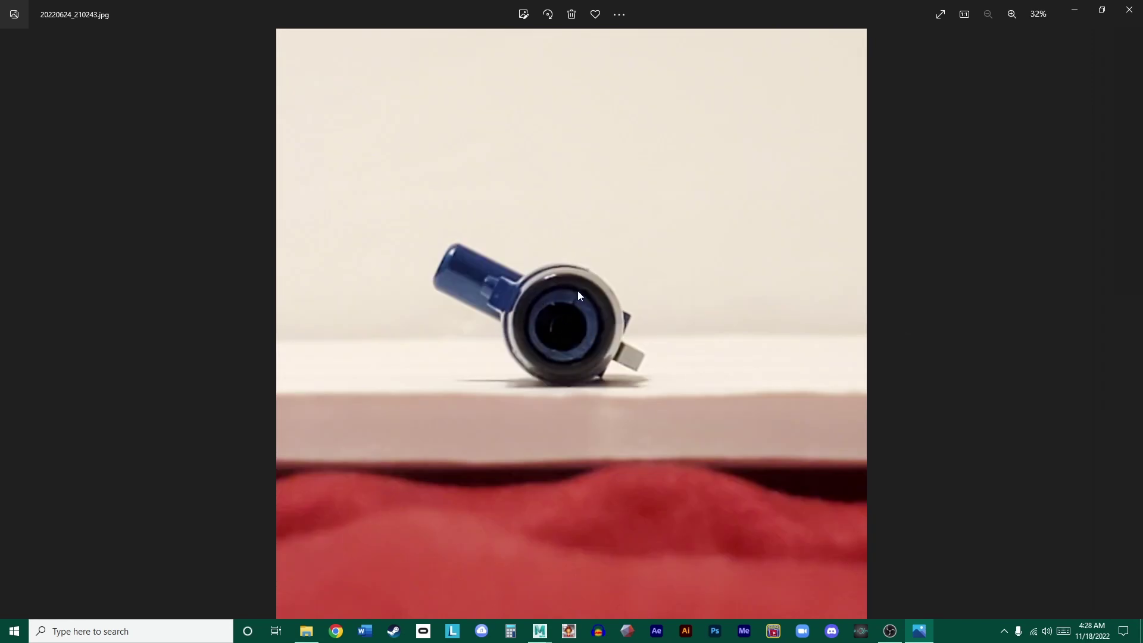
scroll(577, 295, up, 3)
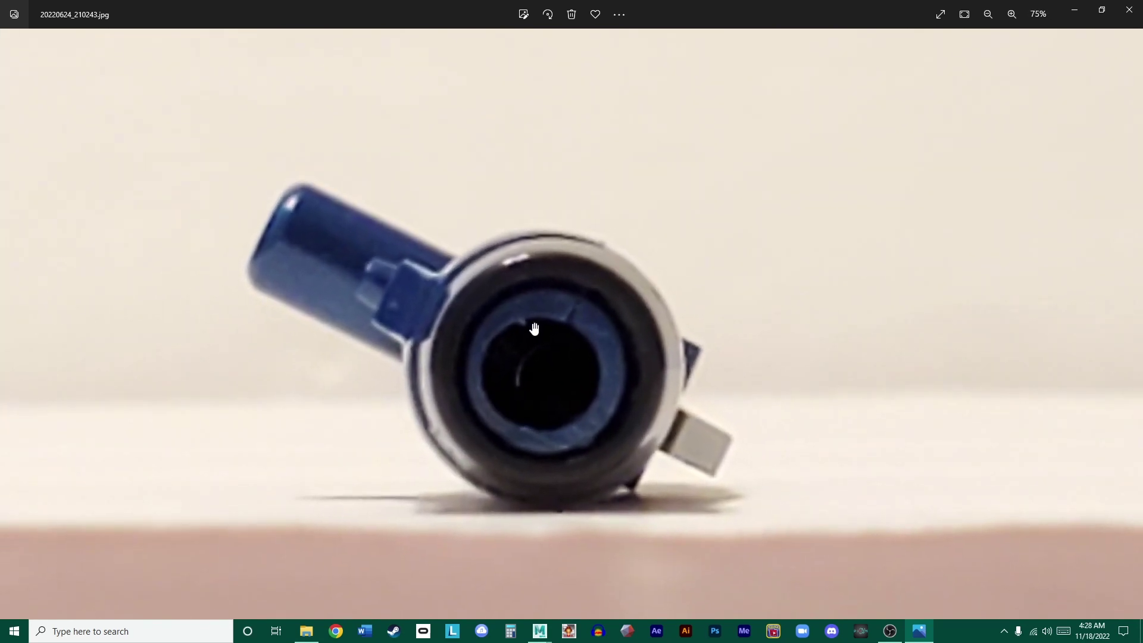
scroll(571, 382, down, 2)
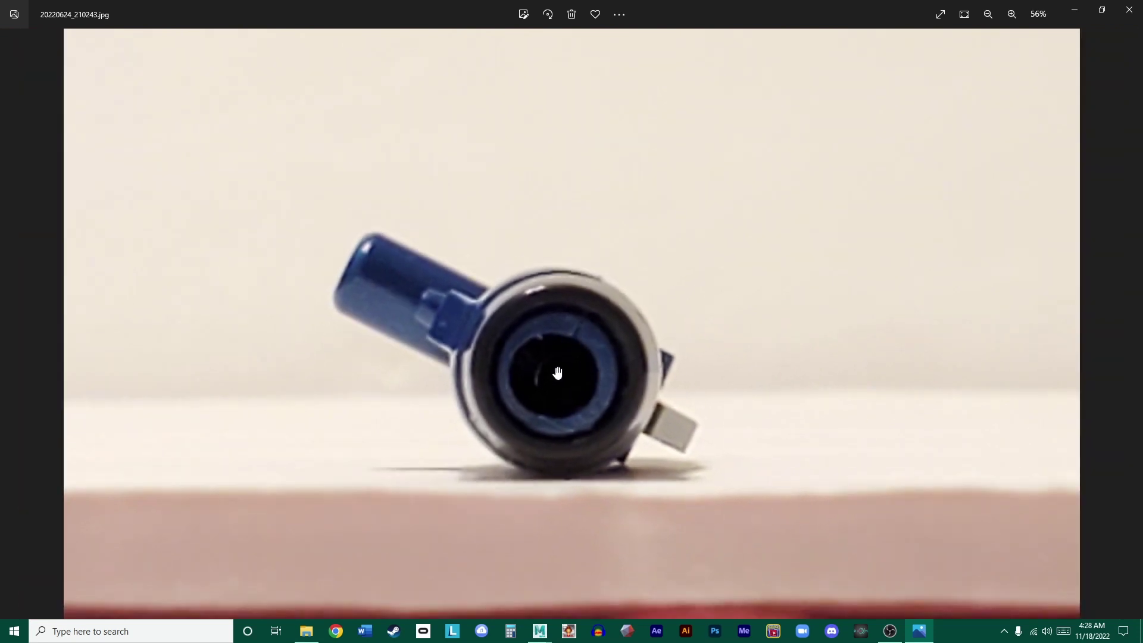
scroll(557, 369, down, 1)
scroll(551, 238, up, 3)
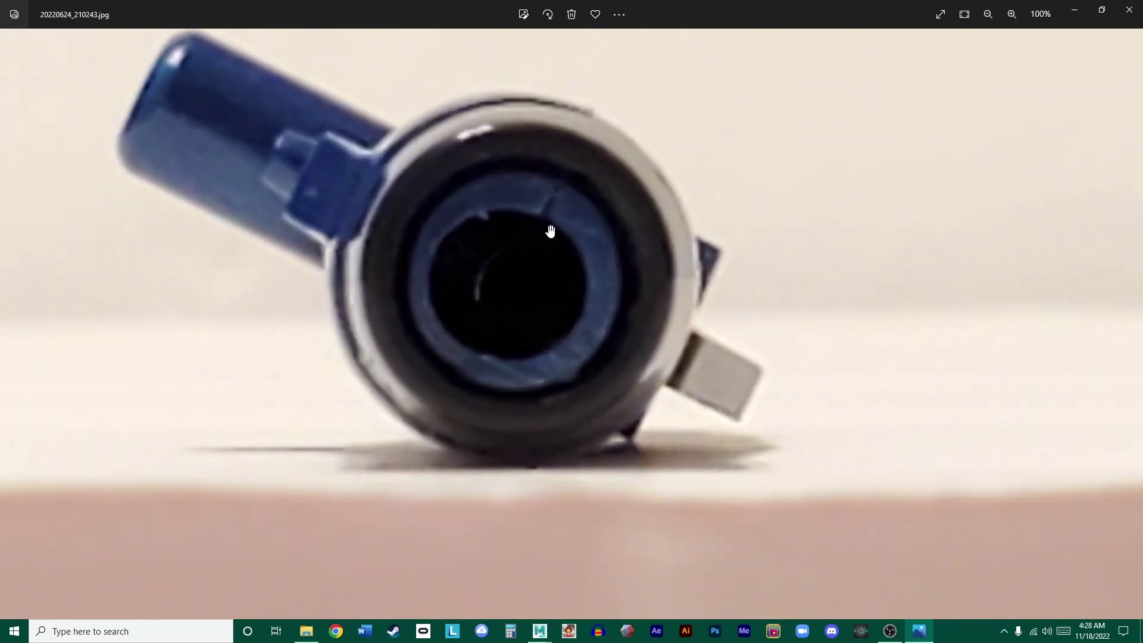
scroll(550, 231, down, 3)
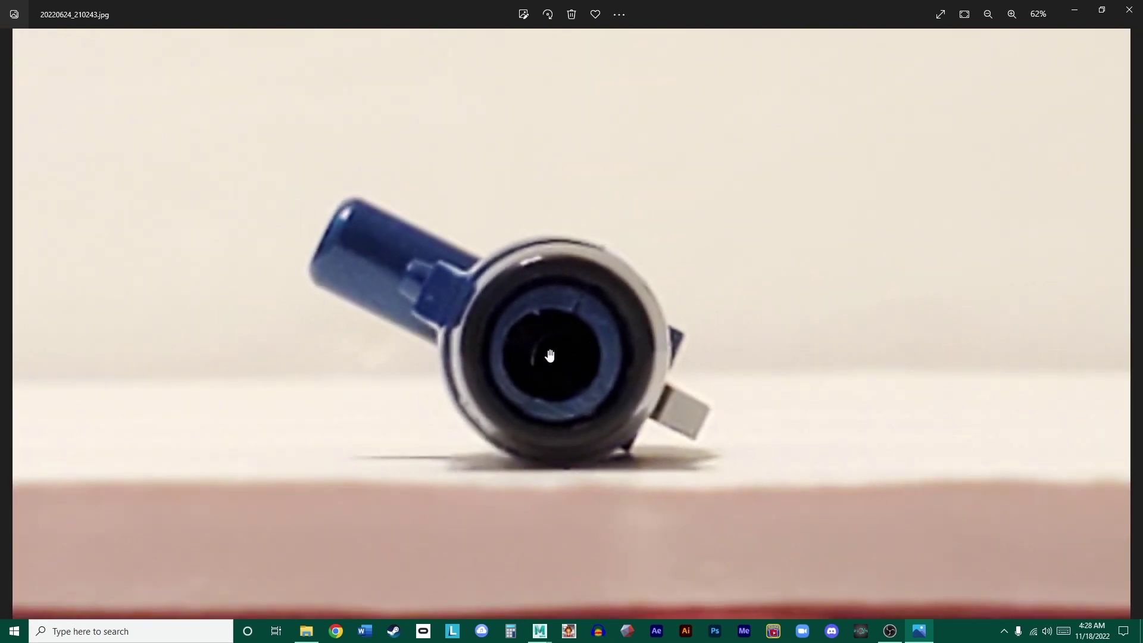
scroll(571, 352, down, 3)
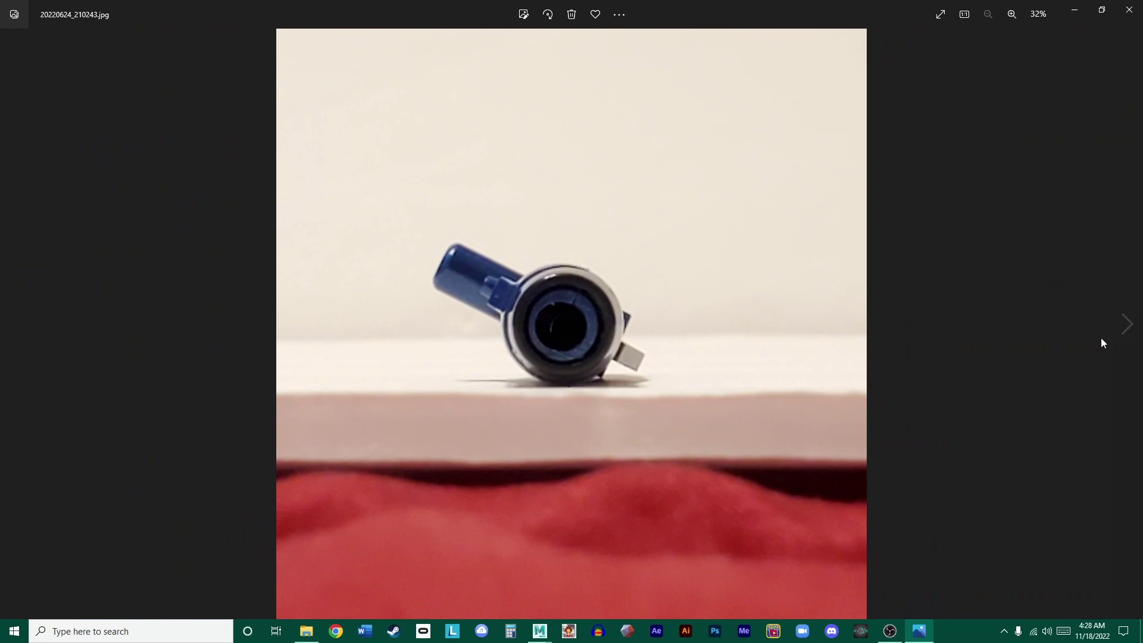
click(1125, 325)
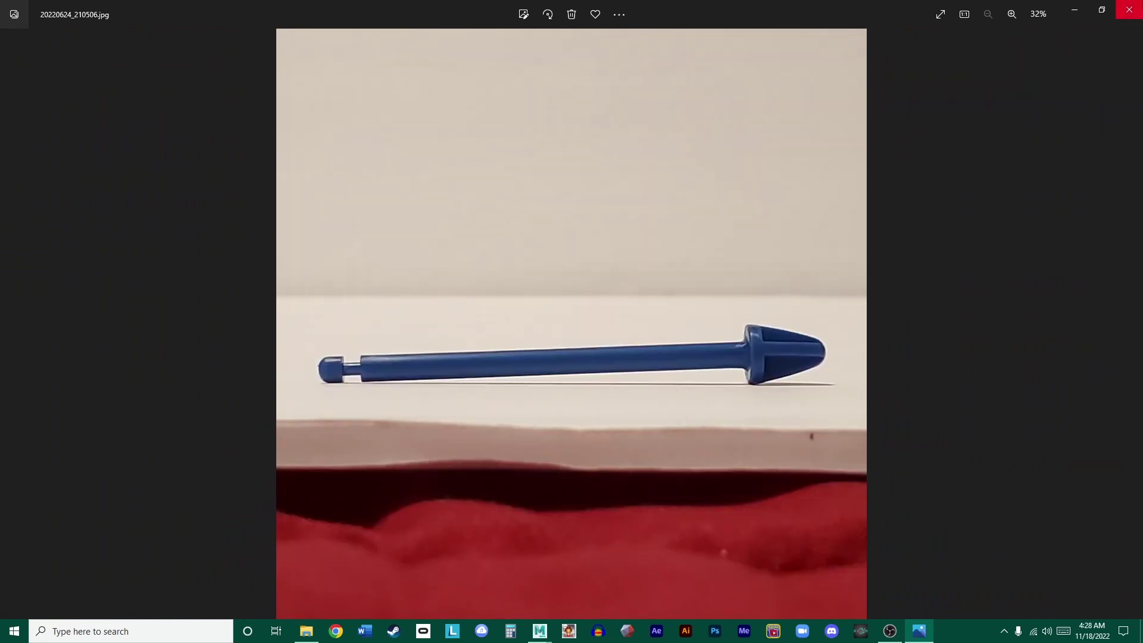
- Close the photo, put the folder window away and examine the already modeled Seeker parts in the Maya scene
click(1129, 9)
click(666, 393)
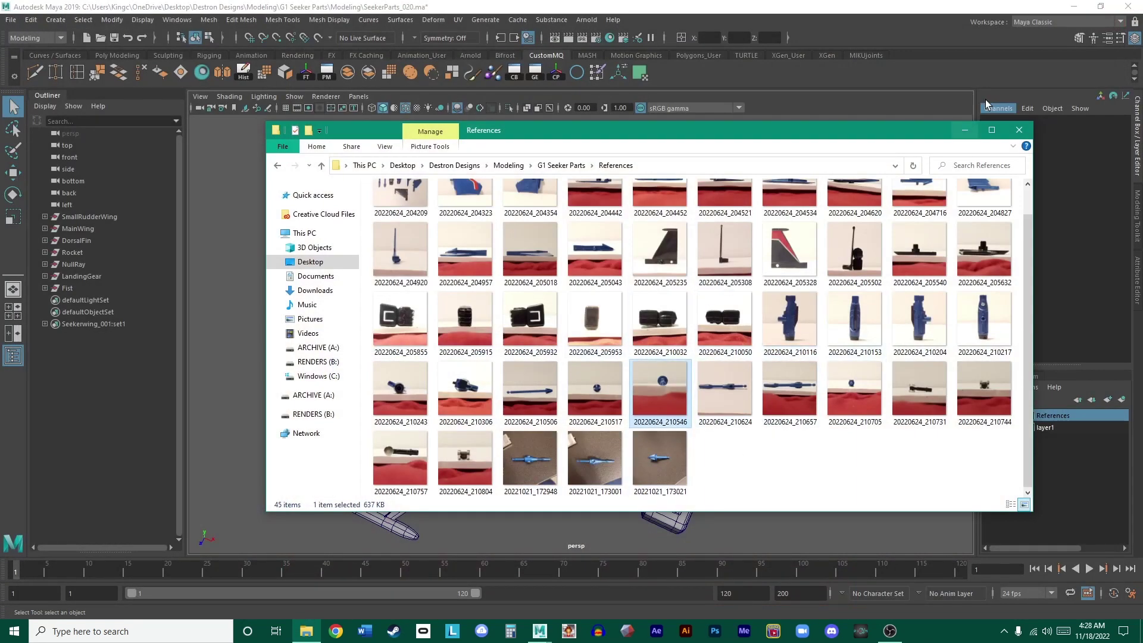
click(964, 130)
scroll(692, 337, up, 5)
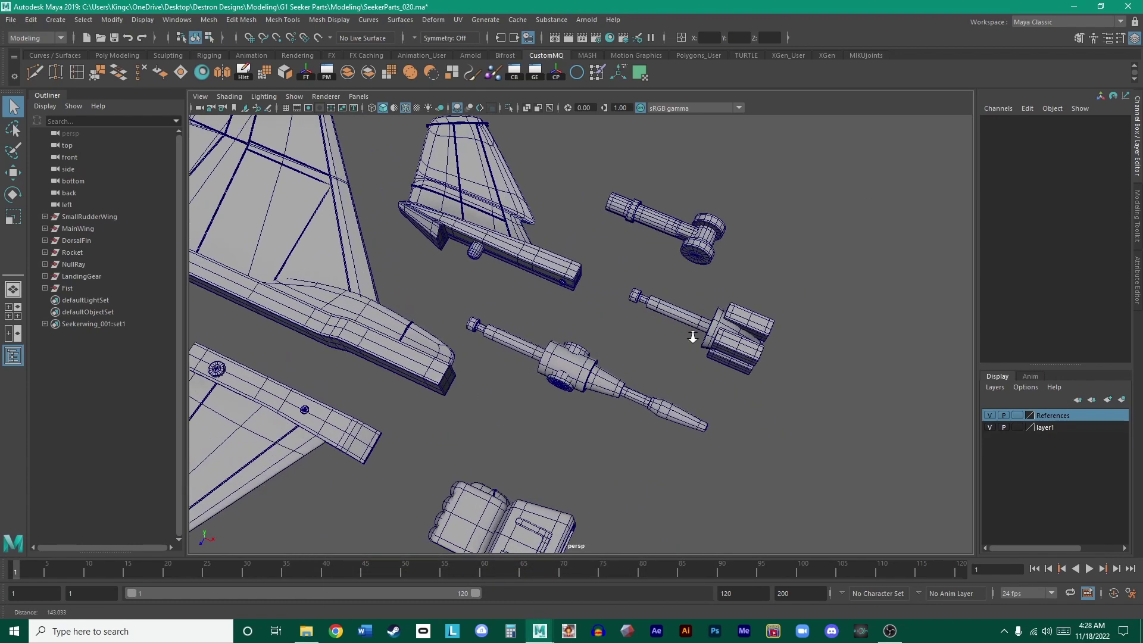
alt+drag(693, 337, 636, 361)
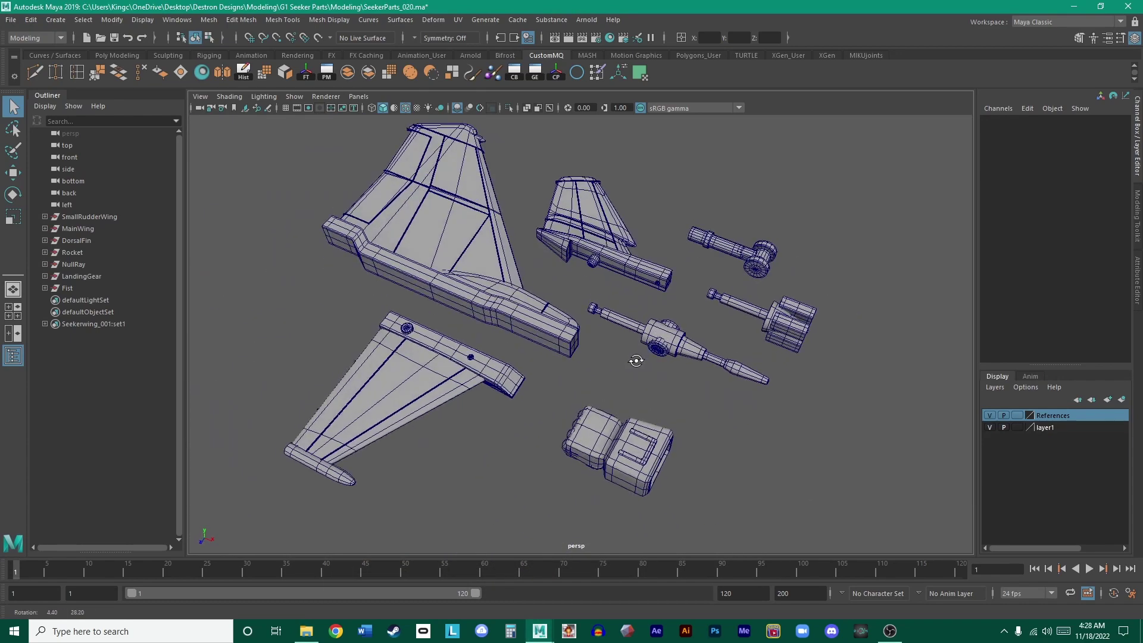
alt+right_drag(661, 337, 670, 324)
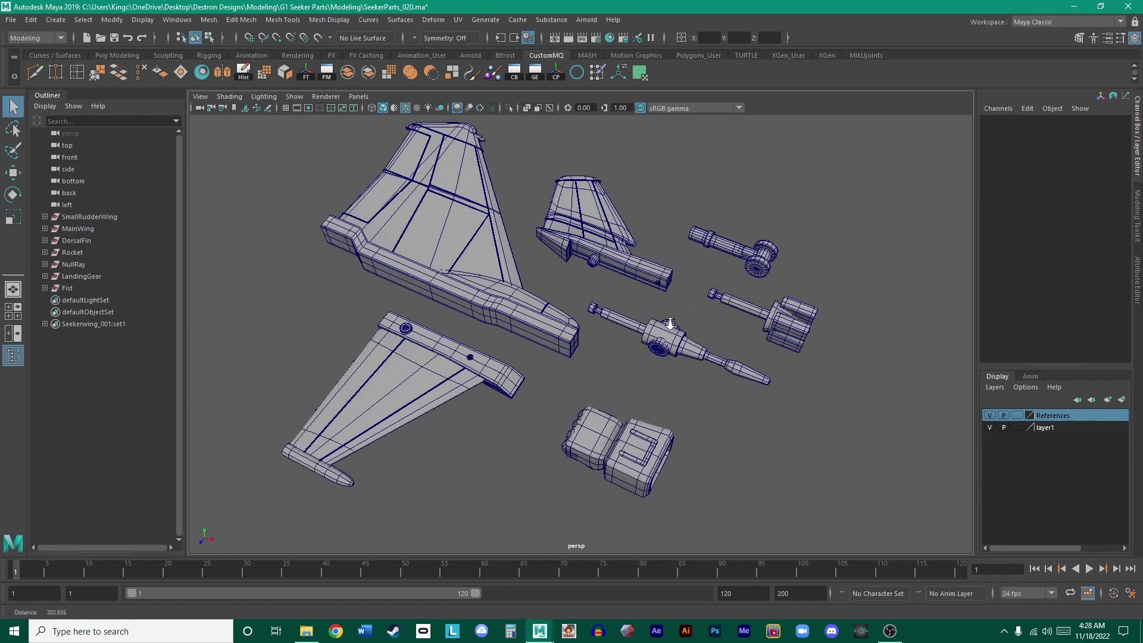
alt+middle_drag(670, 323, 745, 293)
alt+drag(739, 317, 658, 327)
click(11, 20)
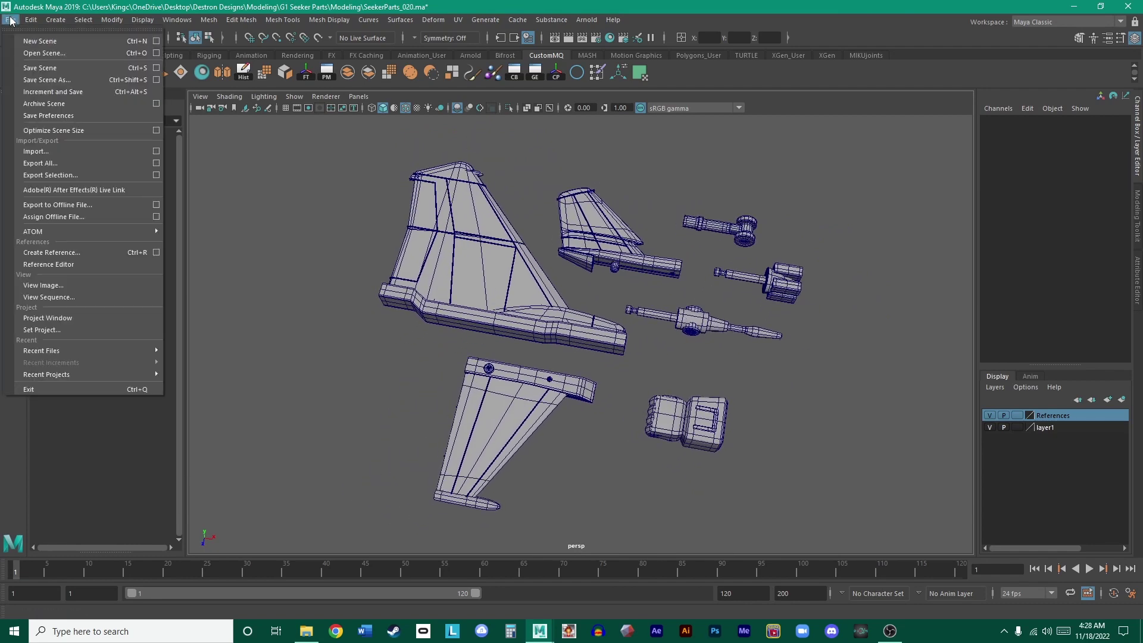
click(11, 20)
click(423, 253)
click(347, 250)
click(11, 20)
click(248, 201)
- Switch from the perspective view to a full-size top view around the small rudder wing and the fist
scroll(506, 256, down, 6)
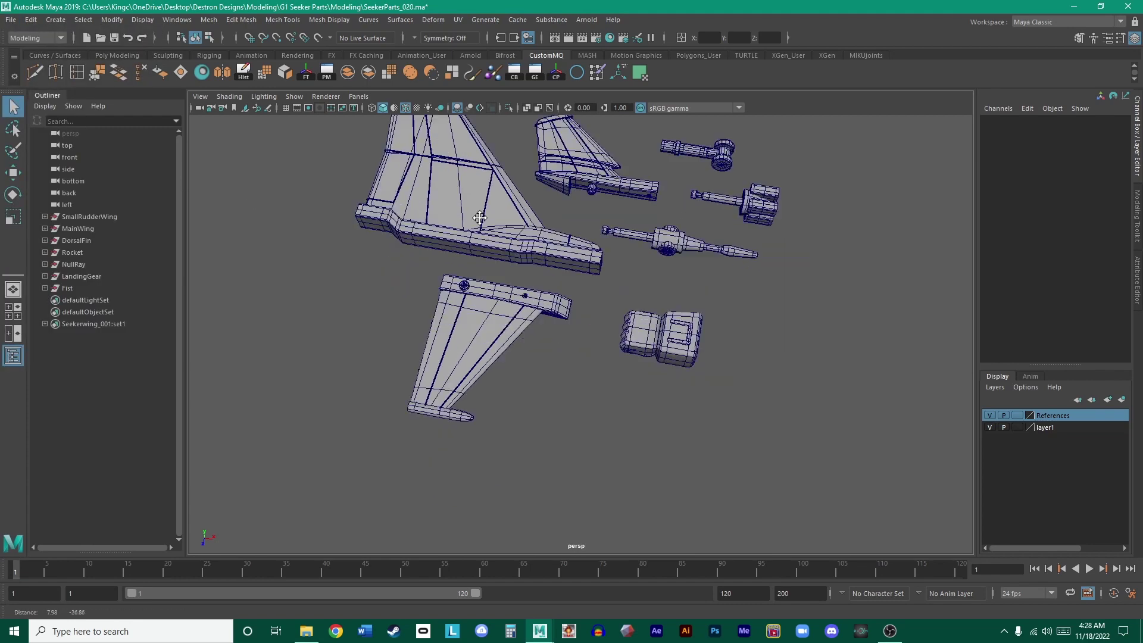
key(space)
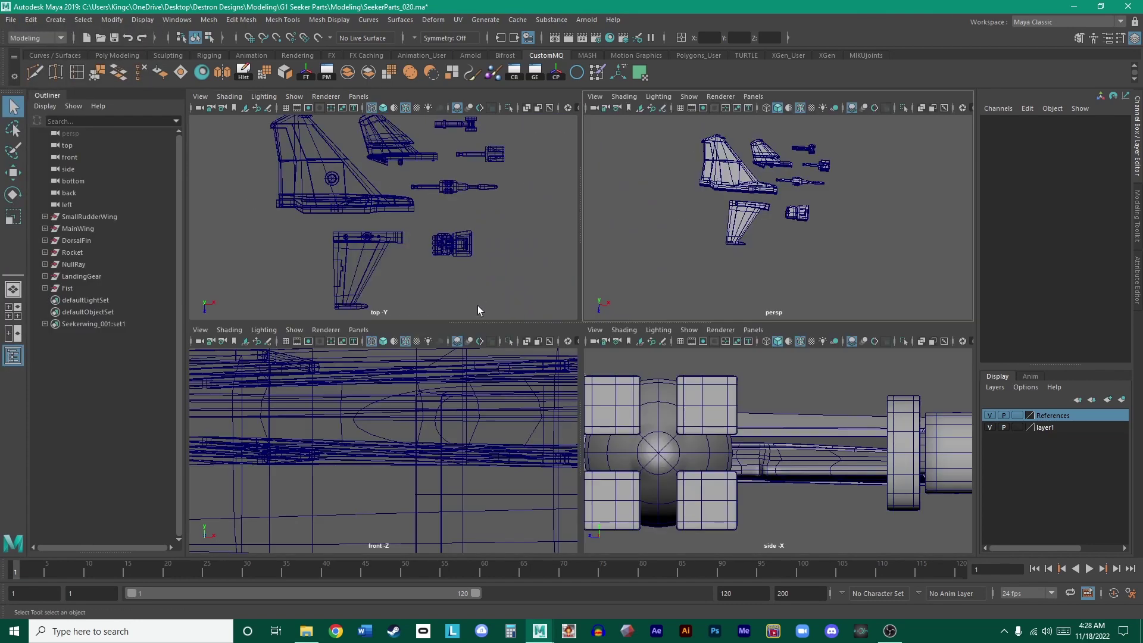
key(space)
alt+middle_drag(622, 405, 628, 349)
alt+right_drag(627, 349, 681, 401)
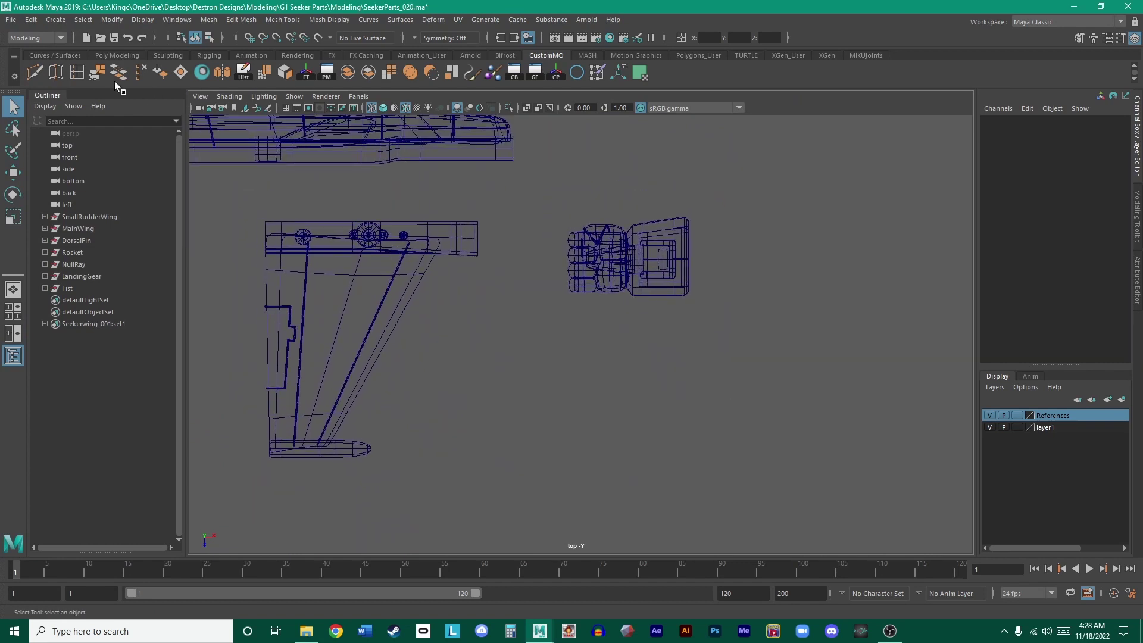
click(1092, 631)
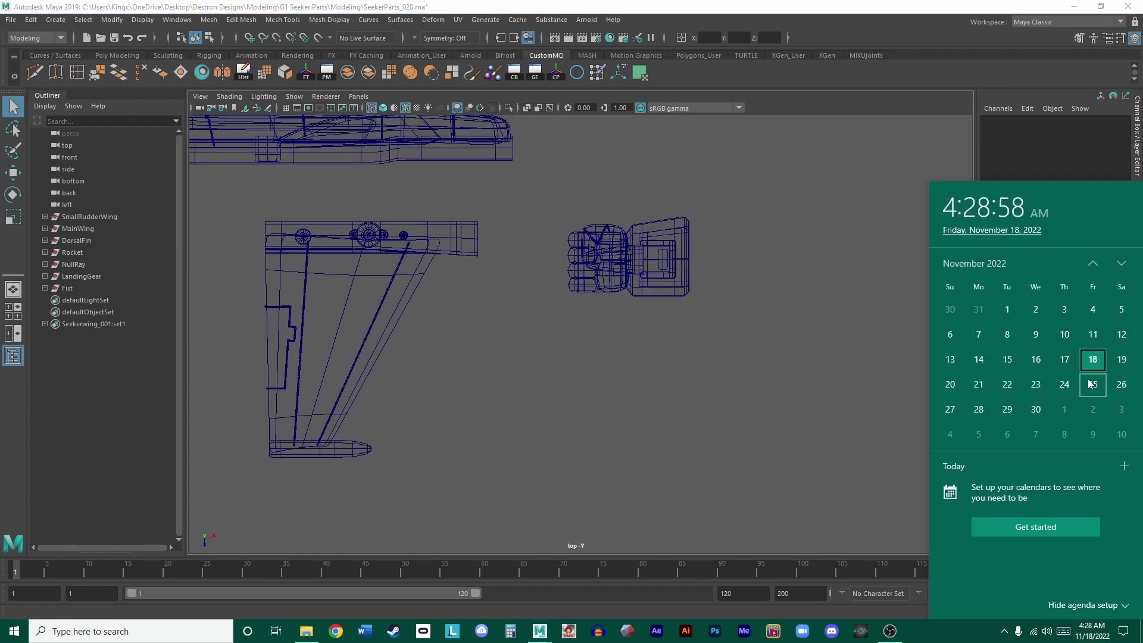
key(Escape)
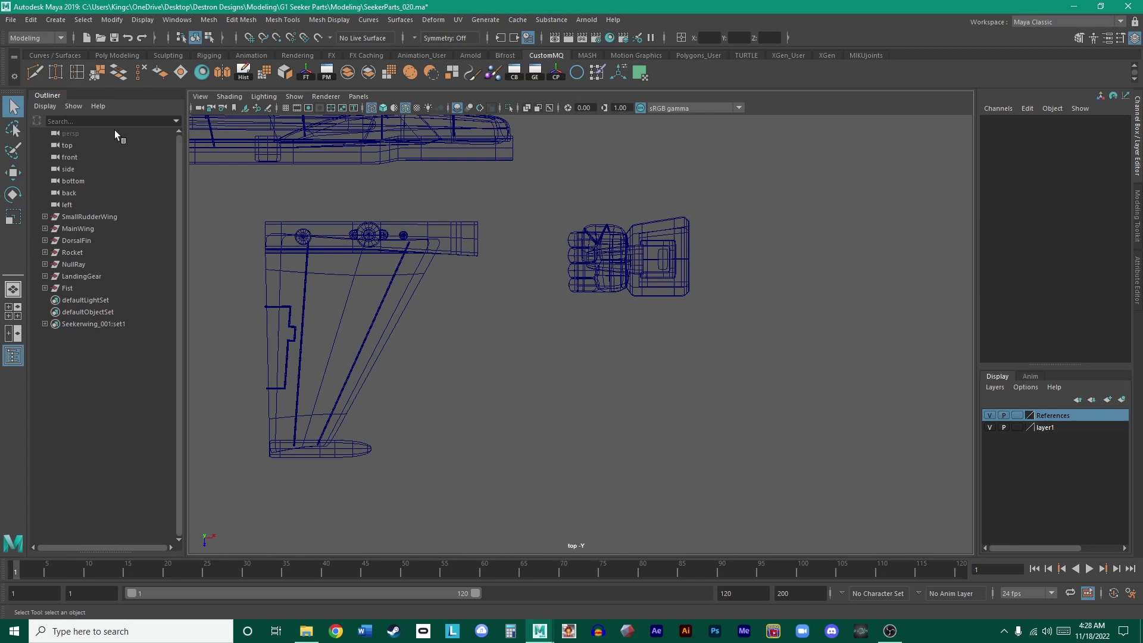
click(11, 19)
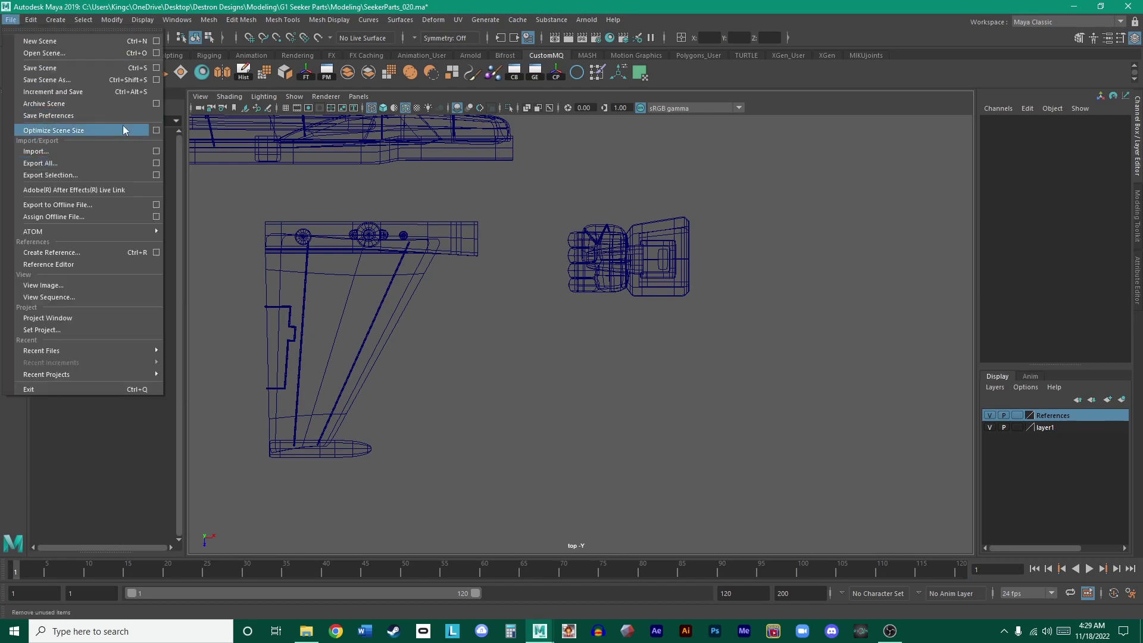
key(Escape)
- Start adding an image plane to the top view and browse to Desktop\Destron Designs\Modeling\G1 Seeker Parts\References
click(246, 108)
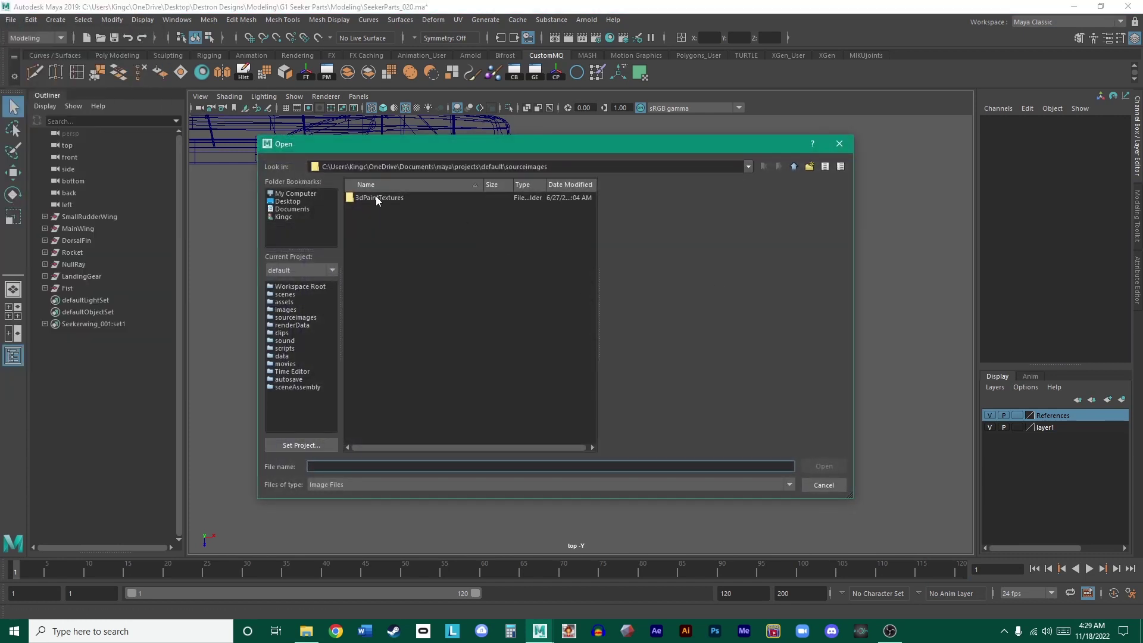
click(301, 203)
click(393, 209)
double_click(393, 209)
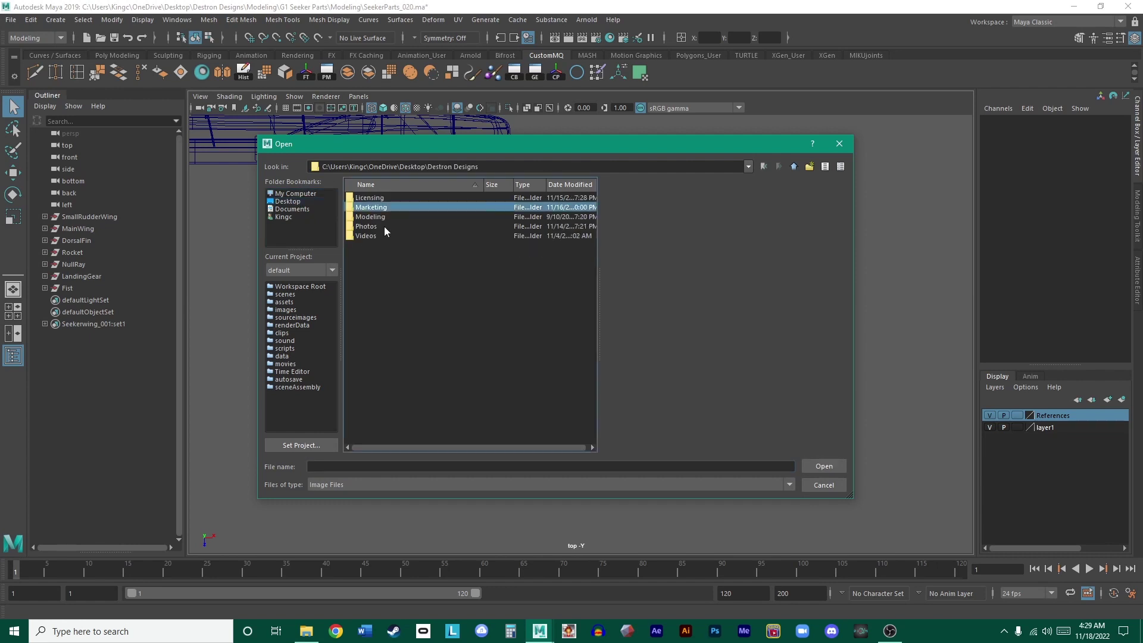
click(381, 226)
double_click(380, 215)
click(380, 207)
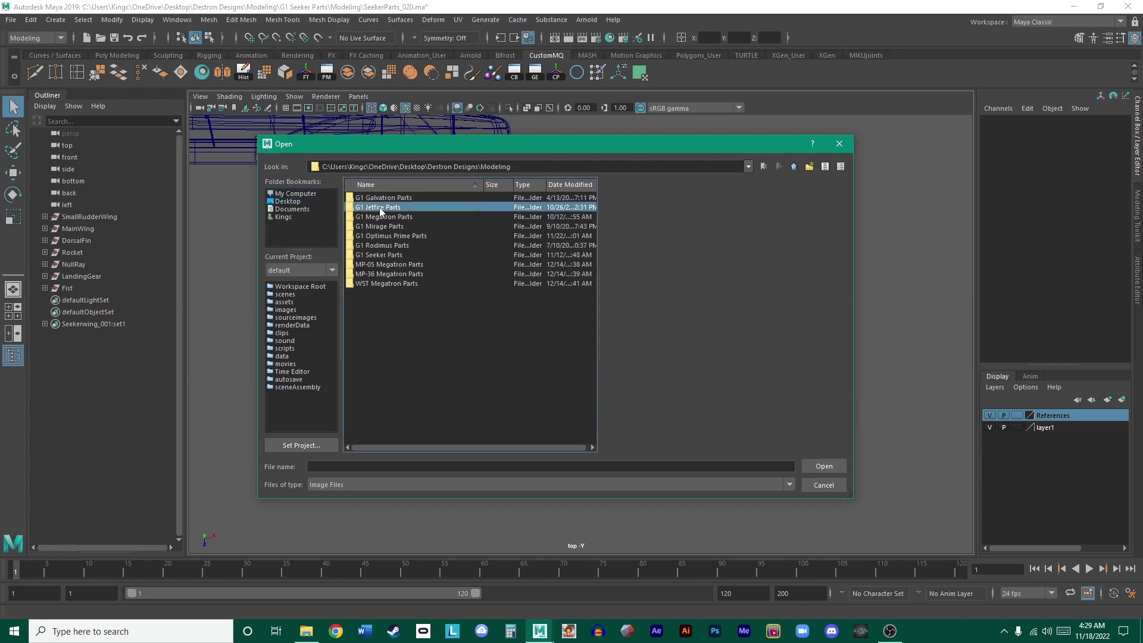
double_click(381, 255)
double_click(373, 255)
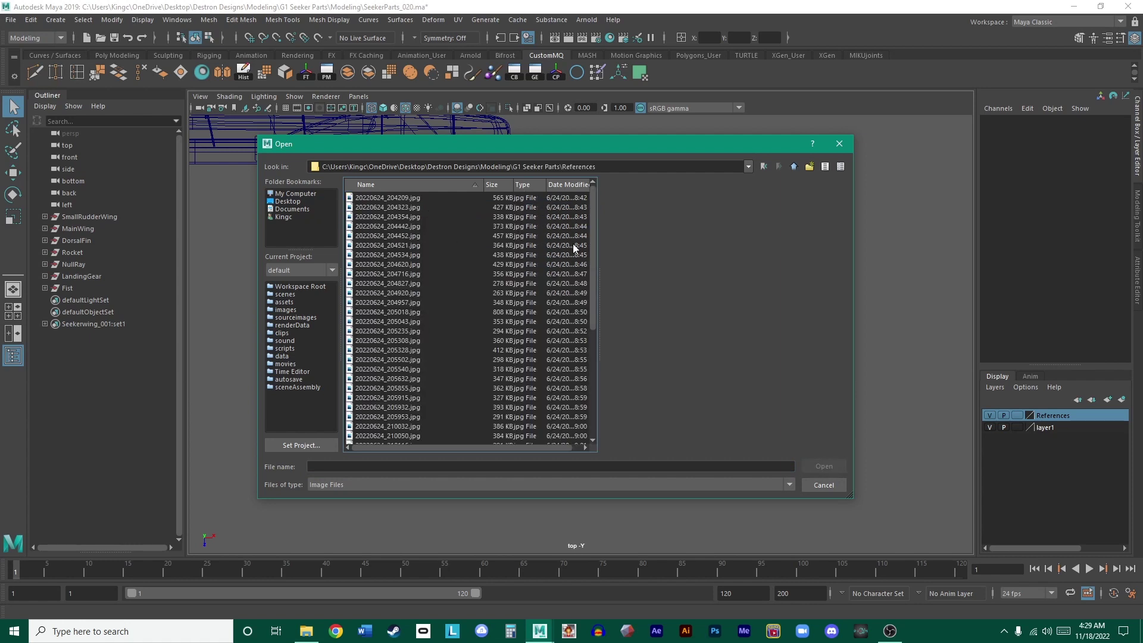
- Compare the launcher photo previews and load 20220624_210116.jpg as the image plane
click(381, 284)
click(404, 331)
click(408, 359)
click(408, 388)
scroll(408, 363, down, 3)
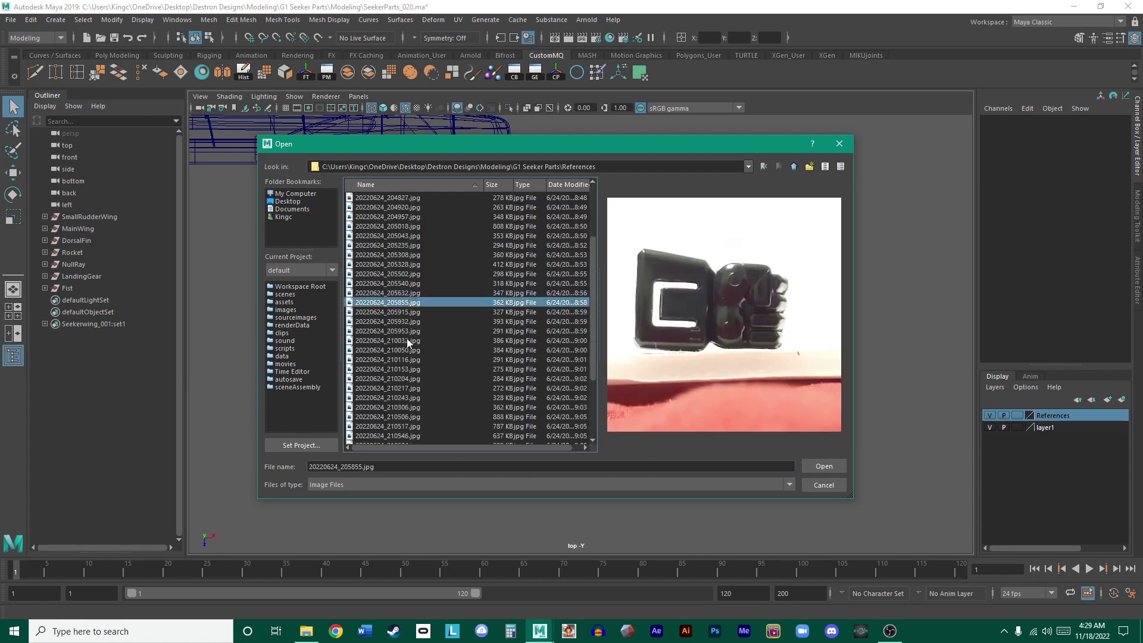
click(408, 341)
click(402, 405)
click(394, 369)
click(393, 379)
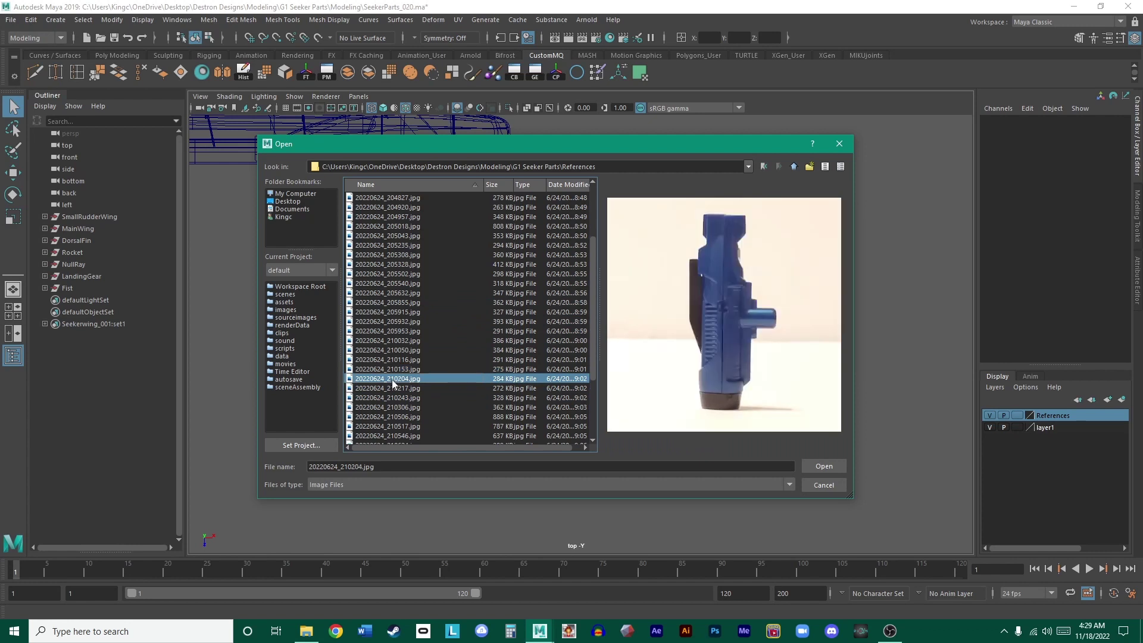
click(391, 360)
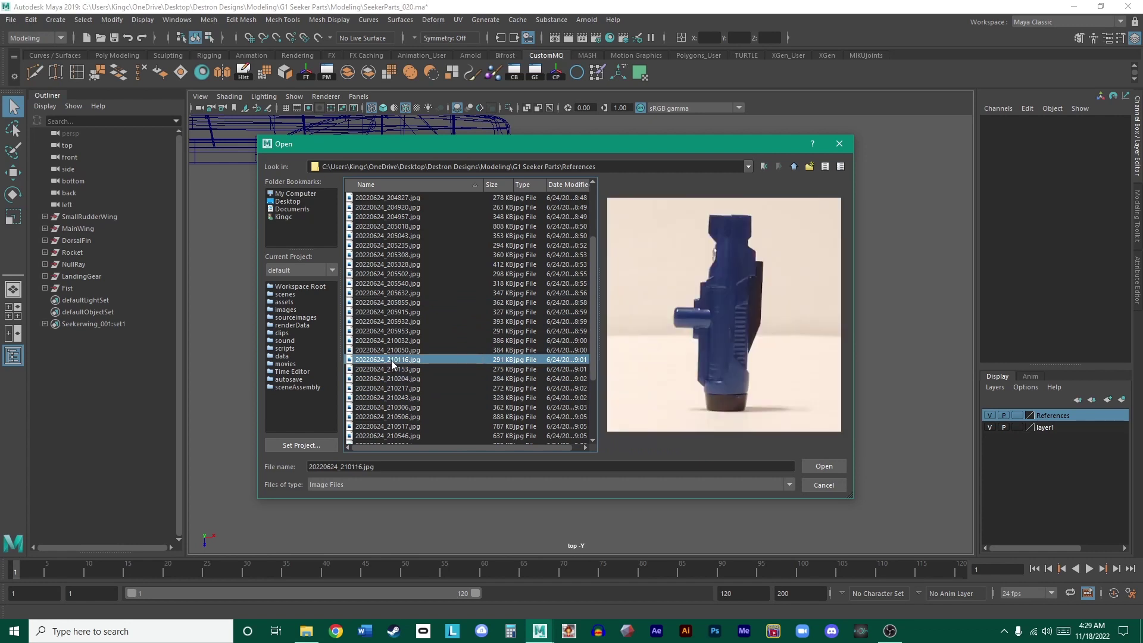
click(394, 369)
click(397, 379)
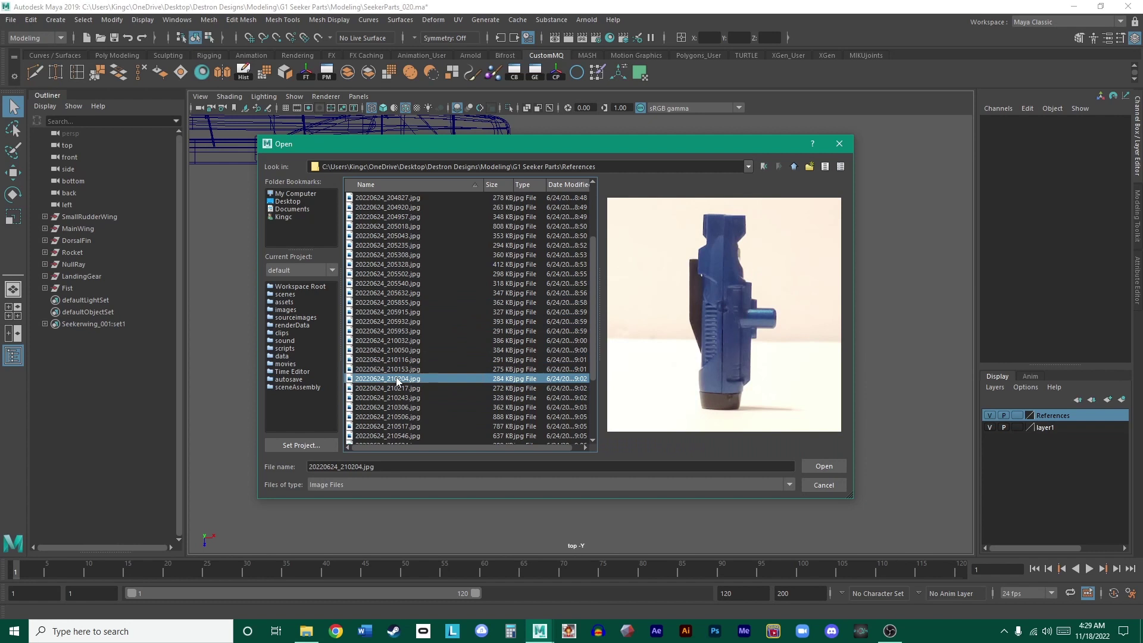
click(393, 351)
click(394, 361)
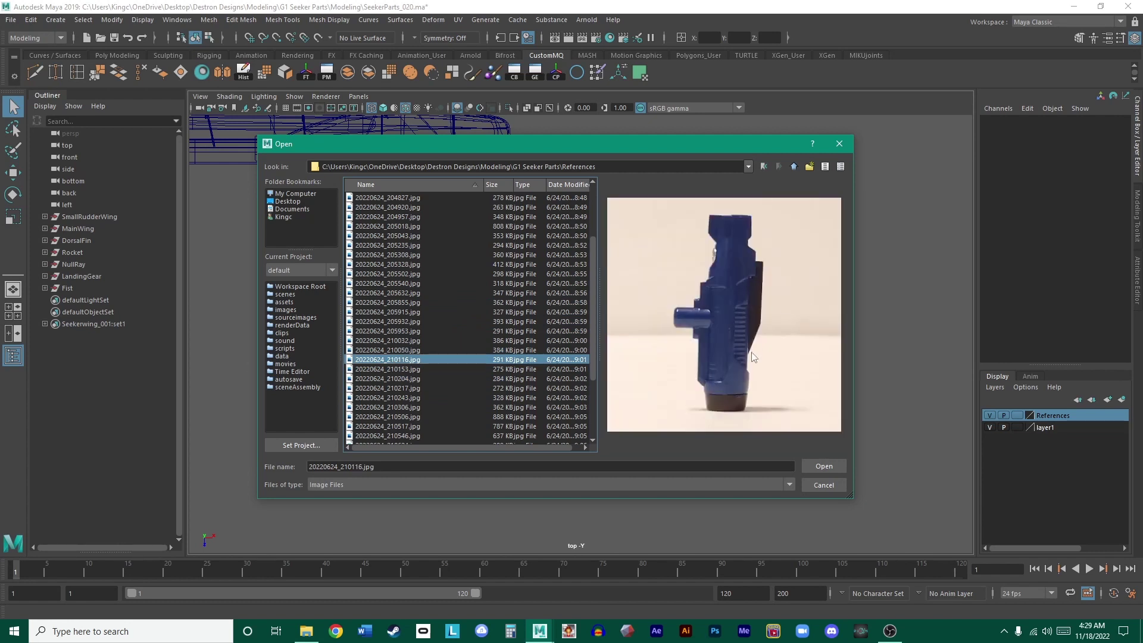
click(822, 465)
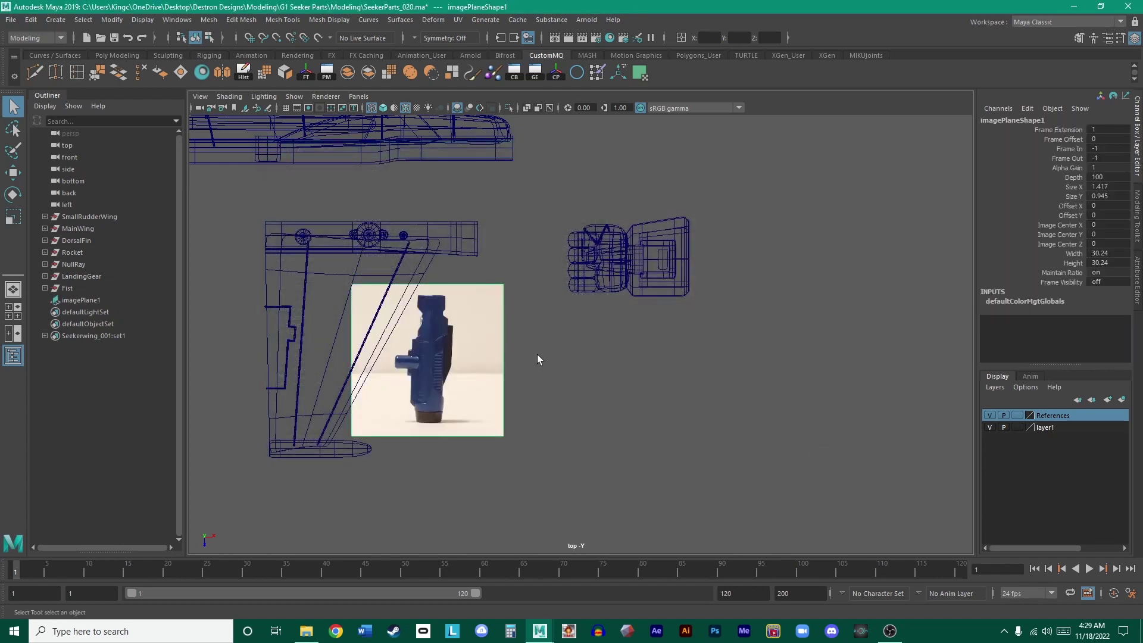
- Rotate the launcher image plane to 90 degrees around Y so that the launcher lies horizontally
alt+middle_drag(536, 357, 694, 263)
scroll(651, 319, down, 2)
scroll(587, 331, up, 2)
key(e)
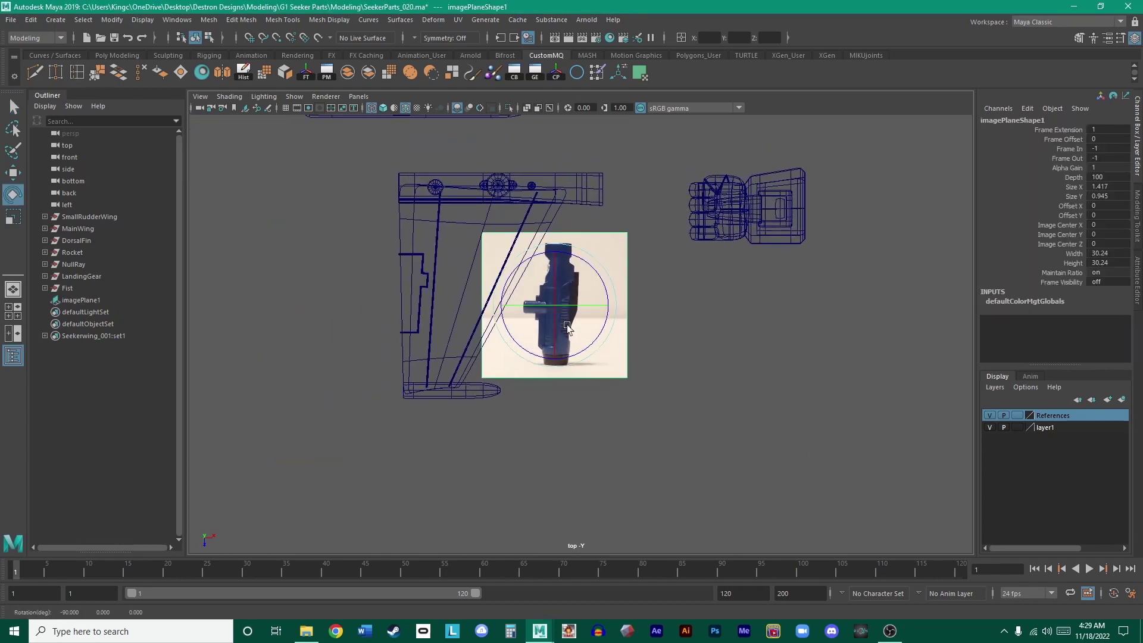
drag(567, 326, 611, 291)
click(746, 337)
click(581, 329)
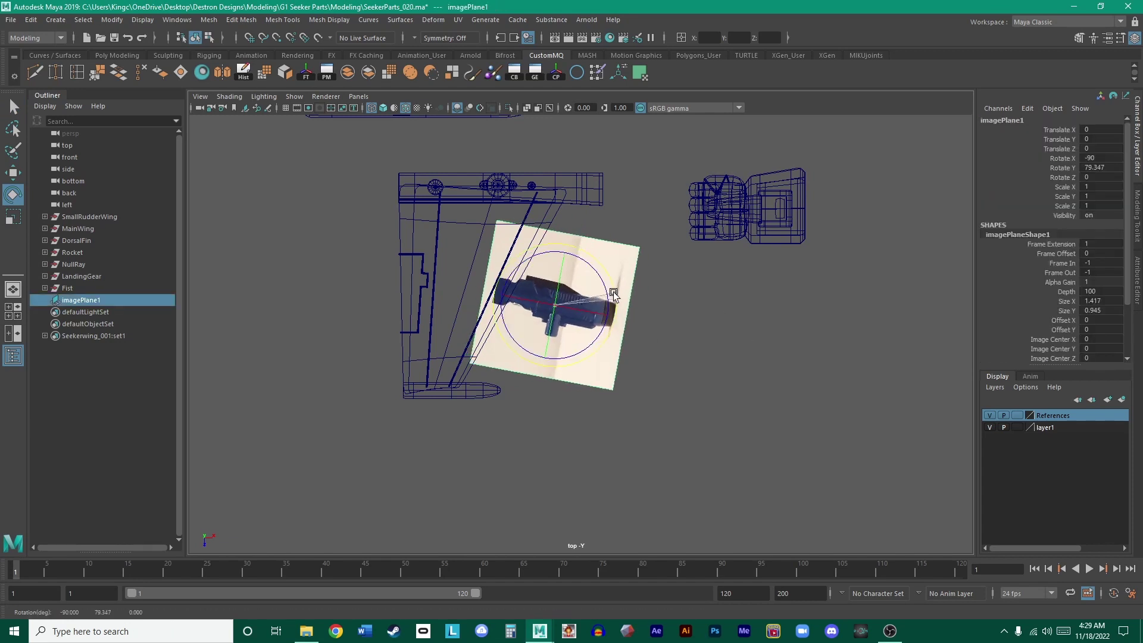
double_click(1098, 167)
text(0)
key(Return)
click(726, 366)
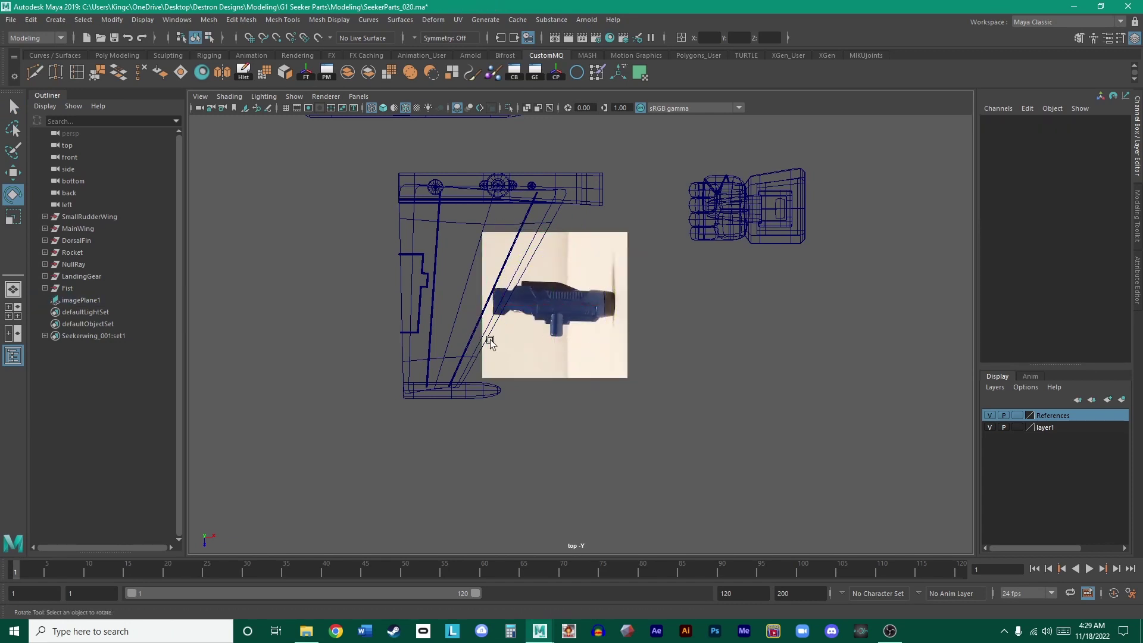
- Move the image plane clear of the rudder wing, to about X 19.07 and Z 31.2
click(490, 341)
key(w)
drag(554, 305, 646, 456)
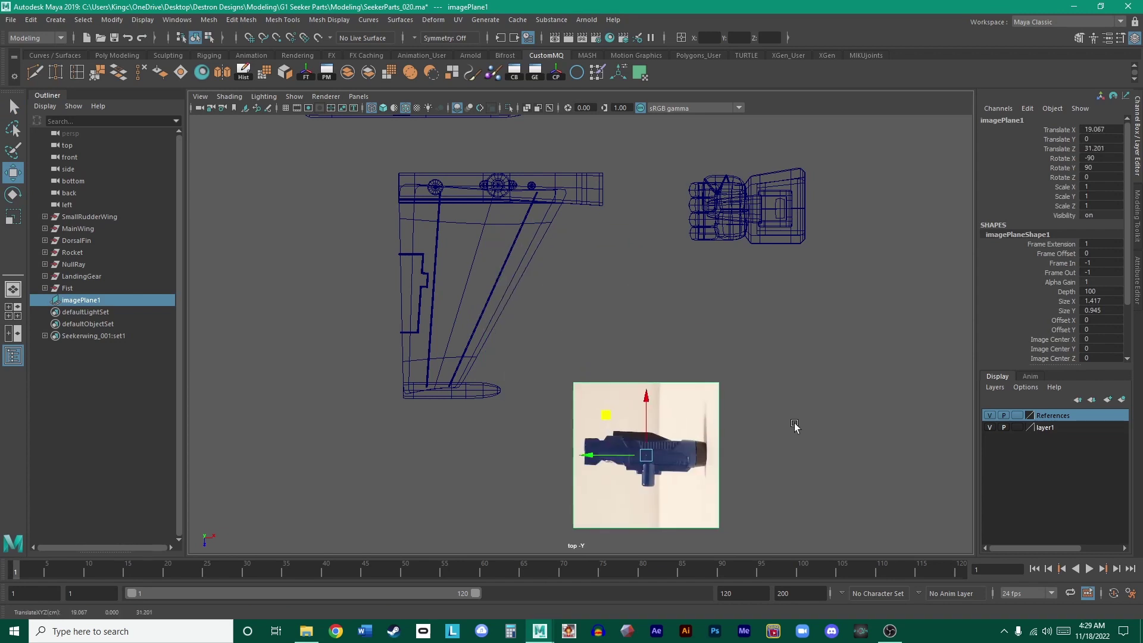
click(794, 424)
scroll(768, 347, down, 6)
scroll(757, 345, up, 7)
alt+middle_drag(759, 338, 630, 212)
scroll(716, 347, up, 5)
alt+middle_drag(715, 347, 785, 321)
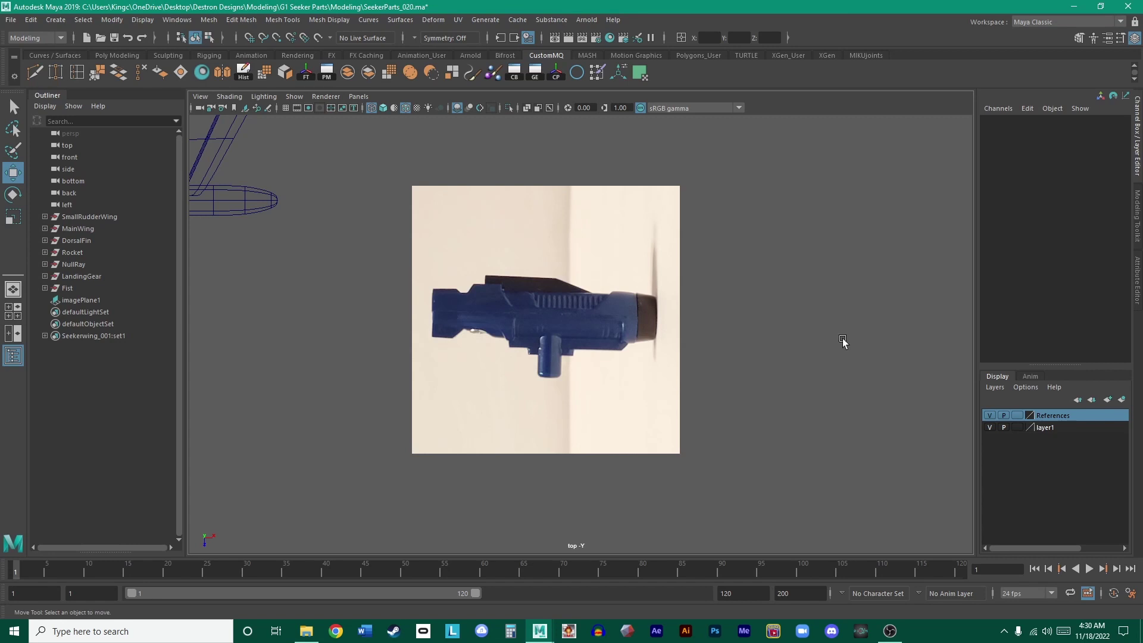
- Create a polygon cube and place it over the launcher photo at about X 17.5 and Z 28.7
click(117, 55)
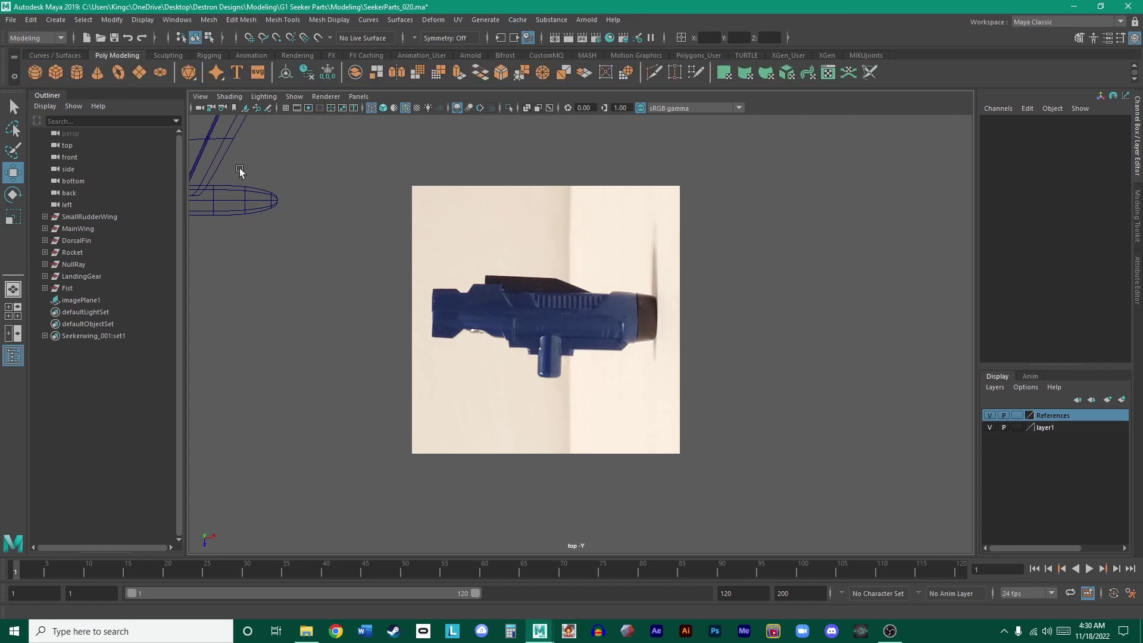
click(55, 72)
scroll(492, 191, down, 3)
middle_drag(491, 192, 587, 350)
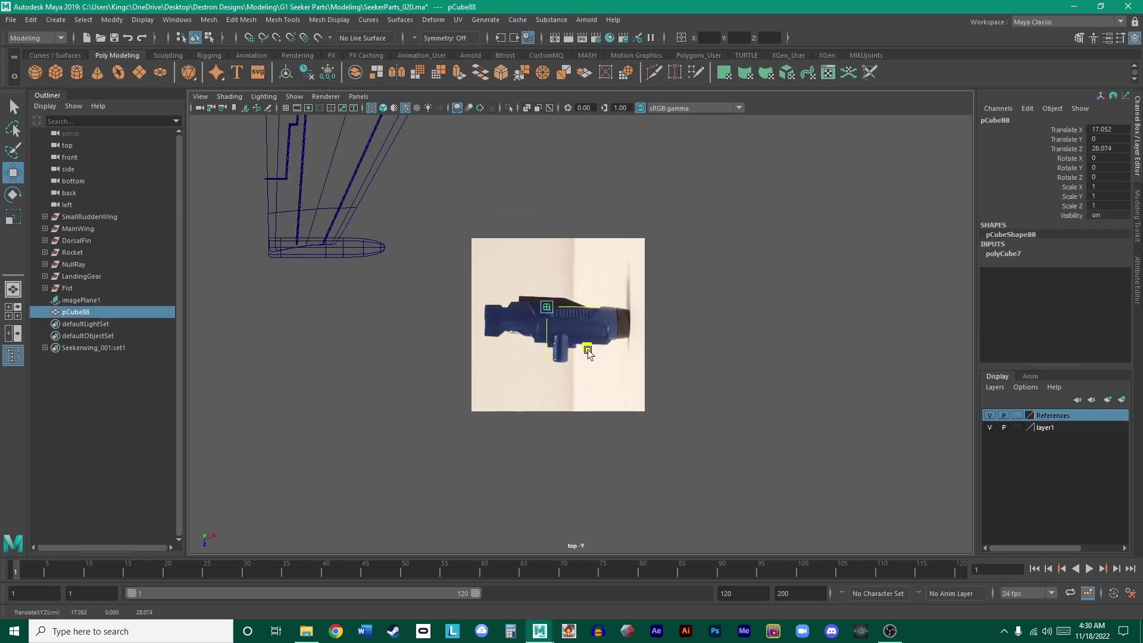
scroll(587, 349, up, 5)
- Stretch the cube to about 24.9 along X and move it to the launcher body's middle, about X 17.8 and Z 31.44
key(r)
drag(538, 274, 1139, 305)
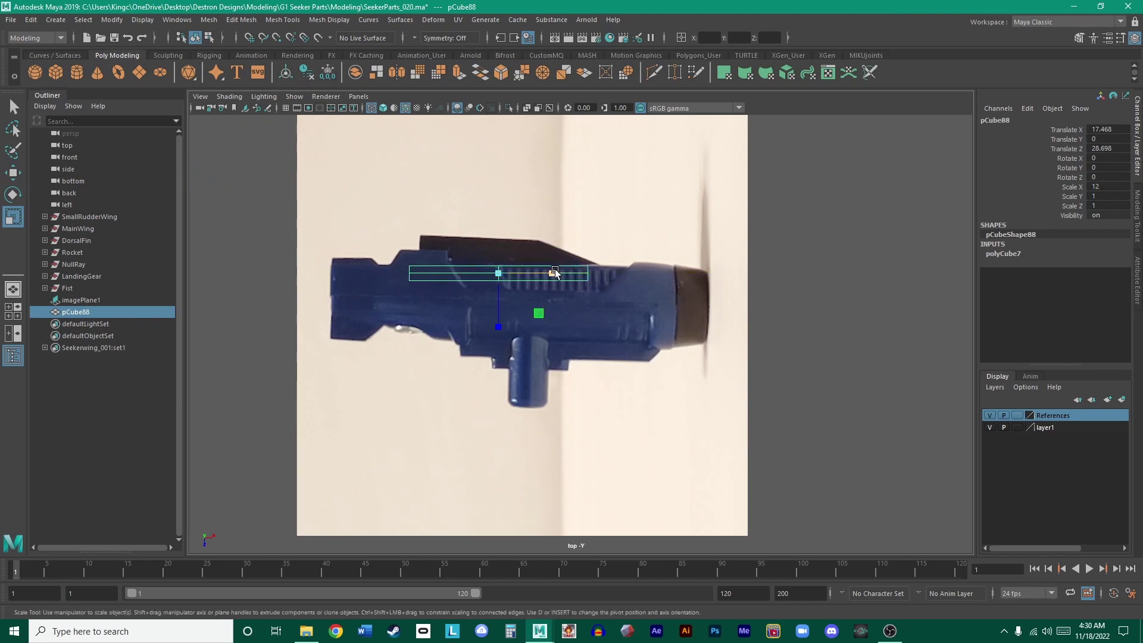
drag(553, 273, 543, 312)
key(w)
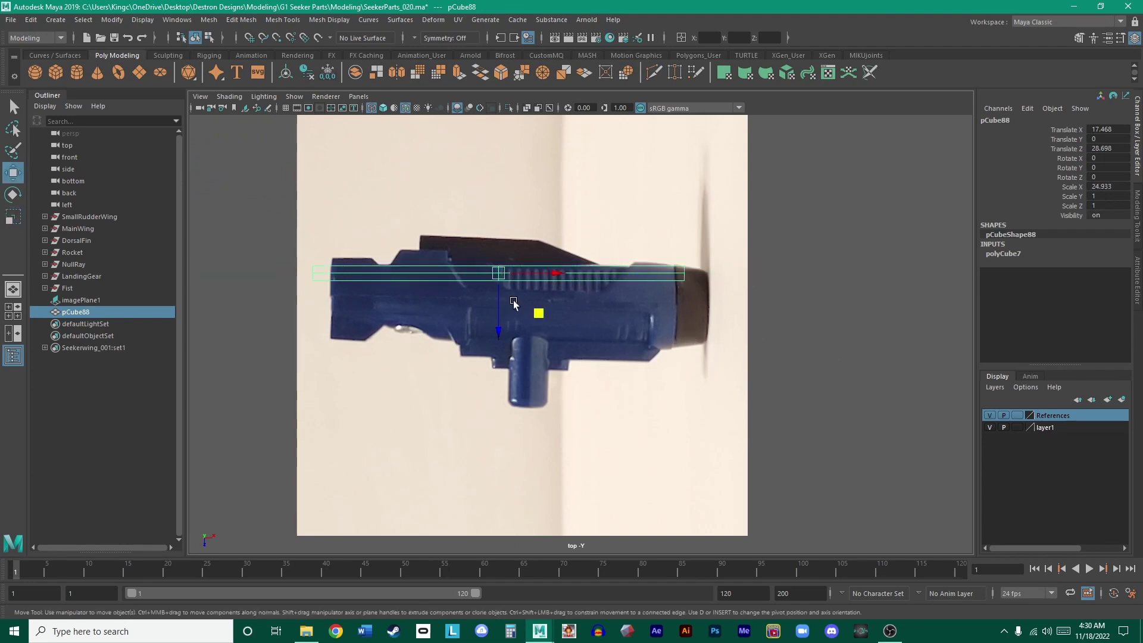
middle_drag(537, 310, 561, 338)
scroll(573, 331, down, 1)
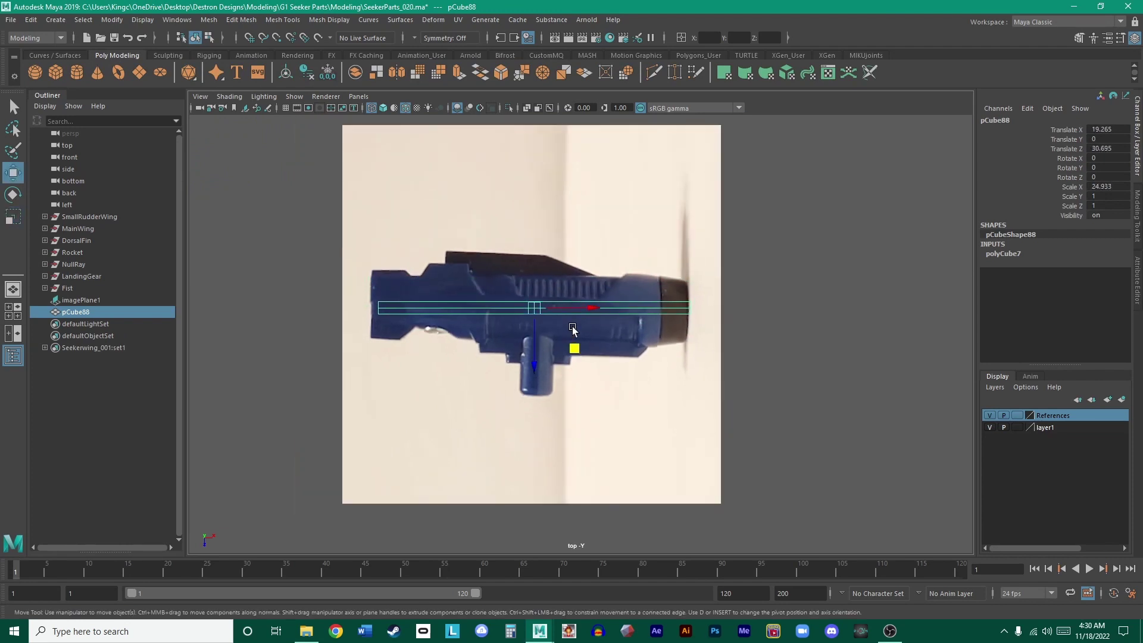
scroll(574, 328, up, 2)
drag(559, 337, 534, 350)
- Lengthen the cube along the launcher by setting its X scale to 46.65
key(r)
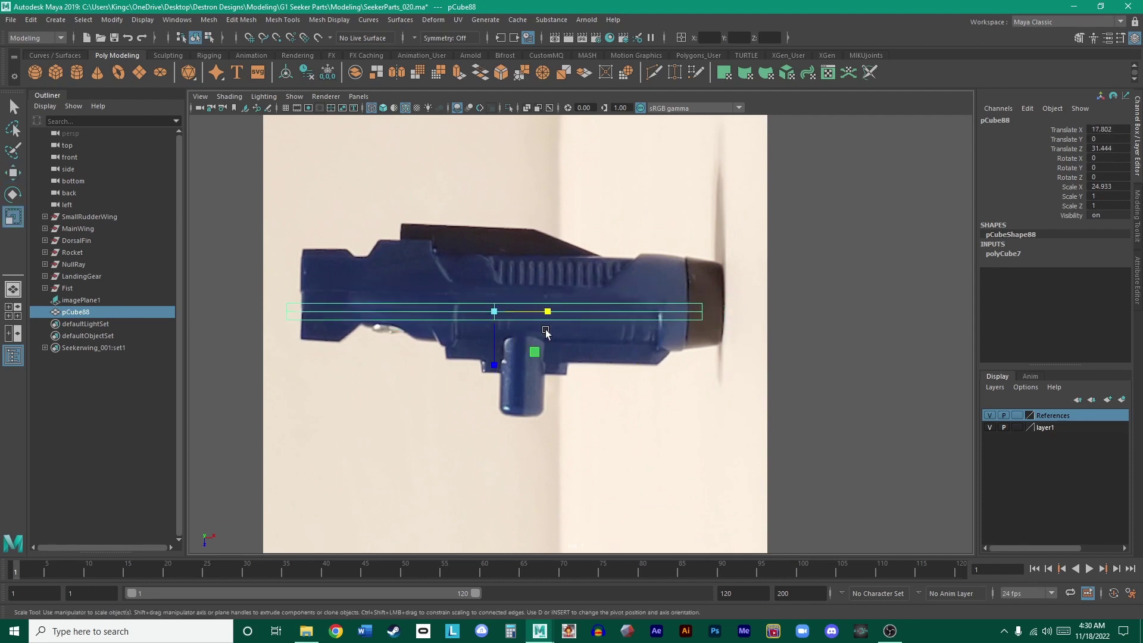
drag(554, 311, 569, 311)
drag(1111, 141, 1108, 198)
click(652, 318)
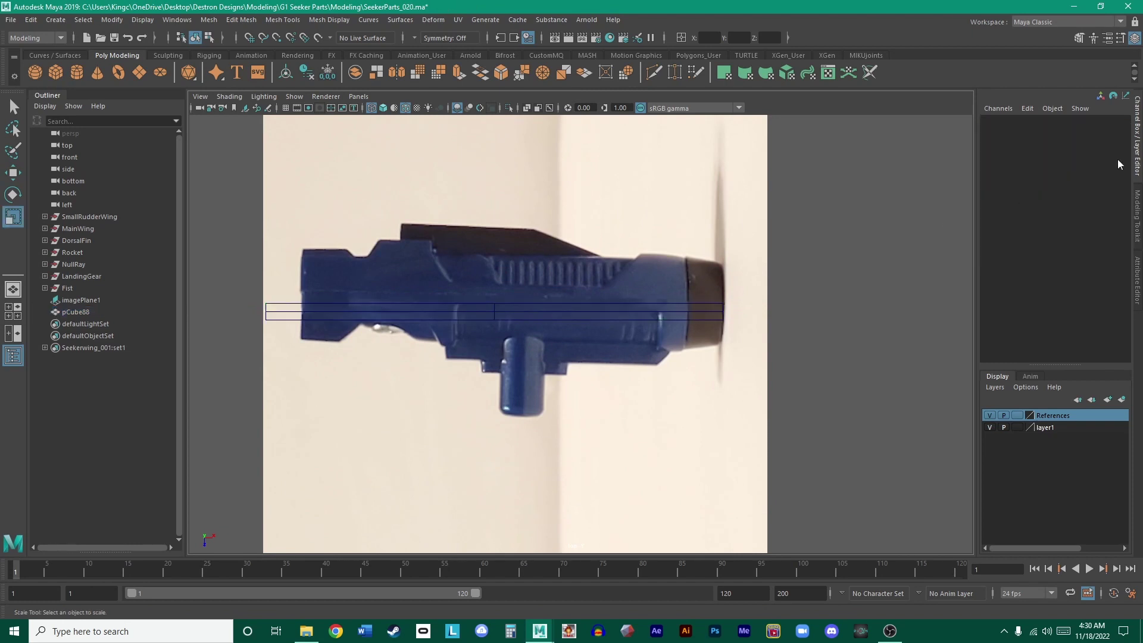
click(651, 319)
click(677, 309)
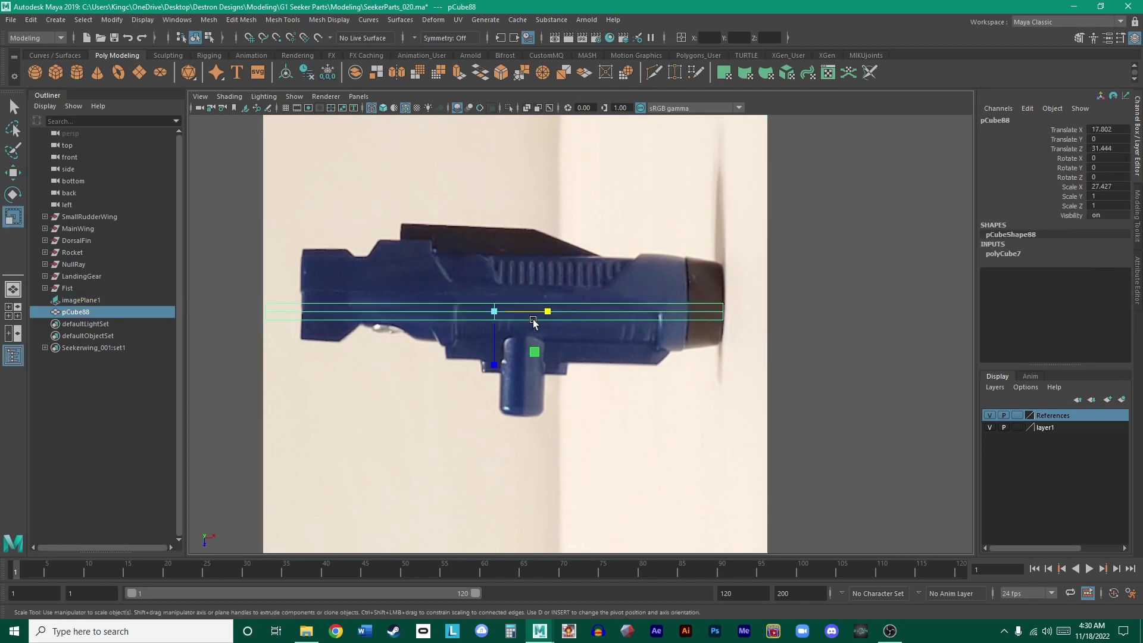
drag(547, 312, 587, 312)
double_click(1114, 186)
text(46.)
key(Return)
scroll(844, 248, down, 3)
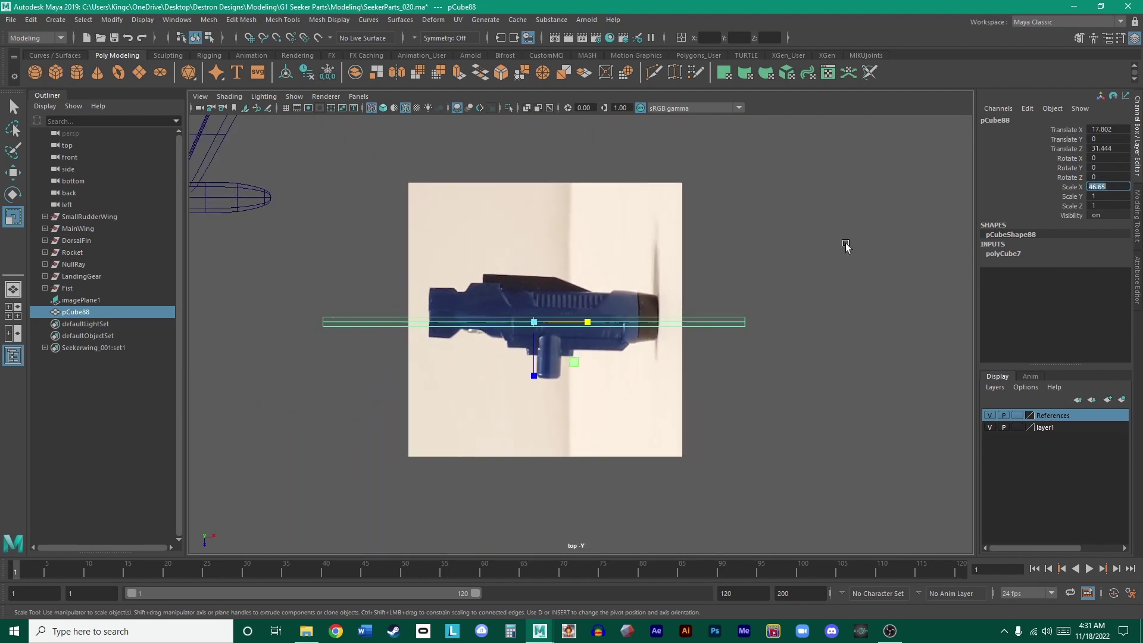
- Enlarge the image plane evenly to a scale of about 1.825 so the launcher matches the cube's length
click(573, 303)
mouse_move(504, 278)
mouse_down()
mouse_move(486, 272)
mouse_move(504, 280)
mouse_move(493, 290)
mouse_up()
key(w)
key(r)
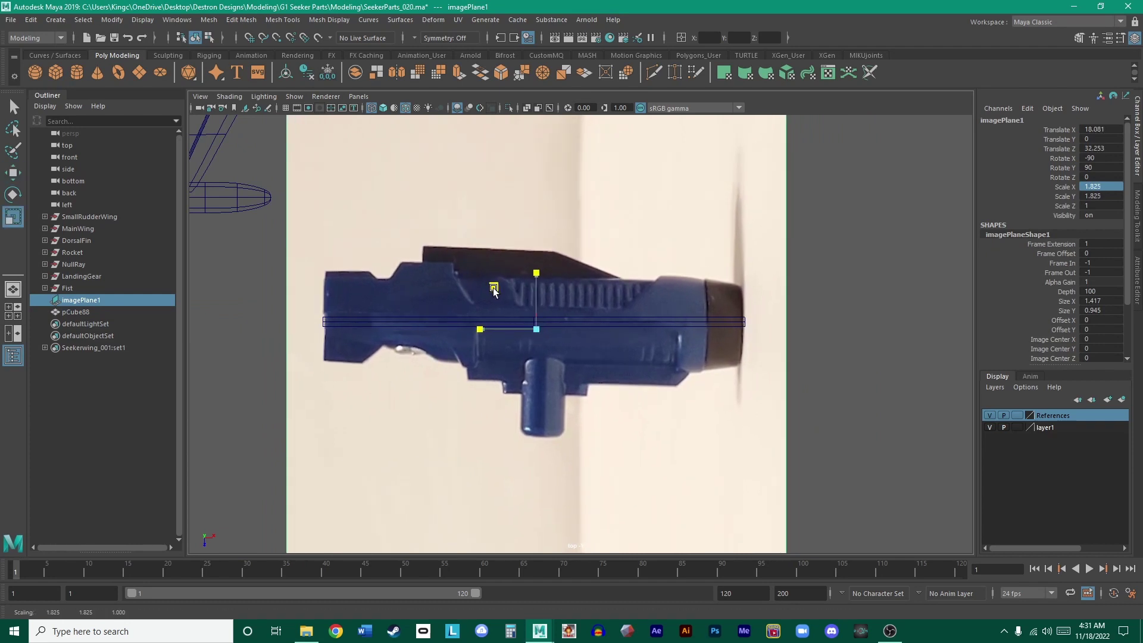
- Tilt the image plane to about 90.46 degrees around Y to level the launcher with the cube
key(w)
key(e)
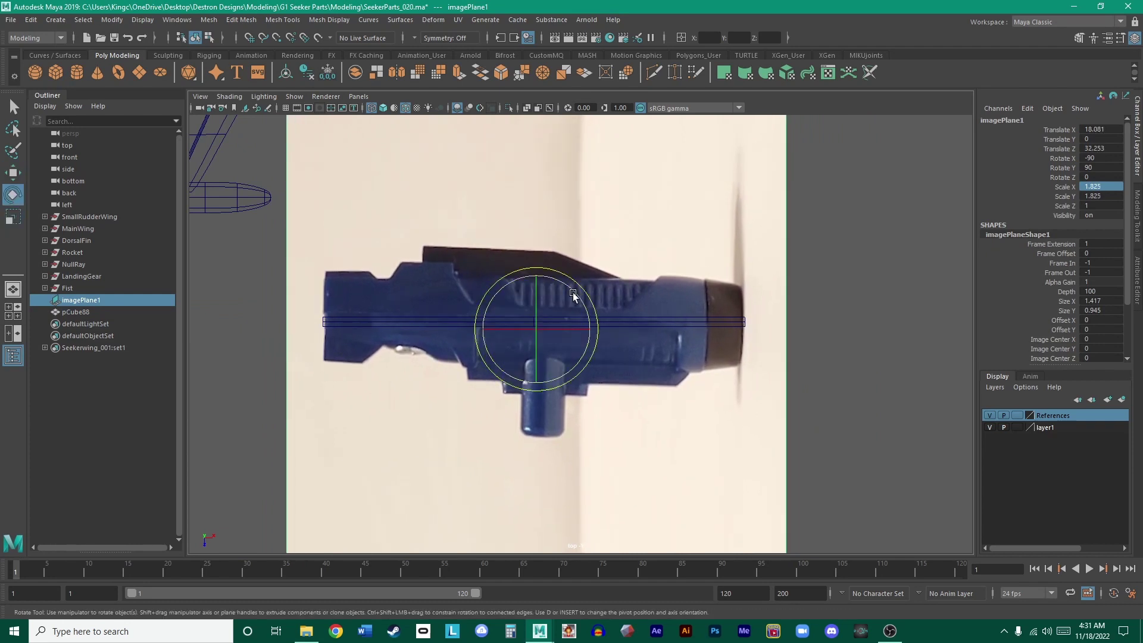
drag(589, 298, 587, 304)
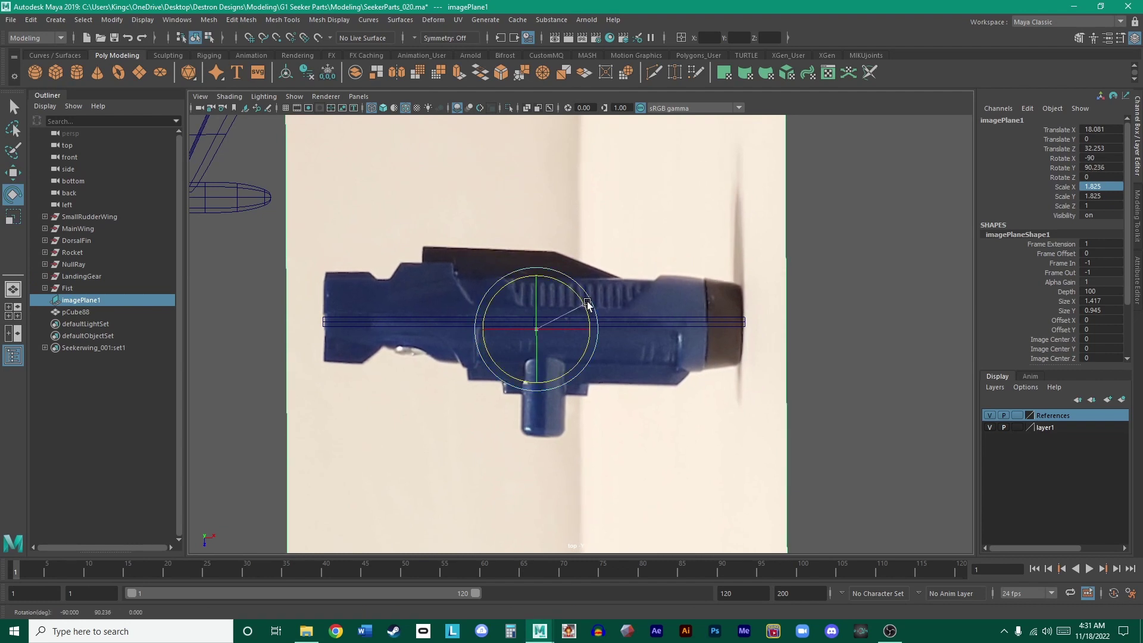
drag(587, 304, 590, 303)
scroll(595, 322, up, 2)
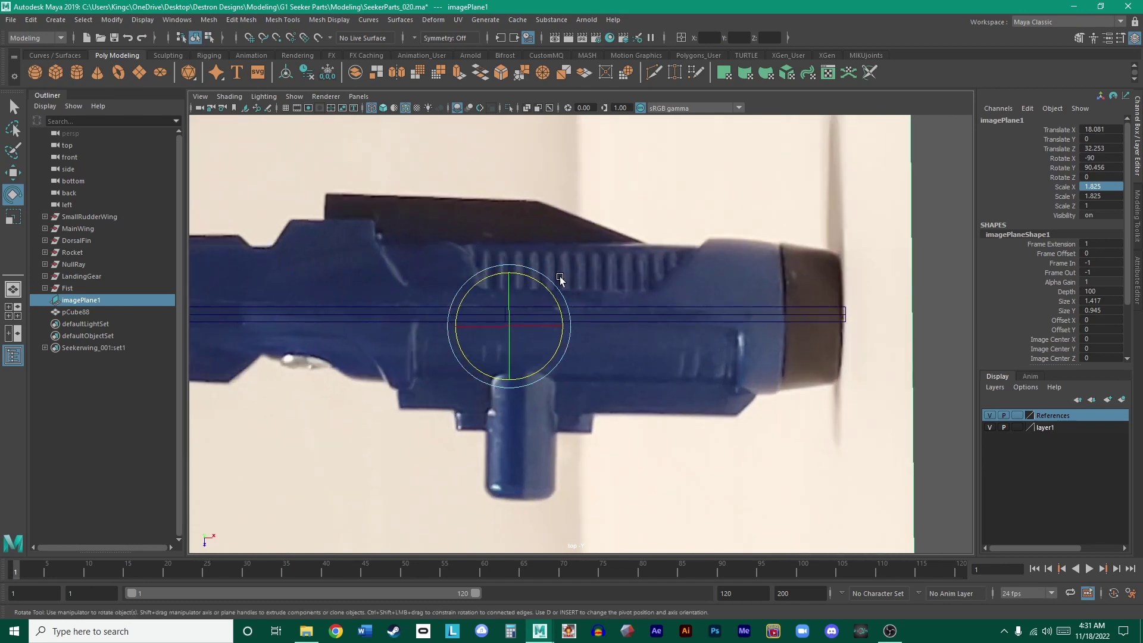
scroll(559, 280, down, 3)
- Fine-tune the image plane against the cube to a scale of about 1.823 and a position of about X 18.08, Z 31.82
key(w)
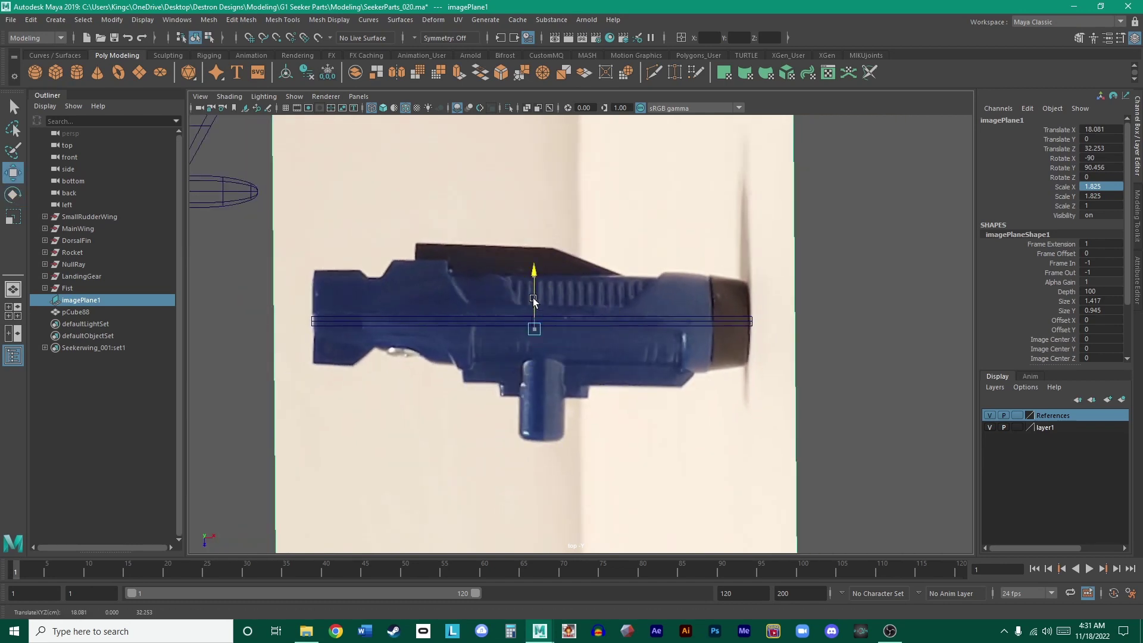
drag(533, 300, 533, 299)
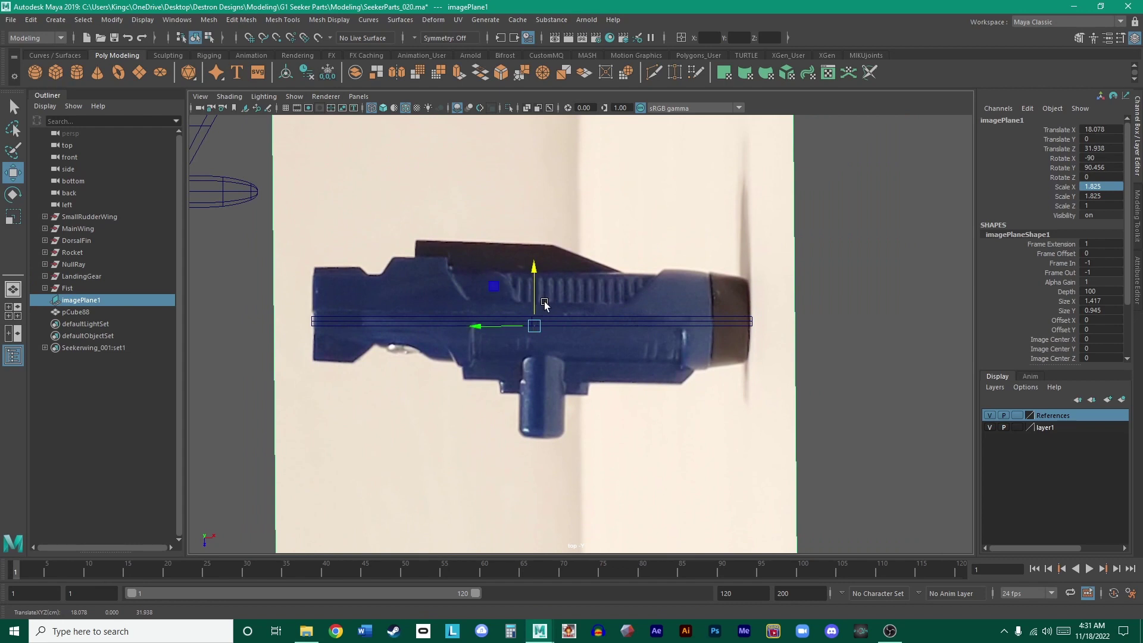
key(e)
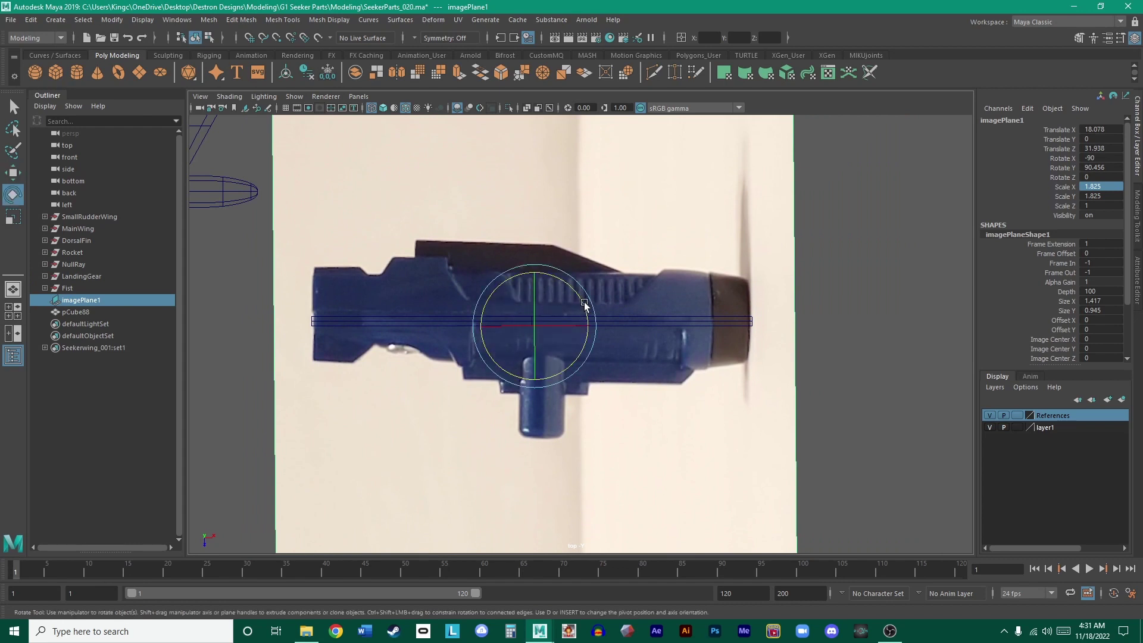
key(r)
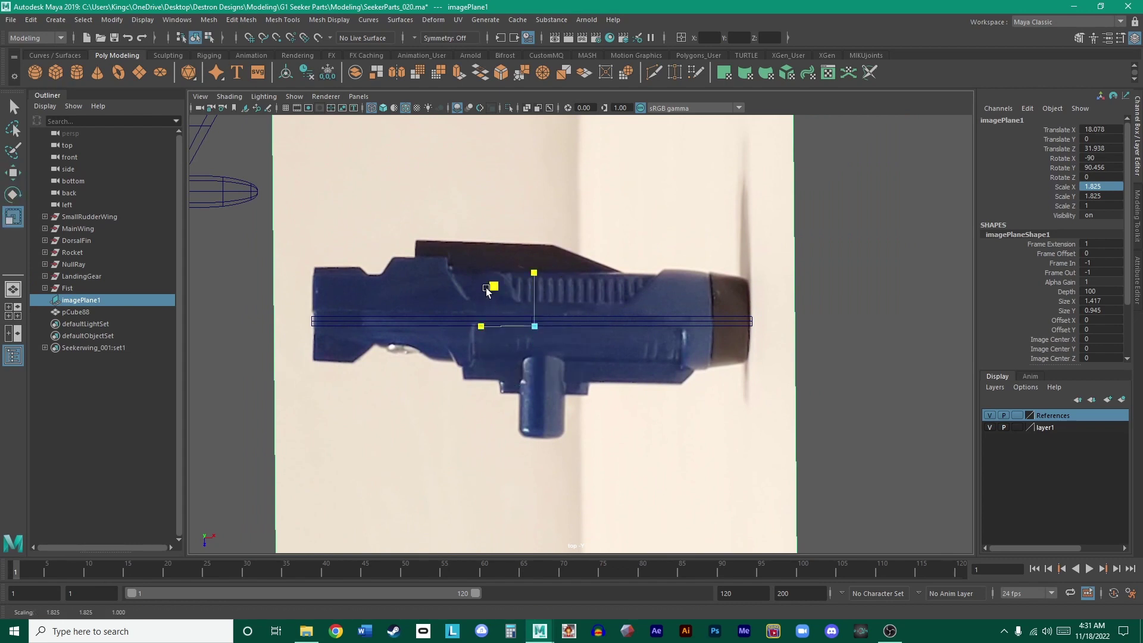
drag(485, 290, 911, 314)
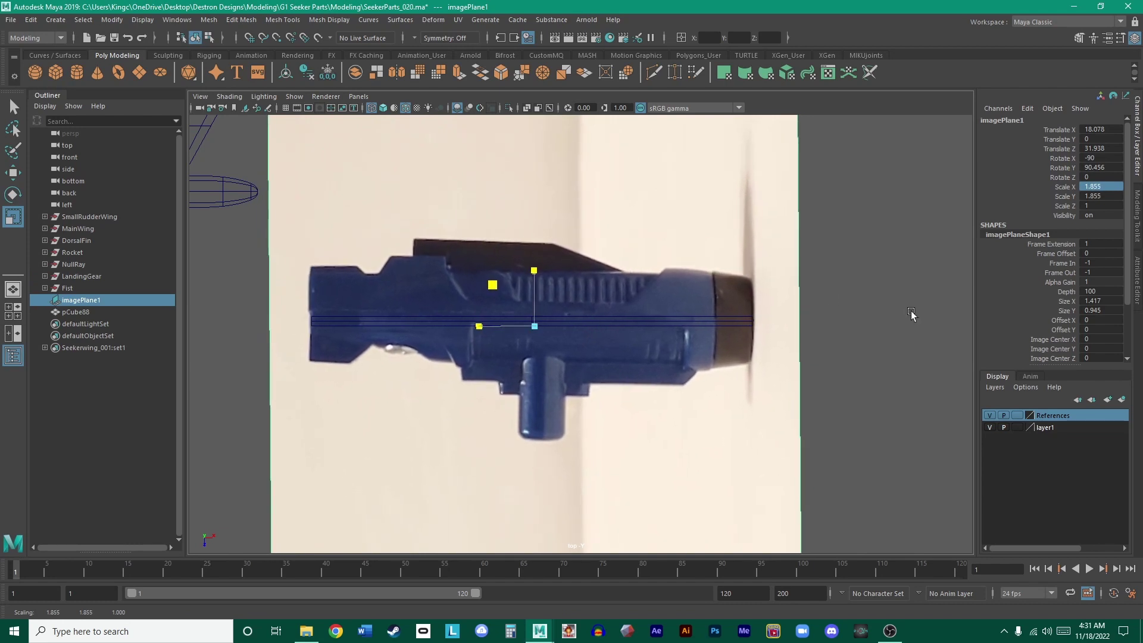
key(ctrl+z)
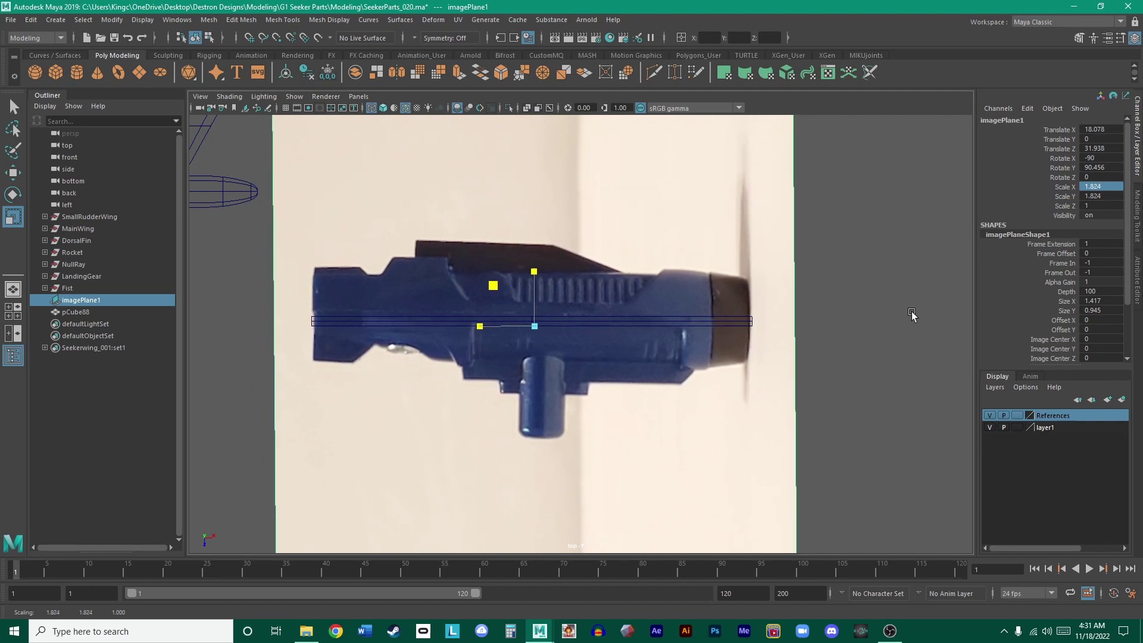
key(w)
mouse_move(534, 275)
mouse_down()
mouse_move(532, 290)
mouse_move(541, 271)
mouse_up()
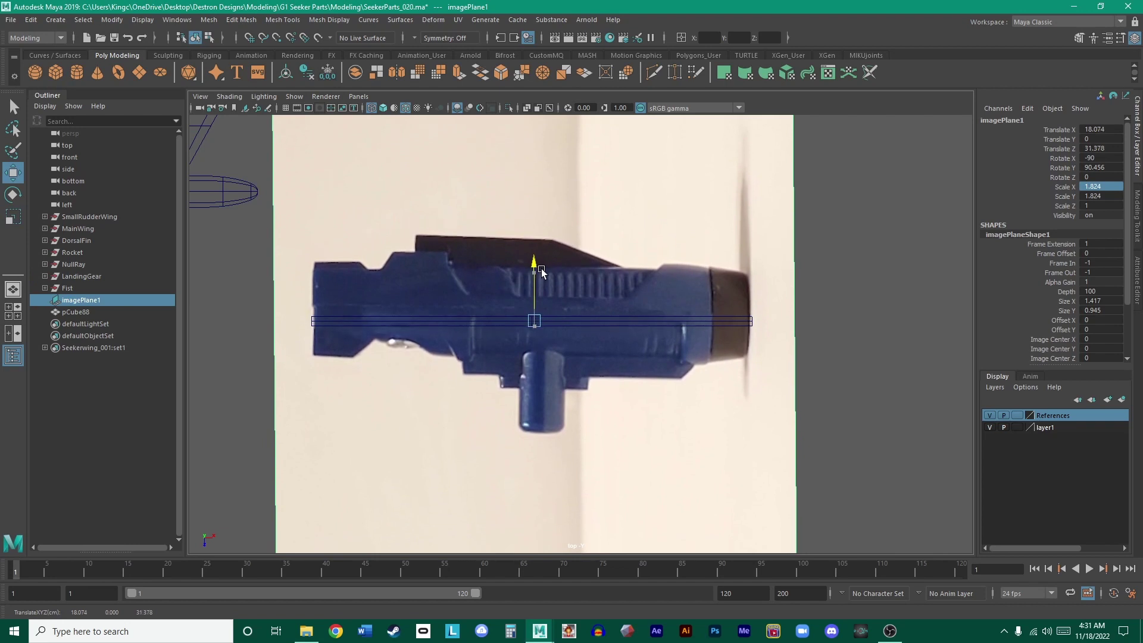
key(r)
middle_drag(811, 338, 905, 350)
key(w)
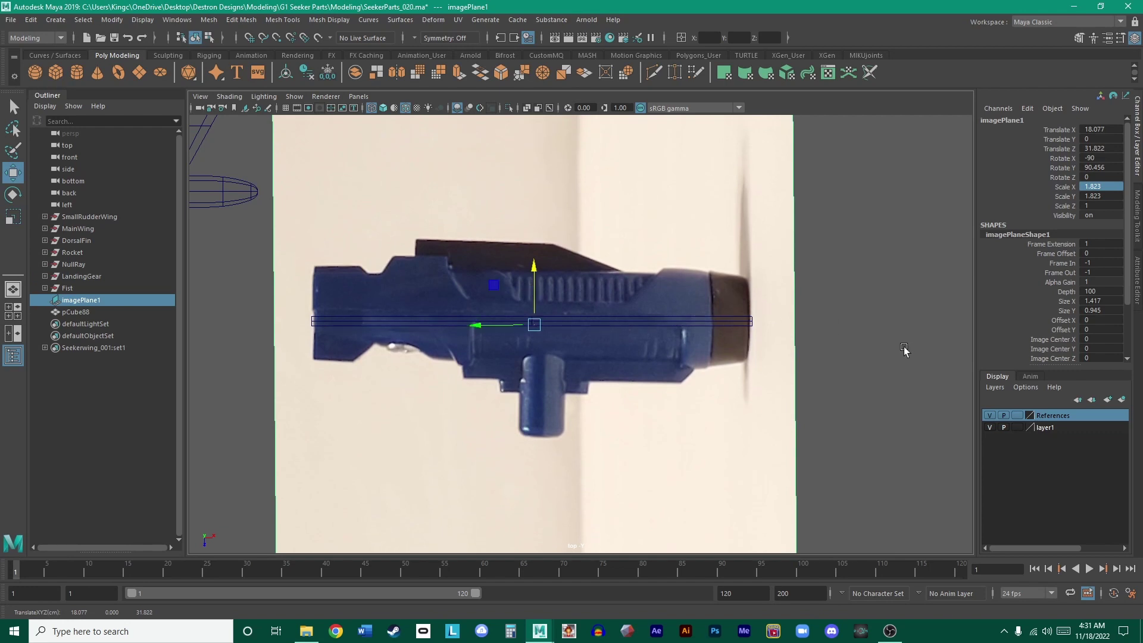
- Set the image plane's X and Y scale to 1.84 and nudge it to about Z 31.9
key(Tab)
click(1106, 200)
key(Return)
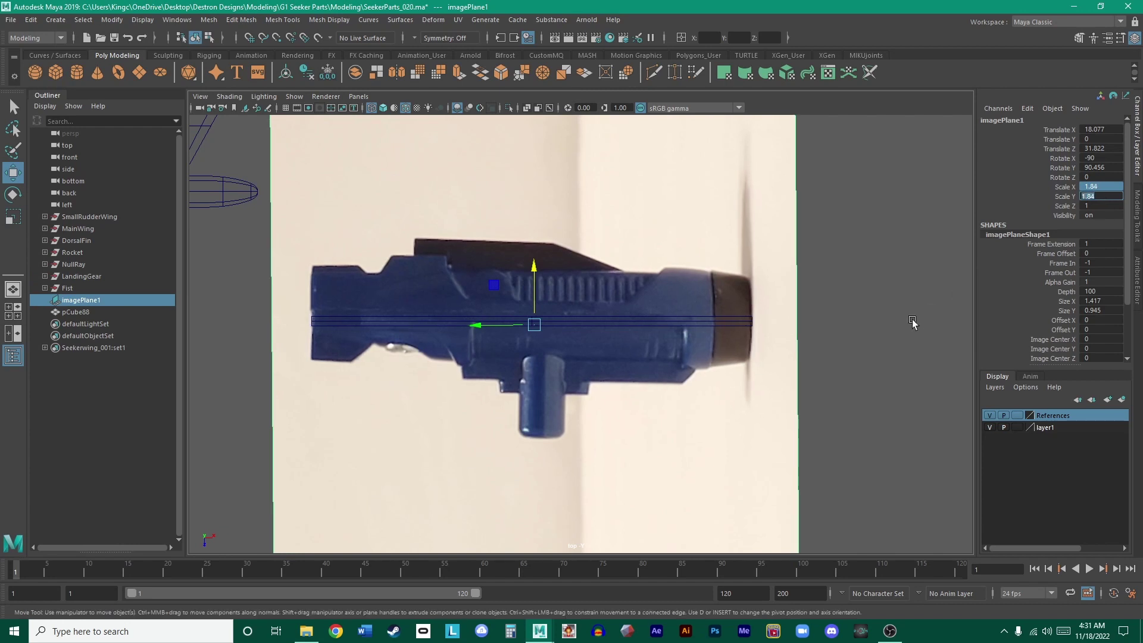
click(861, 328)
click(751, 341)
drag(532, 288, 548, 284)
click(829, 339)
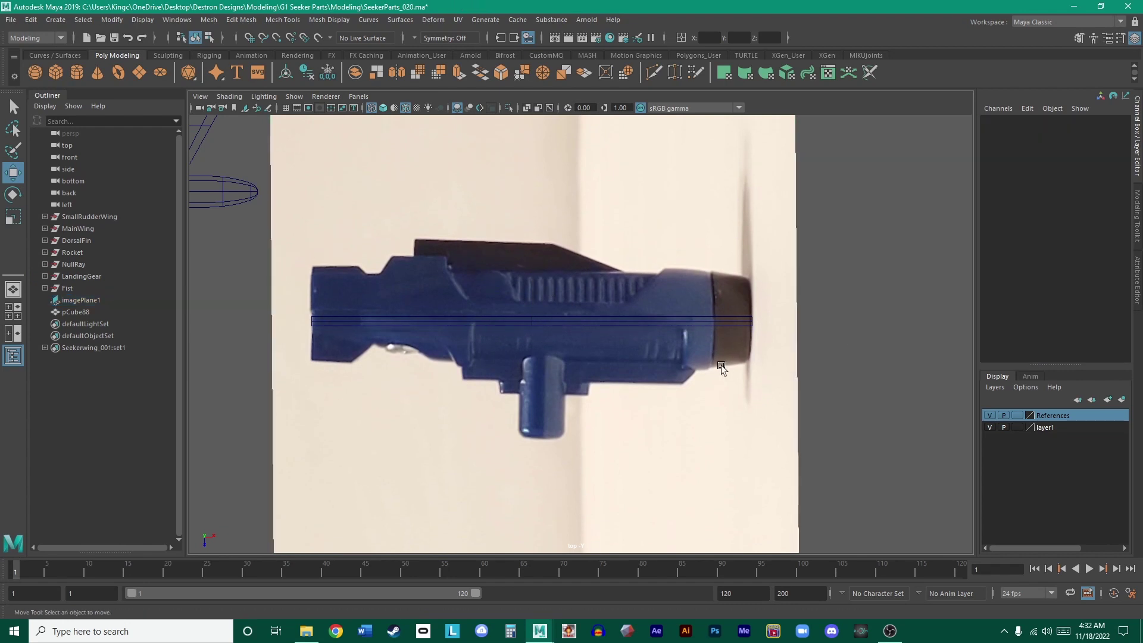
- Set the X scale of the cube across the launcher to 46.66
click(718, 360)
click(691, 319)
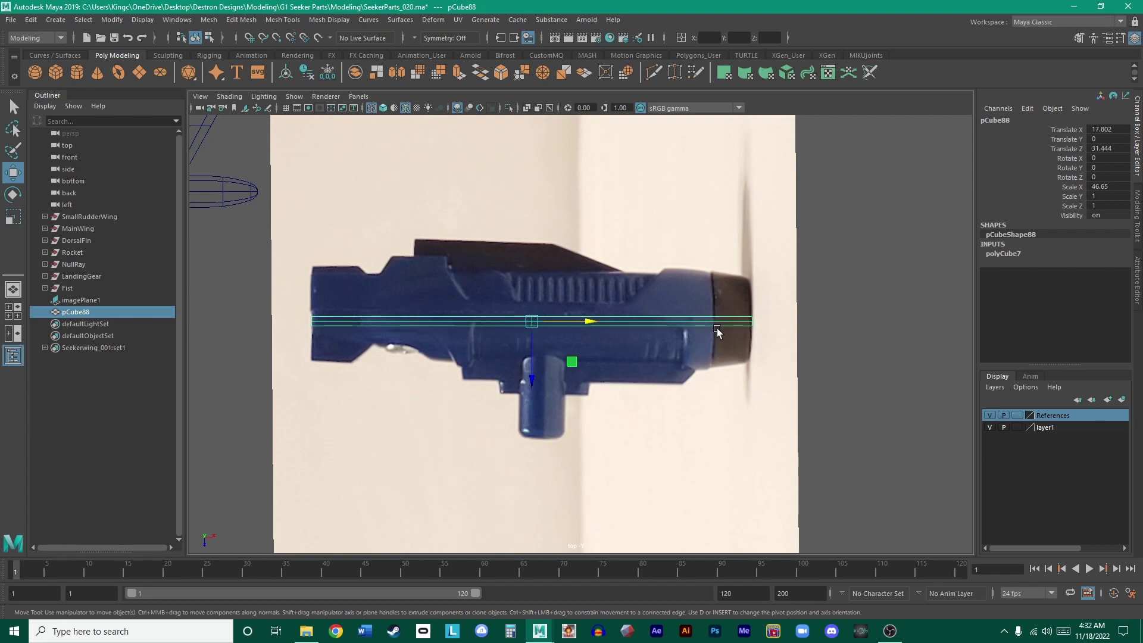
double_click(1104, 186)
click(959, 281)
scroll(633, 283, up, 3)
click(651, 327)
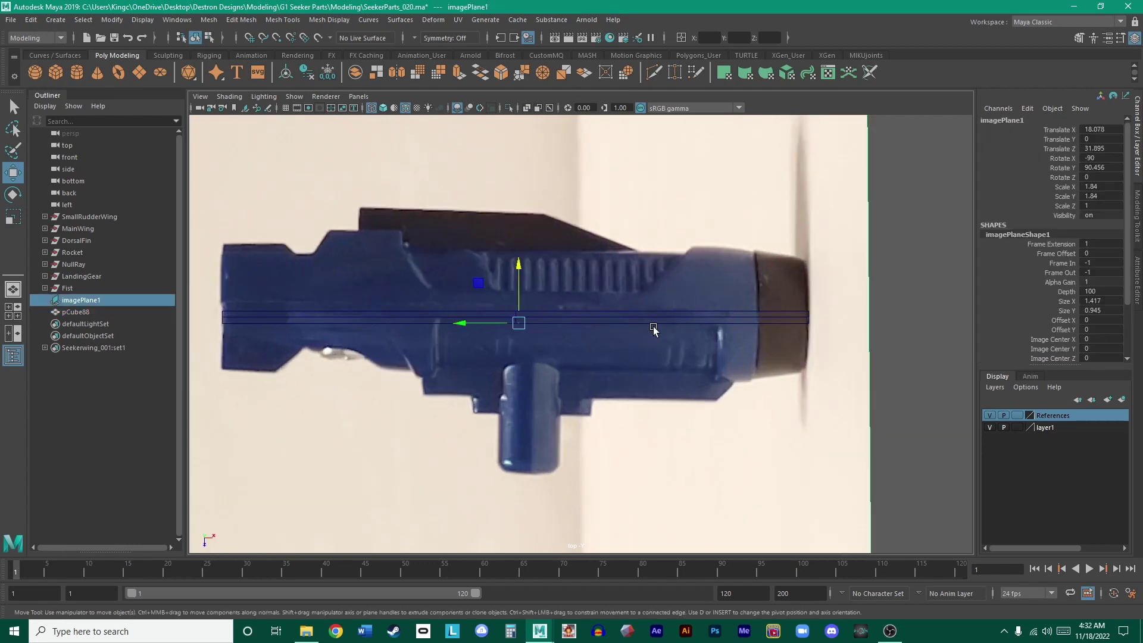
click(673, 334)
double_click(1113, 186)
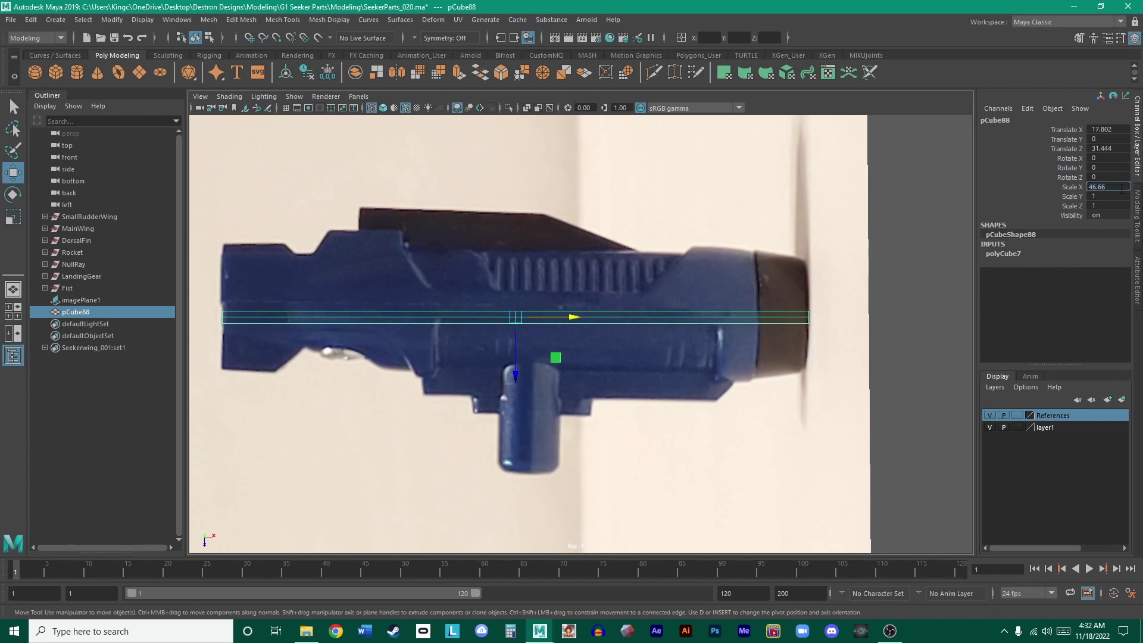
- Shift the cube slightly toward the launcher's handle, to about Z 31.58
scroll(634, 339, up, 2)
scroll(595, 357, down, 1)
mouse_move(555, 379)
mouse_down()
mouse_move(555, 363)
mouse_move(556, 382)
mouse_up()
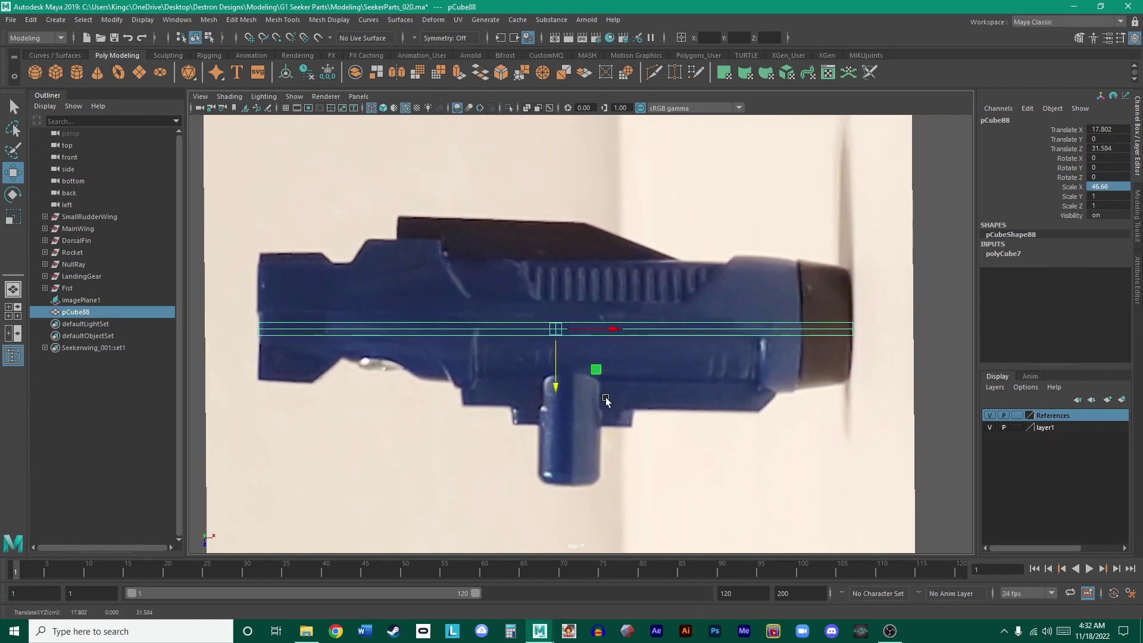
alt+middle_drag(621, 377, 629, 341)
scroll(606, 401, up, 2)
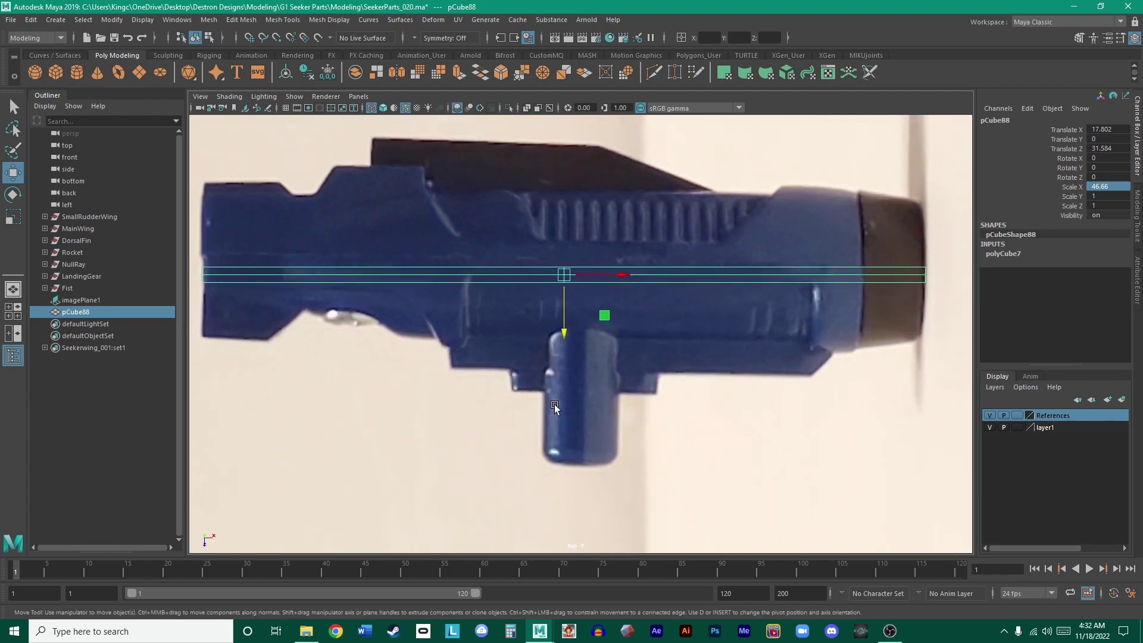
- Check the launcher photo against the cube and compare its size with the rudder wing and fist
click(534, 159)
scroll(595, 268, down, 2)
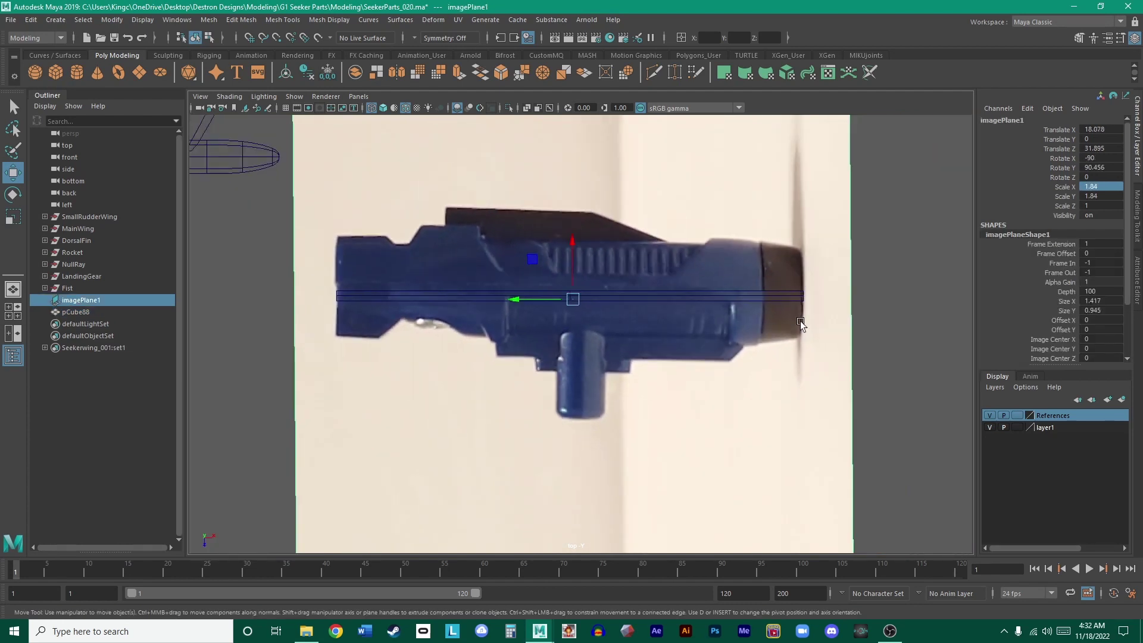
click(766, 291)
click(766, 295)
scroll(773, 292, down, 4)
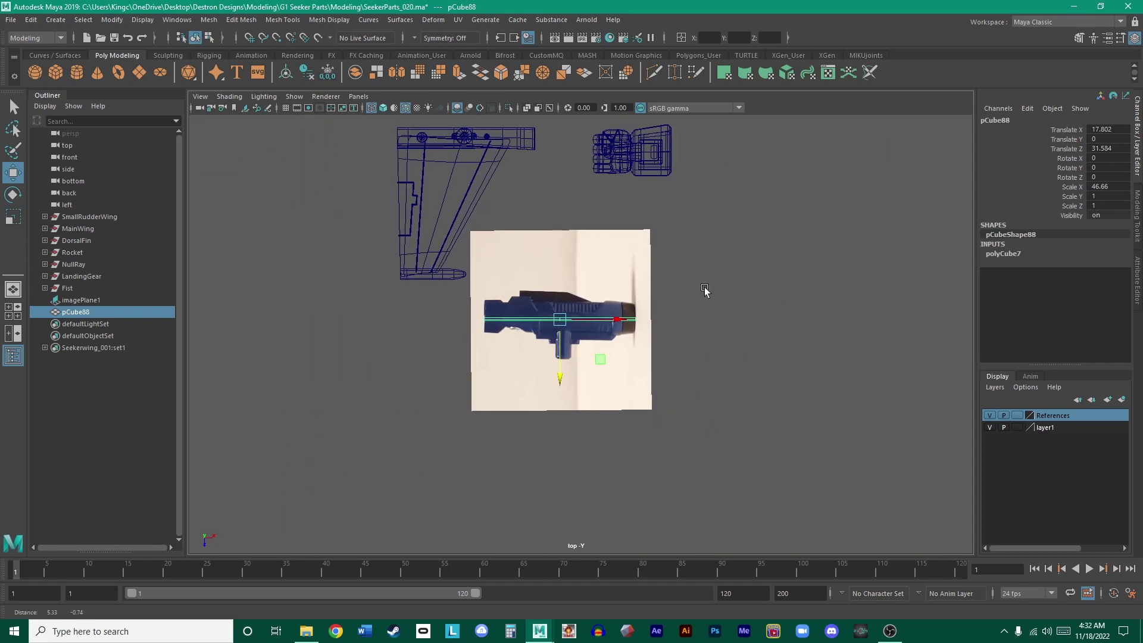
shift+click(587, 364)
middle_drag(467, 273, 540, 262)
click(839, 329)
scroll(431, 339, up, 3)
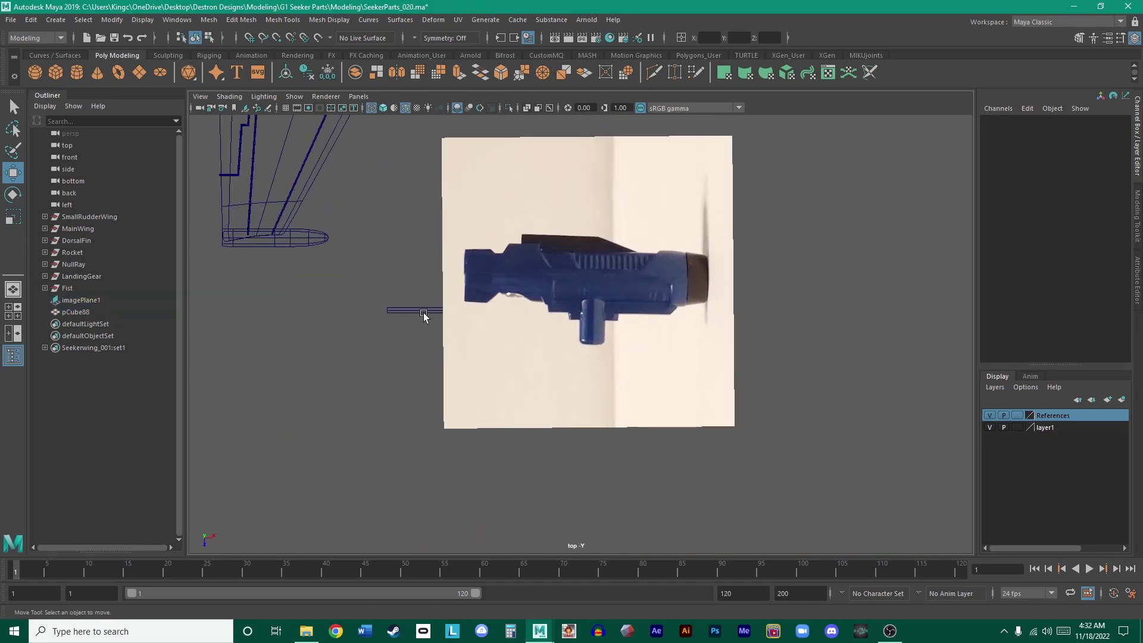
click(424, 311)
key(ctrl+z)
key(ctrl+z)
key(ctrl+z)
key(ctrl+z)
key(ctrl+z)
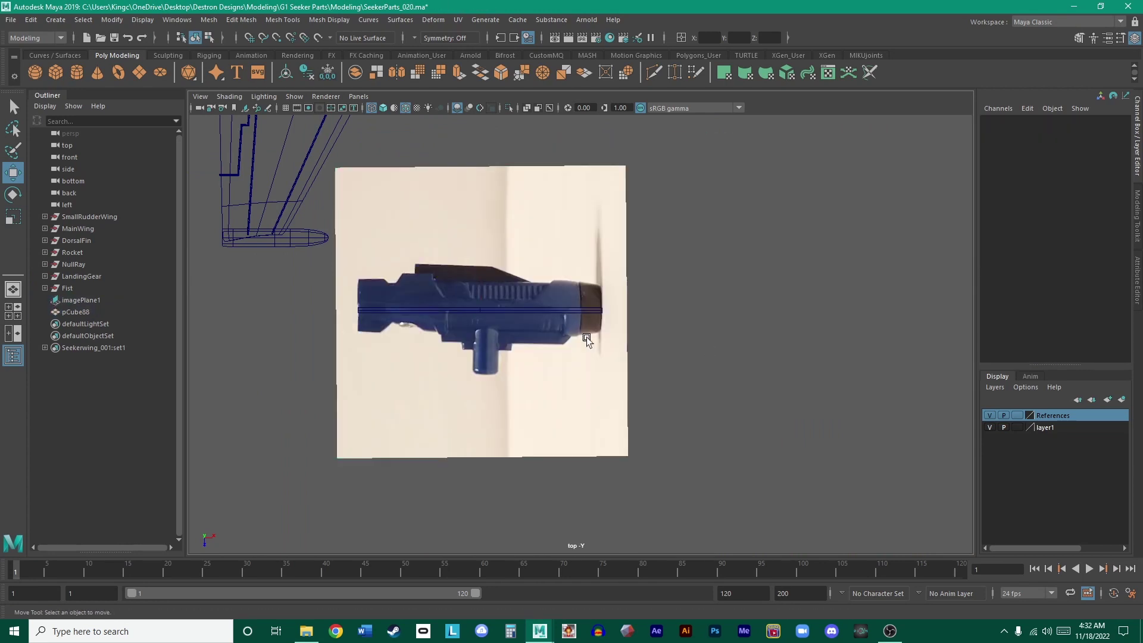
- Move the launcher image plane clear of the rudder wing, to about X 42.1, Z 28.5
middle_drag(441, 278, 586, 259)
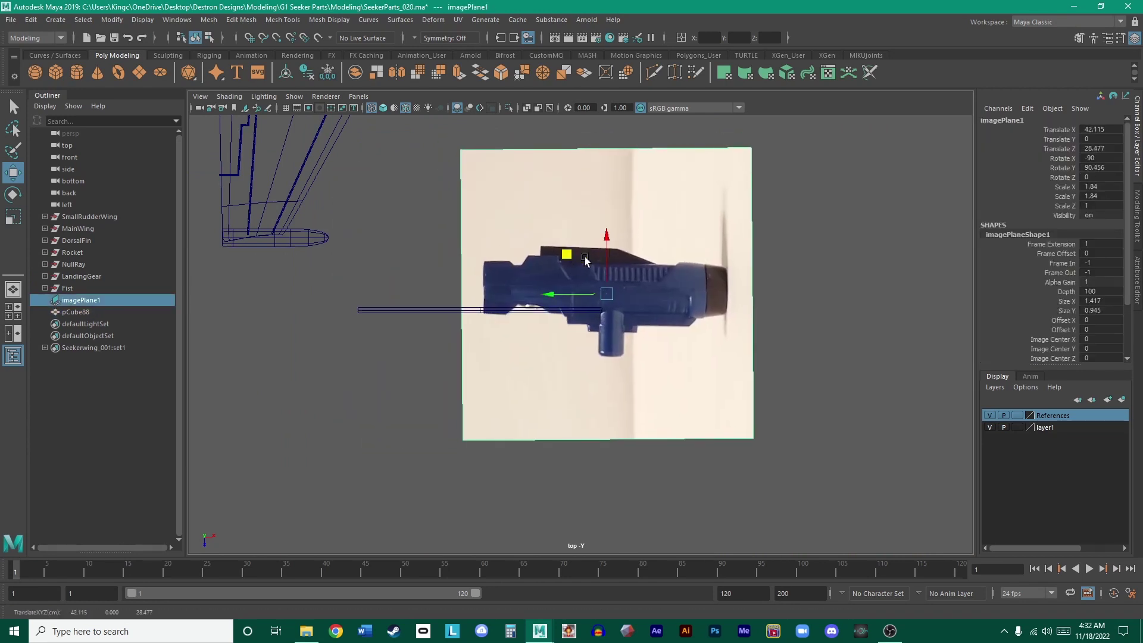
click(452, 340)
click(454, 310)
click(391, 348)
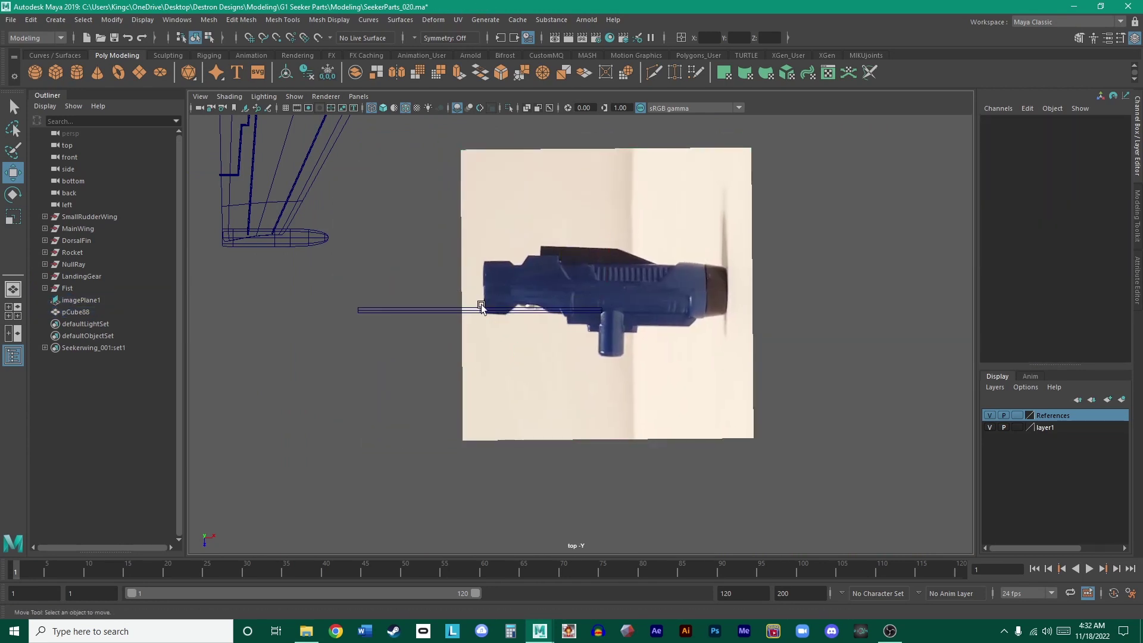
- Move the measuring cube back across the launcher body in the photo, to about X 41.67, Z 27.45
scroll(494, 271, down, 4)
scroll(527, 320, up, 10)
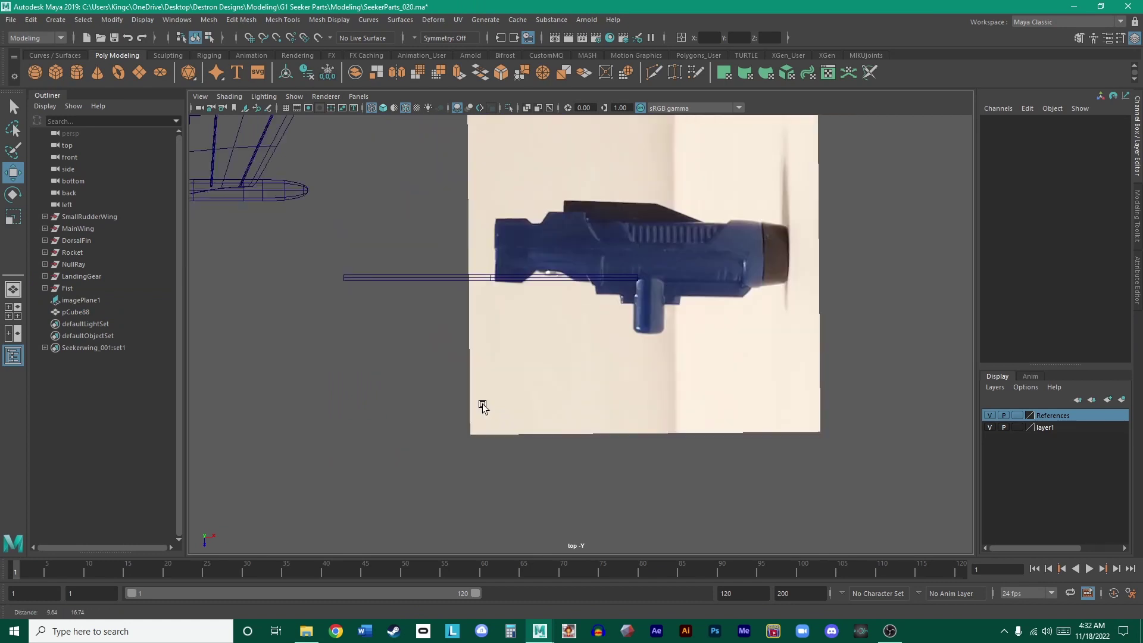
click(364, 360)
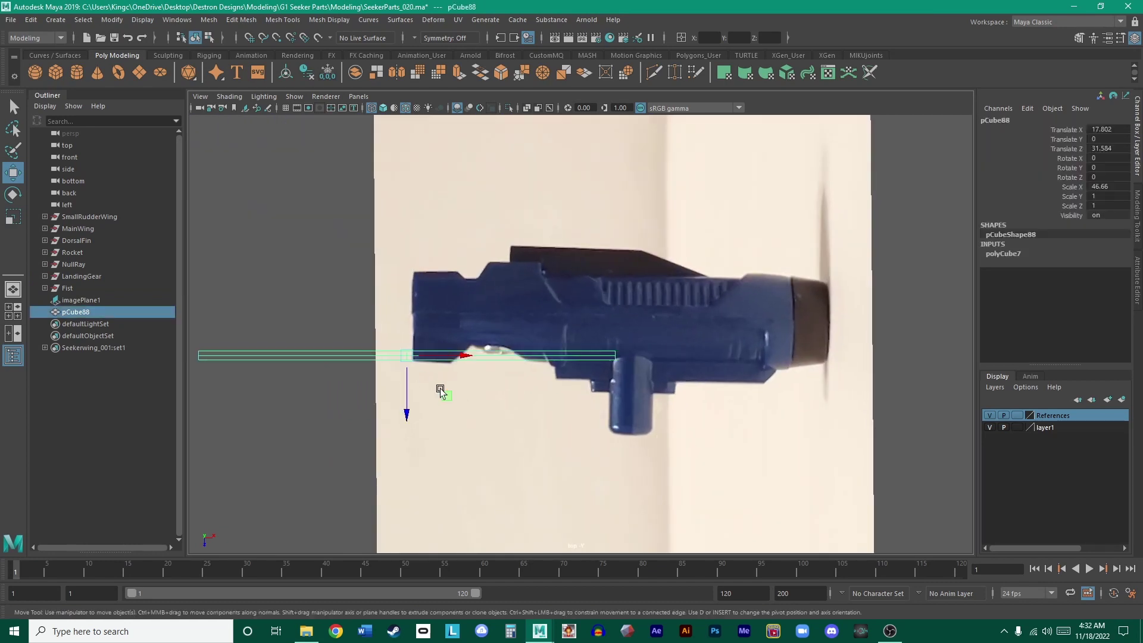
middle_drag(441, 390, 655, 354)
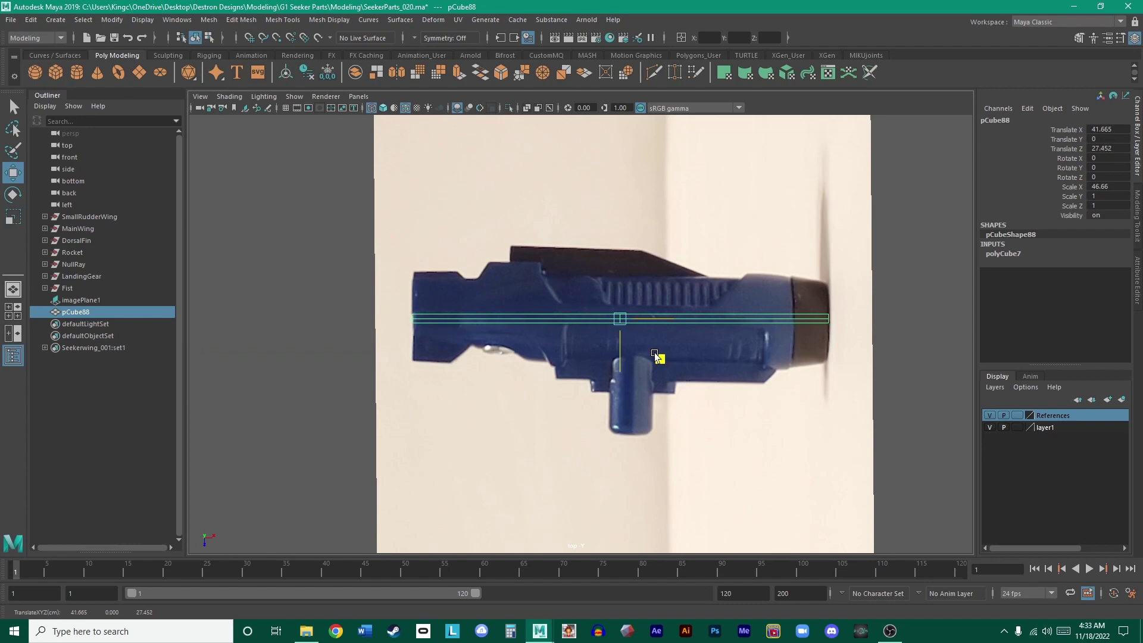
alt+middle_drag(598, 289, 571, 292)
alt+right_drag(571, 292, 683, 263)
click(723, 217)
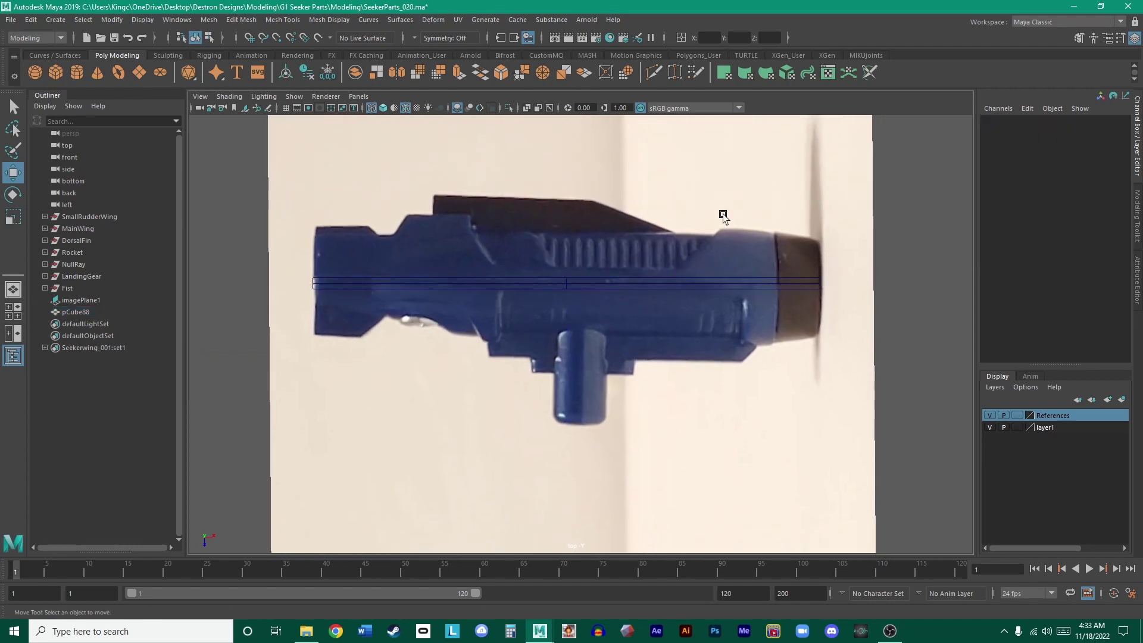
- Start saving the scene under a new name and browse to Destron Designs\Modeling\G1 Seeker Parts\Modeling on the desktop
click(36, 63)
click(288, 201)
double_click(376, 207)
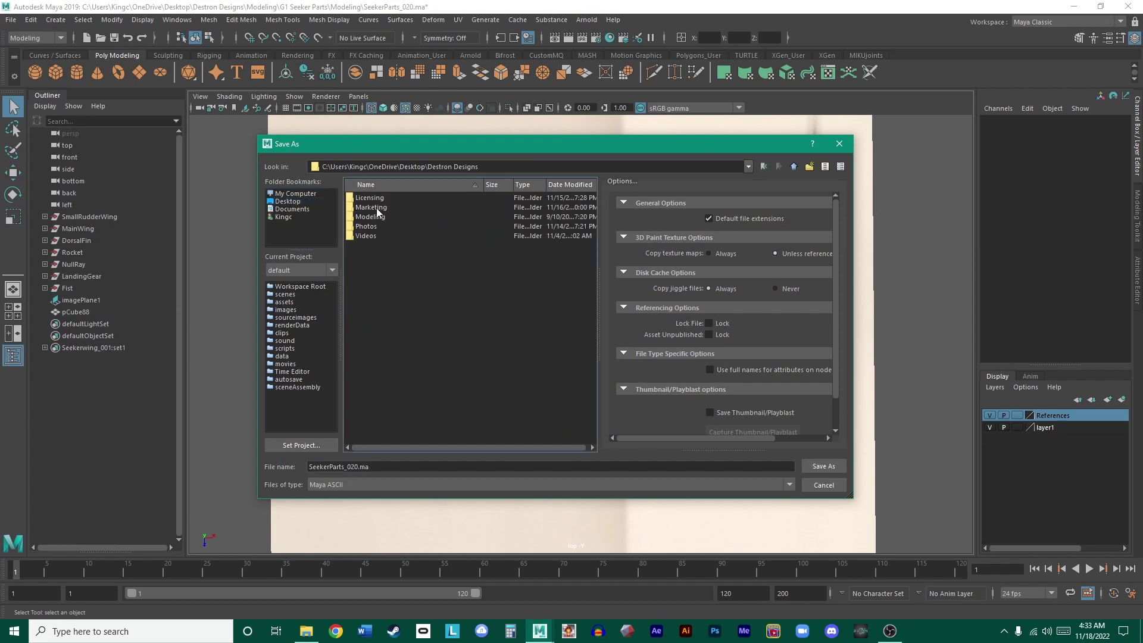
double_click(375, 216)
double_click(391, 255)
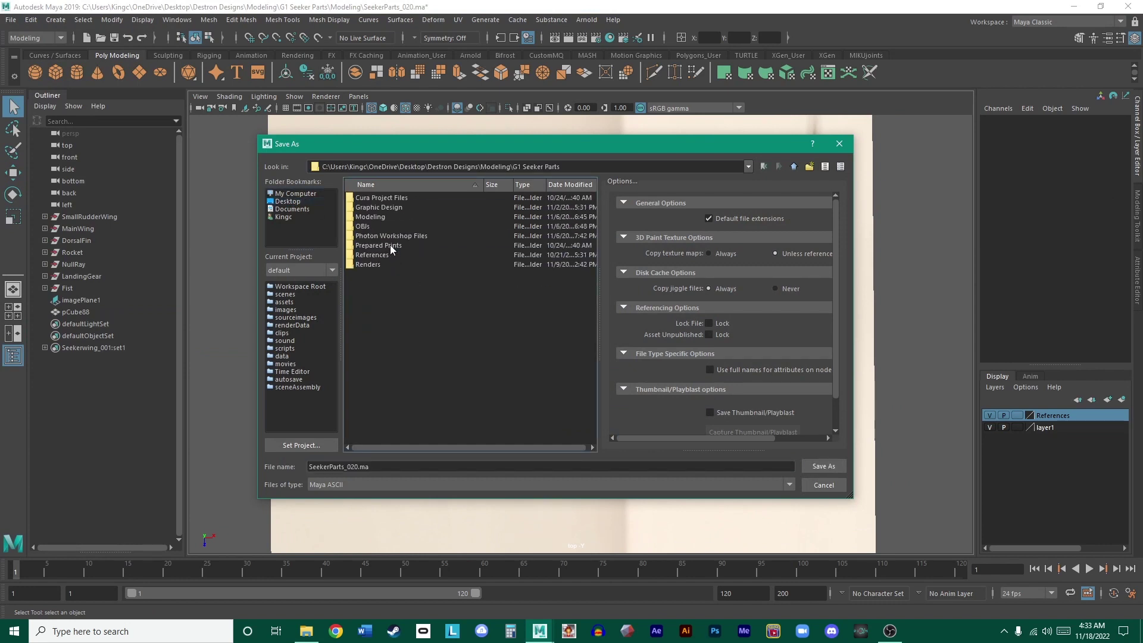
double_click(376, 217)
scroll(386, 250, down, 1)
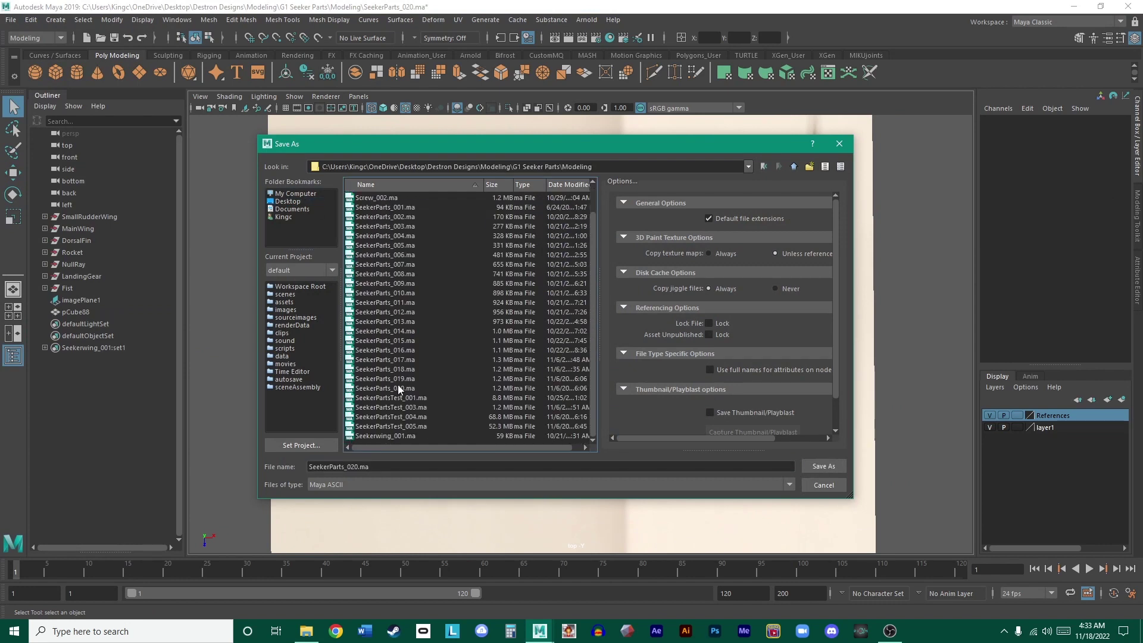
- Save the scene as SeekerParts_021 in Maya ASCII format
click(406, 466)
key(BackSpace)
key(BackSpace)
key(BackSpace)
key(BackSpace)
key(BackSpace)
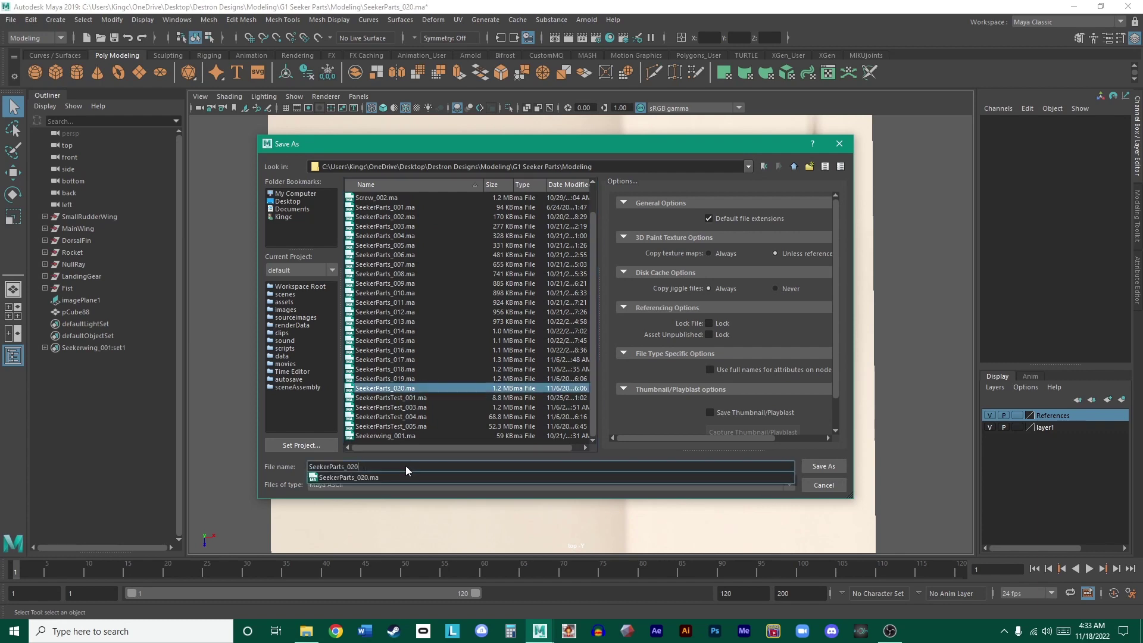
text(21)
key(Return)
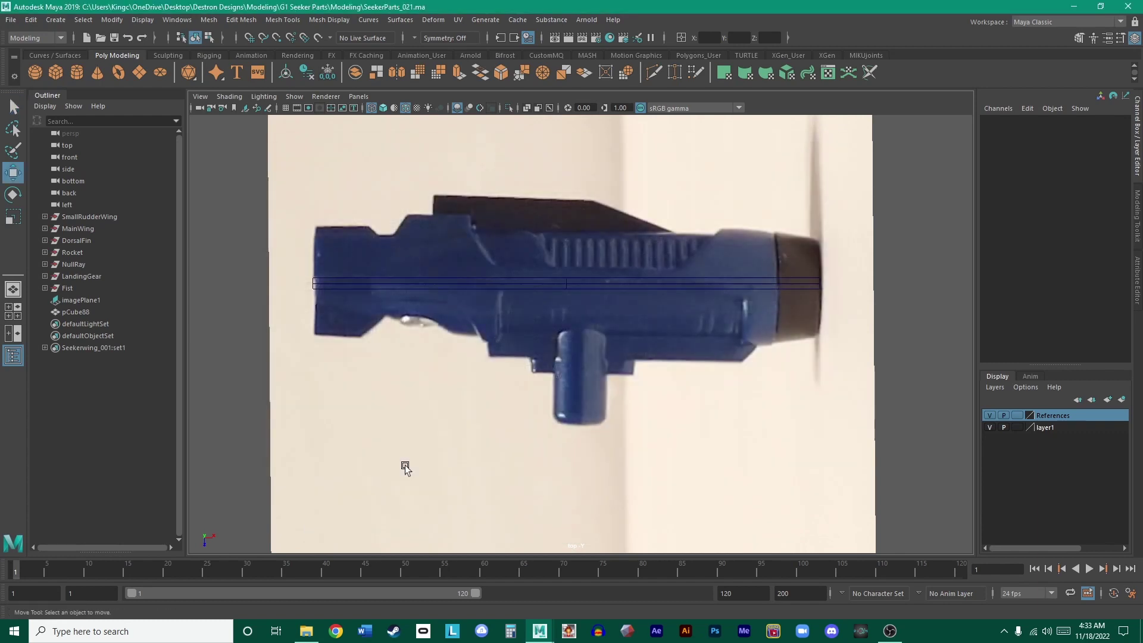
- Rotate the image plane slightly to about 90.91 degrees in Y to level the launcher with the cube
key(w)
scroll(863, 280, up, 1)
scroll(887, 325, down, 1)
scroll(699, 296, up, 1)
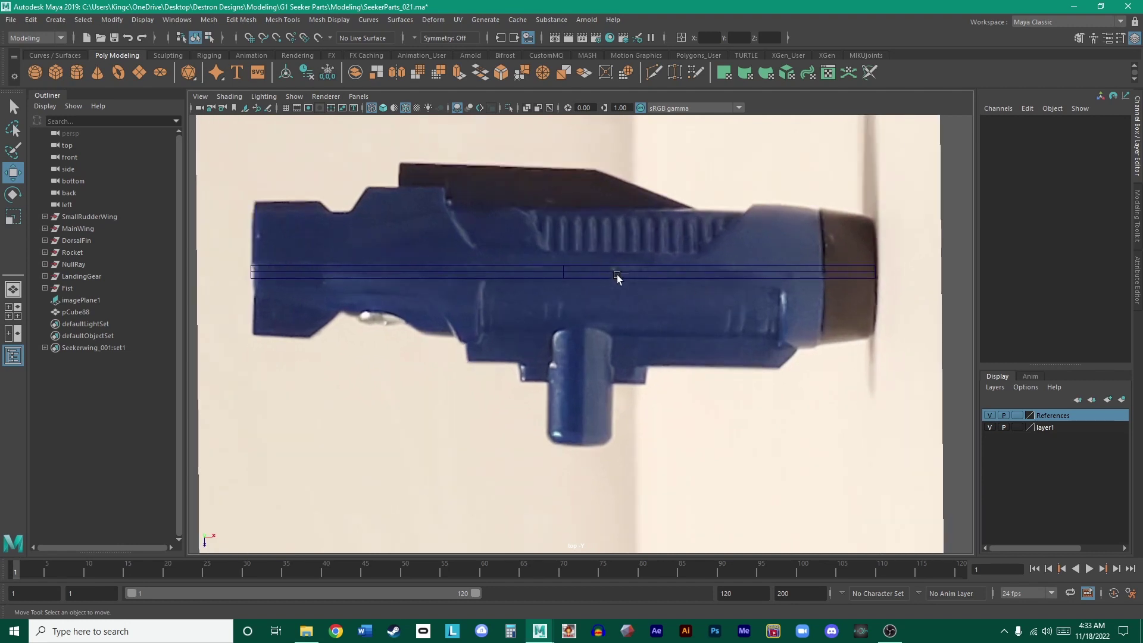
click(615, 275)
click(727, 313)
key(e)
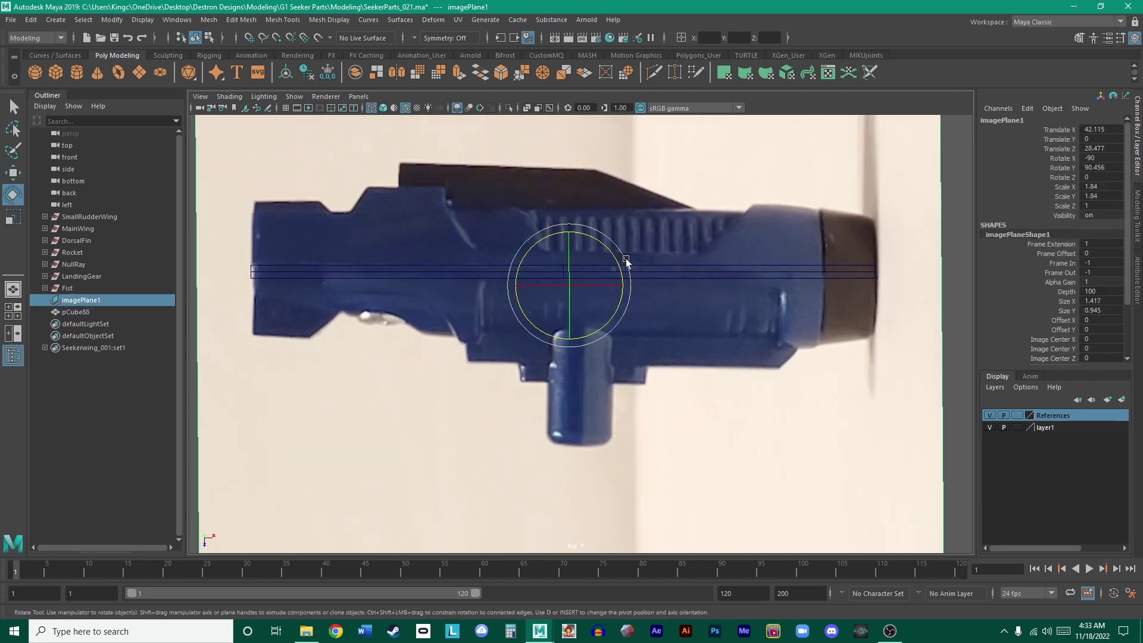
drag(615, 259, 615, 260)
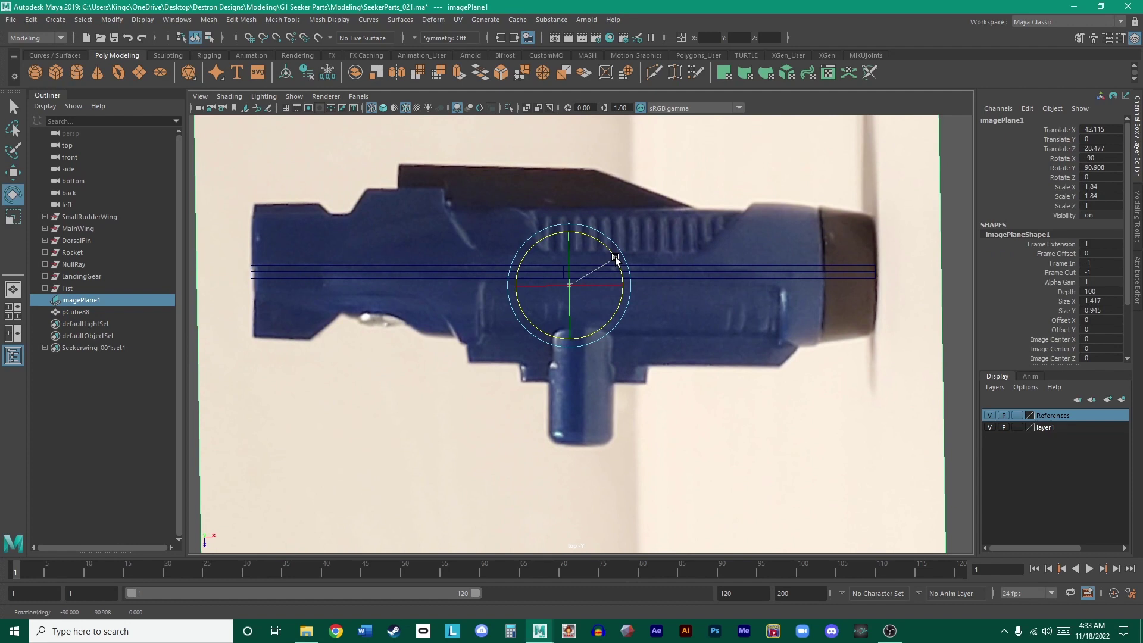
key(w)
scroll(799, 249, up, 2)
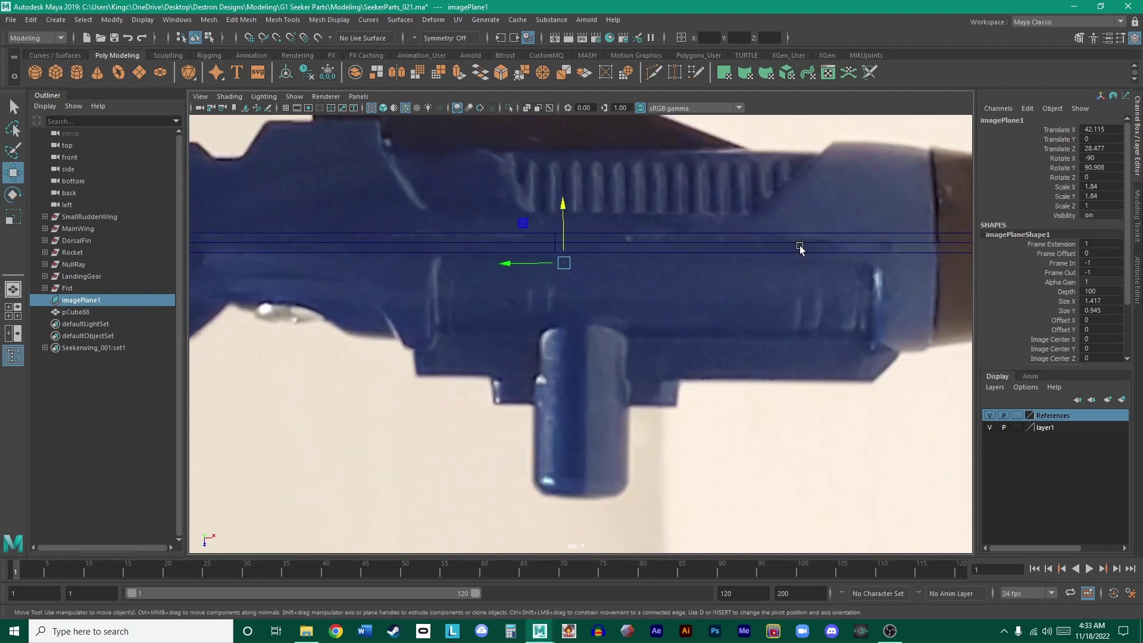
key(e)
middle_drag(778, 191, 800, 173)
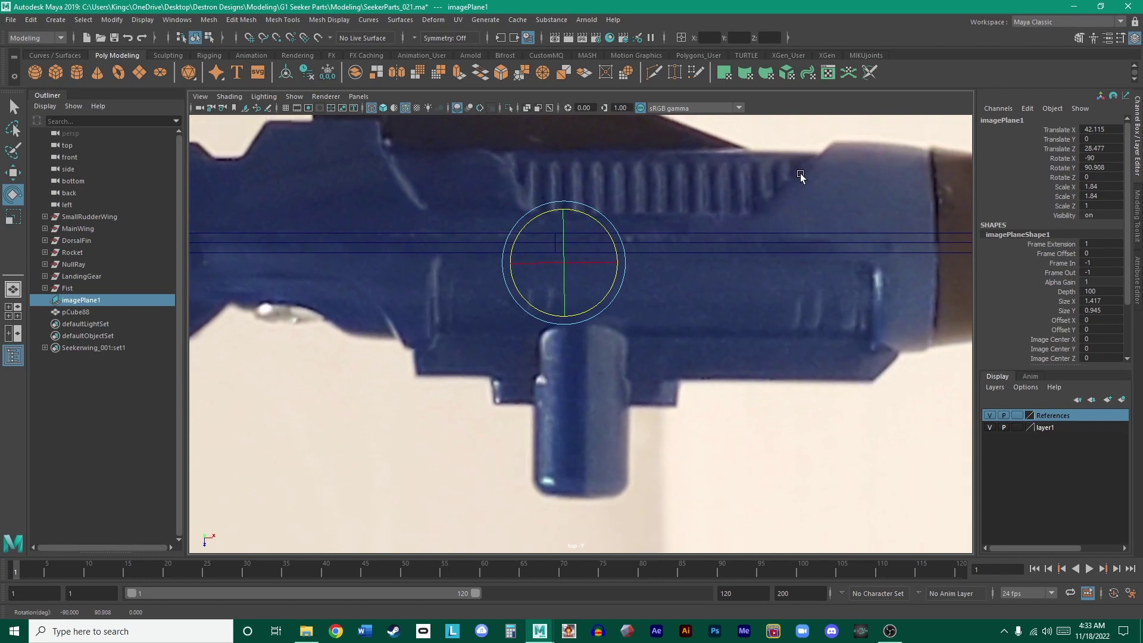
- Check how well the rotated launcher photo lines up with the measuring cube along its whole length
scroll(800, 173, down, 3)
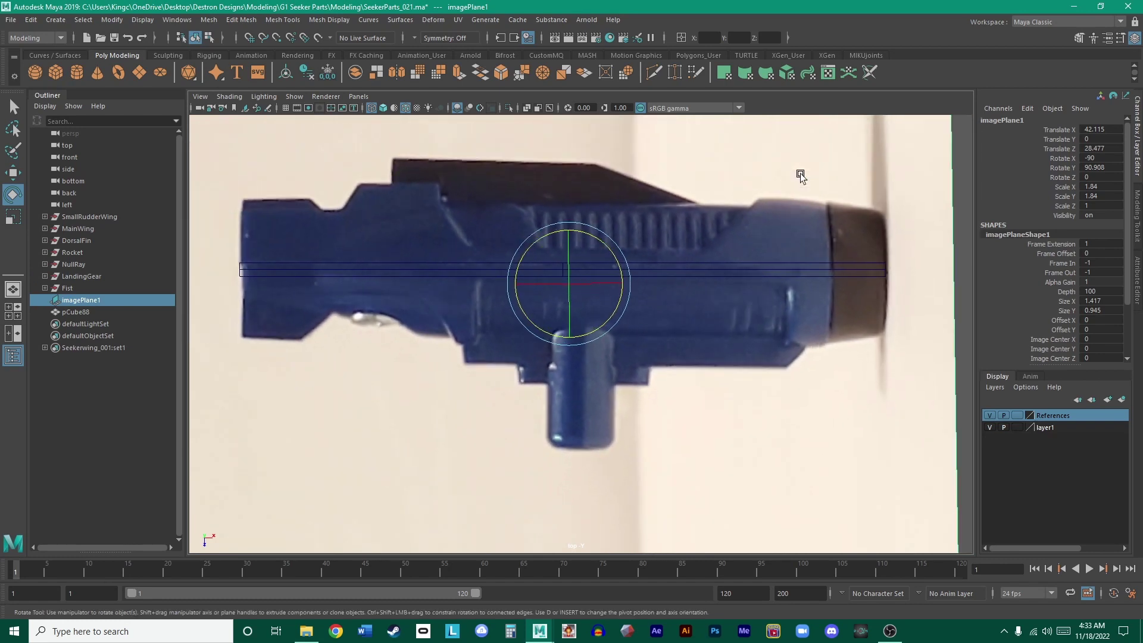
scroll(800, 174, down, 3)
key(w)
click(898, 291)
scroll(721, 296, up, 4)
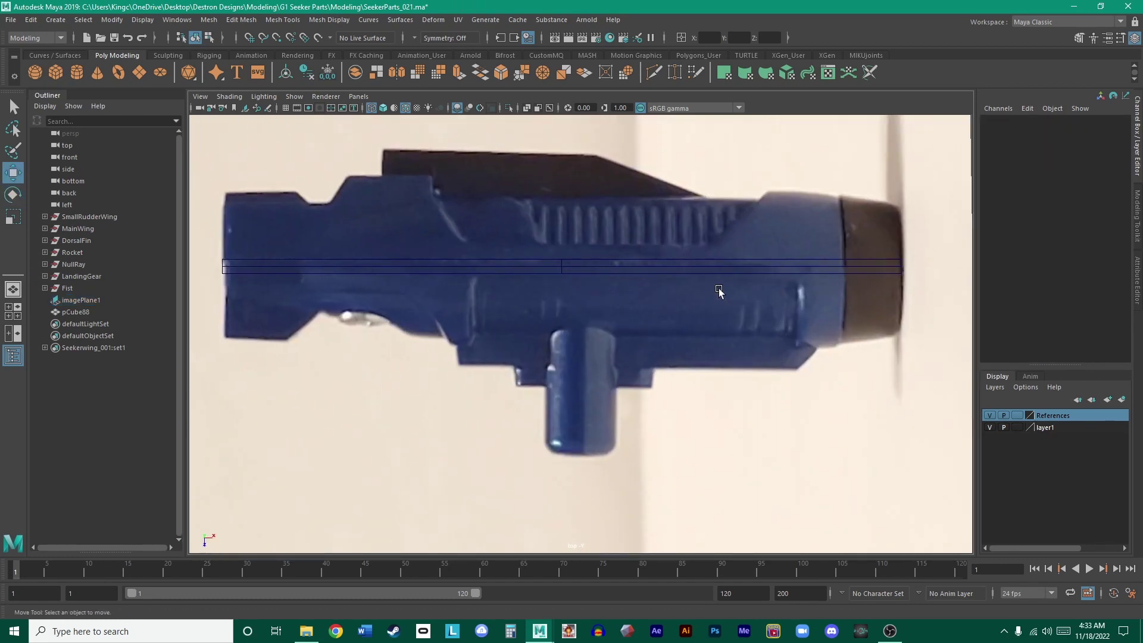
scroll(720, 295, down, 3)
scroll(766, 311, up, 3)
scroll(558, 276, down, 3)
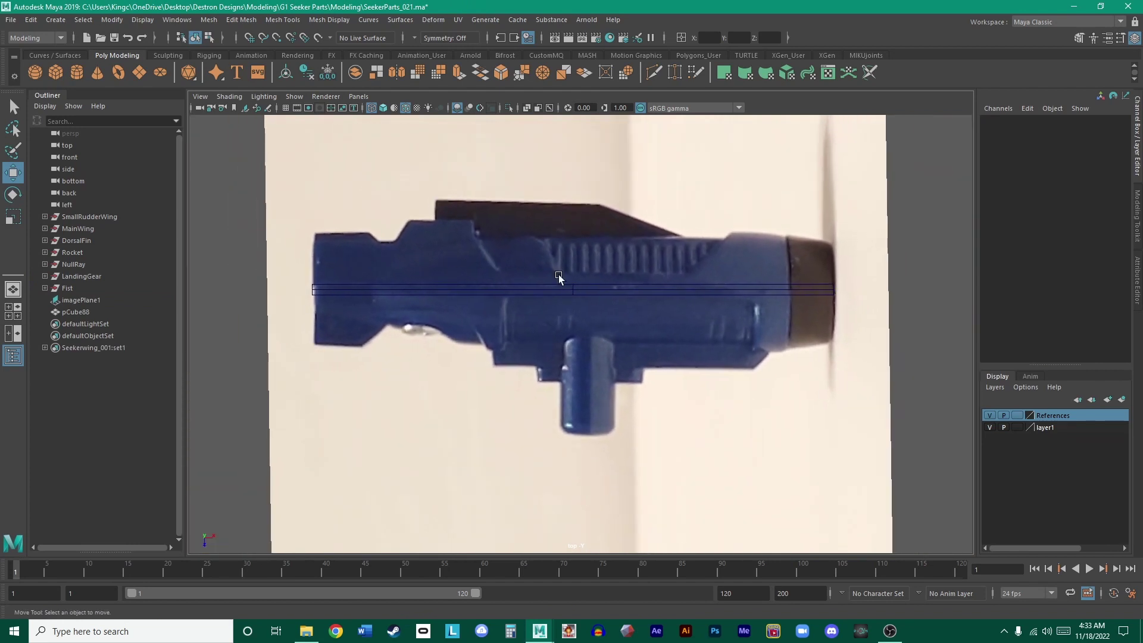
scroll(595, 274, down, 1)
scroll(714, 285, up, 2)
- Add the launcher image plane to the References layer and set that layer's display type to Reference
click(869, 302)
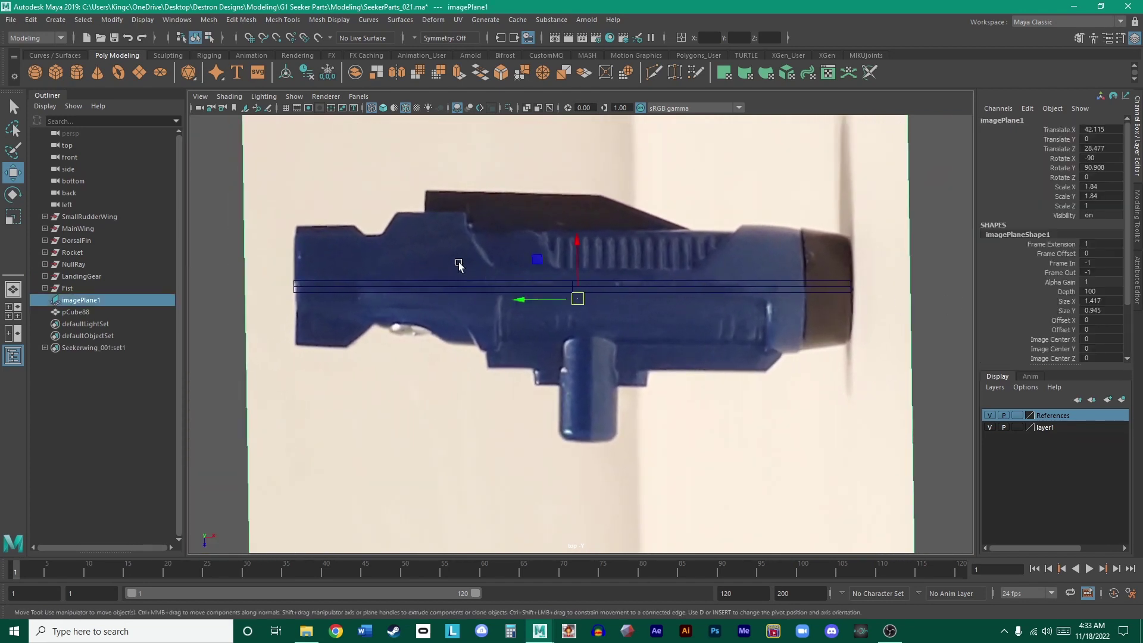
click(237, 324)
click(726, 363)
right_click(1023, 416)
click(1048, 444)
right_click(1052, 425)
click(1052, 448)
click(1016, 415)
right_click(1043, 416)
click(1044, 445)
click(1016, 416)
click(1016, 415)
- Examine the launcher's barrel, body and handle shapes in the photo against the cube
click(927, 402)
scroll(604, 276, up, 4)
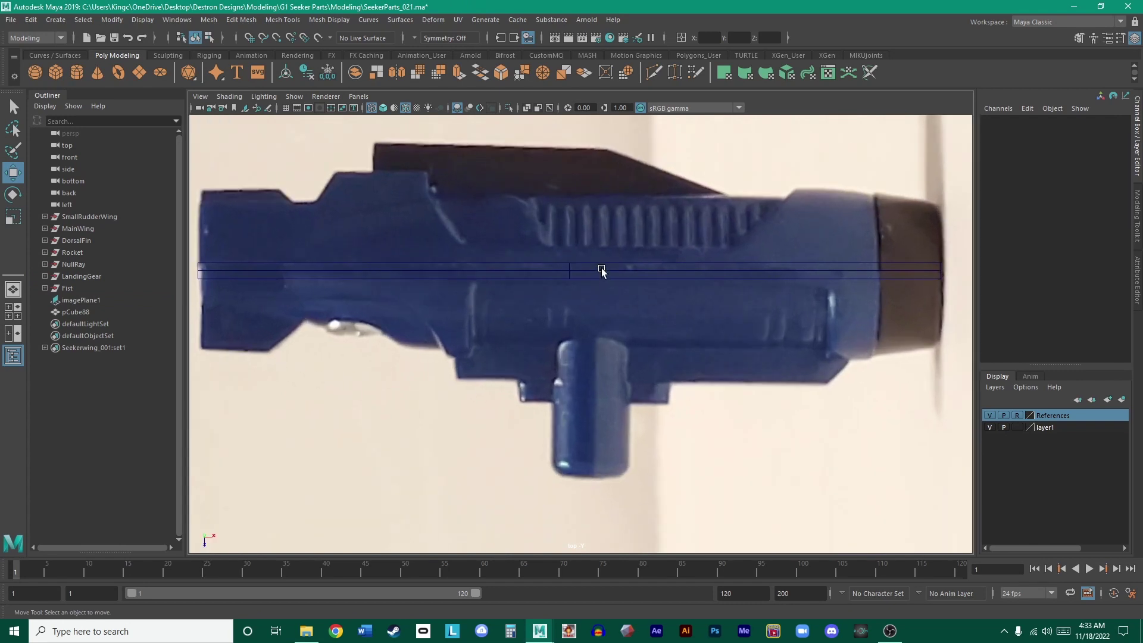
click(613, 325)
scroll(535, 268, down, 2)
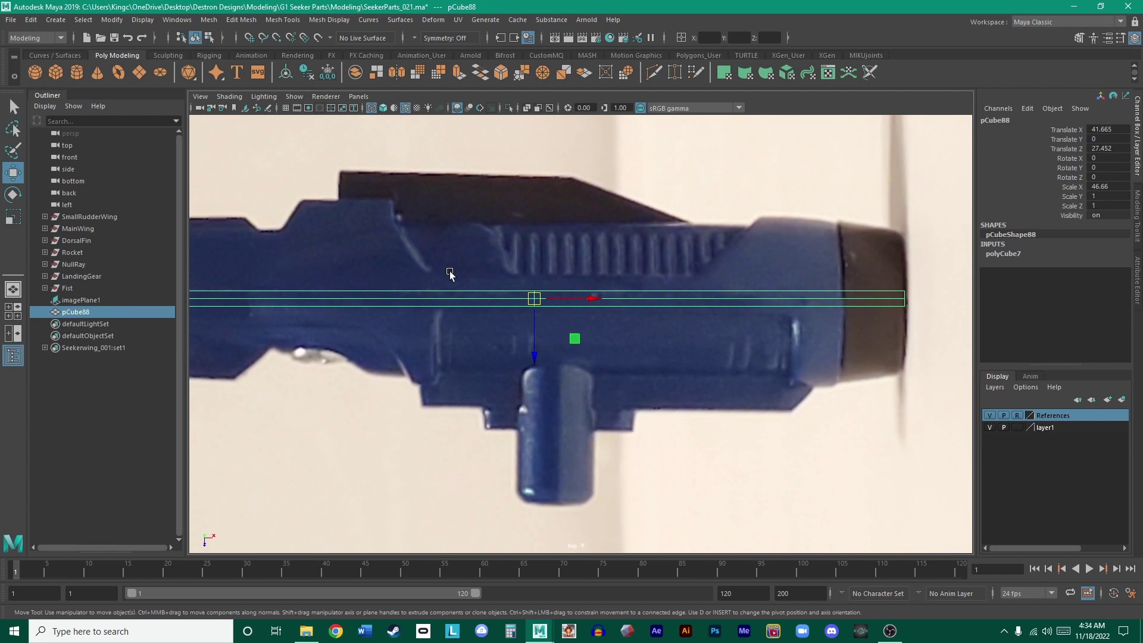
alt+middle_drag(421, 278, 505, 261)
alt+middle_drag(552, 346, 391, 330)
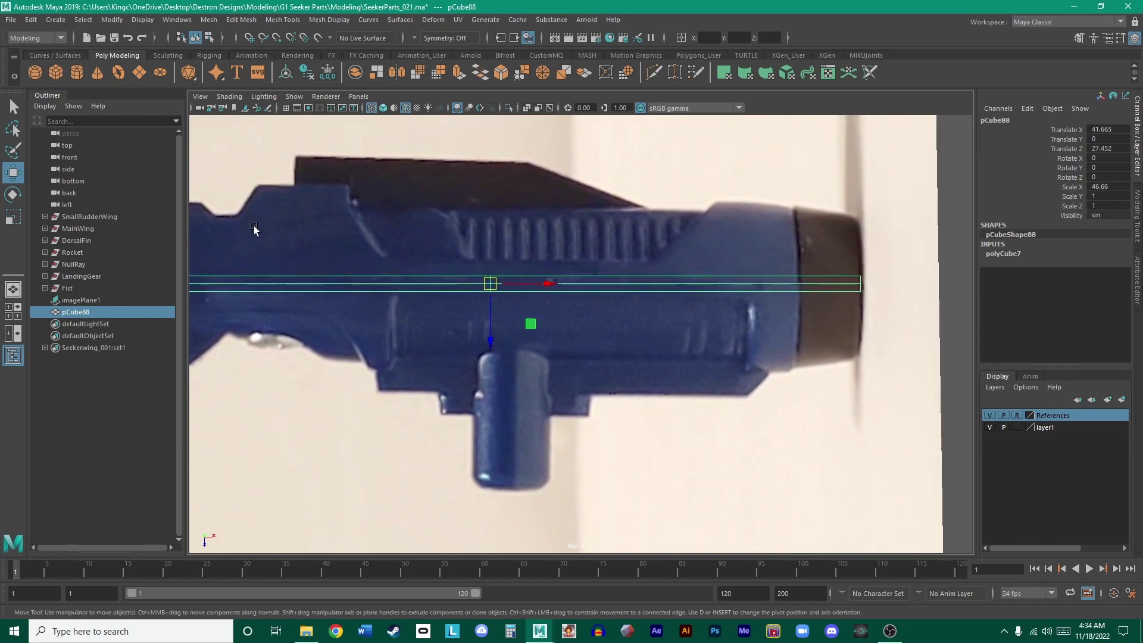
scroll(280, 356, down, 2)
click(214, 370)
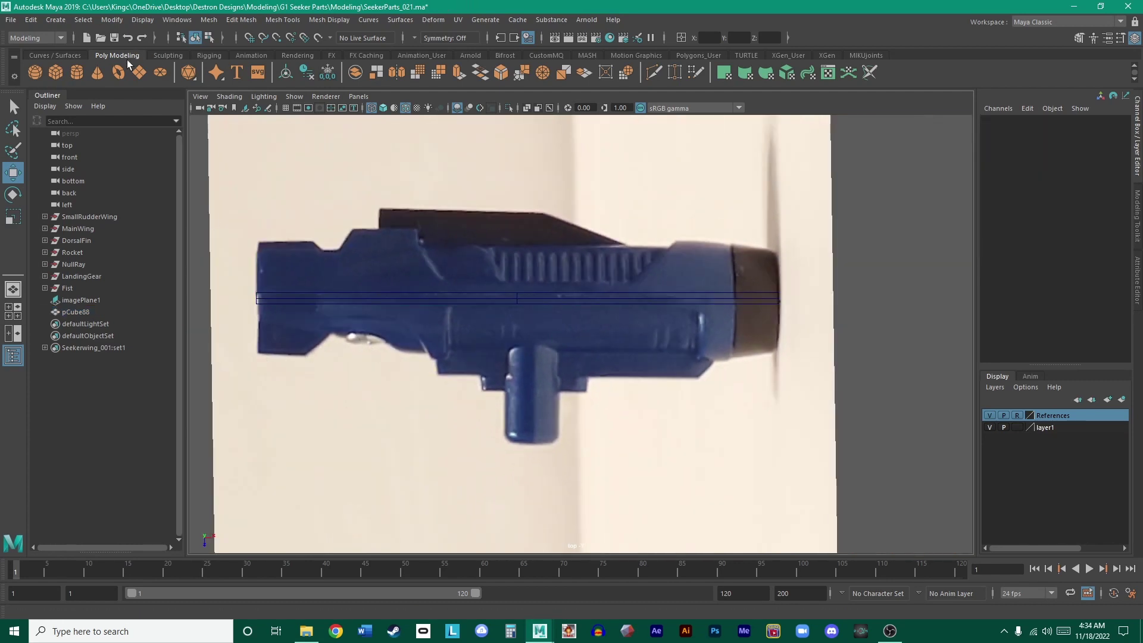
- Create a polygon cylinder and place it on the launcher body at about X 45.3, Z 27.7, checking its construction settings
click(77, 72)
scroll(480, 228, down, 4)
drag(412, 238, 610, 353)
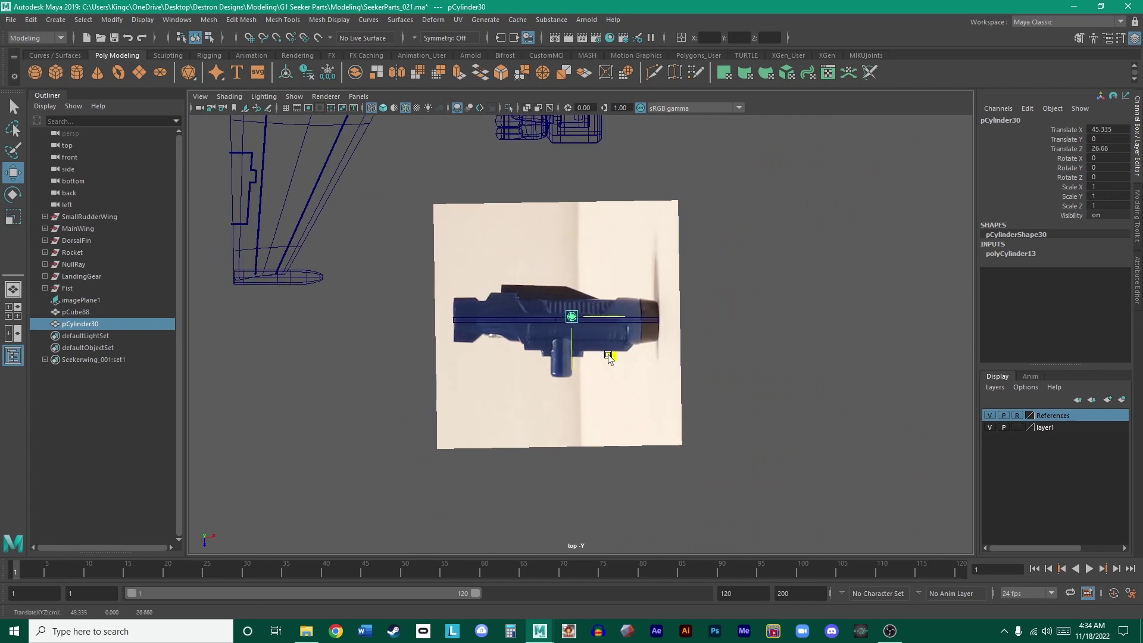
scroll(609, 348, up, 5)
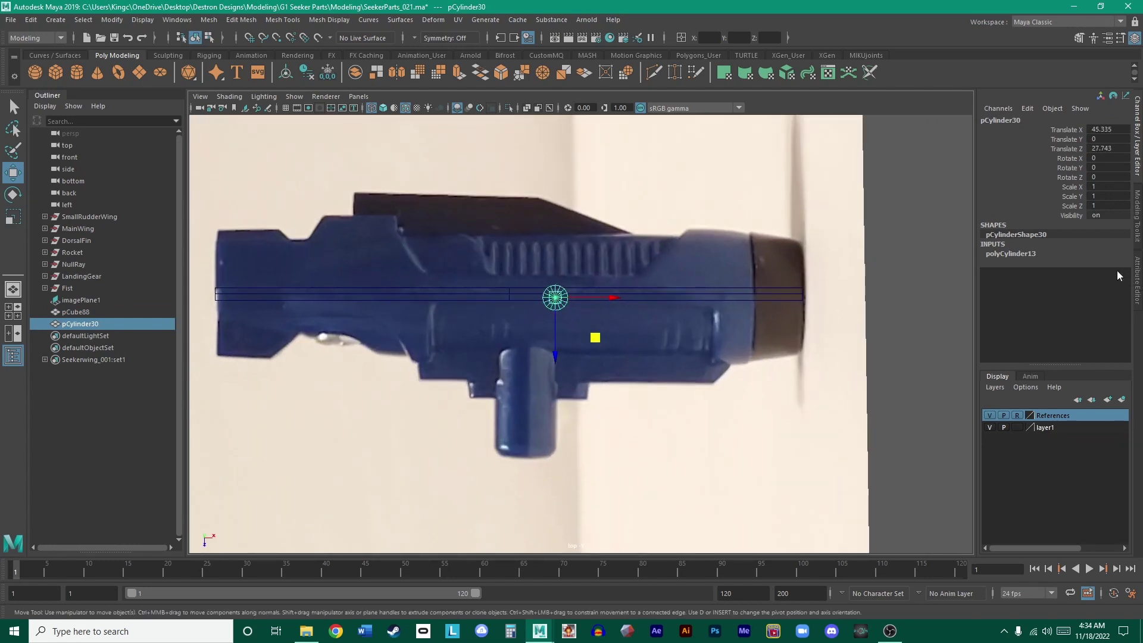
click(1046, 255)
scroll(616, 301, up, 3)
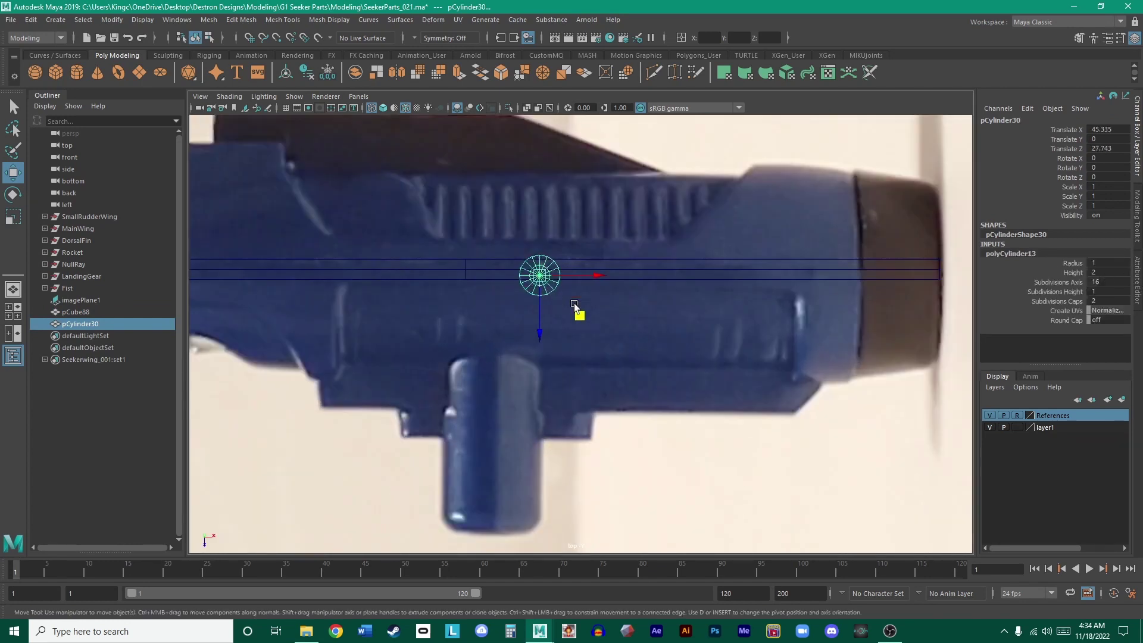
scroll(579, 312, down, 3)
click(625, 322)
click(564, 306)
- Rotate the cylinder to 90 degrees in Z so that it lies along the launcher's length
key(e)
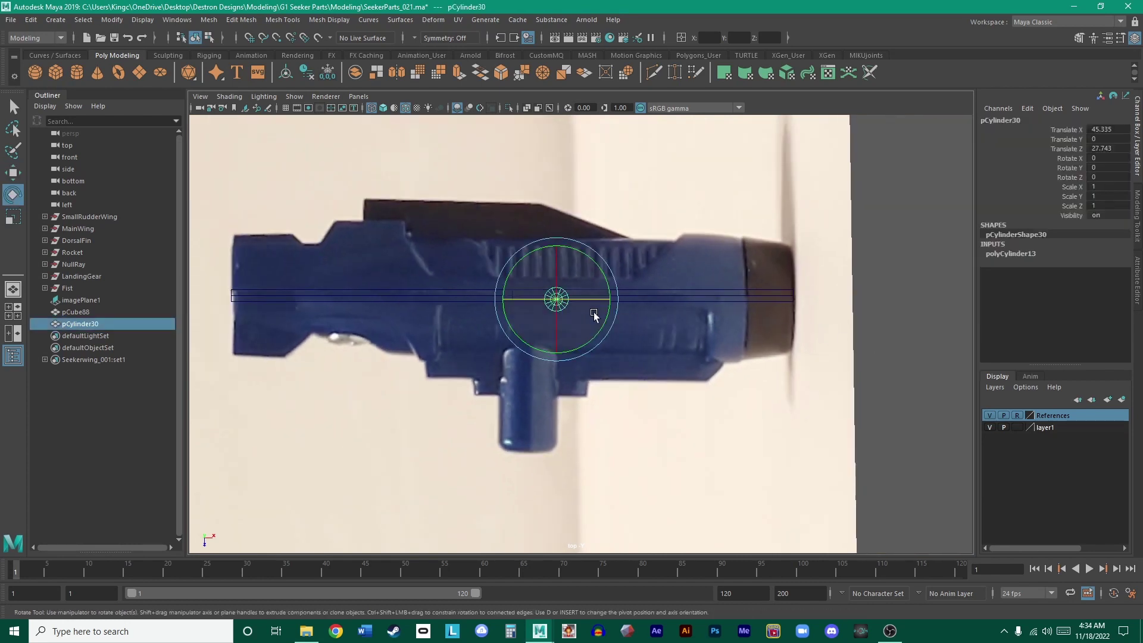
drag(601, 301, 650, 271)
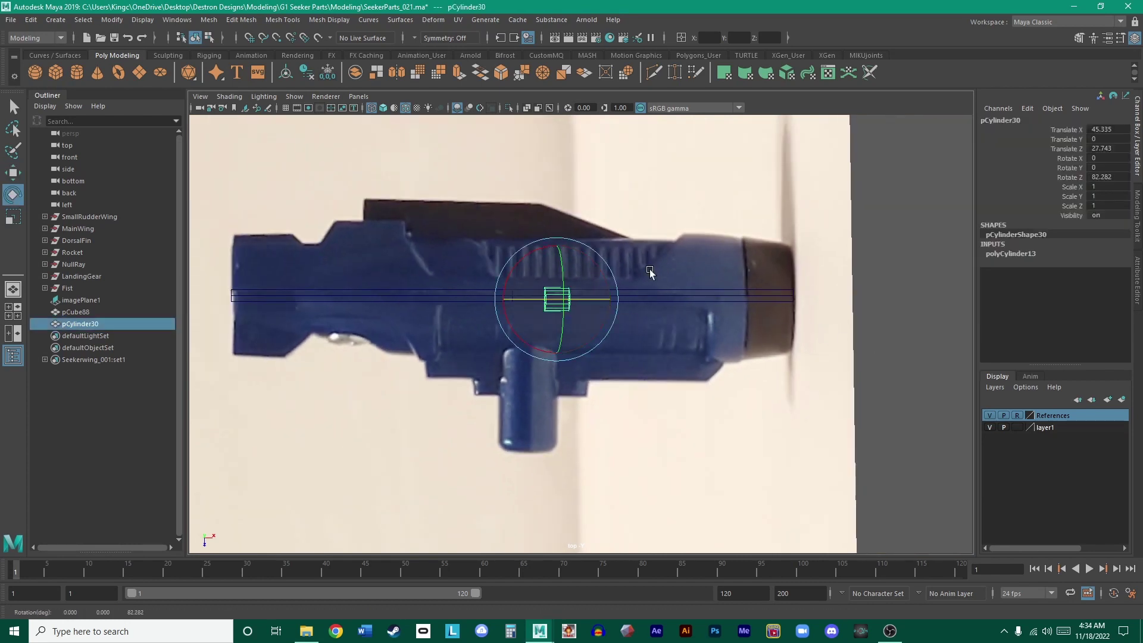
double_click(1109, 177)
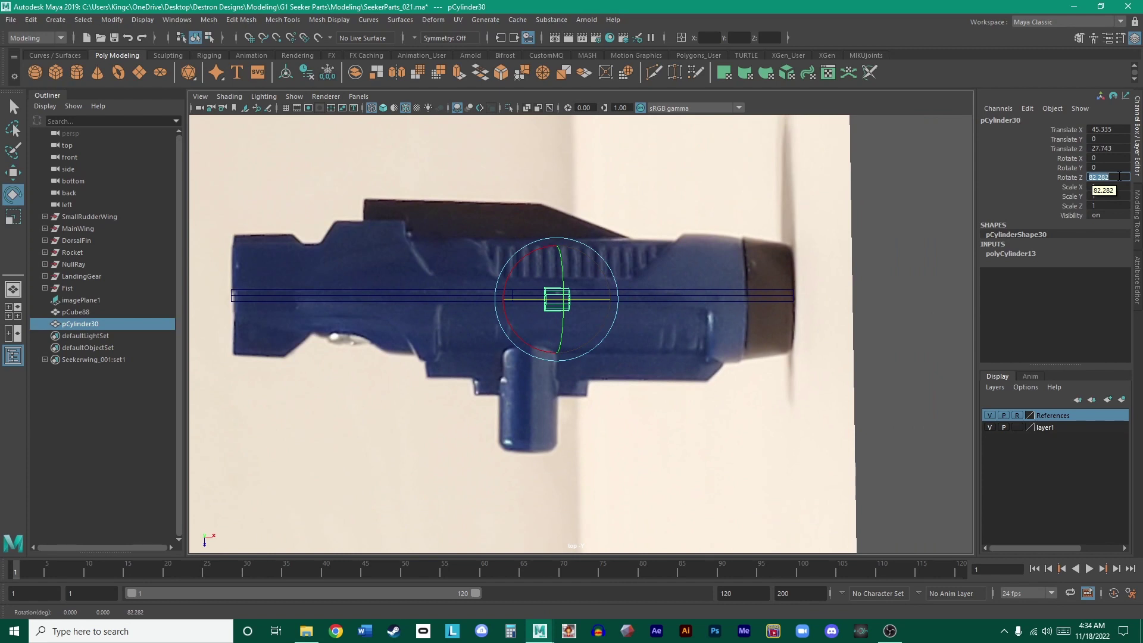
click(394, 340)
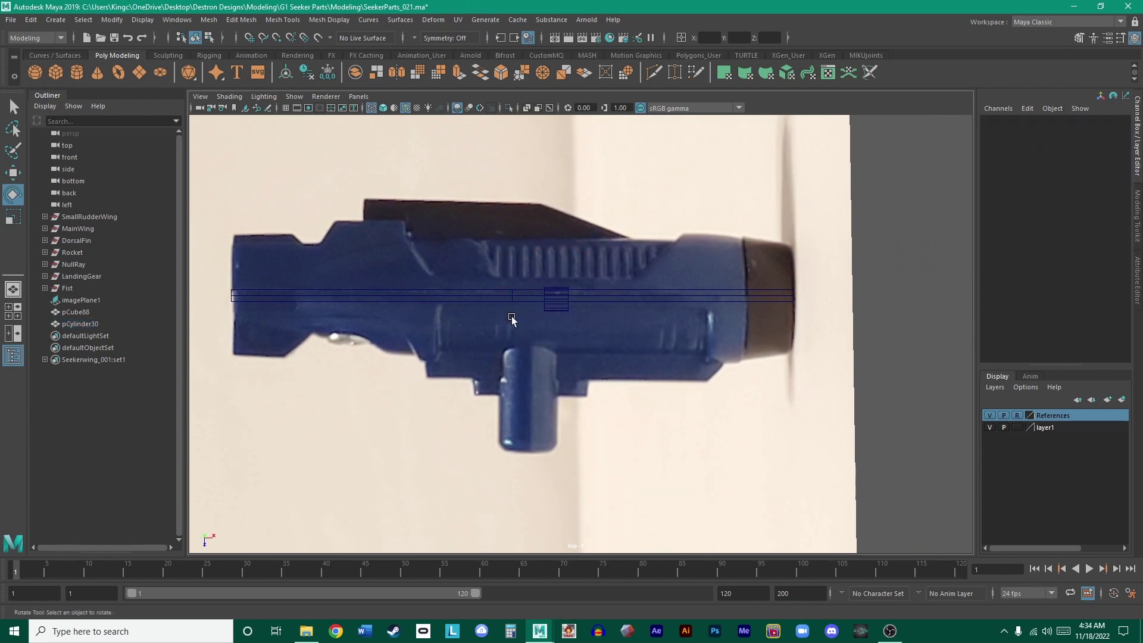
- Scale the cylinder to about 2.44 in X and Z and 22.38 in Y, and shift it to about X 42.5
click(553, 310)
key(r)
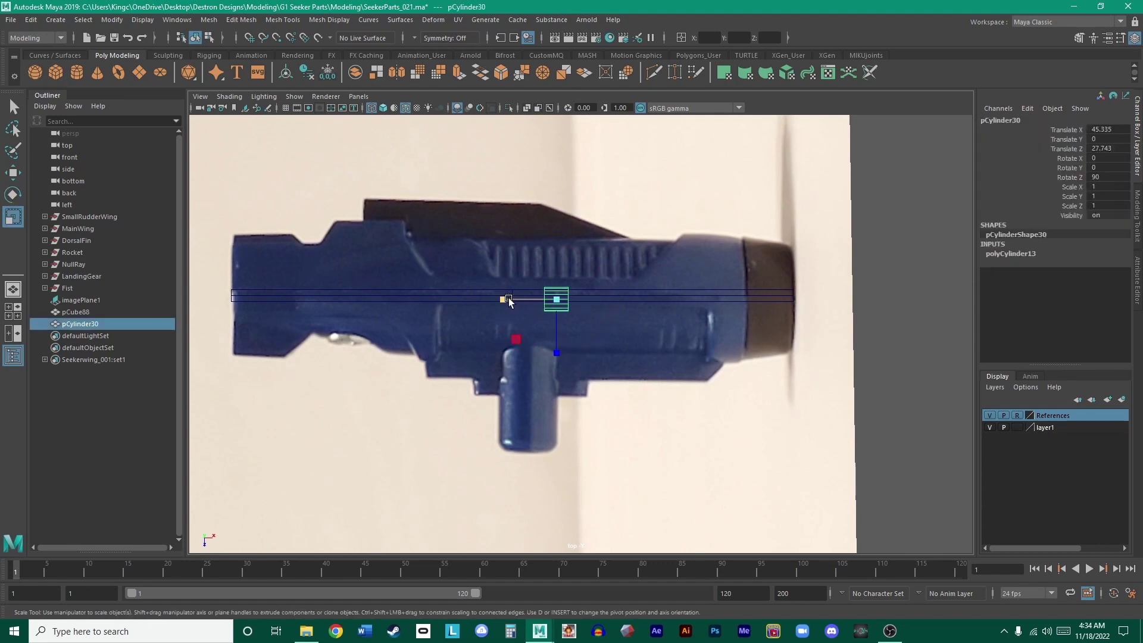
drag(515, 301, 682, 341)
key(w)
key(r)
key(space)
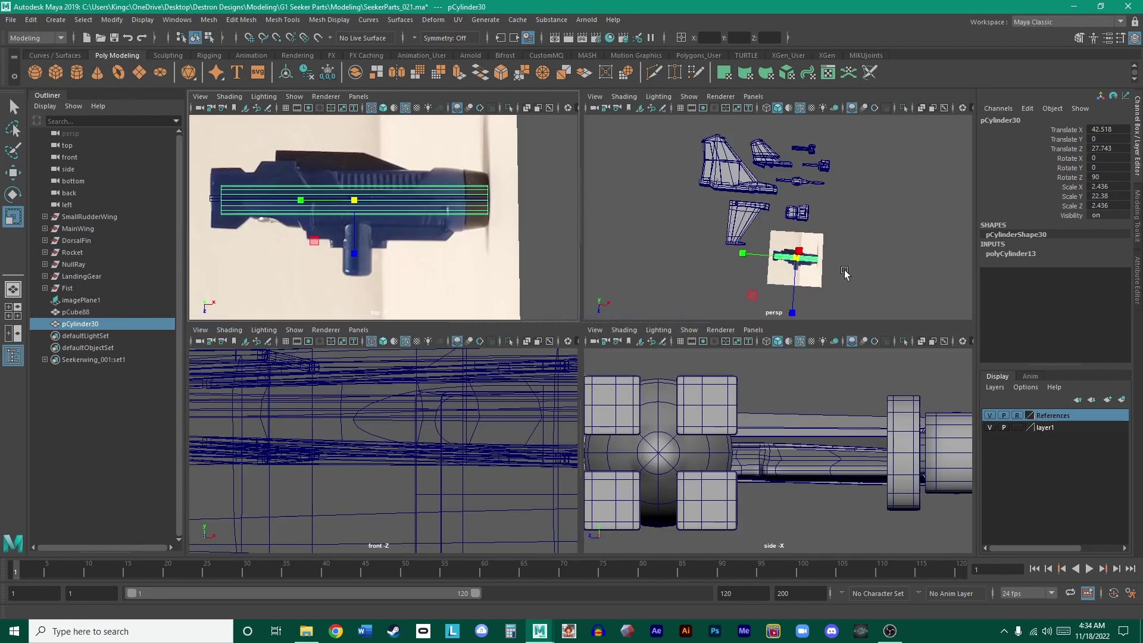
- Hide layer1 so that its finished parts no longer overlap the cylinder in the front and side views
key(f)
key(space)
alt+drag(788, 260, 762, 245)
key(space)
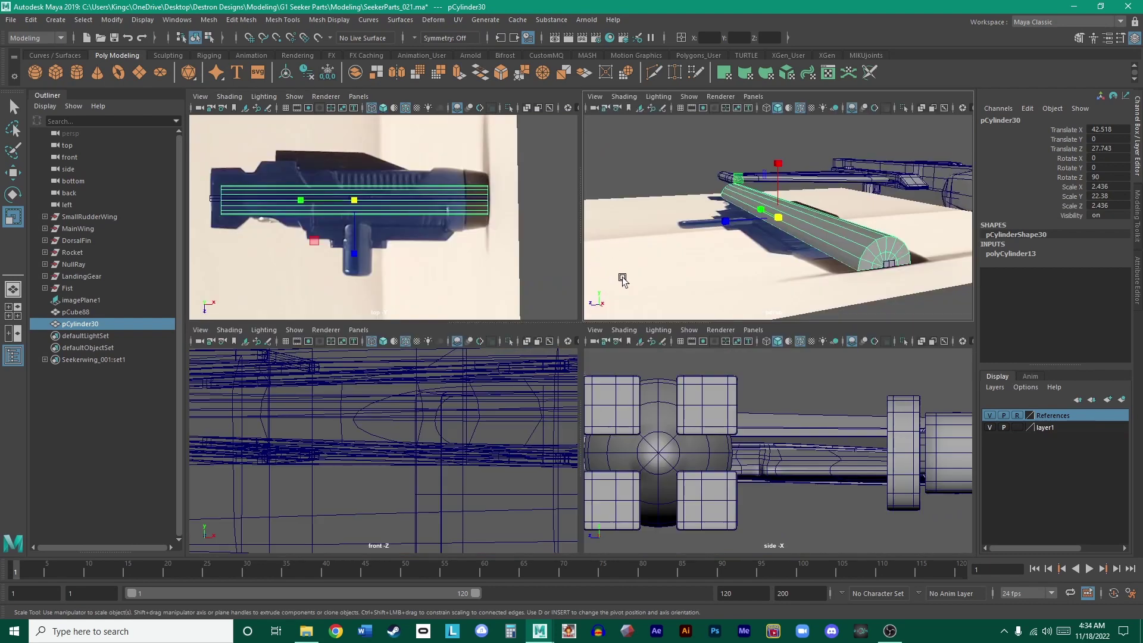
scroll(466, 401, down, 3)
scroll(690, 402, down, 5)
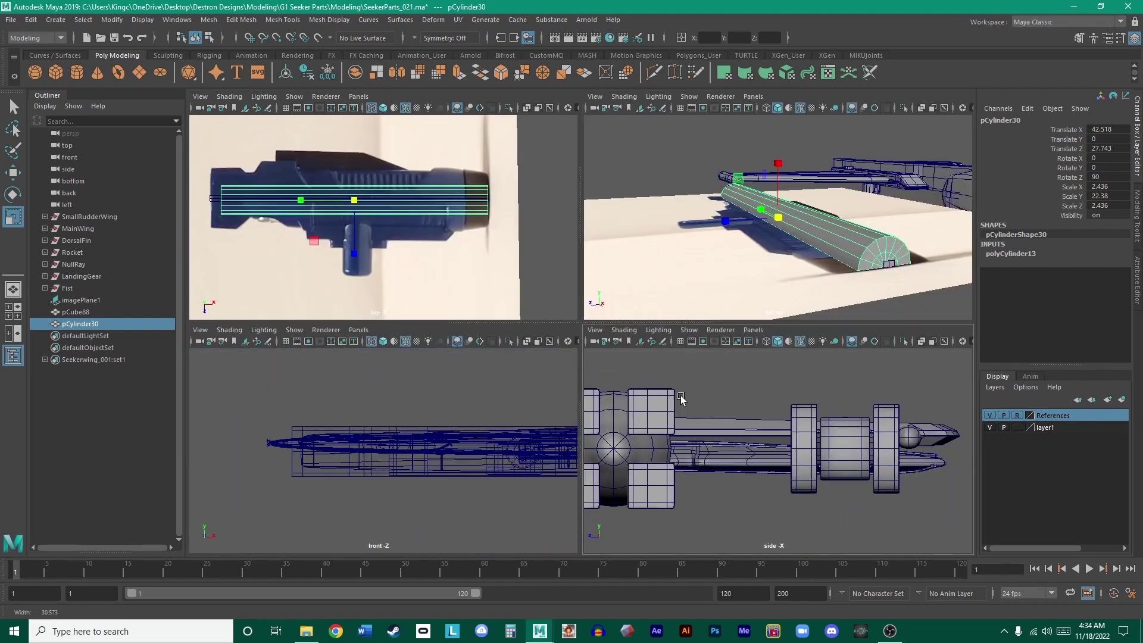
scroll(773, 238, up, 2)
scroll(440, 376, down, 2)
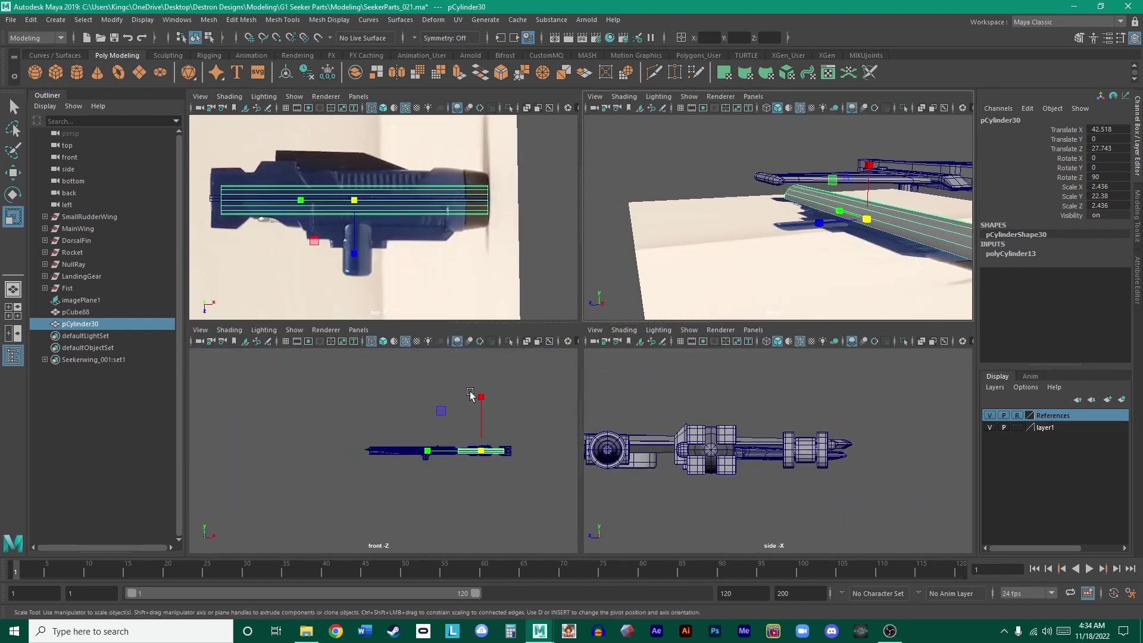
key(f)
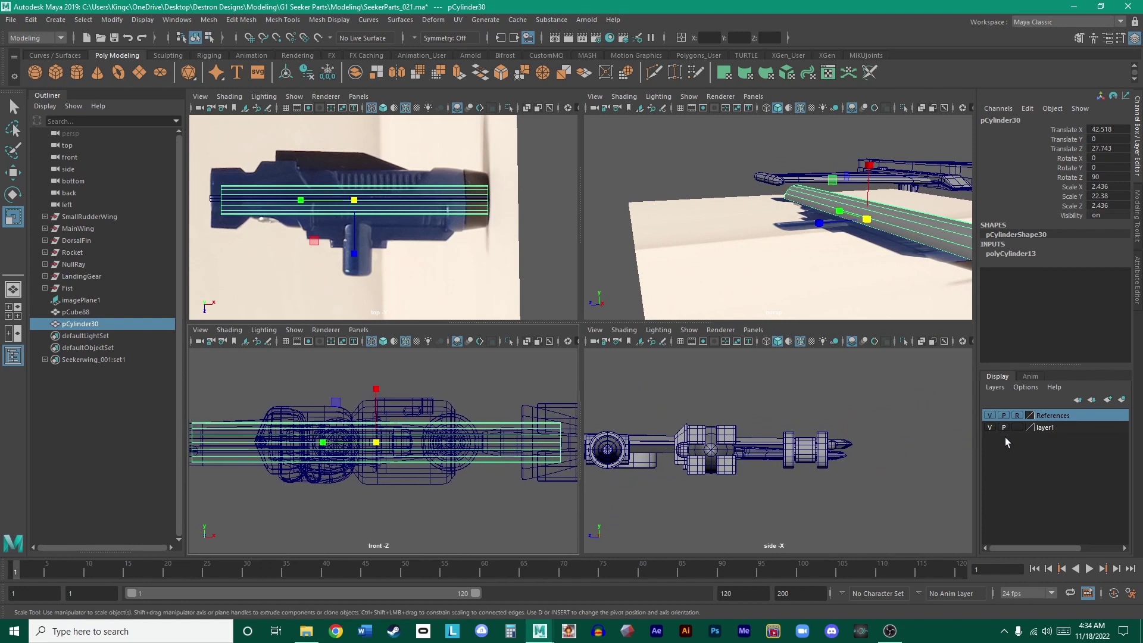
click(990, 428)
alt+middle_drag(432, 438, 497, 434)
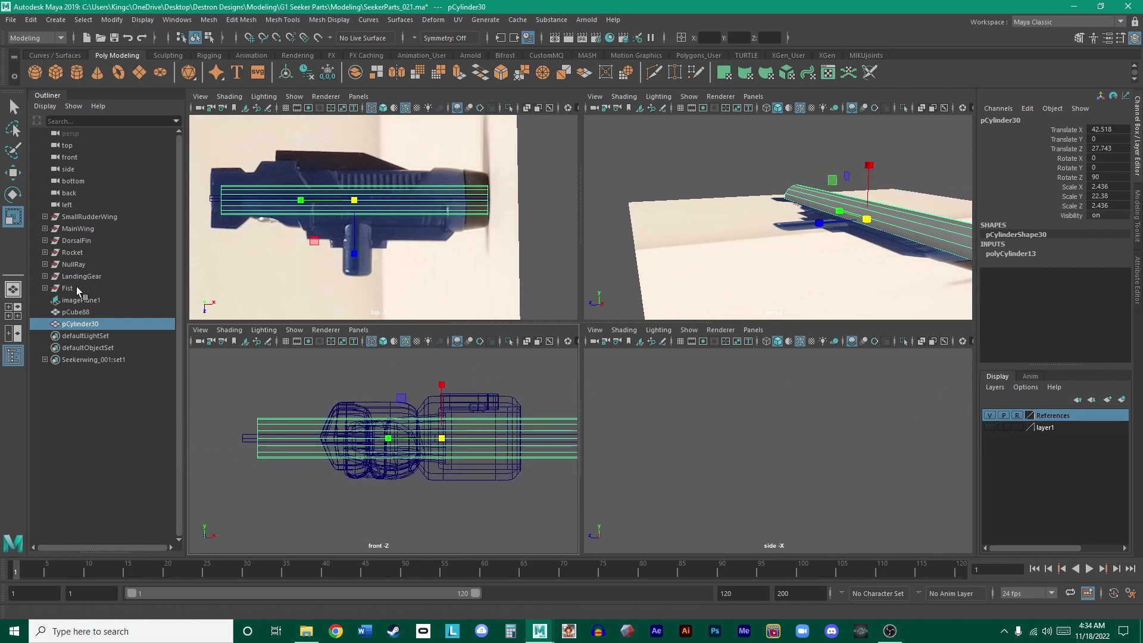
- Add the Fist group to layer1 and set that layer's display type to Reference
click(77, 289)
right_click(1048, 430)
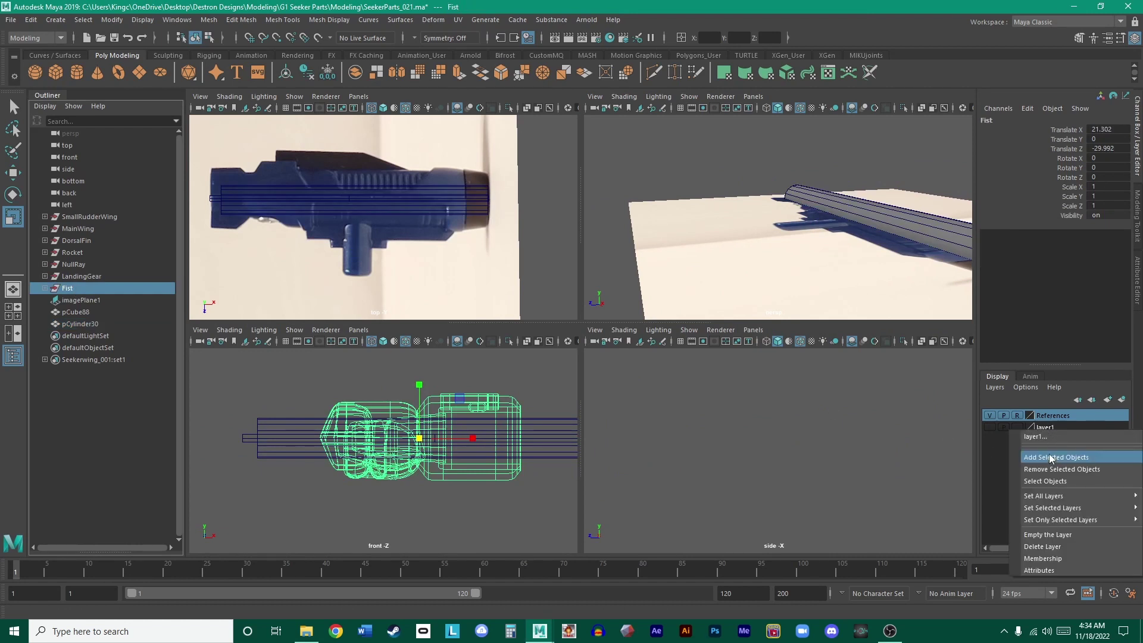
click(1052, 457)
click(1016, 428)
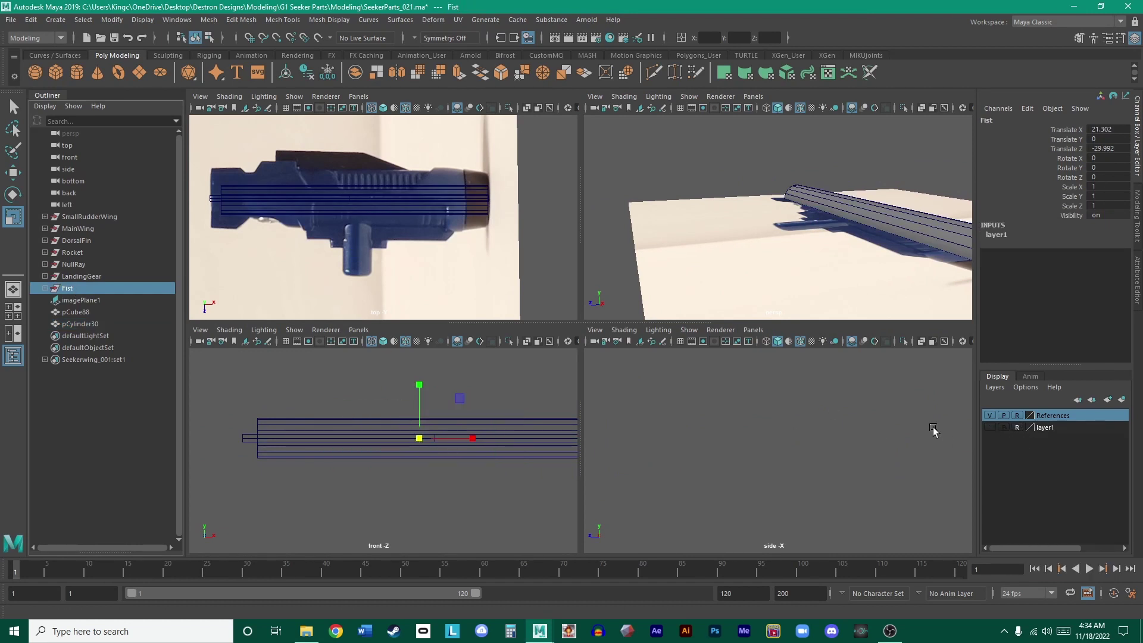
- Scale the cylinder to about 4.1 in X and Z against the launcher body's thickness in the photo
click(464, 410)
mouse_move(518, 410)
alt+middle_down()
mouse_move(417, 404)
mouse_move(500, 409)
alt+middle_up()
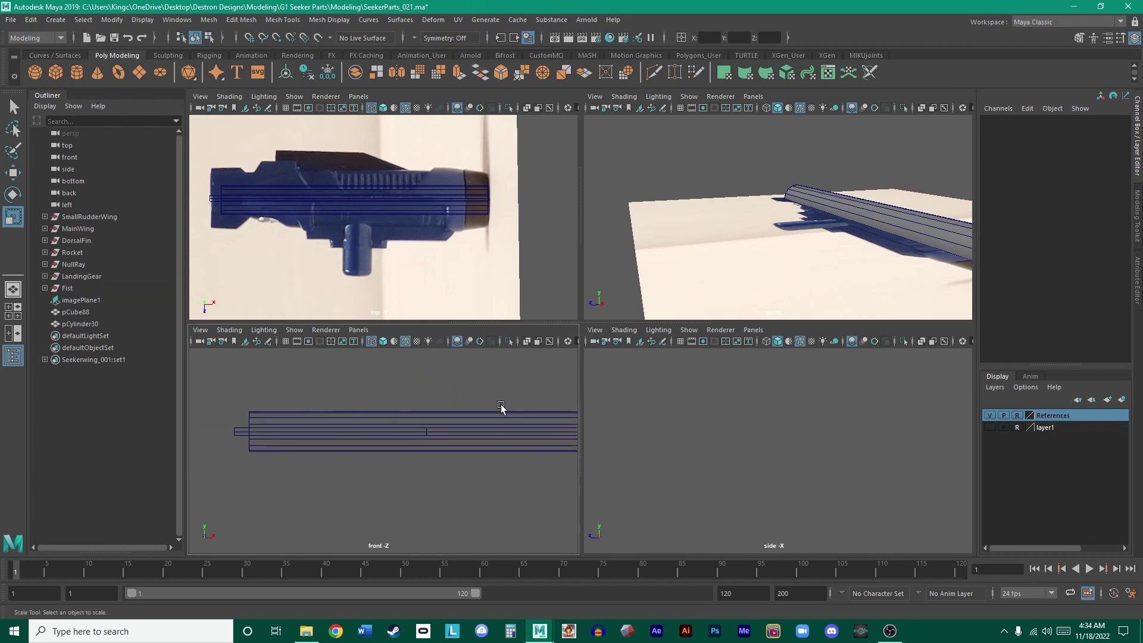
click(416, 412)
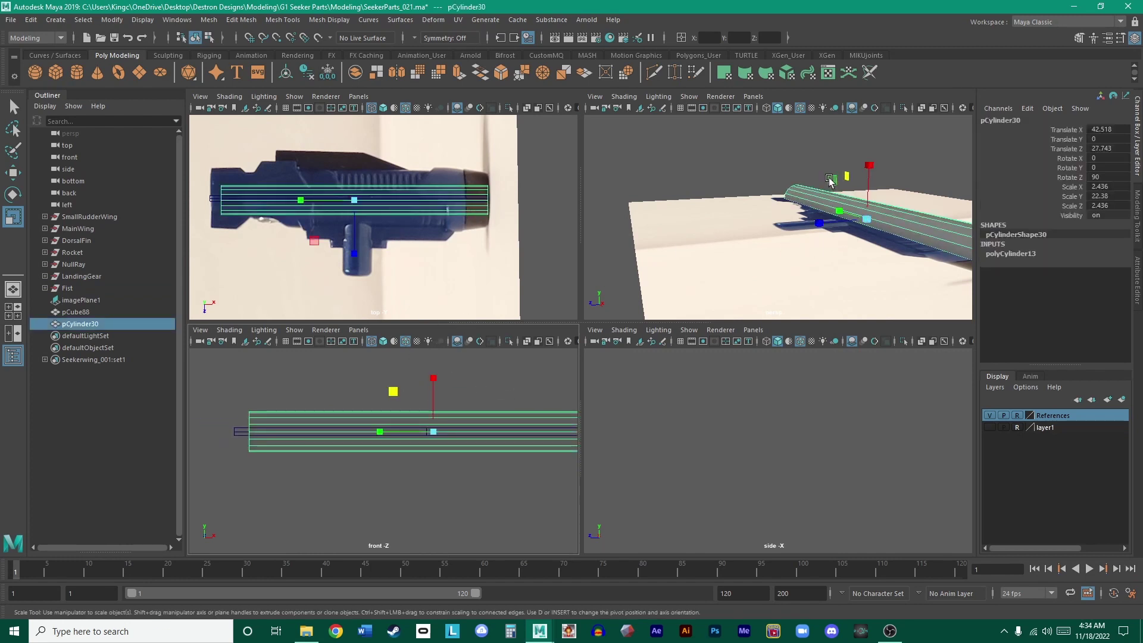
drag(832, 179, 803, 156)
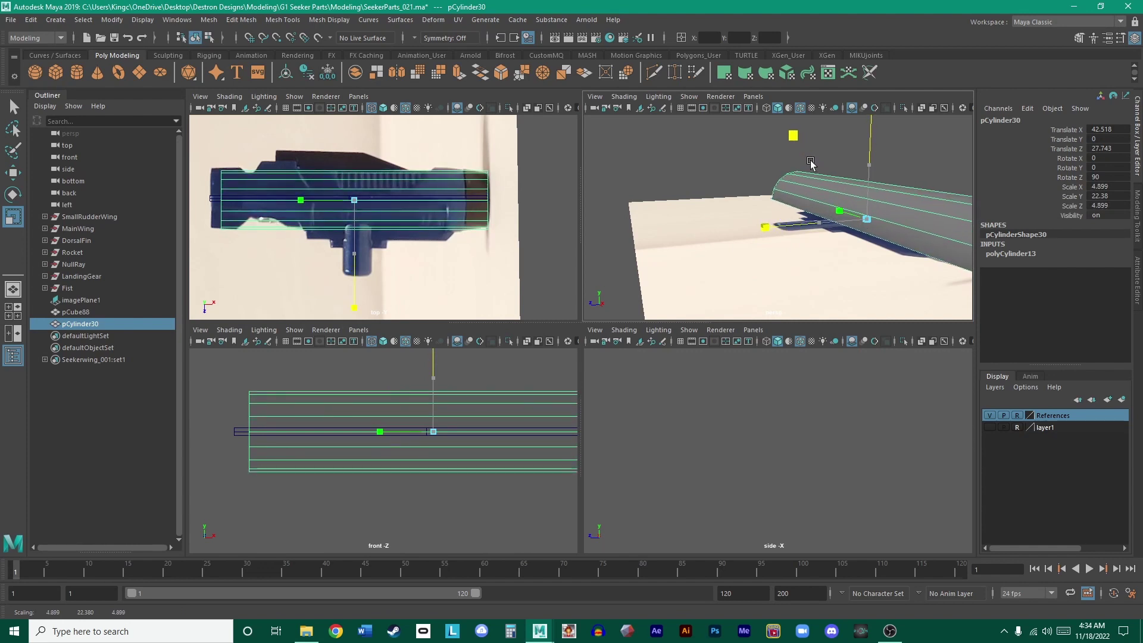
key(space)
middle_drag(836, 311, 813, 304)
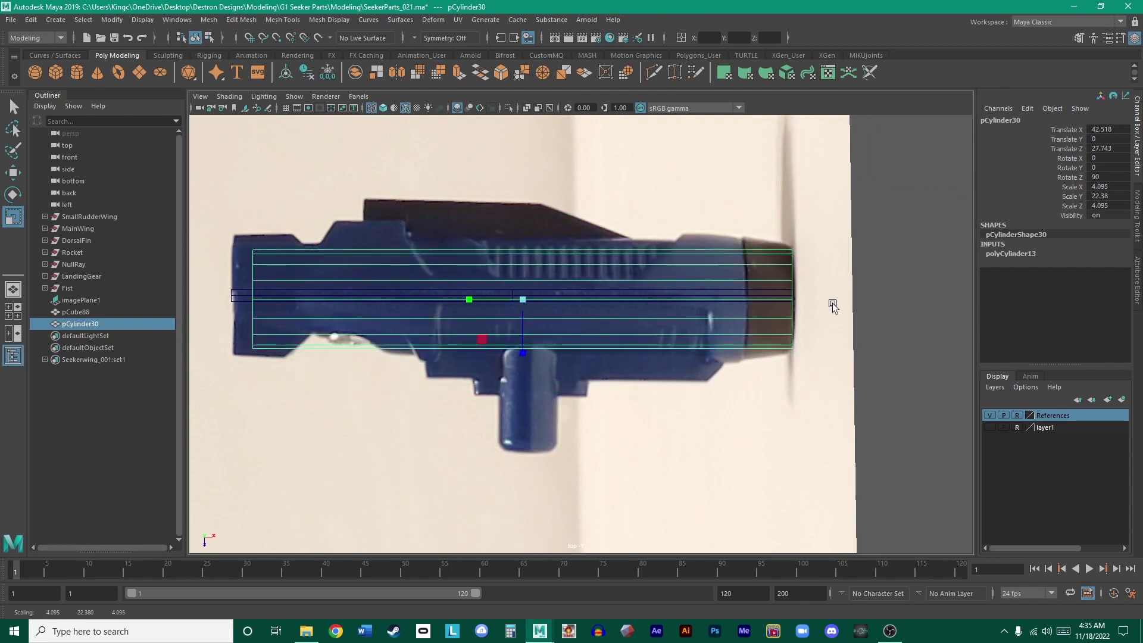
click(873, 316)
- Move the cylinder's end vertices at the black tip back to about X 61.04, where the blue body begins, and return to object mode
click(723, 276)
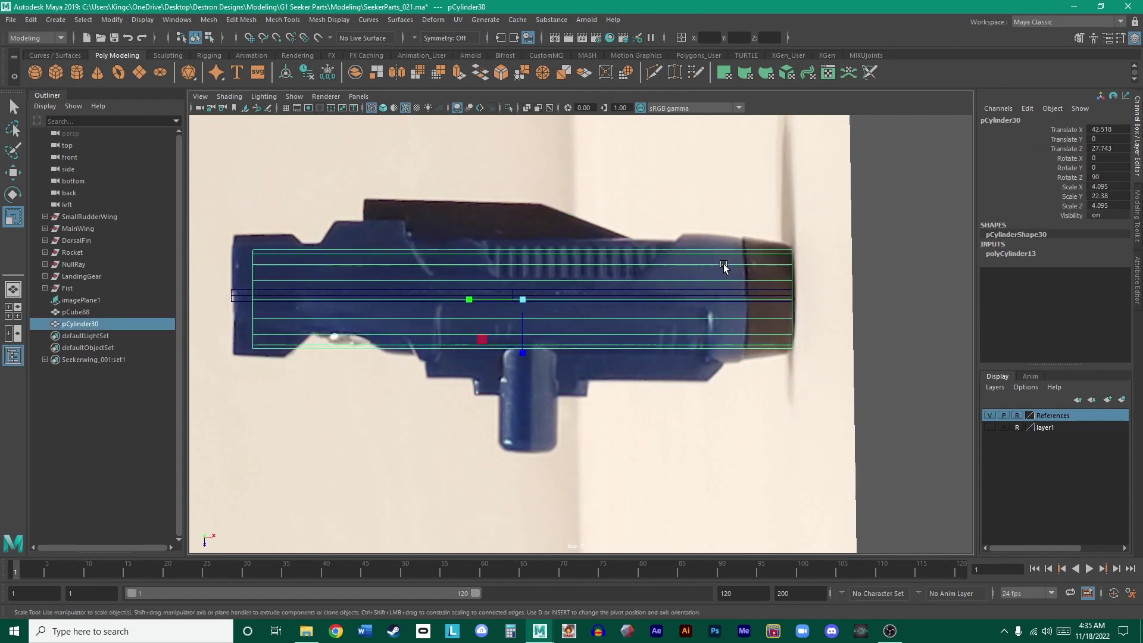
scroll(768, 262, up, 2)
alt+middle_drag(759, 253, 825, 266)
right_drag(828, 265, 768, 263)
drag(848, 363, 815, 215)
key(w)
drag(801, 290, 738, 294)
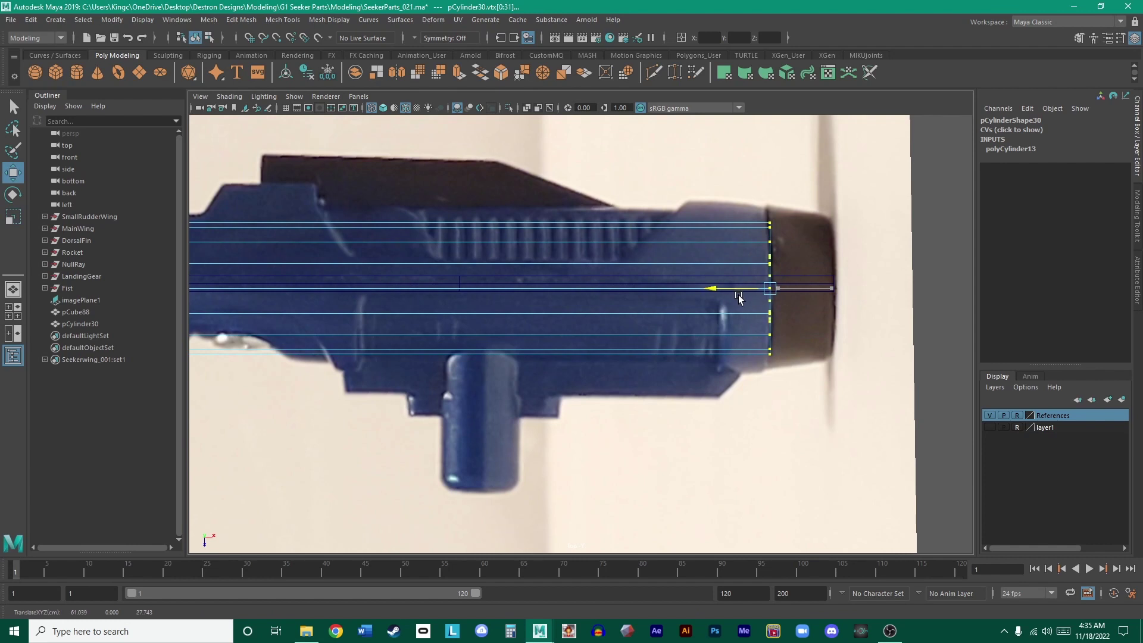
click(906, 284)
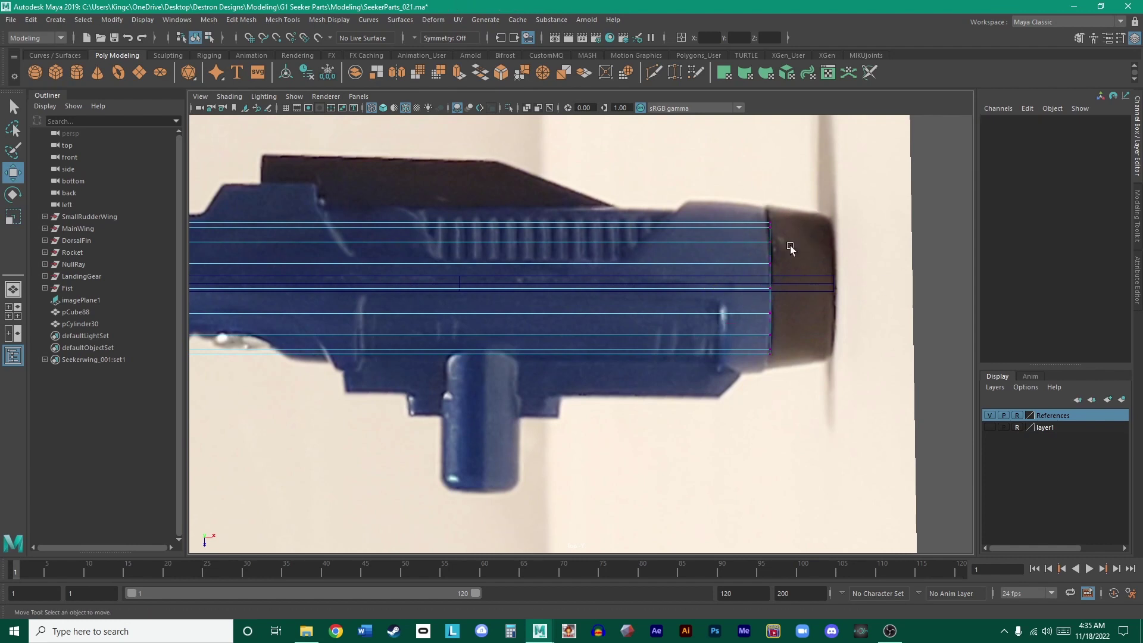
right_drag(771, 257, 859, 242)
click(858, 244)
click(768, 227)
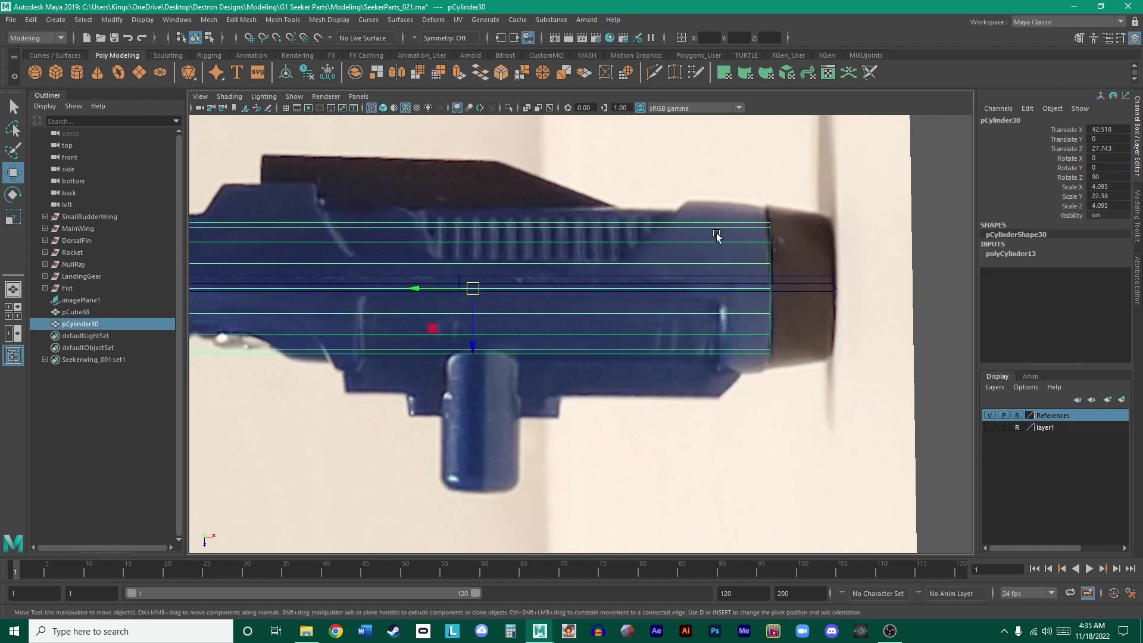
- Examine the cylinder in the perspective and top views and check its Scale X and Scale Z values
scroll(719, 236, down, 2)
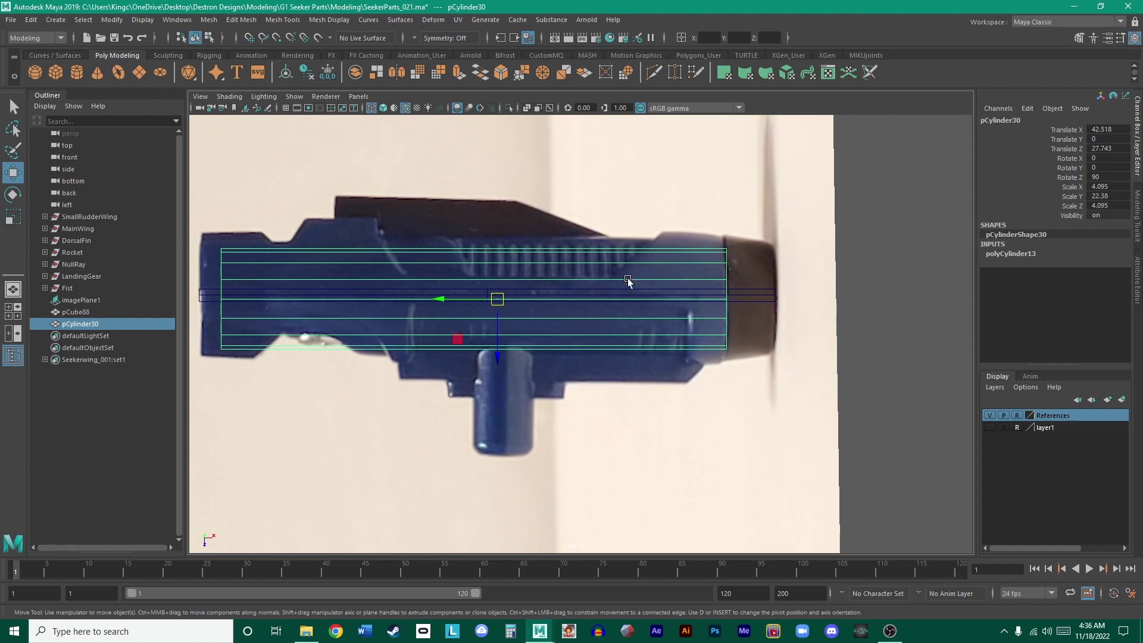
key(r)
key(space)
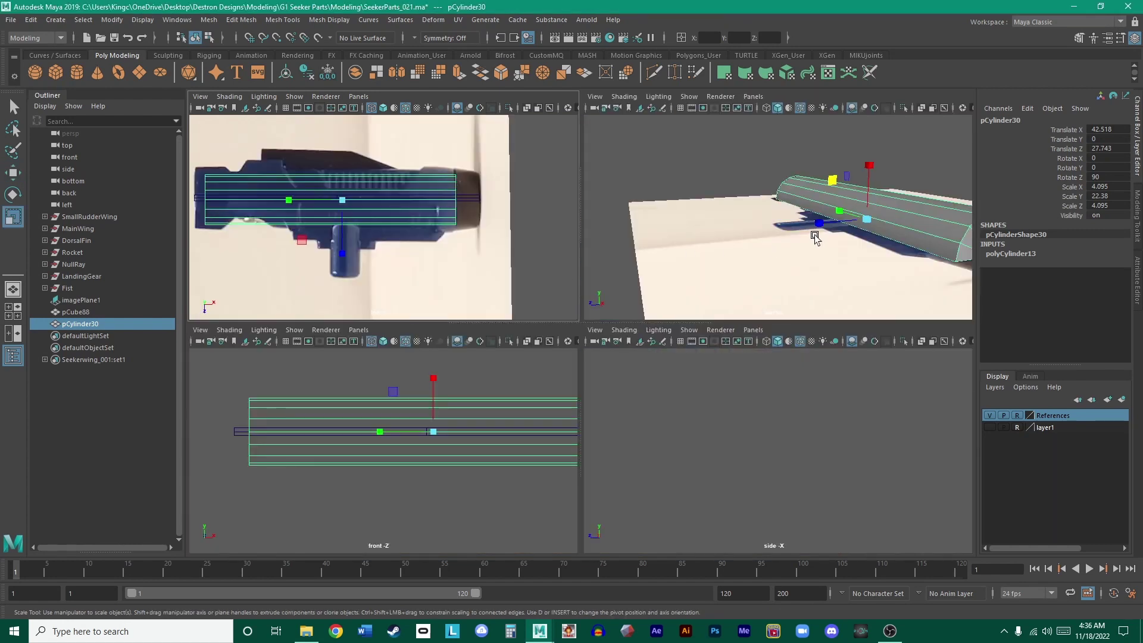
key(space)
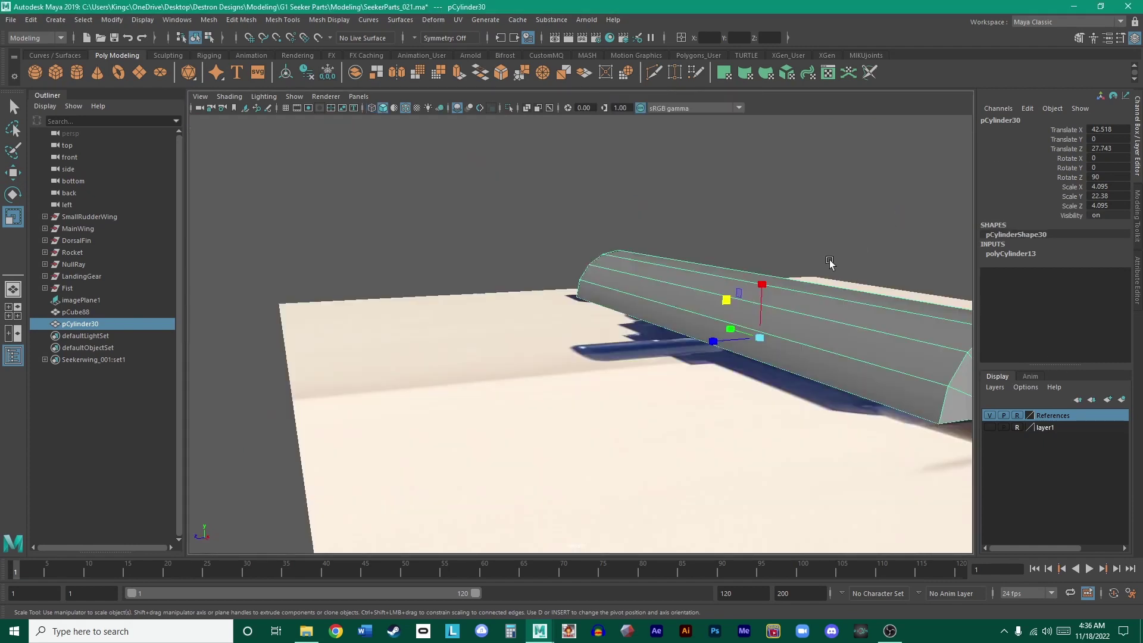
key(space)
key(space)
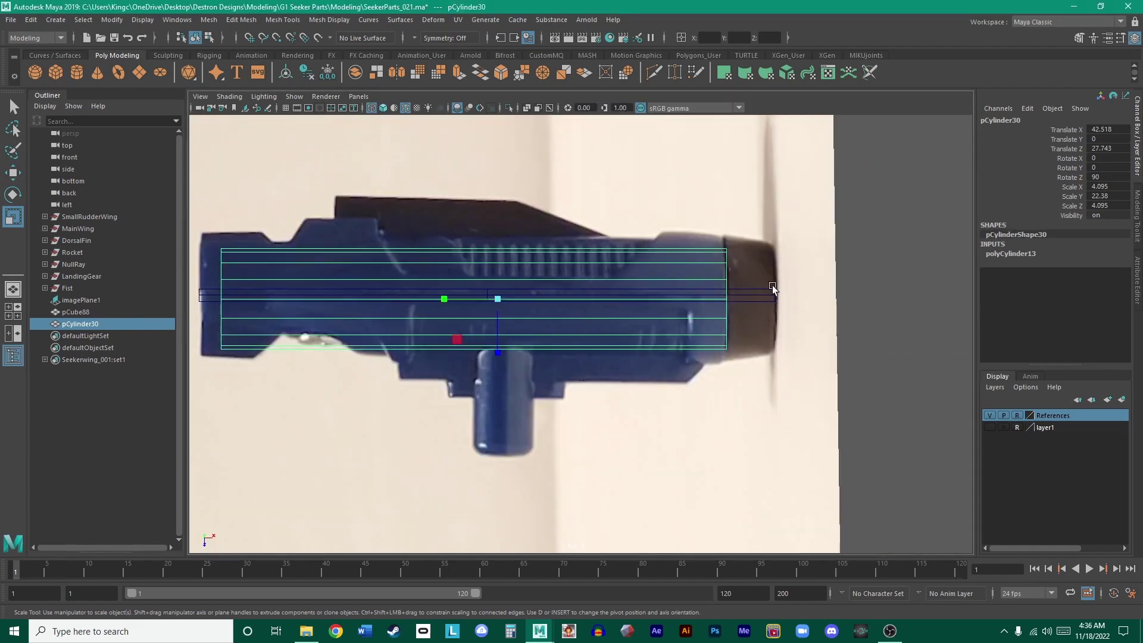
click(1107, 186)
ctrl+click(1108, 205)
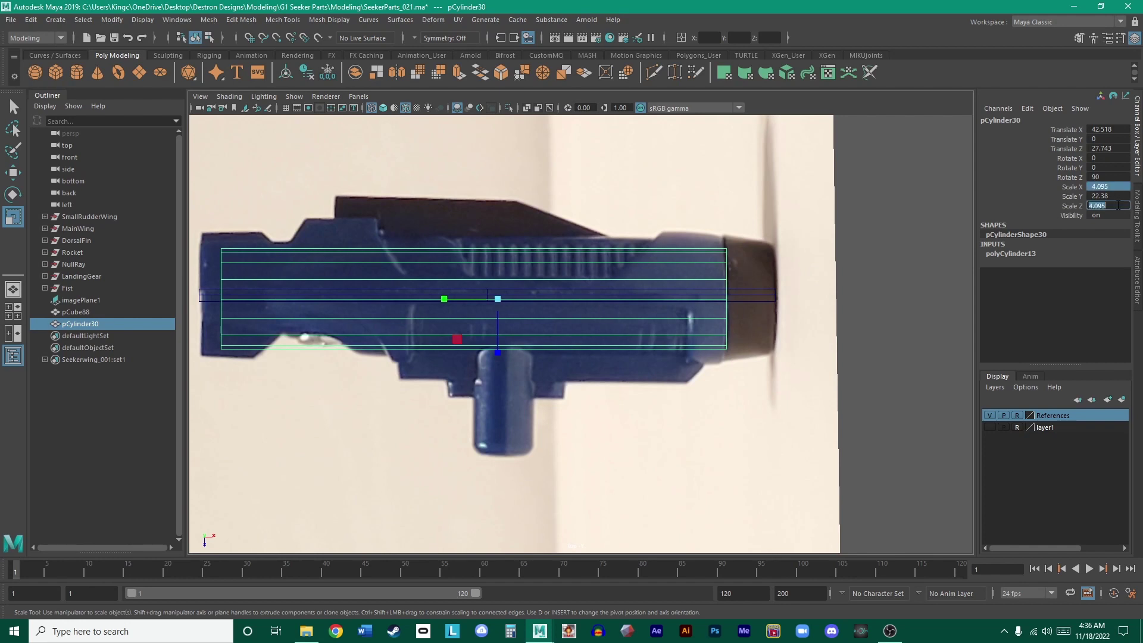
click(951, 227)
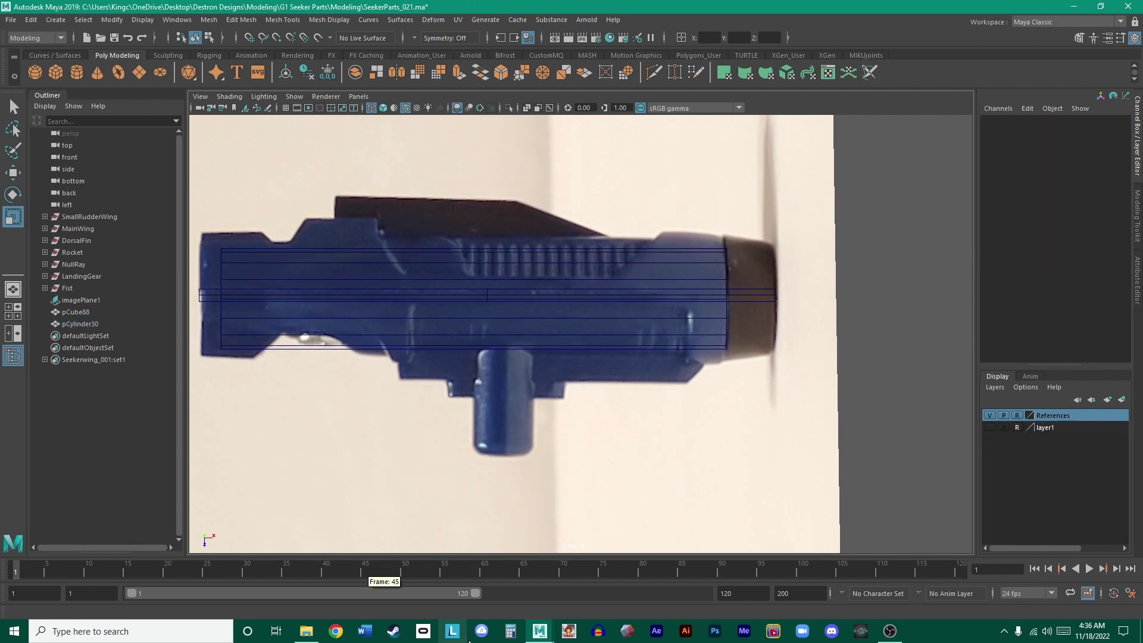
- Switch to Calculator, divide 11.15 by 2 and copy the result
click(503, 635)
text(11)
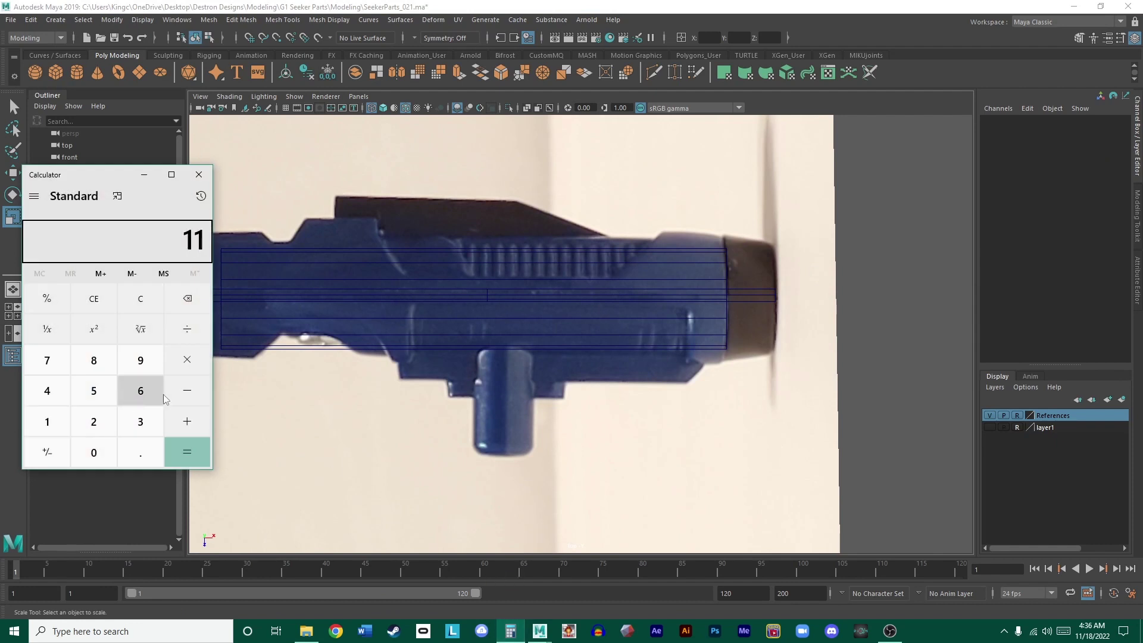
text(.15/2)
key(Return)
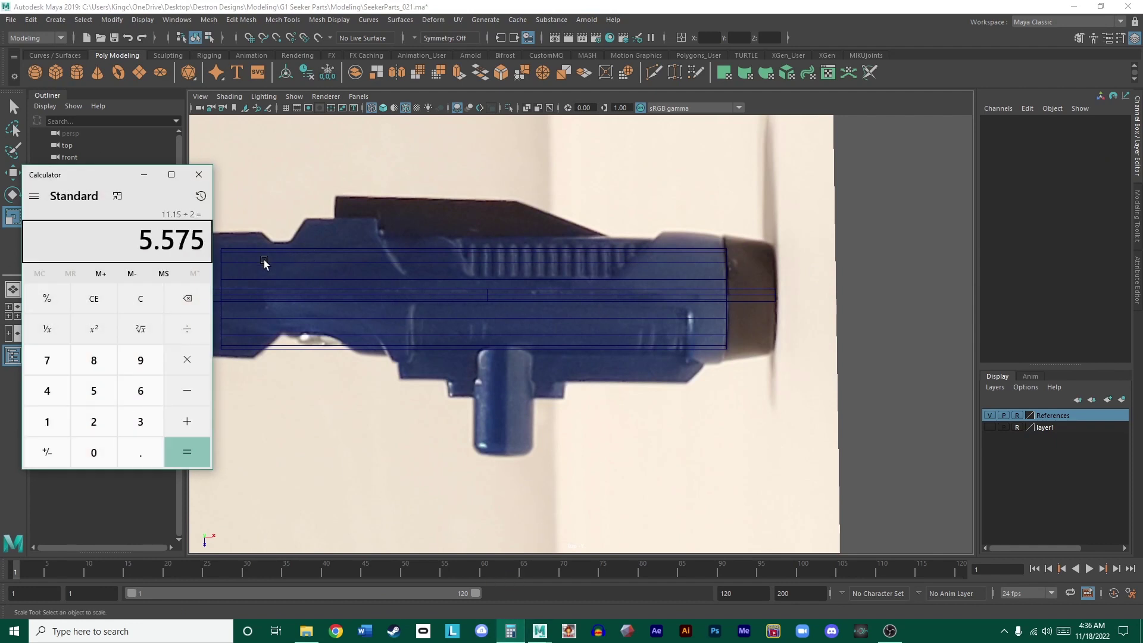
drag(141, 240, 211, 242)
key(ctrl+c)
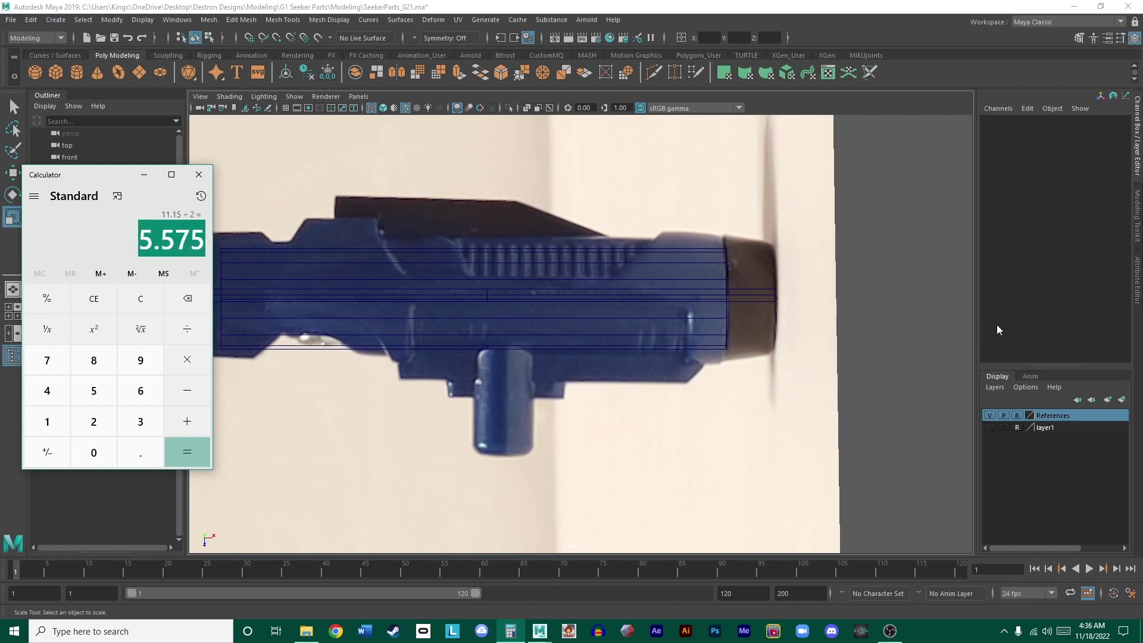
- Set the cylinder's Scale X and Scale Z to 5.575
click(639, 321)
click(646, 321)
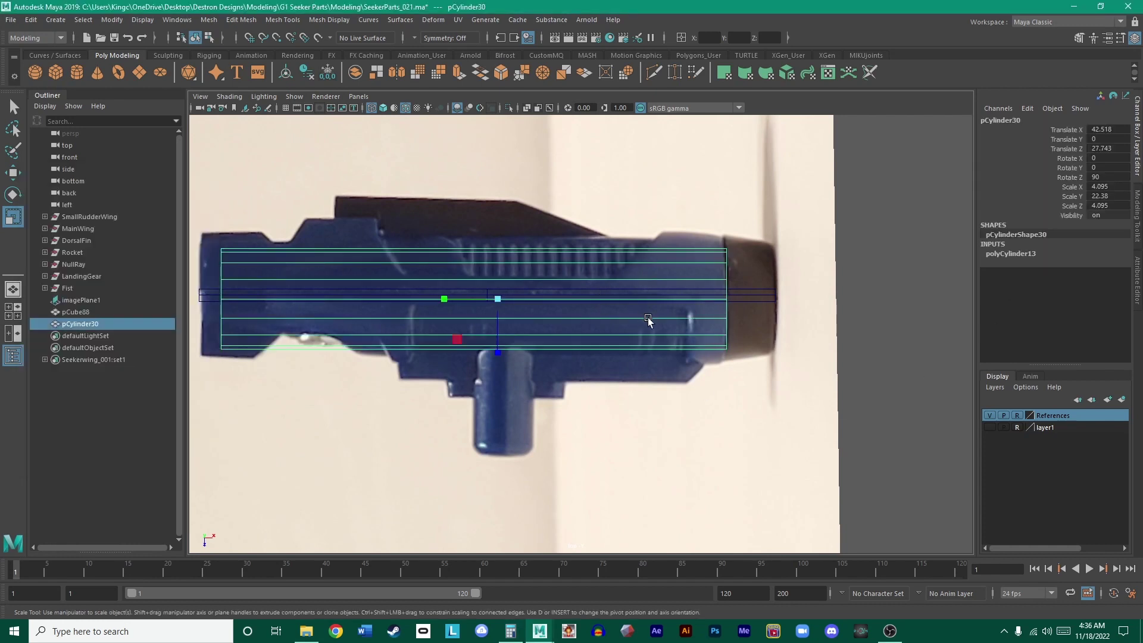
double_click(1113, 187)
key(ctrl+v)
double_click(1113, 205)
click(939, 256)
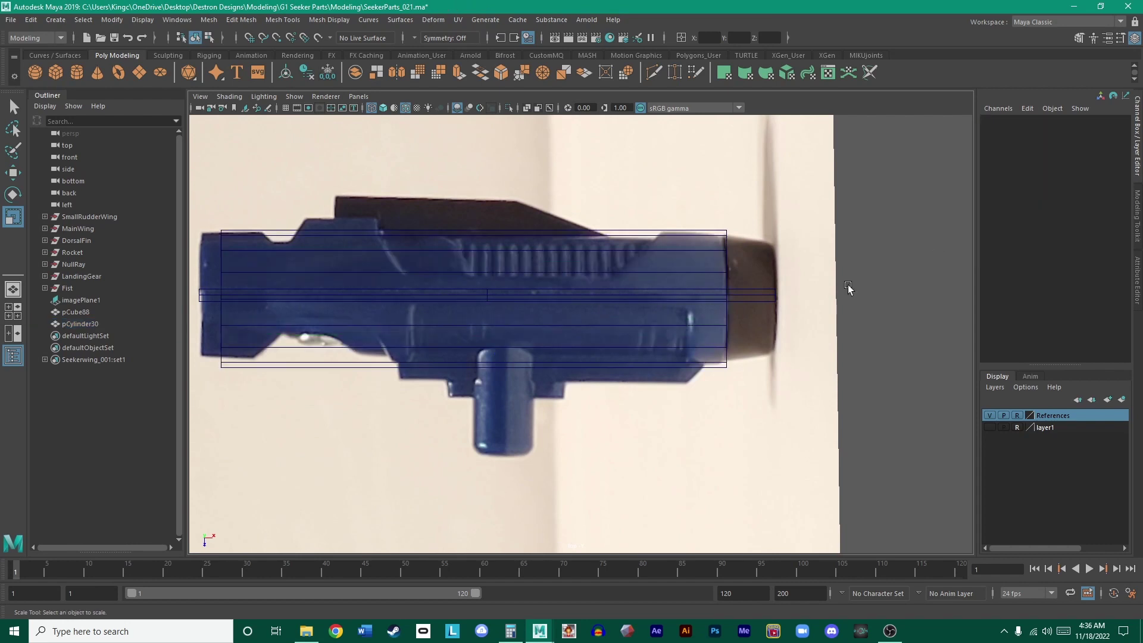
- Move the cylinder to about Z 27.65 to centre it on the launcher body in the photo
click(660, 368)
alt+middle_drag(669, 317, 688, 315)
scroll(688, 316, up, 3)
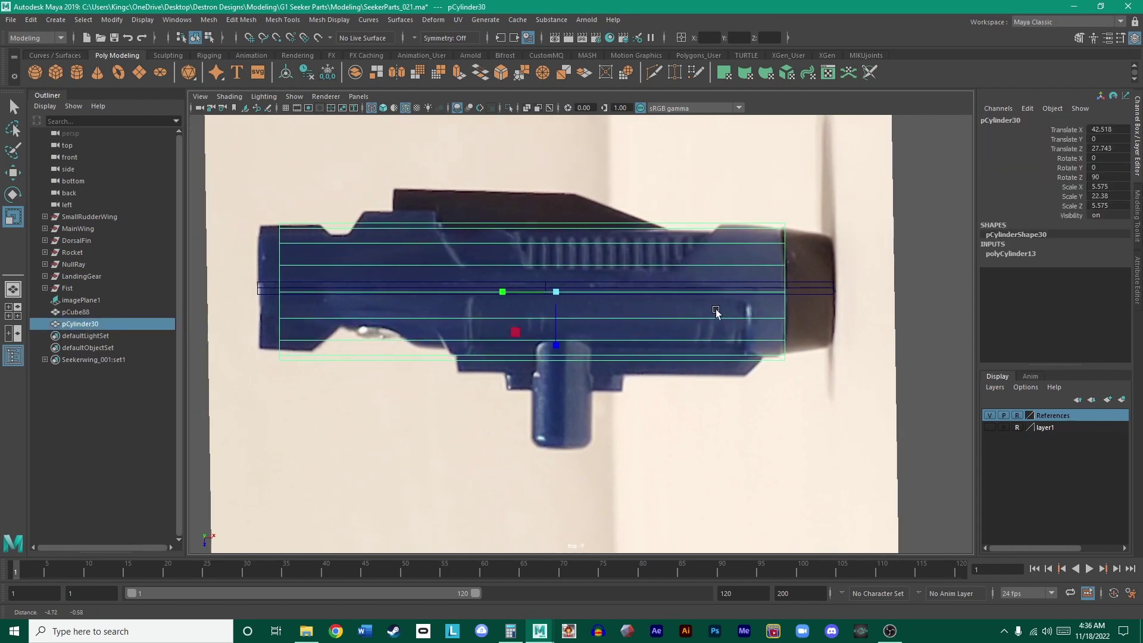
key(w)
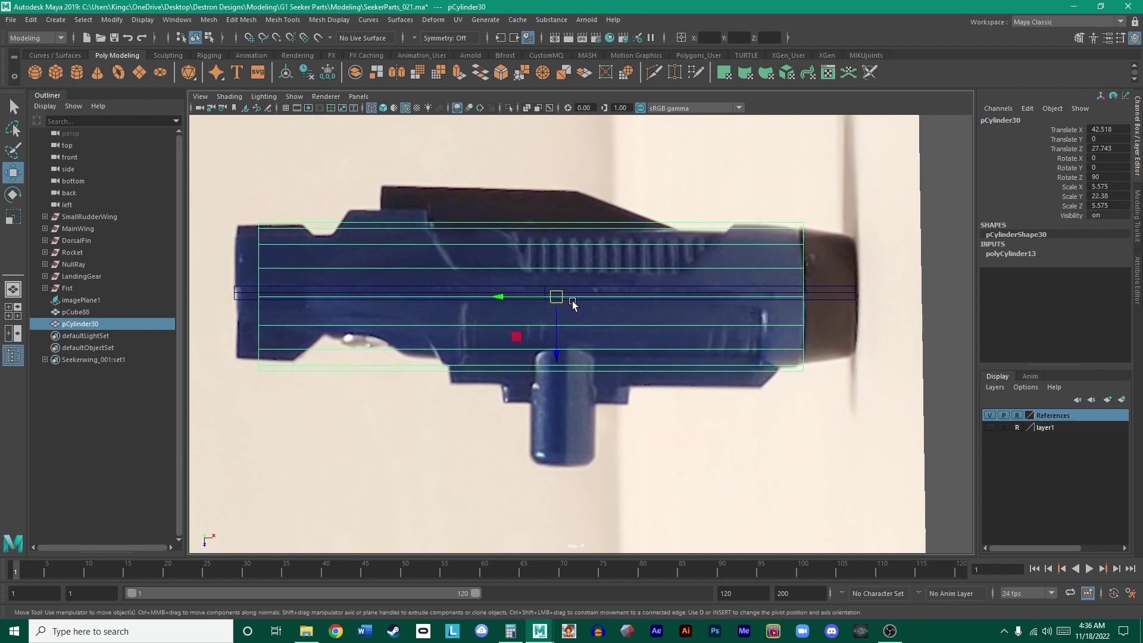
click(551, 343)
drag(551, 343, 552, 341)
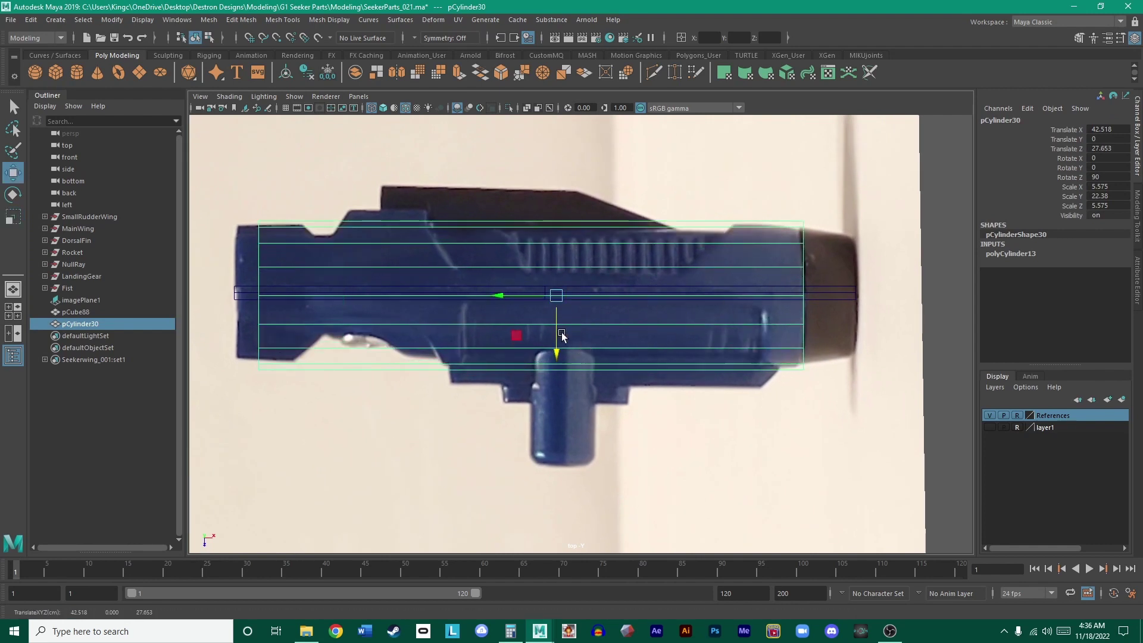
- Move the cylinder's end vertices opposite the black tip inward to where the launcher's end block meets the narrower section
key(space)
key(space)
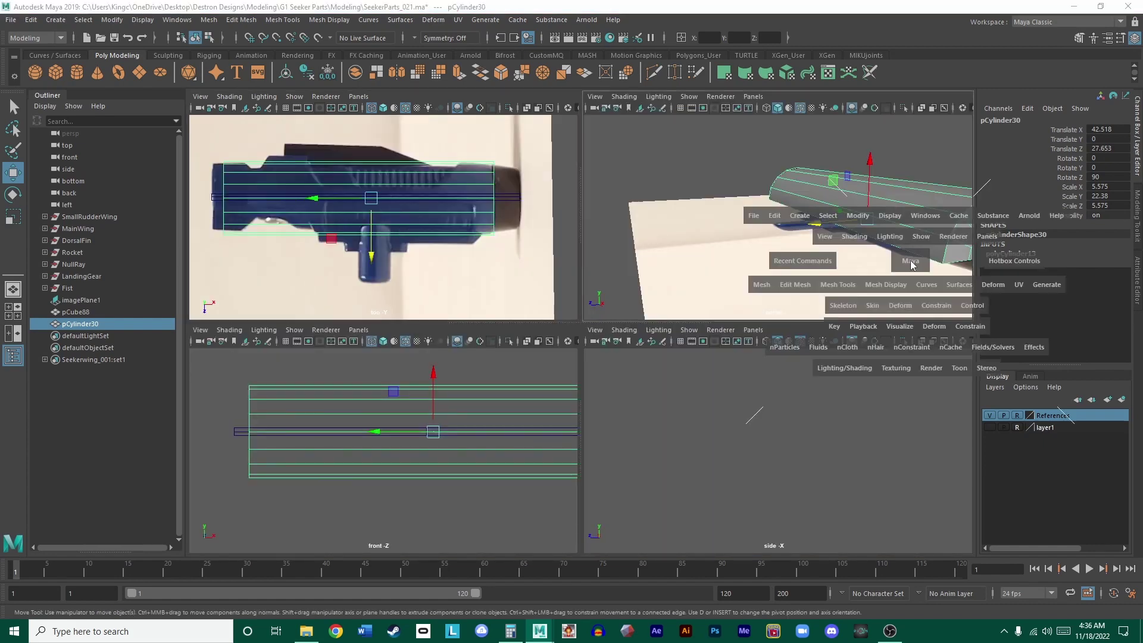
alt+drag(756, 292, 709, 234)
key(space)
key(space)
scroll(722, 266, up, 5)
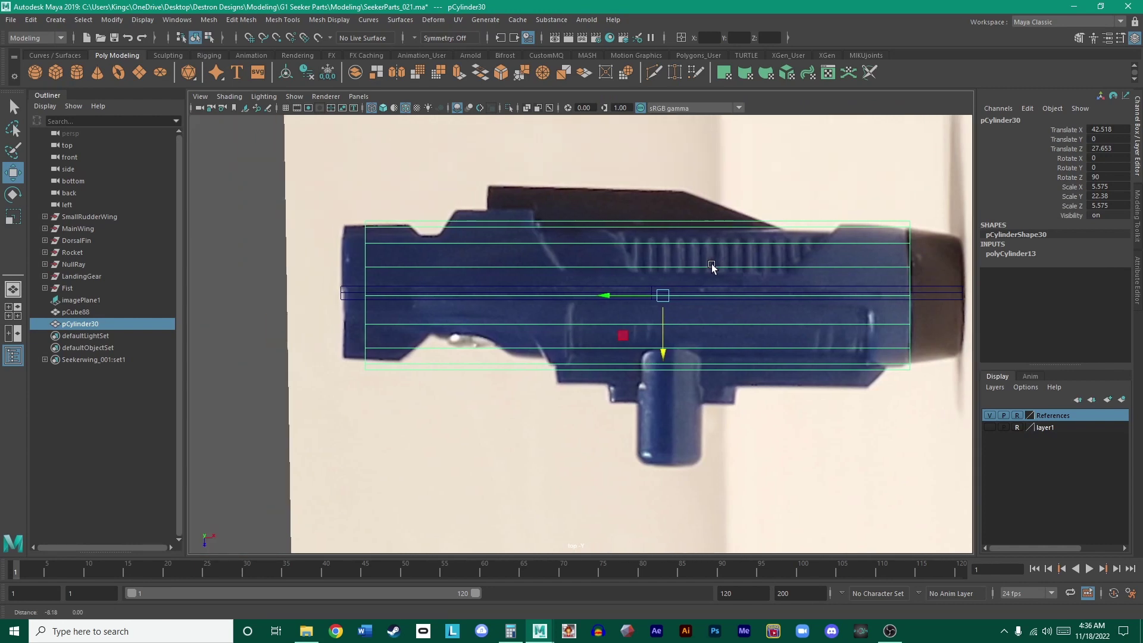
alt+middle_drag(764, 274, 722, 266)
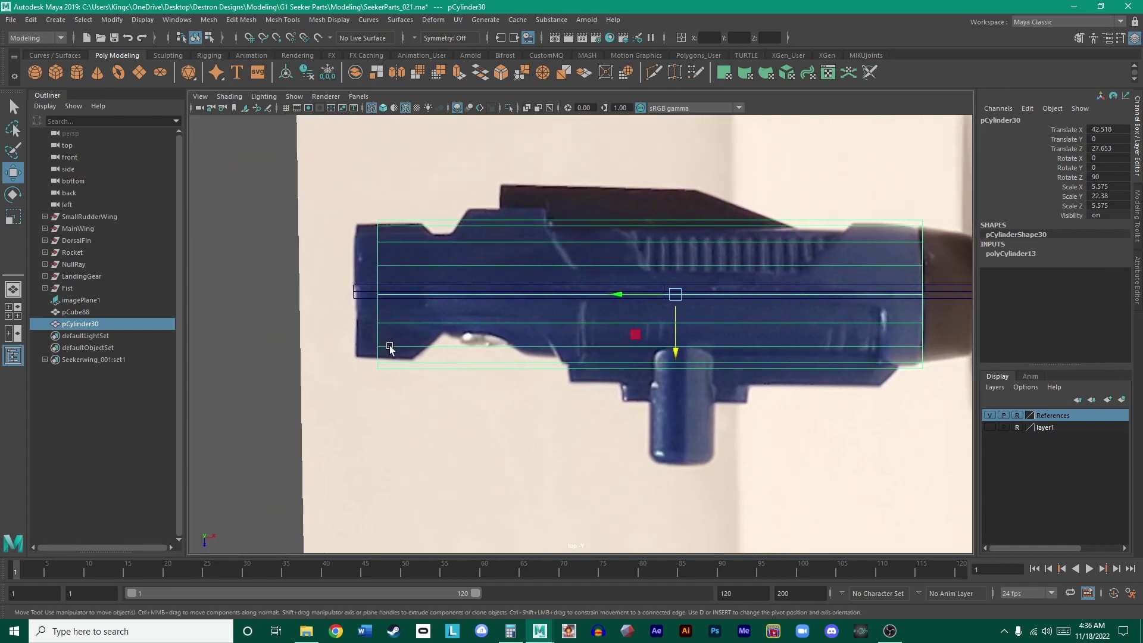
right_drag(394, 317, 334, 323)
drag(426, 412, 305, 167)
drag(342, 292, 398, 296)
- Try tapering the cylinder by scaling down the end vertices opposite the black tip
key(r)
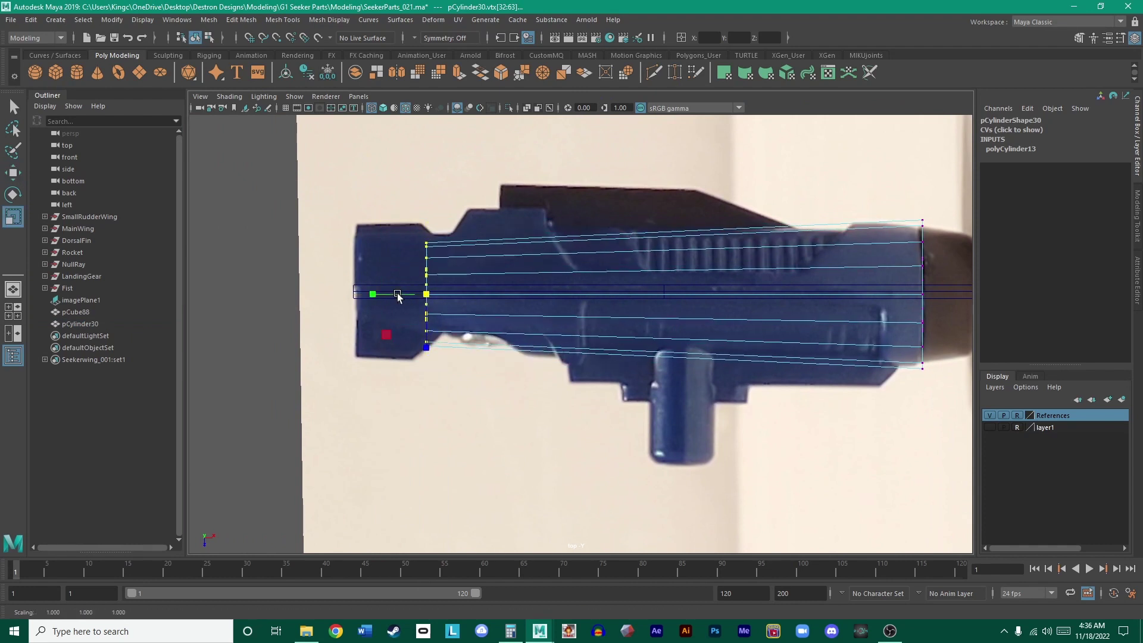
key(ctrl+z)
click(510, 427)
- Insert two edge loops around the launcher cylinder: one at the raised rear section's edge, one where the body begins tapering towards the black tip
scroll(555, 320, up, 3)
alt+middle_drag(581, 278, 532, 287)
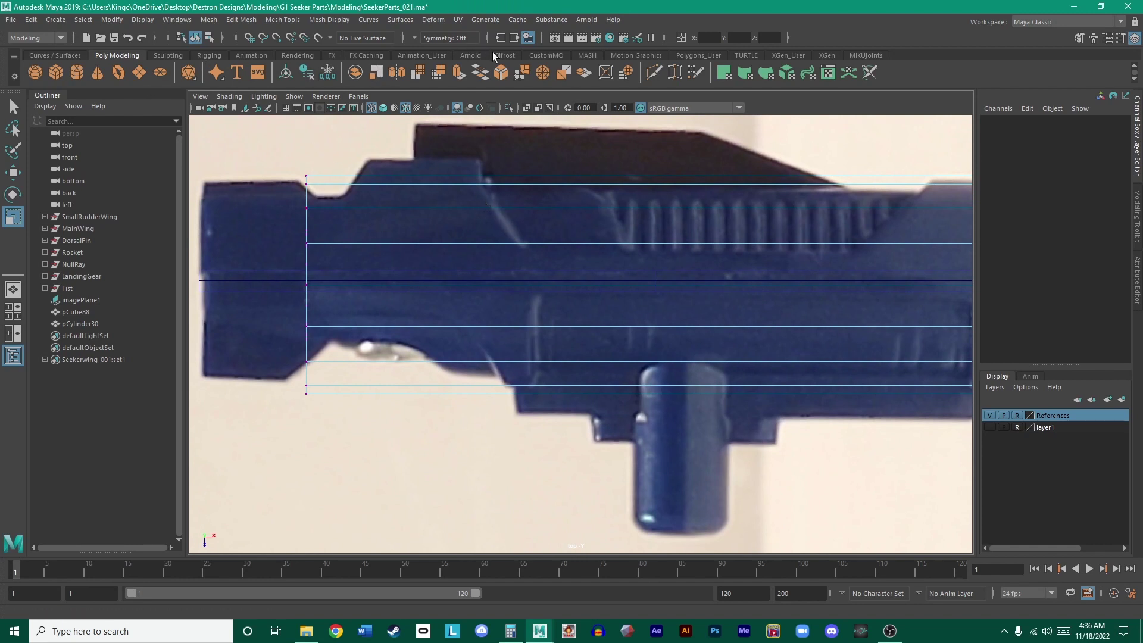
click(546, 55)
click(78, 74)
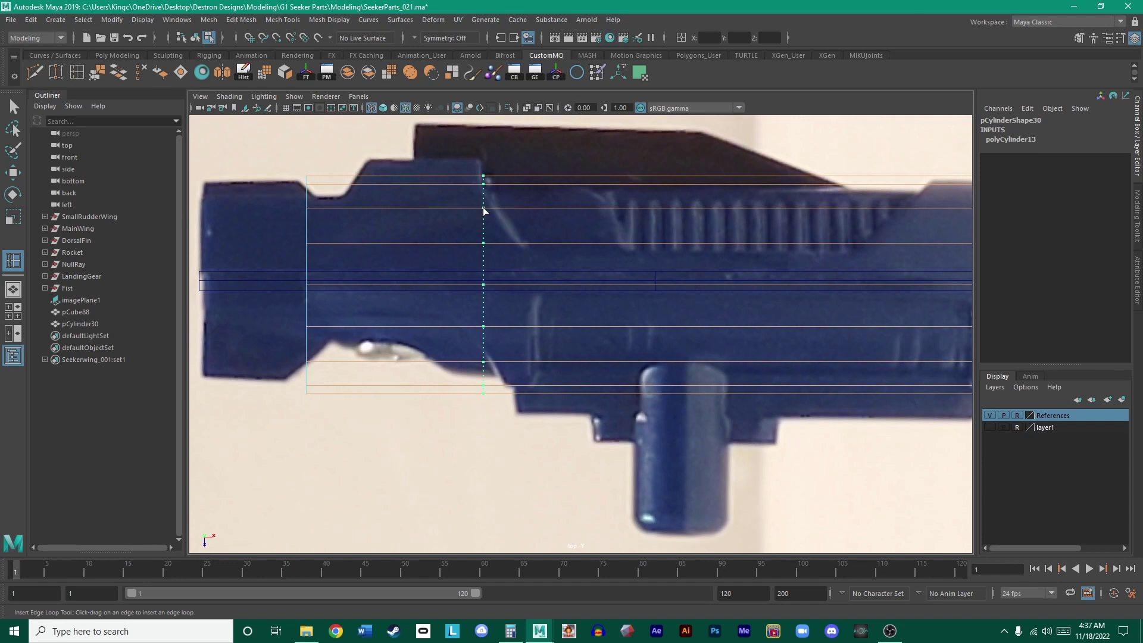
drag(491, 211, 495, 213)
drag(483, 213, 483, 213)
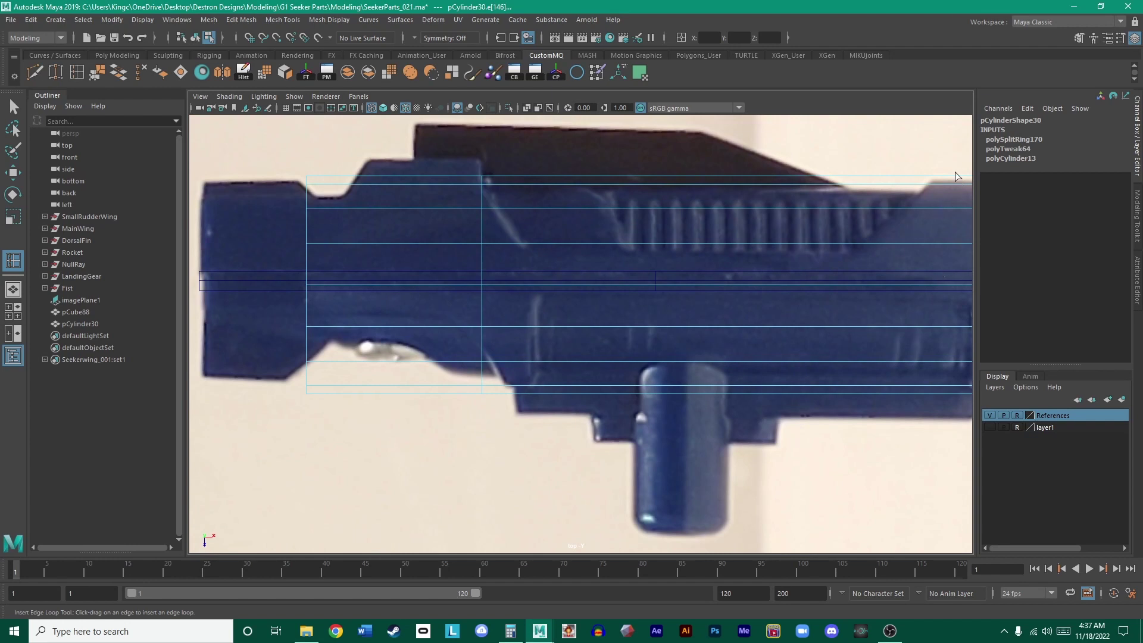
alt+middle_drag(783, 318, 572, 319)
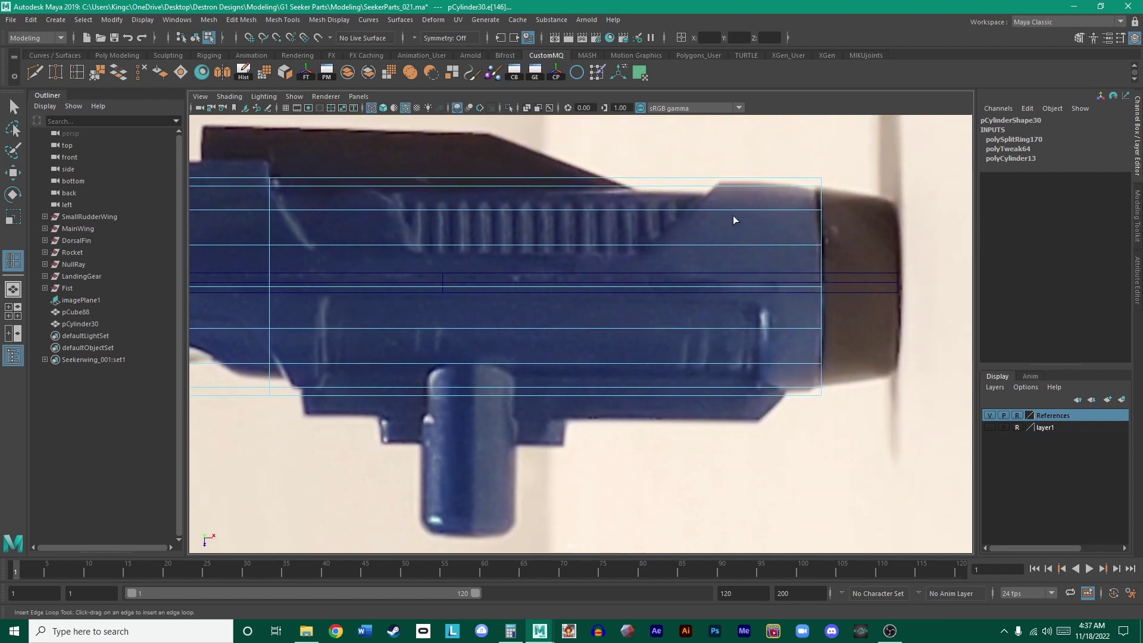
drag(720, 186, 717, 189)
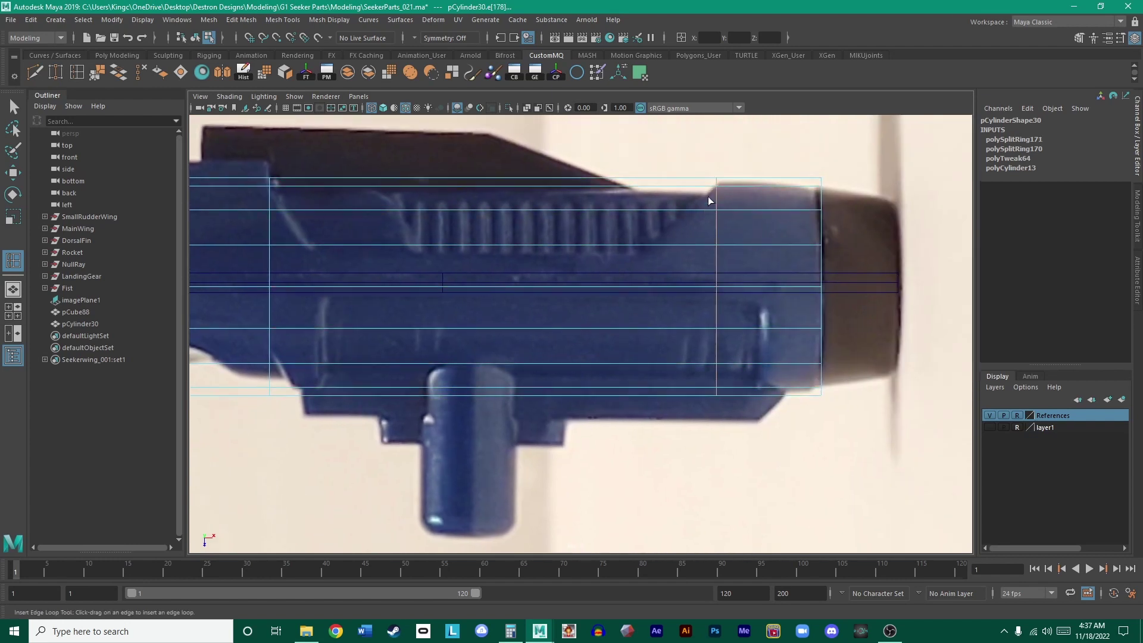
- Add a supporting edge loop close beside each of the cylinder's two new loops
alt+middle_drag(280, 211, 410, 223)
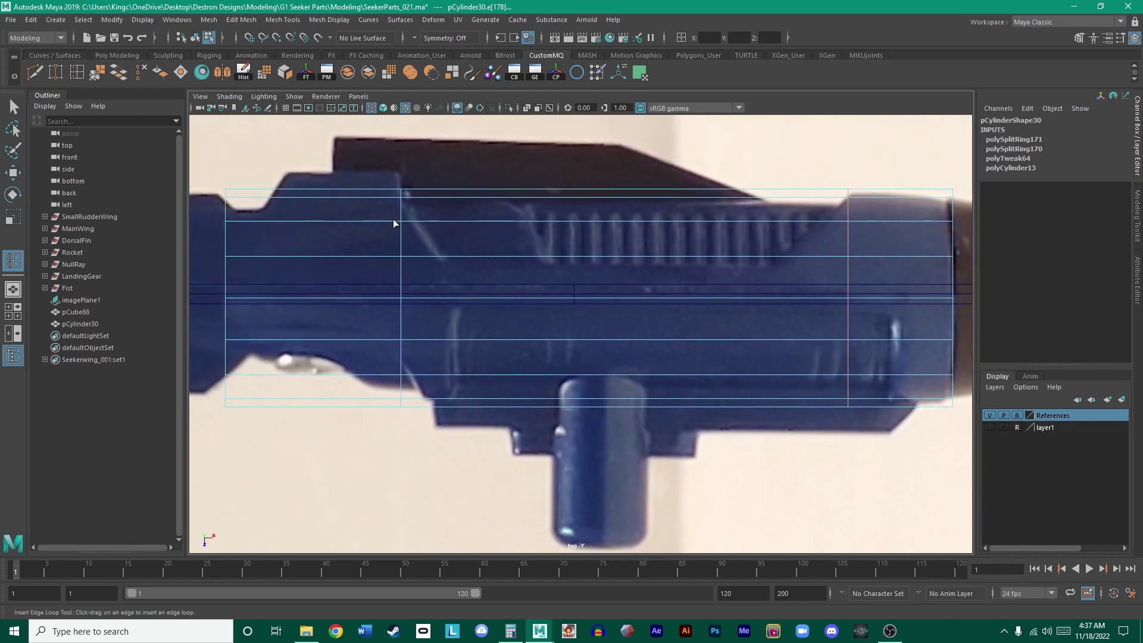
drag(394, 224, 394, 224)
alt+middle_drag(853, 220, 719, 218)
click(783, 219)
key(w)
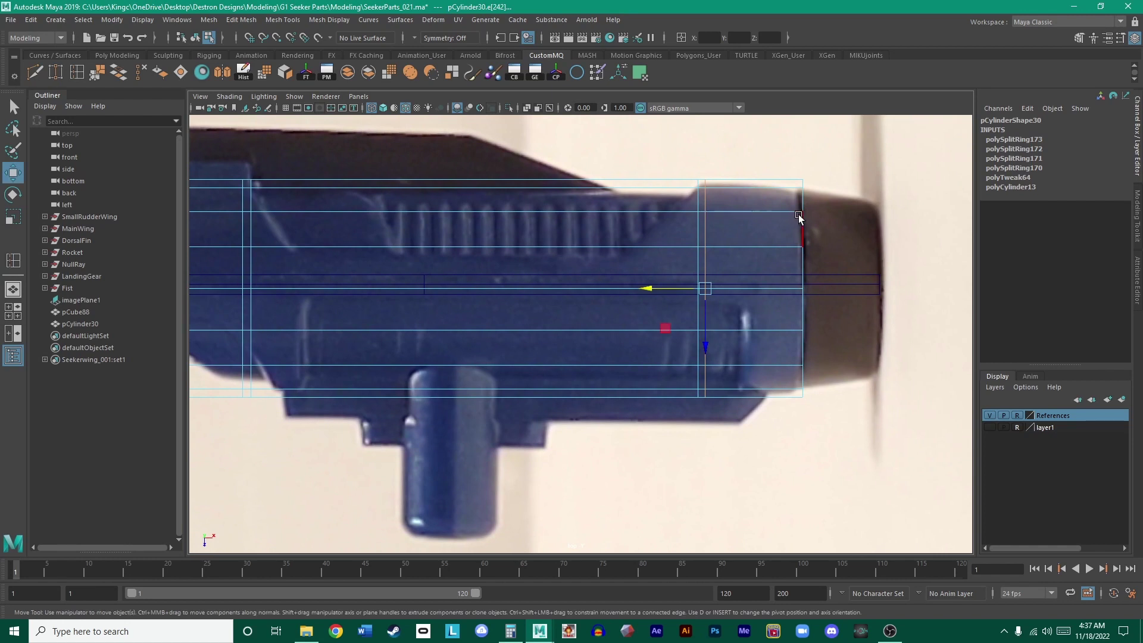
- Scale the cylinder's end vertices at the black tip to about 0.884 in X and Z, and check the taper in smooth preview
right_drag(799, 216, 723, 218)
drag(862, 474, 741, 150)
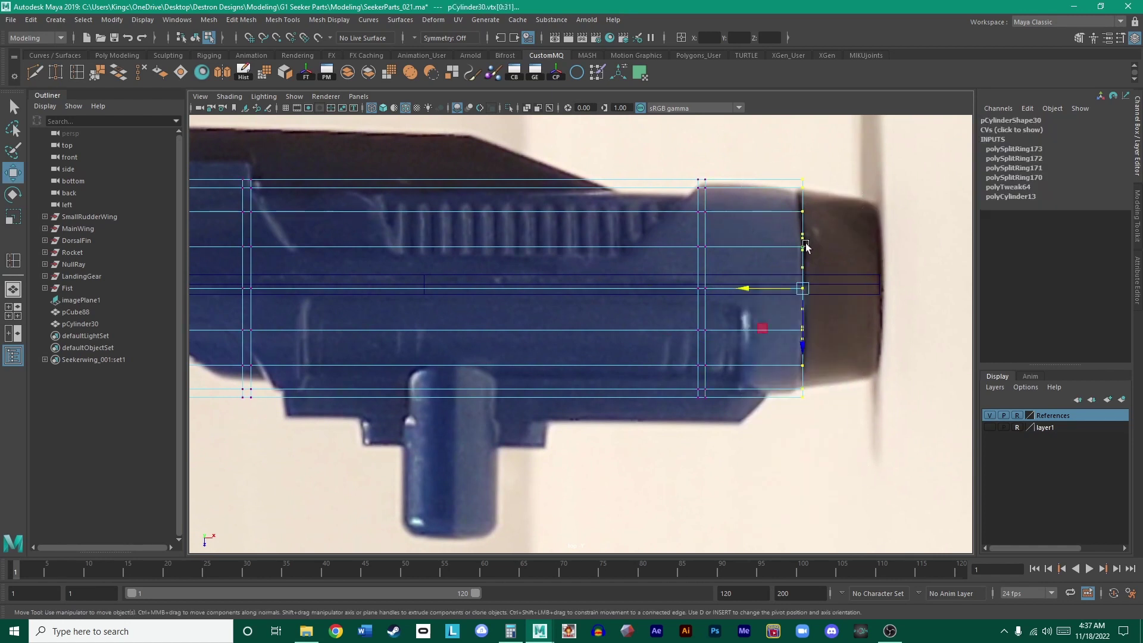
key(r)
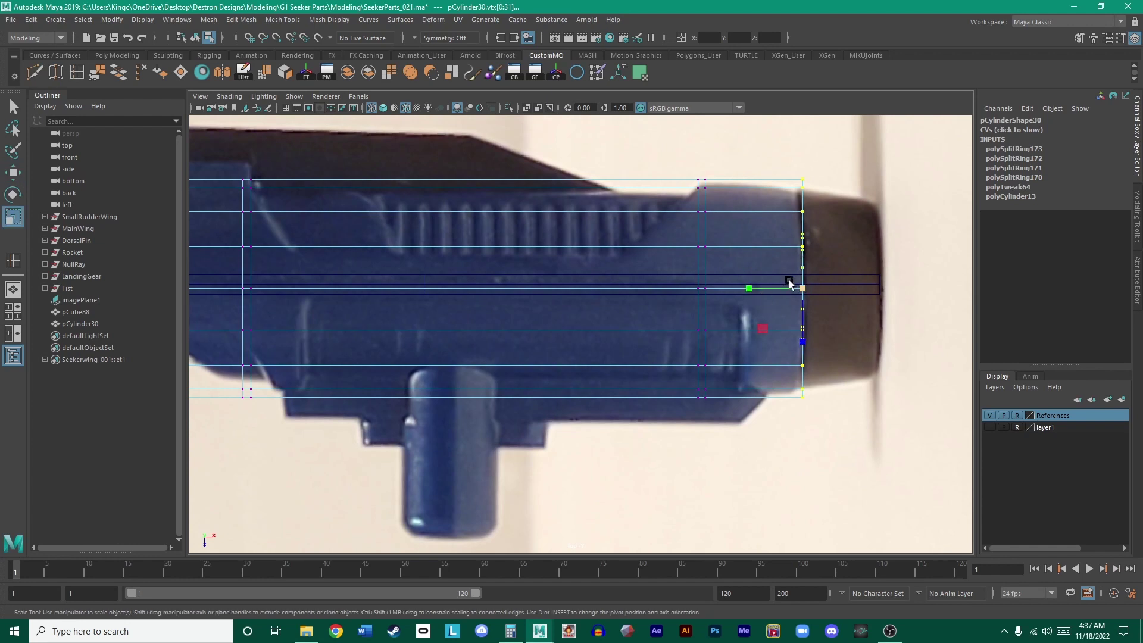
drag(801, 288, 784, 286)
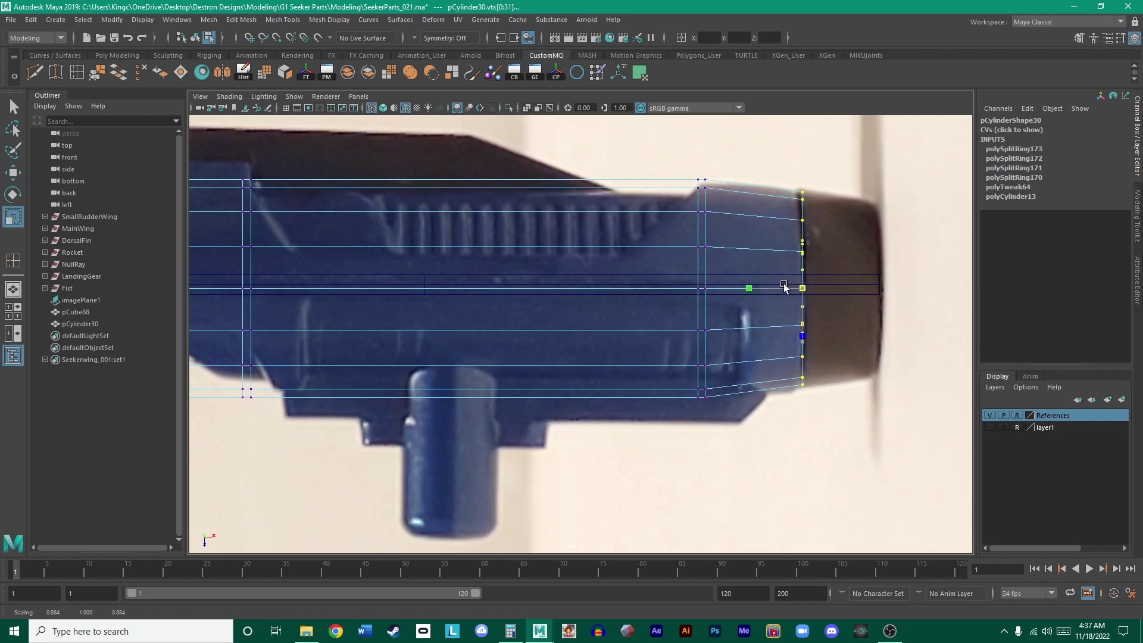
alt+middle_drag(751, 259, 666, 248)
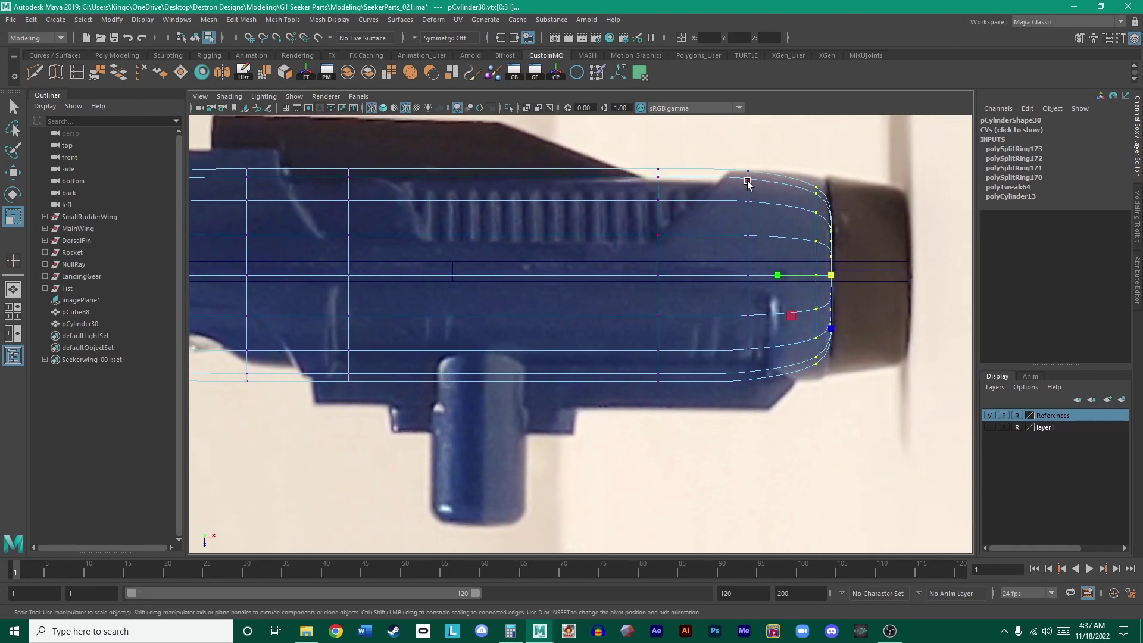
key(1)
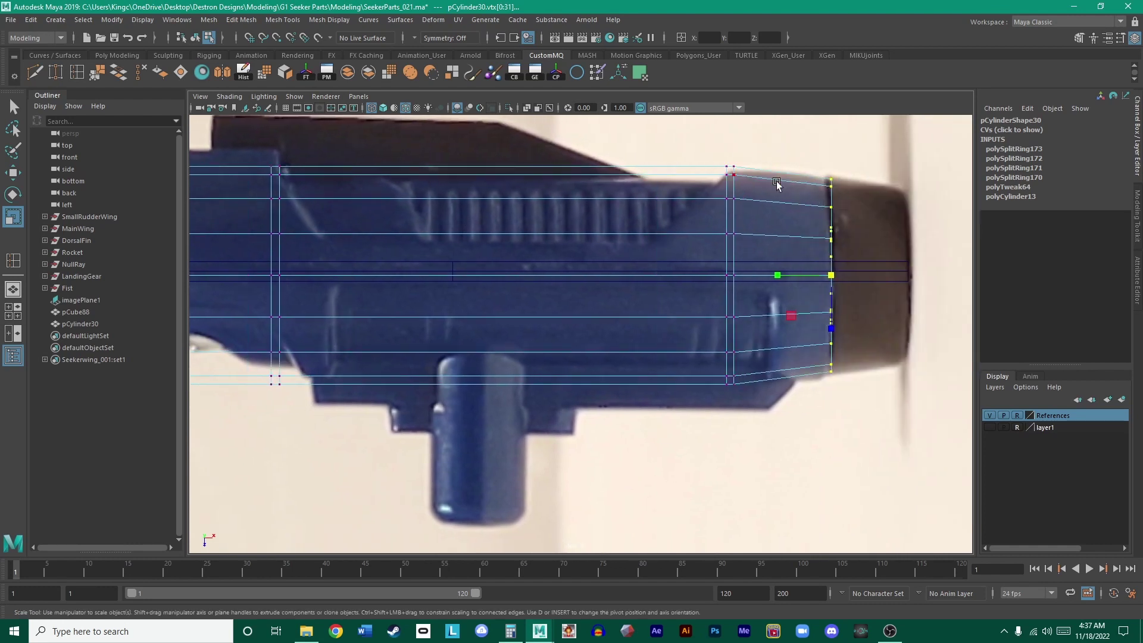
alt+middle_drag(733, 225, 834, 233)
alt+middle_drag(868, 218, 648, 178)
alt+middle_drag(720, 239, 815, 247)
alt+middle_drag(623, 253, 742, 248)
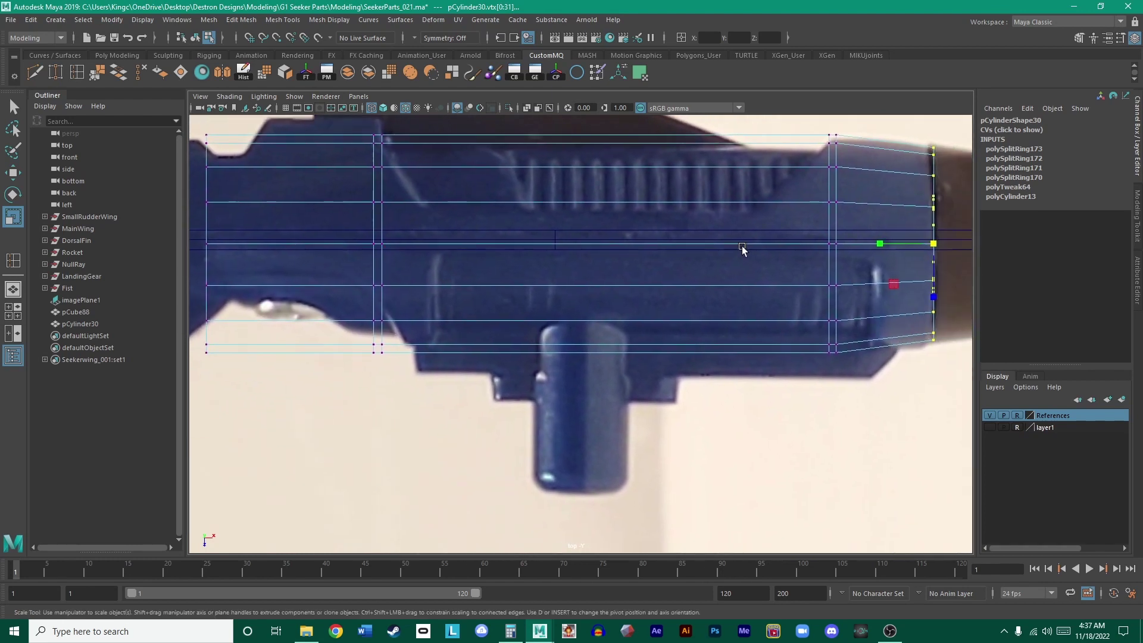
- Create a new polygon cylinder and place it over the launcher's mounting peg at about X 42.768, Z 35.99
key(w)
right_drag(669, 318, 707, 305)
scroll(766, 401, down, 2)
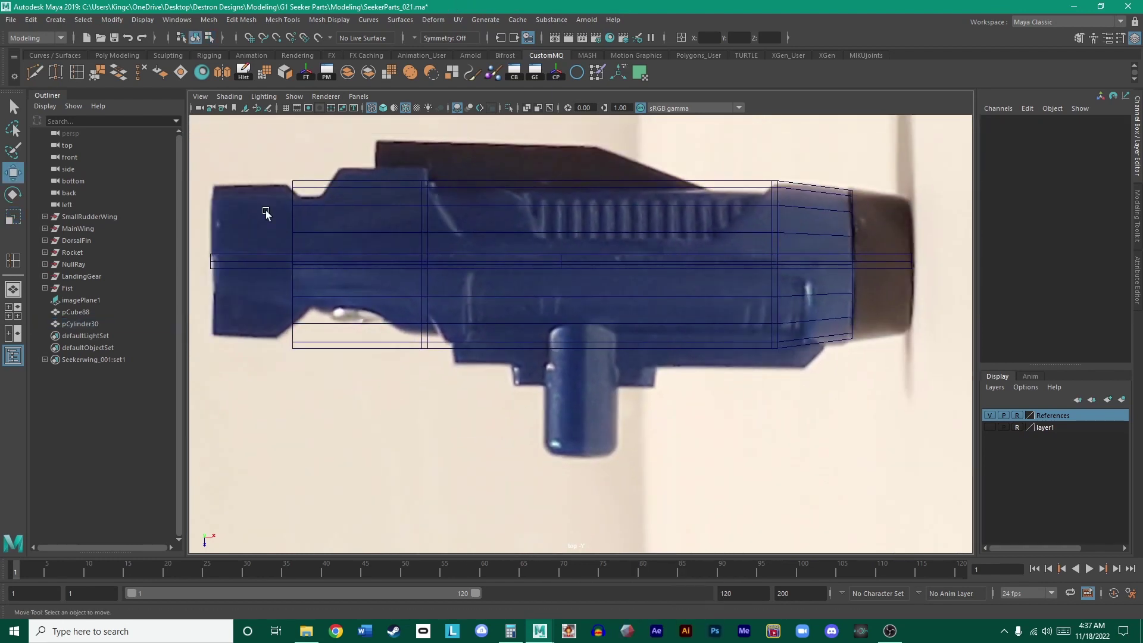
click(117, 55)
click(74, 74)
scroll(472, 209, down, 5)
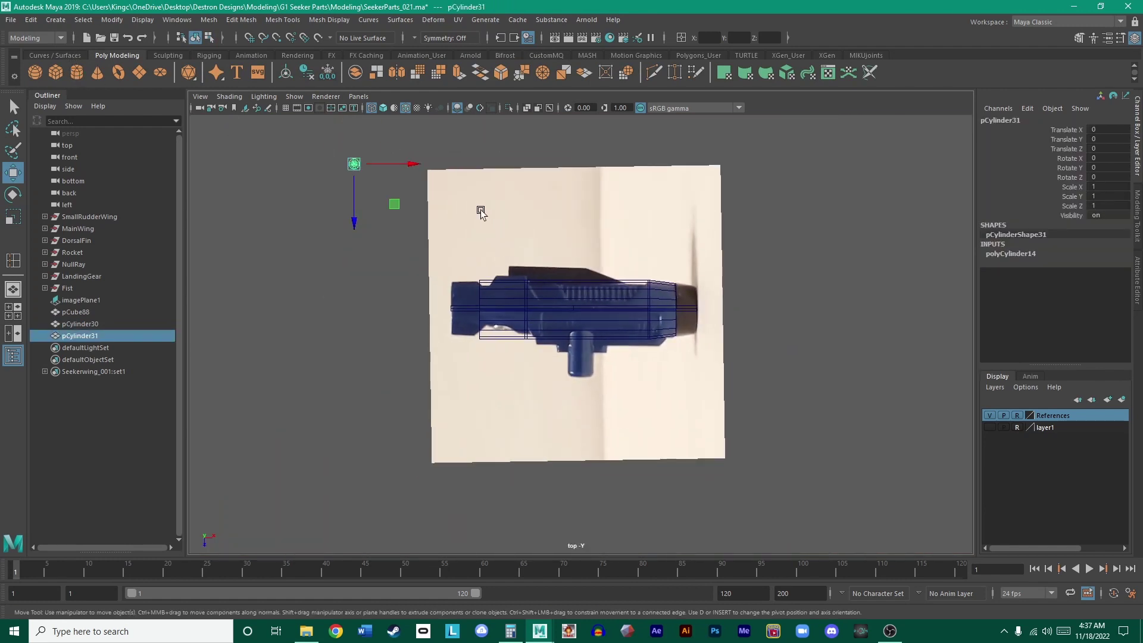
middle_drag(434, 204, 596, 335)
scroll(616, 390, up, 5)
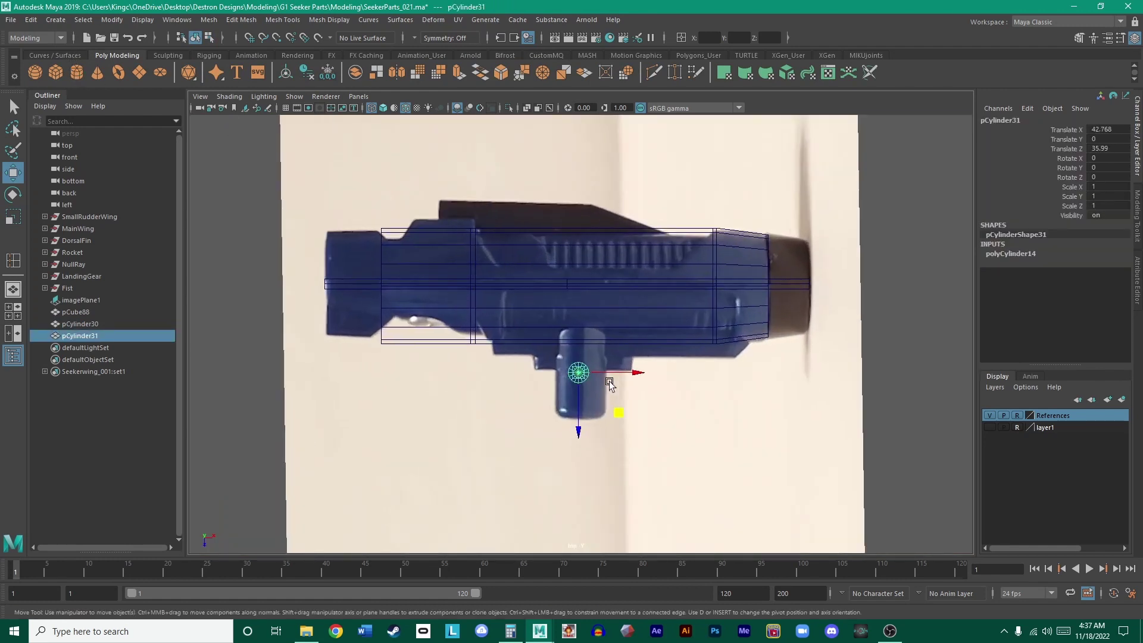
- Set the peg cylinder's Rotate X to 90
key(e)
drag(577, 408, 576, 462)
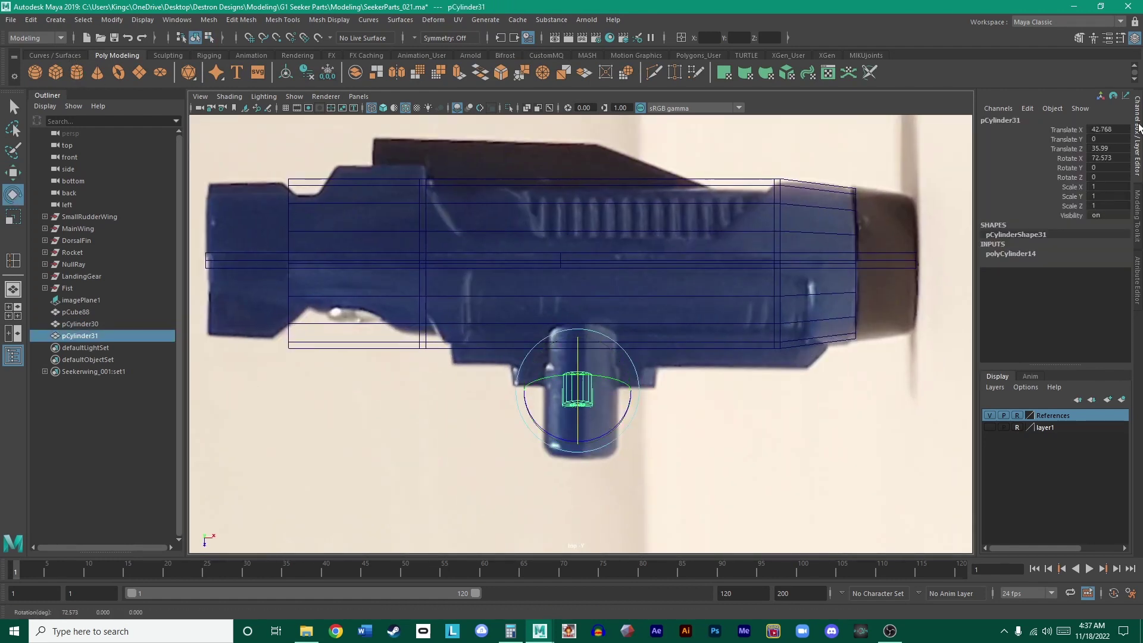
click(1103, 157)
text(90)
key(Return)
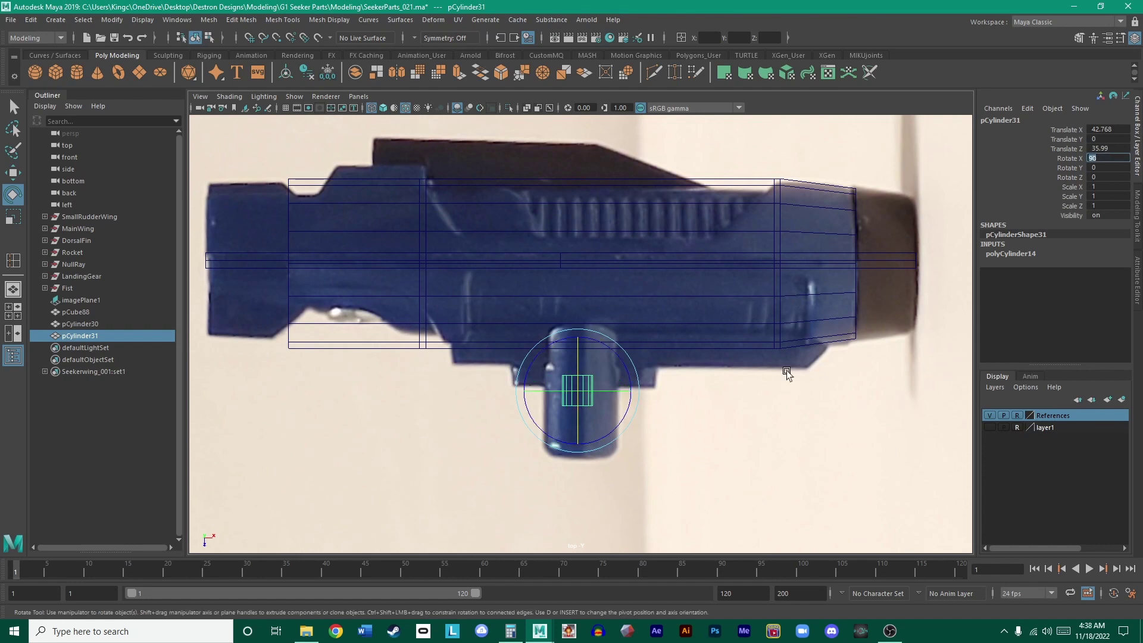
- Scale the peg cylinder up uniformly to roughly the width of the peg in the photo
key(r)
drag(581, 403, 632, 399)
key(w)
click(444, 249)
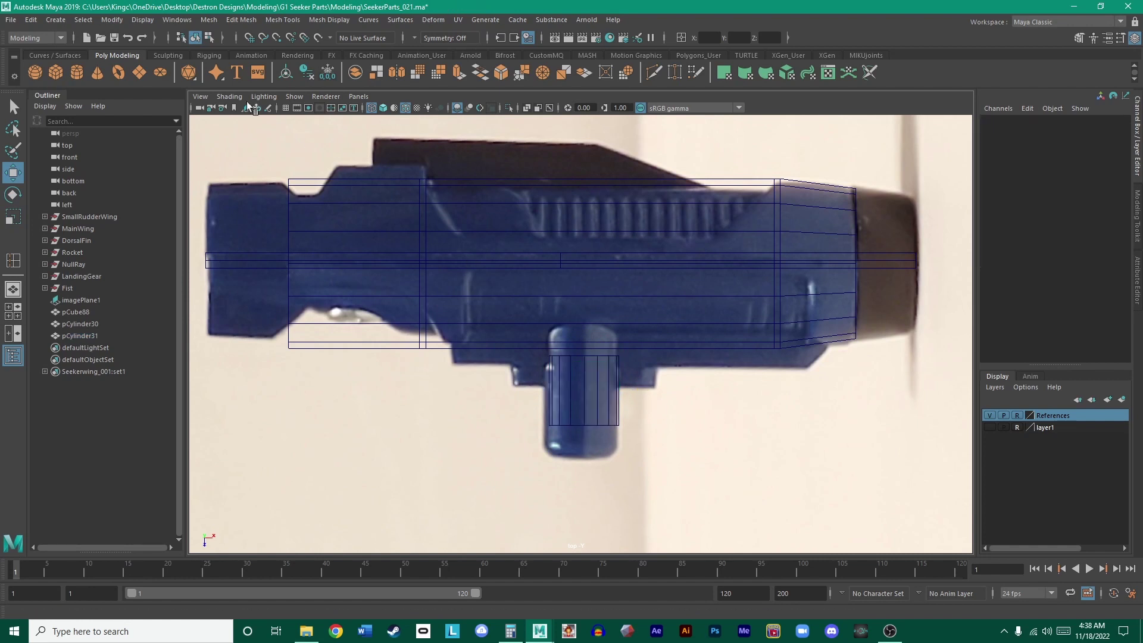
- Duplicate the long measuring cube, place the copy below the peg at about Z 41.533, and shorten its Scale X to about 9.332
click(255, 262)
scroll(605, 319, down, 3)
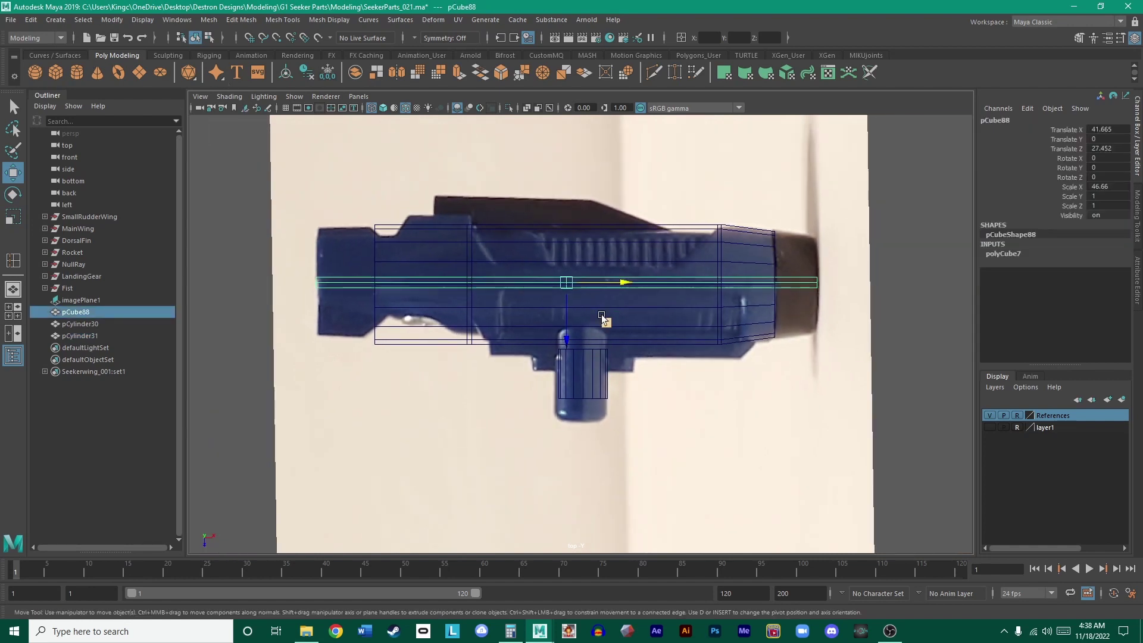
drag(572, 337, 570, 496)
key(ctrl+d)
scroll(615, 439, up, 3)
key(r)
drag(570, 325, 528, 327)
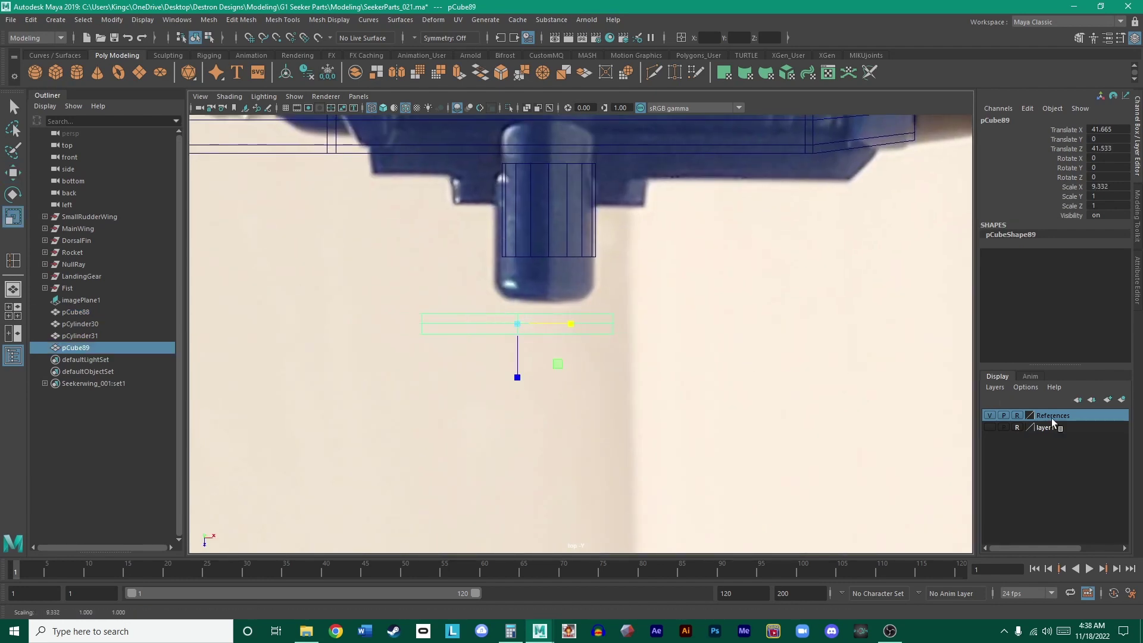
- Hide the References layer and move the short cube across the peg cylinder to about X 43.198, Z 36.421
click(993, 427)
alt+middle_drag(589, 288, 645, 378)
key(w)
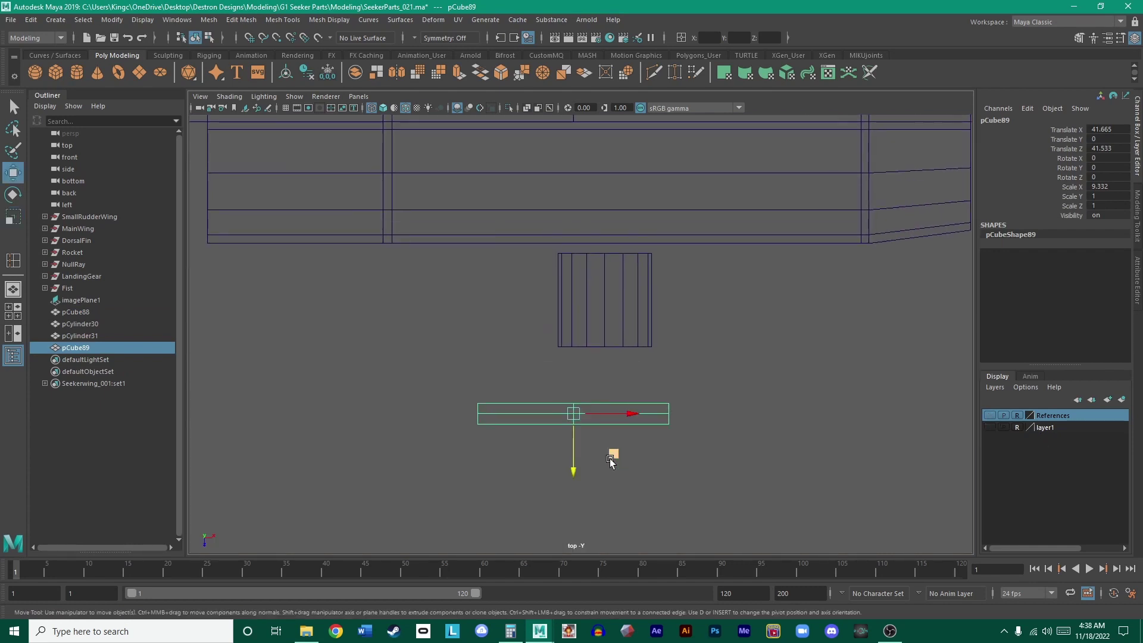
drag(612, 452, 650, 339)
scroll(636, 349, up, 2)
click(419, 424)
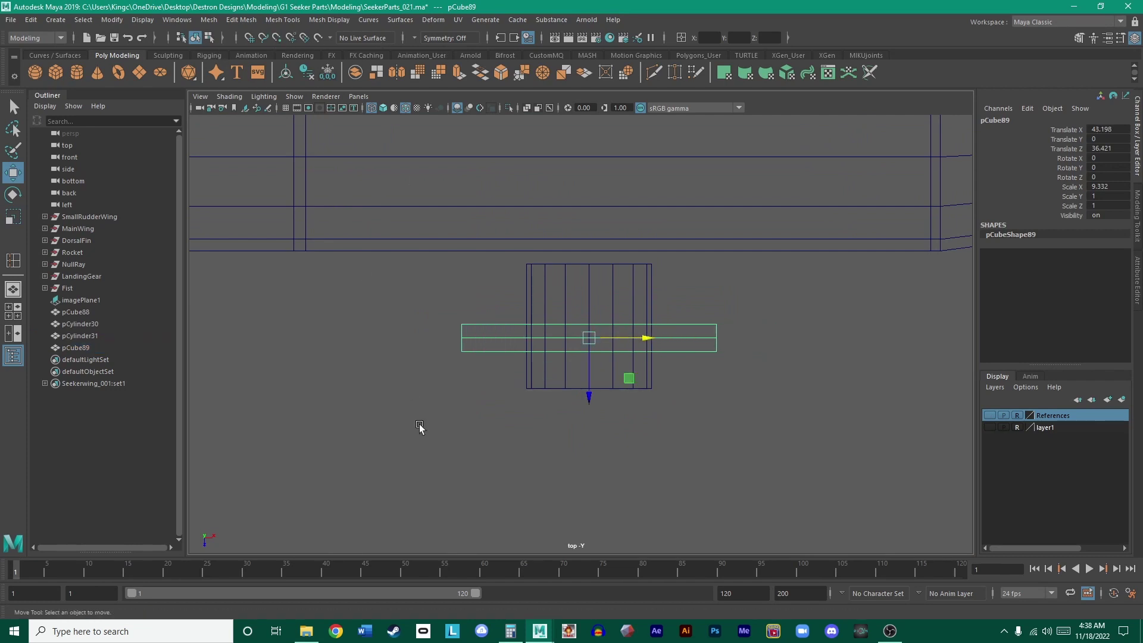
click(704, 352)
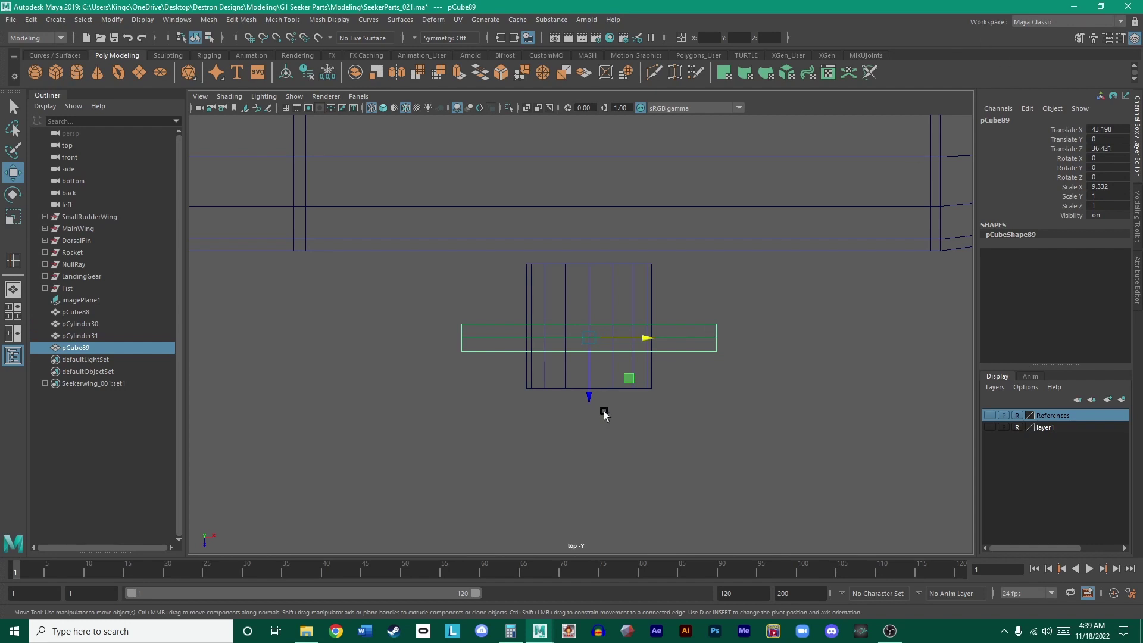
- Show layer1 with the finished parts and turn off its reference display mode so they can be selected
scroll(605, 240, down, 10)
click(989, 427)
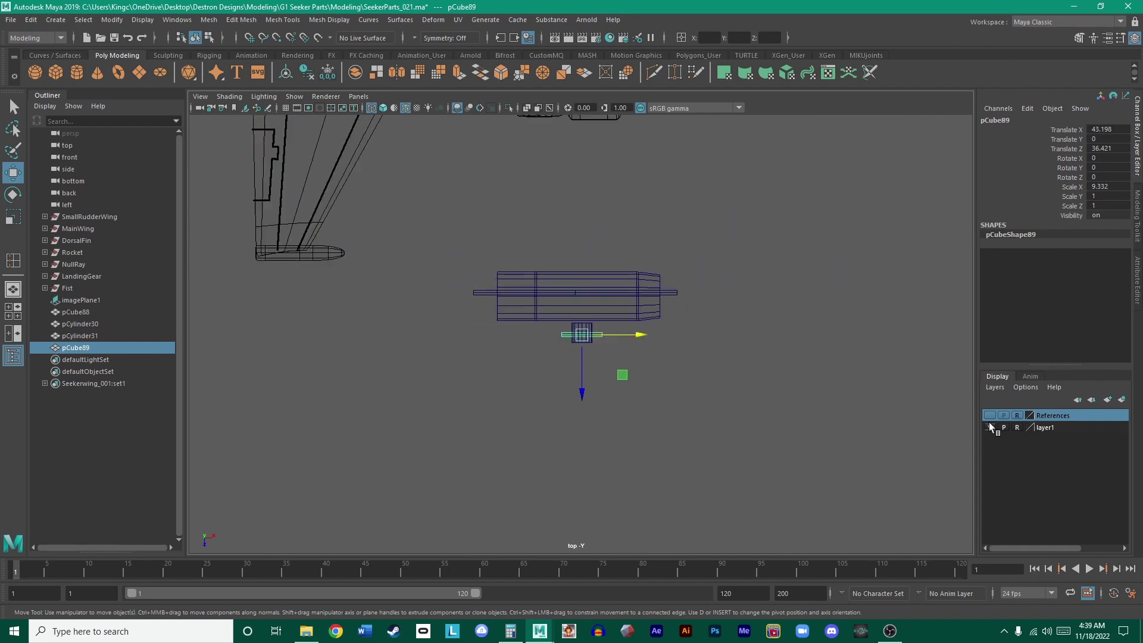
alt+middle_drag(616, 166, 711, 304)
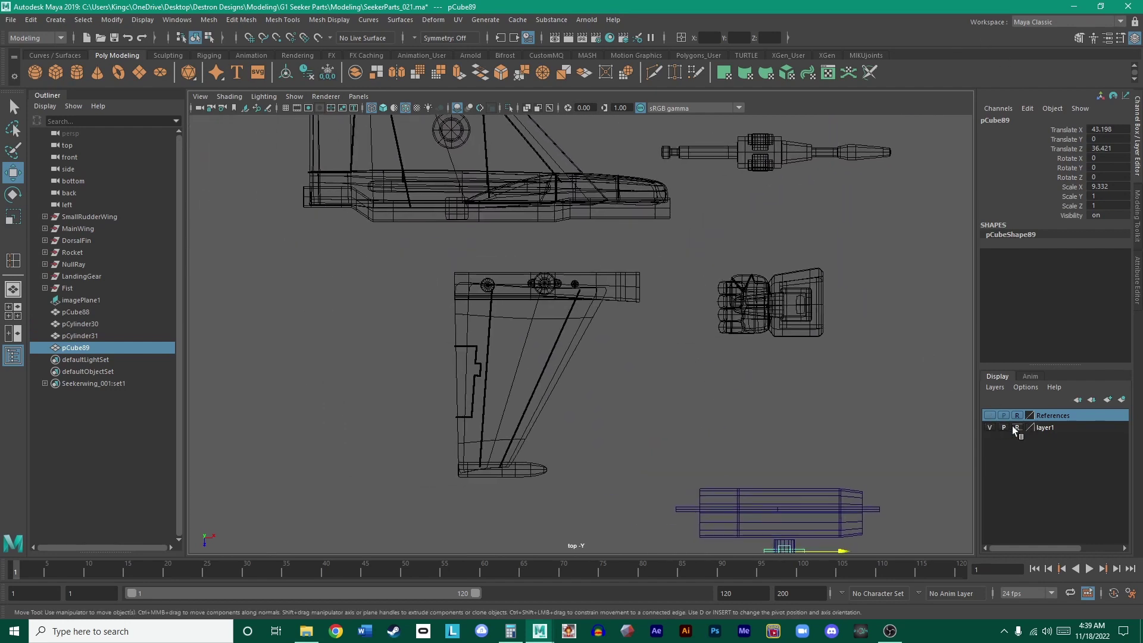
click(1016, 427)
- Duplicate the dorsal fin's large hollow peg with its two small side cylinders and move the copies off the end of the fin
scroll(528, 288, up, 5)
click(621, 260)
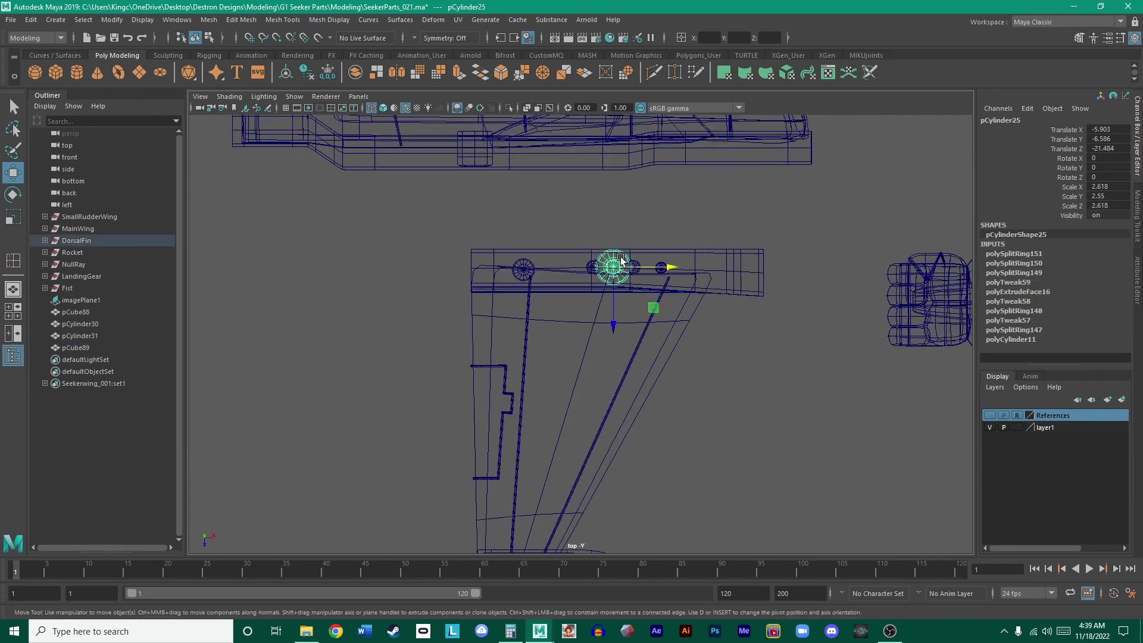
key(space)
key(space)
alt+drag(706, 208, 662, 387)
click(662, 387)
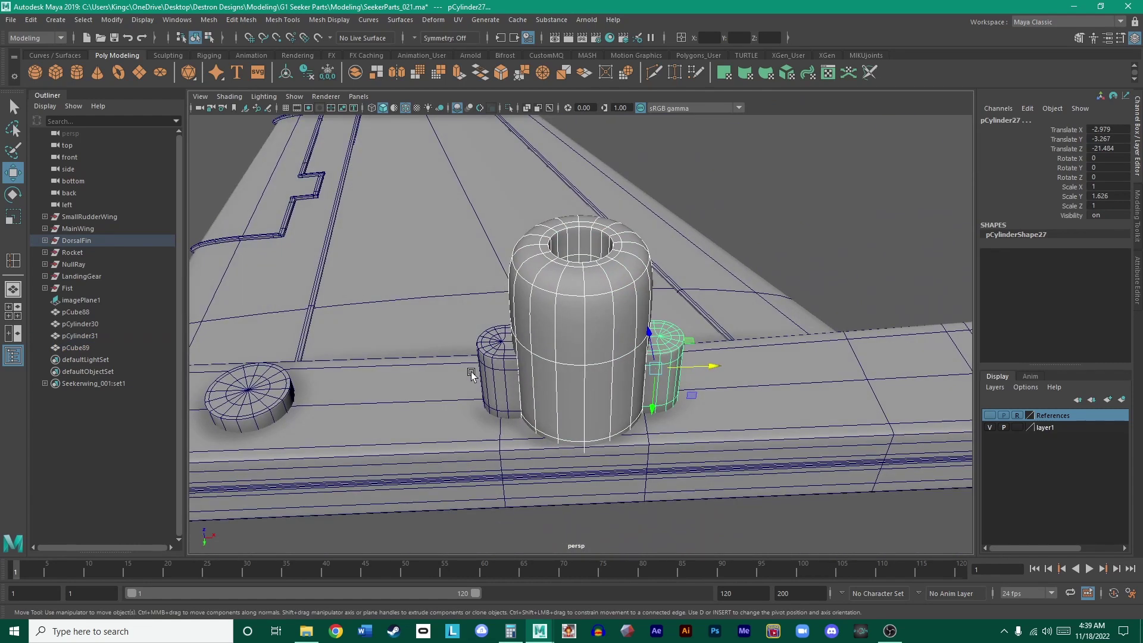
shift+click(503, 366)
scroll(502, 364, down, 5)
alt+drag(461, 325, 490, 342)
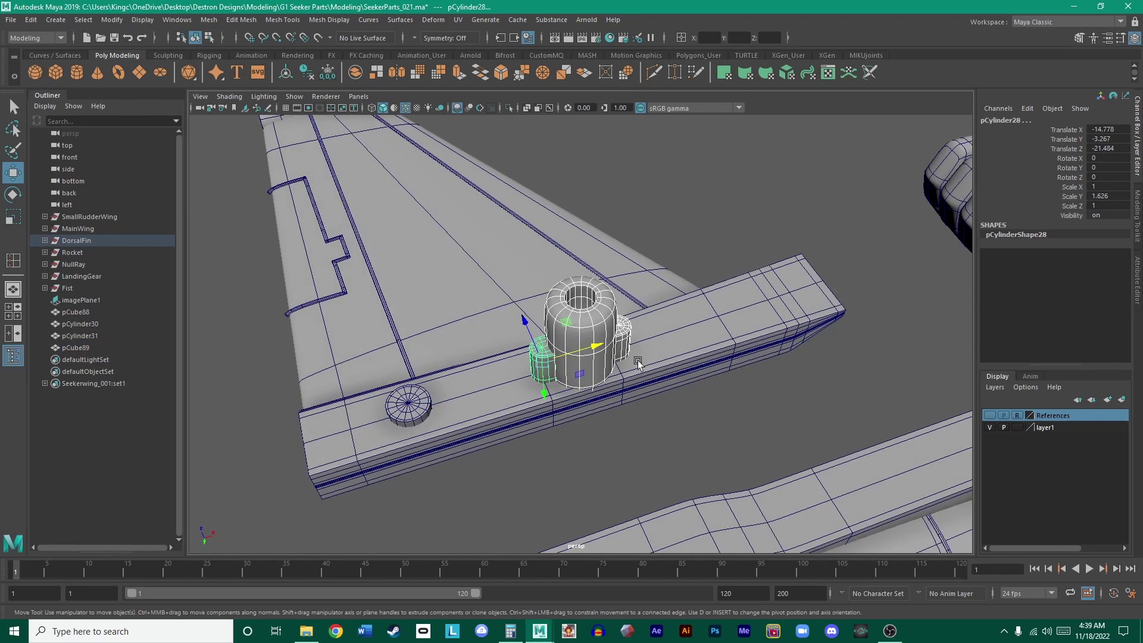
mouse_move(595, 347)
shift+mouse_down()
mouse_move(474, 410)
mouse_move(244, 447)
shift+mouse_up()
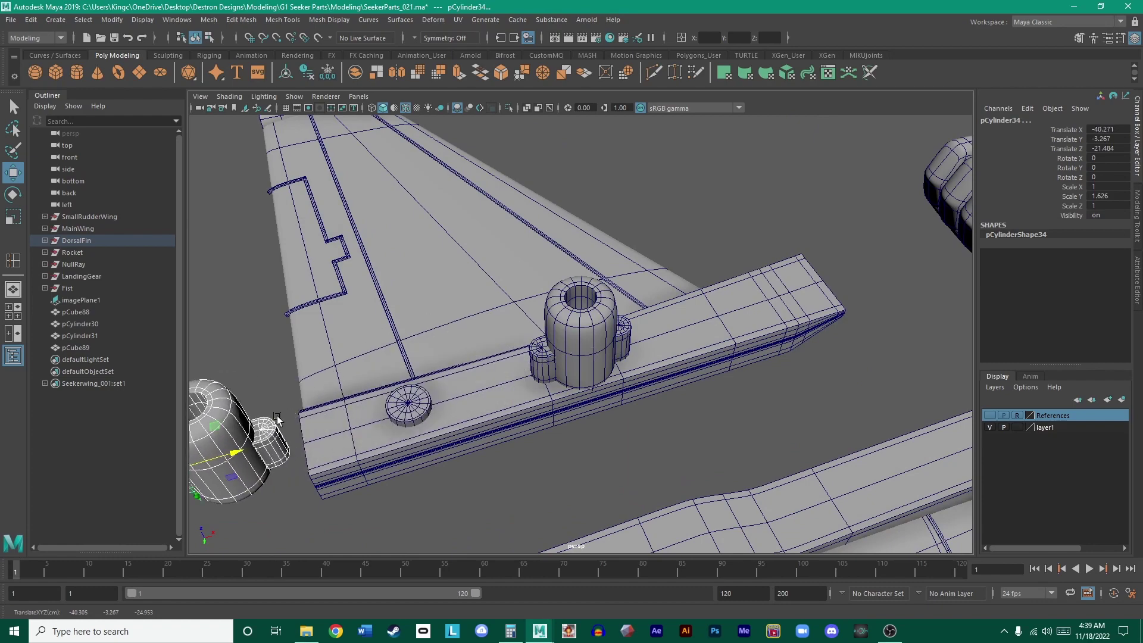
alt+middle_drag(244, 448, 635, 293)
scroll(634, 293, down, 3)
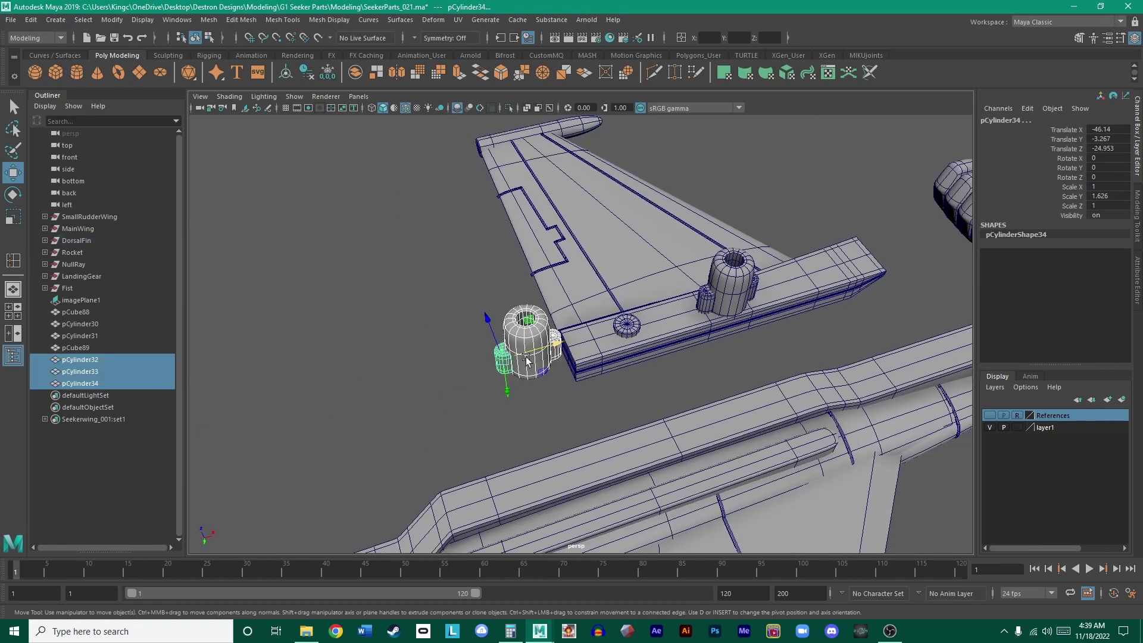
- Move the three peg copies across to the small rudder wing, with the side cylinder at about X -12.782, Z -84.73
scroll(658, 395, down, 4)
alt+drag(658, 395, 553, 380)
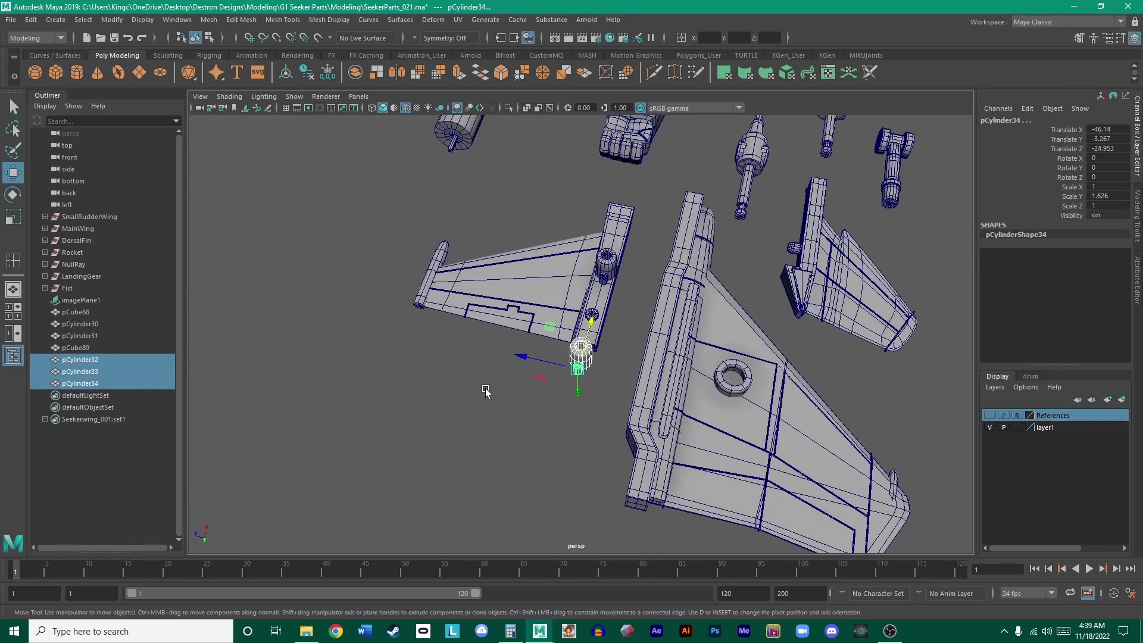
alt+drag(485, 391, 583, 389)
drag(550, 333, 798, 237)
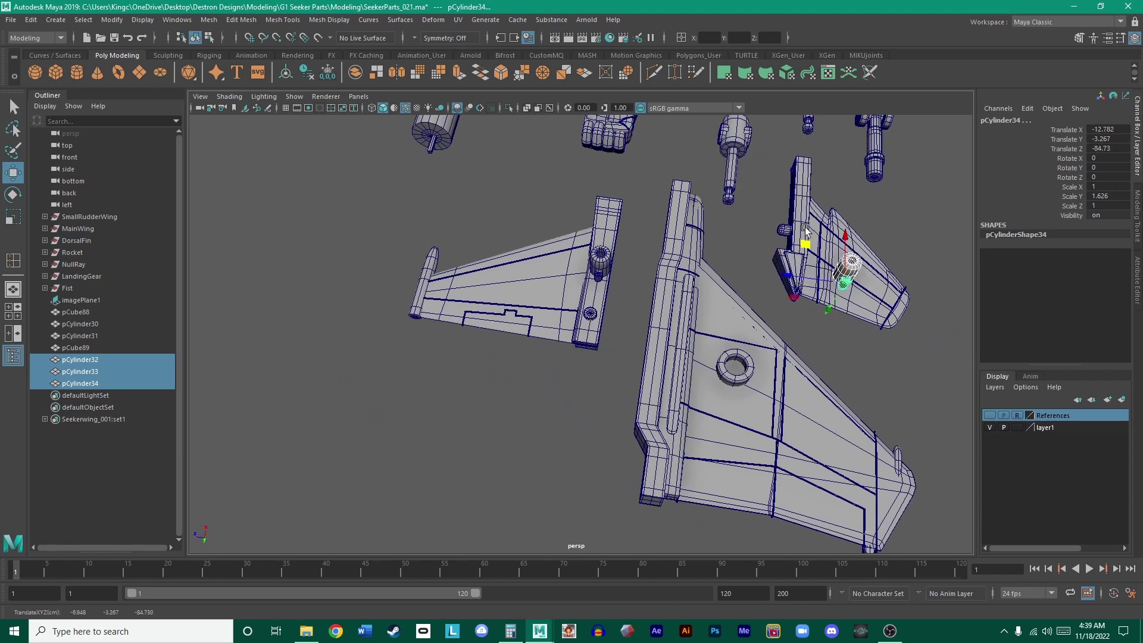
- Move the three peg copies beside the launcher body, with the side cylinder at about X 22.014, Z 43.831
scroll(655, 268, down, 5)
alt+middle_drag(488, 303, 427, 304)
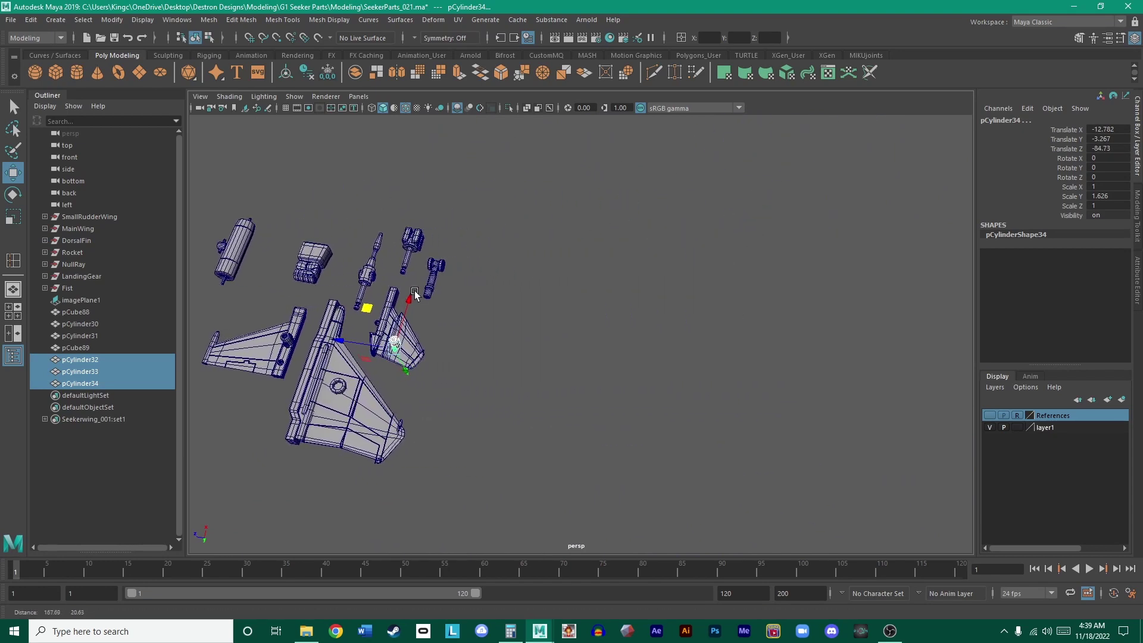
alt+right_drag(426, 303, 736, 303)
alt+middle_drag(737, 303, 776, 301)
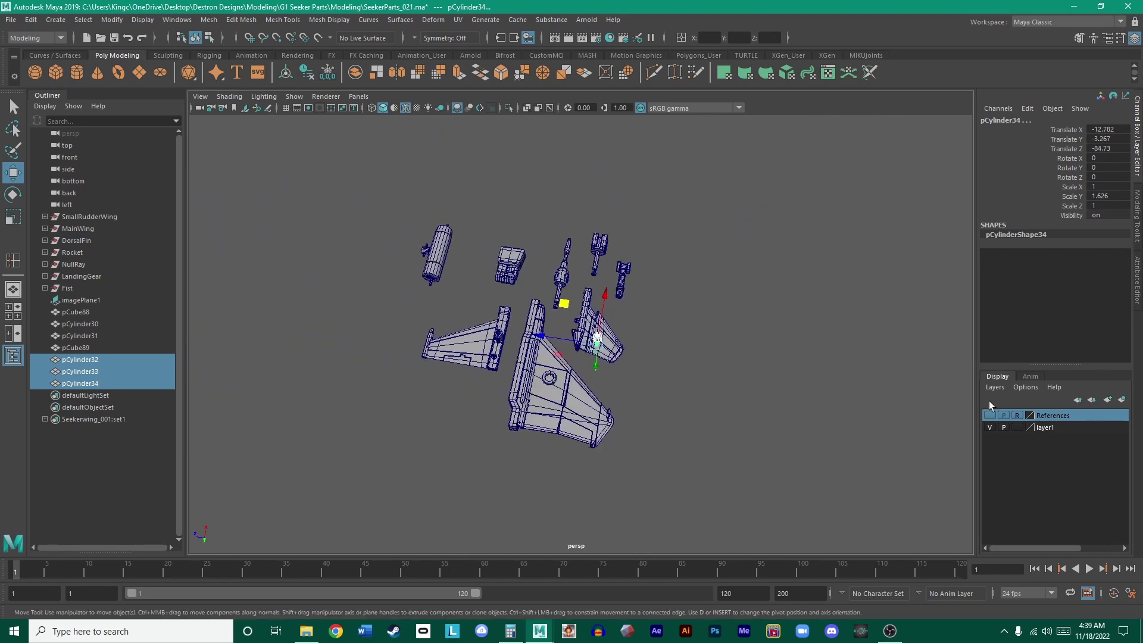
key(space)
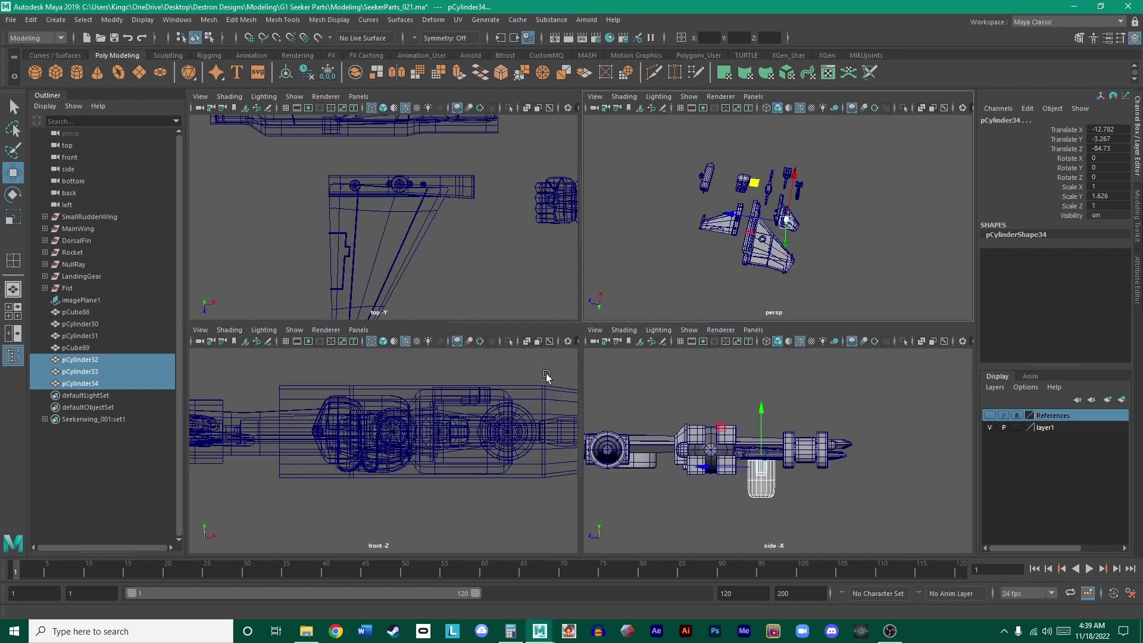
key(space)
alt+right_drag(544, 324, 650, 235)
alt+middle_drag(650, 234, 653, 283)
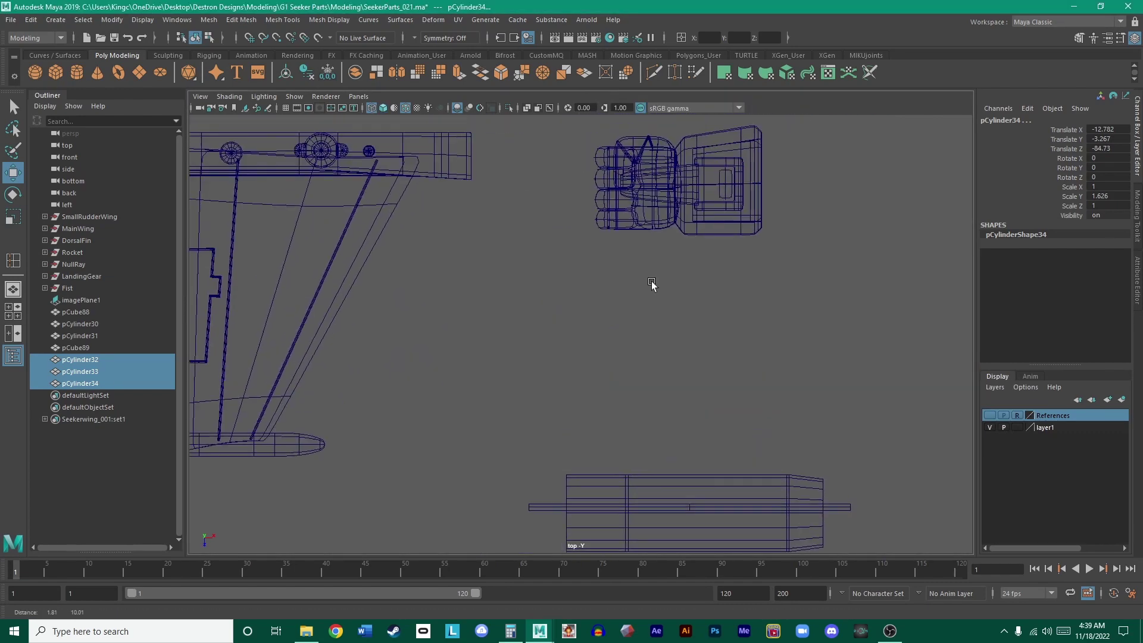
alt+right_drag(652, 283, 585, 331)
key(space)
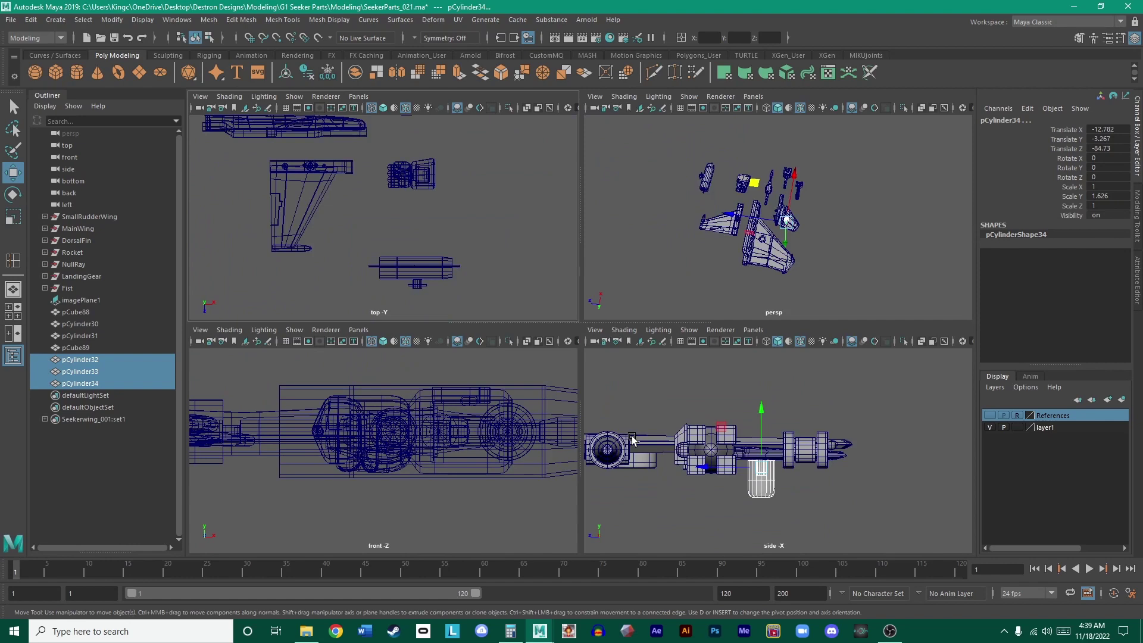
key(space)
key(space)
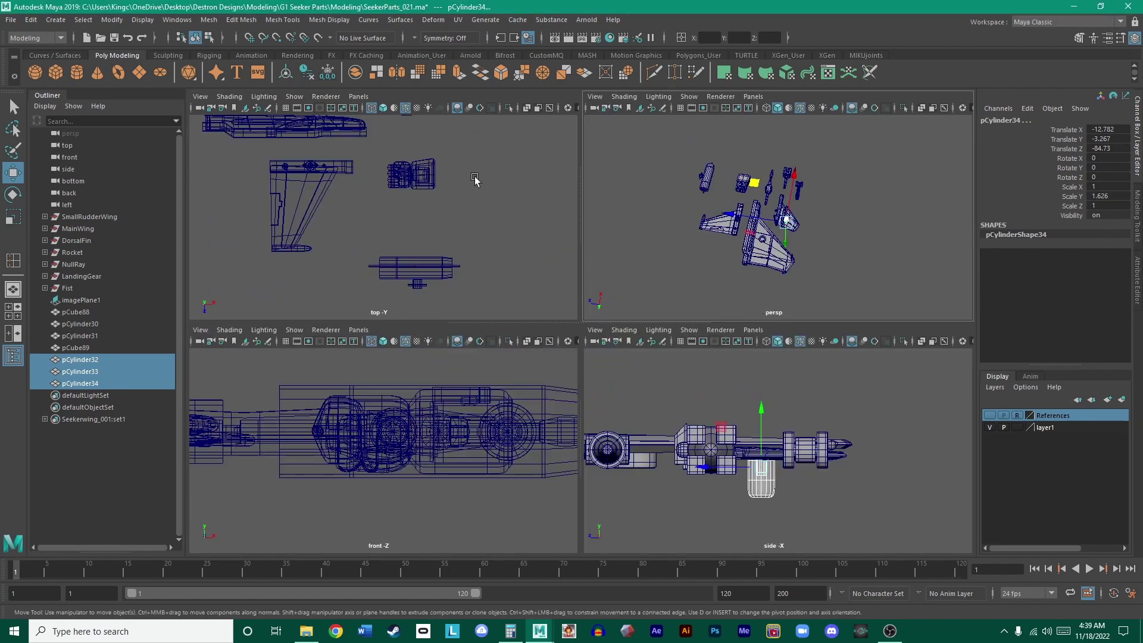
alt+middle_drag(474, 180, 538, 176)
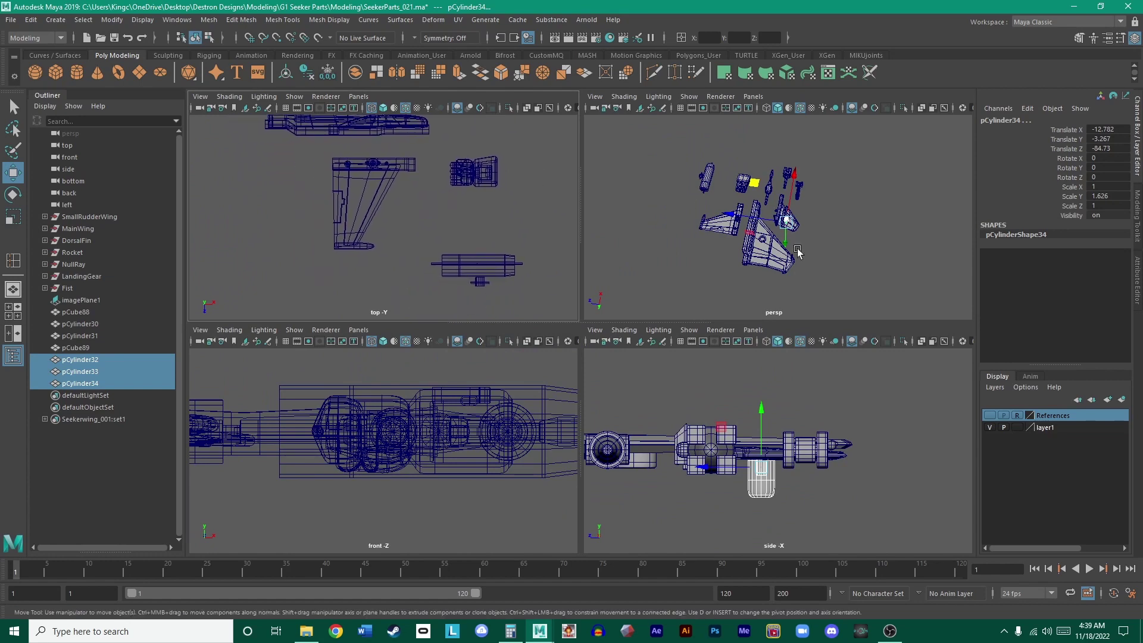
drag(755, 183, 666, 146)
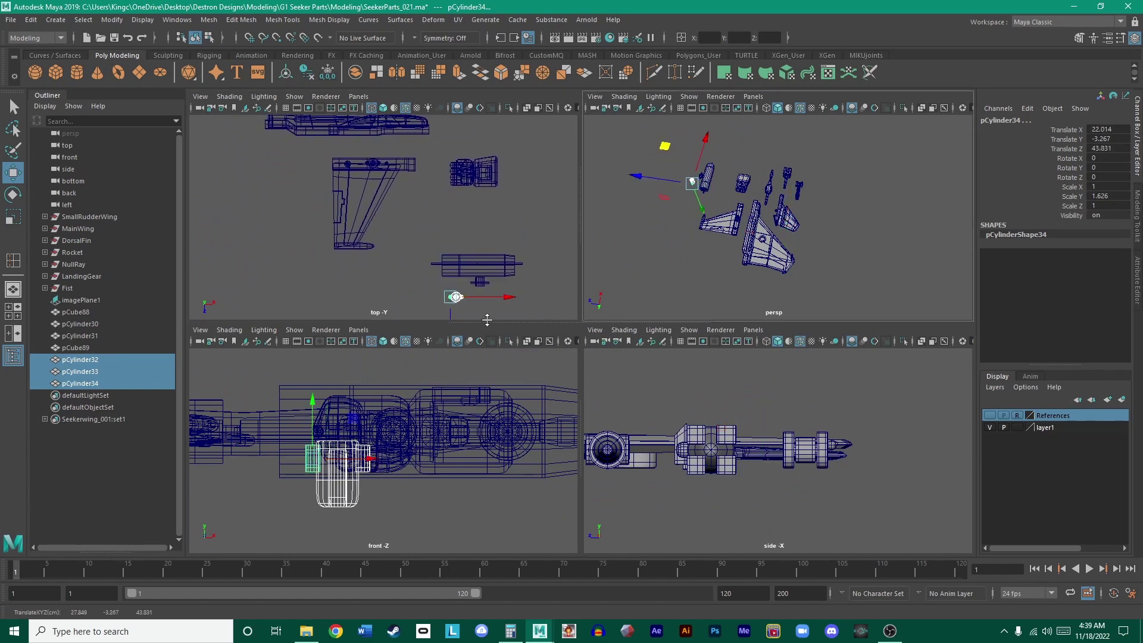
- Try to rotate the three ungrouped peg pieces together about the X axis
key(space)
alt+right_drag(494, 252, 637, 355)
alt+middle_drag(637, 354, 572, 208)
alt+right_drag(572, 208, 676, 379)
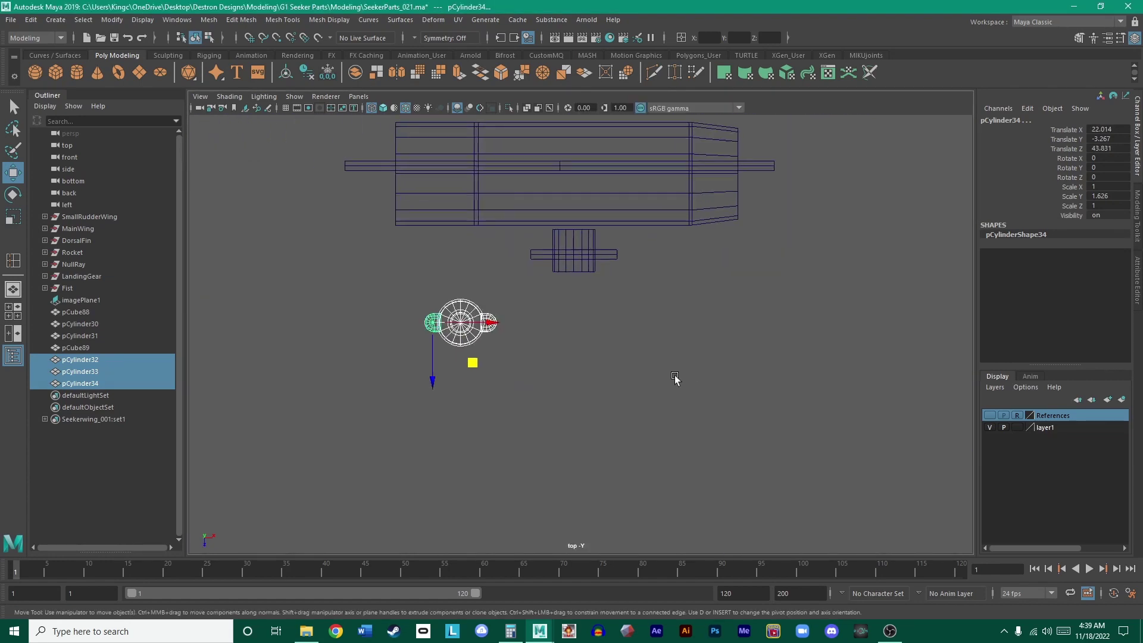
key(e)
drag(463, 357, 440, 325)
key(space)
alt+right_drag(751, 237, 796, 266)
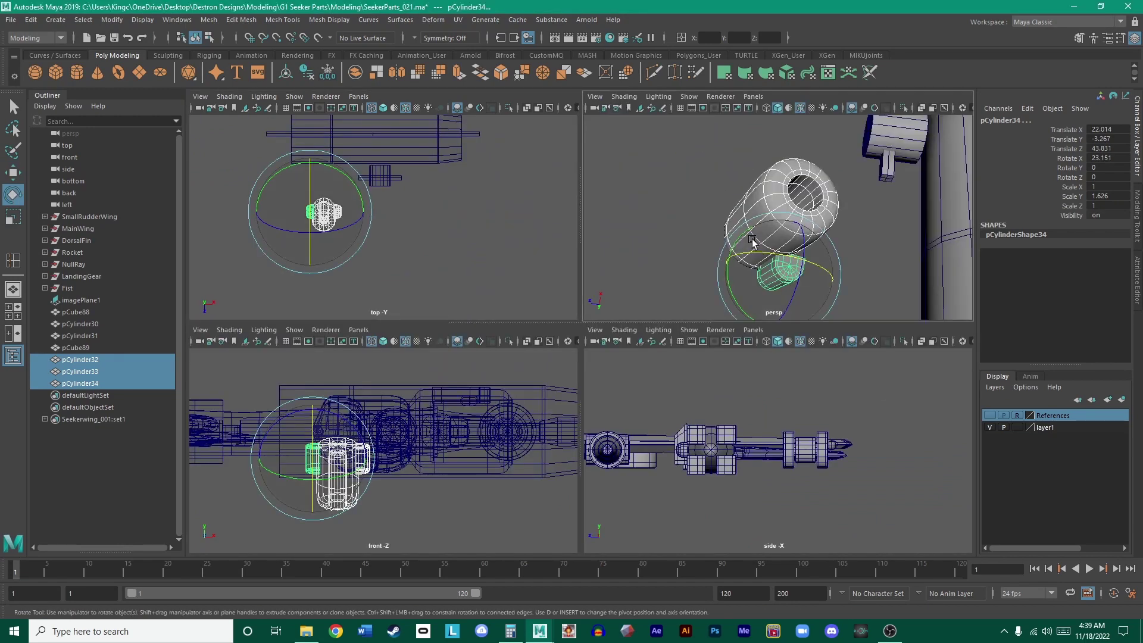
key(space)
alt+drag(795, 266, 656, 300)
drag(635, 366, 624, 356)
key(ctrl+z)
key(ctrl+z)
- Group the copied hollow peg with its two side cylinders and center the group's pivot
click(482, 303)
alt+middle_drag(575, 330, 556, 294)
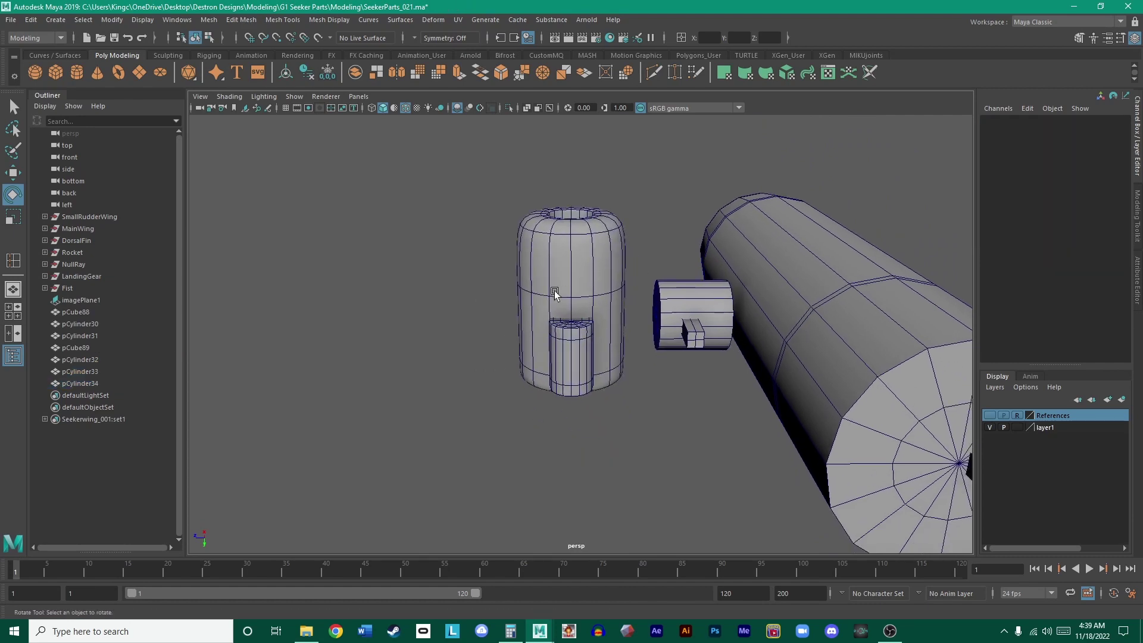
alt+right_drag(556, 293, 513, 333)
alt+drag(513, 333, 633, 316)
drag(637, 410, 423, 143)
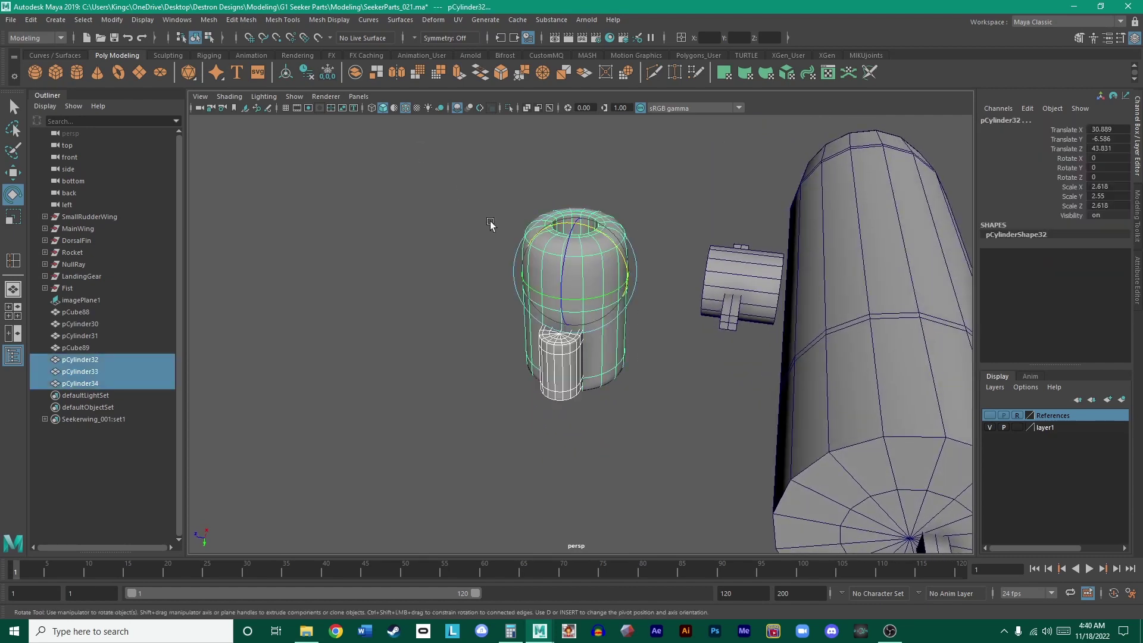
key(ctrl+g)
key(w)
alt+drag(581, 327, 652, 27)
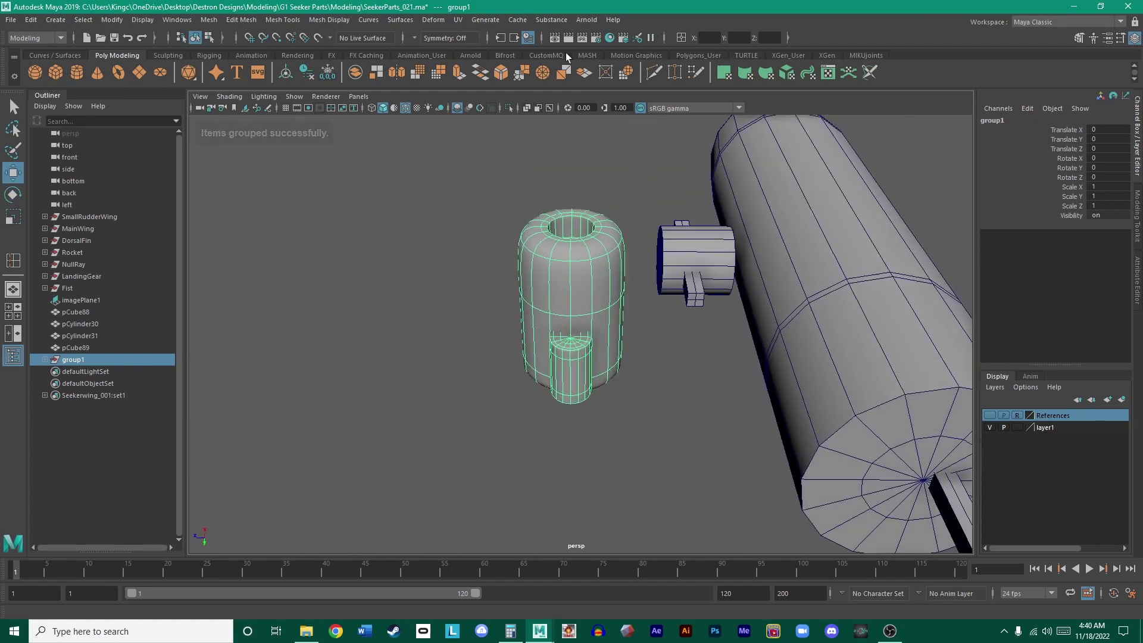
click(546, 55)
alt+drag(764, 216, 612, 208)
- Rotate the peg group to lie horizontally by setting its Rotate X to -90
key(e)
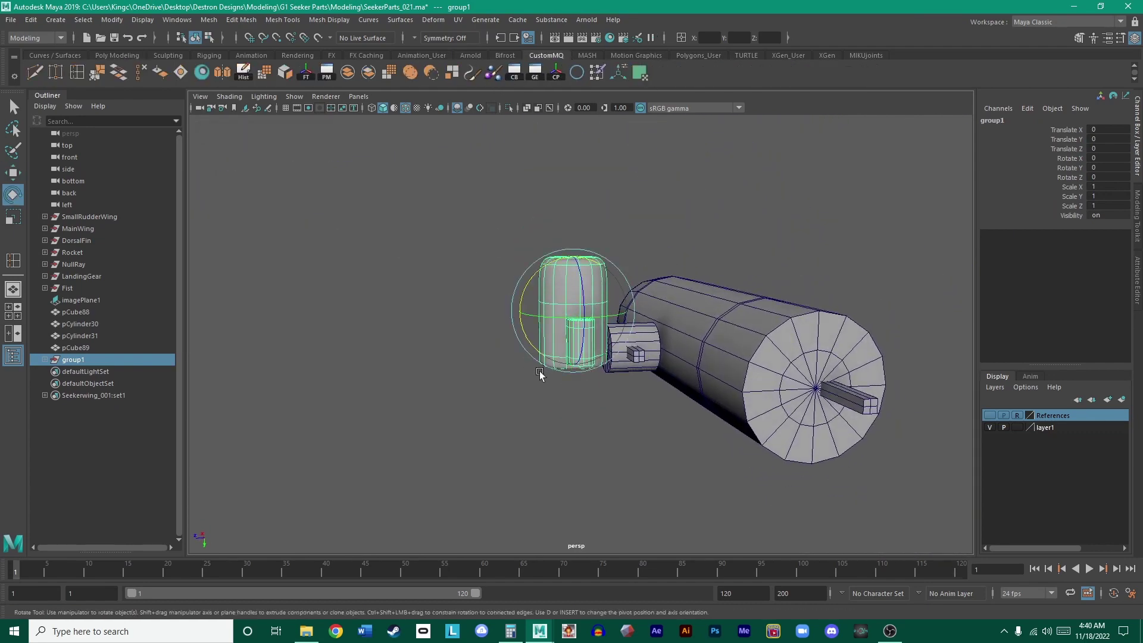
drag(535, 284, 702, 270)
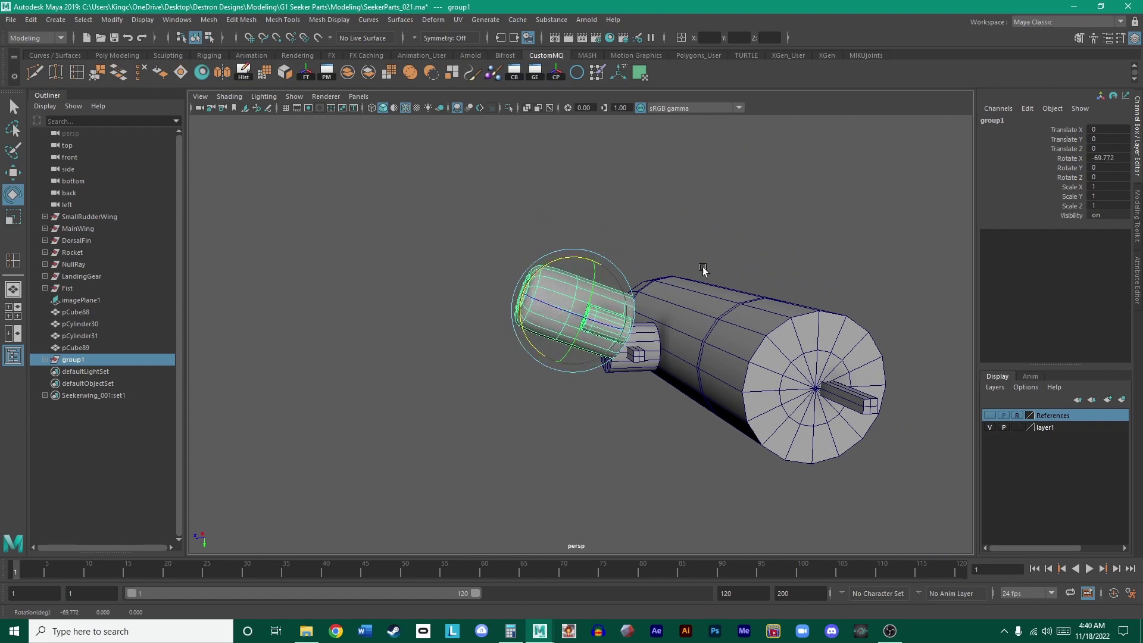
double_click(1117, 158)
text(-90)
key(Return)
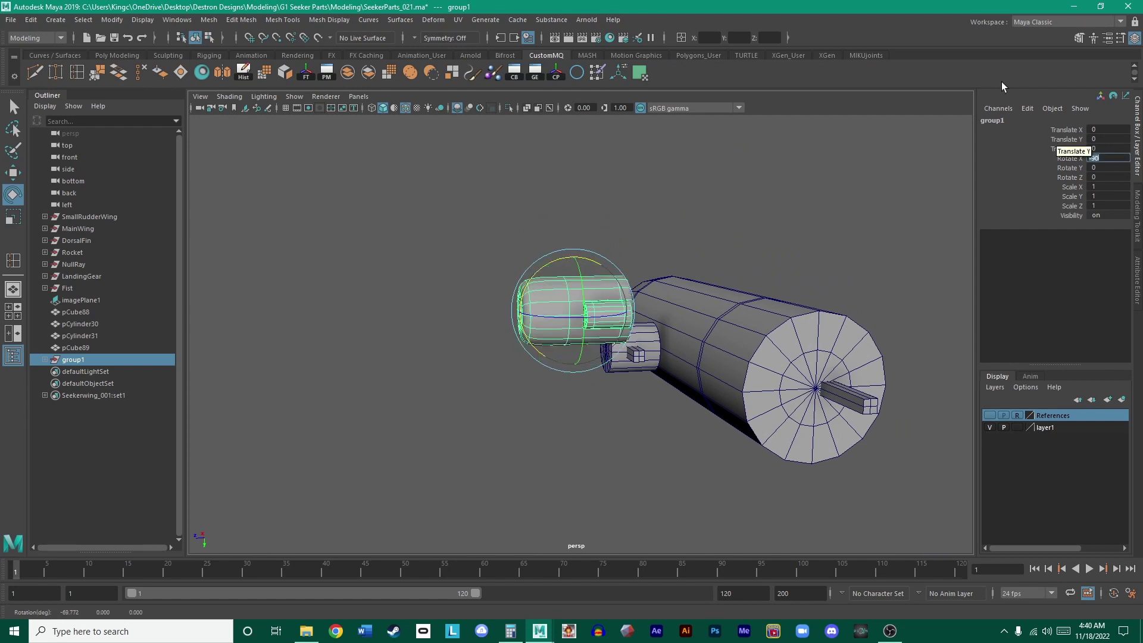
- Move the whole peg group over the launcher's placeholder peg cylinder, to about Translate X 13.41, Z -10.236
click(581, 427)
alt+drag(581, 427, 631, 426)
click(579, 329)
alt+drag(581, 331, 619, 351)
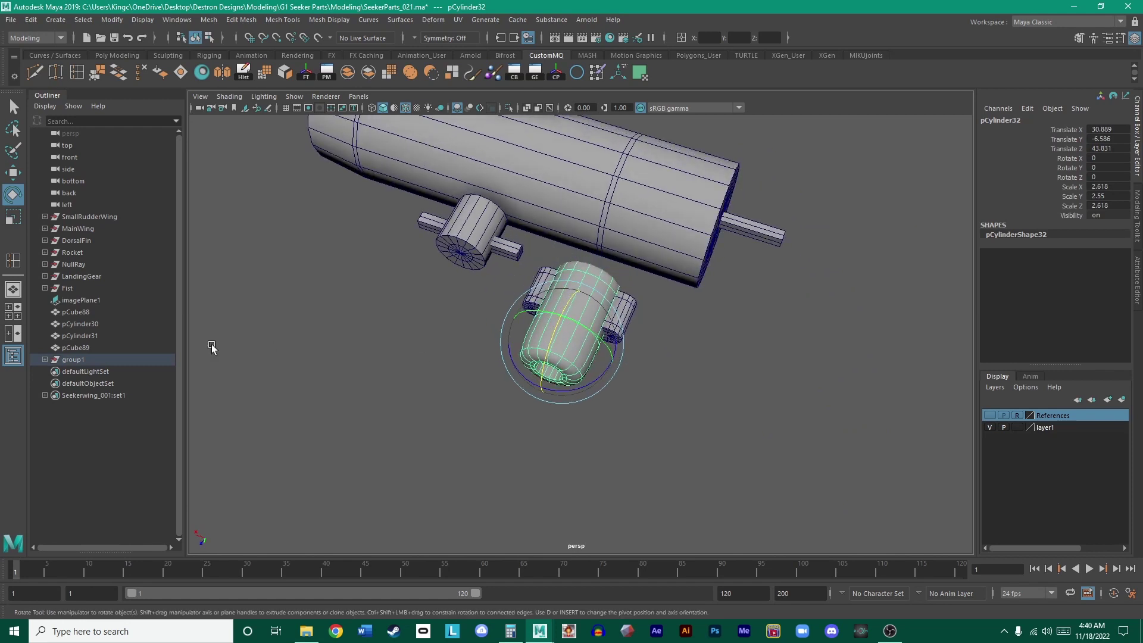
click(72, 359)
key(w)
alt+drag(524, 383, 547, 331)
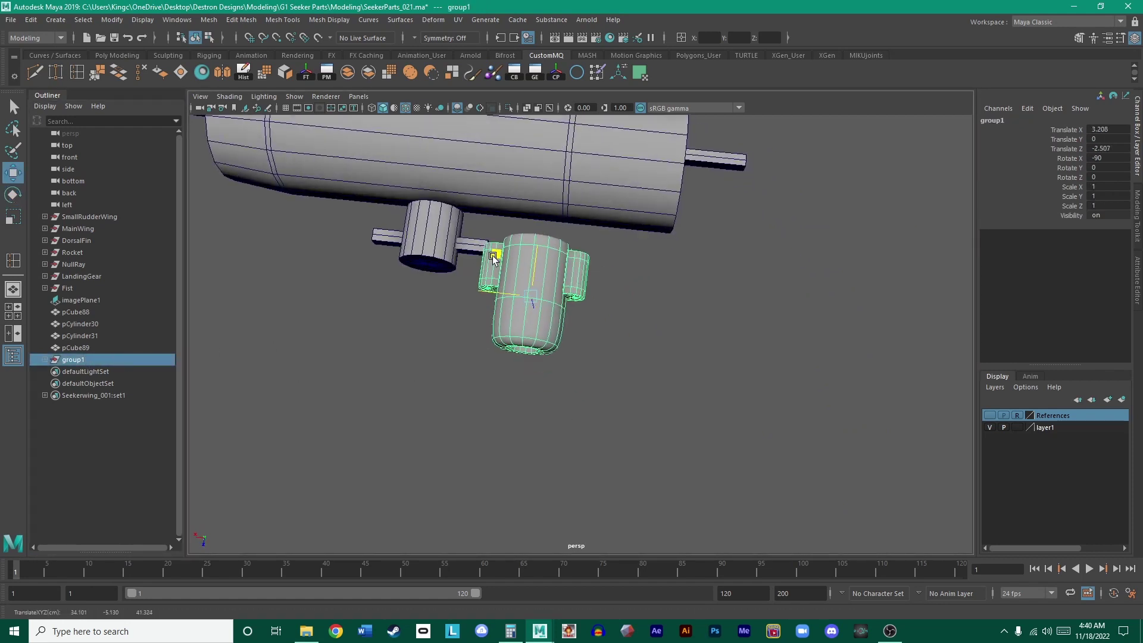
drag(493, 258, 381, 152)
- Show the References layer and align the peg group with the photographed peg from above, at about Translate X 11.966, Z -7.523
key(space)
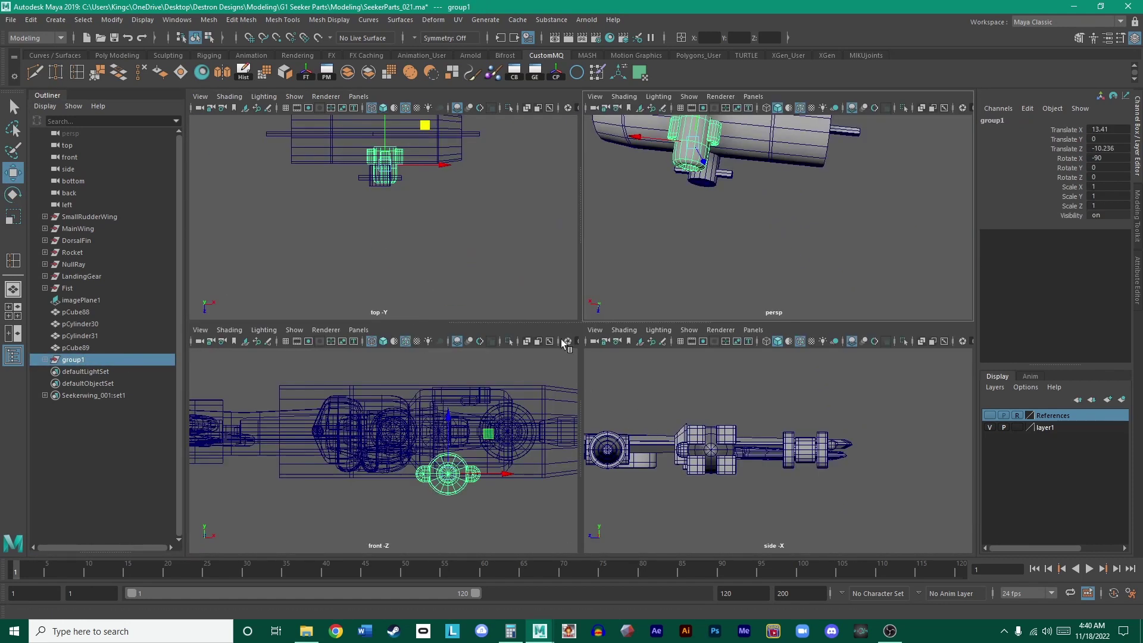
key(space)
scroll(678, 331, up, 5)
scroll(711, 332, up, 4)
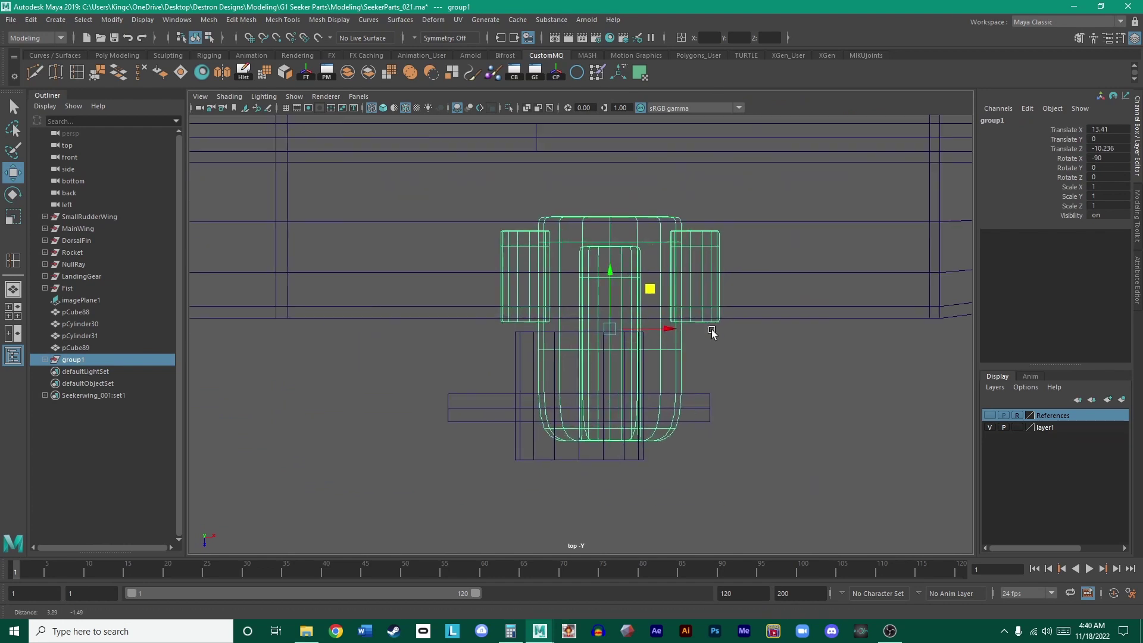
scroll(750, 349, down, 2)
scroll(771, 320, up, 1)
drag(626, 255, 600, 286)
click(990, 416)
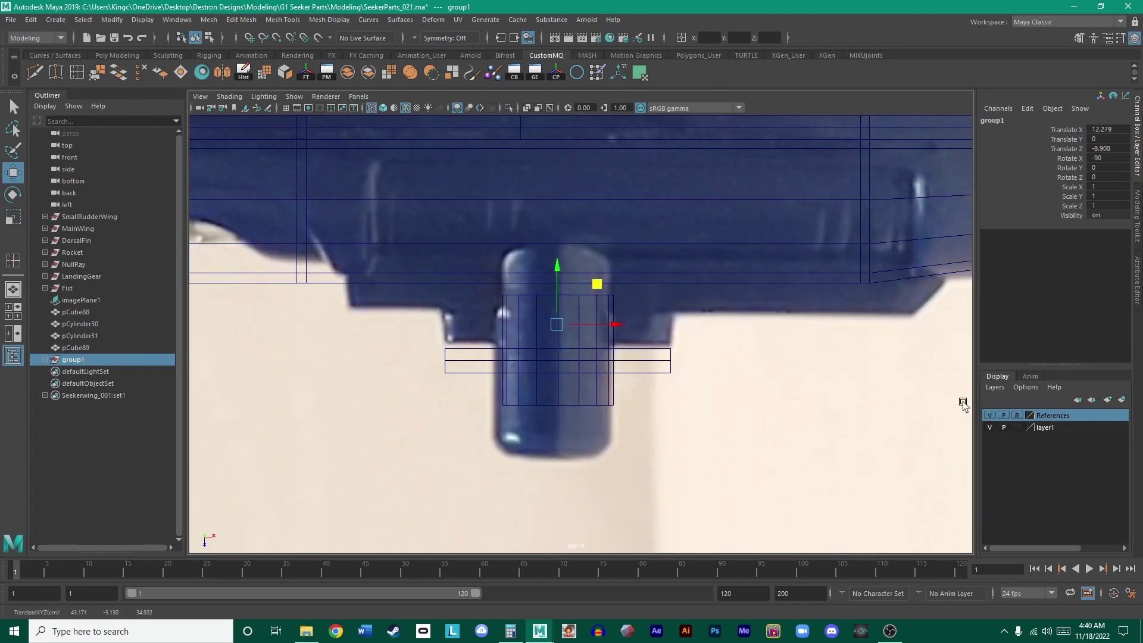
scroll(717, 316, up, 1)
drag(640, 269, 632, 302)
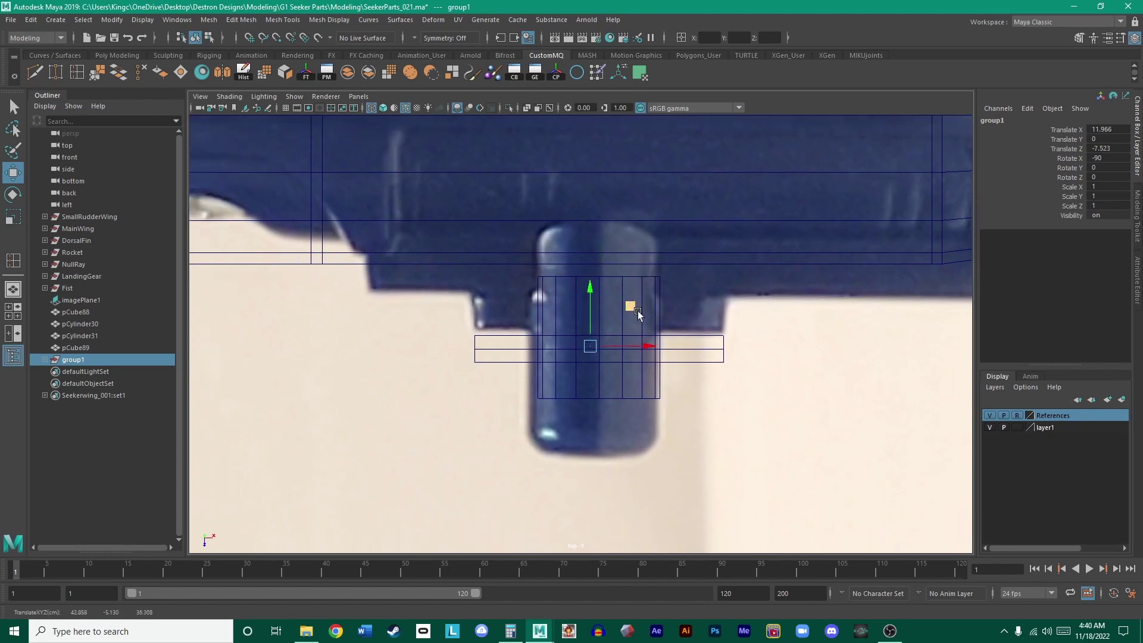
- Move the peg group vertically into the plane of the launcher body, to about Translate Y 5.849
key(space)
key(space)
alt+drag(706, 263, 637, 220)
drag(571, 315, 577, 395)
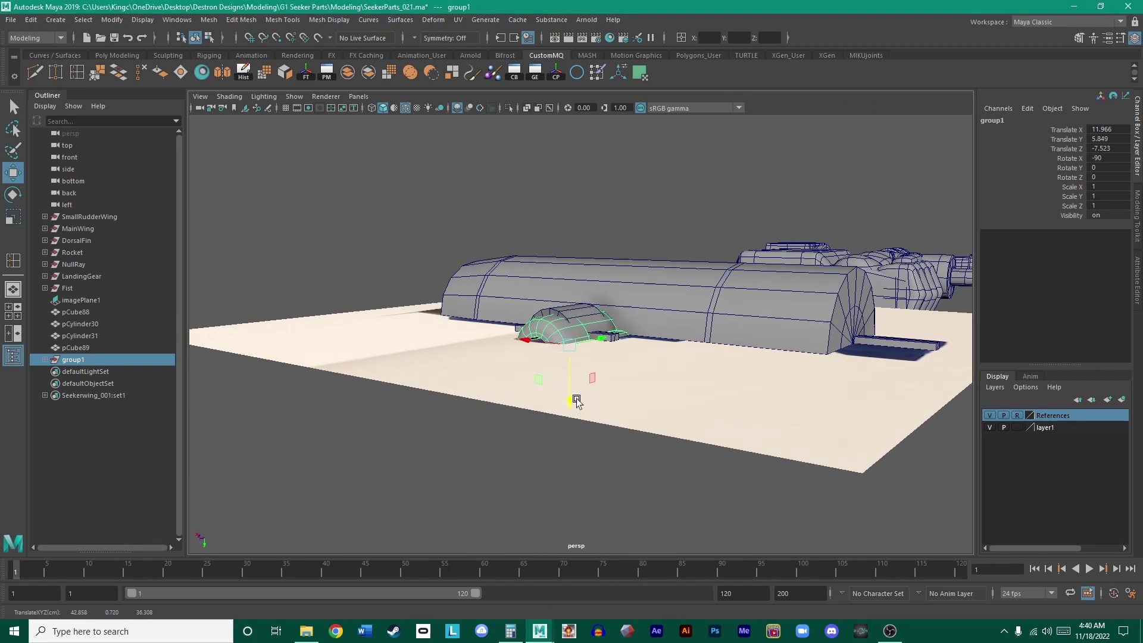
- Hide layer1 and center the peg group on the placeholder cylinder in the front view, at Translate X 12.306, Y 5.13
key(space)
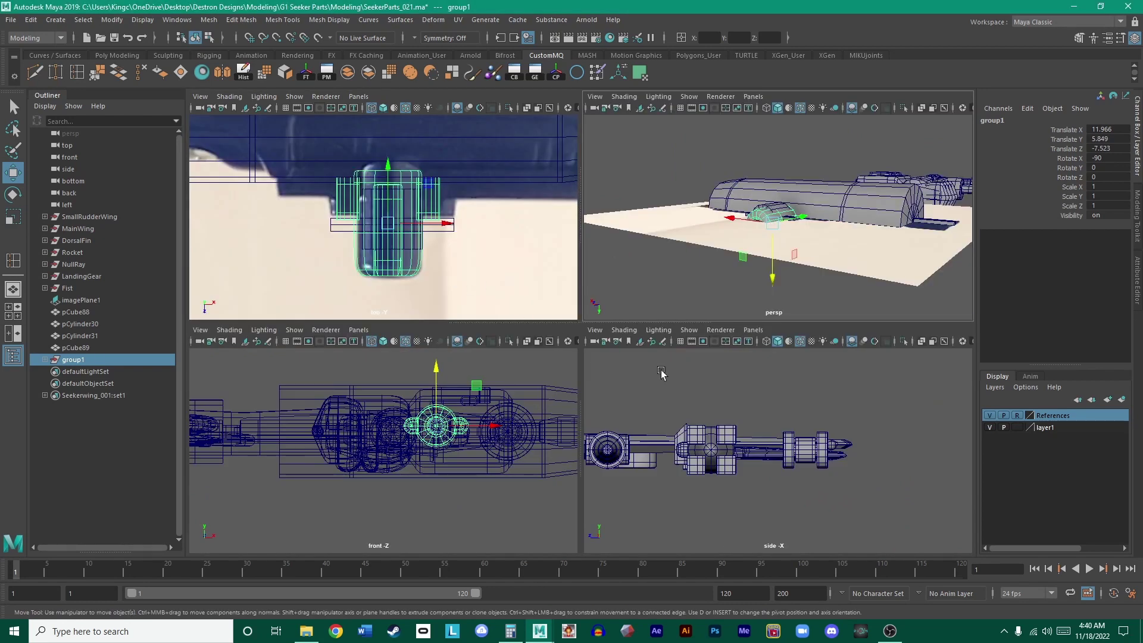
click(989, 428)
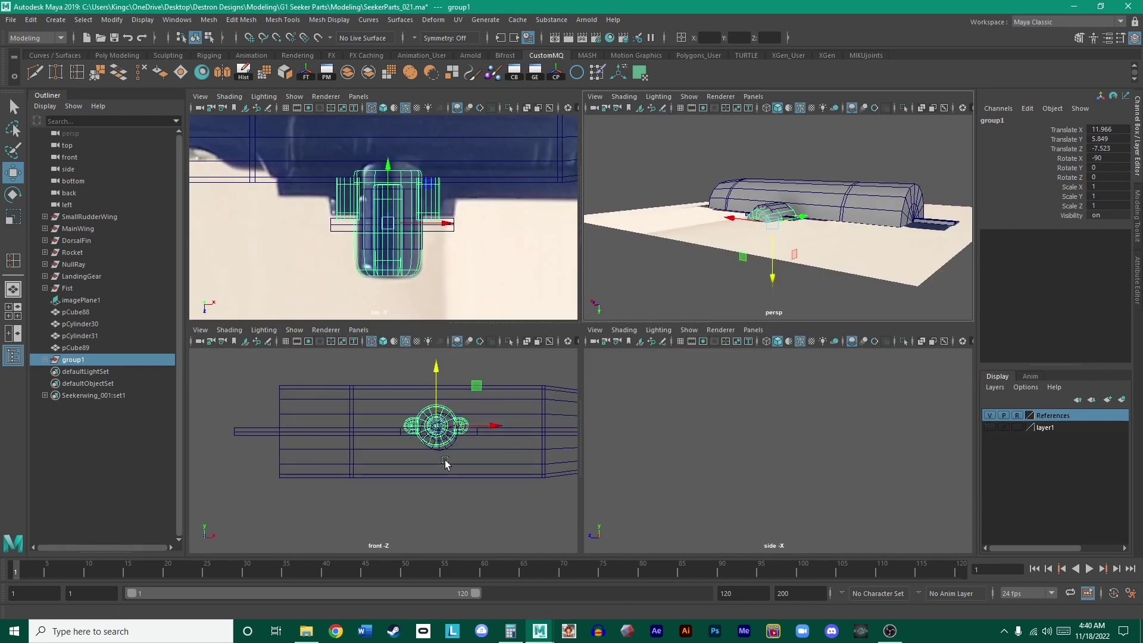
key(space)
scroll(599, 416, up, 5)
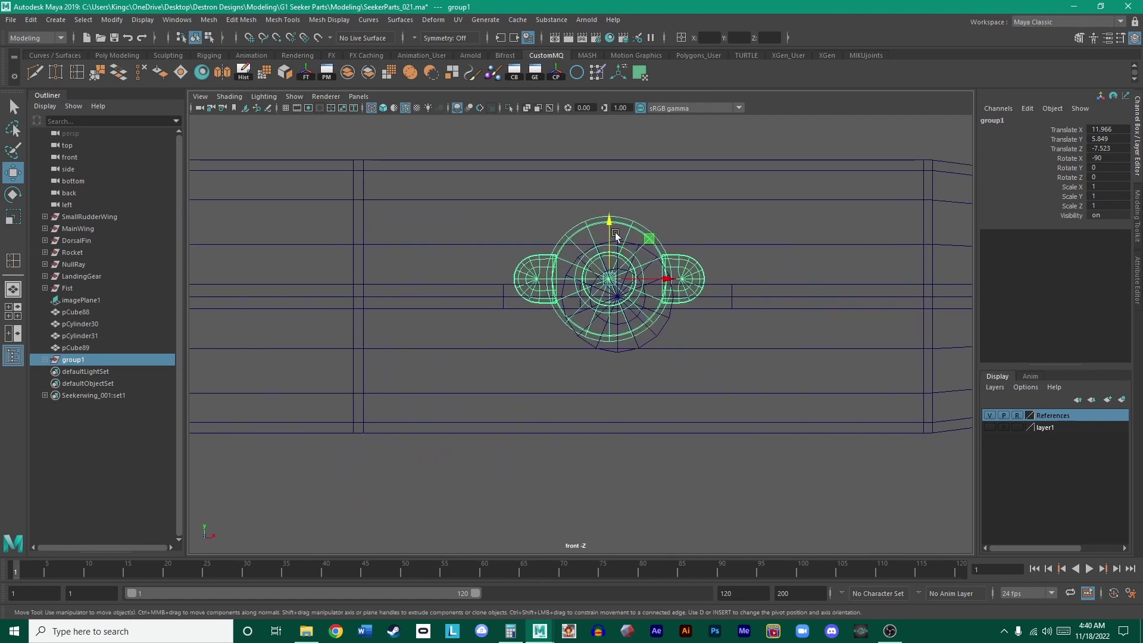
drag(613, 226, 612, 245)
scroll(680, 285, up, 3)
scroll(680, 284, up, 2)
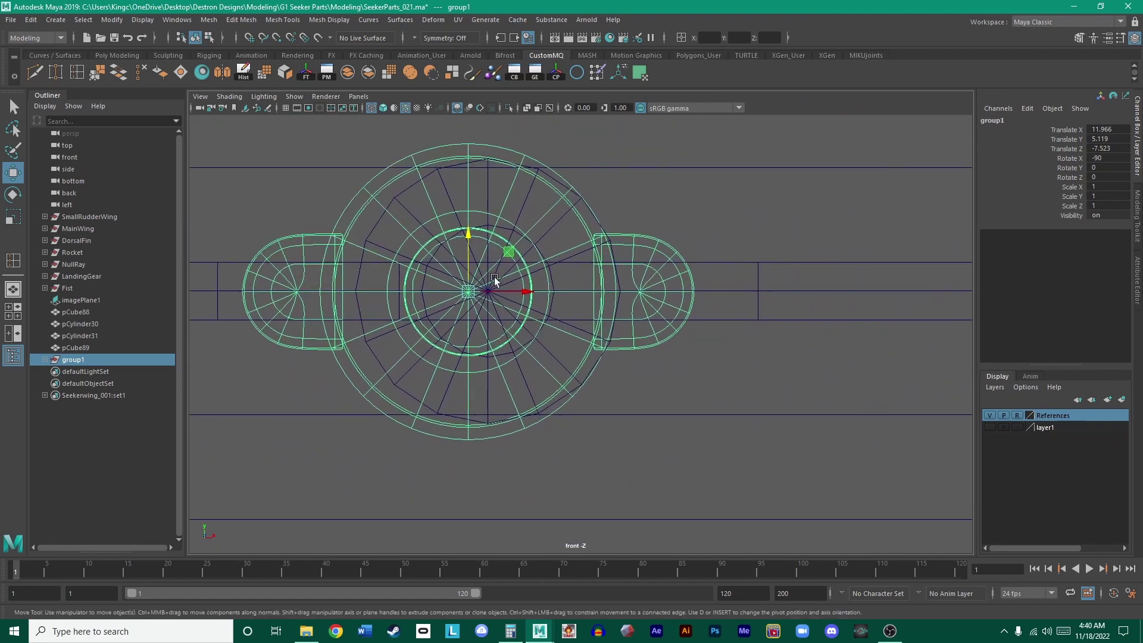
mouse_move(470, 228)
mouse_down()
mouse_move(470, 141)
mouse_move(470, 227)
mouse_up()
mouse_move(530, 291)
mouse_down()
mouse_move(612, 292)
mouse_move(550, 292)
mouse_up()
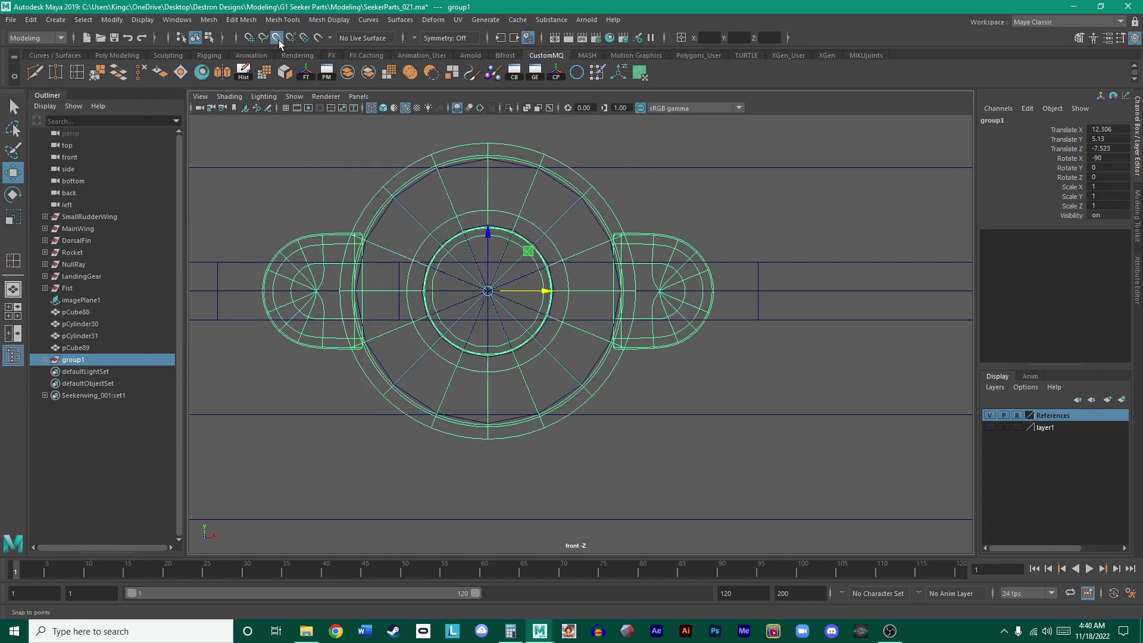
- Examine the fit of the peg group and its two side lugs against the launcher body and the reference photo
key(space)
key(space)
alt+drag(703, 329, 641, 214)
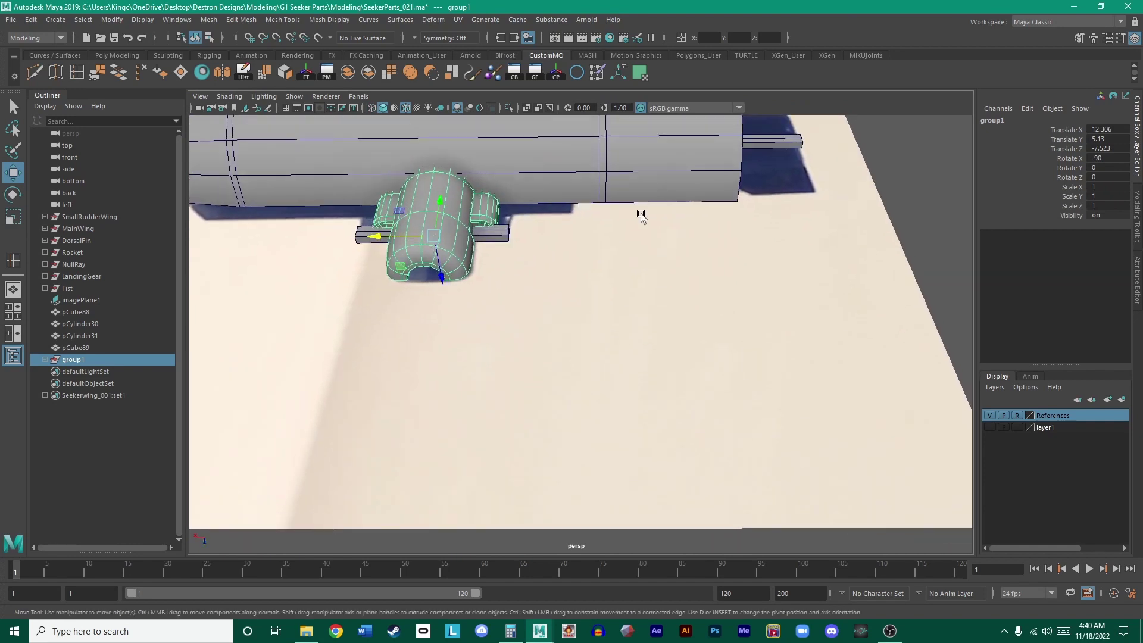
key(space)
key(space)
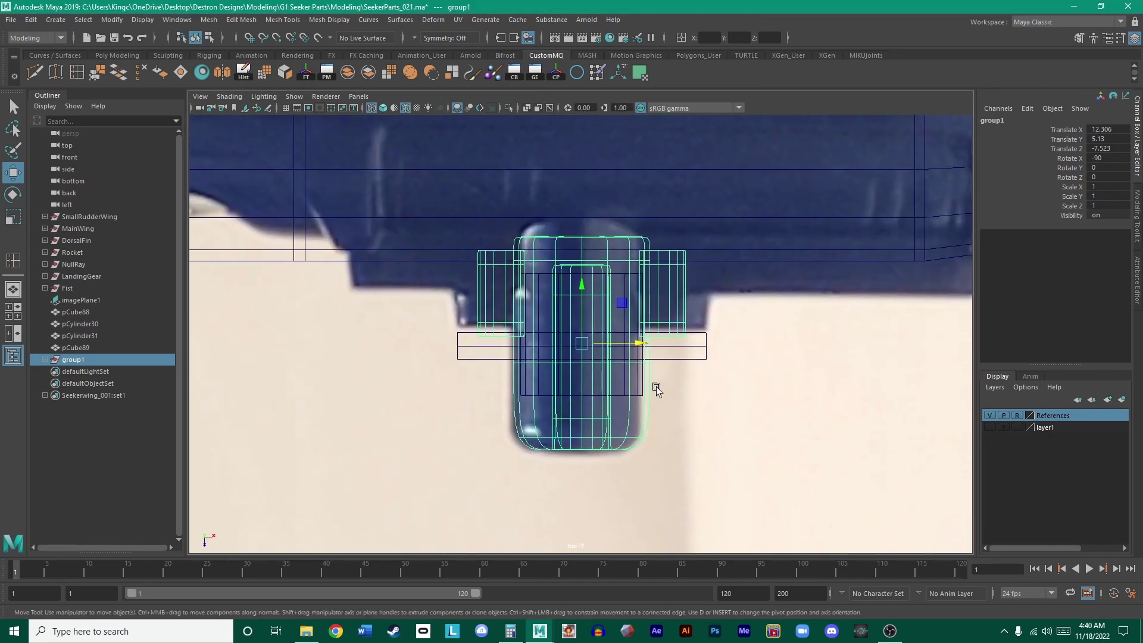
alt+middle_drag(660, 316, 640, 330)
click(663, 338)
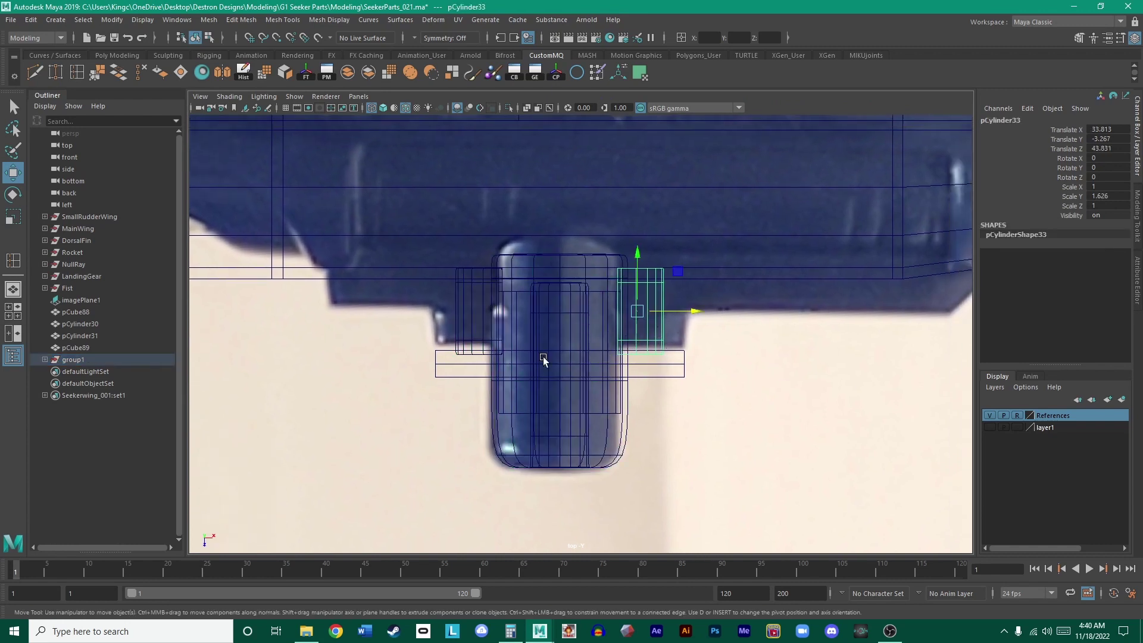
click(464, 338)
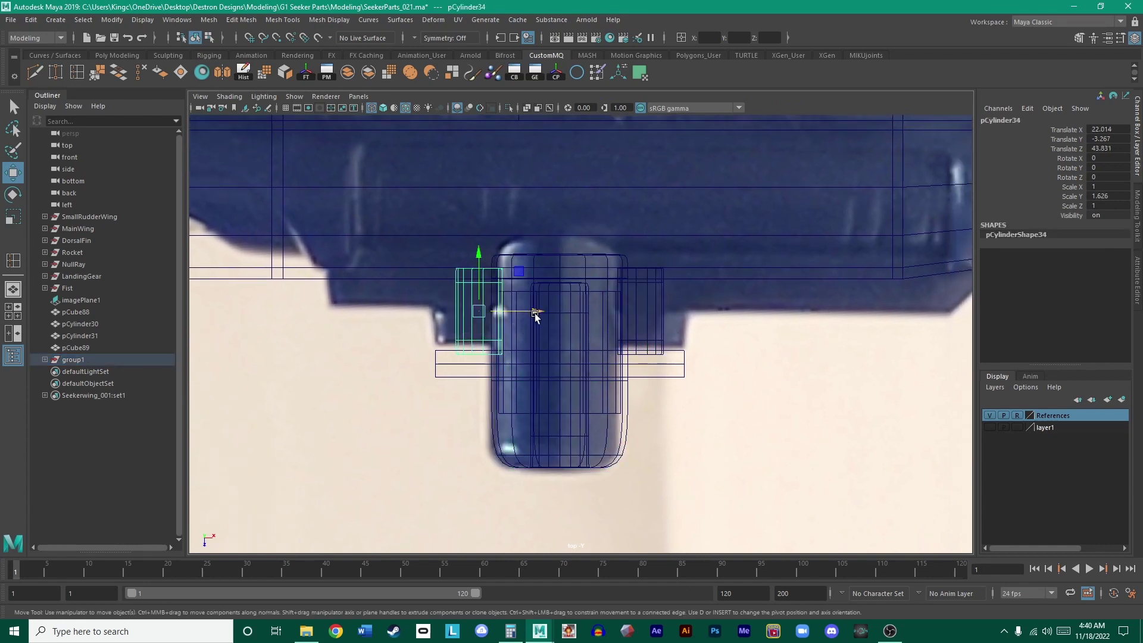
key(space)
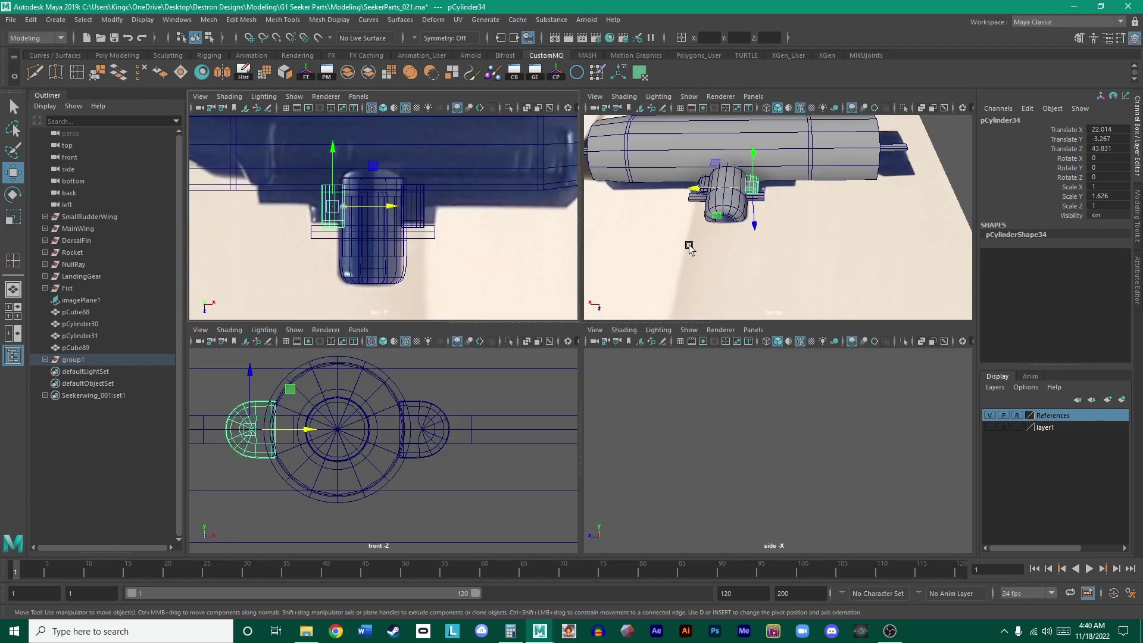
key(space)
alt+drag(806, 258, 776, 299)
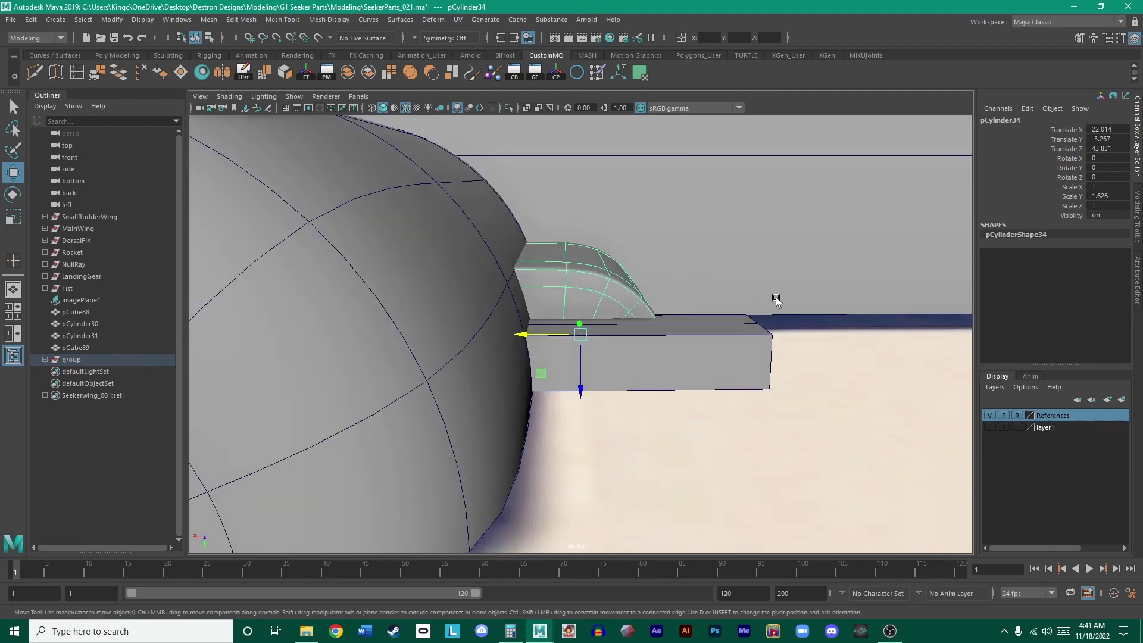
- Hide the References layer and delete the placeholder crossbar pCube89 behind the peg
click(990, 417)
alt+drag(871, 411, 829, 391)
scroll(821, 388, down, 5)
click(660, 369)
click(641, 362)
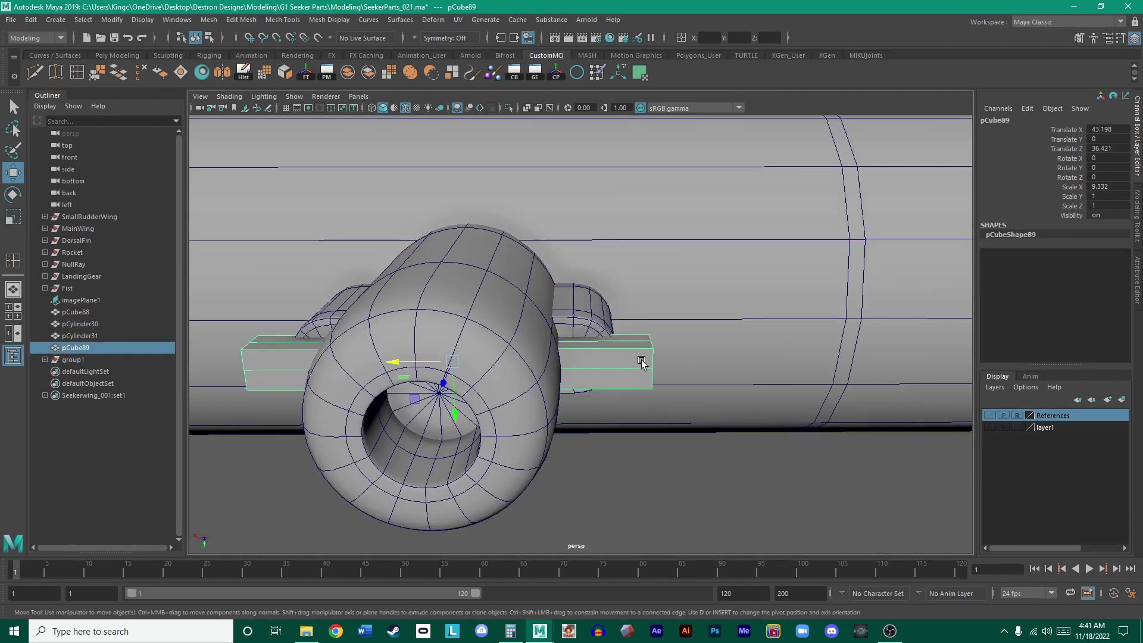
scroll(641, 362, down, 5)
key(Delete)
- Try to widen both side lugs of the peg to about Scale X 1.112
scroll(607, 312, up, 4)
alt+drag(607, 312, 630, 351)
scroll(568, 331, up, 1)
click(573, 337)
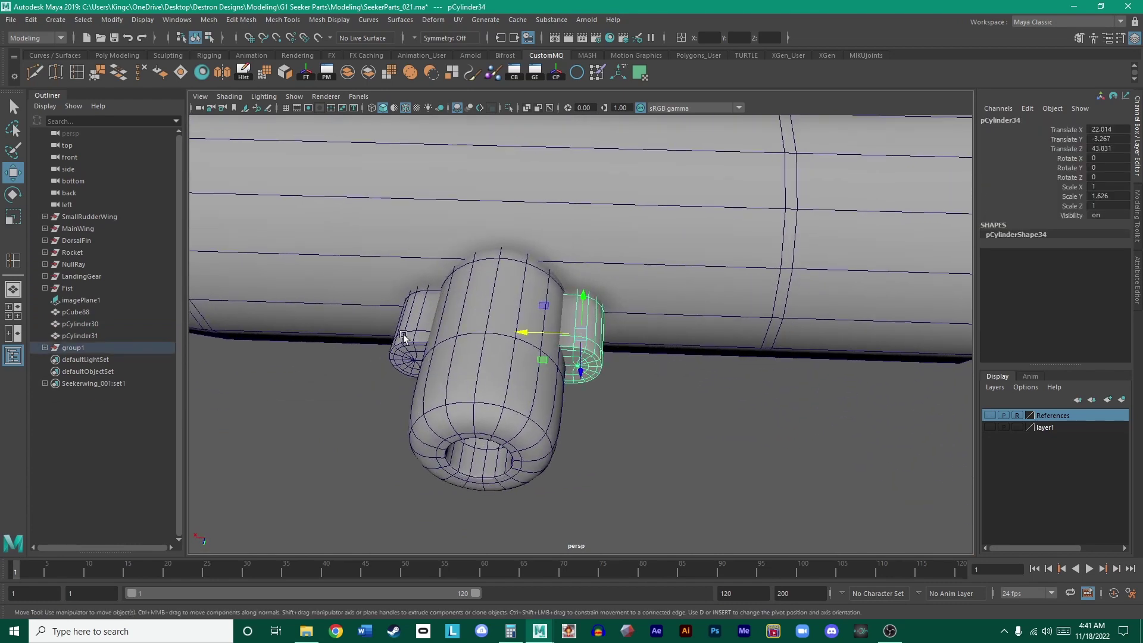
shift+click(403, 337)
mouse_move(404, 337)
alt+mouse_down()
mouse_move(503, 302)
mouse_move(391, 339)
alt+mouse_up()
key(r)
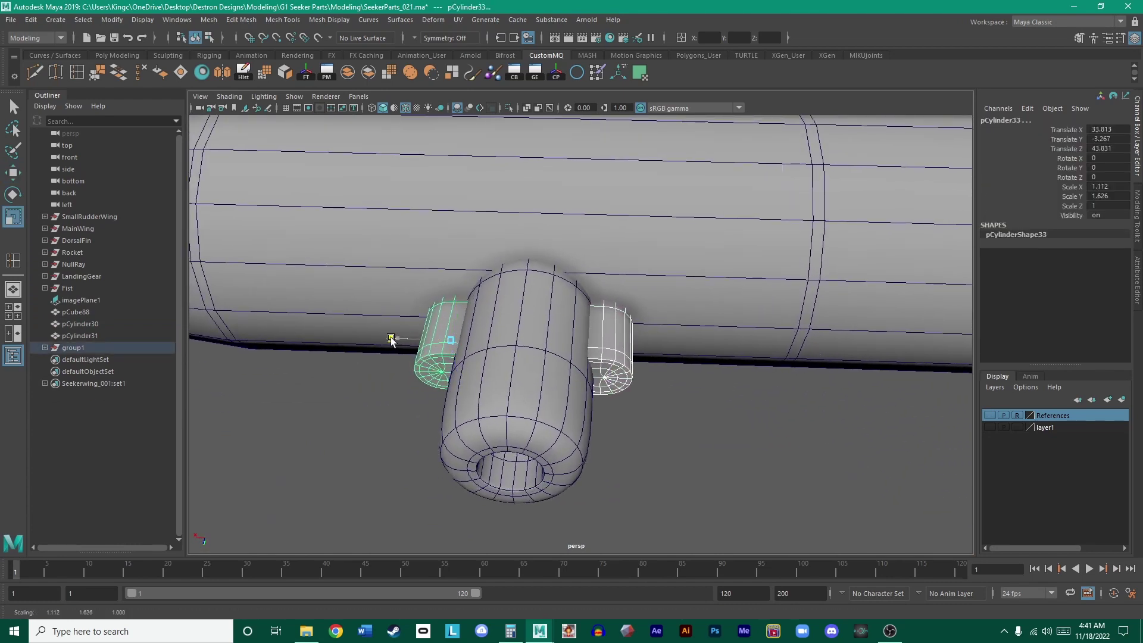
key(ctrl+z)
key(w)
- Move side lug pCylinder34 outward from the peg body to about Translate X 21.447
alt+drag(658, 327, 671, 383)
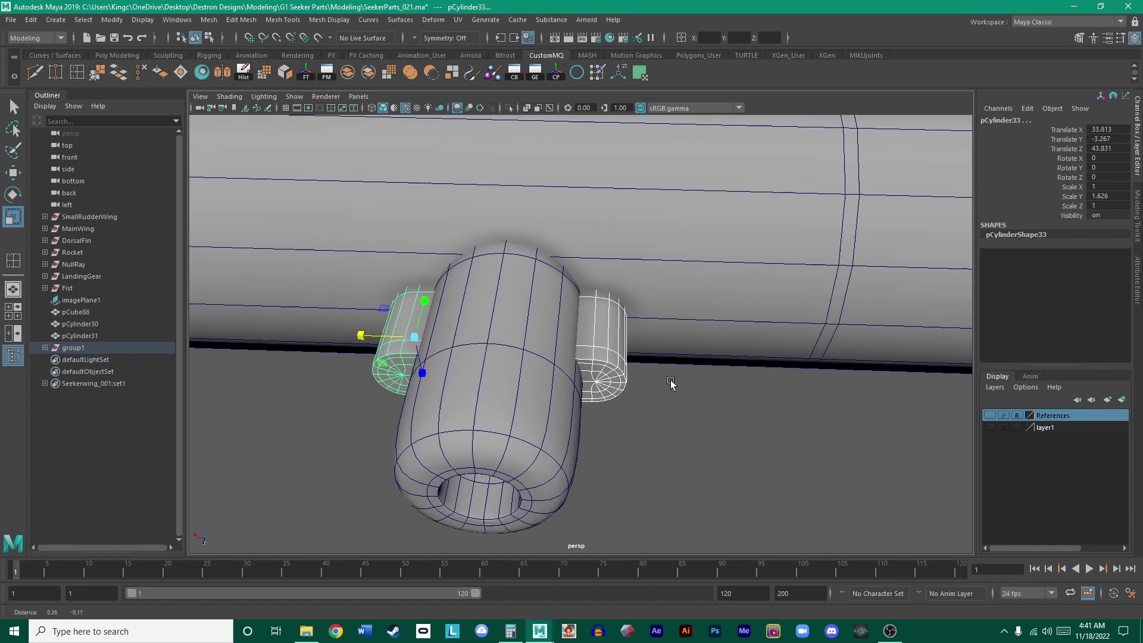
alt+right_drag(671, 381, 696, 427)
click(695, 427)
click(615, 359)
key(w)
drag(546, 338, 563, 339)
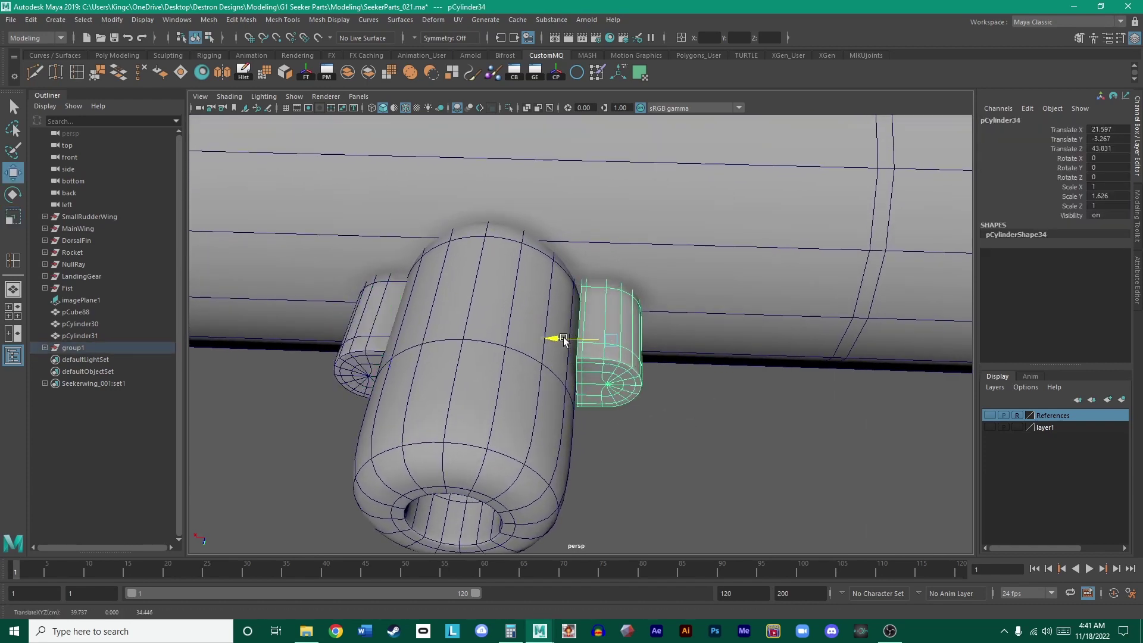
alt+right_drag(569, 340, 603, 341)
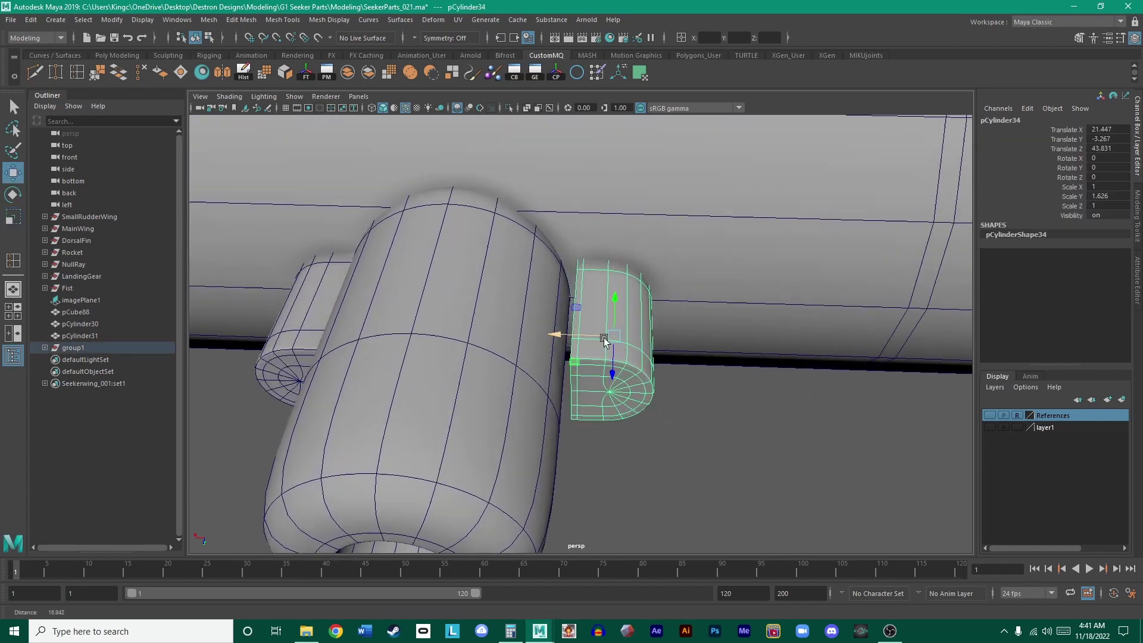
right_click(577, 272)
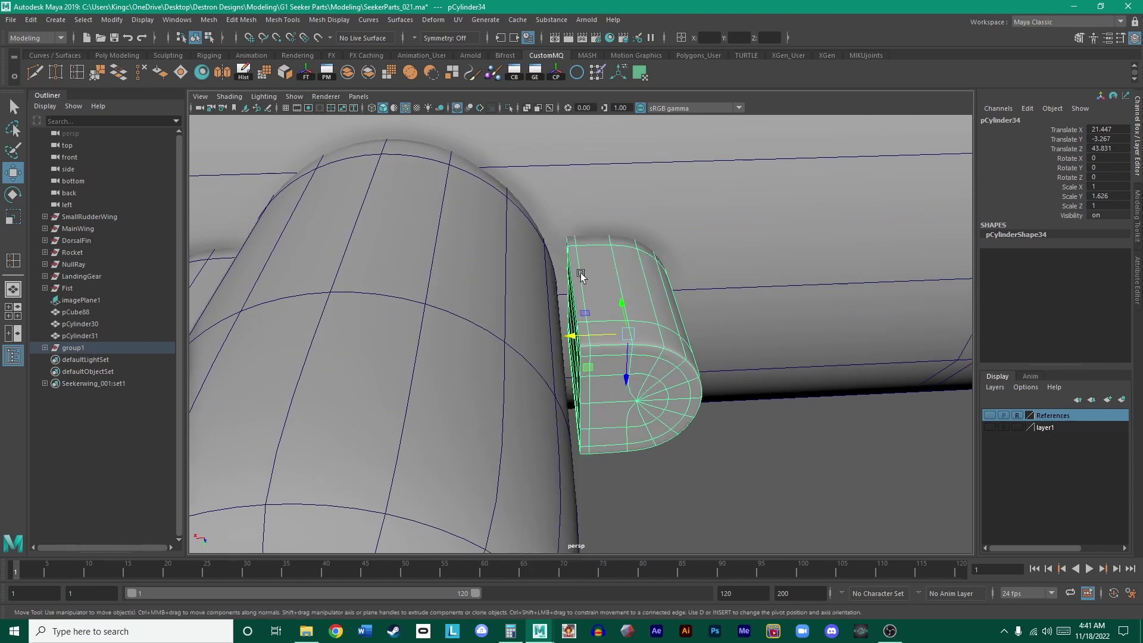
- Show the References layer and align lug pCylinder34 with the photo from above, at about Translate X 21.289, Y -2.877
key(space)
key(space)
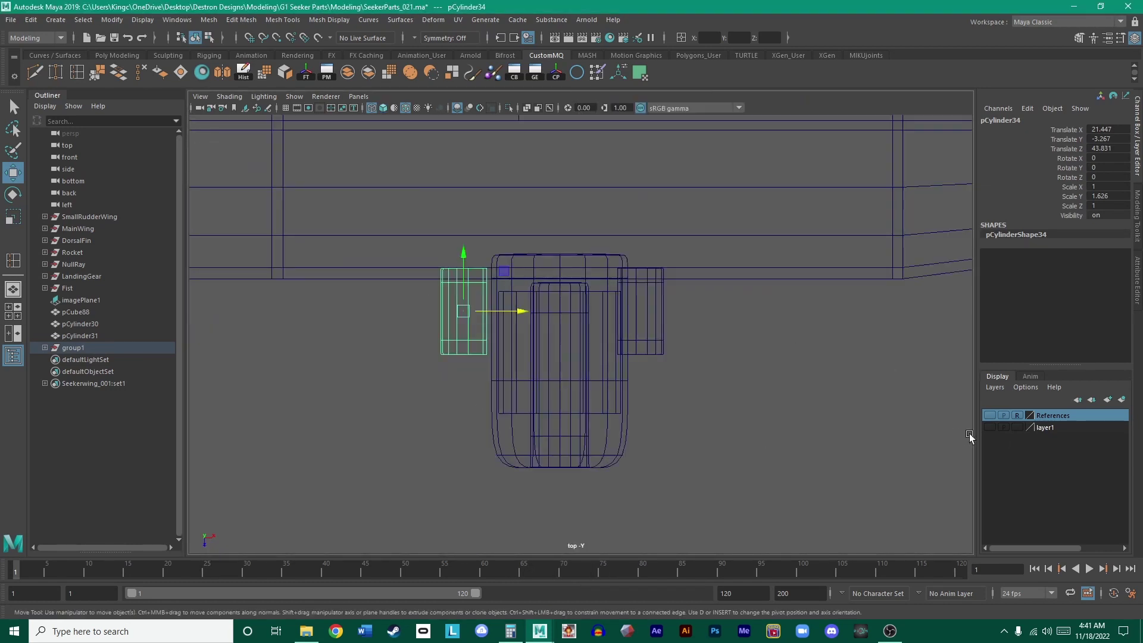
click(989, 415)
scroll(639, 323, up, 1)
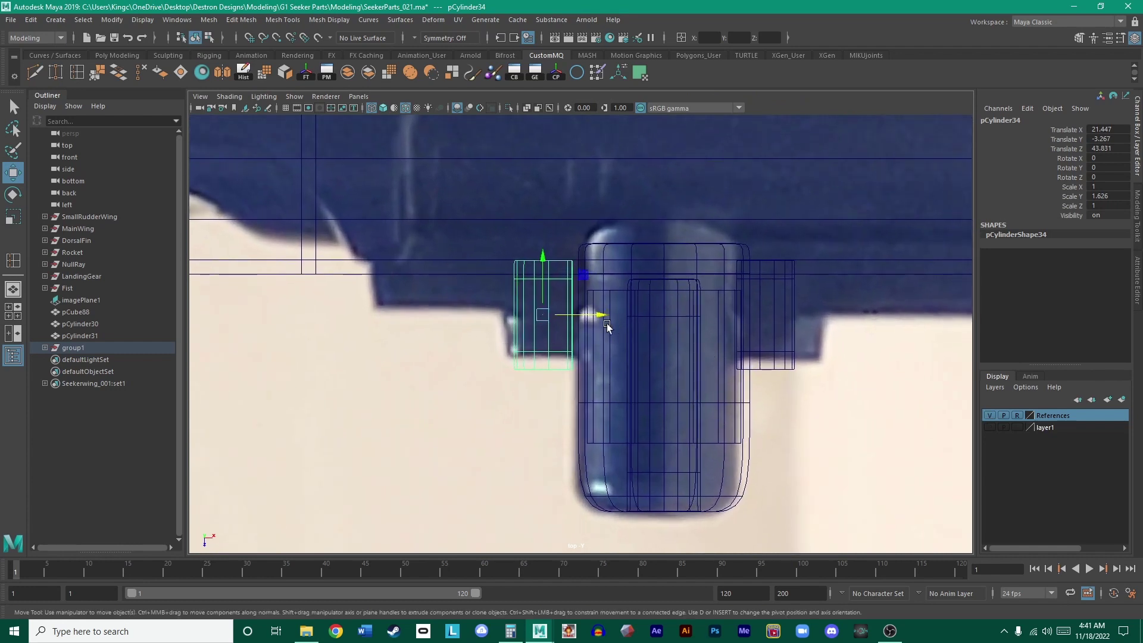
drag(541, 260, 543, 247)
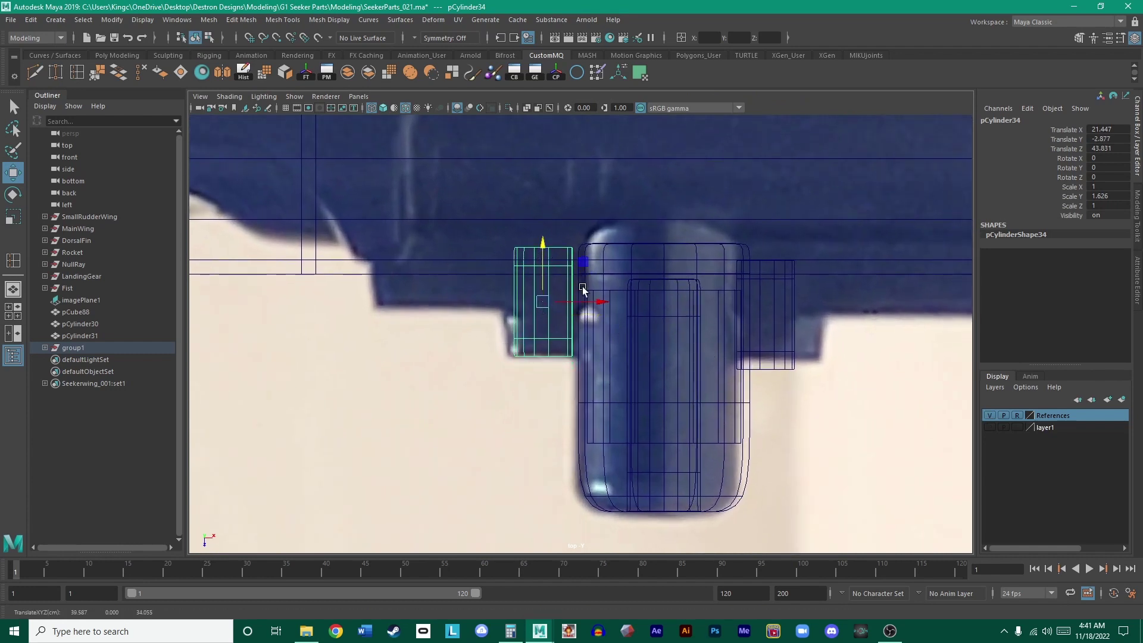
drag(594, 302, 588, 301)
scroll(603, 324, up, 4)
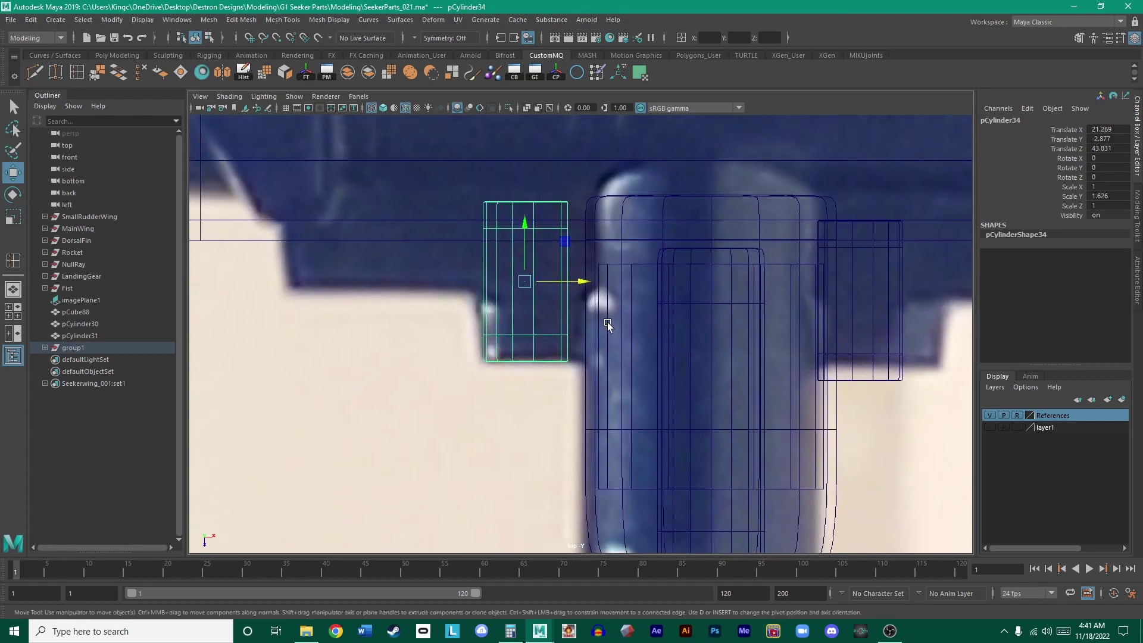
- Extend the inner-side vertices of lug pCylinder34 inward until they overlap the peg body's edge
right_drag(573, 334, 510, 328)
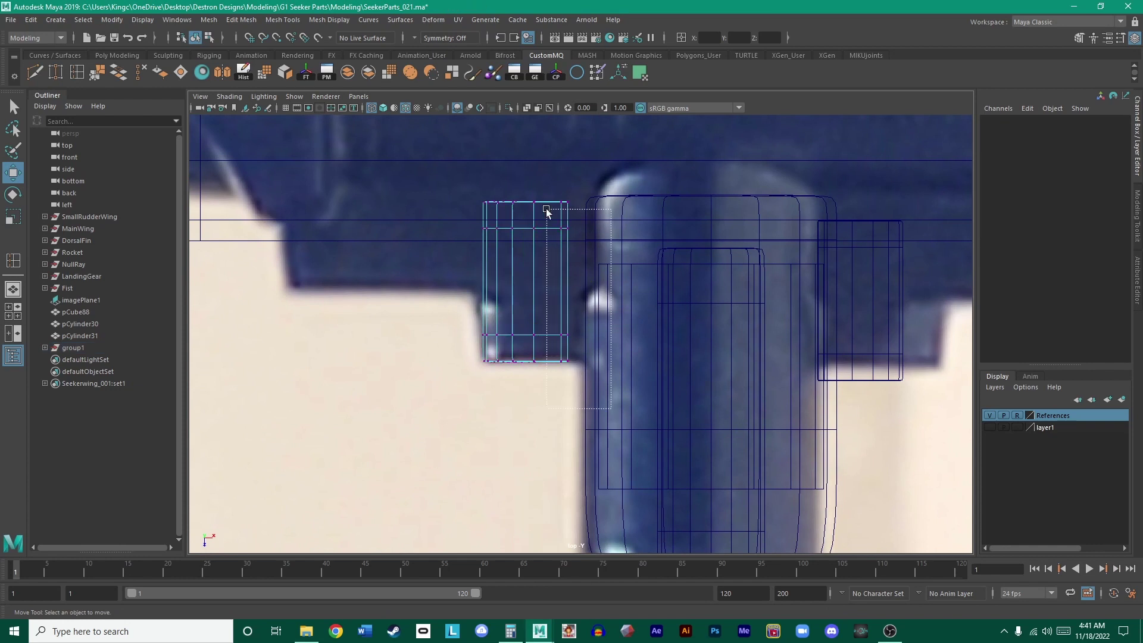
drag(553, 189, 587, 372)
drag(625, 284, 670, 290)
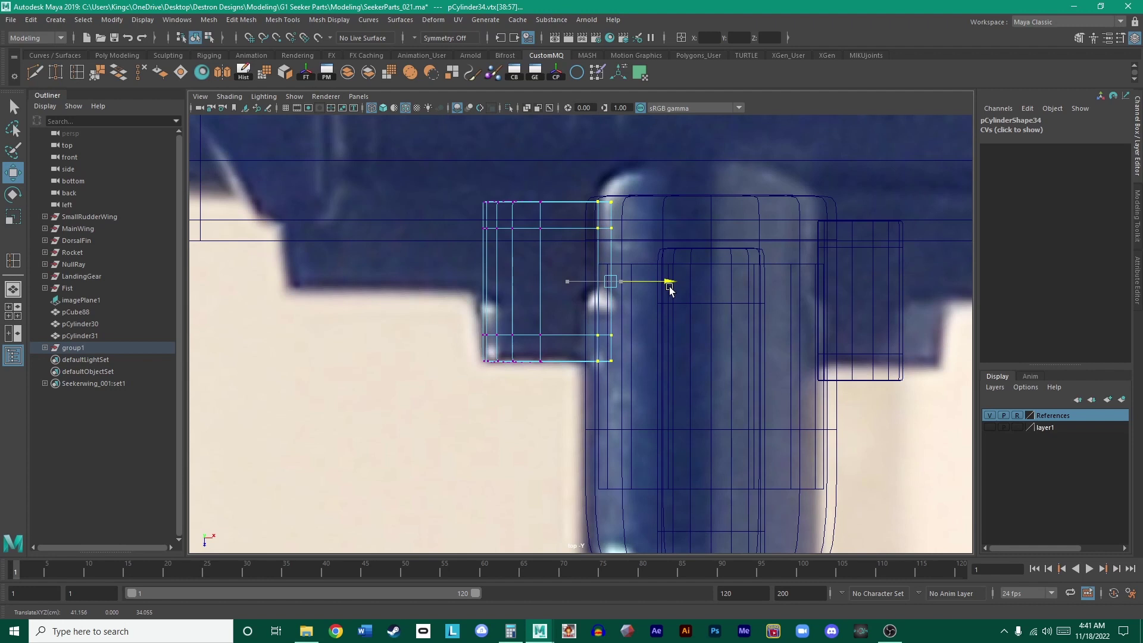
drag(669, 290, 662, 287)
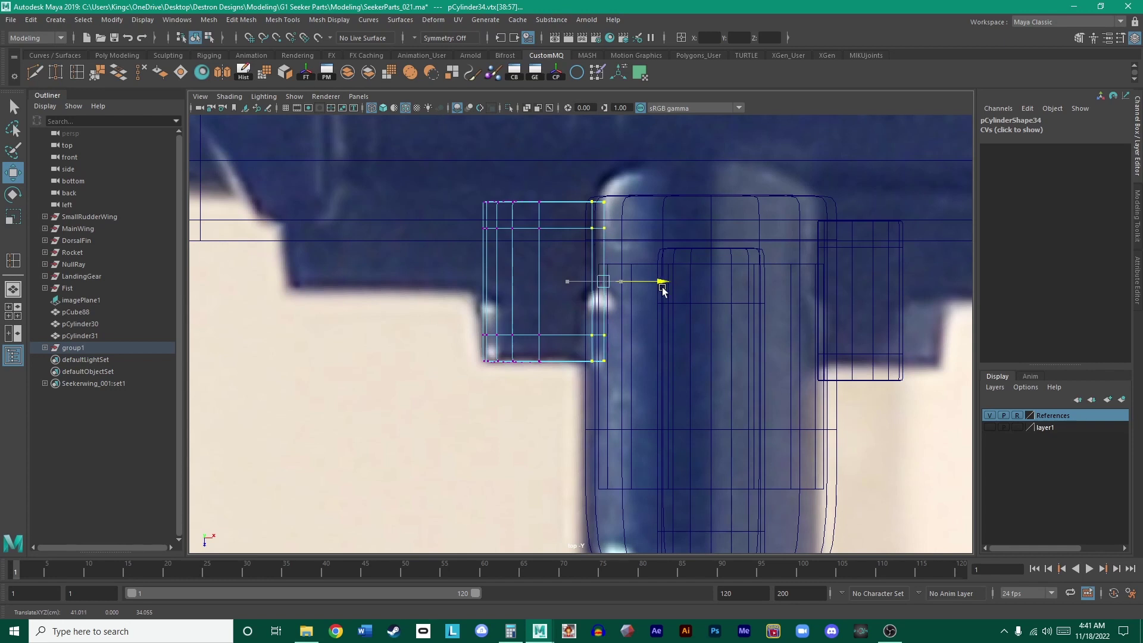
- Delete the opposite side lug, pCylinder33
alt+middle_drag(676, 288, 553, 293)
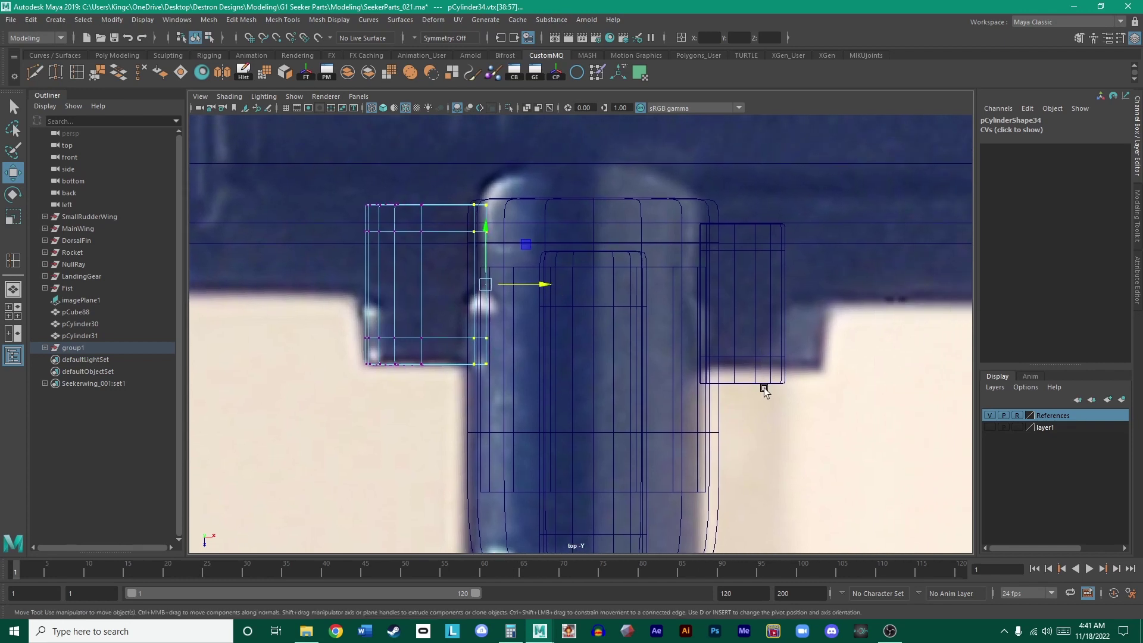
click(763, 384)
click(724, 378)
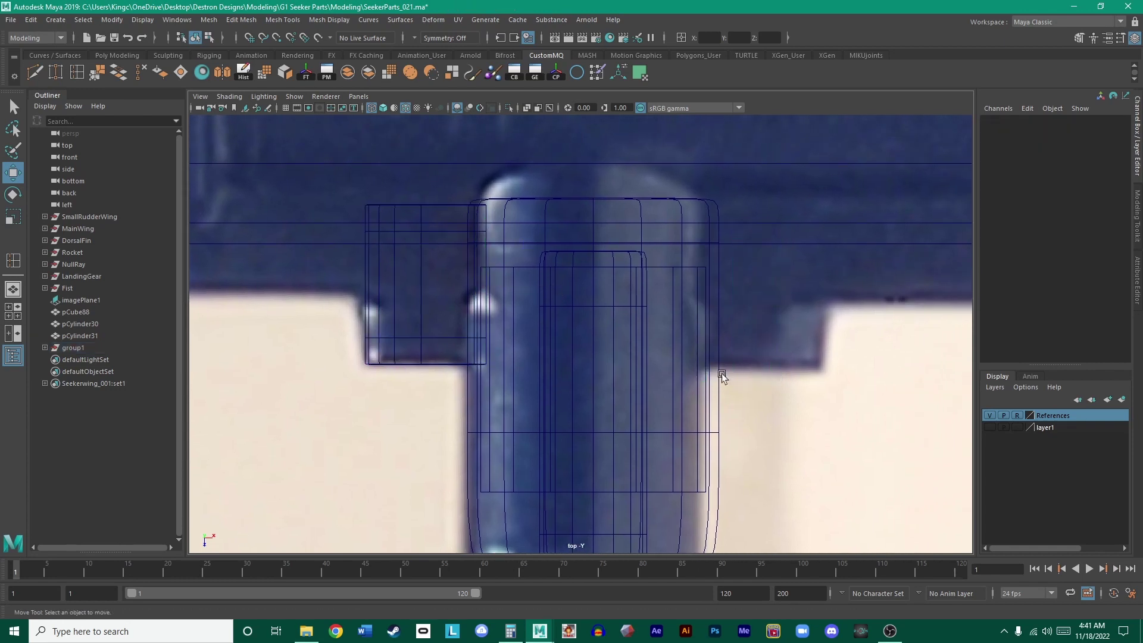
- Unparent the remaining lug pCylinder34 and the peg body pCylinder32 from group1
click(427, 364)
shift+click(541, 332)
key(shift+p)
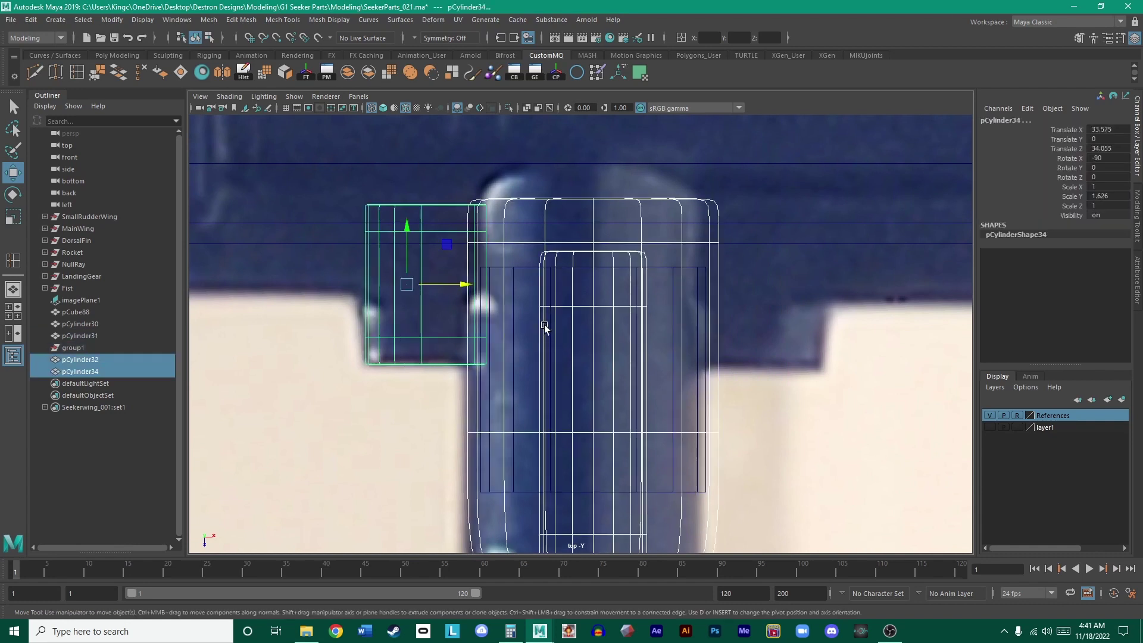
- Delete the placeholder peg cylinder pCylinder31 inside the new peg
click(792, 409)
drag(780, 424, 375, 307)
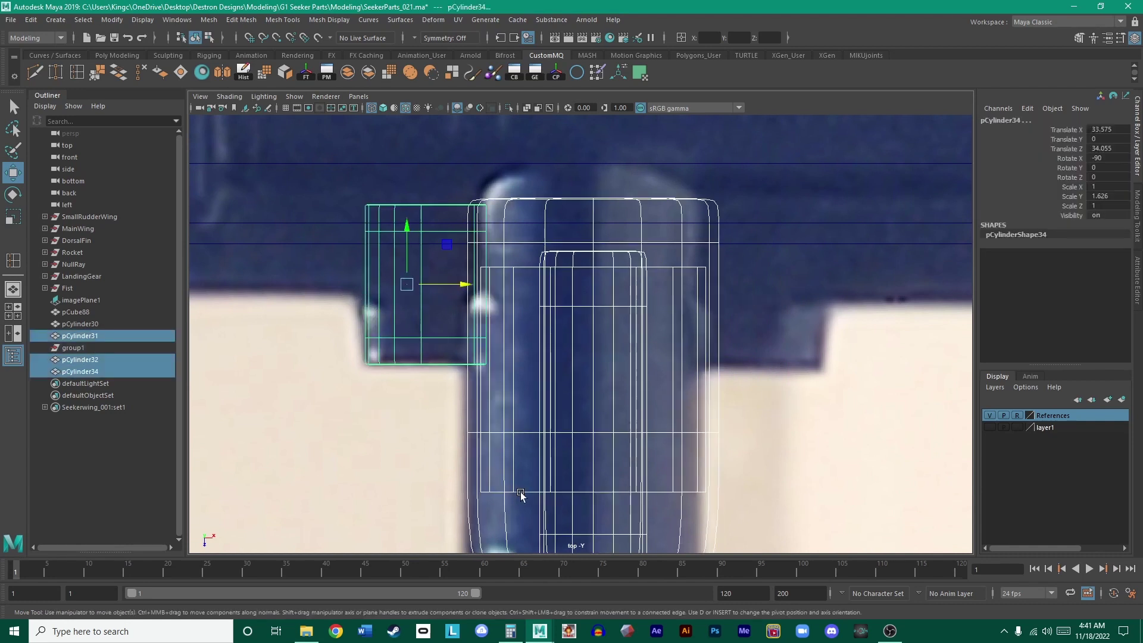
click(523, 492)
scroll(523, 492, down, 3)
key(Delete)
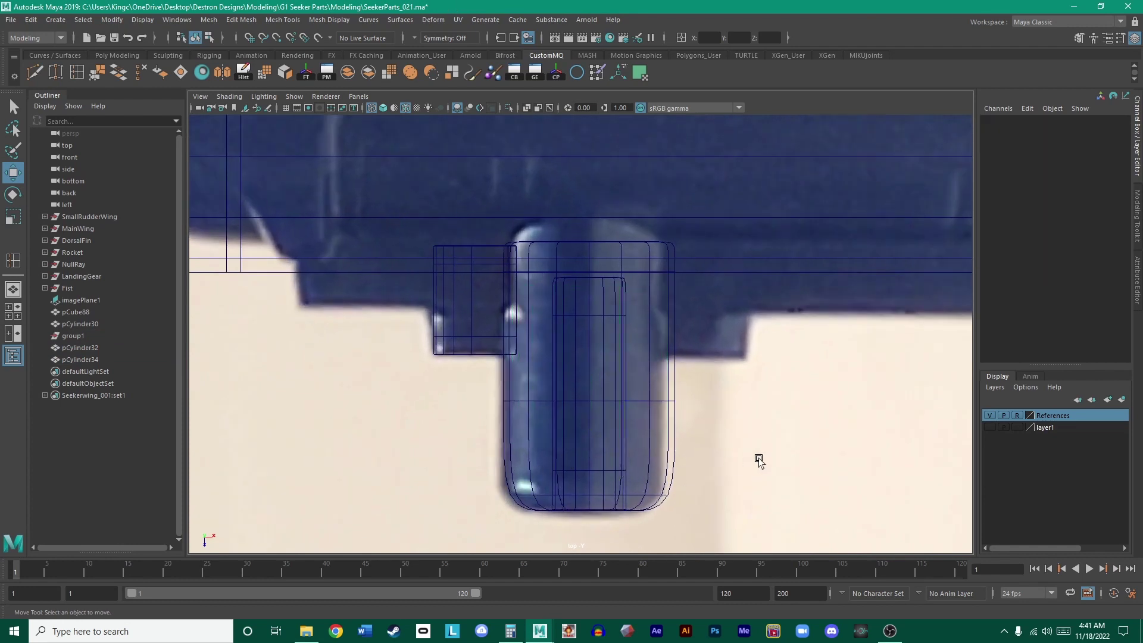
- Delete the empty group1, keeping the peg body and its lug
drag(745, 447, 470, 339)
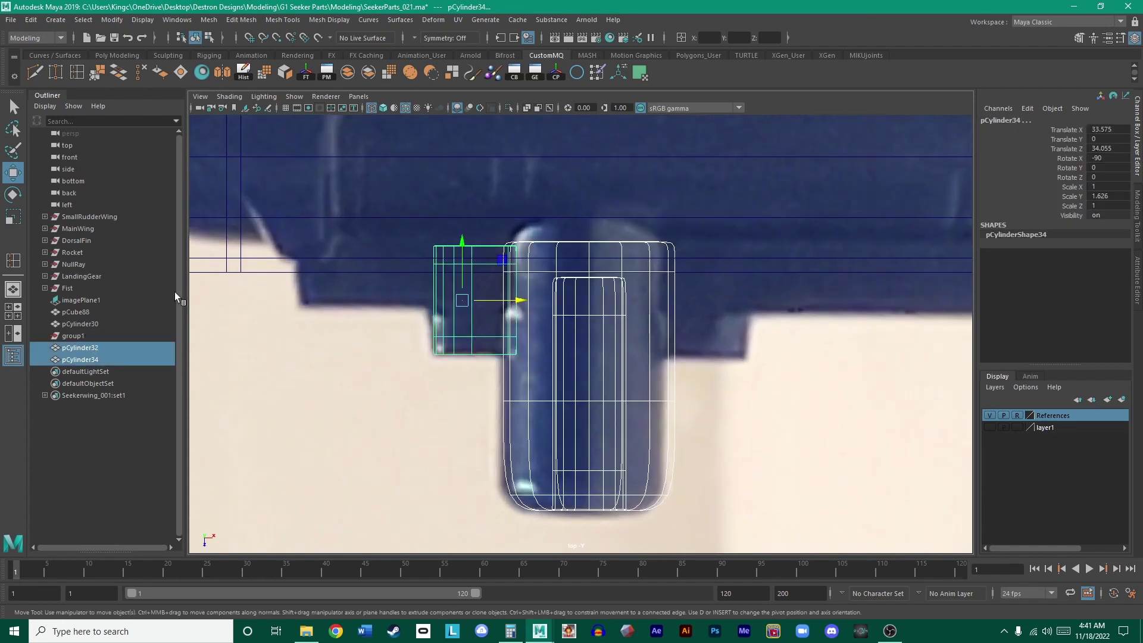
click(286, 384)
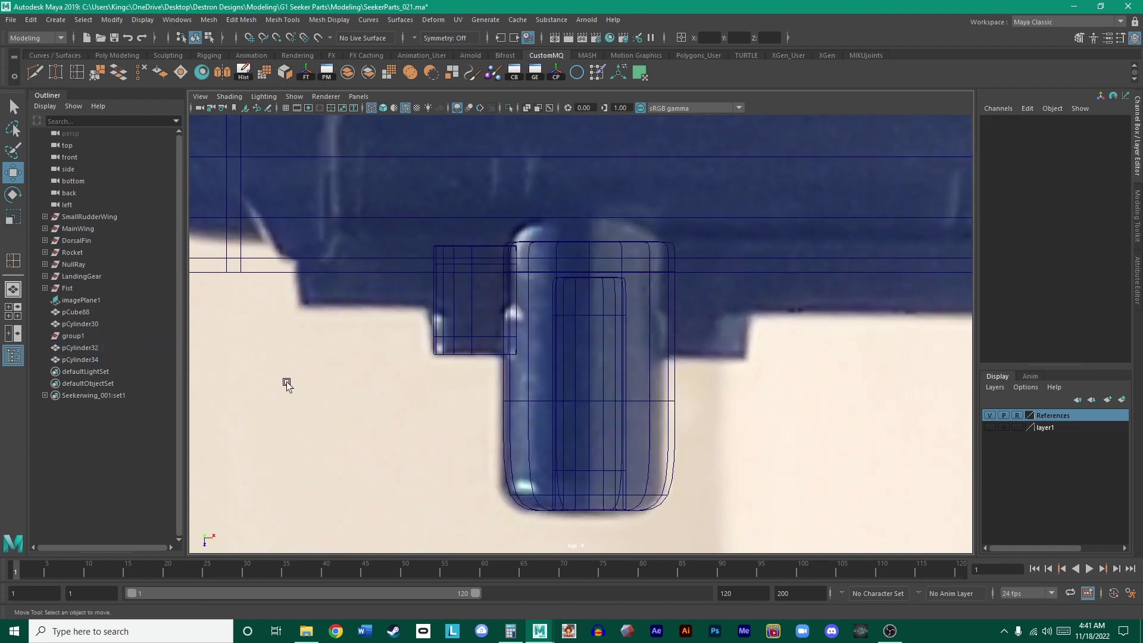
click(91, 335)
key(Delete)
- Duplicate lug pCylinder34, move the copy to the peg's opposite side at about Translate X 39.906, and set Rotate Z to -180
click(470, 355)
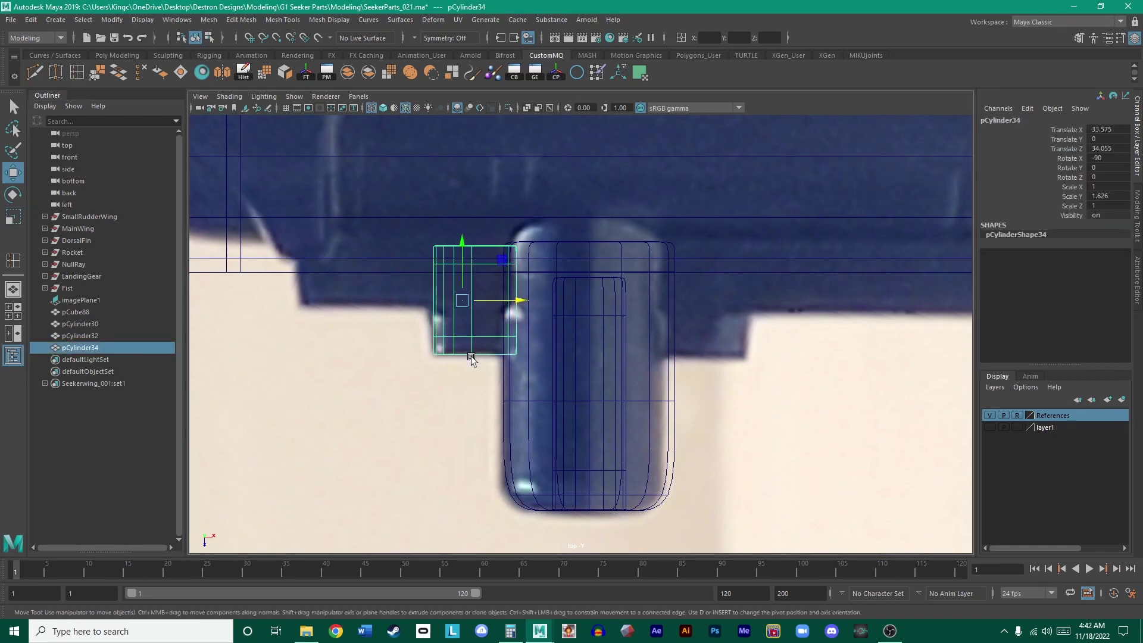
key(ctrl+d)
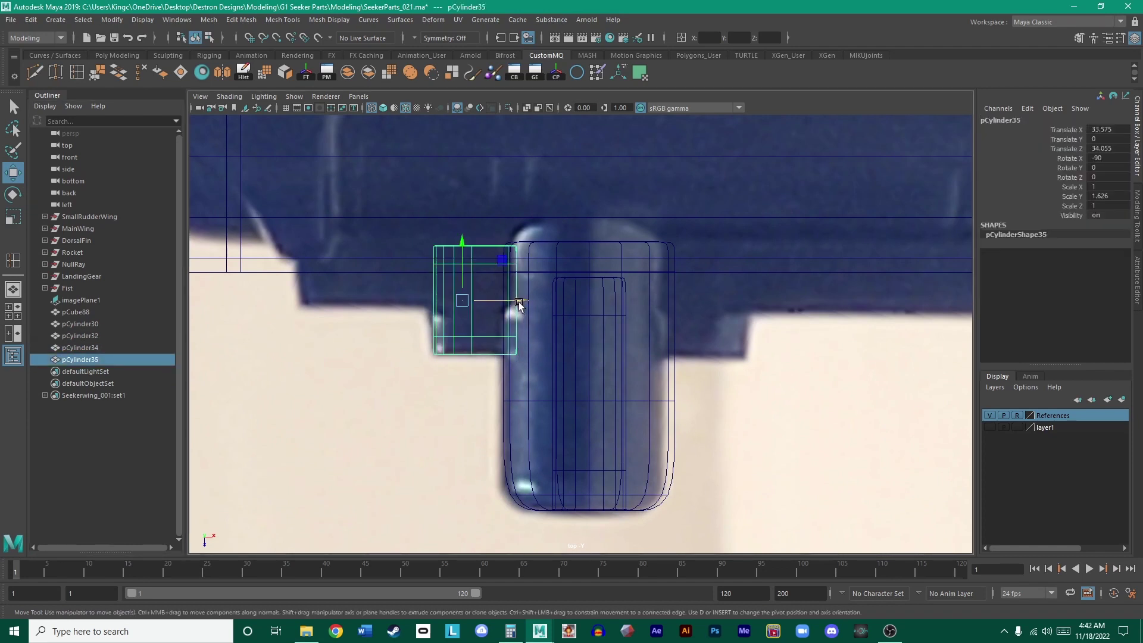
drag(519, 303, 747, 310)
key(e)
click(1113, 176)
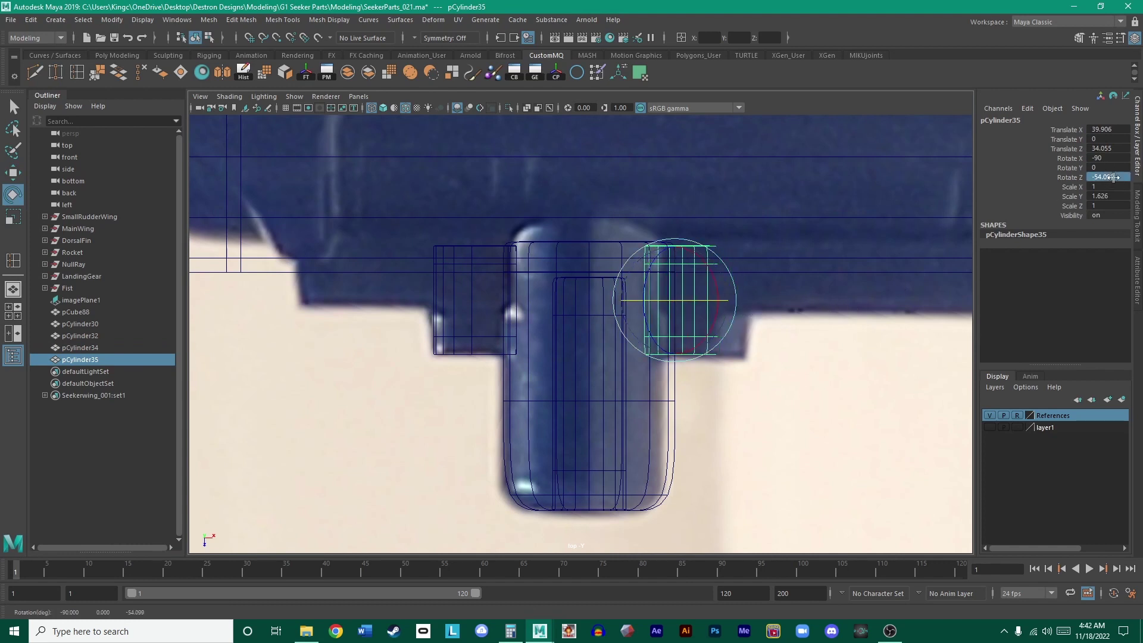
text(-180)
key(Return)
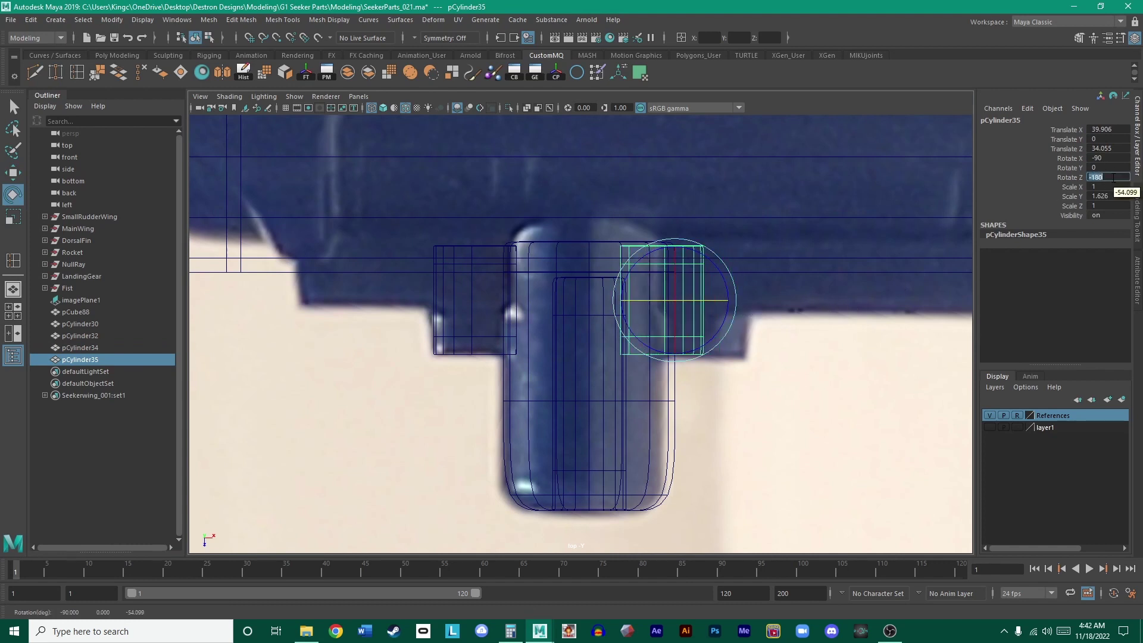
- Align the duplicated lug with the photographed lug at about Translate X 41.137, deselect it, and return to the perspective view
click(701, 352)
click(697, 342)
key(w)
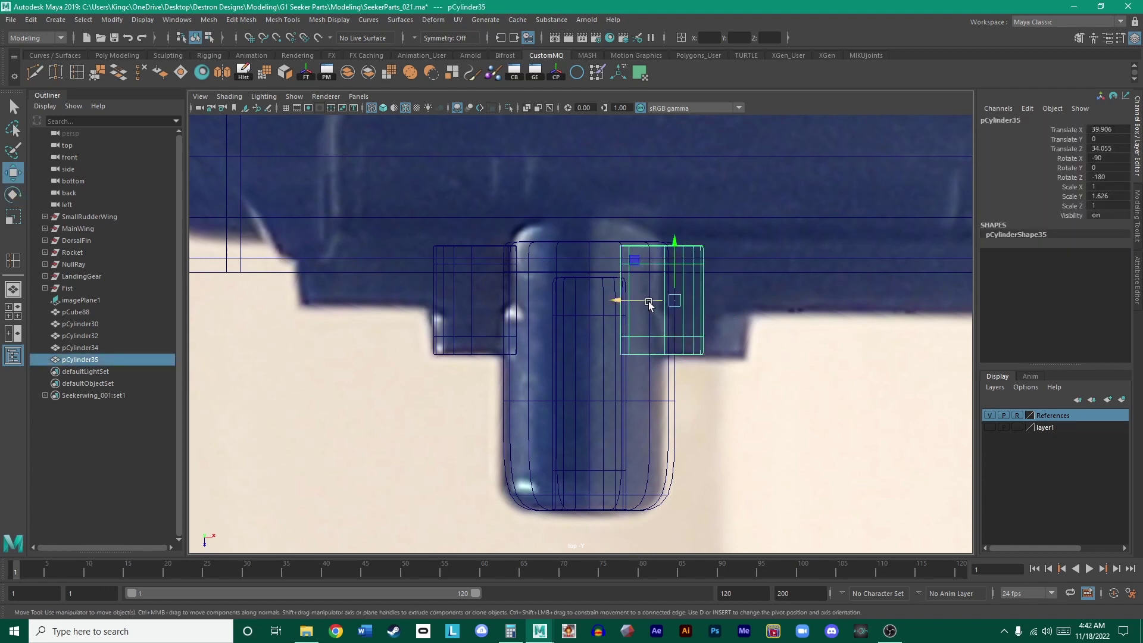
drag(649, 304, 692, 303)
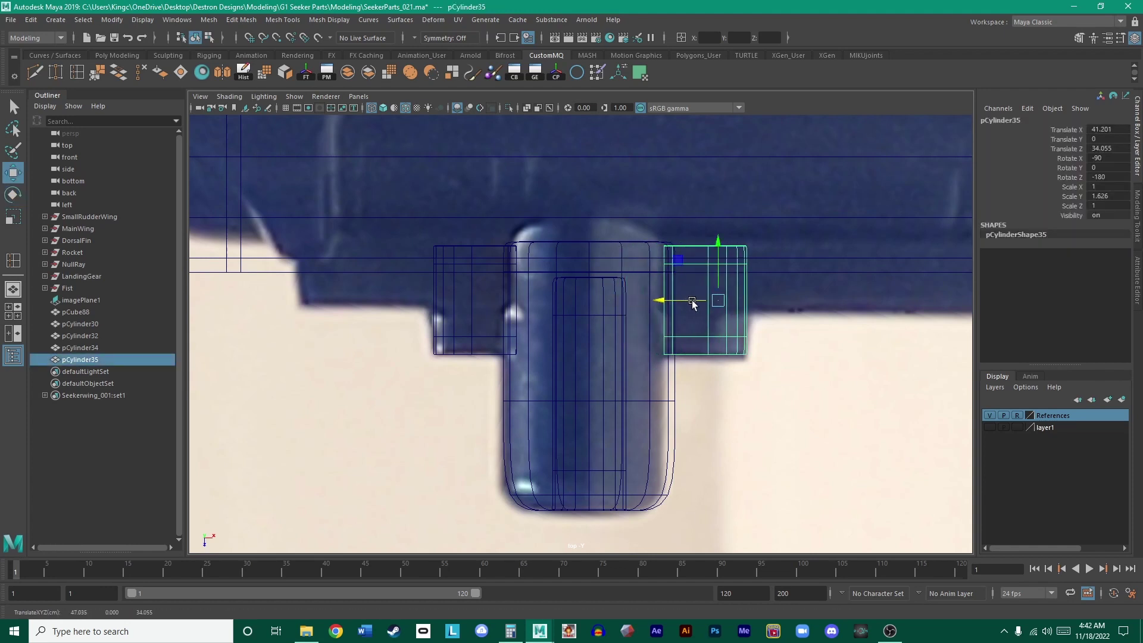
scroll(694, 304, up, 3)
drag(703, 283, 700, 285)
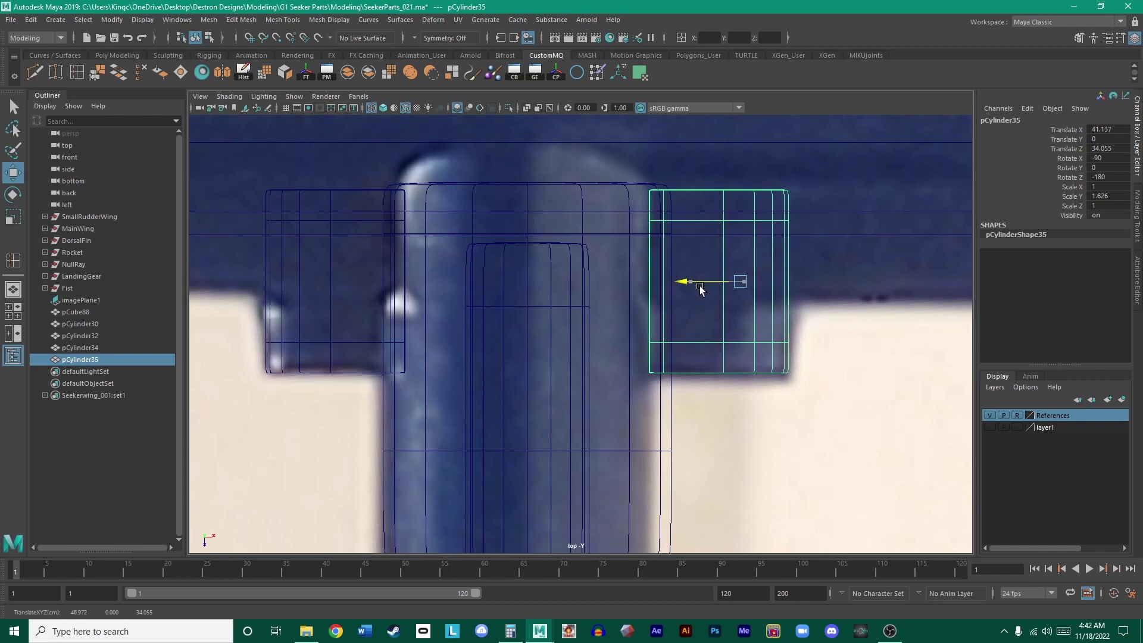
click(760, 462)
key(space)
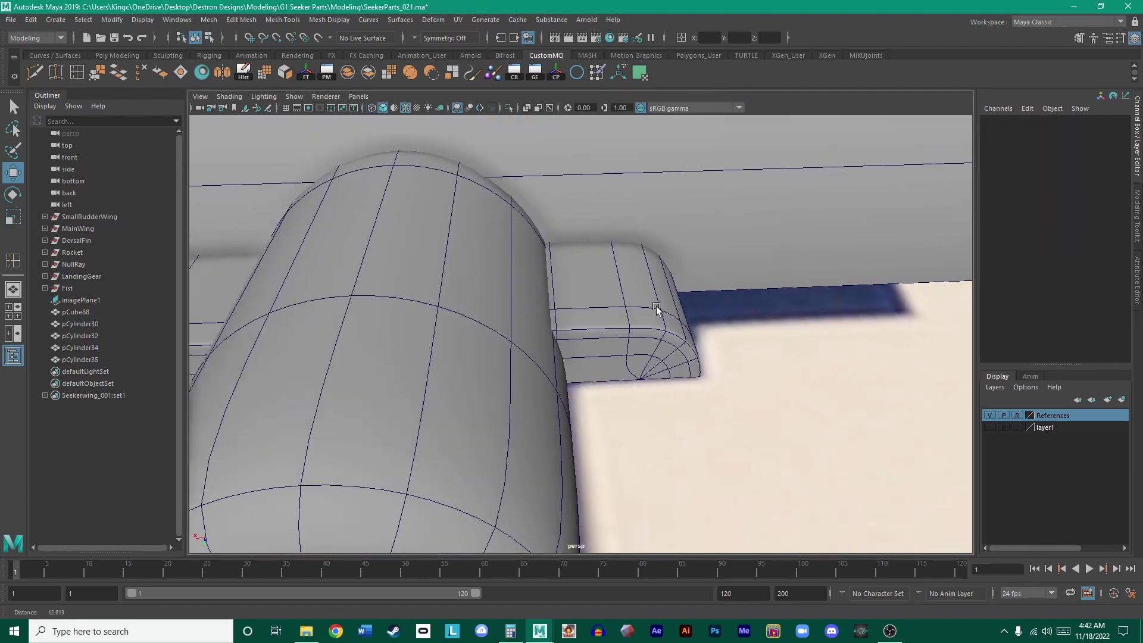
- Inspect the peg and both lugs with the References layer hidden, and compare them with the photo in the top view
alt+drag(655, 312, 838, 377)
click(990, 415)
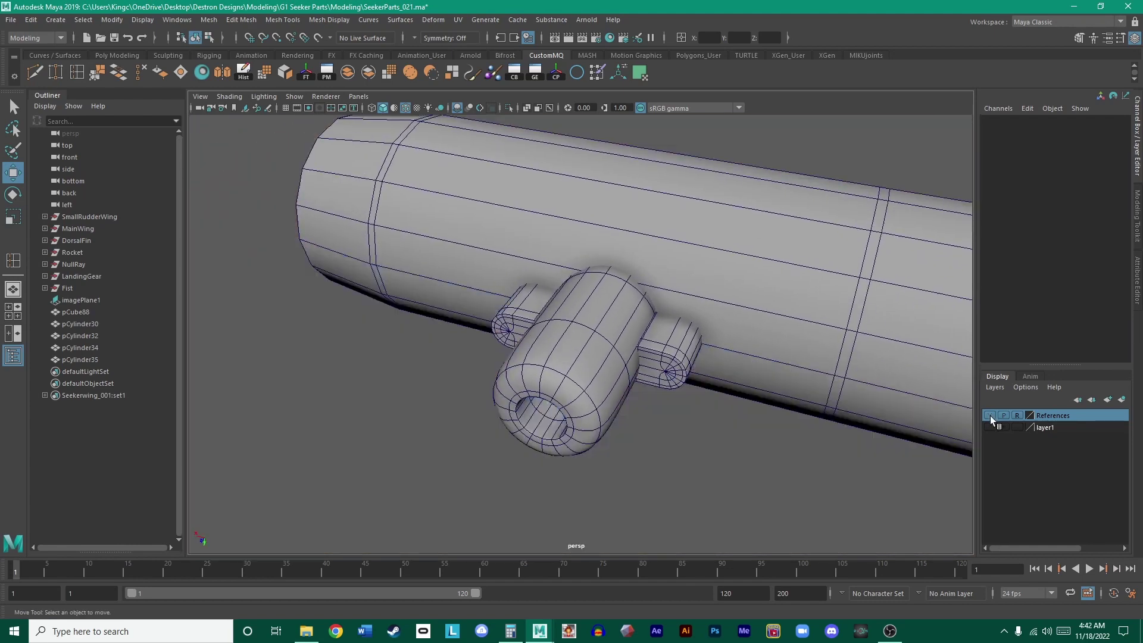
mouse_move(691, 374)
alt+mouse_down()
mouse_move(727, 355)
mouse_move(619, 395)
mouse_move(660, 359)
mouse_move(681, 423)
mouse_move(490, 347)
mouse_move(694, 375)
alt+mouse_up()
key(space)
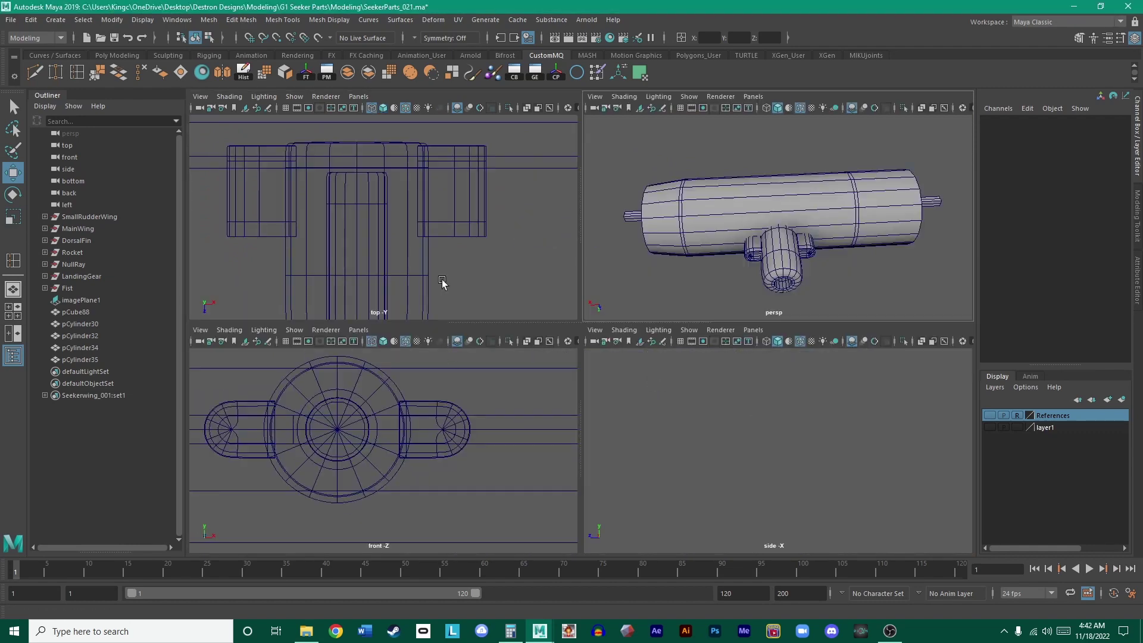
key(space)
key(f)
click(990, 415)
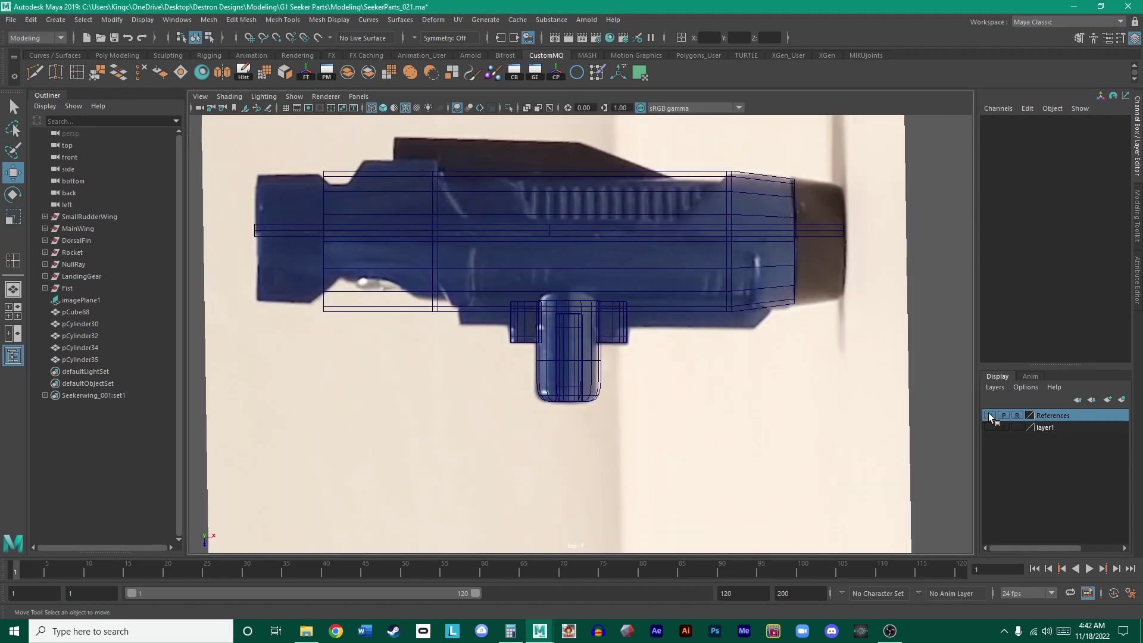
scroll(710, 335, up, 3)
alt+middle_drag(633, 306, 653, 285)
scroll(630, 310, up, 2)
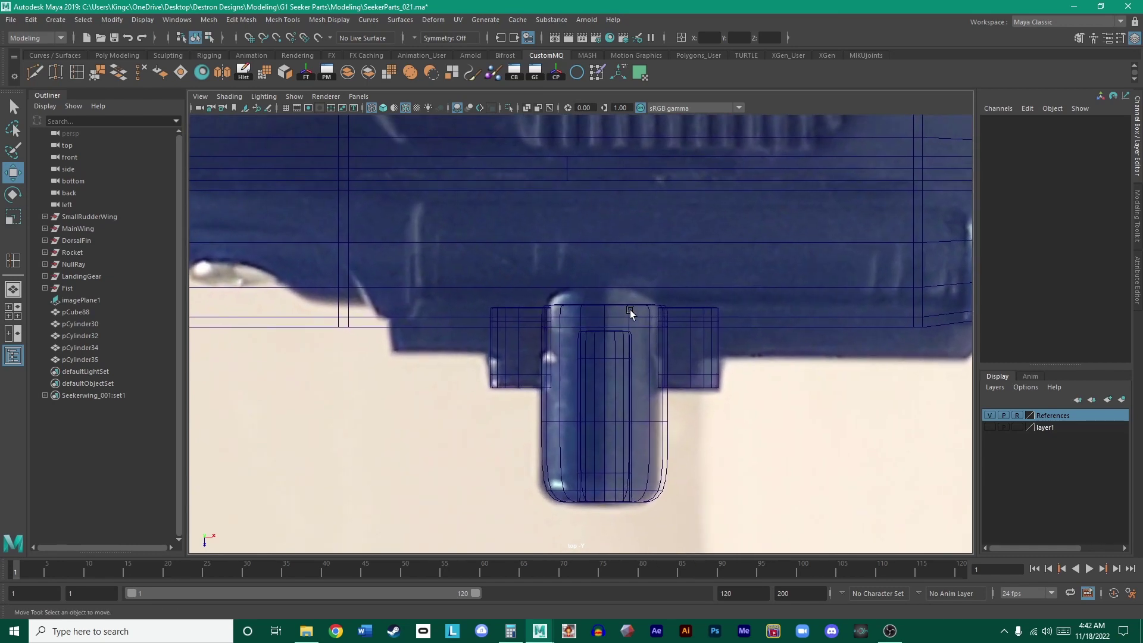
click(631, 313)
scroll(634, 318, up, 3)
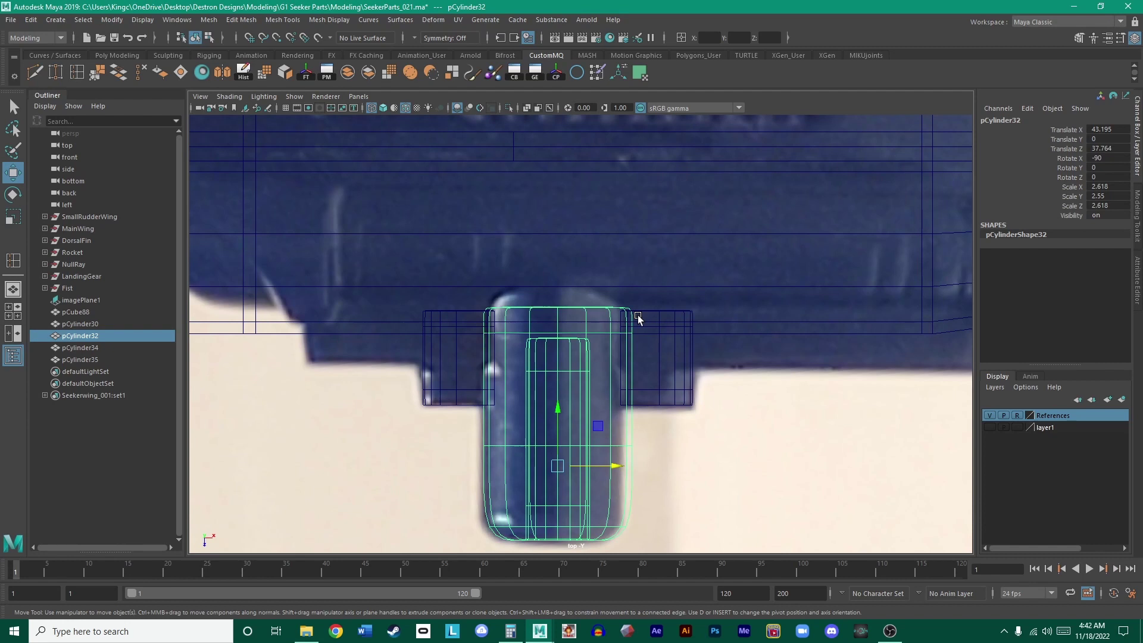
scroll(636, 292, up, 3)
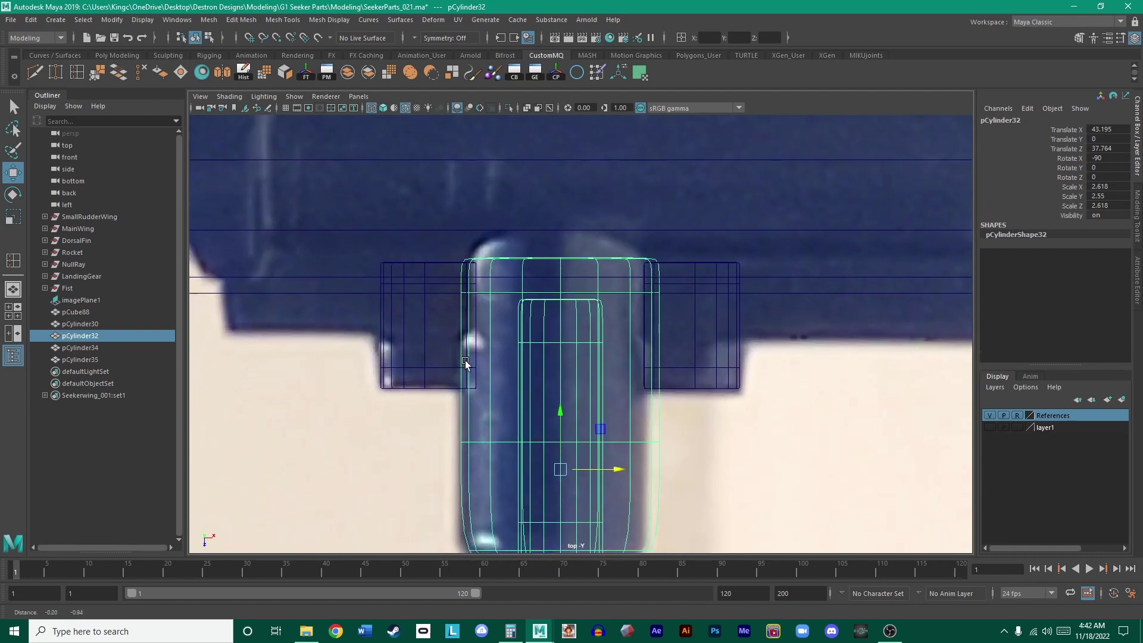
- Shift the duplicated lug pCylinder35 slightly away from the peg to about Translate X 41.263
click(722, 382)
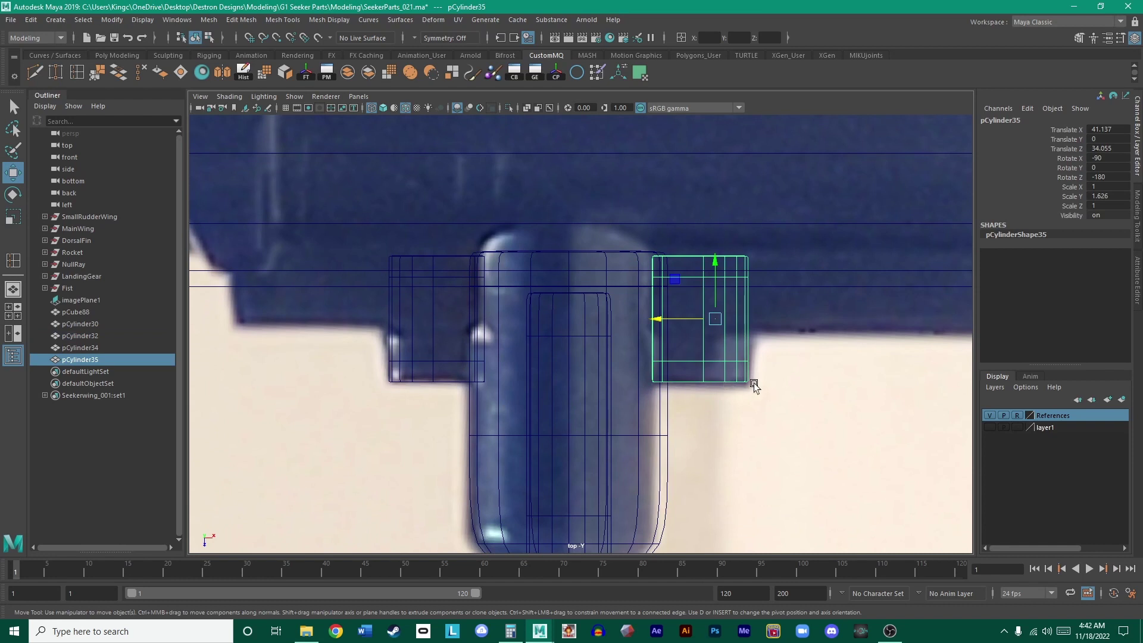
scroll(738, 381, up, 3)
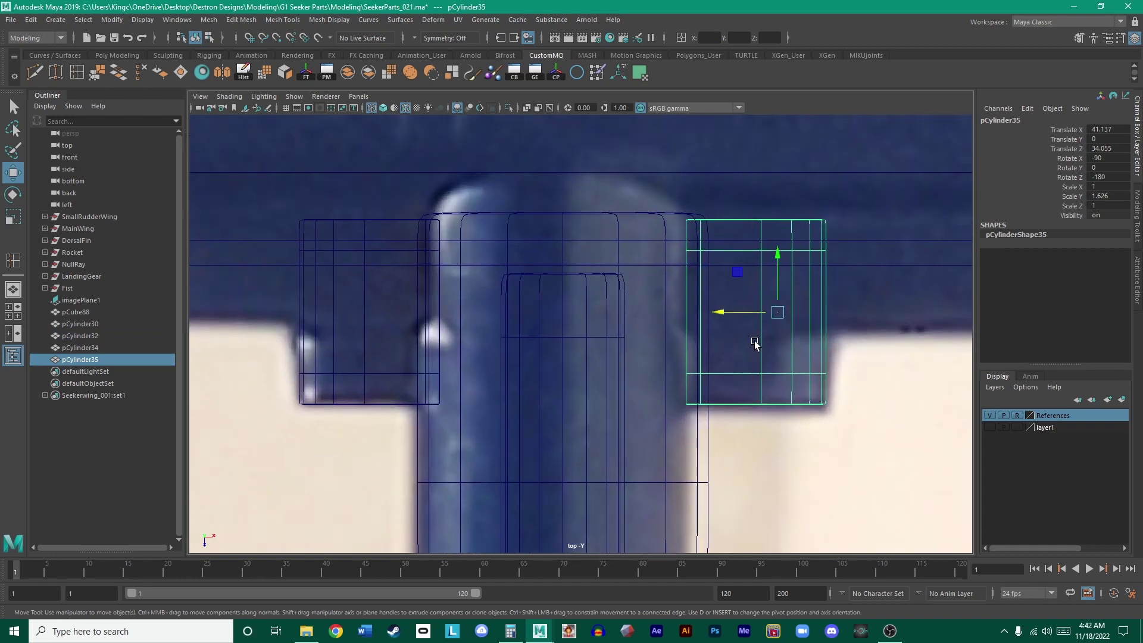
drag(648, 297, 655, 299)
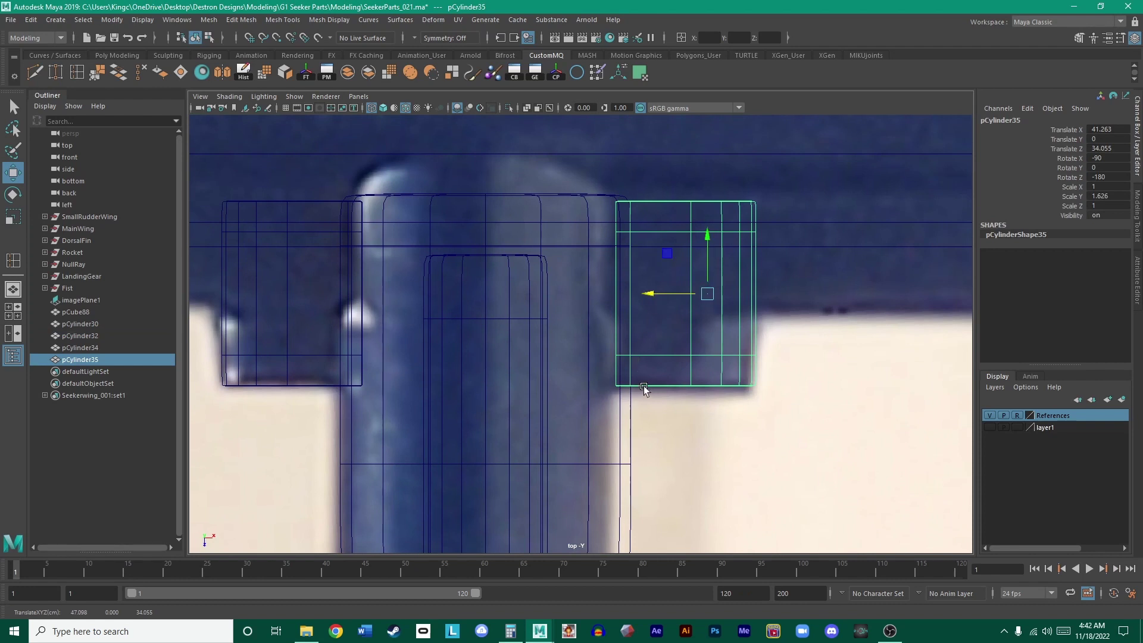
- Extend the inner end vertices of lug pCylinder35 slightly into the peg, return to object mode and deselect the lug
right_drag(644, 387, 607, 325)
drag(579, 298, 573, 297)
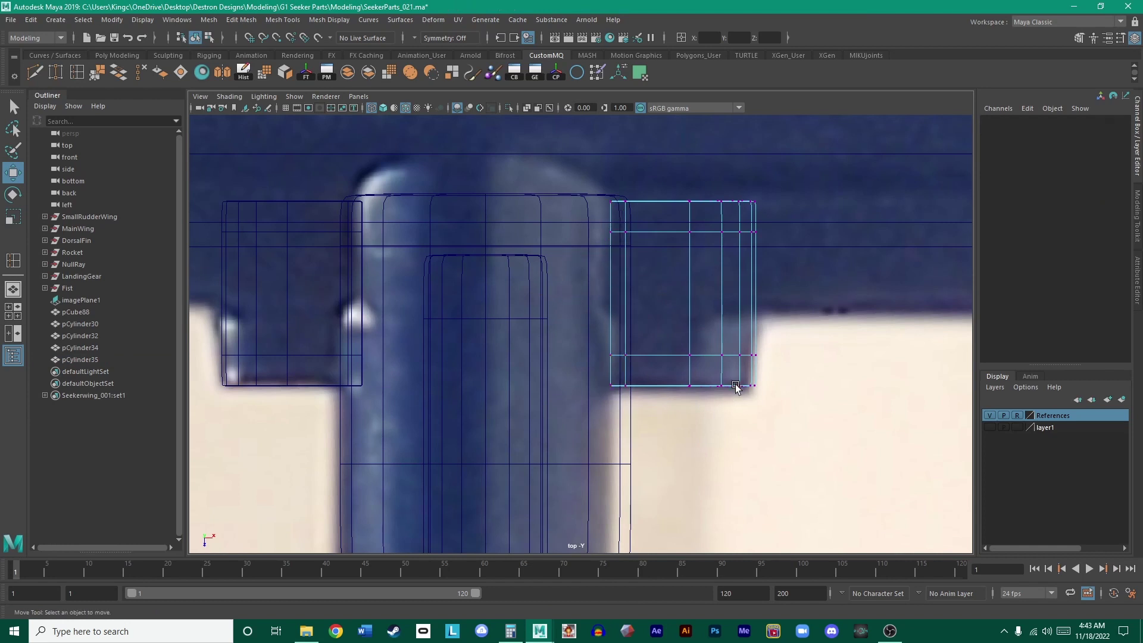
right_drag(760, 337, 798, 304)
click(820, 369)
scroll(752, 334, down, 5)
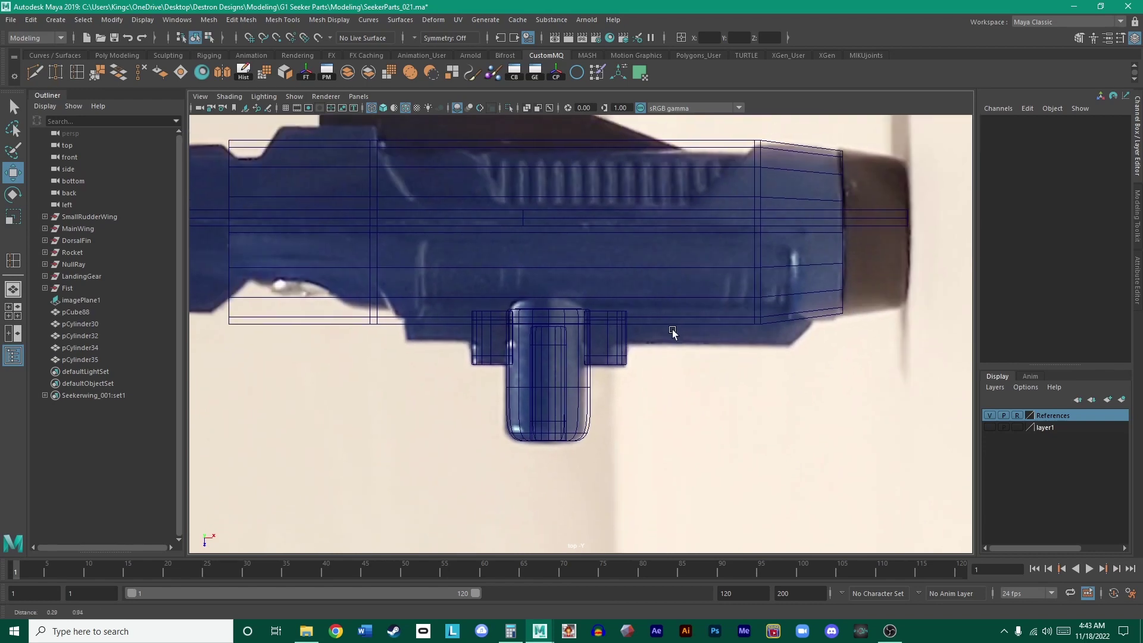
- Nudge the opposite lug pCylinder34 towards the peg to about Translate X 33.635 and deselect it
scroll(670, 331, up, 2)
key(space)
key(space)
alt+drag(725, 311, 701, 375)
key(space)
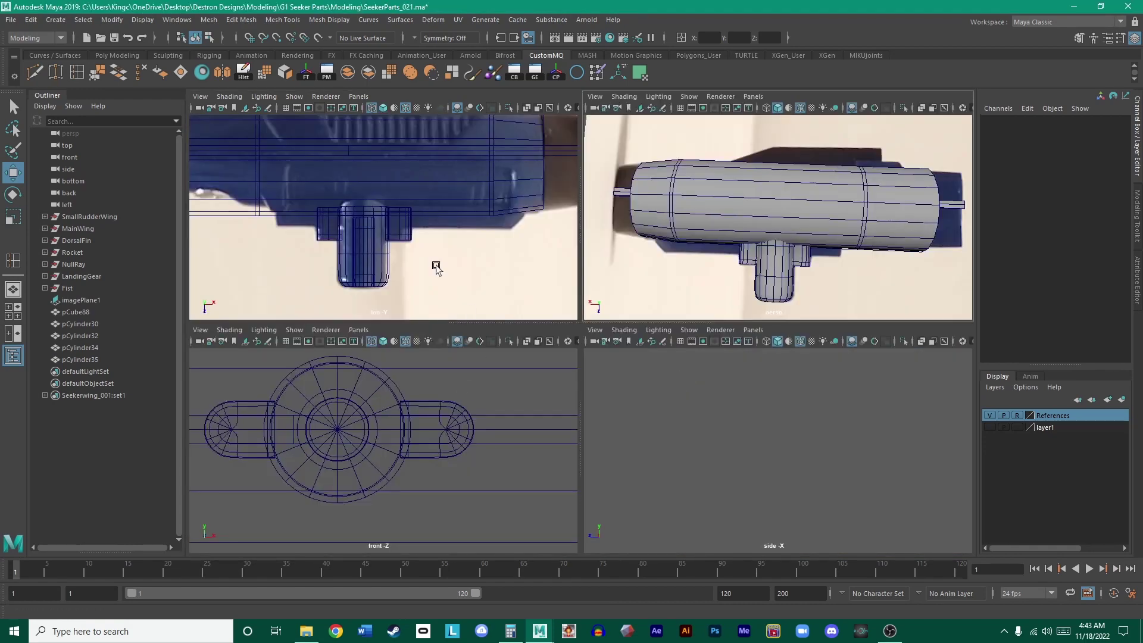
key(space)
scroll(426, 398, up, 2)
click(427, 397)
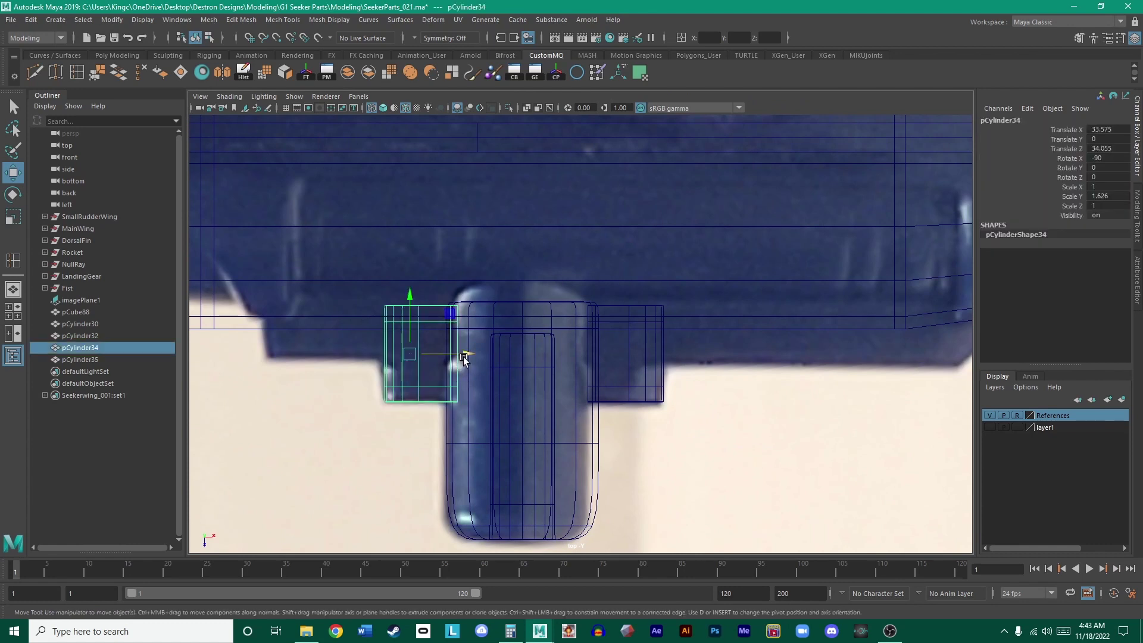
drag(467, 356, 467, 355)
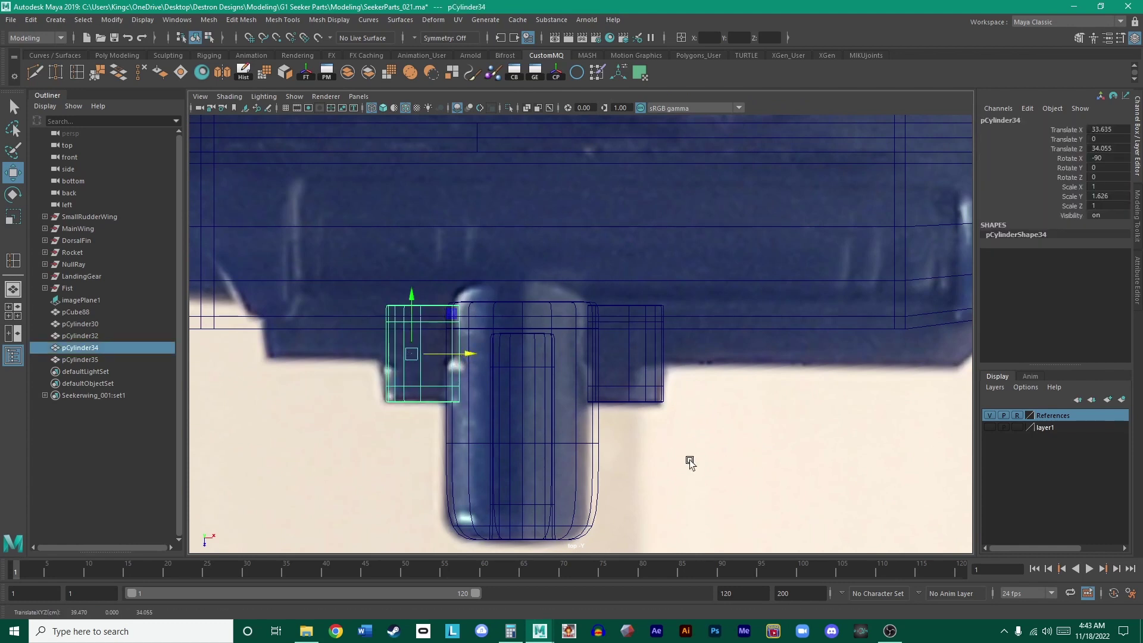
click(686, 456)
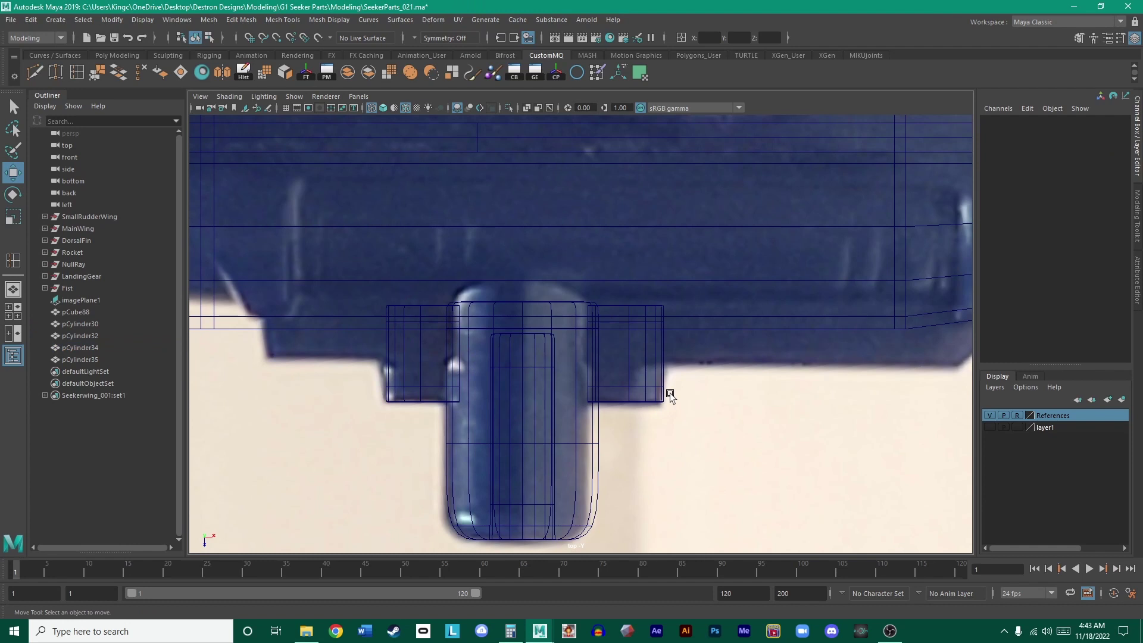
- Examine the narrow base strip running along the barrel's peg side in the reference photo
scroll(666, 392, up, 3)
alt+middle_drag(602, 412, 642, 371)
scroll(642, 371, down, 1)
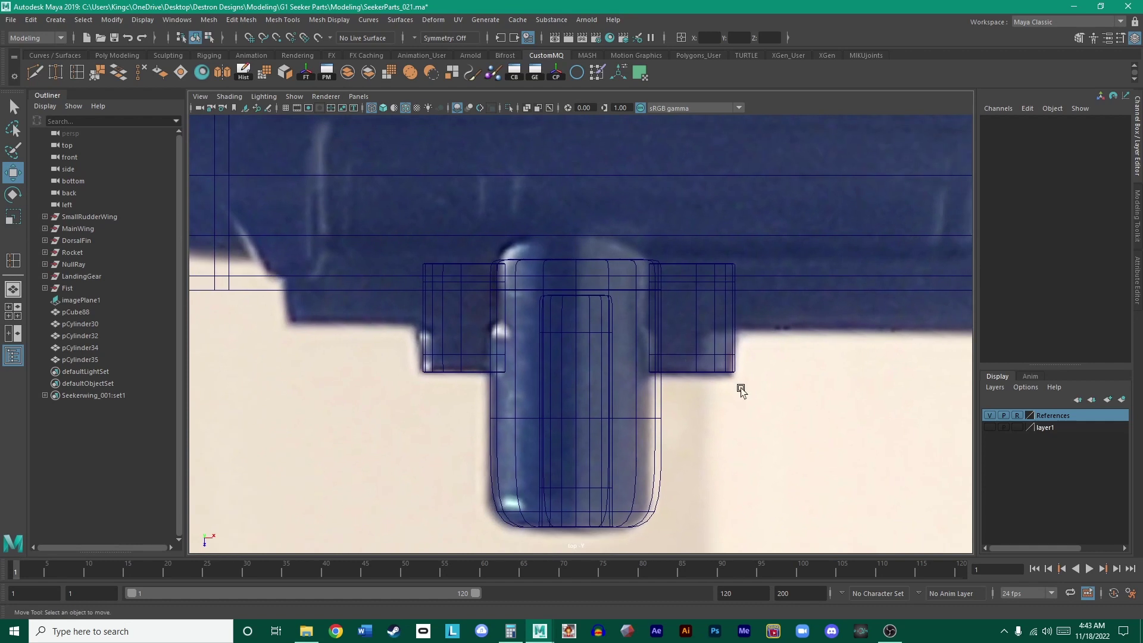
alt+middle_drag(775, 377, 727, 395)
scroll(732, 395, down, 1)
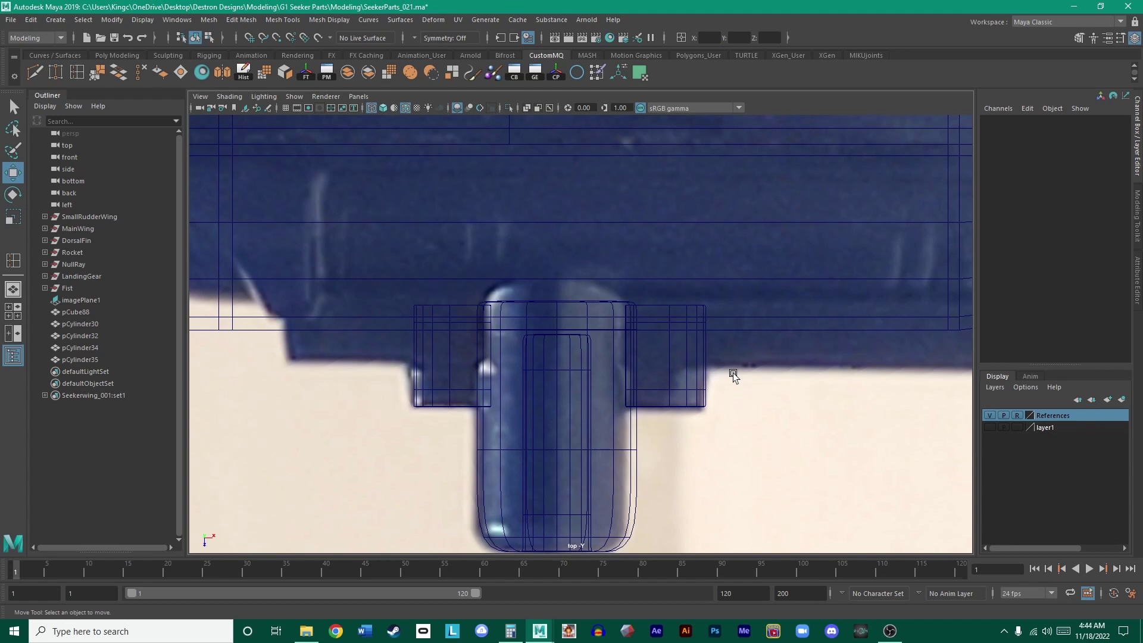
scroll(918, 286, down, 2)
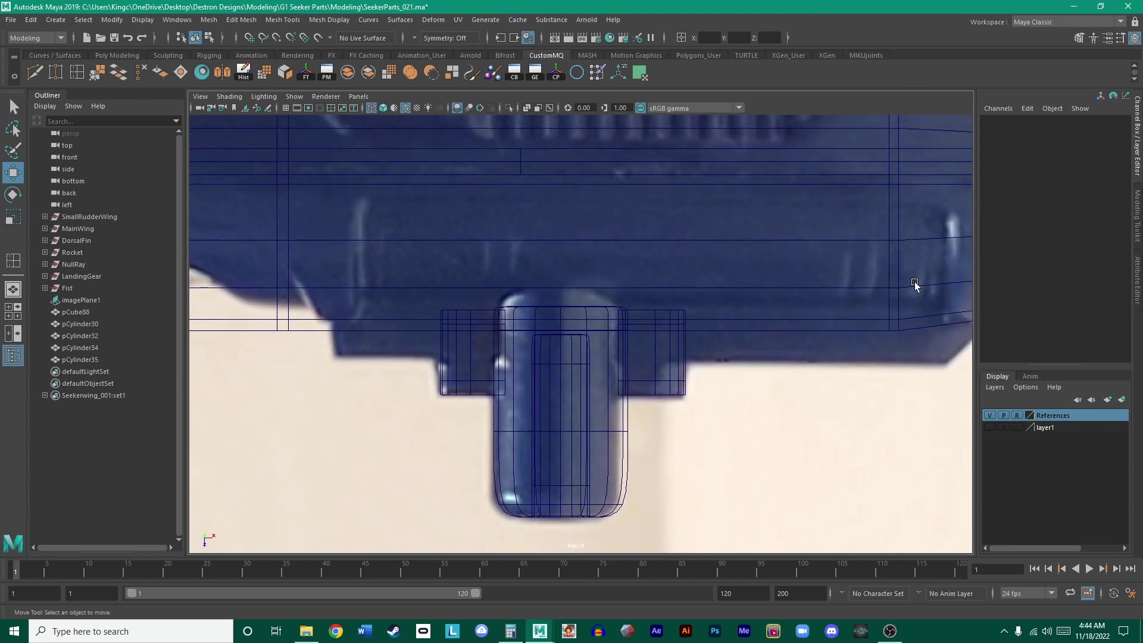
scroll(833, 316, up, 2)
alt+middle_drag(761, 315, 767, 256)
scroll(715, 238, up, 3)
alt+middle_drag(614, 220, 693, 262)
scroll(636, 253, down, 2)
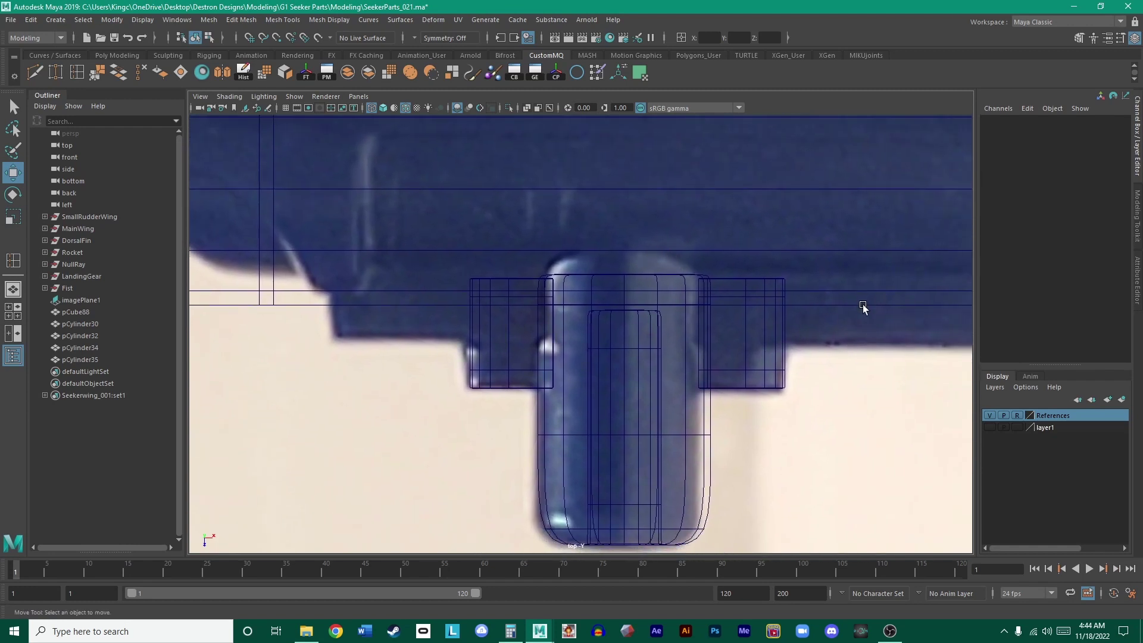
alt+middle_drag(892, 312, 672, 292)
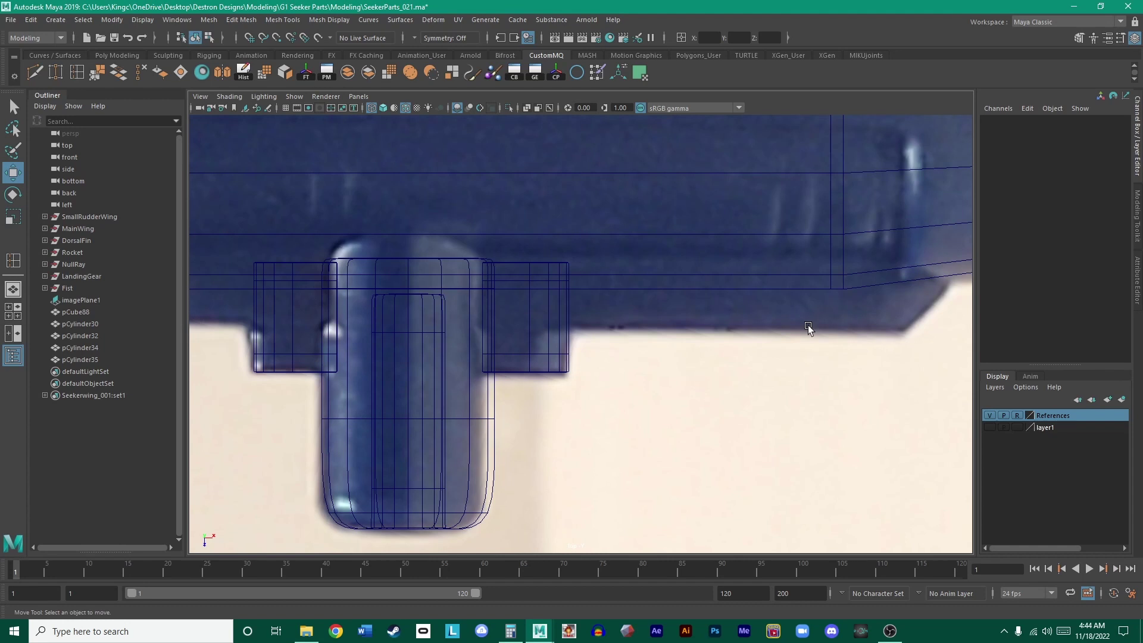
scroll(808, 328, down, 5)
scroll(519, 314, down, 3)
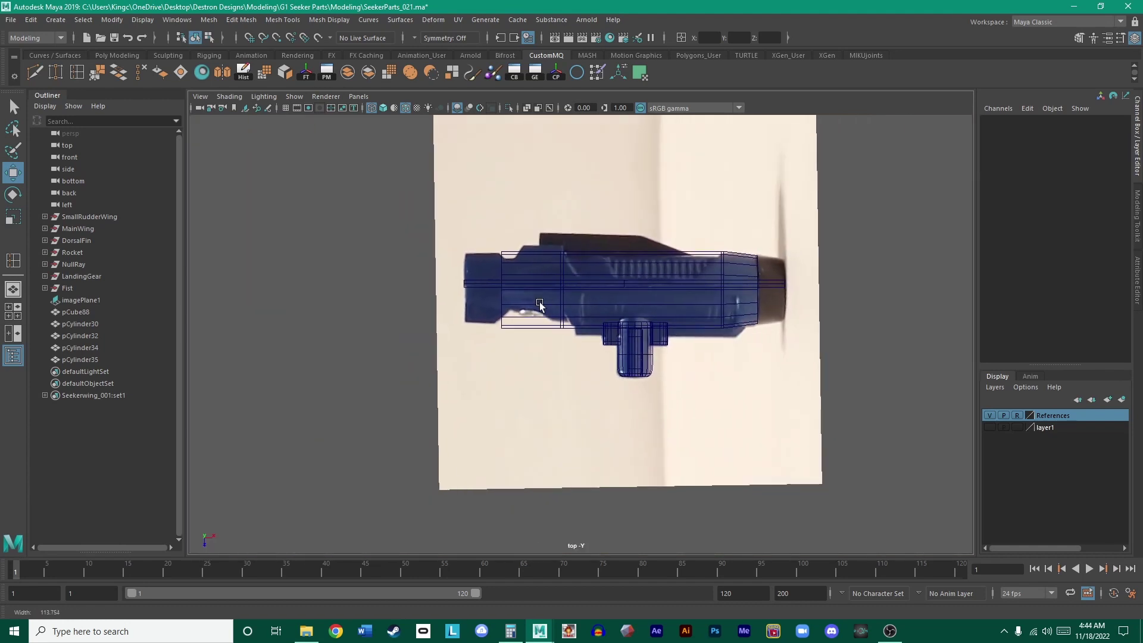
- Create a polygon cube and place it over the photographed base strip beside the peg, at about Translate X 49.569 and Z 33.738
click(127, 56)
click(73, 79)
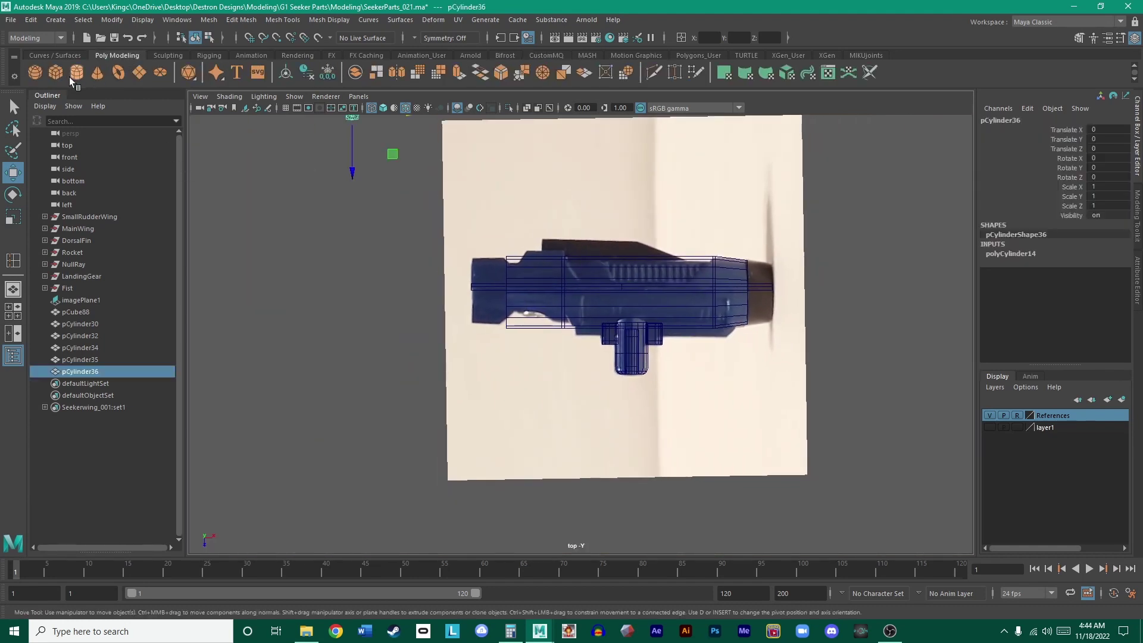
key(ctrl+z)
click(58, 78)
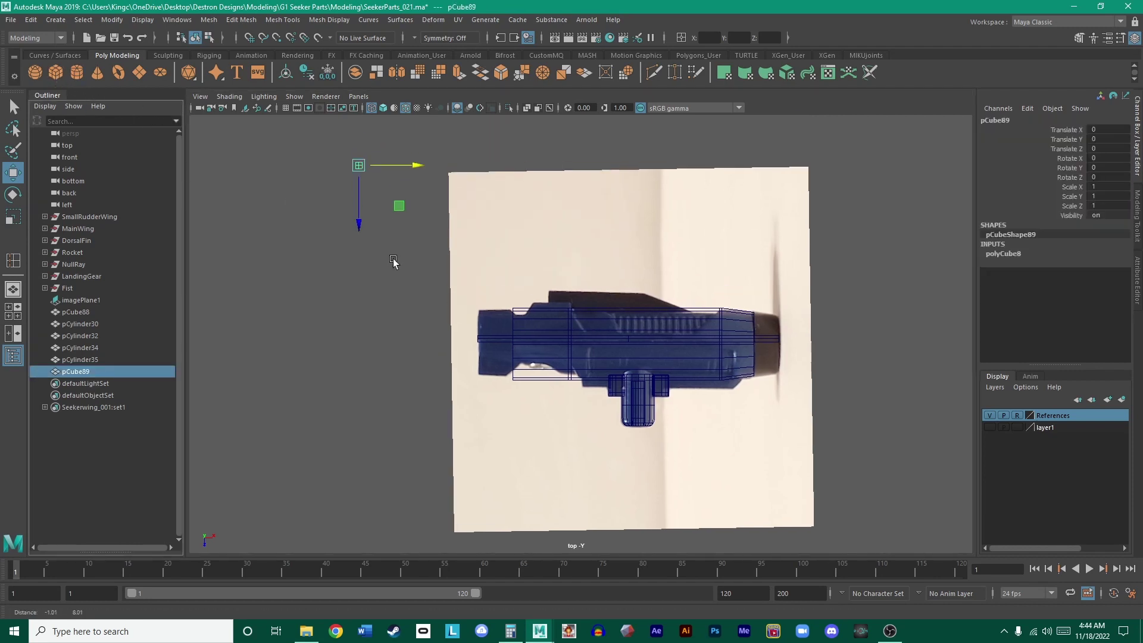
drag(411, 207, 658, 395)
scroll(683, 410, up, 3)
scroll(727, 358, up, 5)
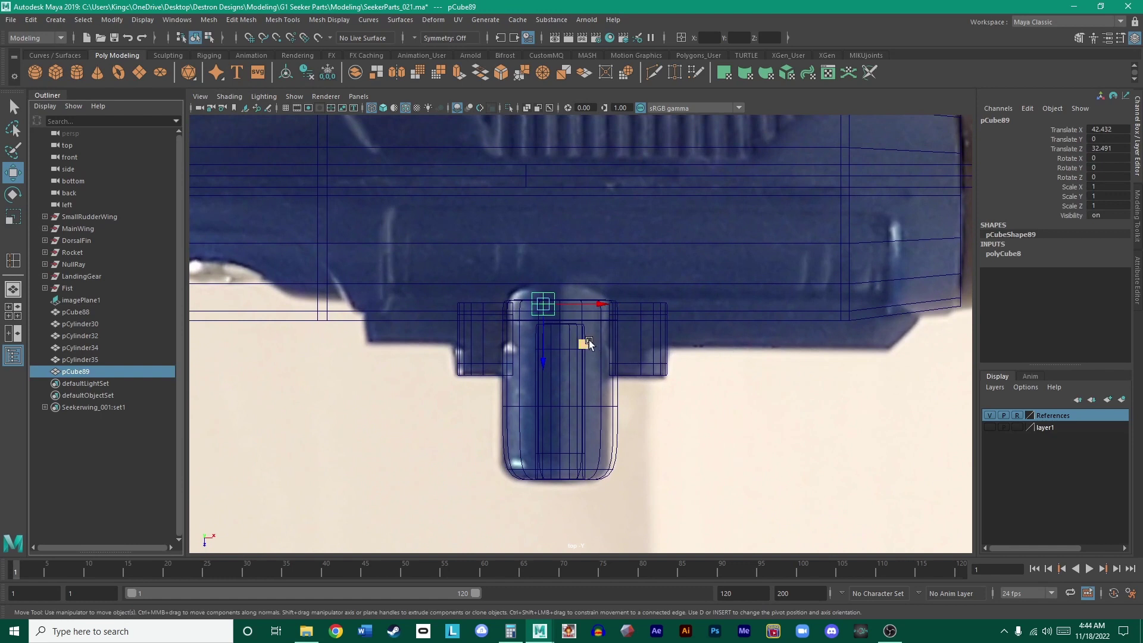
drag(582, 344, 751, 372)
alt+middle_drag(752, 371, 677, 351)
- Stretch the cube along the base strip to about Scale X 23.128 and centre it at about Translate X 46.279
key(r)
drag(702, 326, 758, 335)
key(w)
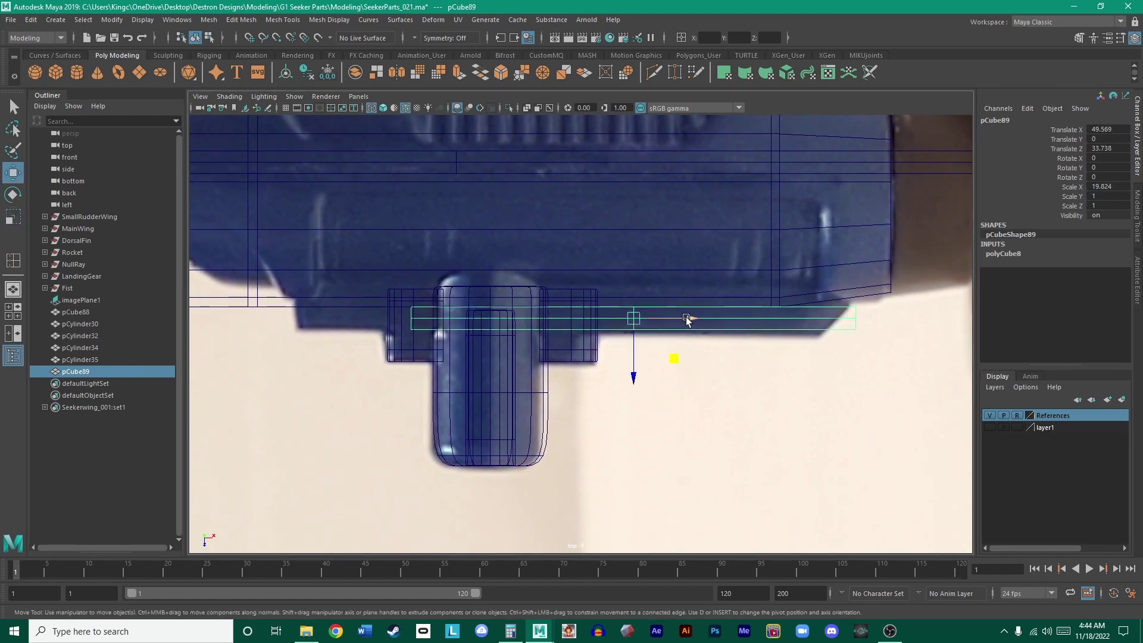
drag(689, 319, 617, 322)
key(r)
key(w)
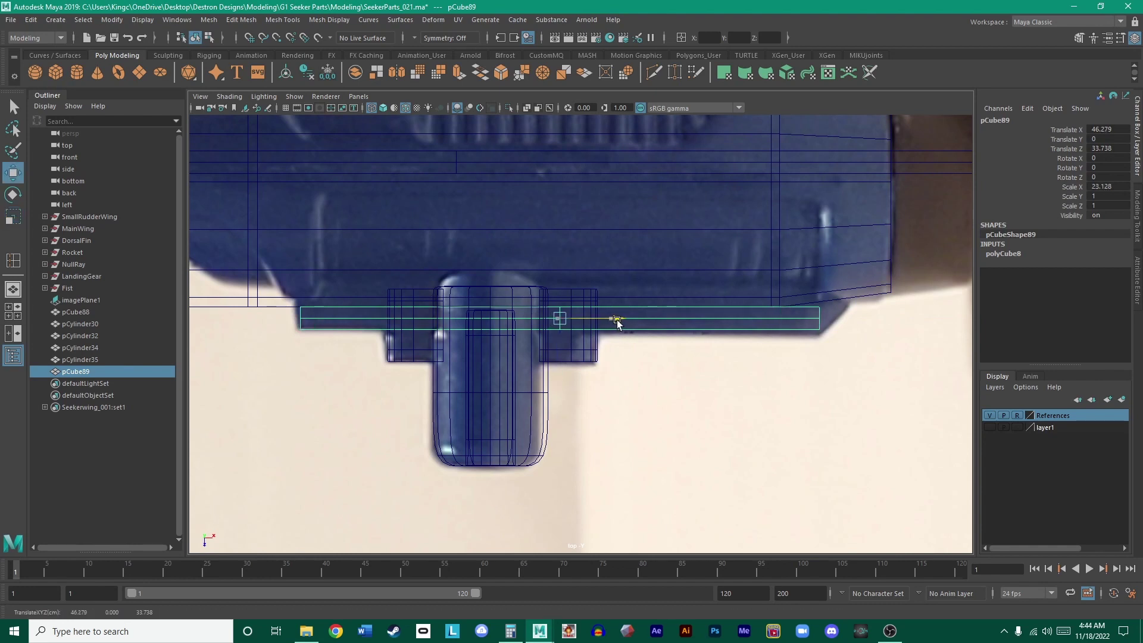
alt+middle_drag(617, 322, 536, 322)
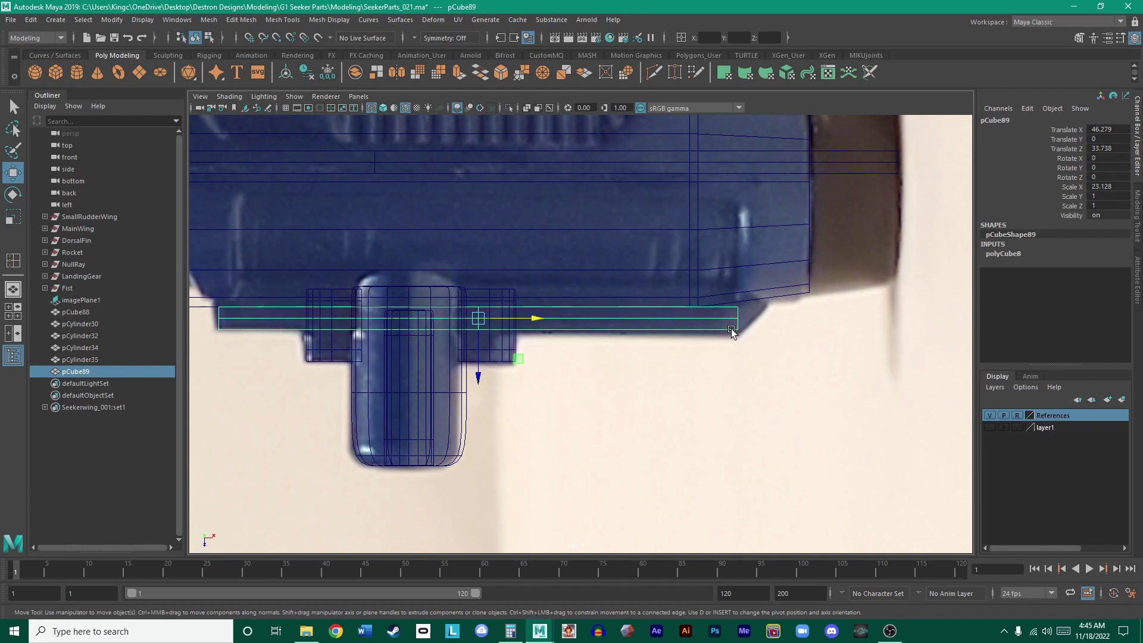
- Hide the References layer, set the strip cube's Scale Y to 3.06 in the perspective view, and deselect the cube
click(716, 359)
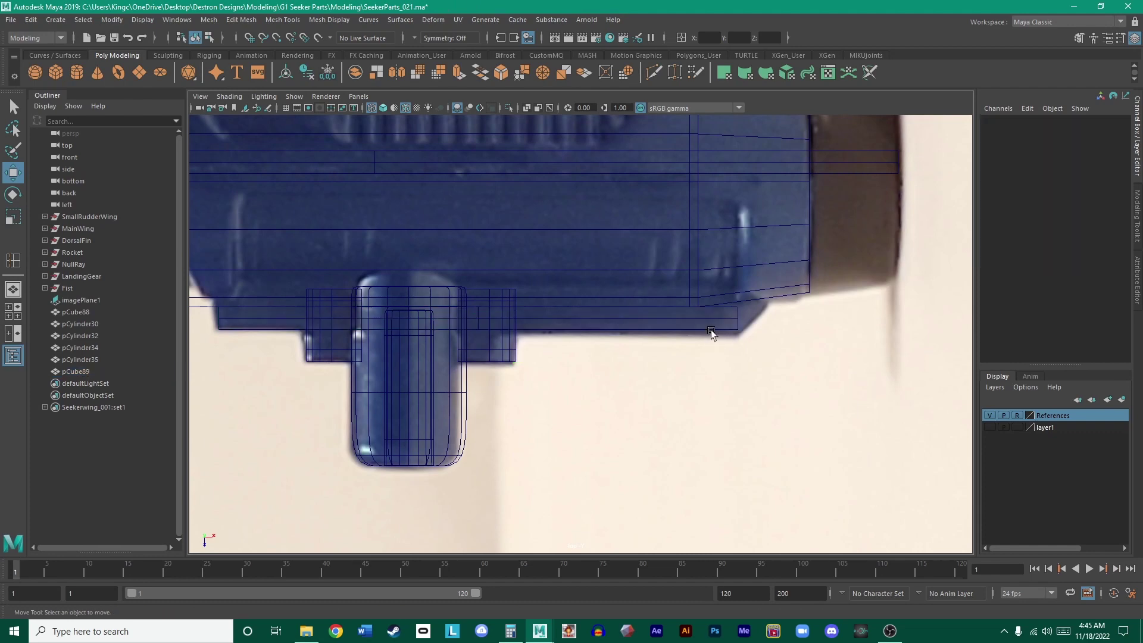
click(711, 329)
key(r)
key(space)
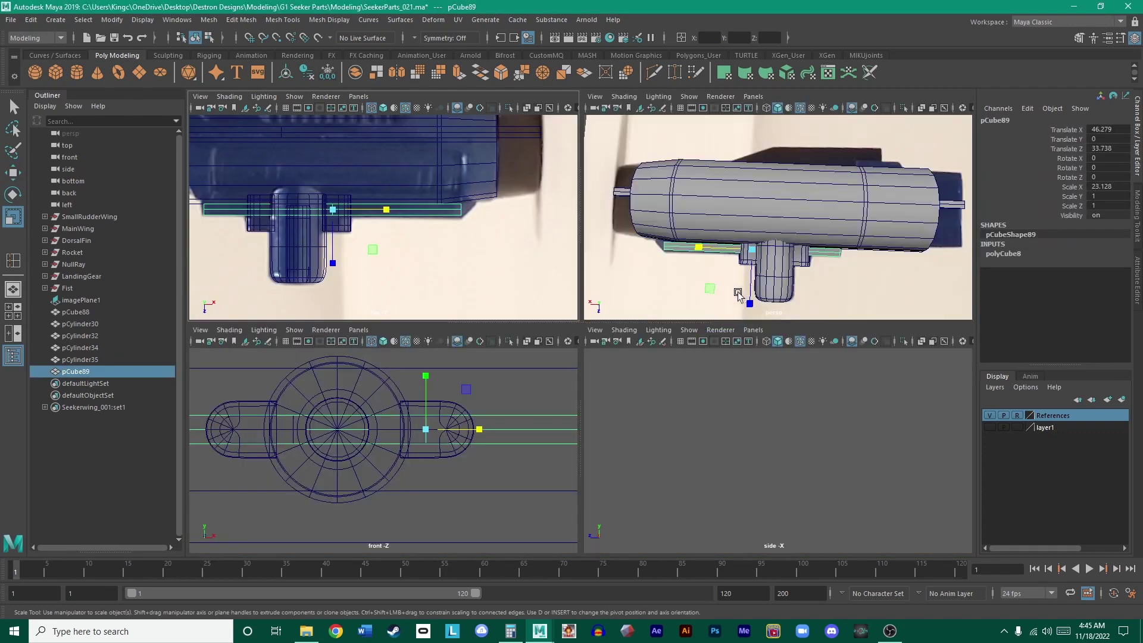
scroll(752, 257, up, 3)
key(space)
alt+drag(690, 285, 1001, 374)
click(989, 415)
alt+drag(816, 390, 813, 391)
drag(580, 387, 585, 405)
double_click(1090, 196)
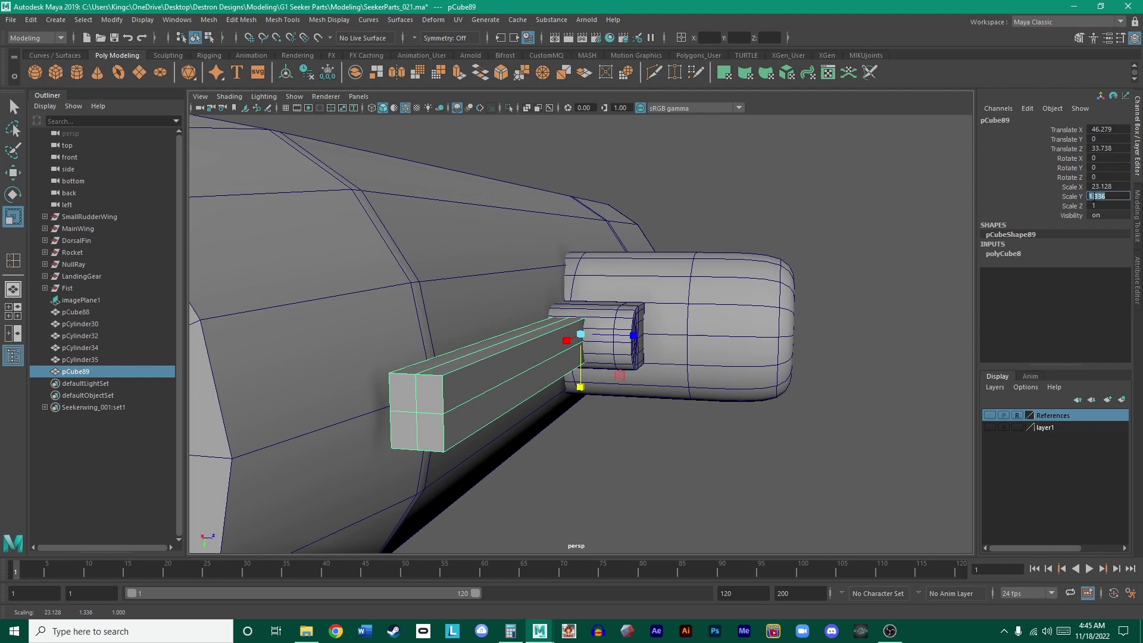
text(3.06)
key(Return)
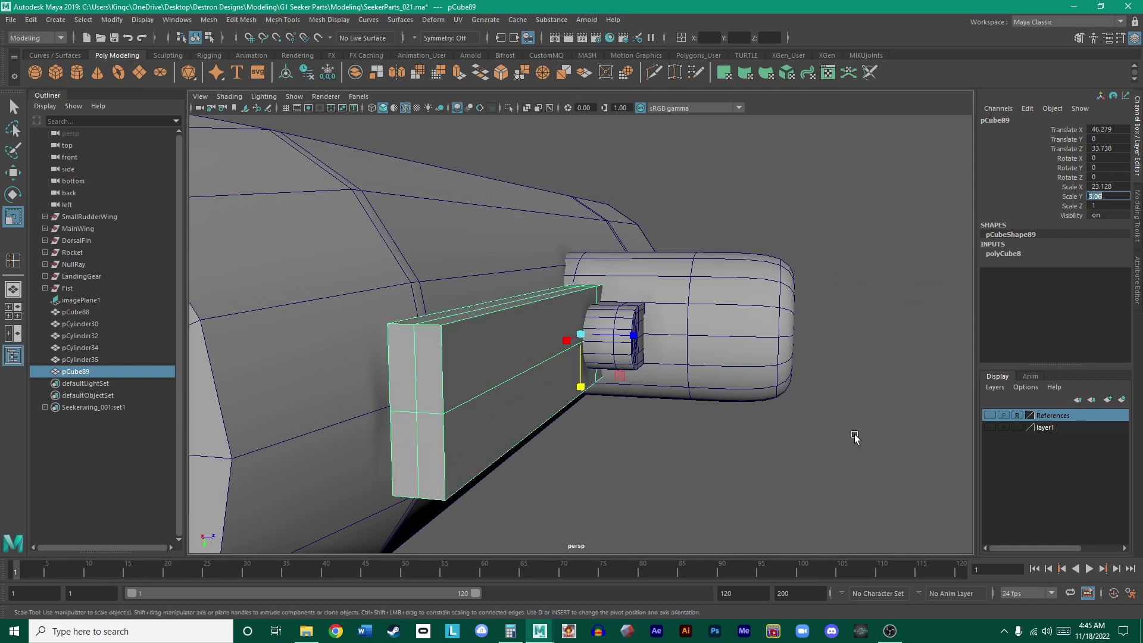
click(624, 458)
- Inspect how the base strip meets the barrel, lugs and peg, and return to the top view
alt+drag(624, 458, 634, 424)
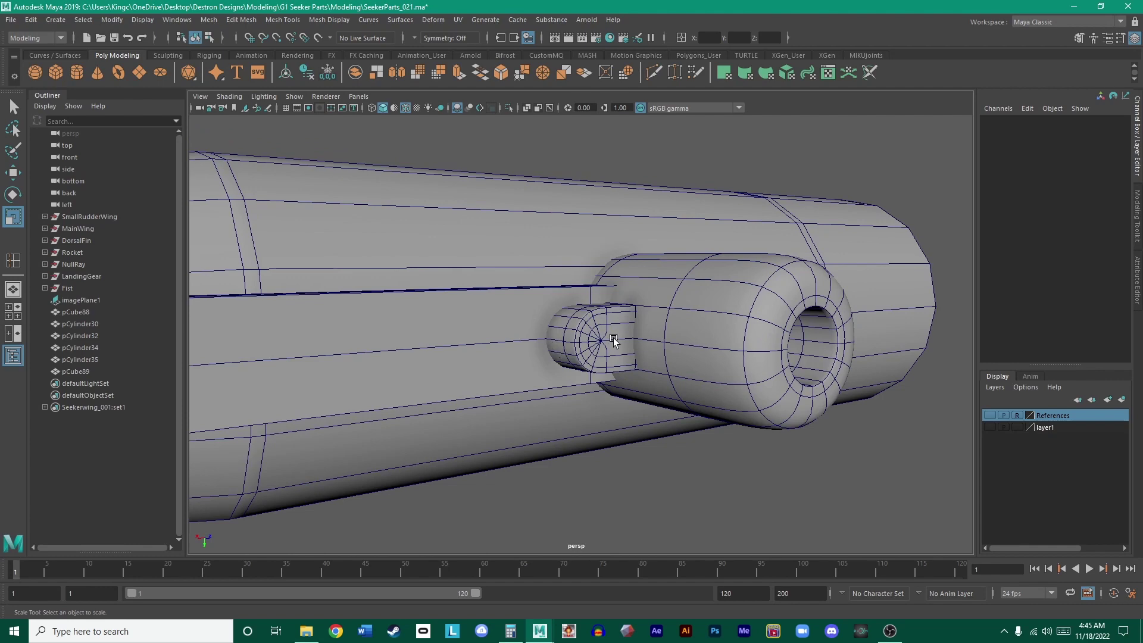
click(523, 334)
alt+drag(522, 334, 625, 325)
click(467, 416)
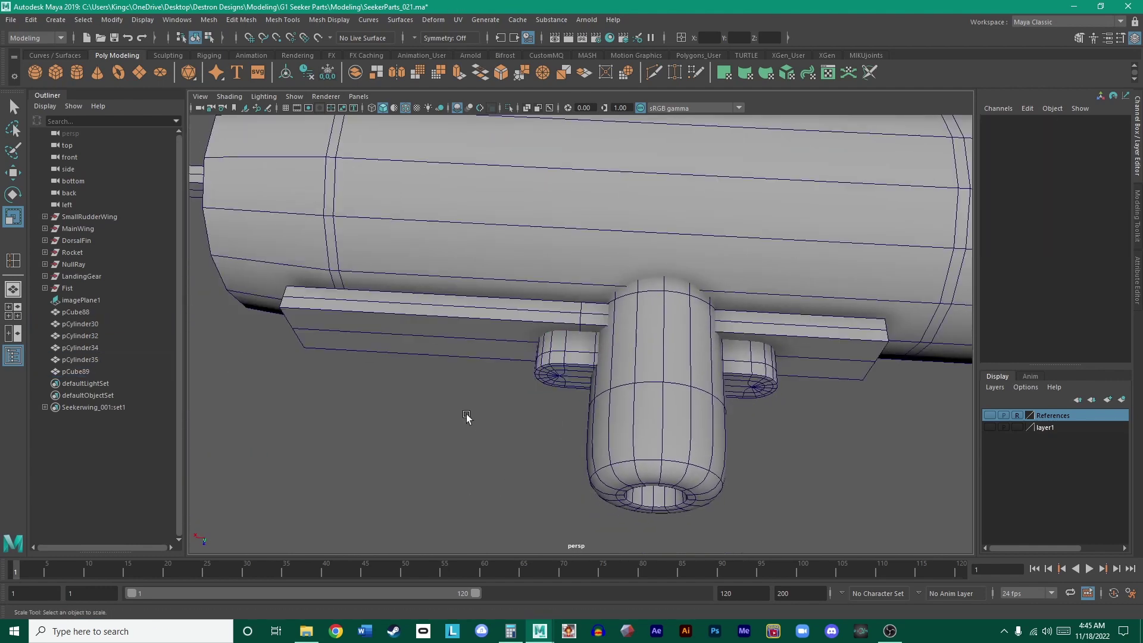
alt+drag(467, 416, 483, 370)
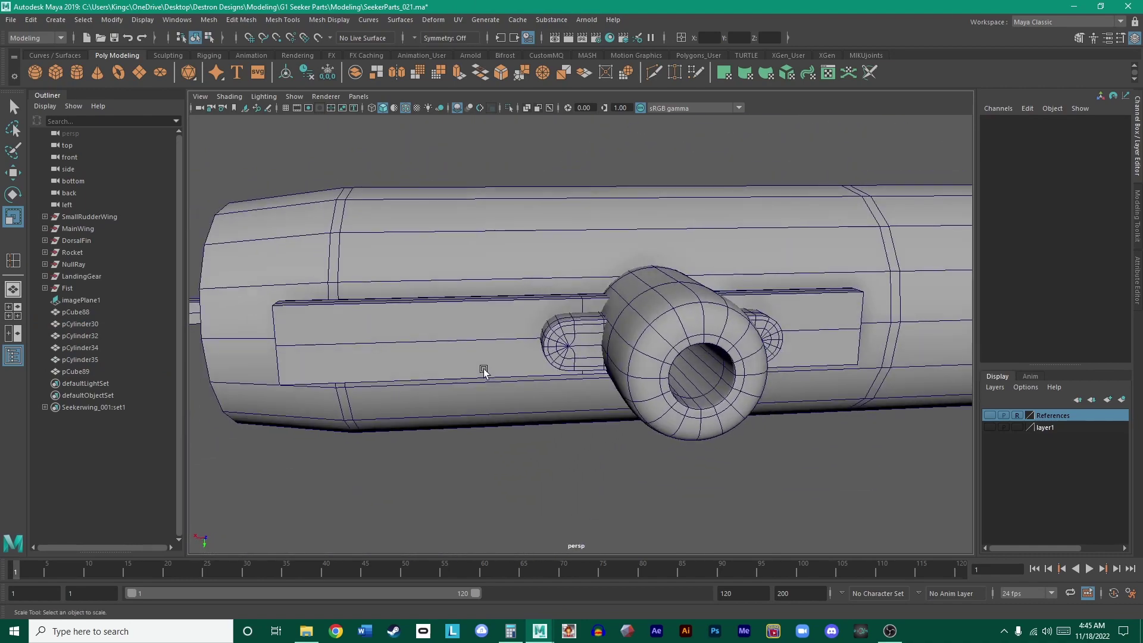
key(space)
key(space)
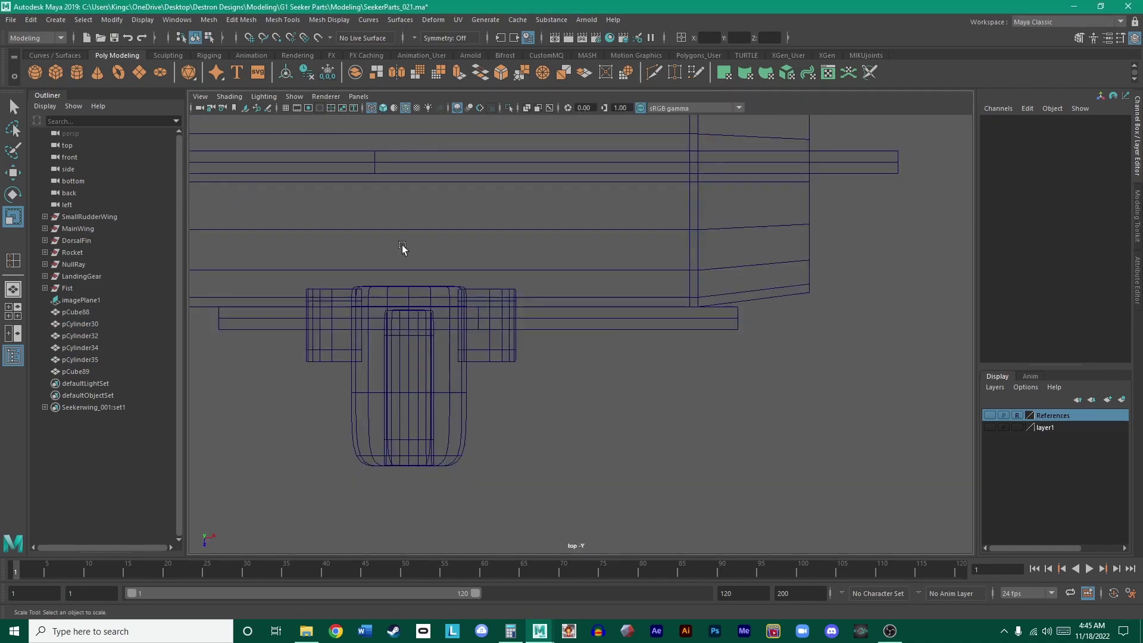
- Show the References layer again to compare the strip's slanted end with the photo
alt+middle_drag(546, 277, 702, 265)
alt+right_drag(702, 264, 739, 302)
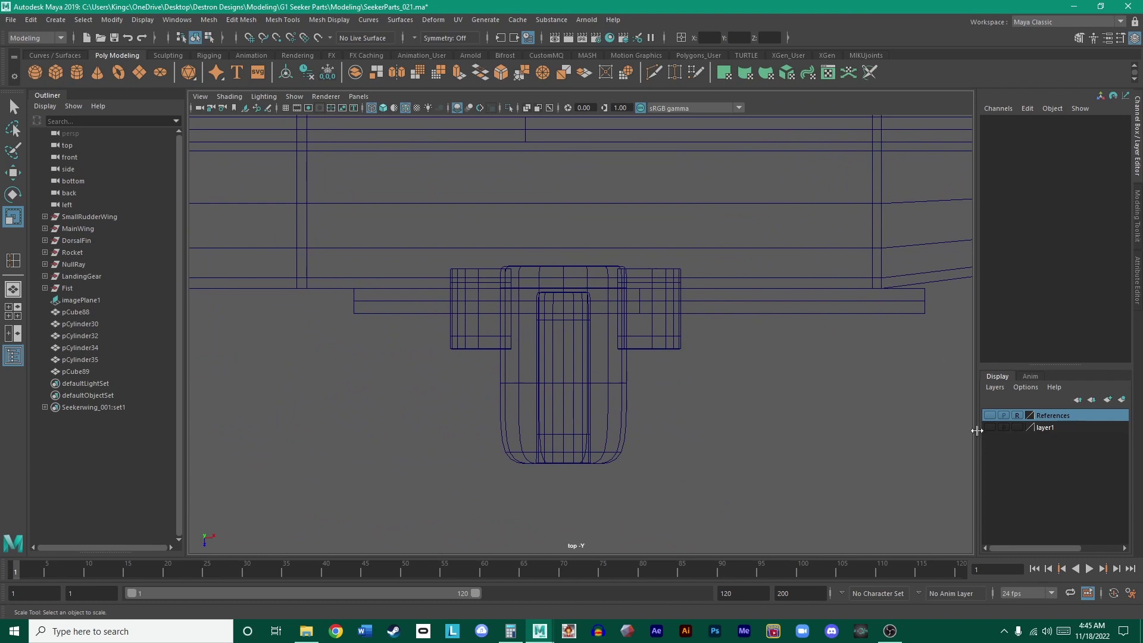
click(989, 415)
alt+middle_drag(833, 343, 694, 334)
alt+right_drag(694, 334, 797, 350)
alt+middle_drag(798, 348, 732, 331)
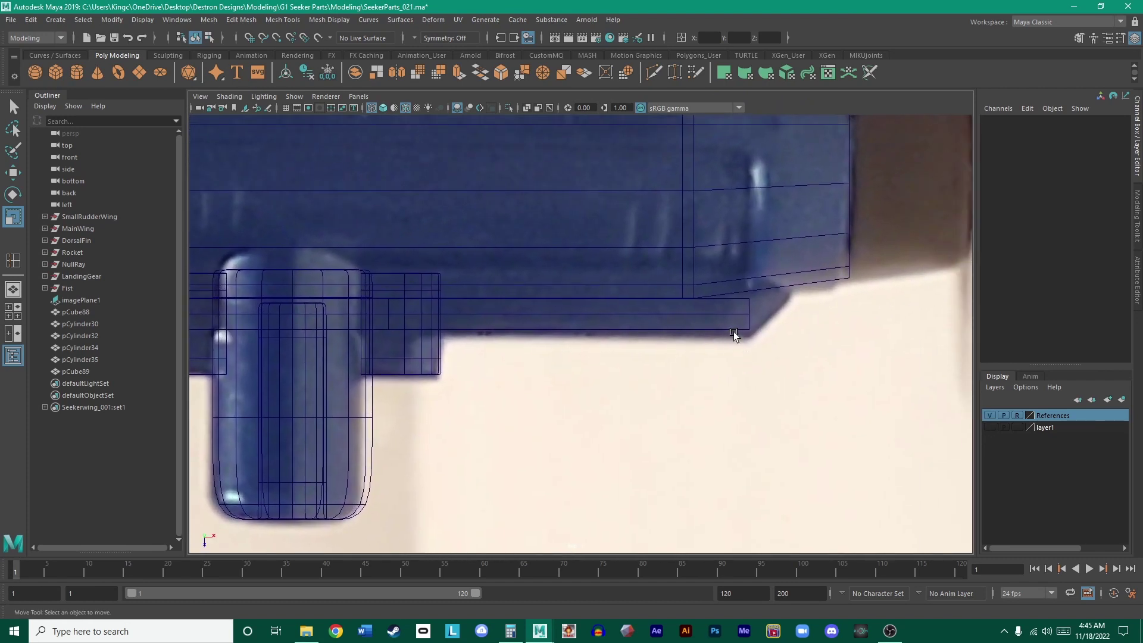
- Select the base strip cube and delete its lengthwise middle edge loop
click(732, 328)
key(w)
right_drag(732, 330, 785, 364)
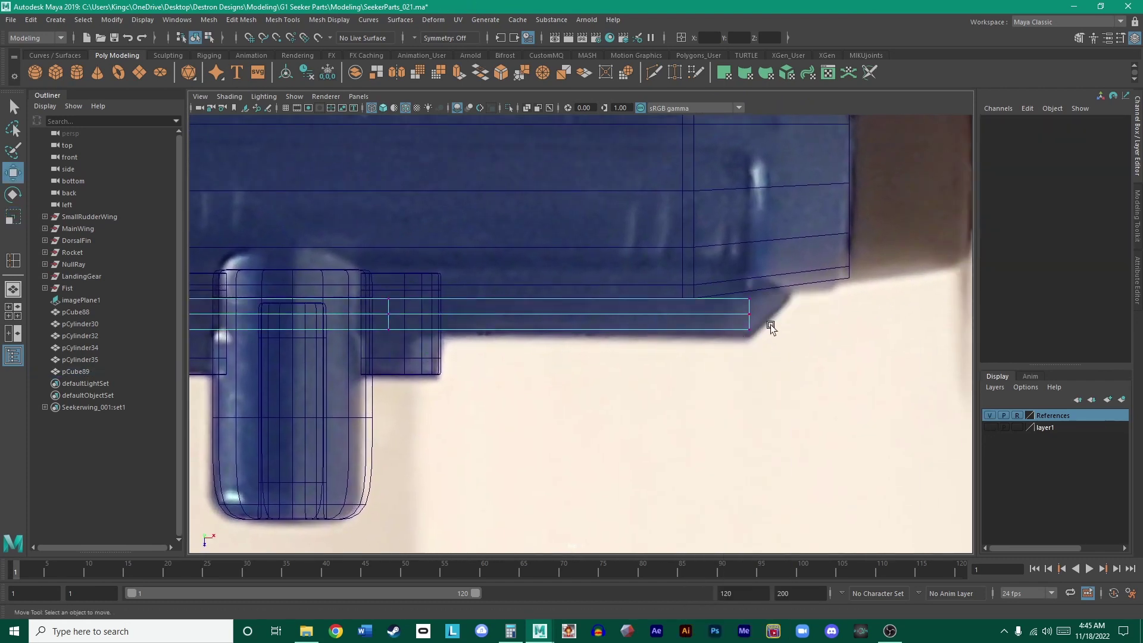
right_drag(744, 314, 709, 327)
click(733, 315)
key(Delete)
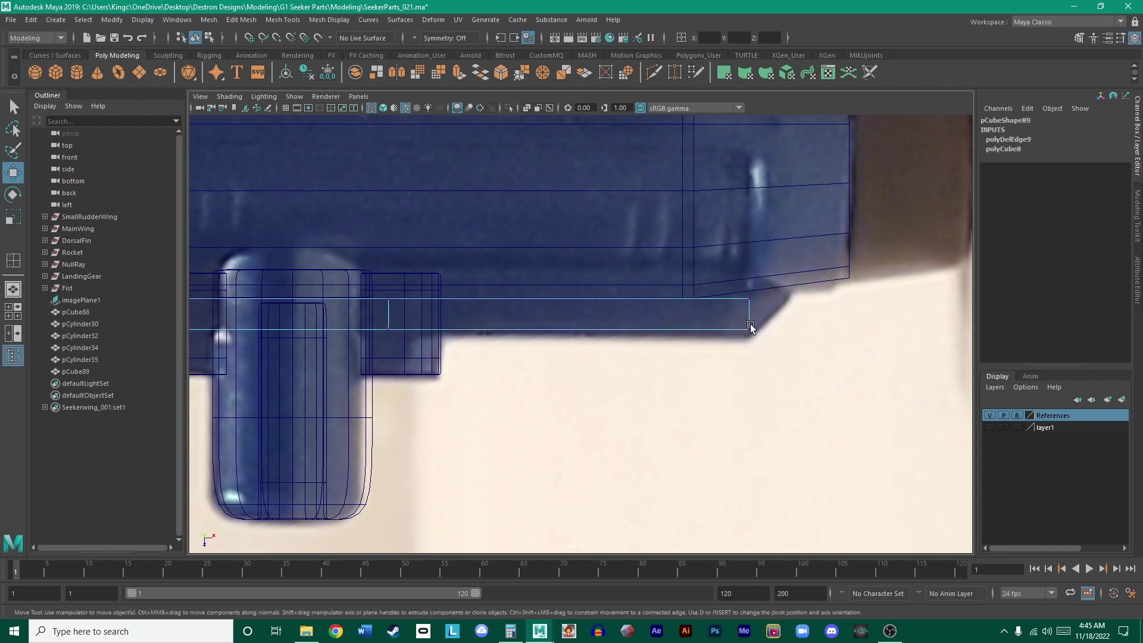
drag(807, 306, 696, 274)
middle_drag(791, 338, 844, 324)
alt+middle_drag(606, 316, 866, 317)
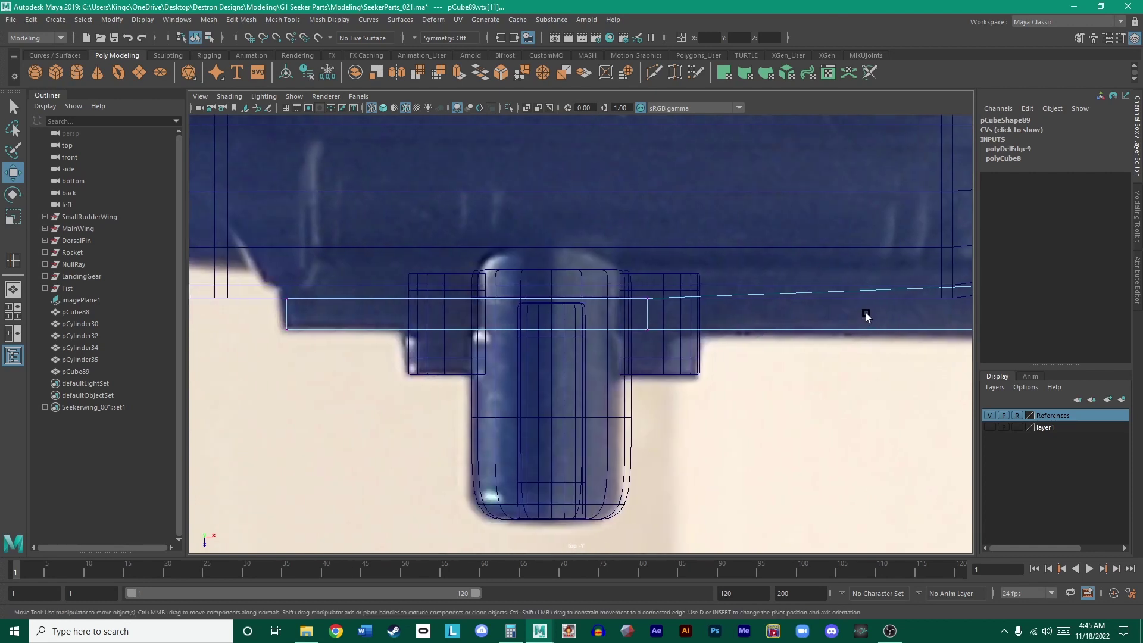
right_drag(650, 321, 651, 316)
click(652, 316)
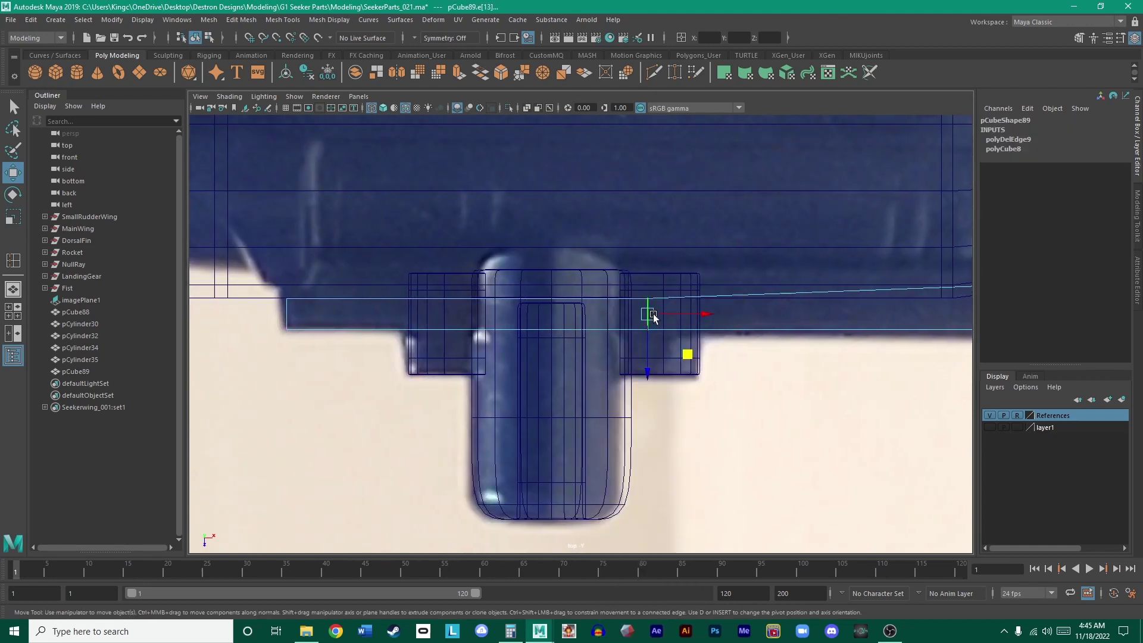
key(Delete)
right_drag(288, 314, 296, 317)
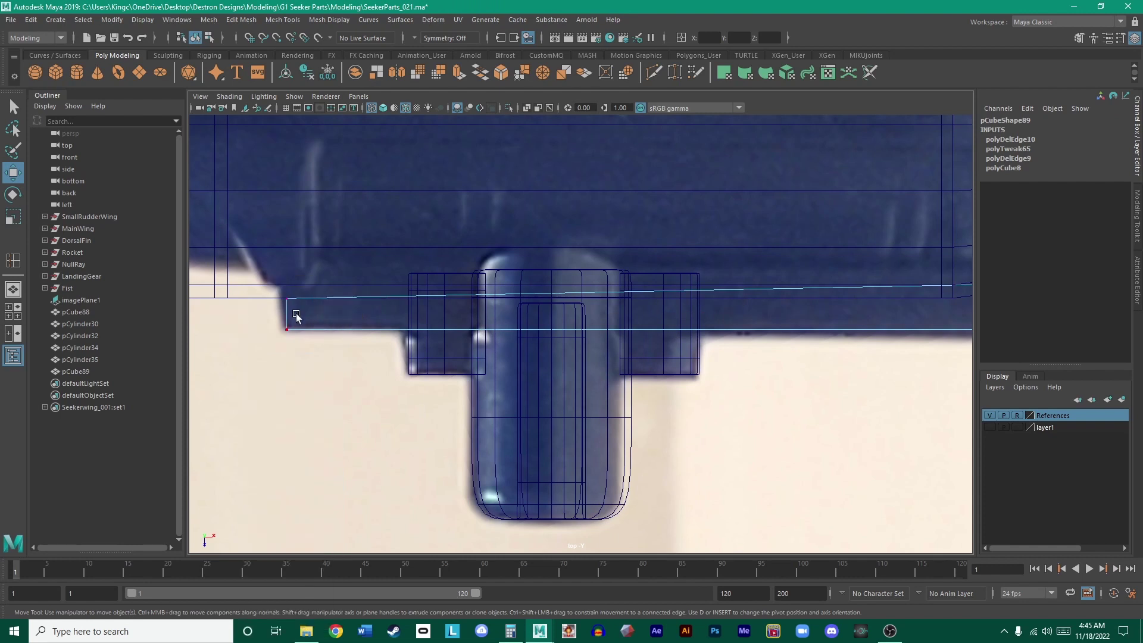
key(ctrl+z)
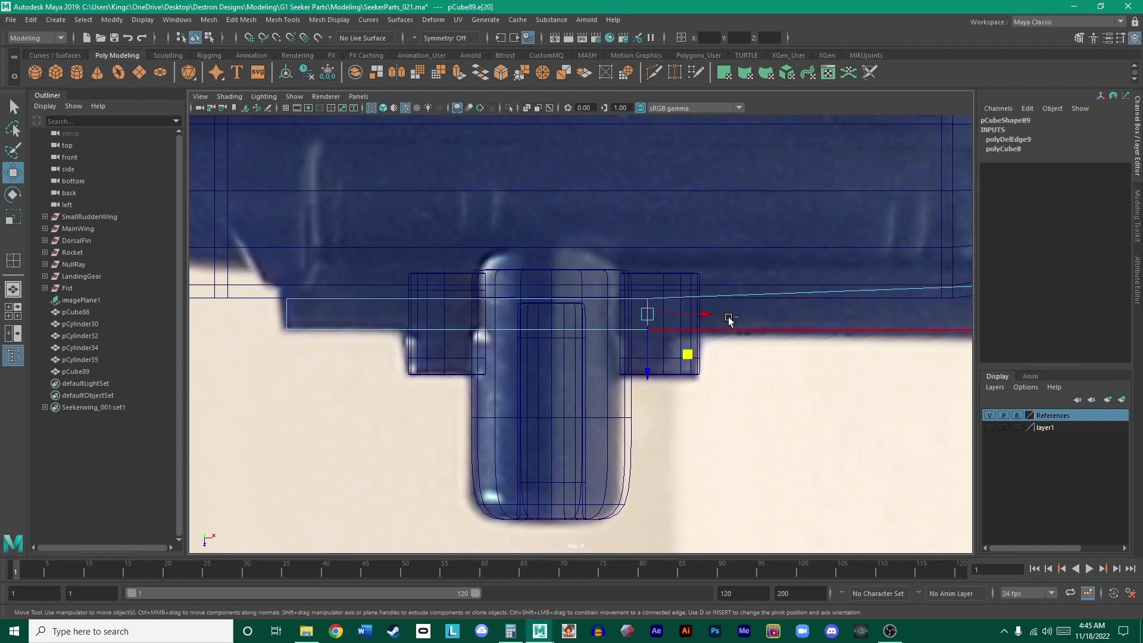
key(ctrl+z)
key(ctrl+z)
key(ctrl+z)
- Delete the crosswise middle edge loop of the base strip cube beside the peg
alt+middle_drag(753, 309, 641, 308)
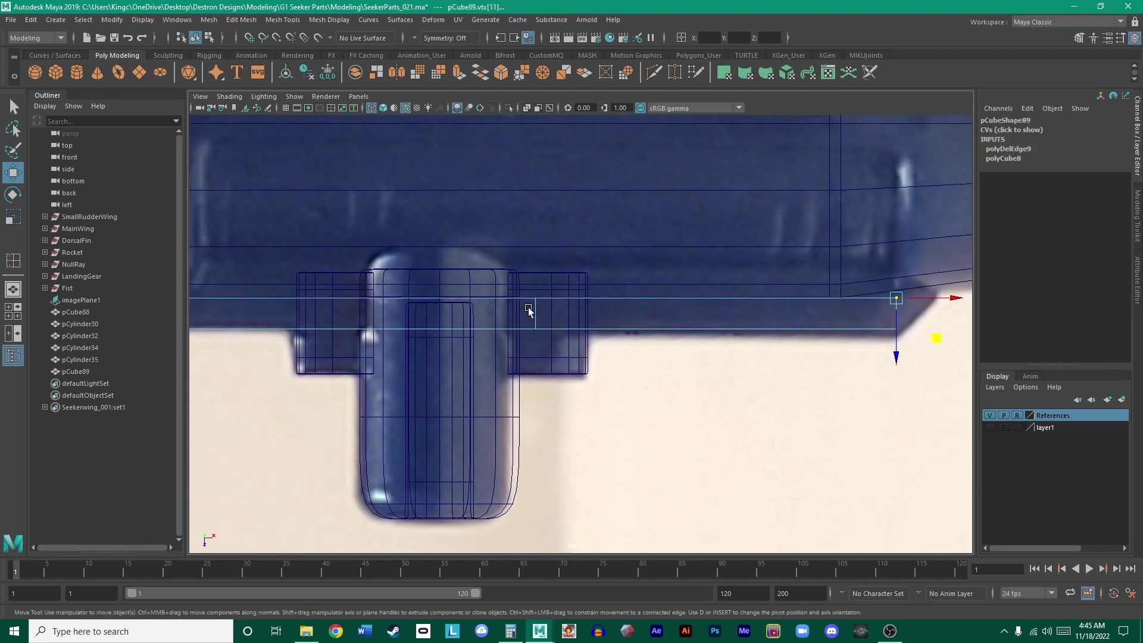
click(536, 313)
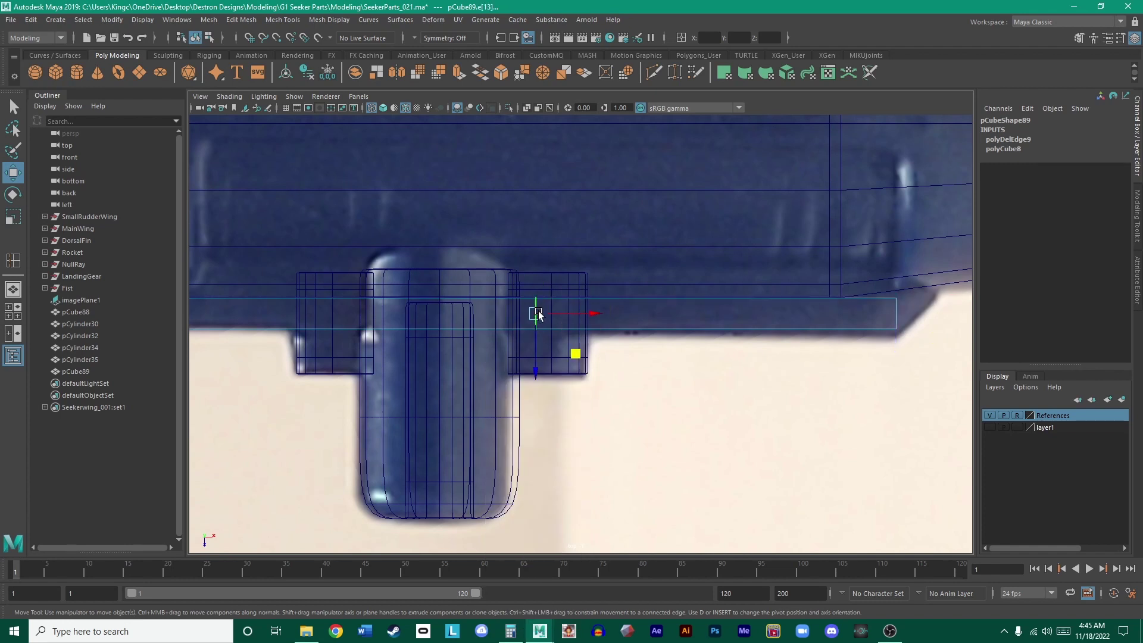
key(Delete)
- Select the barrel-side vertices at both ends of the strip and move them slightly toward the barrel
right_click(858, 303)
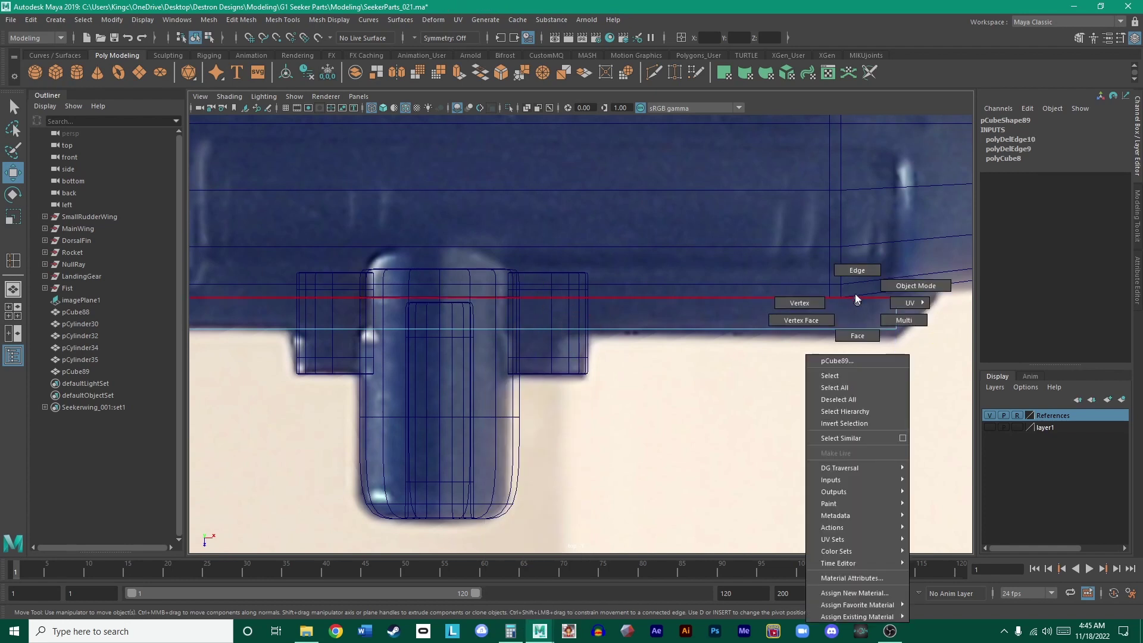
click(799, 303)
click(895, 297)
alt+middle_drag(881, 298, 810, 266)
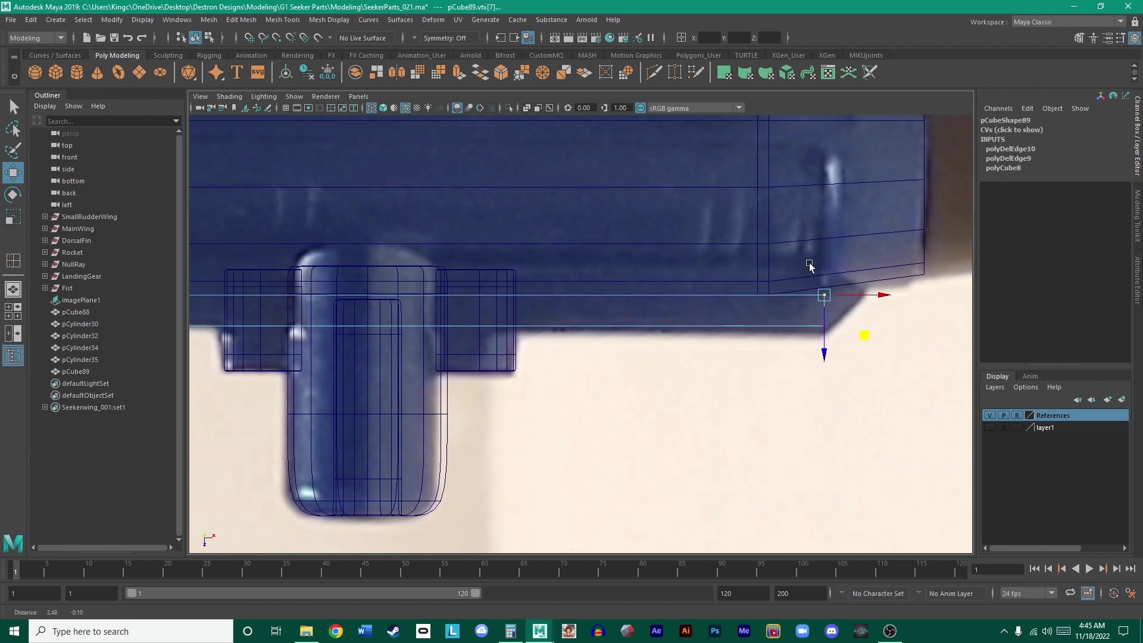
alt+middle_drag(498, 285, 738, 280)
shift+drag(378, 309, 334, 287)
alt+middle_drag(699, 272, 524, 272)
scroll(525, 277, down, 2)
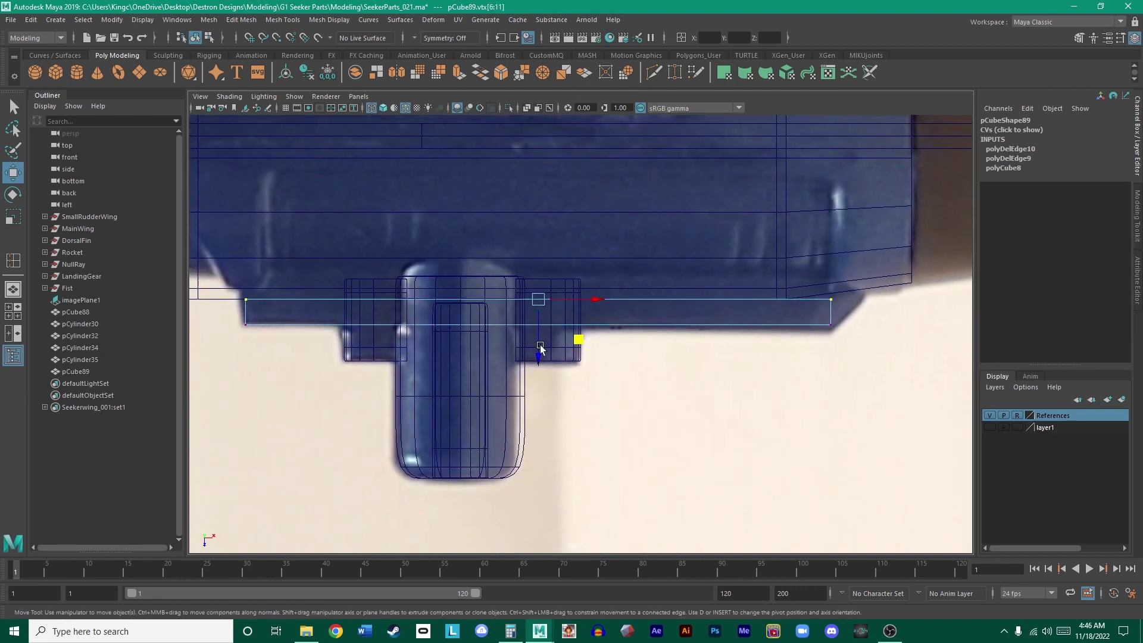
drag(541, 348, 540, 340)
- Scale the strip's selected barrel-side vertices outward along X so its far end slants like the photo
key(r)
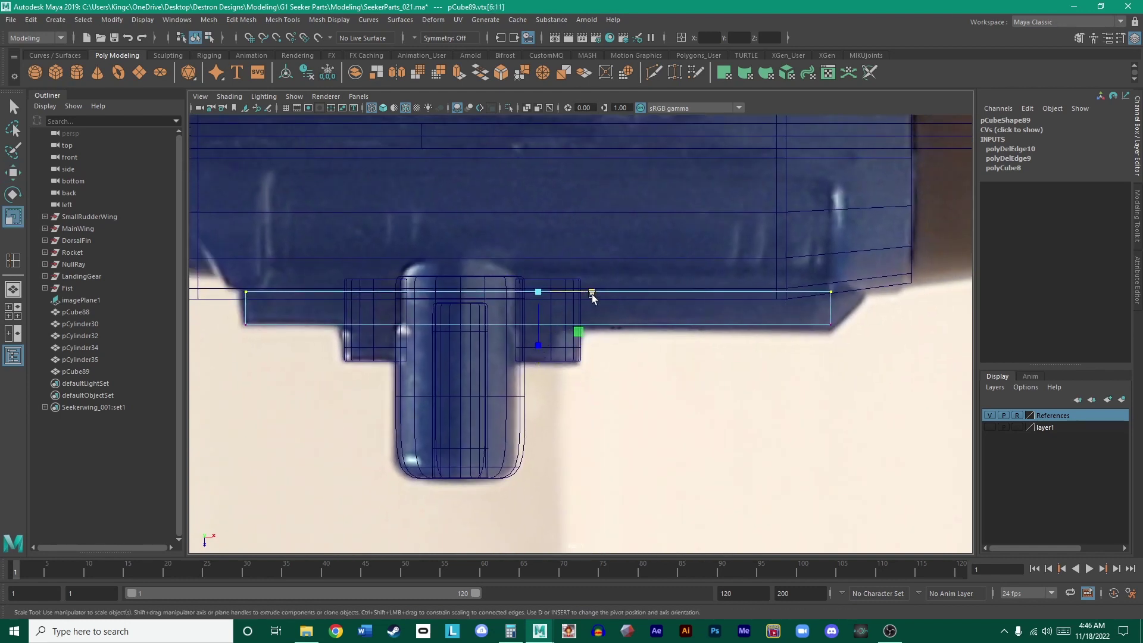
drag(593, 297, 602, 291)
key(w)
key(r)
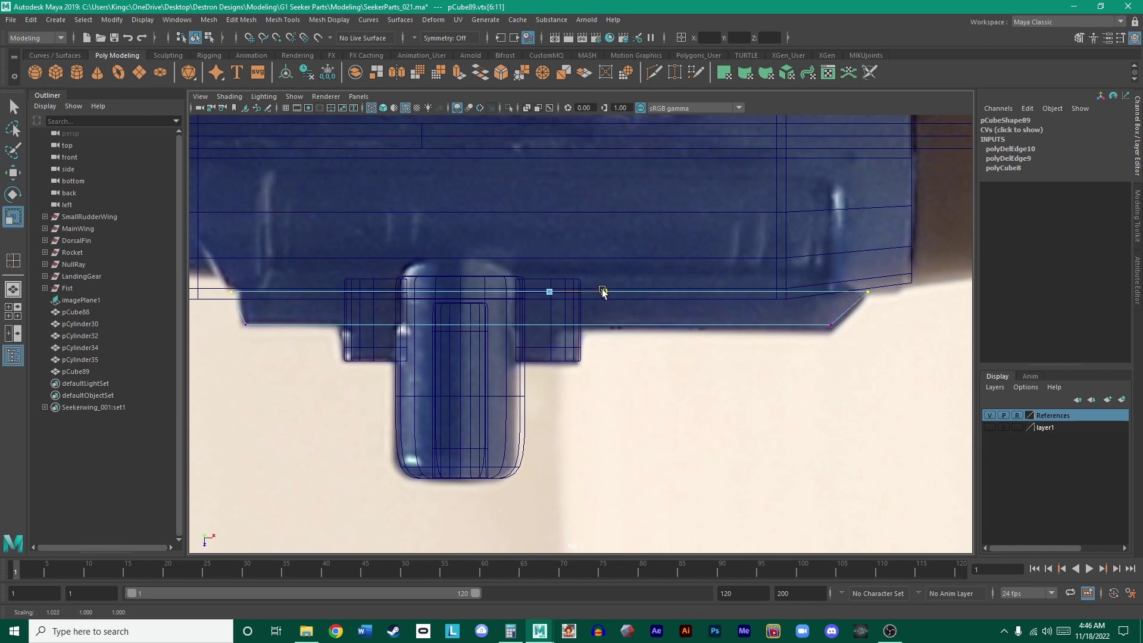
key(w)
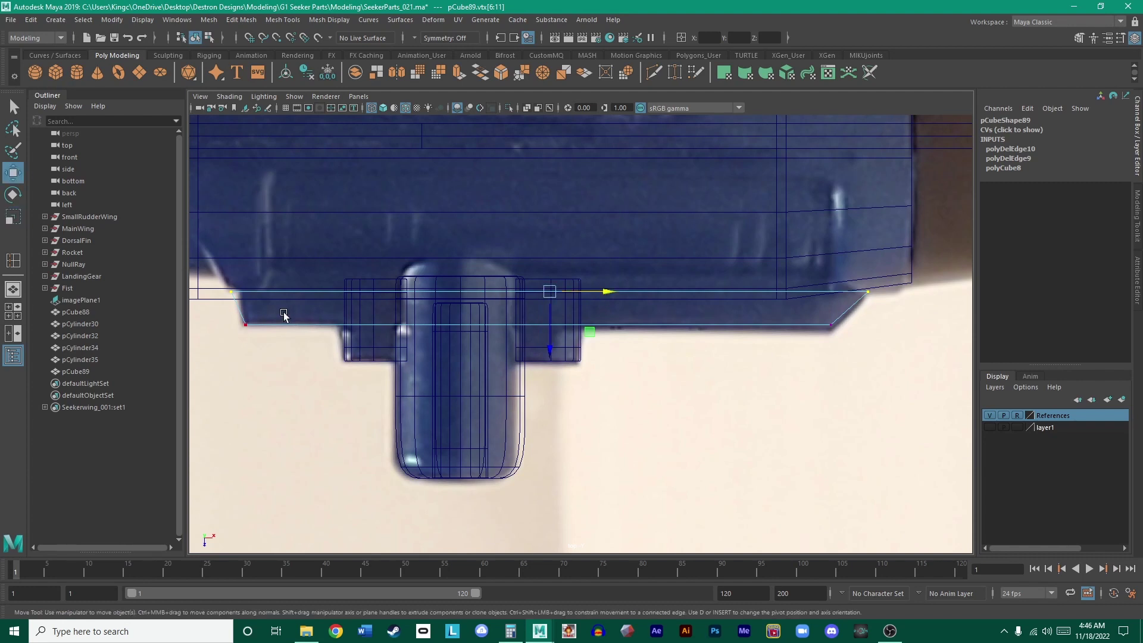
- Align the strip's near-vertical end with the photo, placing its outer corner at about X 34.82 and its barrel-side corner at about X 34.52
drag(269, 309, 198, 275)
drag(288, 292, 302, 292)
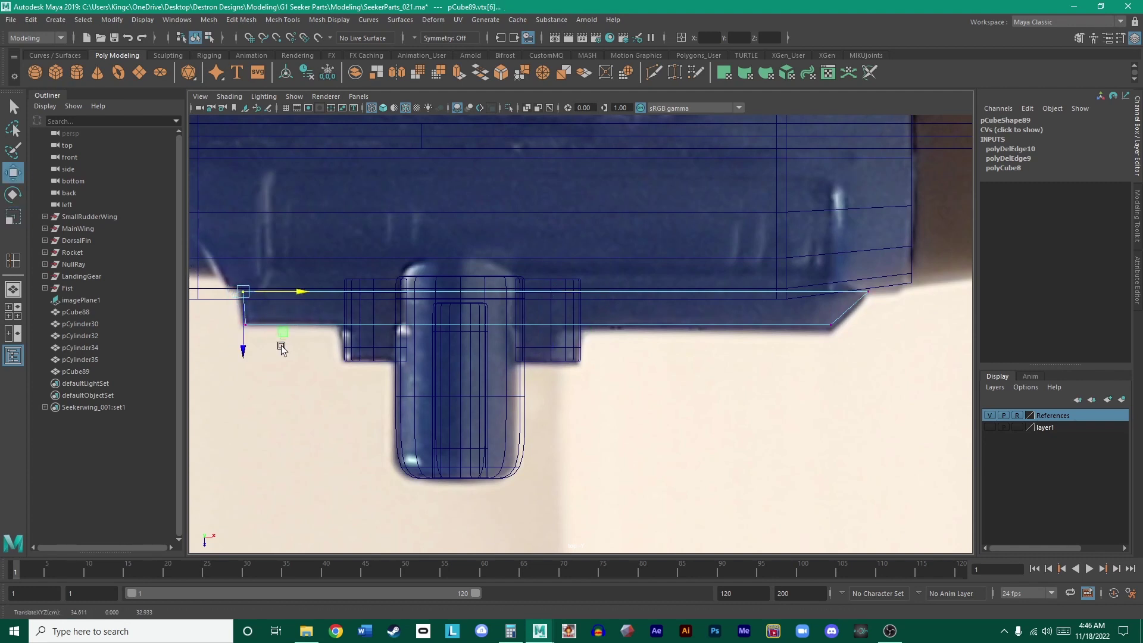
drag(268, 342, 231, 312)
mouse_move(297, 325)
mouse_down()
mouse_move(216, 275)
mouse_move(299, 307)
mouse_up()
drag(216, 341, 303, 321)
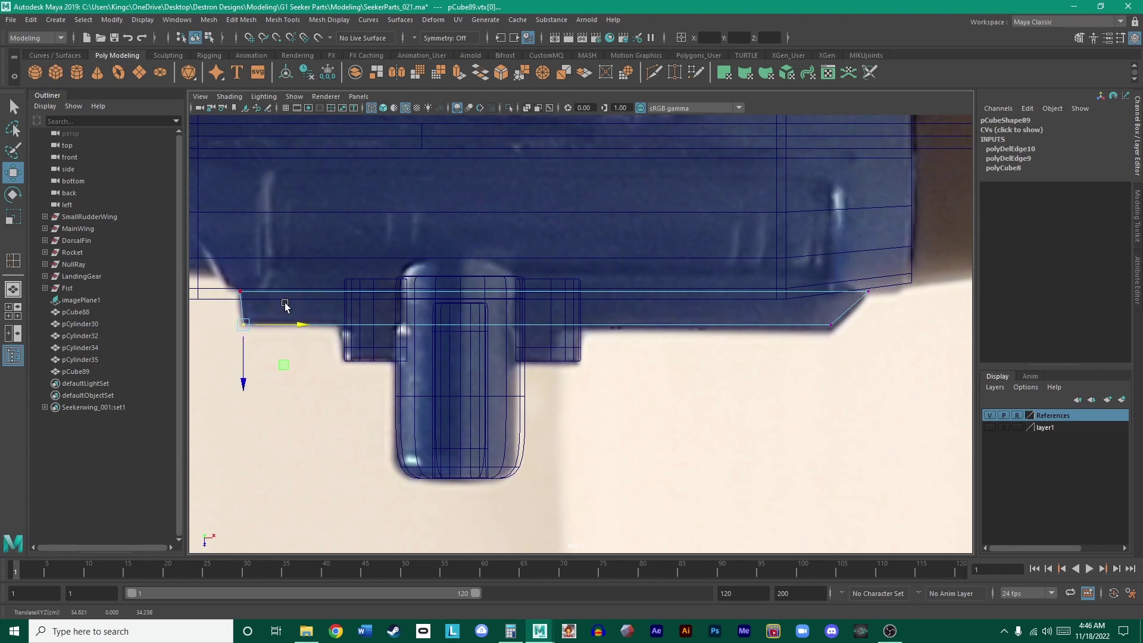
drag(286, 307, 221, 273)
drag(297, 292, 296, 300)
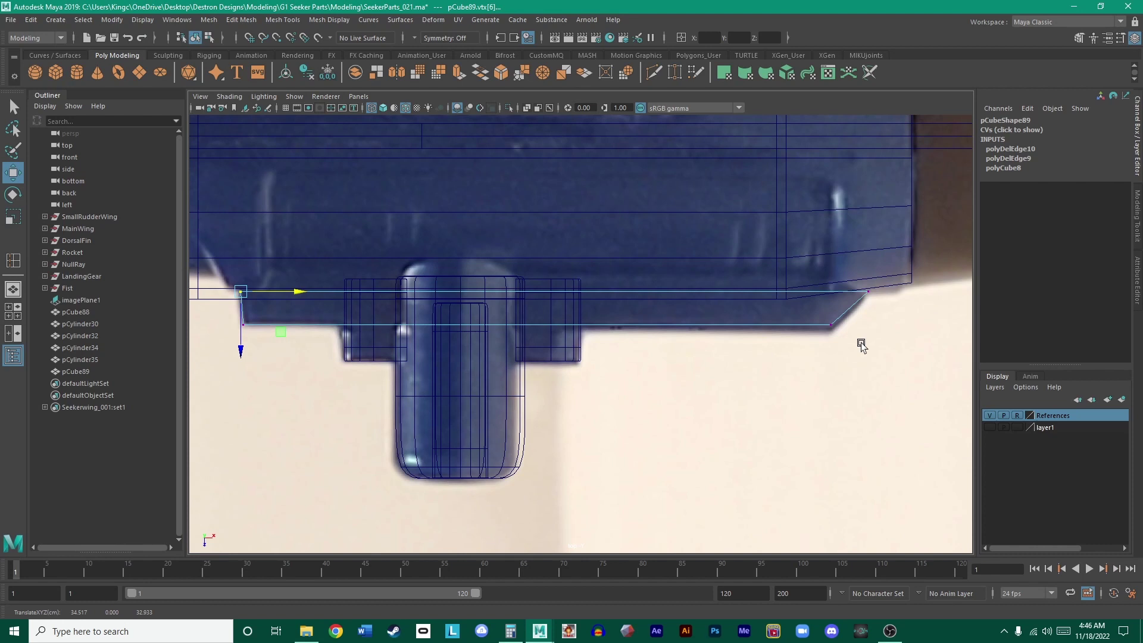
- Push the strip's barrel-side vertices deeper into the barrel and move its outer vertices to about Z 34.38
drag(861, 345, 237, 311)
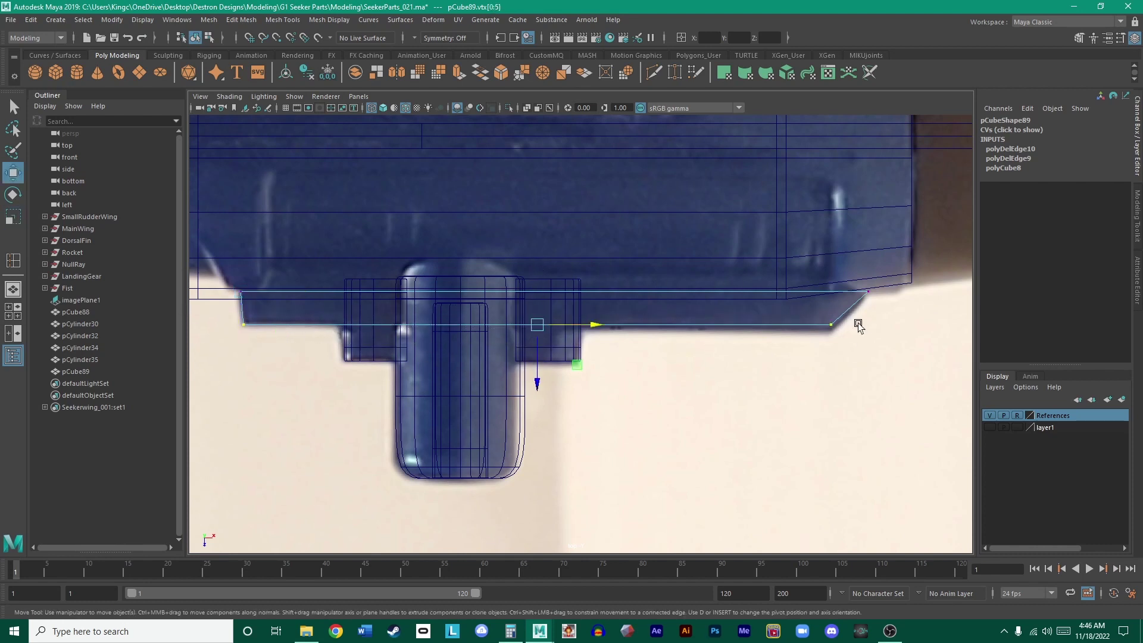
scroll(858, 324, up, 2)
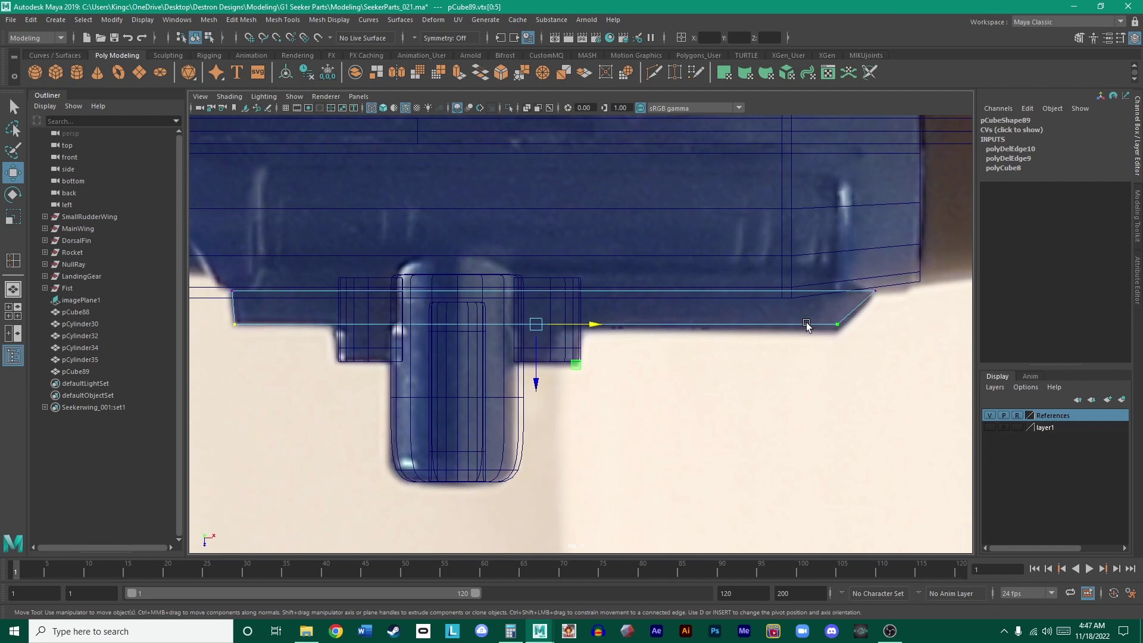
drag(880, 304, 184, 243)
drag(557, 352, 568, 329)
drag(863, 366, 215, 301)
drag(536, 378, 543, 382)
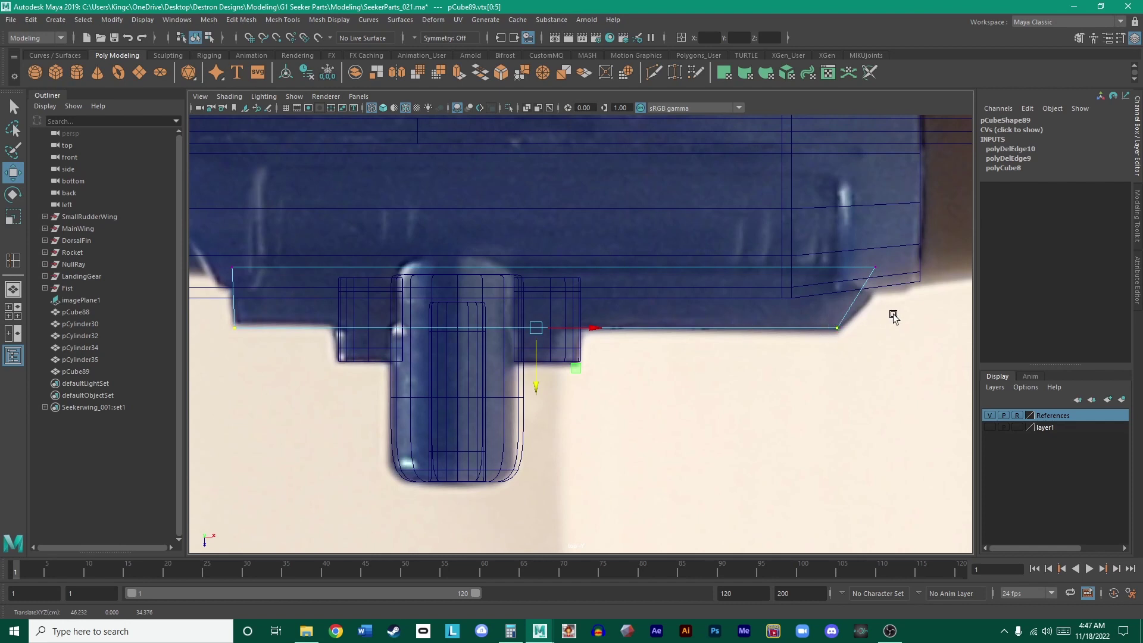
- Move the barrel-side corner of the strip's slanted end slightly outward along X
drag(897, 315, 845, 245)
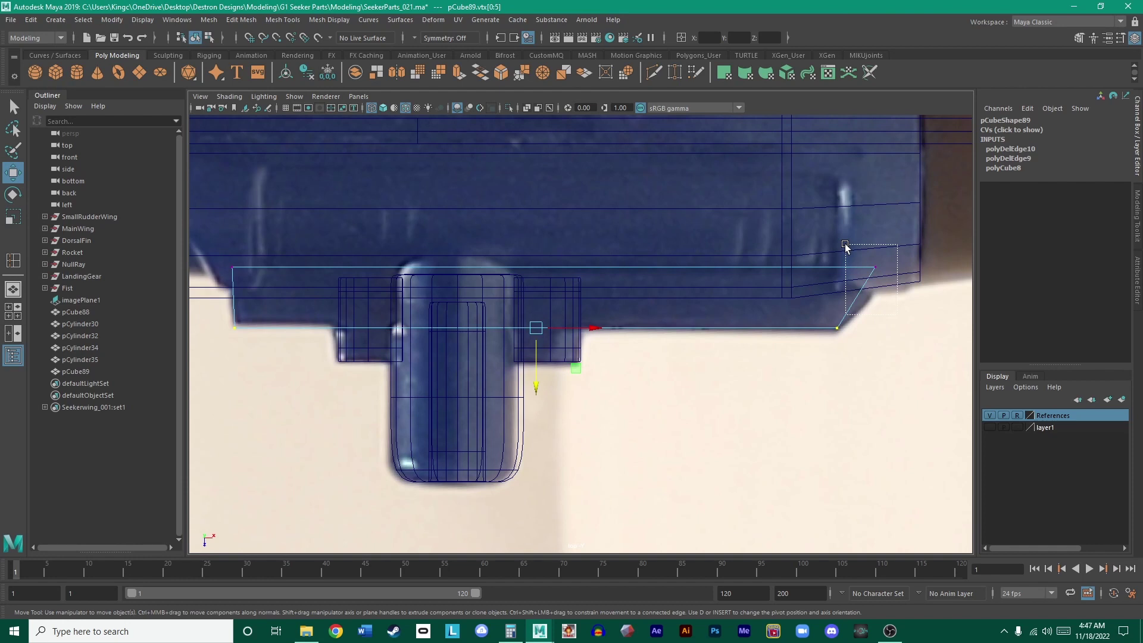
drag(845, 245, 846, 246)
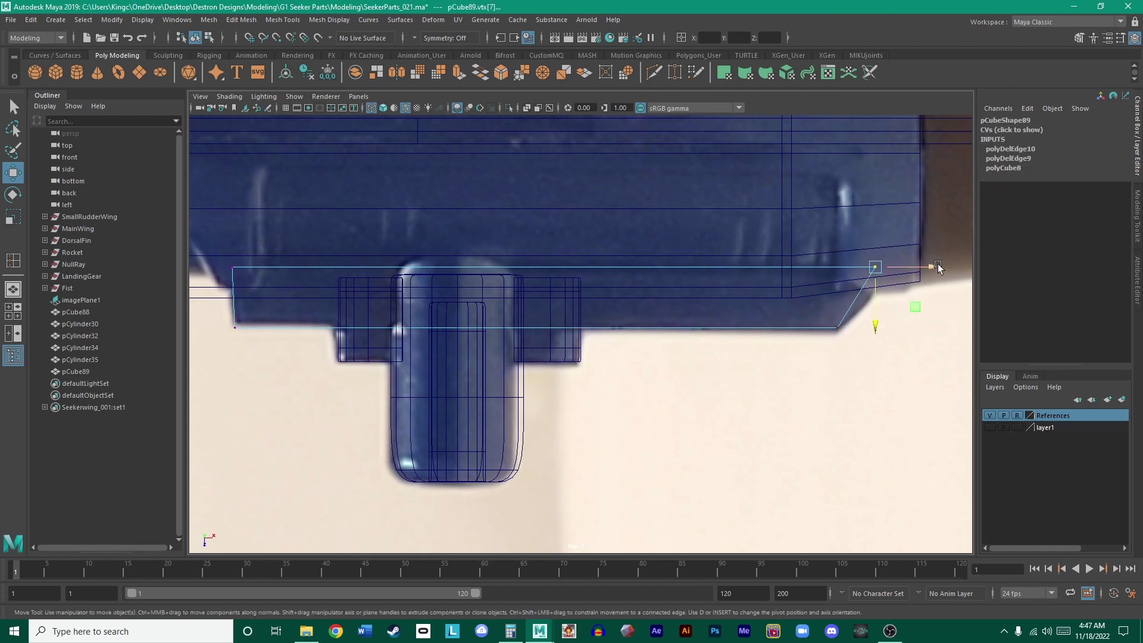
drag(937, 268, 948, 269)
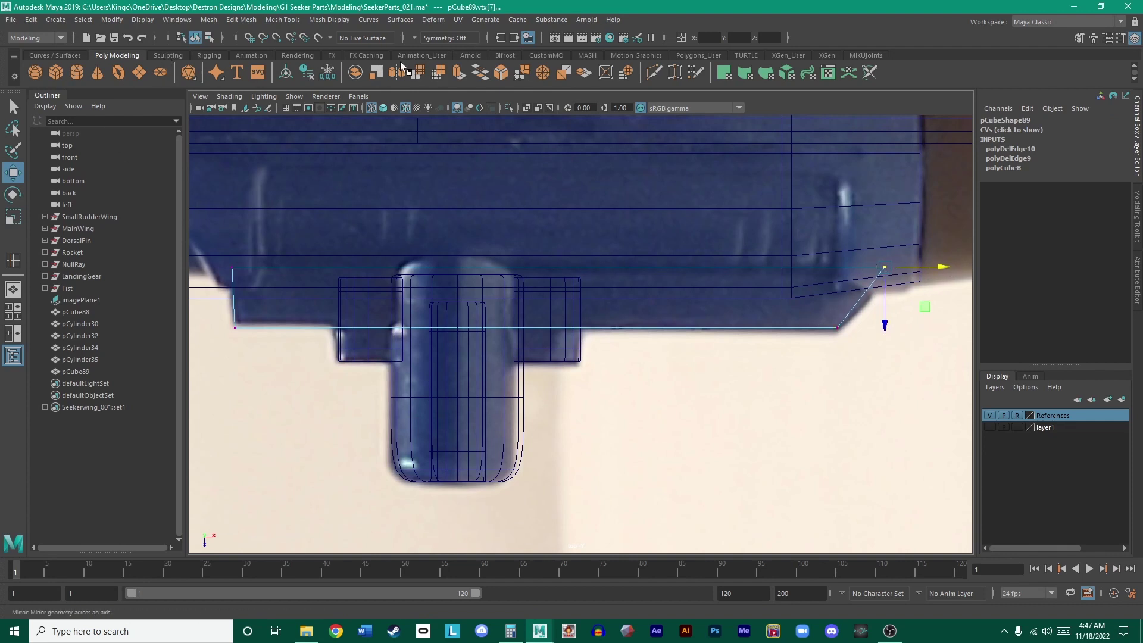
- Insert a lengthwise edge loop in the strip and move its slanted-end vertices outward to the photo's edge, at about X 58.82
click(524, 55)
click(77, 72)
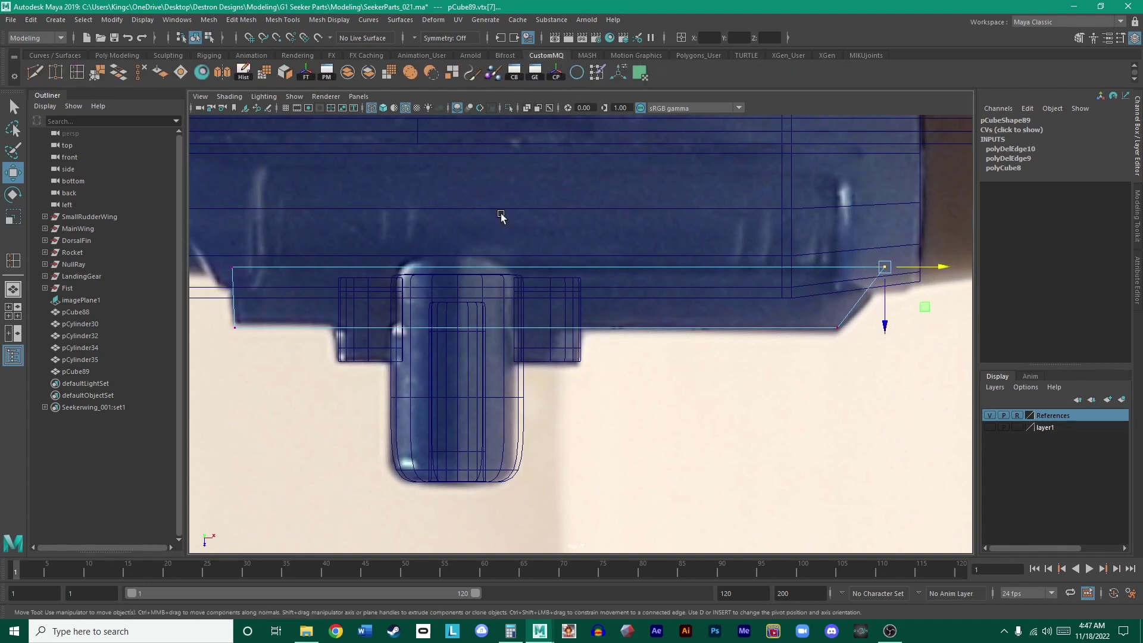
click(860, 304)
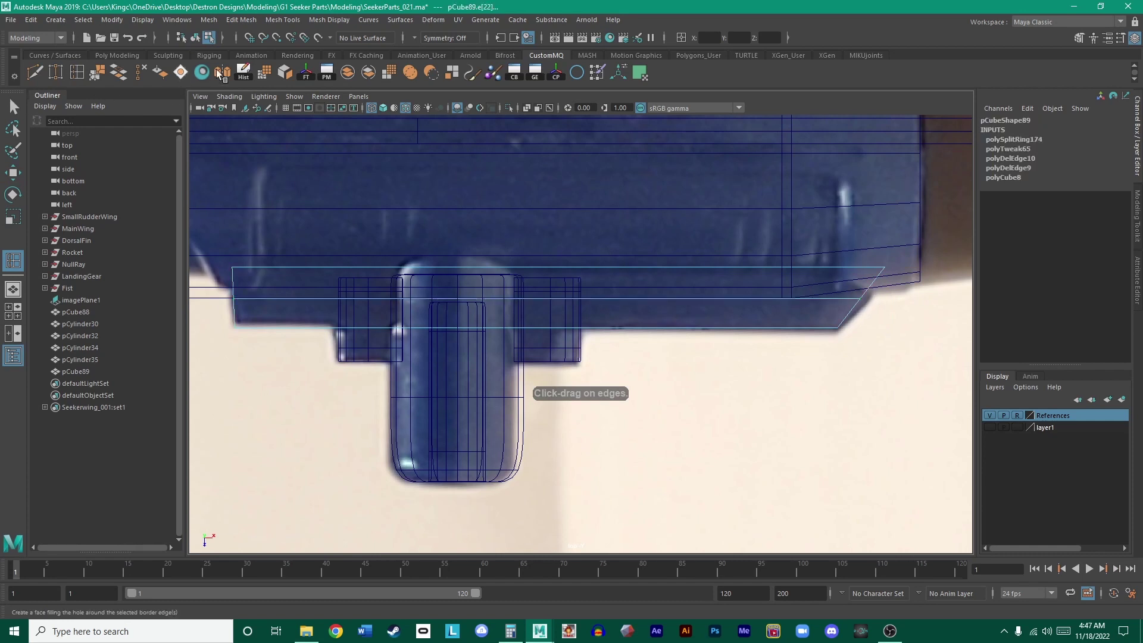
key(w)
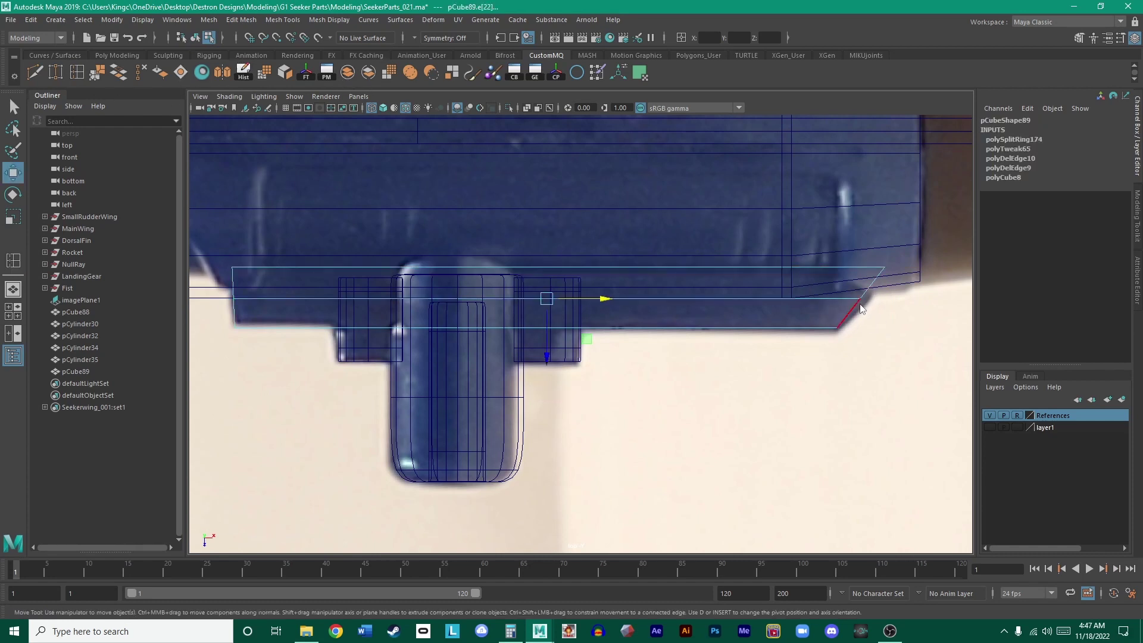
right_click(860, 304)
click(844, 287)
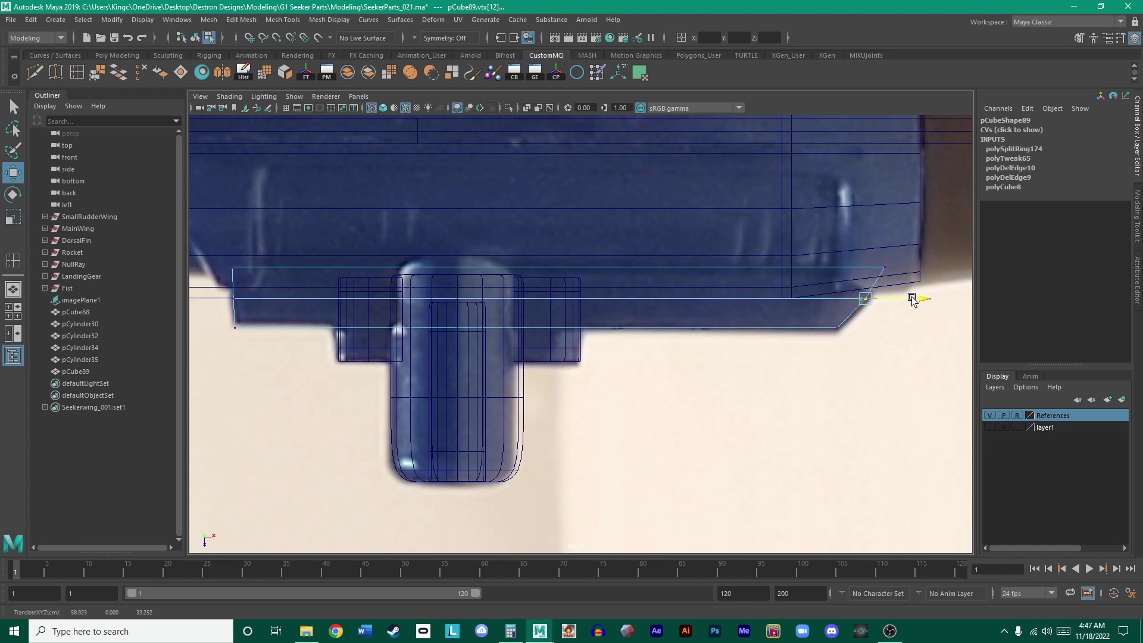
click(872, 304)
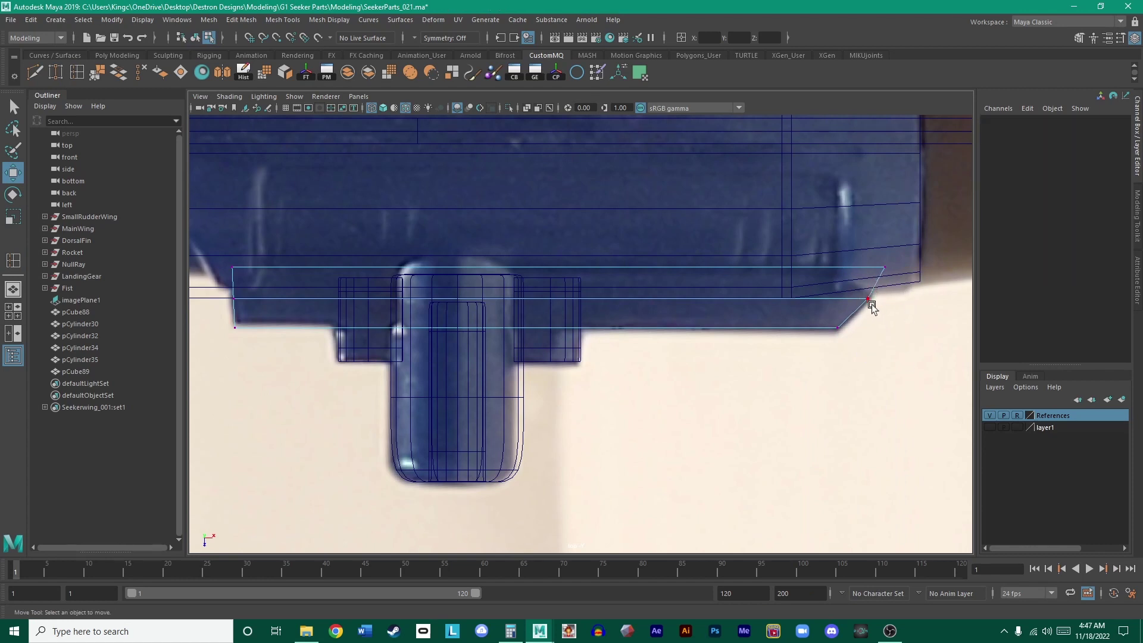
- Inspect the reshaped strip against the photo, barrel and peg in the top and perspective views, and return to the top view
alt+middle_drag(803, 320, 732, 292)
alt+middle_drag(411, 331, 387, 295)
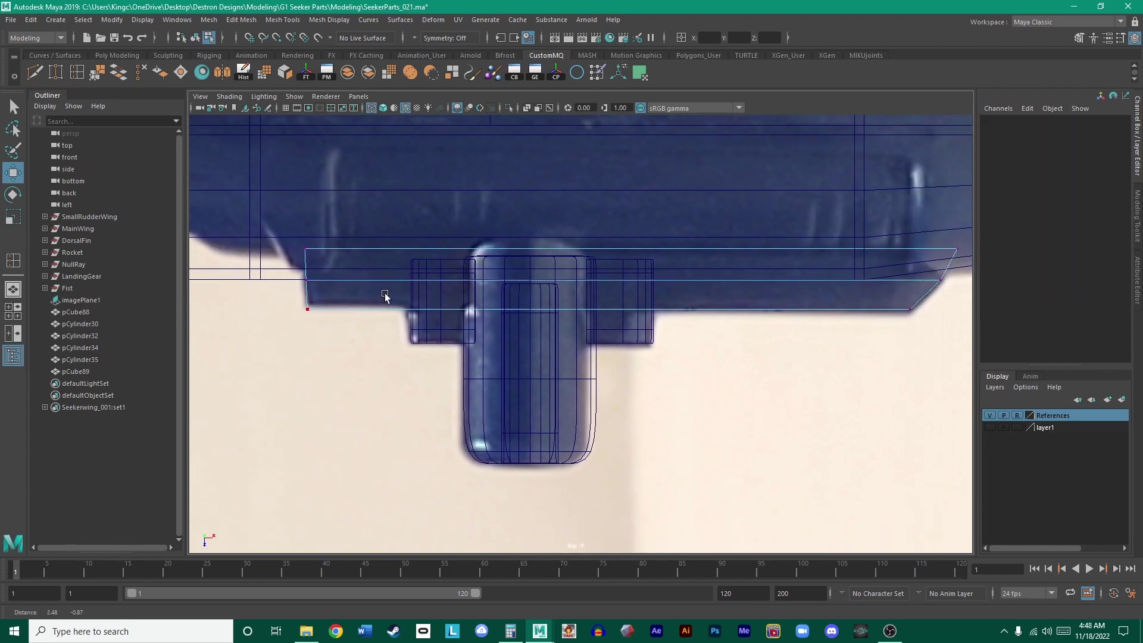
alt+middle_drag(518, 295, 554, 338)
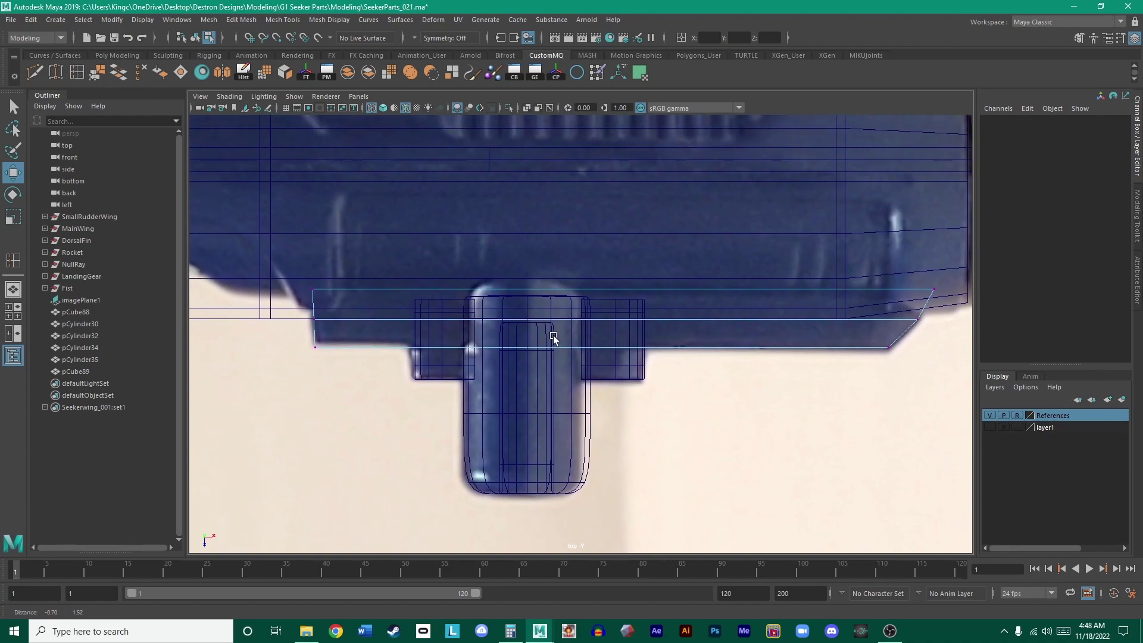
scroll(553, 338, down, 5)
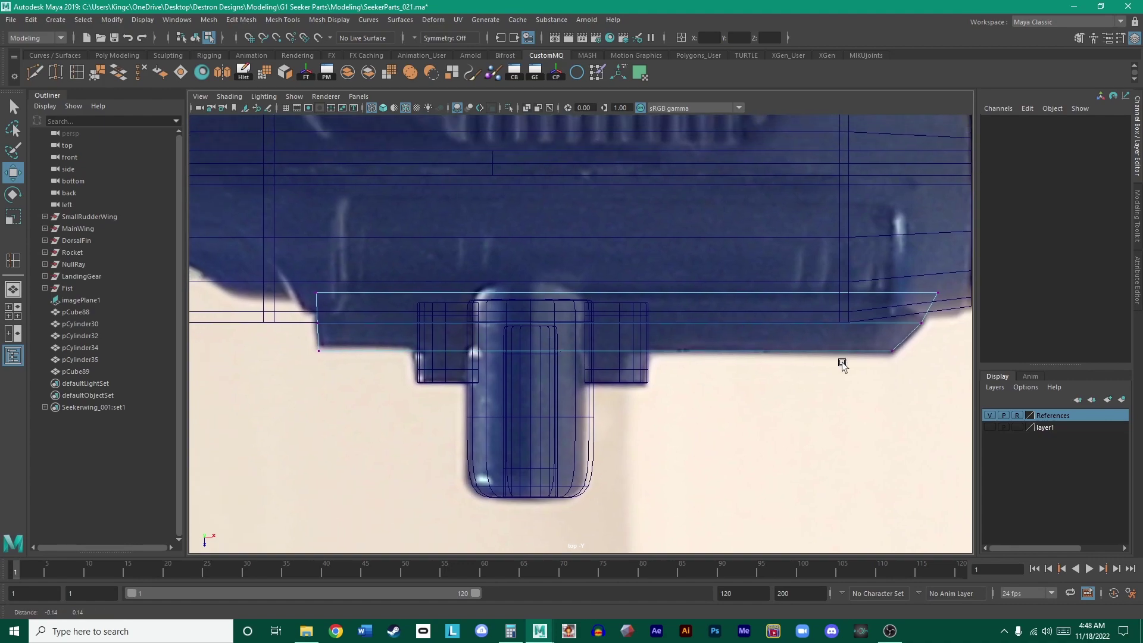
key(space)
key(space)
alt+drag(807, 256, 640, 288)
scroll(673, 304, up, 2)
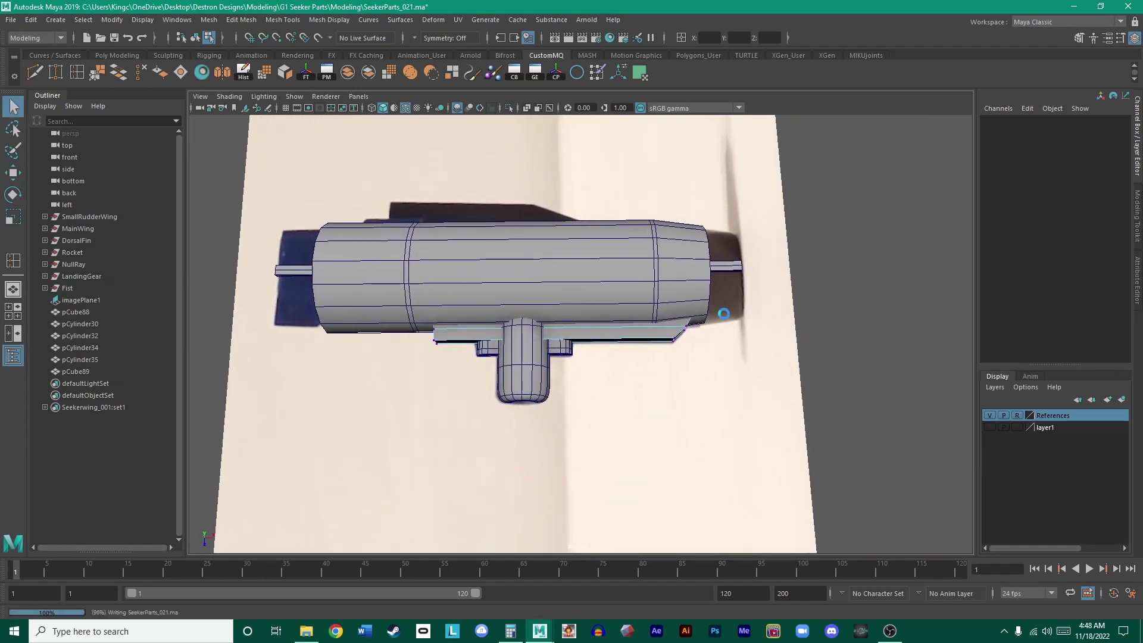
alt+drag(715, 317, 680, 298)
key(space)
key(space)
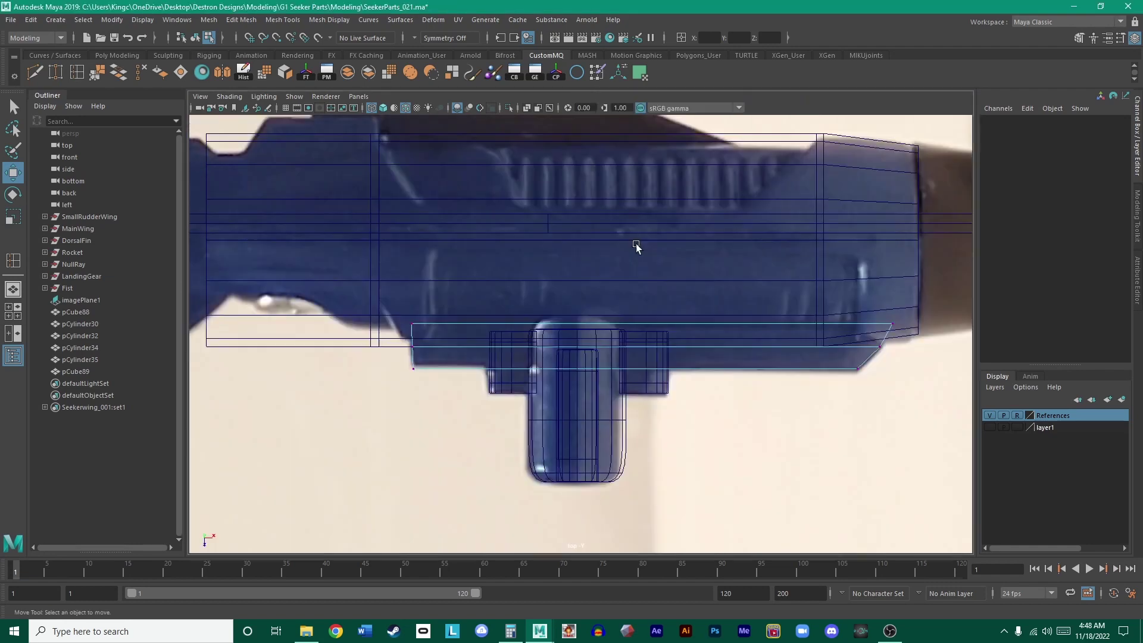
- Hide the References layer and inspect the barrel's tapered end cap in the perspective view
scroll(631, 247, up, 3)
click(654, 286)
scroll(653, 298, up, 4)
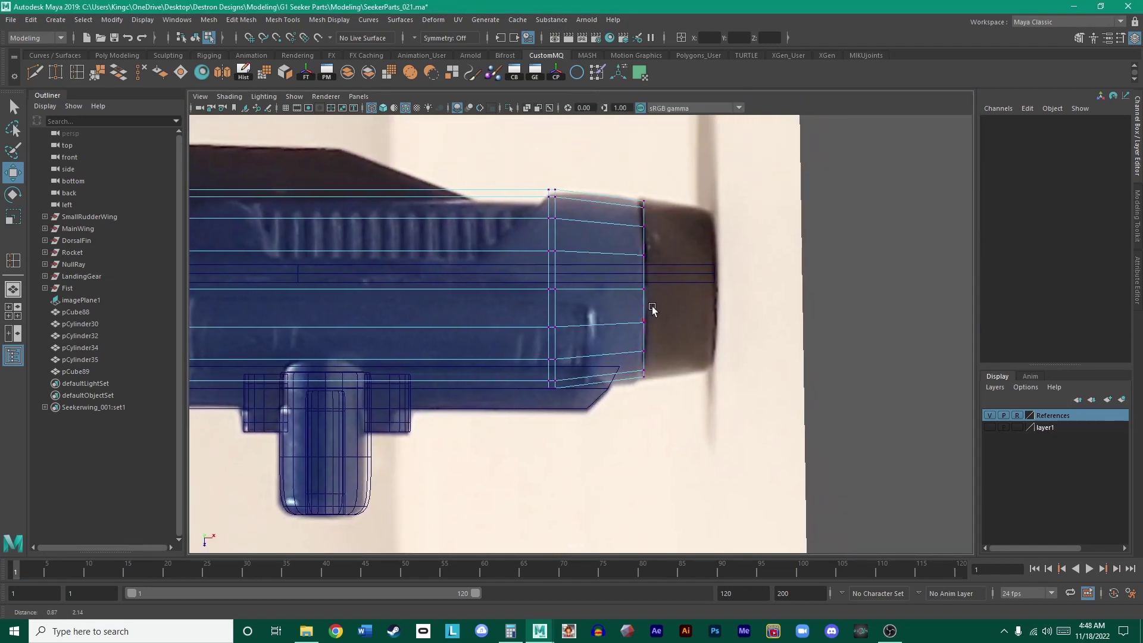
right_drag(652, 234, 690, 212)
key(space)
key(space)
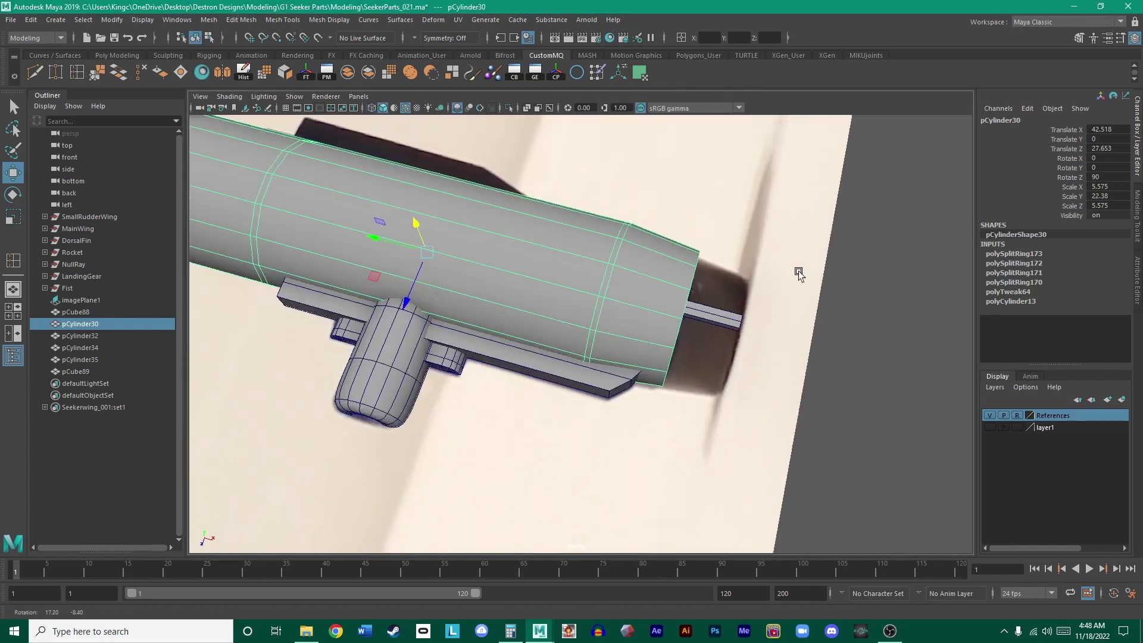
alt+drag(799, 267, 726, 256)
click(989, 415)
alt+drag(821, 393, 609, 281)
right_drag(609, 281, 609, 244)
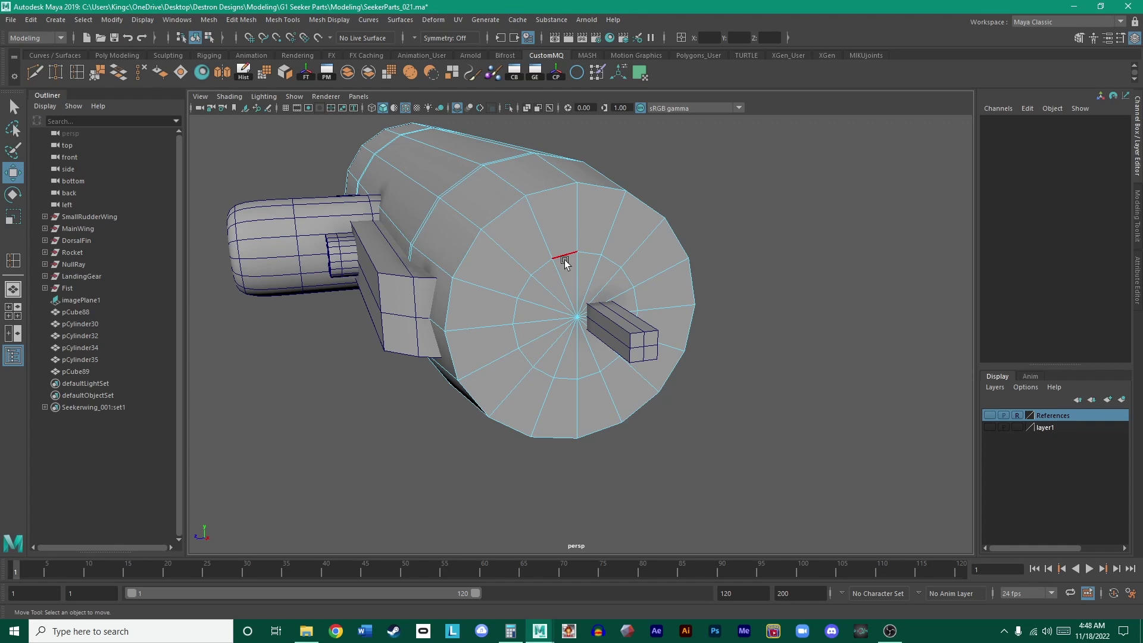
right_drag(566, 252, 565, 235)
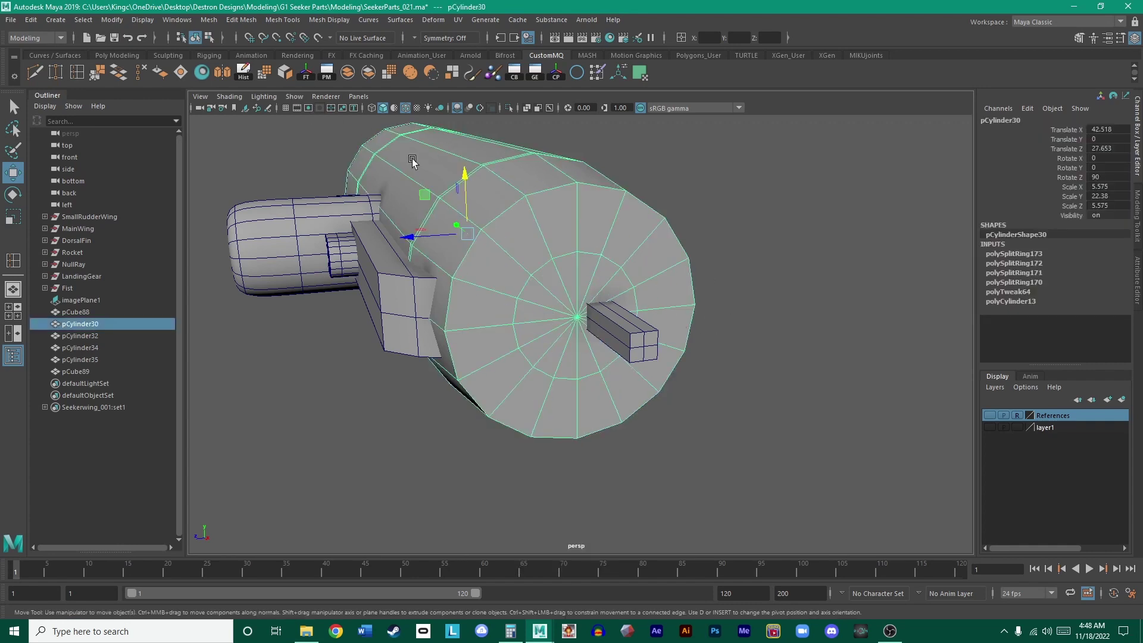
- Create a polygon cube and move it to the barrel's tapered end, at about X 64.52, Z 26.63
click(116, 55)
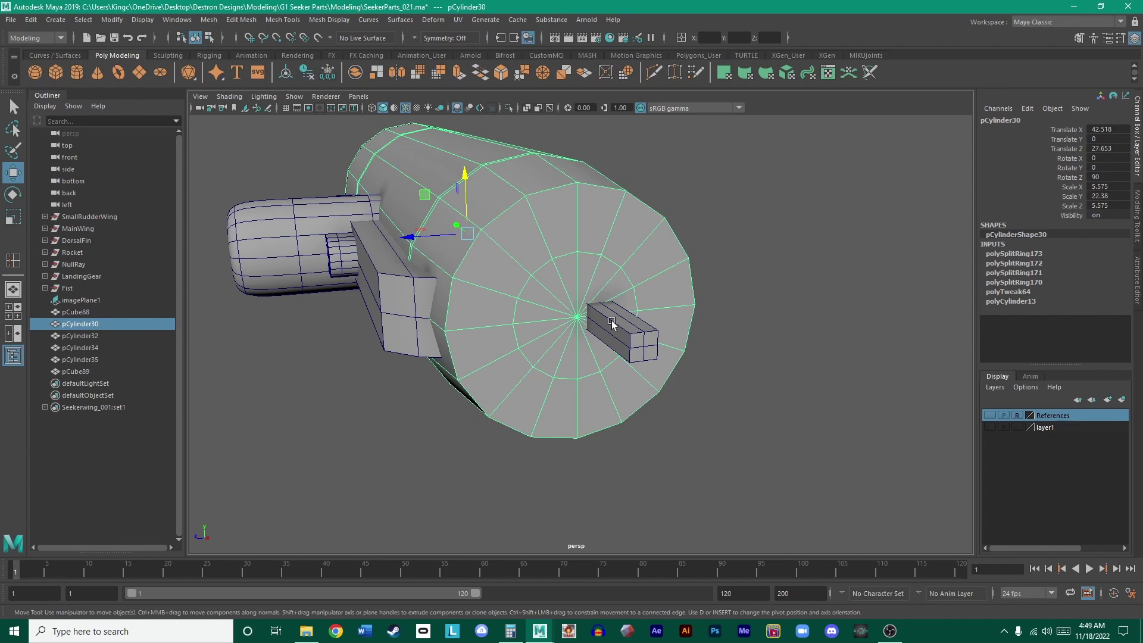
click(626, 342)
alt+drag(626, 342, 548, 266)
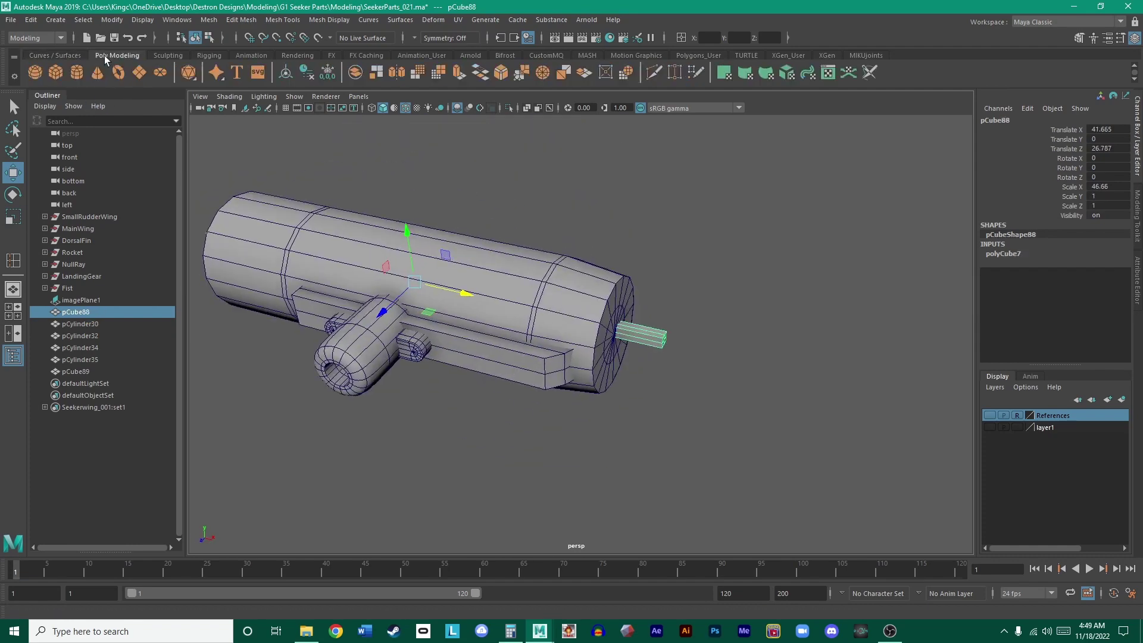
click(60, 72)
scroll(643, 342, down, 3)
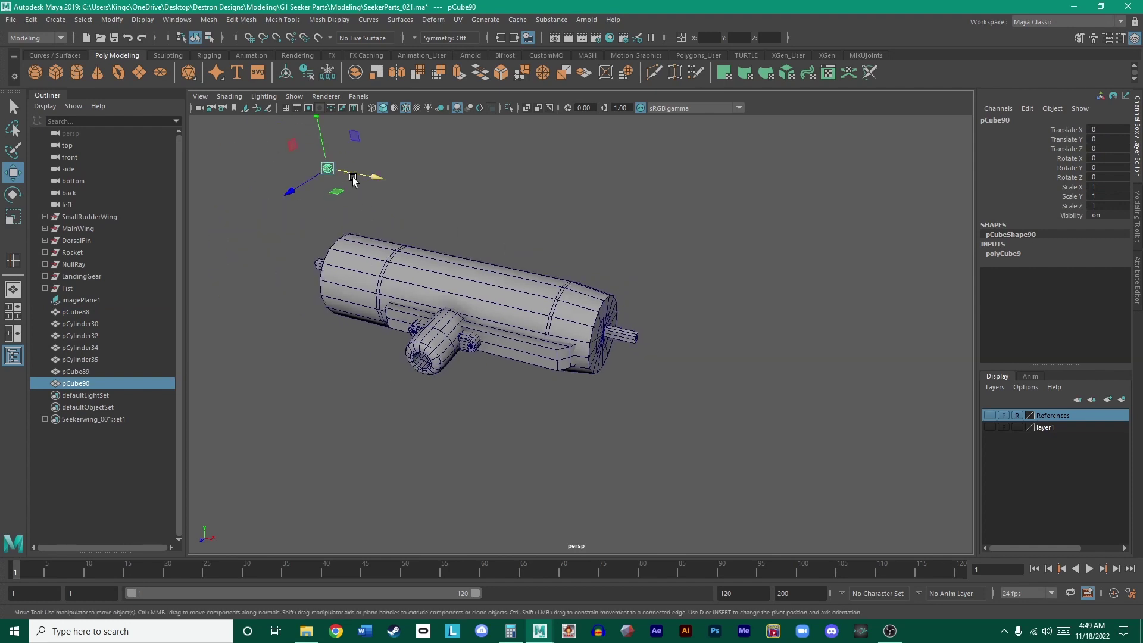
drag(351, 180, 663, 375)
scroll(747, 349, up, 3)
alt+drag(748, 350, 658, 383)
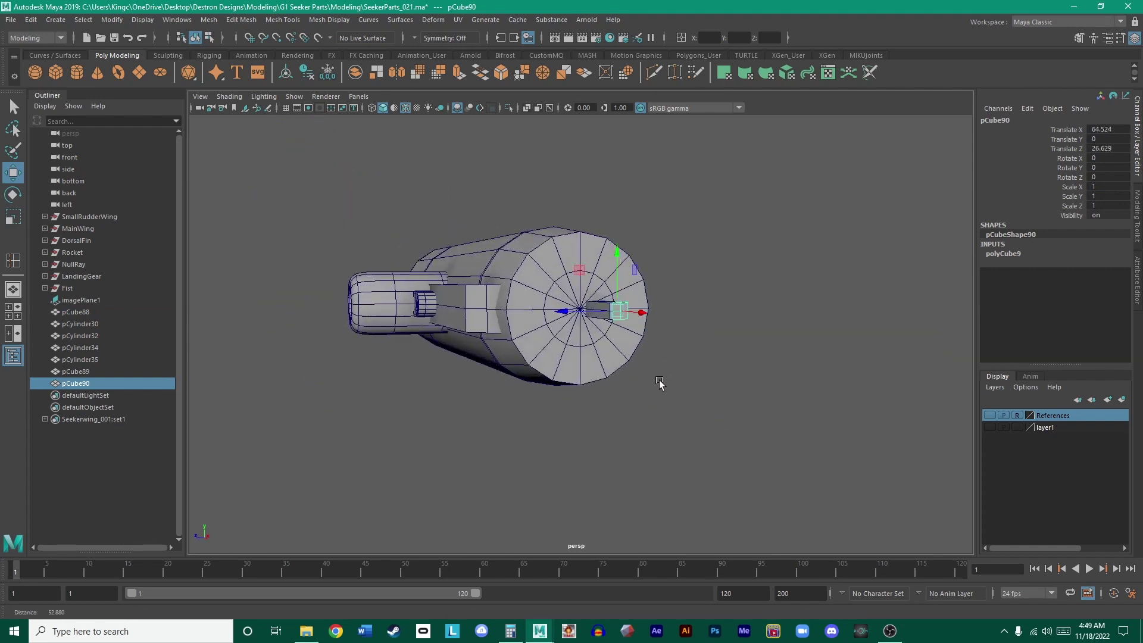
- Stretch the new cube vertically and set its Scale Y to 3.28
scroll(667, 356, up, 2)
key(r)
drag(632, 280, 633, 191)
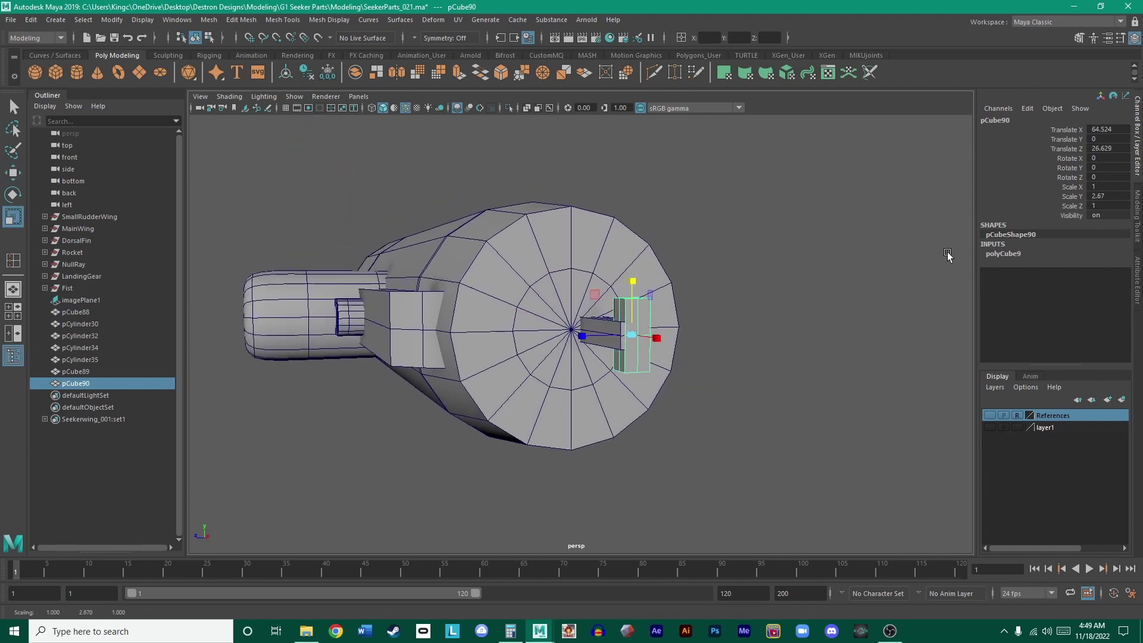
click(1104, 195)
text(3.28)
key(Return)
- Thin the cube to about 0.377 in Scale Z and snap it to the cap's centre at X 60.896, Z 27.653
scroll(784, 294, up, 2)
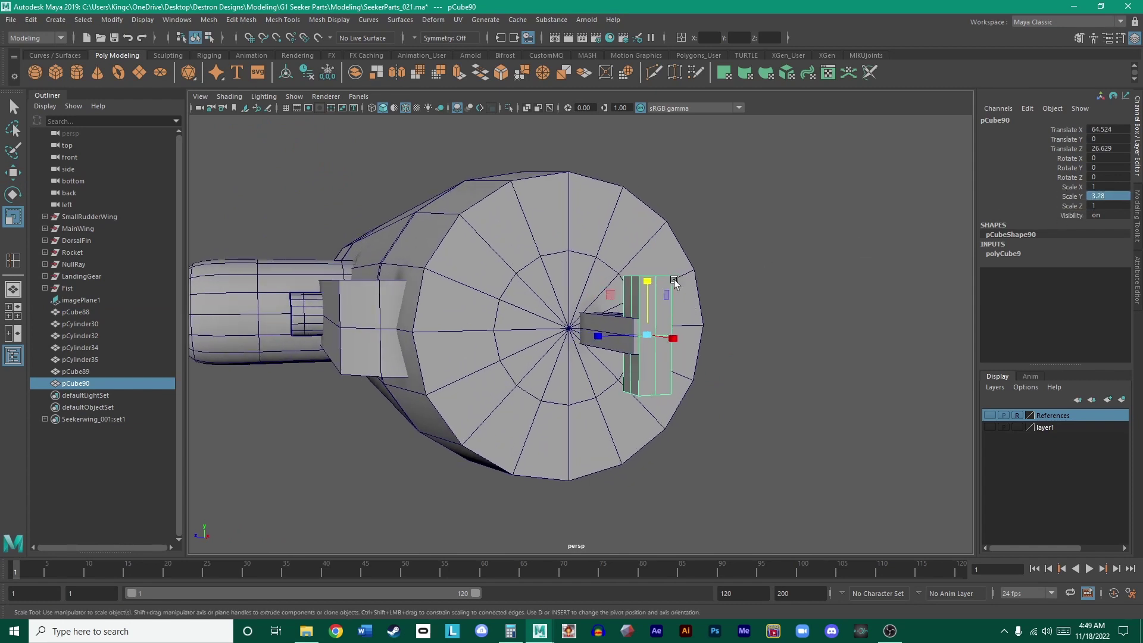
click(677, 281)
alt+drag(732, 293, 571, 354)
click(741, 317)
key(w)
scroll(559, 360, up, 4)
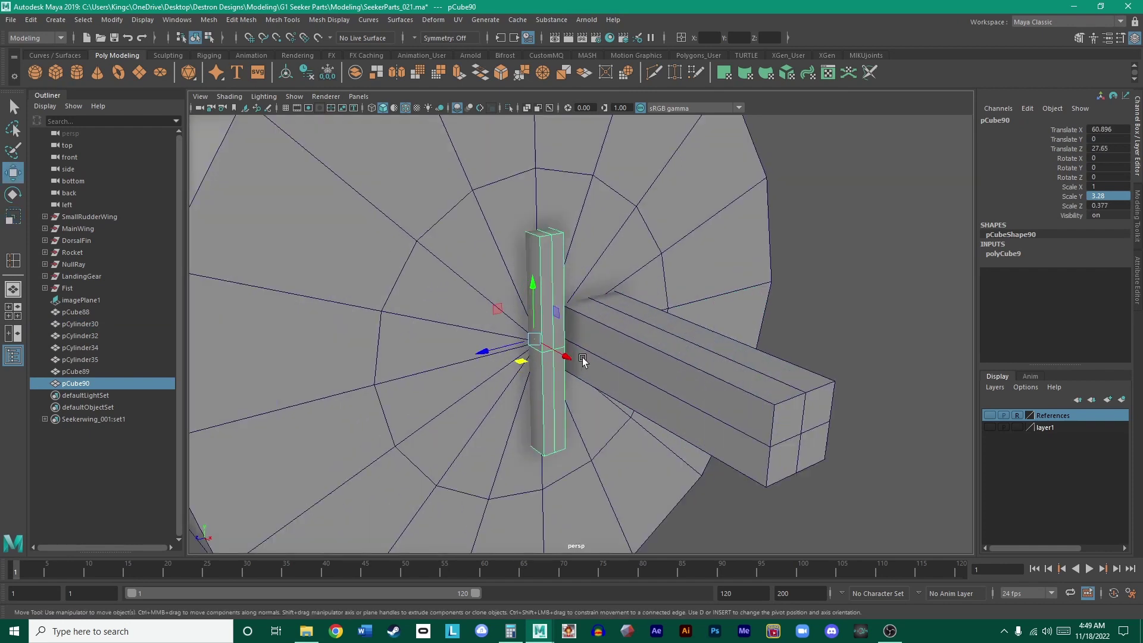
key(v)
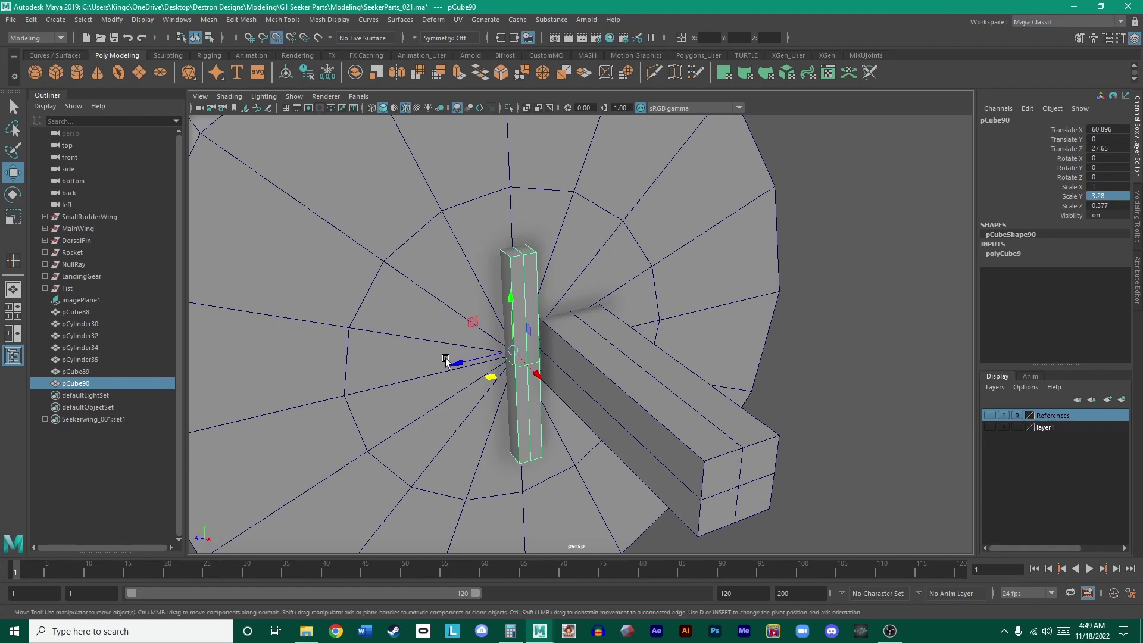
drag(457, 363, 472, 360)
- Scale the inner edge loop on the barrel's end cap down to about the cube's height
alt+drag(607, 206, 582, 205)
right_drag(583, 205, 581, 196)
double_click(580, 189)
alt+drag(623, 204, 623, 203)
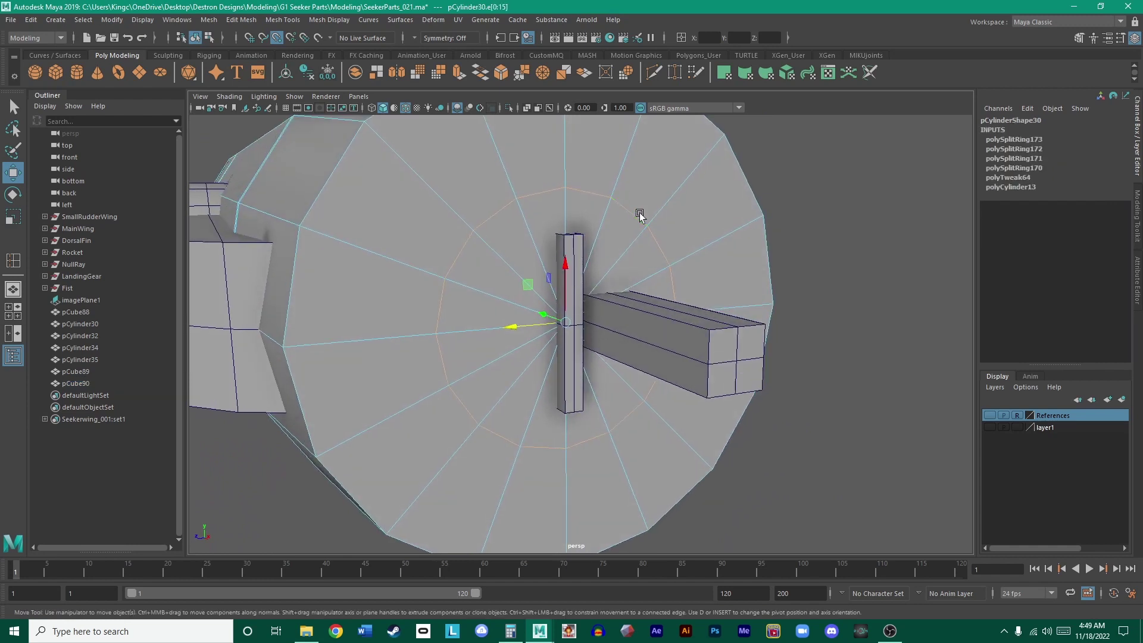
key(r)
drag(566, 323, 515, 331)
key(3)
key(1)
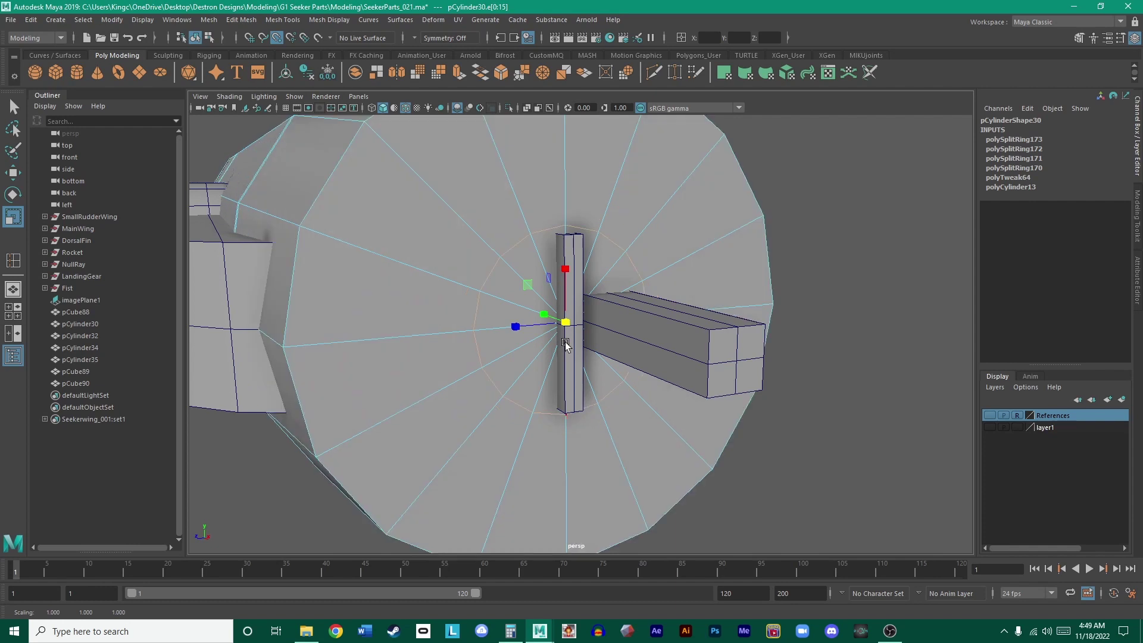
key(3)
key(1)
drag(567, 325, 563, 325)
- Frame the barrel's end in the side view and hide cameras from that view
key(space)
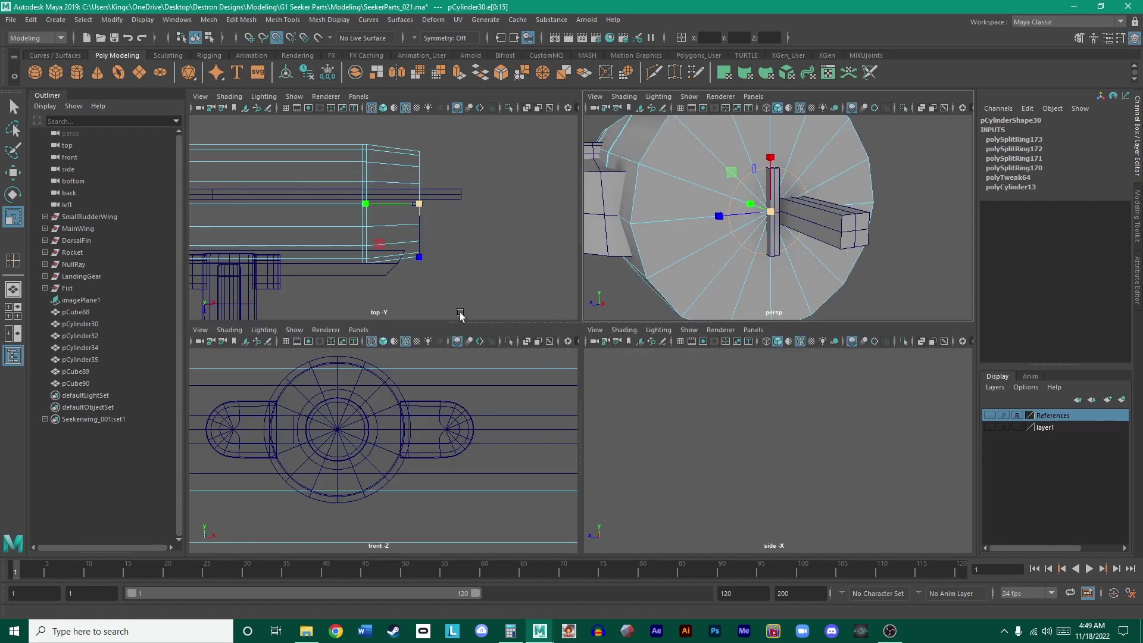
key(f)
key(space)
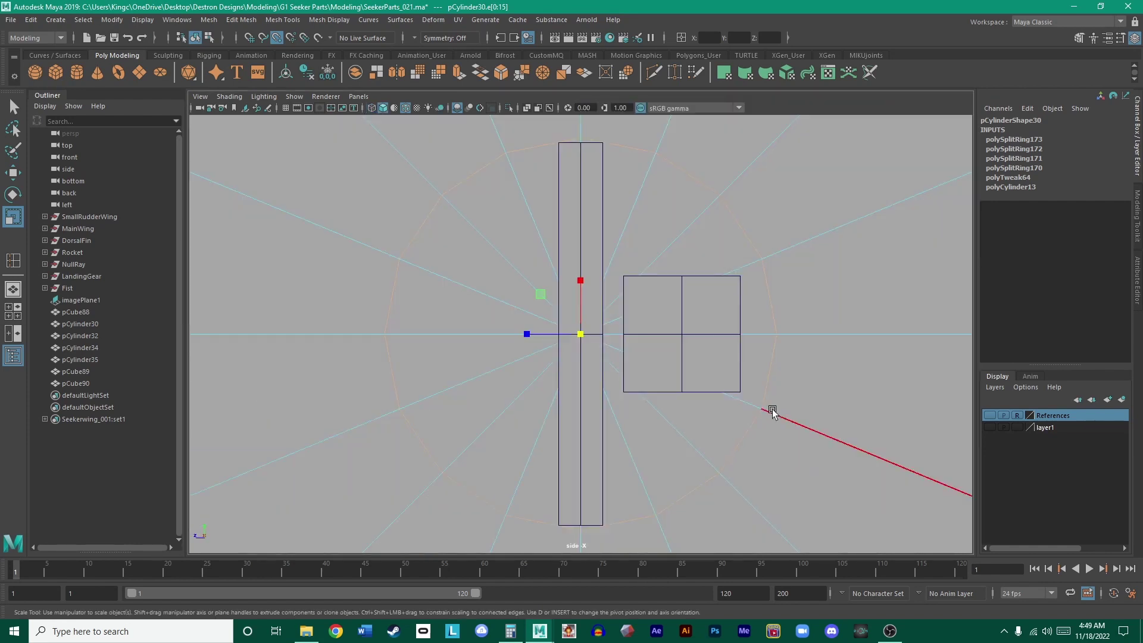
scroll(779, 375, down, 8)
scroll(781, 348, up, 2)
scroll(798, 353, down, 5)
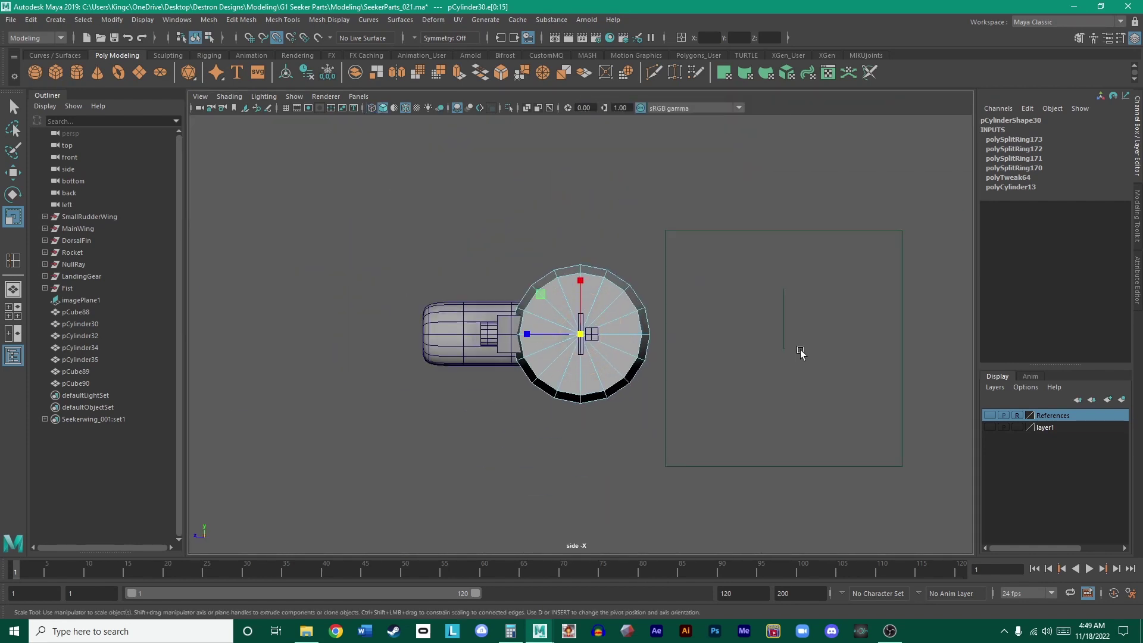
scroll(799, 350, up, 2)
click(294, 97)
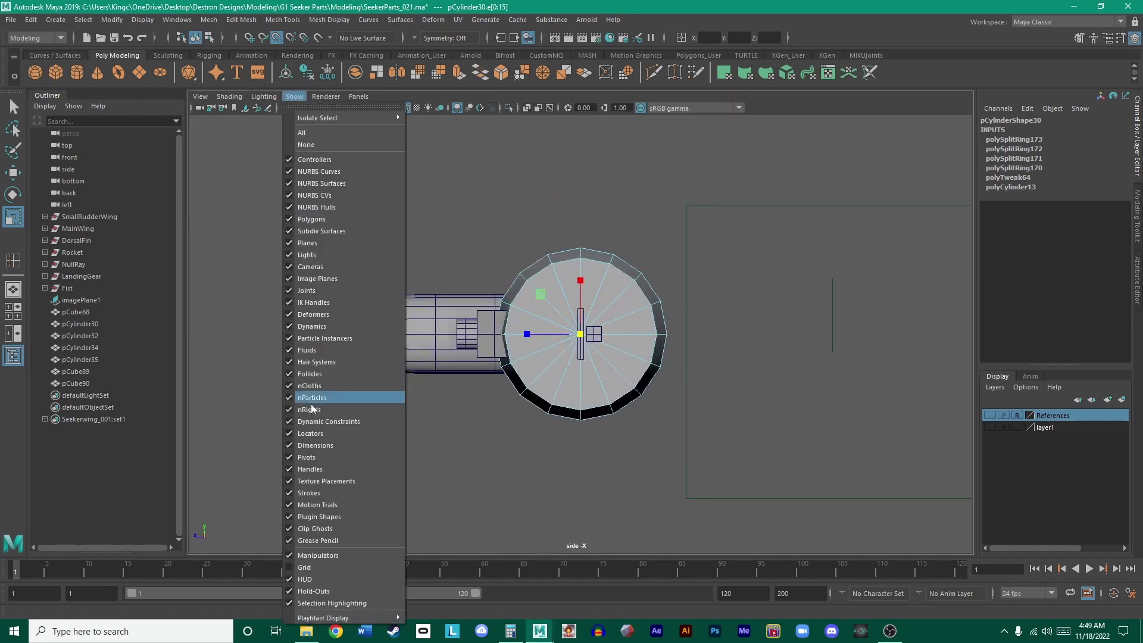
click(289, 266)
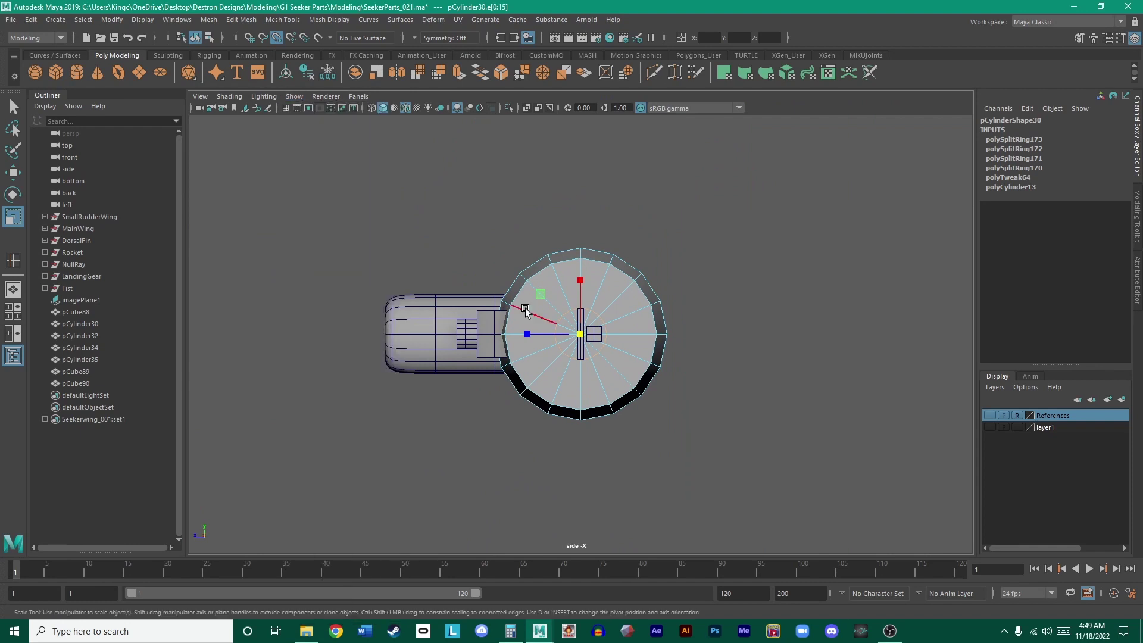
- Fine-tune the cap's inner edge loop in the side view so it meets both ends of the thin cube
scroll(598, 315, up, 4)
scroll(765, 340, up, 5)
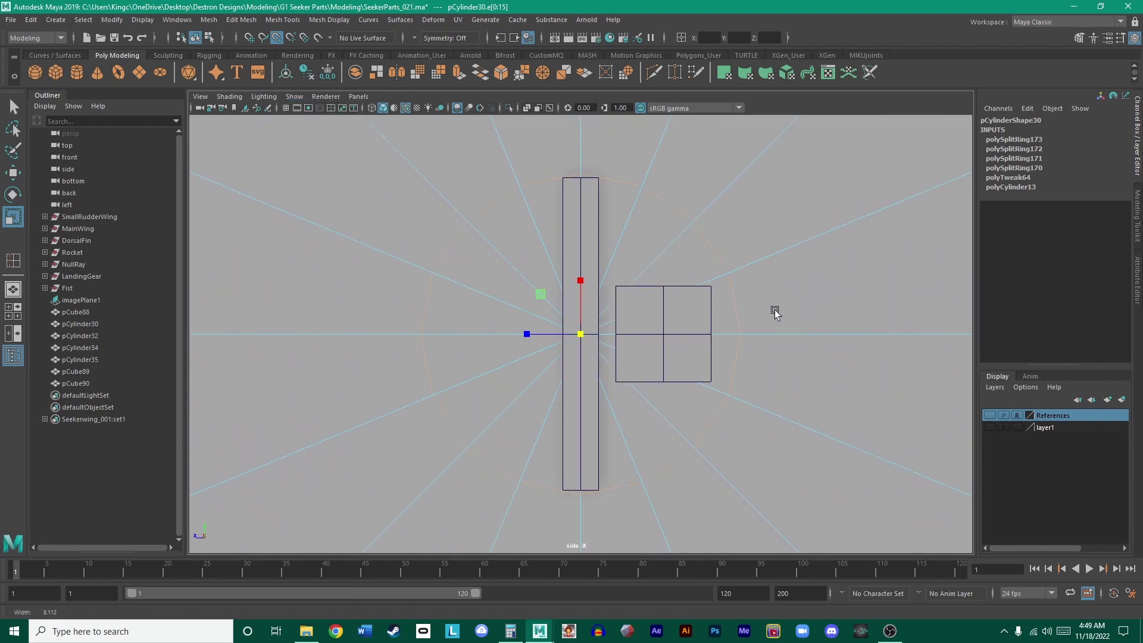
scroll(647, 294, down, 4)
scroll(647, 293, up, 3)
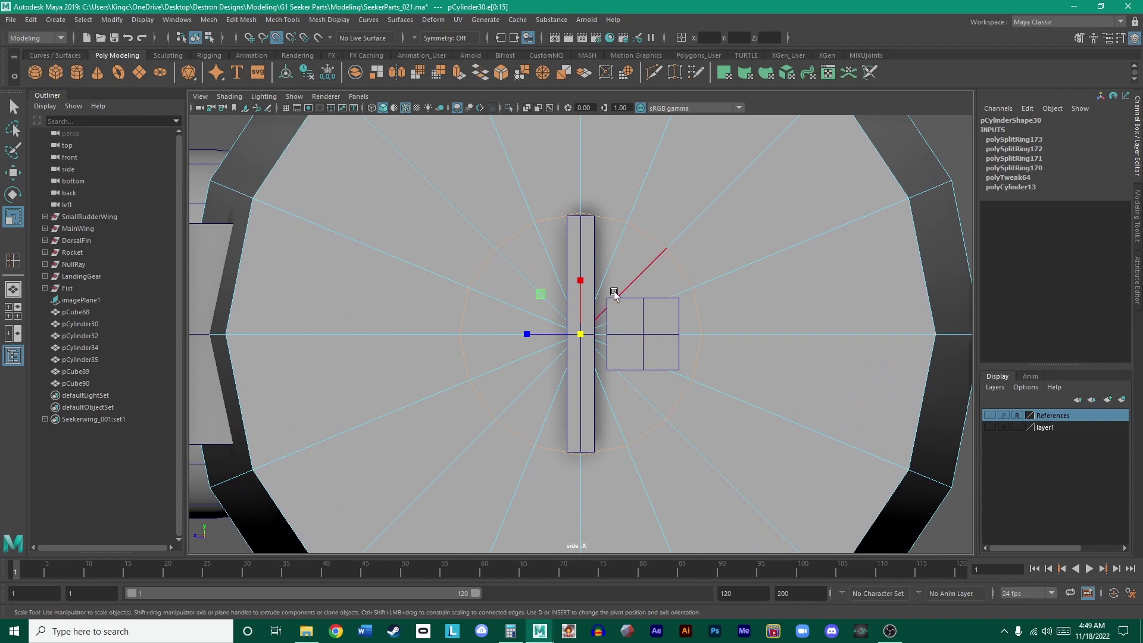
drag(578, 334, 638, 248)
scroll(637, 241, down, 3)
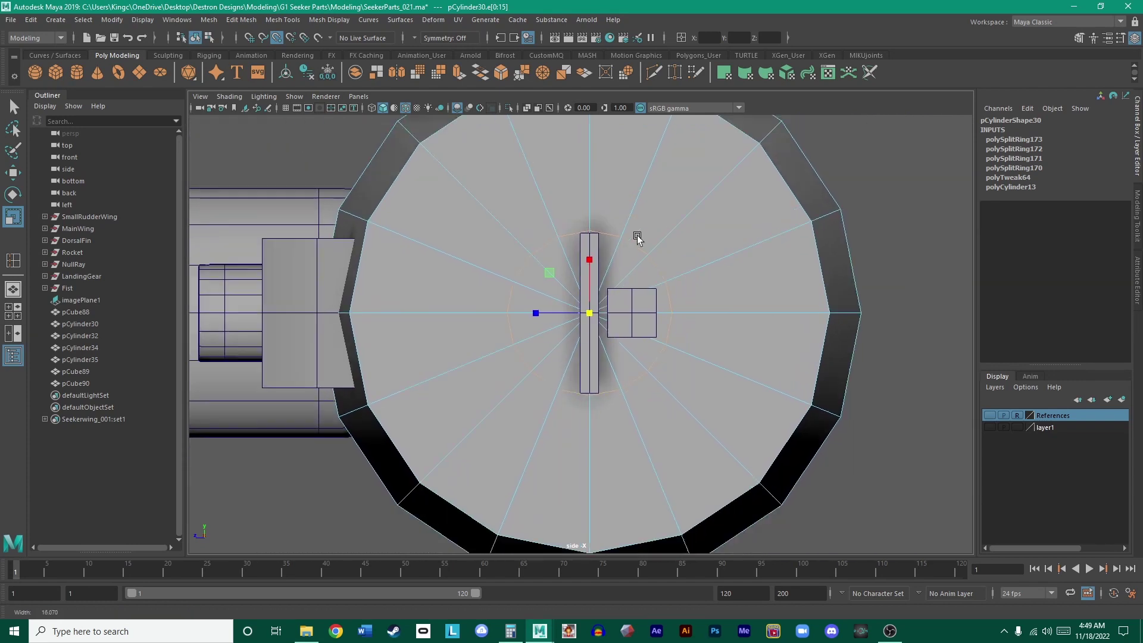
scroll(492, 273, down, 2)
scroll(548, 281, up, 3)
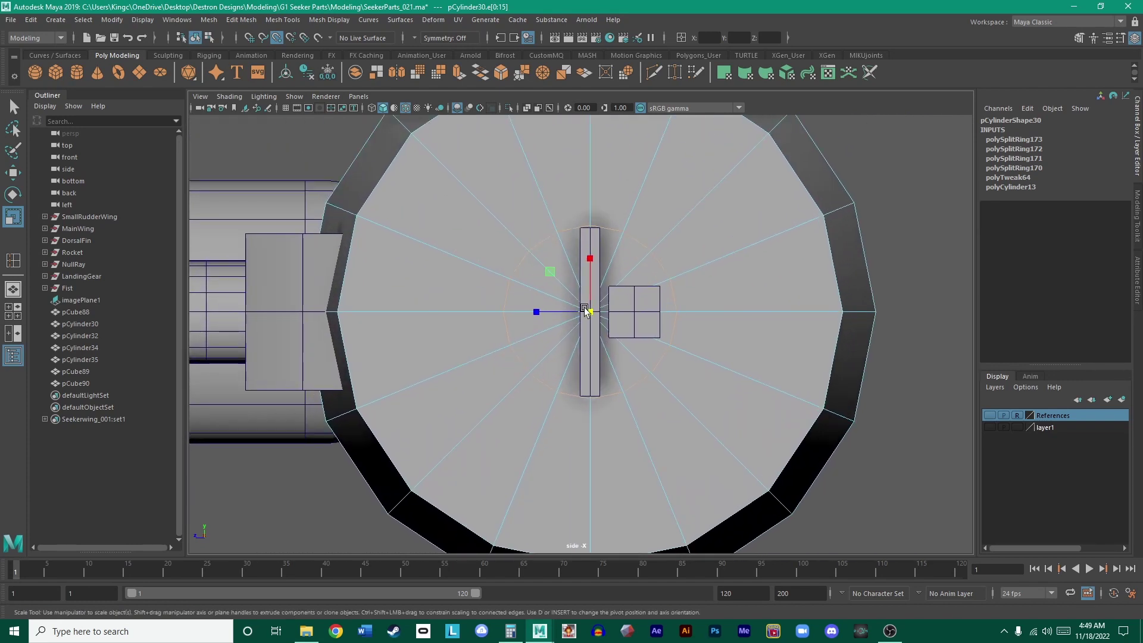
drag(585, 310, 417, 137)
- Insert a second circular edge loop on the end cap, between the inner loop and the cap's rim
click(173, 56)
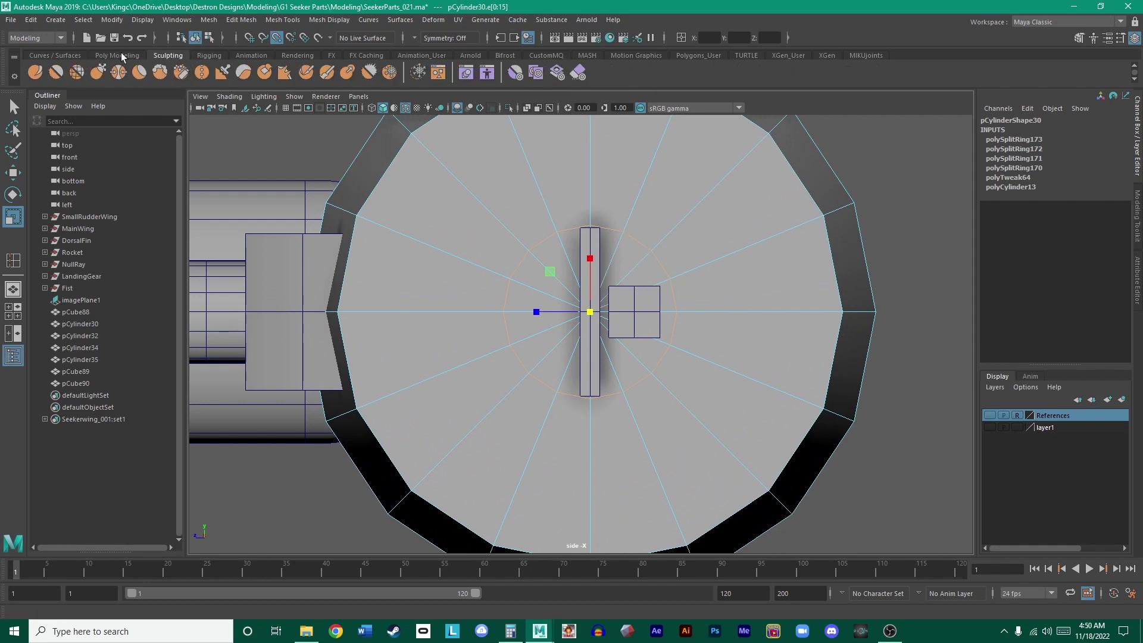
click(120, 54)
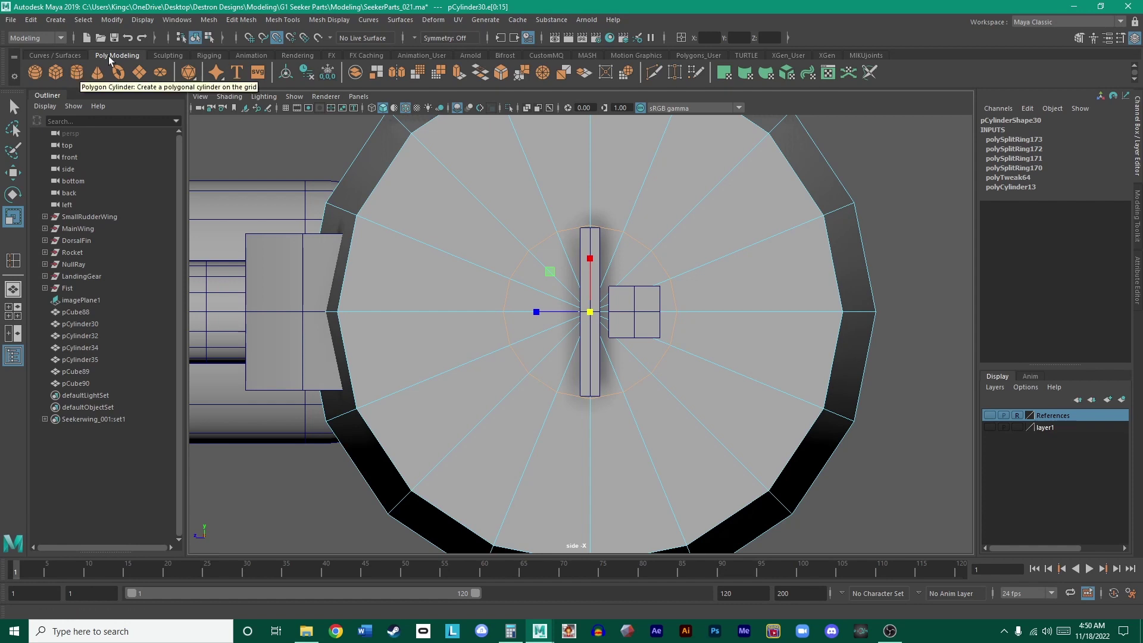
click(531, 56)
click(78, 73)
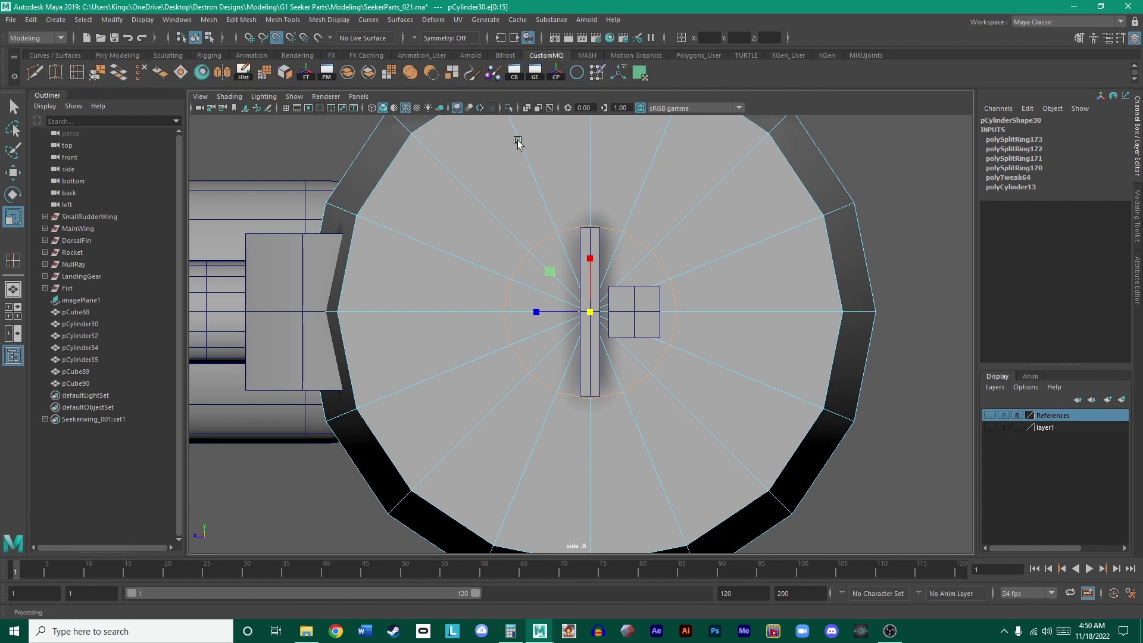
click(455, 189)
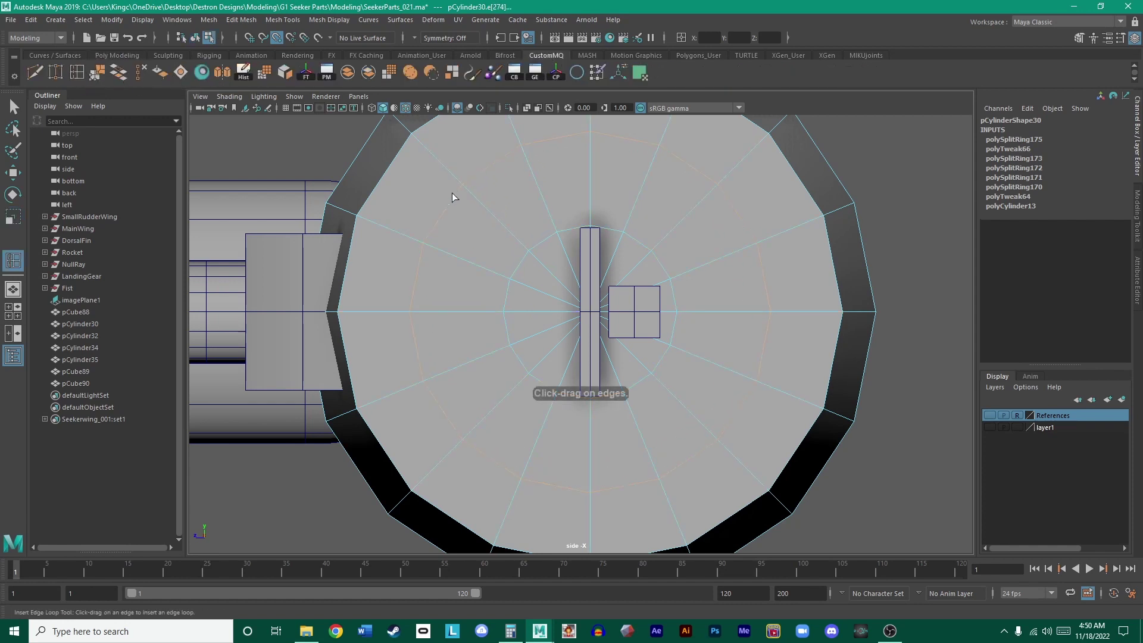
key(w)
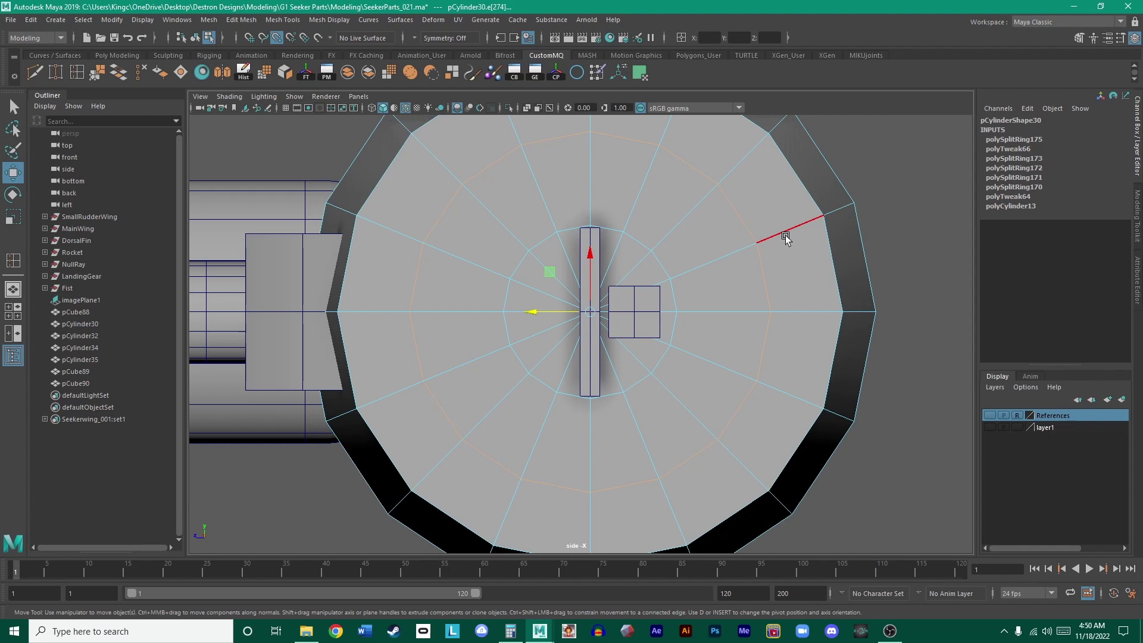
- Lengthen the thin cube across the end cap and set its Scale Y to 6.14
right_drag(828, 233, 880, 205)
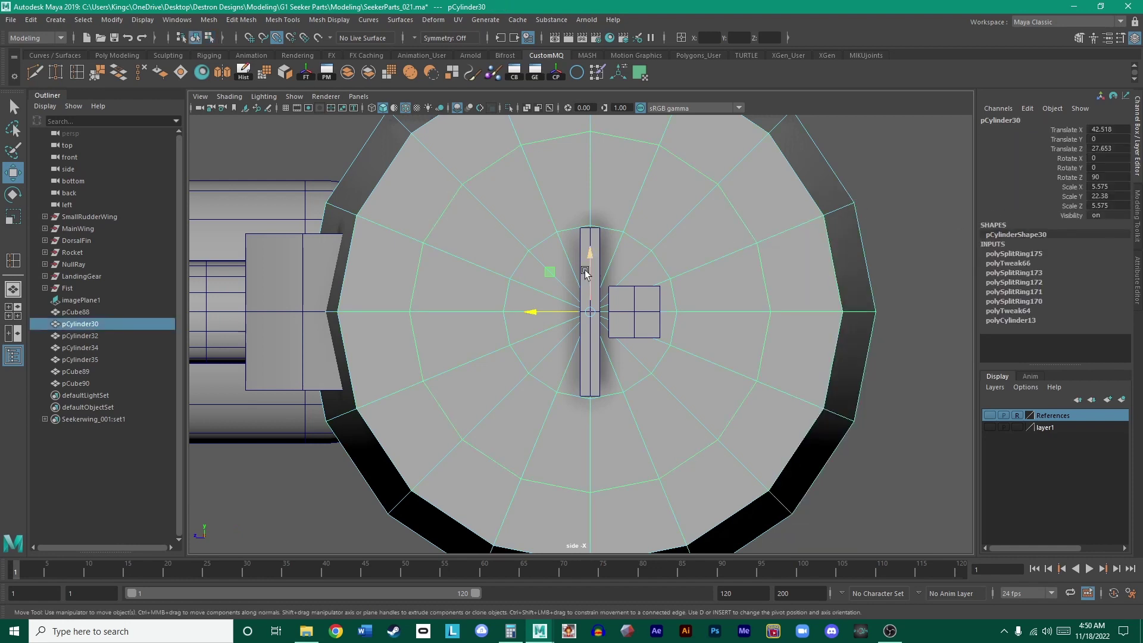
click(594, 251)
key(r)
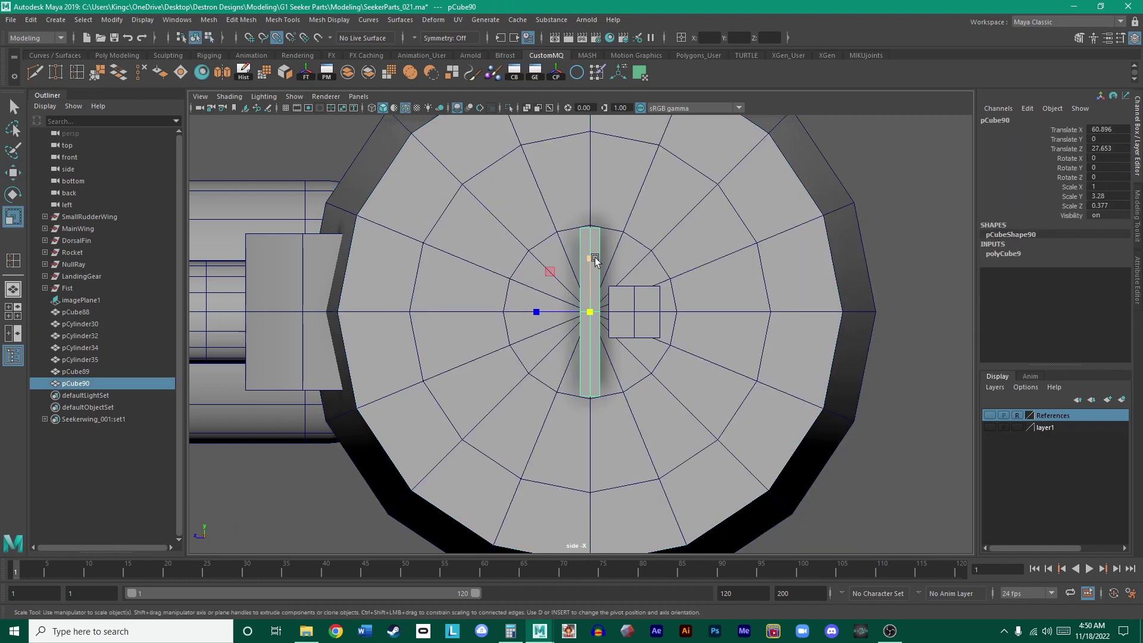
drag(594, 258, 588, 225)
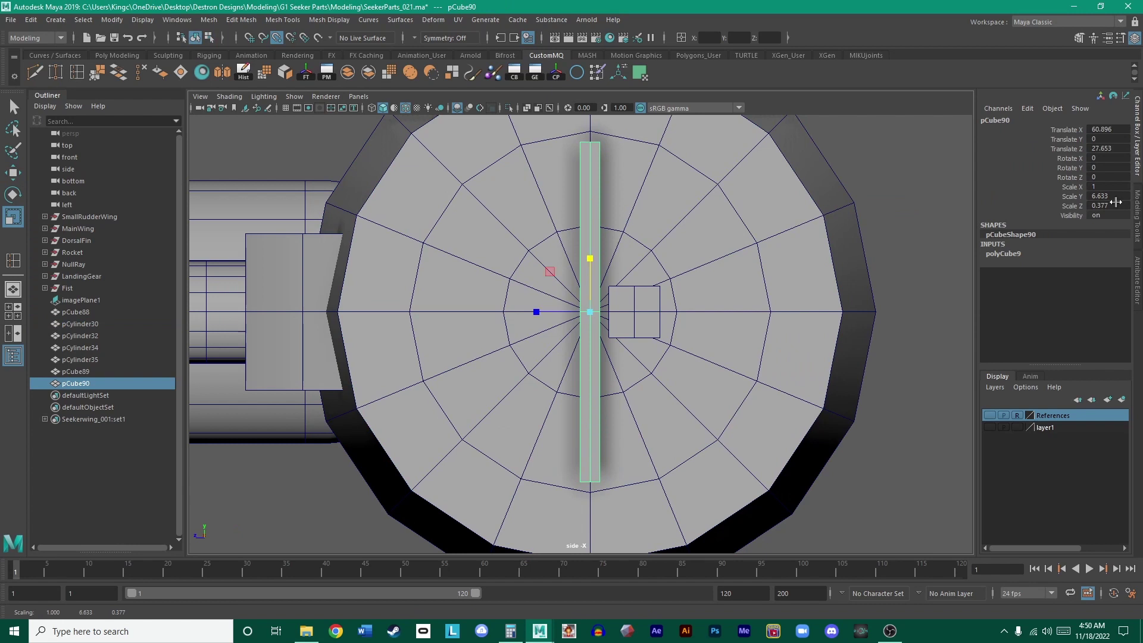
double_click(1111, 196)
key(Return)
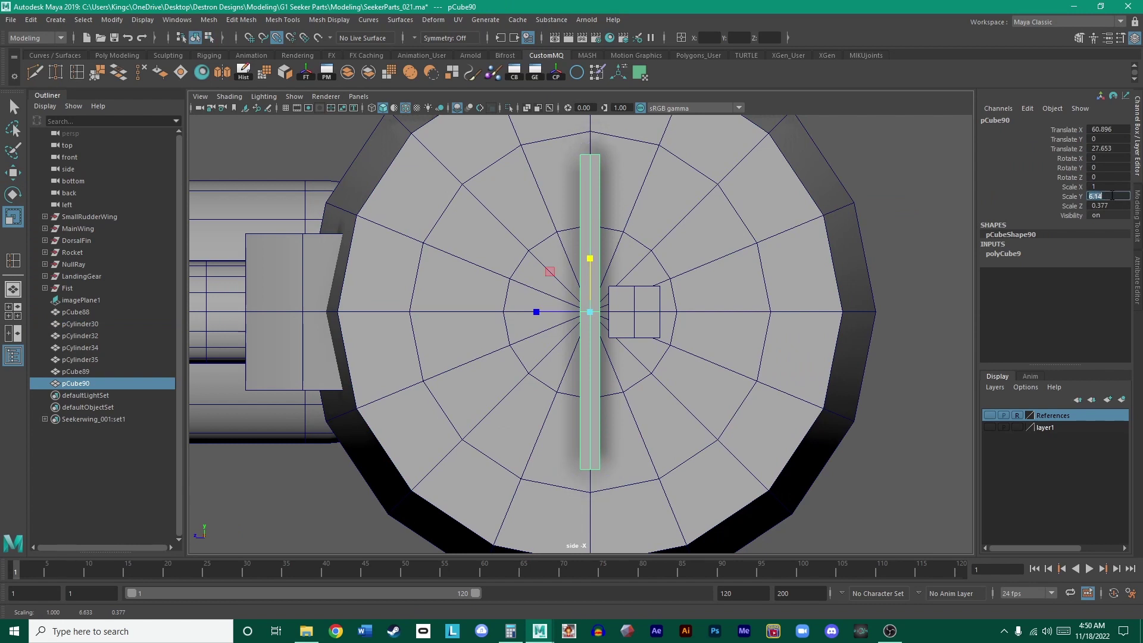
- Scale the cap's outer inserted edge loop inward to meet the ends of the lengthened cube
click(744, 216)
right_click(743, 217)
click(742, 186)
click(740, 204)
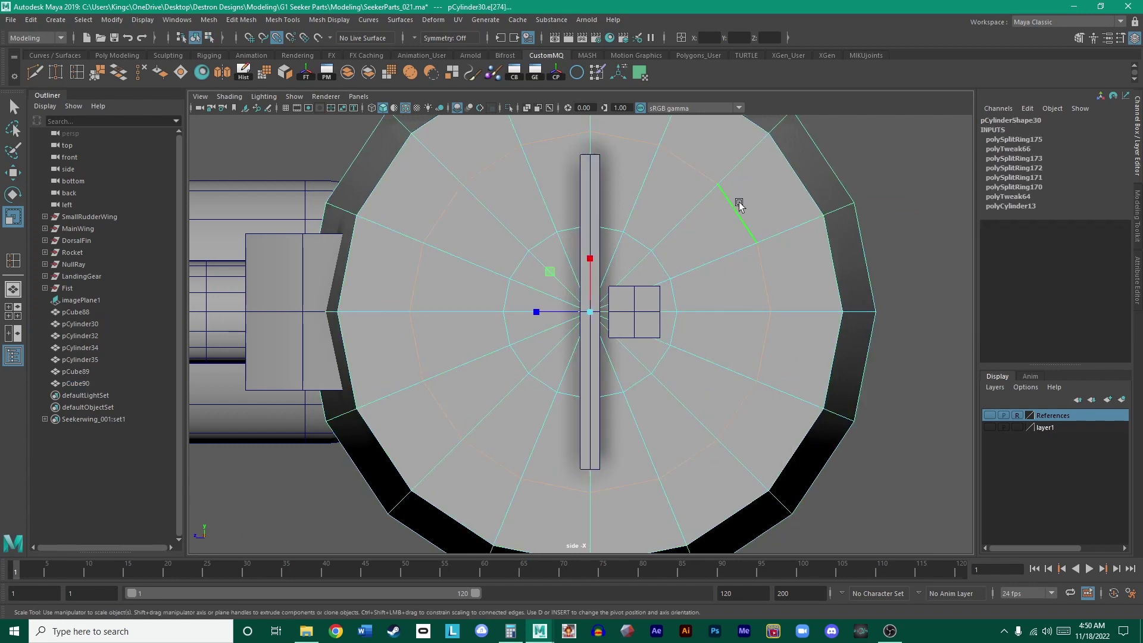
drag(590, 311, 555, 303)
mouse_move(628, 193)
alt+middle_down()
mouse_move(649, 284)
mouse_move(624, 184)
mouse_move(622, 202)
alt+middle_up()
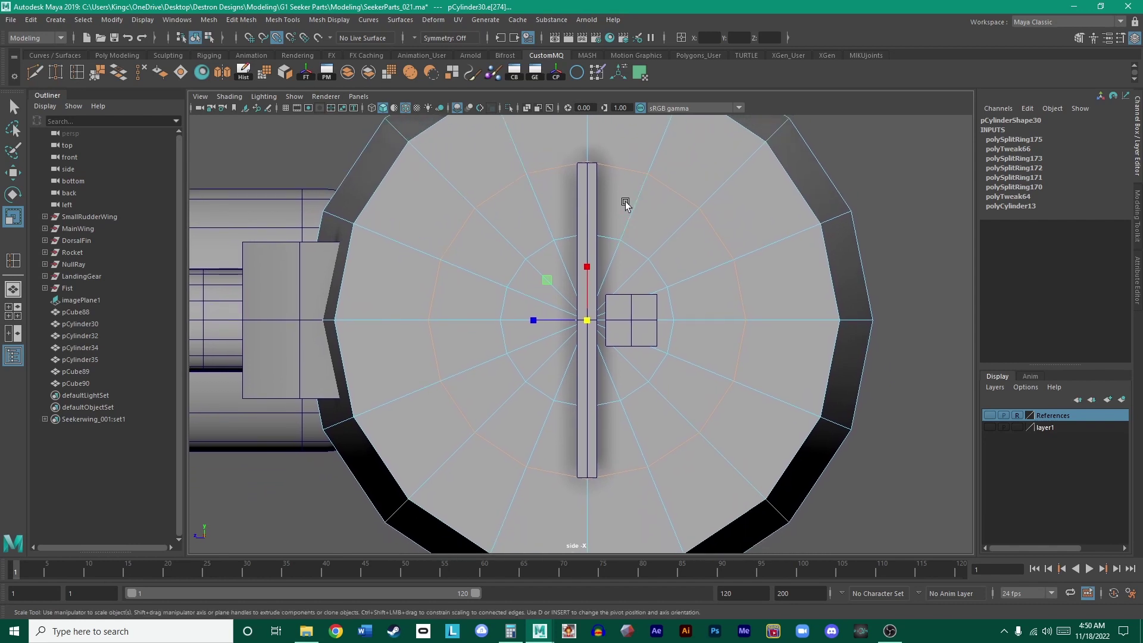
click(589, 322)
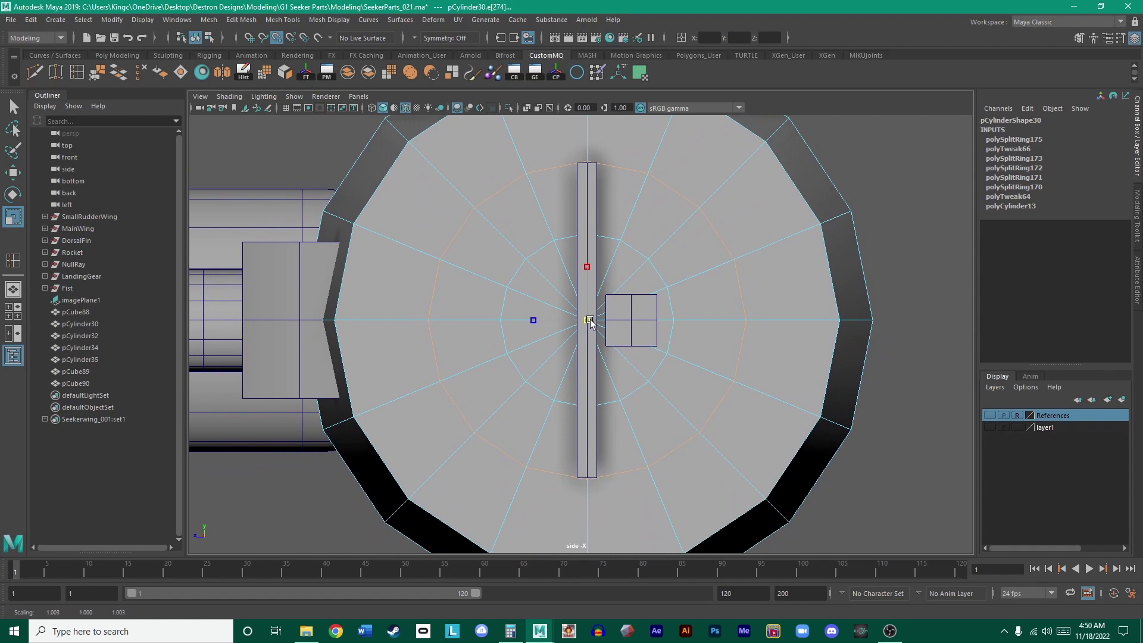
- Check the cap's outer inserted edge loop against the ends of the thin cube, and clear the edge selection
key(w)
mouse_move(620, 171)
right_down()
mouse_move(649, 161)
mouse_move(620, 170)
right_up()
alt+middle_drag(692, 194, 657, 281)
alt+middle_drag(656, 216, 721, 142)
scroll(665, 268, up, 1)
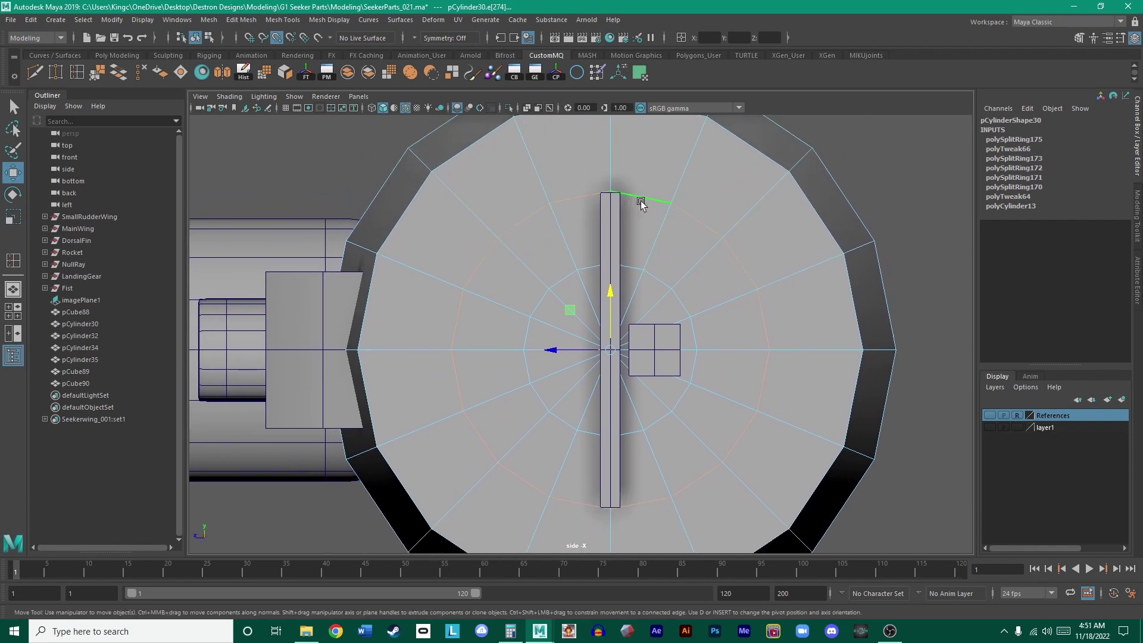
alt+right_drag(718, 229, 722, 231)
mouse_move(737, 259)
alt+middle_down()
mouse_move(697, 265)
mouse_move(722, 269)
alt+middle_up()
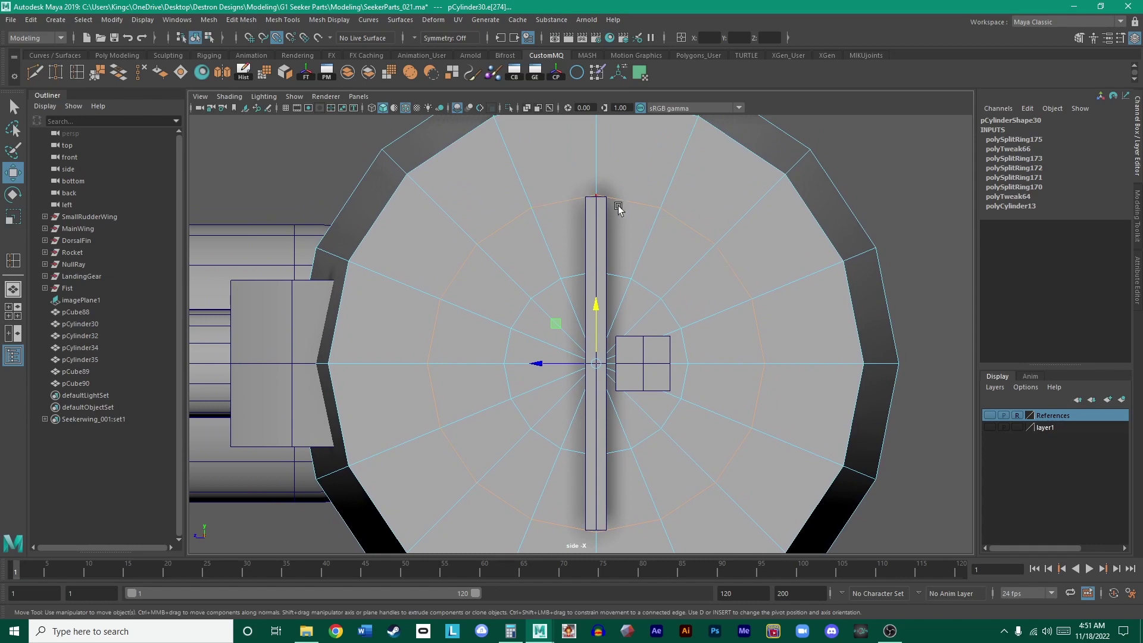
click(686, 224)
key(space)
key(space)
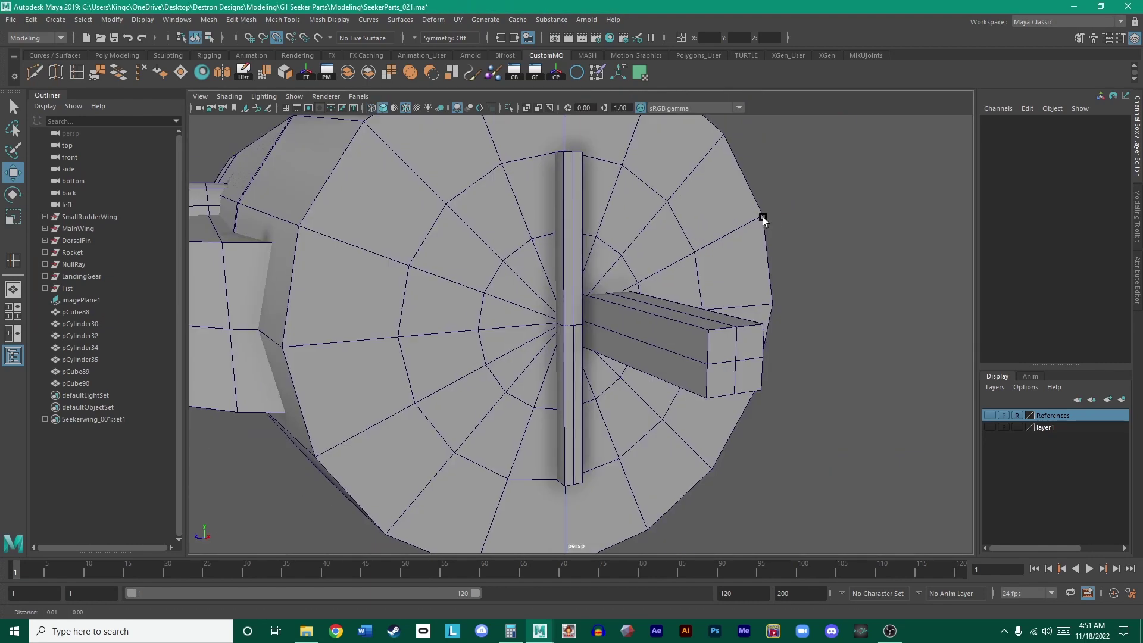
- Select the full ring of faces between the two inserted edge loops on the barrel's end cap
alt+drag(763, 220, 607, 234)
right_click(608, 232)
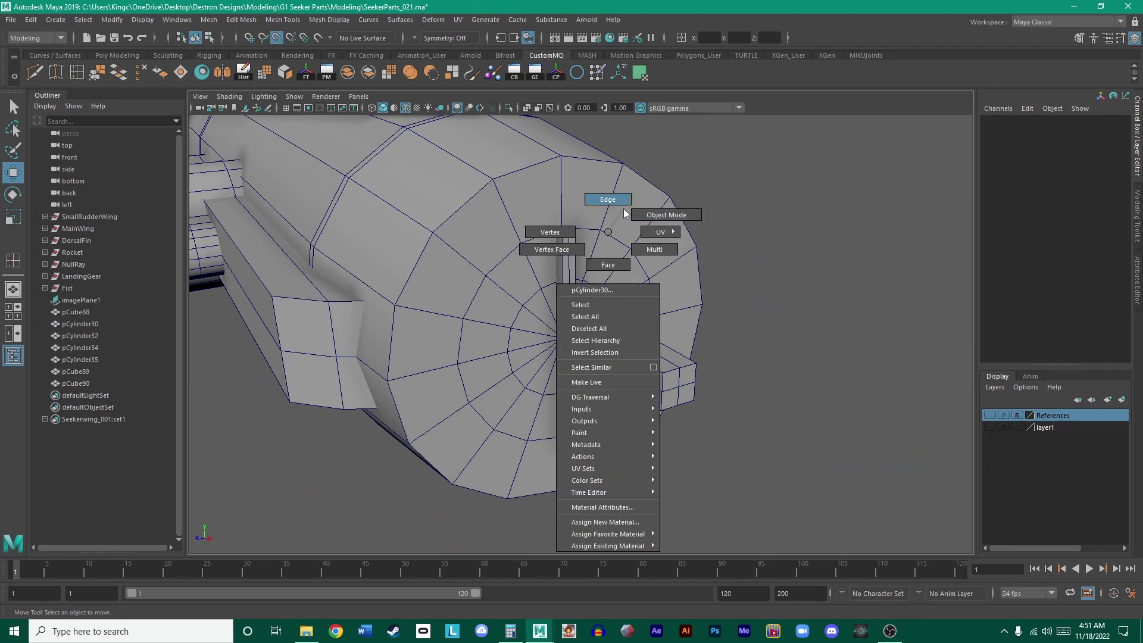
right_drag(624, 209, 598, 206)
double_click(586, 229)
right_drag(553, 262, 550, 297)
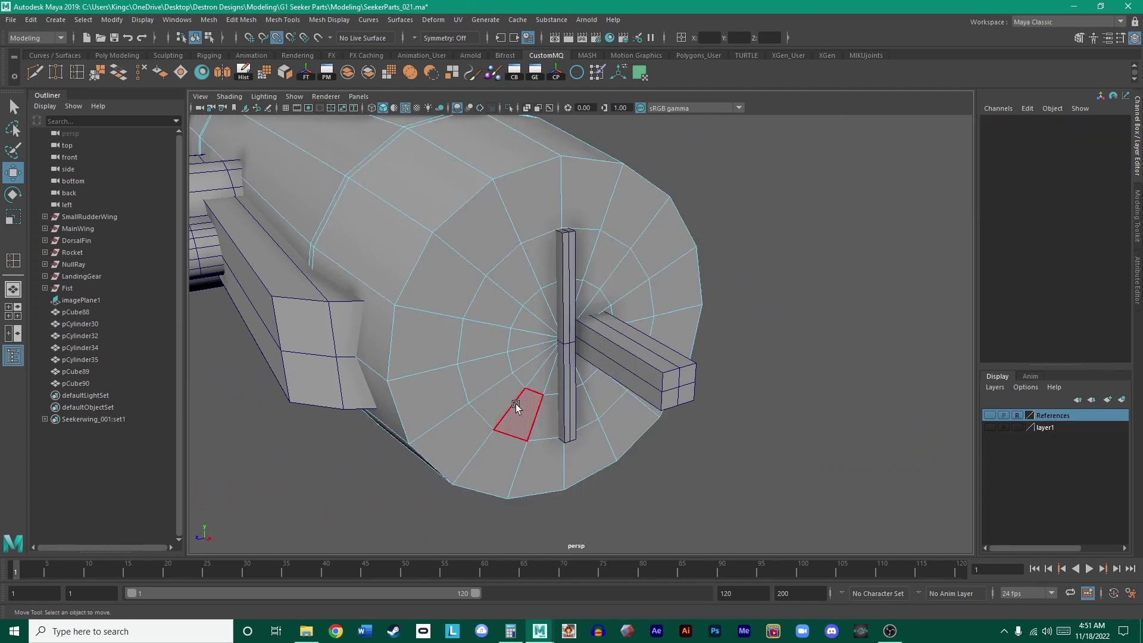
click(488, 379)
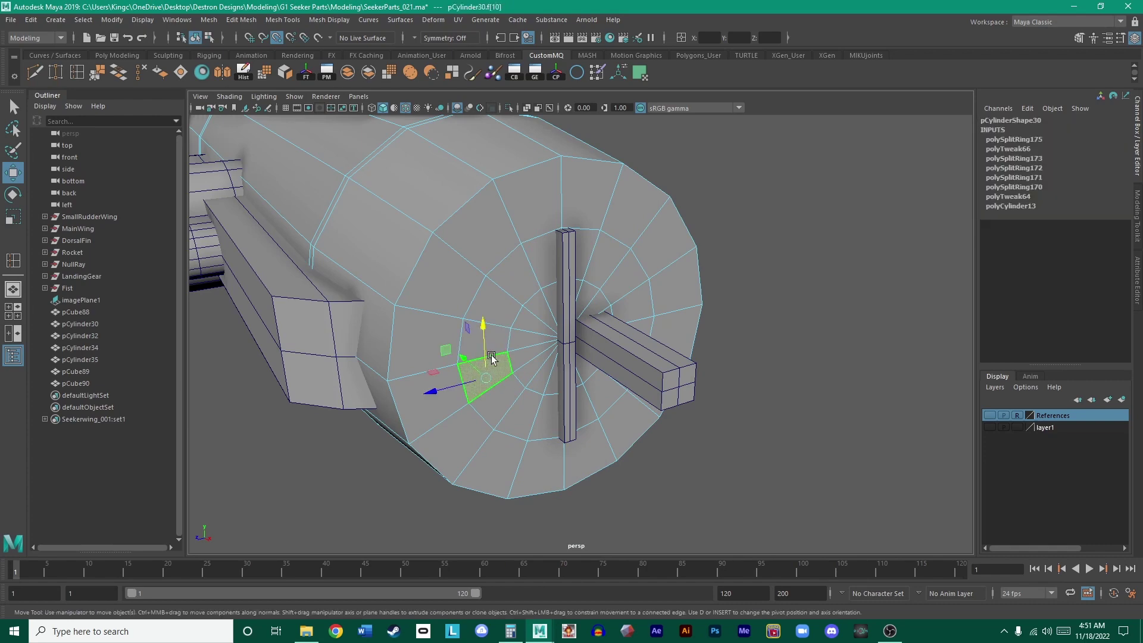
double_click(502, 394)
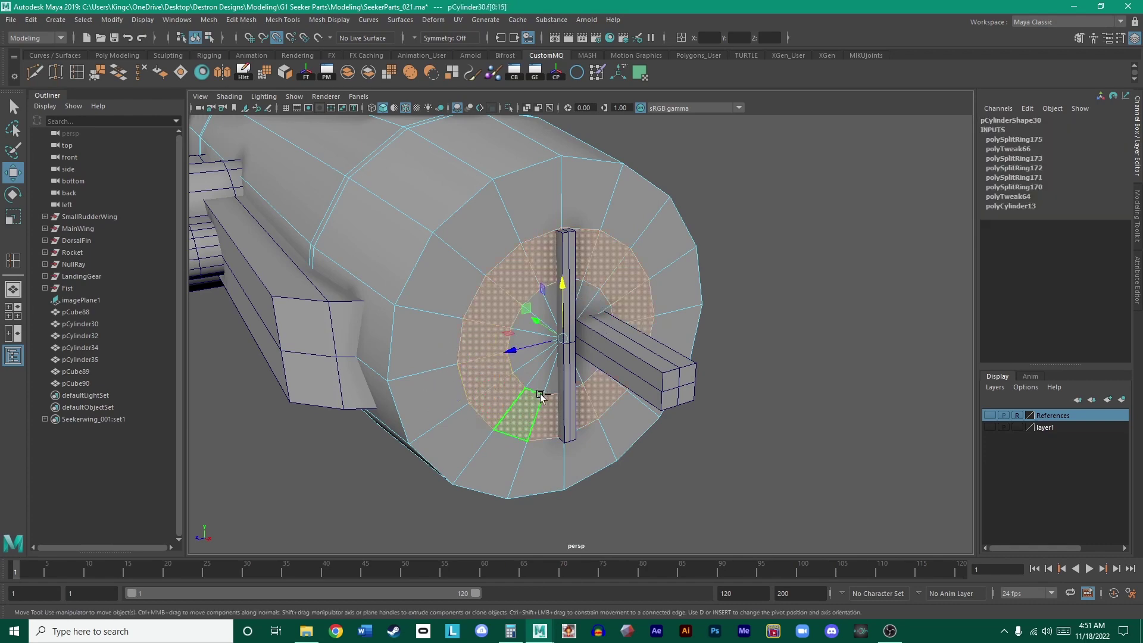
alt+drag(502, 394, 646, 367)
- Make the References layer visible in the top view to compare the barrel's end with the photo
key(space)
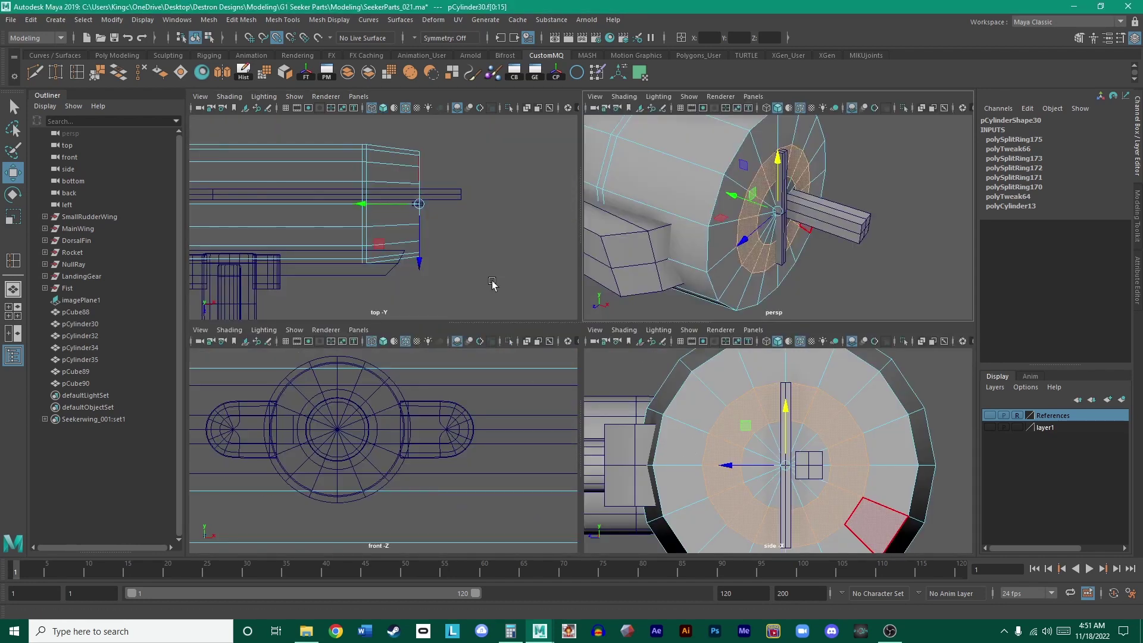
key(space)
click(989, 415)
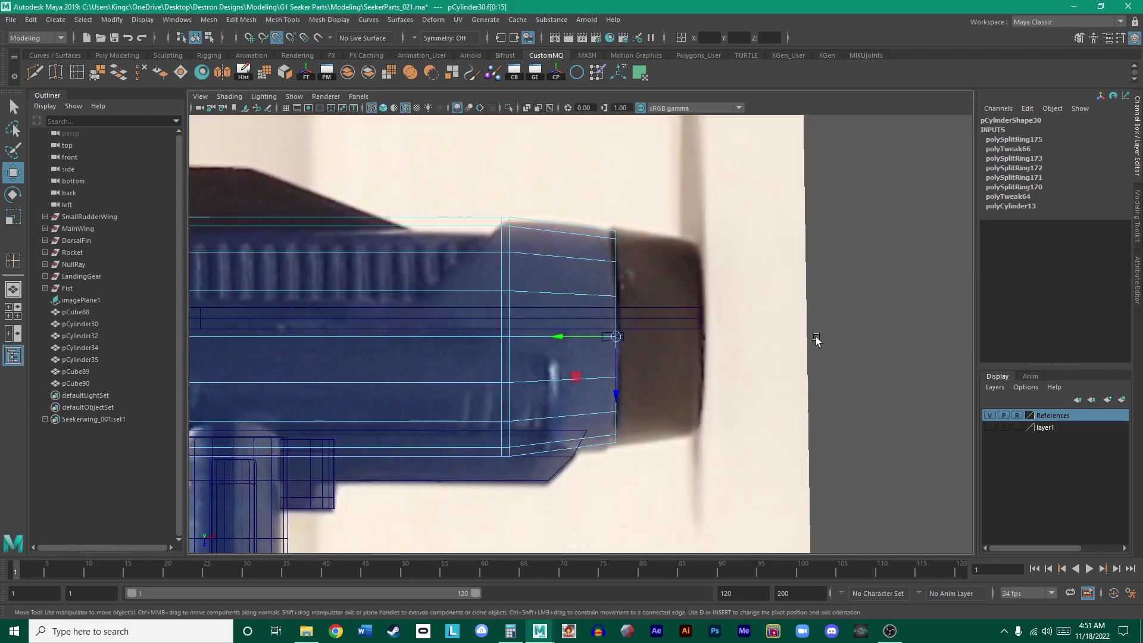
alt+middle_drag(815, 337, 794, 336)
- Extrude the selected ring of faces outward along the barrel to the end of the dark muzzle in the reference photo
key(ctrl+e)
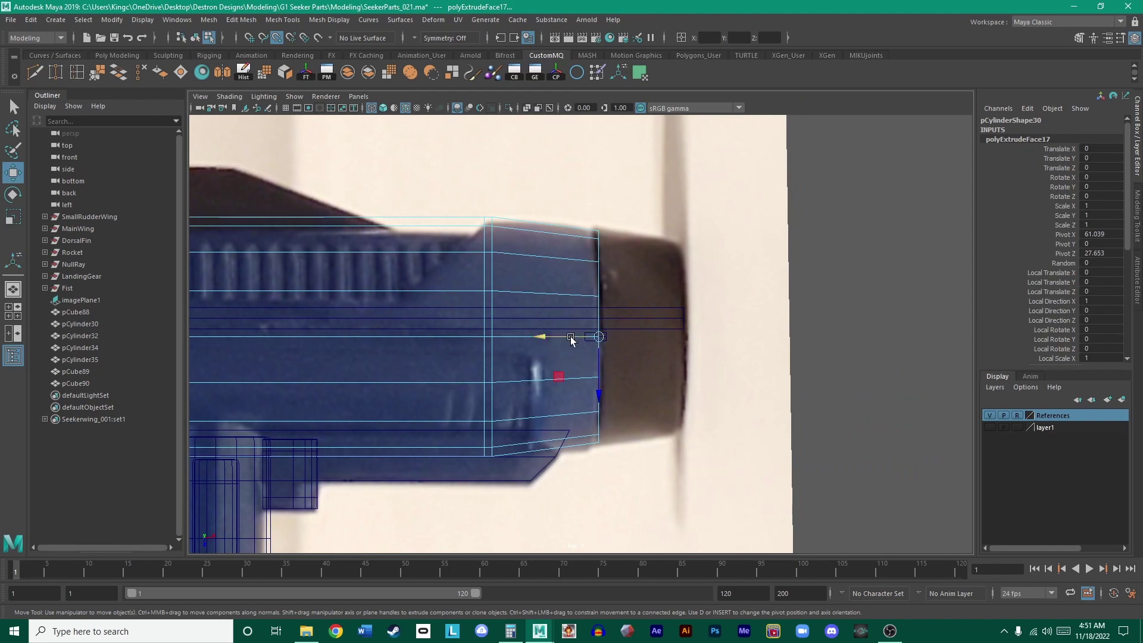
drag(570, 339, 625, 341)
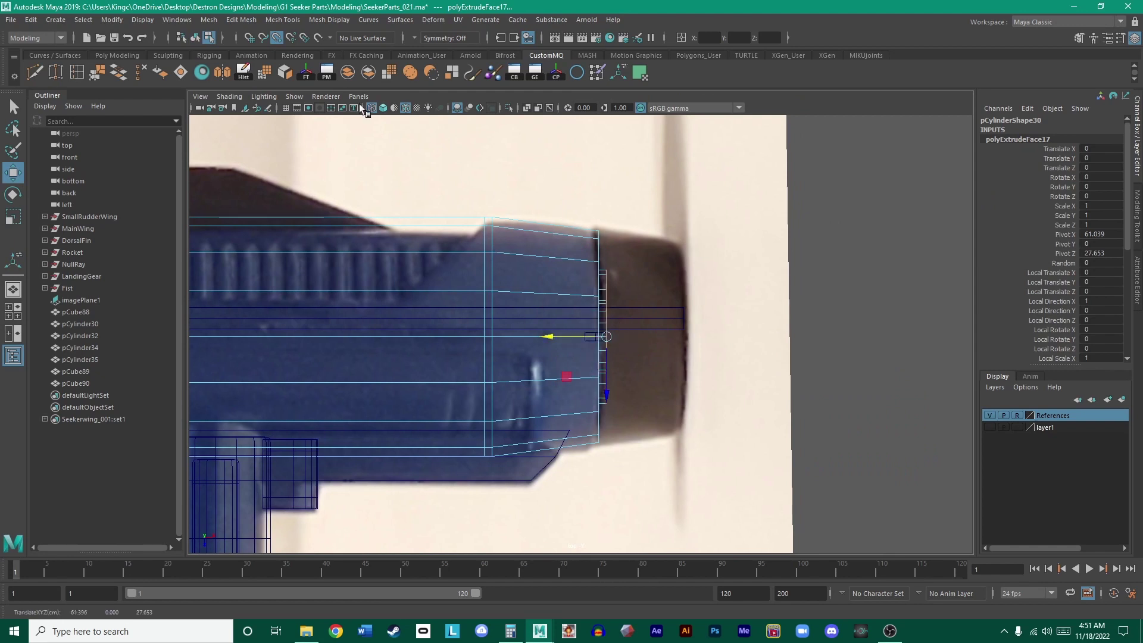
drag(548, 336, 710, 344)
scroll(654, 342, up, 3)
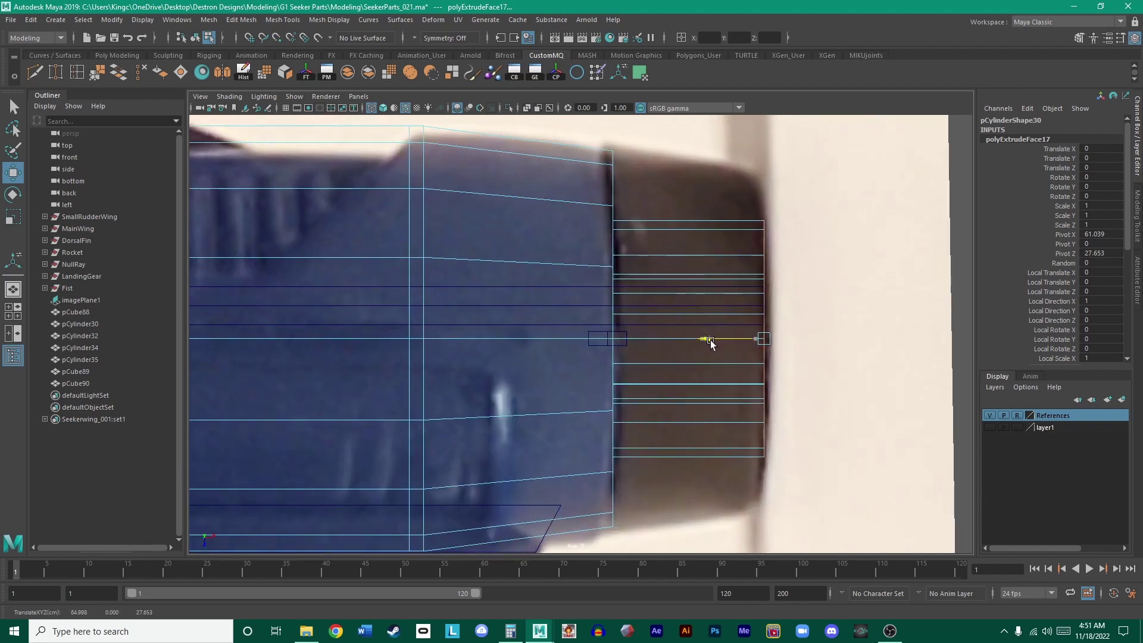
- Move the extruded muzzle end faces along the barrel axis to line up with the muzzle tip in the reference image
scroll(710, 342, up, 6)
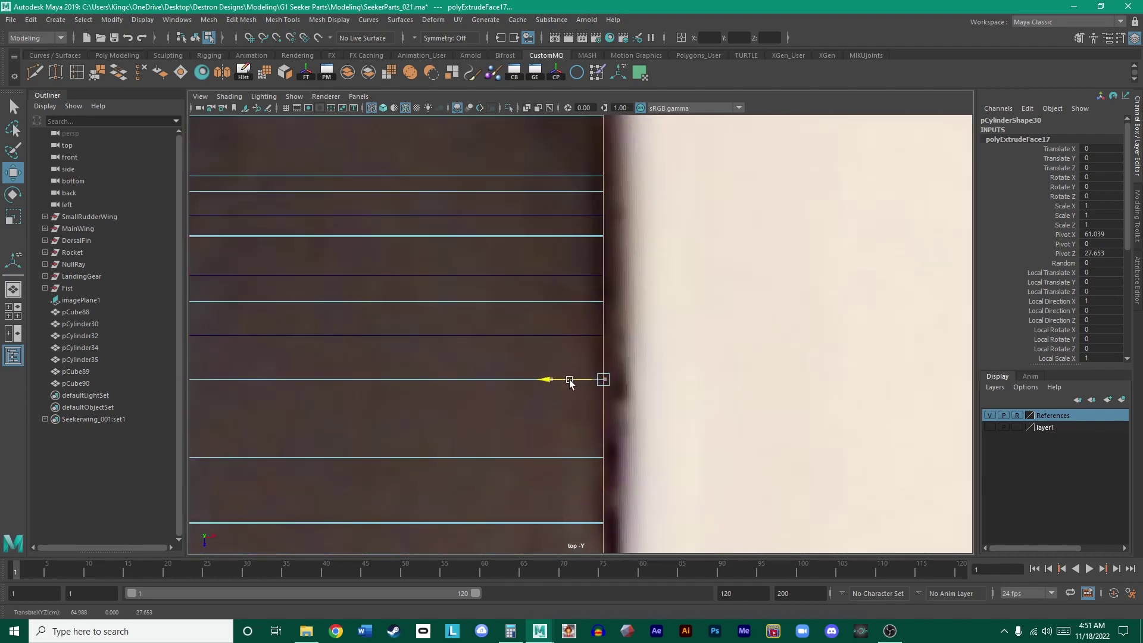
drag(570, 383, 546, 383)
key(v)
scroll(623, 282, down, 6)
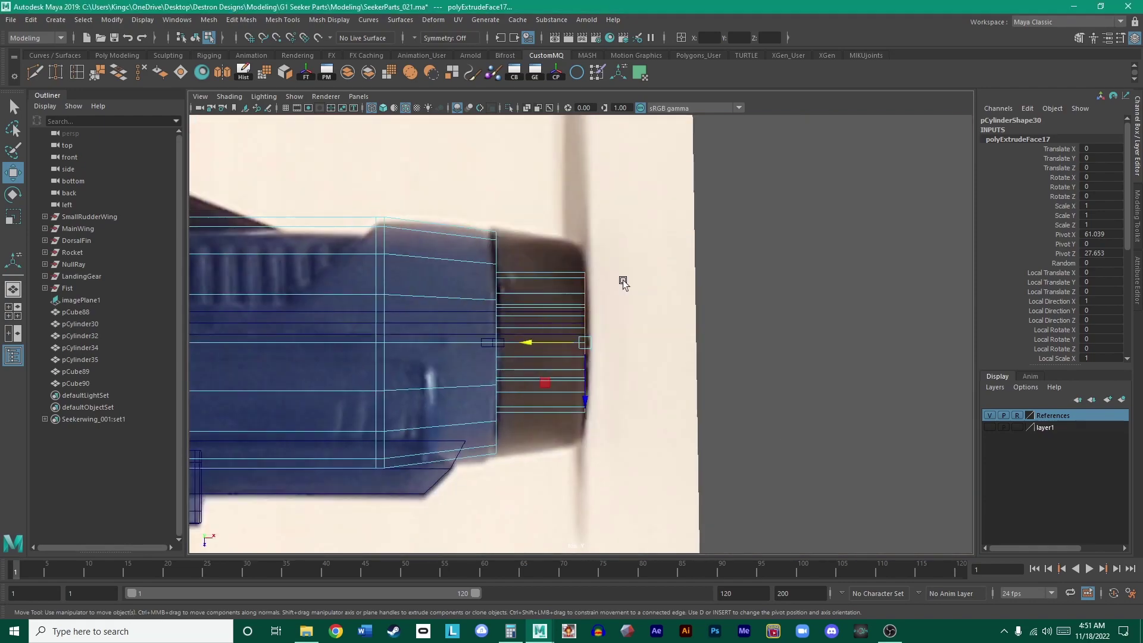
- Examine the extruded muzzle in perspective and return to object mode with nothing selected
mouse_move(624, 282)
alt+mouse_down()
mouse_move(684, 250)
mouse_move(502, 273)
mouse_move(713, 326)
mouse_move(530, 375)
mouse_move(401, 323)
mouse_move(391, 288)
mouse_move(655, 346)
mouse_move(668, 324)
mouse_move(523, 271)
mouse_move(587, 327)
mouse_move(607, 288)
mouse_move(633, 304)
mouse_move(608, 341)
mouse_move(618, 348)
mouse_move(627, 331)
alt+mouse_up()
scroll(707, 352, up, 5)
scroll(531, 301, down, 1)
scroll(618, 349, down, 3)
scroll(629, 329, up, 3)
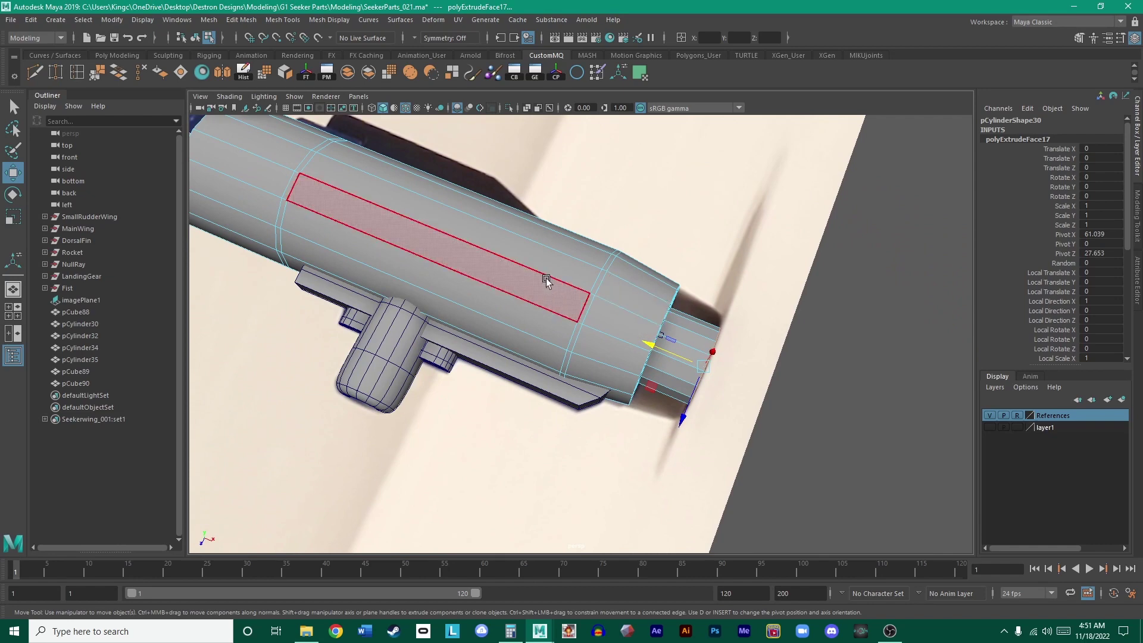
alt+drag(492, 236, 523, 305)
scroll(675, 365, up, 5)
click(395, 321)
right_drag(526, 304, 555, 289)
click(348, 487)
alt+drag(526, 321, 659, 371)
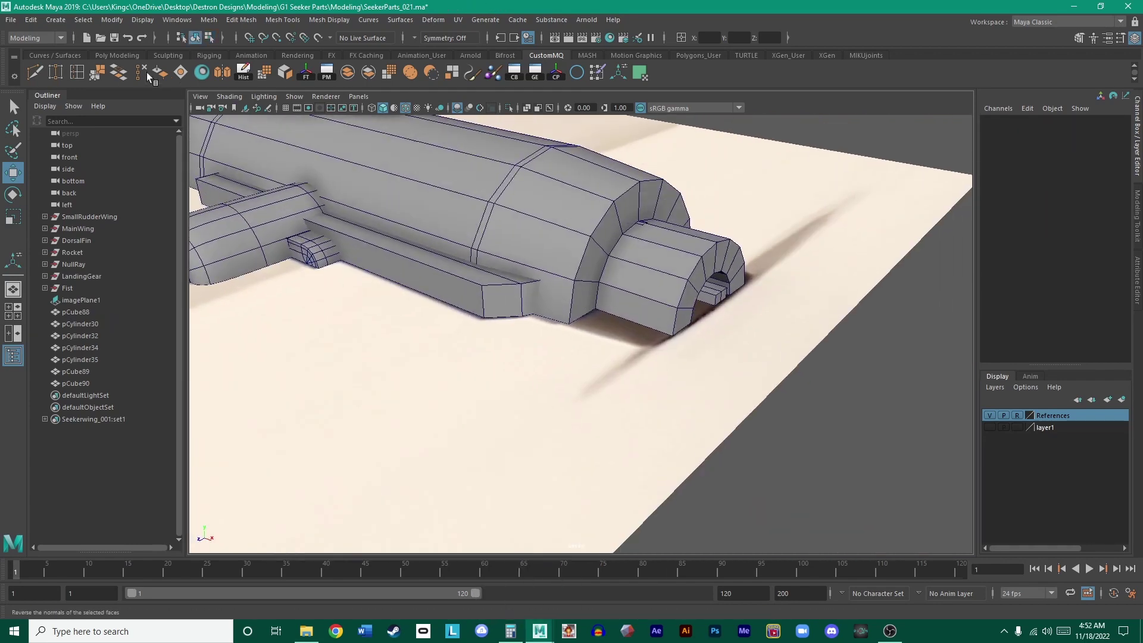
- Create a polygon cube and move it to the muzzle's side at about X 64.256 and Z 30.662
click(117, 56)
click(61, 73)
scroll(452, 250, down, 5)
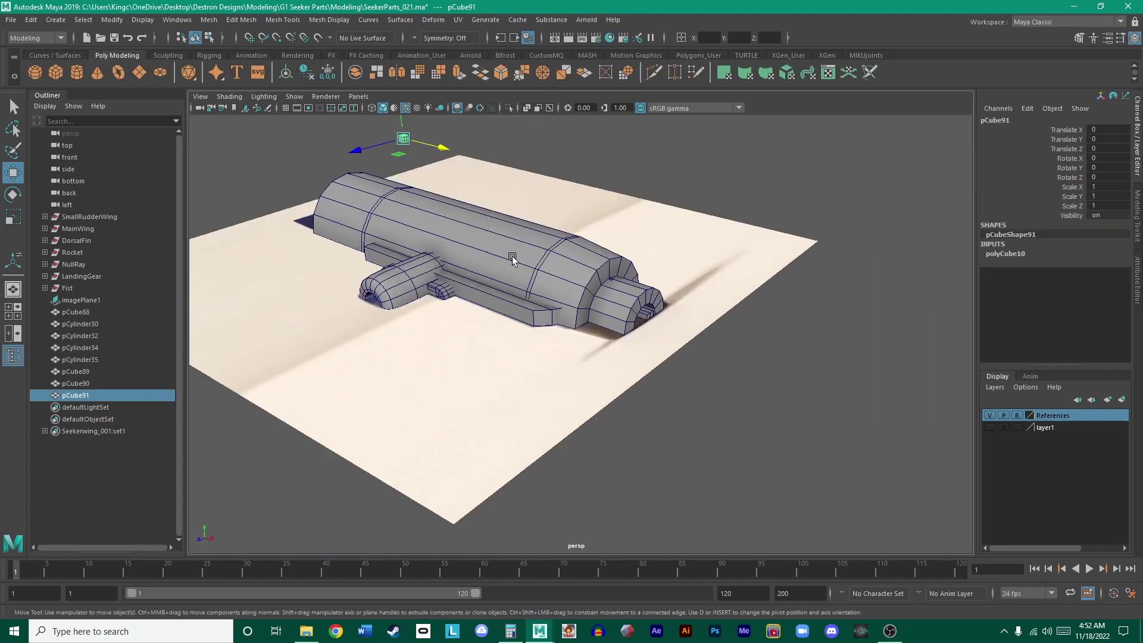
alt+drag(464, 273, 549, 222)
drag(380, 171, 672, 357)
scroll(800, 414, up, 3)
scroll(800, 414, up, 10)
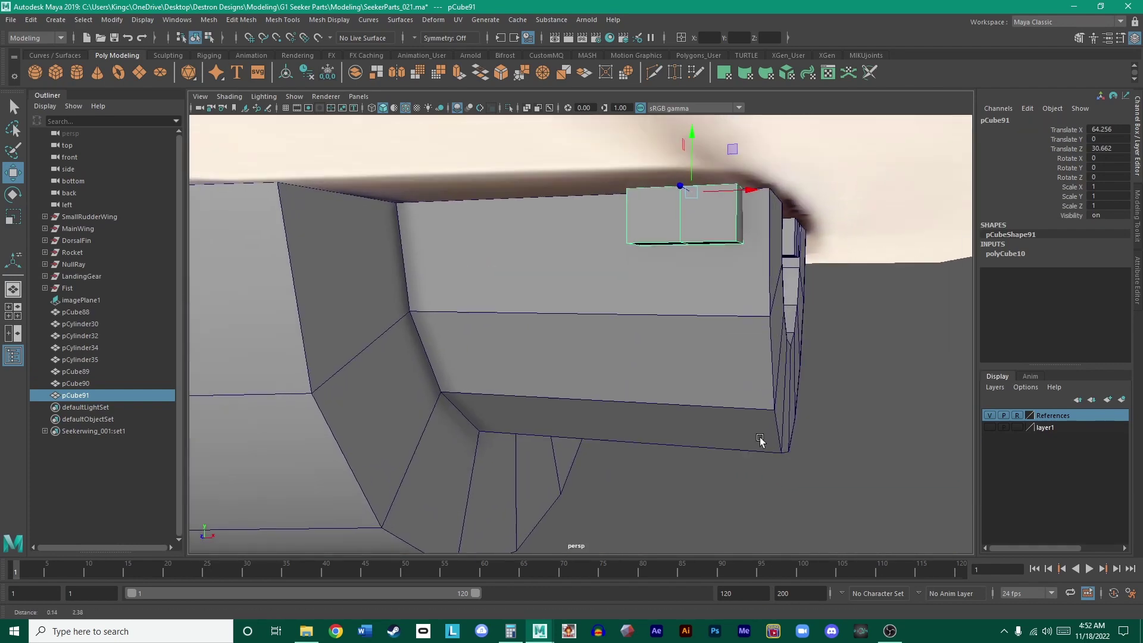
alt+drag(760, 440, 710, 432)
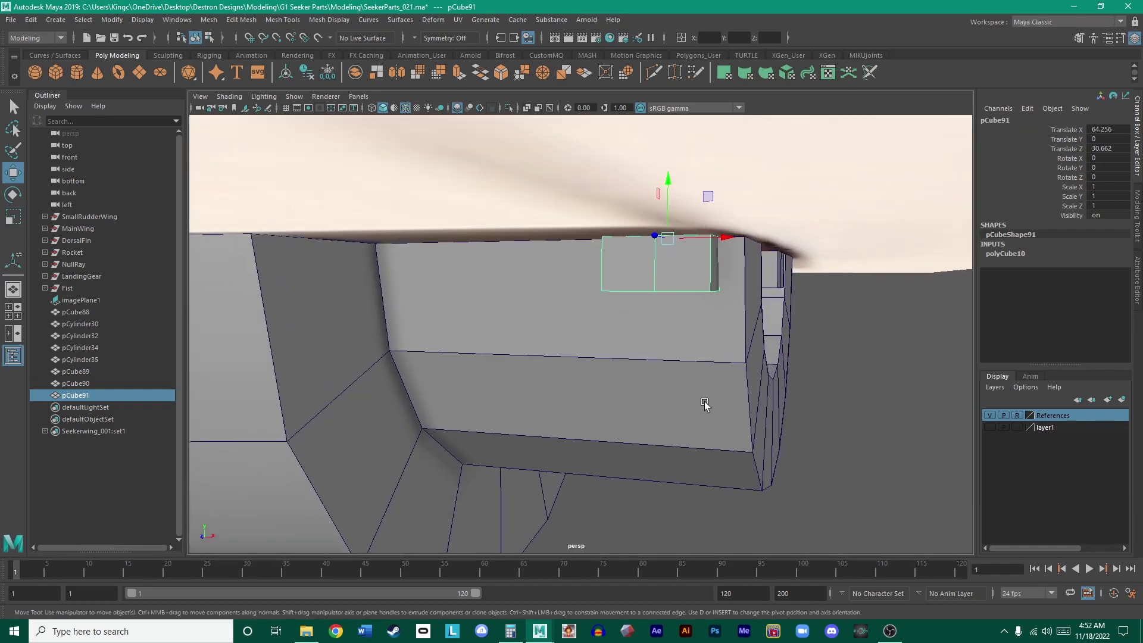
mouse_move(738, 337)
alt+mouse_down()
mouse_move(750, 334)
mouse_move(725, 330)
mouse_move(731, 337)
alt+mouse_up()
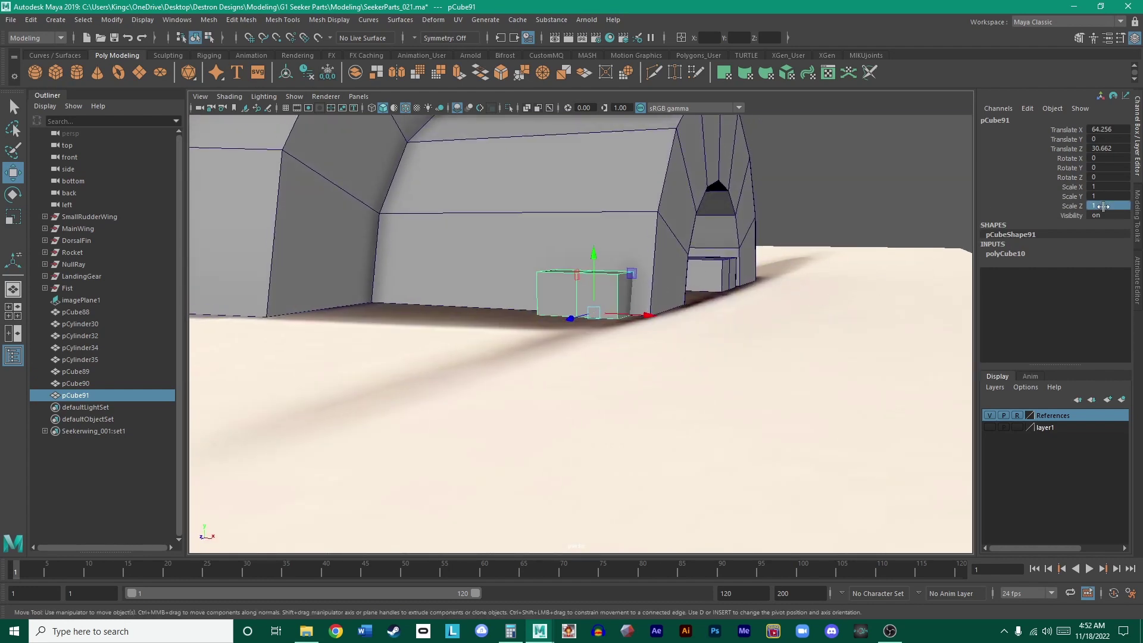
- Set the cube's X, Y and Z scale to 1.5
drag(1103, 207, 1103, 187)
key(Return)
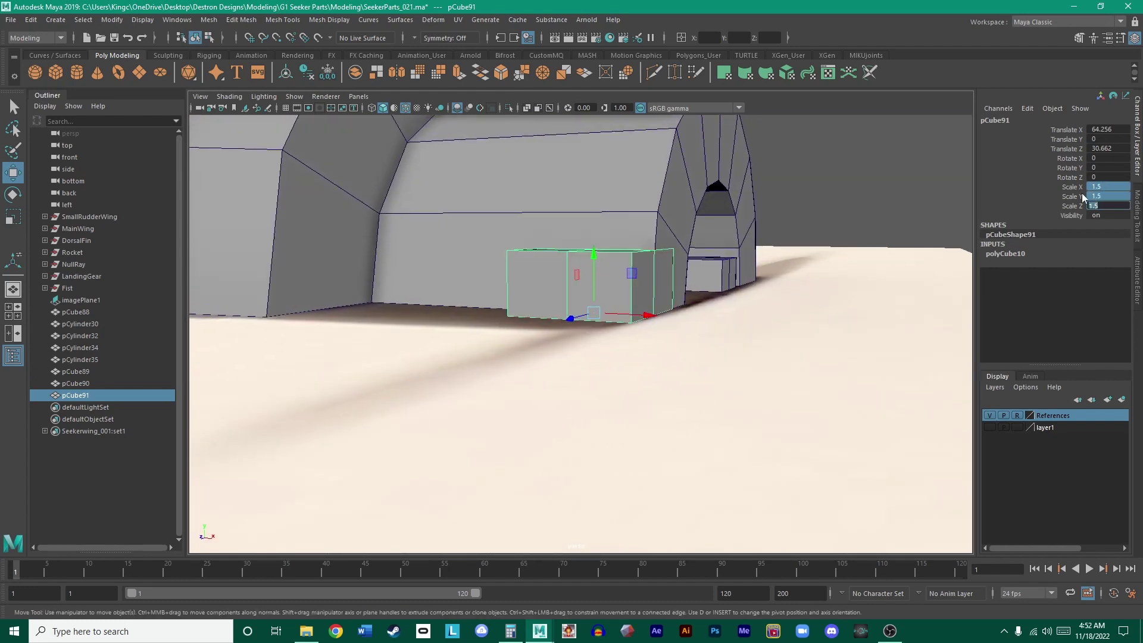
click(855, 184)
- Stretch the cube along the muzzle to an X scale of about 3.764 and shift it to about X 62.673
alt+drag(854, 184, 665, 361)
click(722, 351)
key(r)
drag(645, 443, 561, 391)
key(w)
mouse_move(466, 356)
mouse_down()
mouse_move(432, 345)
mouse_move(453, 353)
mouse_up()
key(r)
key(w)
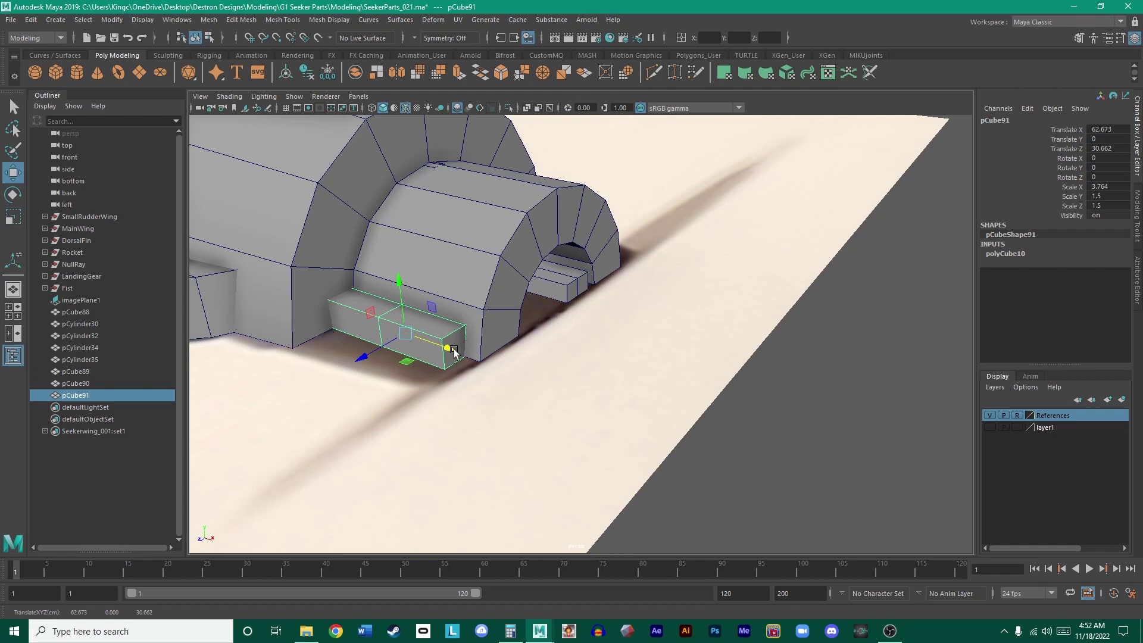
- Leave edge selection on the barrel and delete the trial cube beside the muzzle
alt+drag(349, 240, 570, 278)
right_drag(569, 277, 573, 210)
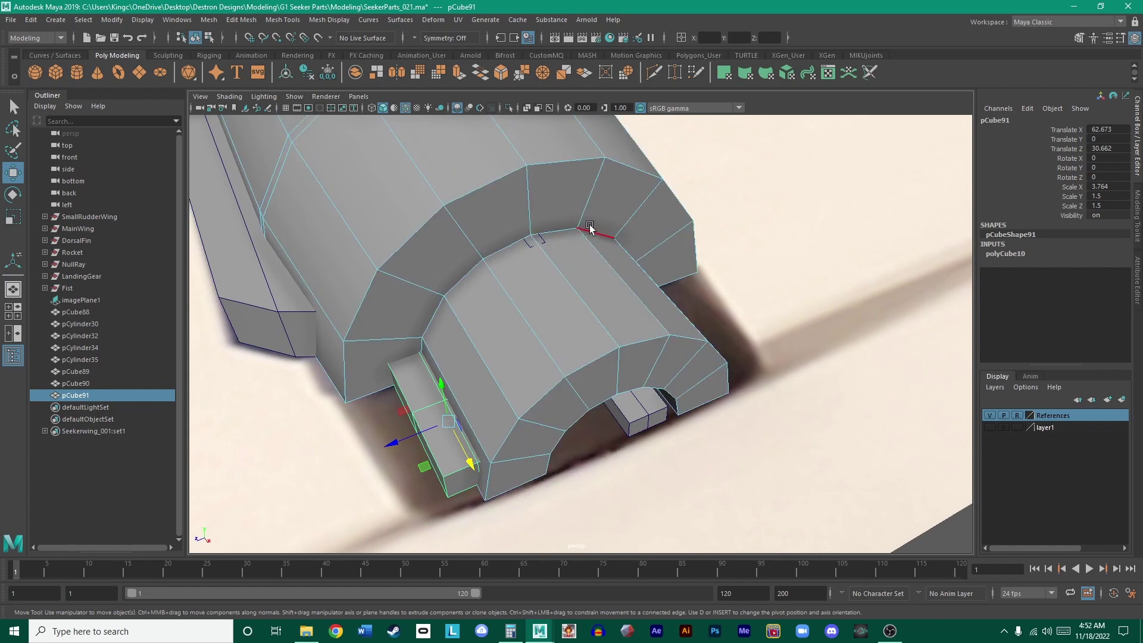
click(589, 228)
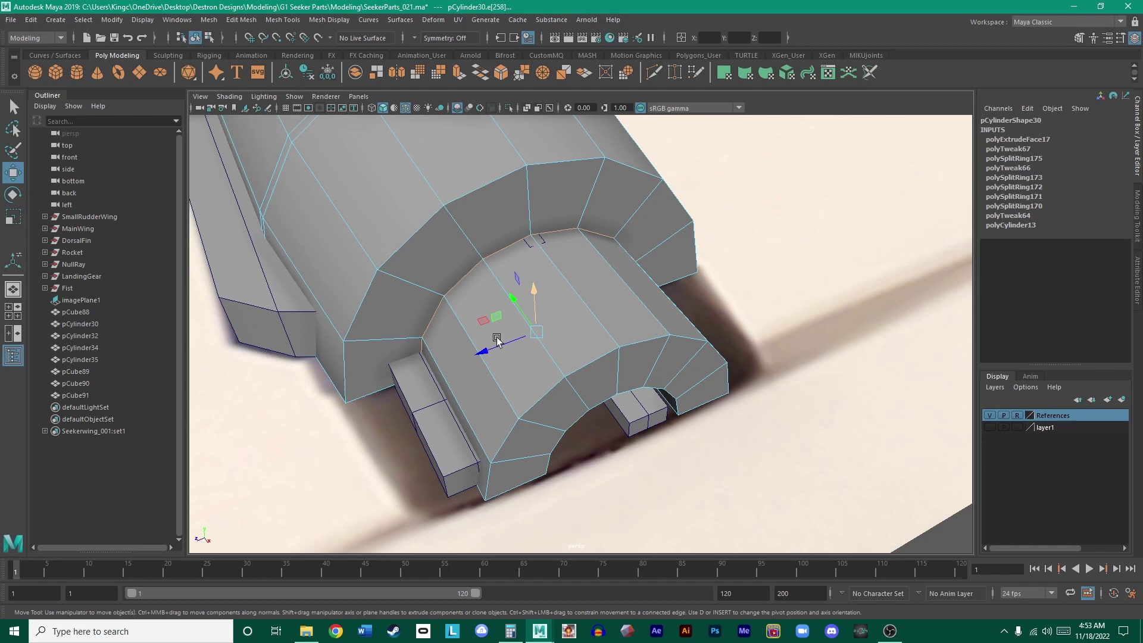
click(432, 426)
right_drag(554, 311, 582, 303)
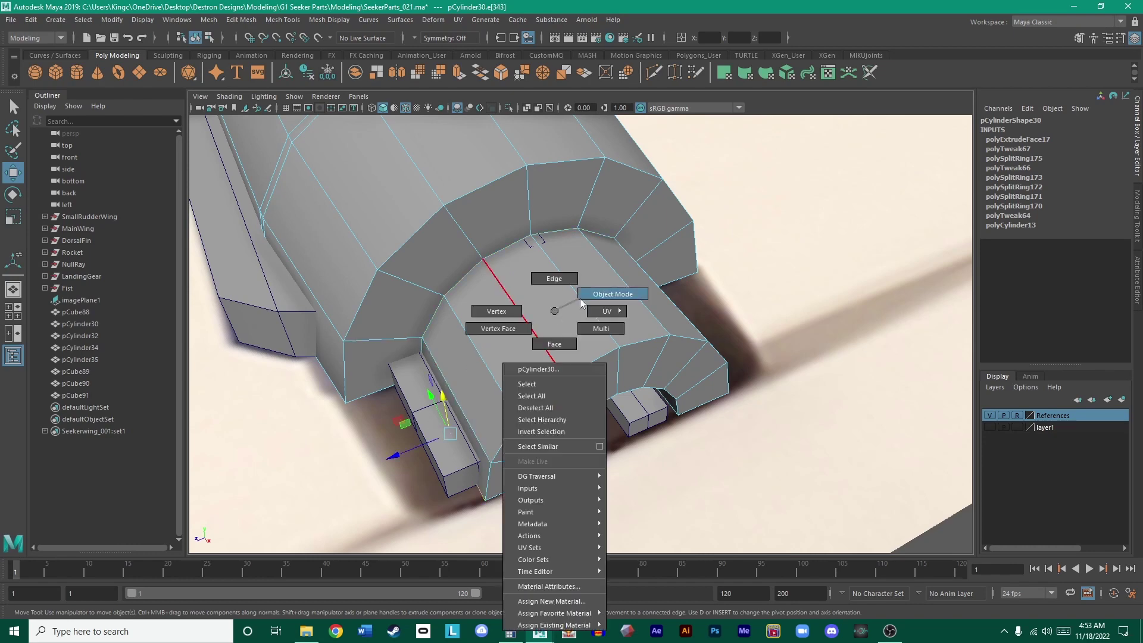
click(426, 402)
key(Delete)
- Insert two edge loops around the muzzle near its open end
alt+drag(598, 409, 655, 362)
scroll(683, 366, up, 3)
scroll(683, 366, up, 4)
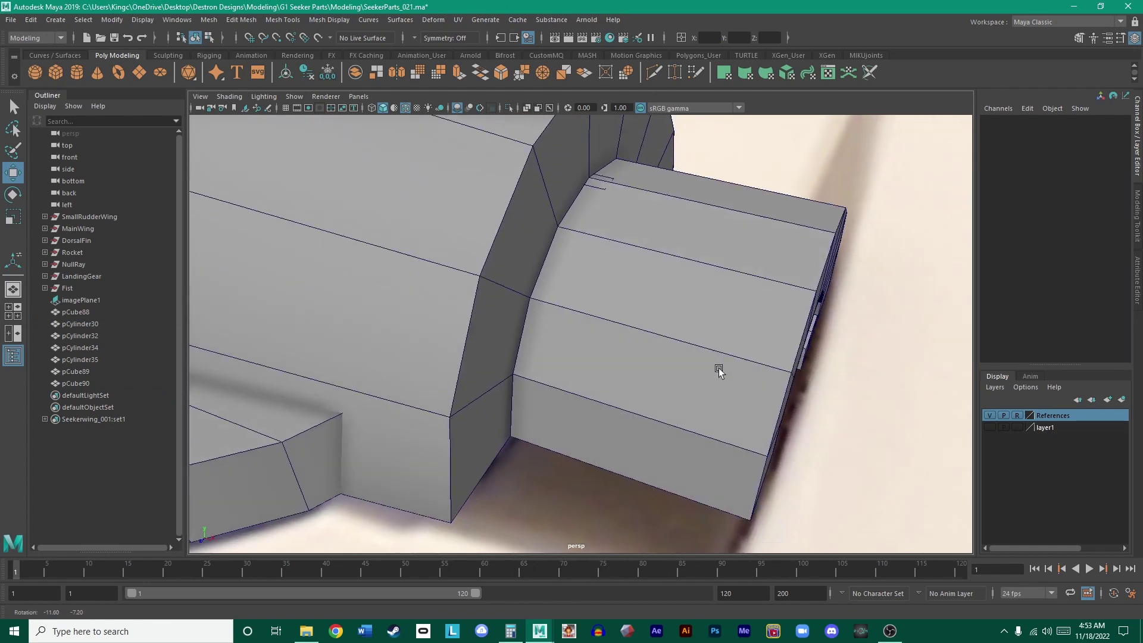
click(802, 252)
alt+drag(807, 257, 668, 270)
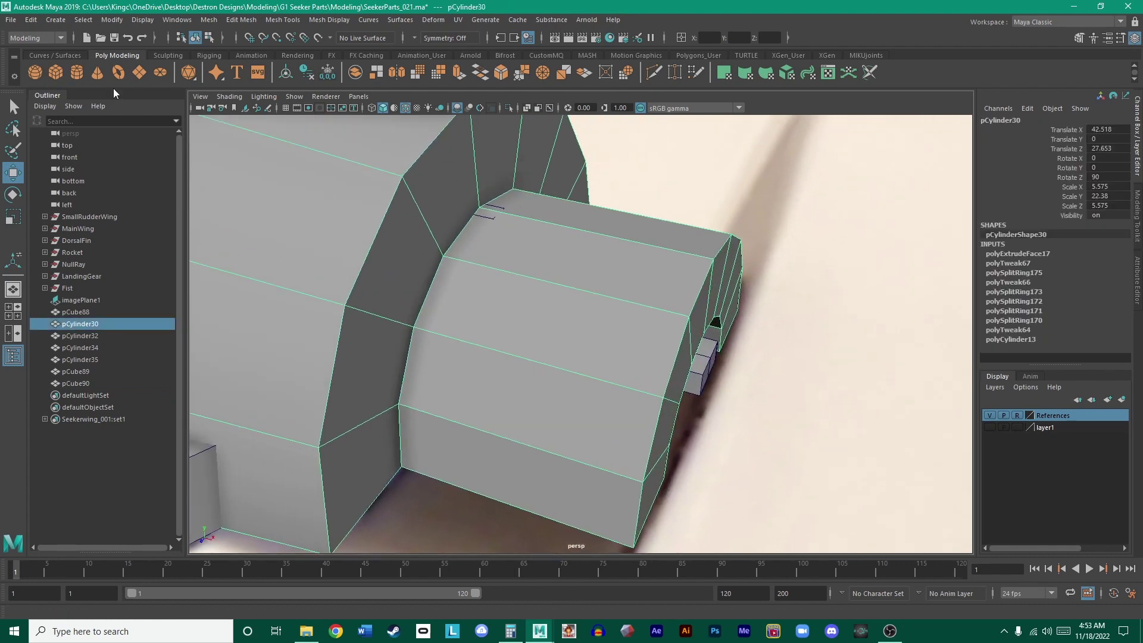
click(545, 55)
click(77, 72)
drag(615, 384, 653, 286)
key(w)
- Extrude the face ring between the two new muzzle loops outward with a Local Translate Z of about 0.117
right_drag(661, 226, 662, 215)
click(659, 267)
click(656, 261)
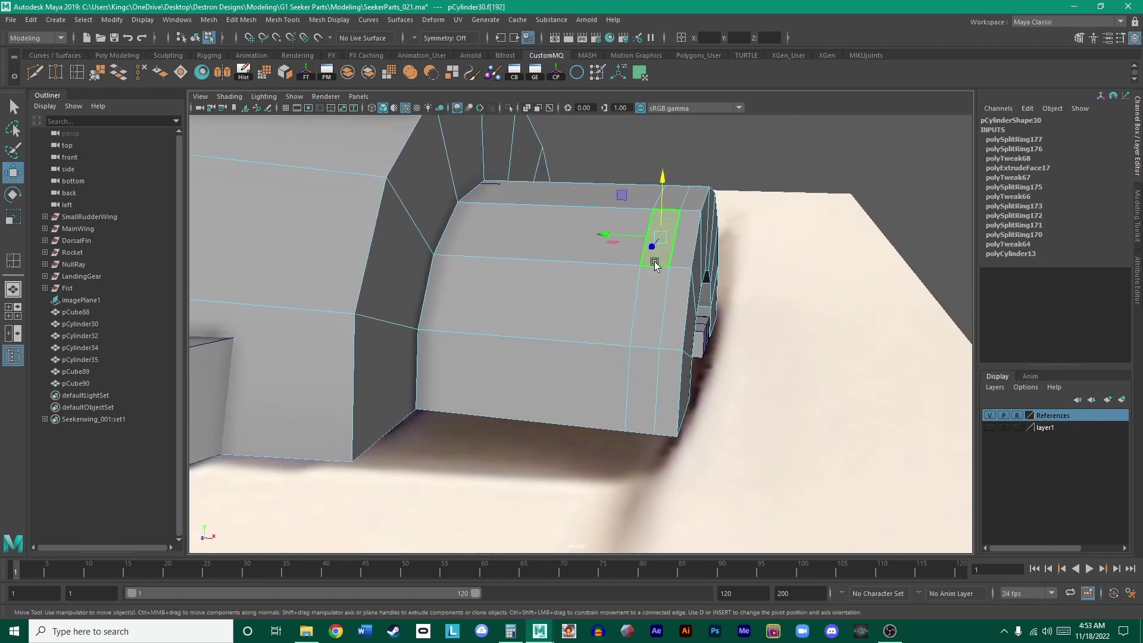
shift+double_click(648, 296)
key(ctrl+e)
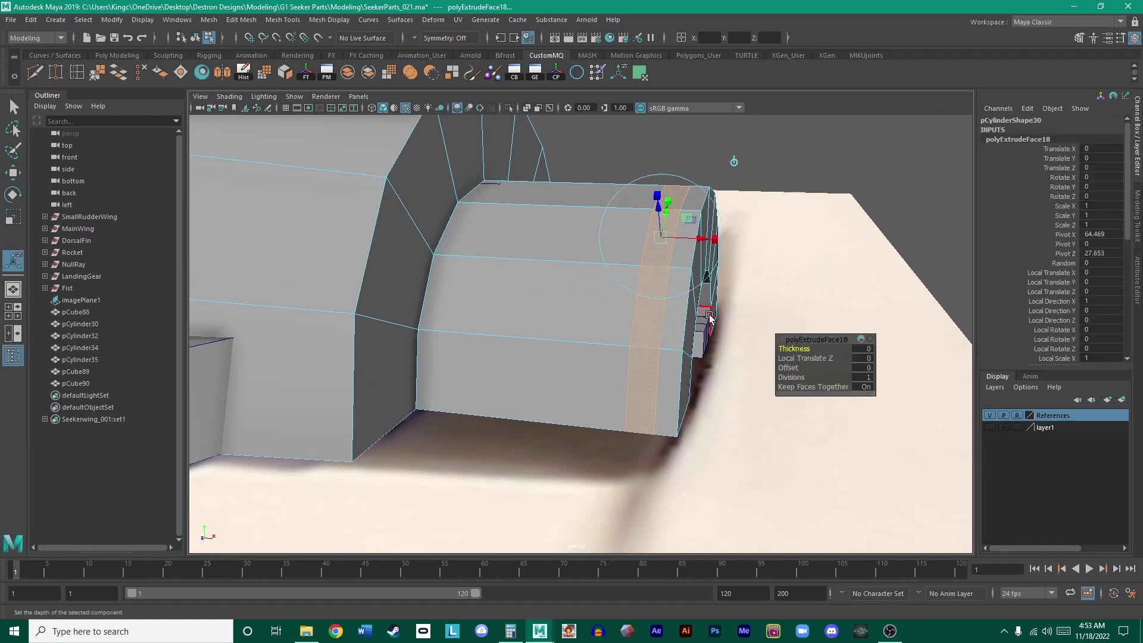
drag(659, 209, 630, 260)
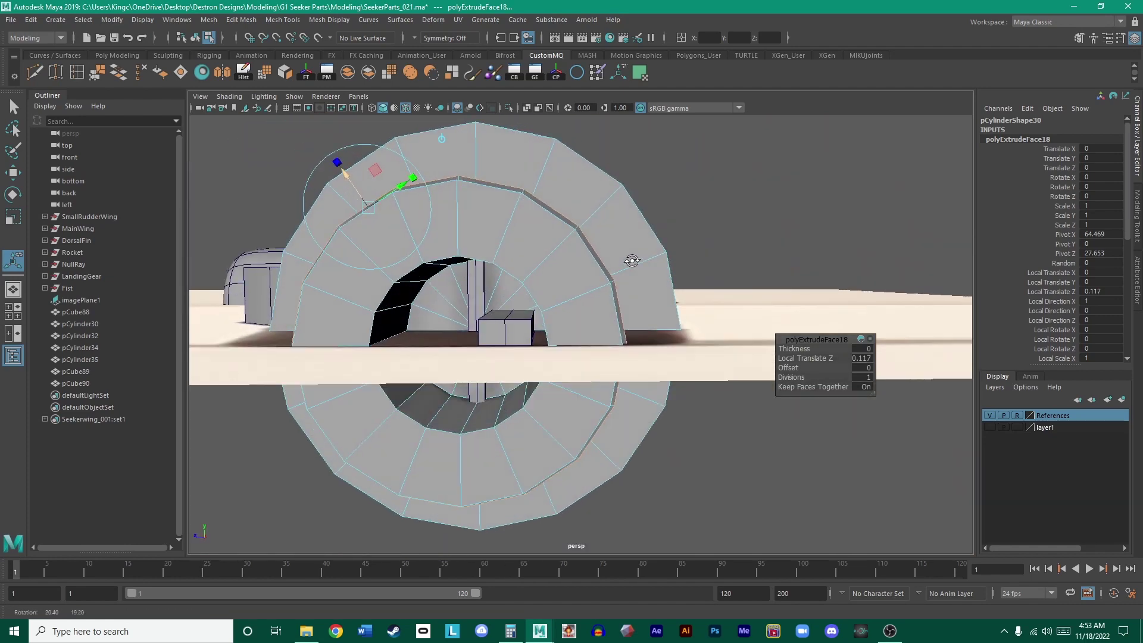
- Check the raised muzzle band in the side view and with smooth preview in perspective
key(space)
key(space)
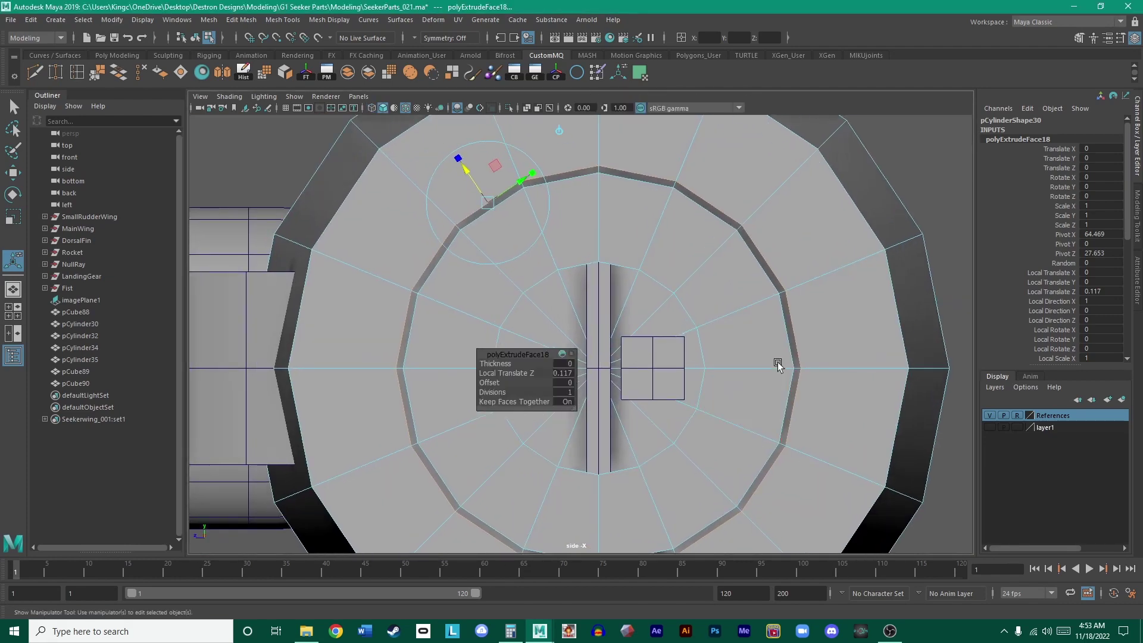
alt+middle_drag(776, 362, 763, 318)
key(space)
key(space)
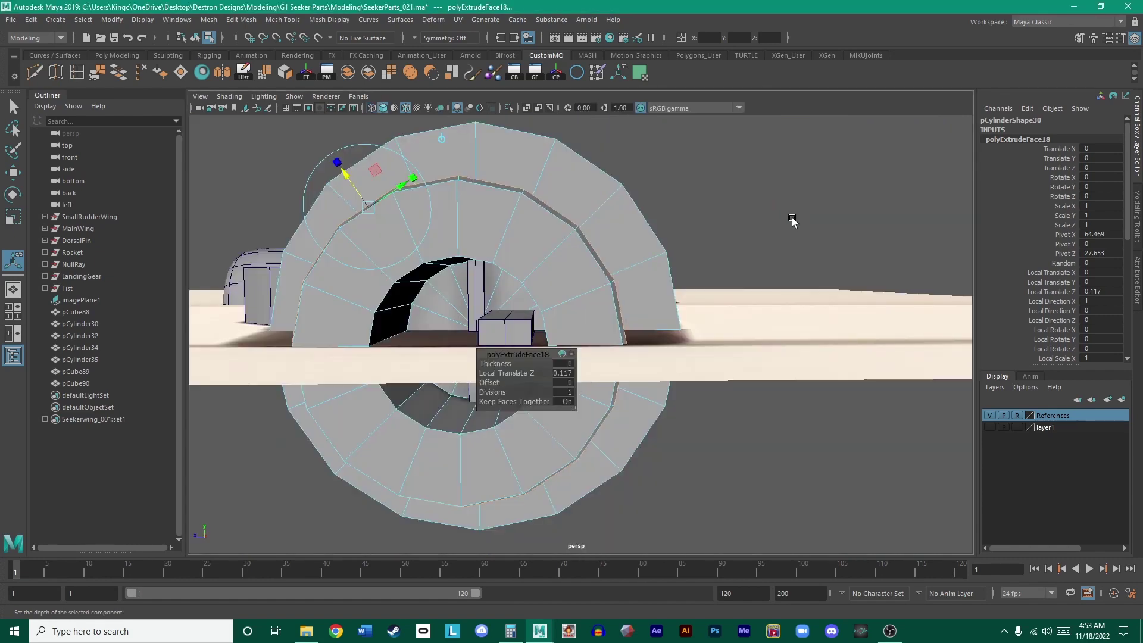
alt+drag(793, 222, 830, 282)
key(3)
right_drag(779, 263, 728, 235)
click(829, 191)
key(w)
alt+drag(730, 251, 685, 387)
- Return the barrel to its unsmoothed display and insert three supporting edge loops around the muzzle's raised band
click(719, 242)
key(1)
click(108, 77)
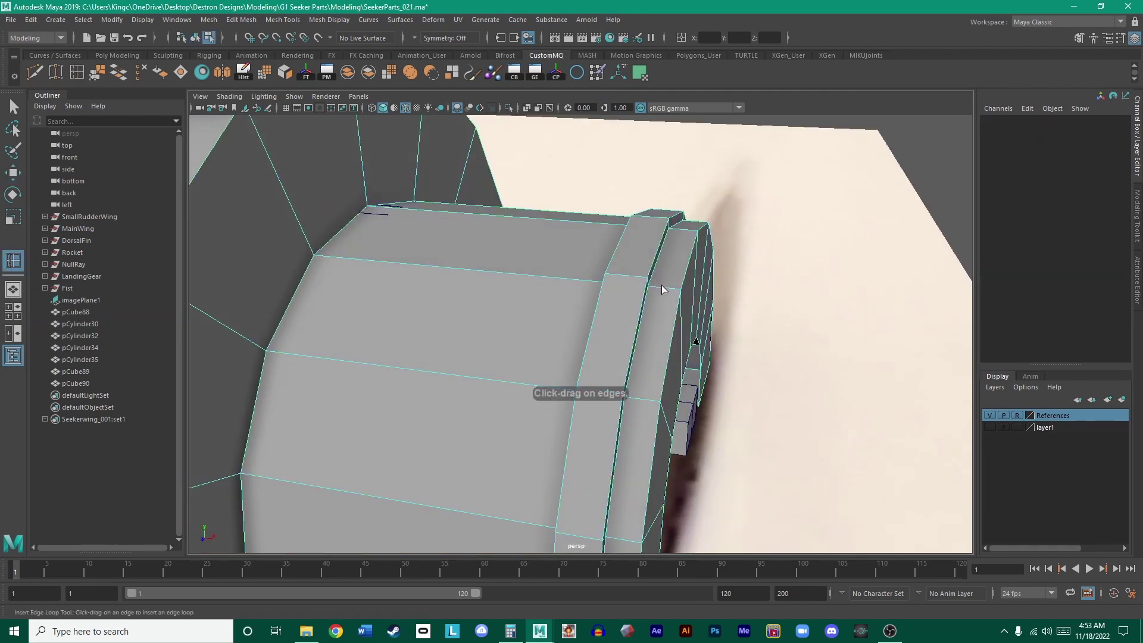
drag(662, 284, 478, 316)
click(425, 247)
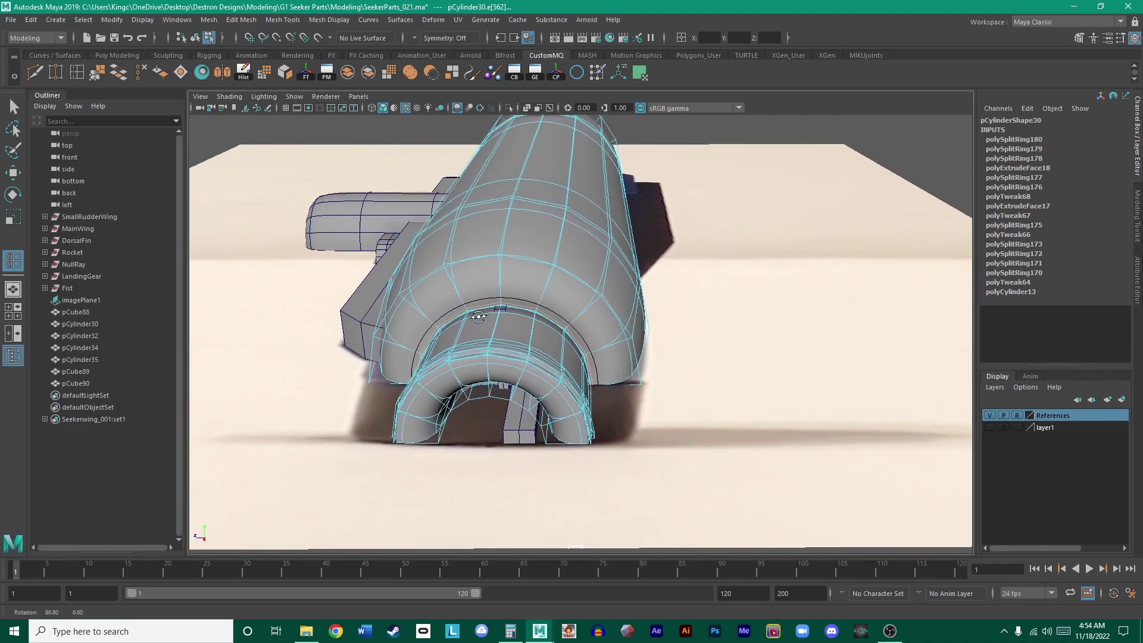
- Hide the References layer and turn off wireframe on shaded to examine the smoothed barrel in object mode
click(988, 415)
alt+drag(891, 359, 839, 349)
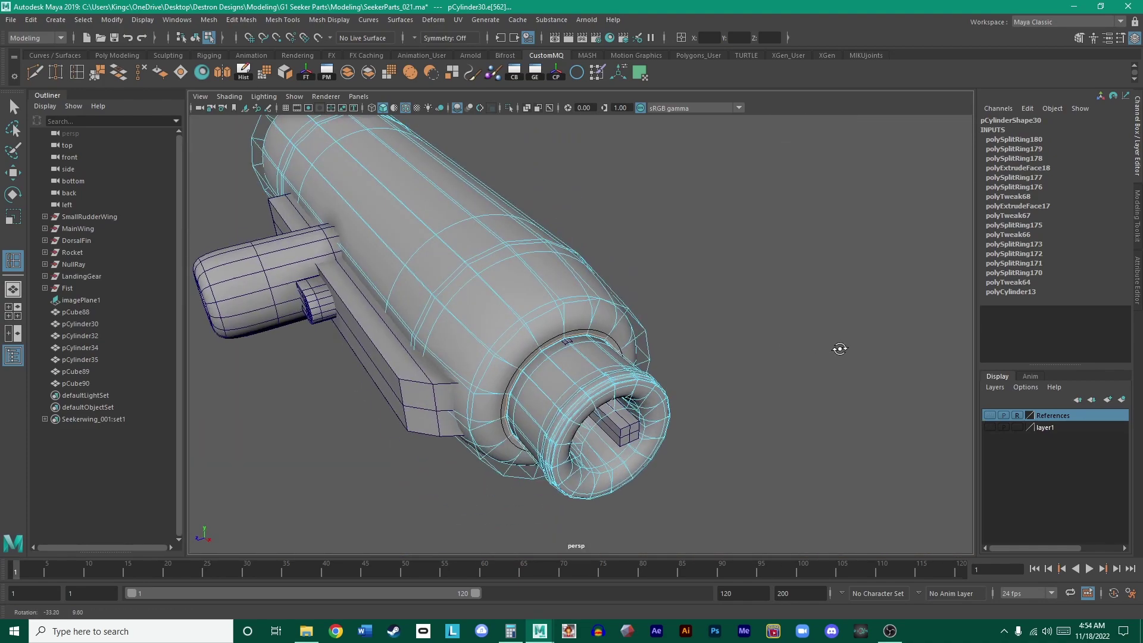
key(4)
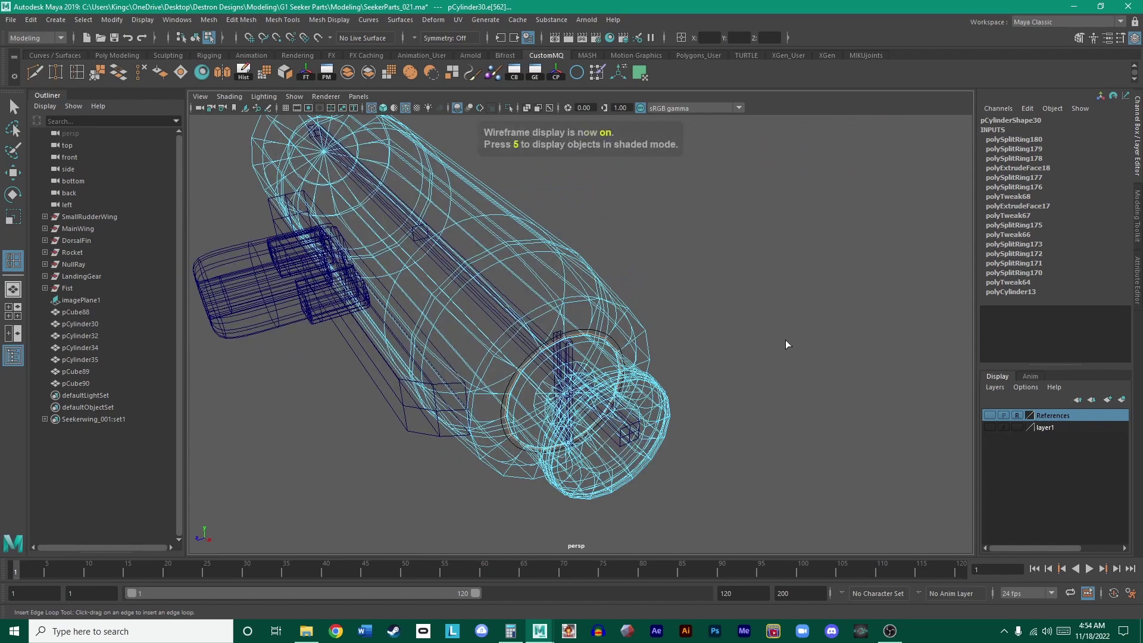
key(5)
right_drag(599, 293, 631, 265)
key(w)
alt+drag(638, 289, 449, 145)
click(405, 108)
mouse_move(685, 256)
alt+mouse_down()
mouse_move(732, 276)
mouse_move(625, 248)
mouse_move(738, 252)
mouse_move(671, 268)
mouse_move(704, 249)
mouse_move(796, 299)
mouse_move(803, 372)
mouse_move(589, 298)
alt+mouse_up()
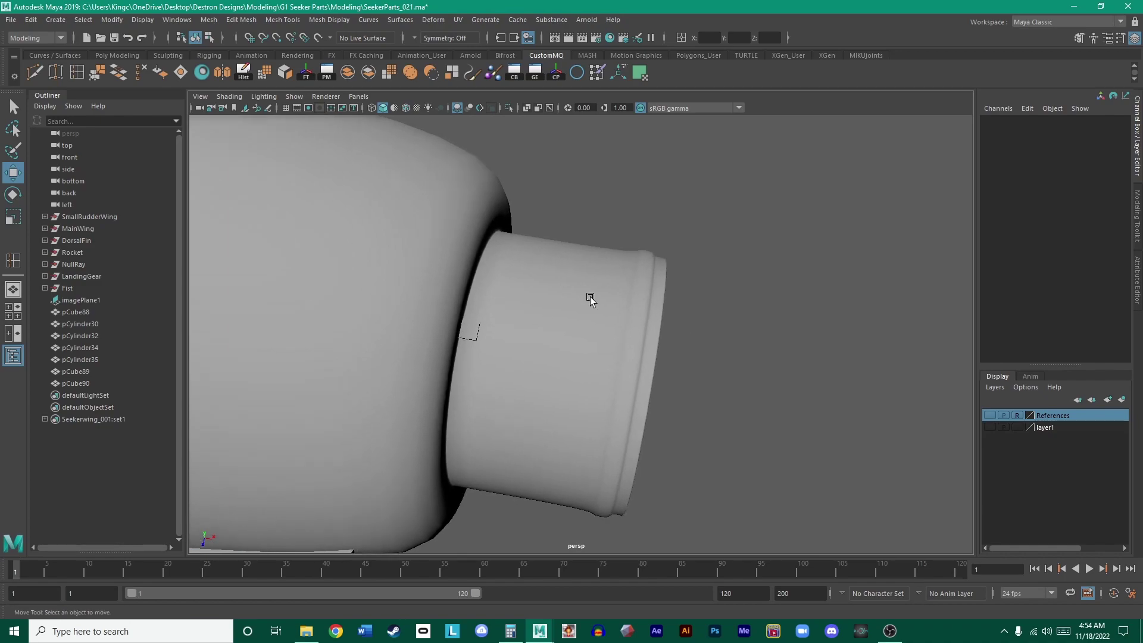
- Select the circle of faces closing the inner end of the muzzle bore and switch to wireframe display
click(590, 299)
alt+right_drag(589, 298, 694, 320)
alt+drag(694, 320, 617, 320)
alt+drag(538, 282, 613, 259)
right_drag(616, 262, 618, 275)
click(618, 275)
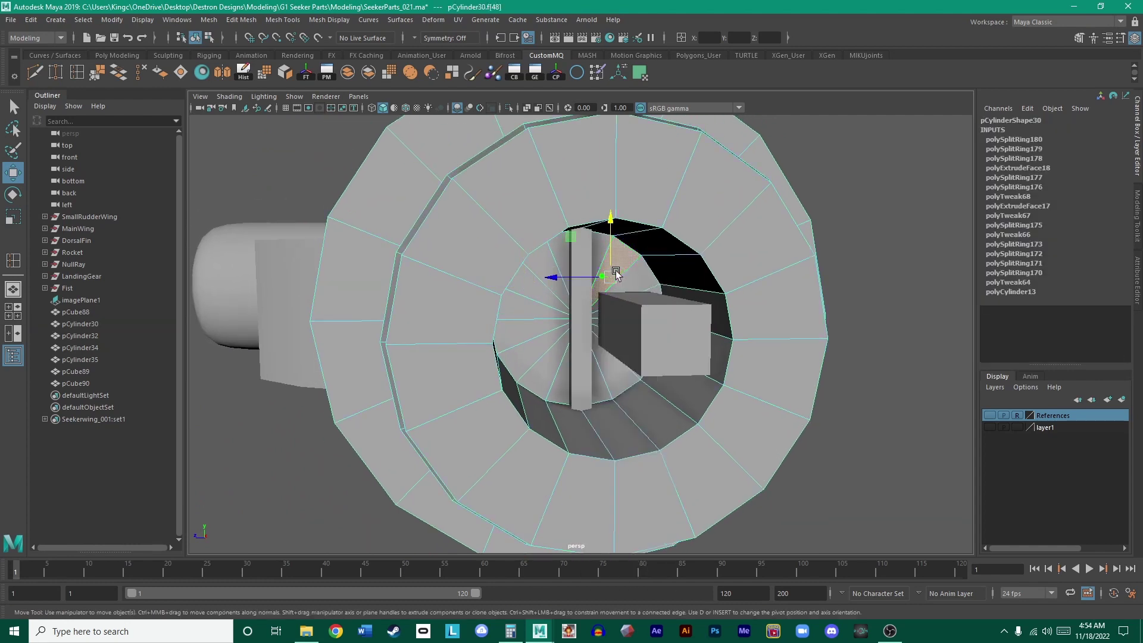
alt+drag(612, 325, 561, 291)
key(4)
alt+right_drag(620, 319, 543, 324)
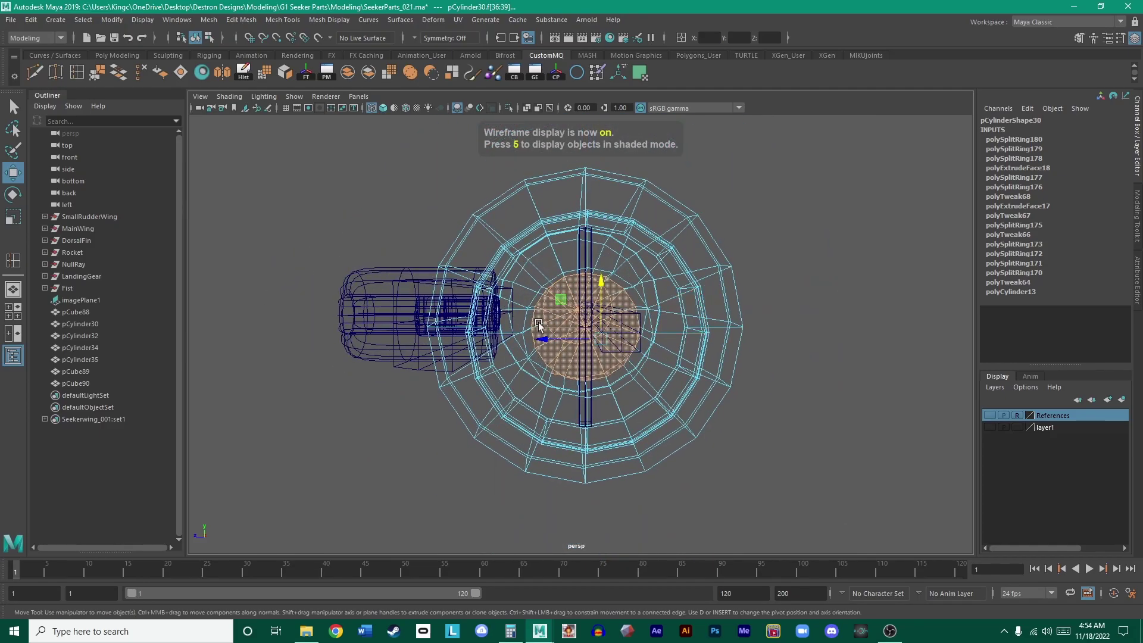
- Remove the barrel's rear cap faces from the selection, keeping only the bore's inner end faces
alt+drag(485, 315, 744, 387)
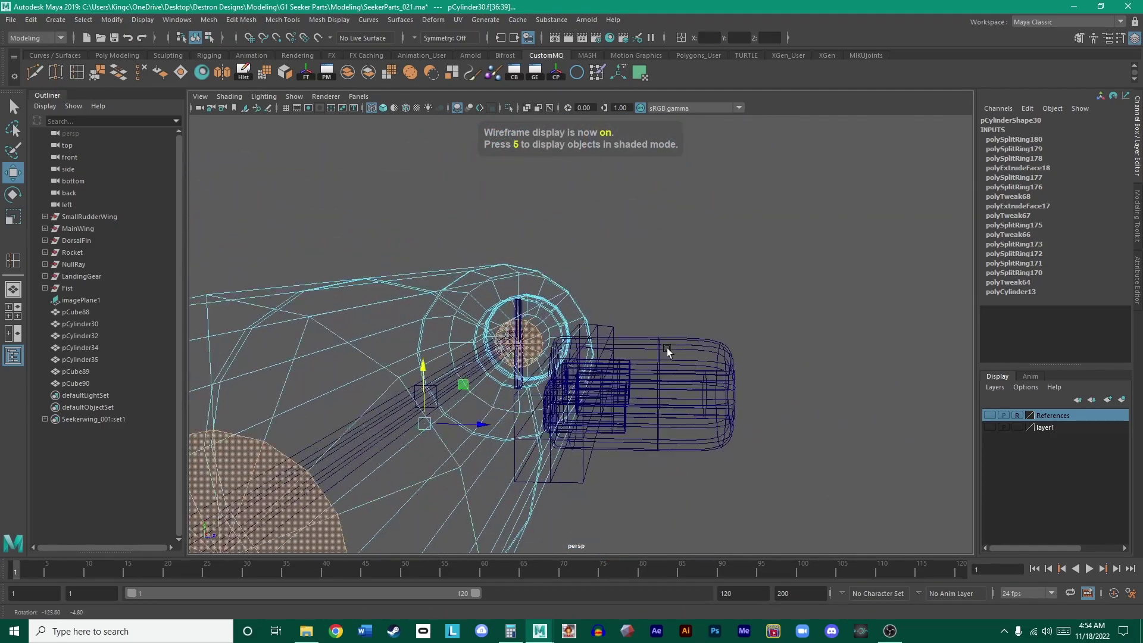
alt+right_drag(744, 387, 817, 410)
alt+middle_drag(817, 410, 582, 334)
scroll(626, 345, up, 1)
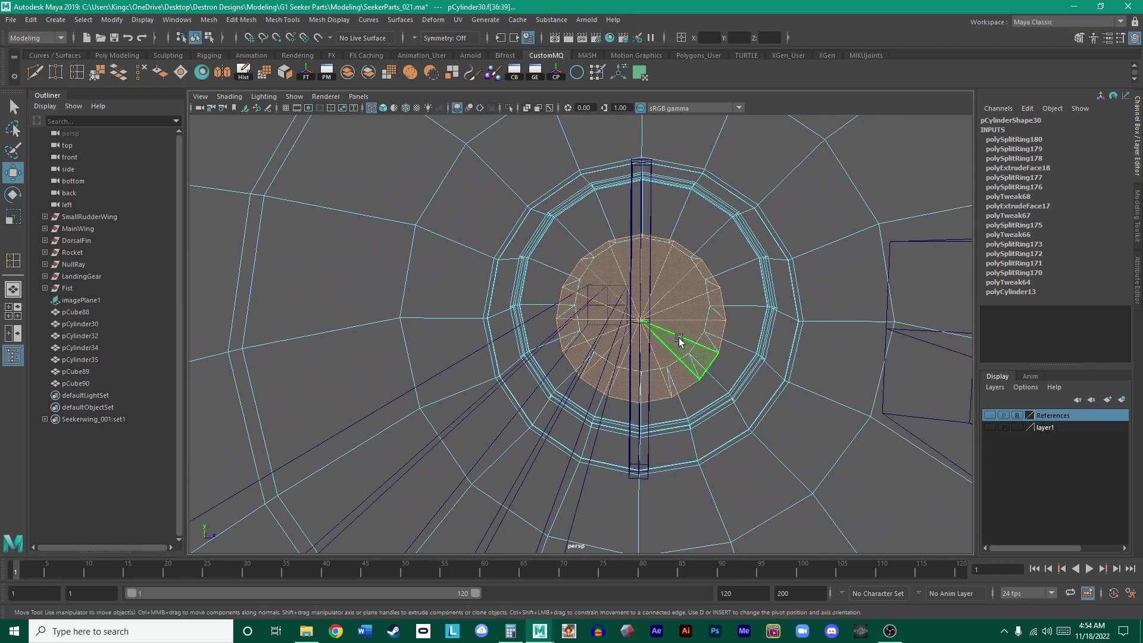
drag(677, 341, 715, 357)
scroll(638, 318, down, 9)
- Move the bore's inner end faces back along the barrel axis to the rear pair of edge loops
scroll(774, 381, up, 5)
alt+drag(773, 381, 829, 428)
scroll(605, 368, up, 2)
drag(594, 363, 831, 349)
drag(740, 344, 609, 331)
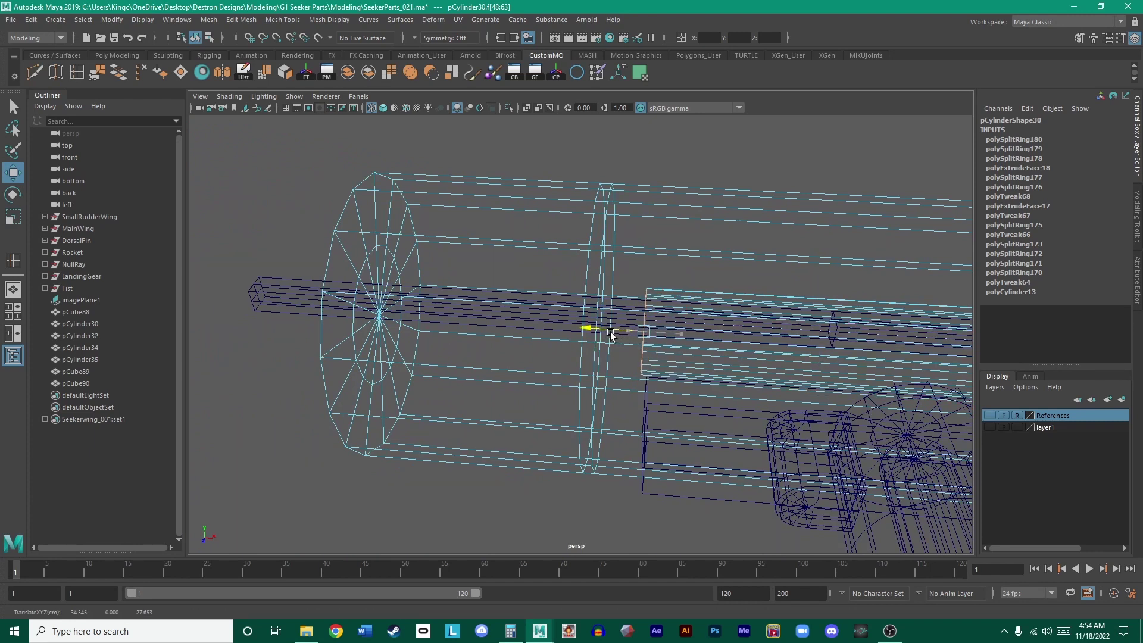
drag(609, 331, 579, 332)
- Show the References layer again and compare the bore's inner end with the reference image in the top view
key(space)
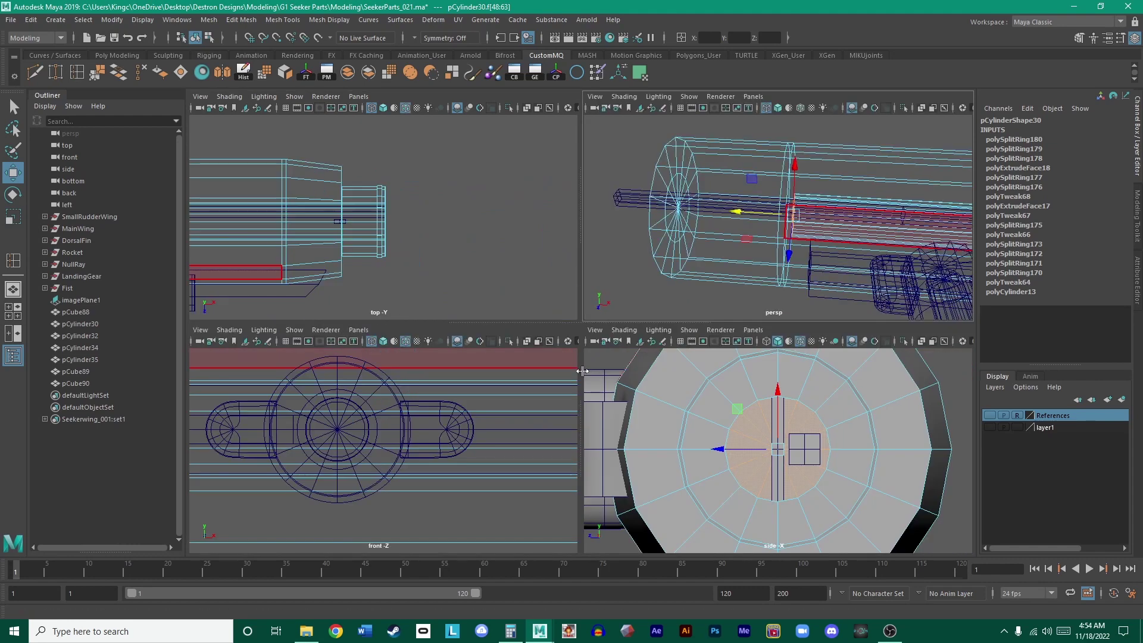
key(space)
key(f)
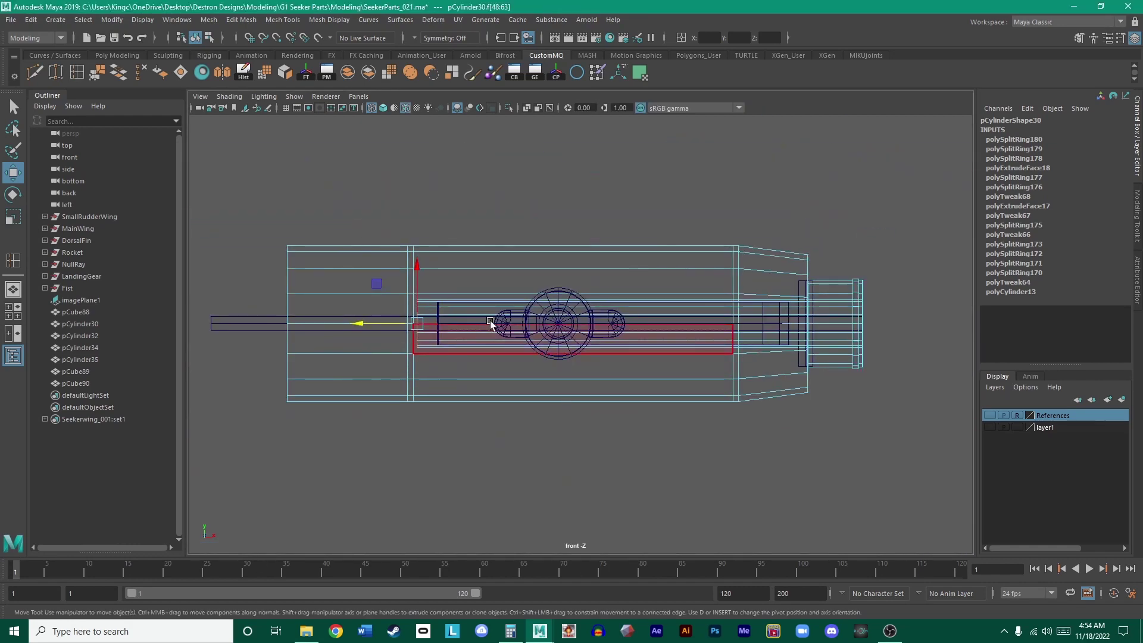
key(space)
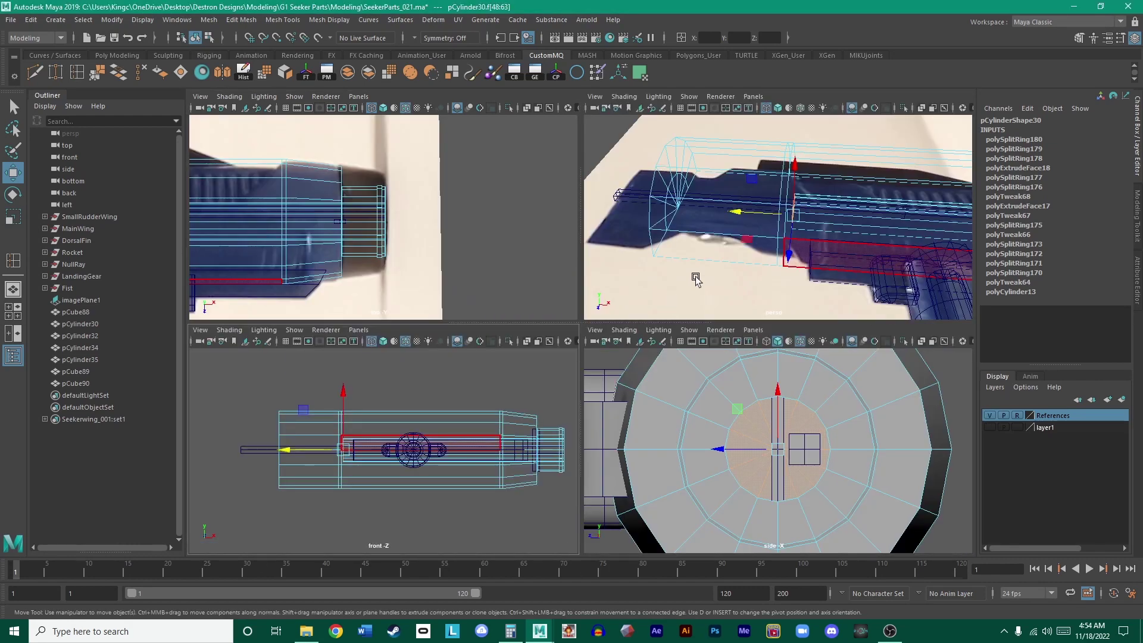
key(space)
key(space)
key(space)
key(space)
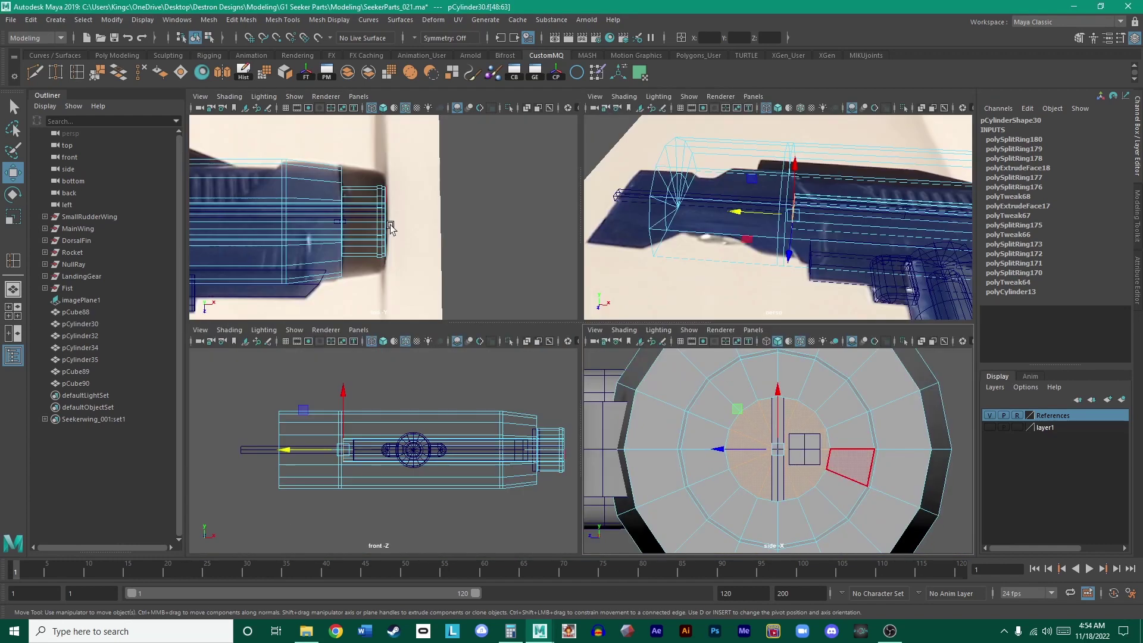
key(space)
scroll(950, 237, up, 3)
alt+middle_drag(950, 237, 1001, 290)
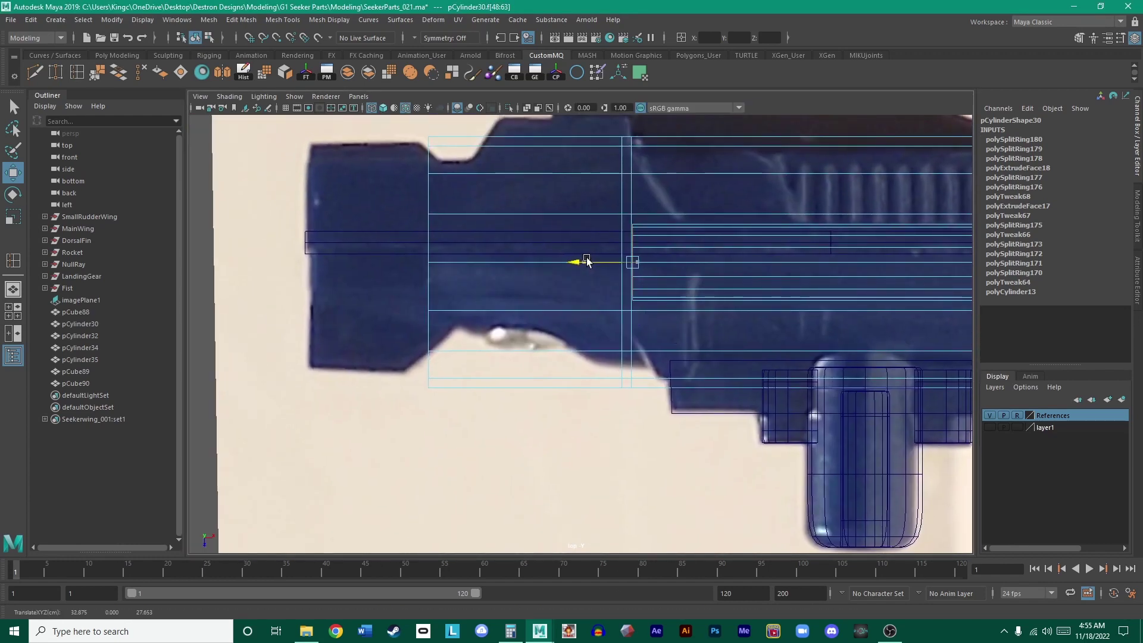
- Move the bore's inner end faces farther back along the barrel axis and check the shaded barrel in the perspective view
drag(586, 260, 556, 263)
scroll(717, 306, down, 3)
click(681, 276)
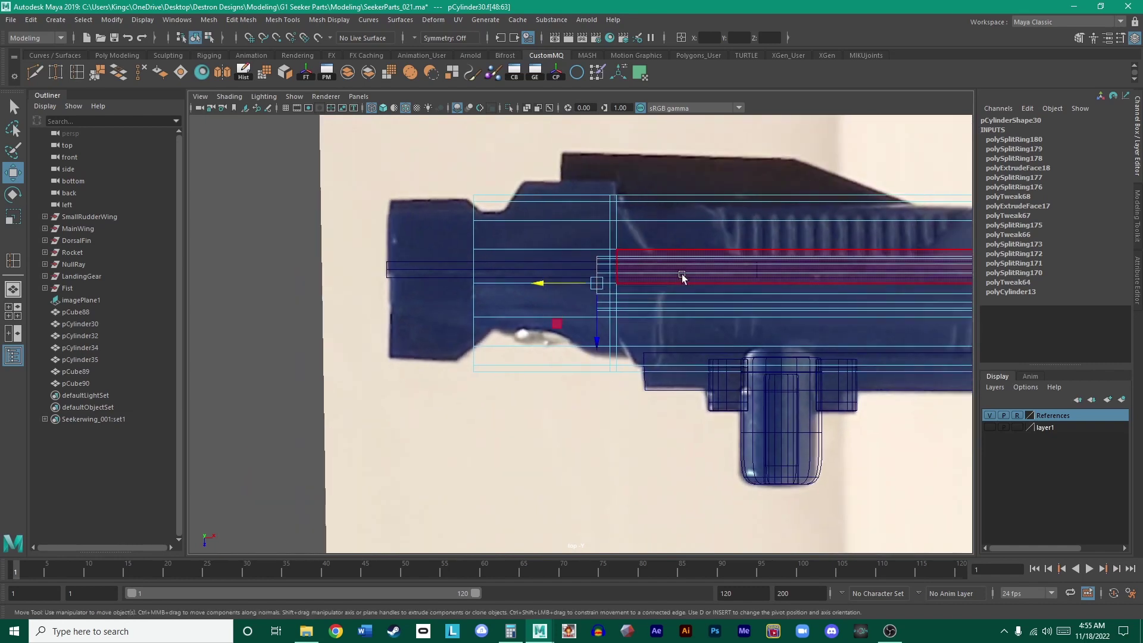
key(f)
key(space)
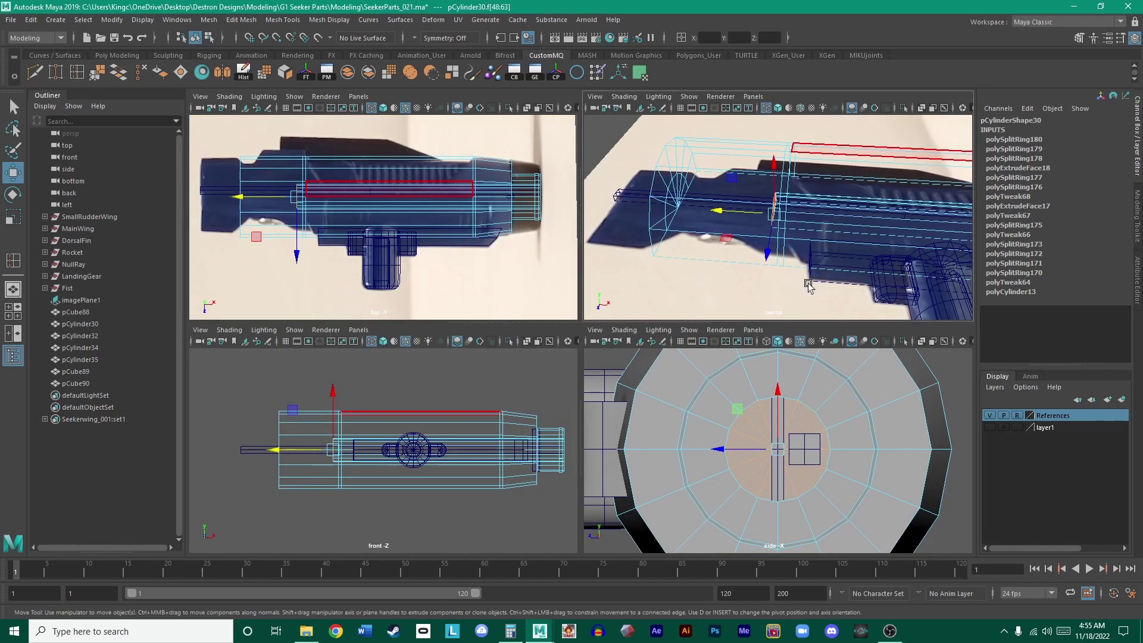
key(space)
scroll(625, 299, down, 5)
mouse_move(625, 299)
alt+mouse_down()
mouse_move(613, 299)
mouse_move(667, 346)
mouse_move(679, 426)
mouse_move(633, 357)
alt+mouse_up()
key(5)
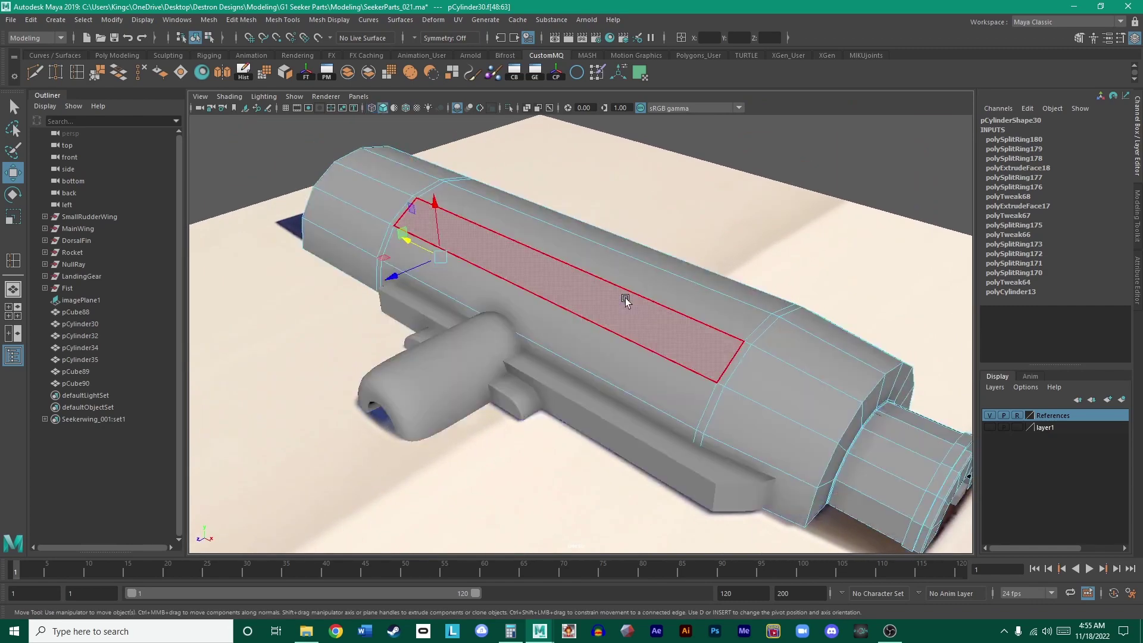
scroll(654, 272, down, 3)
scroll(679, 424, up, 5)
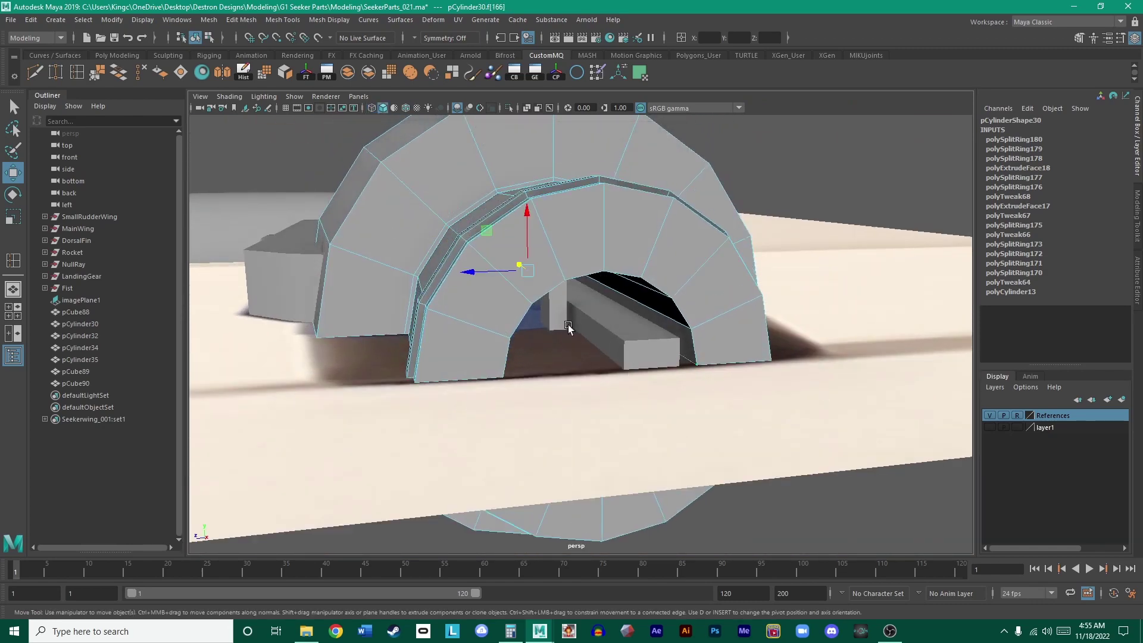
- Return to object mode and delete the thin upright box inside the barrel's bore
click(642, 254)
right_drag(643, 252, 702, 230)
click(779, 202)
alt+drag(633, 329, 519, 273)
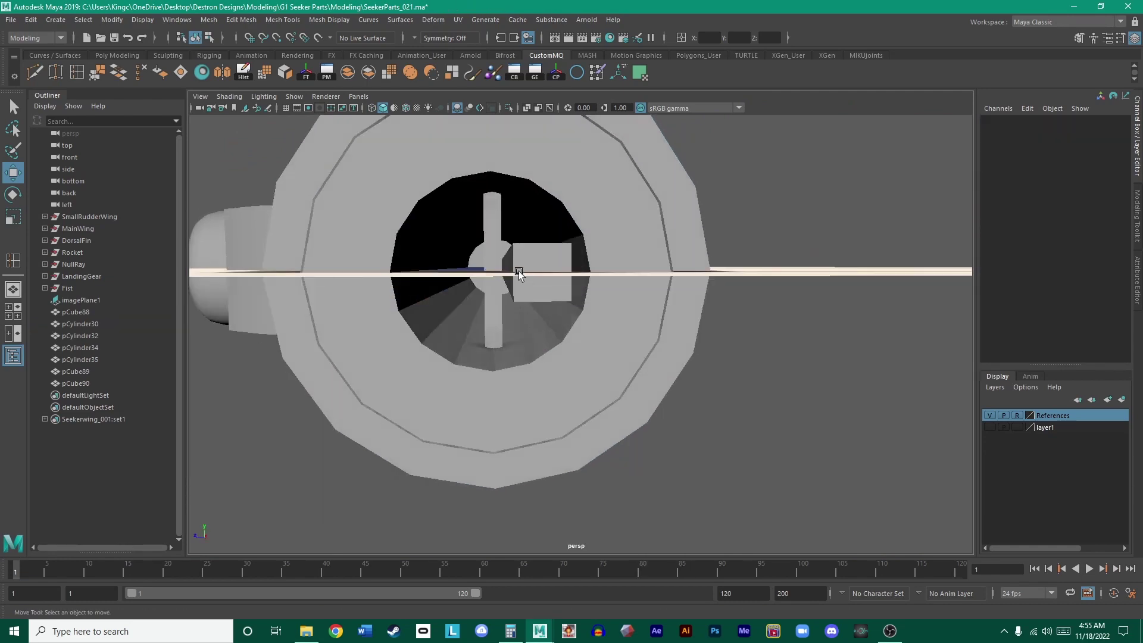
click(494, 246)
key(Delete)
scroll(595, 319, down, 3)
alt+drag(595, 319, 681, 370)
scroll(670, 354, up, 5)
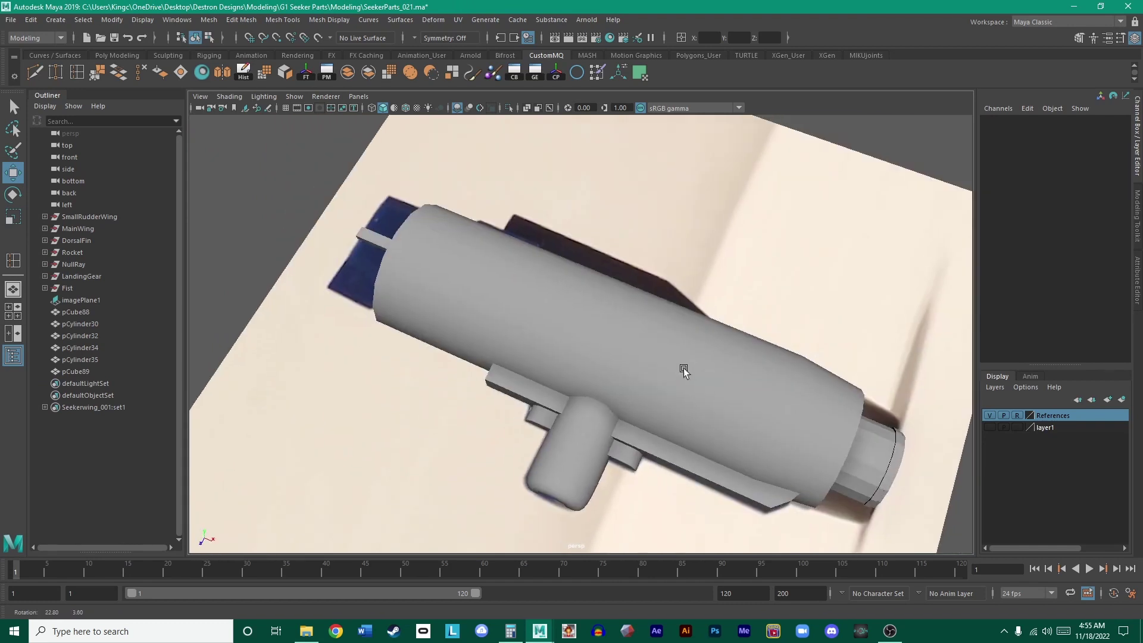
- Create a polygon cylinder and place it at the barrel's muzzle tip, at about X 64.96 and Z 27.78
scroll(557, 287, up, 3)
alt+drag(557, 287, 594, 286)
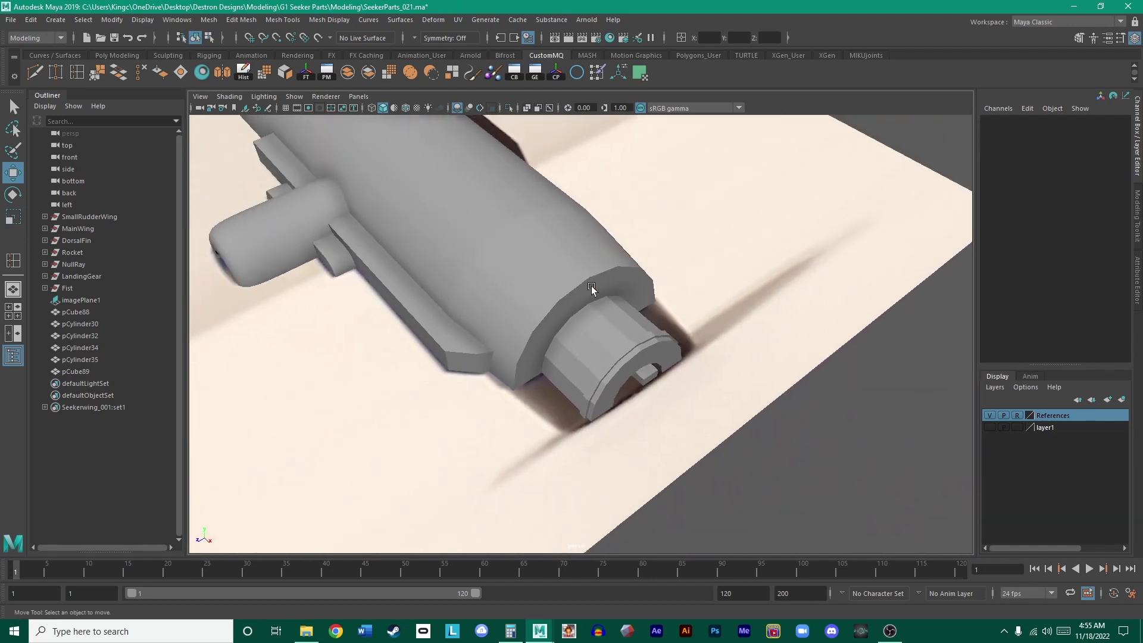
alt+drag(452, 227, 619, 300)
click(619, 301)
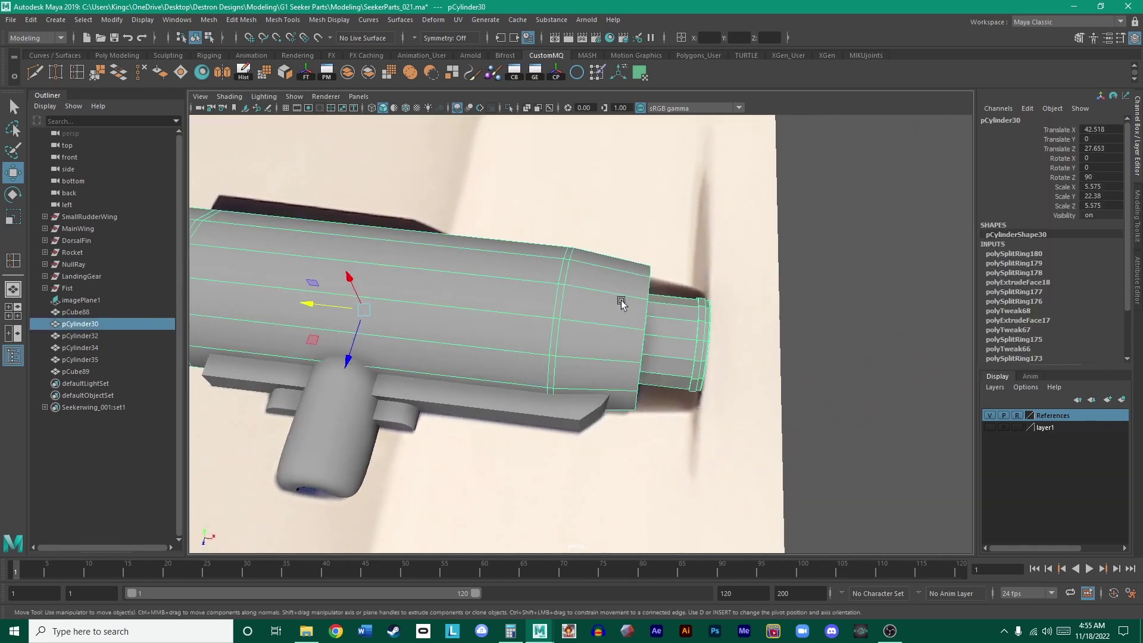
click(118, 56)
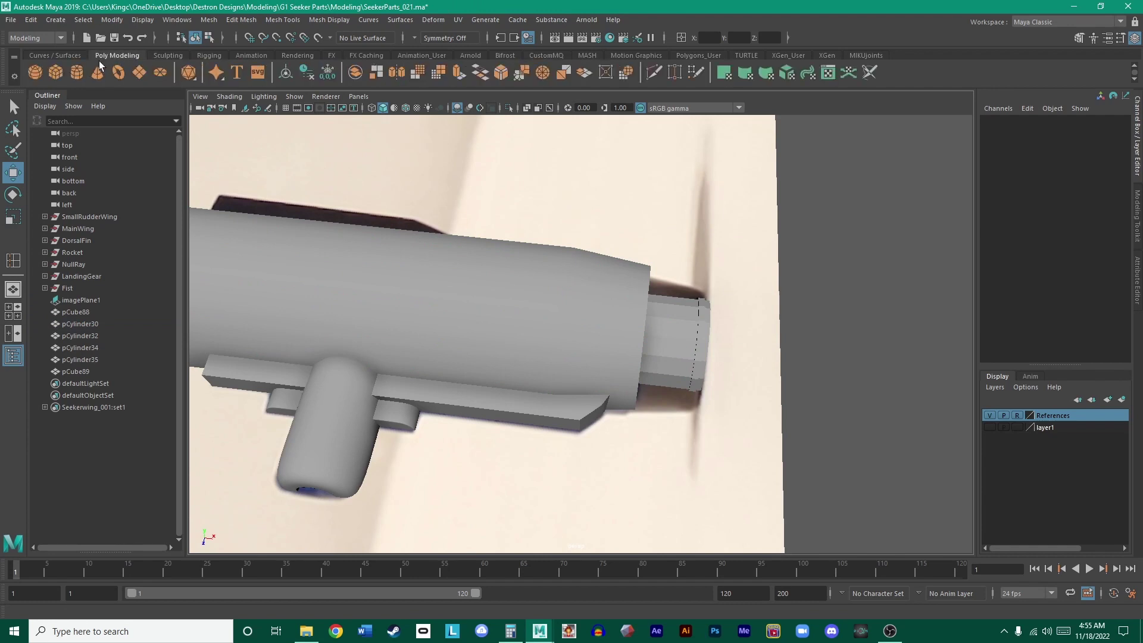
click(77, 72)
scroll(588, 291, down, 5)
drag(383, 242, 645, 369)
scroll(672, 372, up, 5)
- Rotate the new muzzle cylinder to 90 degrees about Z so it lies along the barrel axis
key(e)
drag(721, 359, 670, 305)
double_click(1088, 177)
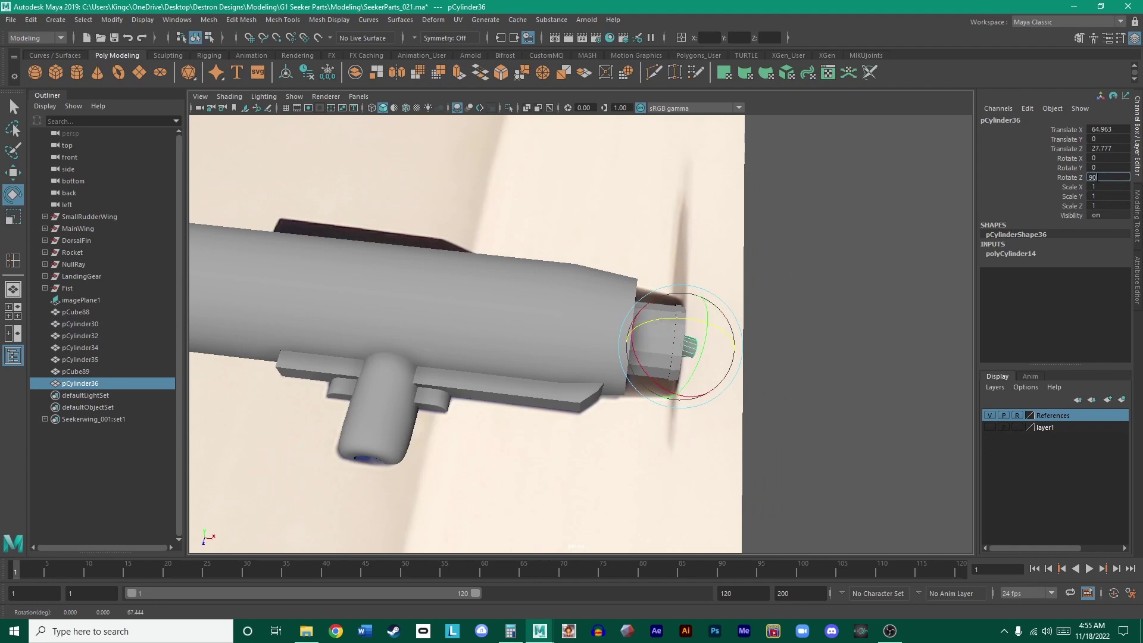
text(90)
key(Return)
scroll(949, 375, up, 3)
alt+middle_drag(949, 375, 857, 346)
click(857, 346)
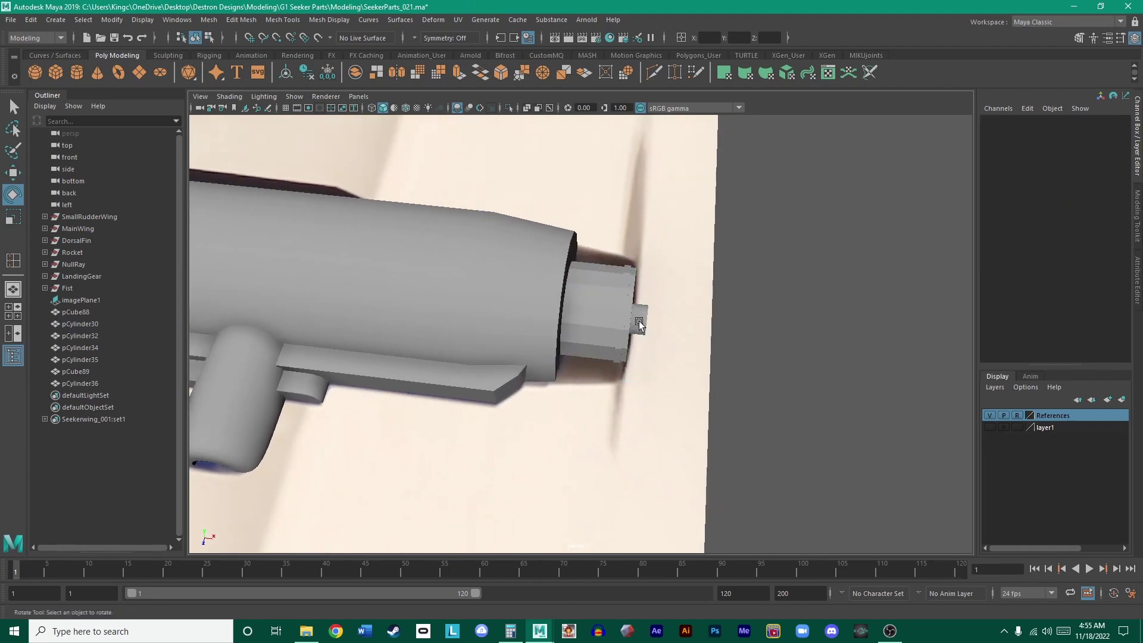
- Scale the muzzle cylinder uniformly to about 3.51 and compare it with the reference in the top view
click(638, 323)
key(r)
drag(634, 322, 781, 324)
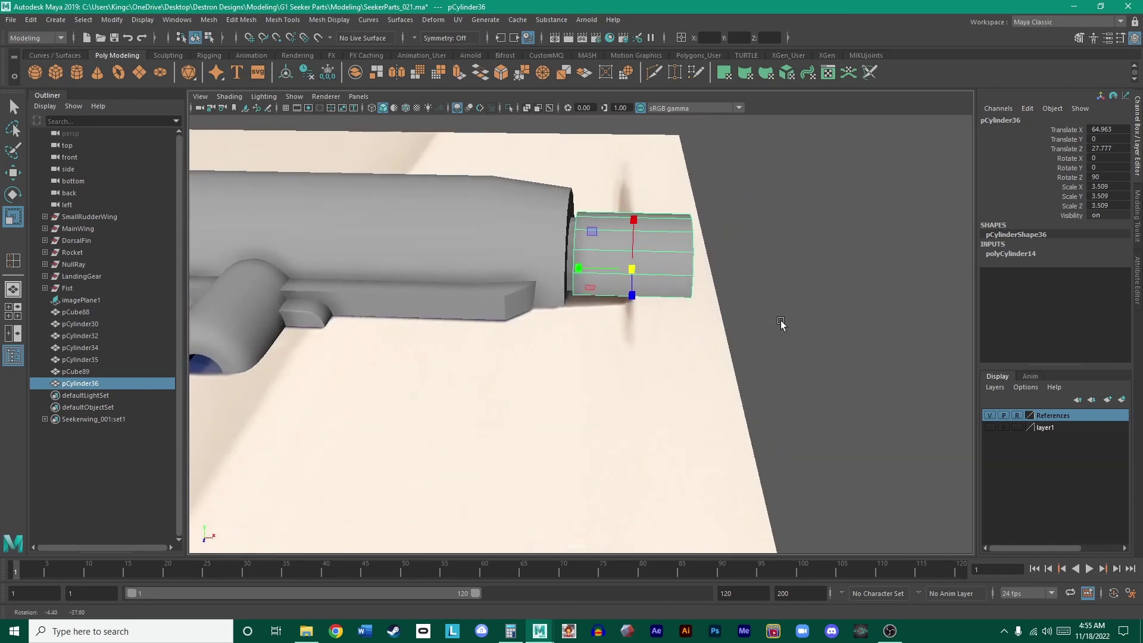
key(space)
key(space)
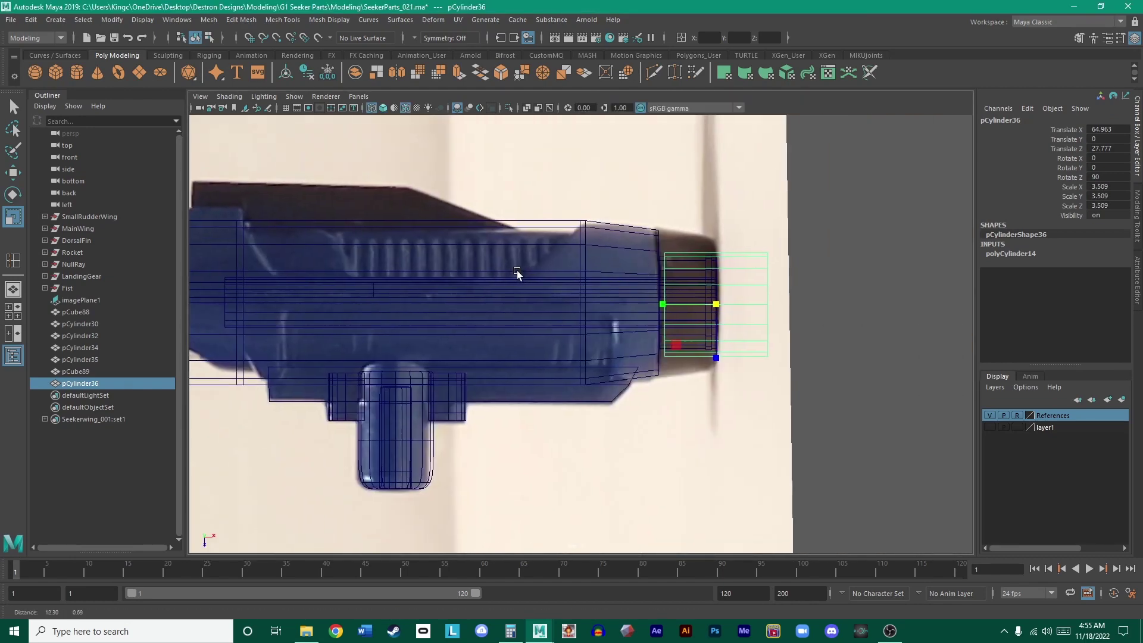
- Shorten the muzzle cylinder to a Y scale of about 1.52 and move it back to about X 62.66, against the barrel's front shoulder
scroll(701, 352, up, 6)
drag(604, 294, 548, 268)
key(w)
alt+middle_drag(548, 268, 586, 332)
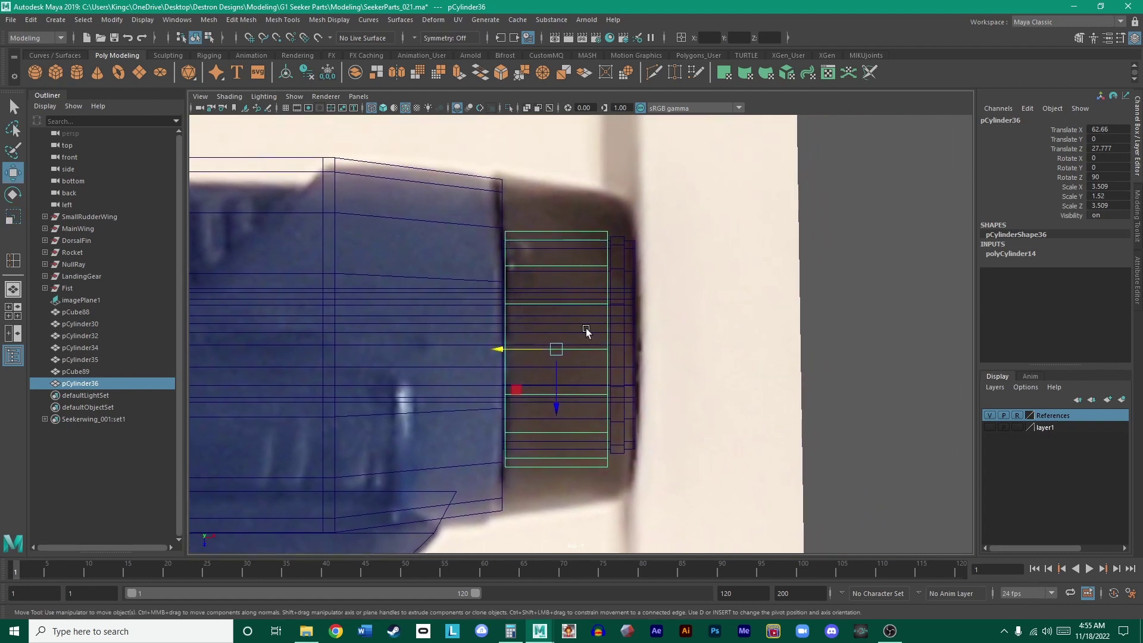
- Move the muzzle cylinder's front vertices out to the reference muzzle's front edge and scale them up to flare that end
right_drag(590, 351, 531, 333)
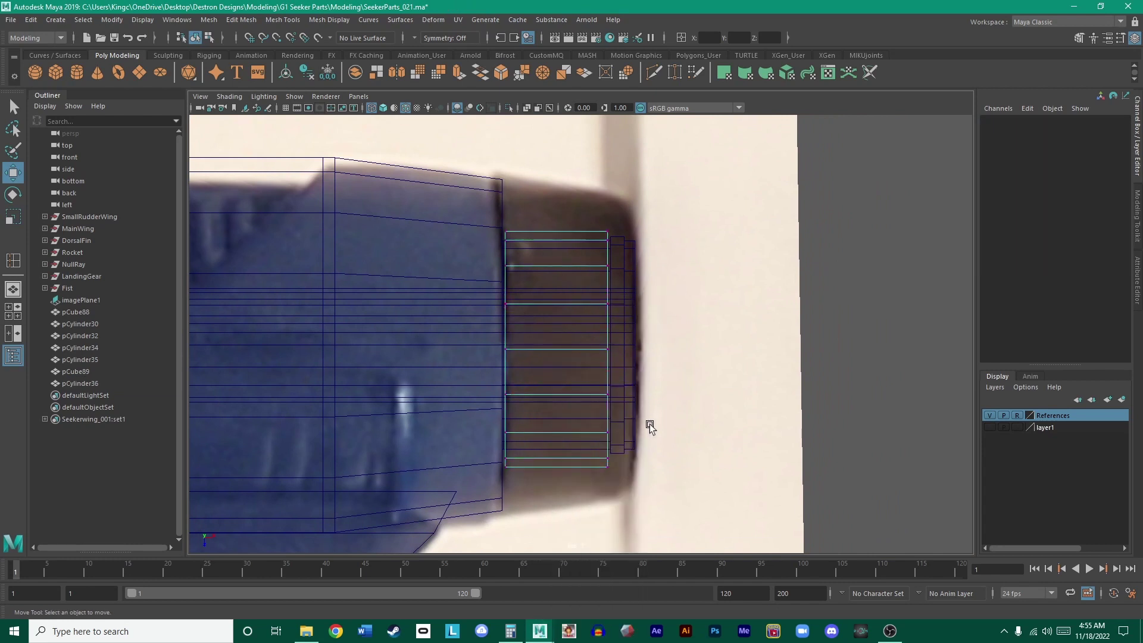
drag(660, 486, 569, 197)
drag(582, 350, 608, 352)
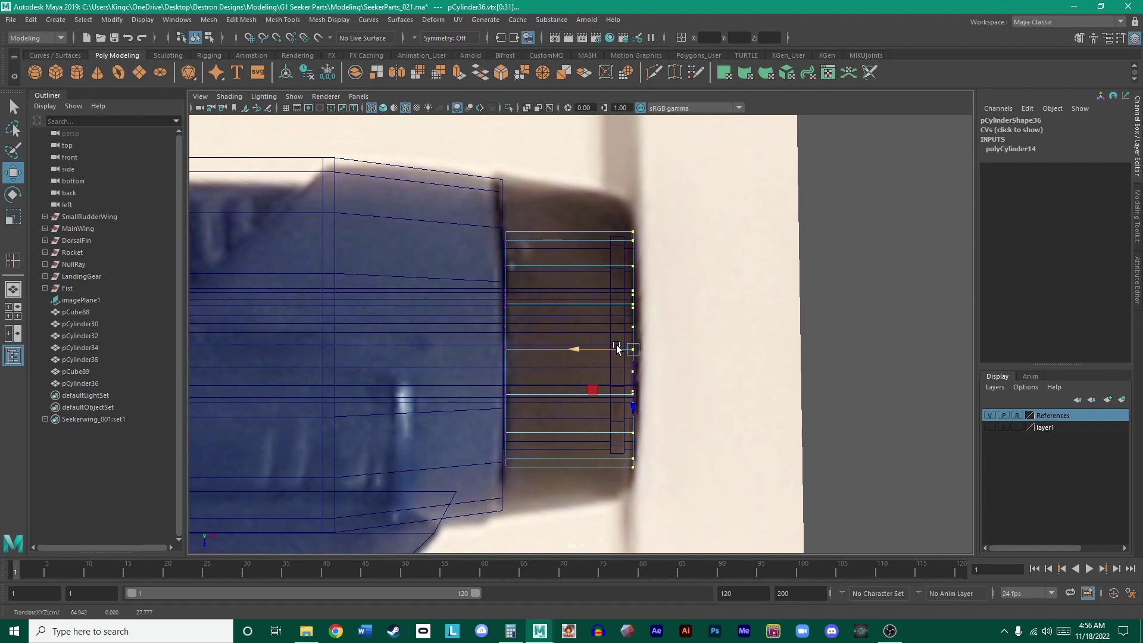
key(r)
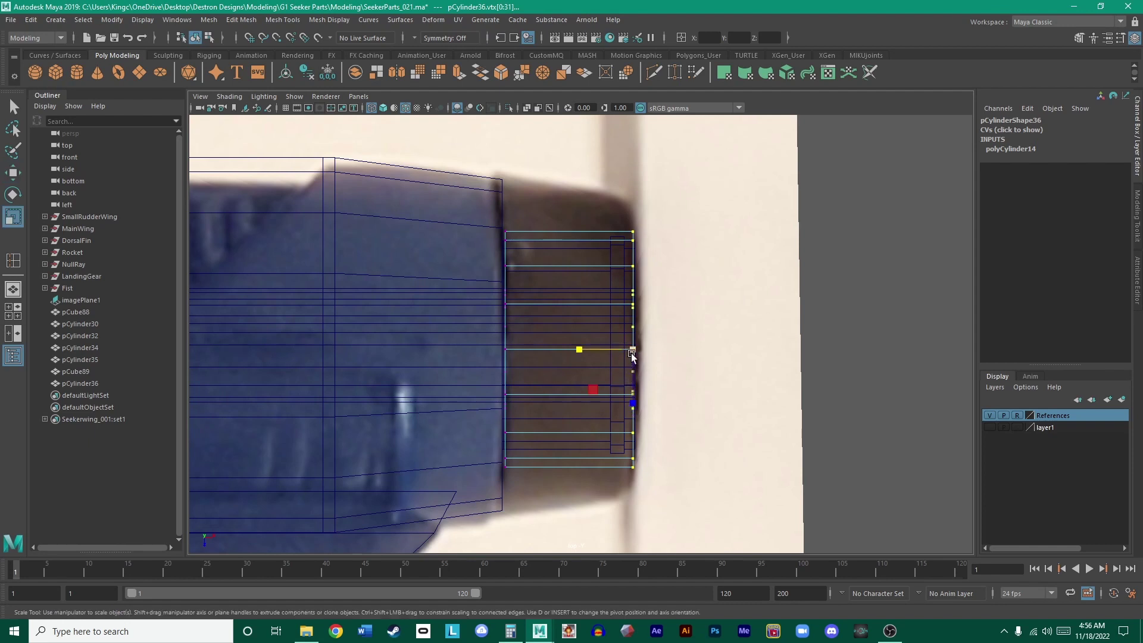
drag(633, 349, 659, 363)
click(1139, 276)
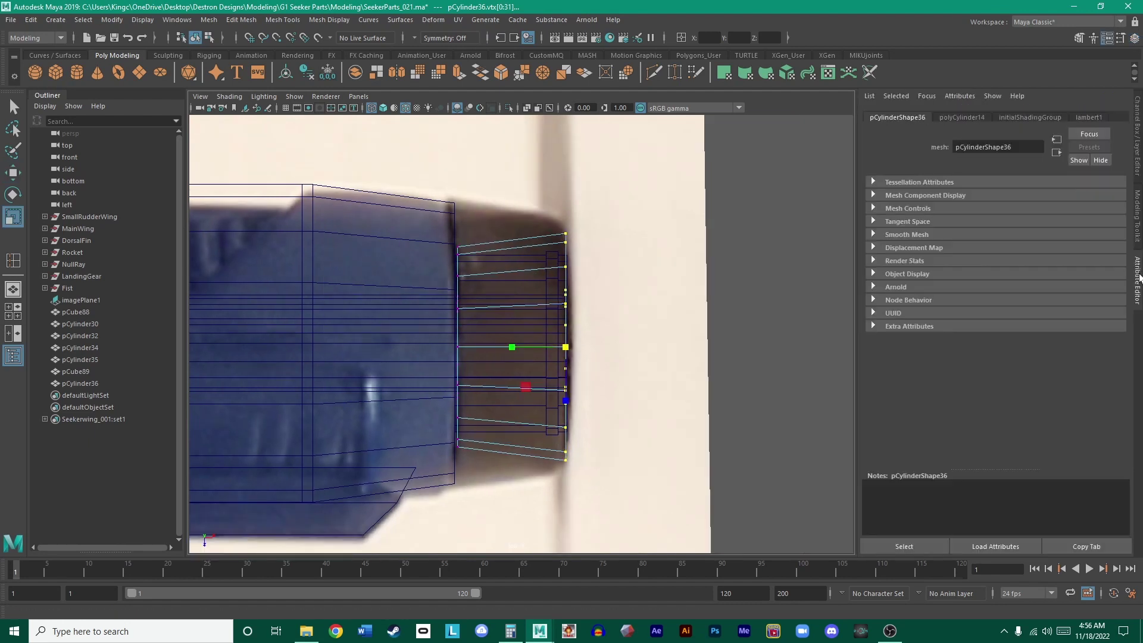
click(1139, 149)
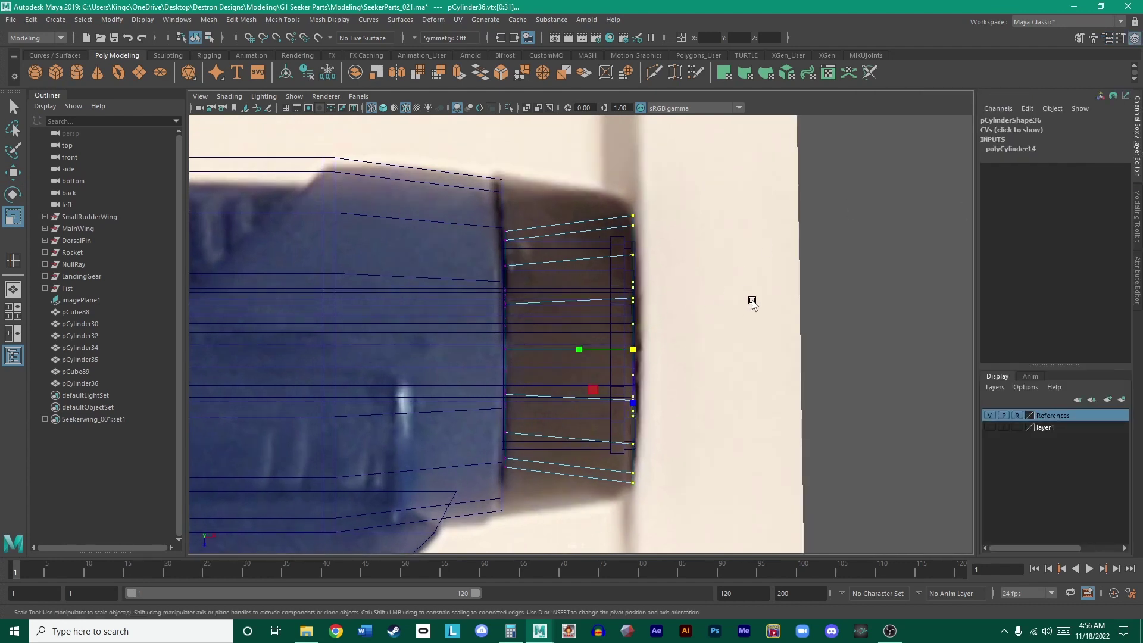
click(639, 304)
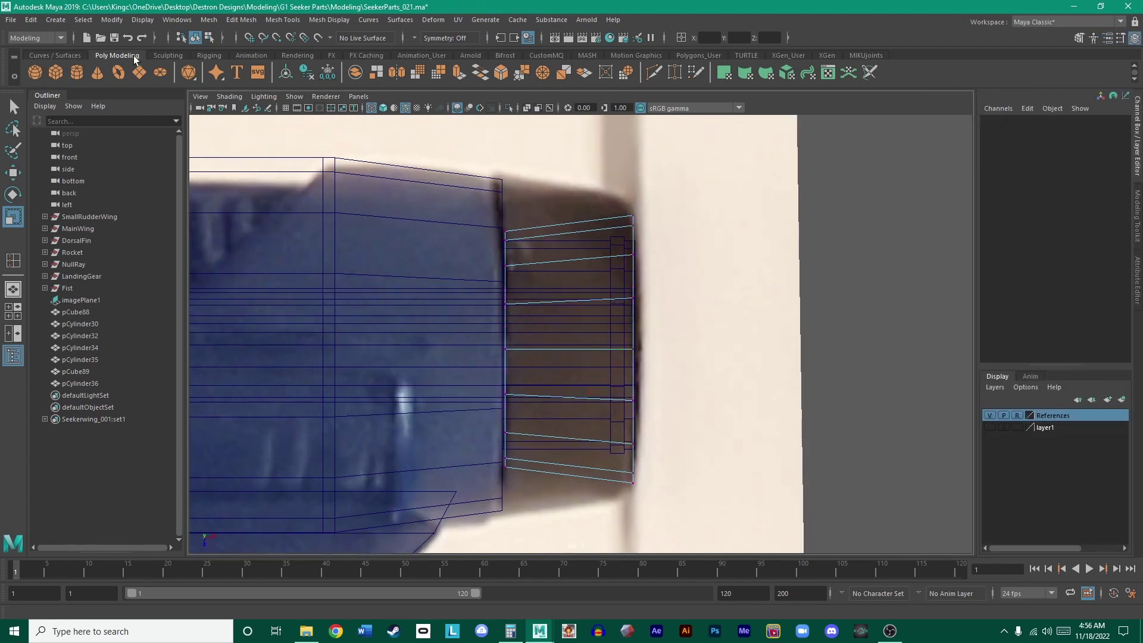
- Create a polygon cube and place it at the muzzle's front edge, at about X 65.28 and Z 27.99
click(61, 76)
scroll(451, 231, down, 10)
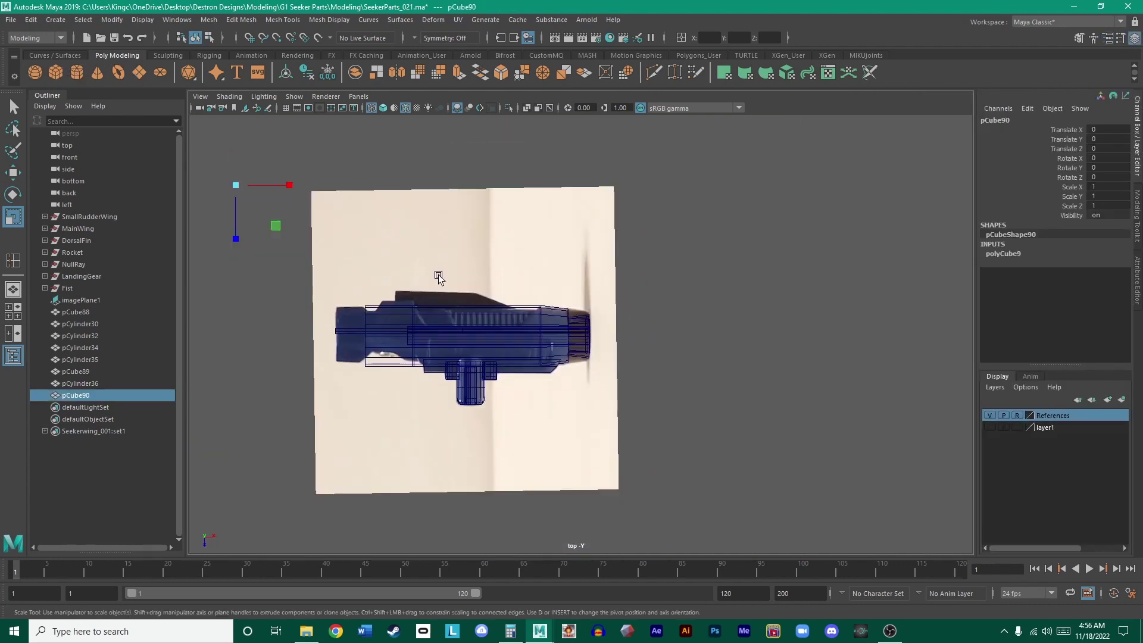
key(w)
drag(277, 226, 638, 377)
scroll(633, 387, up, 8)
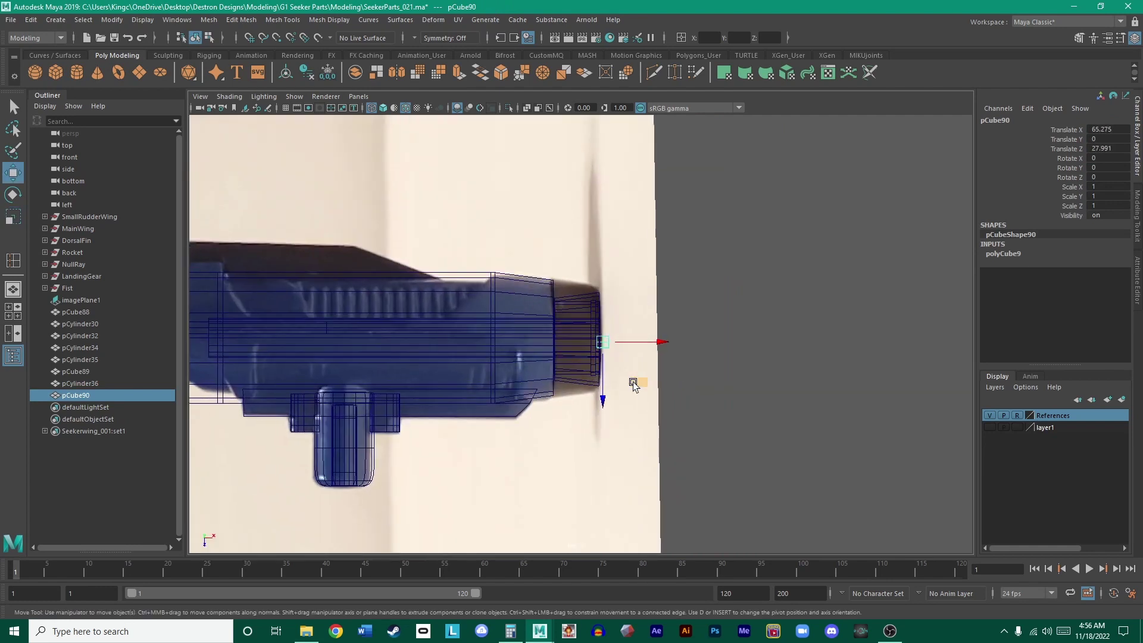
- Stretch the cube across the muzzle by setting its Z scale to 9.26
key(r)
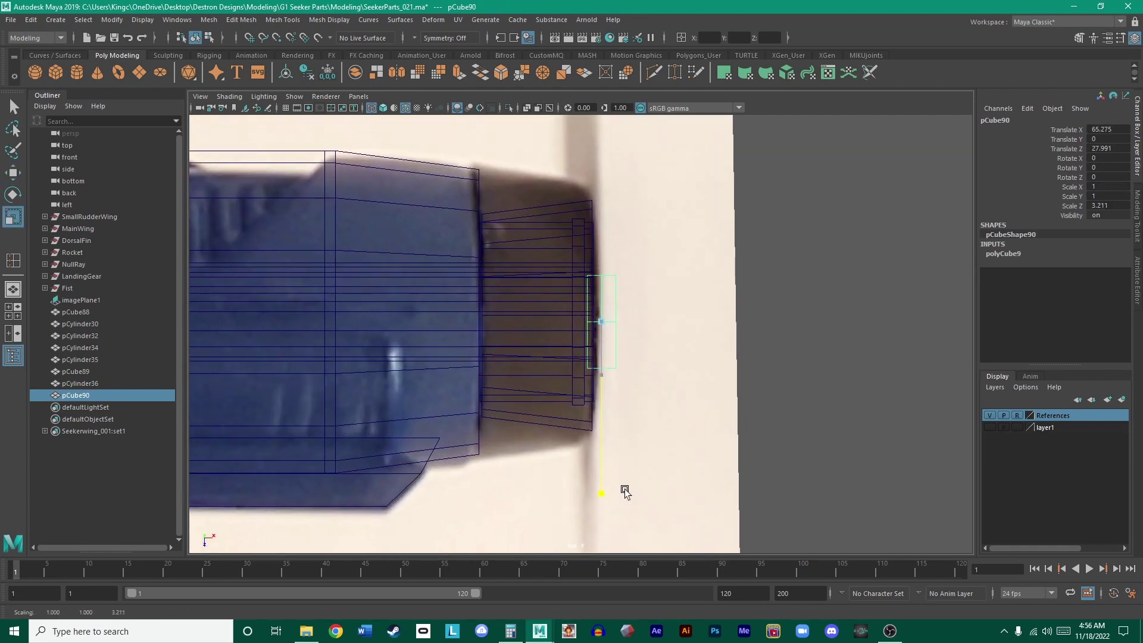
drag(601, 379, 608, 404)
double_click(1111, 207)
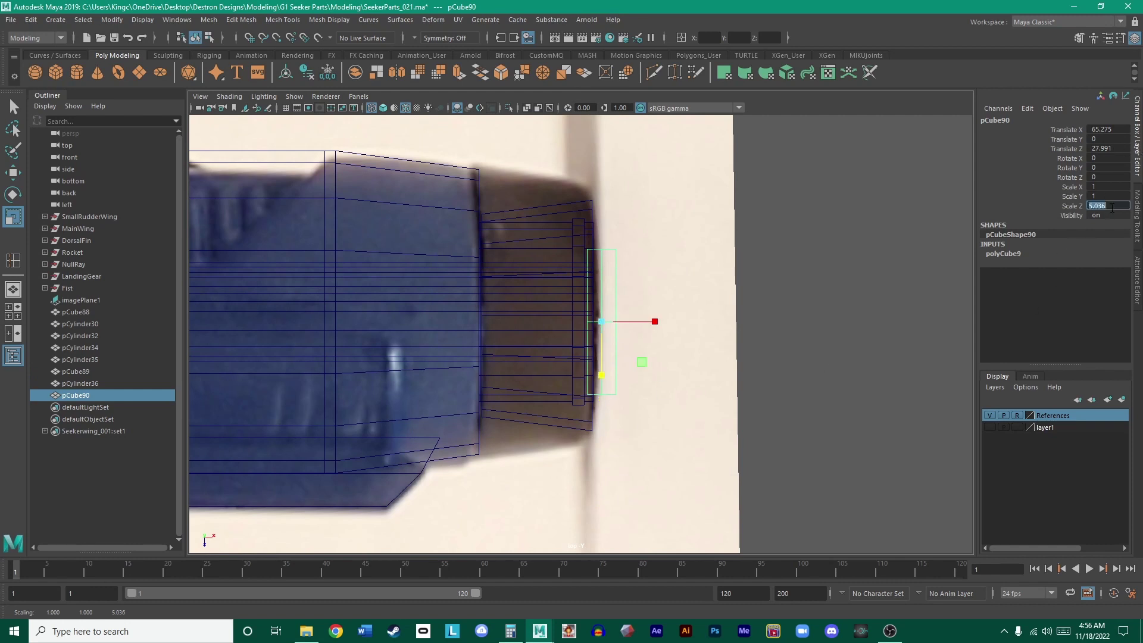
key(Return)
scroll(886, 233, up, 2)
scroll(849, 286, down, 1)
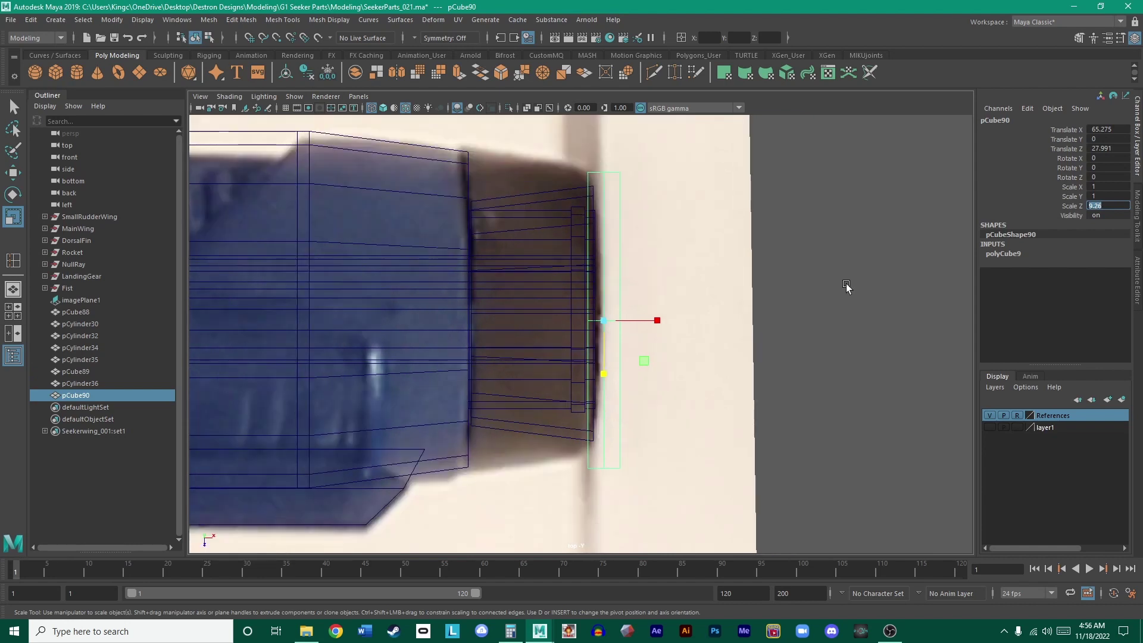
- Scale the muzzle cylinder's front vertices outward to match the width of the guide cube
click(571, 193)
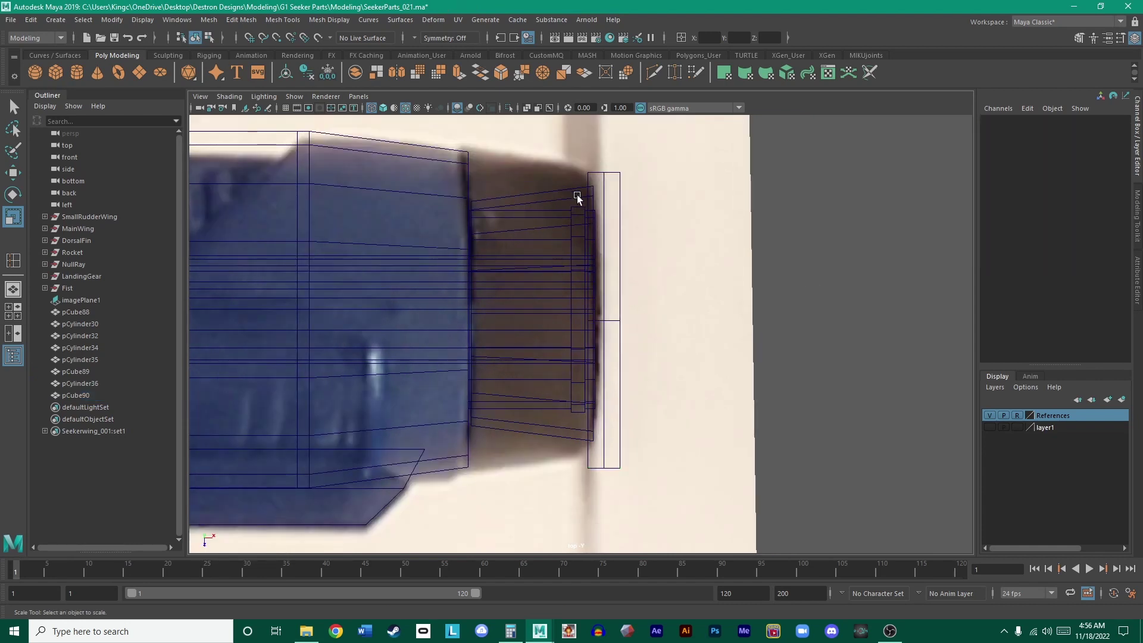
click(577, 194)
right_drag(552, 315, 491, 316)
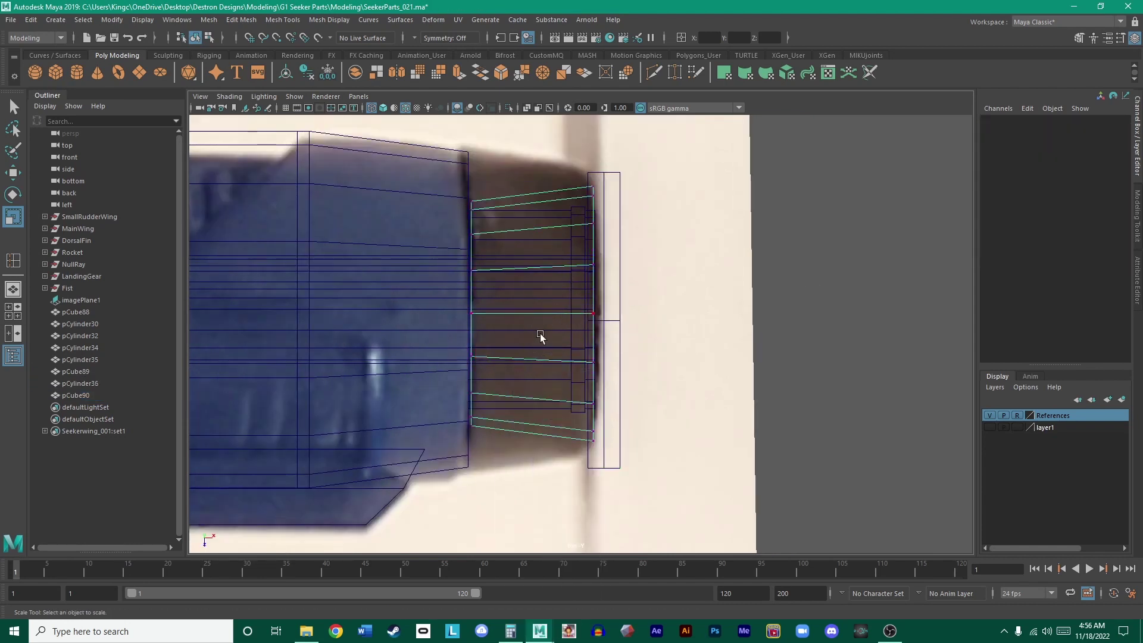
drag(630, 473, 573, 177)
drag(593, 314, 614, 321)
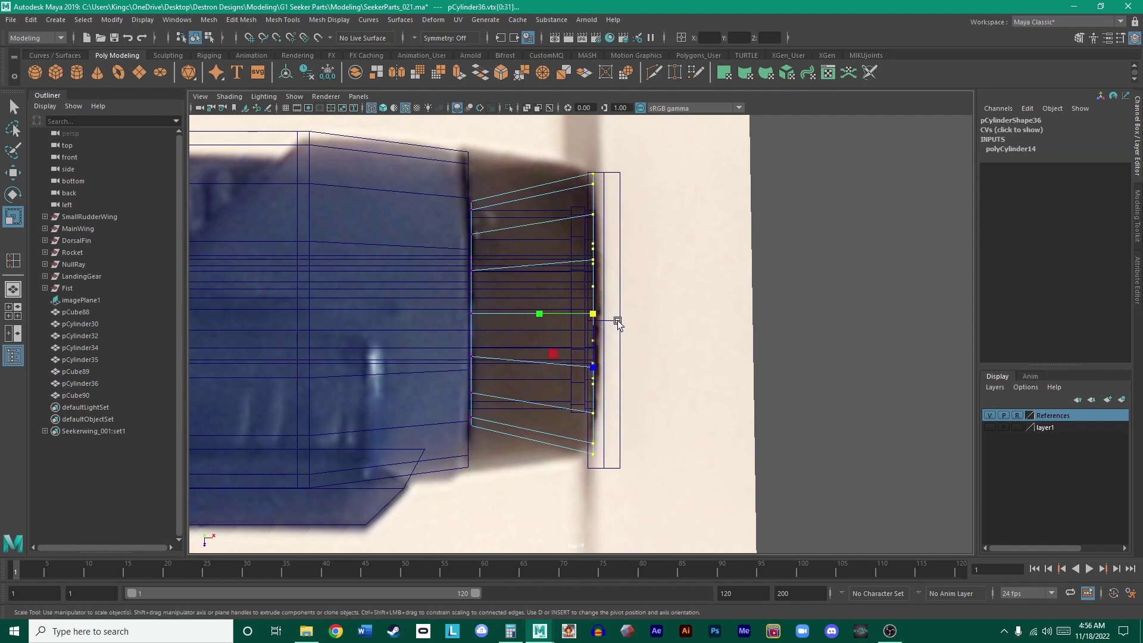
- Snap the flared muzzle cylinder along Z onto the barrel's centre line at 27.653
click(615, 319)
key(w)
scroll(615, 316, up, 3)
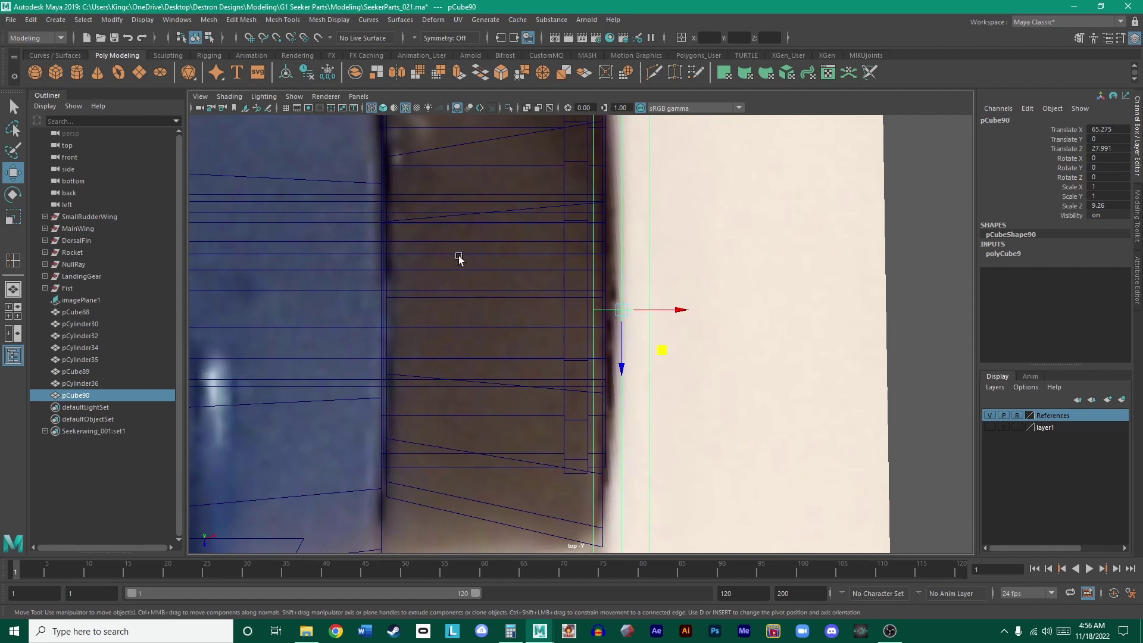
click(567, 318)
scroll(566, 318, down, 3)
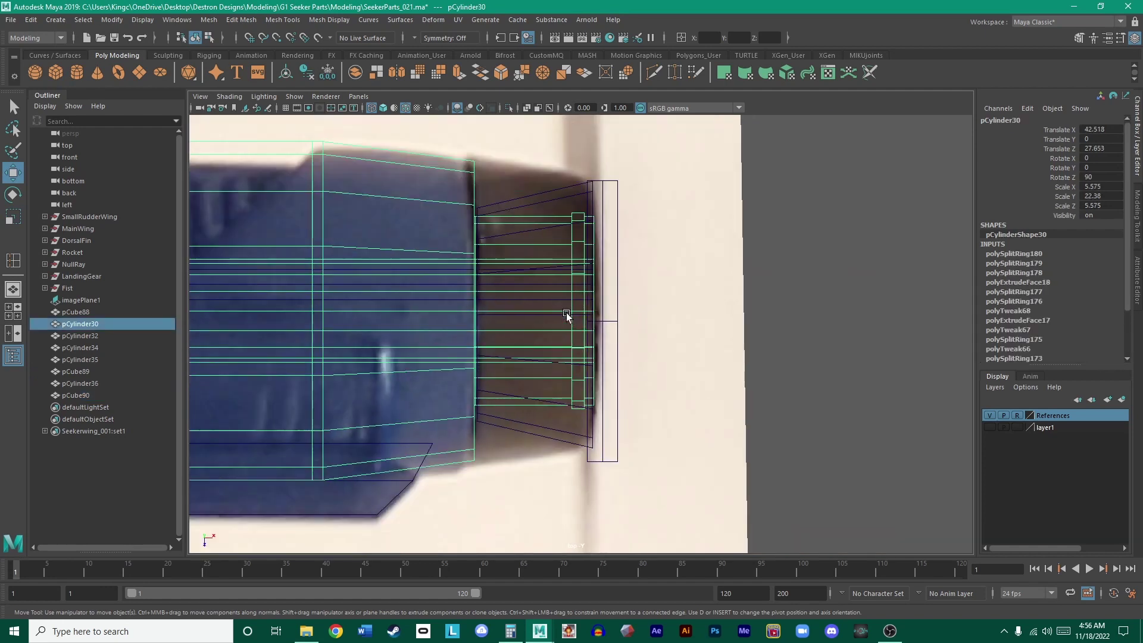
click(522, 434)
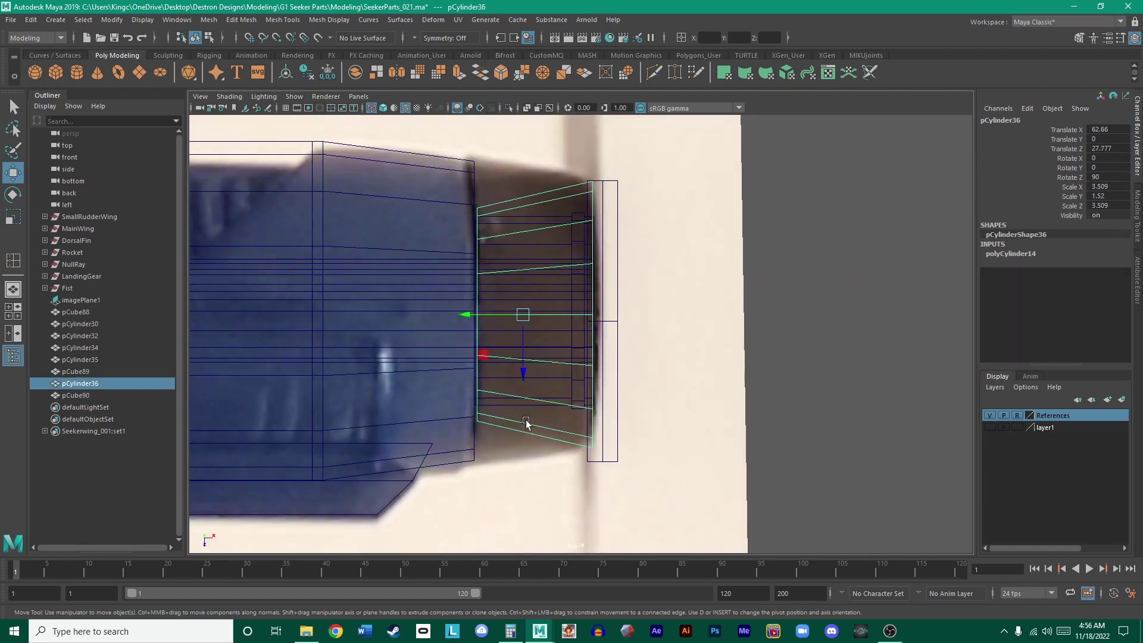
scroll(525, 422, up, 3)
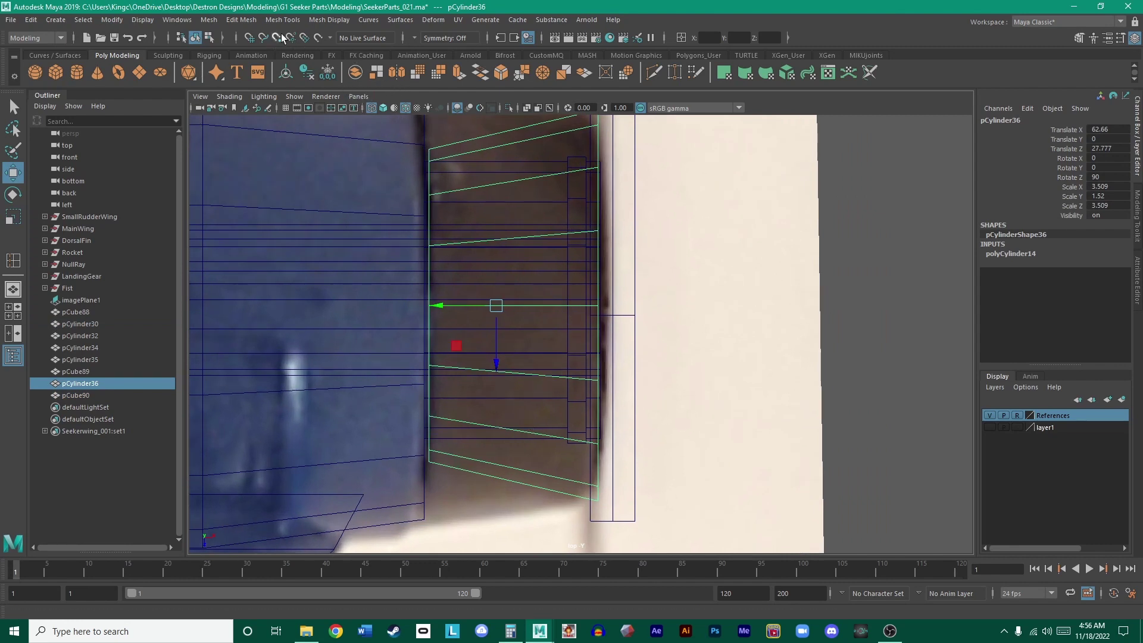
drag(497, 359, 495, 303)
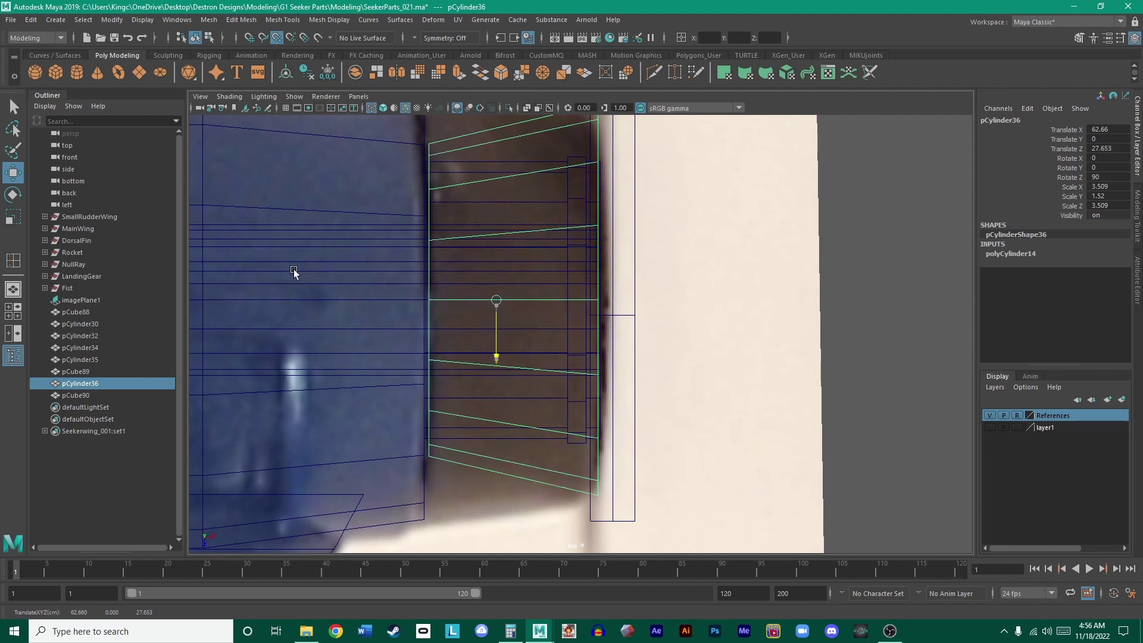
scroll(294, 271, down, 5)
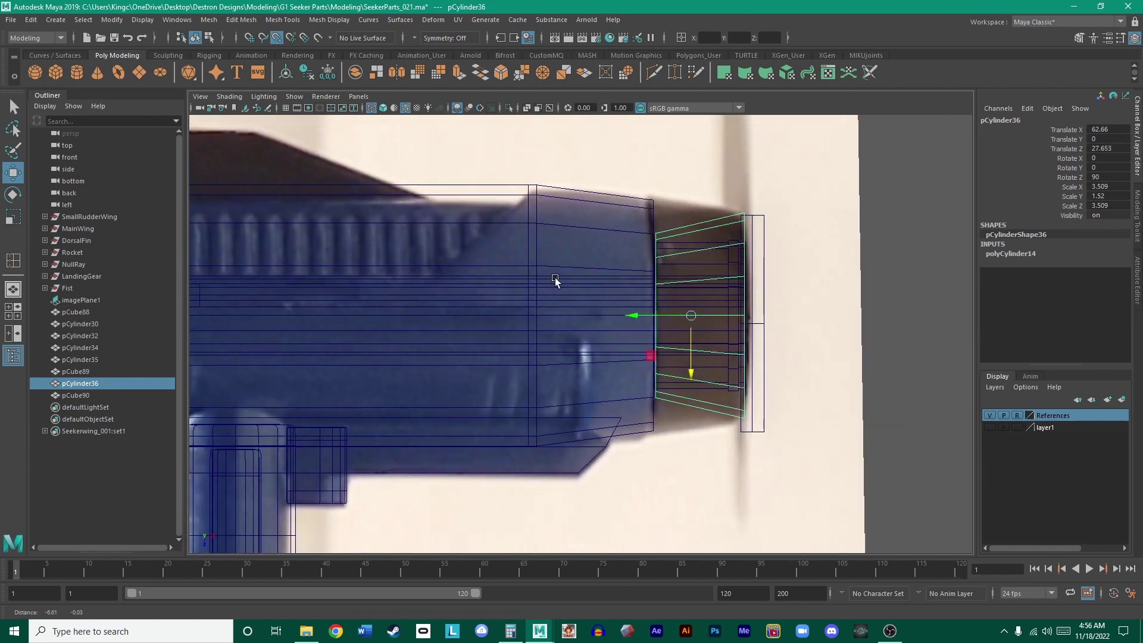
alt+middle_drag(555, 279, 424, 273)
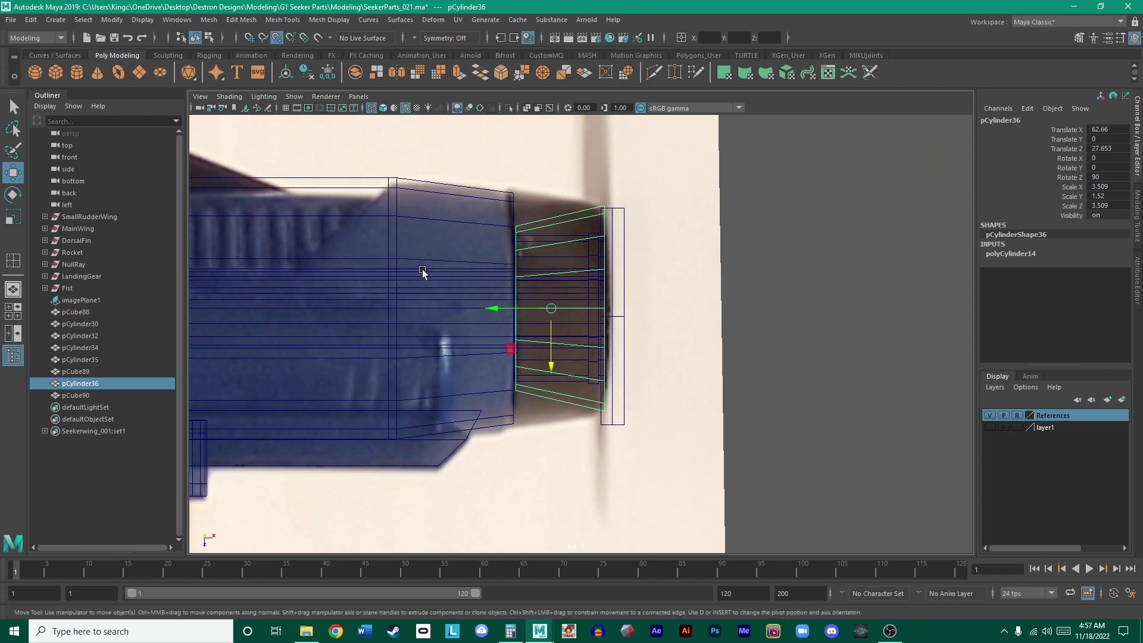
- Snap the guide cube along Z onto the barrel's centre line at 27.653
scroll(507, 260, up, 2)
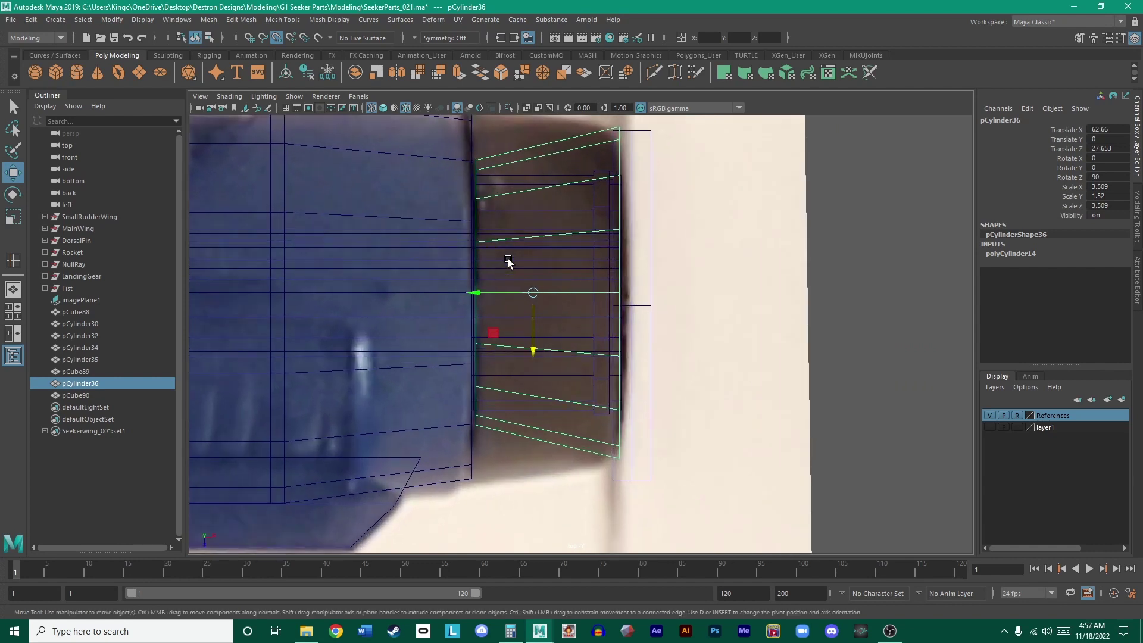
scroll(508, 261, up, 1)
click(670, 299)
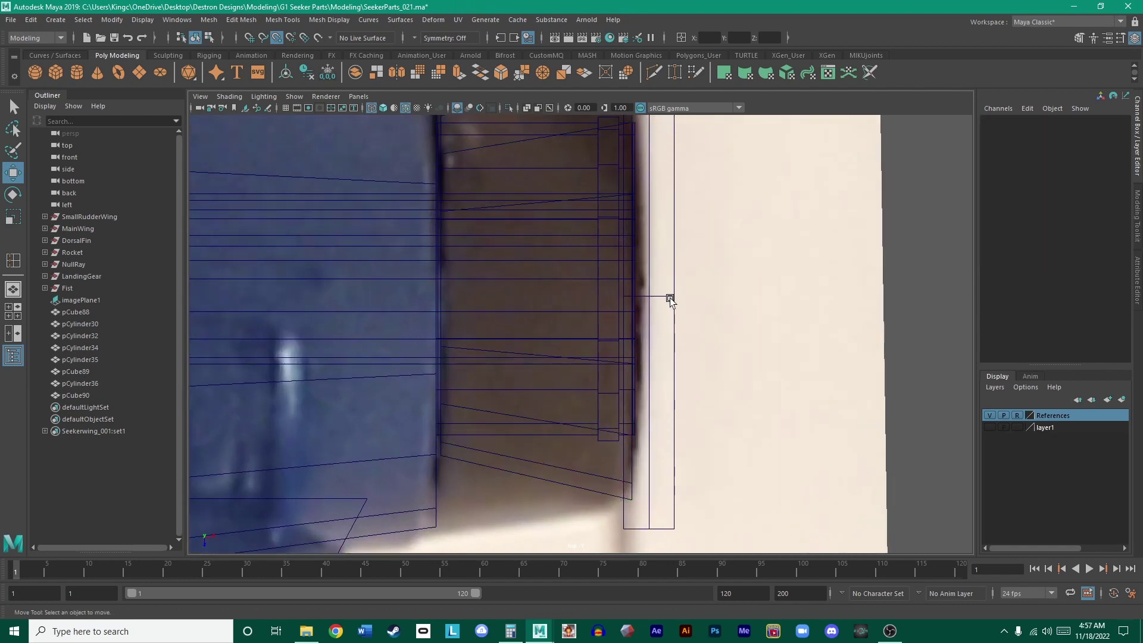
click(657, 296)
drag(648, 340, 630, 282)
scroll(662, 291, down, 2)
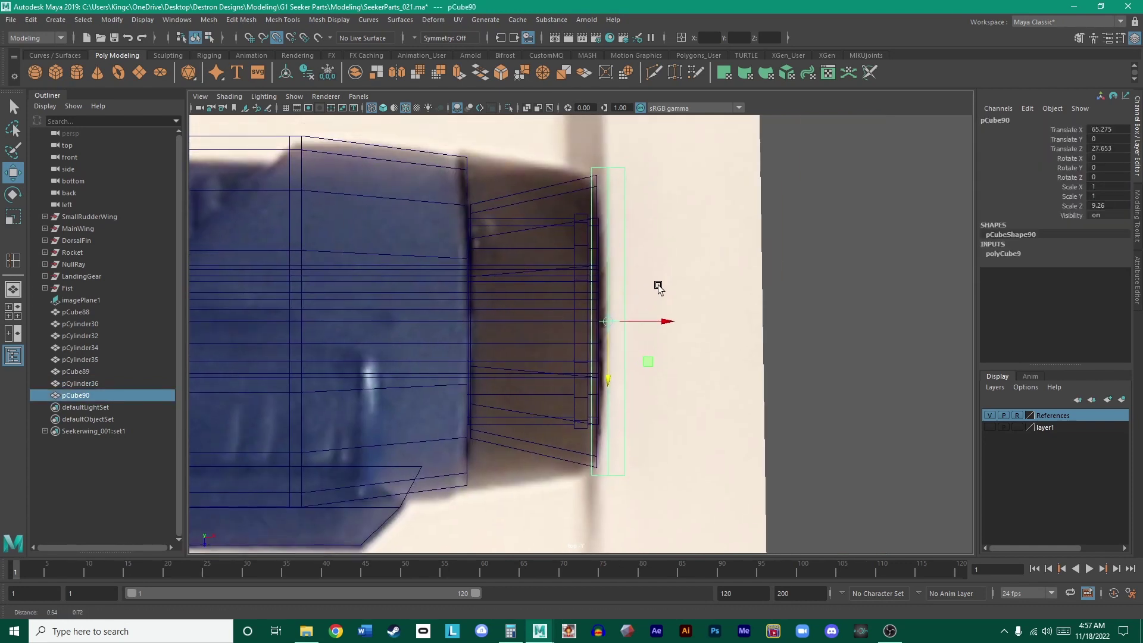
scroll(526, 325, up, 1)
click(526, 325)
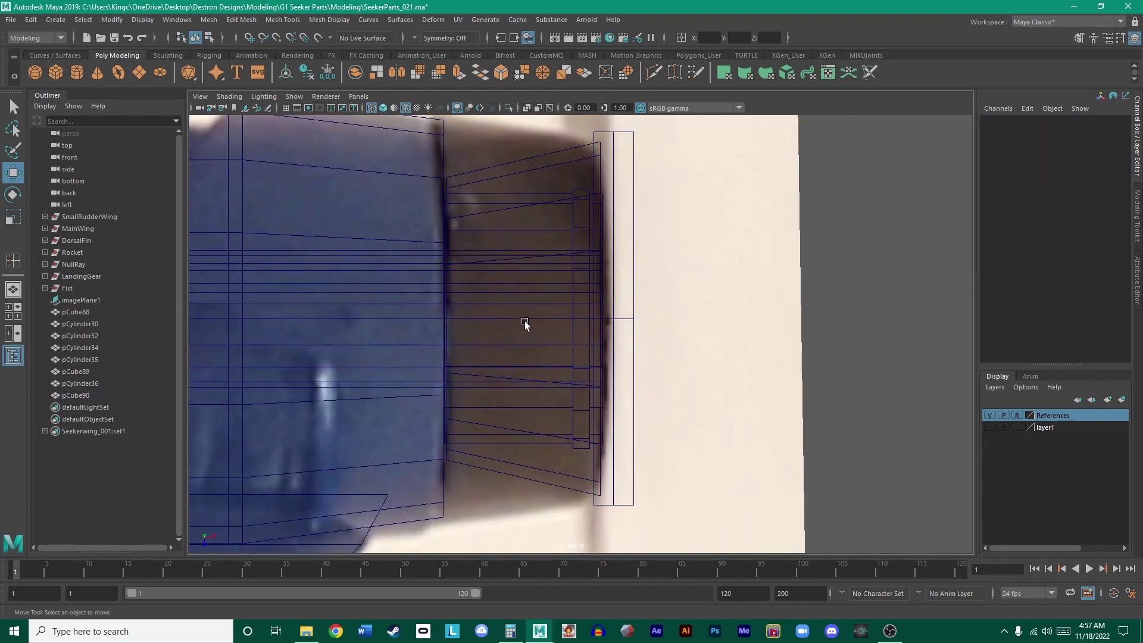
click(524, 317)
key(r)
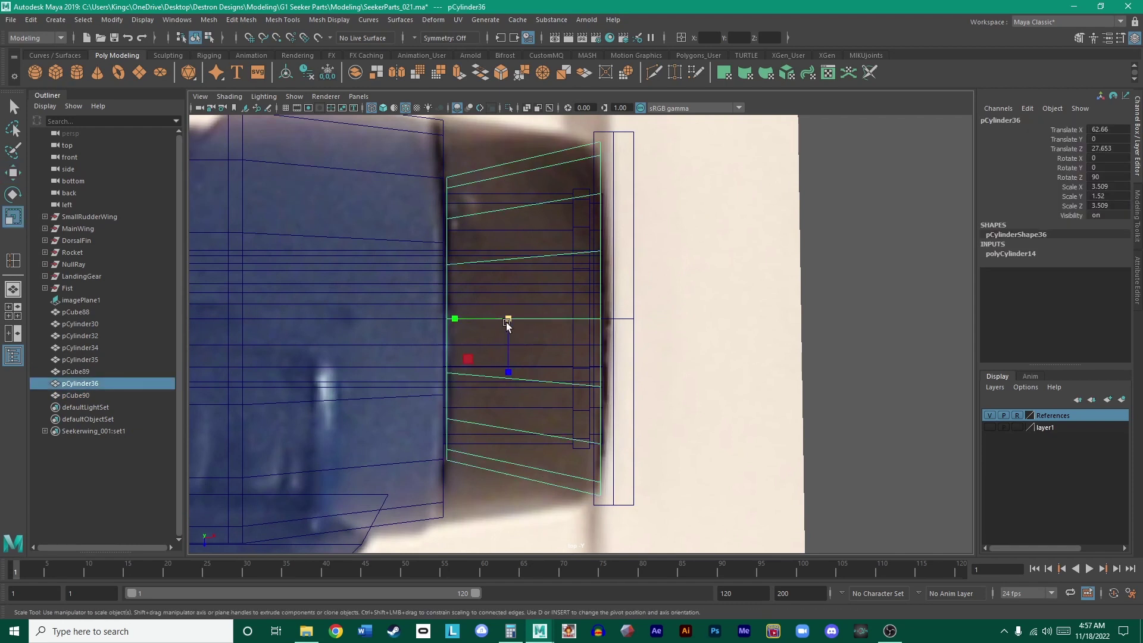
drag(507, 322, 519, 322)
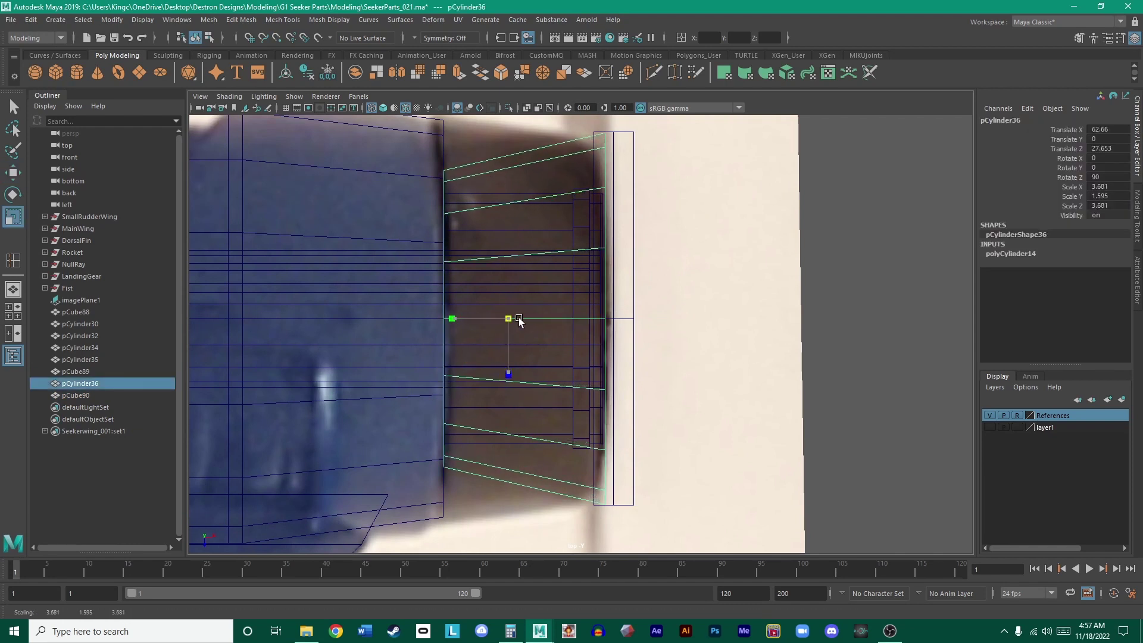
key(ctrl+z)
key(ctrl+z)
key(ctrl+z)
key(ctrl+z)
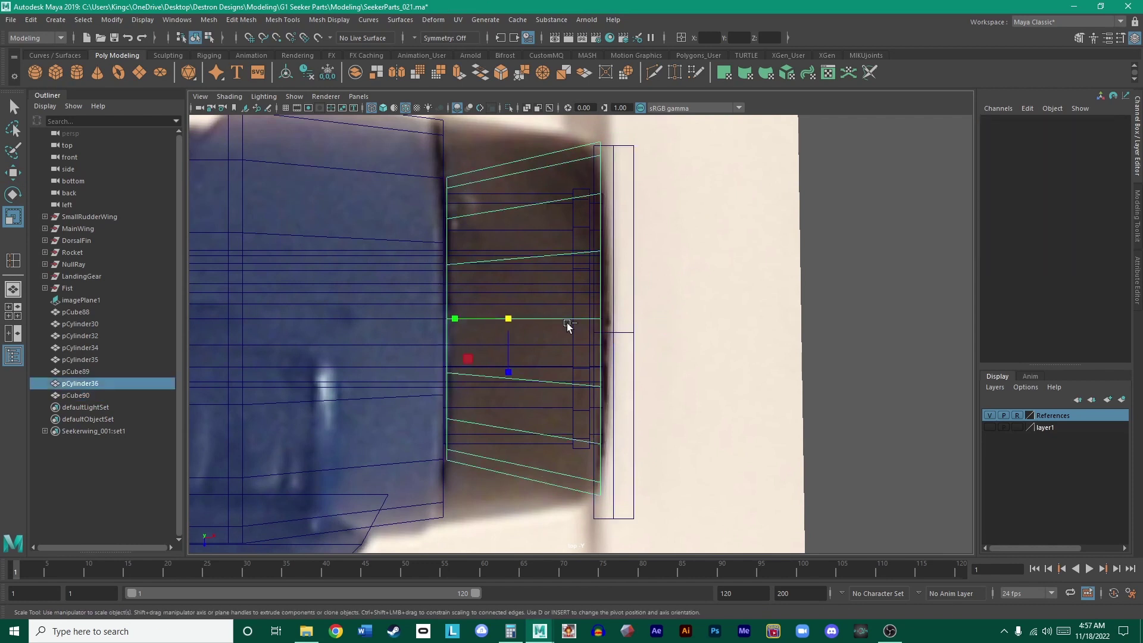
key(ctrl+z)
key(ctrl+z)
key(ctrl+z)
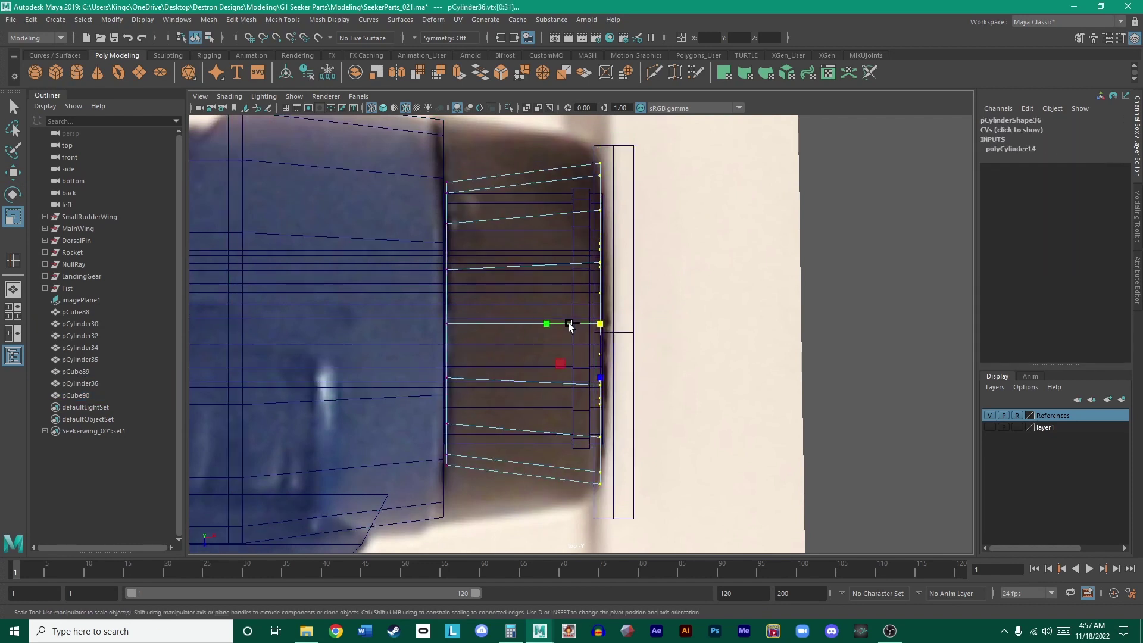
key(ctrl+z)
key(ctrl+z)
key(ctrl+z)
key(ctrl+z)
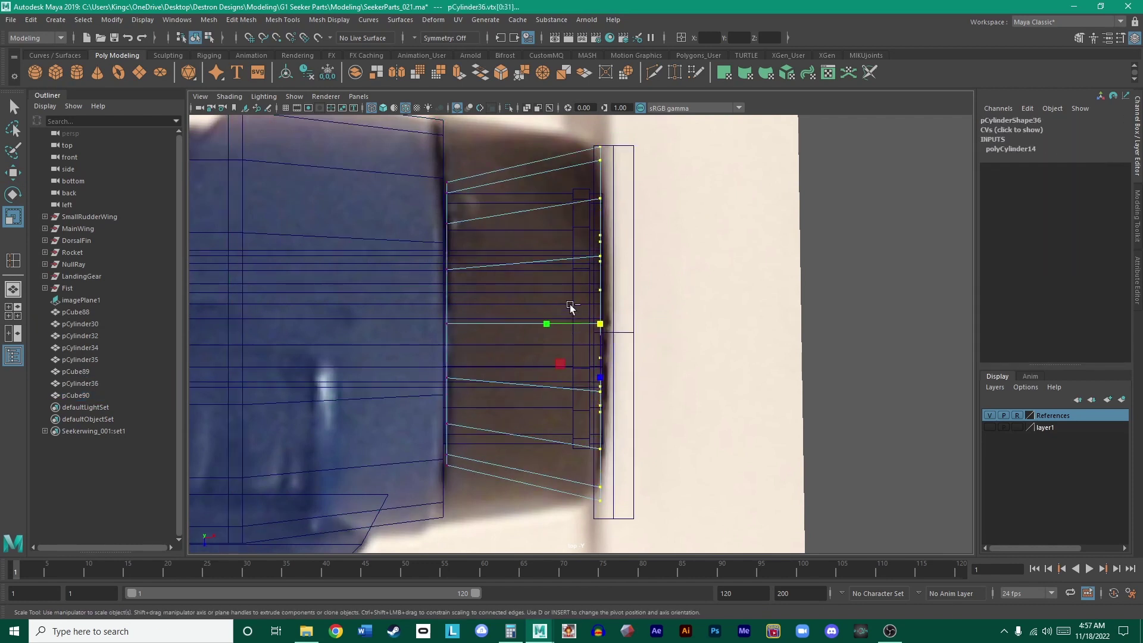
key(ctrl+z)
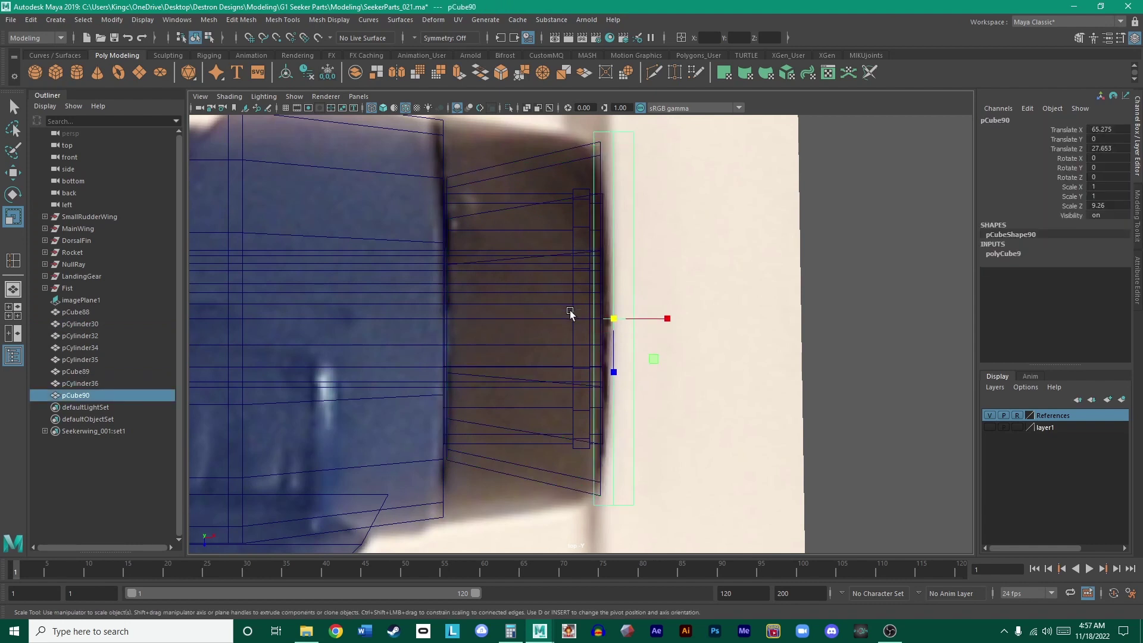
key(ctrl+z)
- Scale the muzzle cylinder uniformly to about 3.689 in X and Z so its front matches the guide cube's width
drag(507, 319, 520, 322)
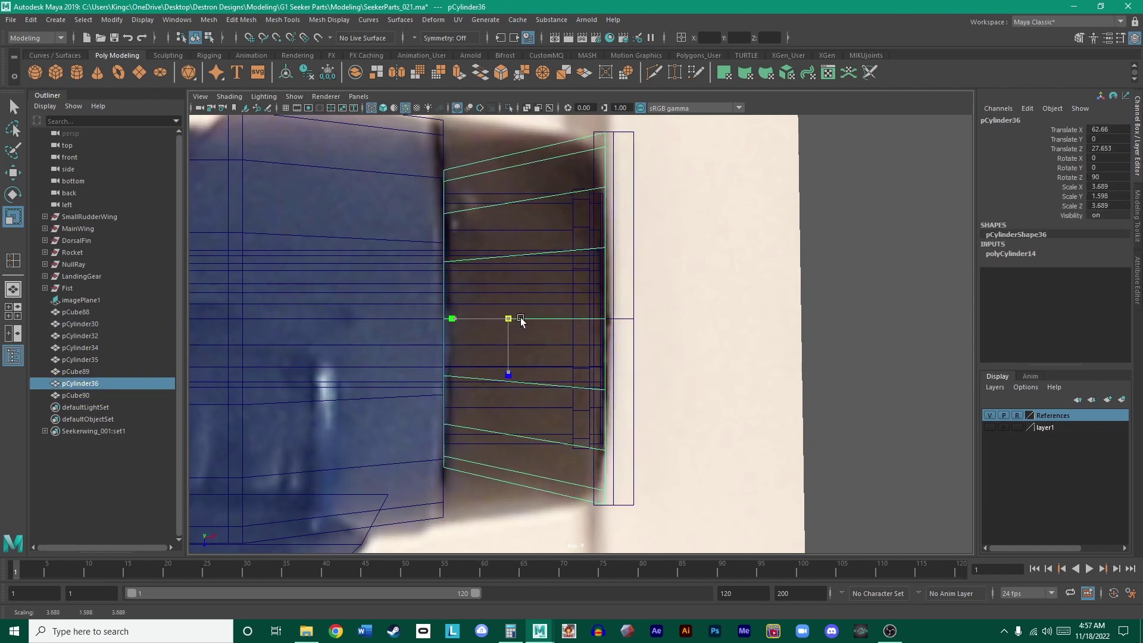
alt+middle_drag(521, 319, 566, 314)
key(w)
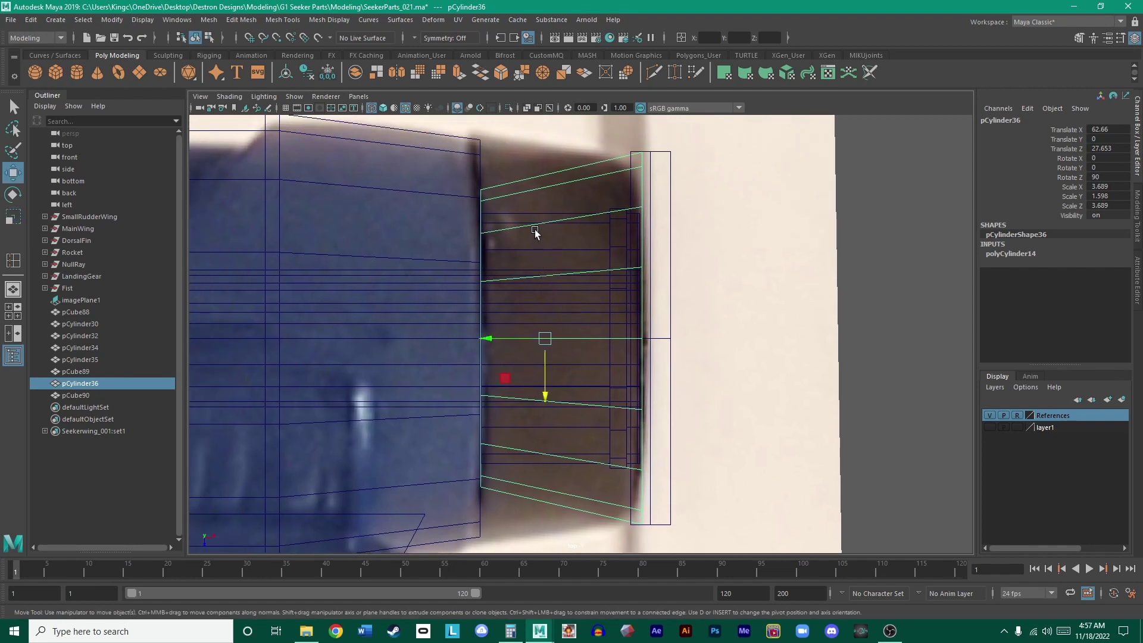
- Scale the muzzle cylinder's rear vertices outward by about 1.33 so they nearly meet the barrel's front edge
right_click(535, 228)
right_drag(534, 227, 477, 227)
drag(564, 519, 421, 149)
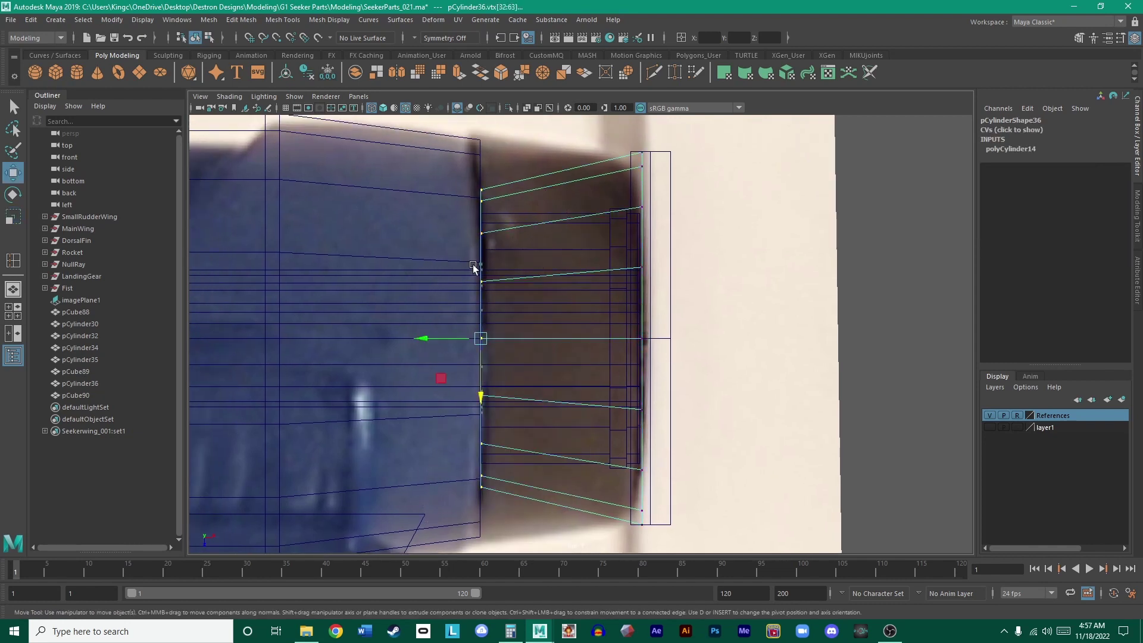
key(r)
drag(479, 339, 549, 344)
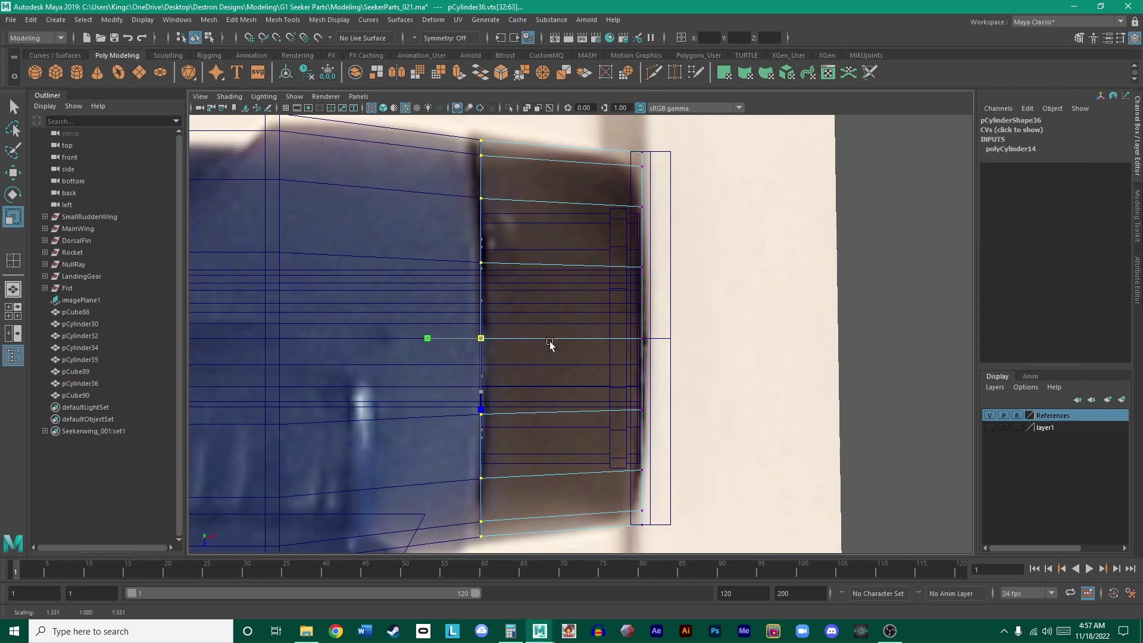
alt+middle_drag(549, 344, 625, 312)
scroll(625, 313, down, 2)
alt+middle_drag(554, 285, 599, 256)
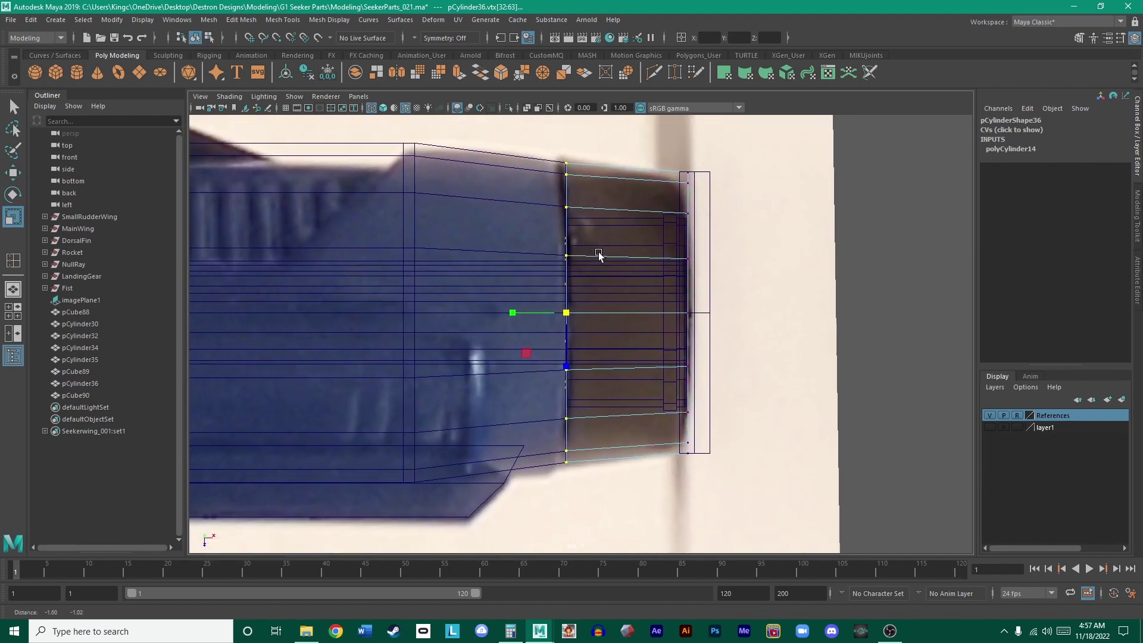
- Select the vertex ring at the front edge of the barrel's outer shell and scale it outward by about 1.03 to match the reference
click(556, 466)
click(508, 465)
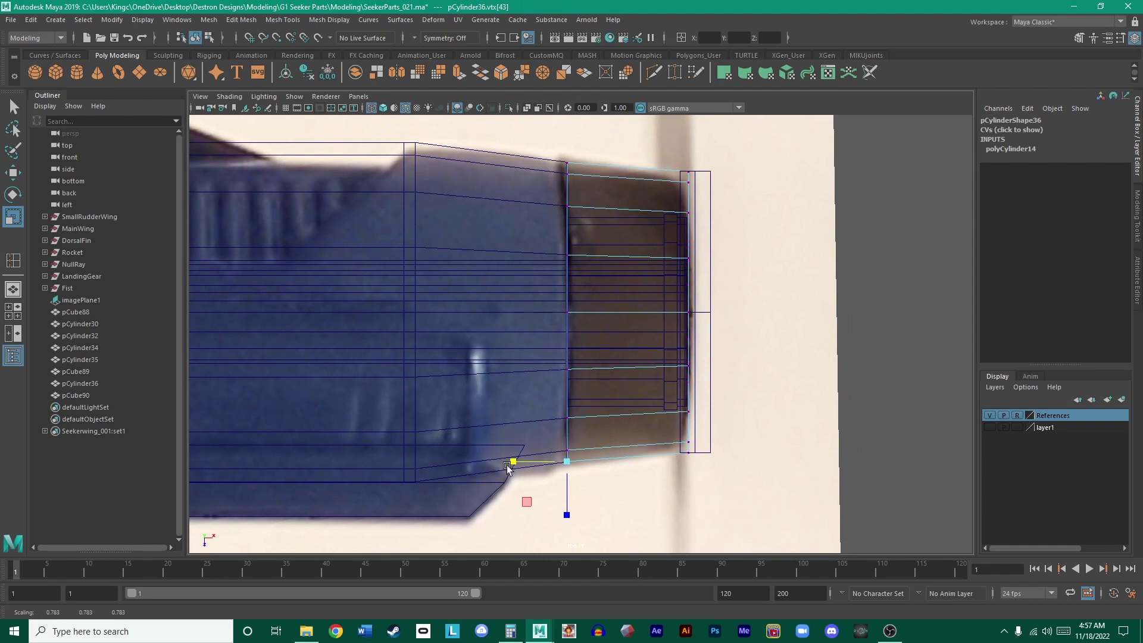
click(517, 423)
right_drag(512, 324, 459, 331)
drag(576, 404, 549, 416)
key(space)
key(space)
key(f)
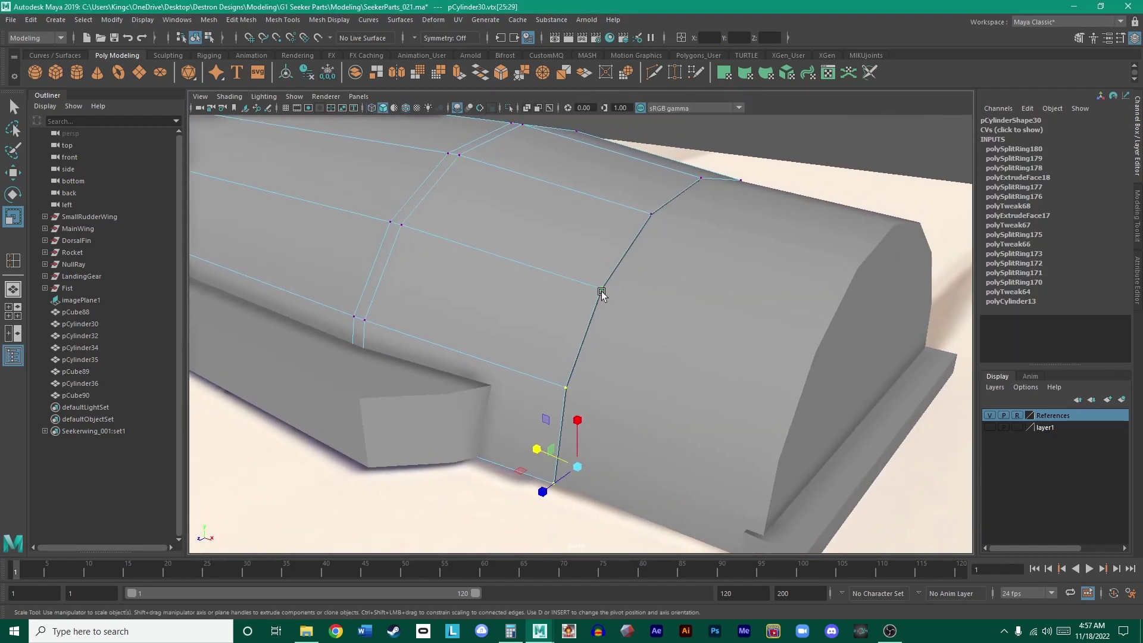
click(601, 291)
shift+double_click(565, 388)
key(space)
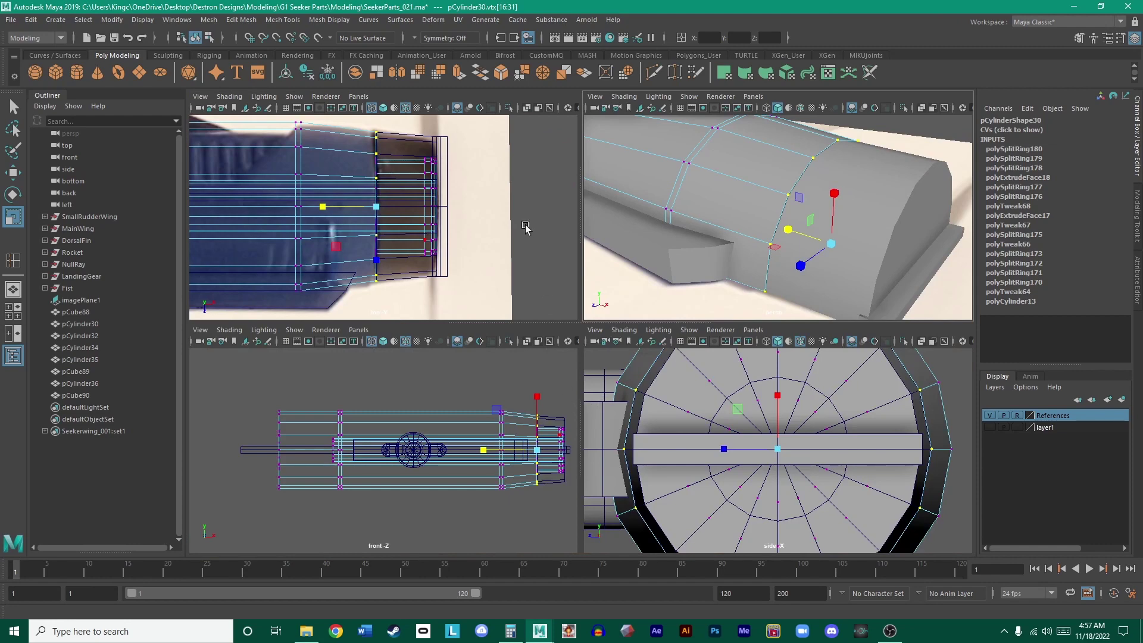
key(space)
drag(565, 311, 571, 313)
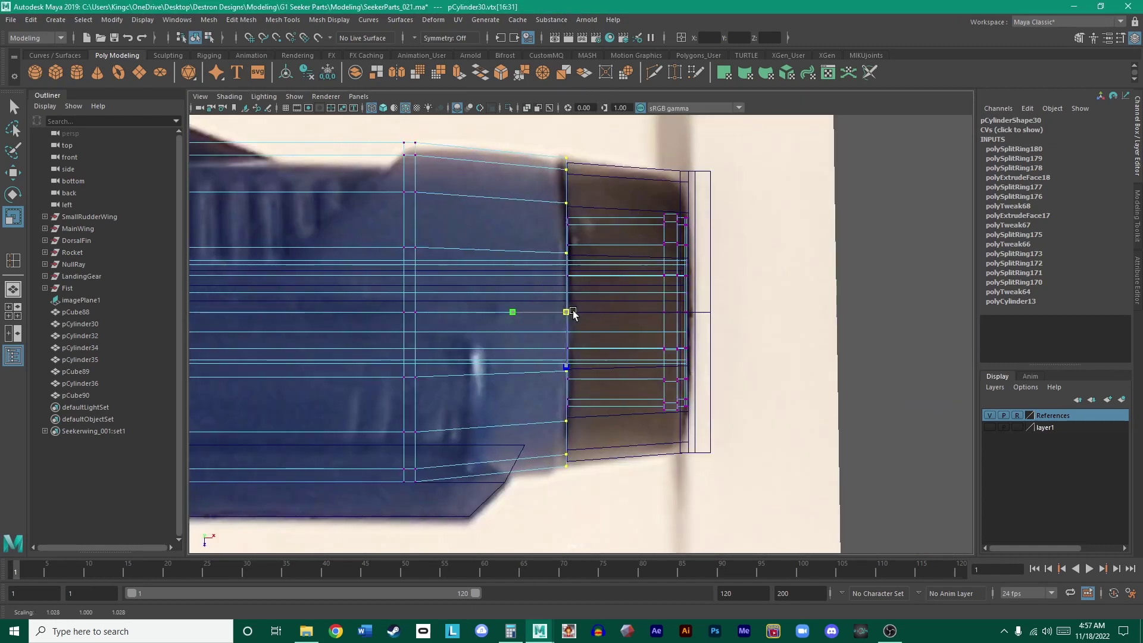
drag(575, 314, 584, 318)
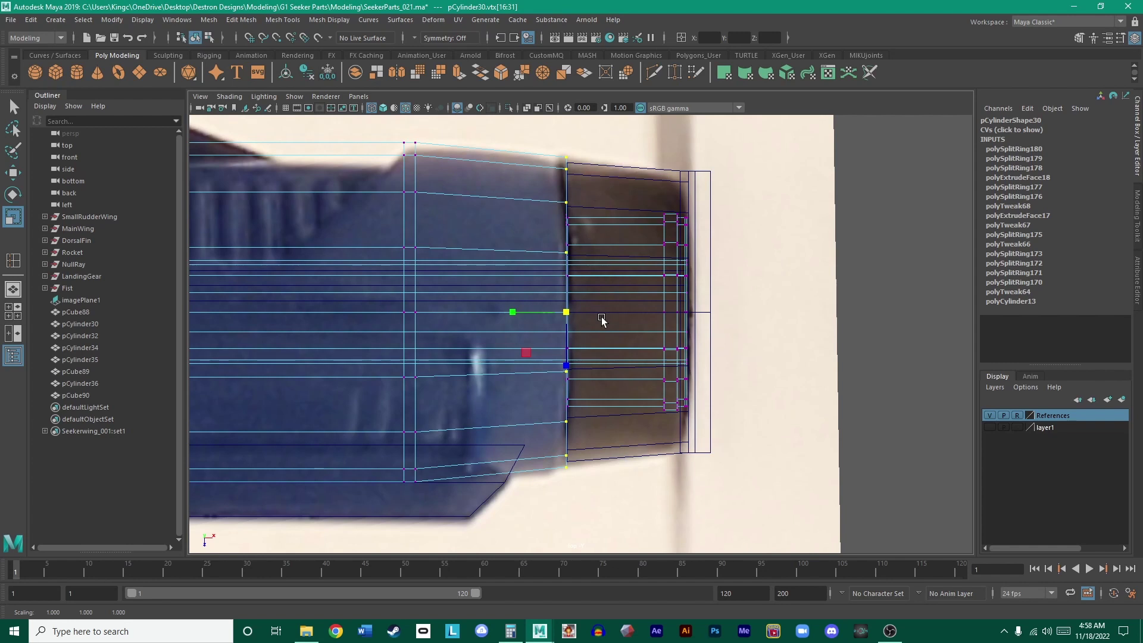
- Set the guide cube's Z scale to 10.4 and move it along X to 60.991, across the barrel's front edge
click(903, 273)
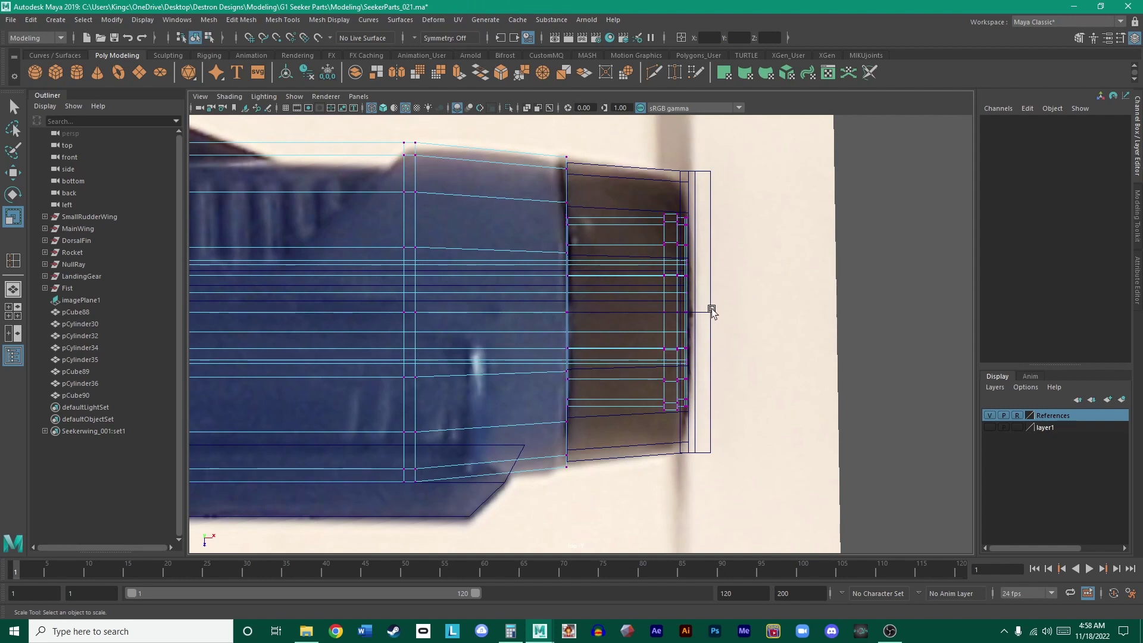
right_drag(660, 237, 715, 202)
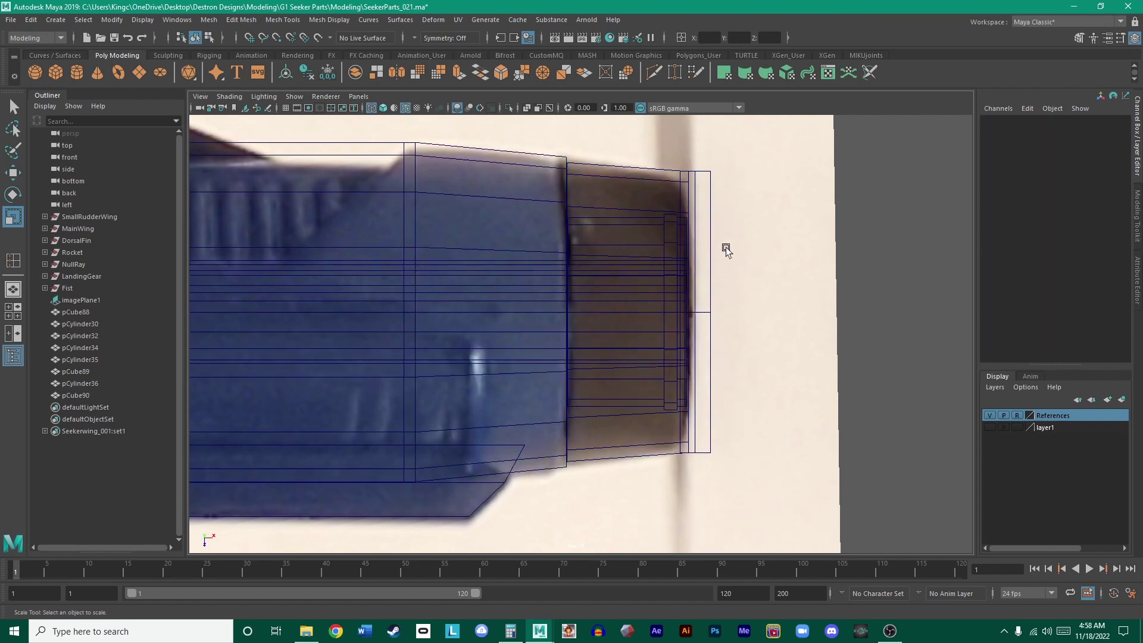
click(704, 241)
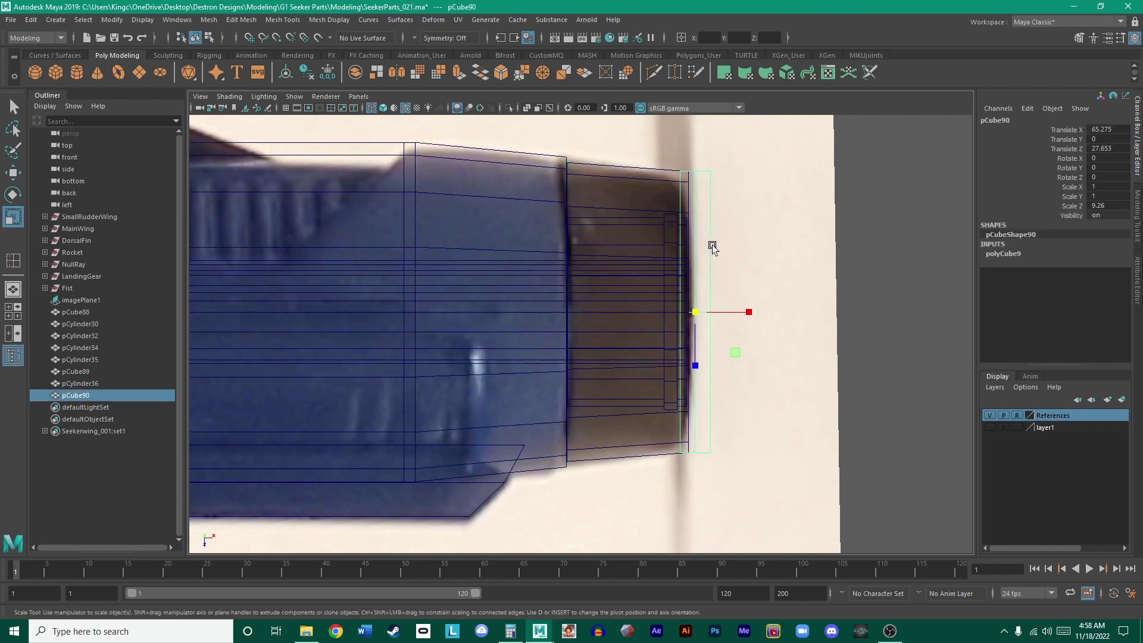
double_click(1111, 205)
text(10.4)
key(Return)
key(w)
drag(738, 310, 620, 321)
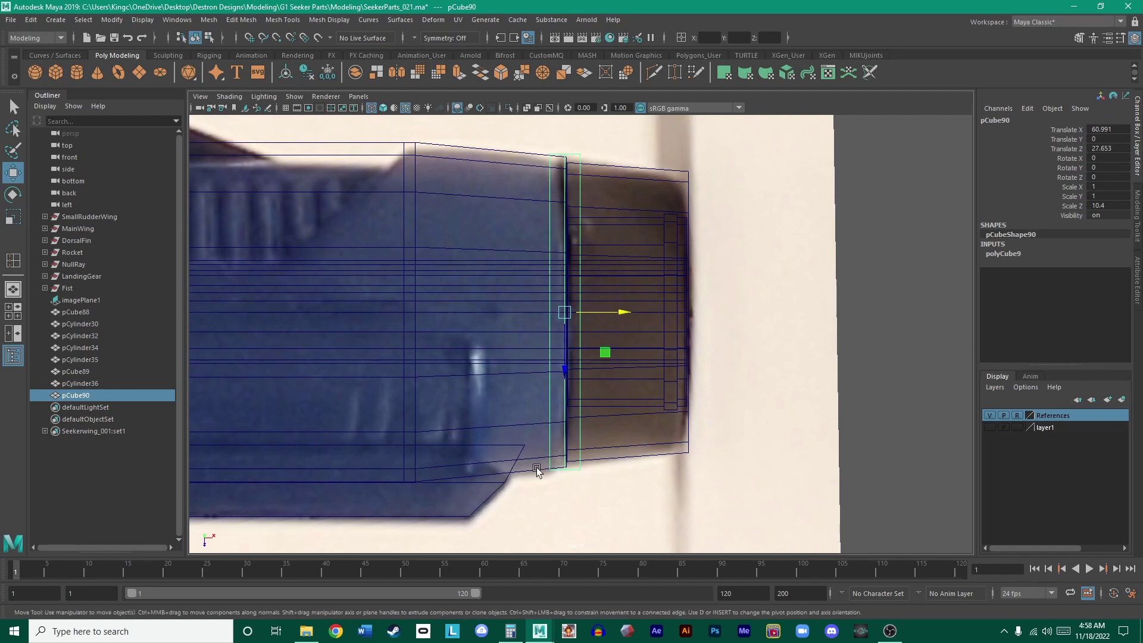
- Select the barrel's front-edge vertex ring and scale it outward by about 1.02 to match the guide cube's width
click(535, 474)
right_drag(522, 338, 495, 319)
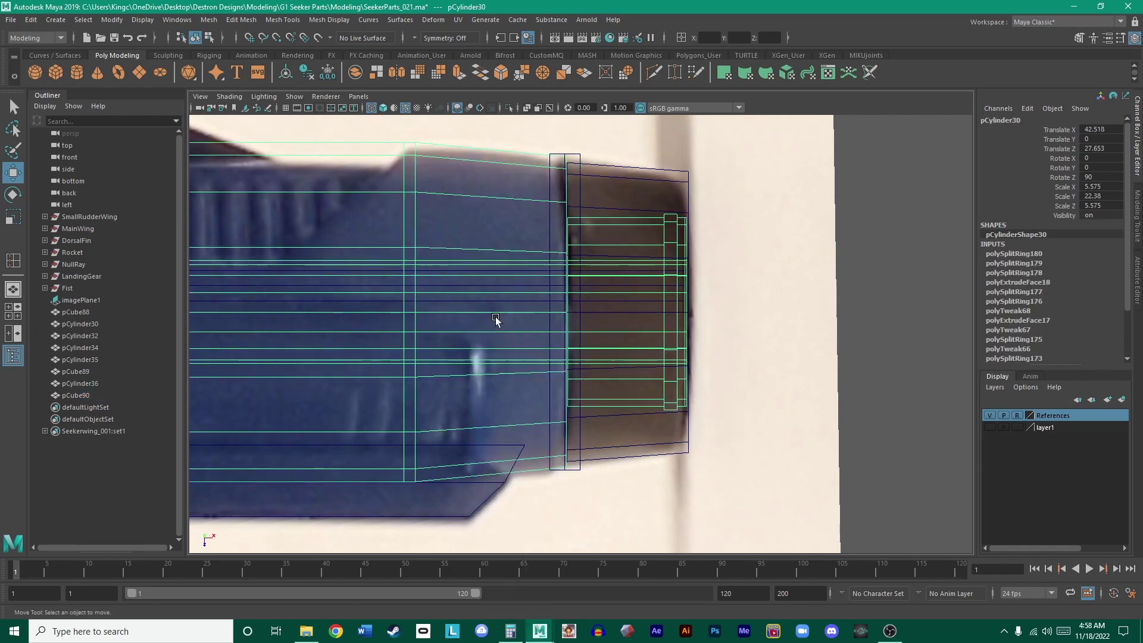
key(space)
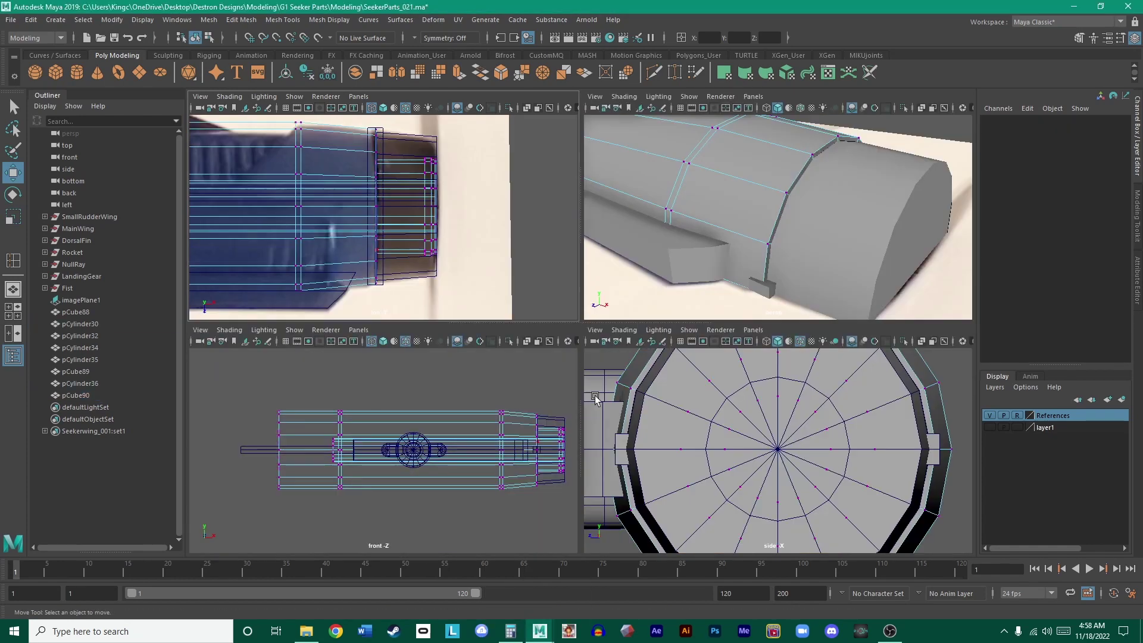
click(786, 191)
click(807, 158)
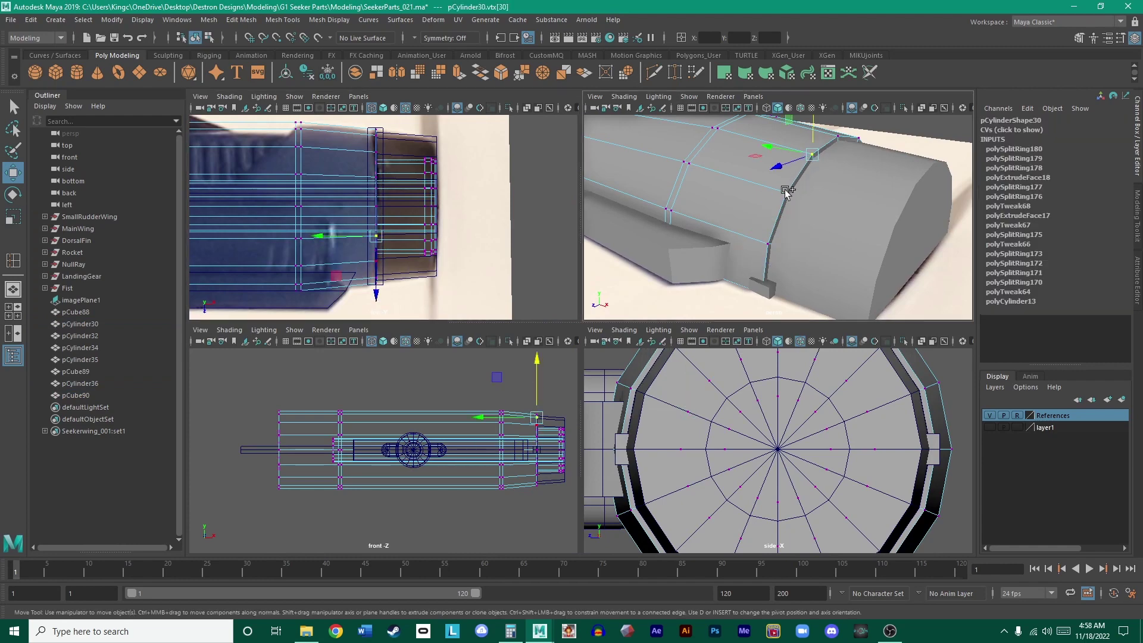
shift+double_click(786, 191)
key(space)
key(r)
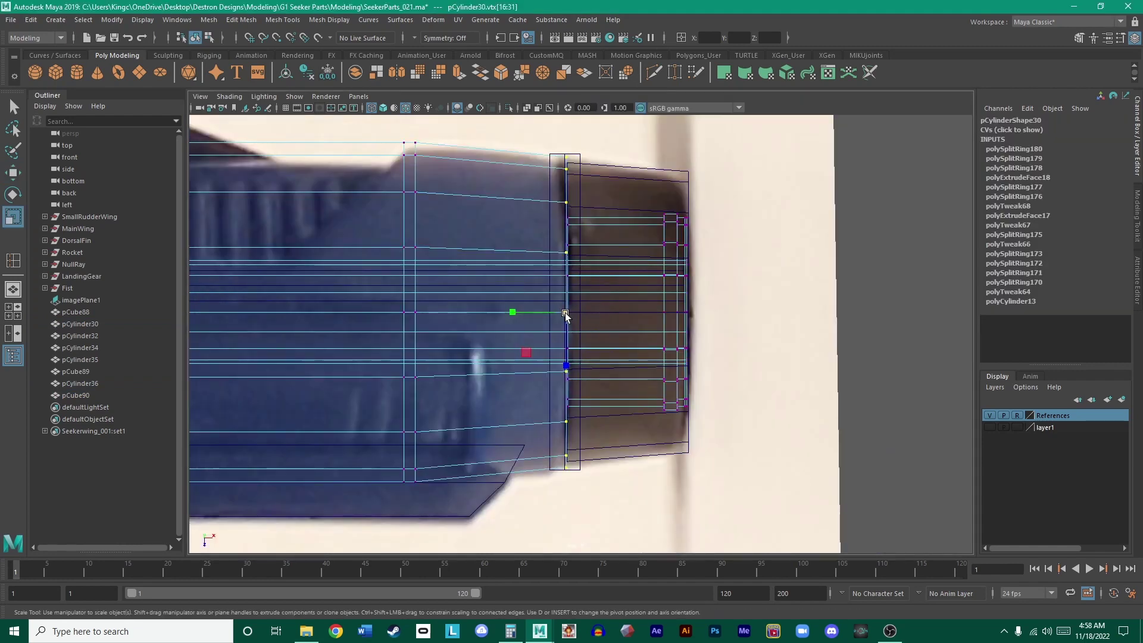
drag(566, 312, 568, 319)
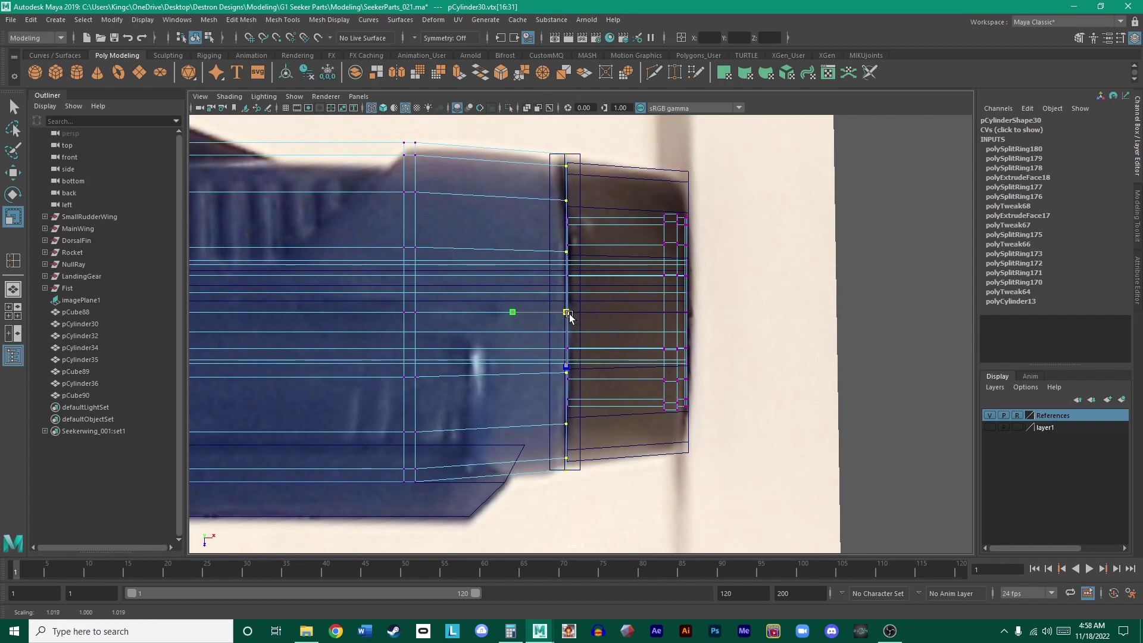
- Hide the References layer and bring the joint between the barrel and the muzzle into close view
scroll(568, 317, up, 3)
key(space)
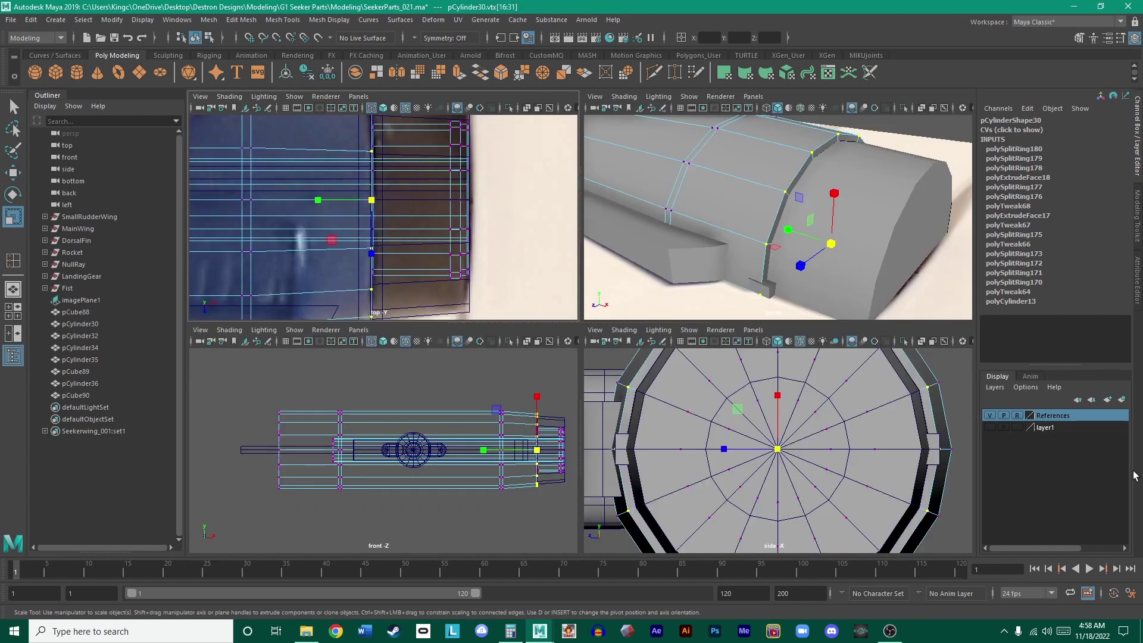
key(space)
click(989, 415)
alt+middle_drag(631, 426, 664, 295)
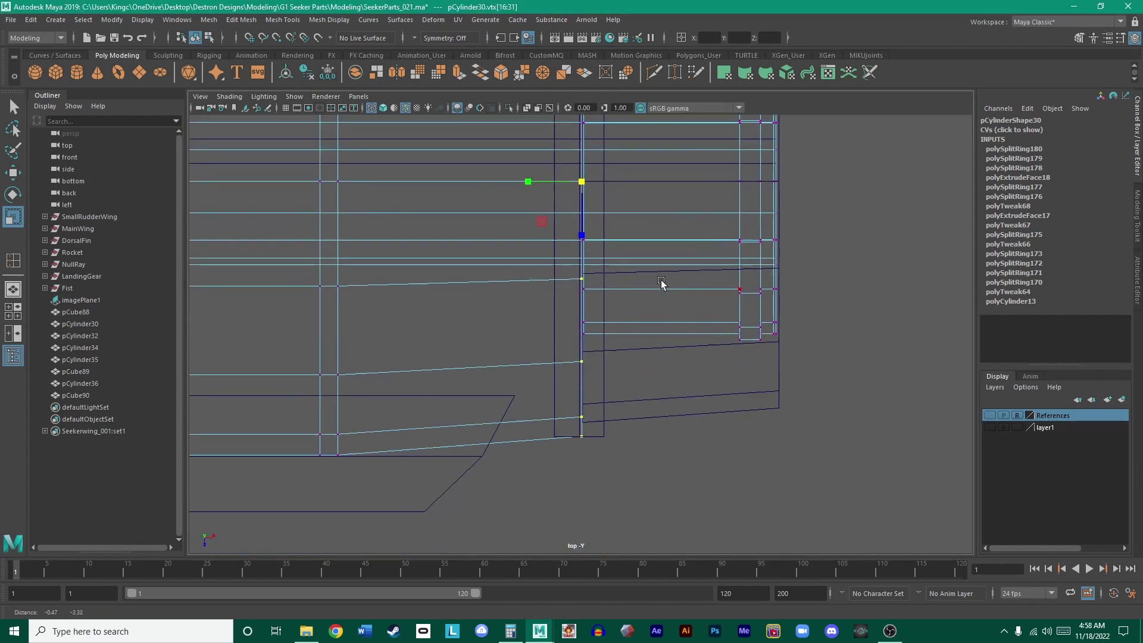
scroll(607, 345, up, 2)
alt+middle_drag(648, 422, 651, 475)
- Switch to the muzzle piece's vertices and scale its rear ring outward by about 1.045 to meet the barrel's front edge
click(653, 484)
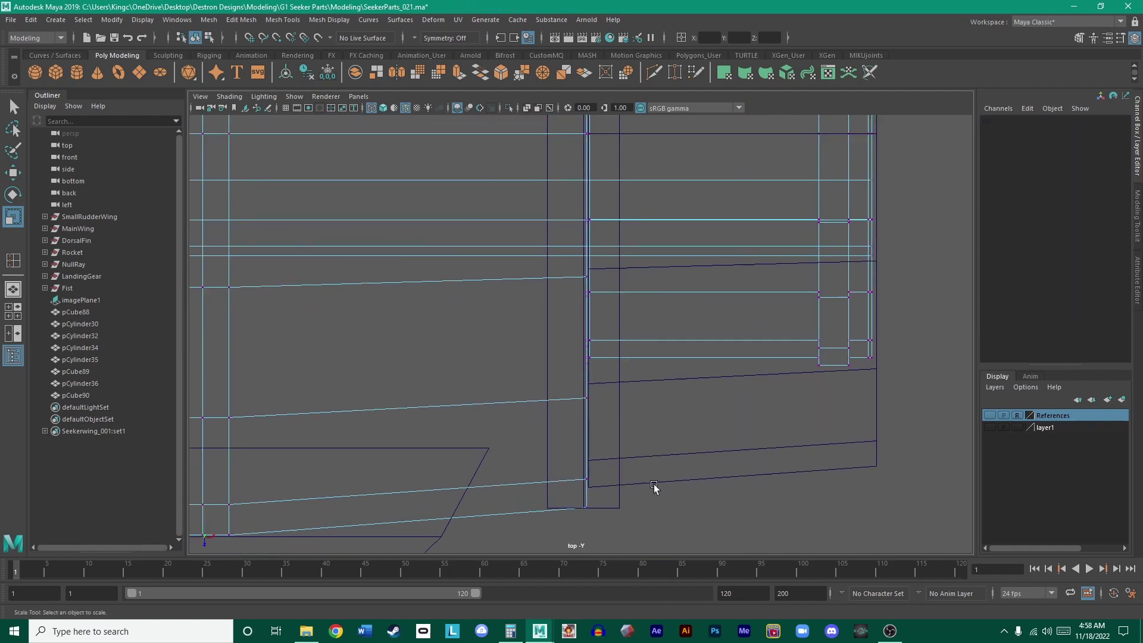
right_click(667, 485)
click(749, 375)
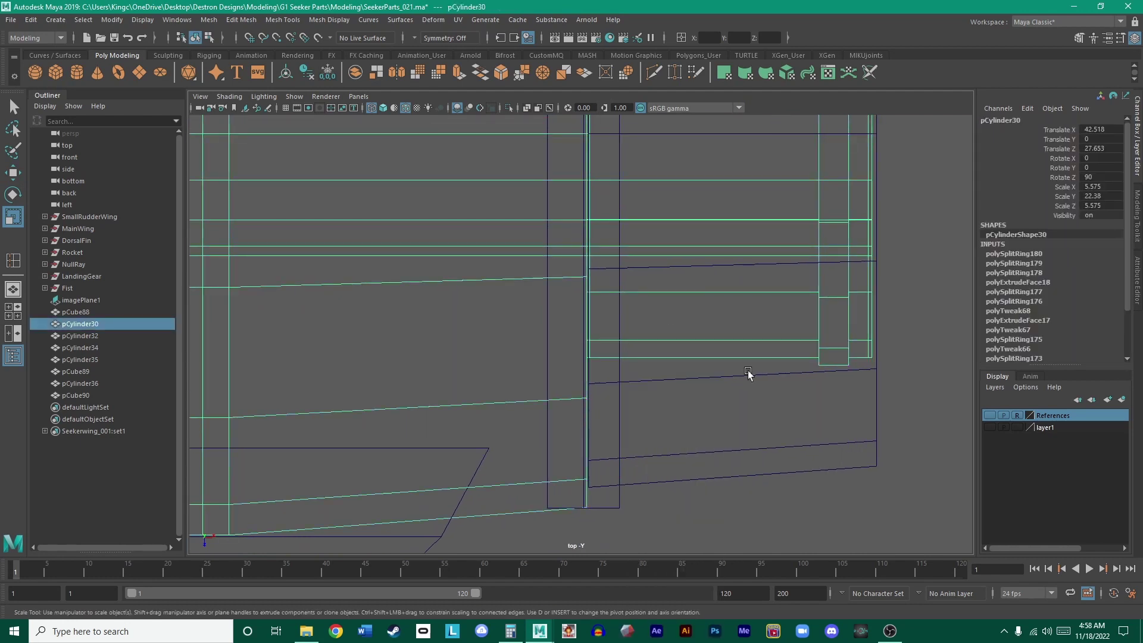
right_click(694, 483)
click(636, 317)
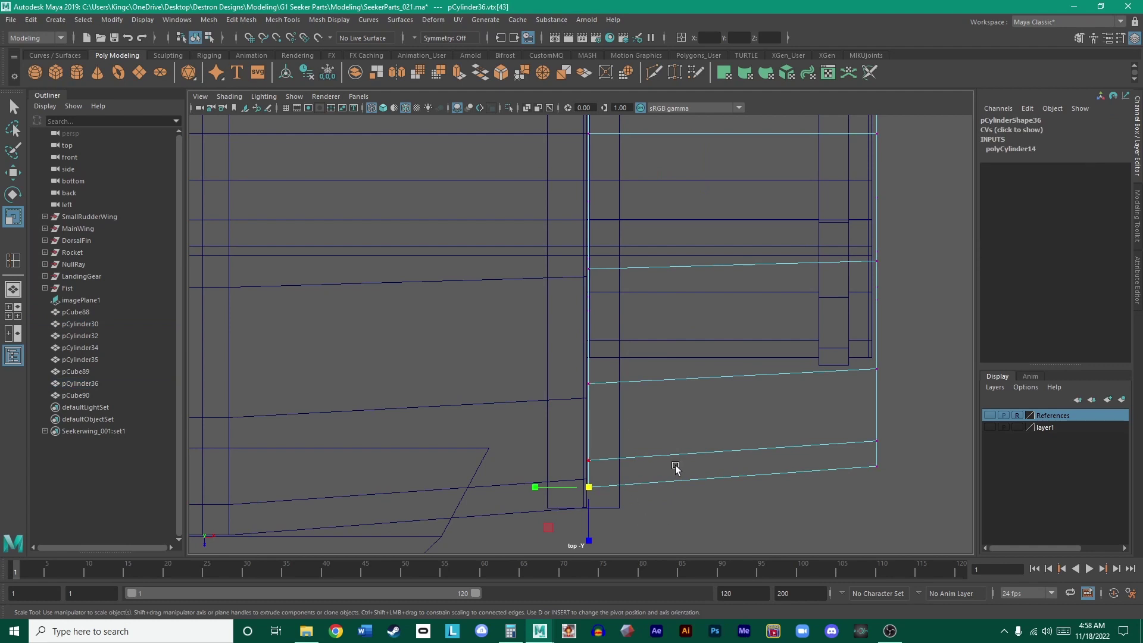
scroll(669, 395, down, 2)
scroll(664, 480, down, 1)
drag(663, 480, 534, 180)
scroll(602, 222, up, 2)
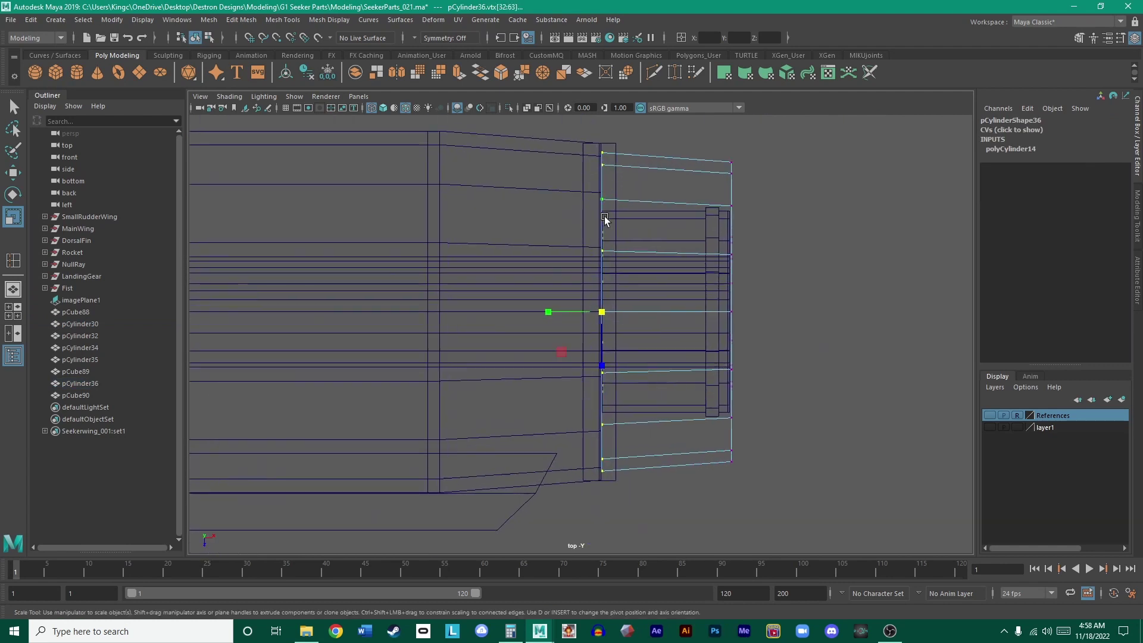
drag(602, 314, 615, 317)
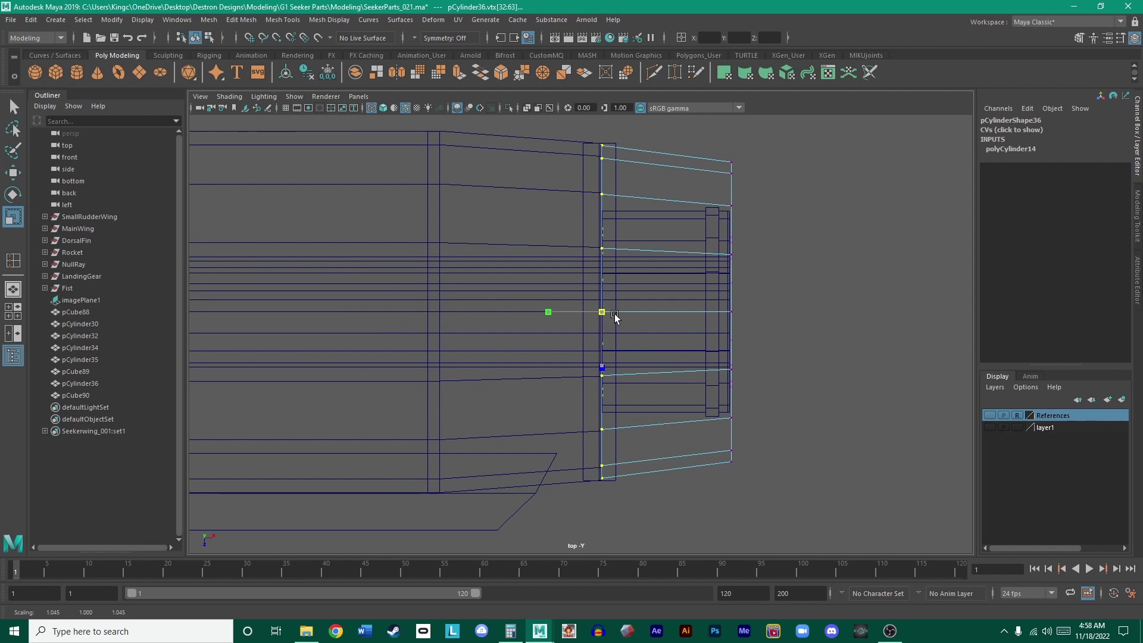
scroll(665, 283, down, 2)
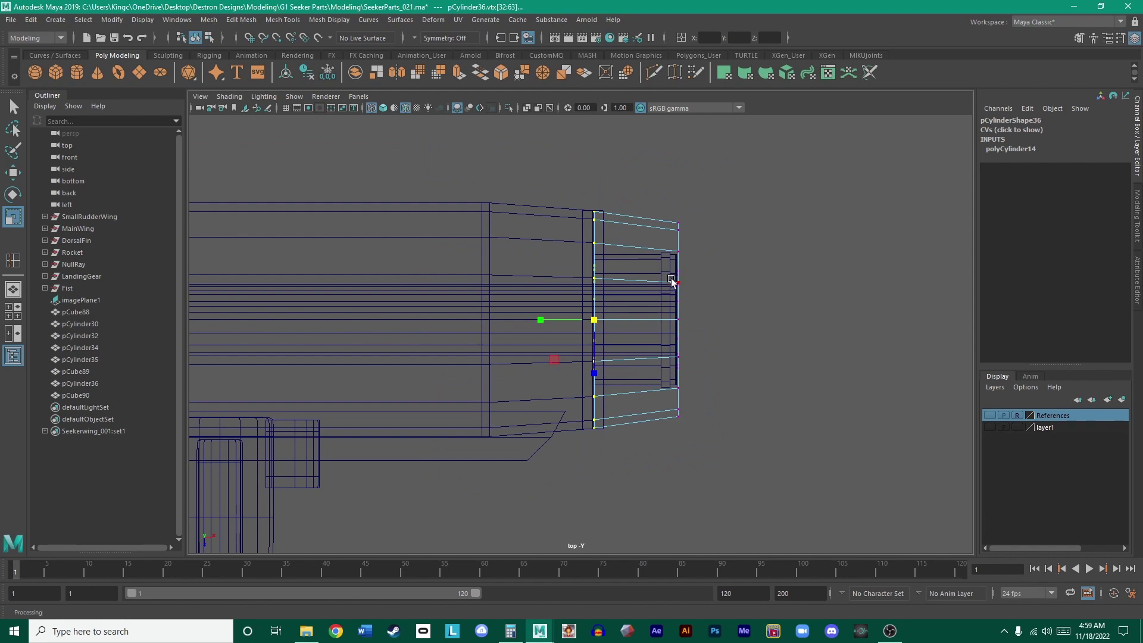
- Examine the joint between the barrel and the muzzle piece in the perspective and top views
alt+middle_drag(563, 276, 801, 280)
alt+right_drag(802, 281, 522, 292)
alt+middle_drag(673, 293, 375, 294)
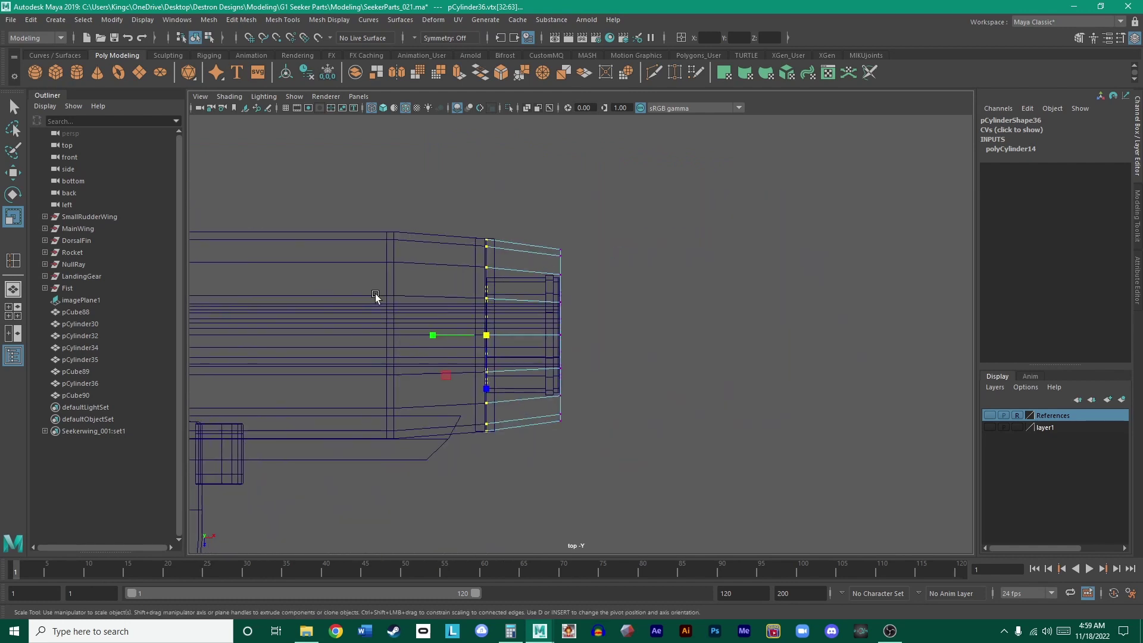
alt+middle_drag(603, 269, 633, 270)
key(space)
key(space)
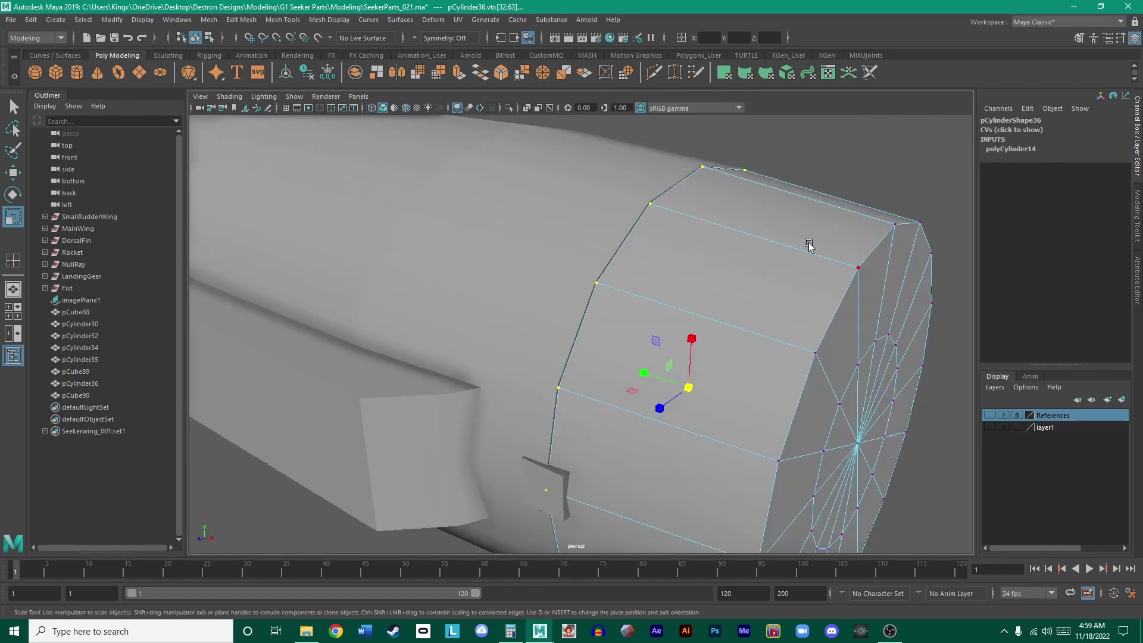
alt+right_drag(809, 244, 541, 298)
alt+drag(542, 298, 574, 337)
alt+middle_drag(634, 337, 554, 285)
alt+right_drag(554, 286, 628, 333)
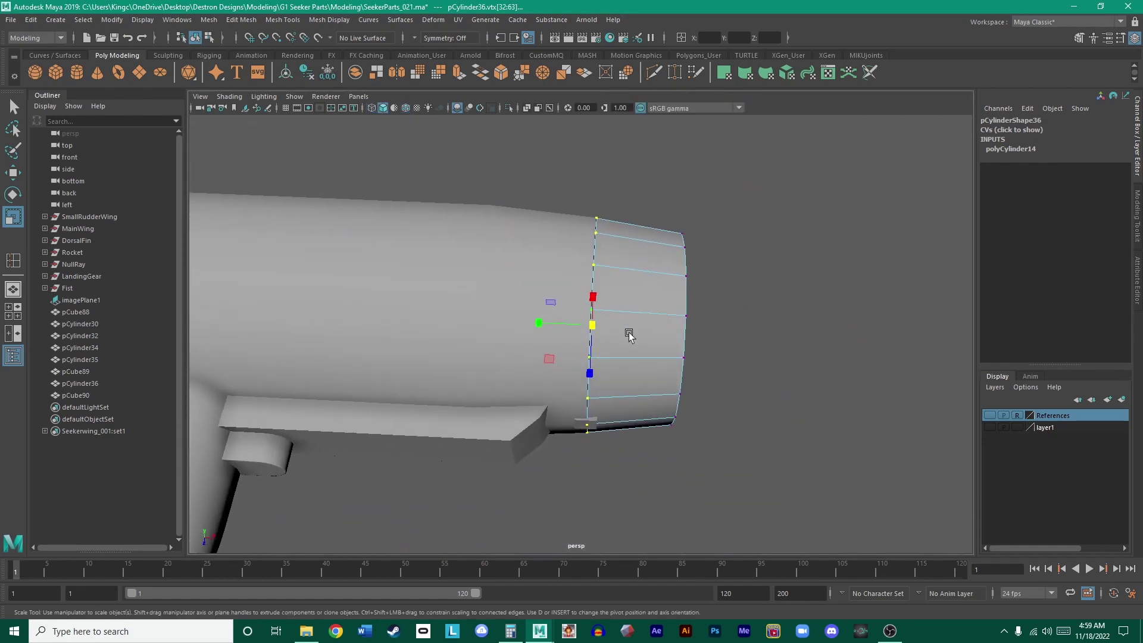
key(space)
key(space)
scroll(596, 306, up, 3)
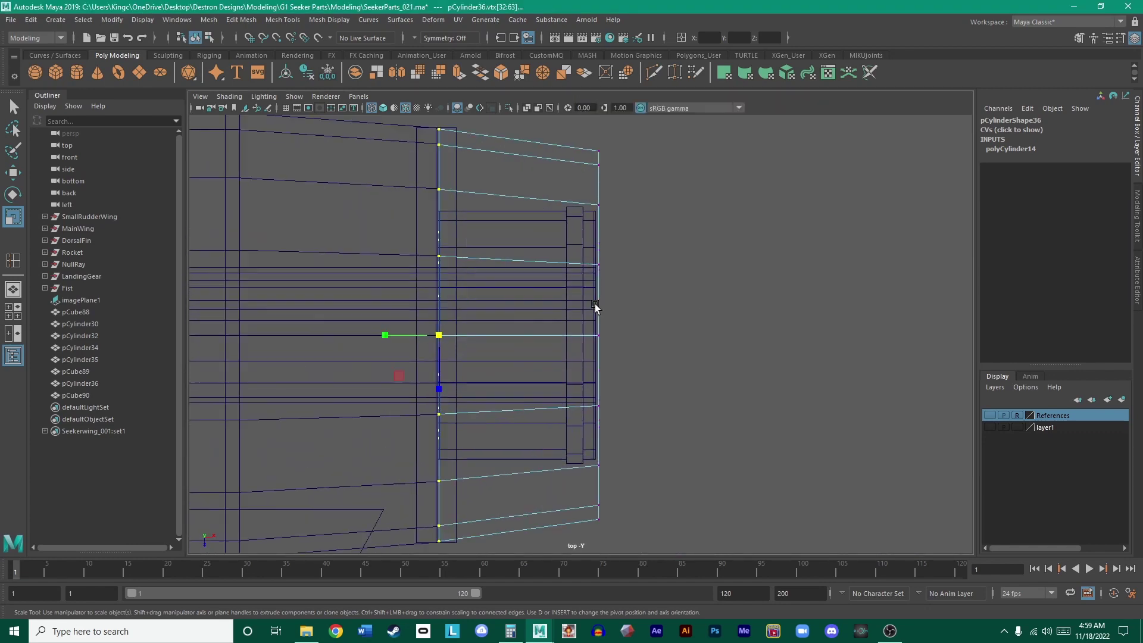
alt+middle_drag(413, 287, 599, 268)
key(space)
key(space)
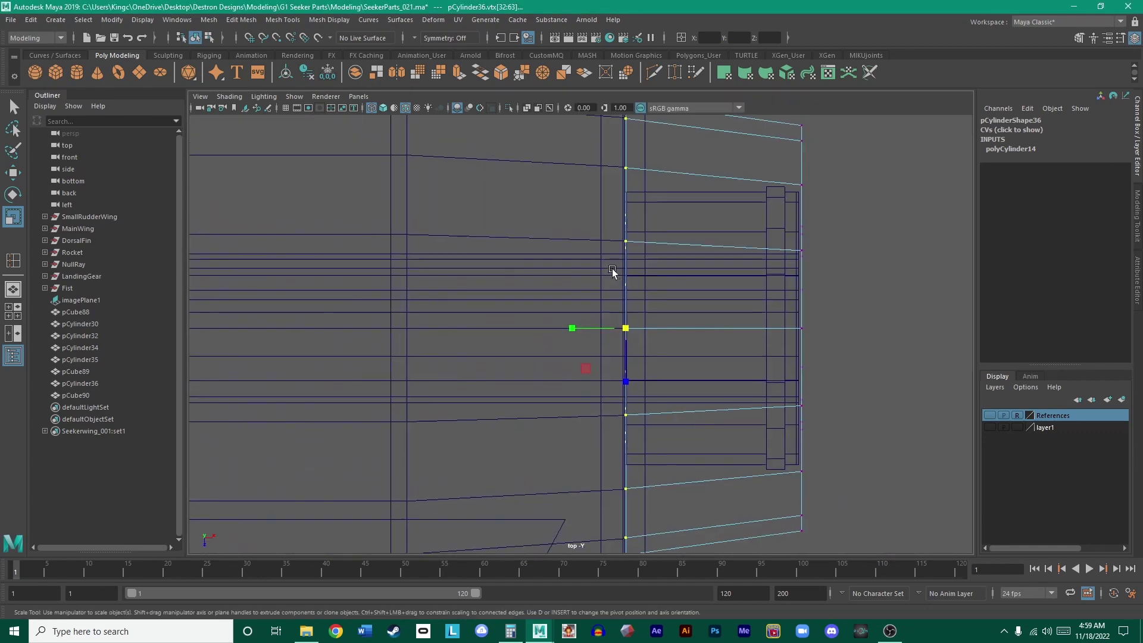
alt+right_drag(612, 270, 655, 302)
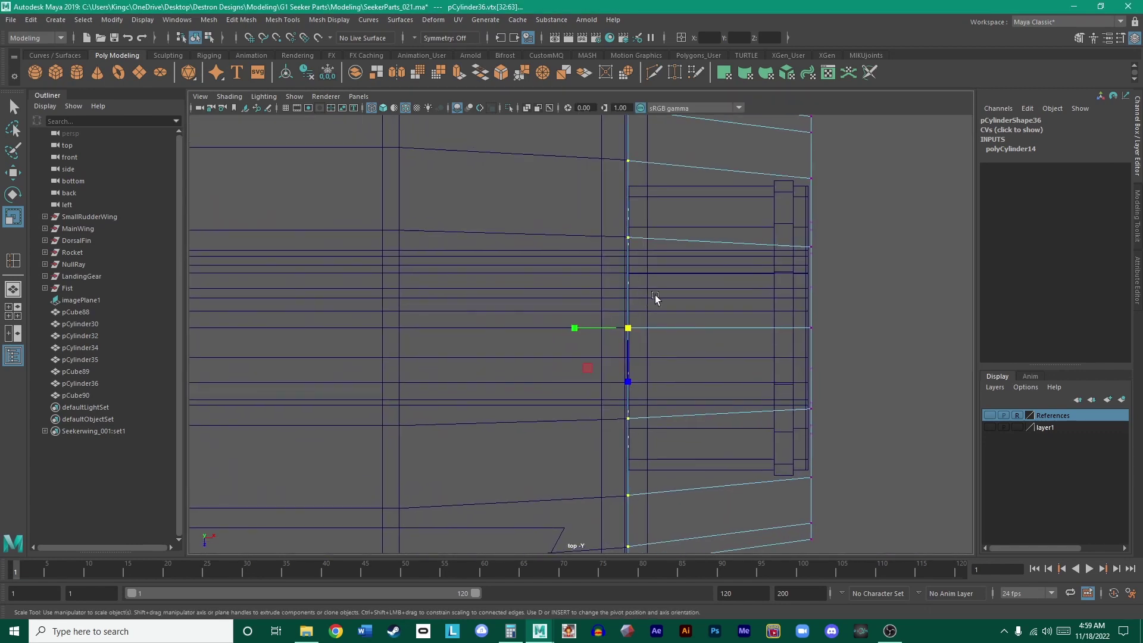
- Show the References layer and compare the muzzle piece's length with the reference image
click(989, 415)
alt+middle_drag(791, 331, 600, 319)
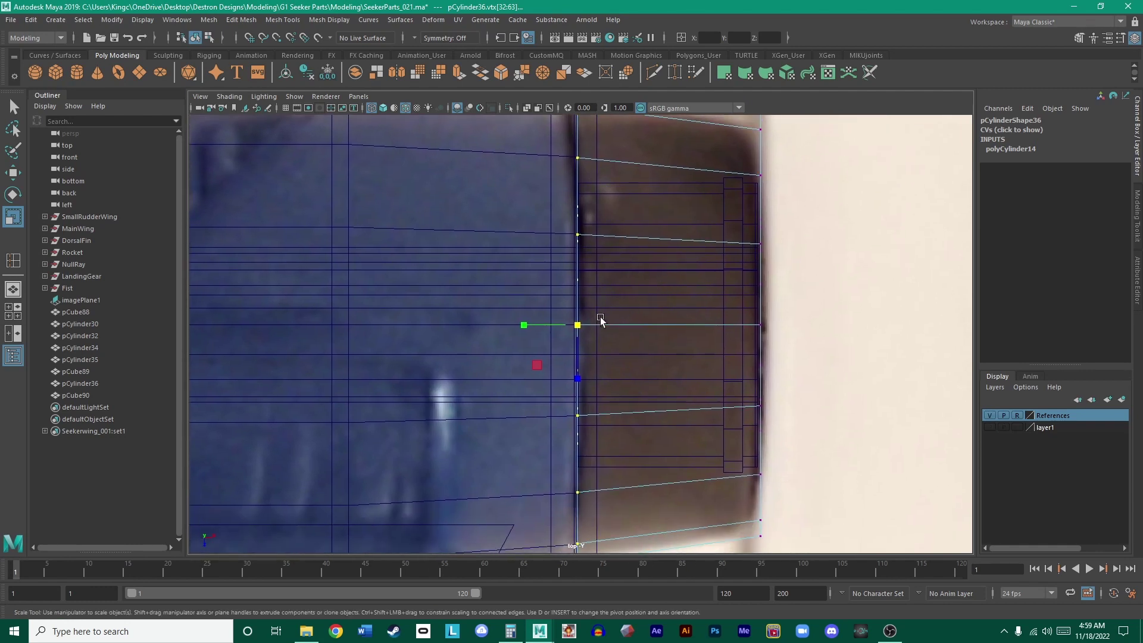
key(w)
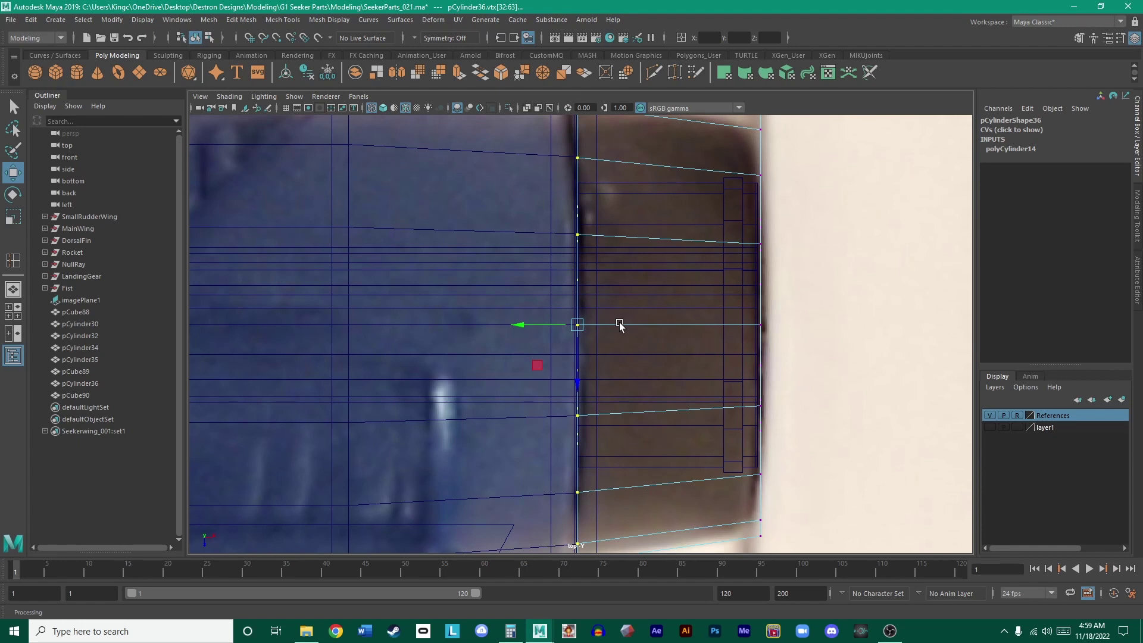
scroll(620, 325, down, 2)
scroll(738, 321, up, 2)
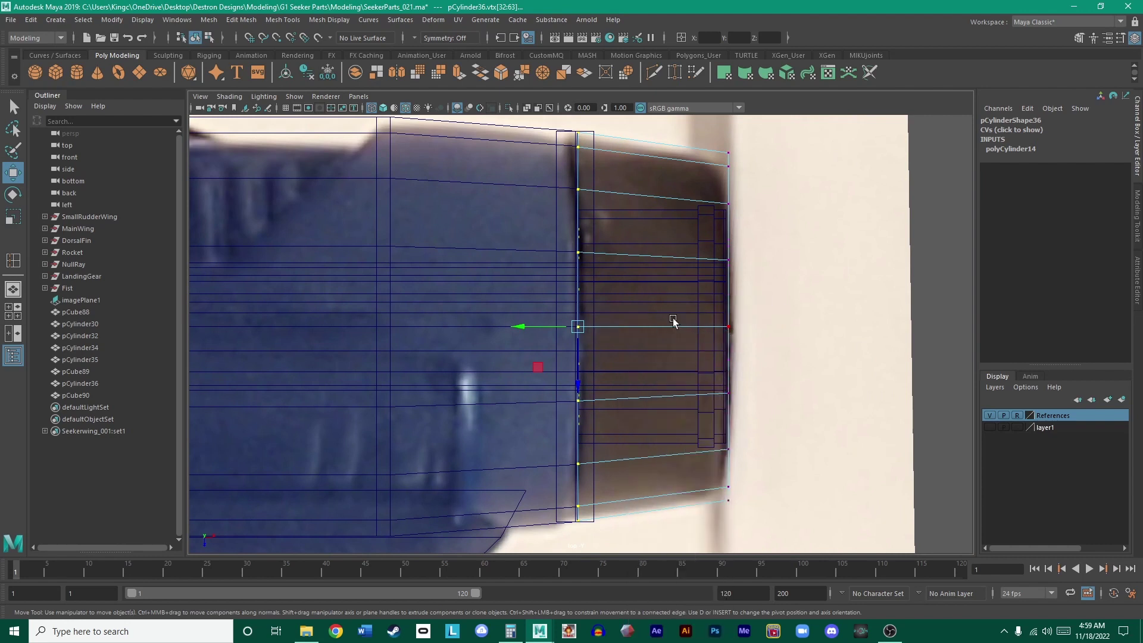
- Return the muzzle piece to object mode, display its transform values and try scaling it along its length
click(1021, 149)
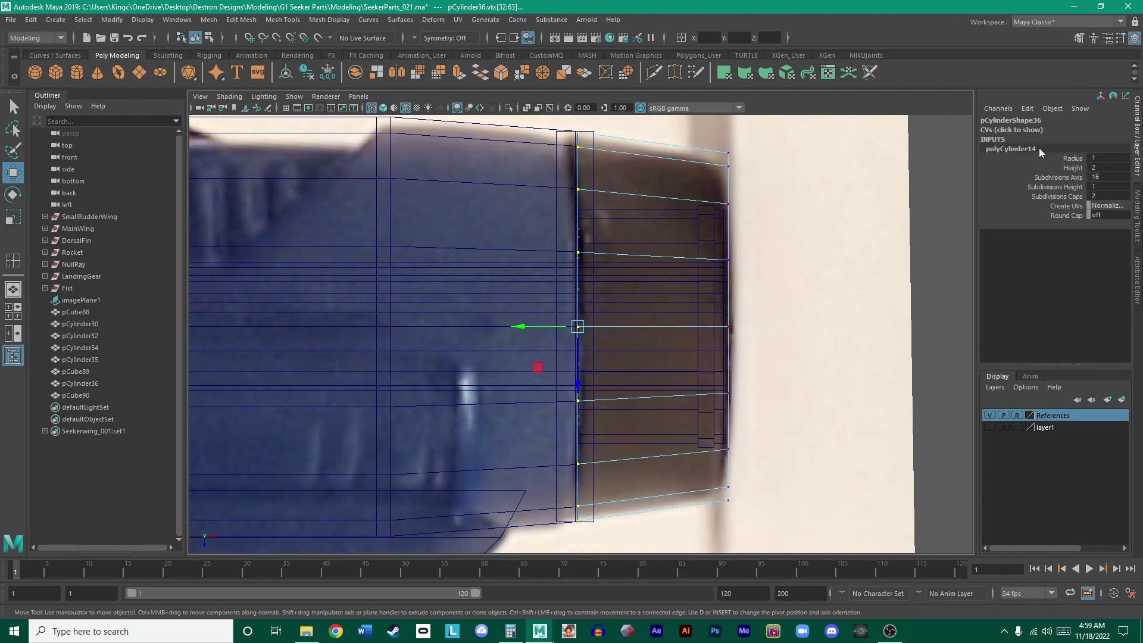
click(899, 185)
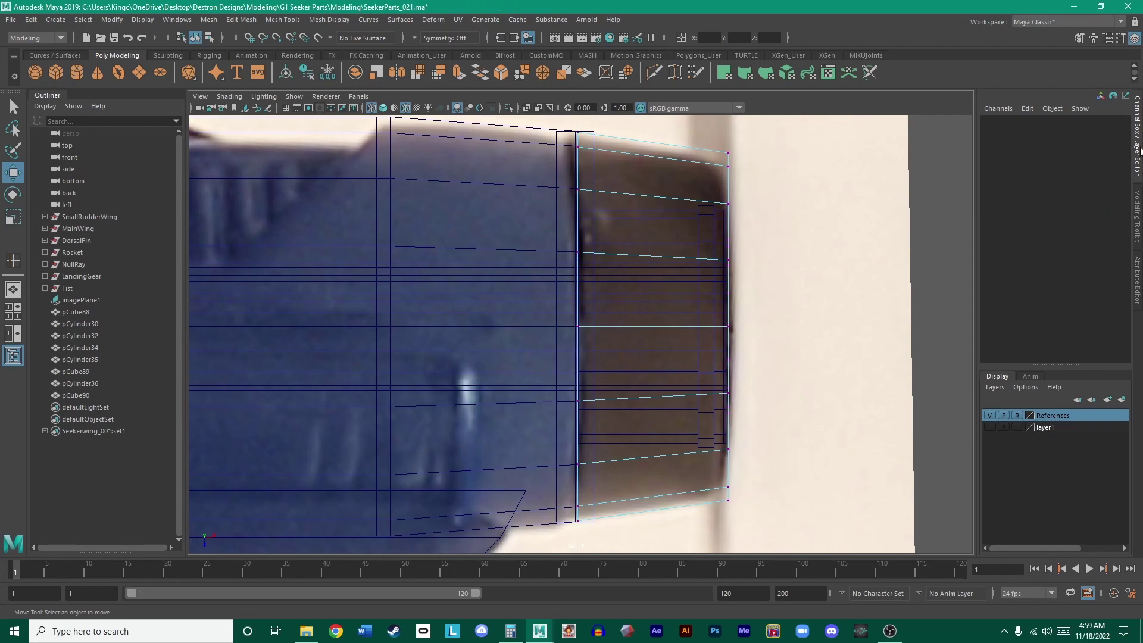
click(1138, 146)
right_drag(806, 260, 809, 253)
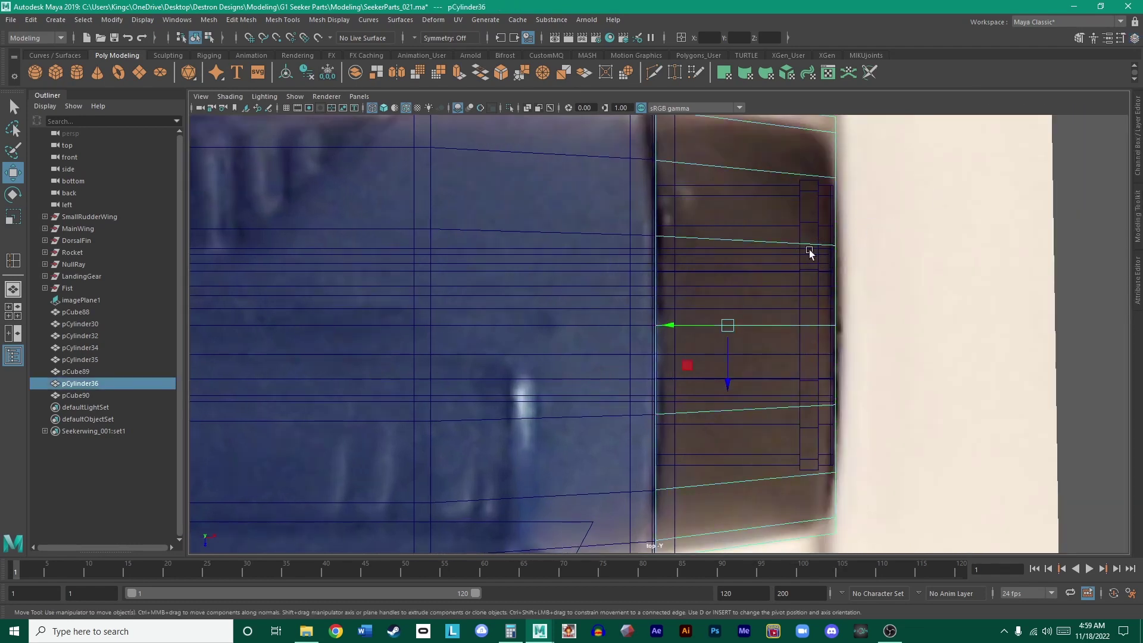
click(1138, 168)
key(r)
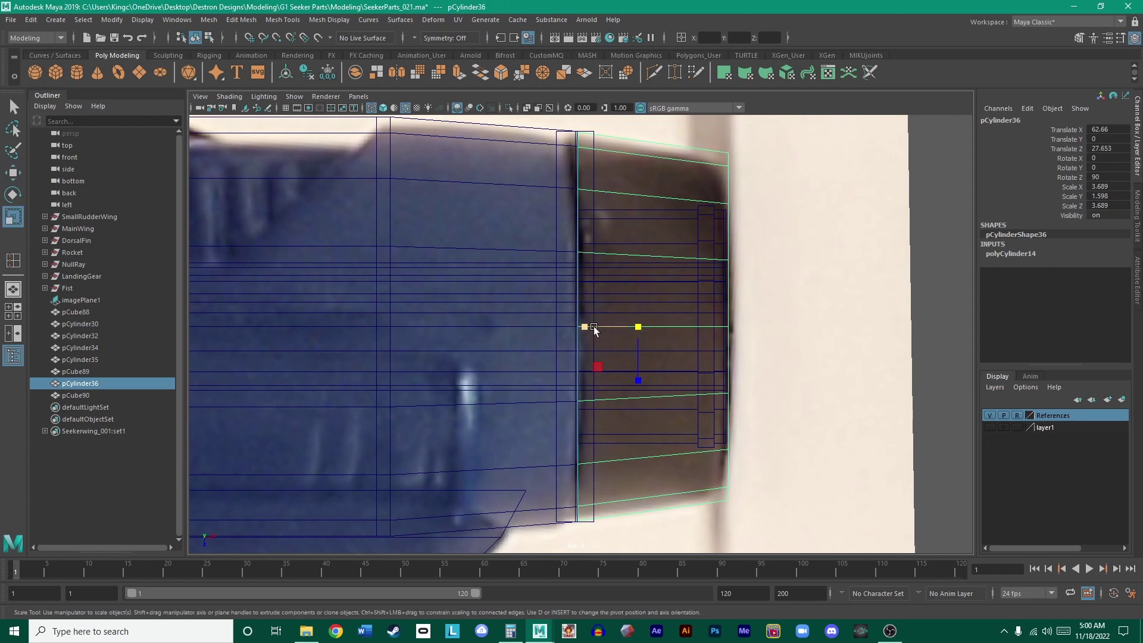
drag(588, 326, 585, 328)
key(ctrl+z)
- Switch to Calculator to divide 4.2 by 2, and try 2.1 as the muzzle piece's Y scale
click(511, 631)
click(140, 301)
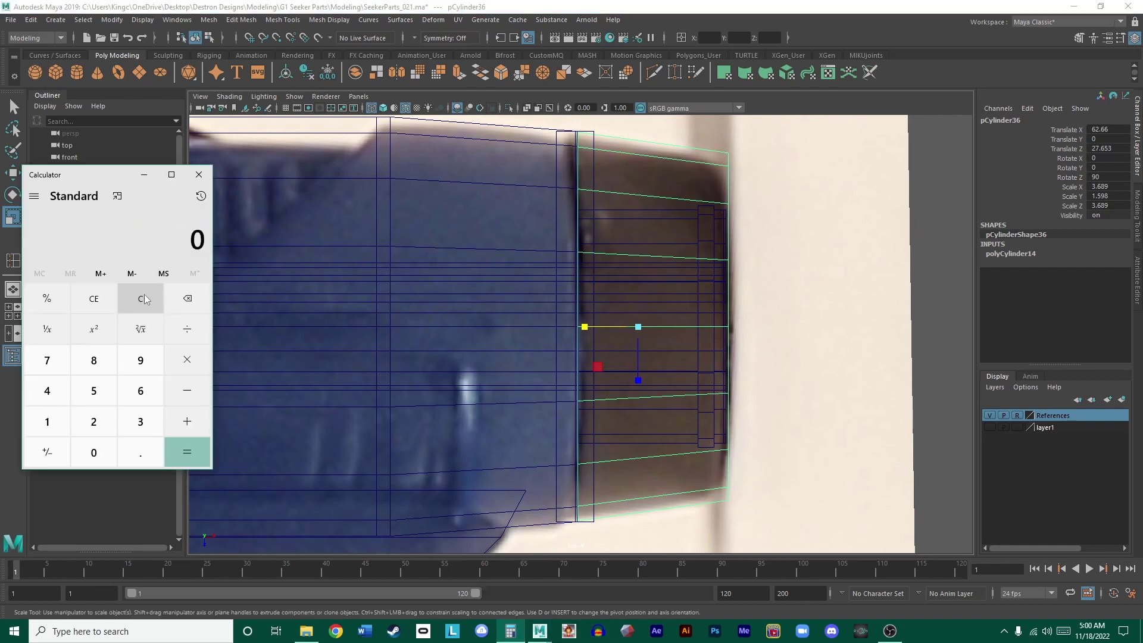
text(4.2/)
text(2 ÷)
key(Return)
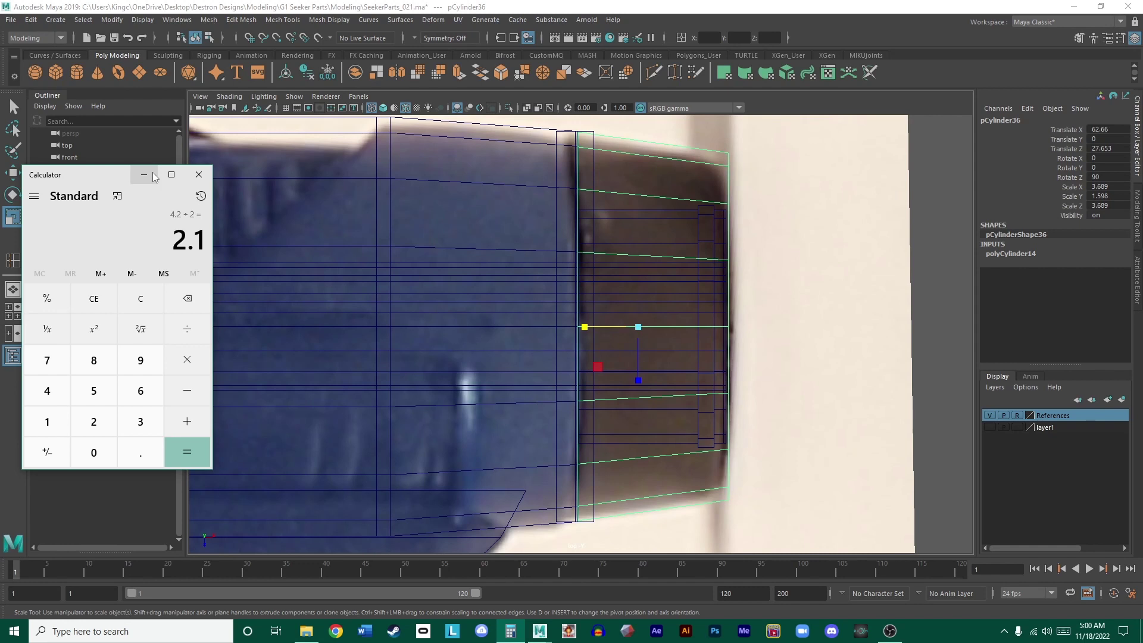
double_click(1098, 196)
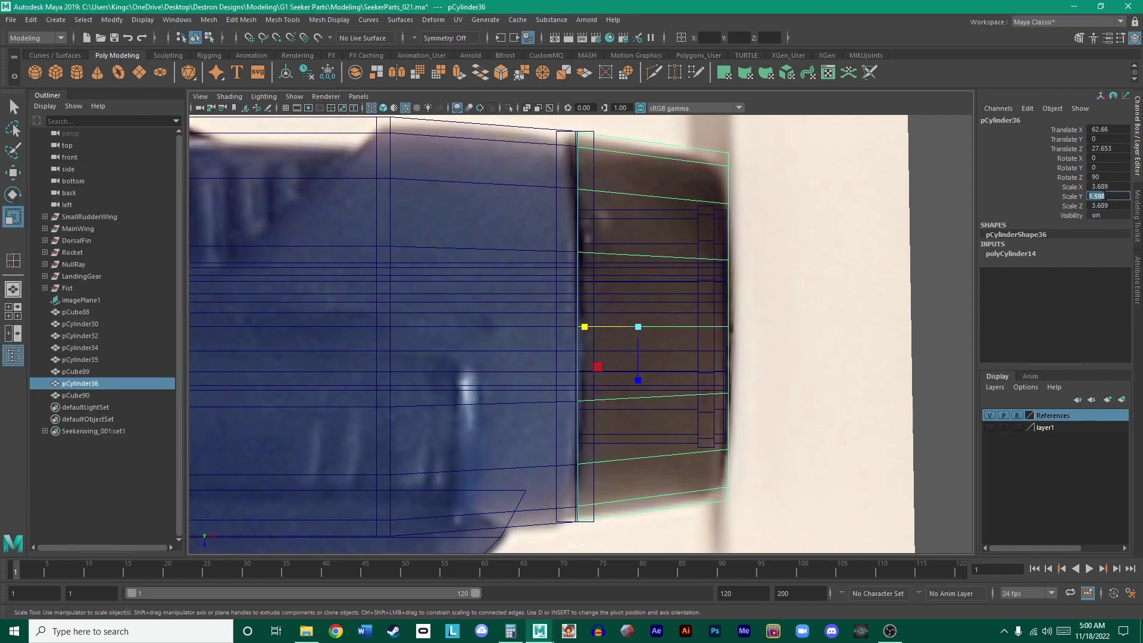
text(2.1)
key(Return)
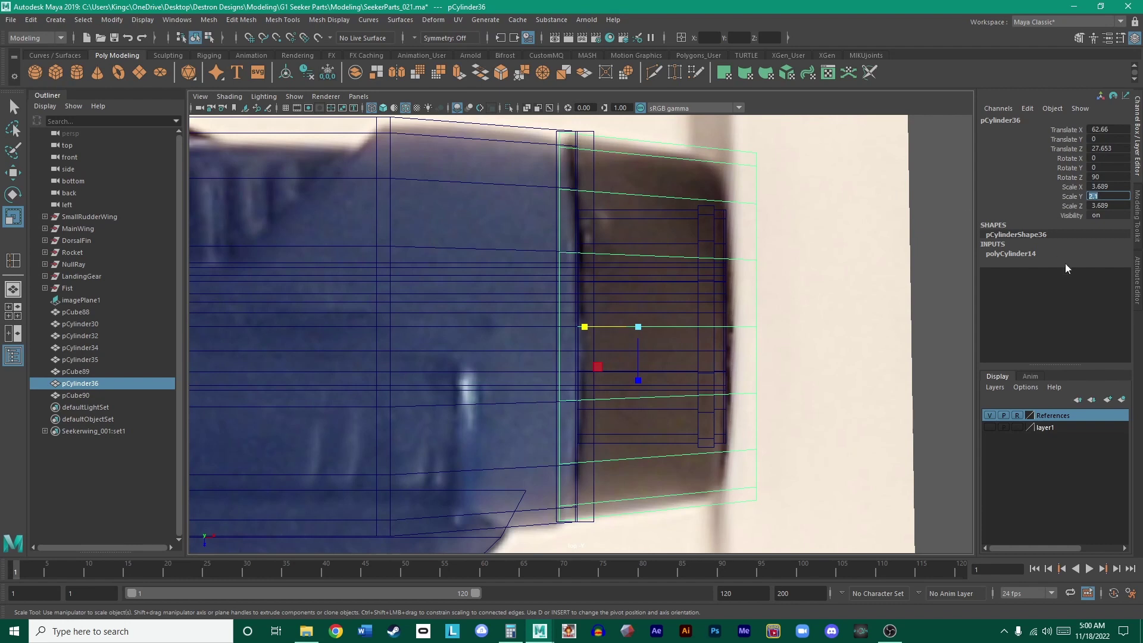
click(930, 281)
key(ctrl+z)
- Create a new polygon cube as a length guide and move it onto the muzzle at about X 62.765, Z 27.274
click(909, 294)
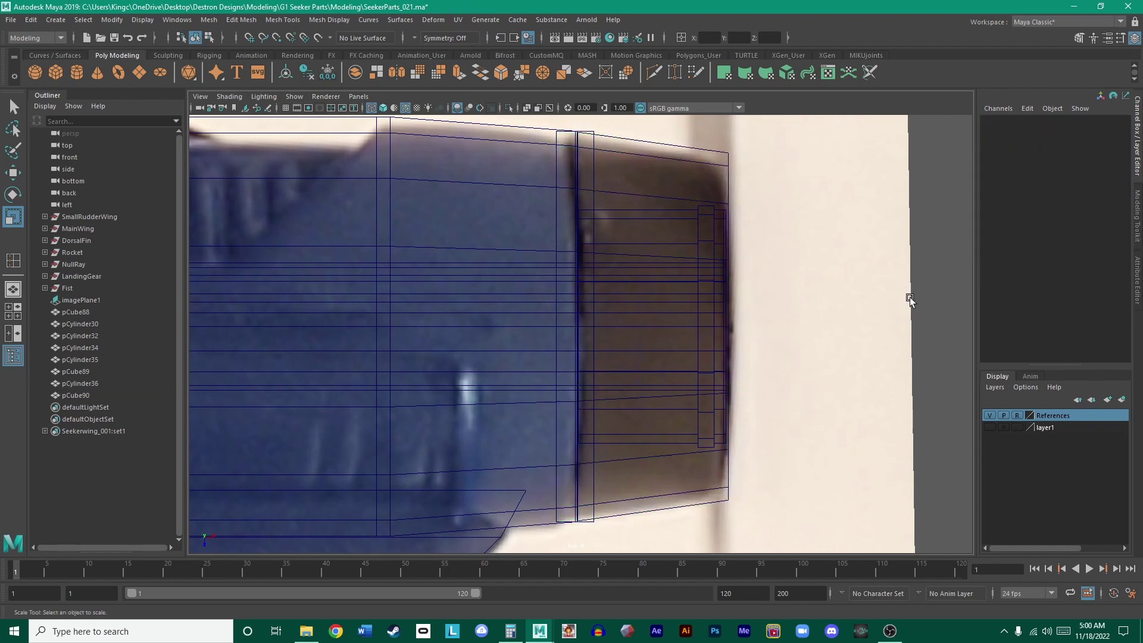
click(55, 72)
scroll(529, 338, down, 8)
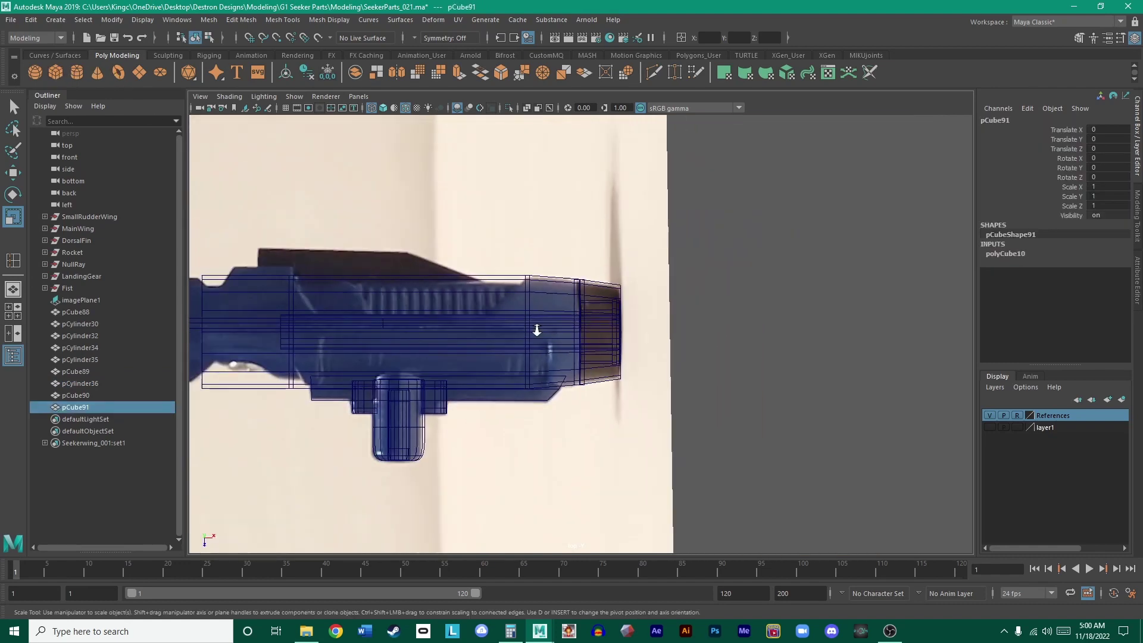
scroll(530, 338, up, 3)
scroll(309, 224, down, 3)
key(w)
drag(301, 230, 632, 374)
scroll(628, 368, up, 6)
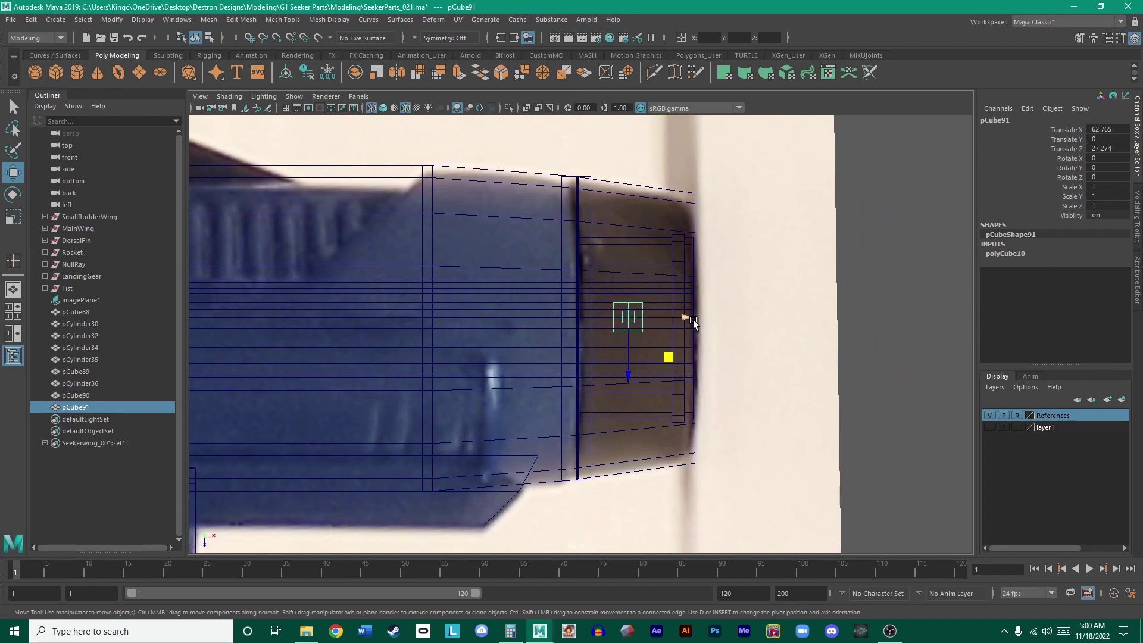
- Stretch the new guide cube along X and set its X scale to 4.21
key(r)
drag(688, 317, 716, 321)
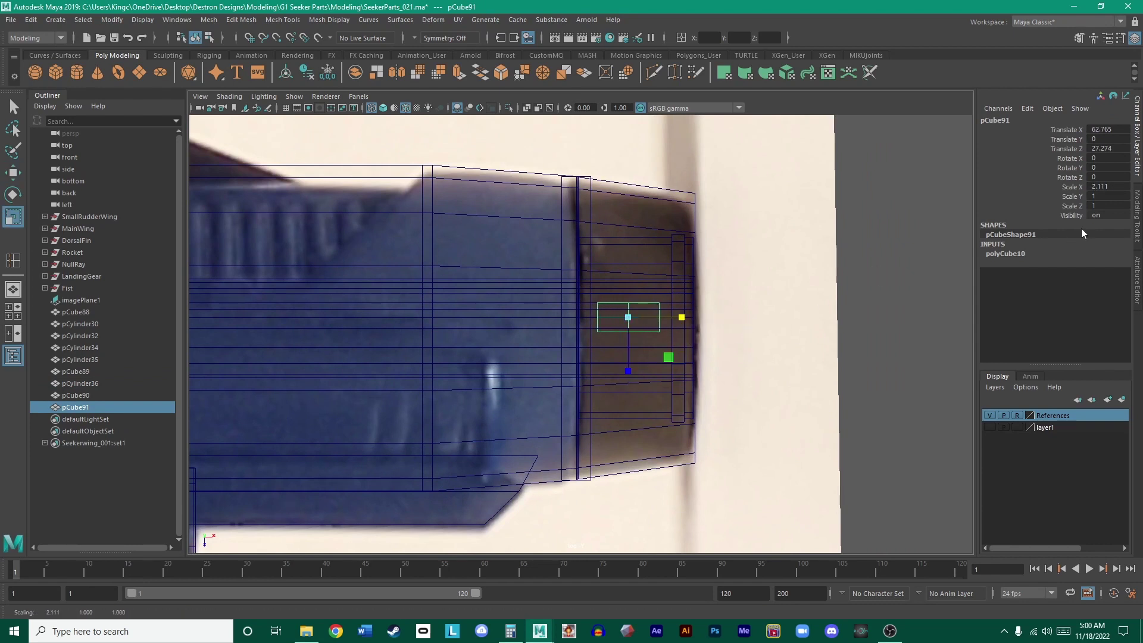
click(1117, 185)
text(4.21)
key(Return)
scroll(696, 331, up, 1)
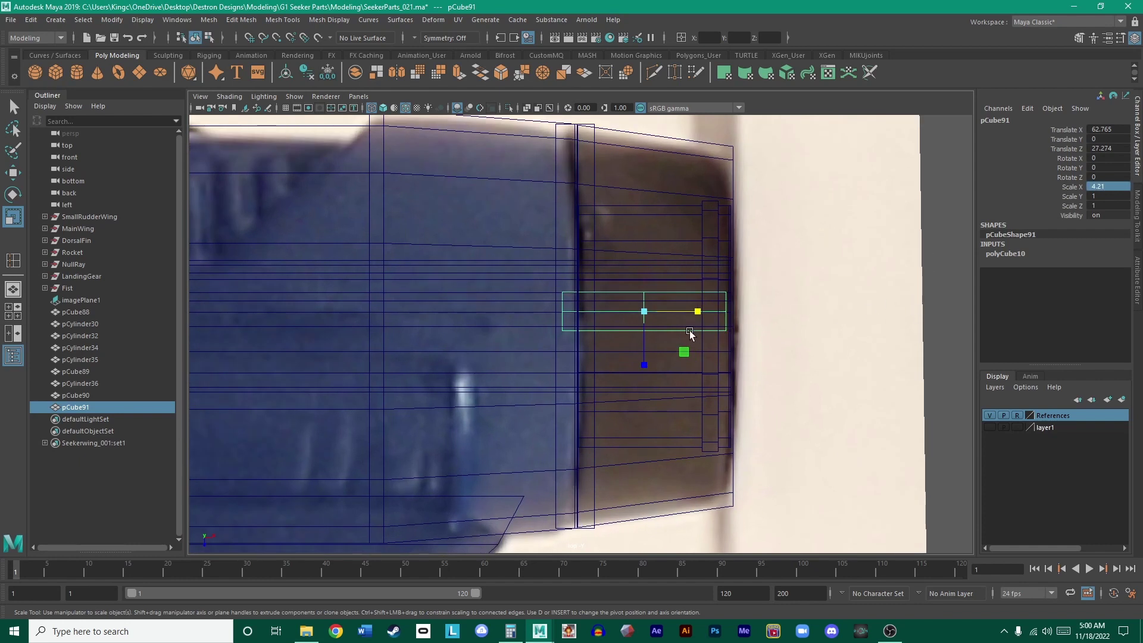
- Move the length guide cube along X to about 63.2, lining its rear face up with the muzzle piece's rear edge
key(w)
drag(703, 317, 721, 321)
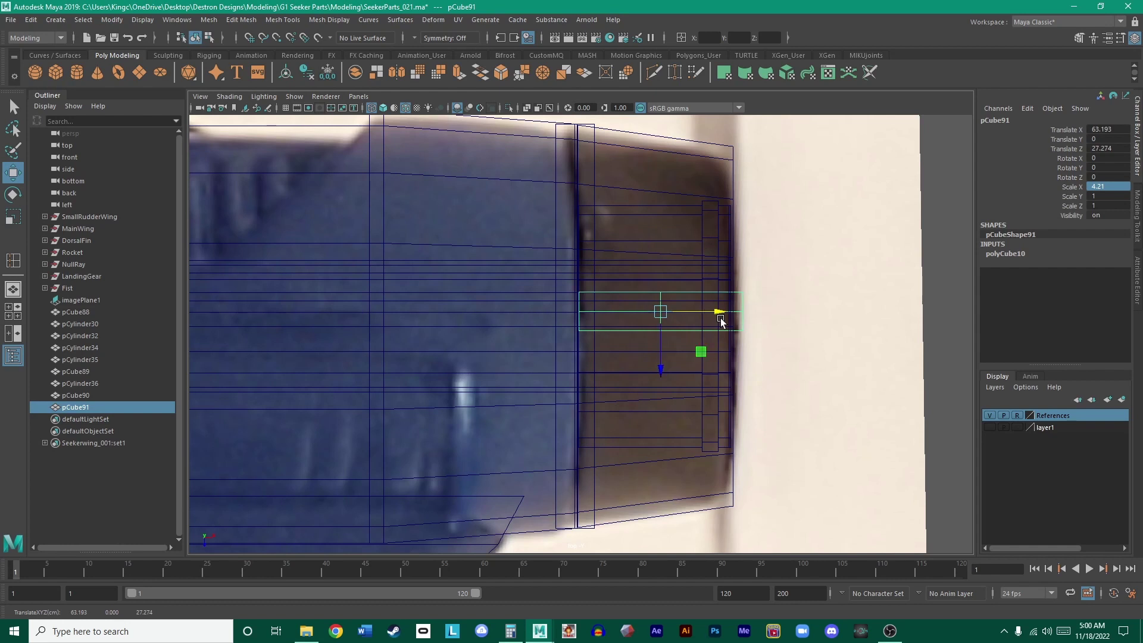
scroll(721, 322, up, 3)
alt+middle_drag(720, 320, 632, 350)
alt+right_drag(667, 331, 691, 349)
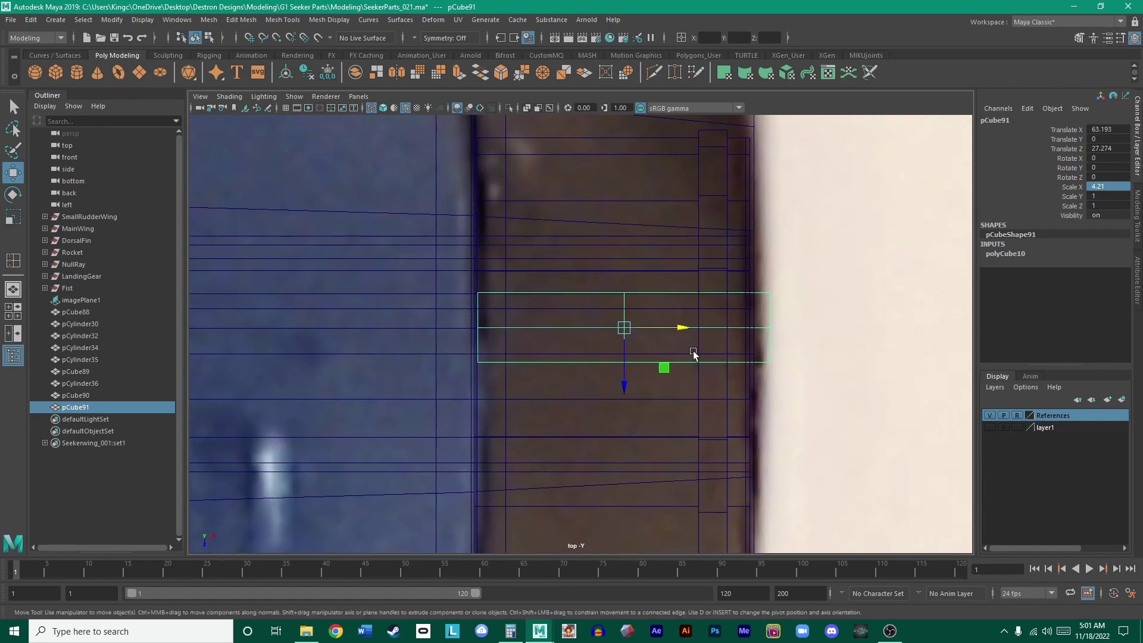
alt+middle_drag(689, 349, 729, 338)
drag(729, 320, 728, 319)
- Select the muzzle piece's front vertex ring and move it along X to about 65.3, level with the guide cube's front face
scroll(726, 309, down, 7)
scroll(677, 253, up, 2)
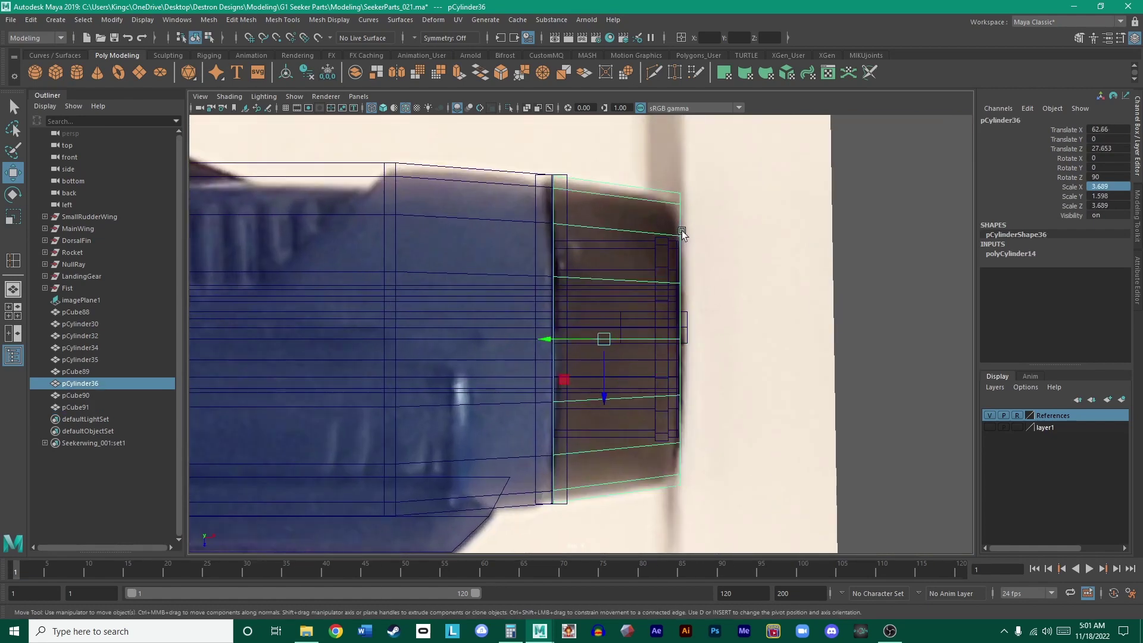
right_drag(679, 232, 668, 245)
scroll(707, 319, up, 3)
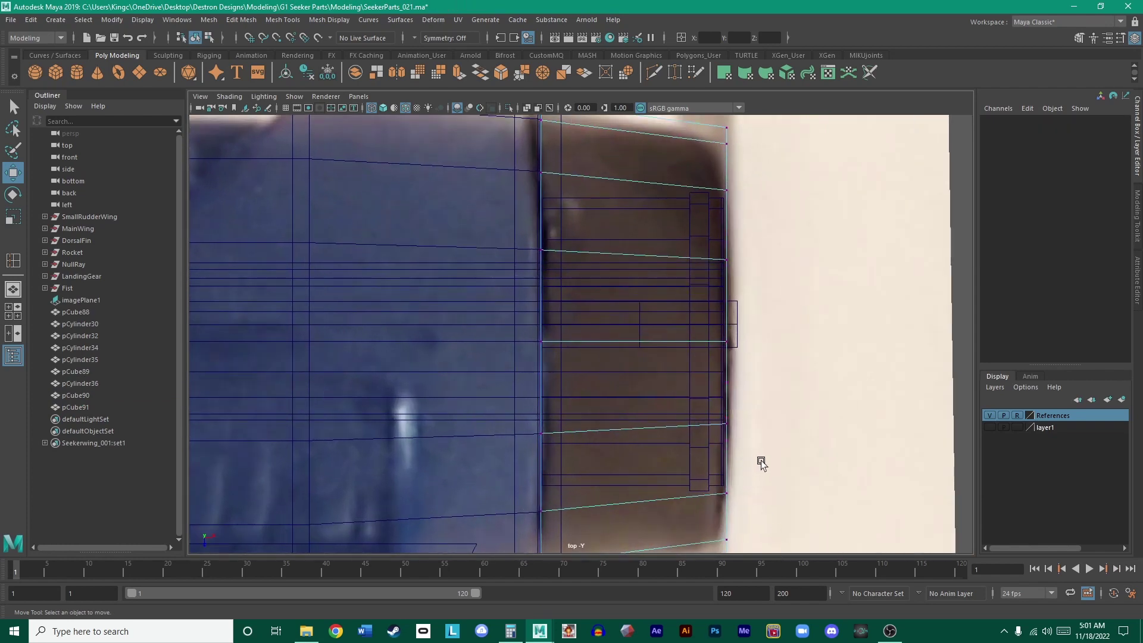
scroll(760, 462, down, 3)
drag(727, 523, 663, 168)
scroll(689, 319, up, 3)
drag(679, 343, 690, 345)
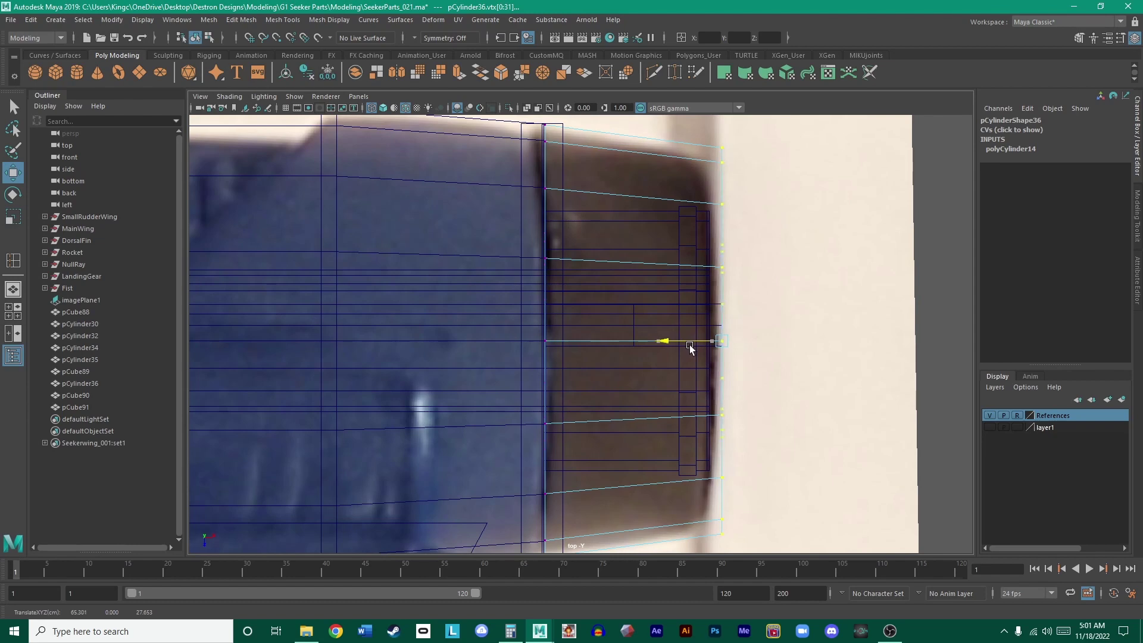
- Select the barrel's front vertex ring and move it back along X to about 60.9
scroll(687, 344, up, 2)
click(654, 356)
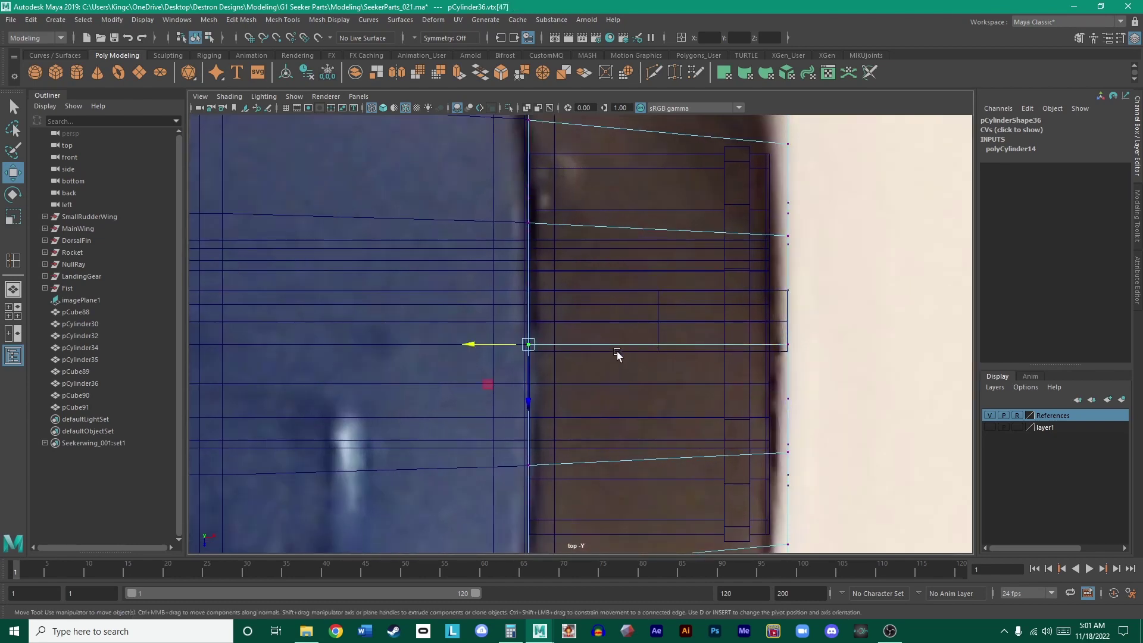
scroll(617, 354, down, 3)
mouse_move(621, 249)
alt+middle_down()
mouse_move(681, 255)
mouse_move(602, 237)
alt+middle_up()
scroll(603, 237, up, 2)
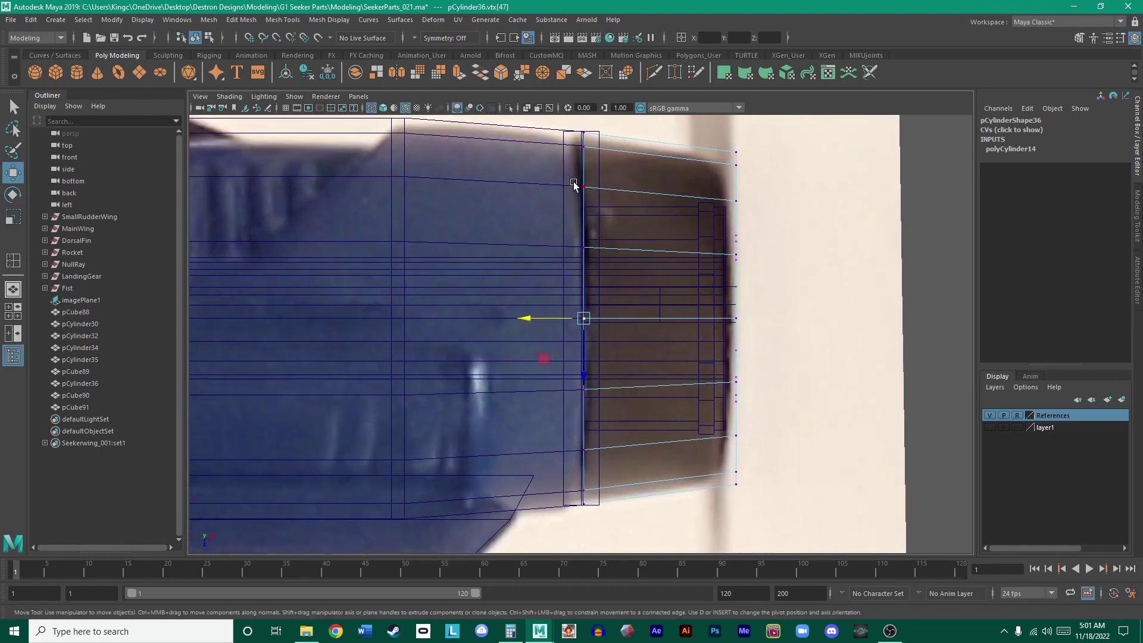
click(564, 147)
right_drag(566, 147, 528, 142)
scroll(535, 149, down, 1)
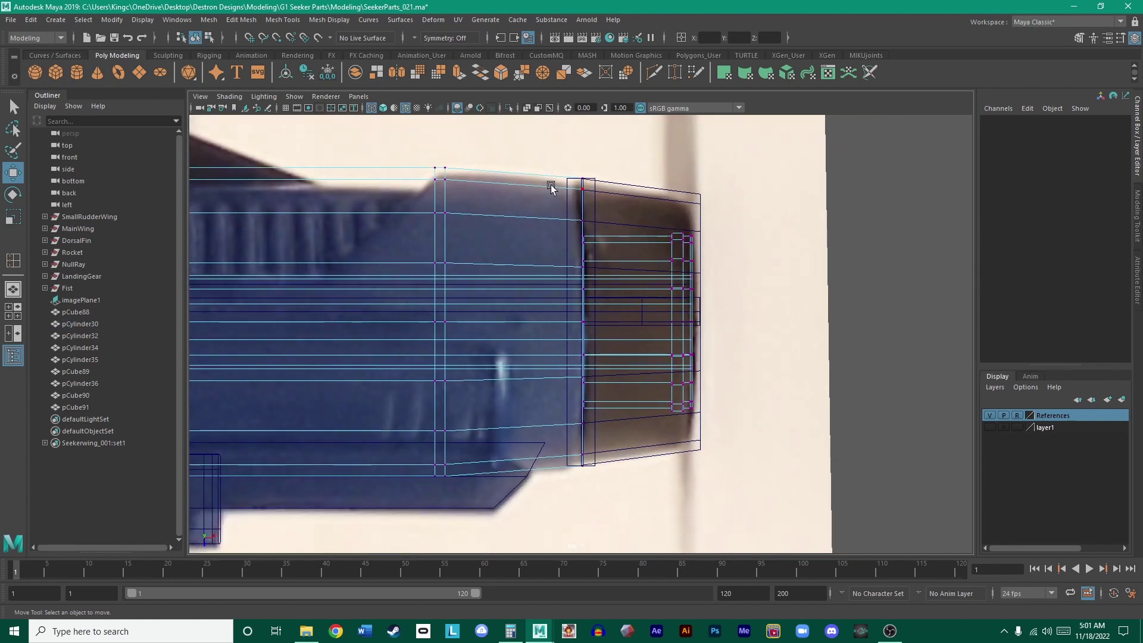
right_drag(548, 186, 553, 190)
drag(556, 179, 595, 492)
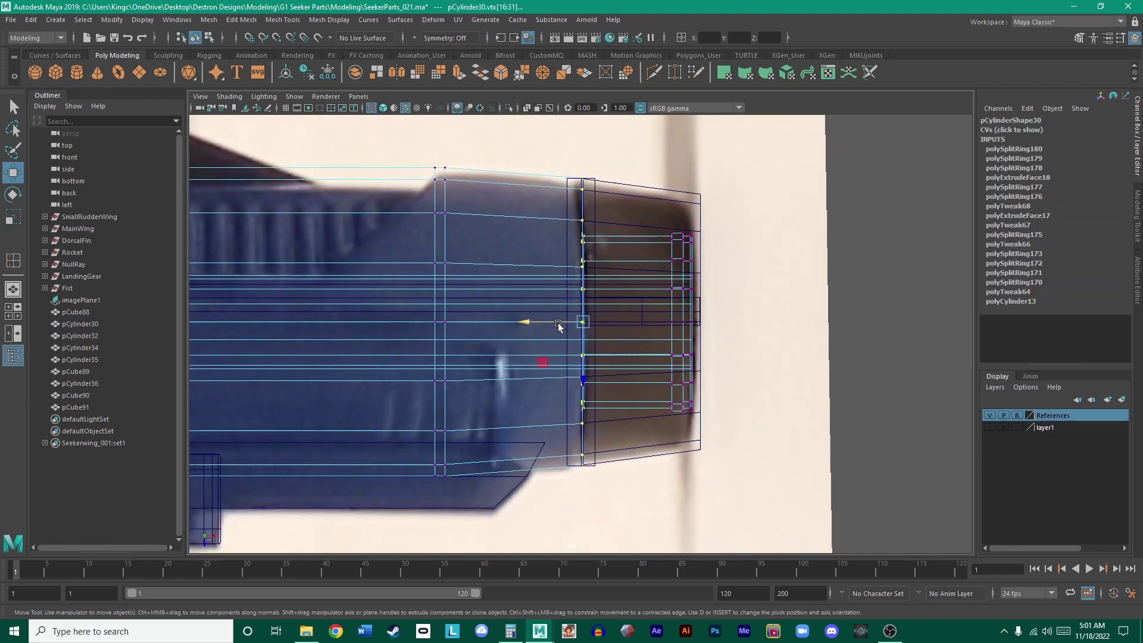
drag(556, 324, 553, 326)
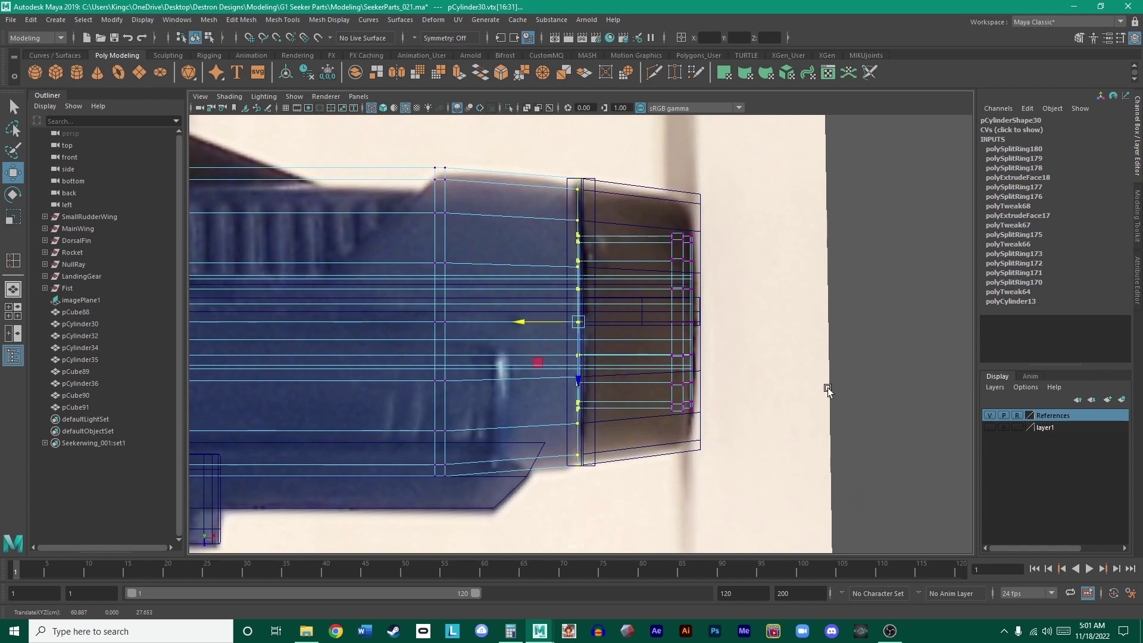
- Inspect the seam between barrel and muzzle piece in shaded display with layer1 toggled, and return to wireframe
key(alt+x)
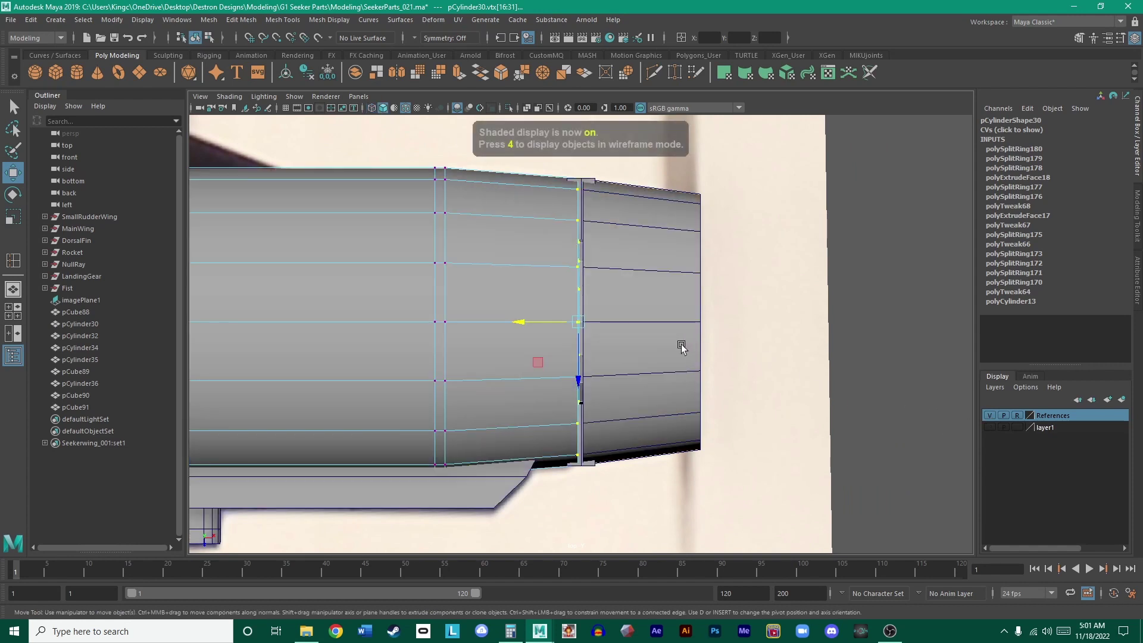
scroll(673, 327, up, 3)
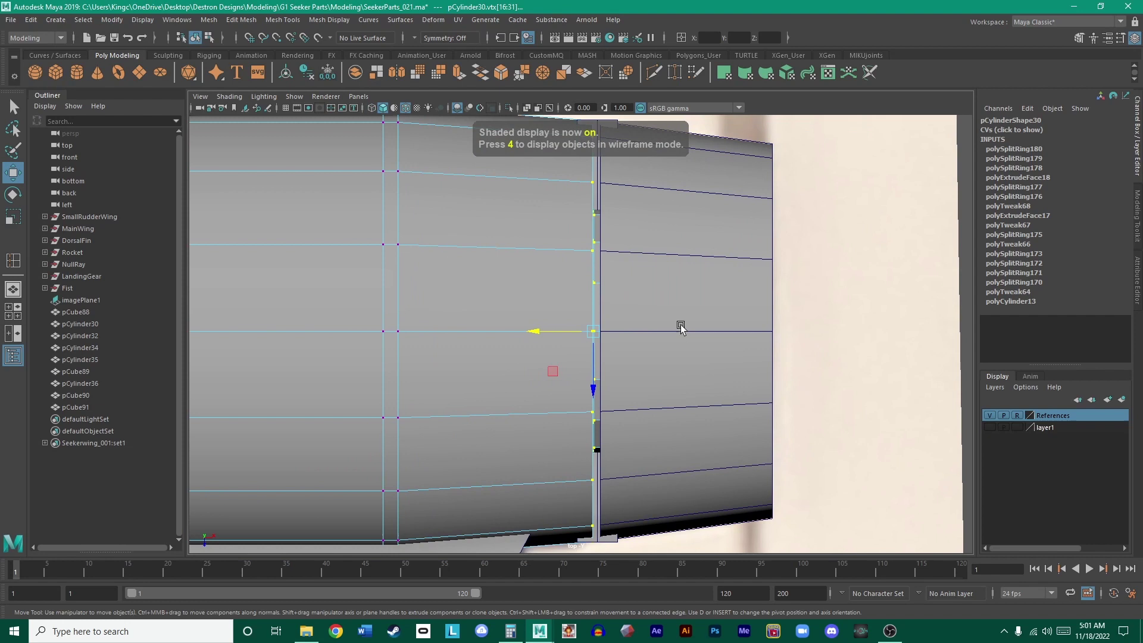
scroll(681, 329, down, 2)
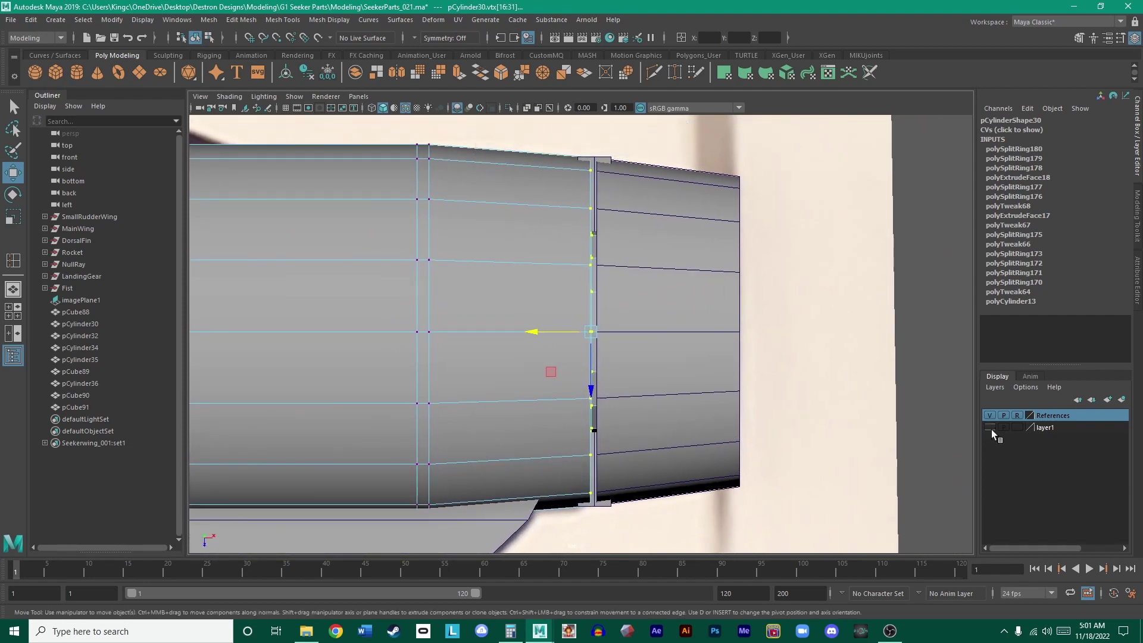
click(992, 428)
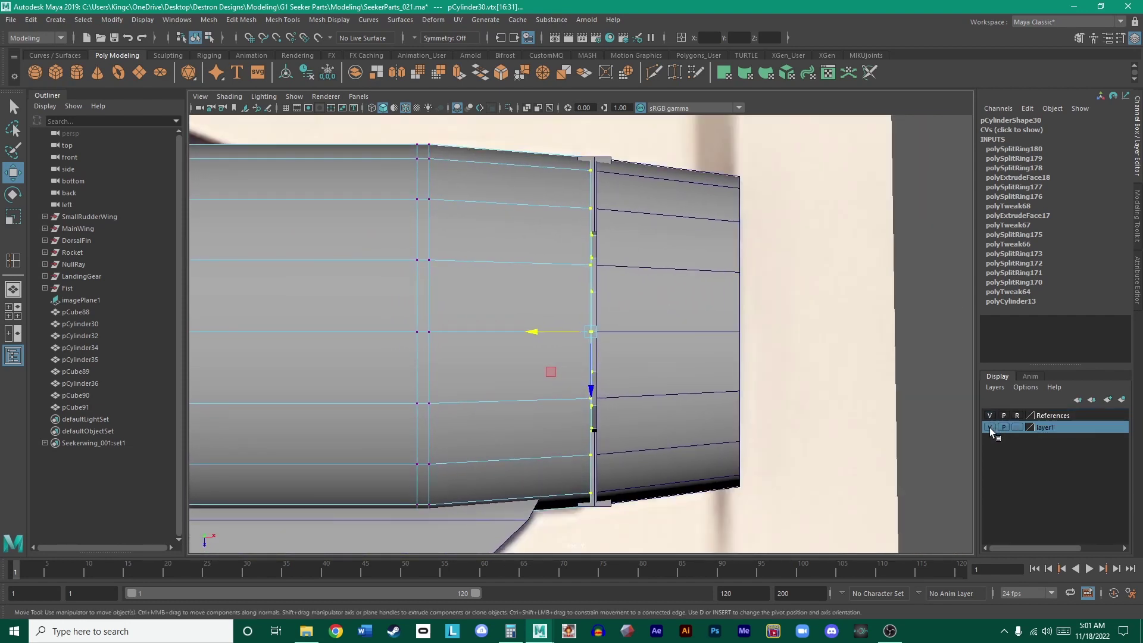
click(989, 427)
key(4)
scroll(744, 332, up, 2)
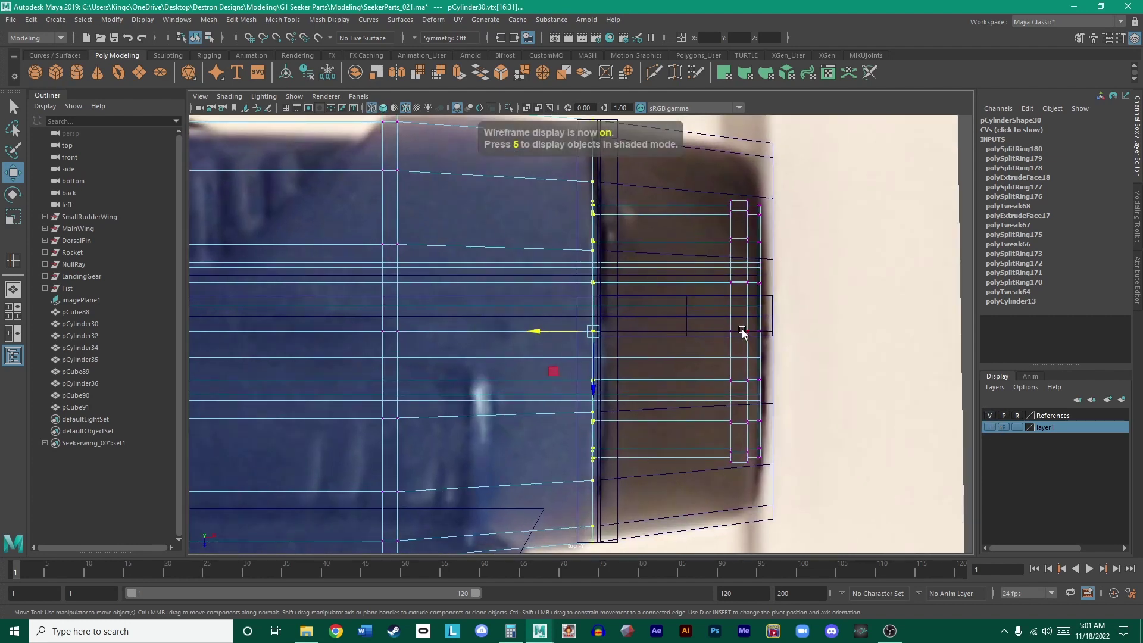
scroll(747, 332, up, 2)
alt+middle_drag(748, 332, 764, 354)
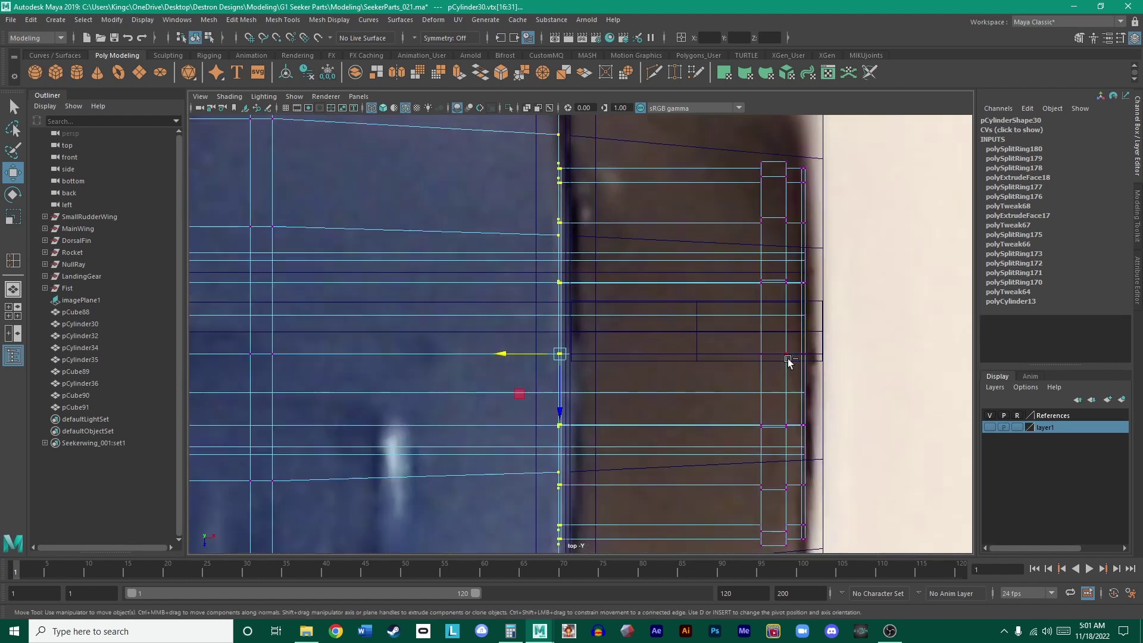
- Undo the last vertex ring move and shift the barrel's front ring along X to about 61.0
key(ctrl+z)
key(ctrl+z)
key(ctrl+z)
key(ctrl+z)
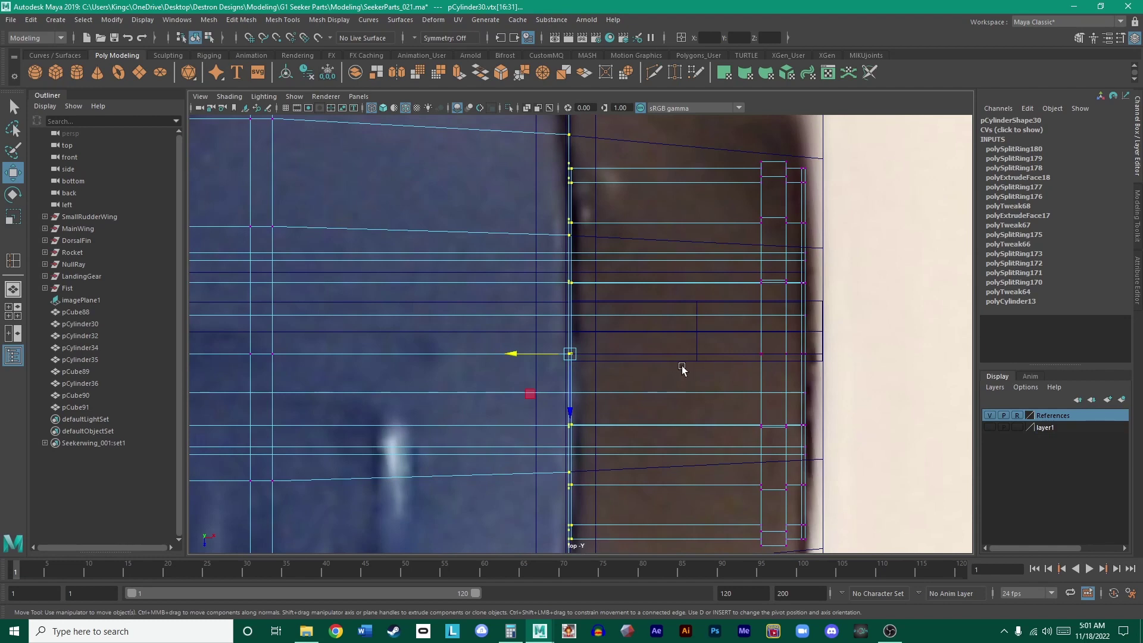
scroll(593, 364, up, 2)
drag(550, 358, 545, 360)
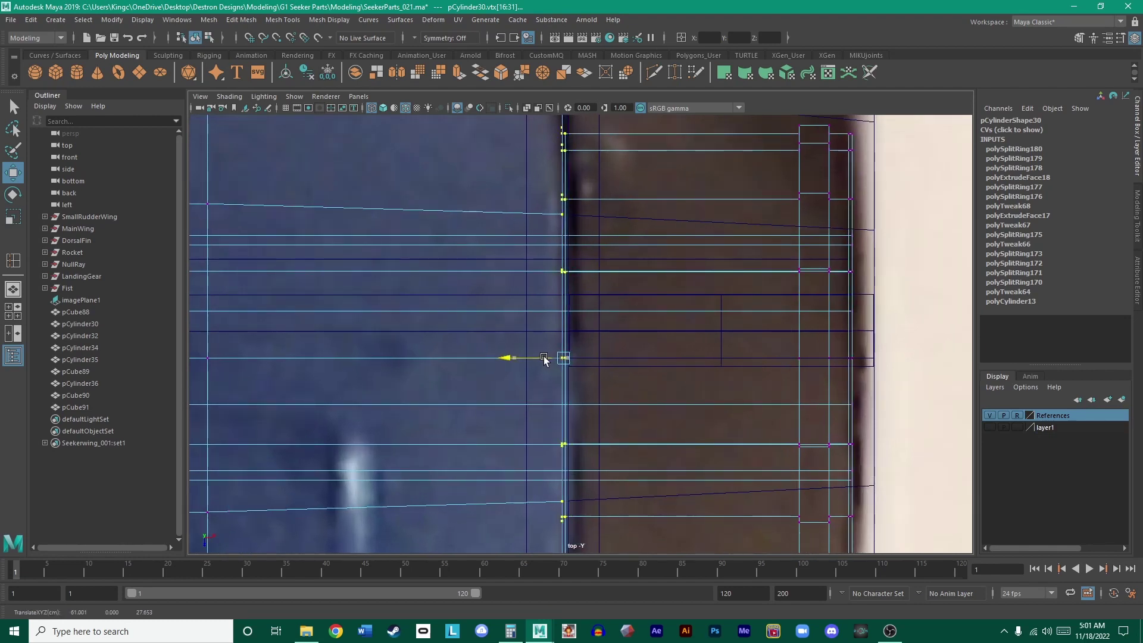
- Nudge the length guide cube along X so its rear face meets the muzzle piece's rear edge
scroll(596, 333, down, 5)
click(632, 178)
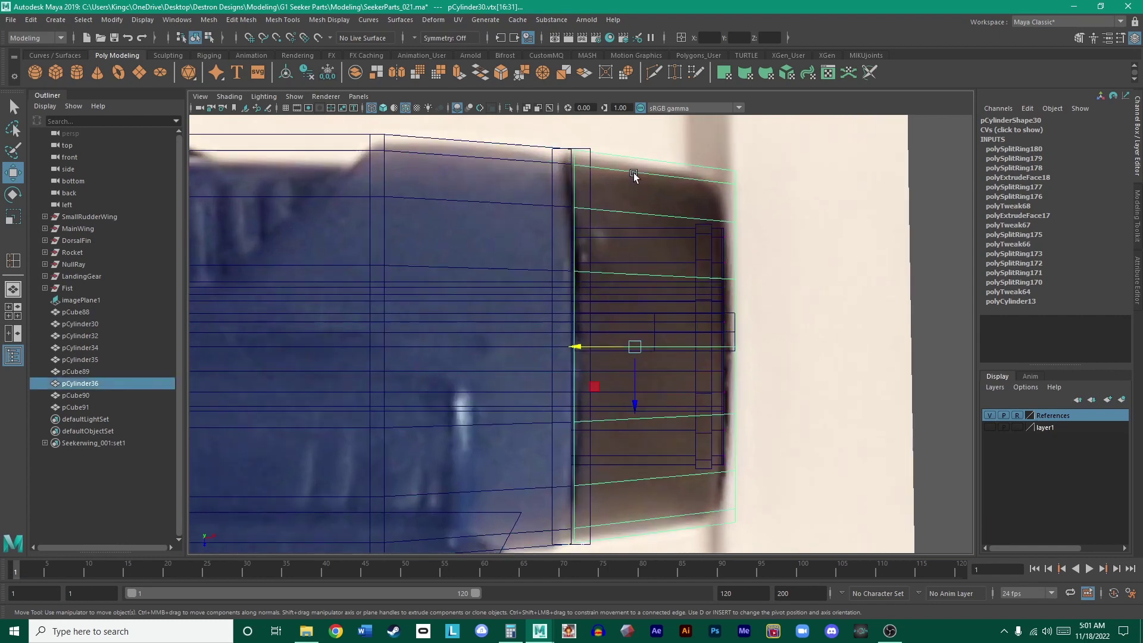
scroll(643, 300, up, 5)
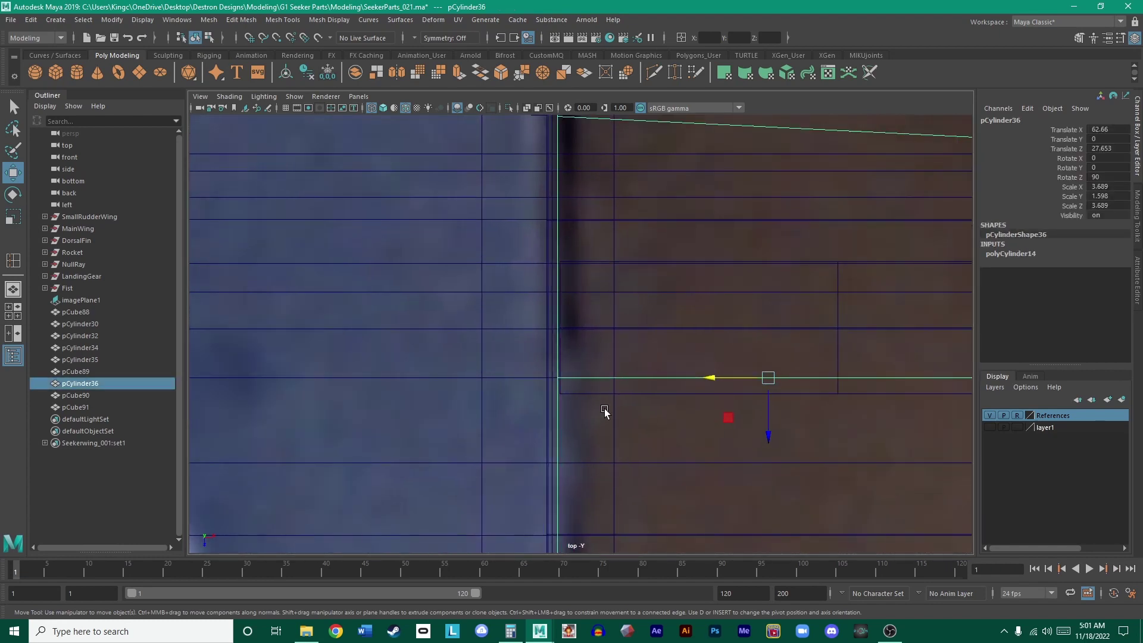
click(712, 399)
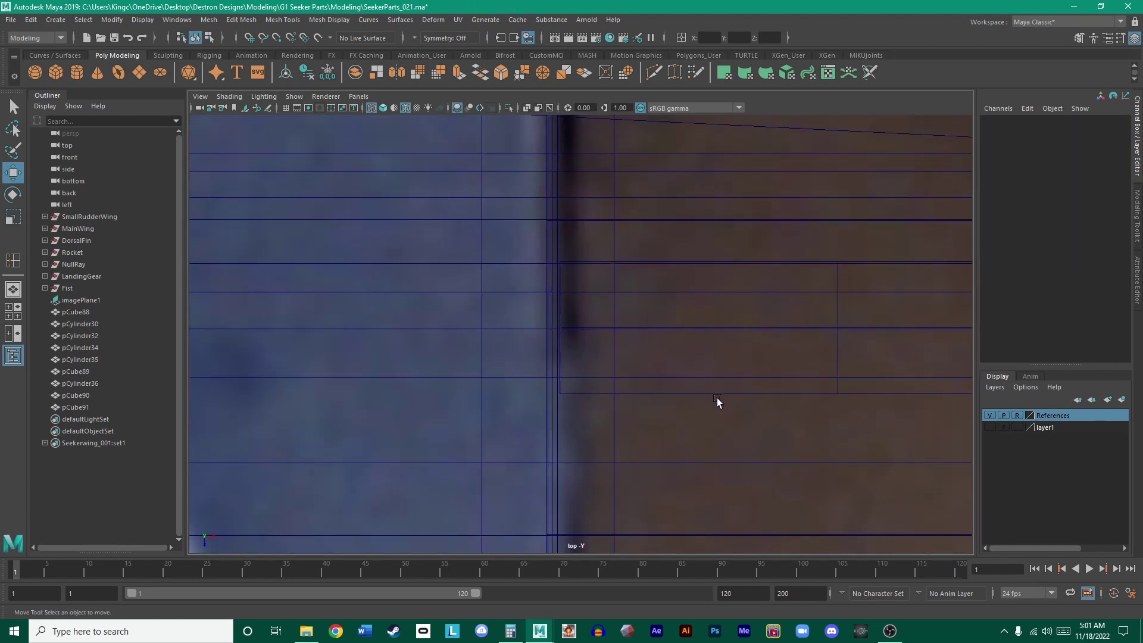
click(716, 400)
drag(895, 331, 892, 327)
alt+middle_drag(892, 327, 427, 313)
- Select the muzzle piece's front vertex ring and move it along X to the guide cube's front face
click(714, 358)
click(712, 360)
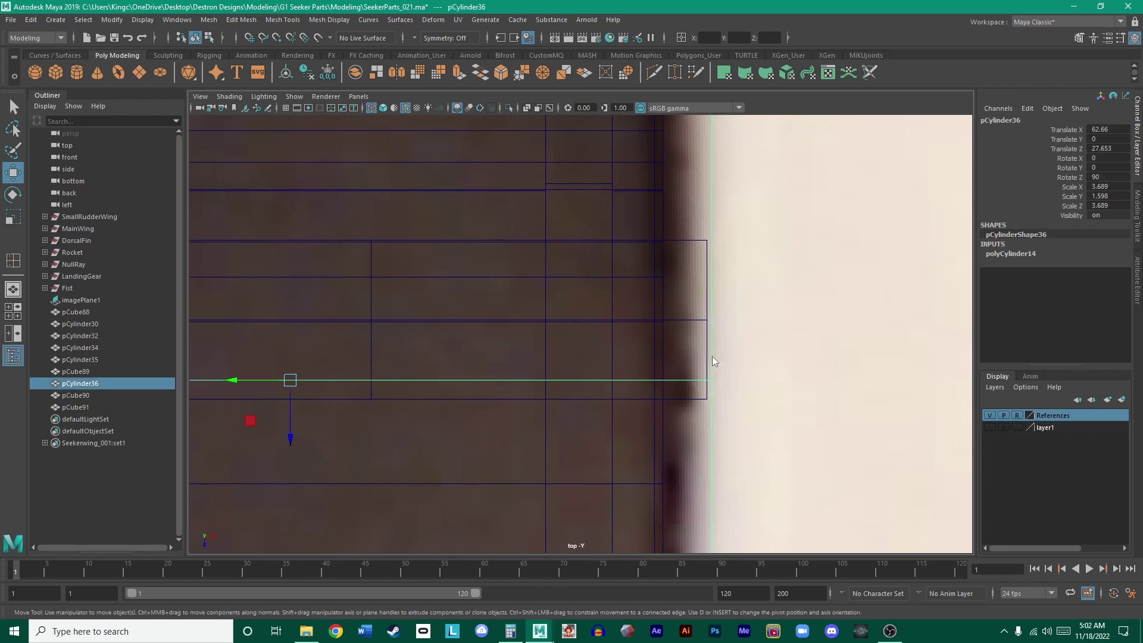
right_drag(712, 317, 663, 317)
drag(636, 485, 579, 210)
scroll(626, 327, up, 2)
scroll(625, 327, up, 2)
drag(628, 360, 665, 379)
scroll(643, 356, up, 2)
scroll(643, 333, down, 5)
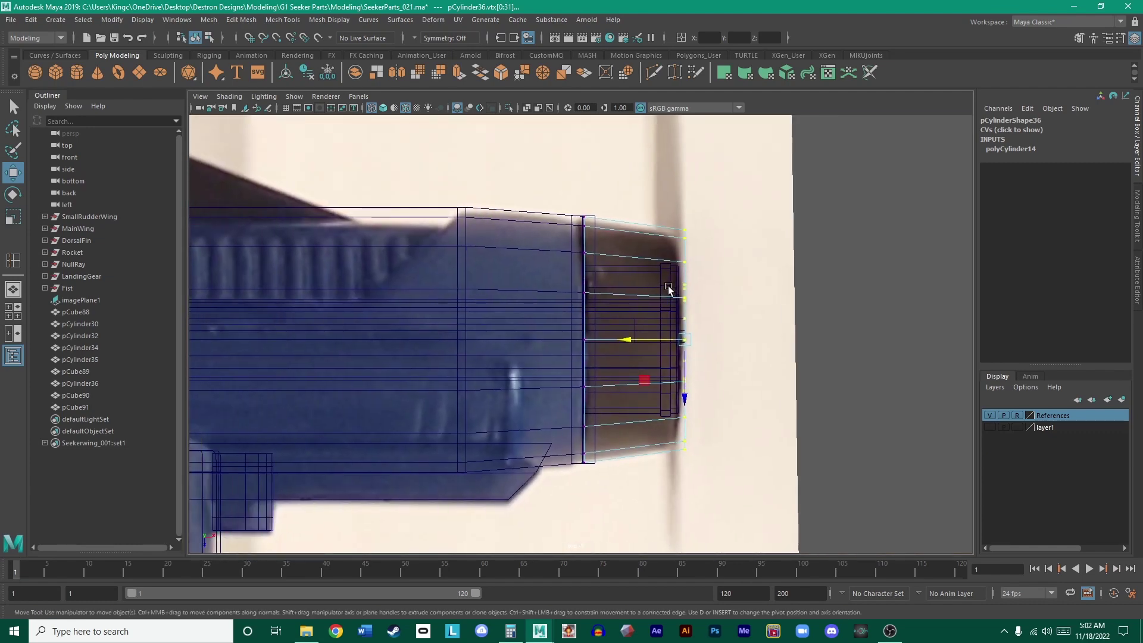
- Return the muzzle piece to object mode and examine its front face in the perspective view
key(space)
key(space)
alt+drag(770, 260, 584, 321)
right_drag(604, 304, 662, 286)
alt+drag(869, 322, 678, 318)
scroll(726, 301, up, 6)
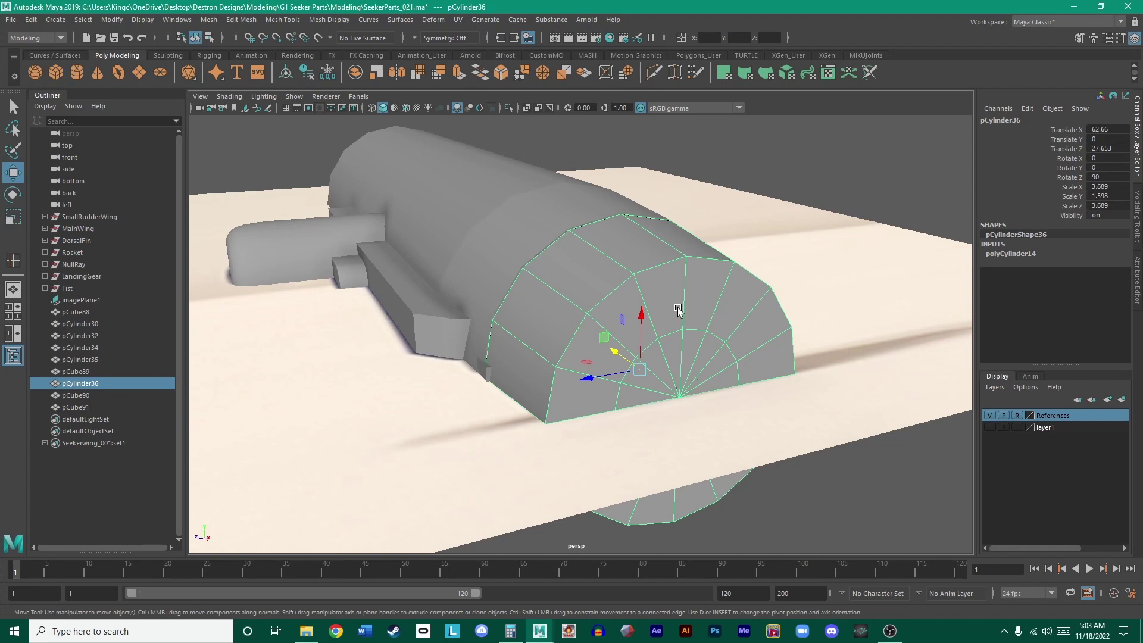
alt+drag(772, 255, 684, 215)
key(space)
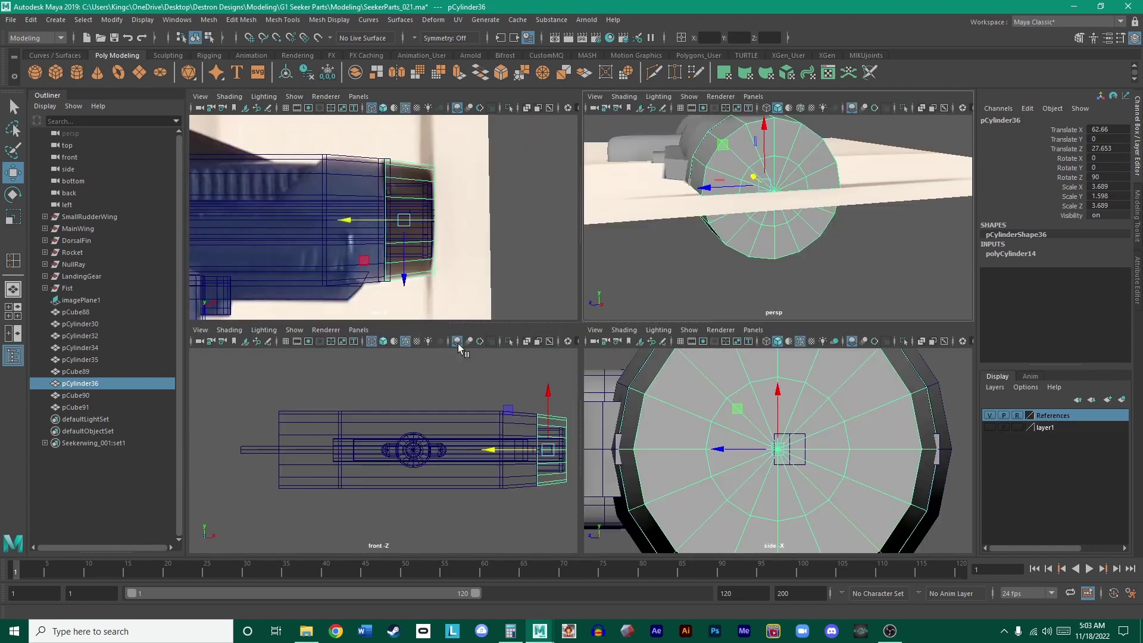
- Move the guide cube forward along X to about 65.89 so it sticks out of the muzzle's front face
key(space)
scroll(545, 279, up, 3)
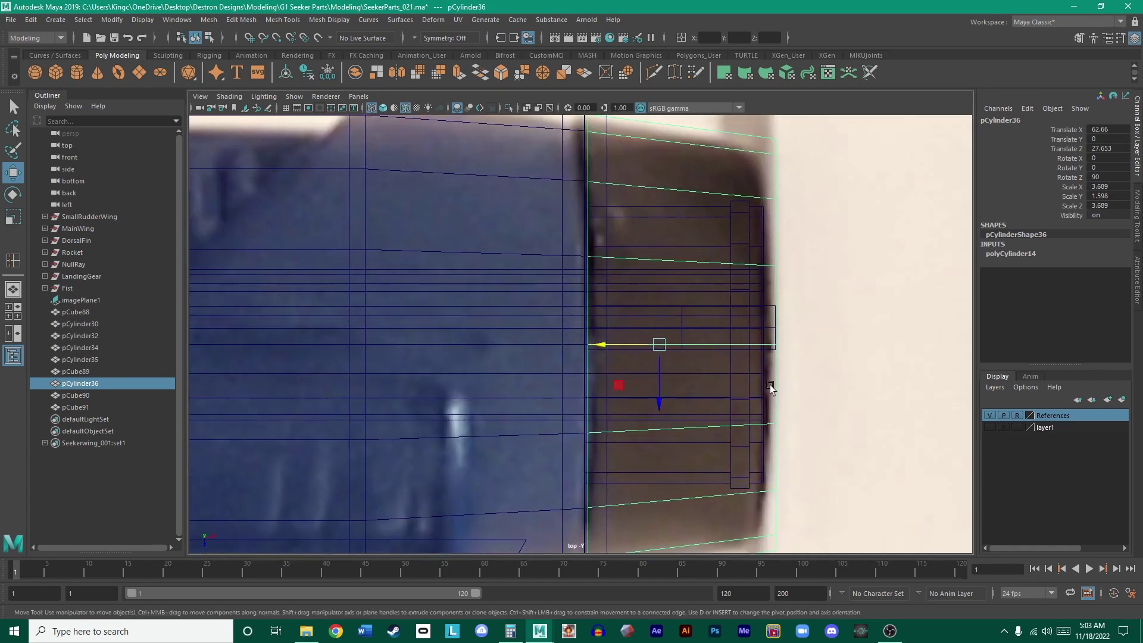
click(773, 326)
click(772, 326)
drag(738, 331, 858, 331)
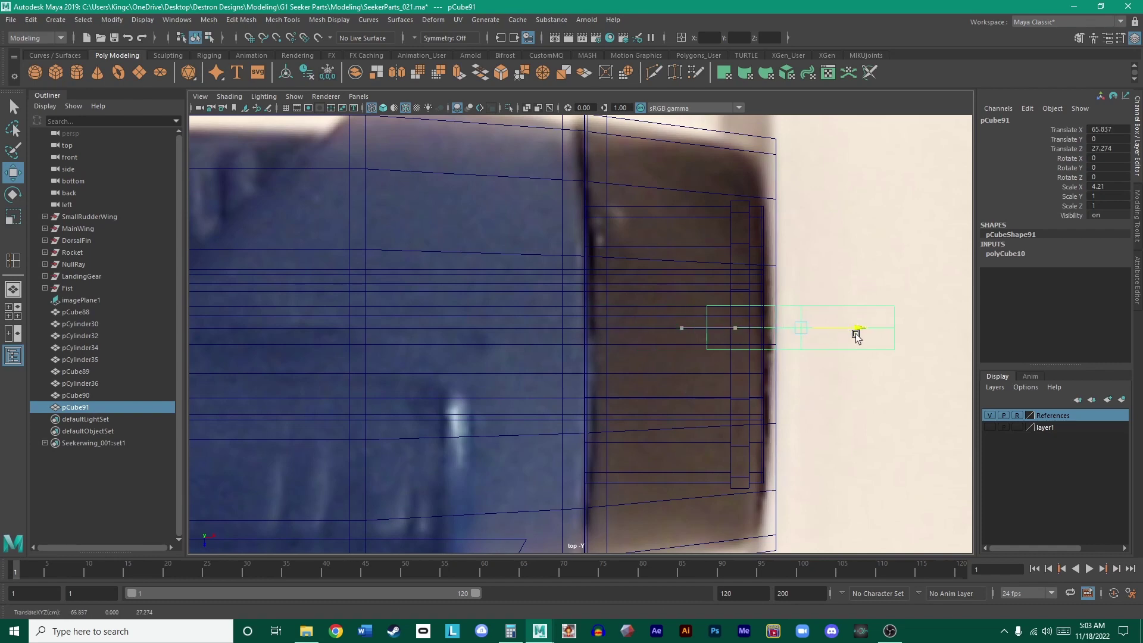
alt+middle_drag(858, 331, 736, 318)
alt+drag(760, 332, 744, 321)
- Stretch the guide cube along Y to a scale of about 3.19 in the perspective view
key(space)
key(space)
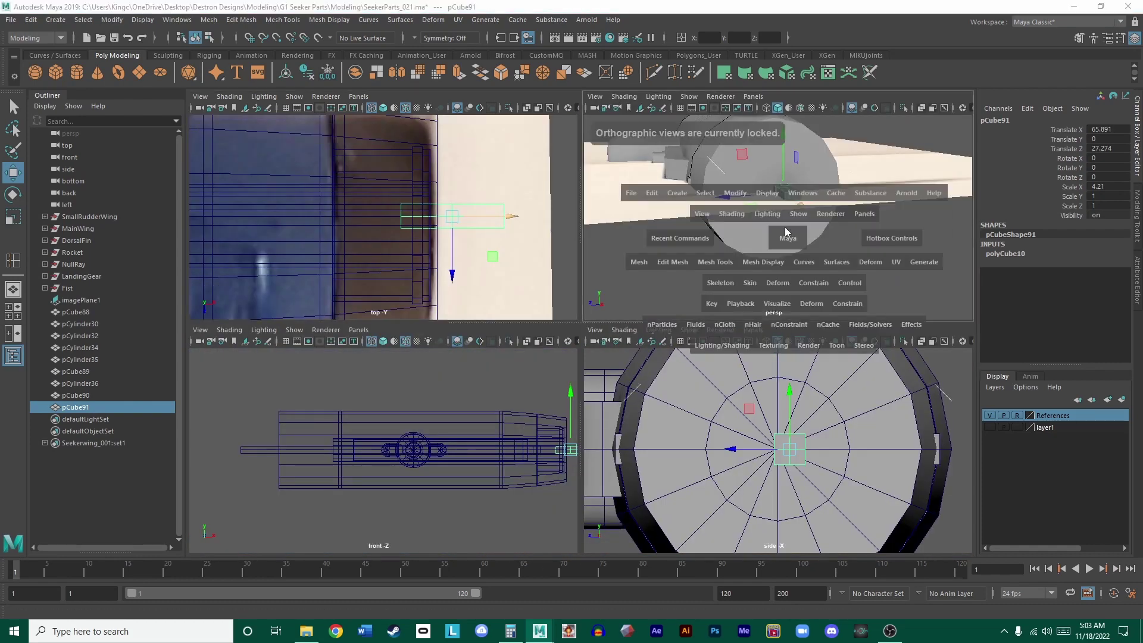
alt+drag(743, 268, 661, 256)
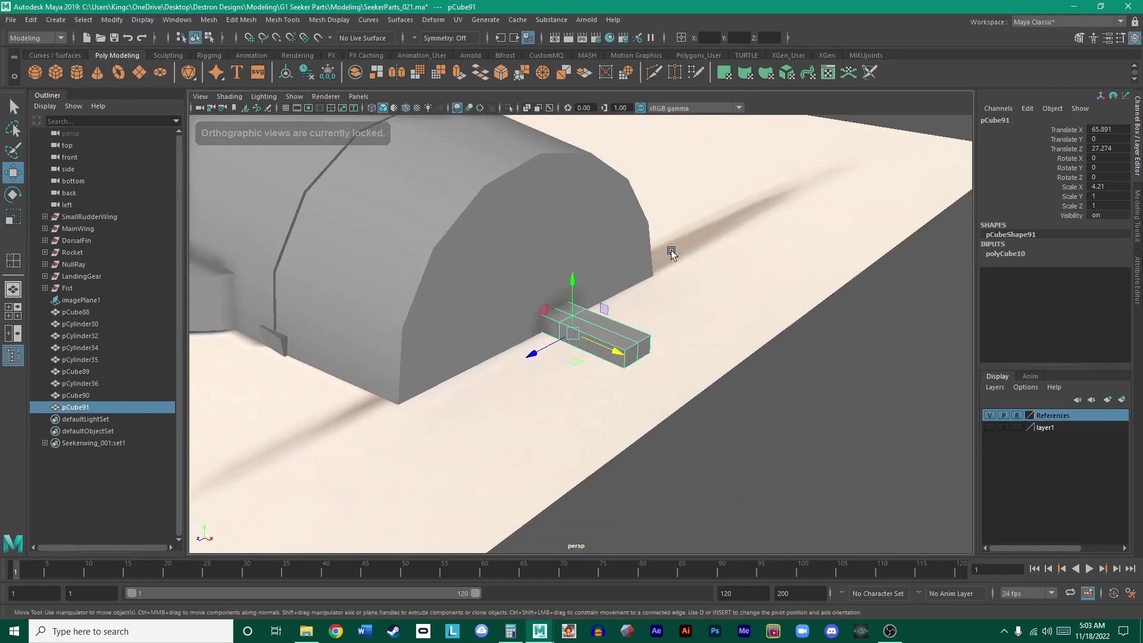
key(r)
mouse_move(571, 283)
mouse_down()
mouse_move(574, 178)
mouse_move(572, 280)
mouse_up()
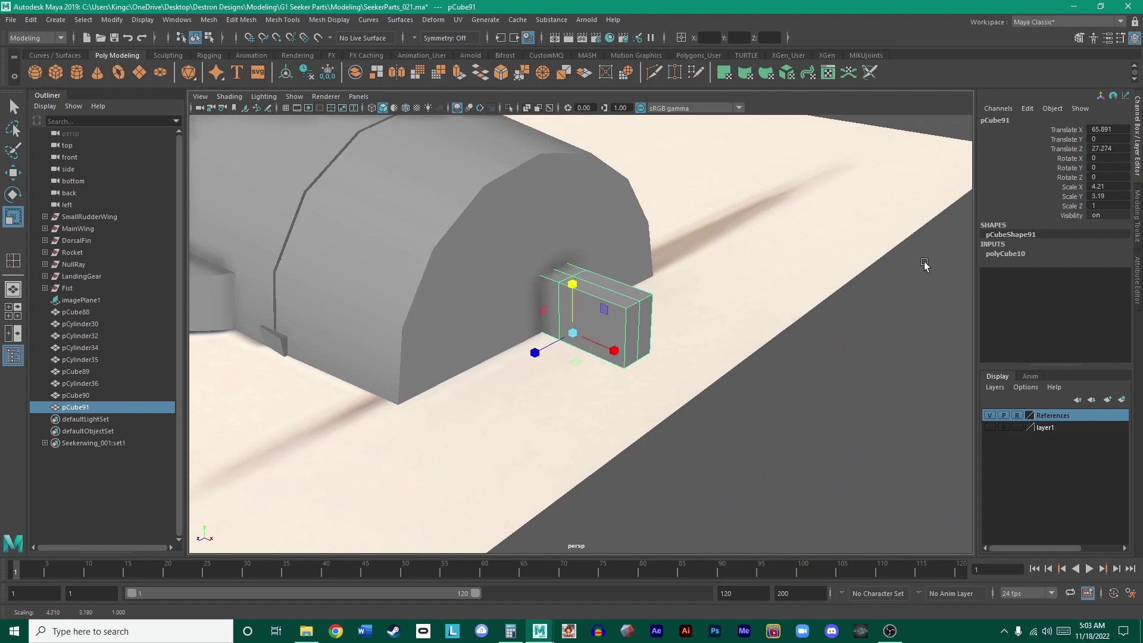
double_click(1108, 188)
text(7.38)
key(Return)
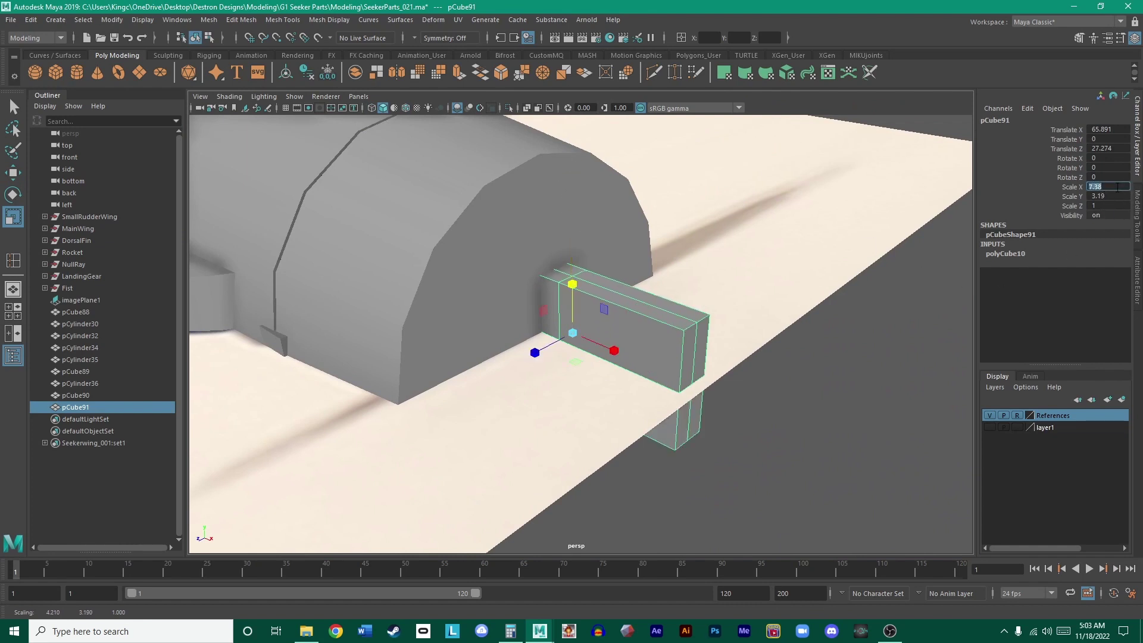
click(880, 306)
key(ctrl+z)
key(ctrl+z)
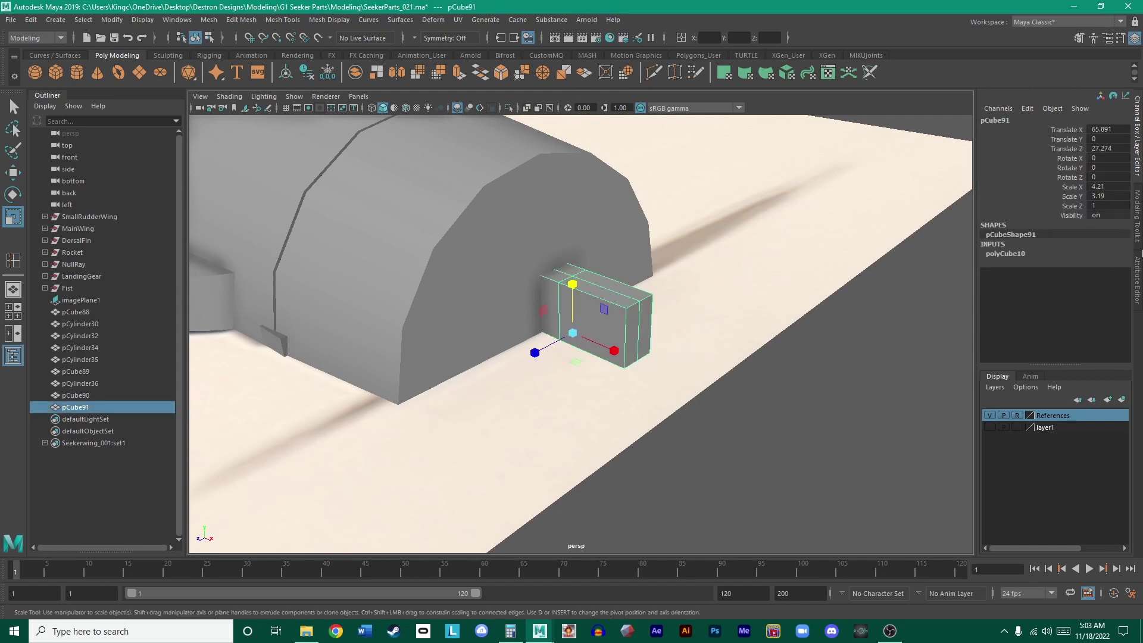
- Set the guide cube's Y scale to 7.38 and thin it along Z to a scale of about 0.51
double_click(1117, 196)
key(Return)
click(793, 475)
key(ctrl+z)
alt+middle_drag(620, 266, 684, 290)
scroll(684, 290, up, 2)
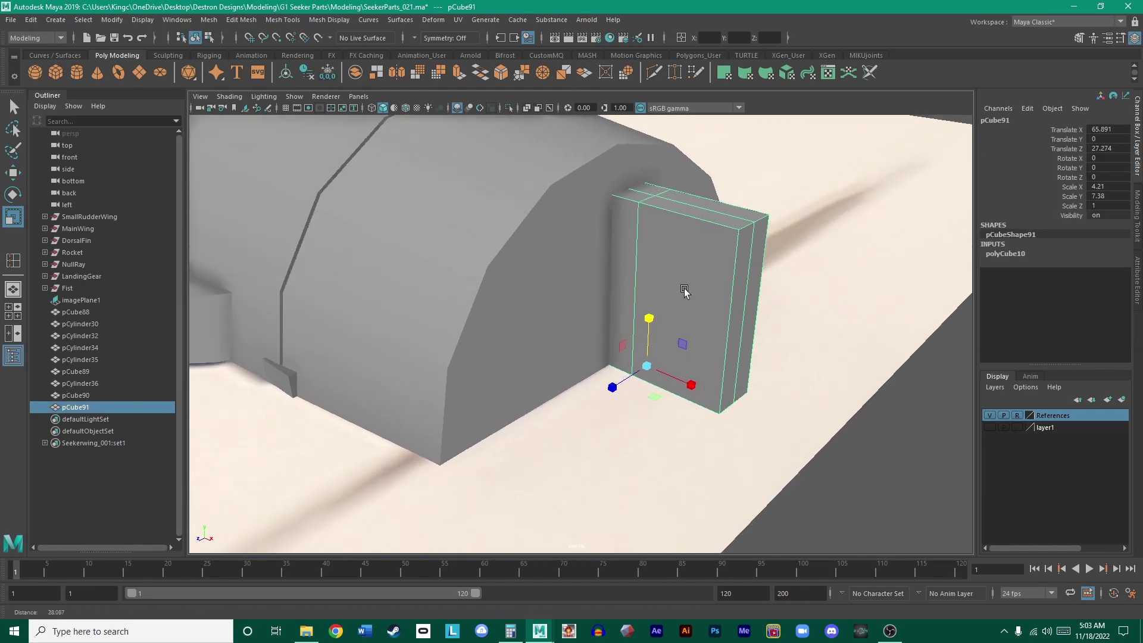
alt+drag(684, 290, 640, 263)
drag(466, 306, 496, 309)
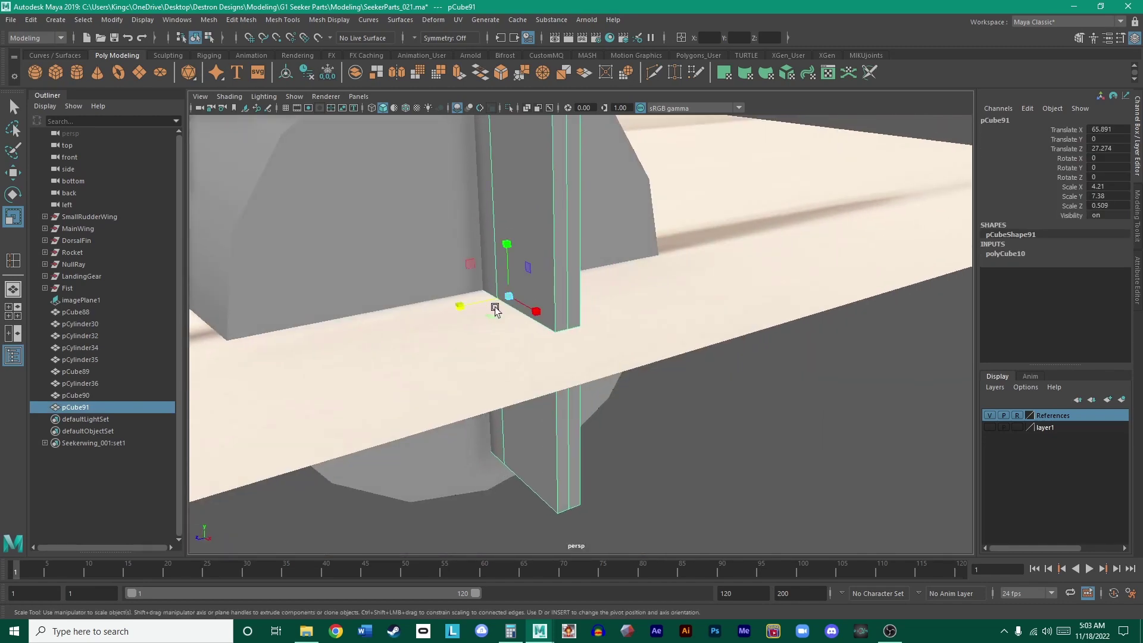
- Centre the guide cube on the muzzle face in the side view by snapping it along Z to 27.653
key(space)
key(space)
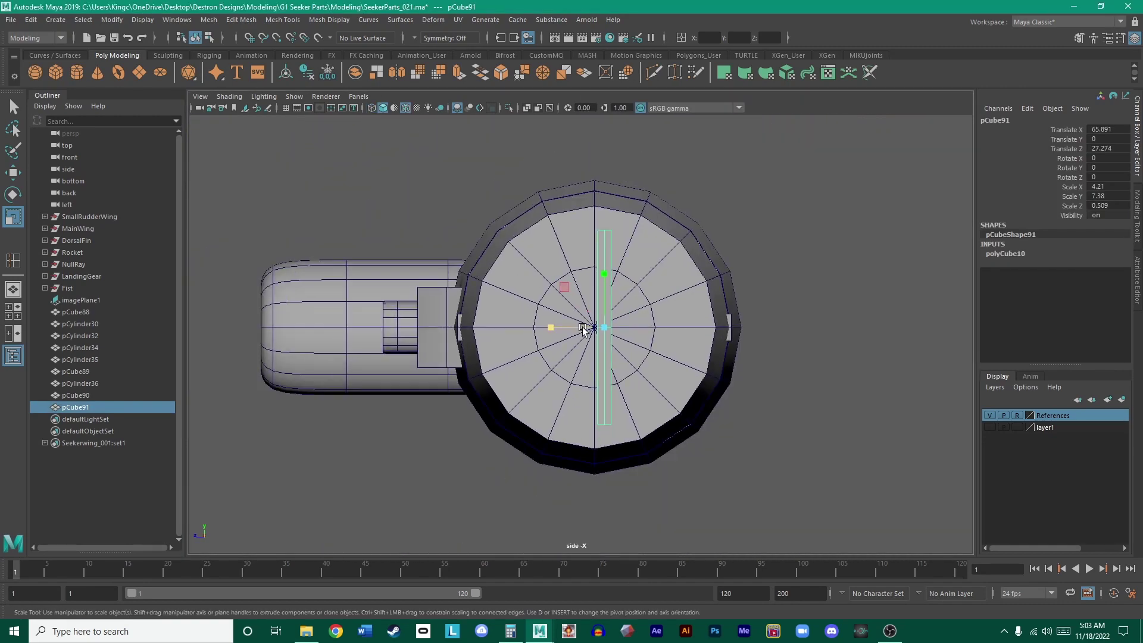
key(w)
scroll(580, 324, up, 3)
drag(565, 325, 599, 326)
key(v)
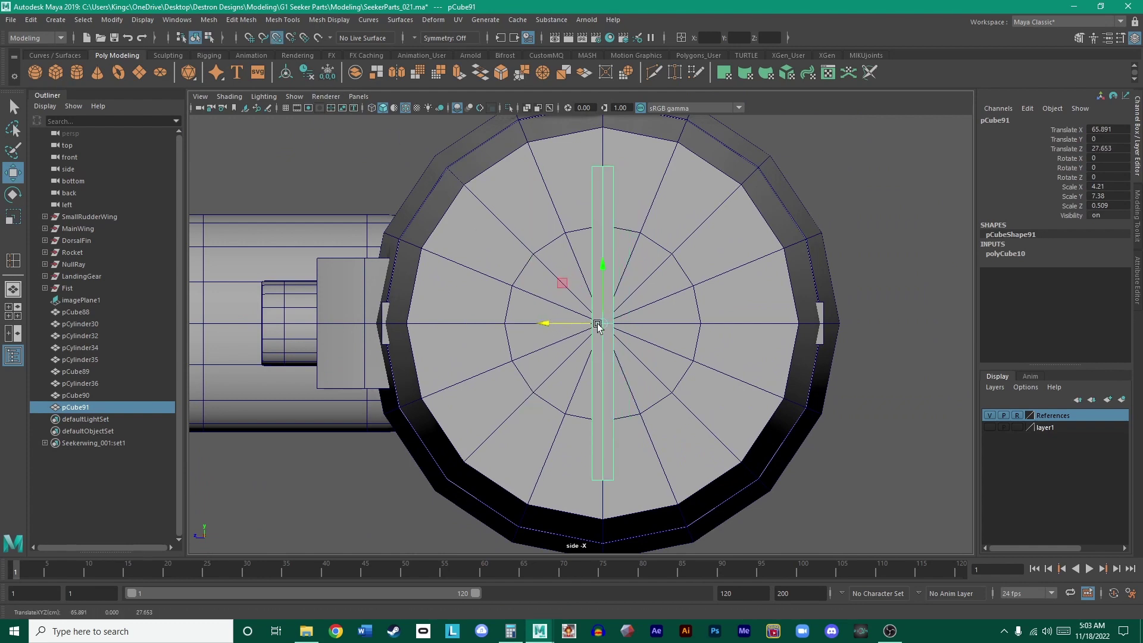
scroll(678, 214, up, 2)
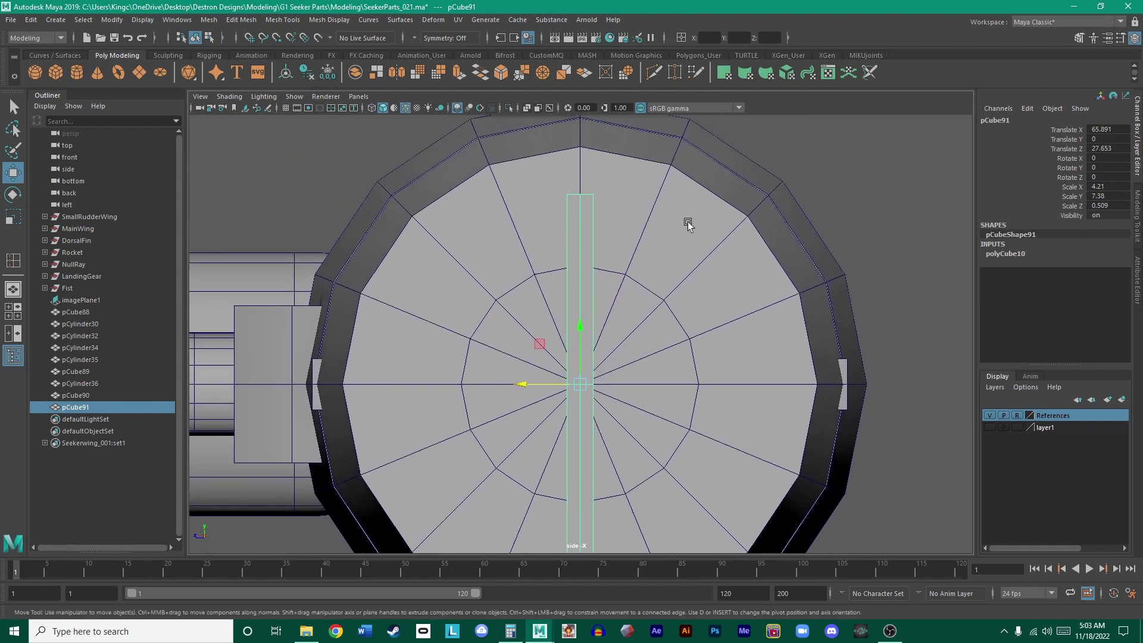
- Select the inner edge loop on the muzzle piece's front cap and scale it outward to the guide cube's end
click(687, 222)
right_drag(628, 285, 584, 355)
double_click(638, 283)
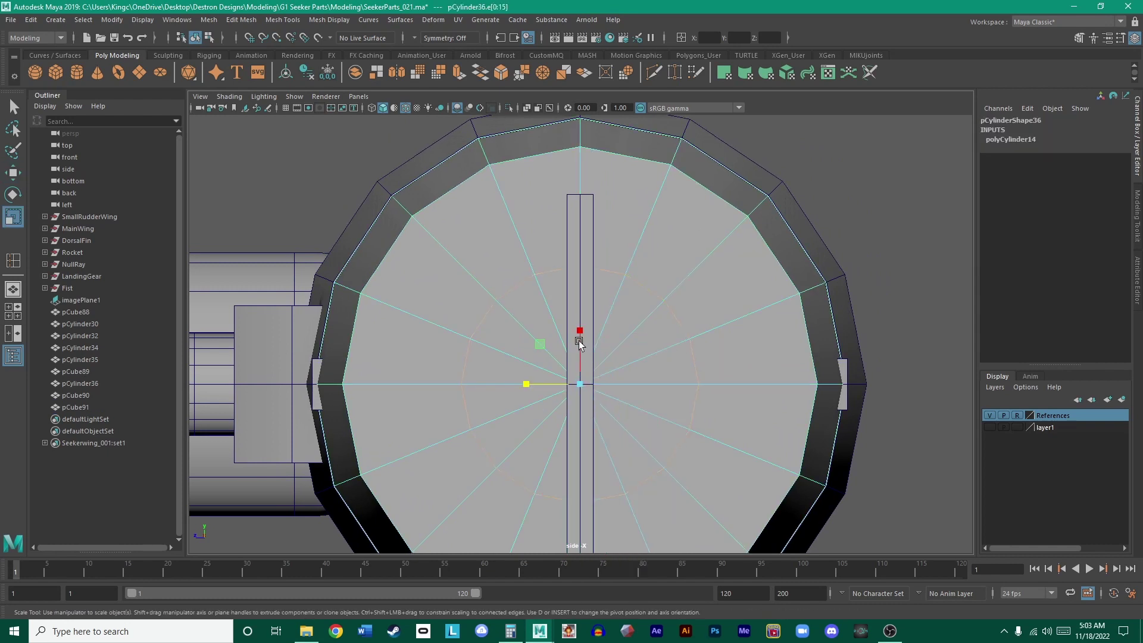
key(r)
drag(581, 384, 685, 417)
scroll(655, 262, up, 3)
alt+middle_drag(654, 257, 656, 348)
scroll(631, 298, up, 4)
scroll(536, 315, down, 4)
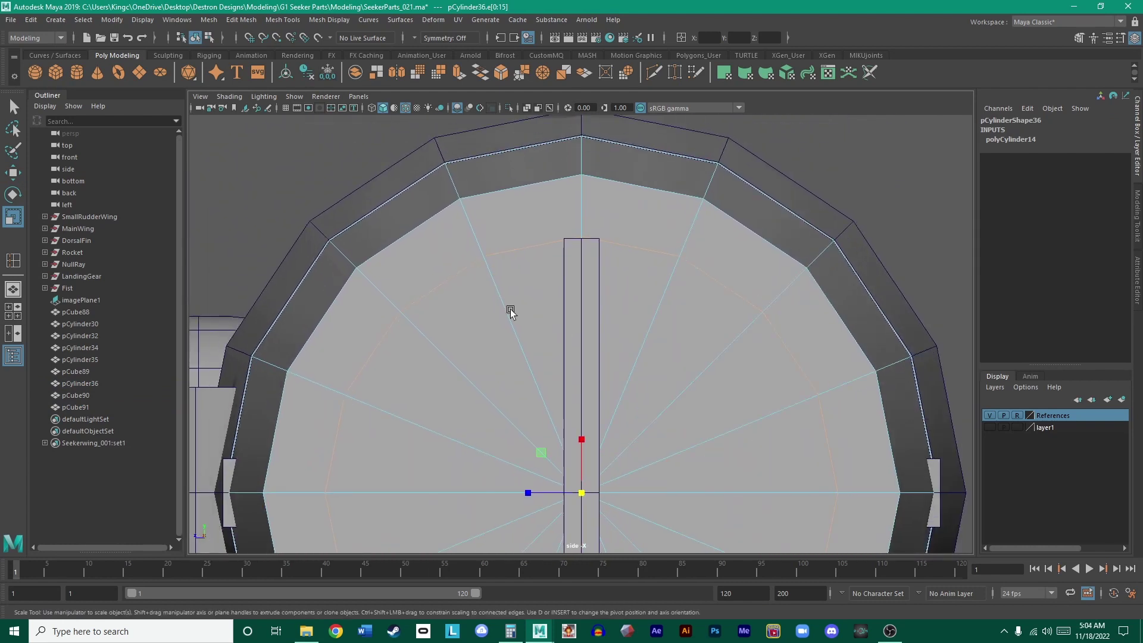
alt+middle_drag(509, 309, 683, 173)
scroll(670, 242, down, 2)
scroll(718, 362, up, 4)
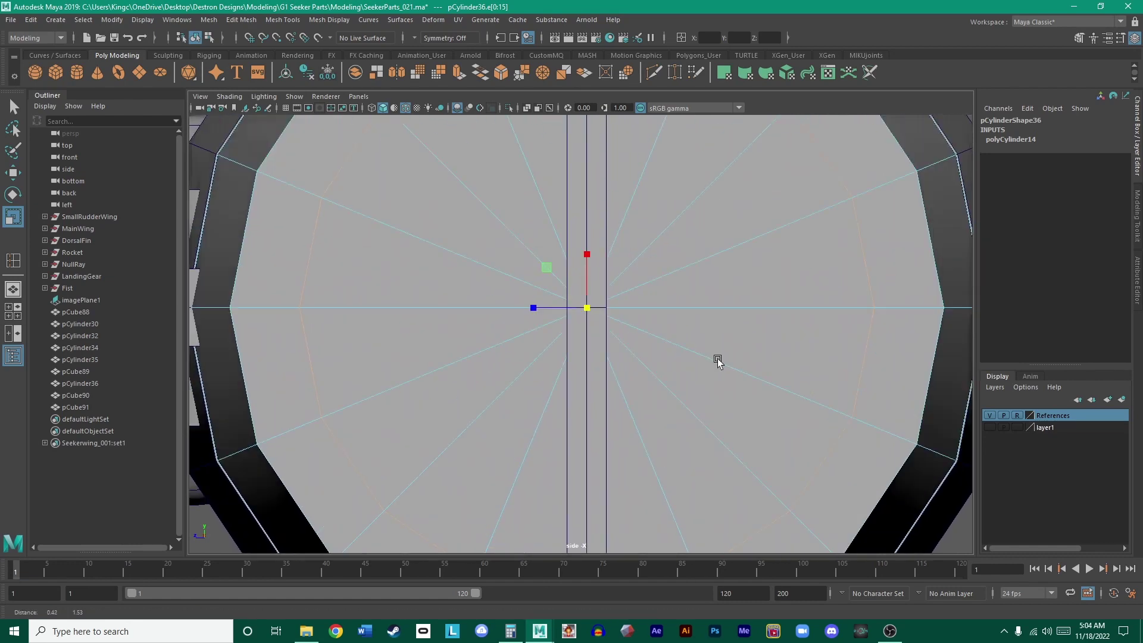
- Fine-tune the scale of the muzzle cap's inner edge loop against the guide cube's end in the side view
scroll(679, 388, down, 3)
alt+middle_drag(679, 388, 676, 400)
click(583, 447)
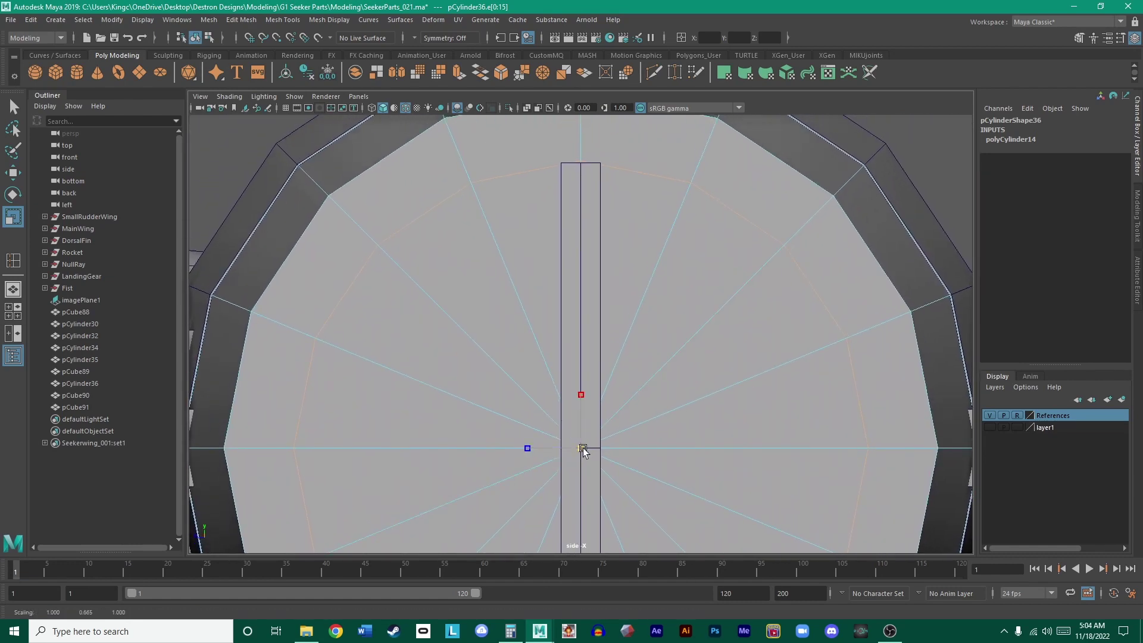
drag(582, 448, 583, 449)
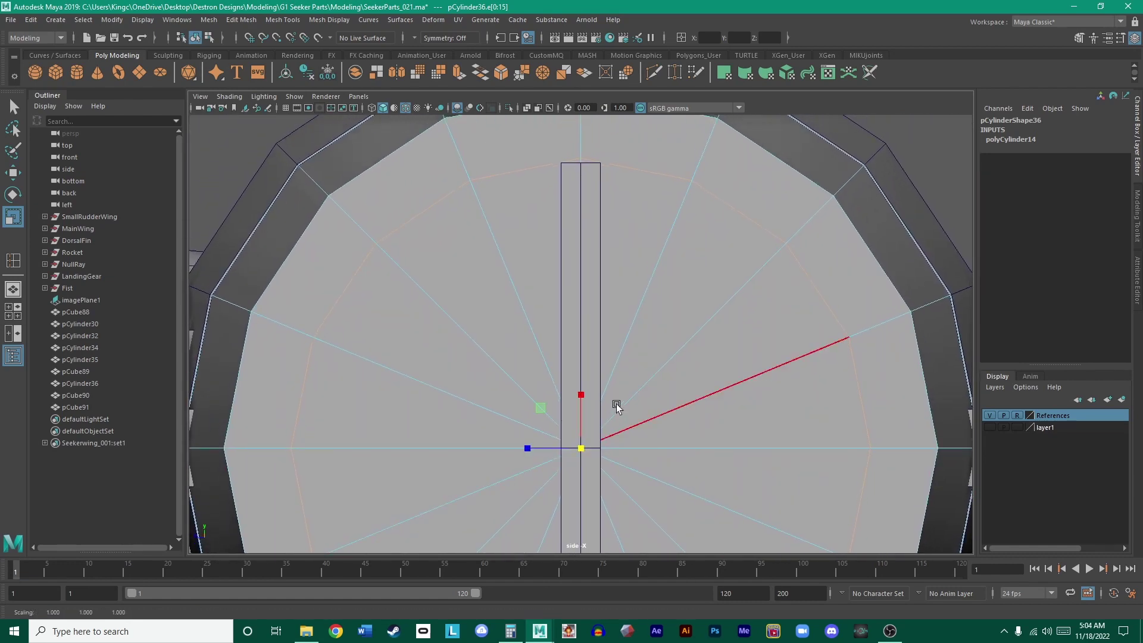
- Delete all the faces inside the scaled edge loop on the muzzle's front cap, opening the muzzle
scroll(605, 363, down, 4)
scroll(689, 312, up, 2)
key(w)
right_drag(655, 234, 632, 263)
click(630, 238)
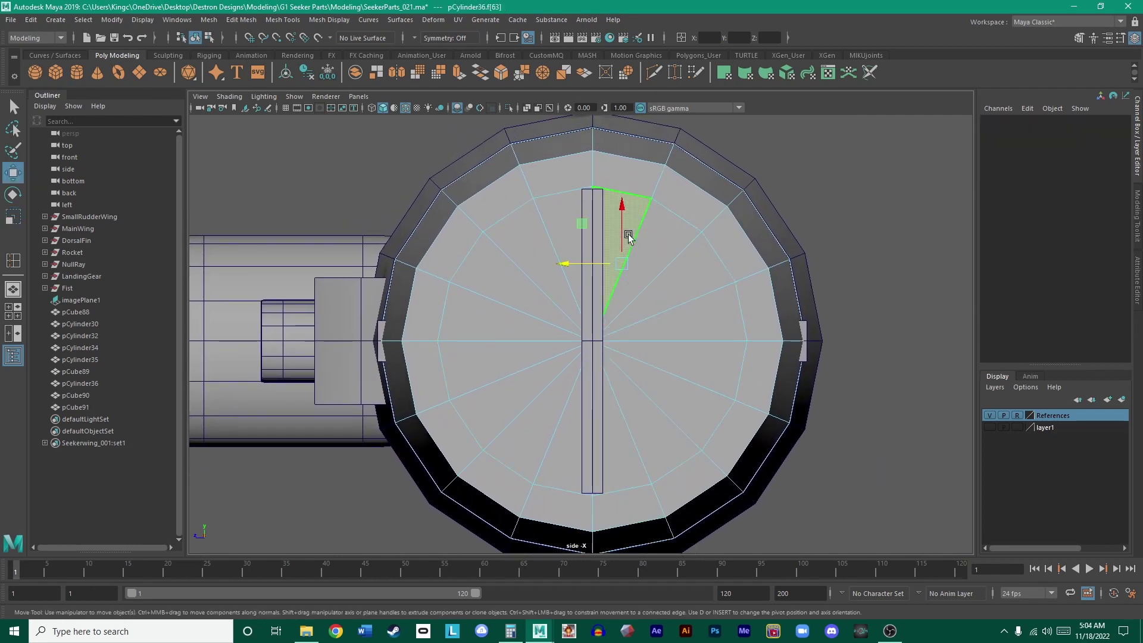
click(645, 262)
key(4)
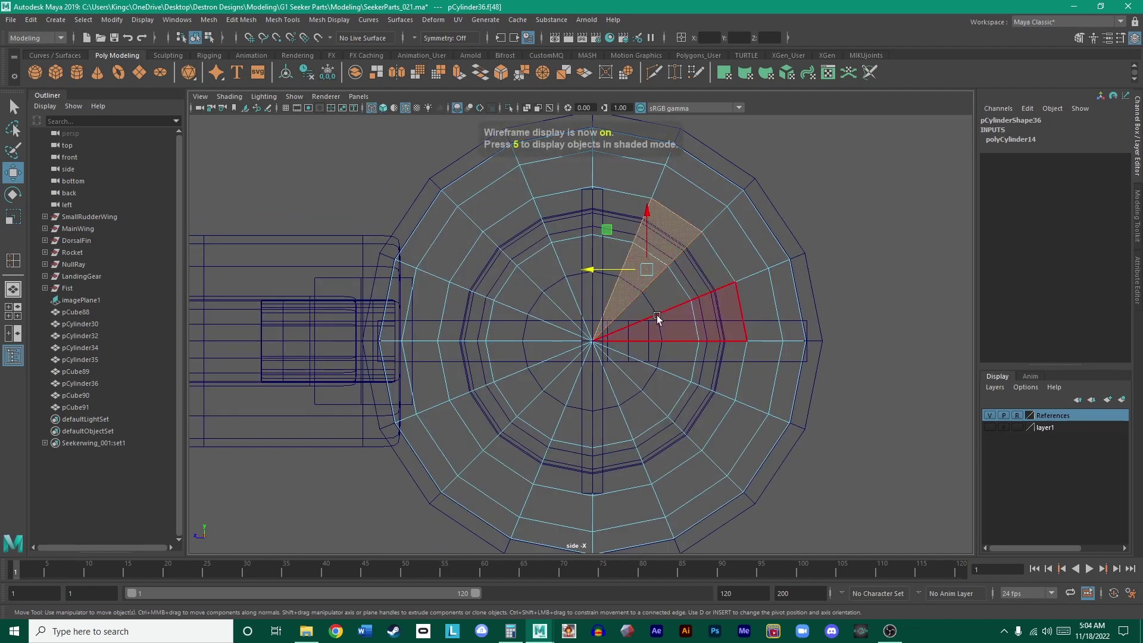
scroll(656, 316, up, 1)
drag(565, 307, 561, 305)
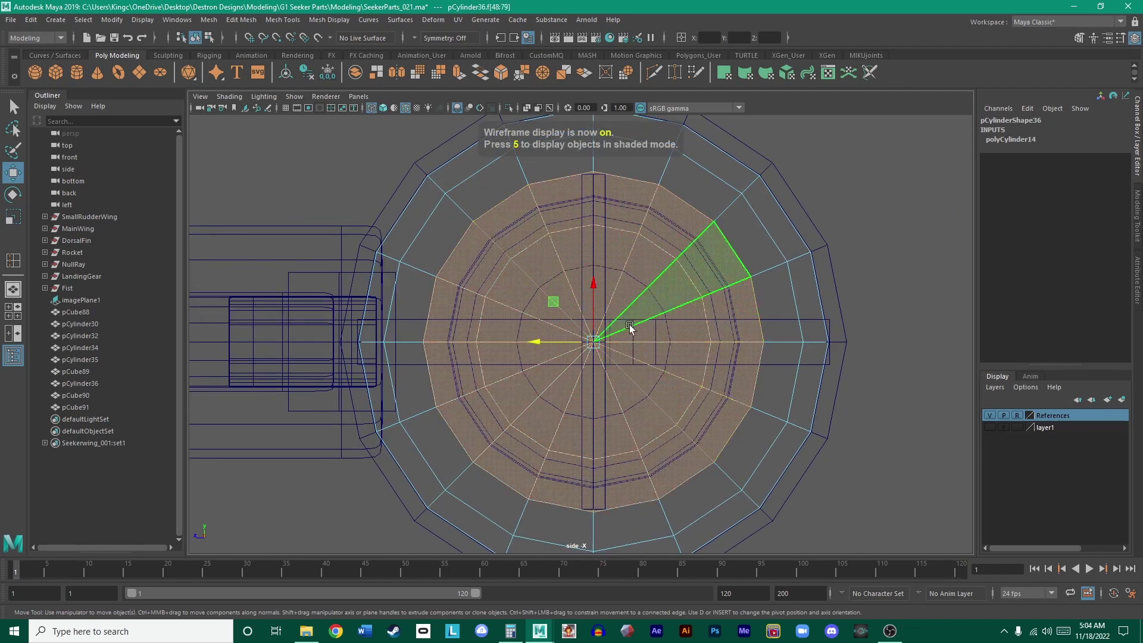
key(Delete)
key(space)
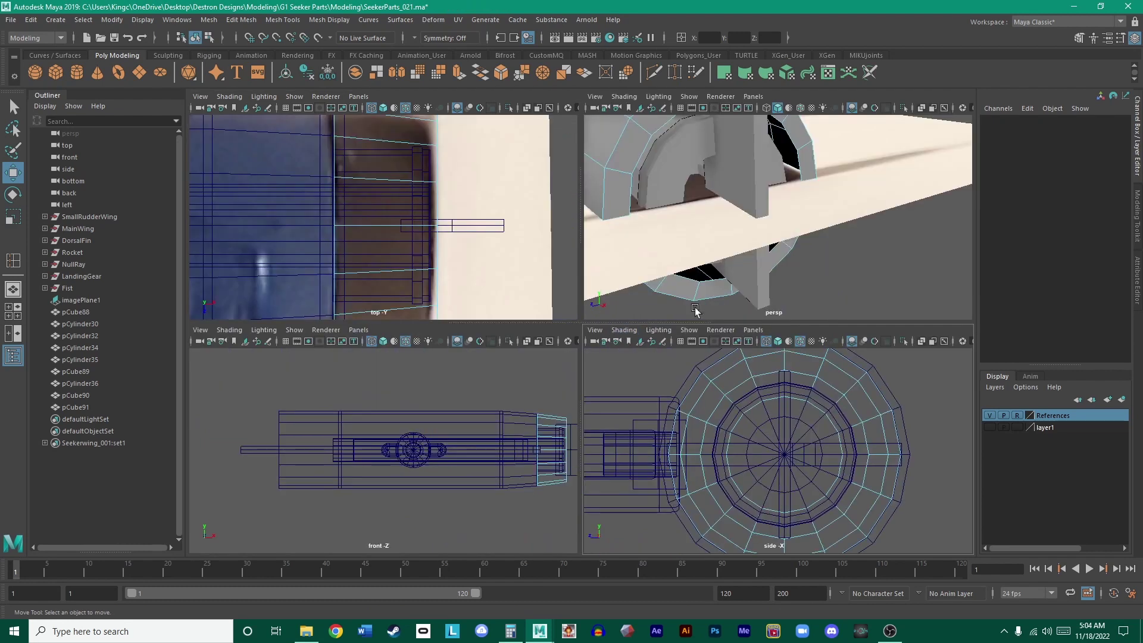
key(space)
mouse_move(714, 199)
alt+mouse_down()
mouse_move(770, 266)
mouse_move(670, 274)
mouse_move(717, 285)
mouse_move(760, 332)
mouse_move(645, 294)
mouse_move(675, 309)
mouse_move(663, 306)
alt+mouse_up()
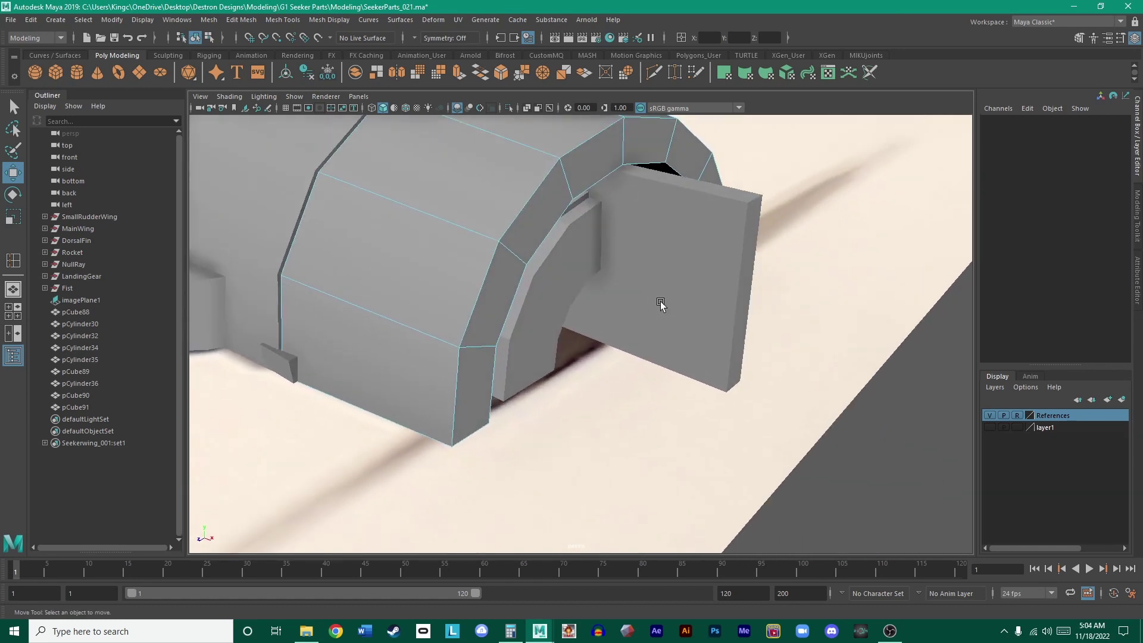
- Move the muzzle piece back along X to about 62.388 in the top view, aligning its front edge with the reference image
key(space)
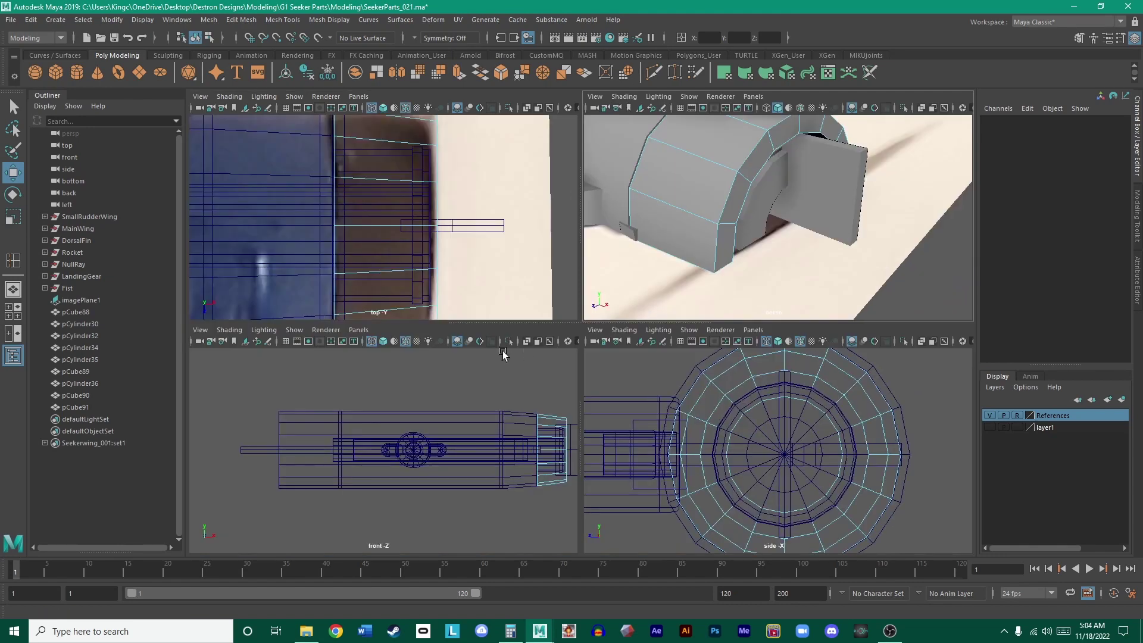
key(space)
alt+middle_drag(748, 273, 827, 299)
scroll(827, 299, down, 4)
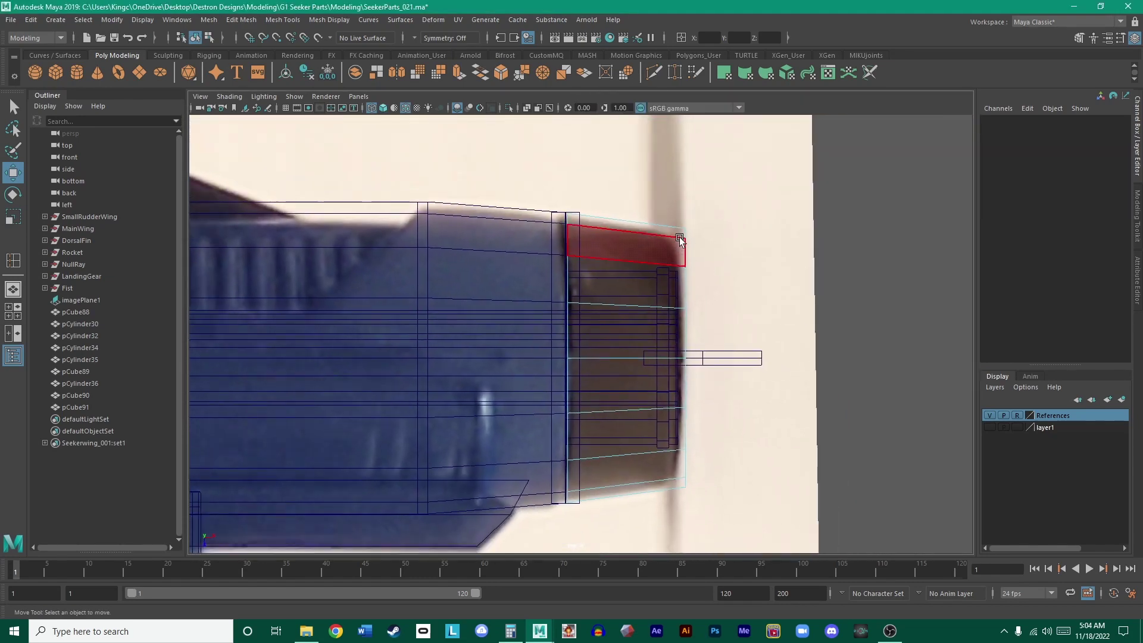
right_drag(680, 235, 697, 229)
scroll(706, 270, up, 6)
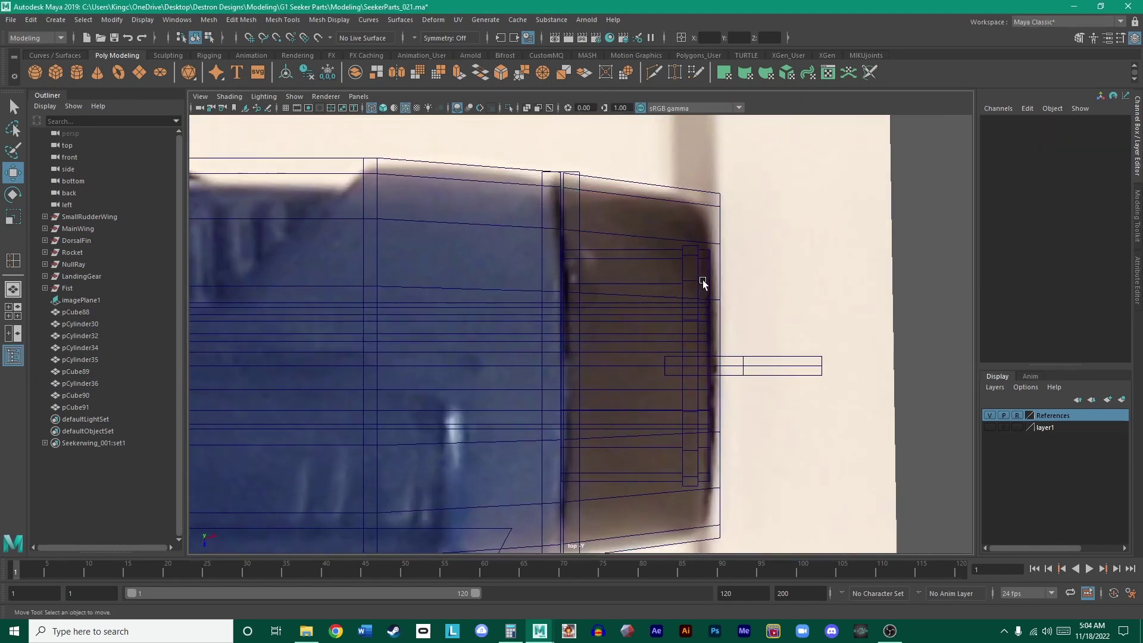
click(750, 256)
scroll(750, 256, down, 3)
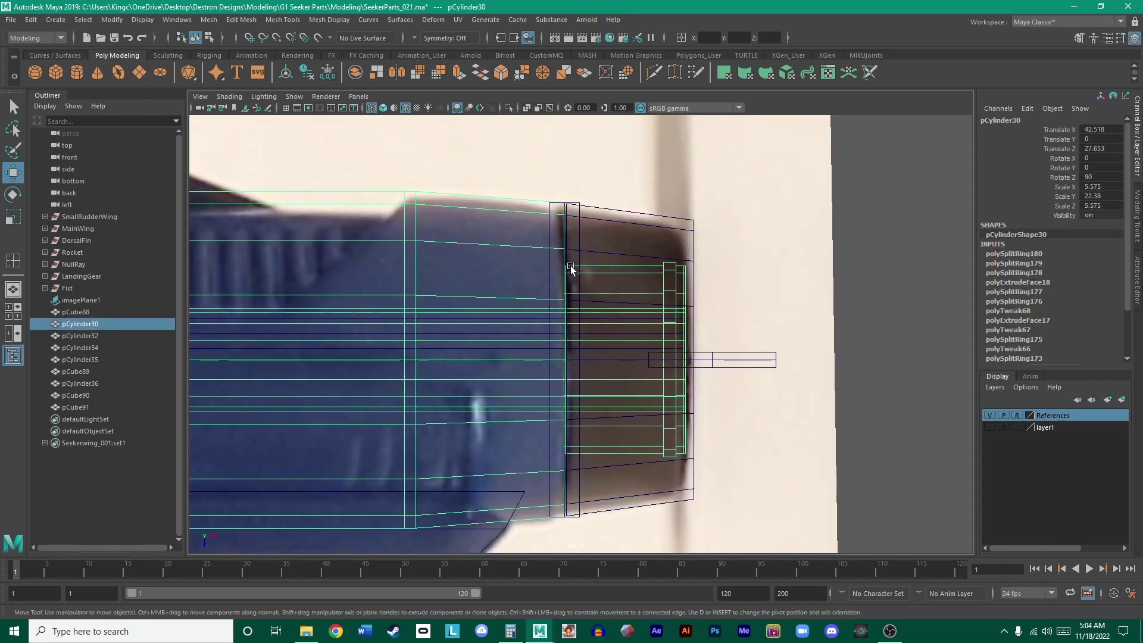
click(692, 264)
scroll(691, 263, up, 4)
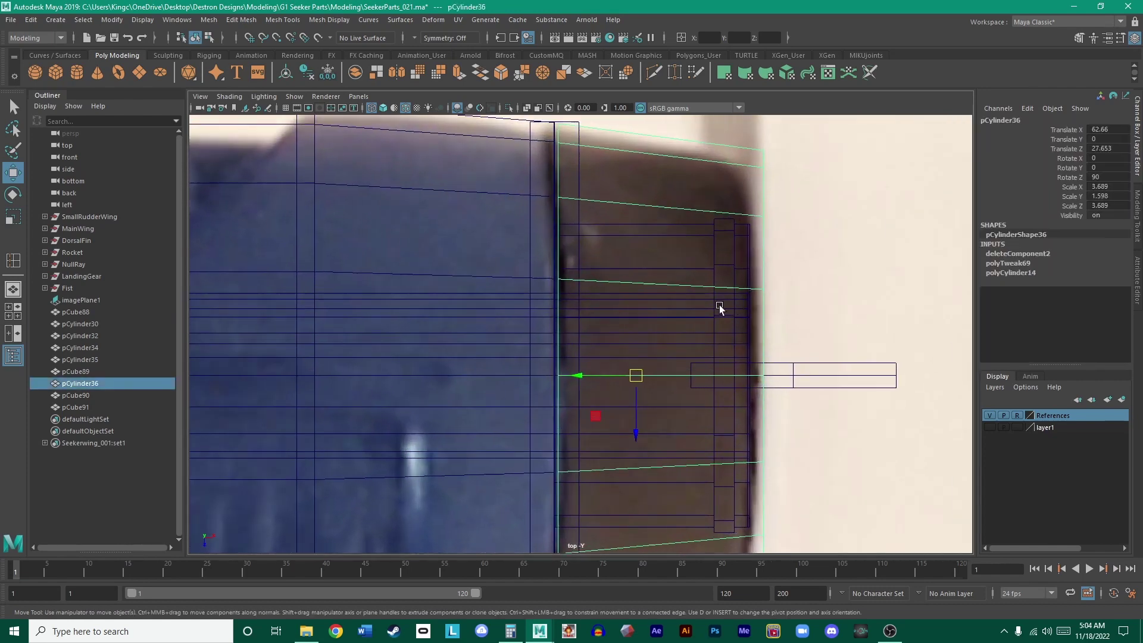
scroll(722, 298, down, 1)
scroll(613, 352, up, 2)
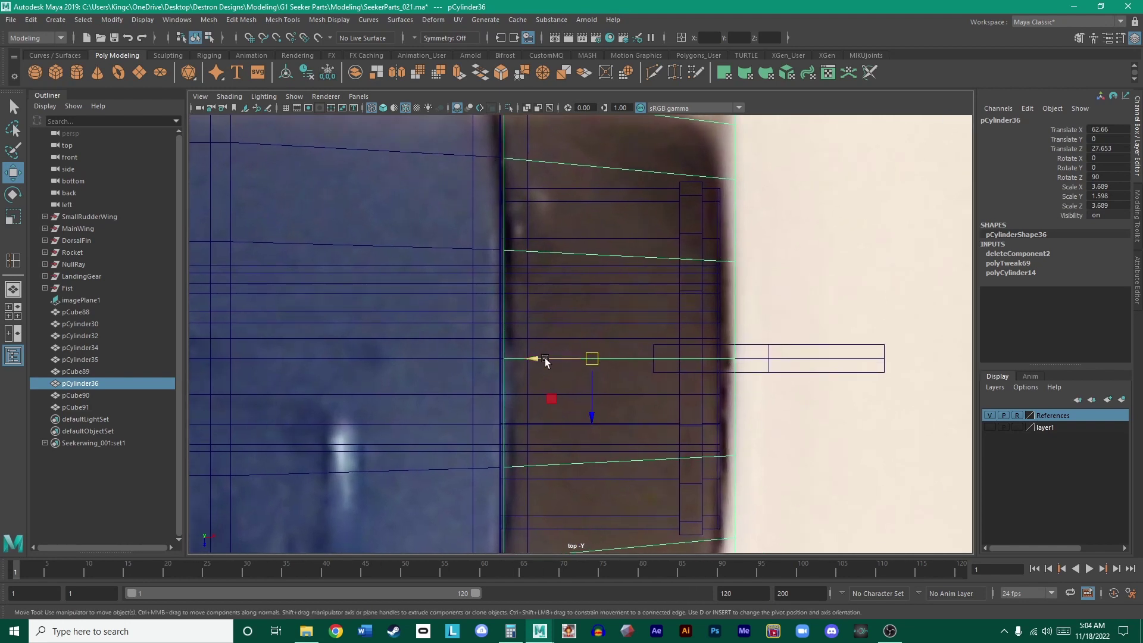
drag(545, 360, 530, 357)
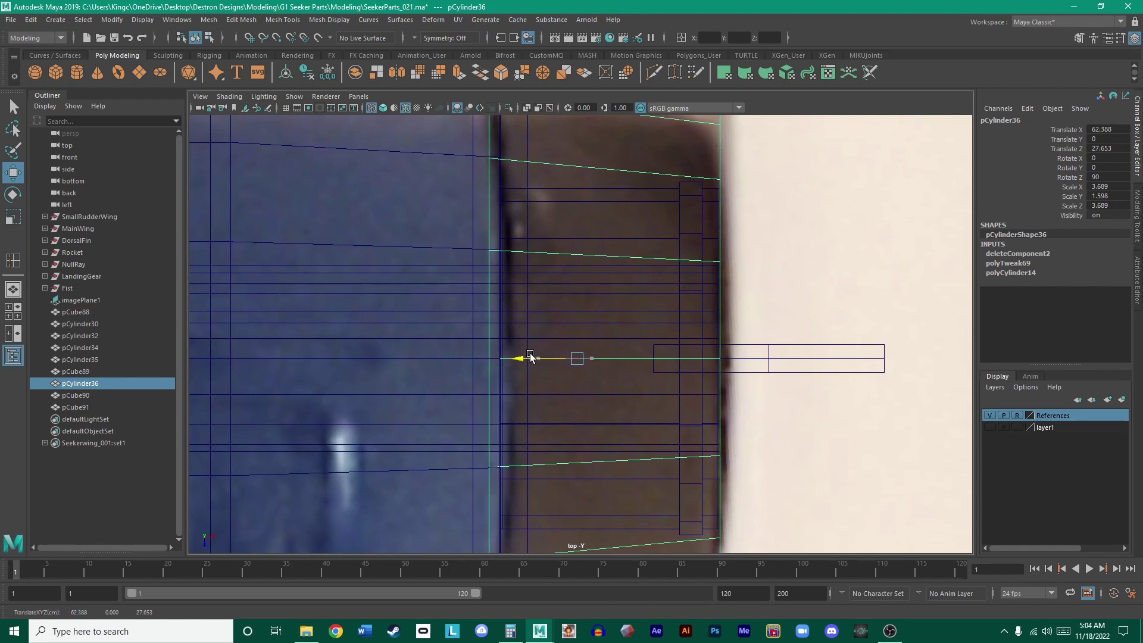
- Move the wide guide cube at the muzzle joint along X to about 71.237, clear of the barrel
click(469, 384)
scroll(472, 383, down, 3)
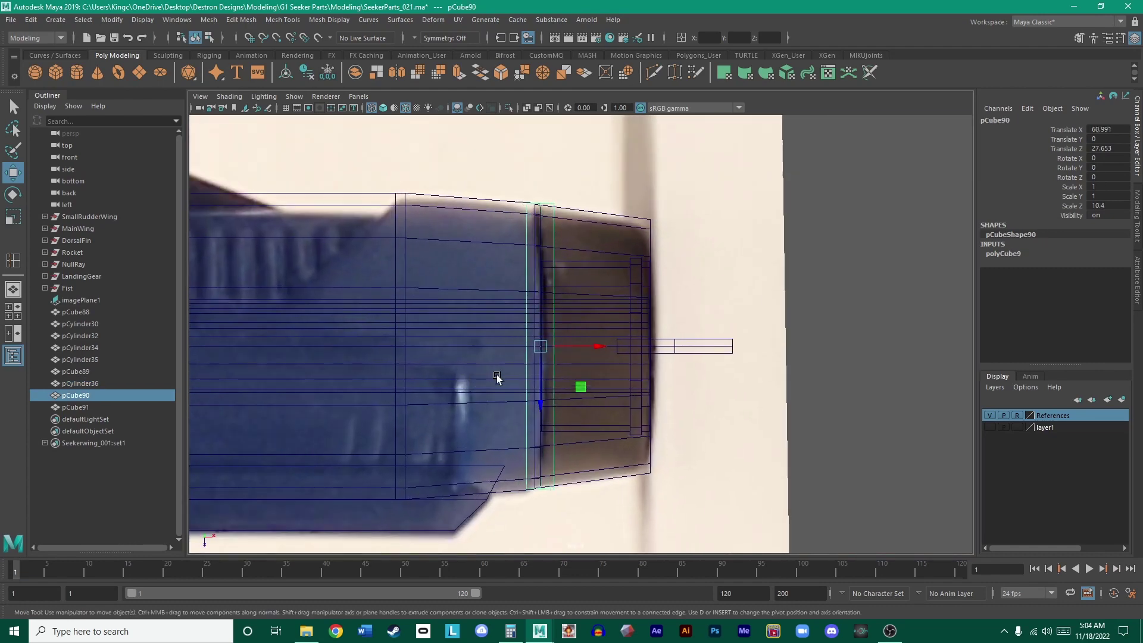
key(f)
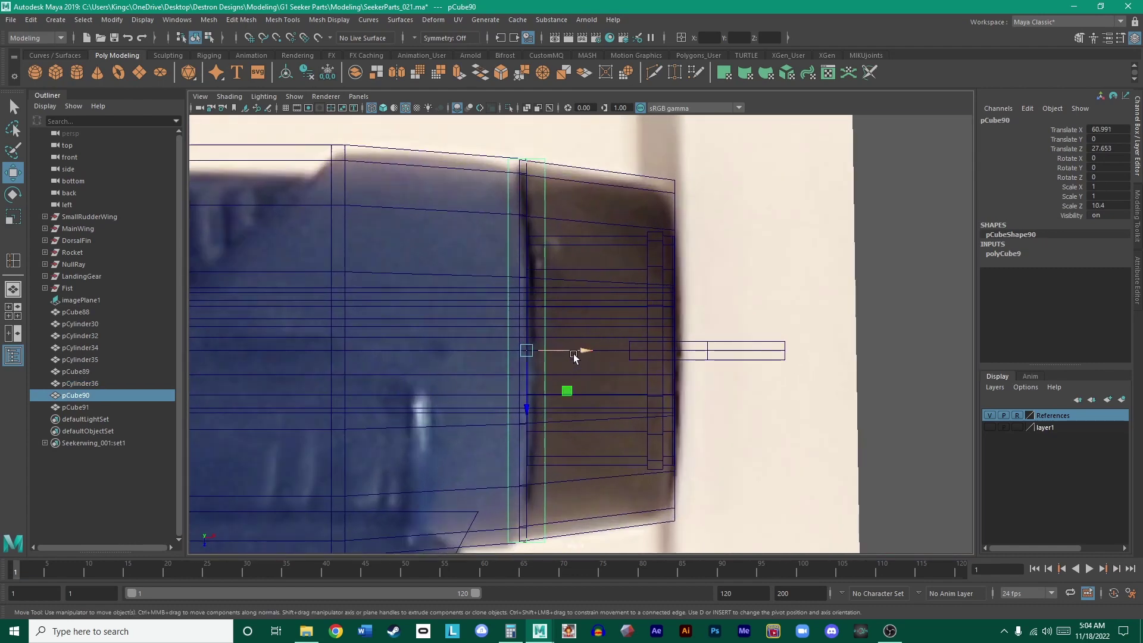
drag(573, 356, 952, 356)
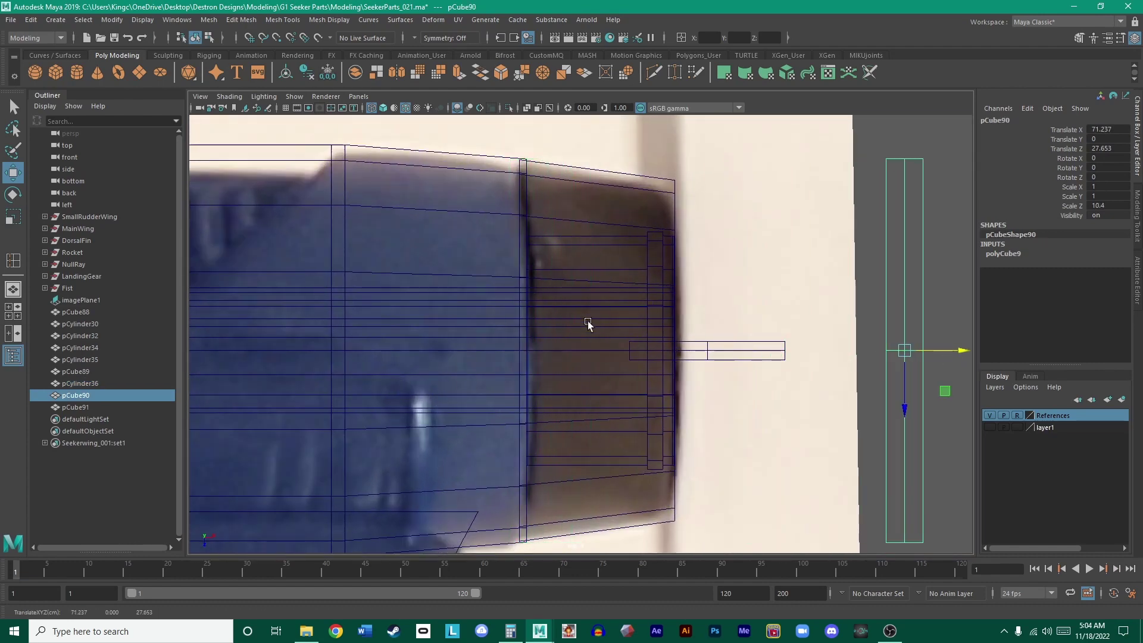
alt+middle_drag(587, 323, 690, 322)
- Select the barrel's vertices at the muzzle joint and shift them back along X to about 60.713 in the top view
click(512, 277)
right_drag(514, 278, 474, 268)
key(space)
key(space)
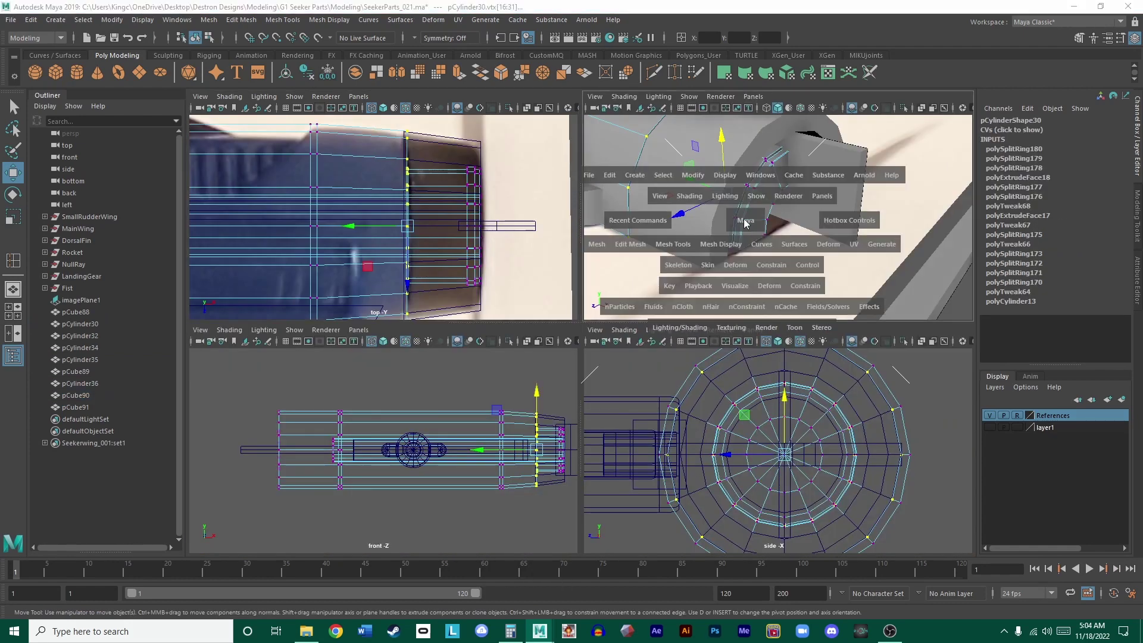
key(space)
key(space)
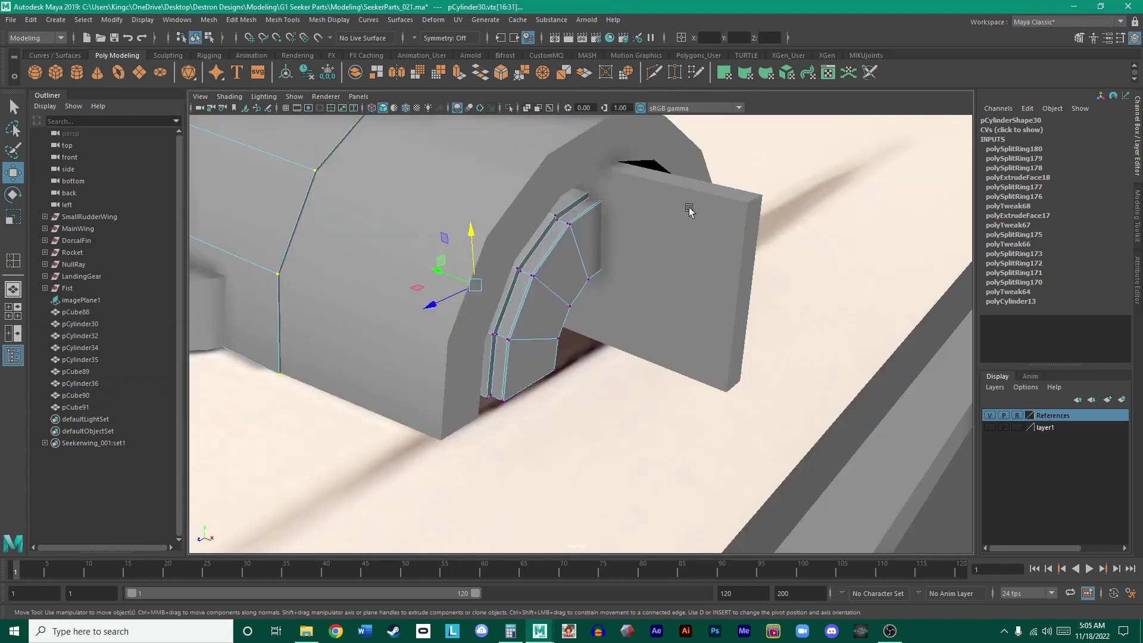
alt+drag(689, 209, 717, 250)
click(613, 218)
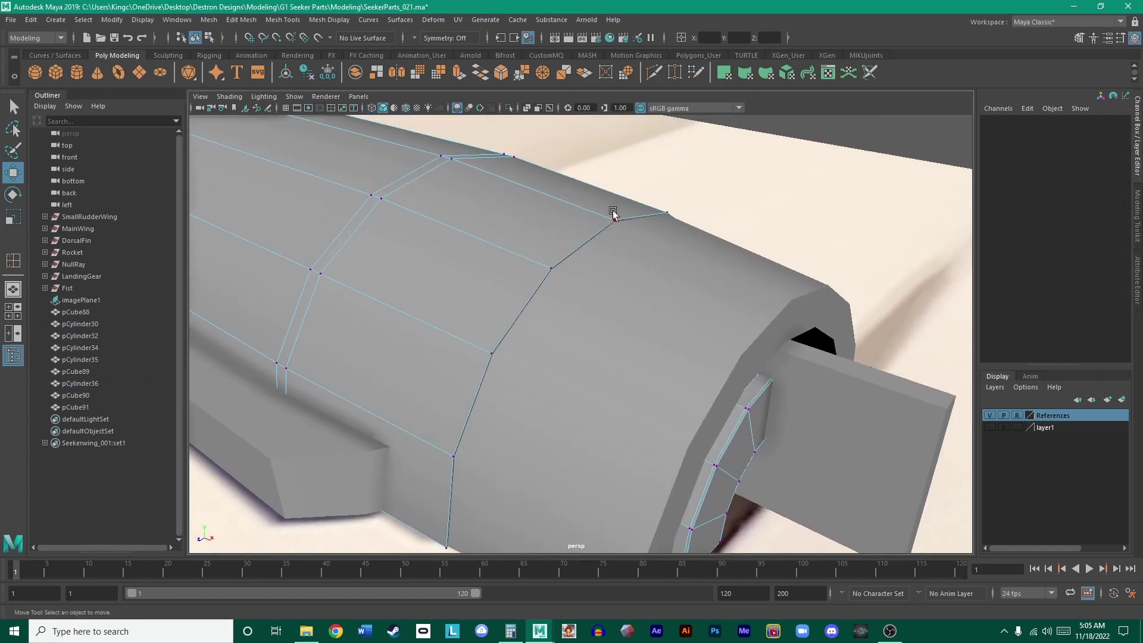
shift+double_click(550, 268)
key(space)
key(space)
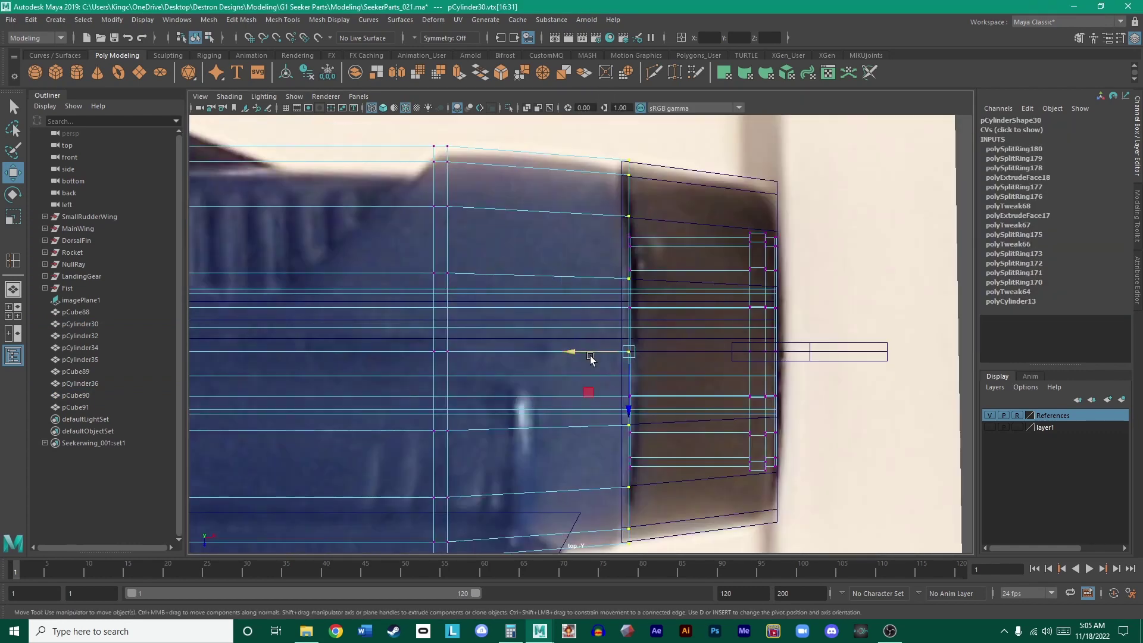
mouse_move(590, 356)
mouse_down()
mouse_move(578, 354)
mouse_move(590, 355)
mouse_up()
scroll(591, 354, down, 1)
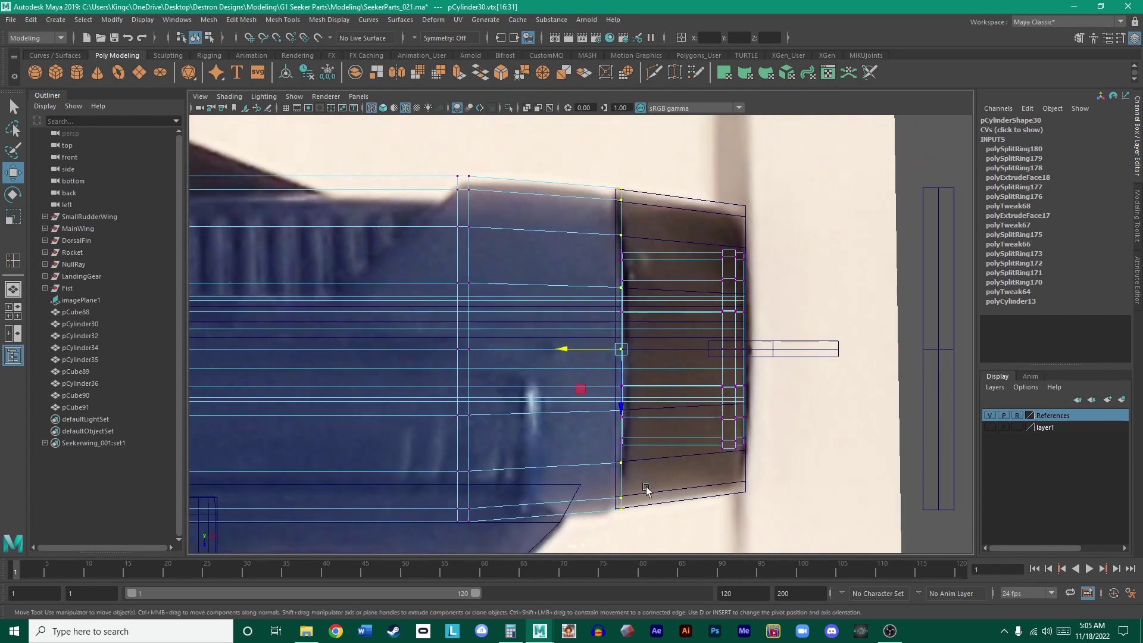
scroll(616, 298, up, 1)
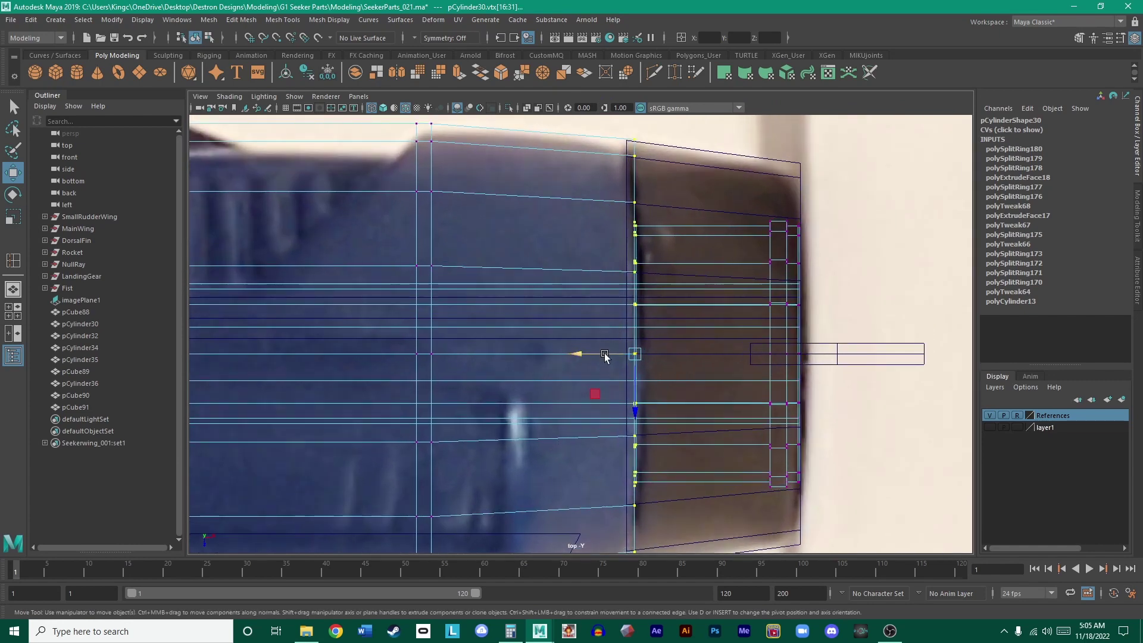
drag(605, 355, 593, 353)
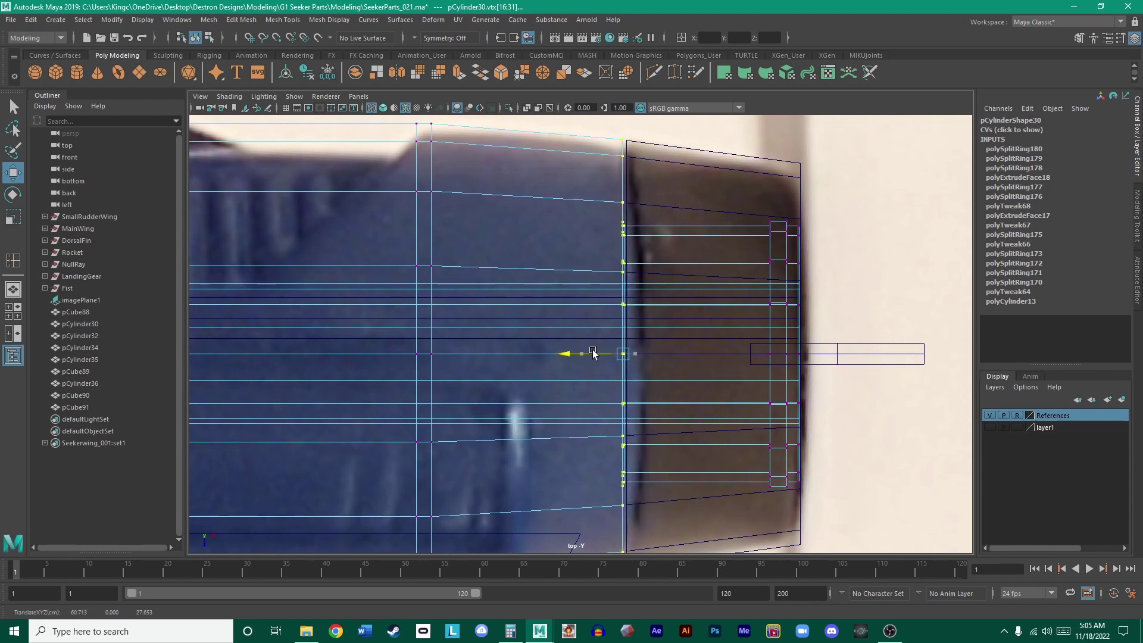
right_click(622, 163)
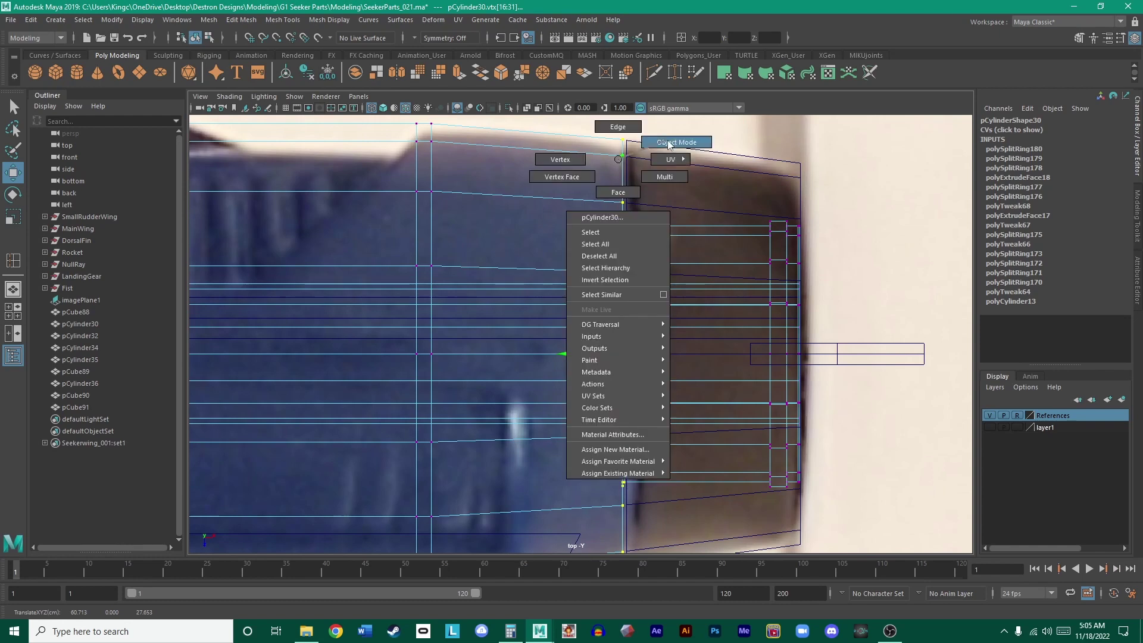
- Turn off the smooth preview on the main barrel in the perspective view, framing its inner front ring
key(space)
key(space)
alt+drag(643, 237, 624, 192)
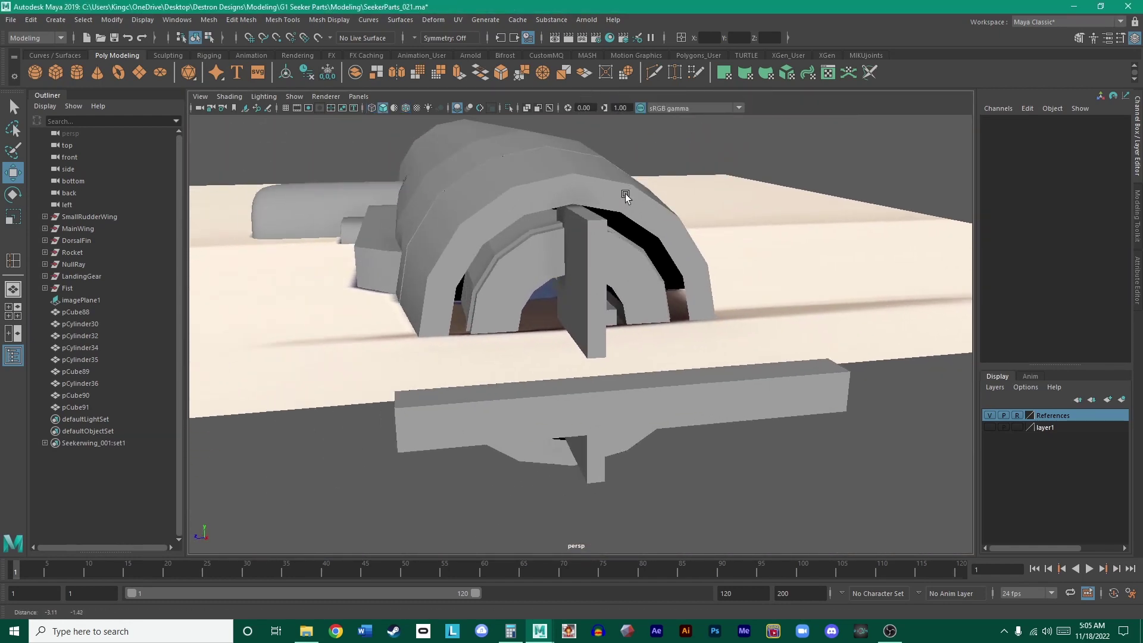
scroll(708, 241, up, 5)
click(716, 278)
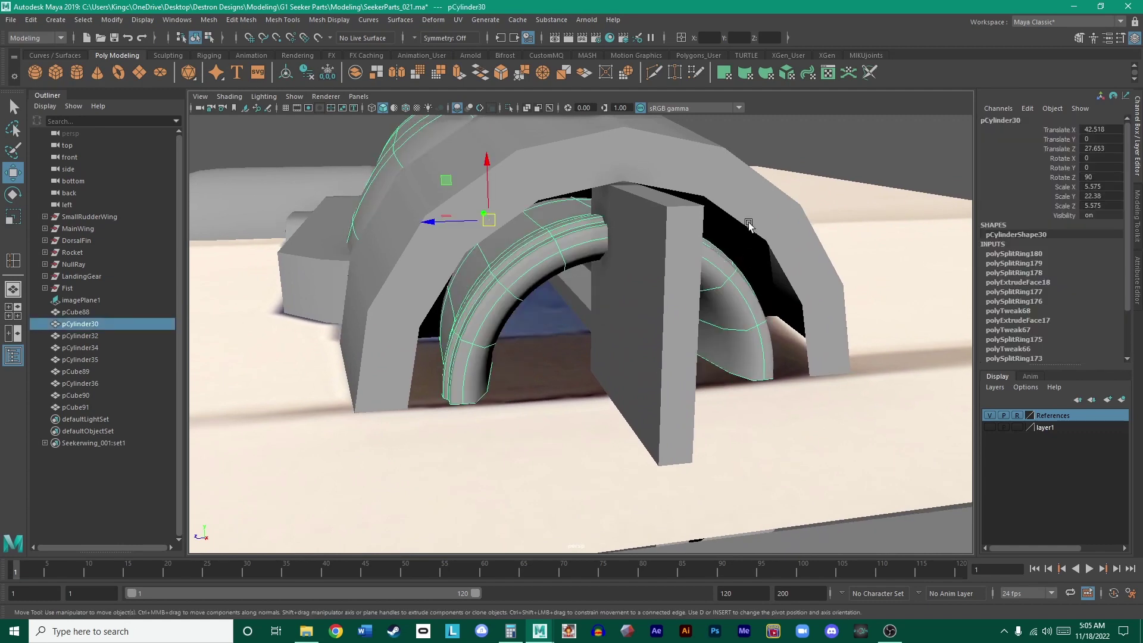
key(1)
alt+drag(829, 159, 819, 172)
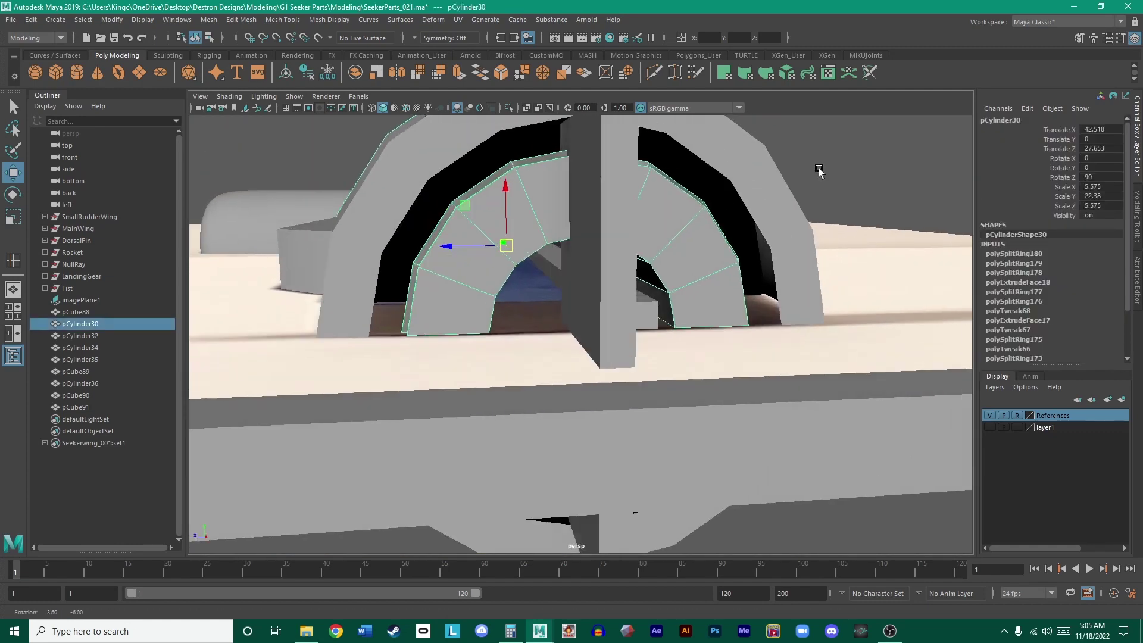
scroll(819, 172, up, 3)
- Insert three supporting edge loops close to the inner rim of the barrel's front ring with the Insert Edge Loop tool
click(546, 55)
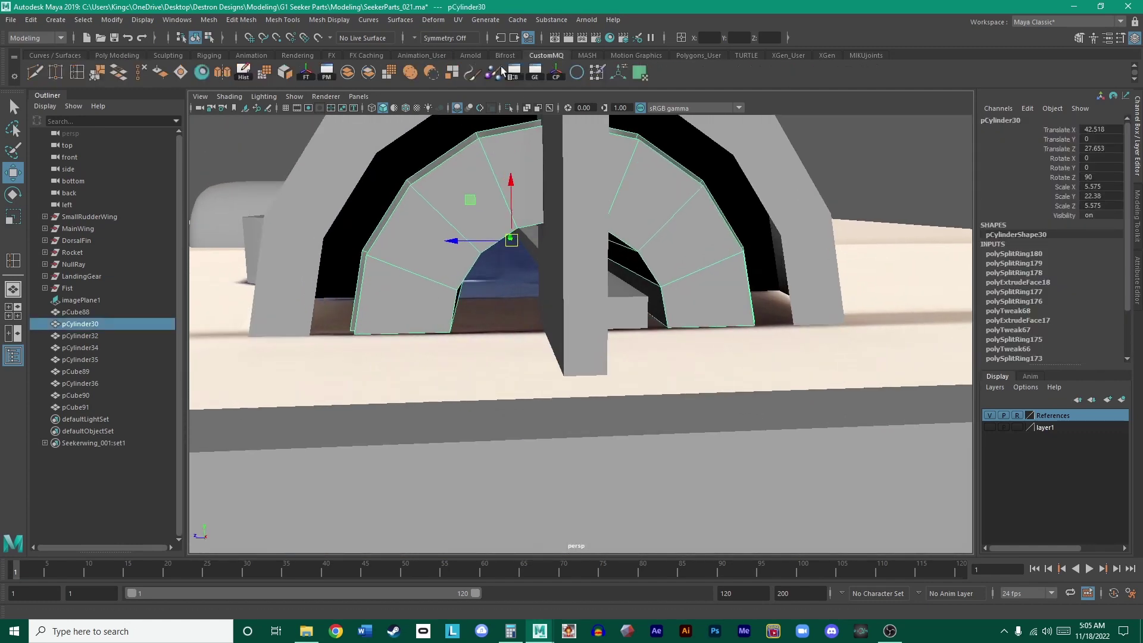
click(77, 70)
scroll(641, 237, up, 3)
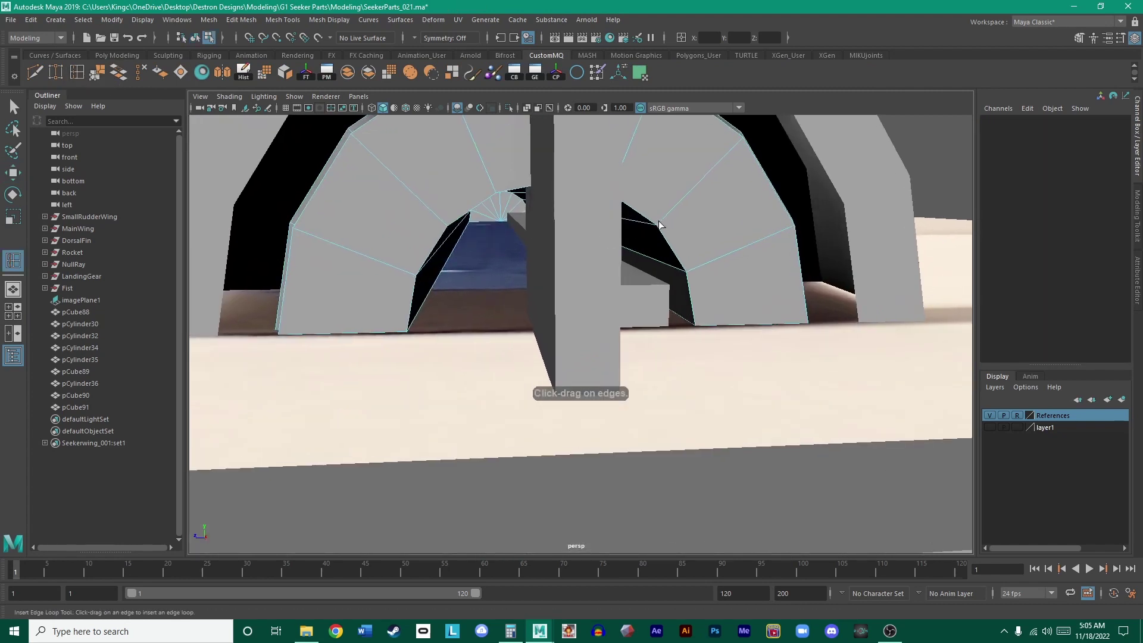
drag(658, 224, 663, 232)
scroll(667, 233, up, 2)
alt+middle_drag(671, 233, 584, 184)
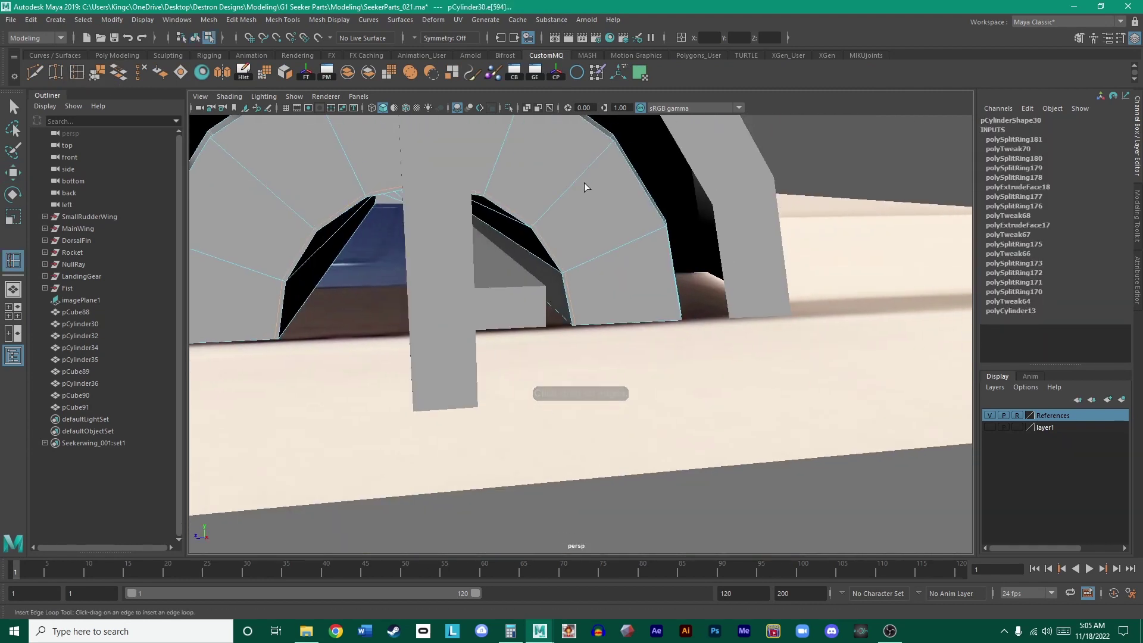
alt+drag(584, 183, 577, 226)
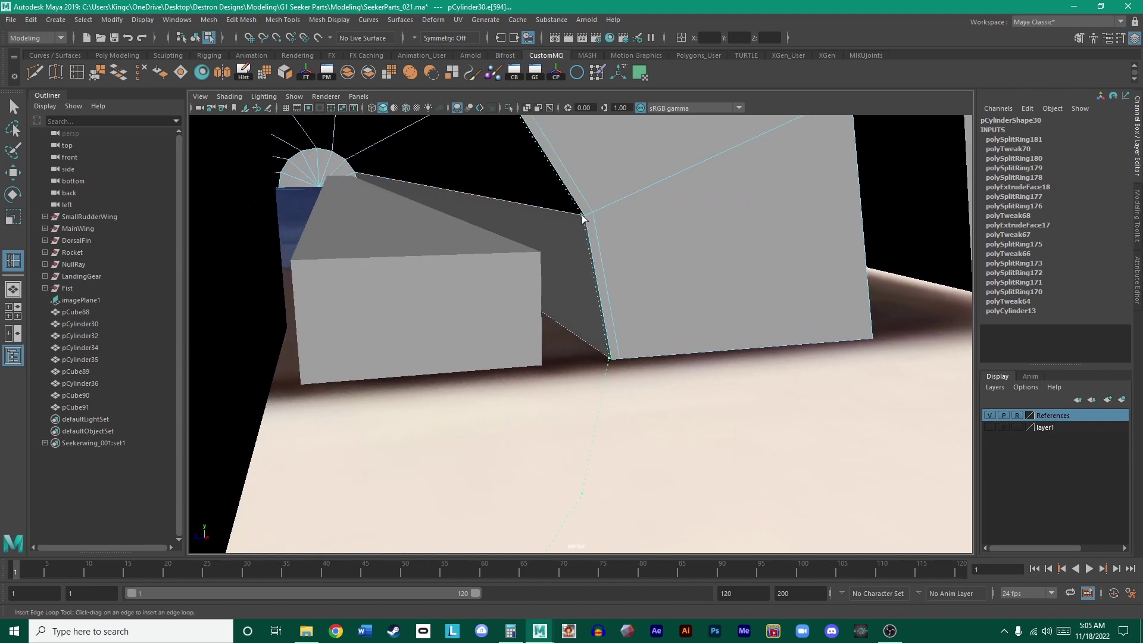
drag(583, 216, 610, 216)
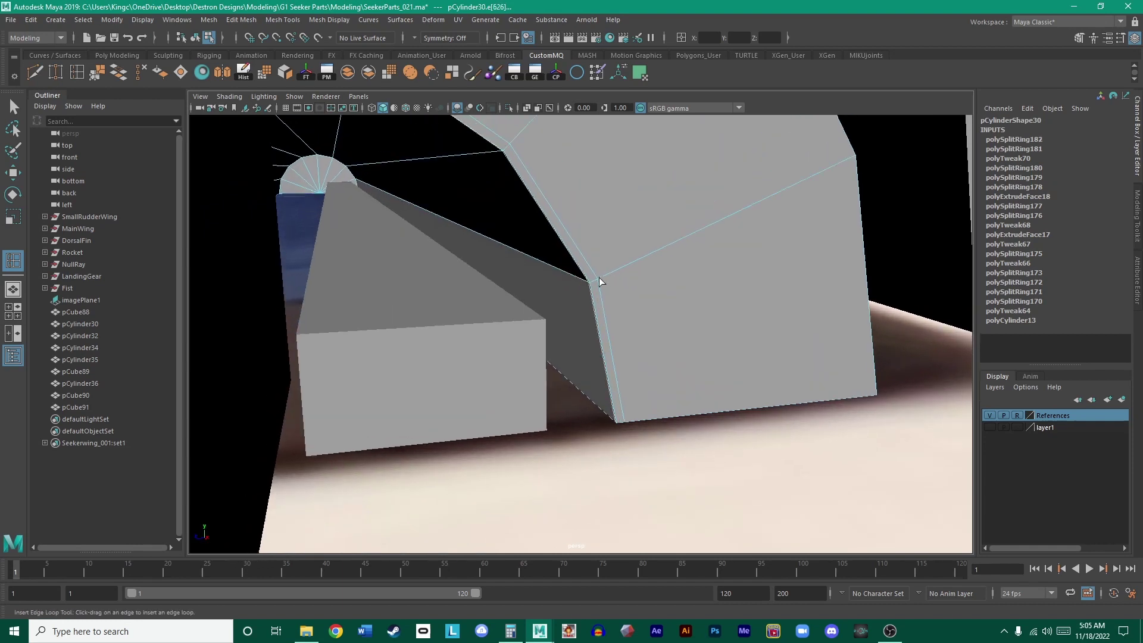
drag(595, 281, 593, 285)
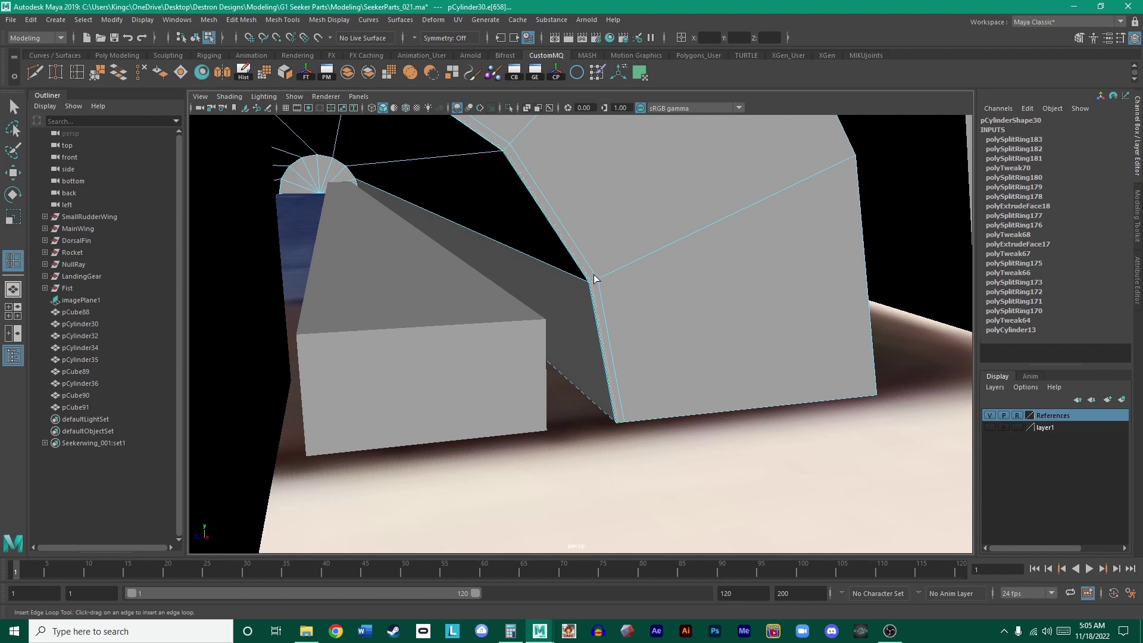
- Delete one of the supporting edge loops beside the inner rim of the barrel's front ring
key(w)
mouse_move(584, 265)
right_down()
mouse_move(619, 255)
mouse_move(592, 255)
right_up()
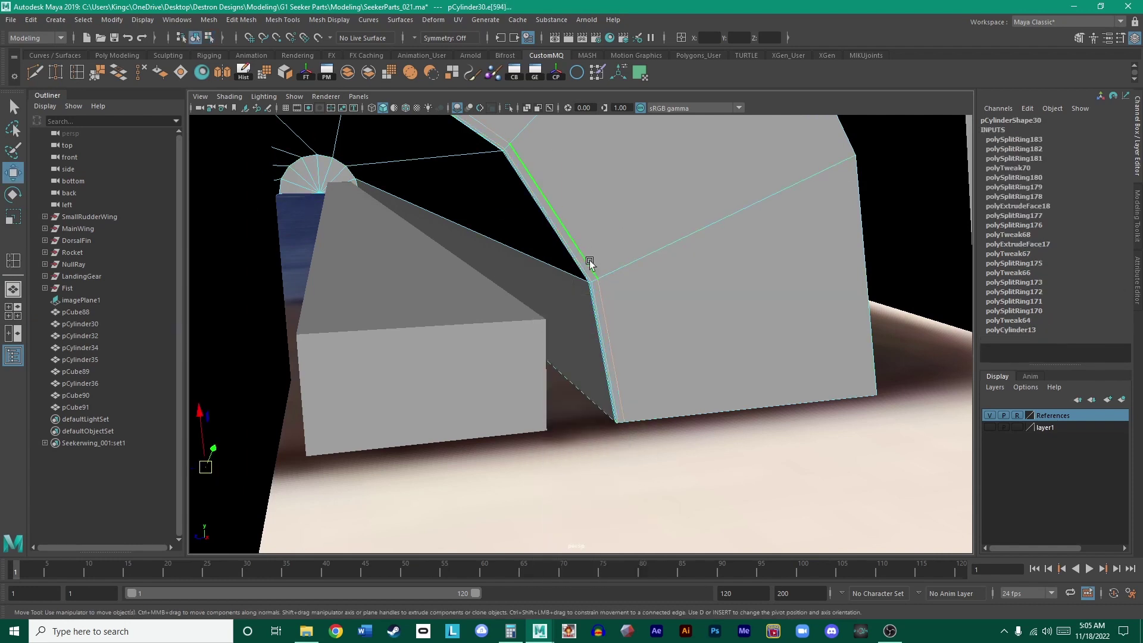
key(Delete)
- Insert a supporting edge loop on the barrel ring's front face near its outer rim, and return to object mode with nothing selected
alt+drag(613, 256, 599, 309)
alt+right_drag(599, 309, 631, 275)
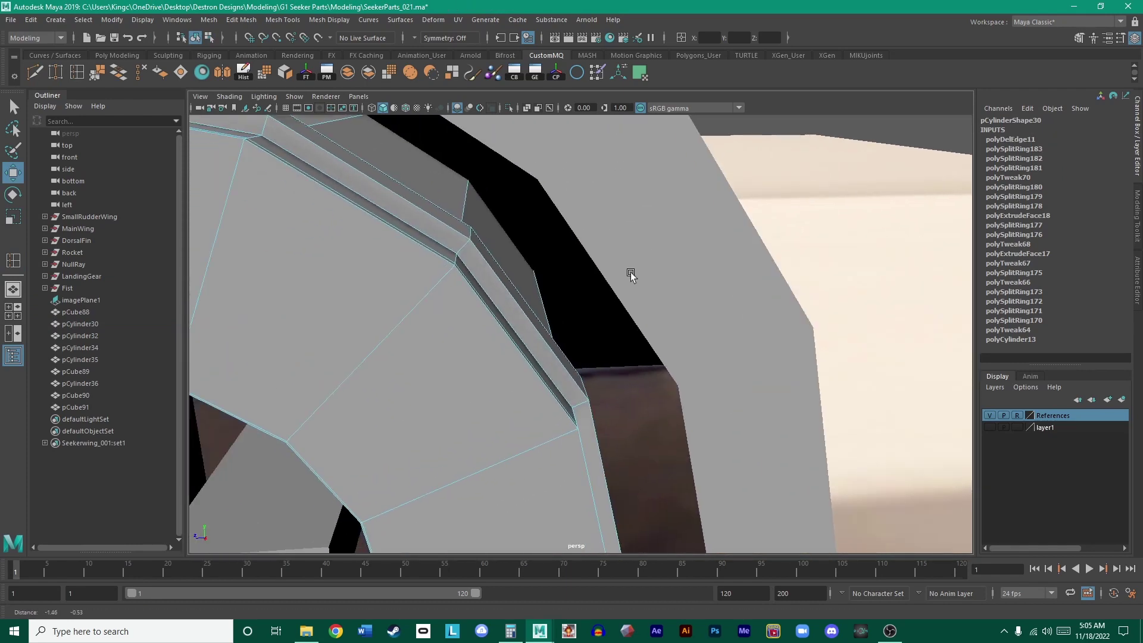
alt+drag(631, 274, 586, 280)
click(84, 70)
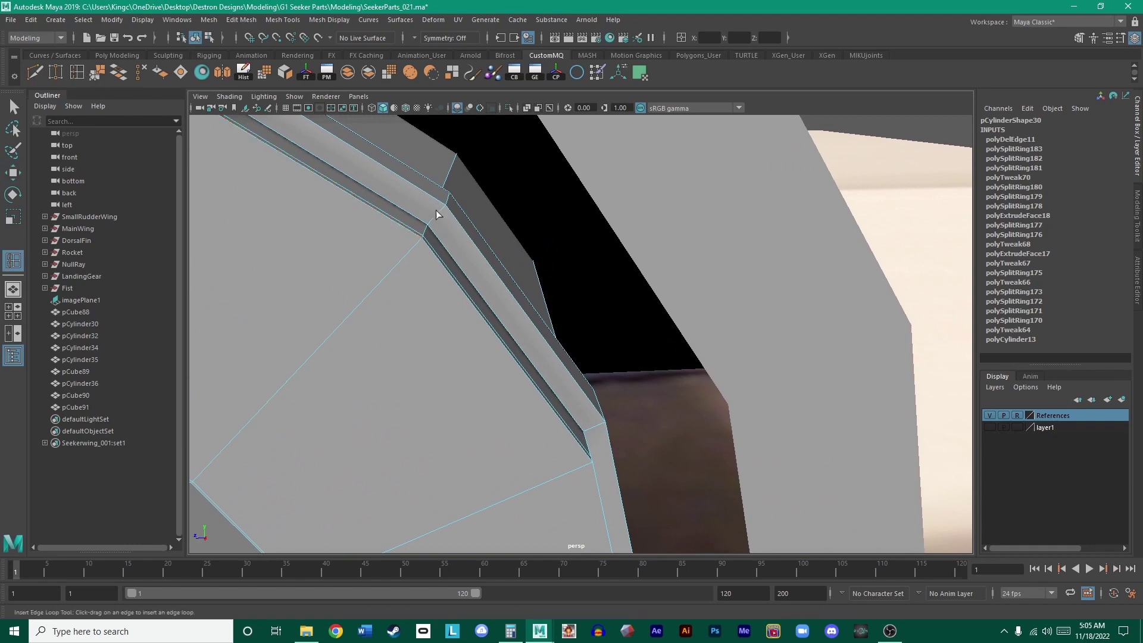
click(436, 210)
alt+drag(511, 216, 434, 255)
alt+right_drag(420, 261, 384, 267)
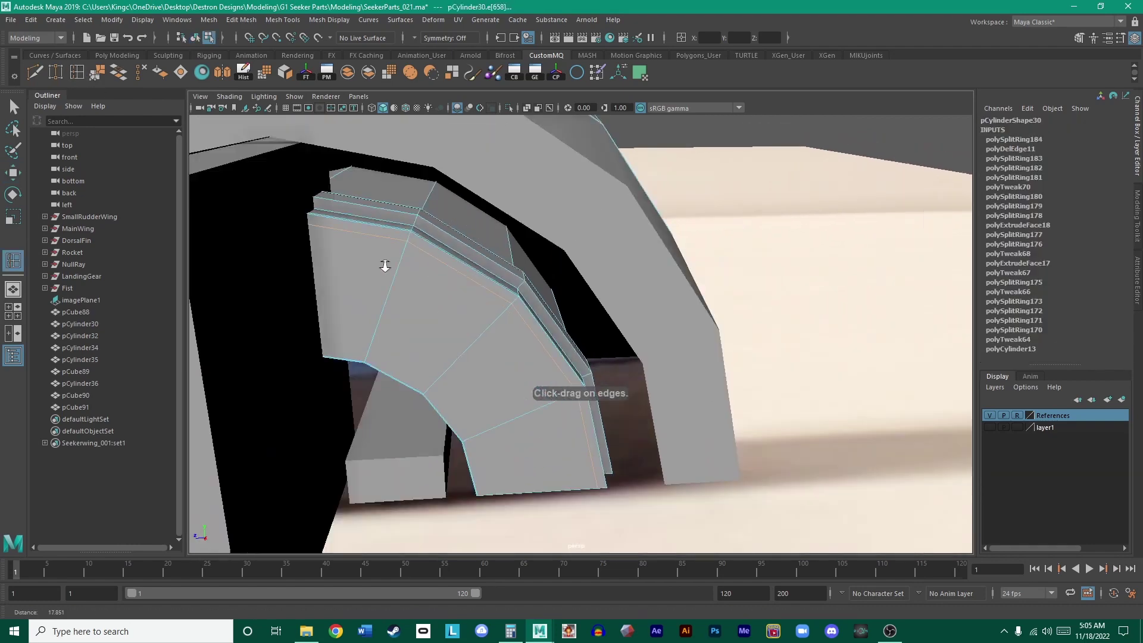
alt+drag(385, 266, 546, 250)
key(w)
right_drag(545, 250, 784, 154)
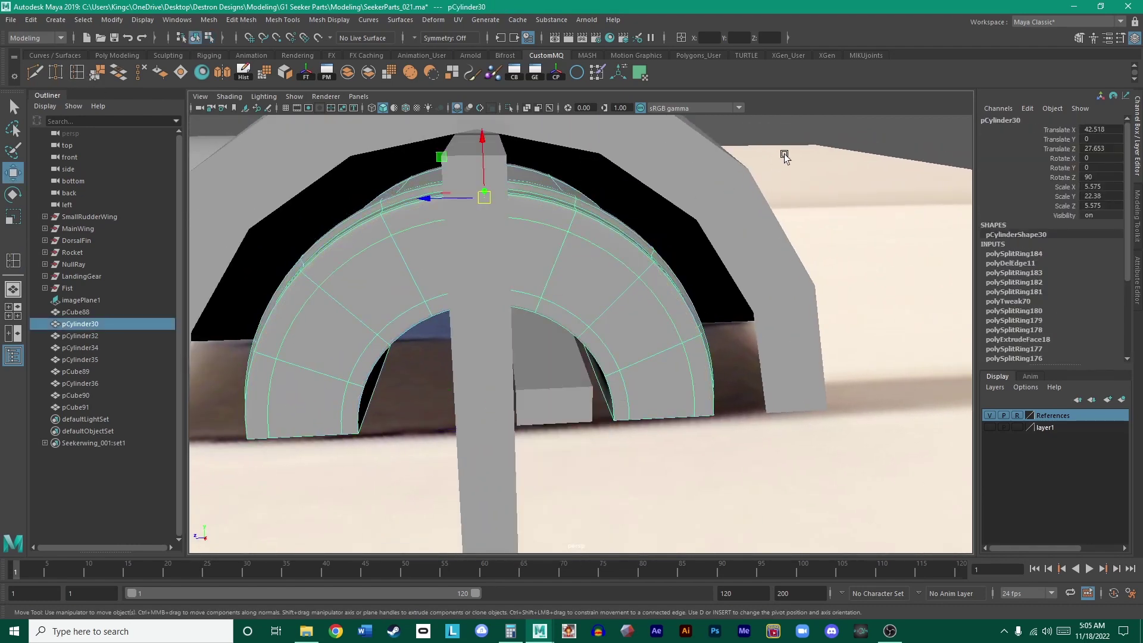
click(784, 154)
alt+drag(783, 153, 734, 281)
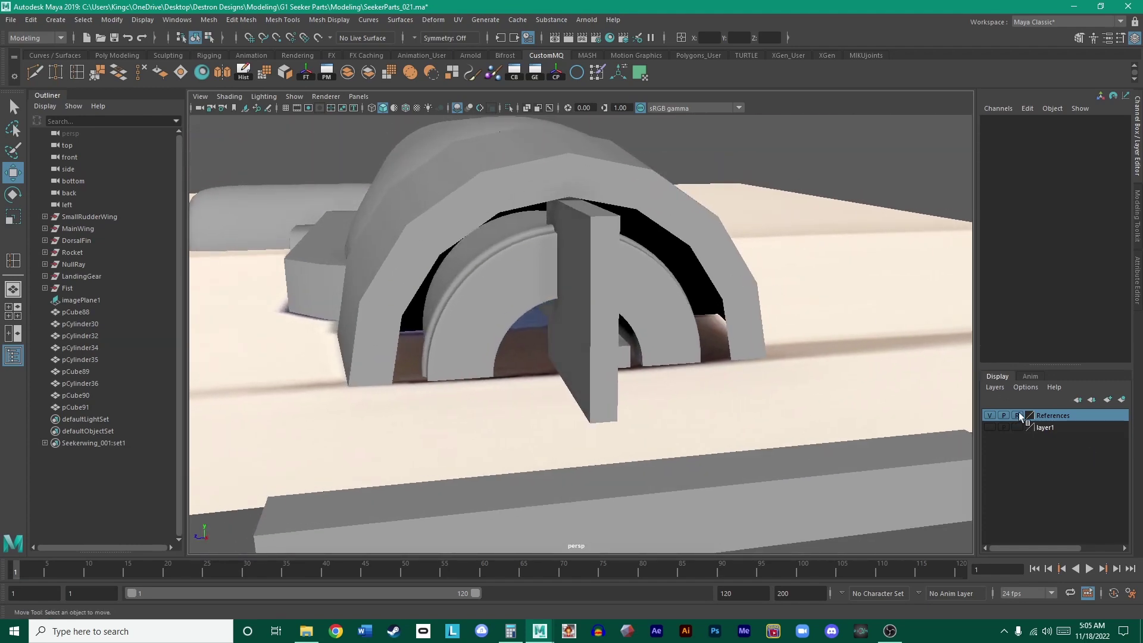
- Hide the References layer and delete the wide guide cube in front of the muzzle
click(989, 416)
alt+drag(903, 383, 753, 397)
click(752, 397)
key(Delete)
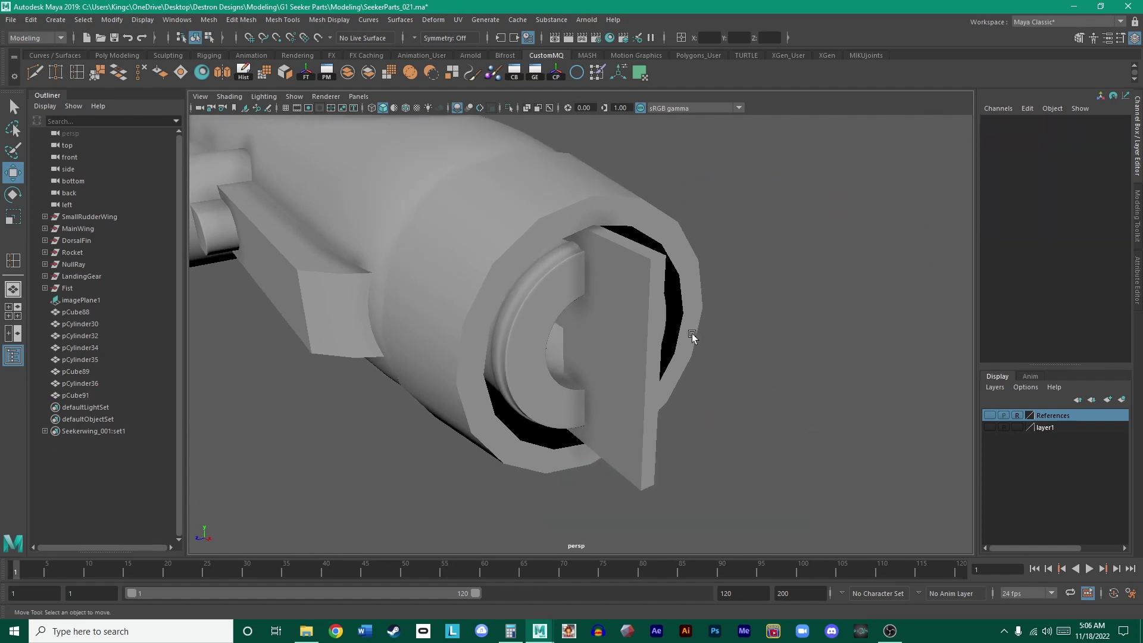
- Switch the perspective view to wireframe with the outer muzzle ring framed, and leave nothing selected
mouse_move(691, 334)
alt+mouse_down()
mouse_move(605, 275)
mouse_move(612, 302)
mouse_move(645, 280)
mouse_move(625, 278)
mouse_move(635, 334)
mouse_move(619, 345)
mouse_move(625, 333)
mouse_move(712, 352)
mouse_move(669, 324)
mouse_move(704, 337)
alt+mouse_up()
click(683, 342)
key(space)
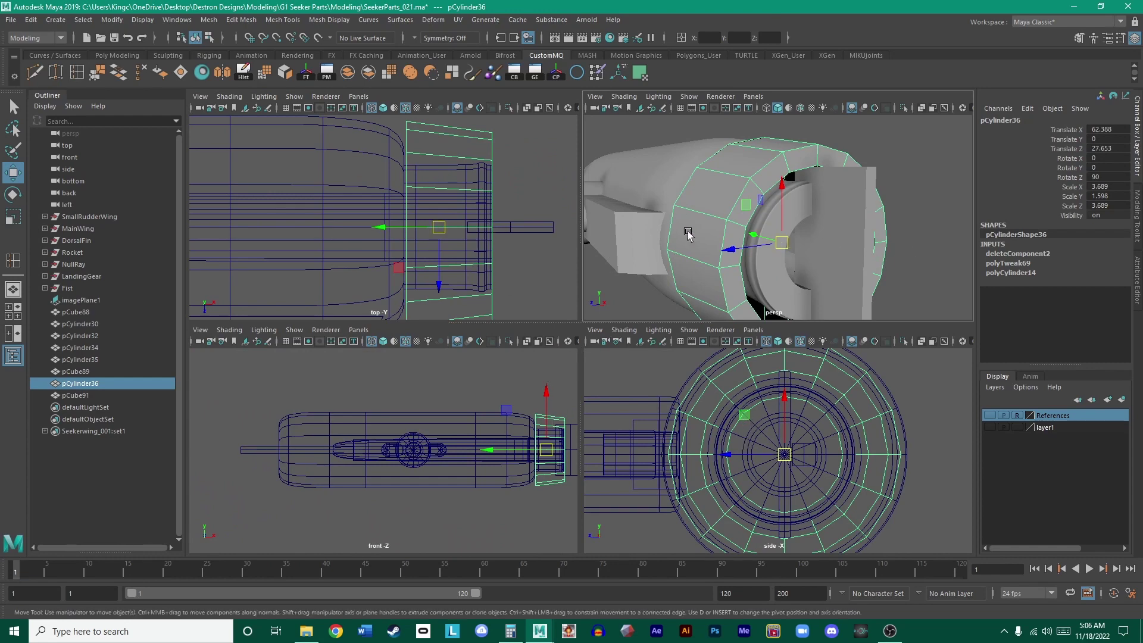
key(space)
scroll(784, 314, up, 8)
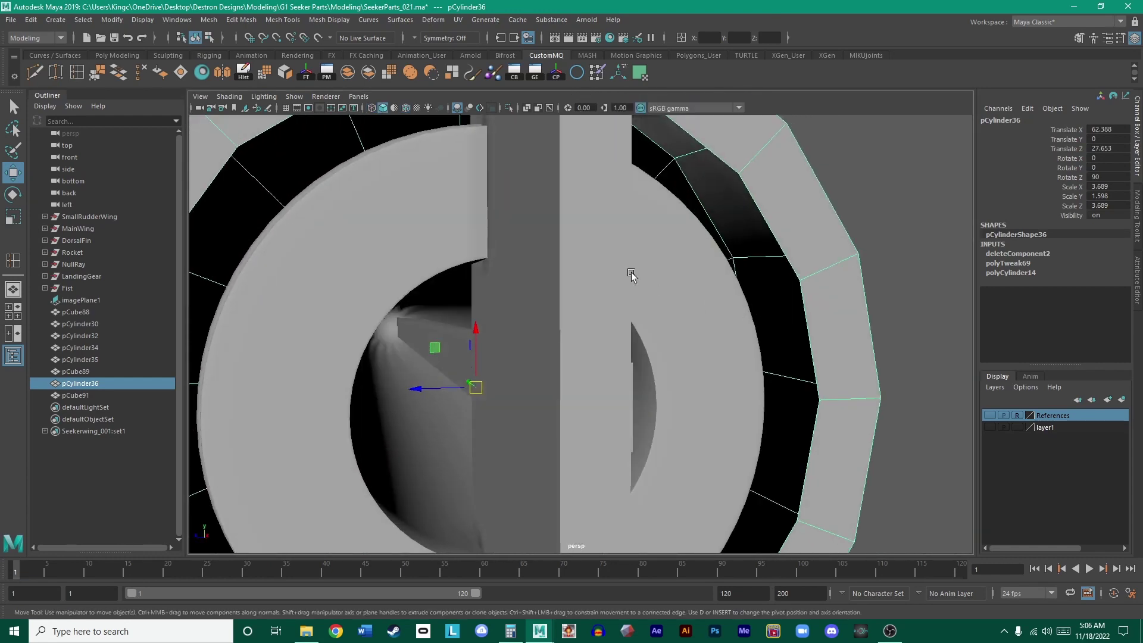
mouse_move(631, 274)
alt+mouse_down()
mouse_move(726, 229)
mouse_move(658, 258)
mouse_move(541, 269)
mouse_move(602, 272)
mouse_move(492, 284)
mouse_move(617, 286)
mouse_move(607, 286)
mouse_move(615, 265)
mouse_move(559, 273)
mouse_move(617, 266)
alt+mouse_up()
key(4)
right_drag(549, 232, 572, 216)
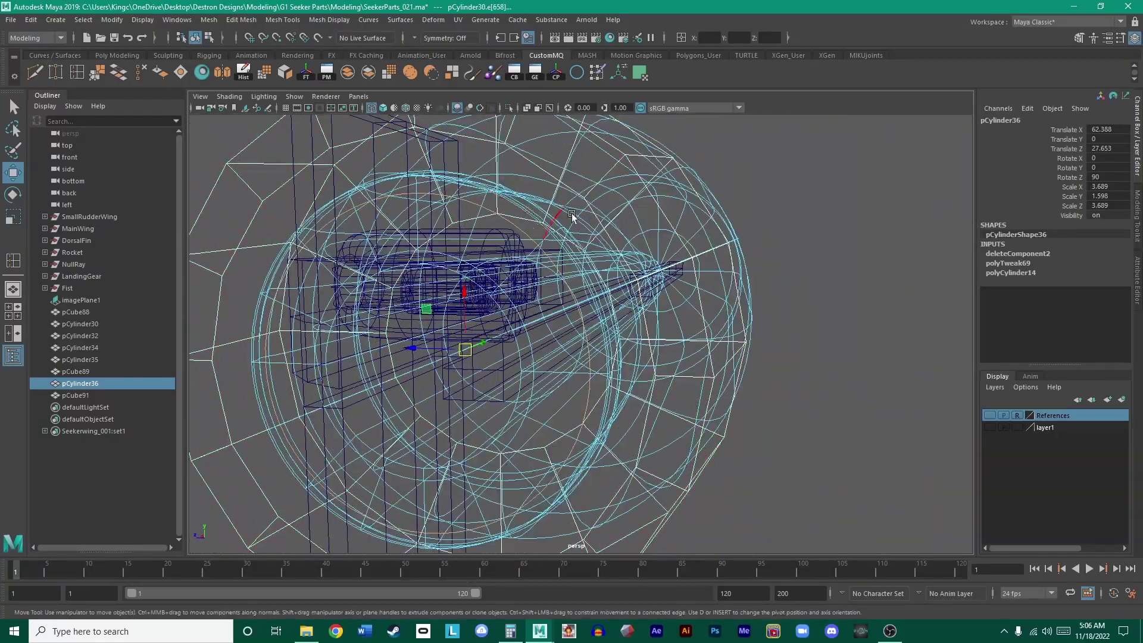
key(F8)
click(804, 237)
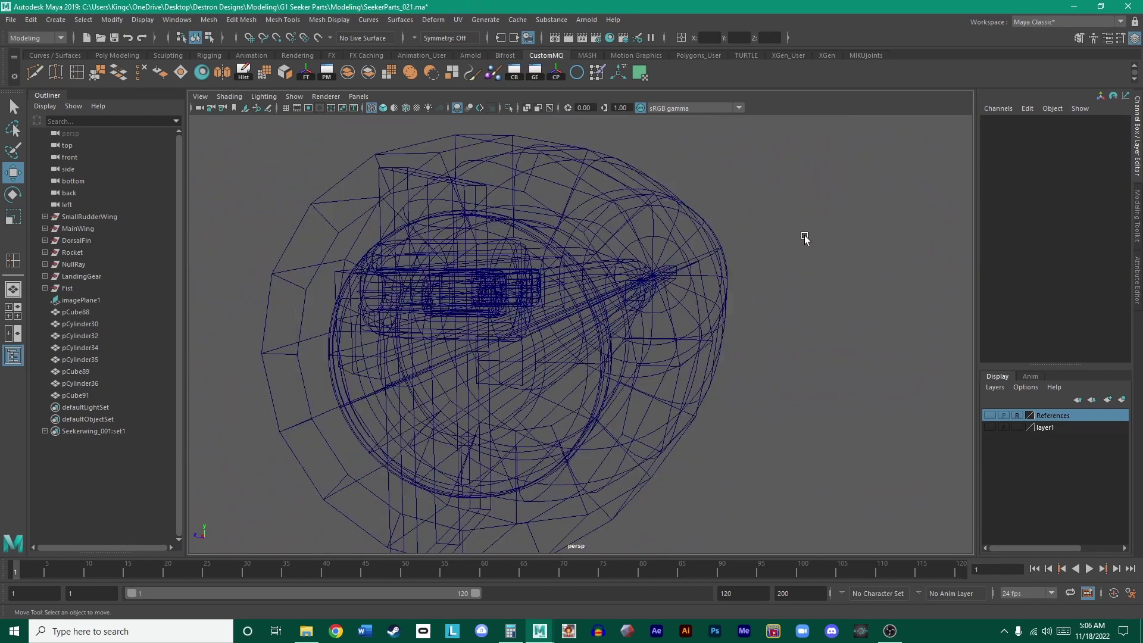
- Put the outer muzzle ring in edge mode and select its whole rear inner edge loop
scroll(803, 237, down, 5)
click(433, 240)
right_click(433, 240)
click(565, 247)
scroll(565, 247, up, 6)
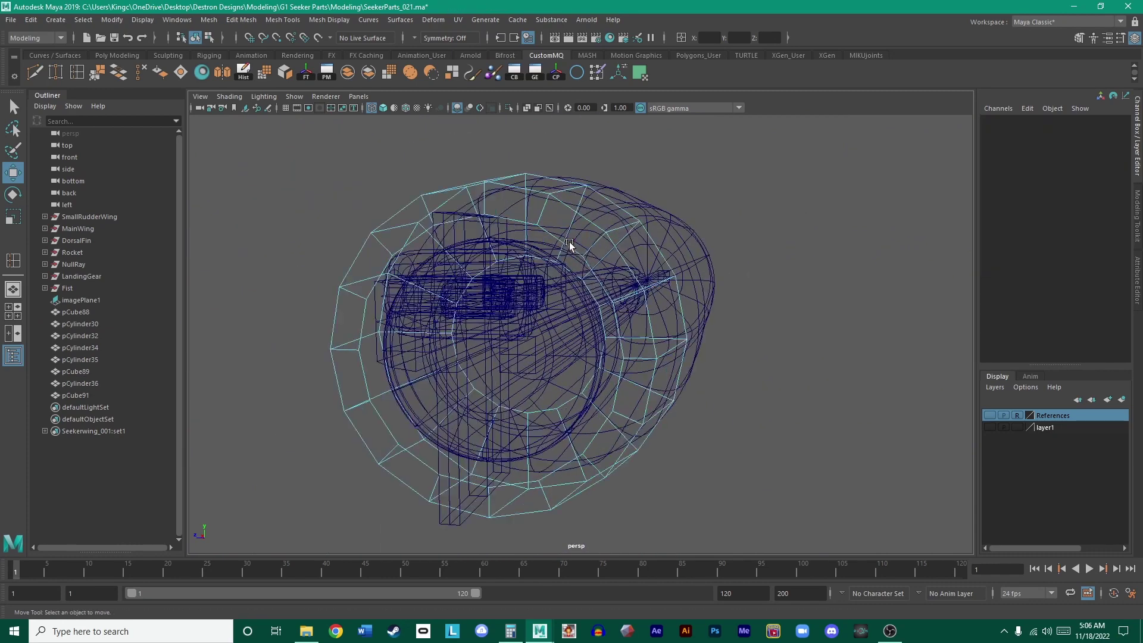
click(510, 227)
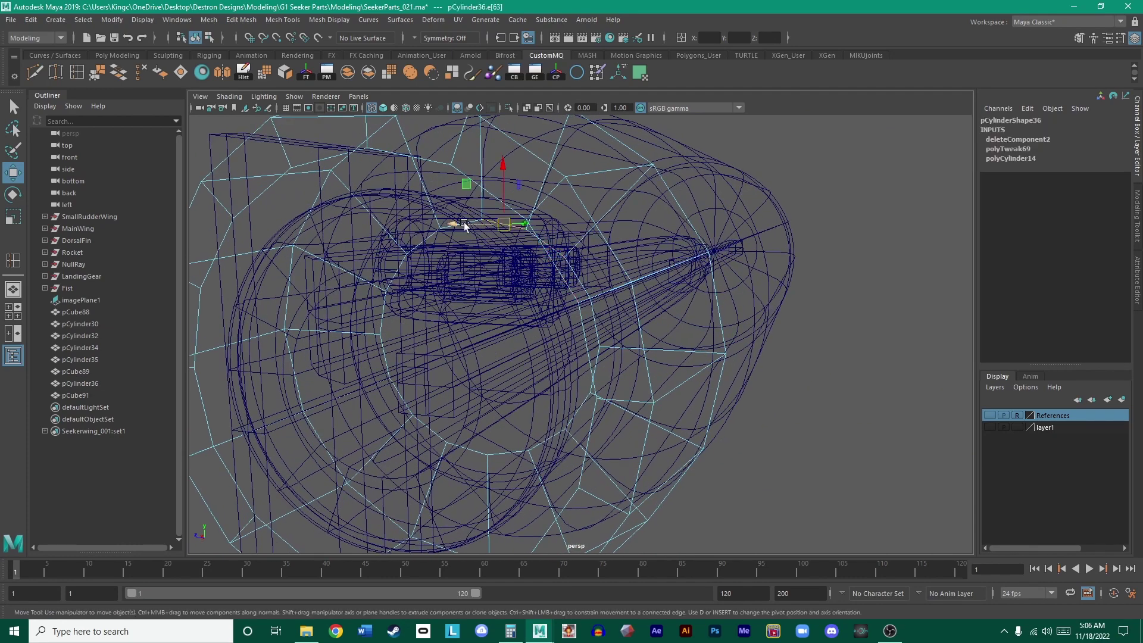
double_click(396, 265)
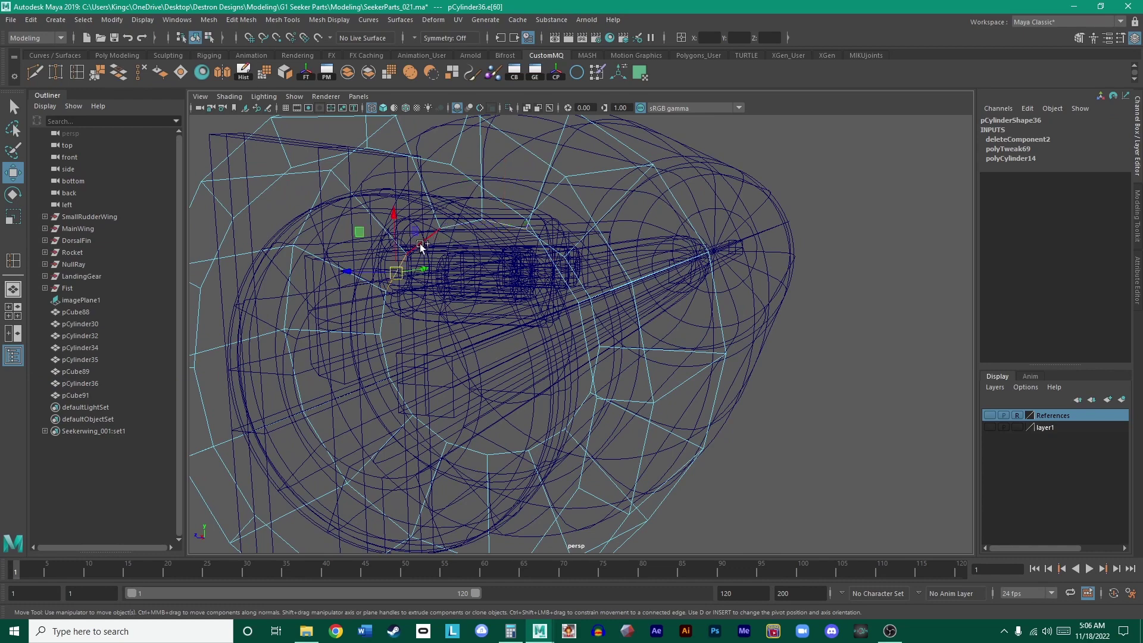
- Scale the selected rear inner loop uniformly by about 1.034 in the side view to line up with the front inner loop
alt+drag(427, 237, 597, 349)
key(r)
key(space)
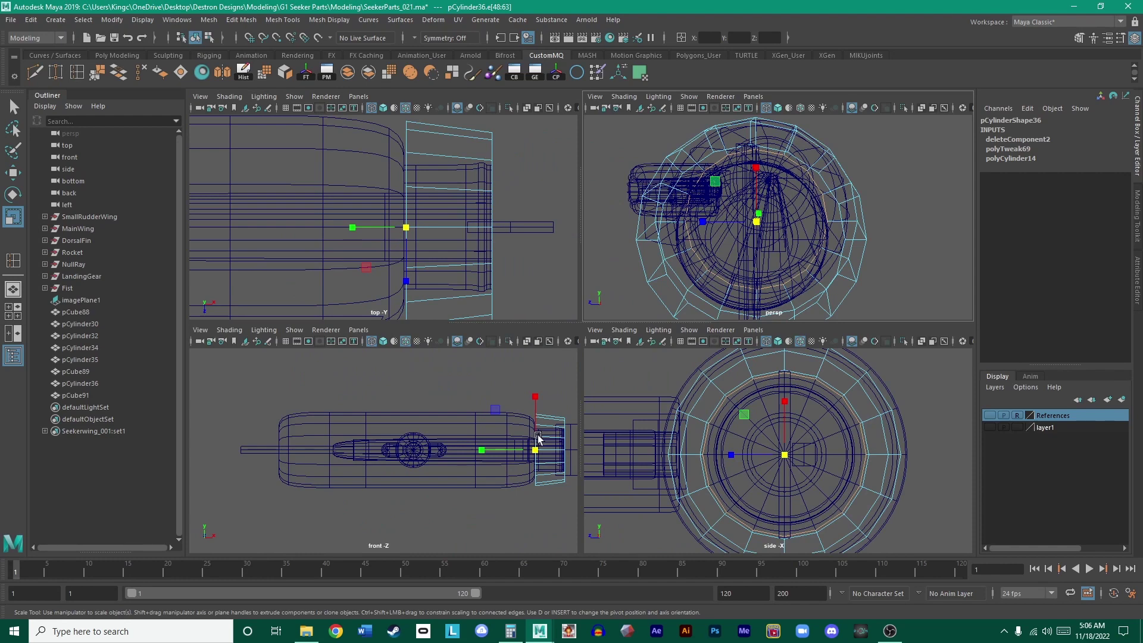
key(space)
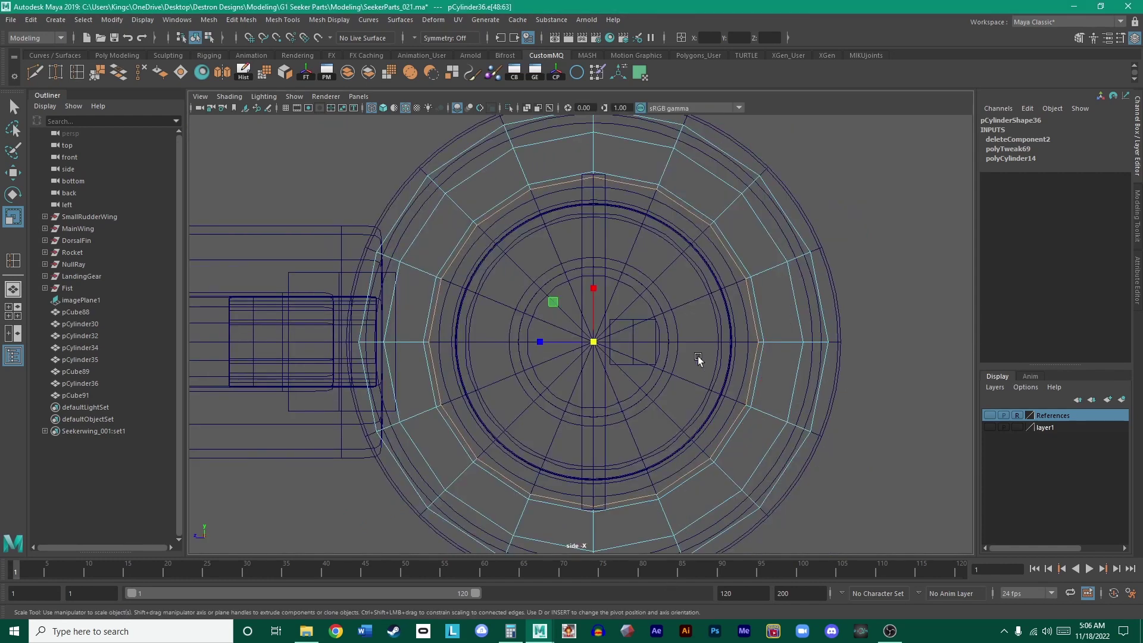
drag(597, 345, 605, 342)
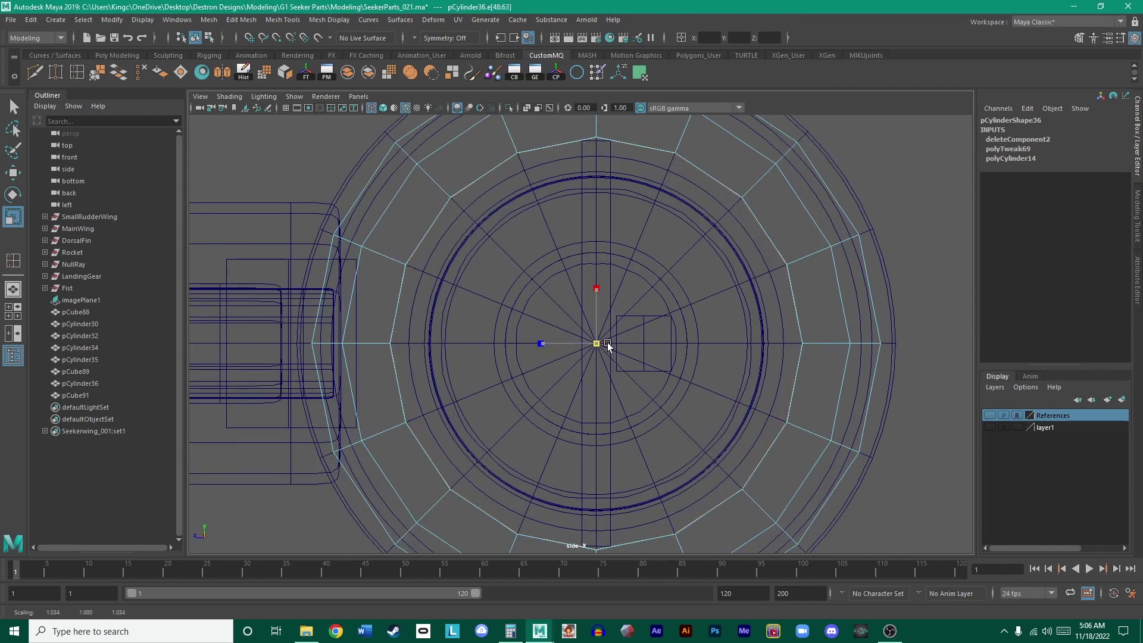
- Try to scale the rear inner loop down to about 0.957 in the top view
key(space)
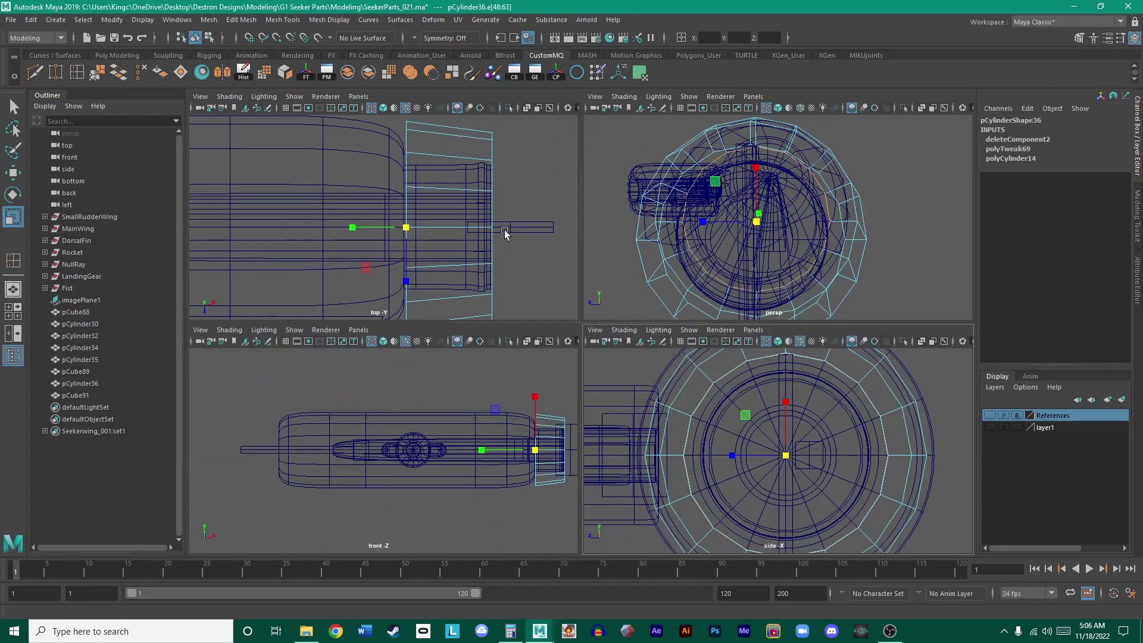
key(space)
drag(628, 355, 619, 356)
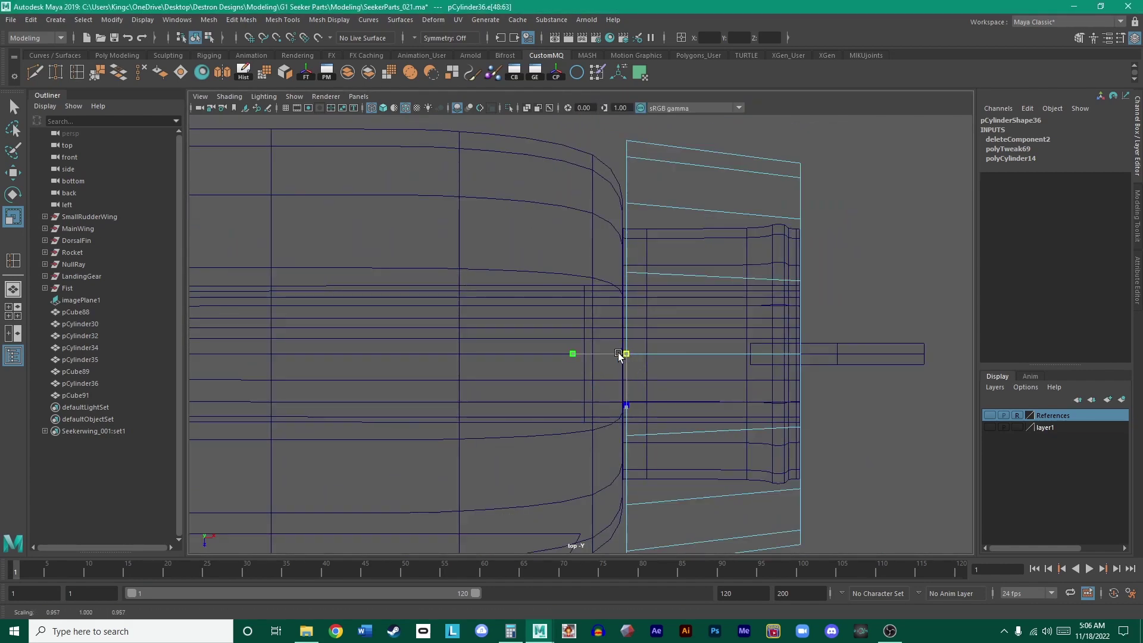
key(space)
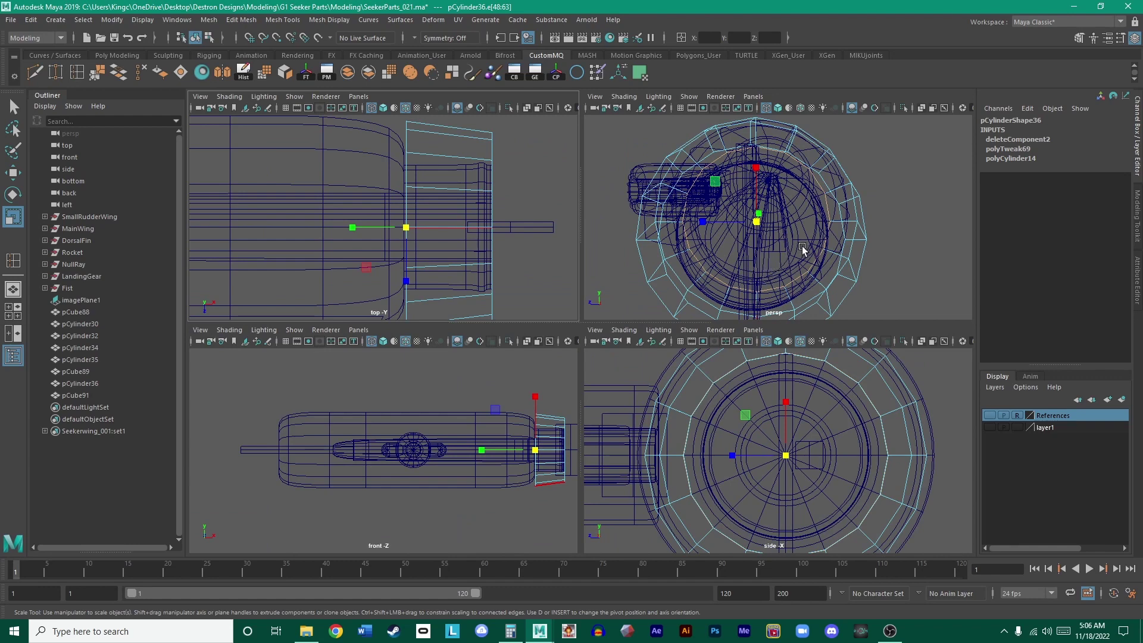
- Return the perspective view to shaded display and examine the gap inside the outer muzzle ring
key(5)
scroll(833, 253, up, 5)
key(space)
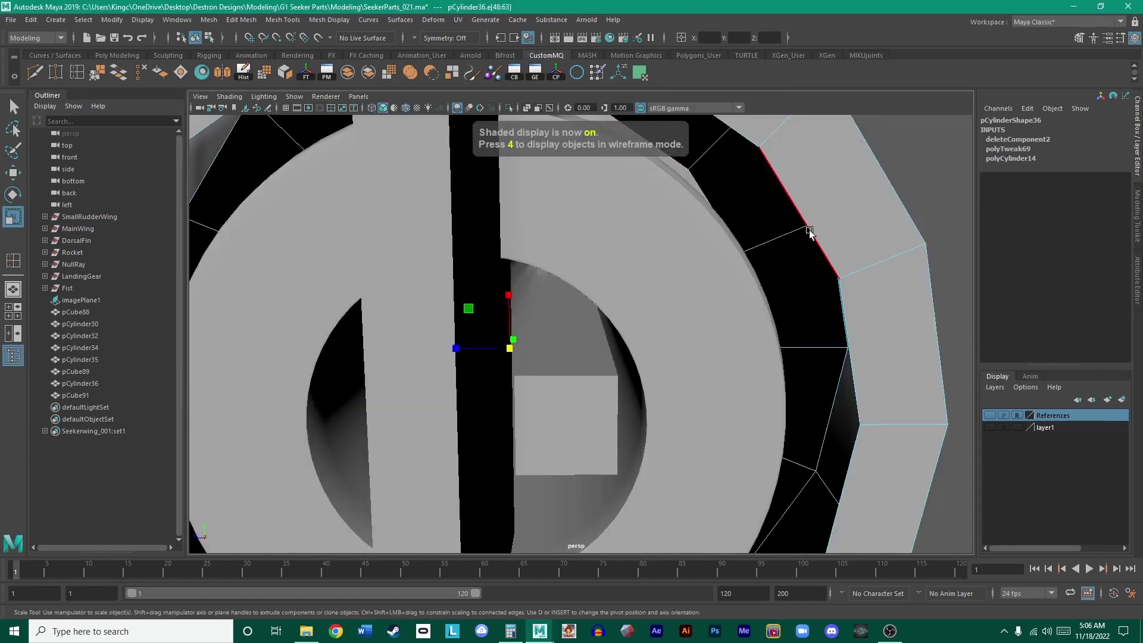
scroll(810, 232, down, 5)
alt+drag(842, 268, 805, 295)
scroll(805, 295, down, 2)
key(space)
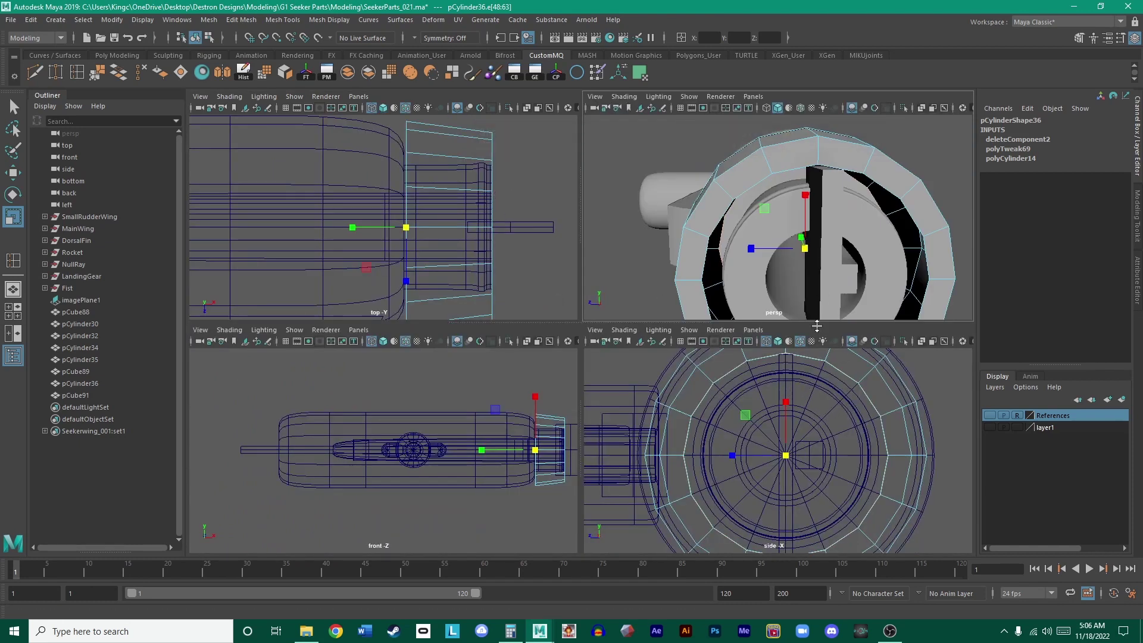
- Try enlarging the rear inner loop in the side view by about 1.024 and then 1.018, and undo the scaling
key(space)
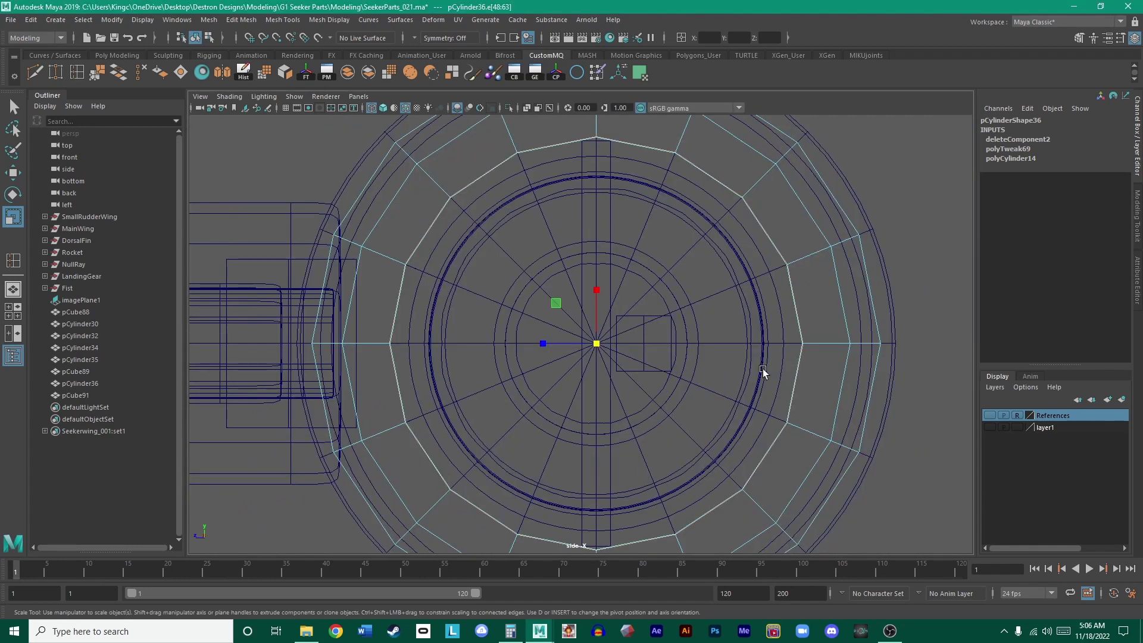
click(595, 343)
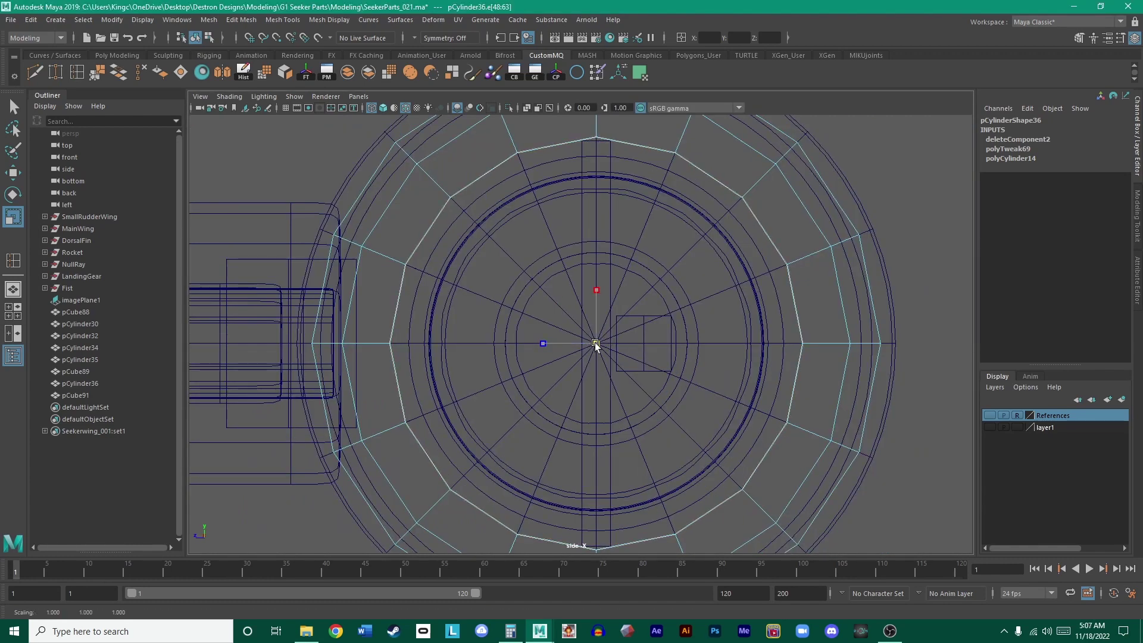
key(space)
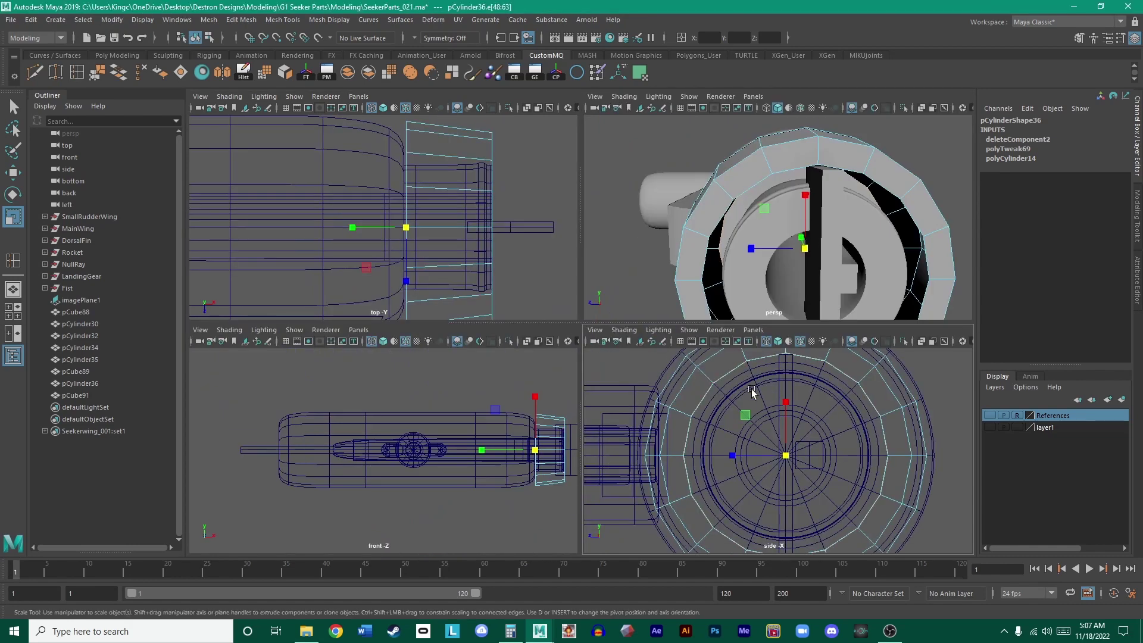
key(space)
click(598, 344)
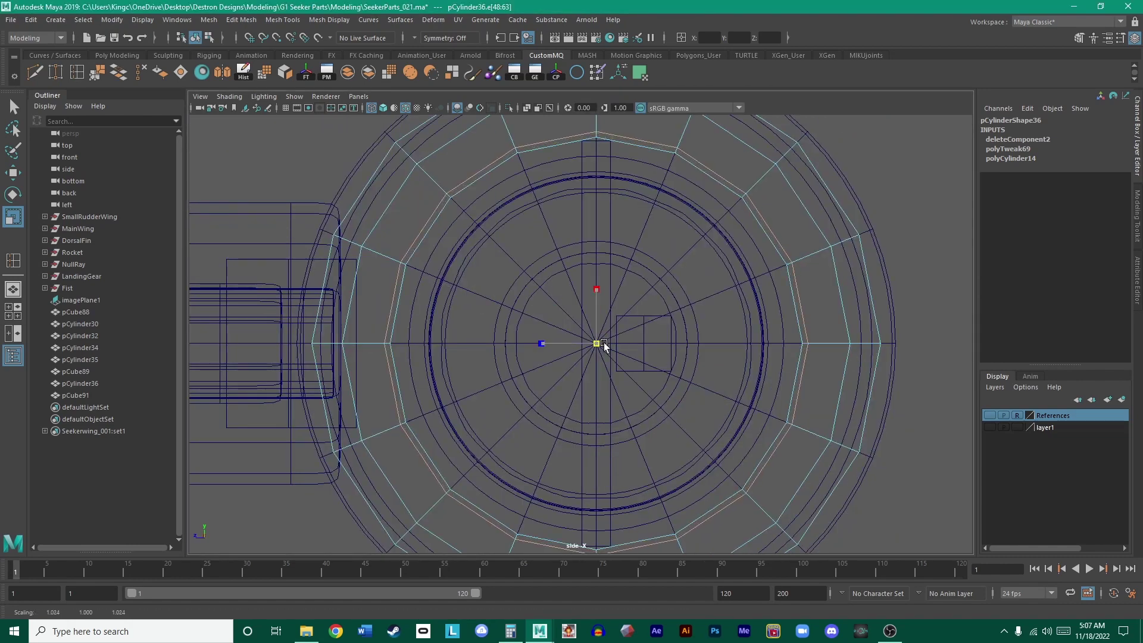
key(space)
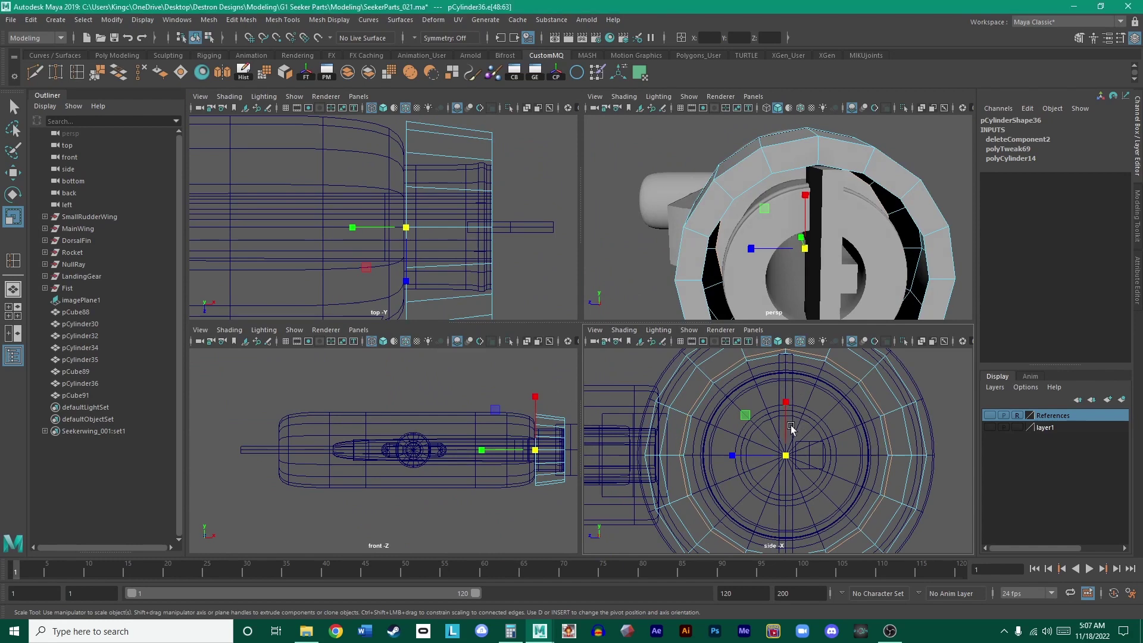
key(space)
drag(597, 343, 601, 342)
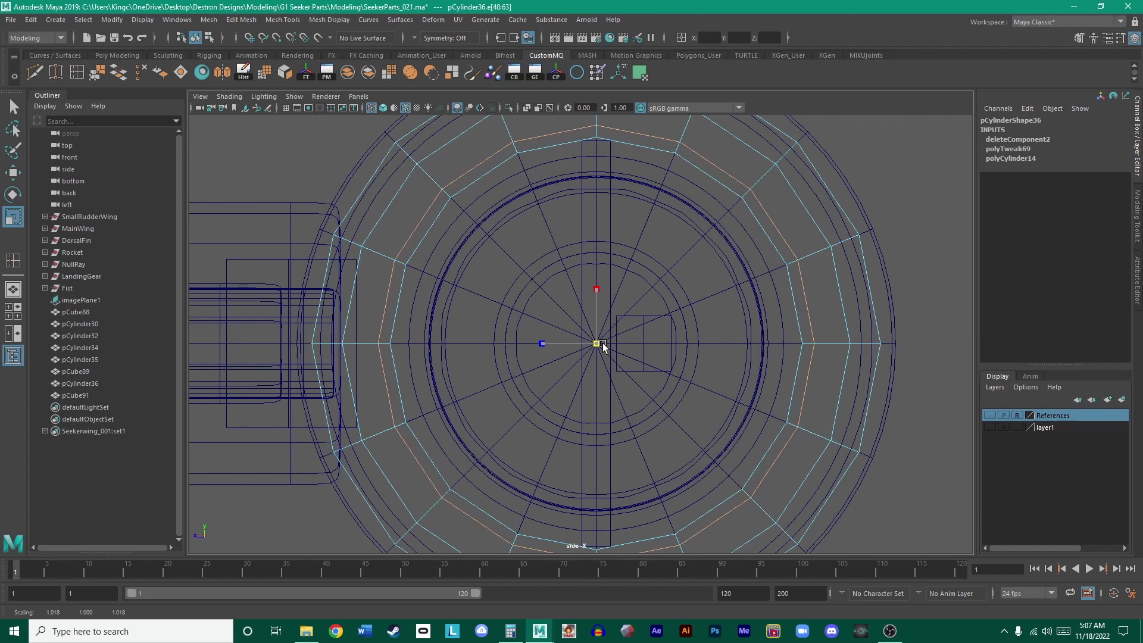
key(ctrl+z)
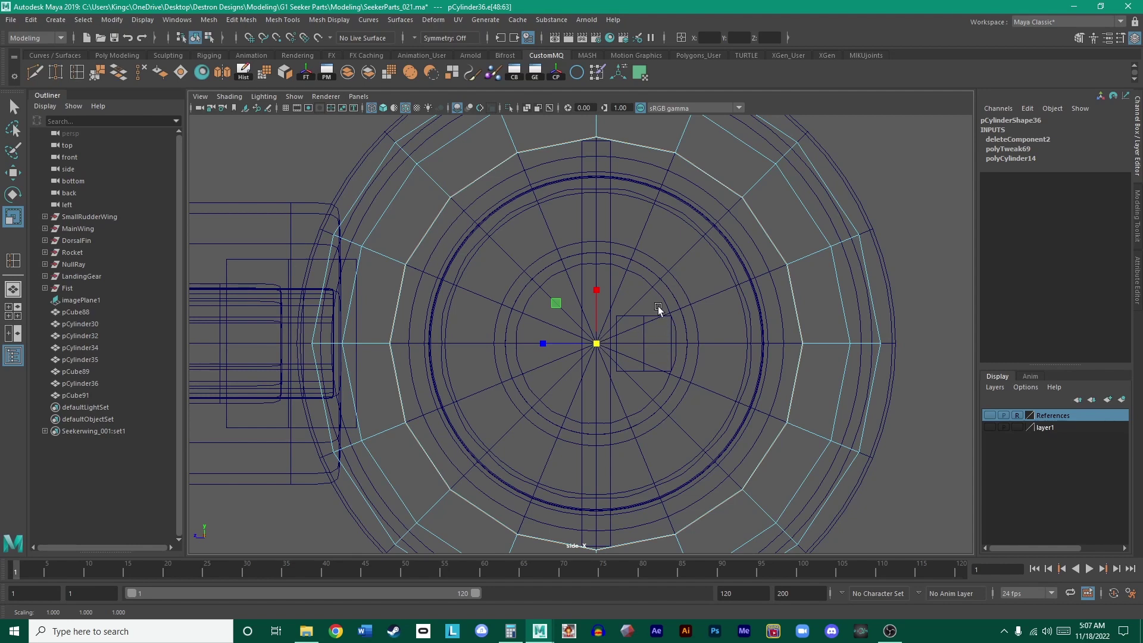
- Fine-tune the rear inner loop's scale by about 0.998 in a close side view, aligning it with the front inner loop
scroll(655, 273, up, 5)
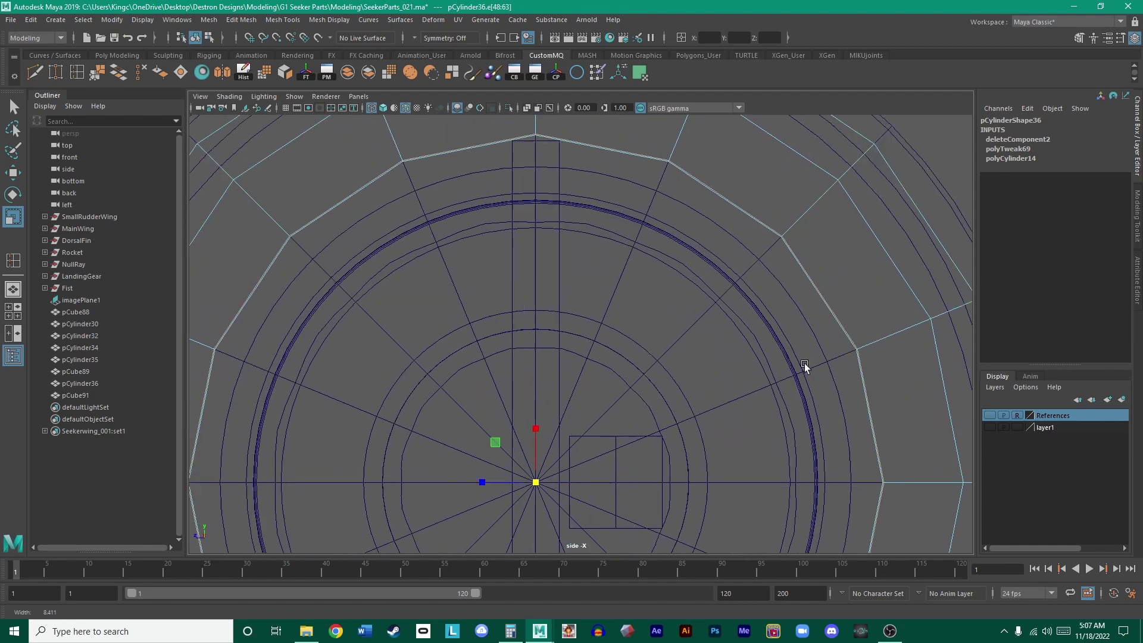
drag(565, 529, 566, 530)
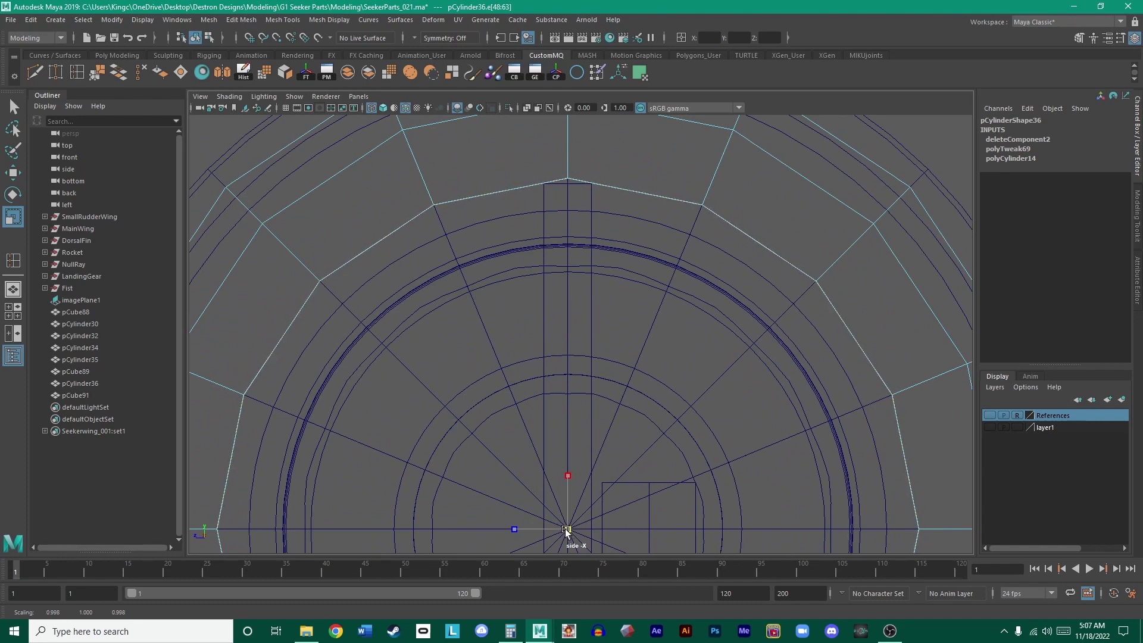
key(f)
key(space)
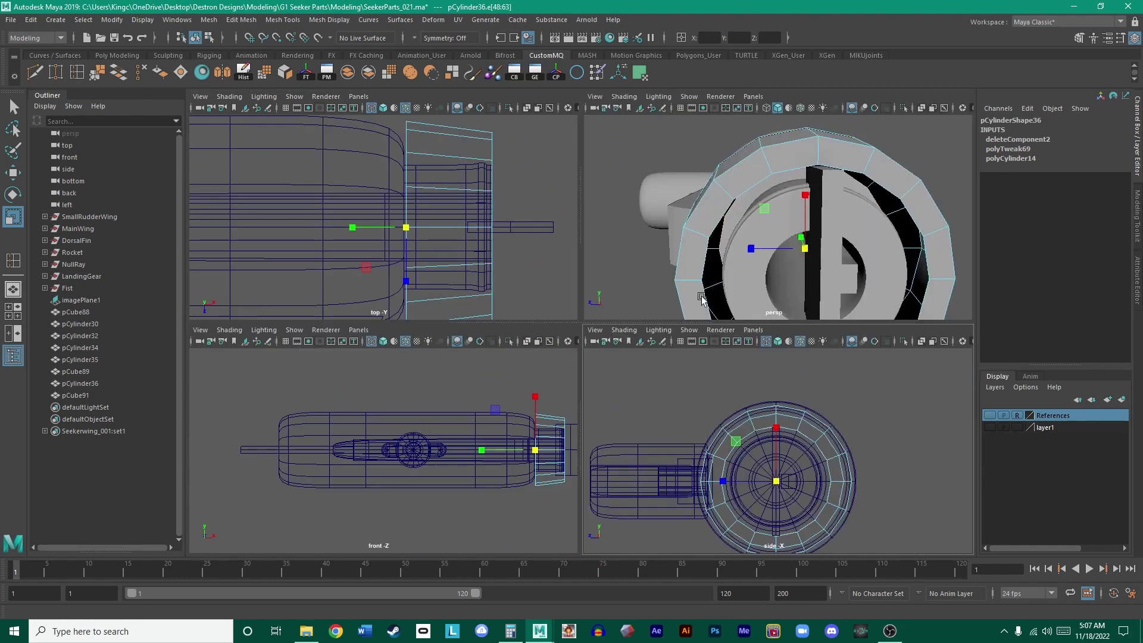
- Bridge the outer muzzle ring's front and rear inner edge loops to close its inner wall, and delete the ring's history
key(space)
alt+drag(732, 270, 683, 237)
right_drag(683, 237, 811, 173)
alt+drag(626, 221, 655, 194)
click(654, 195)
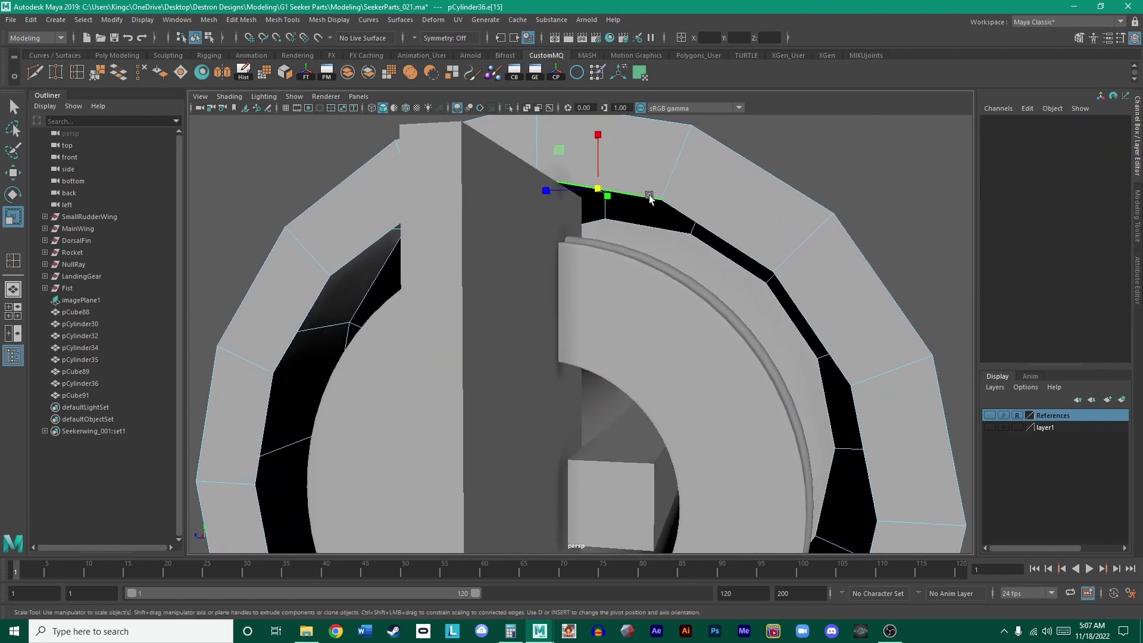
double_click(684, 215)
shift+click(654, 227)
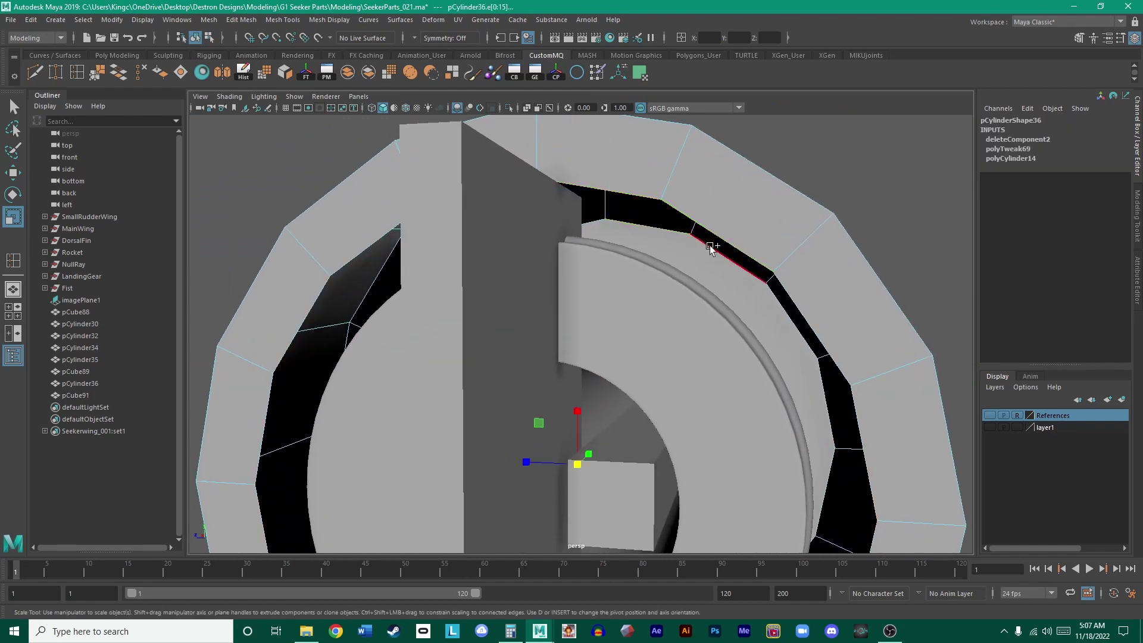
key(w)
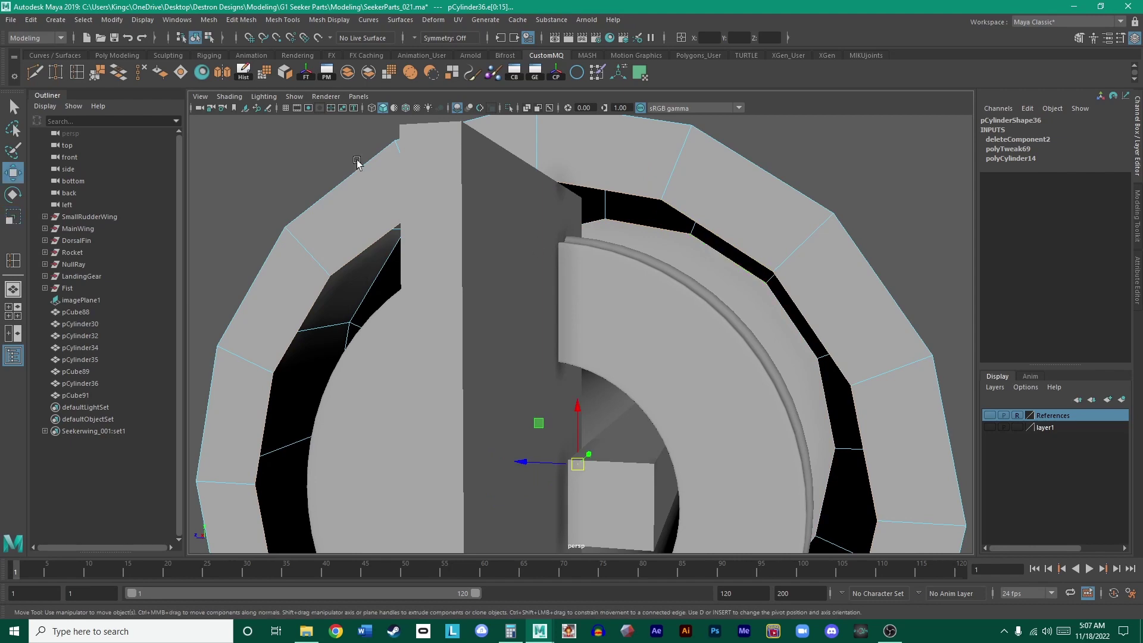
click(122, 74)
alt+drag(732, 216, 705, 229)
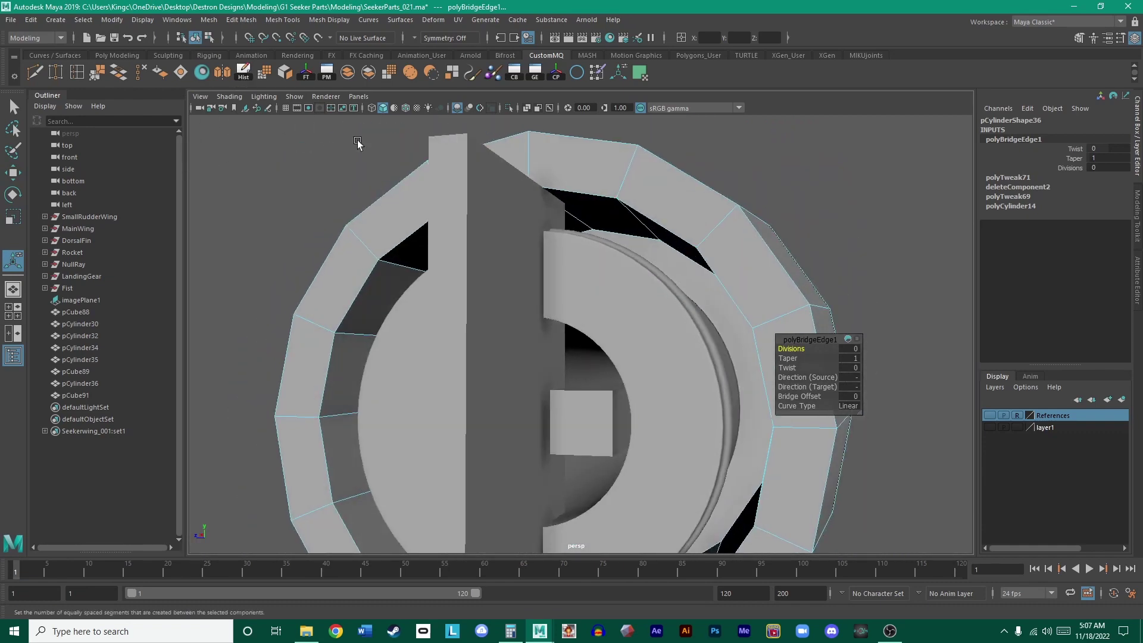
right_drag(627, 166, 657, 156)
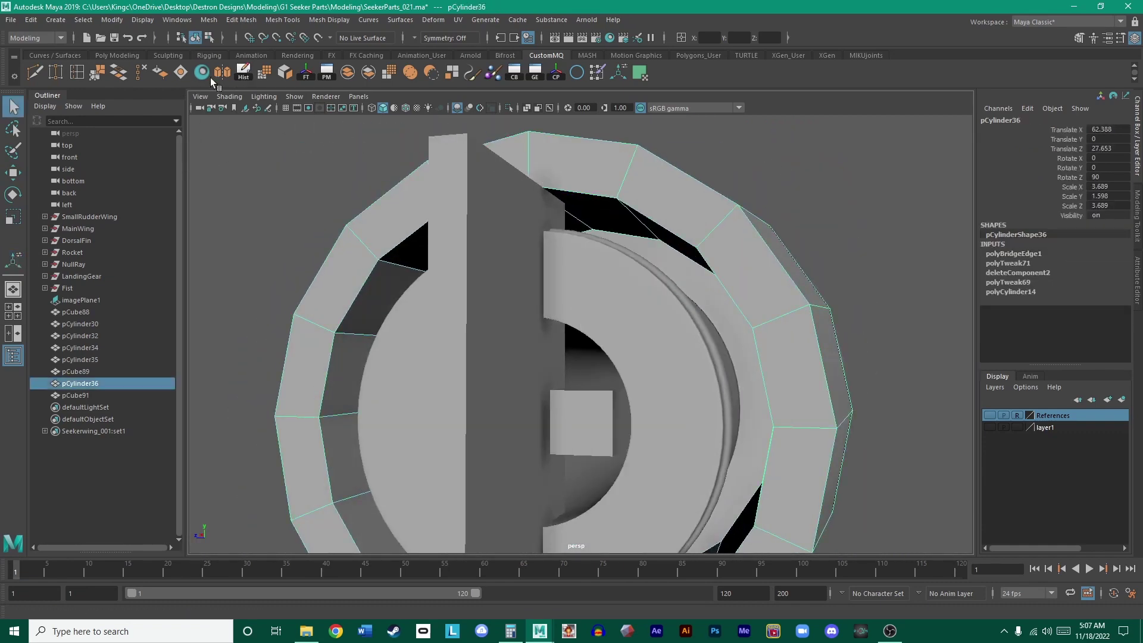
click(243, 74)
- Insert two supporting edge loops on the main barrel body, one on each side of its edge at the muzzle ring seam
alt+drag(628, 177, 705, 277)
scroll(704, 288, up, 3)
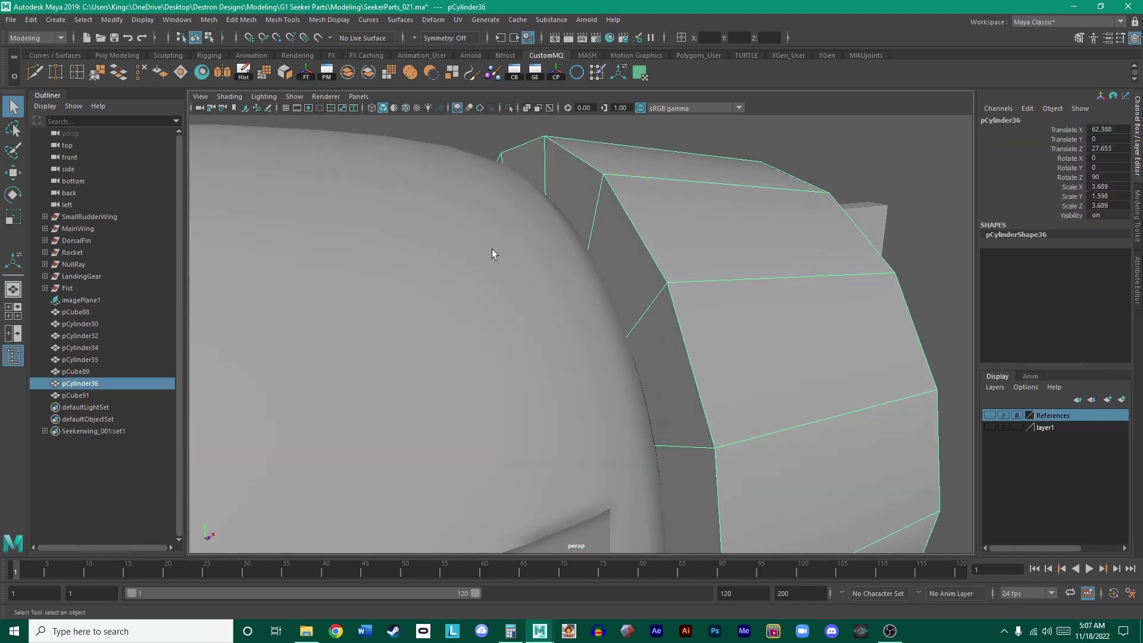
click(492, 249)
key(1)
alt+drag(584, 265, 568, 235)
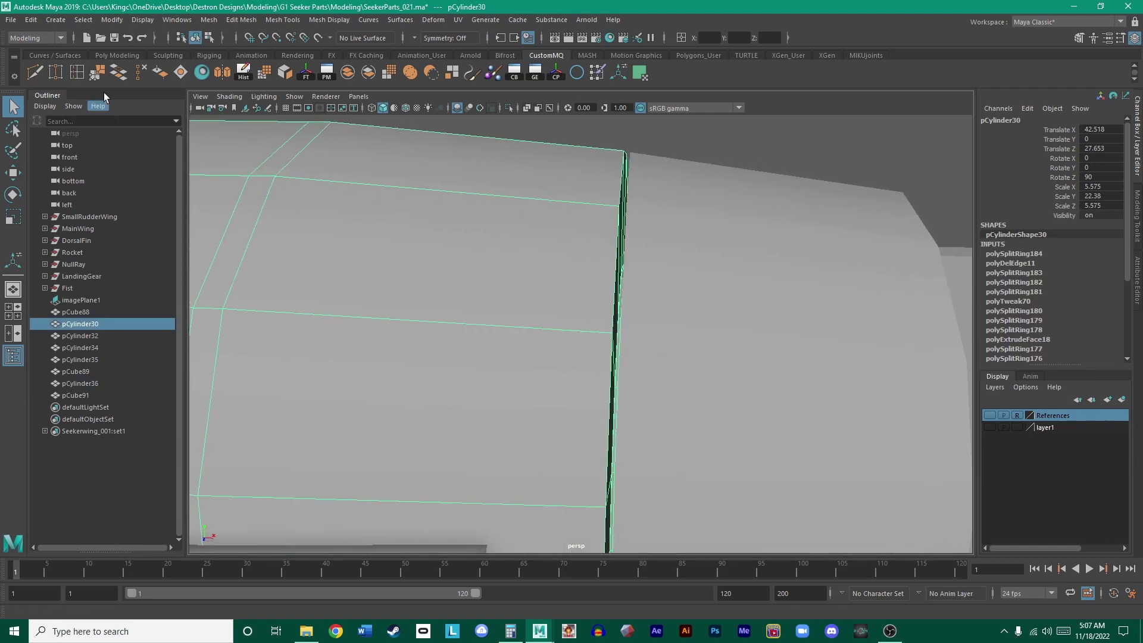
drag(614, 205, 612, 205)
scroll(639, 231, up, 2)
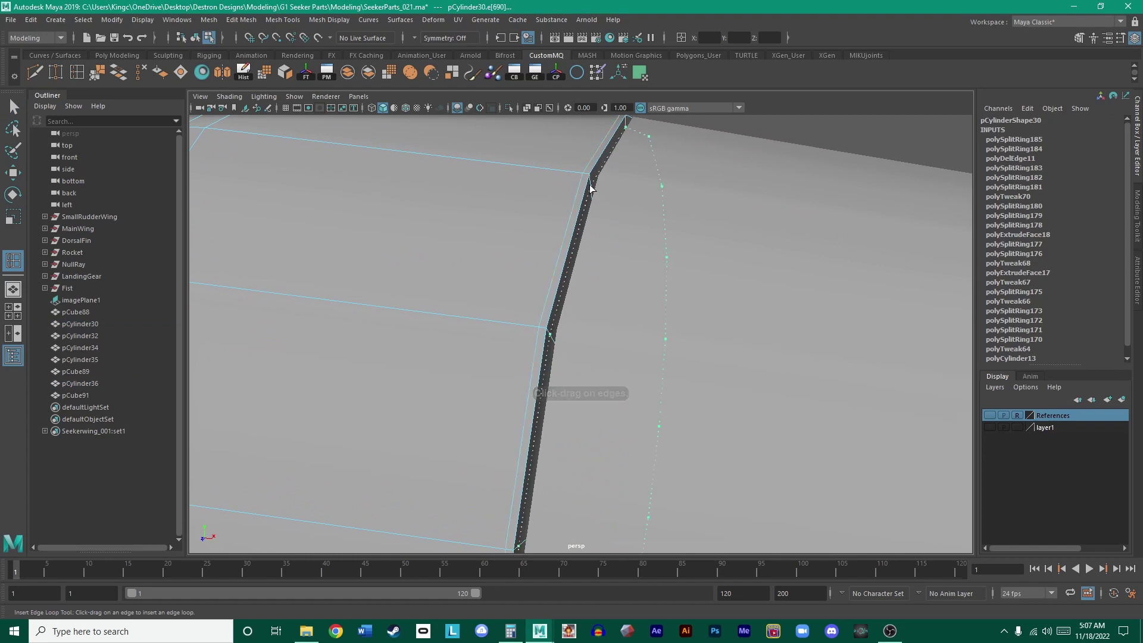
click(589, 185)
alt+middle_drag(589, 184, 576, 236)
alt+drag(576, 235, 623, 253)
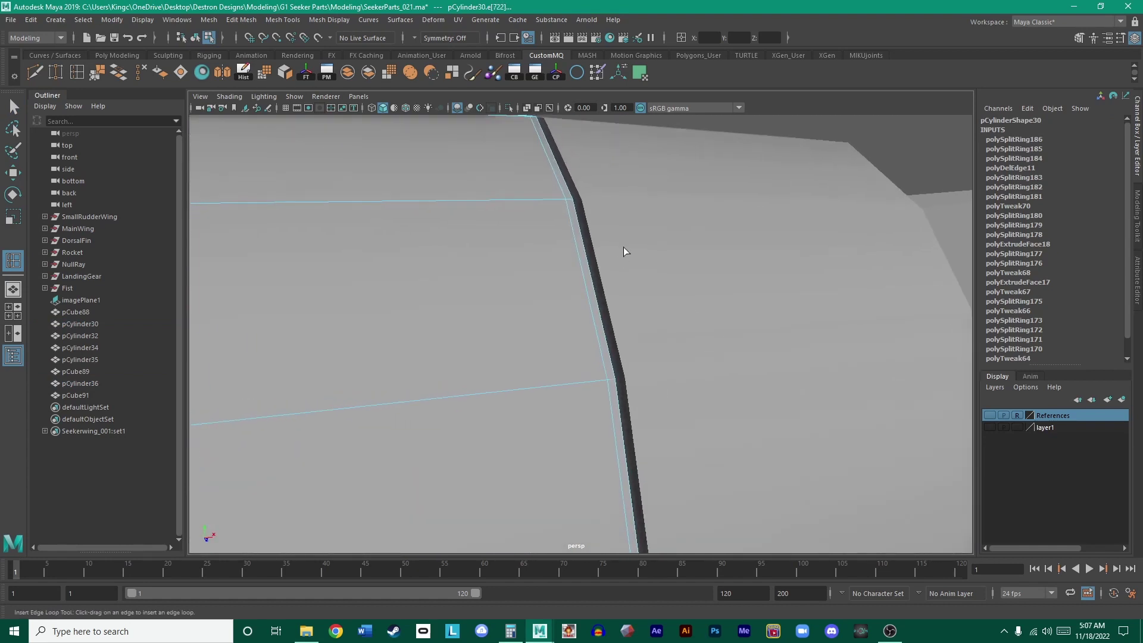
key(w)
alt+drag(602, 212, 608, 236)
right_drag(609, 236, 657, 228)
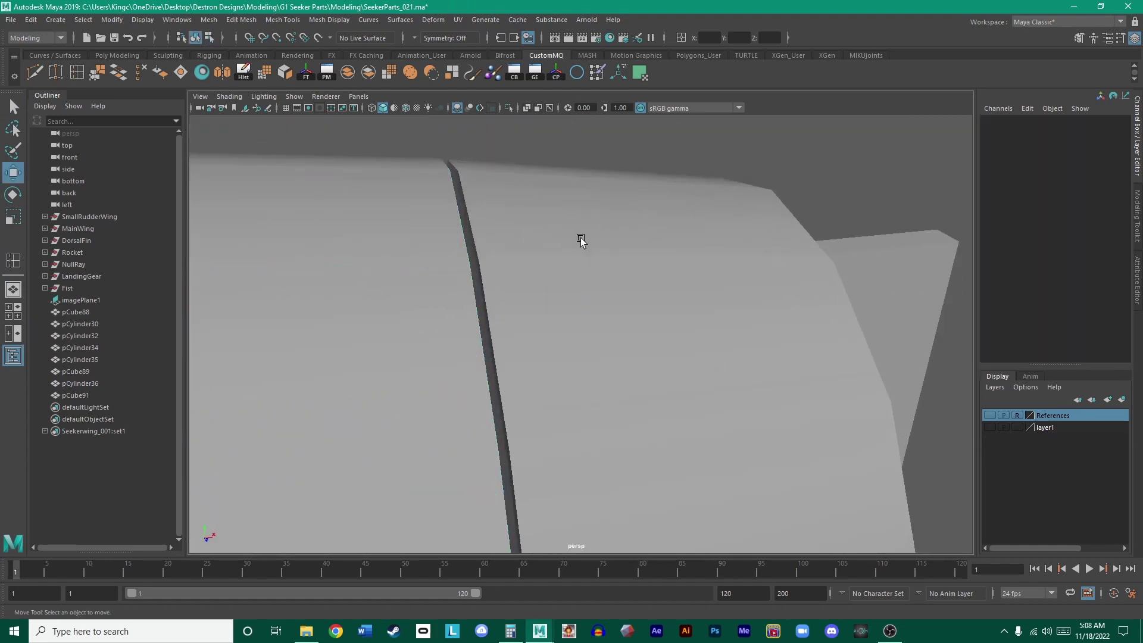
- Insert supporting edge loops on both sides of the outer muzzle ring's rear outer edge
click(576, 250)
click(96, 72)
alt+right_drag(330, 180, 475, 235)
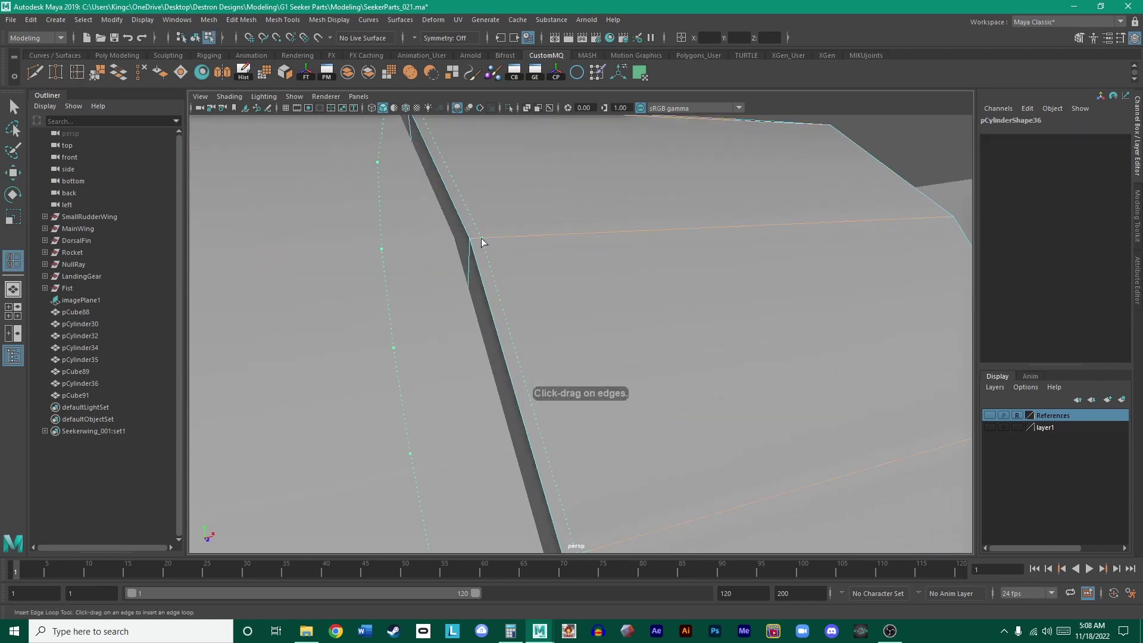
click(481, 238)
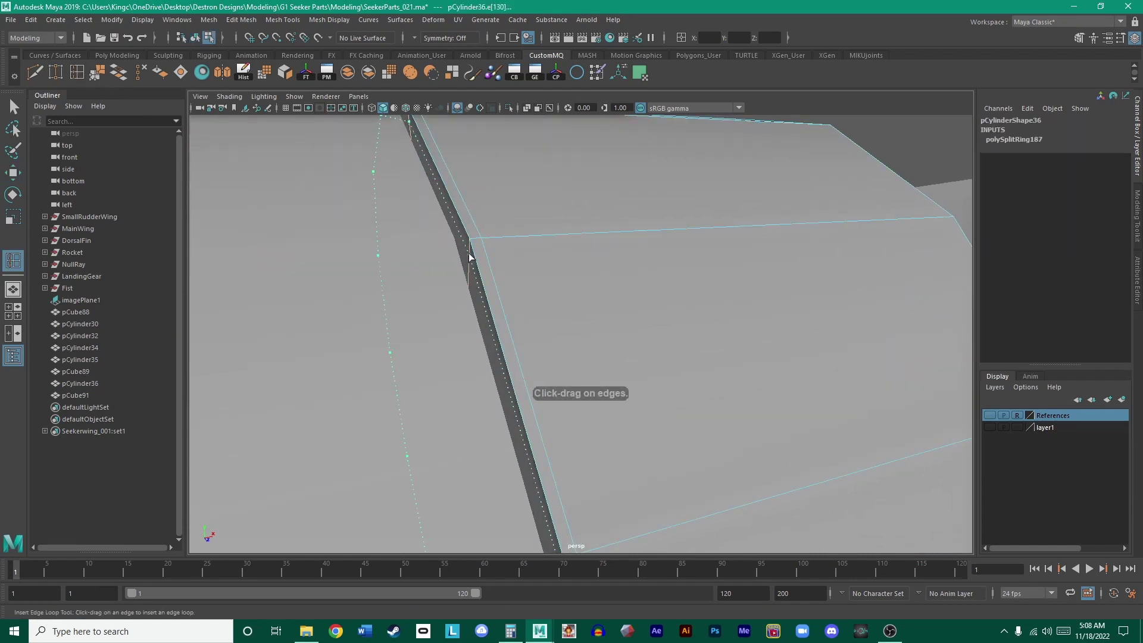
click(468, 253)
- Insert supporting edge loops on both sides of the outer muzzle ring's front outer edge and front inner edge
alt+drag(468, 254, 547, 244)
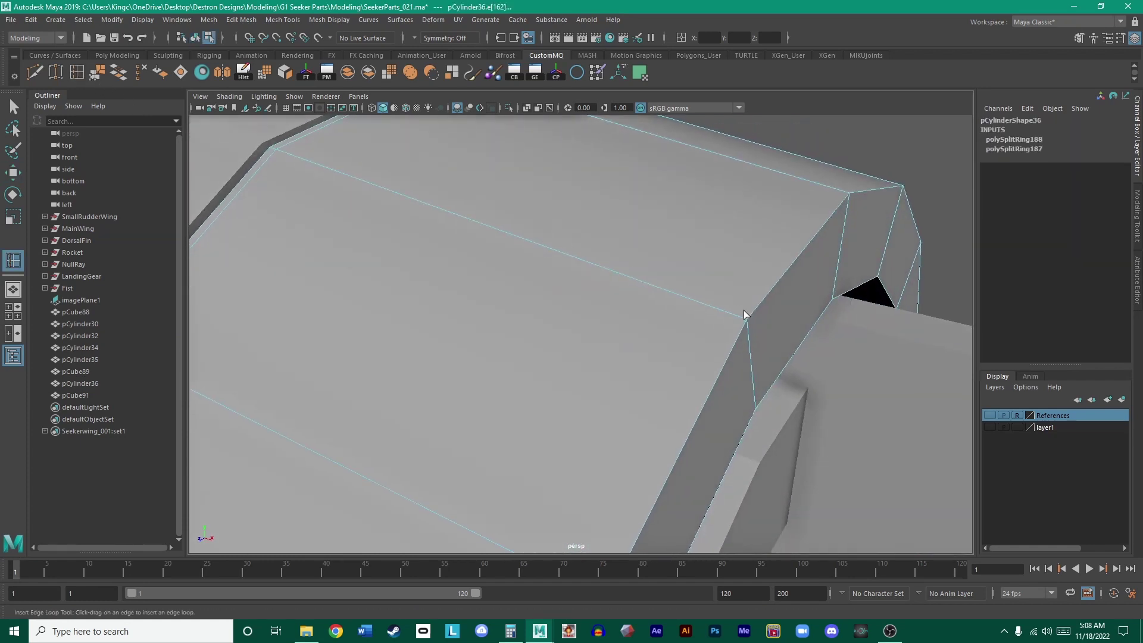
click(737, 320)
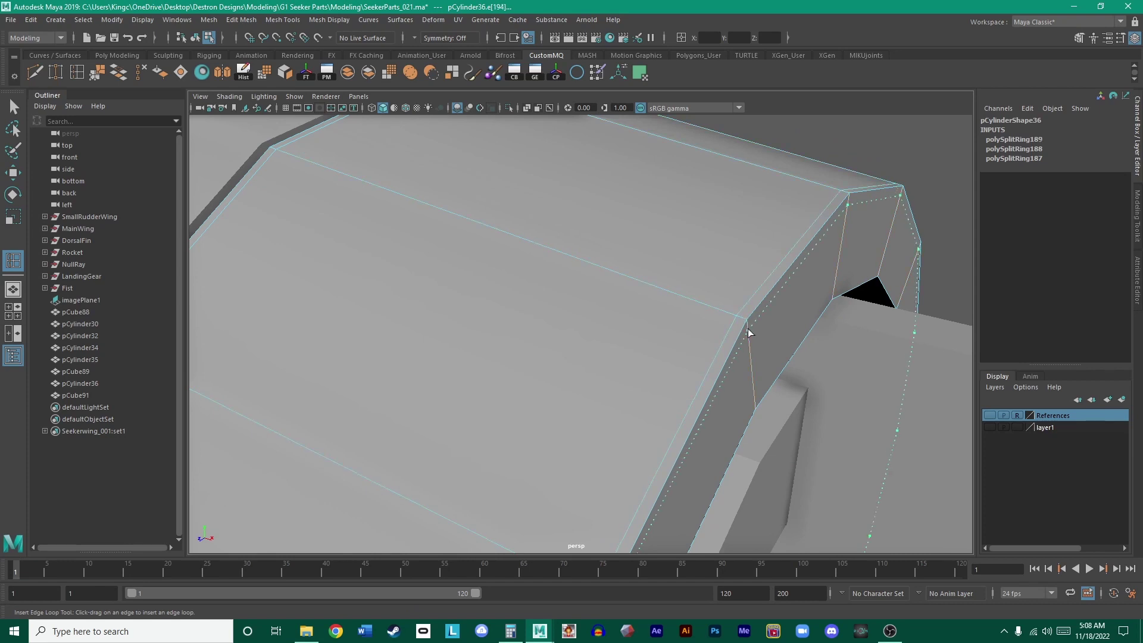
click(749, 333)
alt+drag(749, 332, 534, 250)
click(480, 257)
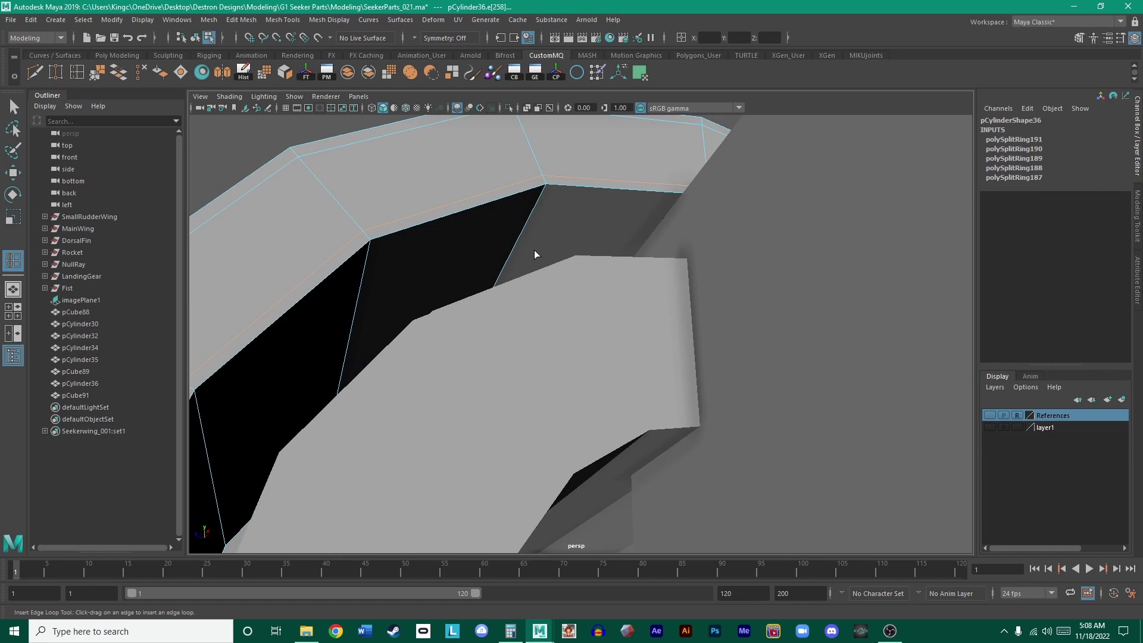
click(546, 191)
mouse_move(546, 191)
alt+mouse_down()
mouse_move(513, 248)
mouse_move(669, 185)
mouse_move(637, 301)
mouse_move(584, 324)
mouse_move(624, 365)
mouse_move(472, 364)
mouse_move(655, 322)
mouse_move(584, 326)
mouse_move(681, 347)
mouse_move(646, 309)
mouse_move(737, 375)
mouse_move(722, 329)
mouse_move(742, 401)
mouse_move(663, 385)
mouse_move(679, 397)
mouse_move(380, 249)
mouse_move(443, 214)
mouse_move(330, 222)
mouse_move(602, 245)
mouse_move(477, 190)
mouse_move(587, 266)
mouse_move(681, 232)
mouse_move(684, 274)
mouse_move(621, 244)
mouse_move(571, 194)
mouse_move(587, 202)
mouse_move(548, 212)
mouse_move(668, 288)
alt+mouse_up()
- Insert supporting edge loops around the muzzle ring's rear inner edge in wireframe, and return to shaded object mode
key(4)
click(388, 232)
click(444, 187)
key(w)
right_click(681, 229)
click(714, 215)
key(5)
- Delete the tall vertical plate crossing the muzzle opening
click(615, 262)
click(679, 238)
scroll(629, 264, up, 3)
click(695, 315)
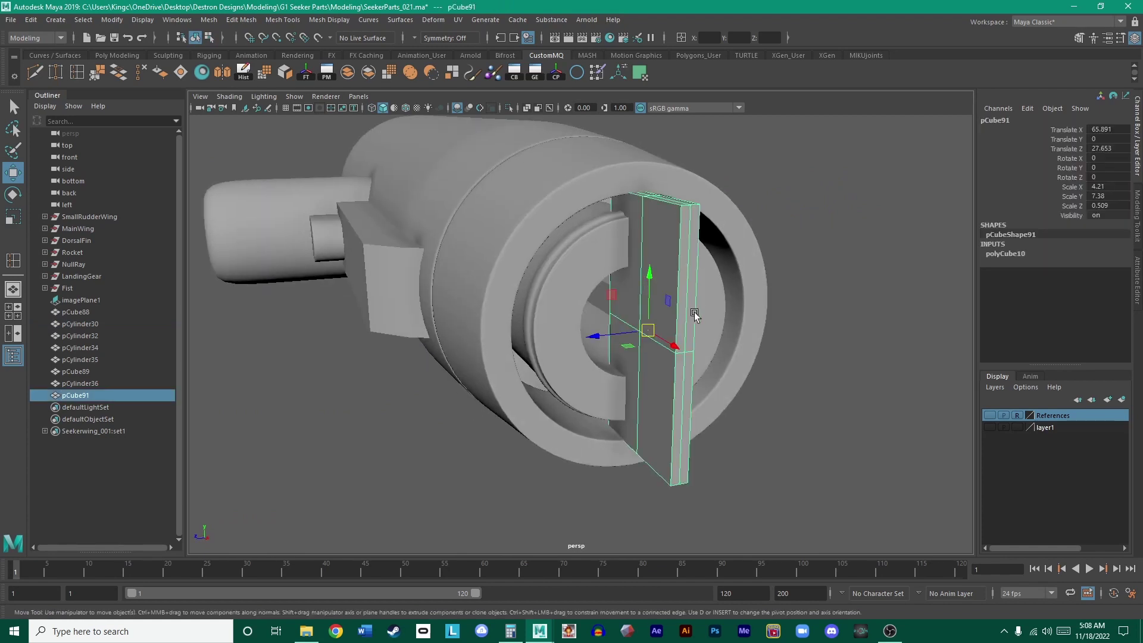
key(Delete)
- Add the long square rod inside the barrel bore to the References display layer
alt+drag(762, 372, 722, 391)
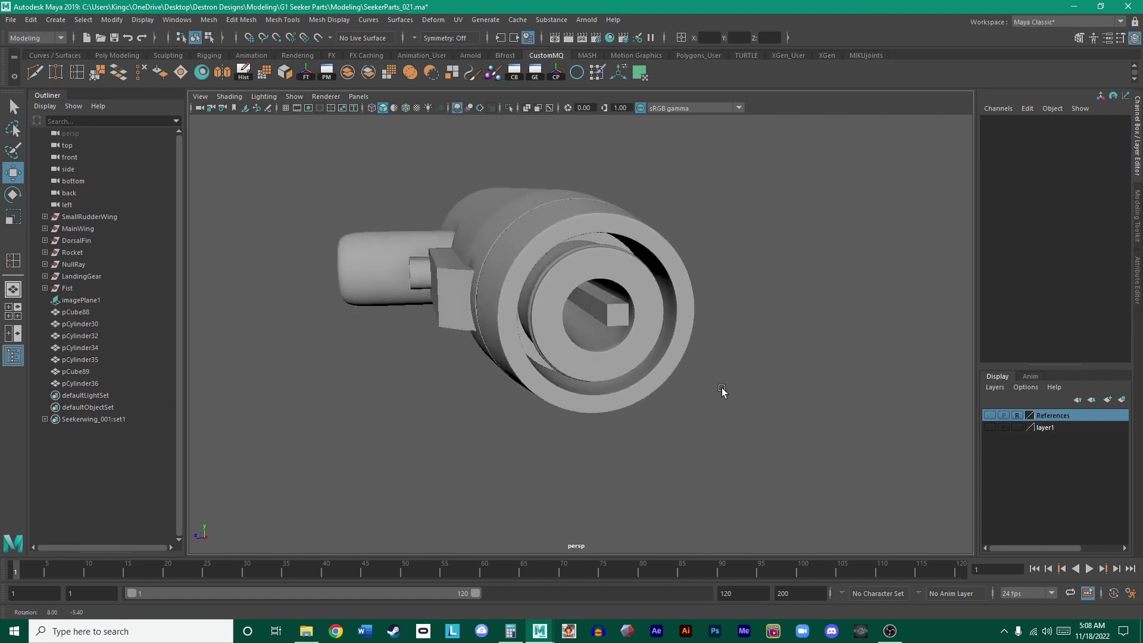
scroll(625, 238, up, 3)
click(638, 305)
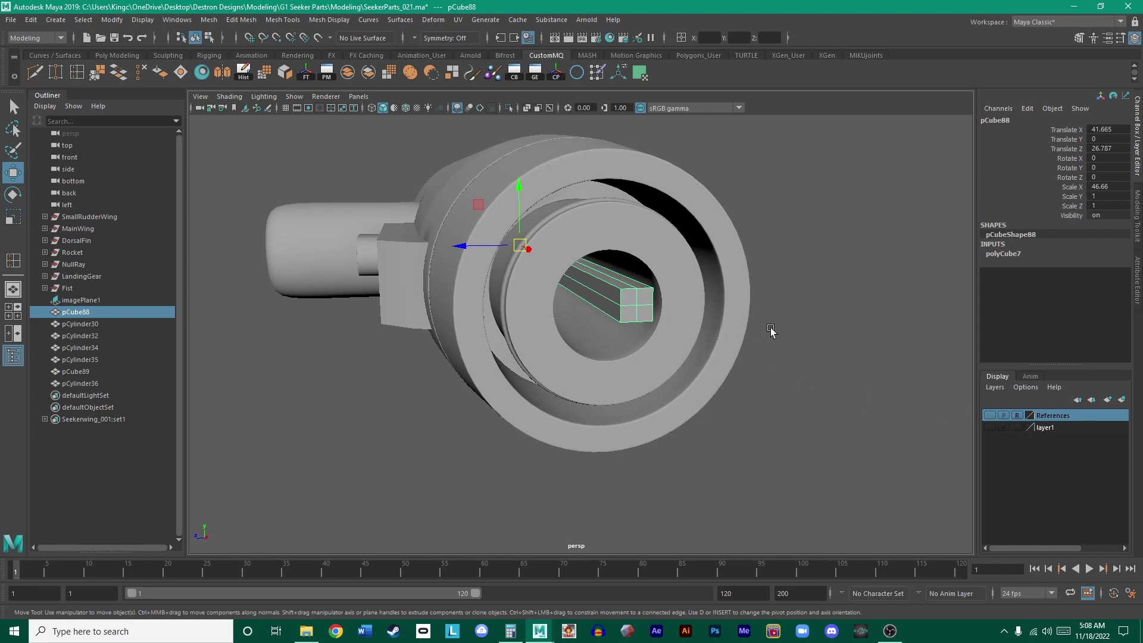
scroll(726, 332, up, 2)
click(1038, 391)
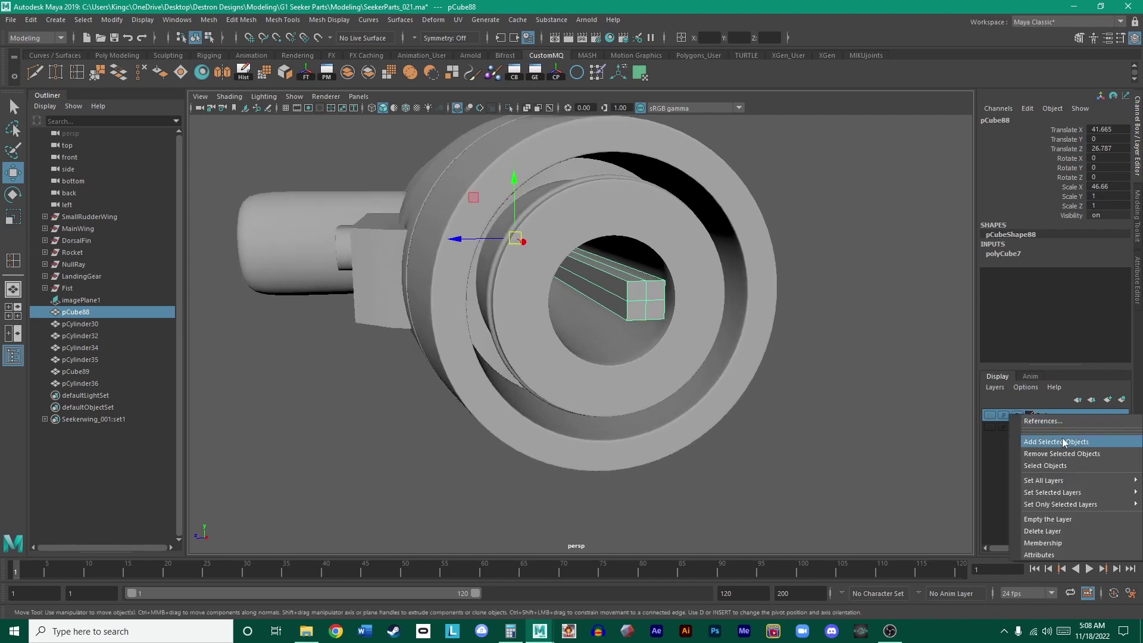
click(1062, 438)
click(937, 396)
- Examine the whole gun barrel and the smoothed outer muzzle ring from the side and the front
alt+drag(936, 396, 760, 441)
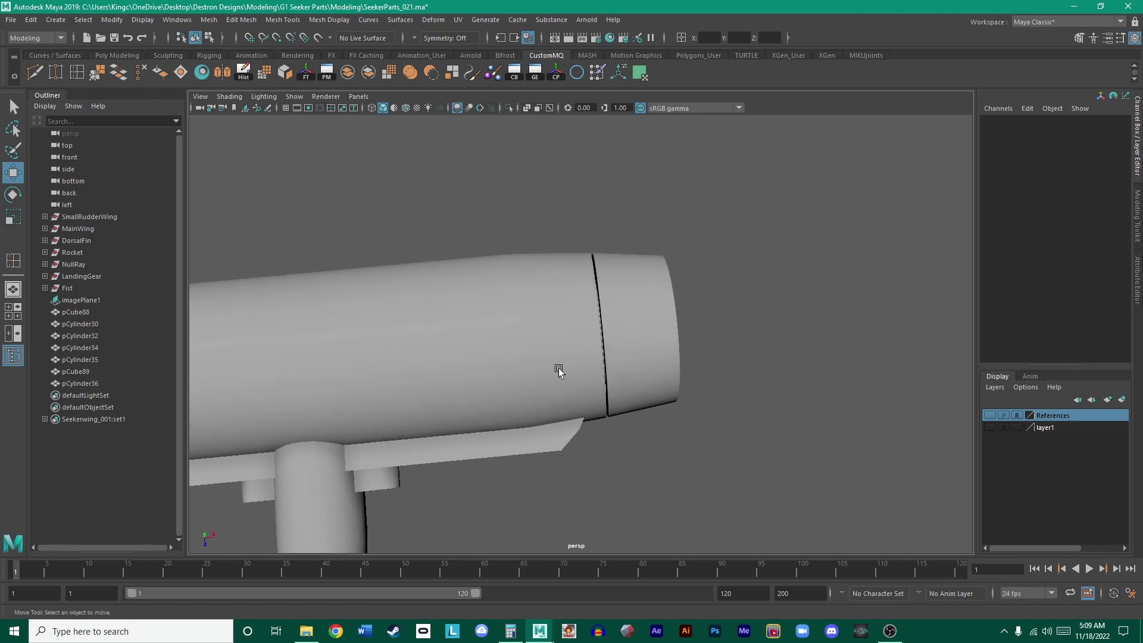
alt+drag(556, 369, 582, 316)
scroll(698, 314, down, 5)
alt+right_drag(582, 316, 580, 328)
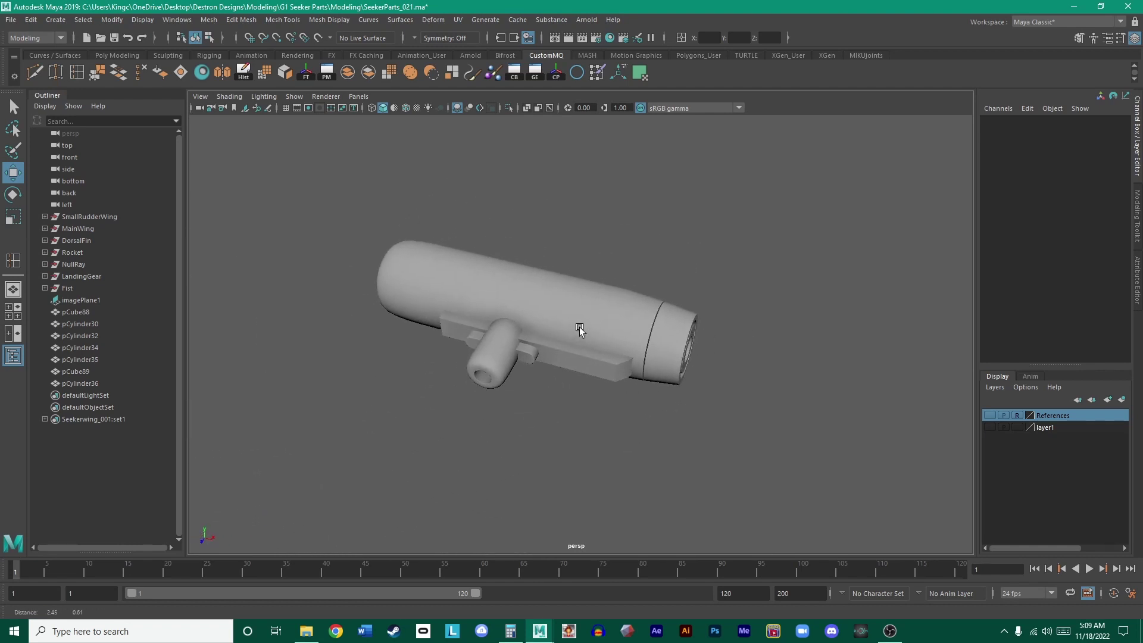
scroll(679, 344, up, 6)
alt+drag(740, 382, 659, 349)
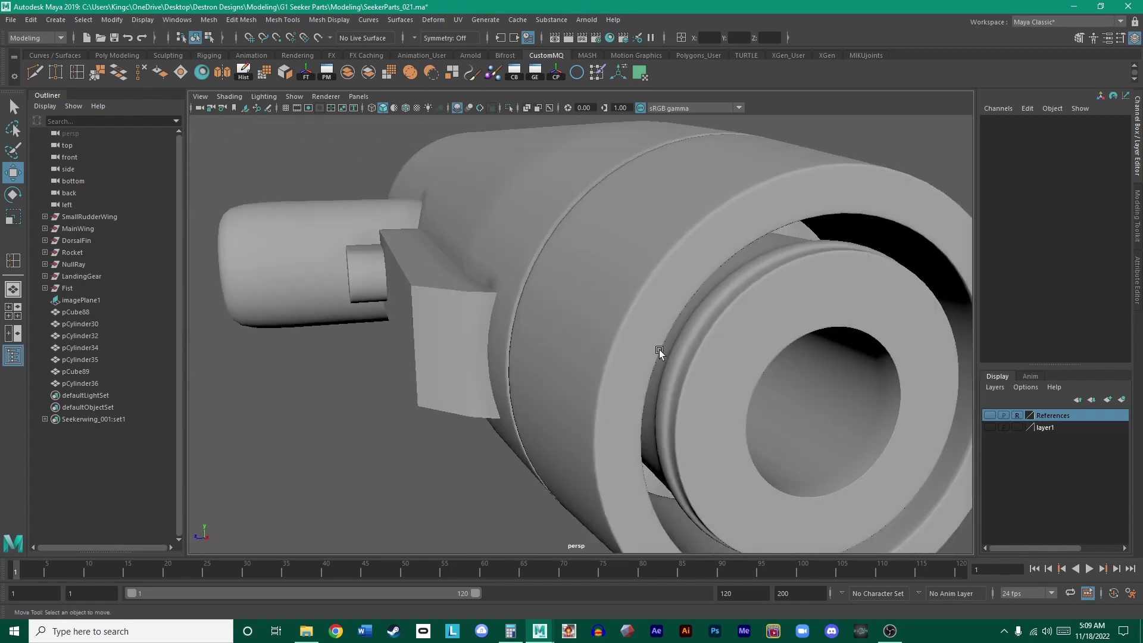
click(726, 264)
alt+drag(726, 264, 595, 264)
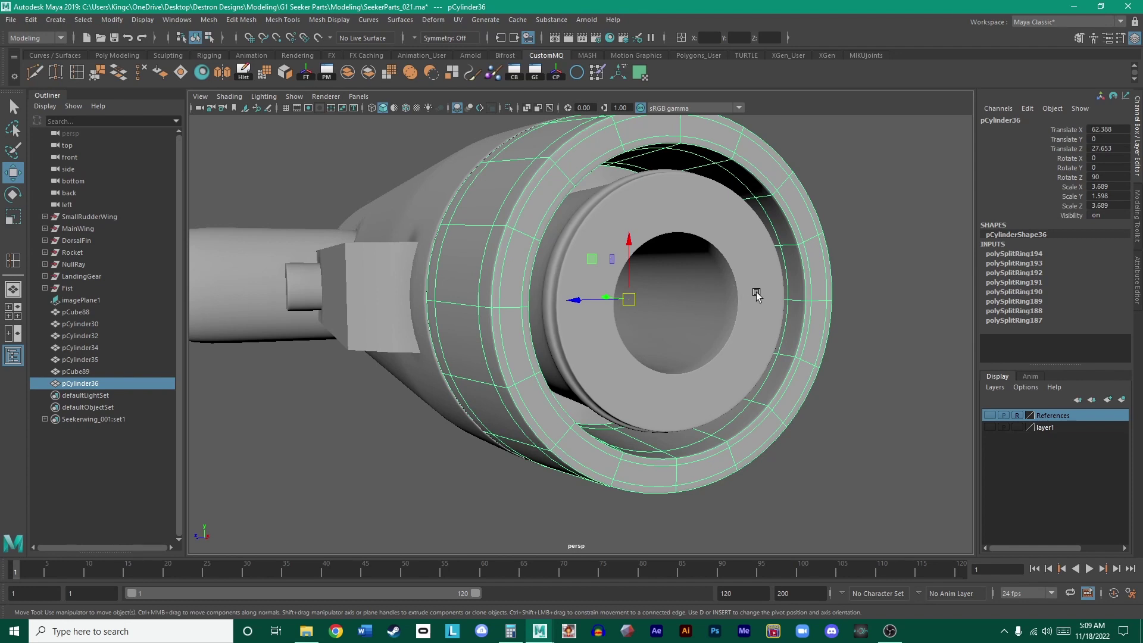
click(882, 356)
scroll(679, 283, down, 5)
click(680, 277)
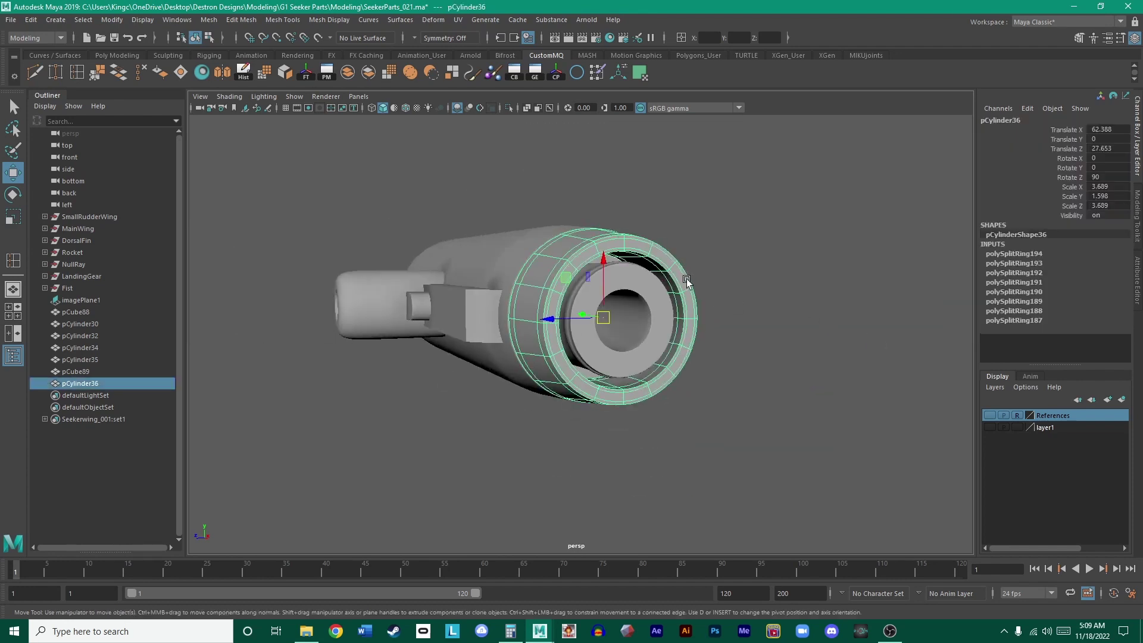
click(704, 367)
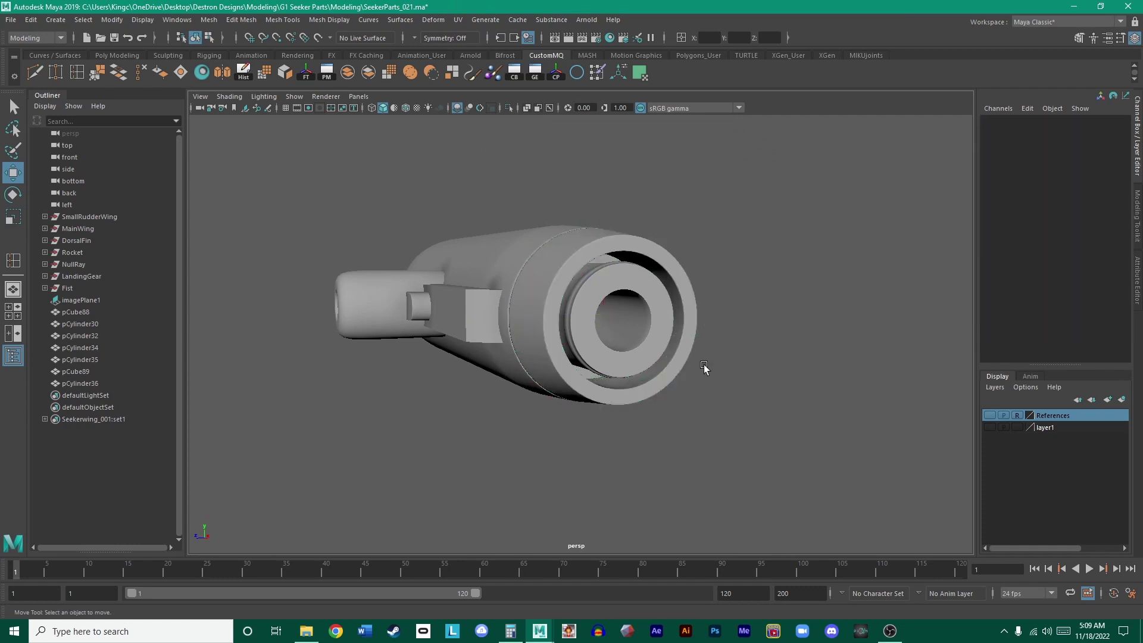
- Create a polygon cube and move it just in front of the muzzle opening, at about X 66.272 and Z 28.347
click(113, 56)
click(55, 72)
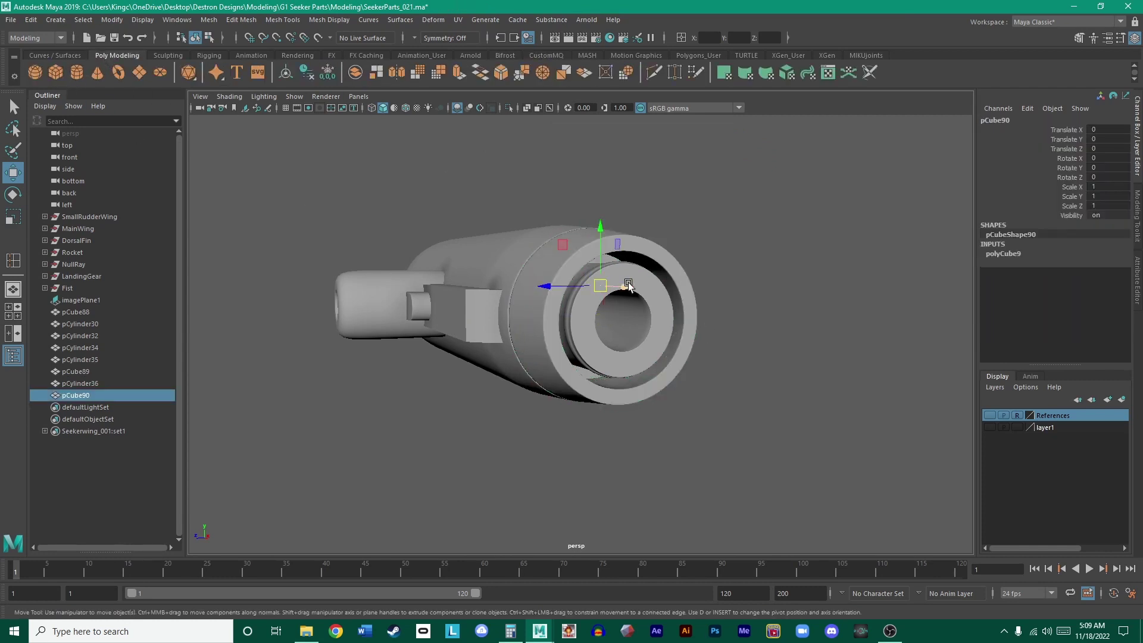
alt+drag(601, 309, 644, 298)
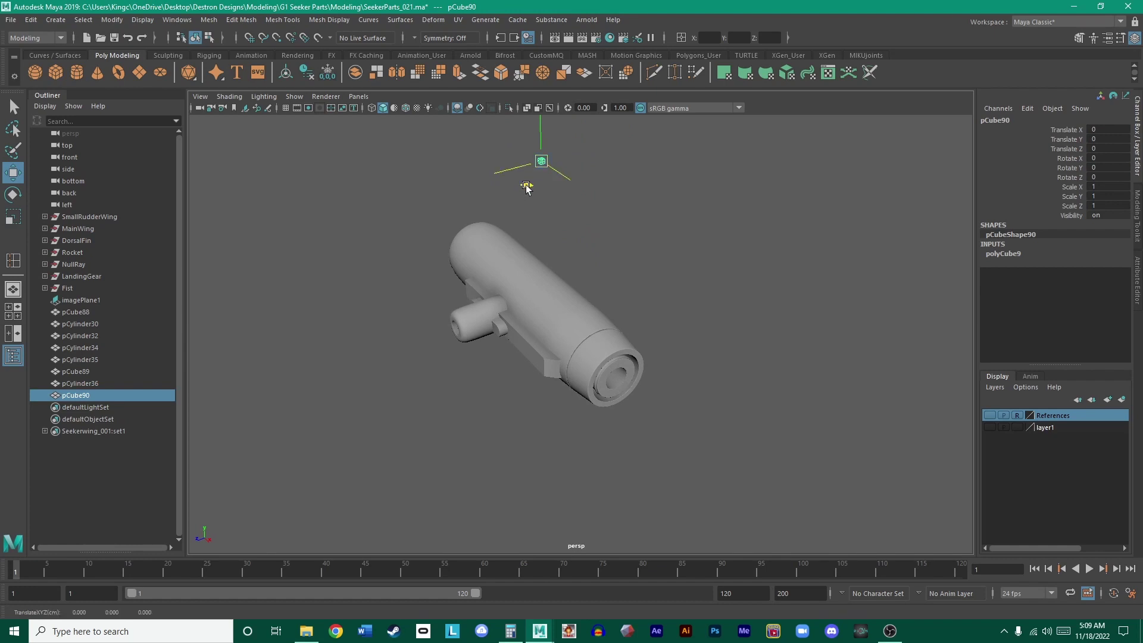
drag(533, 192, 566, 365)
scroll(601, 411, up, 5)
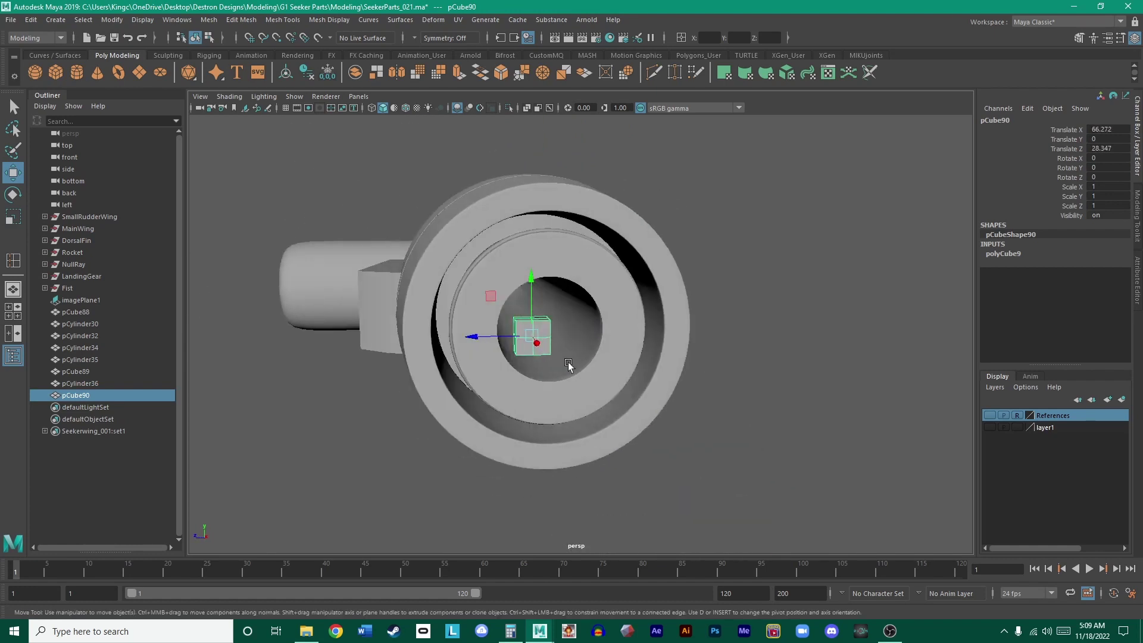
- Stretch the new cube into a horizontal bar across the muzzle with a Scale Z of 7.29
key(r)
drag(474, 331, 730, 255)
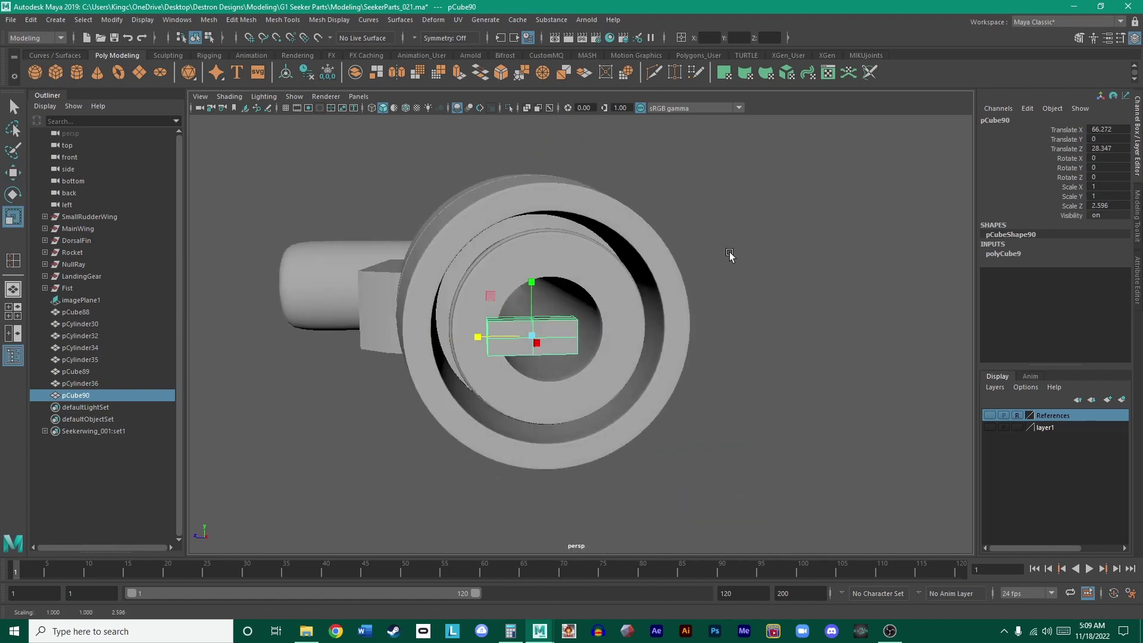
click(1113, 205)
text(7.29)
key(Return)
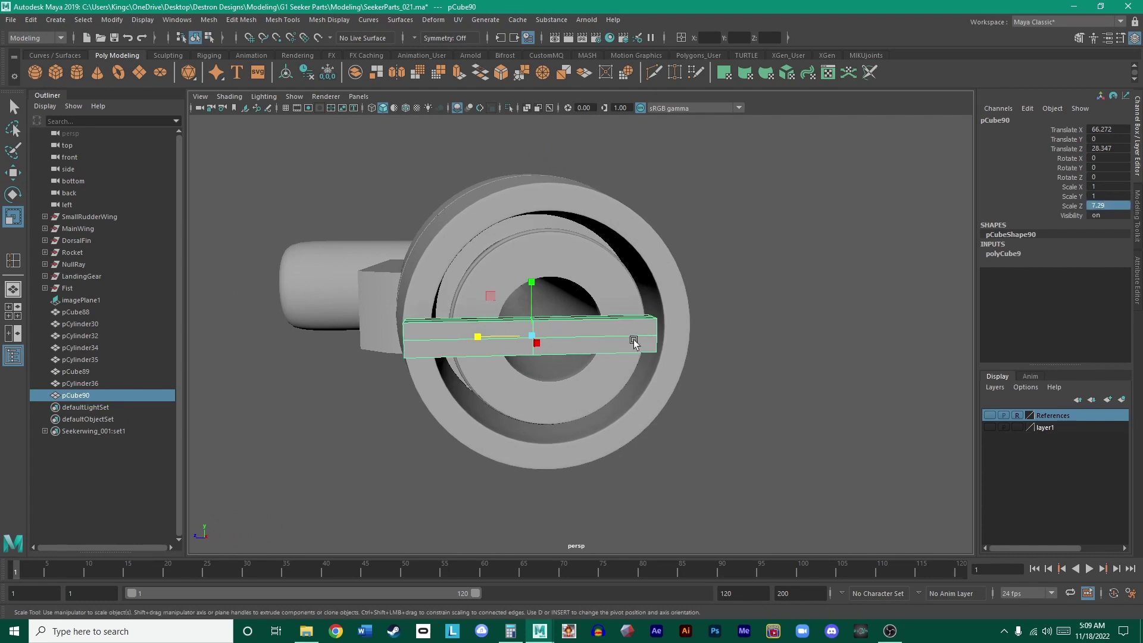
- In the top view, snap the bar to the barrel's centerline at Z 27.653 and move it back into the muzzle at about X 64.841
key(w)
alt+drag(633, 342, 419, 517)
key(space)
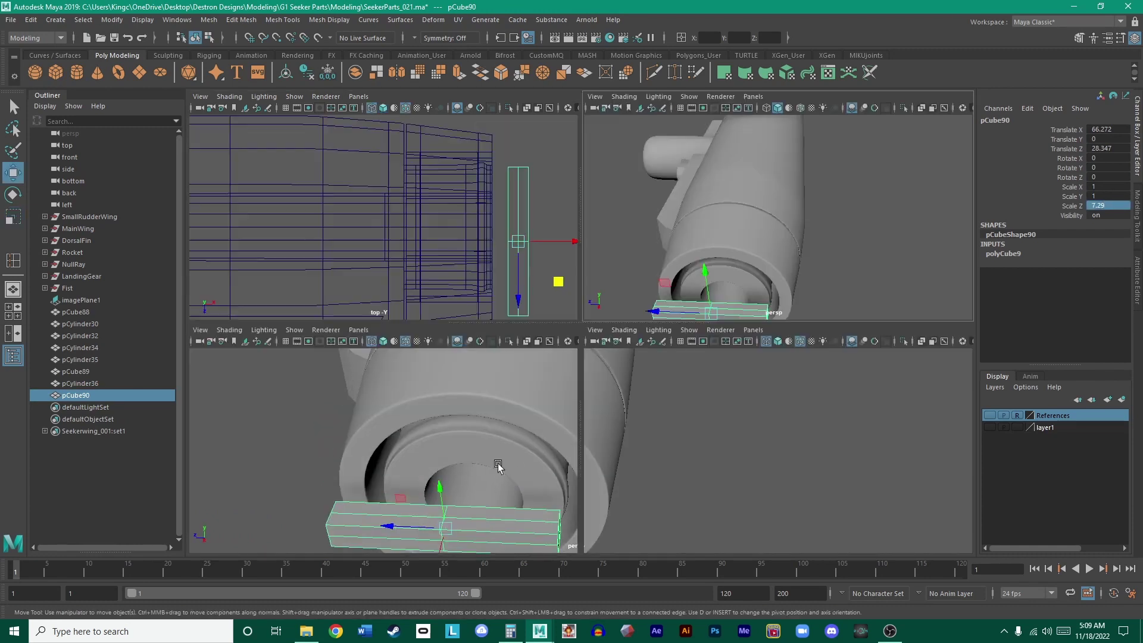
key(space)
scroll(769, 294, down, 2)
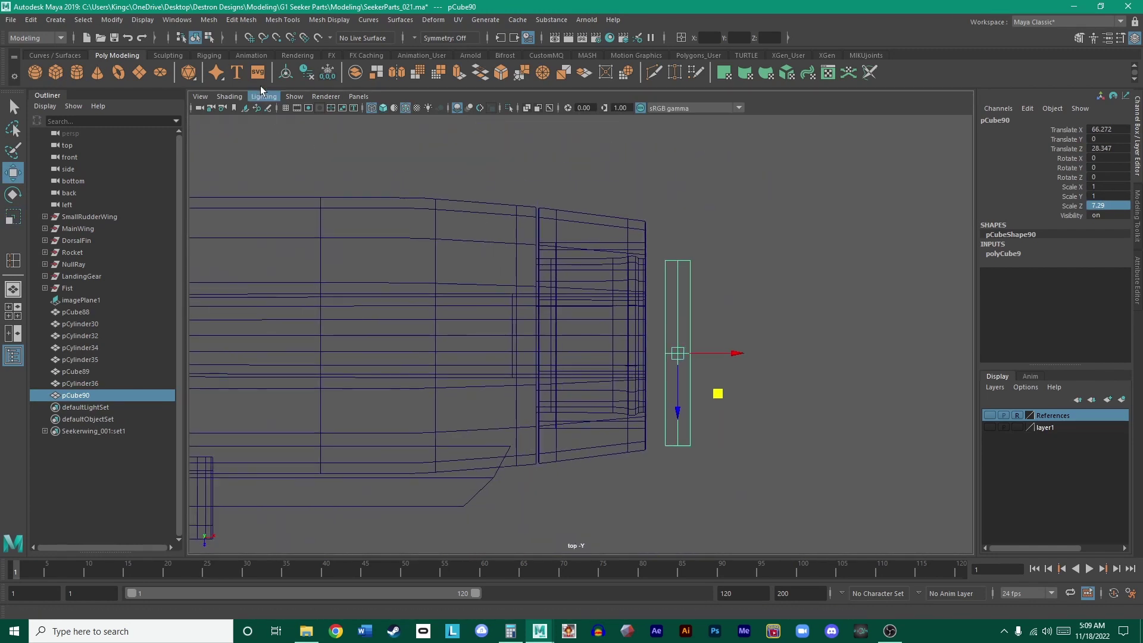
click(277, 39)
drag(687, 412, 649, 345)
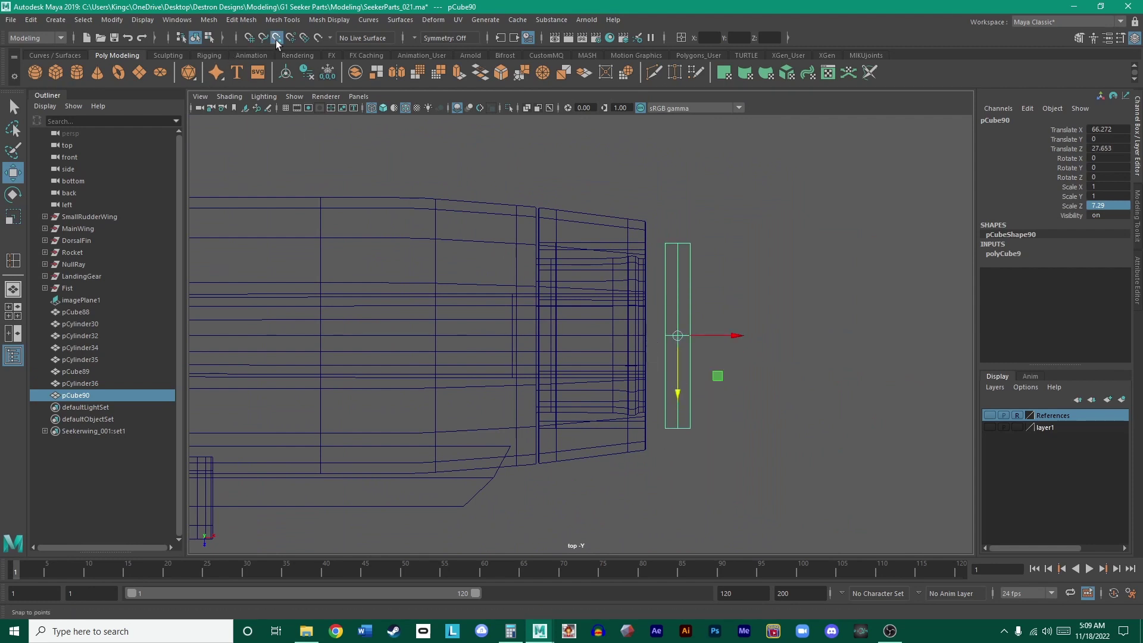
drag(736, 334, 695, 332)
key(space)
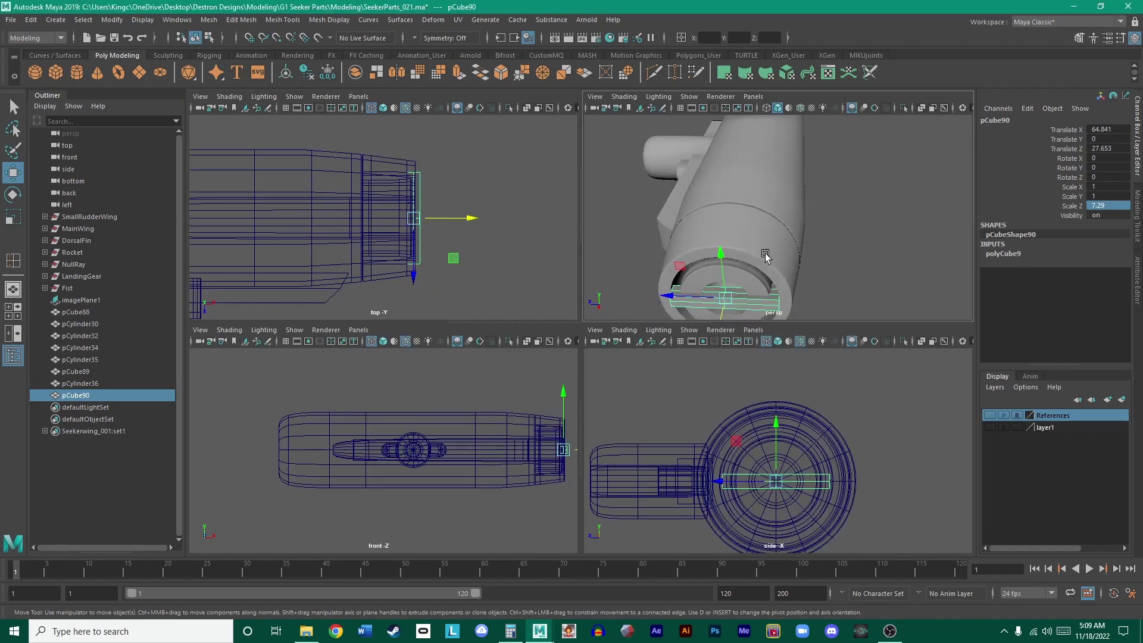
- Shorten the crossbar inside the muzzle to a Scale Z of 6.33
key(space)
alt+drag(752, 298, 689, 334)
scroll(680, 344, up, 3)
click(685, 295)
alt+drag(685, 294, 661, 261)
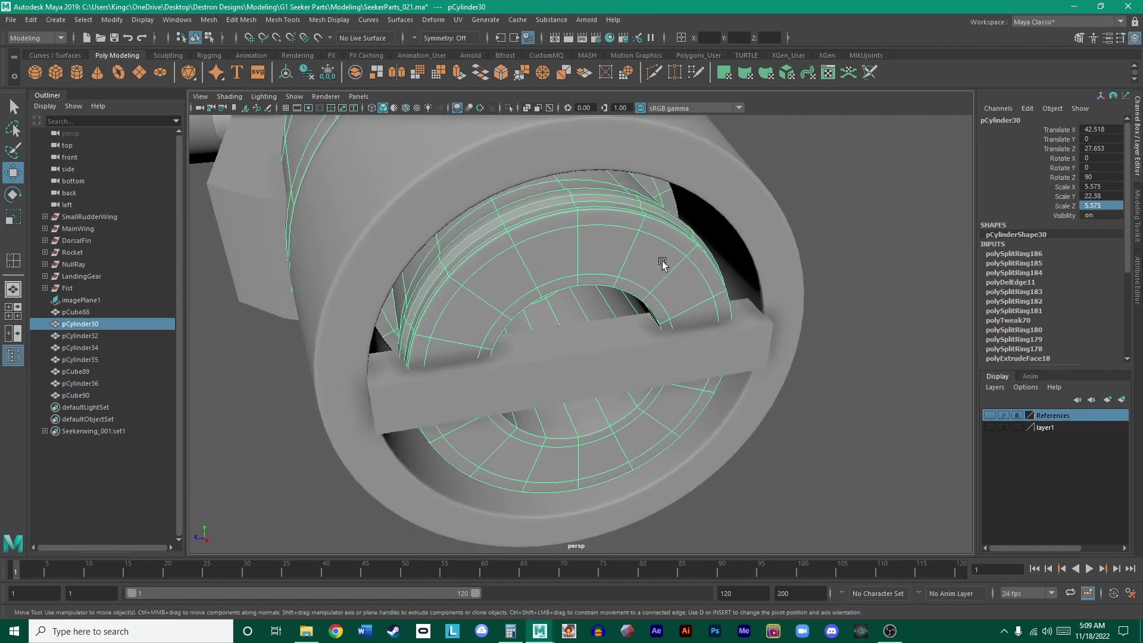
key(space)
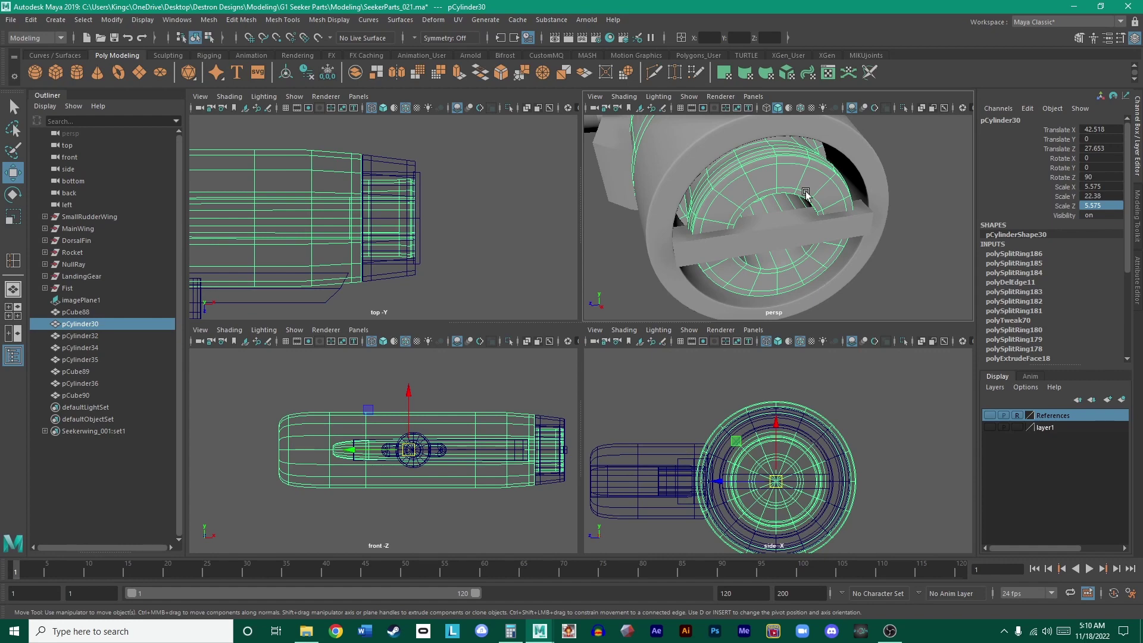
click(777, 232)
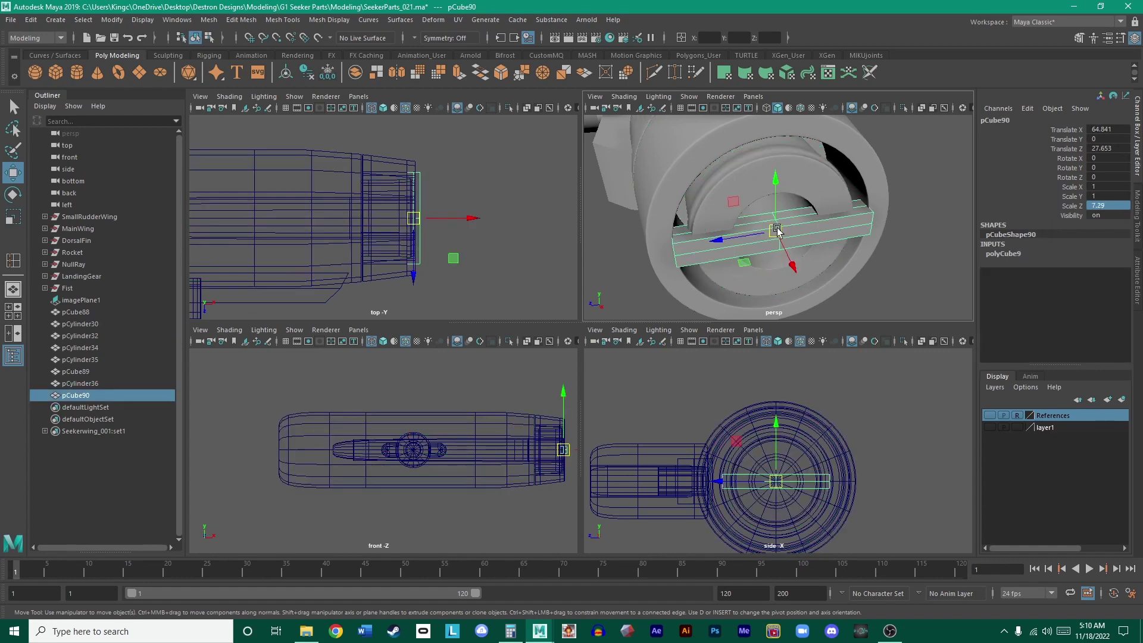
key(r)
drag(727, 241, 731, 243)
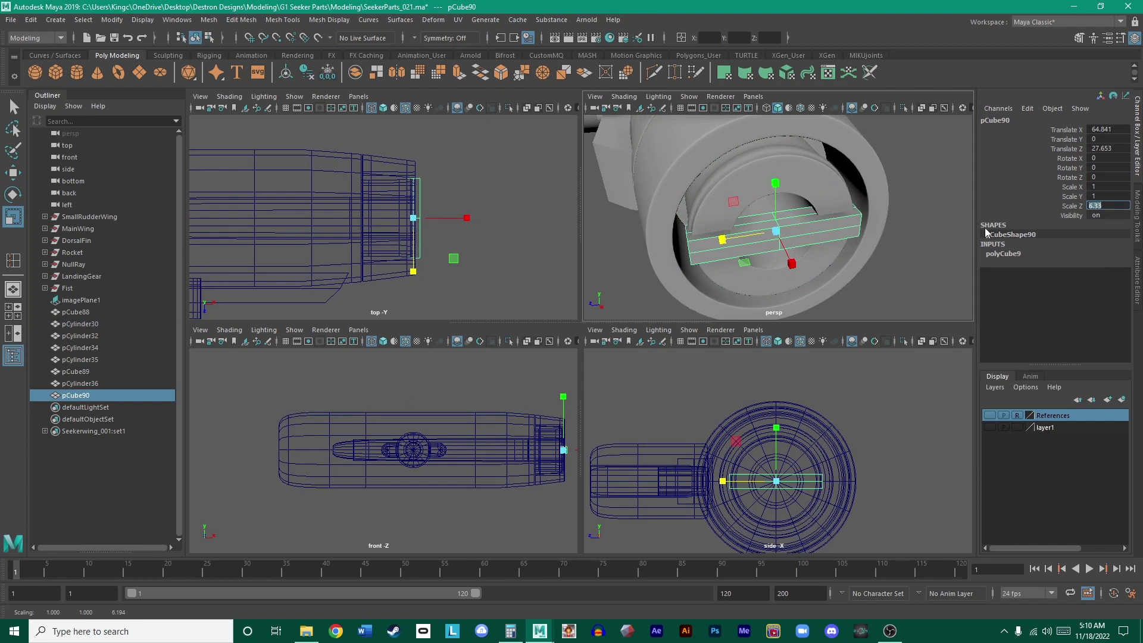
text(6.33)
key(Return)
key(space)
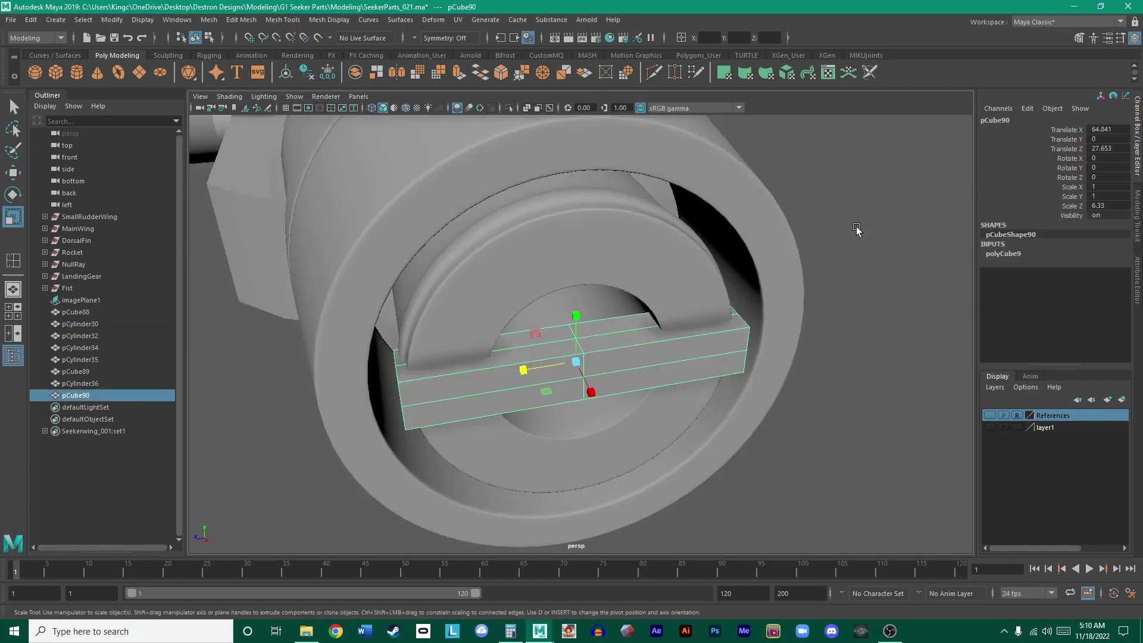
- Select the main barrel cylinder and examine up close where the crossbar's end meets the inner muzzle ring
alt+drag(774, 316, 699, 271)
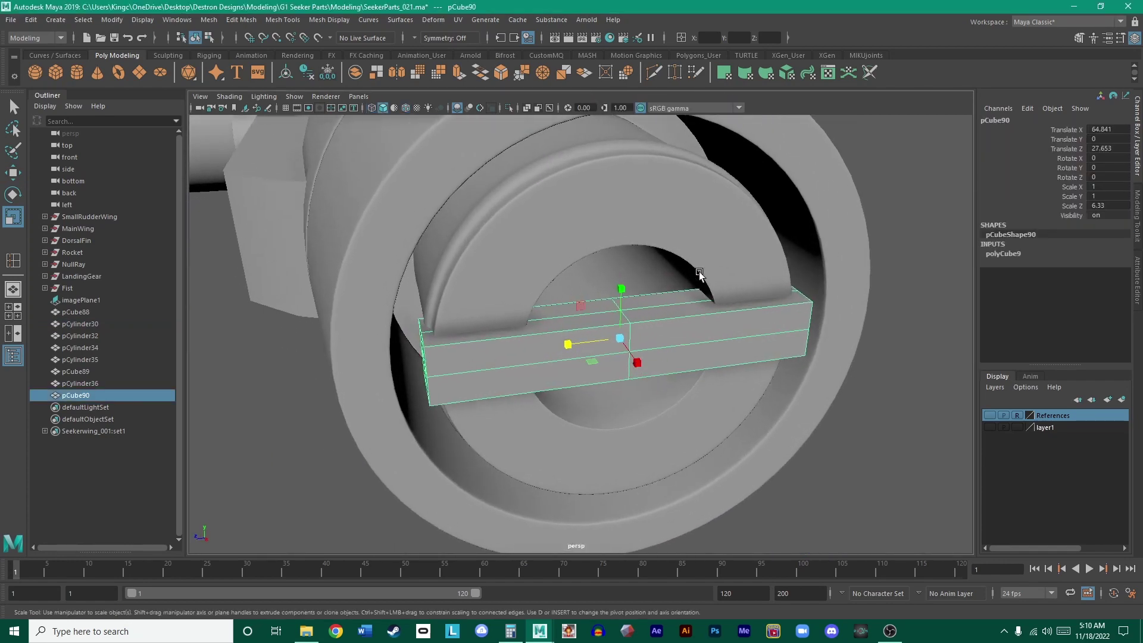
click(650, 226)
scroll(661, 231, down, 3)
key(space)
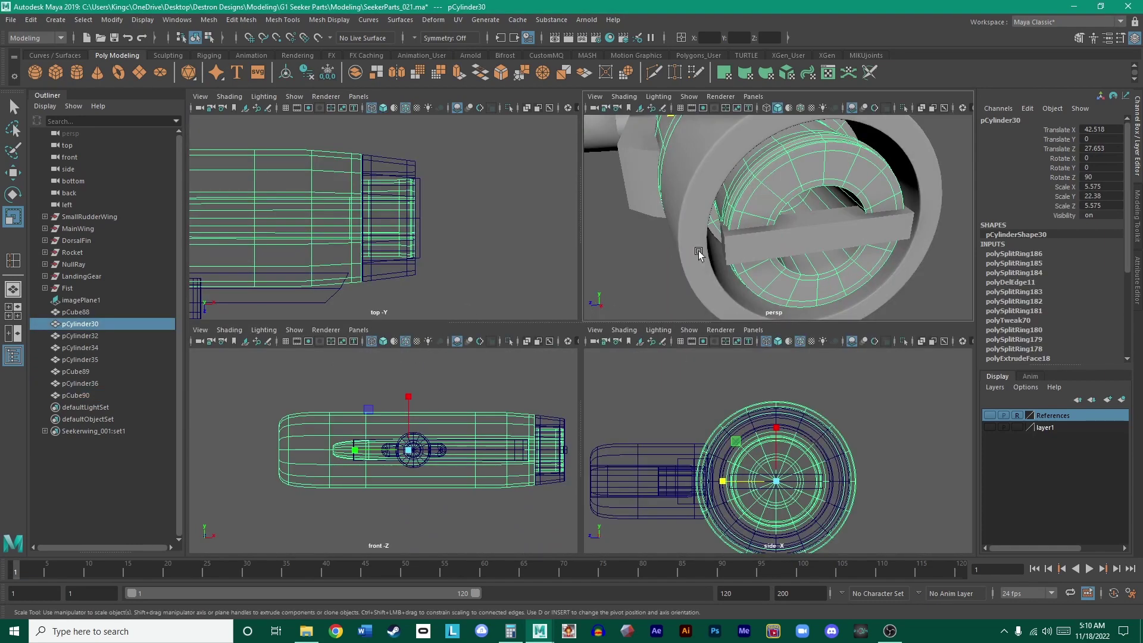
key(space)
alt+drag(730, 214, 503, 255)
scroll(577, 288, up, 8)
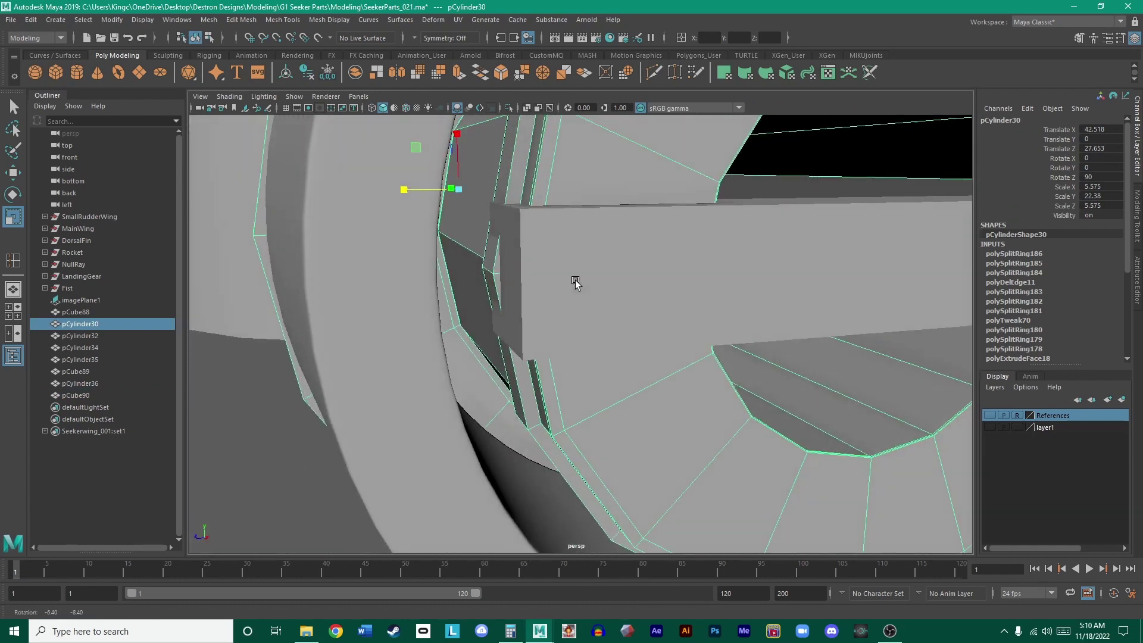
alt+drag(575, 277, 522, 296)
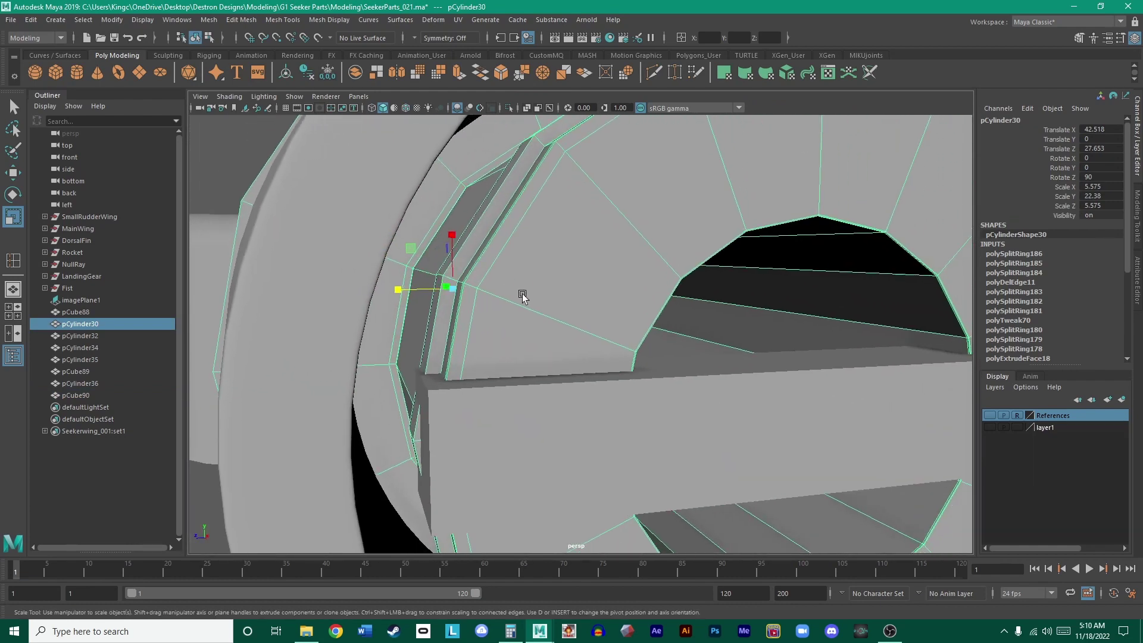
- Try to select all faces of the barrel's narrower muzzle section by box-selecting them in the top view
right_drag(565, 215, 570, 248)
scroll(677, 231, down, 4)
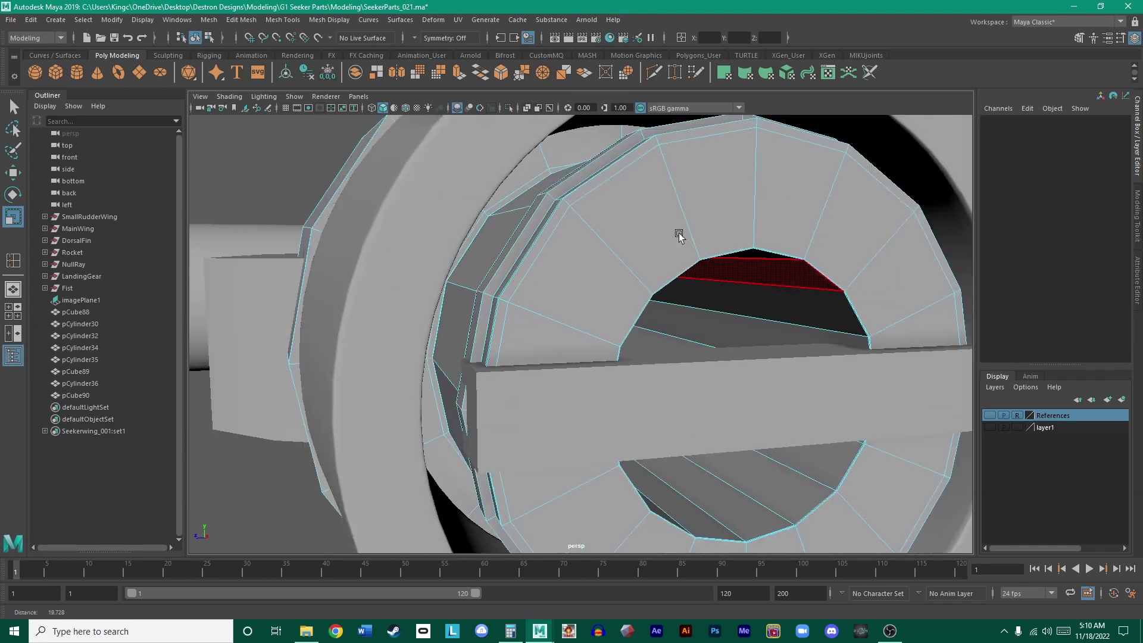
key(space)
key(space)
drag(704, 448, 609, 206)
alt+middle_drag(625, 240, 848, 221)
alt+right_drag(830, 218, 760, 230)
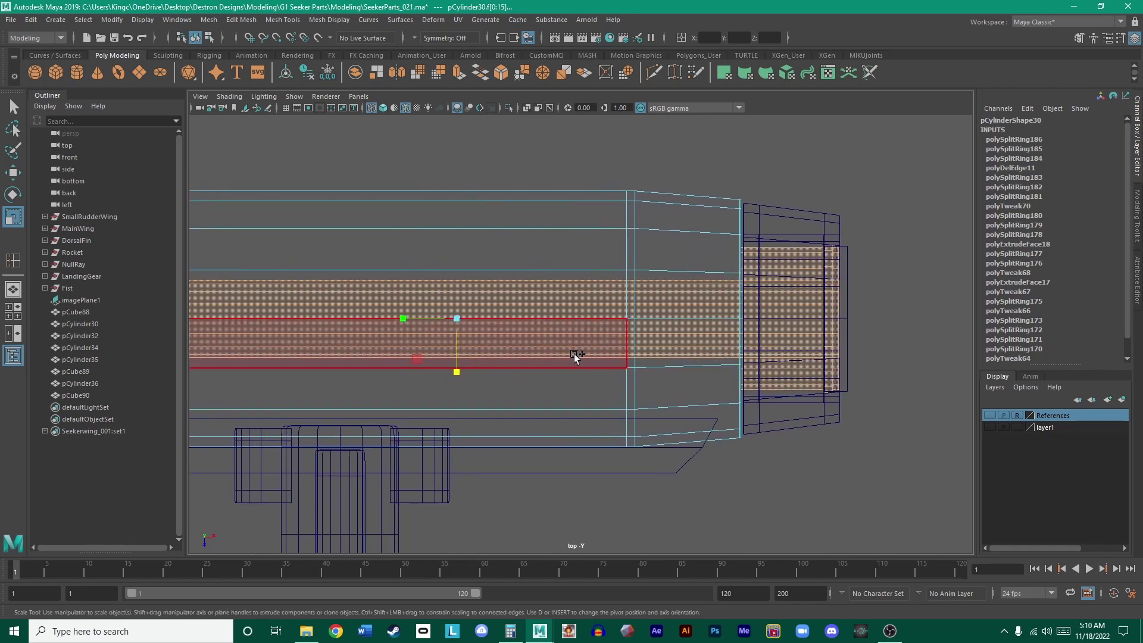
key(space)
key(space)
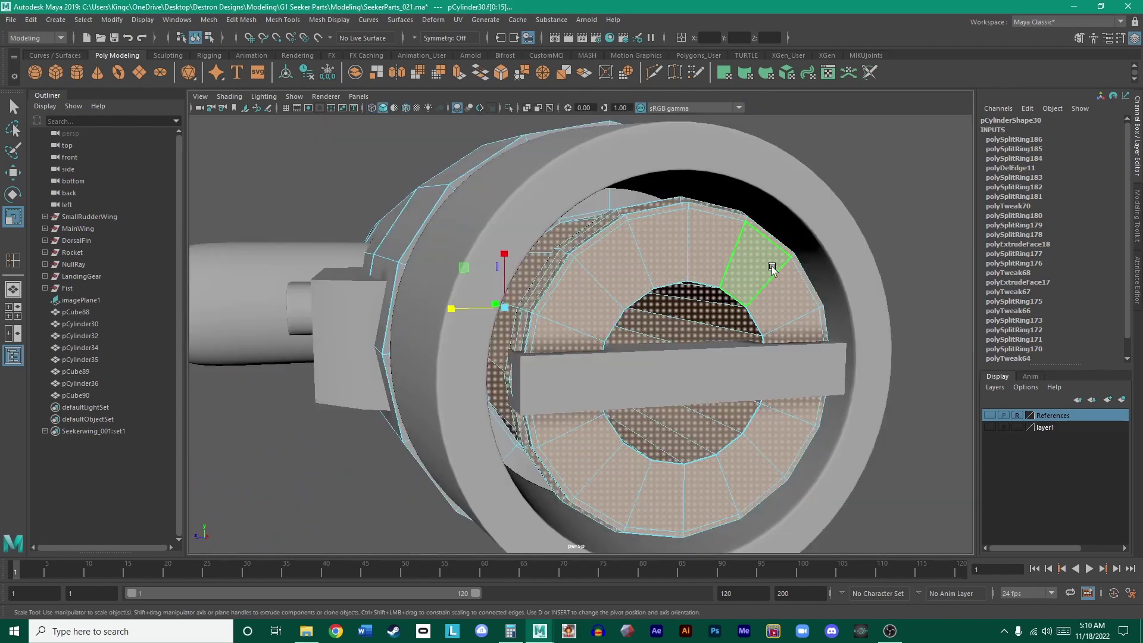
- Deselect the long bore faces one by one all the way around the inside of the barrel
mouse_move(770, 265)
alt+mouse_down()
mouse_move(631, 250)
mouse_move(658, 273)
mouse_move(722, 286)
alt+mouse_up()
key(space)
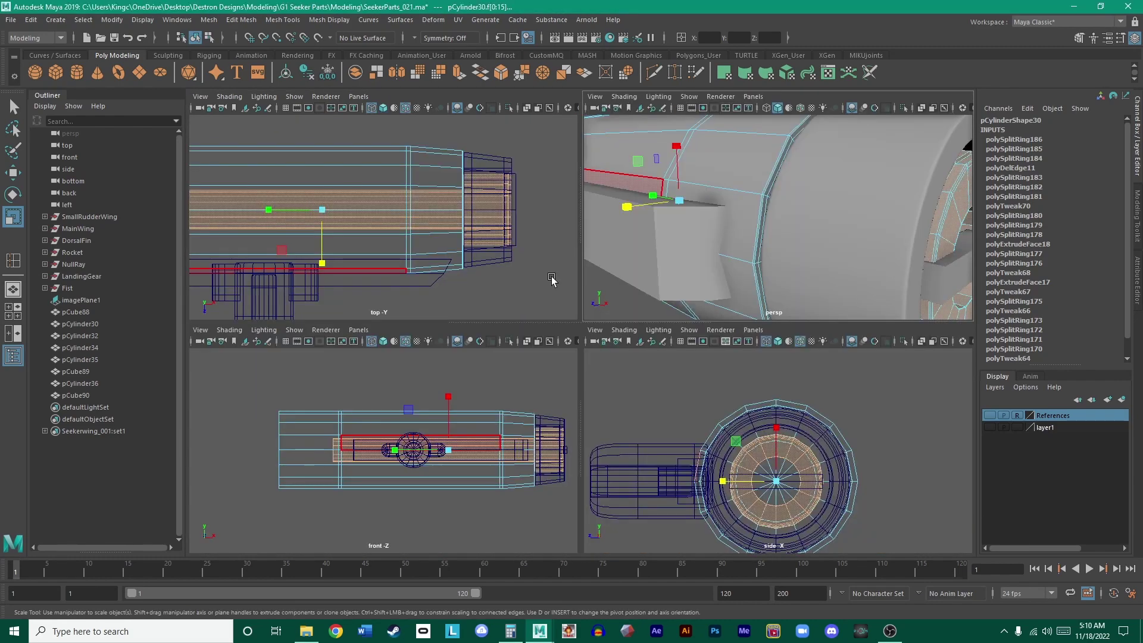
key(space)
alt+drag(694, 242, 647, 257)
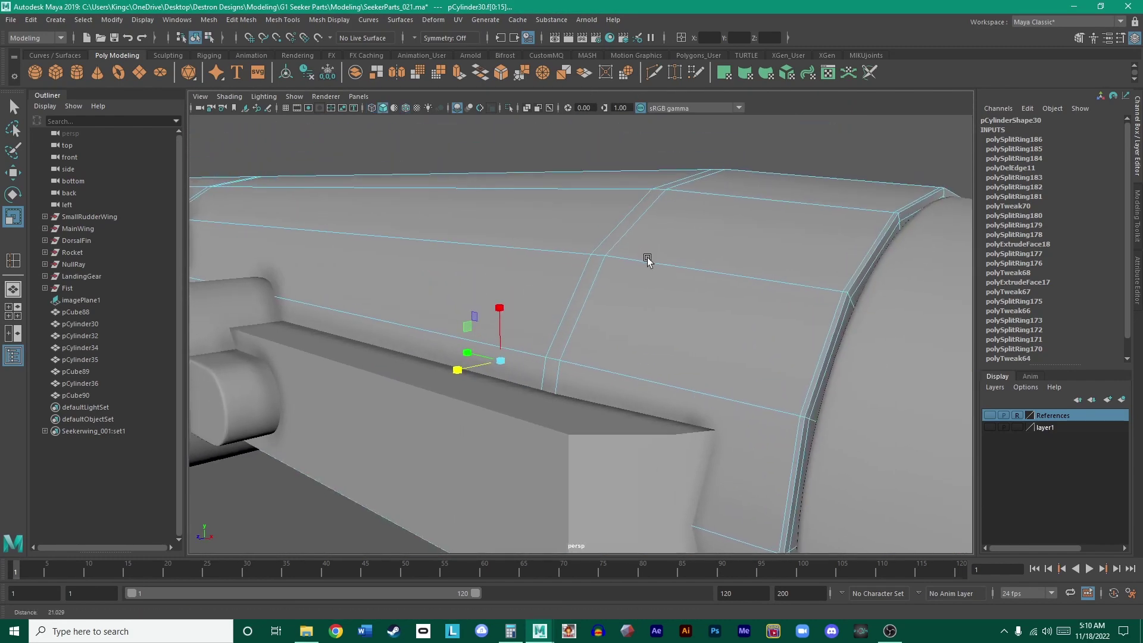
alt+right_drag(647, 257, 934, 426)
alt+drag(628, 355, 644, 277)
key(f)
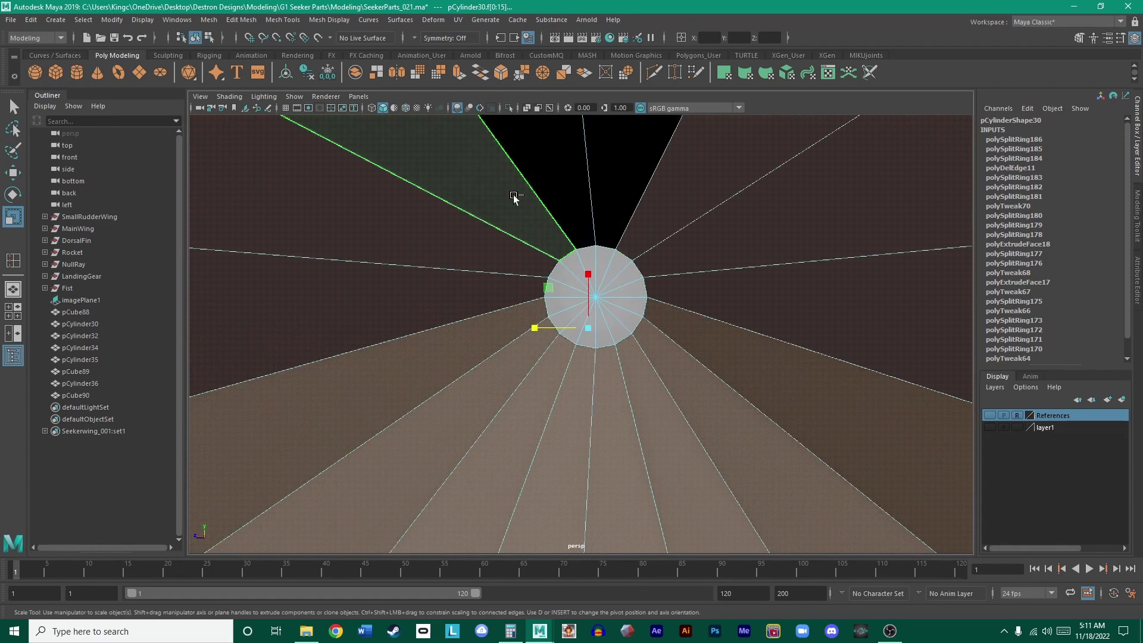
ctrl+click(441, 237)
ctrl+click(445, 292)
ctrl+click(455, 348)
ctrl+click(485, 379)
ctrl+click(526, 401)
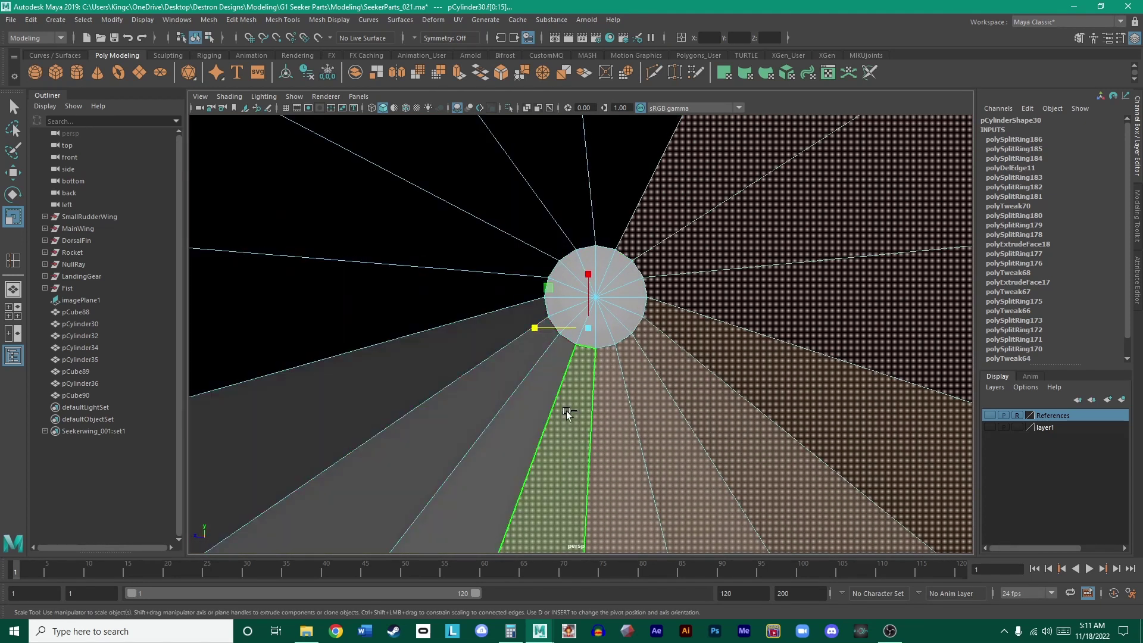
ctrl+click(568, 415)
ctrl+click(606, 418)
ctrl+click(657, 416)
ctrl+click(703, 405)
ctrl+click(733, 363)
ctrl+click(738, 303)
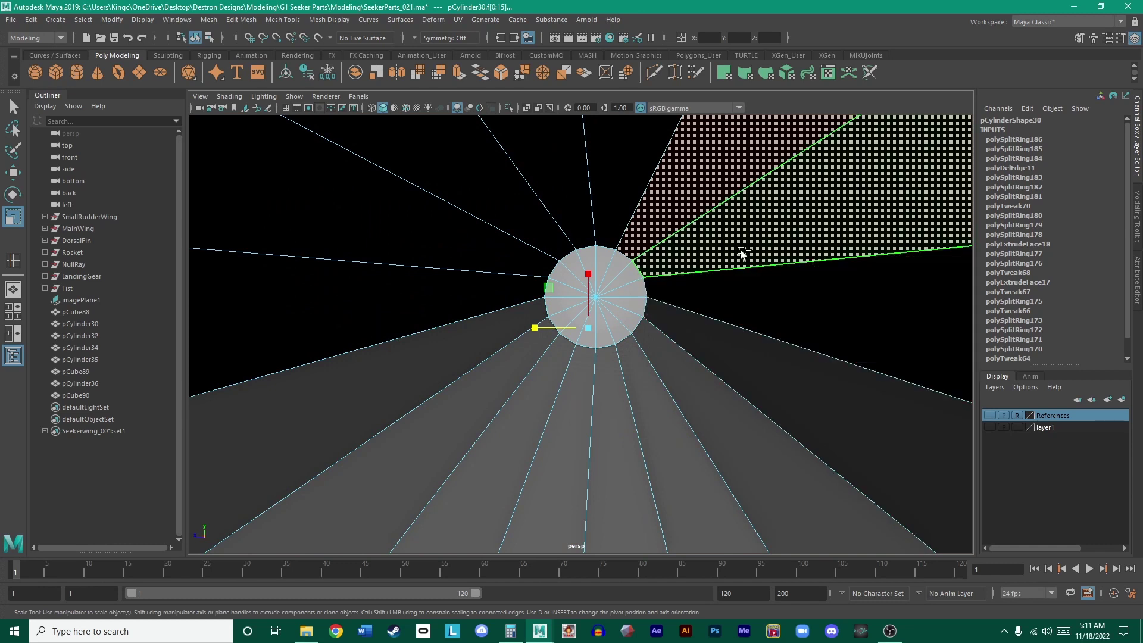
ctrl+click(741, 244)
ctrl+click(702, 202)
- Check which faces of the inner muzzle ring are still selected, and leave face selection
alt+right_drag(739, 256, 212, 252)
alt+drag(213, 254, 388, 268)
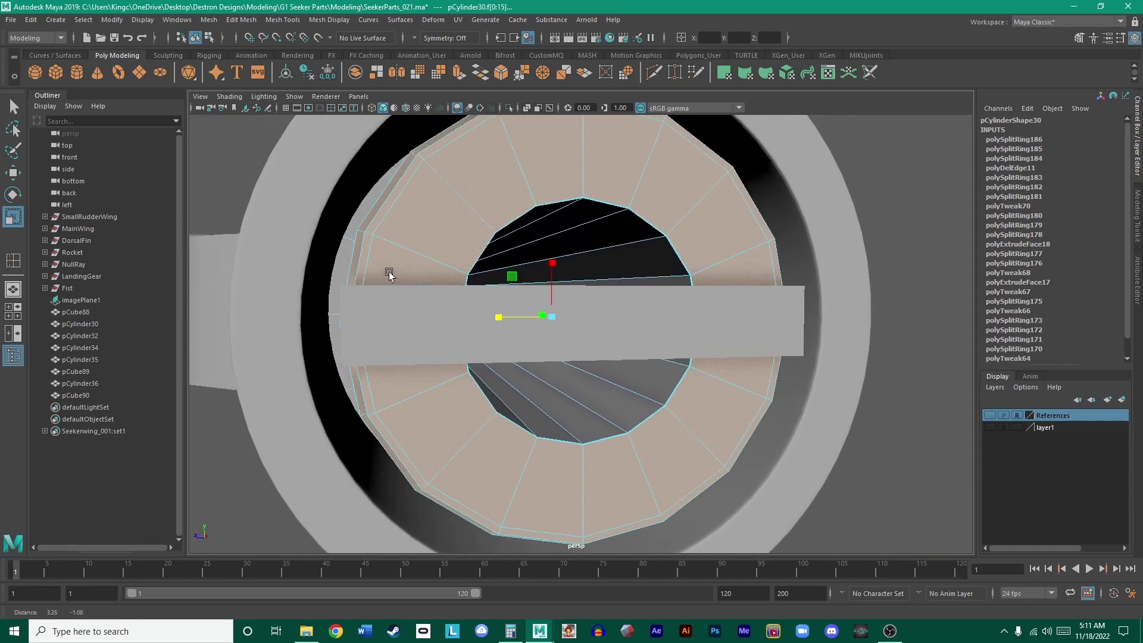
alt+right_drag(387, 268, 431, 298)
mouse_move(431, 297)
alt+mouse_down()
mouse_move(400, 284)
mouse_move(420, 289)
alt+mouse_up()
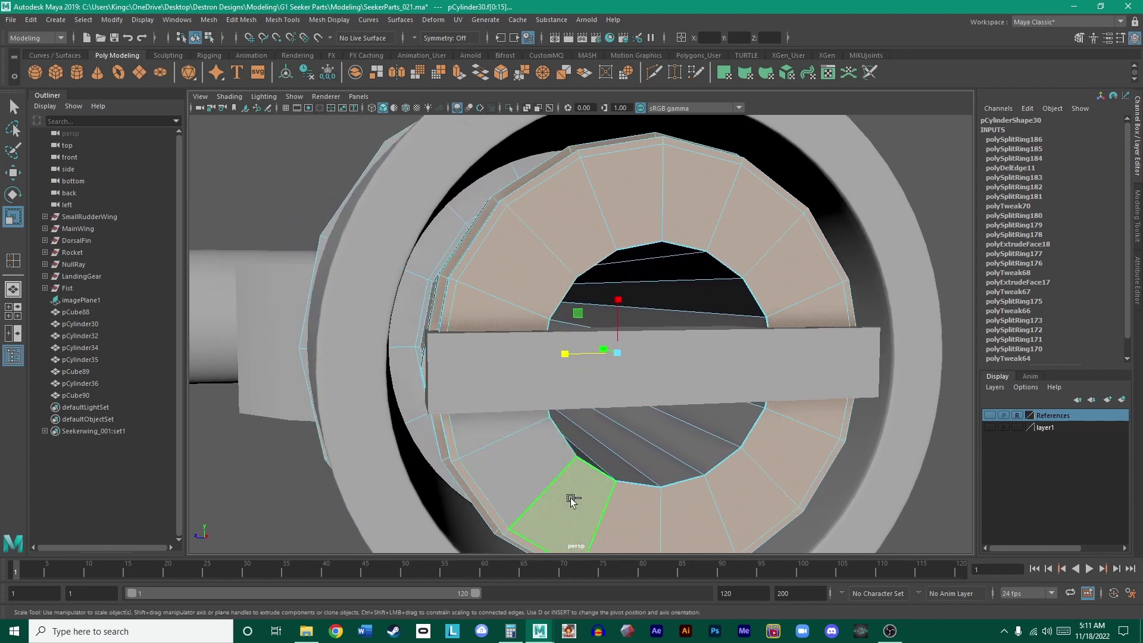
scroll(637, 420, up, 6)
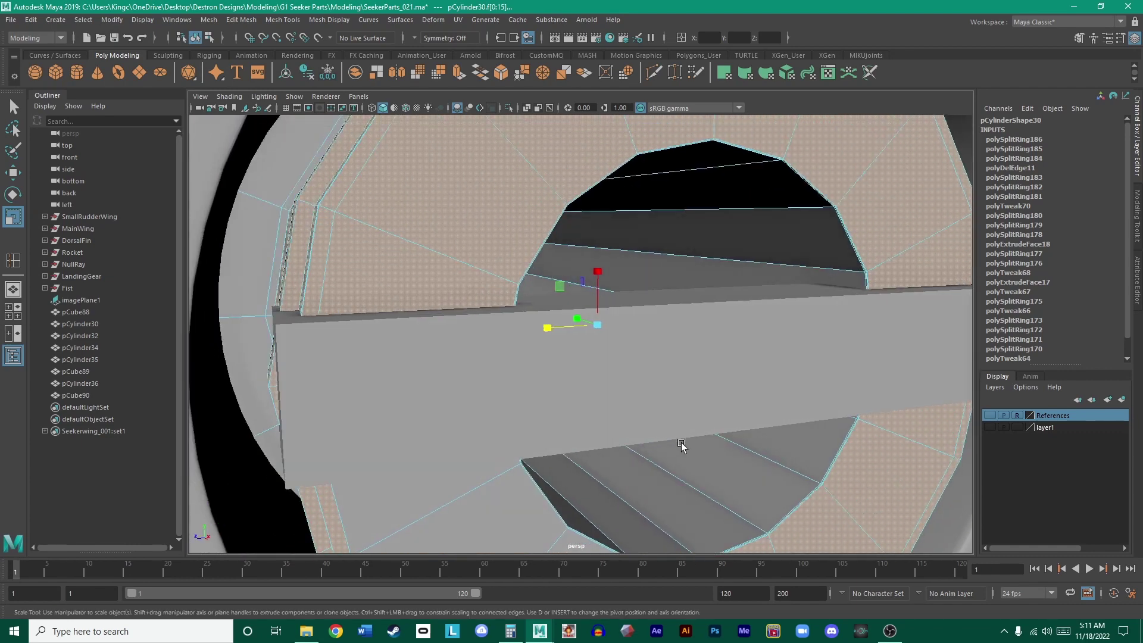
alt+right_drag(681, 444, 662, 375)
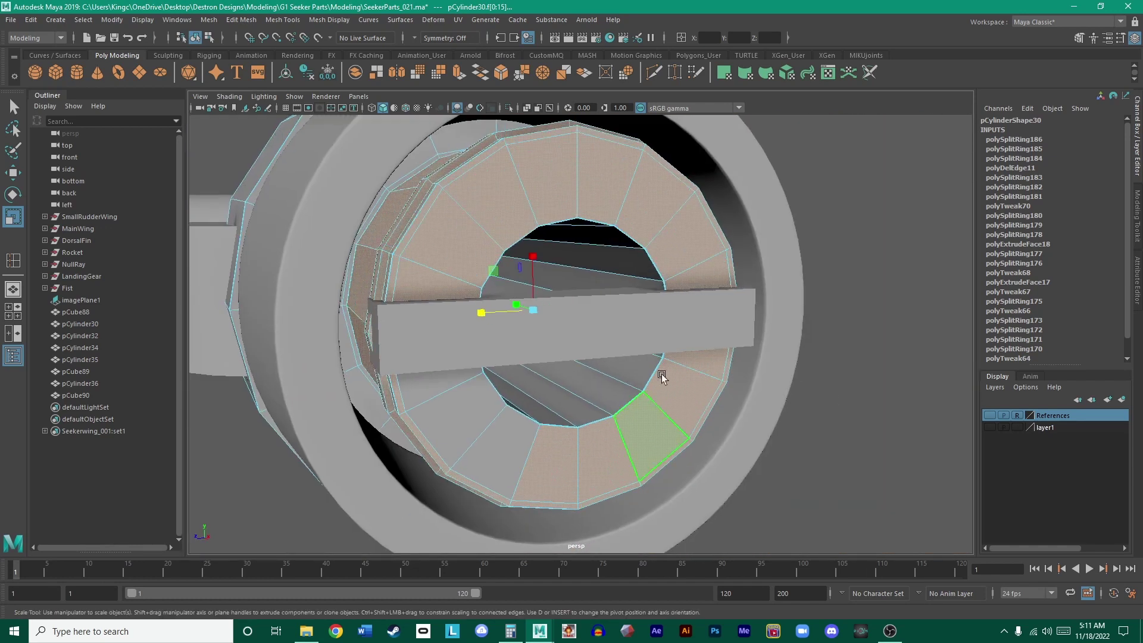
key(F8)
- Select the face loops around the inner muzzle ring's rim, its outer side and the narrower section behind it
alt+drag(627, 220, 660, 223)
right_drag(660, 224, 681, 192)
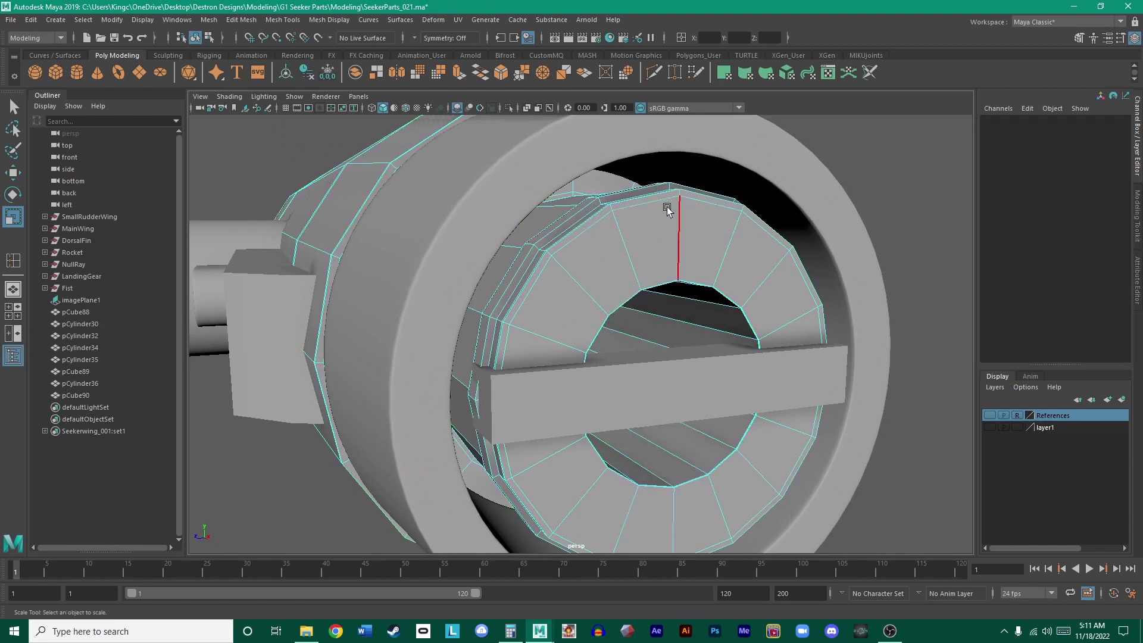
alt+drag(668, 199, 633, 247)
scroll(645, 234, up, 4)
right_drag(644, 232, 643, 269)
alt+drag(643, 269, 559, 266)
scroll(559, 267, up, 5)
click(556, 301)
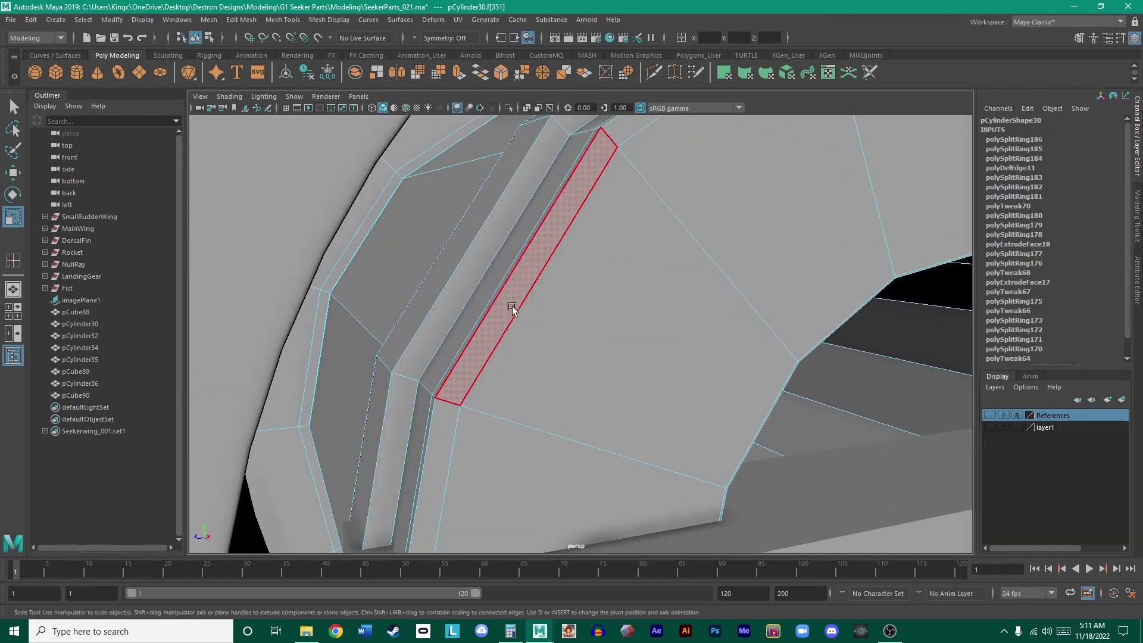
shift+click(448, 415)
shift+click(432, 405)
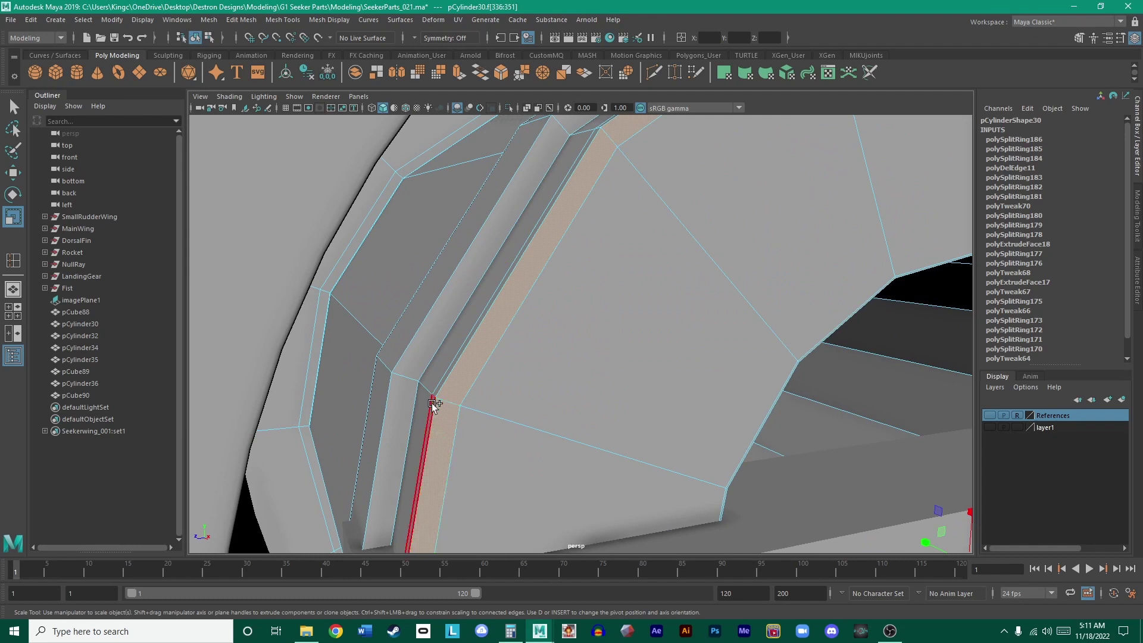
shift+click(415, 405)
shift+click(432, 374)
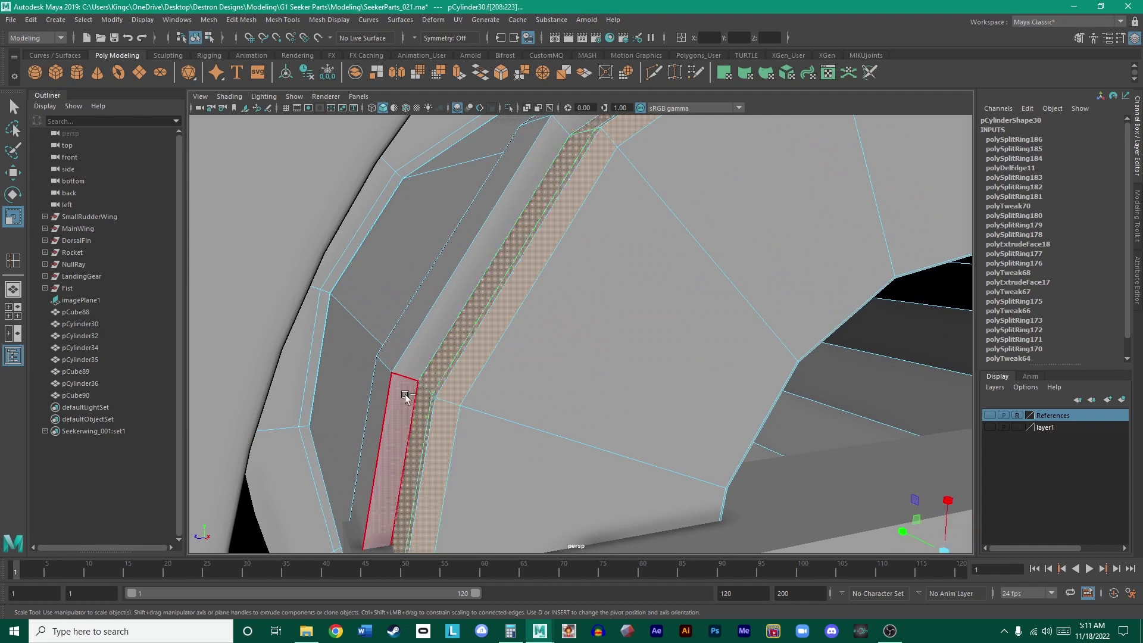
shift+click(377, 378)
shift+click(408, 331)
shift+click(353, 356)
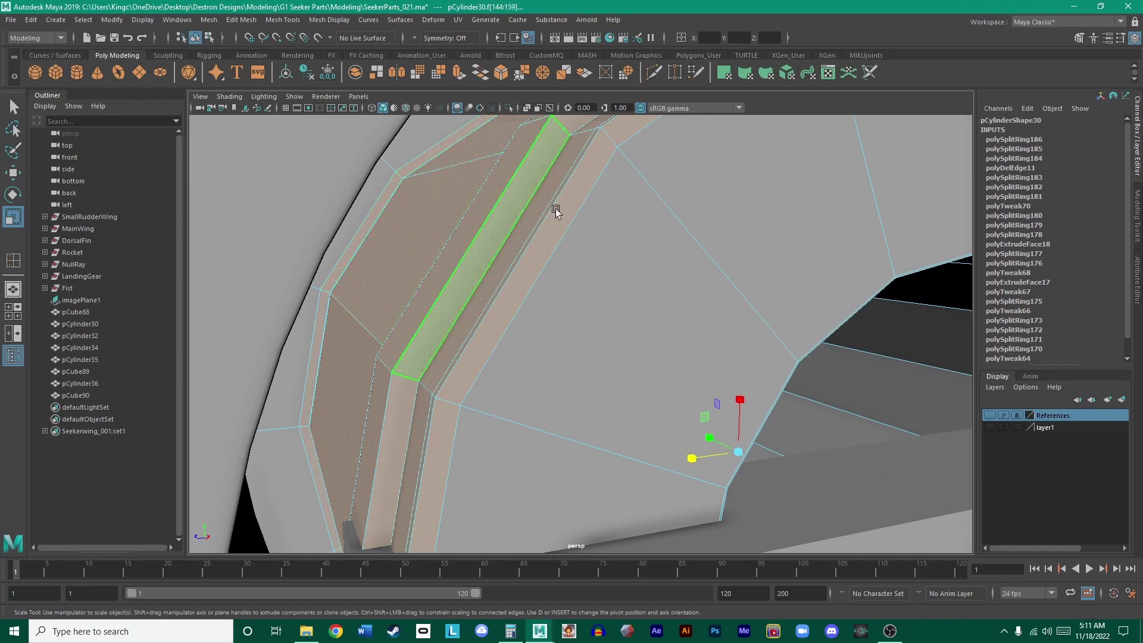
- Examine the selected face loops in wireframe from the side, and shaded from the front of the muzzle
alt+drag(556, 209, 502, 260)
key(4)
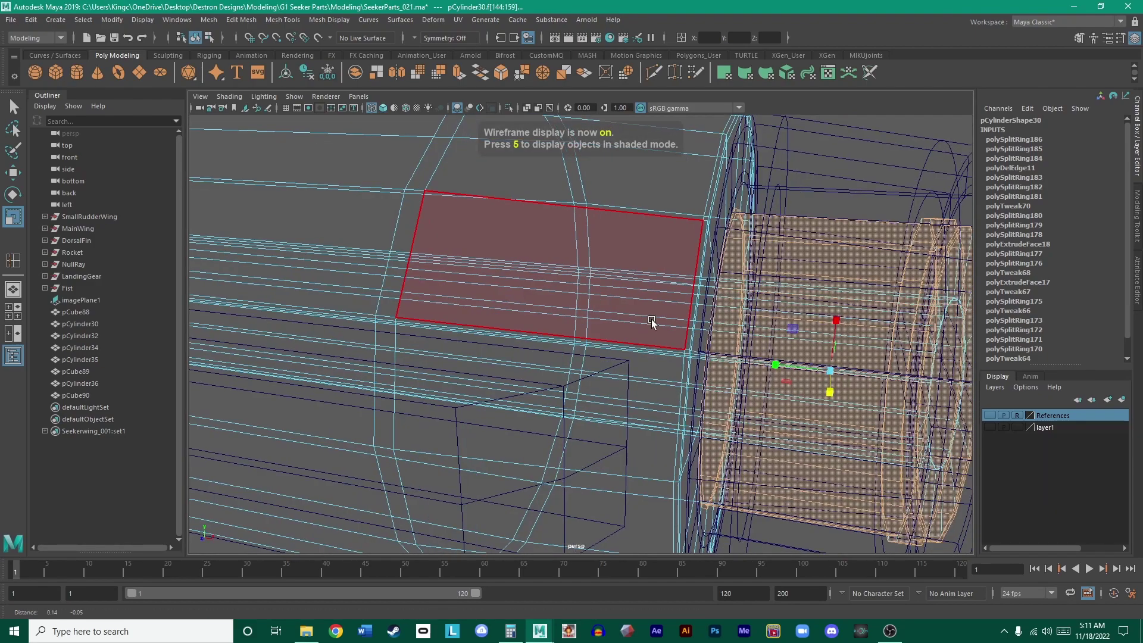
alt+drag(652, 322, 564, 279)
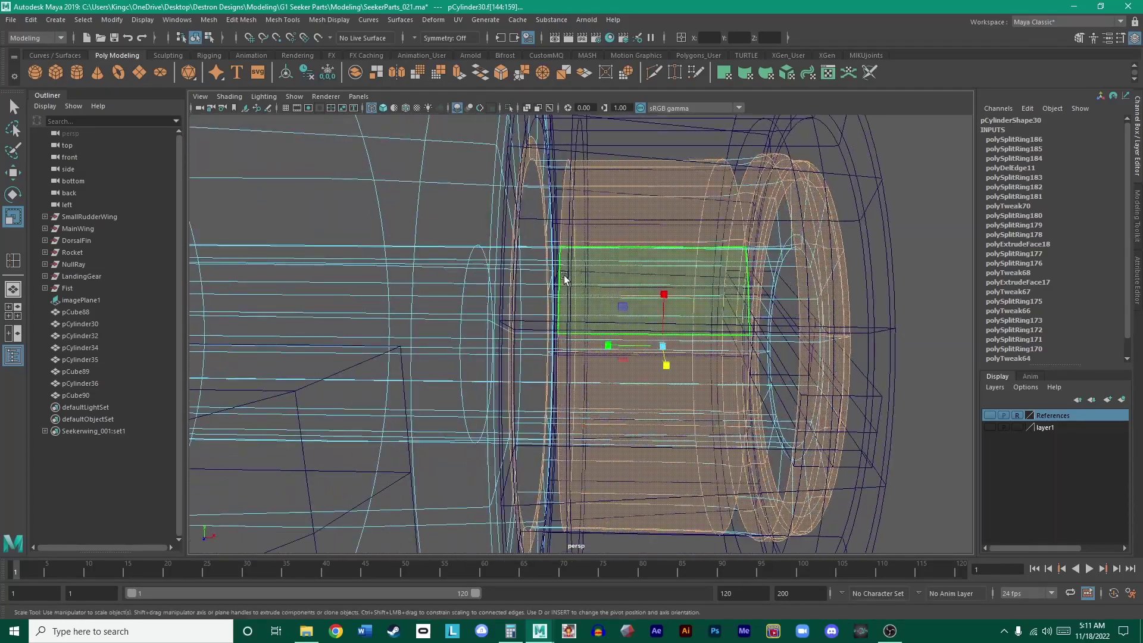
mouse_move(630, 237)
alt+mouse_down()
mouse_move(534, 226)
mouse_move(615, 255)
mouse_move(577, 214)
mouse_move(723, 263)
mouse_move(678, 263)
mouse_move(704, 250)
mouse_move(669, 242)
mouse_move(641, 259)
mouse_move(685, 271)
mouse_move(678, 283)
mouse_move(576, 249)
mouse_move(476, 280)
mouse_move(467, 298)
mouse_move(676, 286)
mouse_move(659, 301)
mouse_move(568, 303)
alt+mouse_up()
key(5)
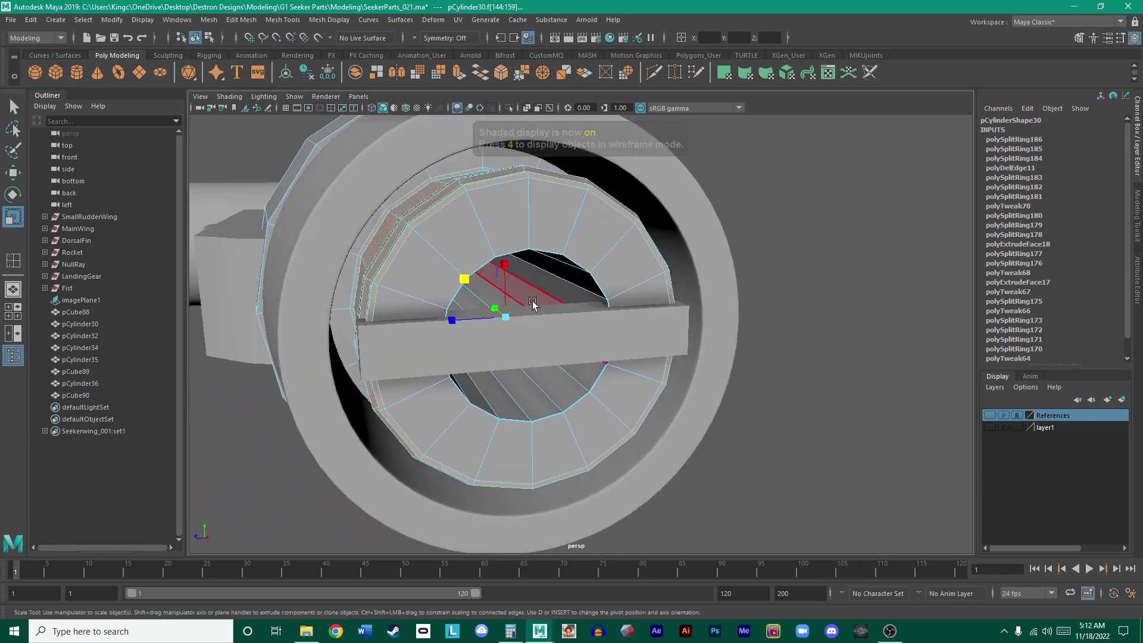
key(w)
alt+drag(575, 315, 697, 339)
alt+right_drag(697, 340, 708, 320)
alt+drag(708, 320, 774, 286)
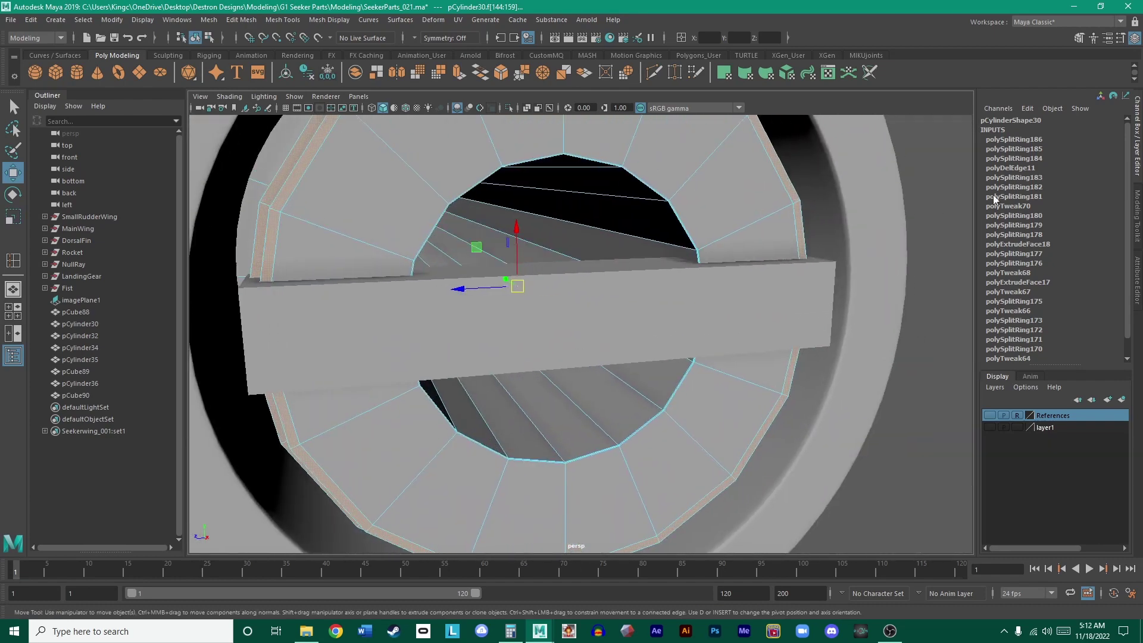
click(828, 294)
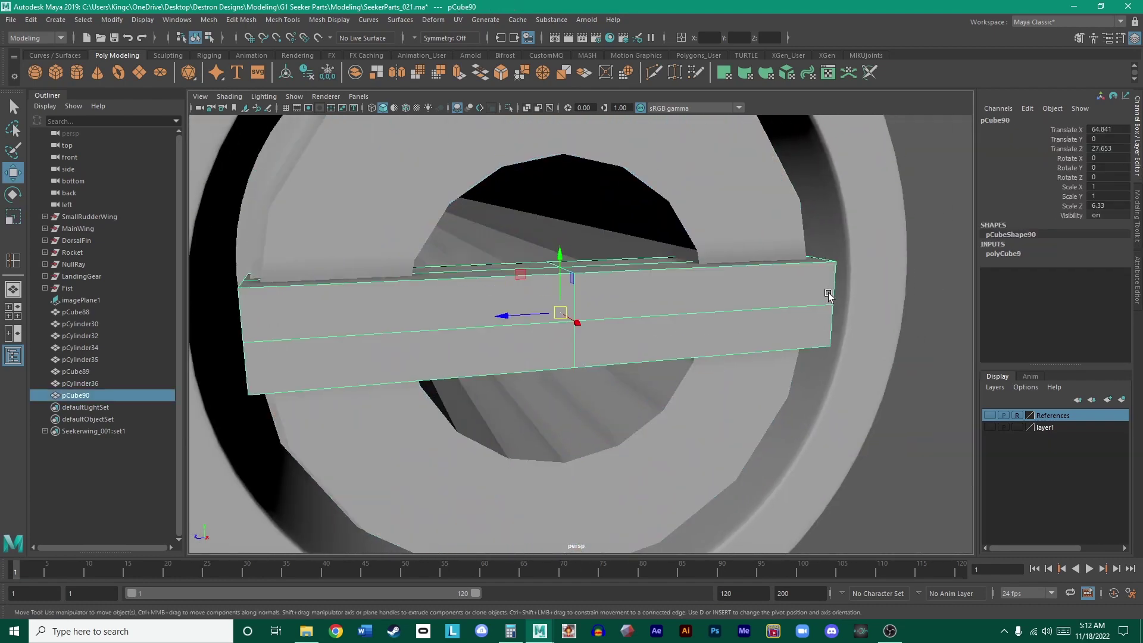
alt+drag(828, 293, 811, 262)
alt+right_drag(812, 262, 799, 262)
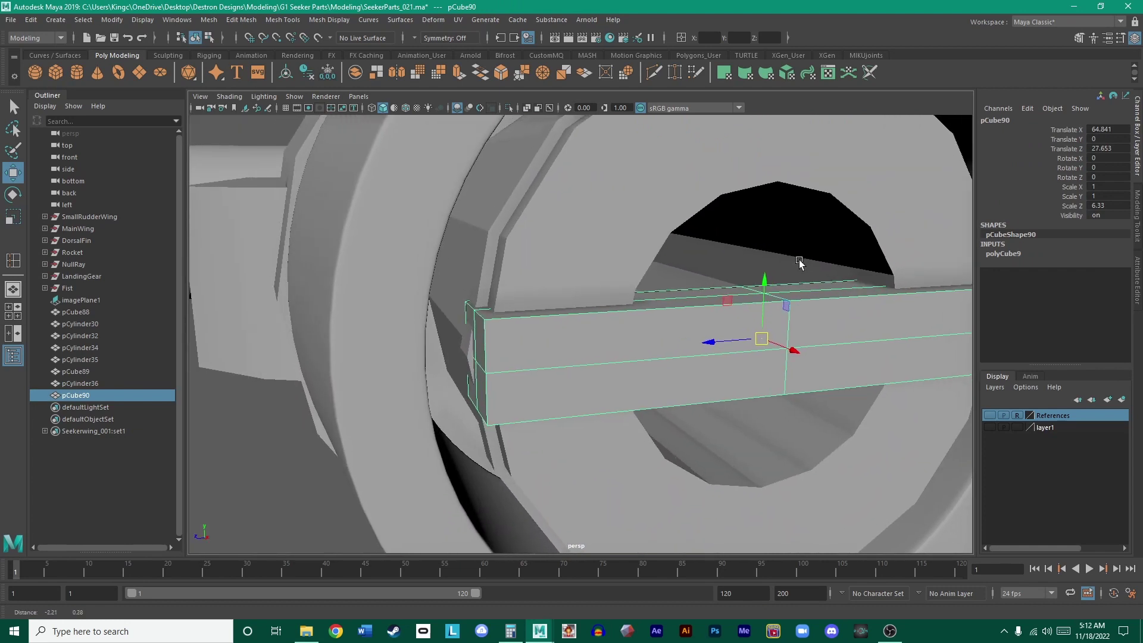
key(ctrl+z)
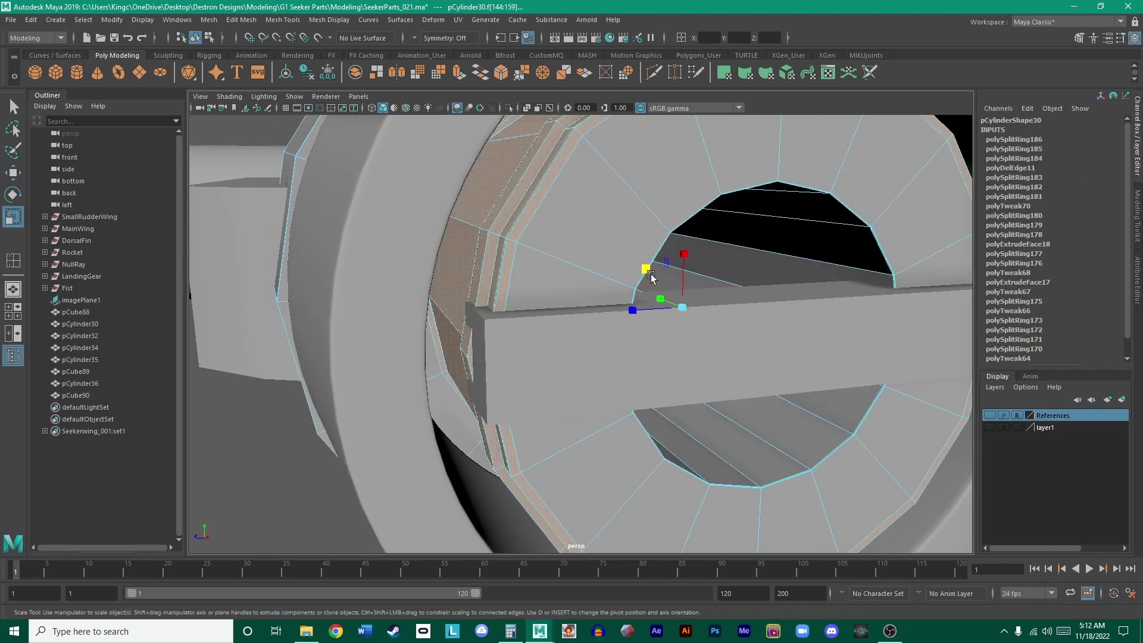
- Scale the selected face loops outward in X and Z by about 1.018 so the inner ring covers the crossbar's ends
drag(647, 269, 647, 270)
key(ctrl+z)
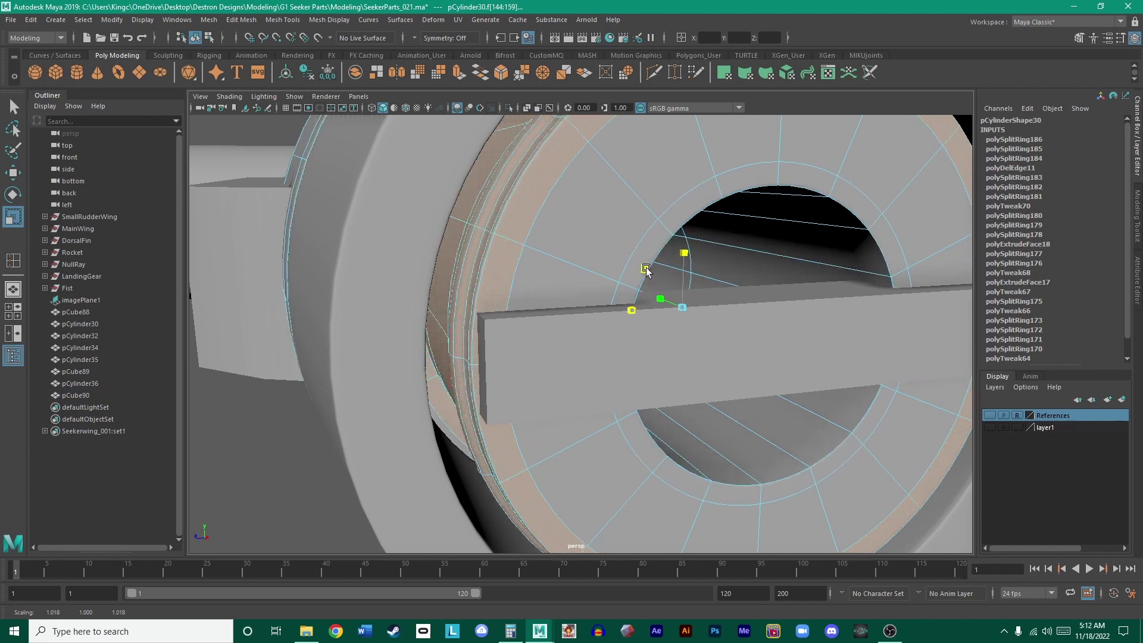
scroll(596, 250, down, 5)
mouse_move(507, 228)
alt+mouse_down()
mouse_move(546, 234)
mouse_move(481, 226)
mouse_move(512, 230)
mouse_move(501, 228)
alt+mouse_up()
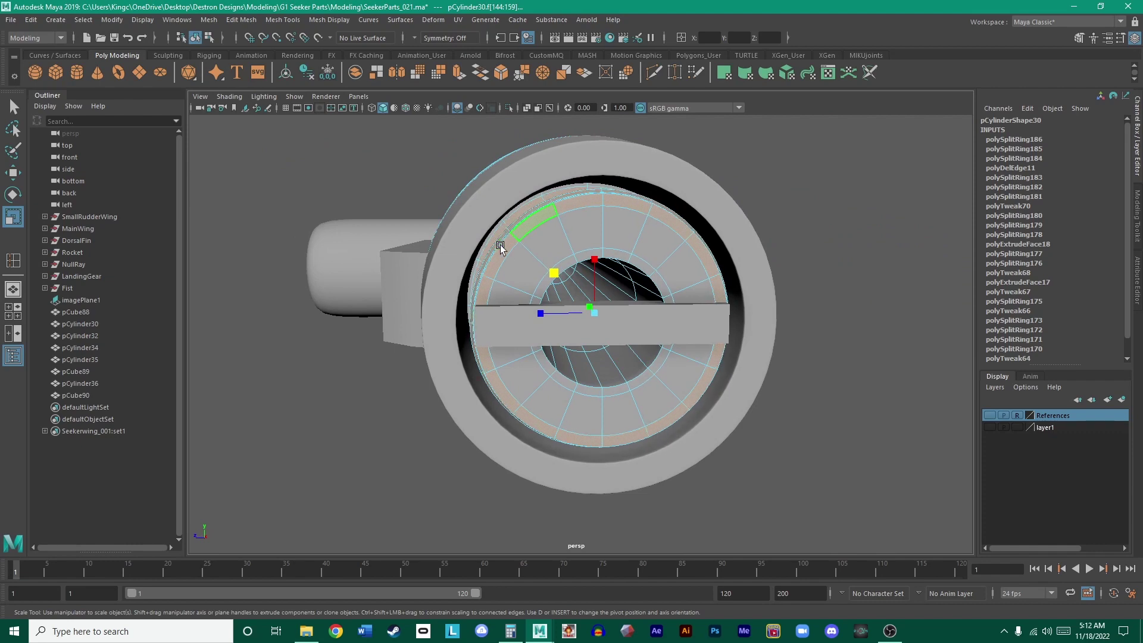
- Leave face selection on the inner ring and check how the crossbar sits between the two muzzle rings
scroll(607, 321, up, 8)
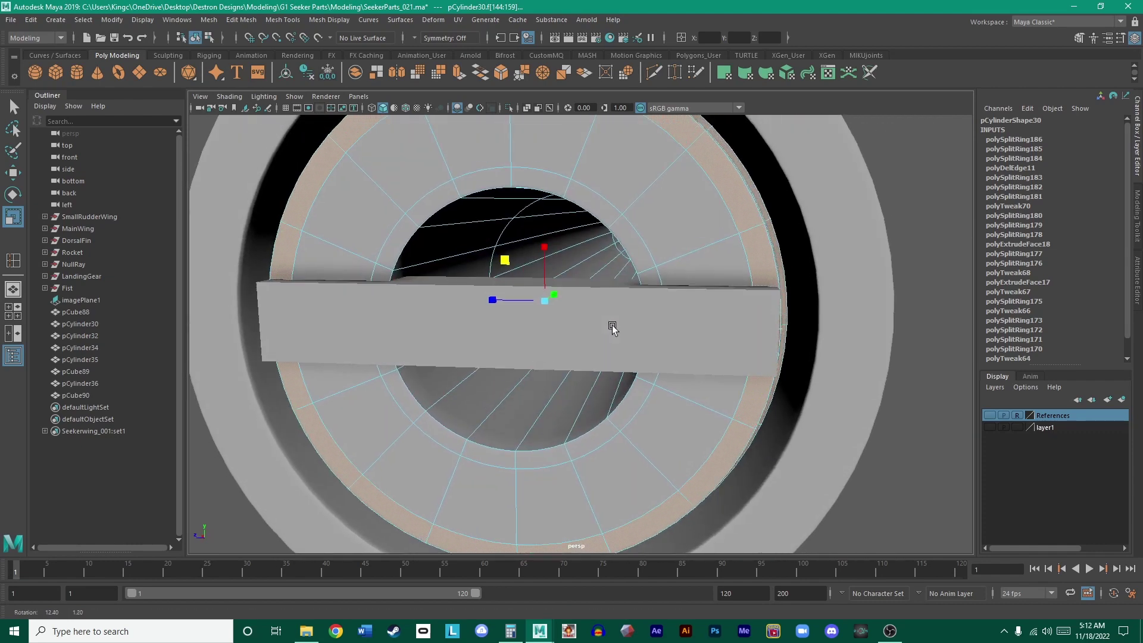
key(w)
mouse_move(732, 255)
alt+mouse_down()
mouse_move(716, 269)
mouse_move(727, 268)
alt+mouse_up()
right_drag(727, 268, 775, 248)
scroll(836, 229, down, 6)
alt+drag(681, 266, 742, 347)
click(724, 334)
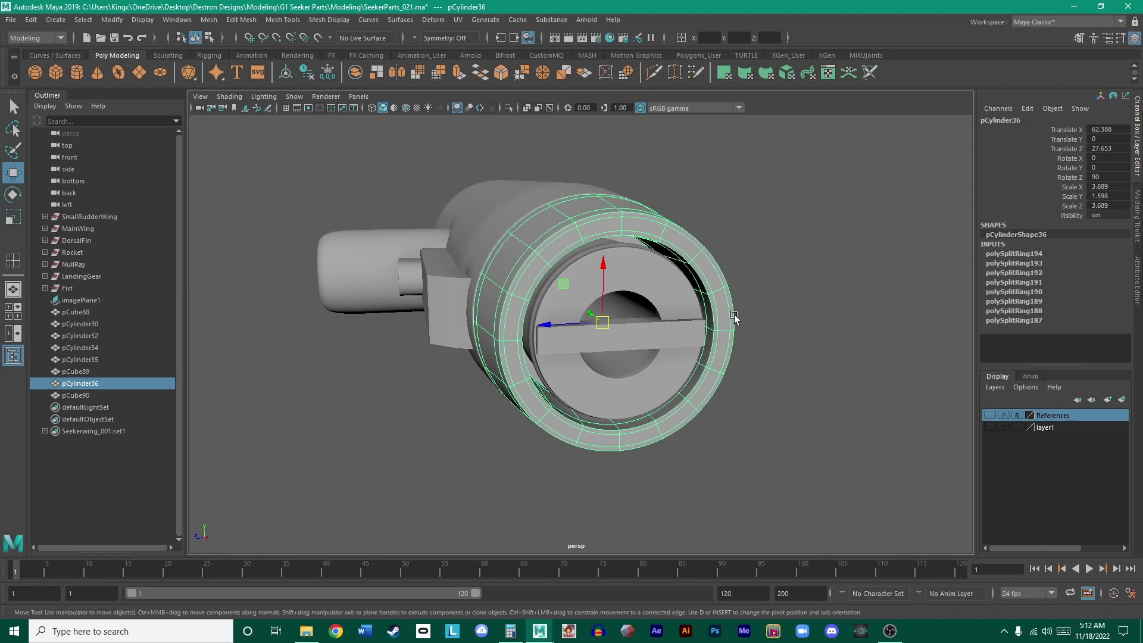
scroll(734, 315, up, 5)
- Shorten the muzzle crossbar into a small block by setting its Scale Z to 0.96
click(668, 324)
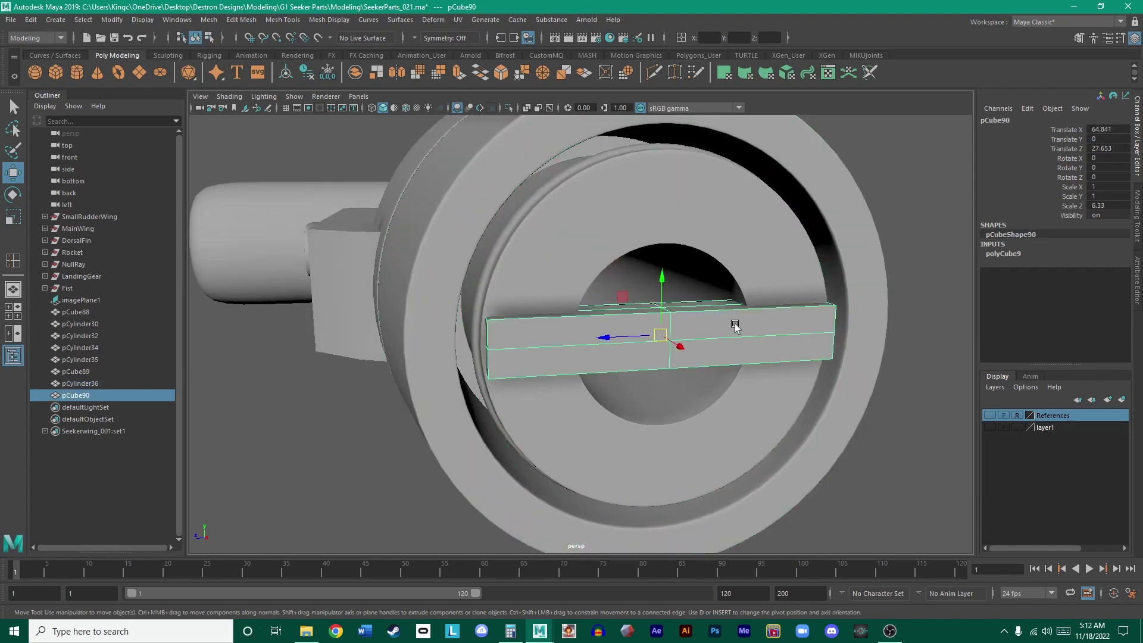
scroll(735, 324, down, 2)
scroll(753, 338, up, 1)
key(r)
drag(608, 334, 646, 335)
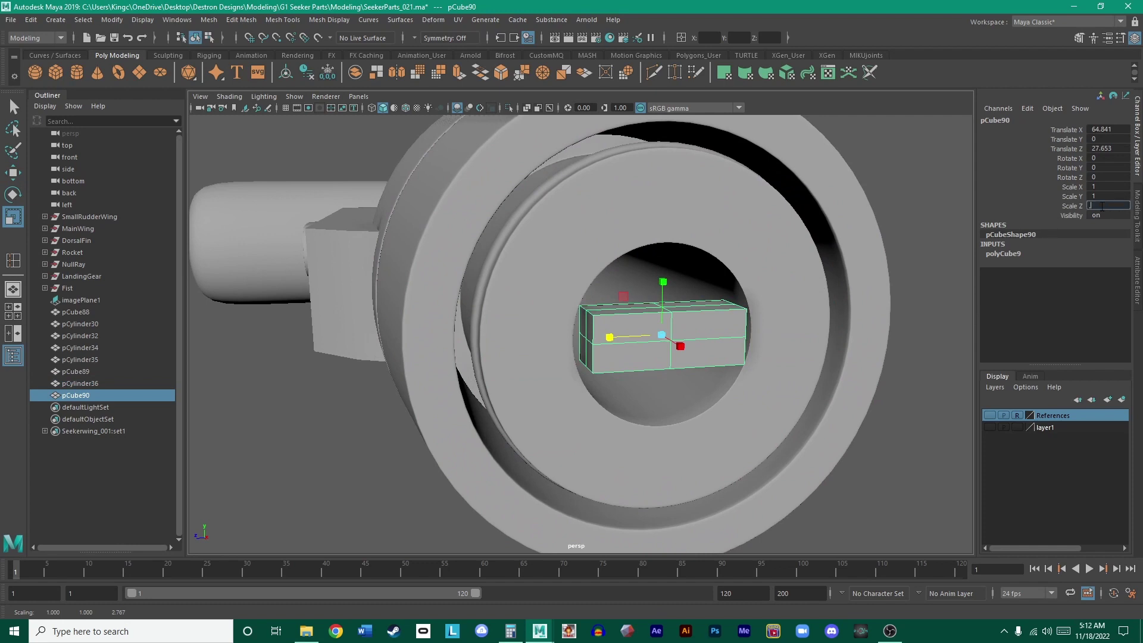
key(Return)
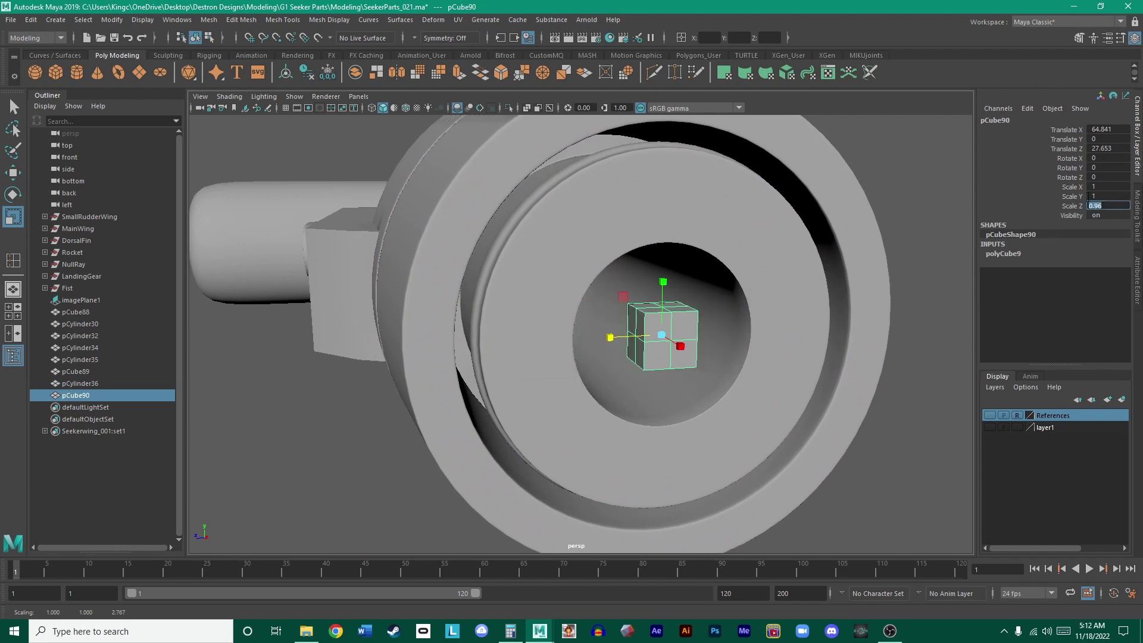
- Move the small block along Z to 31.663 so it sits against the outer muzzle ring's rim
click(909, 309)
click(669, 333)
key(w)
drag(616, 337, 536, 280)
- Select the face loop around the inner wall of the outer muzzle ring
click(497, 232)
right_click(497, 228)
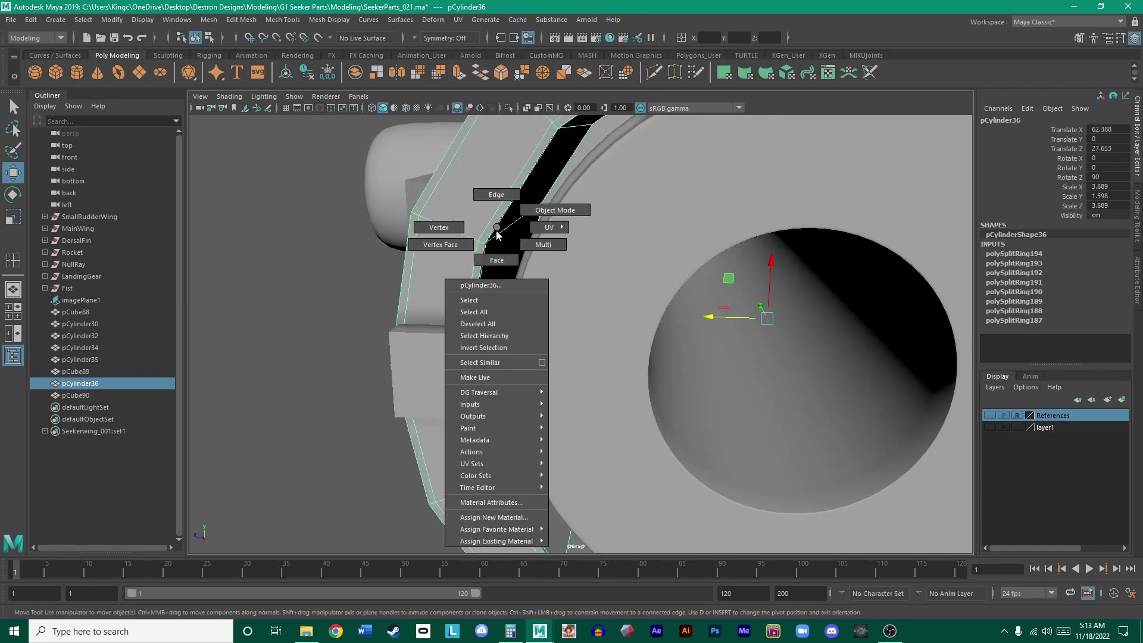
click(496, 261)
double_click(505, 255)
alt+drag(506, 255, 582, 243)
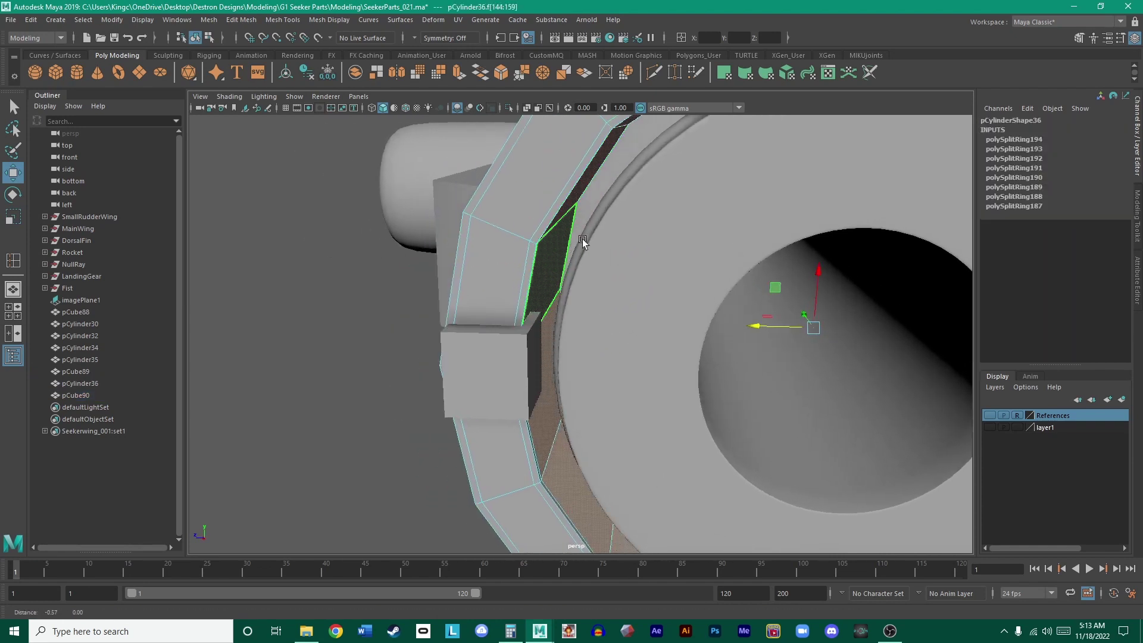
scroll(687, 286, up, 5)
alt+drag(687, 285, 539, 274)
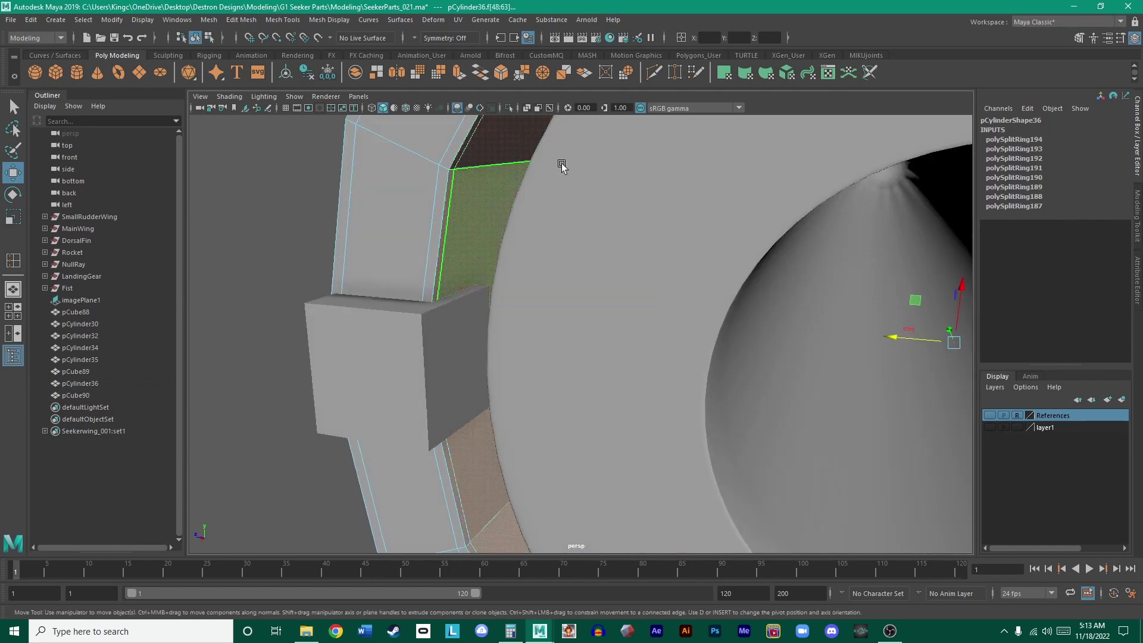
alt+drag(561, 166, 551, 305)
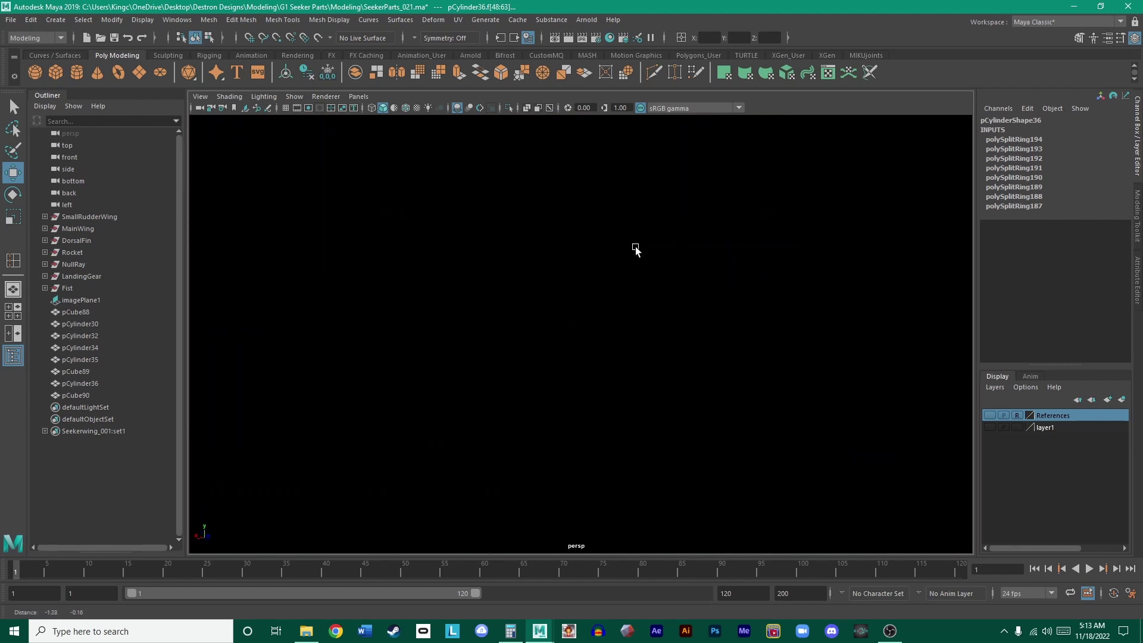
- Examine the outer ring's selected inner-wall faces in wireframe, and shaded from the front of the muzzle
key(4)
alt+drag(643, 229, 684, 271)
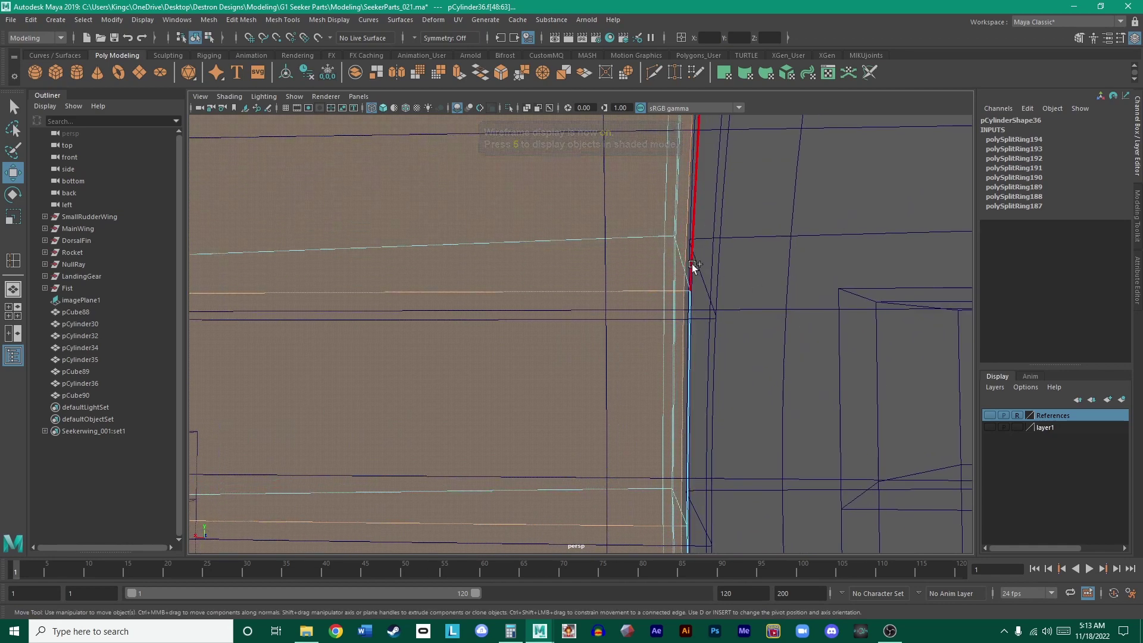
scroll(704, 304, down, 10)
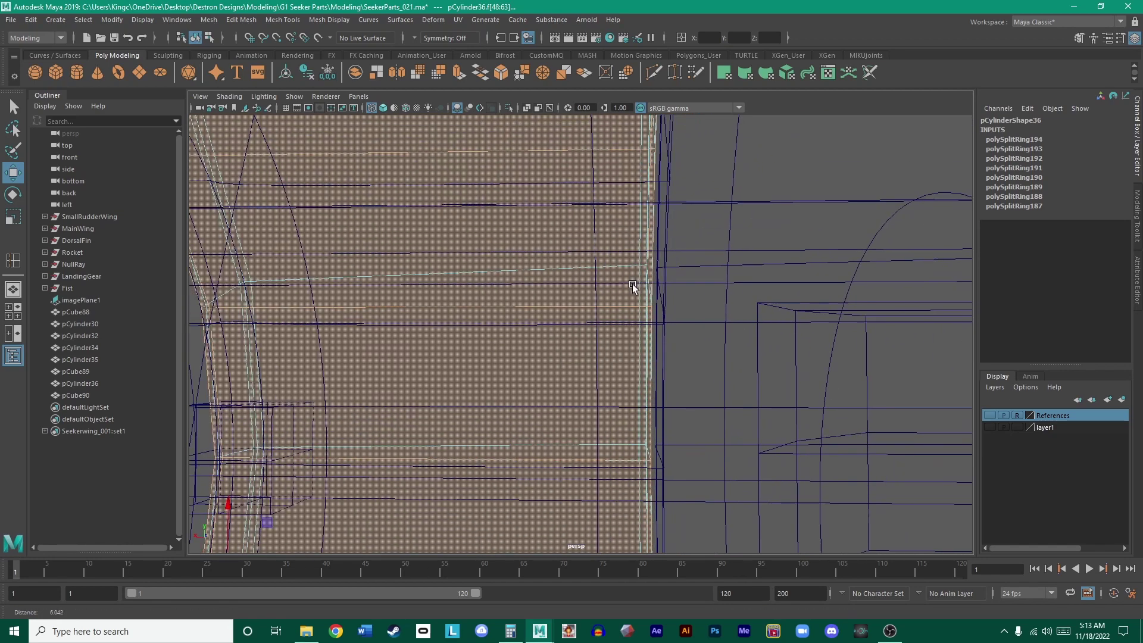
mouse_move(526, 290)
alt+mouse_down()
mouse_move(613, 301)
mouse_move(541, 247)
alt+mouse_up()
key(5)
scroll(595, 274, up, 8)
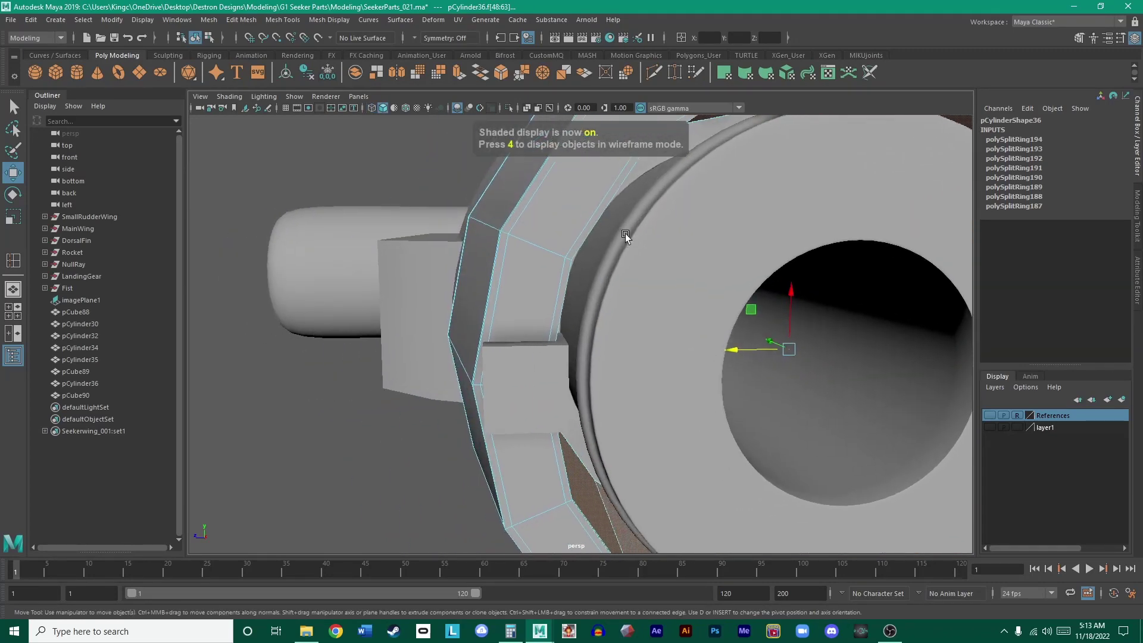
- Scale the outer ring's inner-wall faces uniformly inward to narrow the gap around the inner muzzle ring
key(r)
scroll(723, 301, up, 2)
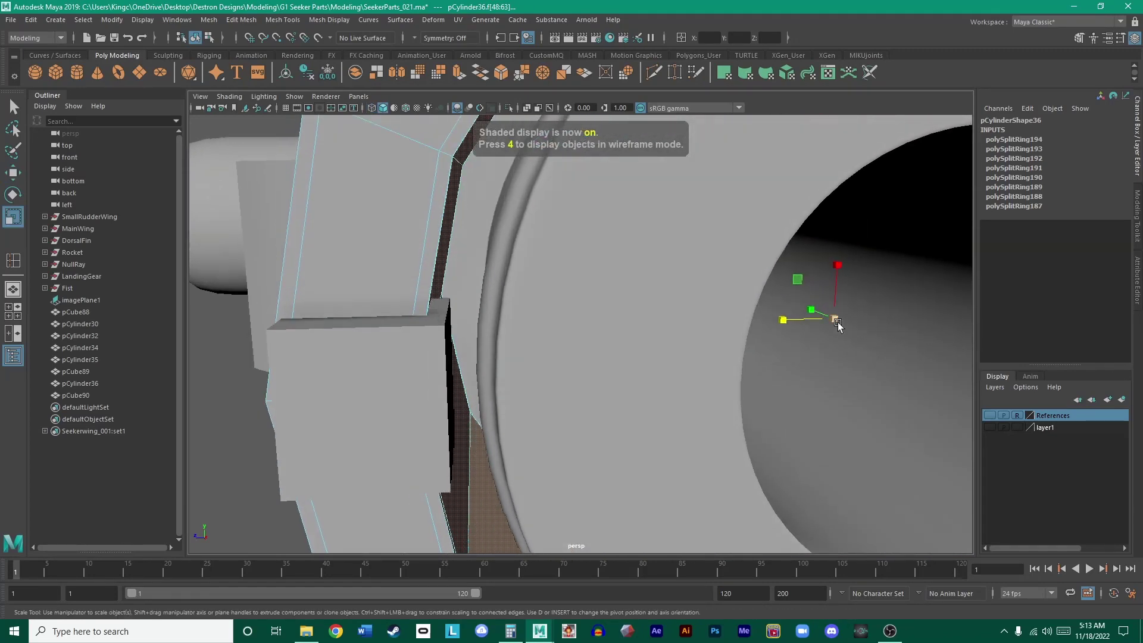
drag(835, 320, 825, 320)
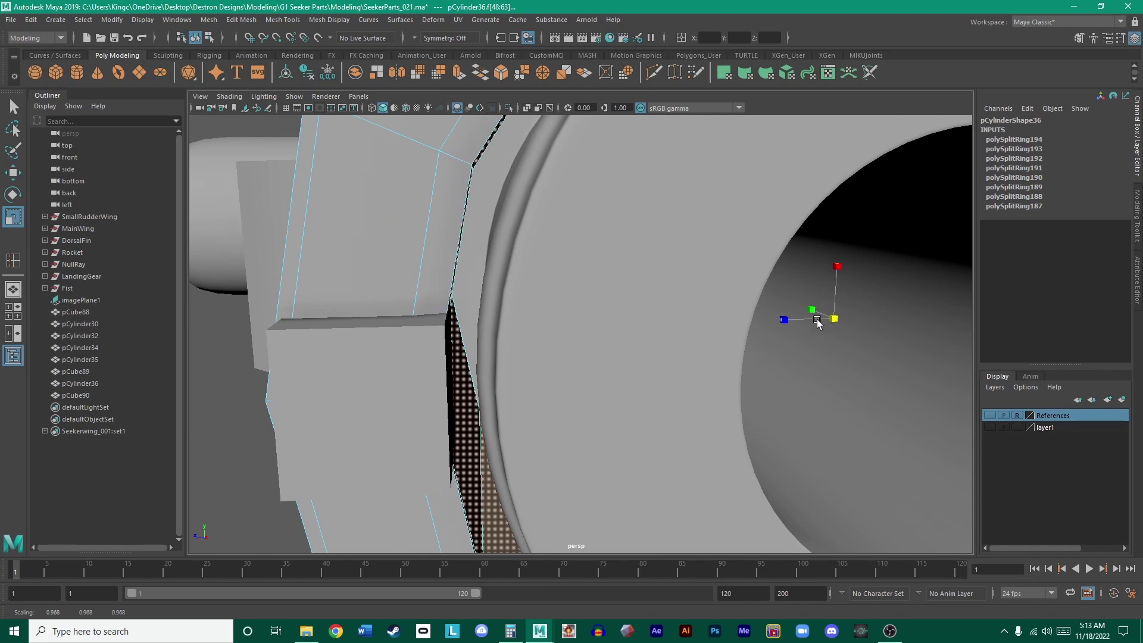
key(ctrl+z)
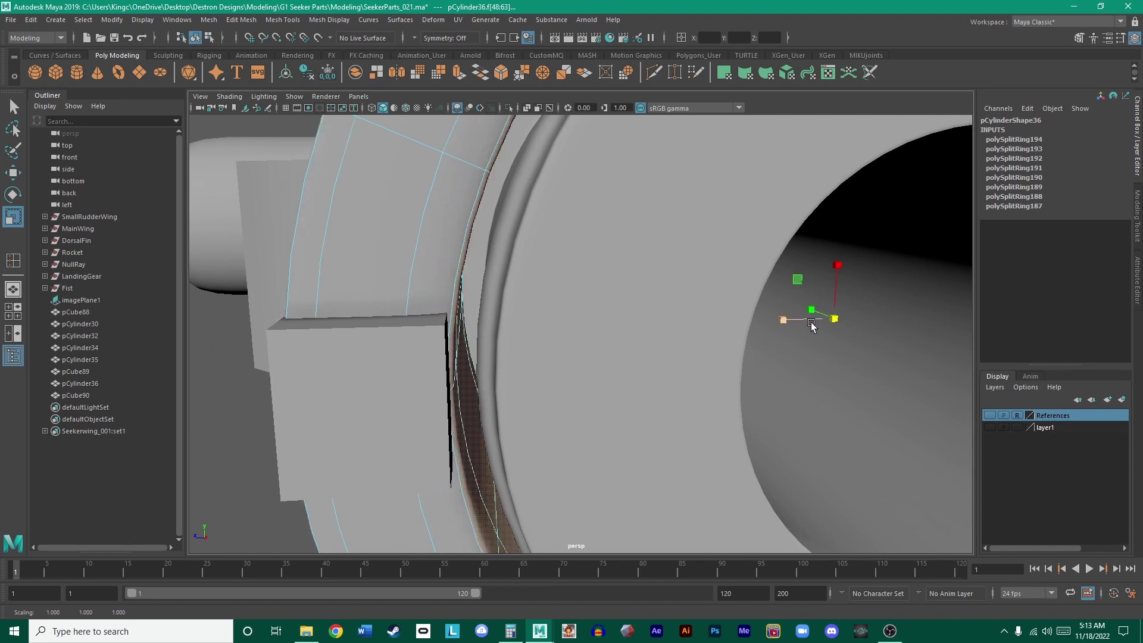
drag(834, 319, 844, 319)
alt+right_drag(845, 319, 694, 327)
alt+drag(694, 327, 652, 257)
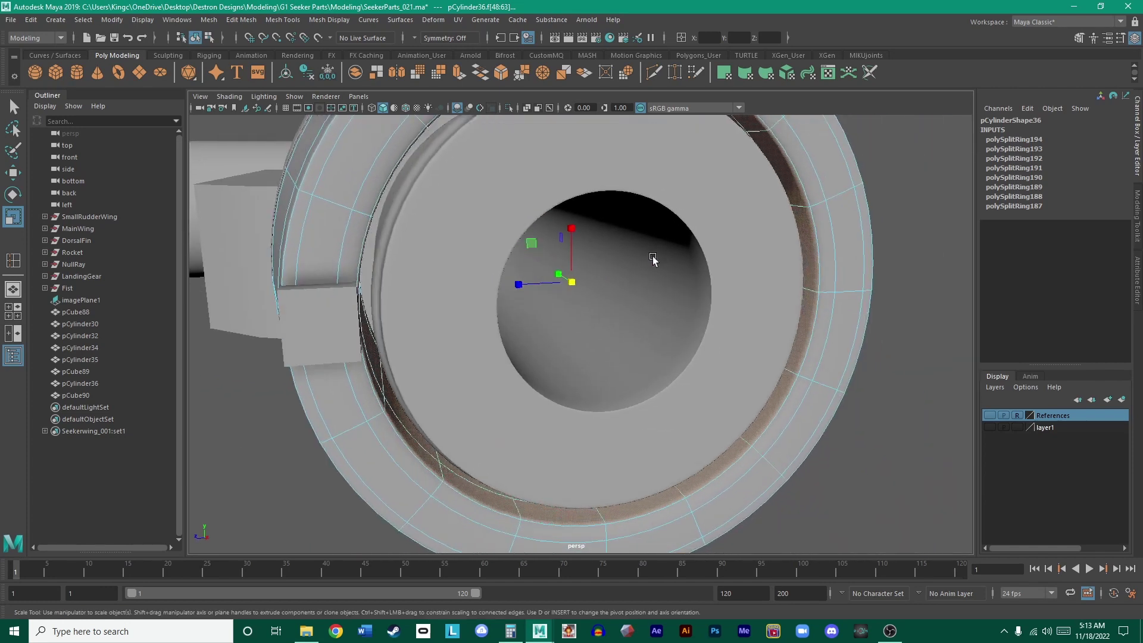
- Leave face selection and compare the outer muzzle ring unsmoothed and in smooth preview
key(1)
right_drag(823, 186, 706, 235)
click(911, 184)
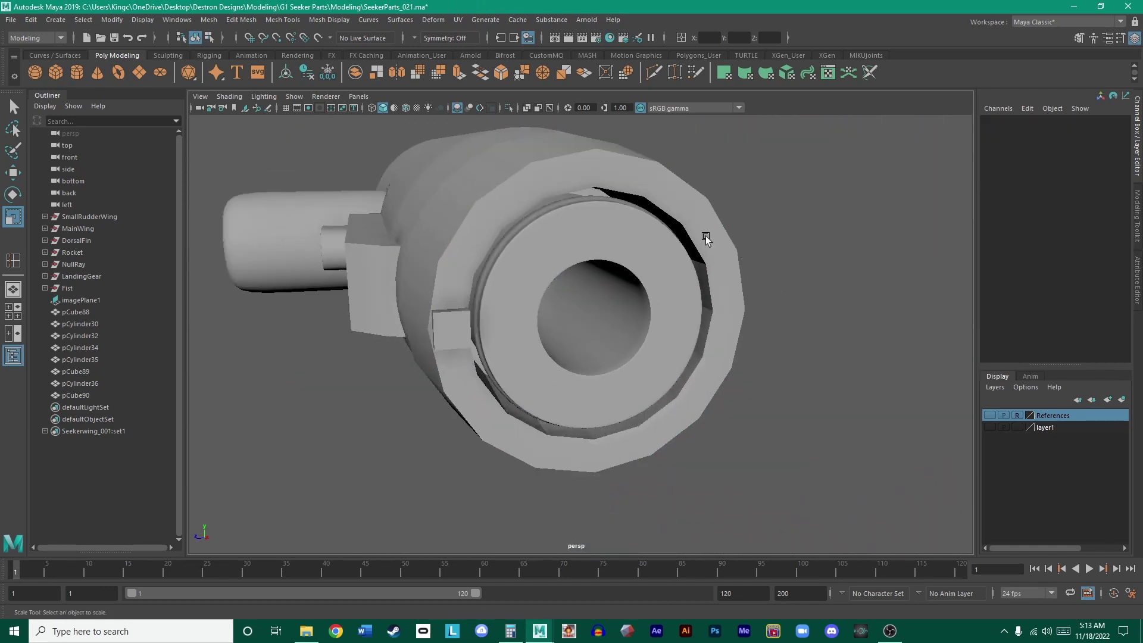
click(705, 235)
key(3)
click(785, 237)
- Delete the small block on the outer muzzle ring's rim
alt+drag(470, 319, 506, 328)
click(509, 355)
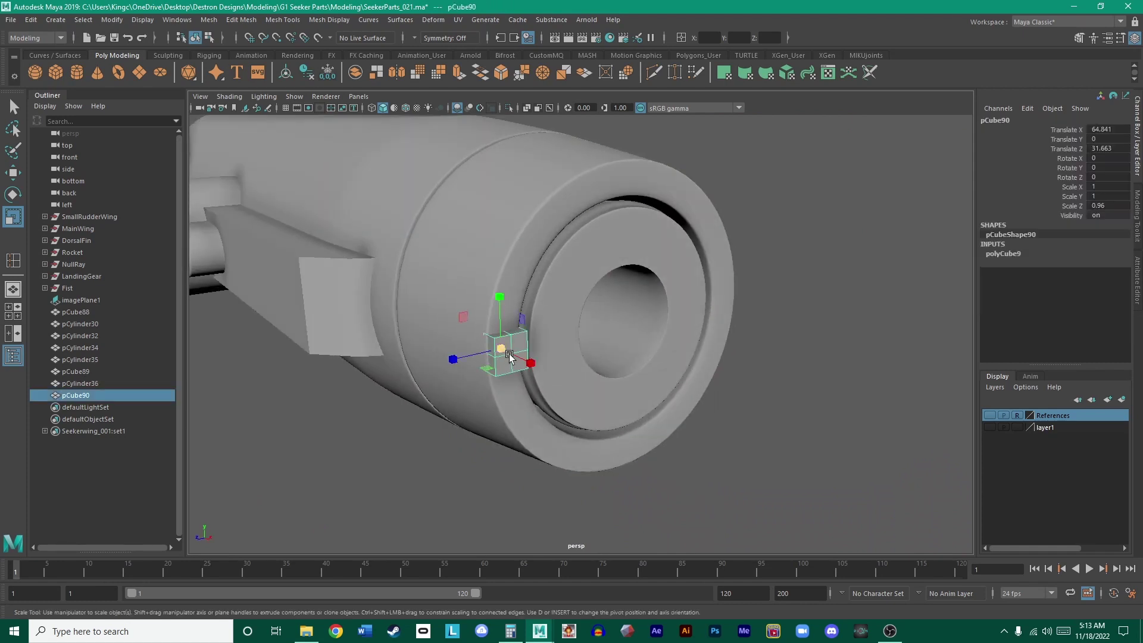
key(Delete)
alt+drag(571, 378, 673, 377)
scroll(566, 327, down, 5)
scroll(628, 347, up, 3)
alt+drag(627, 347, 587, 355)
- Select the main barrel cylinder and show the References layer behind it in the top view
click(560, 274)
key(space)
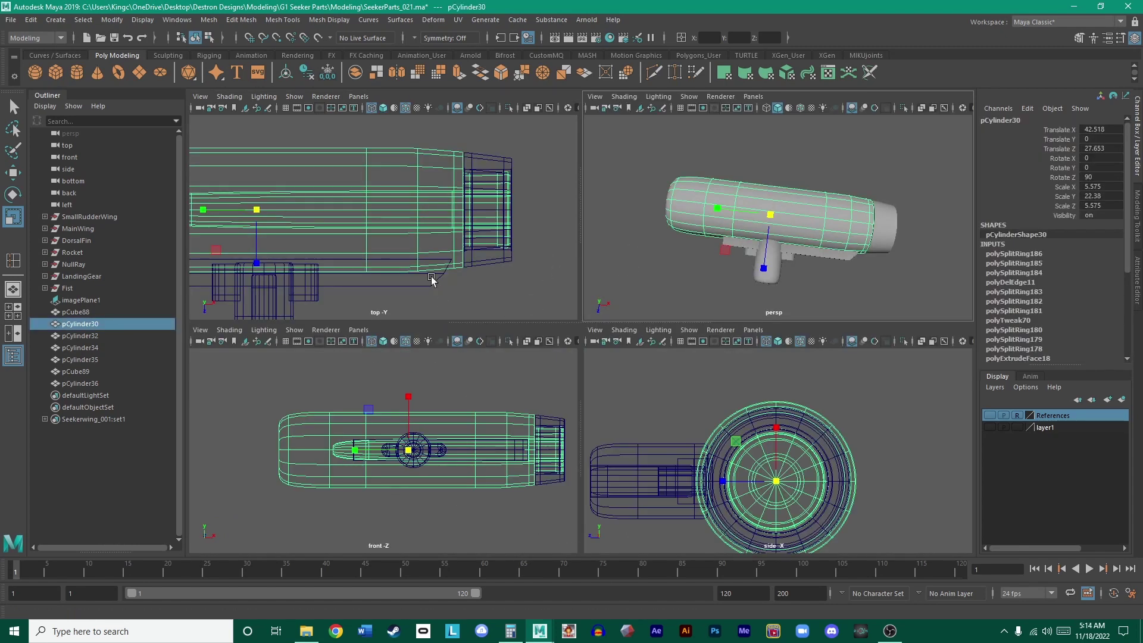
key(space)
alt+middle_drag(600, 268, 712, 270)
click(989, 415)
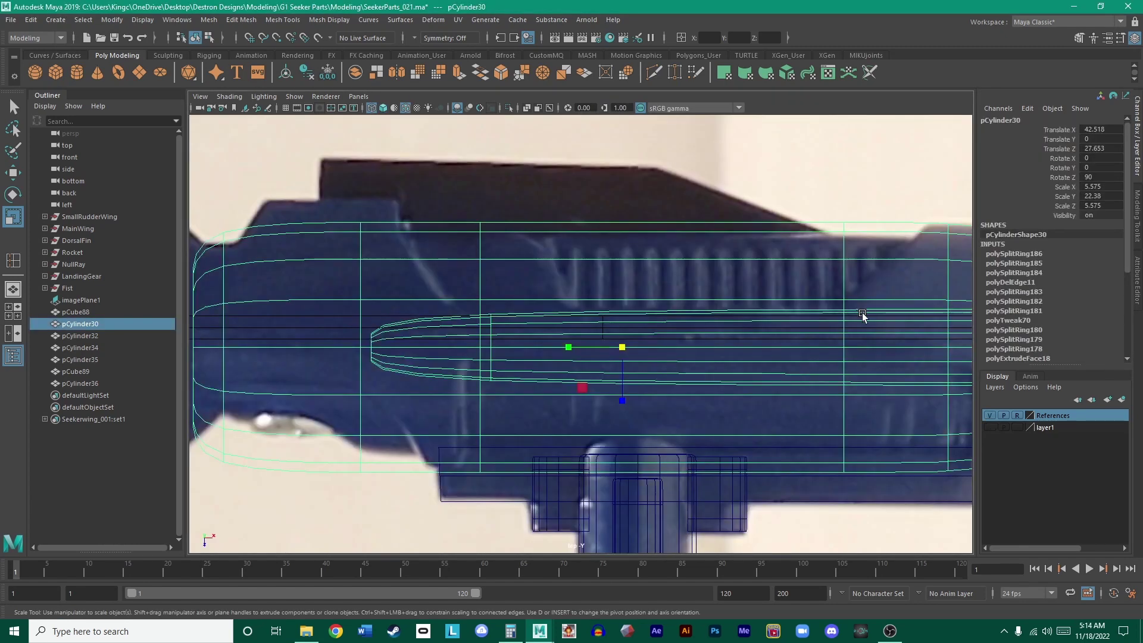
alt+middle_drag(554, 288, 602, 311)
scroll(602, 312, down, 5)
click(529, 257)
alt+middle_drag(433, 283, 510, 273)
scroll(538, 241, up, 2)
- Turn off the barrel's smooth preview and scale its rear-end vertices inward to form a taper
click(508, 238)
key(1)
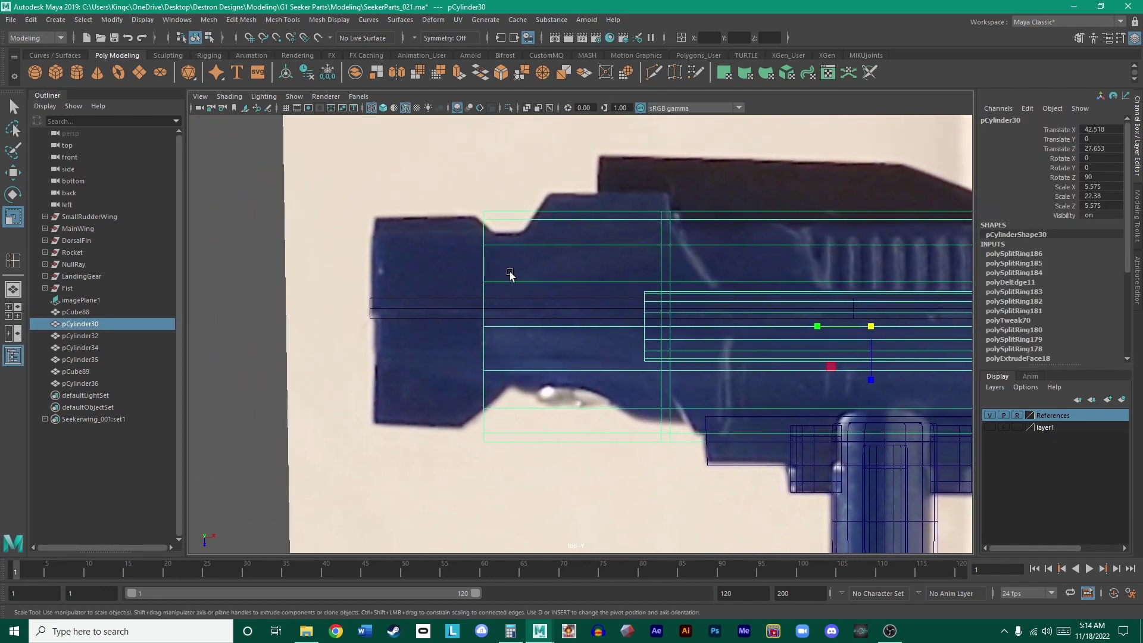
right_drag(511, 284, 458, 284)
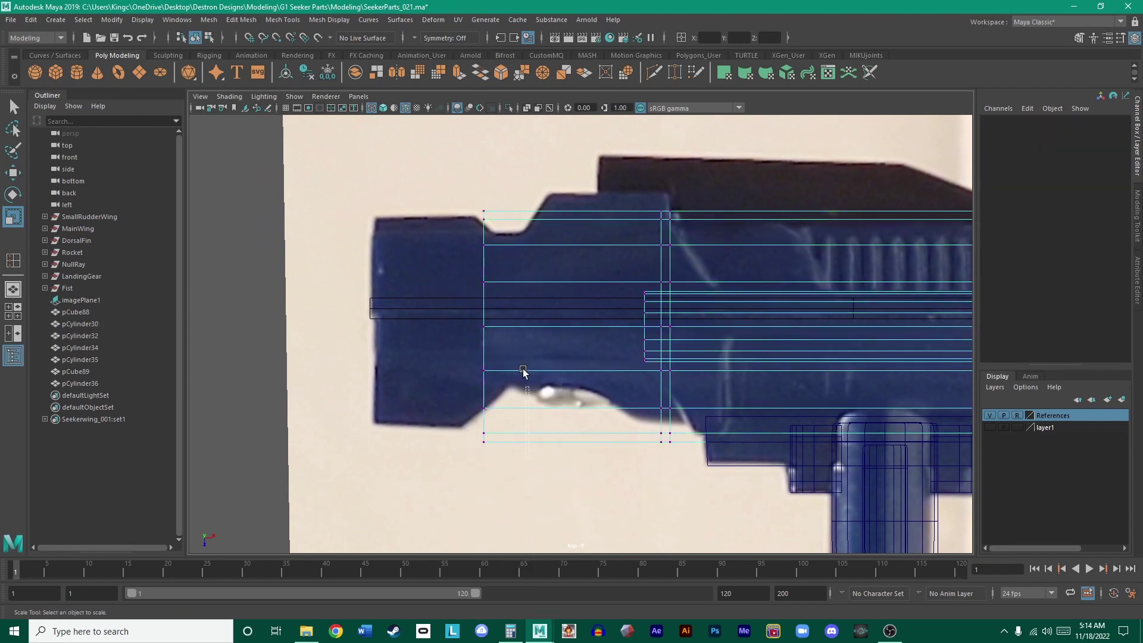
drag(433, 168, 432, 169)
drag(480, 326, 399, 323)
scroll(459, 320, up, 3)
scroll(459, 321, down, 2)
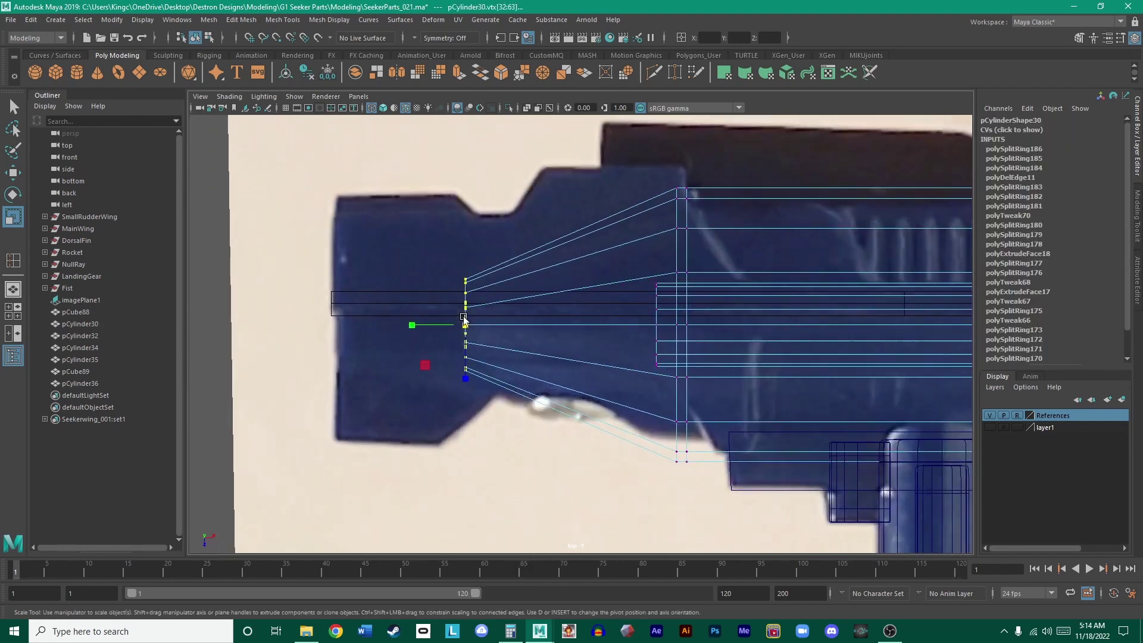
- Narrow the barrel's rear-end vertices slightly more and check the taper in smooth preview
drag(467, 326, 470, 326)
key(3)
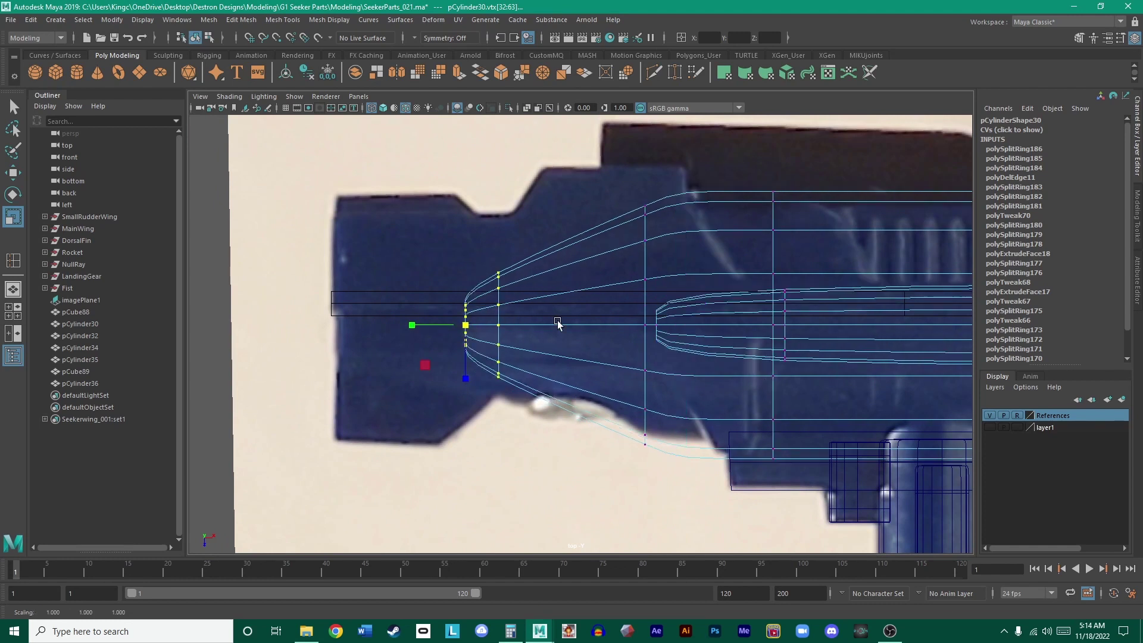
key(1)
key(3)
key(1)
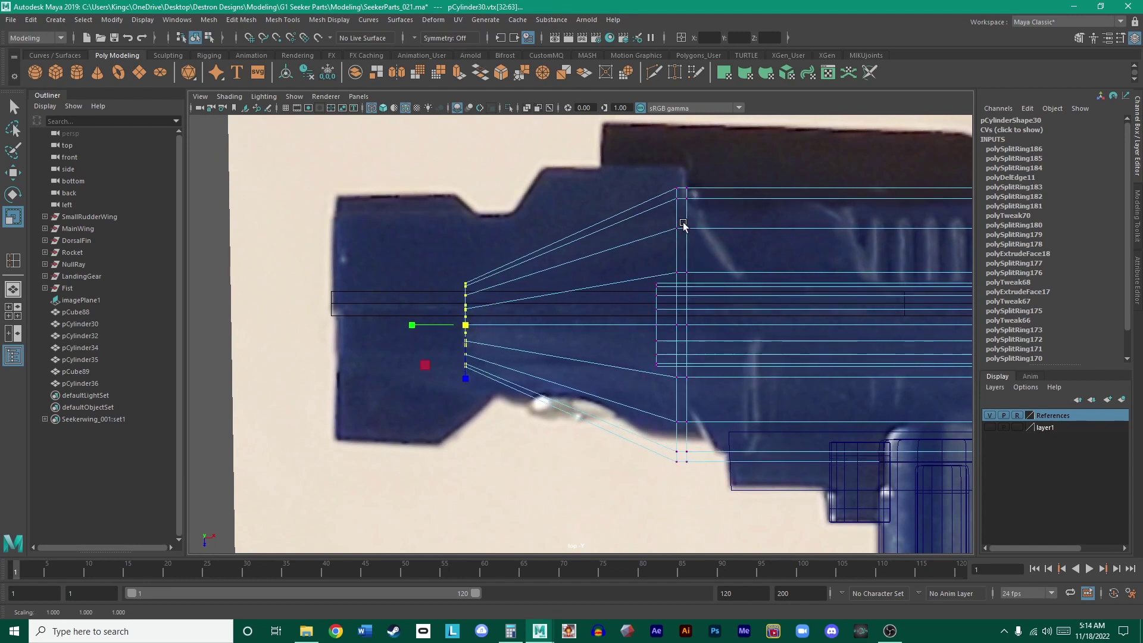
double_click(676, 187)
click(677, 420)
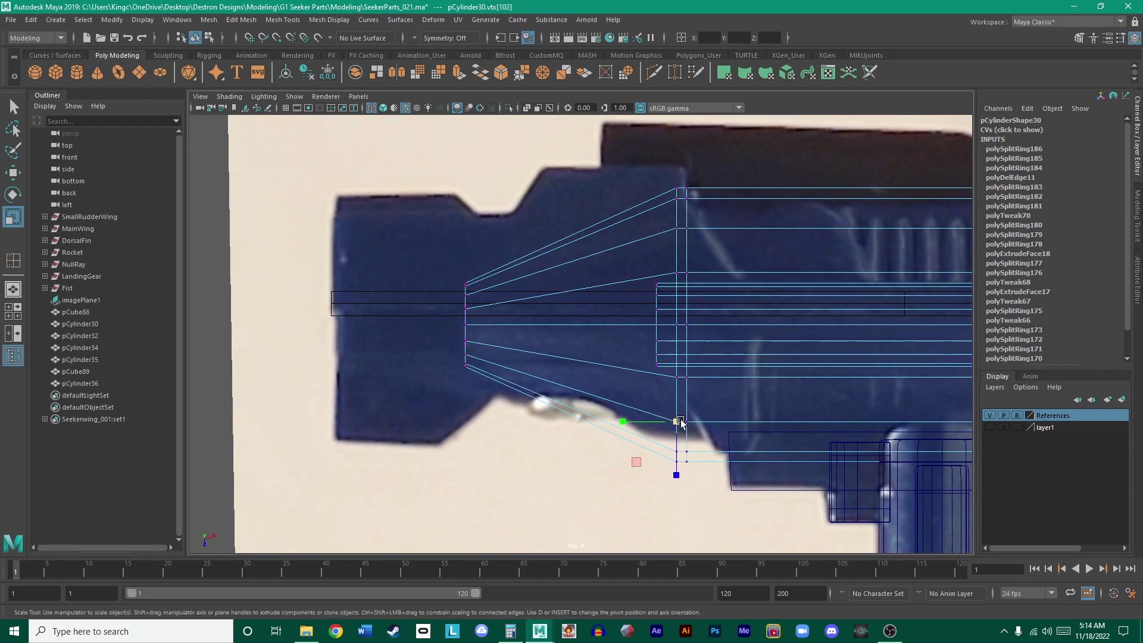
click(767, 423)
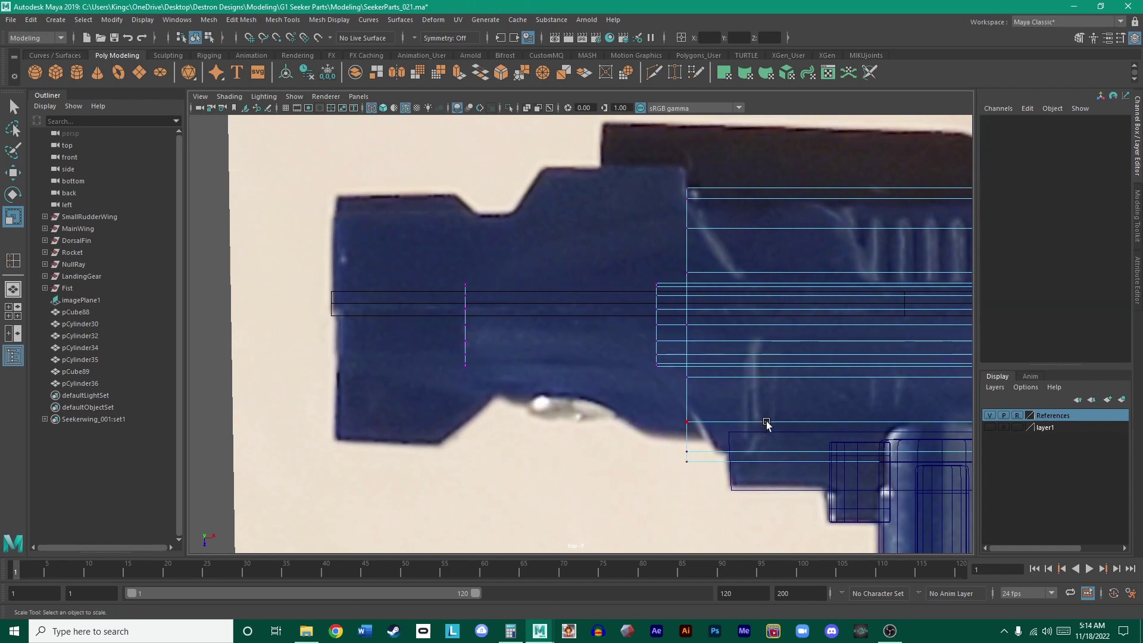
click(743, 404)
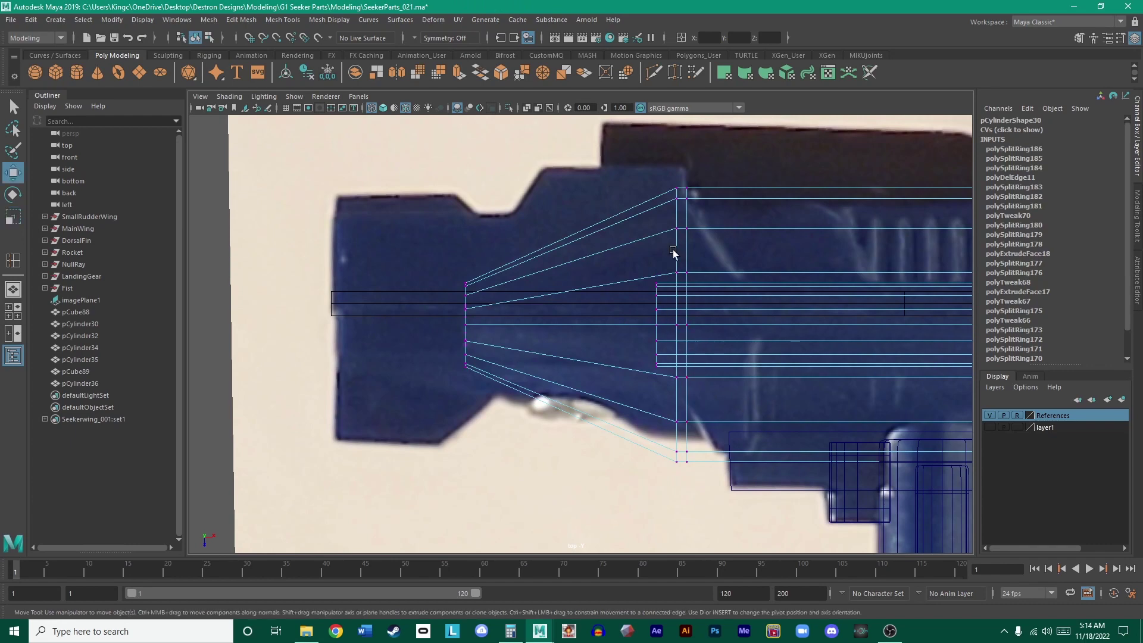
- Insert an edge loop around the barrel about midway along the tapered rear section
scroll(678, 226, up, 2)
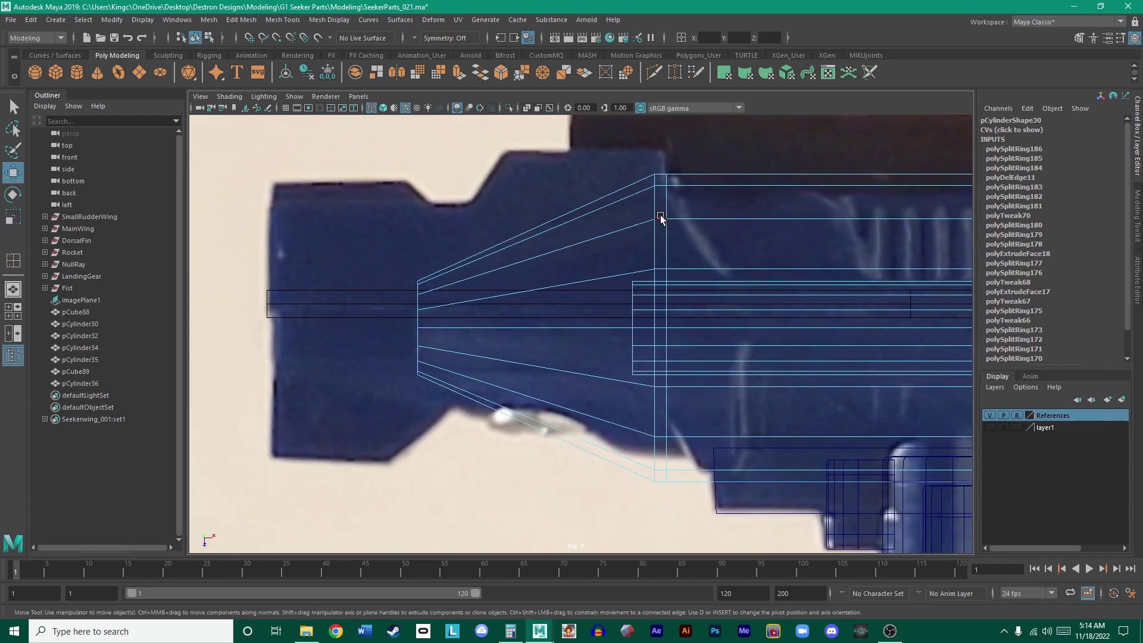
scroll(664, 232, up, 2)
right_click(647, 222)
right_drag(646, 222, 639, 213)
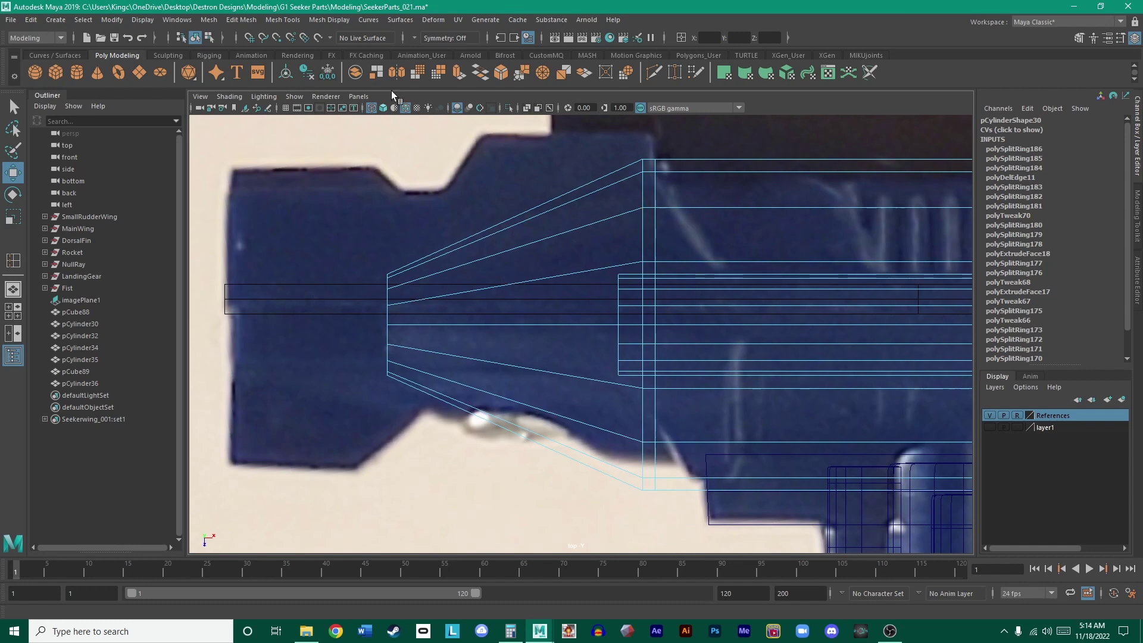
click(552, 56)
click(518, 286)
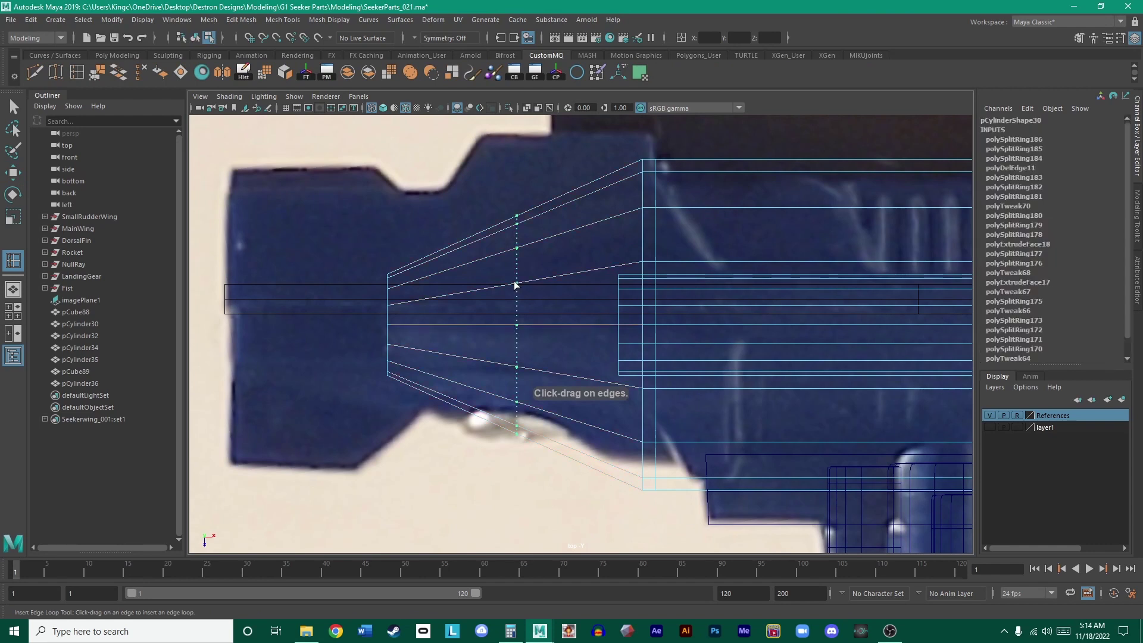
- Scale the new middle edge loop outward to round the barrel's rear taper
key(w)
key(r)
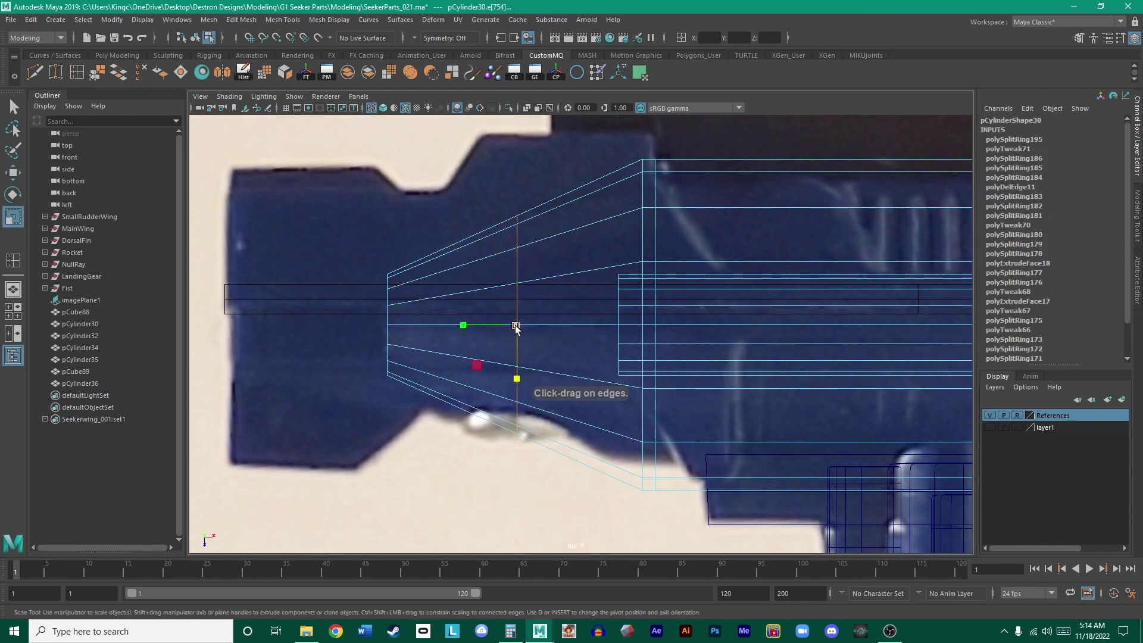
drag(517, 325, 485, 332)
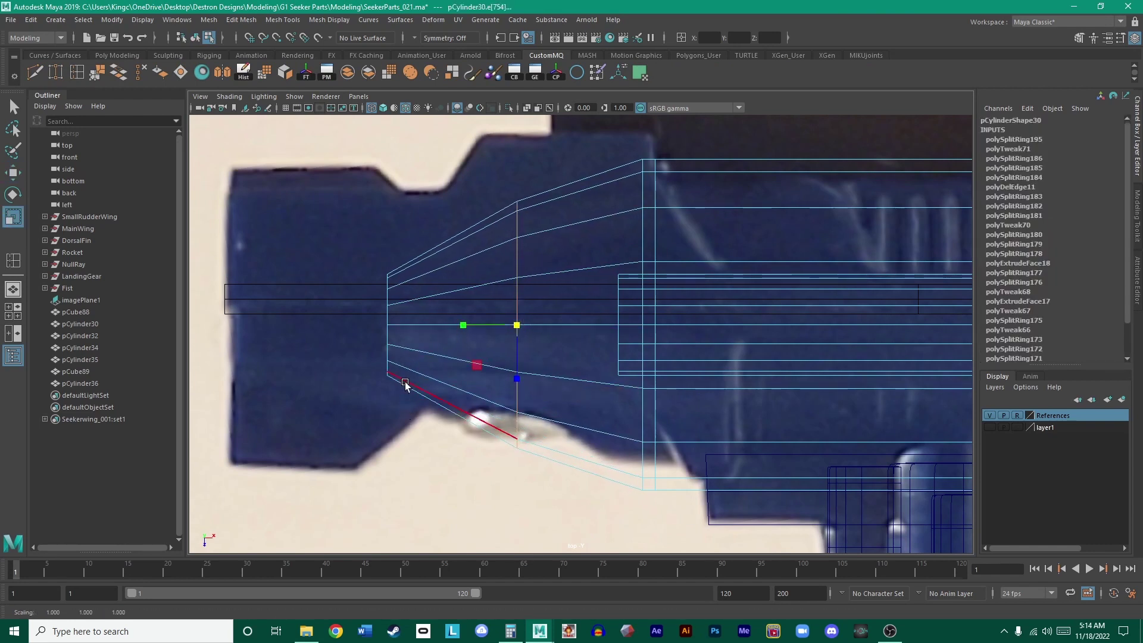
- Scale the barrel's rear-end vertices further inward and show the rounded end in smooth preview
right_drag(407, 328, 363, 315)
drag(319, 203, 438, 441)
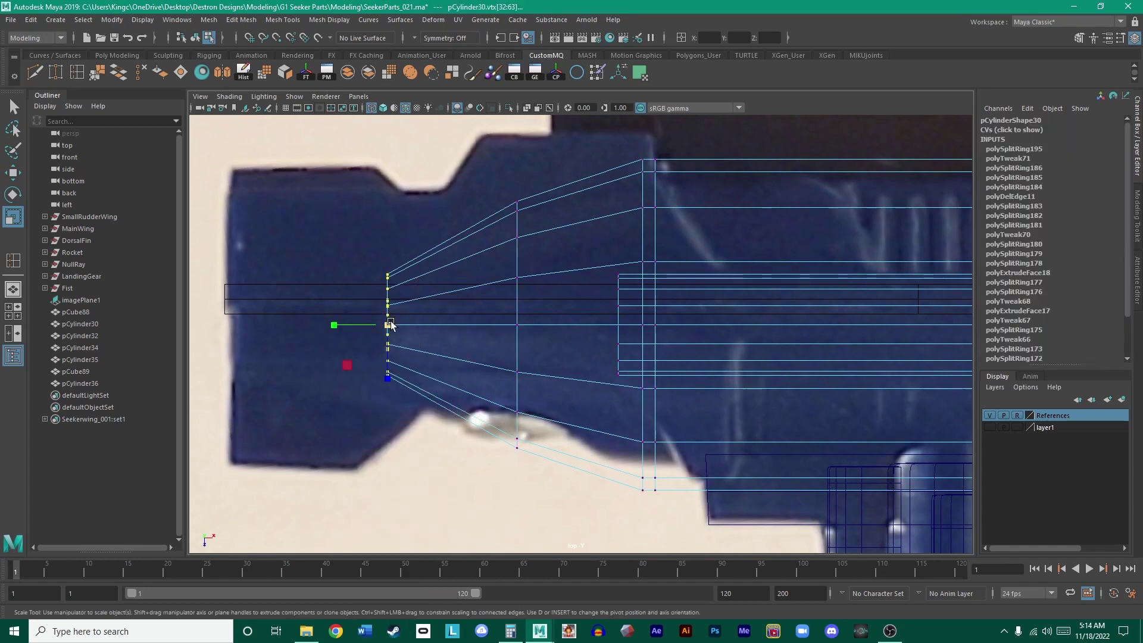
drag(390, 324, 452, 340)
key(3)
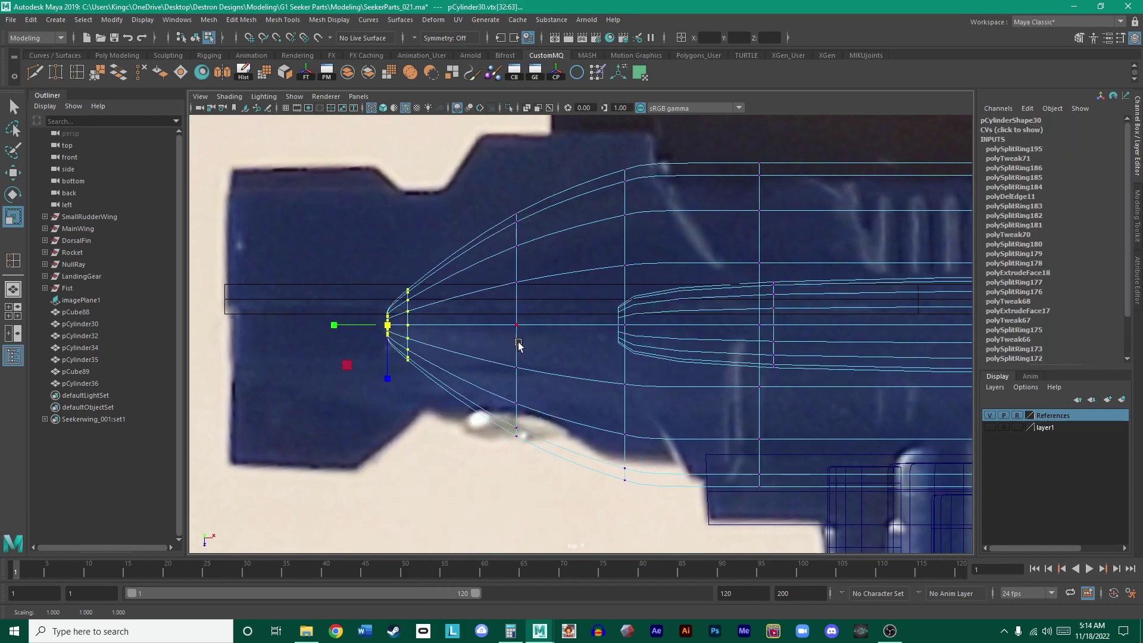
- Delete the extra edge loop just behind the start of the barrel's rear taper and check the shape in smooth preview
key(1)
click(642, 208)
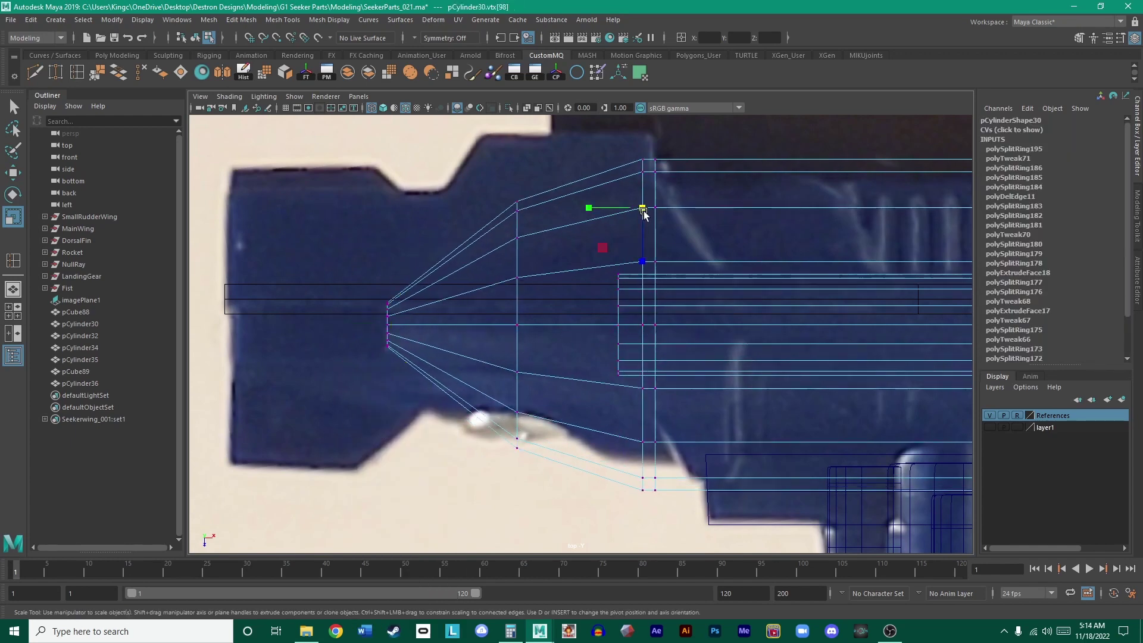
right_drag(643, 195, 638, 160)
click(650, 236)
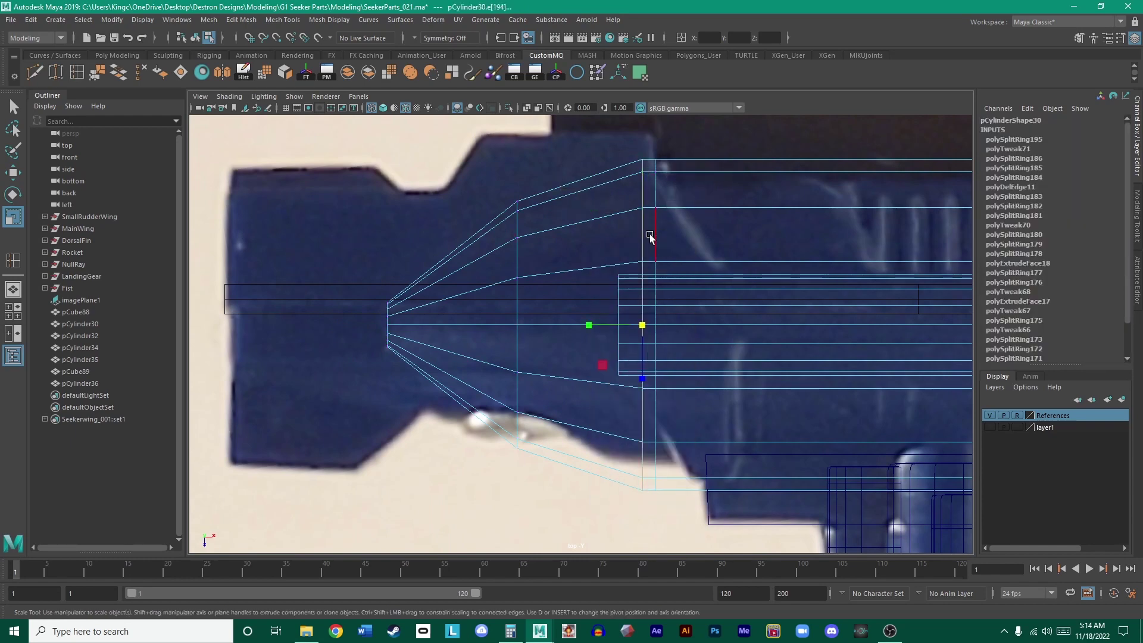
key(Delete)
key(3)
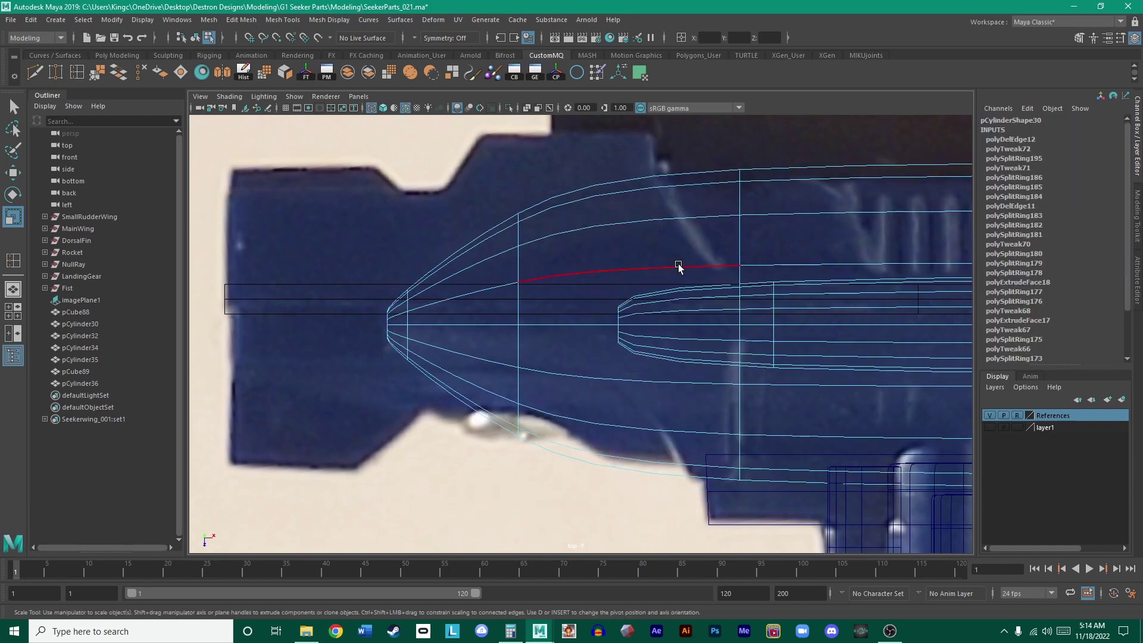
- Delete the middle edge loop from the barrel's rear taper and compare the shape with and without smooth preview
key(1)
click(517, 229)
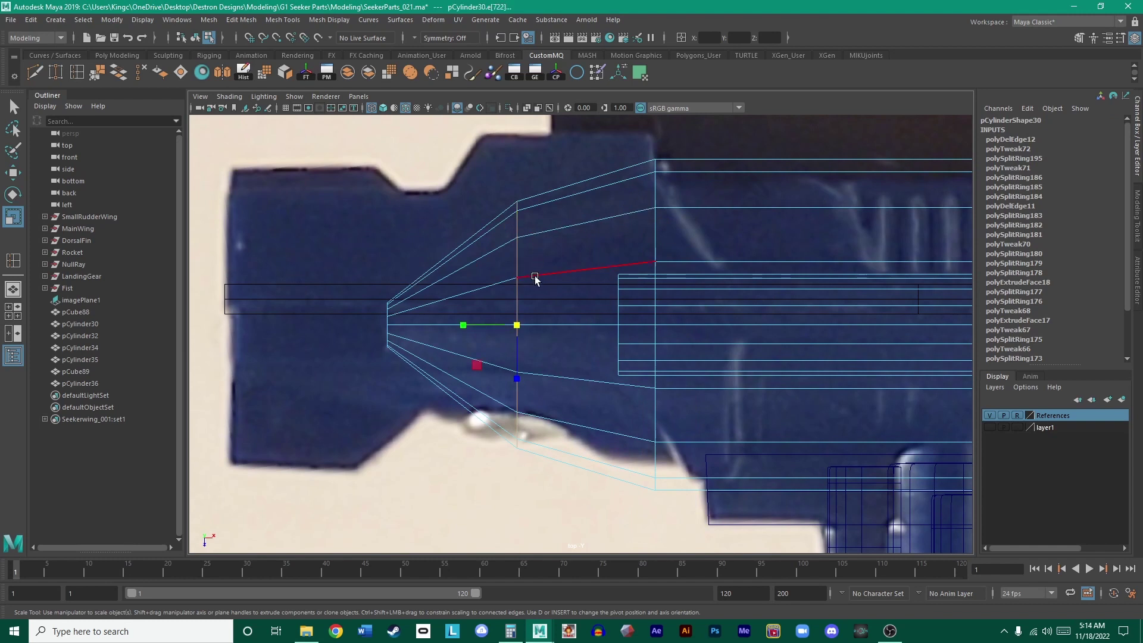
key(w)
drag(462, 324, 520, 327)
key(3)
key(Delete)
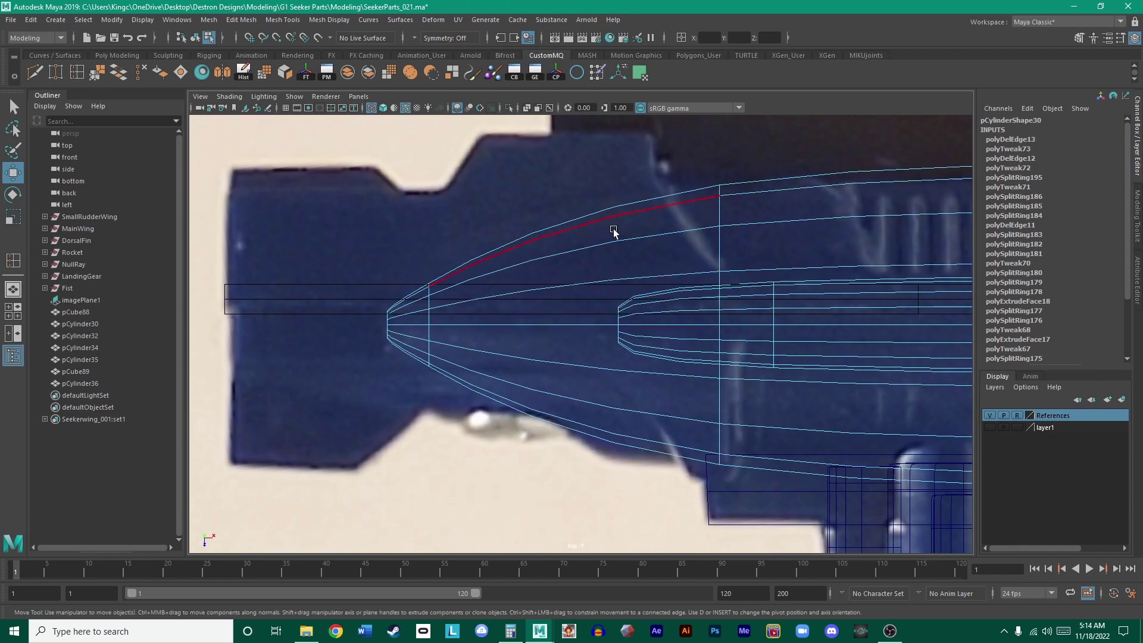
key(1)
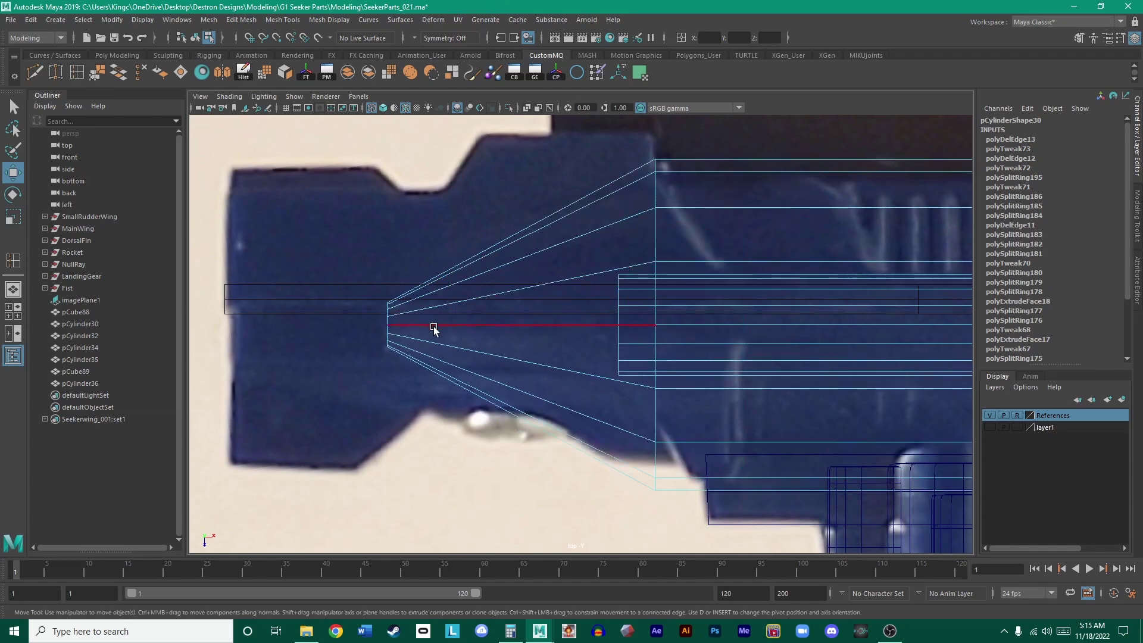
key(3)
key(1)
key(3)
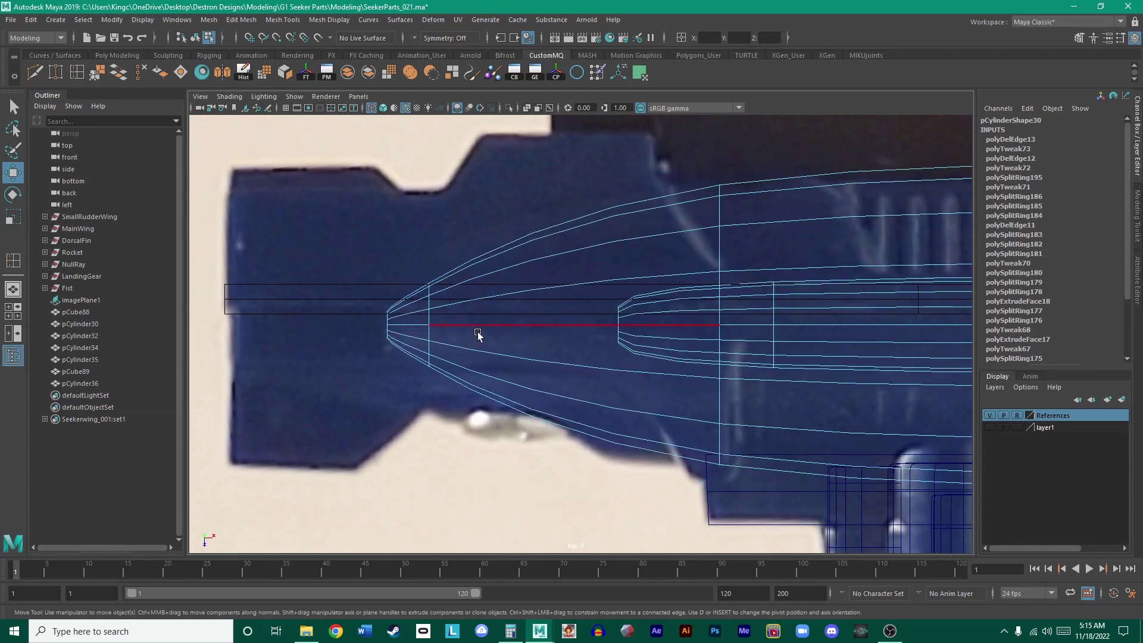
- Select the vertex ring at the wide start of the rear taper together with the inner cylinder's end vertices
key(1)
right_drag(654, 189, 632, 333)
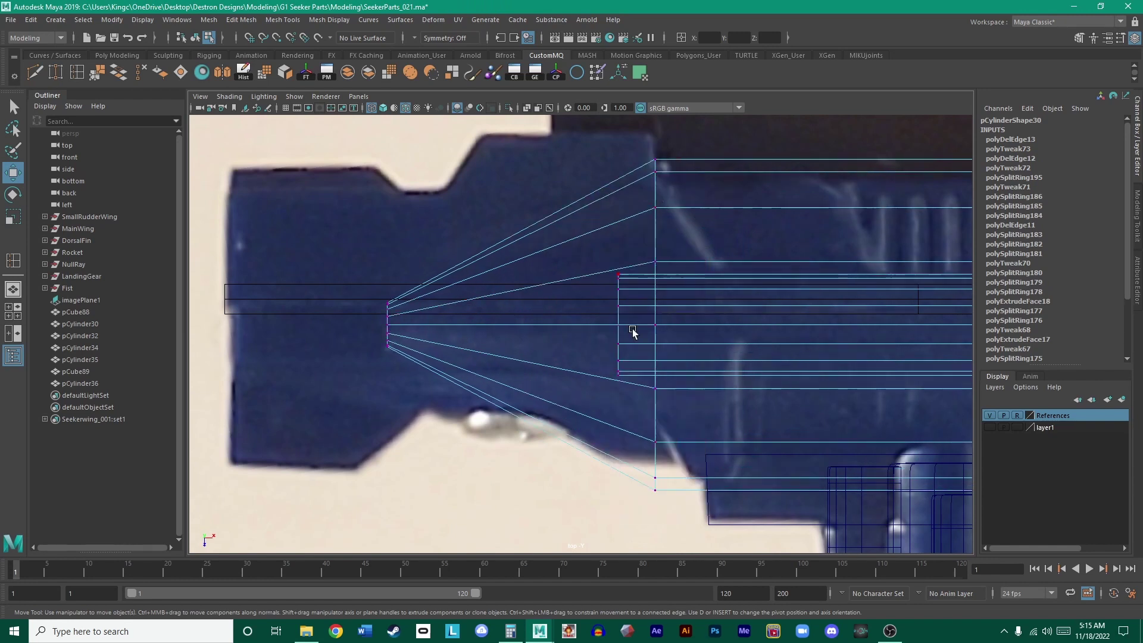
drag(684, 524, 604, 117)
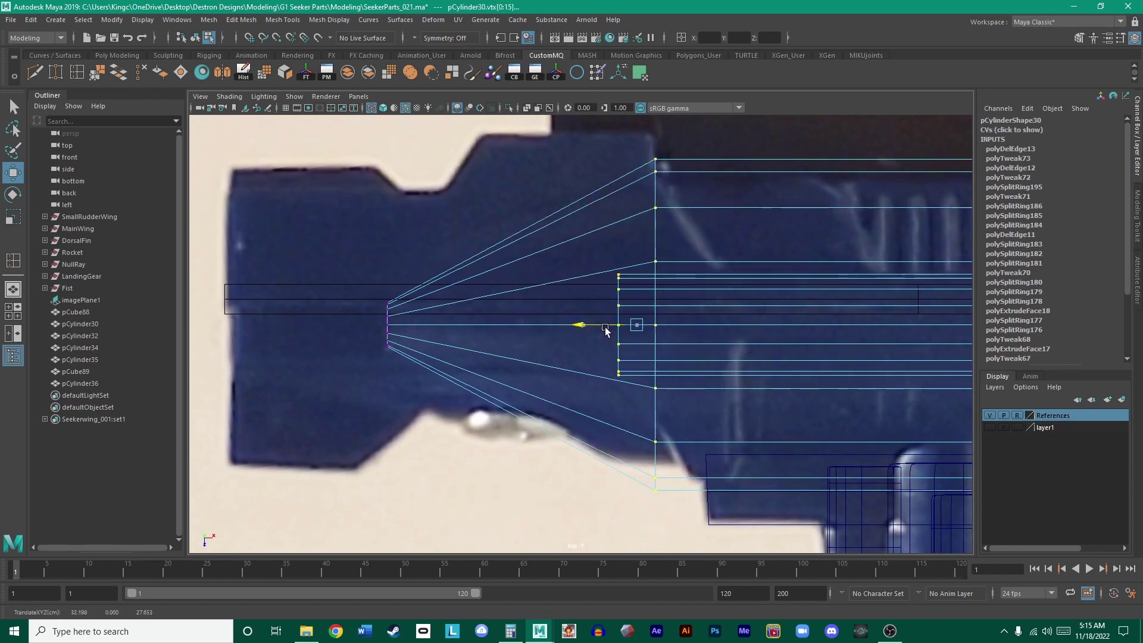
- Shift the selected vertex ring of the large tapered cylinder slightly toward its pointed end and check the taper in smooth preview
drag(607, 327, 601, 323)
key(3)
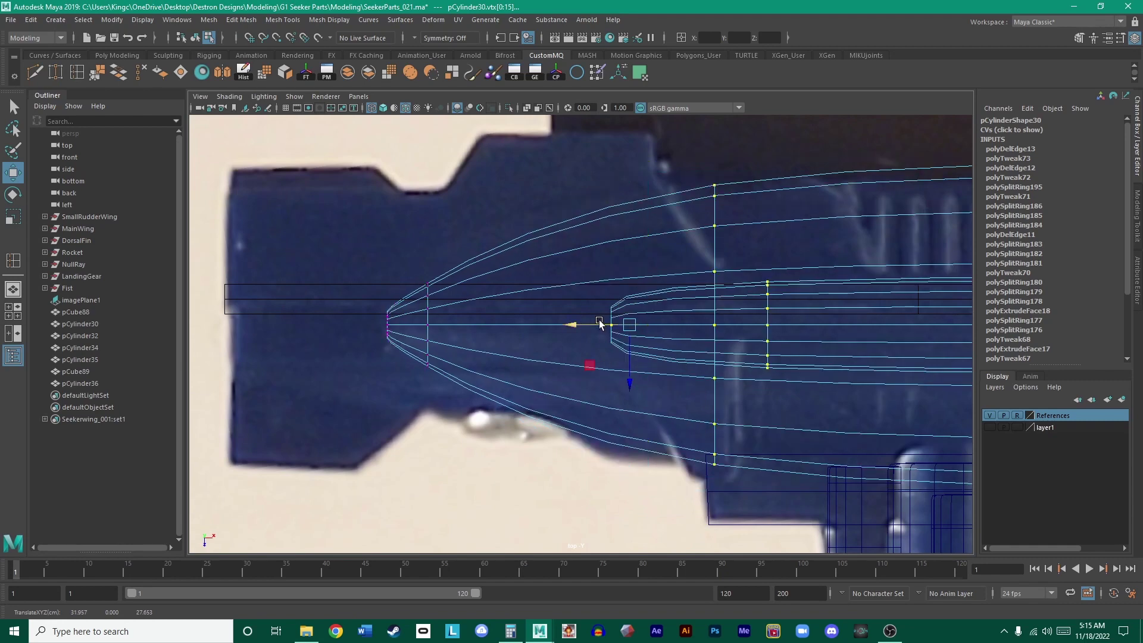
key(1)
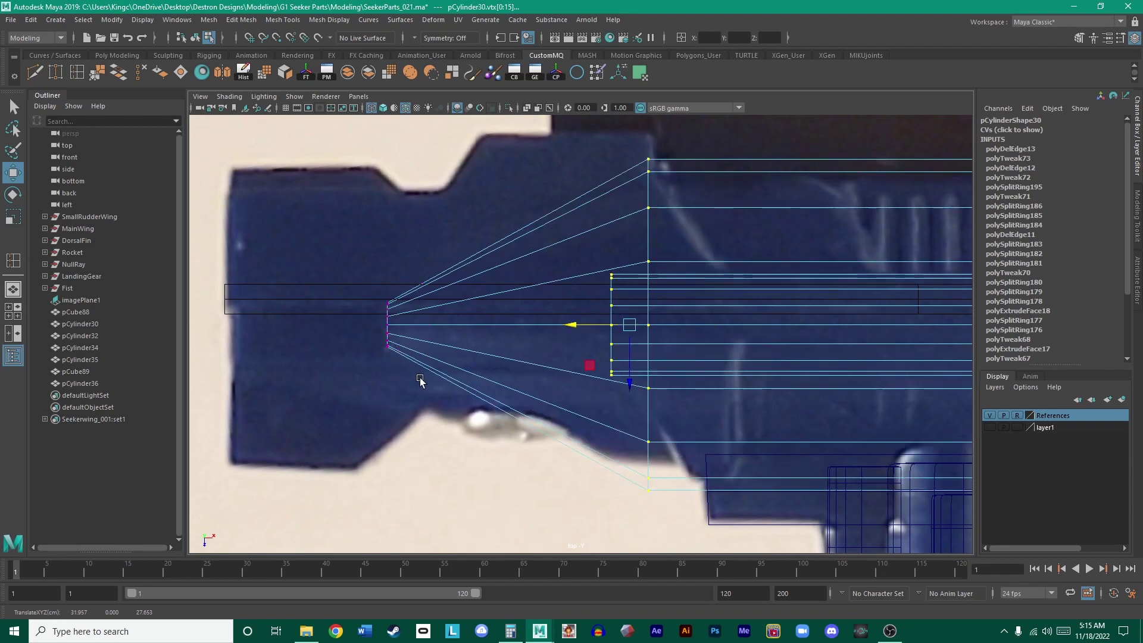
drag(421, 384, 324, 278)
key(3)
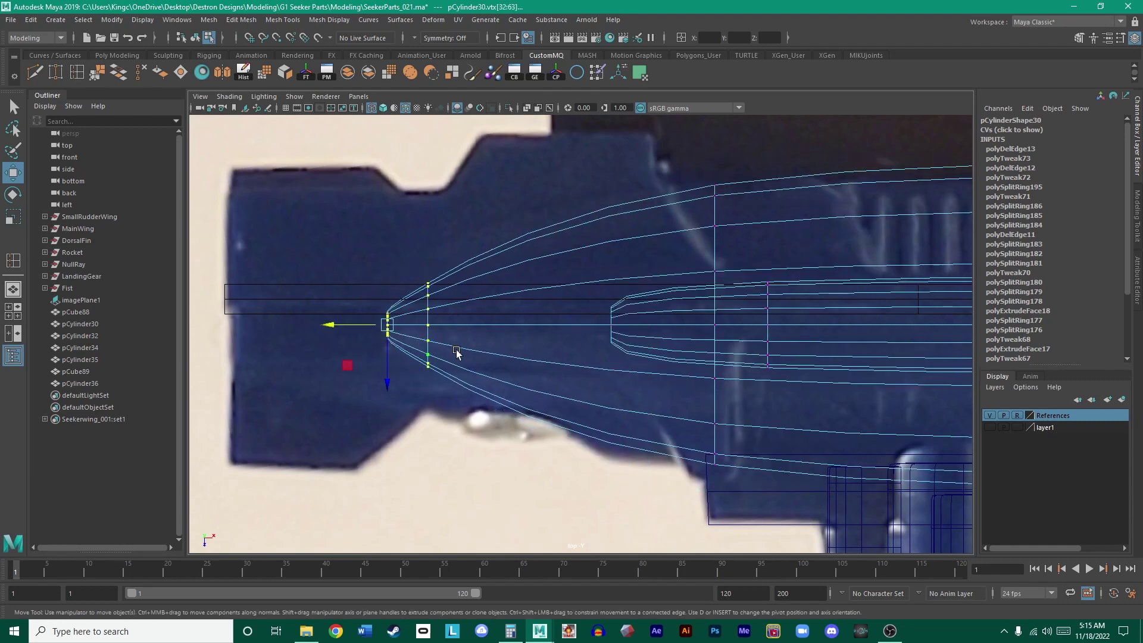
key(1)
key(space)
key(3)
- Return the tapered cylinder to object mode and inspect its smoothed shape in the perspective view
right_click(744, 201)
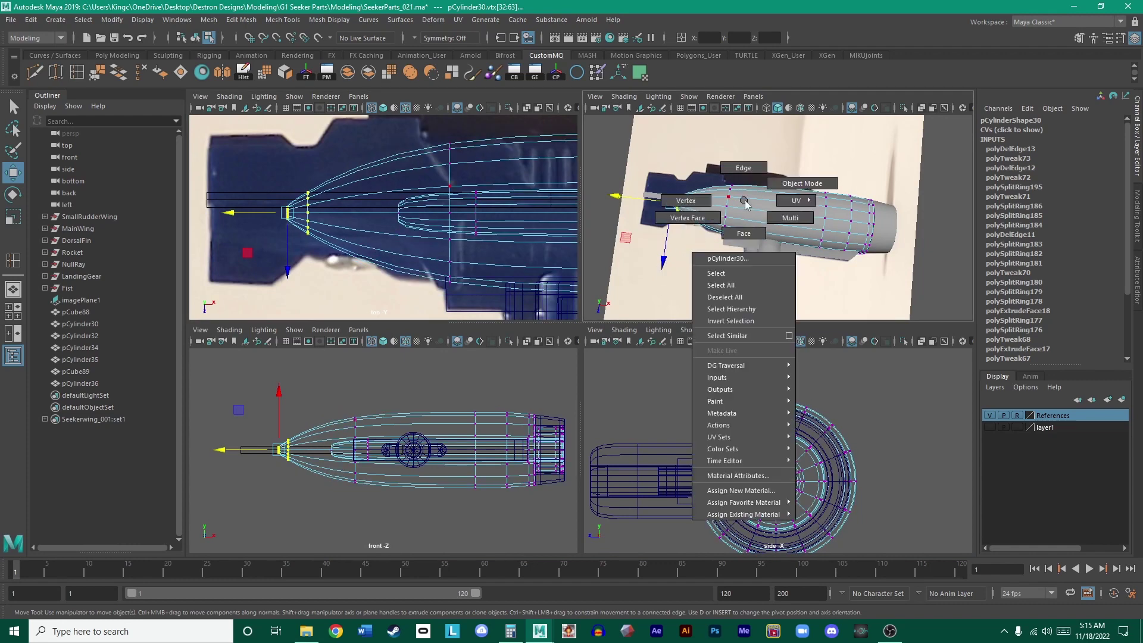
click(887, 189)
alt+drag(888, 189, 784, 208)
alt+right_drag(784, 207, 887, 241)
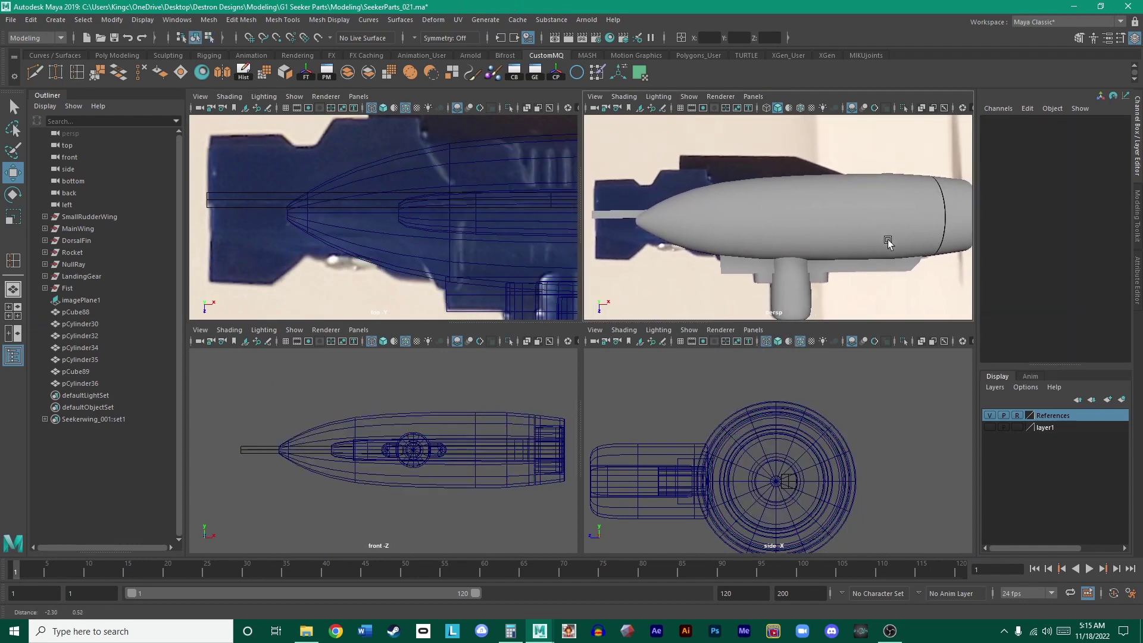
alt+middle_drag(888, 241, 926, 231)
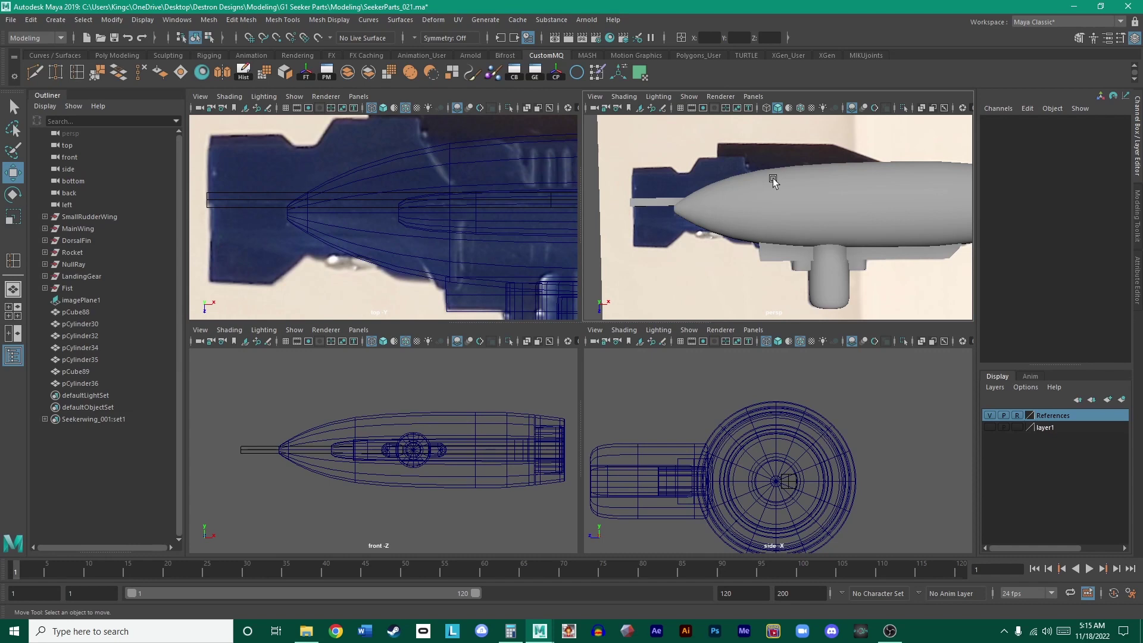
- Create a polygon cube and place it at the notch in the reference tail's upper edge, about X 25.9, Z 23.6
click(756, 173)
key(space)
scroll(581, 327, down, 5)
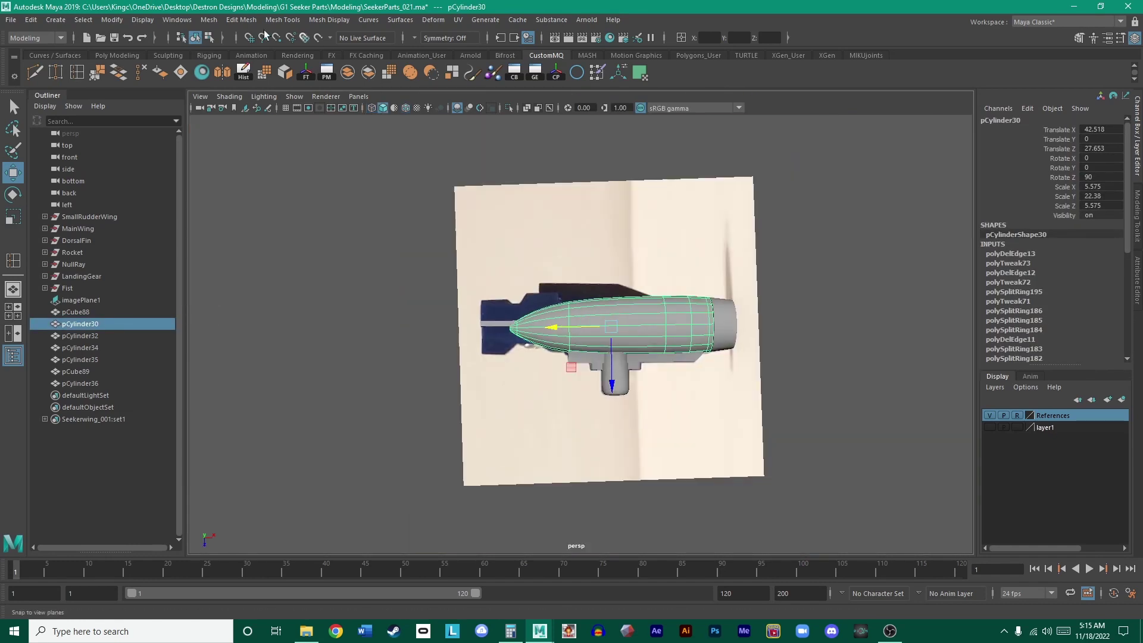
click(116, 55)
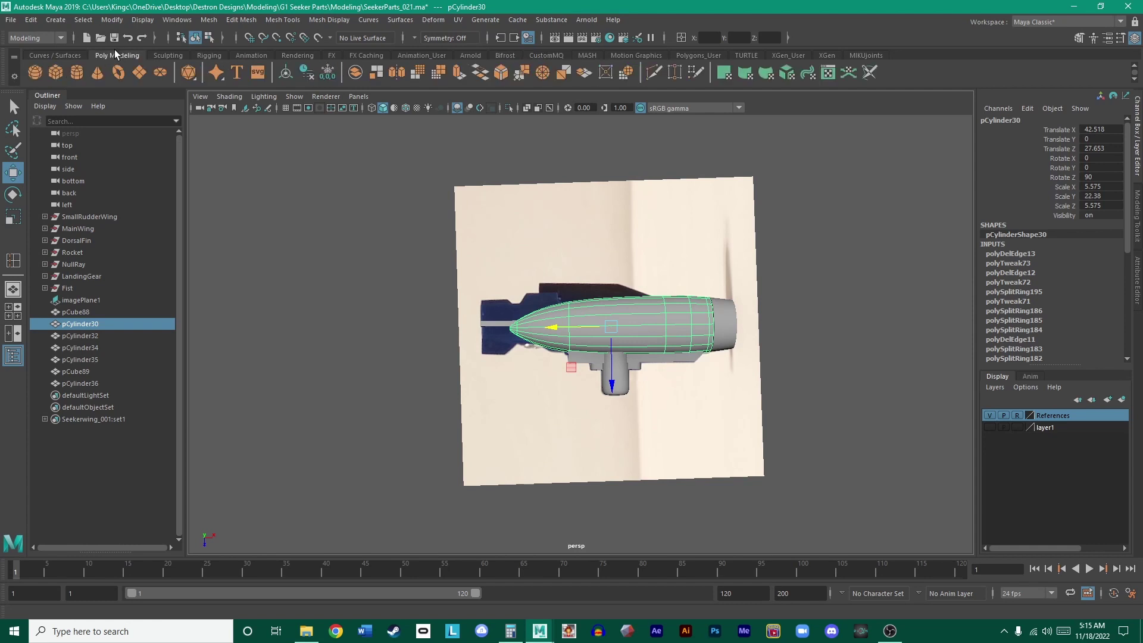
click(54, 73)
middle_drag(416, 222, 563, 356)
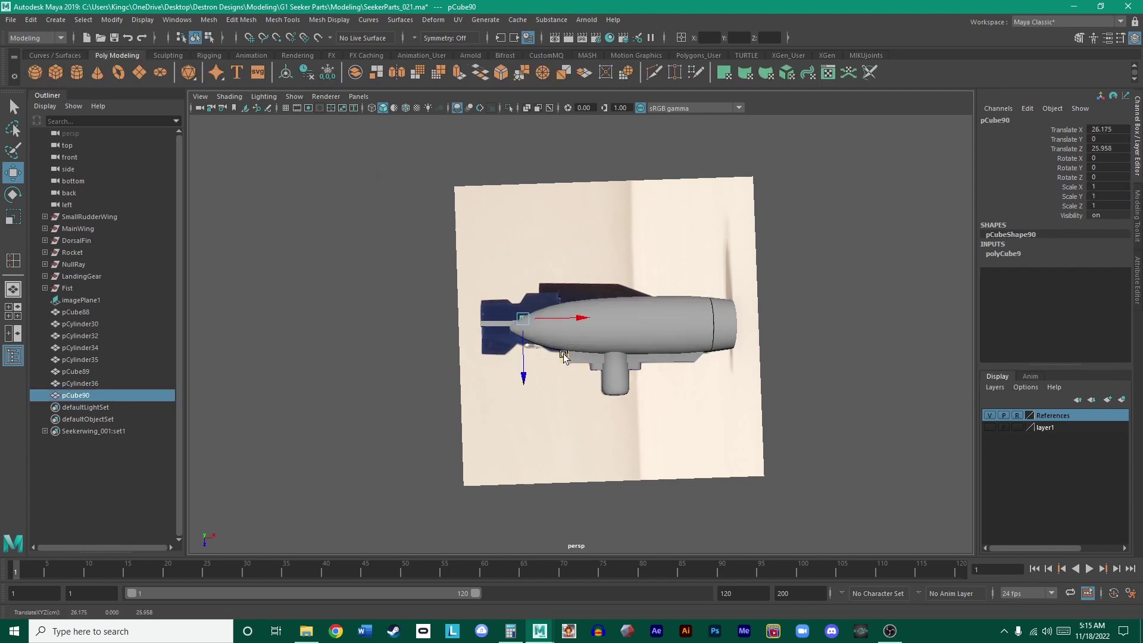
scroll(564, 356, up, 5)
middle_drag(459, 302, 445, 253)
- Stretch the new cube vertically and set its Scale Y to 7
key(r)
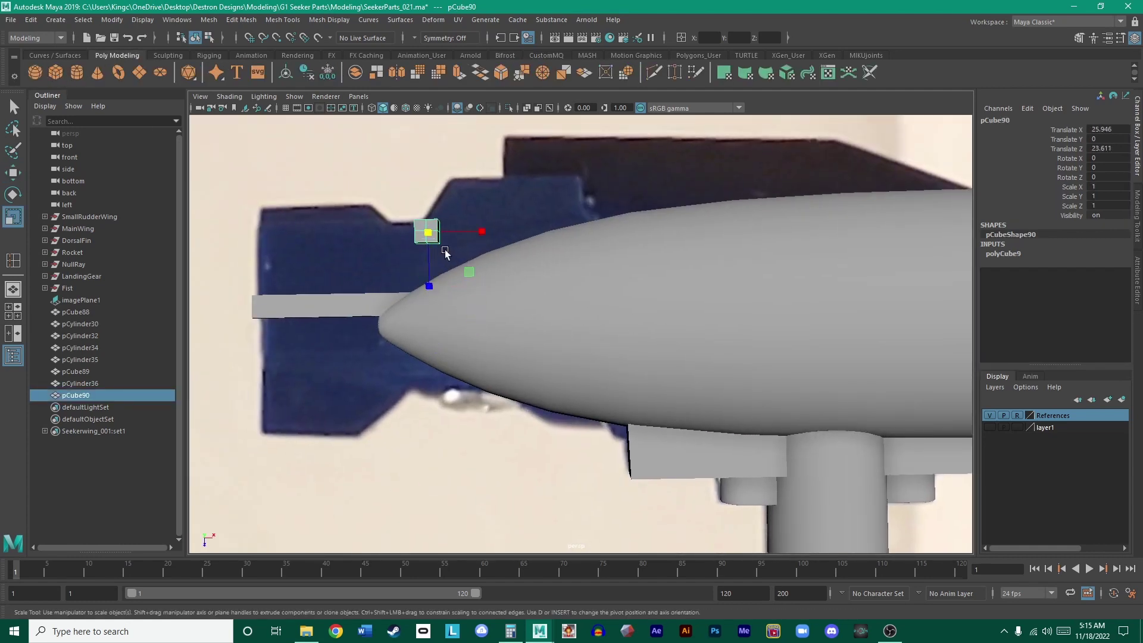
key(space)
key(space)
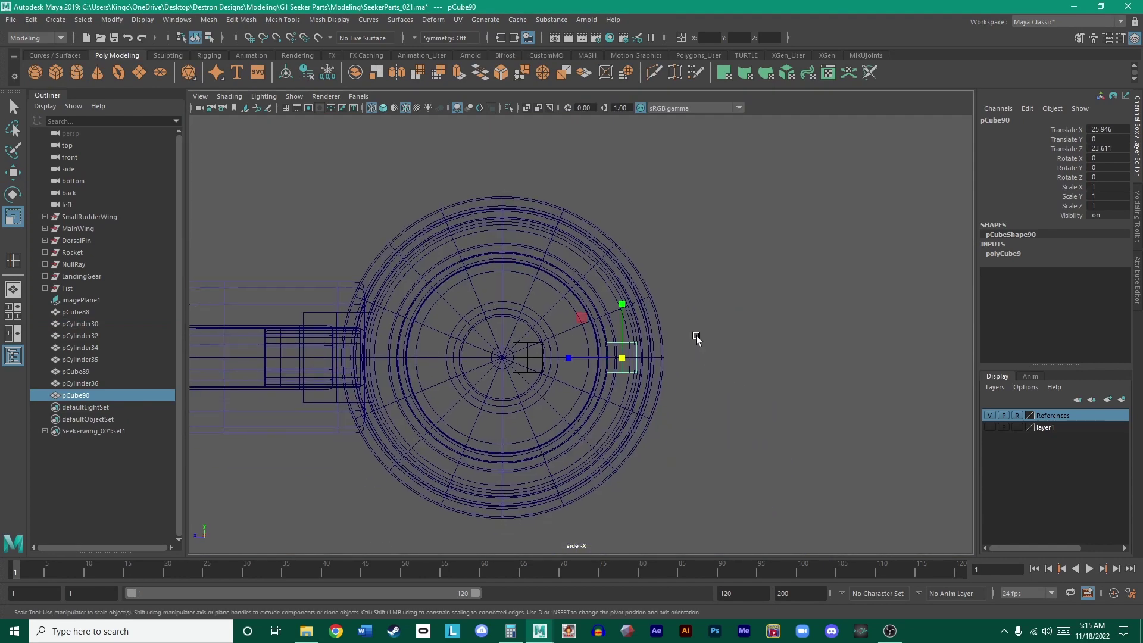
drag(624, 305, 622, 161)
double_click(1113, 195)
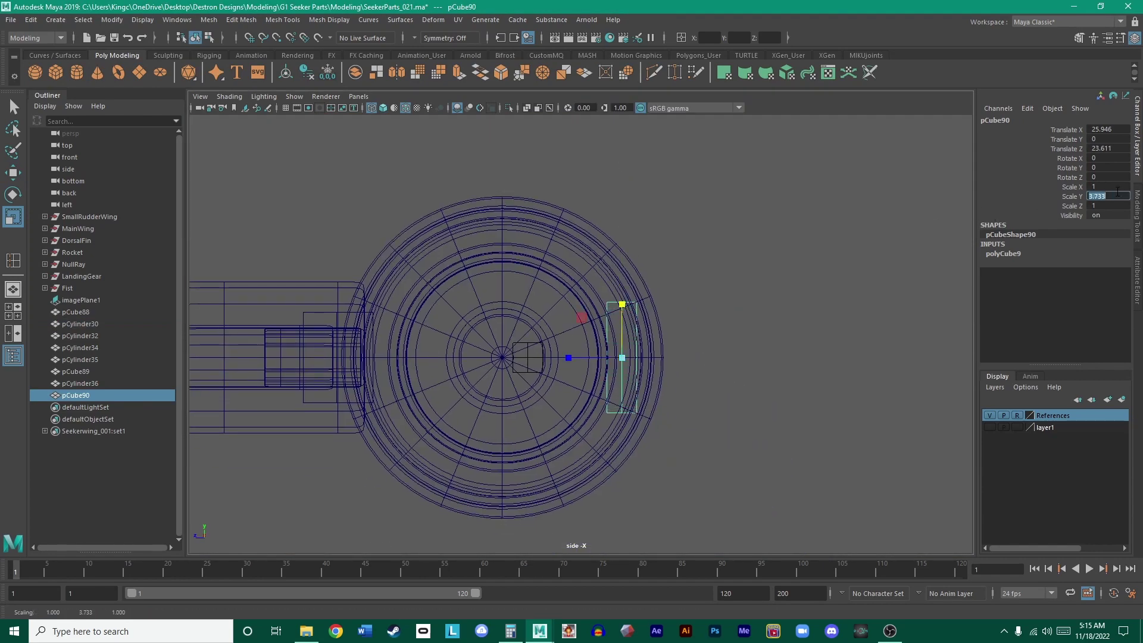
text(7)
key(Return)
- Reselect the cube and move it sideways clear of the cylinder body, to about Z 20.9
click(719, 256)
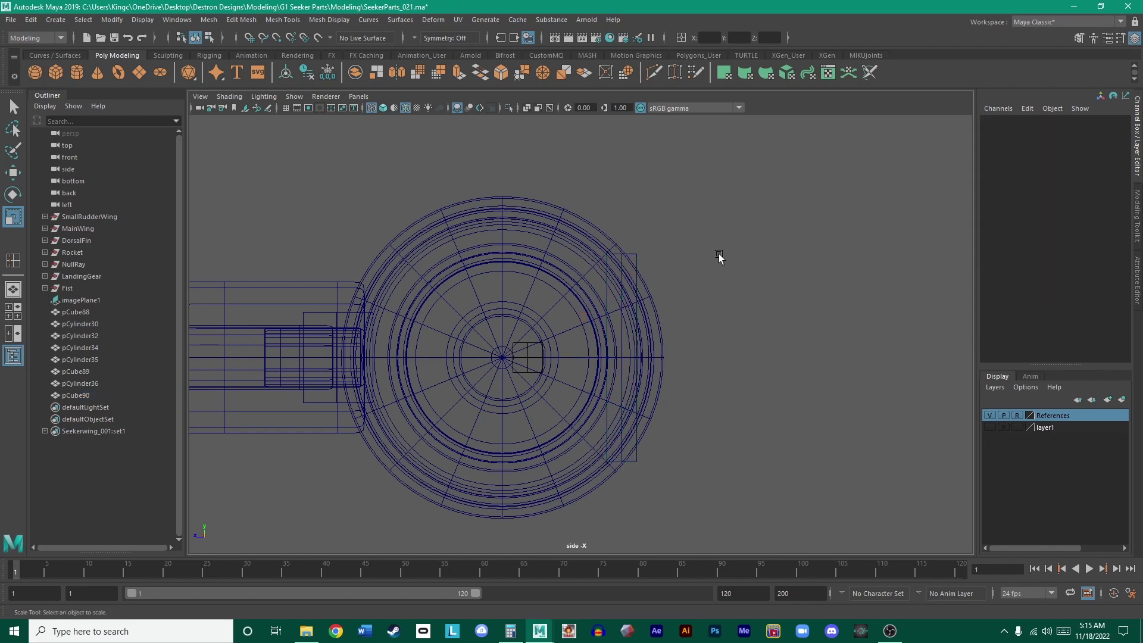
click(636, 252)
key(w)
drag(595, 360, 709, 366)
scroll(511, 372, down, 2)
scroll(533, 367, up, 2)
key(space)
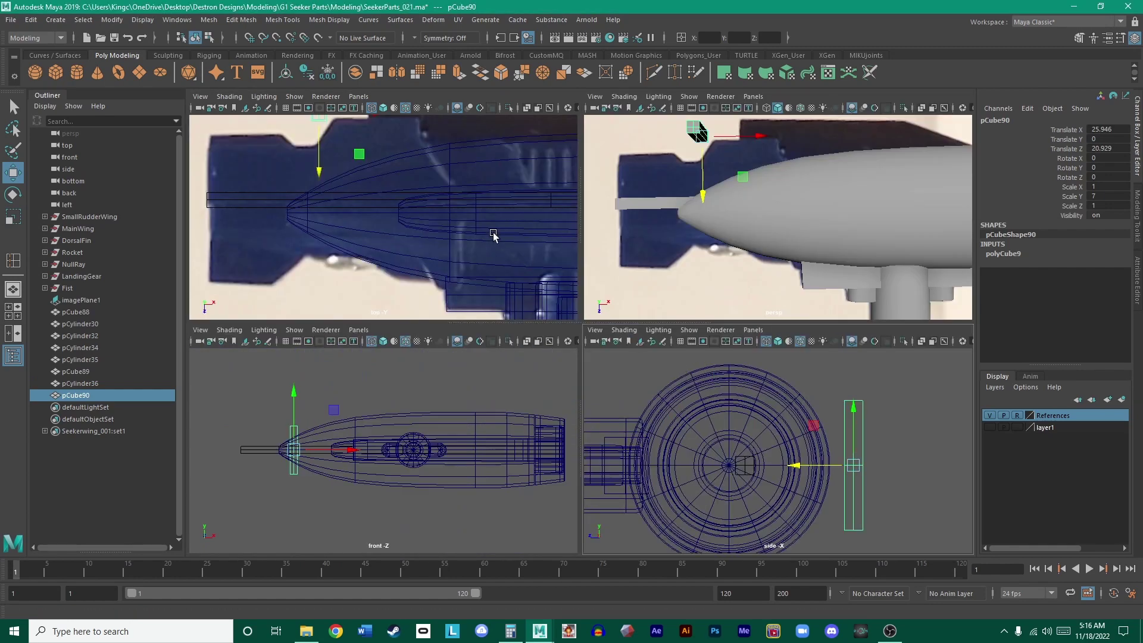
- Move the cube onto the raised block of the reference tail in the top view, about X 32.2, Z 21.8
key(space)
scroll(516, 196, down, 1)
alt+middle_drag(515, 197, 563, 254)
drag(563, 253, 736, 280)
alt+middle_drag(737, 280, 676, 285)
- Widen the cube to about 5.34 in Scale X and shift it to about X 29.7 over the raised tail block
key(r)
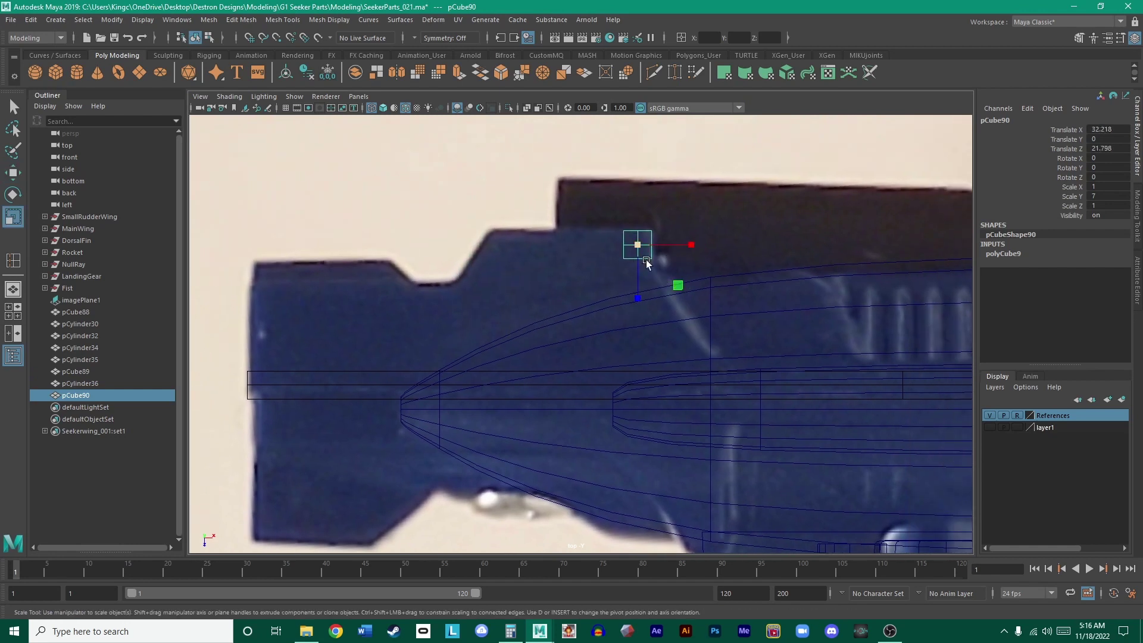
drag(695, 245, 930, 246)
key(w)
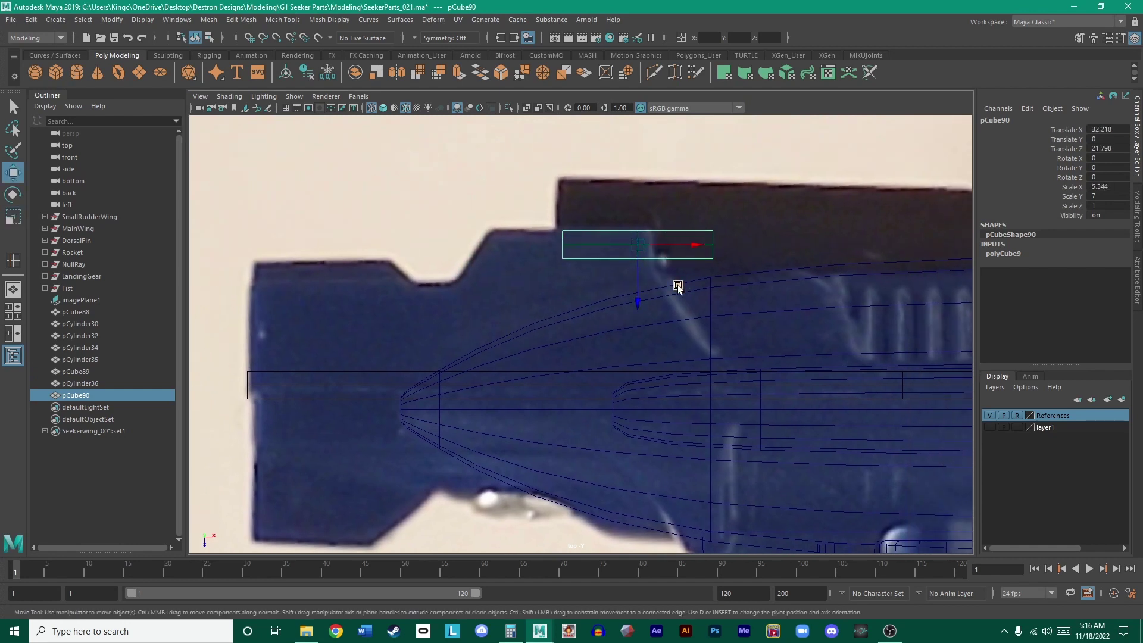
middle_drag(675, 285, 606, 285)
- Enlarge the cube along Z and reposition it so its upper edge follows the reference block's outline
key(r)
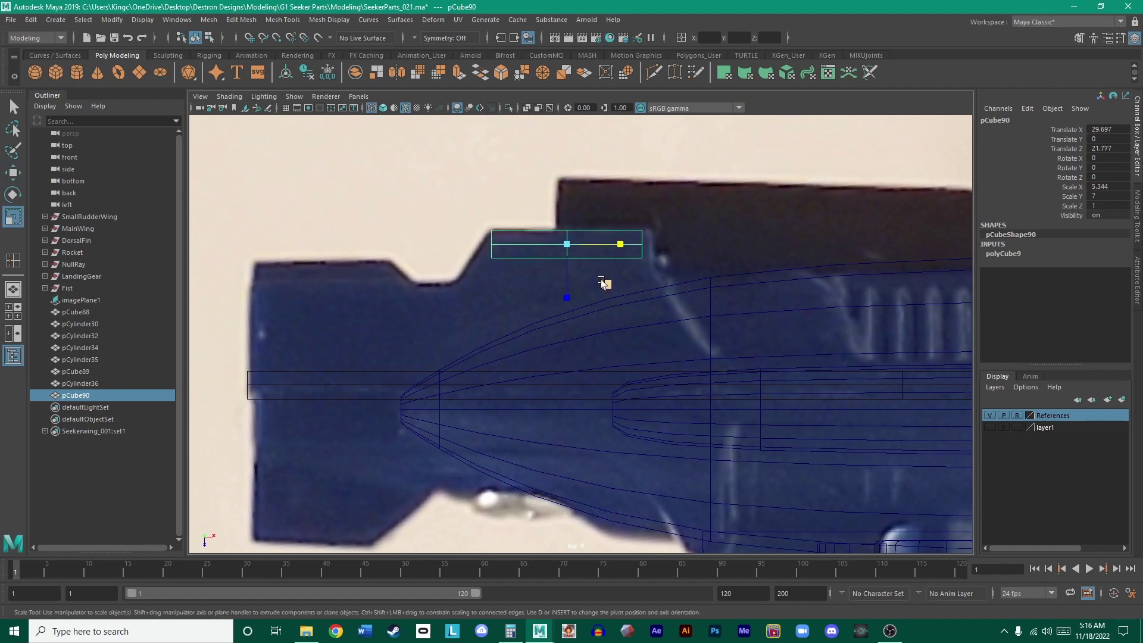
drag(565, 297, 575, 459)
scroll(634, 408, up, 1)
alt+middle_drag(634, 408, 625, 367)
key(w)
middle_drag(594, 238, 606, 286)
- Move the cube's left vertices to about X 27.1 at the block's corner and pull its lower-left and lower-middle vertices down
right_drag(515, 247, 485, 265)
drag(531, 331, 431, 173)
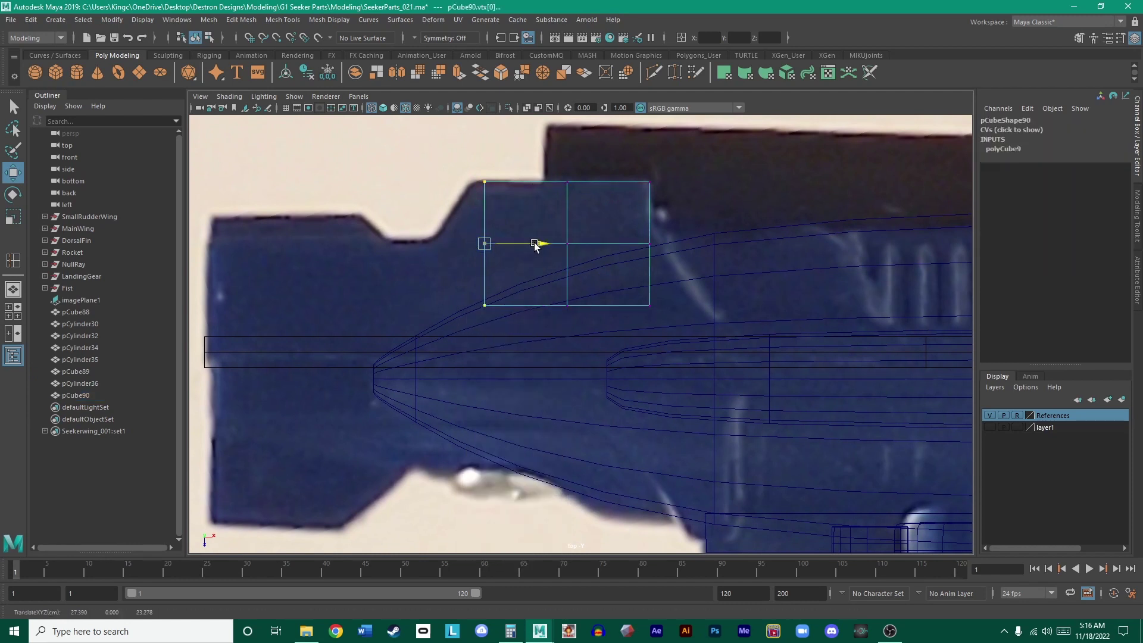
drag(535, 244, 526, 244)
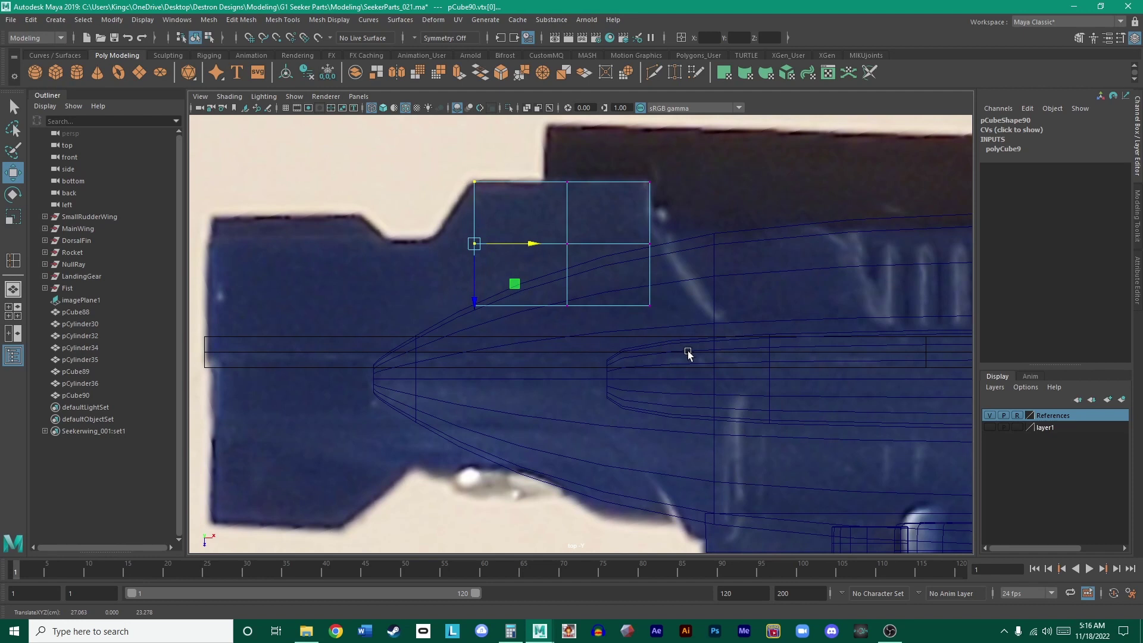
drag(434, 280, 534, 438)
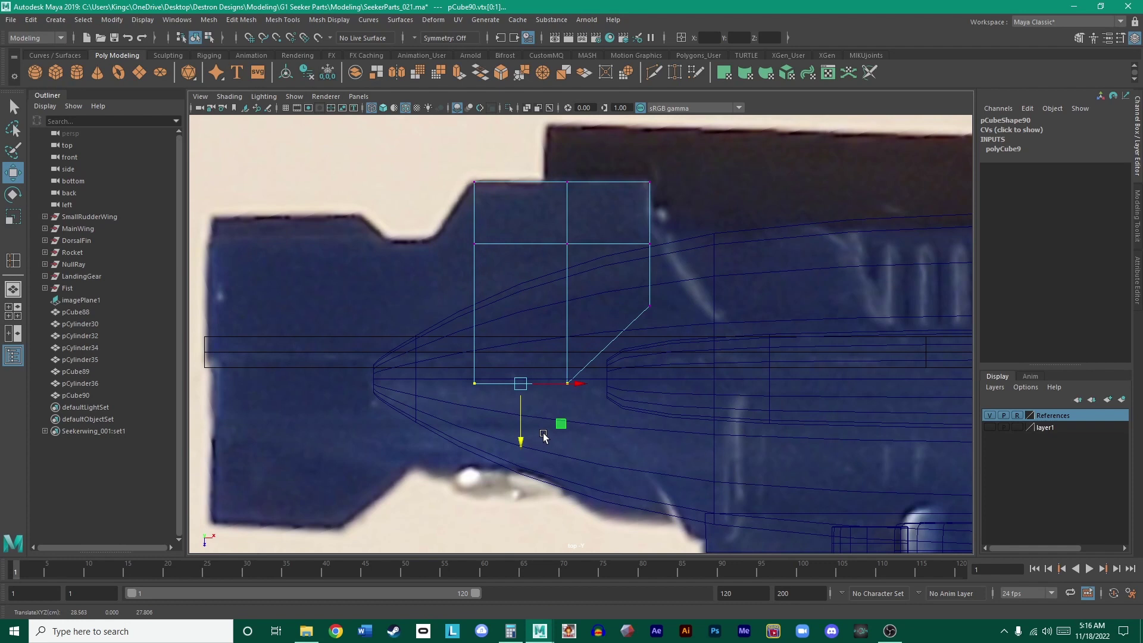
drag(521, 437, 465, 176)
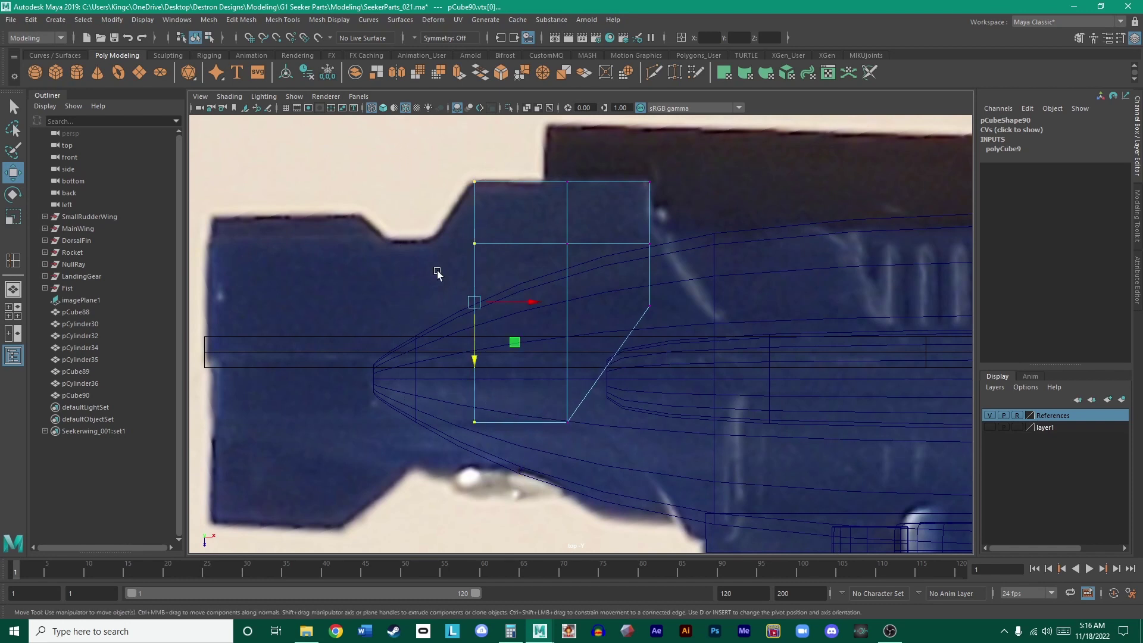
- Nudge the cube's left vertex column outward and pull its middle-left vertices to about X 25.8, following the reference's sloped edge
drag(532, 302, 529, 305)
click(470, 244)
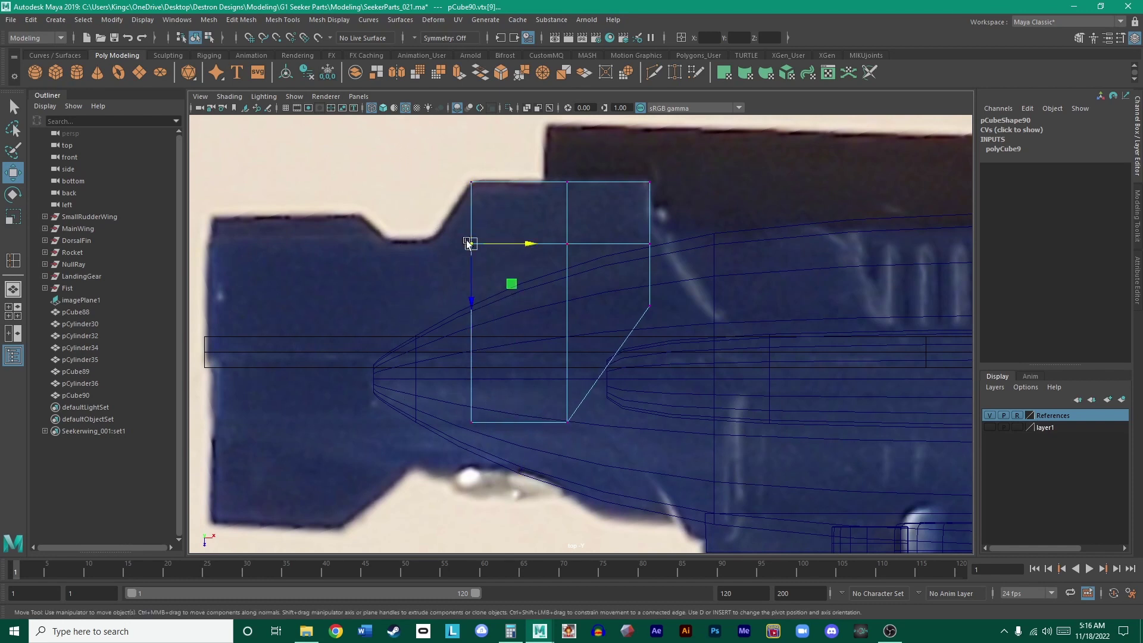
drag(530, 242, 495, 250)
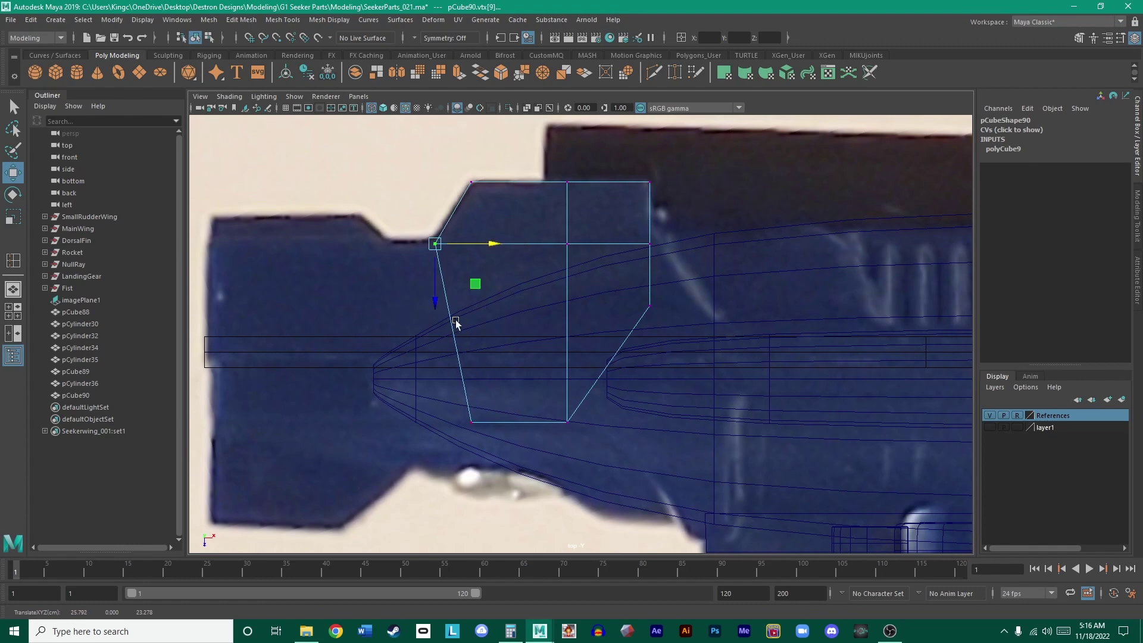
- Select the cube's lower faces on the tail side in the perspective view and extrude them
key(space)
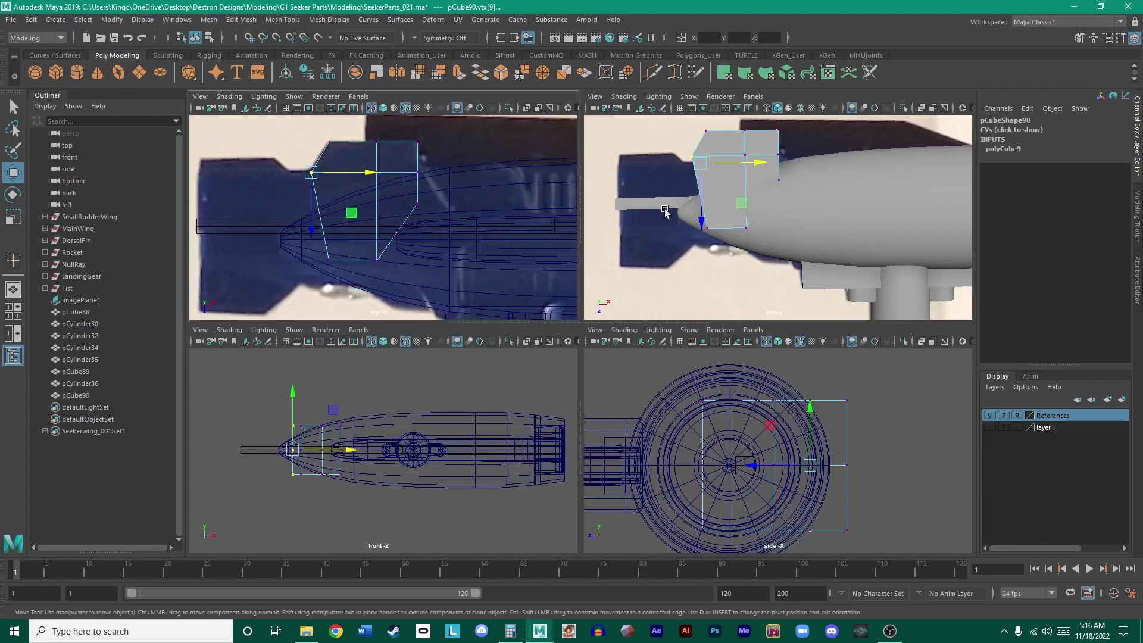
key(space)
scroll(748, 273, up, 3)
alt+drag(747, 274, 637, 255)
right_click(582, 270)
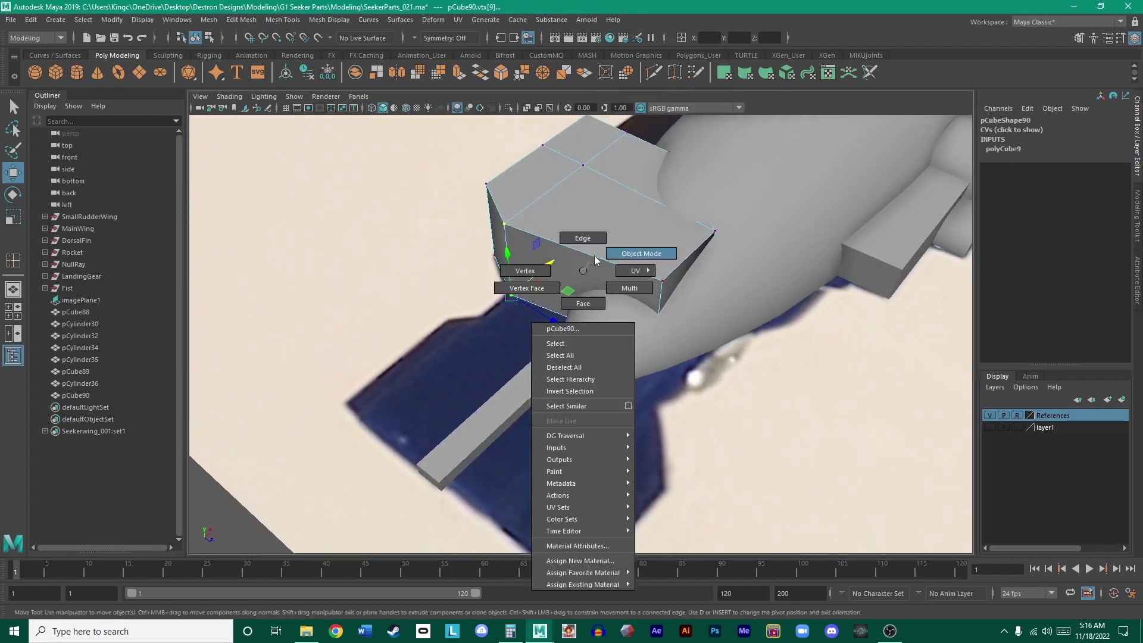
click(595, 260)
alt+drag(582, 316, 577, 258)
right_click(571, 261)
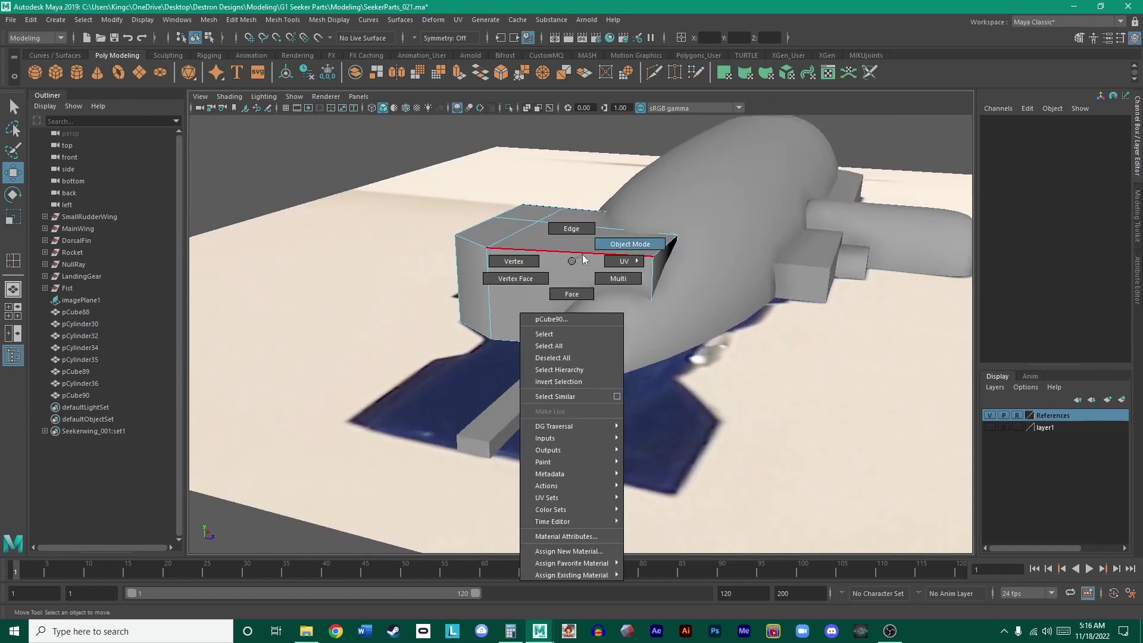
click(572, 294)
alt+drag(592, 327, 613, 301)
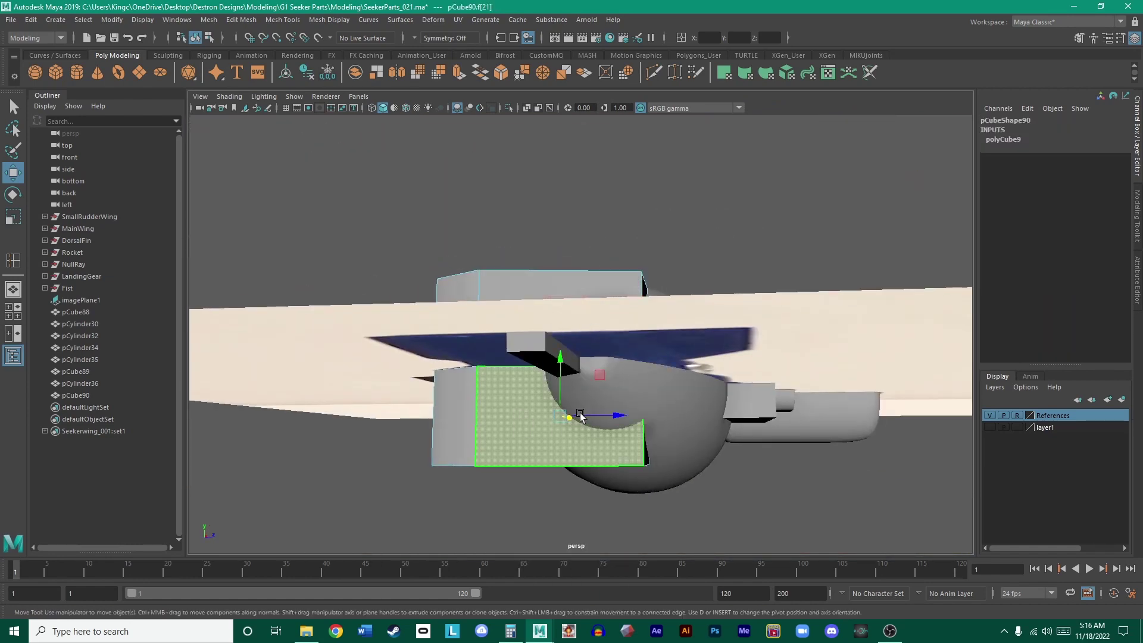
alt+drag(580, 415, 586, 324)
key(ctrl+e)
- Pull the extruded faces back to the rear end of the reference tail, at about X 19.1
key(space)
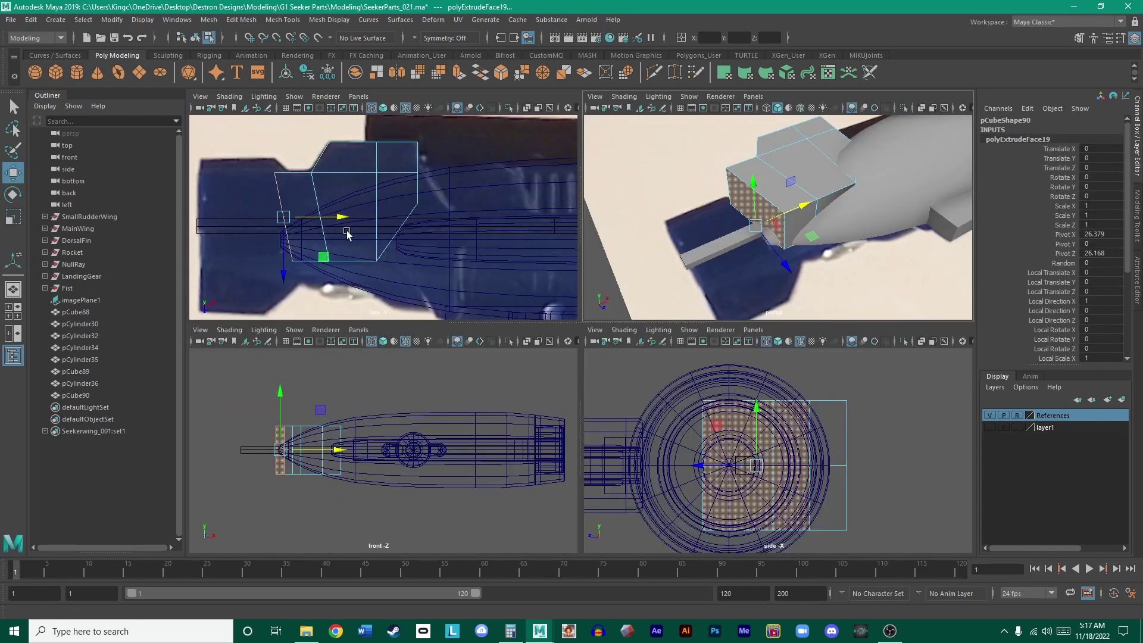
key(space)
alt+middle_drag(500, 340, 588, 339)
drag(587, 339, 596, 349)
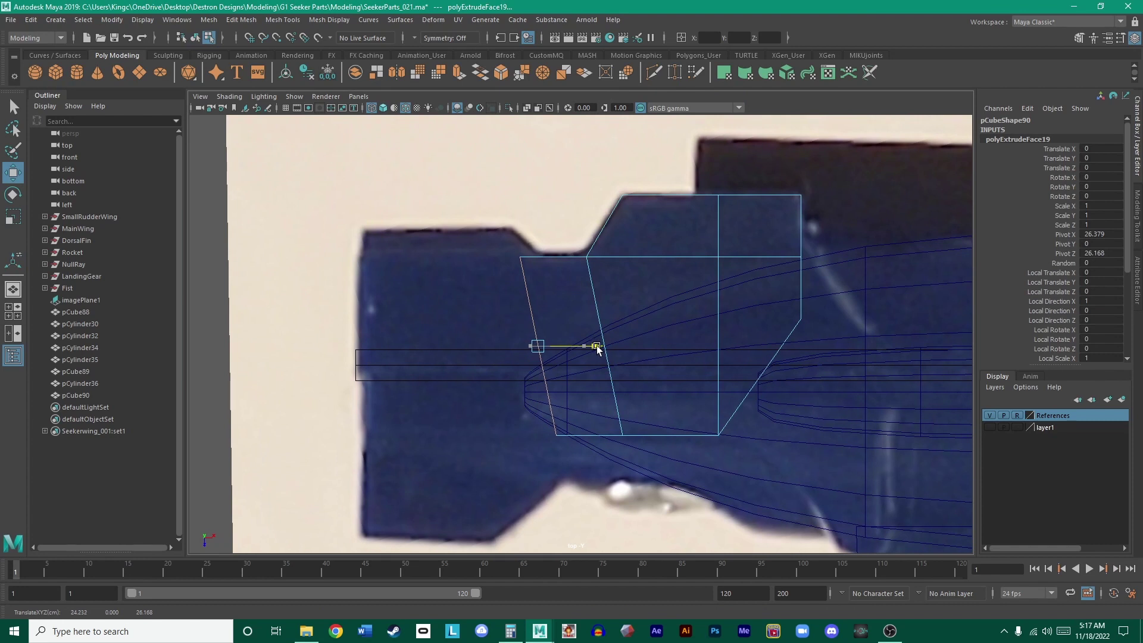
drag(597, 347, 437, 343)
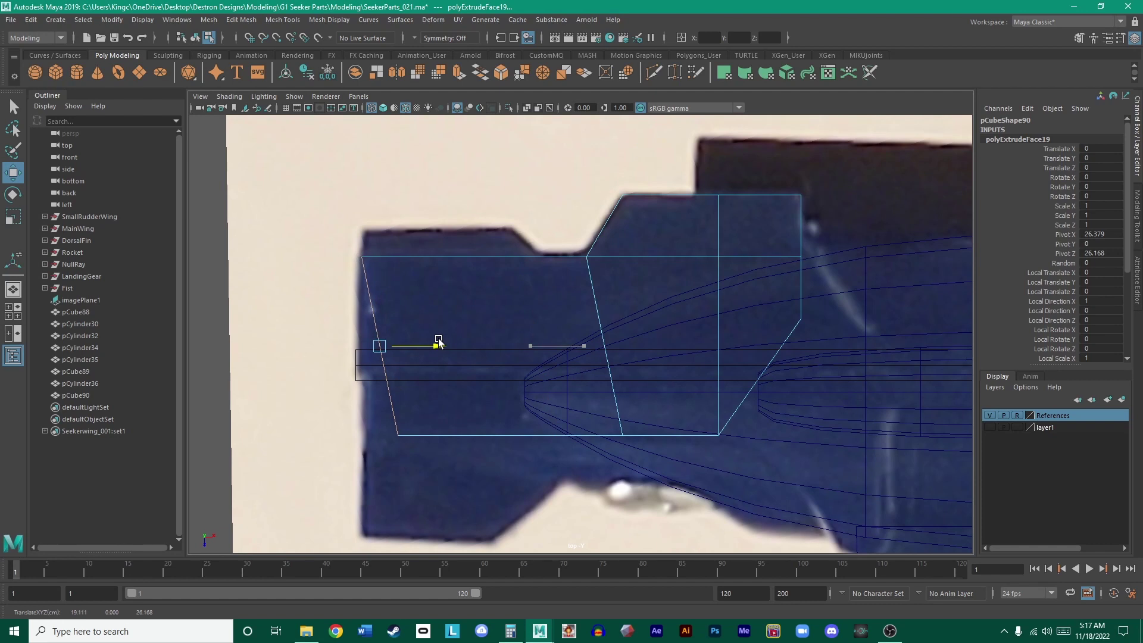
- Straighten the slanted rear edge of the extruded block by aligning its lower vertices vertically with the upper ones
right_drag(438, 426, 385, 322)
drag(447, 490, 332, 378)
drag(441, 440, 408, 436)
drag(401, 476, 411, 453)
key(ctrl+z)
key(r)
click(415, 346)
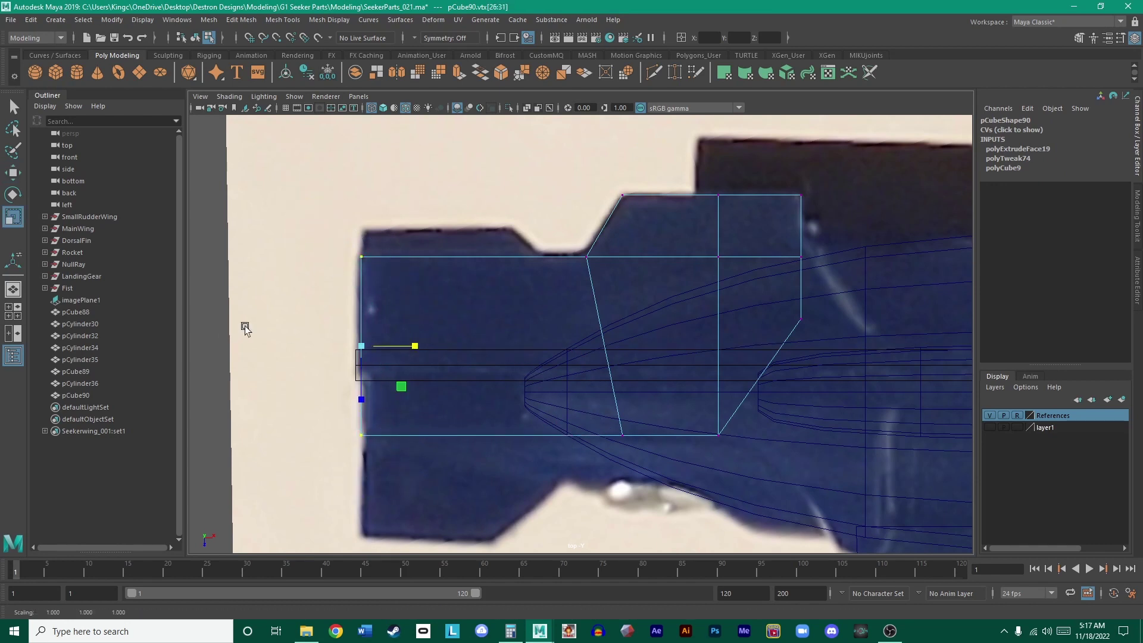
- Move the block's rear vertices outward to line up with the end of the thin bar, at about X 18.3
key(w)
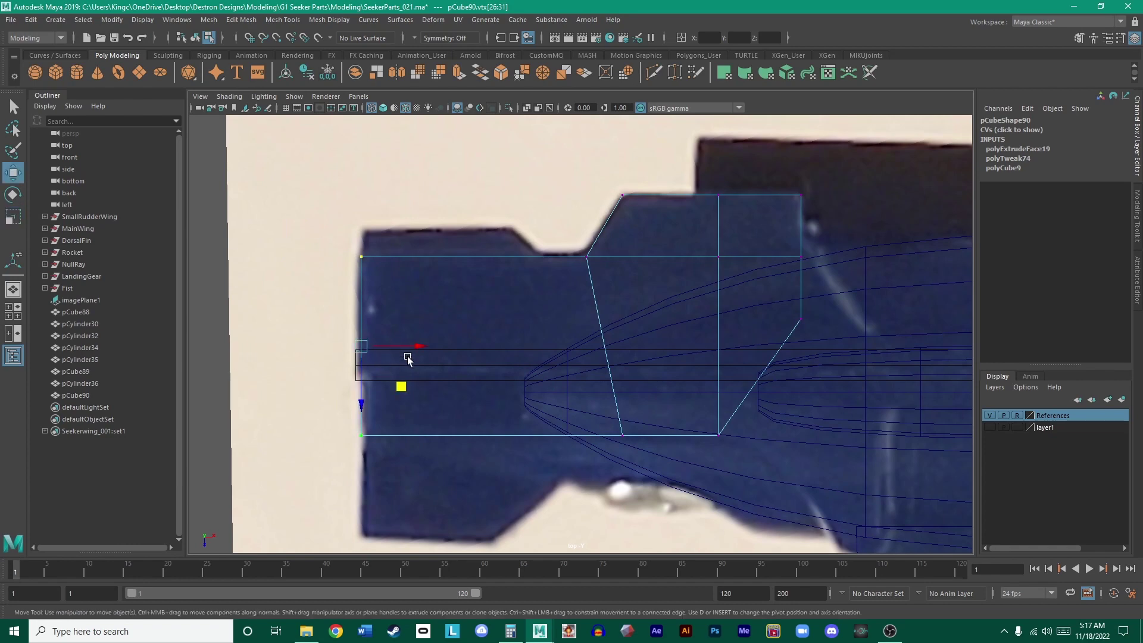
drag(411, 346, 405, 351)
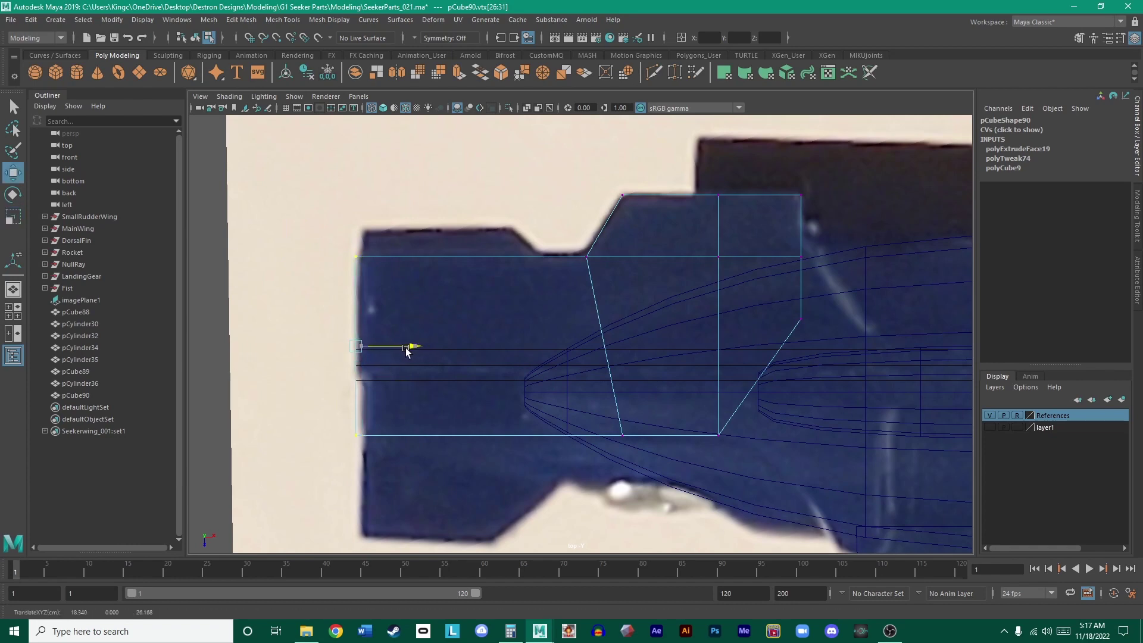
scroll(370, 357, down, 1)
scroll(357, 360, up, 5)
scroll(673, 285, down, 1)
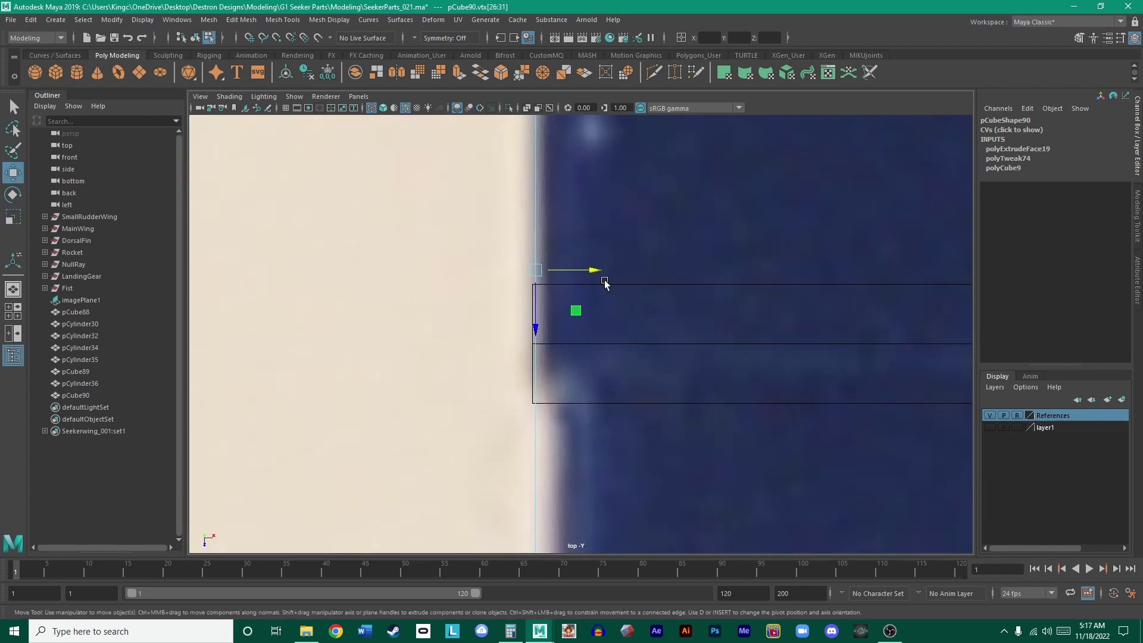
drag(594, 272, 592, 275)
scroll(623, 272, down, 5)
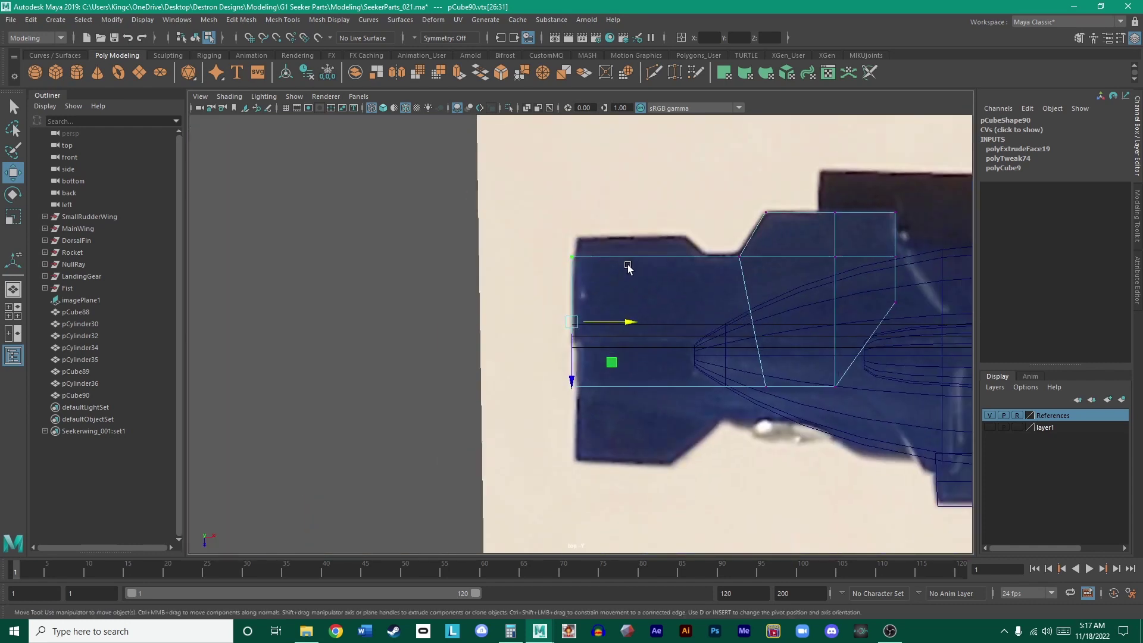
- Create a new polygon cube and place it over the upper rear bump of the reference tail, at about X 20.55, Z 22.83
scroll(620, 292, up, 3)
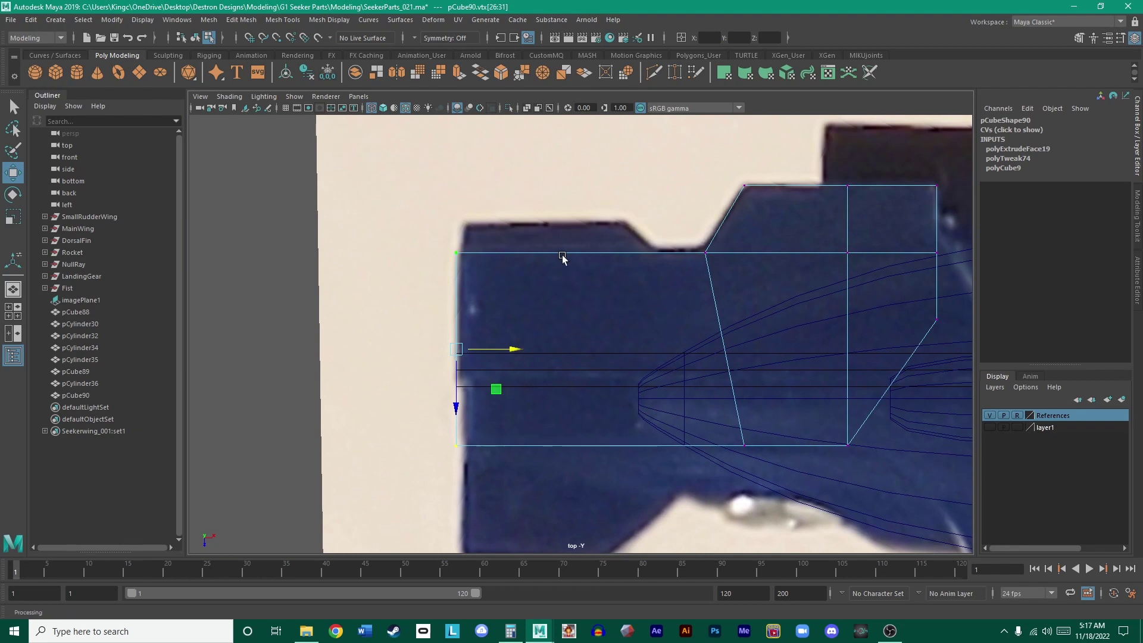
right_drag(561, 256, 642, 221)
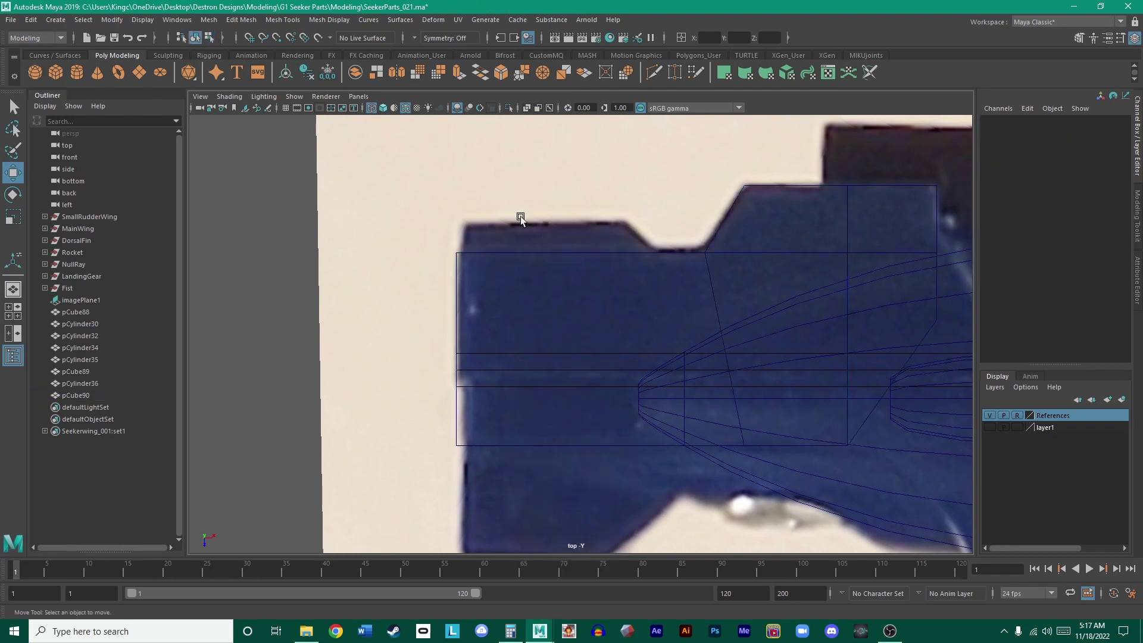
alt+middle_drag(538, 208, 509, 211)
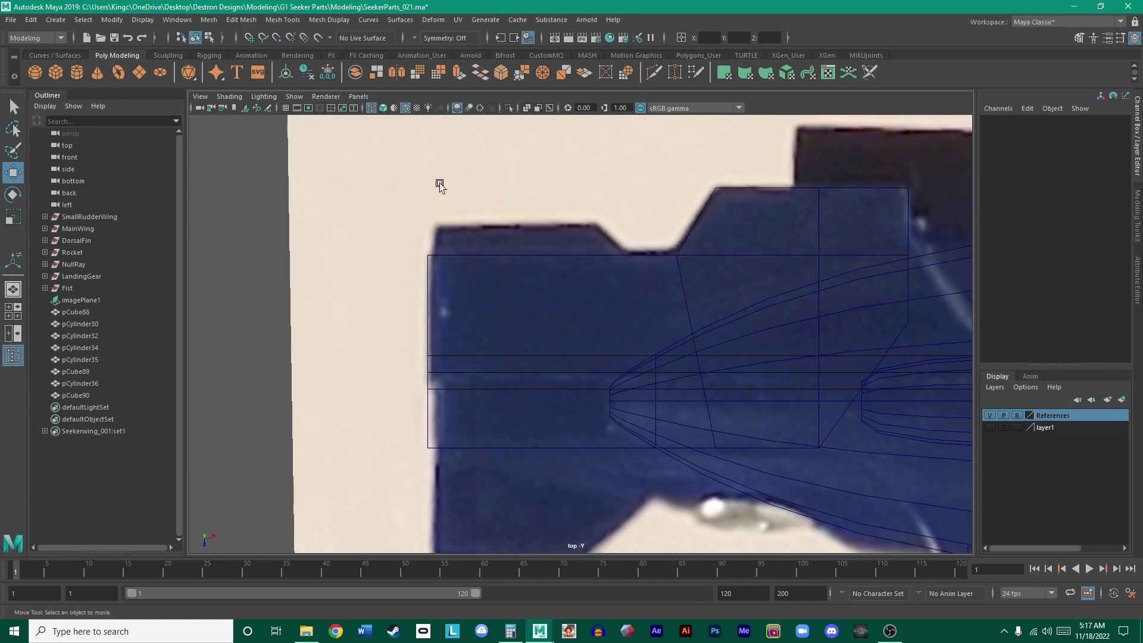
click(56, 72)
scroll(470, 226, down, 5)
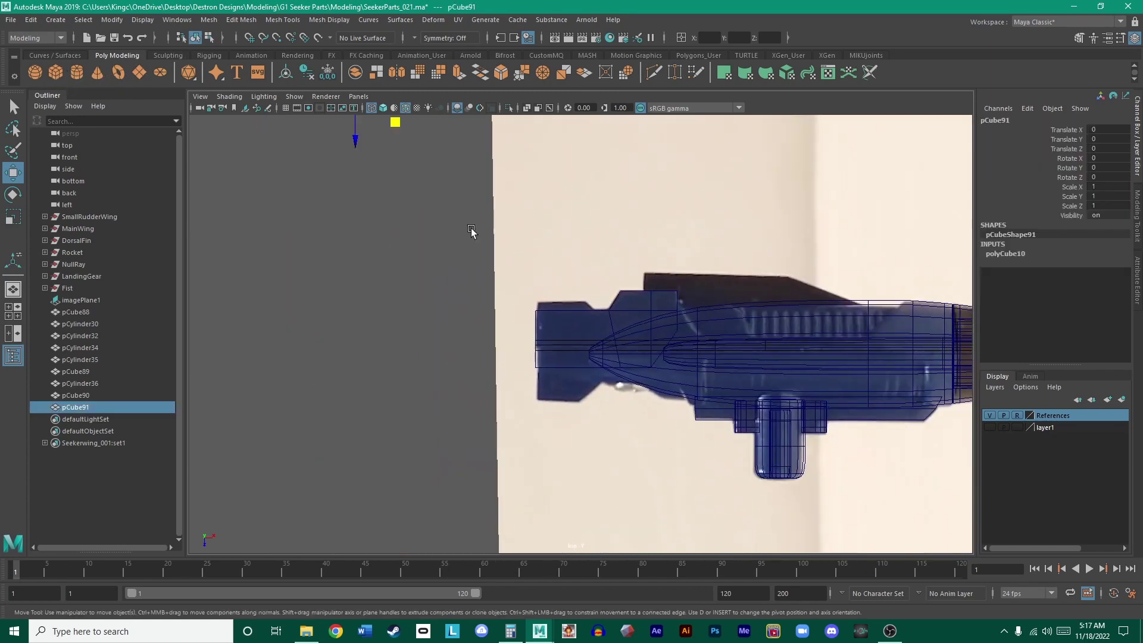
drag(615, 286, 605, 351)
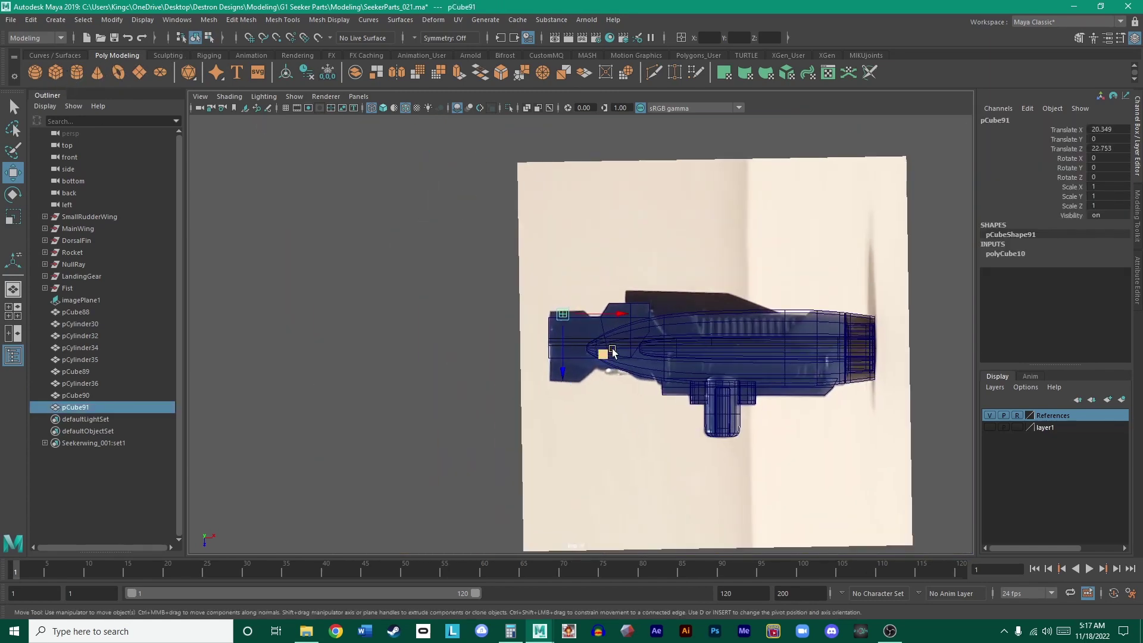
scroll(609, 334, up, 10)
alt+middle_drag(564, 241, 575, 279)
drag(553, 323, 561, 325)
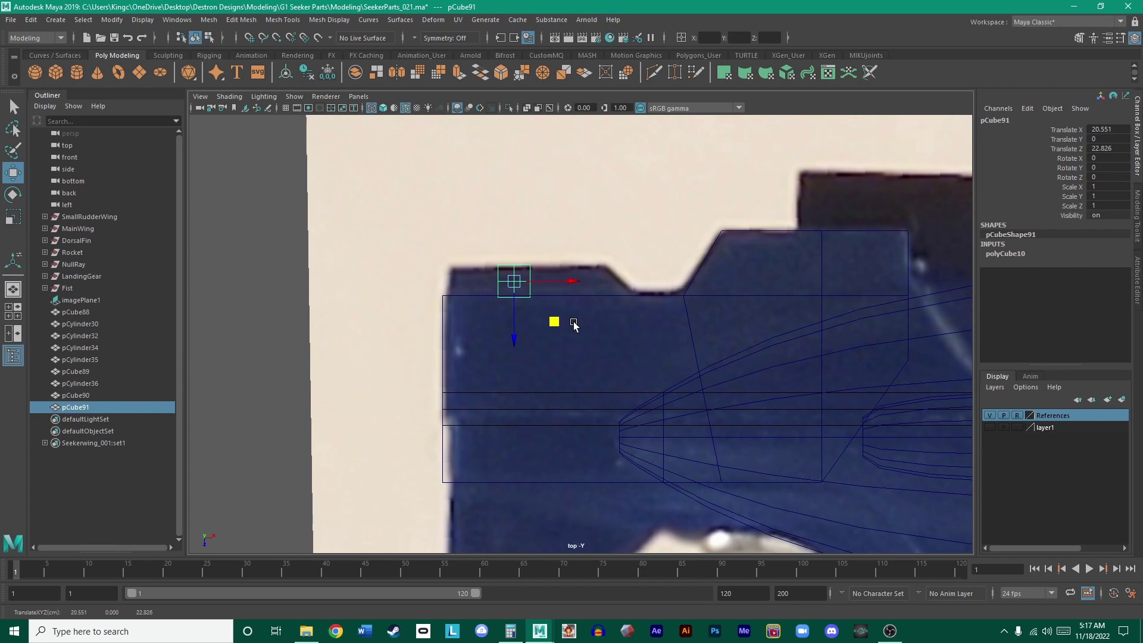
- Reselect the new small cube, view it in perspective and set its Scale Y to 2.01
click(616, 243)
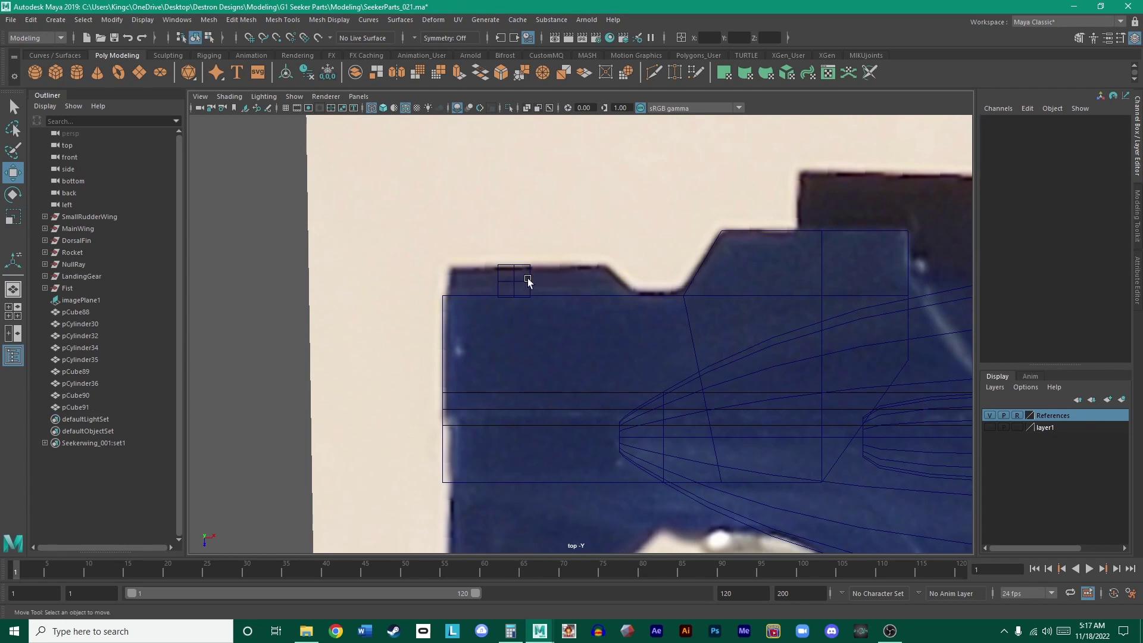
click(528, 282)
key(space)
key(space)
alt+drag(699, 225, 787, 200)
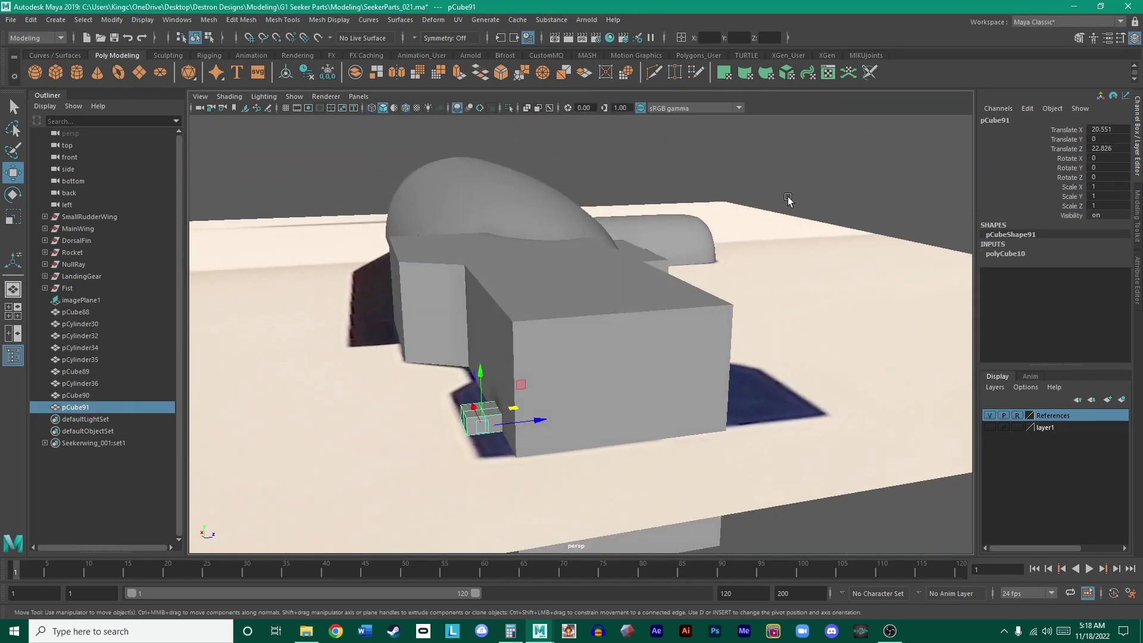
key(r)
drag(480, 375, 482, 359)
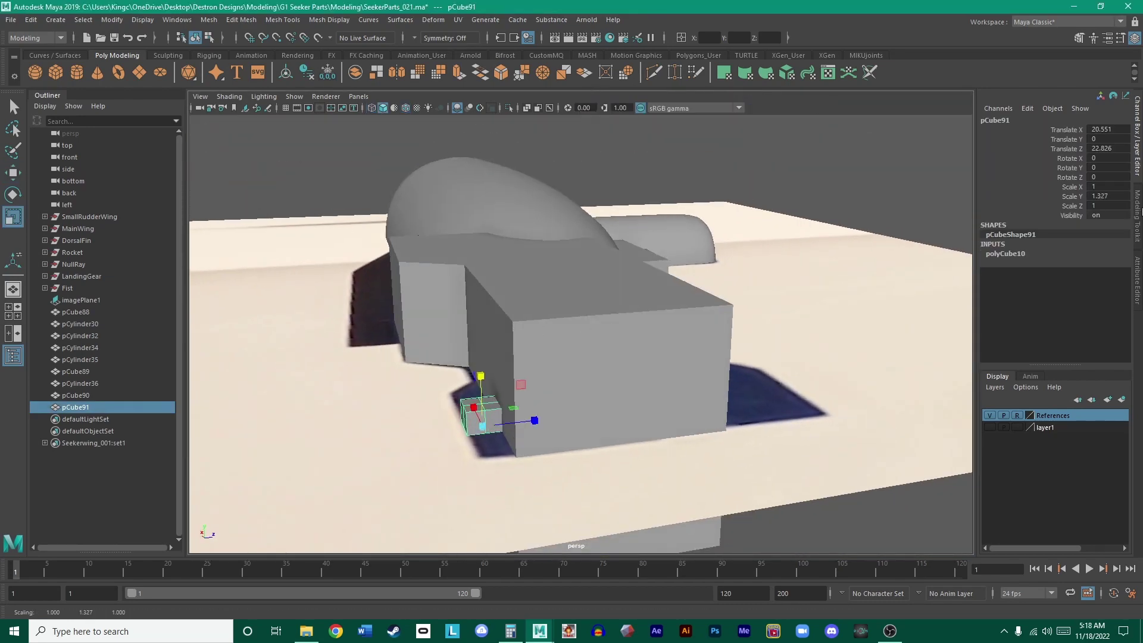
double_click(1118, 197)
text(2.01)
key(Return)
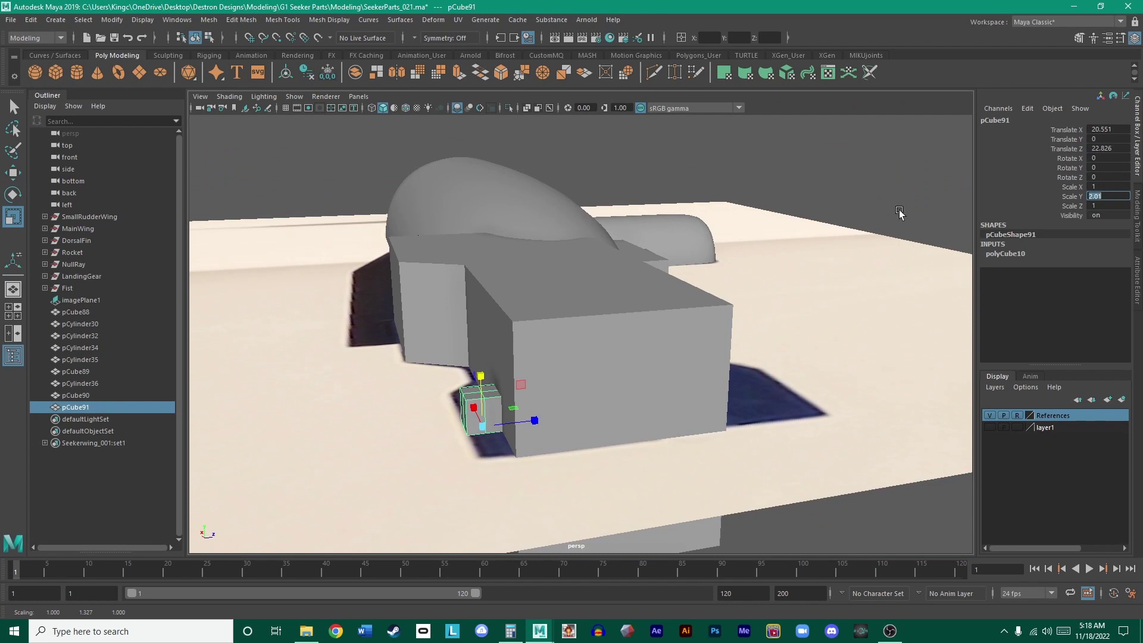
- In the top view, stretch the small cube to a Scale X of about 4.83 and slide it to about X 21.08
click(517, 365)
click(482, 410)
key(space)
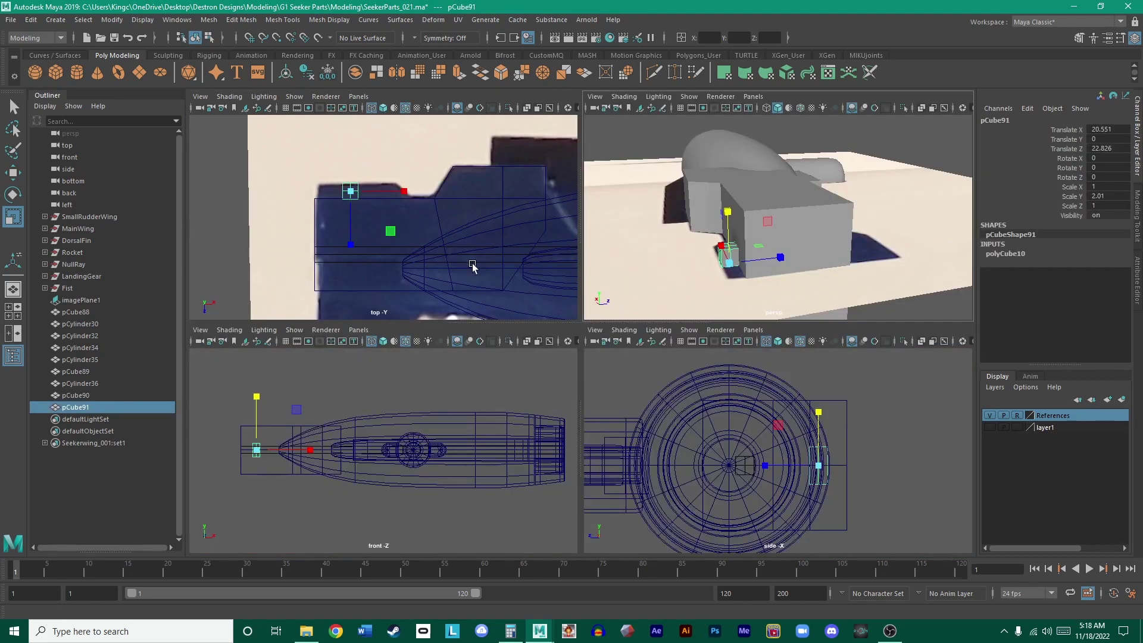
key(space)
scroll(581, 288, up, 5)
drag(629, 302, 806, 319)
key(w)
drag(629, 297, 659, 305)
key(r)
key(w)
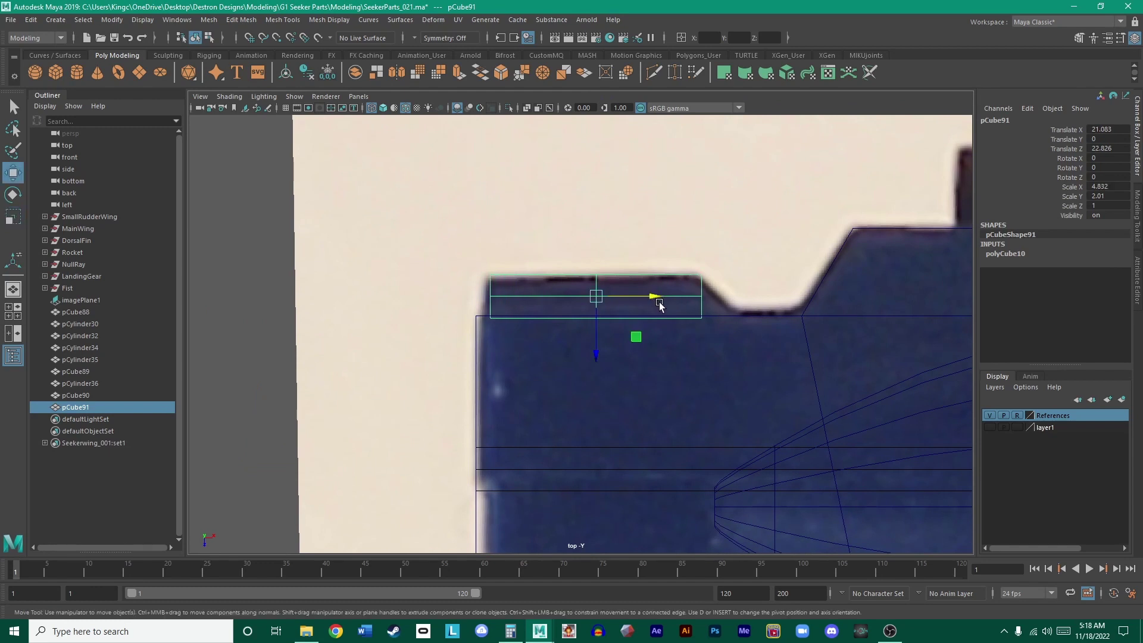
- Shift the stretched cube to about Z 22.88 and X 20.75, overlapping the main tail block and approaching its rear edge
drag(597, 328, 598, 338)
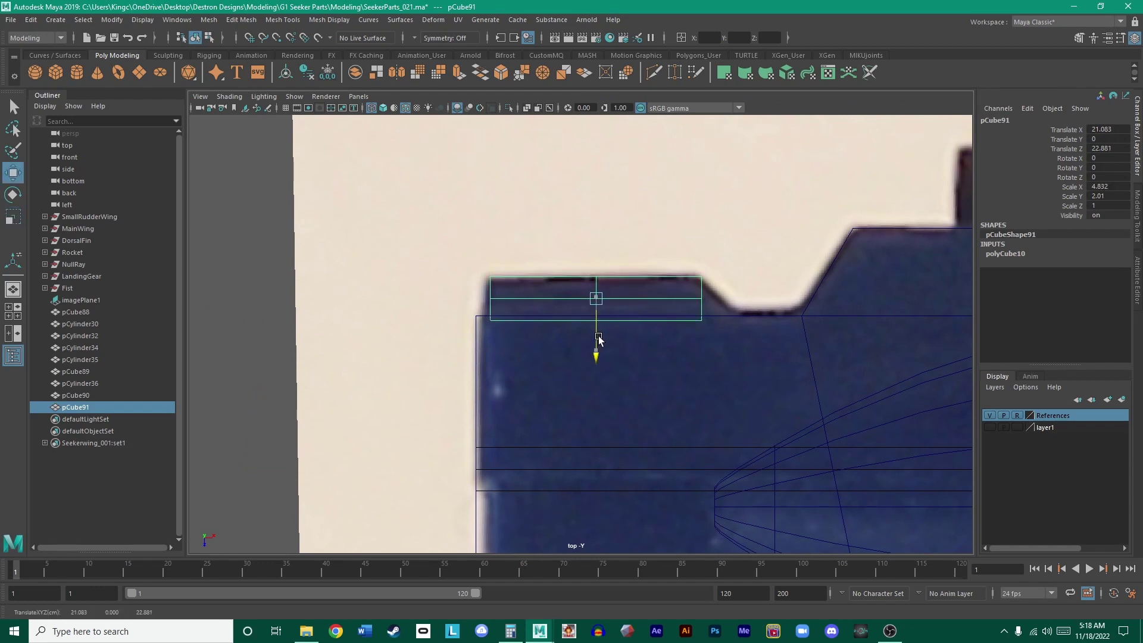
drag(653, 301, 649, 302)
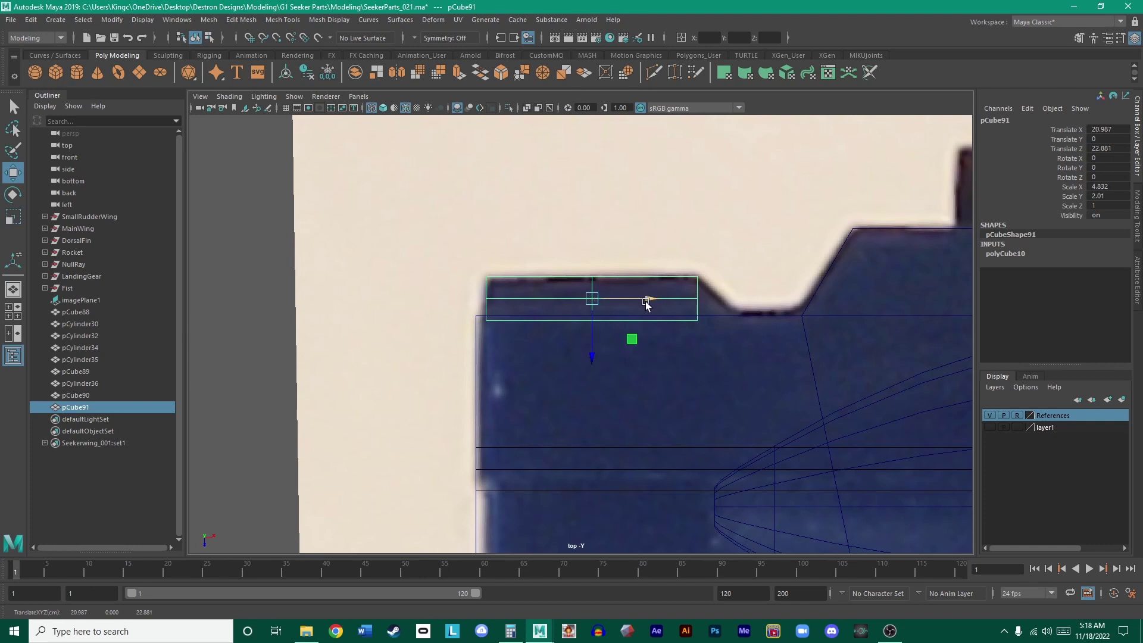
mouse_move(647, 301)
mouse_down()
mouse_move(659, 306)
mouse_move(638, 311)
mouse_up()
scroll(613, 308, up, 5)
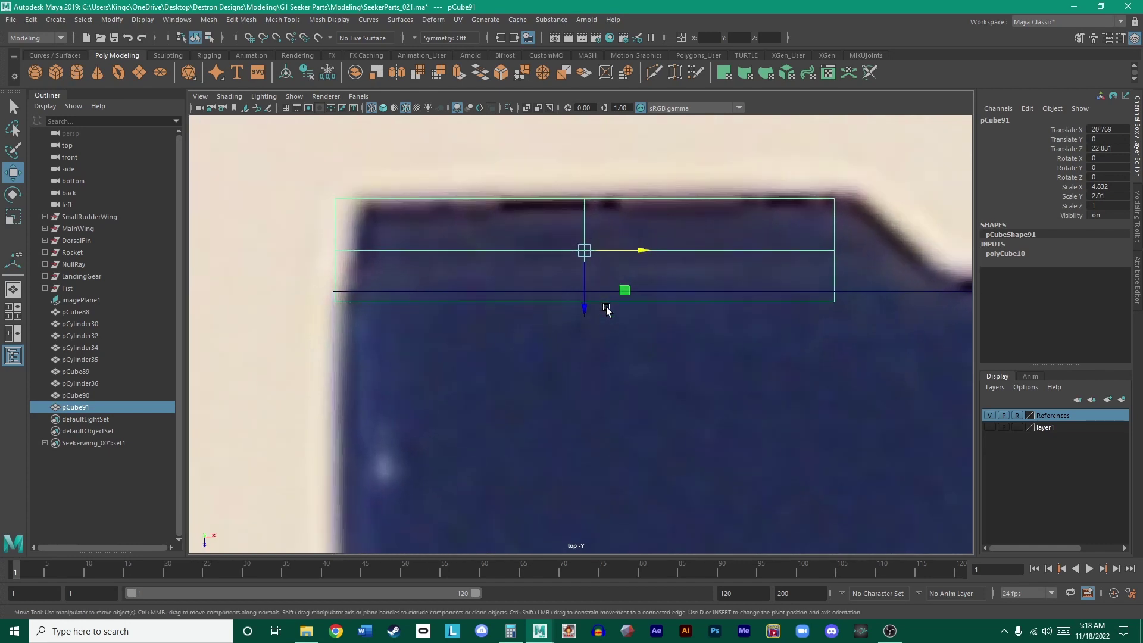
drag(641, 255, 640, 255)
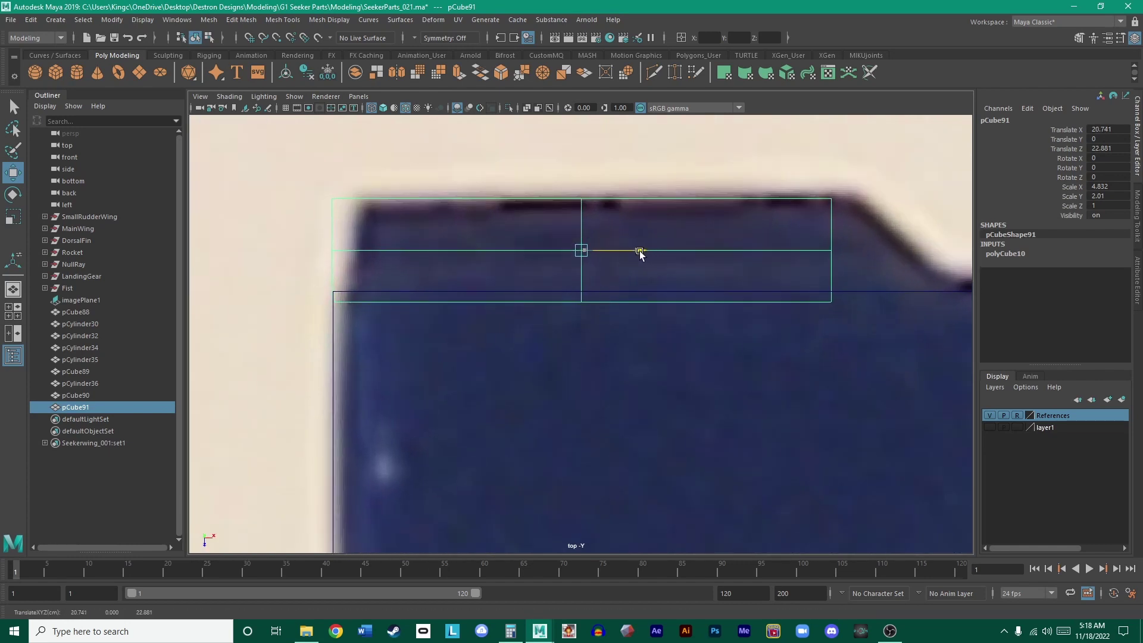
scroll(536, 288, up, 5)
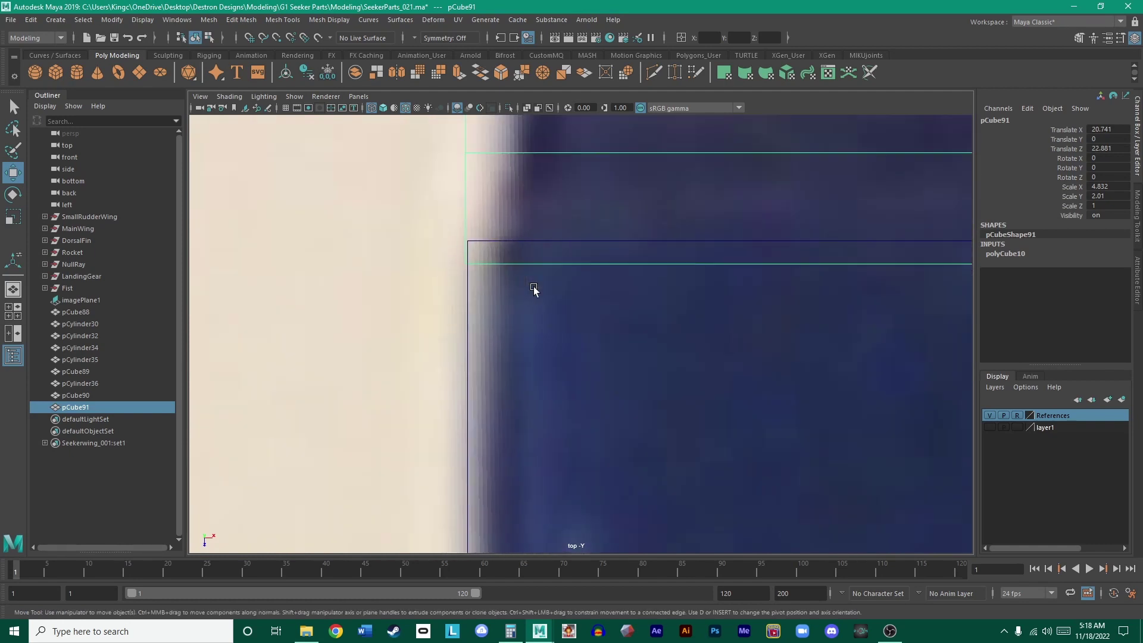
alt+middle_drag(513, 231, 515, 259)
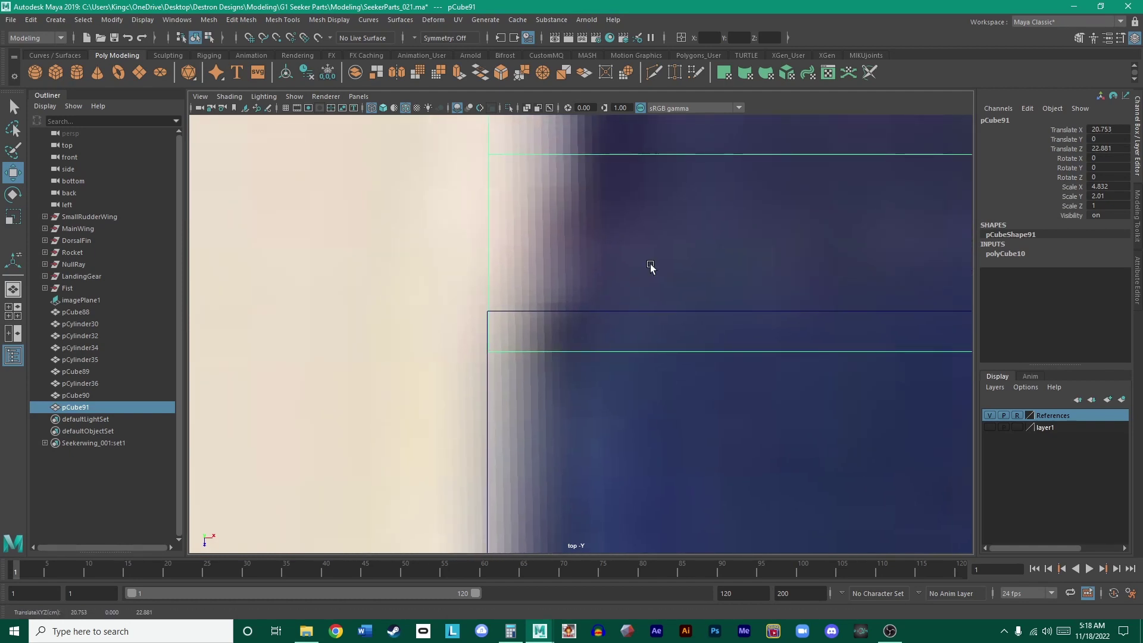
- Fine-align the cube's rear edge flush with the main block while the References layer is temporarily hidden, at about X 20.751
click(989, 414)
scroll(604, 333, up, 3)
click(493, 247)
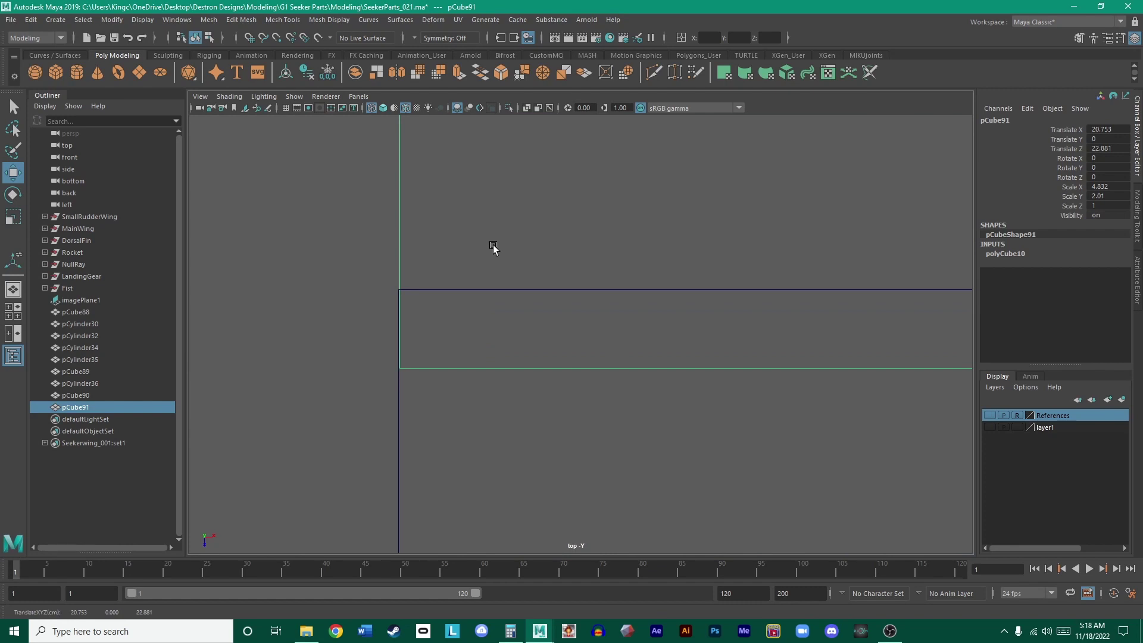
scroll(586, 244, down, 5)
alt+middle_drag(587, 244, 513, 252)
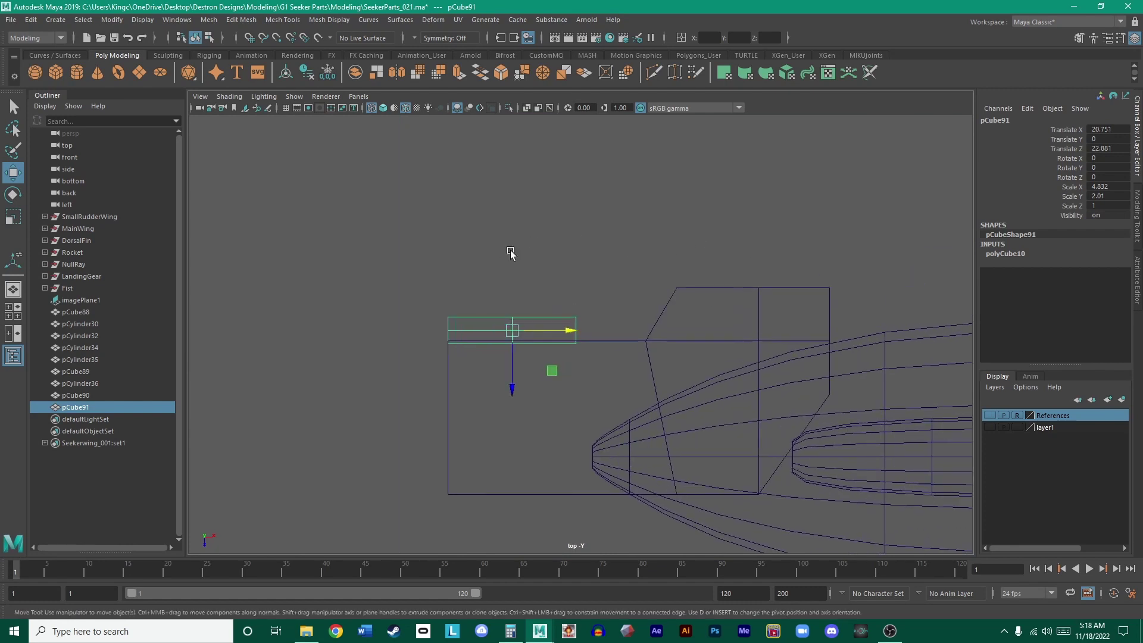
scroll(655, 298, up, 5)
click(989, 415)
- Delete the lengthwise middle edge loop of the upper rear cube
alt+middle_drag(664, 332, 737, 324)
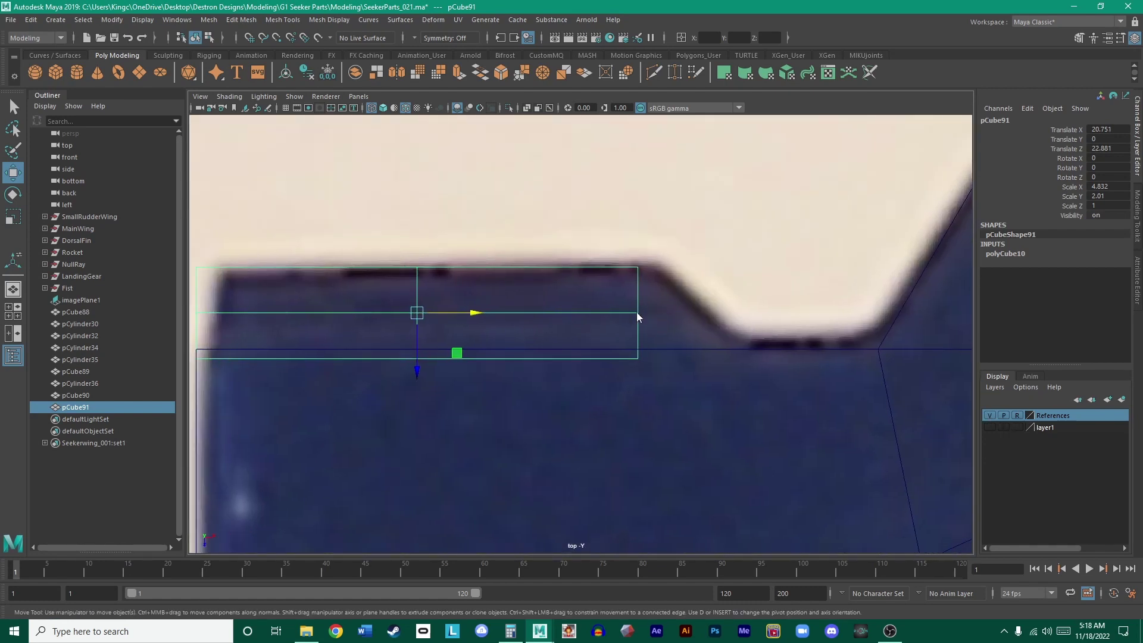
right_drag(636, 312, 585, 313)
click(616, 312)
key(Delete)
- Move the cube's front vertices to about X 23.35 and its lower front vertices to about X 24.41, following the reference slope
drag(703, 414, 634, 355)
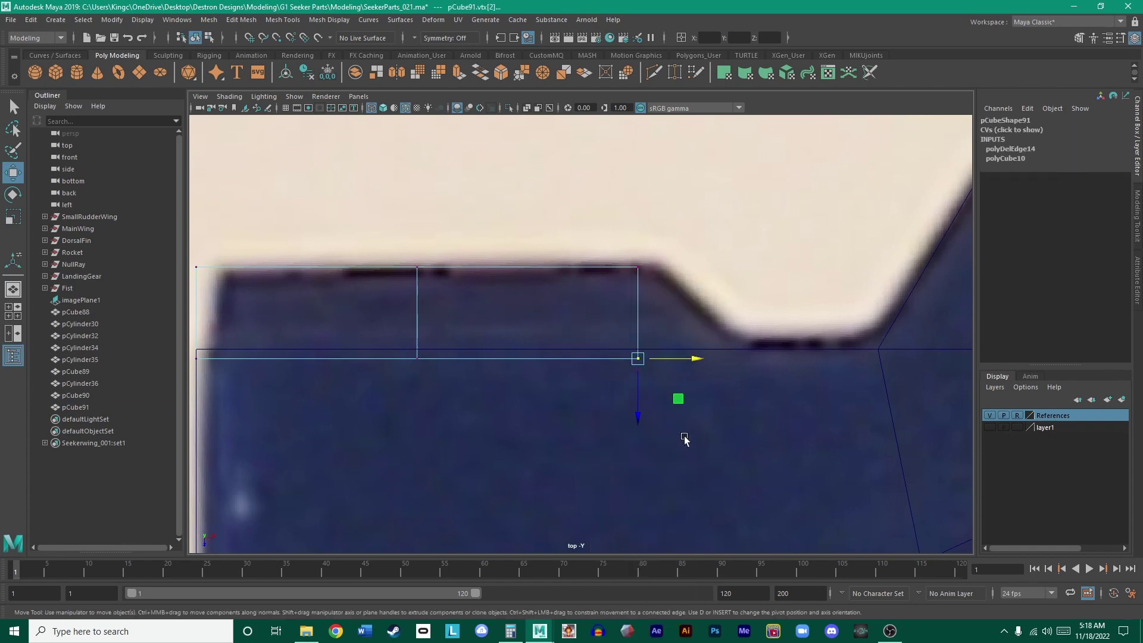
drag(684, 439, 573, 258)
drag(688, 307, 706, 310)
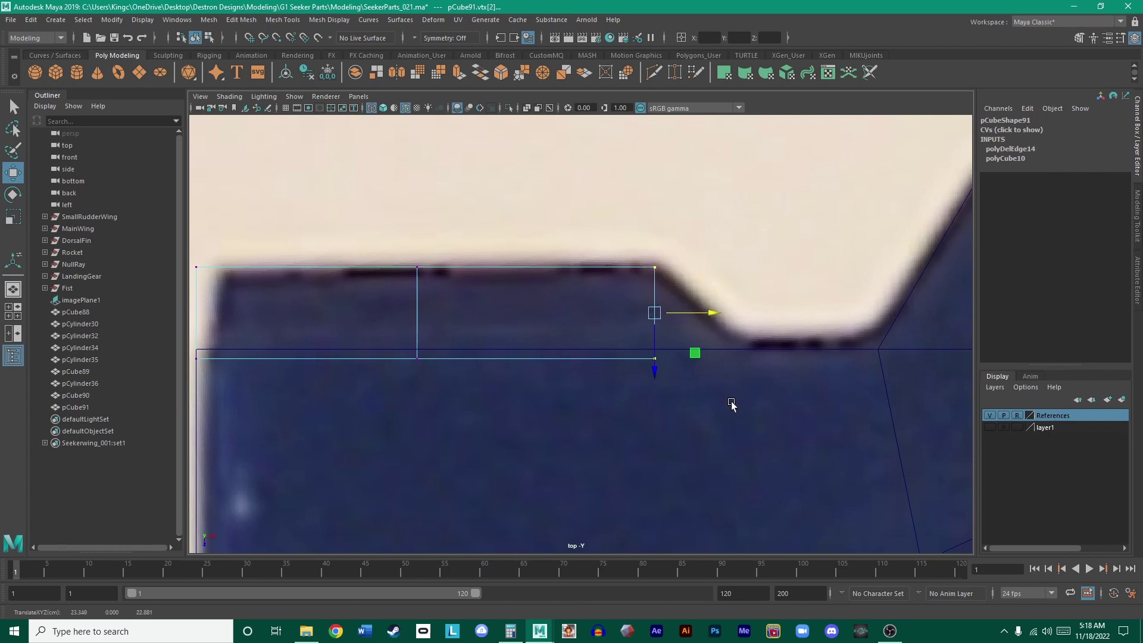
drag(731, 405, 804, 358)
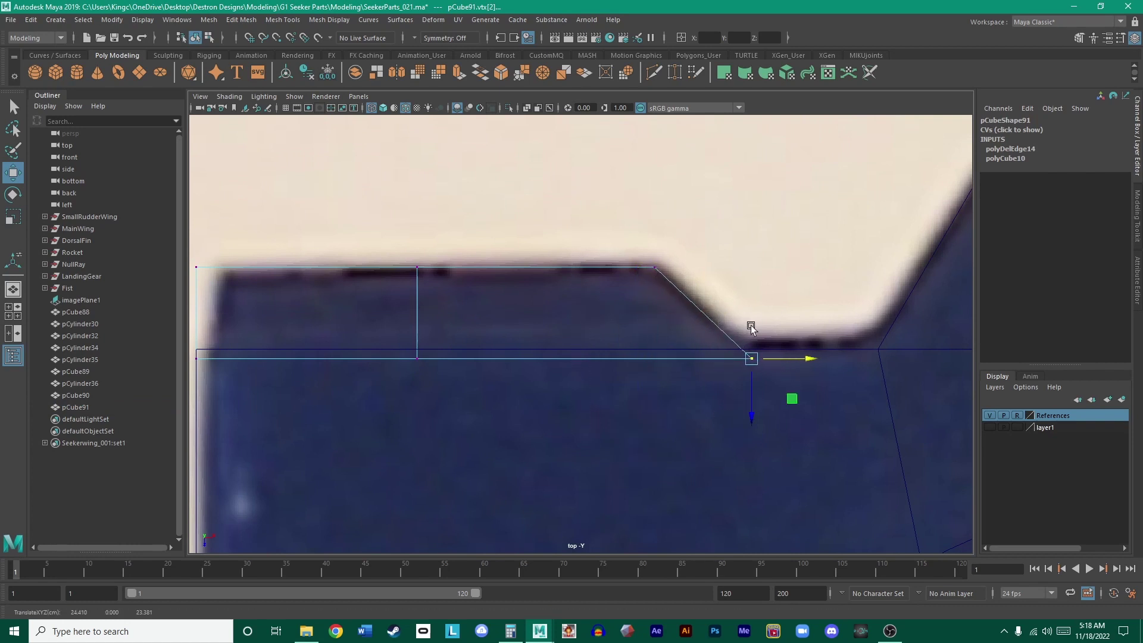
- Select the bottom row of vertices of the main tail block in the top view and move them slightly downward
scroll(749, 326, down, 8)
alt+middle_drag(626, 341, 621, 177)
scroll(556, 246, up, 2)
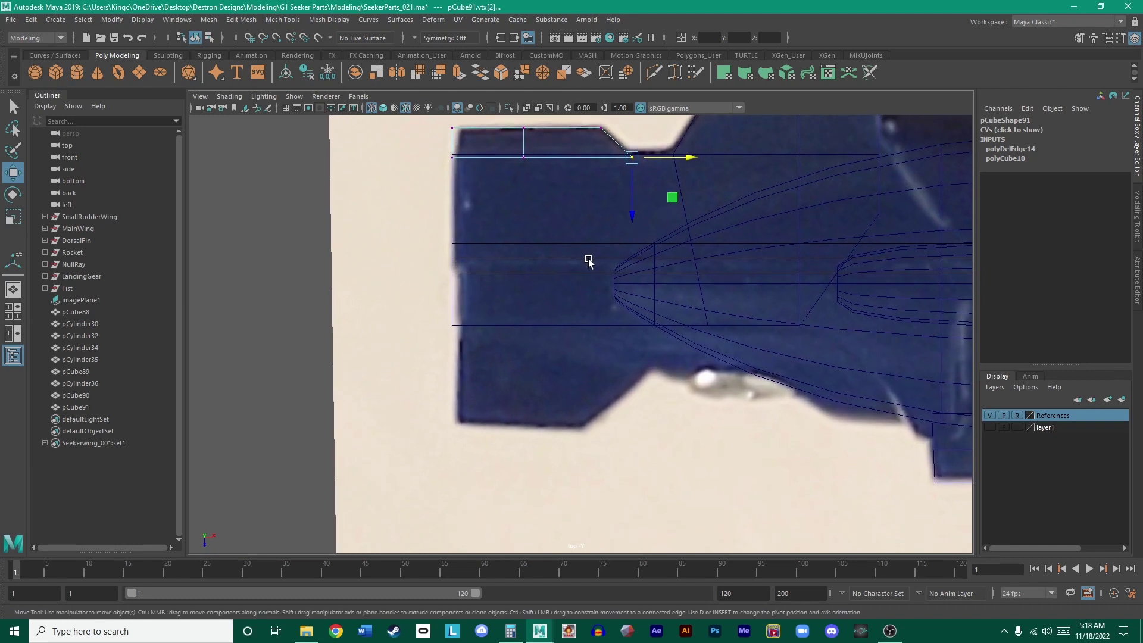
alt+middle_drag(613, 211, 617, 248)
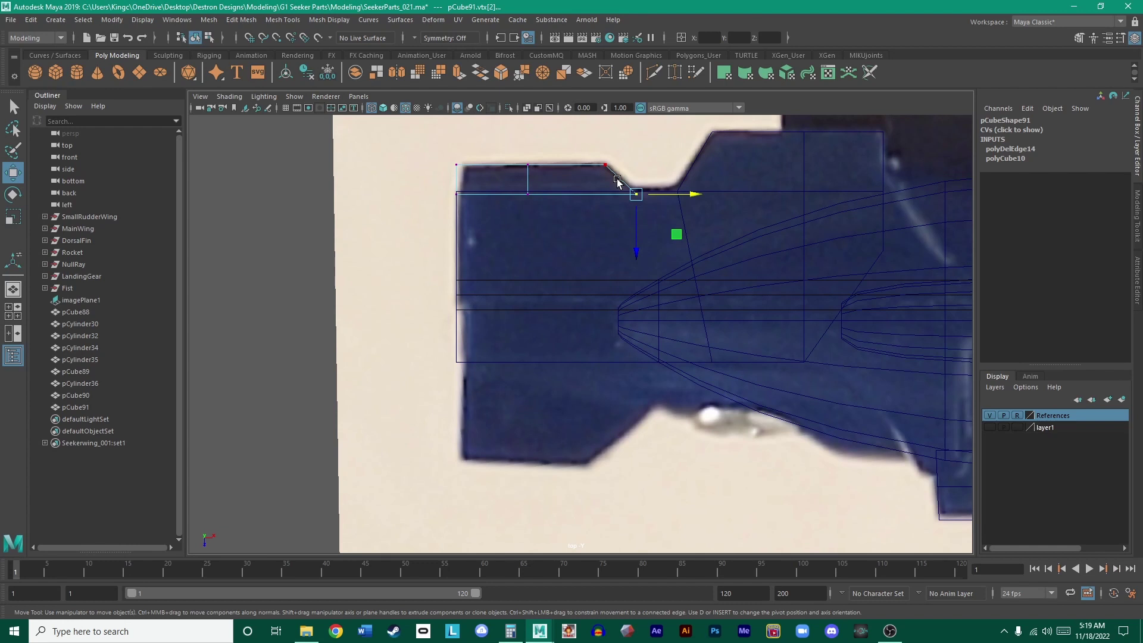
click(599, 357)
right_drag(600, 317, 532, 319)
drag(437, 407, 874, 316)
drag(632, 409, 632, 413)
- Duplicate the sloped upper rear piece and move the copy toward the tail's lower rear bump, at about Z 30.53
click(527, 169)
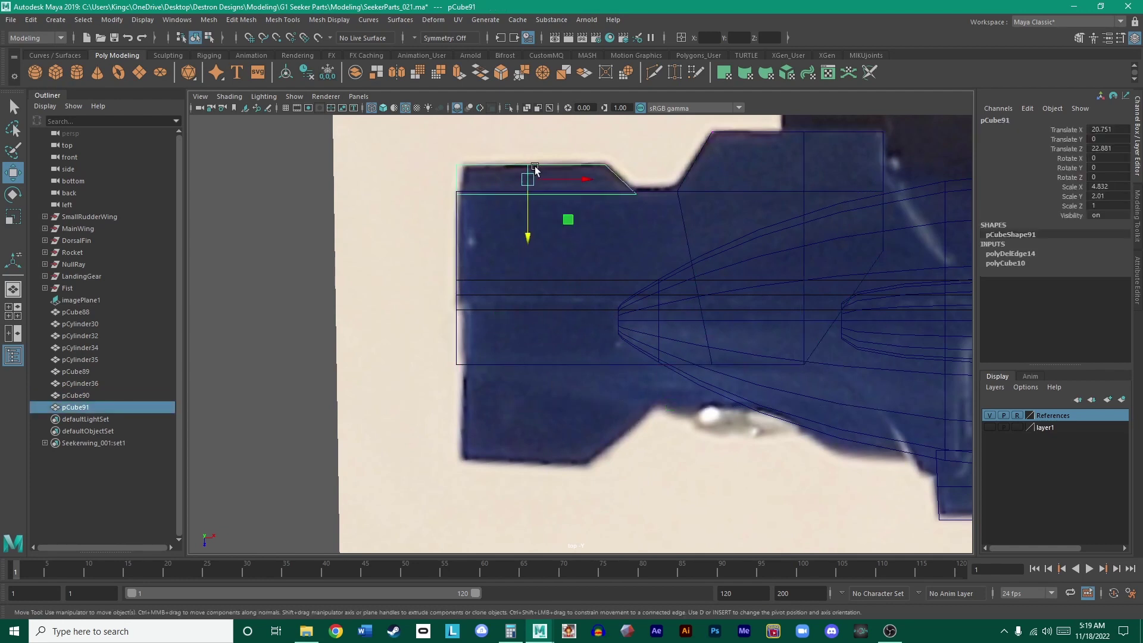
right_click(538, 173)
key(ctrl+d)
key(e)
key(w)
drag(535, 235, 523, 320)
- Flip the copy with Rotate X -180 and move it down to the reference's lower outline, at about Z 31.84
key(e)
click(1095, 159)
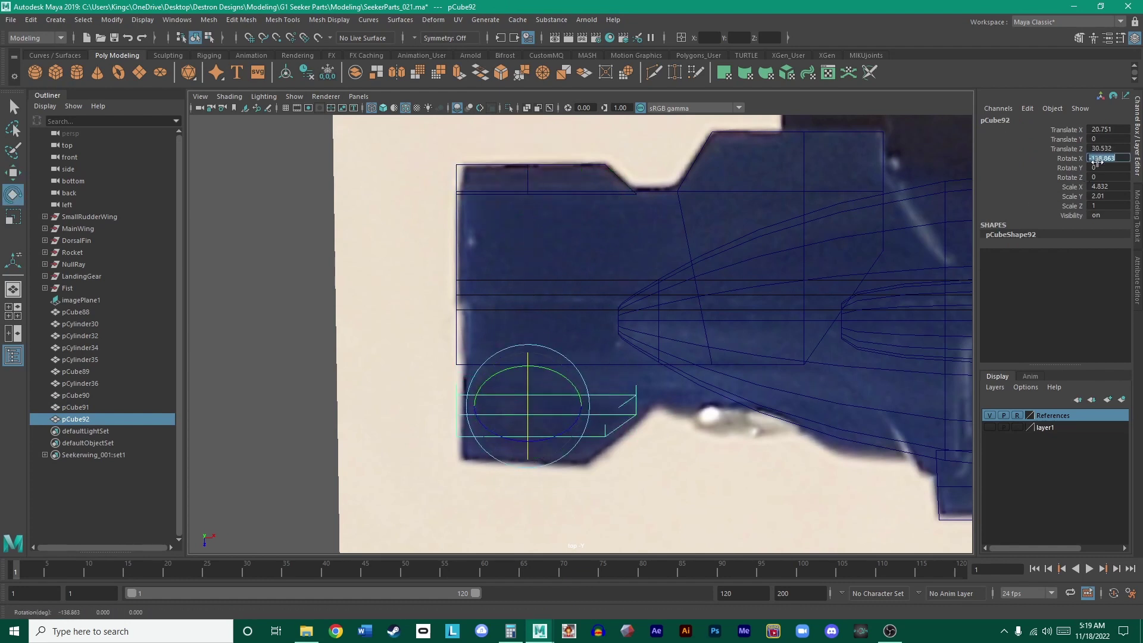
text(-180)
key(Return)
click(663, 462)
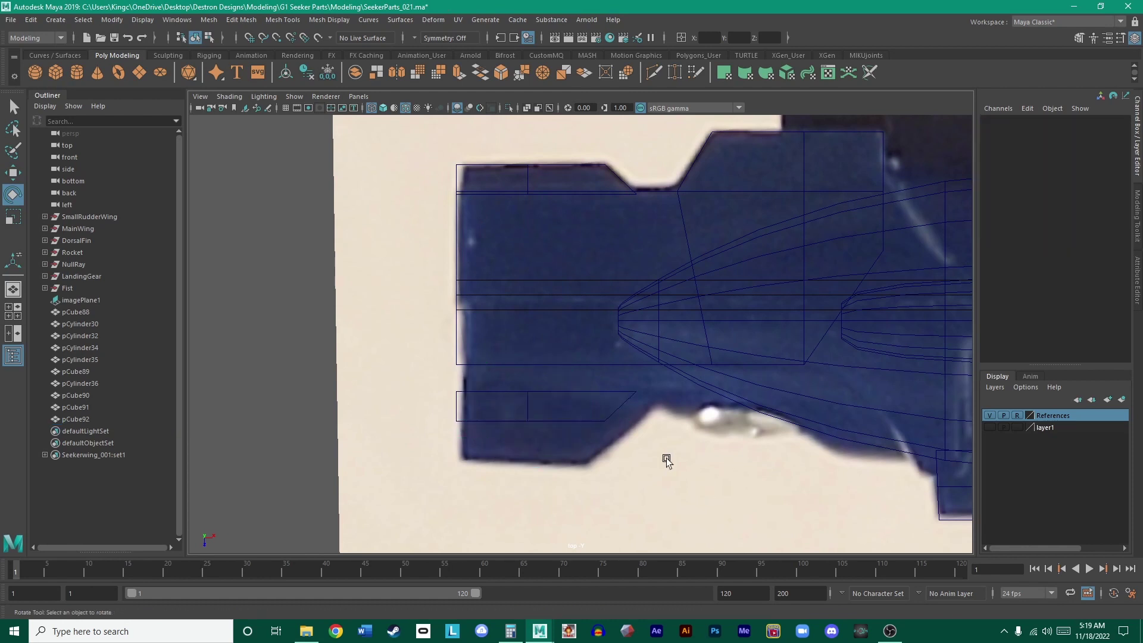
click(616, 413)
key(w)
drag(529, 366, 541, 407)
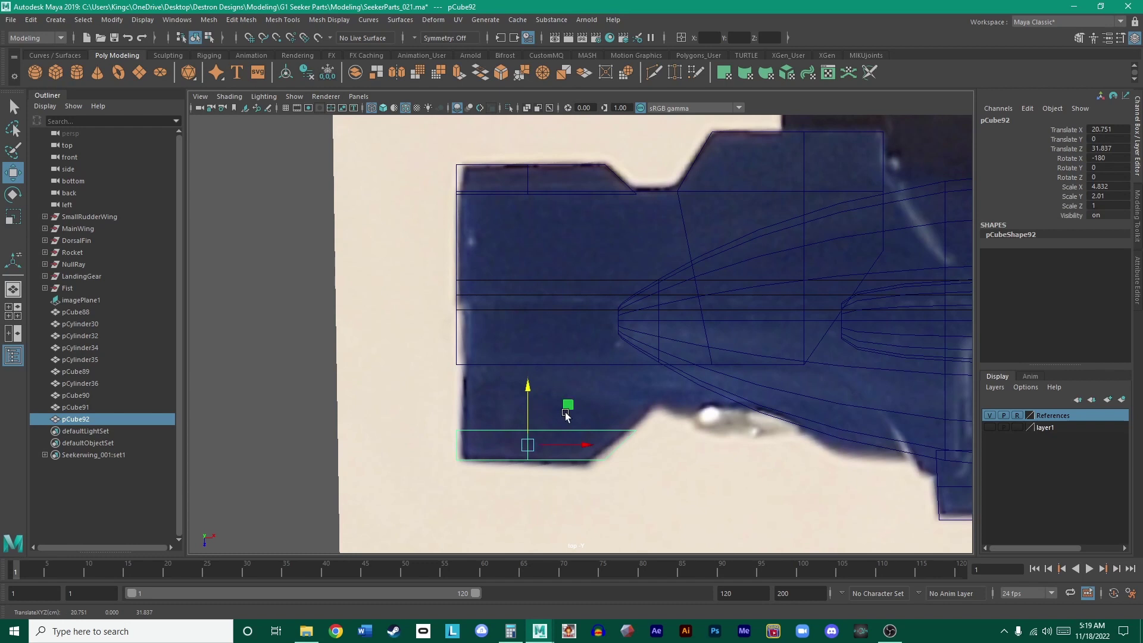
- Select the crosswise middle edge loop of the flipped lower piece and delete it
right_drag(613, 463, 557, 320)
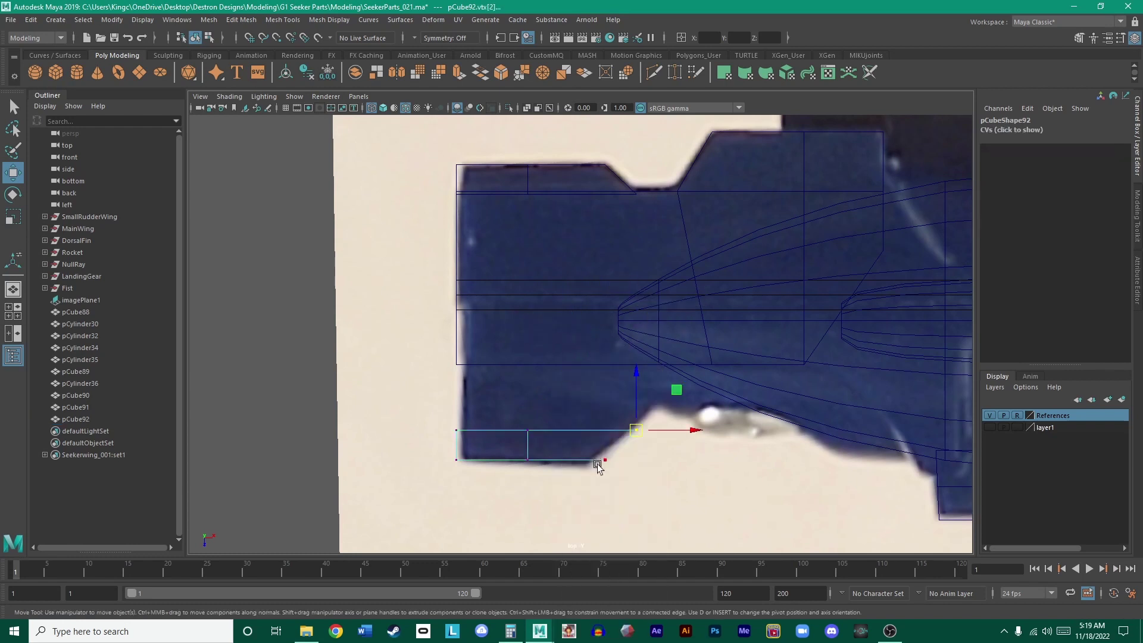
click(594, 462)
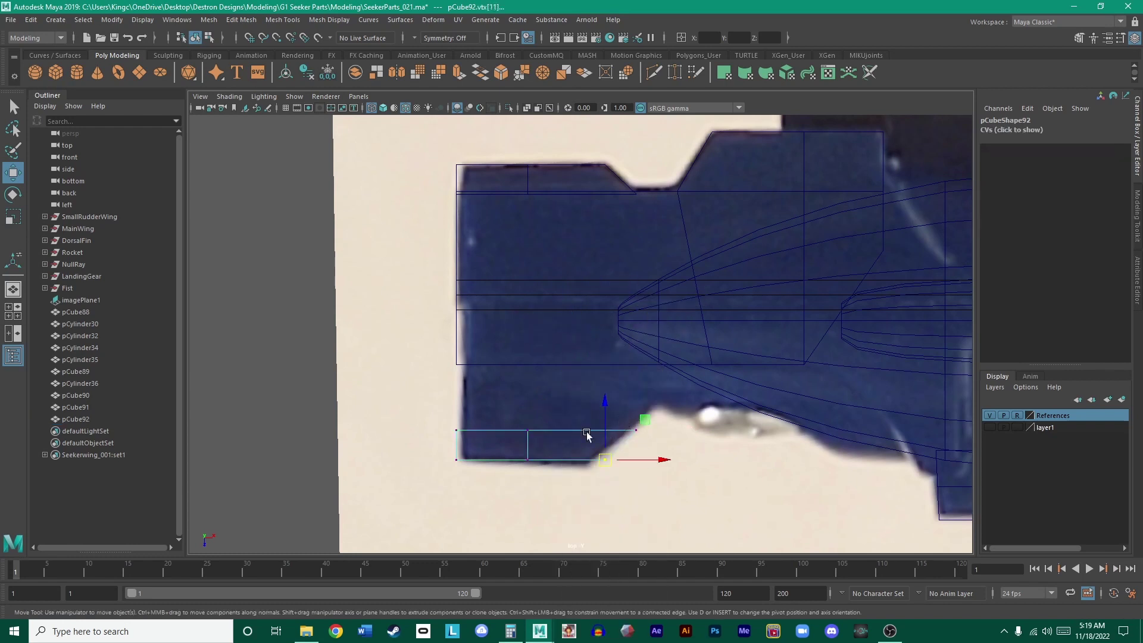
scroll(640, 427, up, 3)
right_drag(522, 319, 523, 285)
alt+middle_drag(555, 467, 576, 340)
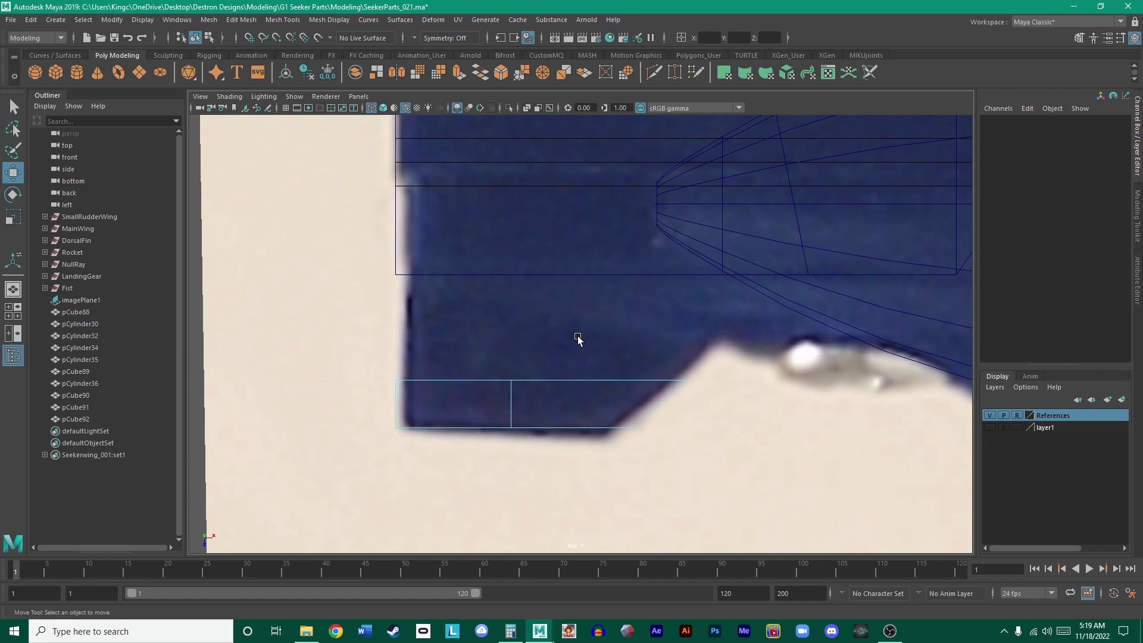
click(509, 398)
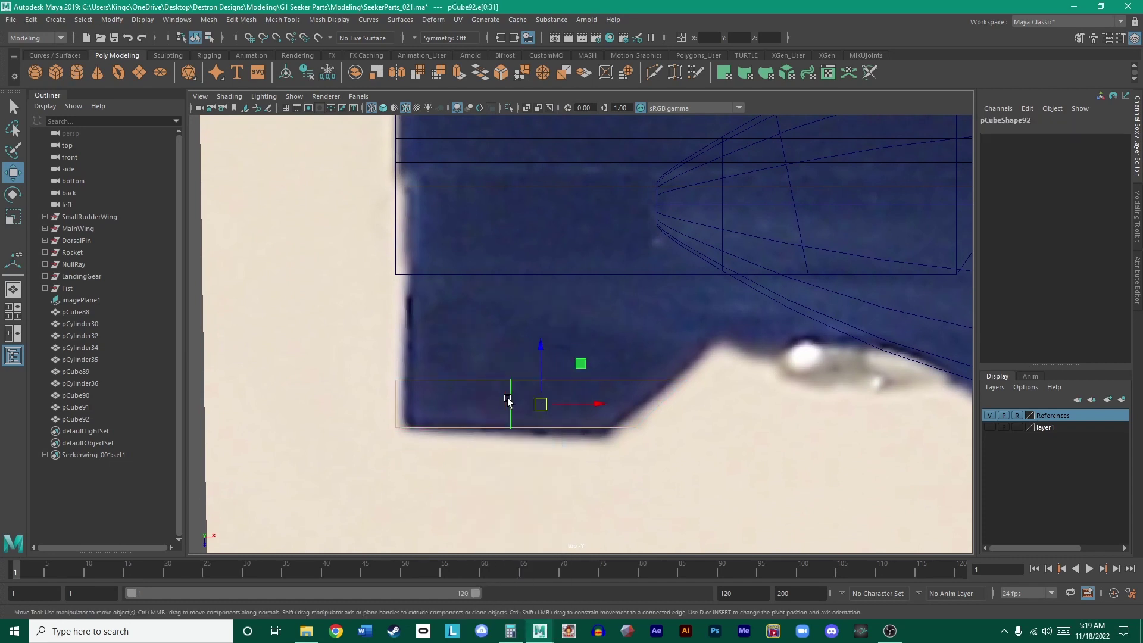
key(Delete)
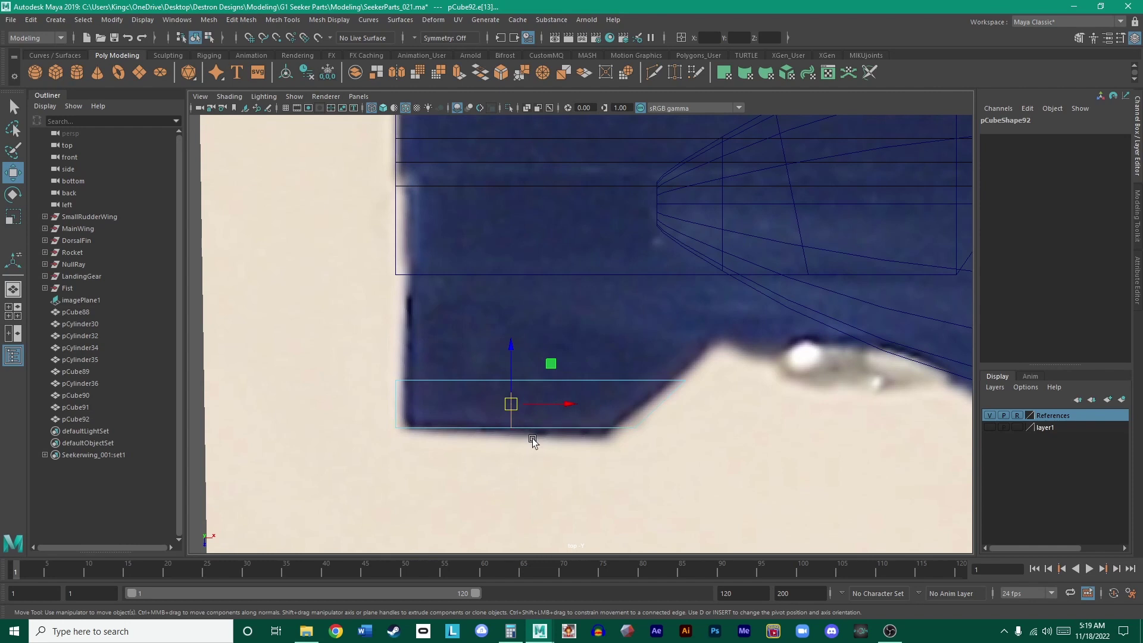
- Move the lower rear piece's bottom front corner vertices to the bottom corner of the tail outline in the reference
right_drag(537, 437, 485, 316)
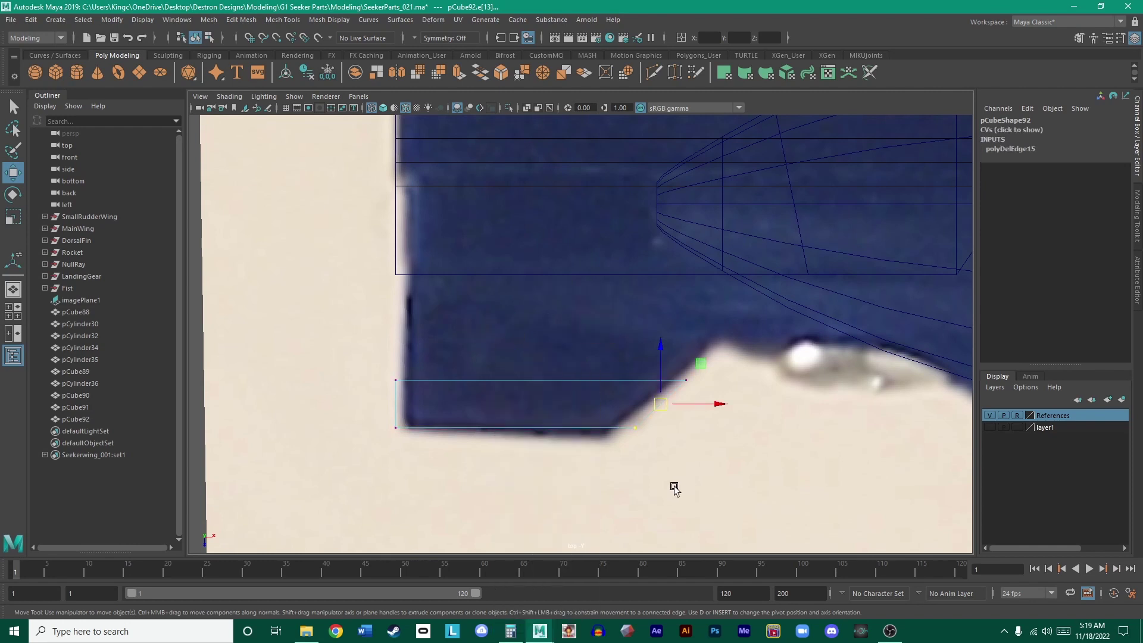
click(637, 425)
drag(674, 388, 643, 400)
- Select the upper row of vertices on the lower rear piece and raise it to the main tail block's lower edge
drag(711, 414, 464, 344)
drag(694, 410, 393, 334)
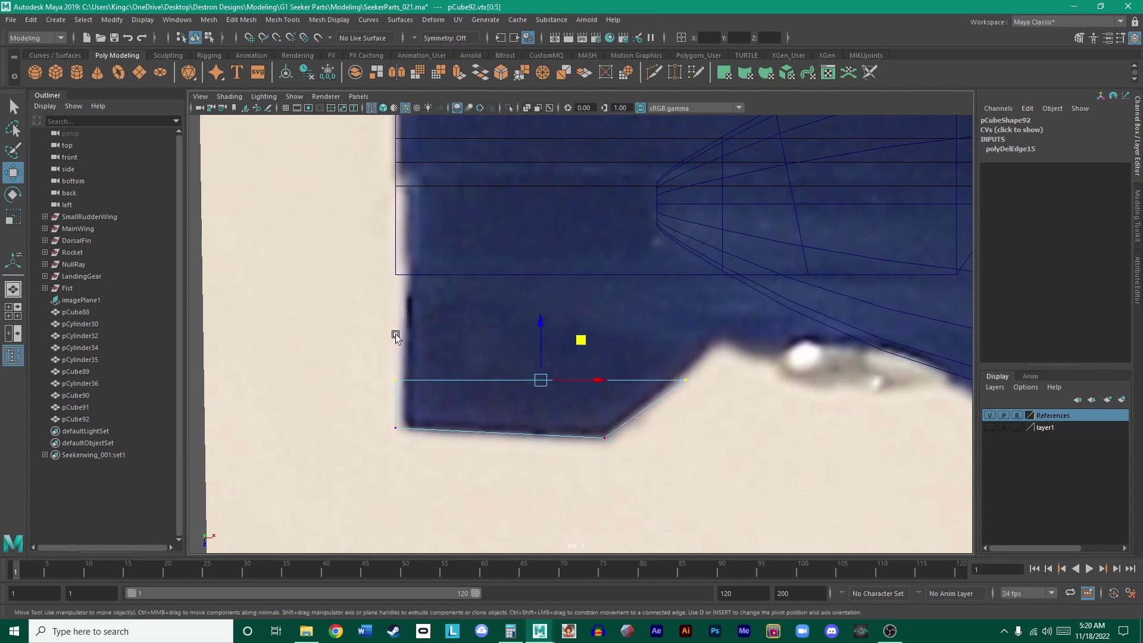
drag(541, 326, 573, 225)
alt+middle_drag(735, 302, 644, 308)
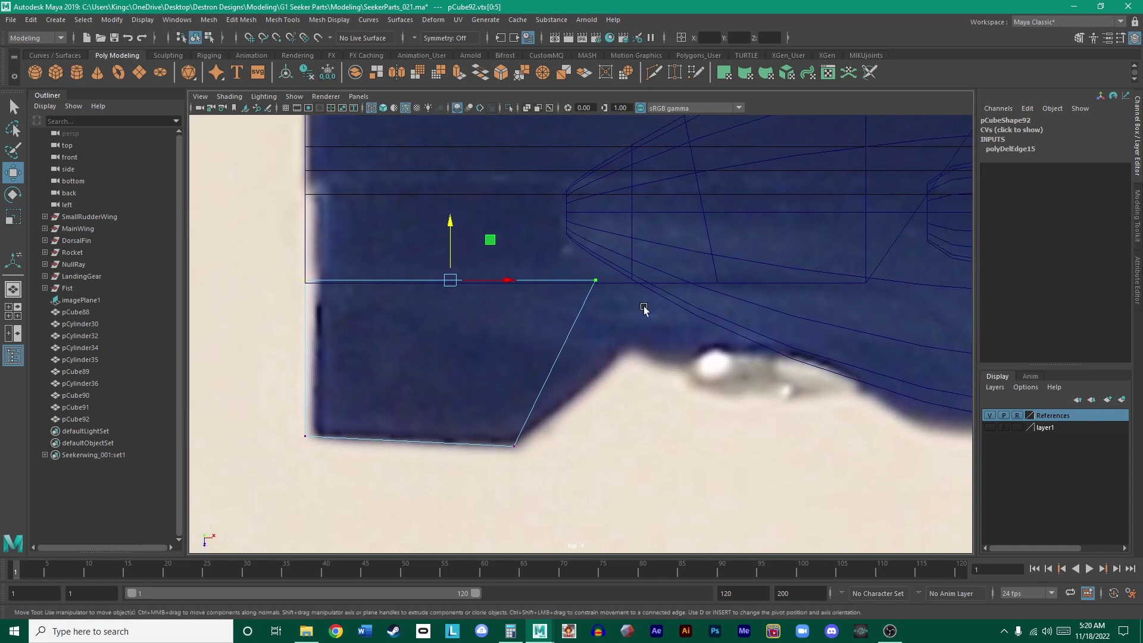
- Move the lower piece's upper front corner vertices forward to about X 26.5, Z 28.07, so its slope follows the reference
drag(644, 309, 523, 248)
drag(635, 239, 696, 249)
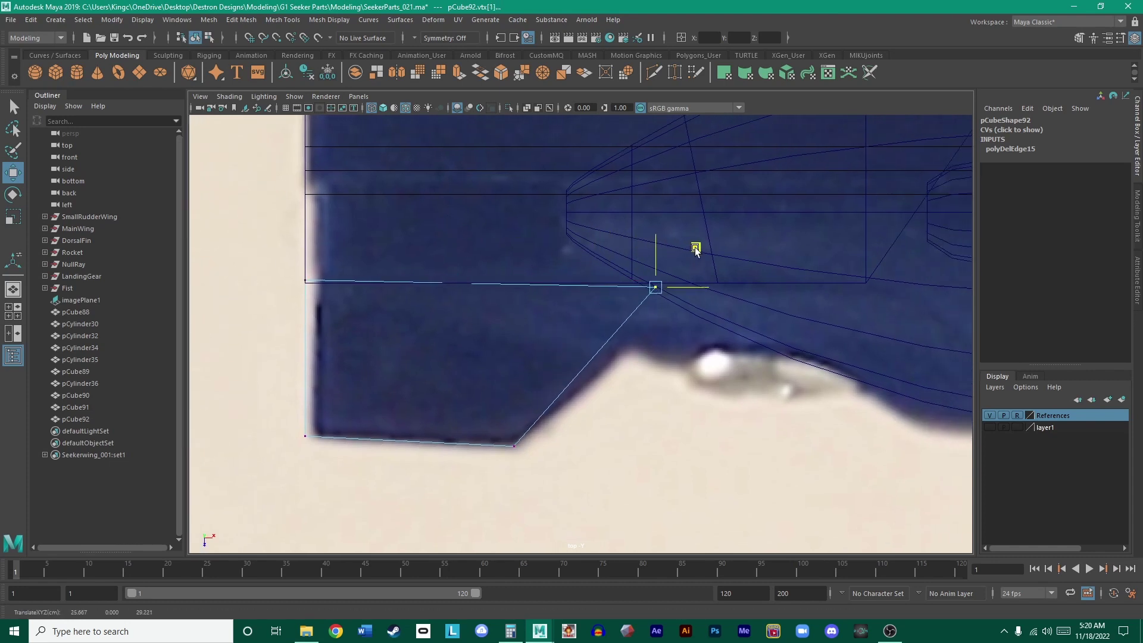
drag(695, 249, 736, 241)
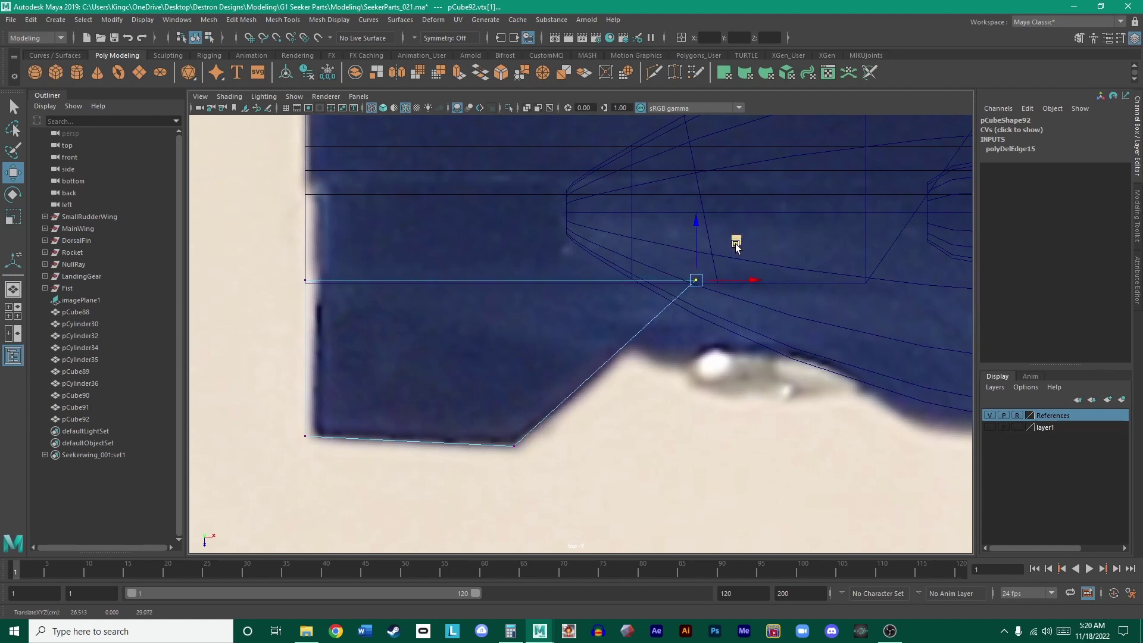
scroll(694, 299, down, 5)
key(space)
key(space)
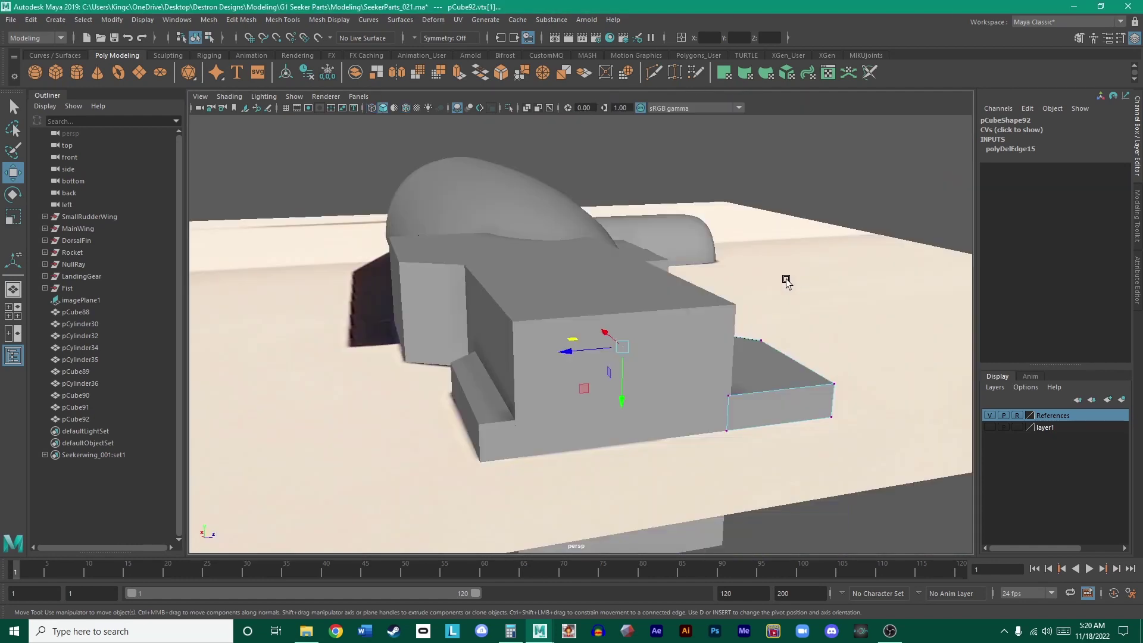
scroll(774, 268, down, 4)
alt+drag(734, 245, 722, 321)
scroll(756, 308, up, 3)
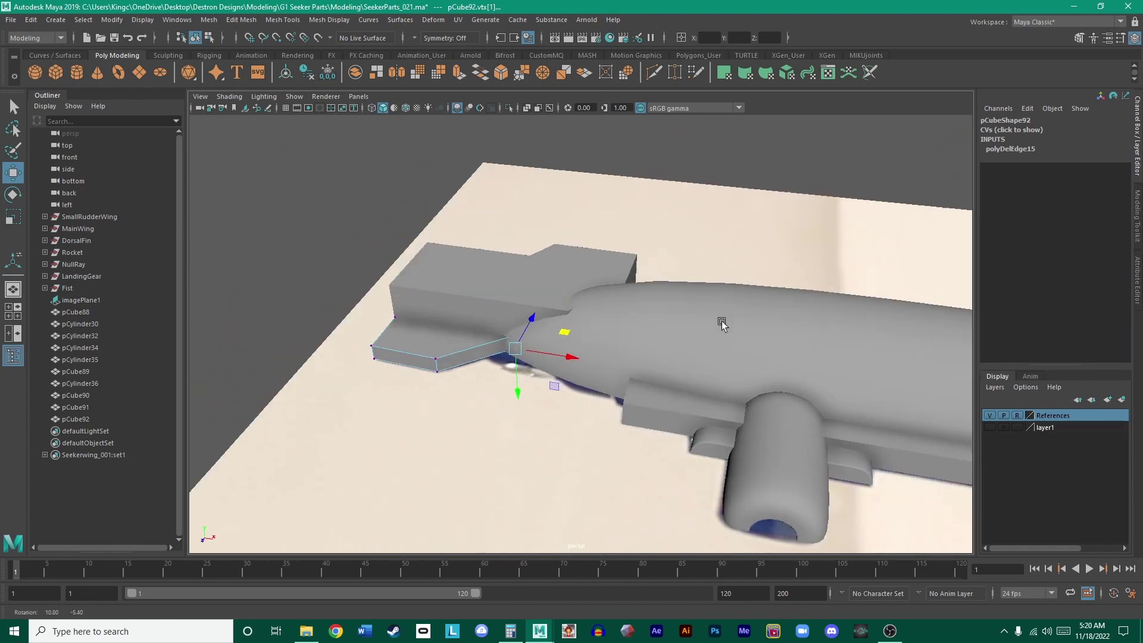
- Select the two rearmost vertex rings of the large fuselage cylinder and move them back to the tail's rear end
key(space)
key(space)
scroll(633, 293, up, 5)
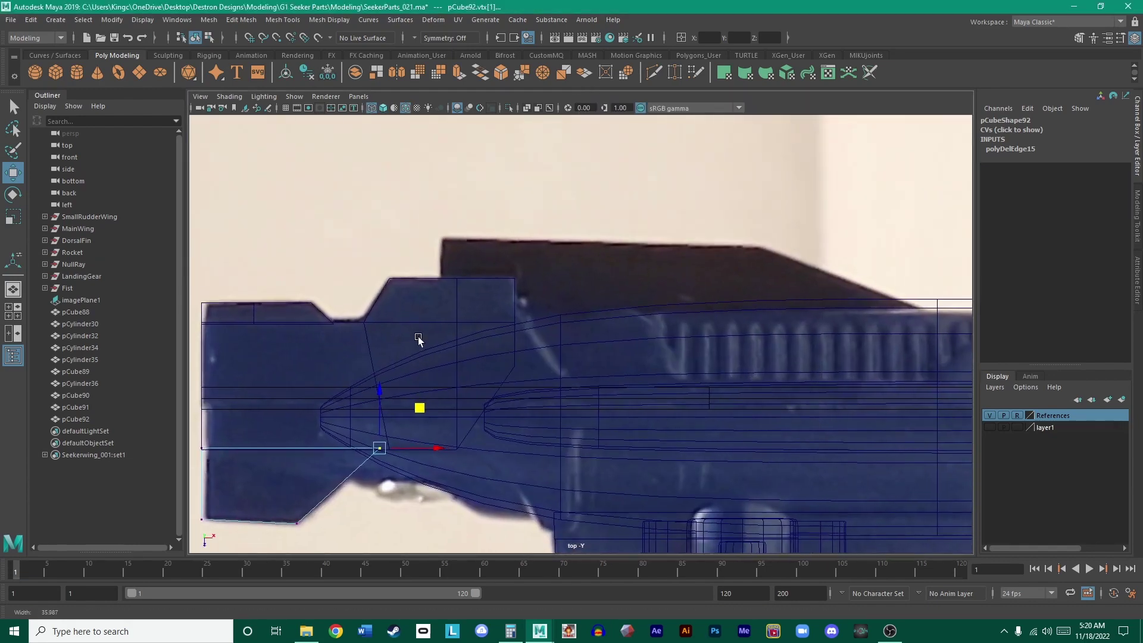
click(591, 289)
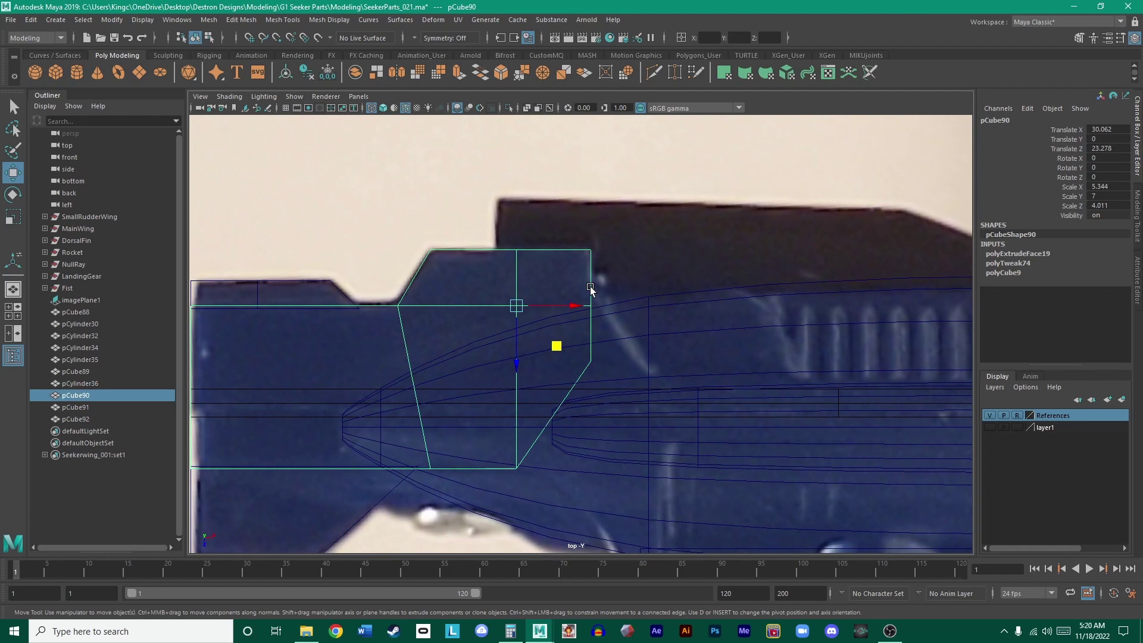
click(641, 340)
click(642, 336)
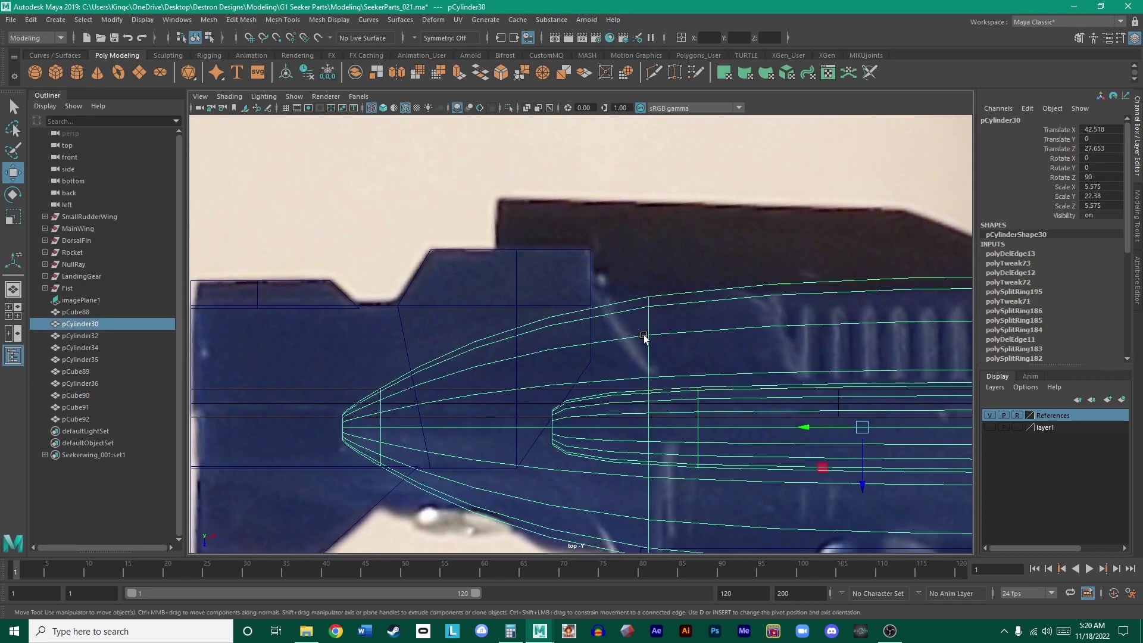
right_drag(643, 320, 586, 322)
scroll(582, 326, down, 4)
drag(503, 484, 404, 360)
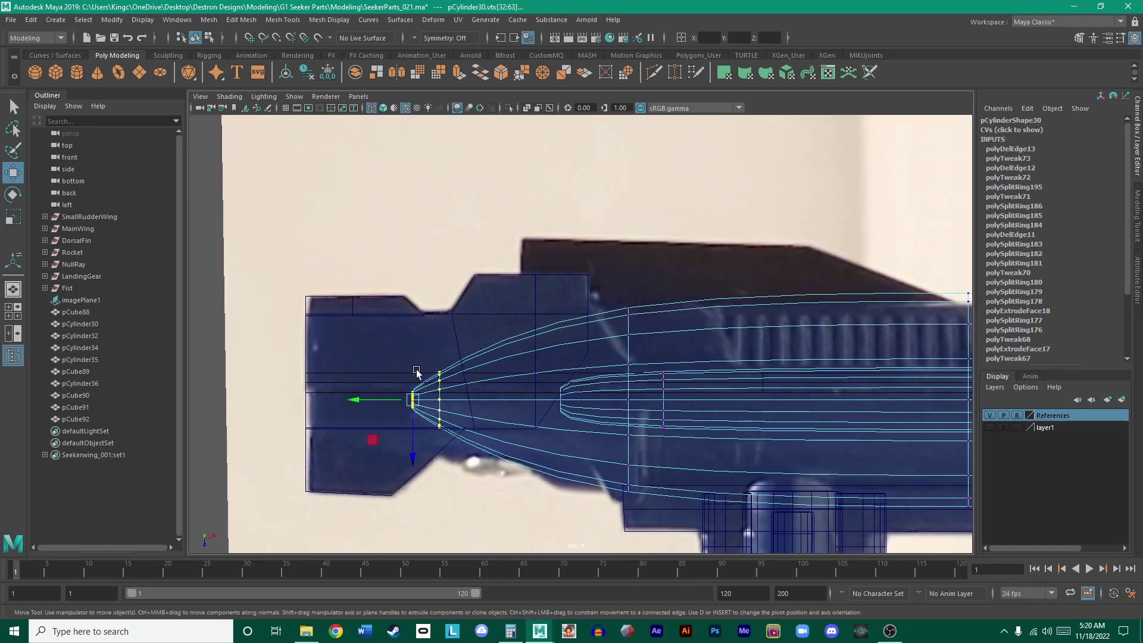
drag(383, 400, 294, 400)
key(space)
key(space)
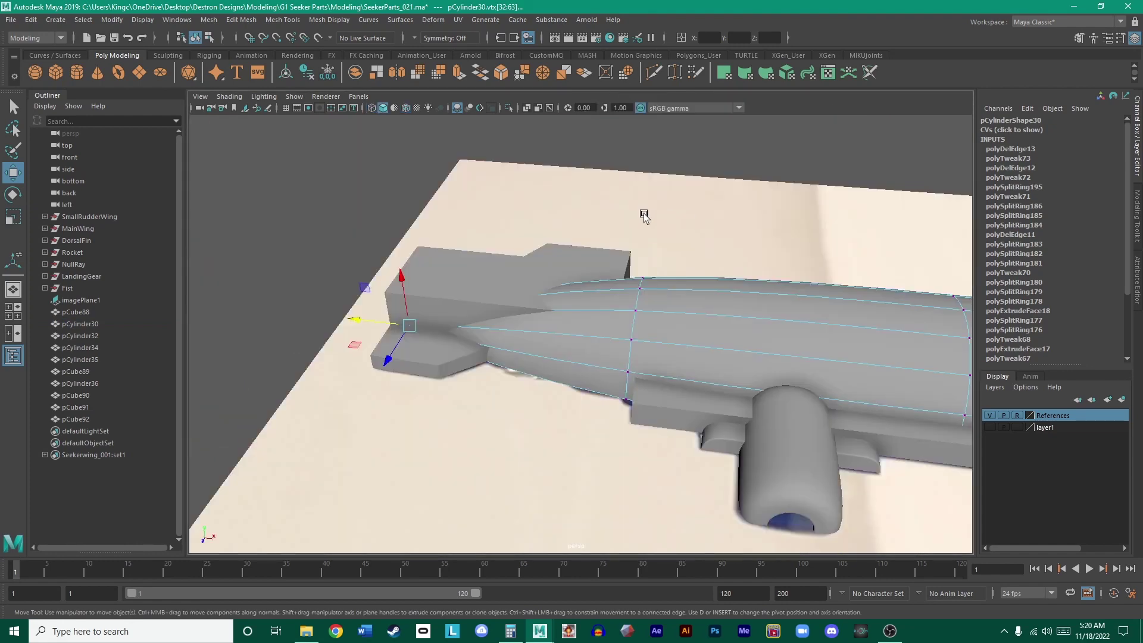
alt+drag(646, 217, 659, 256)
alt+drag(541, 288, 569, 338)
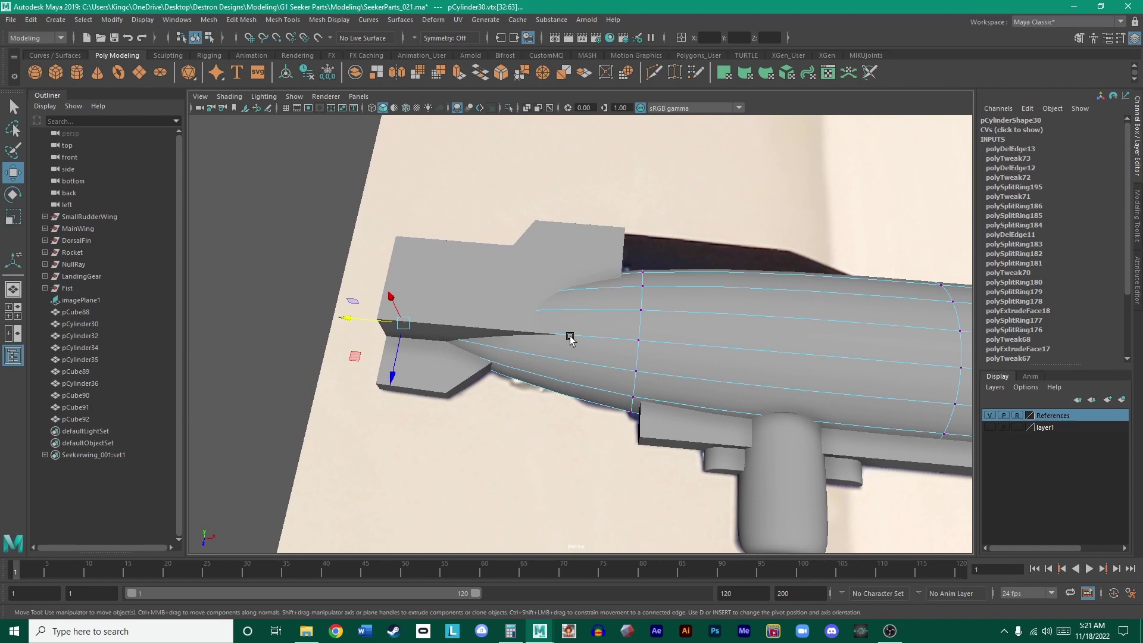
- Scale the fuselage's two rear vertex rings up to about 4.29 times across its length, giving a blunter end
key(space)
key(r)
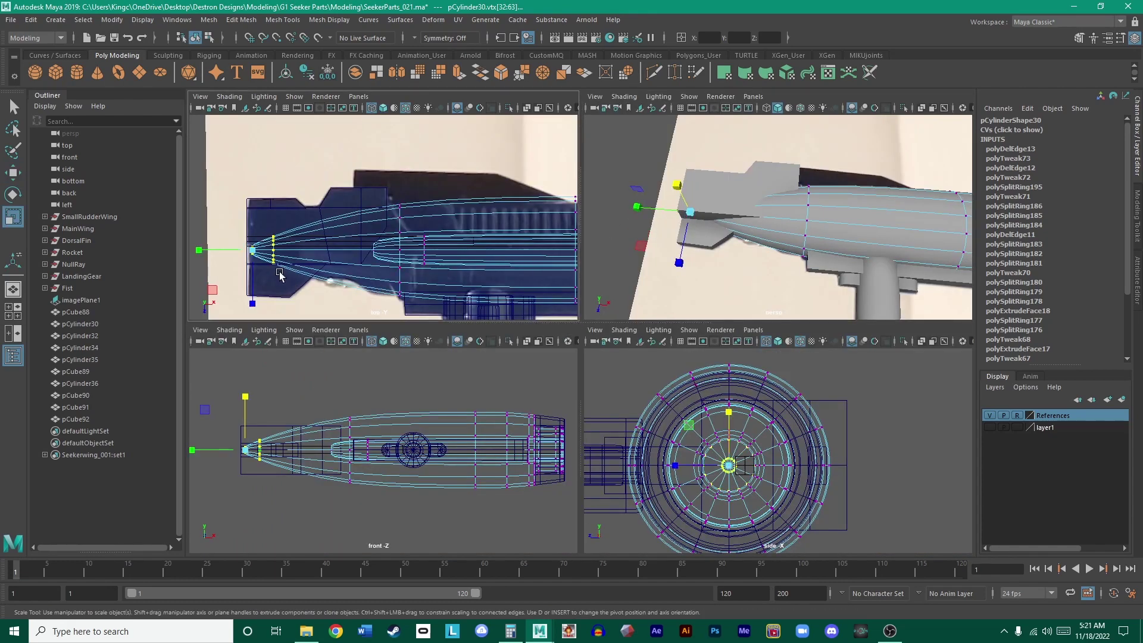
drag(253, 250, 283, 256)
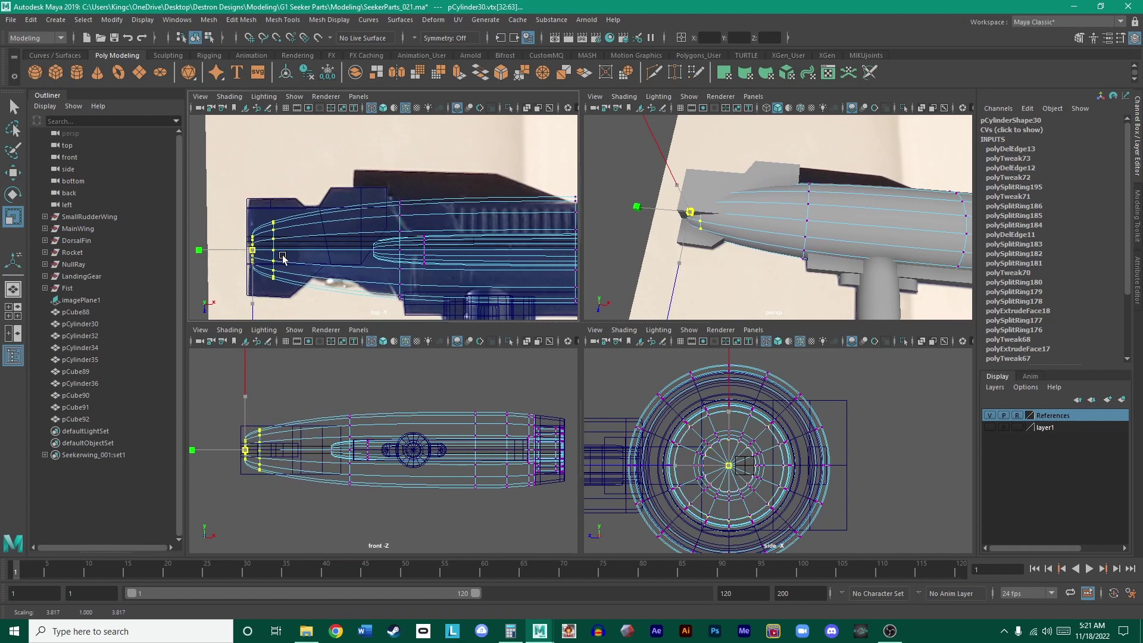
drag(282, 256, 287, 257)
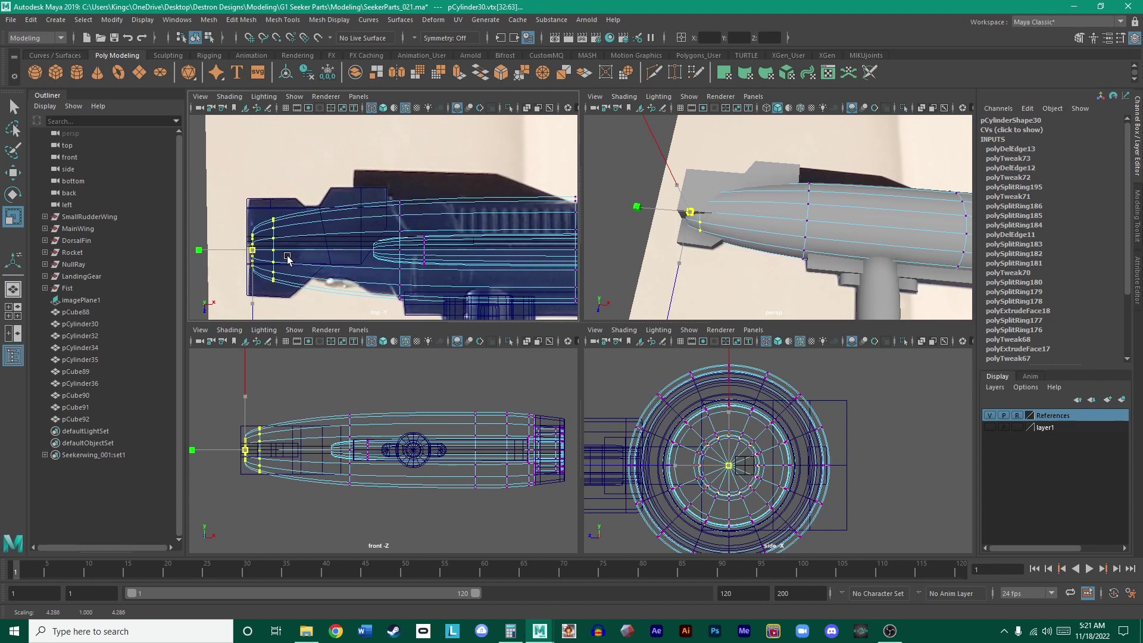
drag(287, 259, 288, 258)
alt+middle_drag(289, 258, 409, 238)
key(space)
scroll(535, 252, up, 2)
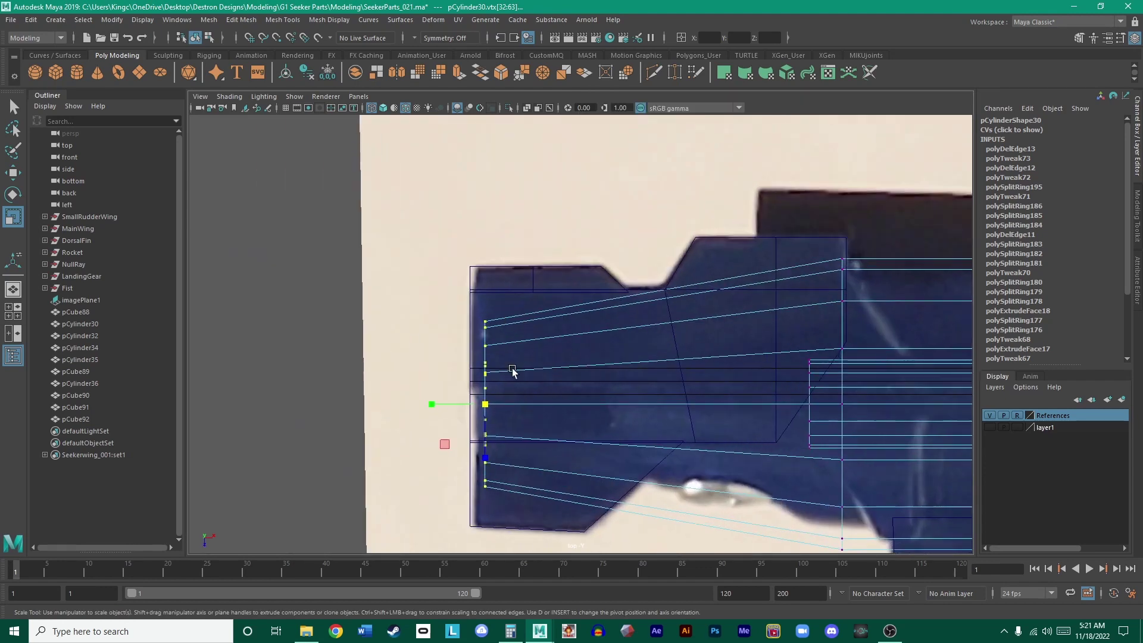
key(ctrl+z)
- Select only the second vertex ring from the fuselage's rear end and move it forward to about X 21.9
right_drag(544, 339, 497, 315)
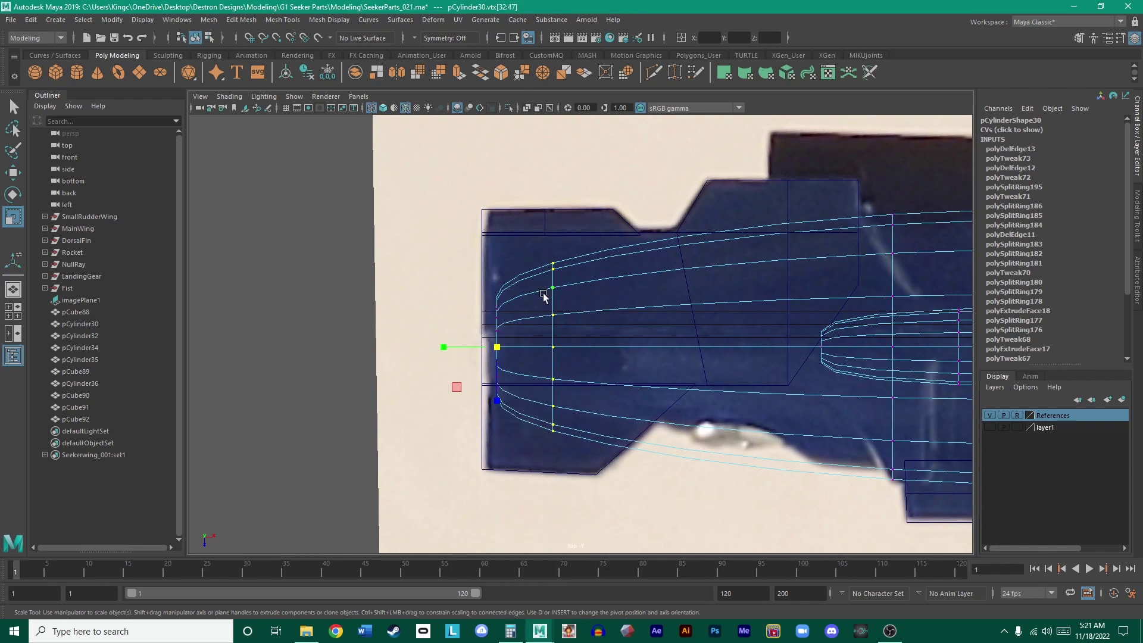
key(w)
click(469, 349)
drag(469, 349, 548, 355)
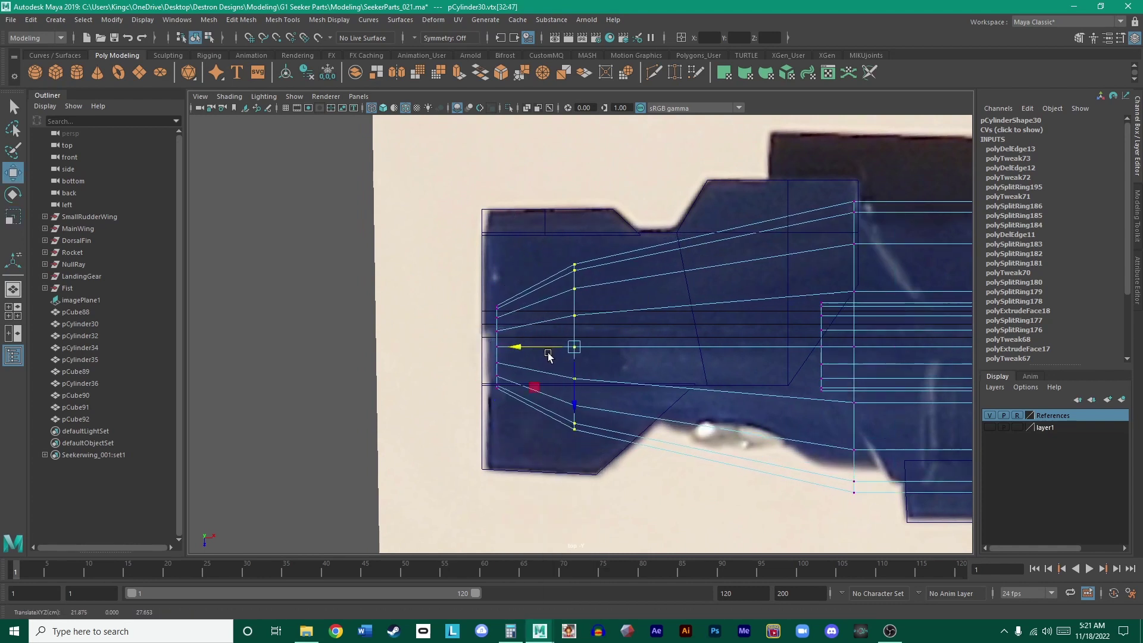
scroll(607, 339, up, 2)
key(space)
key(space)
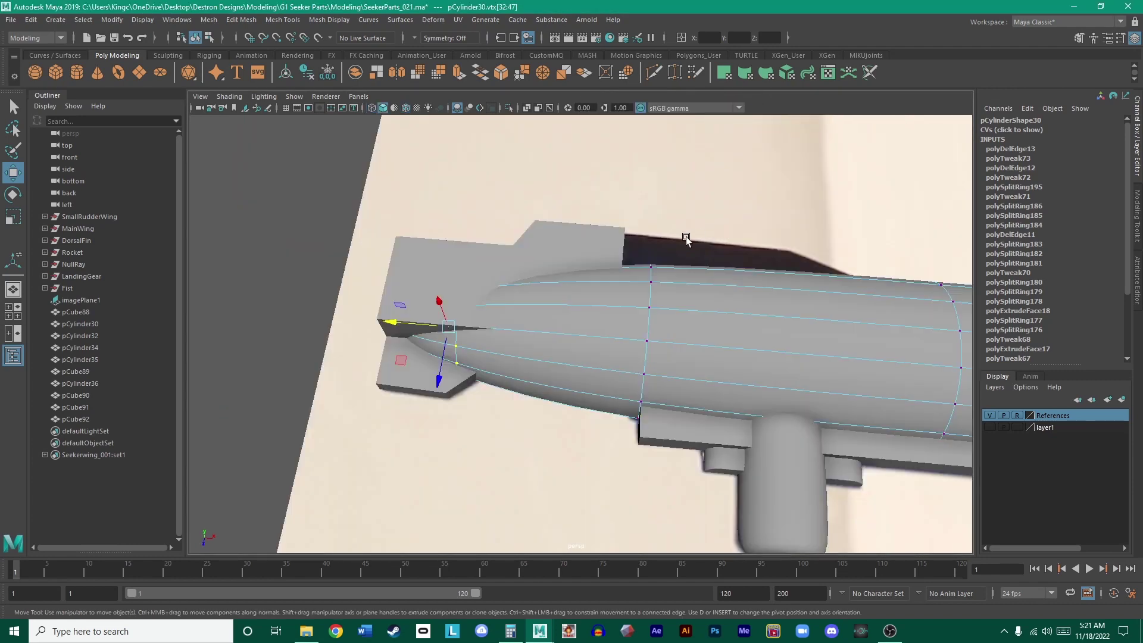
- Scale the fuselage's second rear vertex ring up slightly to round the taper, and return to object selection with nothing selected
alt+drag(686, 238, 726, 215)
key(r)
drag(452, 384, 483, 398)
scroll(619, 344, up, 3)
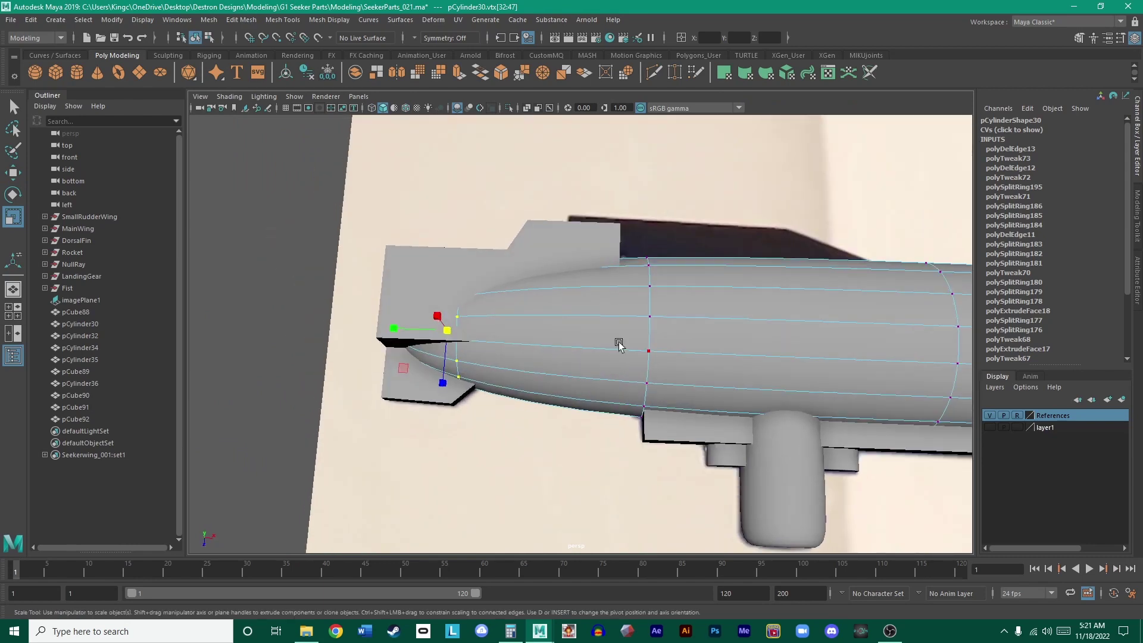
key(w)
right_drag(653, 292, 689, 279)
click(753, 204)
scroll(718, 263, down, 3)
mouse_move(716, 265)
alt+mouse_down()
mouse_move(824, 231)
mouse_move(798, 200)
mouse_move(740, 209)
mouse_move(704, 222)
mouse_move(704, 254)
alt+mouse_up()
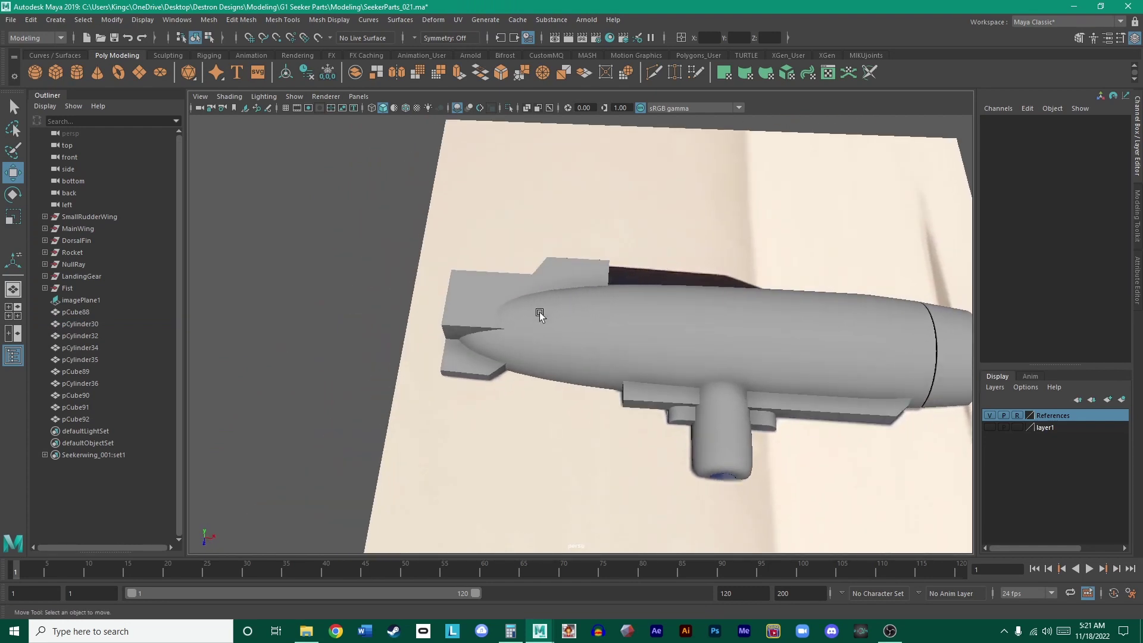
- Create a polygon cube and place it over the rear of the reference's dark upper fin, at about X 31.17, Z 20.06
key(space)
key(space)
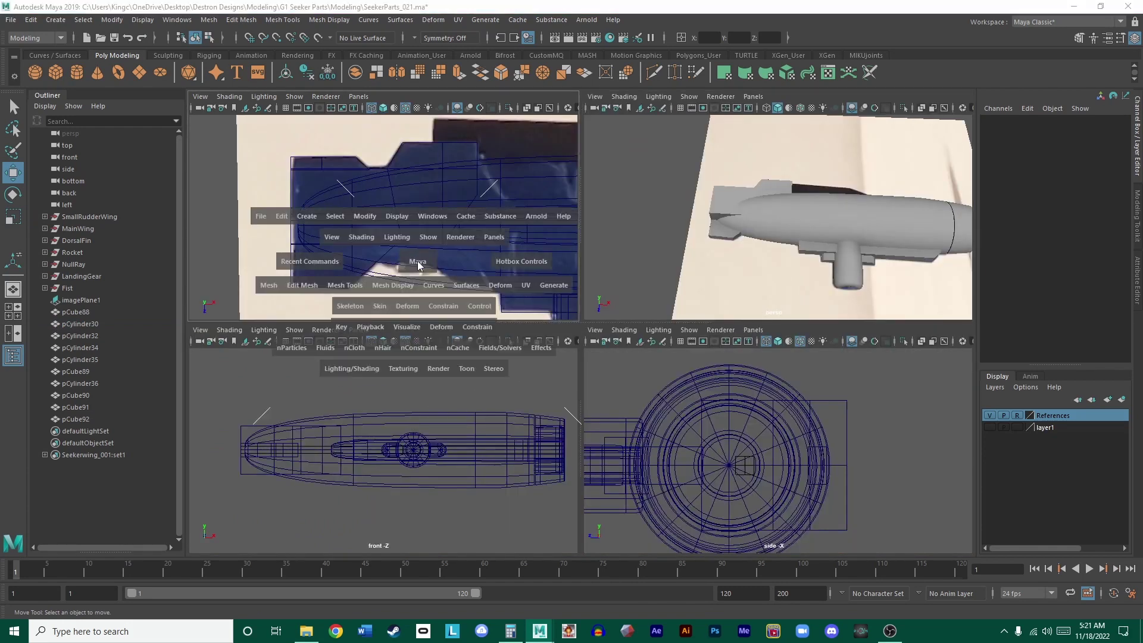
scroll(490, 334, up, 5)
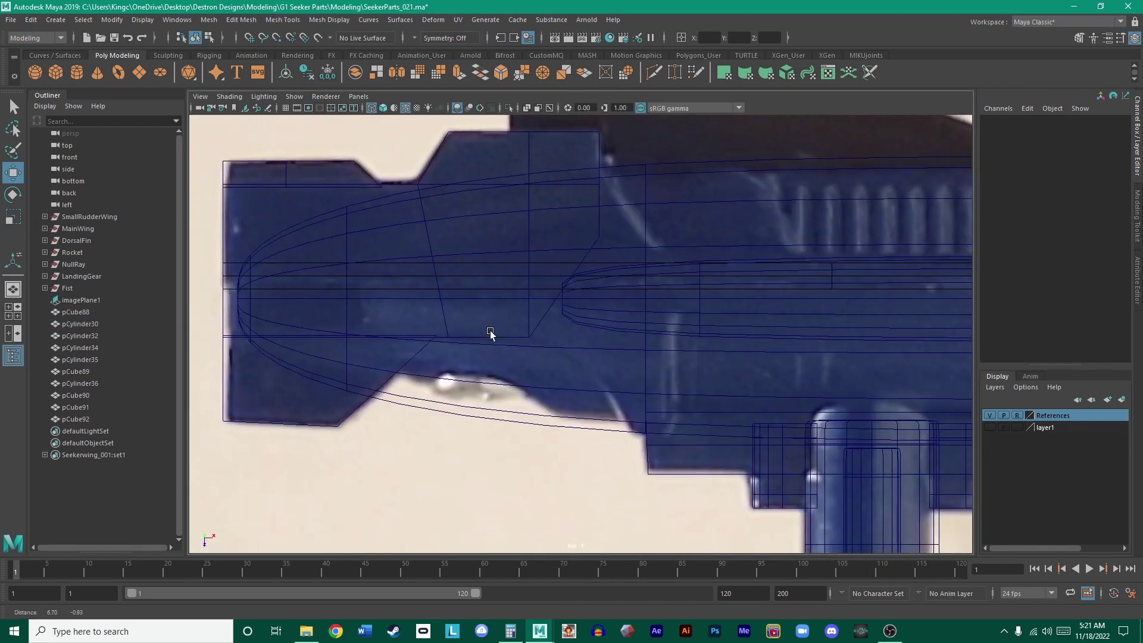
alt+middle_drag(490, 334, 514, 327)
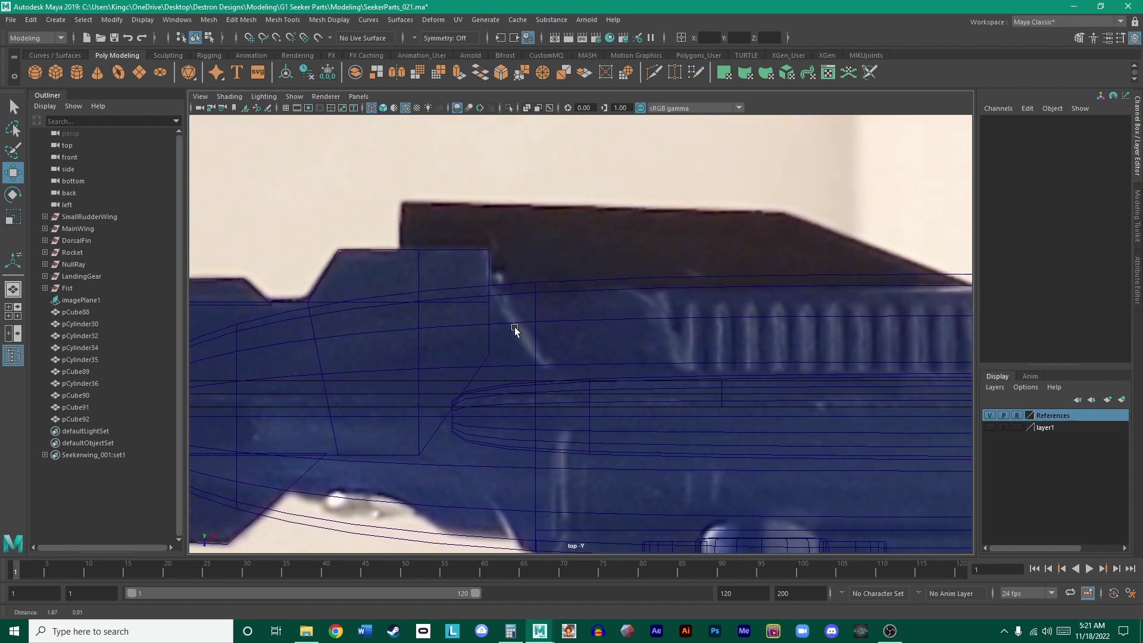
scroll(620, 269, down, 3)
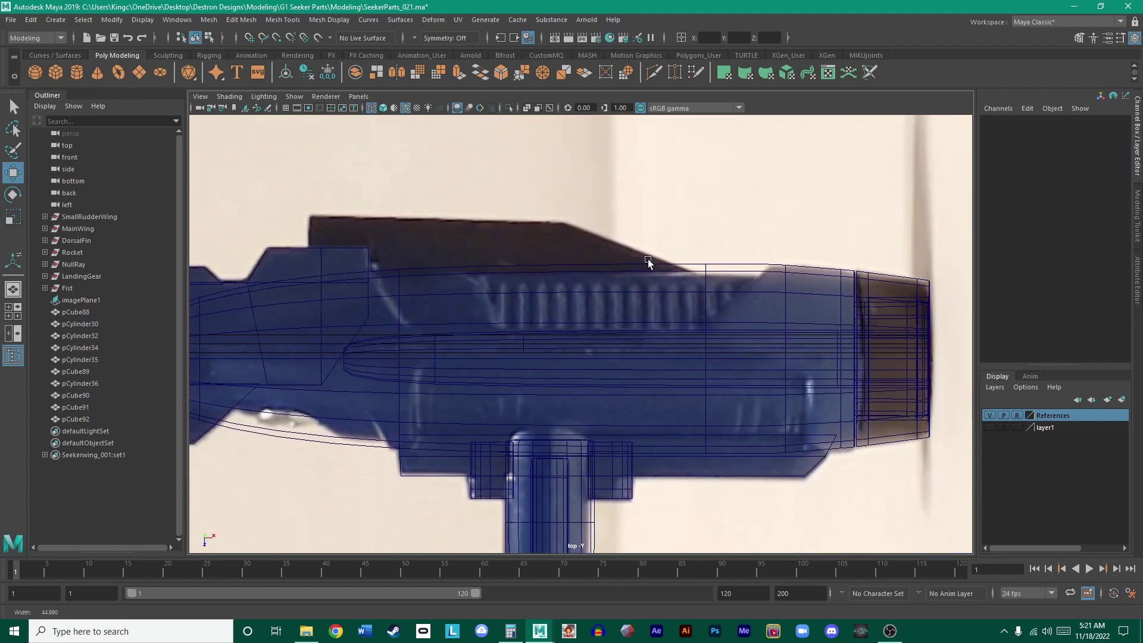
alt+middle_drag(648, 259, 831, 258)
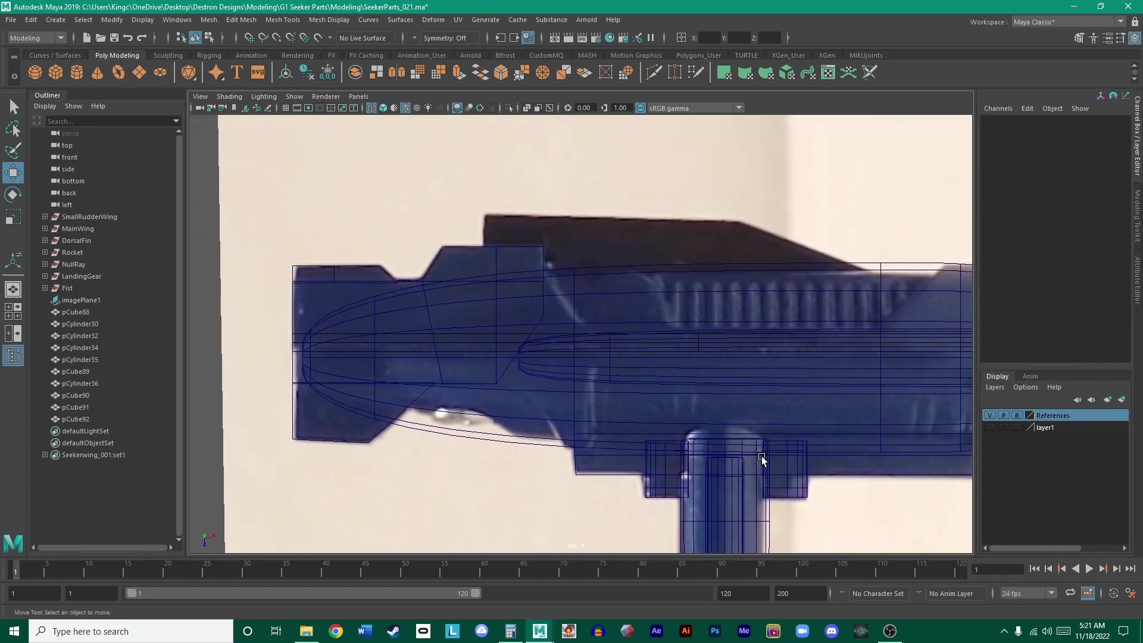
click(503, 273)
click(522, 247)
click(314, 169)
click(56, 72)
scroll(530, 194, down, 5)
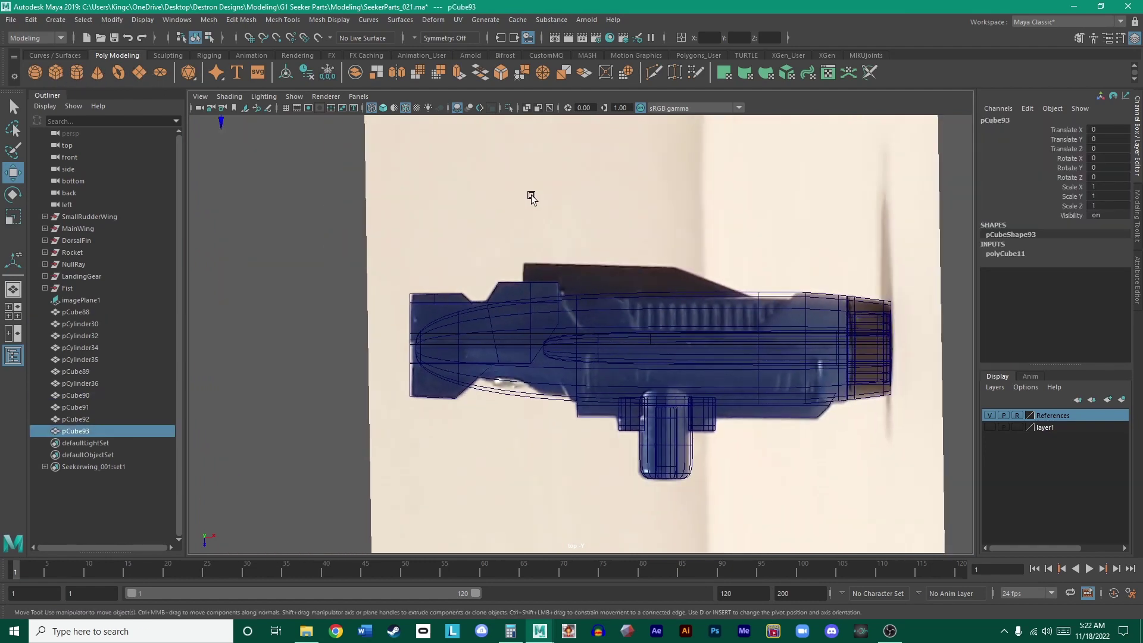
middle_drag(392, 201, 607, 333)
scroll(601, 327, up, 5)
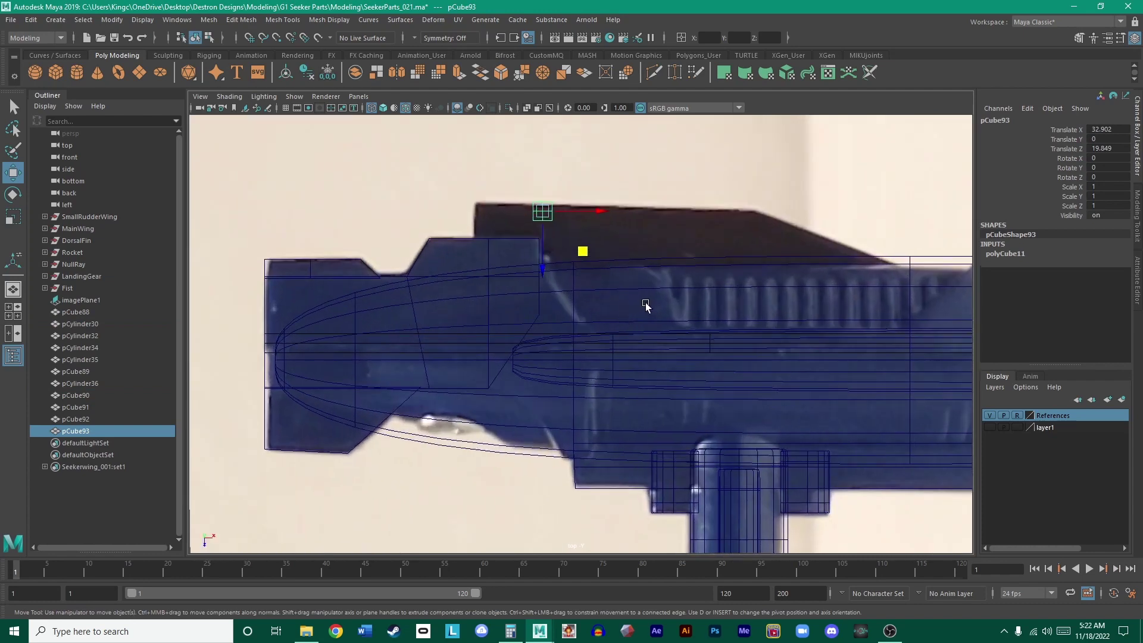
drag(518, 293, 475, 295)
- Scale the new cube uniformly to about 1.16
key(r)
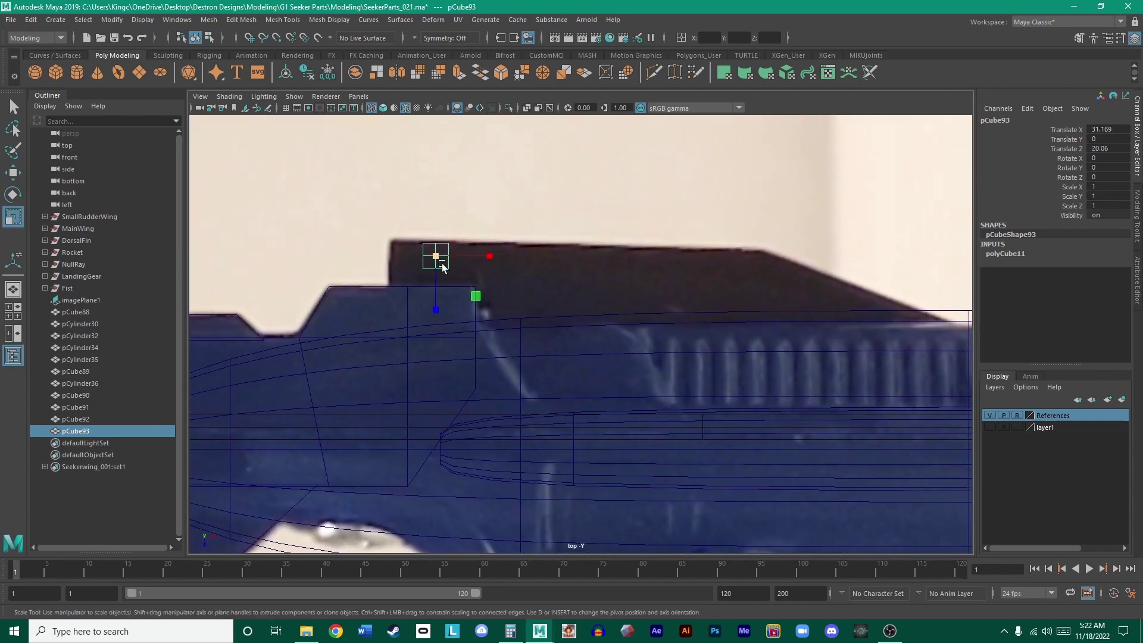
drag(437, 258, 487, 271)
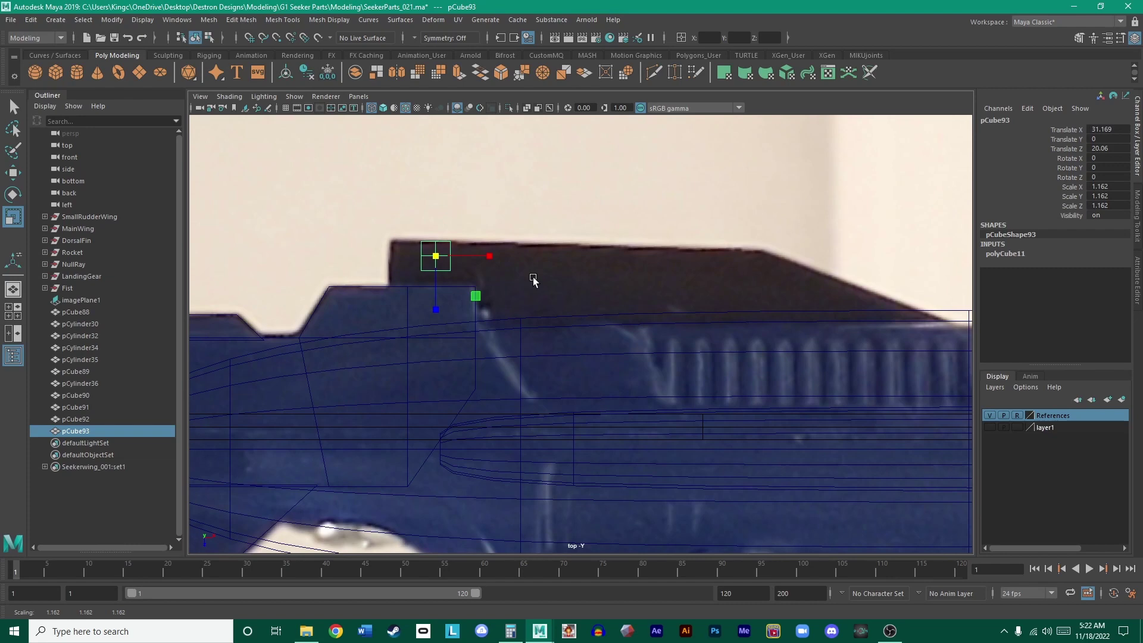
click(524, 246)
click(448, 261)
key(space)
key(space)
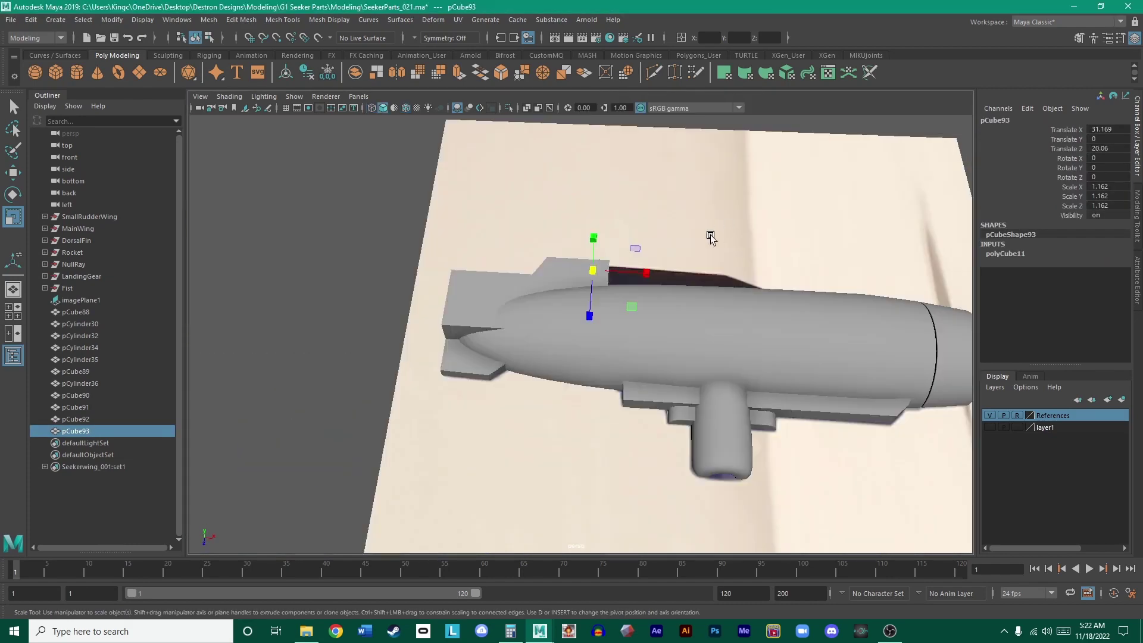
- Set the new cube's Scale Y to 2.08, deselect it and return to the top view
alt+drag(579, 308, 766, 248)
drag(496, 302, 495, 279)
double_click(1103, 196)
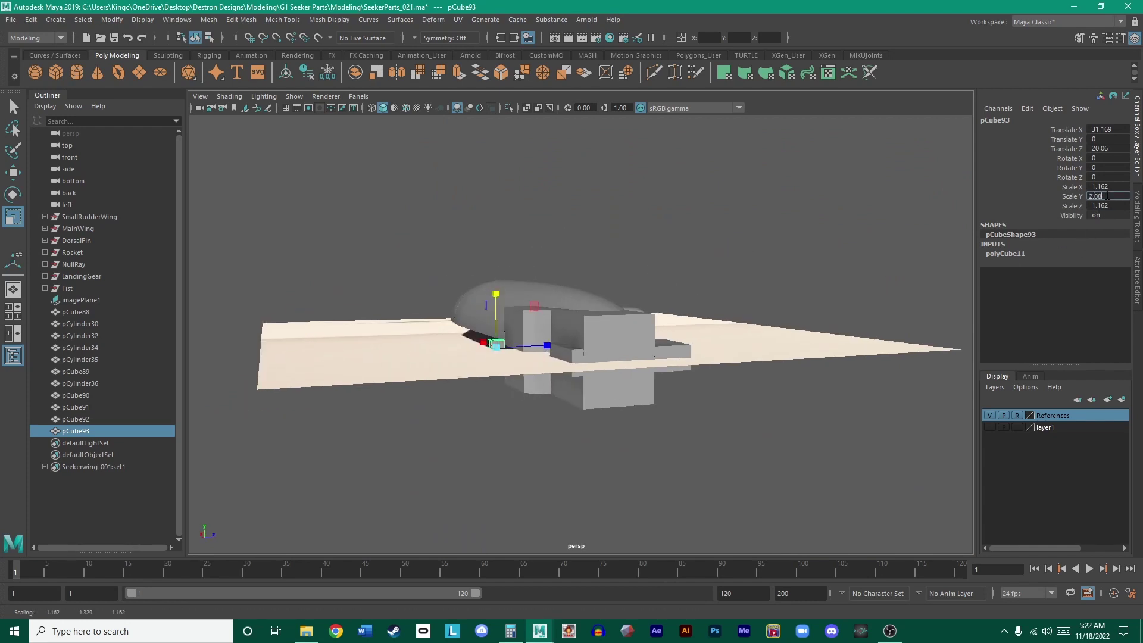
text(2.08)
key(Return)
alt+drag(970, 222, 898, 224)
click(494, 323)
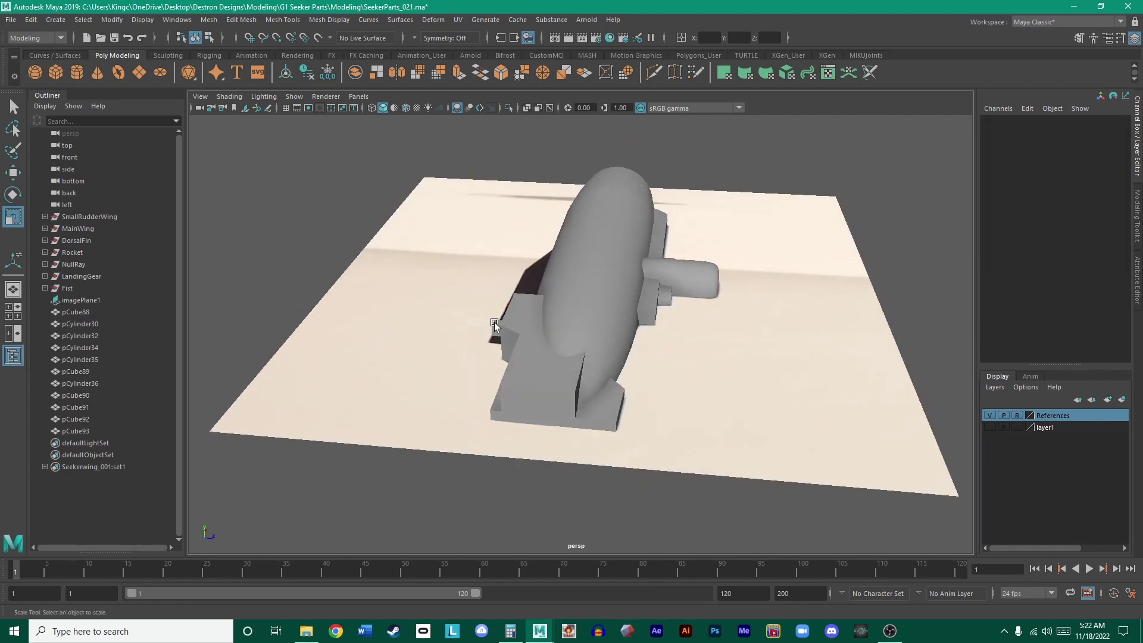
key(space)
key(space)
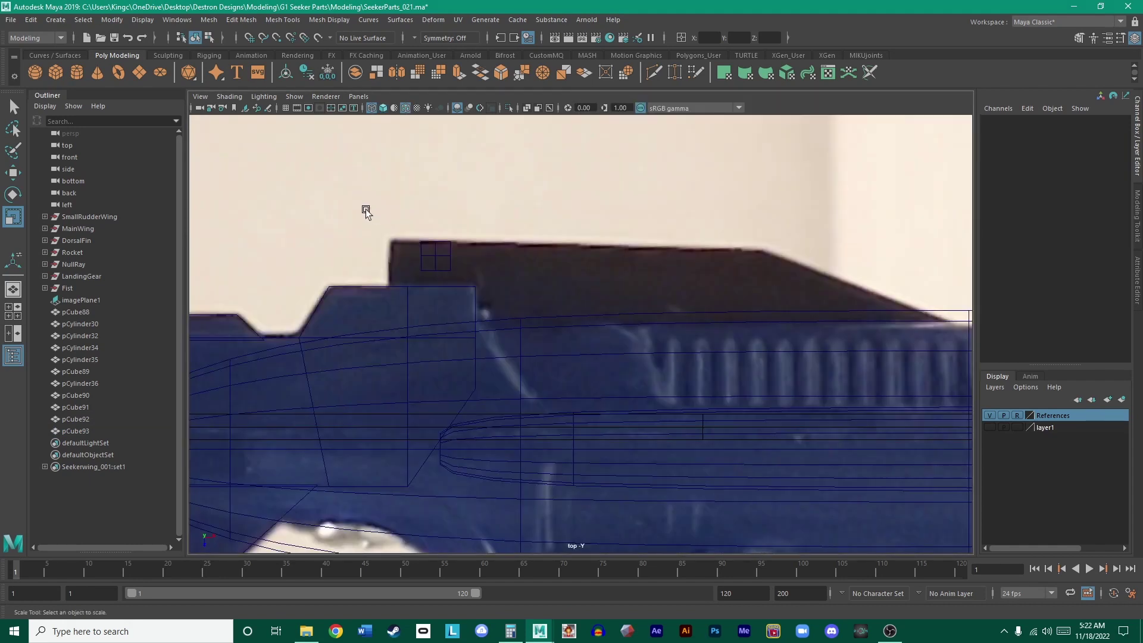
- Delete the centre edges on the small cube over the dark fin, leaving its face undivided in the top view
scroll(365, 211, up, 2)
click(364, 225)
right_drag(375, 225, 375, 189)
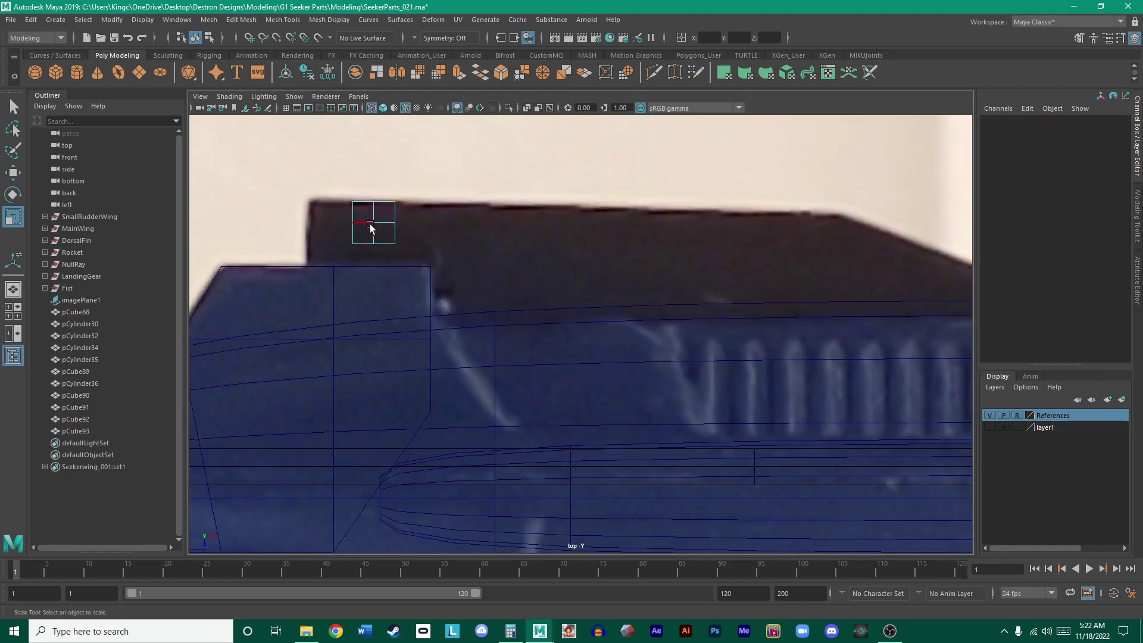
drag(348, 217, 360, 225)
key(Delete)
key(Delete)
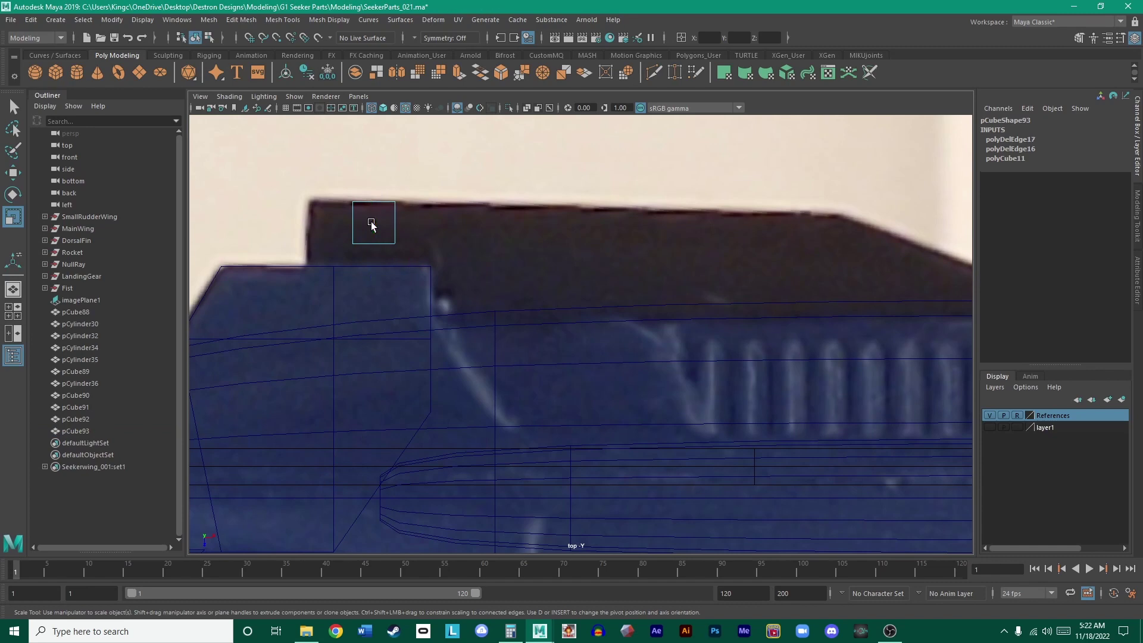
- Hide the References layer, delete the remaining middle edge of the fin cube, then show the layer again
alt+middle_drag(409, 225, 495, 222)
key(space)
key(space)
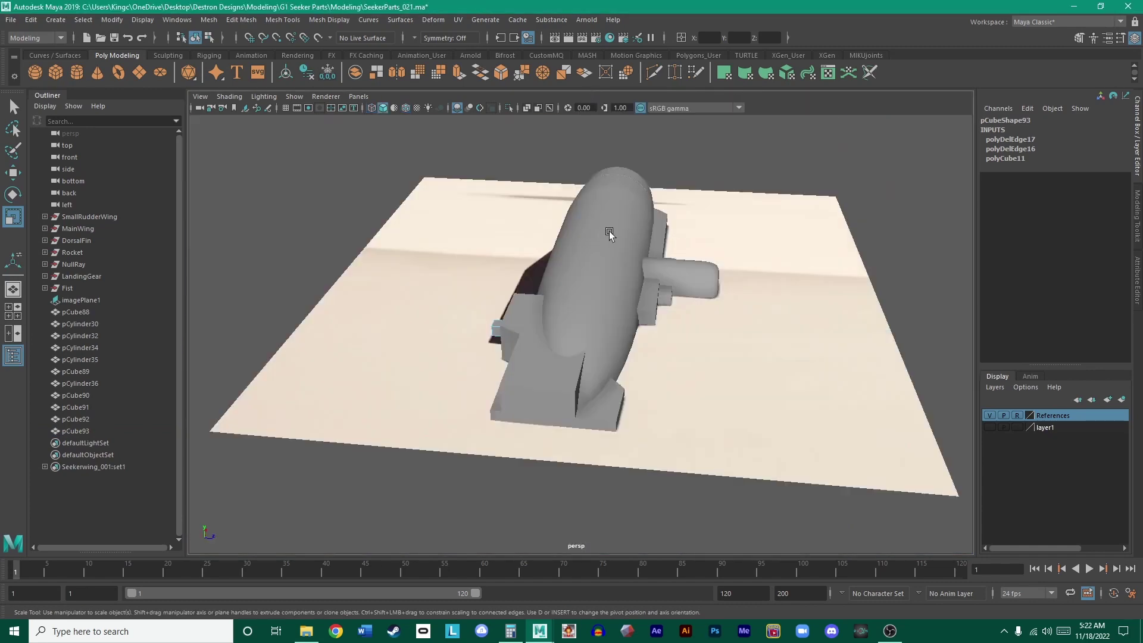
alt+drag(619, 268, 655, 248)
alt+right_drag(538, 375, 907, 362)
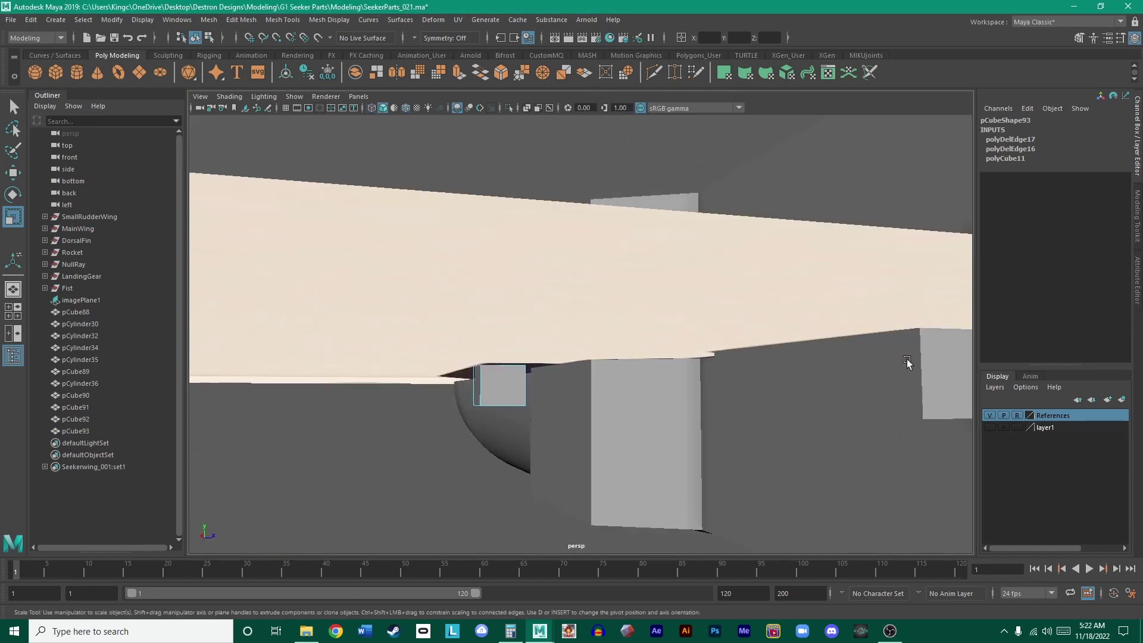
click(990, 416)
click(524, 352)
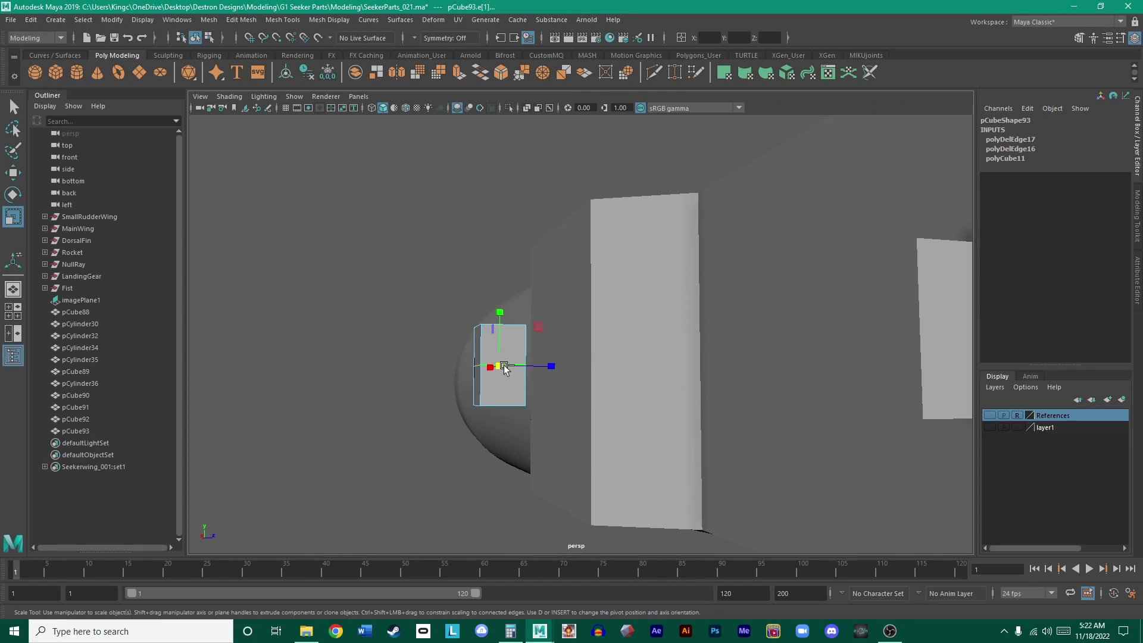
key(Delete)
alt+drag(575, 306, 506, 289)
right_drag(539, 262, 564, 246)
click(989, 415)
- Stretch the fin cube to Scale X 11.168 and shift it to Translate X 34.85 so its rear end meets the fin's rear edge
key(space)
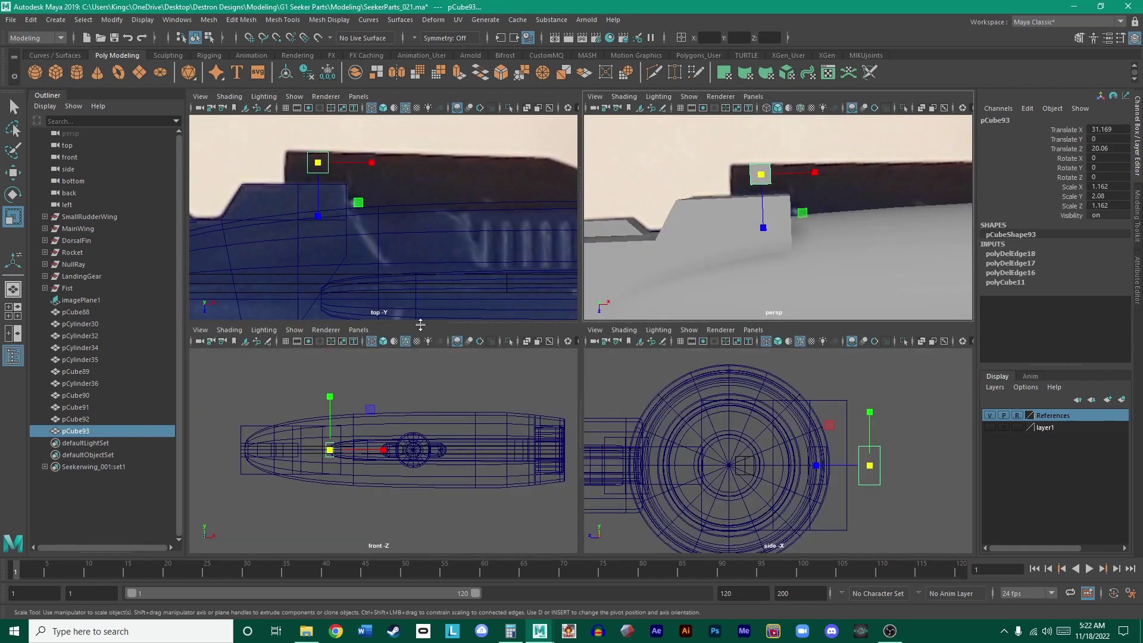
key(space)
scroll(648, 232, up, 2)
scroll(648, 233, down, 3)
alt+middle_drag(688, 292, 536, 265)
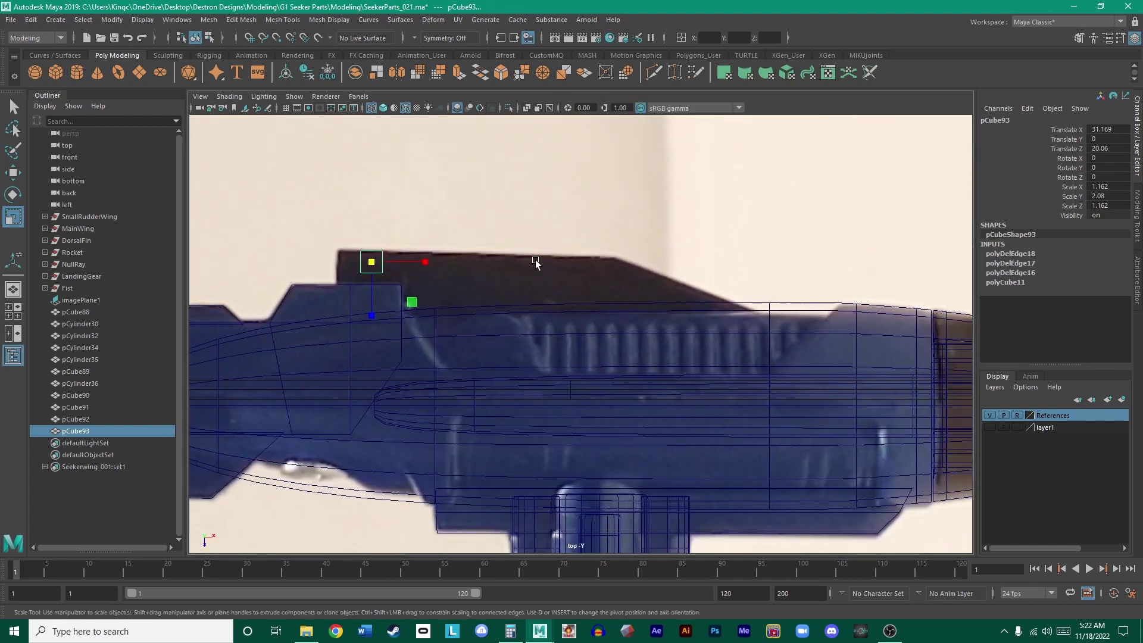
key(w)
key(r)
alt+middle_drag(438, 265, 669, 275)
scroll(569, 258, up, 4)
drag(566, 234, 689, 232)
scroll(660, 226, down, 3)
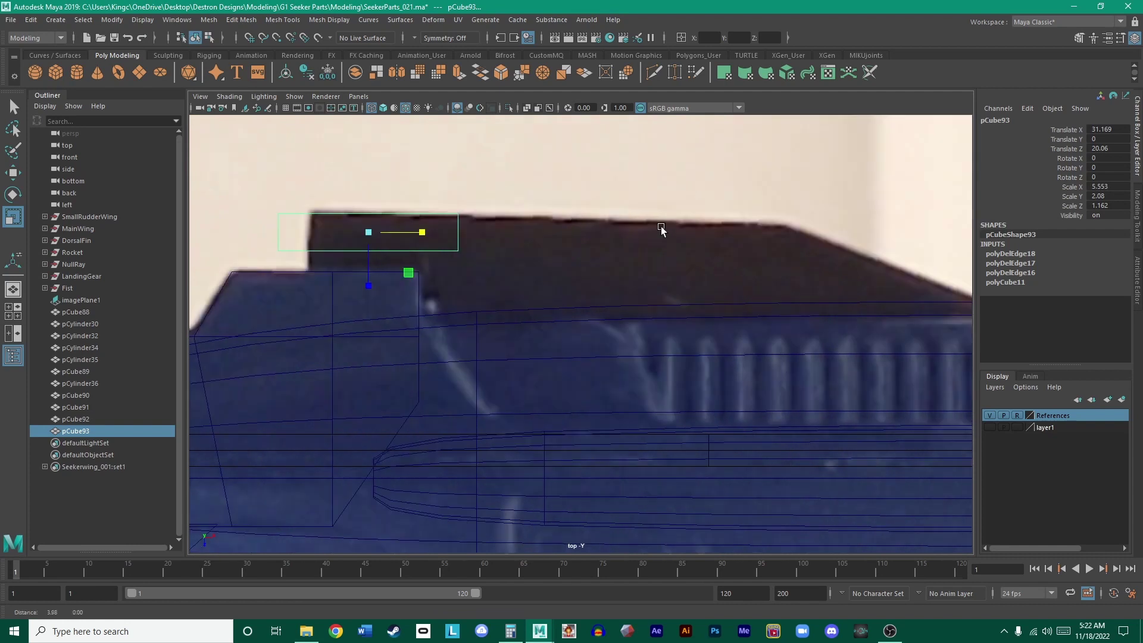
key(w)
drag(453, 263, 538, 273)
key(r)
key(w)
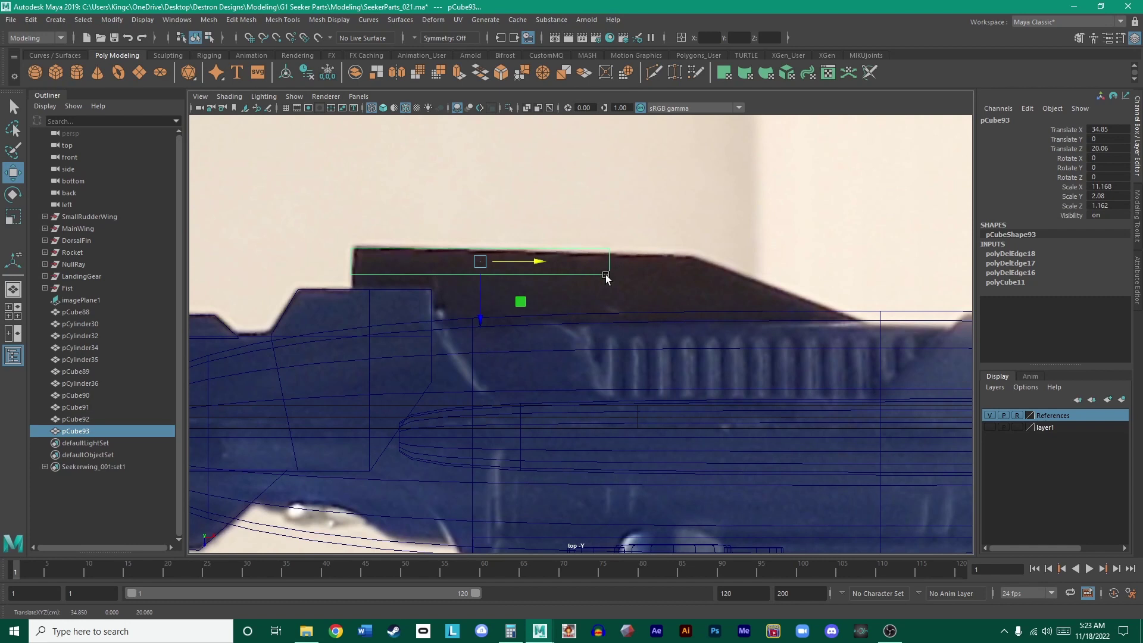
- Extend the cube's front-end vertices to where the fin's top starts sloping, then return to object selection and deselect it
alt+middle_drag(599, 274, 594, 271)
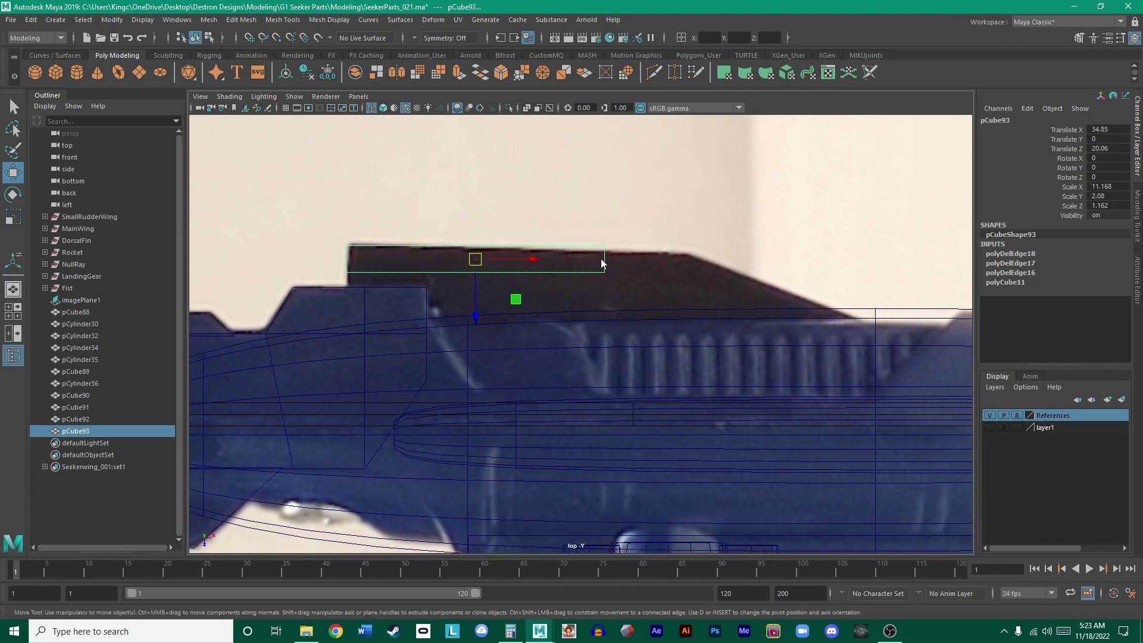
right_drag(600, 275, 546, 255)
click(602, 248)
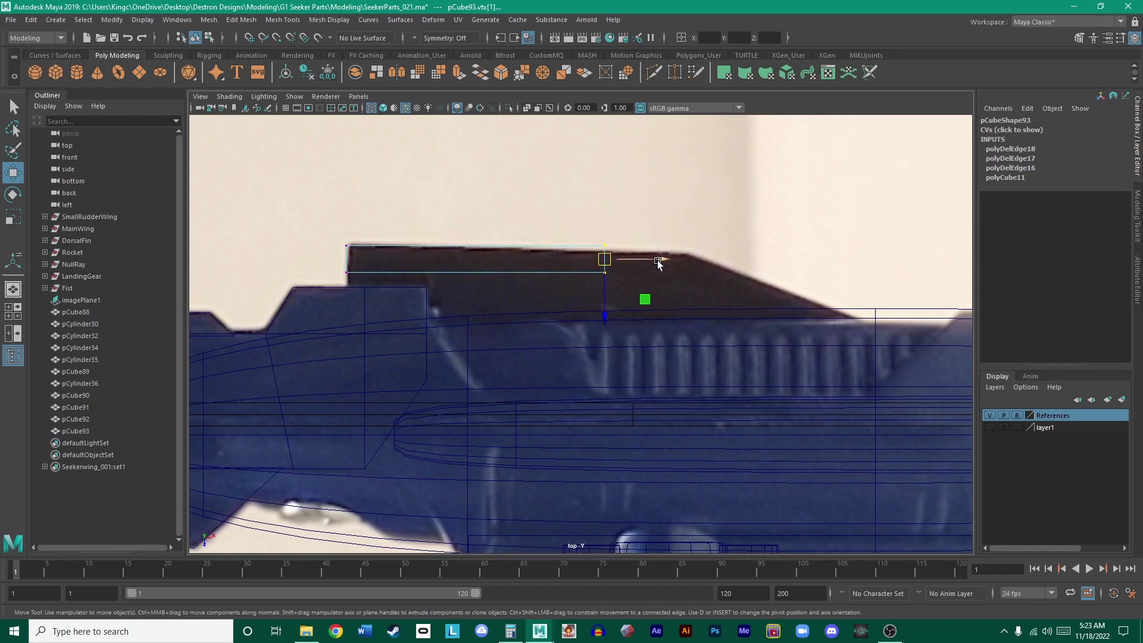
drag(654, 259, 728, 276)
scroll(728, 275, down, 2)
scroll(729, 275, down, 2)
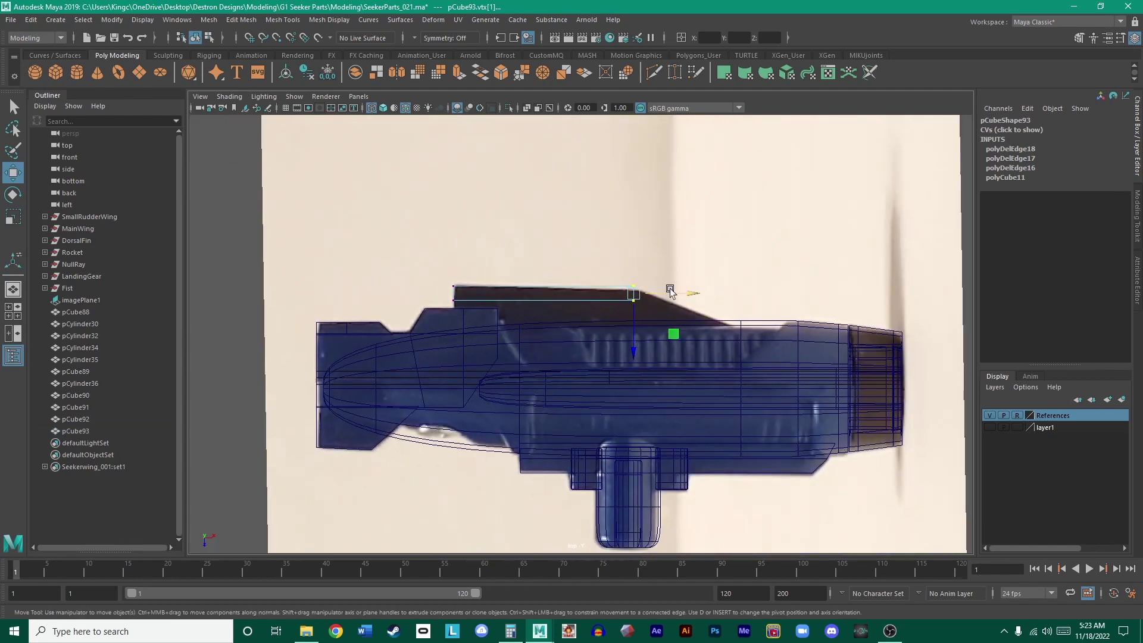
right_drag(592, 298, 651, 276)
click(319, 256)
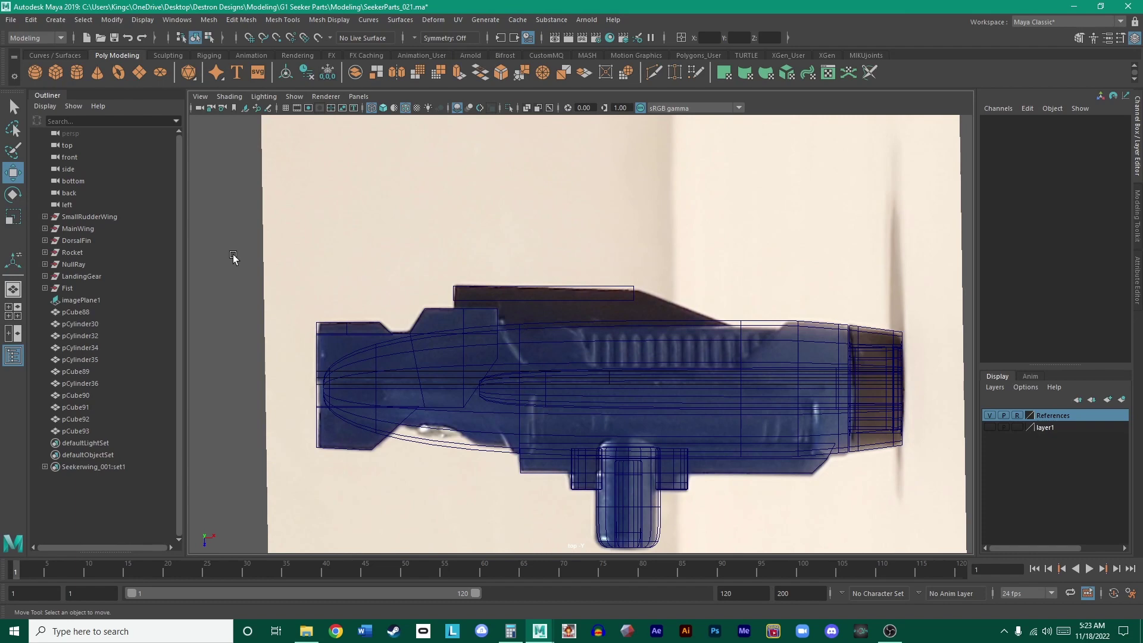
- Move the trigger reference image plane to Translate Z 13.221
scroll(620, 334, up, 3)
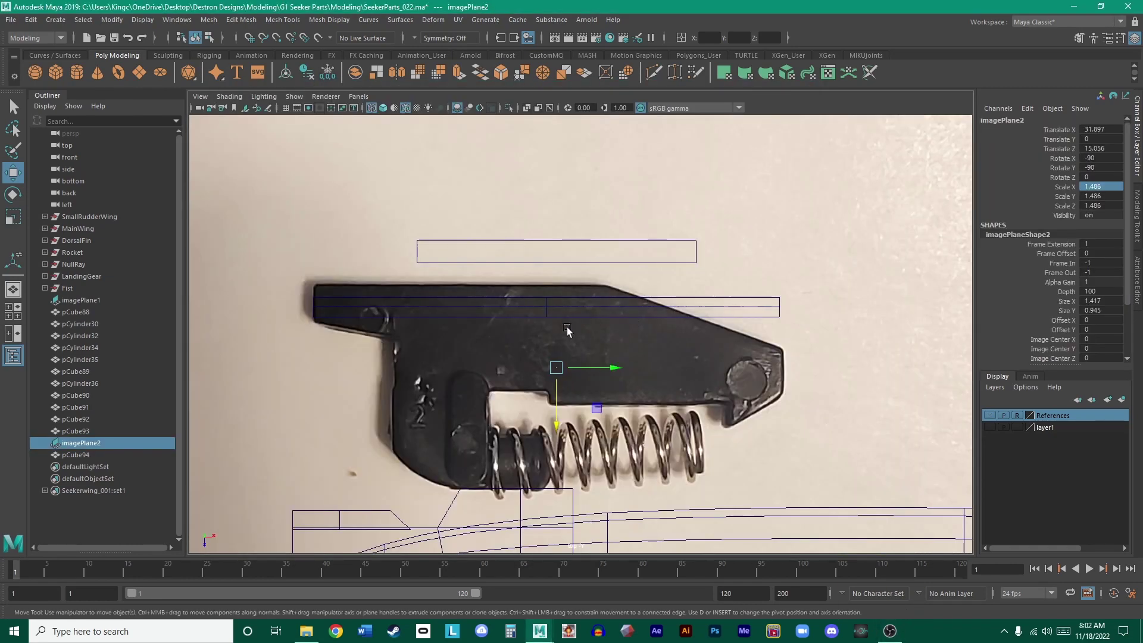
scroll(506, 336, up, 1)
scroll(570, 284, up, 1)
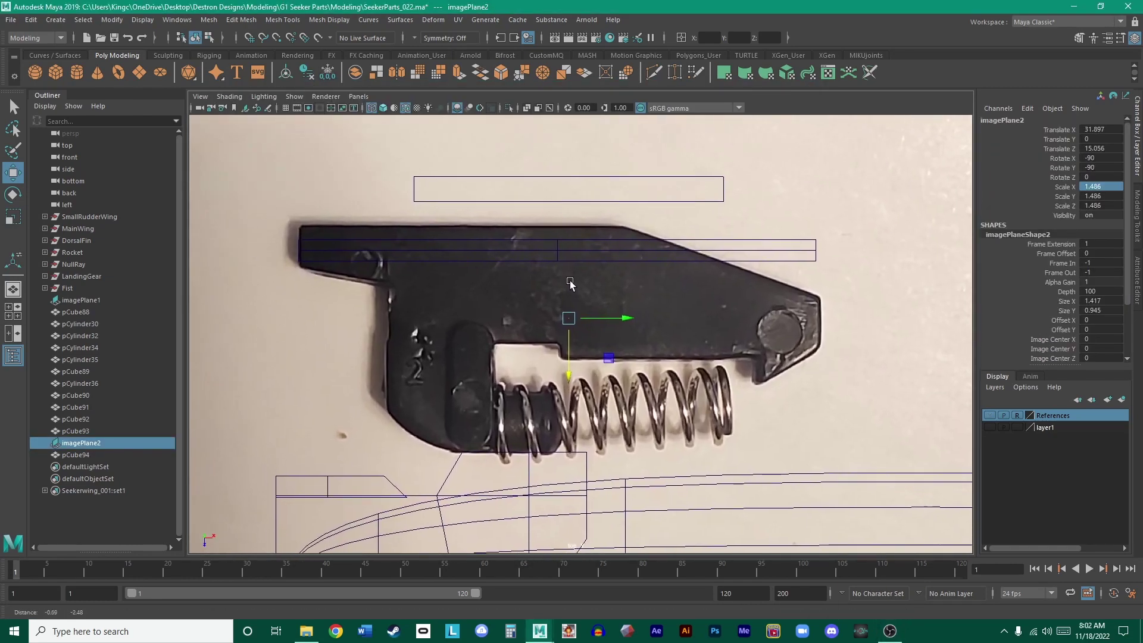
scroll(624, 336, down, 3)
scroll(625, 336, up, 5)
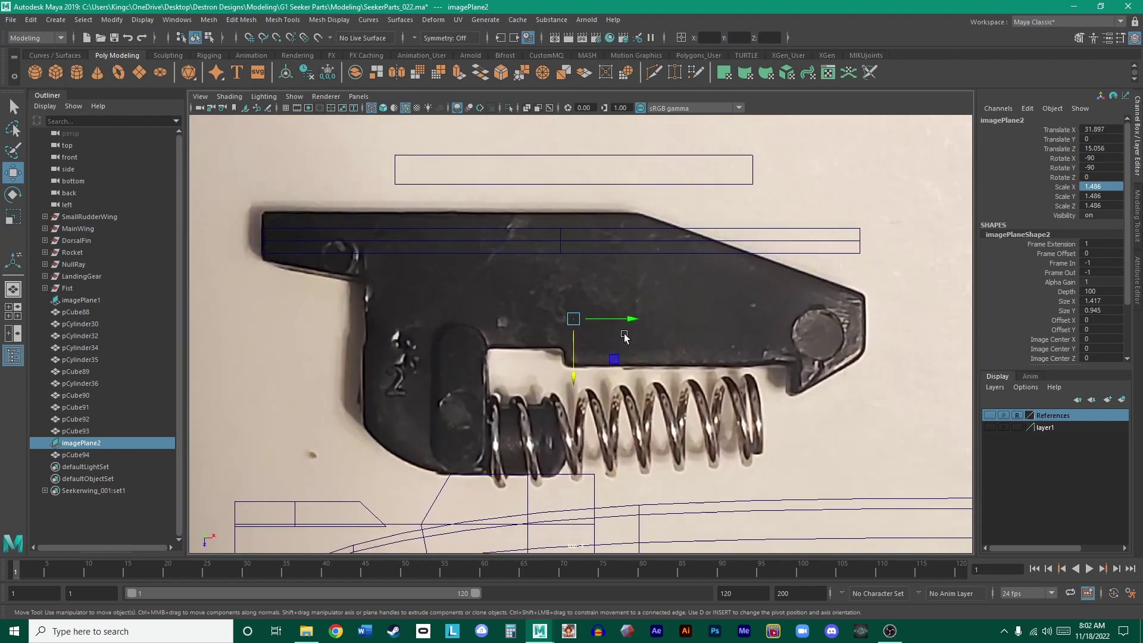
drag(573, 372, 574, 331)
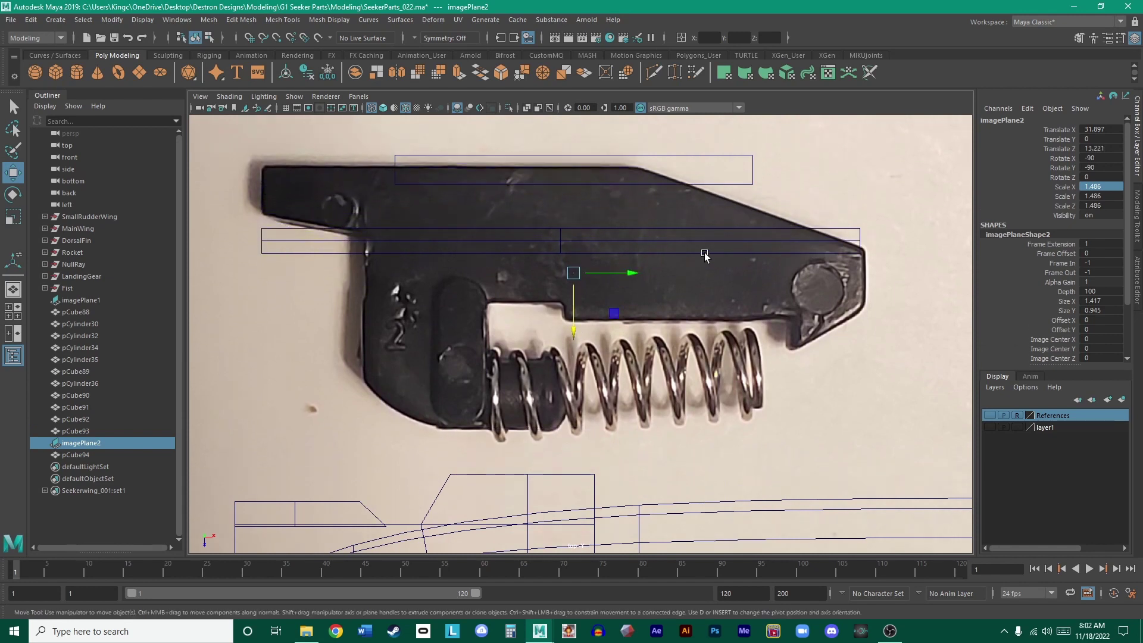
- Scale the trigger image plane uniformly to 1.469 and position it at X 31.777, Z 13.031, matching its length to the long guide cube
click(710, 245)
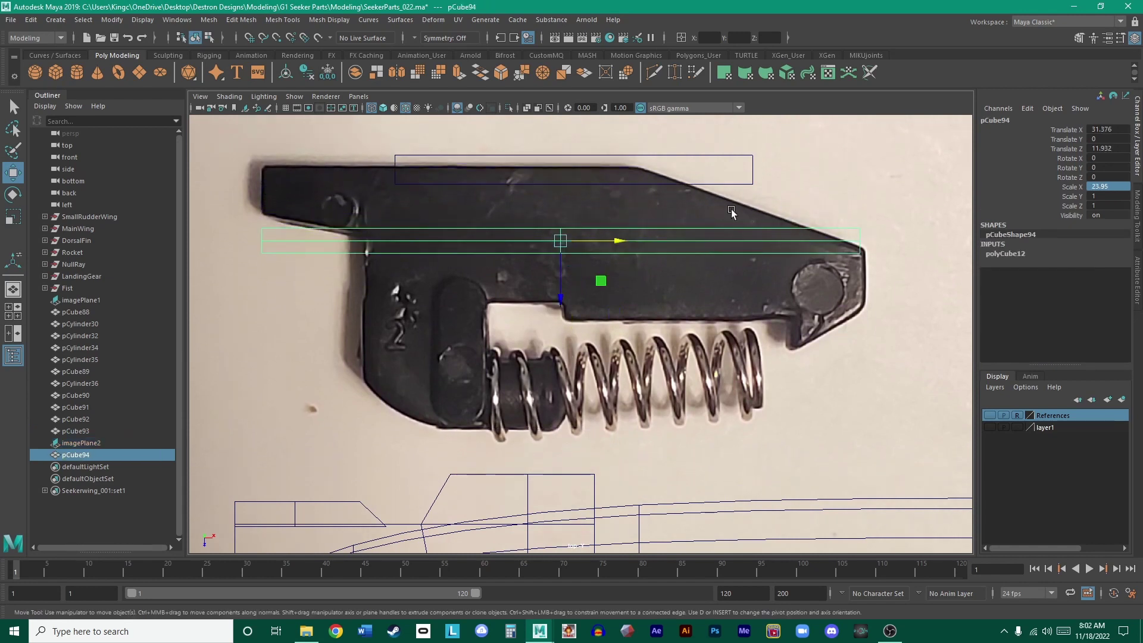
click(647, 352)
drag(572, 317, 581, 369)
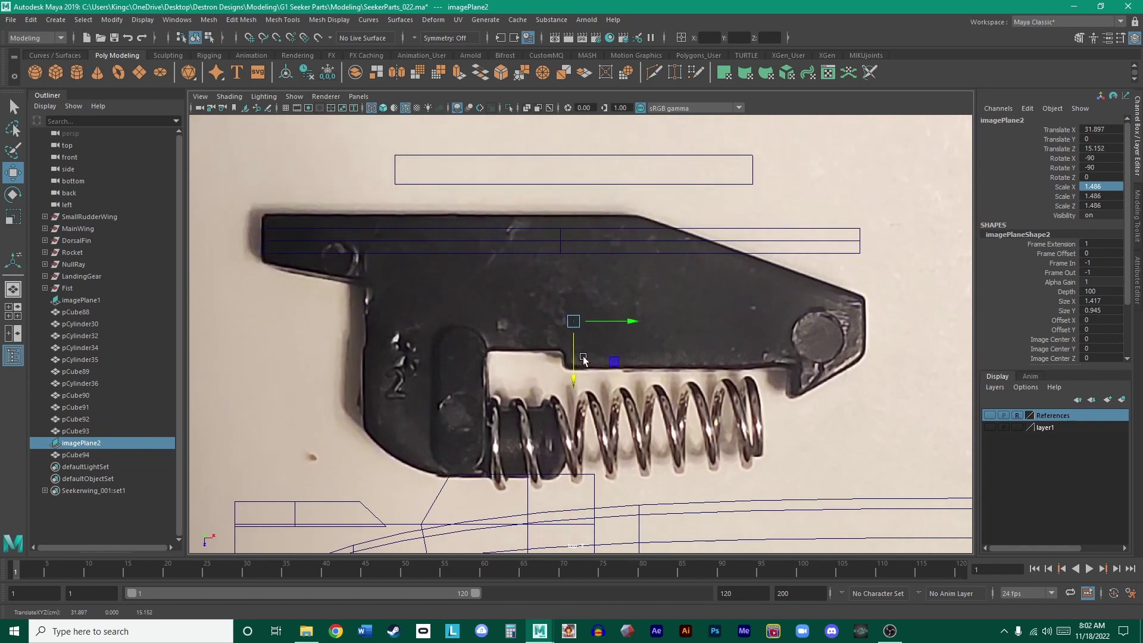
key(r)
drag(574, 321, 623, 322)
key(w)
drag(569, 381, 615, 326)
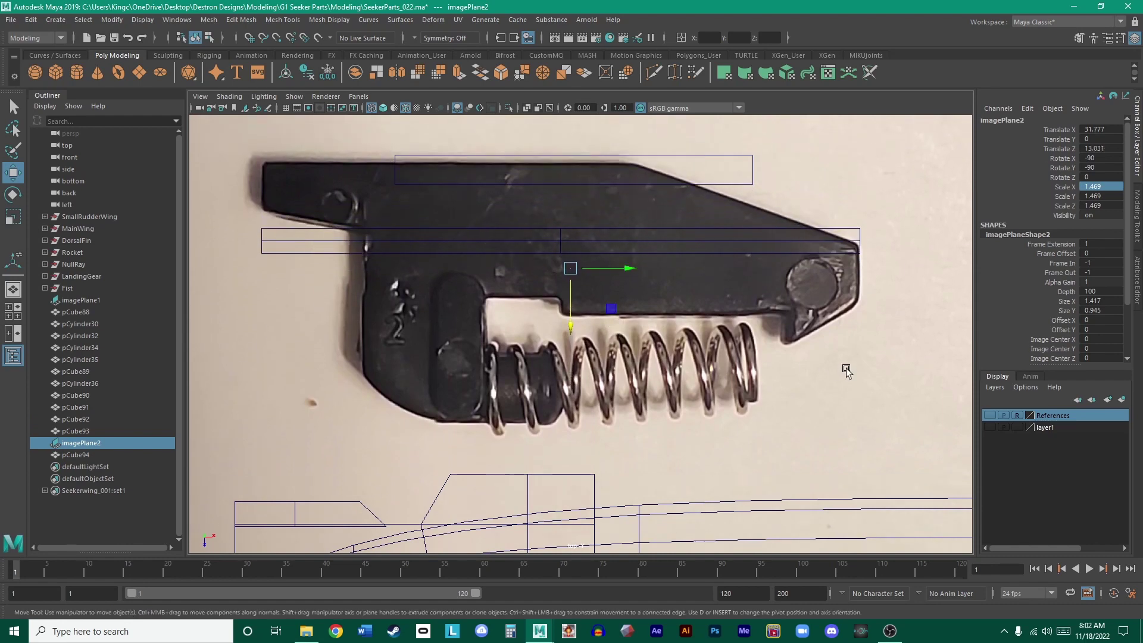
- Select the trigger image plane and add it to a new display layer
click(709, 240)
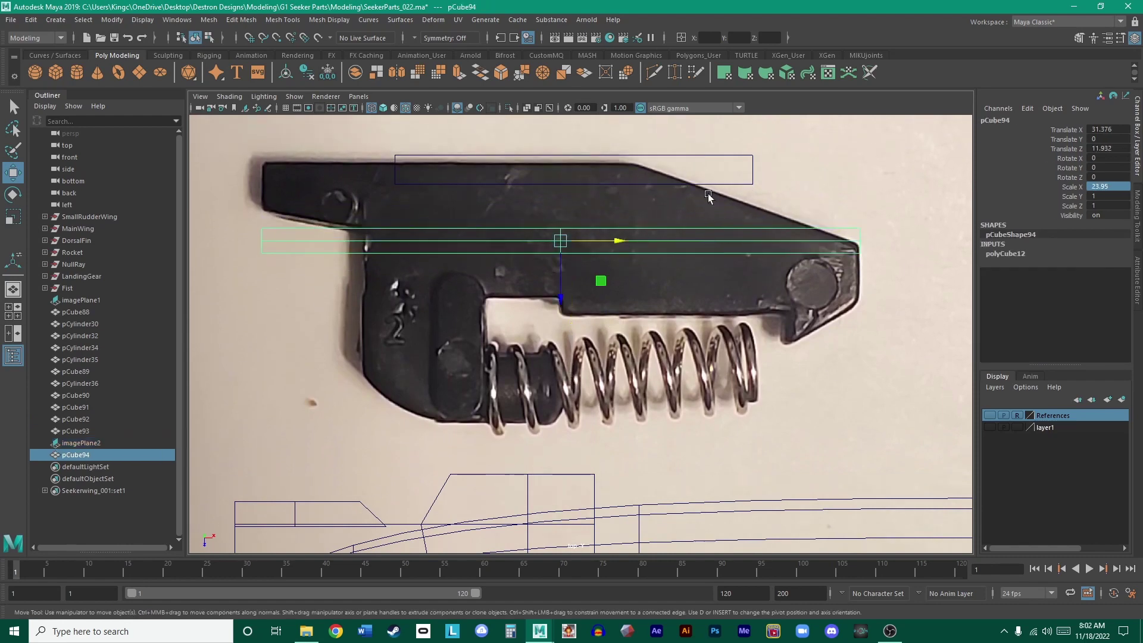
click(708, 180)
click(709, 183)
scroll(851, 285, down, 3)
click(834, 348)
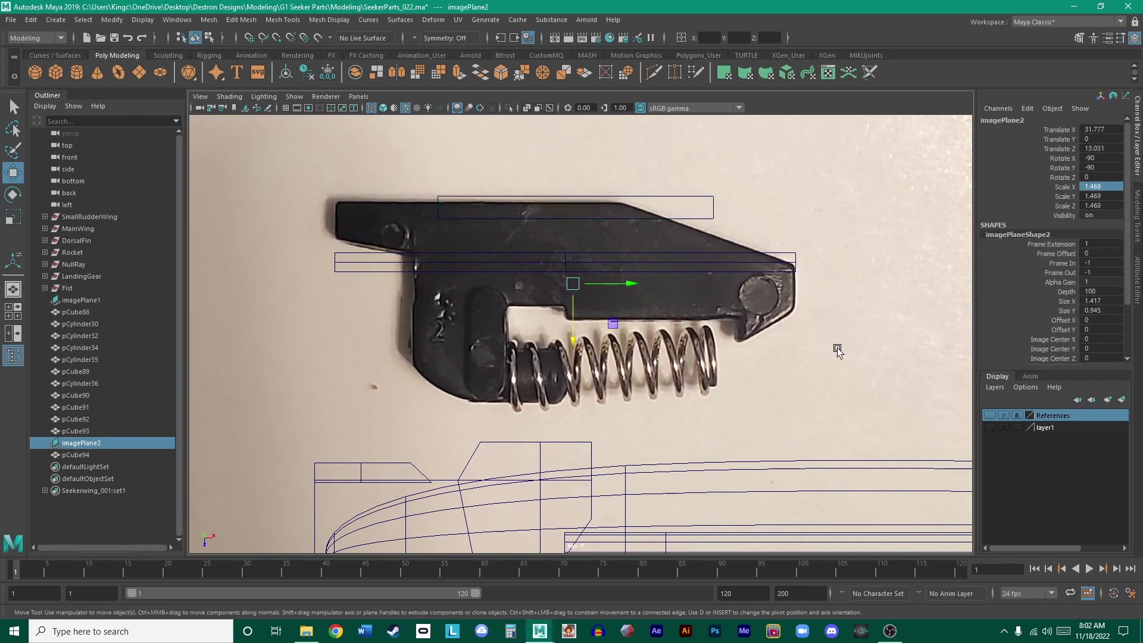
click(1122, 400)
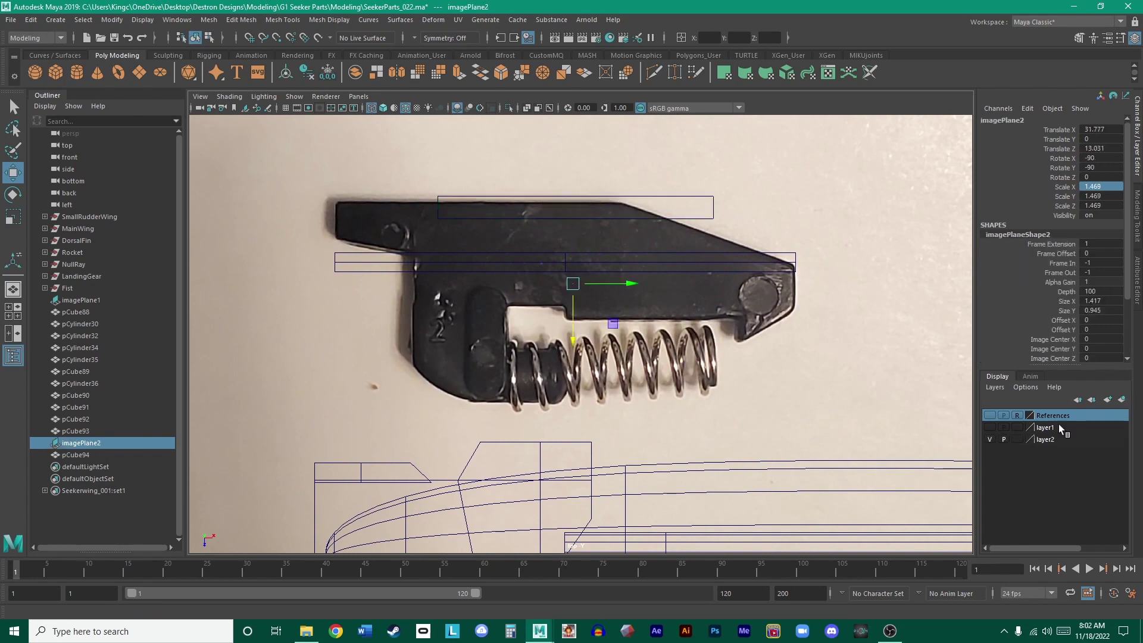
- Name the new display layer TriggerReference and set it to reference mode so the image cannot be selected
double_click(1031, 438)
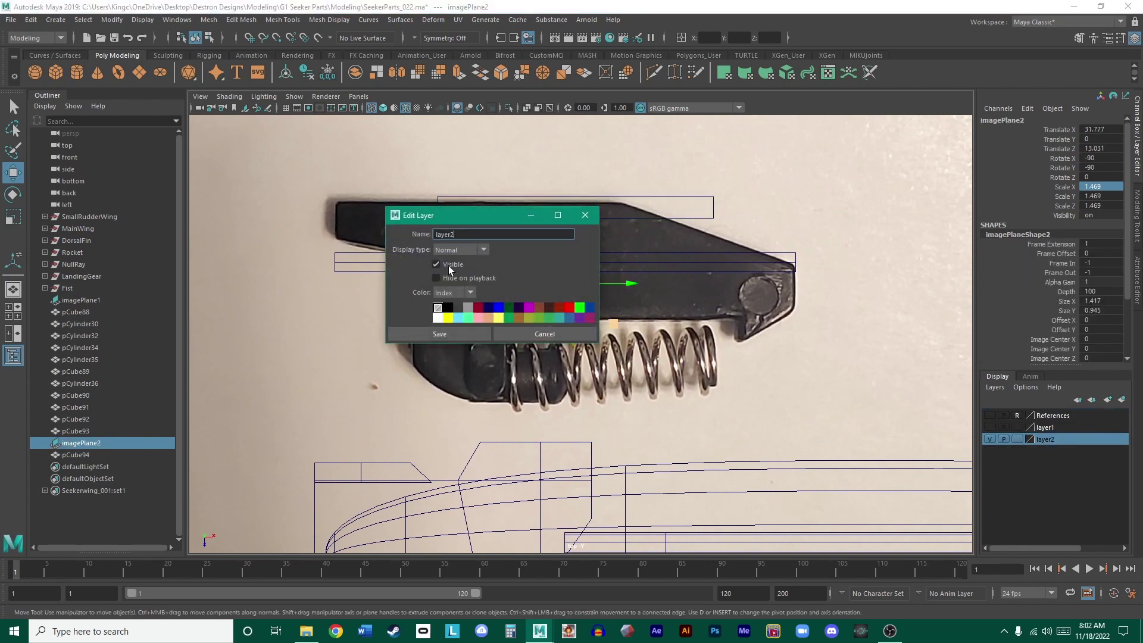
double_click(466, 231)
text(Trigerr)
key(BackSpace)
key(BackSpace)
key(BackSpace)
text(gerReference)
click(452, 333)
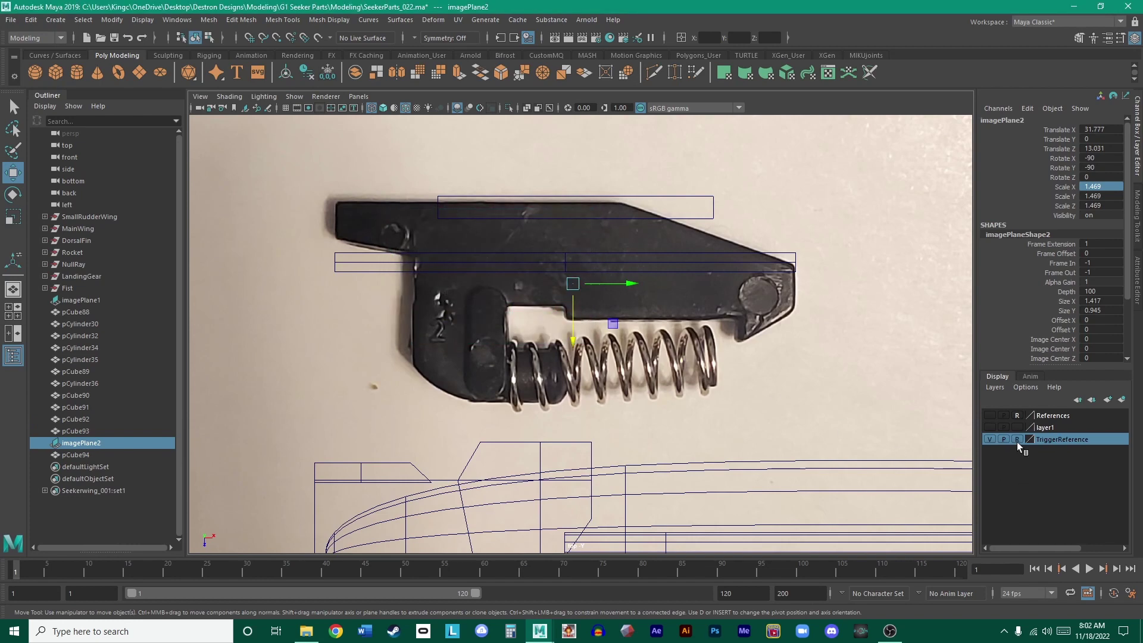
click(1017, 439)
- Move the shorter cube onto the upper rear of the trigger image, at Translate X 25.034, Z 9.405
scroll(573, 309, up, 3)
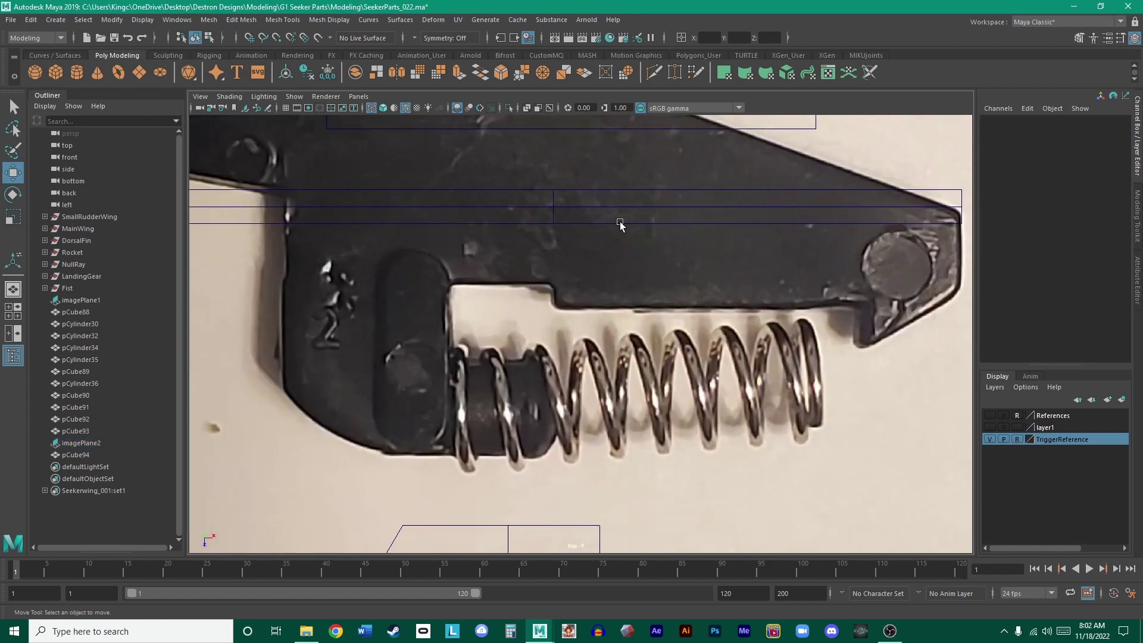
scroll(573, 307, down, 1)
click(597, 243)
alt+middle_drag(577, 226, 587, 243)
drag(630, 283, 479, 290)
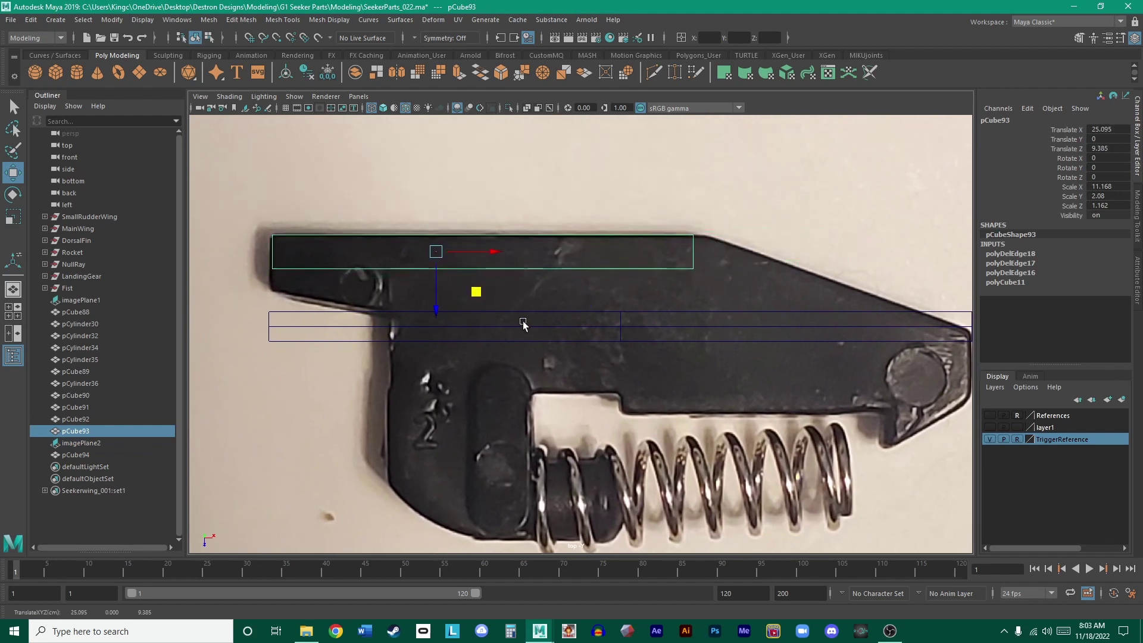
alt+middle_drag(523, 318, 489, 317)
right_drag(514, 266, 451, 258)
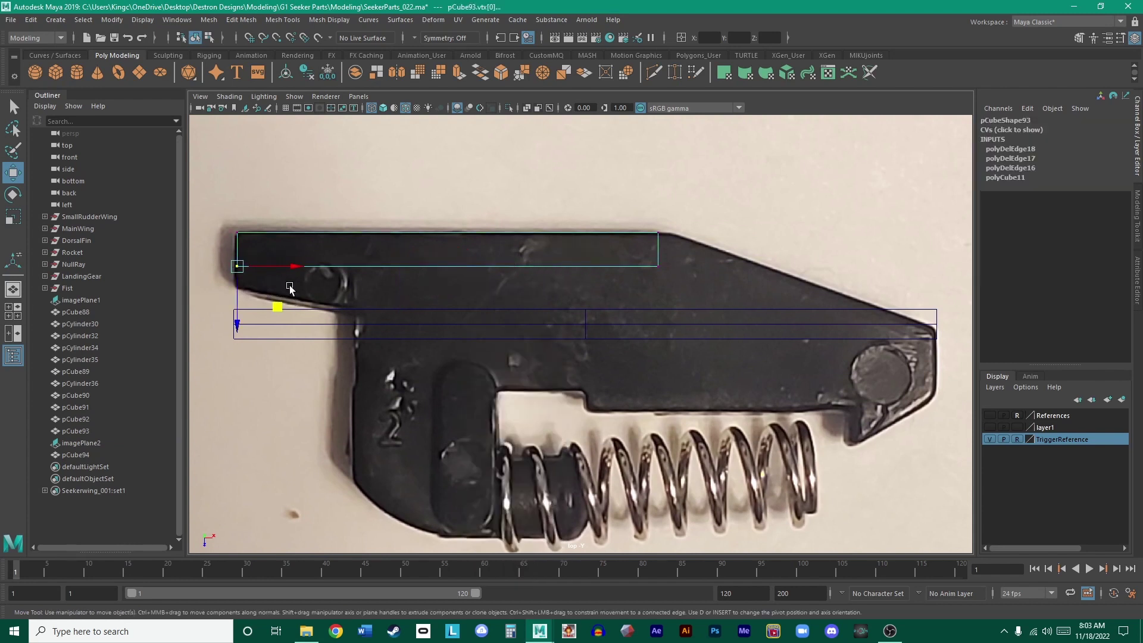
right_drag(335, 269, 395, 249)
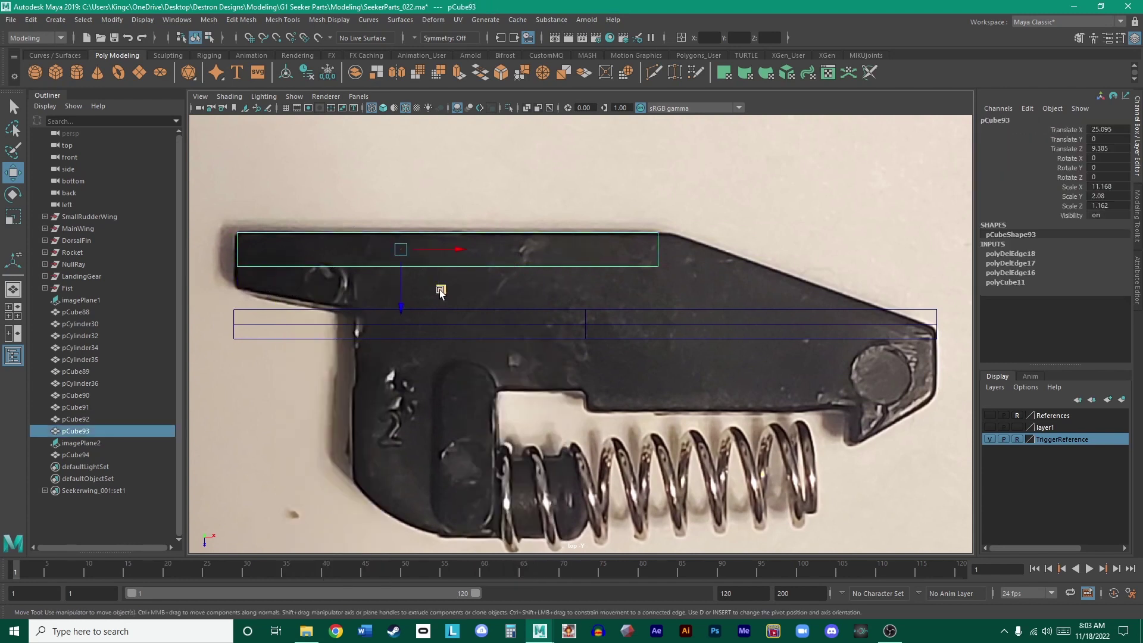
middle_drag(440, 291, 438, 291)
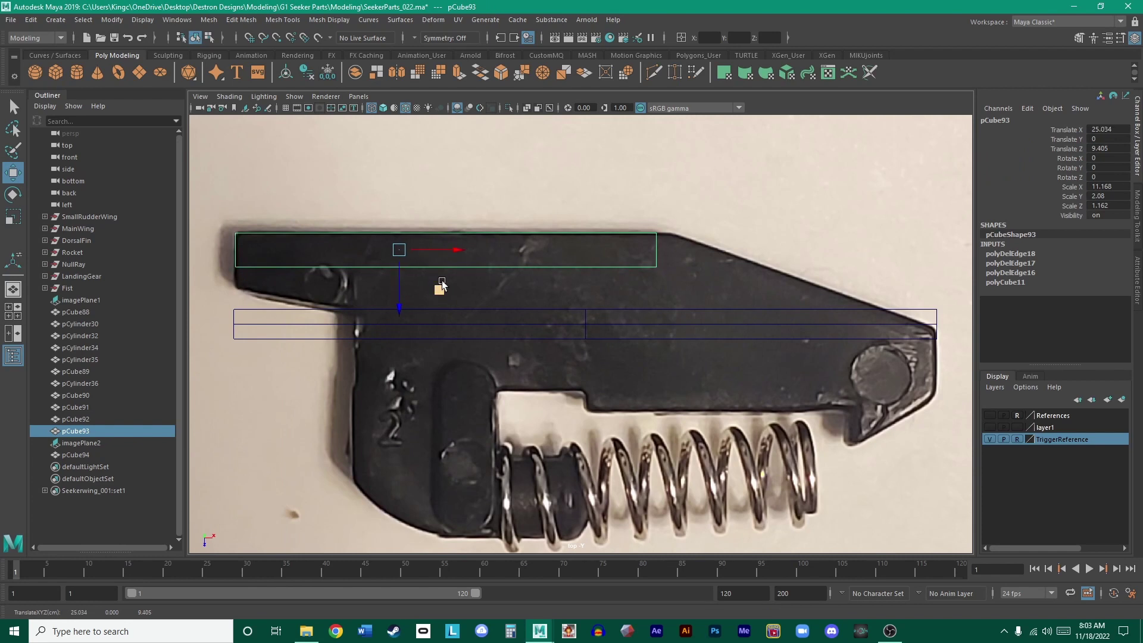
- Move the cube's front-end vertices to the start of the trigger's slope and lower its bottom vertices to the rear tip's lower corner
right_drag(452, 271, 674, 288)
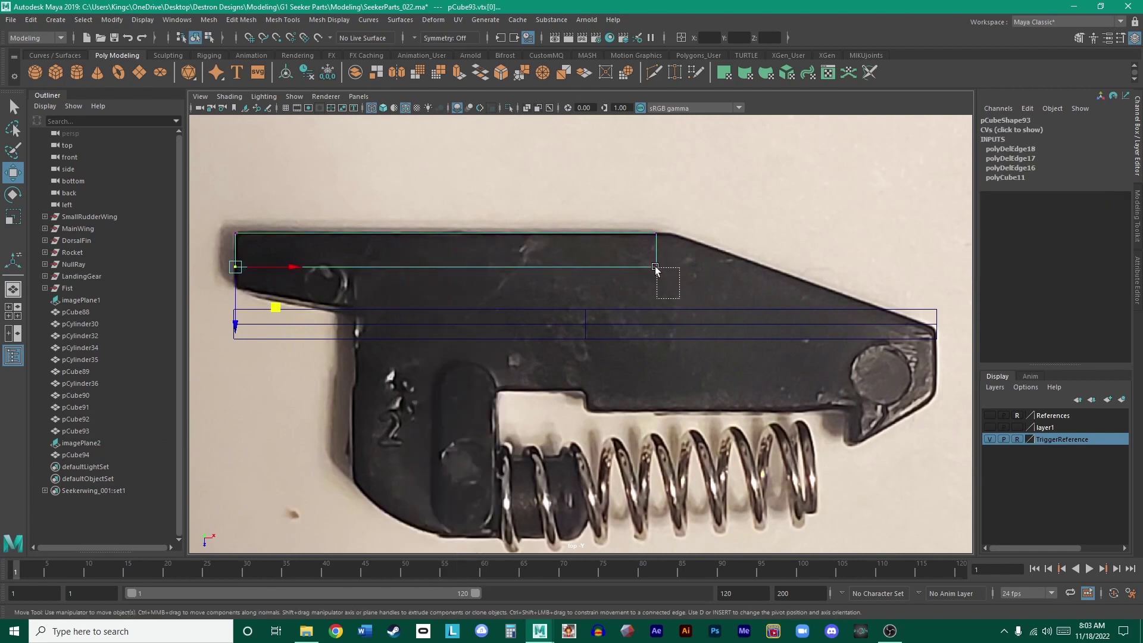
drag(656, 269, 633, 195)
drag(710, 250, 723, 251)
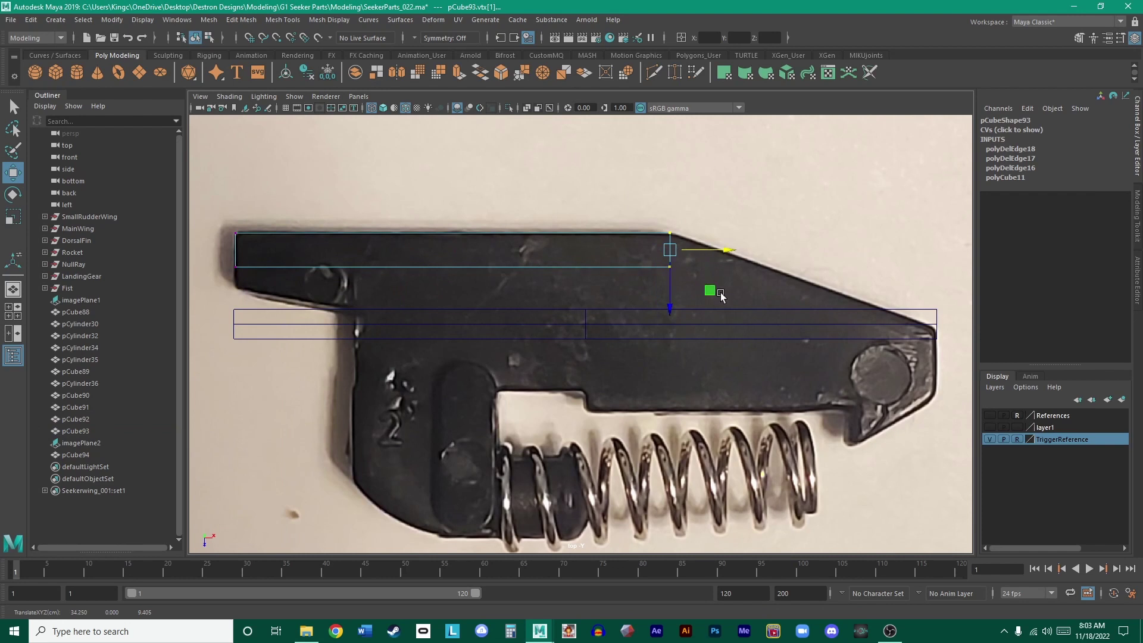
drag(751, 302, 210, 259)
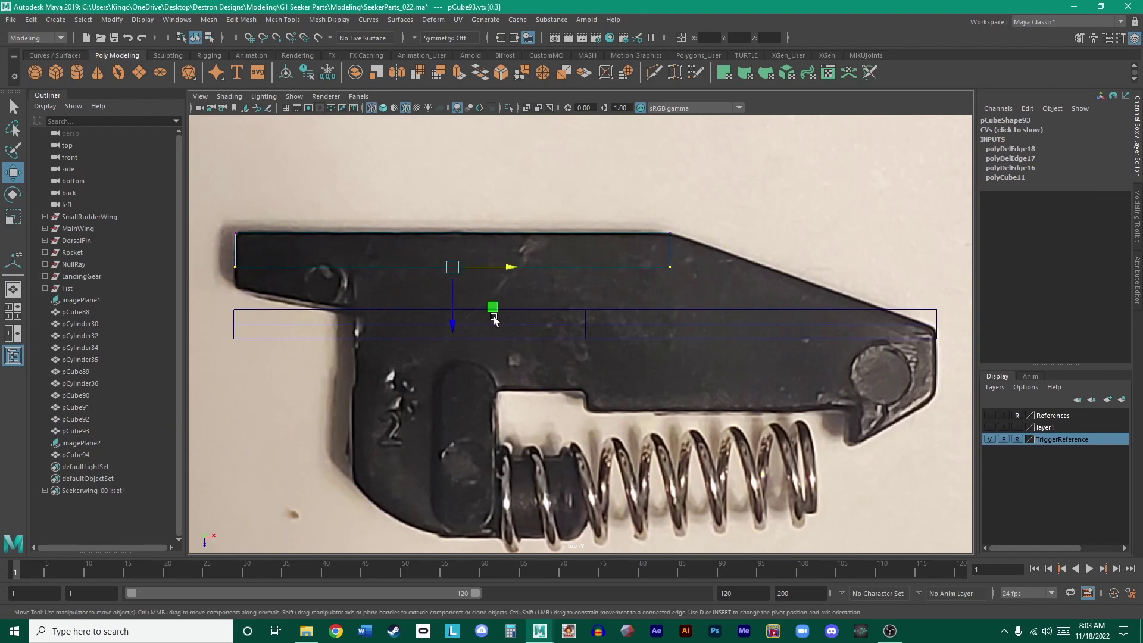
drag(455, 321, 456, 341)
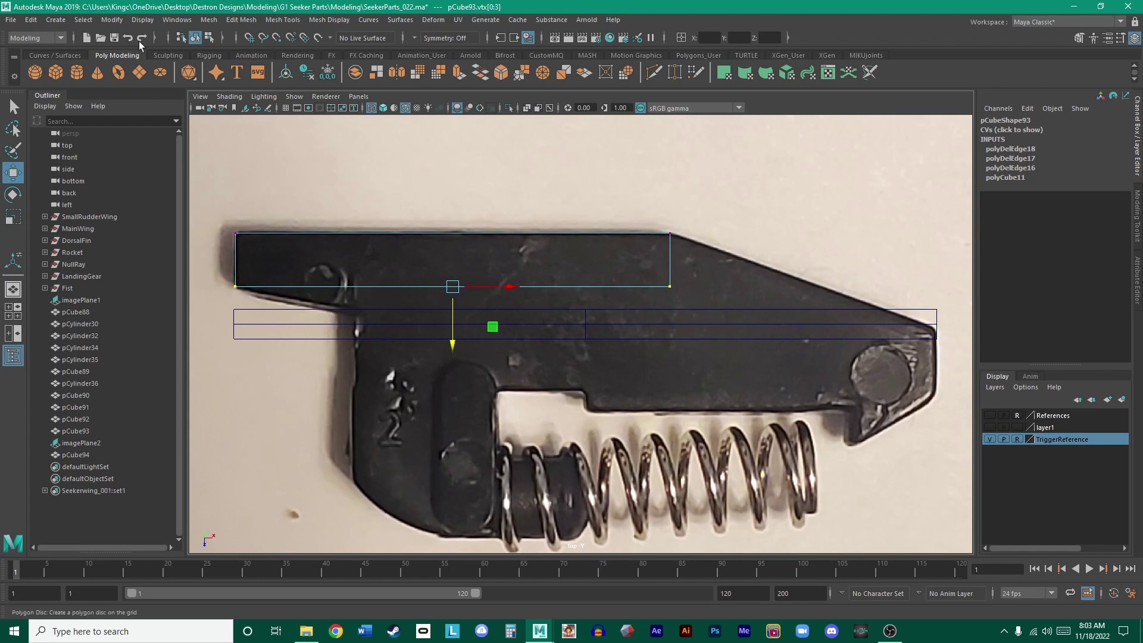
- Insert an edge loop above the leg's rear edge and lower its bottom vertices and the front-end bottom vertices to where the rear slope ends
click(552, 55)
click(78, 74)
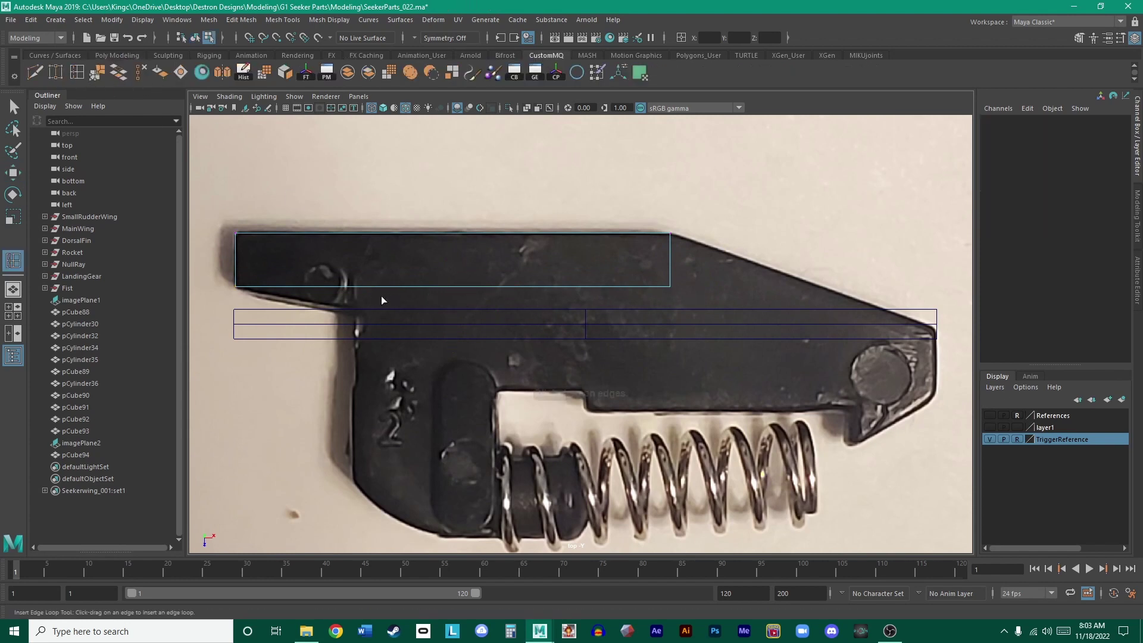
click(354, 290)
key(w)
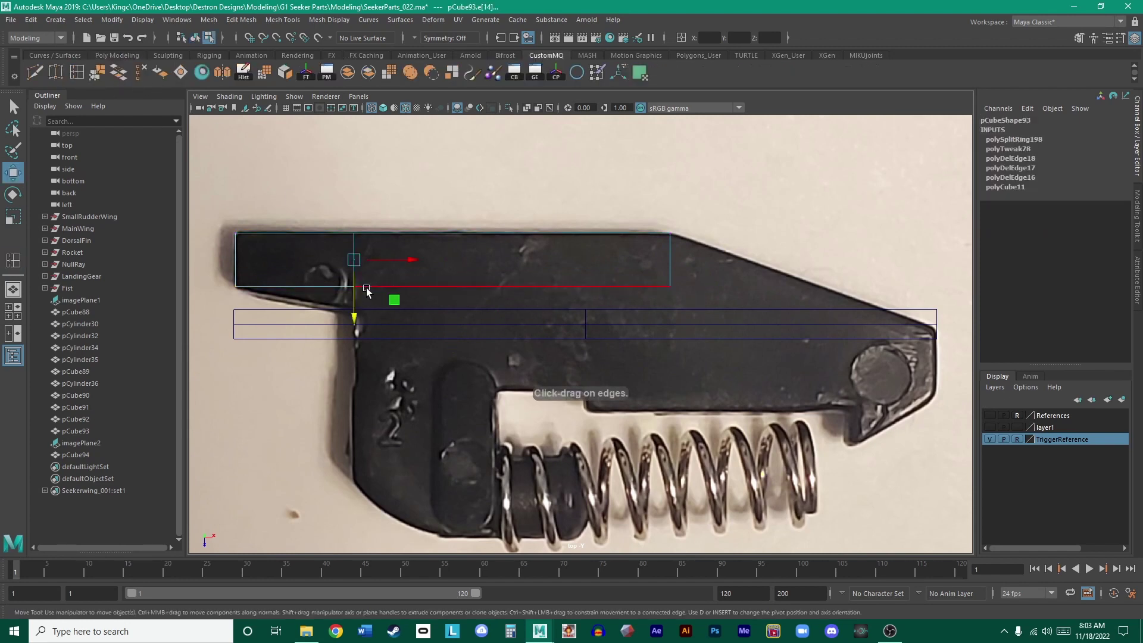
right_drag(358, 303, 324, 300)
drag(340, 275, 356, 366)
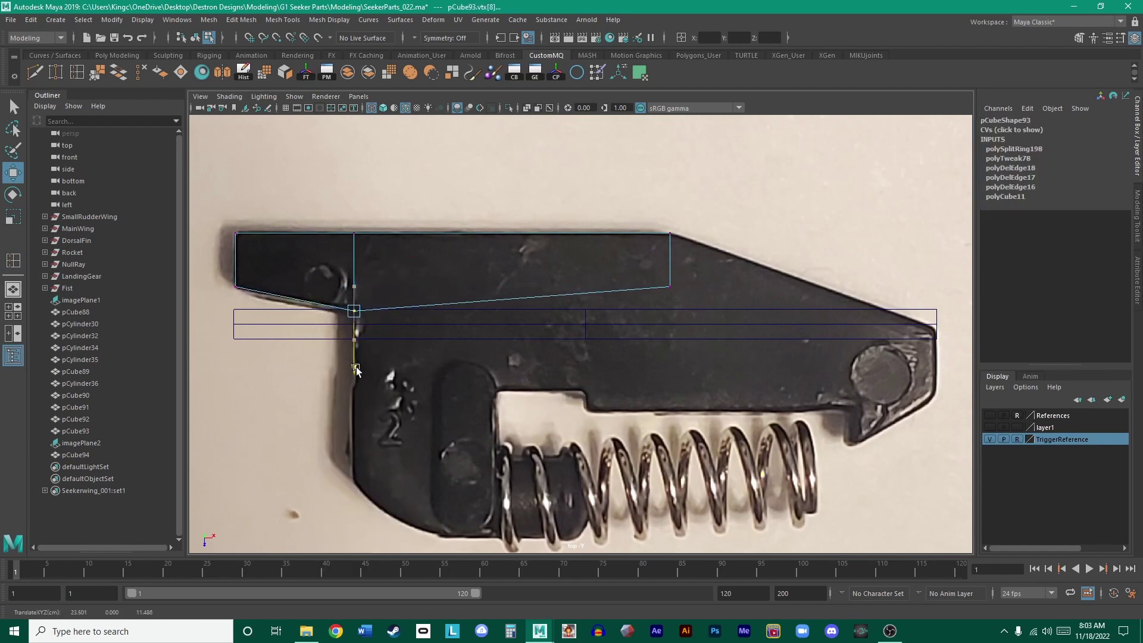
drag(625, 268, 695, 294)
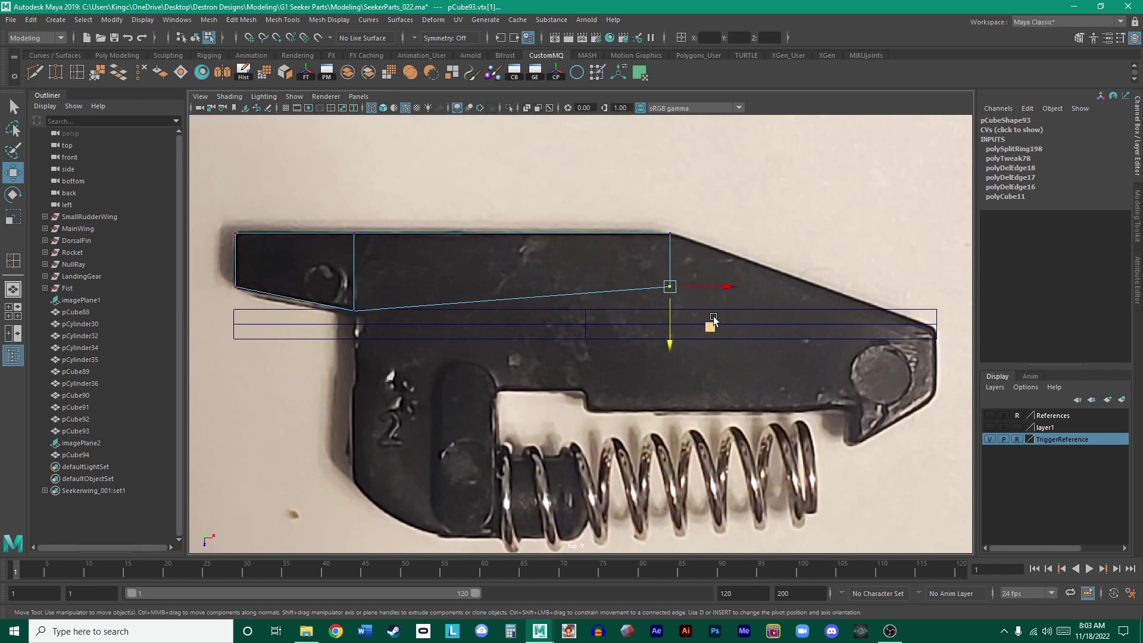
middle_drag(712, 331, 712, 354)
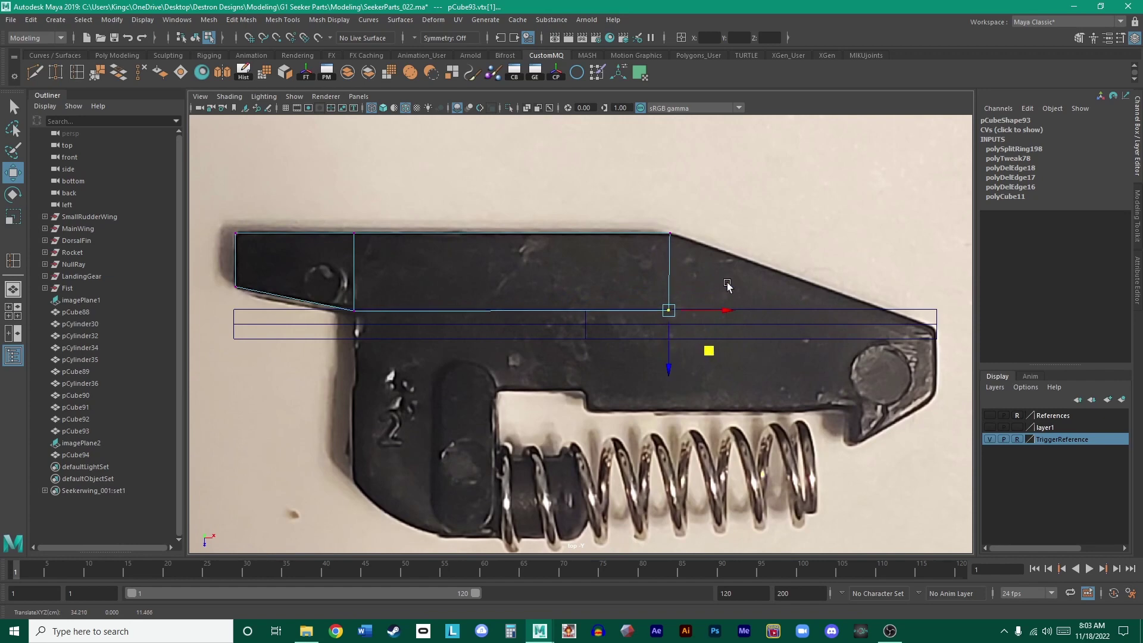
- Extrude the cube's front end face along the trigger's slope to the vertical edge of the front tip
key(space)
key(f)
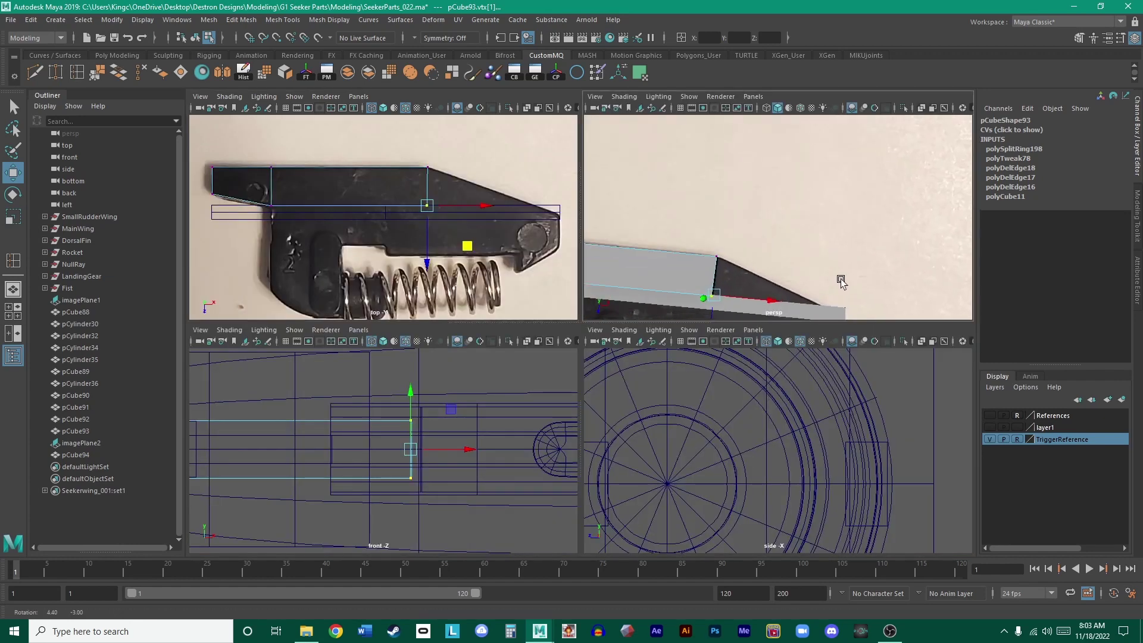
alt+drag(797, 178, 852, 217)
mouse_move(723, 178)
right_down()
mouse_move(722, 156)
mouse_move(728, 197)
right_up()
double_click(741, 225)
click(716, 218)
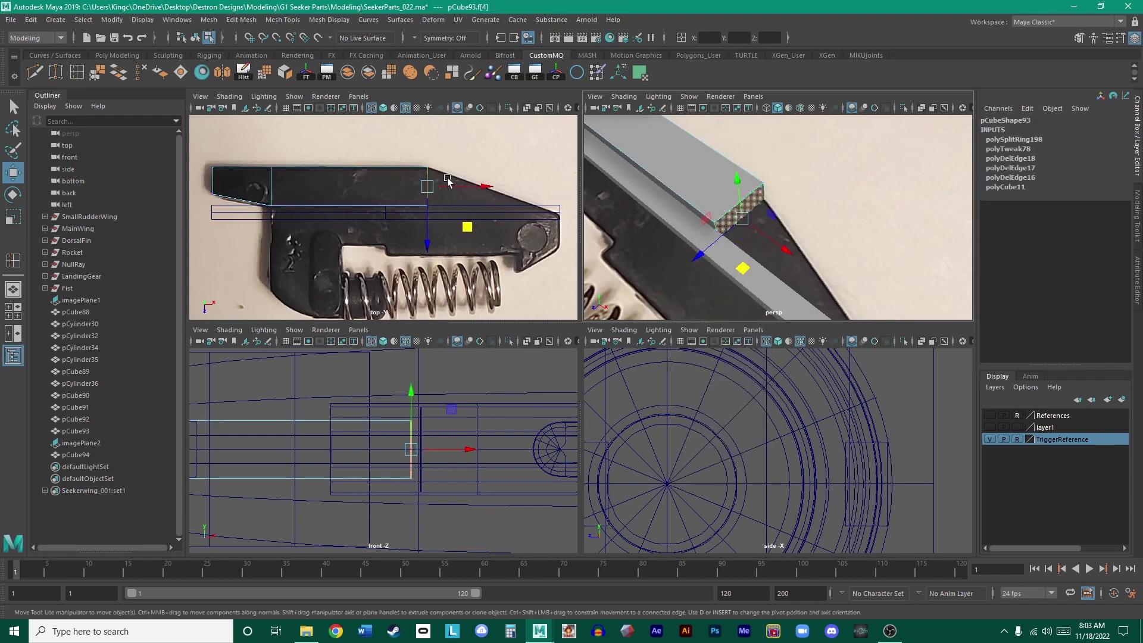
key(space)
key(space)
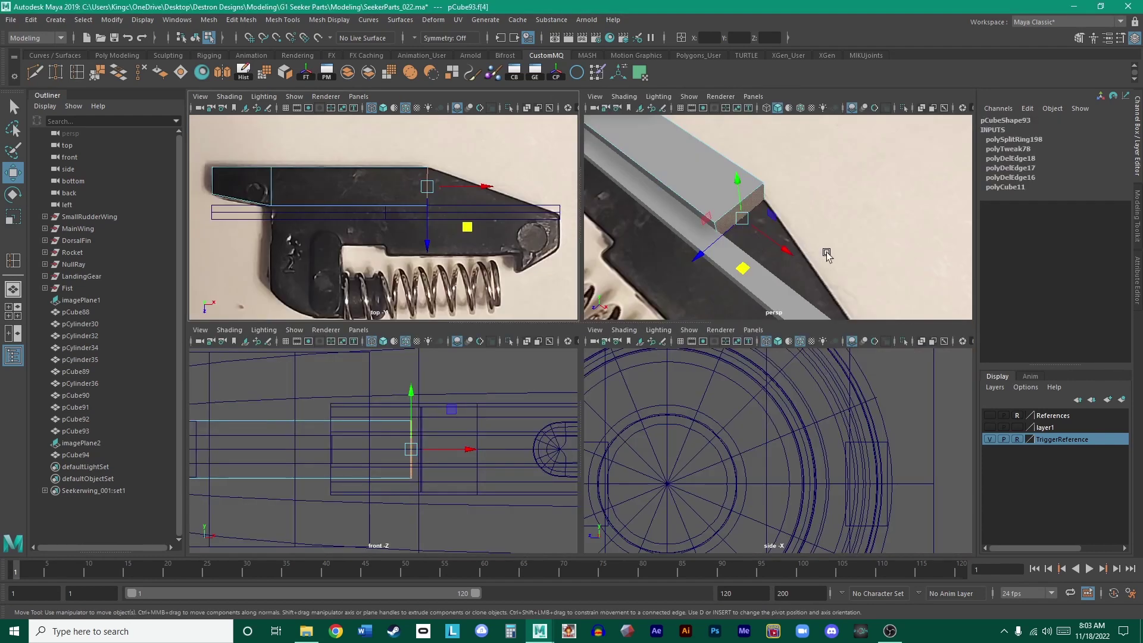
alt+drag(827, 255, 684, 248)
key(space)
alt+middle_drag(668, 274, 628, 273)
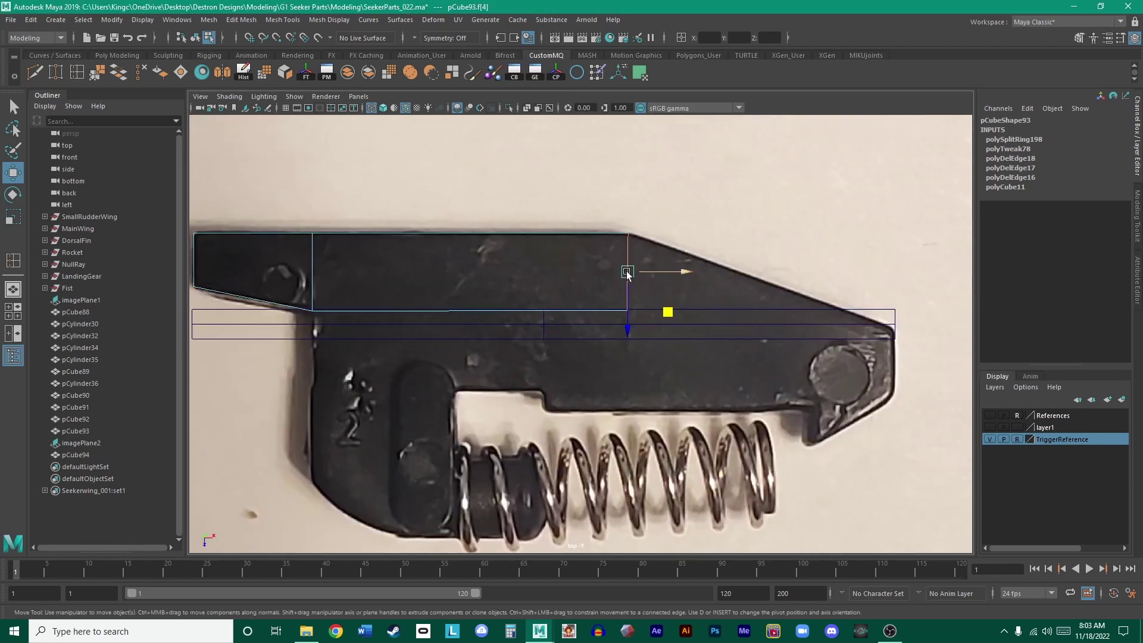
shift+right_drag(627, 274, 679, 277)
drag(673, 305, 938, 405)
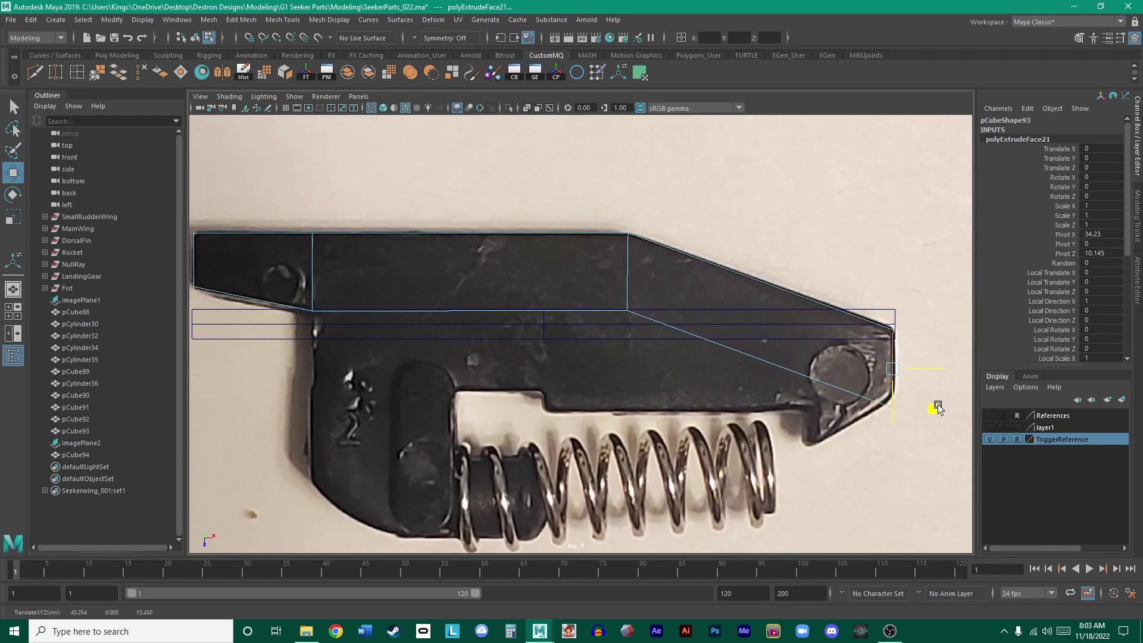
- Fit the extruded end face to the height of the front tip's short vertical edge
alt+middle_drag(926, 401, 740, 418)
key(r)
drag(741, 418, 769, 395)
key(w)
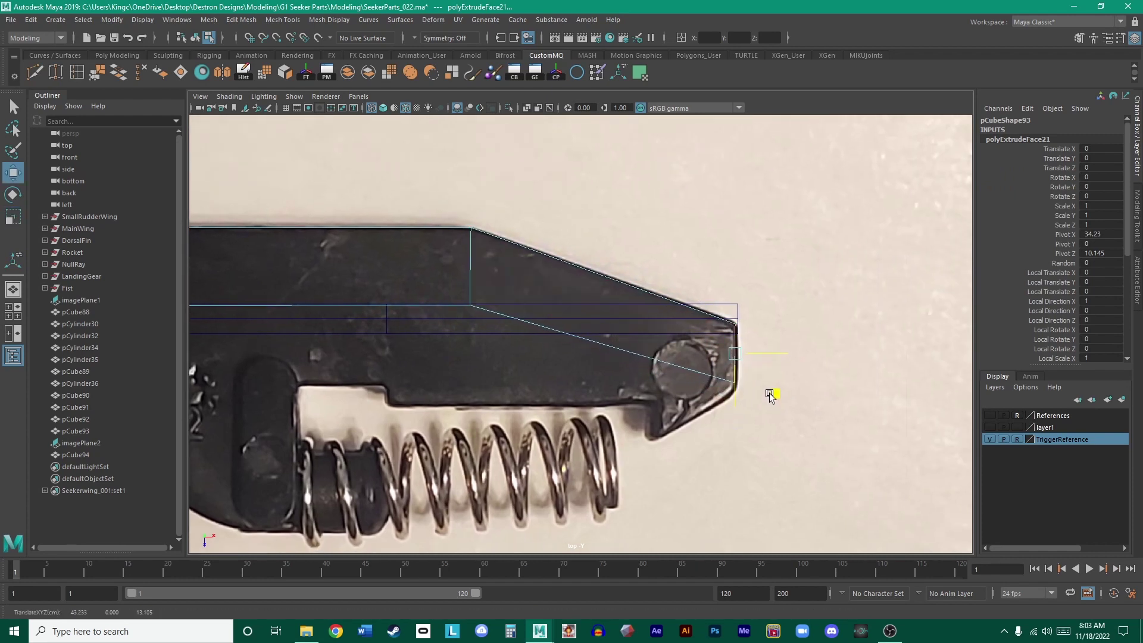
key(r)
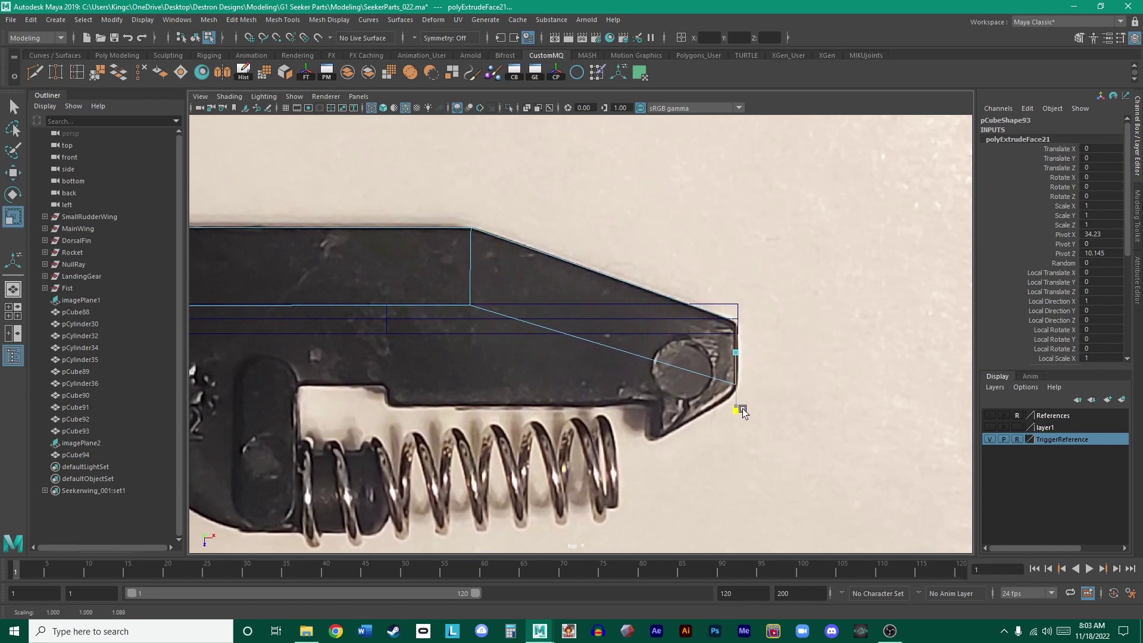
key(w)
drag(737, 402, 742, 407)
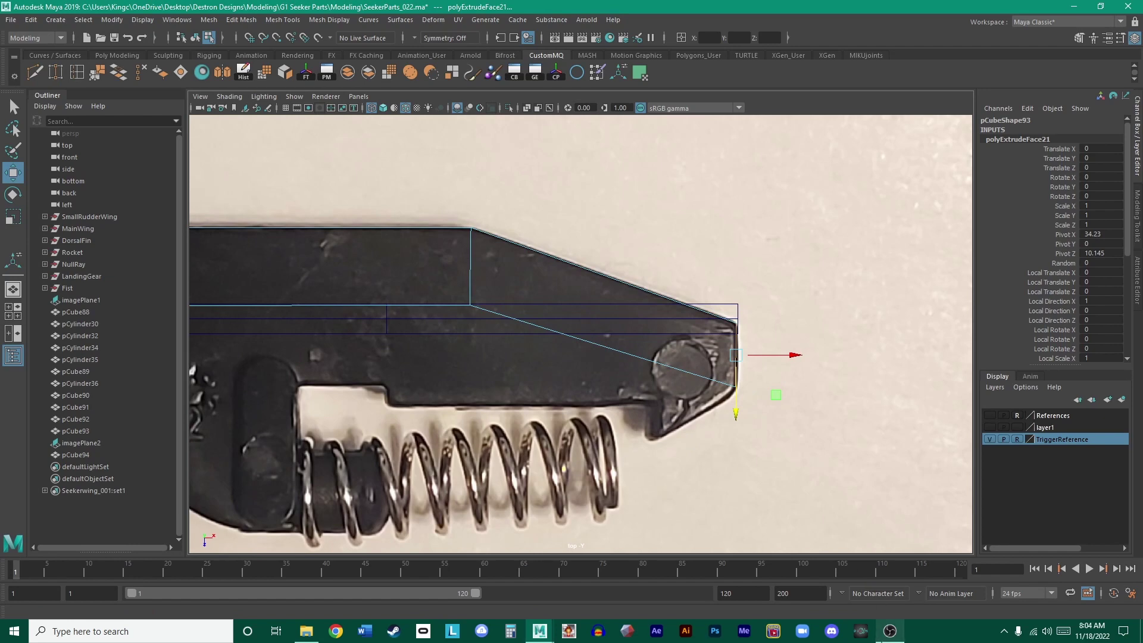
click(889, 630)
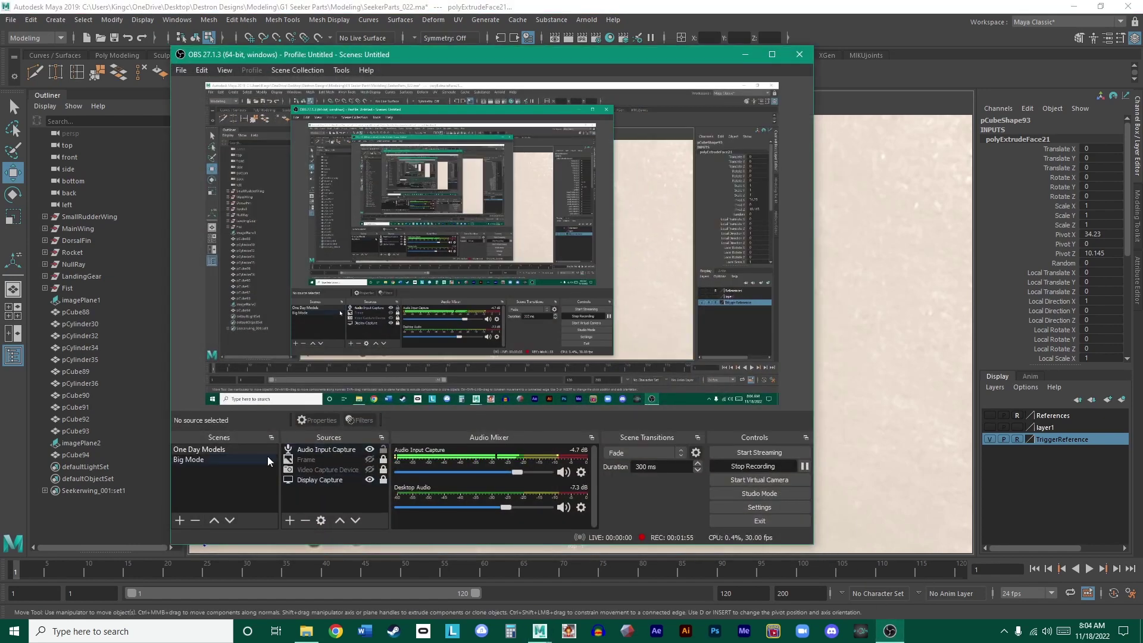
click(369, 459)
click(369, 469)
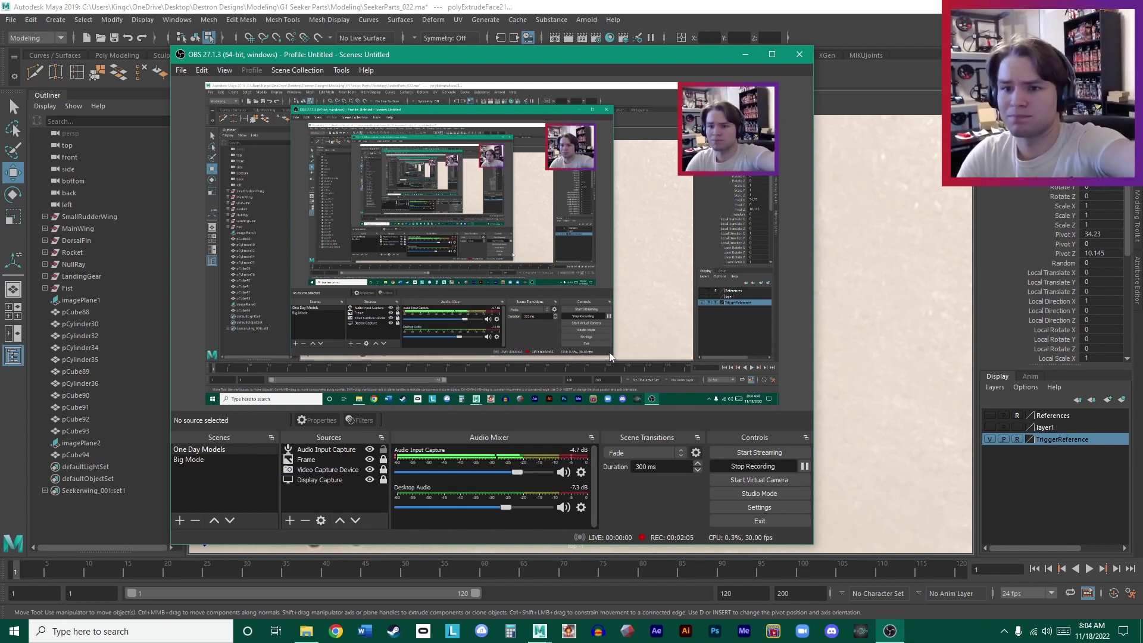
click(369, 459)
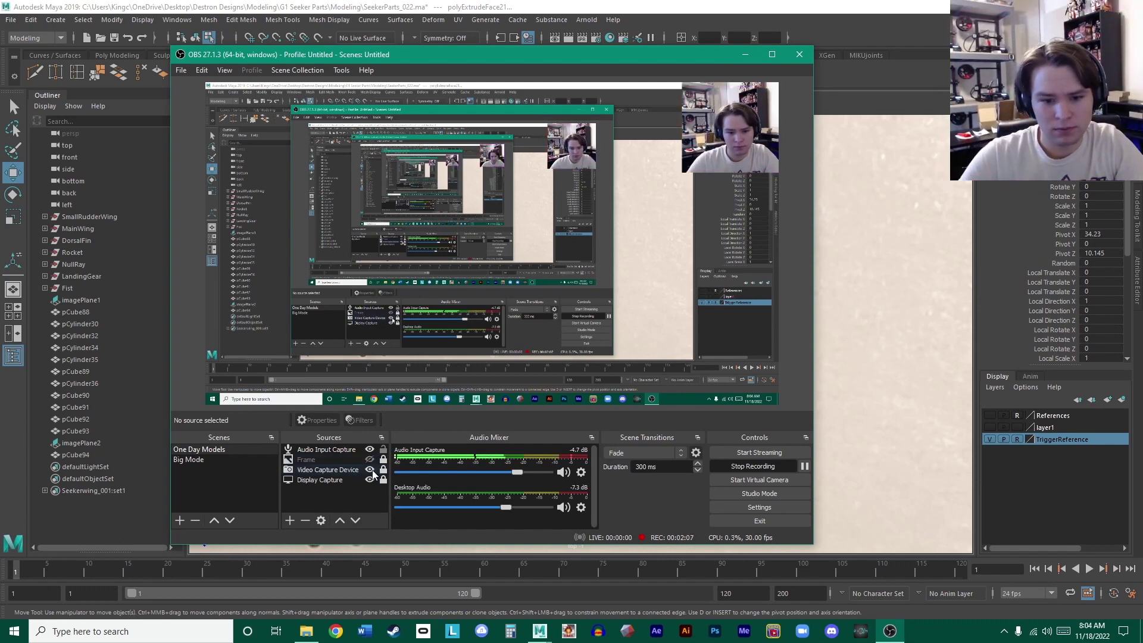
click(369, 469)
click(745, 54)
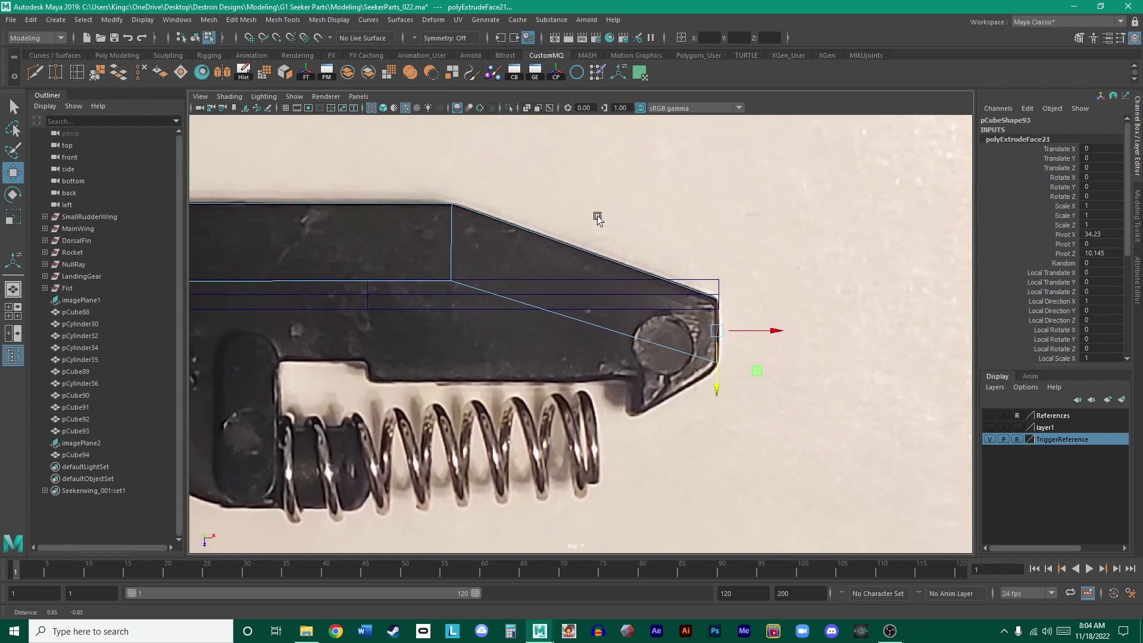
- Nudge the extruded end face into line with the front tip's vertical edge in the photo
alt+middle_drag(720, 286, 736, 286)
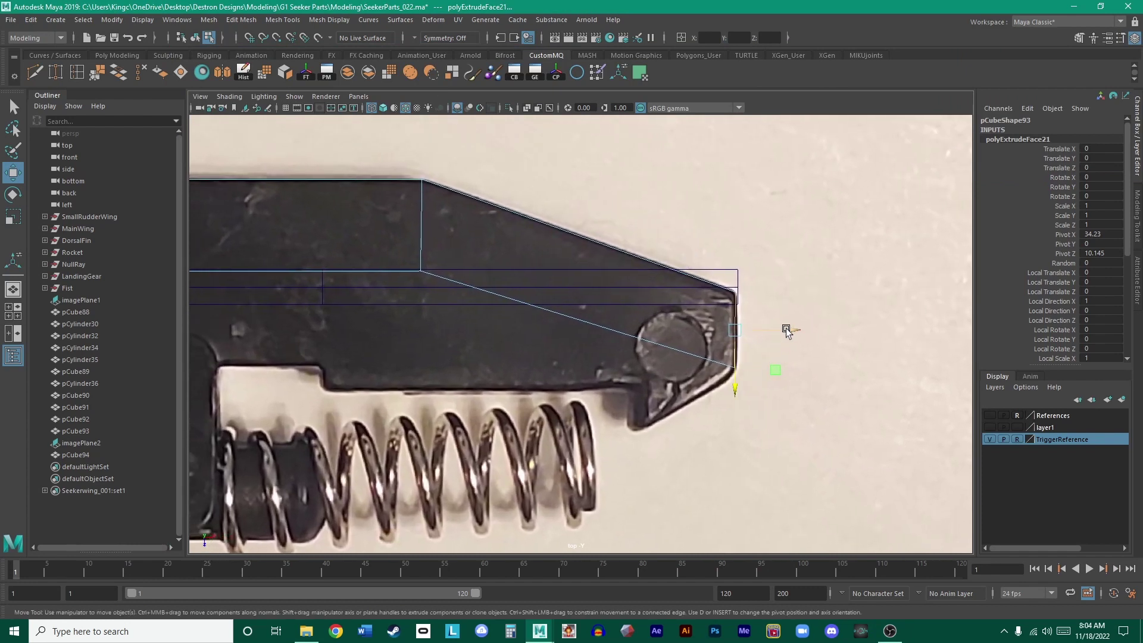
drag(786, 331, 790, 333)
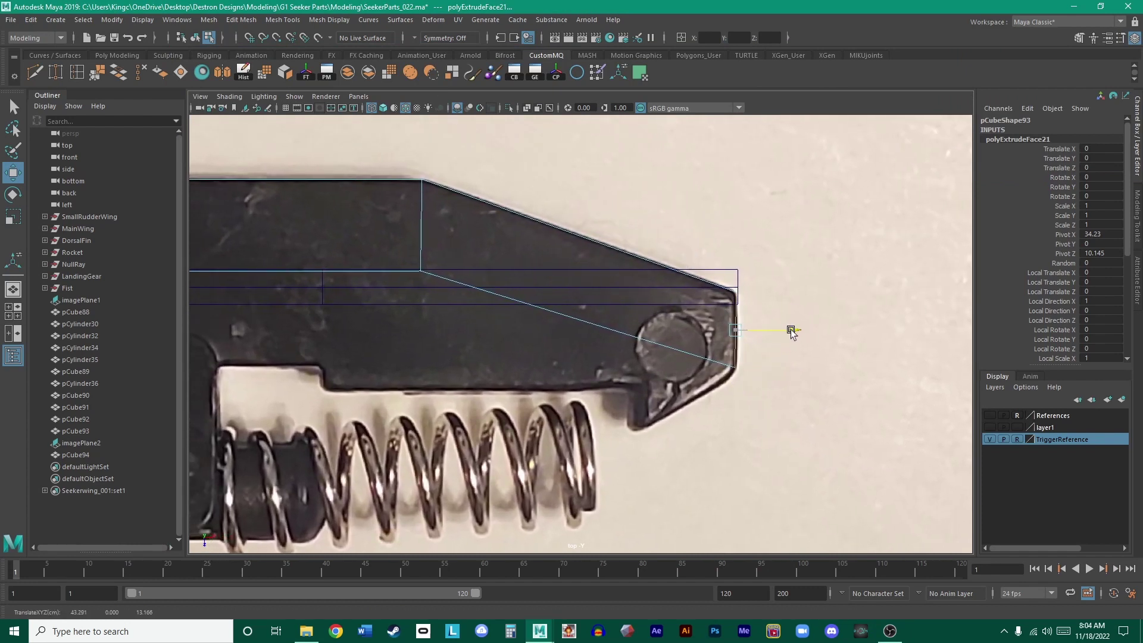
alt+middle_drag(655, 268, 940, 284)
alt+middle_drag(602, 235, 497, 260)
click(883, 321)
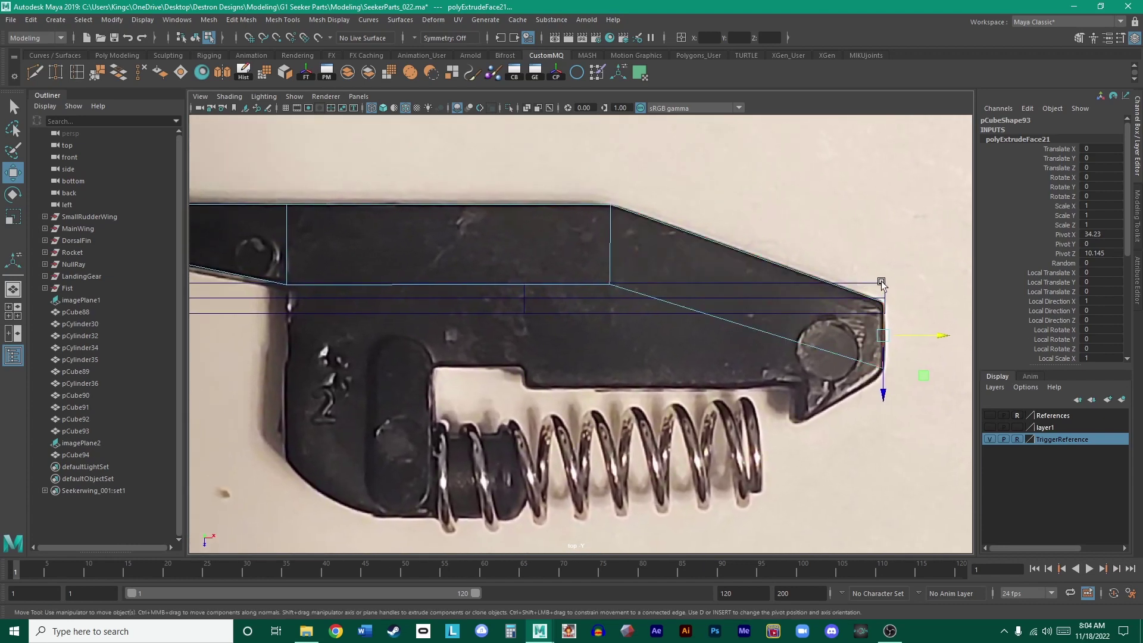
click(881, 281)
alt+middle_drag(622, 256, 646, 219)
click(699, 248)
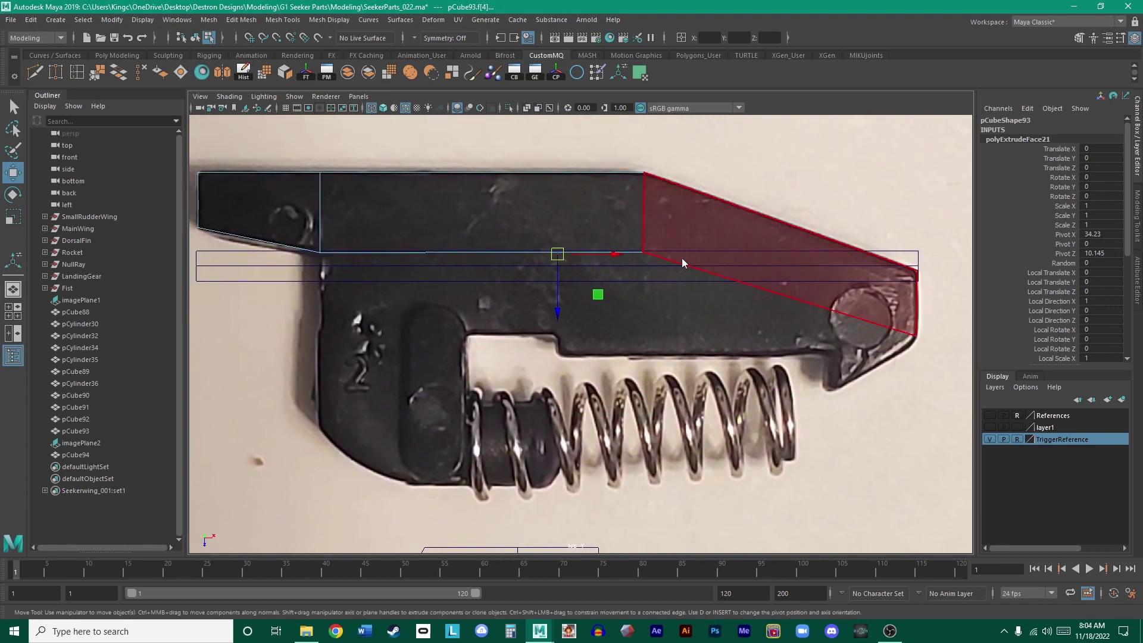
- Pull the bottom vertices beneath the start of the slope down towards the trigger's underside
right_drag(681, 262, 620, 261)
drag(665, 276, 606, 242)
drag(647, 319, 652, 396)
- Insert an edge loop through the front hook and pull its bottom vertices down to the hook's lower tip
alt+middle_drag(698, 370, 505, 343)
click(77, 72)
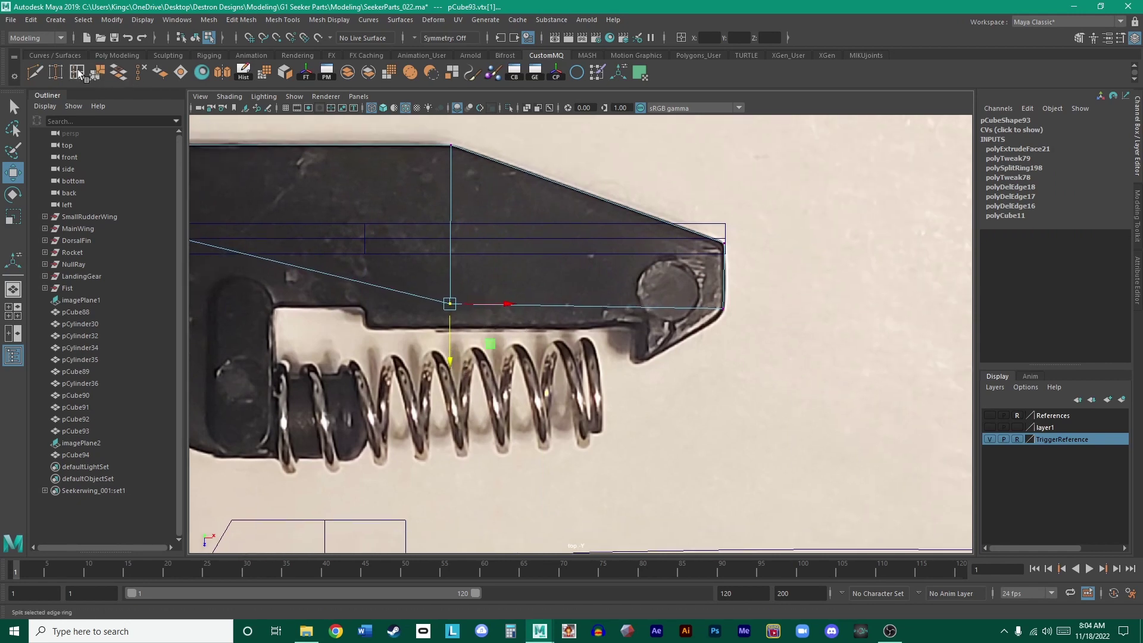
drag(644, 312, 633, 316)
key(w)
right_drag(654, 294, 658, 326)
click(643, 310)
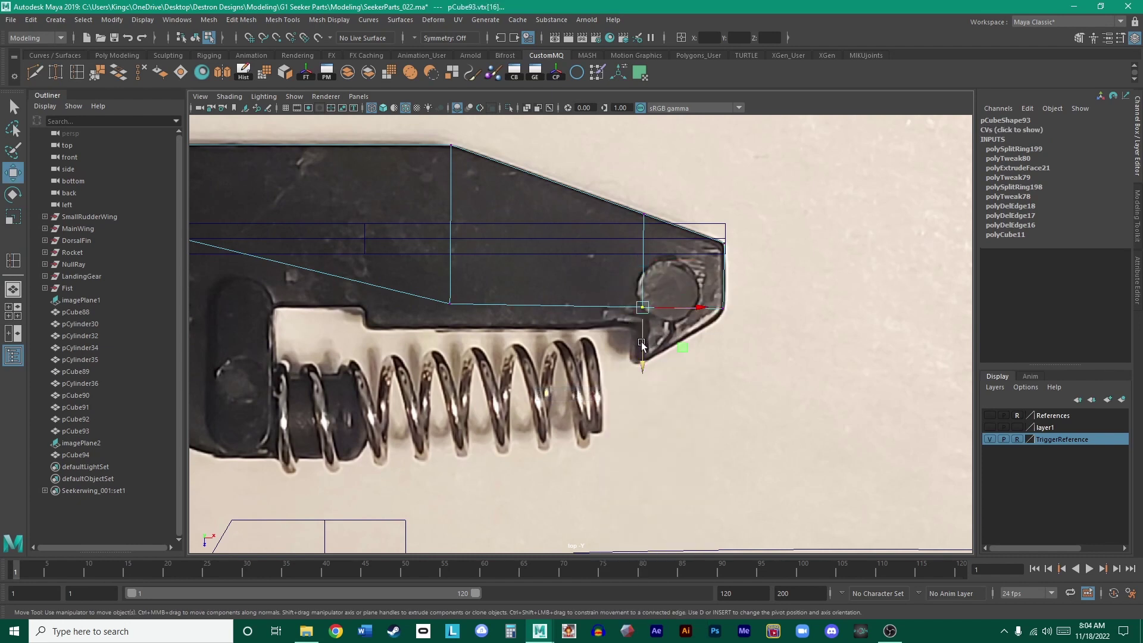
drag(642, 345, 645, 402)
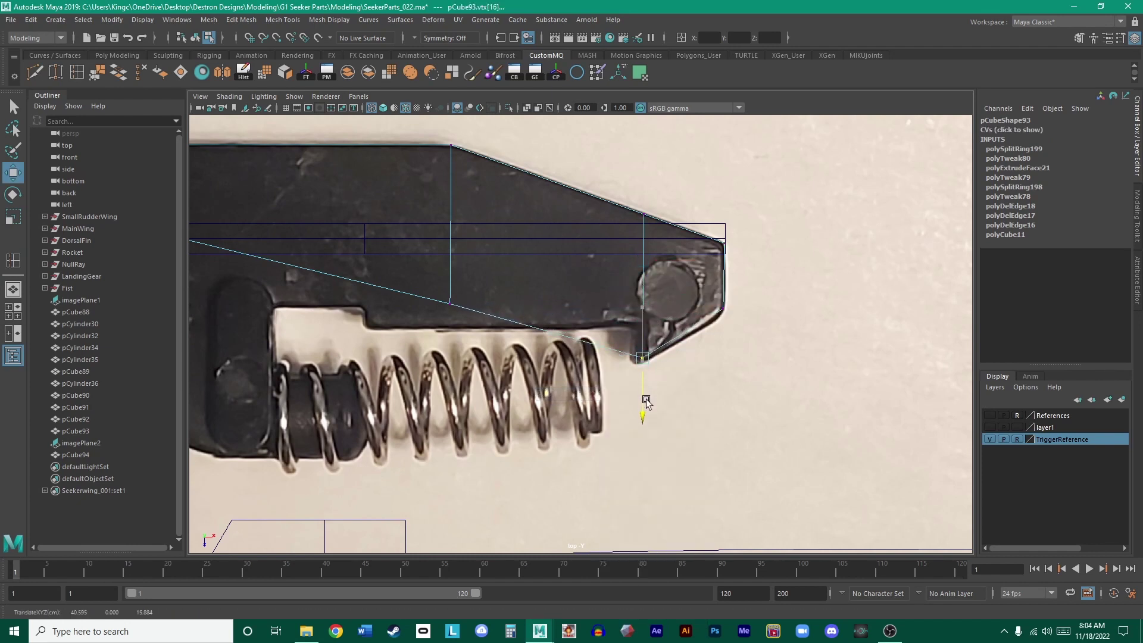
- Adjust the front tip's lower corner vertices and lower the bottom vertices beneath the slope's start onto the trigger's underside
drag(741, 337, 708, 295)
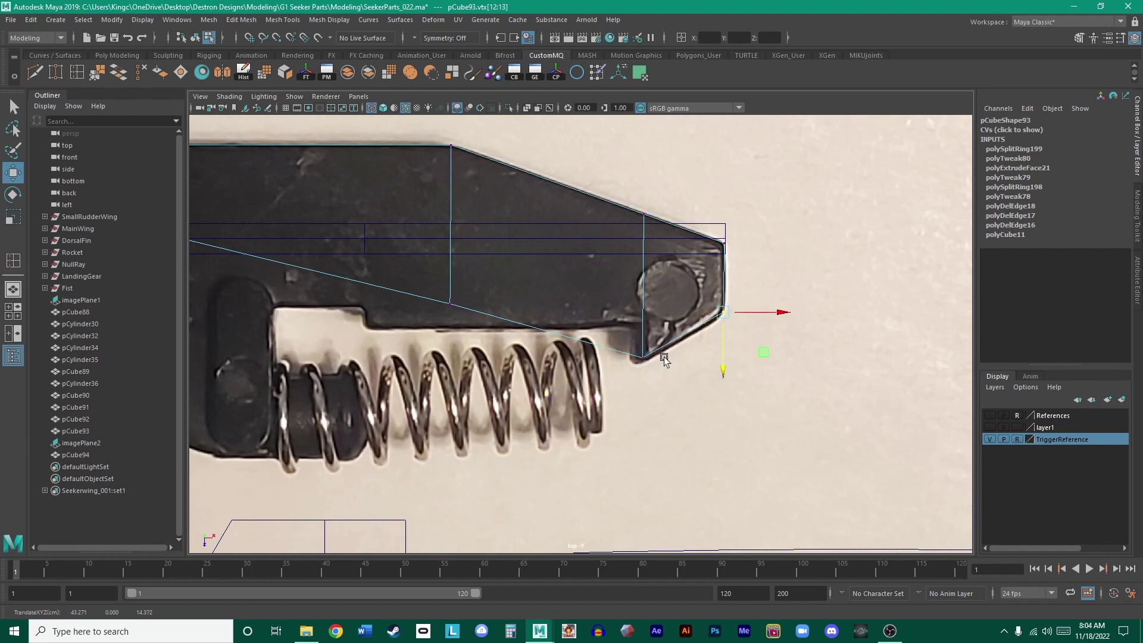
click(645, 357)
alt+middle_drag(641, 411, 791, 306)
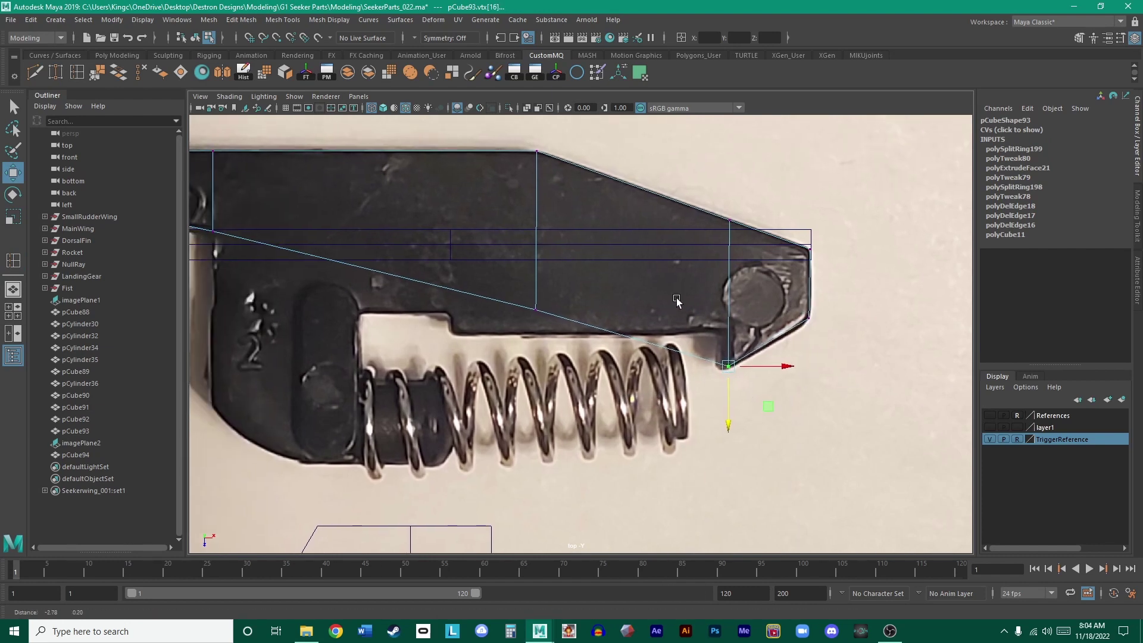
drag(634, 292, 652, 394)
- Insert a second edge loop just behind the hook's edge loop, along the hook's inner edge
alt+middle_drag(767, 344, 638, 327)
click(77, 72)
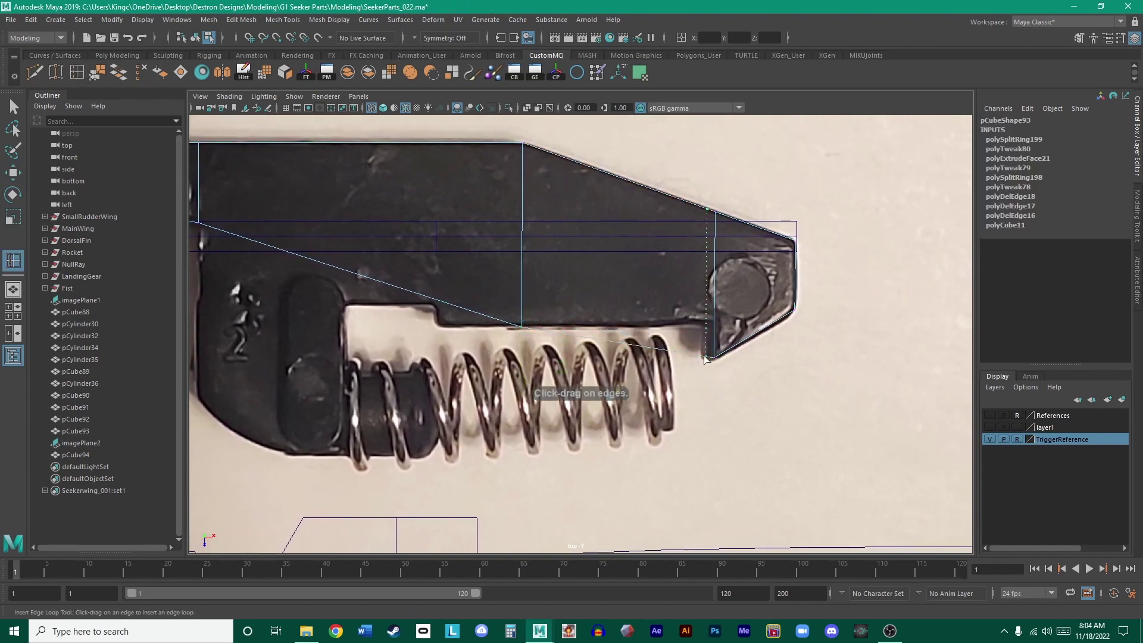
drag(709, 360, 710, 360)
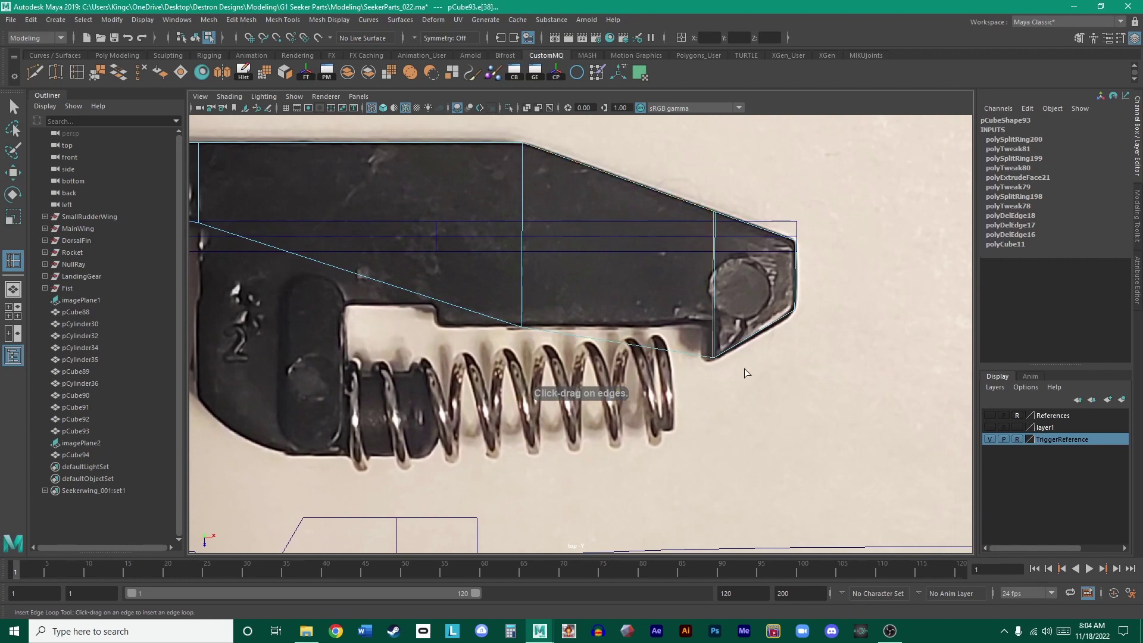
alt+middle_drag(744, 369, 664, 349)
alt+right_drag(663, 349, 780, 359)
key(ctrl+z)
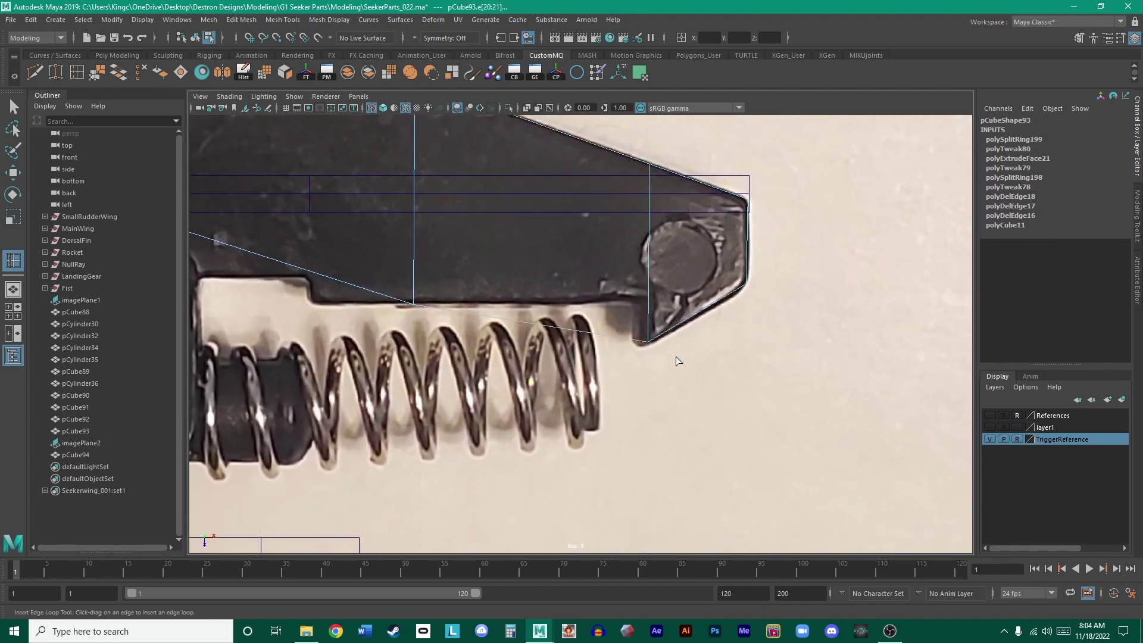
click(645, 343)
key(w)
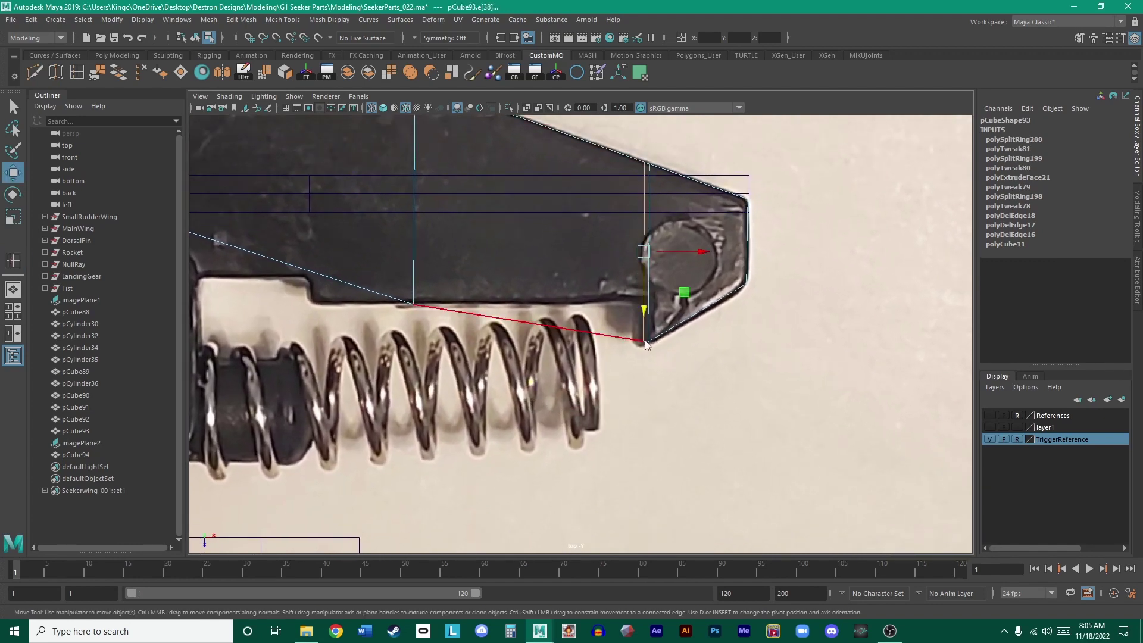
- Raise the new loop's bottom vertices to the trigger's underside and level them with the bottom vertices beneath the slope's start
right_drag(641, 360, 642, 369)
drag(628, 328, 629, 332)
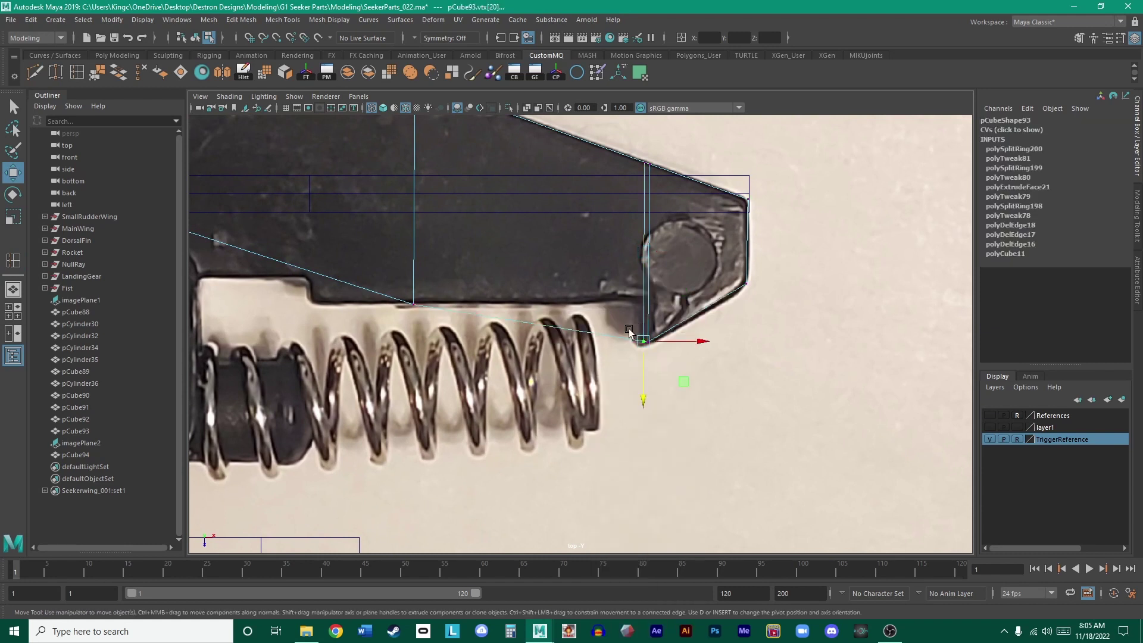
drag(645, 397, 649, 356)
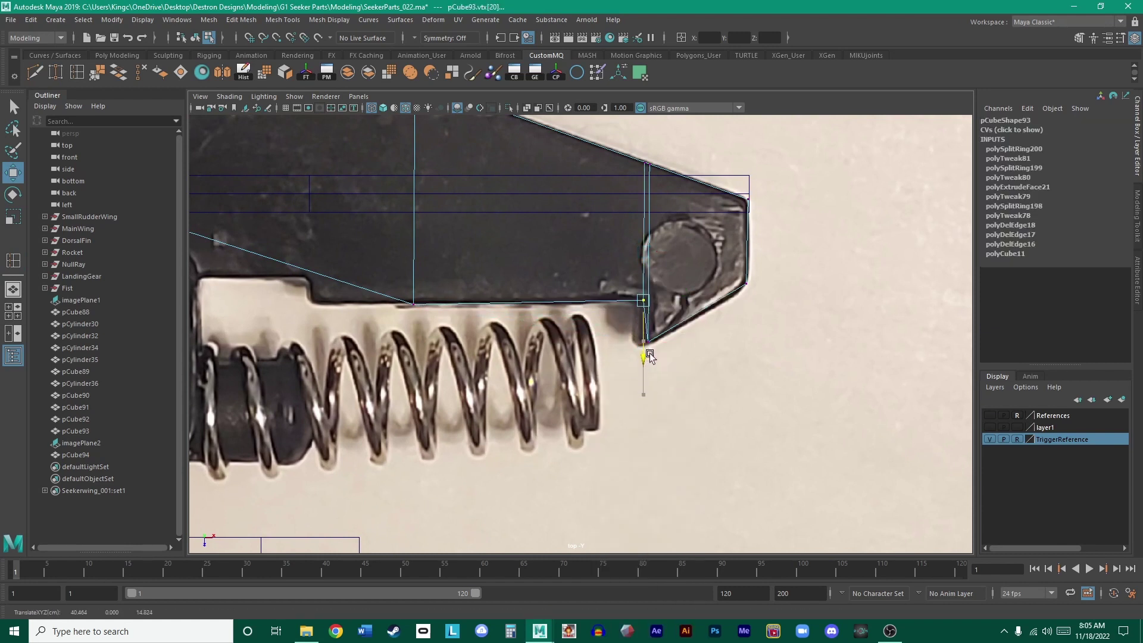
alt+middle_drag(652, 350, 718, 352)
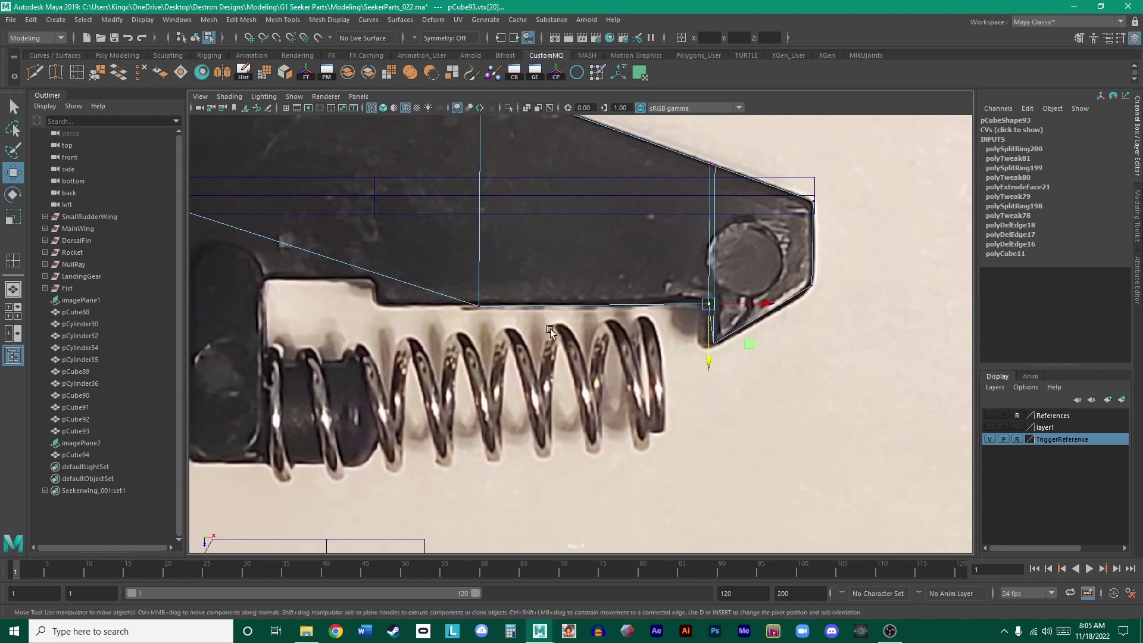
click(594, 306)
key(r)
drag(602, 359, 596, 319)
key(w)
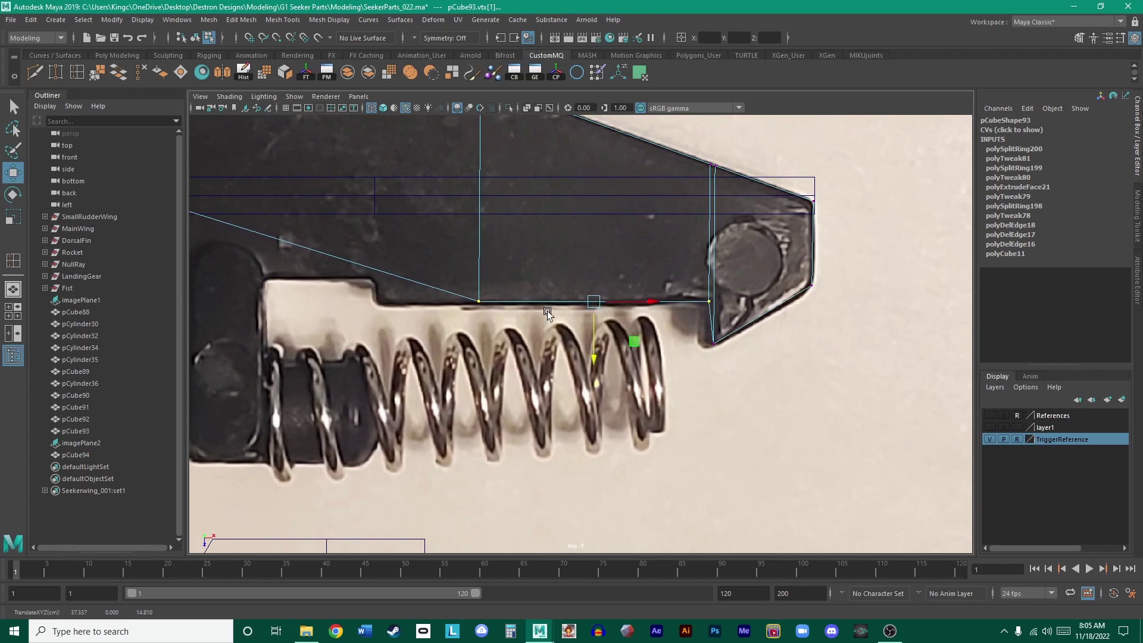
- Move the bottom vertices beneath the slope's start back along the underside to the notch's lower corner
alt+middle_drag(524, 324, 663, 330)
drag(664, 330, 516, 272)
drag(676, 316, 579, 321)
- Insert an edge loop just behind the notch's lower corner, close beside the existing slanted loop
alt+middle_drag(588, 266, 668, 286)
click(77, 72)
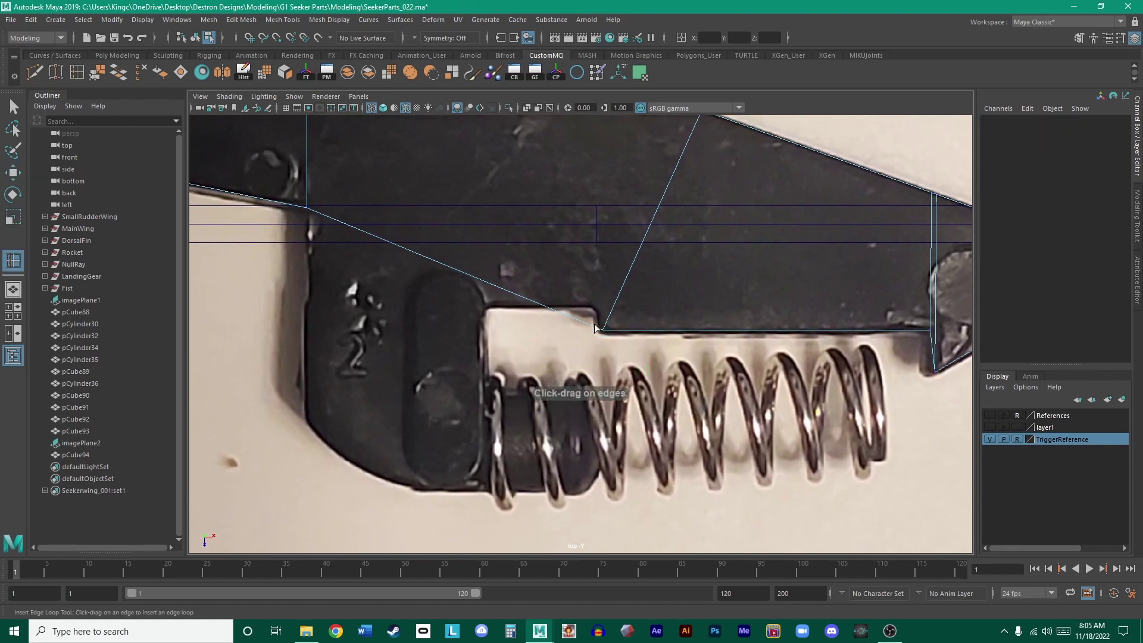
click(595, 331)
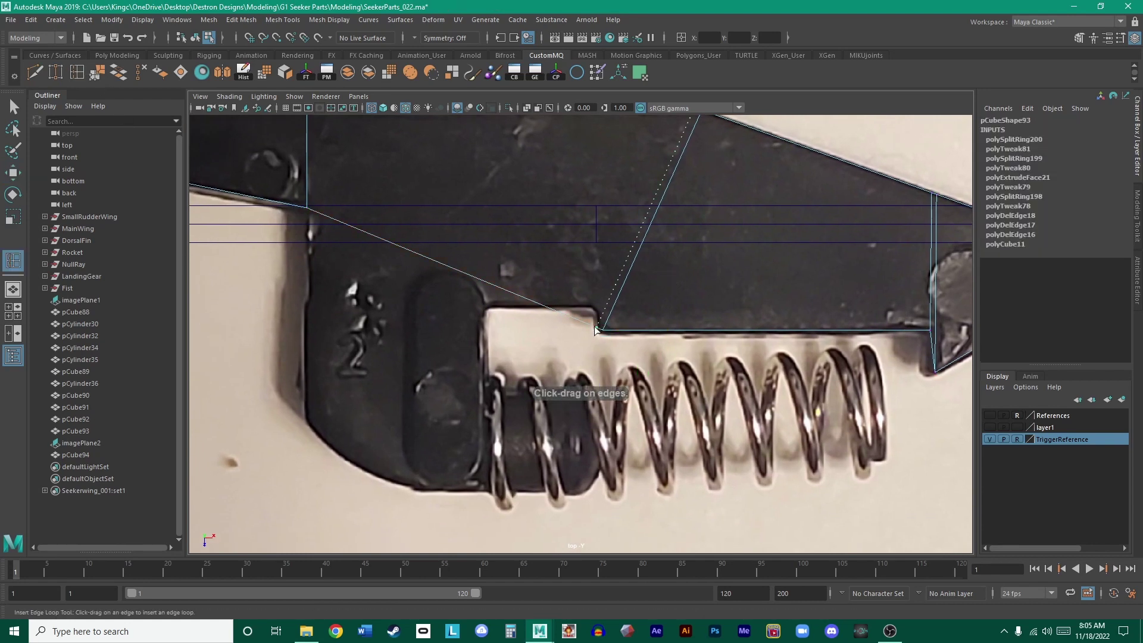
key(w)
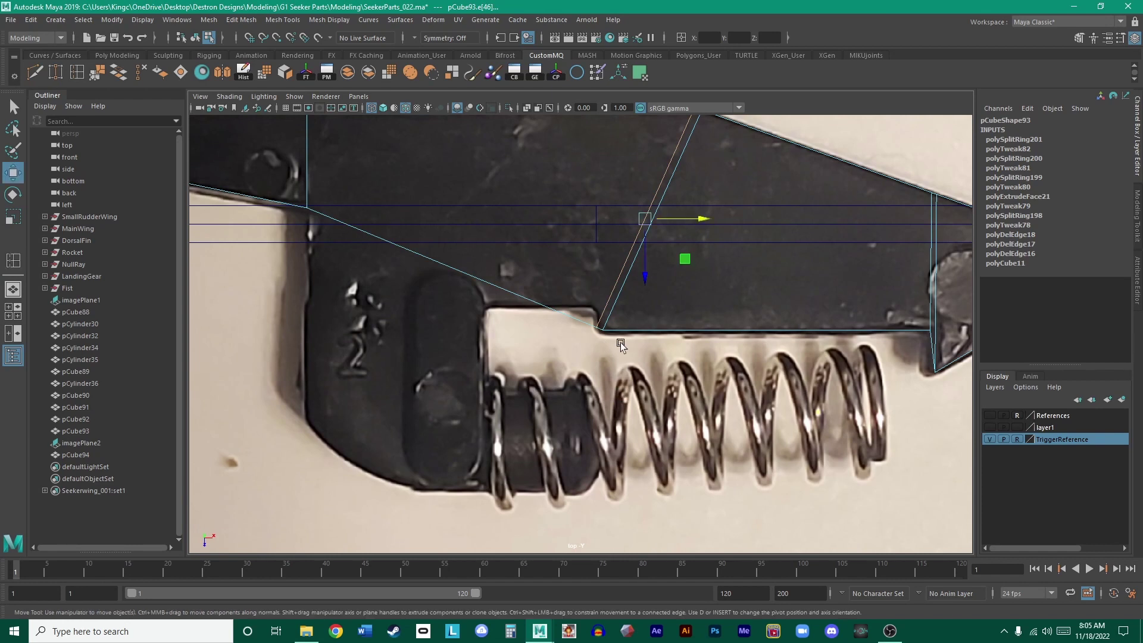
- Move the new loop's bottom vertices up to the notch's upper corner
right_click(611, 318)
click(552, 318)
click(584, 327)
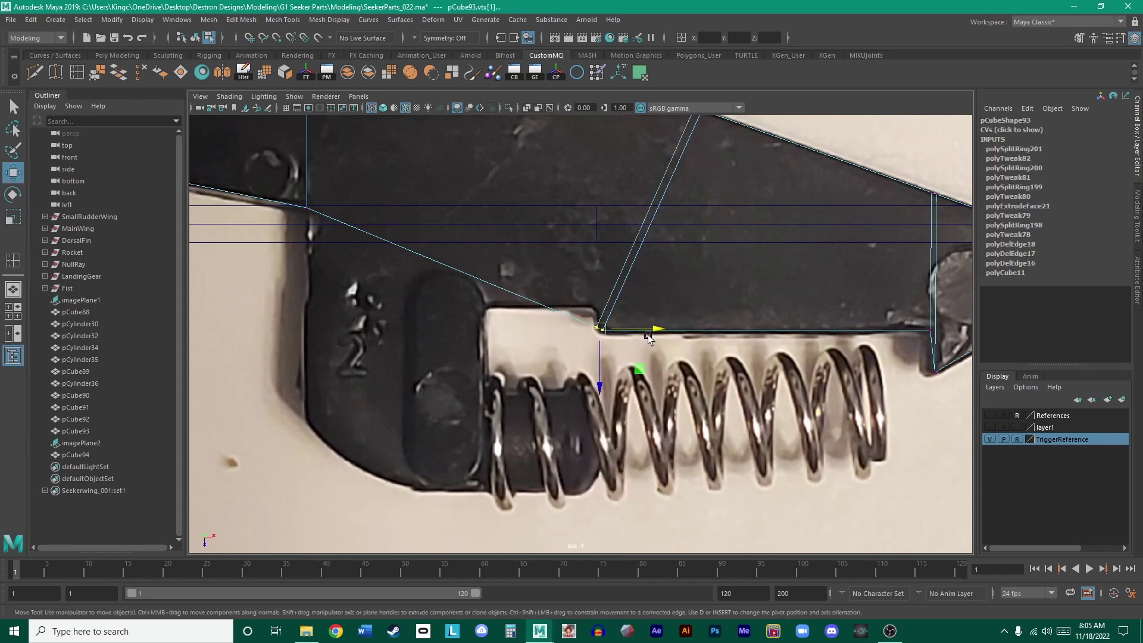
drag(648, 337, 646, 336)
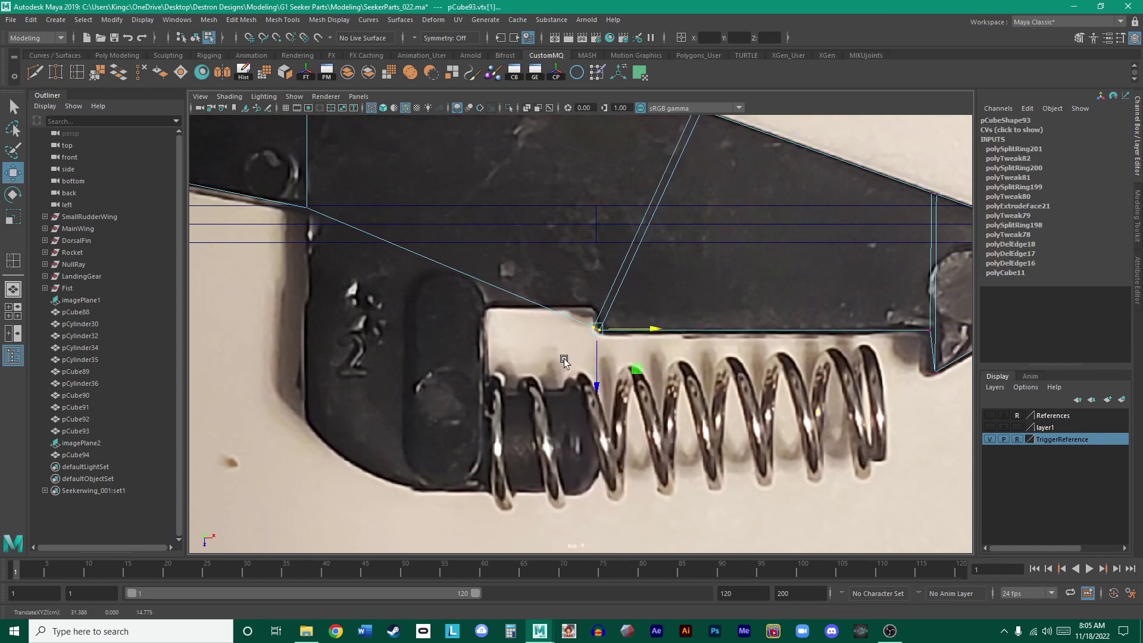
drag(565, 361, 598, 306)
drag(592, 388, 601, 366)
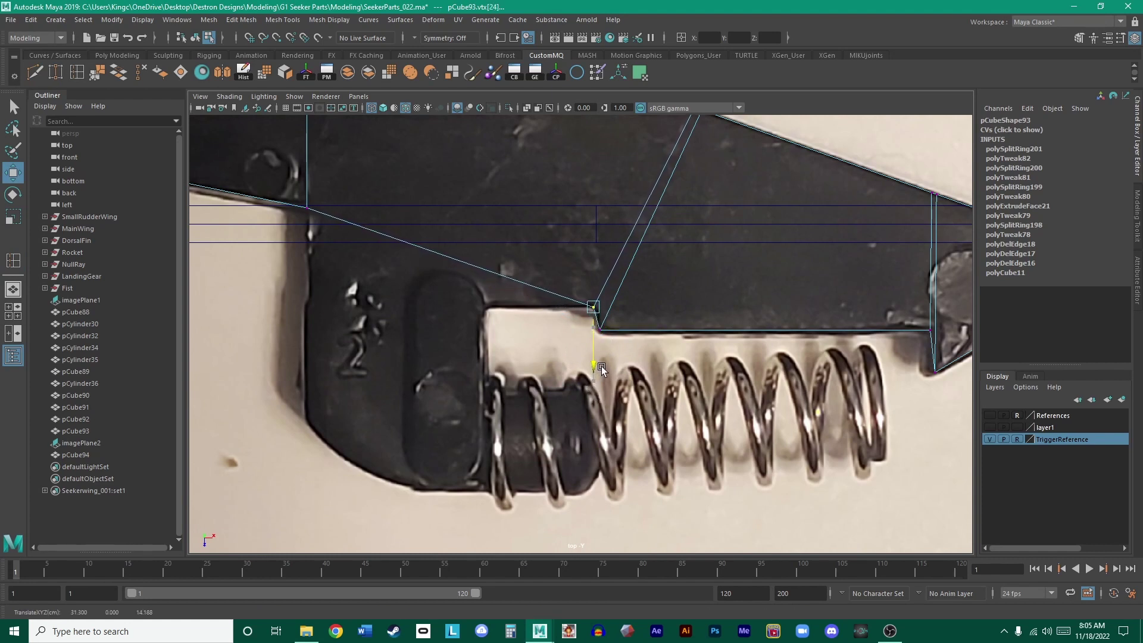
- Align the notch's upper and lower corner vertices horizontally so its short wall runs straight up along the reference
click(600, 329)
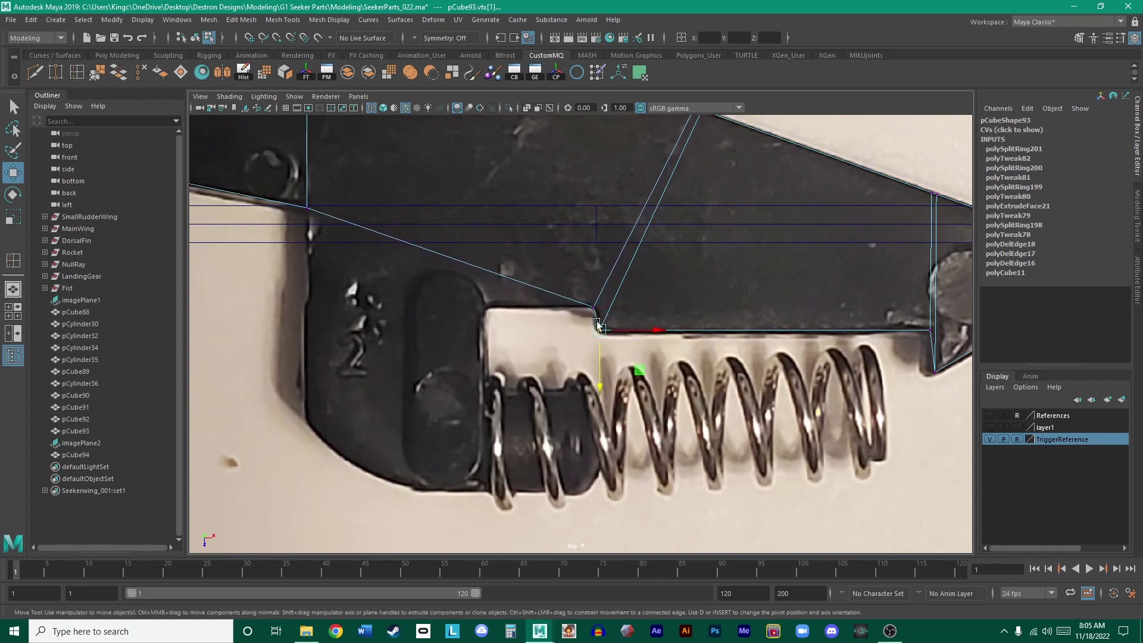
drag(654, 331, 652, 332)
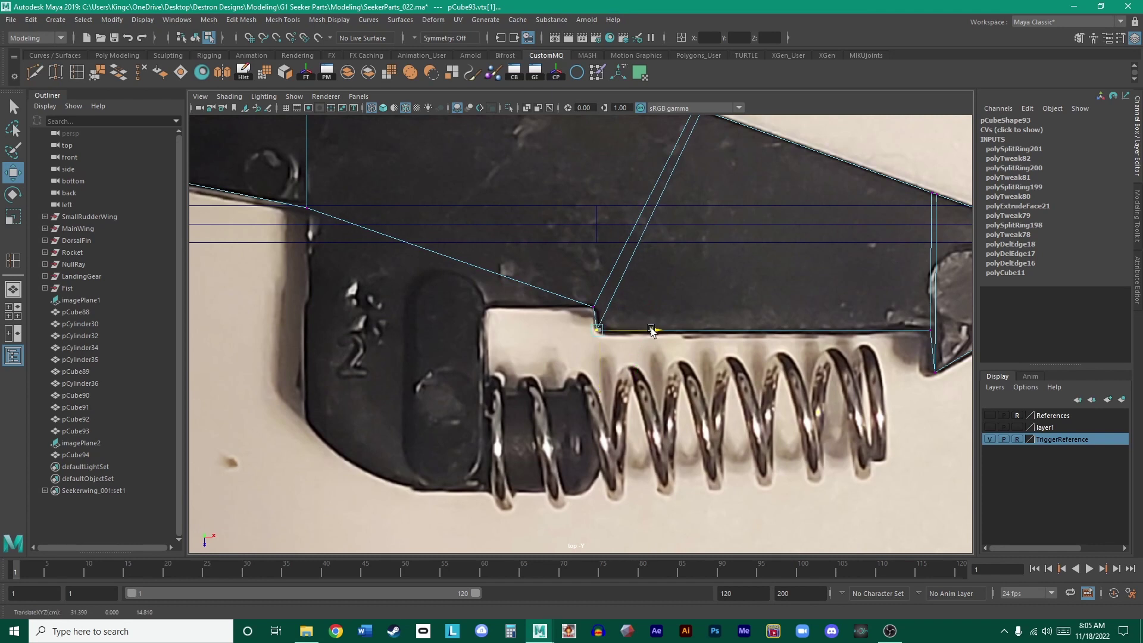
click(593, 308)
drag(635, 305, 637, 305)
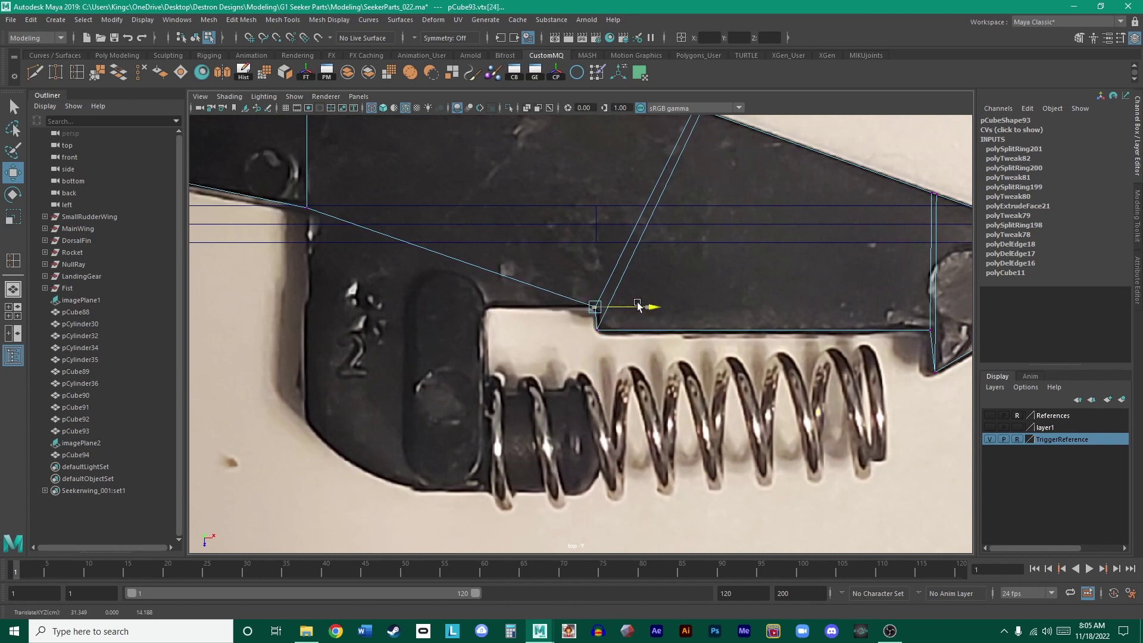
drag(558, 353, 646, 262)
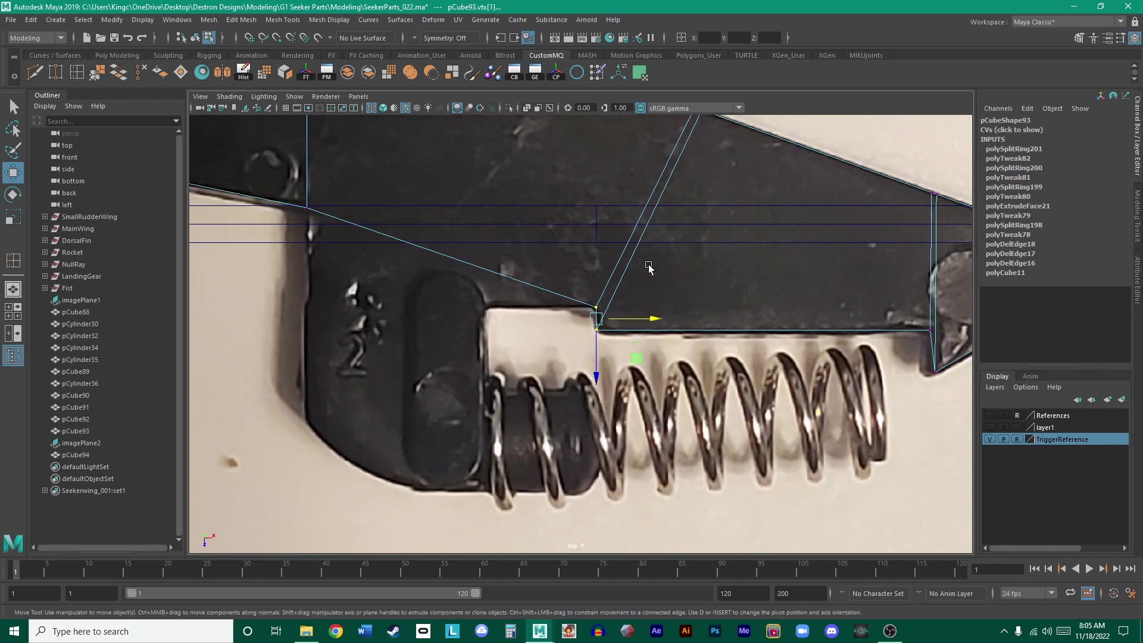
key(r)
drag(649, 319, 429, 317)
key(w)
- Insert an edge loop across the slope in line with the inner edge of the trigger's downward leg
click(77, 72)
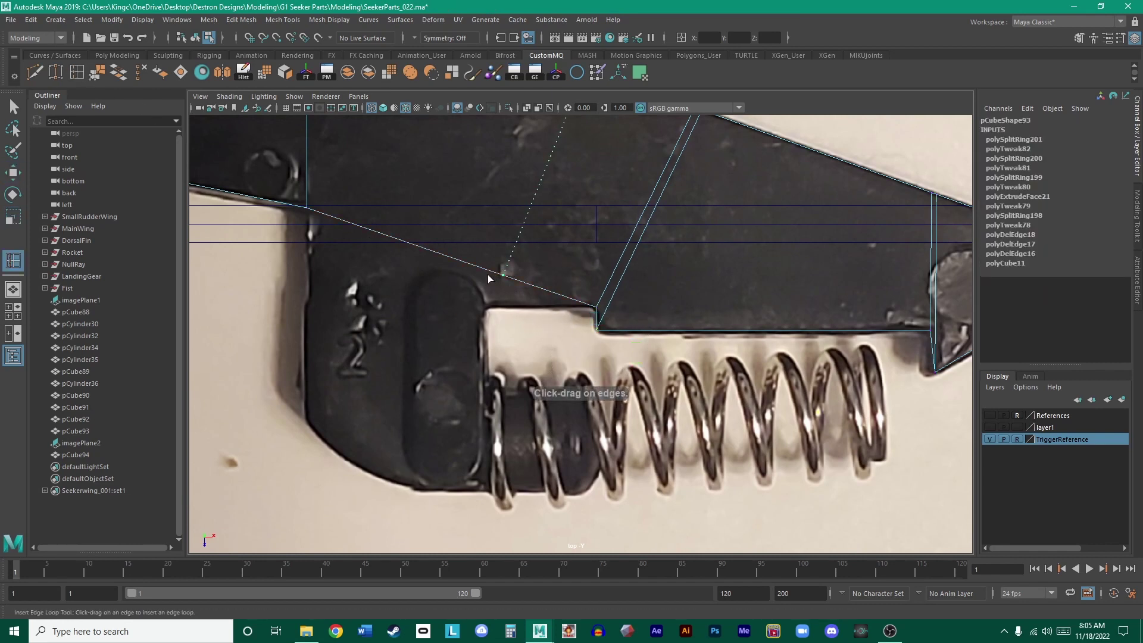
click(479, 271)
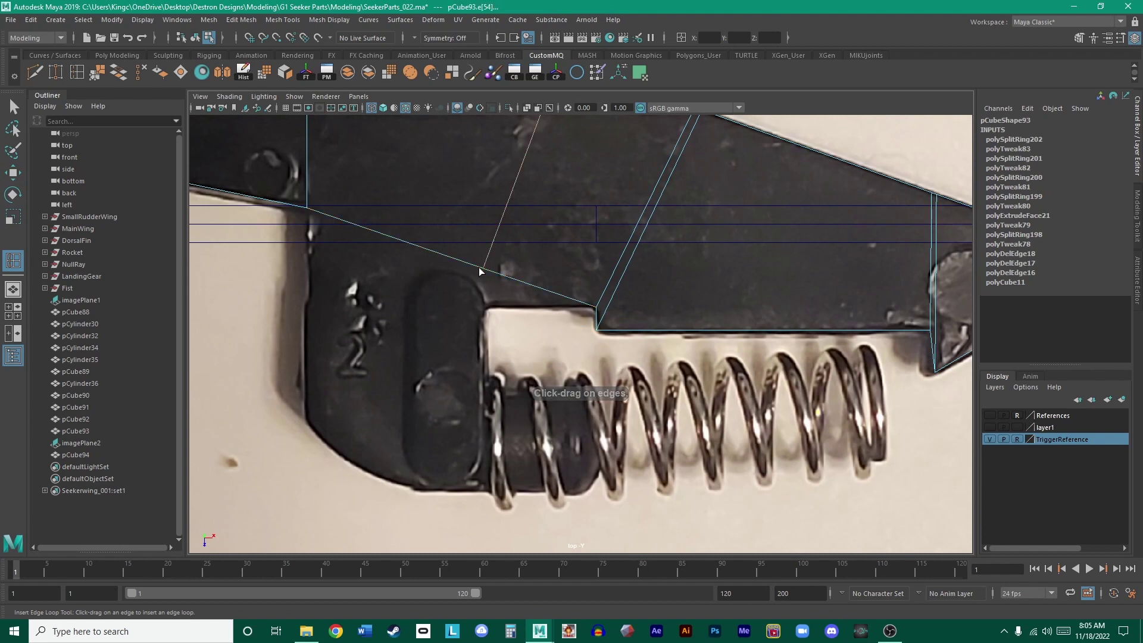
key(w)
- Lower the new loop's bottom vertices to the notch's inner corner and level them with the vertices at its upper front corner
right_drag(539, 277, 476, 280)
click(483, 270)
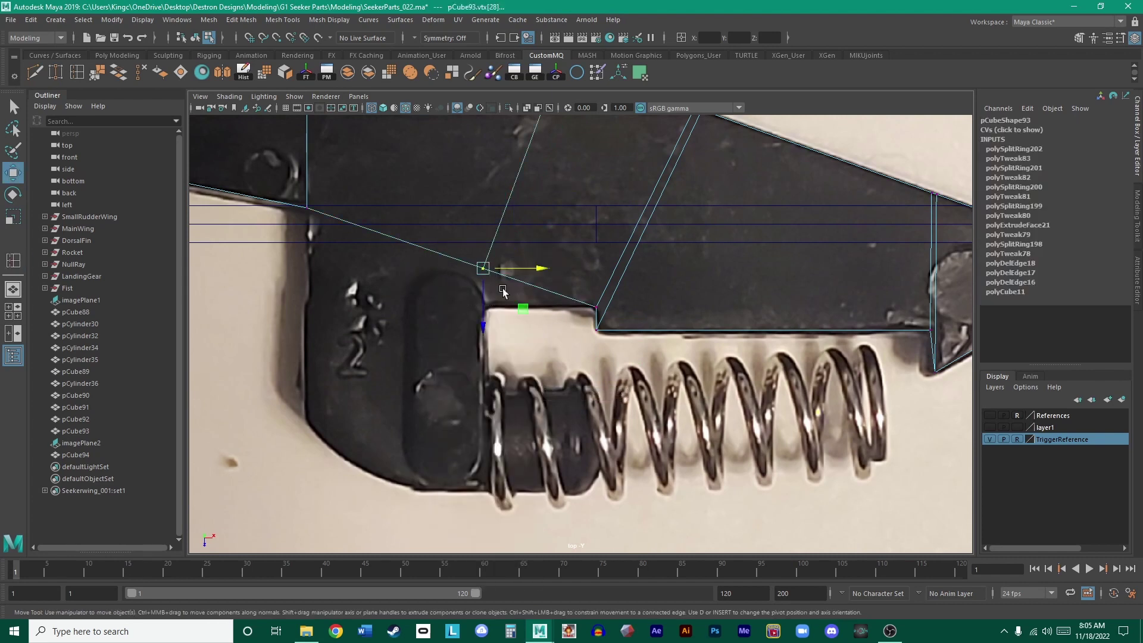
drag(494, 321, 495, 361)
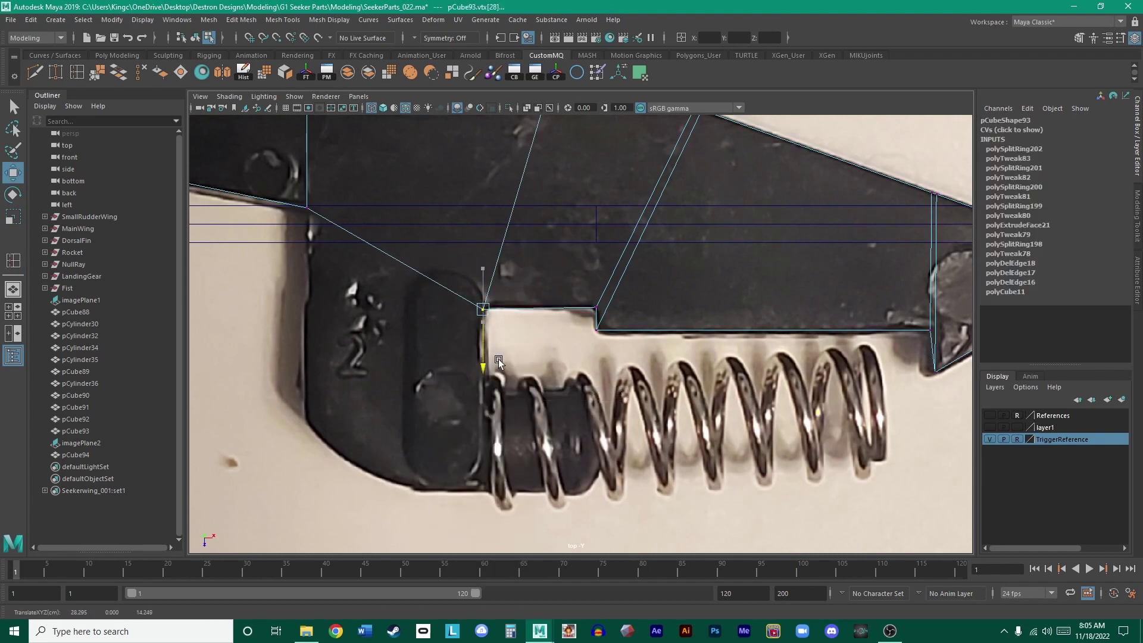
key(ctrl+z)
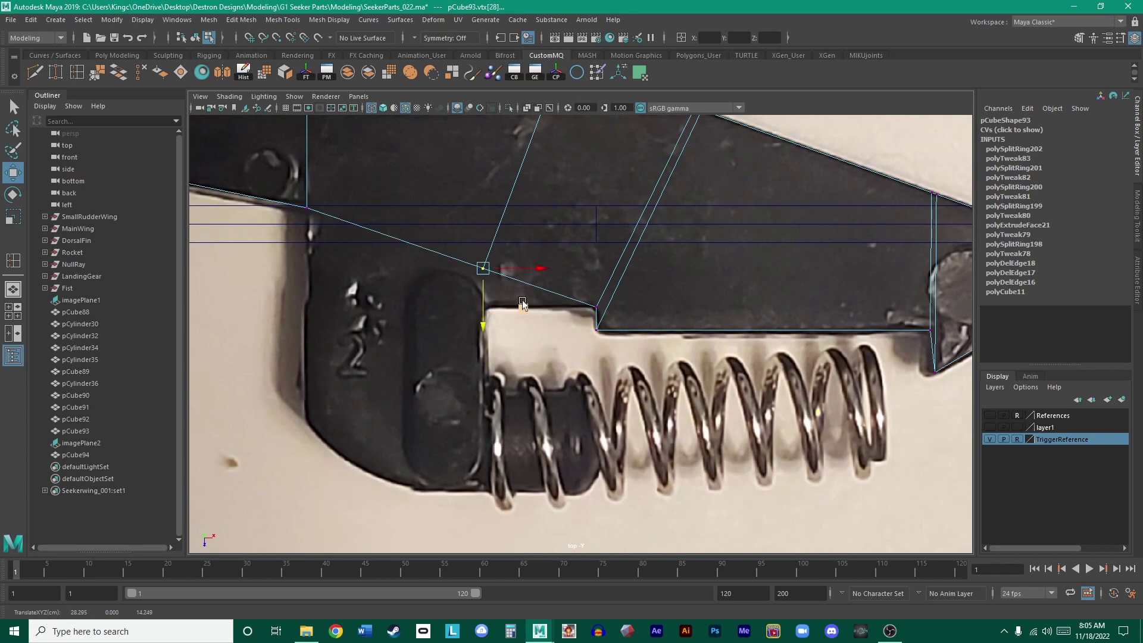
drag(502, 326, 604, 267)
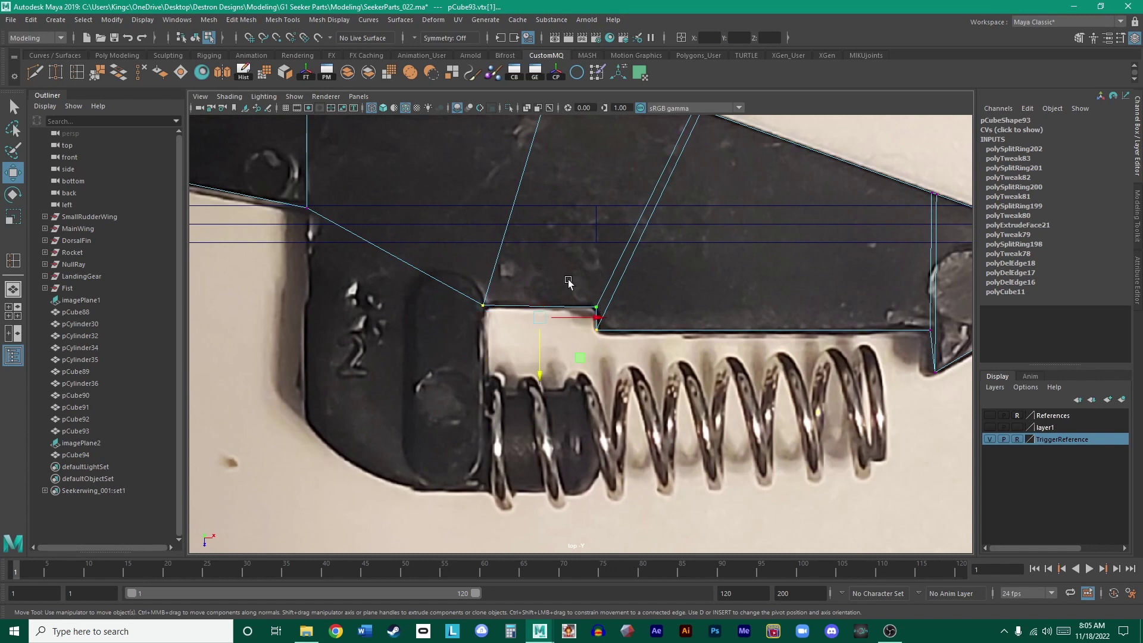
drag(453, 267, 602, 315)
key(r)
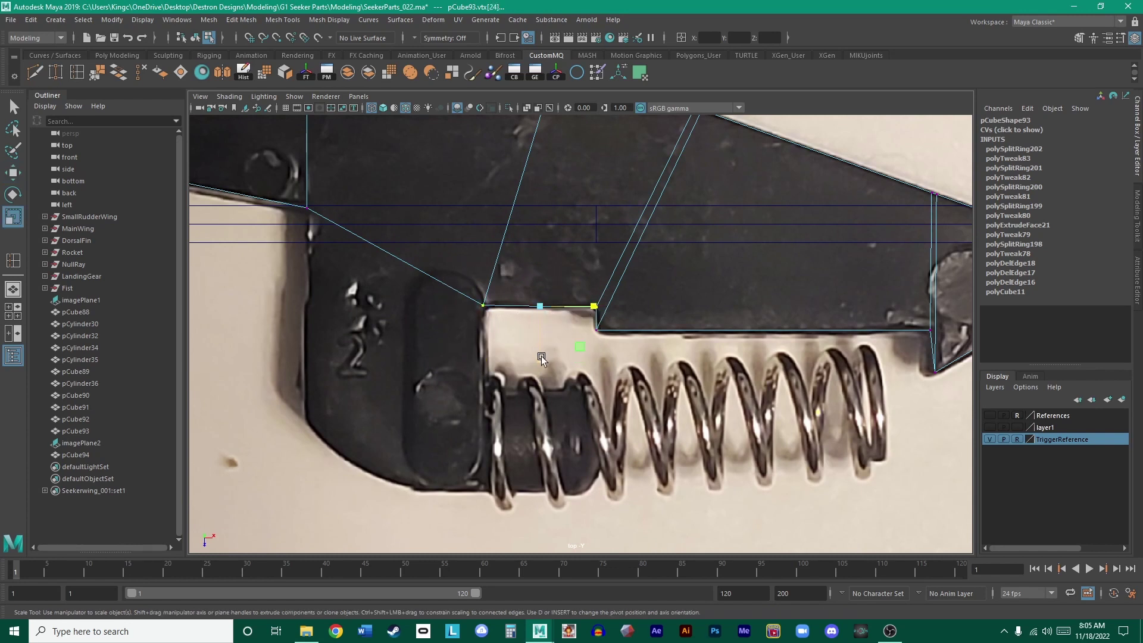
key(w)
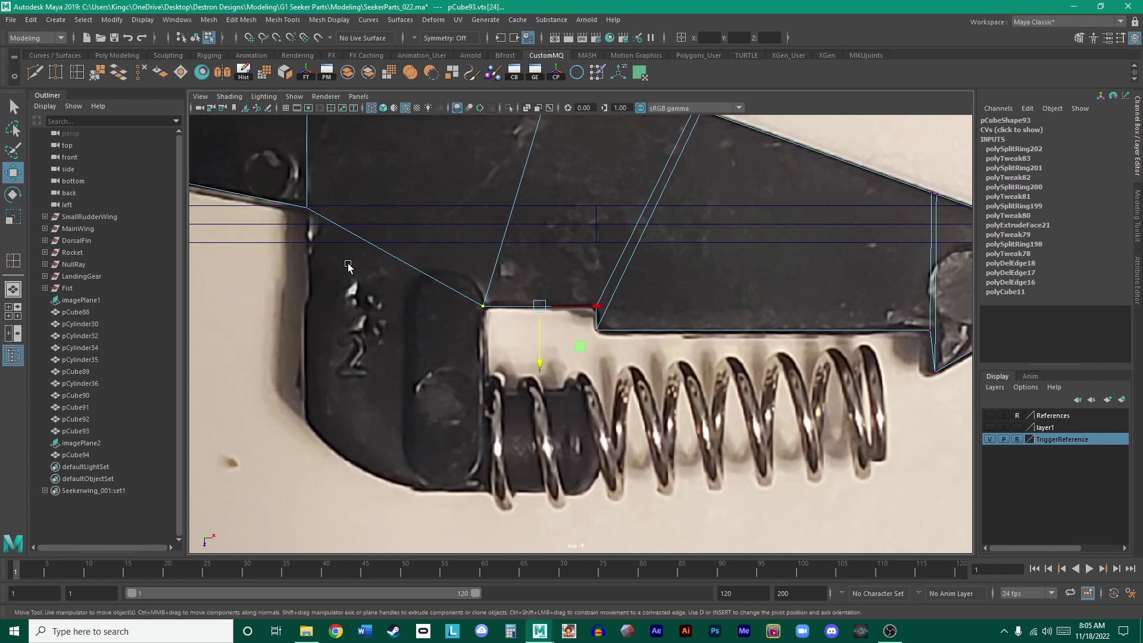
- Extrude the sloping underside face above the trigger's downward leg and pull it down in perspective view
alt+middle_drag(380, 229, 537, 198)
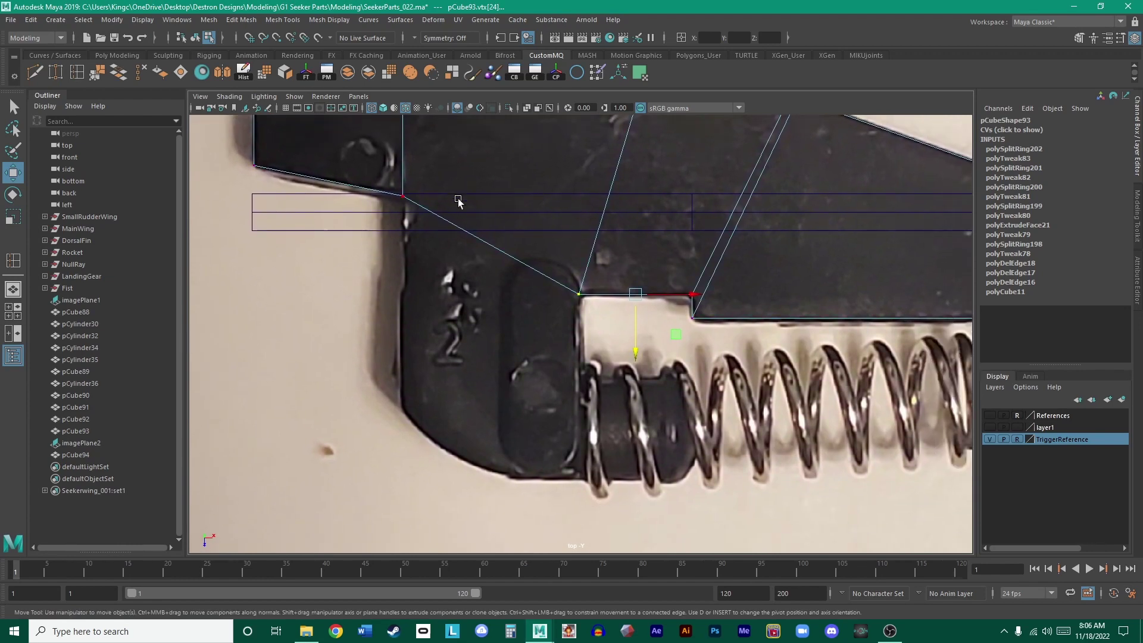
key(space)
key(space)
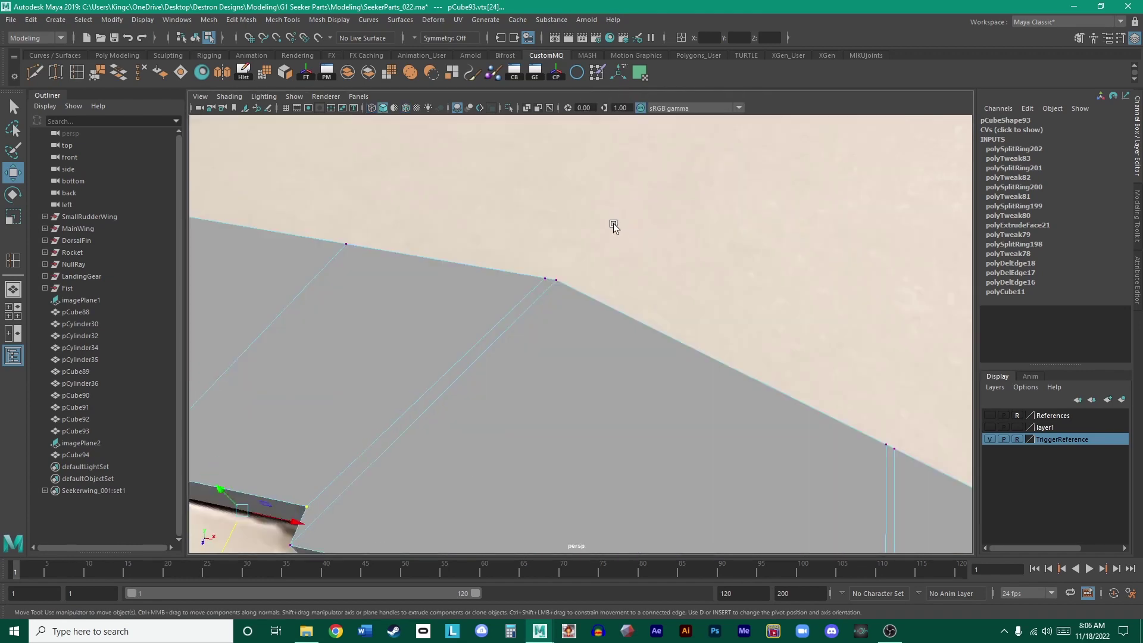
alt+right_drag(813, 205, 666, 262)
alt+drag(666, 263, 517, 260)
alt+right_drag(518, 260, 625, 338)
alt+drag(625, 338, 766, 334)
scroll(662, 318, up, 3)
alt+drag(662, 318, 831, 257)
alt+right_drag(831, 257, 658, 321)
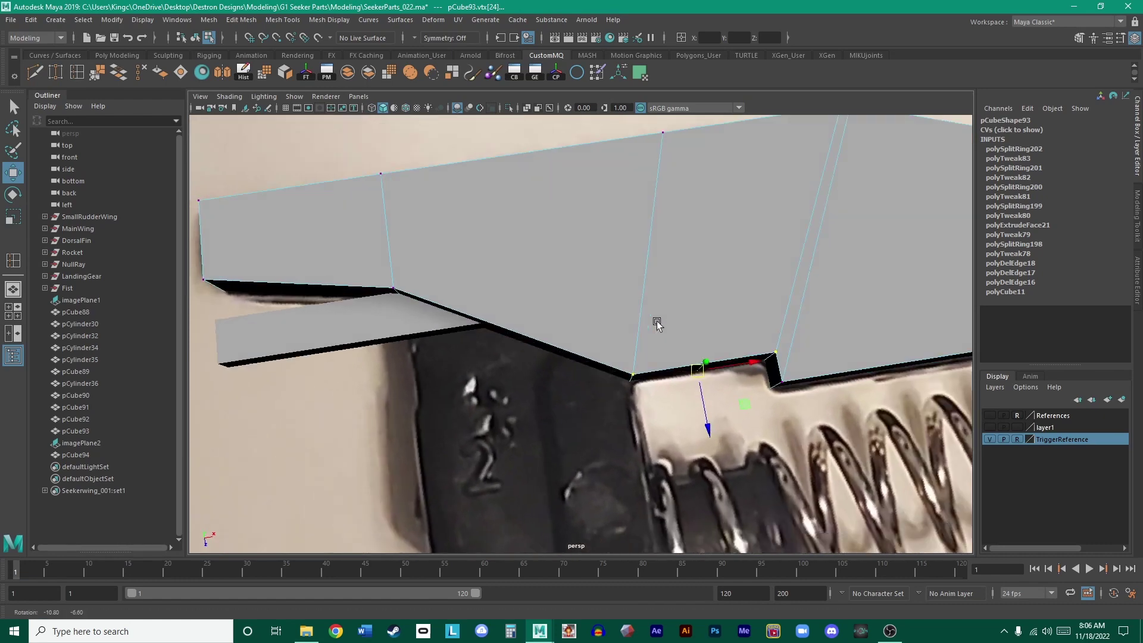
alt+drag(658, 322, 539, 300)
right_drag(539, 301, 529, 342)
click(549, 301)
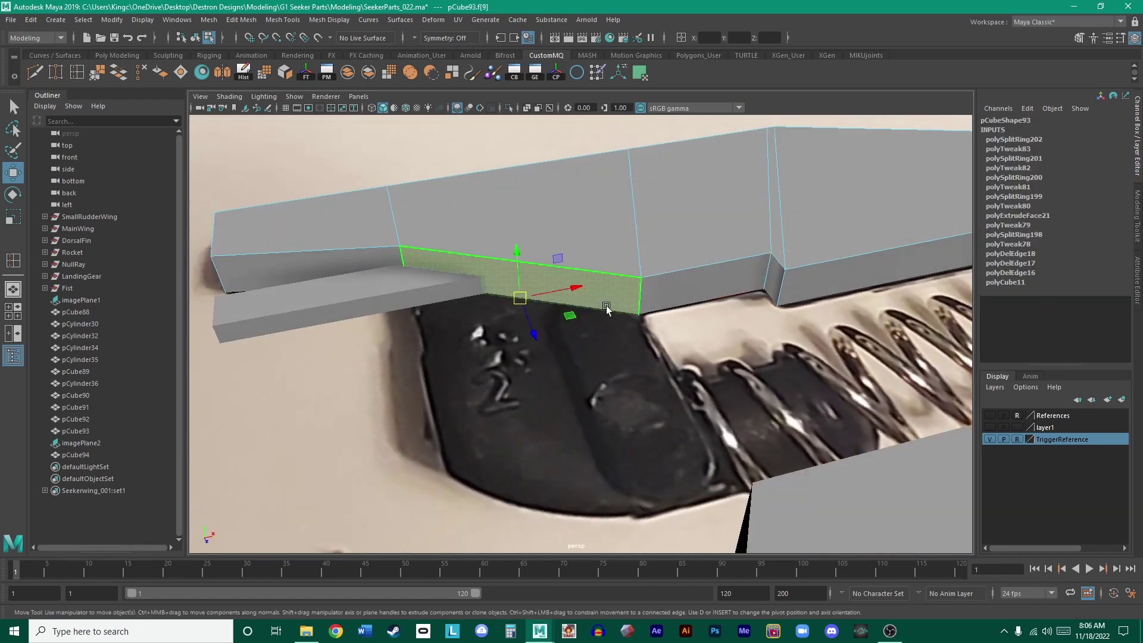
key(ctrl+e)
drag(537, 331, 559, 386)
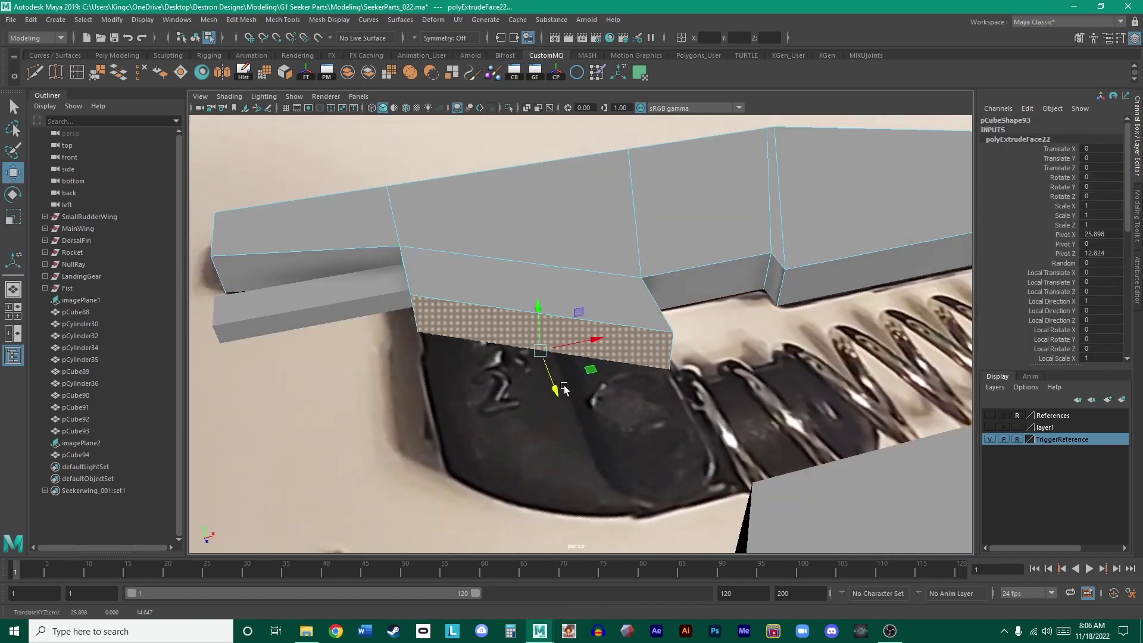
- Pull the extruded face down in the top view until its inner corner meets the leg's bottom edge
key(space)
key(space)
alt+middle_drag(506, 301, 551, 300)
alt+right_drag(550, 299, 593, 297)
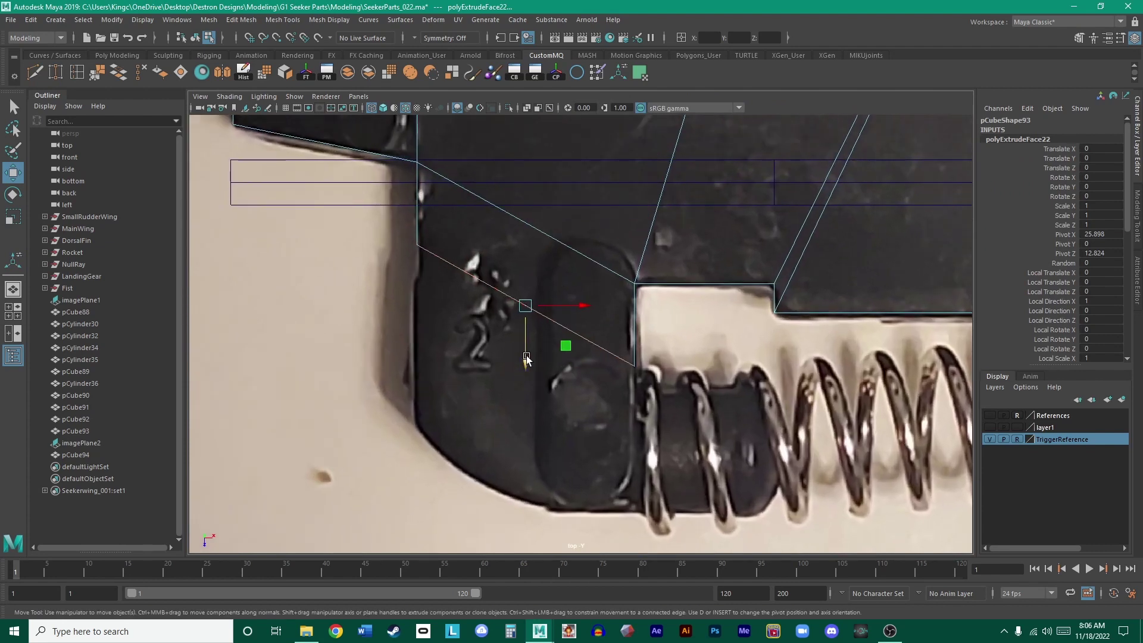
drag(526, 359, 517, 315)
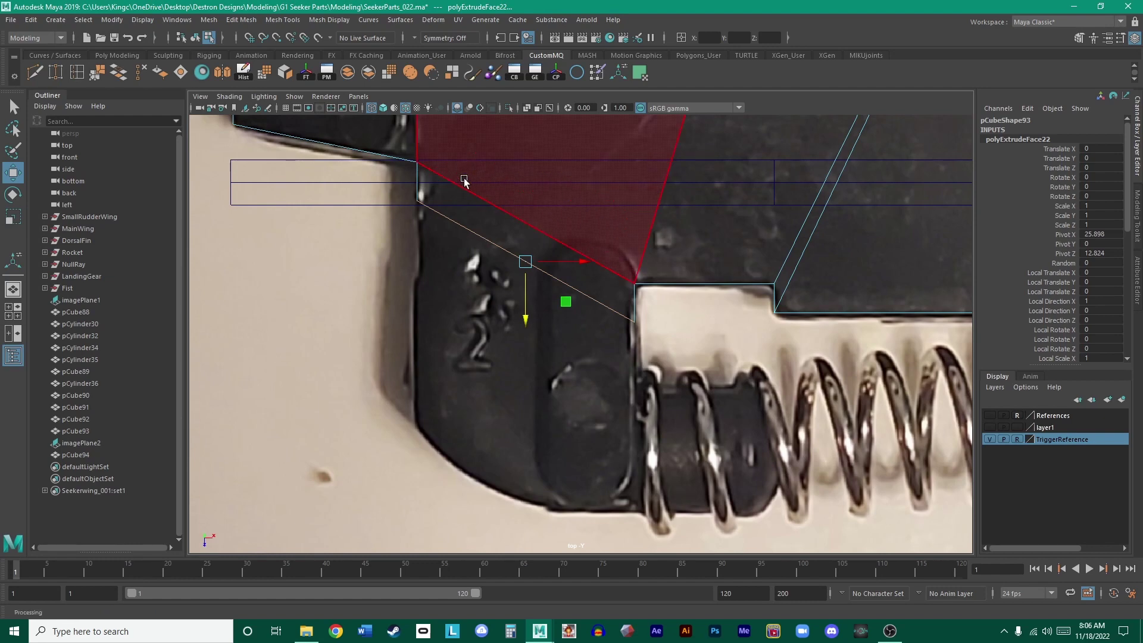
scroll(506, 328, down, 3)
scroll(584, 224, up, 3)
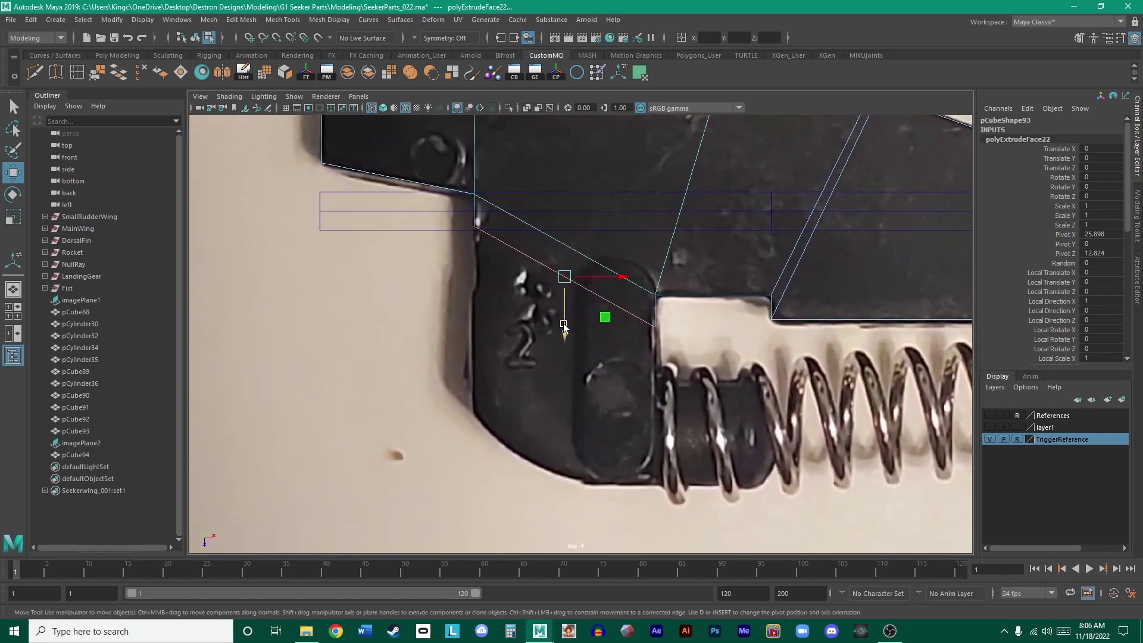
drag(564, 326, 567, 369)
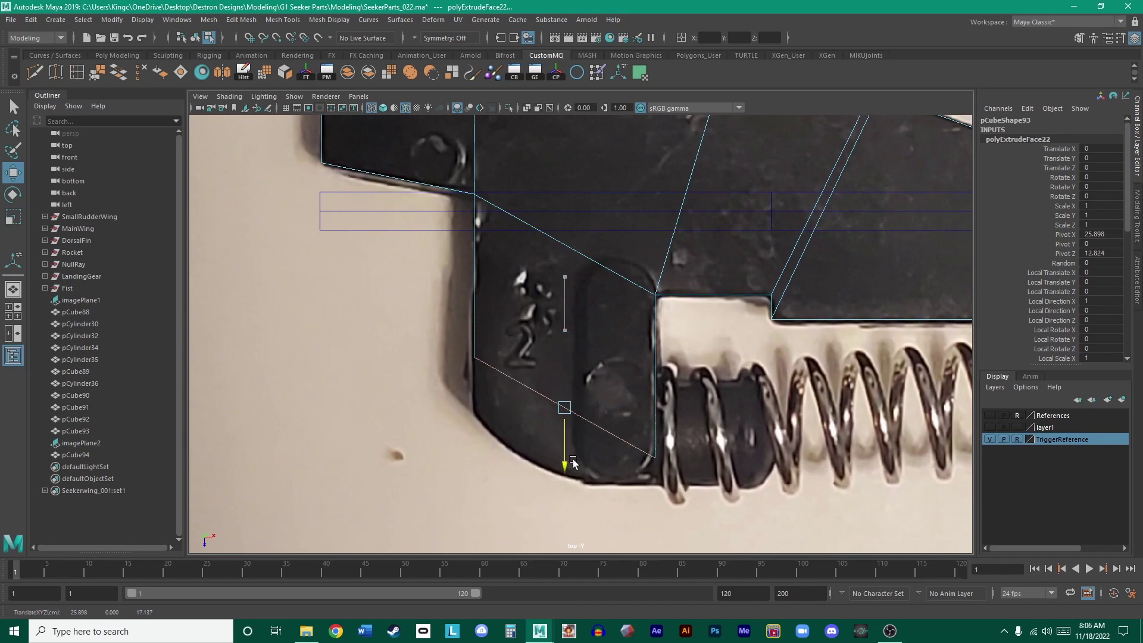
- Lower the leg's outer bottom vertices to the start of its curve and adjust the inner bottom vertices onto the bottom edge
right_drag(525, 345, 434, 321)
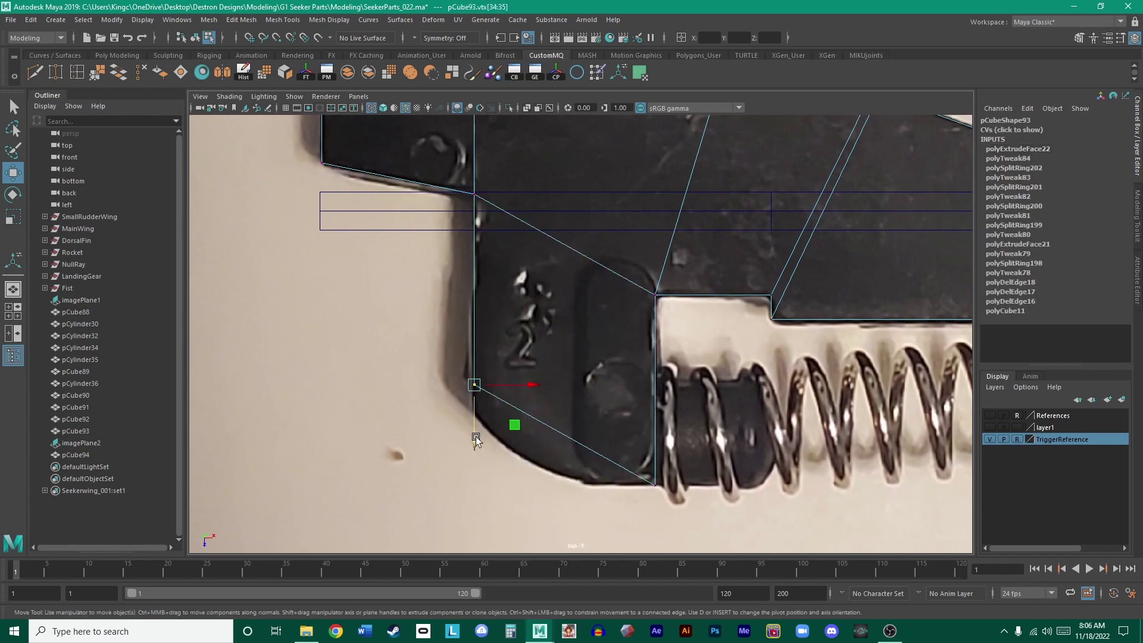
drag(476, 437, 475, 470)
drag(693, 500, 630, 459)
alt+middle_drag(633, 473, 587, 451)
click(611, 524)
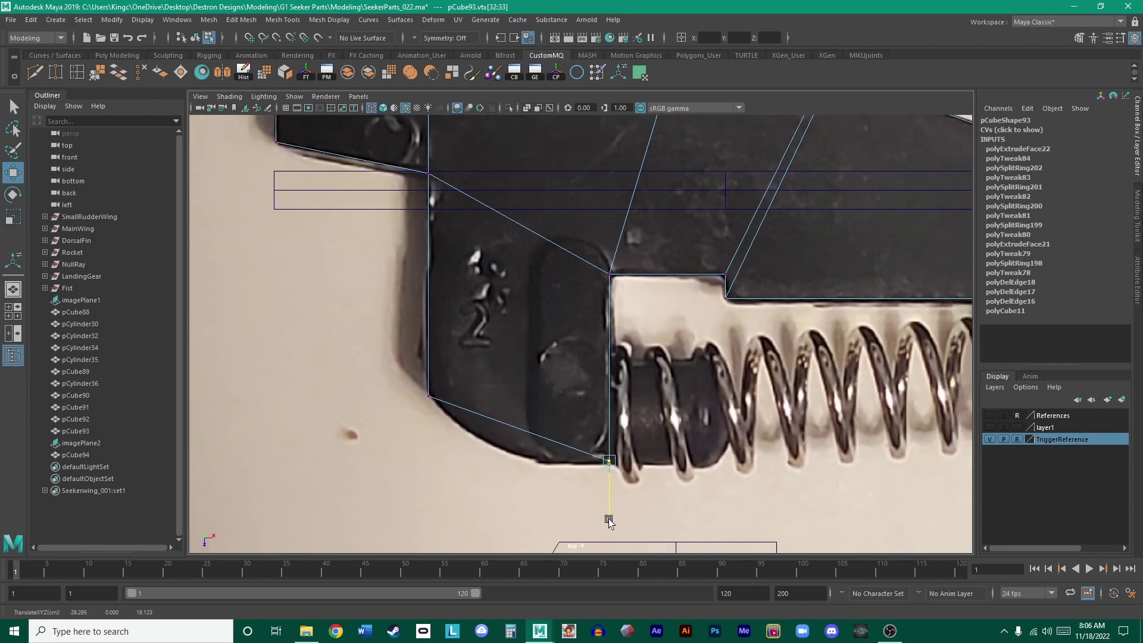
- Insert a lengthwise edge loop through the leg, closer to its outer side
click(90, 74)
drag(523, 423, 496, 419)
key(w)
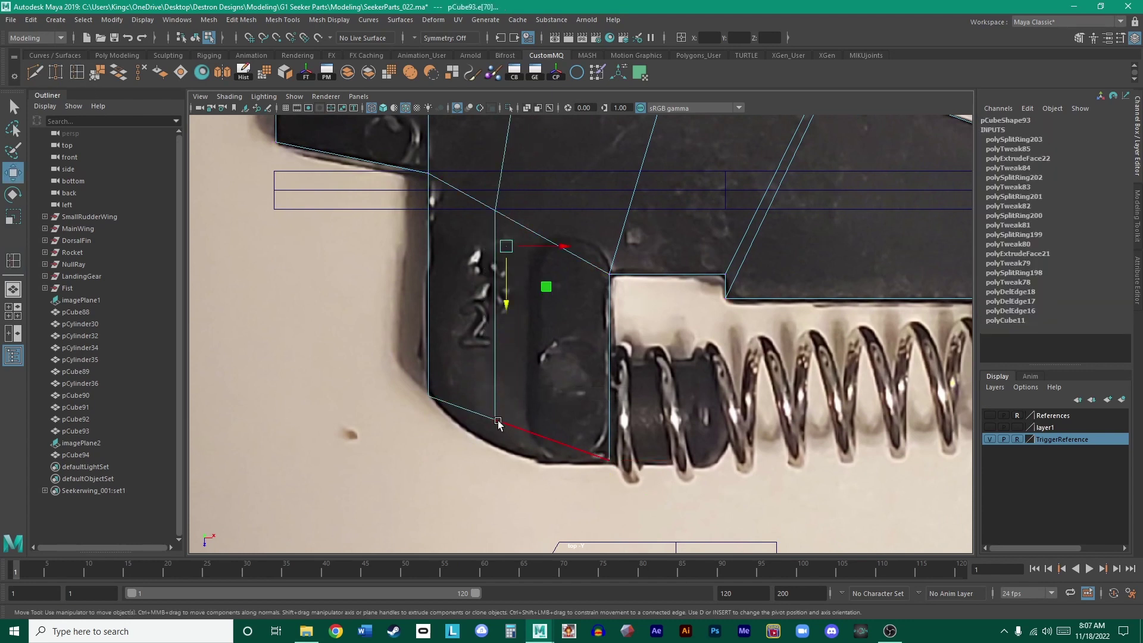
- Lower the leg loop's bottom vertices onto the curved bottom outline in the reference
right_drag(498, 317, 483, 400)
click(451, 320)
click(494, 419)
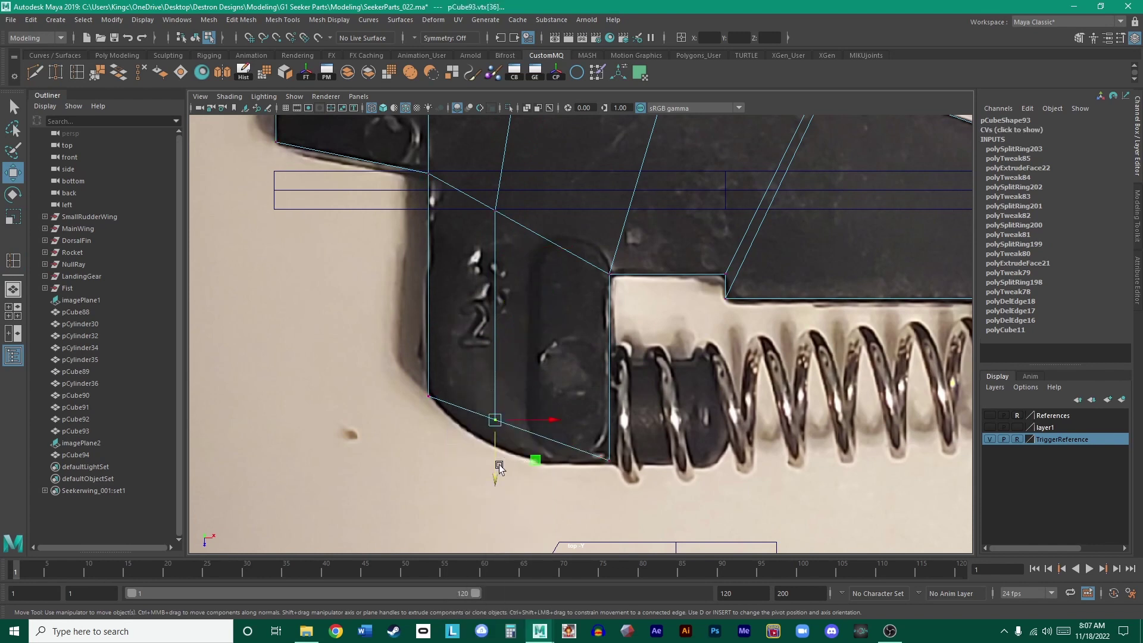
drag(494, 468, 494, 490)
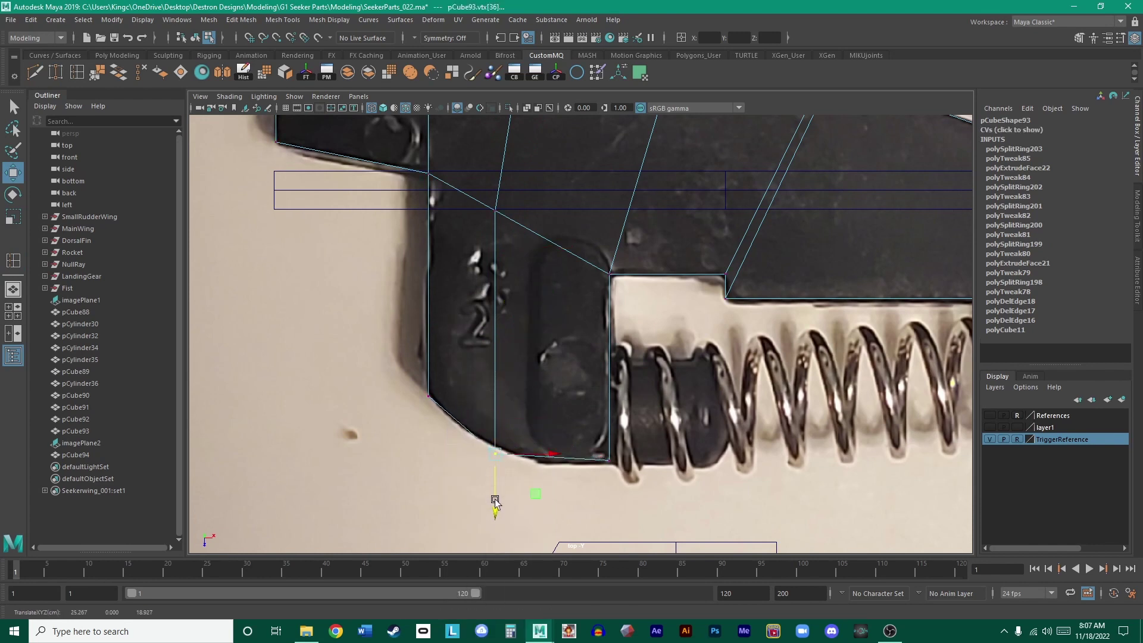
alt+middle_drag(631, 294, 610, 253)
drag(474, 483, 475, 487)
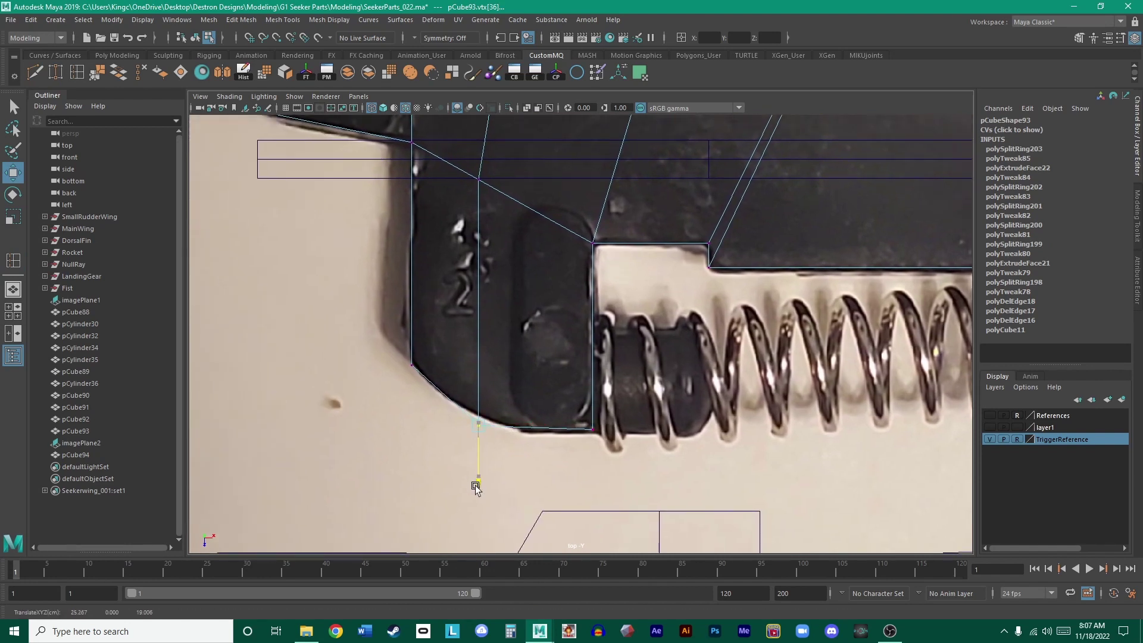
- Preview the mesh smoothed, return to the unsmoothed display, and adjust the rear end's lower corner vertices vertically to the outline
key(3)
key(1)
alt+middle_drag(611, 206, 724, 358)
key(3)
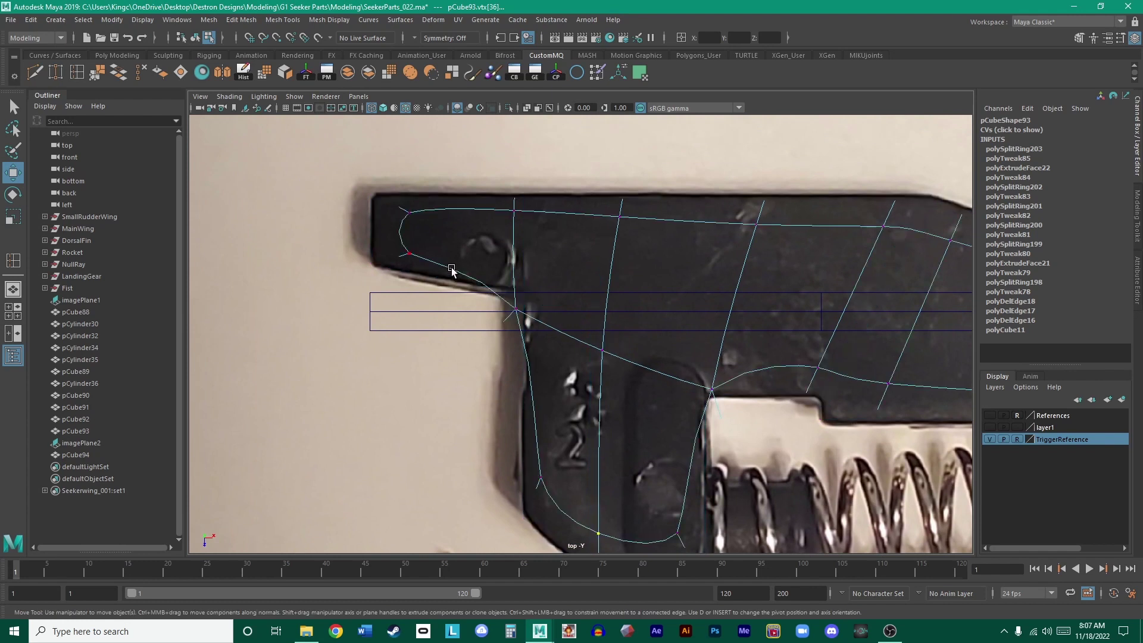
key(1)
drag(372, 308, 371, 312)
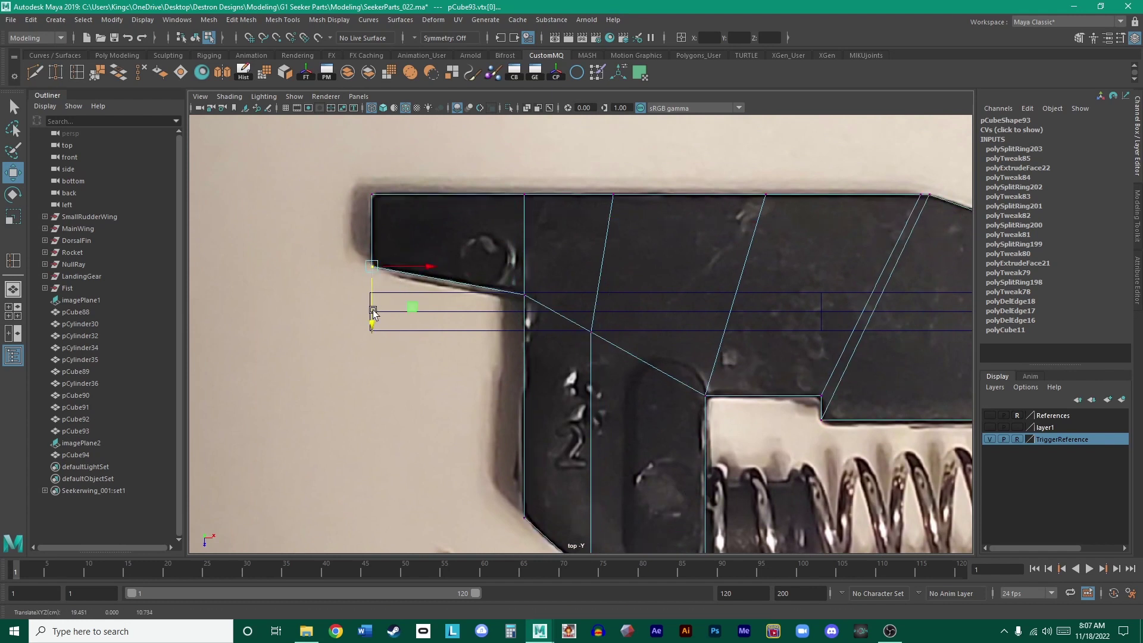
- Adjust the vertices where the front arm meets the leg's outer side vertically onto the reference outline
drag(469, 324, 594, 275)
drag(518, 347, 525, 356)
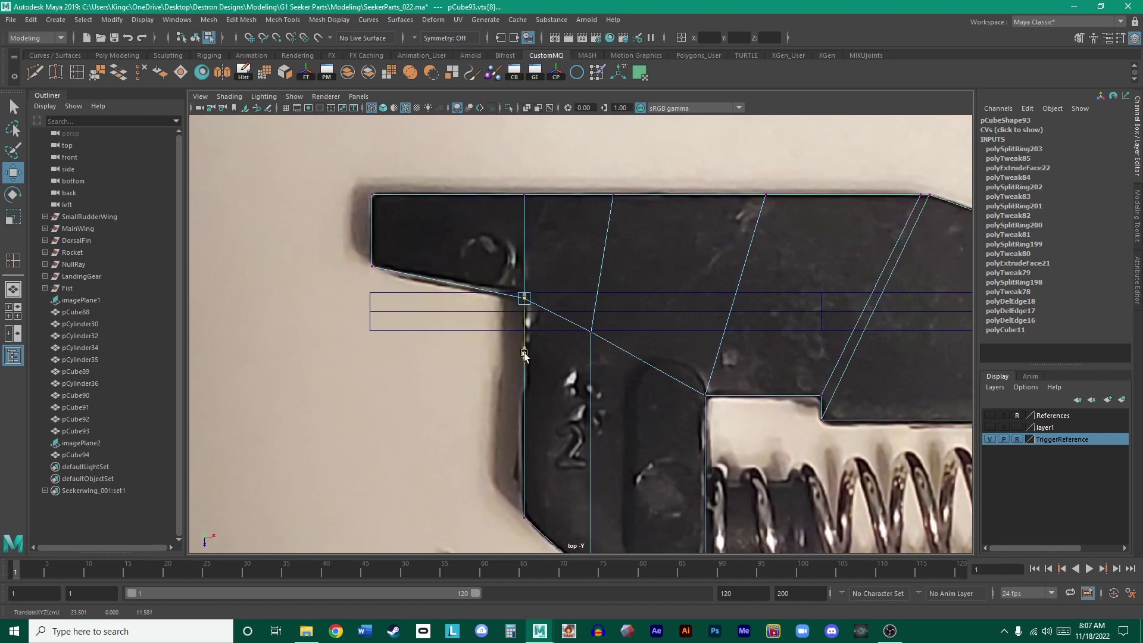
alt+middle_drag(621, 283, 395, 225)
scroll(595, 256, down, 1)
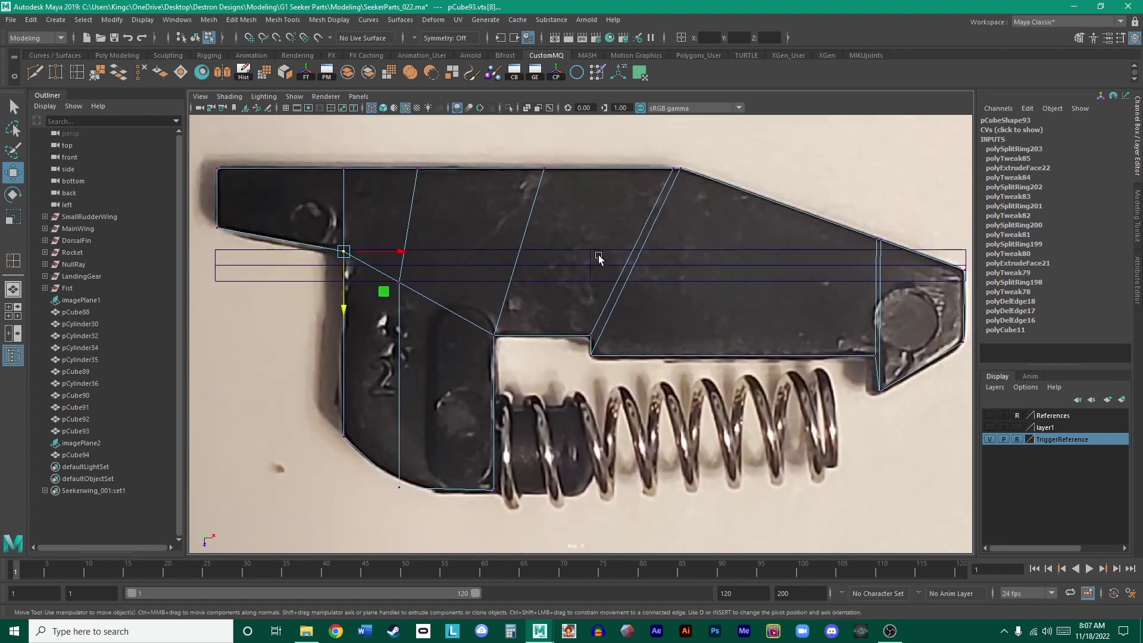
- Shift the rear hook's inner vertices toward the front and lower its tip vertices onto the reference outline
alt+middle_drag(621, 256, 361, 234)
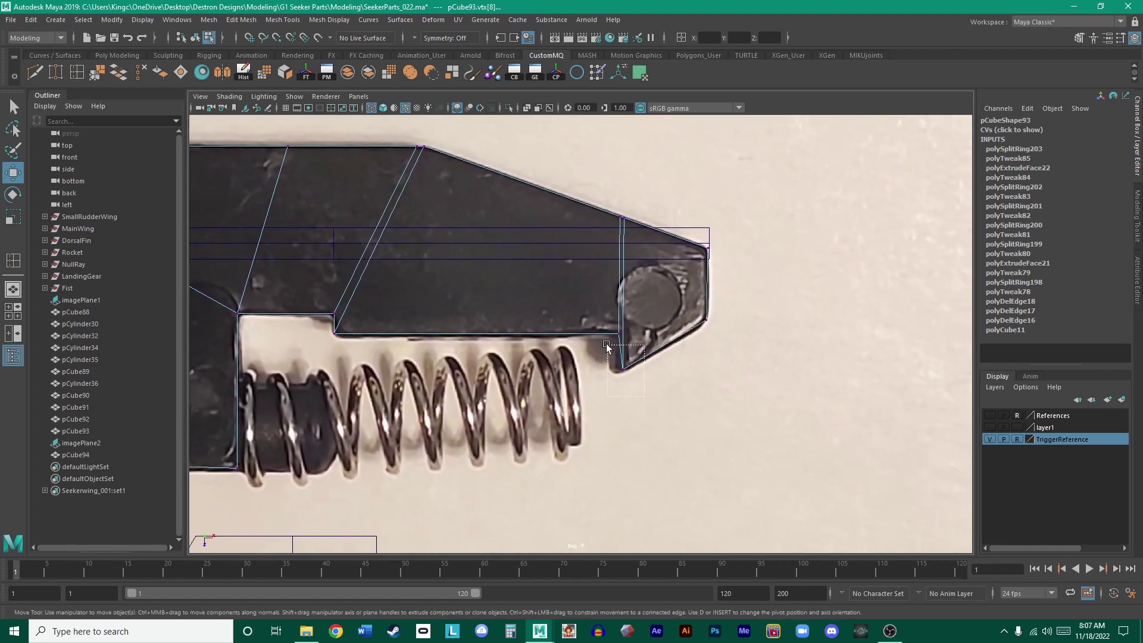
scroll(811, 408, up, 2)
drag(685, 464, 616, 331)
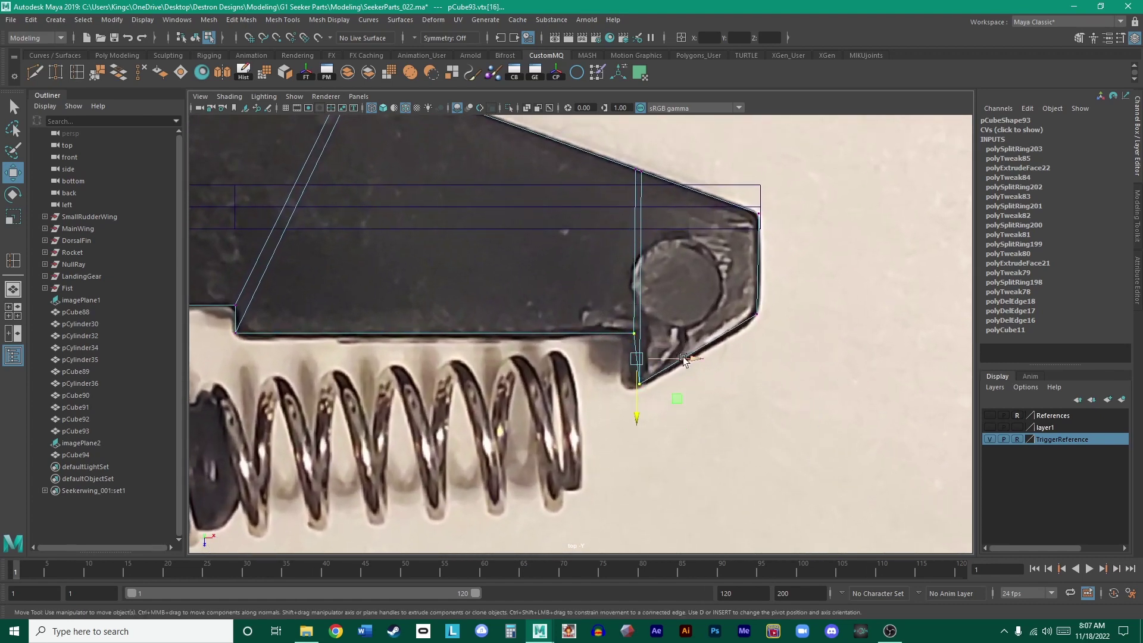
drag(684, 359, 682, 363)
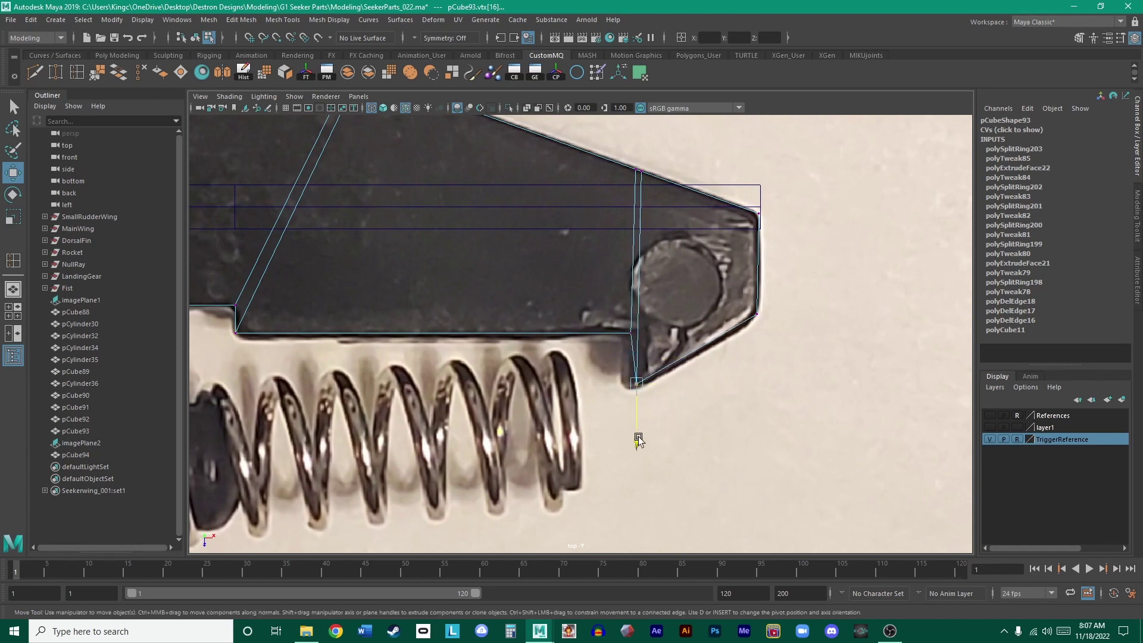
drag(638, 440, 638, 447)
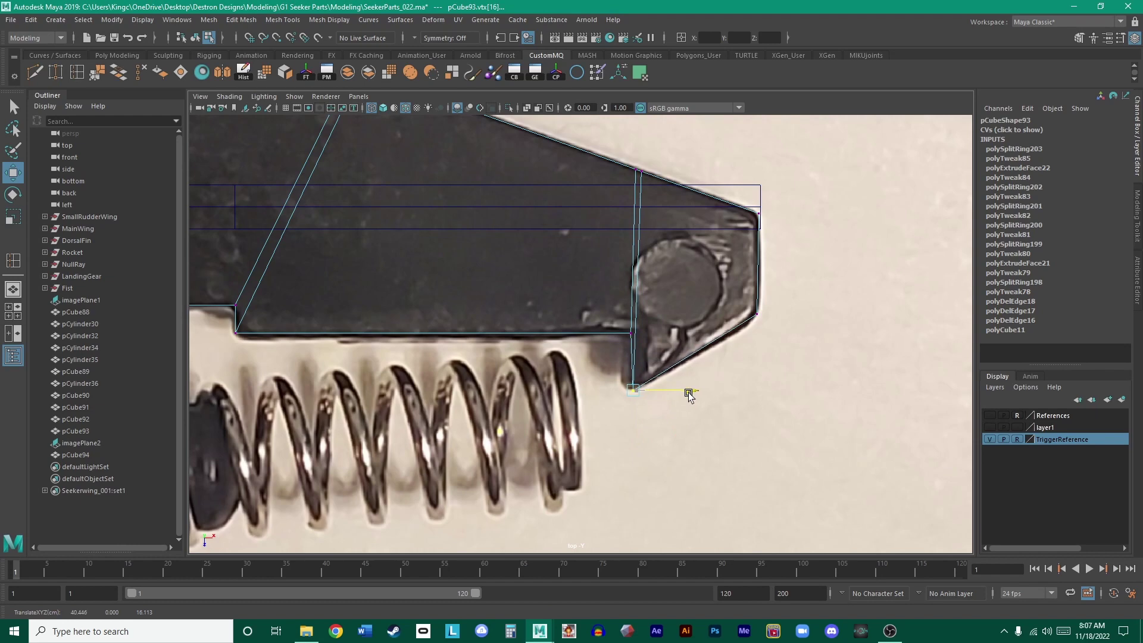
drag(768, 303, 743, 321)
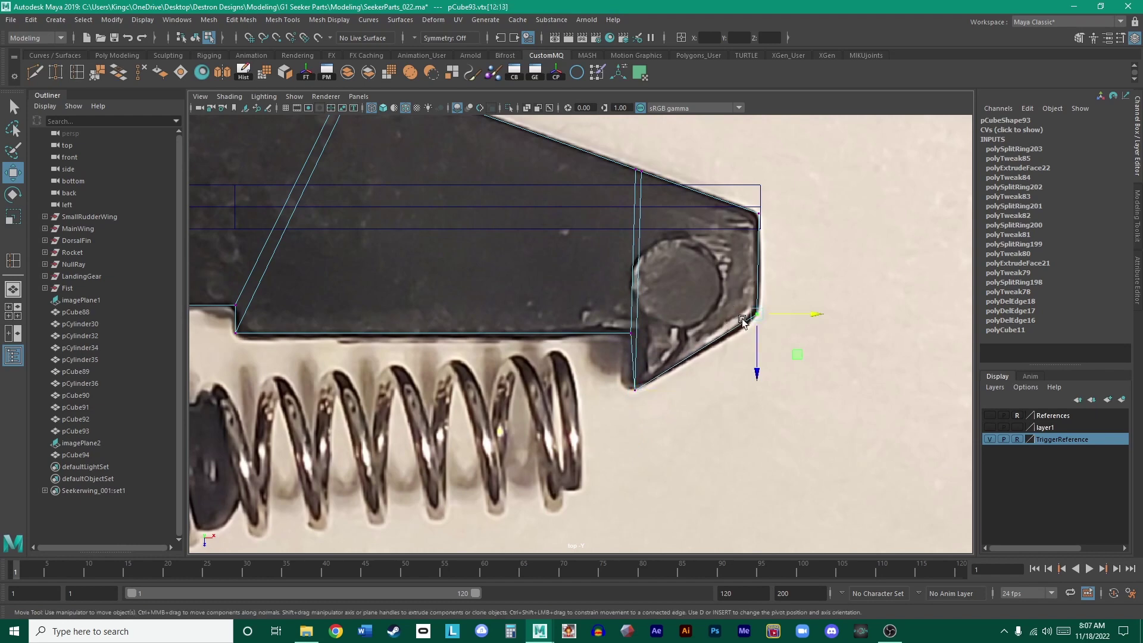
scroll(756, 366, down, 5)
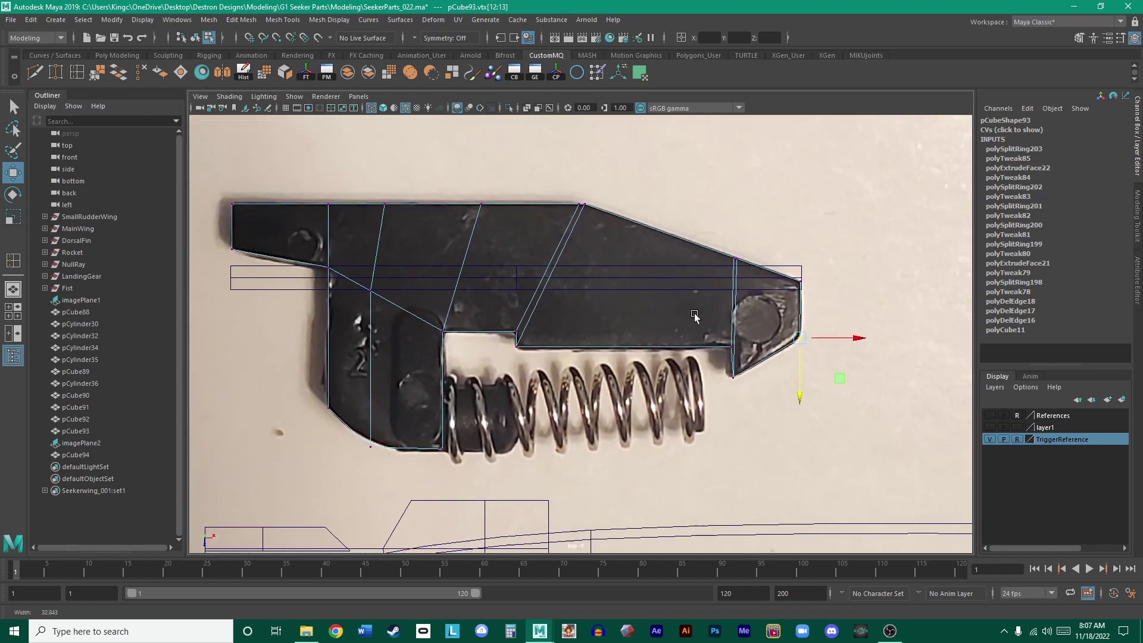
- Leave vertex editing and deselect the trigger piece
alt+middle_drag(558, 274, 665, 252)
scroll(724, 409, up, 6)
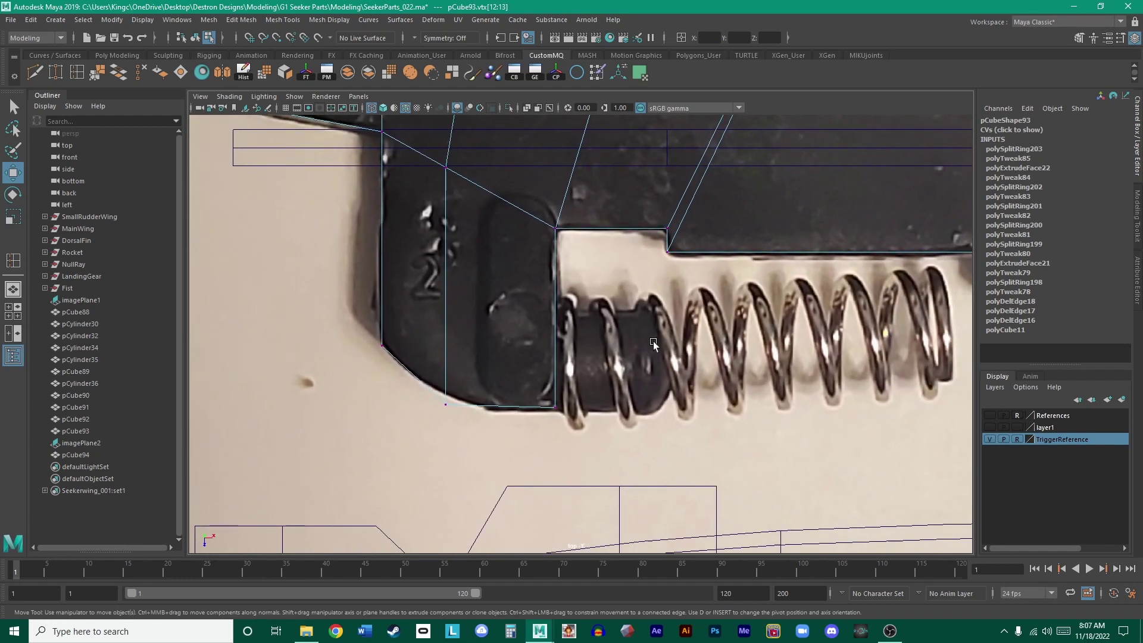
right_click(634, 323)
click(691, 301)
scroll(482, 295, down, 3)
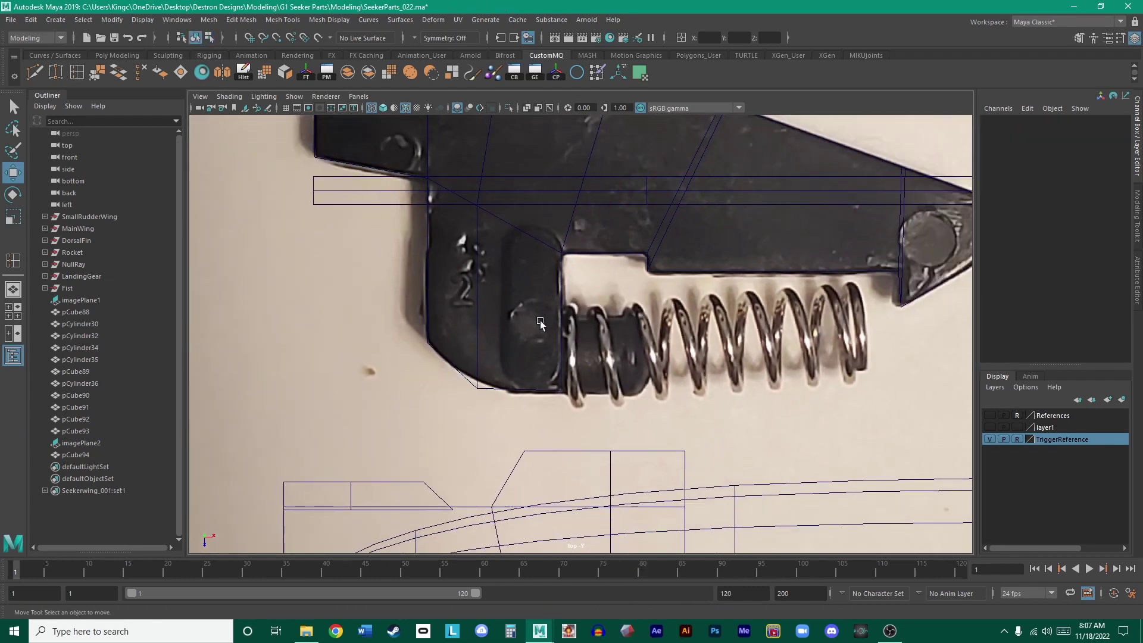
- Duplicate the rounded cylinder block beside the rocket's post and place the copy over the trigger's leg at about X 22.3, Z 18.1
scroll(571, 357, down, 3)
alt+middle_drag(740, 417, 629, 184)
scroll(628, 227, down, 1)
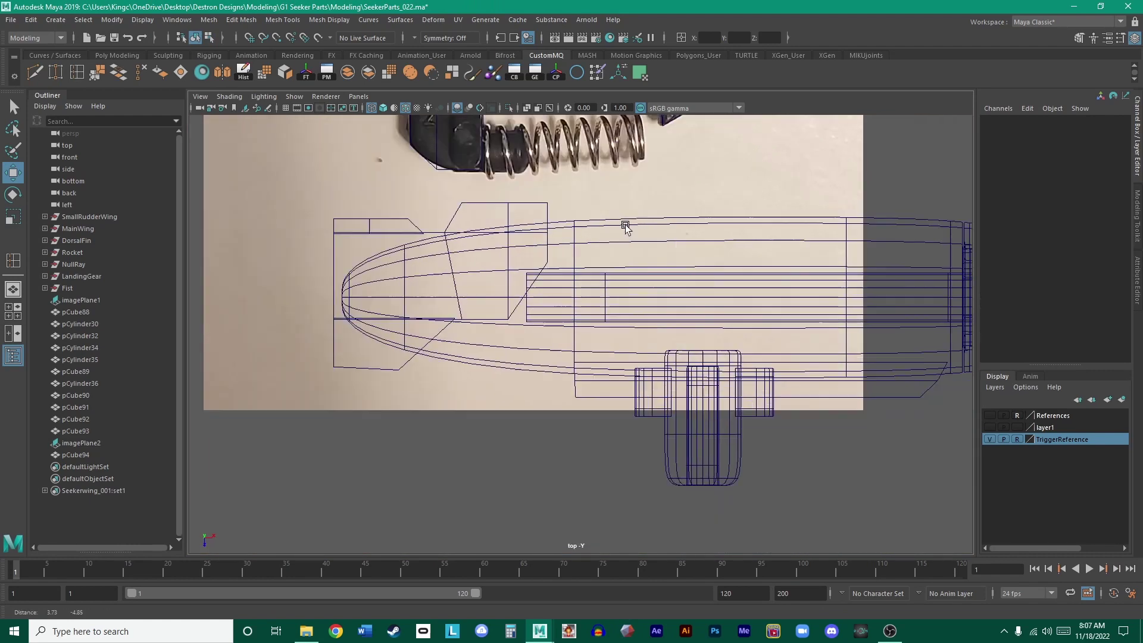
alt+middle_drag(788, 393, 695, 328)
scroll(695, 328, up, 2)
click(696, 329)
scroll(684, 311, down, 3)
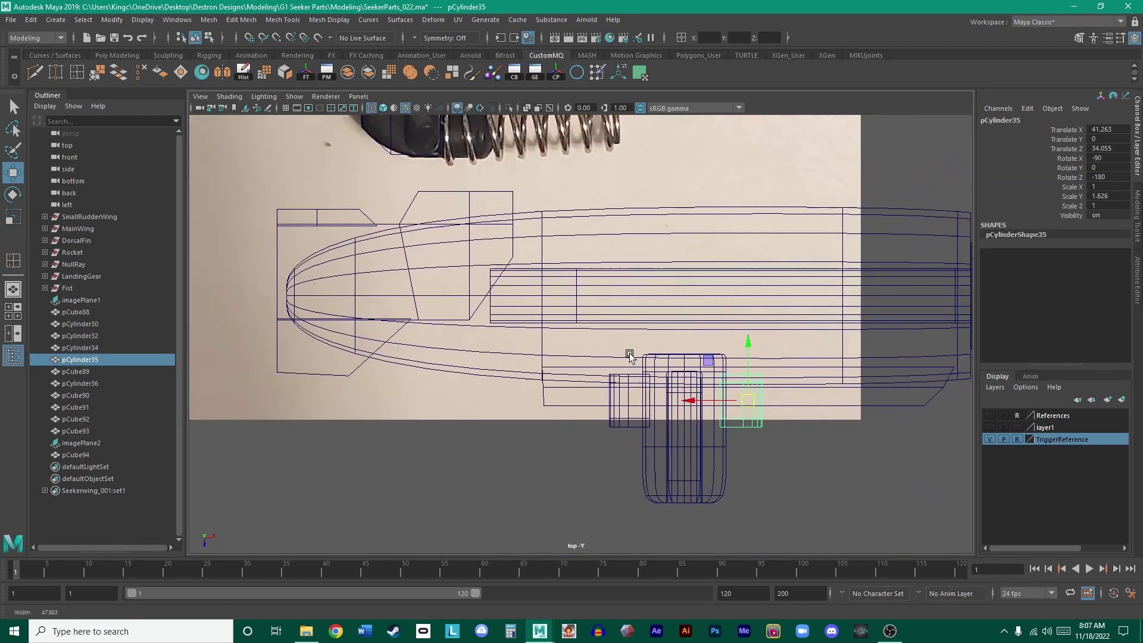
scroll(659, 372, up, 1)
key(ctrl+d)
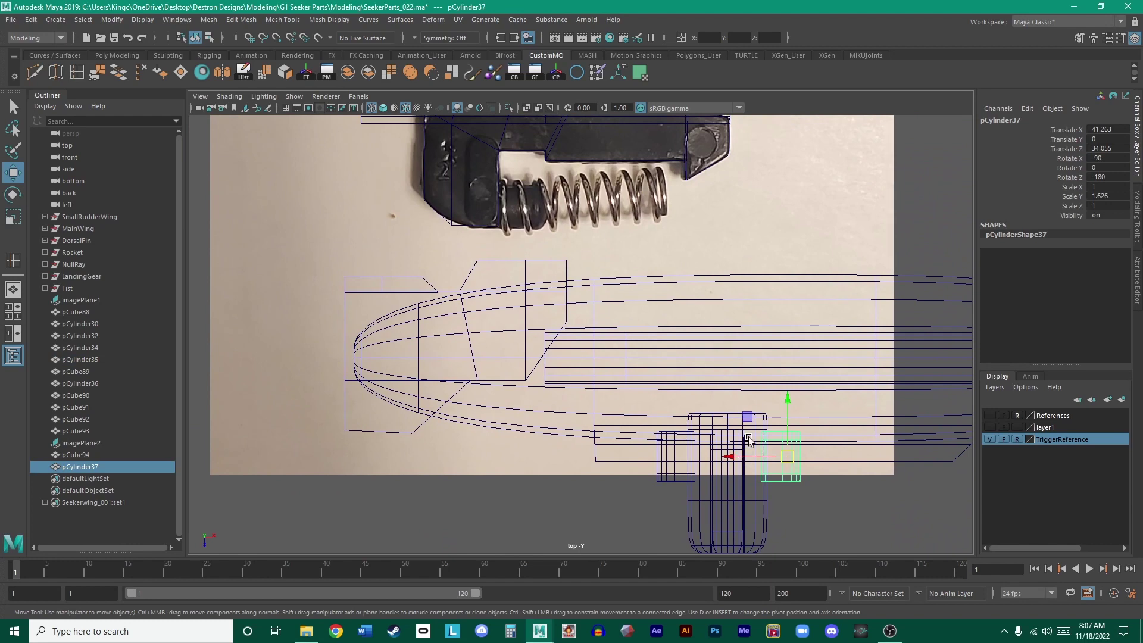
middle_drag(749, 441, 448, 189)
scroll(633, 424, up, 3)
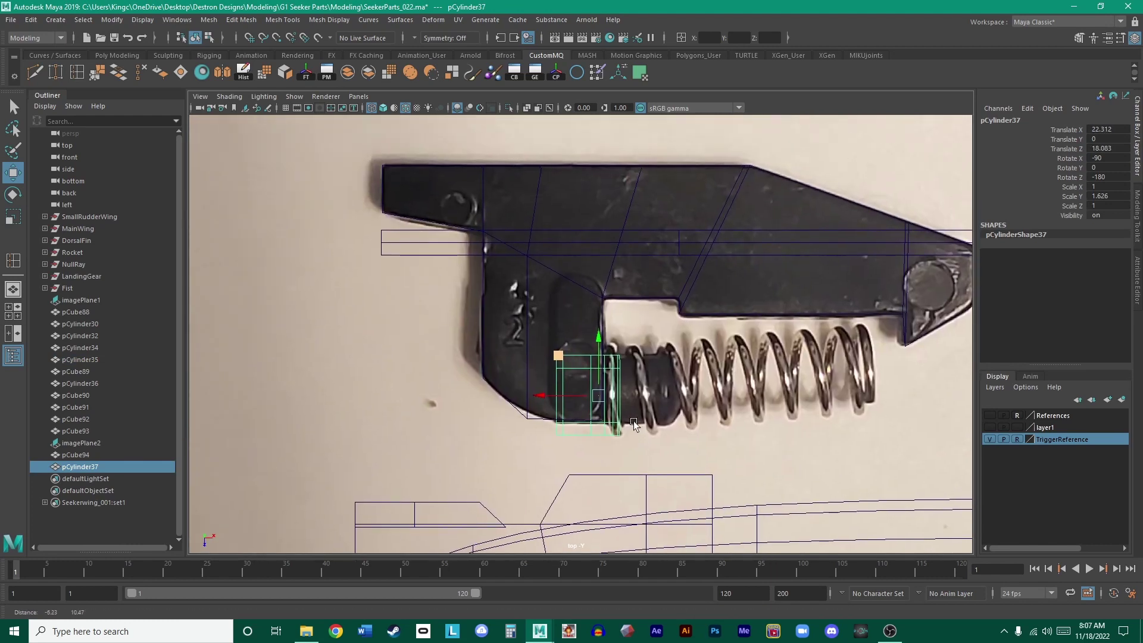
- Set the copied rounded block's rotation to 0 in X and 90 in Y
scroll(694, 384, up, 2)
alt+middle_drag(694, 384, 653, 291)
key(space)
key(space)
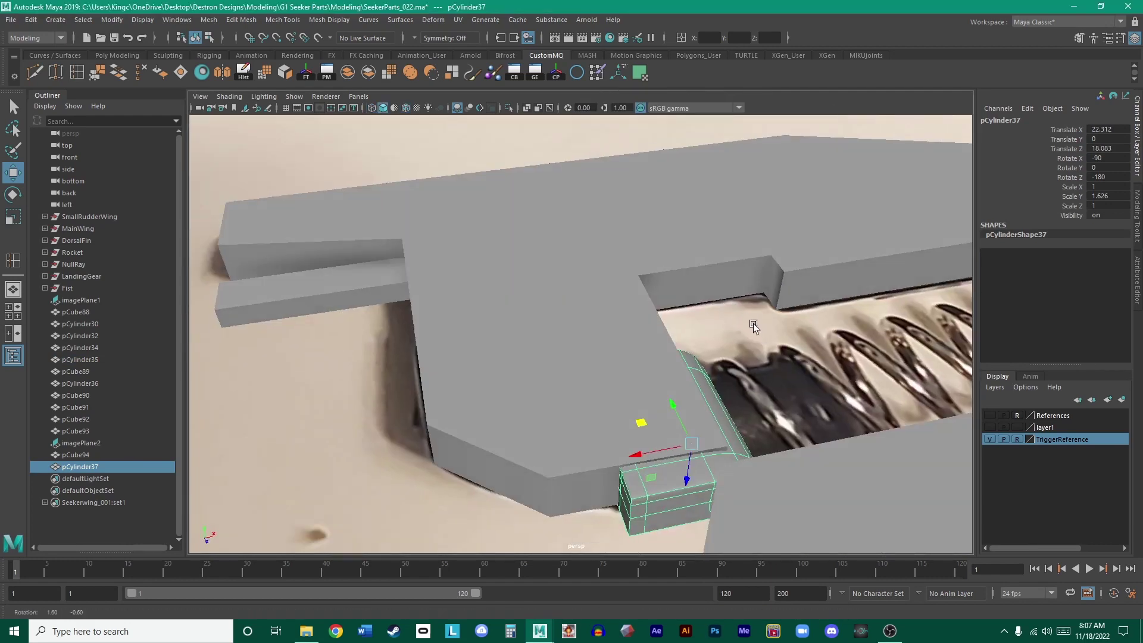
alt+drag(753, 326, 613, 340)
key(e)
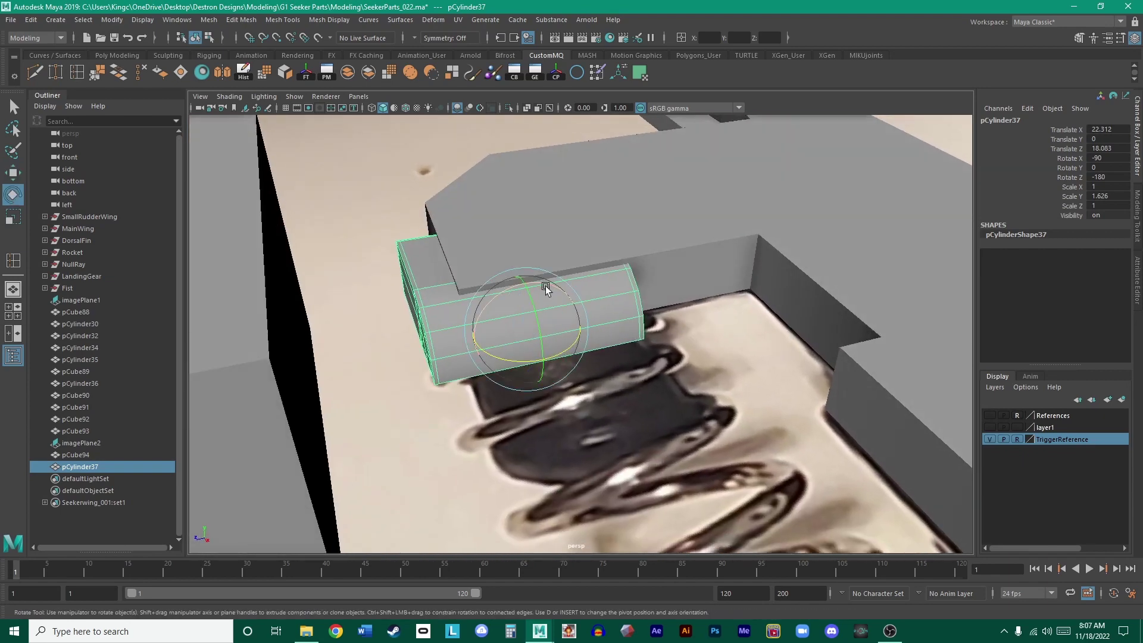
drag(546, 288, 598, 368)
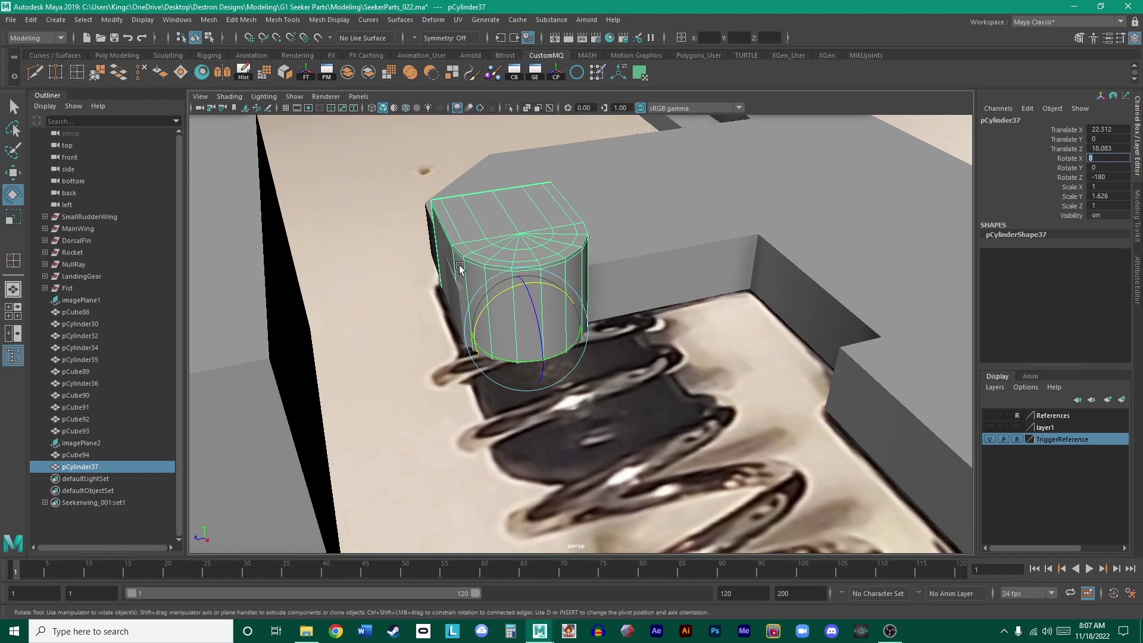
drag(519, 362, 646, 332)
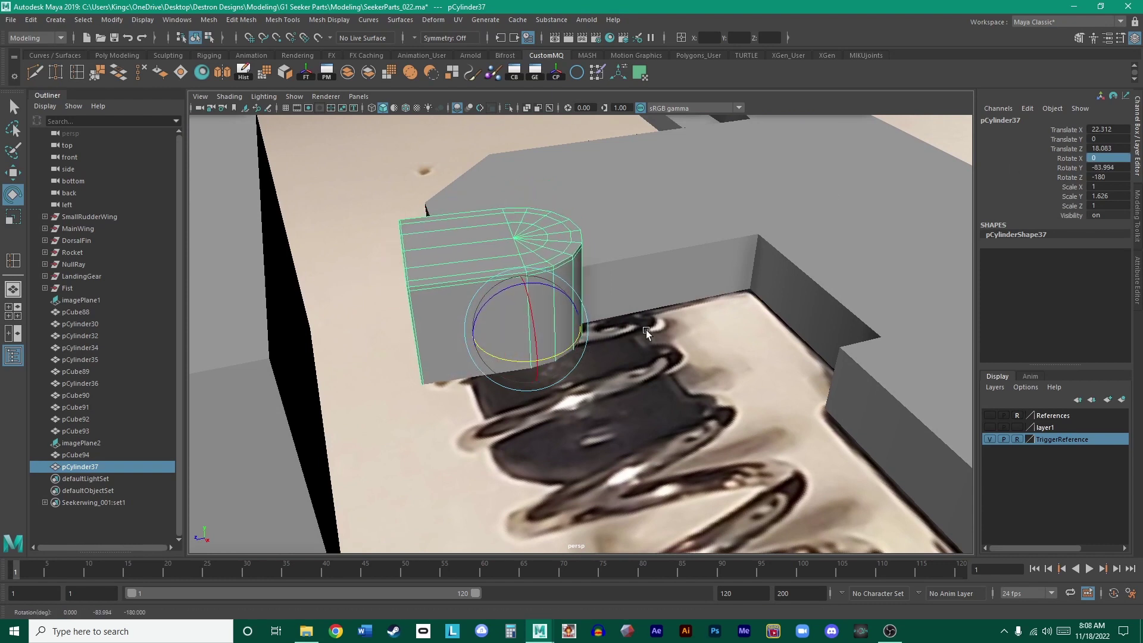
click(1118, 167)
text(90)
key(Return)
click(709, 412)
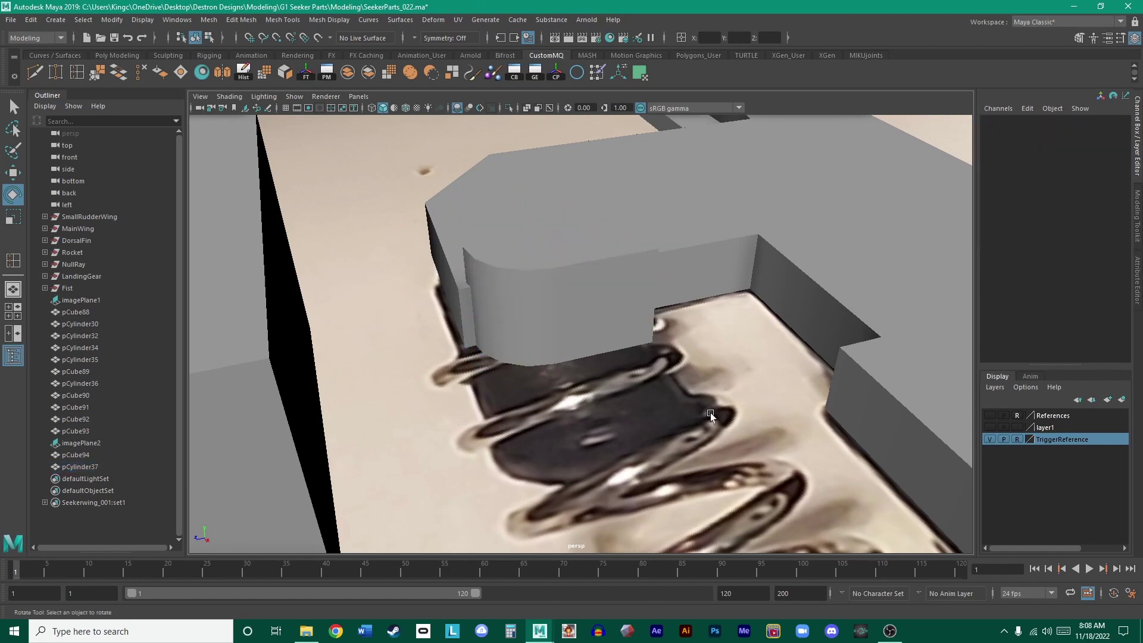
- Scale the rounded block to about 0.854 in Y and place it on the leg's face at about X 20.28, Y 1.71
click(646, 299)
key(w)
alt+drag(645, 299, 666, 326)
drag(504, 376, 710, 407)
key(ctrl+z)
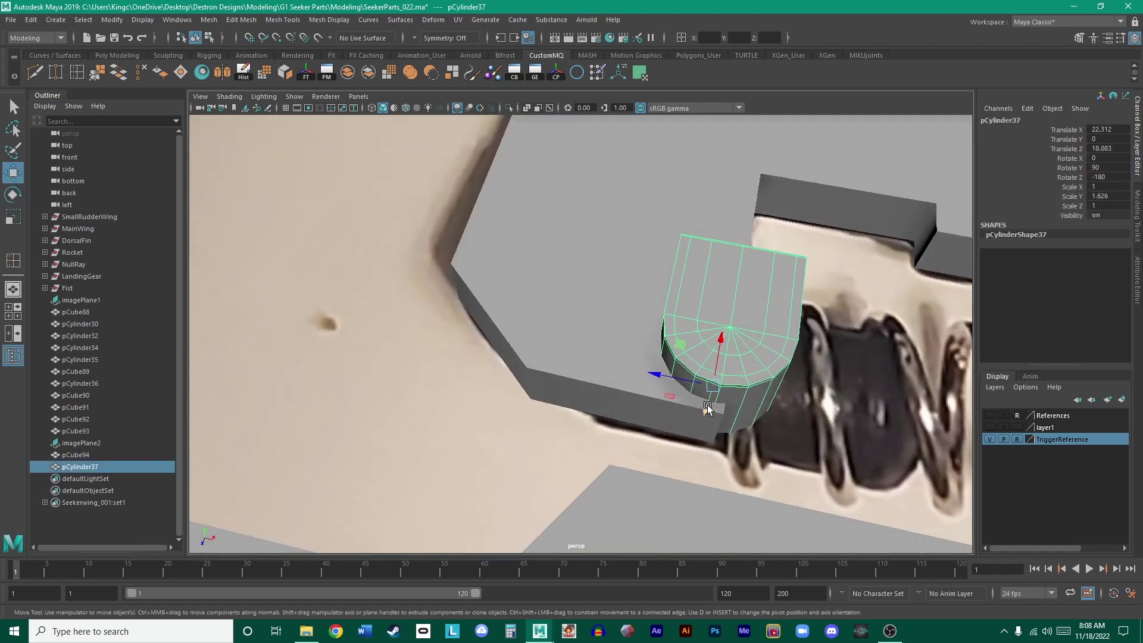
drag(660, 373, 598, 293)
key(r)
key(w)
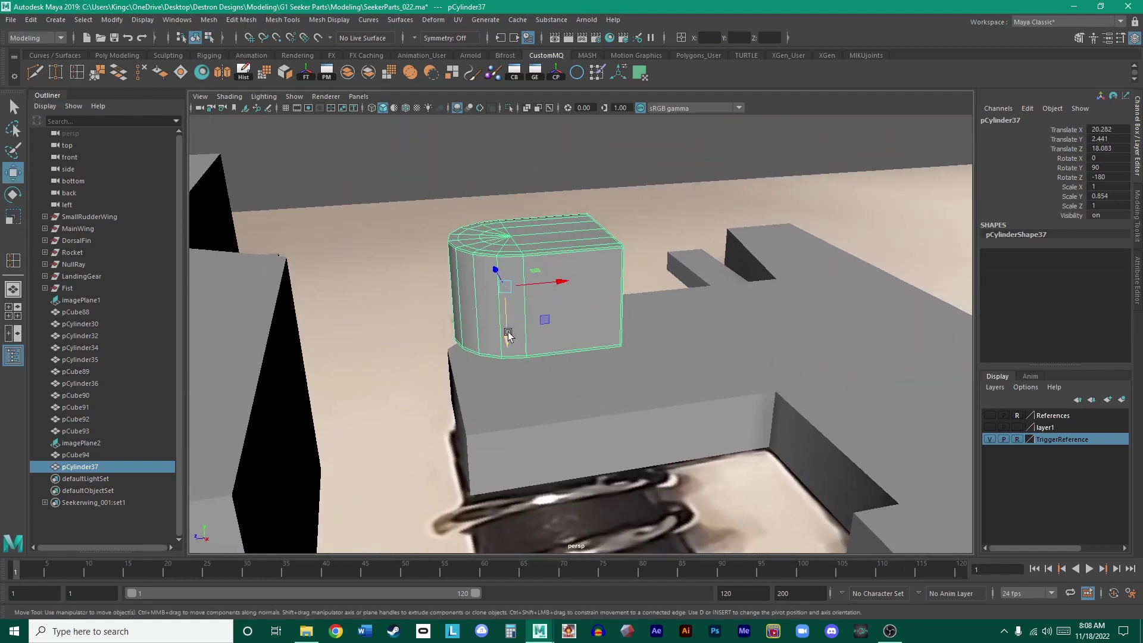
drag(509, 337, 969, 385)
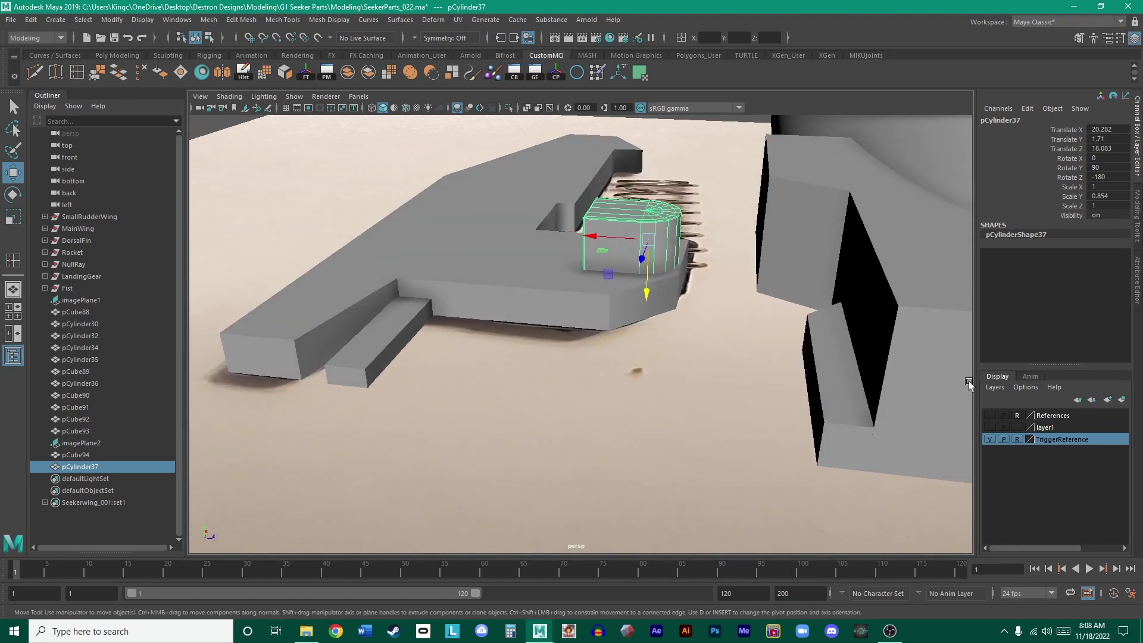
- Hide the TriggerReference layer and clear the selection
click(989, 439)
alt+drag(770, 400, 396, 373)
click(574, 390)
scroll(457, 310, down, 3)
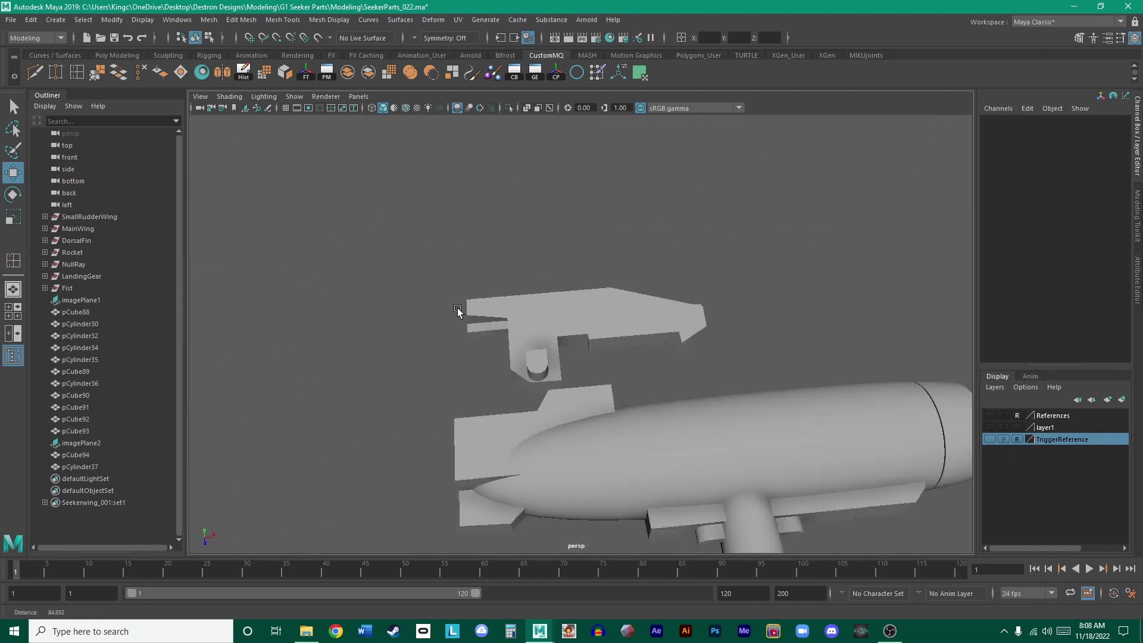
- Examine the trigger piece and its rounded block beside the rocket from several angles
scroll(784, 326, down, 5)
alt+drag(740, 352, 732, 375)
scroll(824, 391, up, 5)
alt+middle_drag(739, 335, 721, 304)
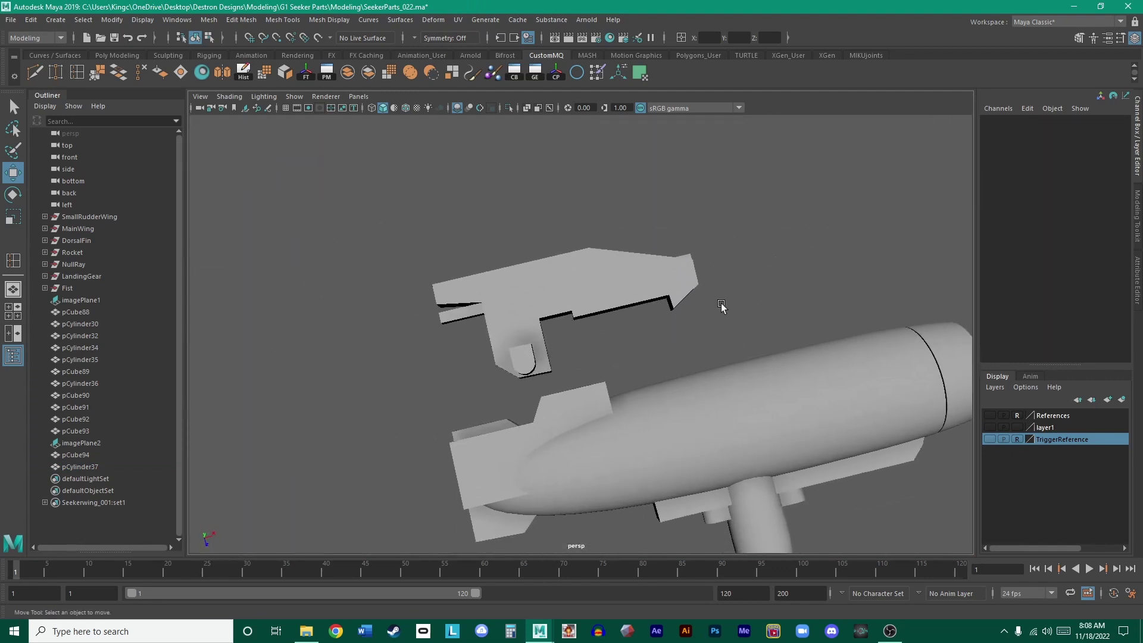
alt+drag(720, 305, 688, 352)
scroll(652, 376, down, 2)
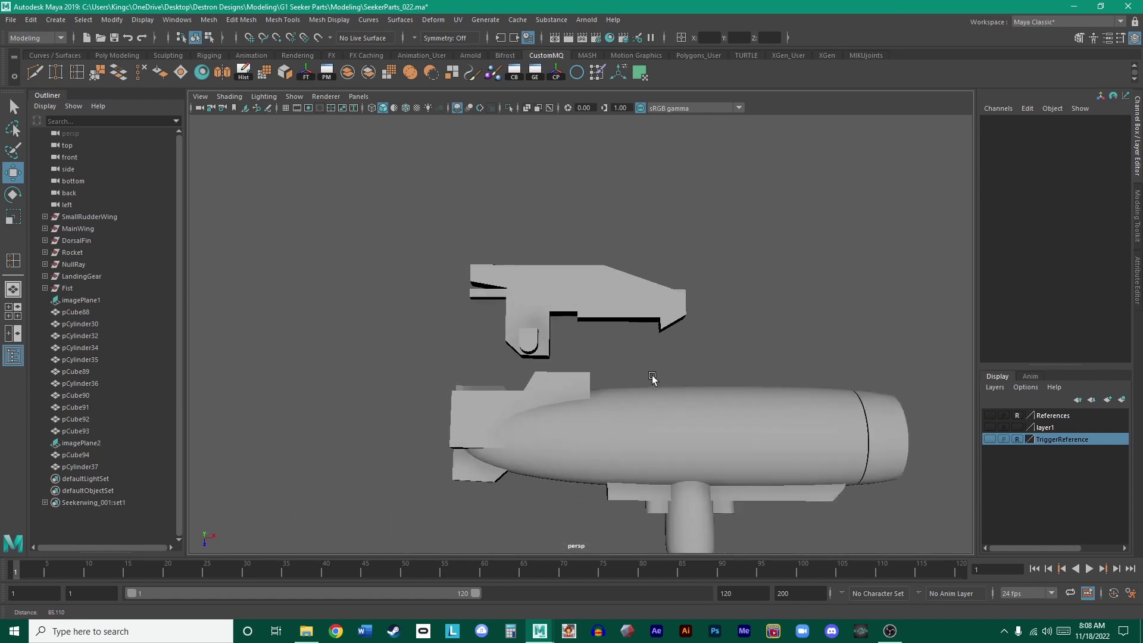
scroll(651, 376, up, 8)
- Compare the trigger piece's shading with screen-space ambient occlusion switched off and on
click(520, 393)
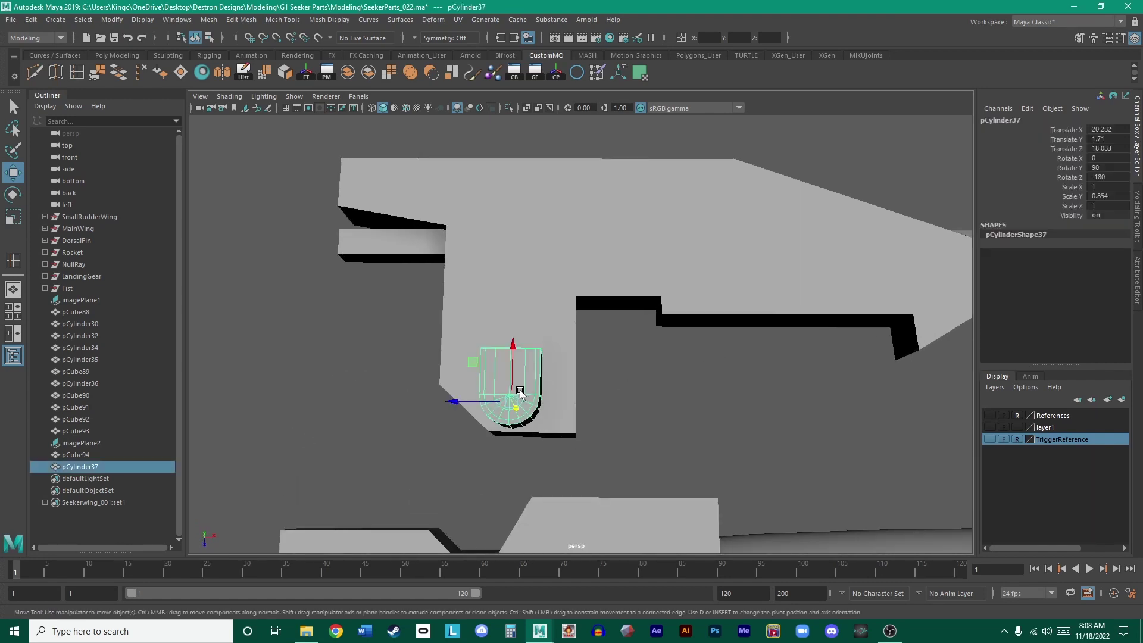
click(458, 108)
click(458, 108)
click(458, 108)
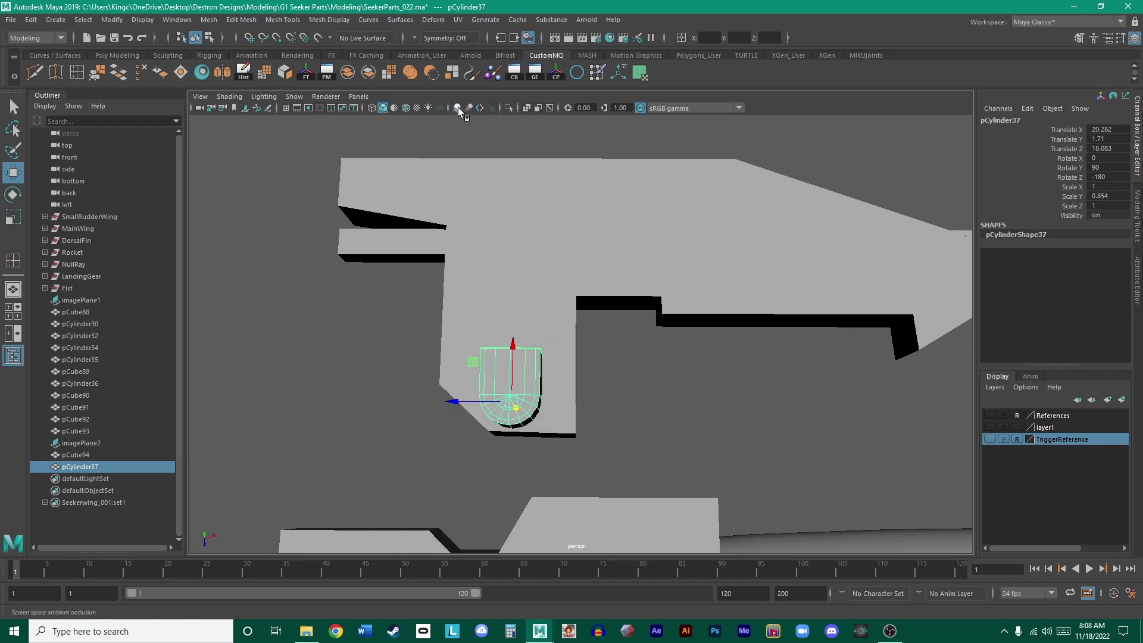
click(458, 108)
scroll(735, 266, down, 4)
alt+drag(735, 265, 551, 266)
alt+right_drag(551, 265, 754, 279)
alt+middle_drag(755, 280, 717, 233)
click(459, 109)
alt+drag(563, 161, 653, 205)
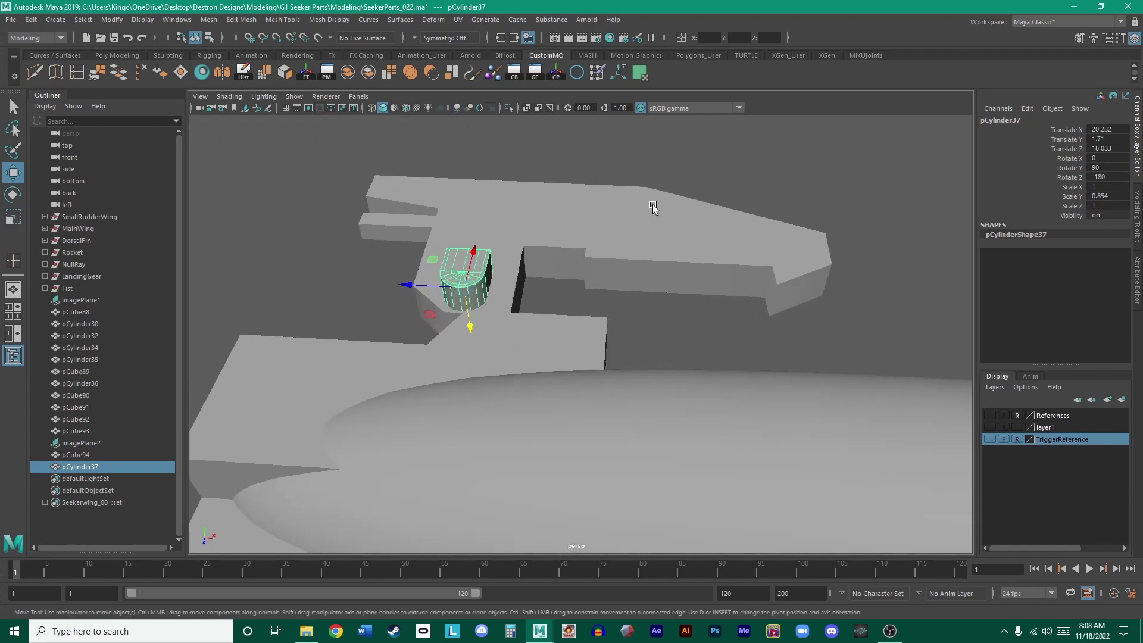
alt+right_drag(652, 205, 493, 127)
click(459, 108)
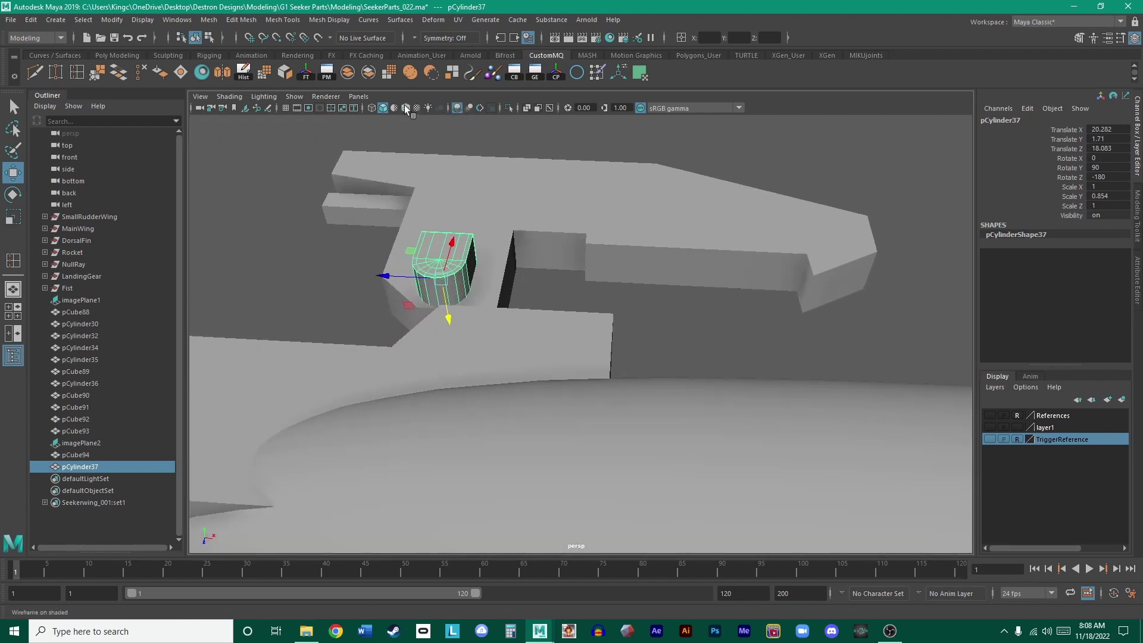
- Turn on wireframe on shaded and delete the edge at the flat end of the rounded block
click(406, 108)
alt+middle_drag(548, 204, 706, 248)
alt+drag(706, 249, 615, 326)
alt+right_drag(615, 326, 750, 339)
alt+drag(750, 339, 698, 332)
click(768, 313)
right_drag(623, 298, 619, 266)
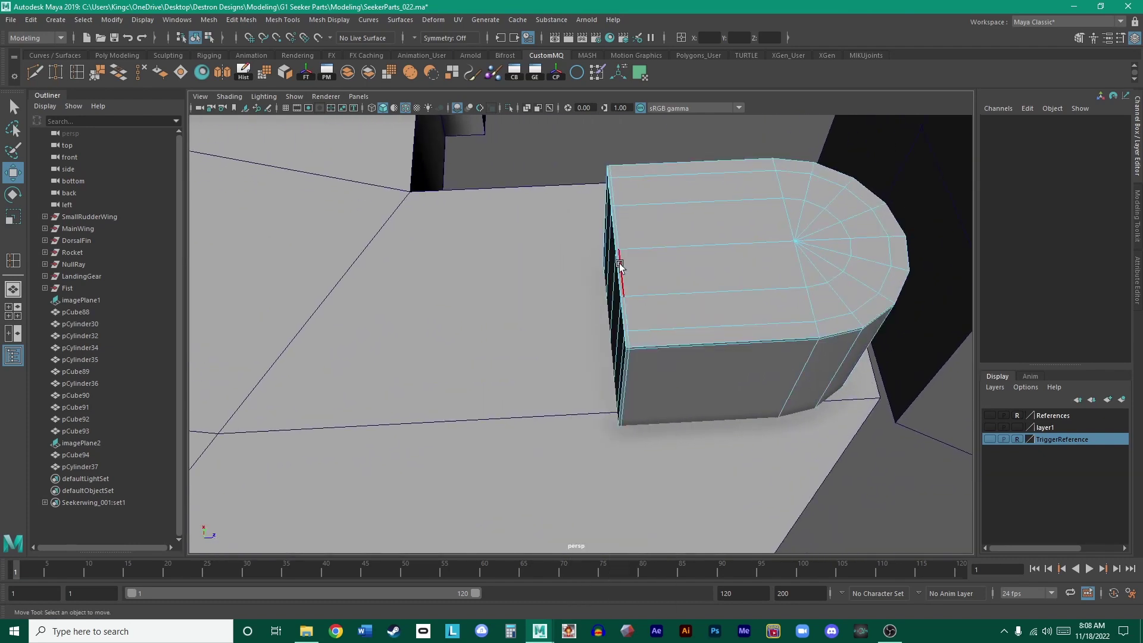
click(619, 269)
key(Delete)
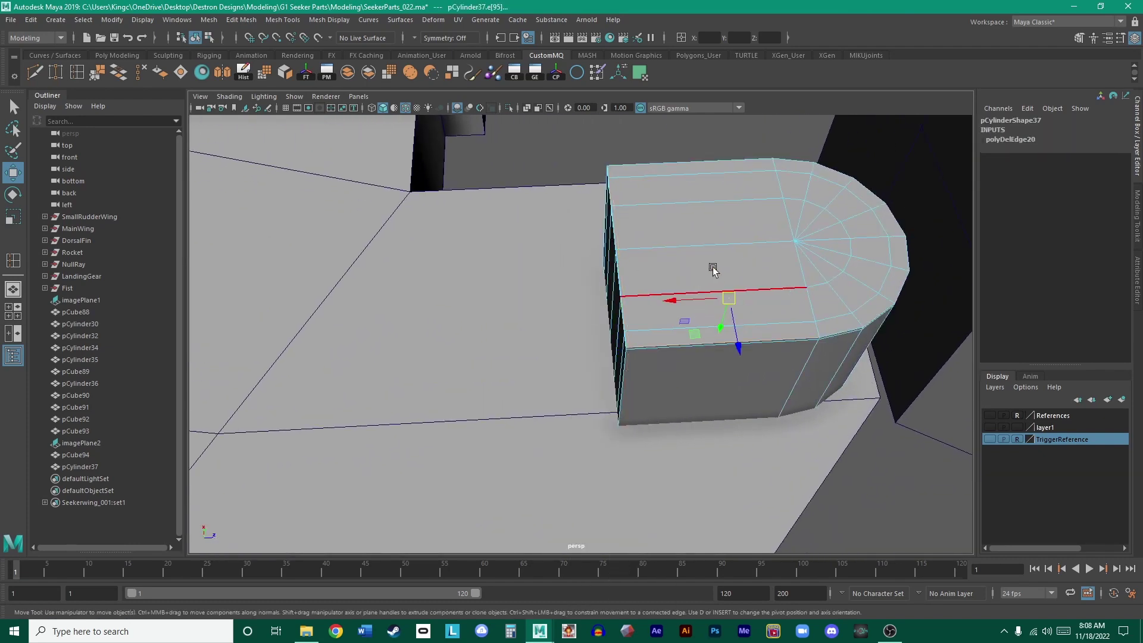
- Examine the rounded block's flat end and its vertical face strips from several angles
alt+drag(712, 268, 774, 304)
alt+middle_drag(775, 305, 753, 339)
scroll(753, 339, up, 3)
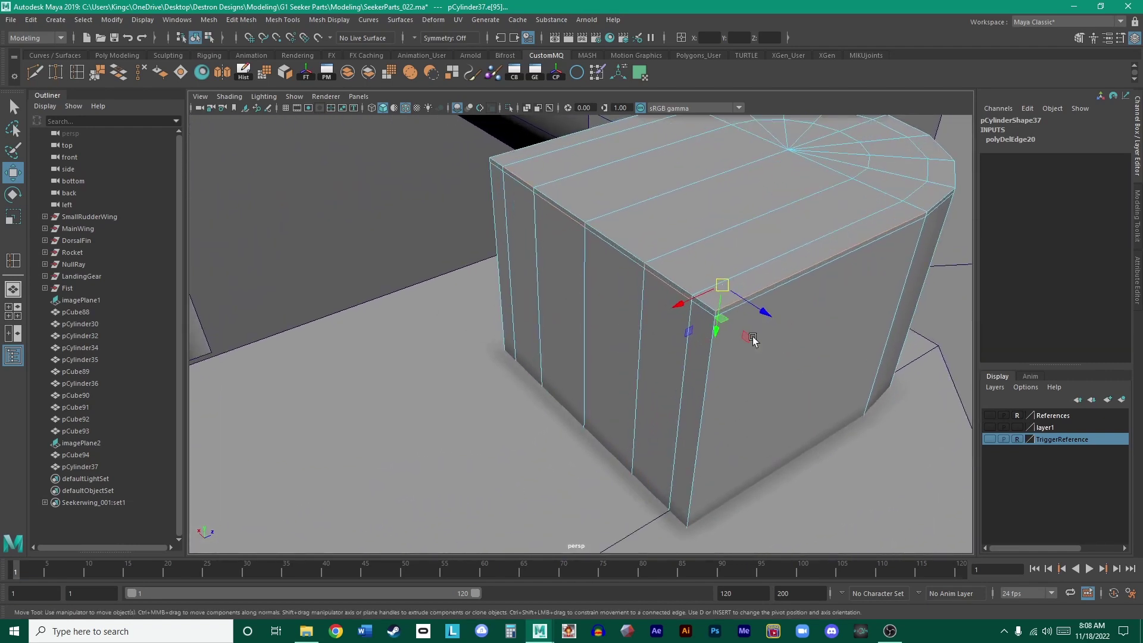
alt+middle_drag(649, 270, 642, 271)
right_drag(592, 267, 599, 295)
click(497, 225)
alt+drag(497, 225, 592, 263)
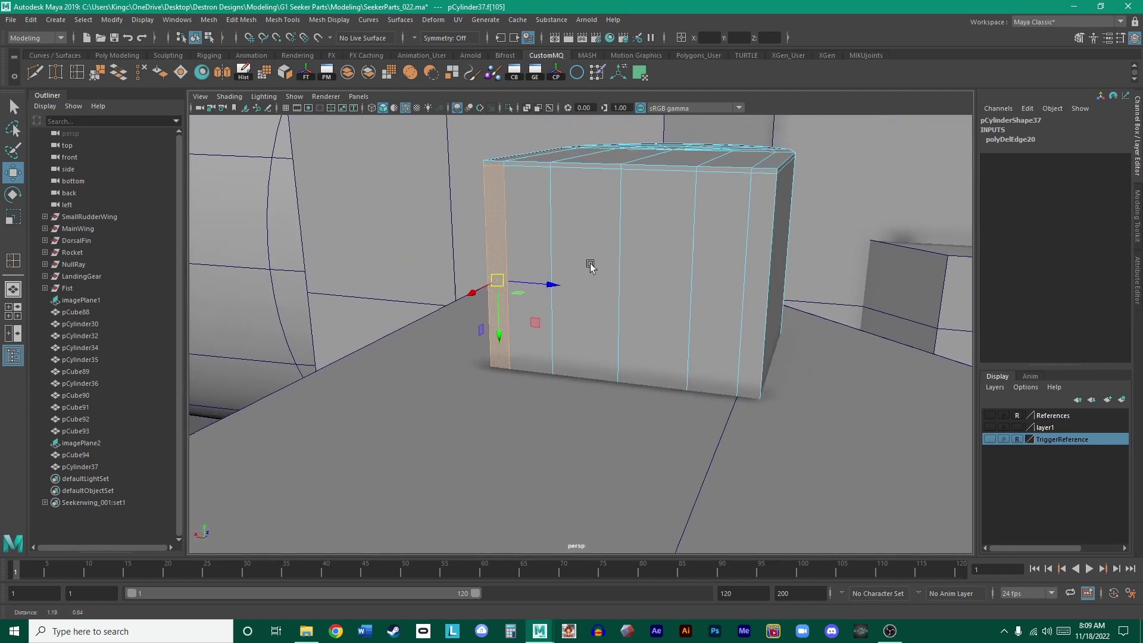
right_drag(700, 210, 738, 198)
scroll(654, 284, down, 5)
drag(631, 341, 565, 311)
scroll(564, 311, up, 3)
alt+drag(722, 349, 538, 321)
right_drag(504, 291, 507, 328)
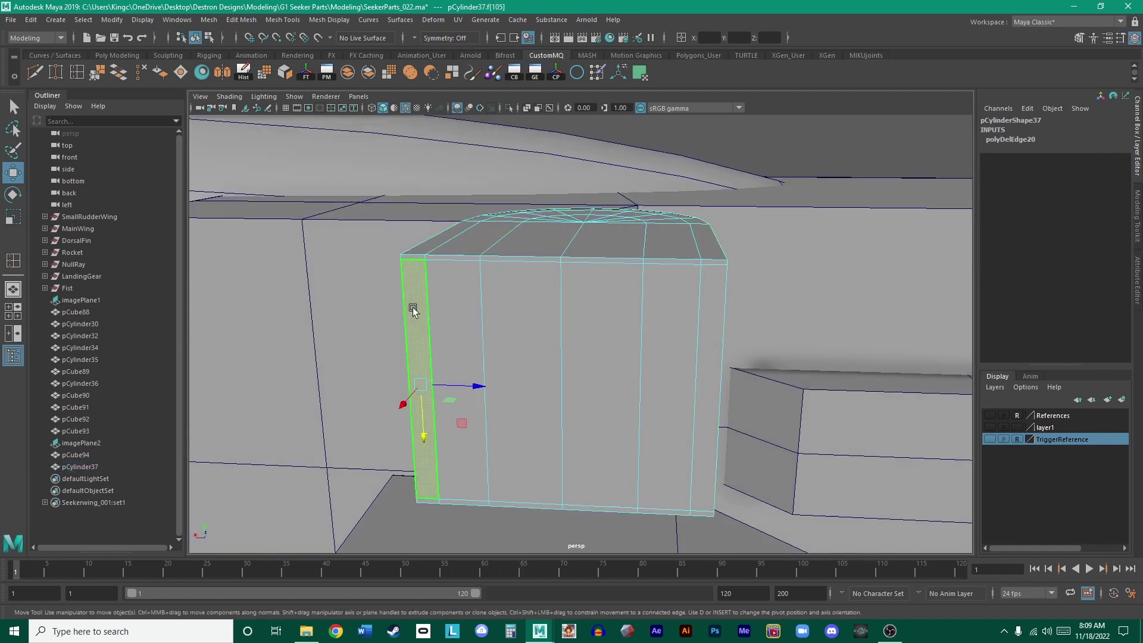
drag(413, 309, 705, 337)
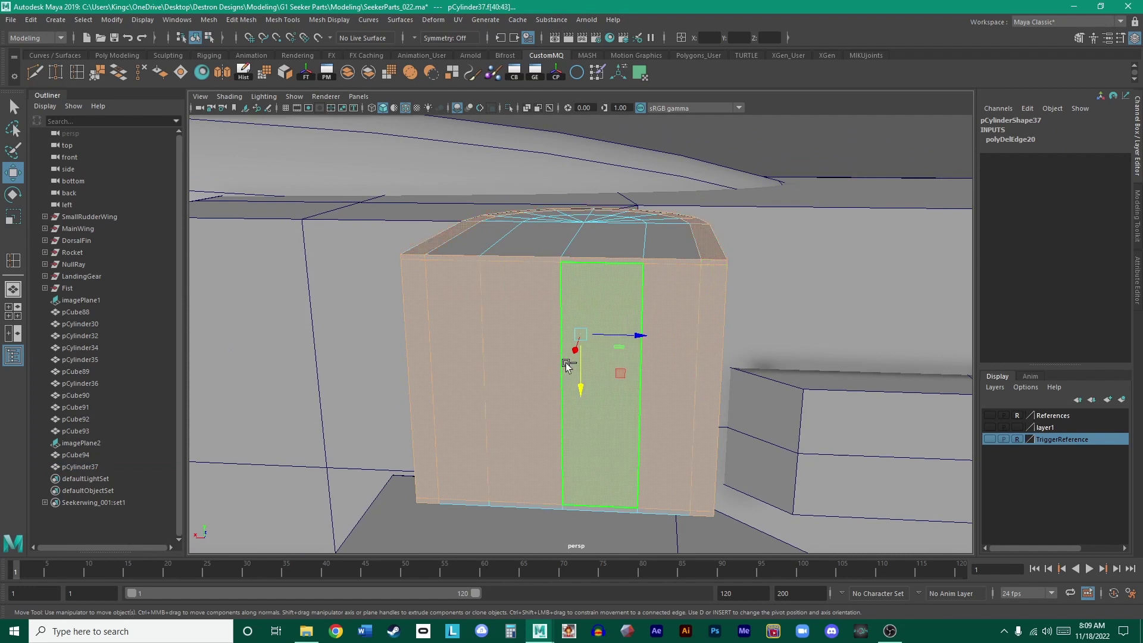
alt+drag(566, 366, 443, 286)
- Try deleting the vertical faces that close the flat end of the rounded block
click(341, 229)
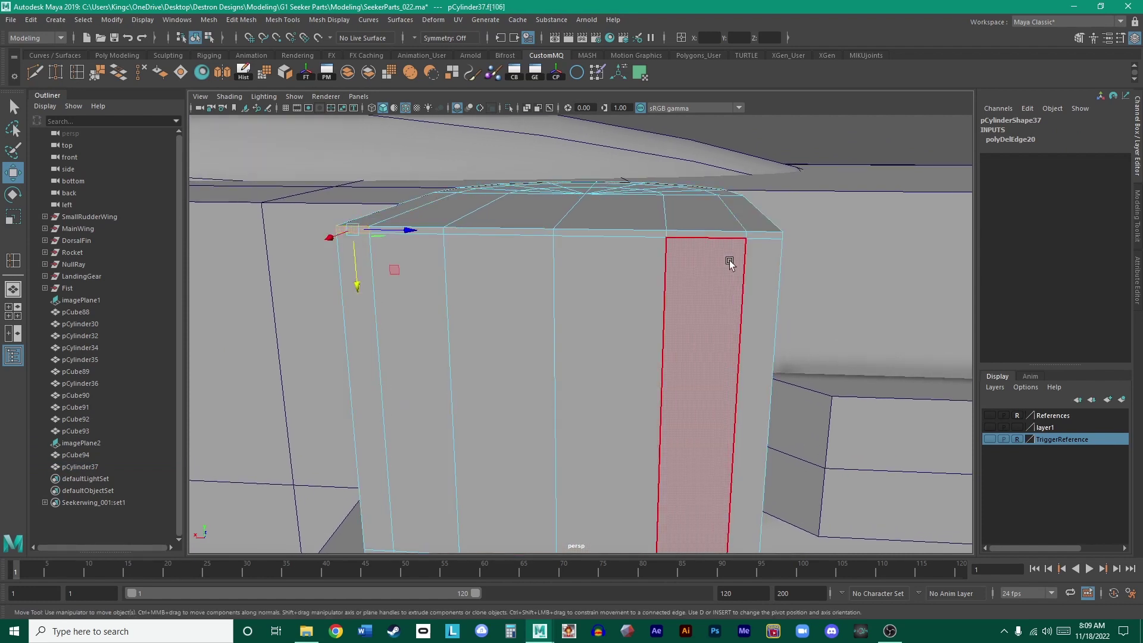
click(758, 235)
click(451, 256)
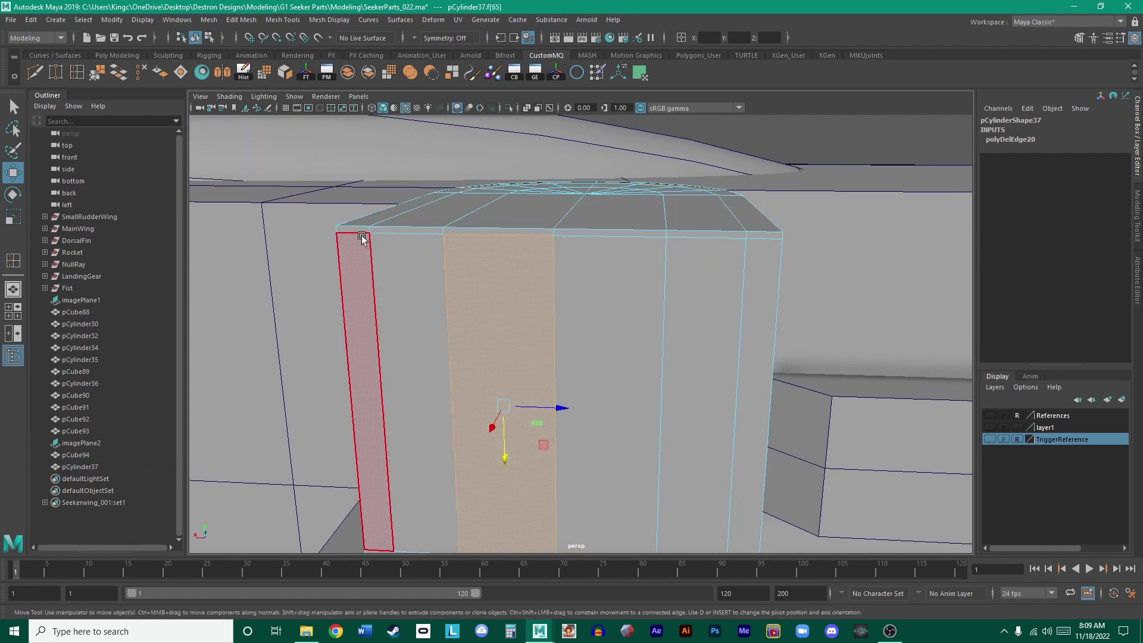
click(359, 235)
shift+double_click(737, 325)
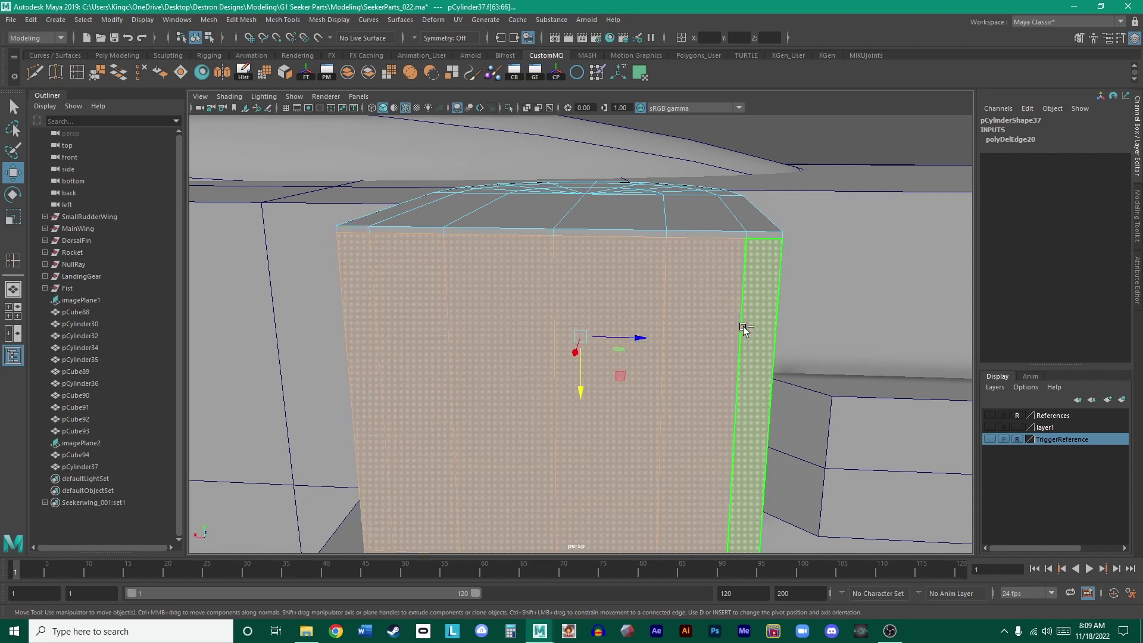
key(Delete)
- Try deleting the thin strip of faces along the upper edge of the block's open end
click(409, 231)
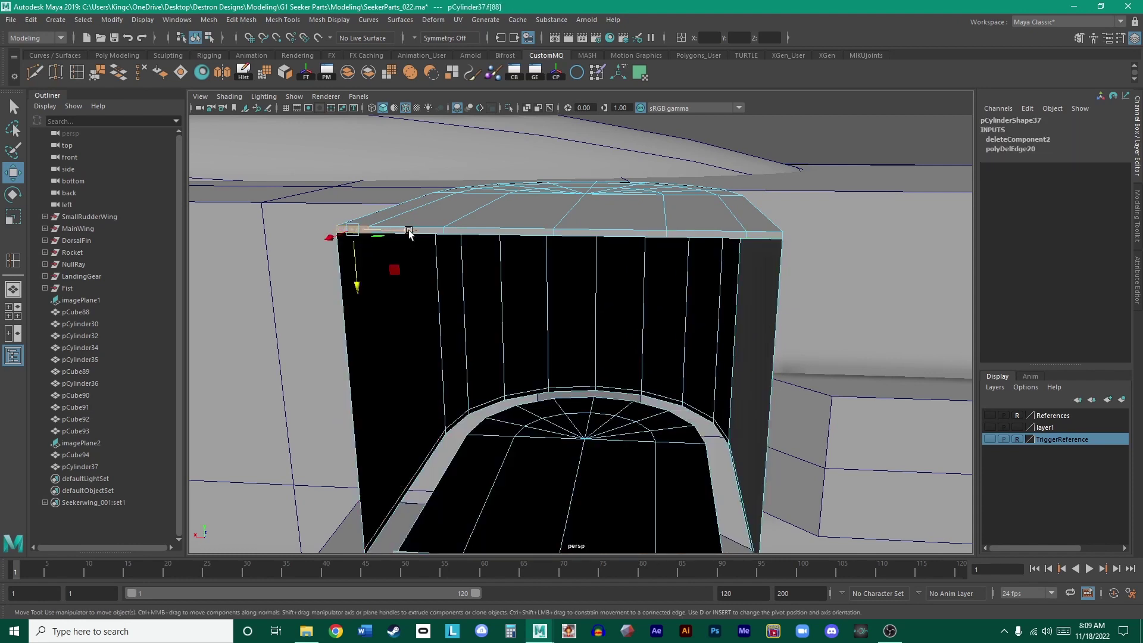
shift+click(494, 232)
shift+click(595, 233)
shift+click(696, 234)
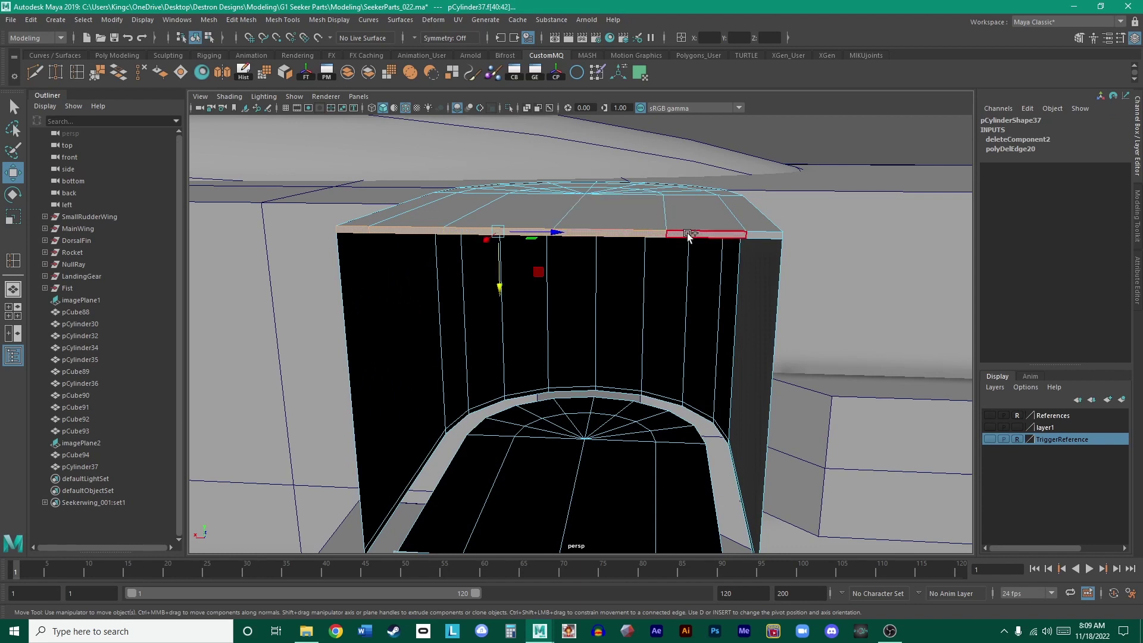
key(Delete)
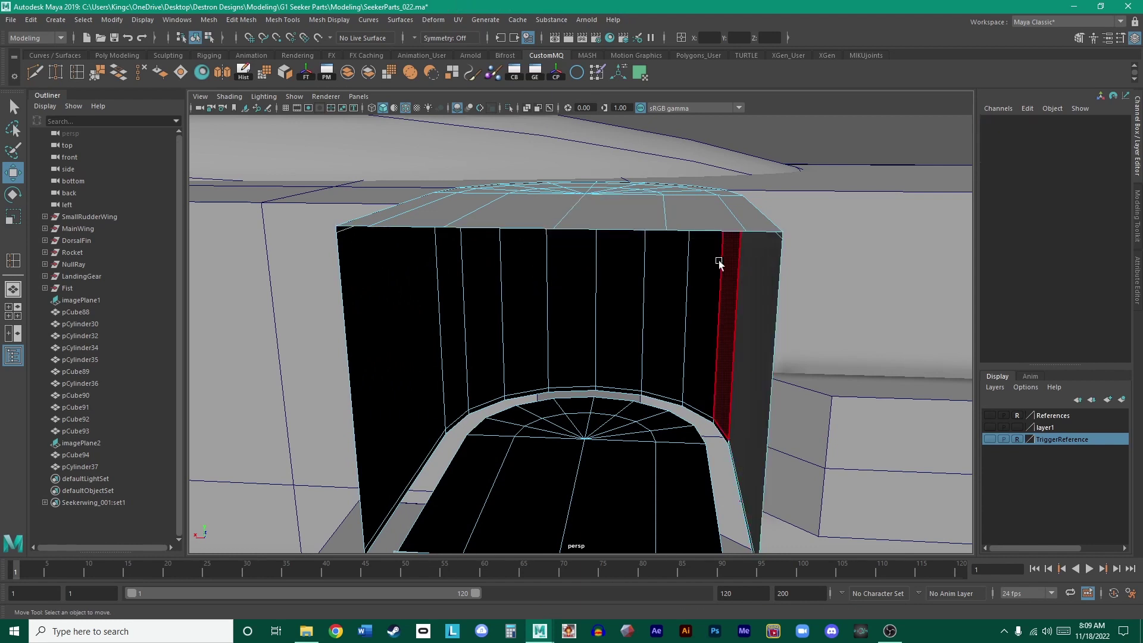
- Undo the face deletions on the block's flat end and its upper edge strip
alt+middle_drag(667, 205, 682, 122)
scroll(518, 429, up, 3)
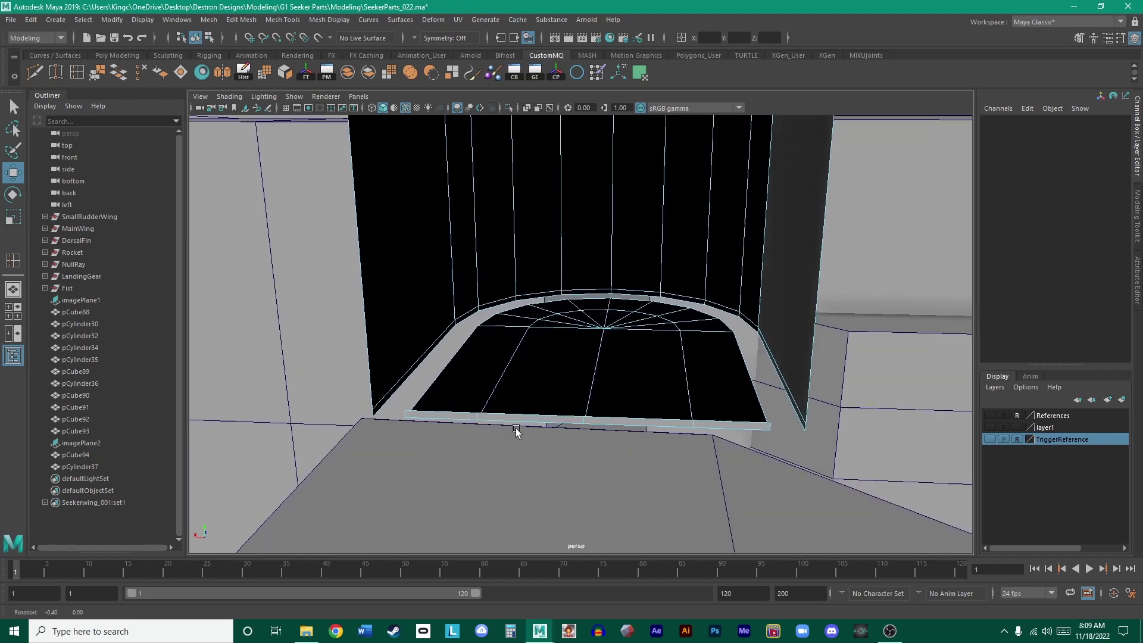
click(536, 429)
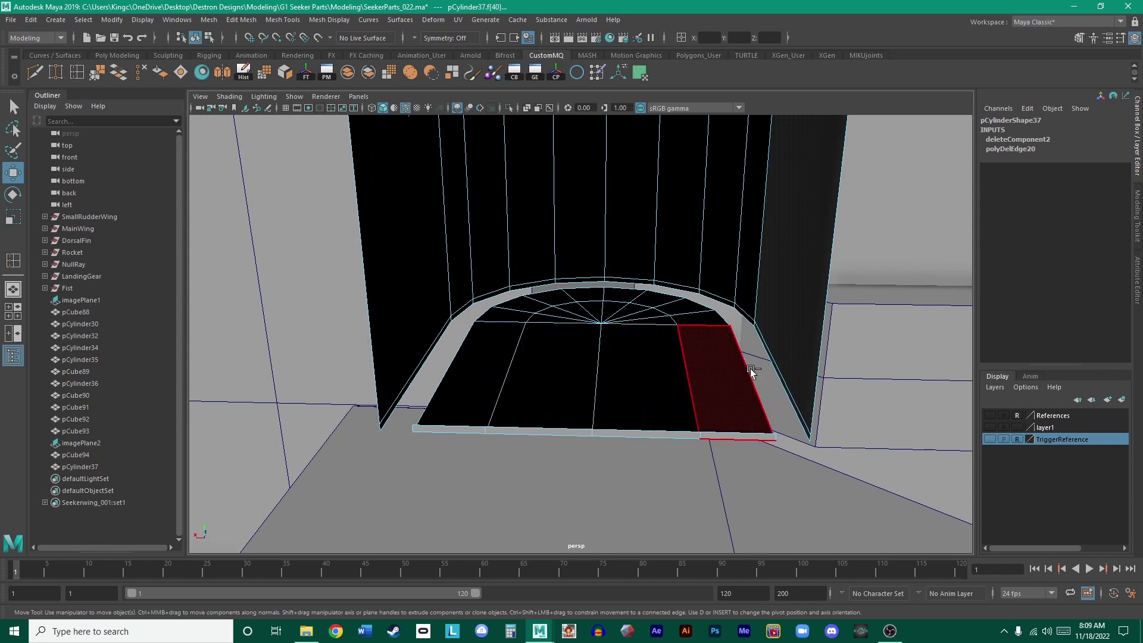
key(ctrl+z)
- Select the flat-end faces and check the block in smooth preview before returning to the unsmoothed display
click(679, 360)
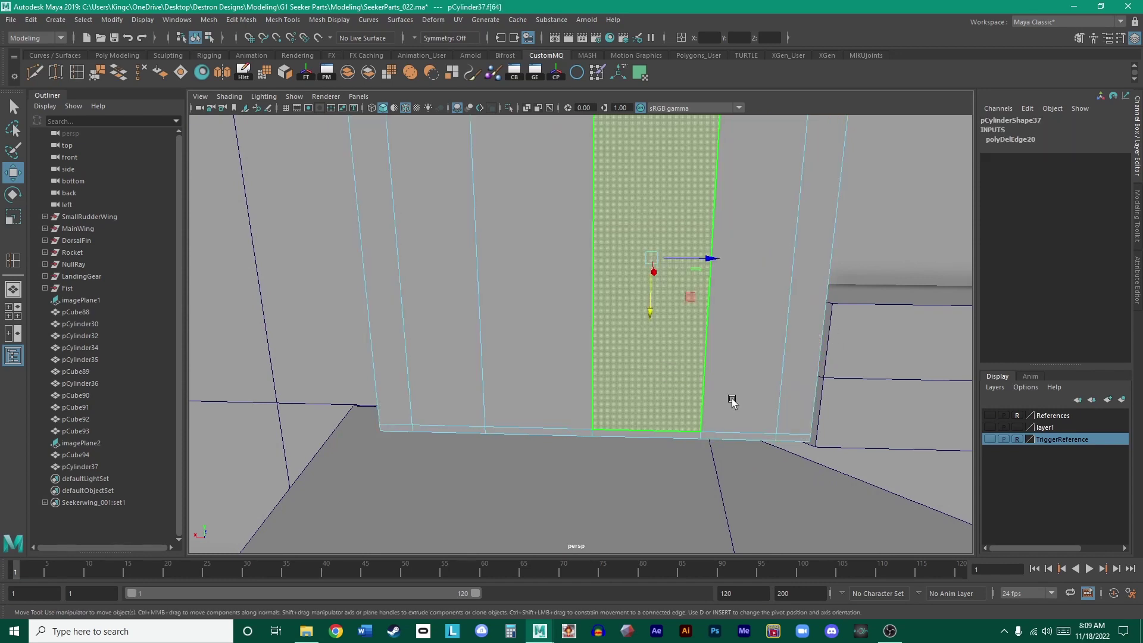
alt+drag(731, 398, 752, 376)
click(409, 311)
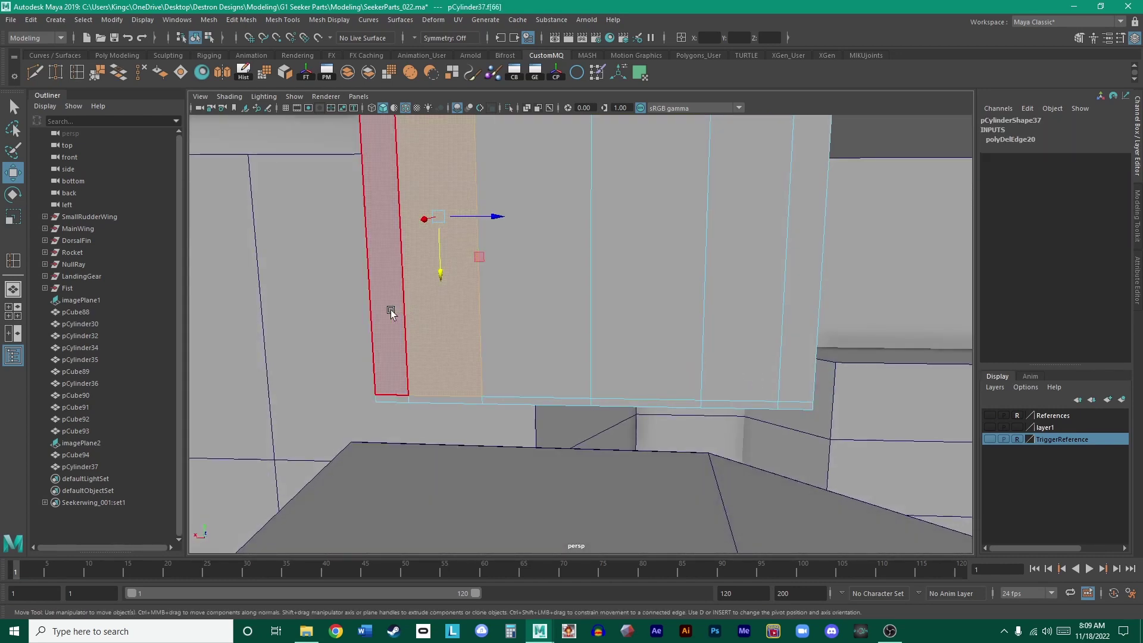
click(391, 310)
shift+double_click(808, 278)
alt+drag(861, 288, 803, 271)
key(3)
key(1)
- Delete all the large vertical faces across the flat end of the rounded block
alt+drag(684, 322, 411, 363)
click(385, 362)
shift+click(447, 364)
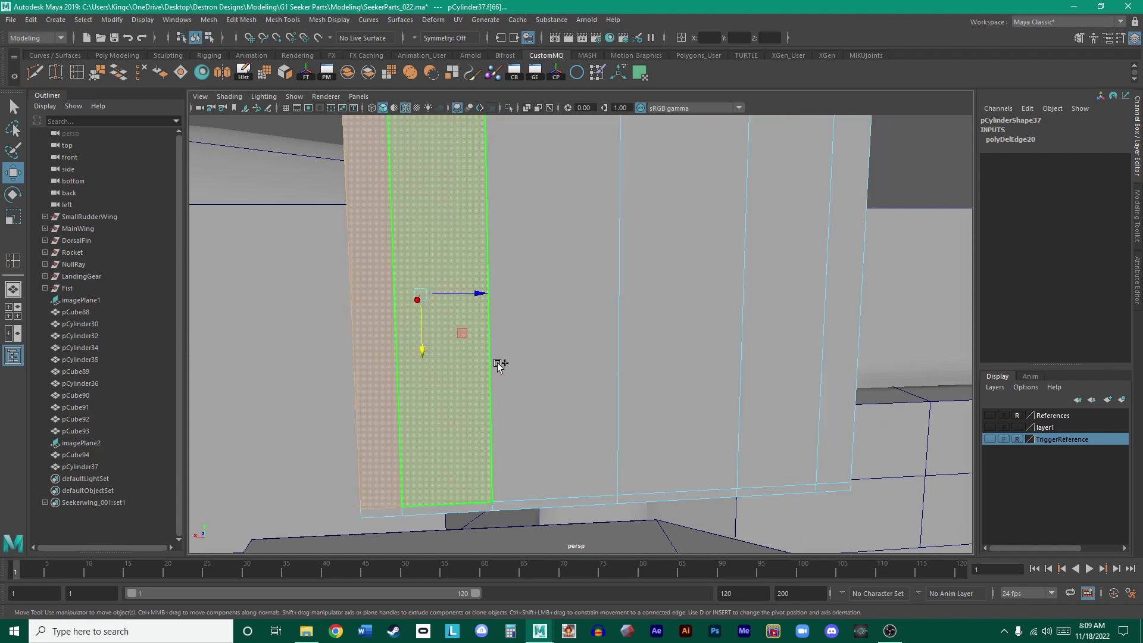
shift+click(557, 362)
shift+click(667, 361)
shift+click(785, 362)
key(Delete)
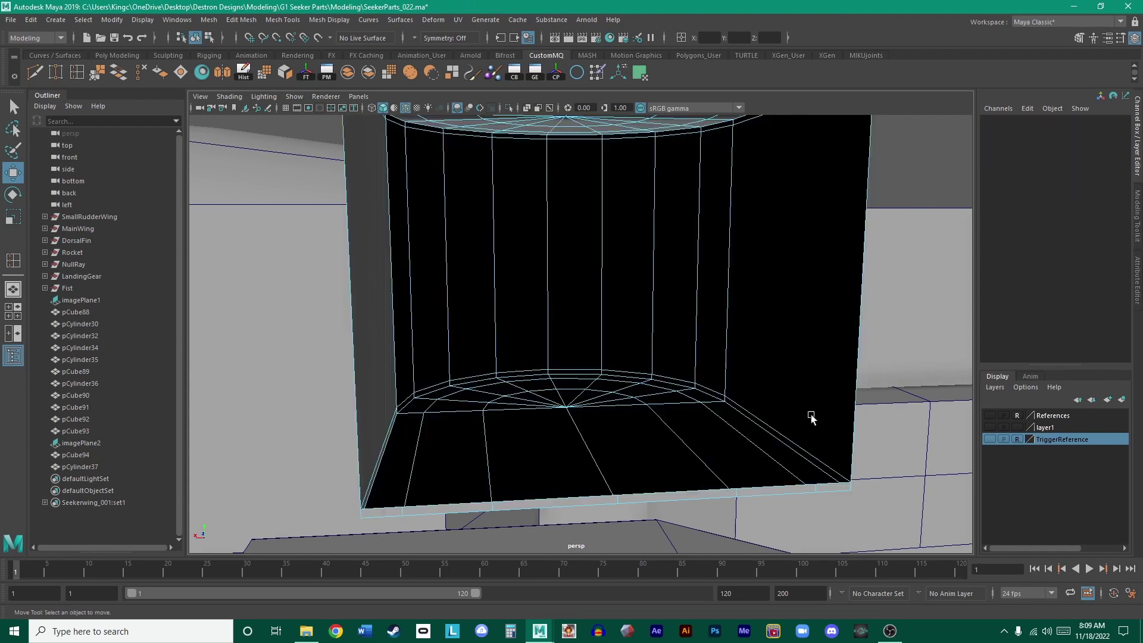
- Delete the thin strip of faces along the lower edge of the block's open end
click(441, 507)
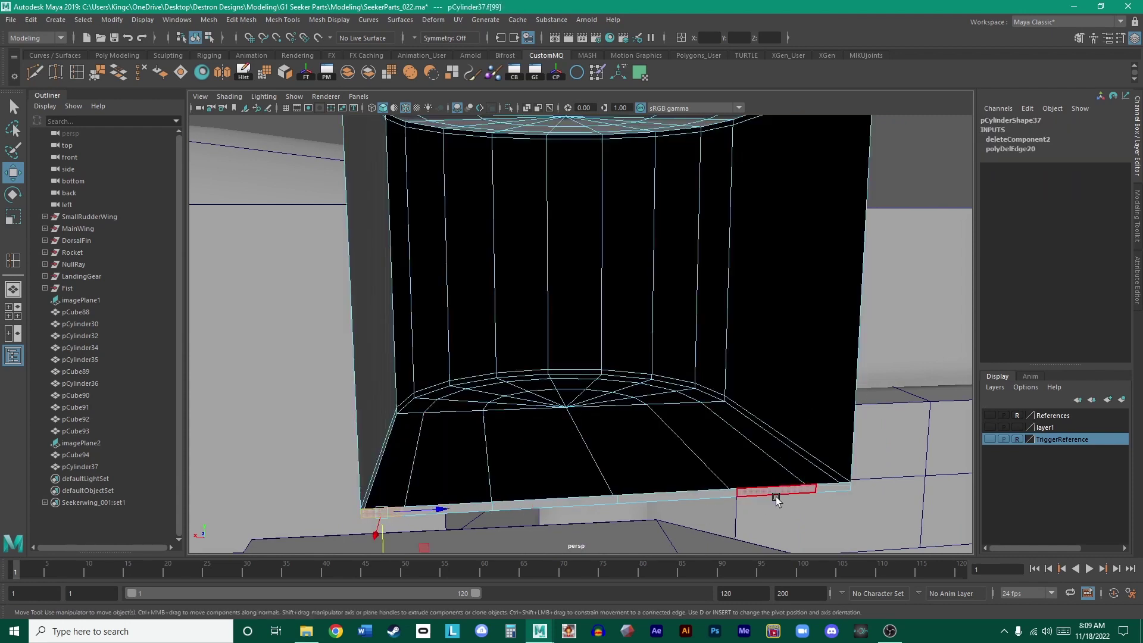
click(828, 486)
click(826, 488)
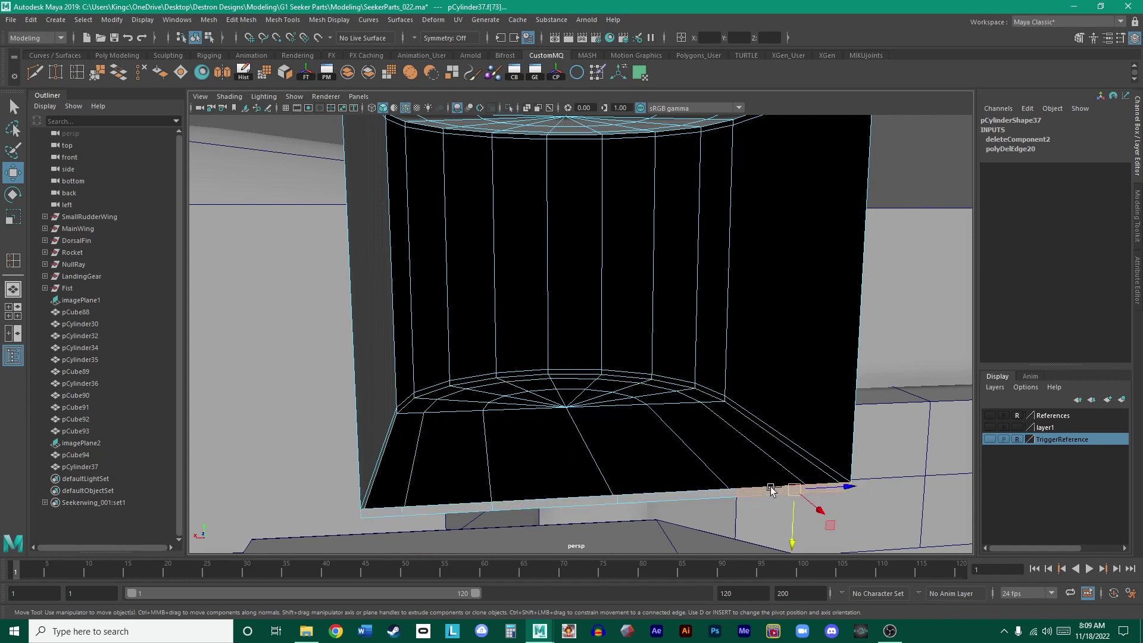
click(763, 480)
click(830, 487)
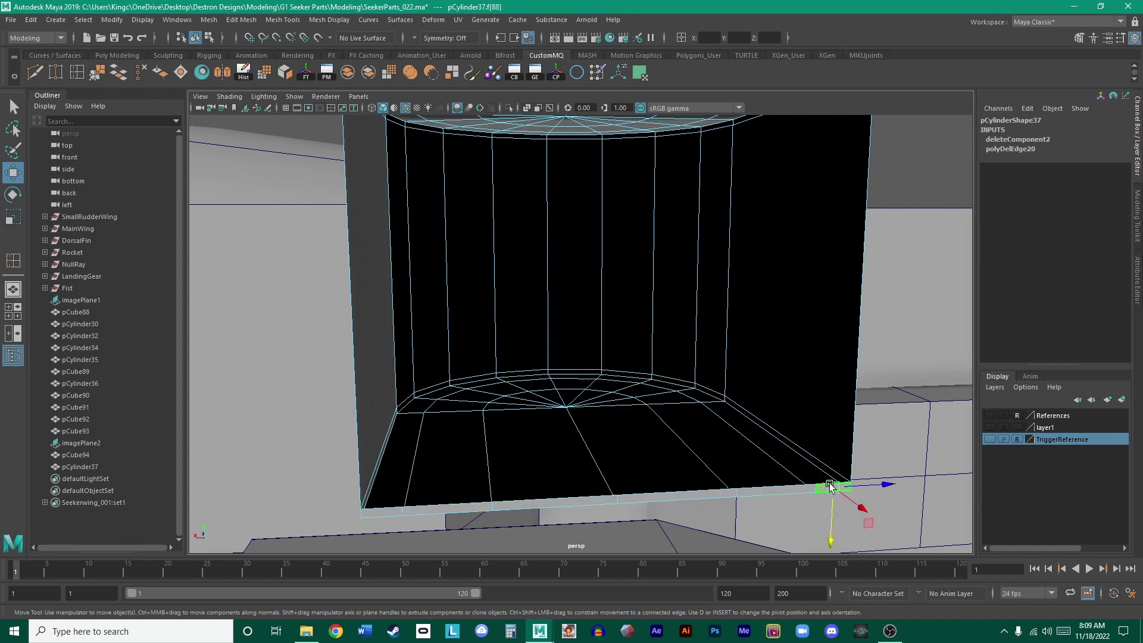
key(q)
shift+click(715, 495)
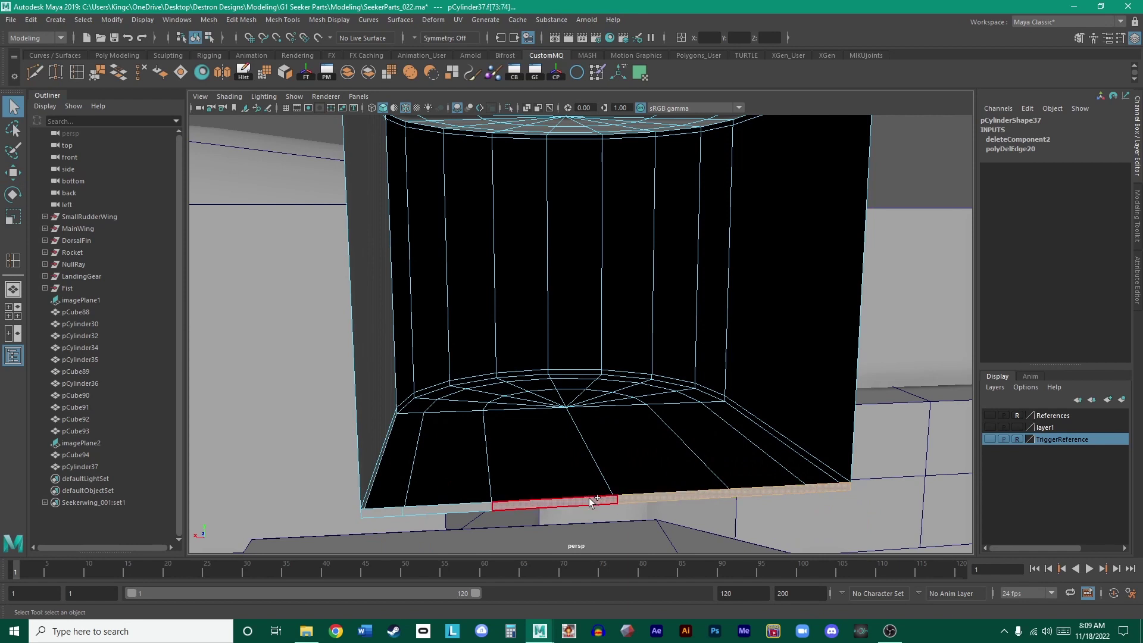
shift+click(589, 502)
click(524, 509)
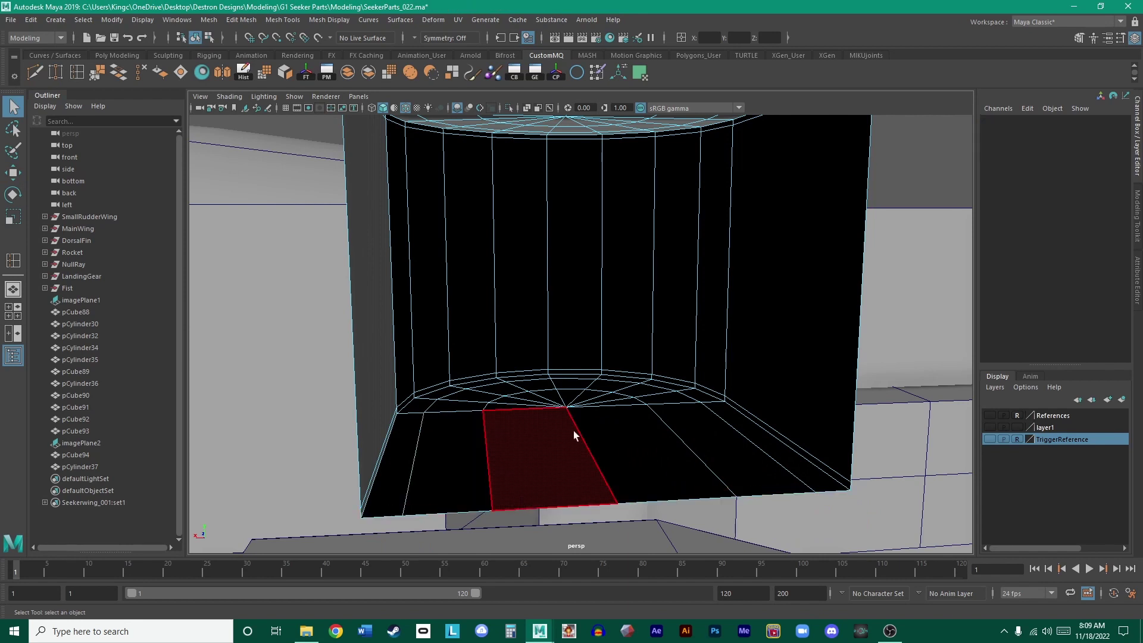
- Delete the remaining thin face strip along the upper edge of the block's open end
alt+drag(630, 260, 398, 319)
click(381, 310)
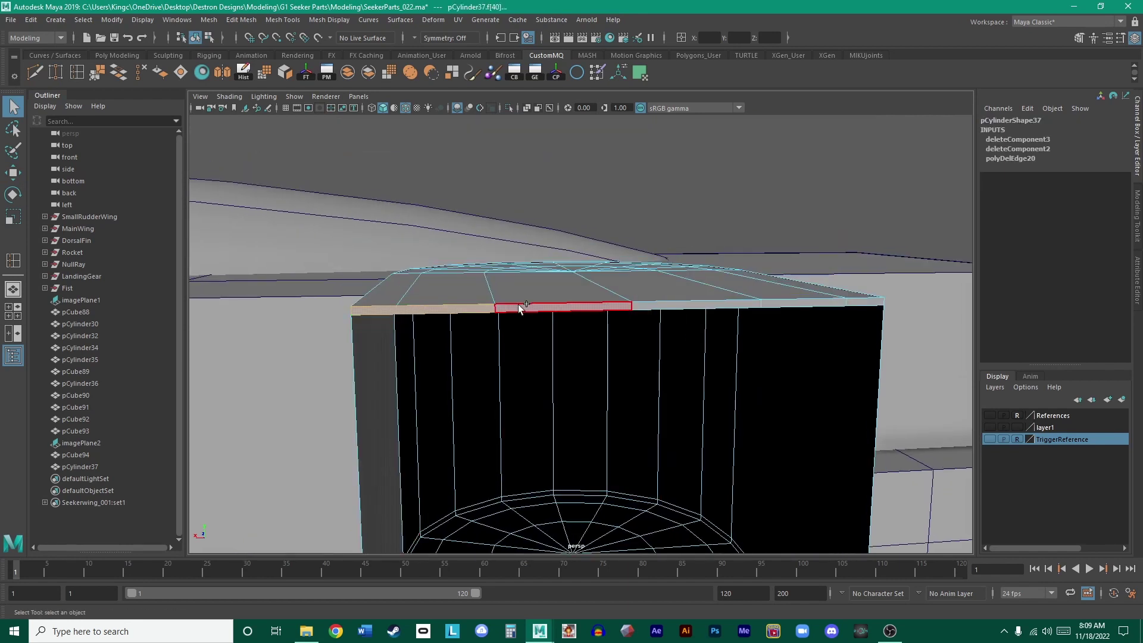
shift+click(571, 306)
shift+click(708, 305)
shift+click(794, 305)
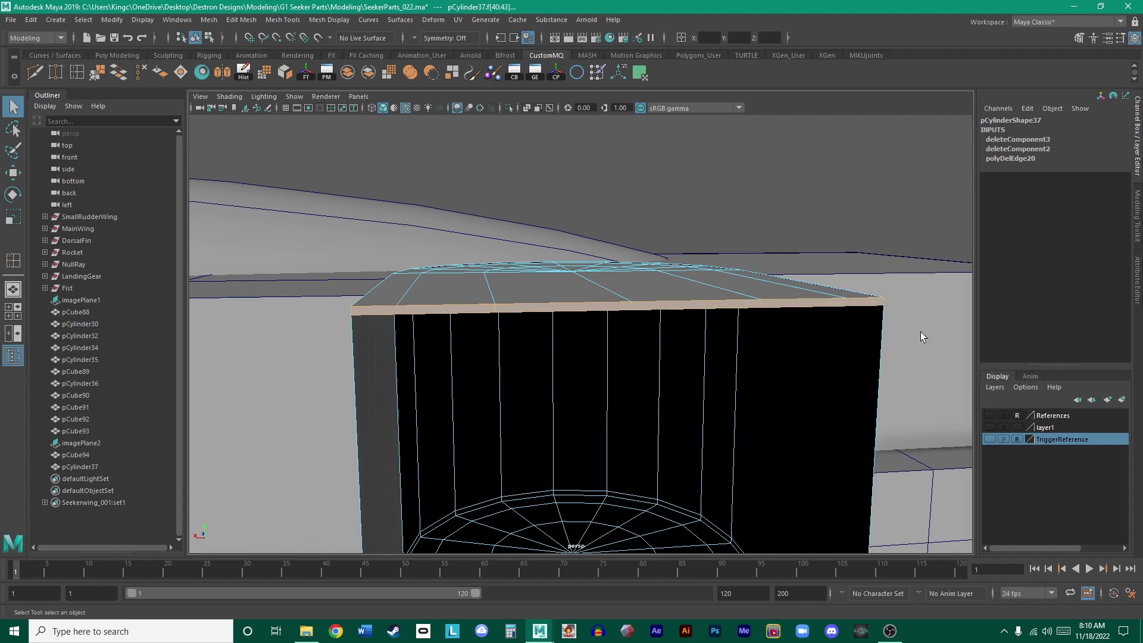
key(Delete)
- Return to object mode with the open-ended rounded block selected and framed
alt+drag(913, 345, 677, 341)
right_drag(672, 327, 726, 322)
key(f)
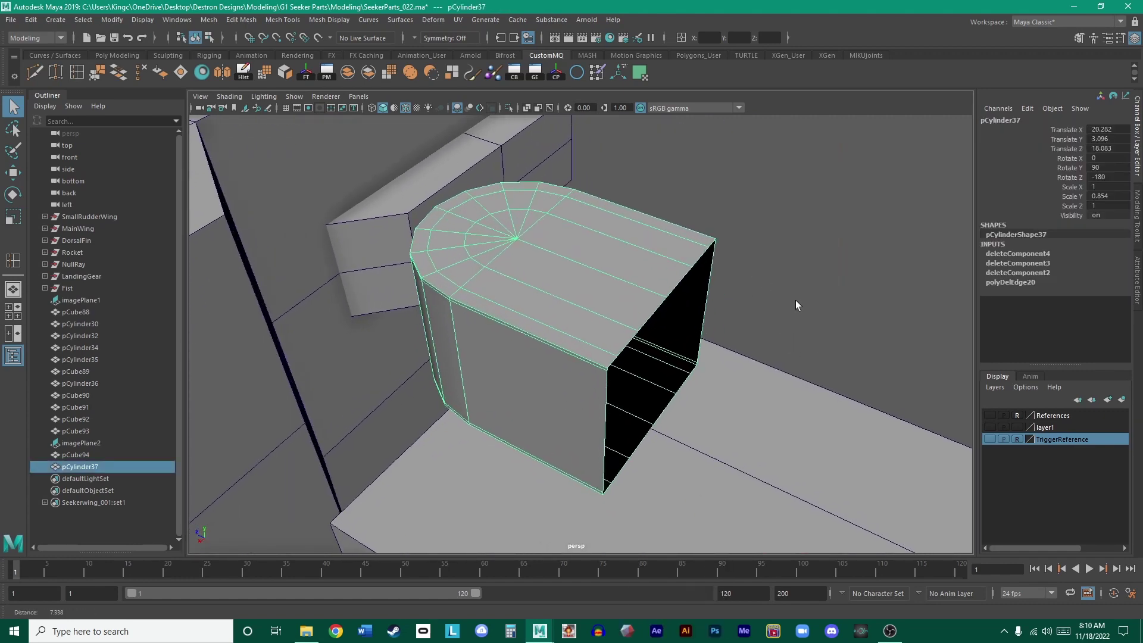
- Duplicate the rounded block along its length to Translate Z 15.44, delete the copy and reselect the original
alt+drag(795, 300, 703, 344)
key(w)
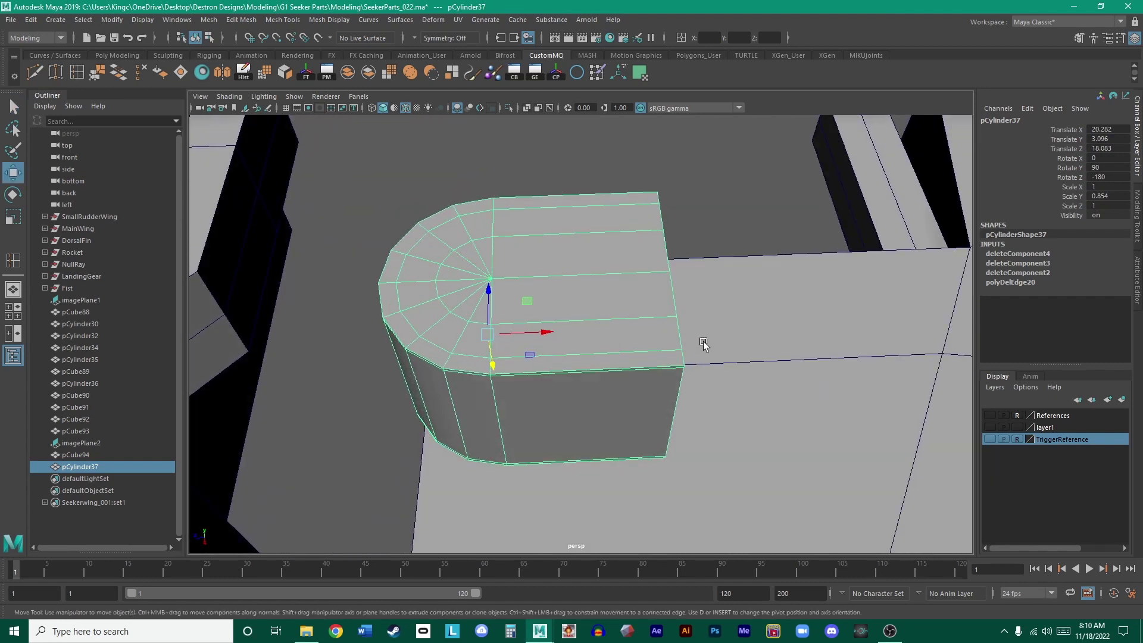
shift+drag(545, 331, 814, 332)
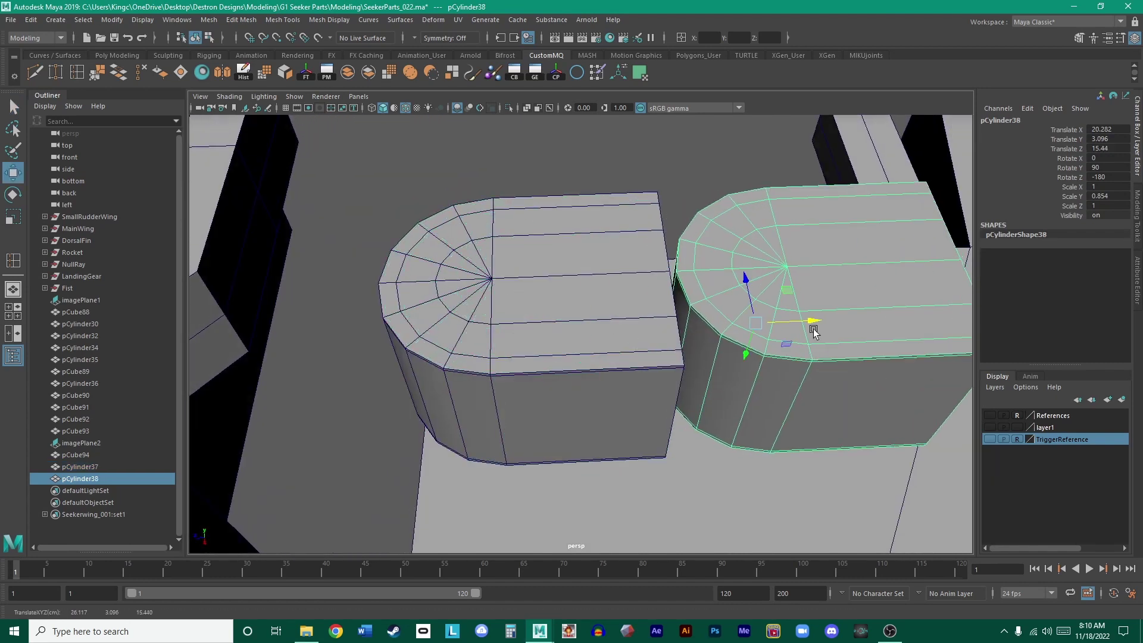
key(Delete)
click(584, 311)
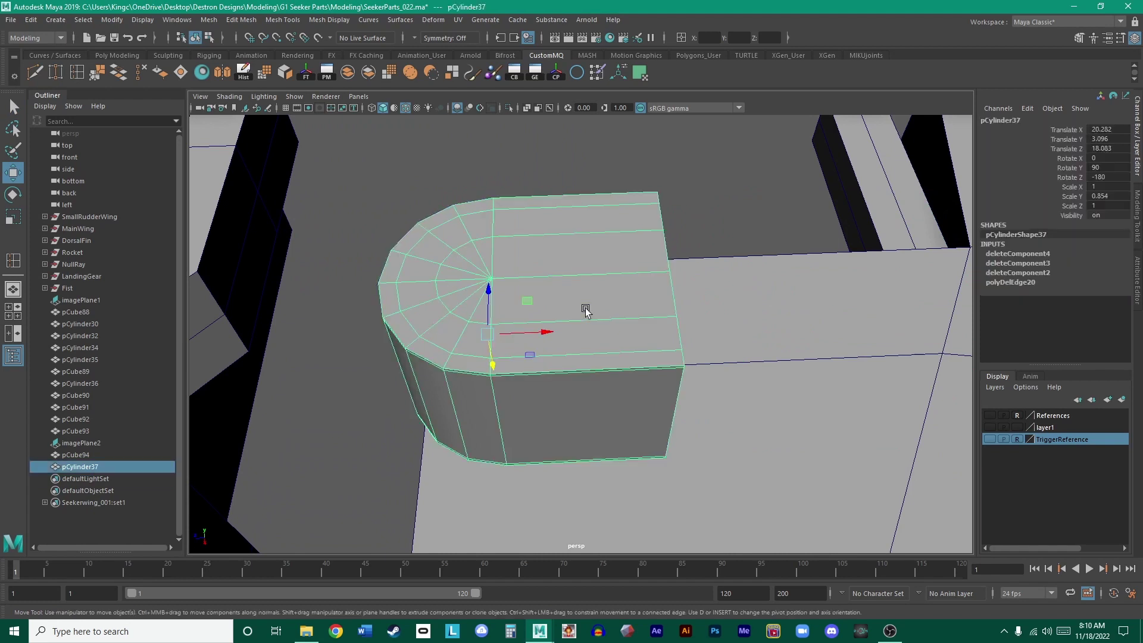
- Try mirroring the block as a copy across X with Object axis position, combined with the original, and undo it
double_click(228, 74)
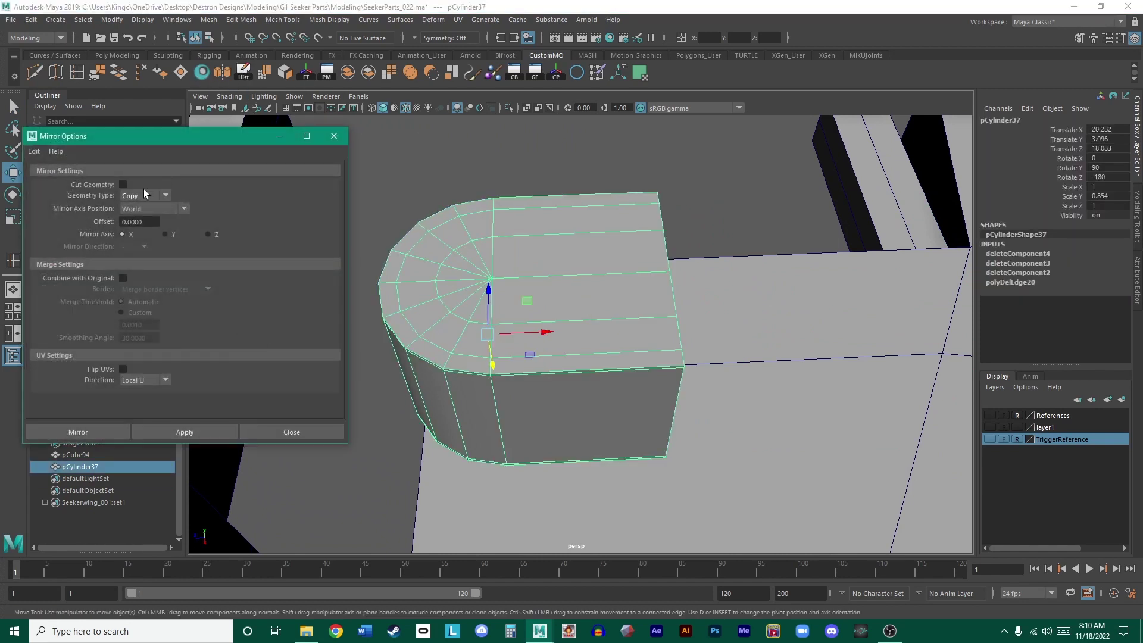
click(167, 194)
click(184, 210)
click(177, 208)
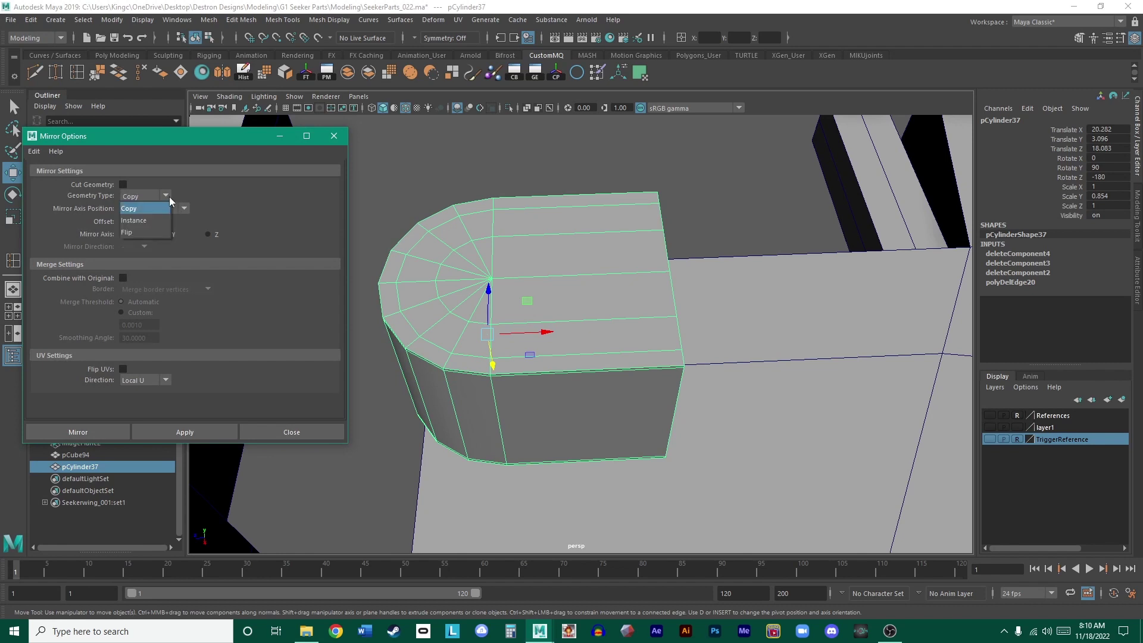
click(168, 192)
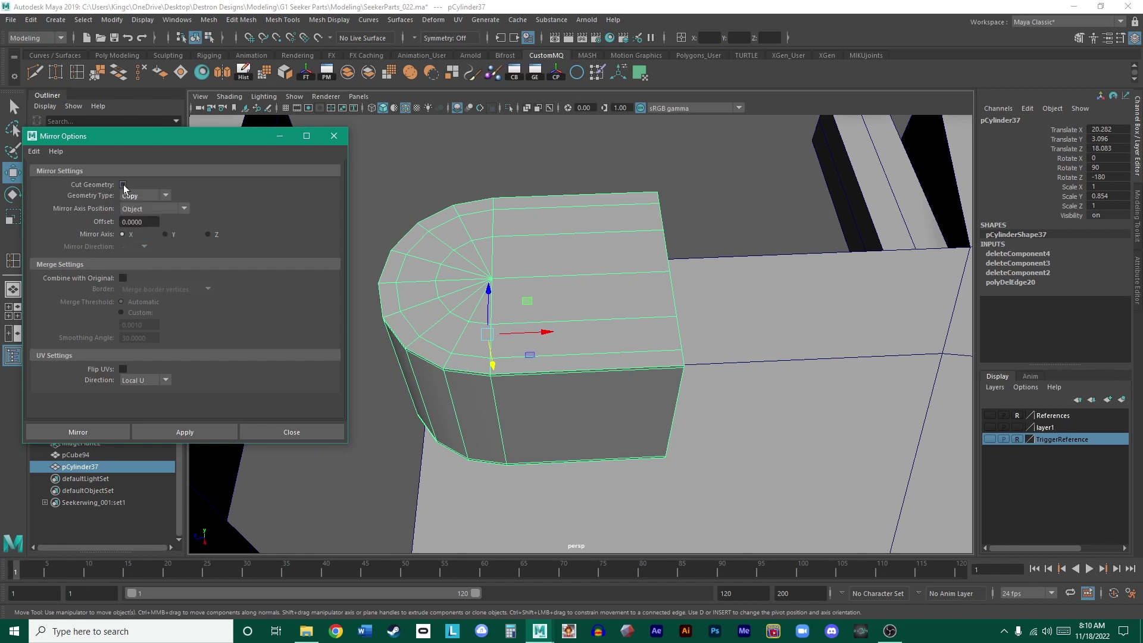
click(122, 277)
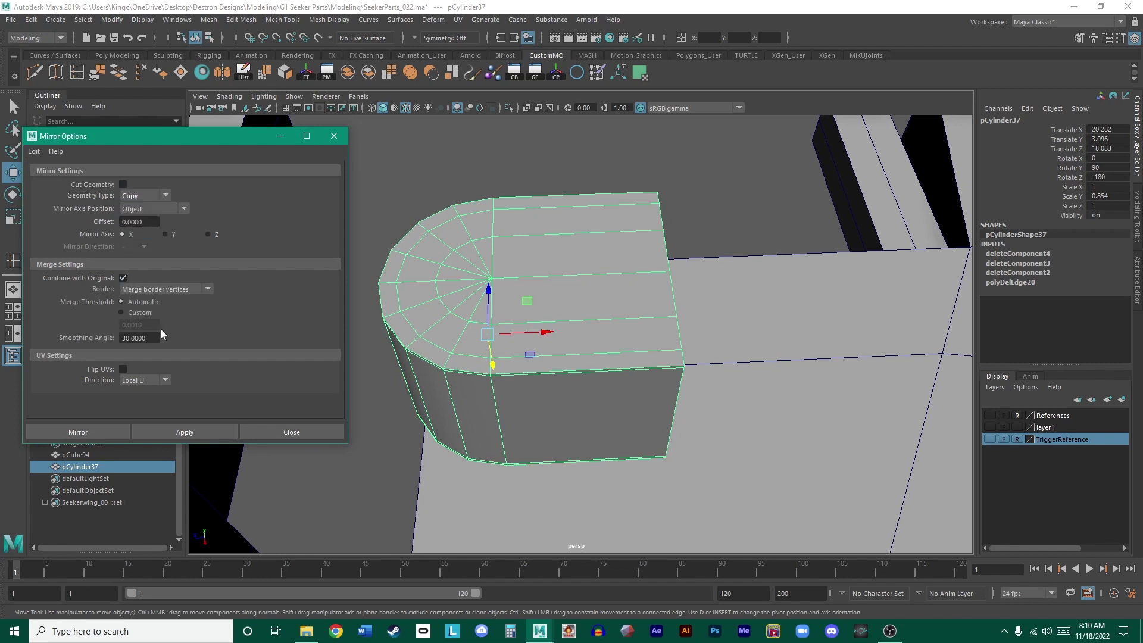
click(105, 437)
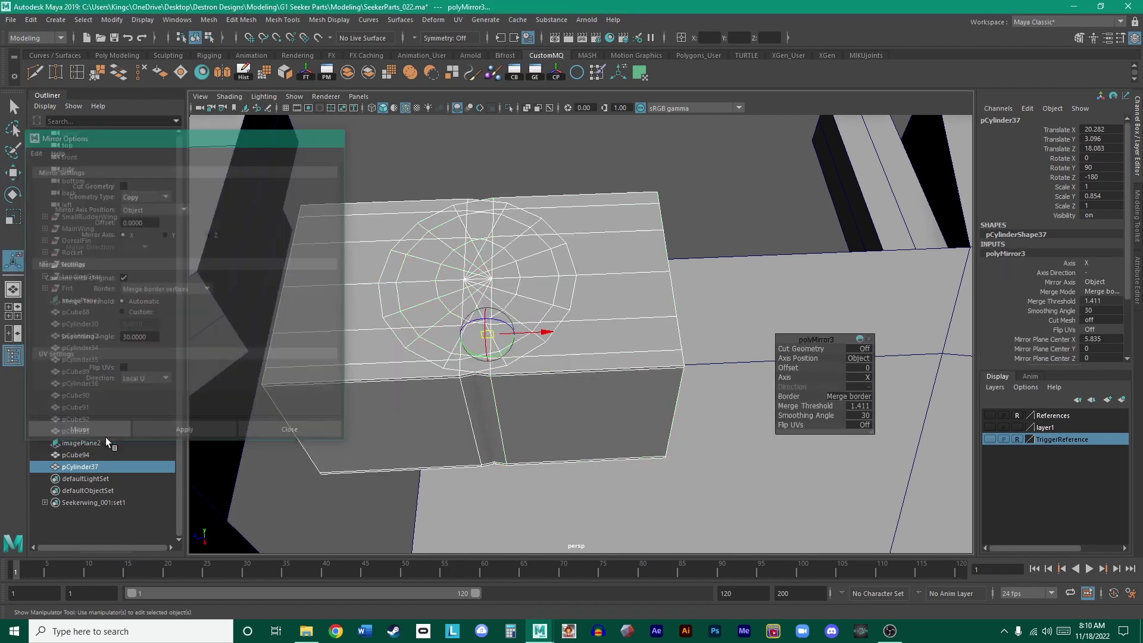
key(ctrl+z)
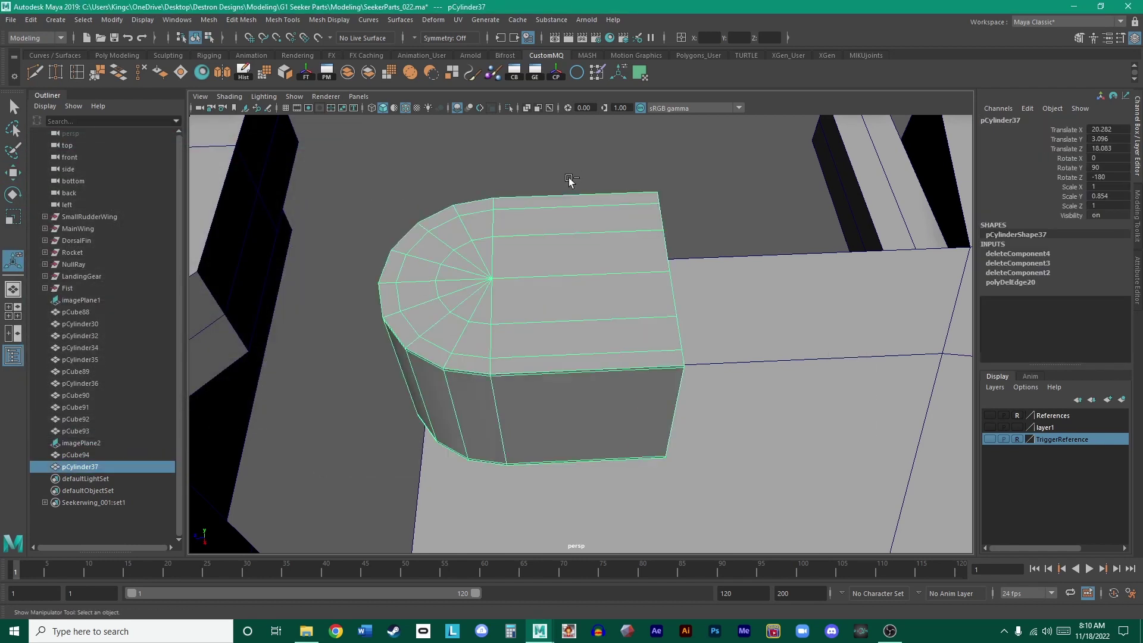
- Try the mirror on the rounded block once more, still combined with the original, and undo it
double_click(222, 72)
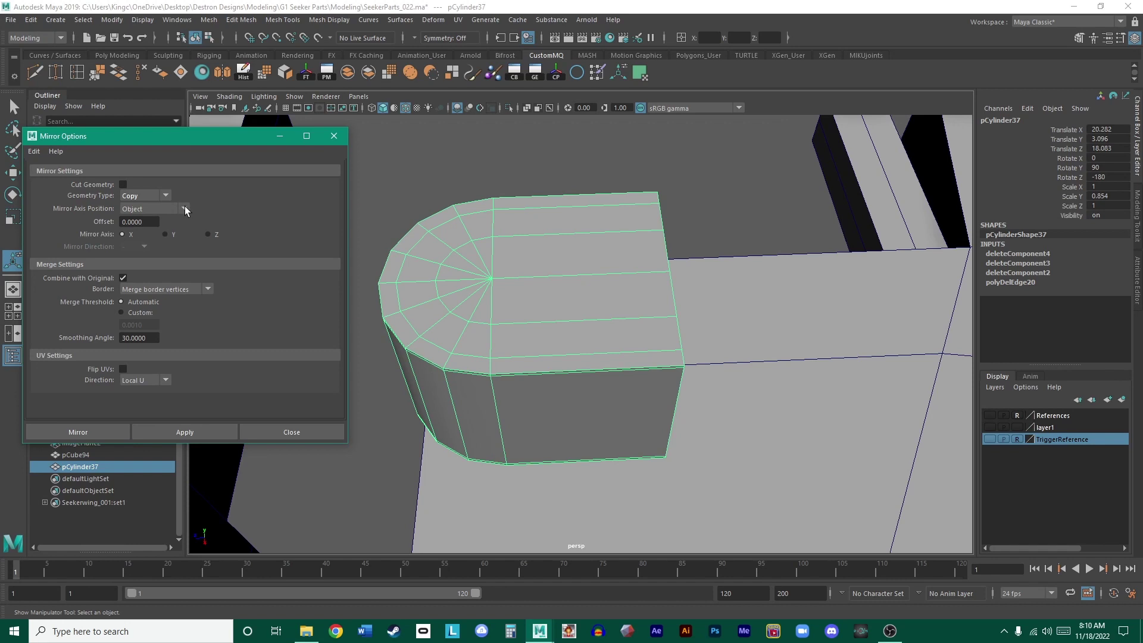
click(94, 435)
key(ctrl+z)
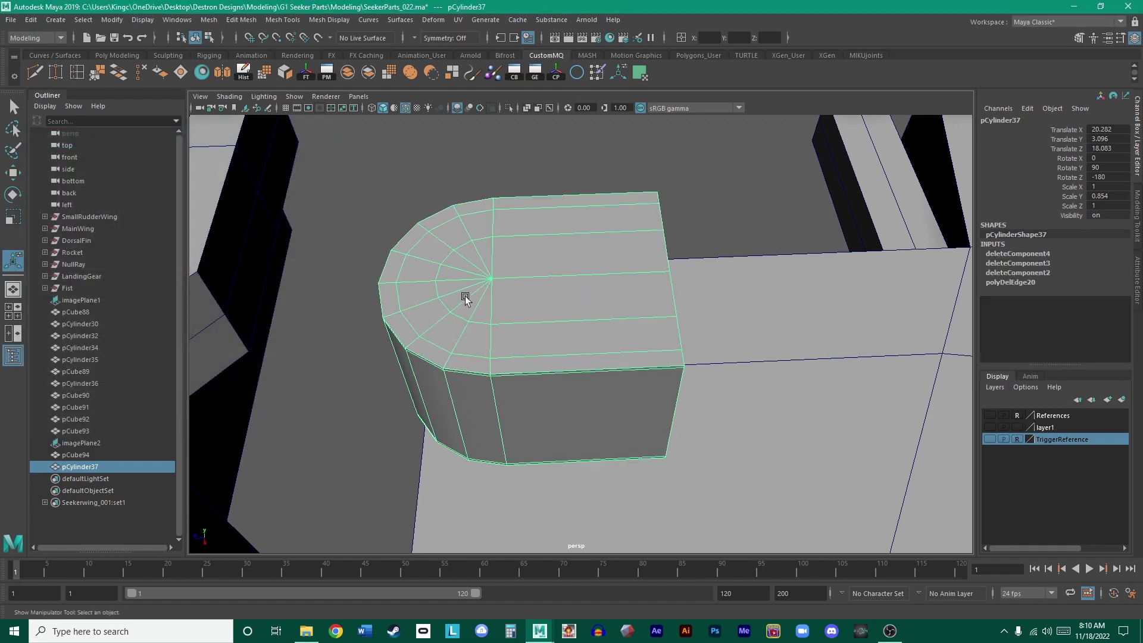
- Try mirroring the rounded block across Z with the Flip geometry type, and undo it
double_click(223, 74)
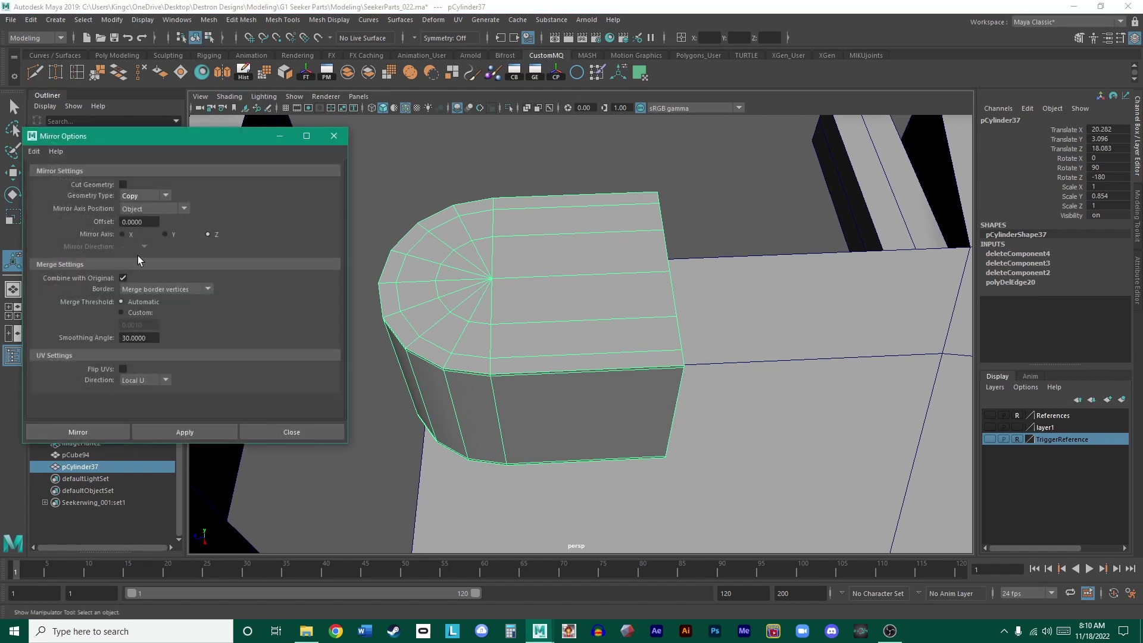
click(166, 194)
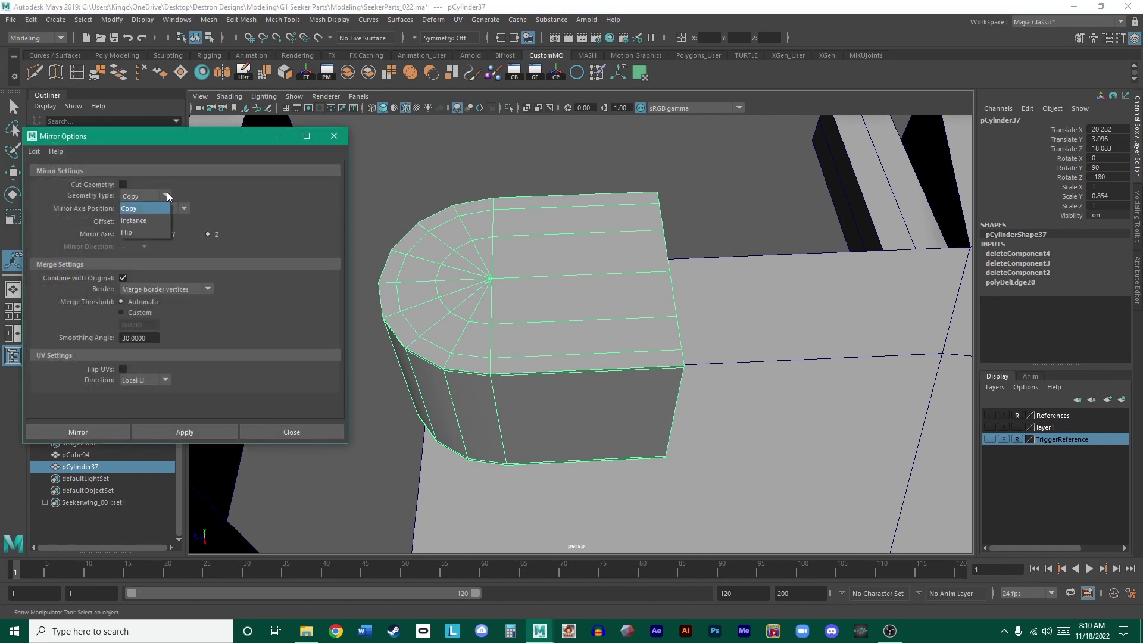
click(145, 232)
click(105, 430)
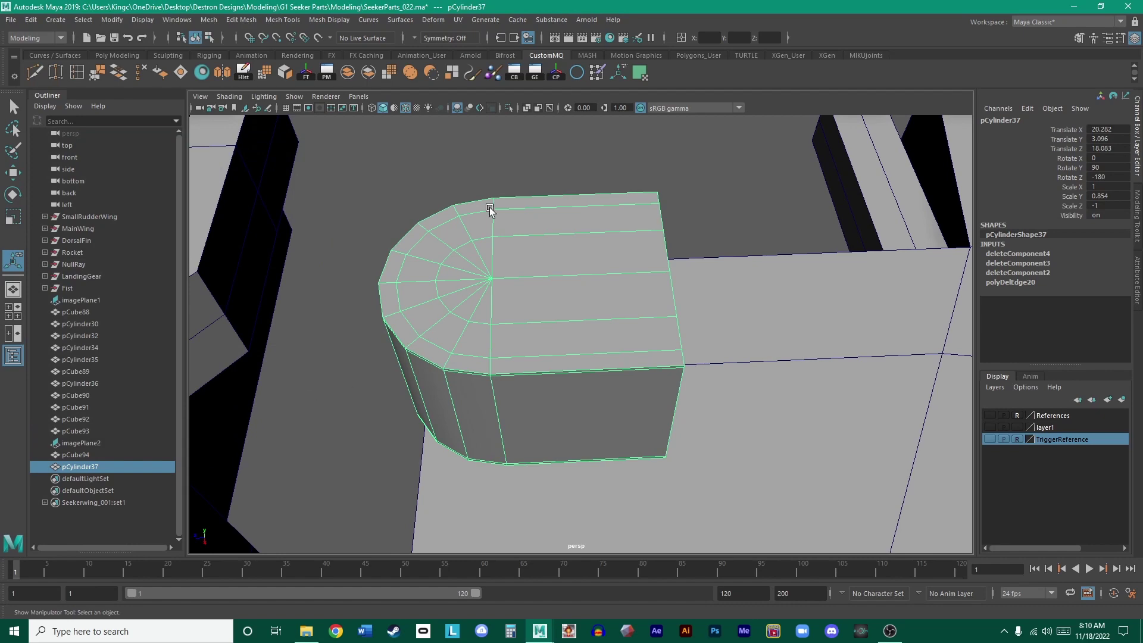
click(227, 74)
key(ctrl+z)
alt+drag(687, 222, 659, 273)
key(w)
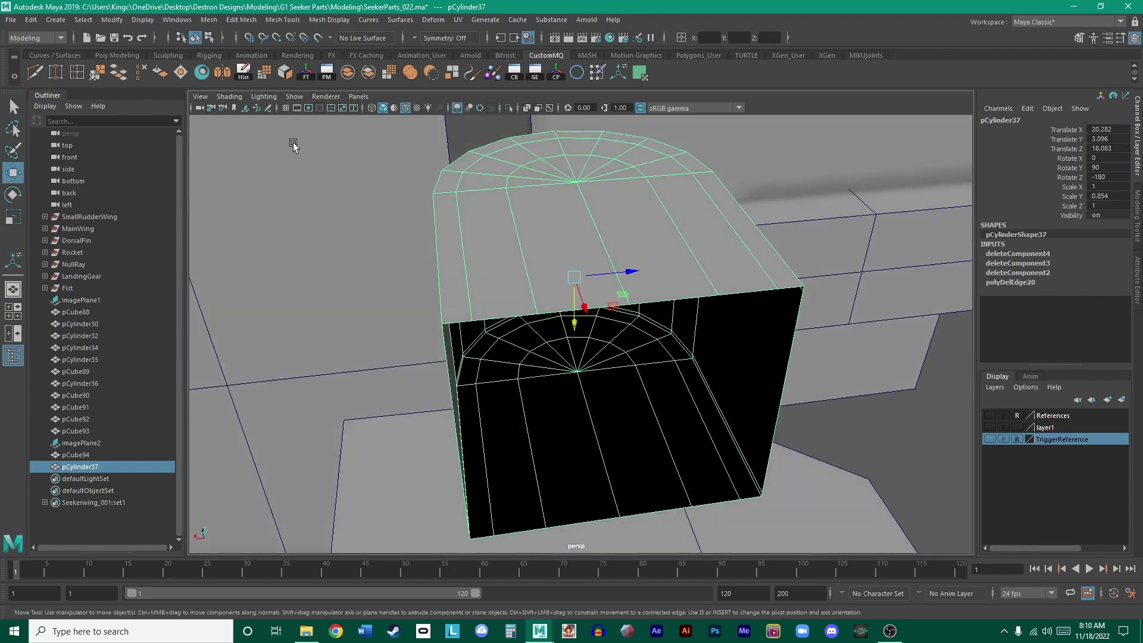
- Delete the rounded block's construction history, duplicate it and move the copy along its length to Translate Z 15.366
click(243, 72)
click(832, 355)
alt+drag(832, 355, 630, 328)
click(587, 275)
key(ctrl+d)
drag(557, 333, 806, 326)
alt+middle_drag(807, 327, 613, 348)
- Turn the copied block to face the opposite way by setting its Rotate Y to 270
key(e)
drag(614, 347, 515, 256)
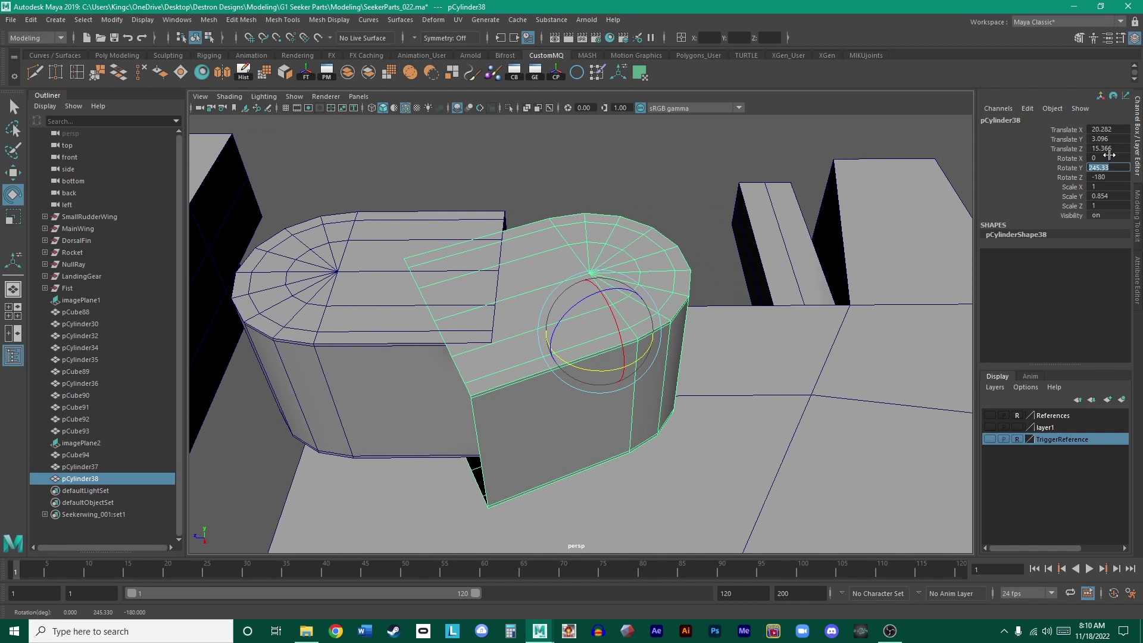
text(270)
key(Return)
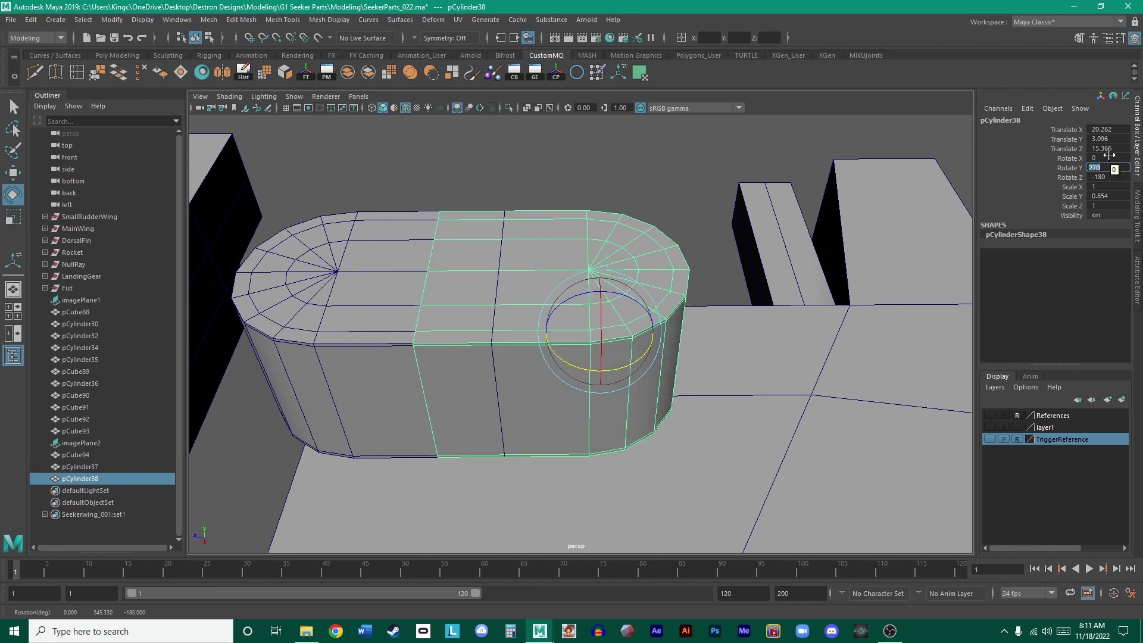
click(705, 179)
- Move the rotated copy along its length to Translate Z 14.642, close to the original's open end
key(w)
click(577, 284)
drag(572, 332, 543, 303)
scroll(668, 349, up, 5)
scroll(669, 334, up, 3)
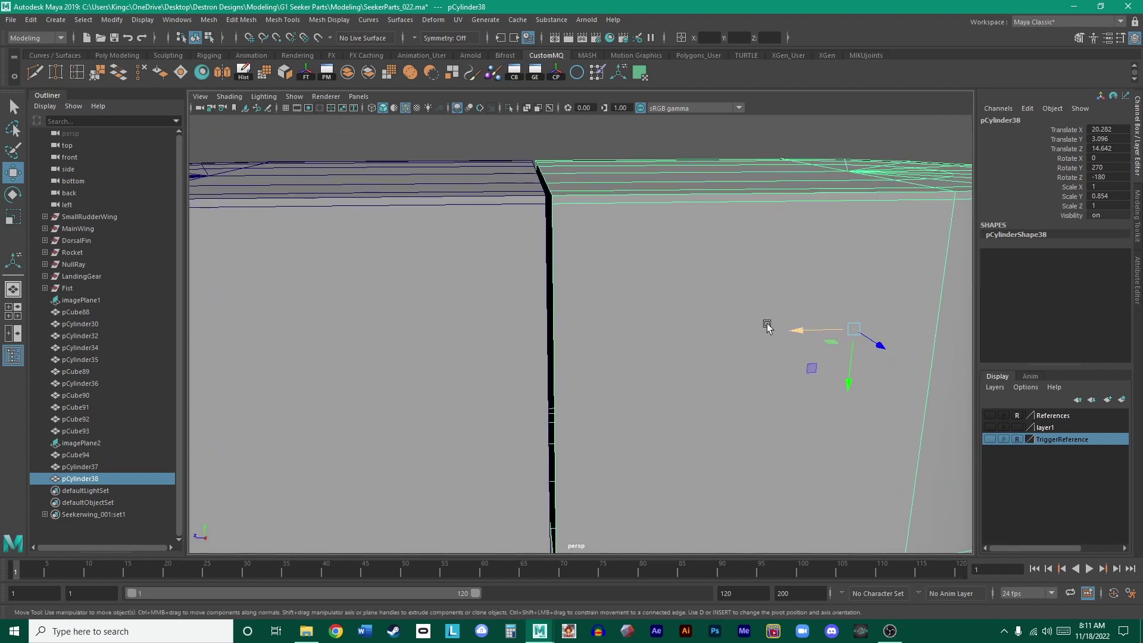
- Try to snap the copy to the original block's open end in the top view using point snapping
key(space)
key(space)
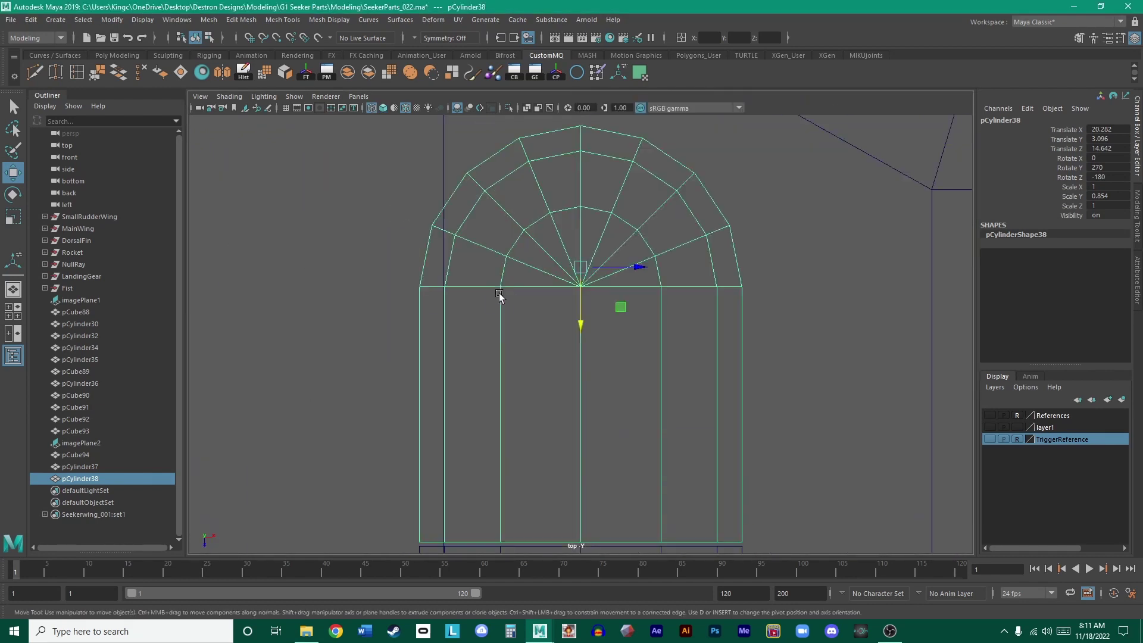
alt+middle_drag(599, 332, 590, 179)
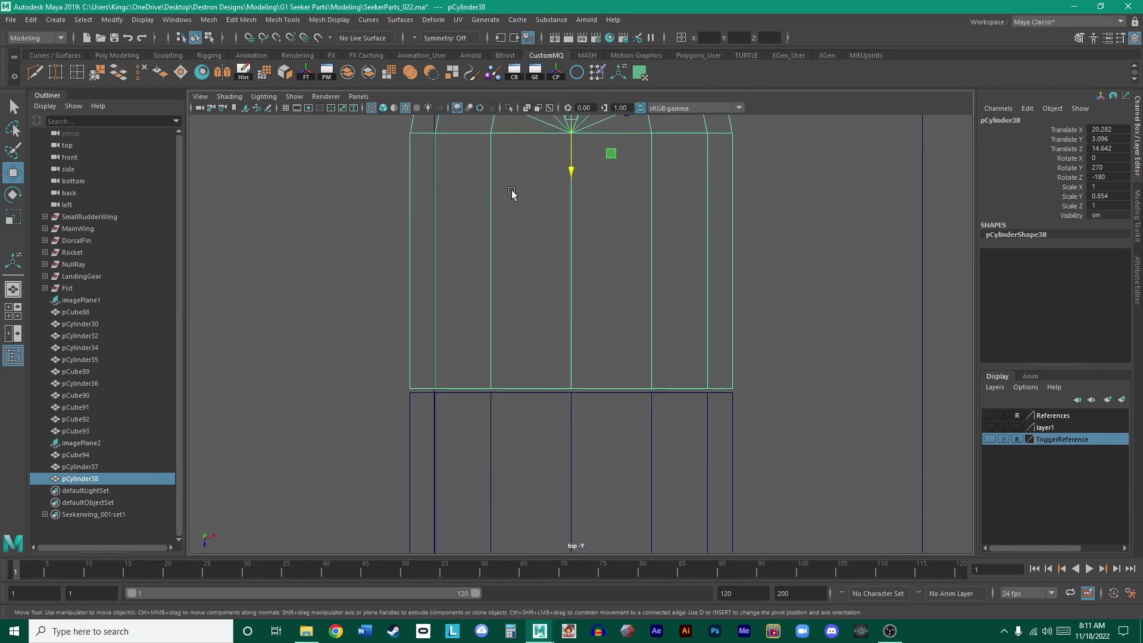
click(277, 38)
drag(574, 171, 573, 179)
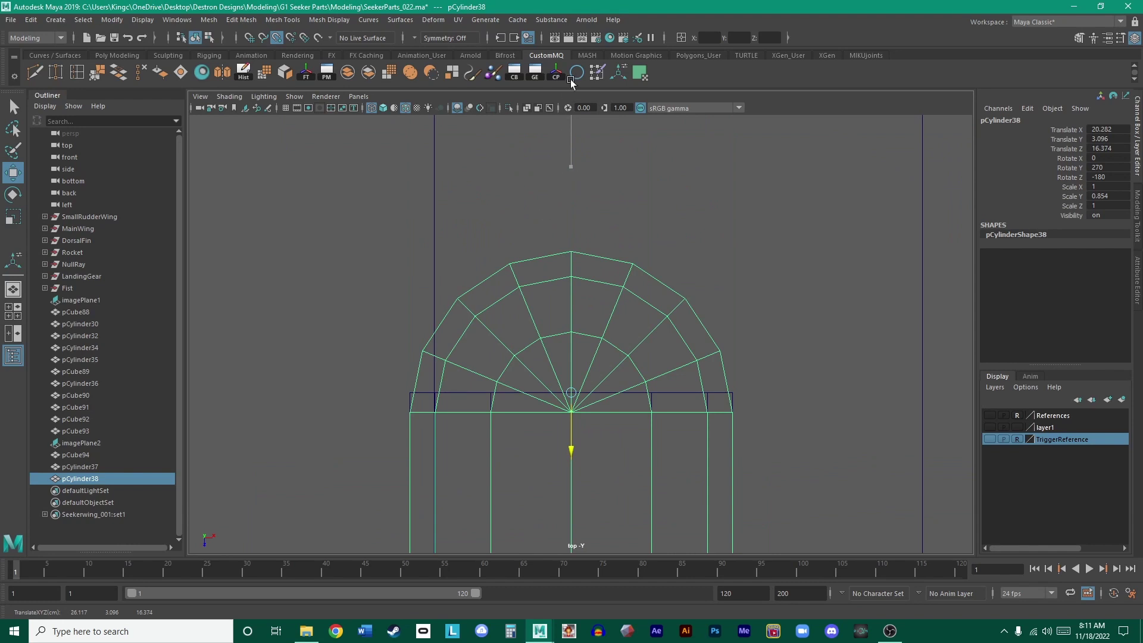
alt+right_drag(745, 218, 599, 430)
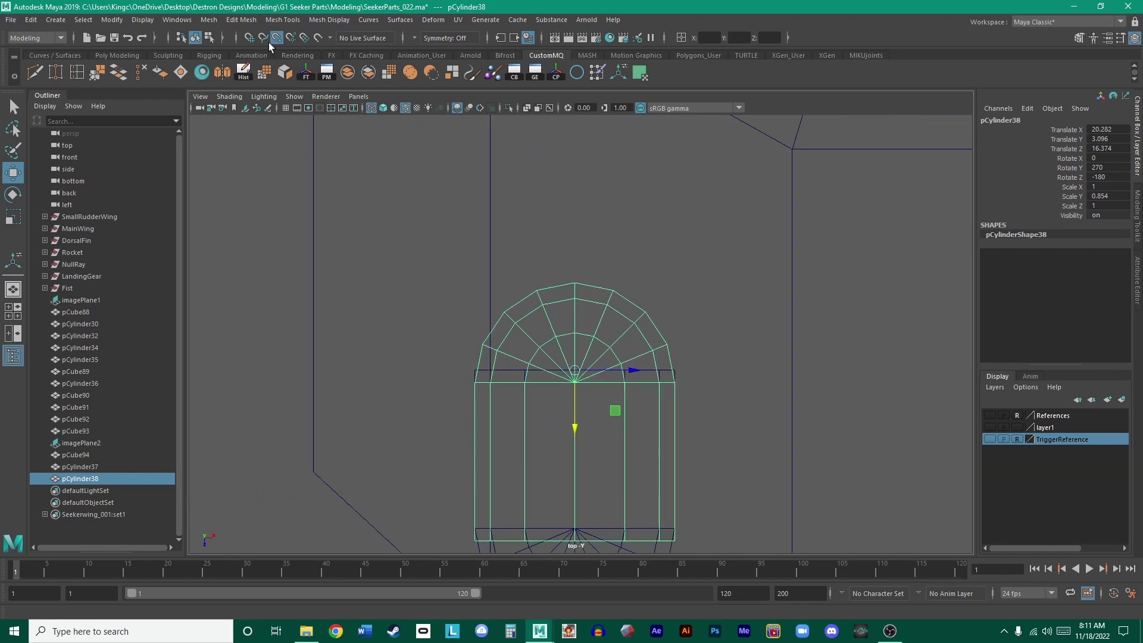
- With snapping off, bring the copy's open end close to the original's edge at Translate Z 14.664
drag(572, 422, 573, 245)
scroll(597, 334, up, 9)
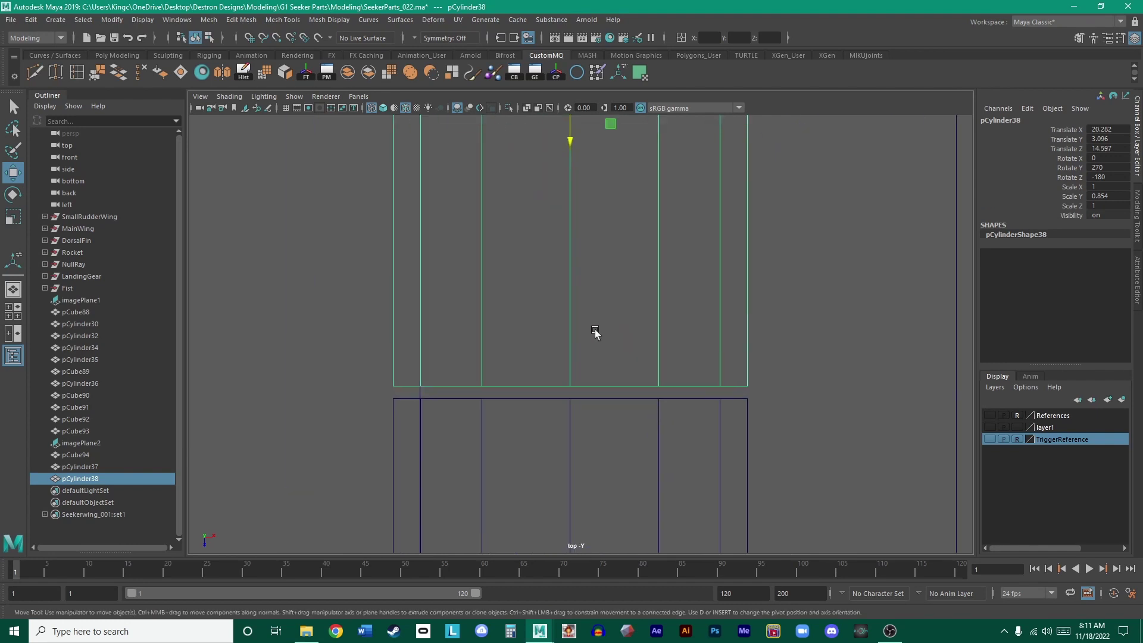
alt+middle_drag(597, 360, 680, 280)
scroll(680, 279, up, 3)
alt+middle_drag(397, 265, 781, 302)
scroll(701, 310, up, 3)
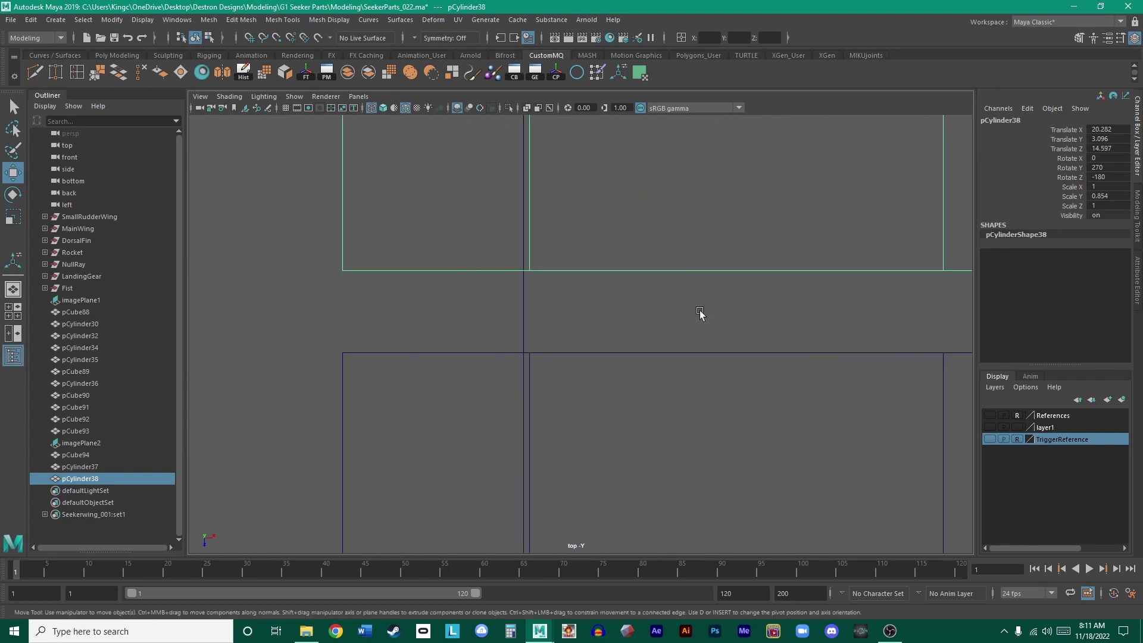
middle_drag(681, 288, 683, 367)
scroll(558, 409, up, 9)
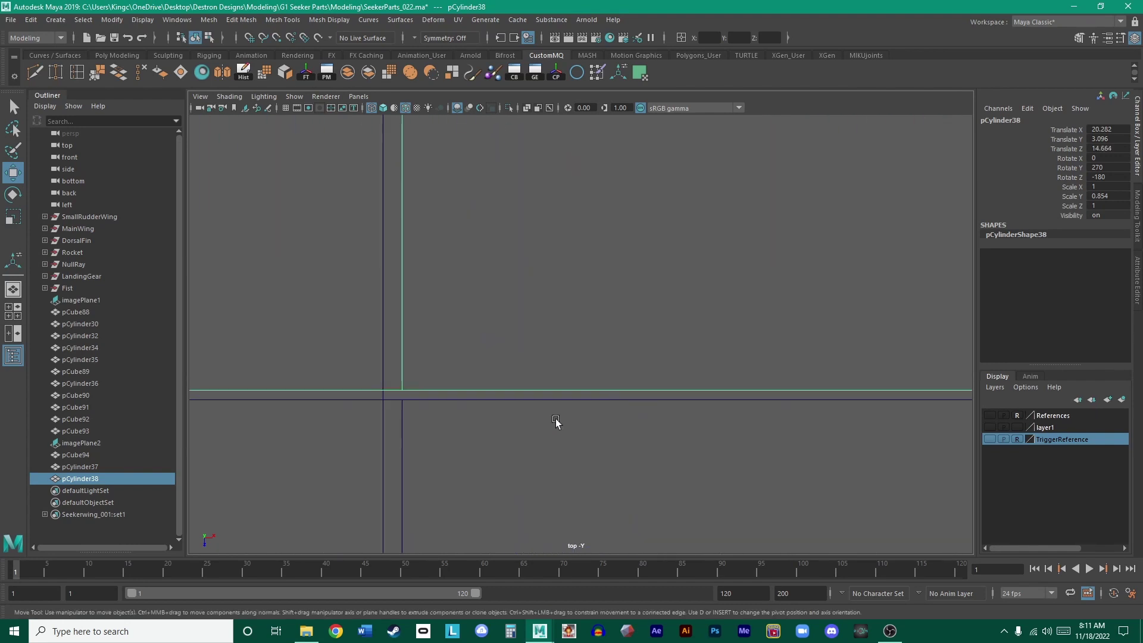
- Close the remaining gap between the two open ends by nudging the copy to Translate Z 14.666
alt+middle_drag(449, 422, 774, 312)
scroll(635, 377, up, 6)
scroll(648, 375, down, 12)
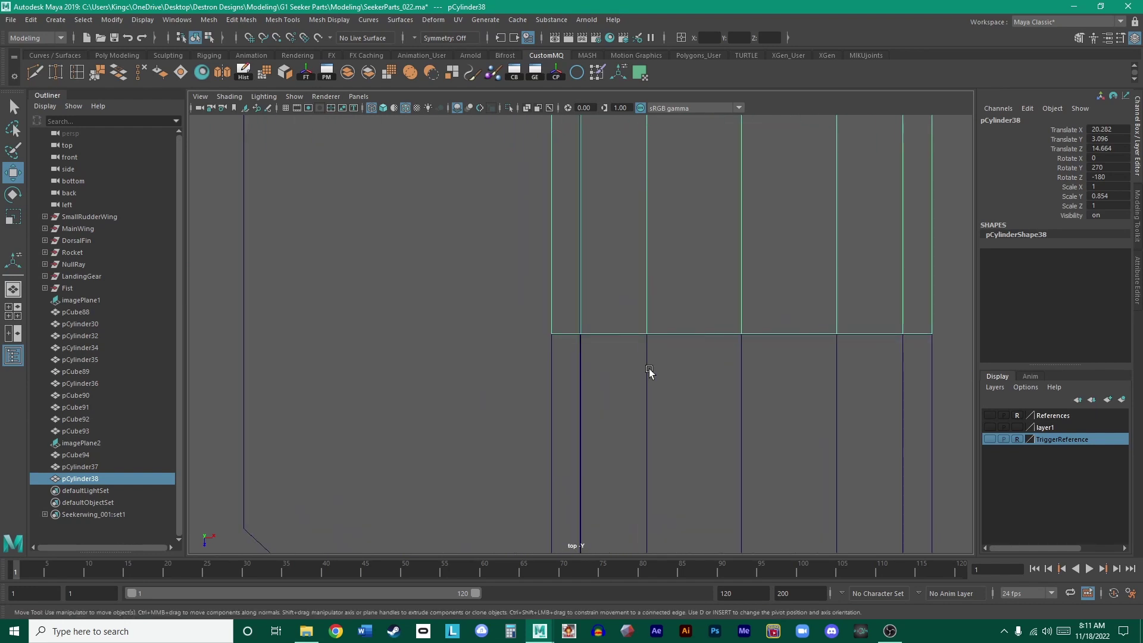
scroll(656, 380, up, 6)
scroll(646, 379, up, 3)
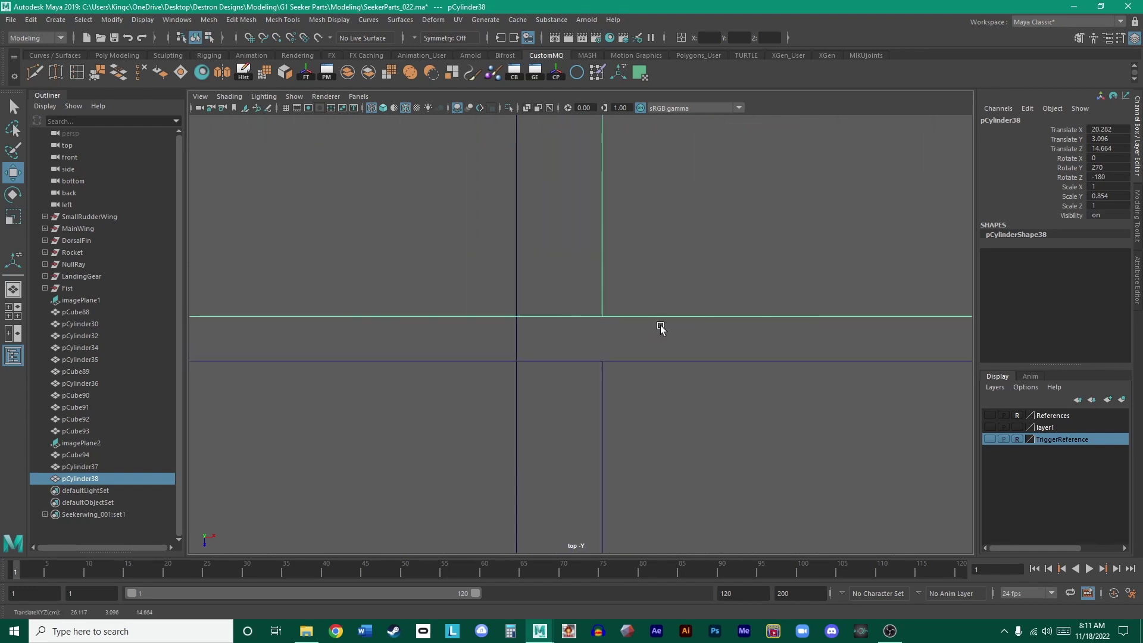
middle_drag(662, 326, 703, 383)
scroll(684, 369, up, 2)
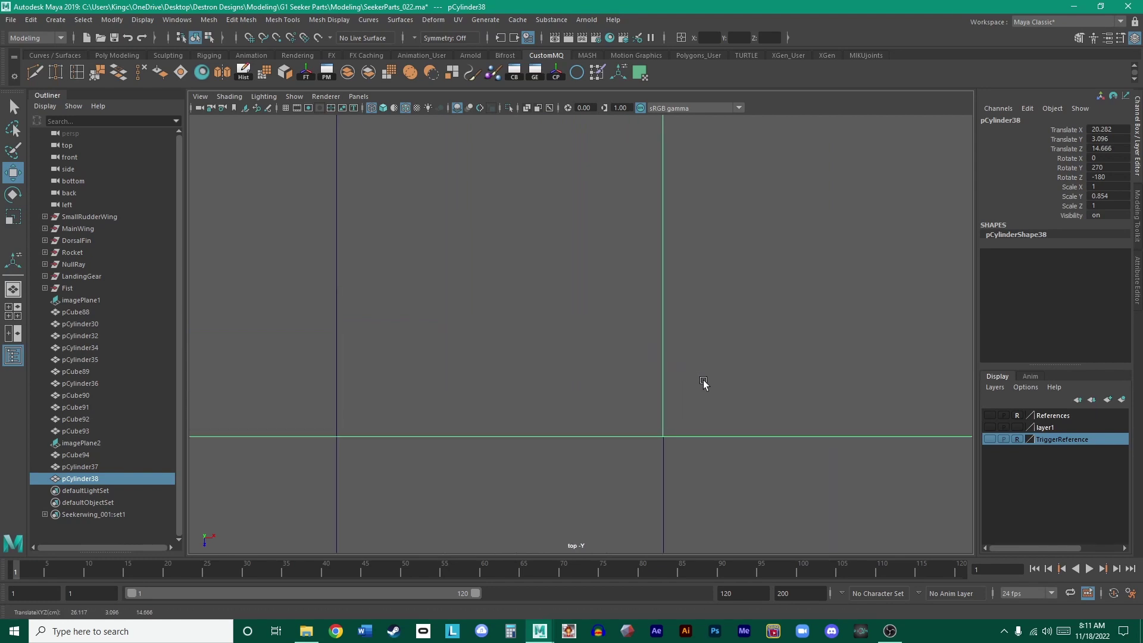
scroll(704, 384, down, 5)
scroll(699, 385, up, 4)
- Combine the two rounded halves into one mesh in the perspective view and delete its construction history
key(space)
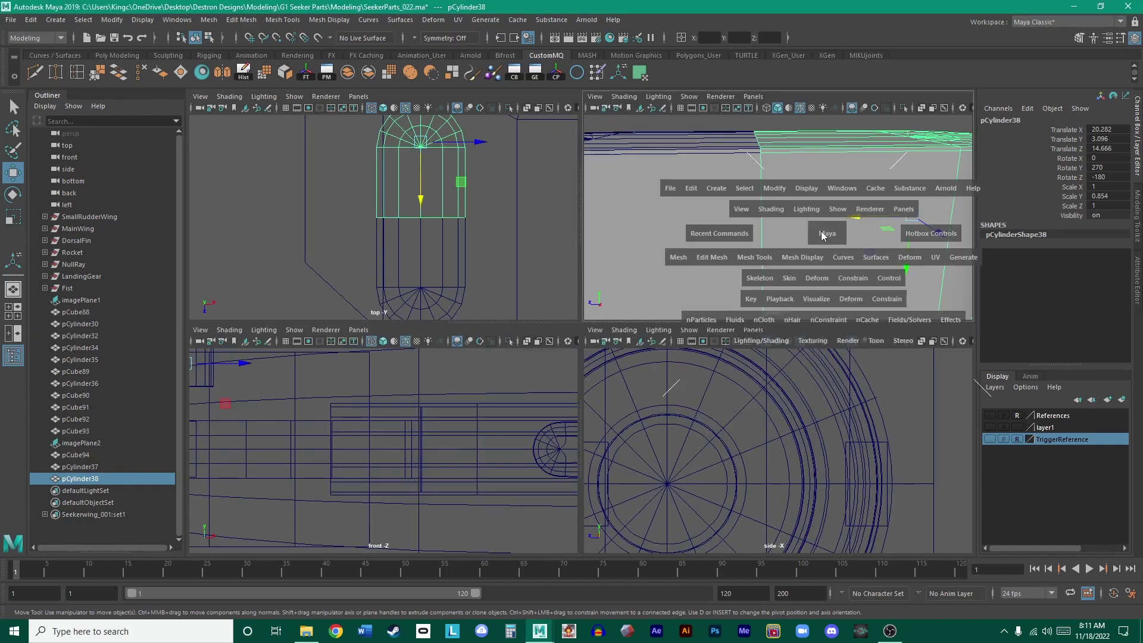
key(space)
alt+drag(493, 248, 577, 281)
shift+click(517, 298)
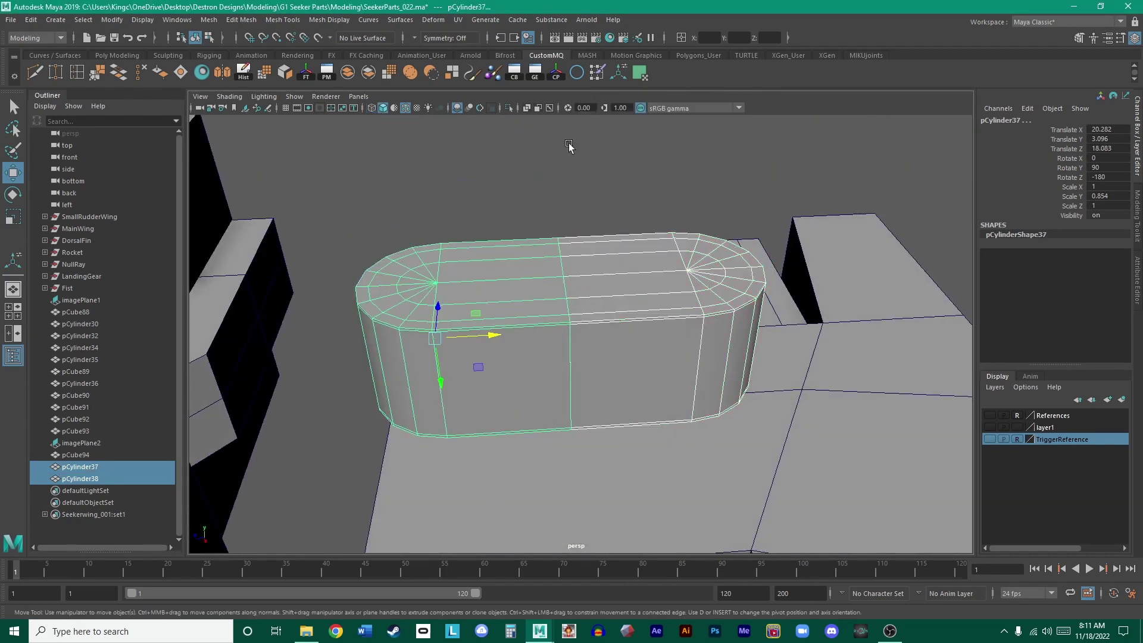
click(369, 72)
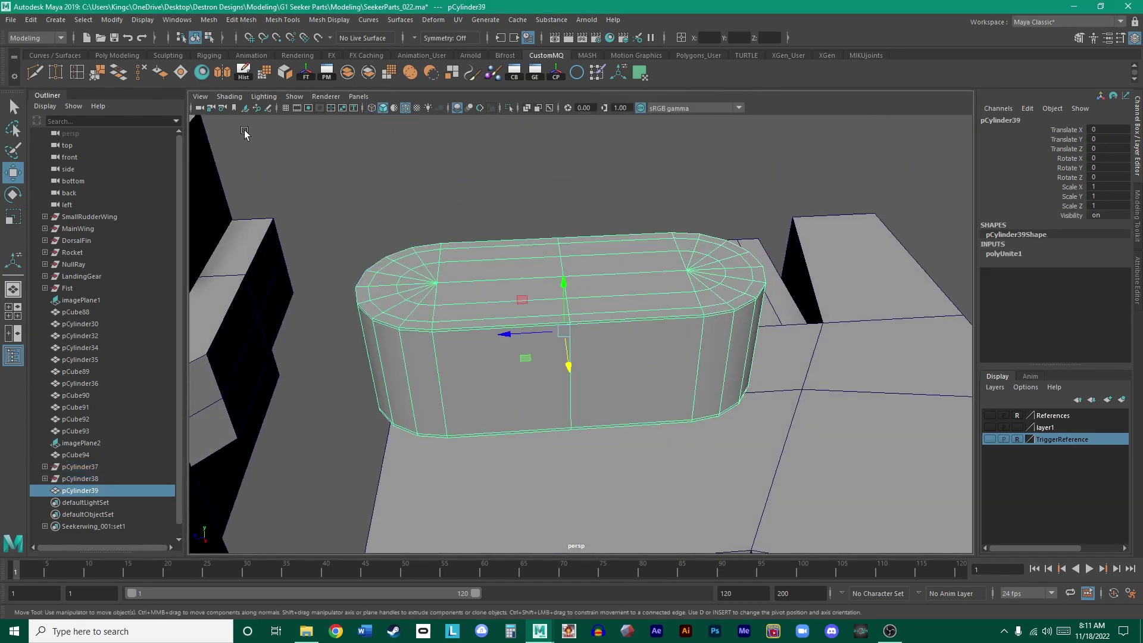
click(243, 72)
click(467, 268)
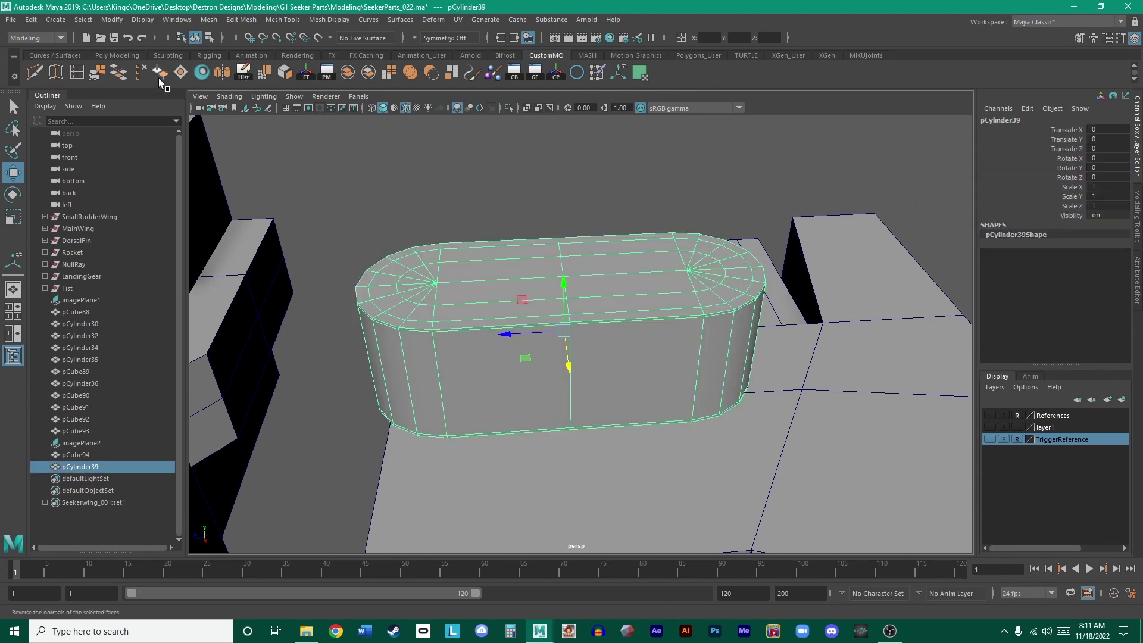
- Merge the combined block's vertices with a distance threshold of 0.01 and preview the mesh smoothed
click(93, 72)
scroll(591, 272, up, 5)
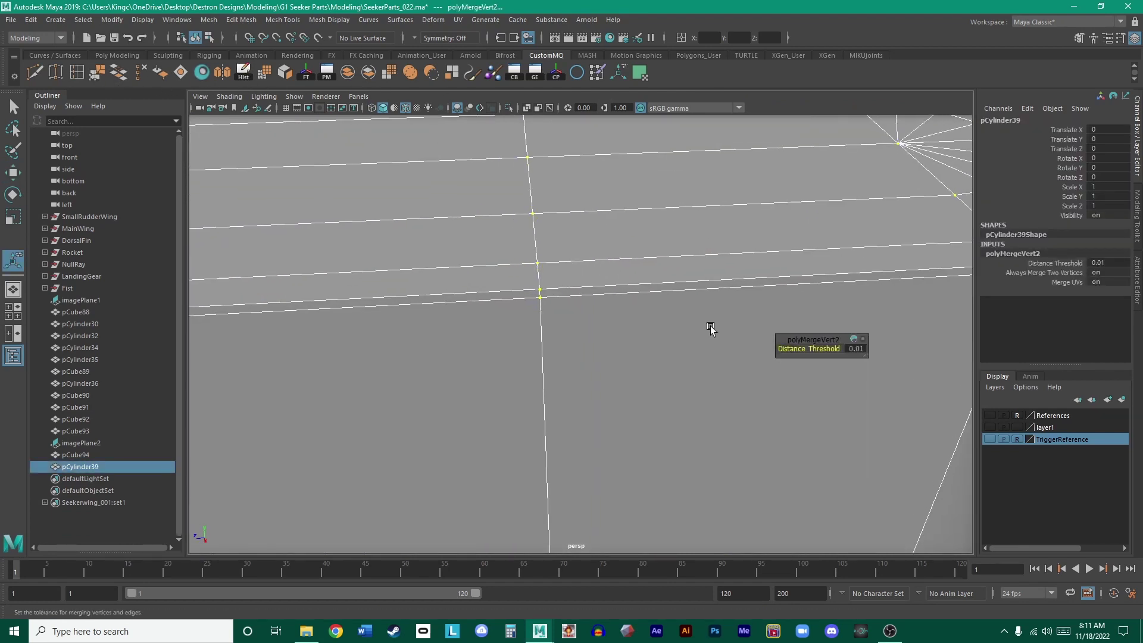
scroll(704, 322, down, 6)
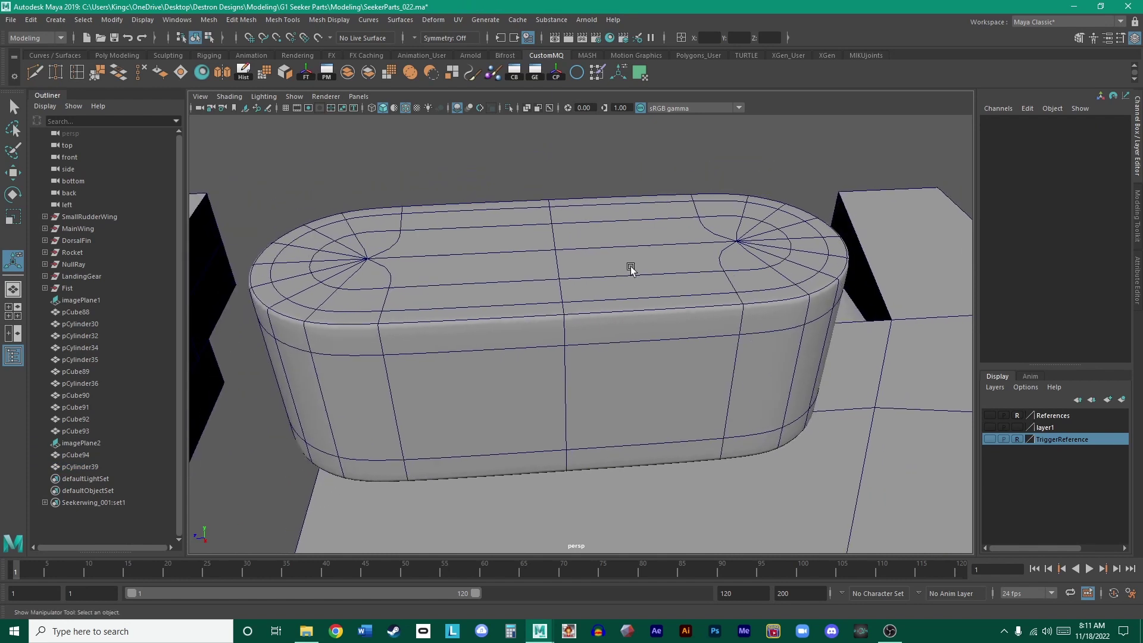
- Examine the combined block's top faces in face mode with smoothing off, and return to object mode
right_drag(605, 269, 587, 258)
click(588, 259)
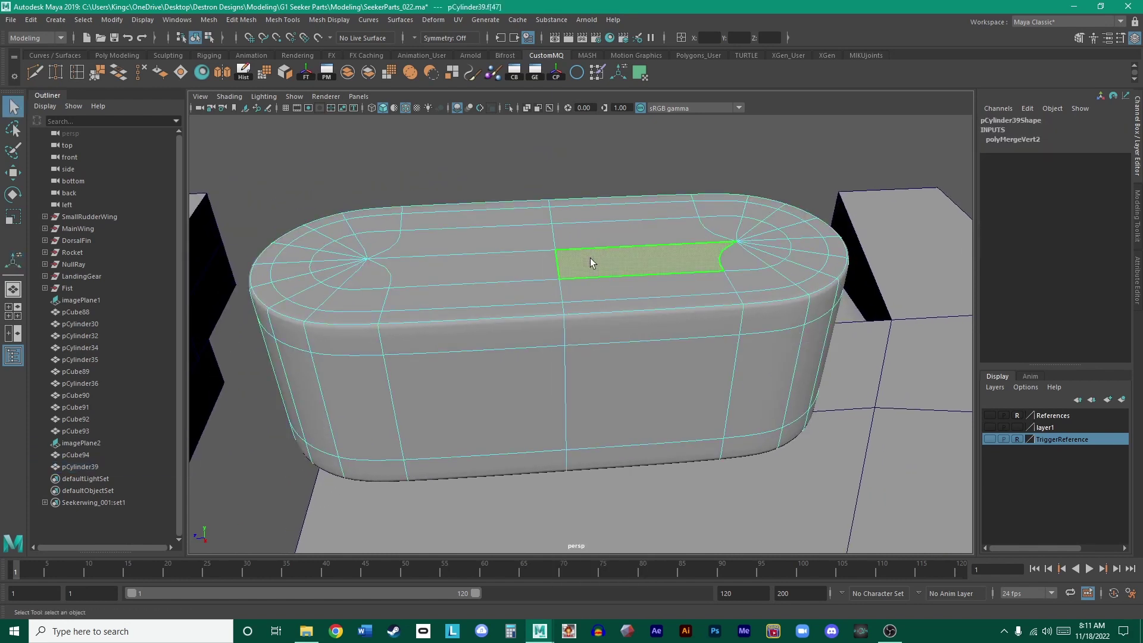
key(w)
scroll(633, 257, up, 3)
scroll(681, 316, down, 5)
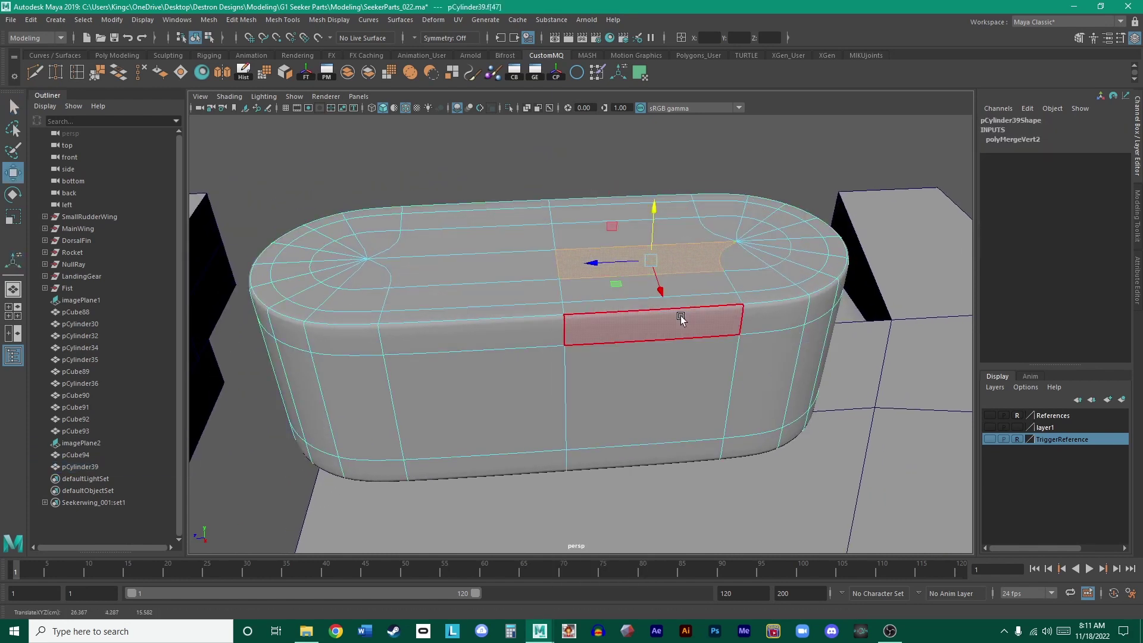
alt+right_drag(683, 253, 732, 351)
alt+drag(735, 357, 798, 398)
key(1)
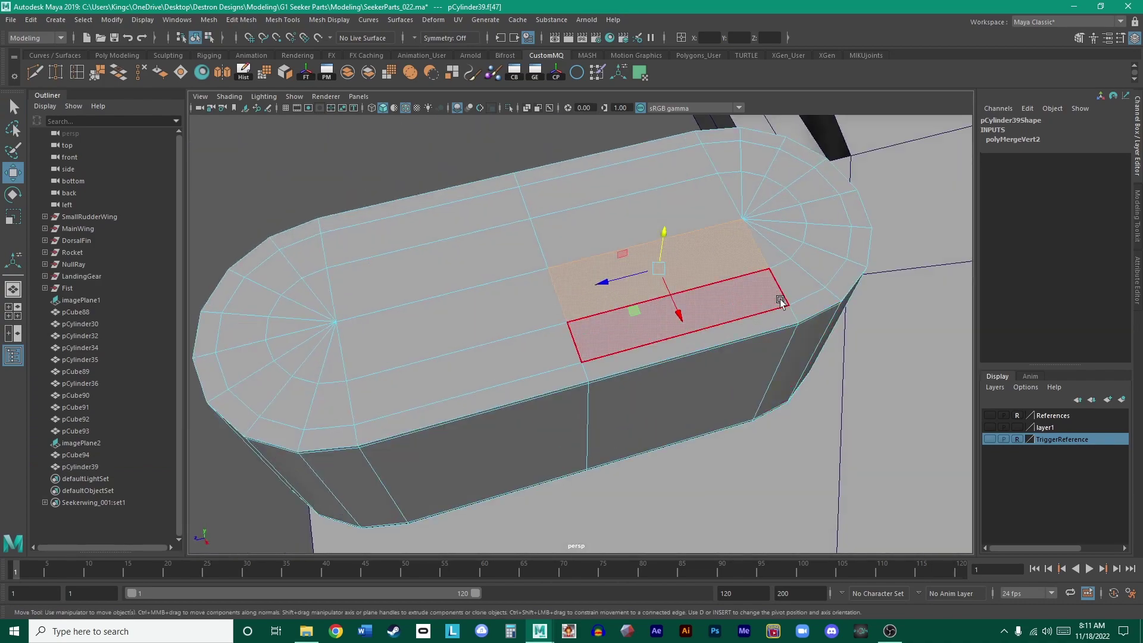
right_click(806, 279)
click(864, 261)
alt+drag(766, 279, 696, 212)
right_click(696, 214)
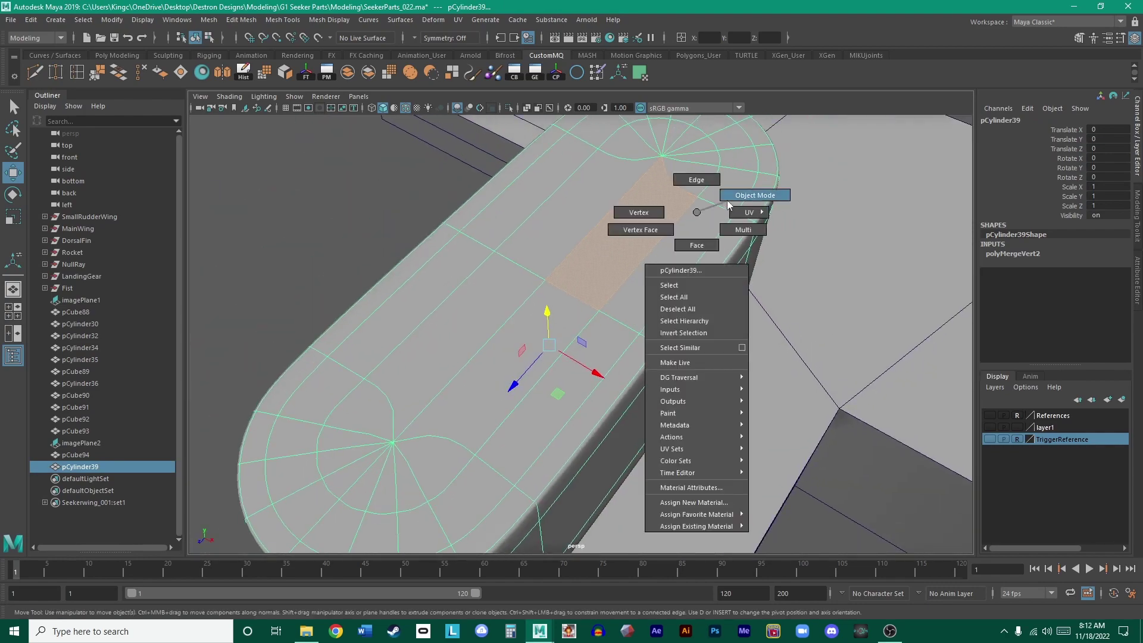
click(306, 199)
- Select the combined rounded block and lower it into the trigger part to Translate Y -2.117
scroll(305, 198, down, 5)
alt+drag(378, 281, 688, 276)
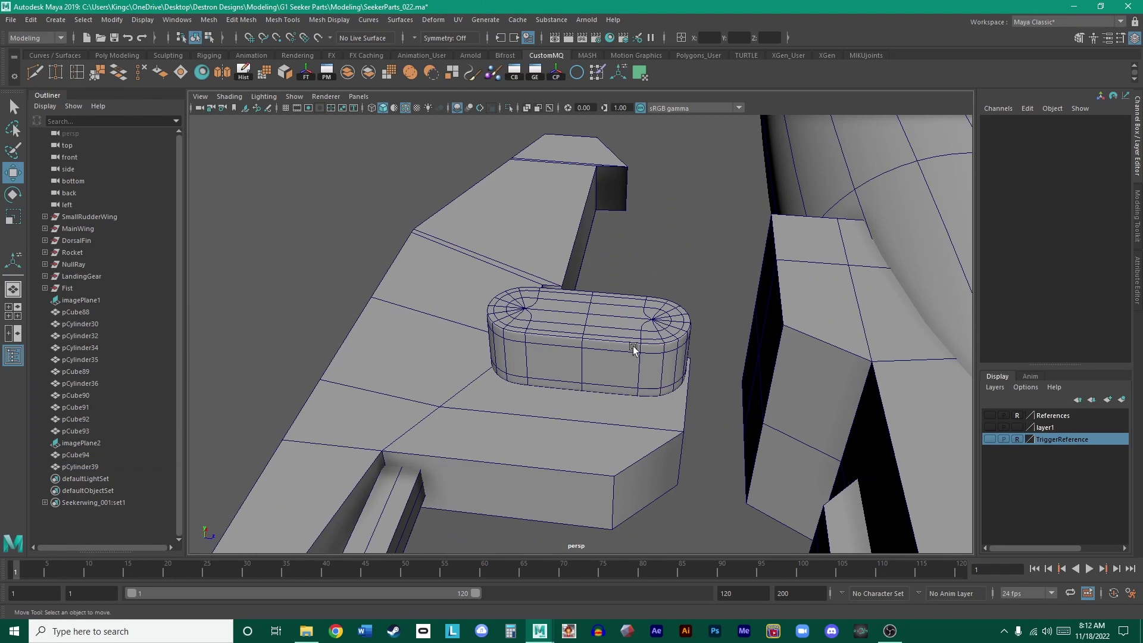
alt+drag(633, 349, 587, 352)
click(587, 351)
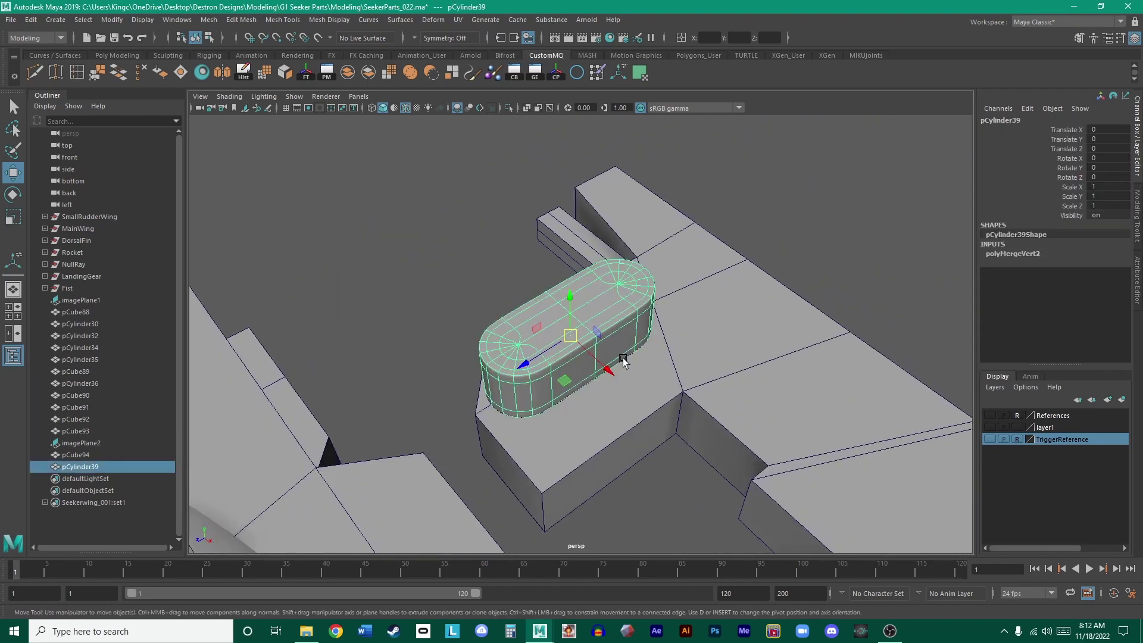
scroll(623, 361, up, 6)
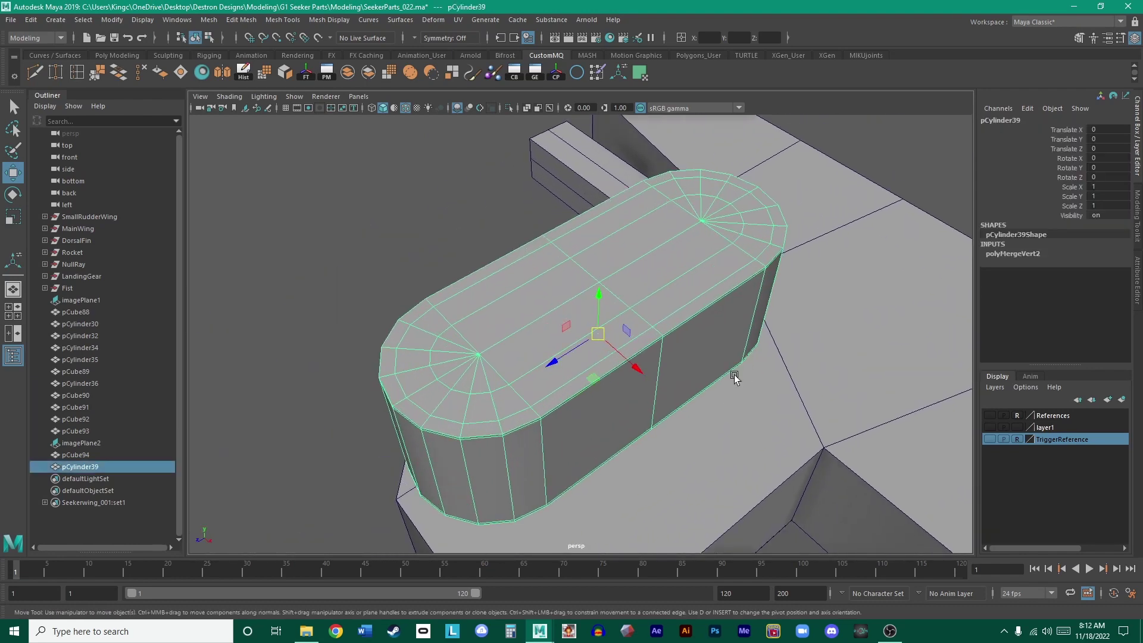
key(space)
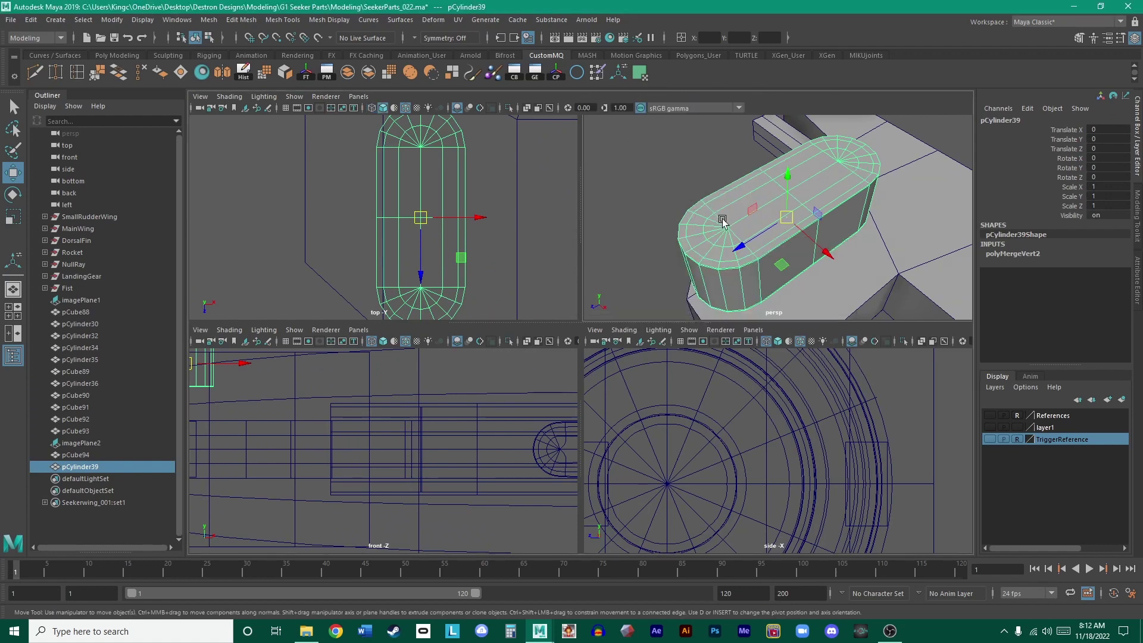
key(space)
scroll(737, 237, down, 5)
alt+drag(737, 237, 652, 250)
drag(532, 227, 417, 369)
- Show the TriggerReference layer in the top view and move the rounded block to Translate X 1.117
key(space)
key(space)
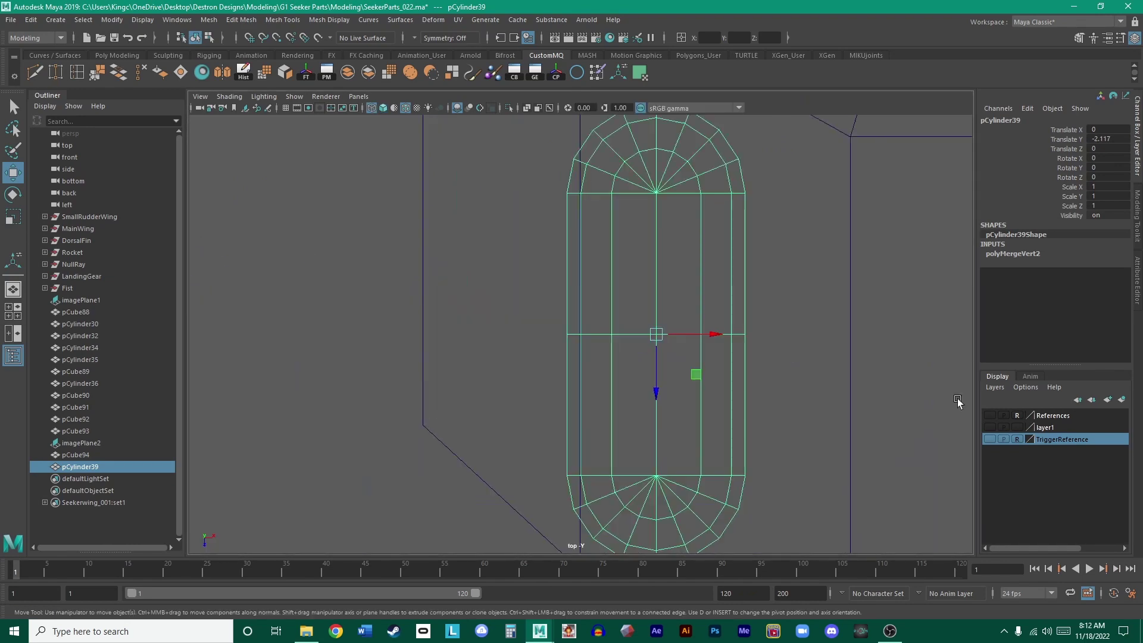
click(989, 439)
scroll(629, 364, down, 3)
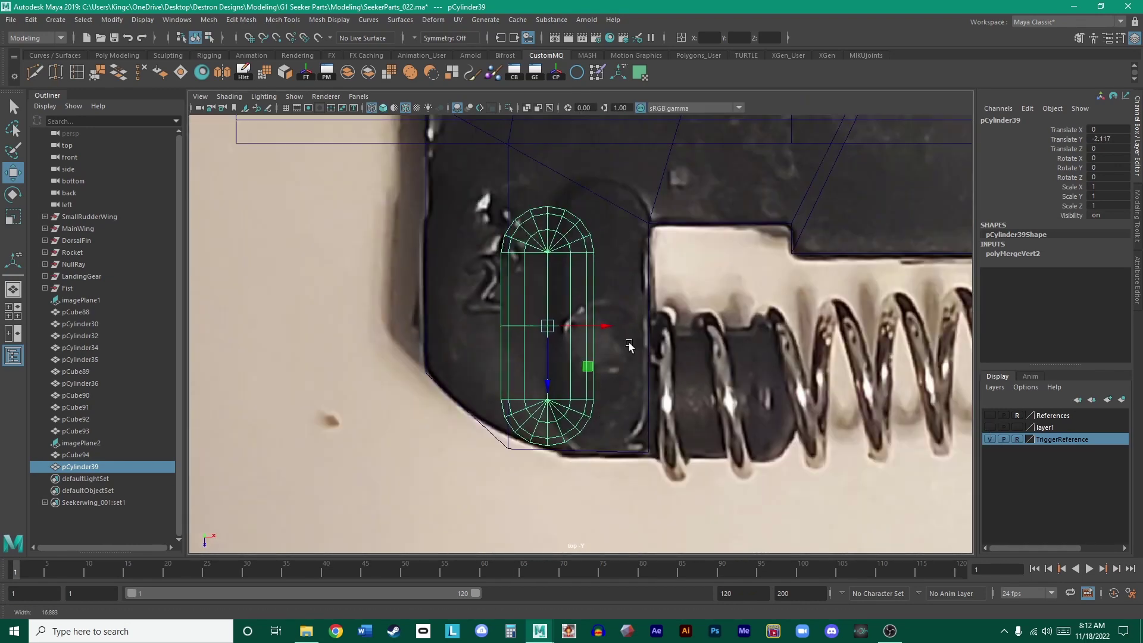
drag(610, 327, 651, 338)
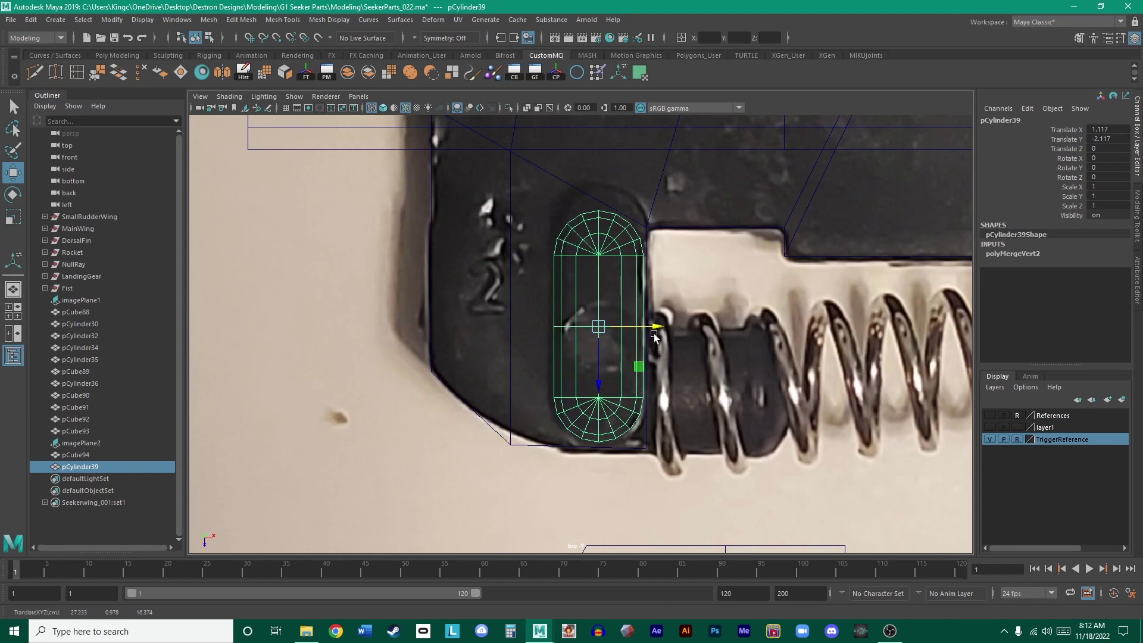
- Scale the rounded block uniformly to 1.012 and move it to Translate X 1.165 over the reference photo
scroll(631, 348, up, 1)
scroll(631, 347, up, 1)
key(r)
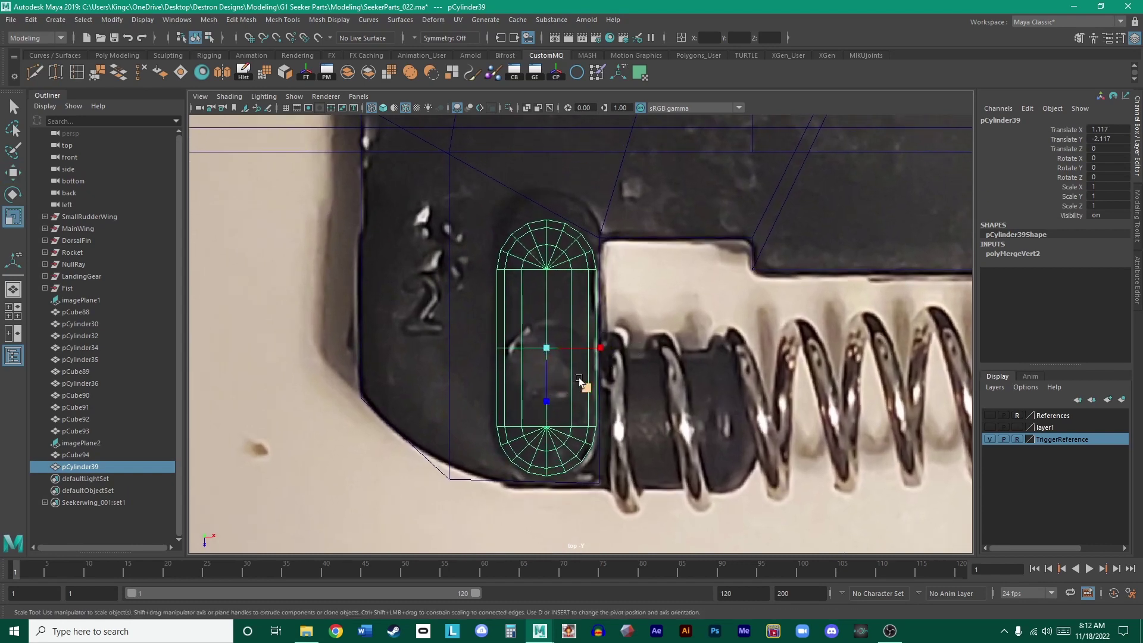
drag(546, 347, 603, 350)
key(w)
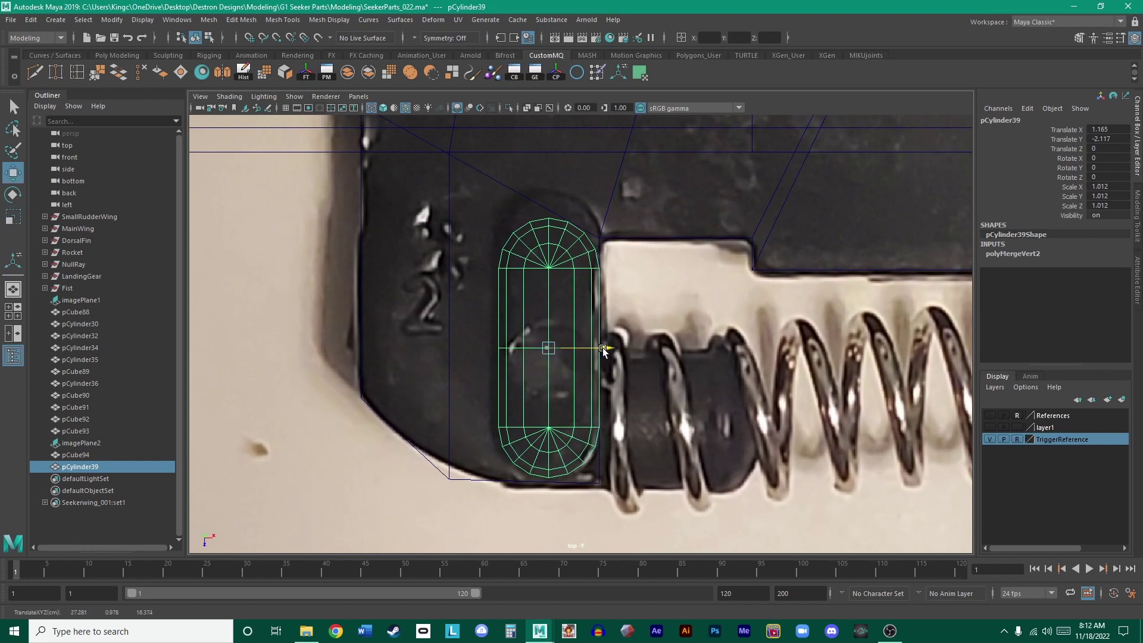
- Fit the rounded block to the photographed shape with Scale X 1.081, Scale Z 1.129, Translate X 1.153 and Translate Z -0.276
key(r)
drag(548, 397, 551, 392)
key(w)
key(r)
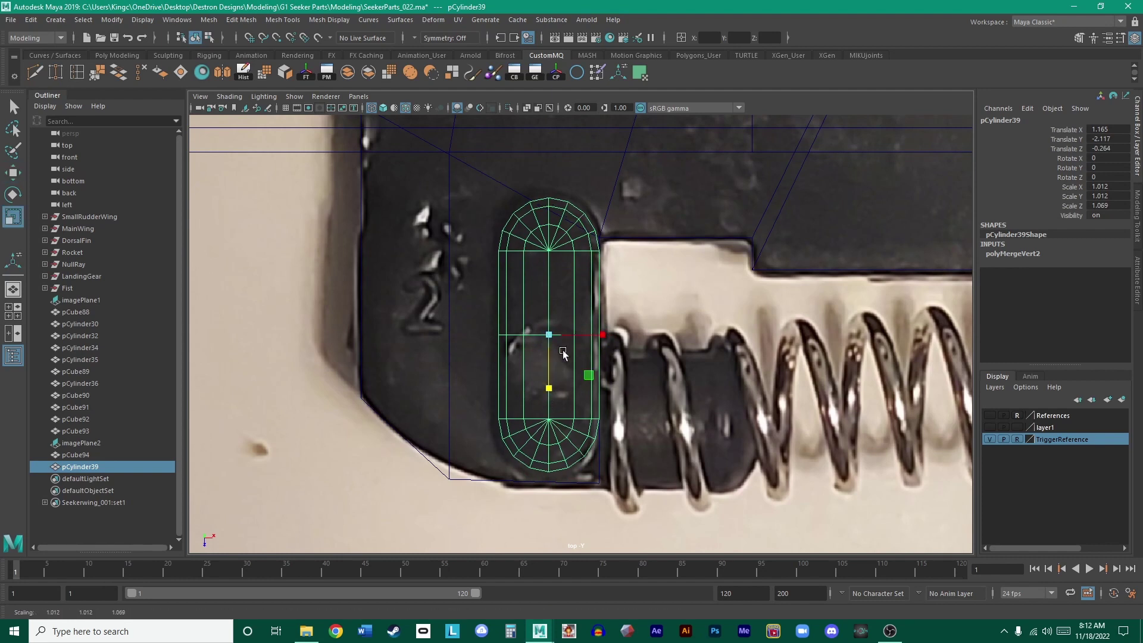
drag(600, 338, 603, 337)
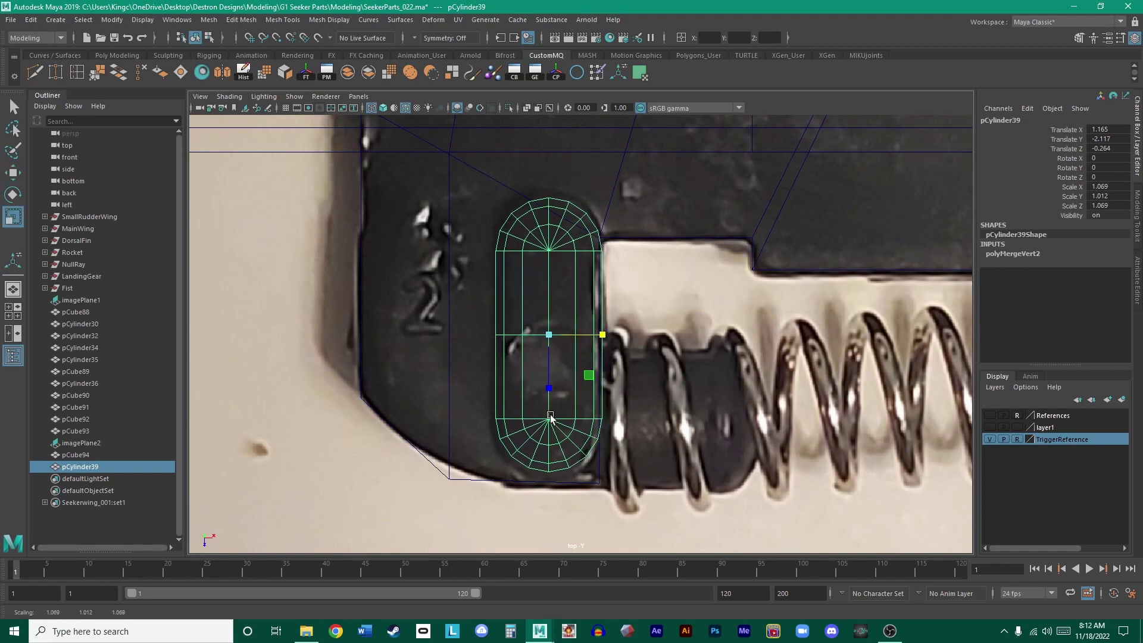
drag(553, 388, 565, 386)
drag(602, 340, 601, 336)
key(w)
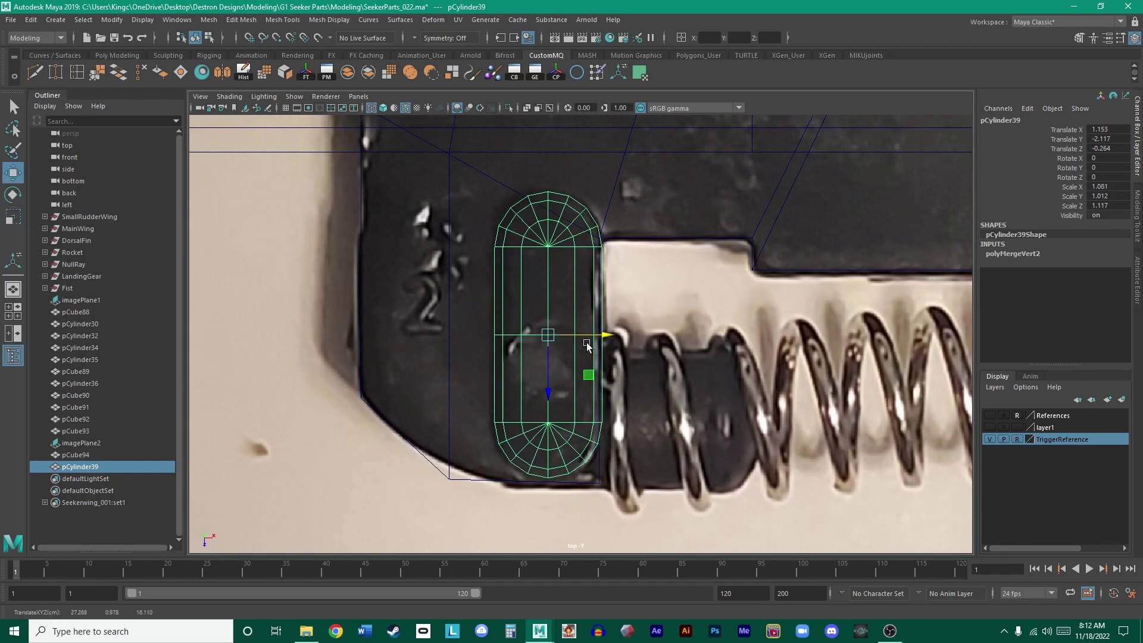
key(r)
drag(548, 373, 549, 384)
key(w)
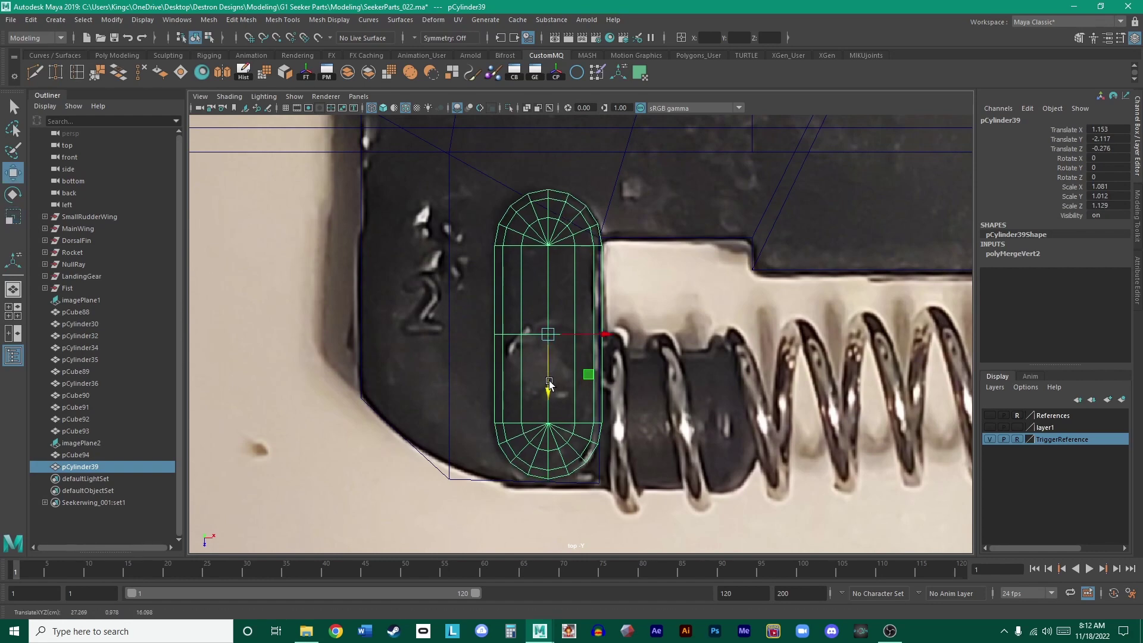
- Examine how the rounded block's outline fits the reference photo, switching between the top and perspective views
scroll(658, 333, down, 3)
scroll(658, 333, up, 1)
key(space)
key(space)
alt+drag(753, 329, 644, 394)
key(space)
key(space)
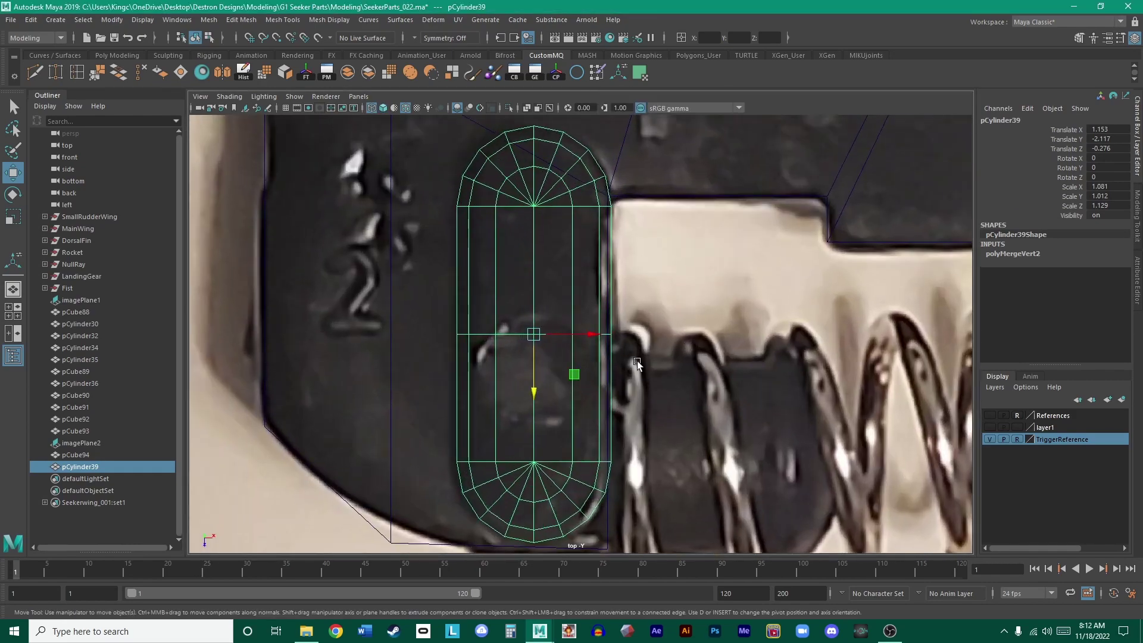
alt+middle_drag(636, 361, 608, 319)
scroll(625, 331, up, 1)
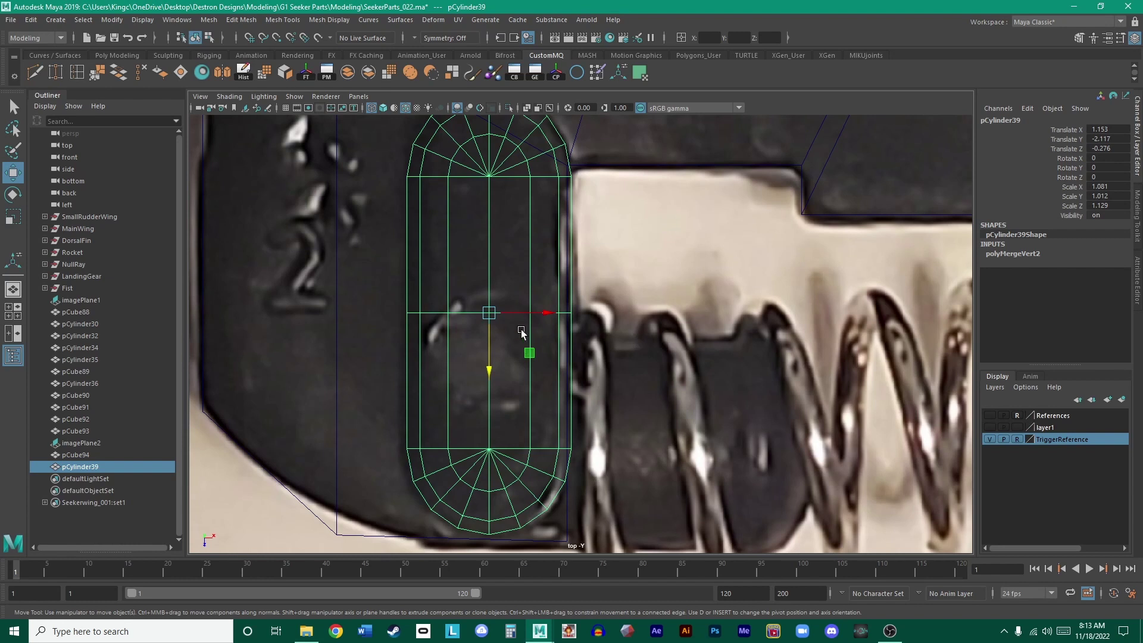
alt+middle_drag(630, 276, 632, 279)
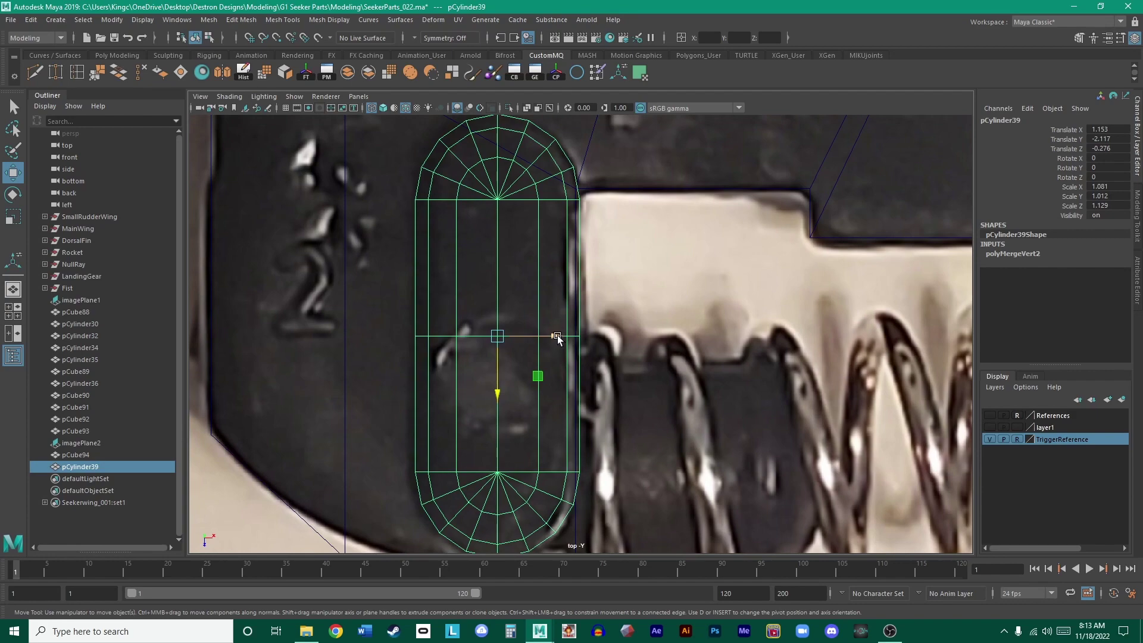
key(space)
key(space)
alt+drag(572, 310, 587, 273)
key(space)
key(space)
- Shift the rounded block along the depth axis to Translate Z -0.245 in the top view
alt+middle_drag(445, 302, 542, 216)
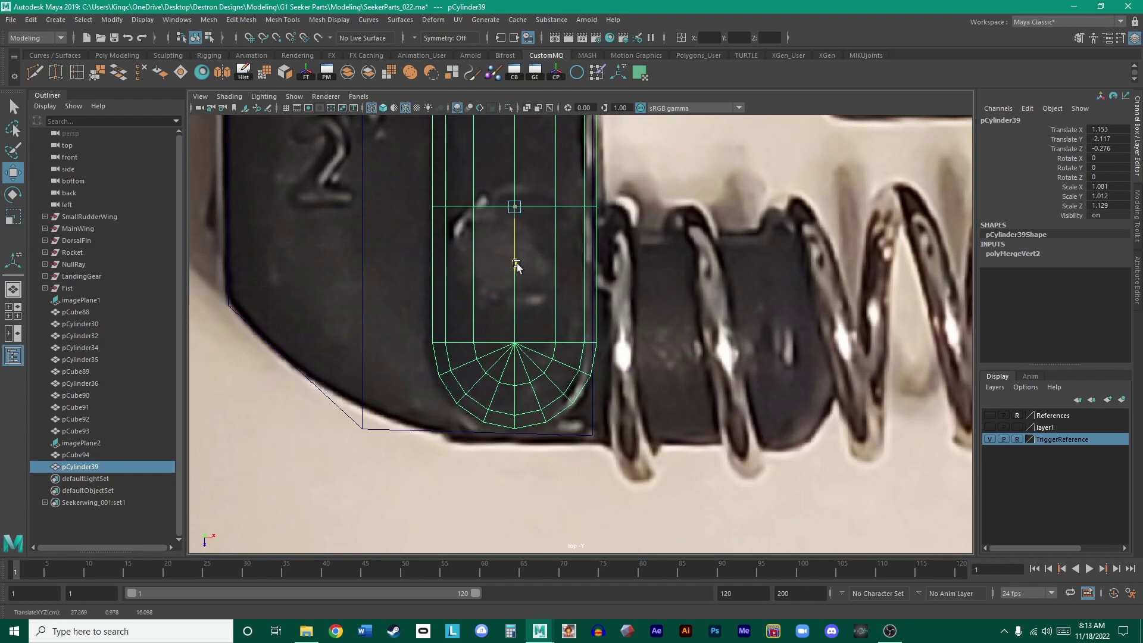
drag(516, 268, 517, 273)
scroll(524, 271, down, 4)
scroll(574, 326, up, 3)
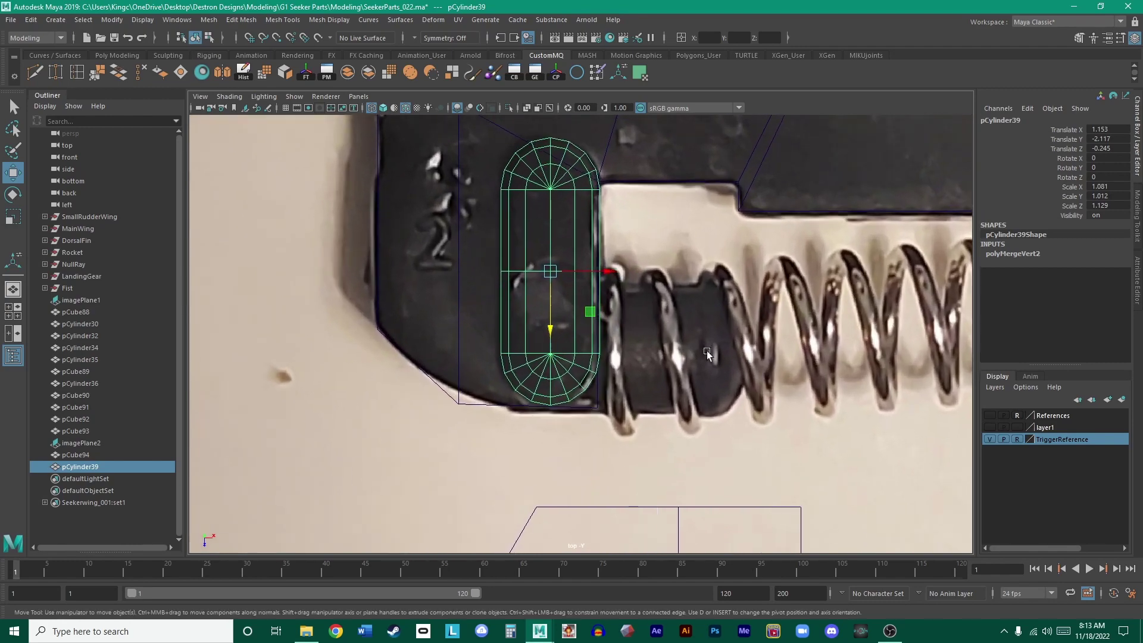
- Hide the TriggerReference layer and return to the perspective view of the rounded block
key(r)
key(space)
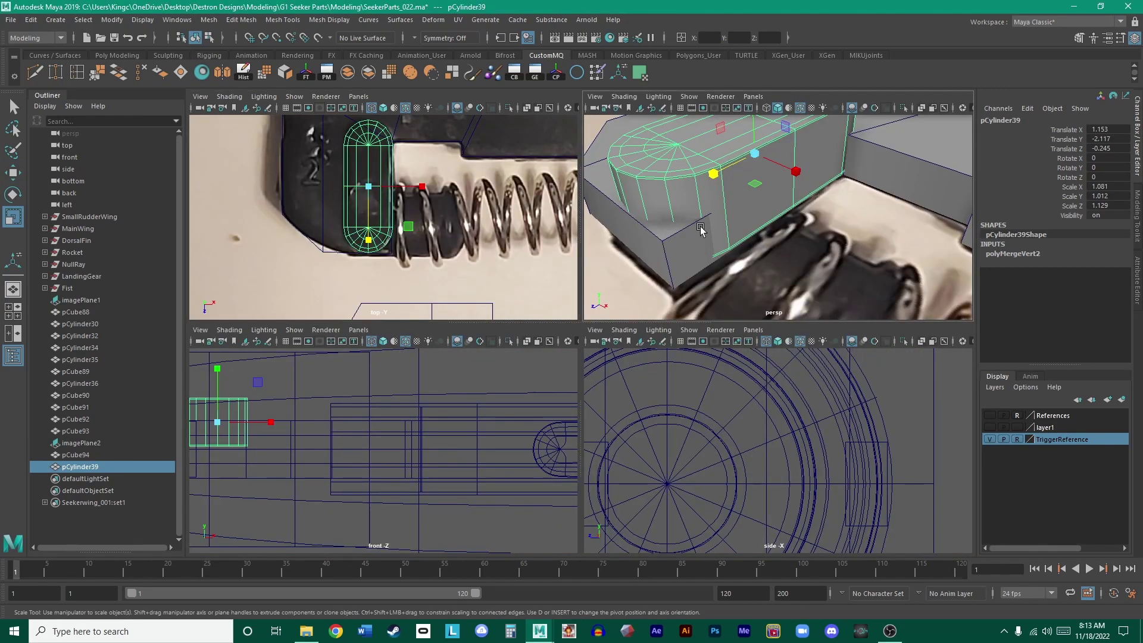
key(space)
alt+drag(700, 226, 1022, 395)
click(989, 438)
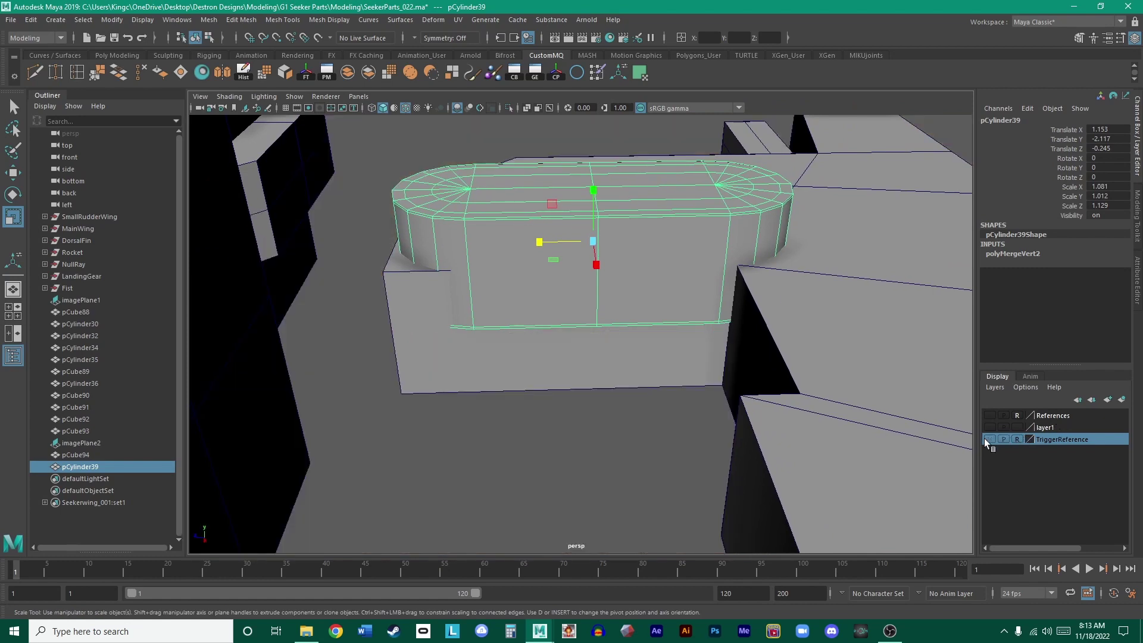
- Try stretching the rounded block to Scale Y 1.959 and lowering it to Translate Y -3.158, and undo both changes
alt+drag(666, 419, 598, 249)
drag(576, 201, 574, 148)
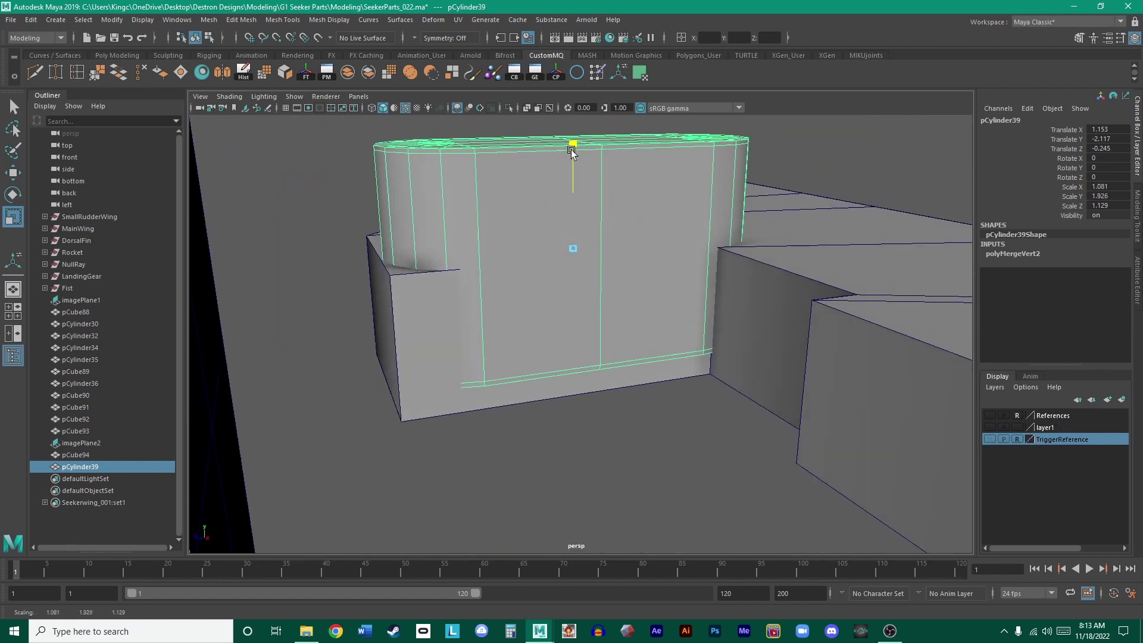
key(w)
drag(573, 191, 643, 273)
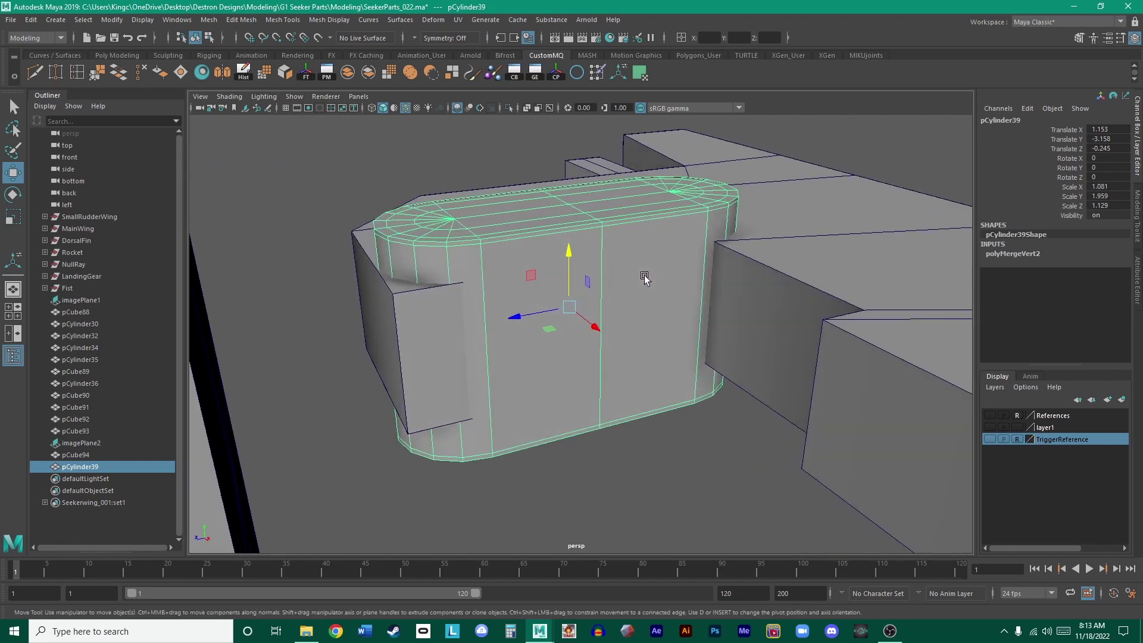
middle_drag(643, 273, 647, 278)
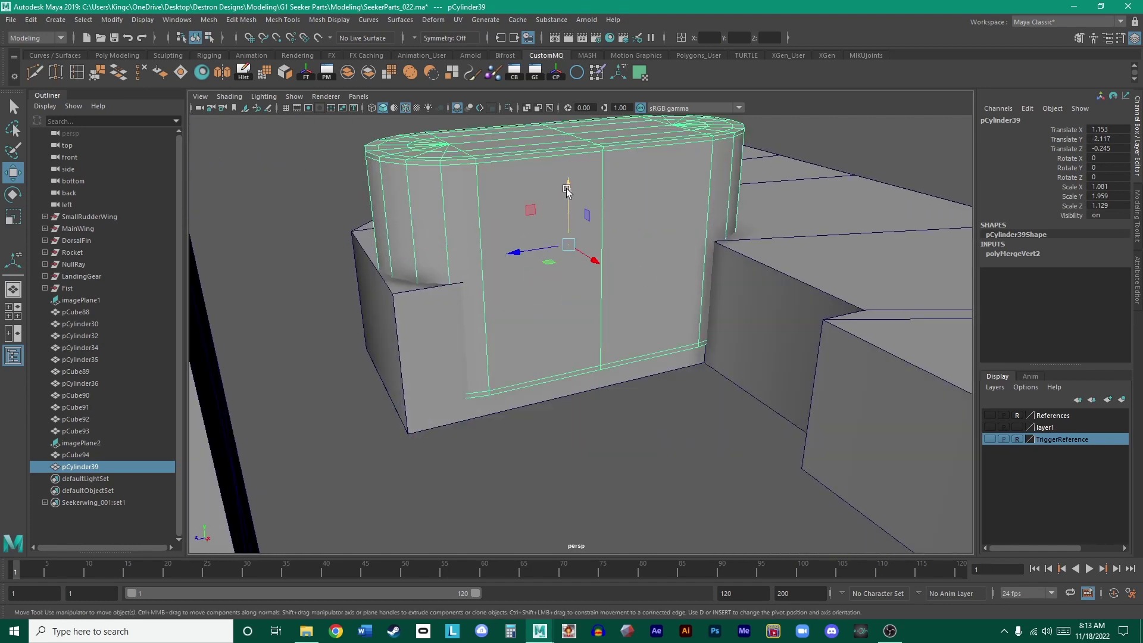
key(ctrl+z)
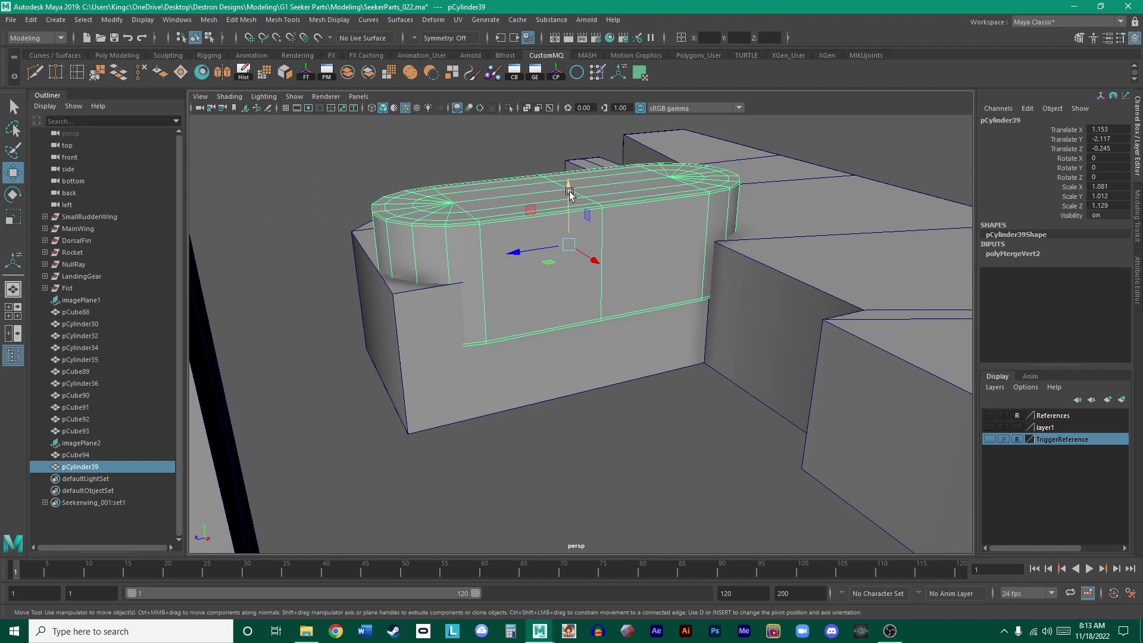
- Show the grid in the side view and frame the rounded block there
alt+drag(598, 229, 645, 322)
key(space)
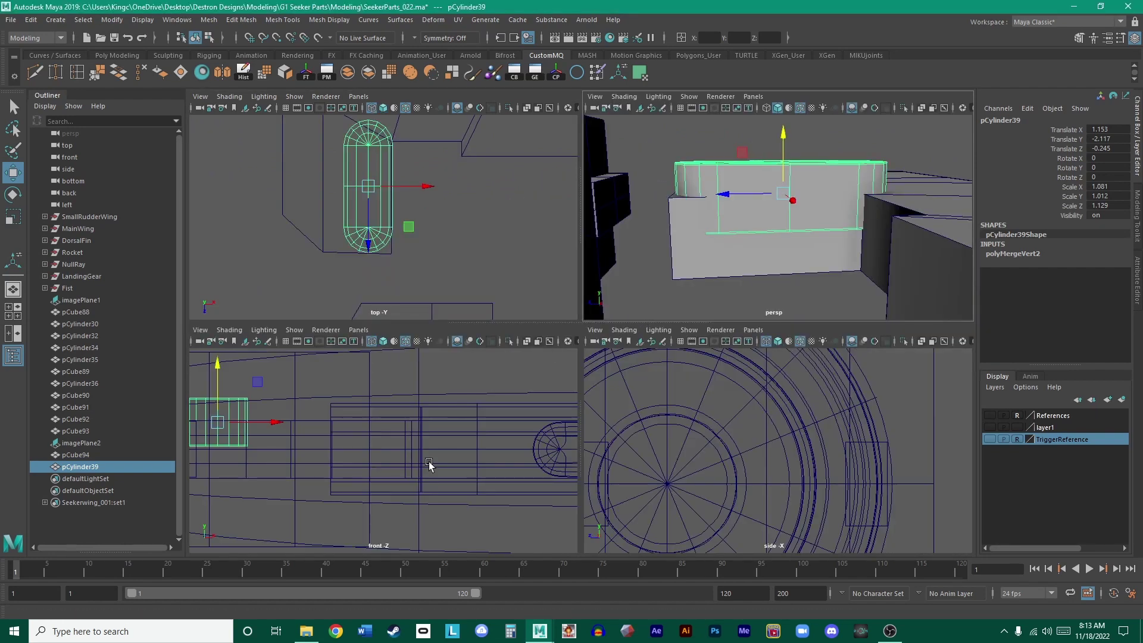
scroll(387, 446, down, 3)
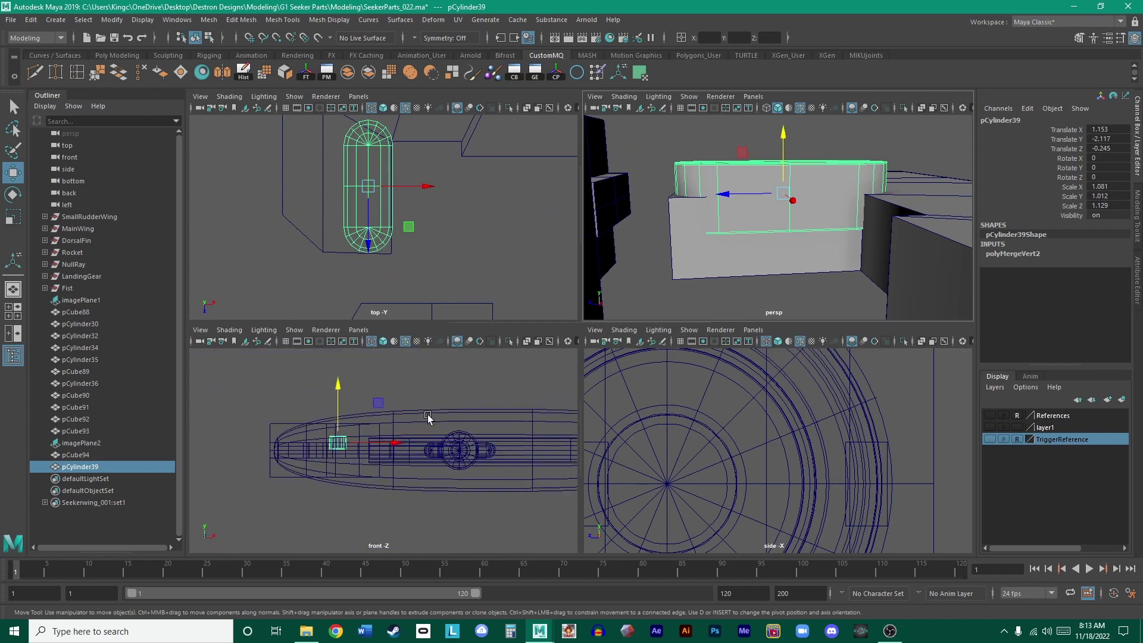
scroll(841, 437, down, 3)
key(space)
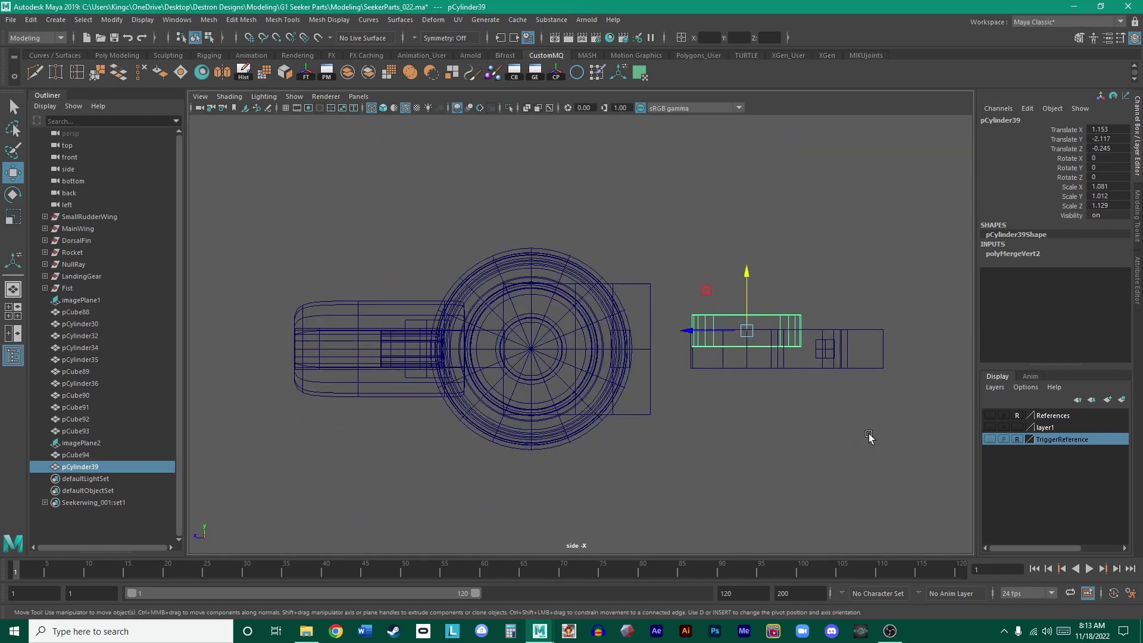
scroll(486, 334, up, 2)
alt+middle_drag(815, 387, 530, 360)
scroll(530, 359, up, 4)
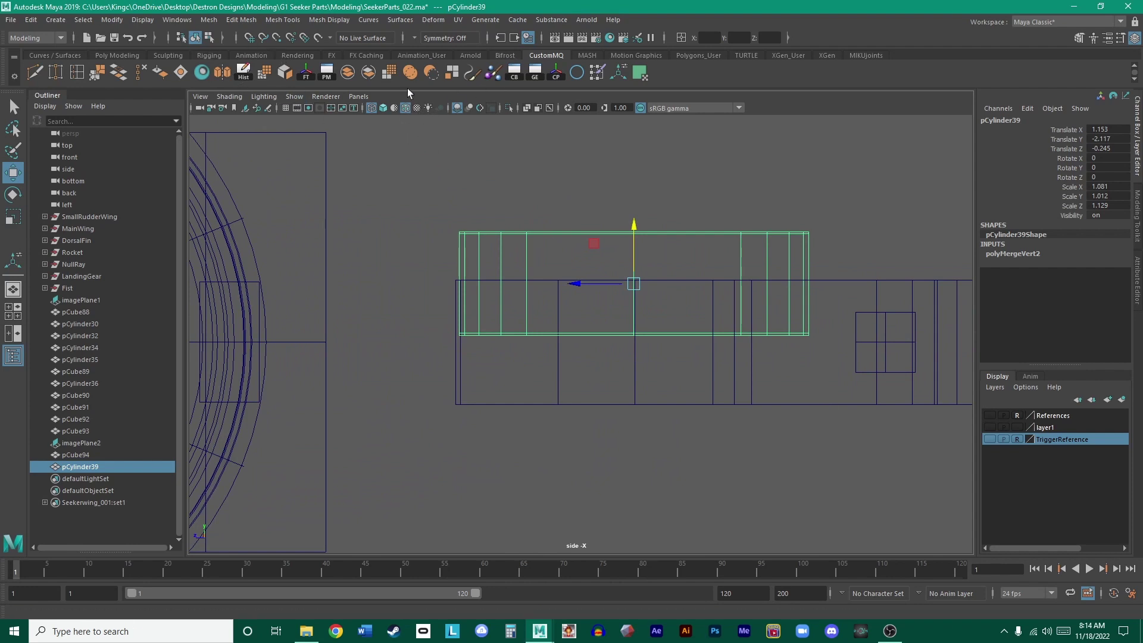
click(285, 107)
scroll(706, 291, down, 8)
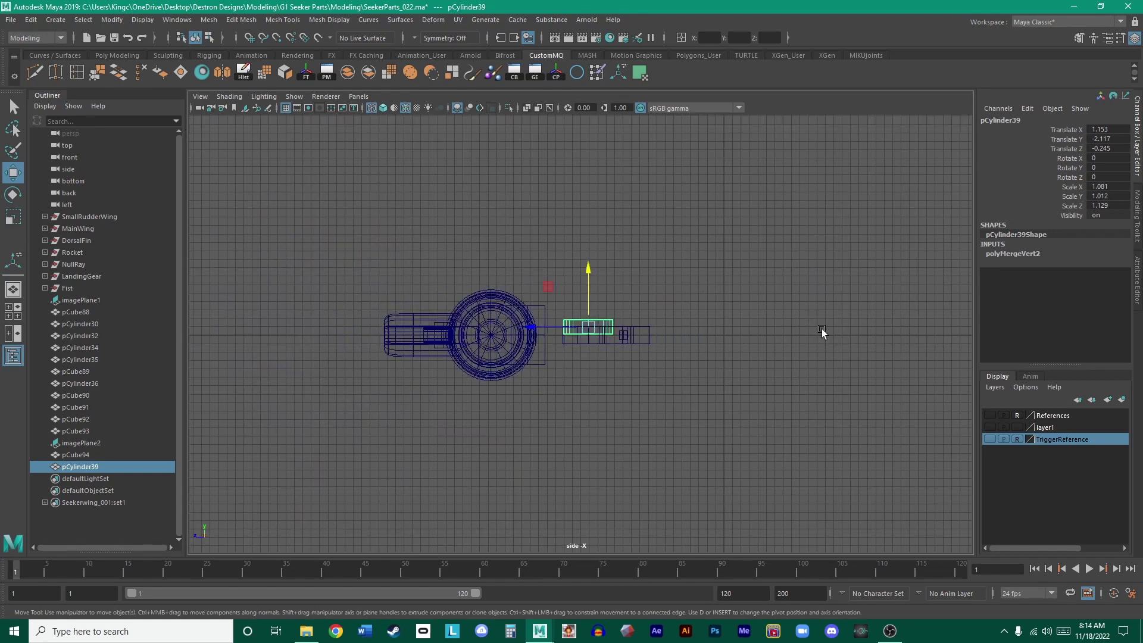
scroll(822, 328, up, 10)
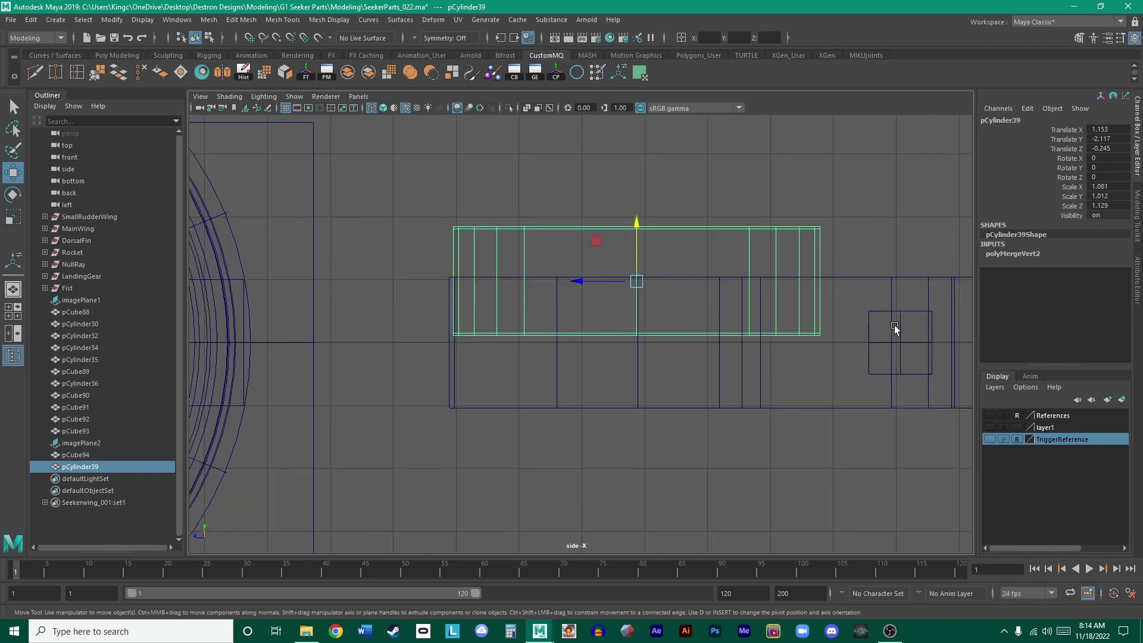
- Lower the rounded block to Translate Y -3.096 so it is vertically centred in the trigger part
drag(637, 230, 630, 290)
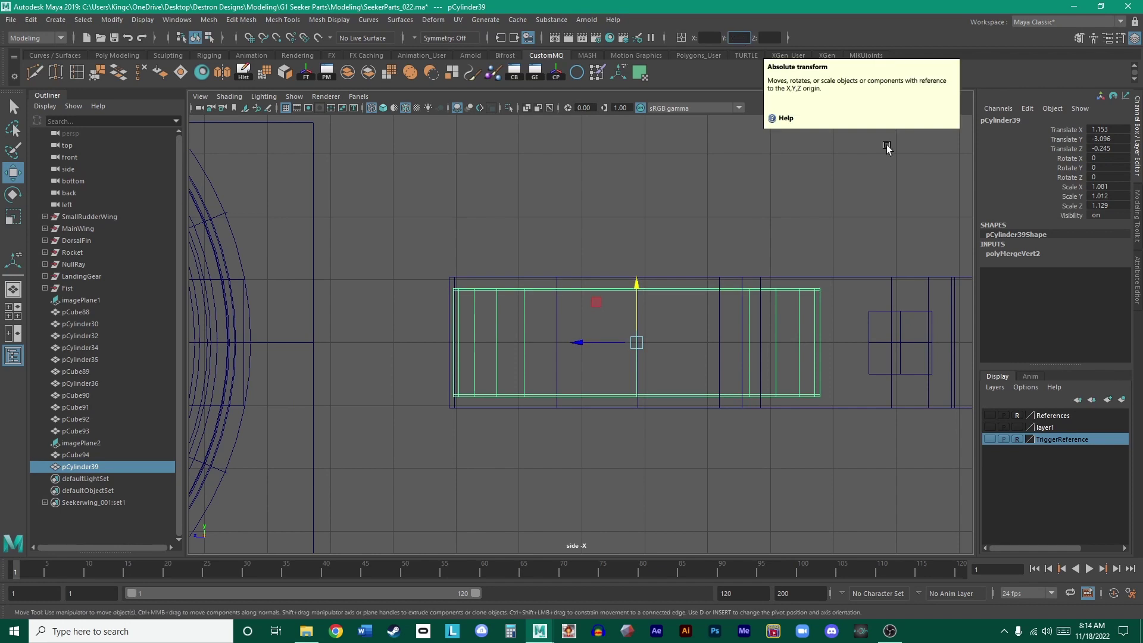
scroll(692, 416, up, 3)
click(590, 361)
click(659, 266)
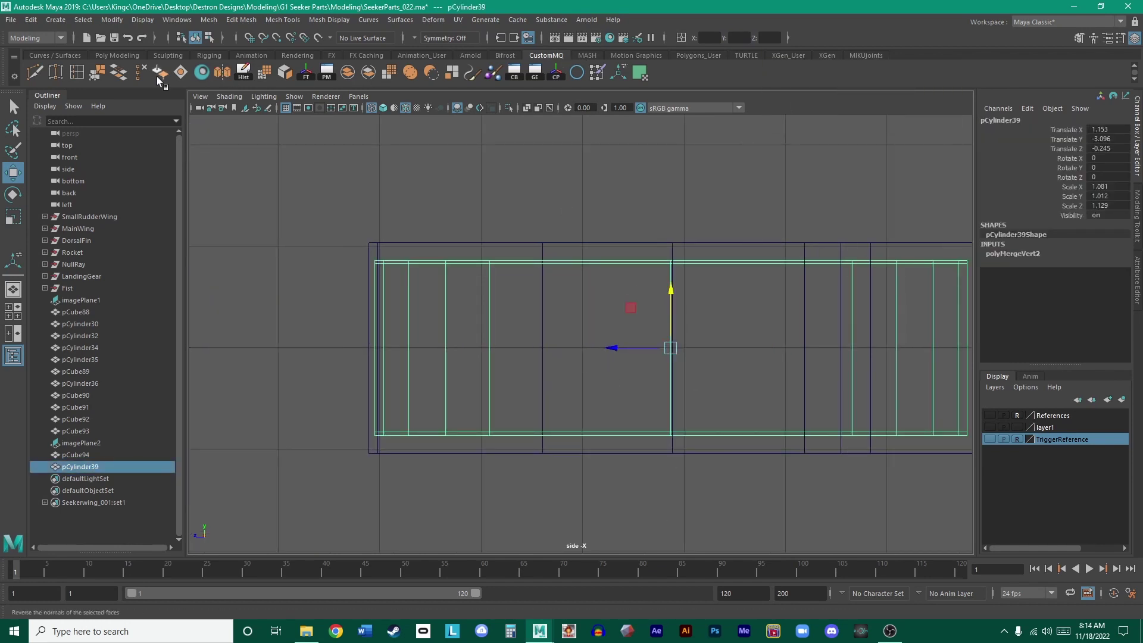
- Insert a horizontal edge loop around the rounded block, move it onto the grid's centre line, and return to object mode
click(77, 72)
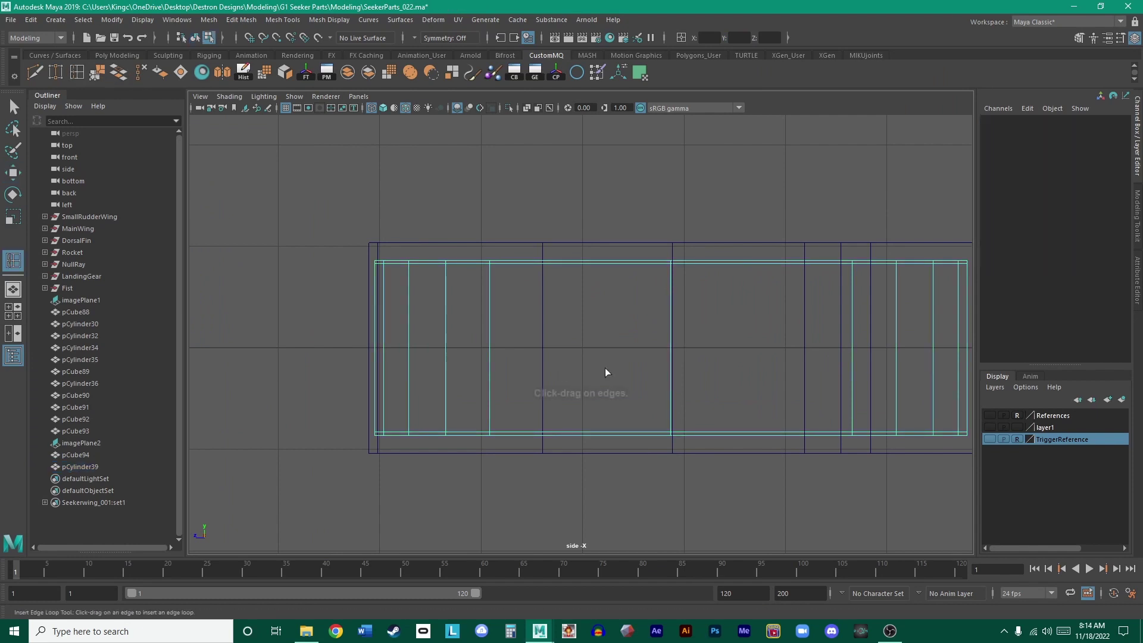
click(670, 357)
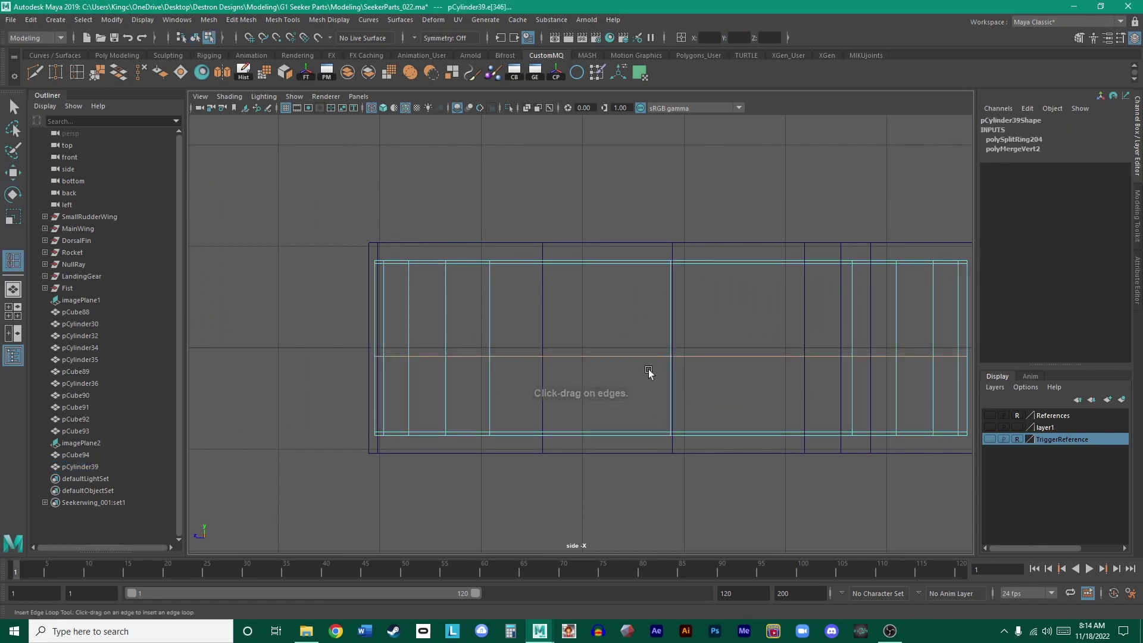
key(w)
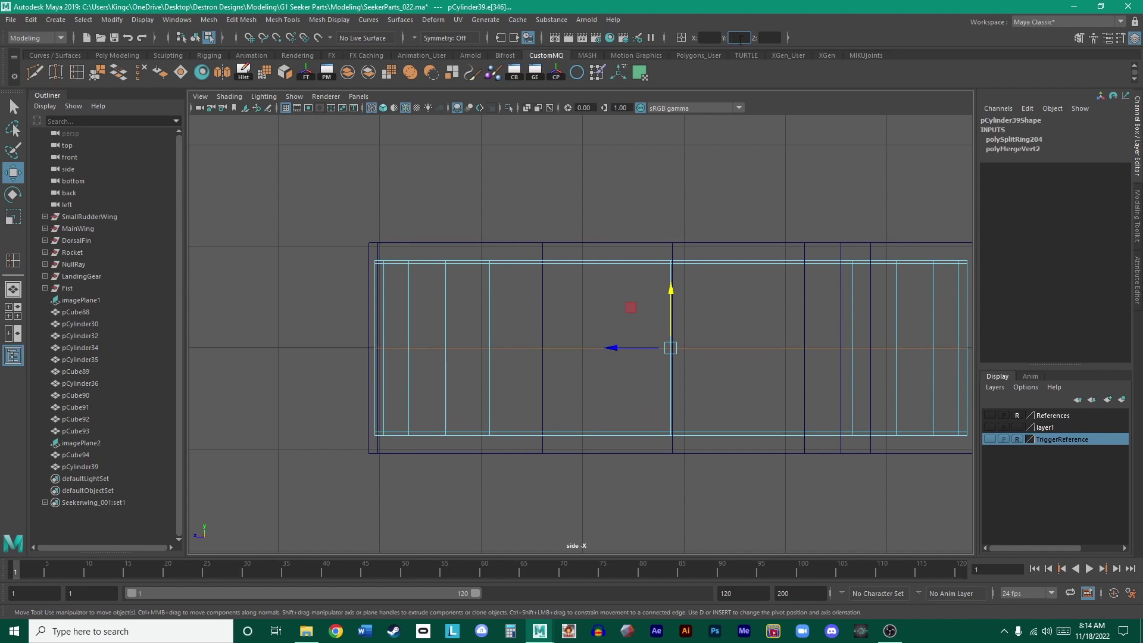
scroll(734, 380, up, 2)
right_click(771, 237)
click(828, 220)
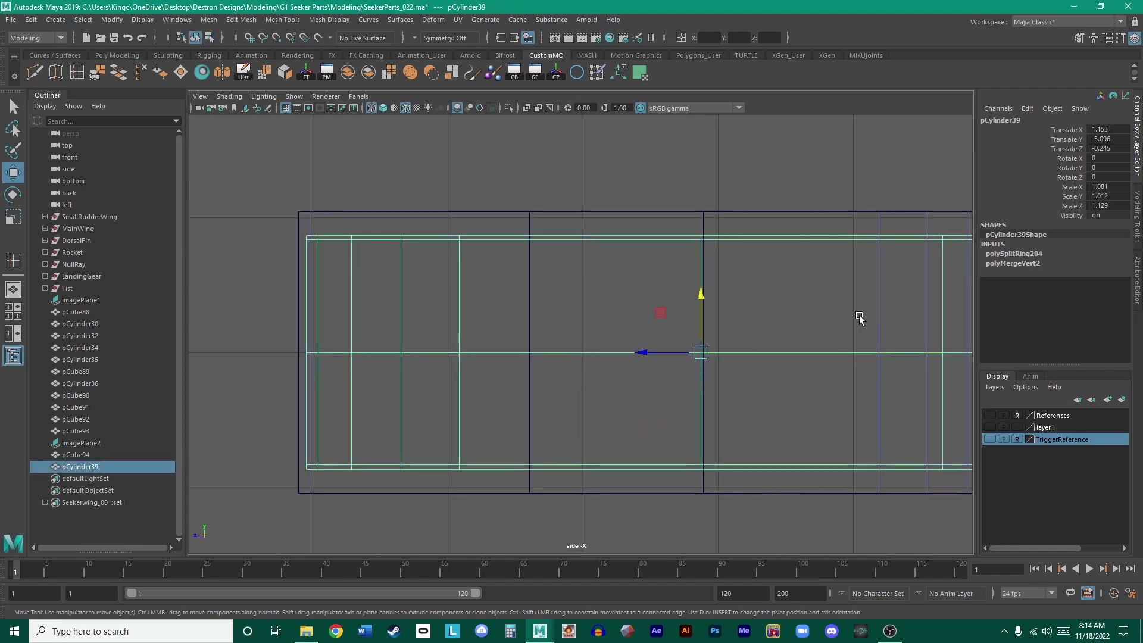
- Stretch the rounded block vertically to Scale Y 2.509 so it extends beyond both faces of the trigger part
scroll(773, 309, down, 2)
scroll(696, 316, up, 1)
key(r)
drag(561, 277, 551, 199)
key(space)
key(space)
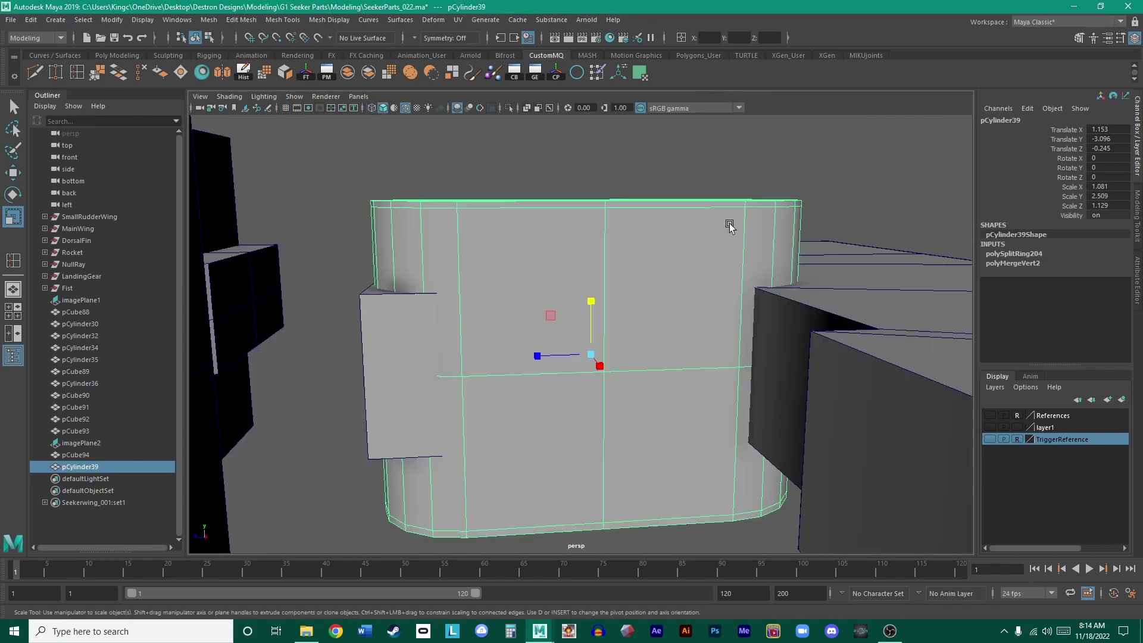
- Examine the stretched rounded block and the surrounding trigger part in perspective with nothing selected
alt+drag(730, 225, 653, 249)
key(w)
right_drag(654, 249, 708, 233)
alt+drag(708, 233, 826, 201)
click(825, 200)
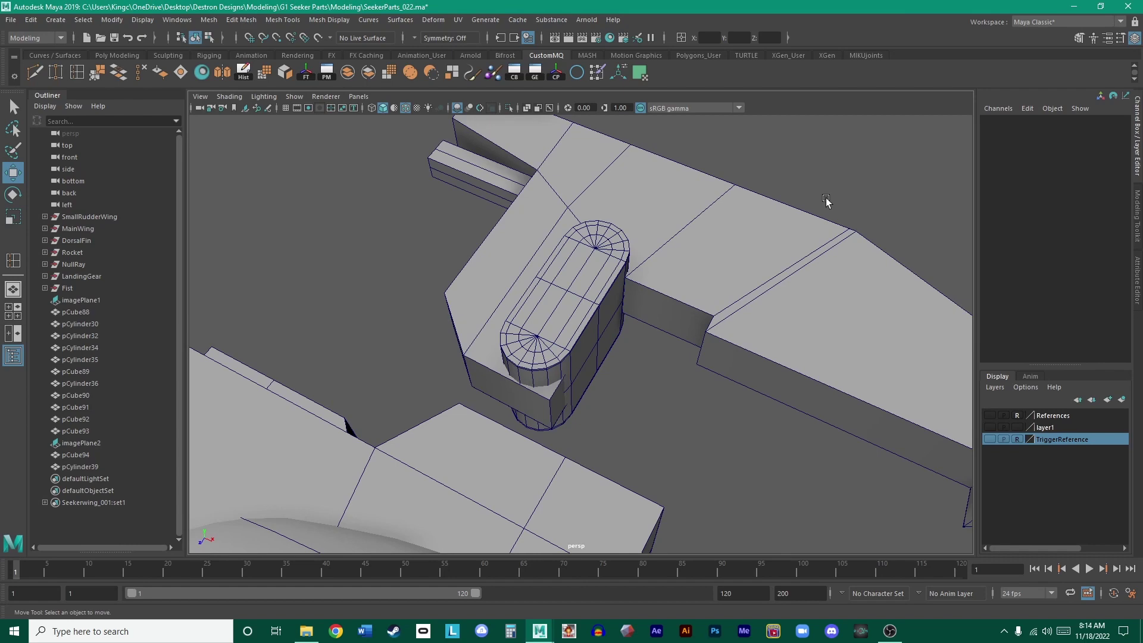
alt+drag(826, 201, 569, 239)
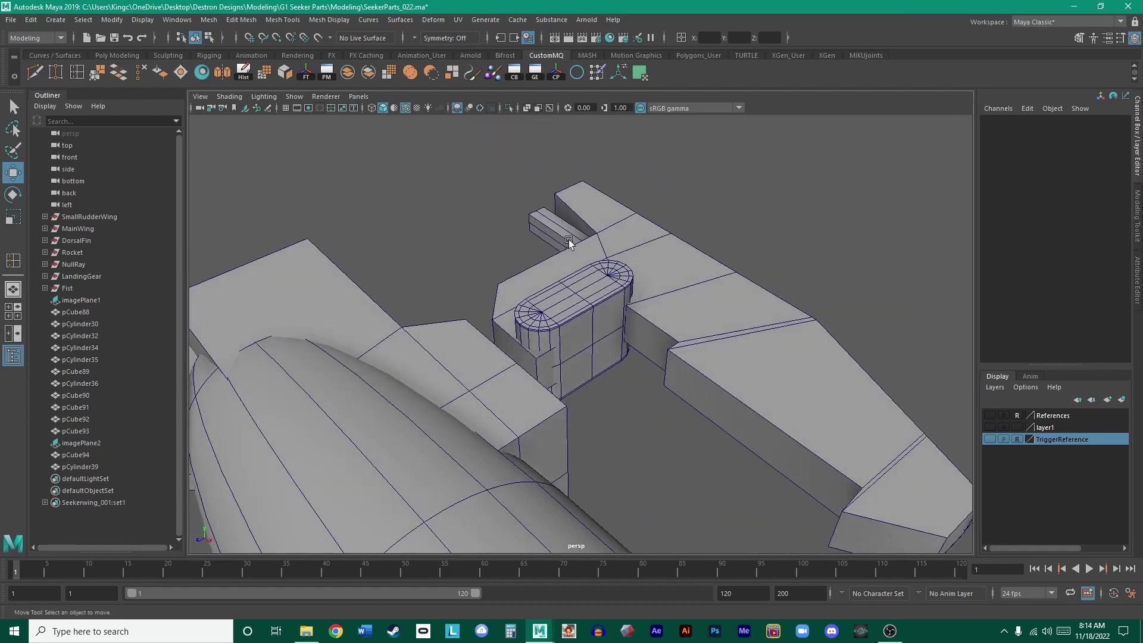
click(569, 239)
click(761, 204)
- Create a polygon cube and place it beside the rounded block at Translate X 29.452 and Translate Z 16.097
click(117, 55)
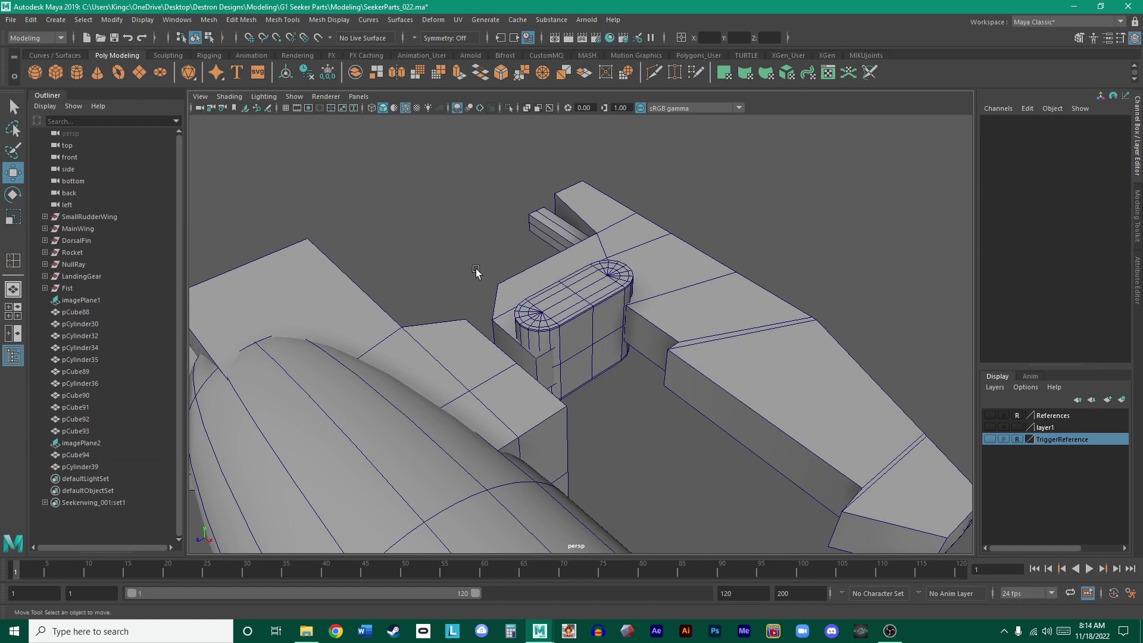
scroll(509, 279, down, 3)
alt+drag(576, 318, 603, 251)
scroll(601, 249, down, 2)
drag(446, 179, 615, 381)
scroll(765, 403, up, 5)
- Stretch the new cube beside the rounded block vertically by setting its Scale Y to 4.08
key(r)
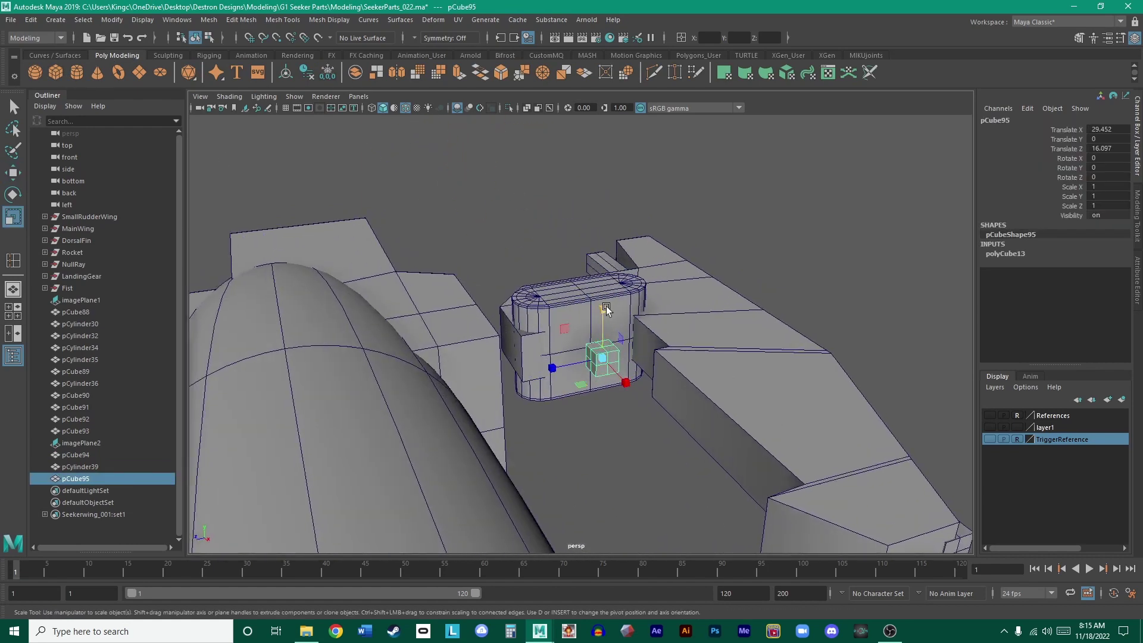
drag(606, 309, 982, 184)
click(1122, 194)
text(4.)
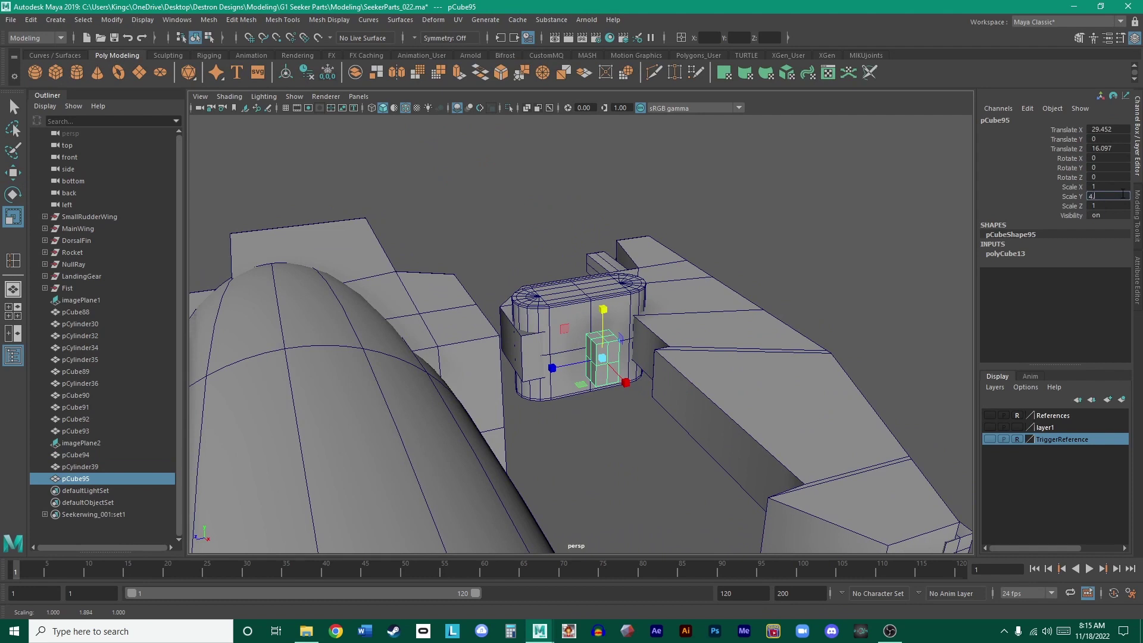
text(08)
key(Return)
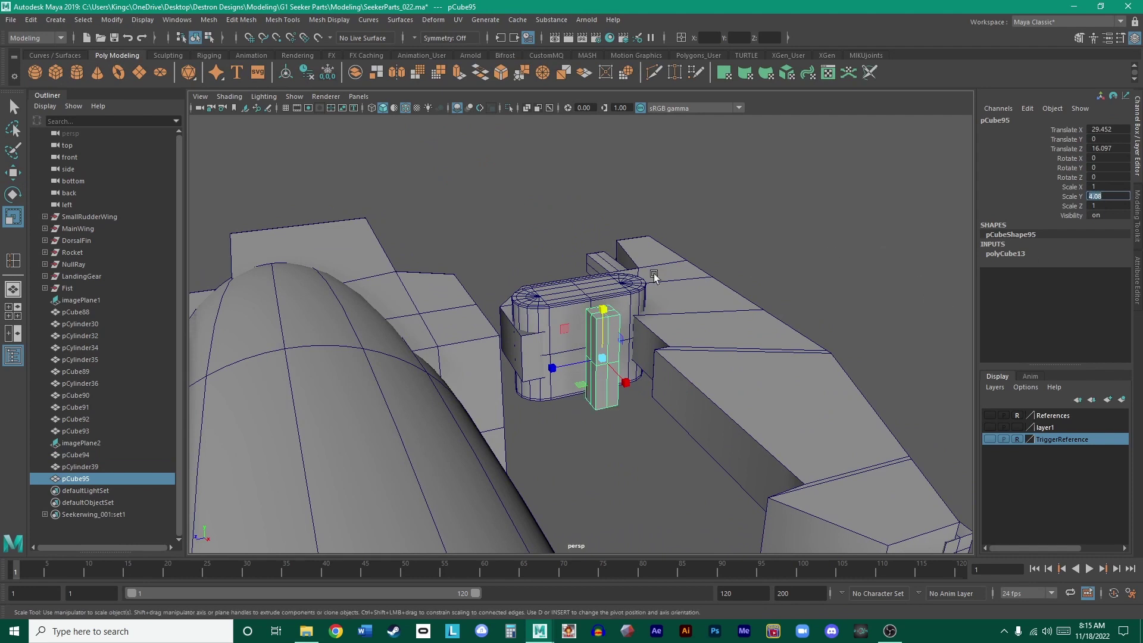
- Scale the rounded block down vertically to Scale Y 2.397 in the side view, fitting its height to the tall cube and checking the upper edges
click(631, 292)
key(space)
key(space)
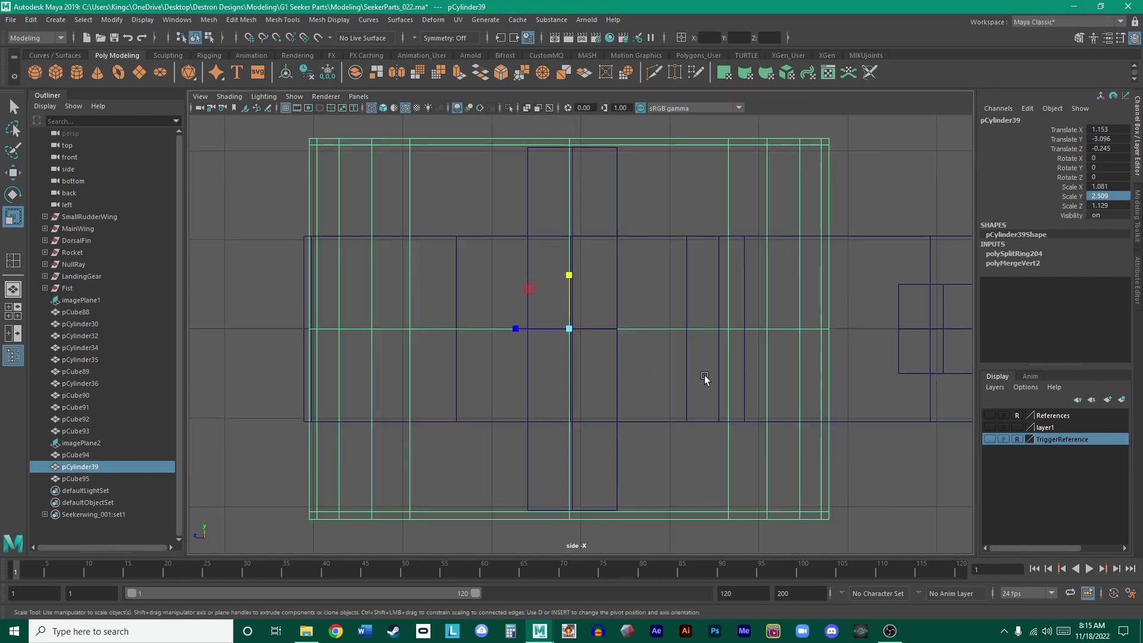
scroll(704, 379, down, 5)
scroll(765, 383, up, 5)
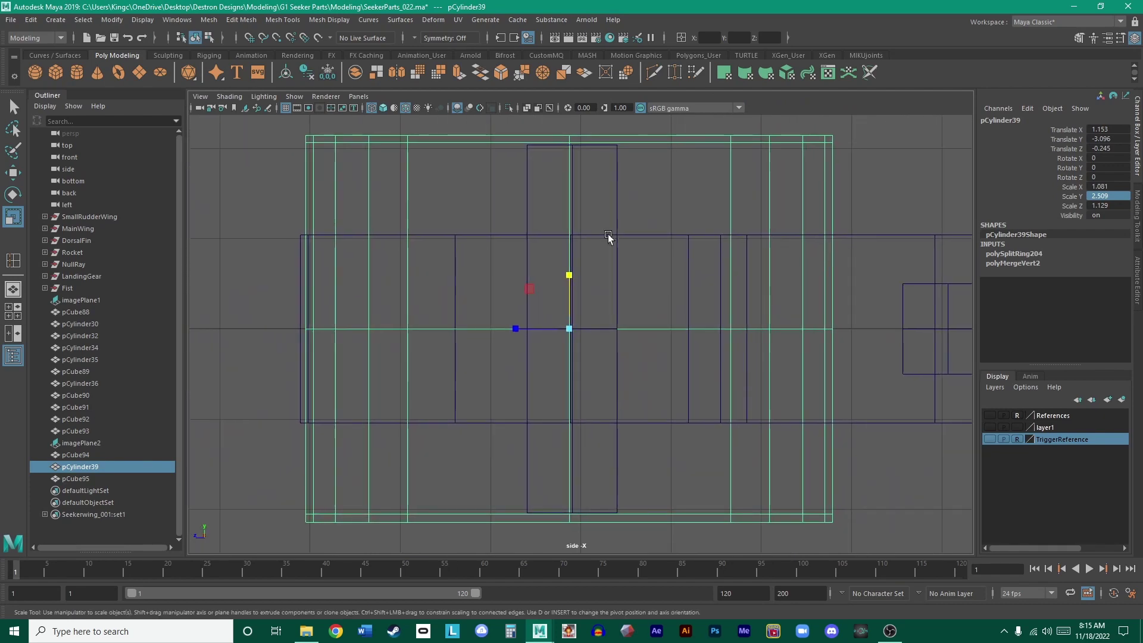
drag(569, 272, 571, 275)
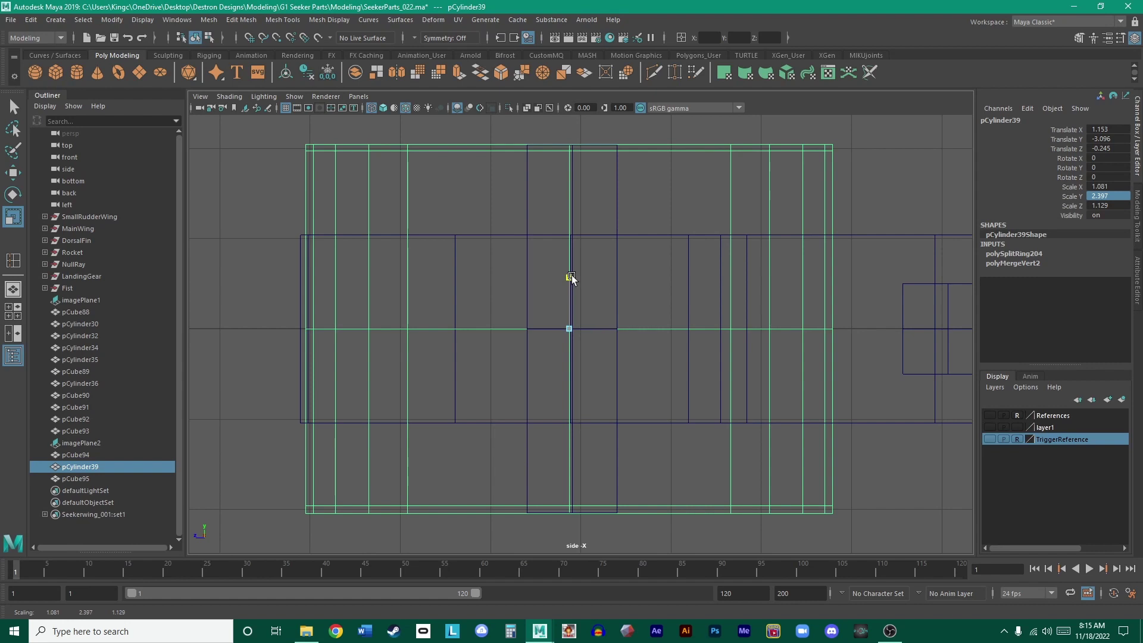
alt+right_drag(571, 275, 629, 383)
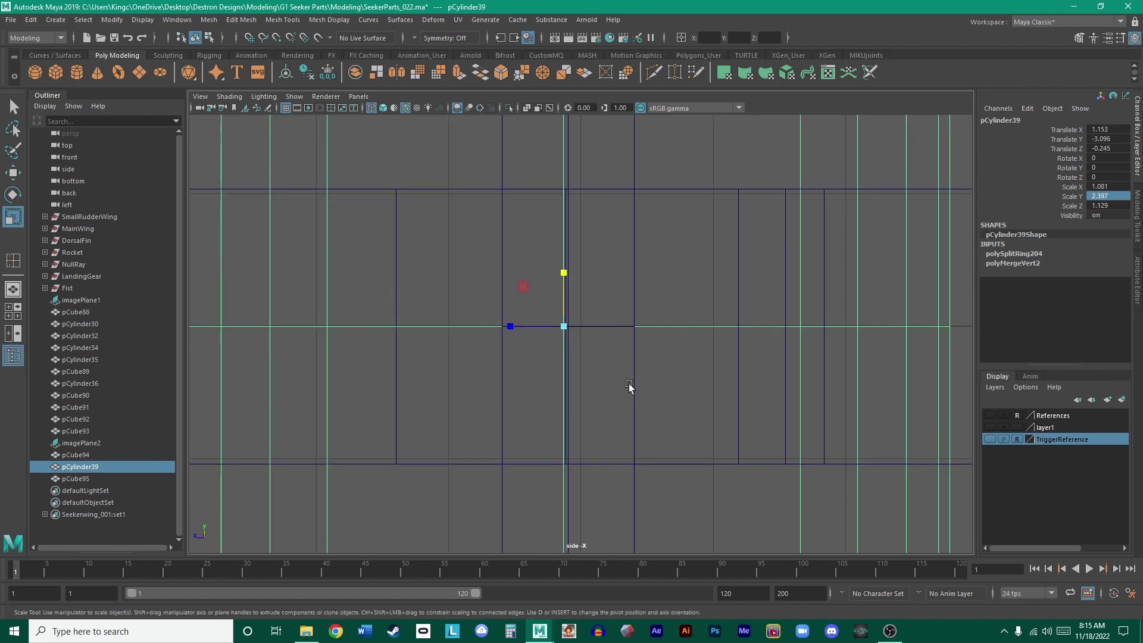
alt+middle_drag(628, 383, 655, 206)
alt+right_drag(655, 206, 607, 426)
alt+middle_drag(607, 426, 670, 300)
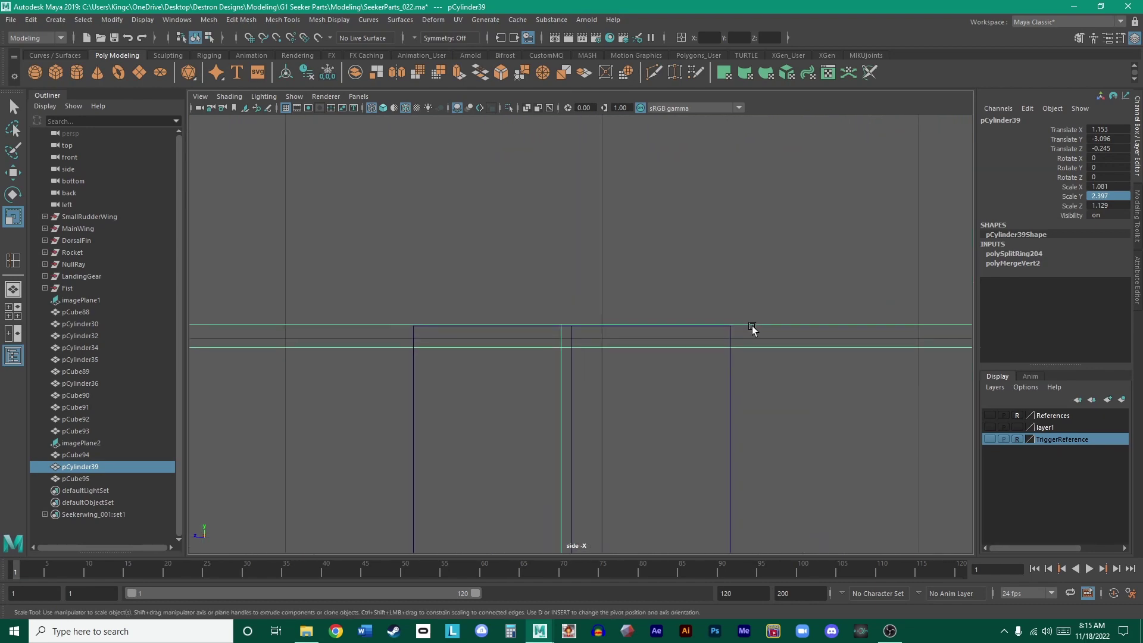
- Delete the small upright cube pCube95 standing beside the rounded slot-shaped cylinder piece
alt+right_drag(752, 330, 523, 317)
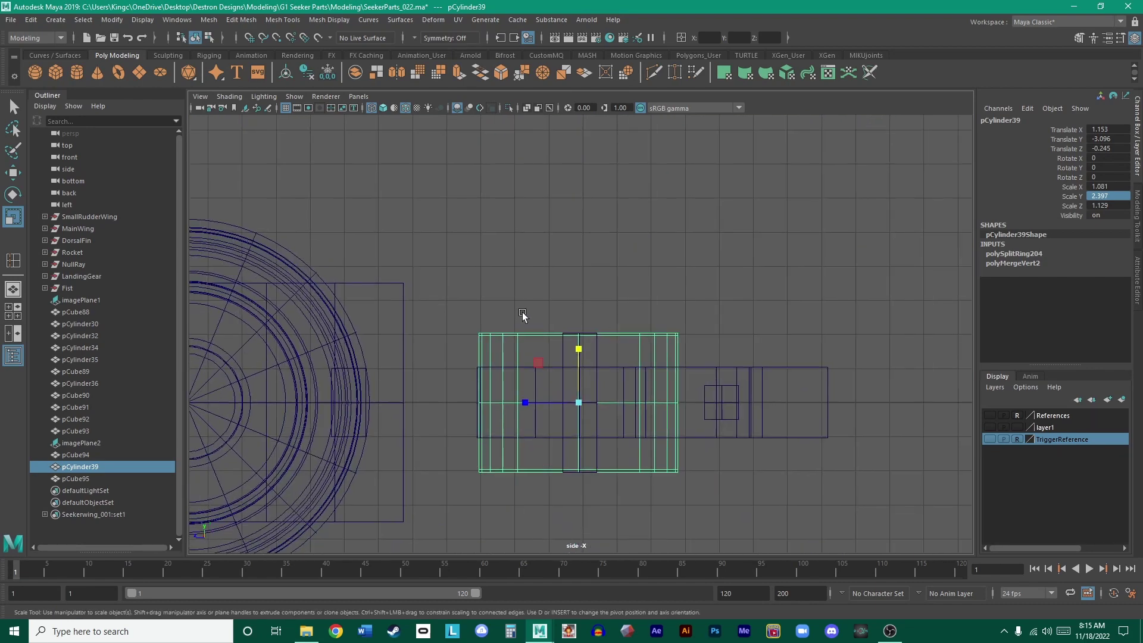
key(space)
key(space)
alt+drag(668, 235, 723, 312)
click(630, 309)
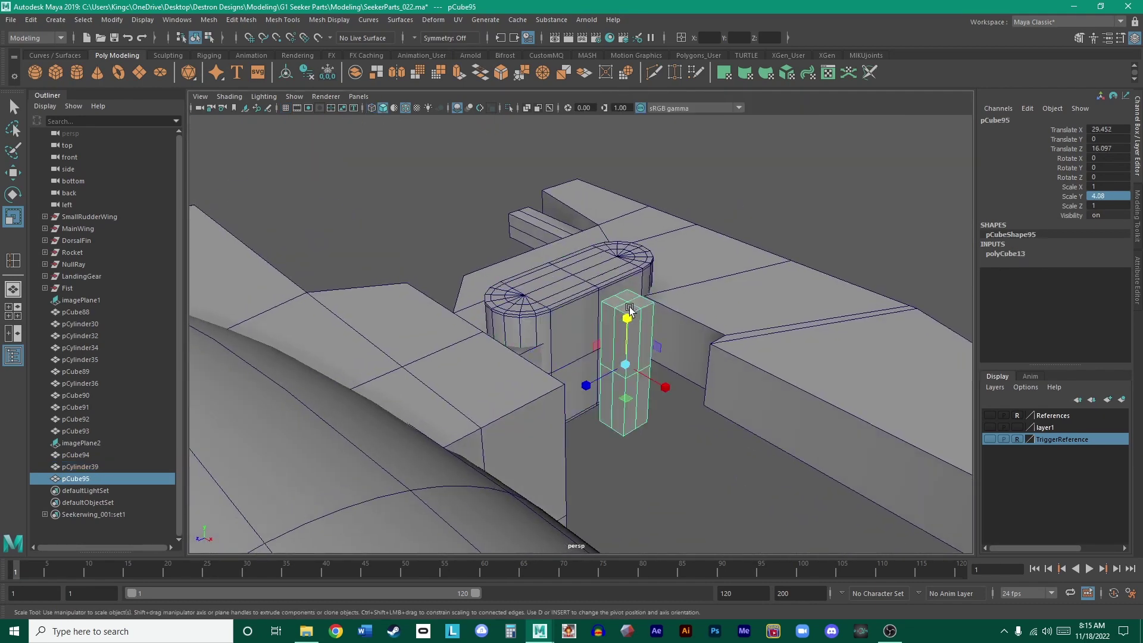
key(Delete)
- Examine from above how the ends of the long thin bar pCube94 line up with the trigger body
alt+drag(773, 214, 747, 255)
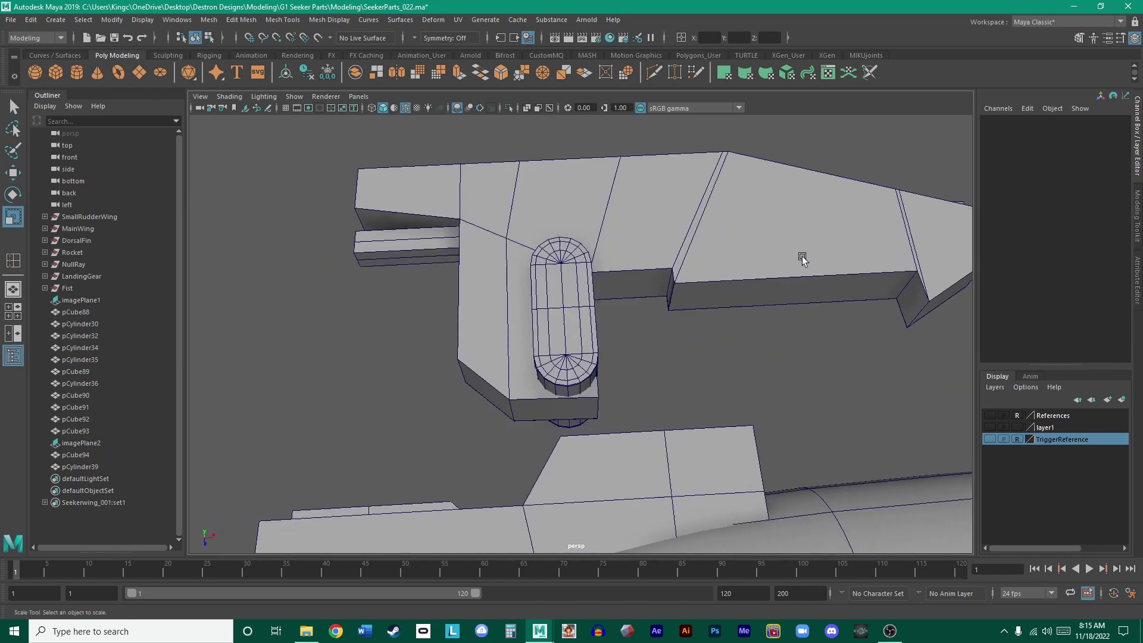
alt+right_drag(803, 258, 704, 272)
alt+middle_drag(704, 272, 685, 307)
scroll(655, 322, up, 2)
click(448, 273)
key(space)
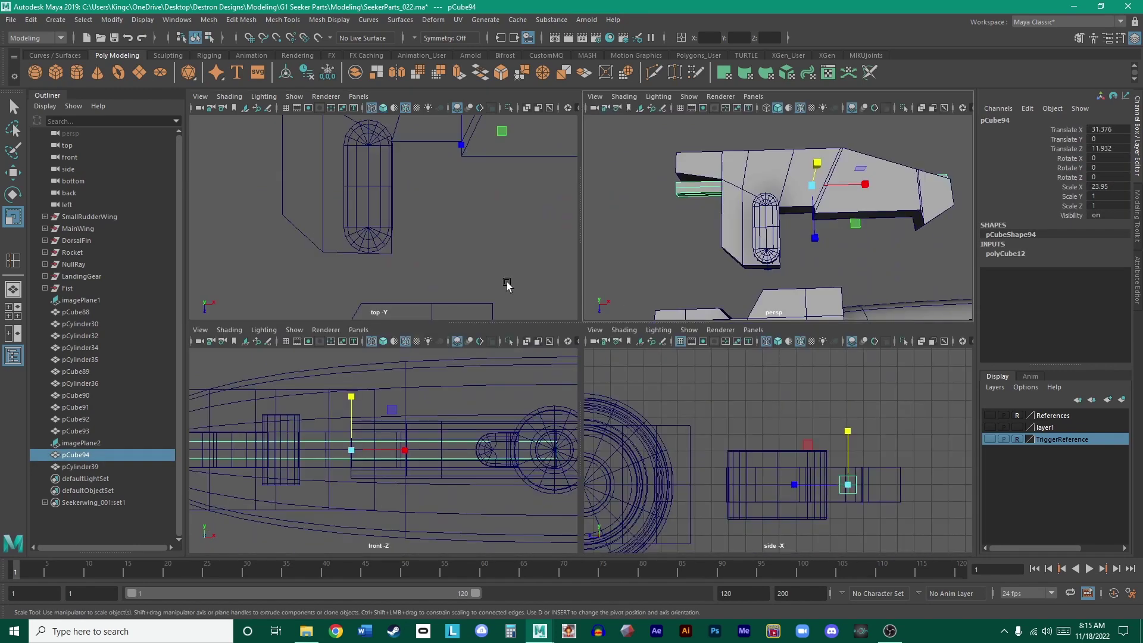
key(space)
scroll(544, 357, down, 3)
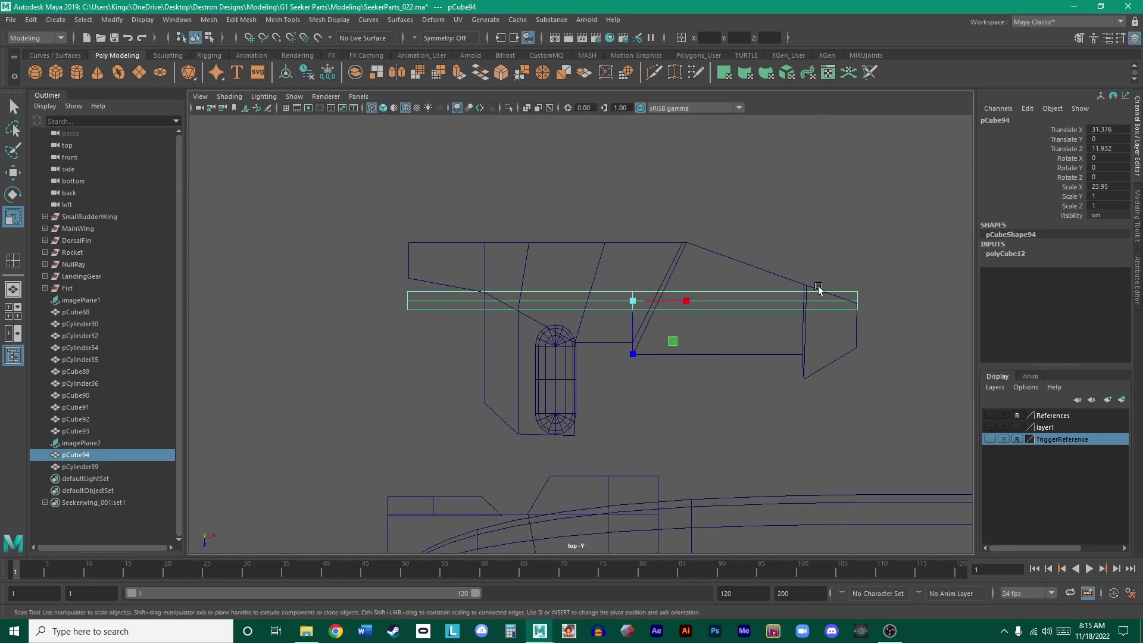
scroll(723, 308, up, 4)
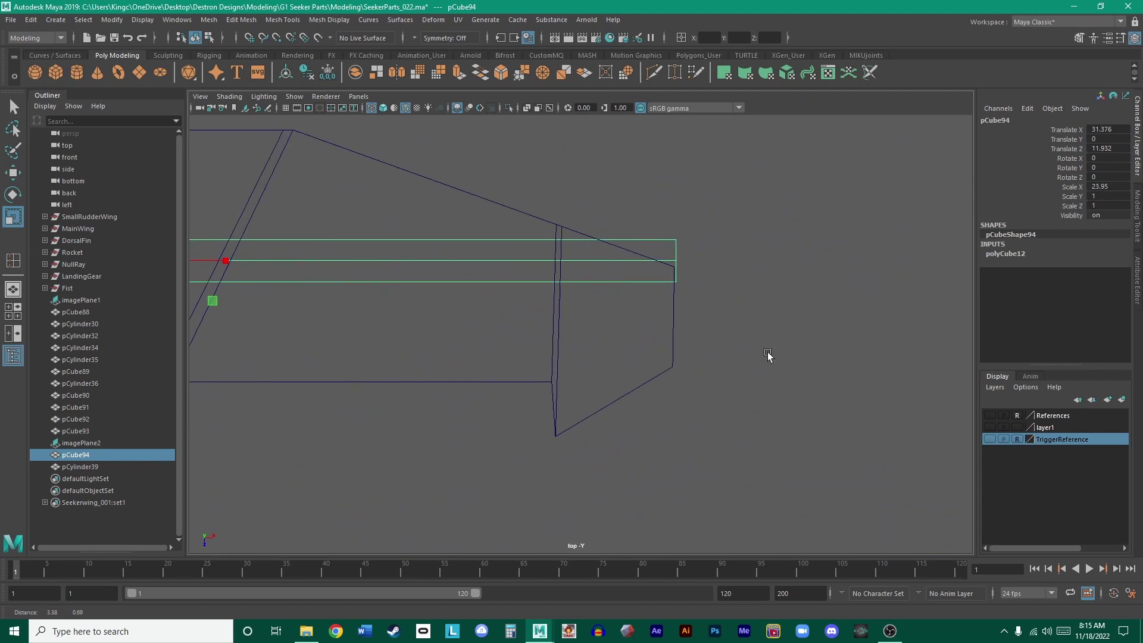
click(668, 305)
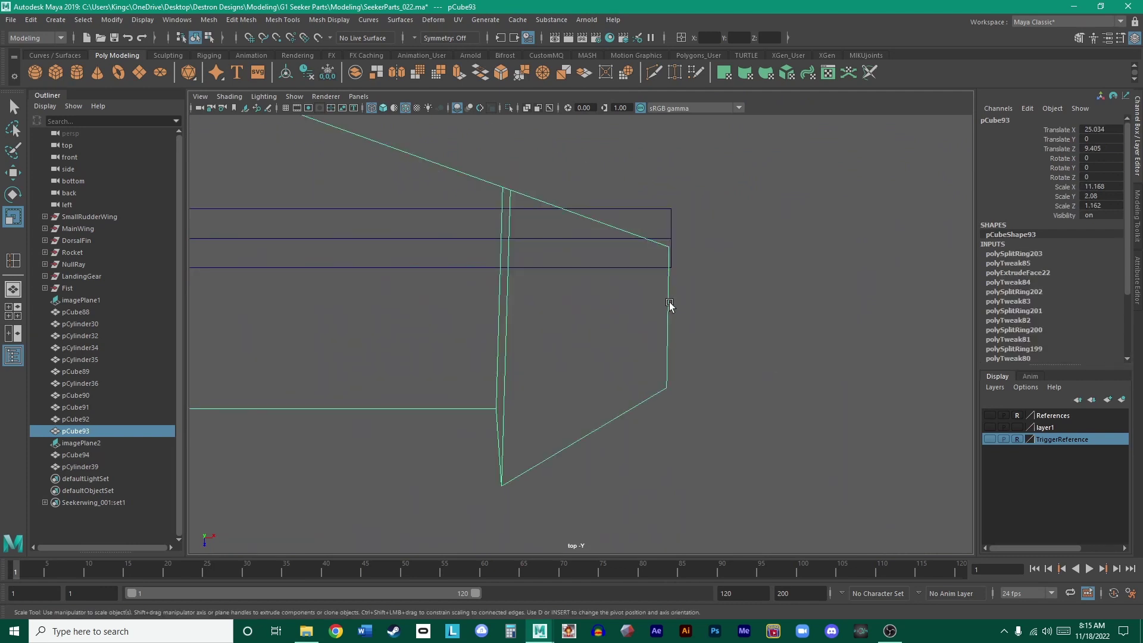
- Make the TriggerReference layer visible and leave the References layer hidden
click(988, 418)
click(990, 417)
click(990, 416)
click(989, 438)
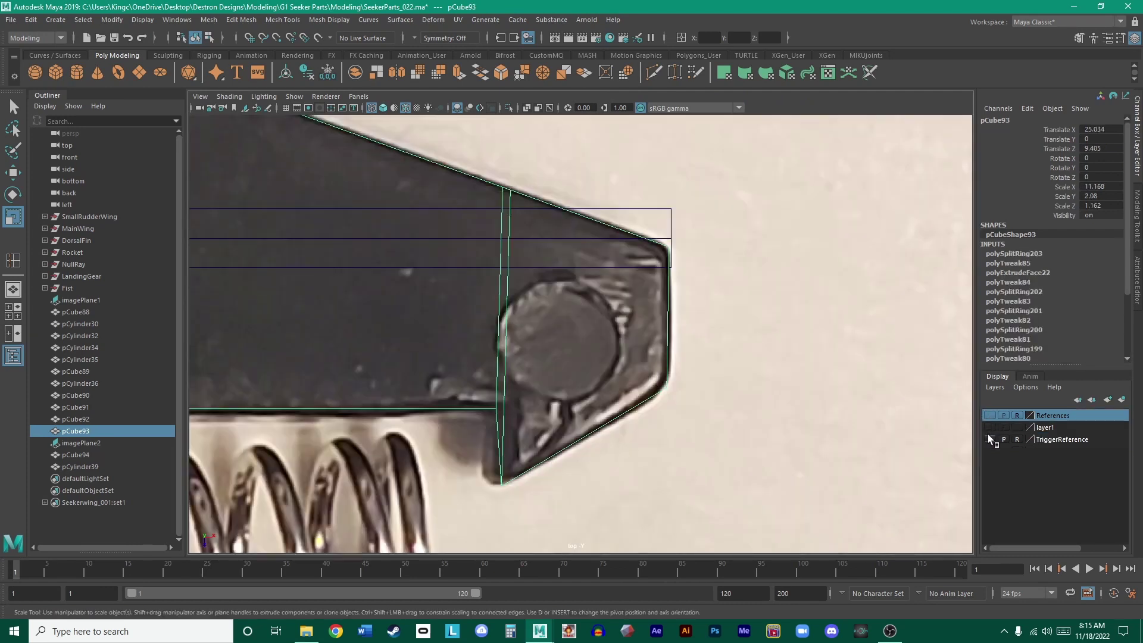
scroll(667, 274, up, 1)
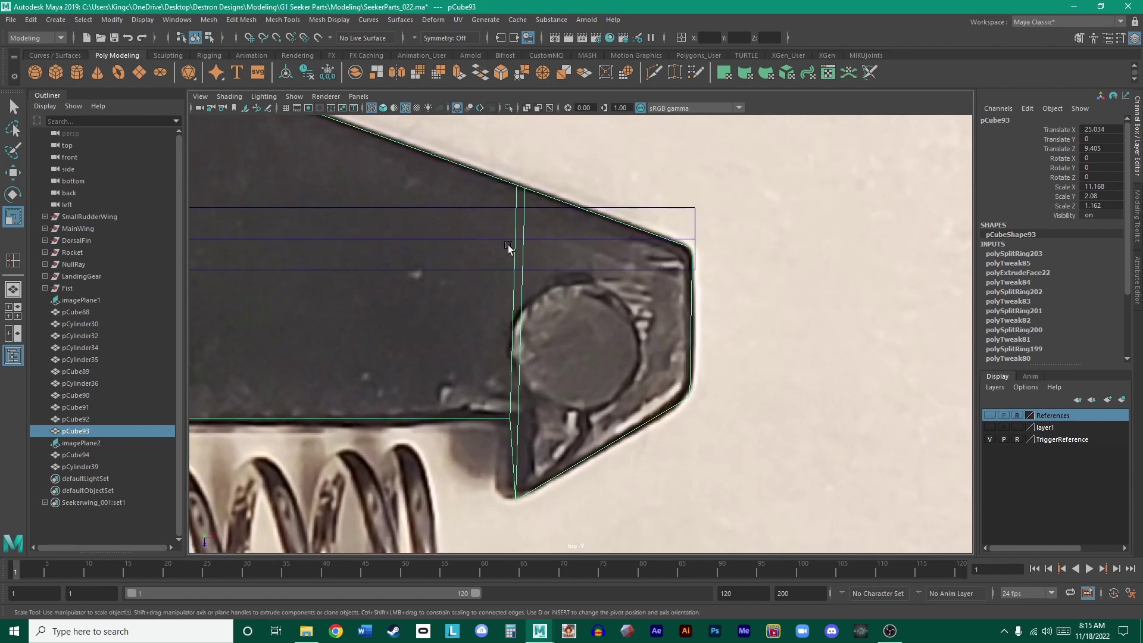
- Move the long thin bar pCube94 along Z to about 9.99 so it crosses the trigger body's rear arm
alt+middle_drag(437, 236, 852, 346)
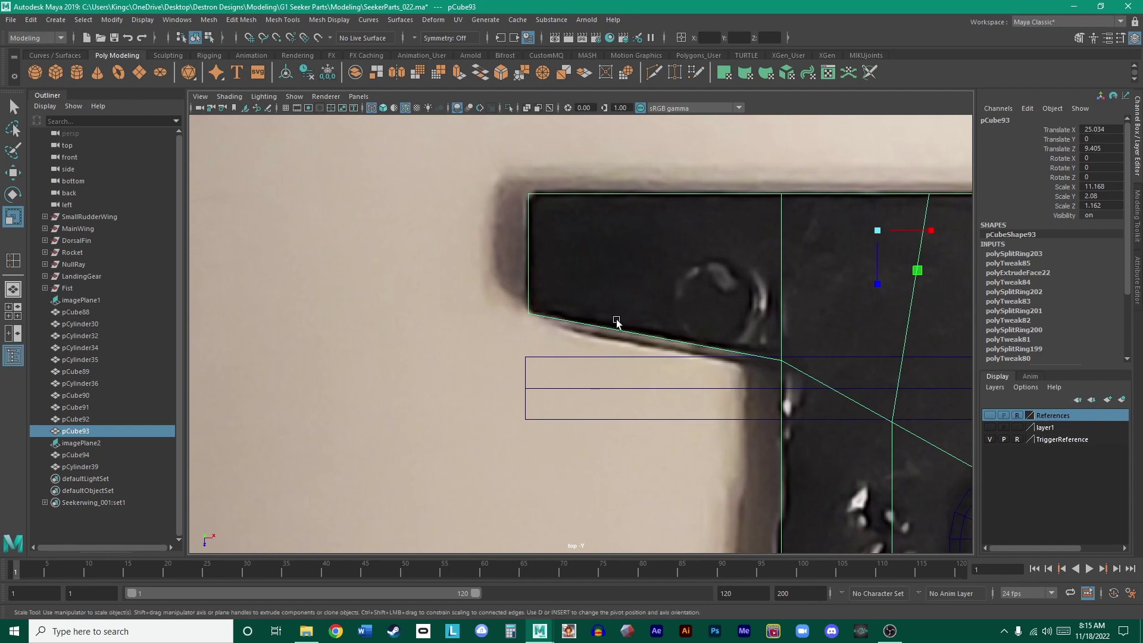
click(578, 356)
scroll(523, 326, down, 2)
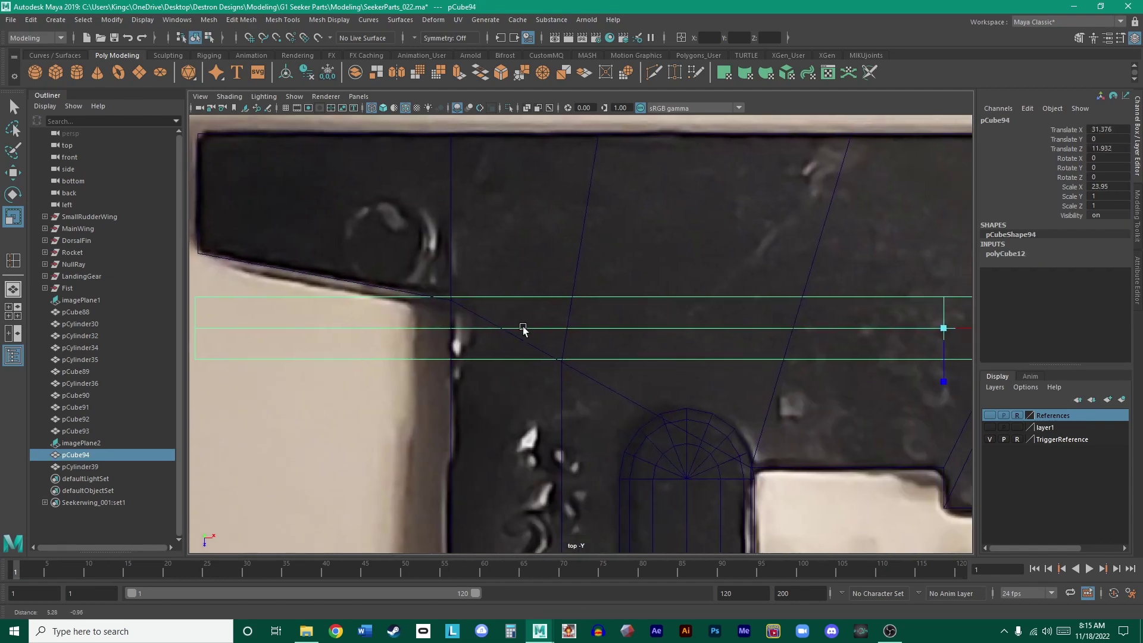
key(w)
drag(814, 374, 815, 294)
alt+middle_drag(449, 284, 643, 326)
scroll(642, 326, up, 3)
scroll(681, 365, up, 2)
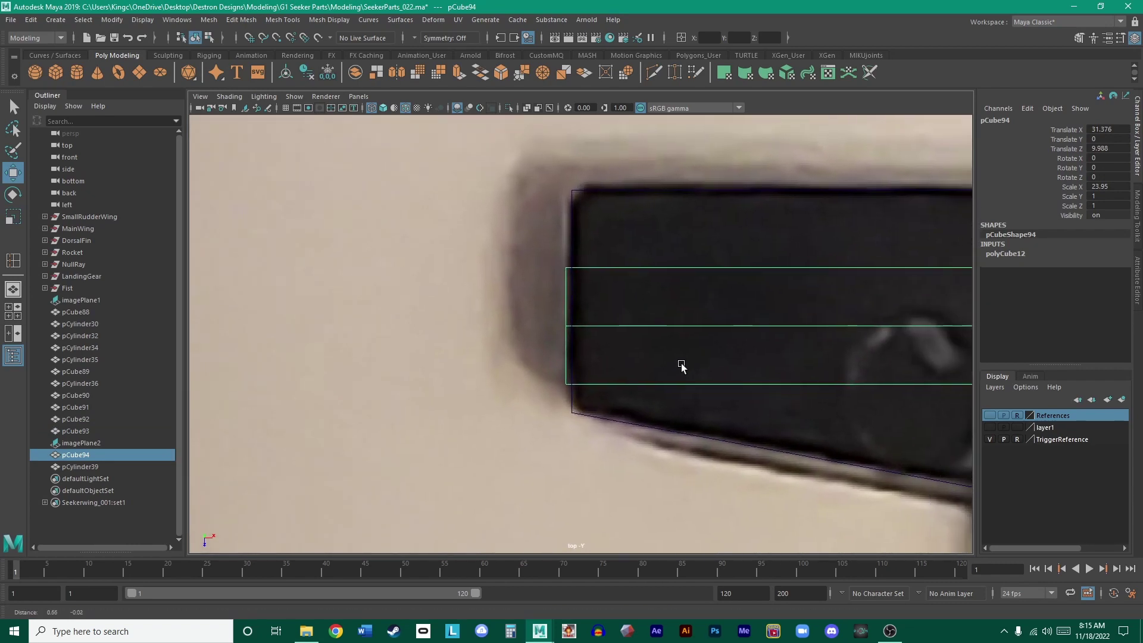
- Move the end vertices of the trigger body's rear arm along X to about 19.4, flush with the bar's end
click(592, 418)
right_drag(592, 315, 538, 326)
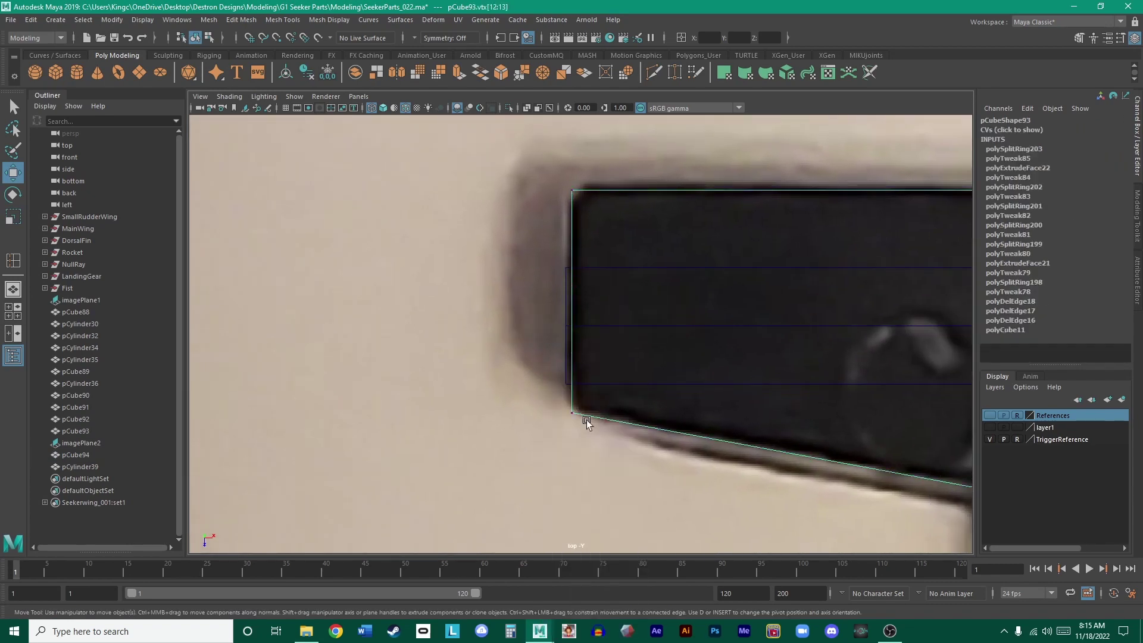
drag(645, 444, 556, 188)
drag(631, 305, 626, 304)
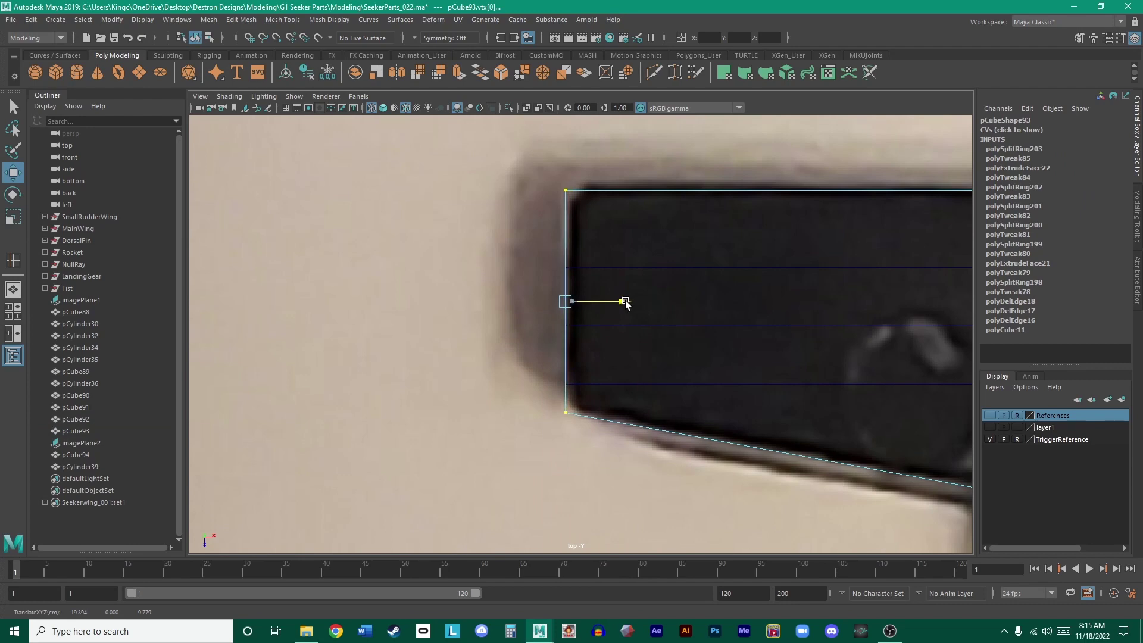
- Move the long thin bar pCube94 along Z to about 12.91 so it crosses the trigger body's front tip
scroll(702, 324, up, 10)
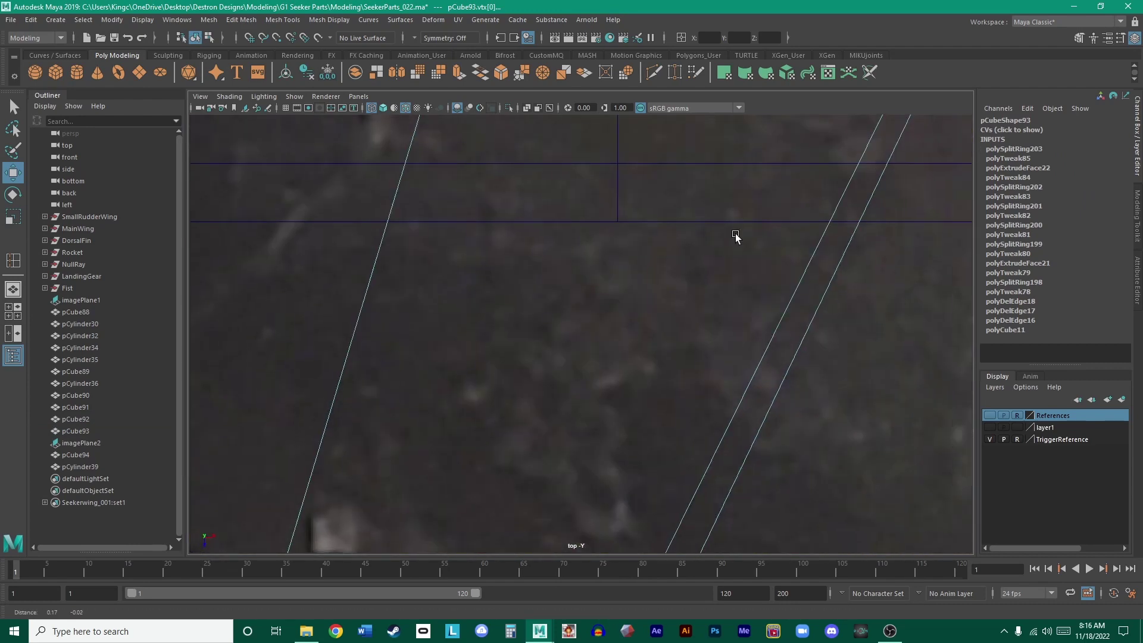
scroll(816, 262, down, 8)
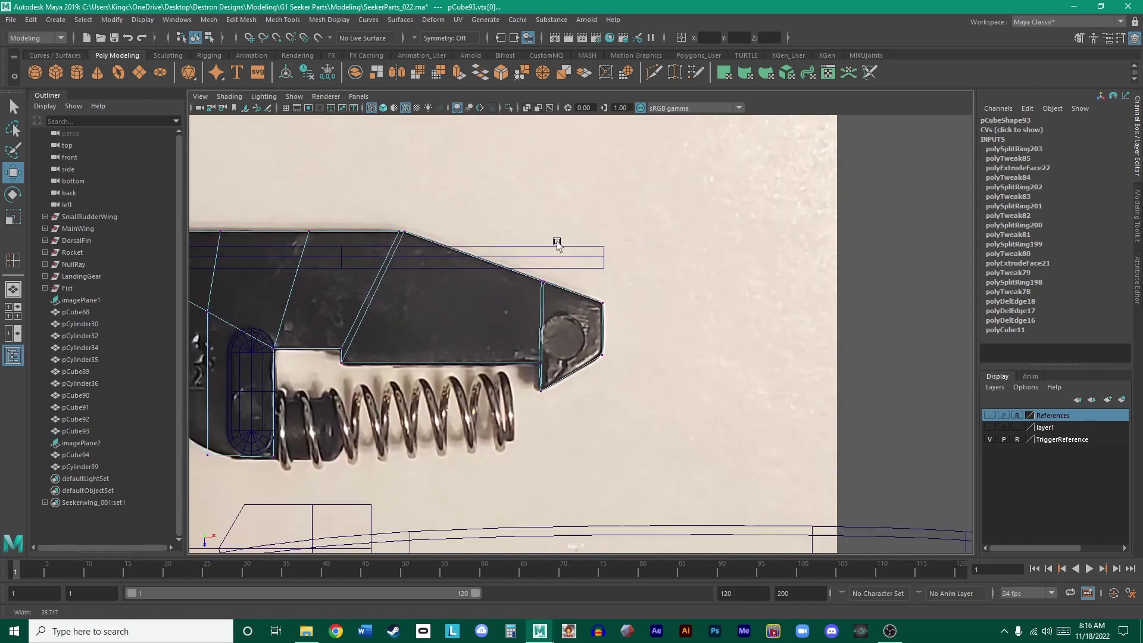
scroll(598, 282, up, 3)
scroll(598, 283, up, 3)
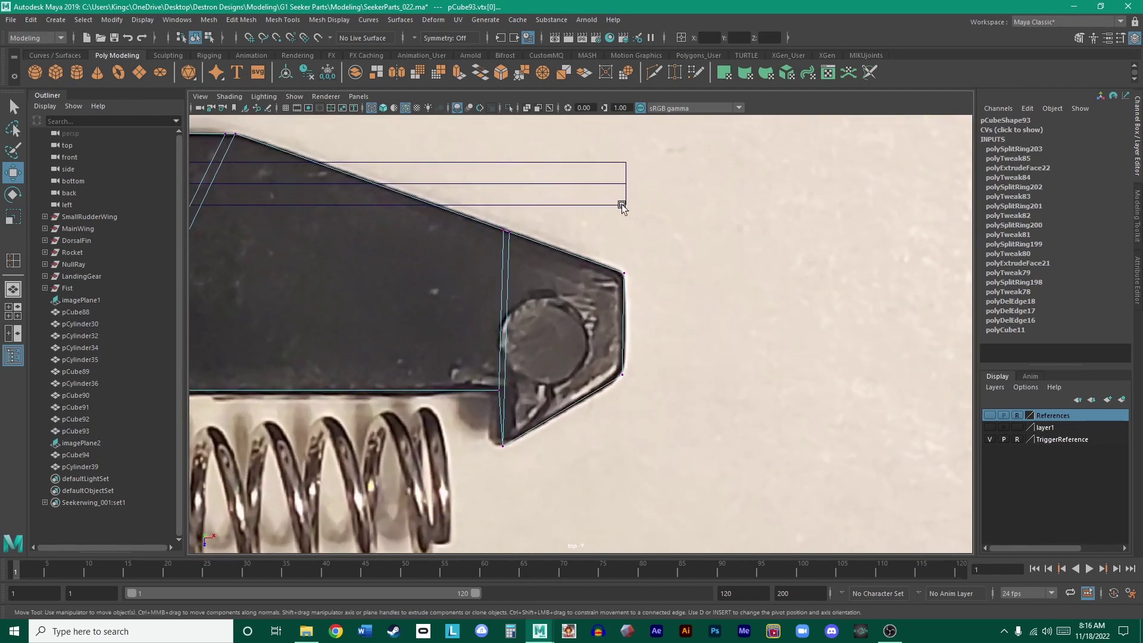
click(622, 205)
scroll(622, 205, down, 3)
drag(310, 301, 328, 375)
scroll(818, 327, up, 8)
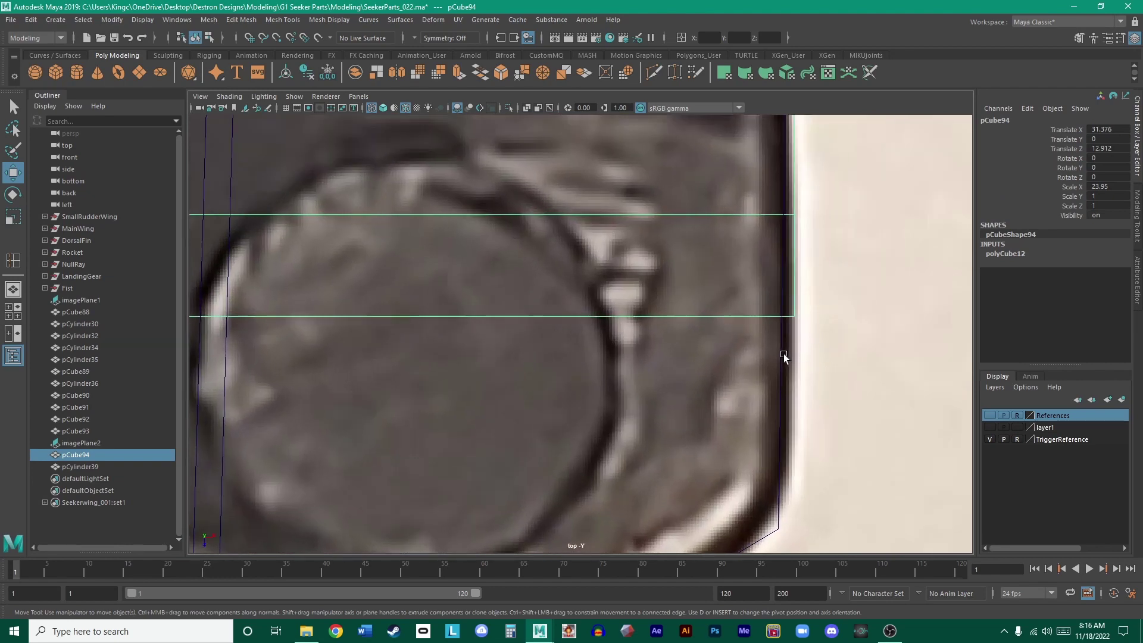
- Move the vertices of the trigger body's front tip along X to about 43.34, flush with the bar's end, and return to object mode
click(784, 356)
right_drag(778, 322, 759, 326)
scroll(712, 419, down, 5)
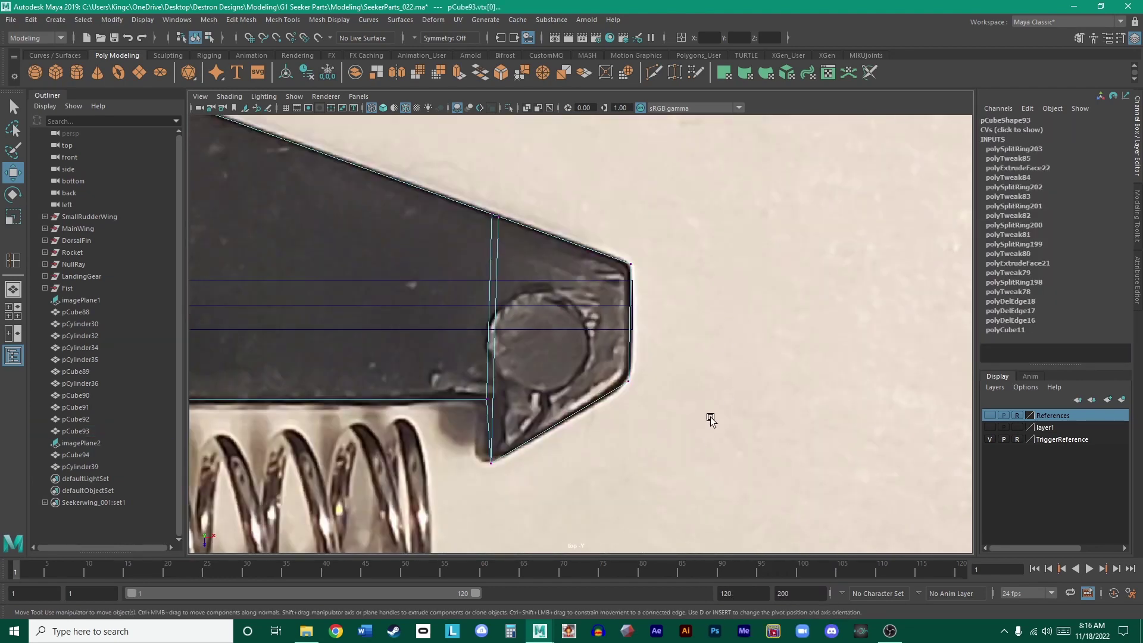
drag(602, 260, 603, 260)
scroll(671, 250, up, 5)
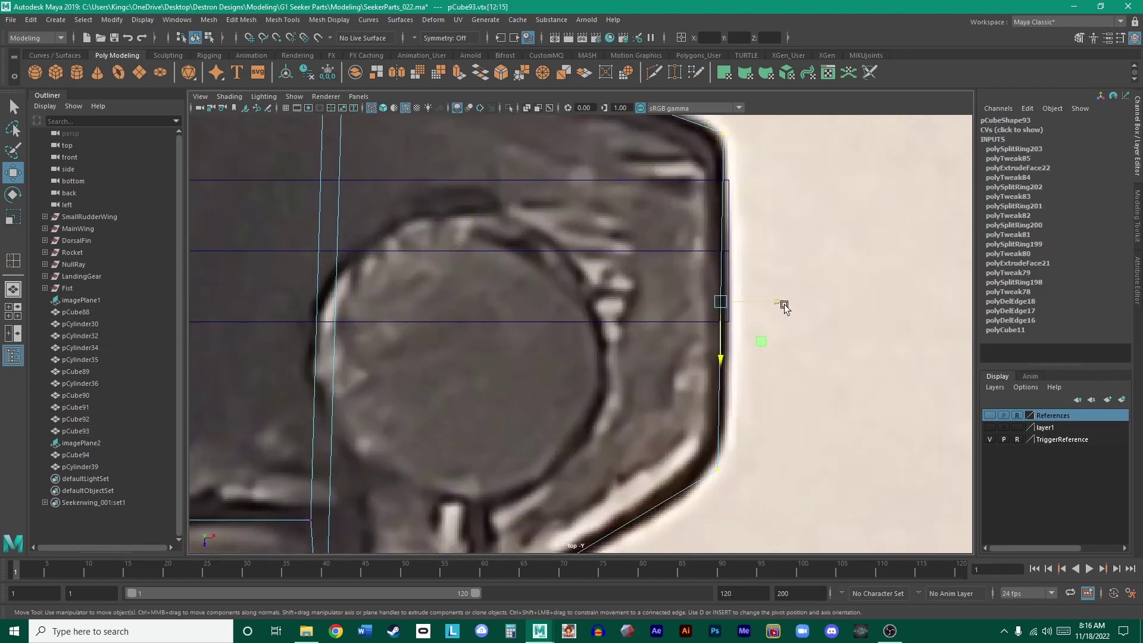
drag(784, 306, 788, 304)
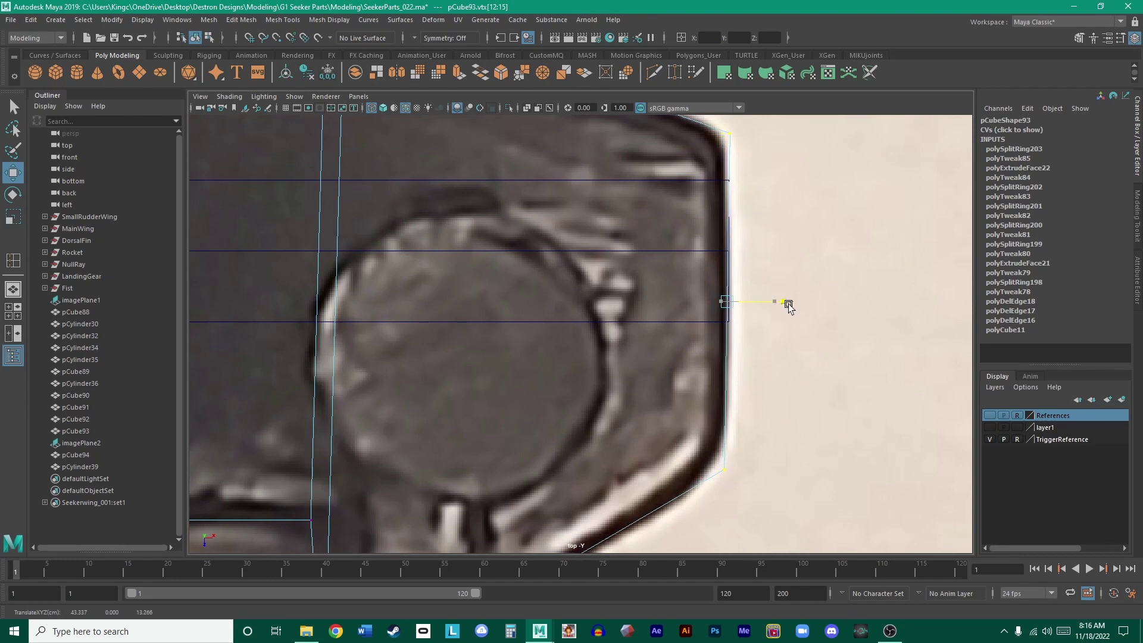
scroll(609, 334, down, 5)
scroll(610, 333, up, 3)
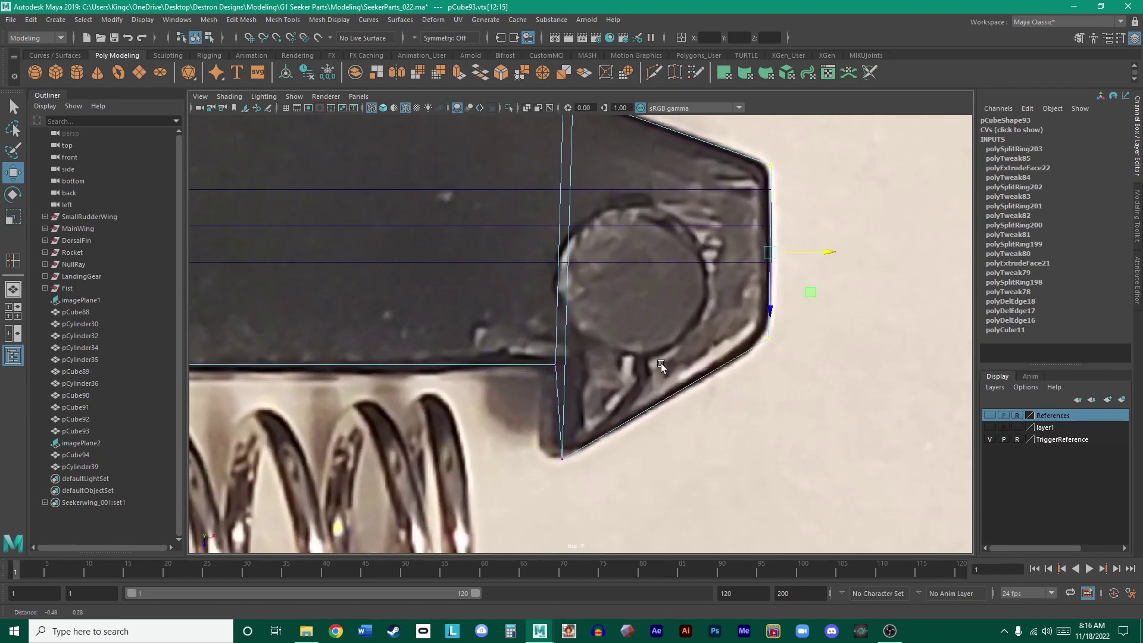
alt+middle_drag(661, 363, 815, 293)
right_drag(796, 356, 844, 301)
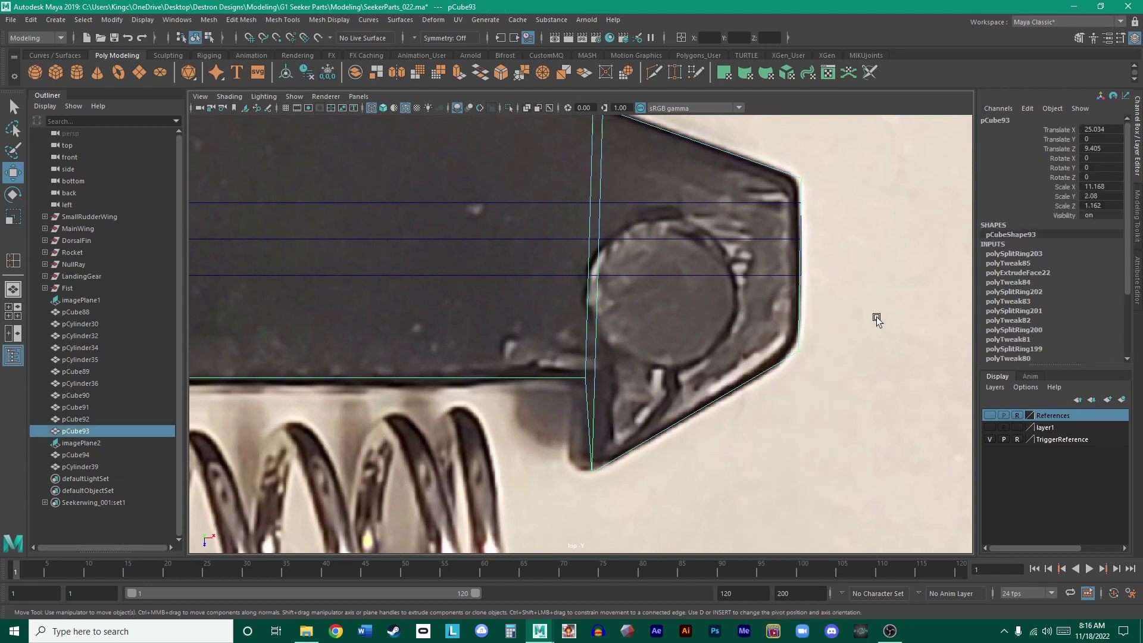
- Nudge the front tip's lower corner vertices to about Z 14.47 and the hook's lowest vertices to about Z 16.15, following the reference image
scroll(778, 312, down, 4)
scroll(726, 331, up, 4)
scroll(726, 331, up, 3)
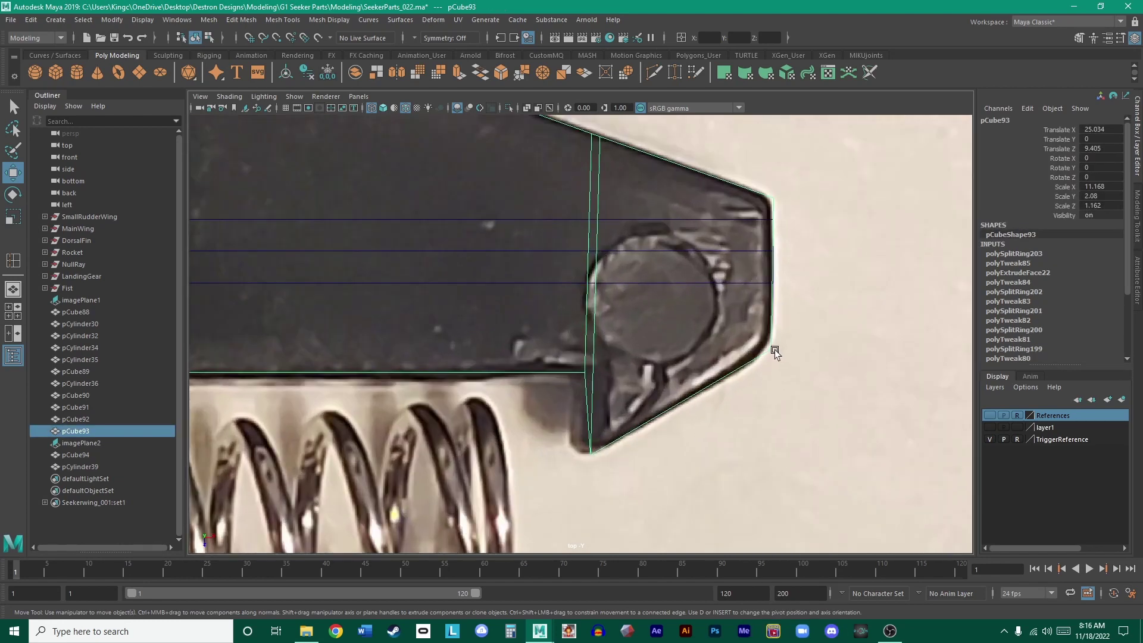
right_drag(773, 349, 744, 338)
drag(759, 339, 781, 355)
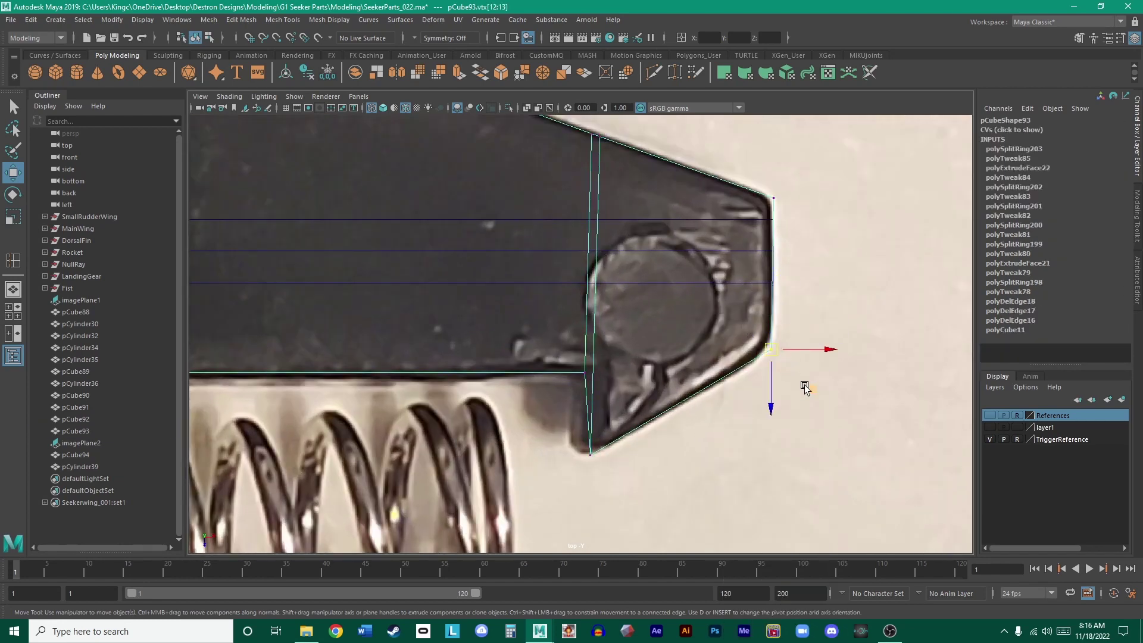
middle_drag(804, 389, 772, 415)
drag(772, 413, 773, 414)
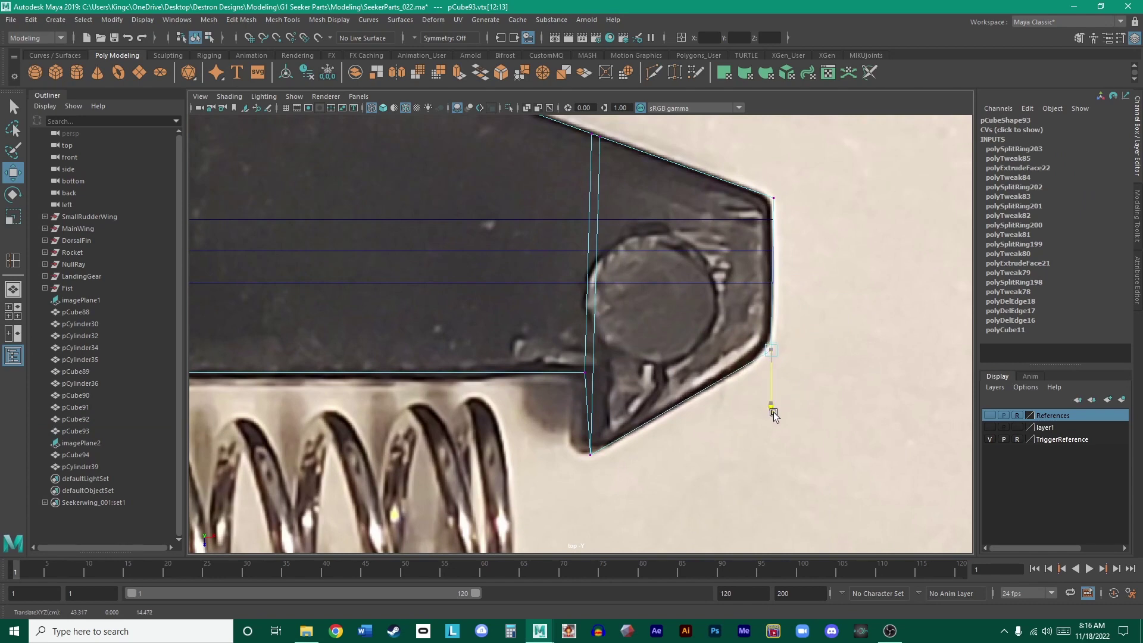
scroll(835, 294, down, 3)
scroll(744, 278, up, 2)
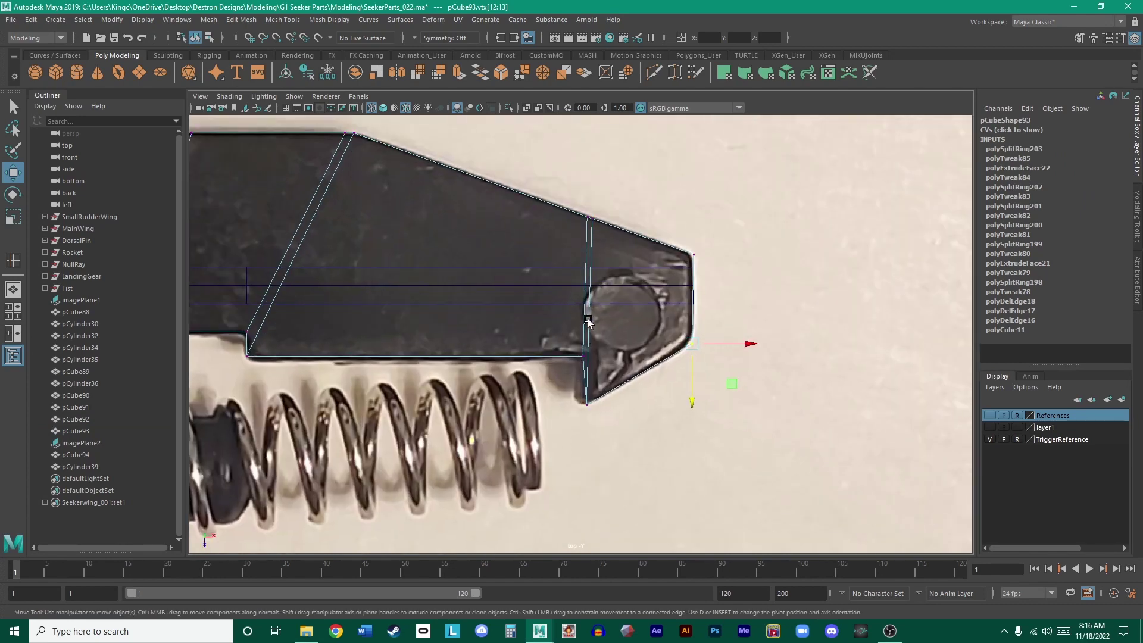
click(586, 405)
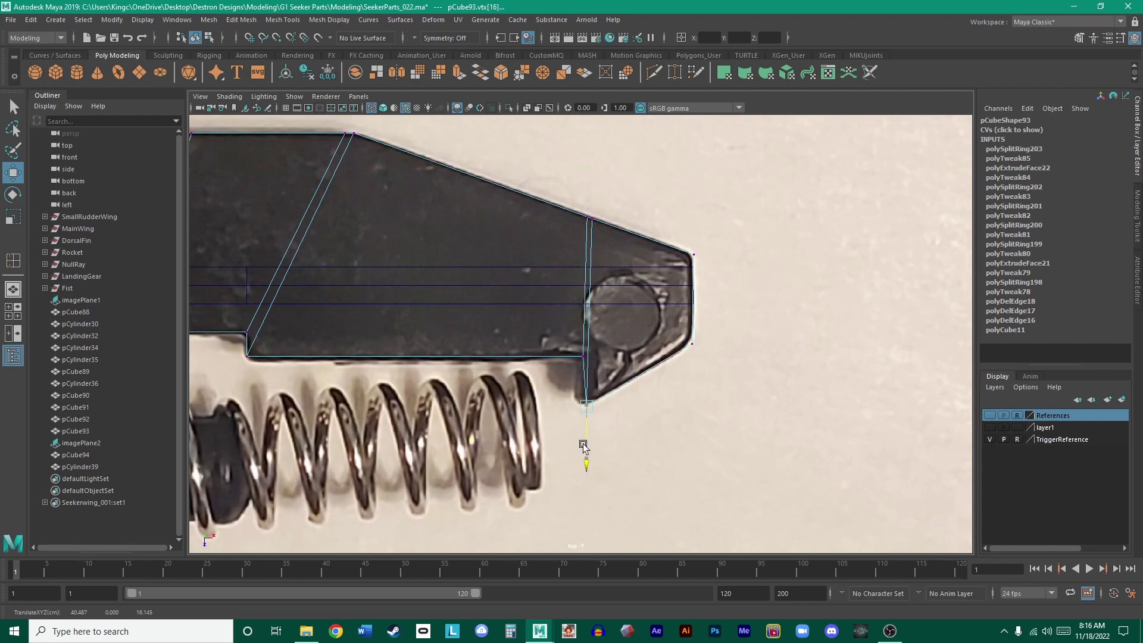
- Examine the reshaped trigger body against the reference image from above and in perspective
alt+middle_drag(513, 367, 787, 319)
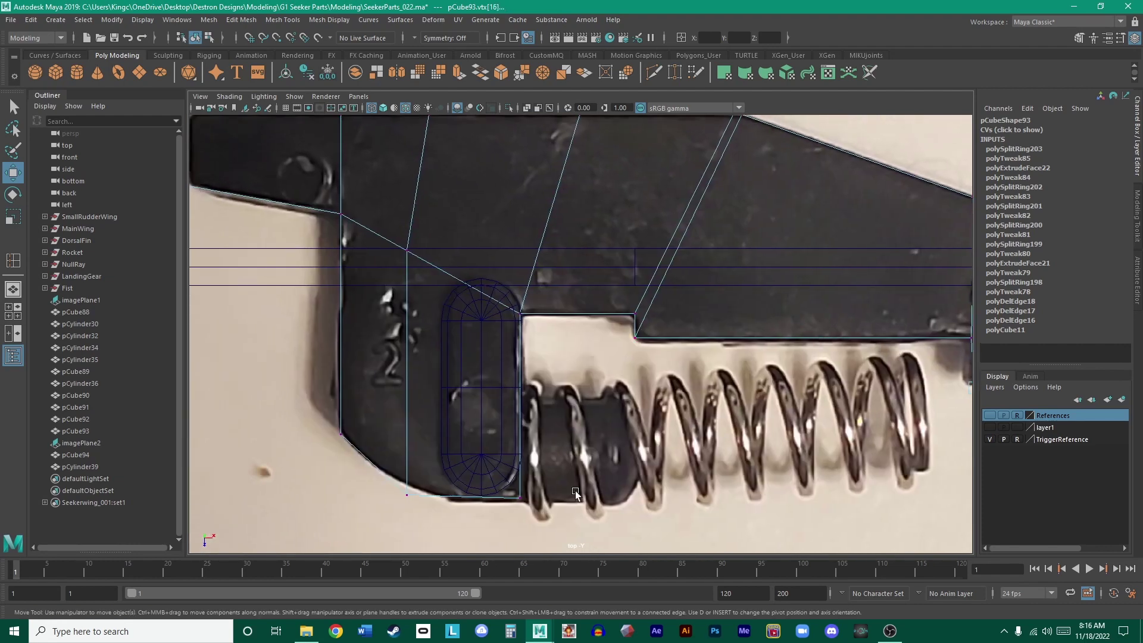
scroll(721, 367, down, 2)
alt+middle_drag(721, 367, 744, 324)
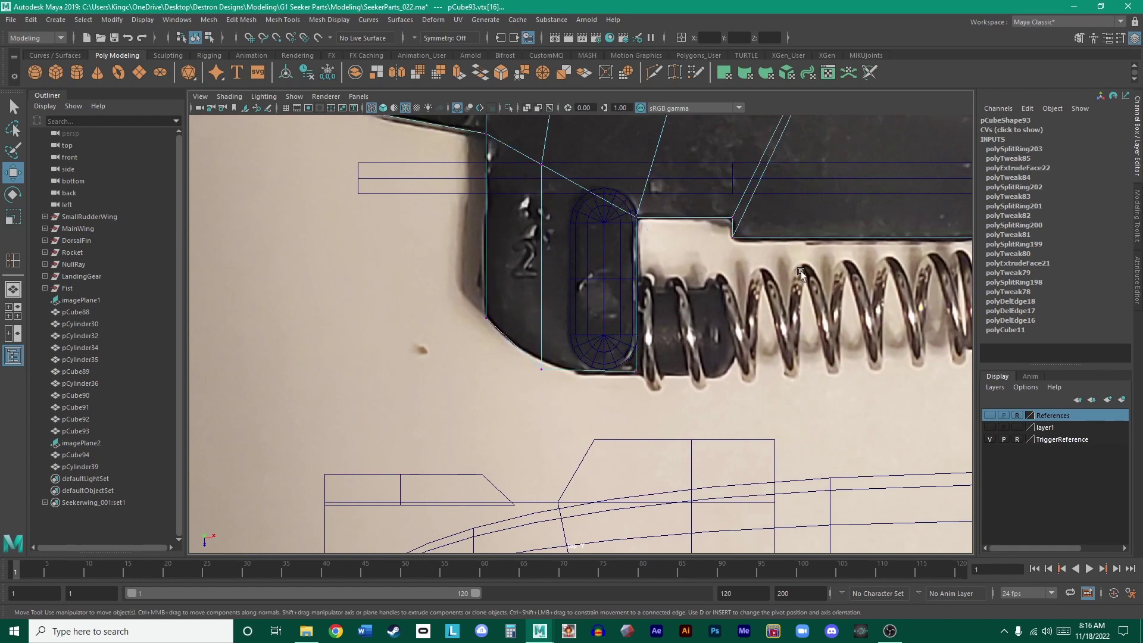
key(space)
key(space)
alt+drag(773, 279, 823, 288)
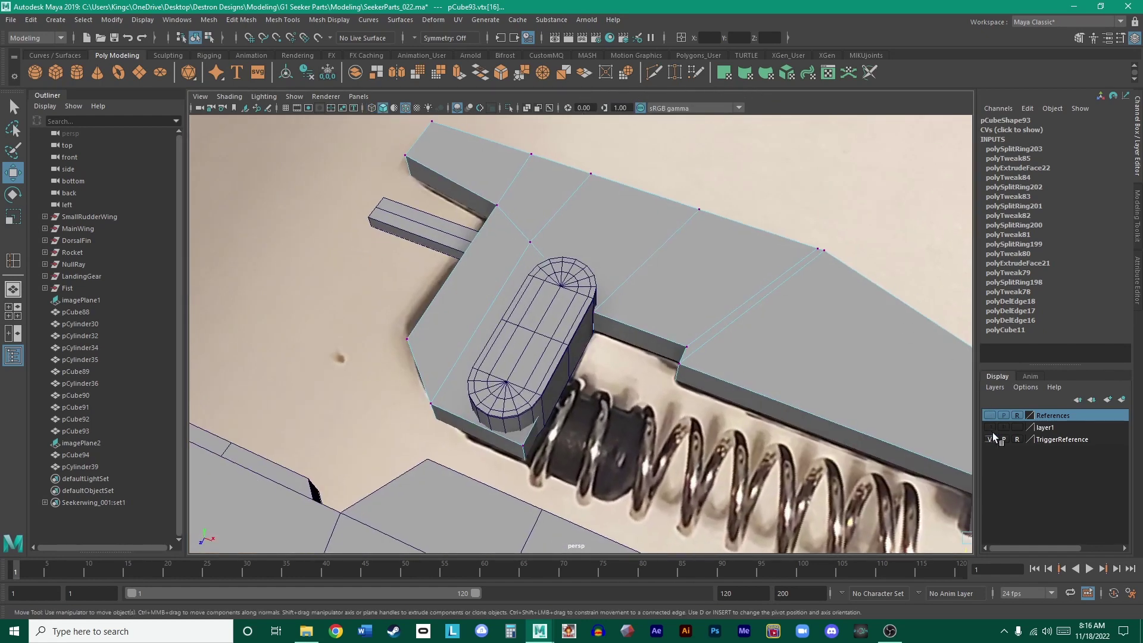
alt+drag(875, 365, 511, 372)
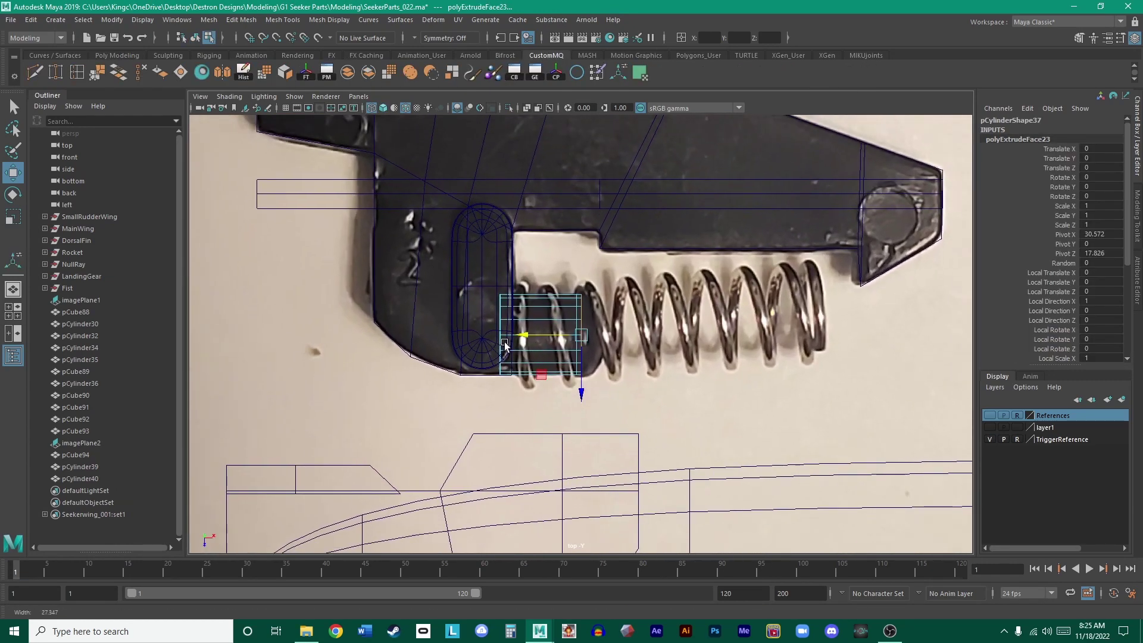
- Shift the extruded end face of the spring post slightly inward and scale it up by about 1.083 to flare the rim
scroll(577, 333, up, 5)
key(r)
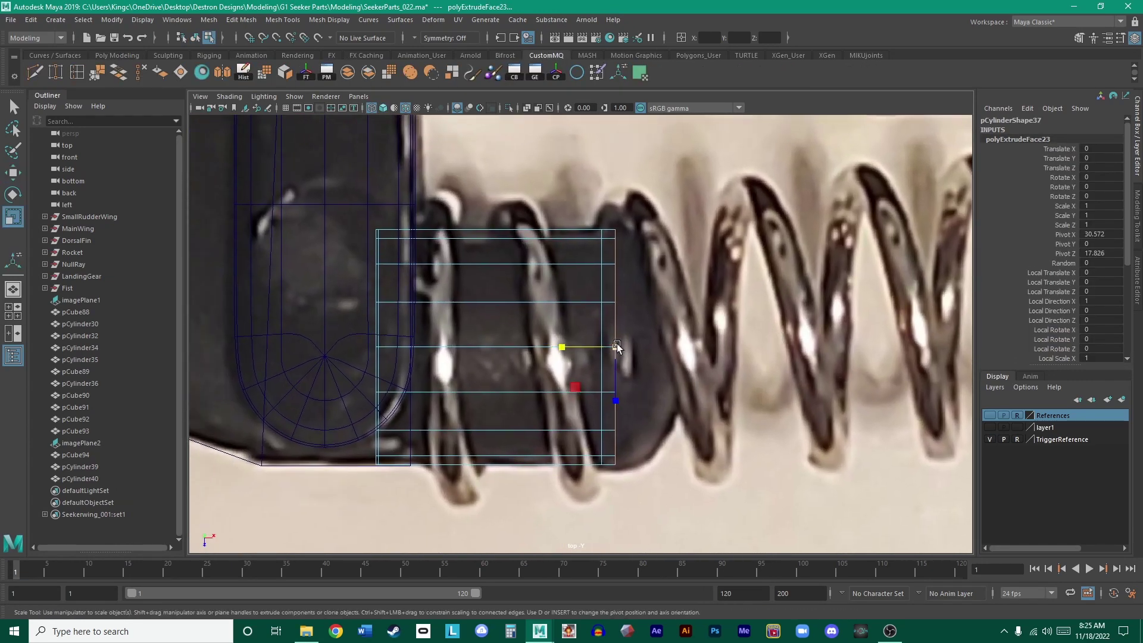
mouse_move(617, 345)
mouse_down()
mouse_move(627, 351)
mouse_move(560, 346)
mouse_move(614, 355)
mouse_up()
key(w)
key(r)
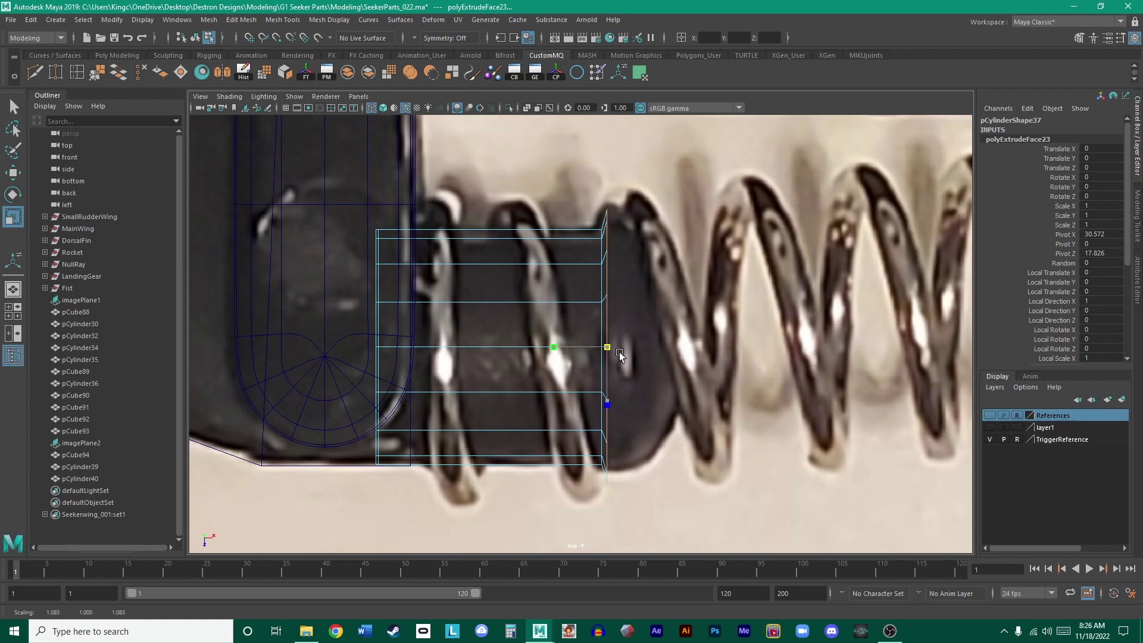
click(619, 352)
mouse_move(447, 406)
alt+middle_down()
mouse_move(529, 410)
mouse_move(447, 418)
alt+middle_up()
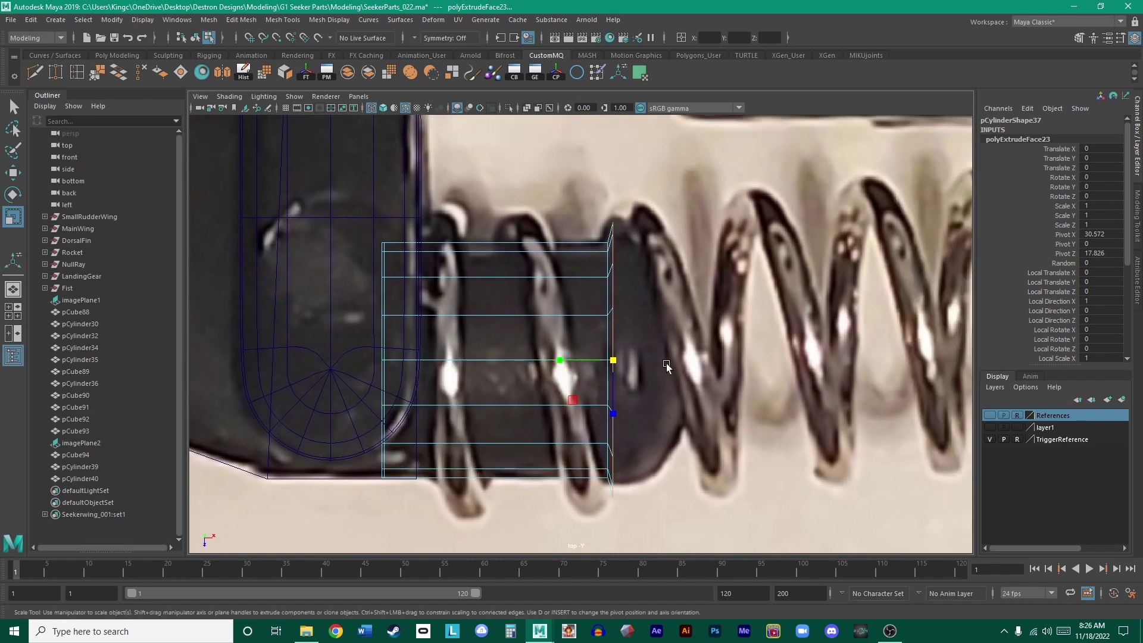
- Extrude the spring post's rim straight to X about 30.75, and extrude it again to X about 31.28, tapering the new end inward
shift+right_drag(654, 360, 658, 341)
drag(580, 362, 589, 368)
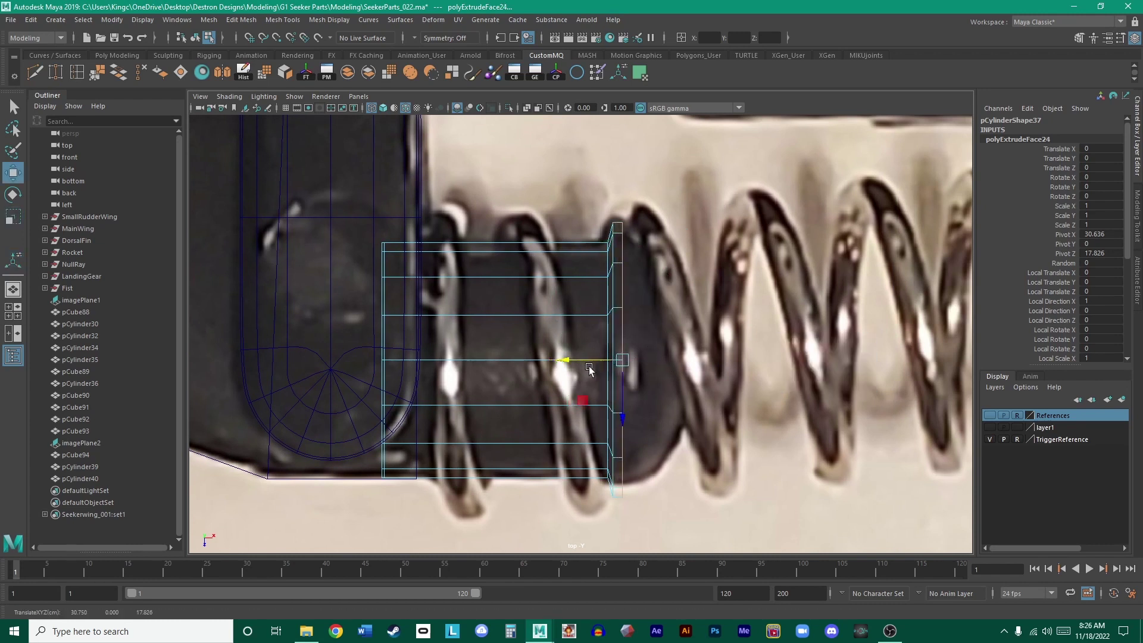
shift+right_drag(646, 372, 651, 349)
mouse_move(594, 361)
mouse_down()
mouse_move(622, 360)
mouse_move(638, 375)
mouse_move(667, 359)
mouse_move(595, 364)
mouse_up()
key(r)
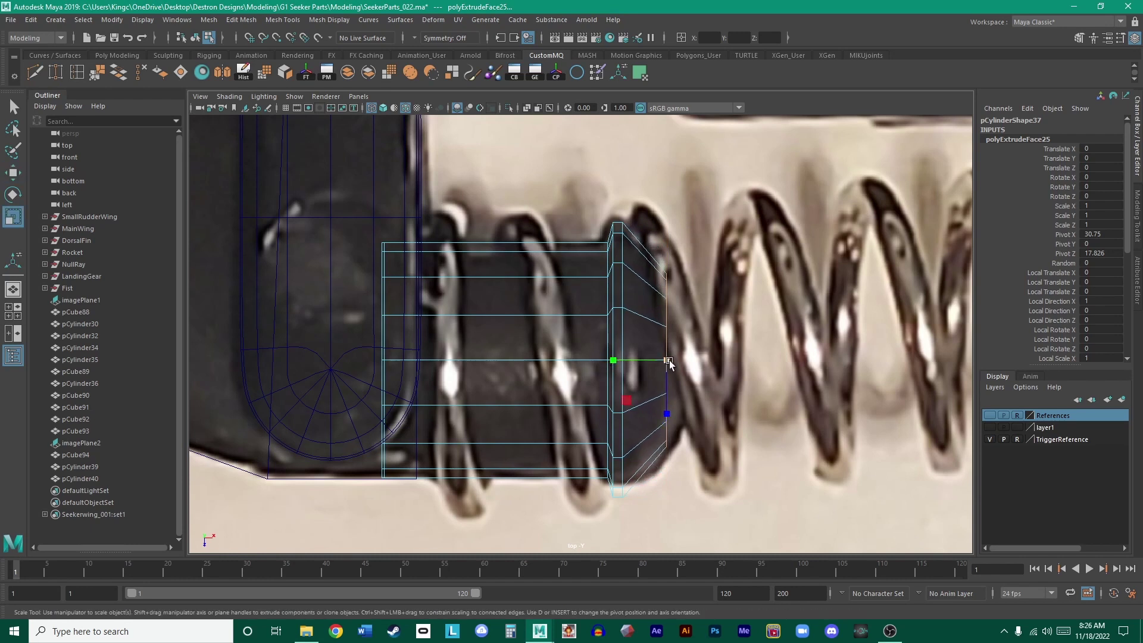
key(w)
key(r)
key(w)
mouse_move(667, 362)
mouse_down()
mouse_move(646, 360)
mouse_move(654, 370)
mouse_up()
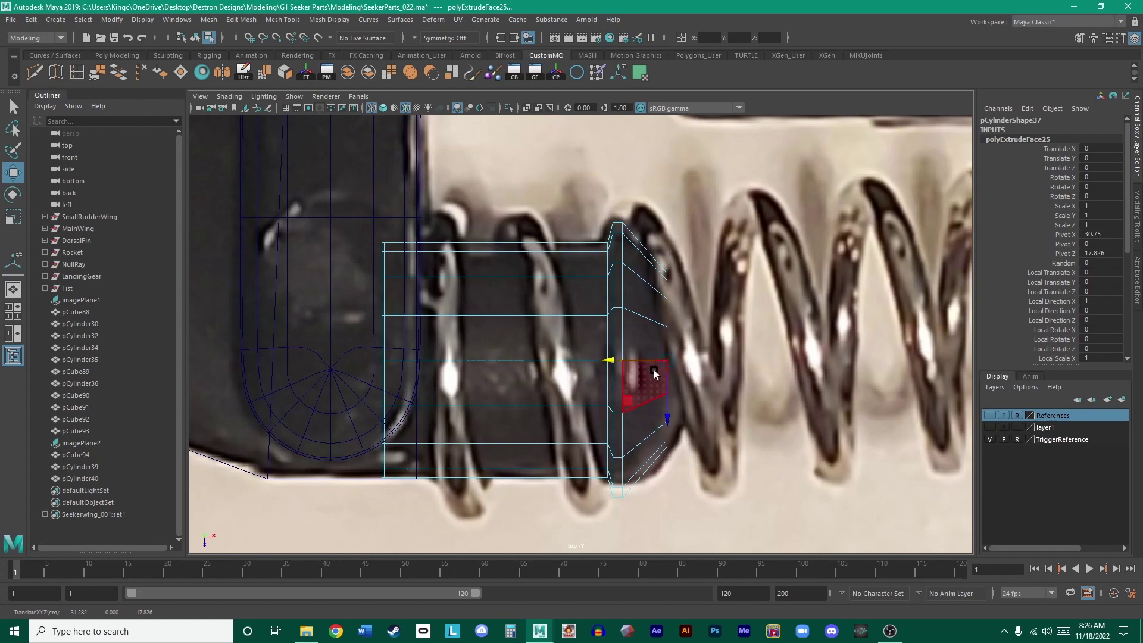
key(ctrl+r)
click(833, 481)
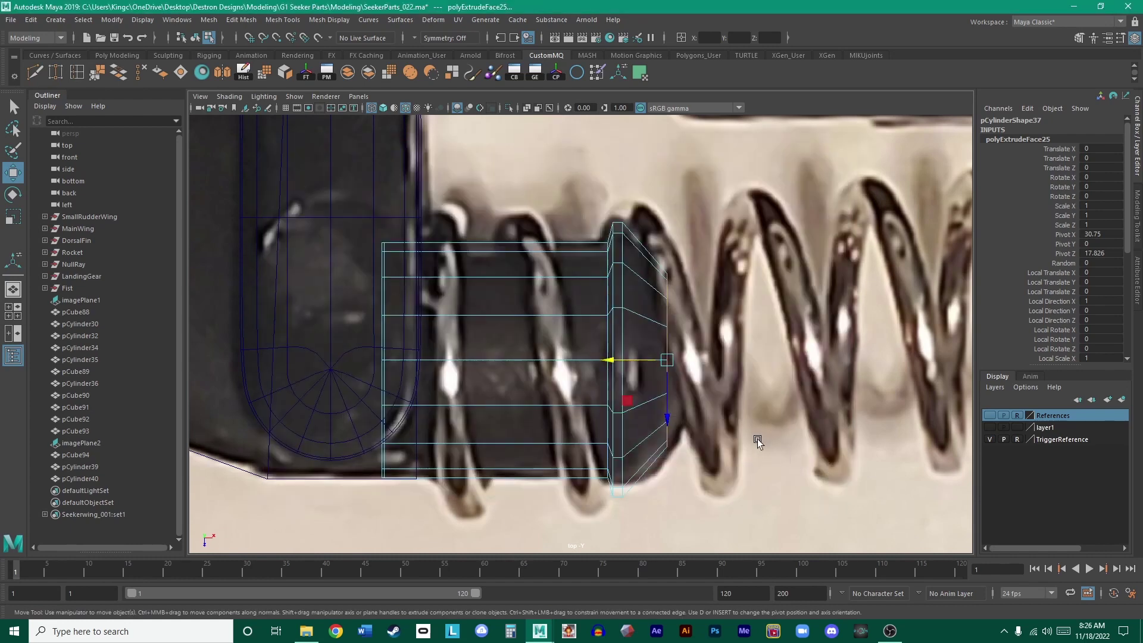
- Extrude the post's tapered end to X about 31.45, shrink it almost to a point, and preview the smoothed tip
shift+right_drag(695, 394, 708, 381)
drag(640, 361, 585, 351)
key(e)
key(r)
key(w)
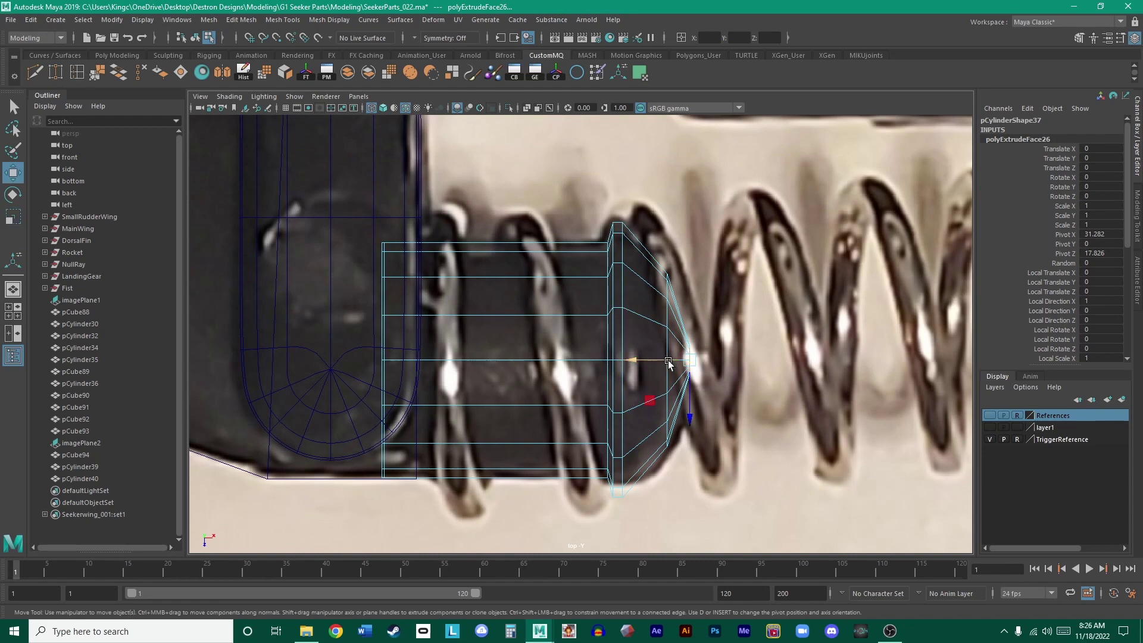
drag(653, 360, 657, 361)
key(3)
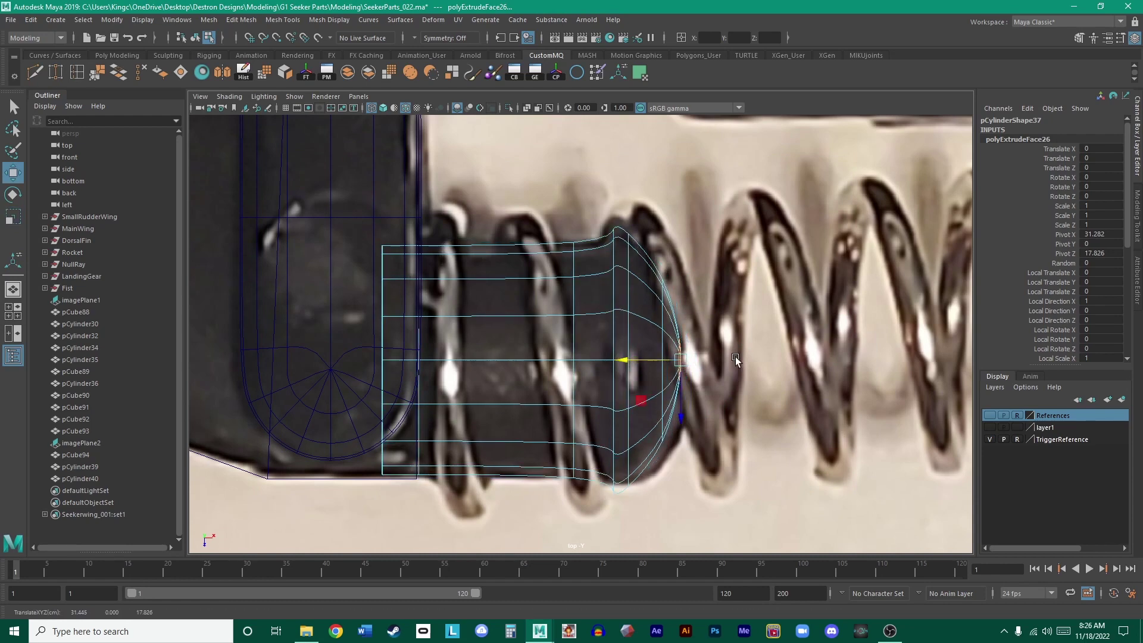
key(1)
scroll(742, 349, up, 2)
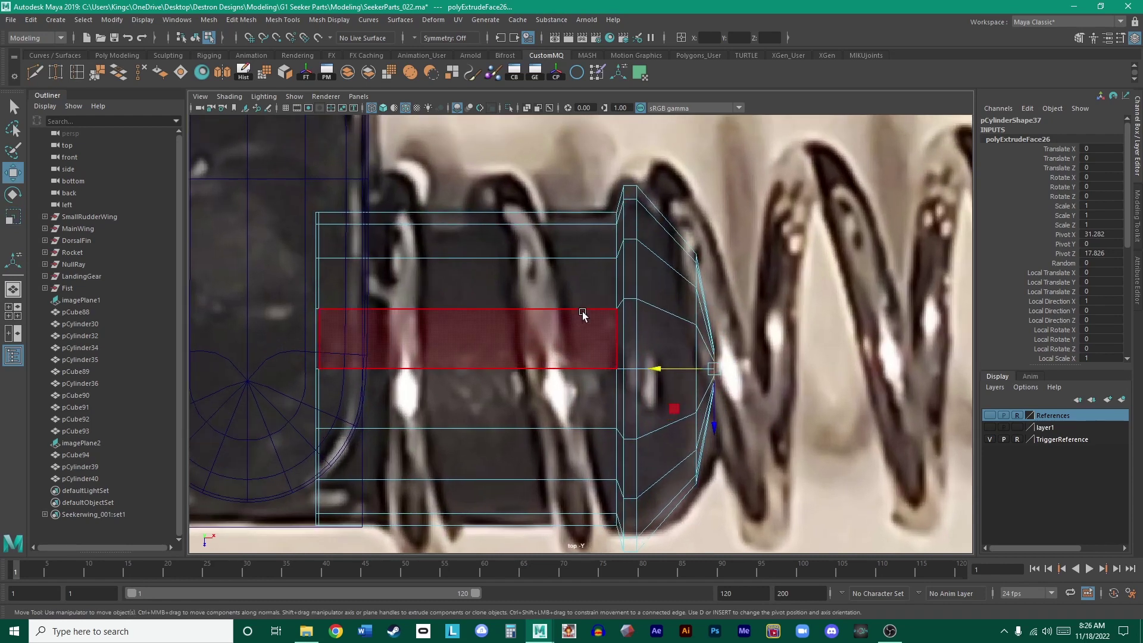
- Insert supporting edge loops around the spring post's flared rim, and return to object mode with nothing selected
click(77, 72)
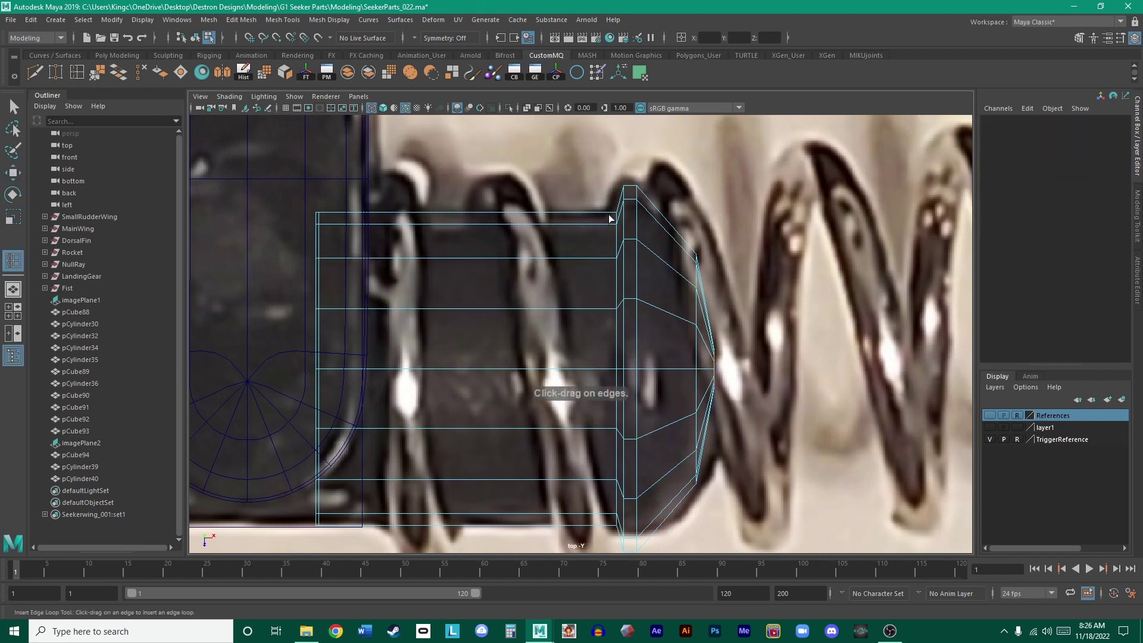
drag(610, 215, 648, 220)
scroll(616, 217, up, 3)
scroll(648, 220, down, 5)
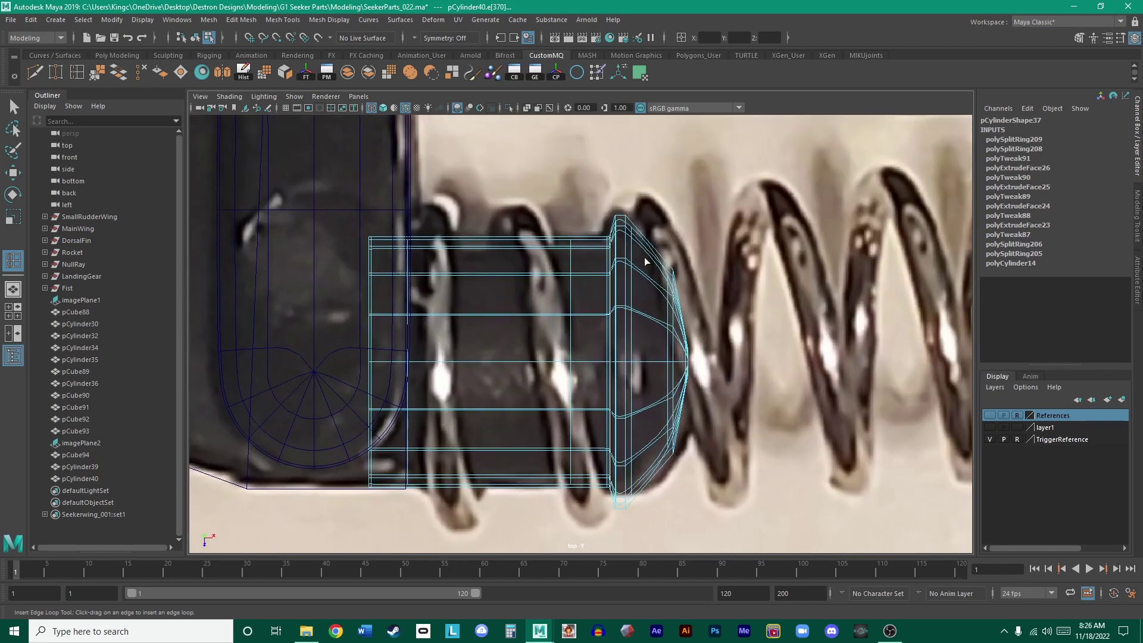
key(w)
right_click(643, 250)
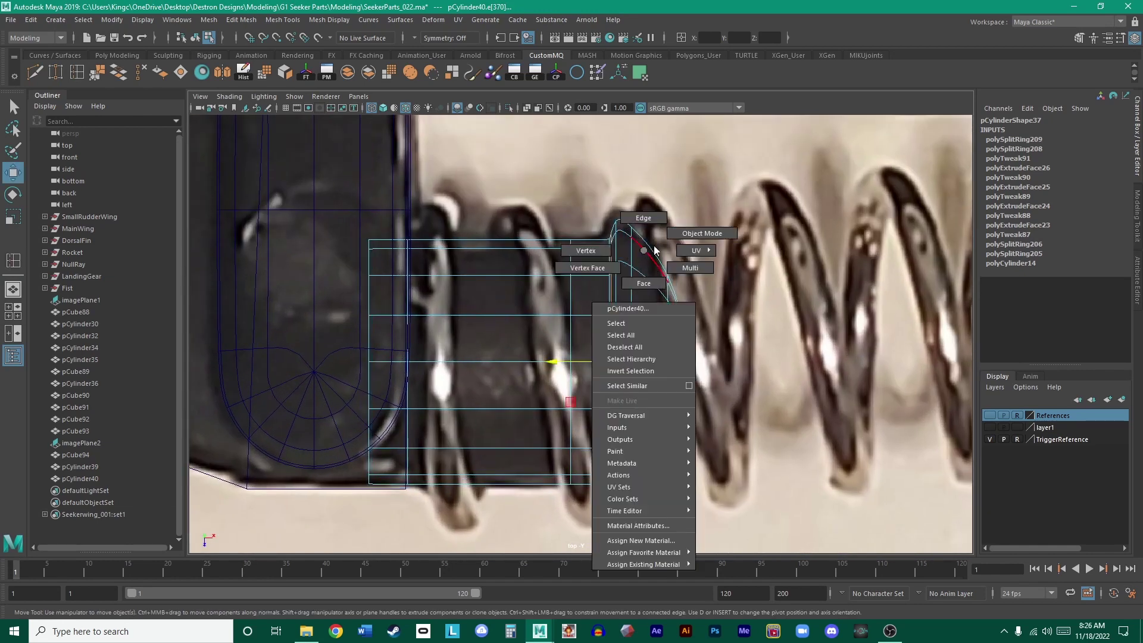
click(680, 236)
scroll(681, 327, down, 5)
scroll(730, 403, up, 5)
click(730, 402)
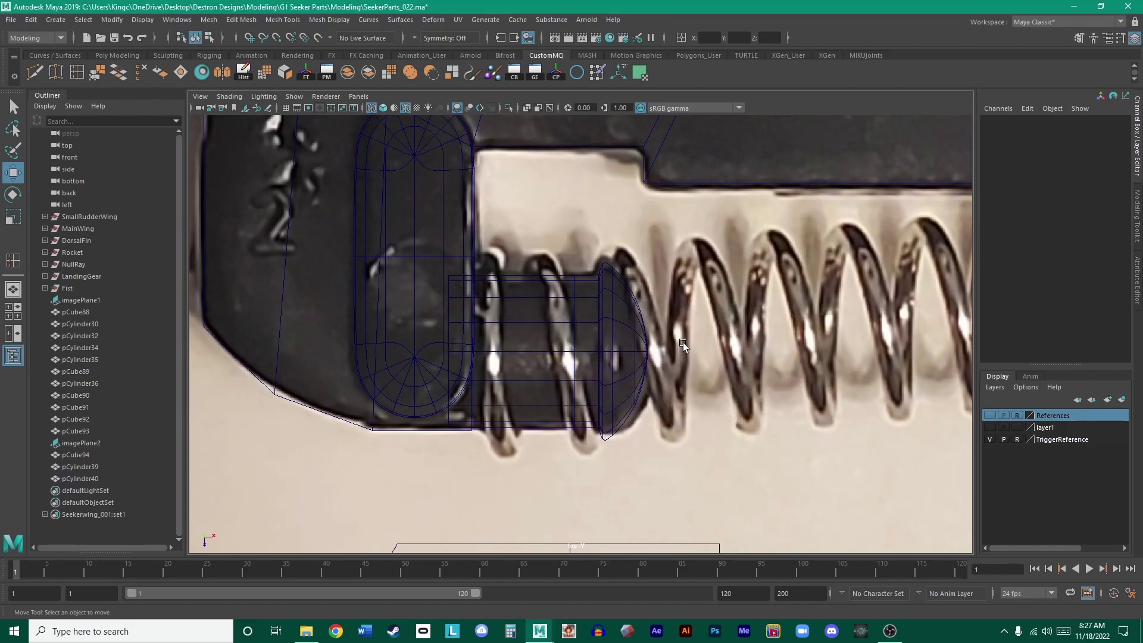
- Examine the finished spring post in perspective and compare the whole trigger with the reference photo from above
alt+drag(683, 342, 660, 298)
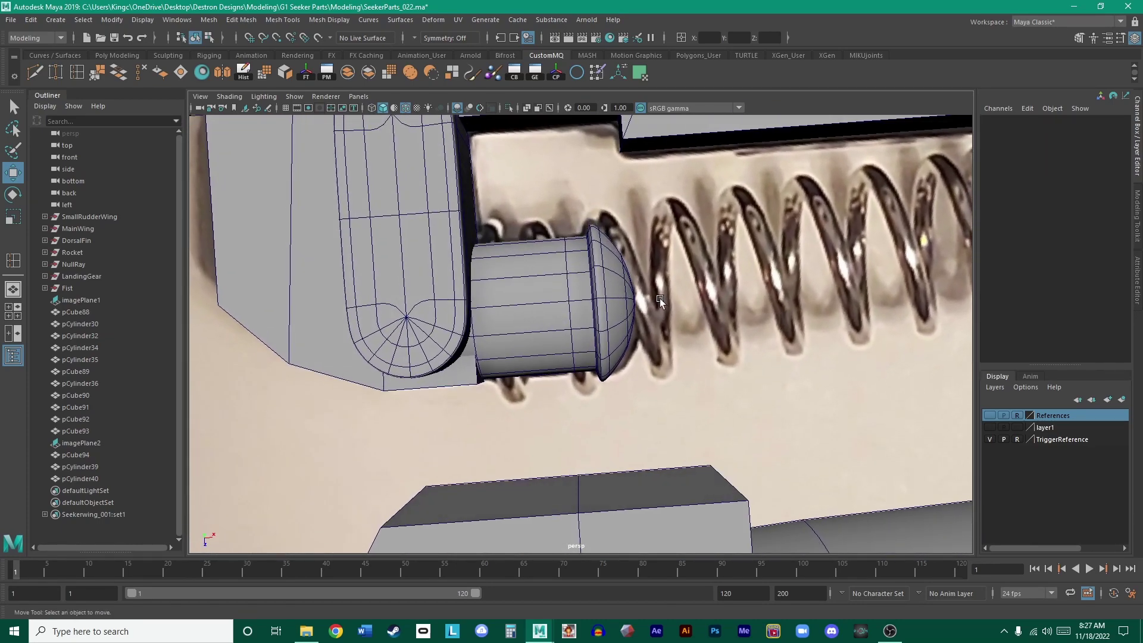
key(space)
key(space)
scroll(529, 261, up, 2)
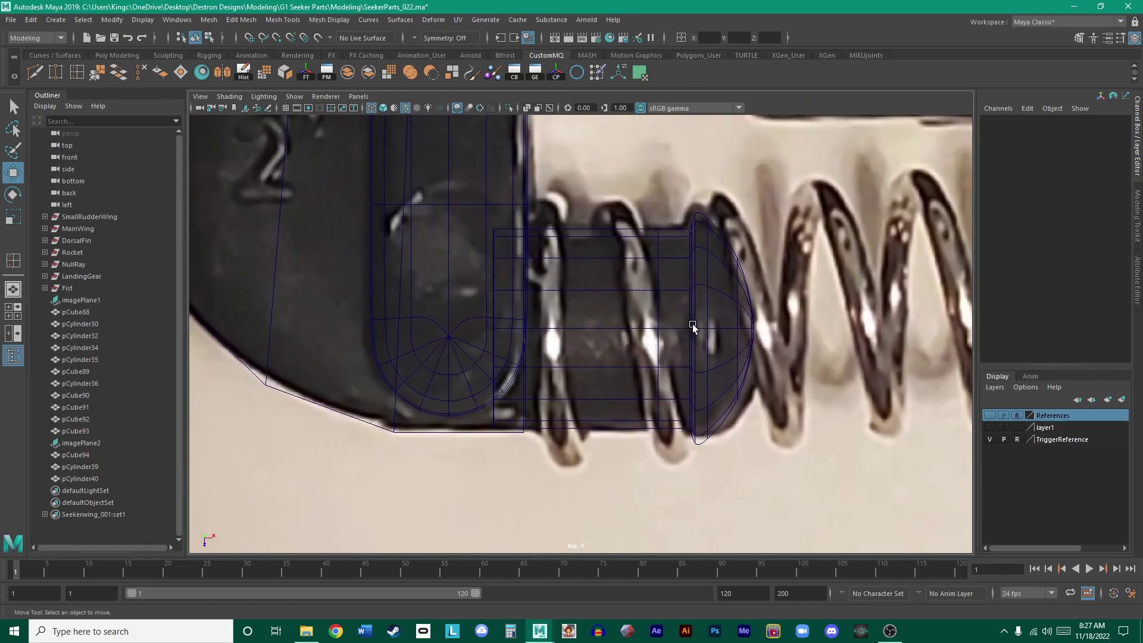
alt+middle_drag(669, 300, 677, 277)
scroll(640, 317, up, 1)
alt+middle_drag(576, 329, 685, 408)
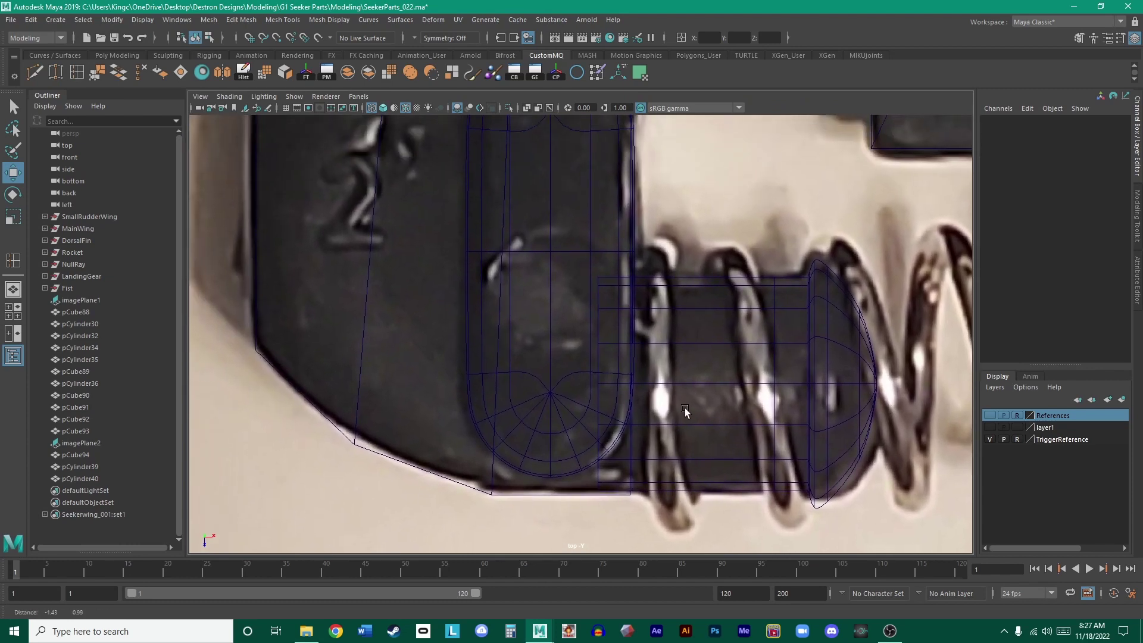
scroll(685, 411, down, 5)
scroll(608, 404, up, 5)
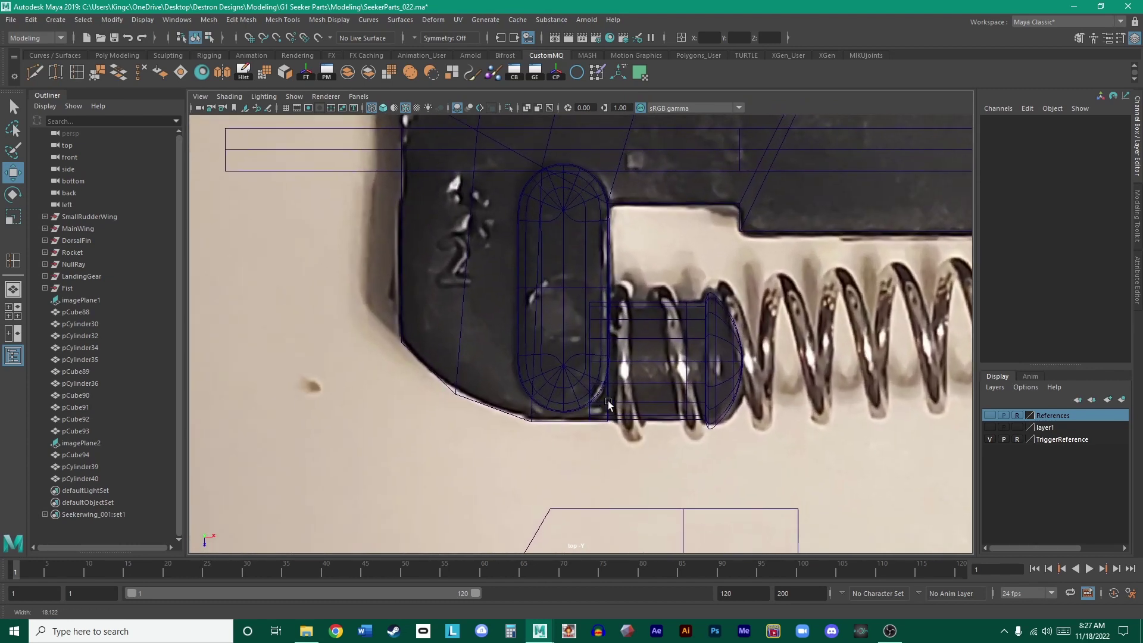
scroll(613, 403, up, 1)
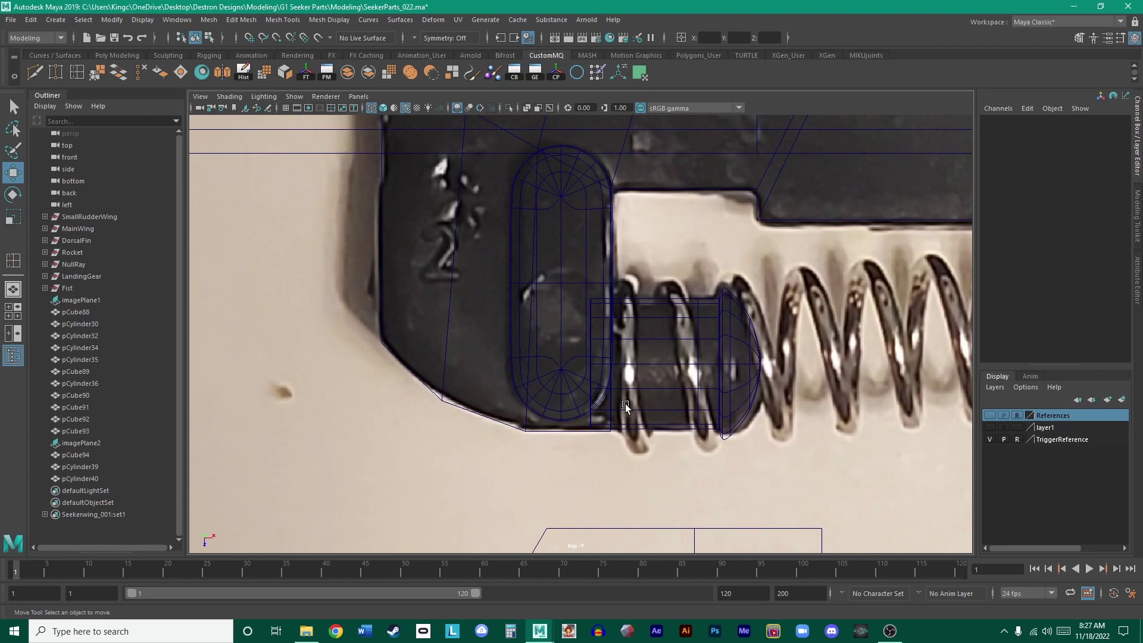
scroll(625, 404, down, 4)
alt+middle_drag(625, 363, 608, 398)
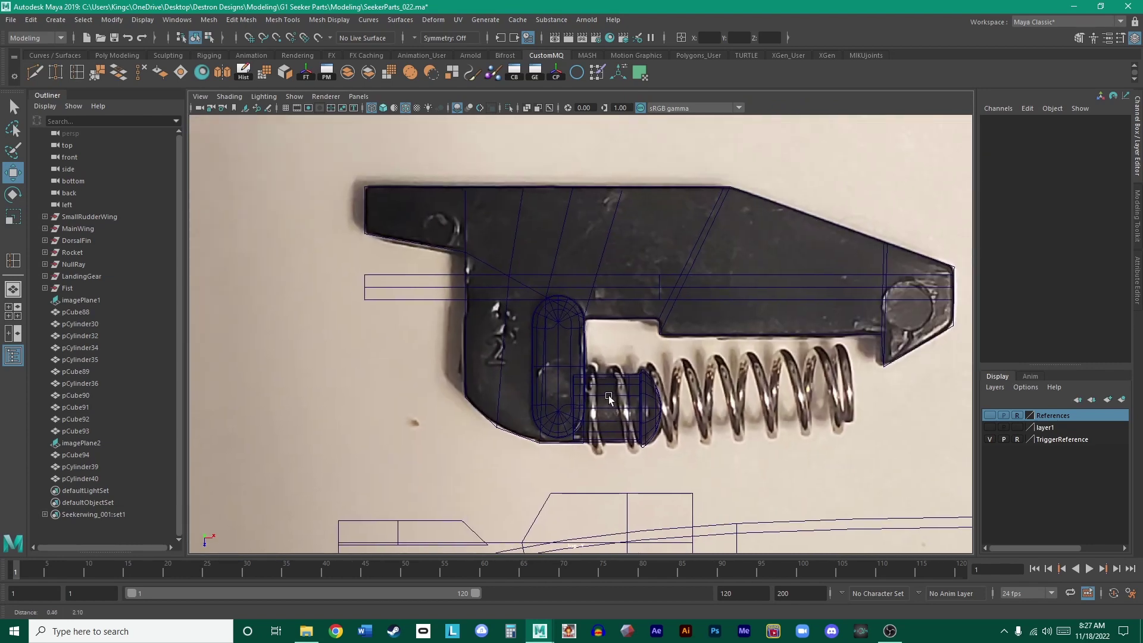
scroll(608, 397, down, 2)
scroll(578, 289, up, 2)
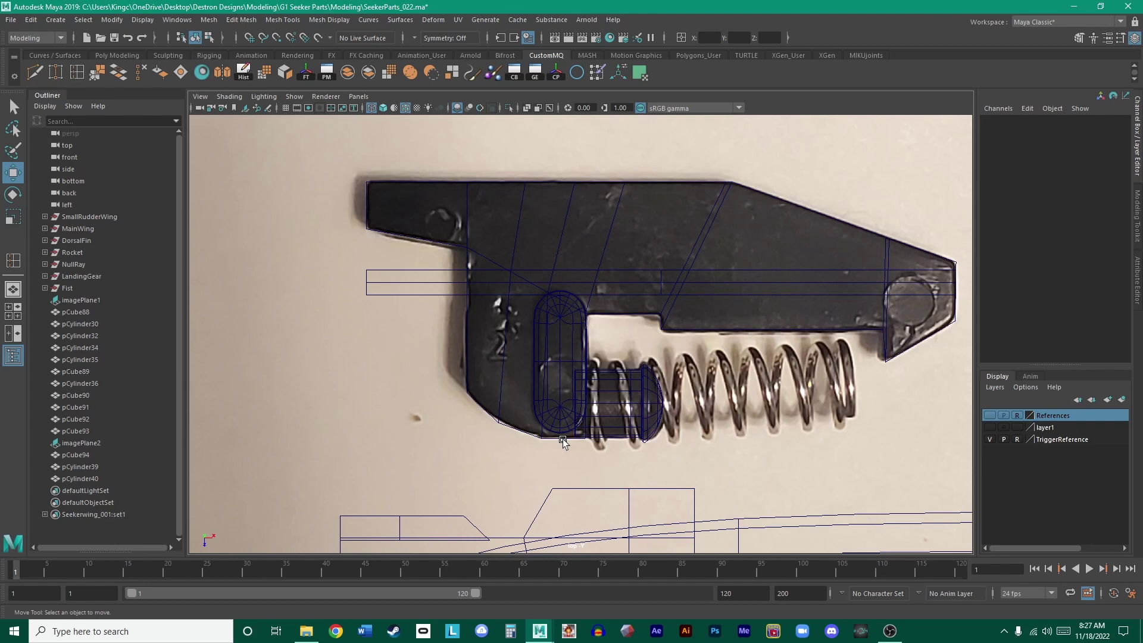
scroll(562, 441, down, 2)
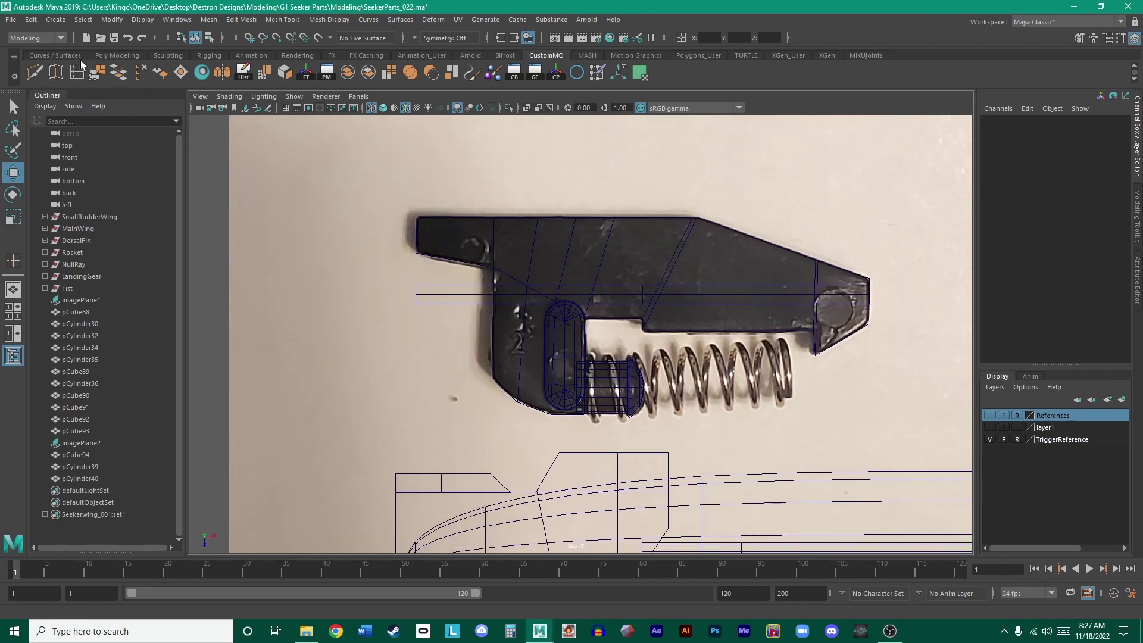
- Create a measuring cube over the trigger body at X about 27.09, Z about 13.91, and set its Scale Z to 10.56
click(116, 55)
click(57, 73)
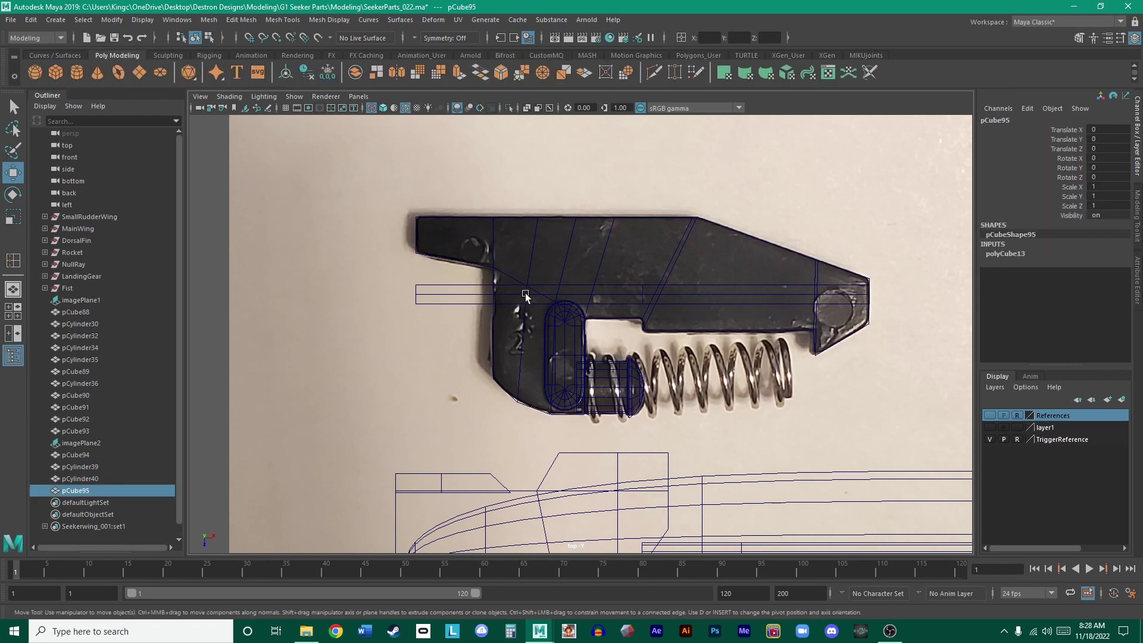
scroll(524, 296, down, 2)
middle_drag(306, 183, 607, 357)
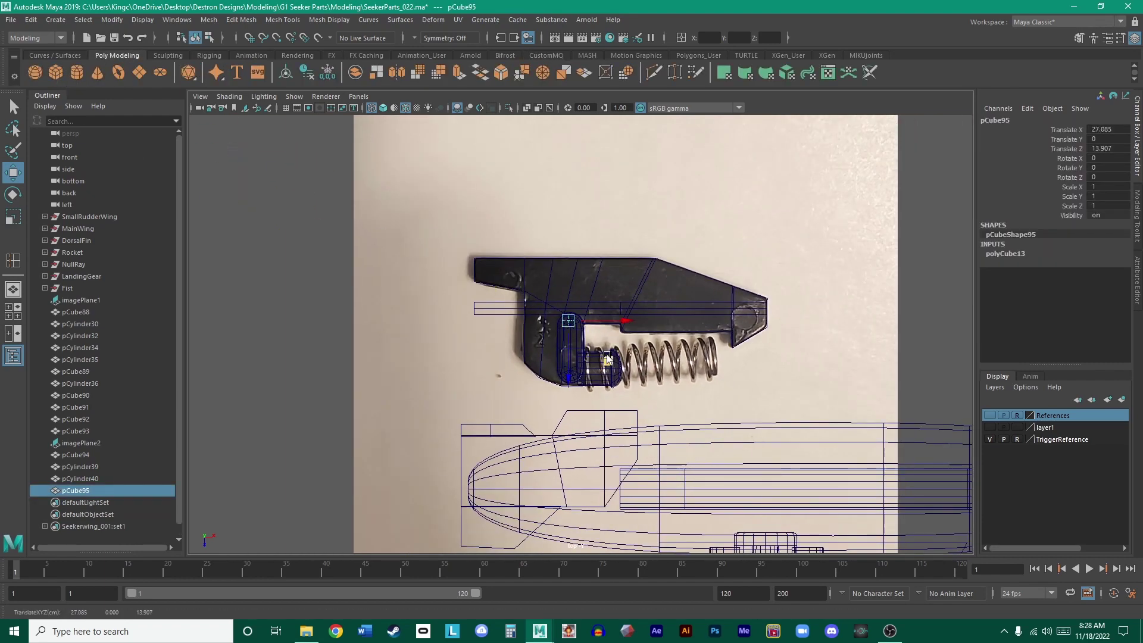
scroll(608, 358, up, 4)
key(r)
drag(548, 352, 548, 494)
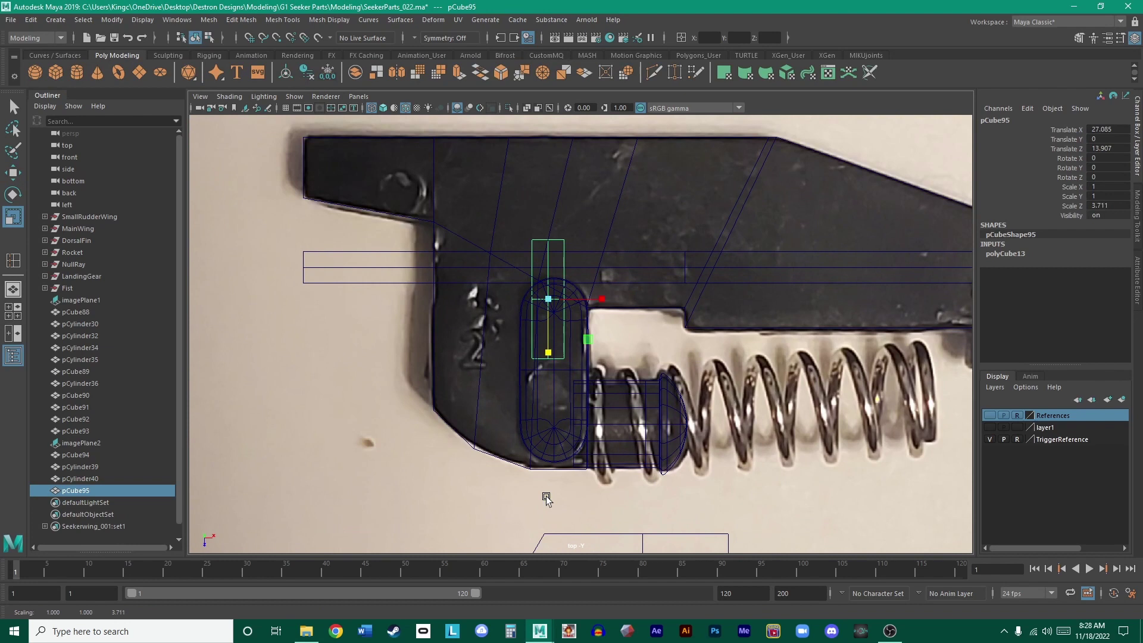
click(1119, 204)
text(10.56)
key(Return)
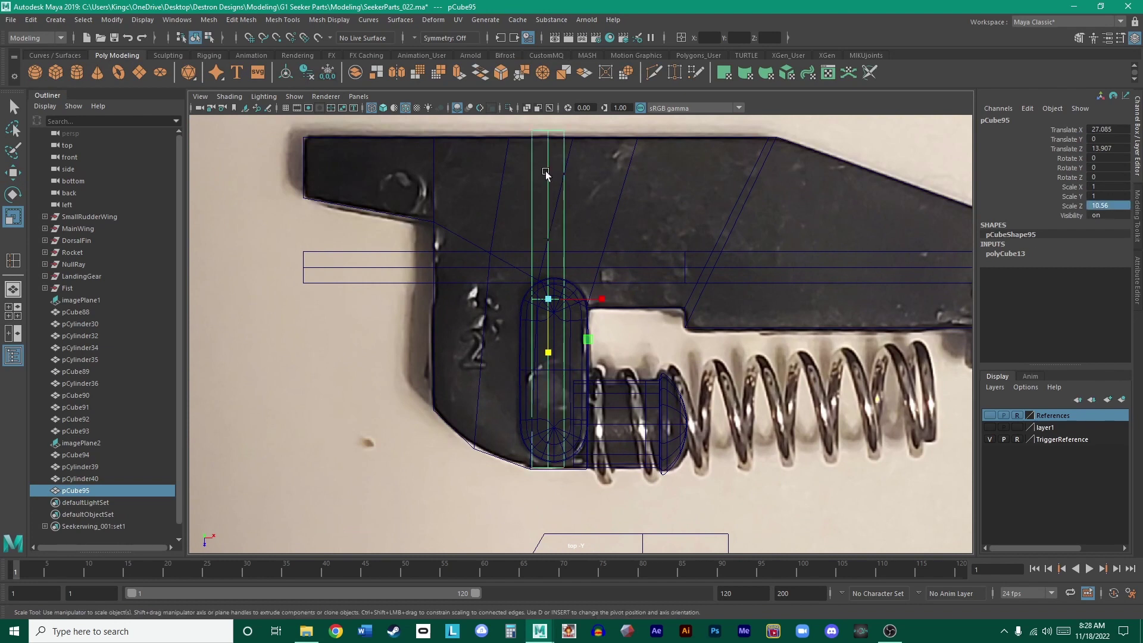
- Move the measuring cube along Z to about 14.10, aligning its upper end with the trigger body's upper edge
key(w)
drag(548, 354, 556, 363)
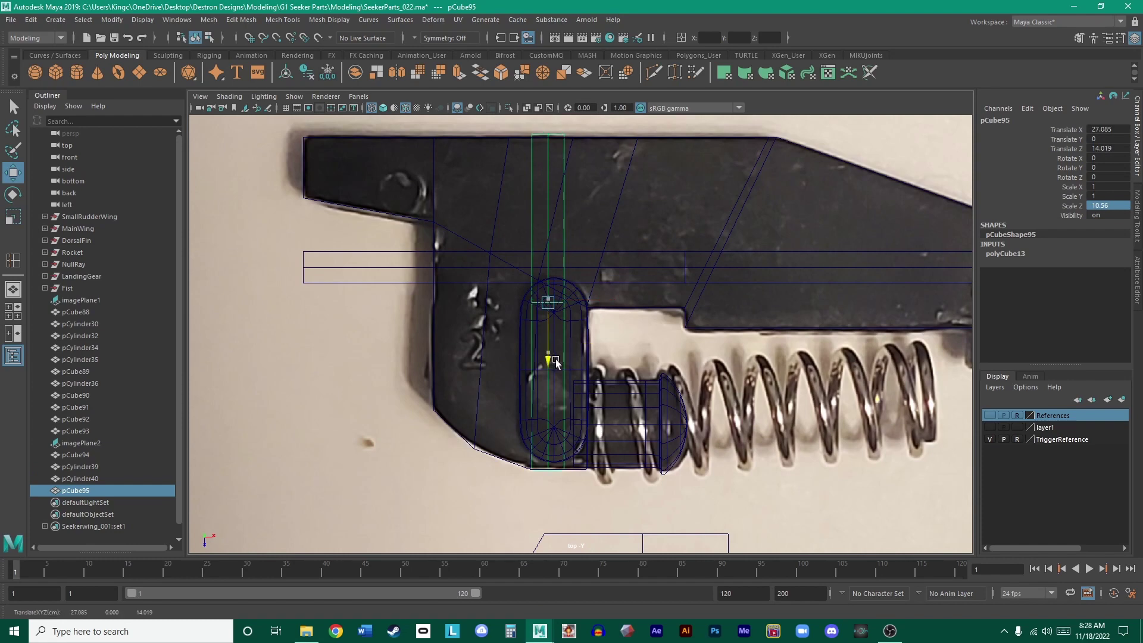
alt+middle_drag(594, 312, 596, 265)
alt+right_drag(595, 266, 728, 317)
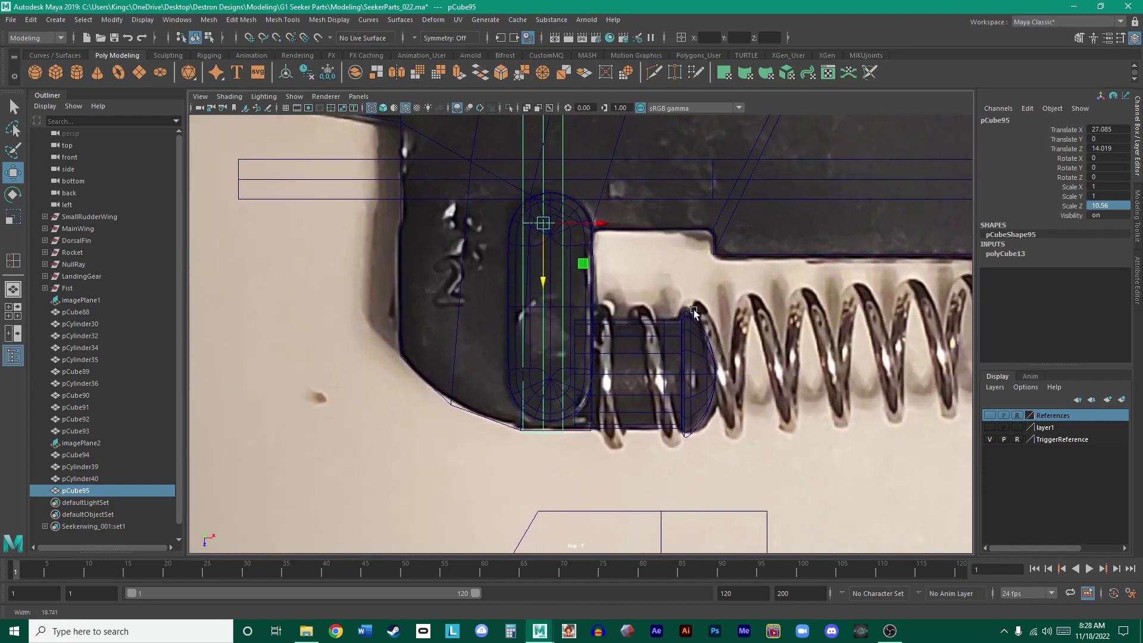
alt+middle_drag(565, 233, 625, 424)
alt+right_drag(556, 289, 623, 315)
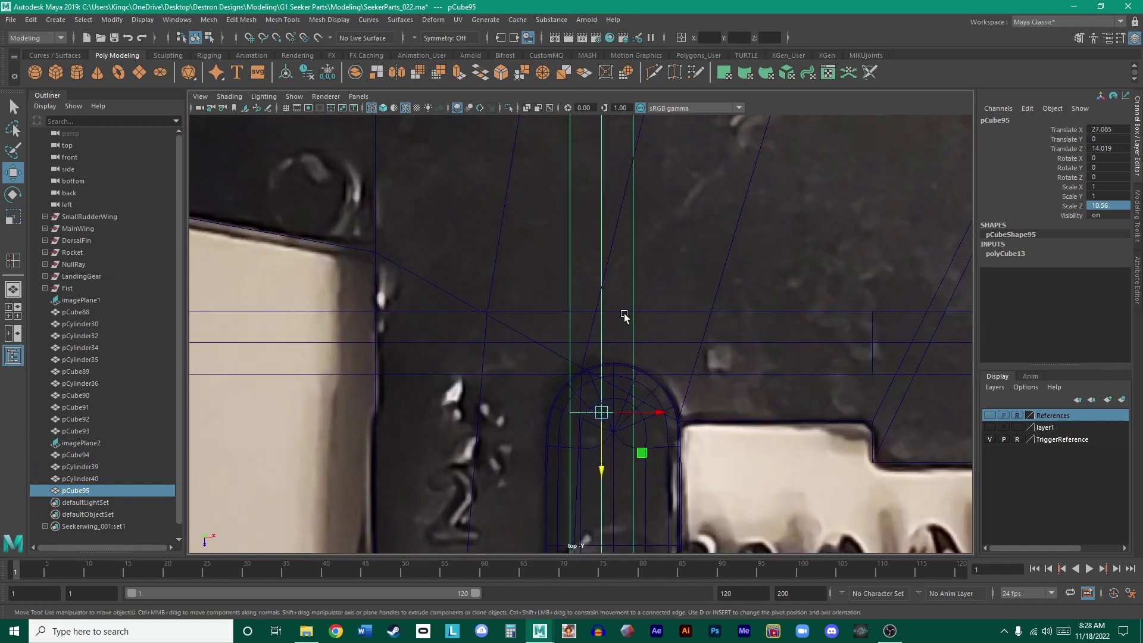
alt+middle_drag(623, 315, 625, 378)
scroll(583, 345, up, 3)
middle_drag(541, 316, 548, 327)
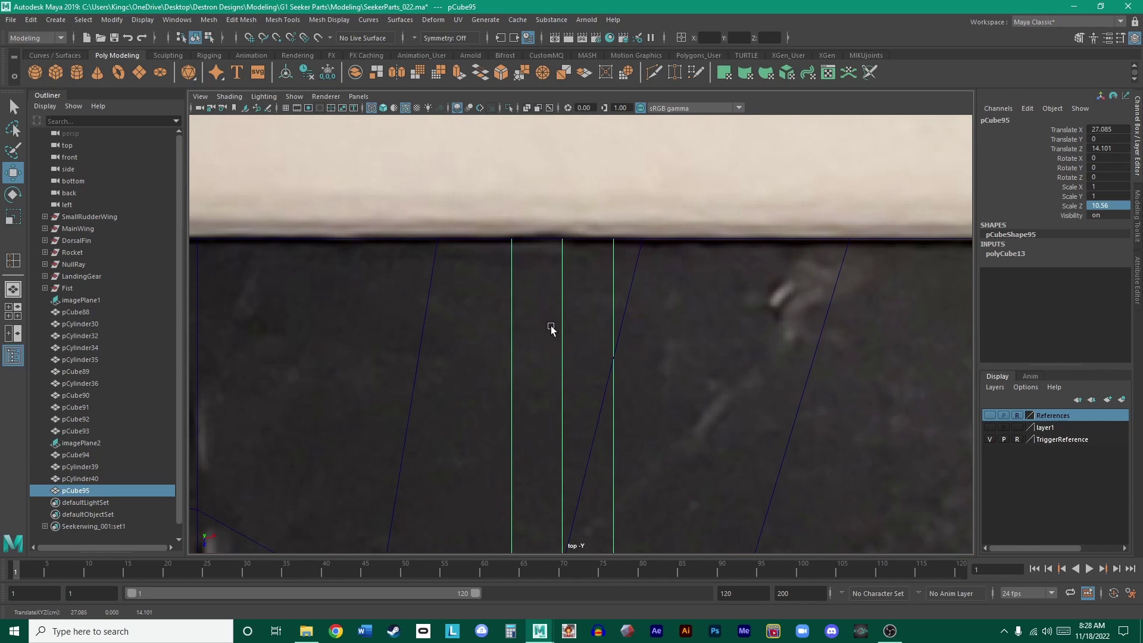
- Shift the measuring cube along X to about 27.39, over the flat underside of the trigger's hook
scroll(578, 366, down, 4)
alt+middle_drag(578, 364, 584, 204)
alt+right_drag(434, 393, 738, 384)
alt+middle_drag(738, 384, 700, 300)
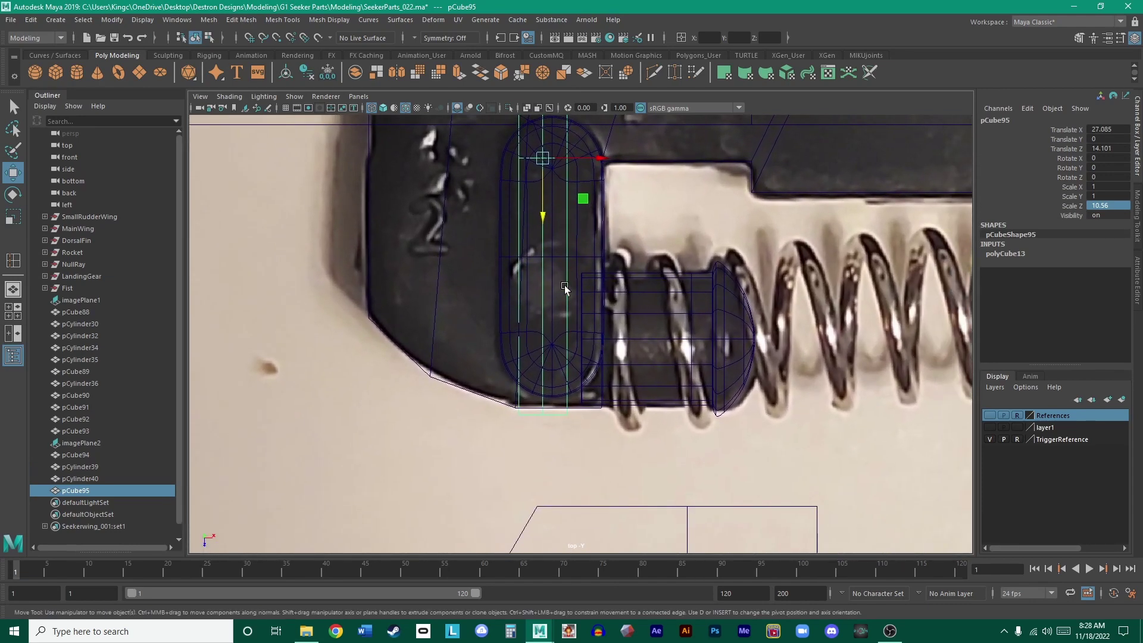
alt+right_drag(491, 381, 666, 396)
alt+middle_drag(579, 203, 578, 274)
drag(576, 144, 604, 156)
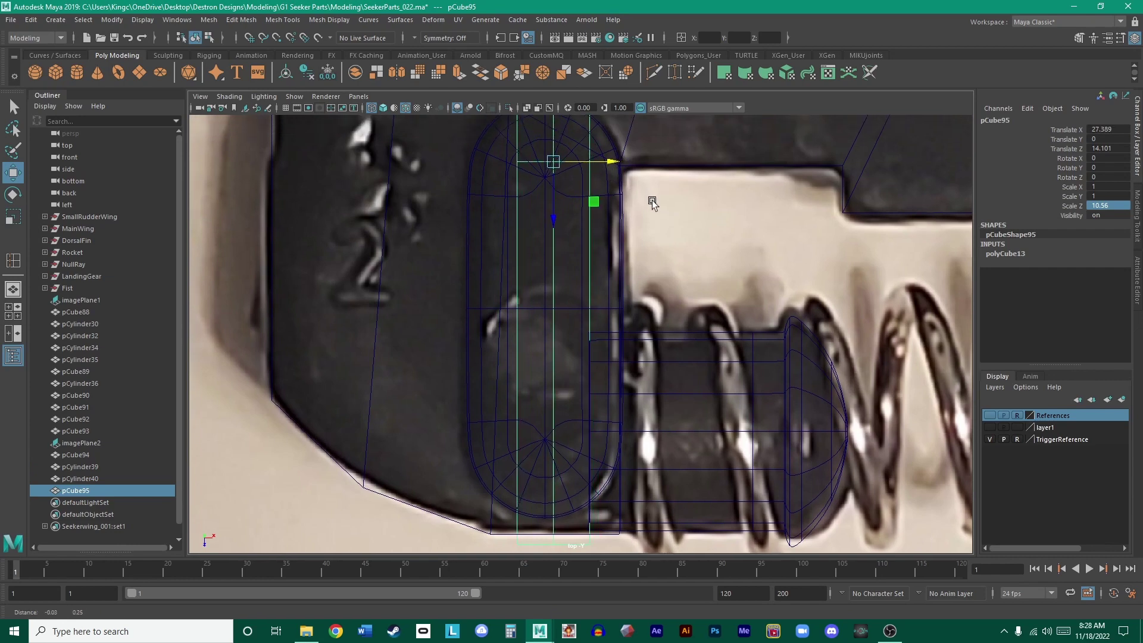
- Compare the measuring cube's ends with the trigger body, and move the cube along Z to about 14.01
scroll(652, 200, down, 3)
scroll(625, 369, up, 5)
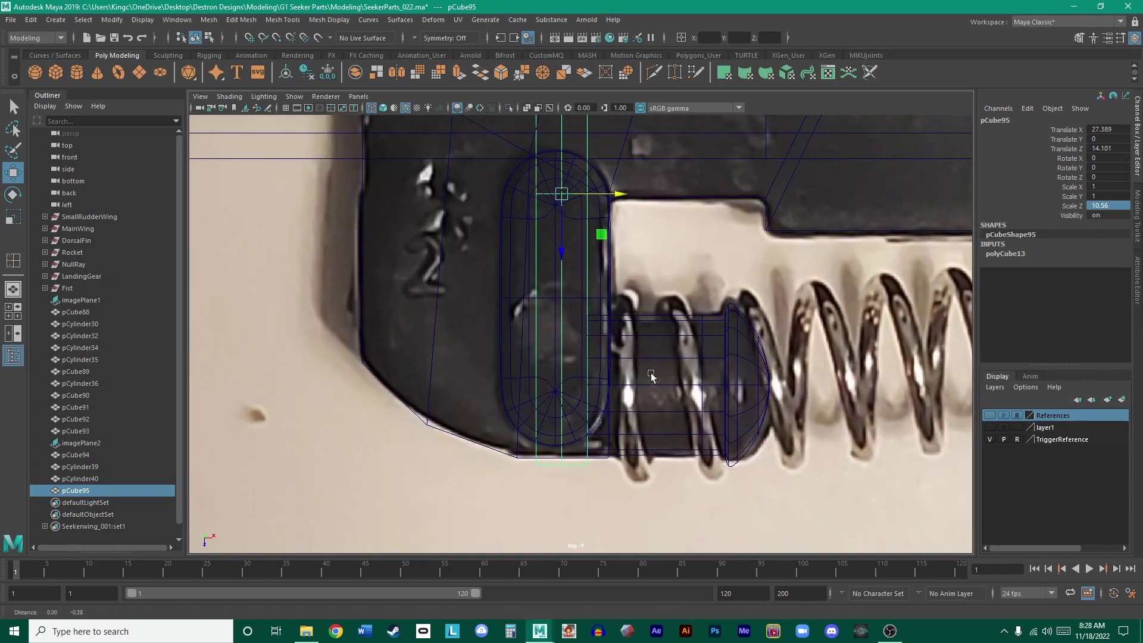
alt+middle_drag(617, 403, 606, 502)
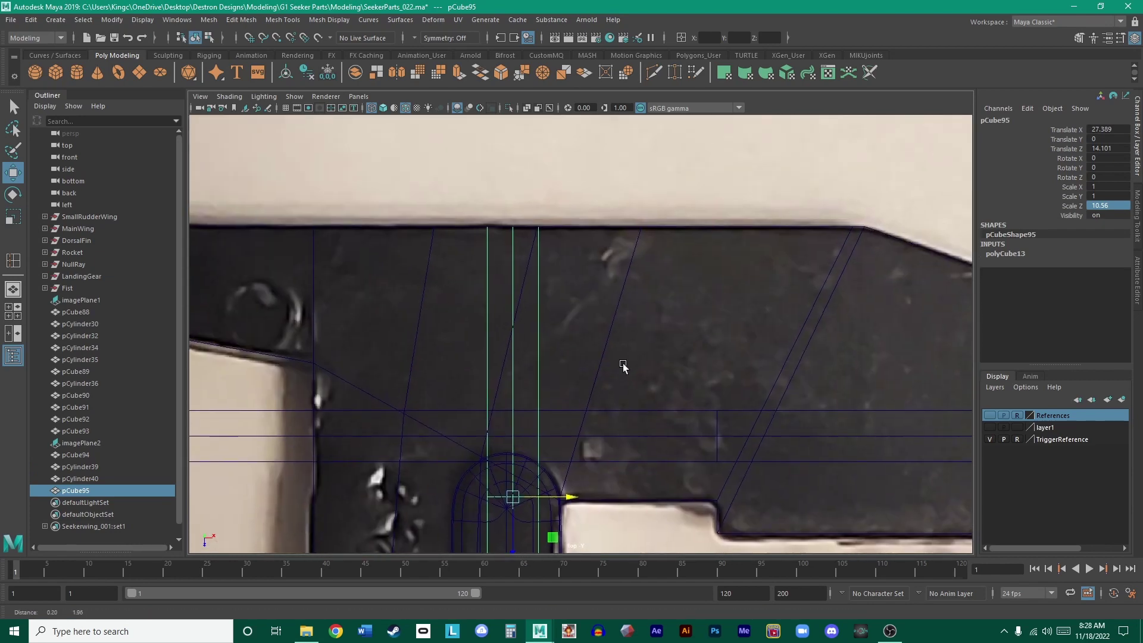
alt+middle_drag(622, 363, 683, 350)
alt+middle_drag(656, 448, 650, 324)
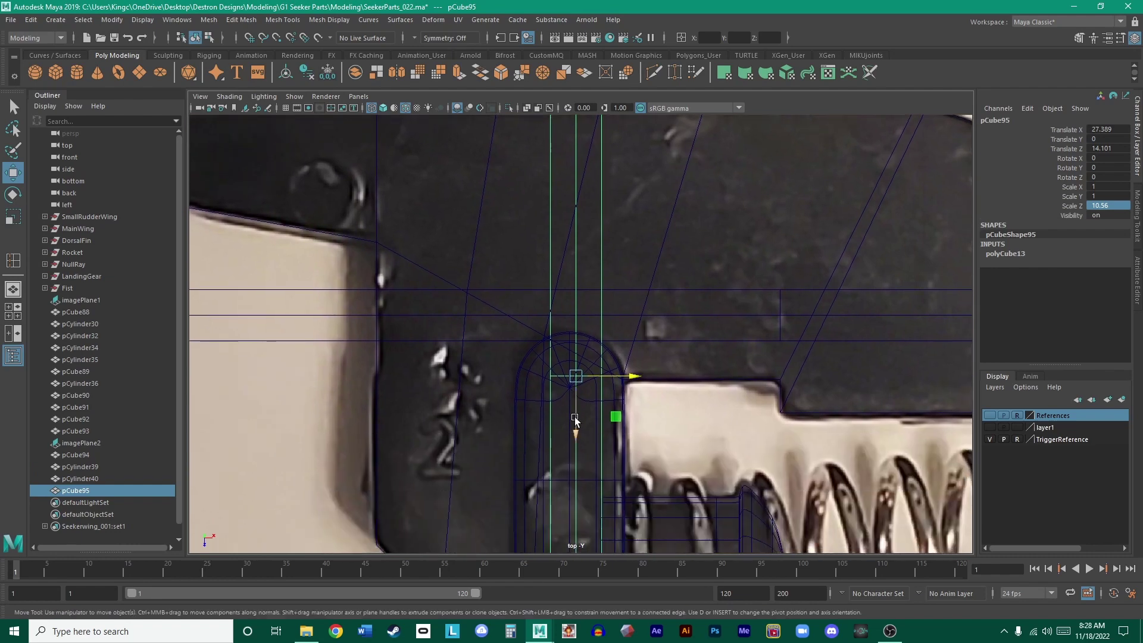
drag(573, 421, 572, 417)
- Move the vertices along the trigger body's upper edge along Z to line up with the measuring cube's upper end
alt+middle_drag(608, 358, 595, 428)
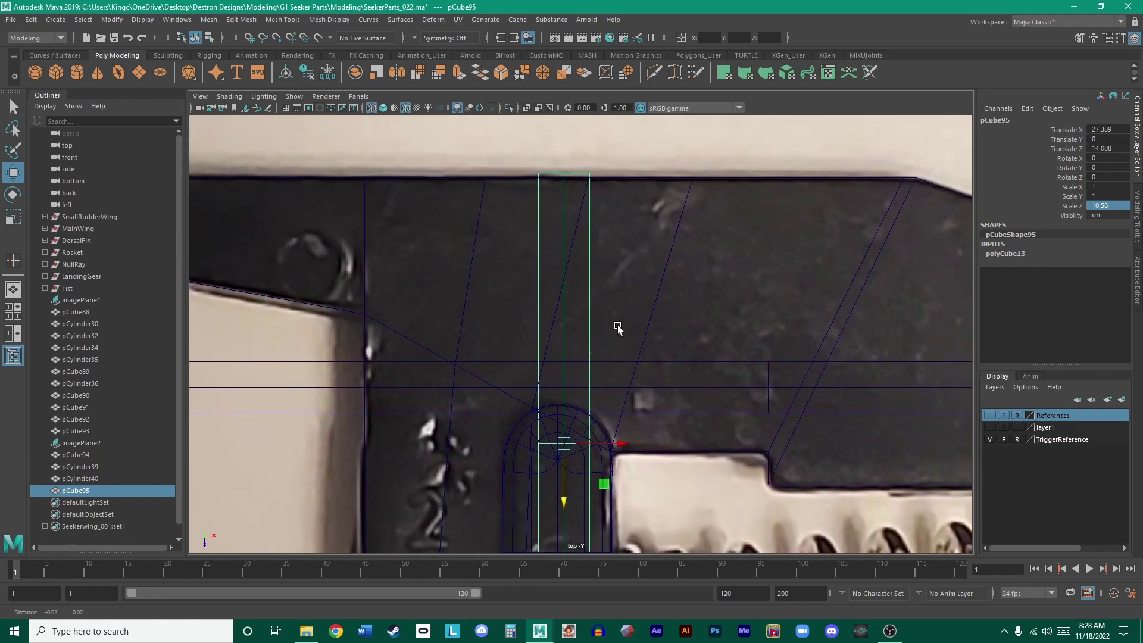
alt+middle_drag(616, 325, 626, 398)
scroll(637, 291, down, 1)
right_drag(646, 262, 589, 262)
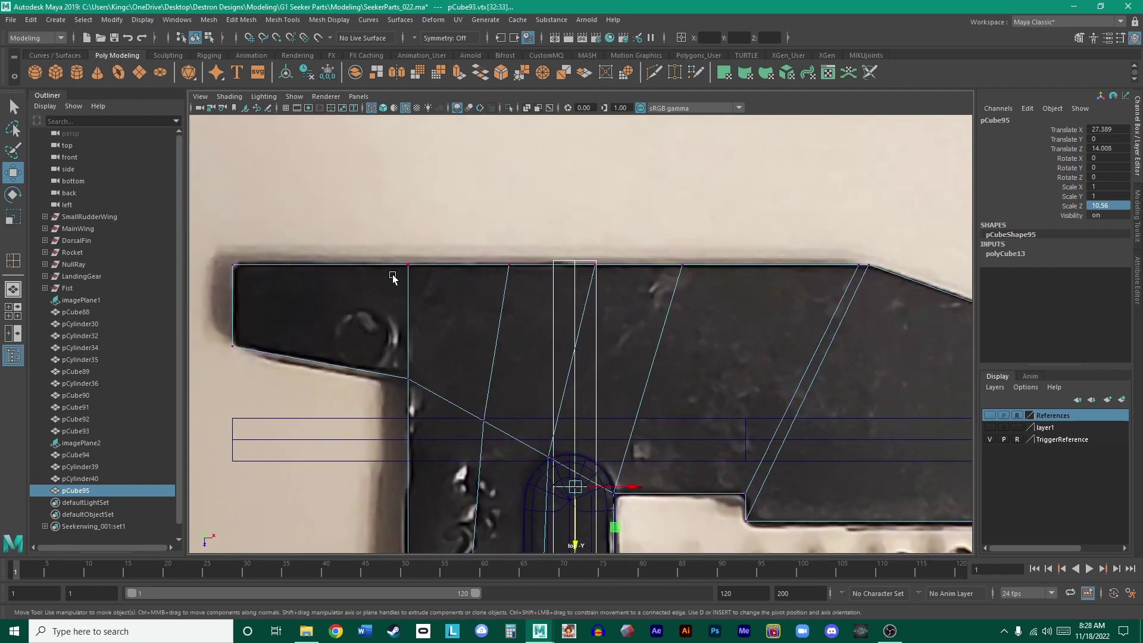
drag(207, 302, 878, 214)
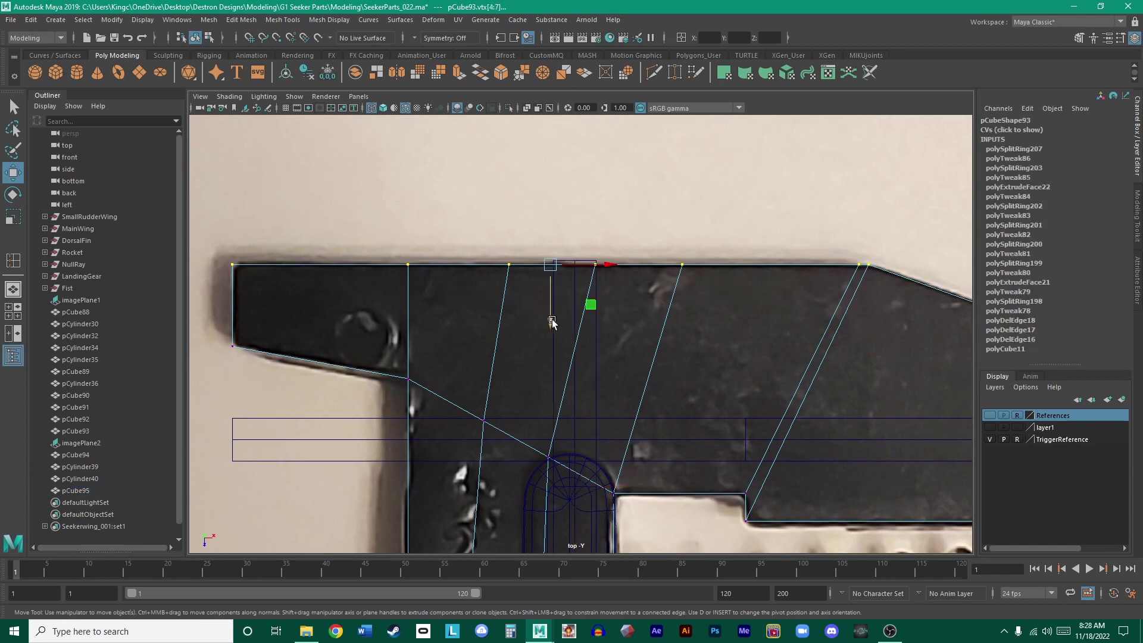
click(552, 321)
drag(551, 321, 553, 317)
- Shift the underside vertices of the trigger body's protruding upper tab slightly along Z to match the reference photo
alt+middle_drag(673, 370, 637, 318)
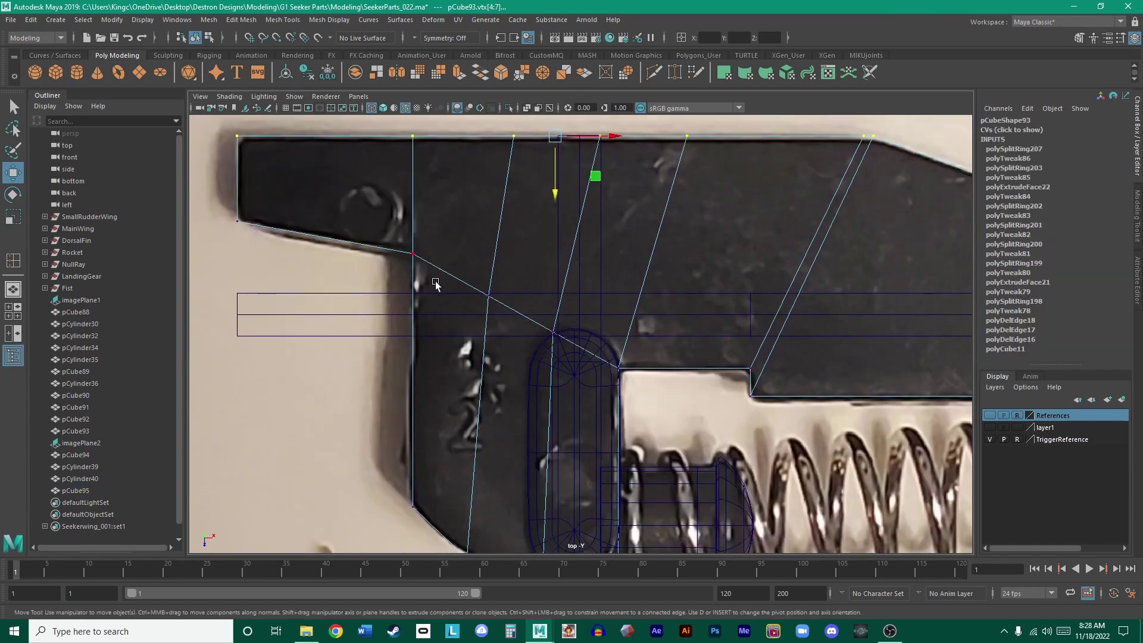
drag(439, 280, 234, 198)
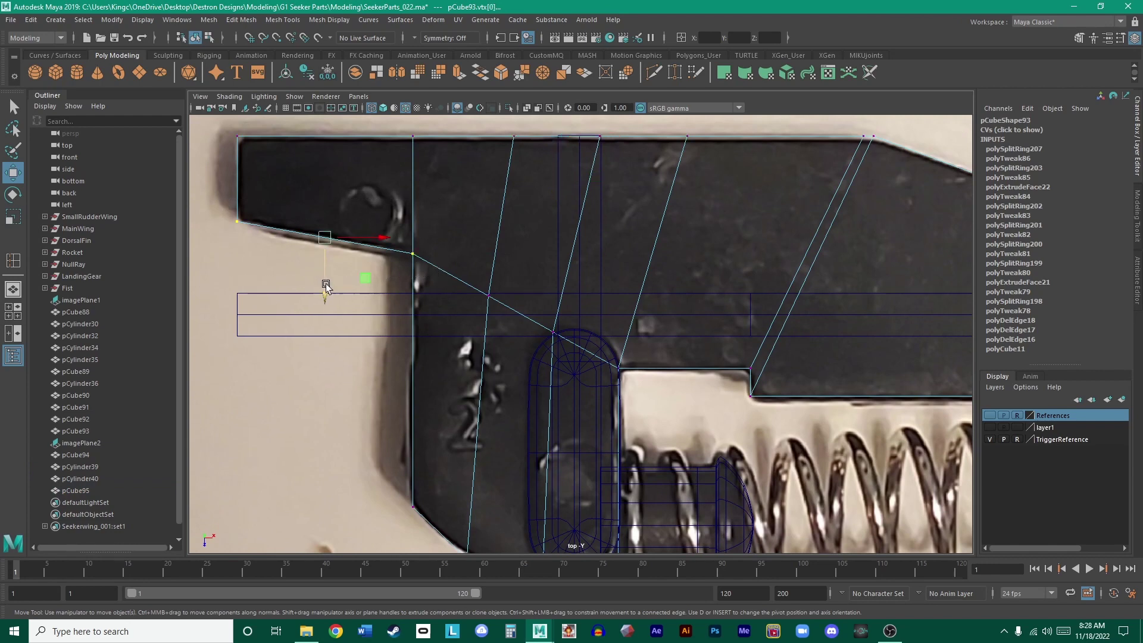
click(322, 294)
drag(322, 297, 323, 299)
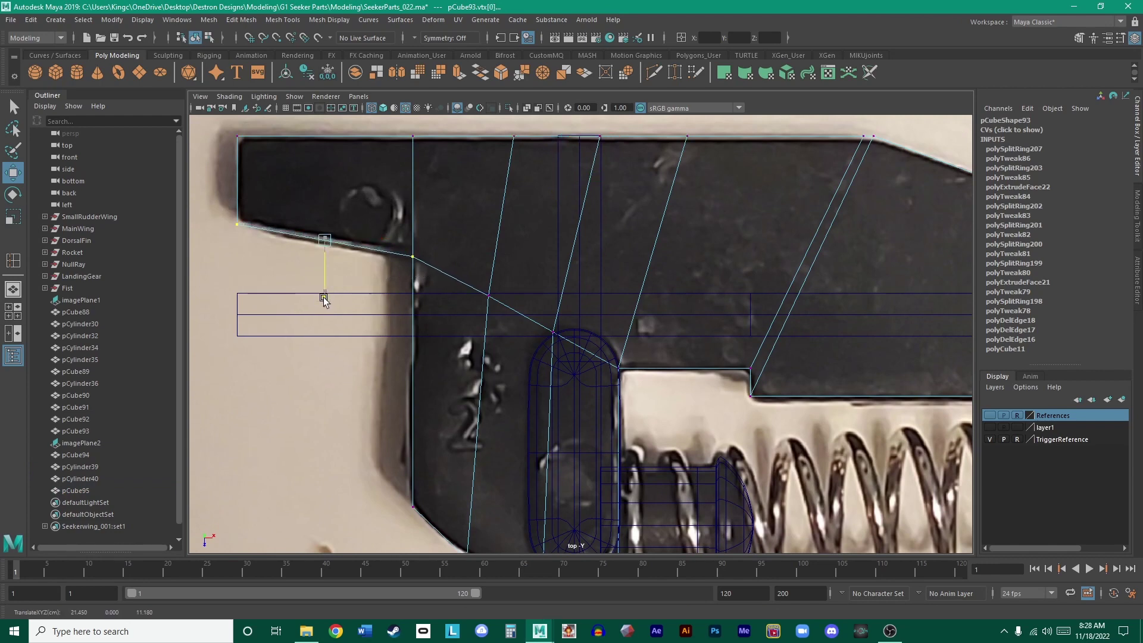
- Move the vertices of the trigger hook's flat underside along Z to meet the measuring cube's lower end
alt+middle_drag(489, 355, 453, 262)
alt+middle_drag(508, 346, 500, 299)
scroll(584, 363, up, 3)
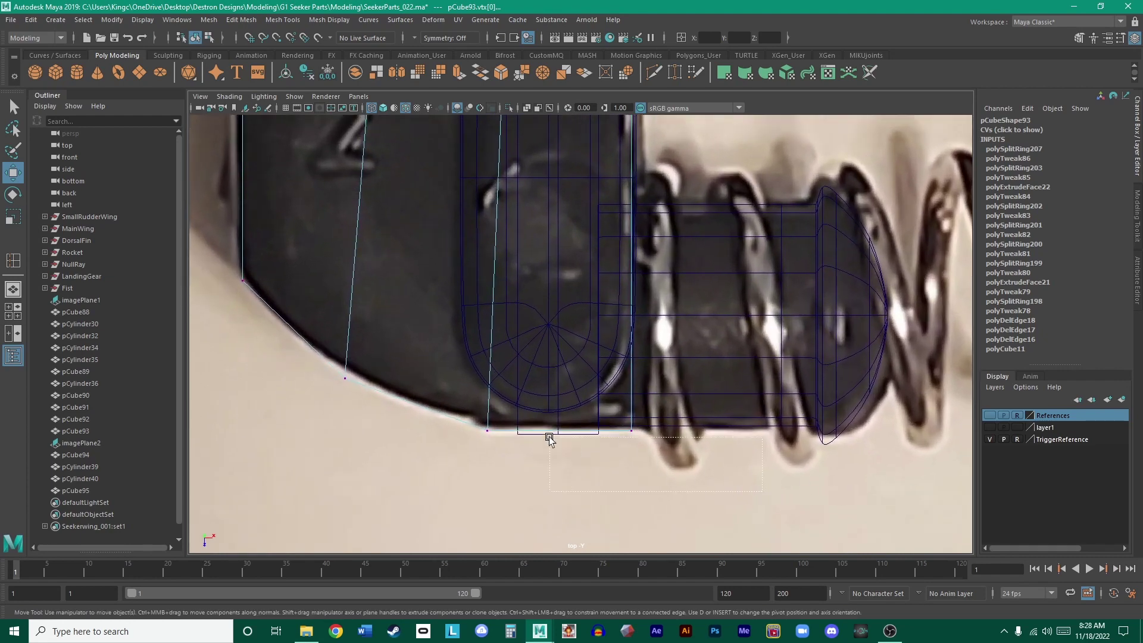
drag(550, 439, 442, 416)
drag(556, 482, 559, 486)
- Move the spring post along Z to about 17.92, aligning its lower side with the hook's flat underside
alt+middle_drag(743, 418, 627, 410)
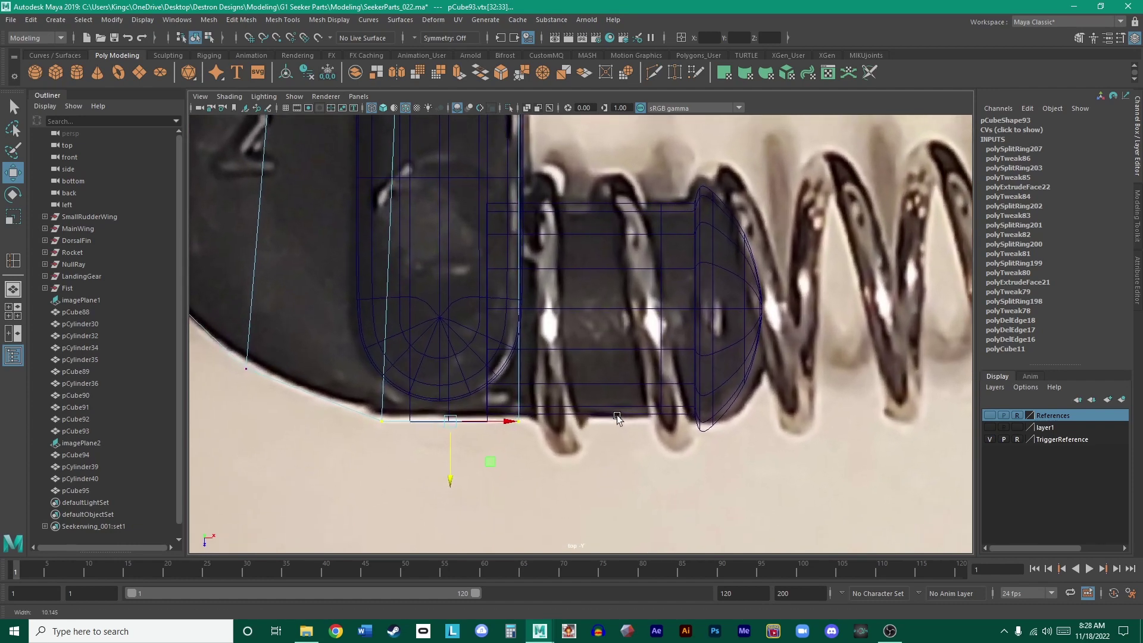
click(641, 423)
drag(594, 367, 611, 375)
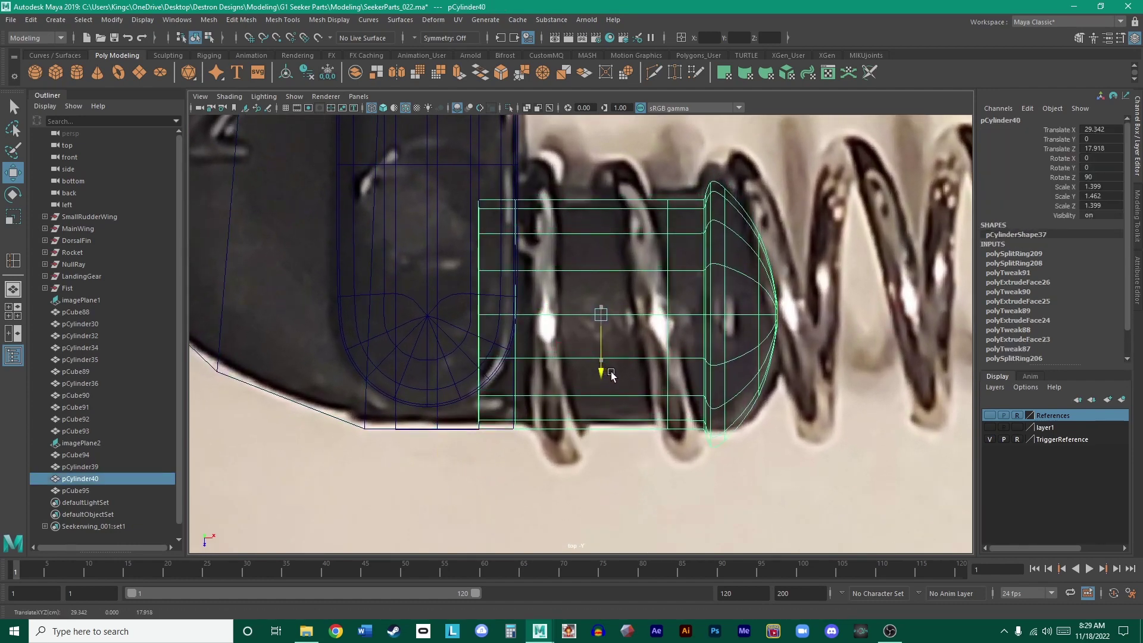
- Move the capsule-shaped block on the trigger hook along Z to about -0.188 and stretch its Scale Z to about 1.154
click(460, 405)
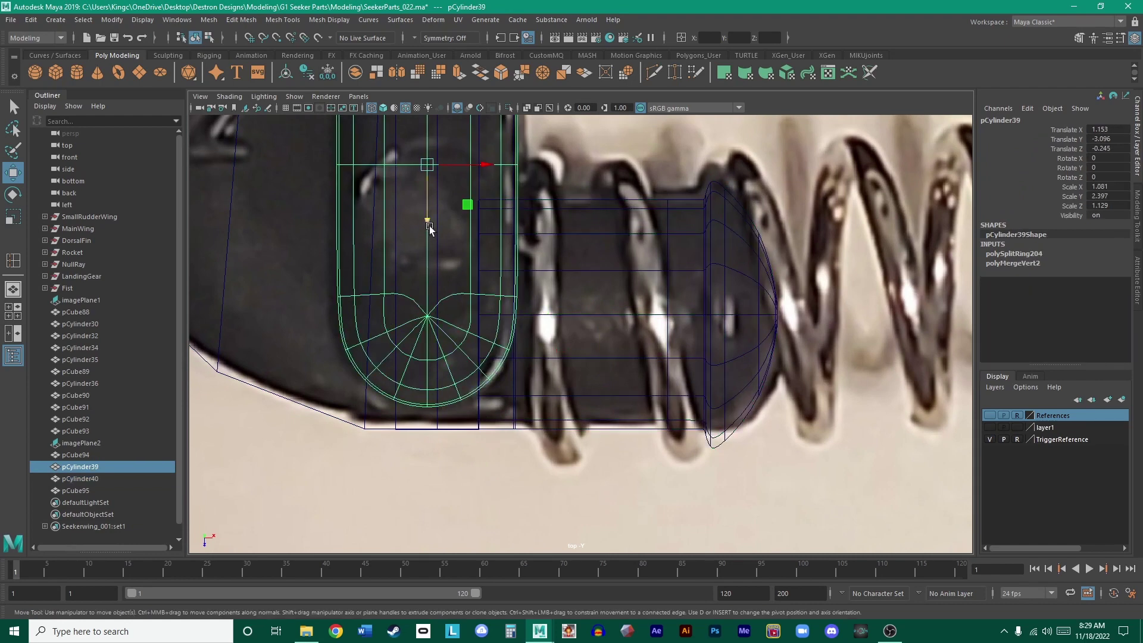
drag(430, 228, 430, 233)
alt+middle_drag(429, 232, 447, 283)
scroll(564, 347, down, 2)
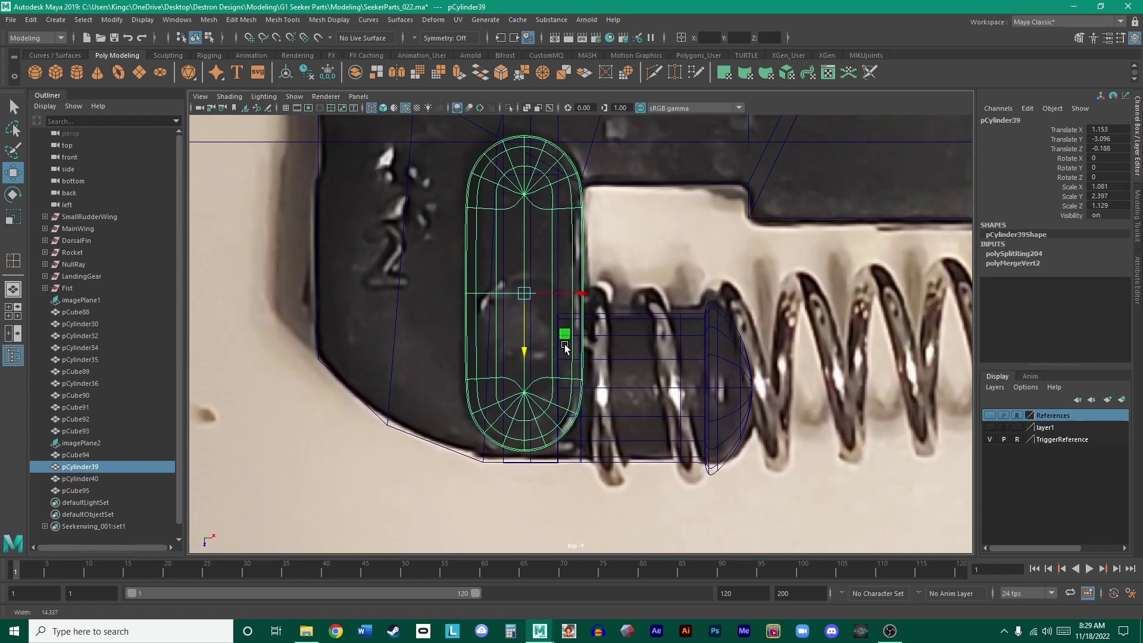
alt+middle_drag(564, 347, 569, 362)
key(r)
drag(531, 362, 531, 364)
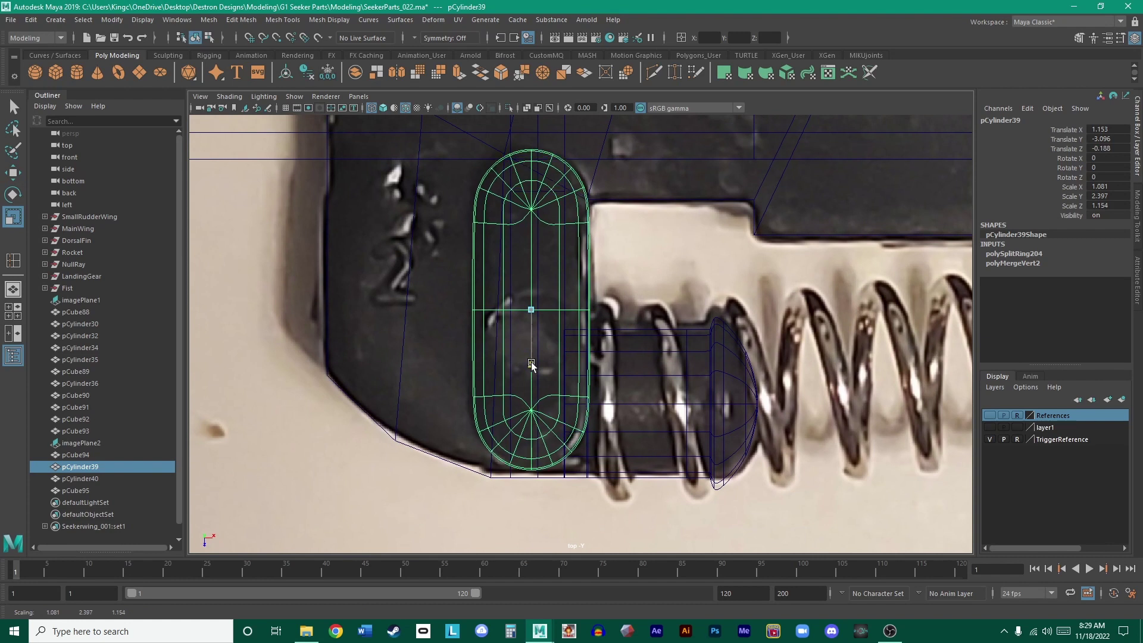
alt+middle_drag(576, 373, 543, 341)
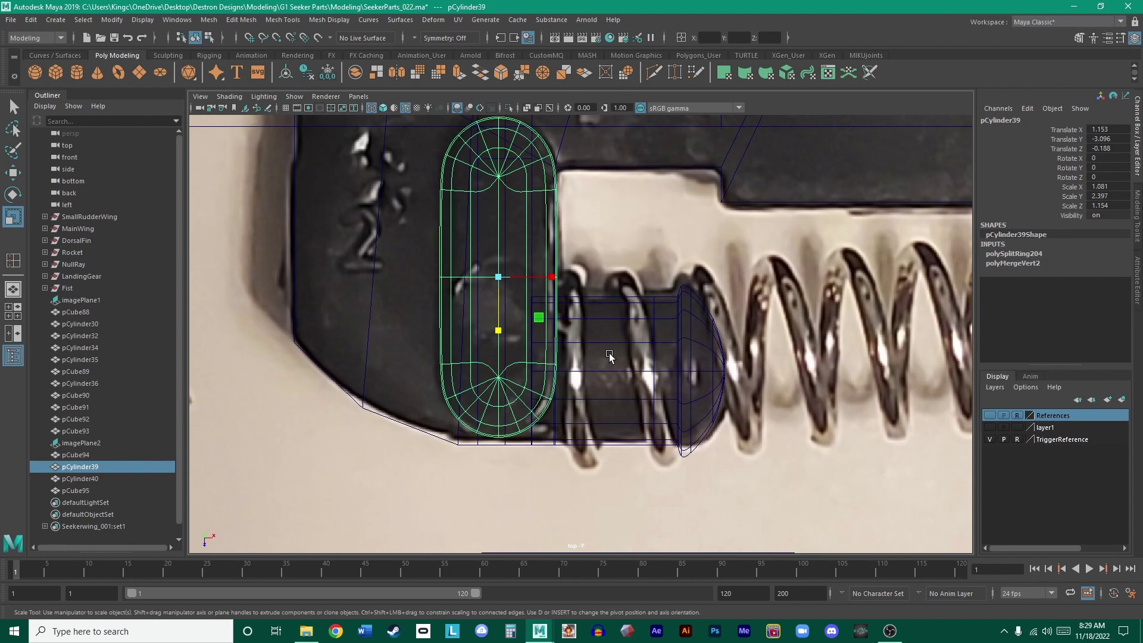
- Refine the capsule-shaped block to about Scale X 1.093 and Scale Z 1.18, and move it along Z to about -0.127
alt+middle_drag(608, 318, 663, 337)
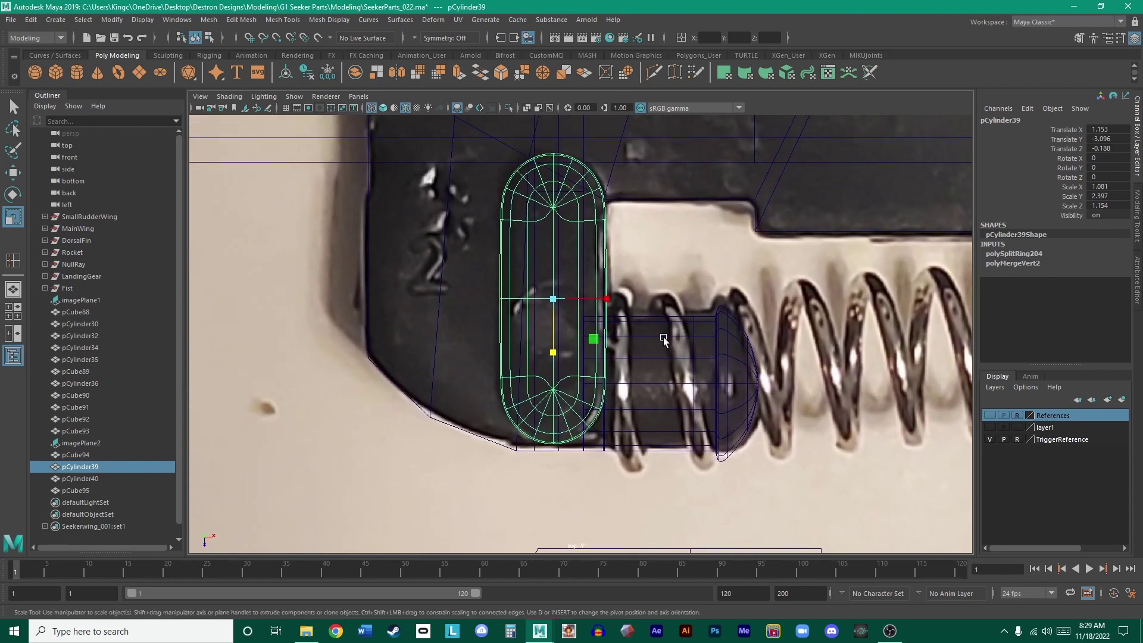
alt+middle_drag(561, 359, 576, 362)
drag(555, 357, 560, 368)
key(w)
key(r)
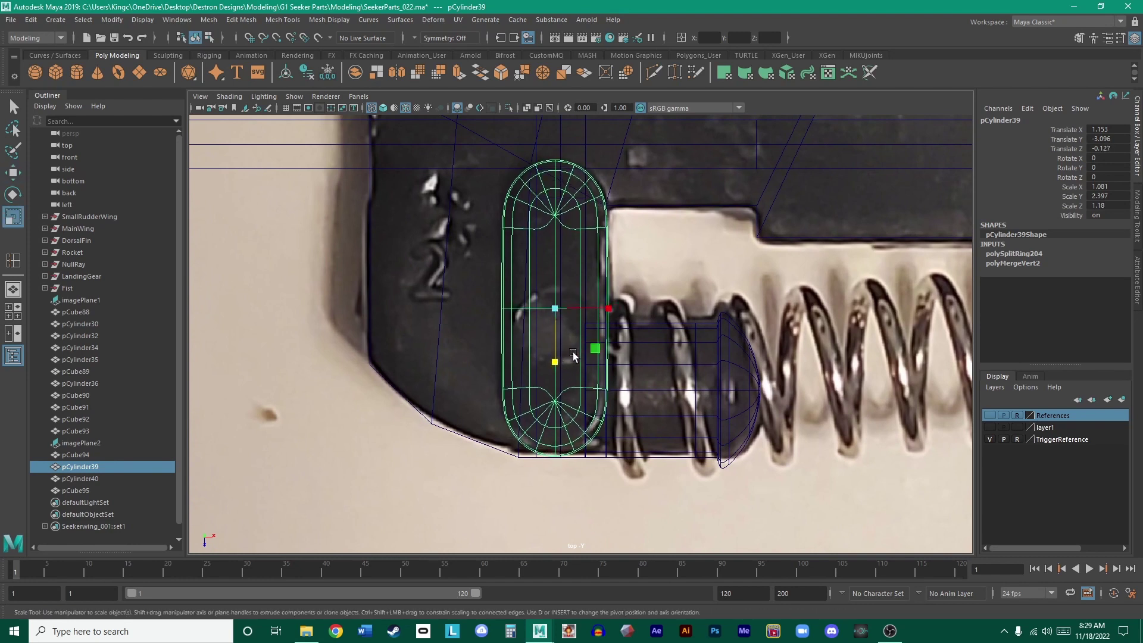
drag(611, 313, 614, 311)
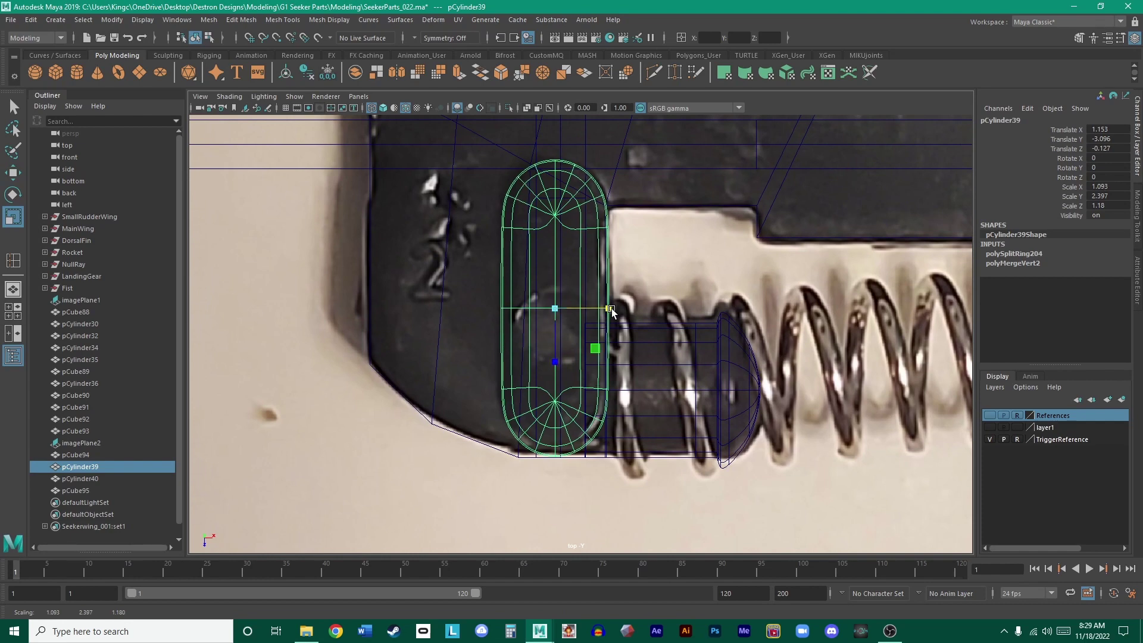
scroll(724, 385, up, 4)
key(w)
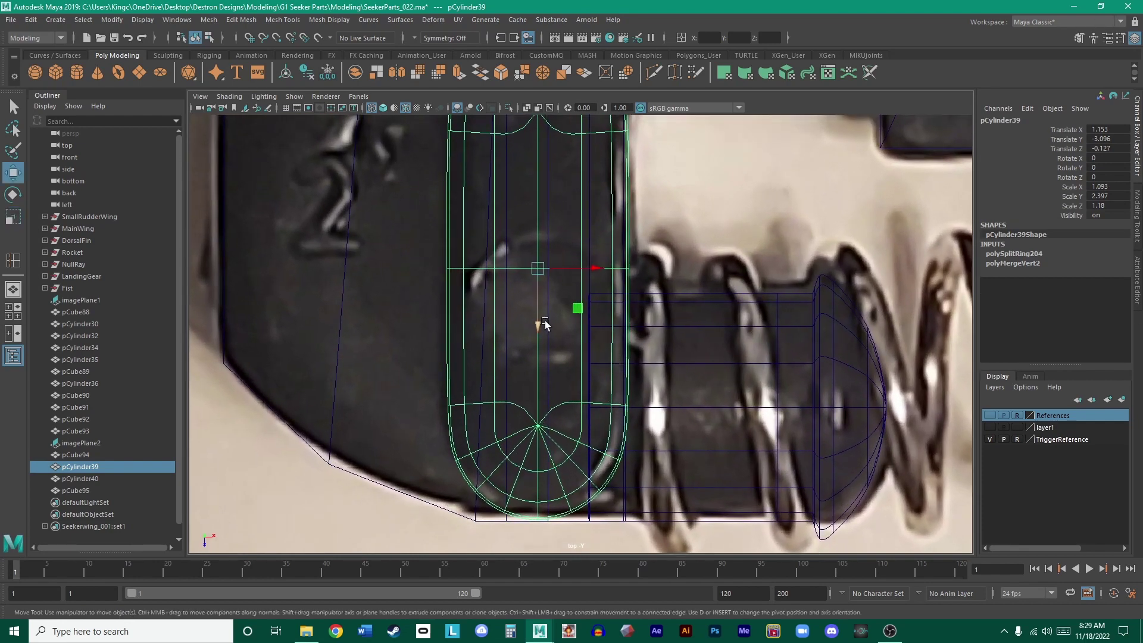
- Examine the capsule-shaped block, spring post and trigger body outline against the reference photo in perspective and top views
key(space)
key(space)
alt+drag(709, 236, 806, 255)
key(space)
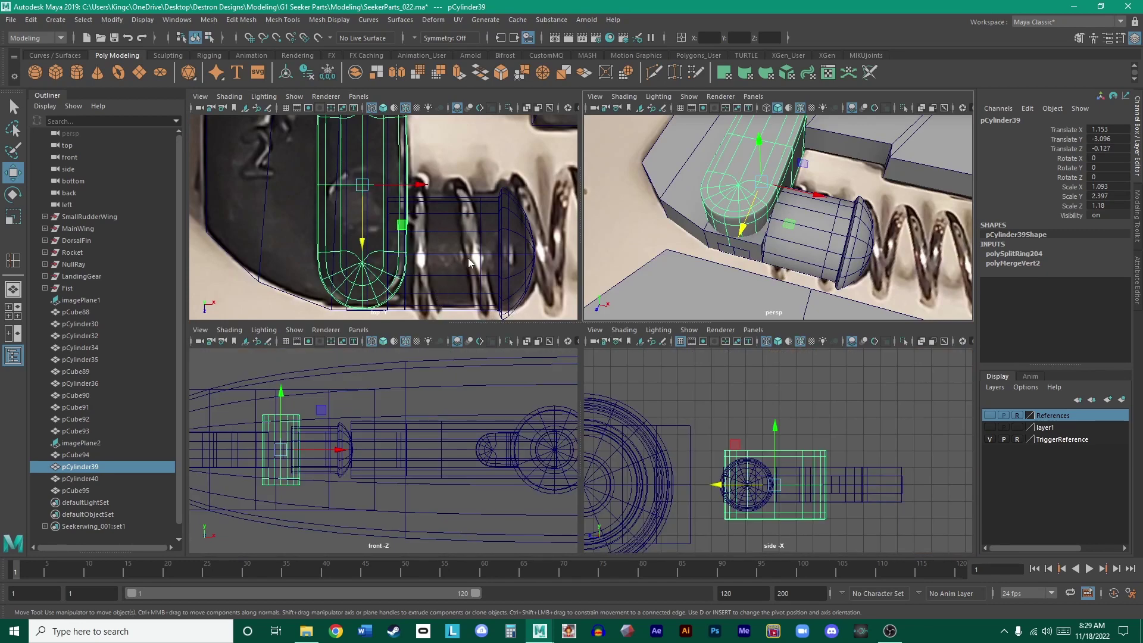
key(space)
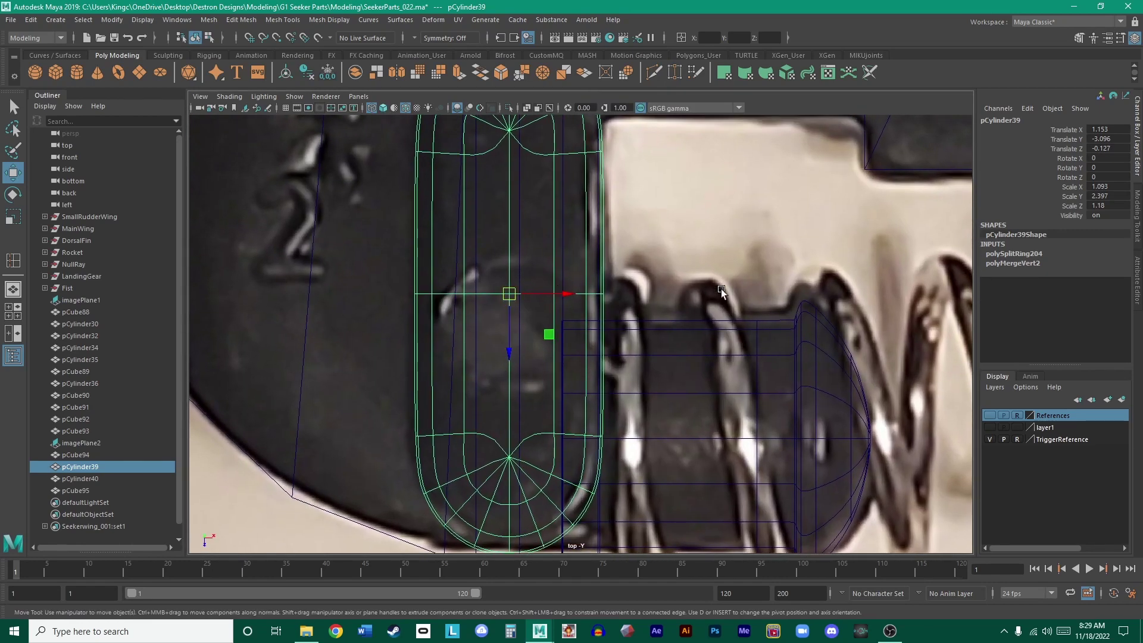
scroll(720, 288, down, 5)
scroll(702, 321, up, 4)
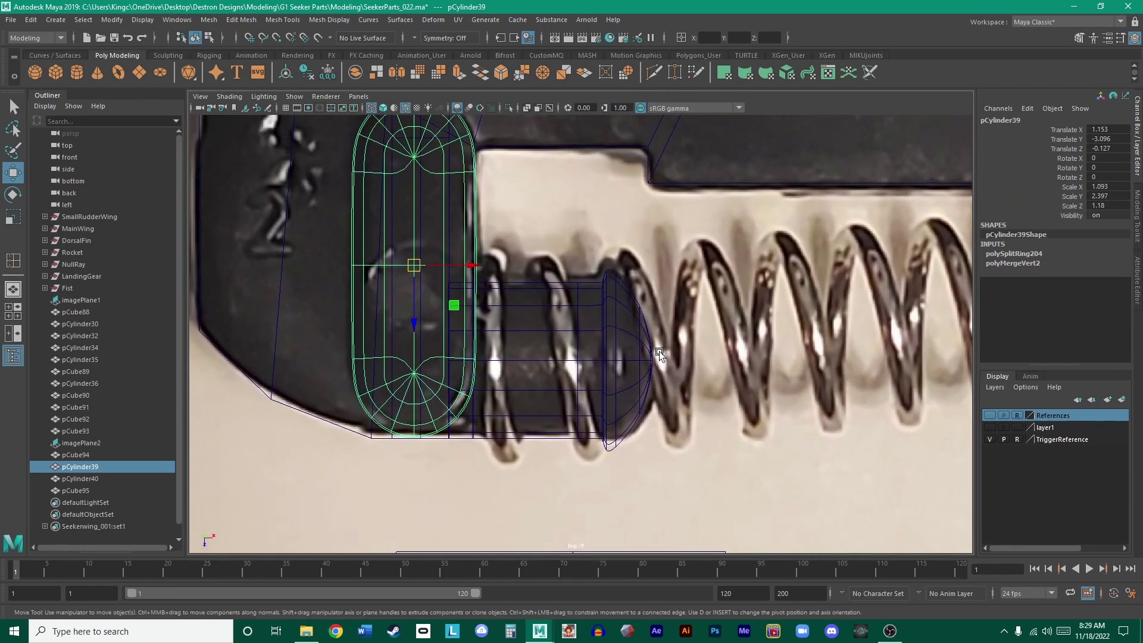
scroll(673, 357, down, 3)
scroll(580, 313, up, 1)
scroll(738, 341, down, 3)
click(763, 337)
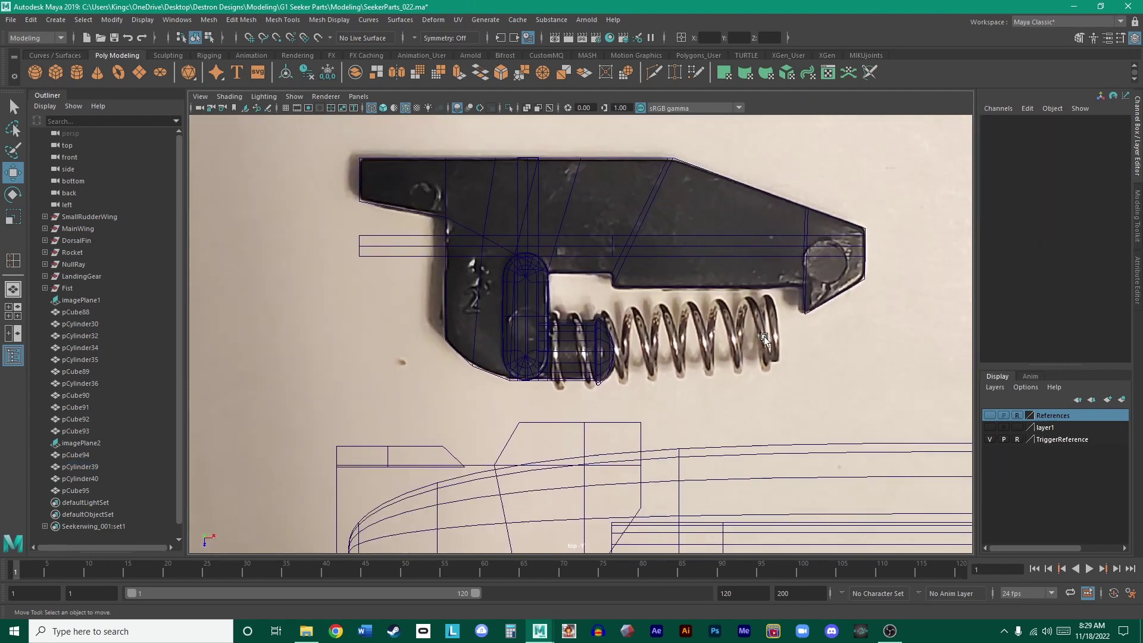
scroll(714, 267, up, 3)
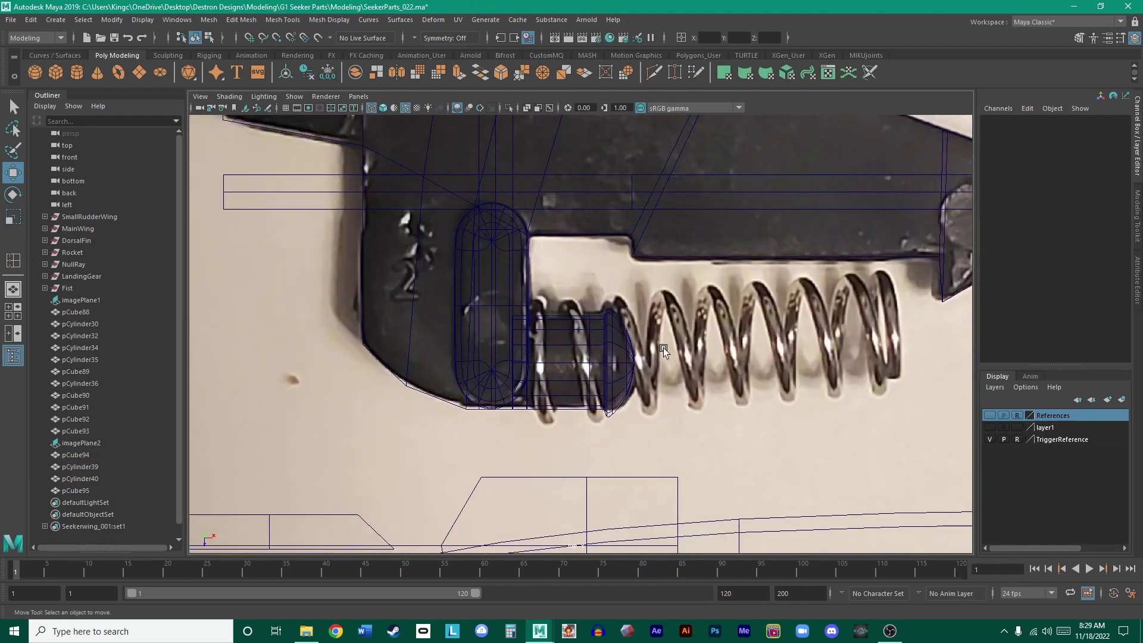
scroll(663, 348, up, 2)
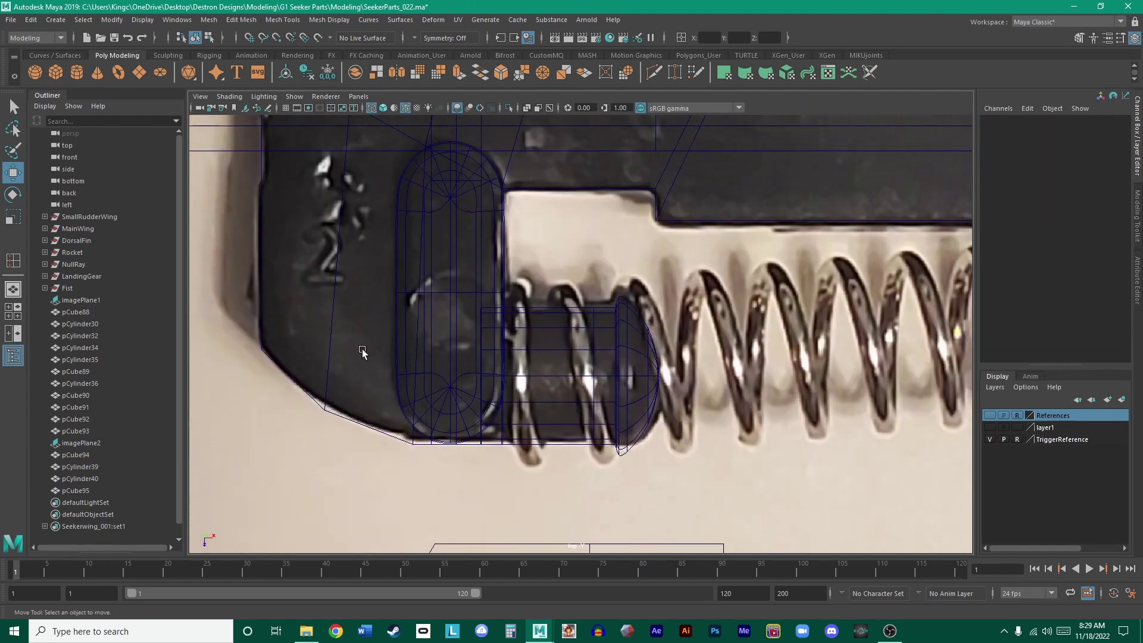
alt+middle_drag(631, 236, 630, 385)
alt+middle_drag(590, 252, 615, 425)
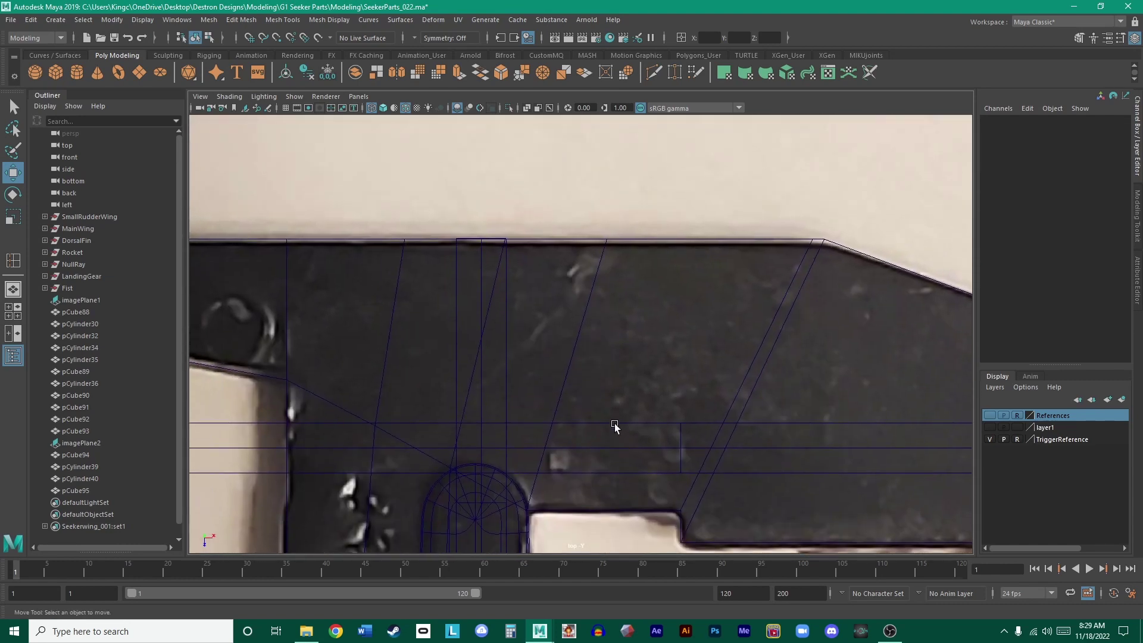
alt+right_drag(615, 425, 633, 425)
alt+middle_drag(624, 372, 703, 284)
scroll(644, 294, down, 3)
scroll(577, 307, up, 2)
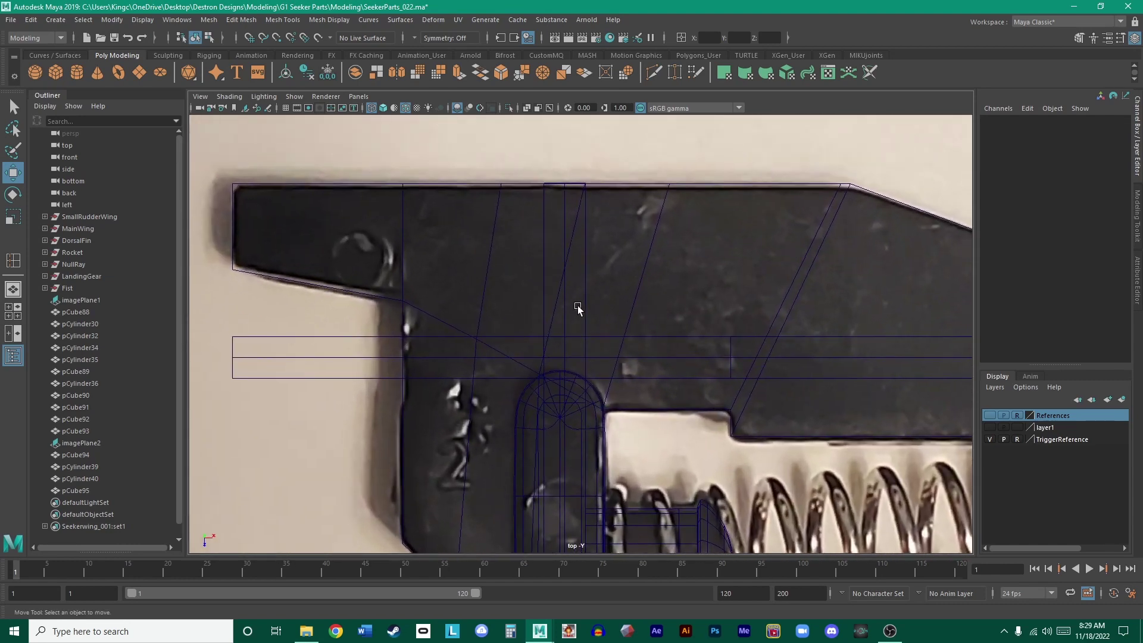
- Delete the vertical measuring cube and the long horizontal measuring bar crossing the trigger body
click(584, 309)
scroll(595, 315, down, 3)
scroll(653, 294, up, 4)
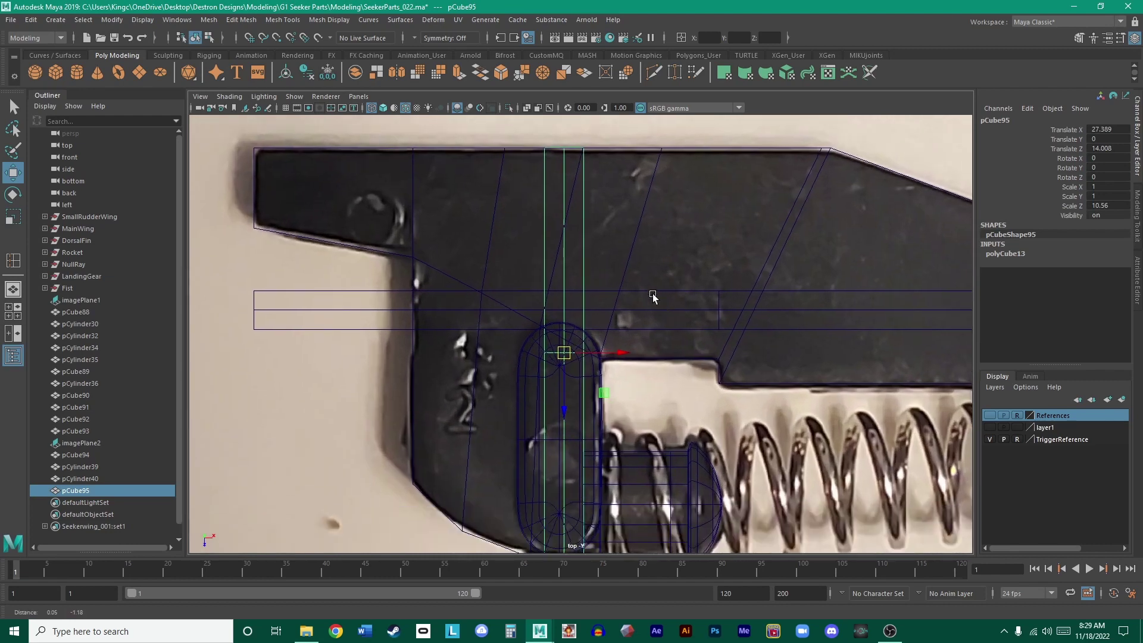
alt+middle_drag(649, 261, 625, 384)
scroll(740, 351, up, 3)
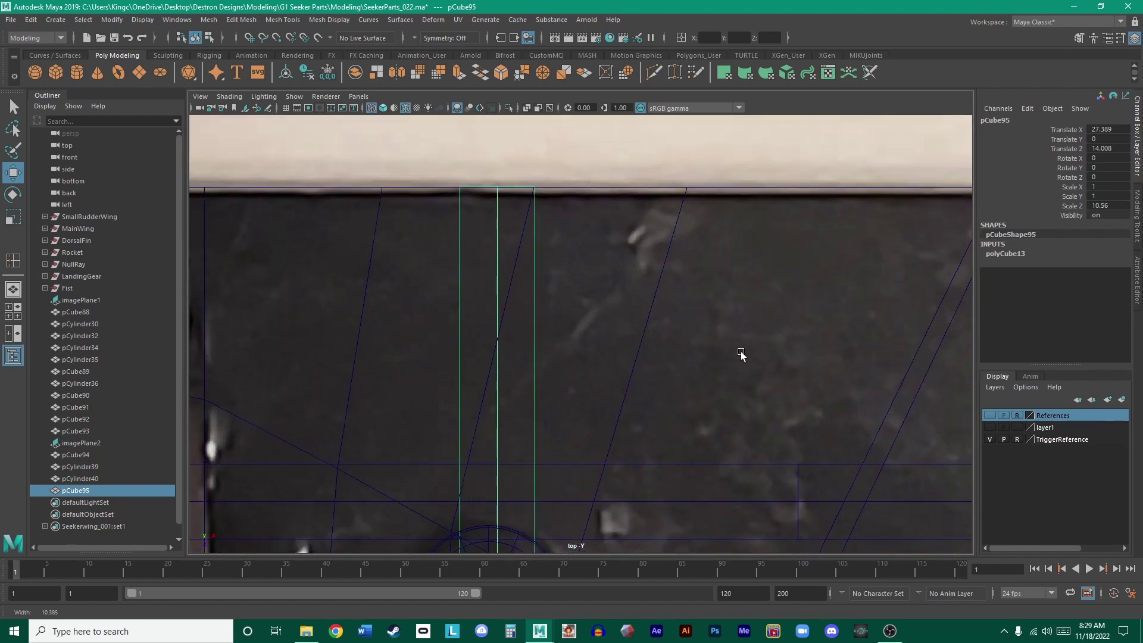
scroll(619, 227, down, 5)
click(474, 323)
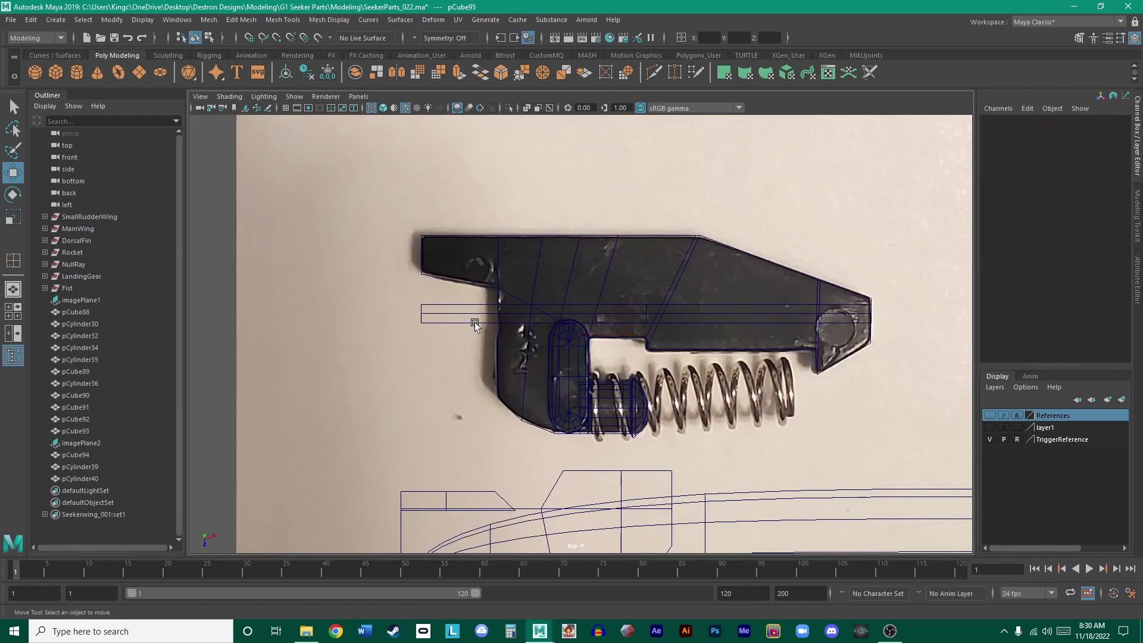
click(457, 323)
key(Delete)
scroll(595, 322, up, 3)
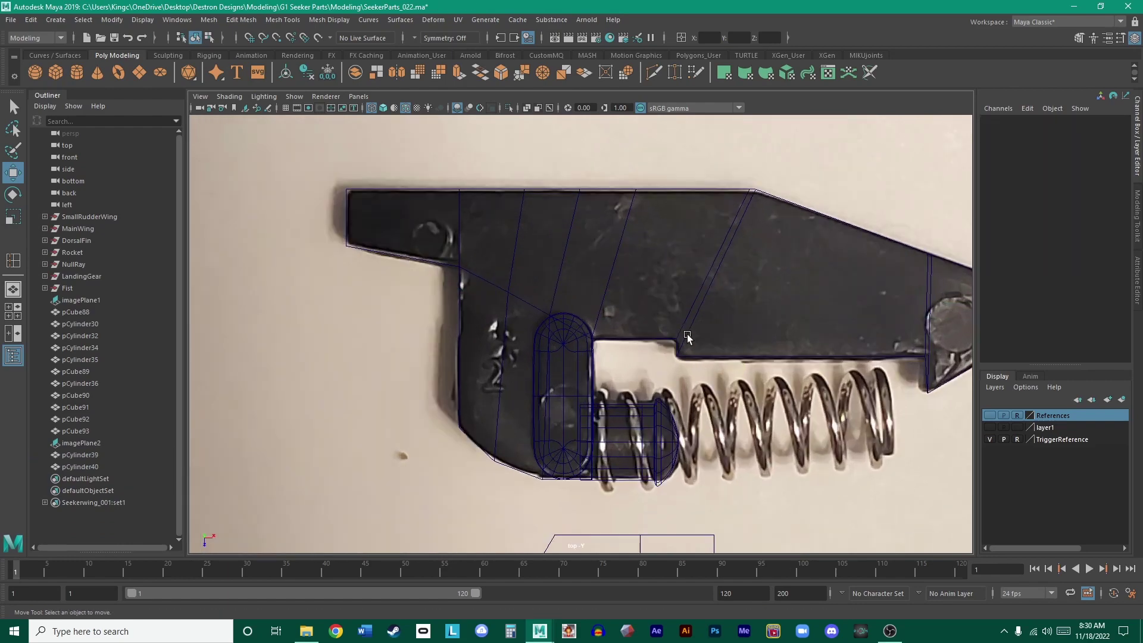
- Preview the trigger body smoothed in the perspective view, and hide the TriggerReference layer
key(space)
key(space)
alt+drag(725, 281, 572, 258)
click(571, 258)
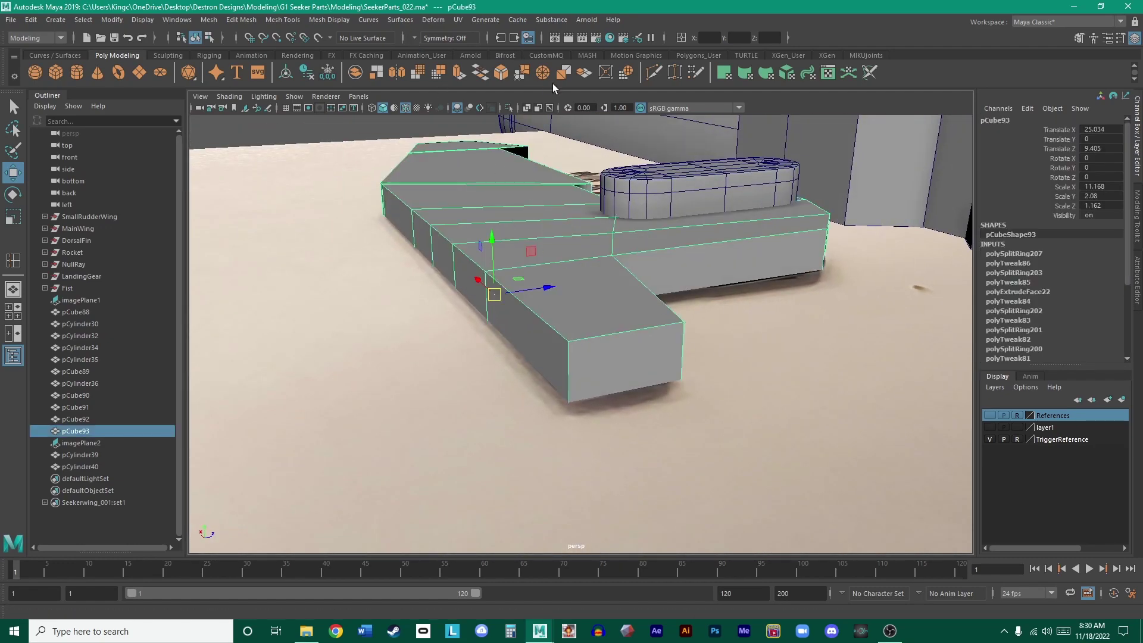
key(3)
alt+drag(557, 178, 566, 222)
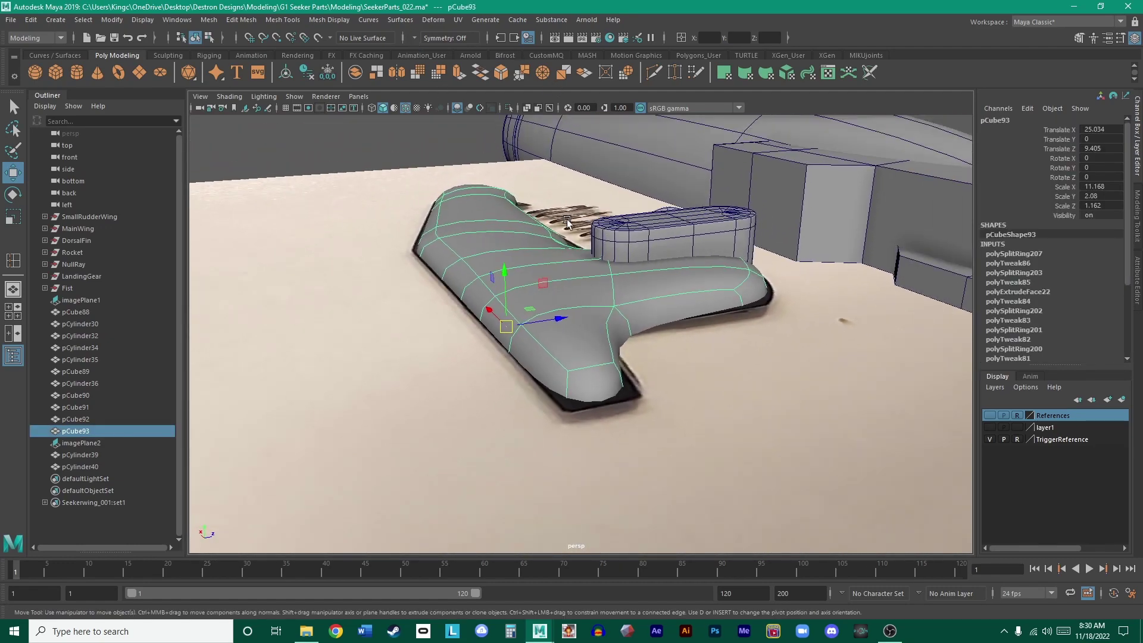
click(989, 439)
alt+drag(923, 417, 661, 179)
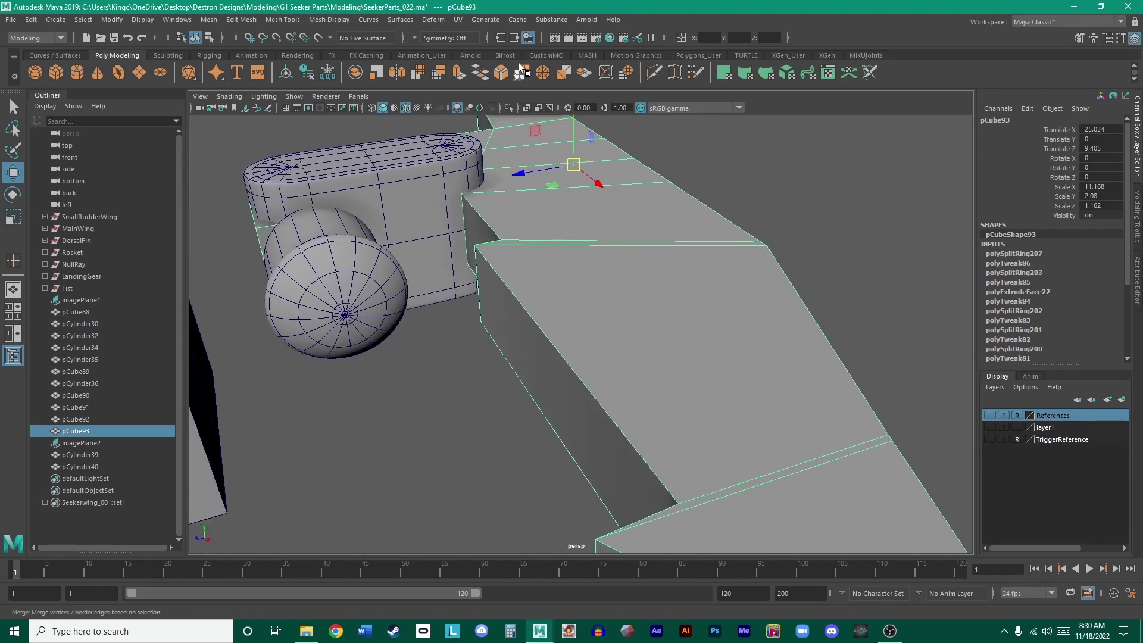
- Insert edge loops around the trigger body's sides, one close to its upper face and one close to its lower face
click(545, 56)
click(70, 77)
alt+drag(552, 309, 688, 278)
scroll(712, 326, up, 5)
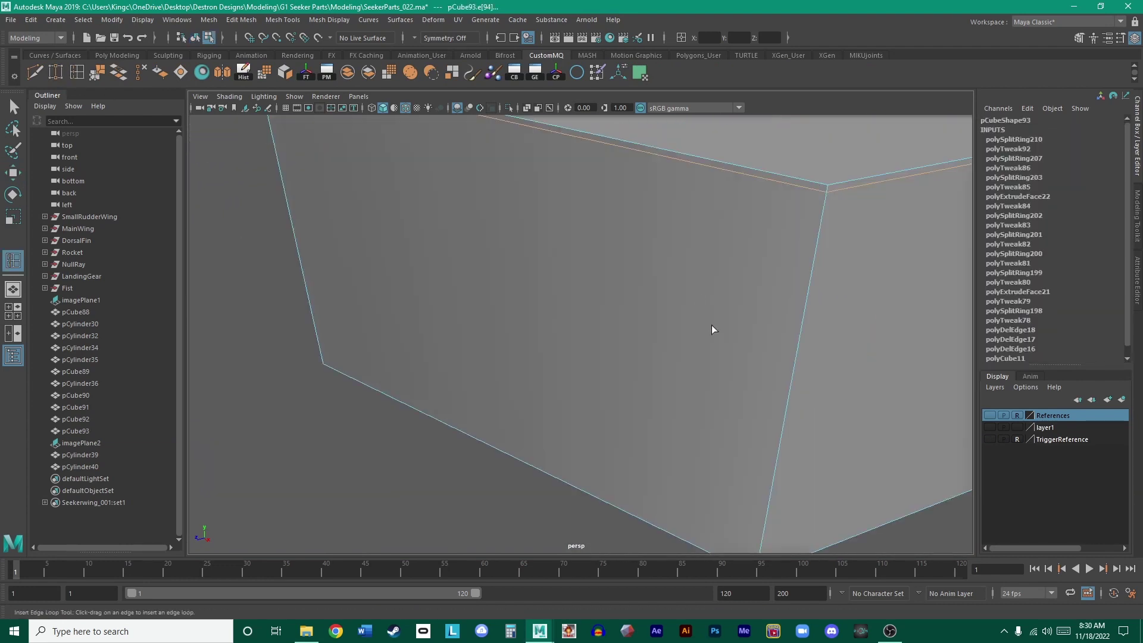
alt+middle_drag(788, 501, 747, 359)
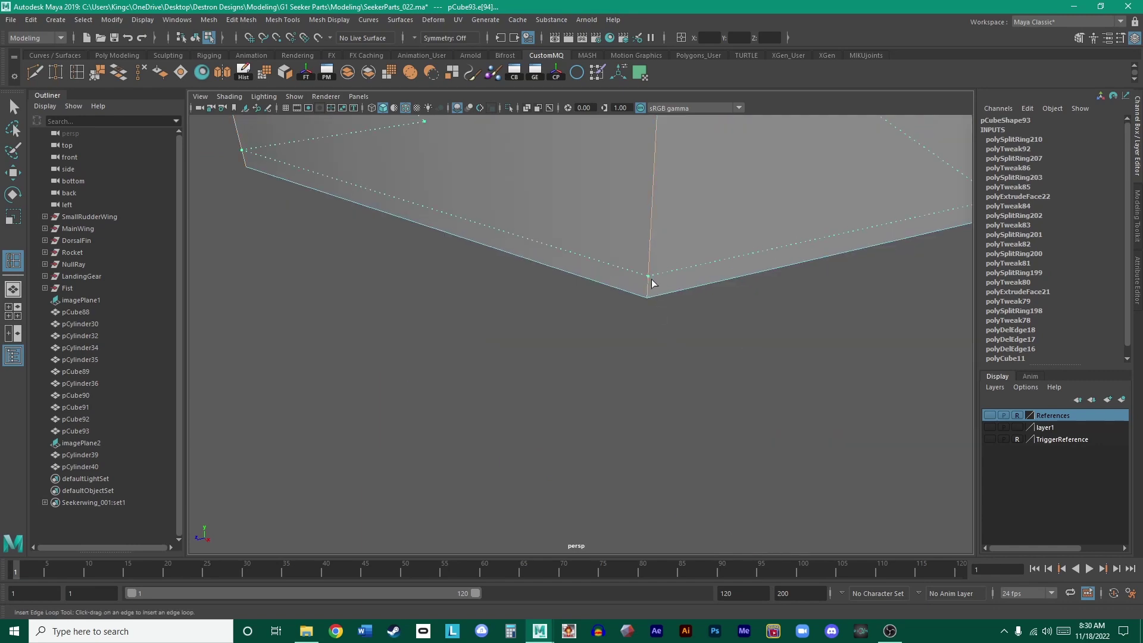
click(655, 300)
scroll(744, 301, down, 5)
alt+drag(744, 301, 544, 409)
scroll(612, 327, up, 8)
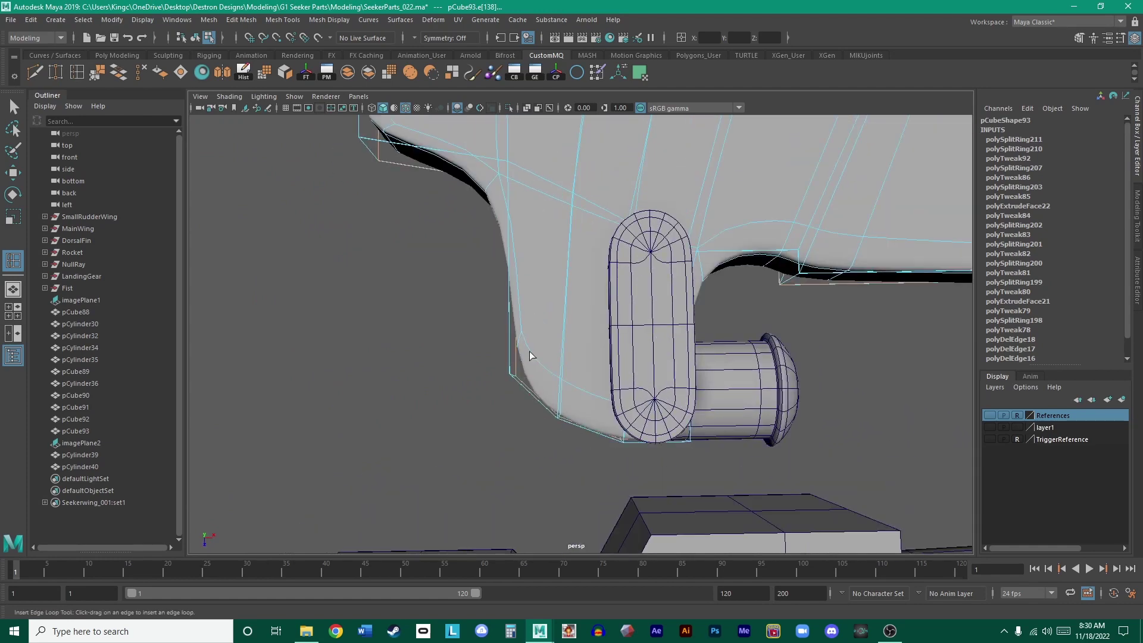
- Show the TriggerReference layer in the top view and insert edge loops close to the trigger leg's outer and inner sides
key(space)
key(space)
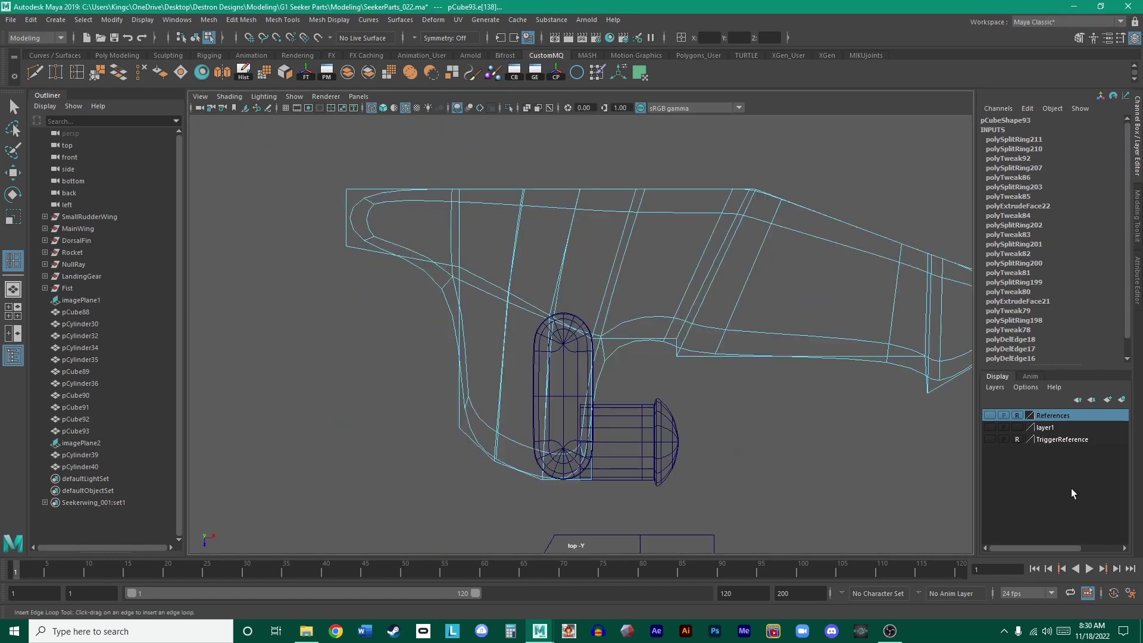
click(989, 439)
scroll(749, 440, up, 6)
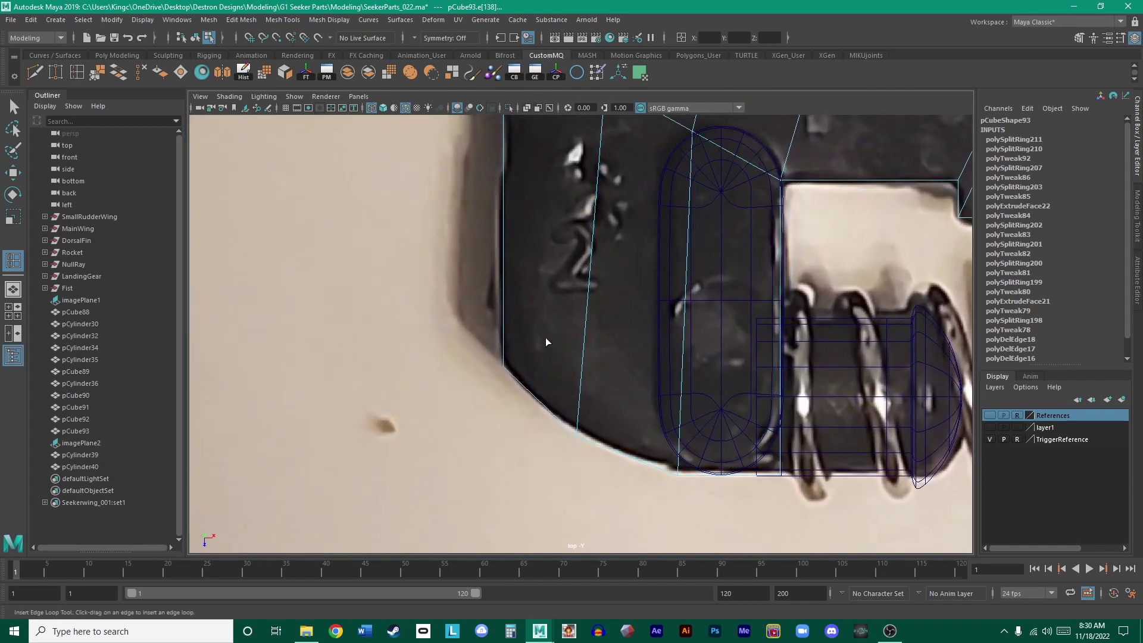
alt+middle_drag(546, 336, 571, 399)
mouse_move(616, 325)
alt+middle_down()
mouse_move(597, 526)
mouse_move(582, 417)
mouse_move(613, 312)
alt+middle_up()
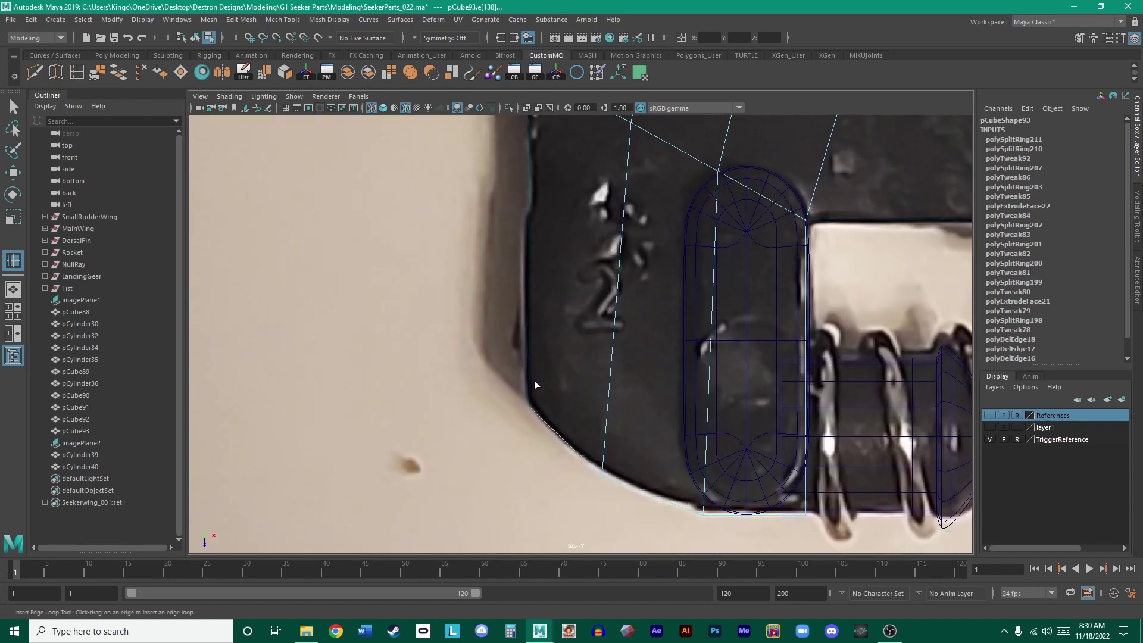
click(535, 415)
alt+middle_drag(708, 405, 608, 423)
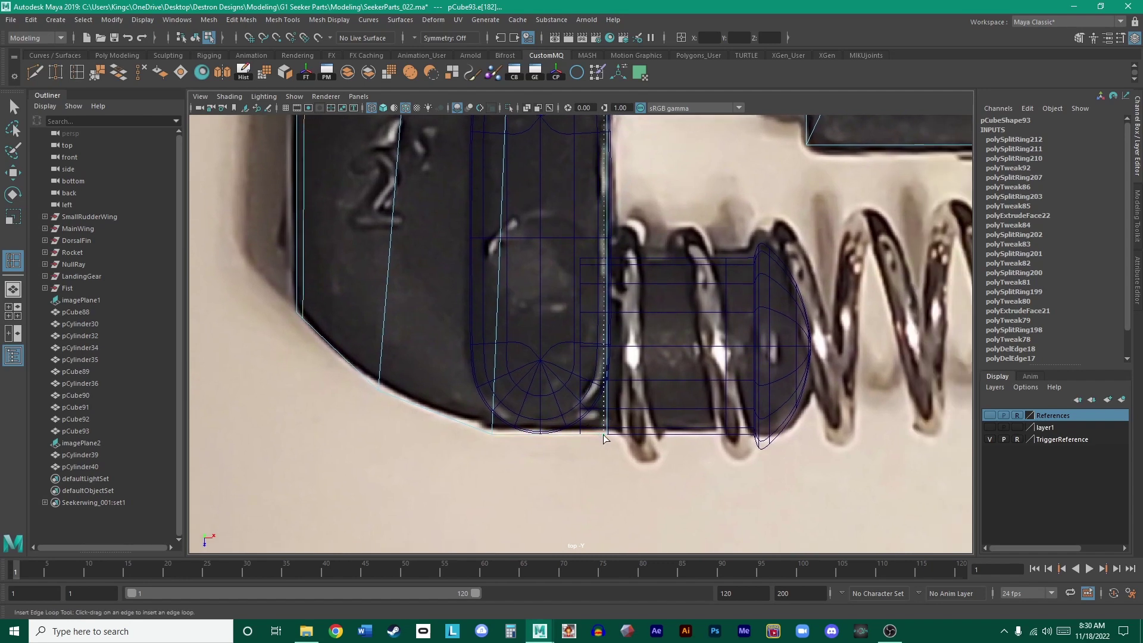
click(604, 439)
alt+middle_drag(658, 324, 662, 394)
scroll(786, 344, down, 3)
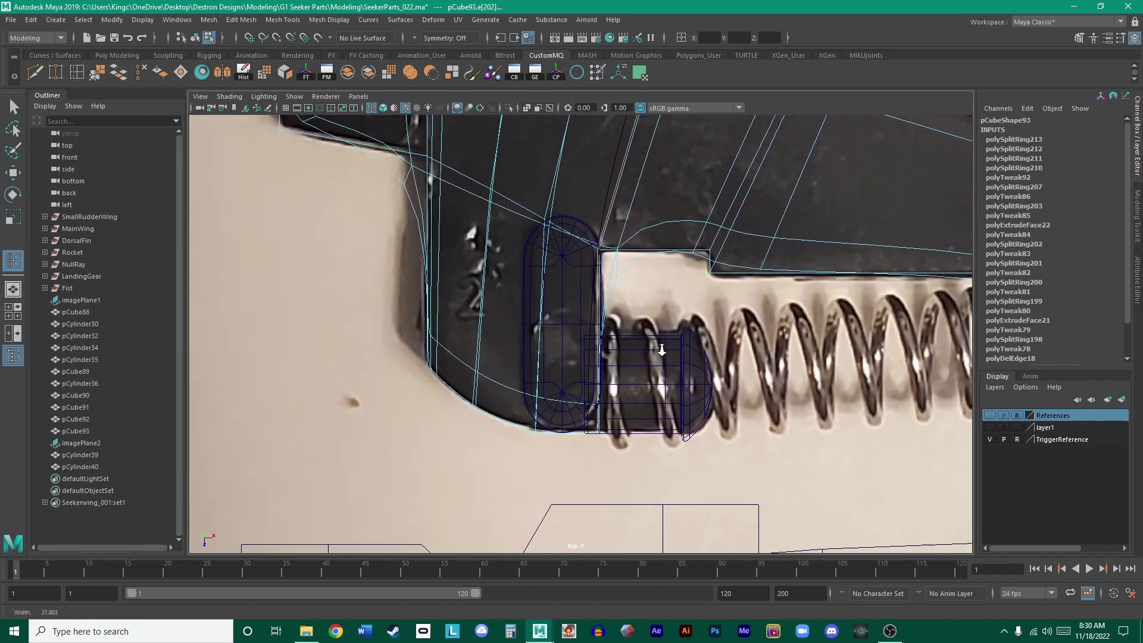
- Insert supporting edge loops along the body's underside, around the inner corner at the leg, and beside the upper corner of the underside step
scroll(786, 357, up, 6)
alt+middle_drag(786, 369, 749, 406)
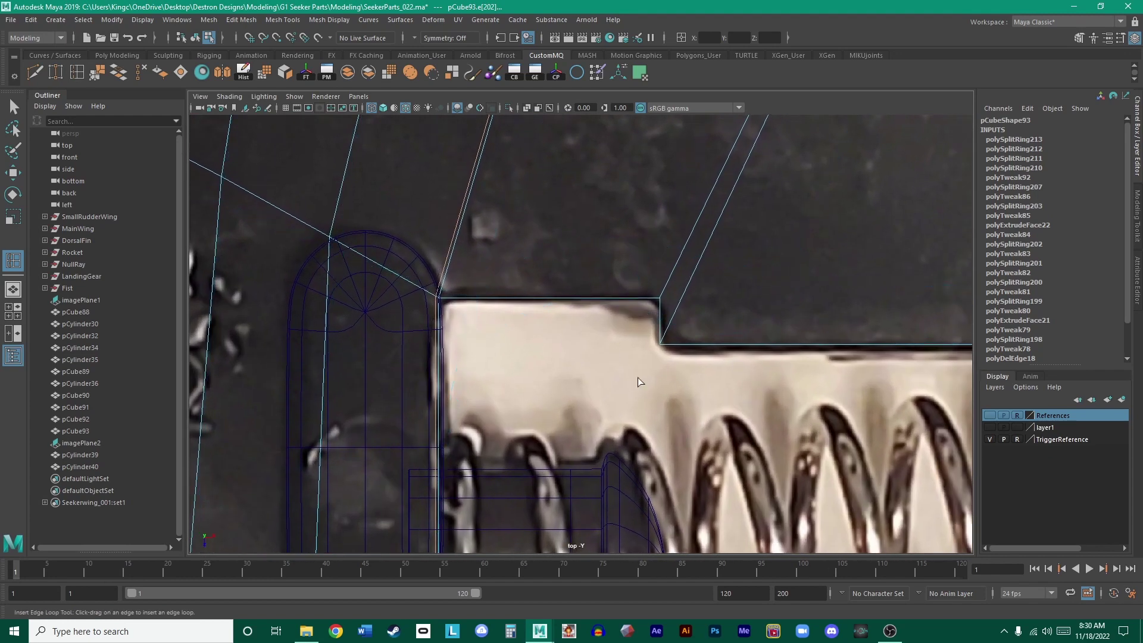
click(445, 294)
alt+middle_drag(660, 302, 599, 318)
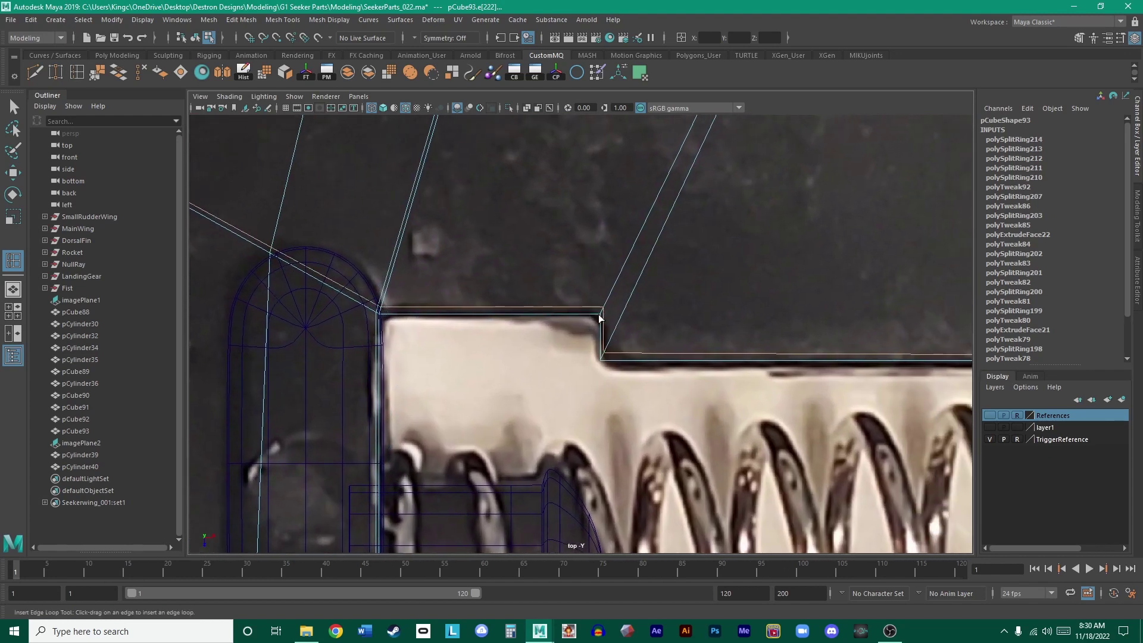
click(593, 318)
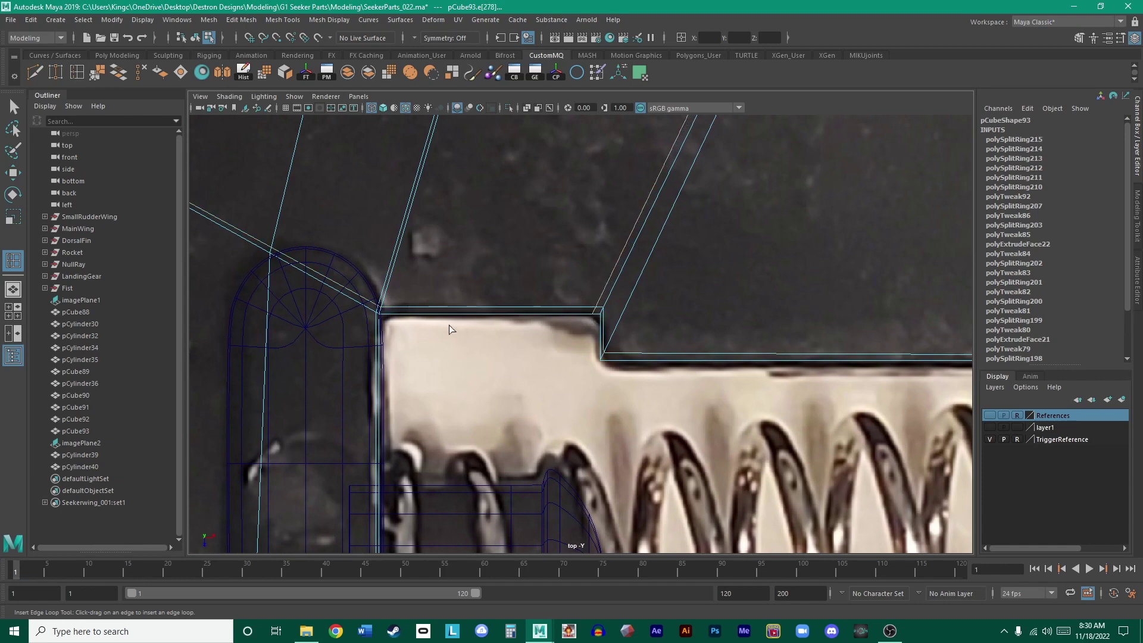
click(387, 317)
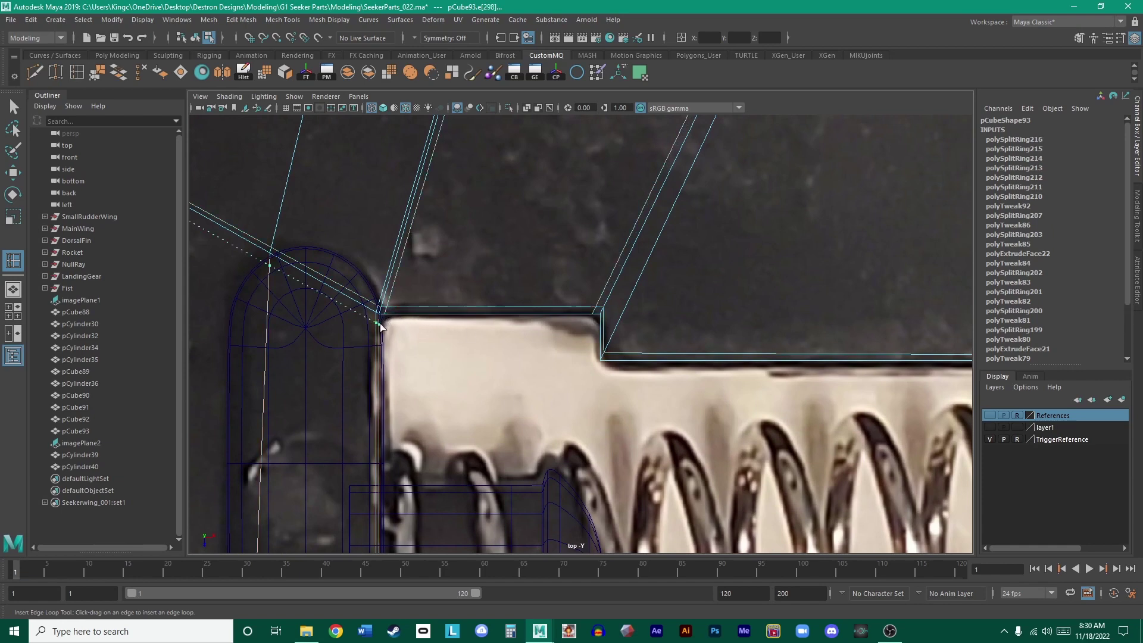
click(379, 324)
scroll(454, 338, down, 5)
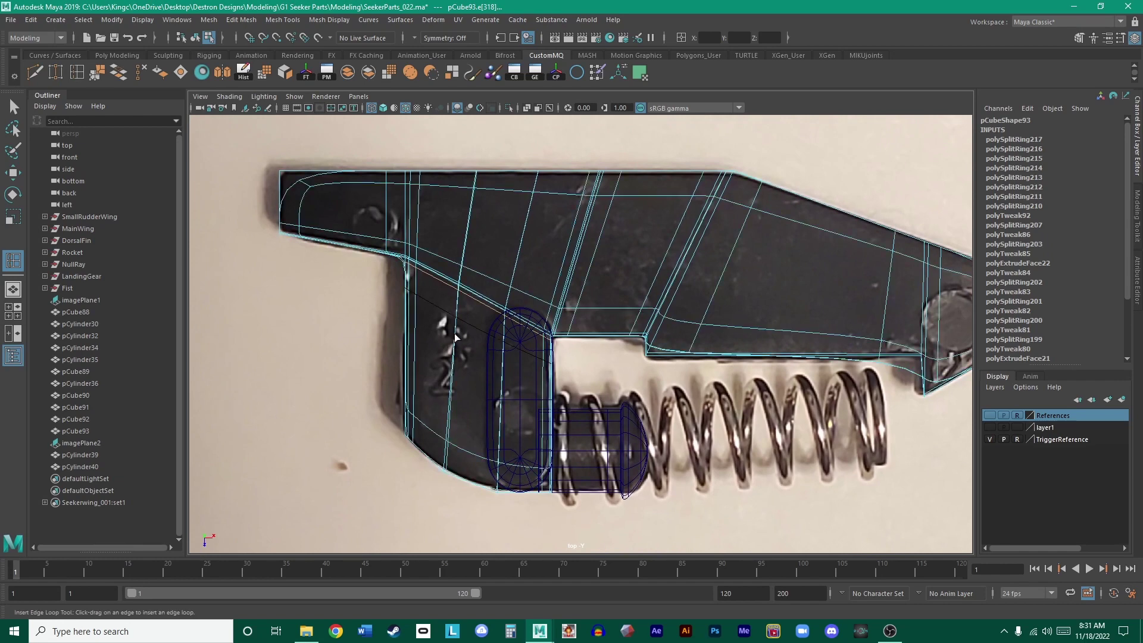
- Insert edge loops across the small step in the trigger body's underside and just past its lower corner
scroll(642, 341, up, 6)
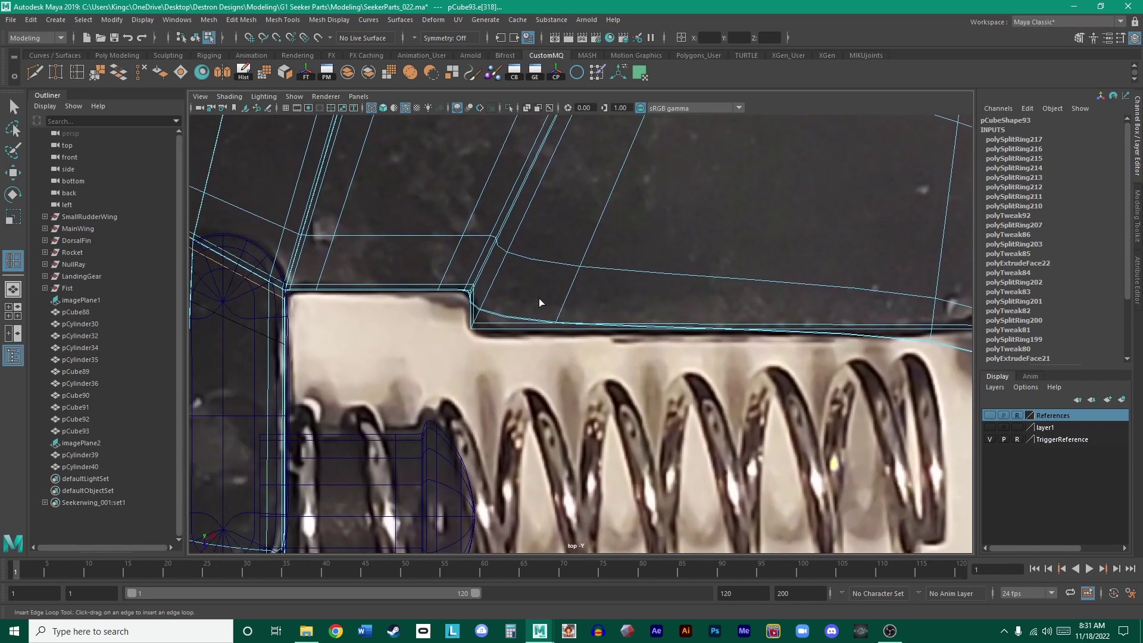
scroll(478, 323, up, 2)
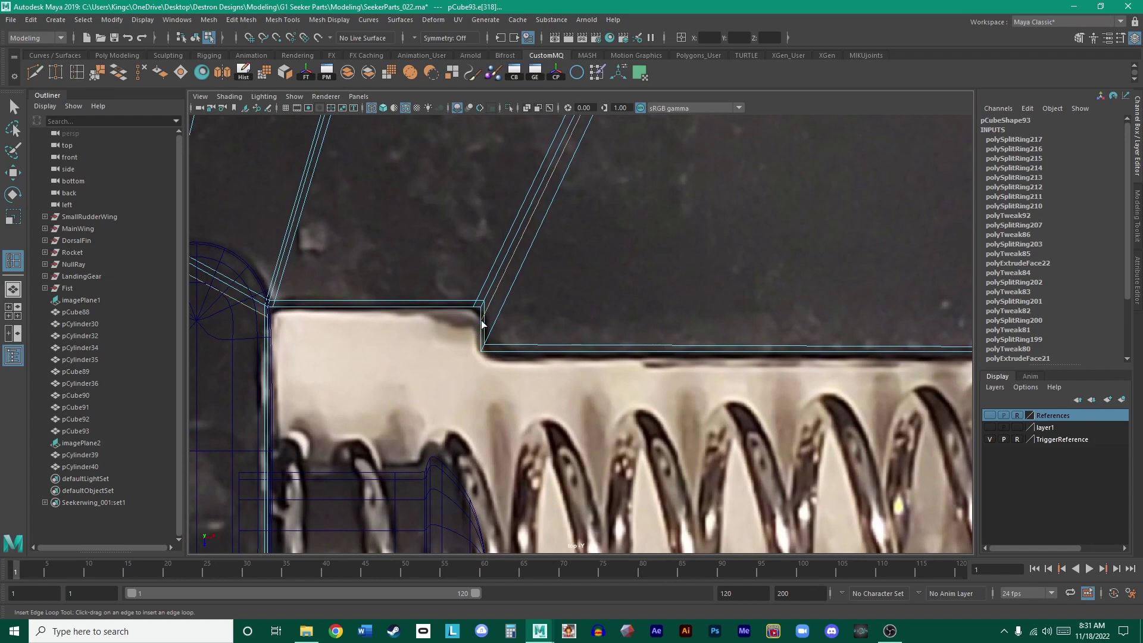
click(482, 323)
click(495, 354)
- Insert edge loops on both sides of the corner where the long underside meets the downward hook near the round pin
alt+middle_drag(651, 339, 446, 306)
scroll(583, 334, up, 1)
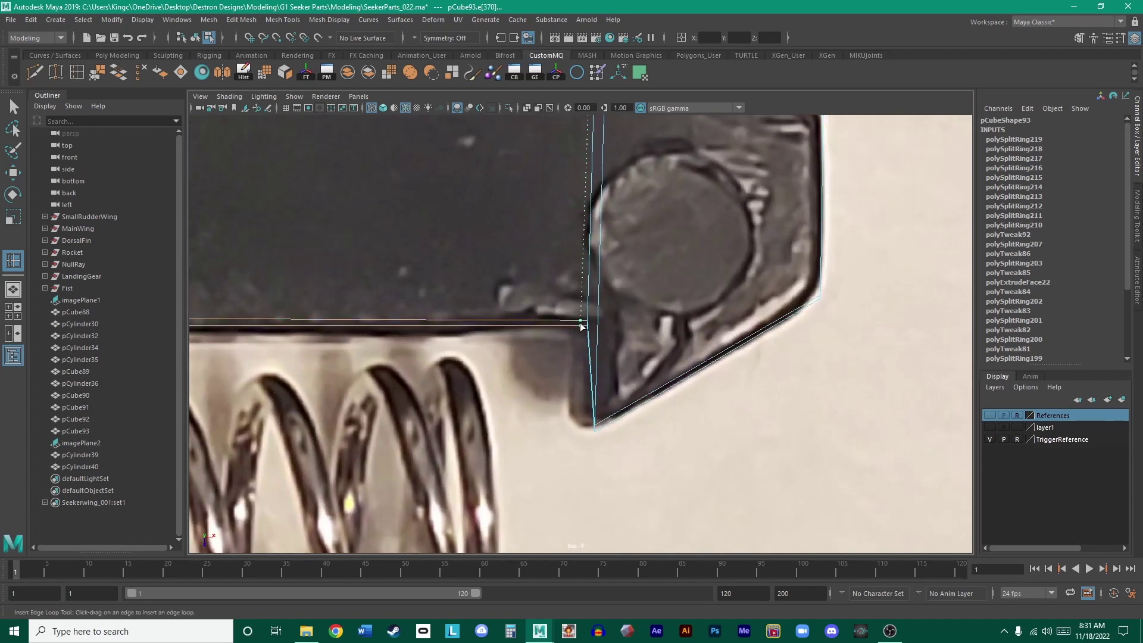
click(576, 325)
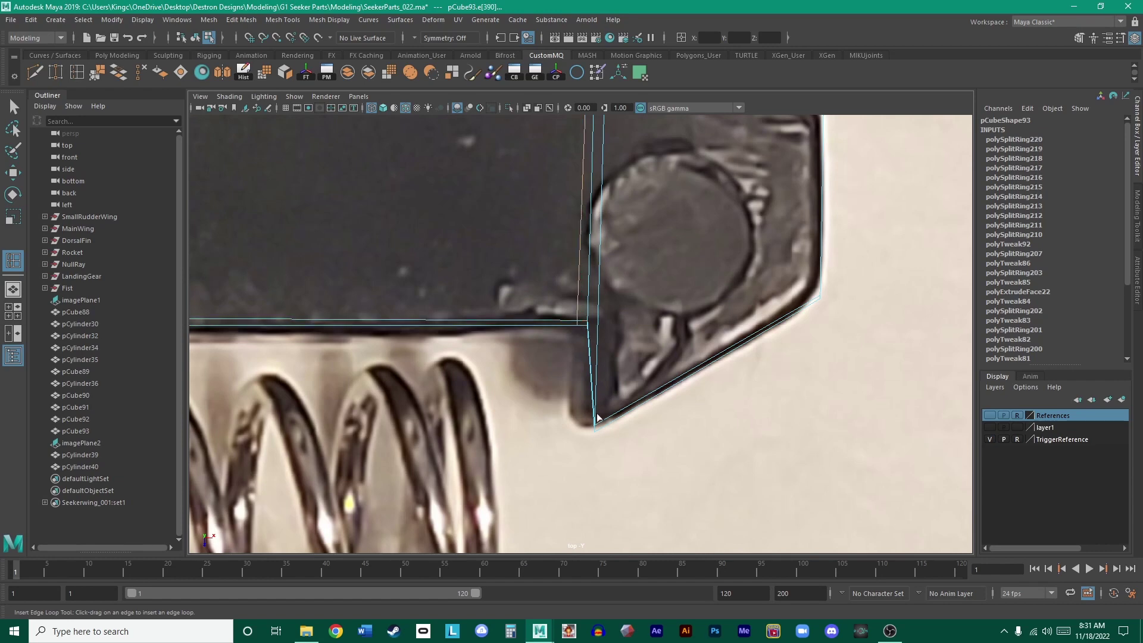
scroll(752, 339, up, 1)
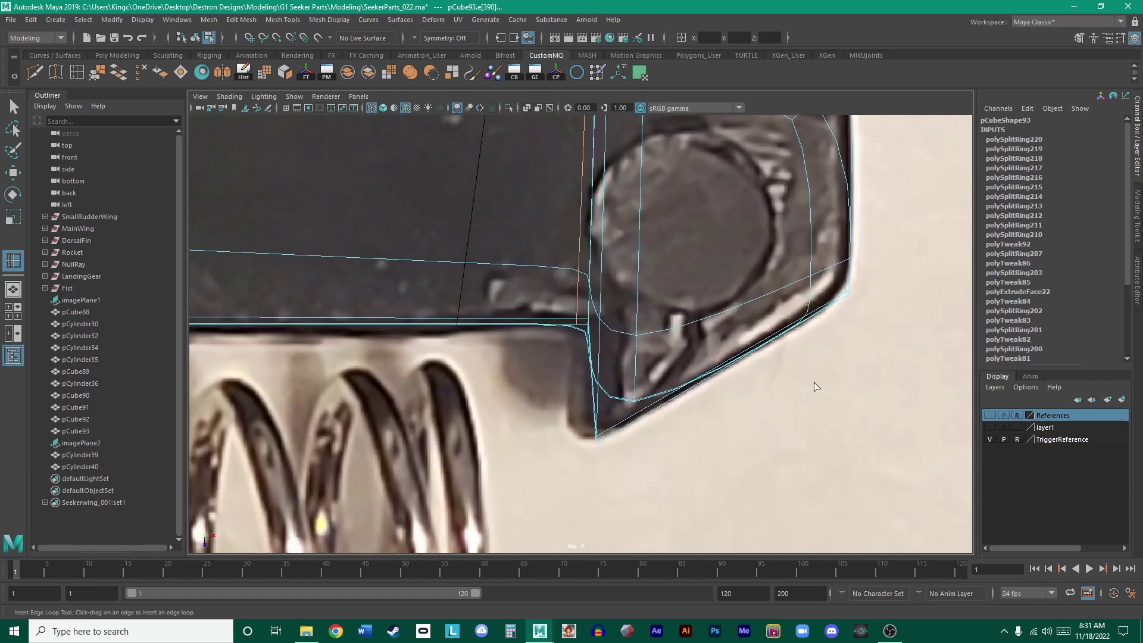
click(604, 434)
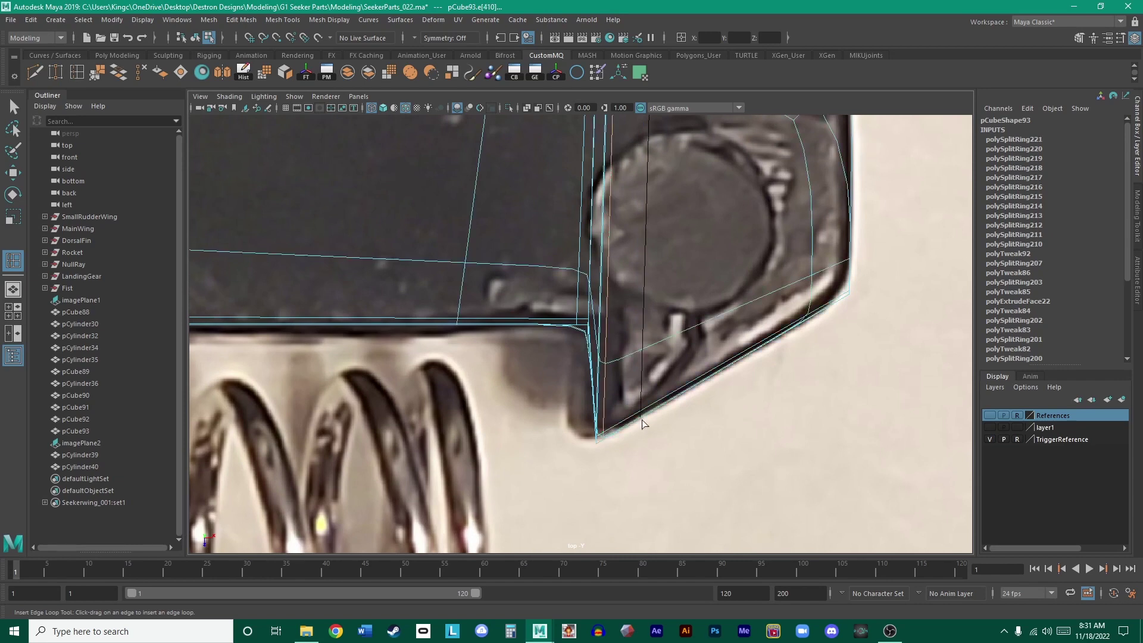
- Insert an edge loop close to each end of the trigger body, at the tapered pin end and the narrow squared end
scroll(674, 365, down, 4)
alt+middle_drag(639, 374, 608, 408)
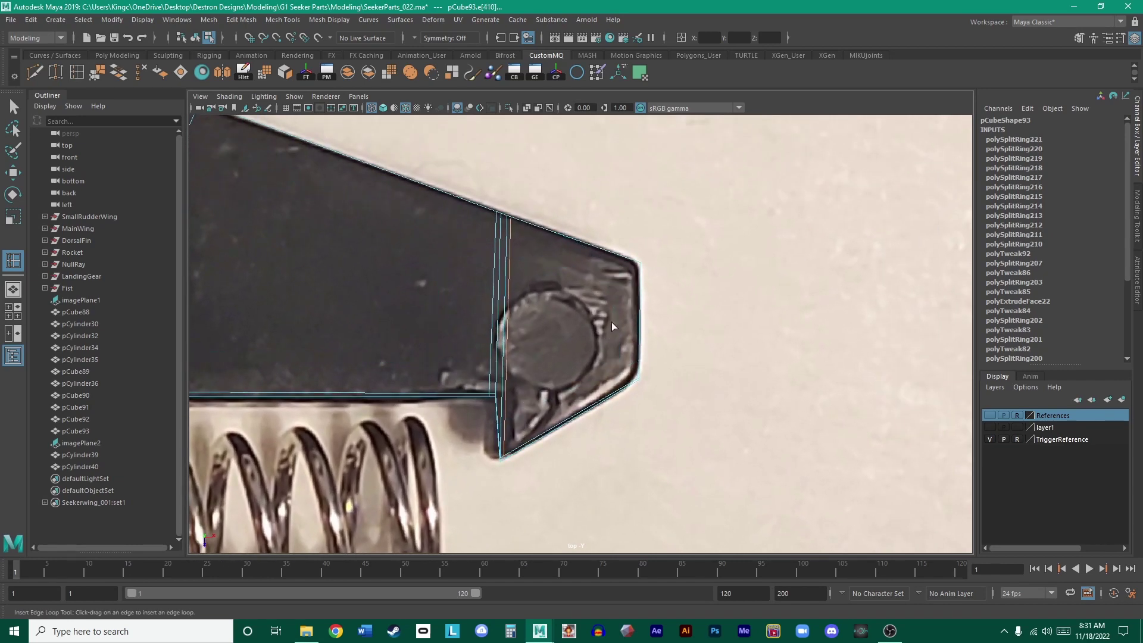
click(625, 261)
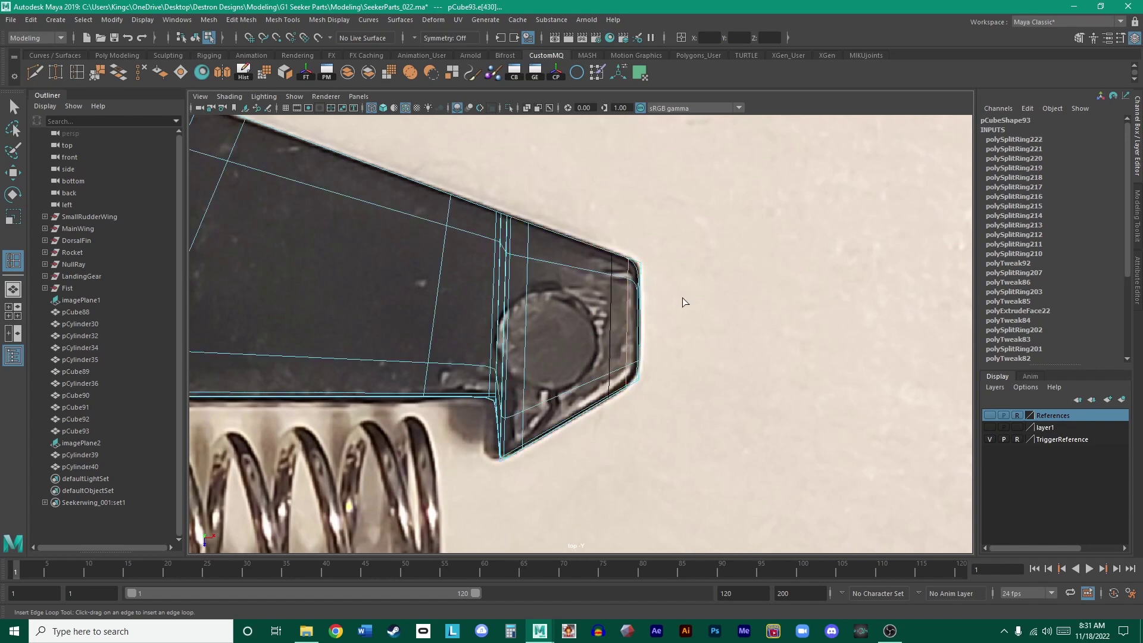
alt+right_drag(682, 298, 571, 345)
alt+middle_drag(463, 328, 863, 381)
alt+right_drag(863, 381, 631, 315)
alt+middle_drag(589, 299, 925, 290)
alt+right_drag(756, 273, 813, 289)
alt+middle_drag(813, 291, 1012, 420)
key(1)
alt+middle_drag(597, 258, 599, 296)
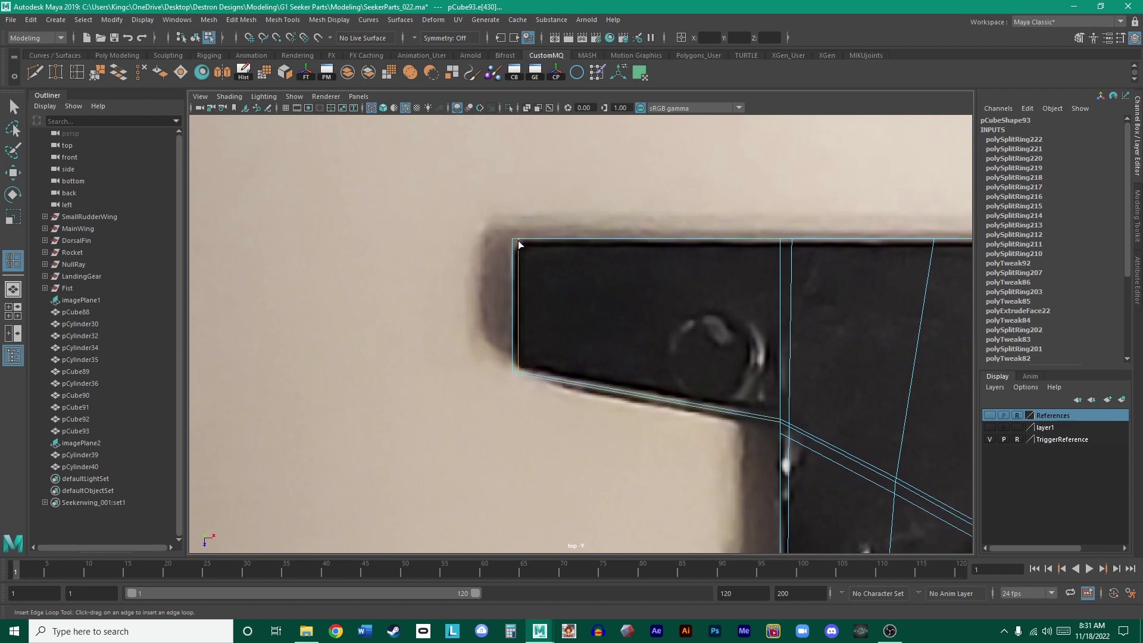
drag(519, 245, 545, 257)
alt+middle_drag(546, 258, 668, 331)
alt+right_drag(724, 325, 622, 321)
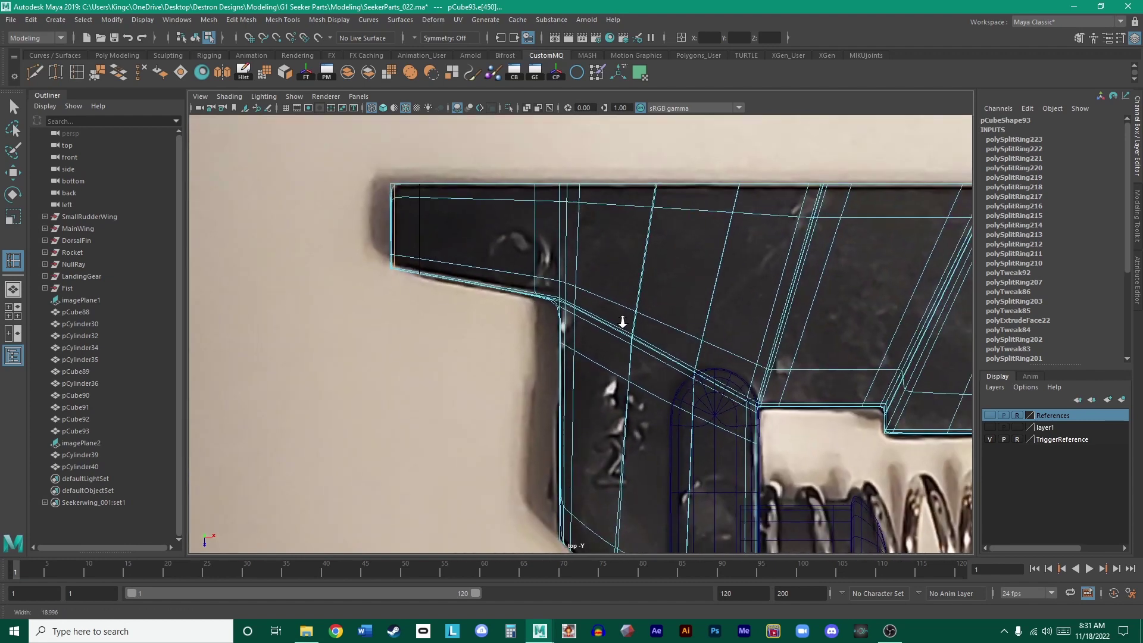
- Check the trigger outline with the TriggerReference layer hidden and shown, leave the layer hidden, and return the trigger body to object mode
click(989, 439)
scroll(630, 334, down, 5)
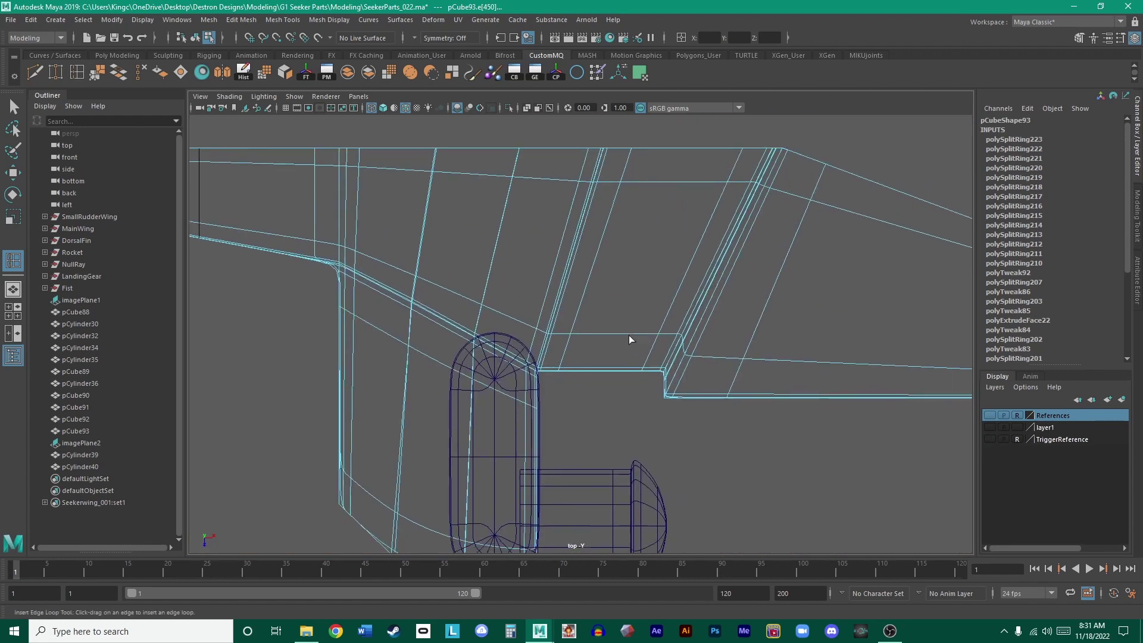
alt+middle_drag(698, 317, 674, 317)
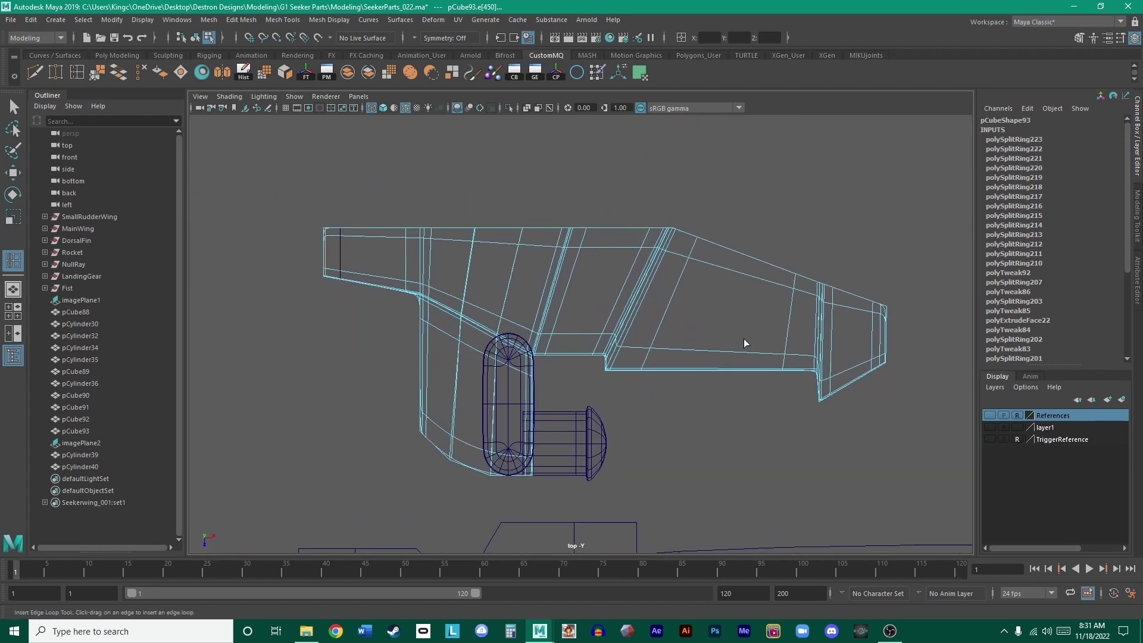
click(990, 438)
click(989, 436)
click(989, 435)
click(989, 439)
click(989, 439)
click(989, 438)
key(w)
right_drag(806, 305, 886, 256)
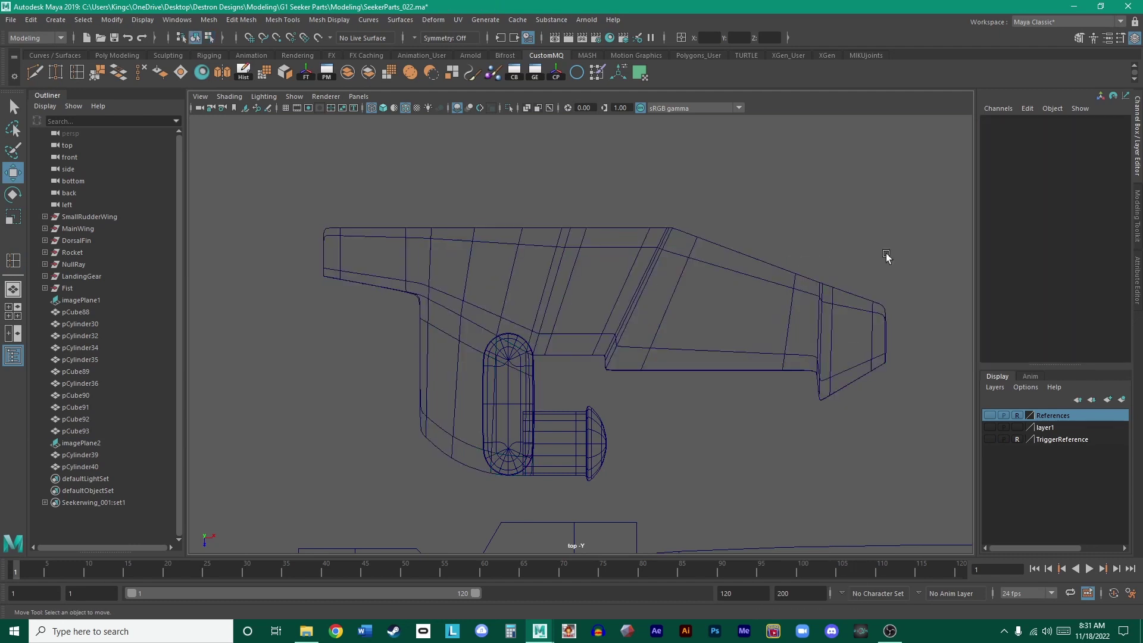
- Compare the shaded trigger assembly with the reference photo by repeatedly showing and hiding the TriggerReference layer
key(5)
click(988, 441)
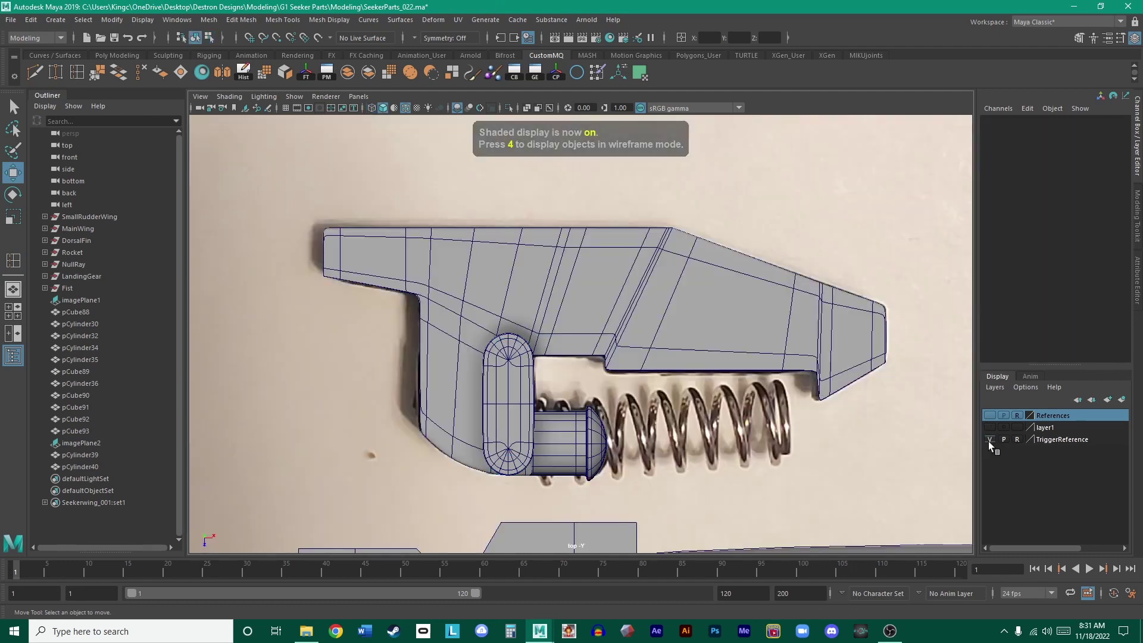
click(990, 439)
click(990, 440)
click(990, 440)
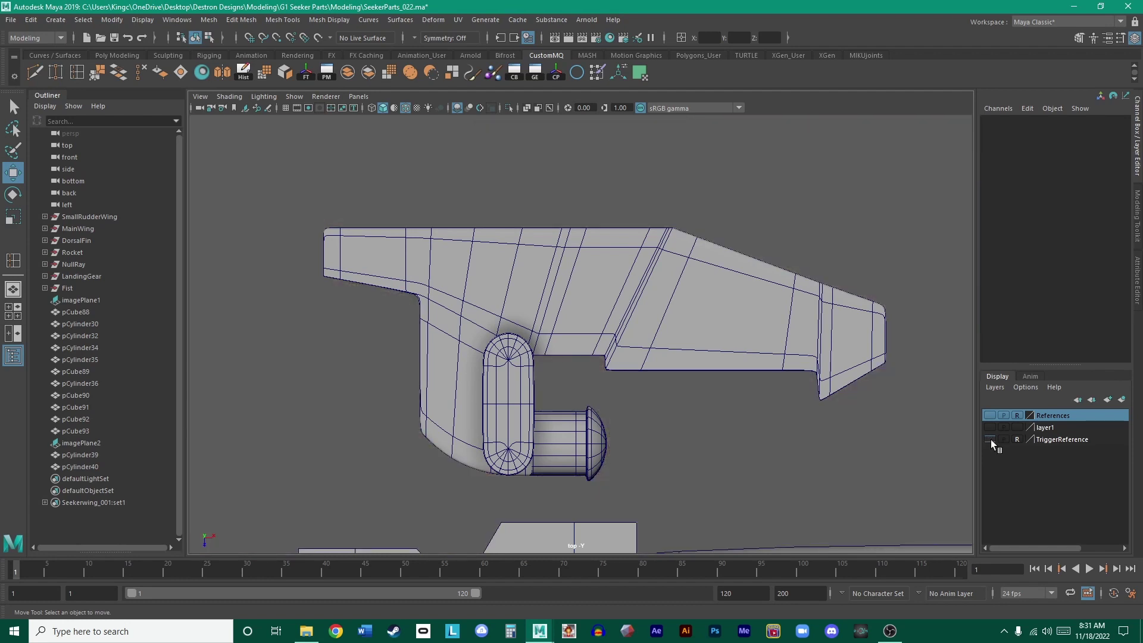
click(991, 440)
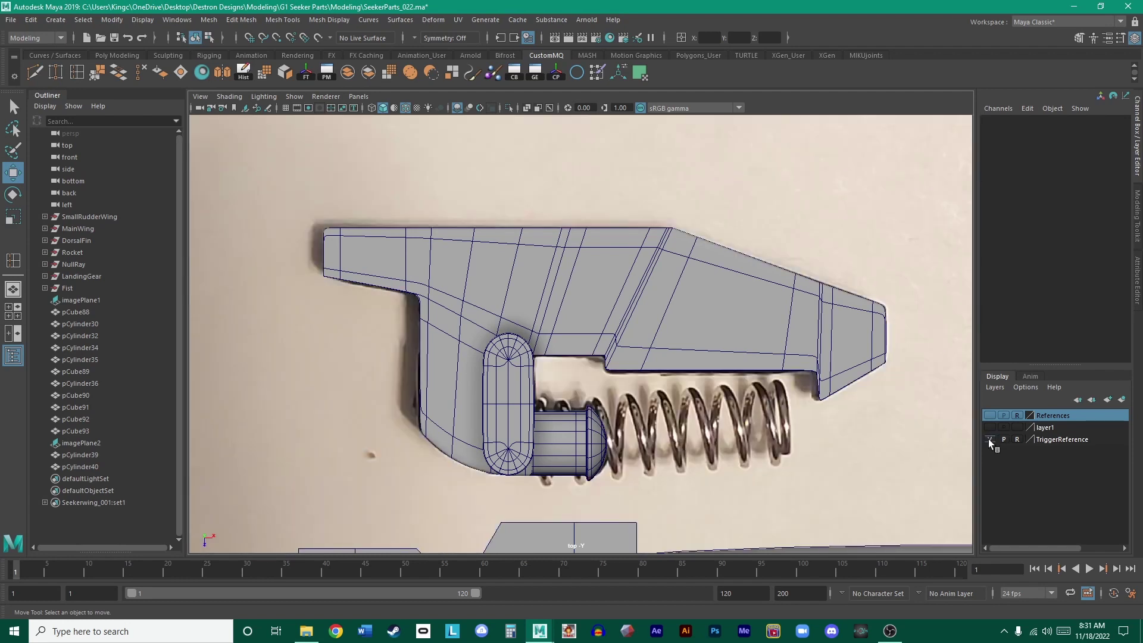
click(988, 440)
click(987, 440)
click(987, 439)
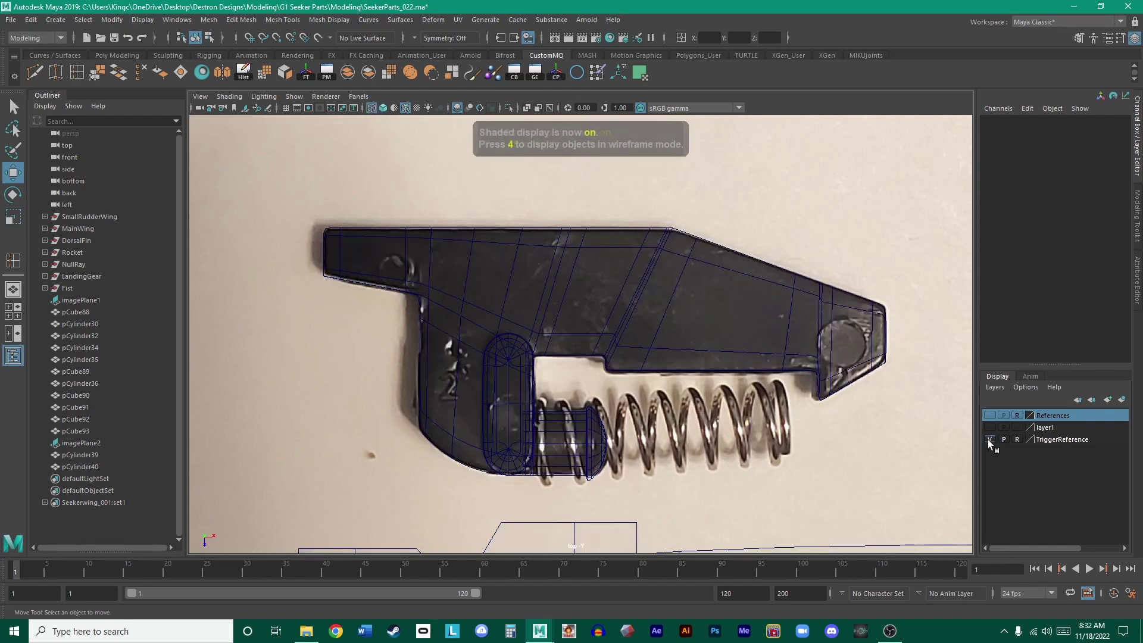
click(987, 439)
- Examine how the trigger body's outline fits the reference photo by alternating between wireframe and shaded display
key(4)
key(5)
key(4)
key(5)
key(4)
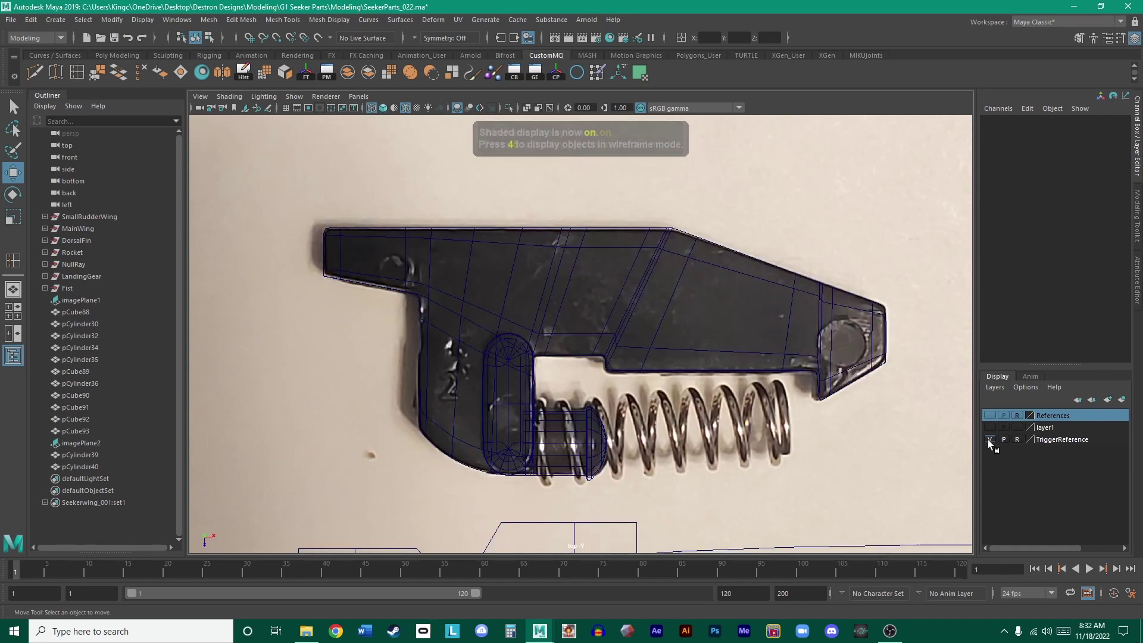
key(5)
key(4)
key(5)
key(4)
key(5)
key(4)
key(5)
key(4)
key(5)
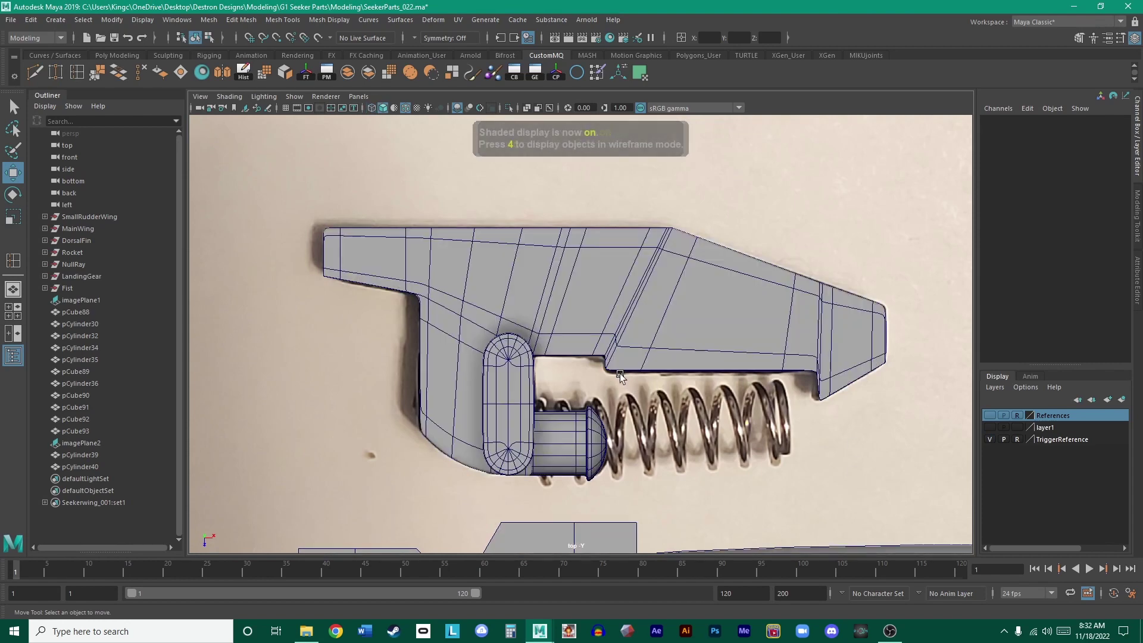
key(4)
key(5)
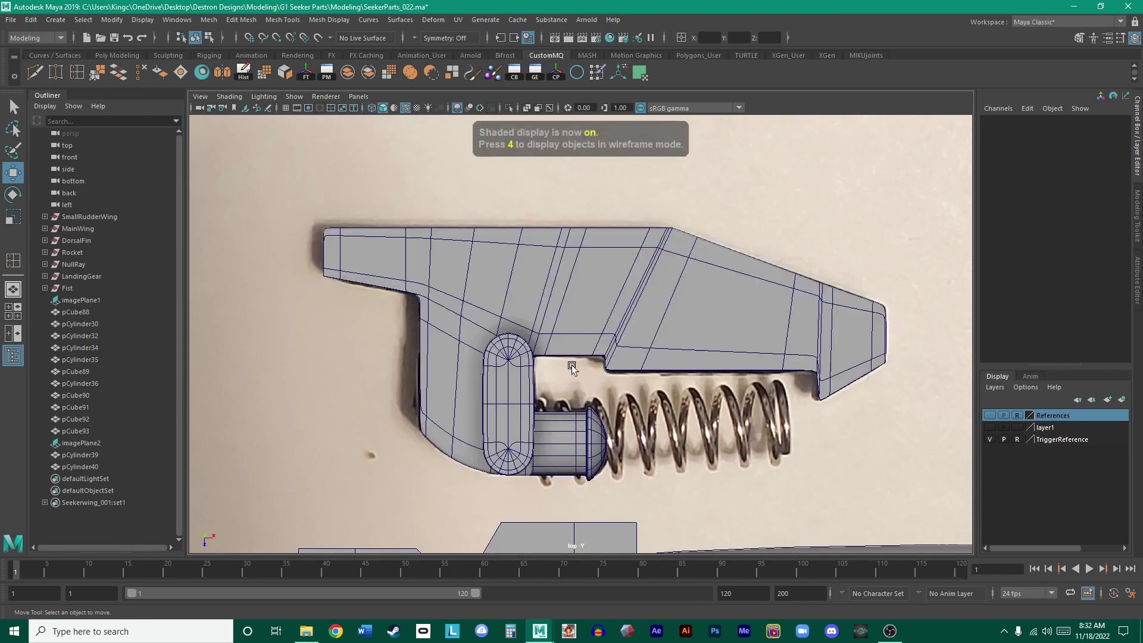
key(4)
key(5)
key(4)
key(5)
key(4)
key(4)
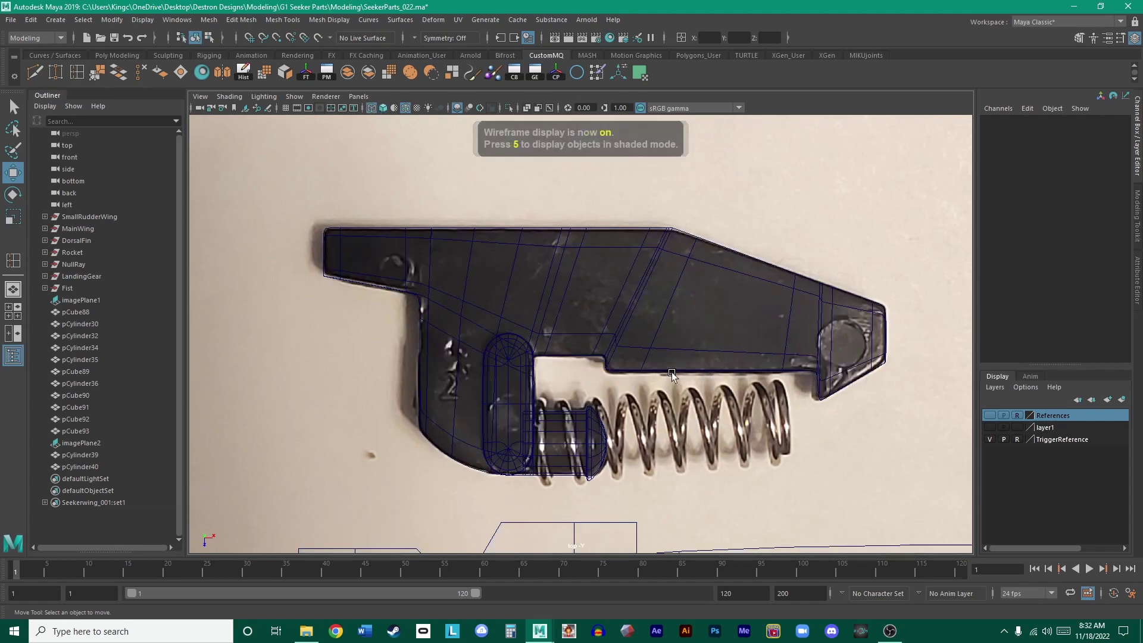
key(5)
key(4)
key(5)
key(4)
- Select the vertices along the trigger body's lower edge above the spring and move them slightly down to the reference outline
scroll(668, 366, up, 6)
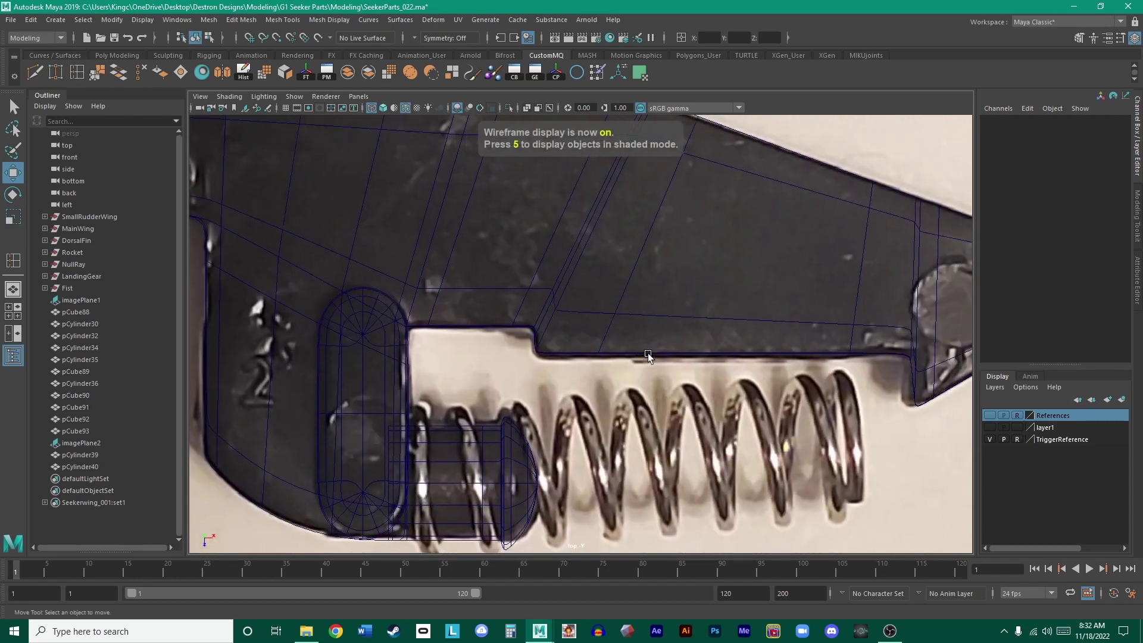
alt+middle_drag(641, 358, 576, 362)
click(575, 360)
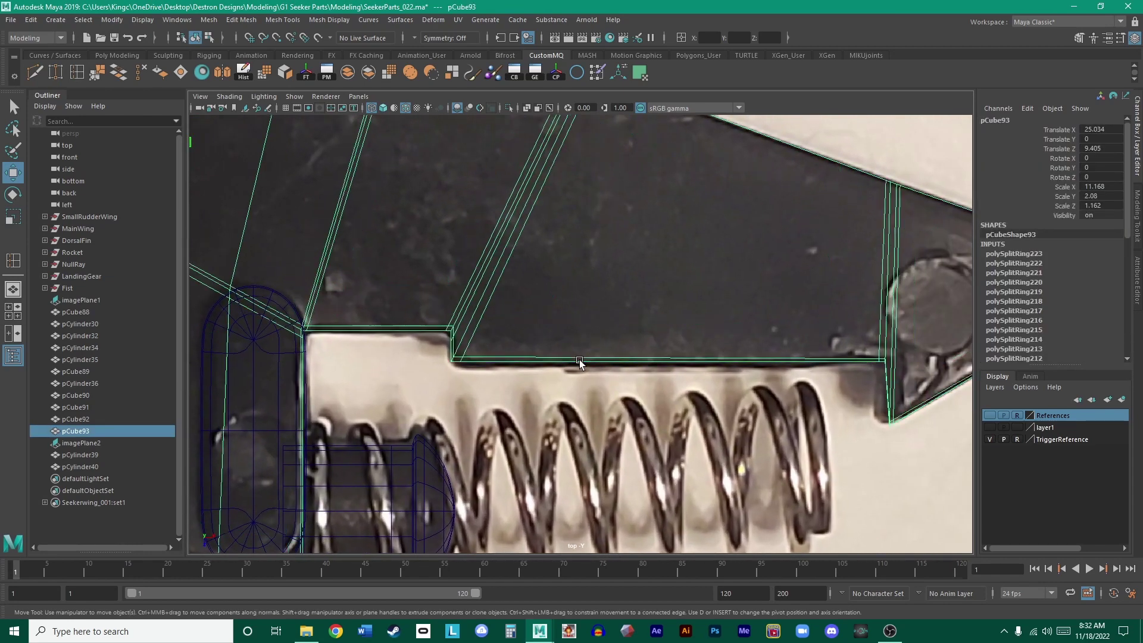
right_click(573, 363)
click(515, 318)
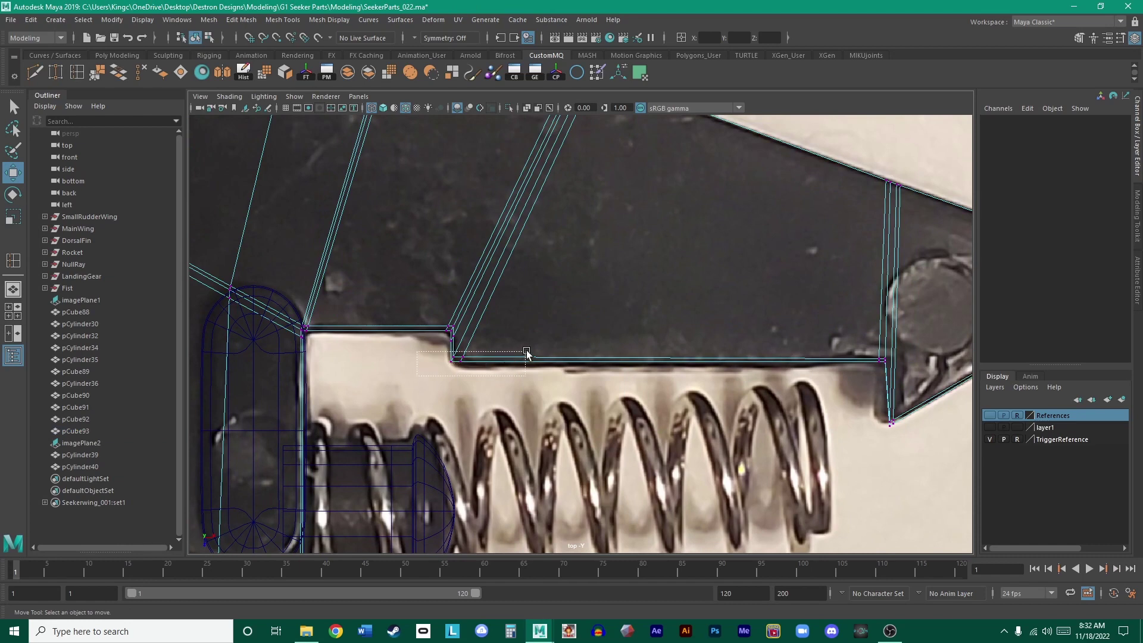
drag(832, 355, 893, 351)
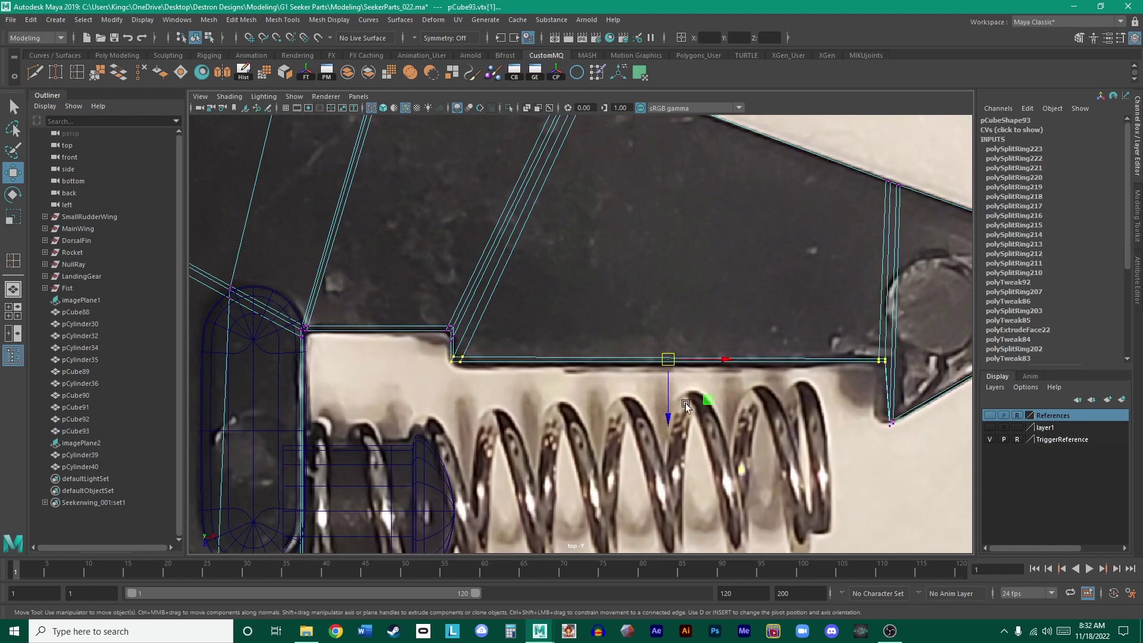
drag(672, 414, 673, 416)
- Move the vertices at the pointed lower corner of the trigger's pin end slightly down towards the photo's outline
alt+middle_drag(897, 399, 760, 384)
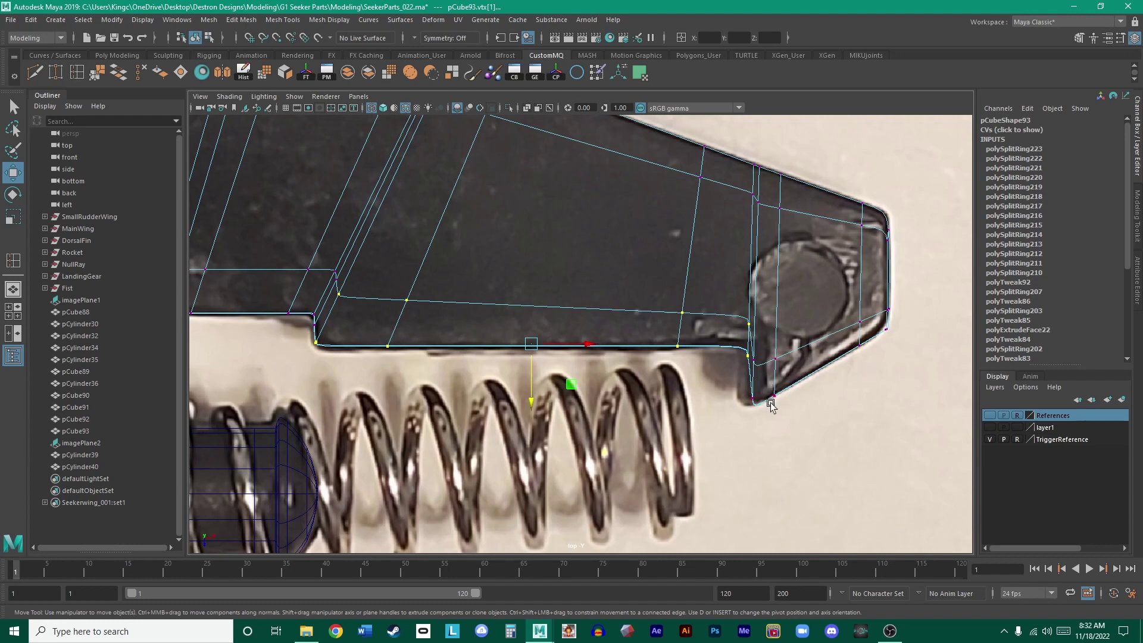
key(ctrl+z)
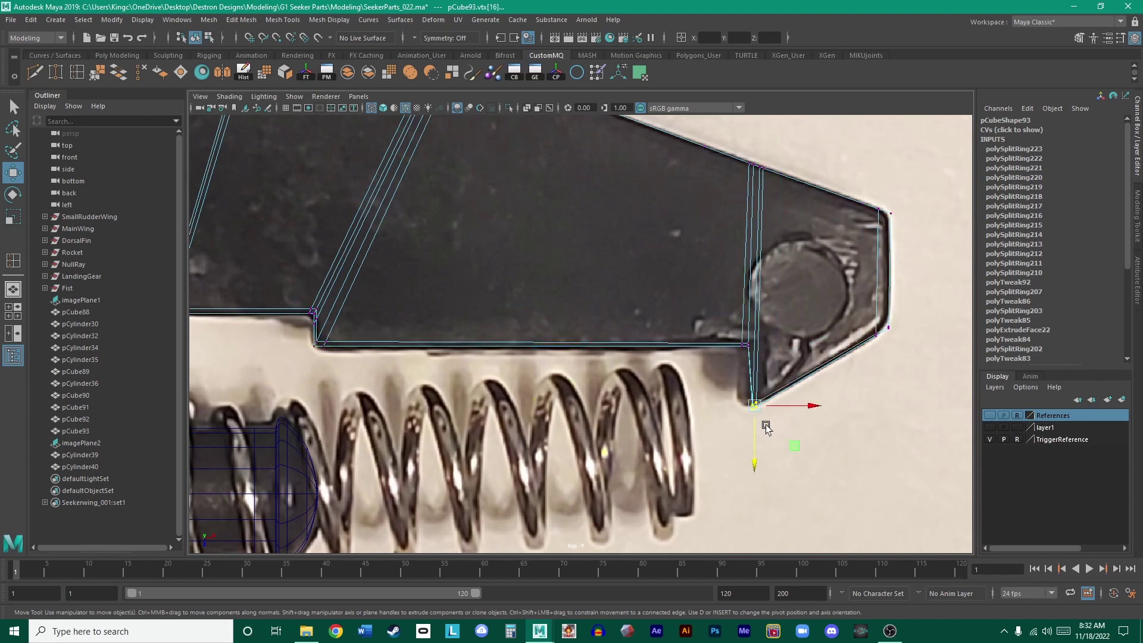
drag(757, 454, 758, 456)
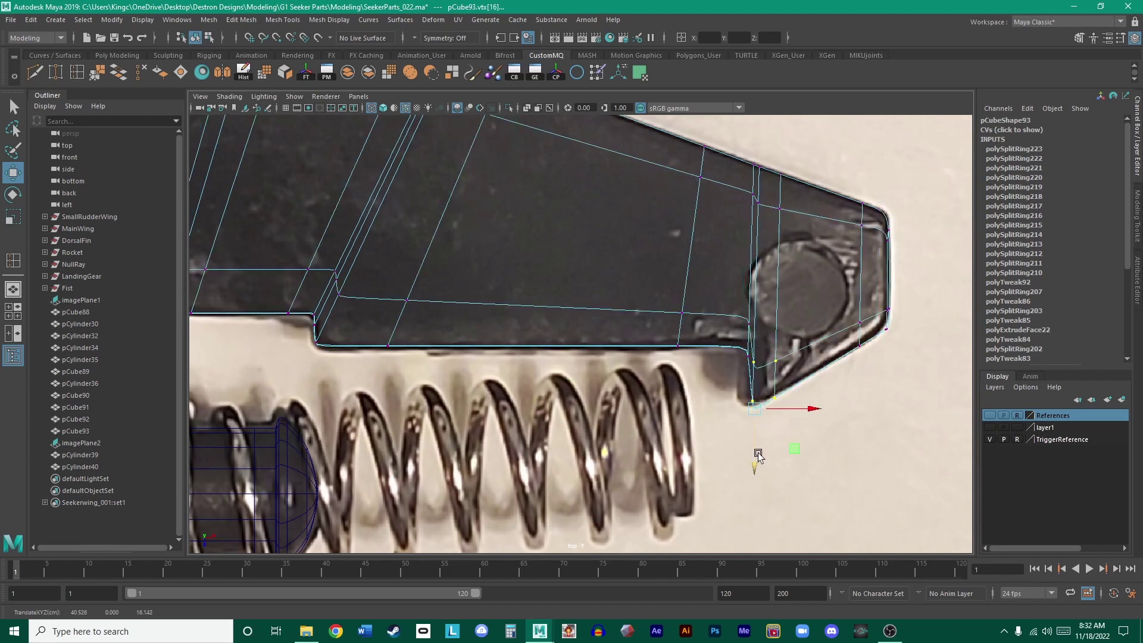
- Insert an edge loop across the pin end's downward hook, just below the inner corner with the lower edge, and return to object mode
scroll(757, 456, up, 3)
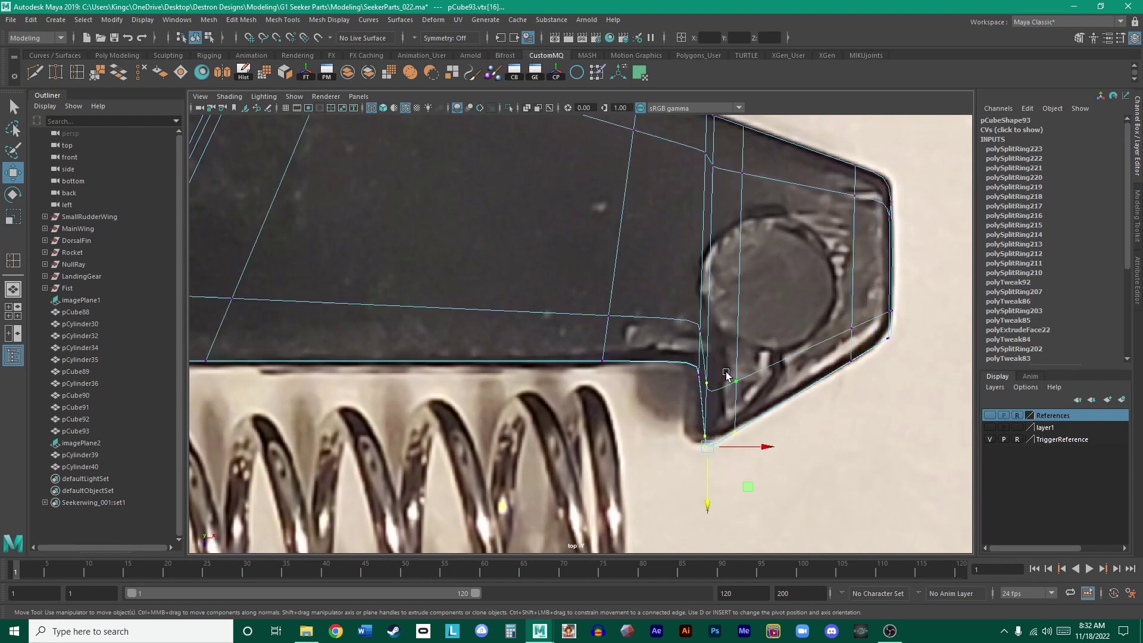
scroll(696, 372, up, 3)
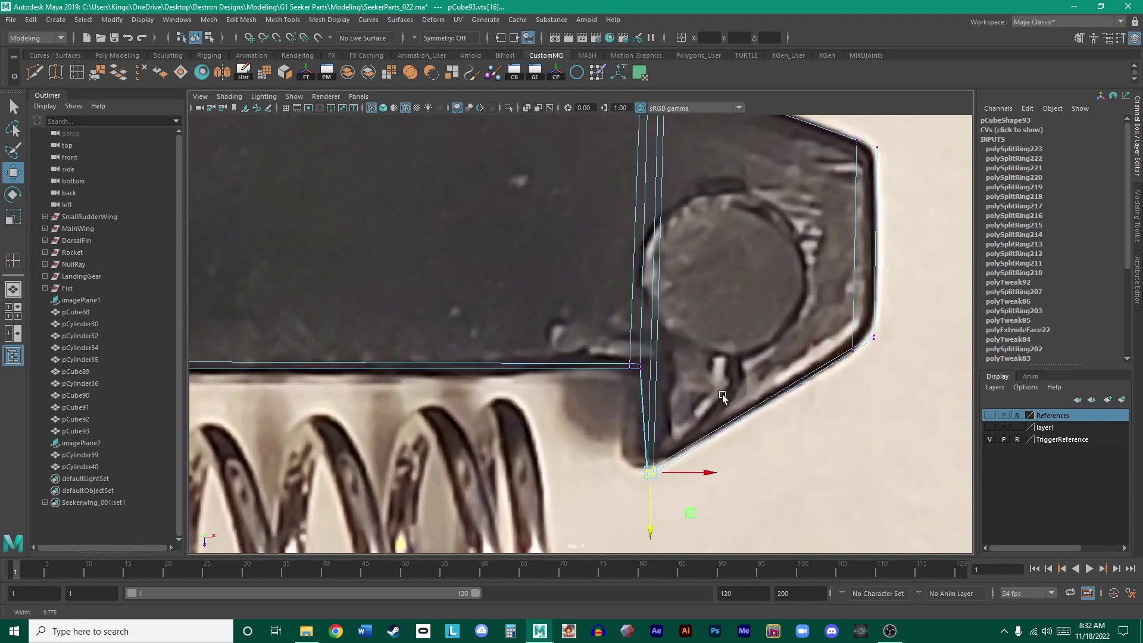
mouse_move(717, 395)
alt+middle_down()
mouse_move(686, 376)
mouse_move(705, 391)
alt+middle_up()
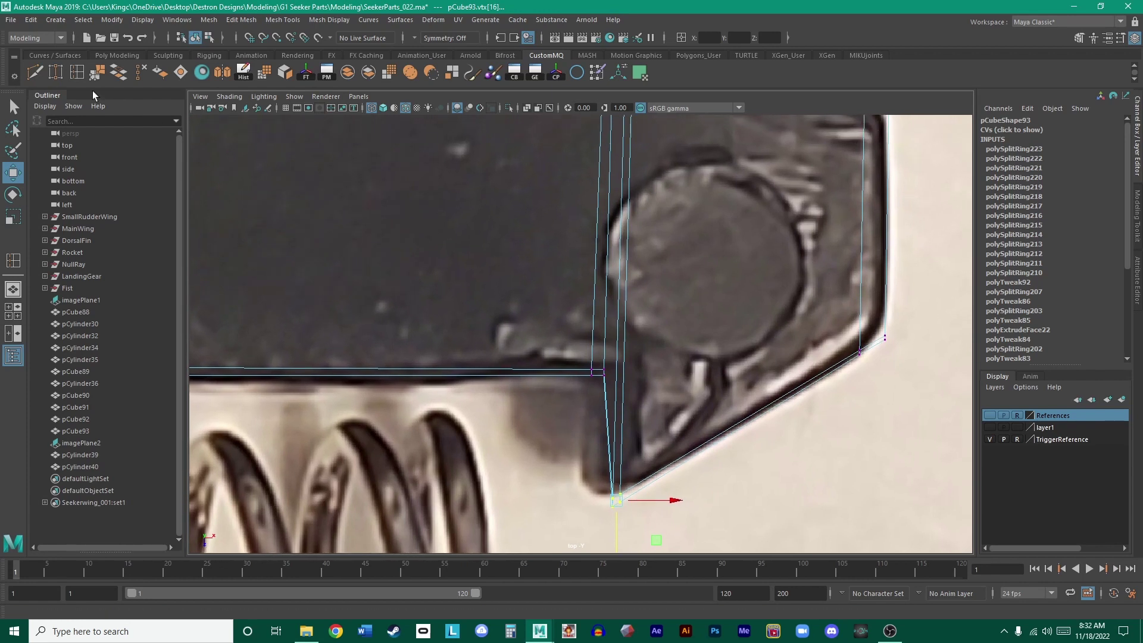
click(76, 72)
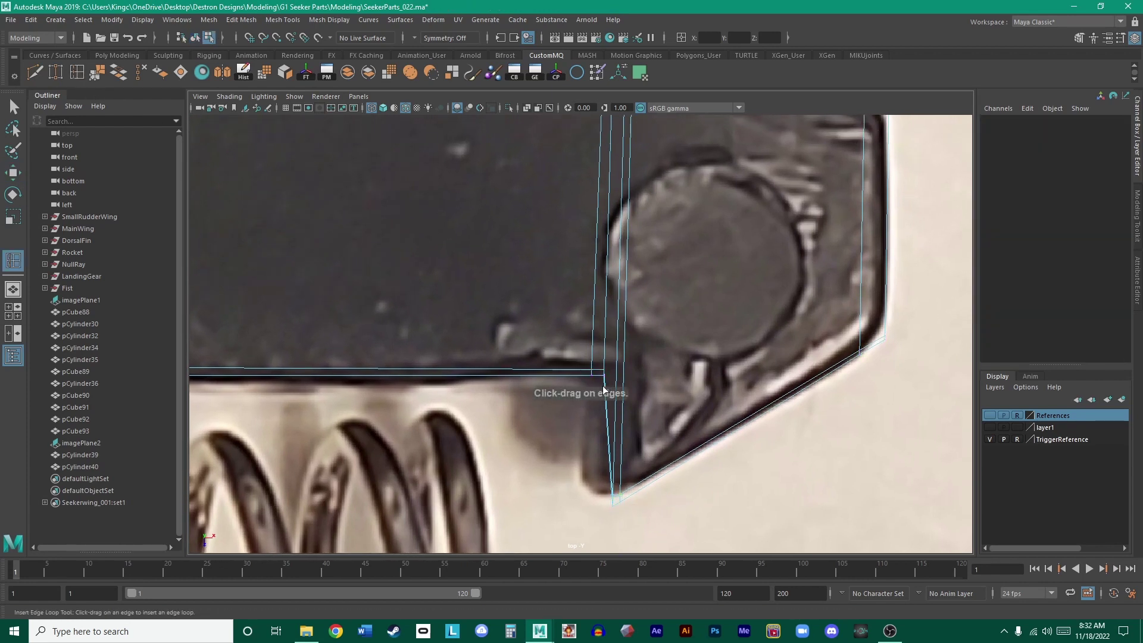
drag(603, 390, 607, 392)
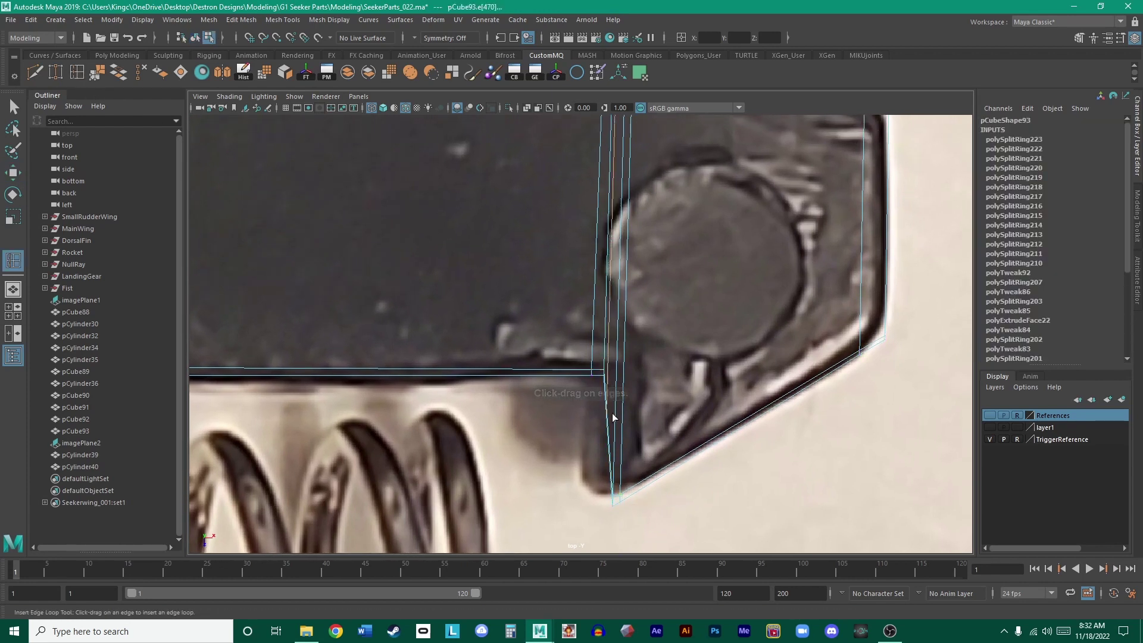
click(613, 416)
key(w)
right_drag(612, 331, 668, 302)
scroll(744, 346, down, 5)
click(821, 390)
scroll(655, 347, up, 2)
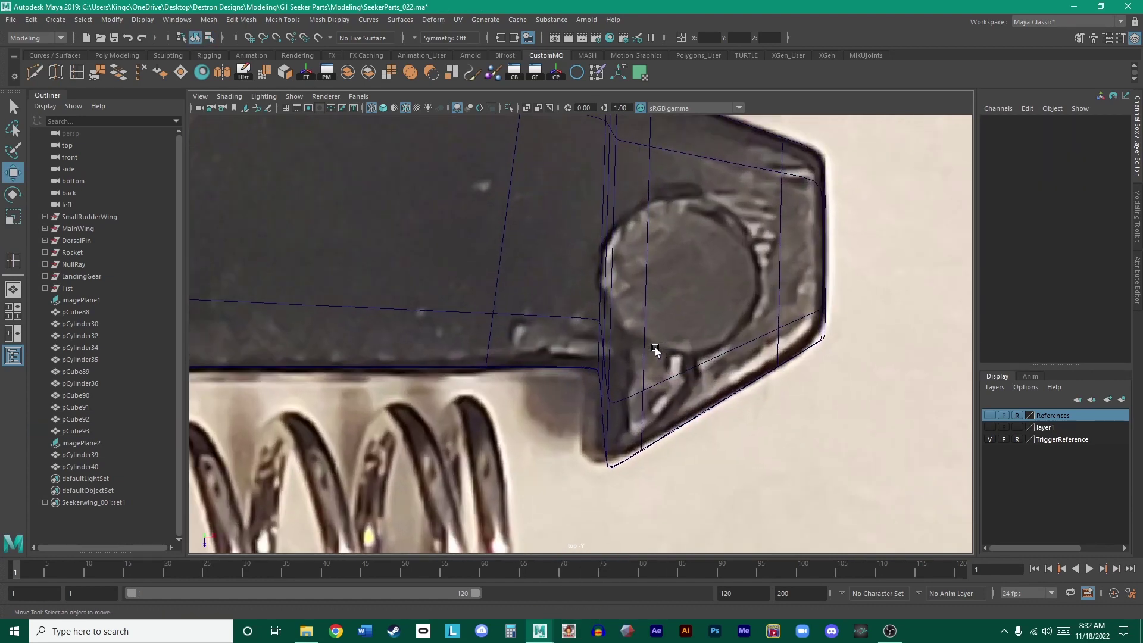
- Insert an edge loop near the lower corner of the small step in the trigger's underside and return to object mode
scroll(652, 336, up, 2)
click(644, 332)
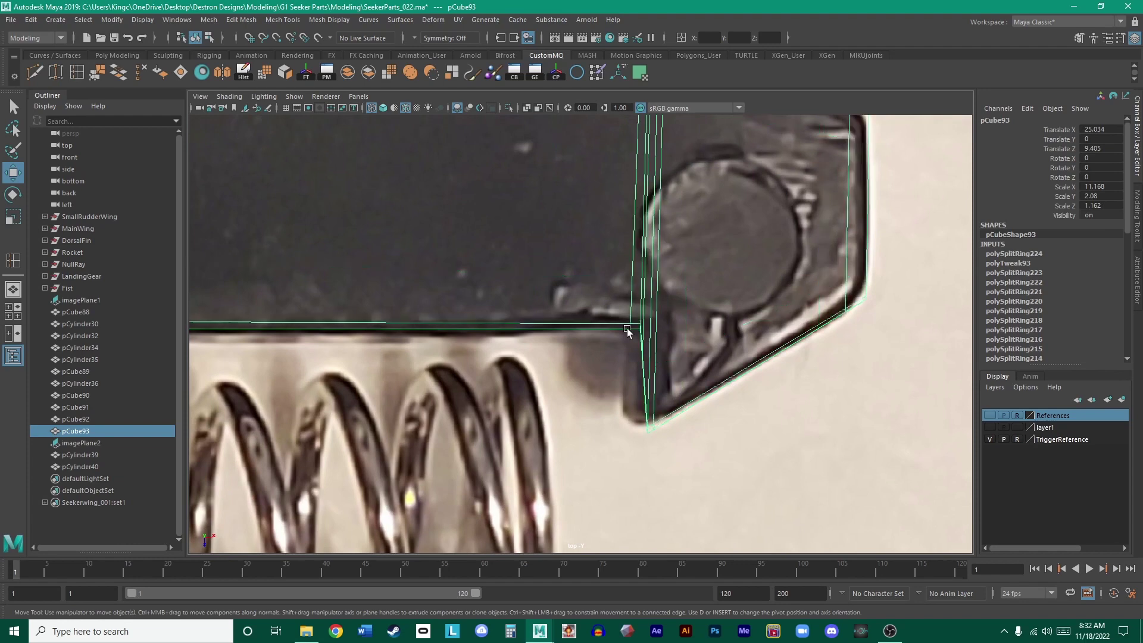
alt+middle_drag(472, 301, 659, 306)
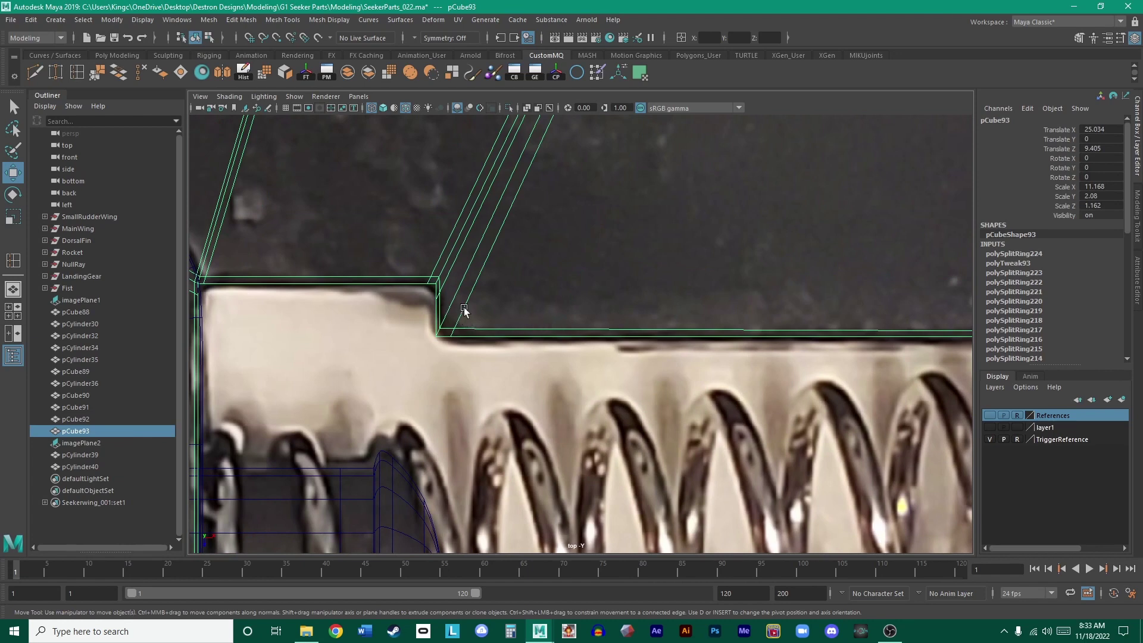
scroll(509, 308, down, 8)
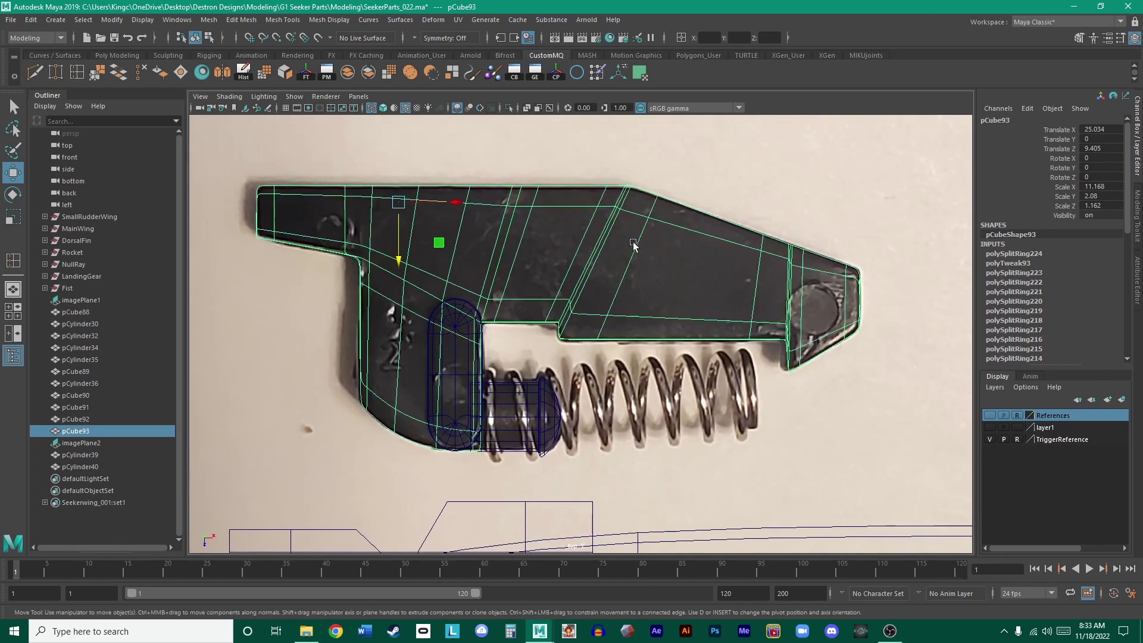
scroll(595, 256, up, 2)
scroll(626, 207, up, 2)
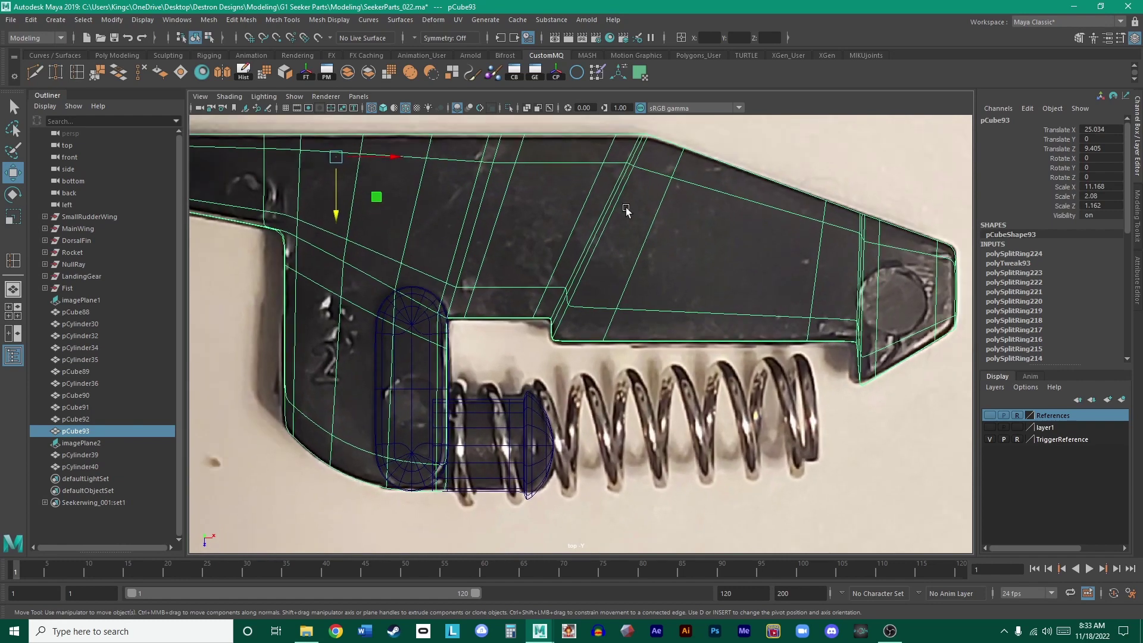
scroll(602, 253, up, 3)
scroll(663, 351, up, 2)
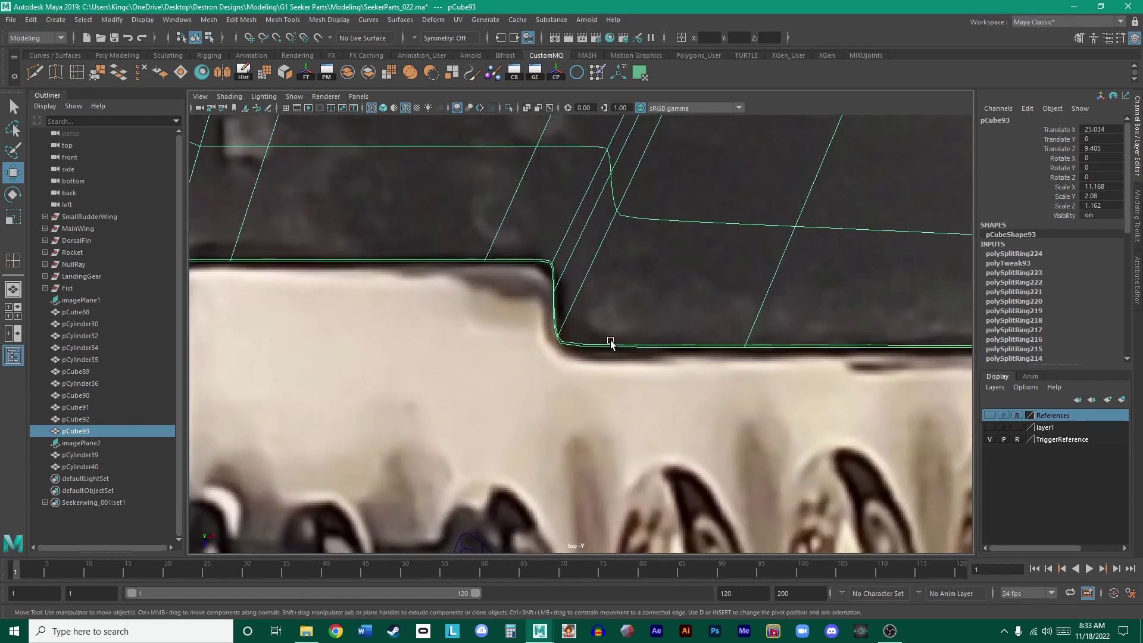
click(74, 76)
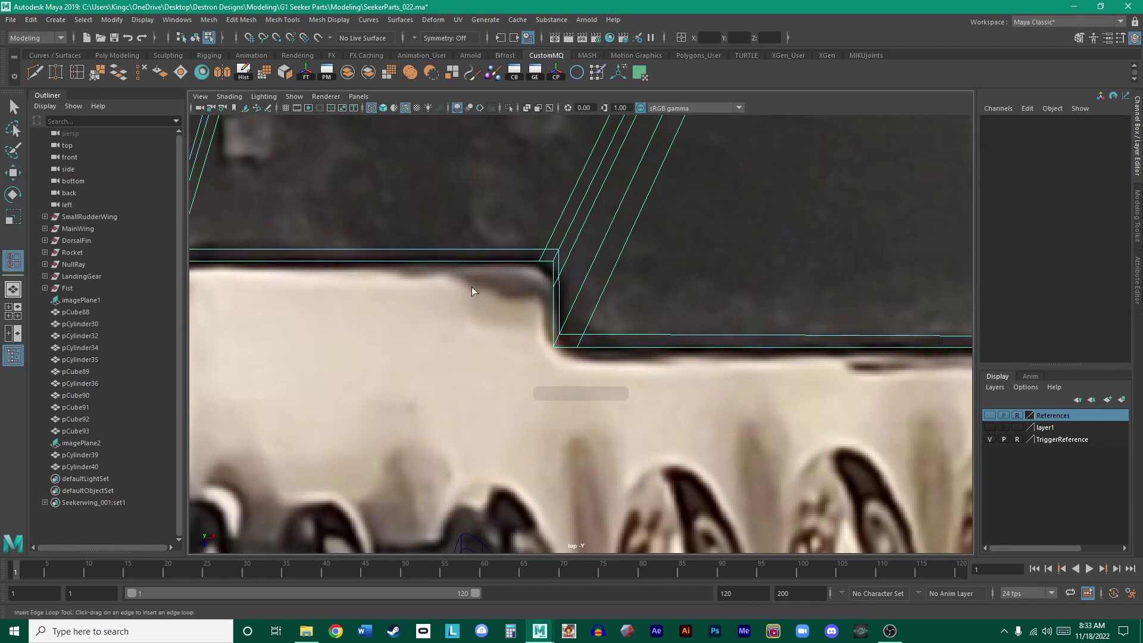
click(556, 329)
key(w)
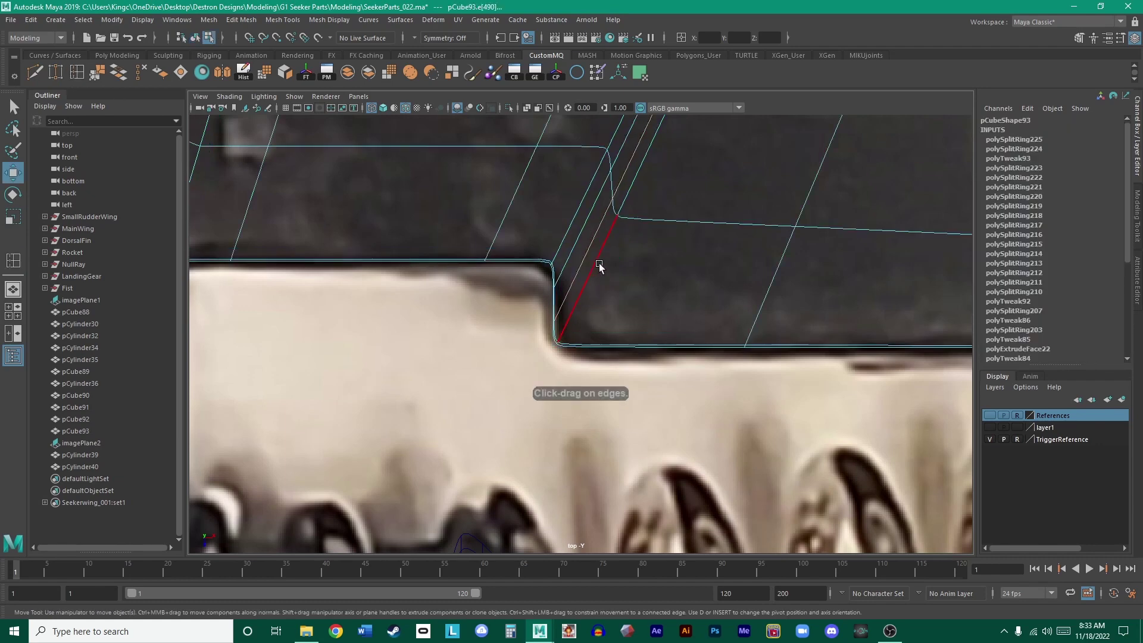
right_drag(598, 263, 631, 246)
- Inspect the stepped notch of the trigger body up close in the perspective view, ending back in the top view
key(f)
key(space)
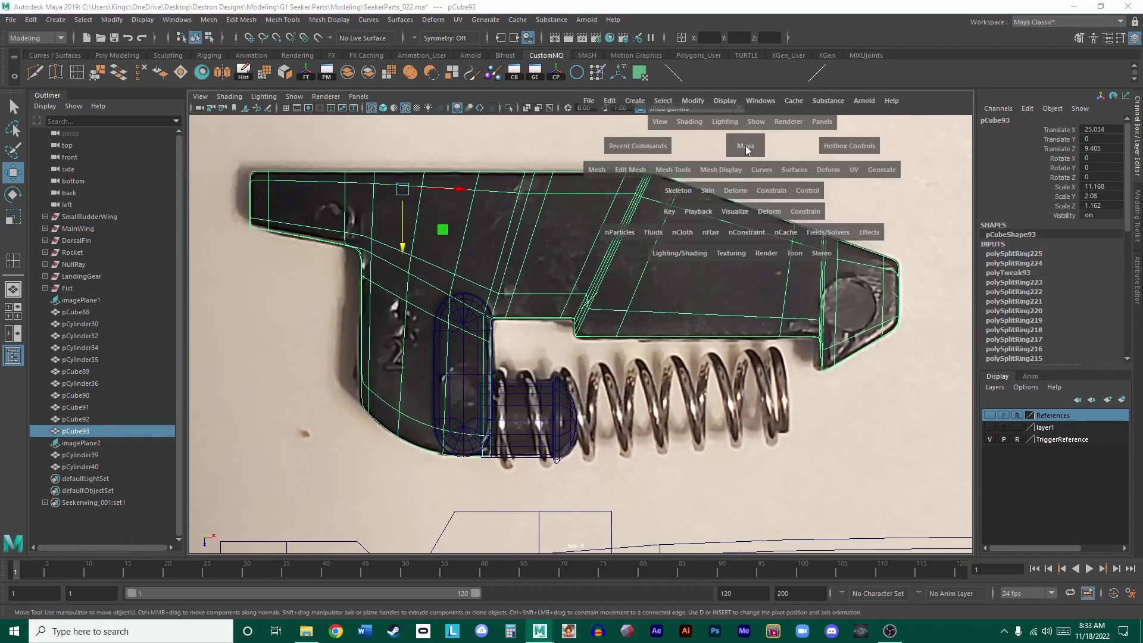
drag(744, 147, 763, 113)
alt+drag(776, 180, 500, 332)
scroll(637, 320, up, 3)
scroll(637, 320, up, 5)
key(space)
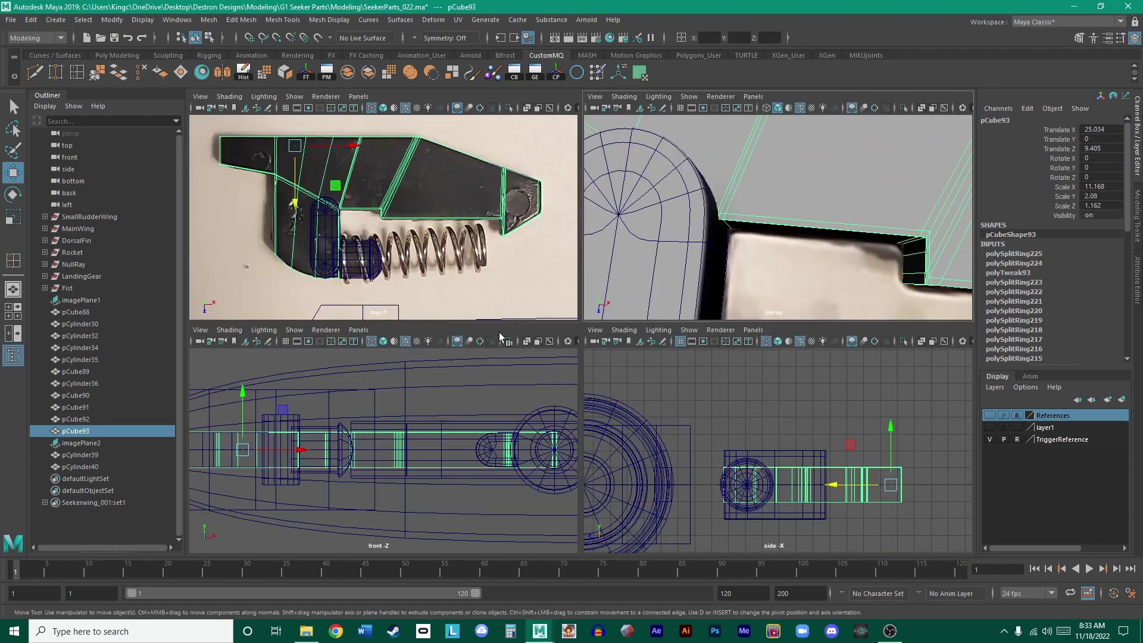
key(space)
- Insert an edge loop across the lower end of the trigger's curved grip, close to its bottom edge, and return to object mode
scroll(627, 334, up, 5)
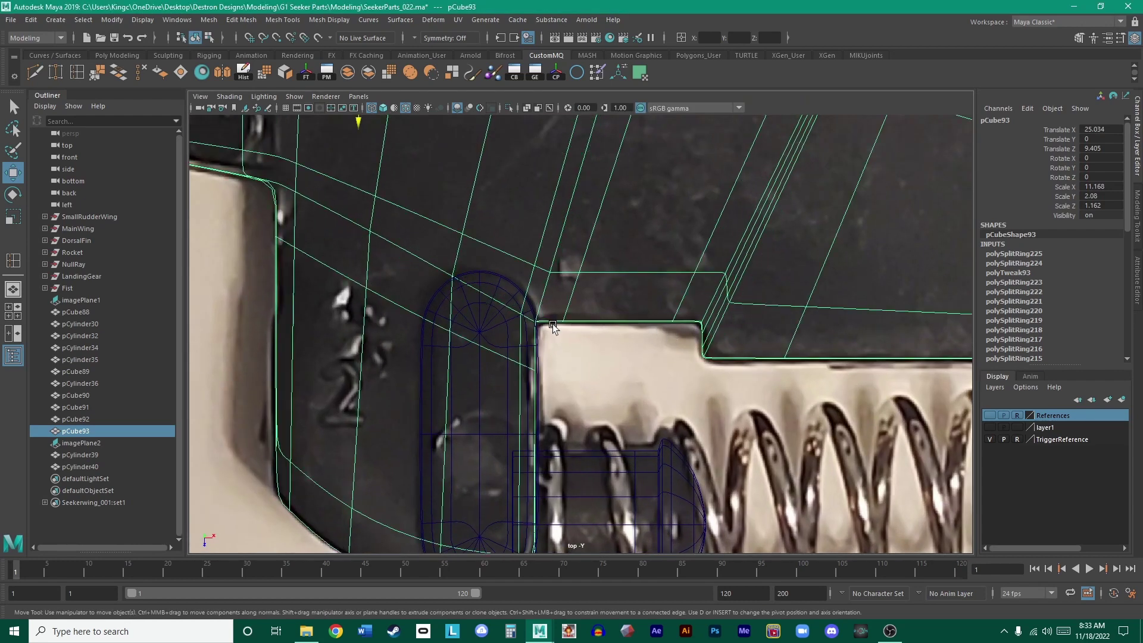
scroll(595, 357, up, 1)
alt+middle_drag(599, 375, 643, 284)
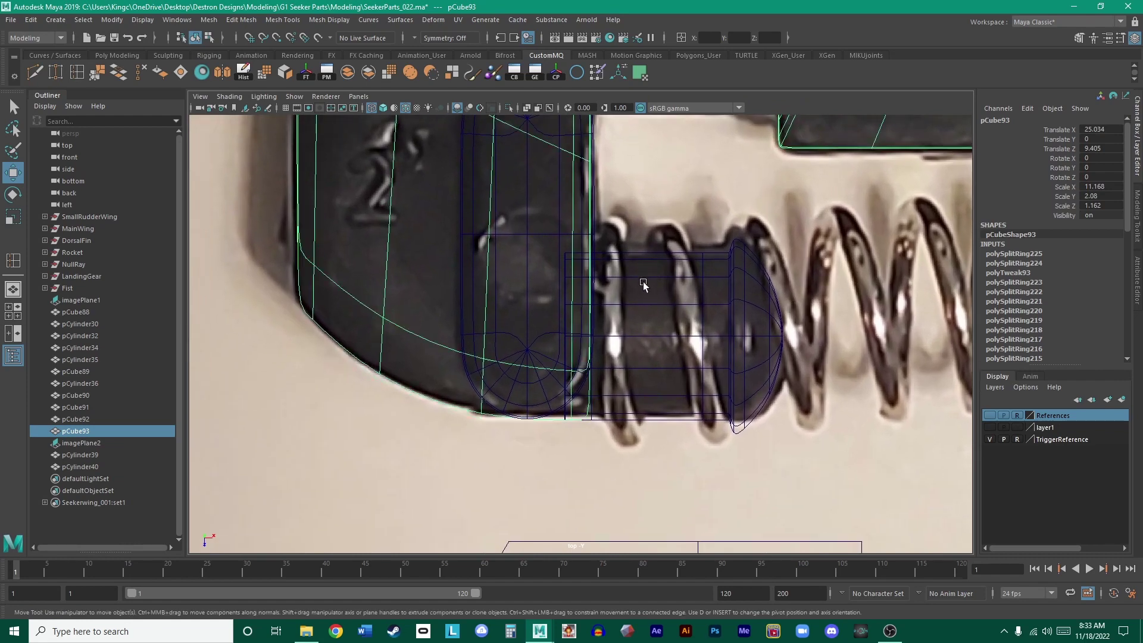
alt+middle_drag(643, 284, 645, 229)
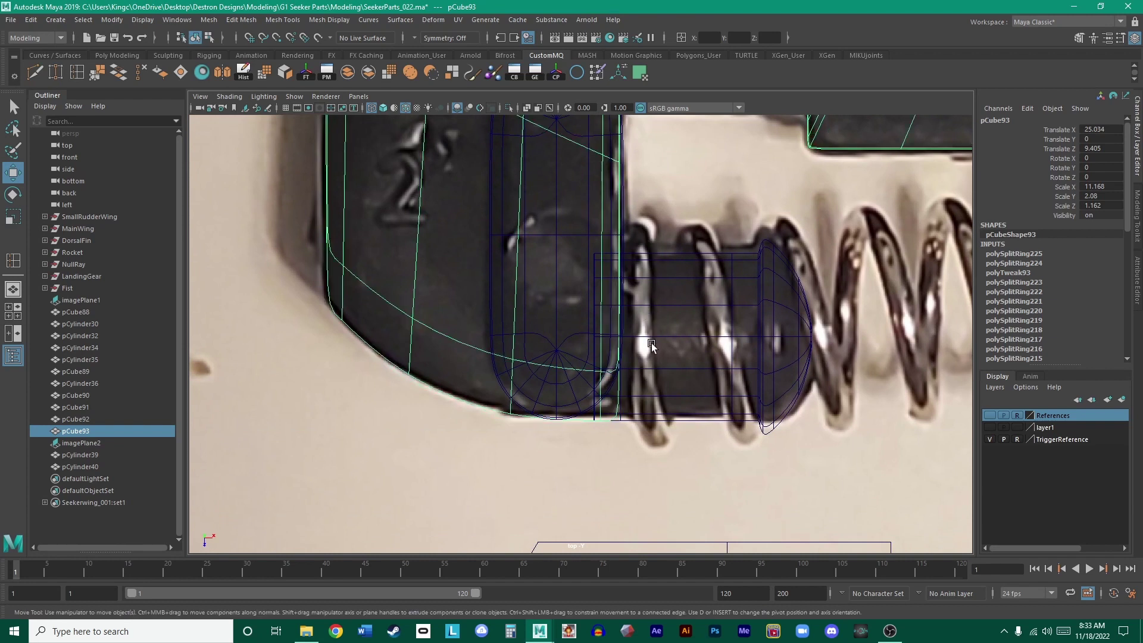
mouse_move(652, 346)
alt+middle_down()
mouse_move(657, 391)
mouse_move(643, 366)
alt+middle_up()
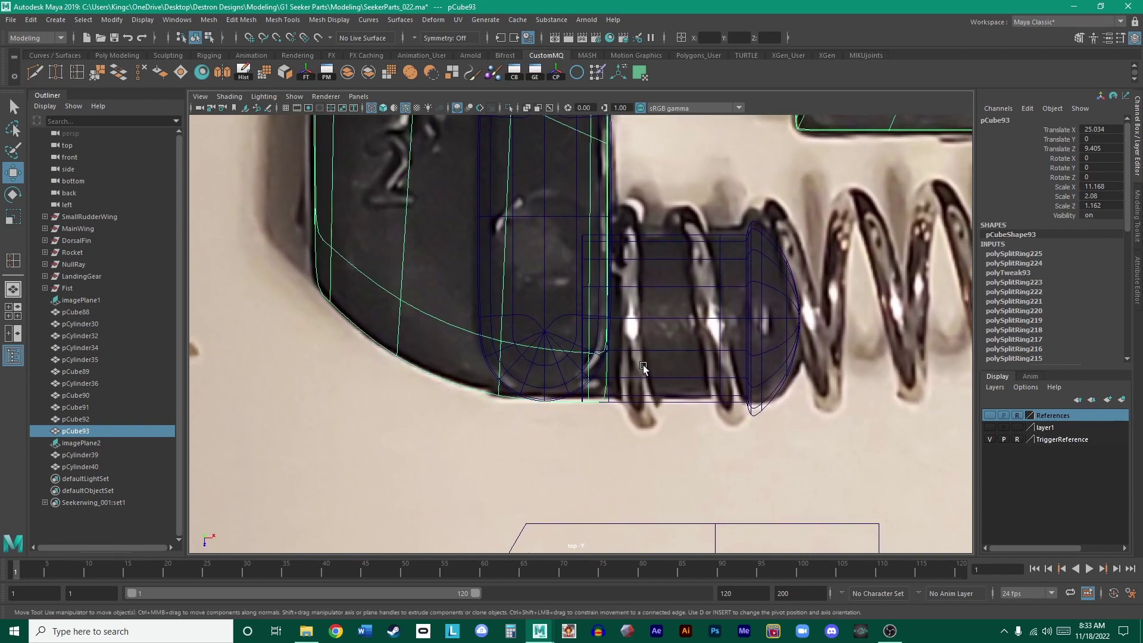
key(1)
key(3)
key(1)
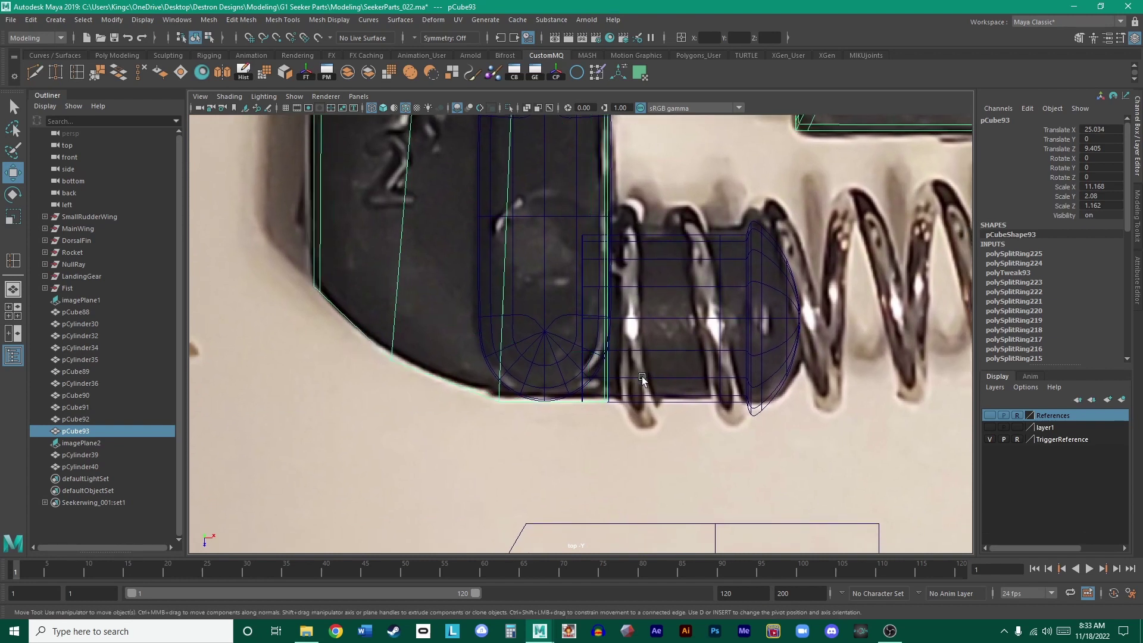
click(73, 76)
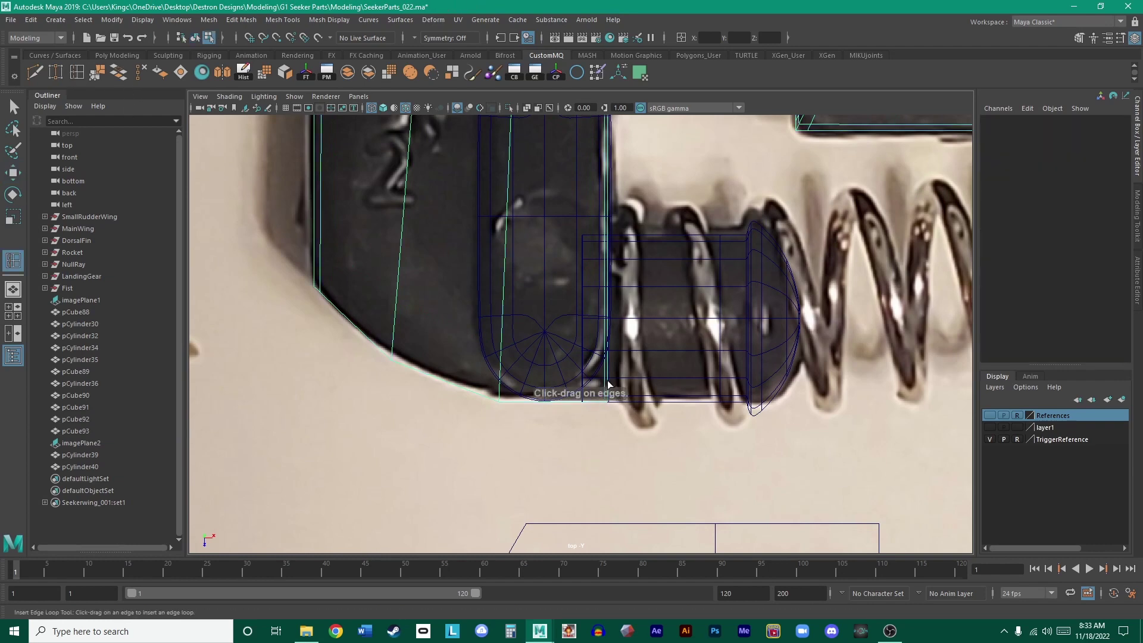
drag(608, 384, 606, 381)
click(606, 379)
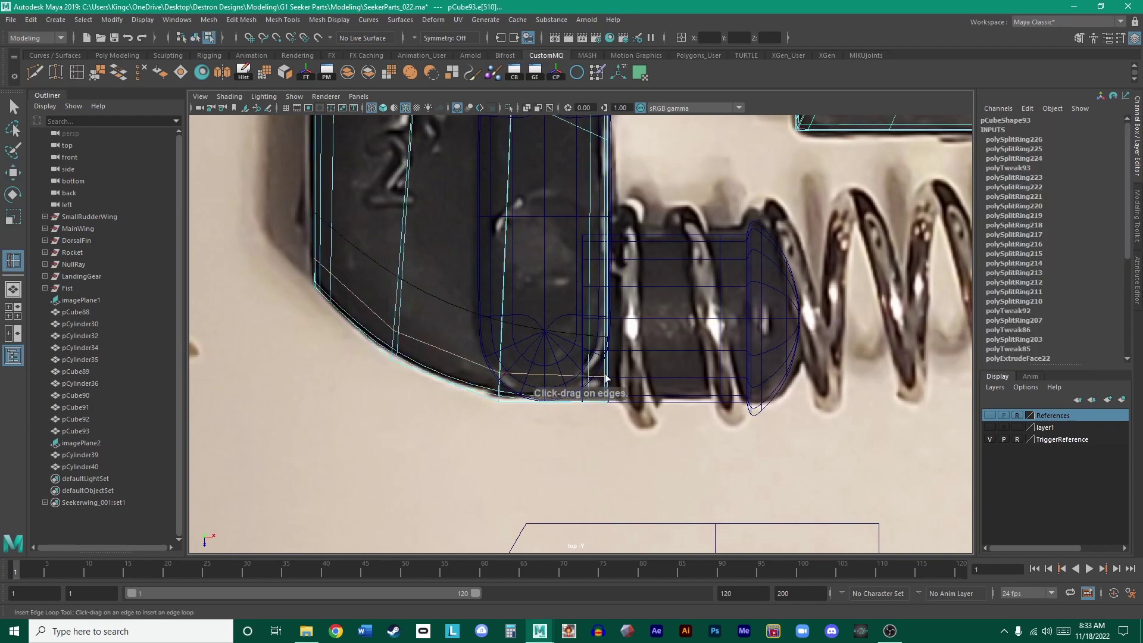
key(w)
right_drag(588, 228, 668, 168)
click(668, 172)
scroll(668, 180, down, 4)
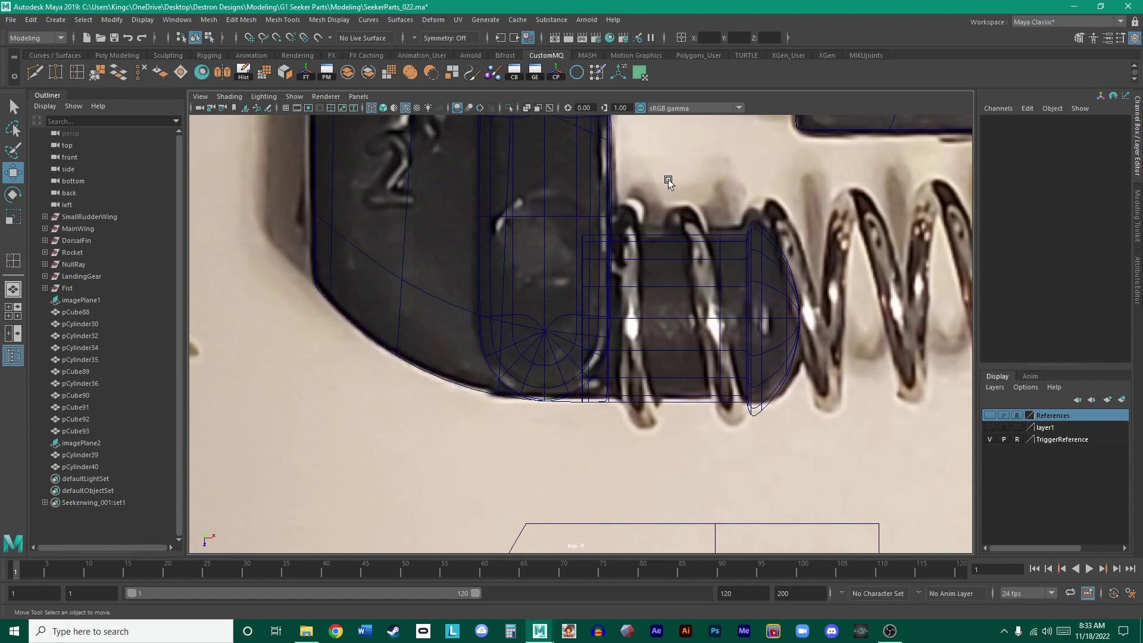
- In the perspective view, hide the TriggerReference layer and the wireframe overlay, and inspect the grip's lower end beside the rounded block
key(space)
key(space)
alt+middle_drag(507, 285, 686, 225)
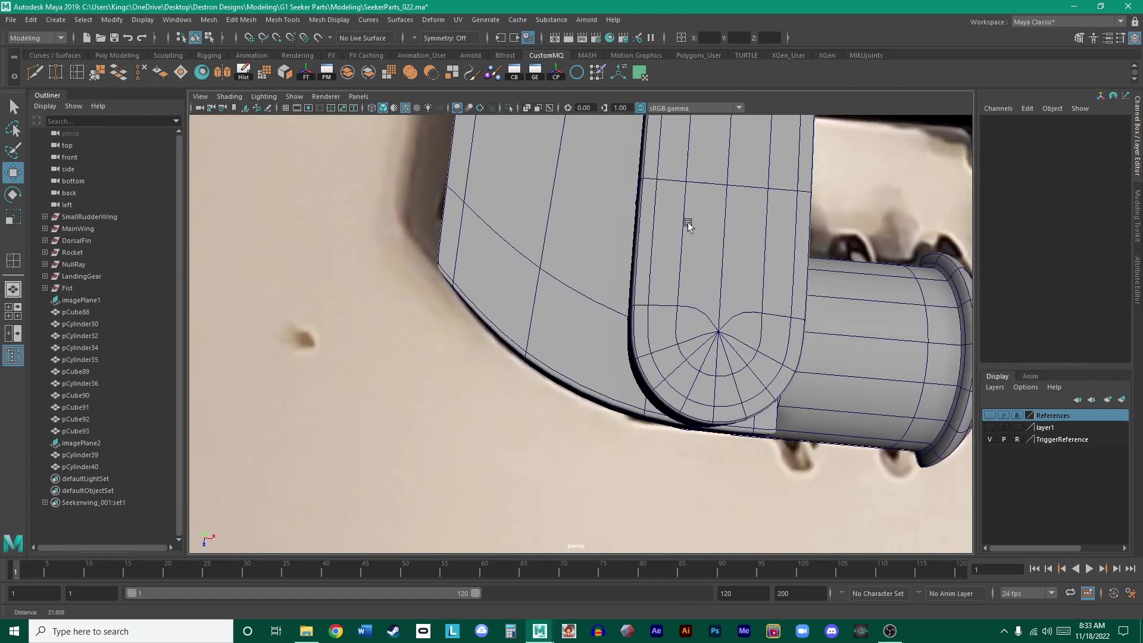
alt+drag(595, 295, 627, 263)
alt+middle_drag(627, 263, 627, 316)
scroll(654, 325, down, 2)
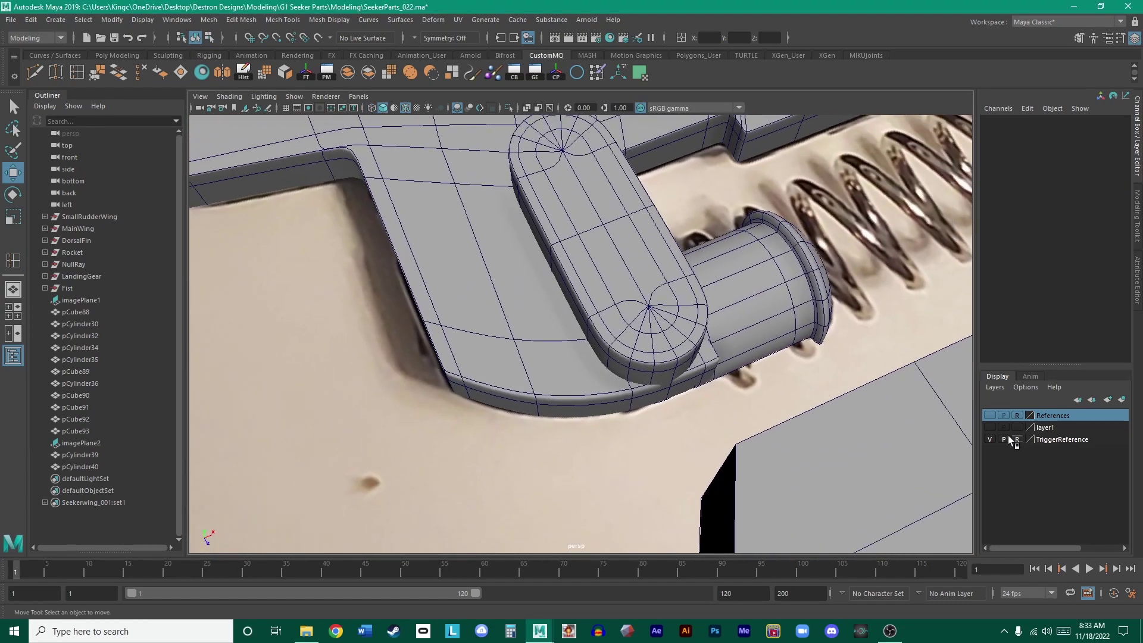
click(989, 439)
alt+drag(953, 423, 774, 330)
click(406, 109)
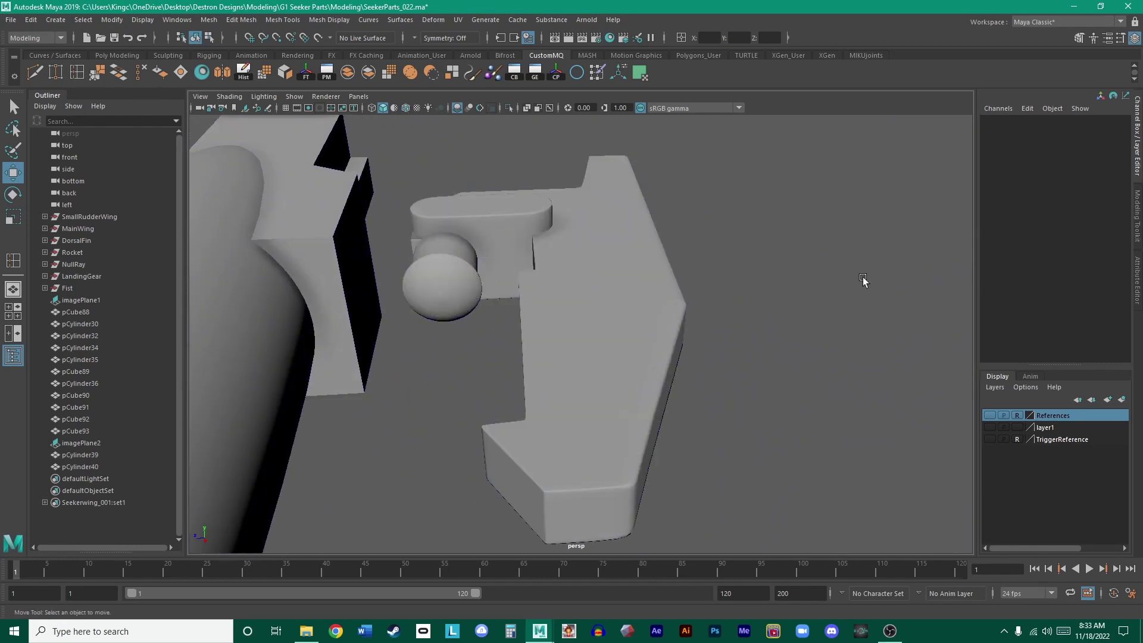
mouse_move(863, 281)
alt+mouse_down()
mouse_move(756, 313)
mouse_move(863, 357)
mouse_move(790, 321)
mouse_move(781, 300)
mouse_move(869, 333)
mouse_move(832, 329)
mouse_move(909, 341)
mouse_move(643, 297)
mouse_move(699, 278)
mouse_move(667, 290)
alt+mouse_up()
scroll(766, 332, up, 8)
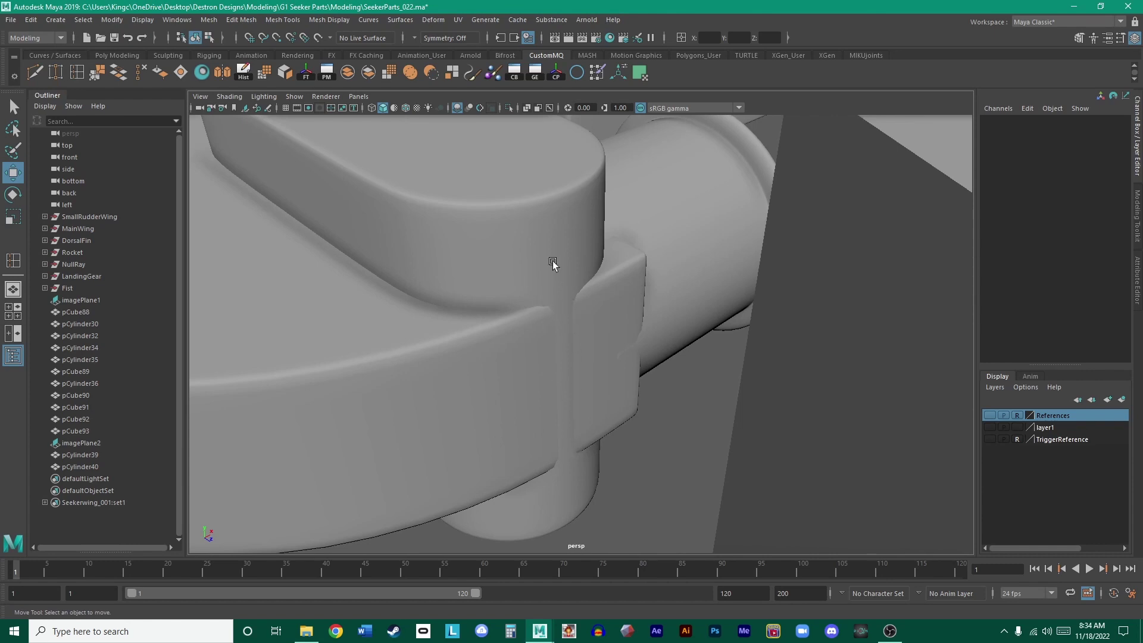
mouse_move(561, 330)
alt+mouse_down()
mouse_move(521, 334)
mouse_move(584, 329)
alt+mouse_up()
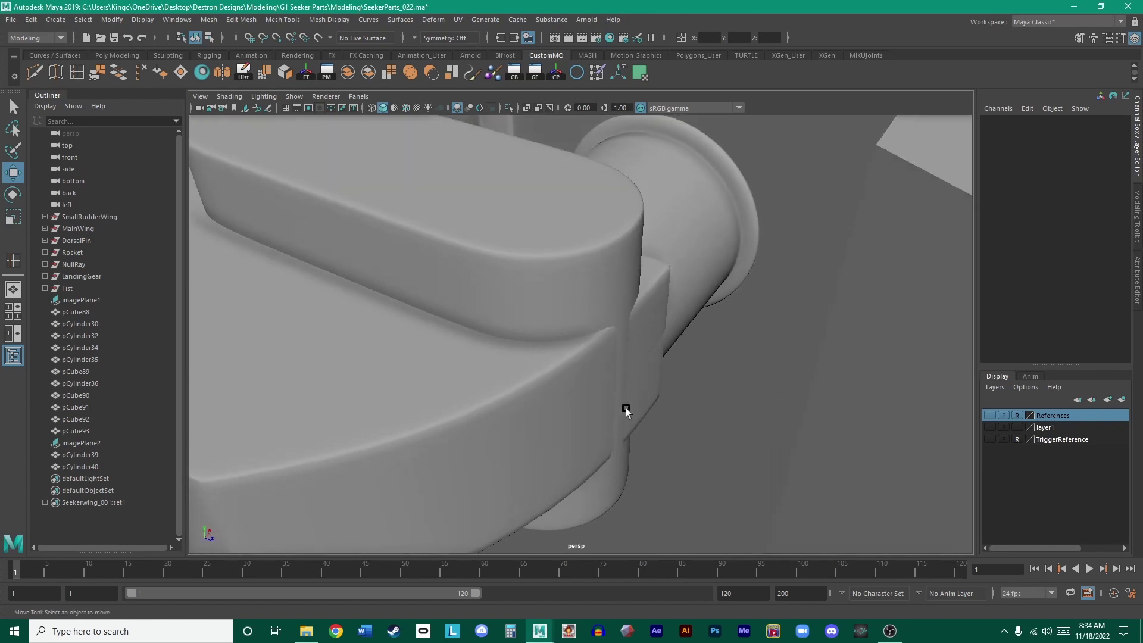
- Inspect the rounded-end peg and its junction with the trigger grip from several angles in the perspective view
alt+drag(626, 409, 581, 306)
alt+right_drag(581, 306, 898, 417)
alt+drag(897, 417, 834, 393)
alt+middle_drag(833, 393, 768, 338)
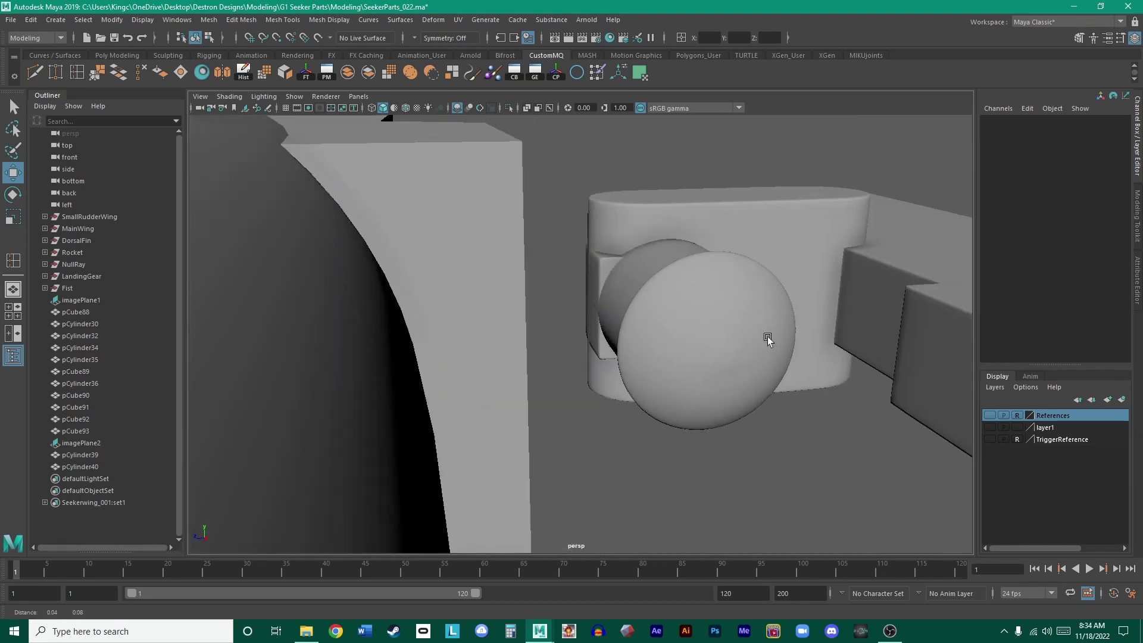
alt+drag(767, 337, 750, 373)
alt+right_drag(750, 373, 600, 313)
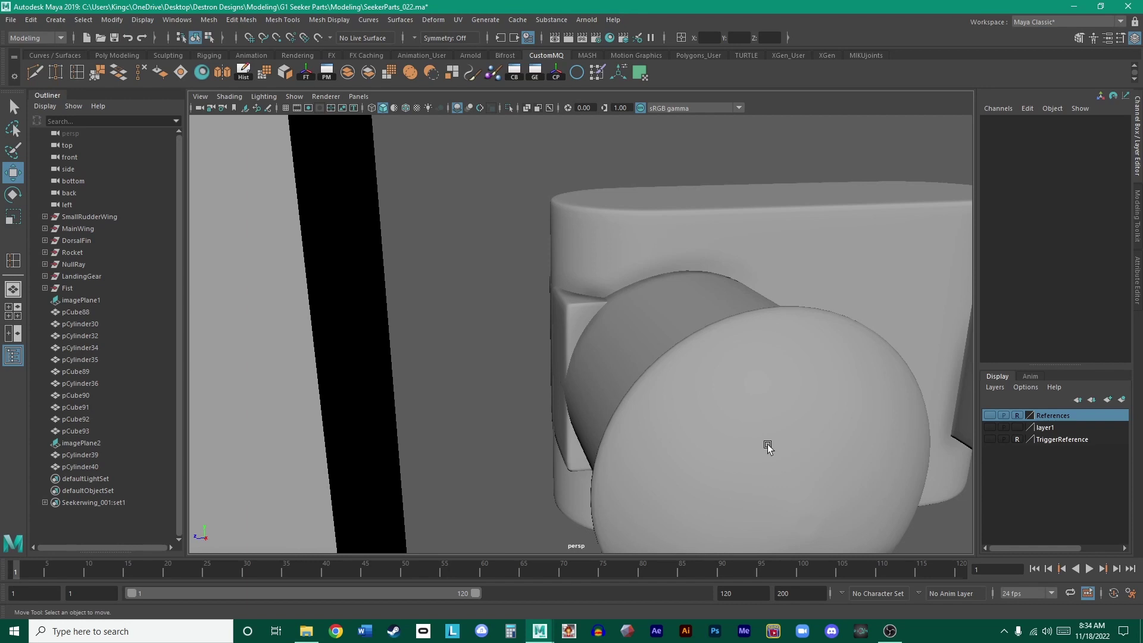
- Show the TriggerReference layer, compare the grip and peg with the photo in the top view, then hide it and return to perspective
click(989, 439)
alt+drag(902, 361, 698, 341)
key(space)
key(space)
alt+middle_drag(493, 219, 440, 227)
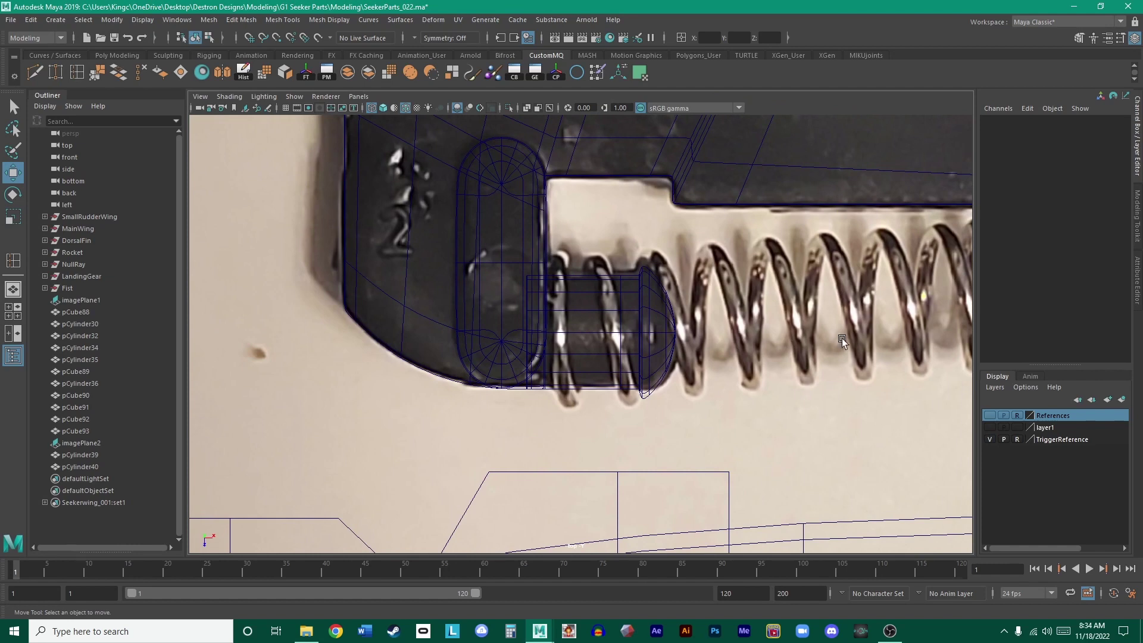
click(989, 439)
key(space)
key(space)
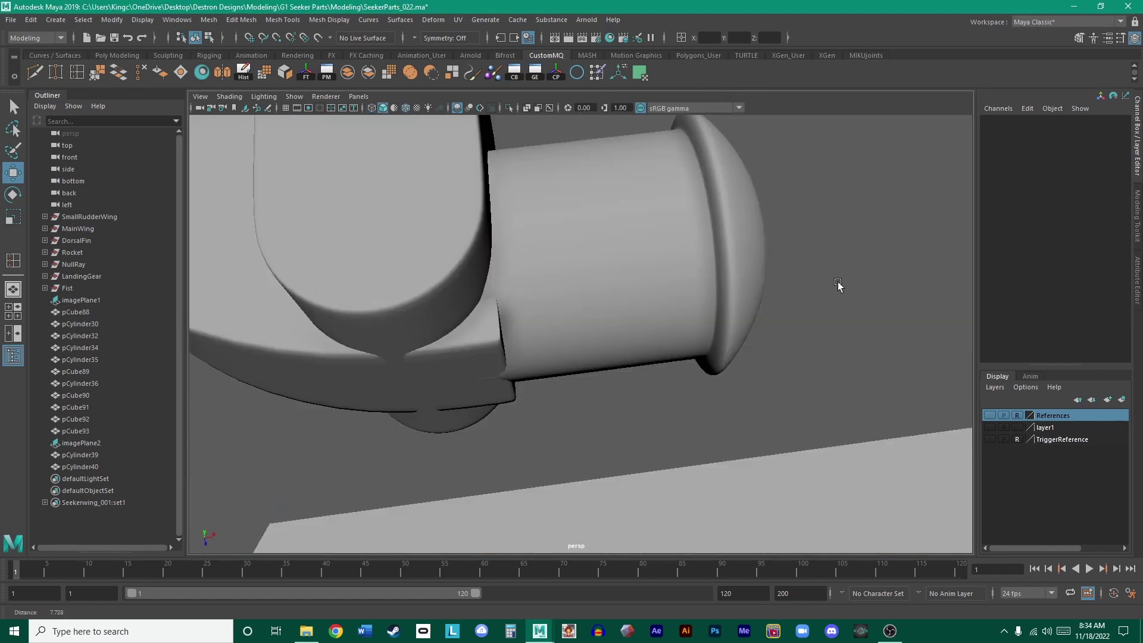
alt+drag(837, 281, 603, 280)
- Delete the construction history of the trigger body, the rounded block and the peg
click(603, 281)
click(643, 385)
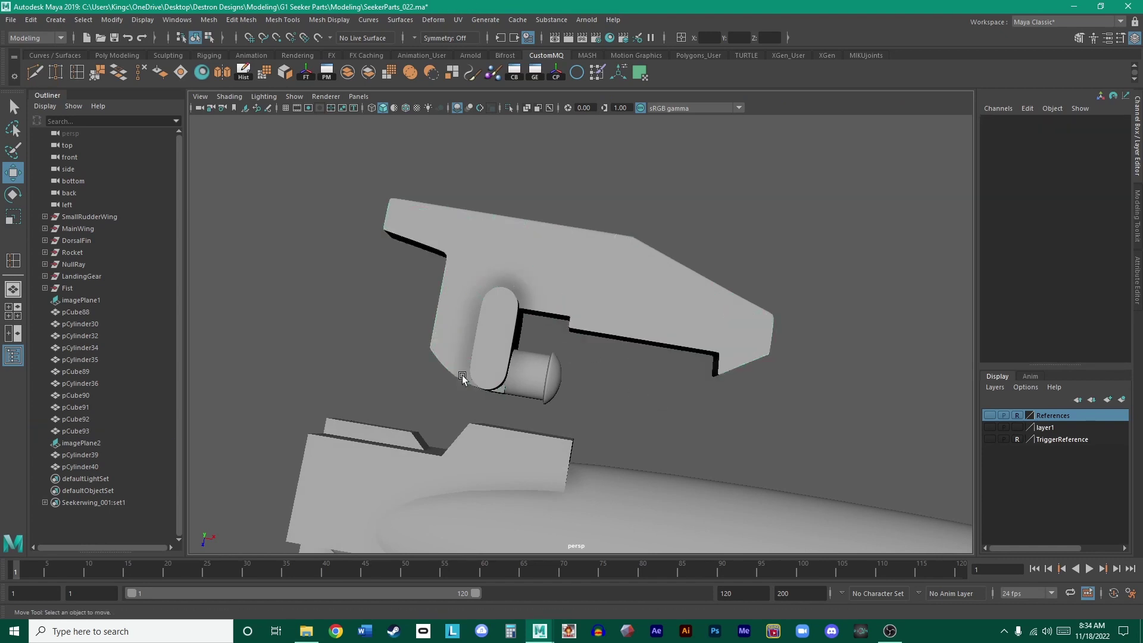
drag(527, 290, 526, 292)
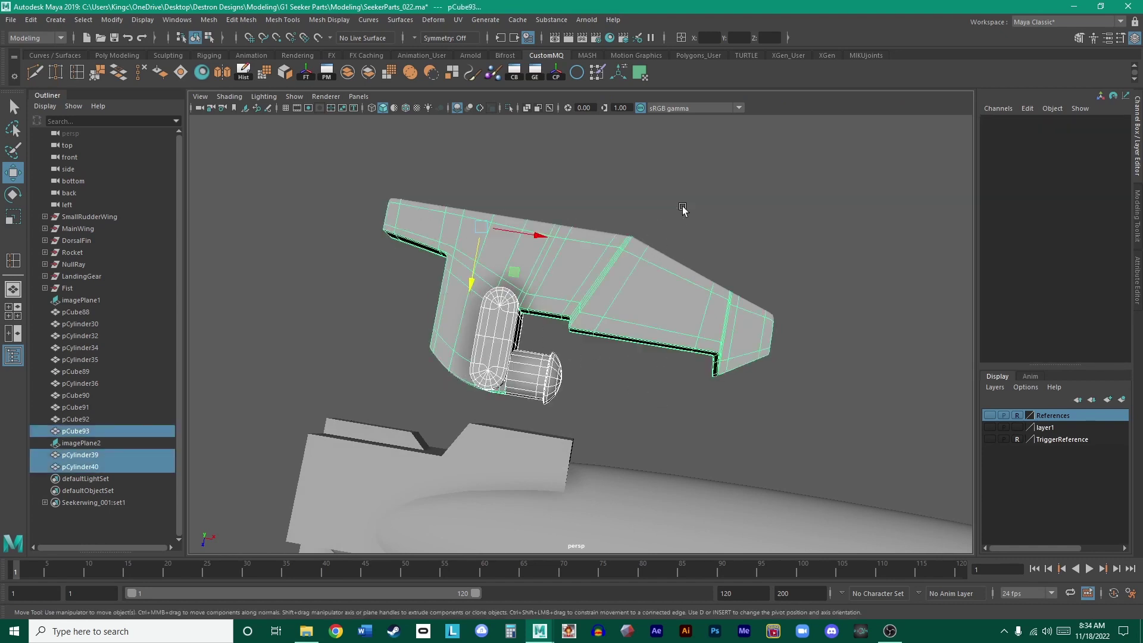
click(244, 75)
click(594, 173)
- Group the trigger body, rounded block and peg under the name Trigger, with the group's pivot centered
scroll(524, 237, down, 5)
alt+drag(523, 237, 467, 240)
scroll(467, 240, up, 5)
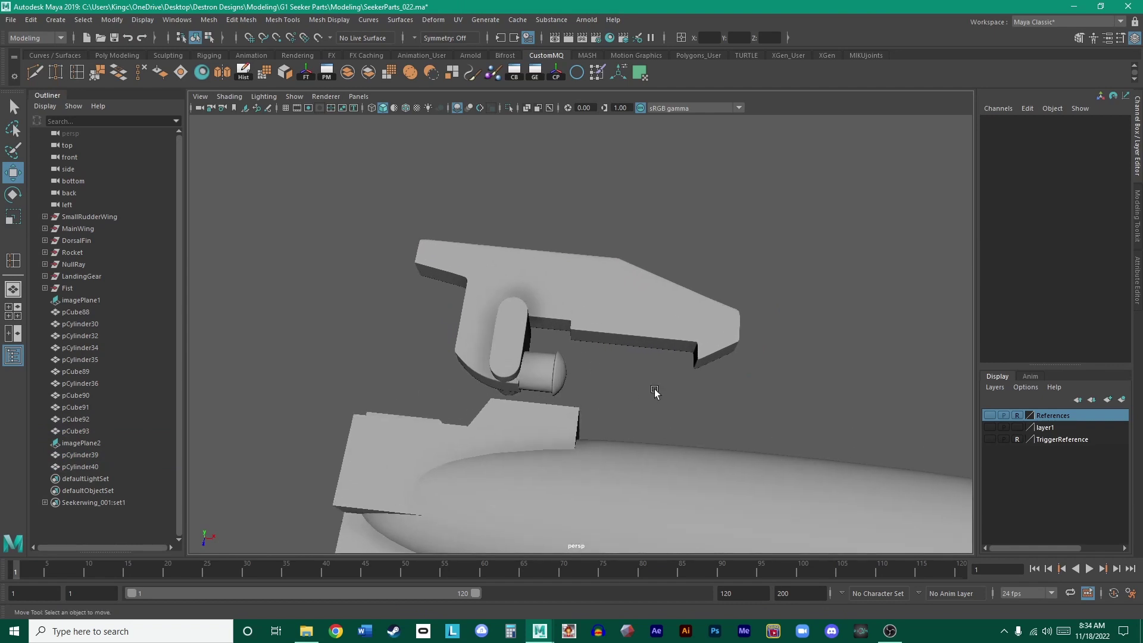
drag(426, 372, 684, 268)
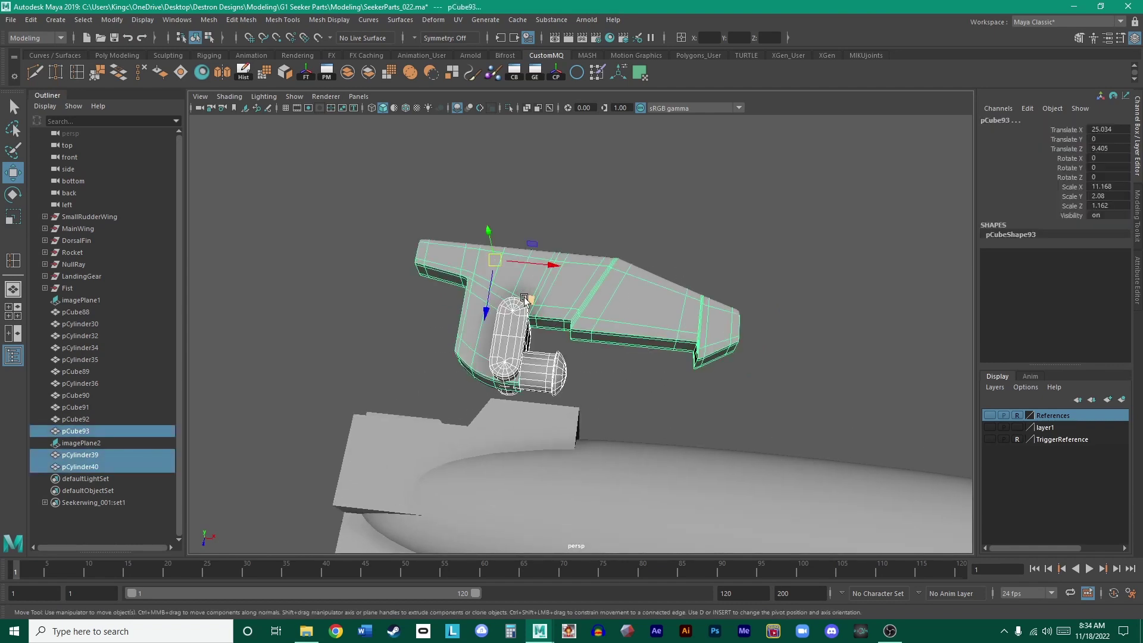
click(381, 341)
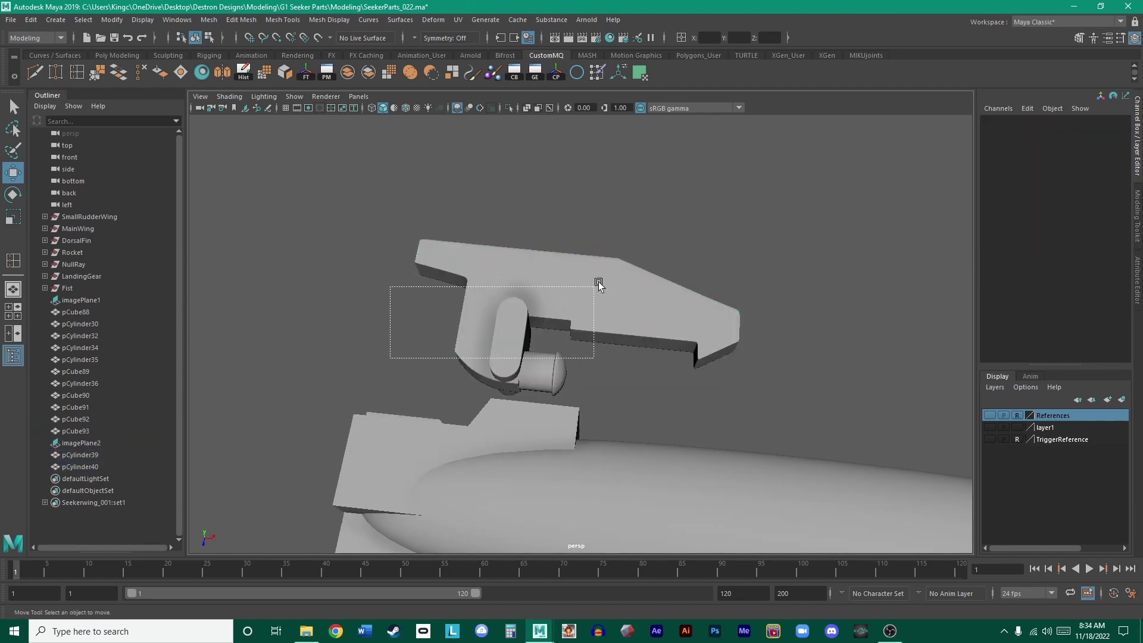
drag(598, 284, 682, 244)
key(ctrl+g)
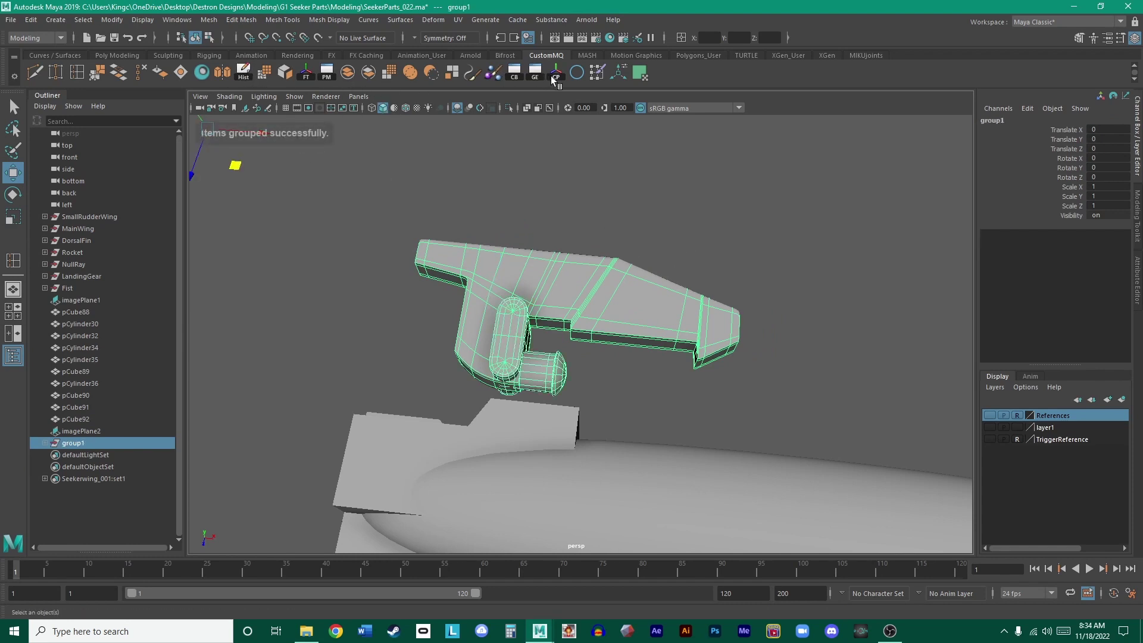
click(554, 74)
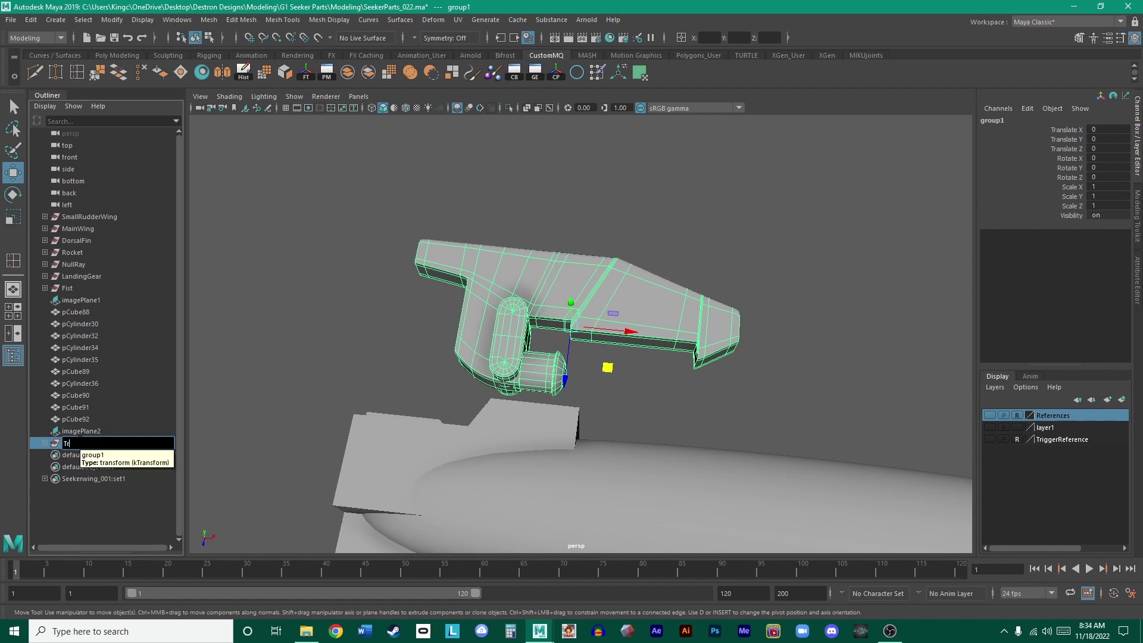
key(Return)
click(210, 461)
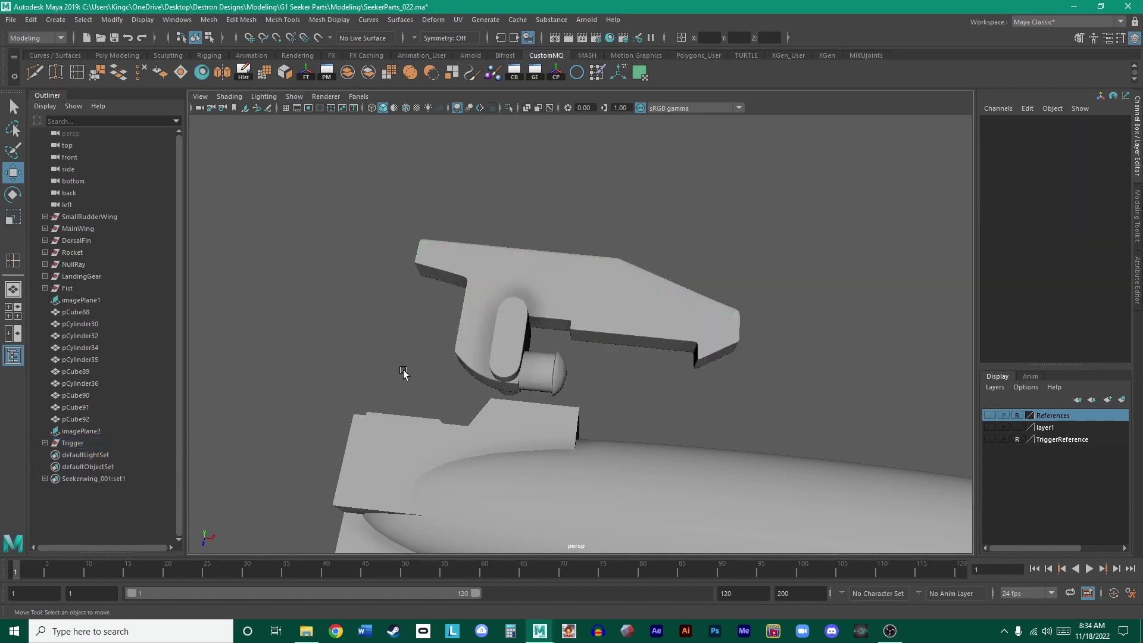
- Select the Trigger group and compare it with the TriggerReference photo in the top view, leaving that layer hidden
click(74, 443)
scroll(704, 363, down, 5)
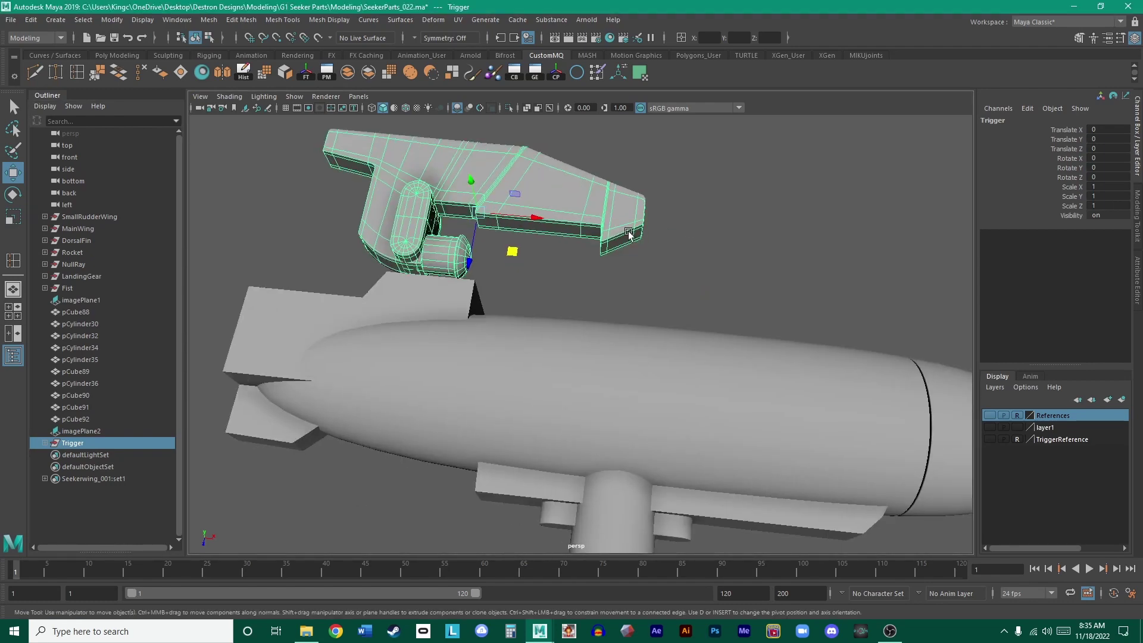
key(space)
key(space)
alt+middle_drag(886, 440, 556, 273)
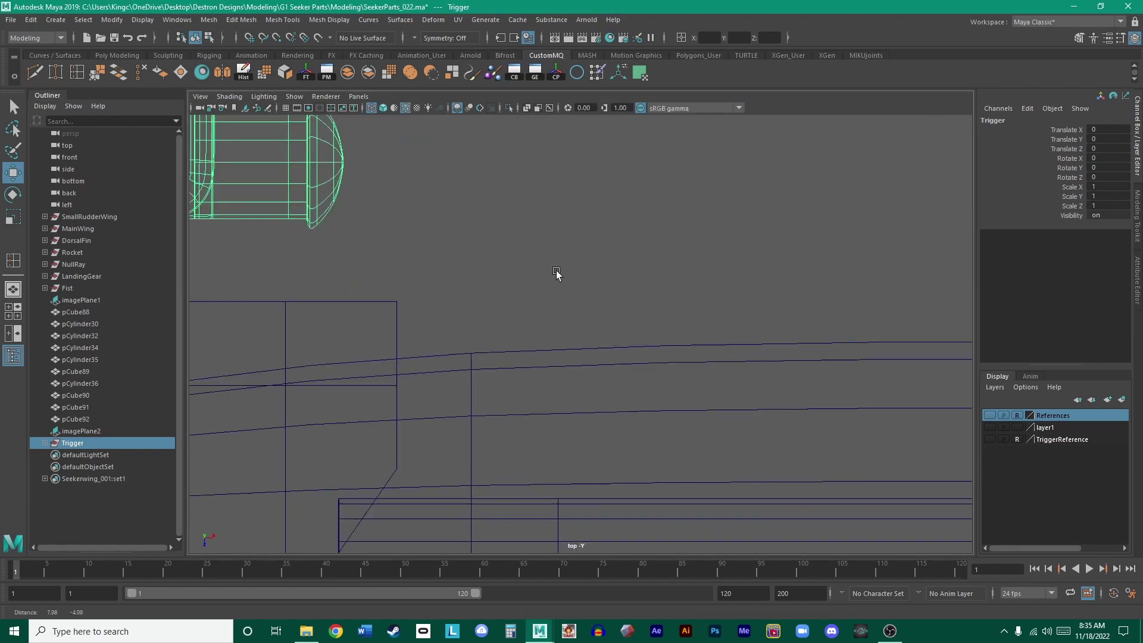
alt+right_drag(556, 273, 416, 256)
alt+middle_drag(787, 318, 684, 263)
alt+middle_drag(809, 298, 860, 382)
alt+right_drag(861, 384, 635, 370)
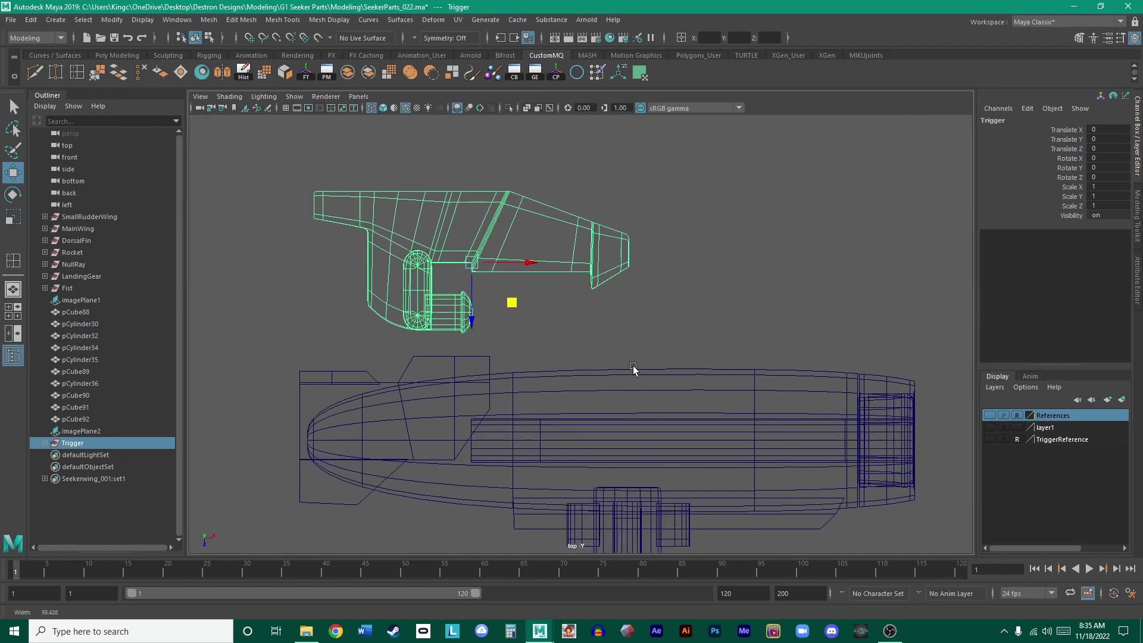
alt+middle_drag(635, 370, 680, 355)
click(990, 439)
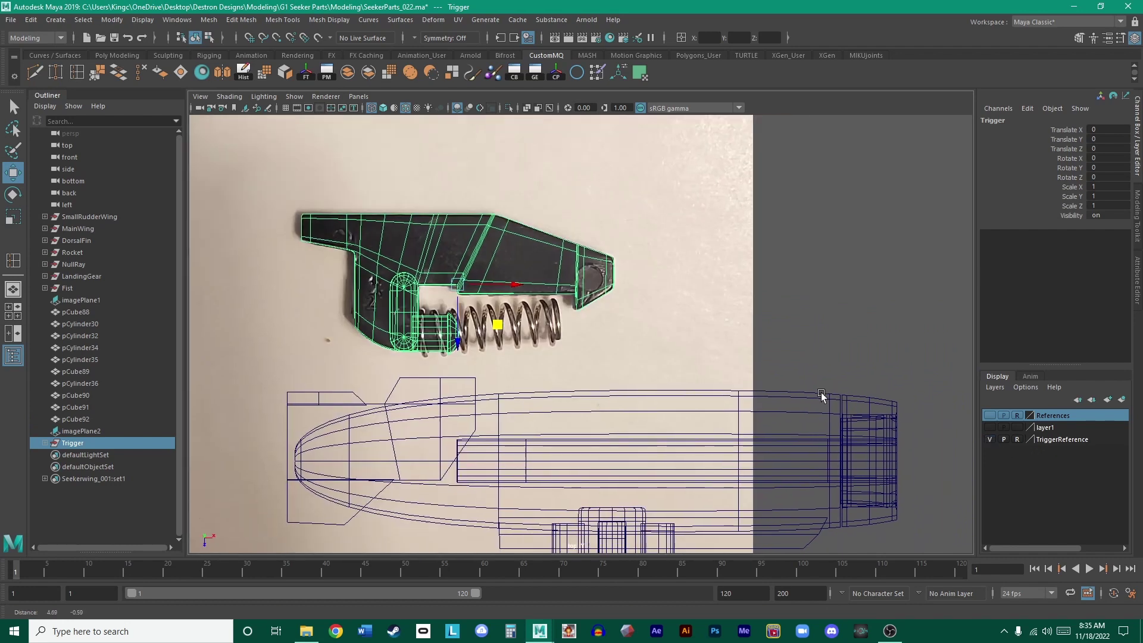
click(990, 439)
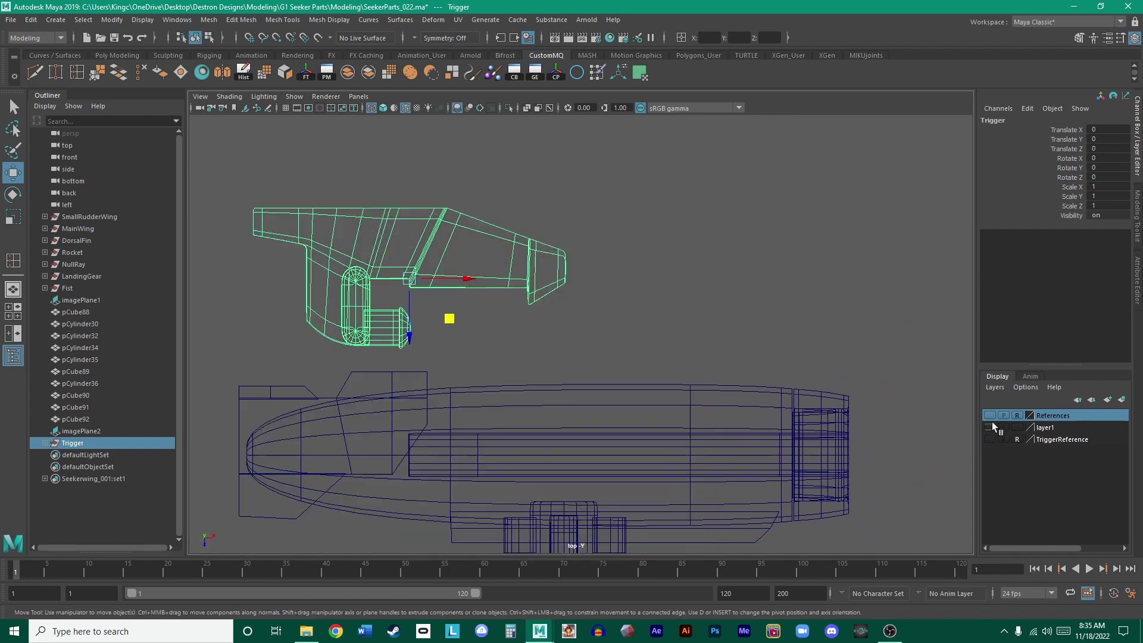
- Show the References layer and move the Trigger group onto the photographed trigger, to about Translate X 9.845 and Translate Z 11.121
click(990, 415)
alt+middle_drag(605, 334, 736, 341)
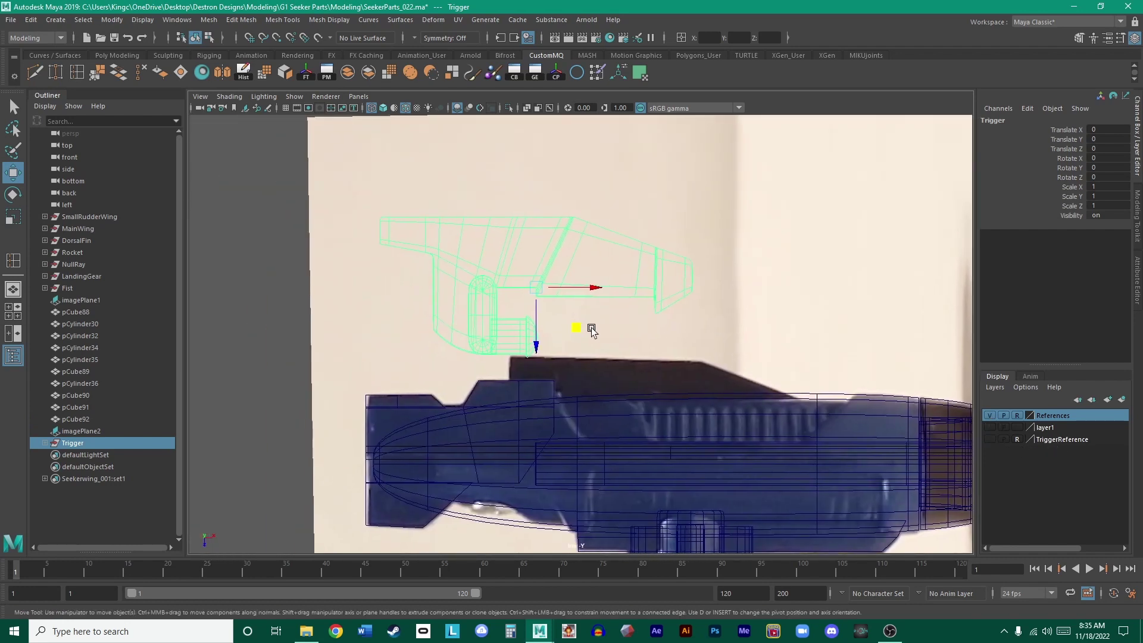
drag(591, 331, 707, 472)
alt+middle_drag(706, 472, 685, 415)
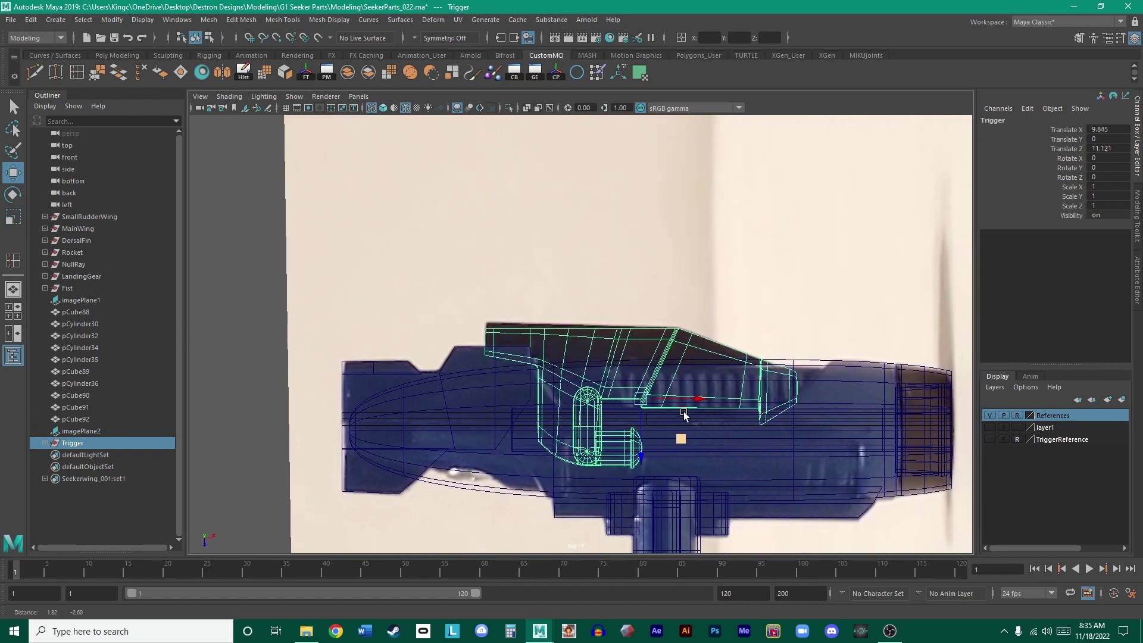
scroll(684, 415, up, 5)
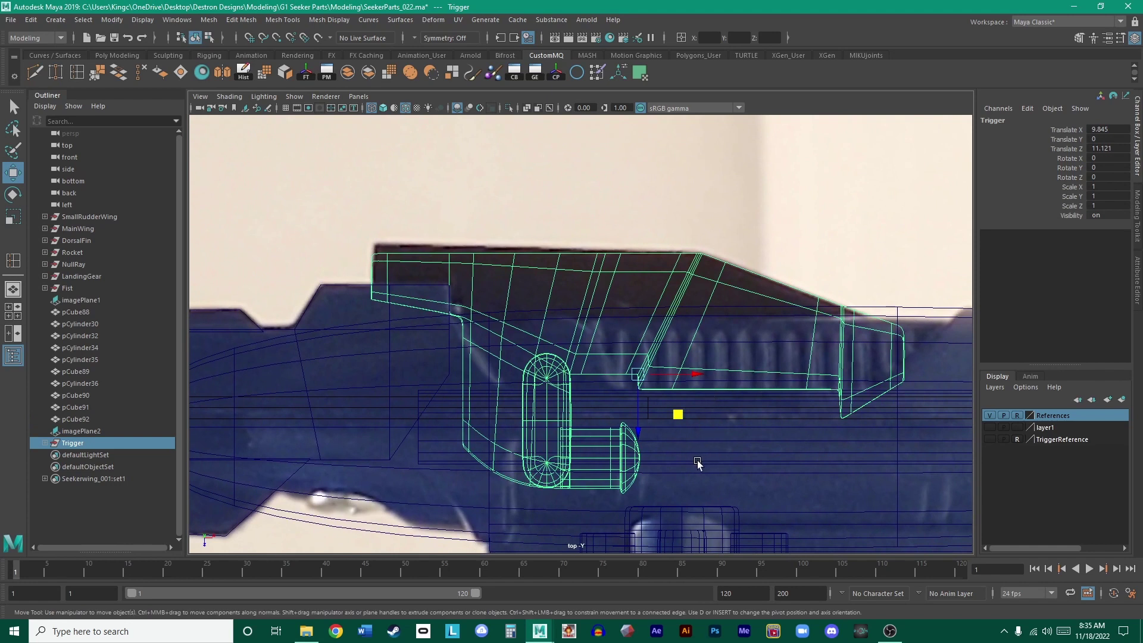
- Fine-tune the Trigger group's alignment with the photo to about Translate X 9.925 and Translate Z 11.068
middle_drag(678, 415, 680, 415)
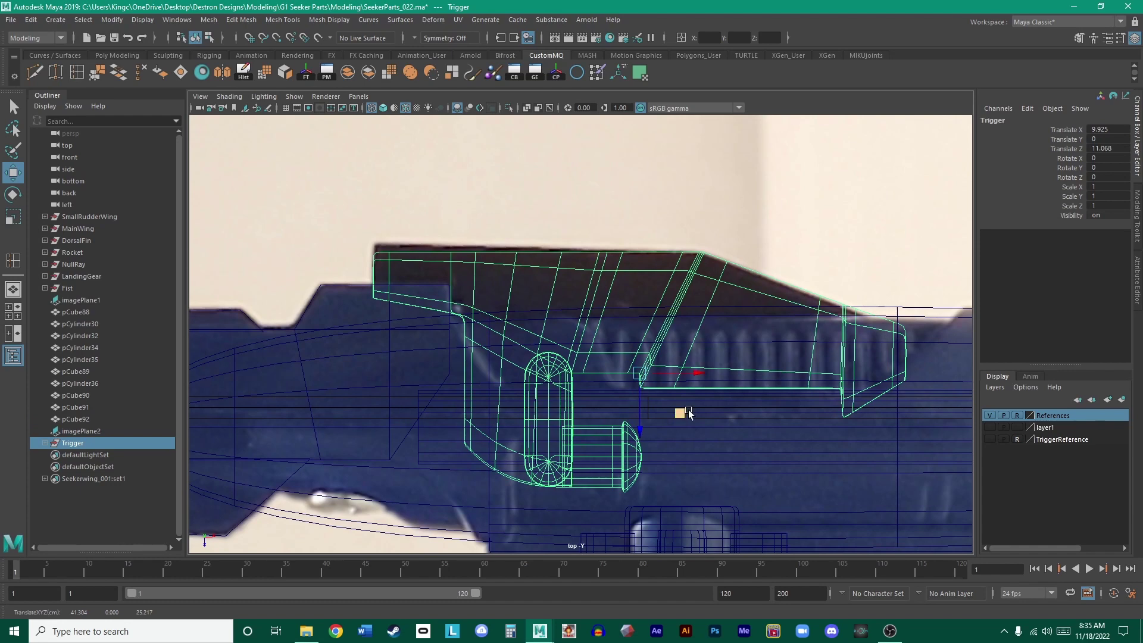
scroll(691, 411, up, 3)
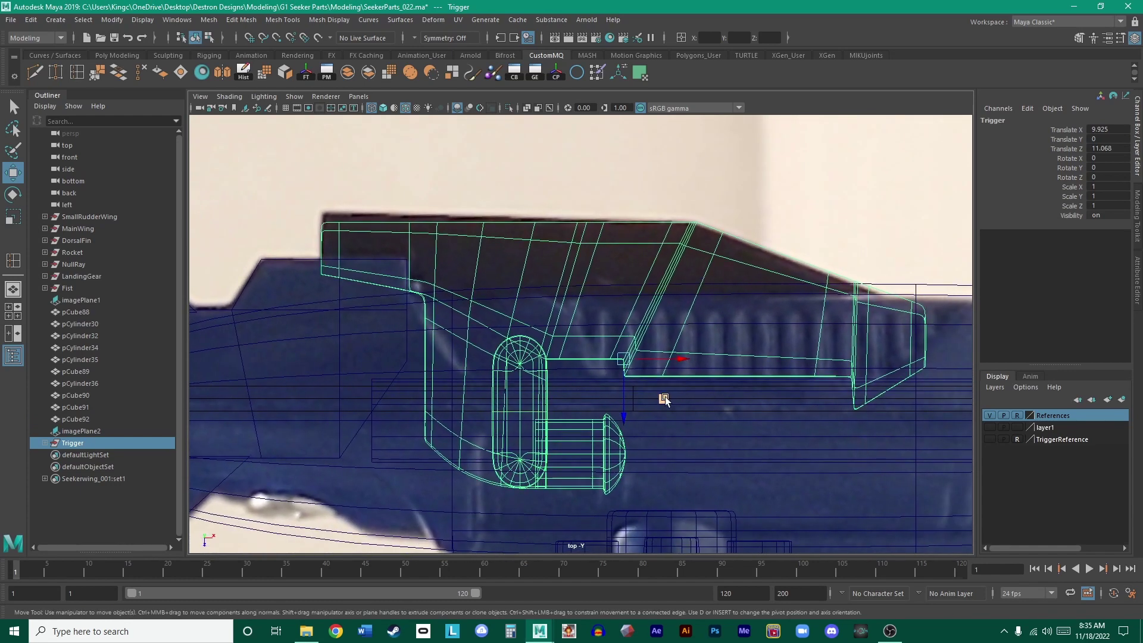
middle_drag(665, 397, 666, 398)
mouse_move(672, 394)
mouse_down()
mouse_move(866, 595)
mouse_move(693, 388)
mouse_move(673, 401)
mouse_move(685, 409)
mouse_up()
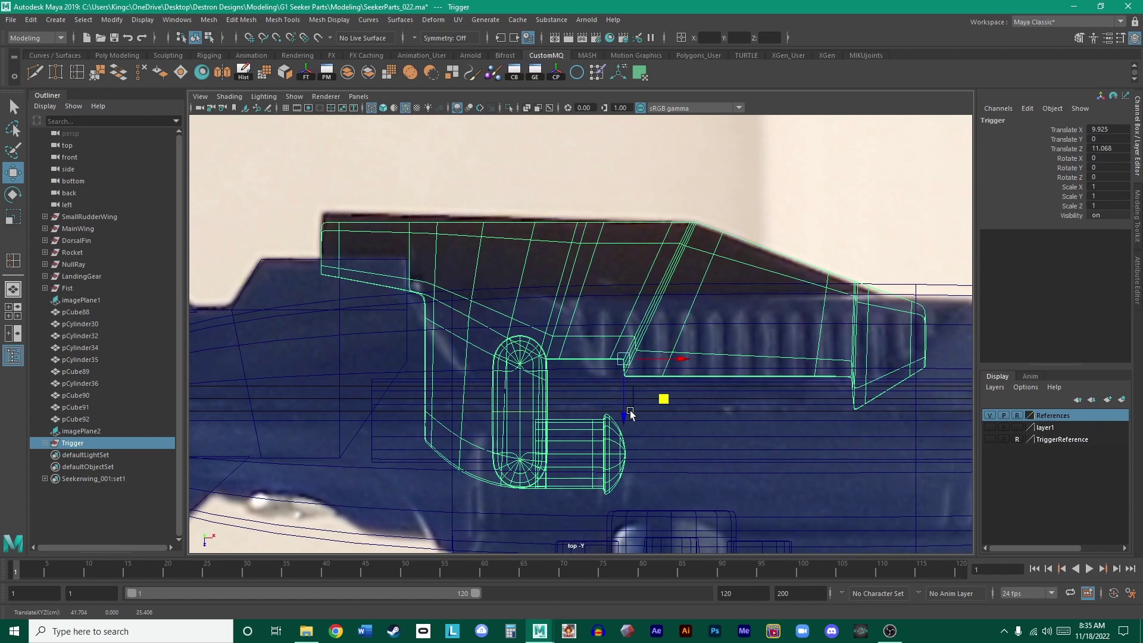
scroll(730, 342, down, 1)
- In the perspective view, show the TriggerReference layer, make it selectable, and delete the trigger photo's image plane
key(space)
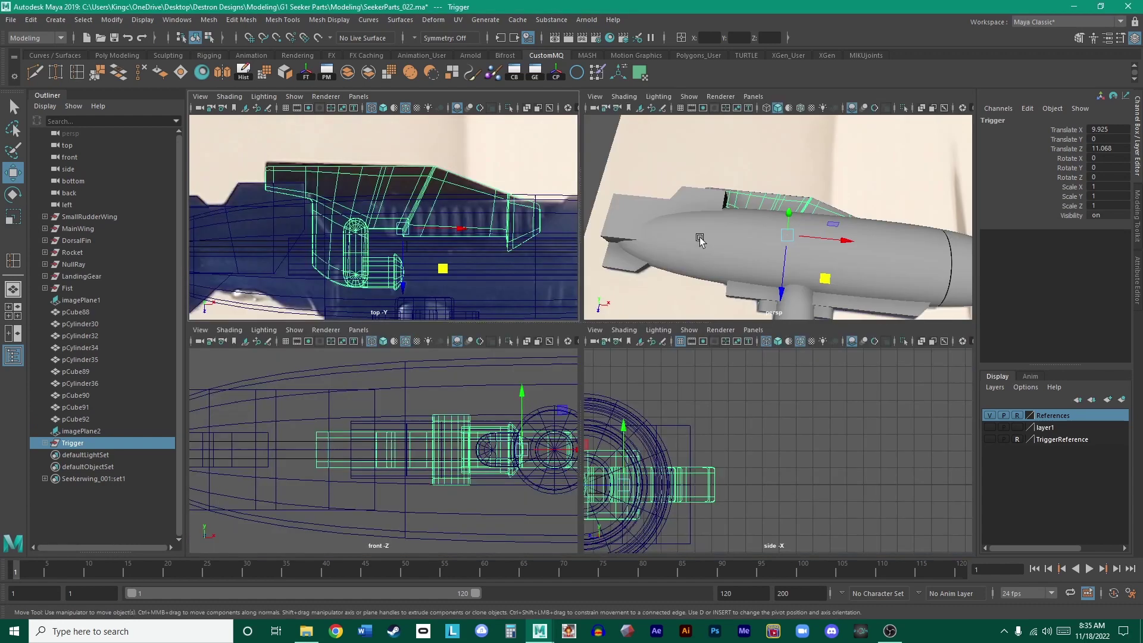
key(space)
alt+drag(827, 248, 773, 343)
click(990, 438)
click(991, 438)
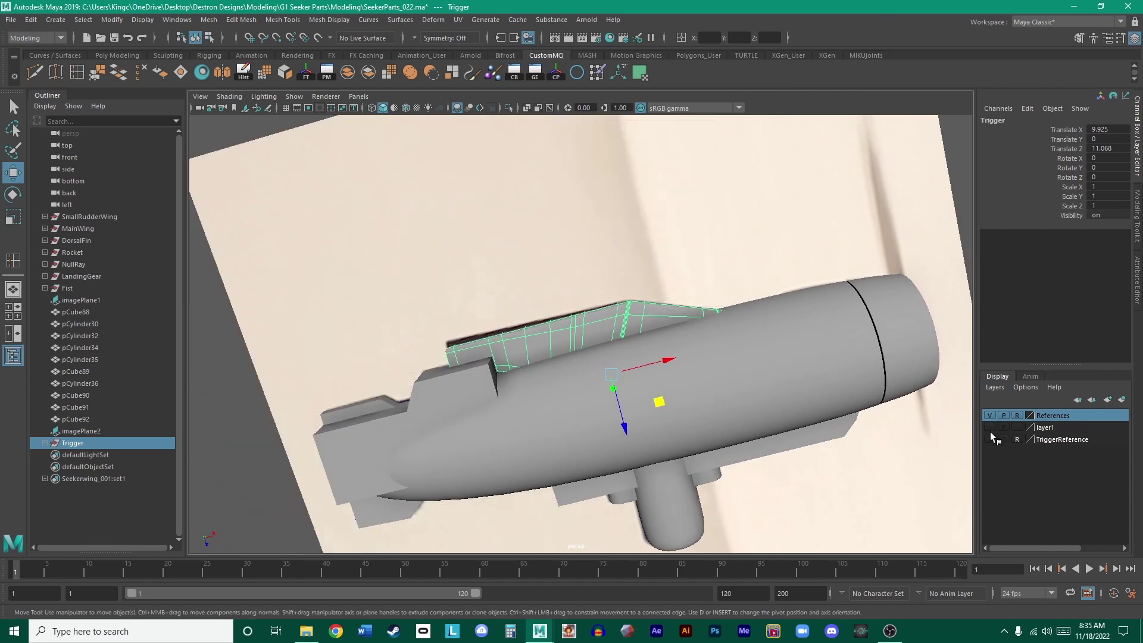
click(991, 438)
scroll(617, 275, down, 3)
click(522, 199)
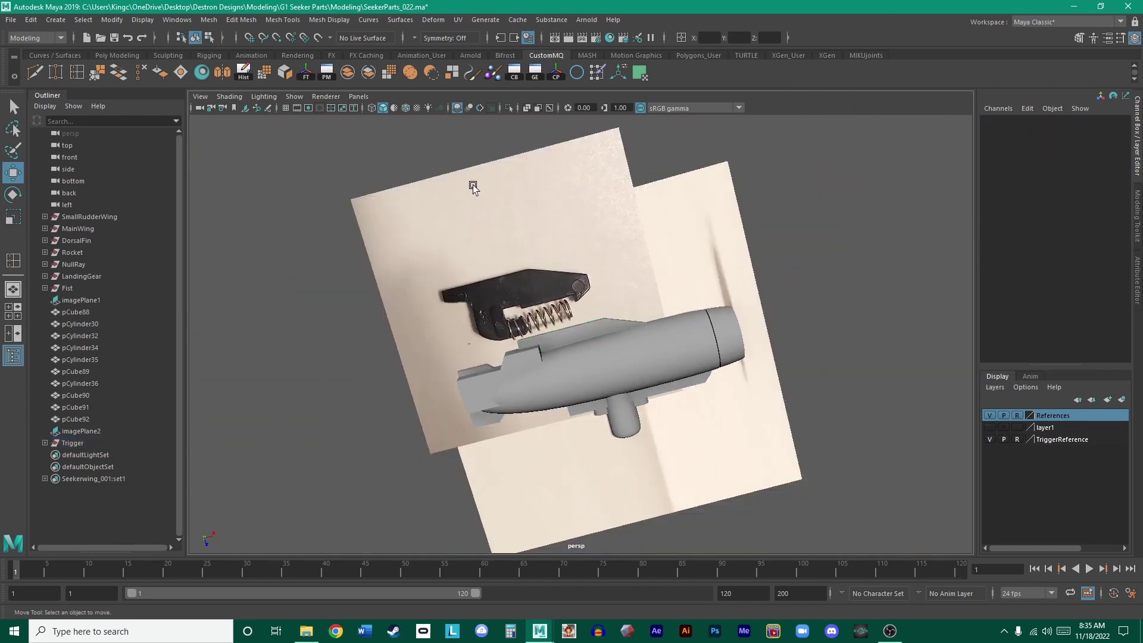
click(536, 206)
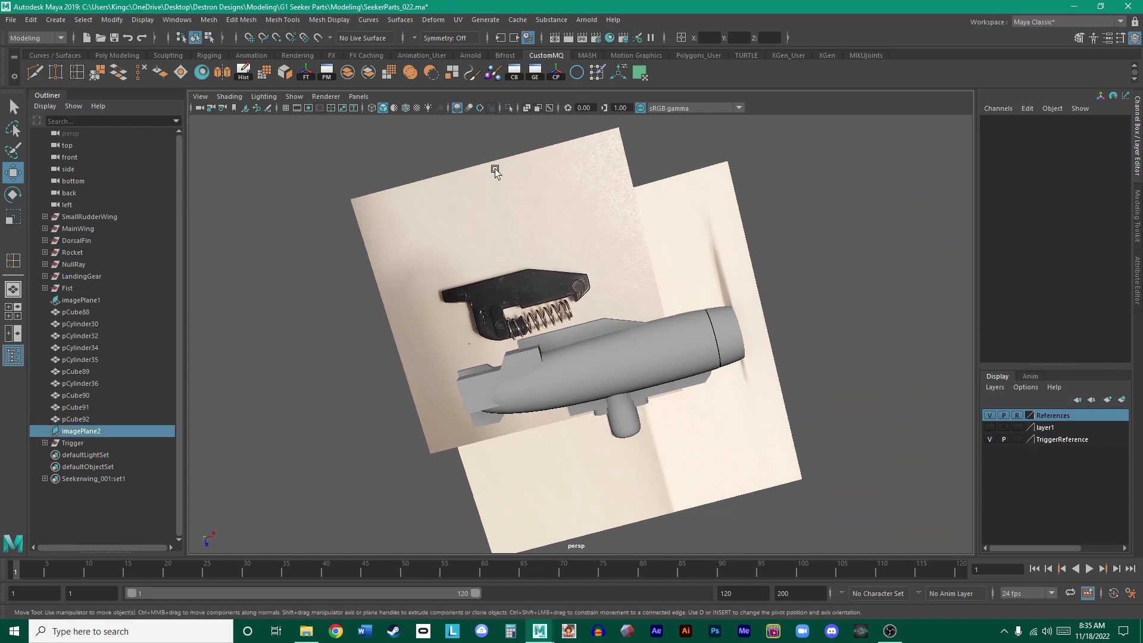
key(Delete)
- Delete the TriggerReference layer and hide the References layer
right_click(1049, 440)
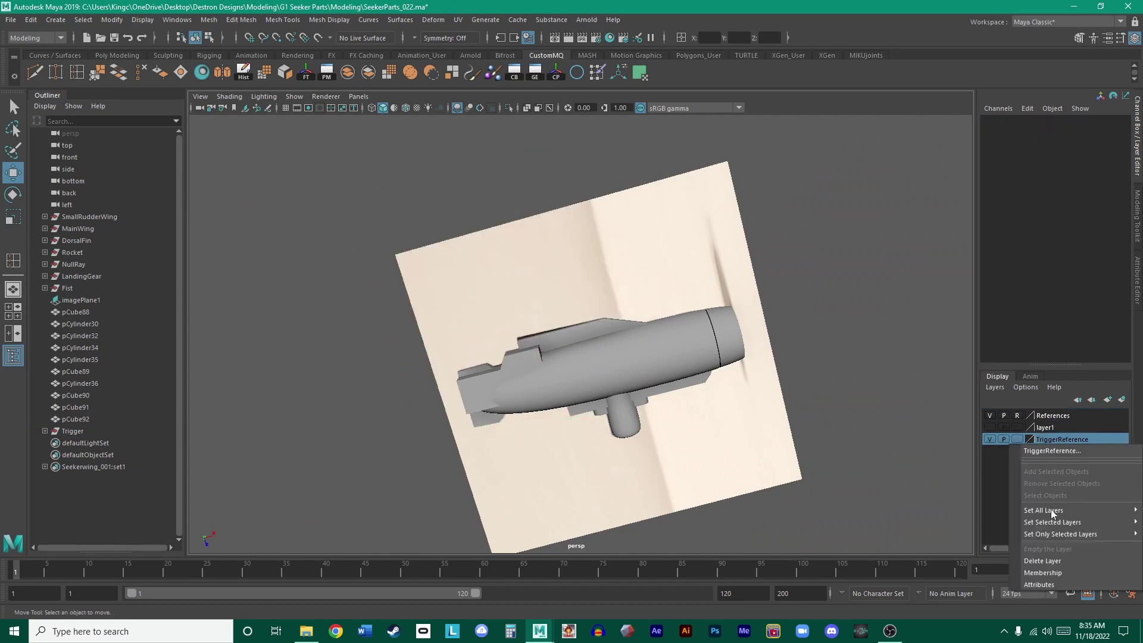
click(1039, 556)
scroll(791, 311, up, 3)
click(990, 426)
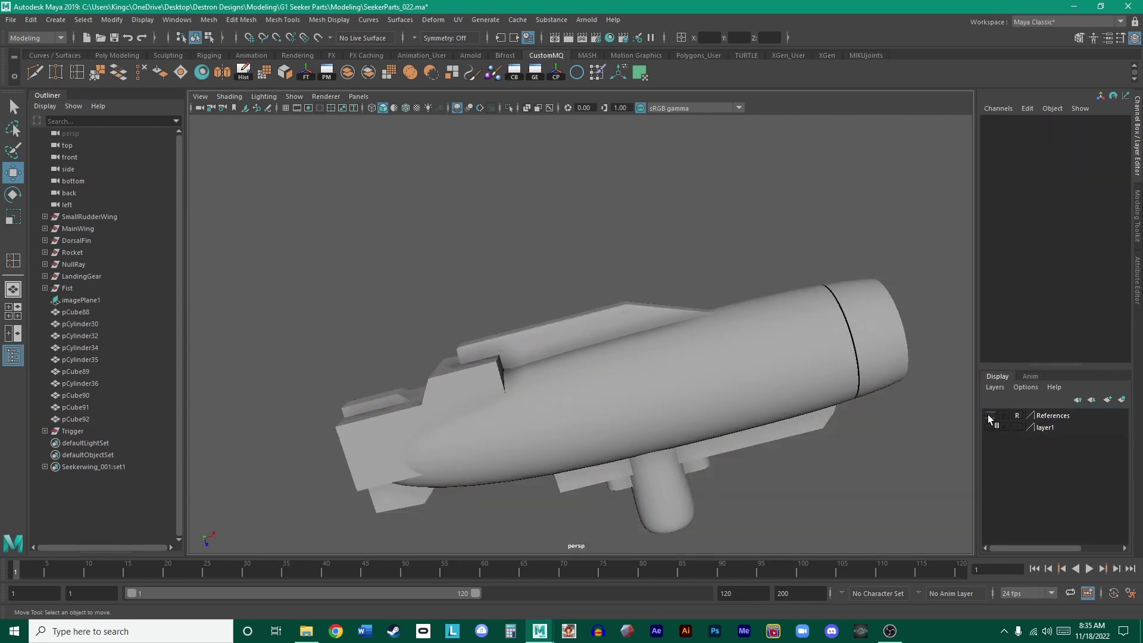
- Examine the rounded main body with the fitted trigger and the tail blocks from several angles
alt+drag(940, 388, 726, 324)
click(889, 631)
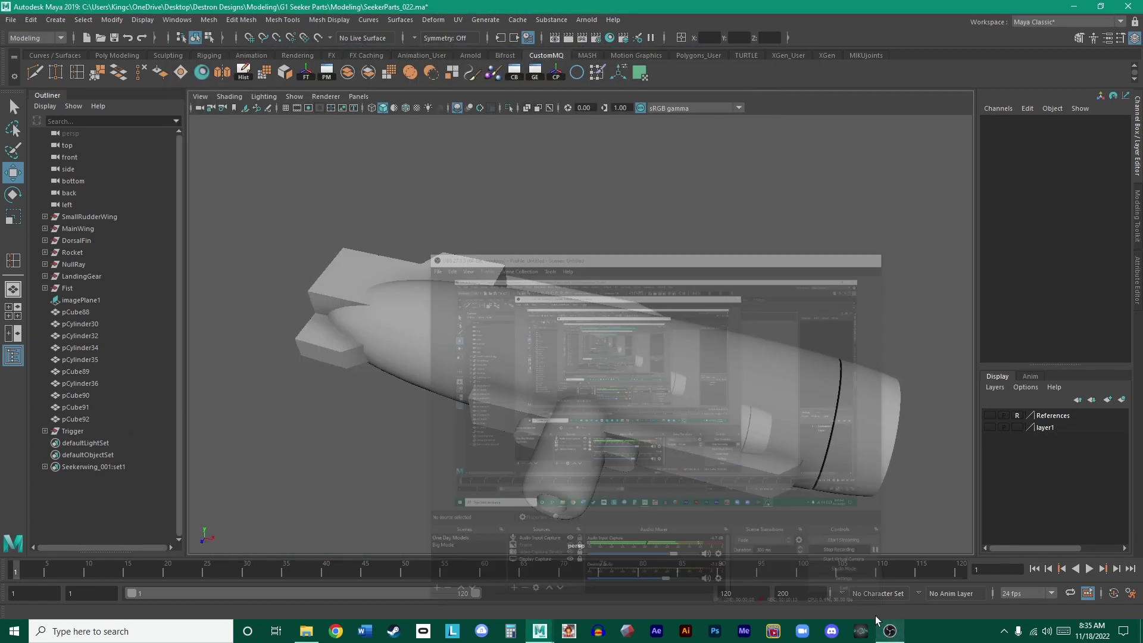
alt+drag(602, 333, 581, 258)
alt+right_drag(581, 258, 791, 298)
alt+drag(791, 298, 606, 287)
alt+right_drag(605, 286, 663, 273)
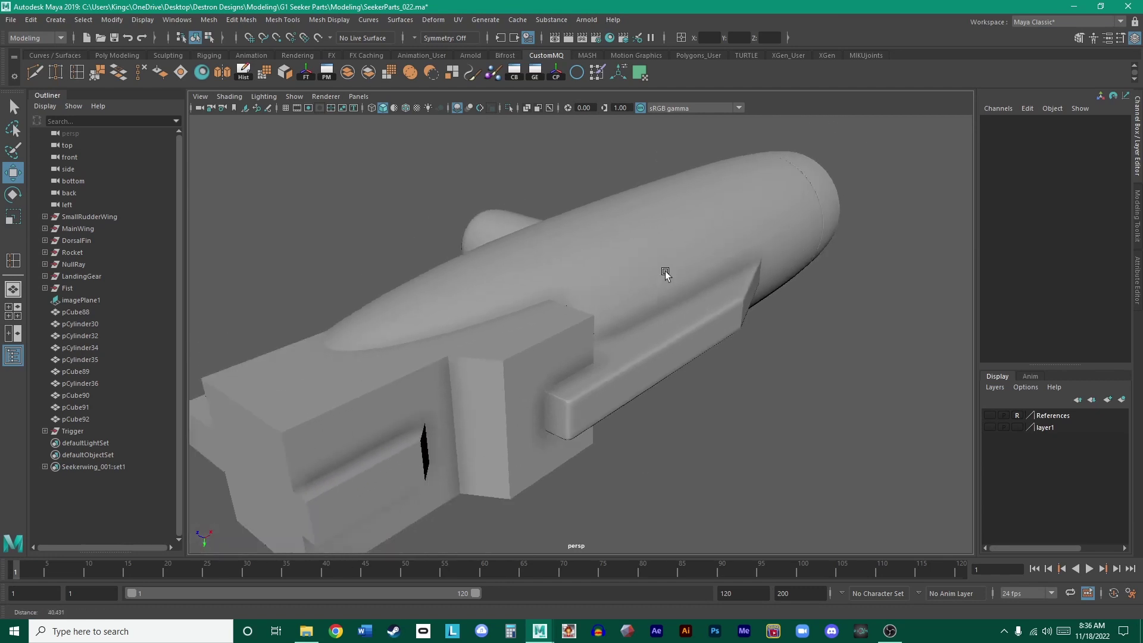
alt+drag(663, 273, 595, 345)
- Show the References layer and compare the main body's ribbed area around the trigger with the photo in the top view
click(725, 320)
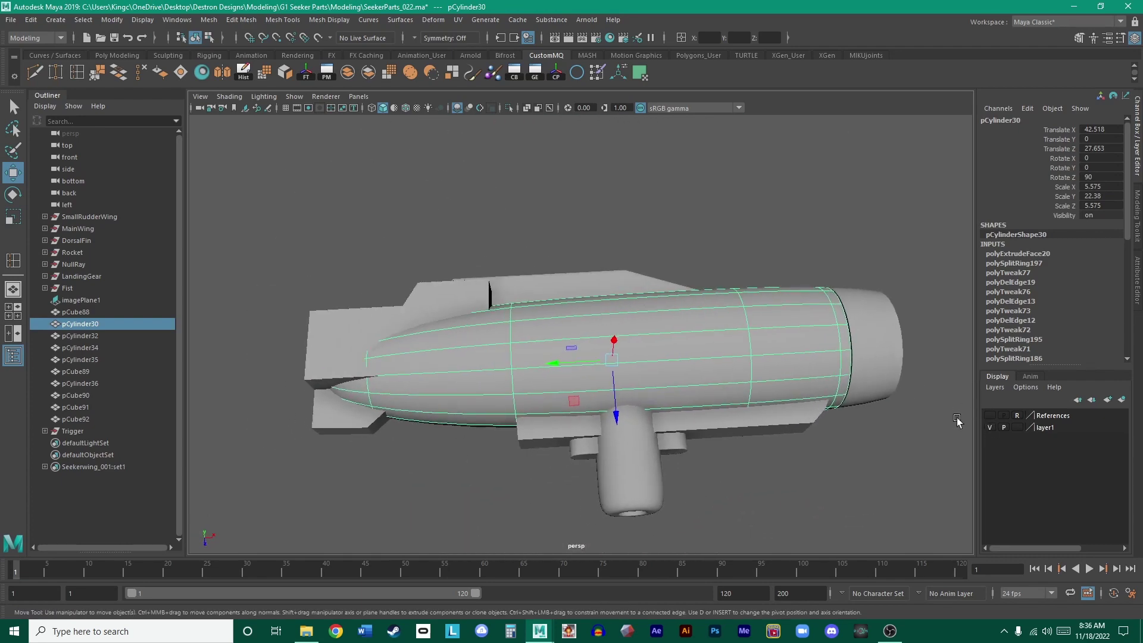
click(990, 416)
key(space)
key(space)
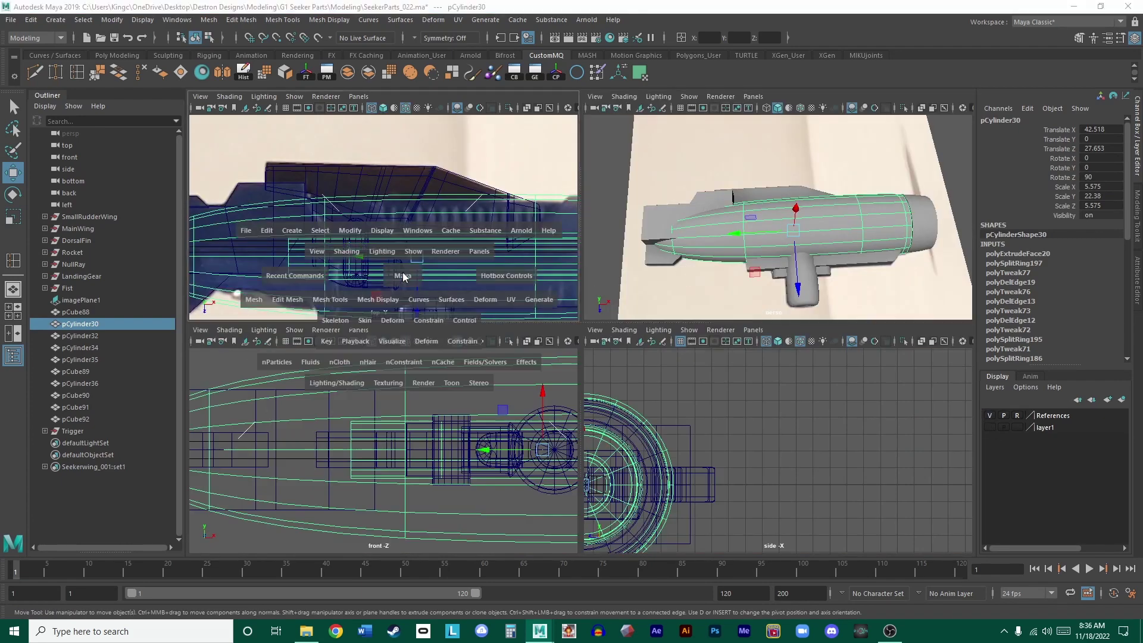
alt+middle_drag(567, 298, 566, 166)
middle_drag(816, 234, 741, 209)
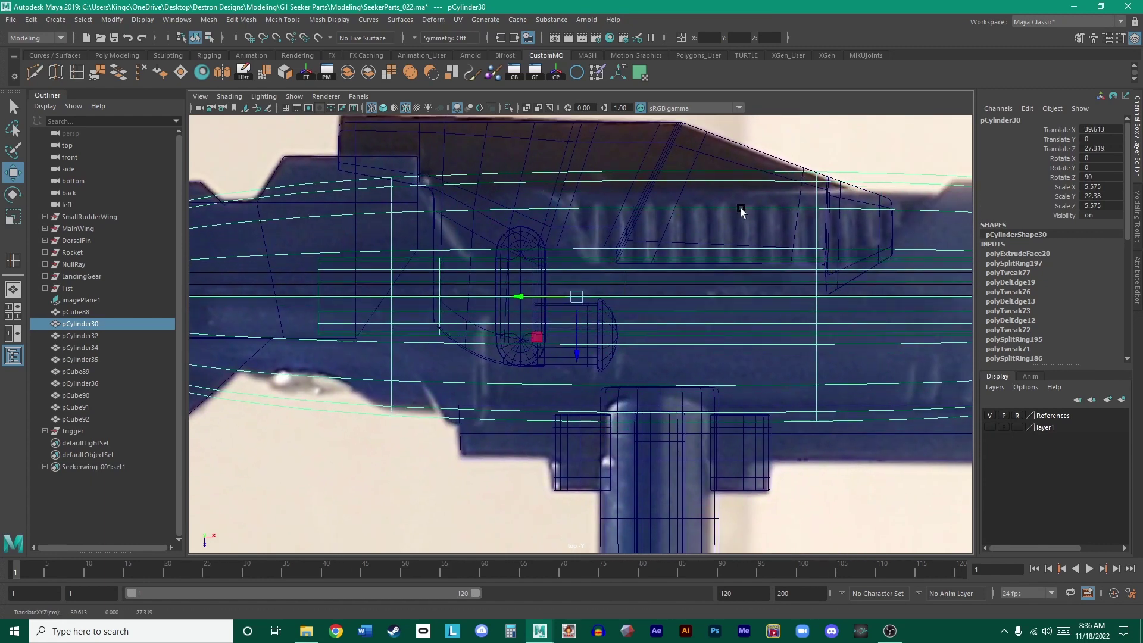
key(ctrl+z)
click(853, 148)
alt+middle_drag(851, 149, 691, 173)
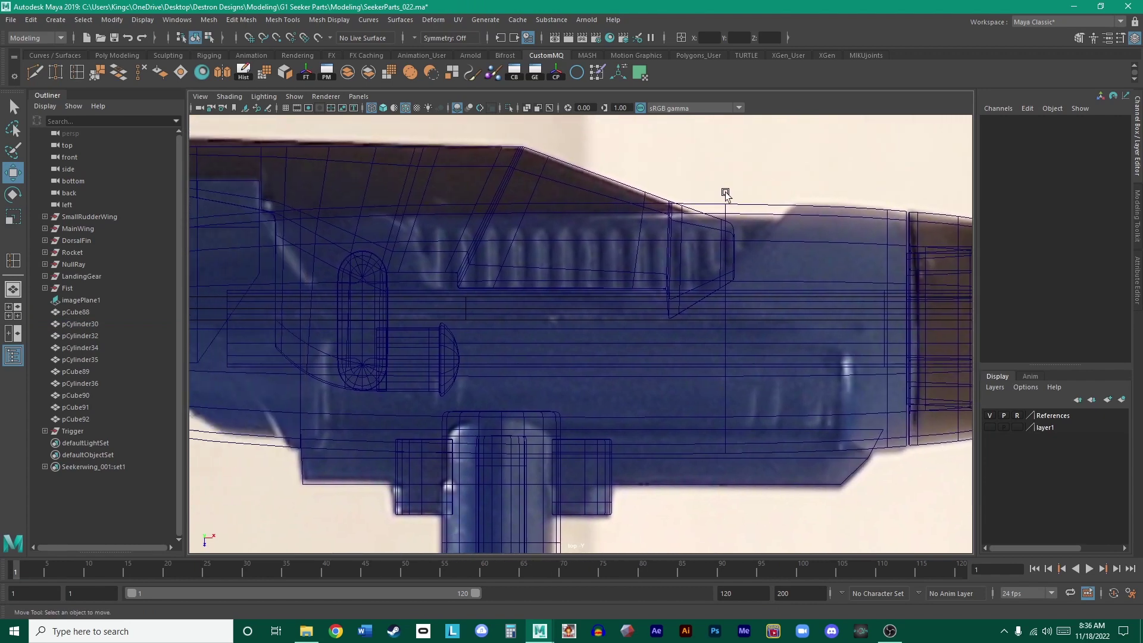
- Select the main body cylinder and insert an edge loop around it near the tapered-end start of the photo's ribbed area
alt+right_drag(725, 195, 716, 257)
click(724, 258)
alt+middle_drag(717, 258, 760, 260)
alt+middle_drag(527, 253, 845, 256)
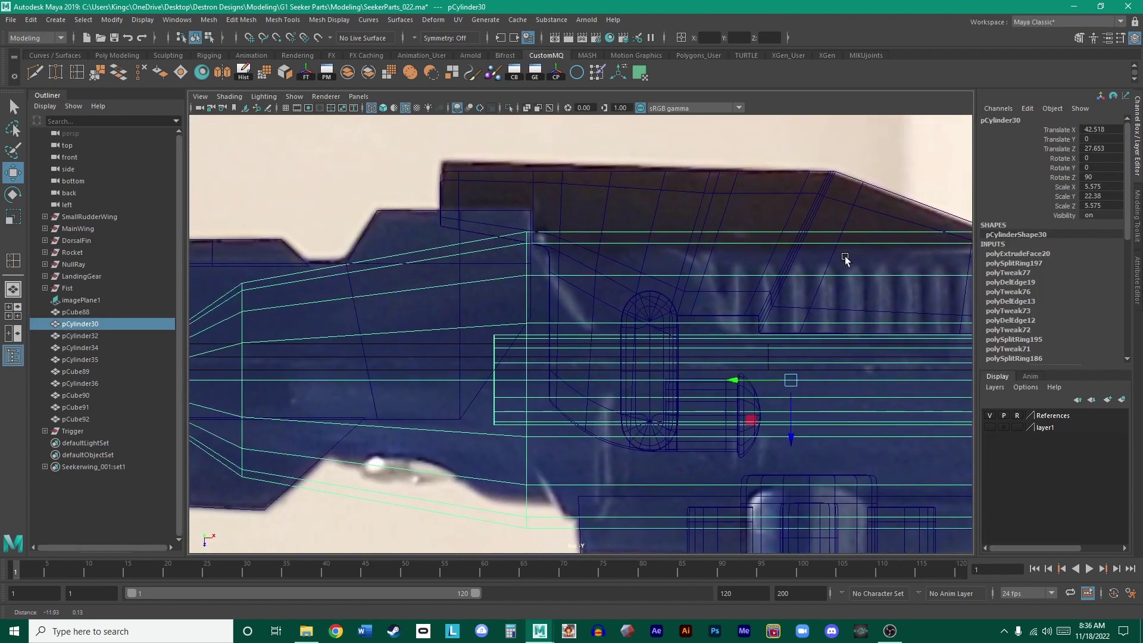
alt+right_drag(845, 256, 574, 191)
alt+middle_drag(574, 191, 517, 212)
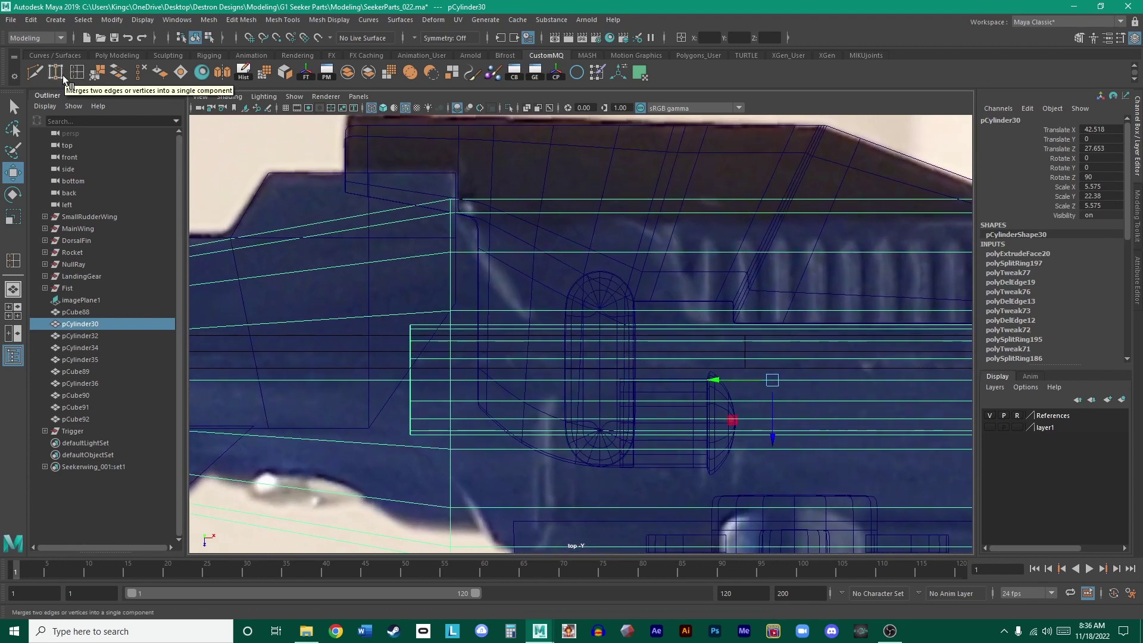
alt+middle_drag(844, 235, 741, 249)
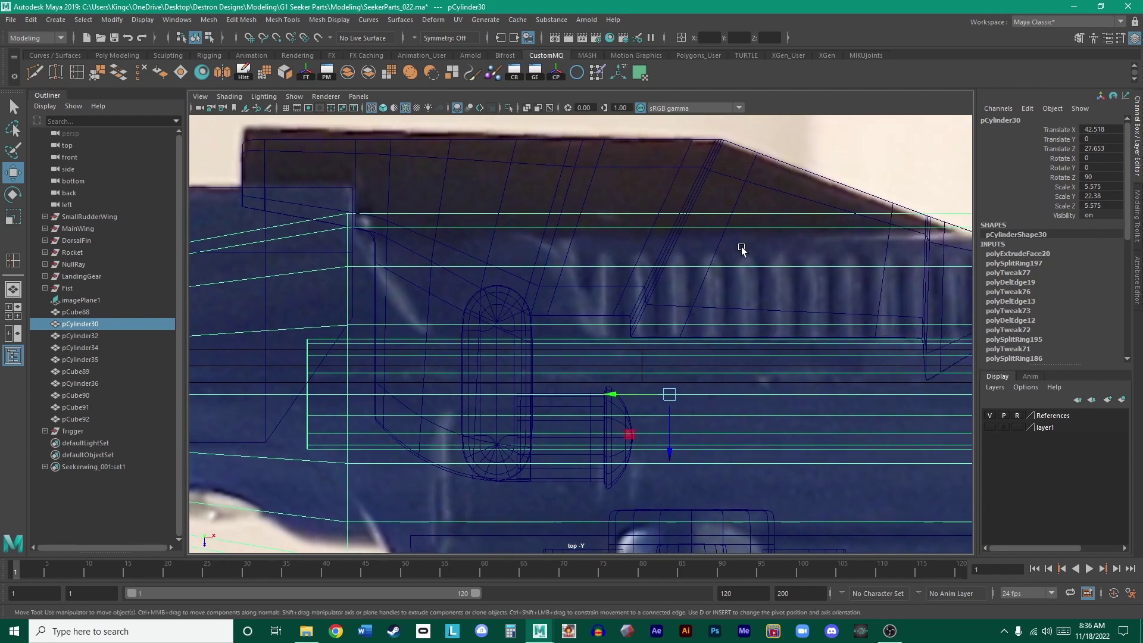
alt+right_drag(741, 248, 644, 272)
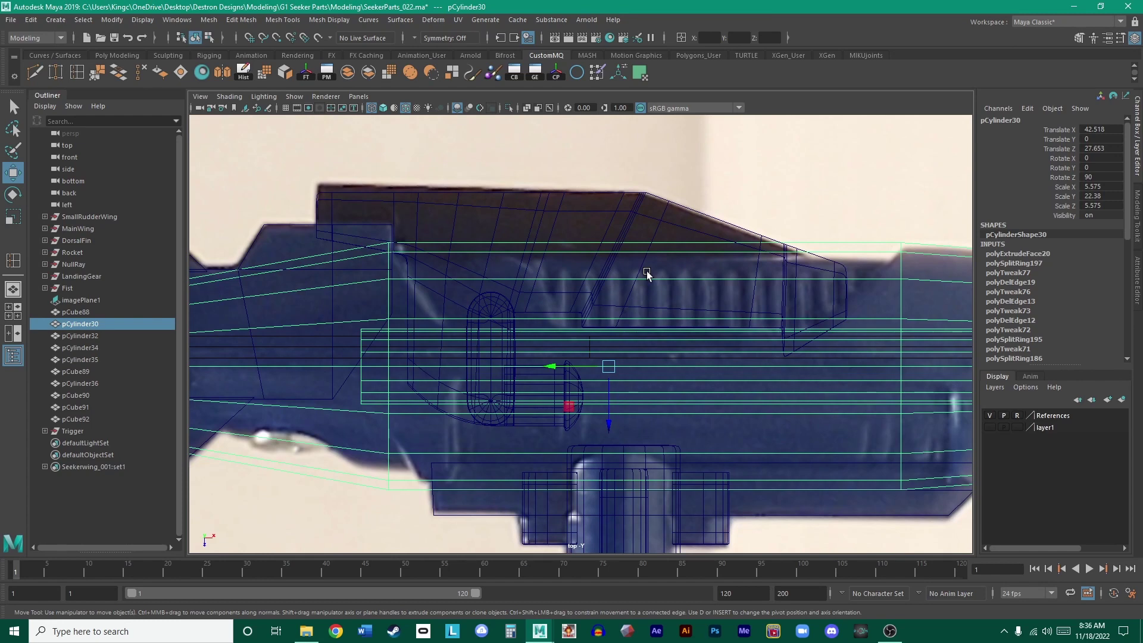
scroll(615, 265, up, 2)
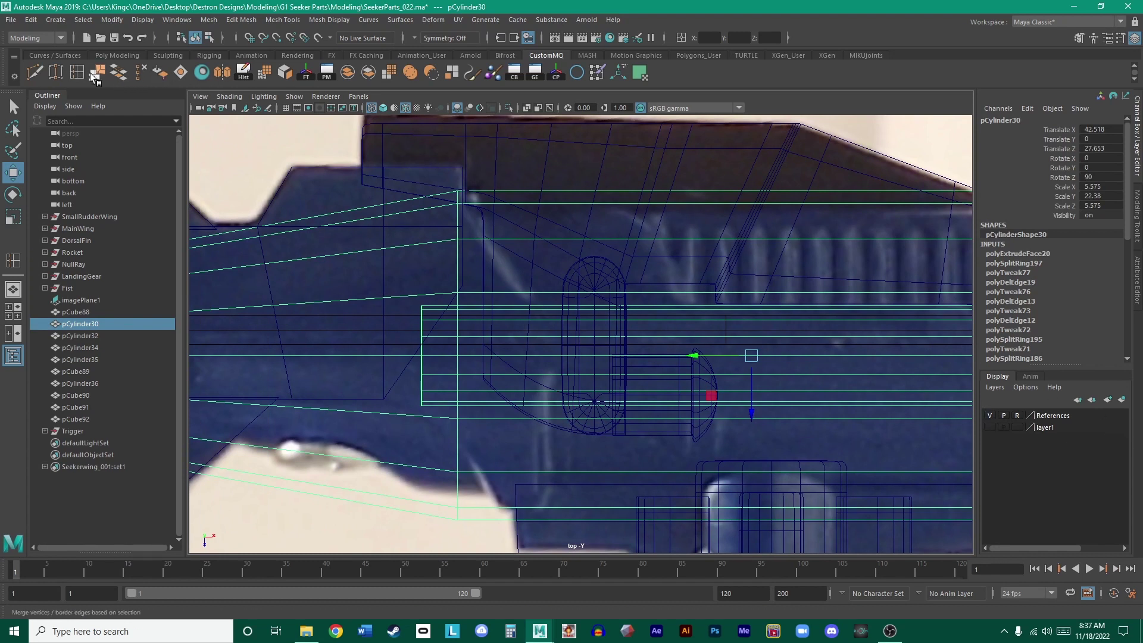
click(34, 74)
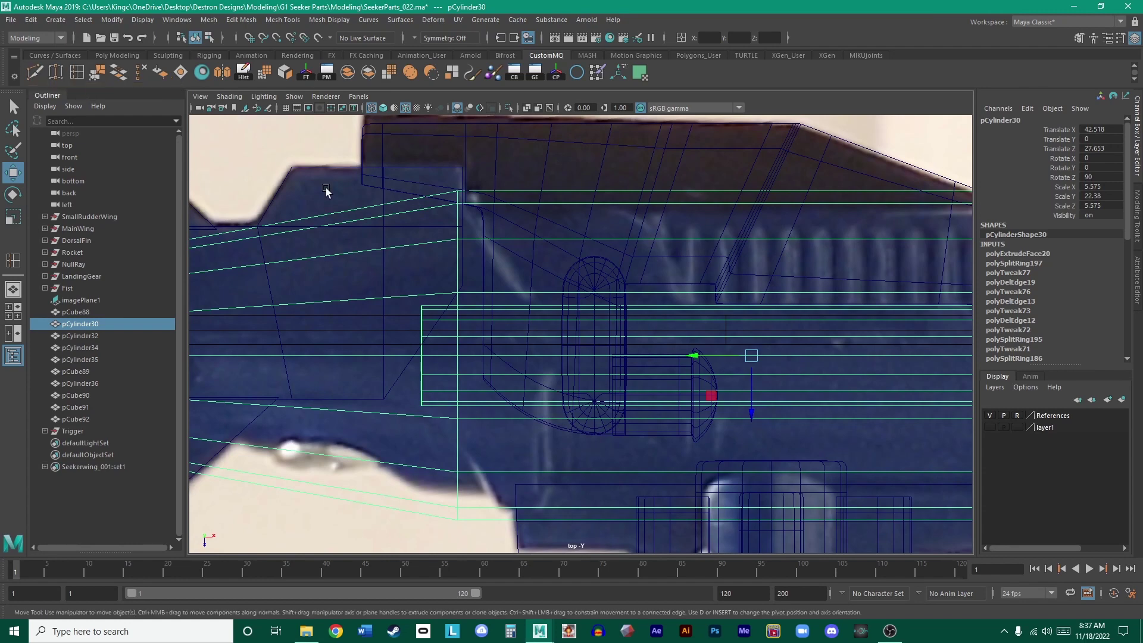
mouse_move(524, 294)
mouse_down()
mouse_move(466, 287)
mouse_move(546, 306)
mouse_move(532, 309)
mouse_up()
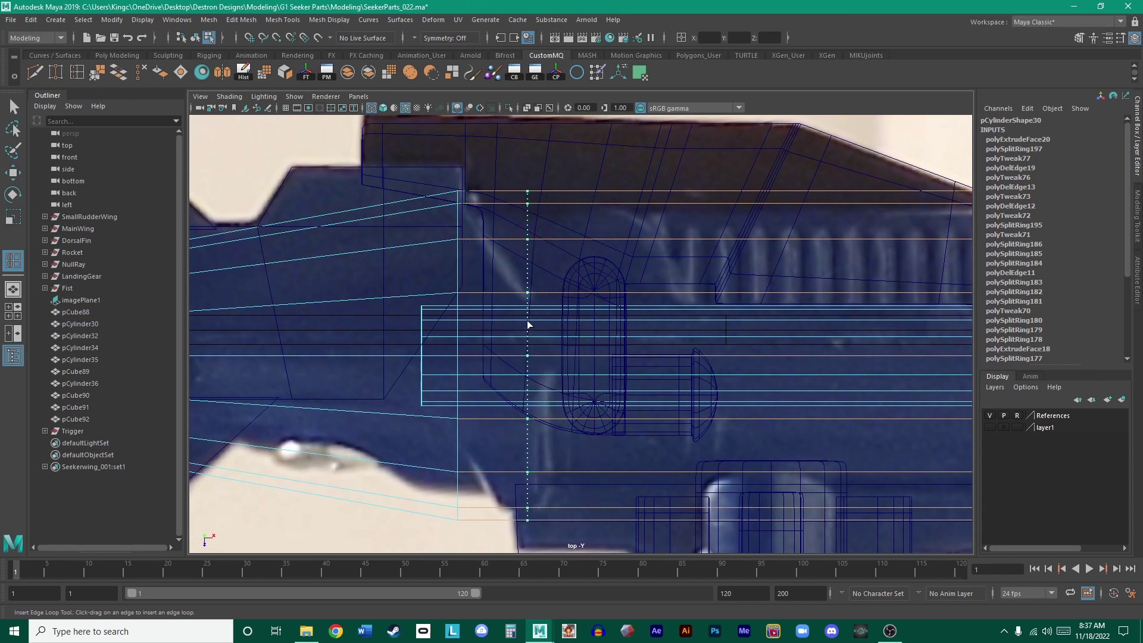
drag(527, 325, 527, 325)
- Insert a second edge loop around the main body near the barrel-side end of the ribbed area
alt+middle_drag(658, 301, 584, 273)
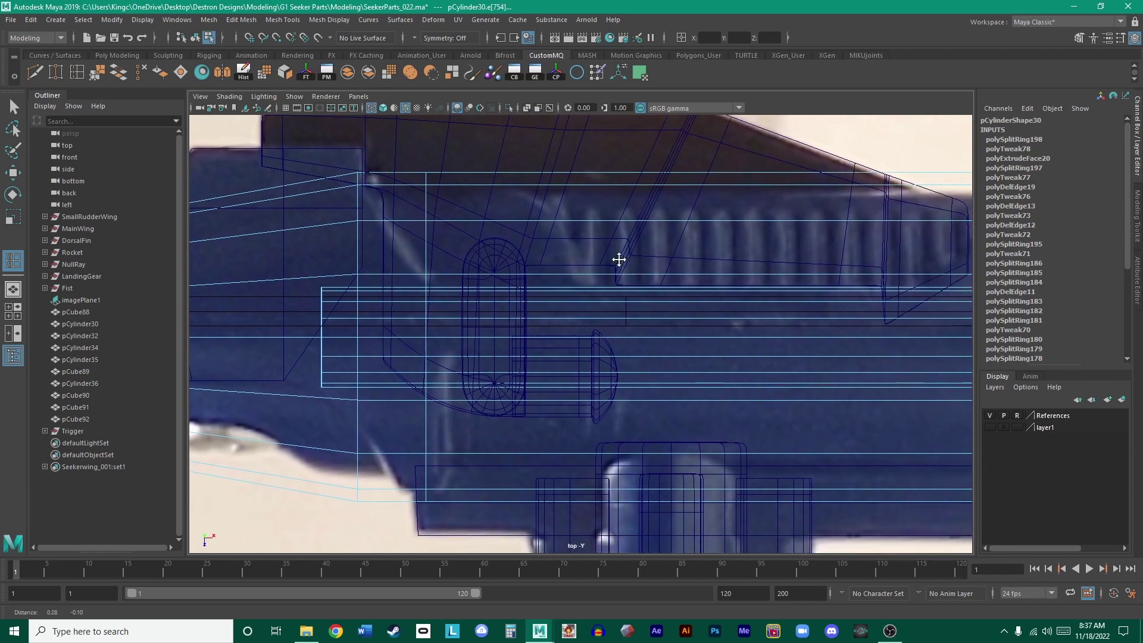
alt+middle_drag(617, 258, 386, 263)
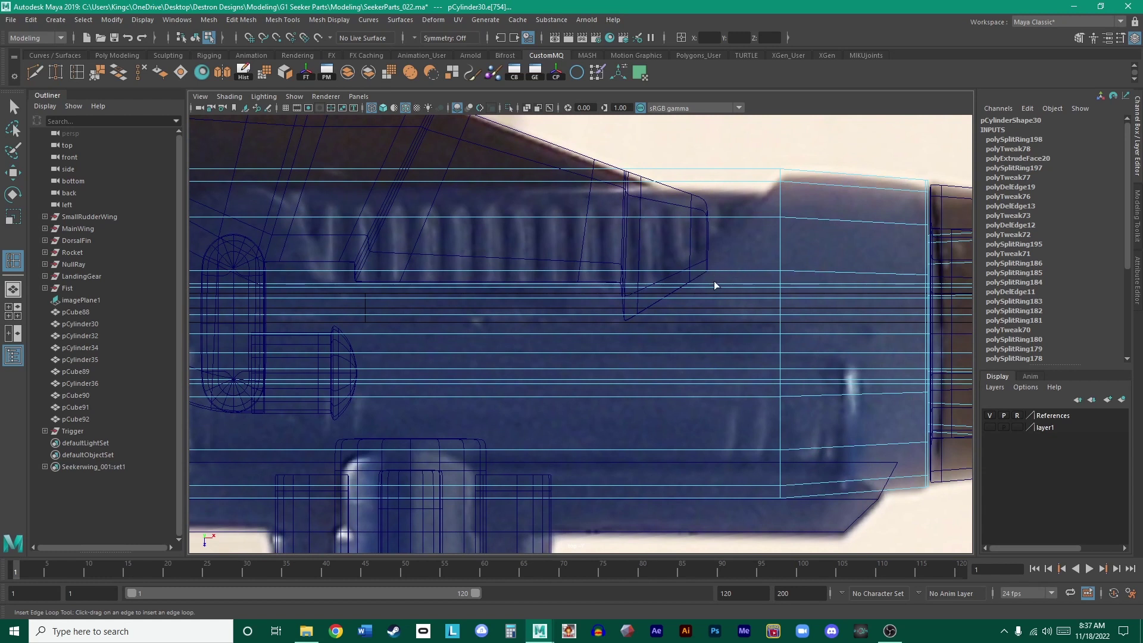
alt+middle_drag(714, 284, 671, 311)
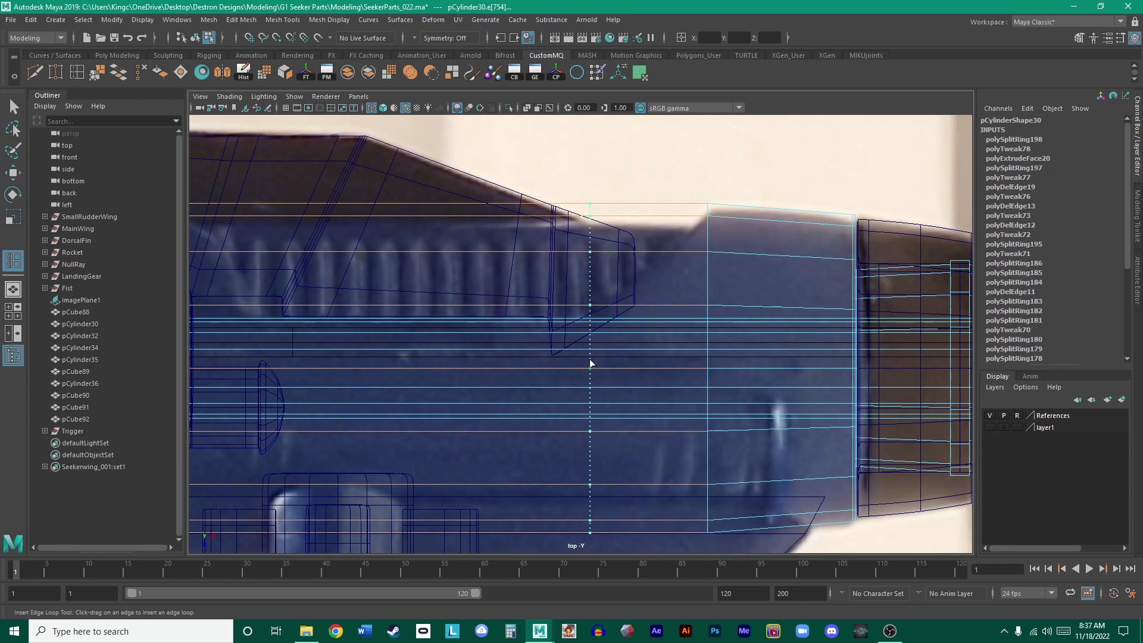
click(589, 362)
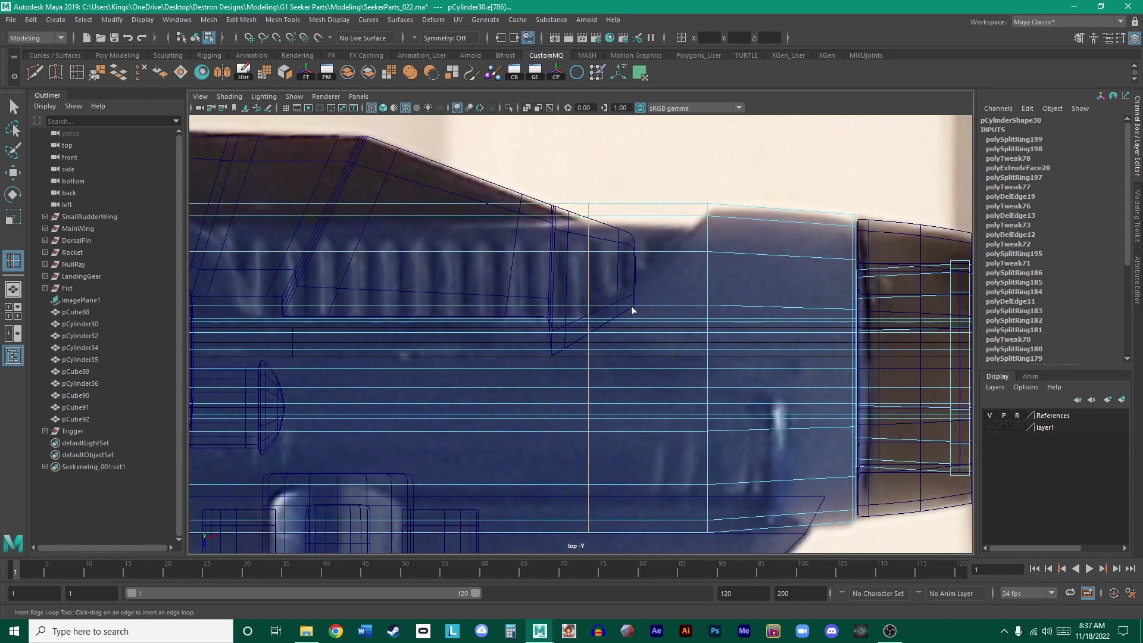
- Slide the upper three vertices of the barrel-side edge loop toward the barrel end to follow the slanted edge in the photo
alt+middle_drag(633, 250, 784, 248)
alt+right_drag(784, 248, 605, 275)
alt+middle_drag(605, 276, 491, 286)
alt+right_drag(491, 286, 684, 262)
alt+middle_drag(683, 262, 592, 281)
key(w)
right_drag(567, 208, 521, 212)
click(565, 202)
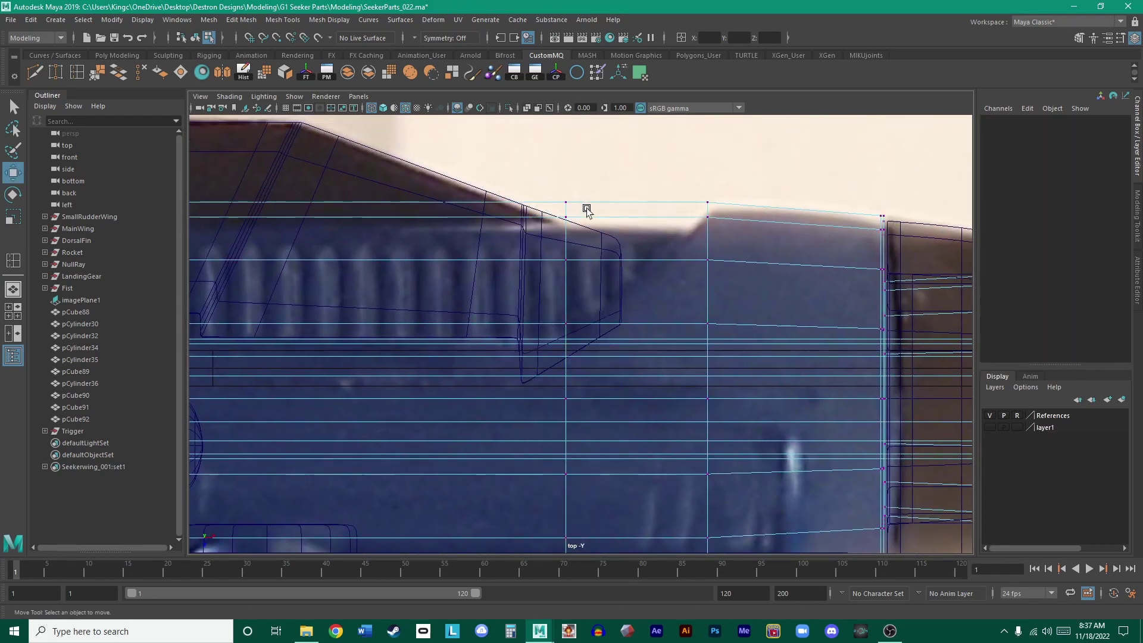
drag(524, 203, 656, 217)
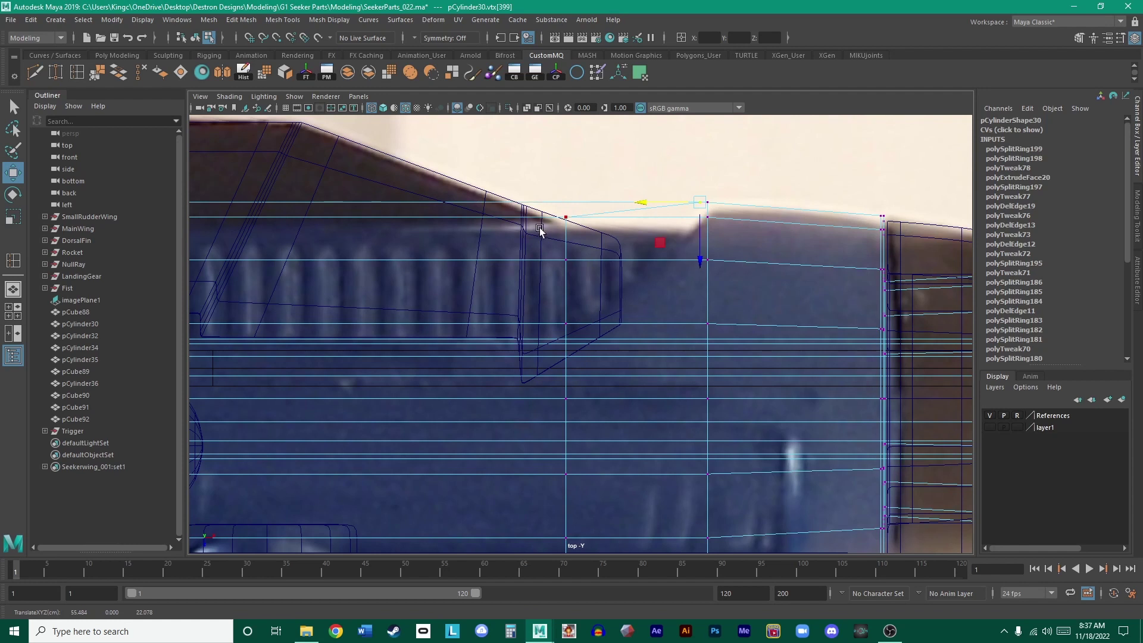
click(566, 219)
drag(543, 217, 660, 228)
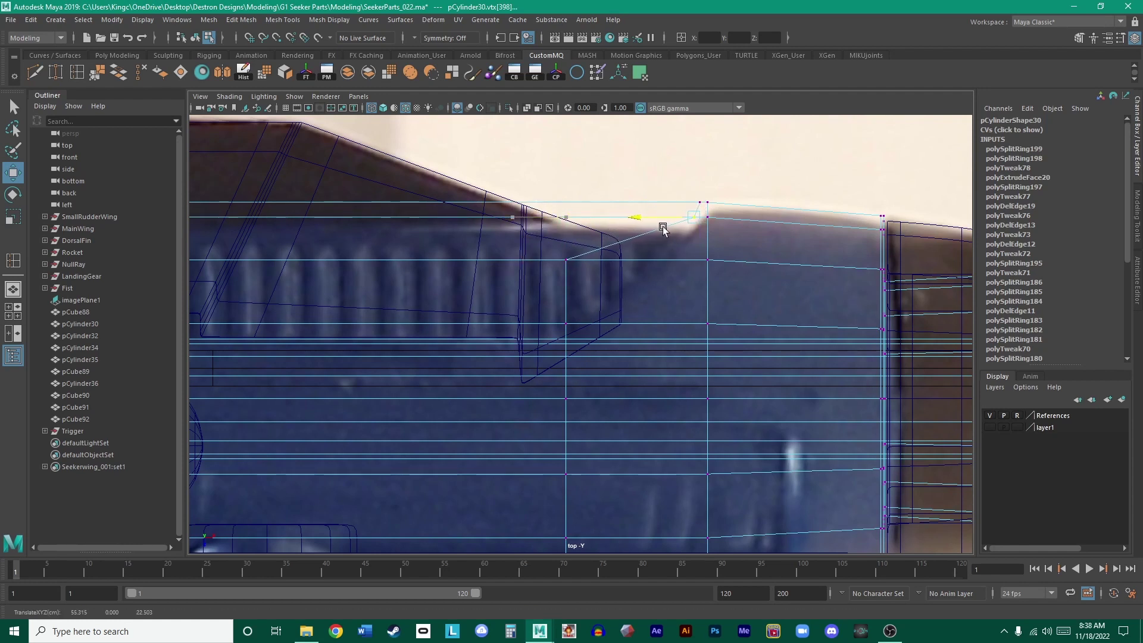
click(566, 261)
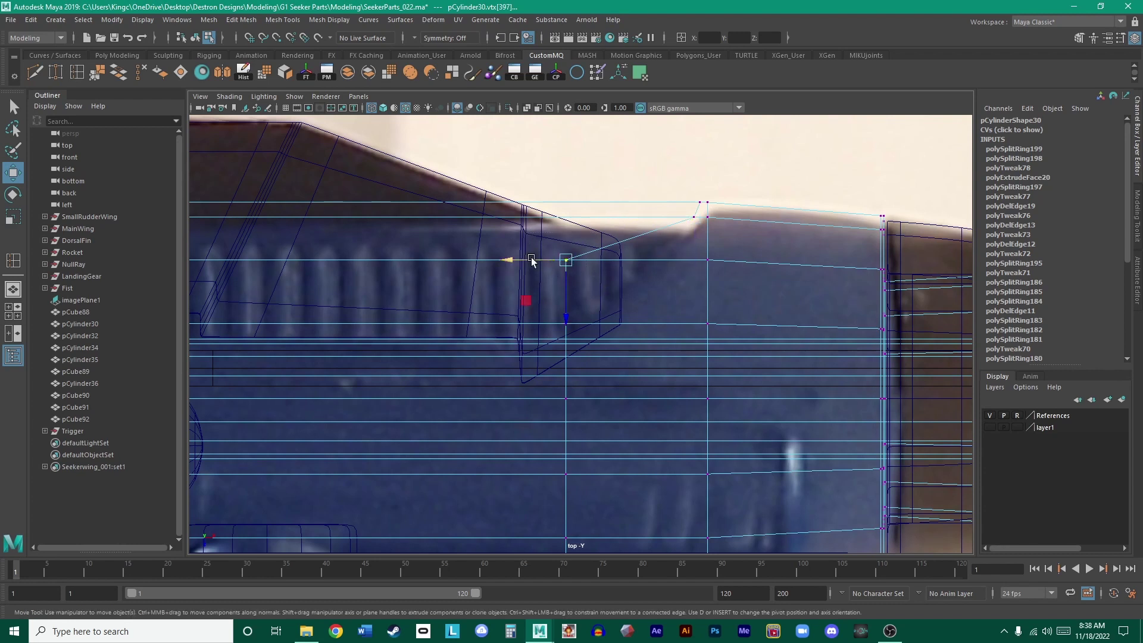
drag(563, 258, 619, 262)
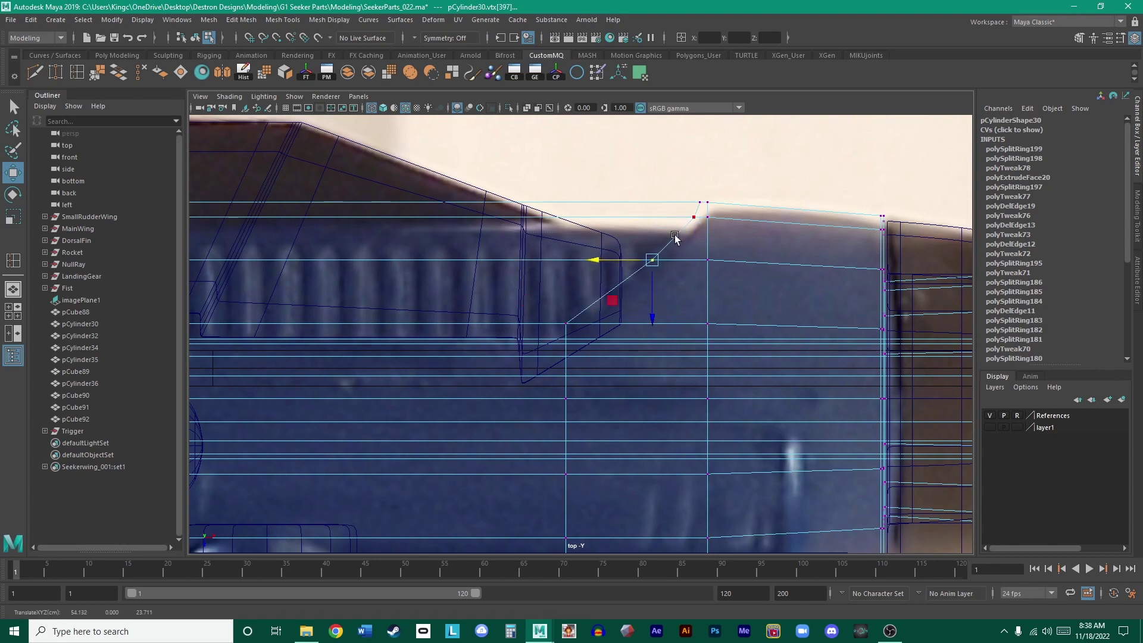
- Select the full vertex ring beside the slanted edge and shift it slightly toward the barrel end
click(700, 203)
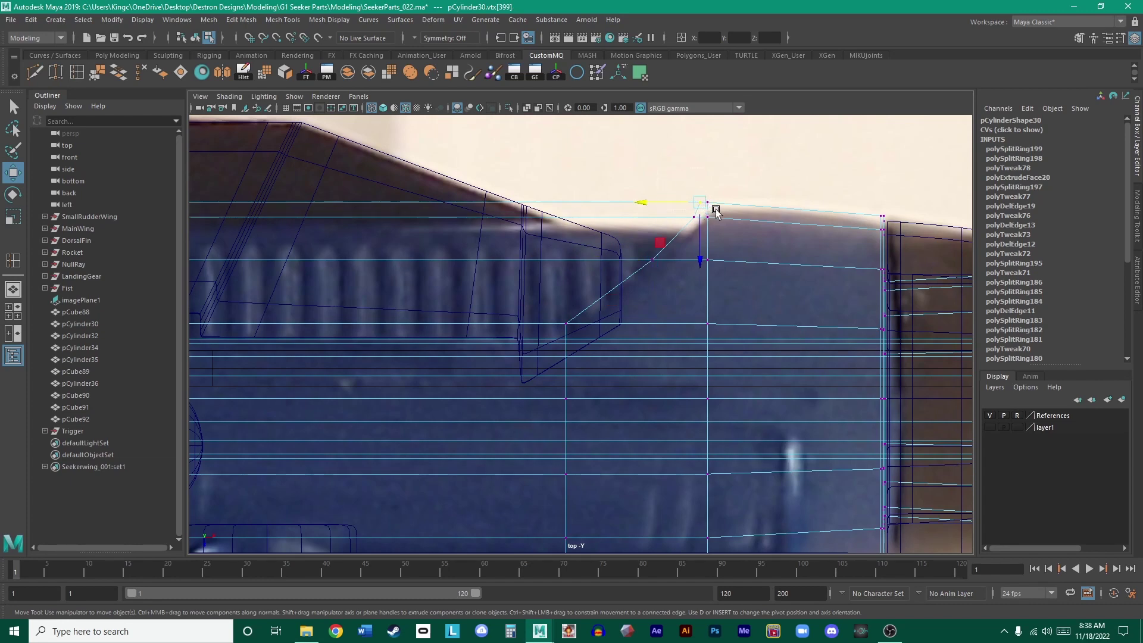
drag(716, 210, 714, 209)
alt+middle_drag(722, 227, 653, 142)
alt+right_drag(719, 244, 685, 321)
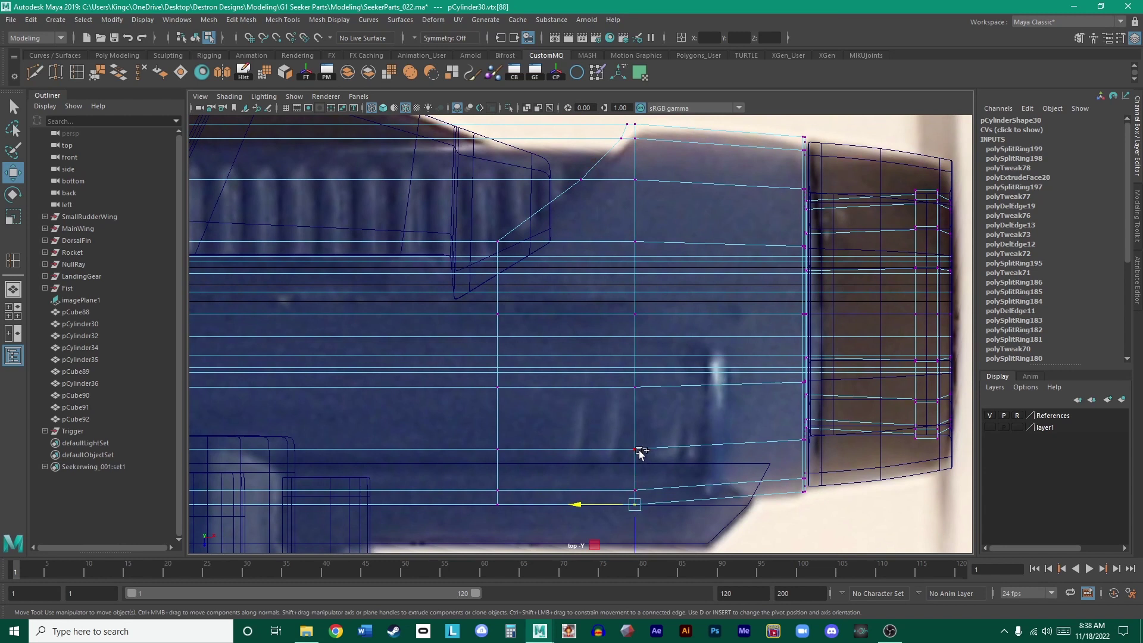
shift+double_click(634, 490)
drag(606, 313, 613, 318)
- Fine-tune the upper three vertices of the slanted edge along the body to match the contour in the photo
alt+middle_drag(644, 186, 628, 257)
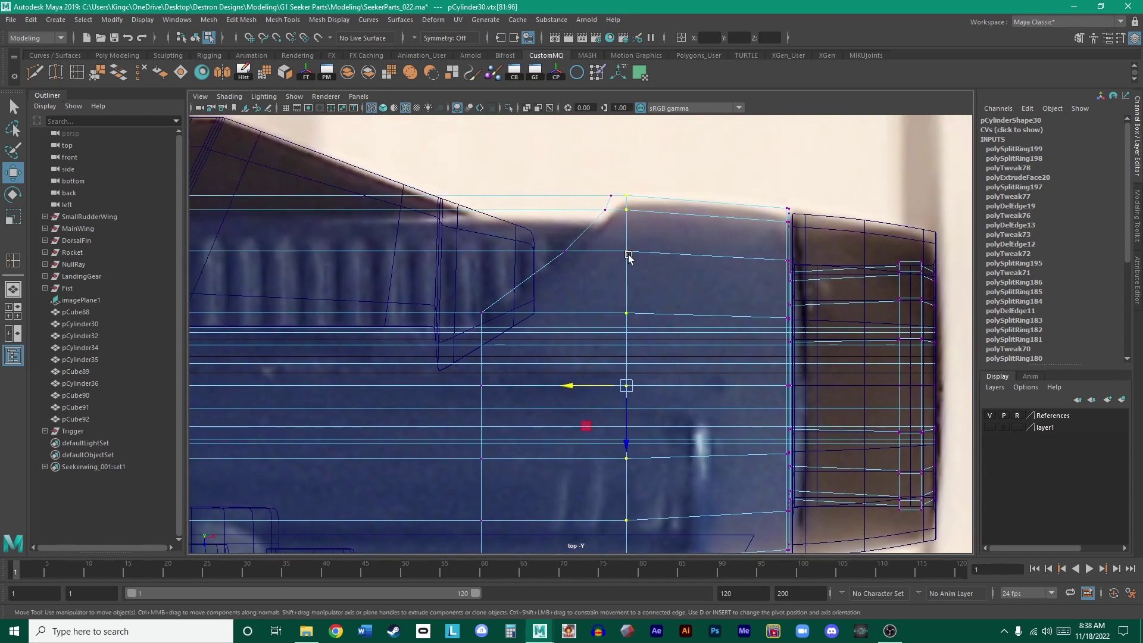
click(605, 200)
drag(605, 202, 590, 201)
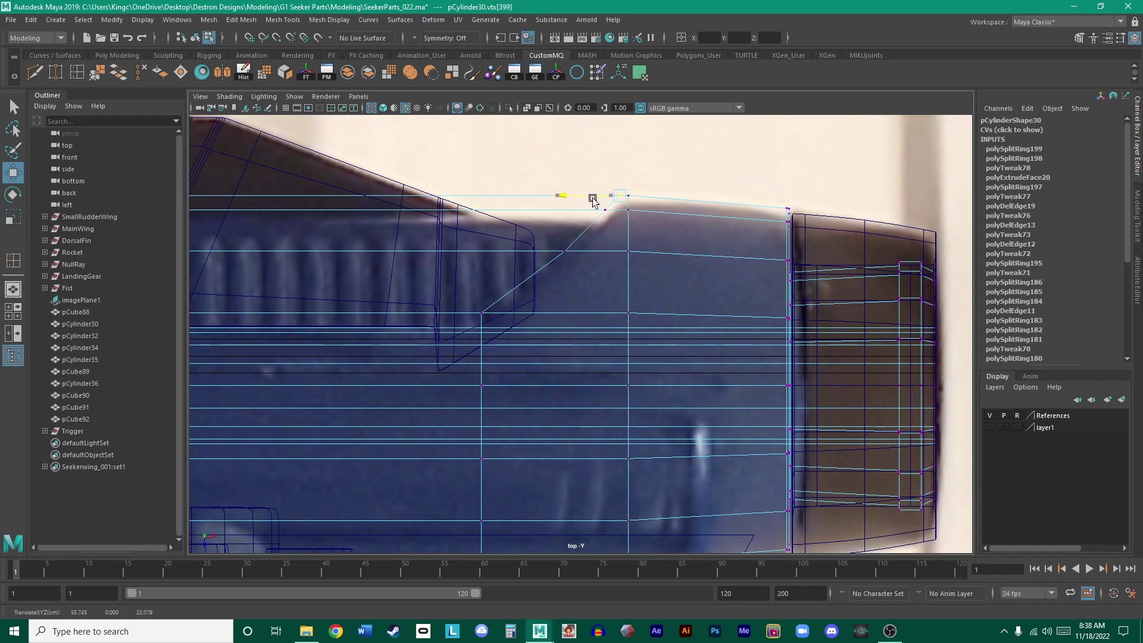
scroll(579, 217, up, 2)
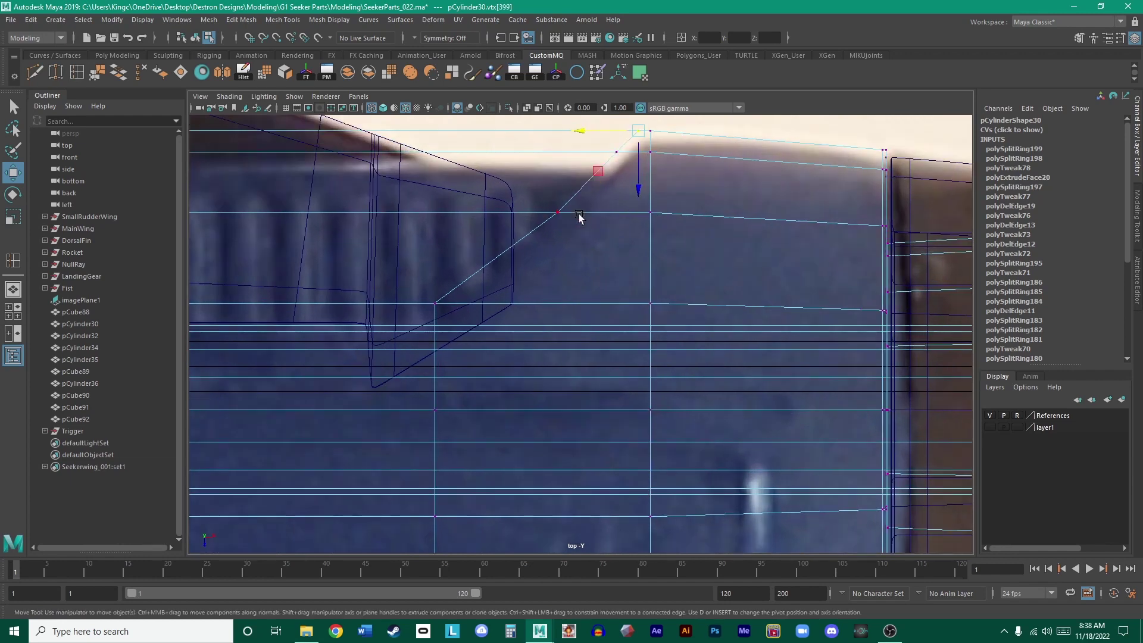
alt+middle_drag(579, 217, 615, 306)
click(653, 253)
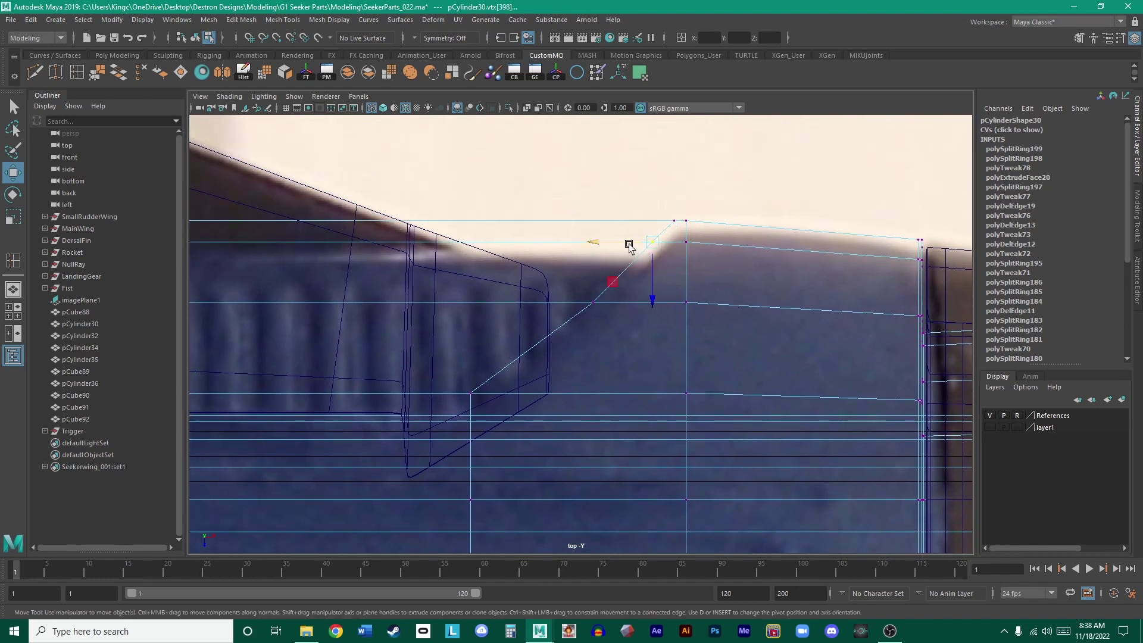
drag(629, 246, 633, 249)
click(600, 302)
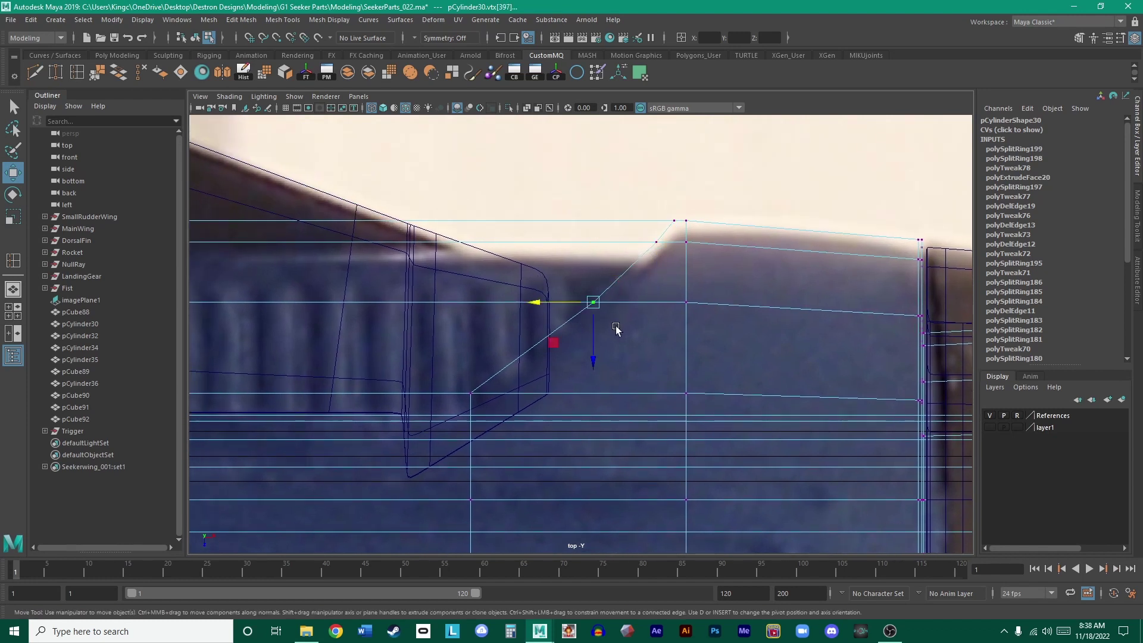
drag(562, 304, 570, 305)
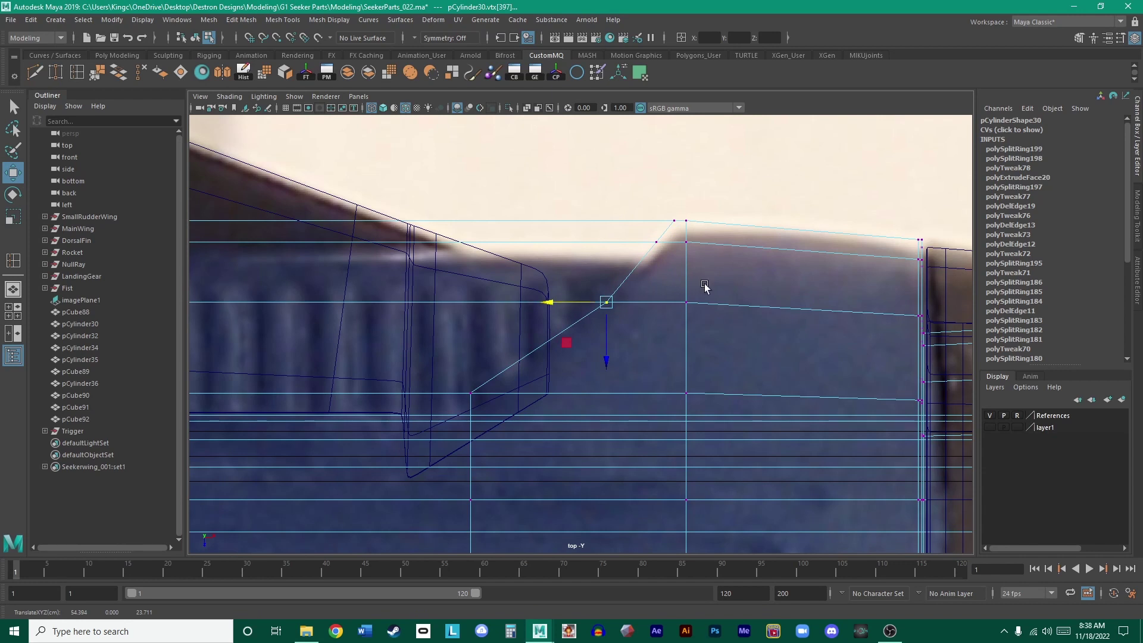
- Try to shift the top vertices of the slanted edge along the body, and undo the change
alt+middle_drag(720, 275, 712, 273)
drag(601, 198, 668, 268)
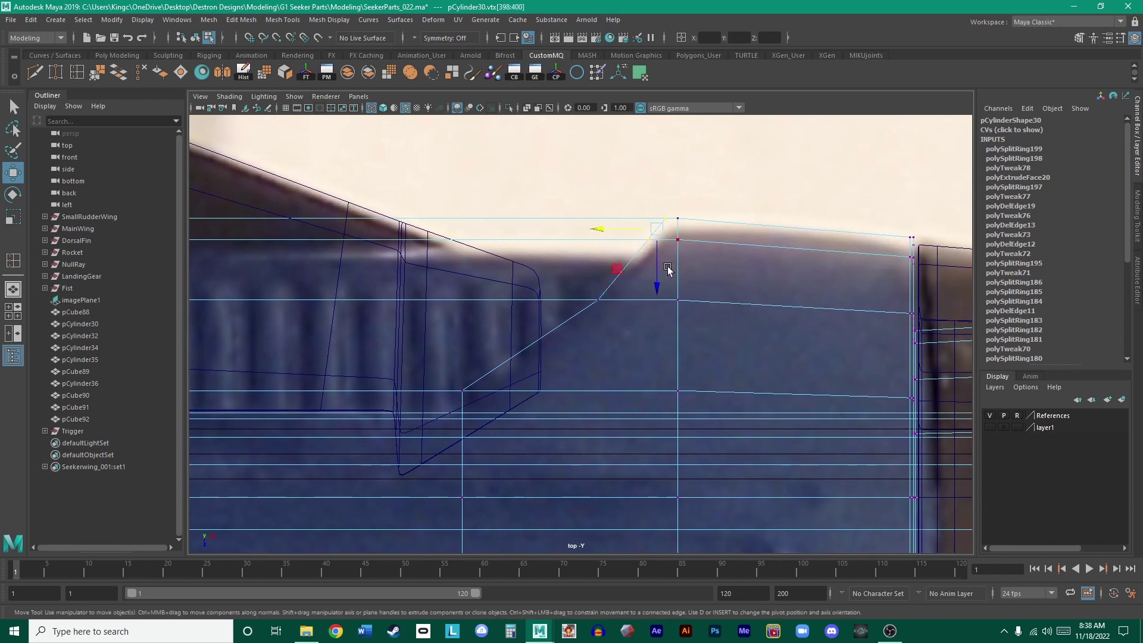
drag(628, 229, 577, 294)
key(ctrl+z)
key(ctrl+z)
- Move the lowest vertex of the slanted edge slightly toward the barrel end
alt+middle_drag(576, 294, 722, 224)
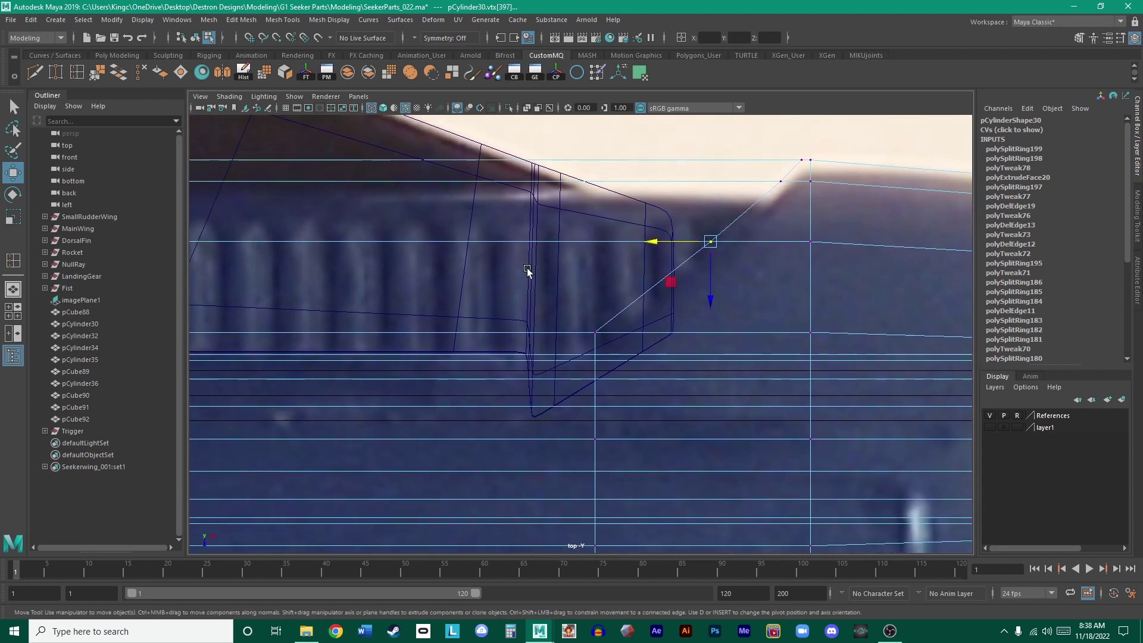
drag(529, 268, 626, 331)
scroll(627, 325, down, 2)
alt+middle_drag(627, 319, 653, 285)
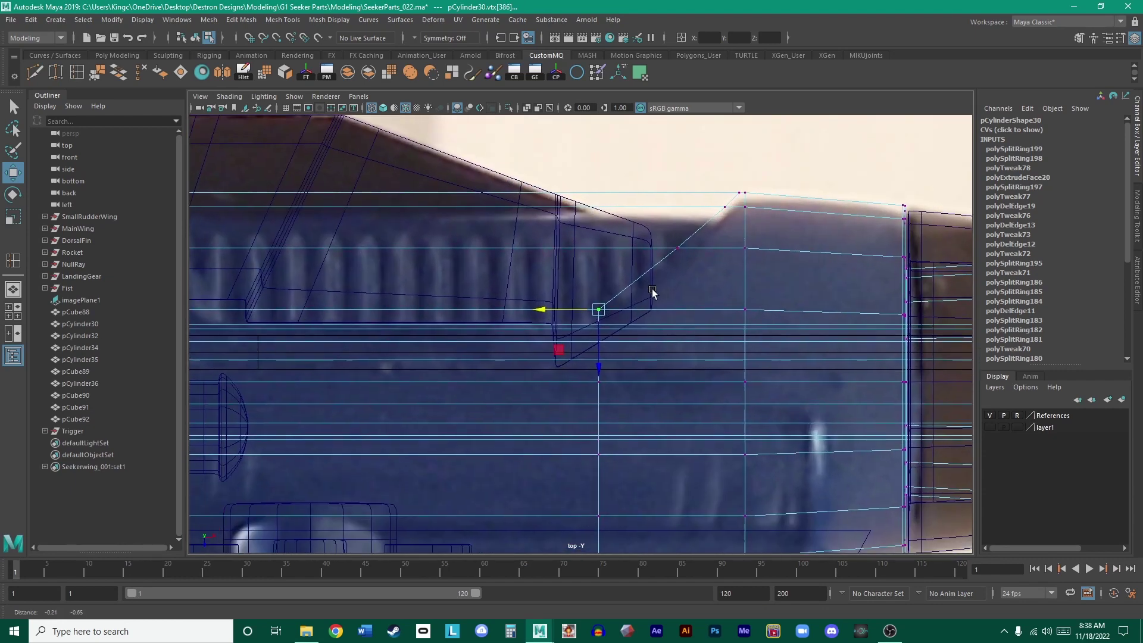
drag(577, 303, 583, 308)
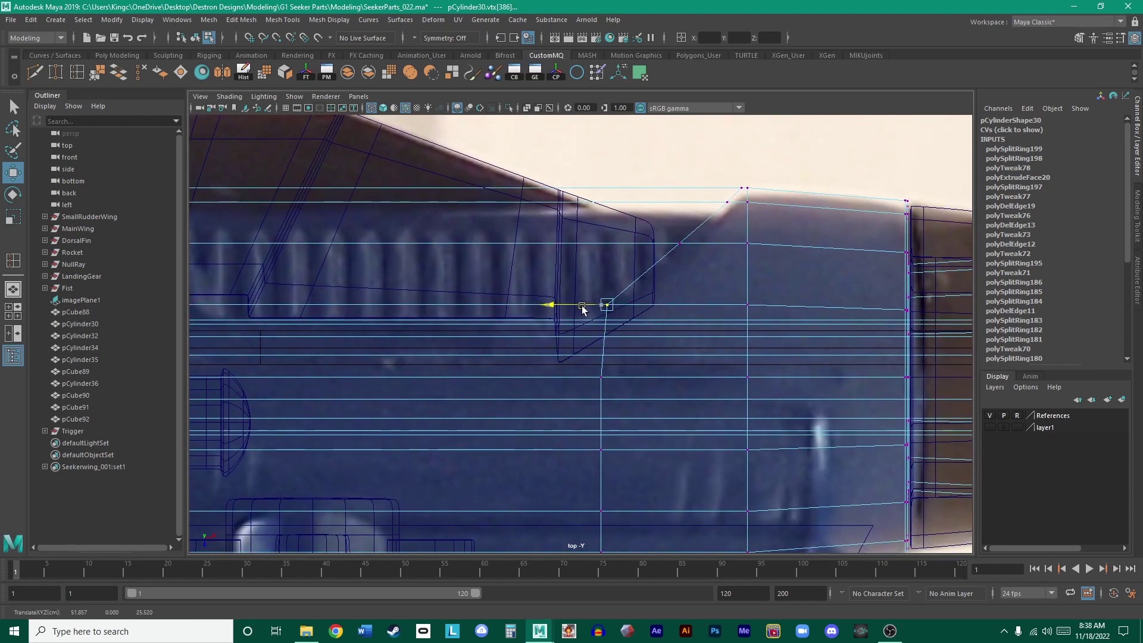
- Insert a lengthwise edge loop along the main body just below the corner of the slanted recess line near the tapered end
alt+middle_drag(604, 287, 608, 225)
mouse_move(608, 225)
alt+right_down()
mouse_move(716, 274)
mouse_move(623, 272)
alt+right_up()
mouse_move(533, 267)
alt+middle_down()
mouse_move(807, 316)
mouse_move(703, 287)
mouse_move(747, 270)
alt+middle_up()
alt+right_drag(455, 268, 488, 282)
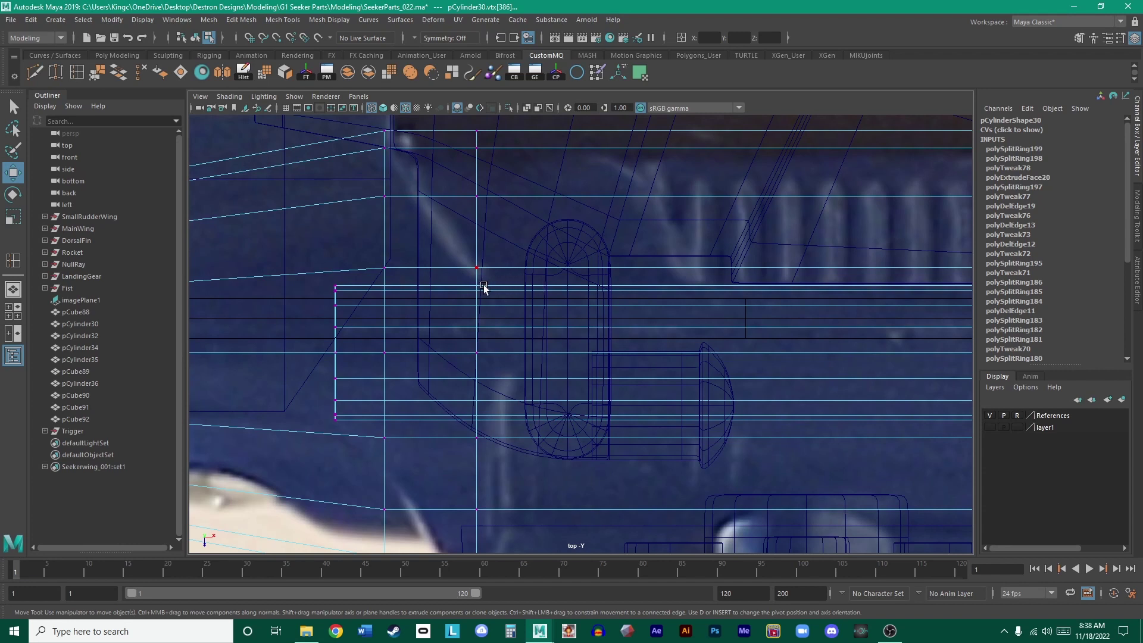
click(79, 73)
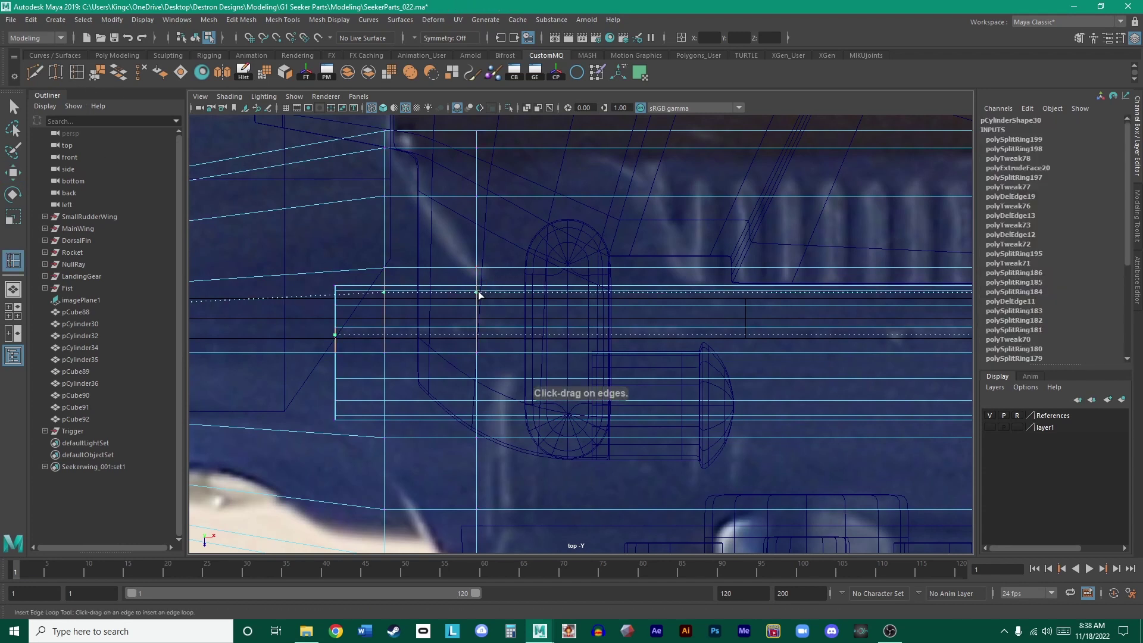
drag(477, 293, 485, 289)
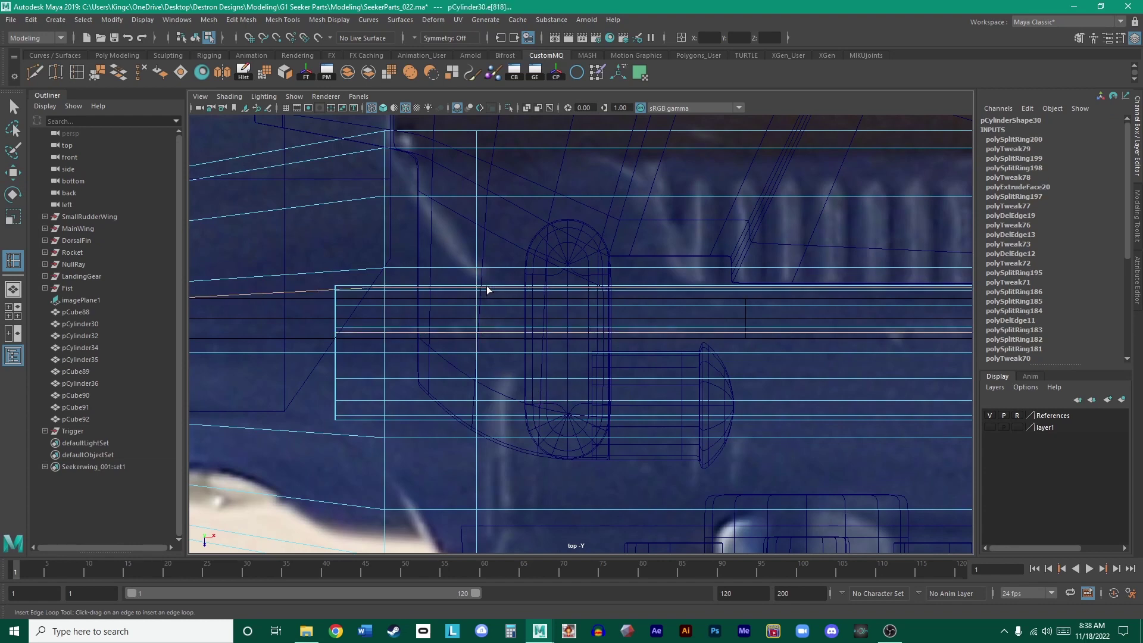
- In the perspective view, return to object mode and examine the main body's new edge loops from both ends
scroll(602, 296, down, 5)
scroll(597, 349, up, 3)
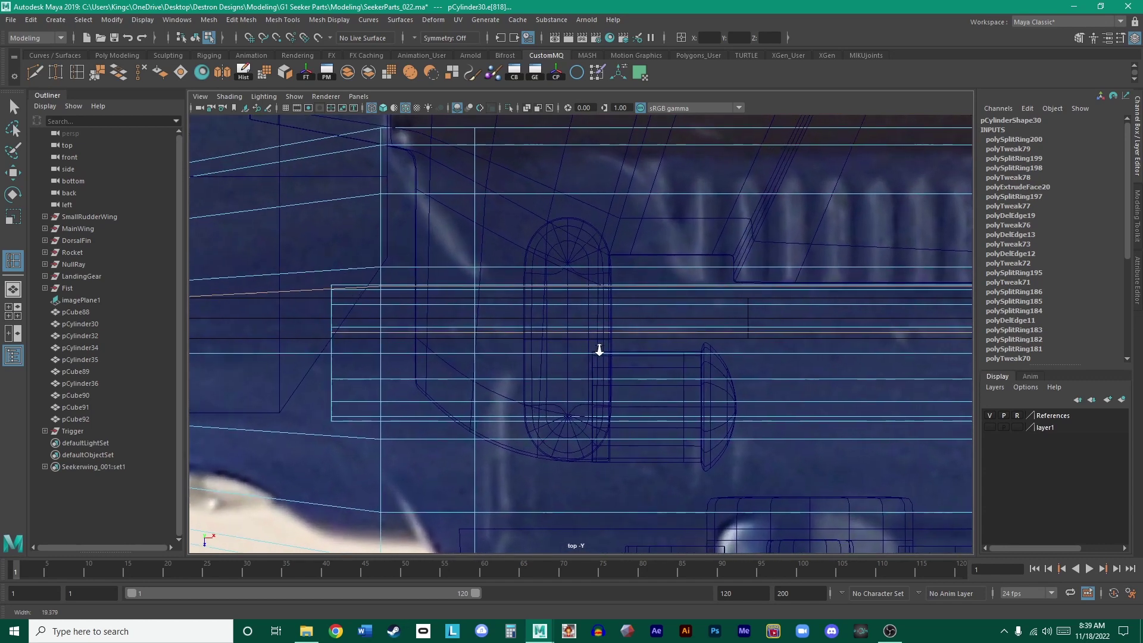
key(space)
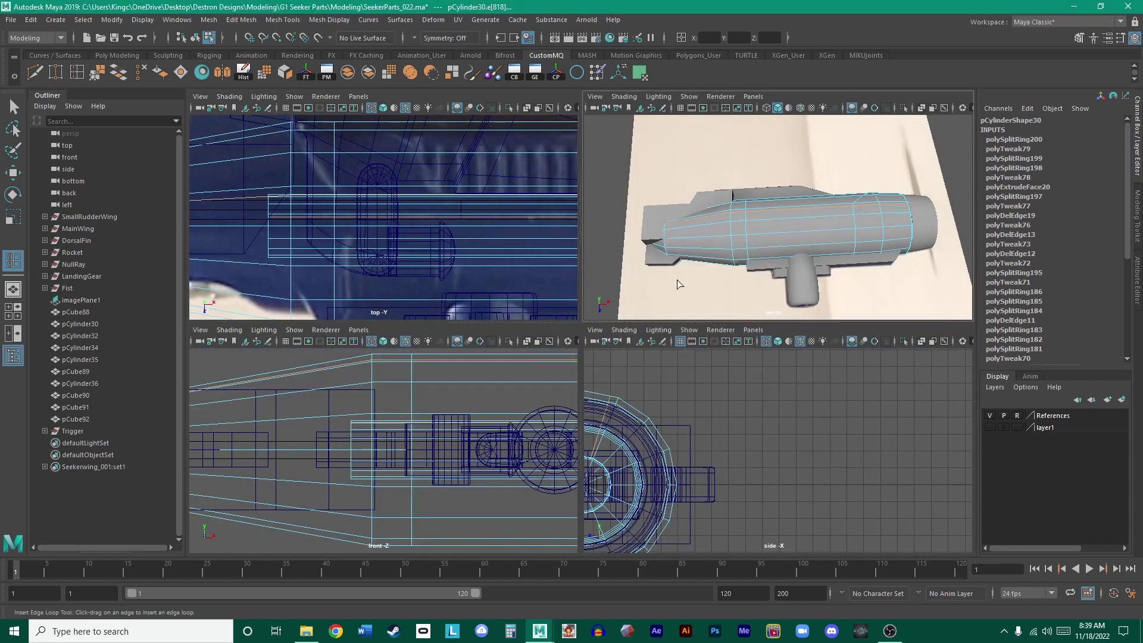
key(space)
alt+drag(602, 332, 677, 232)
key(w)
key(F8)
click(747, 179)
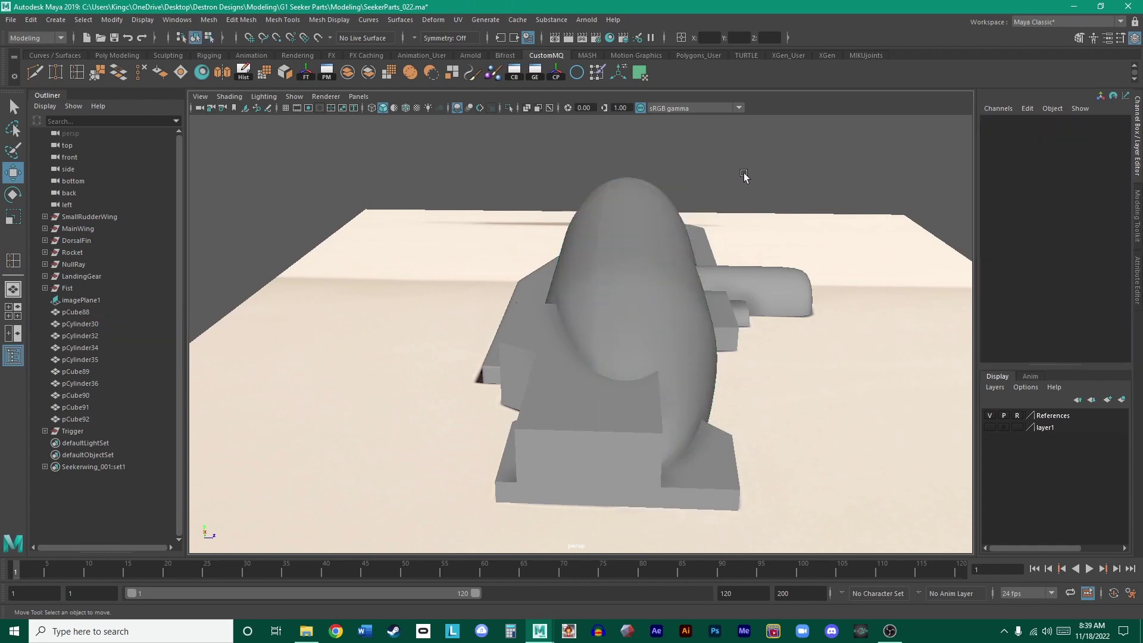
alt+drag(748, 179, 502, 184)
click(502, 184)
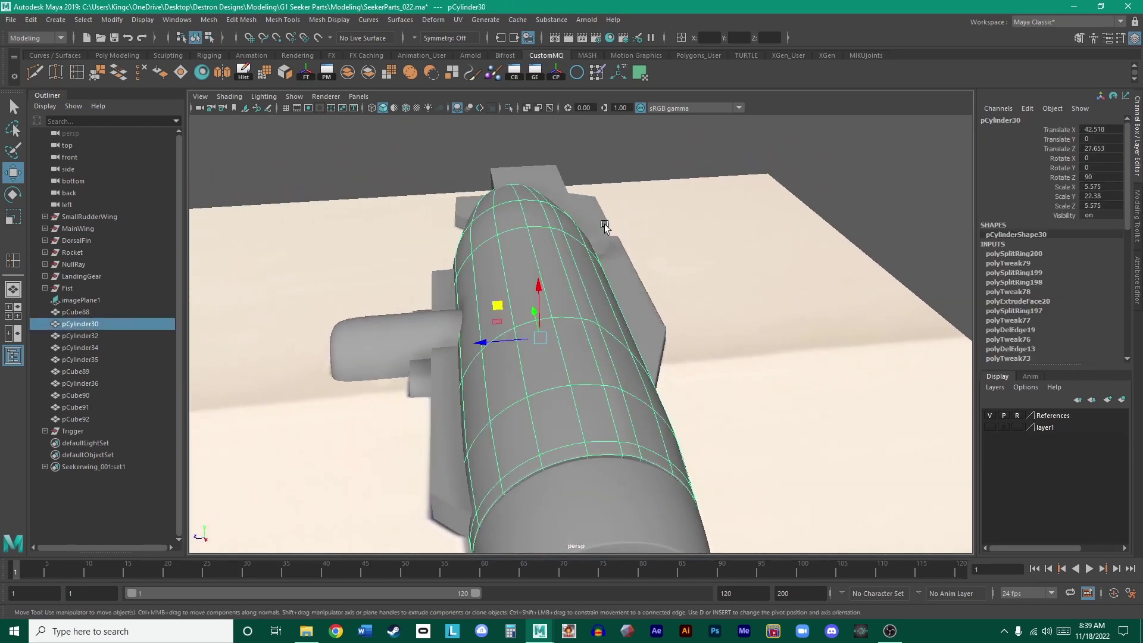
- In the top view, select the main body's lengthwise edge below the ribbed recess and move it down to align with the recess's lower border
alt+drag(616, 232, 659, 294)
key(space)
key(space)
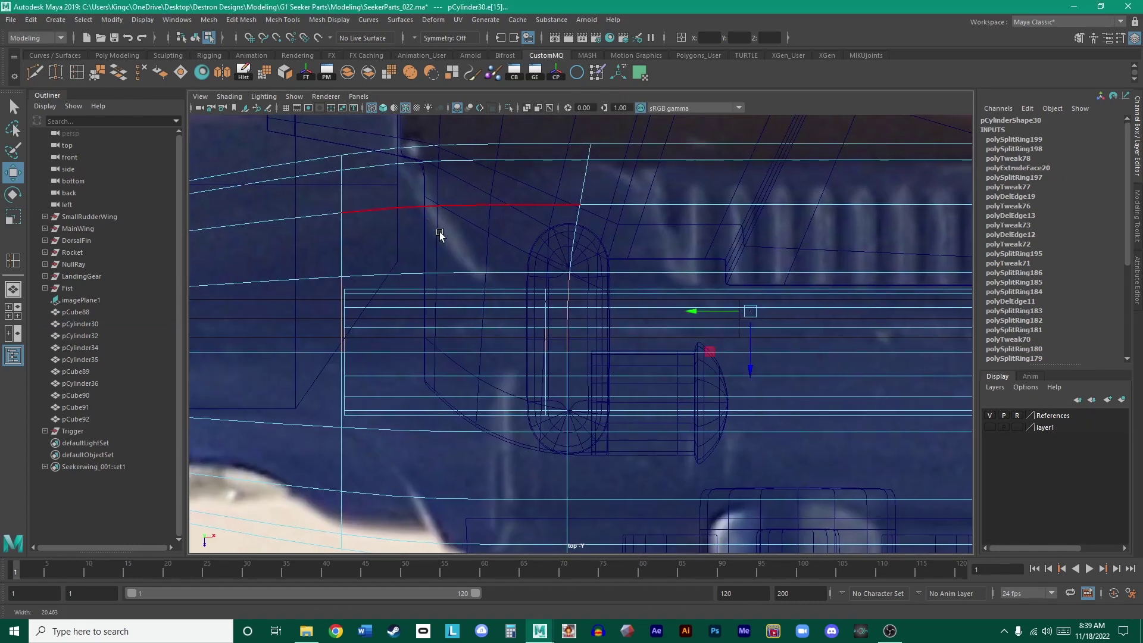
alt+middle_drag(449, 242, 590, 241)
right_click(529, 268)
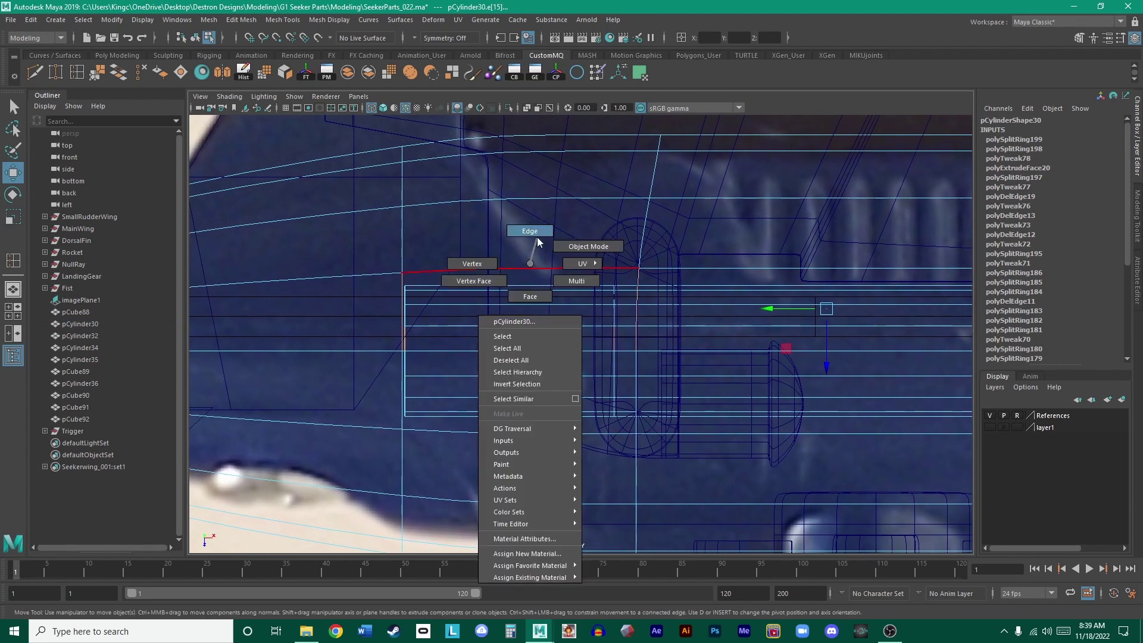
click(517, 269)
alt+middle_drag(667, 266, 695, 273)
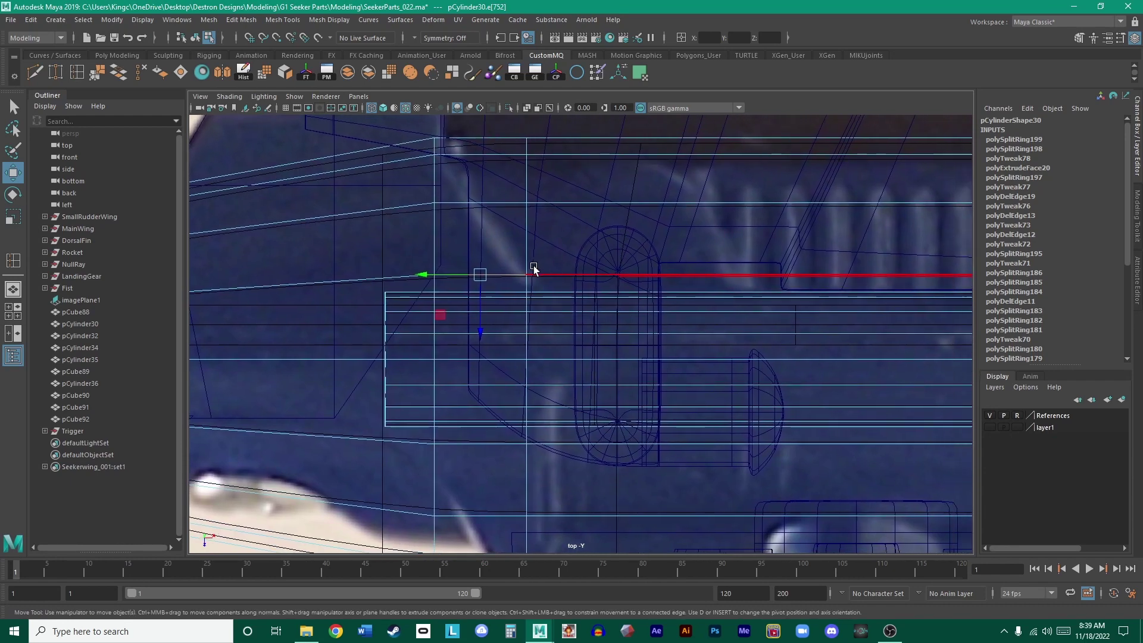
click(544, 275)
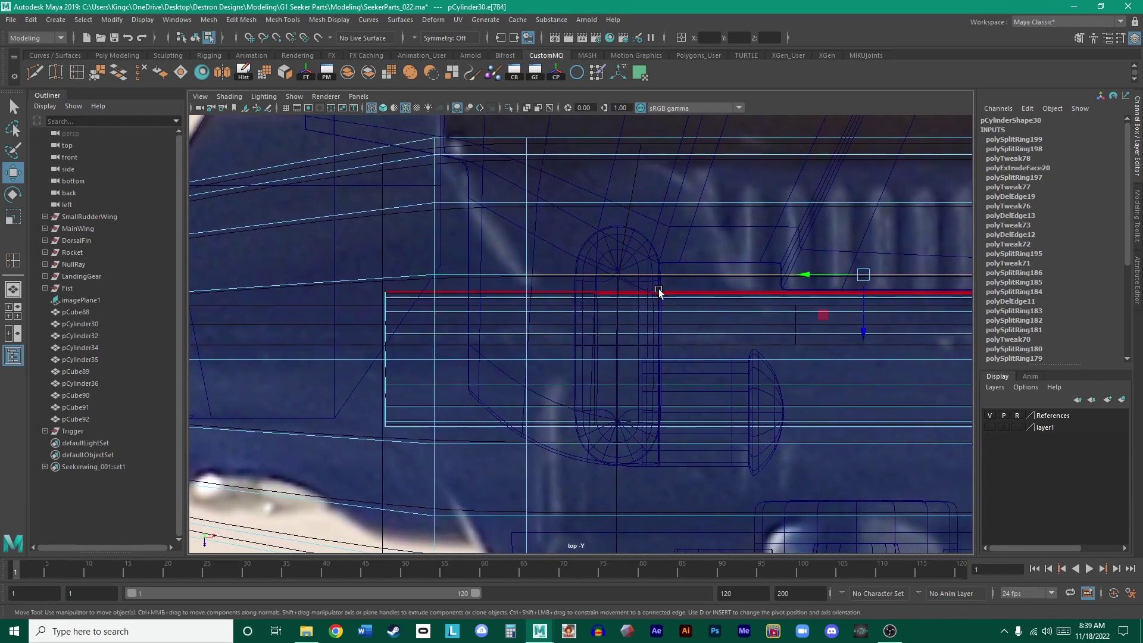
alt+middle_drag(689, 312, 595, 257)
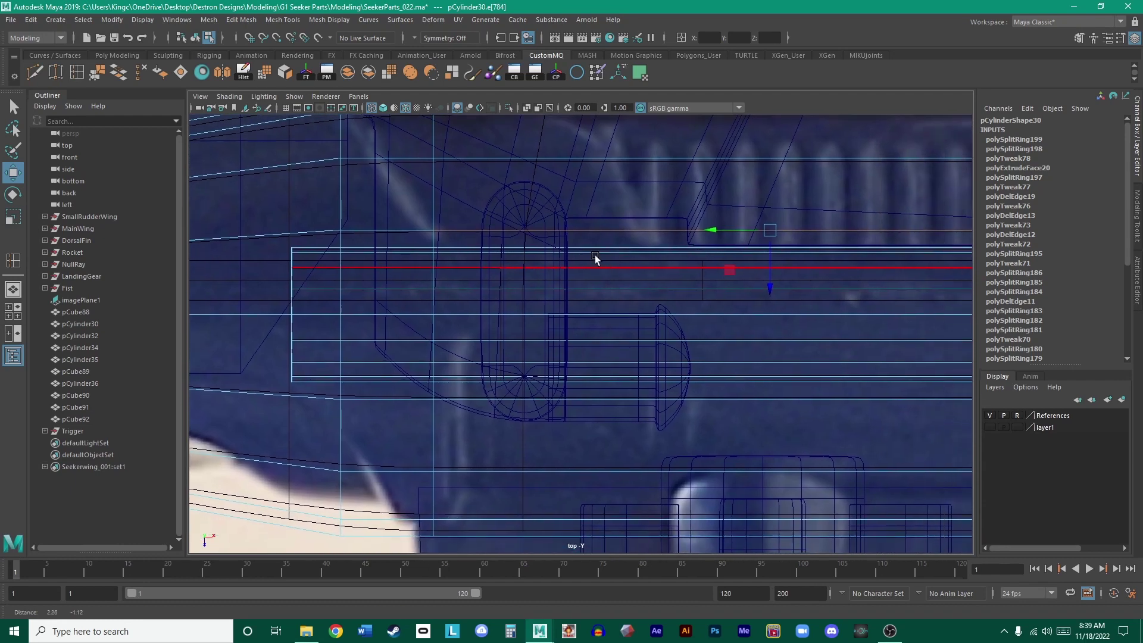
alt+middle_drag(948, 250, 677, 263)
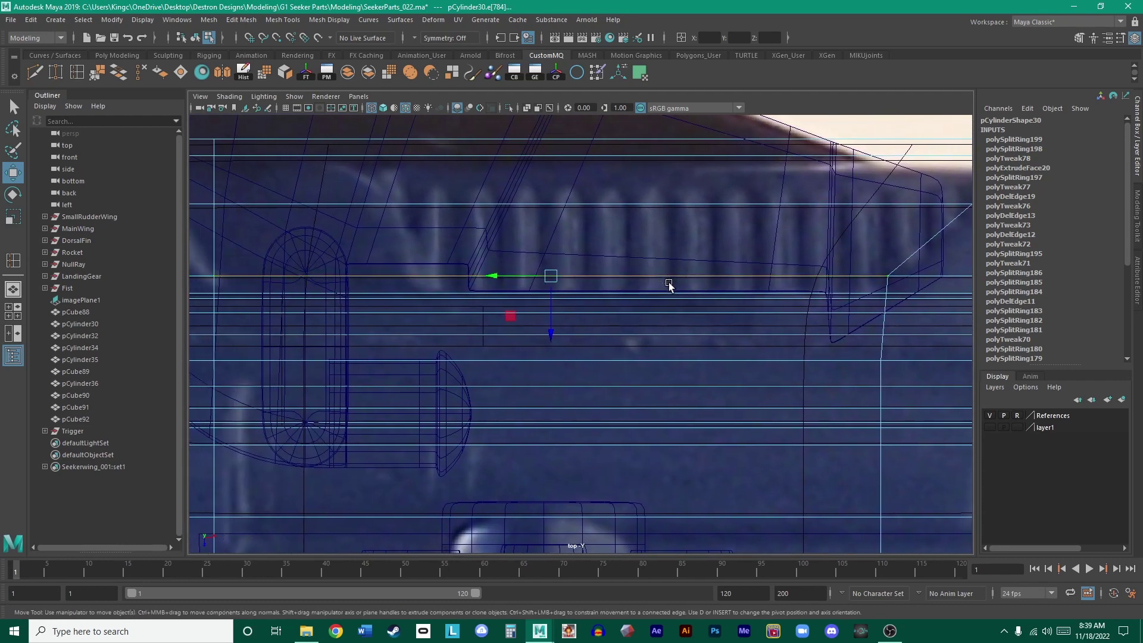
drag(551, 327, 560, 352)
alt+middle_drag(506, 315, 645, 298)
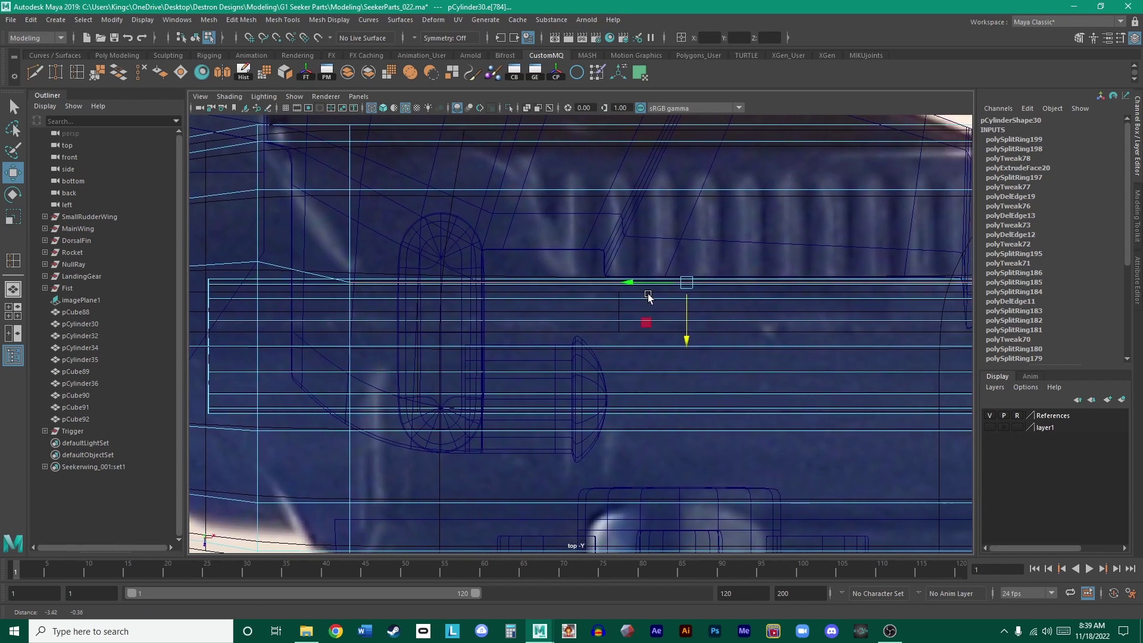
drag(684, 332, 692, 335)
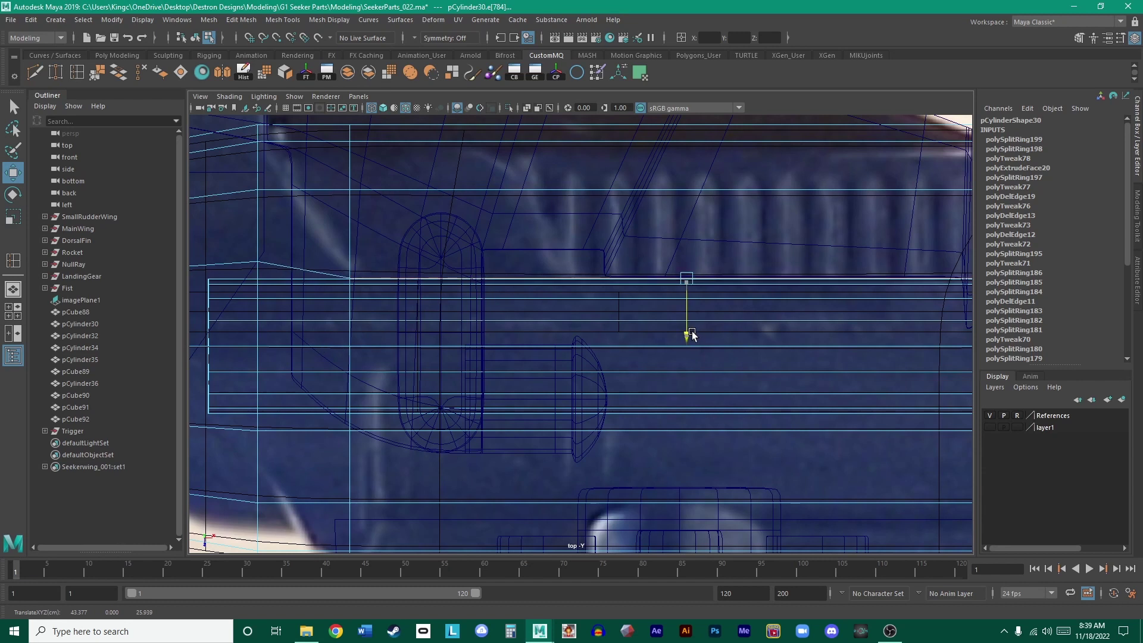
- Try to scale the moved lengthwise edge in the perspective and side views, and undo the change
alt+middle_drag(554, 288, 498, 293)
key(space)
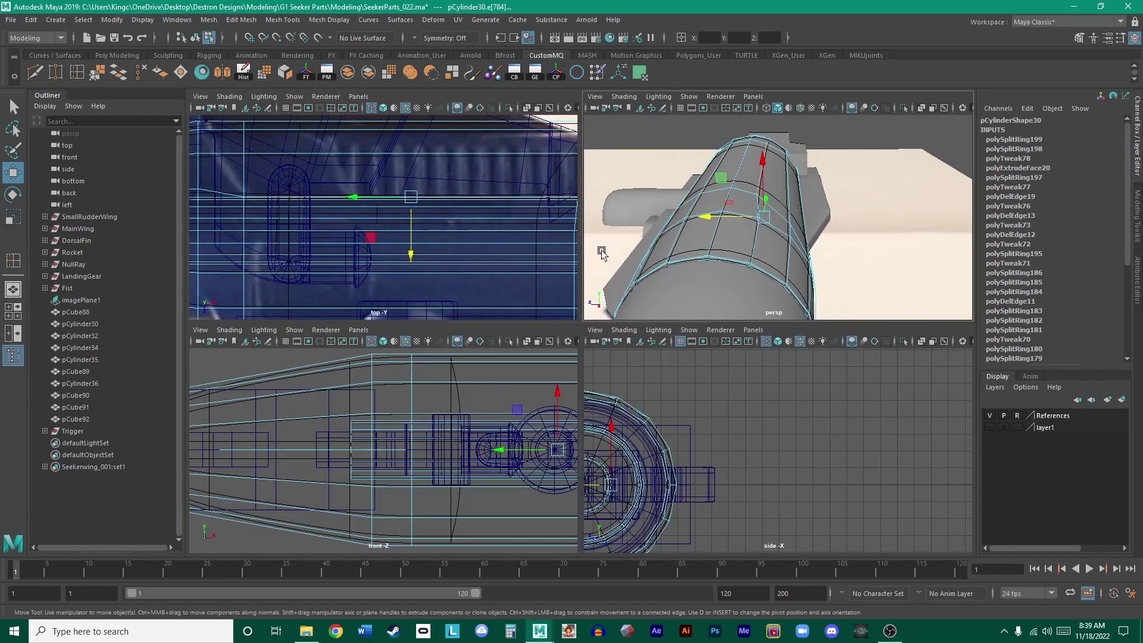
key(space)
key(f)
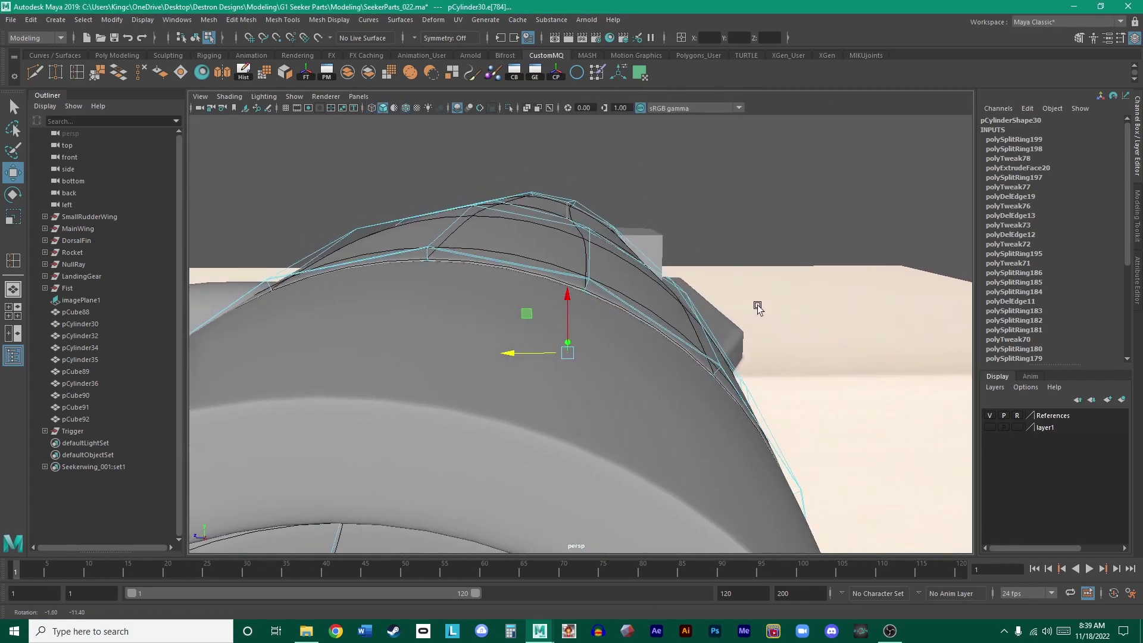
key(r)
drag(567, 299, 567, 302)
key(space)
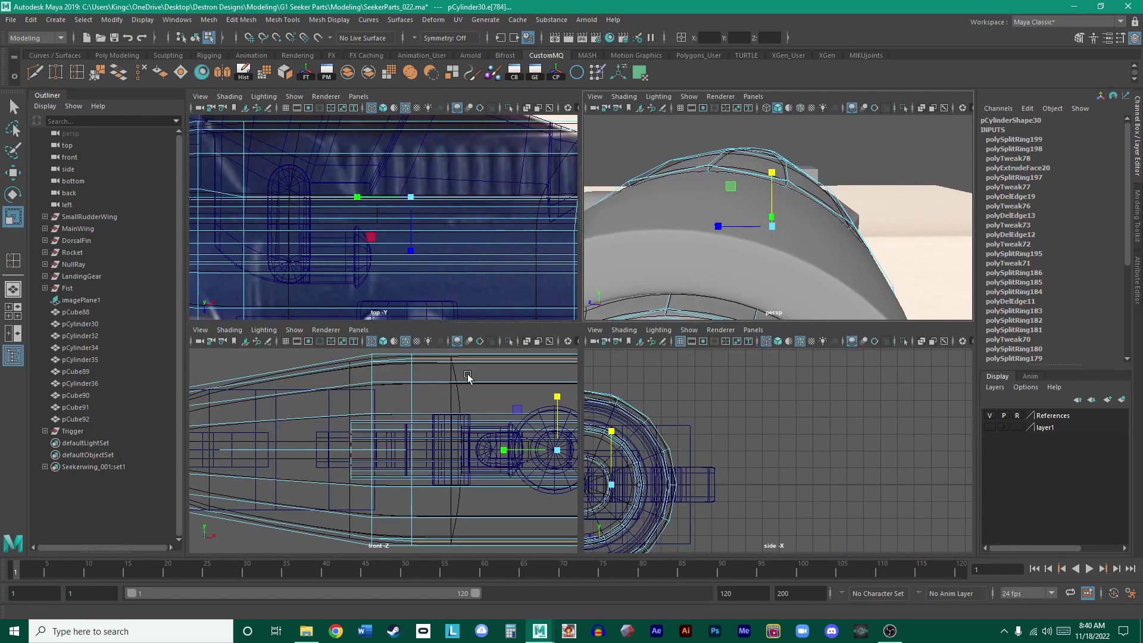
key(space)
key(f)
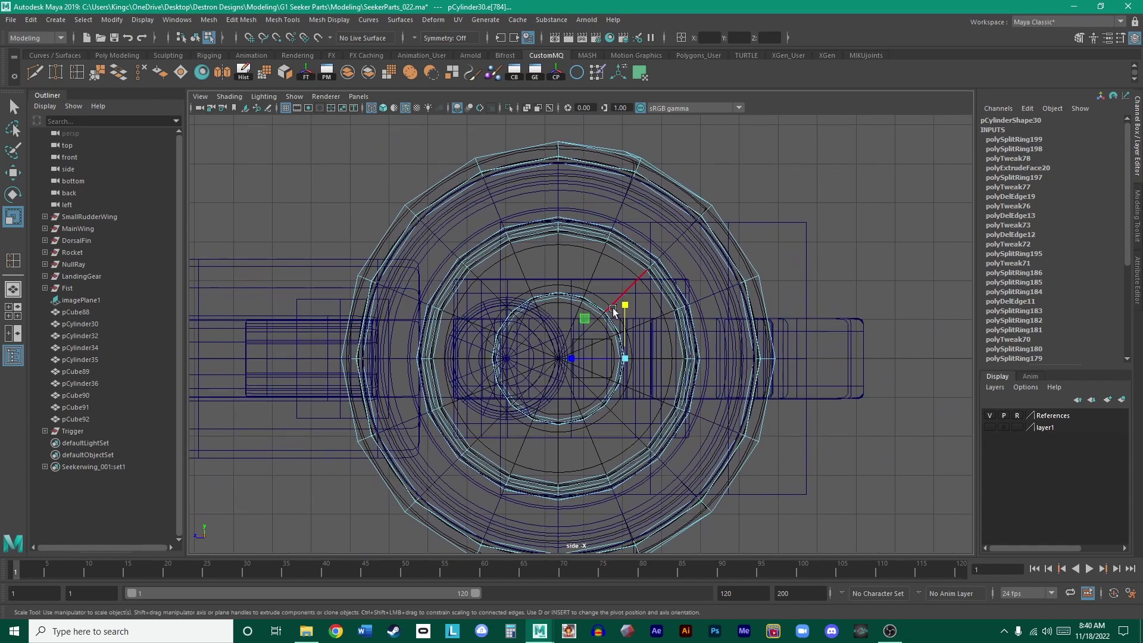
scroll(625, 305, up, 6)
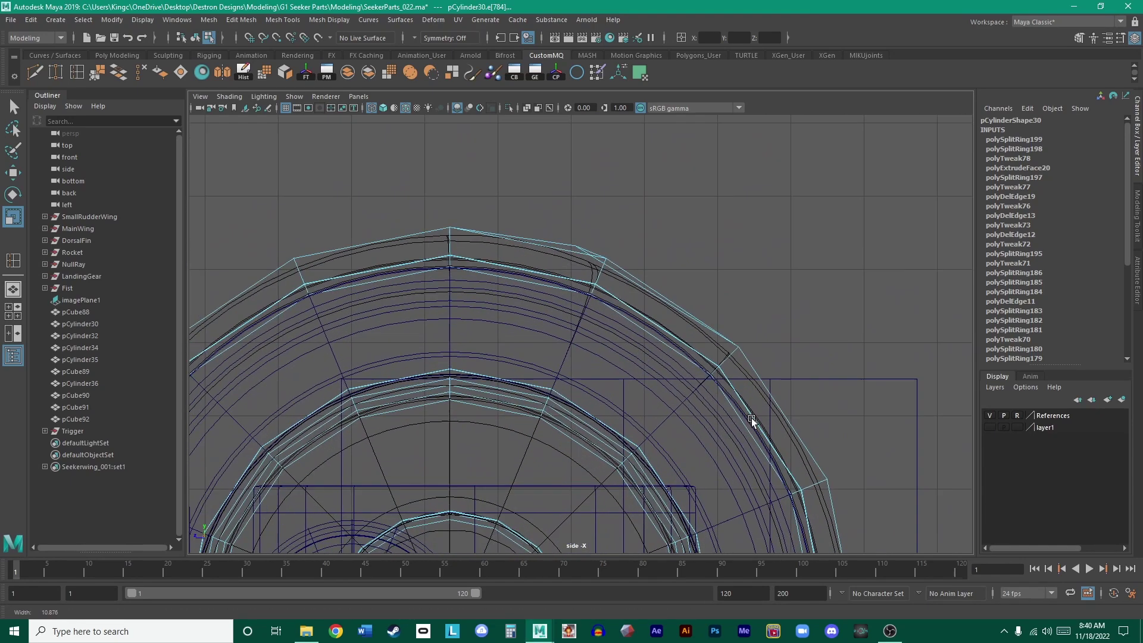
scroll(631, 311, up, 2)
middle_drag(731, 312, 741, 316)
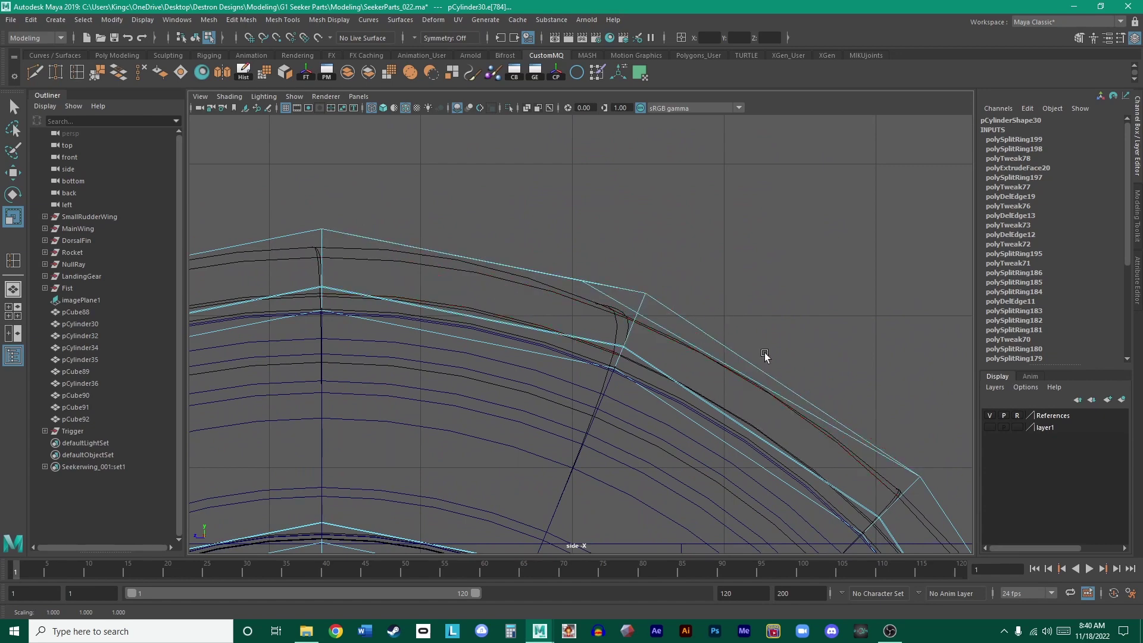
scroll(744, 356, down, 3)
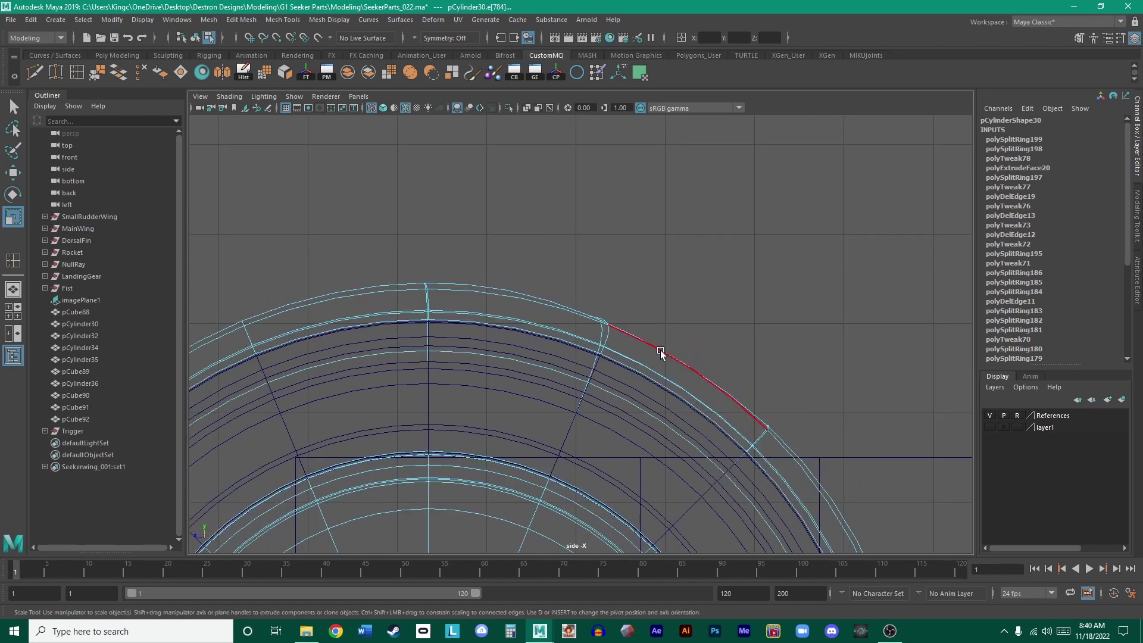
scroll(702, 293, up, 2)
middle_click(734, 332)
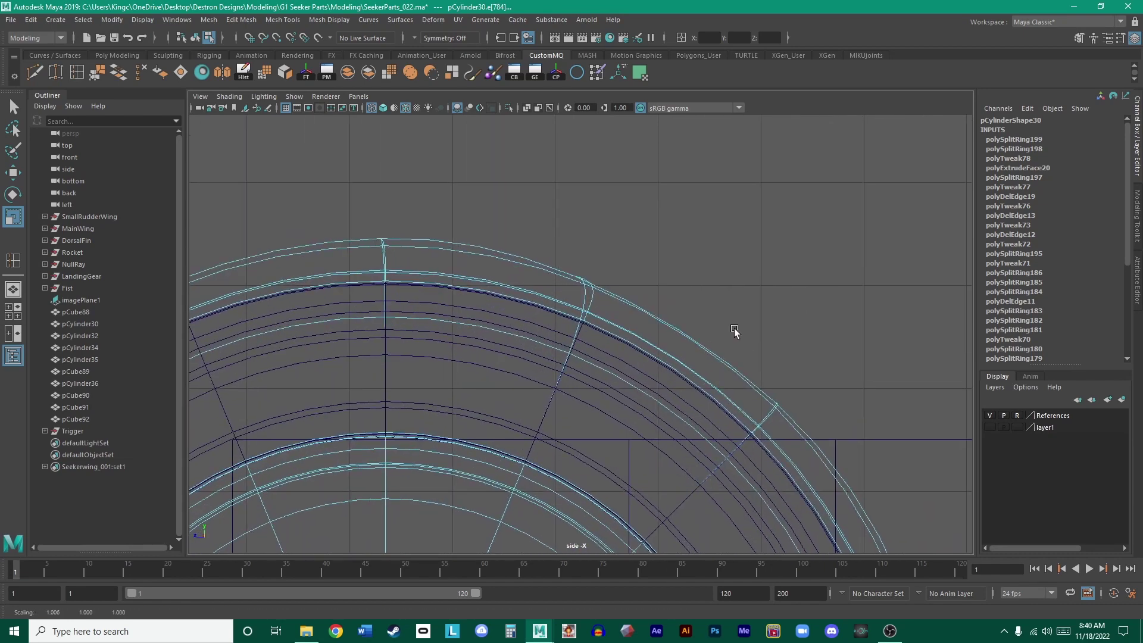
middle_drag(735, 331, 734, 332)
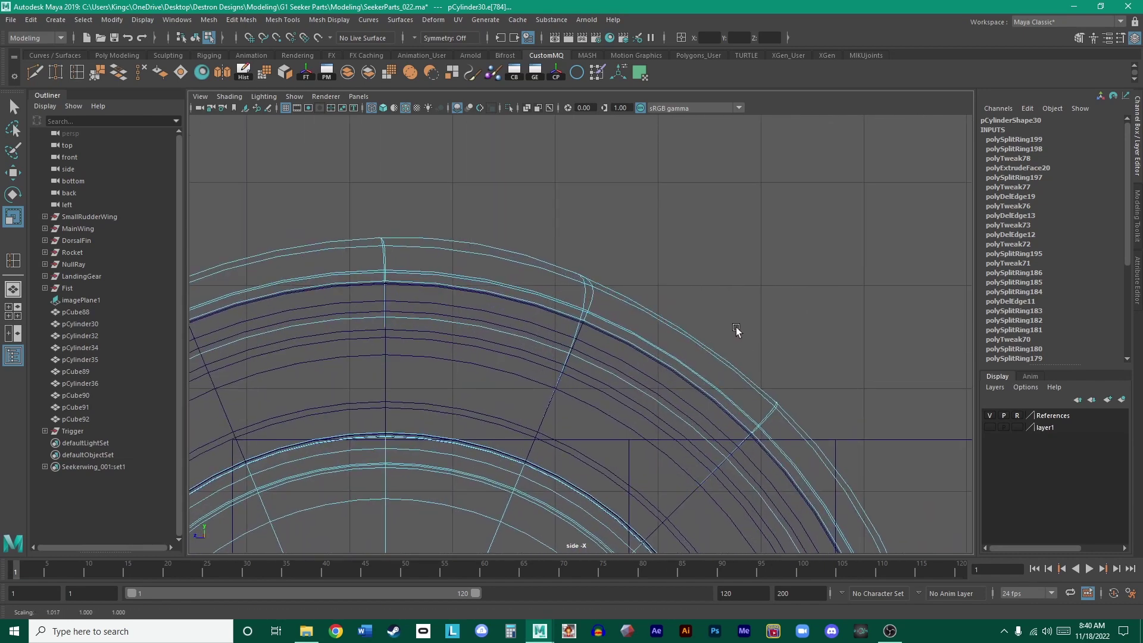
key(ctrl+z)
- Return the main body to object mode in the perspective view and examine its adjusted edge lines from the end and along its length
mouse_move(813, 331)
alt+right_down()
mouse_move(582, 326)
mouse_move(701, 351)
mouse_move(512, 255)
alt+right_up()
key(space)
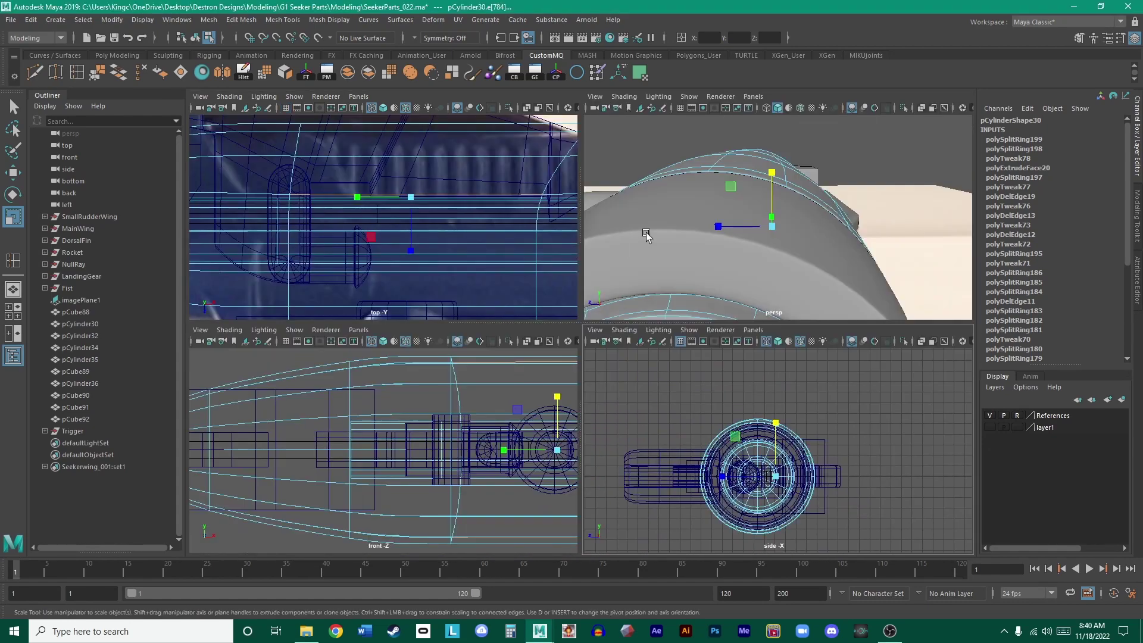
key(space)
mouse_move(594, 264)
alt+mouse_down()
mouse_move(694, 322)
mouse_move(591, 284)
mouse_move(588, 260)
alt+mouse_up()
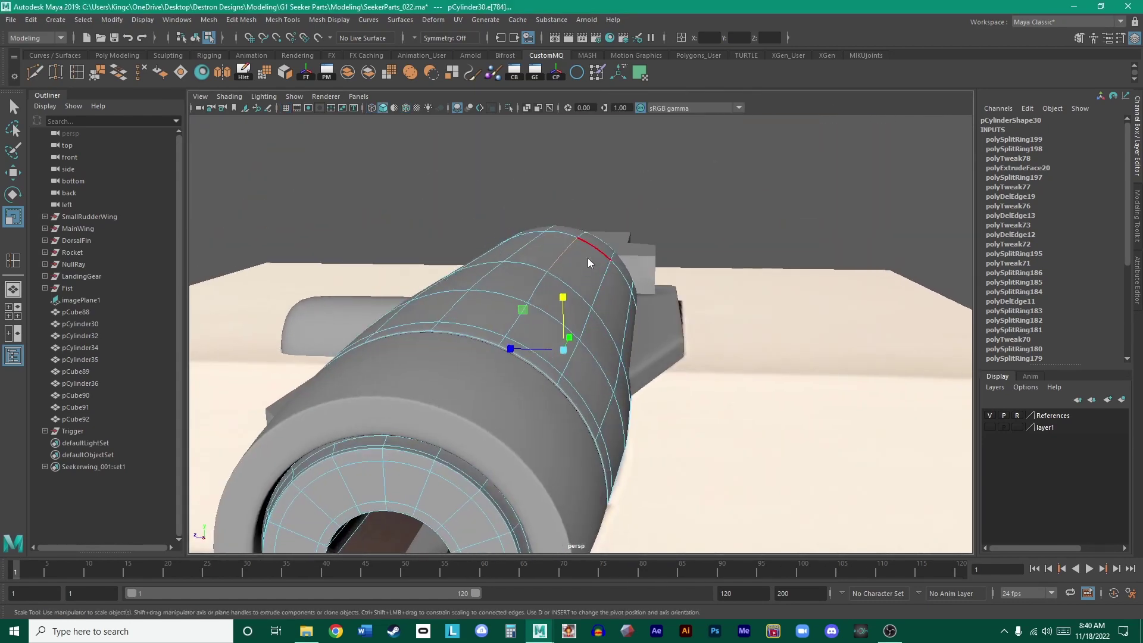
right_drag(588, 259, 730, 217)
click(730, 218)
alt+drag(731, 218, 653, 370)
click(653, 370)
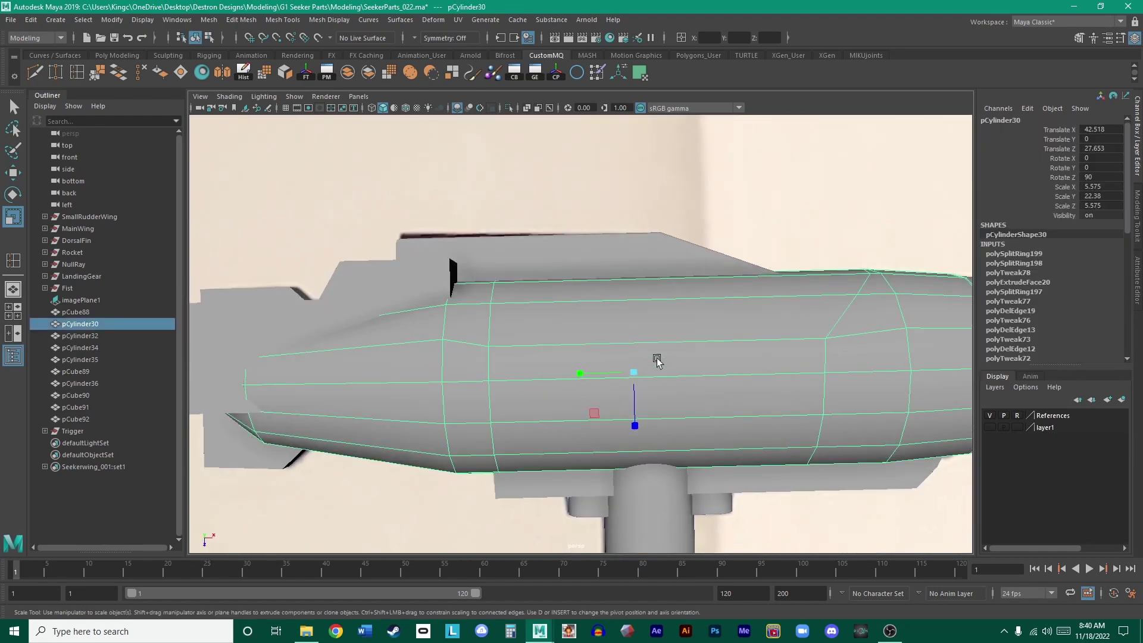
alt+right_drag(557, 320, 457, 302)
- In the top view, move the upper three vertices of the crosswise loop toward the tapered end to follow the slanted recess line in the photo
key(space)
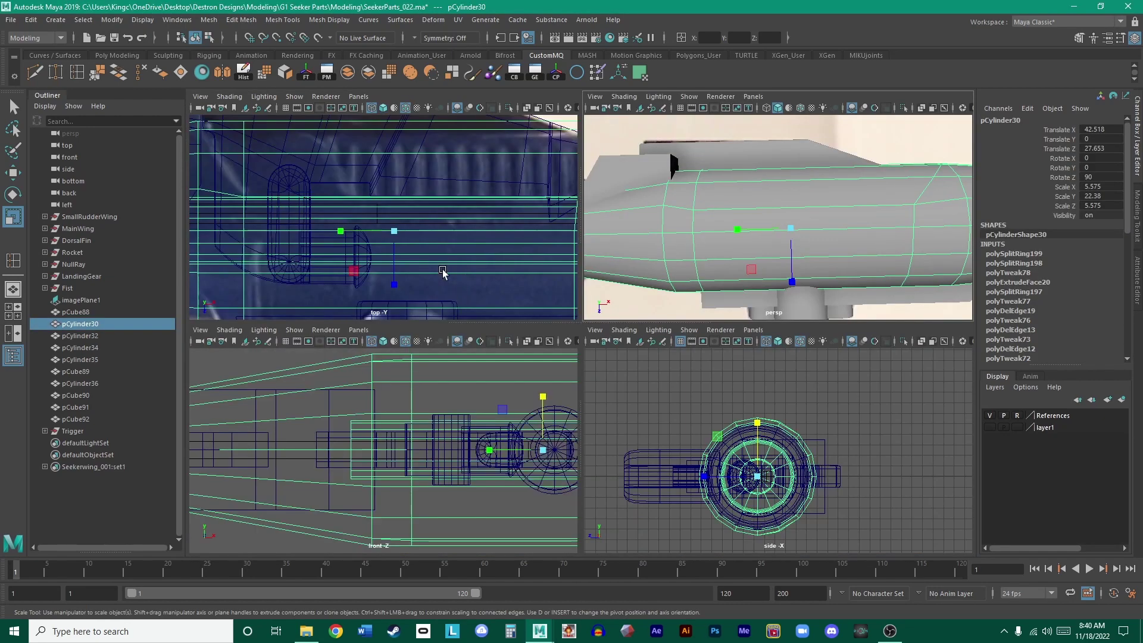
key(space)
alt+middle_drag(355, 206, 607, 262)
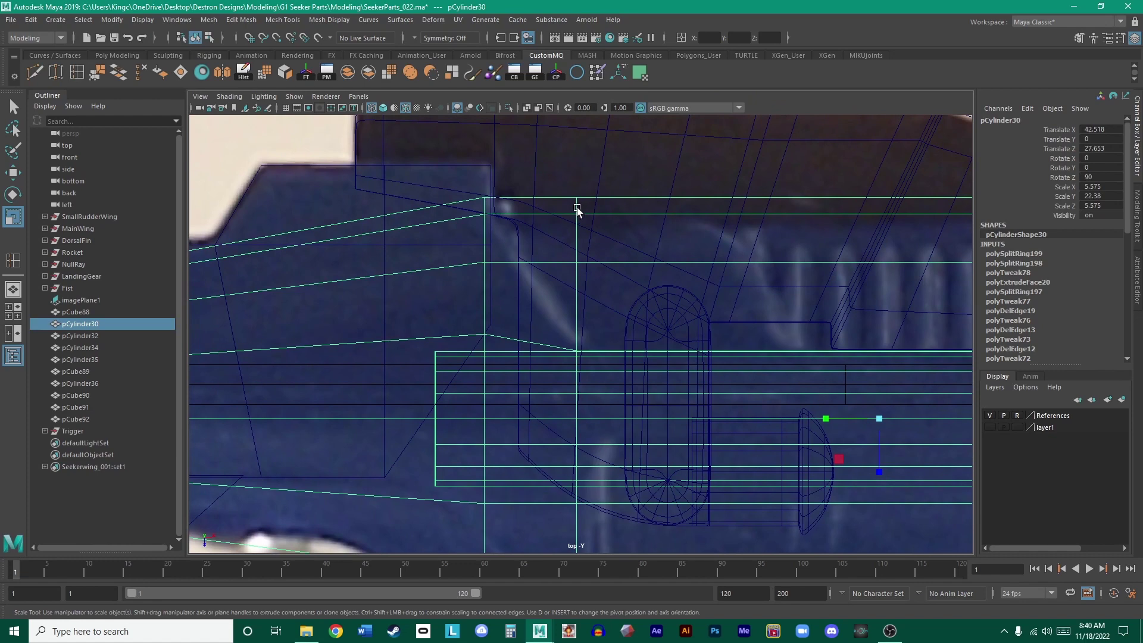
right_drag(580, 217, 610, 223)
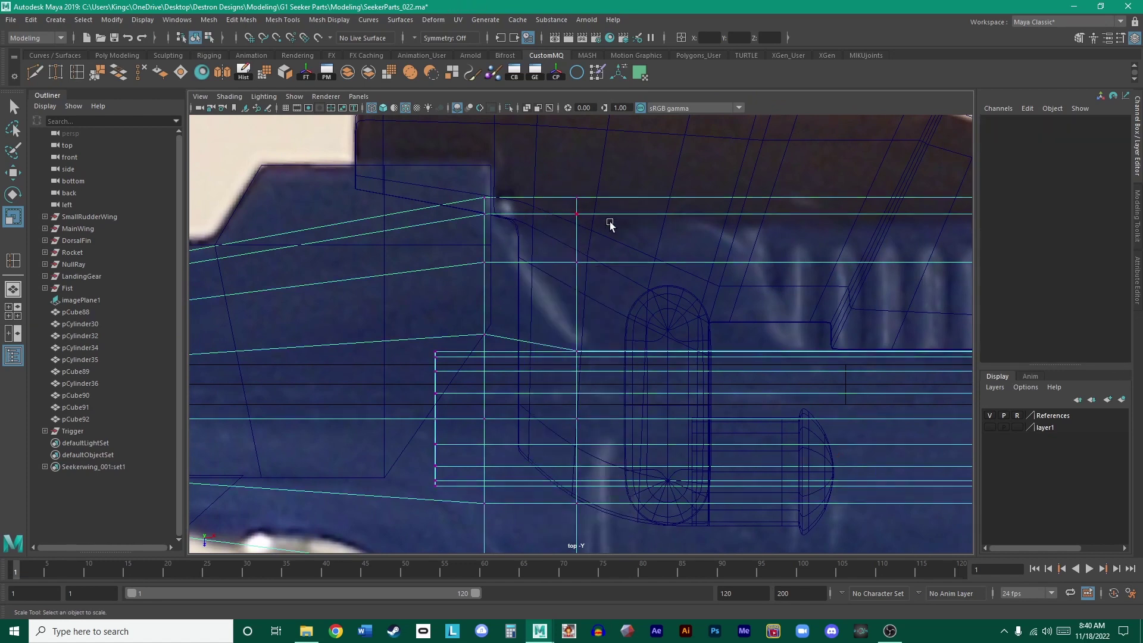
alt+middle_drag(603, 209, 614, 247)
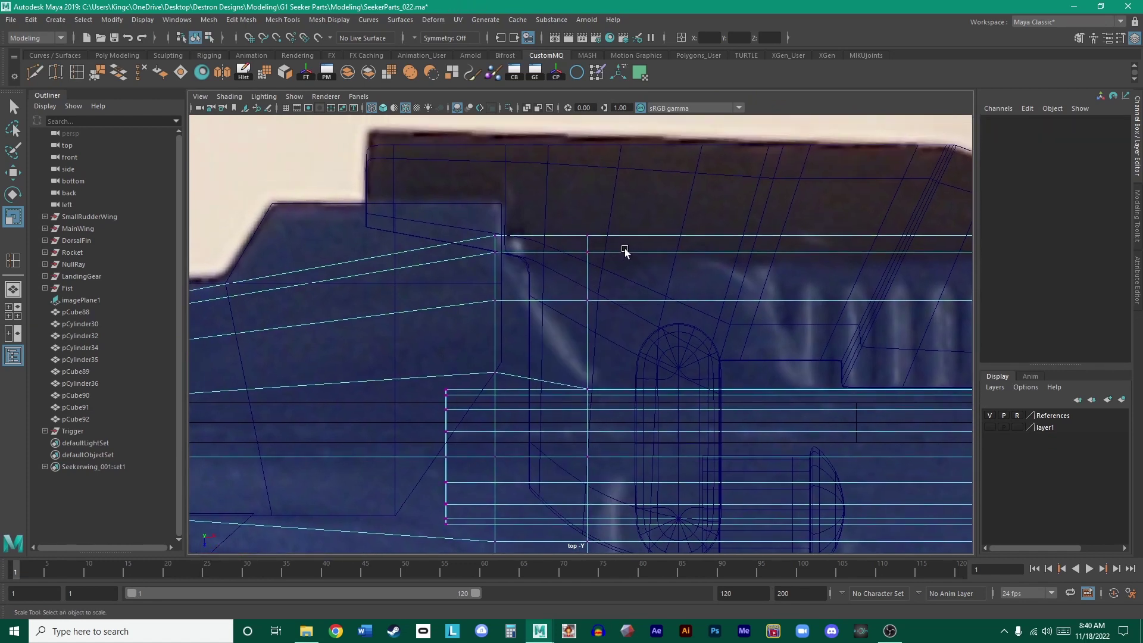
drag(560, 219, 556, 235)
key(w)
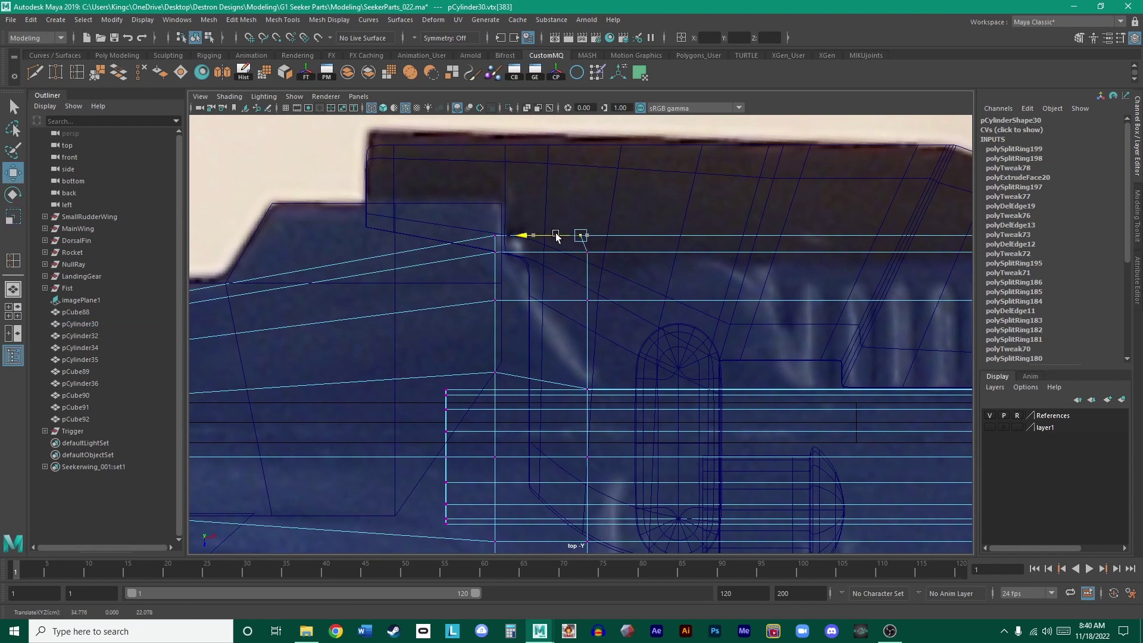
click(586, 252)
drag(559, 253, 501, 253)
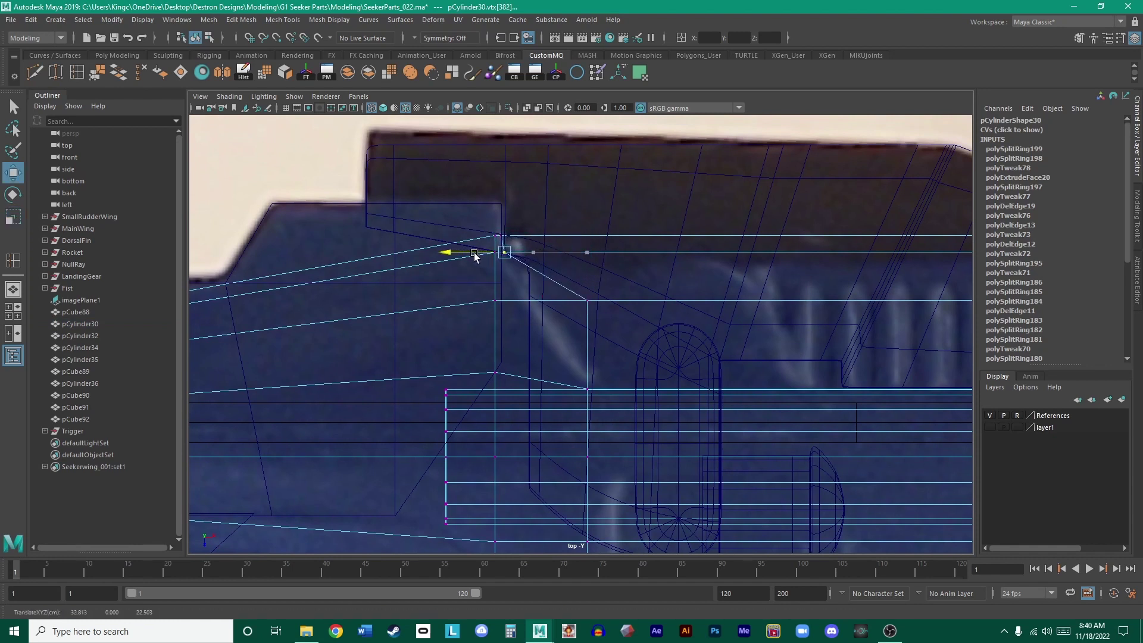
drag(628, 323, 503, 296)
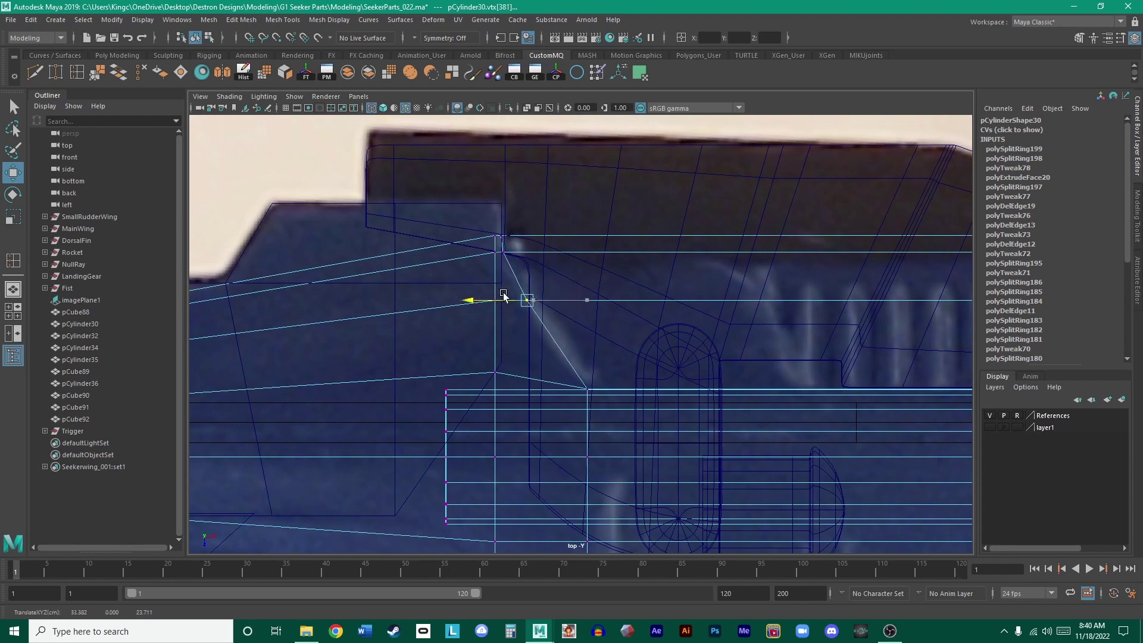
- Fine-tune the vertices of the slanted edge at the recess's barrel end along the body to match the reference photo
alt+middle_drag(572, 321, 319, 248)
alt+middle_drag(518, 240, 418, 260)
drag(606, 211, 612, 232)
drag(517, 283, 544, 293)
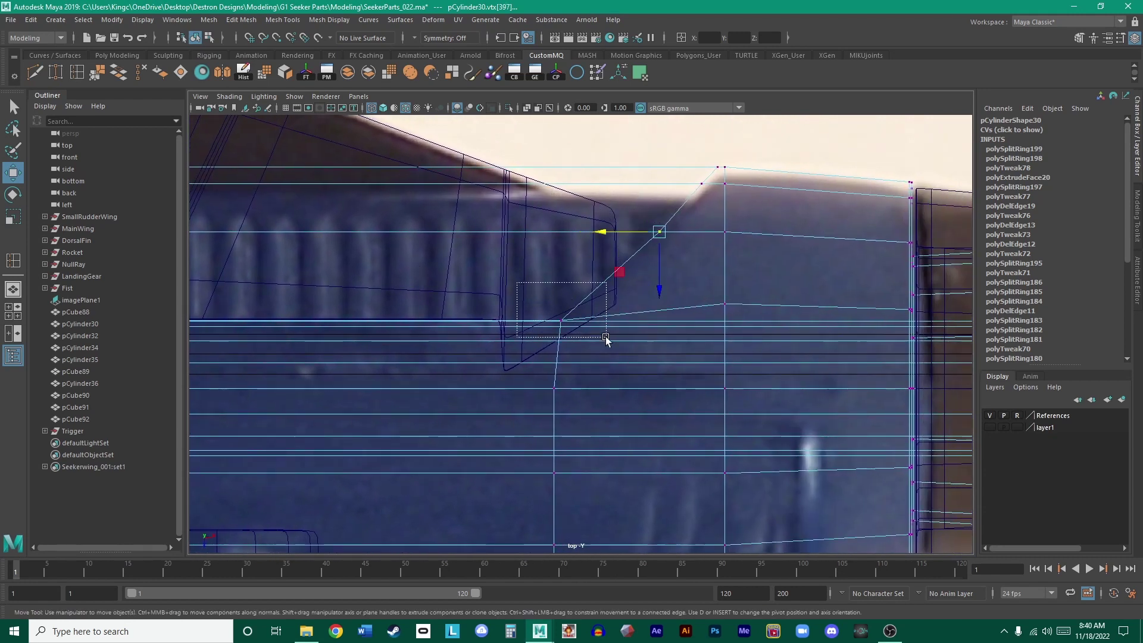
drag(606, 337, 606, 337)
drag(538, 319, 541, 322)
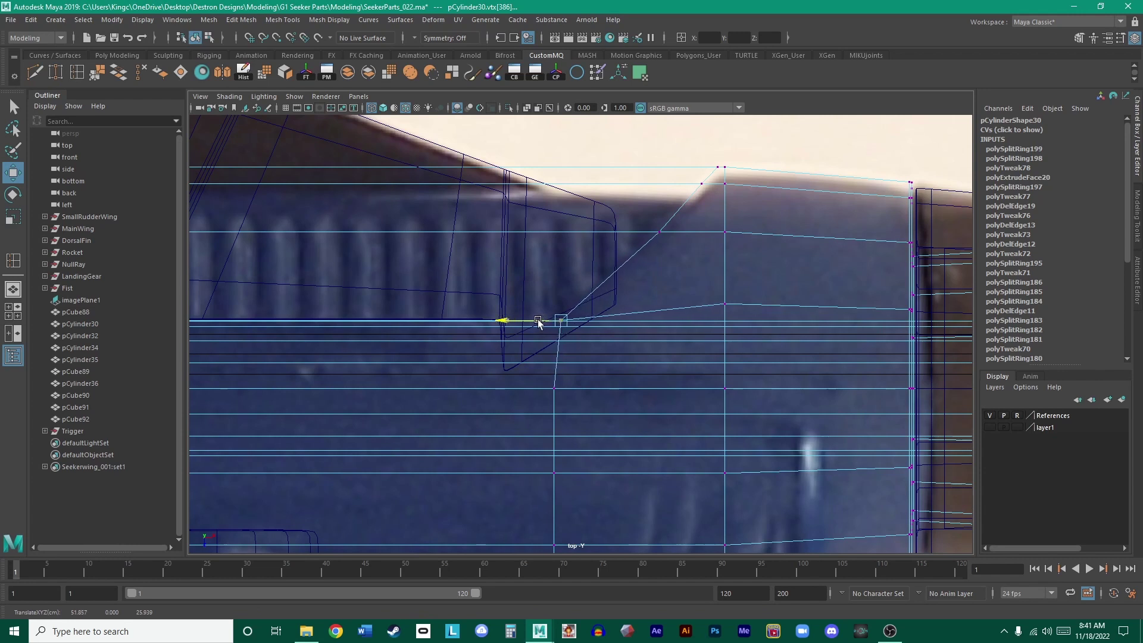
drag(650, 222, 670, 244)
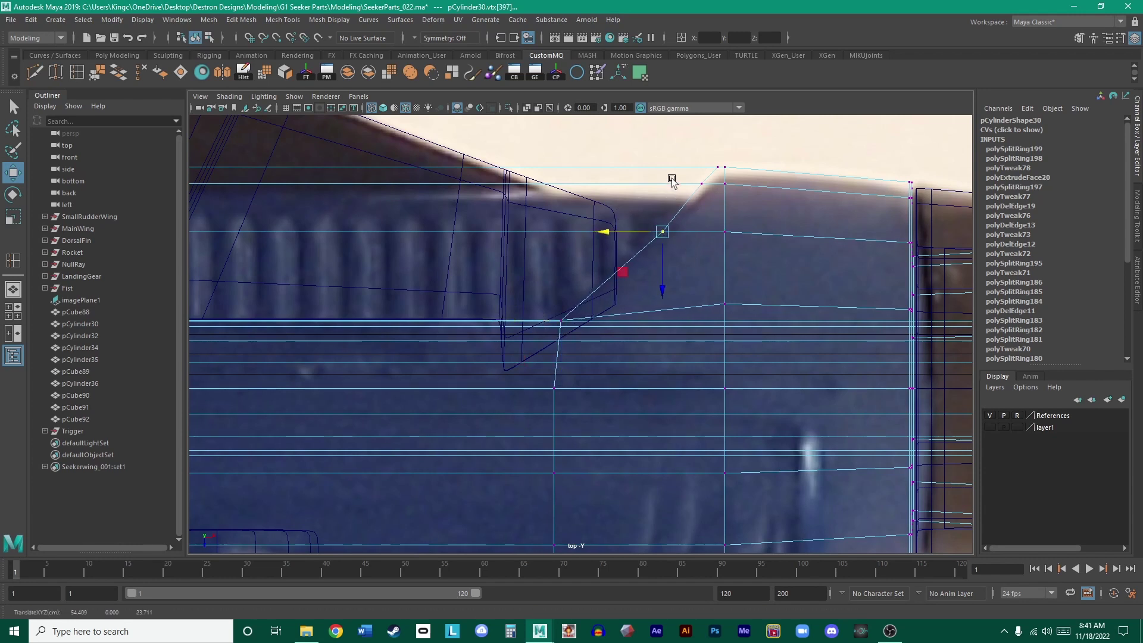
drag(711, 197, 675, 184)
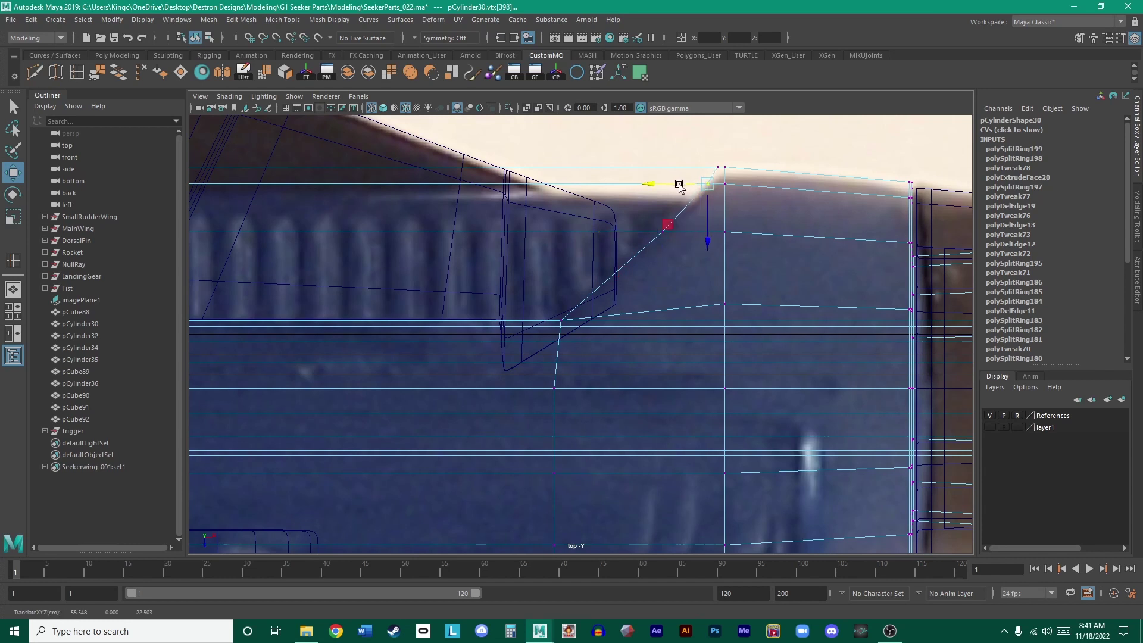
- In the top view, move the full crosswise vertex loop beside the recess's barrel-end slanted edge slightly toward the barrel end
double_click(725, 186)
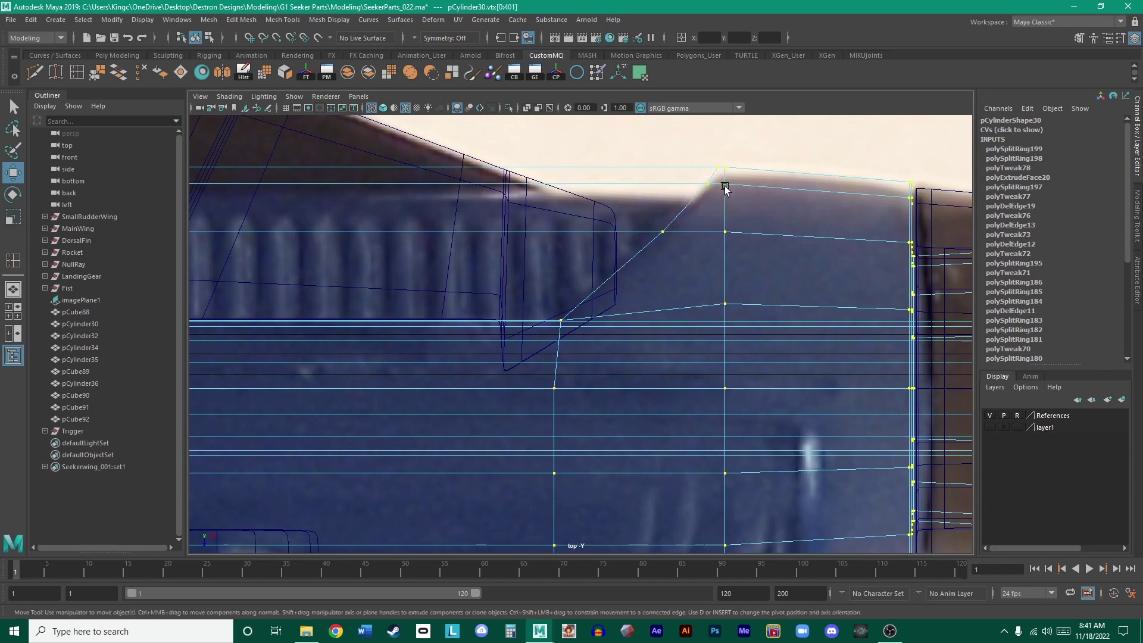
click(725, 305)
shift+double_click(725, 235)
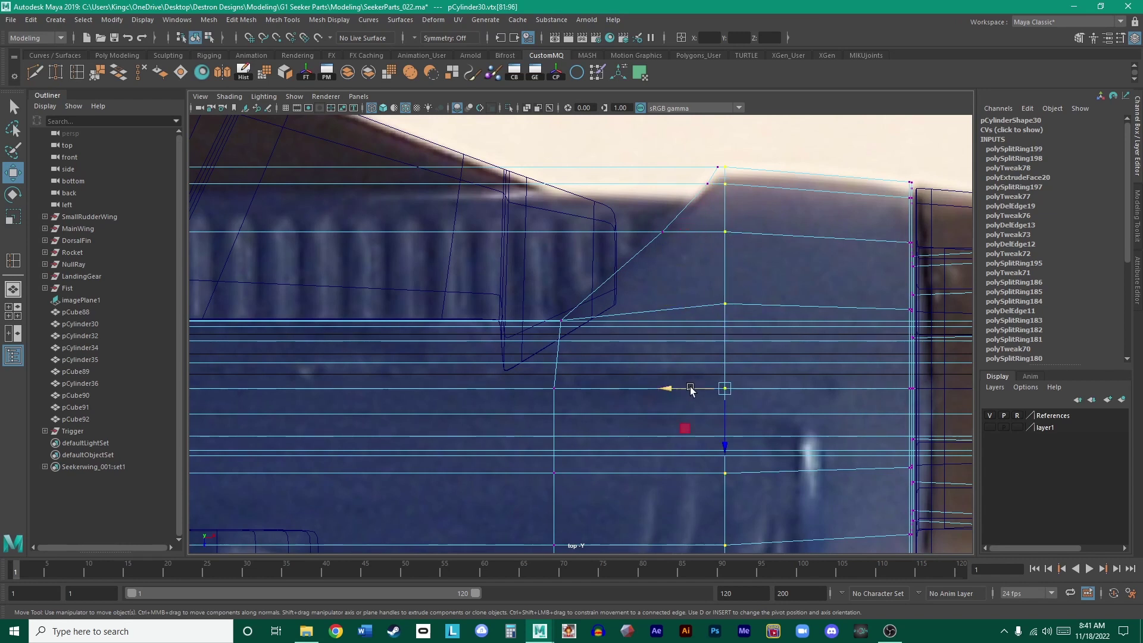
drag(690, 388, 707, 391)
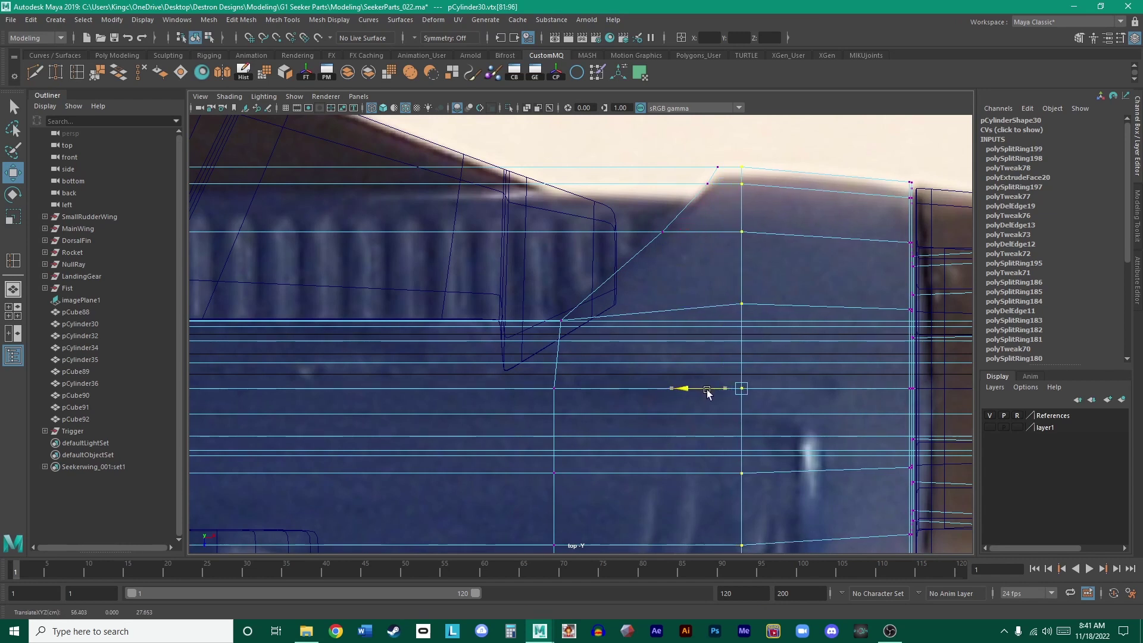
- Shift the four vertices of the barrel-end slanted edge slightly toward the barrel end to follow the recess line in the photo
click(717, 167)
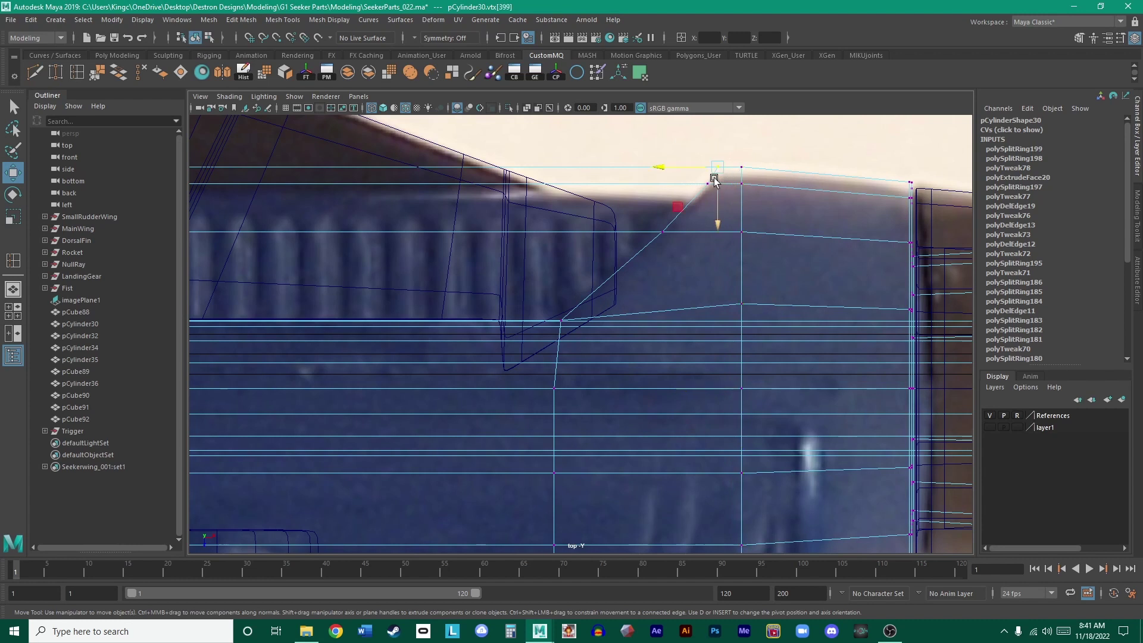
drag(691, 169, 695, 169)
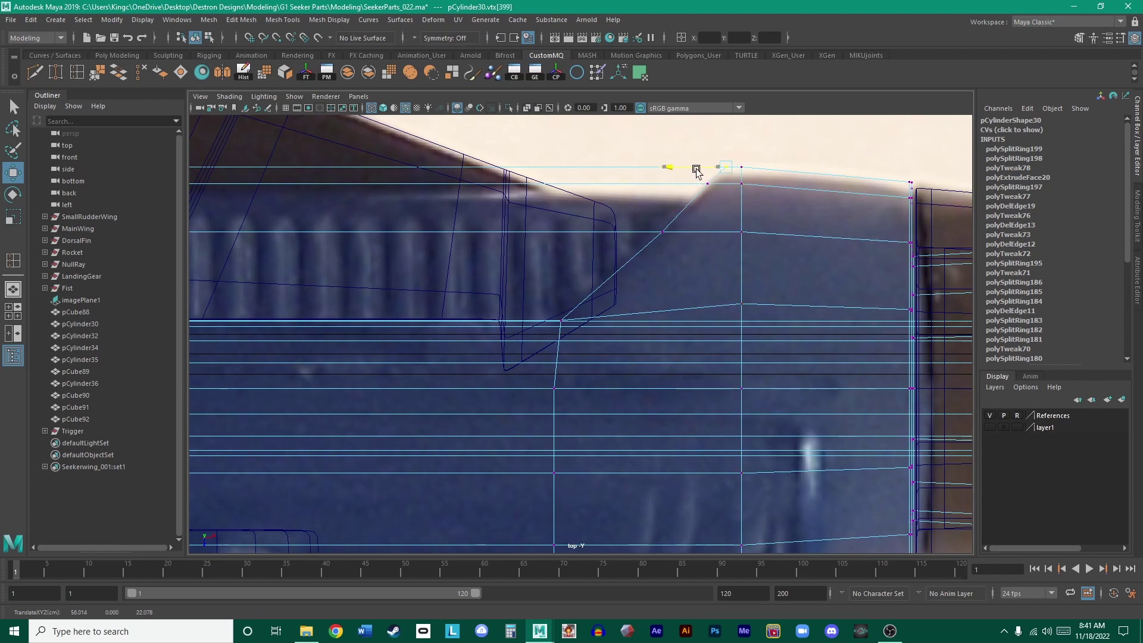
drag(681, 182, 688, 184)
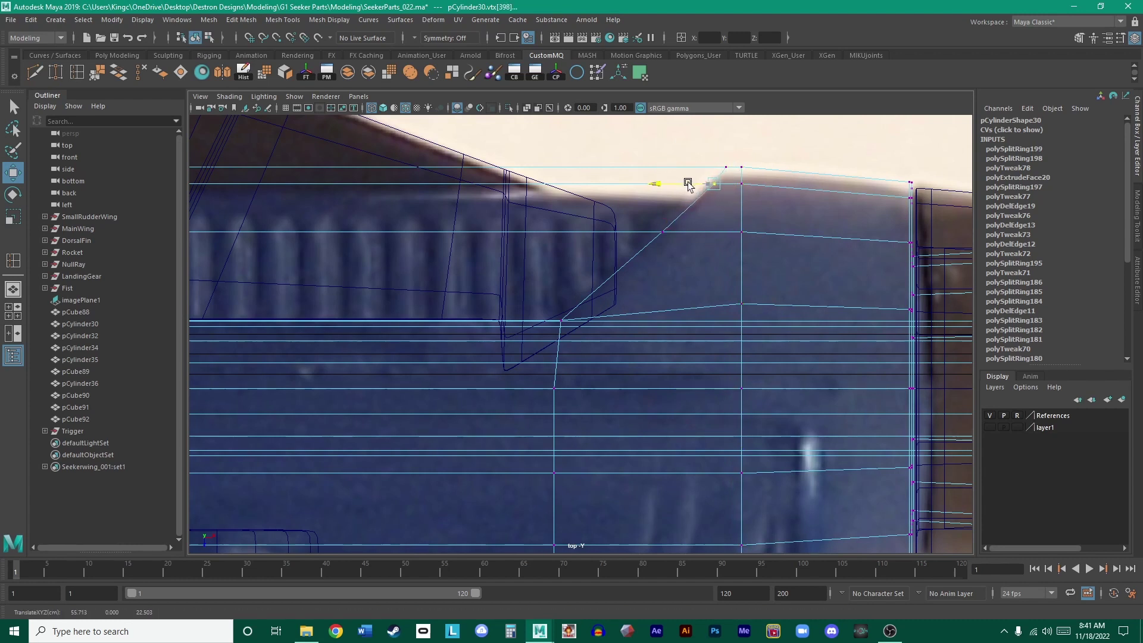
click(662, 231)
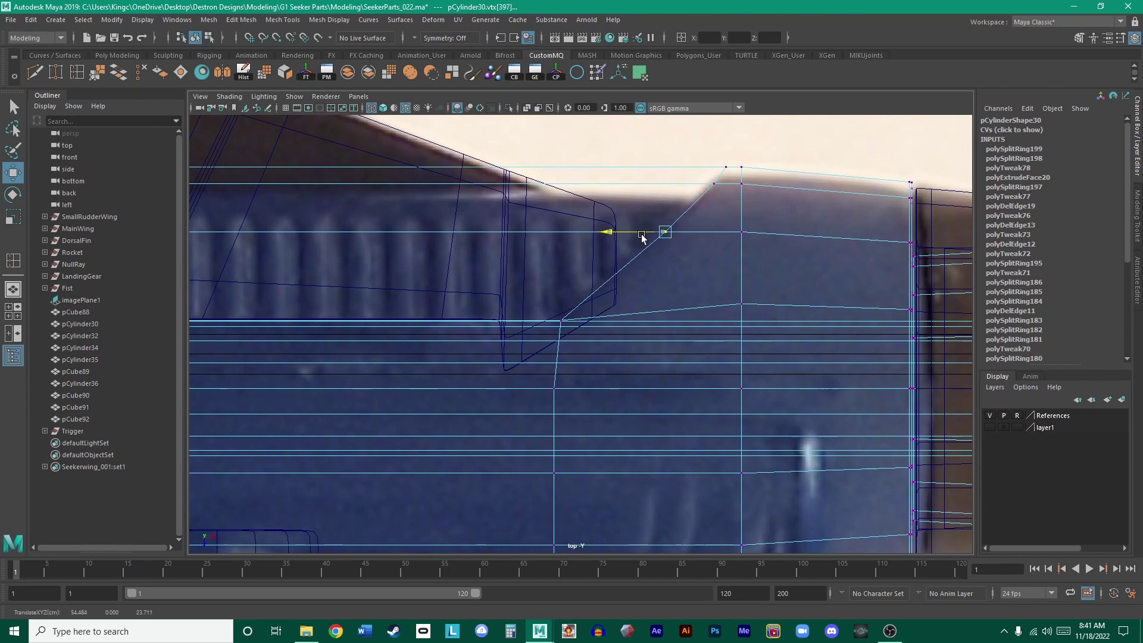
alt+middle_drag(569, 300, 606, 279)
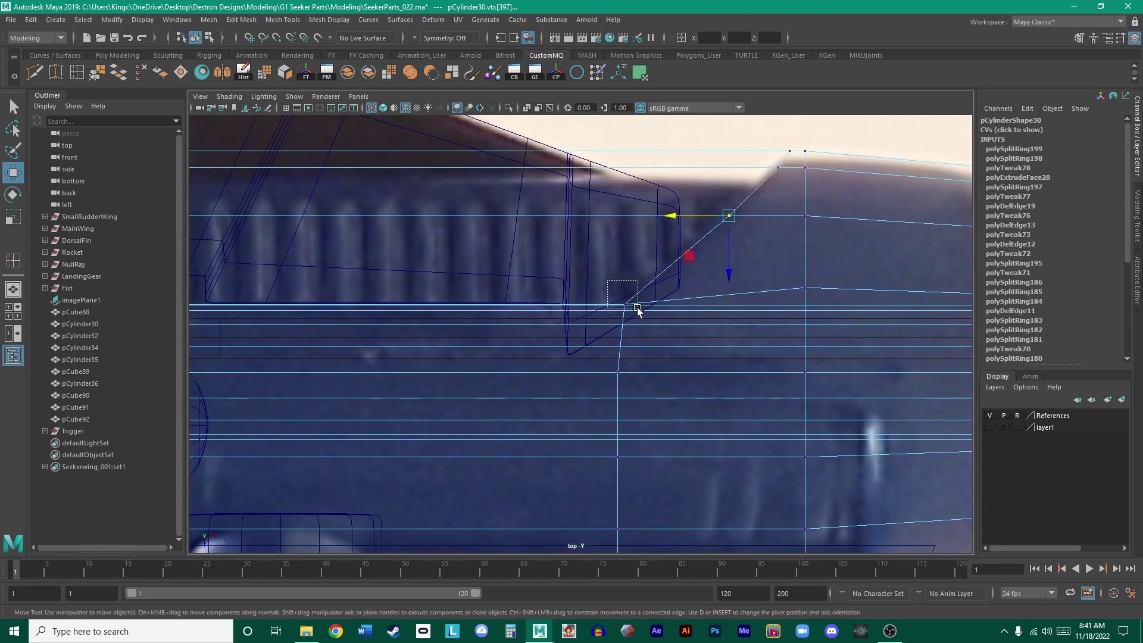
drag(637, 310, 635, 309)
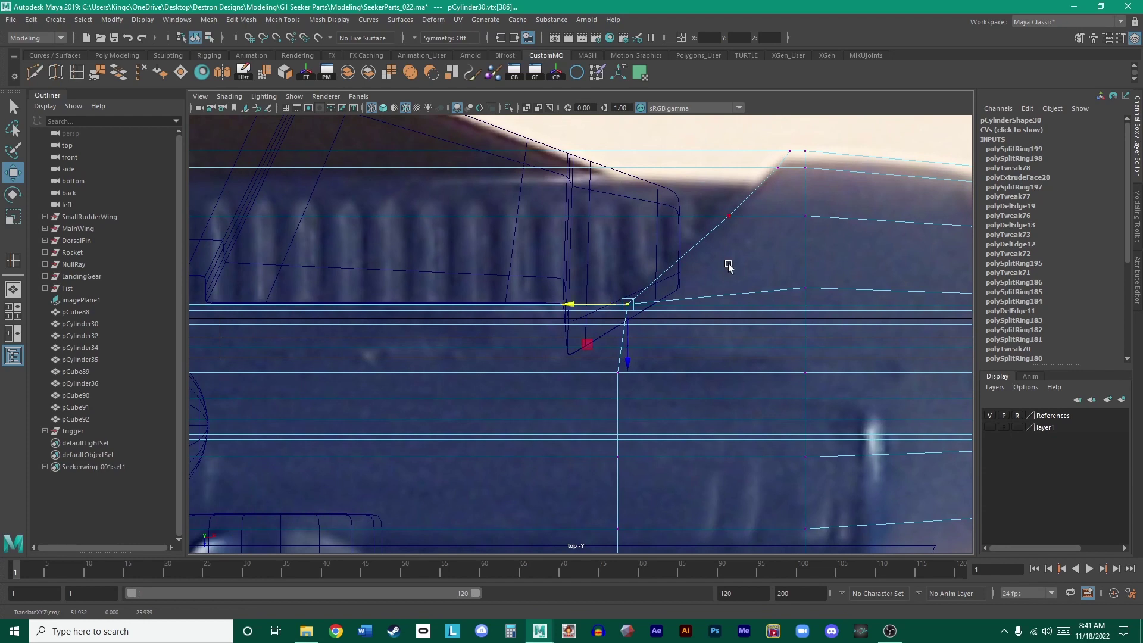
click(704, 239)
alt+middle_drag(722, 263, 664, 246)
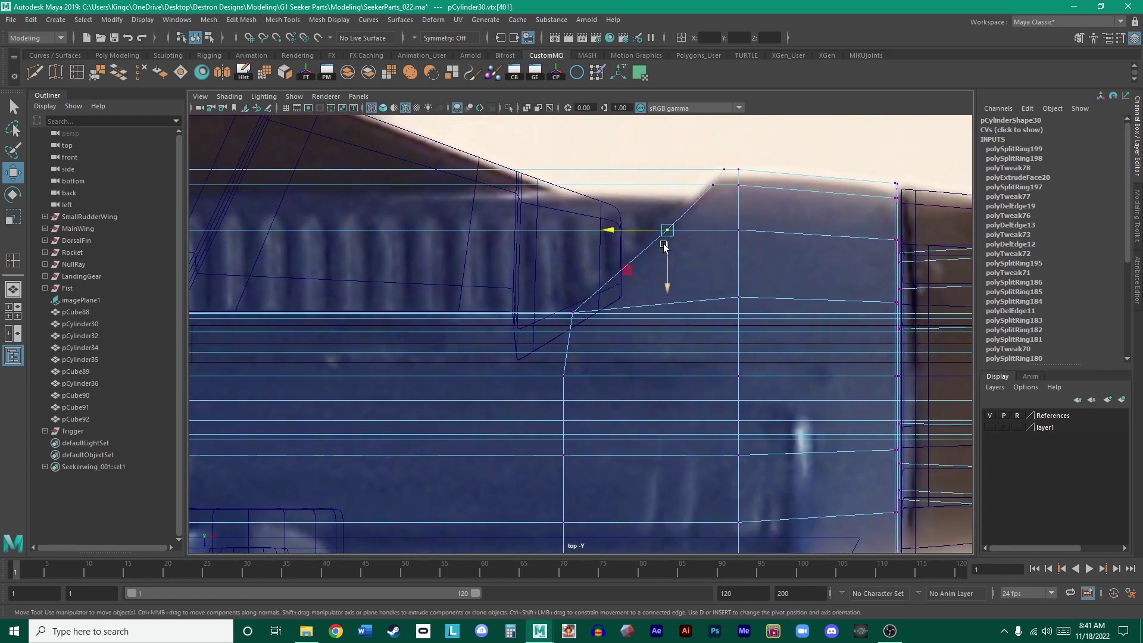
click(694, 150)
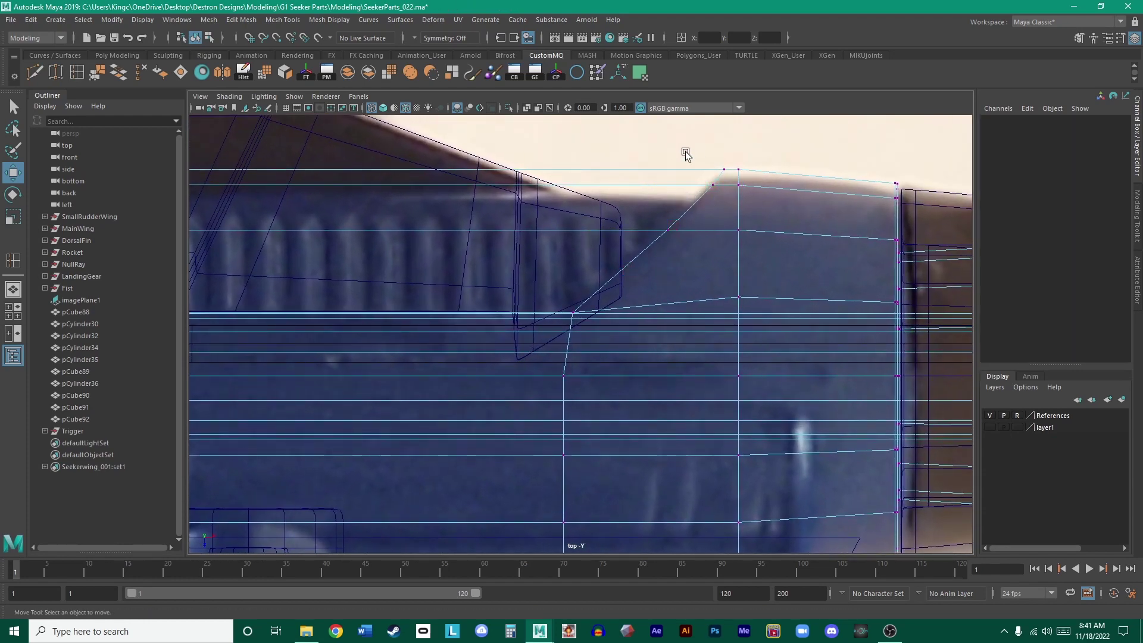
- Examine the main body's two slanted recess edges in the perspective view
alt+middle_drag(529, 245, 662, 207)
alt+right_drag(631, 243, 548, 247)
key(space)
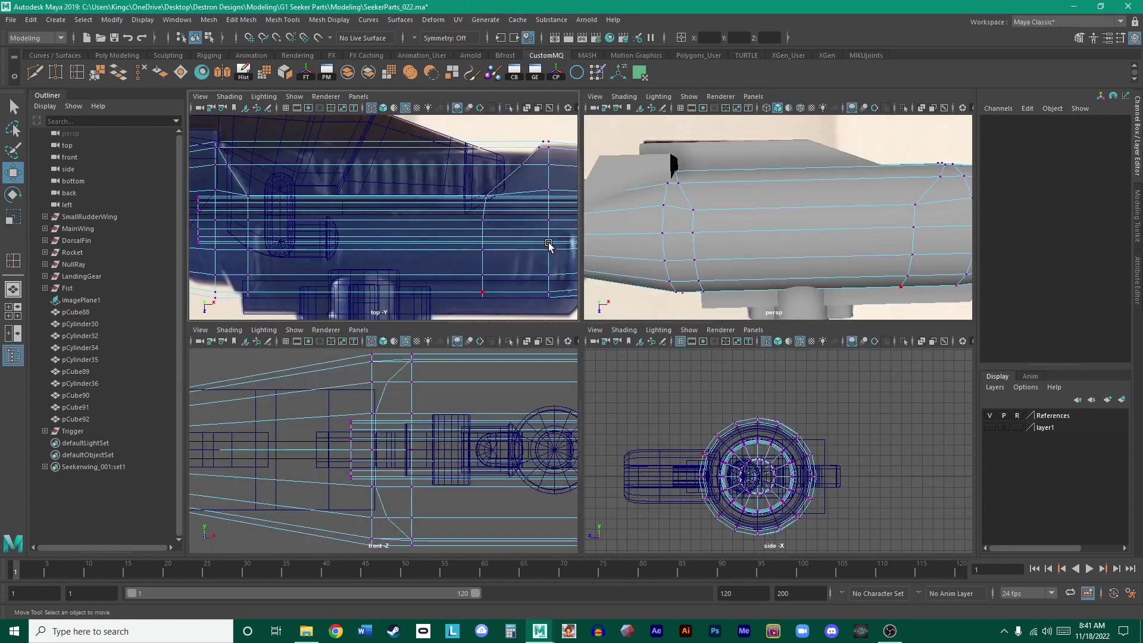
key(space)
alt+right_drag(722, 255, 593, 298)
alt+middle_drag(592, 297, 593, 313)
- Start saving the scene under a new name and open the Destron Designs/Modeling/G1 Seeker Parts/Modeling folder as its location
click(10, 20)
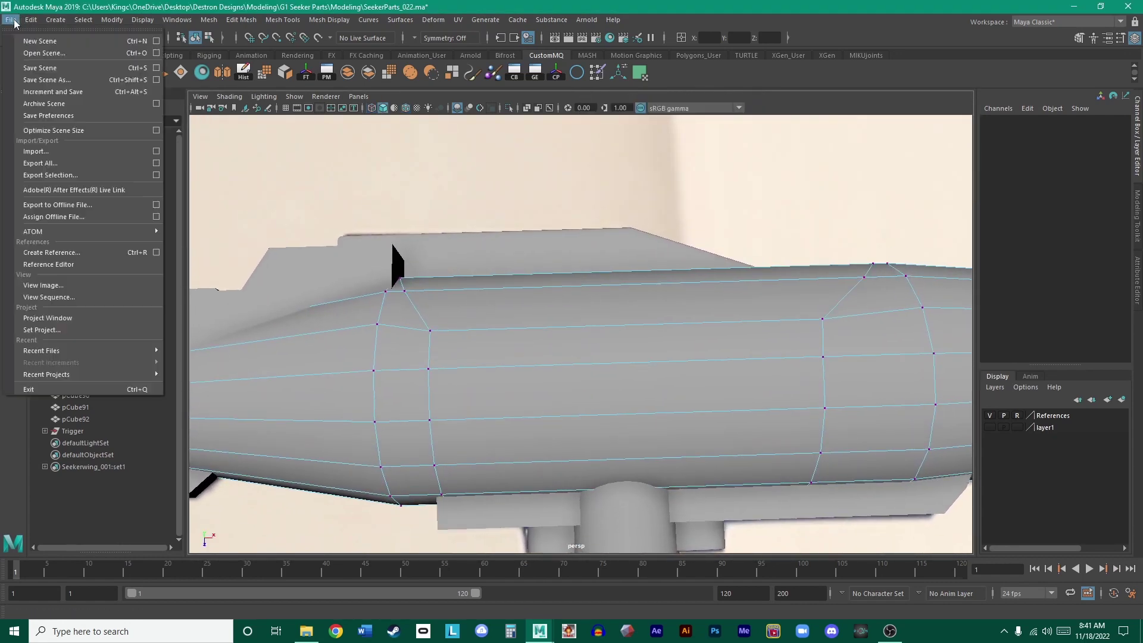
click(36, 78)
click(288, 202)
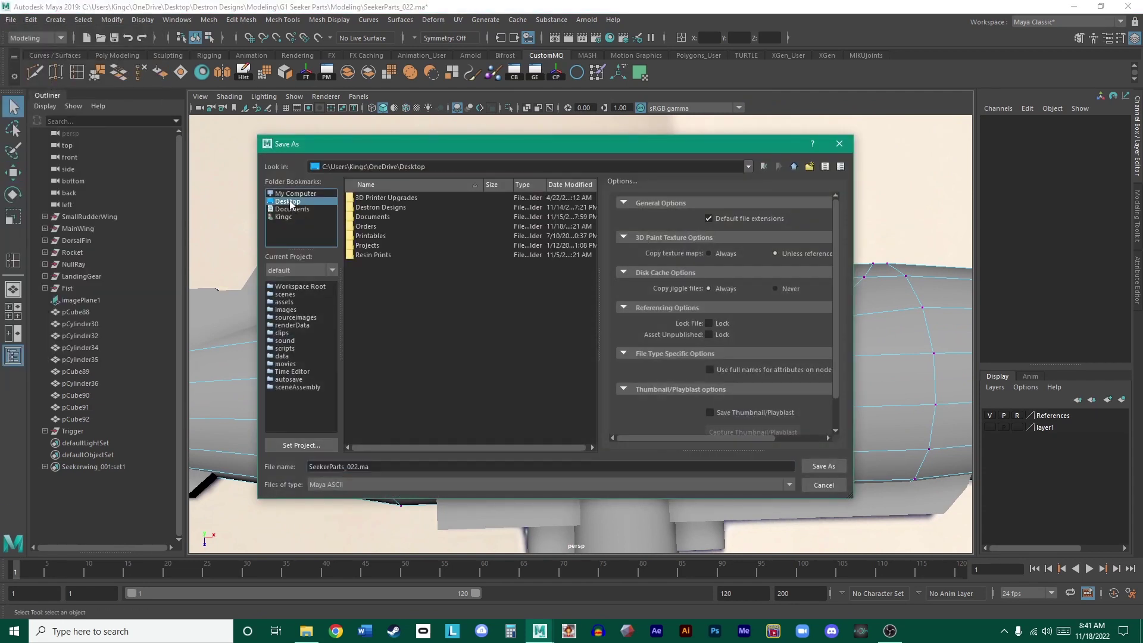
double_click(374, 209)
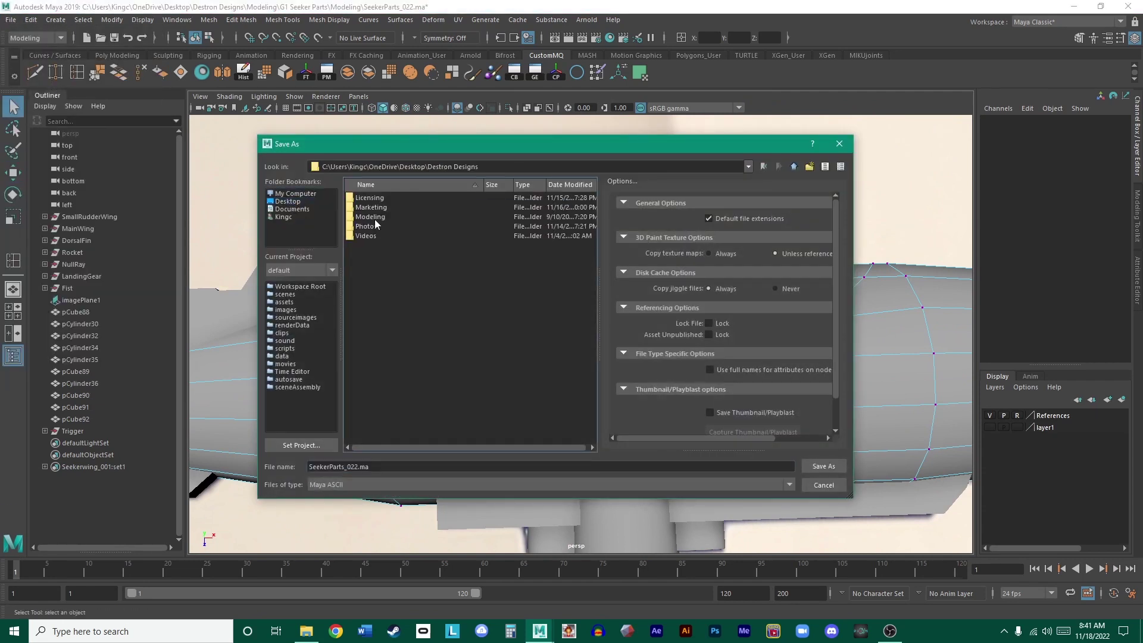
double_click(374, 219)
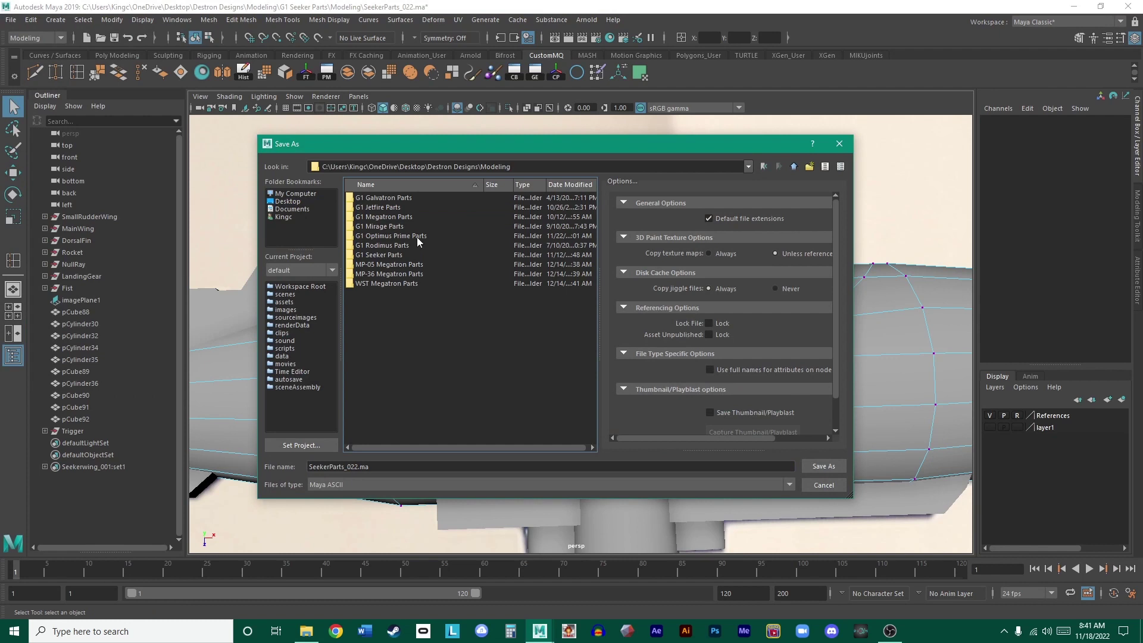
double_click(390, 254)
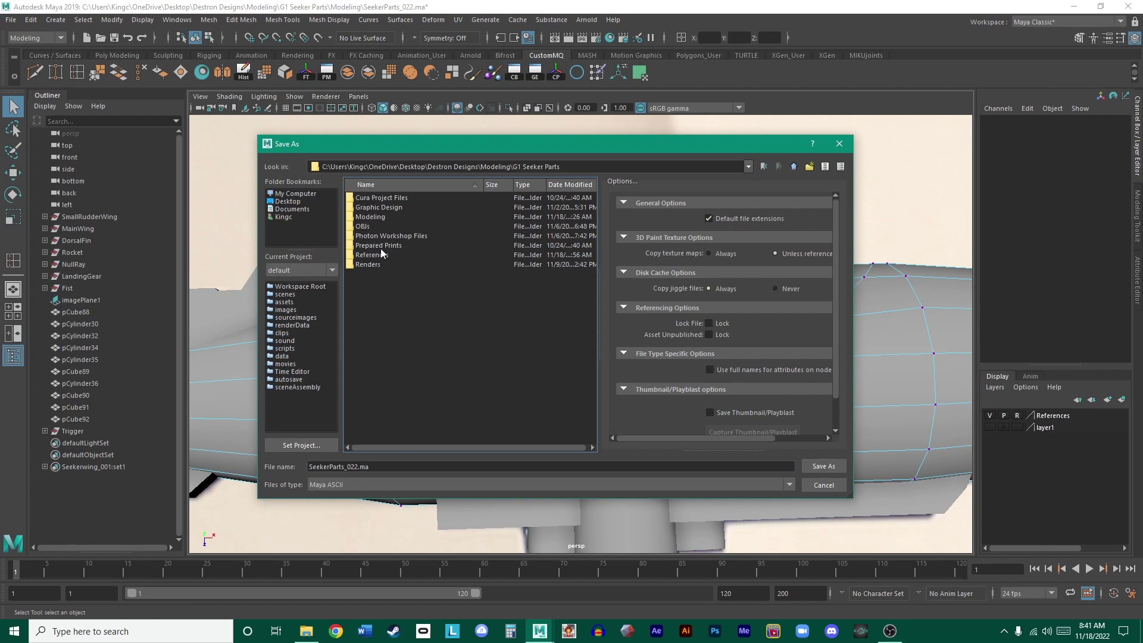
double_click(371, 217)
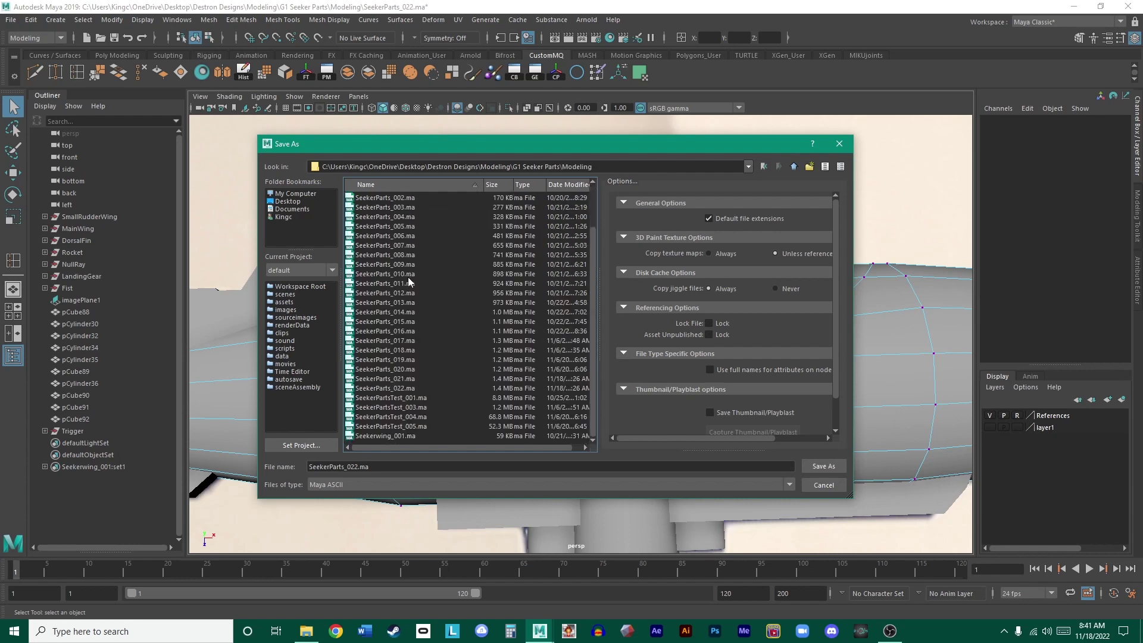
- Save the scene as the new version SeekerParts_023
click(396, 468)
key(BackSpace)
key(BackSpace)
key(BackSpace)
key(BackSpace)
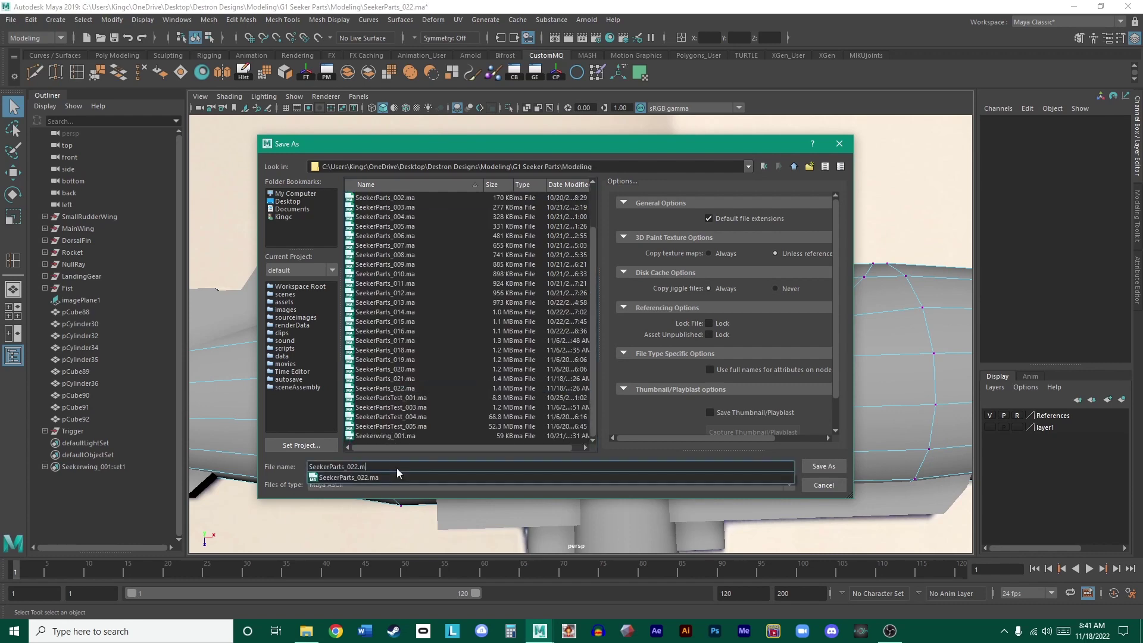
text(3)
key(Return)
- In the top view, select the main body faces of the recess area between the two slanted edges
key(w)
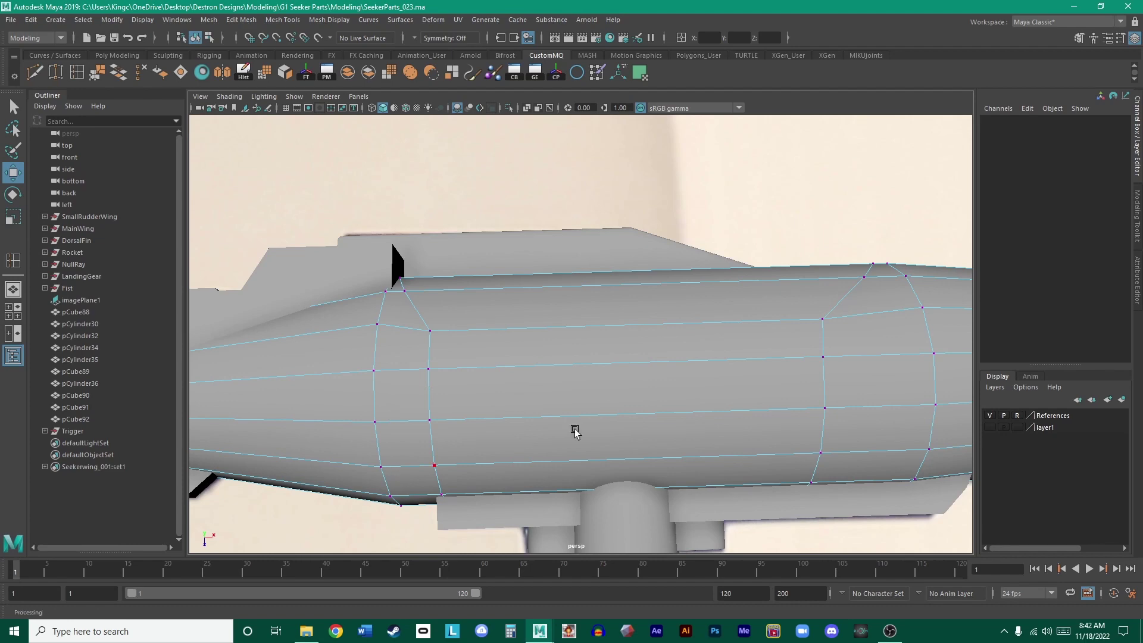
key(space)
key(space)
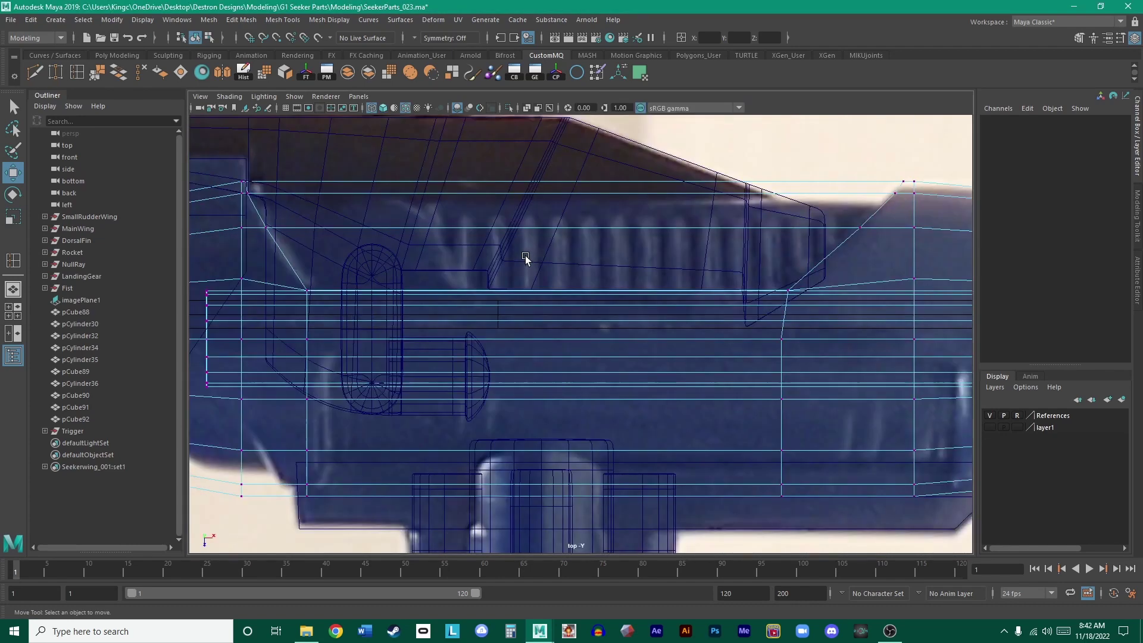
scroll(732, 189, up, 3)
alt+middle_drag(766, 311, 694, 378)
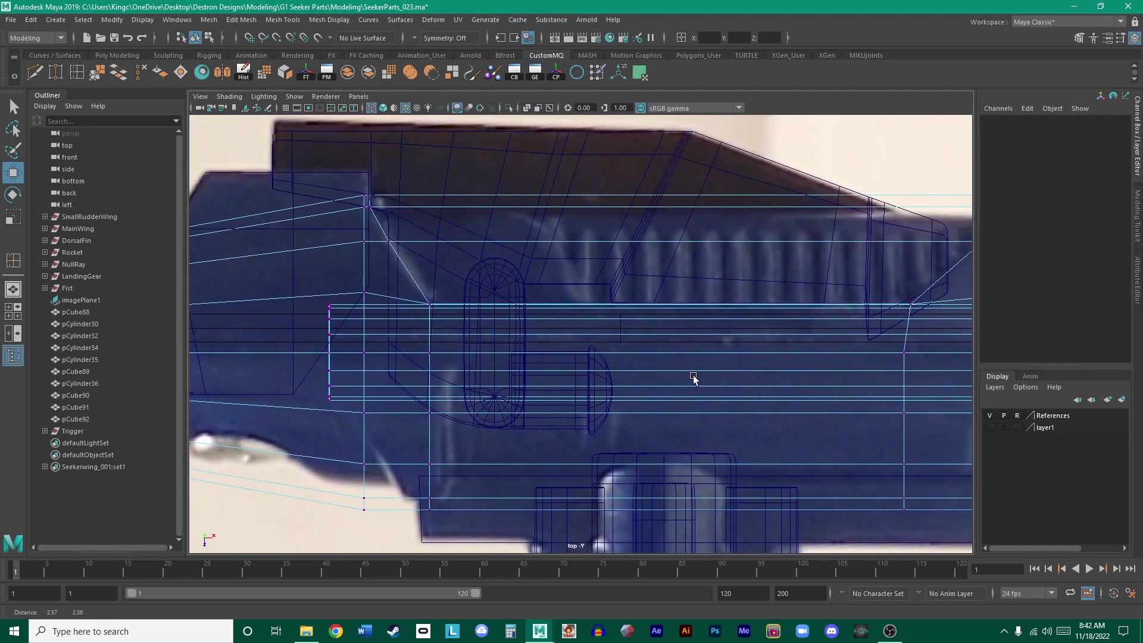
scroll(716, 299, up, 2)
alt+middle_drag(716, 299, 632, 326)
right_drag(653, 252, 685, 241)
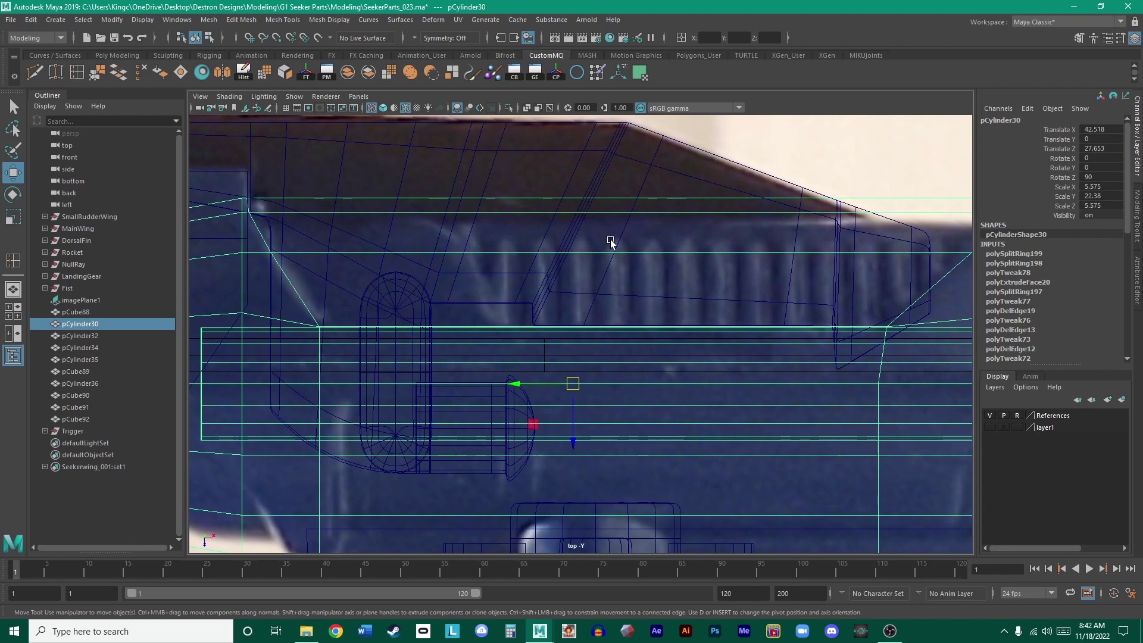
mouse_move(610, 241)
alt+middle_down()
mouse_move(362, 234)
mouse_move(604, 235)
alt+middle_up()
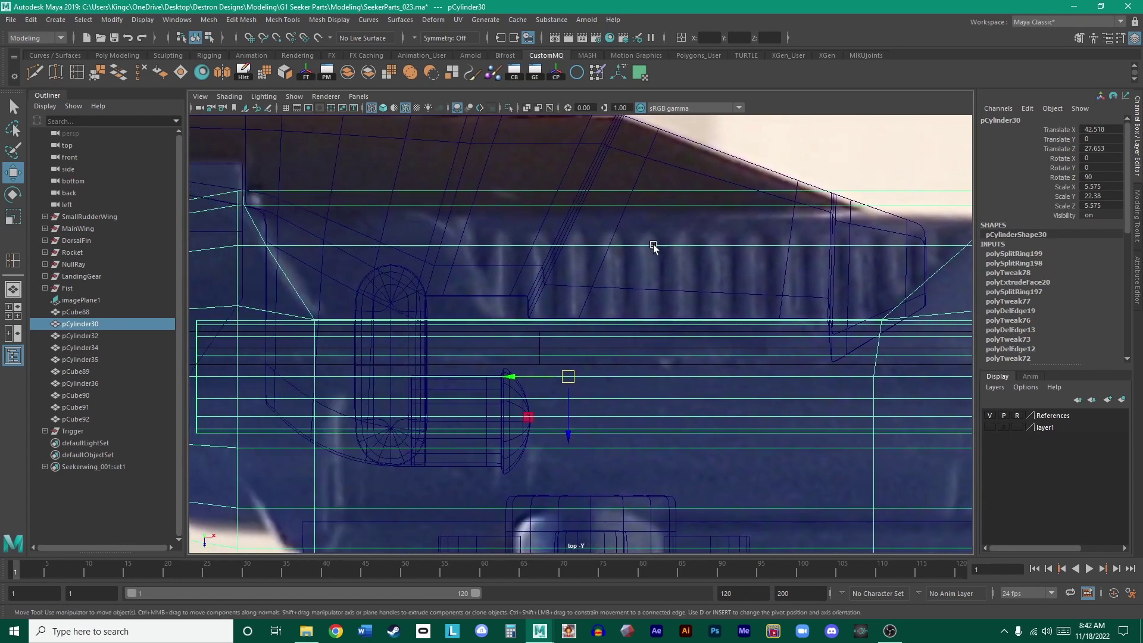
right_drag(656, 245, 654, 270)
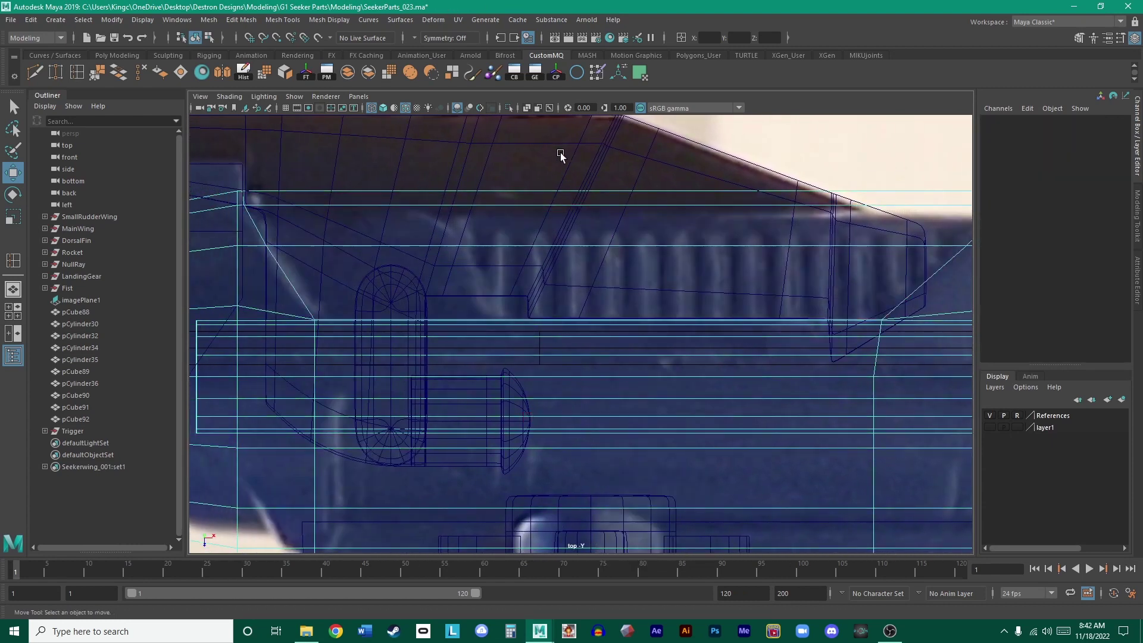
drag(558, 151, 662, 304)
- Nudge the upper vertices of the slanted edge at the recess's tapered end along the body to match the reference photo
mouse_move(865, 230)
alt+middle_down()
mouse_move(585, 232)
mouse_move(902, 219)
mouse_move(587, 215)
mouse_move(823, 213)
alt+middle_up()
alt+middle_drag(477, 203, 727, 247)
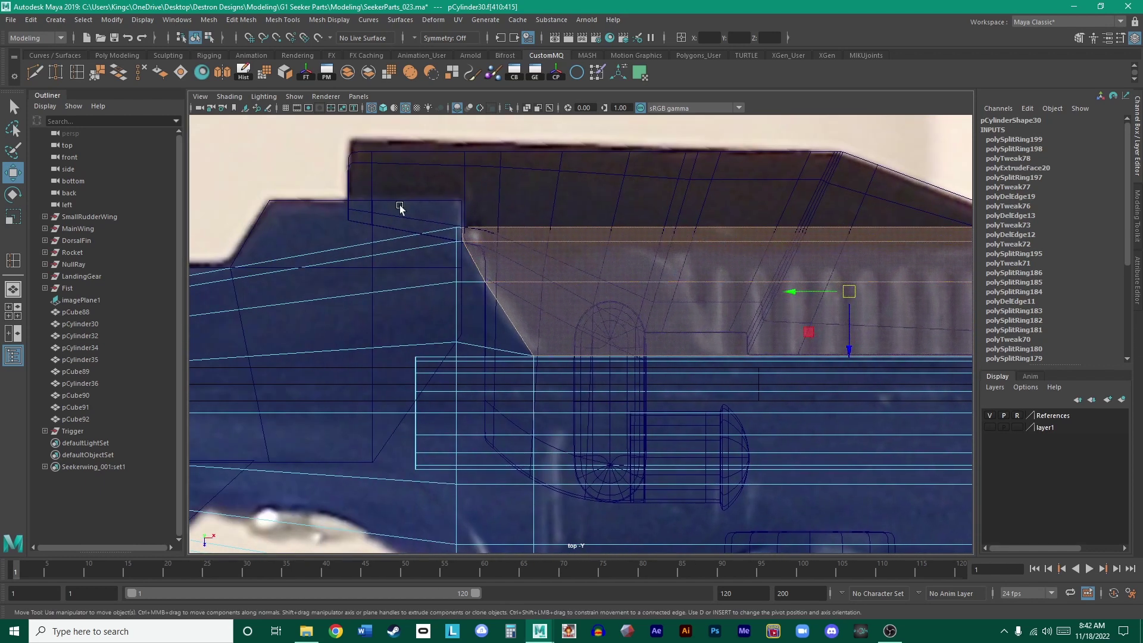
scroll(400, 209, up, 3)
alt+middle_drag(602, 230, 677, 264)
scroll(574, 252, up, 1)
alt+middle_drag(574, 252, 543, 231)
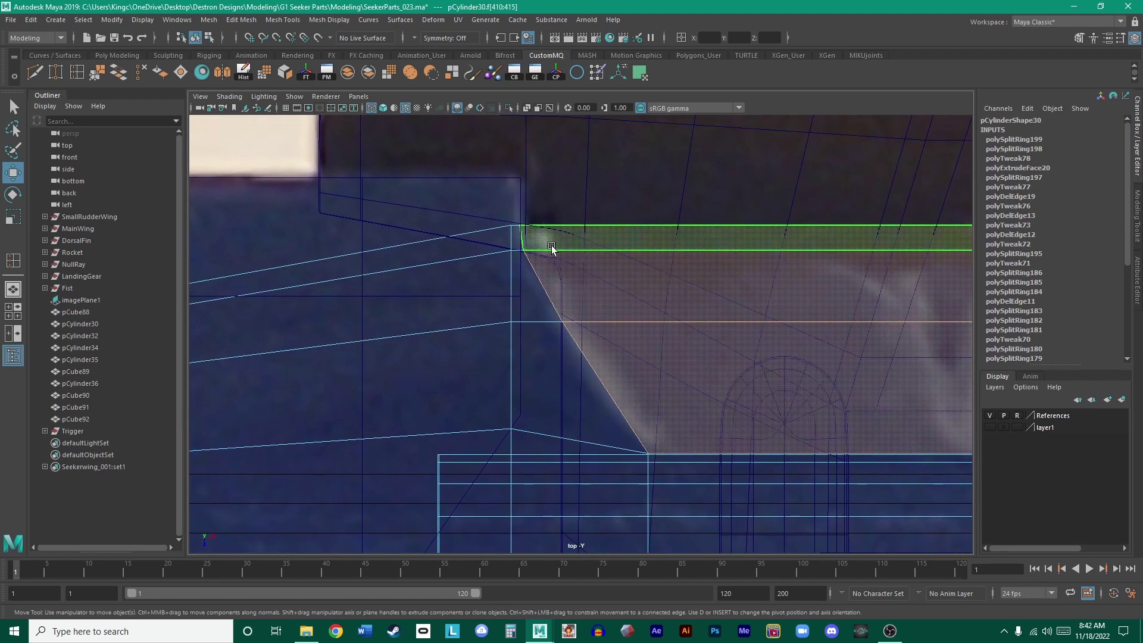
right_drag(581, 245, 619, 203)
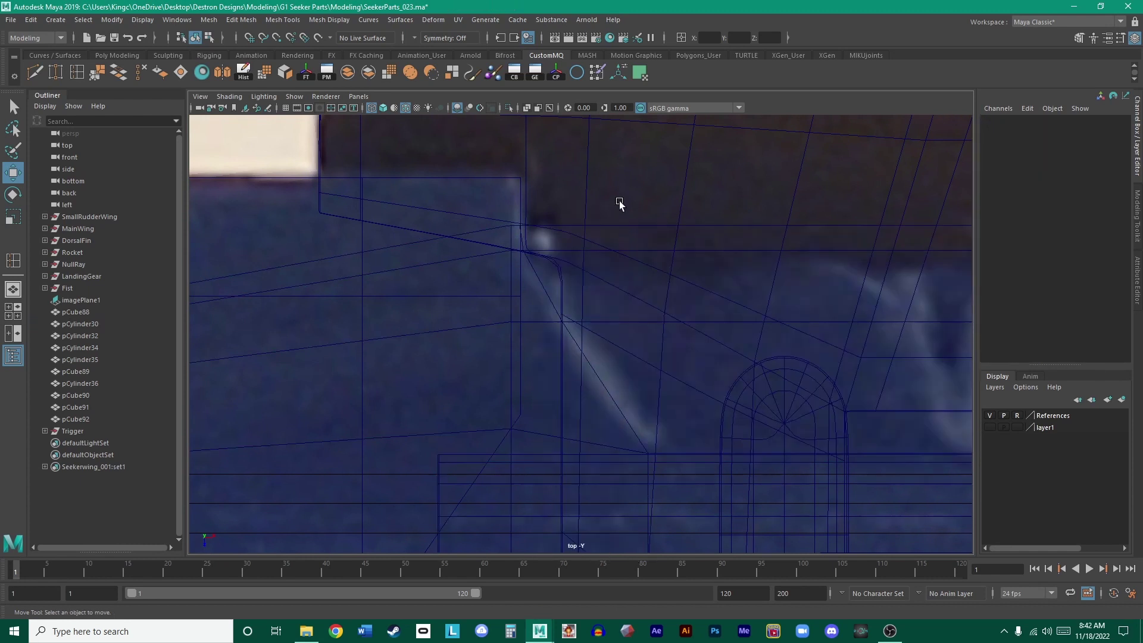
click(522, 250)
click(541, 226)
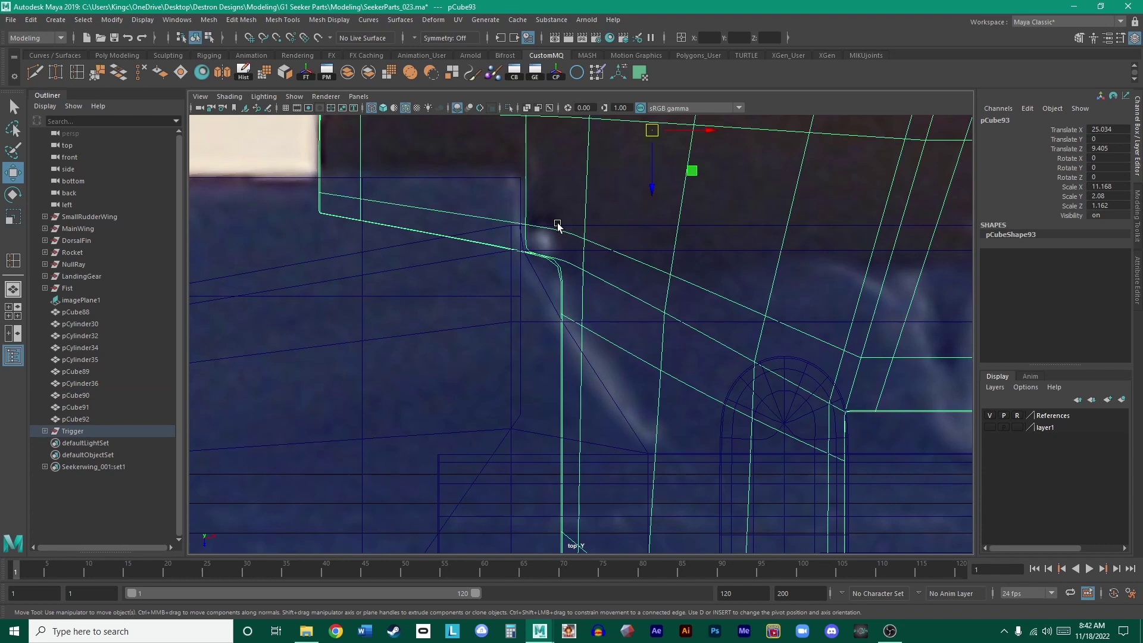
click(510, 236)
right_drag(510, 234, 518, 216)
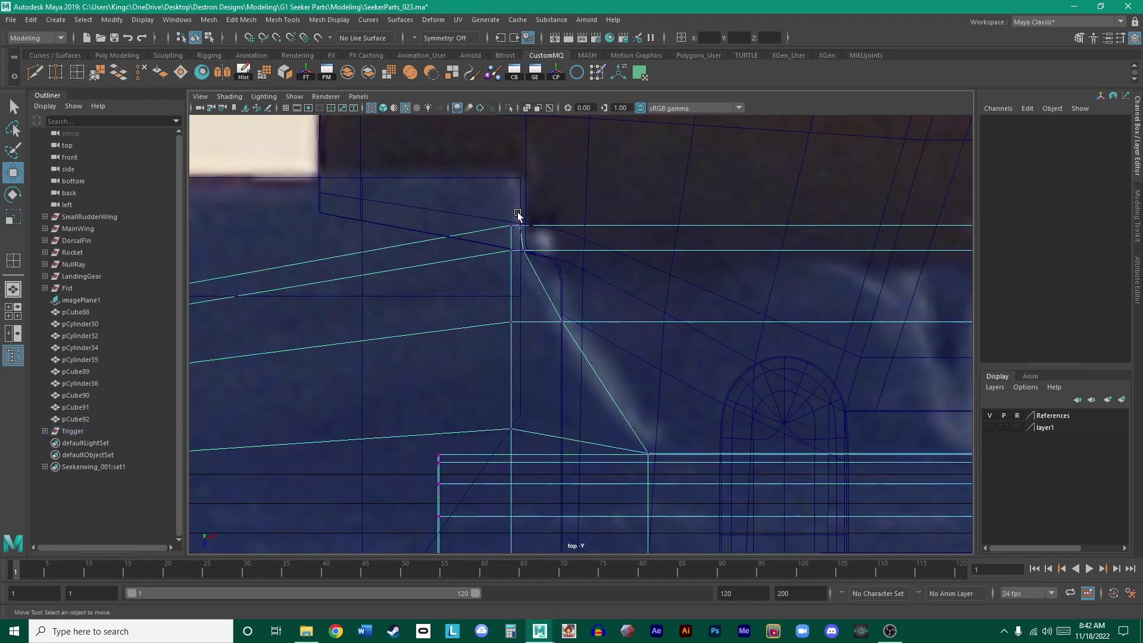
drag(529, 237, 494, 226)
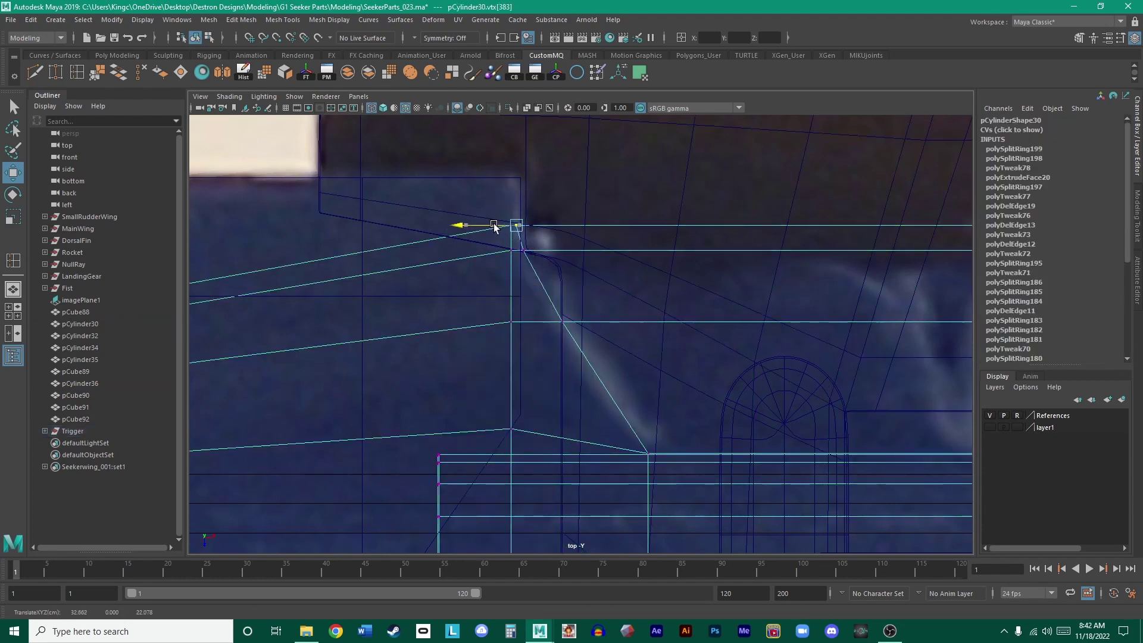
click(522, 251)
click(509, 248)
- Adjust the lower two vertices of the slanted edge at the recess's barrel end along the body to follow the photo
alt+middle_drag(684, 294, 543, 262)
scroll(562, 271, down, 6)
key(w)
alt+middle_drag(611, 276, 454, 260)
right_drag(454, 260, 485, 258)
alt+middle_drag(610, 268, 319, 252)
scroll(551, 316, up, 4)
drag(503, 318, 522, 344)
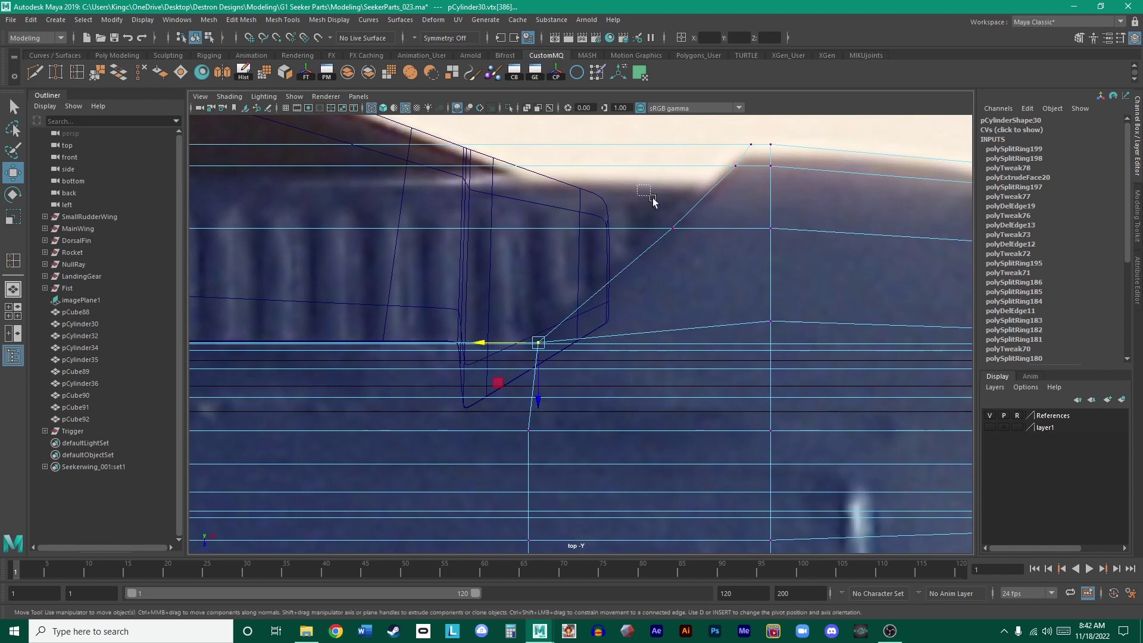
drag(709, 185, 631, 262)
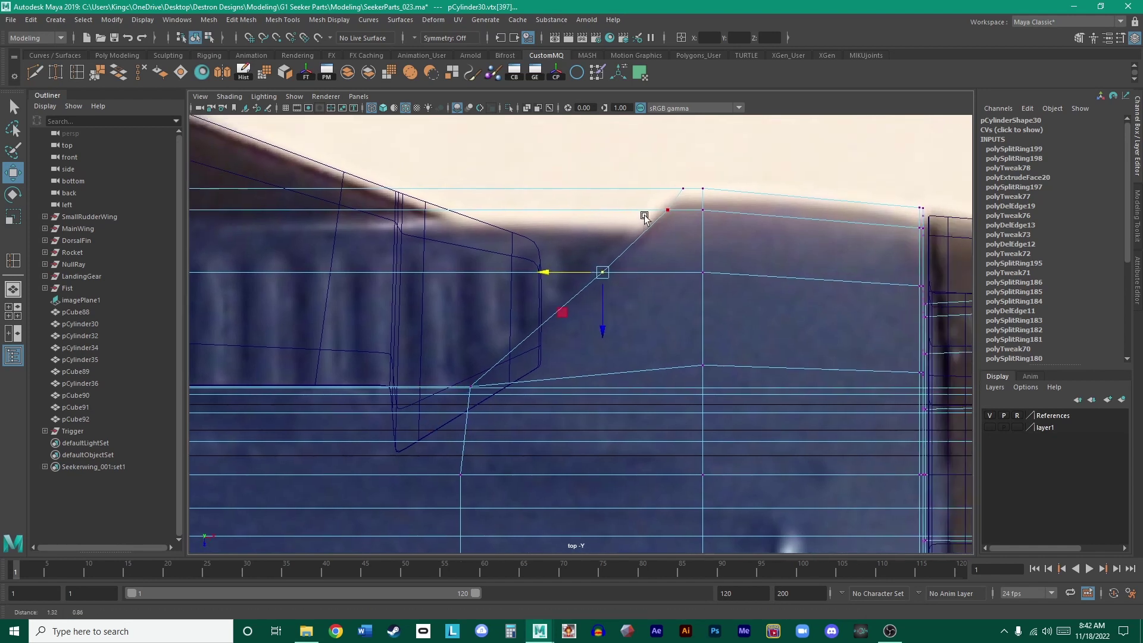
- Fine-tune the upper two vertices of the barrel-end slanted edge along the body to line up with the recess corner
alt+middle_drag(743, 157, 675, 201)
click(682, 189)
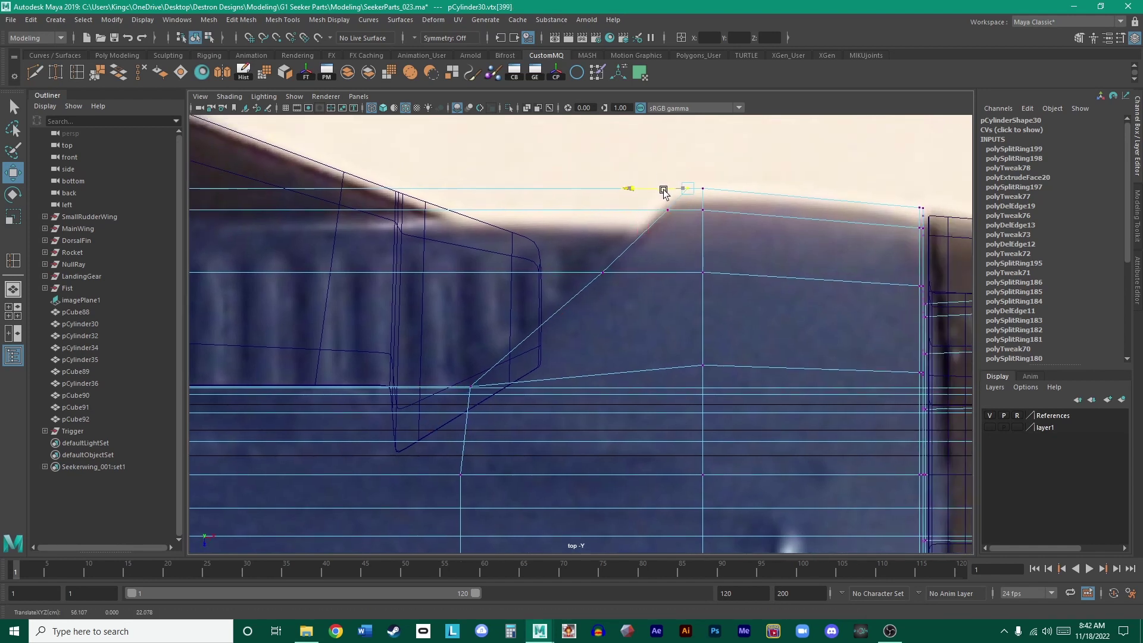
click(667, 209)
scroll(679, 250, down, 2)
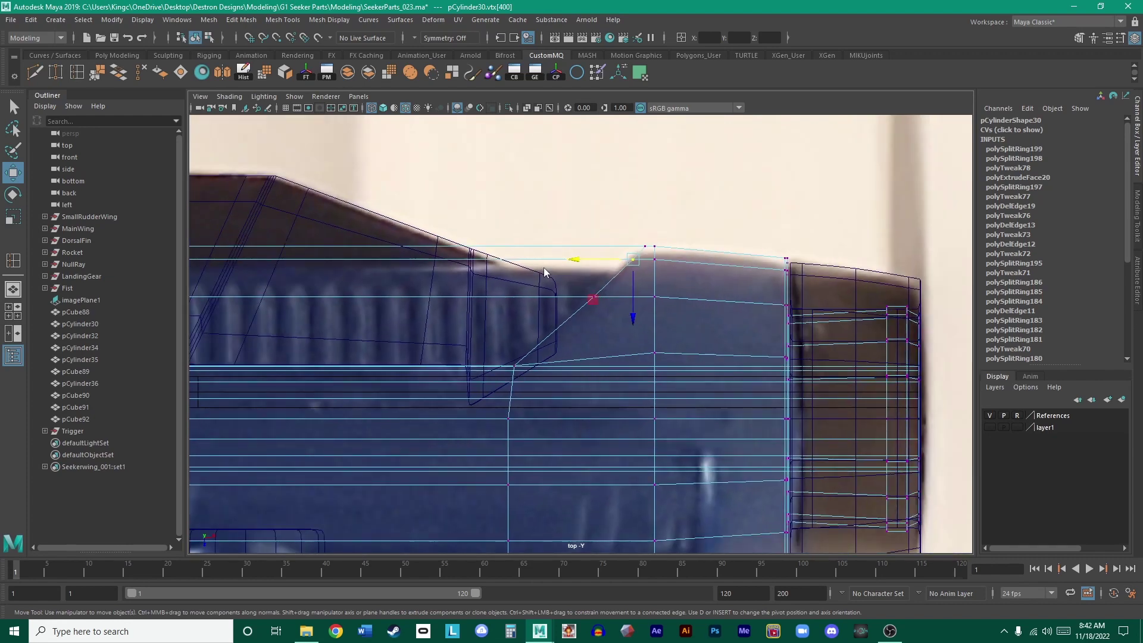
- Select the main body faces of the recess between the two slanted edges and extrude them
right_drag(544, 272, 603, 256)
alt+middle_drag(538, 254, 812, 247)
right_drag(665, 247, 651, 285)
drag(552, 194, 621, 327)
alt+middle_drag(596, 232, 663, 230)
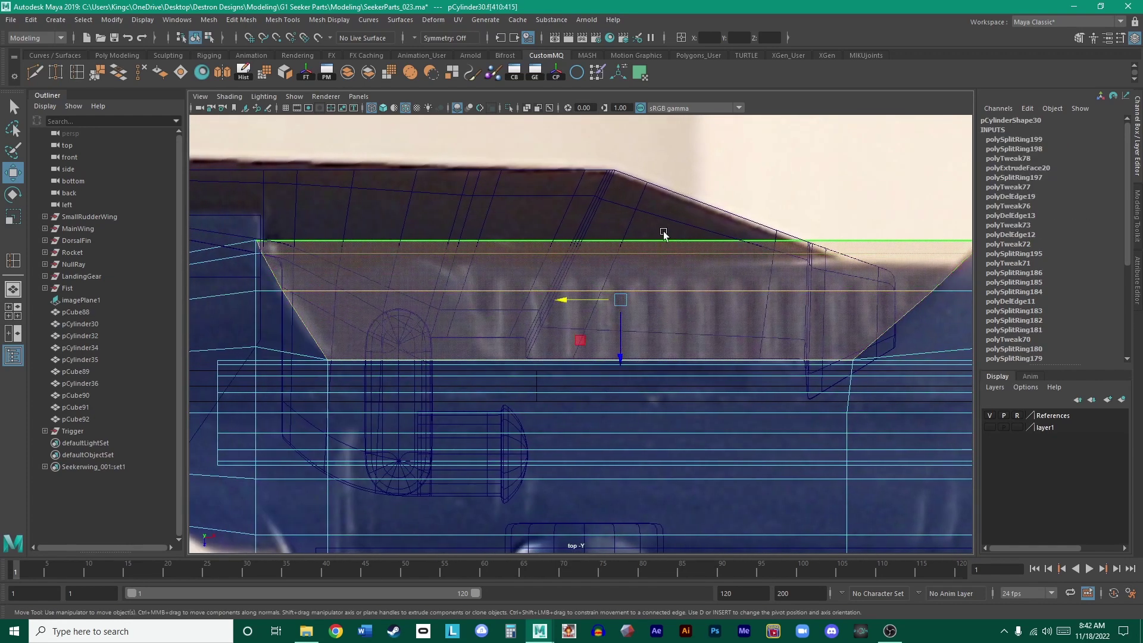
key(space)
key(space)
alt+drag(756, 225, 660, 228)
key(ctrl+e)
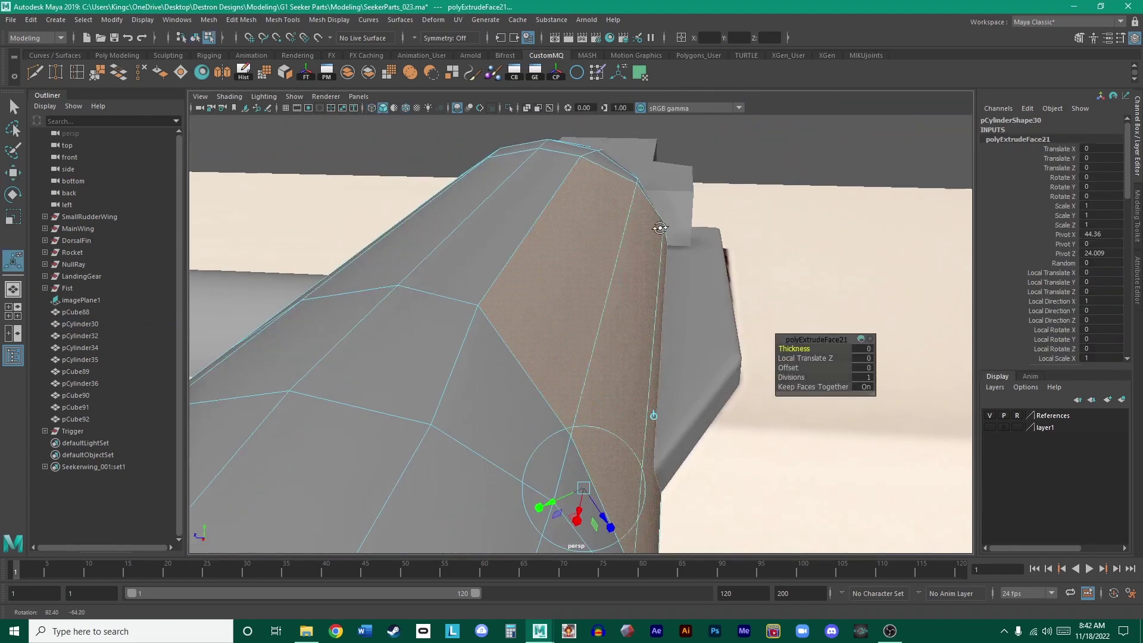
- Scale the extruded recess faces slightly inward to form a narrow border around the recess
key(r)
key(f)
alt+drag(760, 293, 694, 329)
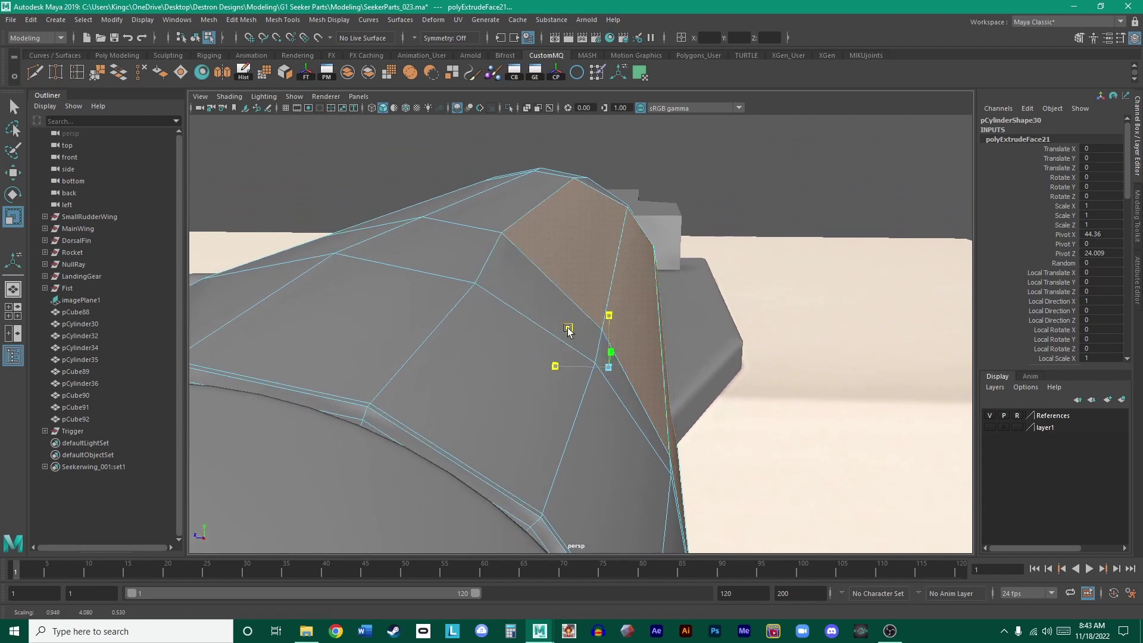
mouse_move(568, 327)
mouse_down()
mouse_move(581, 332)
mouse_move(546, 322)
mouse_move(602, 357)
mouse_move(556, 339)
mouse_move(594, 403)
mouse_move(531, 391)
mouse_move(538, 357)
mouse_move(612, 351)
mouse_move(650, 375)
mouse_move(640, 385)
mouse_move(636, 351)
mouse_move(522, 311)
mouse_move(597, 319)
mouse_move(612, 339)
mouse_move(575, 335)
mouse_up()
alt+drag(509, 319, 568, 319)
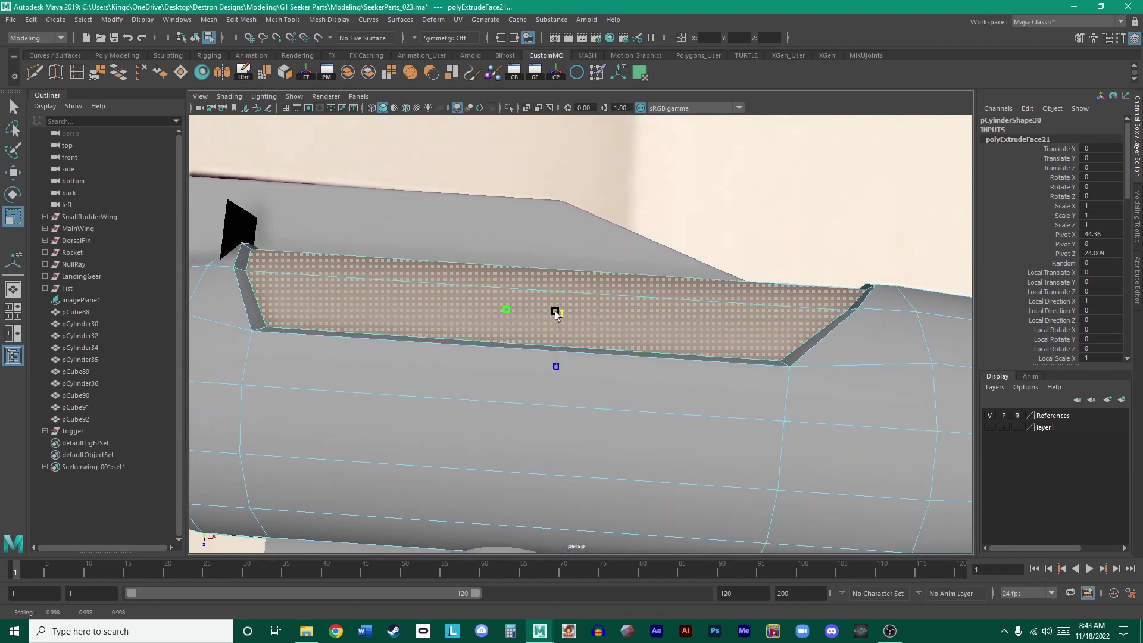
- In the top view, push the extruded faces deeper into the body and scale them down across the body
key(space)
key(space)
alt+middle_drag(505, 245, 480, 227)
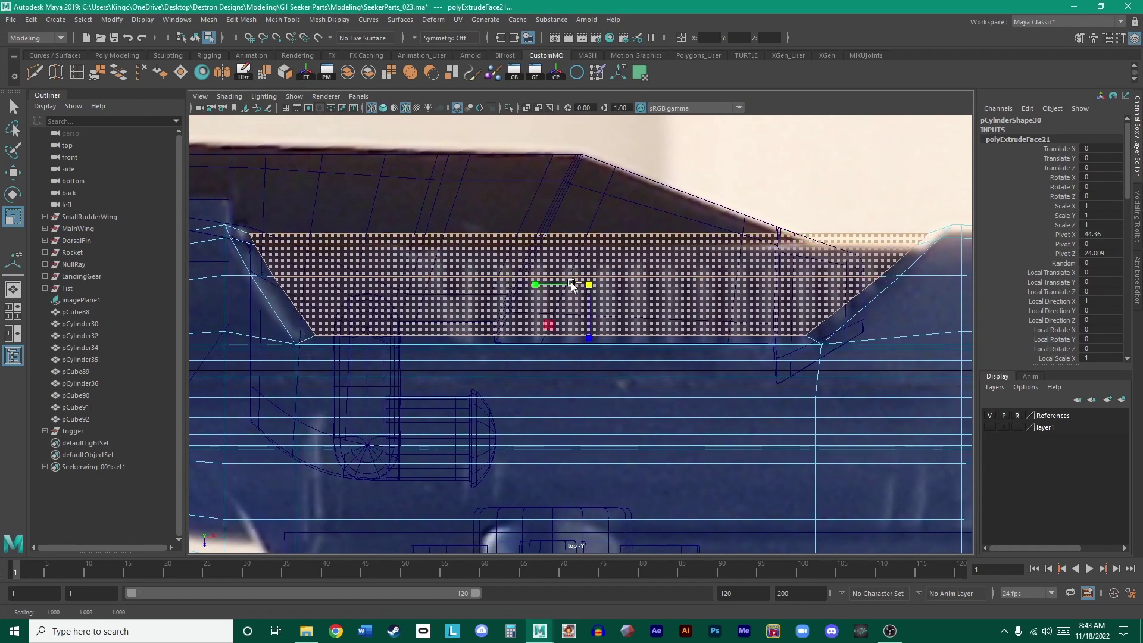
key(w)
mouse_move(589, 342)
mouse_down()
mouse_move(598, 354)
mouse_move(589, 347)
mouse_up()
key(r)
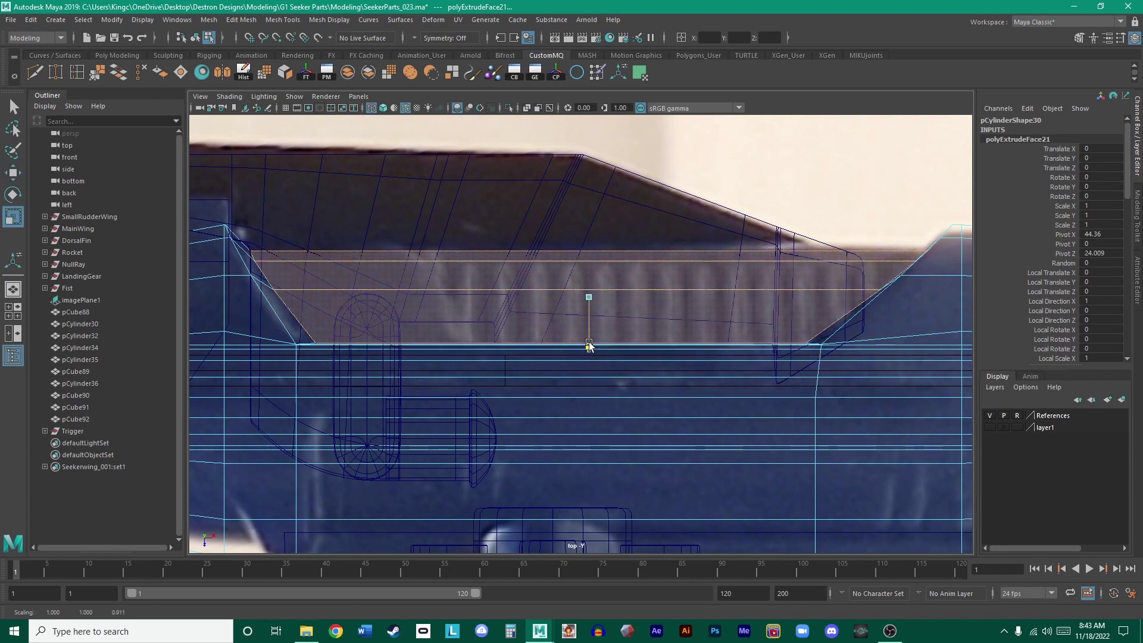
key(w)
key(r)
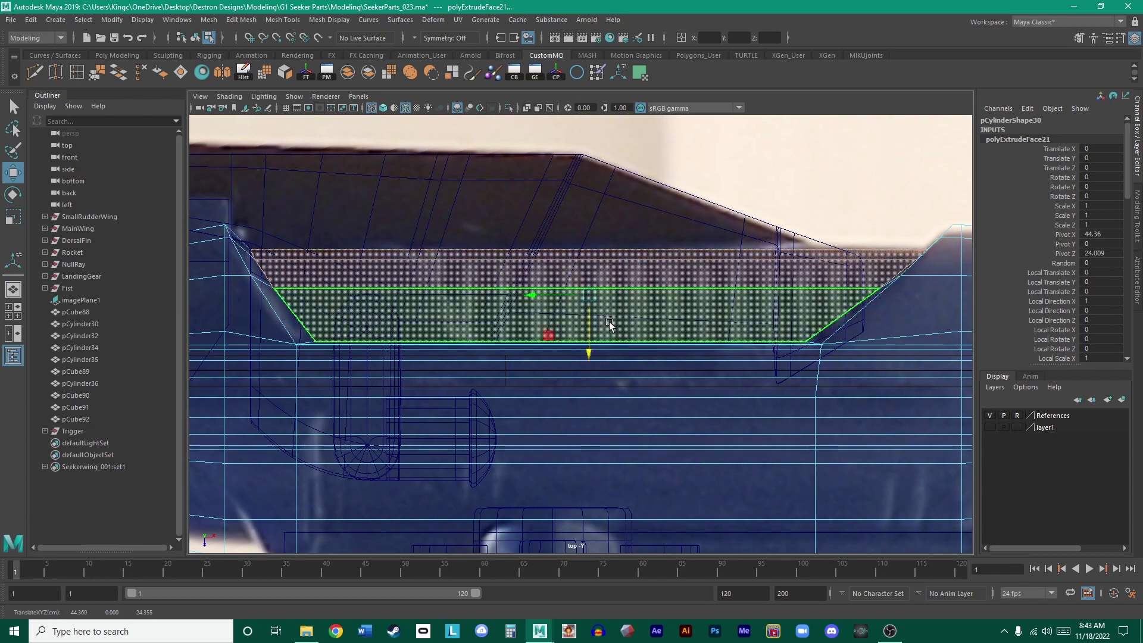
- Fine-tune the scale and depth of the extruded faces so their upper edge follows the recess in the photo
scroll(681, 319, up, 2)
alt+middle_drag(681, 319, 542, 311)
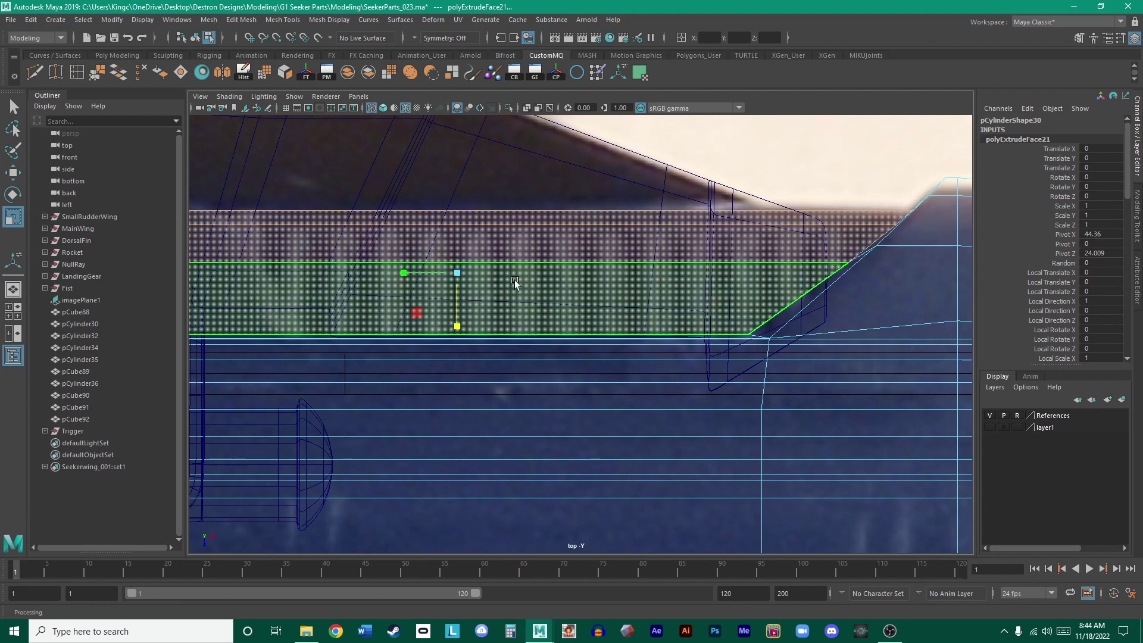
alt+middle_drag(518, 280, 656, 283)
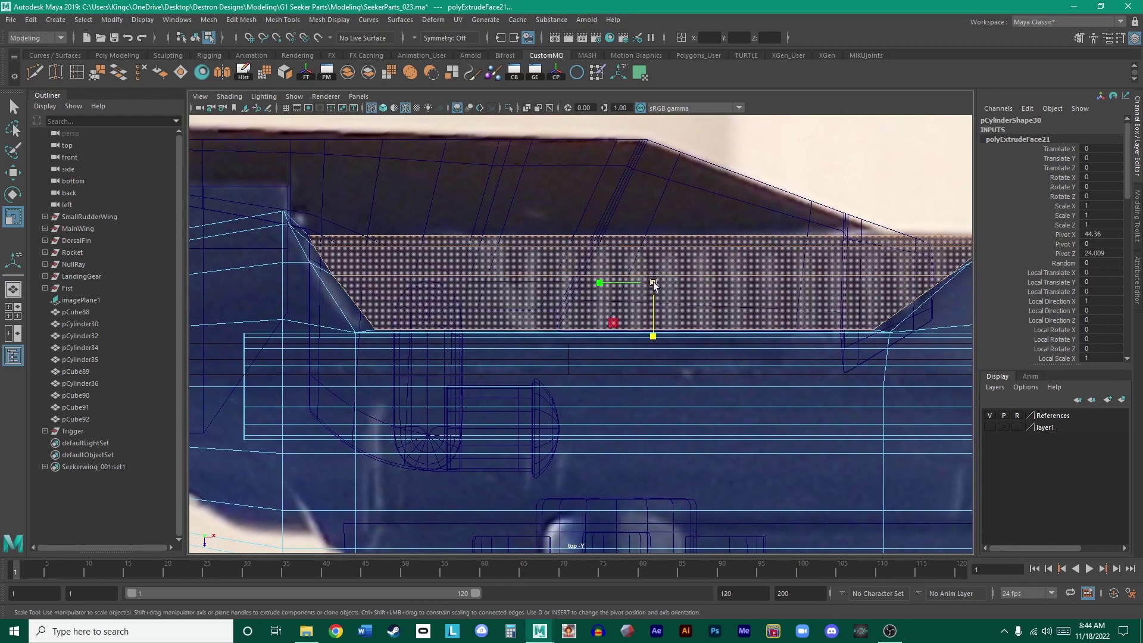
drag(656, 284, 657, 285)
key(w)
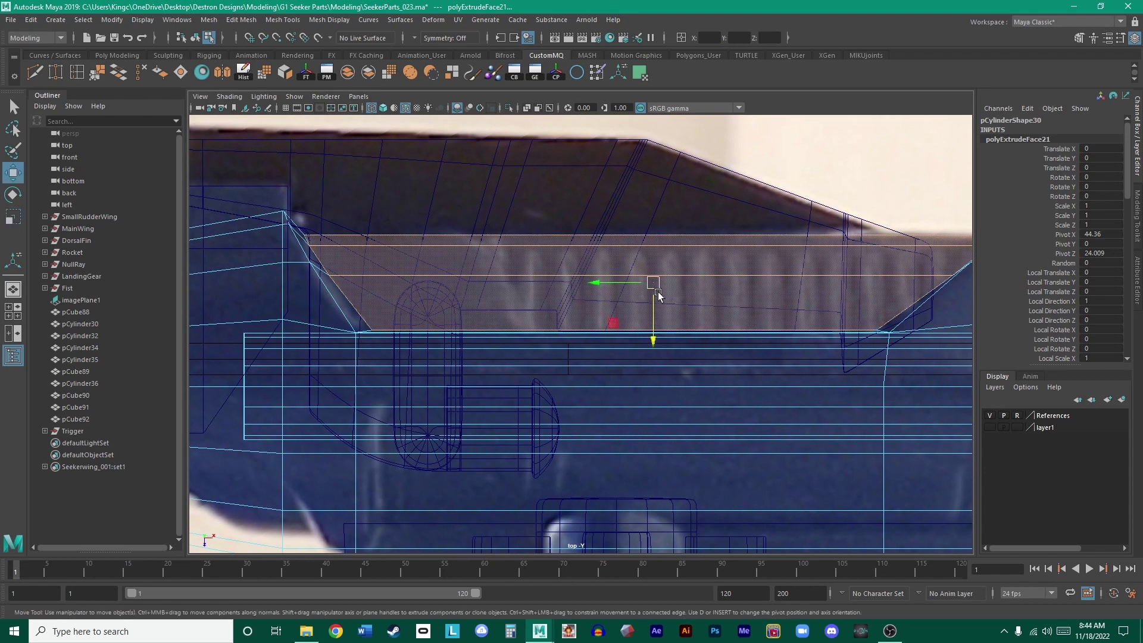
drag(648, 338, 681, 338)
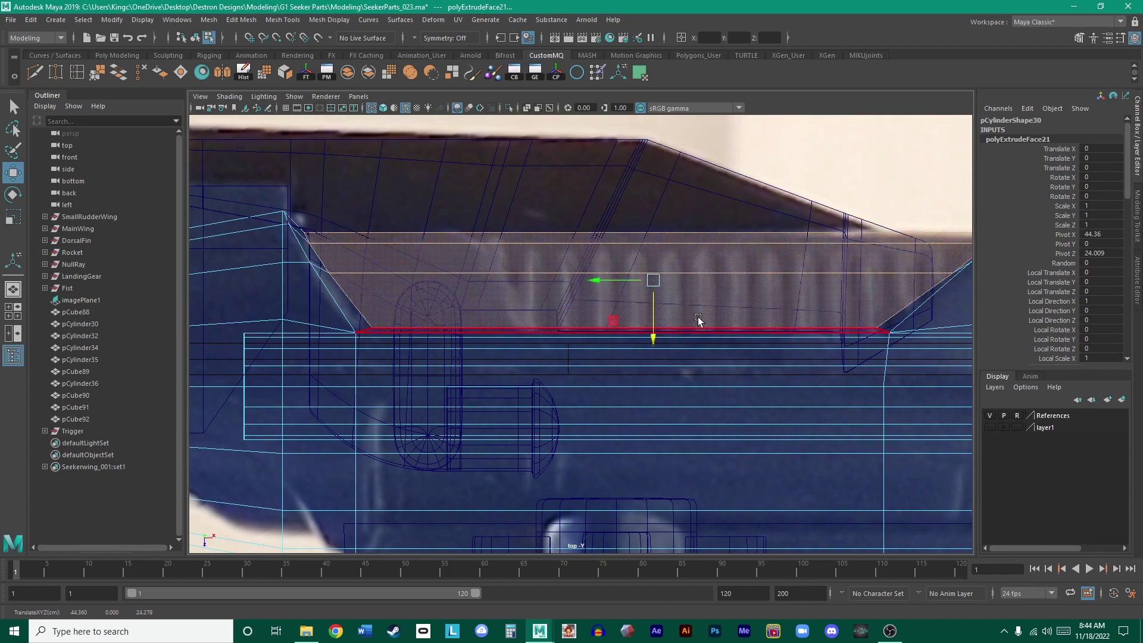
- Shift the extruded faces slightly along the body to even out the gaps at both slanted edges
alt+middle_drag(786, 244, 556, 244)
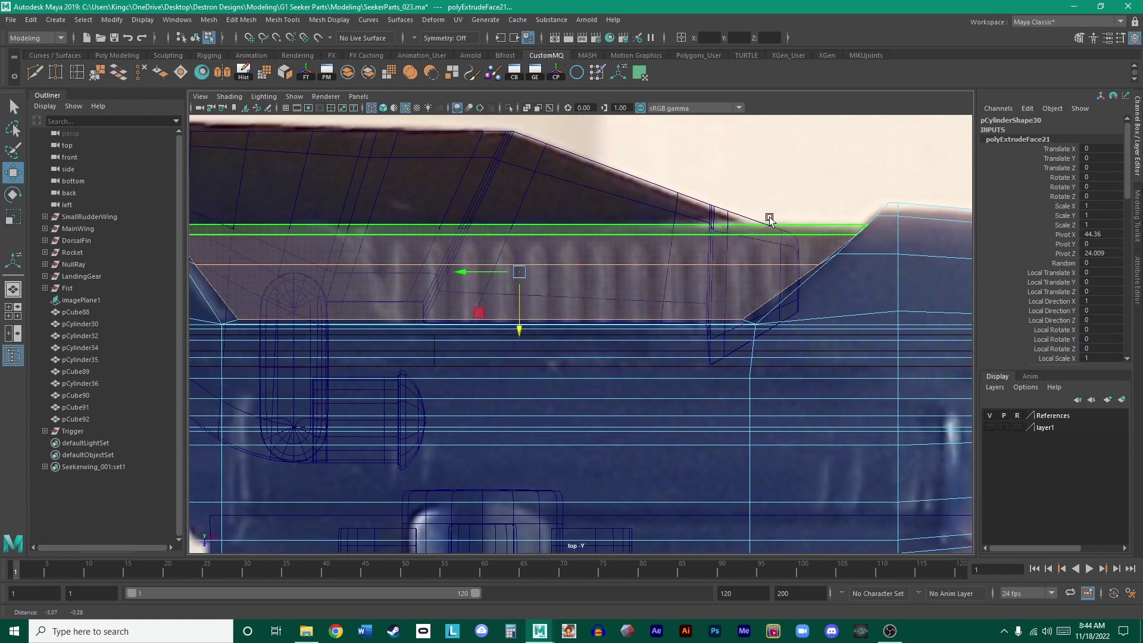
alt+middle_drag(485, 301, 604, 288)
drag(502, 269, 499, 269)
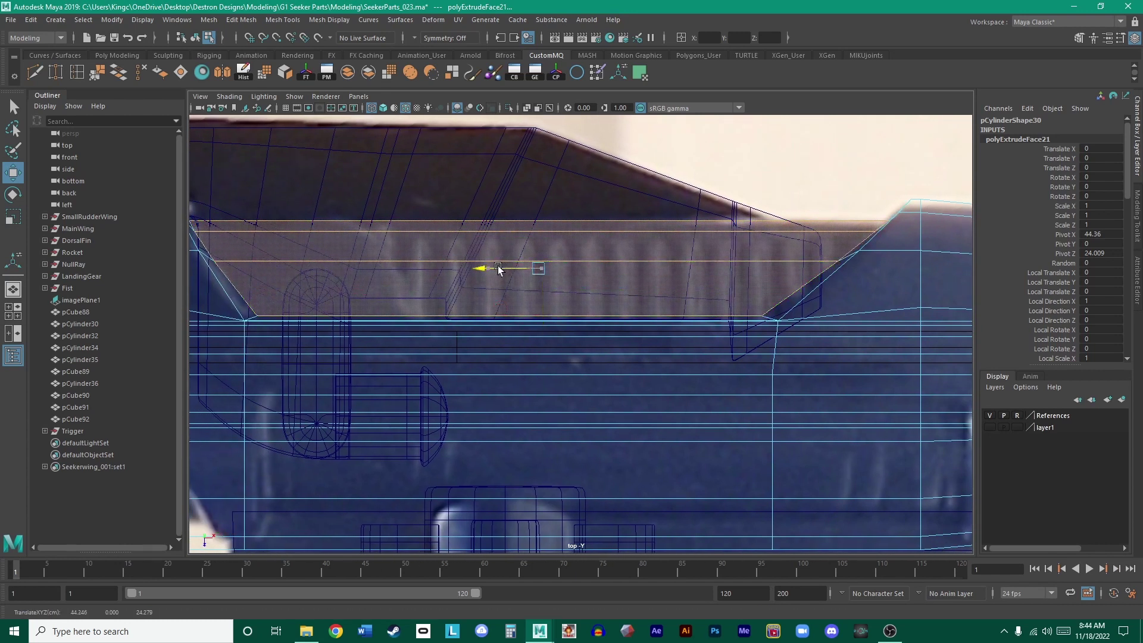
alt+middle_drag(499, 269, 560, 251)
drag(541, 265, 541, 263)
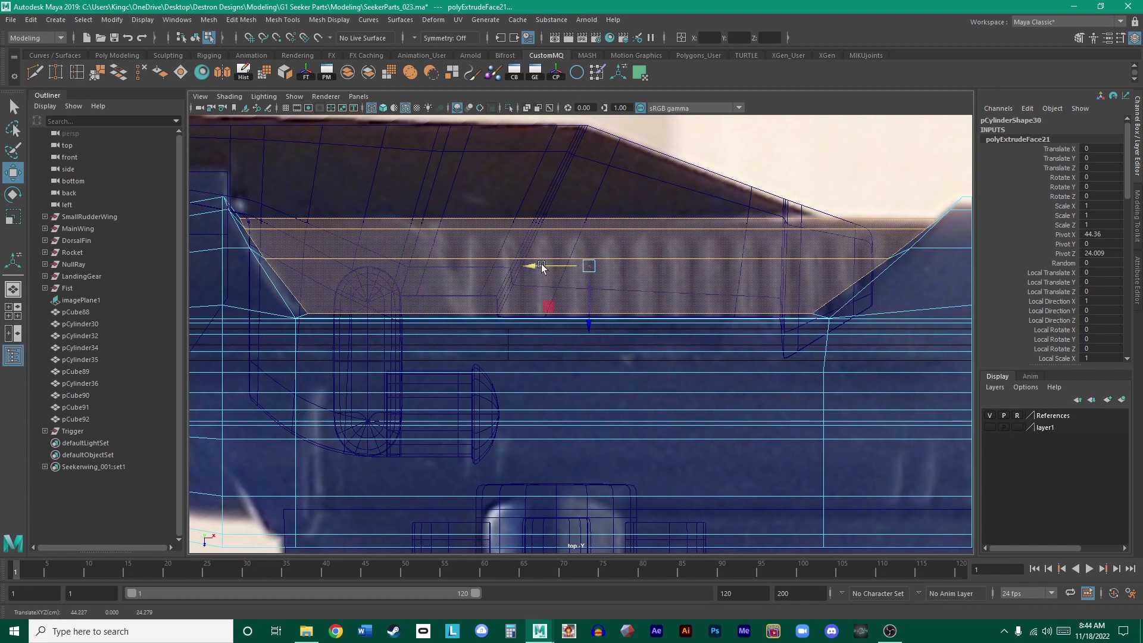
- Select the two lower corner vertices of the inset faces, one at each end of the recess
alt+middle_drag(541, 263, 529, 243)
scroll(610, 257, up, 2)
alt+middle_drag(610, 257, 622, 262)
right_drag(519, 266, 498, 285)
scroll(468, 261, up, 2)
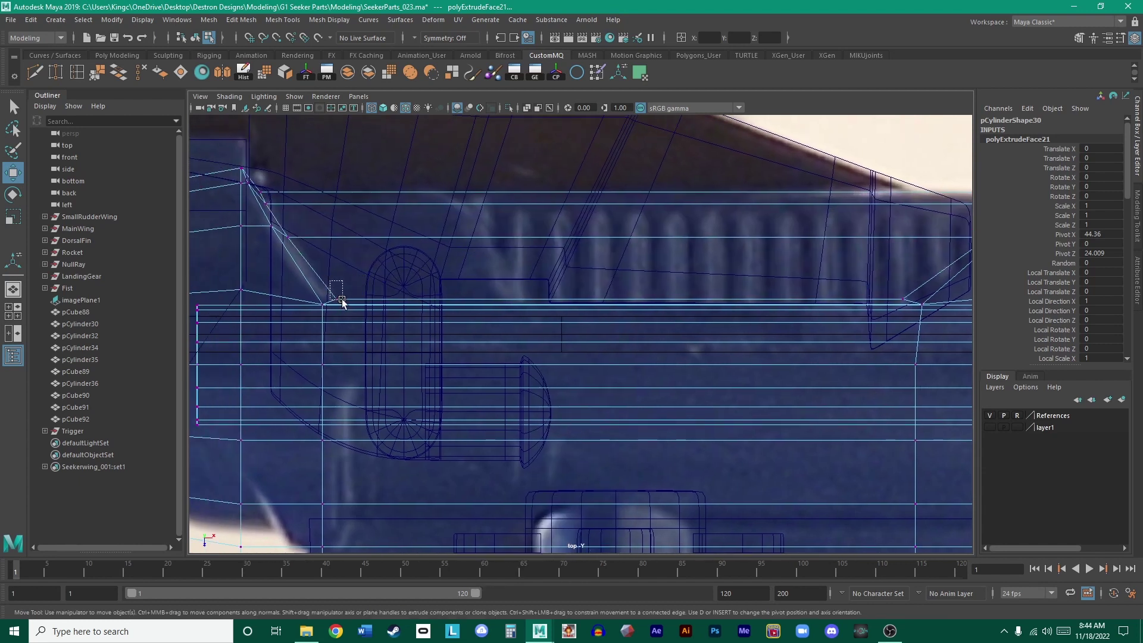
drag(347, 303, 349, 302)
alt+middle_drag(600, 289, 299, 273)
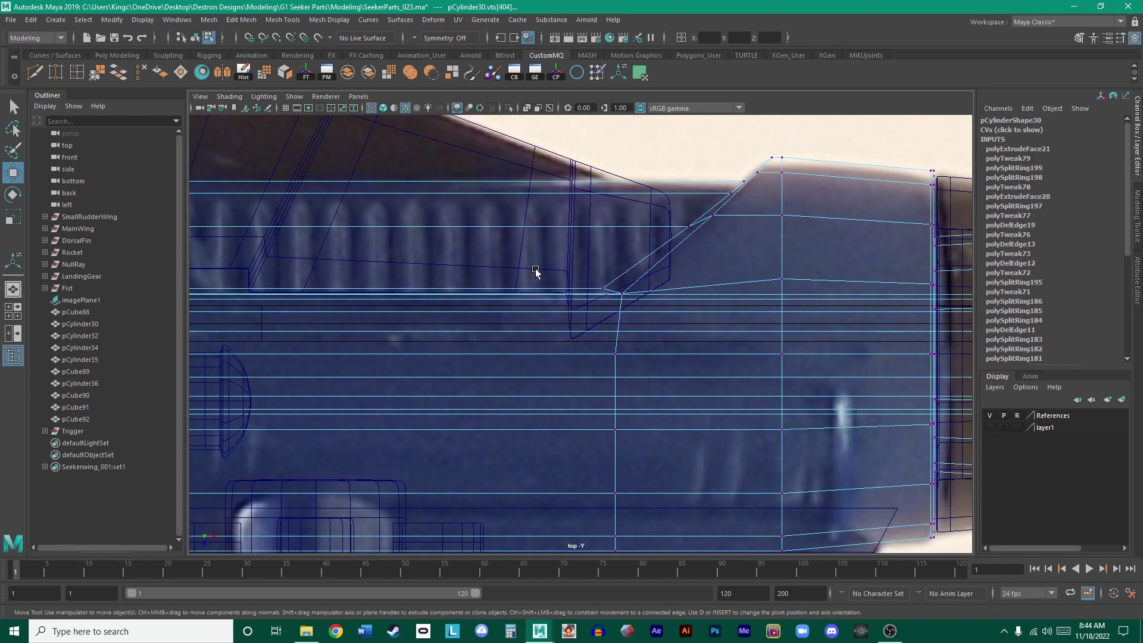
drag(568, 266, 615, 291)
- Scale the two lower inner corner vertices apart along the body toward the outer recess corners
alt+middle_drag(615, 291, 773, 301)
key(r)
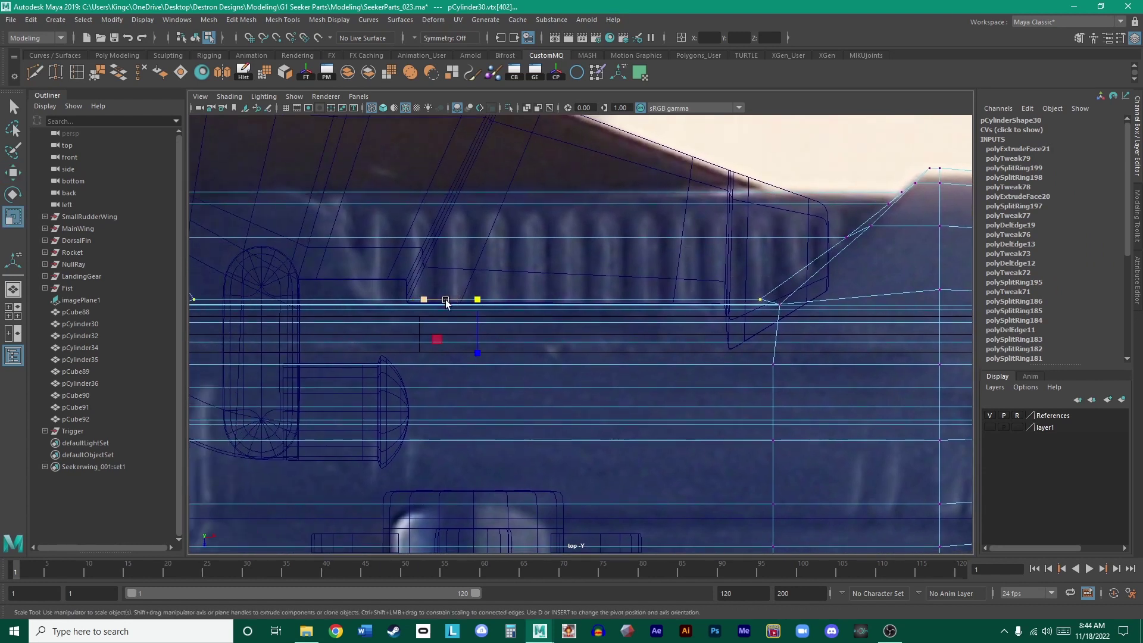
drag(424, 301, 420, 301)
alt+middle_drag(615, 223, 752, 215)
drag(545, 288, 543, 288)
alt+middle_drag(688, 247, 409, 247)
alt+right_drag(409, 247, 639, 314)
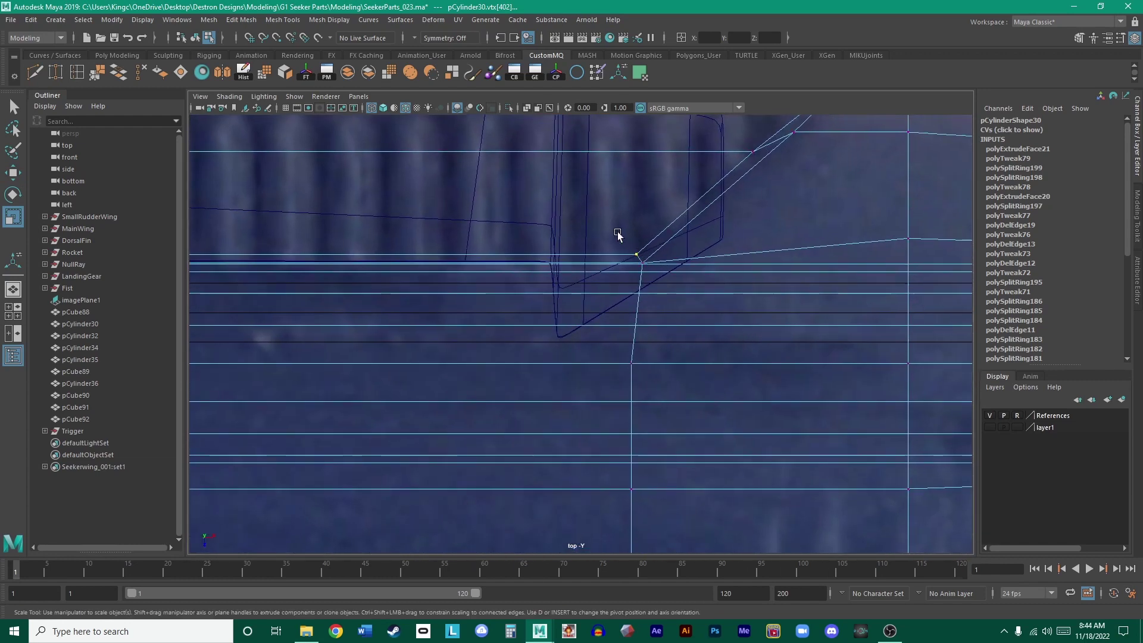
- Shift the two lower inner vertices along the body to line up with the outer corners, checking the recess in perspective
key(w)
drag(606, 257, 616, 257)
alt+middle_drag(613, 235, 855, 234)
alt+right_drag(855, 233, 645, 247)
alt+middle_drag(645, 247, 704, 248)
drag(414, 276, 459, 293)
key(space)
key(space)
alt+right_drag(663, 265, 791, 316)
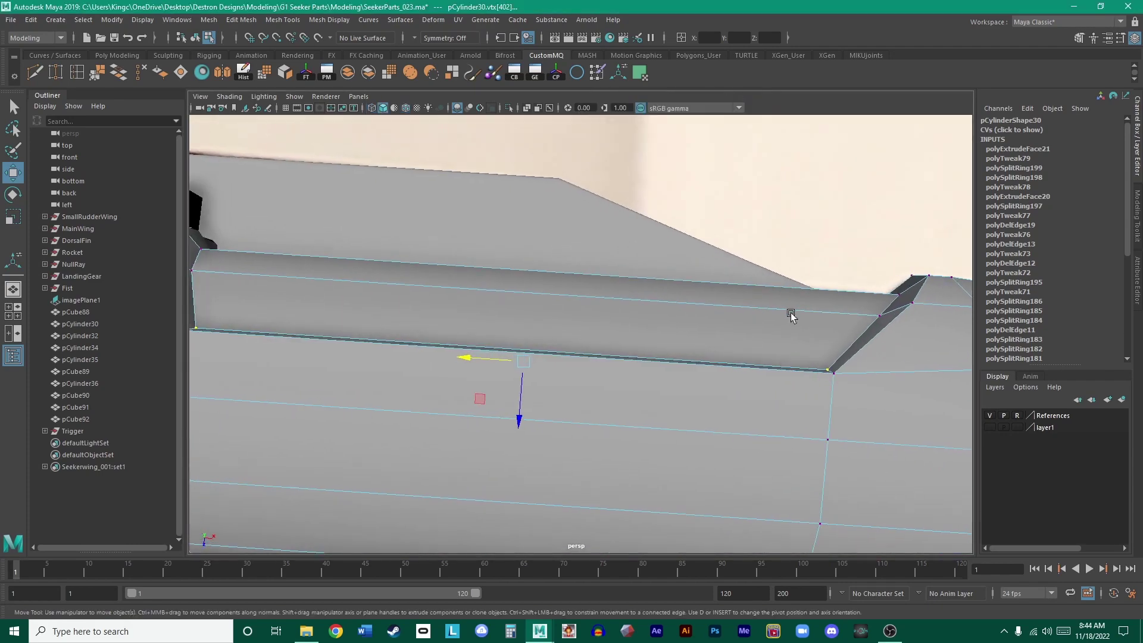
mouse_move(790, 315)
alt+mouse_down()
mouse_move(766, 439)
mouse_move(766, 355)
mouse_move(732, 298)
mouse_move(791, 319)
alt+mouse_up()
- In the top view, move the two lower inner vertices down to the recess's lower edge and adjust their spacing along the body
key(space)
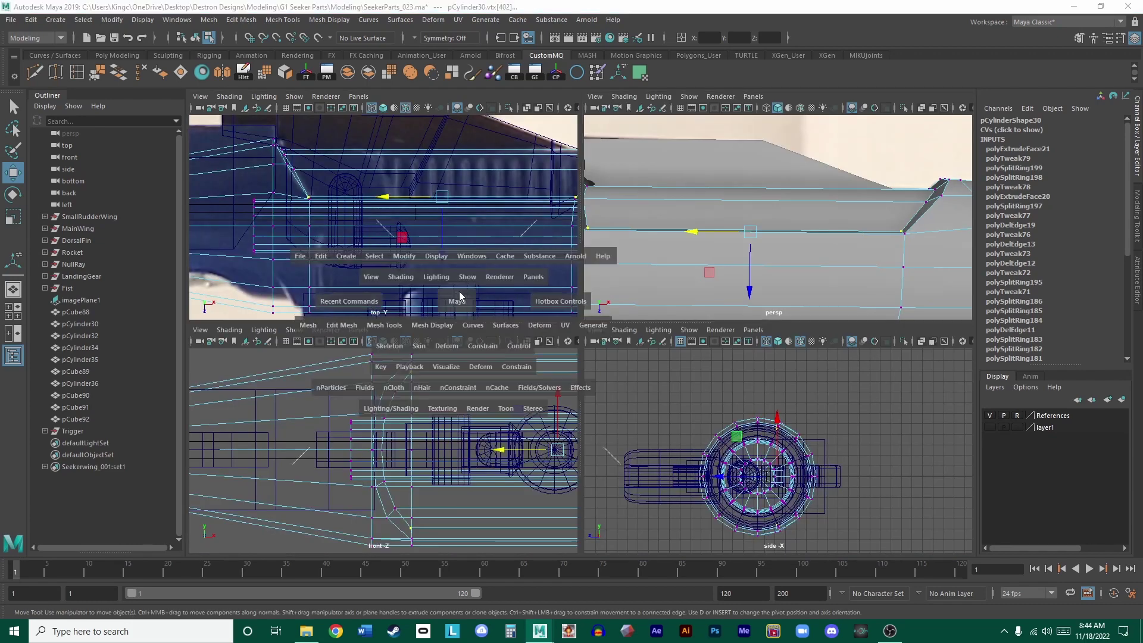
key(space)
alt+middle_drag(734, 308, 648, 305)
drag(656, 326, 661, 335)
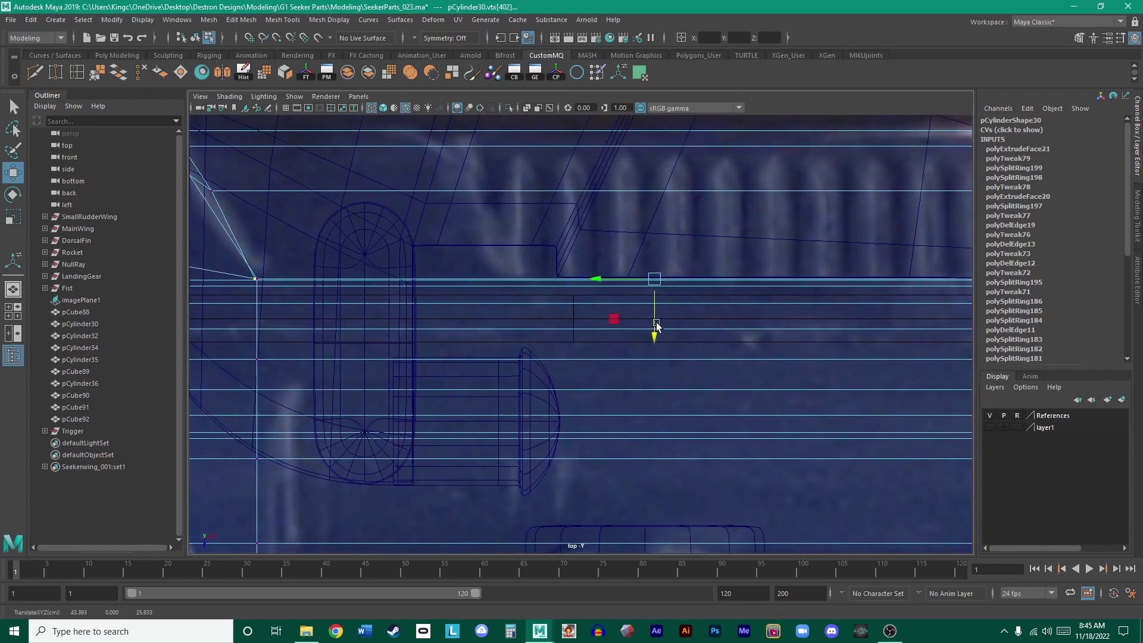
key(r)
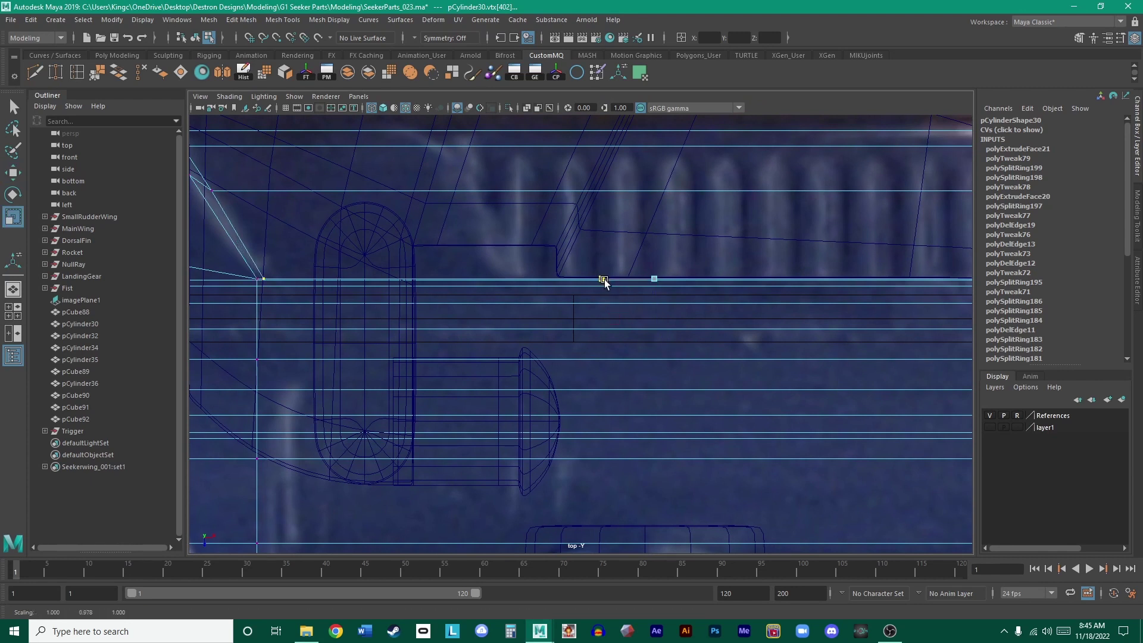
drag(604, 283, 604, 284)
alt+middle_drag(604, 283, 535, 243)
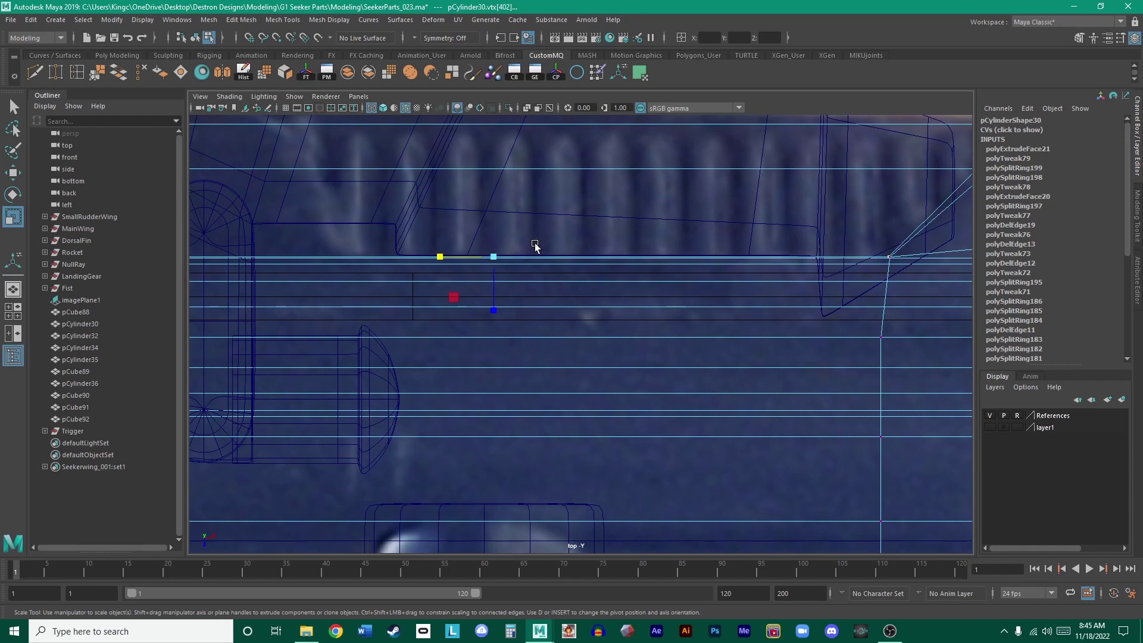
scroll(668, 301, up, 2)
alt+middle_drag(660, 287, 281, 364)
scroll(778, 326, up, 5)
scroll(806, 313, up, 4)
alt+middle_drag(806, 313, 670, 386)
scroll(530, 334, up, 3)
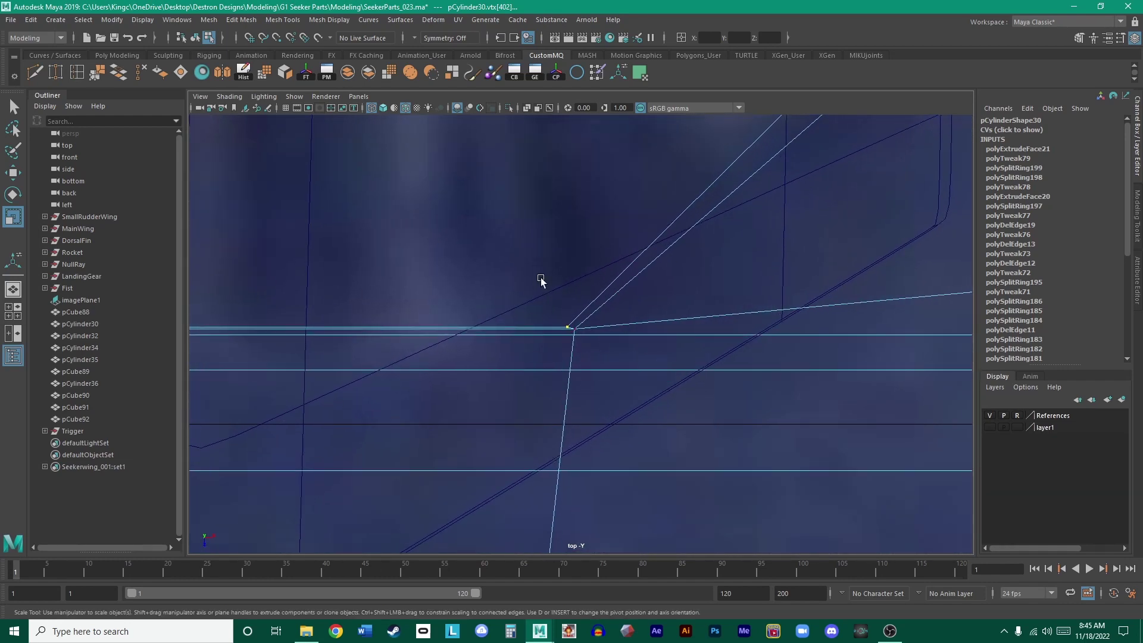
middle_drag(540, 280, 562, 273)
key(ctrl+z)
- Nudge the two lower inner vertices across the body so their edge lies on the recess's outer lower edge
alt+right_drag(609, 273, 448, 275)
alt+middle_drag(448, 275, 600, 279)
key(w)
drag(460, 386, 461, 385)
scroll(677, 369, up, 6)
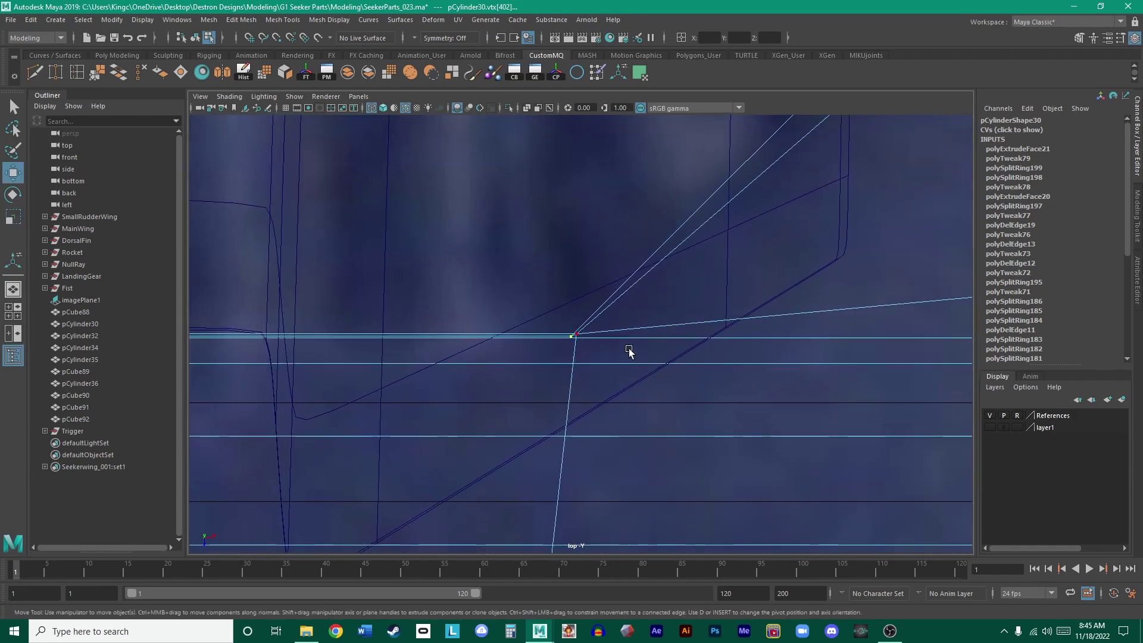
middle_drag(530, 324, 532, 321)
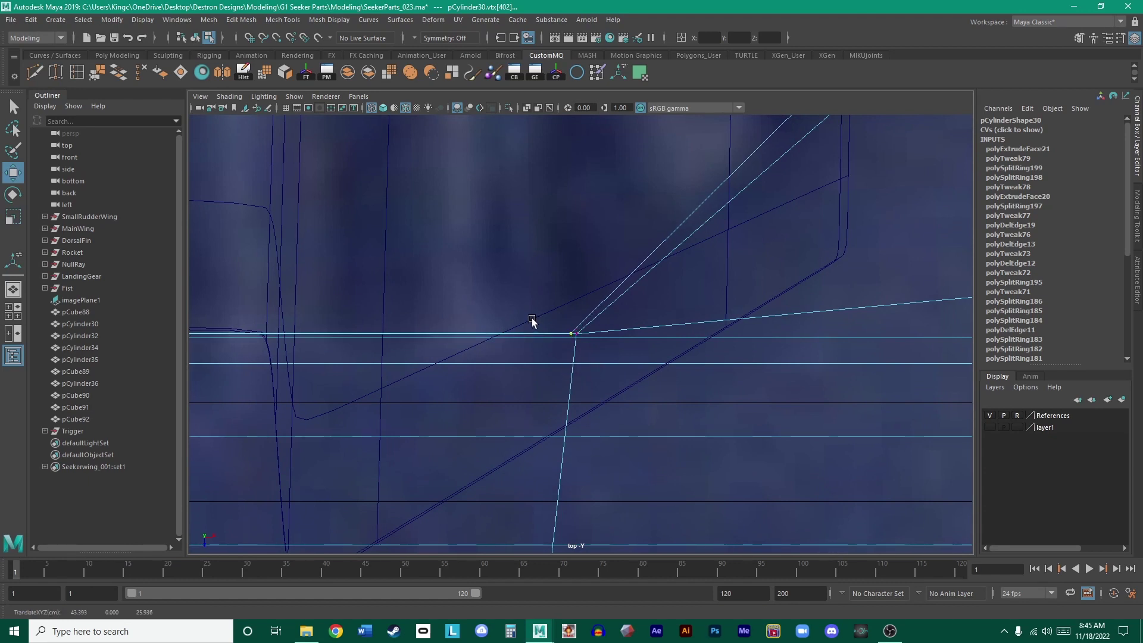
- Turn on point snapping and snap the barrel-end lower inner vertex onto the outer recess corner
scroll(531, 323, up, 3)
drag(500, 298, 561, 367)
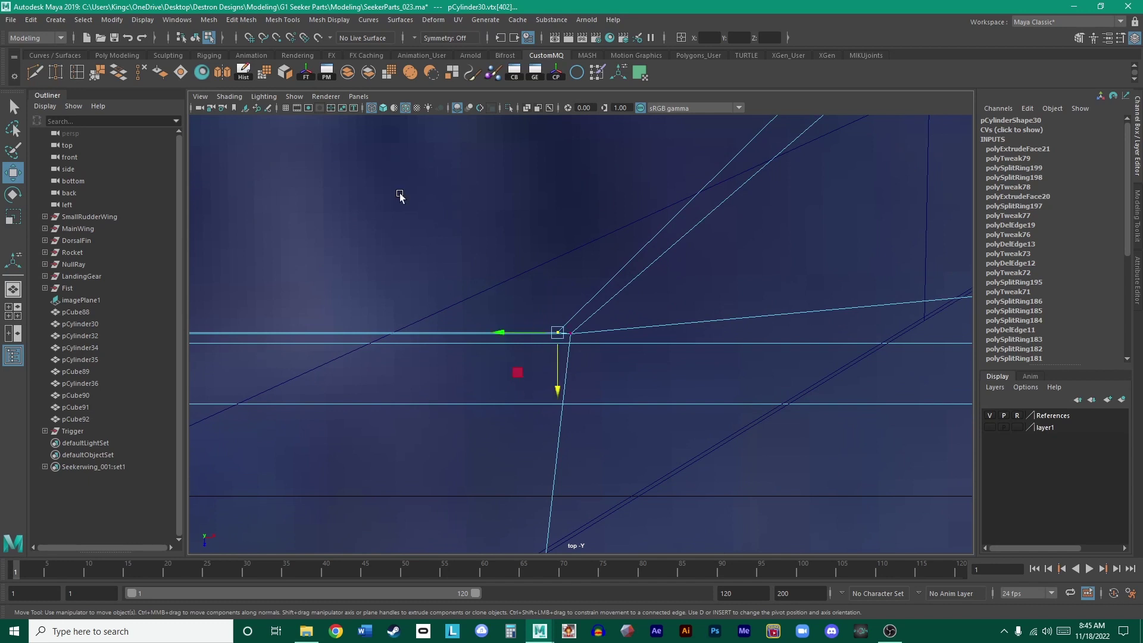
click(275, 39)
drag(495, 332, 504, 335)
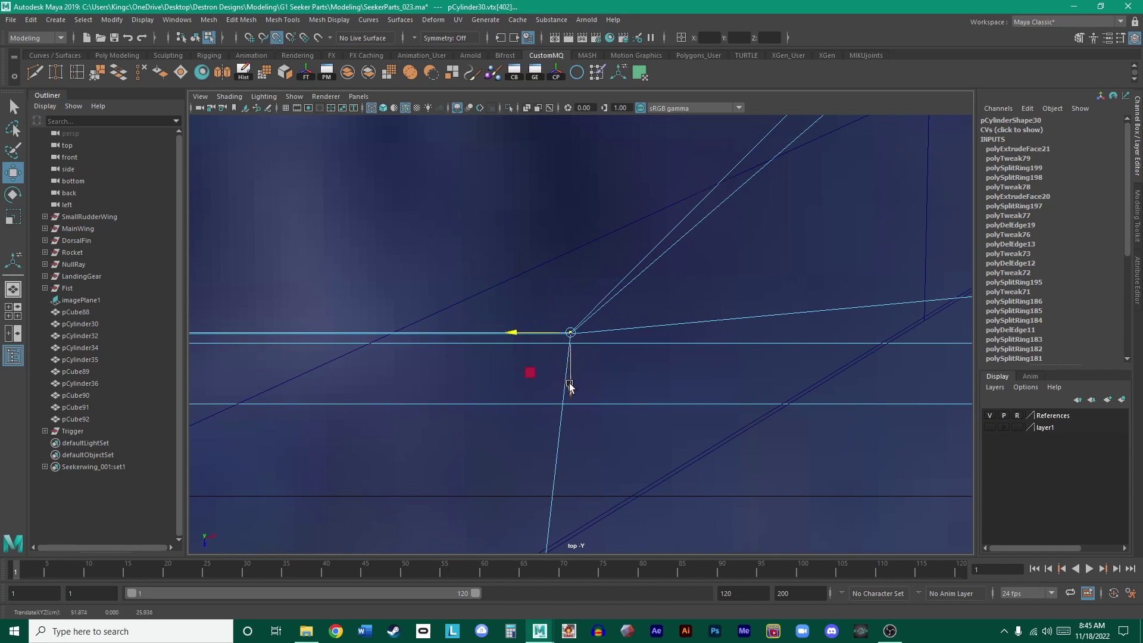
drag(570, 384, 569, 388)
- Snap the lower inner vertex at the recess's tapered end onto the outer corner vertex
alt+middle_drag(387, 315, 733, 304)
scroll(607, 288, down, 10)
scroll(421, 289, up, 3)
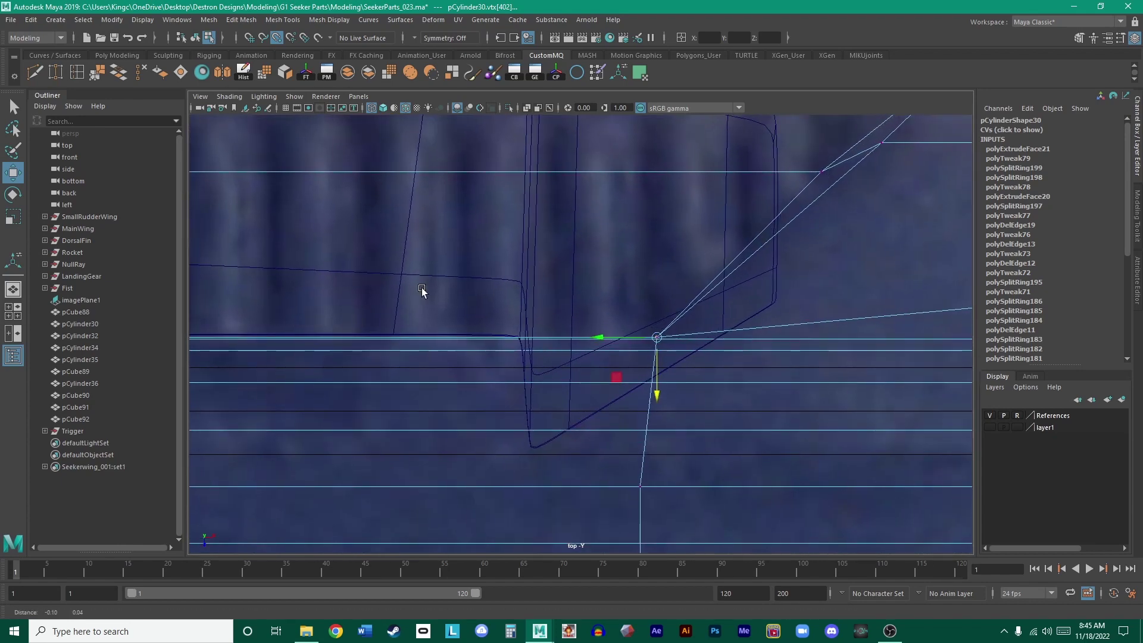
alt+middle_drag(421, 290, 798, 308)
alt+middle_drag(462, 309, 839, 275)
alt+middle_drag(461, 293, 770, 269)
scroll(548, 260, up, 5)
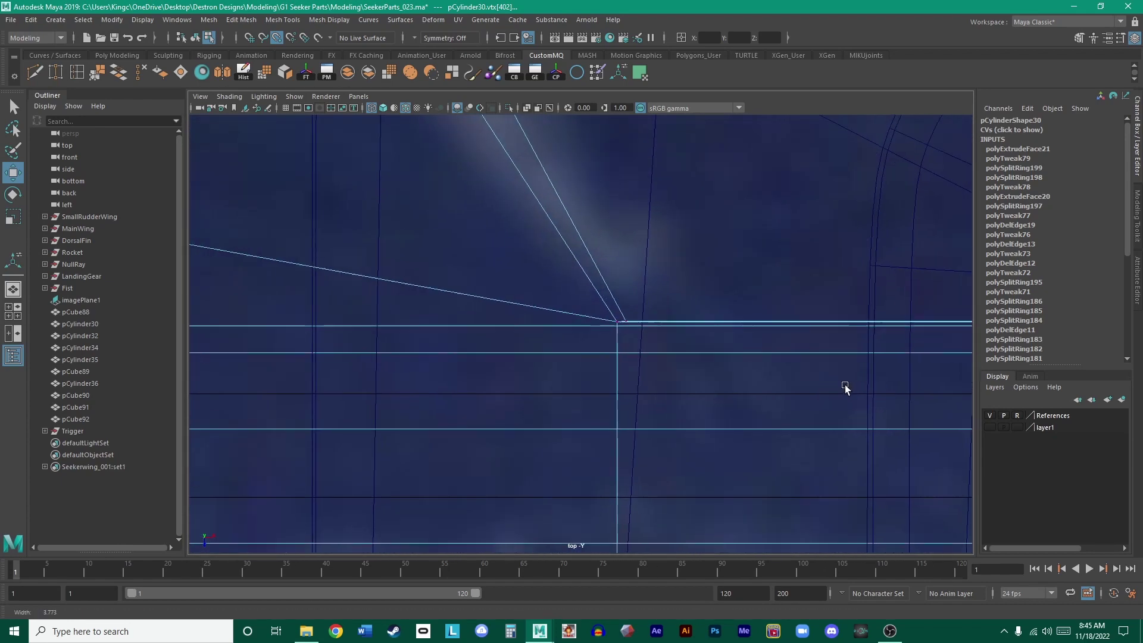
drag(682, 346, 574, 319)
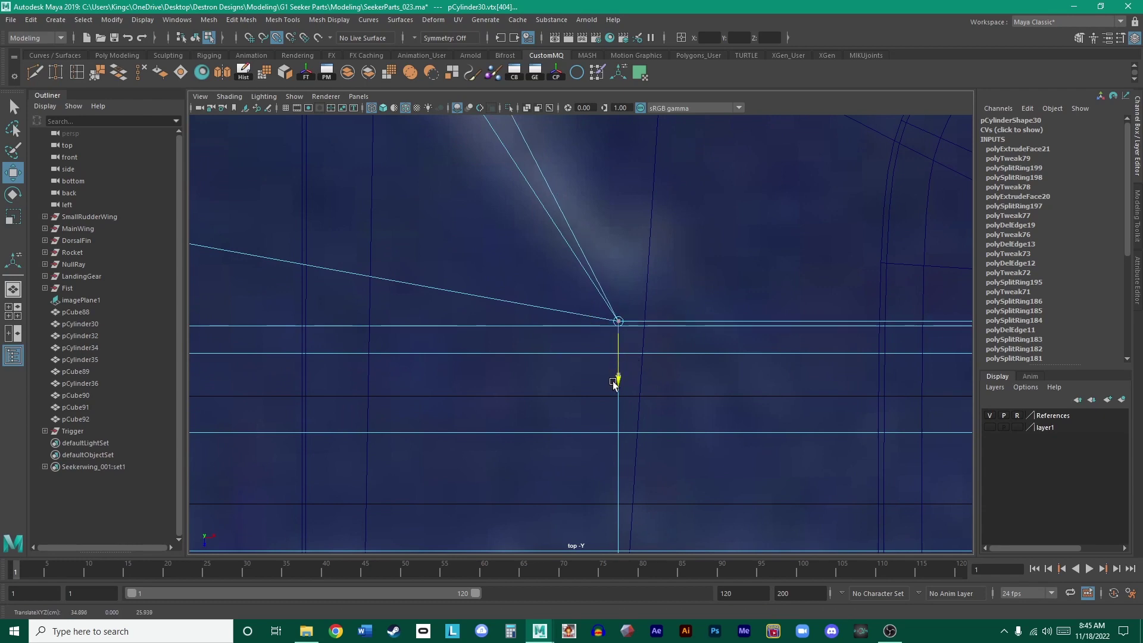
click(616, 376)
- Slide the first inner vertex above the recess's lower tapered corner along the body onto the slanted outer edge
scroll(658, 306, down, 3)
alt+middle_drag(641, 237, 580, 345)
scroll(668, 355, up, 4)
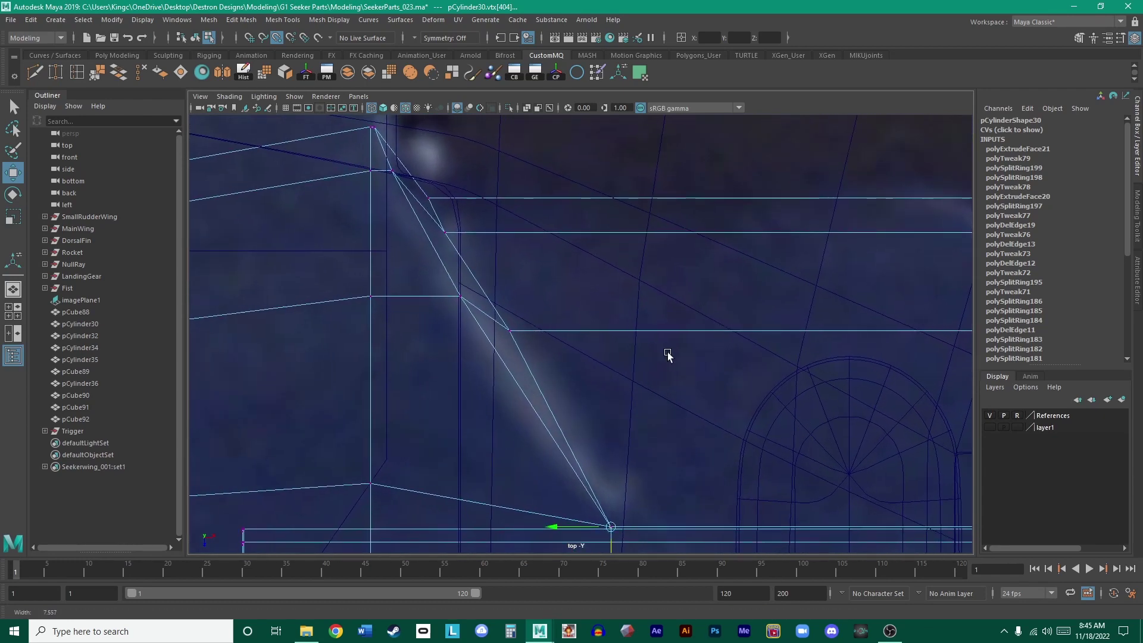
drag(614, 338, 487, 290)
key(ctrl+z)
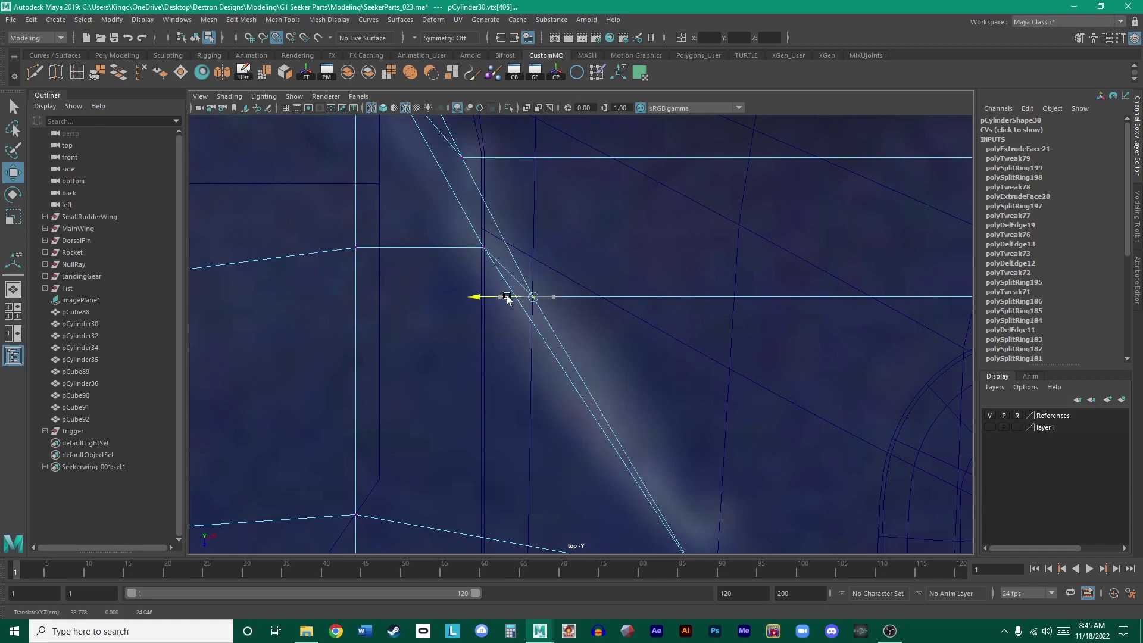
alt+middle_drag(507, 298, 515, 361)
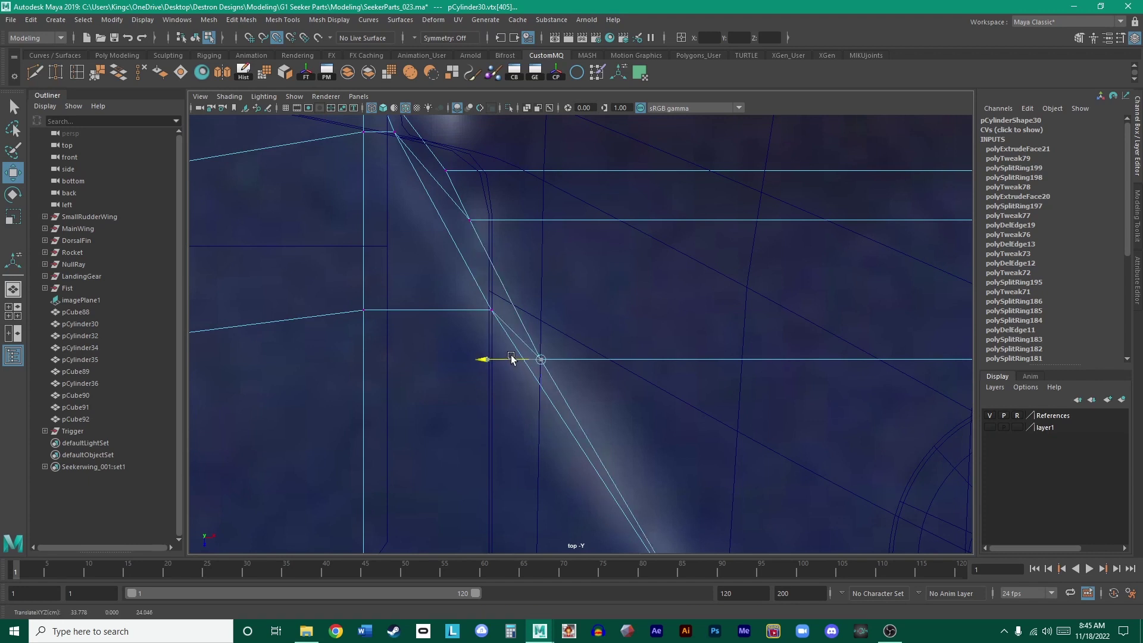
scroll(536, 361, up, 5)
alt+middle_drag(528, 386, 611, 292)
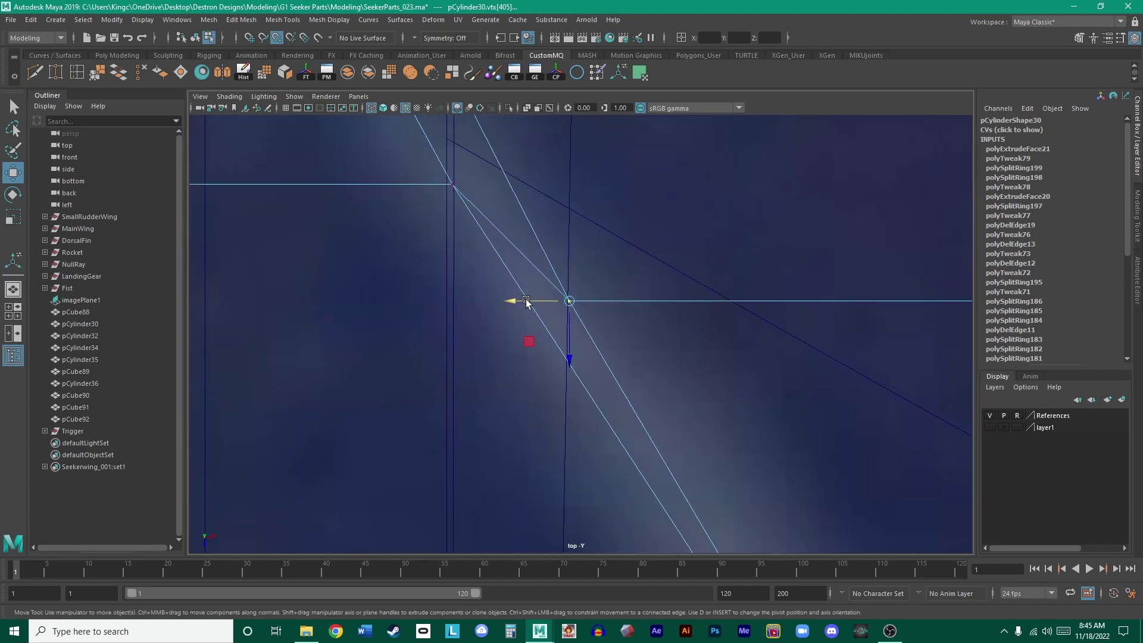
drag(505, 300, 478, 302)
- Move the remaining upper inner vertices at the tapered end along the body onto the slanted outer edge
alt+middle_drag(556, 184, 640, 389)
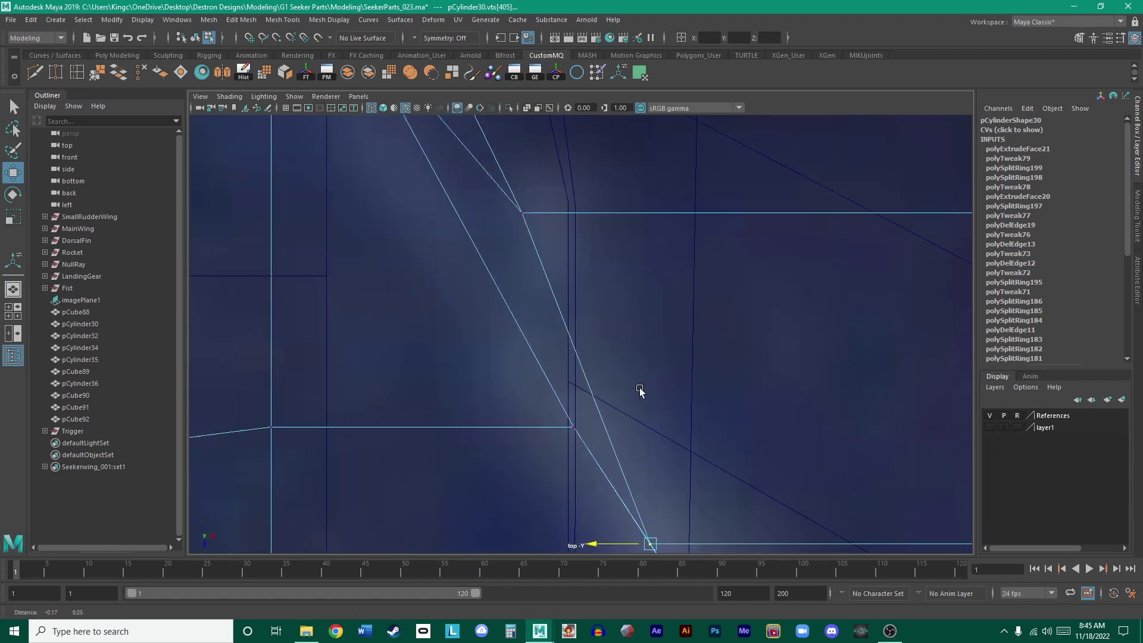
alt+middle_drag(567, 265, 607, 365)
drag(604, 345, 509, 288)
drag(529, 313, 468, 308)
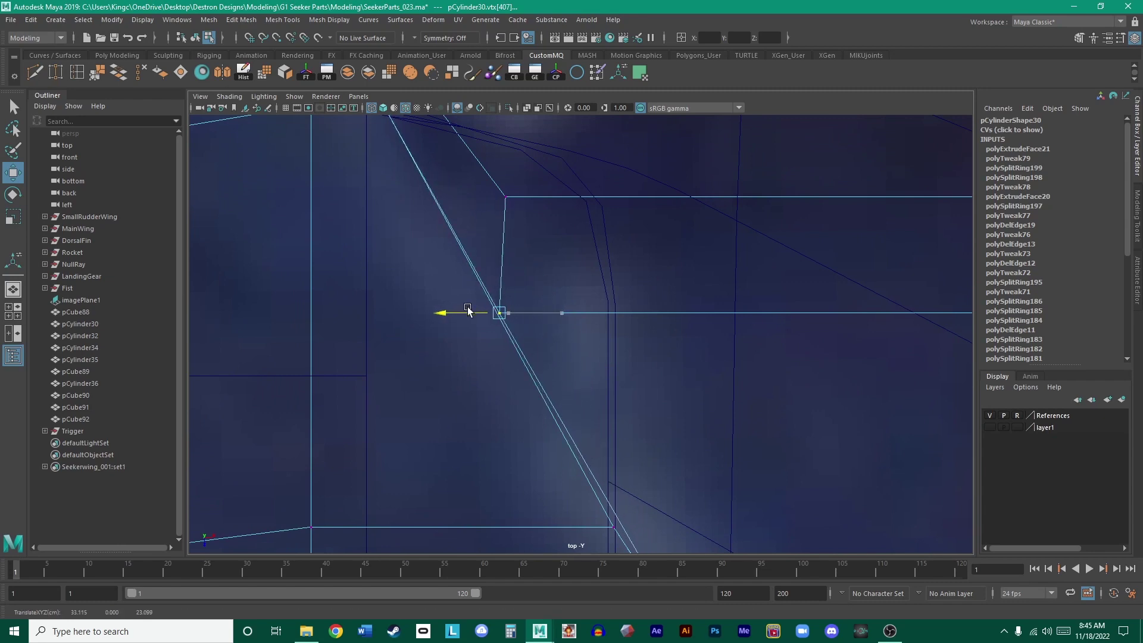
alt+middle_drag(467, 309, 595, 313)
drag(595, 313, 457, 283)
- Shift the upper and middle outer vertices of the tapered end along the body to straighten the slanted edge
alt+middle_drag(457, 283, 551, 305)
drag(543, 327, 502, 261)
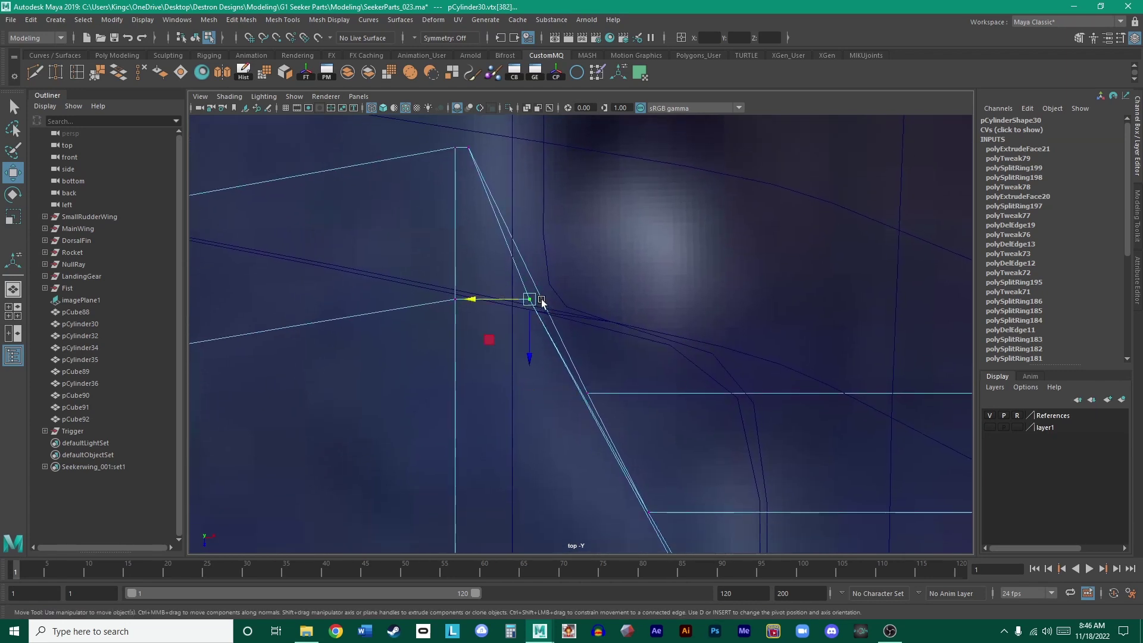
drag(508, 301, 519, 301)
alt+middle_drag(717, 479, 653, 162)
alt+middle_drag(660, 279, 592, 383)
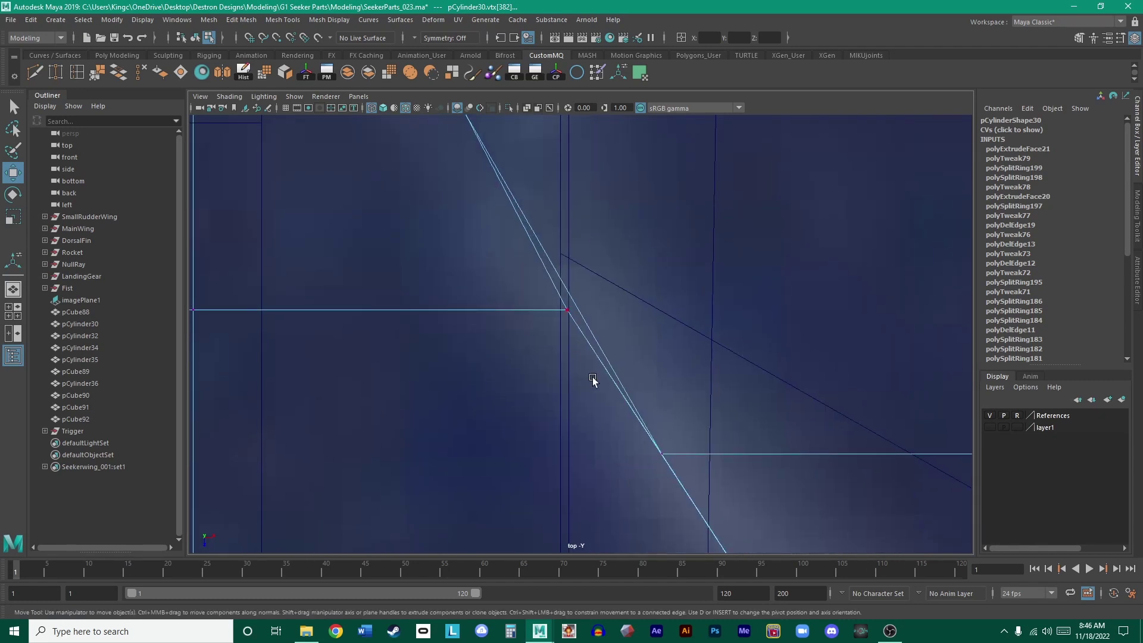
drag(591, 382, 503, 248)
drag(545, 308, 548, 307)
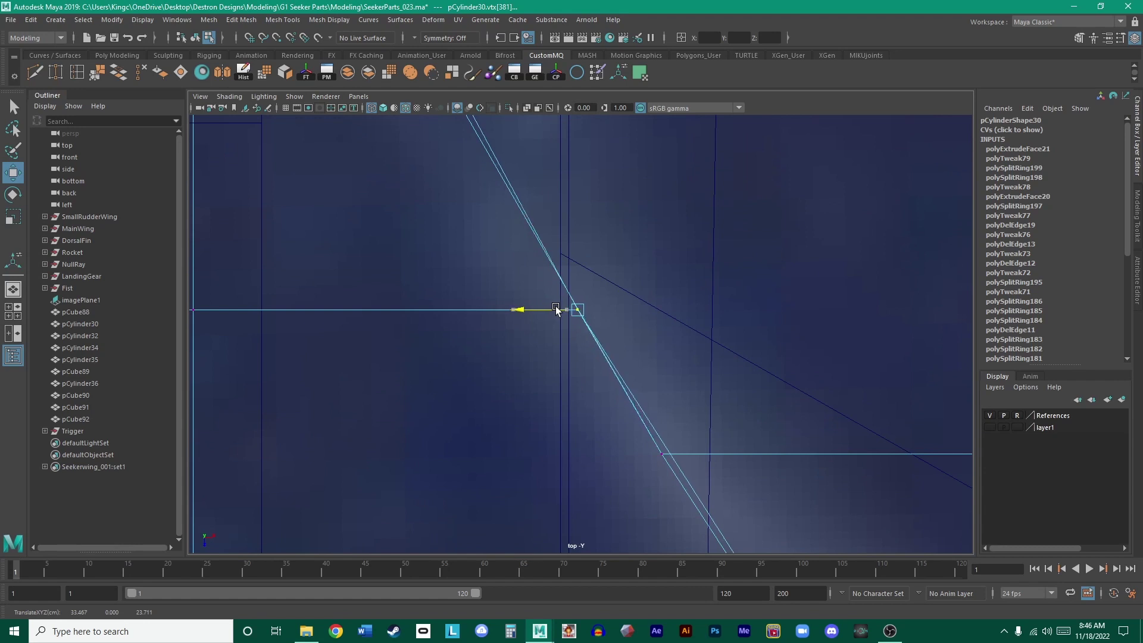
- Nudge the lowest of the realigned inner vertices along the body to line up with the straightened slanted edge
alt+middle_drag(698, 404, 605, 179)
drag(536, 265, 612, 212)
drag(539, 228, 548, 228)
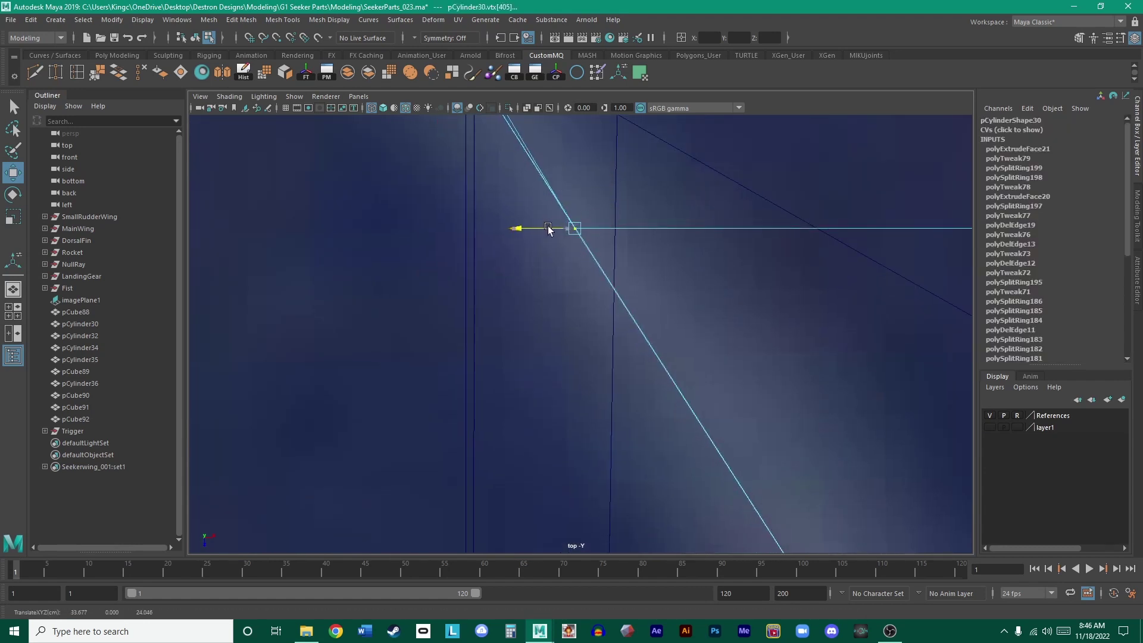
- Fine-tune the middle outer vertex of the tapered end along the body so it sits on the slanted line
alt+right_drag(780, 258, 715, 262)
alt+middle_drag(714, 262, 571, 325)
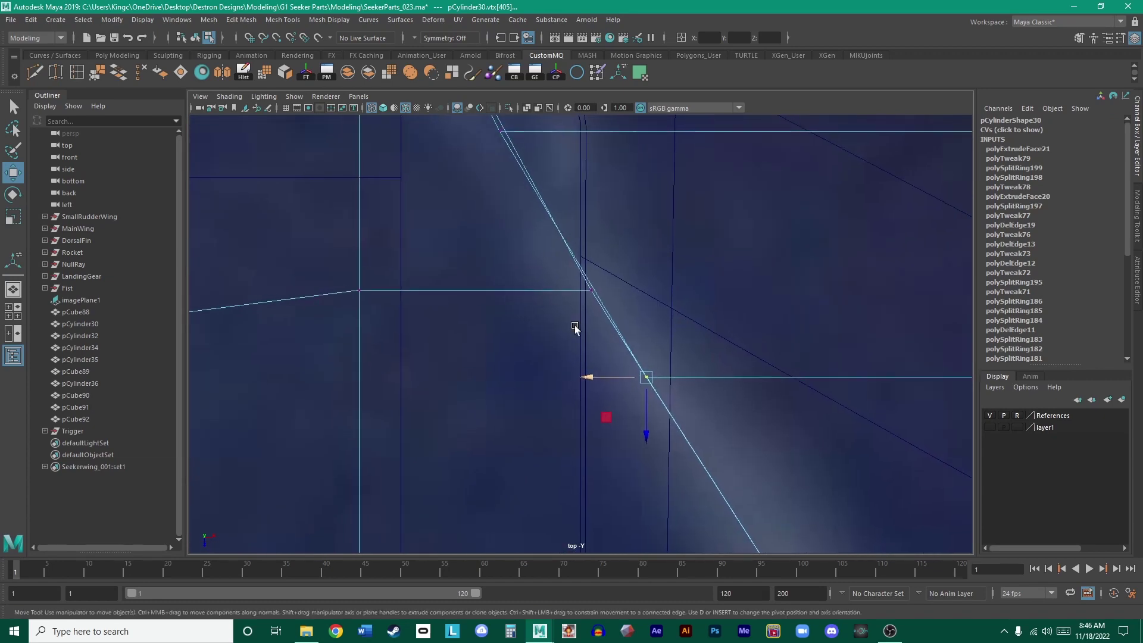
drag(544, 303, 669, 281)
click(570, 283)
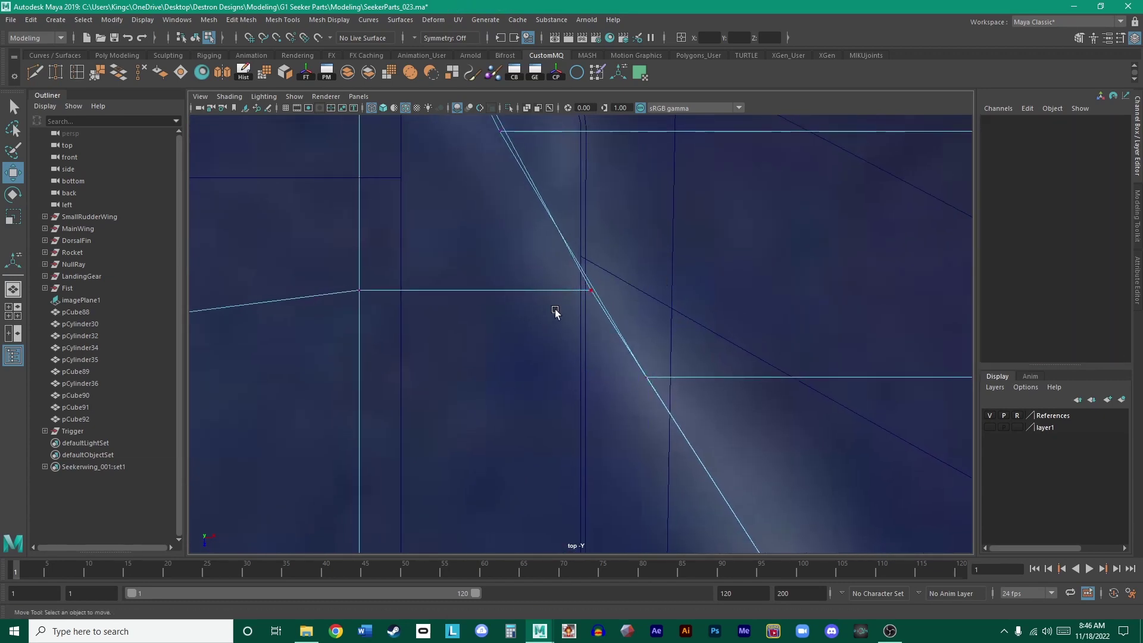
click(585, 289)
drag(584, 289, 579, 292)
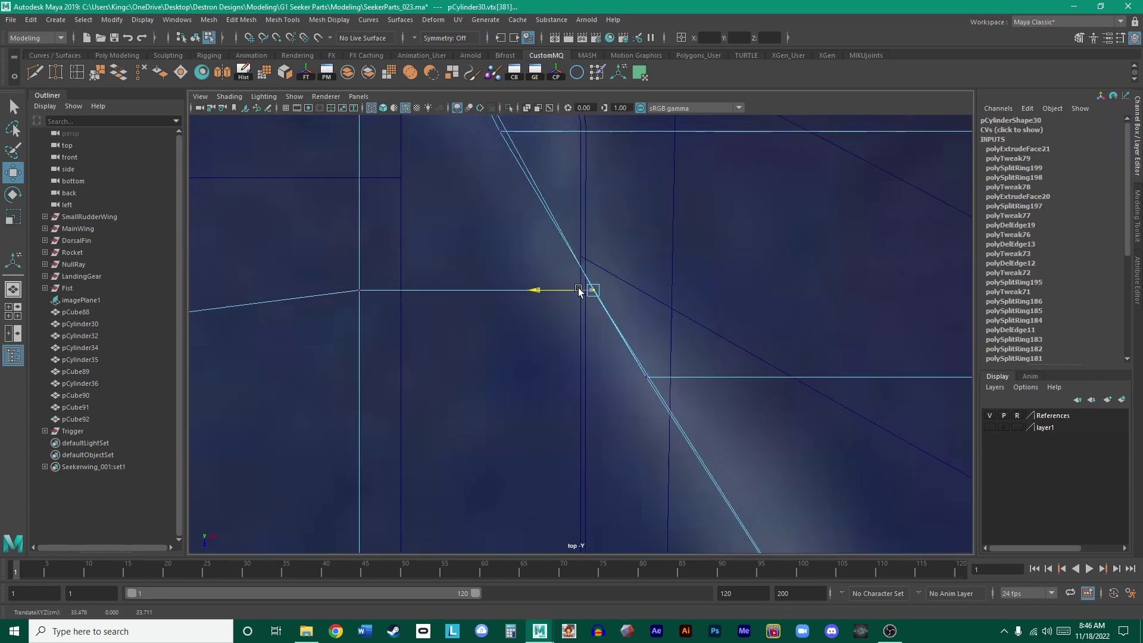
- Nudge the inner vertex above the middle outer vertex onto the slanted edge, and reselect that outer vertex
mouse_move(579, 291)
alt+middle_down()
mouse_move(605, 285)
mouse_move(589, 309)
alt+middle_up()
drag(459, 255, 518, 186)
drag(459, 220, 462, 221)
drag(545, 411, 607, 345)
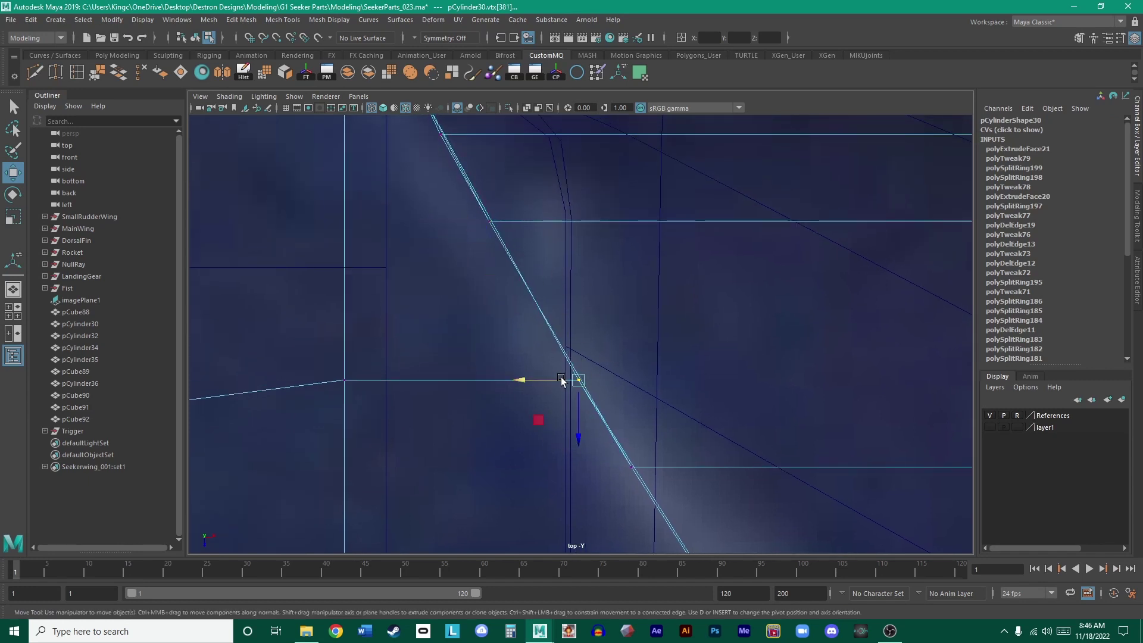
- Slide the vertices along the recess's left slanted edge on pCylinder30 horizontally until they line up with the diagonal in top view
drag(561, 381, 562, 381)
click(522, 212)
drag(522, 211, 471, 225)
alt+middle_drag(538, 181, 602, 338)
drag(469, 308, 543, 281)
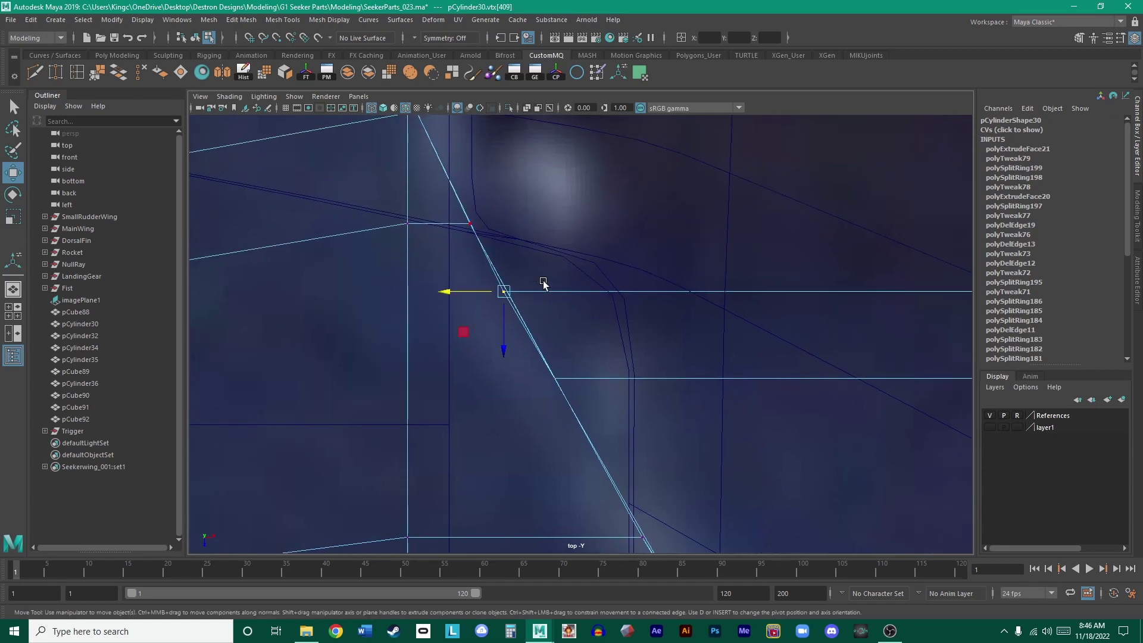
drag(473, 291, 476, 295)
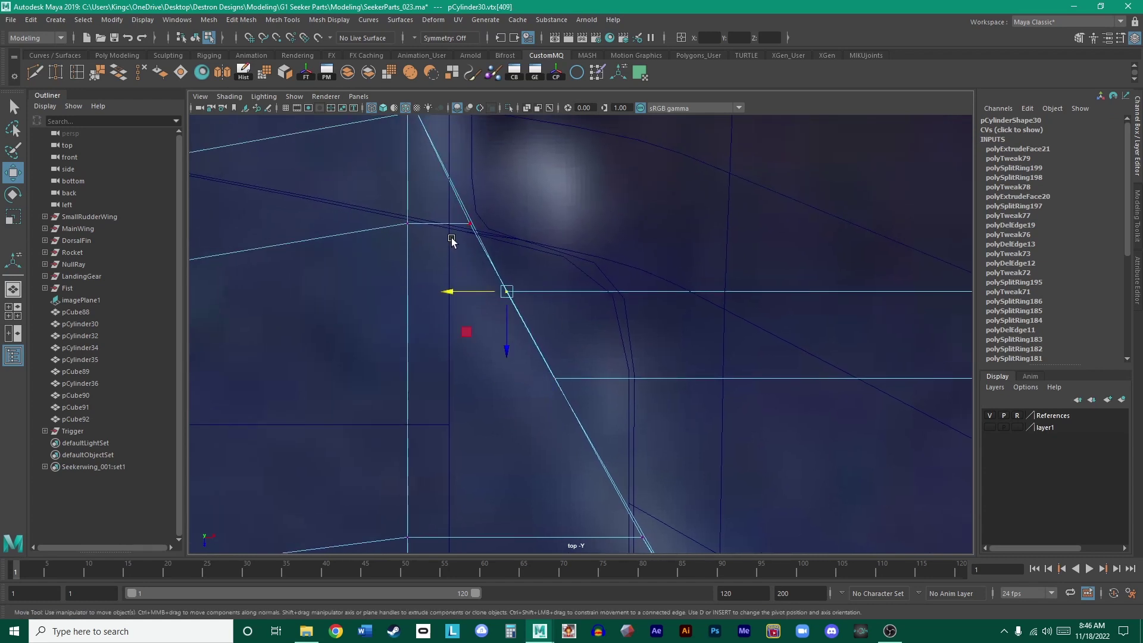
click(470, 223)
drag(452, 224, 452, 224)
scroll(536, 292, down, 5)
mouse_move(701, 419)
alt+middle_down()
mouse_move(580, 226)
mouse_move(521, 225)
alt+middle_up()
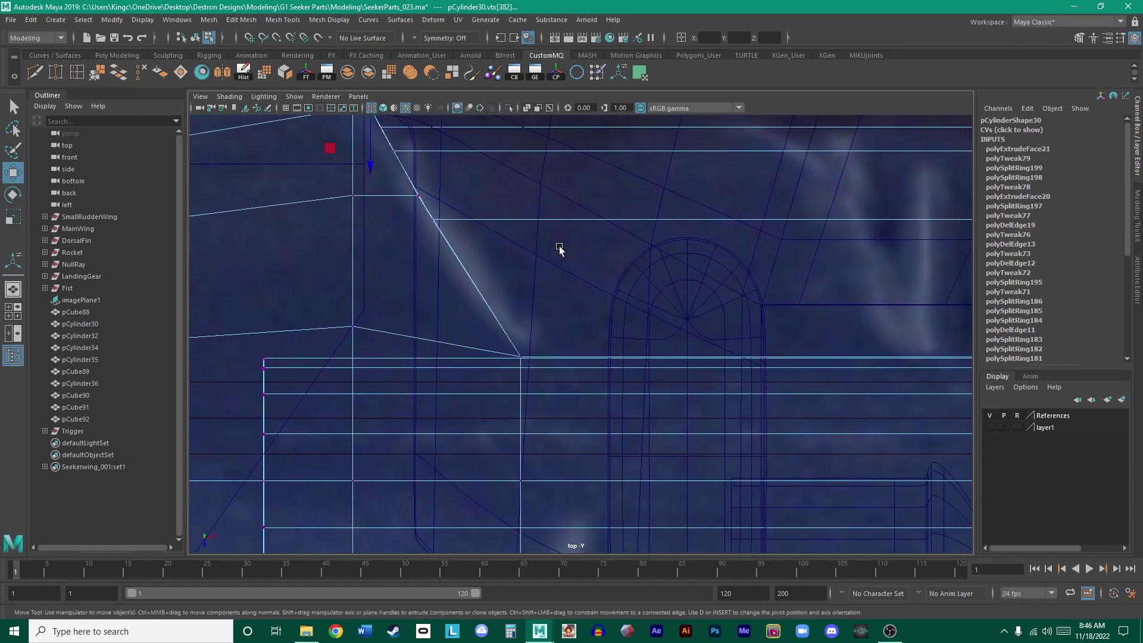
- Move the middle vertex of the recess's right slanted edge horizontally onto the diagonal line
alt+middle_drag(851, 261, 537, 274)
alt+middle_drag(767, 295, 288, 277)
alt+middle_drag(681, 284, 483, 311)
scroll(484, 311, up, 3)
mouse_move(720, 350)
alt+middle_down()
mouse_move(671, 347)
mouse_move(589, 383)
alt+middle_up()
alt+middle_drag(613, 337, 510, 434)
scroll(478, 377, up, 1)
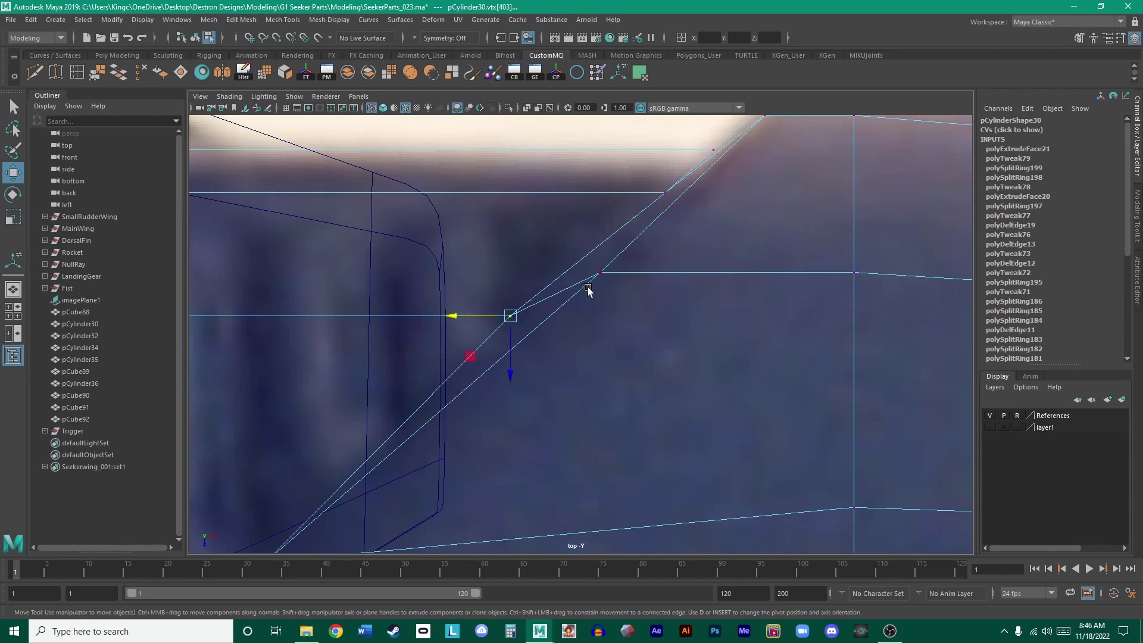
click(431, 354)
click(512, 313)
drag(453, 316, 498, 322)
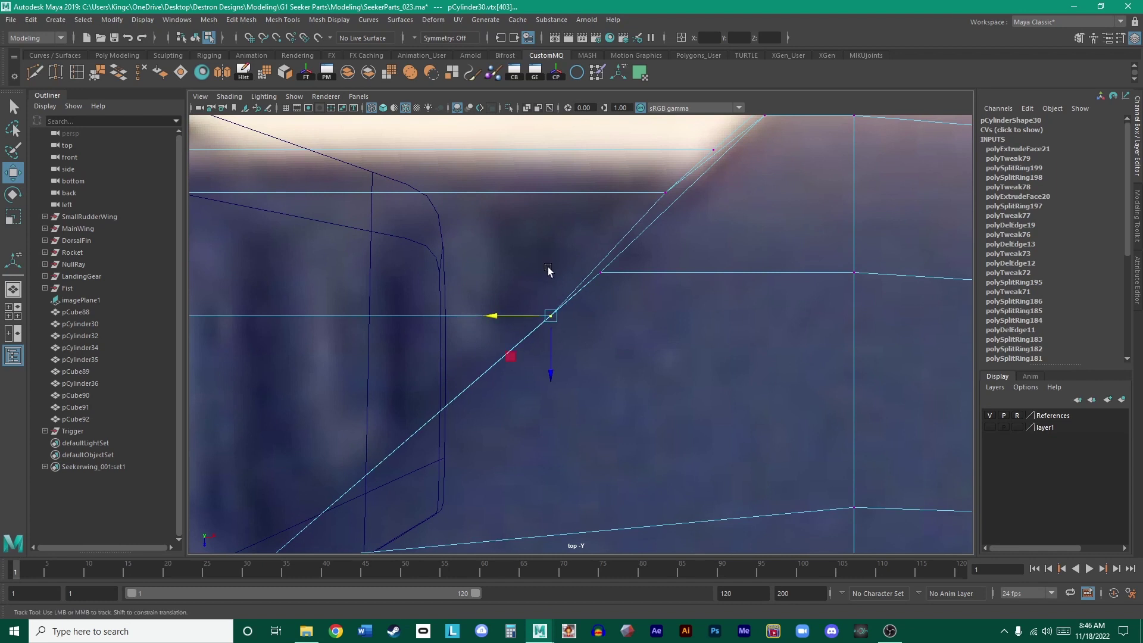
- Align the two upper vertices of the recess's right slanted edge with the same diagonal
alt+middle_drag(678, 236, 606, 341)
scroll(606, 341, up, 1)
drag(530, 304, 651, 265)
drag(558, 291, 579, 298)
alt+middle_drag(592, 275, 499, 321)
scroll(615, 345, up, 2)
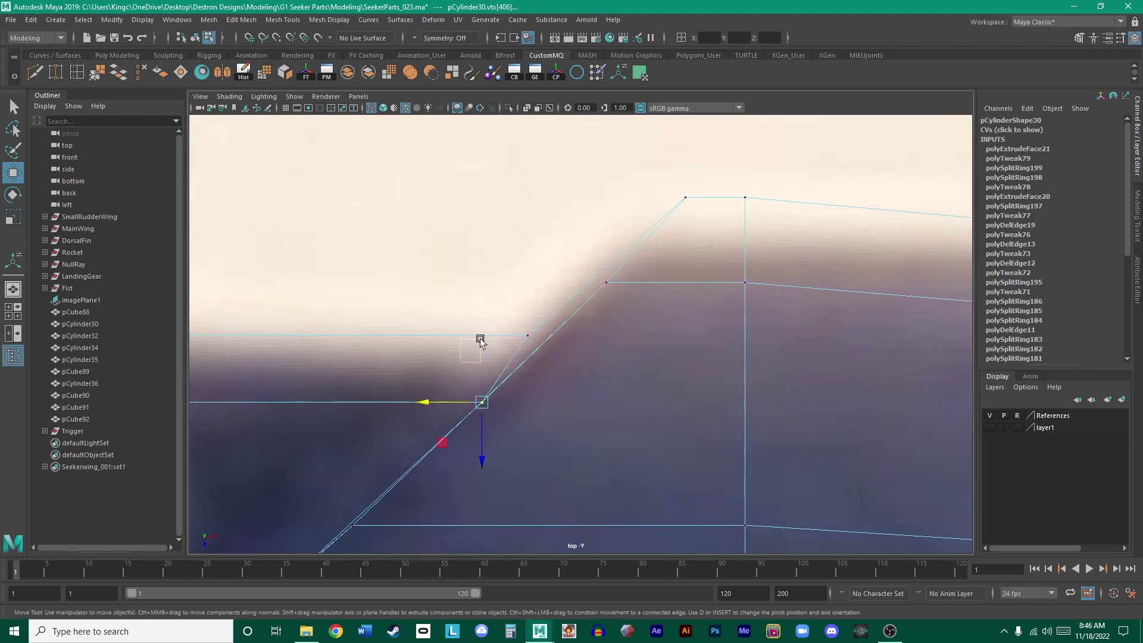
click(519, 337)
drag(518, 336, 535, 334)
scroll(499, 312, down, 6)
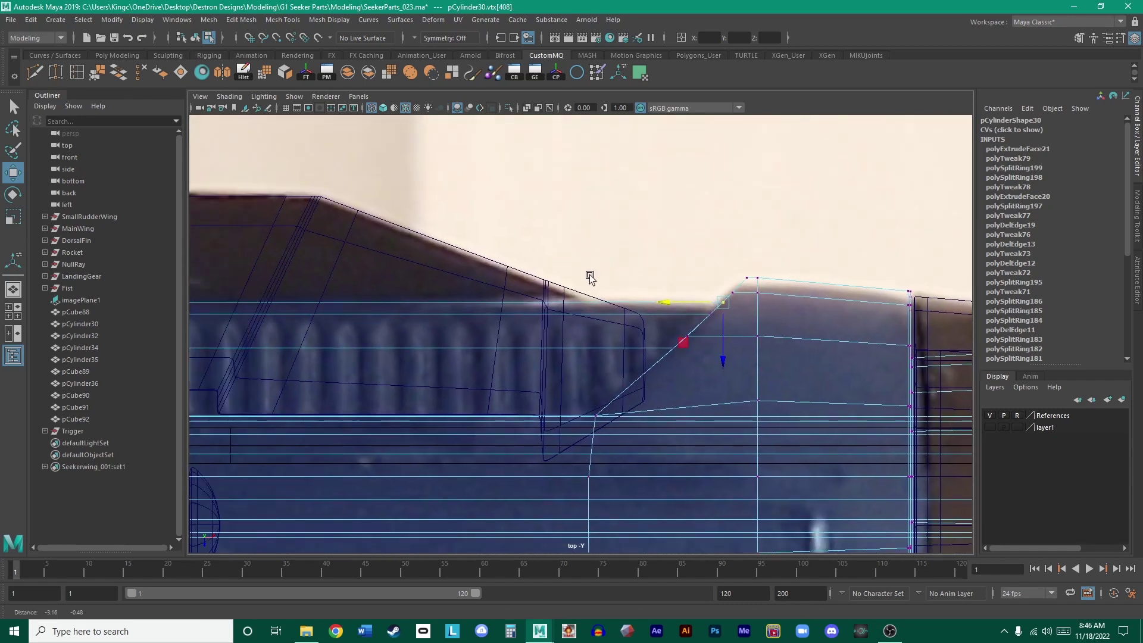
- Inspect the recess and its slanted ends in the perspective view, and return to the top view
key(space)
key(space)
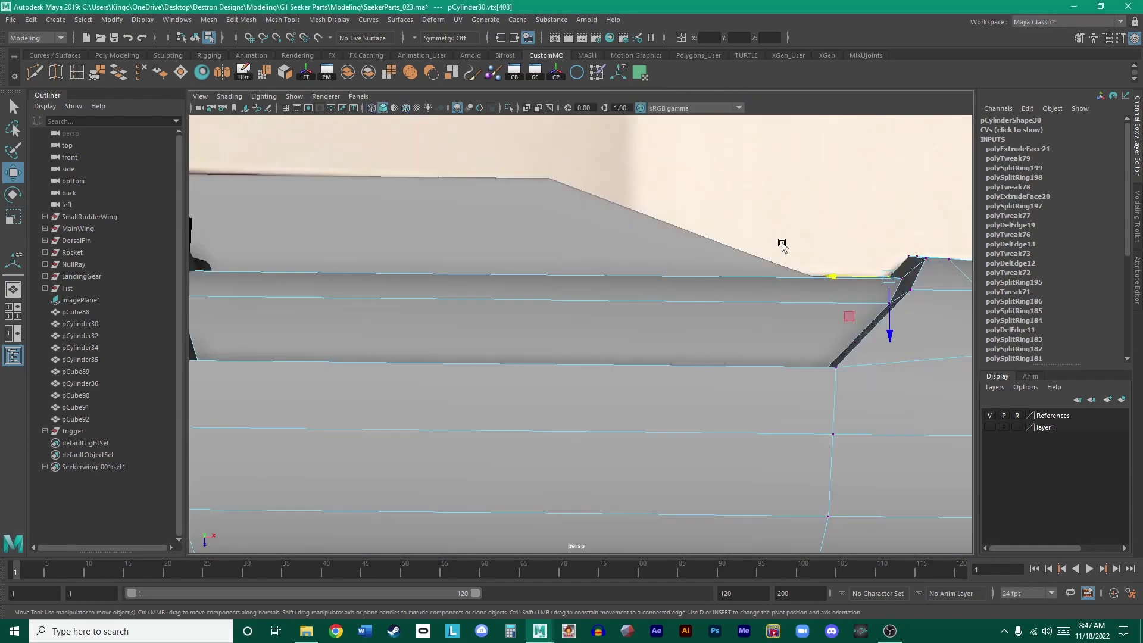
alt+drag(784, 245, 449, 290)
key(1)
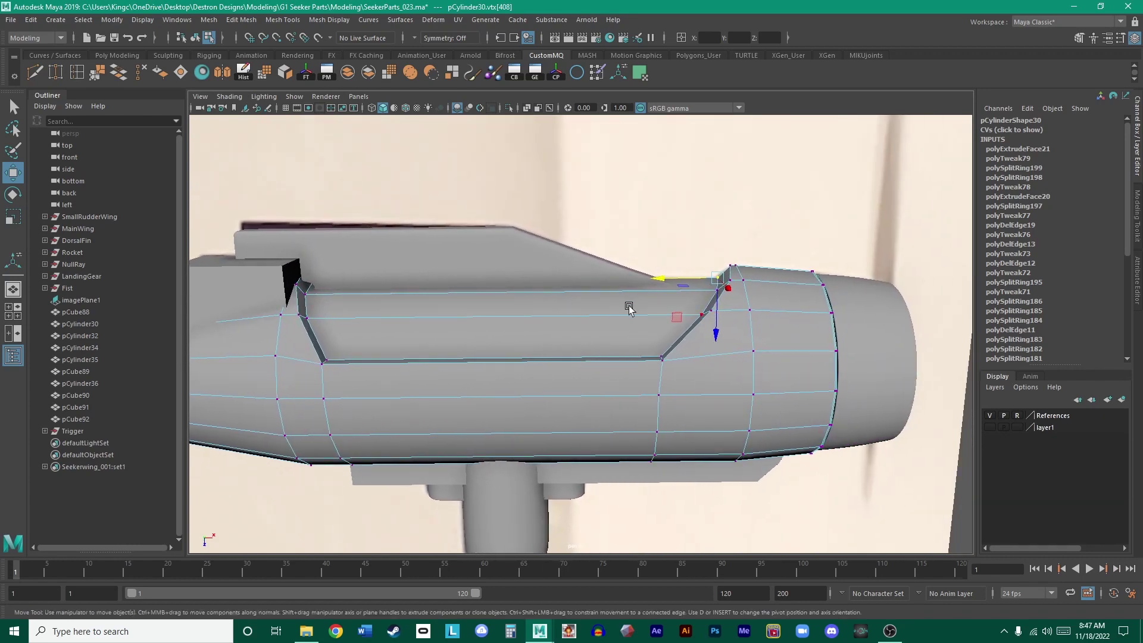
alt+drag(629, 308, 638, 357)
key(space)
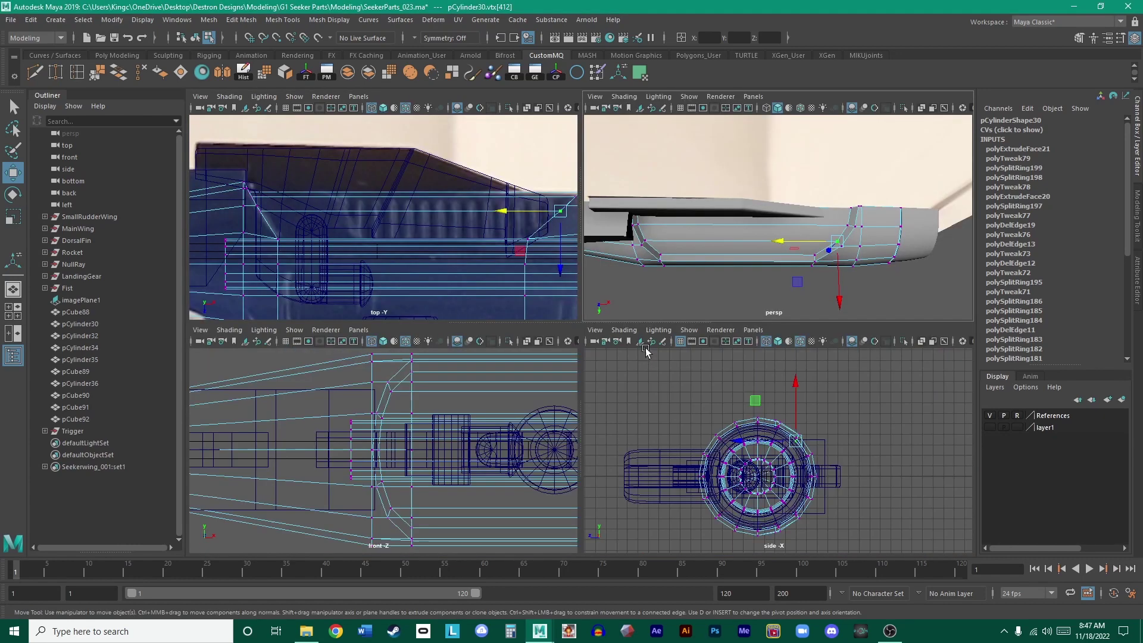
key(space)
scroll(472, 241, down, 2)
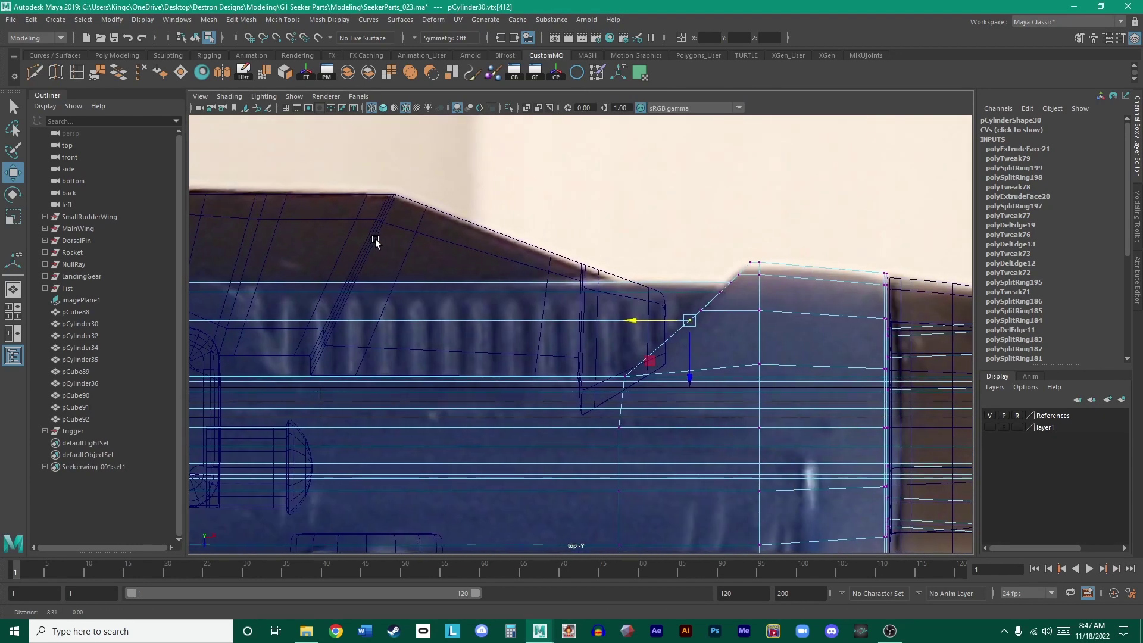
- Insert an edge loop across the recess on pCylinder30 just before the first vent slot in the reference image
alt+middle_drag(375, 238, 607, 235)
alt+right_drag(607, 235, 707, 286)
alt+middle_drag(707, 285, 539, 301)
right_drag(402, 235, 401, 197)
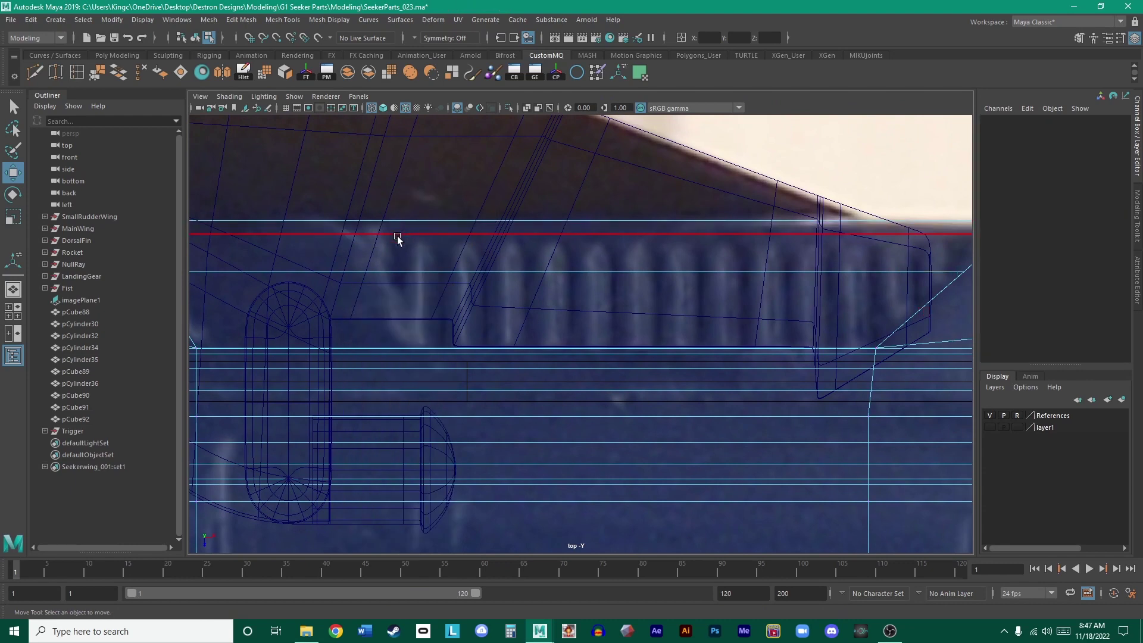
click(395, 234)
click(74, 77)
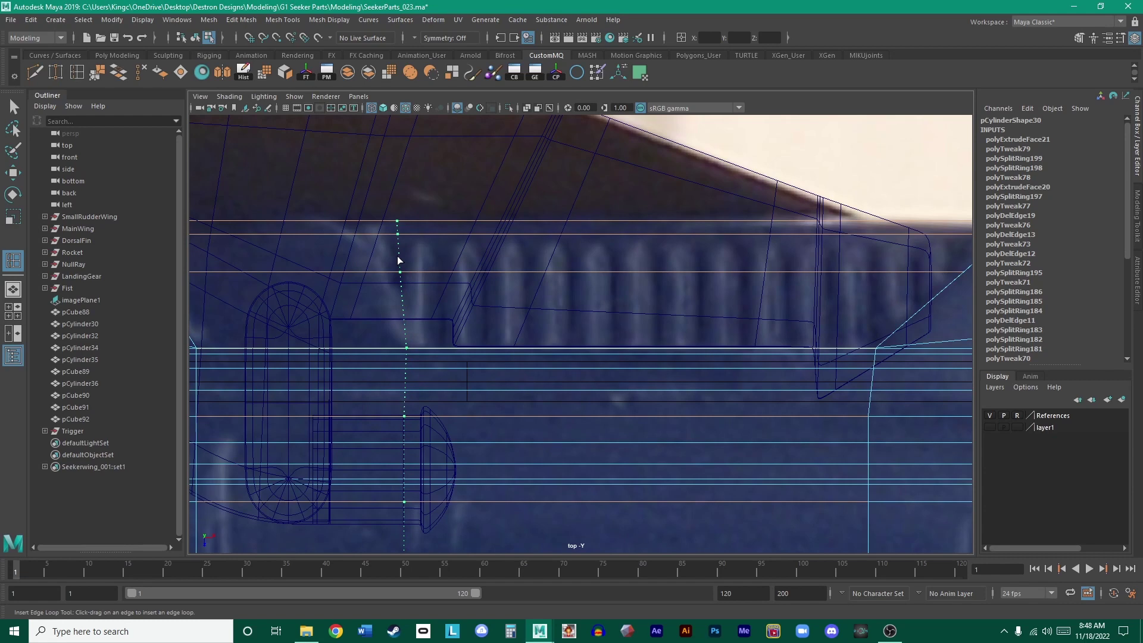
click(397, 260)
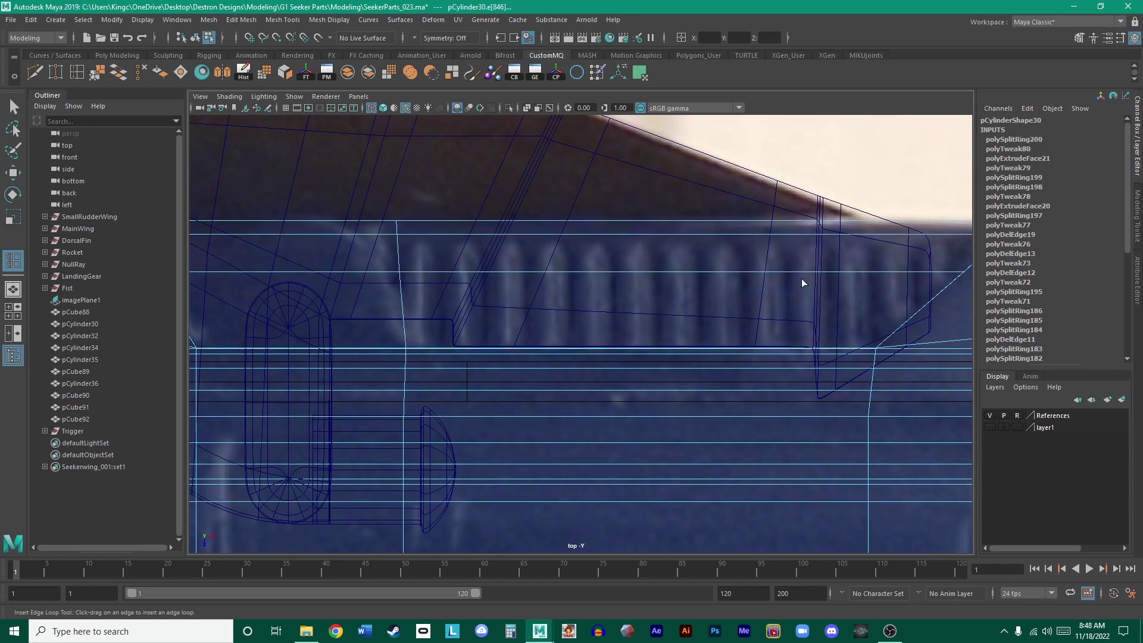
- Move the new edge loop's three upper vertices leftward so the loop slants along the panel line in the reference
alt+middle_drag(862, 272, 577, 265)
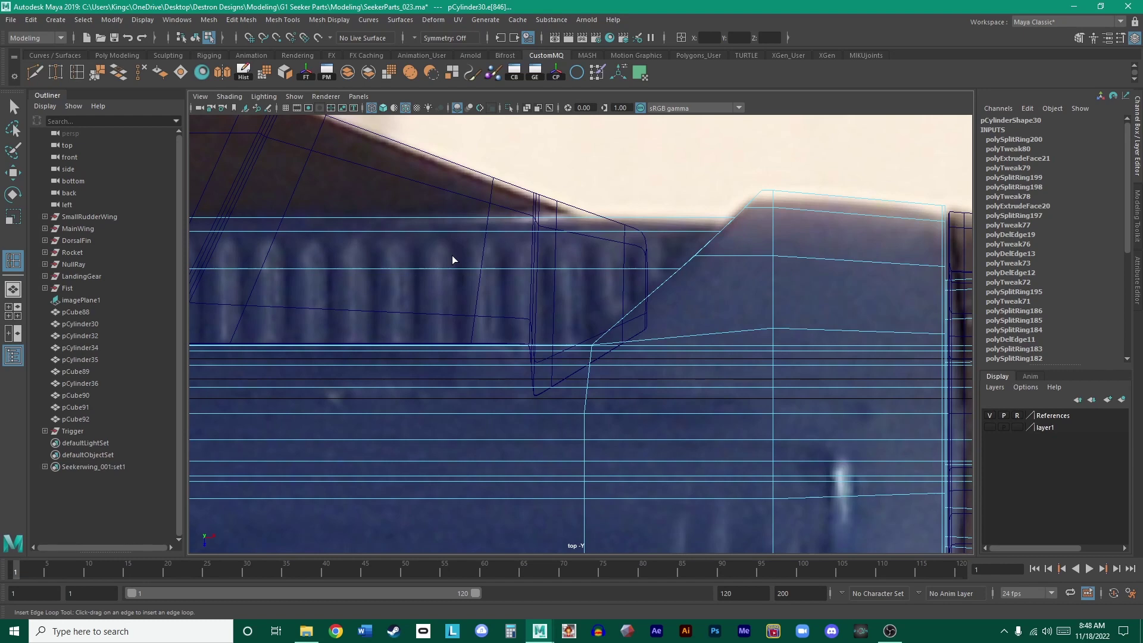
alt+middle_drag(452, 260, 869, 256)
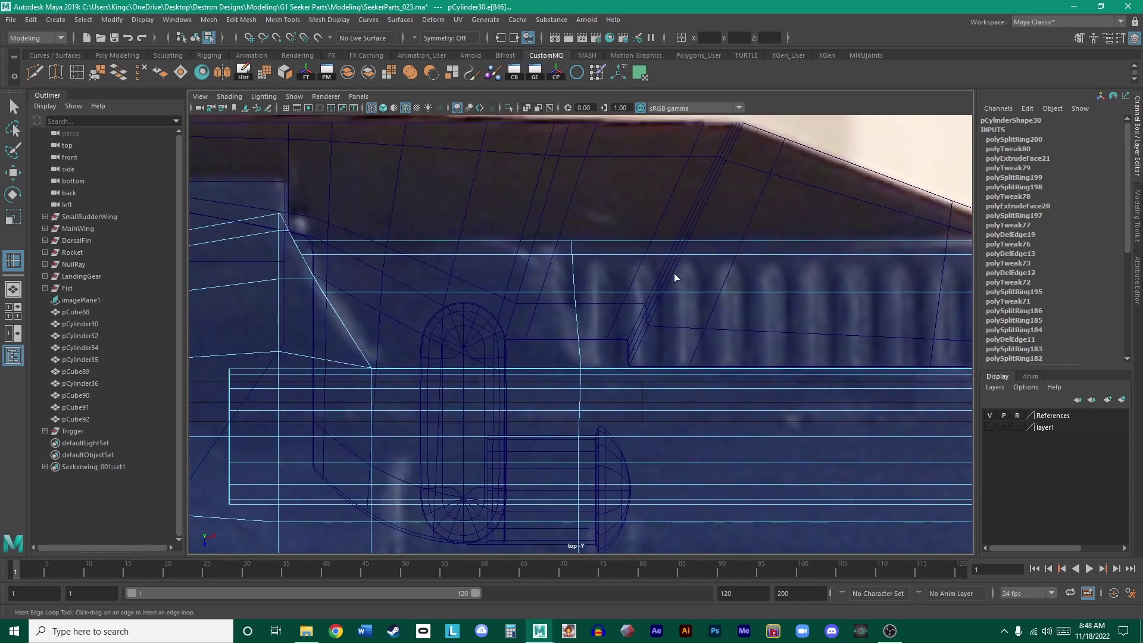
right_drag(571, 245, 513, 249)
key(w)
drag(530, 220, 597, 246)
scroll(597, 246, up, 2)
drag(540, 201, 502, 199)
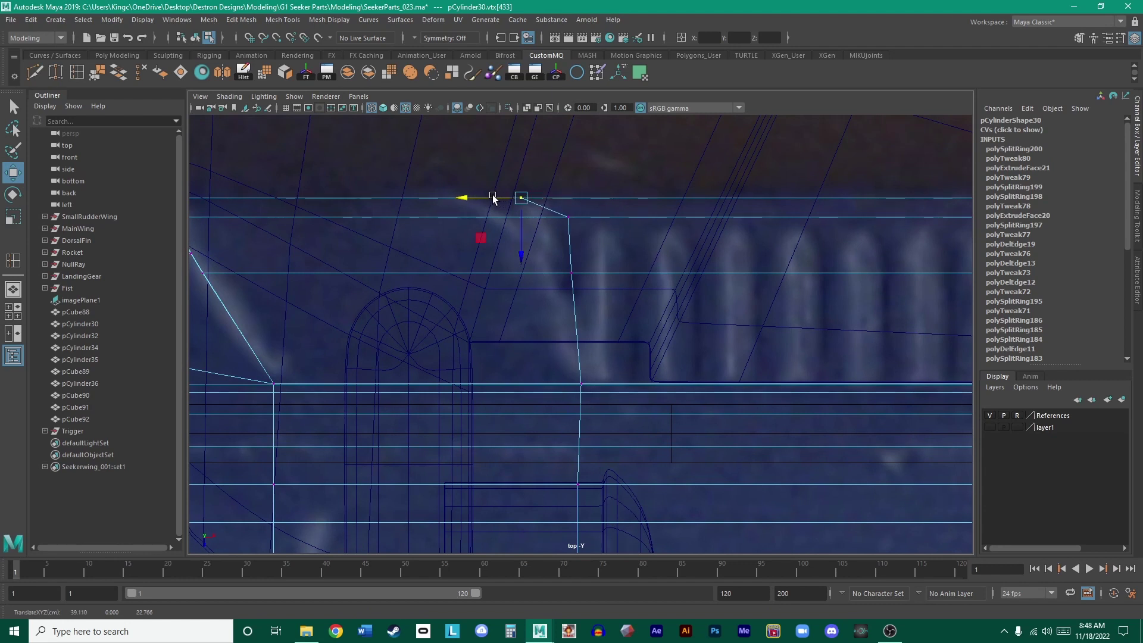
click(552, 223)
drag(507, 219, 497, 219)
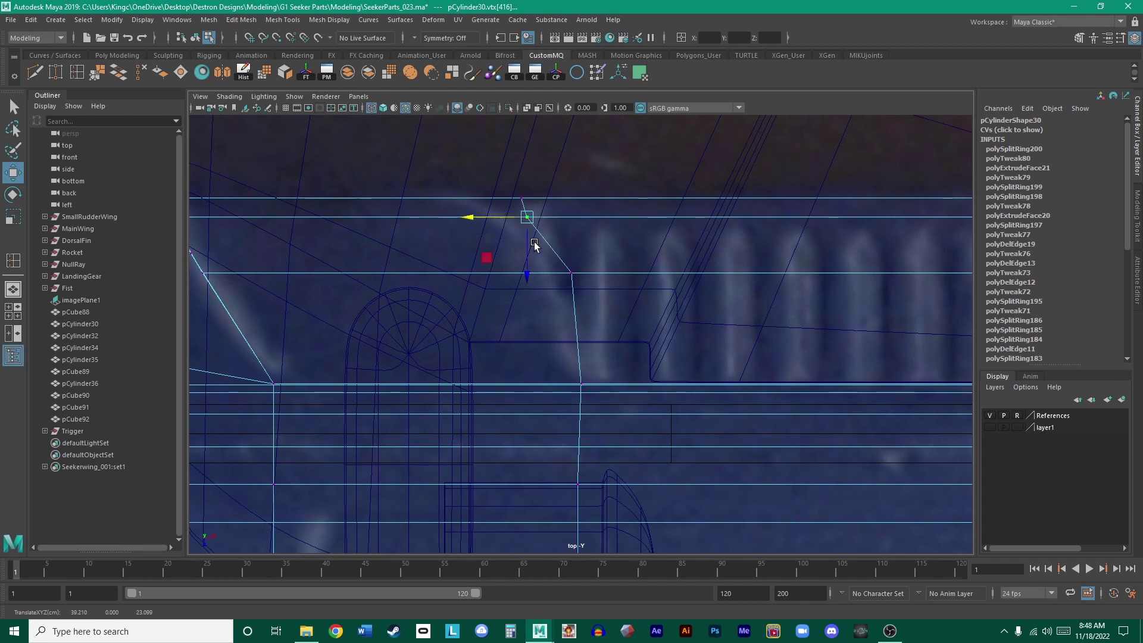
click(571, 273)
drag(549, 268, 522, 266)
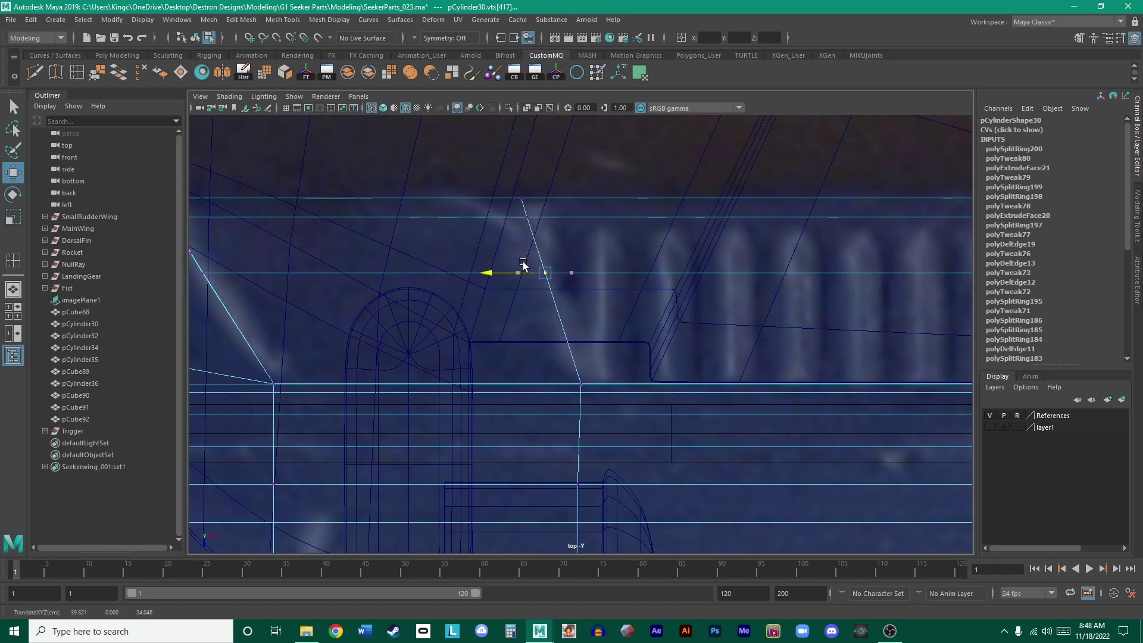
drag(523, 264, 533, 266)
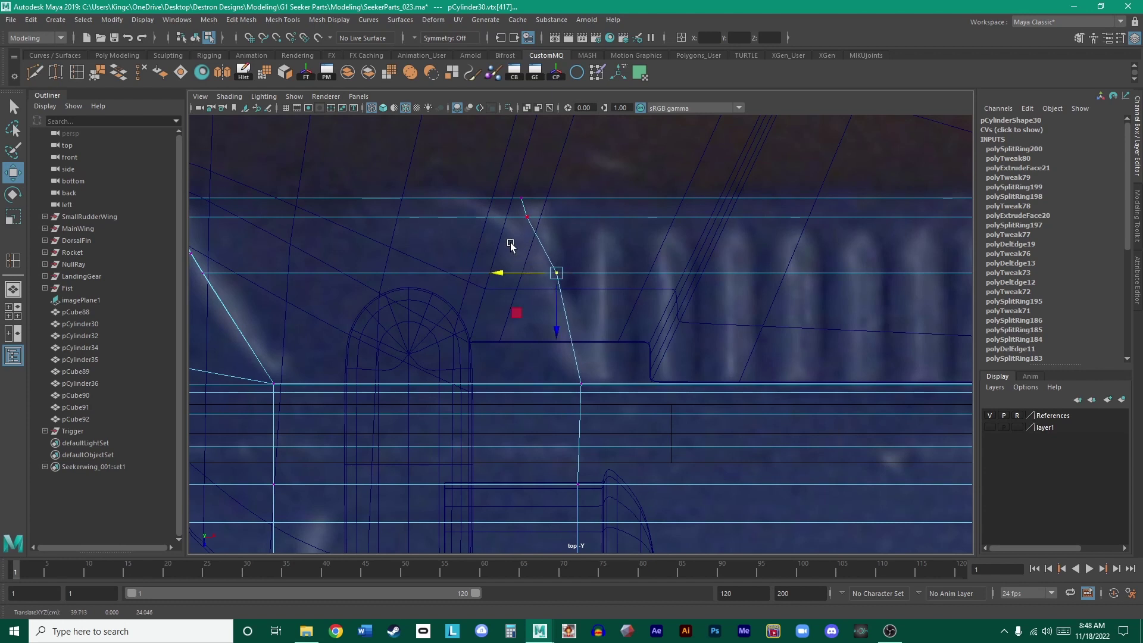
- Shift the edge loop's top two vertices back toward the vent slots and nudge the third to straighten the slant
click(527, 217)
mouse_move(516, 221)
mouse_down()
mouse_move(527, 224)
mouse_move(513, 200)
mouse_up()
click(522, 197)
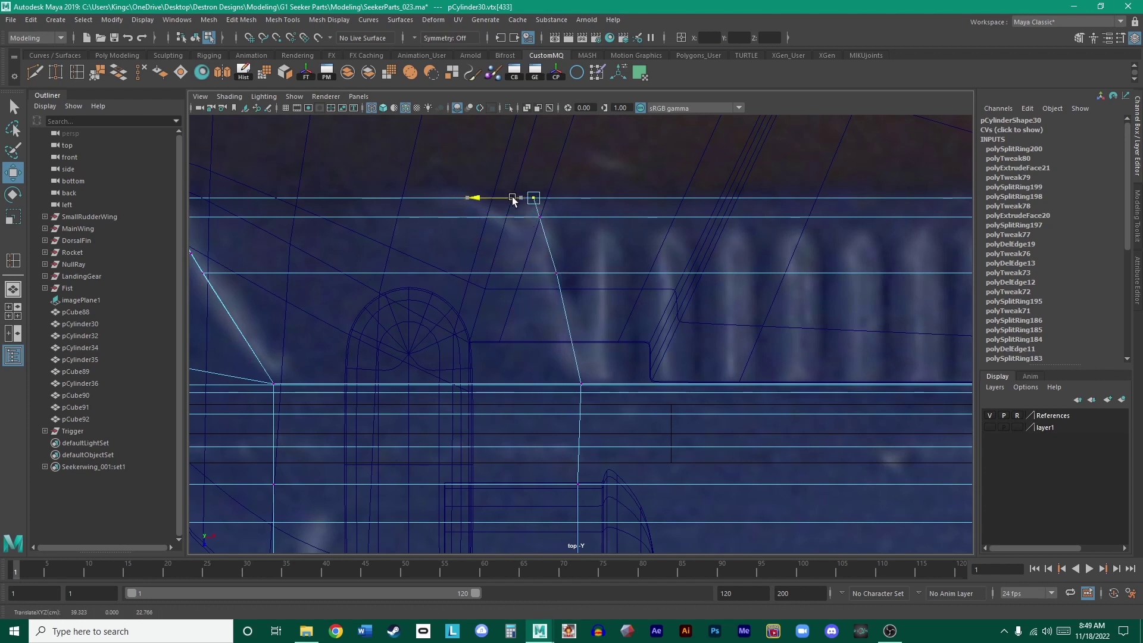
click(549, 267)
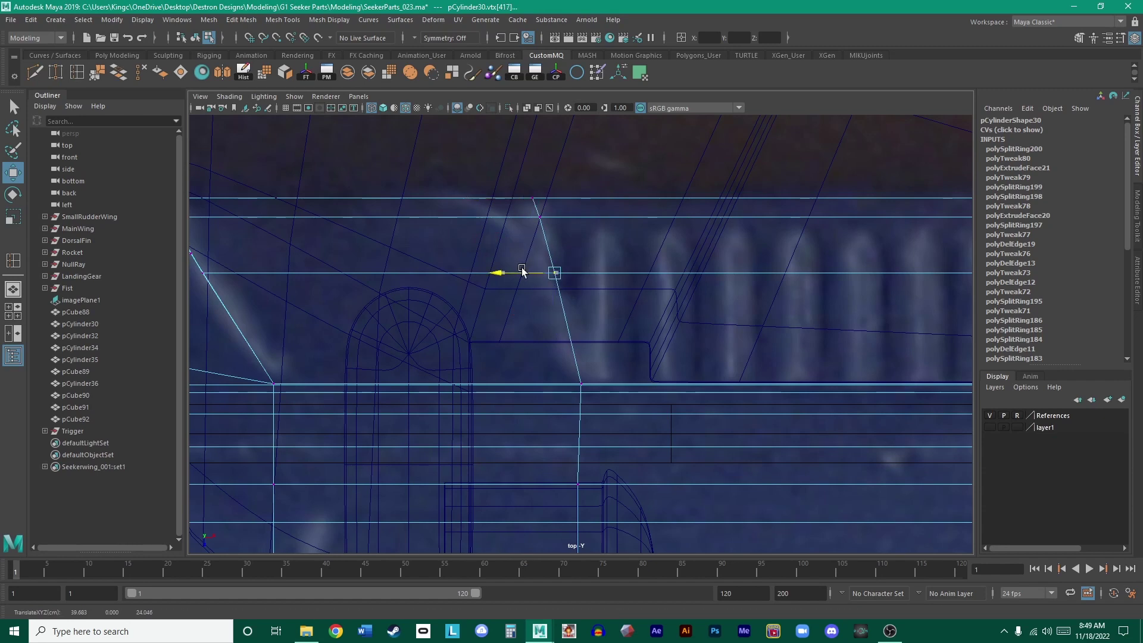
scroll(655, 318, down, 3)
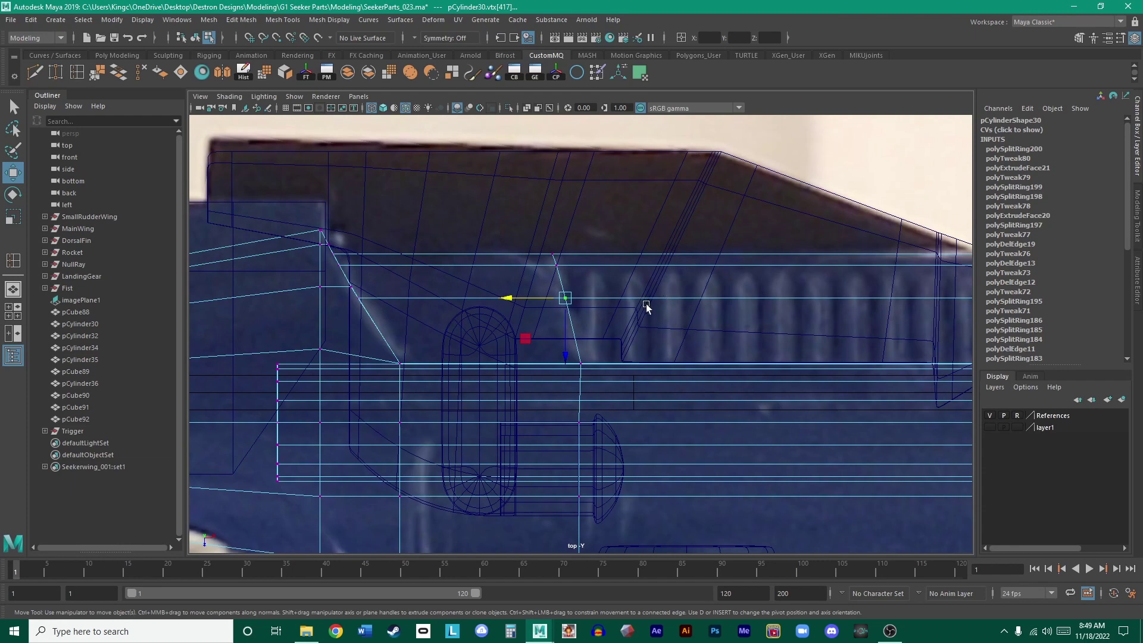
- Fine-tune the horizontal positions of the loop's three upper vertices along one straight slanted line
scroll(645, 304, up, 4)
drag(498, 247, 497, 250)
click(524, 173)
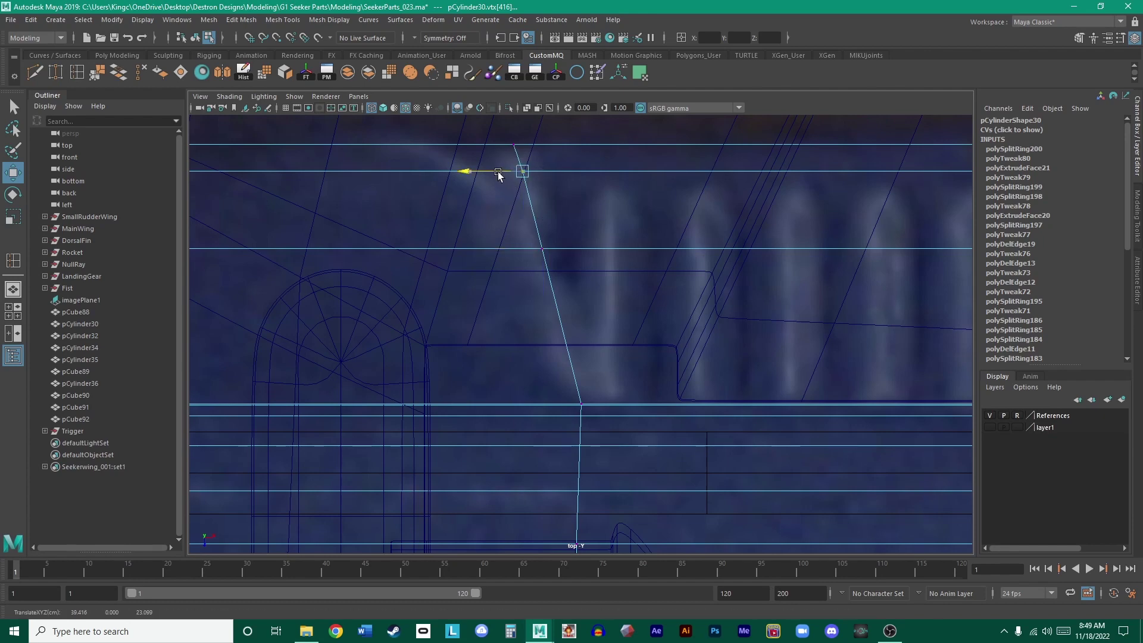
click(513, 145)
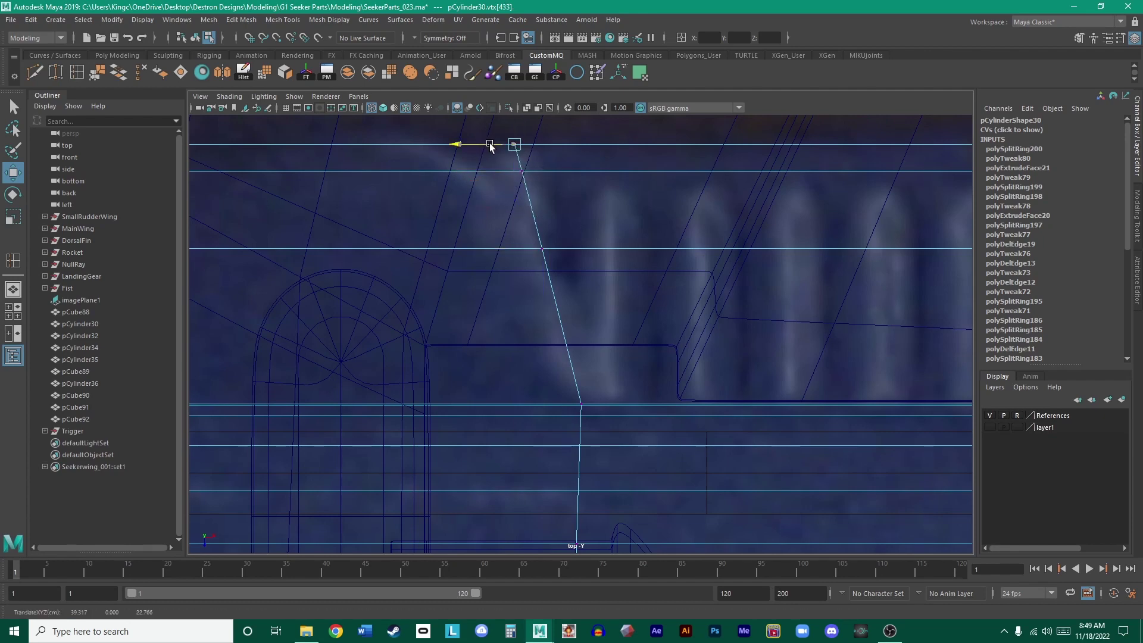
click(541, 247)
- Examine the reference image's row of vent slots between the new edge loop and the recess's right slanted end
scroll(619, 231, down, 3)
scroll(619, 231, up, 3)
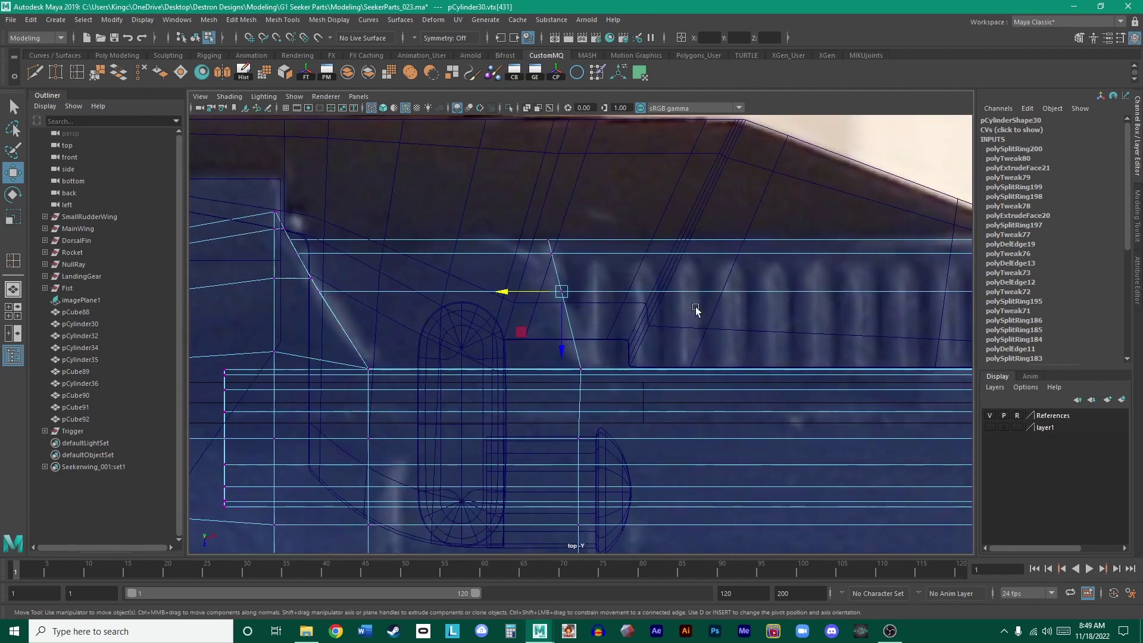
alt+middle_drag(694, 311, 806, 324)
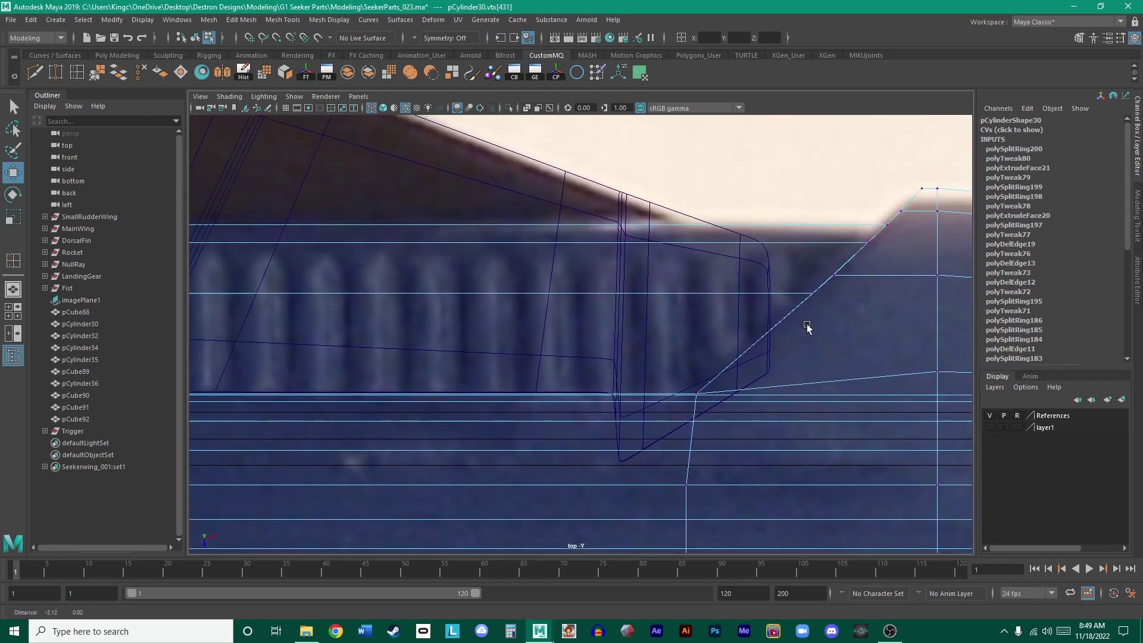
alt+middle_drag(453, 283, 560, 277)
alt+middle_drag(664, 284, 688, 284)
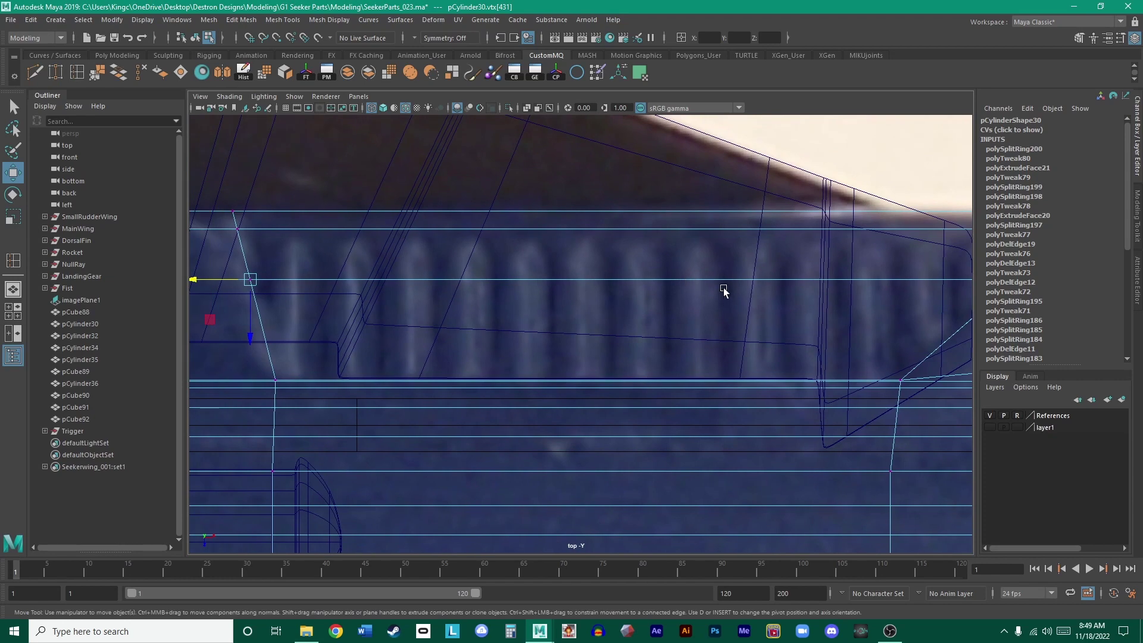
scroll(699, 304, down, 3)
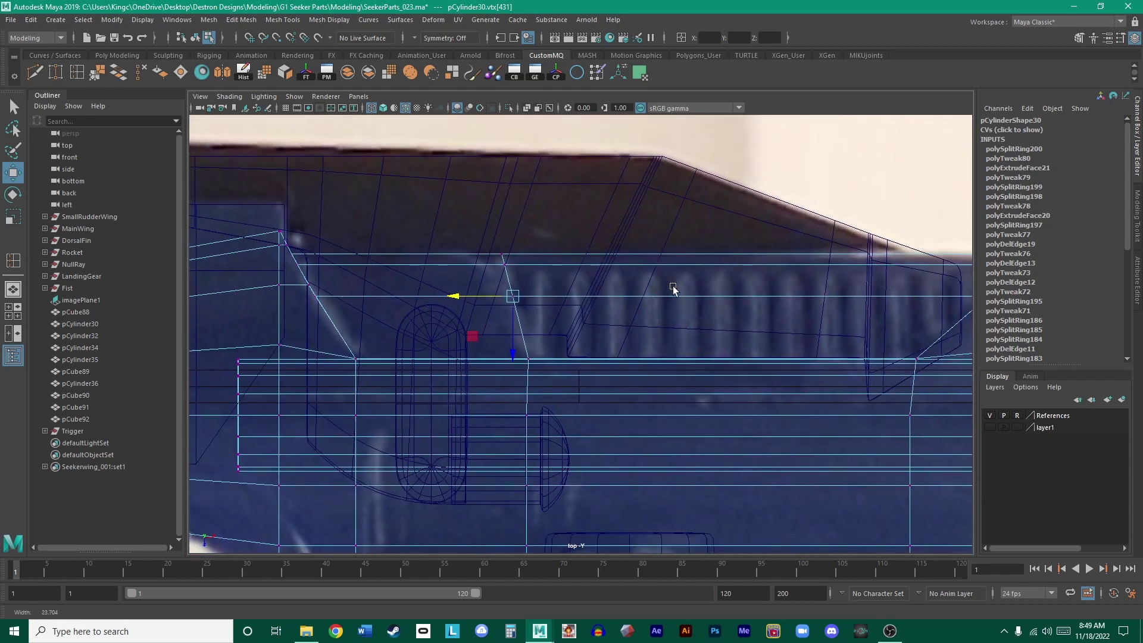
scroll(624, 292, up, 4)
scroll(651, 362, down, 2)
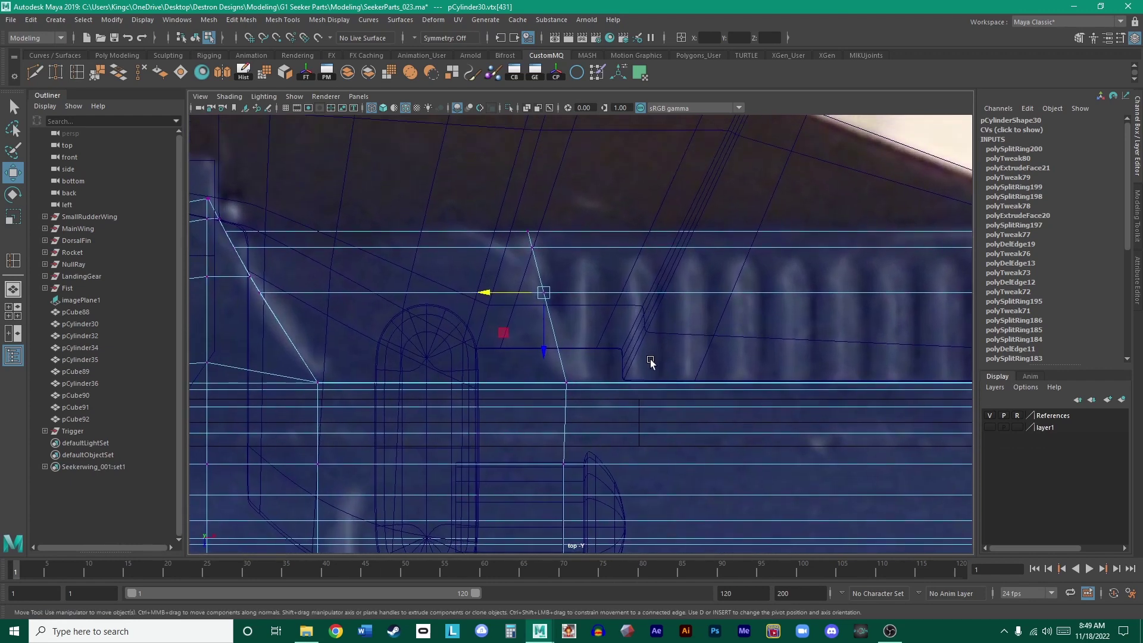
scroll(651, 362, up, 3)
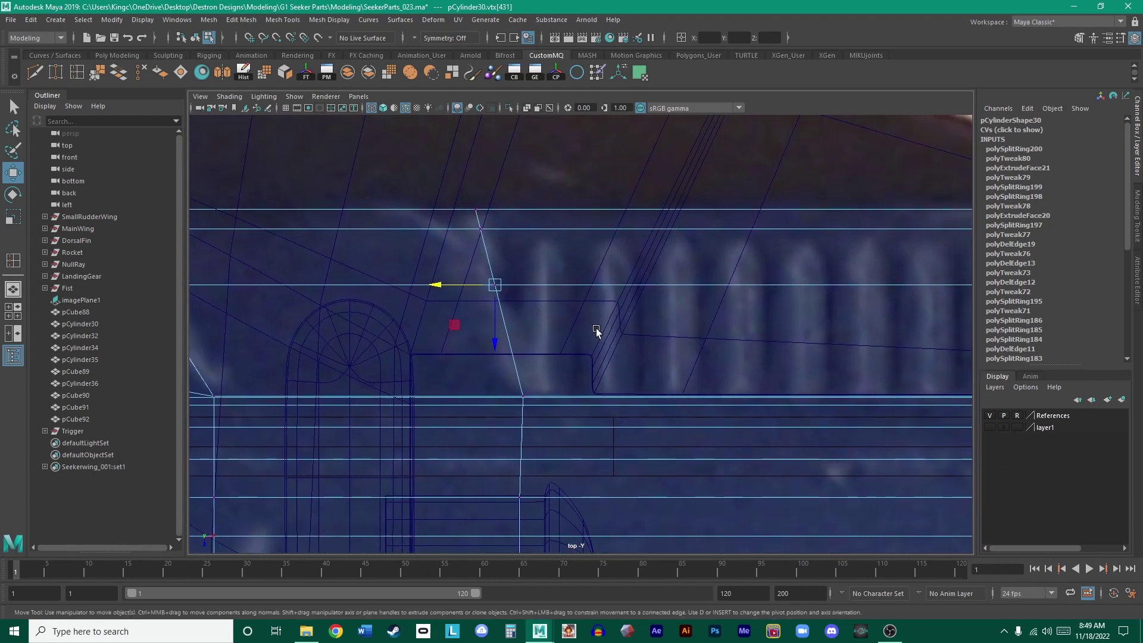
alt+middle_drag(878, 305, 739, 321)
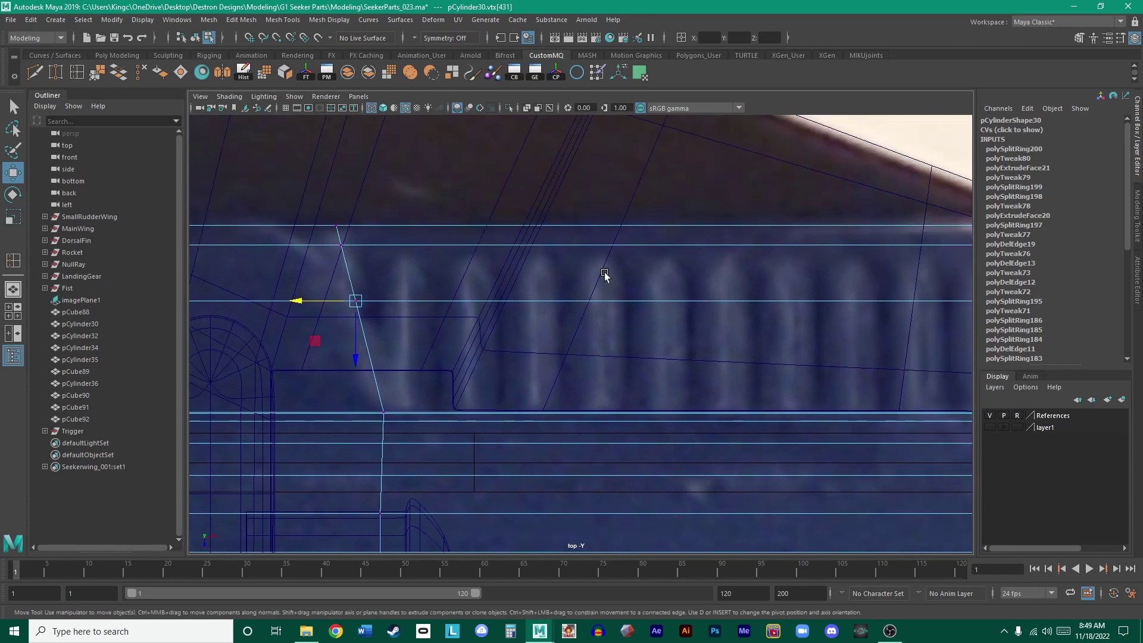
alt+middle_drag(605, 276, 721, 253)
alt+right_drag(753, 252, 693, 254)
alt+middle_drag(694, 256, 472, 258)
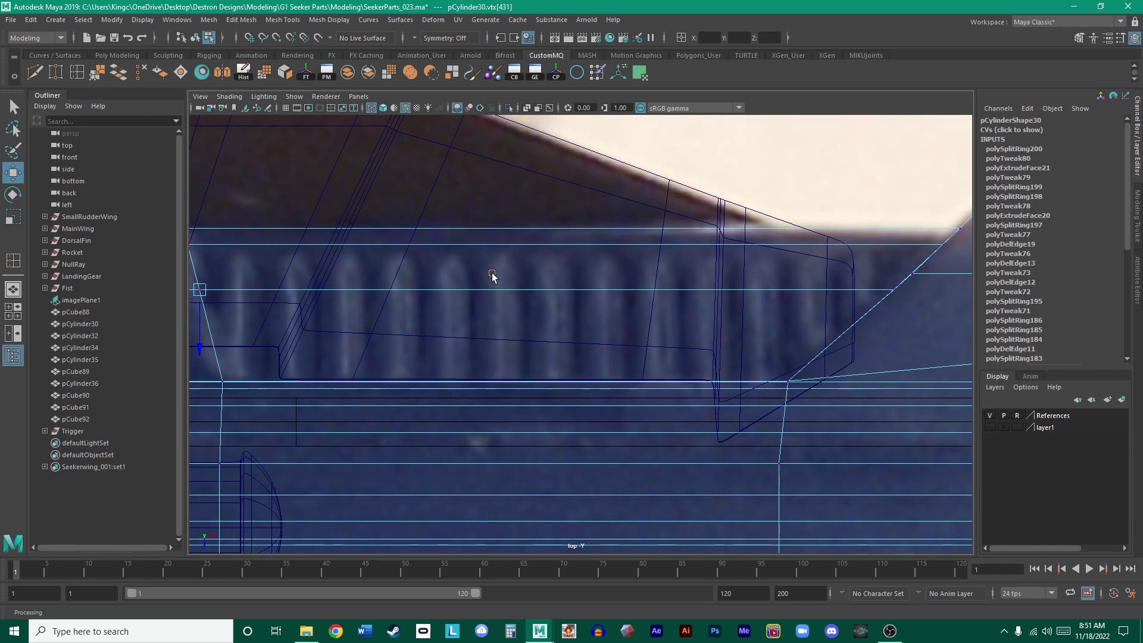
alt+middle_drag(625, 301, 745, 289)
- Show the recess in the perspective view and hide the References layer
key(space)
key(space)
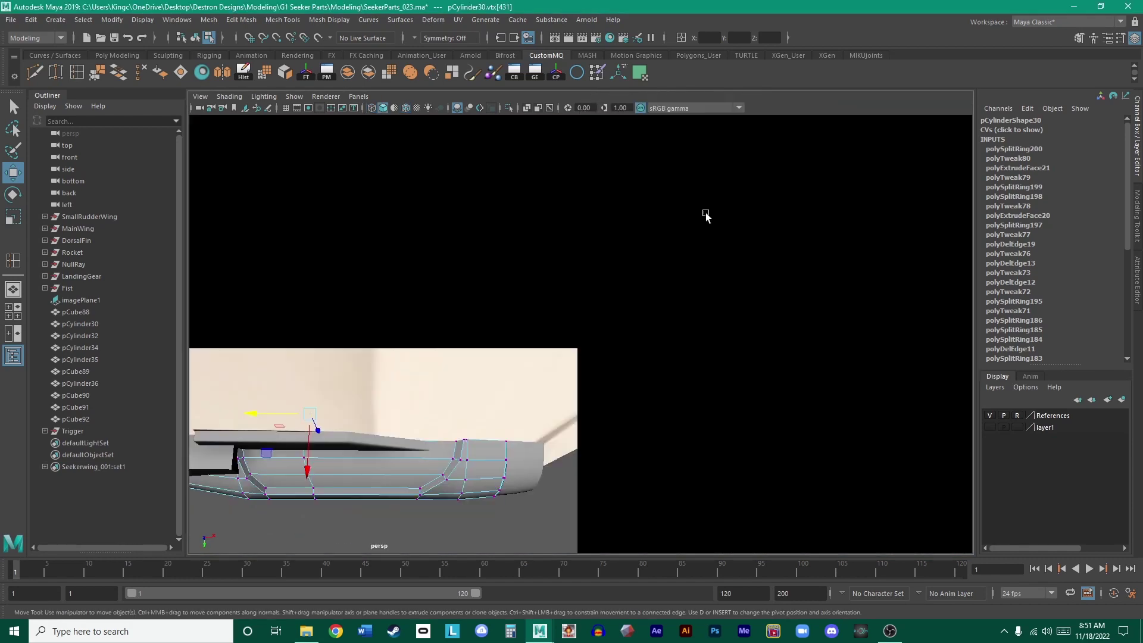
alt+right_drag(706, 215, 777, 310)
alt+drag(778, 310, 795, 360)
click(990, 416)
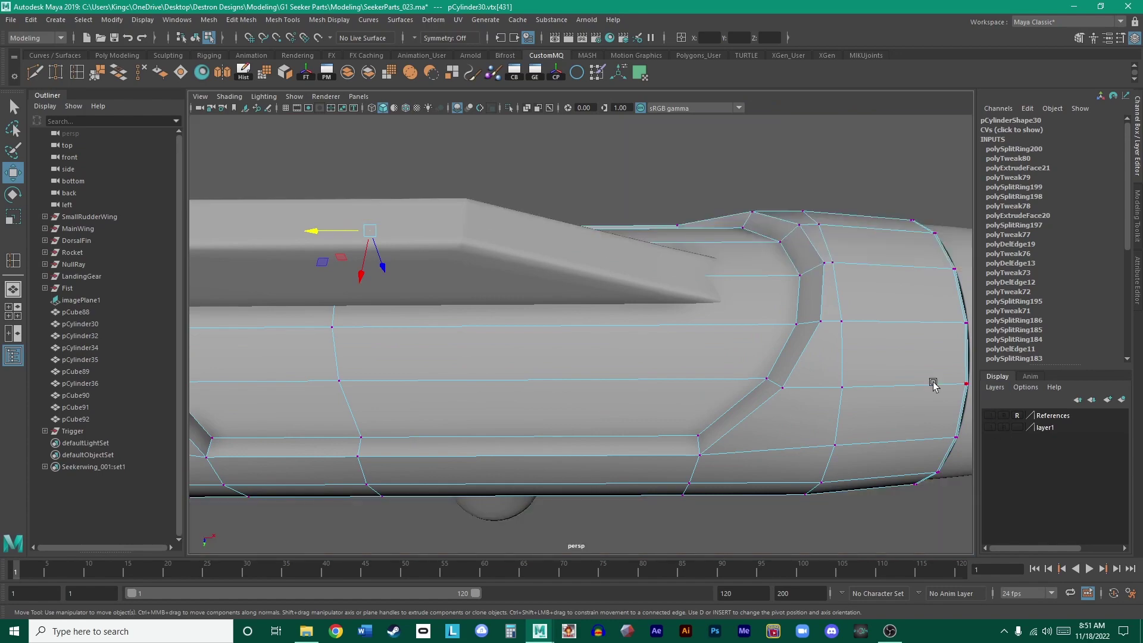
- Return the body to object mode and inspect the recess and its surroundings from several angles
alt+drag(932, 384, 742, 279)
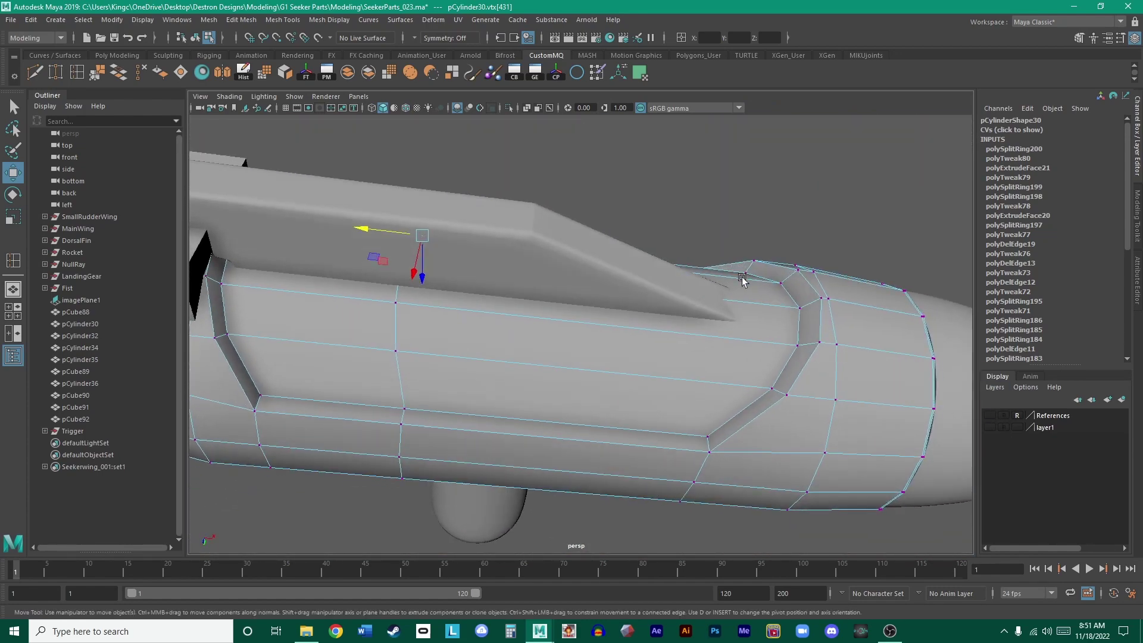
alt+drag(748, 331, 735, 297)
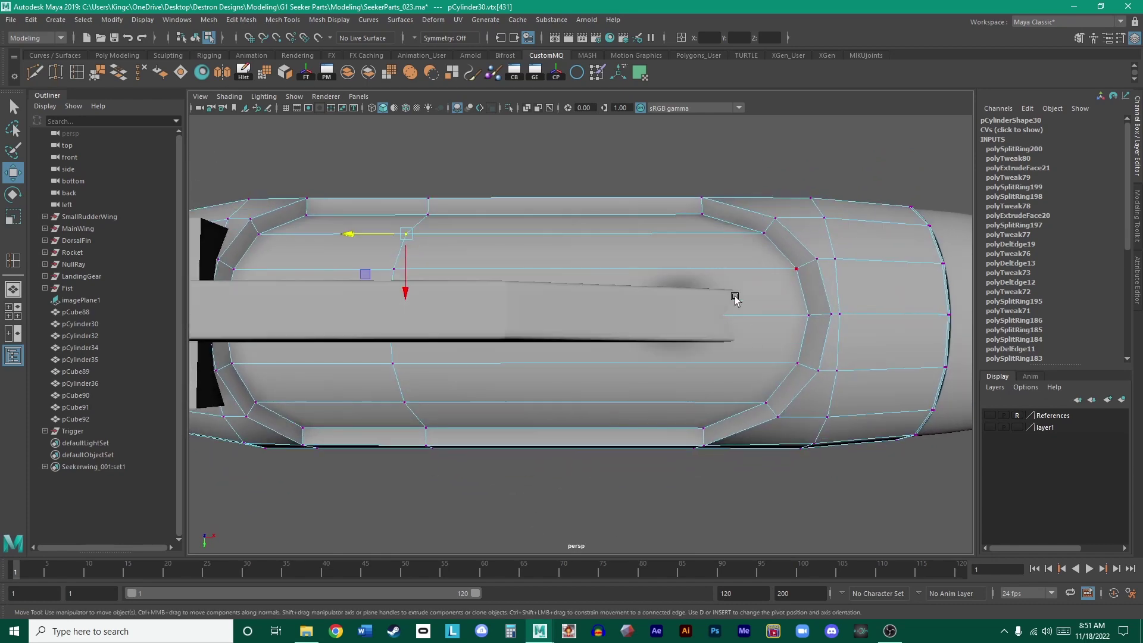
alt+drag(584, 288, 699, 298)
right_drag(740, 319, 798, 214)
alt+drag(798, 214, 652, 271)
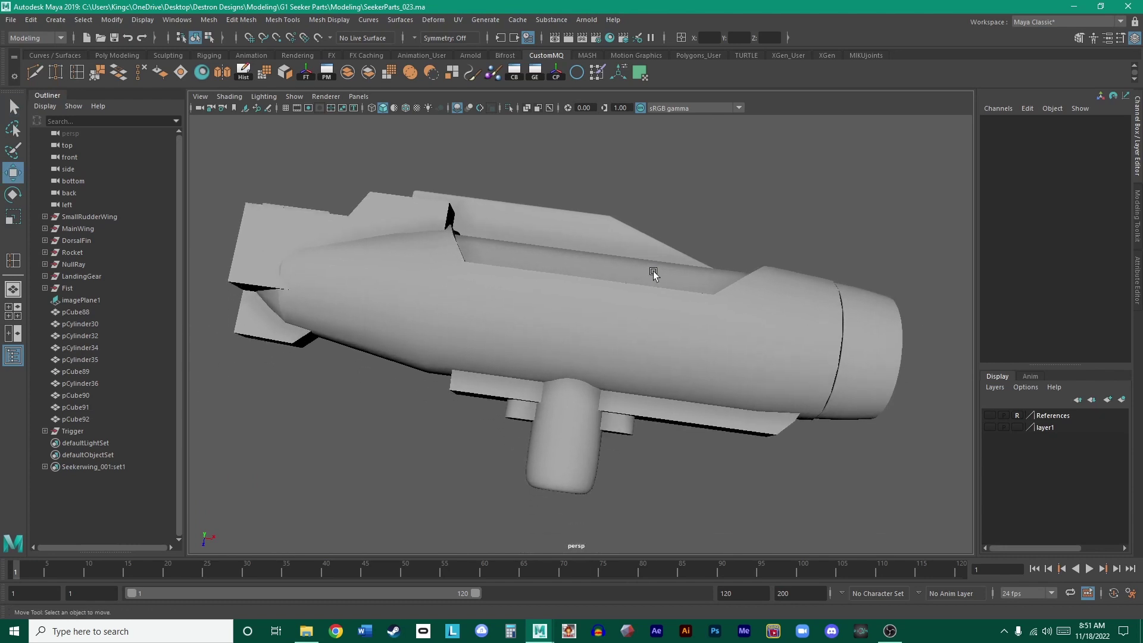
alt+drag(739, 242, 703, 320)
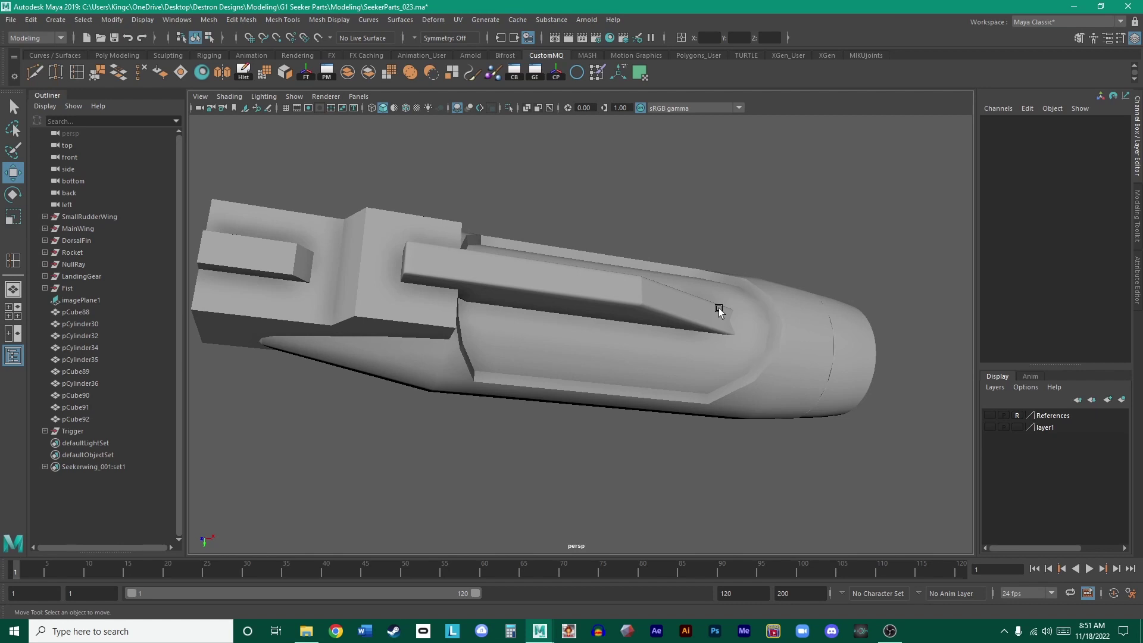
alt+drag(695, 311, 663, 316)
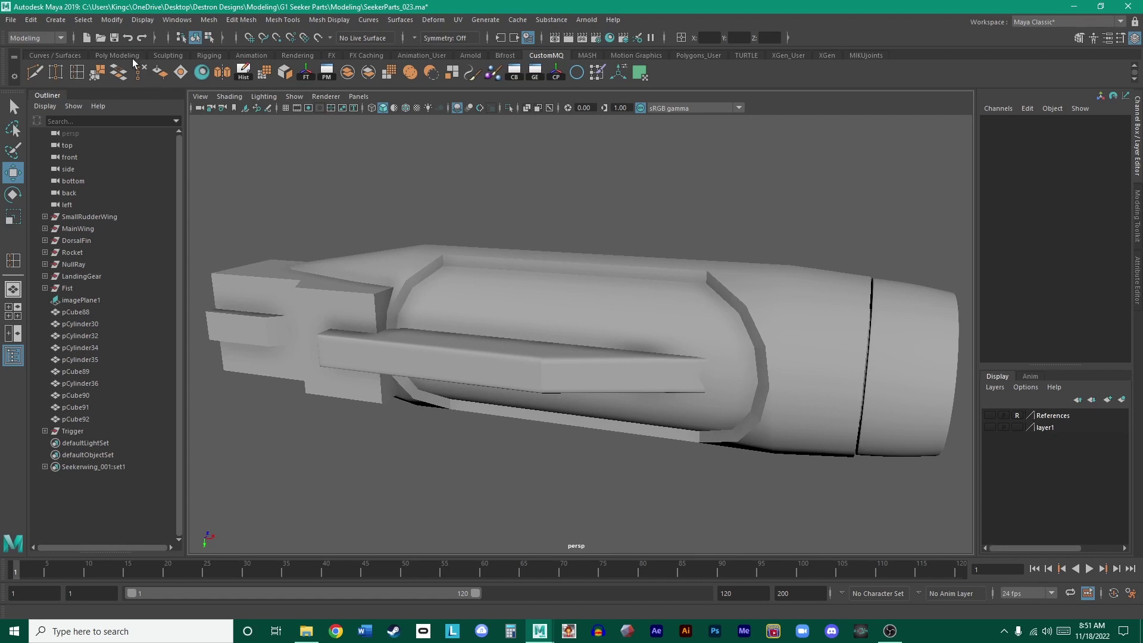
- Create a polygon cube and move it to the recess's end beyond the fin tip, at about X 53.567, Z 22.837
click(117, 55)
click(34, 72)
scroll(420, 295, down, 5)
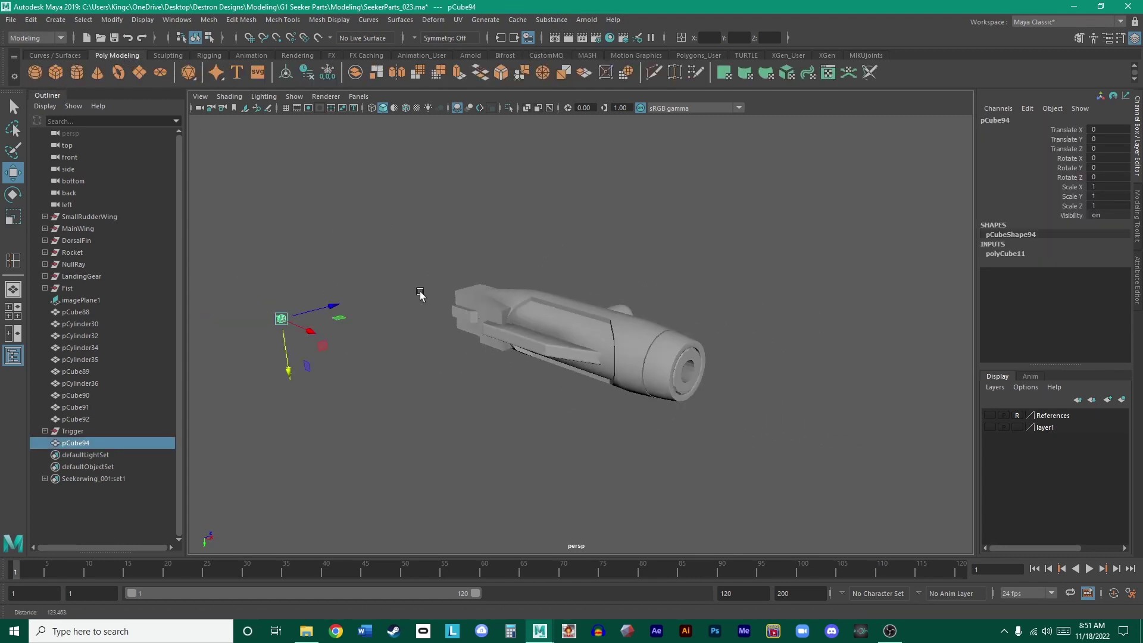
alt+drag(421, 295, 579, 288)
drag(383, 335, 668, 385)
alt+right_drag(668, 385, 752, 410)
alt+drag(751, 409, 729, 495)
drag(757, 441, 713, 386)
alt+right_drag(713, 387, 744, 478)
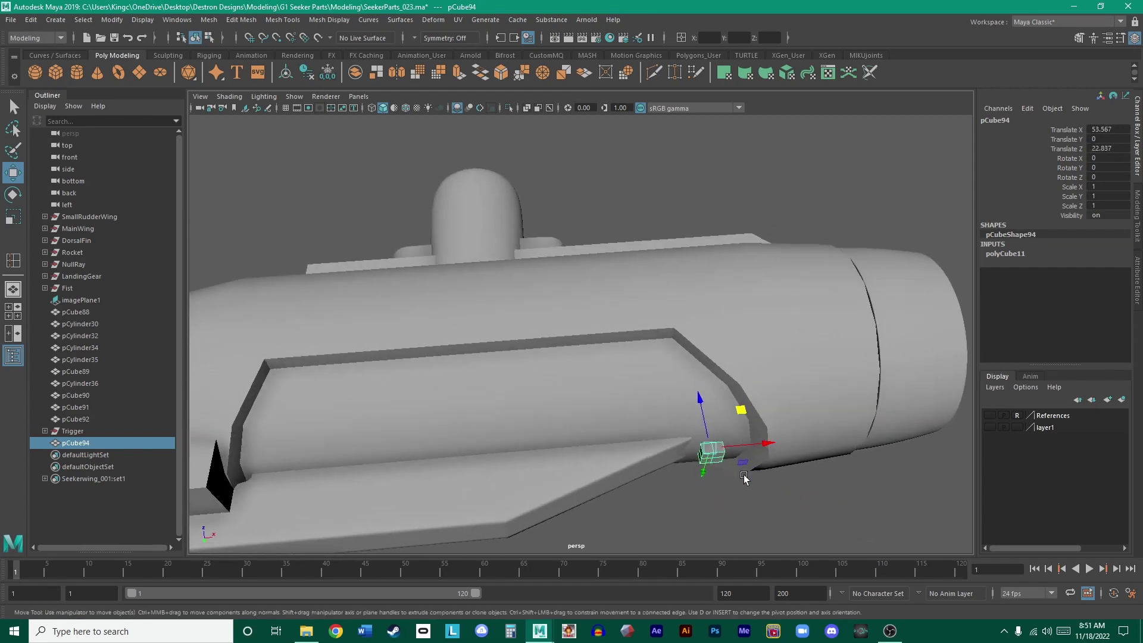
- Stretch the new cube along Y to a scale of 4.57 as a vent-slot height guide, and deselect it
mouse_move(744, 478)
alt+mouse_down()
mouse_move(732, 413)
mouse_move(706, 462)
mouse_move(725, 484)
alt+mouse_up()
key(r)
double_click(1112, 196)
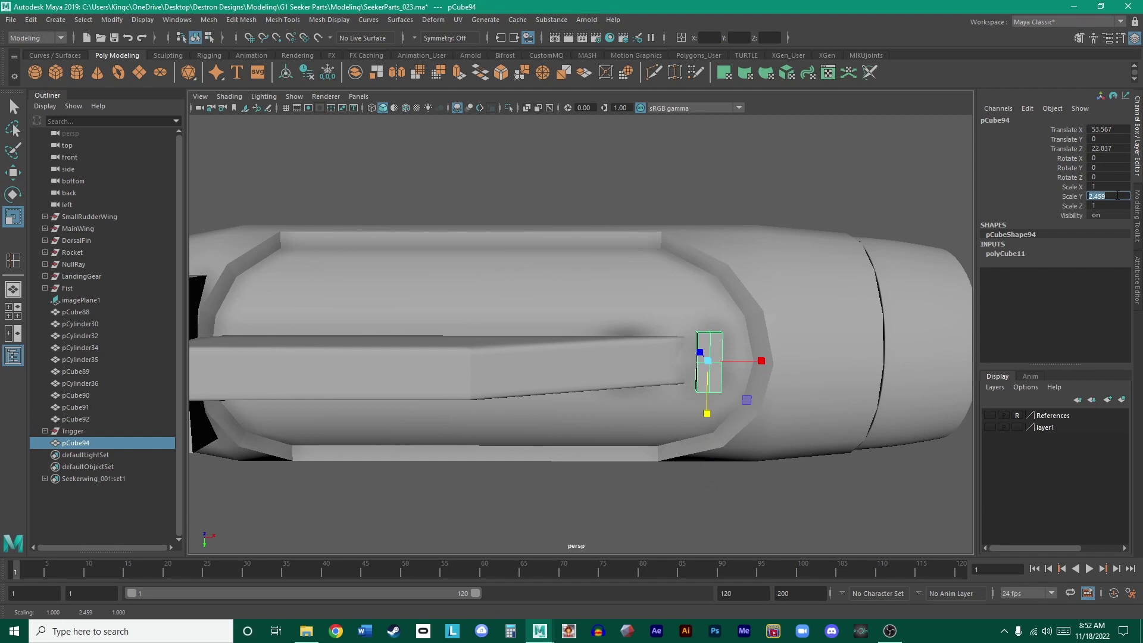
text(4.57)
key(Return)
scroll(832, 173, down, 1)
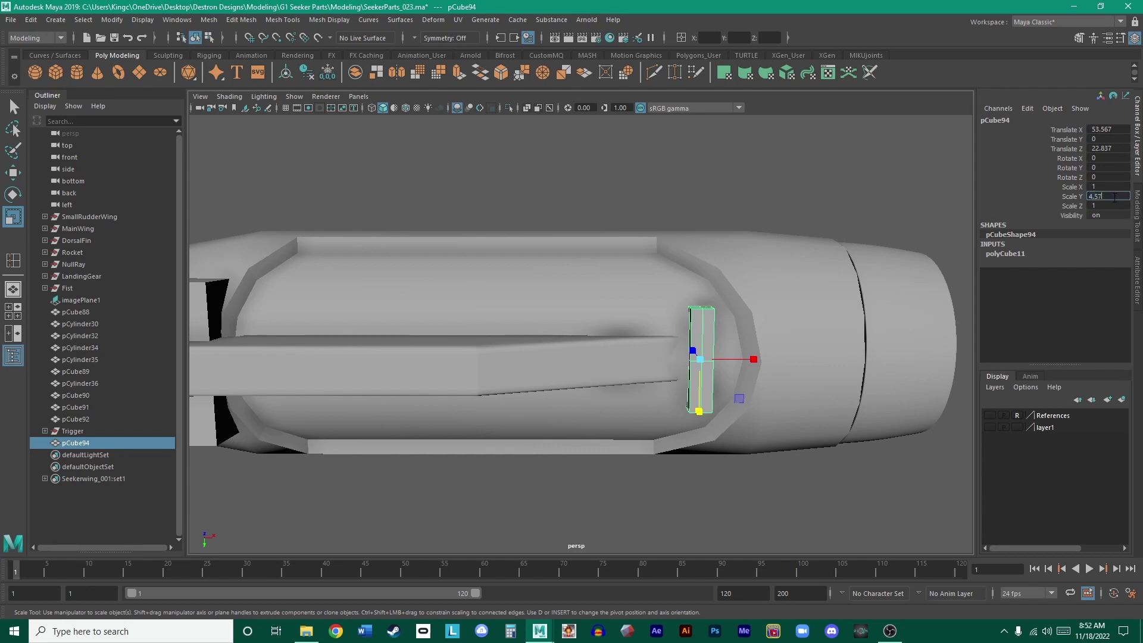
click(903, 184)
scroll(798, 309, up, 5)
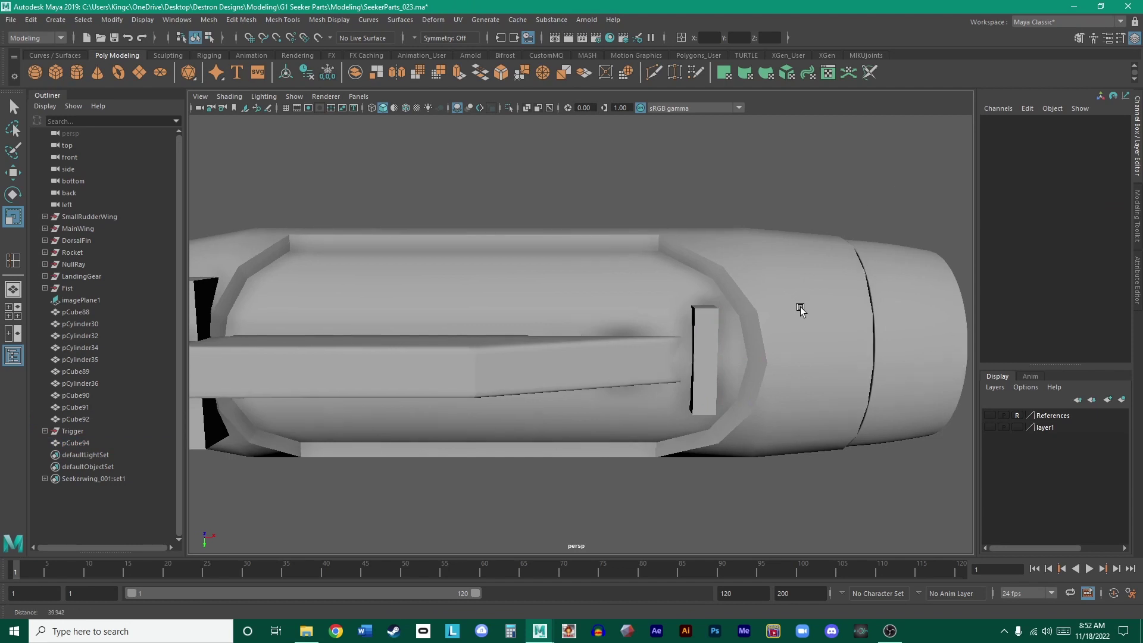
- Turn on shaded display in the front view with the whole body framed, and bring back the enlarged perspective view
key(space)
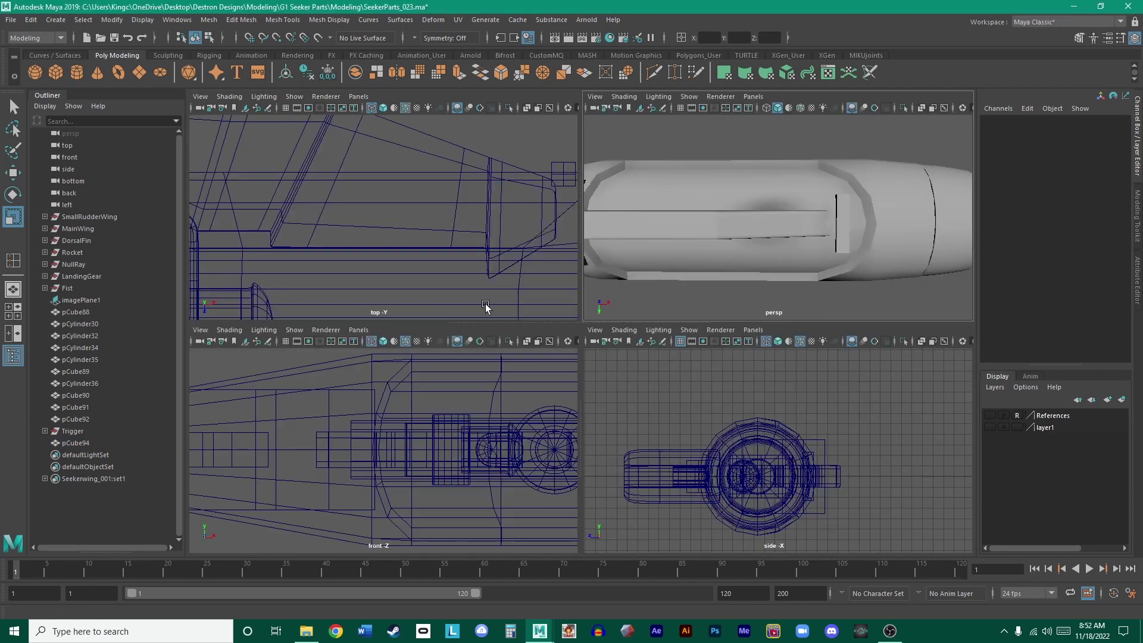
scroll(480, 452, down, 5)
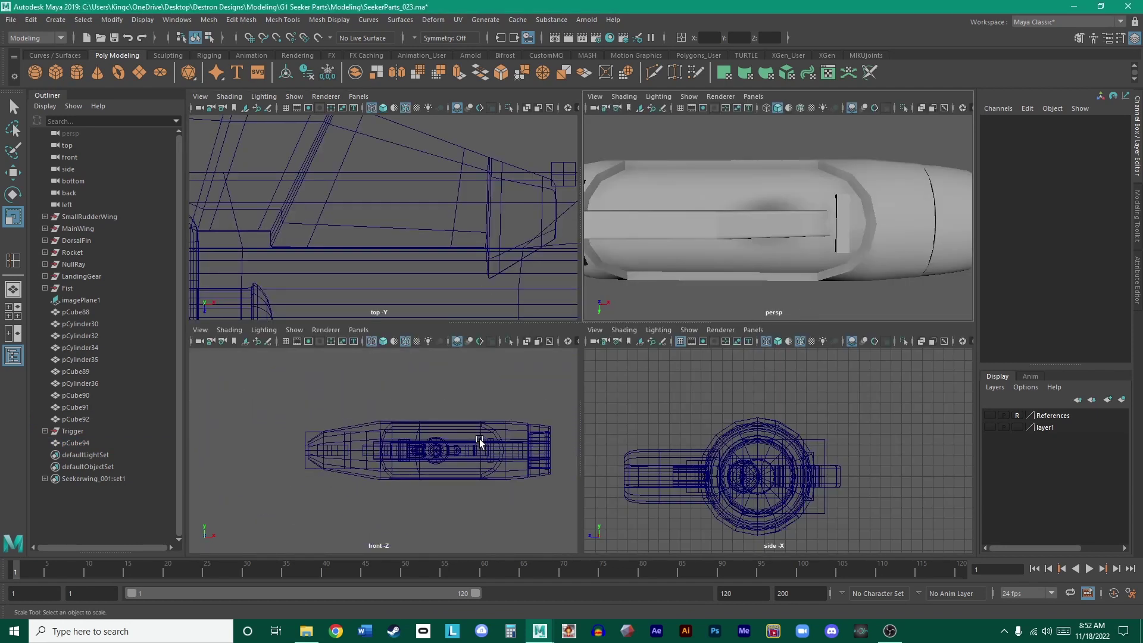
key(5)
alt+middle_drag(496, 432, 453, 438)
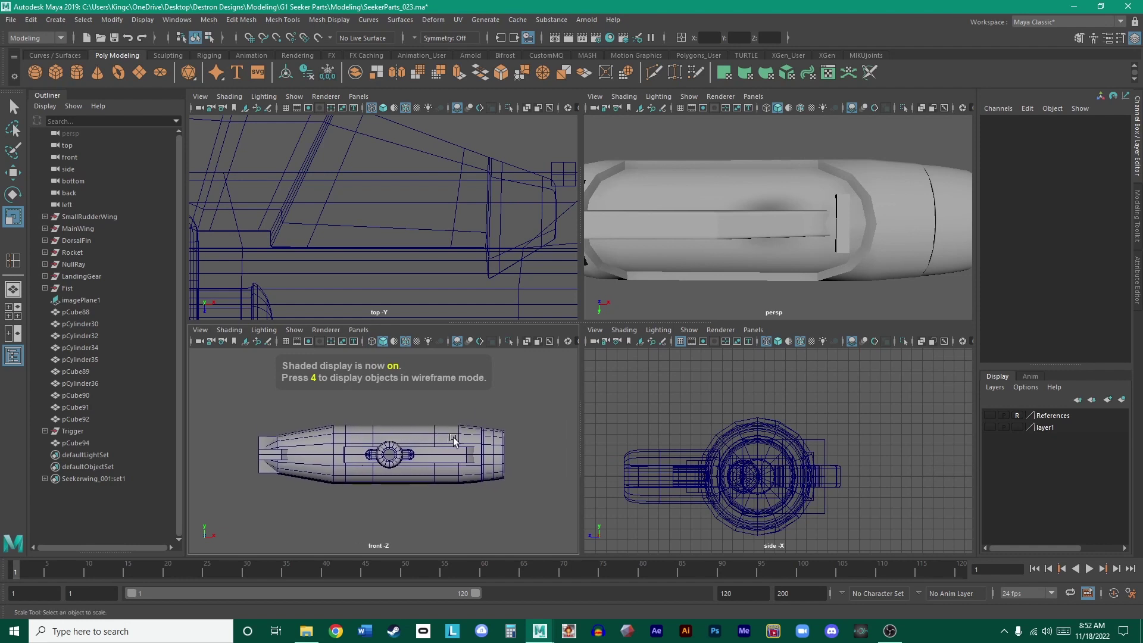
key(space)
scroll(694, 250, up, 5)
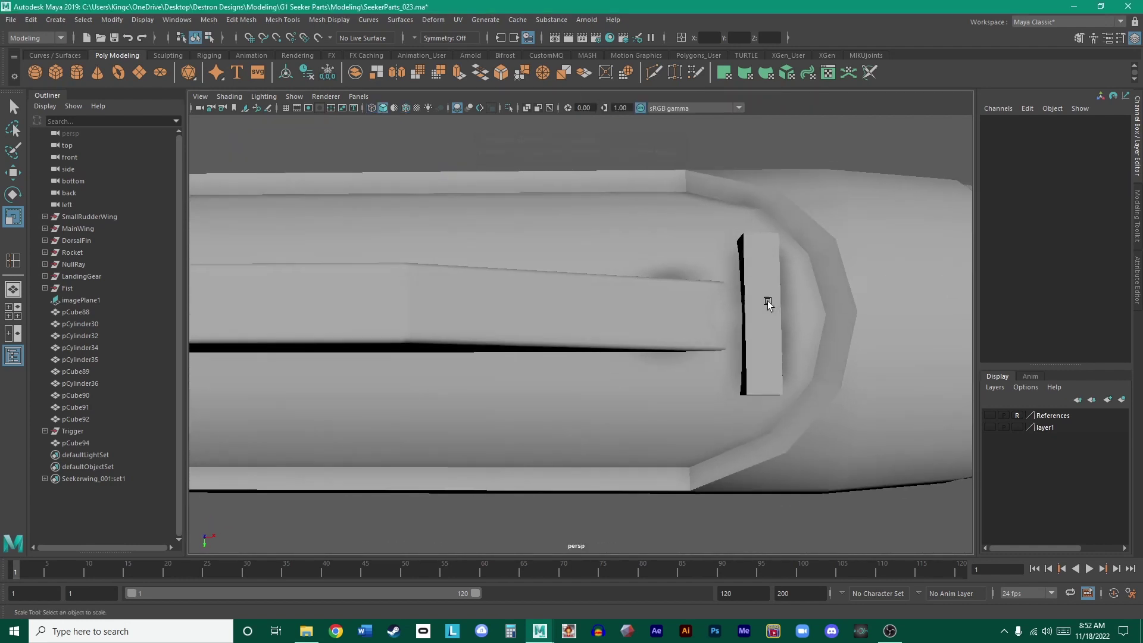
- Select the lengthwise recess edges above and below the fin on pCylinder30 and scale them apart toward the guide block's ends
click(767, 303)
scroll(783, 308, down, 2)
alt+drag(783, 308, 676, 361)
click(673, 360)
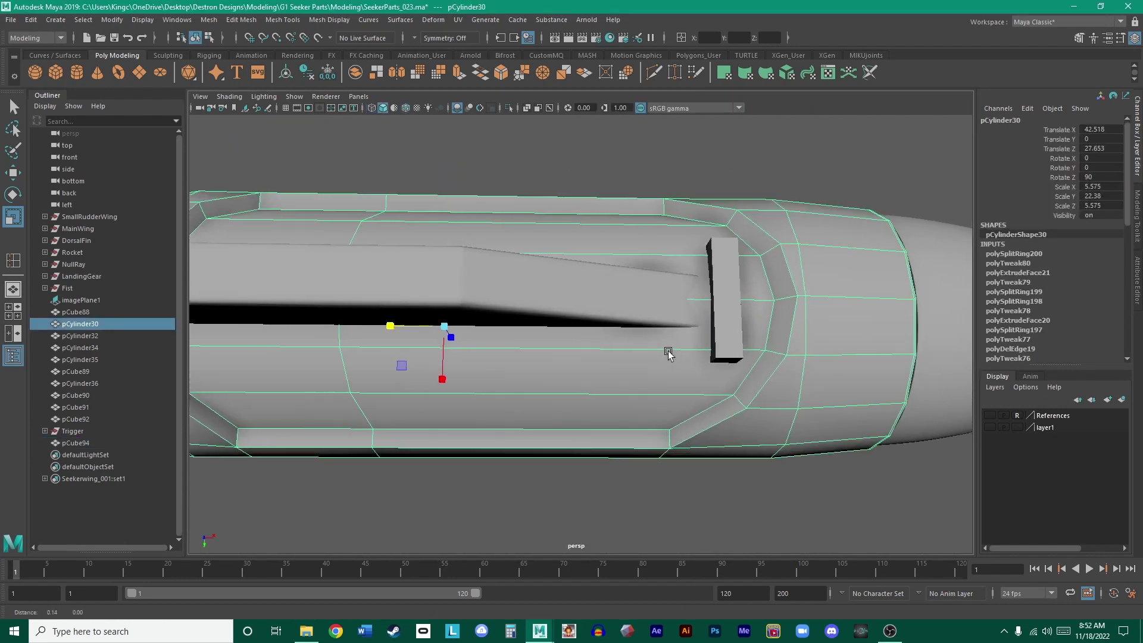
alt+middle_drag(668, 351, 610, 388)
scroll(609, 388, up, 1)
alt+drag(610, 389, 612, 296)
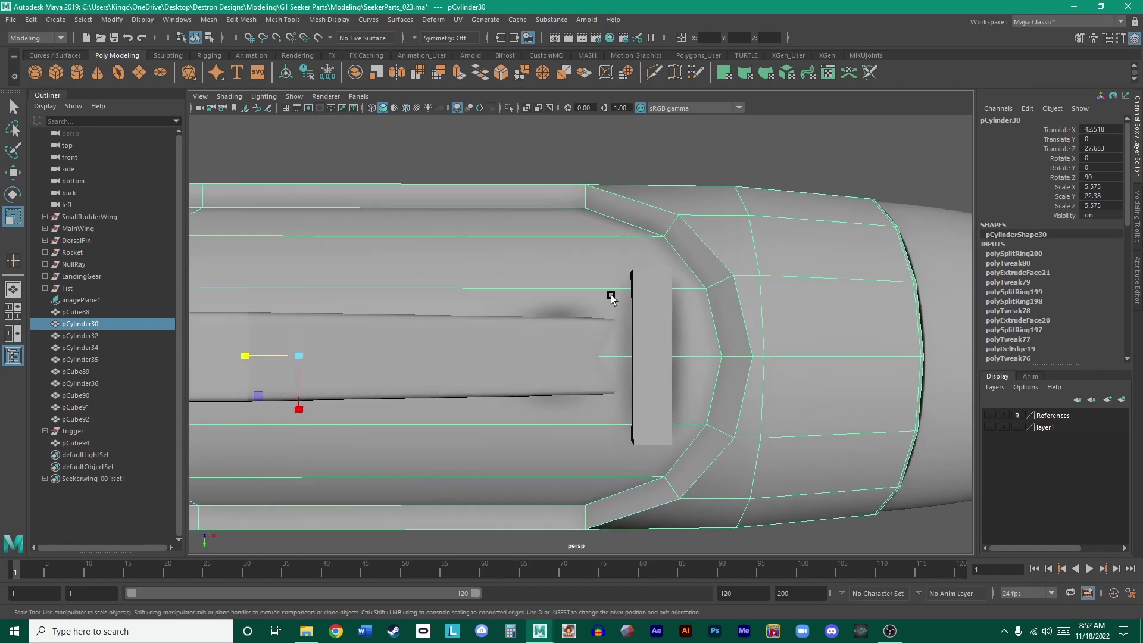
right_click(603, 290)
right_drag(603, 290, 602, 260)
alt+drag(603, 260, 482, 295)
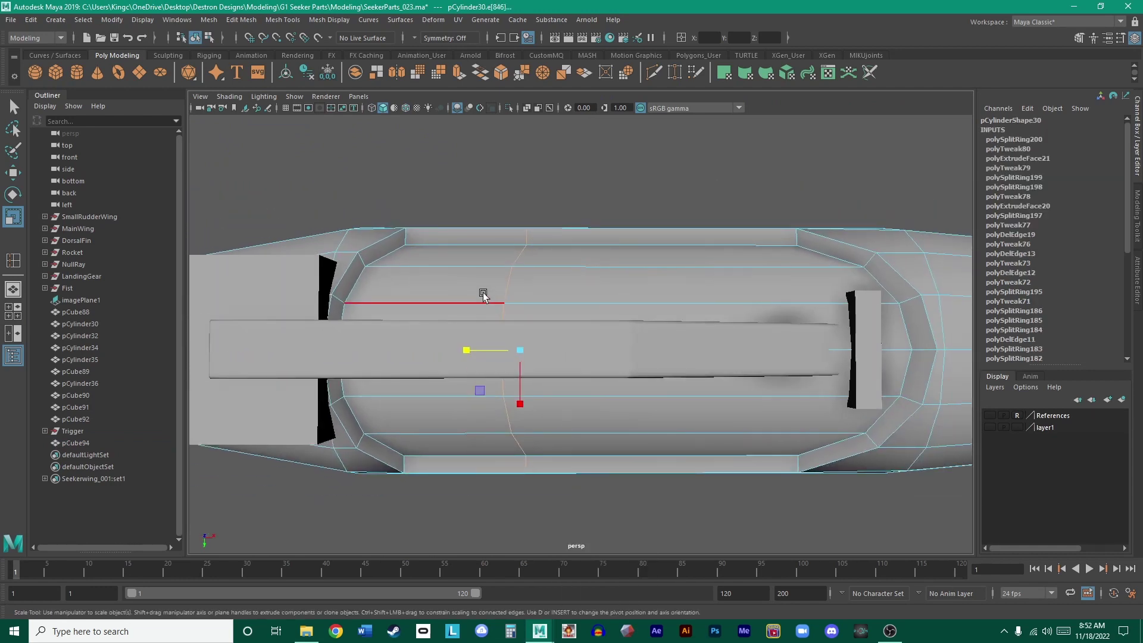
click(539, 303)
click(518, 351)
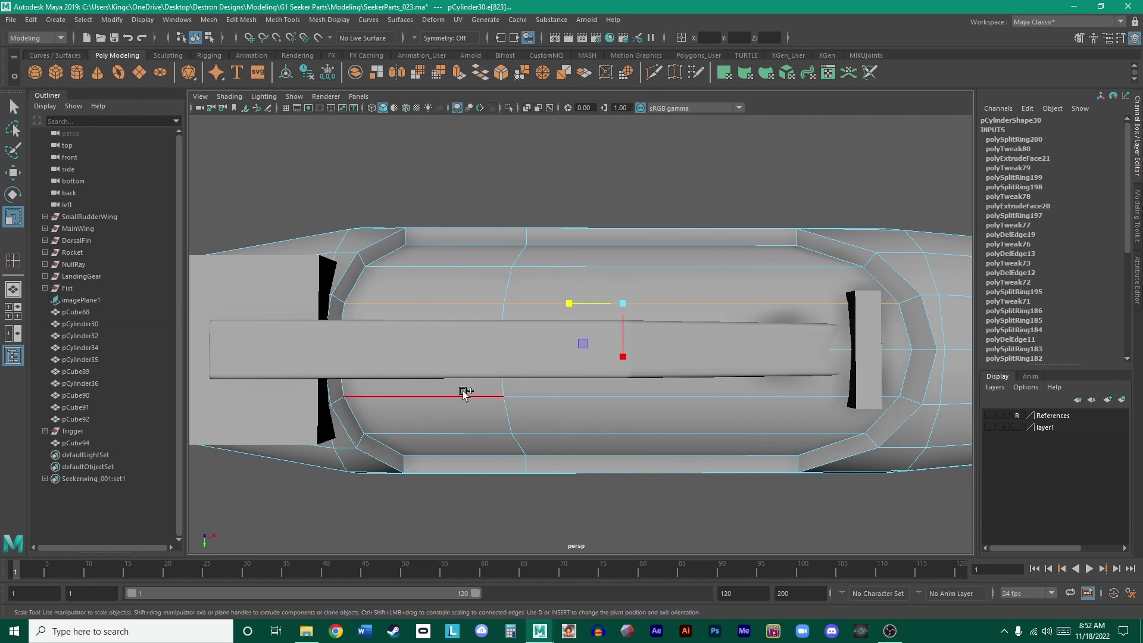
alt+right_drag(603, 396, 719, 385)
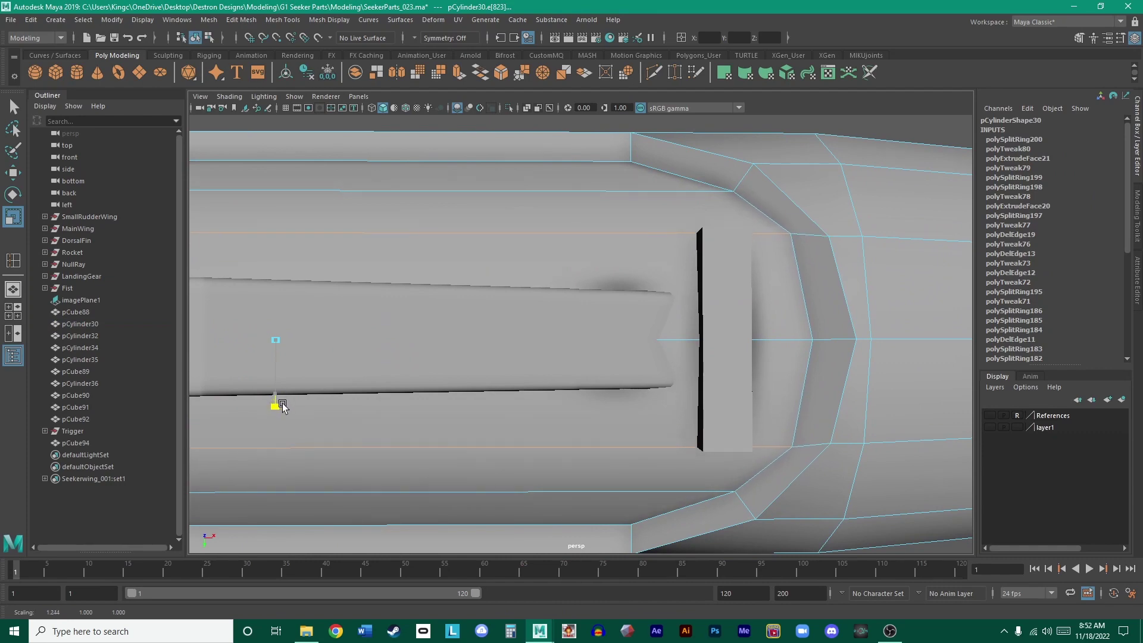
mouse_move(282, 408)
alt+mouse_down()
mouse_move(296, 386)
mouse_move(225, 409)
mouse_move(270, 421)
alt+mouse_up()
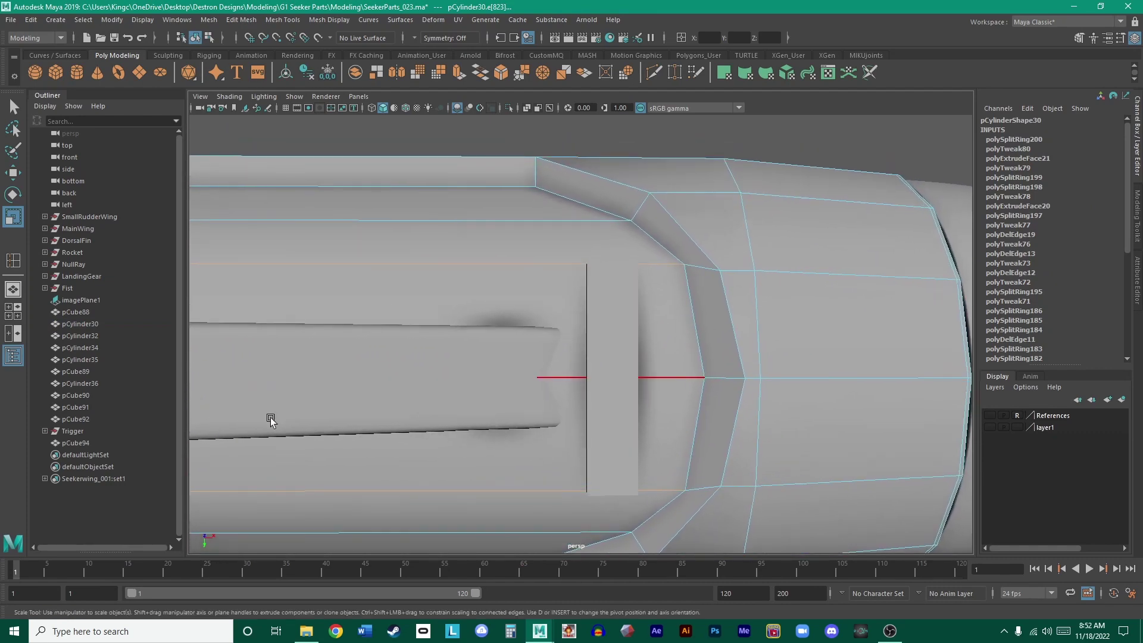
- Show the body in the front view and return it to object mode
key(space)
key(space)
key(space)
click(565, 326)
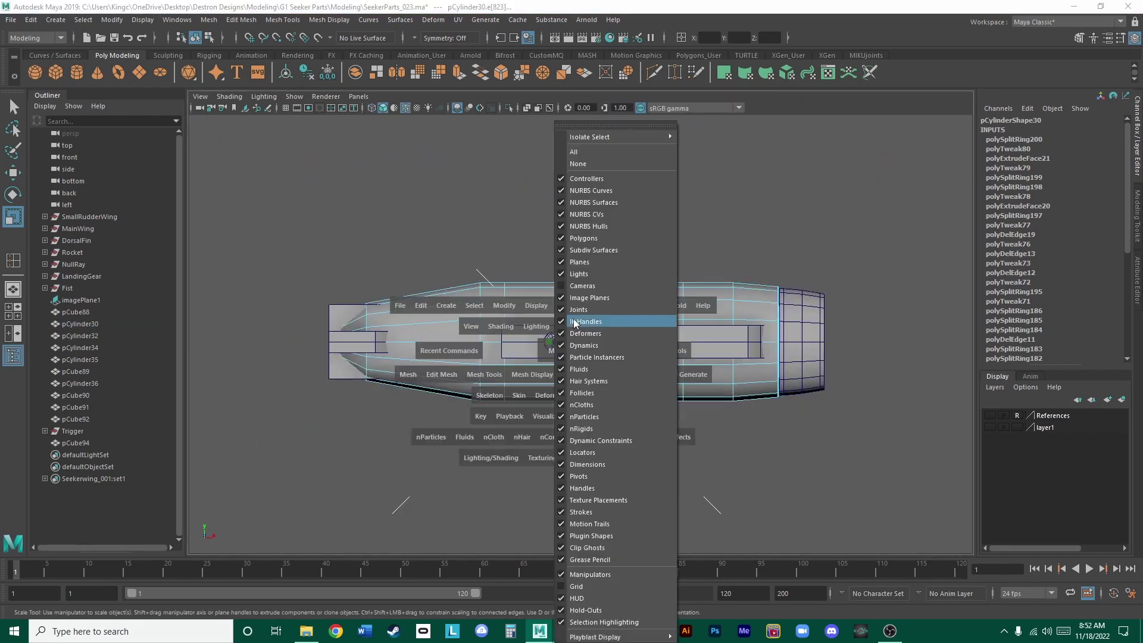
click(600, 322)
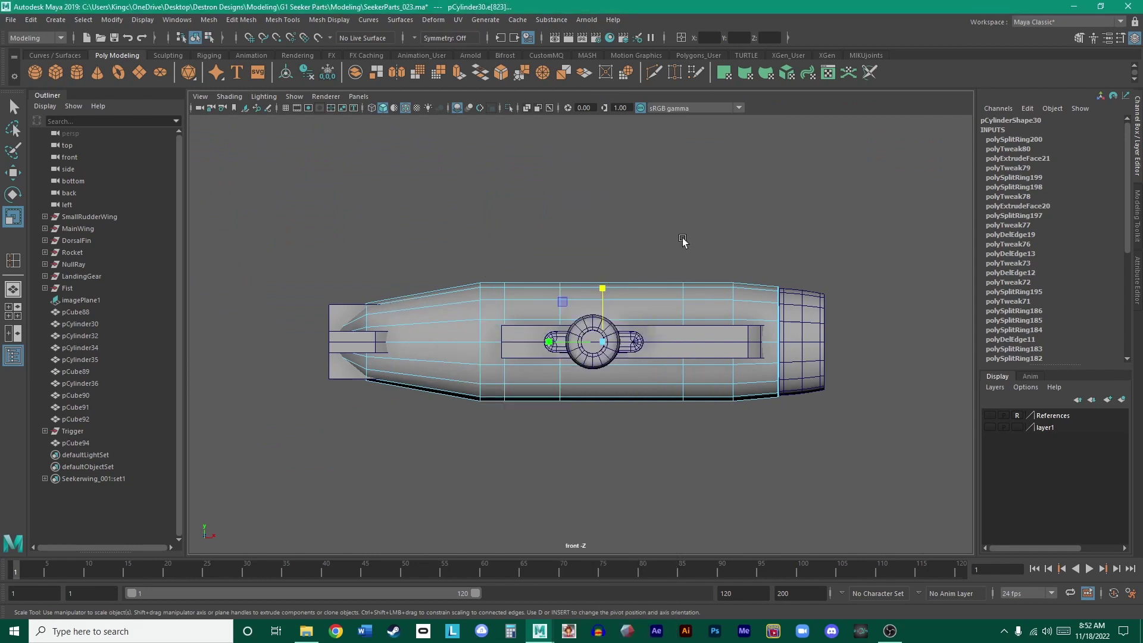
click(663, 246)
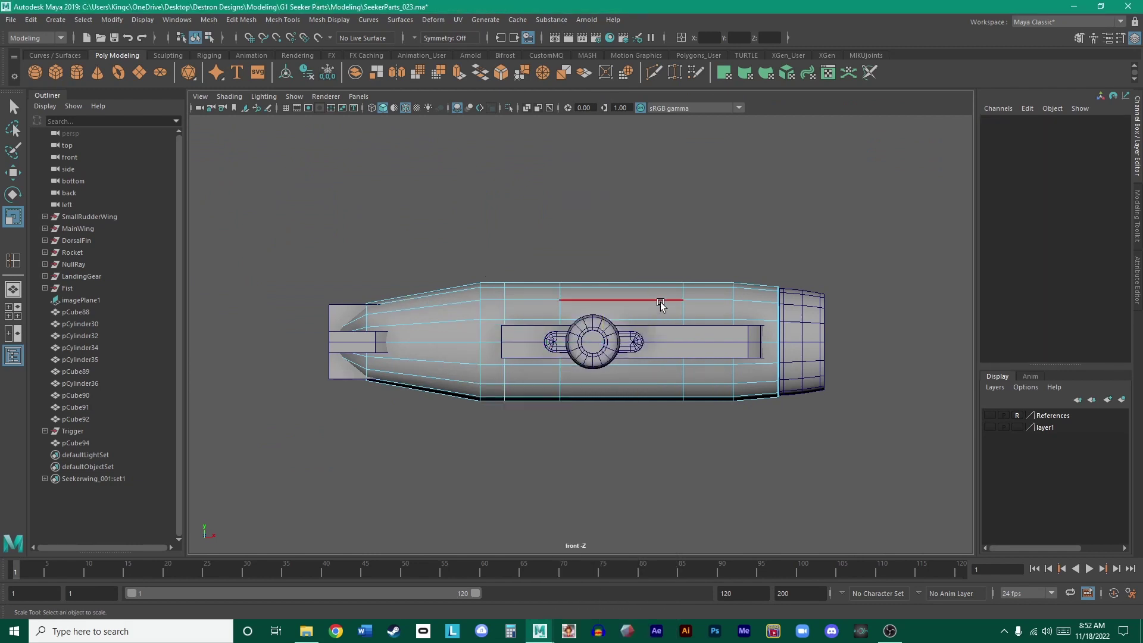
right_drag(661, 305, 709, 242)
- Switch to the back view and frame the guide block at the recess's end
key(space)
click(694, 237)
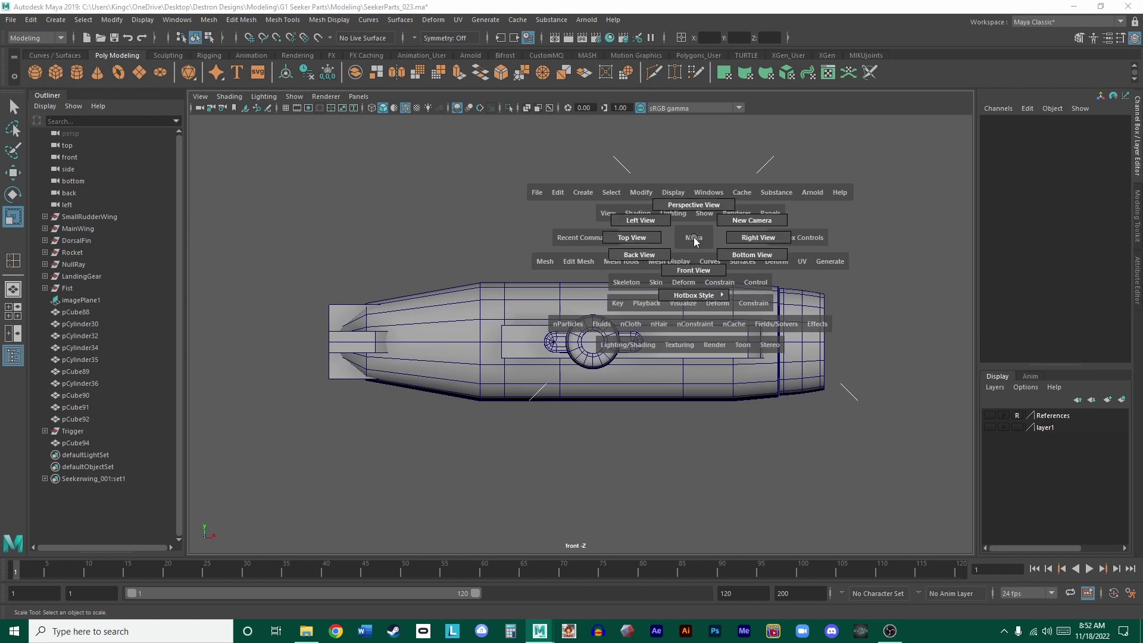
drag(694, 237, 649, 256)
alt+right_drag(641, 273, 820, 294)
scroll(820, 294, up, 10)
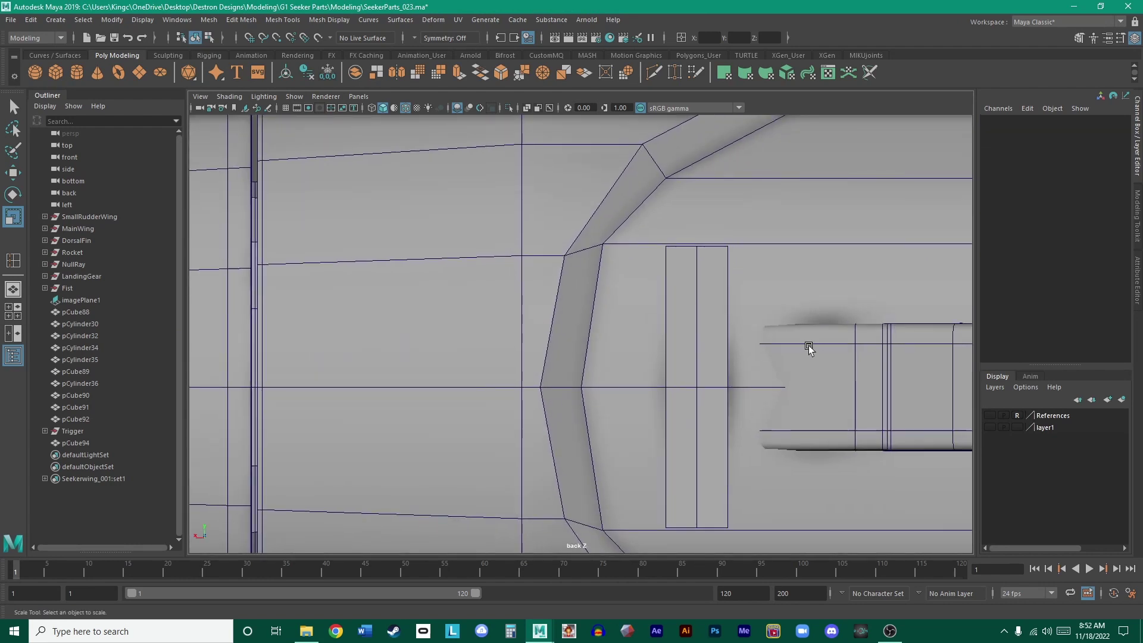
alt+middle_drag(806, 344, 641, 332)
scroll(665, 337, up, 2)
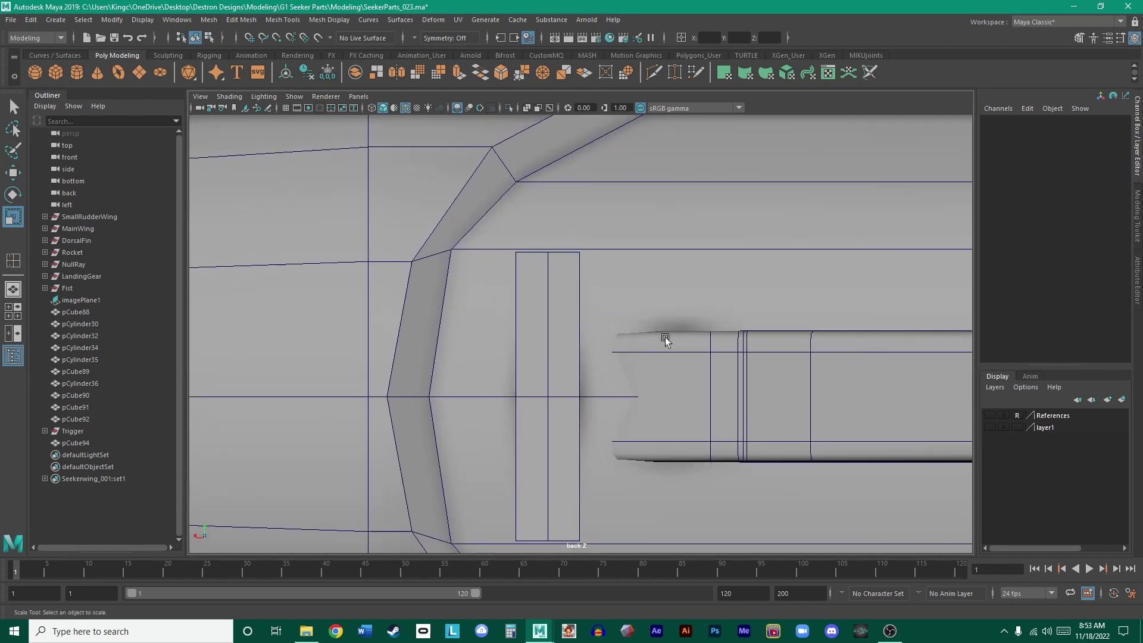
- Reselect the lengthwise edges on both sides of the fin and scale them vertically to align with the guide block's ends
click(636, 248)
key(F10)
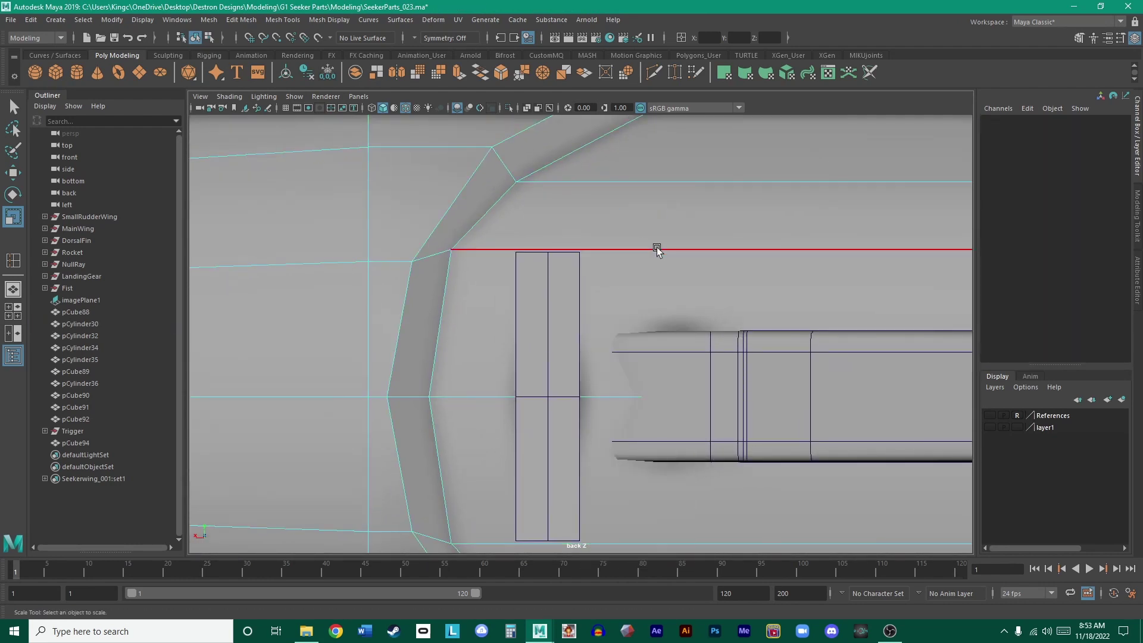
click(658, 249)
scroll(705, 250, down, 5)
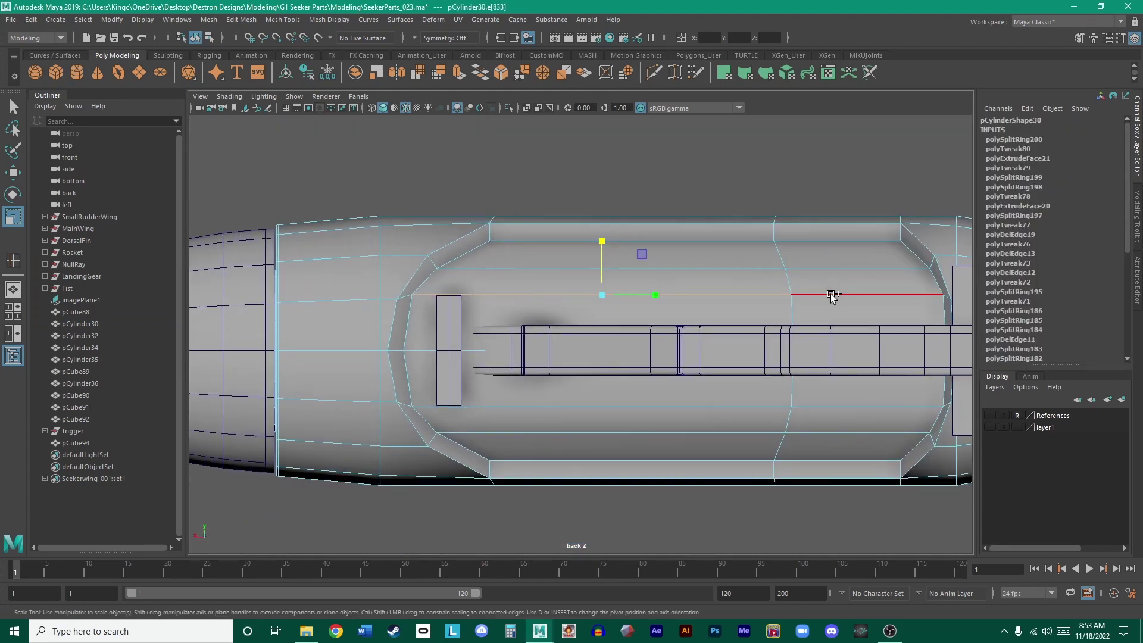
scroll(548, 412, up, 3)
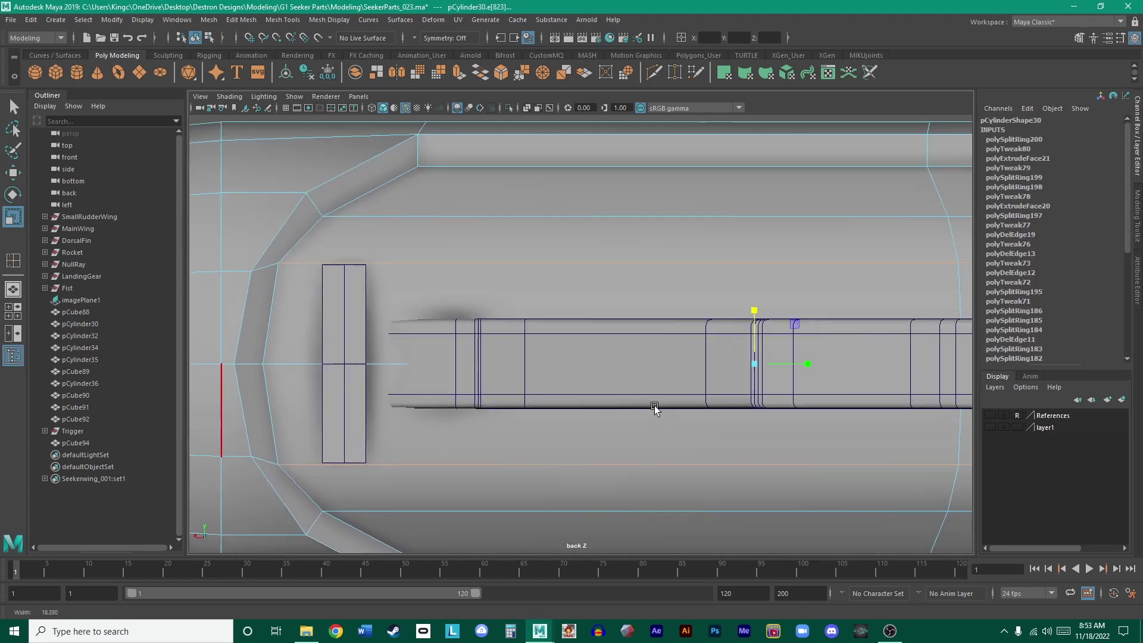
alt+middle_drag(656, 409, 813, 323)
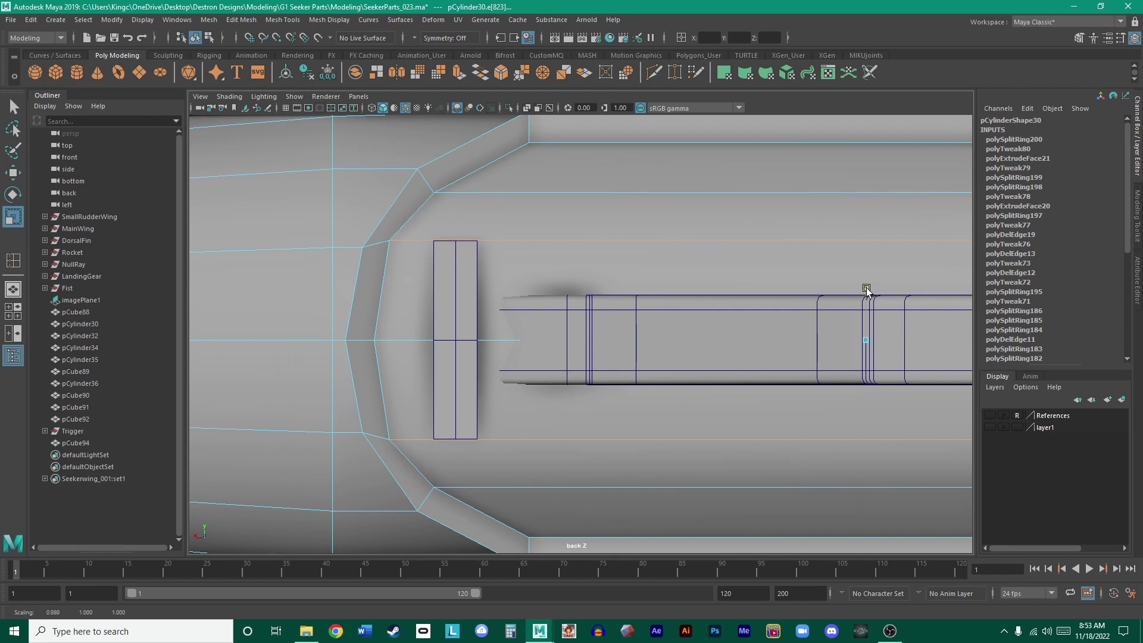
scroll(401, 288, up, 6)
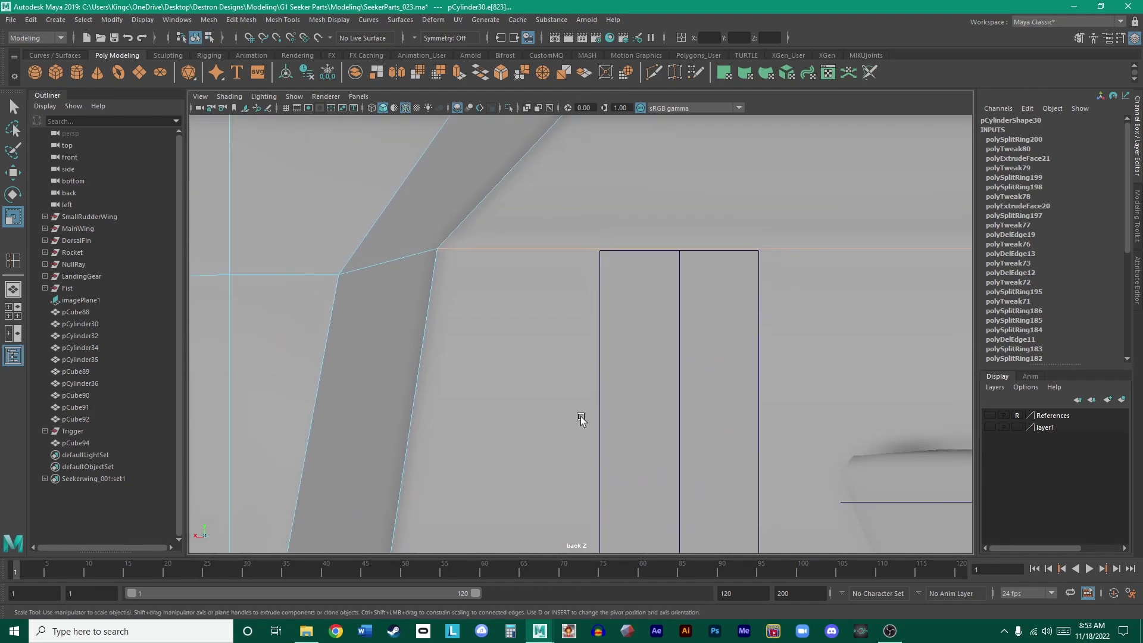
scroll(582, 416, up, 2)
scroll(538, 288, up, 3)
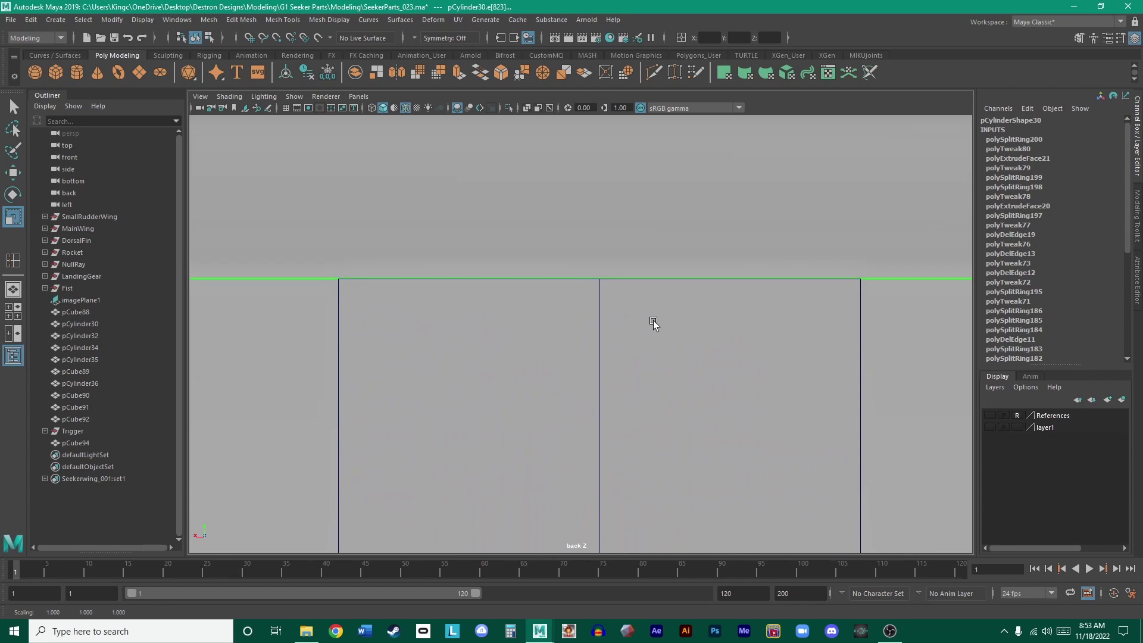
scroll(655, 324, down, 6)
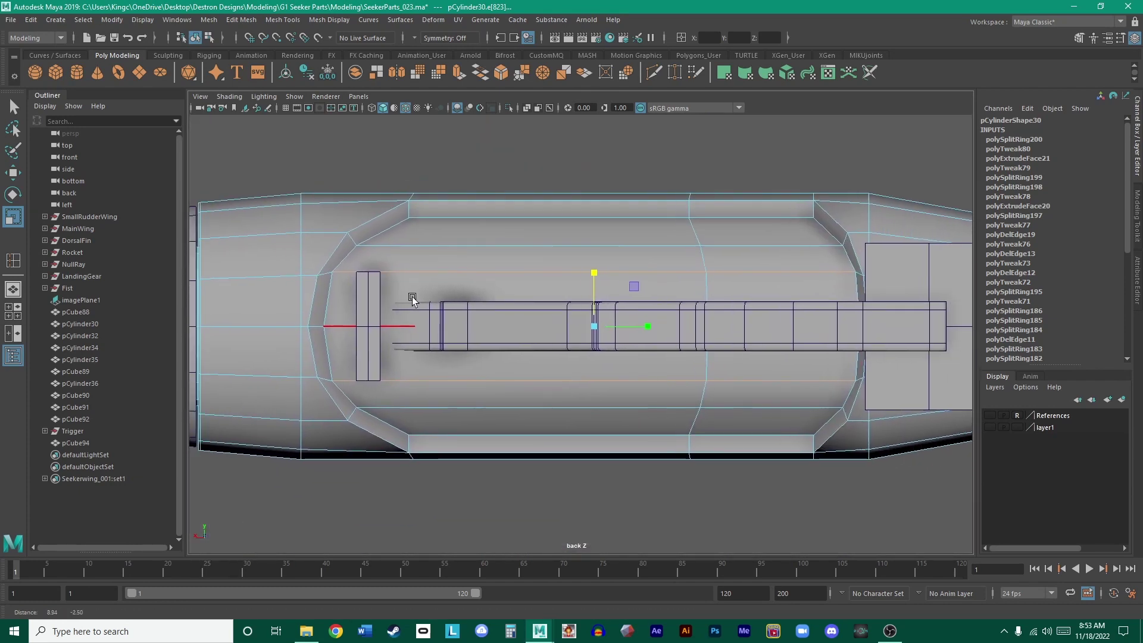
- Inspect the edge alignment around the guide block and return to the four-view layout
scroll(625, 288, up, 4)
alt+middle_drag(721, 322, 665, 312)
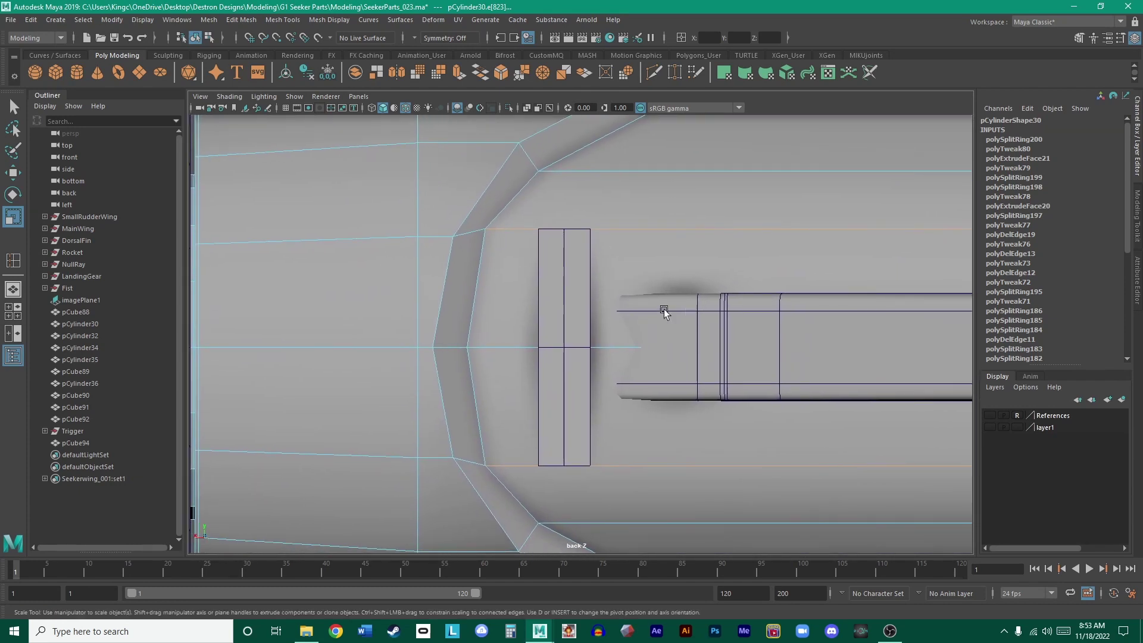
key(space)
key(space)
key(space)
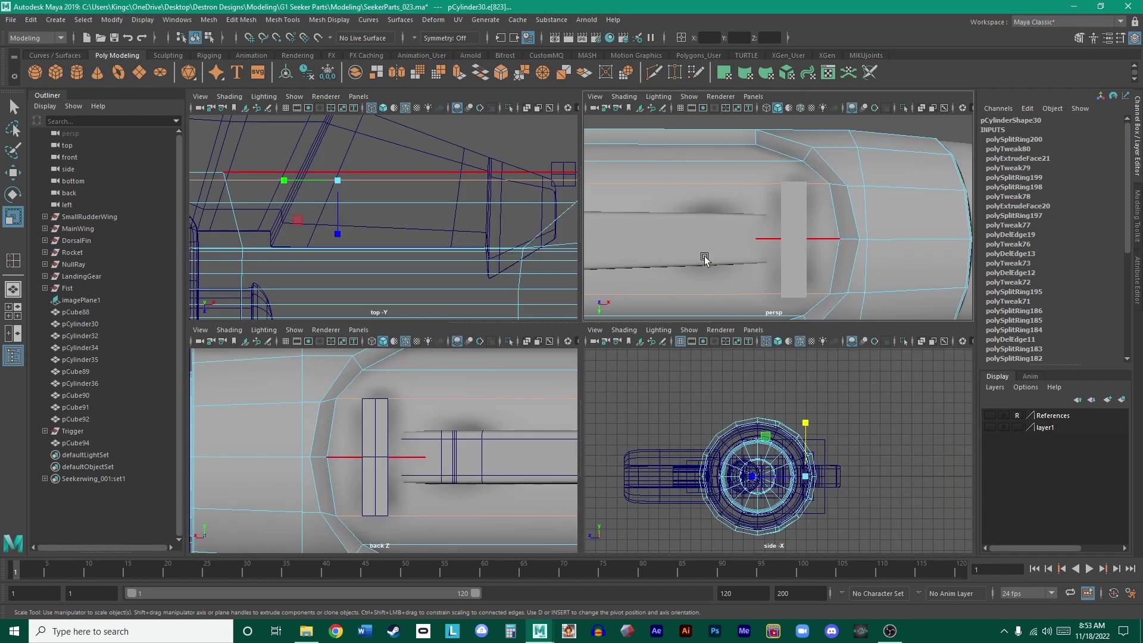
- Move the selected lengthwise recess edges beside the fin inward into the body, to about 23.34 on the Z axis
key(space)
alt+drag(780, 273, 712, 306)
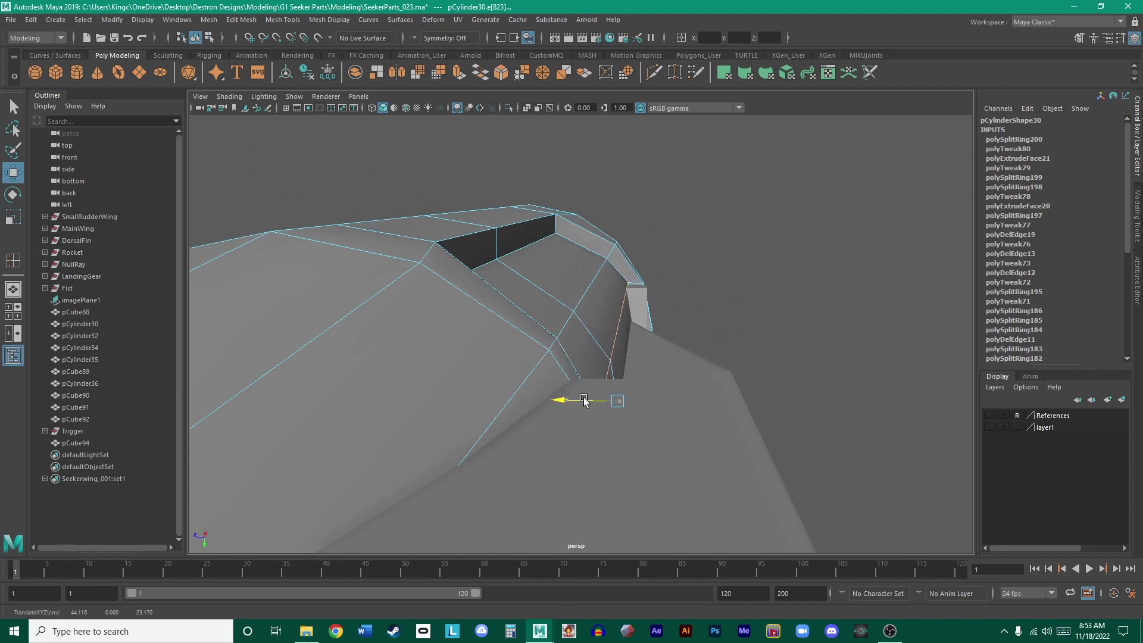
key(space)
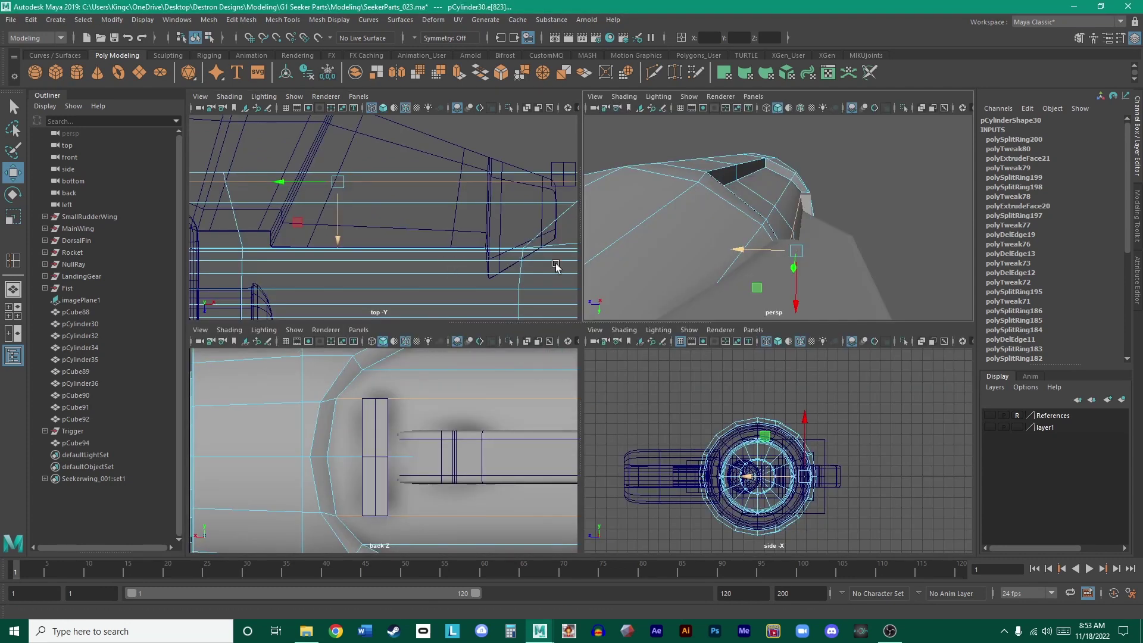
key(space)
alt+drag(658, 258, 622, 326)
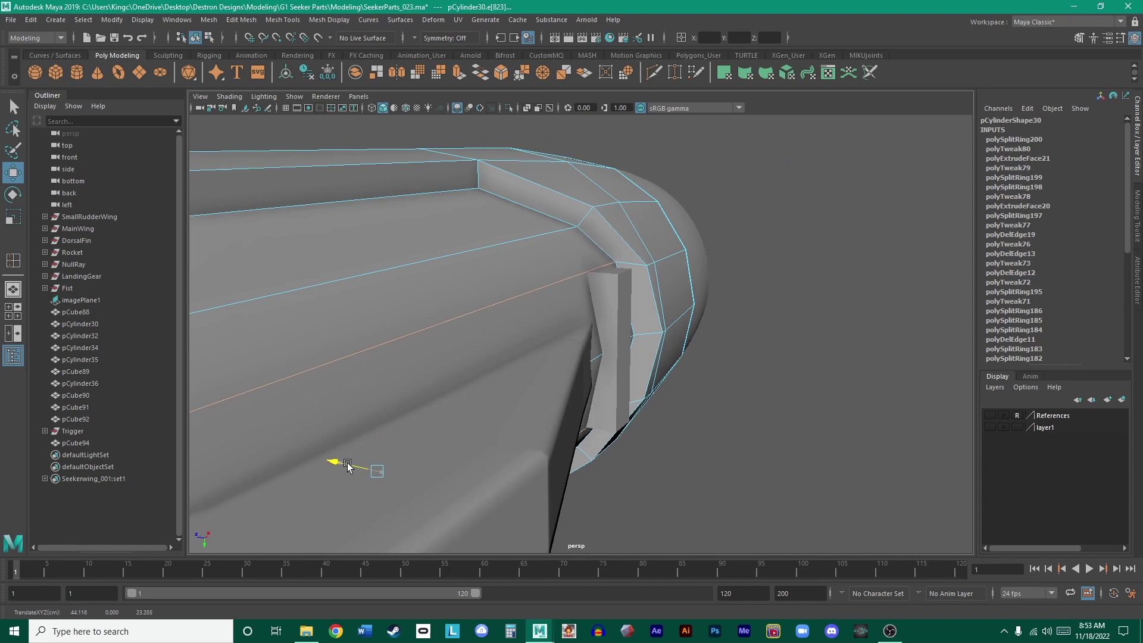
alt+drag(344, 464, 533, 453)
key(space)
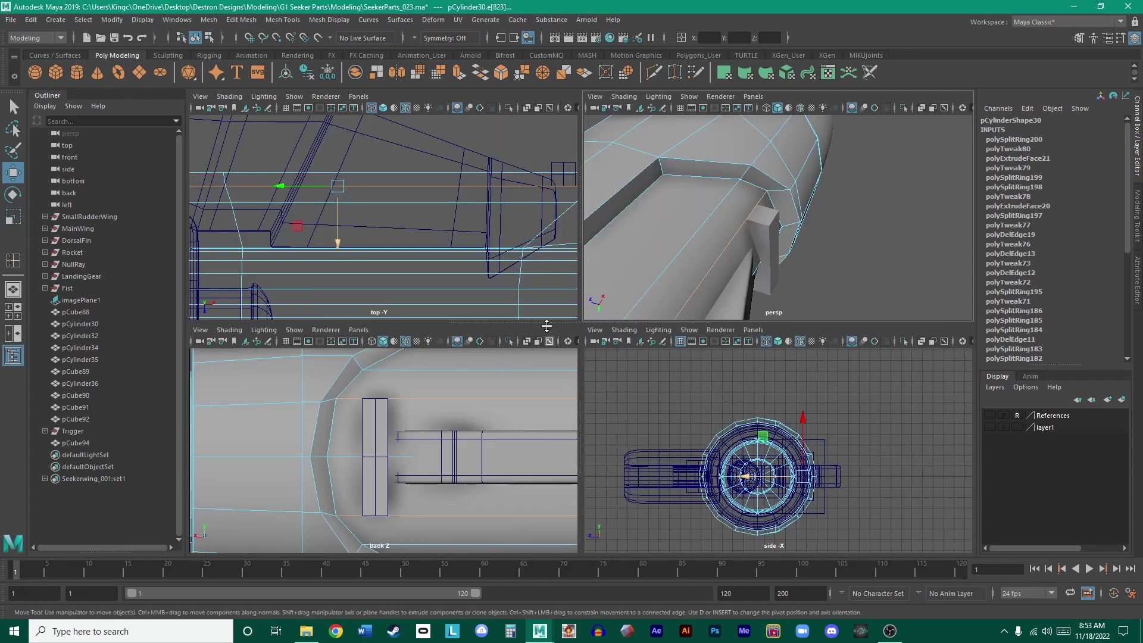
key(space)
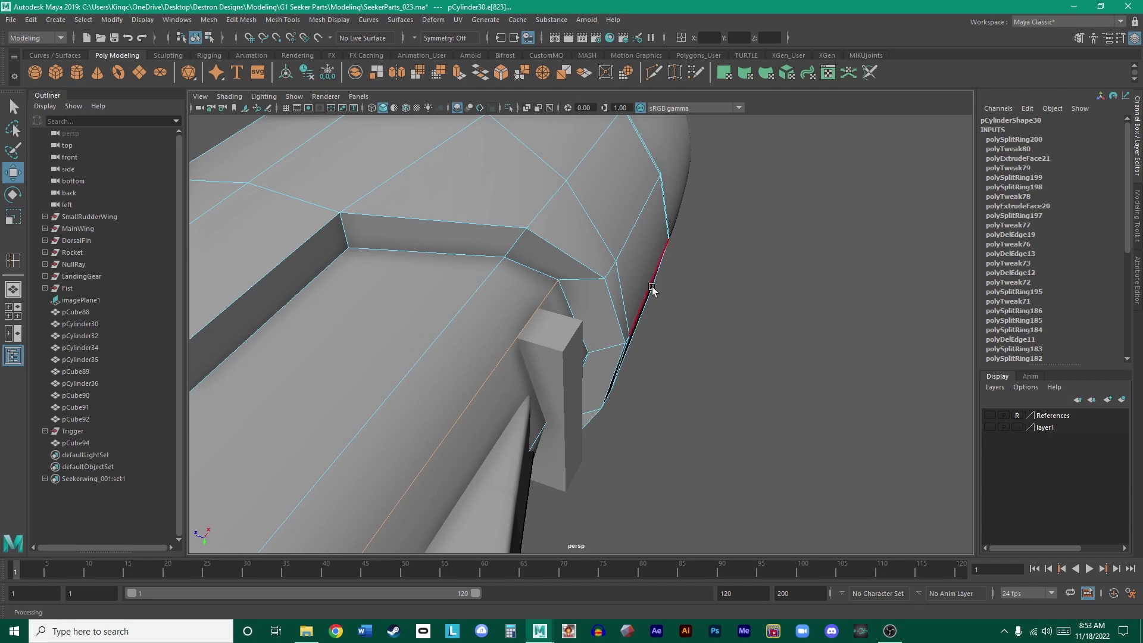
alt+drag(652, 289, 637, 317)
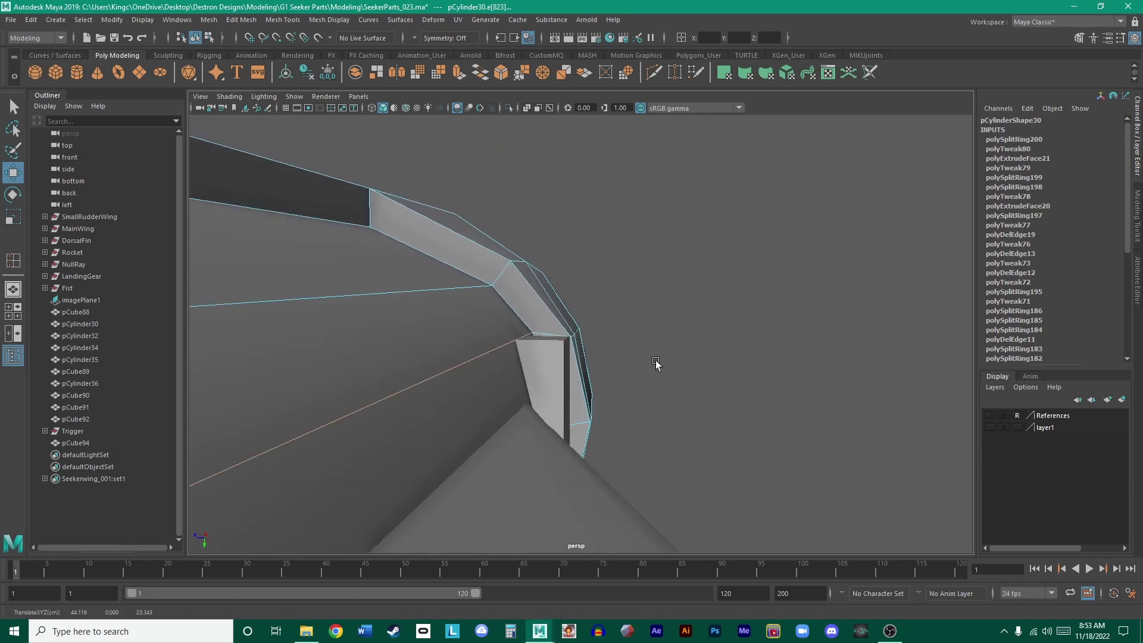
middle_drag(655, 363, 661, 366)
- In vertex mode, select the vertices ending those edges at both recess ends and scale them lengthwise to about 0.97
alt+drag(651, 374, 612, 332)
alt+right_drag(613, 332, 727, 155)
alt+drag(727, 155, 599, 413)
alt+right_drag(600, 413, 751, 431)
alt+drag(751, 430, 622, 473)
right_drag(536, 333, 533, 372)
click(562, 427)
alt+drag(562, 428, 591, 395)
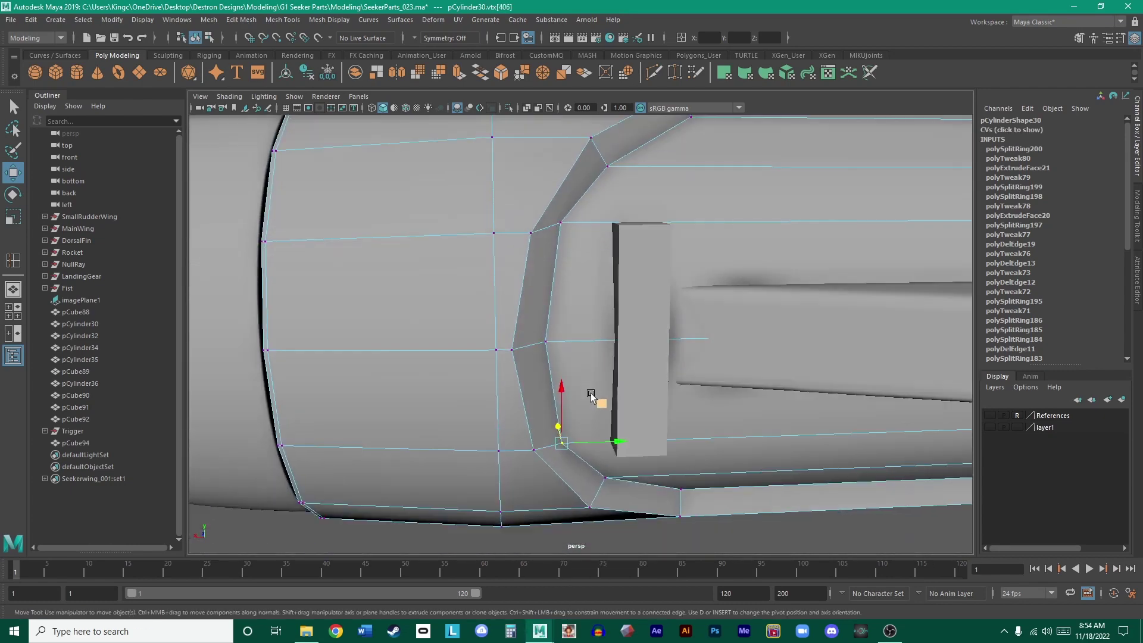
alt+drag(568, 236, 676, 353)
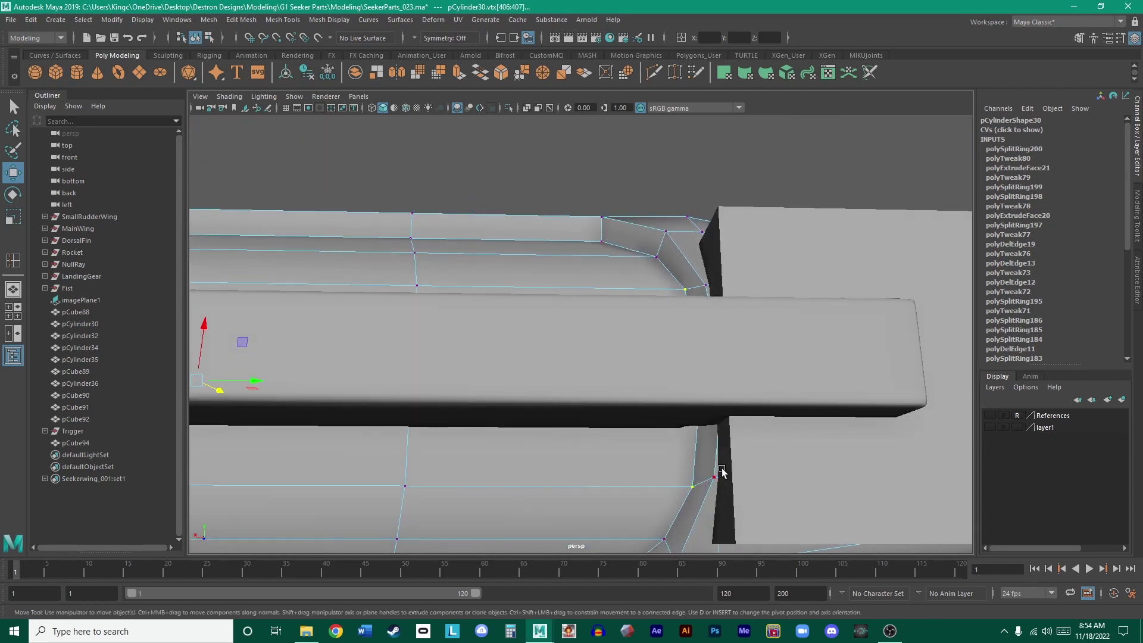
alt+drag(721, 472, 600, 377)
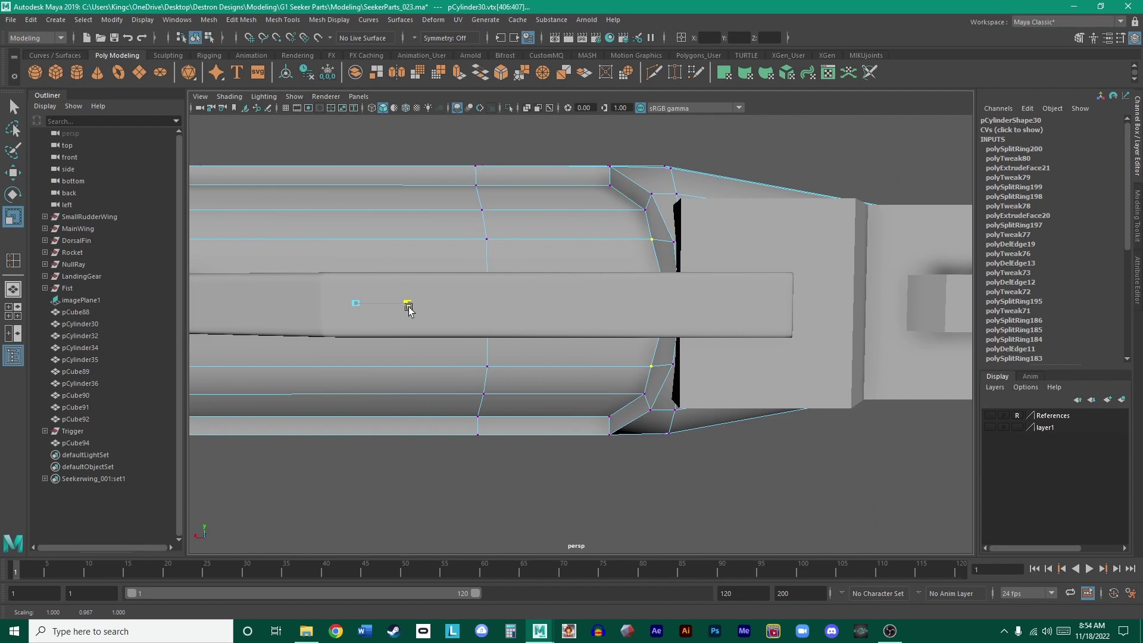
alt+drag(409, 309, 655, 322)
key(space)
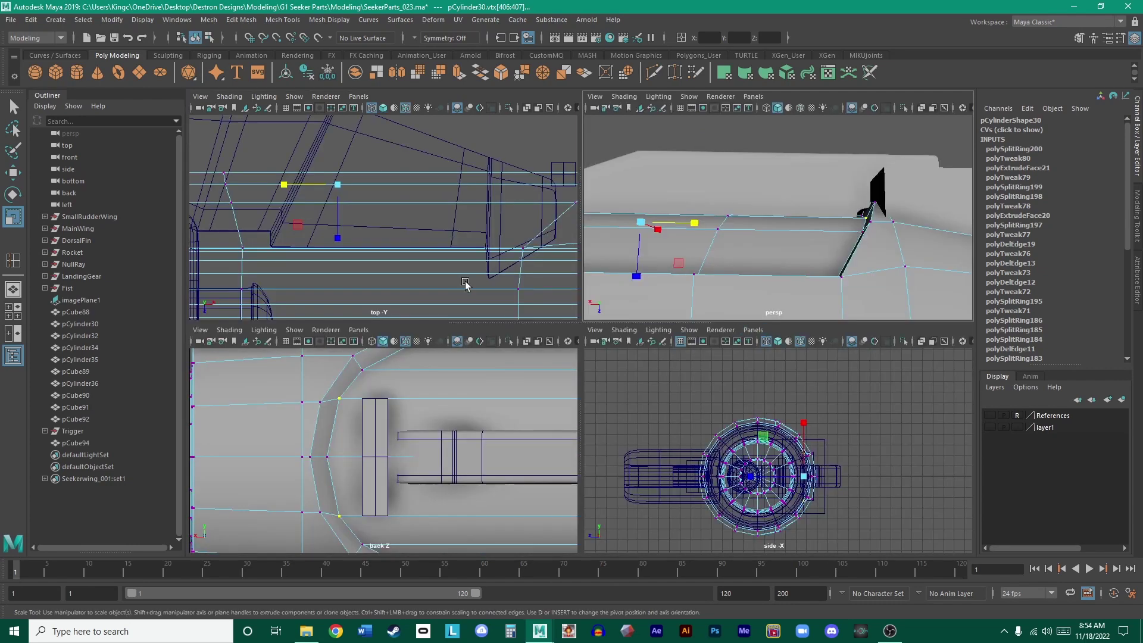
- In the top view, nudge the end vertices lengthwise so they line up with the recess's sloped end walls
key(space)
scroll(543, 263, up, 3)
scroll(542, 264, up, 6)
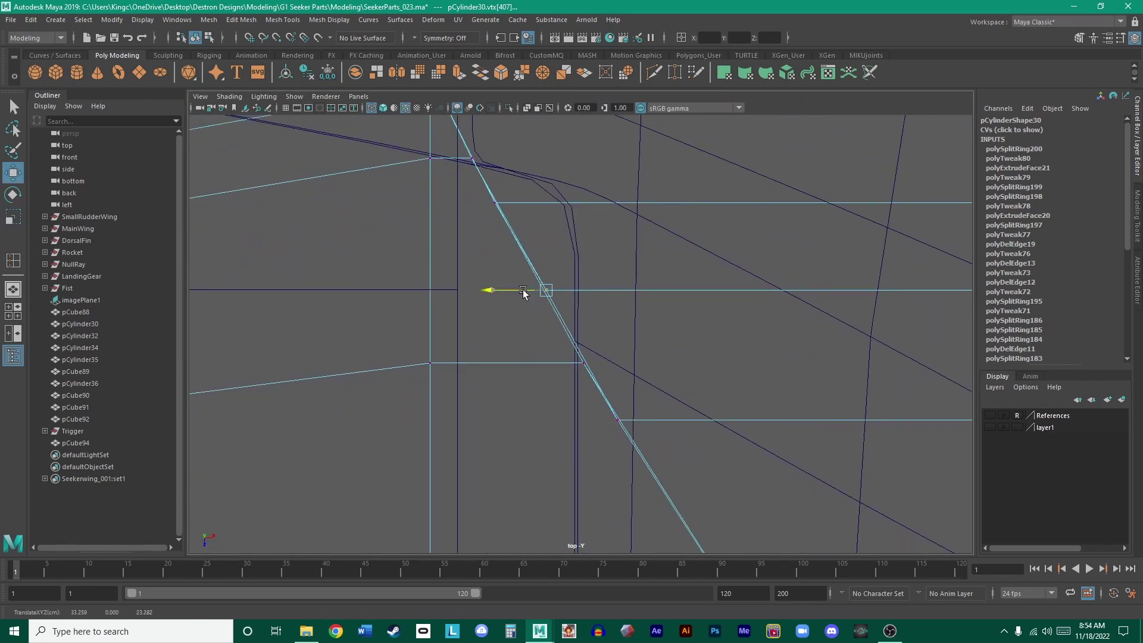
scroll(652, 294, down, 8)
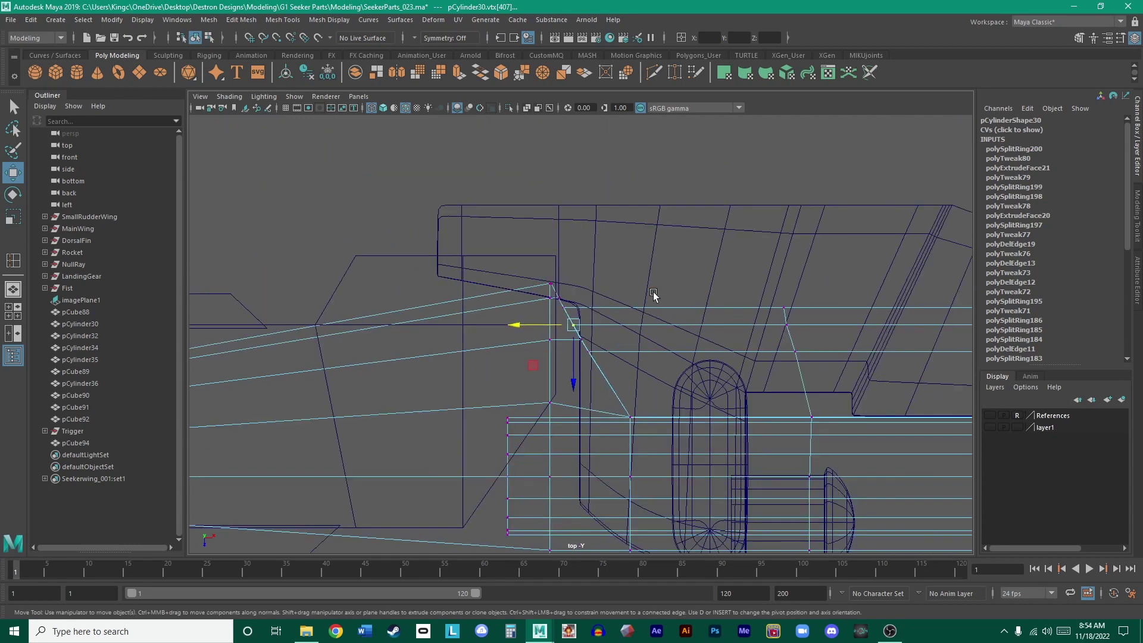
alt+middle_drag(910, 352, 455, 287)
alt+middle_drag(684, 289, 401, 337)
scroll(401, 337, up, 6)
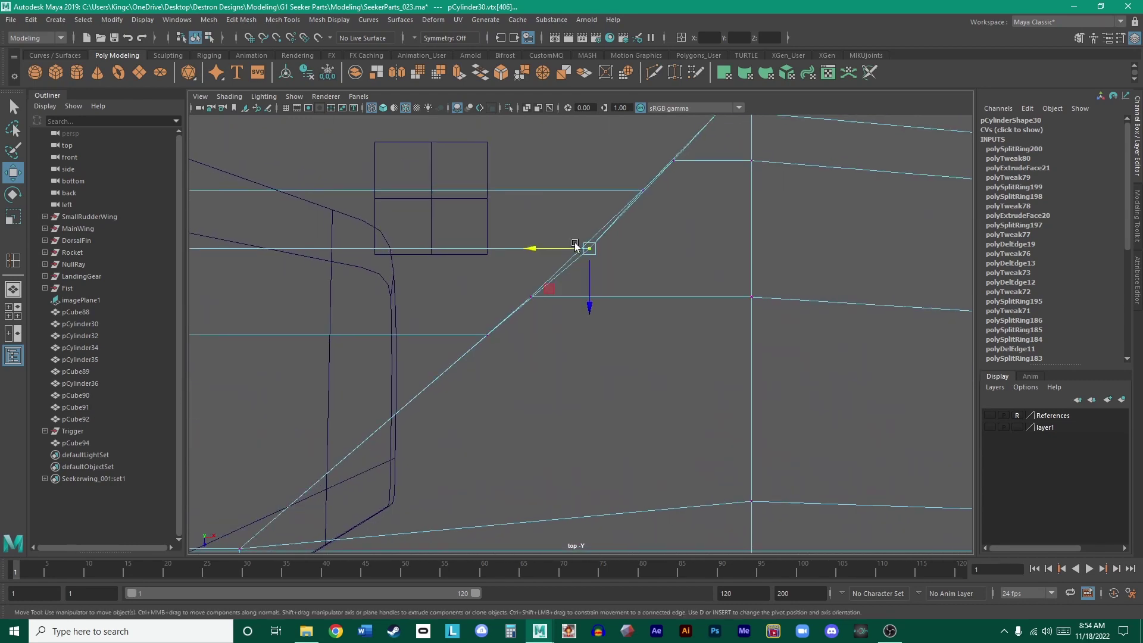
drag(575, 246, 569, 249)
alt+middle_drag(497, 229, 798, 269)
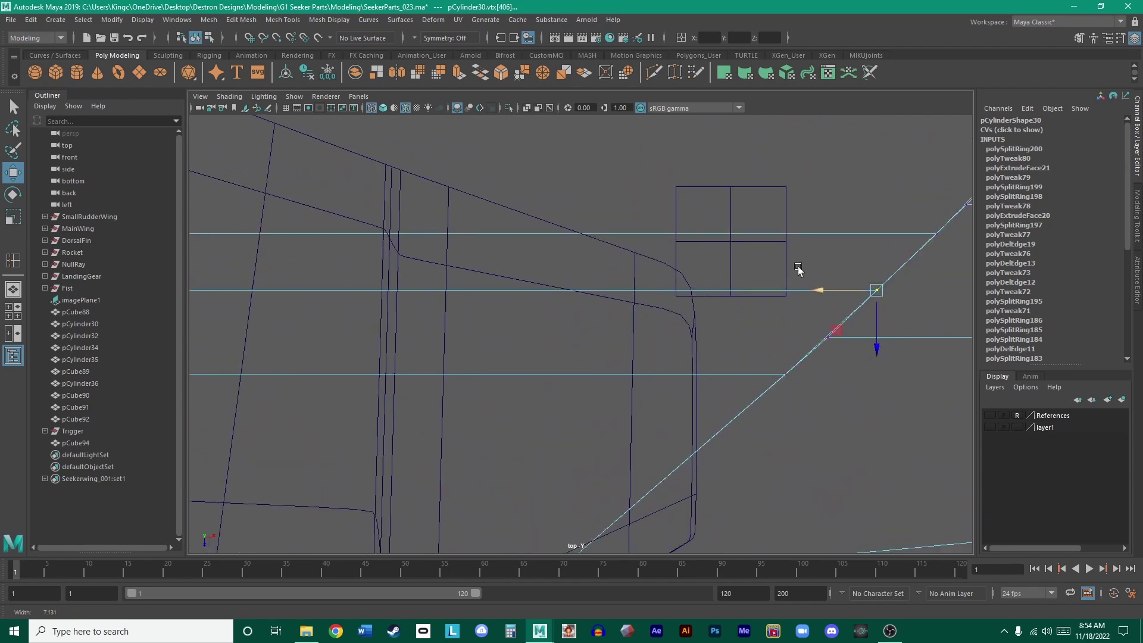
alt+right_drag(798, 269, 409, 274)
- Return to the perspective view and delete the guide block at the recess's end
key(space)
key(space)
alt+right_drag(809, 234, 575, 243)
mouse_move(575, 243)
alt+mouse_down()
mouse_move(563, 274)
mouse_move(726, 255)
mouse_move(613, 330)
mouse_move(587, 324)
mouse_move(637, 374)
alt+mouse_up()
scroll(638, 374, up, 8)
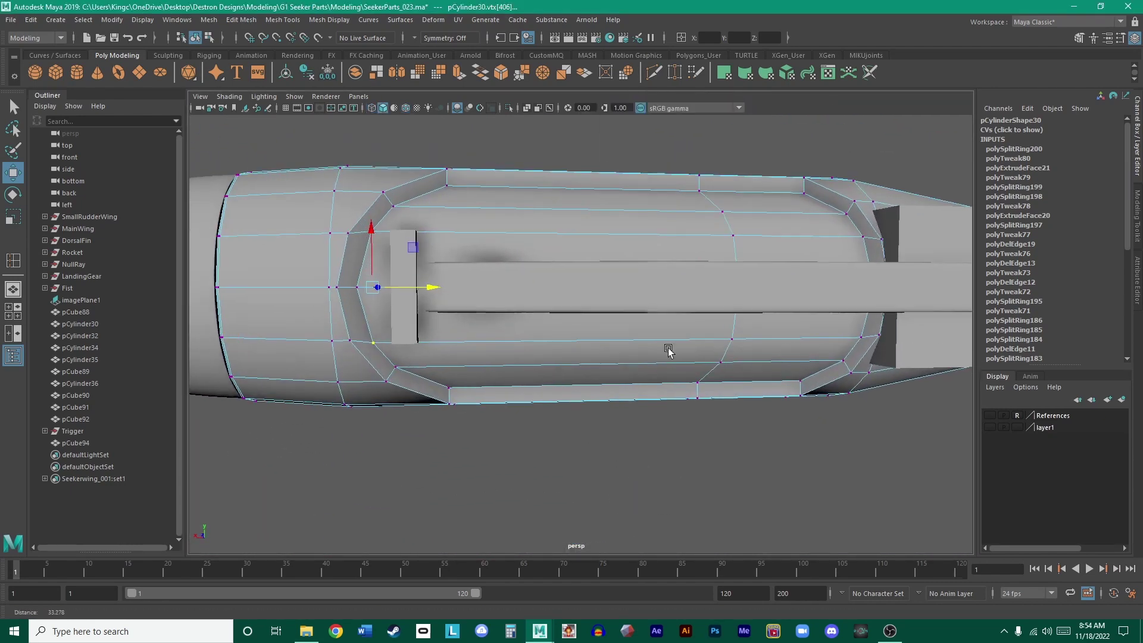
click(558, 202)
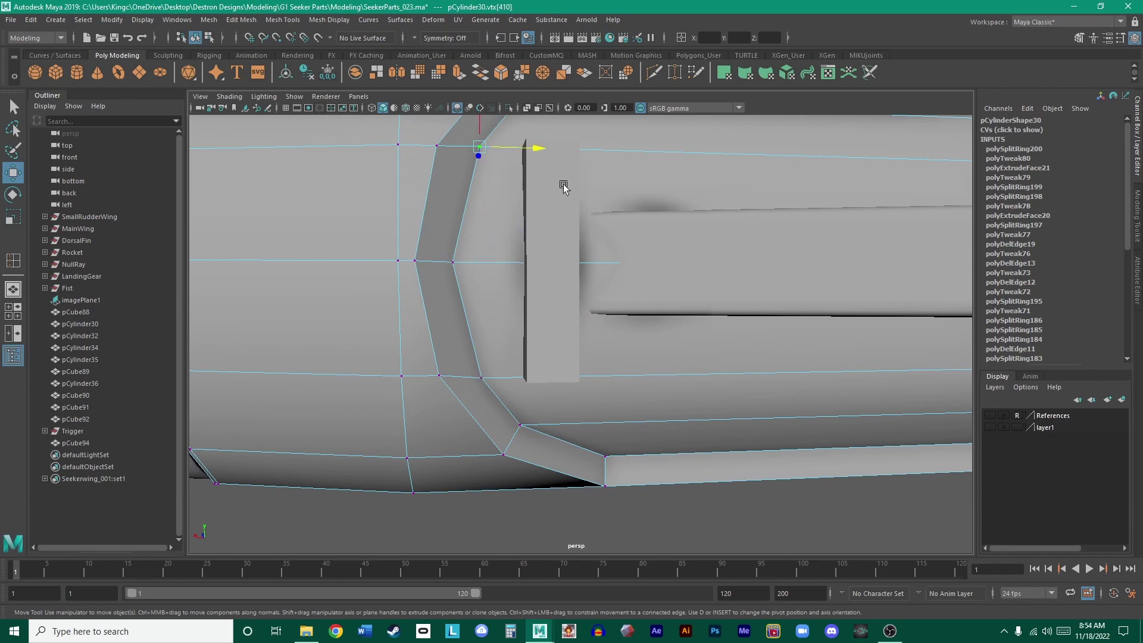
right_drag(563, 184, 588, 173)
click(570, 193)
scroll(645, 210, down, 3)
key(Delete)
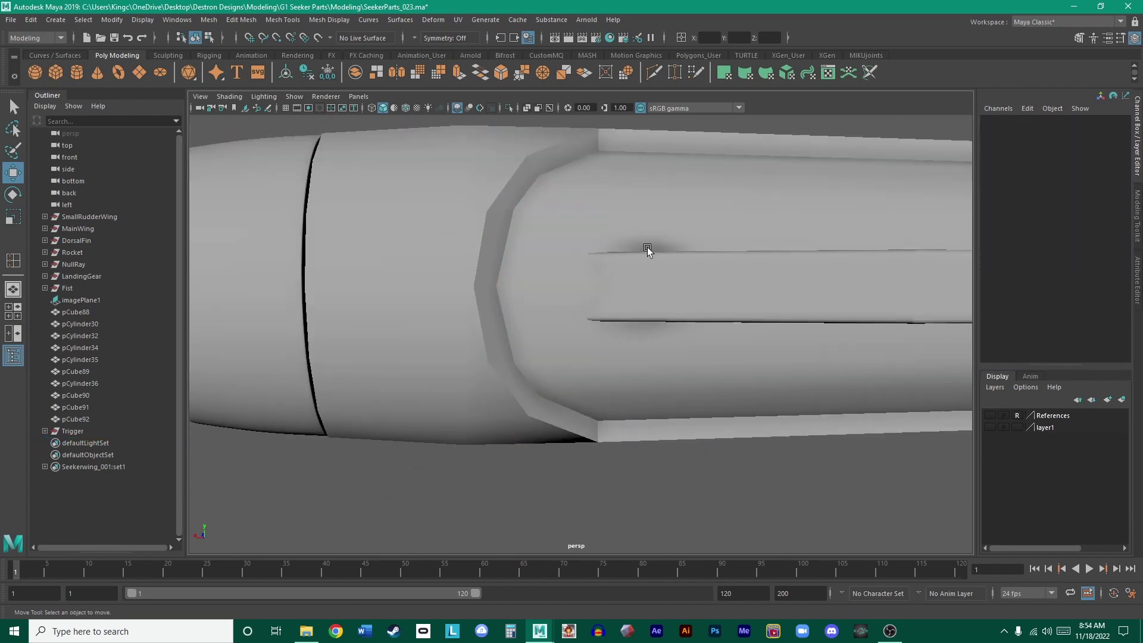
- On the body, select the two long recess floor faces above the fin and the two matching faces below it
scroll(643, 238, down, 3)
alt+drag(640, 234, 685, 316)
scroll(536, 250, up, 3)
click(575, 259)
alt+drag(497, 222, 522, 251)
scroll(522, 251, down, 3)
alt+right_drag(522, 251, 625, 277)
alt+drag(610, 256, 534, 254)
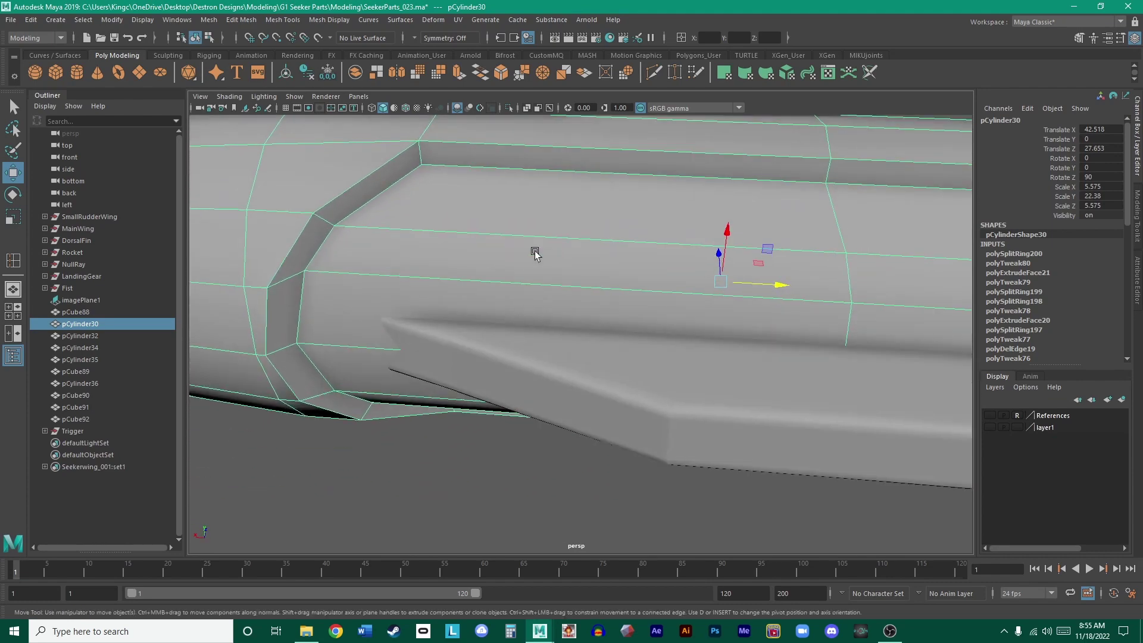
right_drag(565, 249, 564, 274)
click(571, 239)
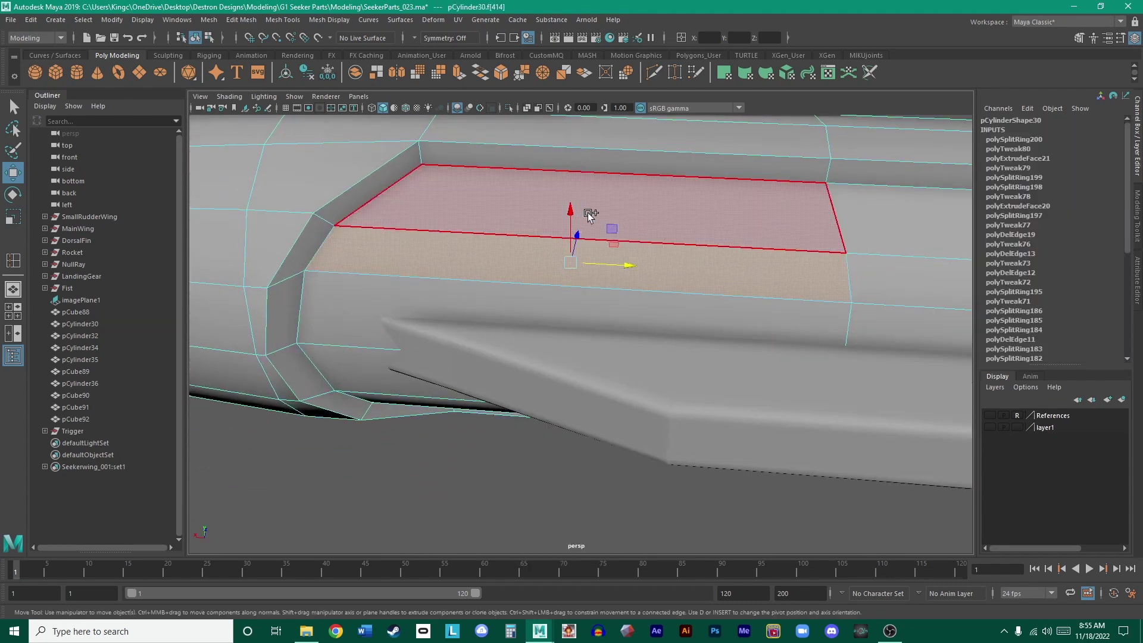
alt+drag(761, 226, 776, 262)
click(690, 364)
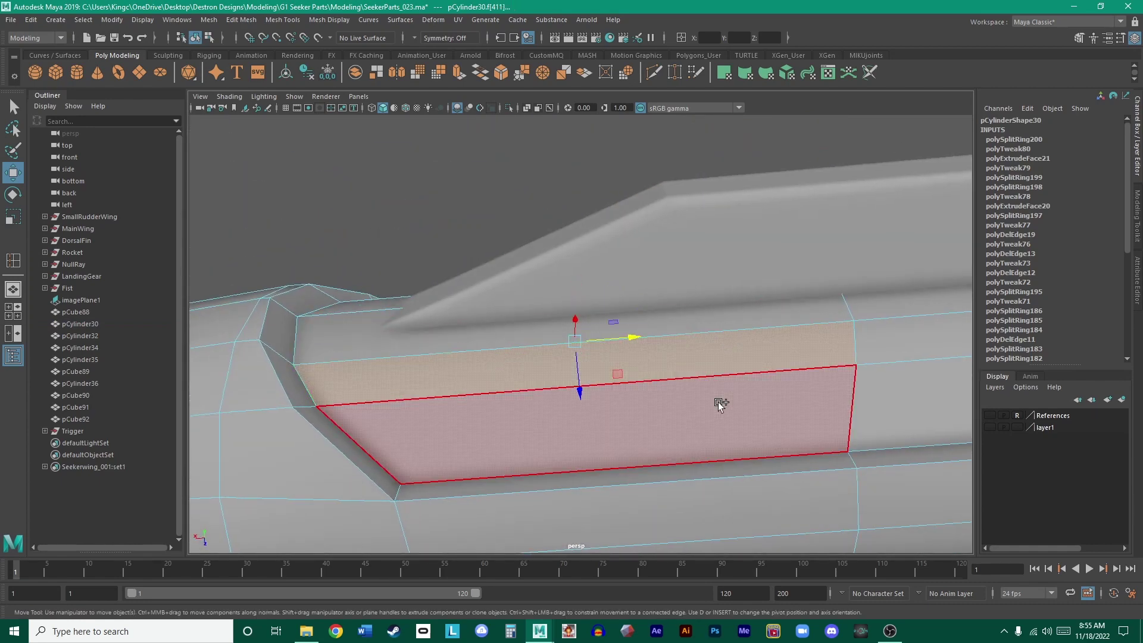
alt+drag(718, 402, 705, 437)
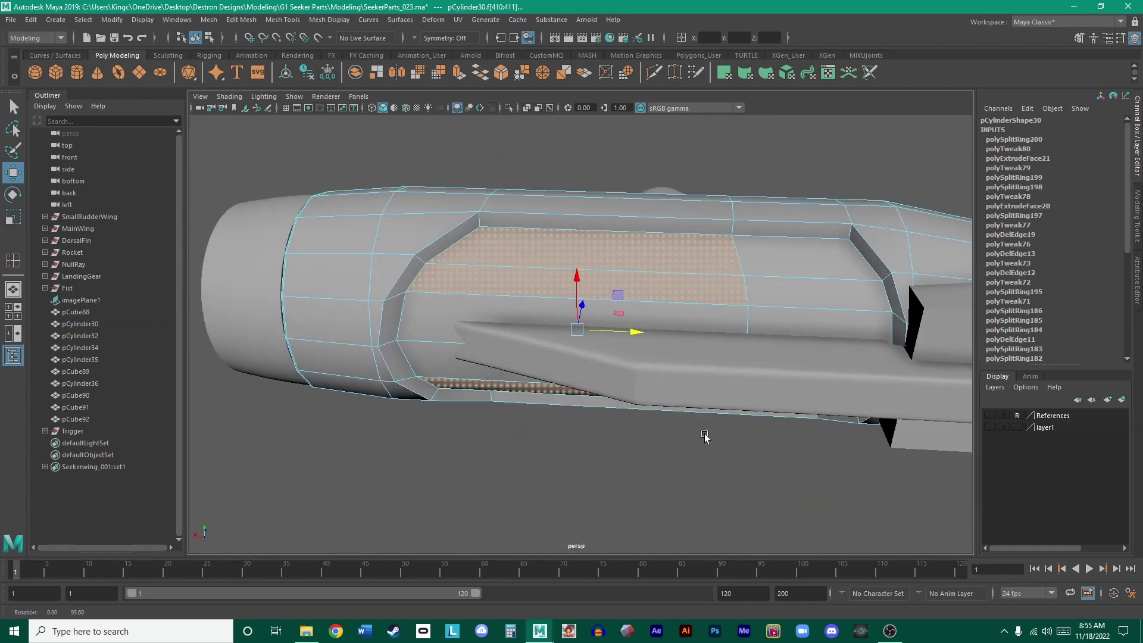
- Save the scene and save a new version of it as SeekerParts_024.ma
key(ctrl+s)
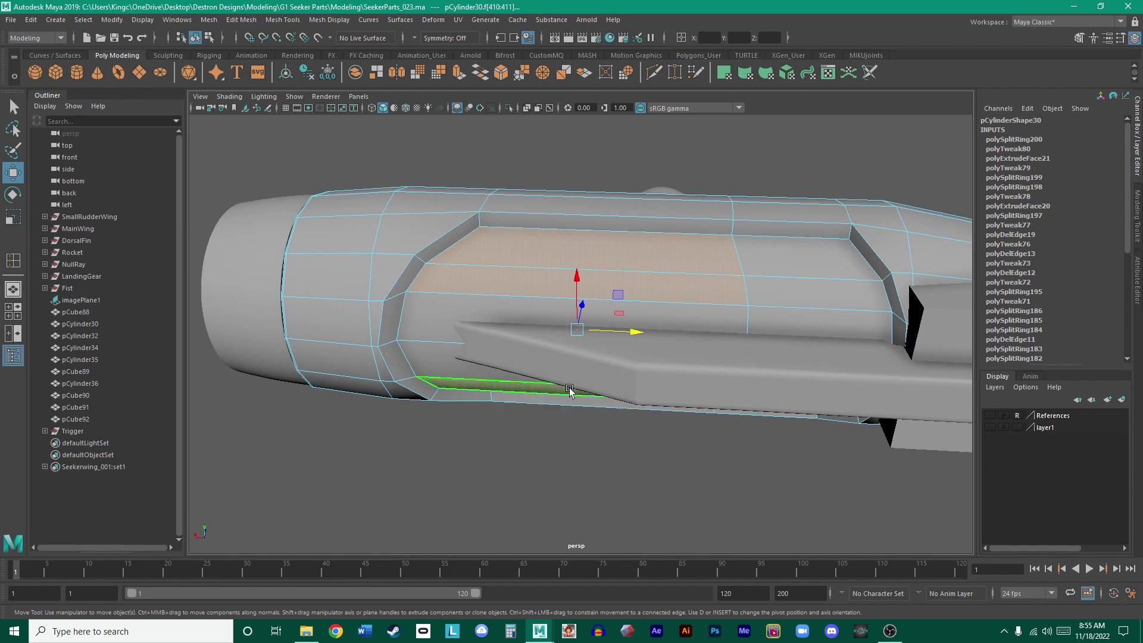
alt+drag(570, 390, 305, 202)
click(11, 20)
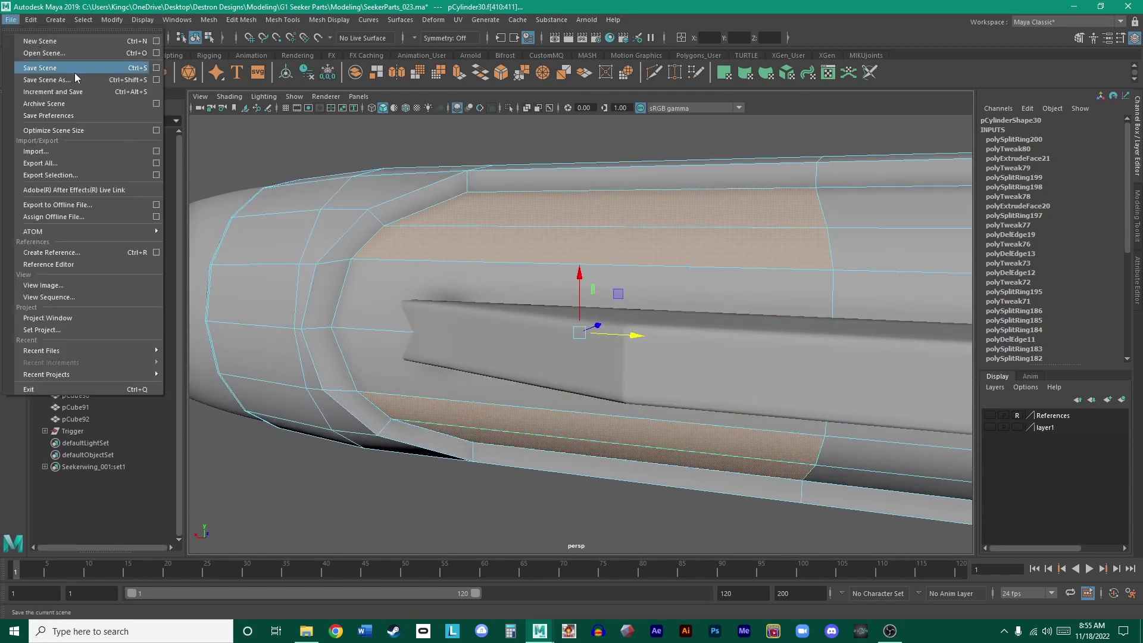
click(65, 80)
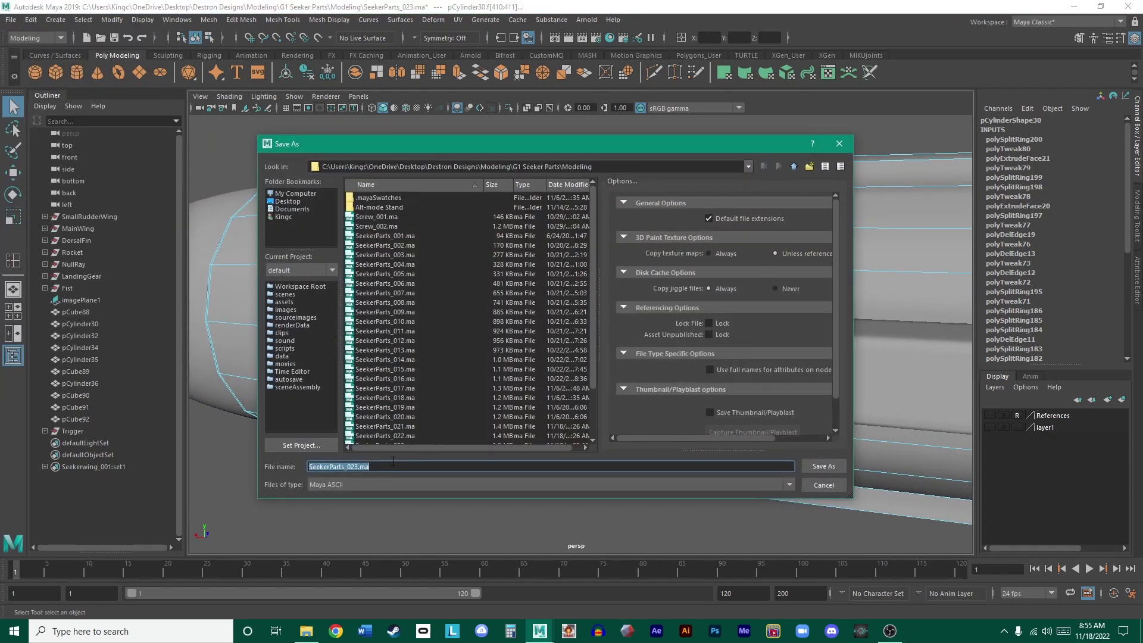
key(BackSpace)
key(BackSpace)
key(BackSpace)
key(BackSpace)
text(4)
key(Return)
- Try extruding the selected recess faces inward with a local Z translation of -0.622
alt+drag(455, 509, 727, 305)
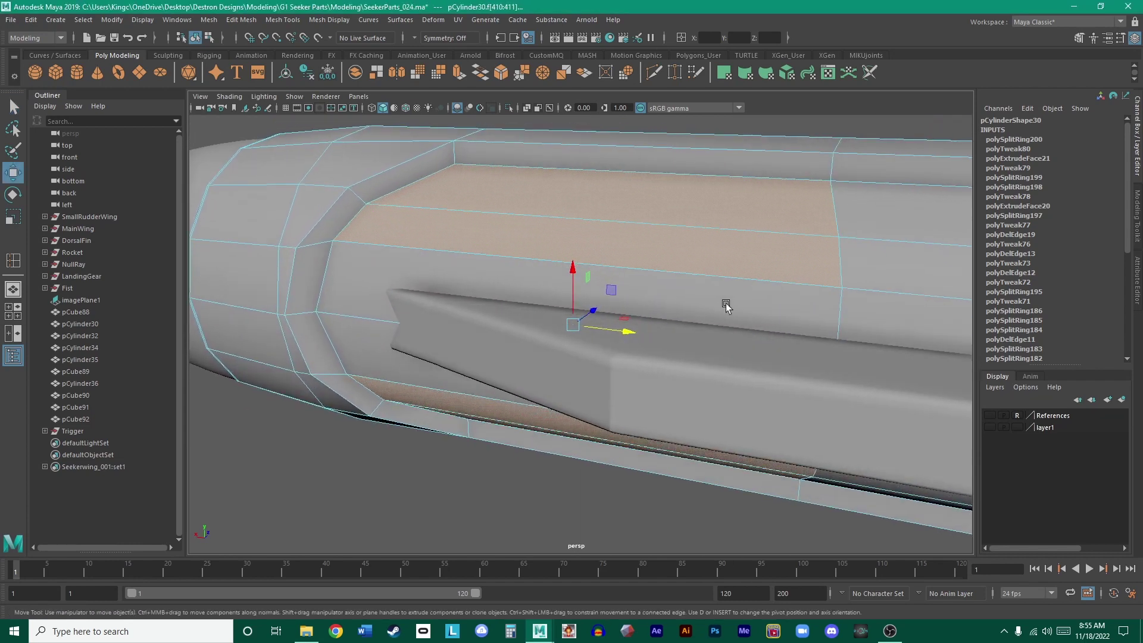
key(ctrl+e)
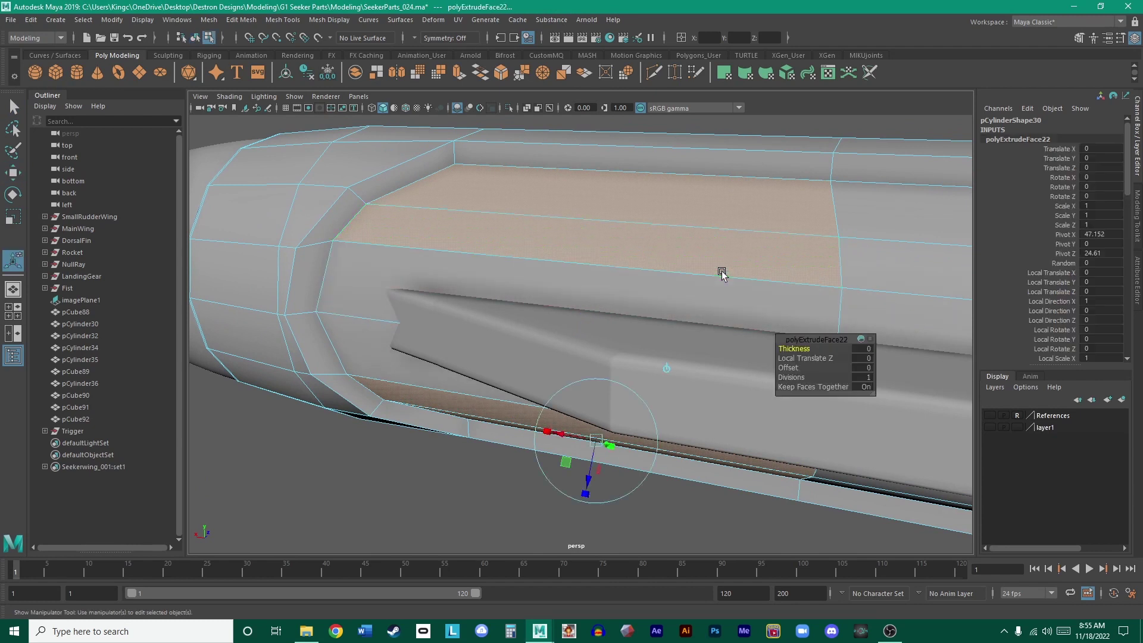
alt+drag(712, 291, 717, 282)
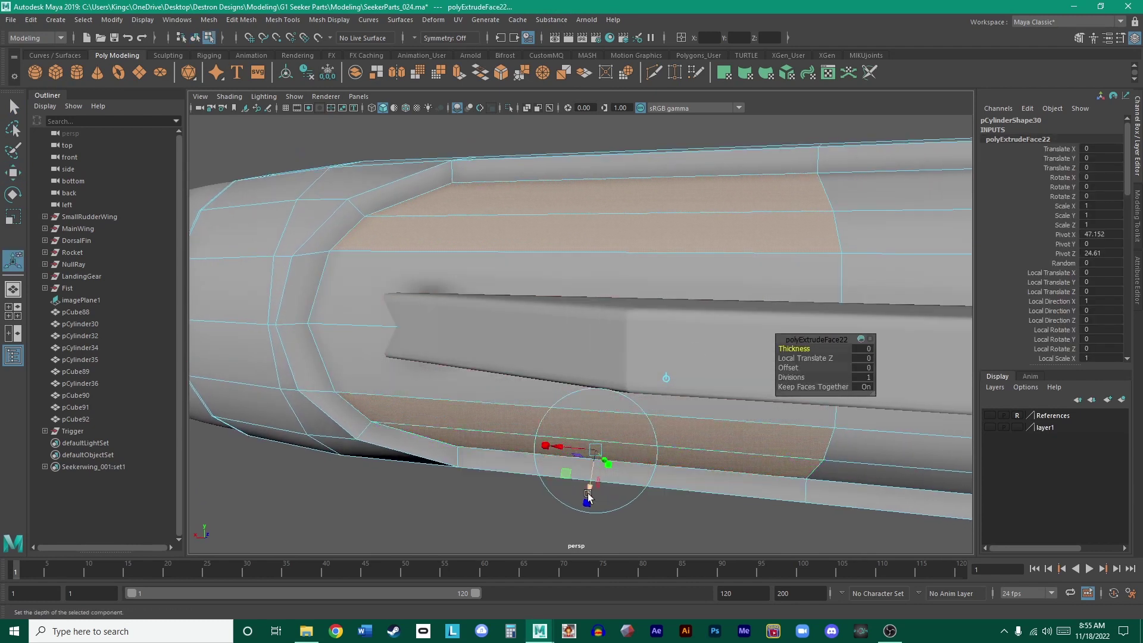
drag(587, 499, 588, 487)
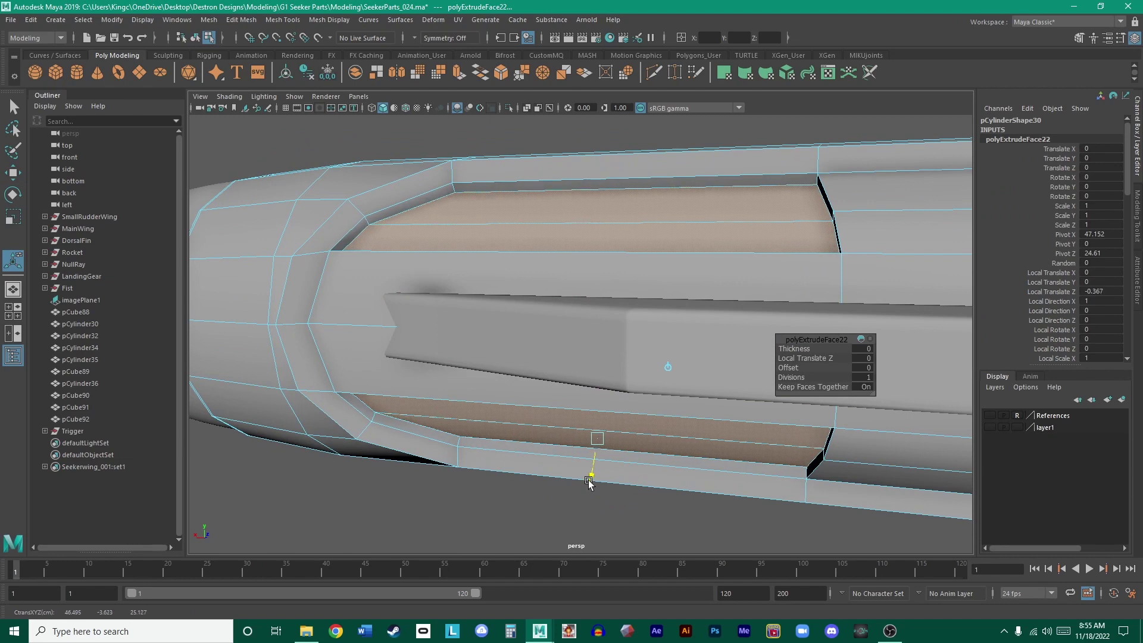
drag(589, 482, 670, 358)
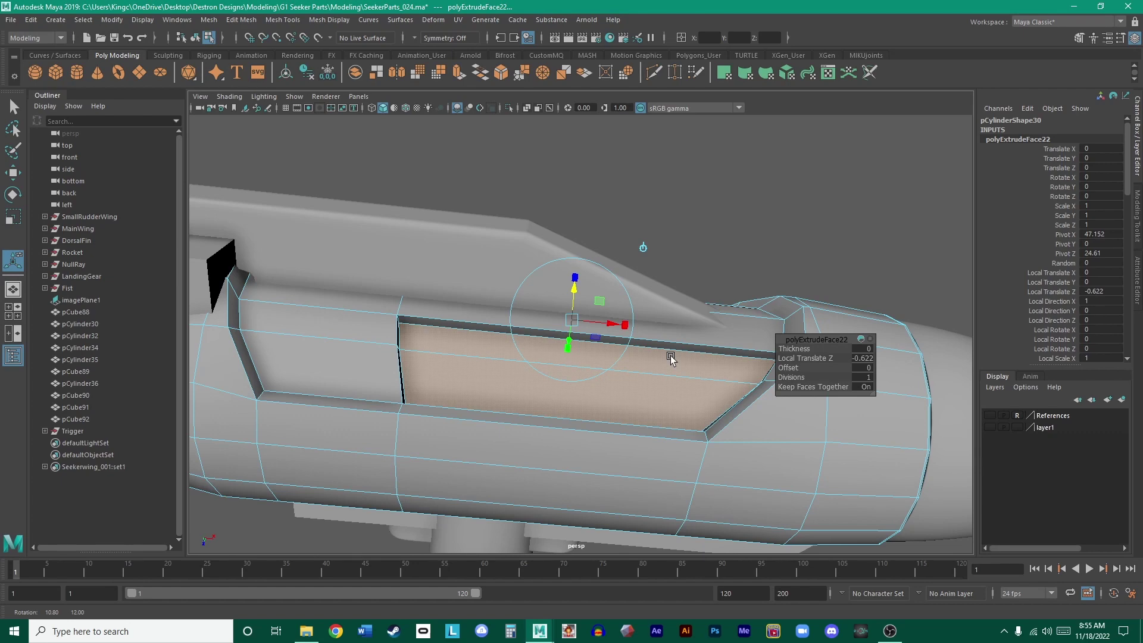
alt+drag(671, 357, 632, 339)
key(r)
key(w)
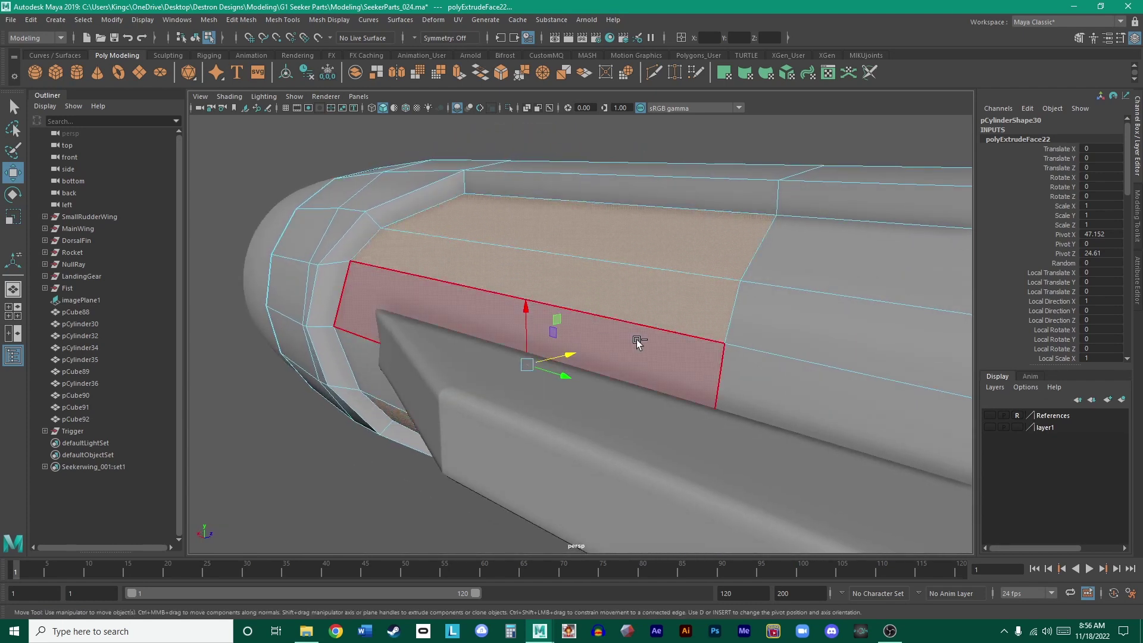
- Reselect the two recess faces above and the two below the fin and extrude them inward with a local Z translation of -0.634
click(635, 341)
ctrl+click(636, 341)
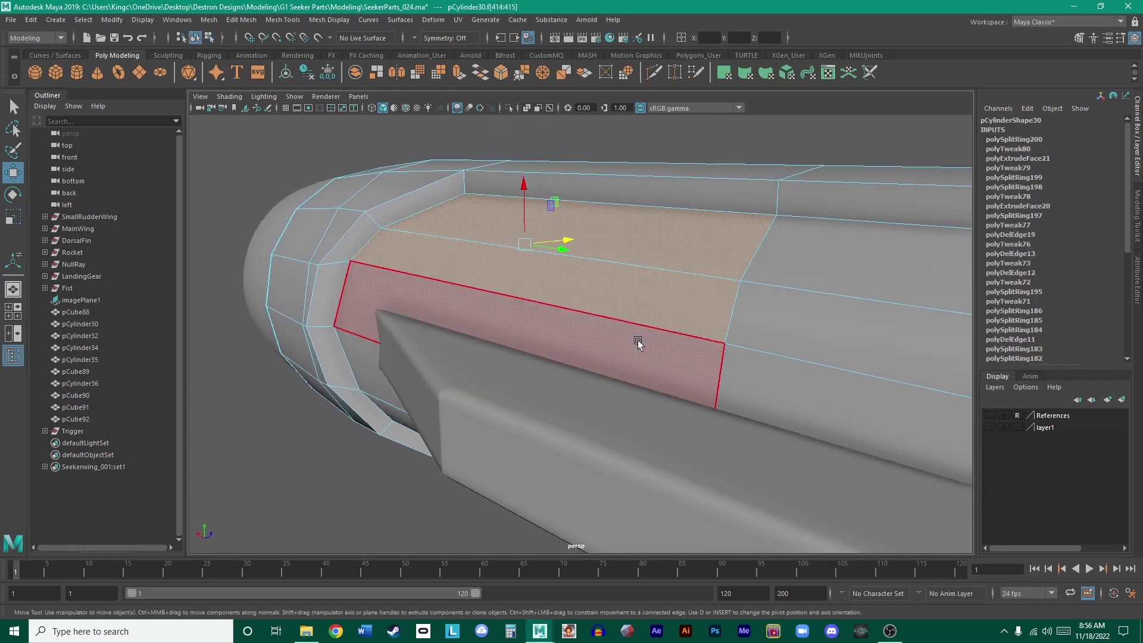
alt+drag(689, 357, 592, 333)
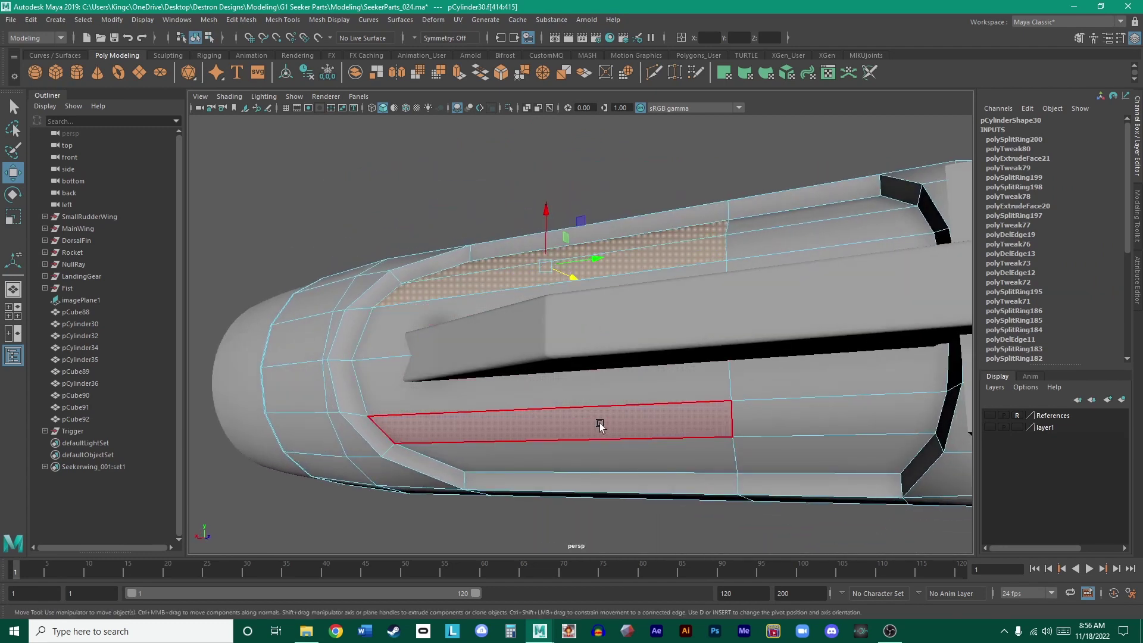
shift+click(600, 424)
alt+drag(638, 439, 617, 426)
key(ctrl+e)
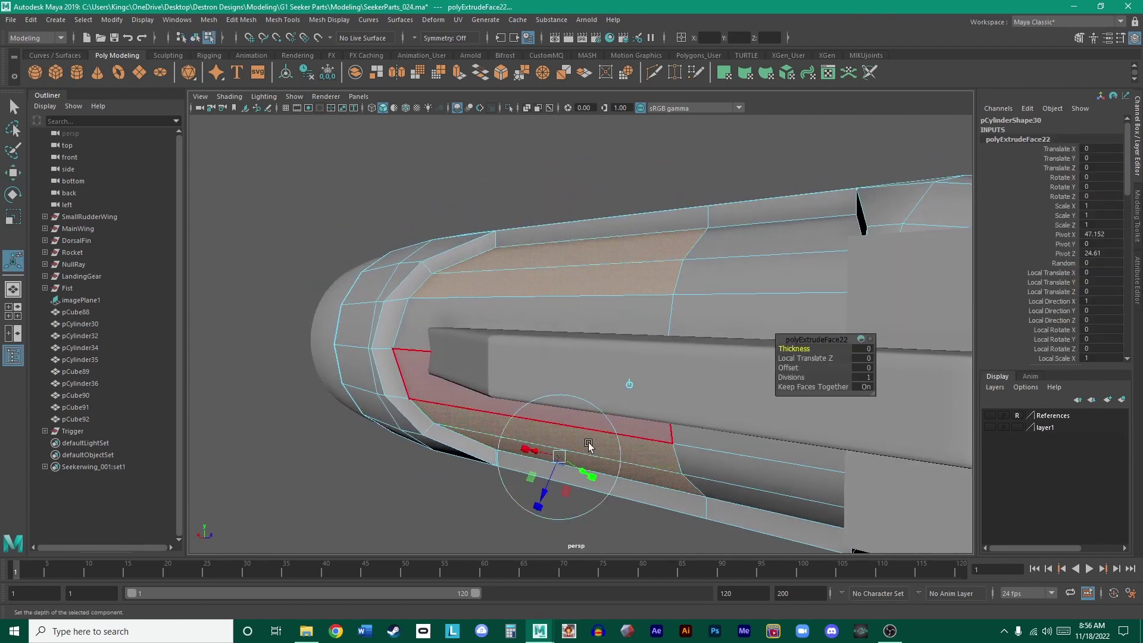
drag(546, 494, 560, 483)
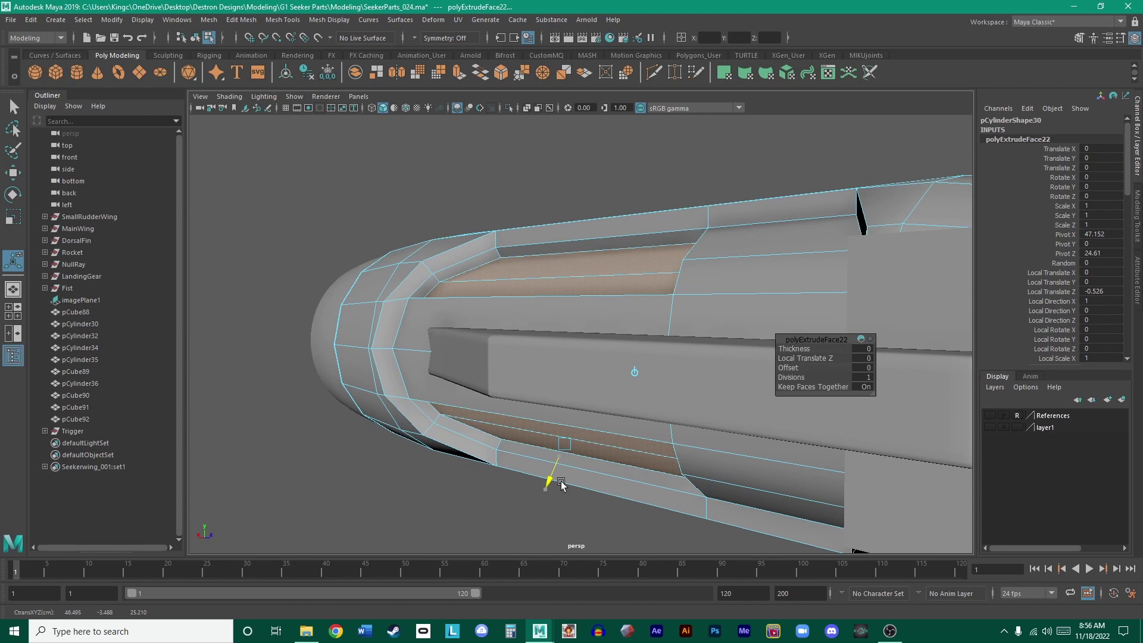
drag(561, 481, 564, 481)
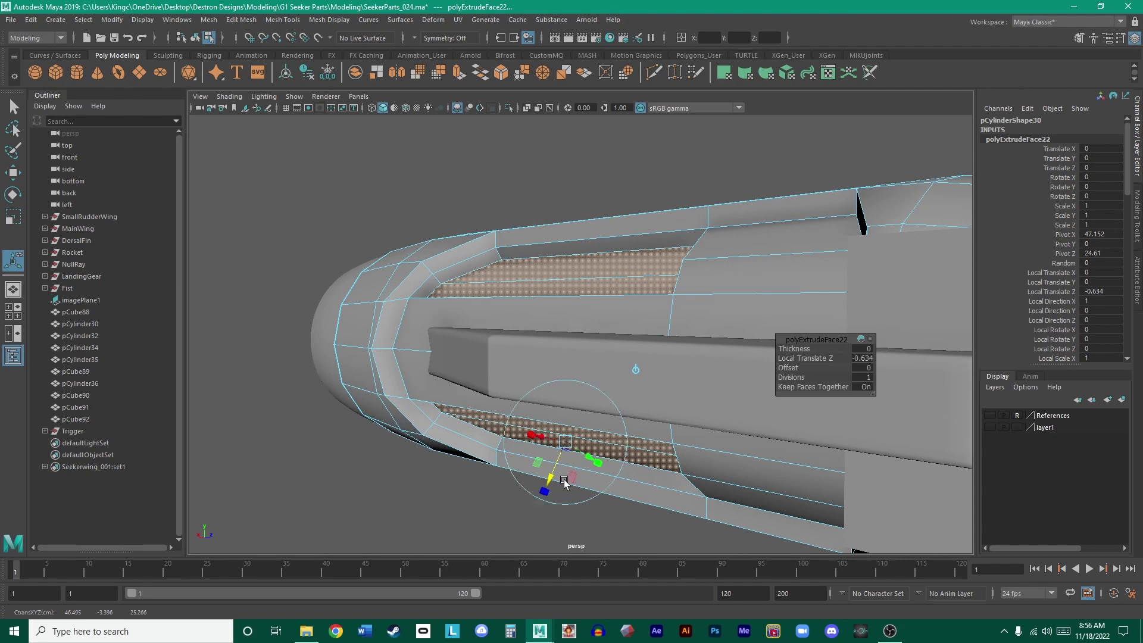
- Deepen the inward extrusion of the recess floor faces to a local Z translation of -1.051
alt+drag(572, 412, 539, 281)
alt+right_drag(539, 281, 499, 262)
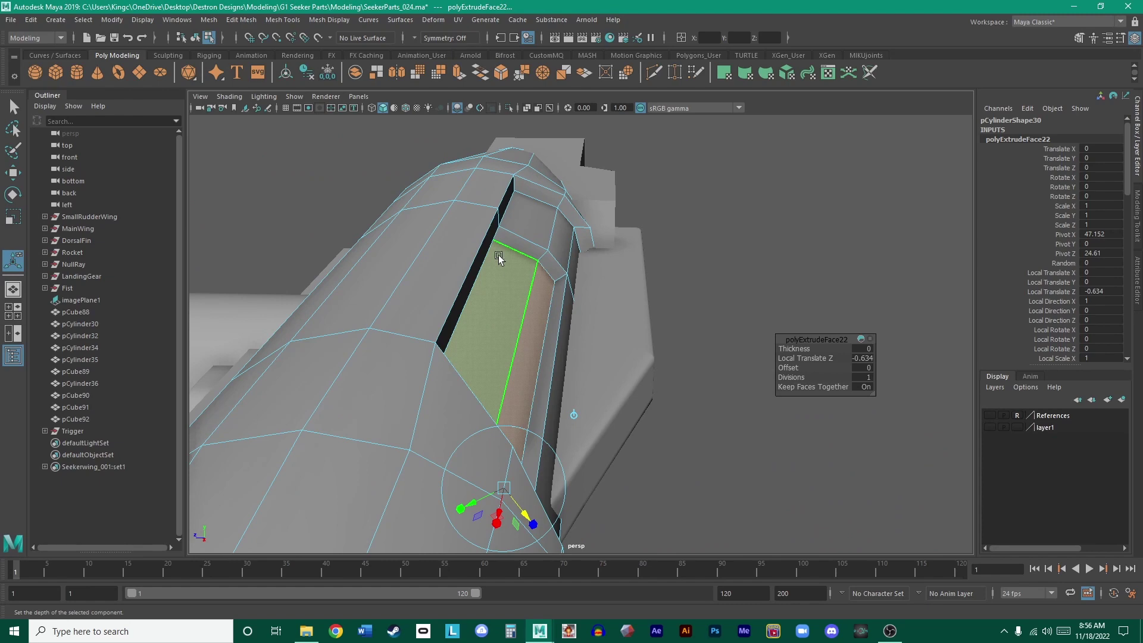
alt+drag(570, 302, 470, 261)
alt+middle_drag(469, 261, 504, 209)
alt+right_drag(505, 208, 557, 301)
alt+drag(557, 301, 572, 333)
drag(510, 434, 584, 337)
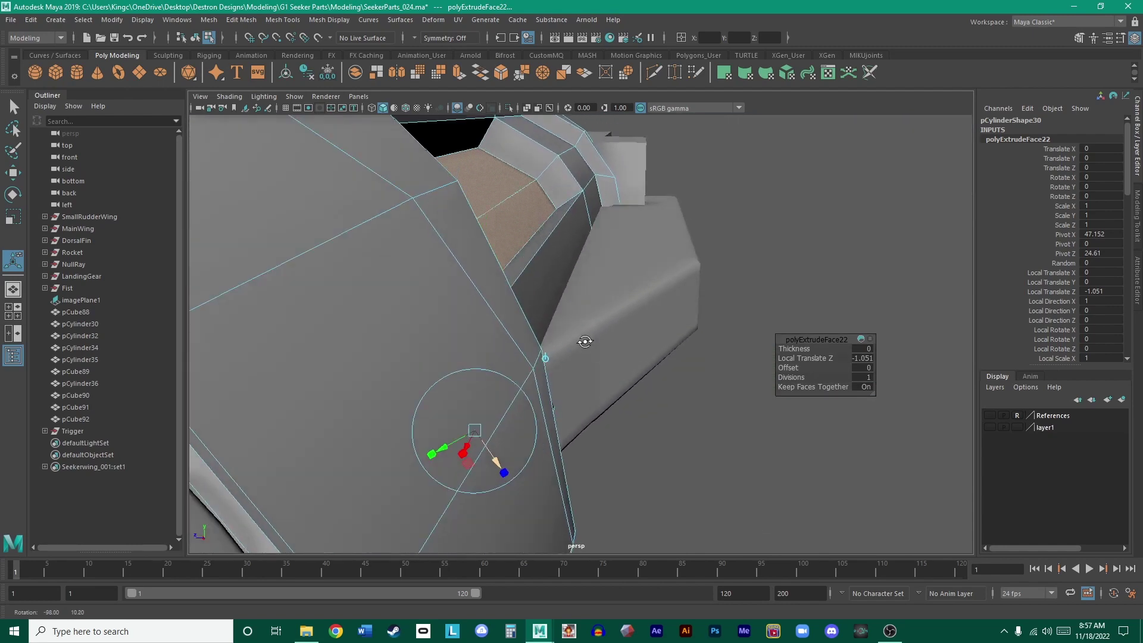
mouse_move(584, 337)
alt+middle_down()
mouse_move(596, 312)
mouse_move(594, 337)
alt+middle_up()
key(w)
- Put the body in vertex mode, select an extruded slot corner at the recess's diagonal end, and view it from the top
alt+drag(594, 337, 503, 229)
right_drag(502, 229, 842, 242)
alt+drag(842, 243, 689, 339)
click(707, 356)
right_drag(689, 317, 690, 358)
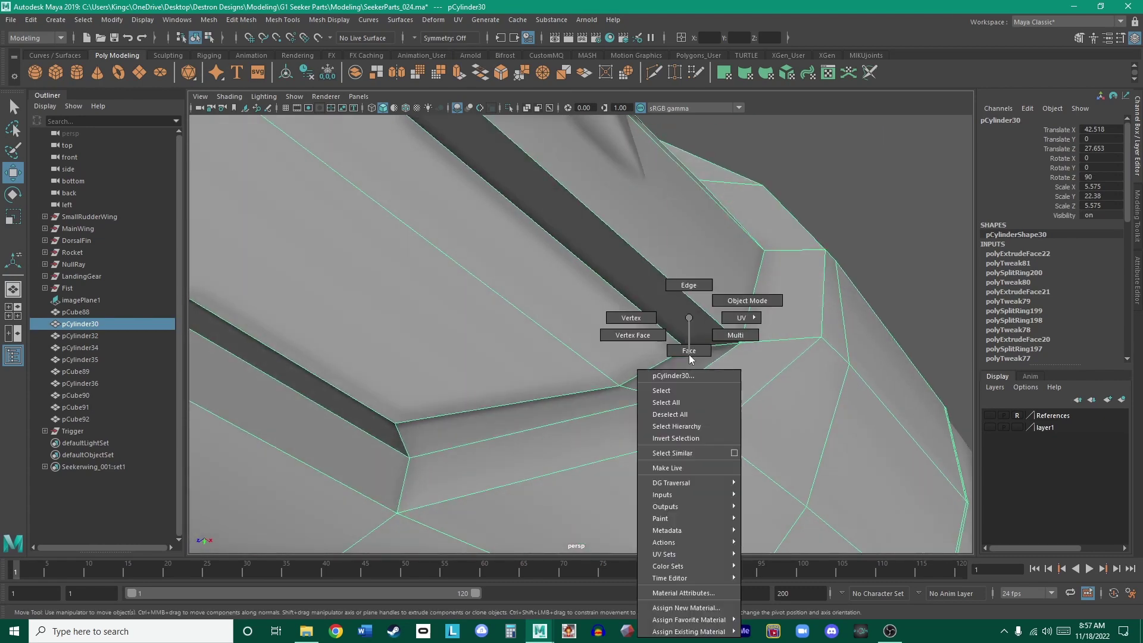
right_drag(635, 320, 635, 321)
click(681, 349)
alt+drag(744, 365, 685, 350)
key(space)
key(space)
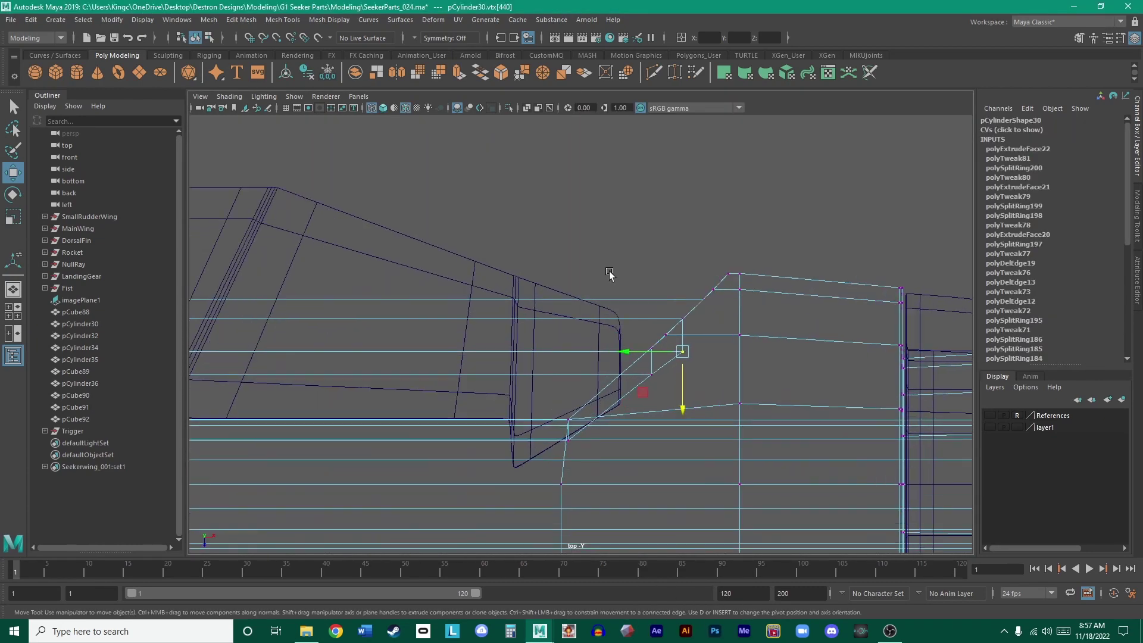
- In the top view, move the two outer extruded corner vertices at the slots' diagonal end along X onto the recess's slanted edge
alt+middle_drag(647, 326, 642, 323)
drag(699, 349, 671, 316)
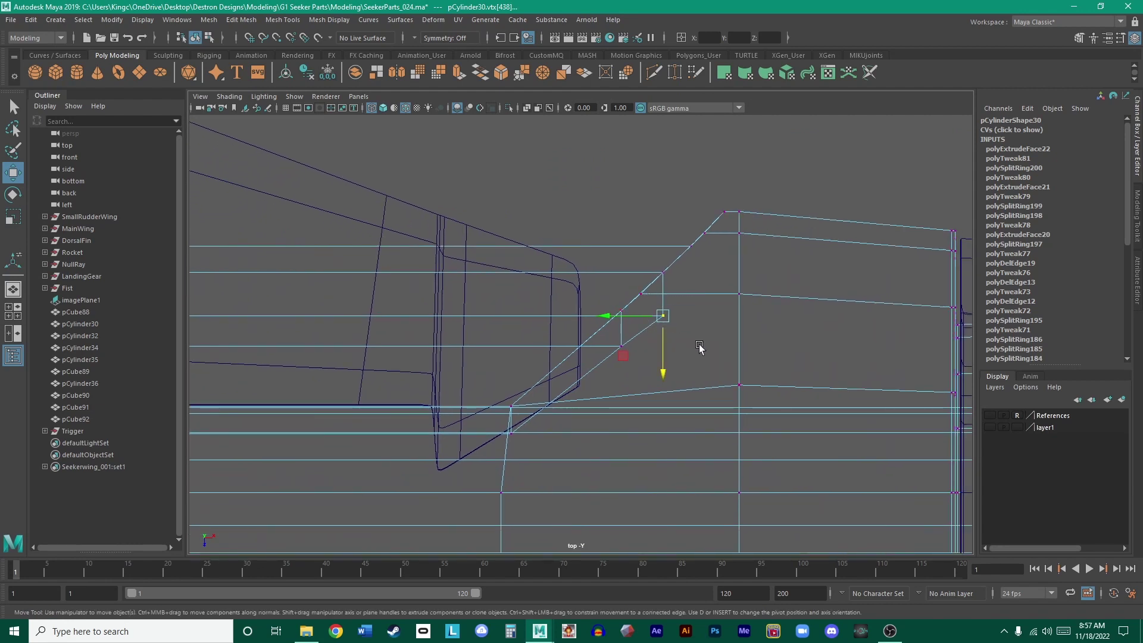
click(615, 314)
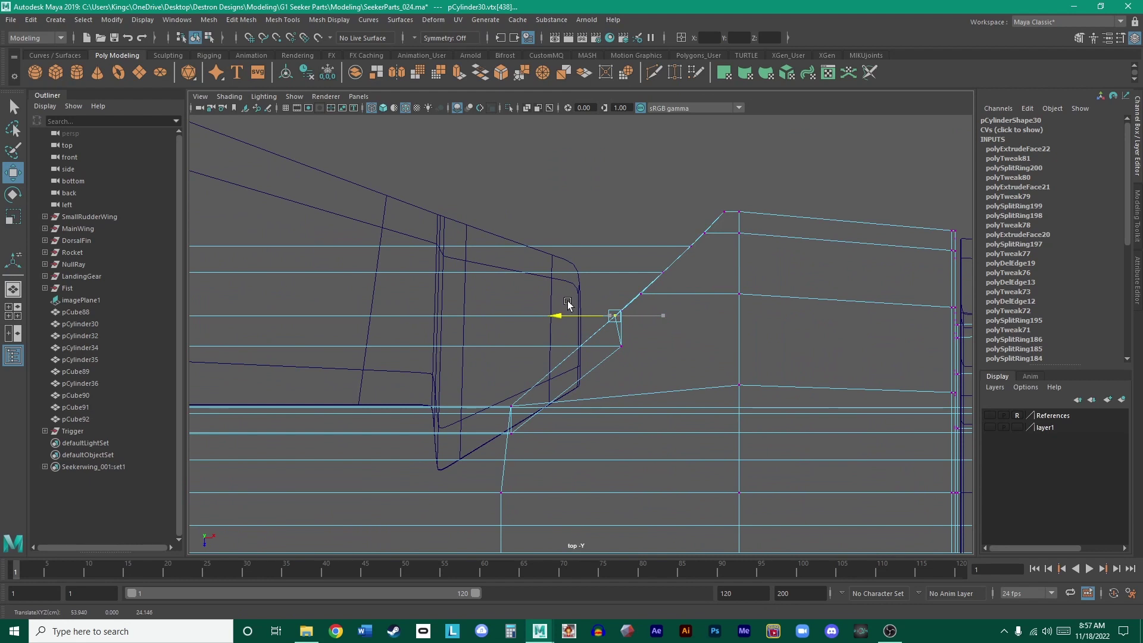
drag(648, 411, 567, 340)
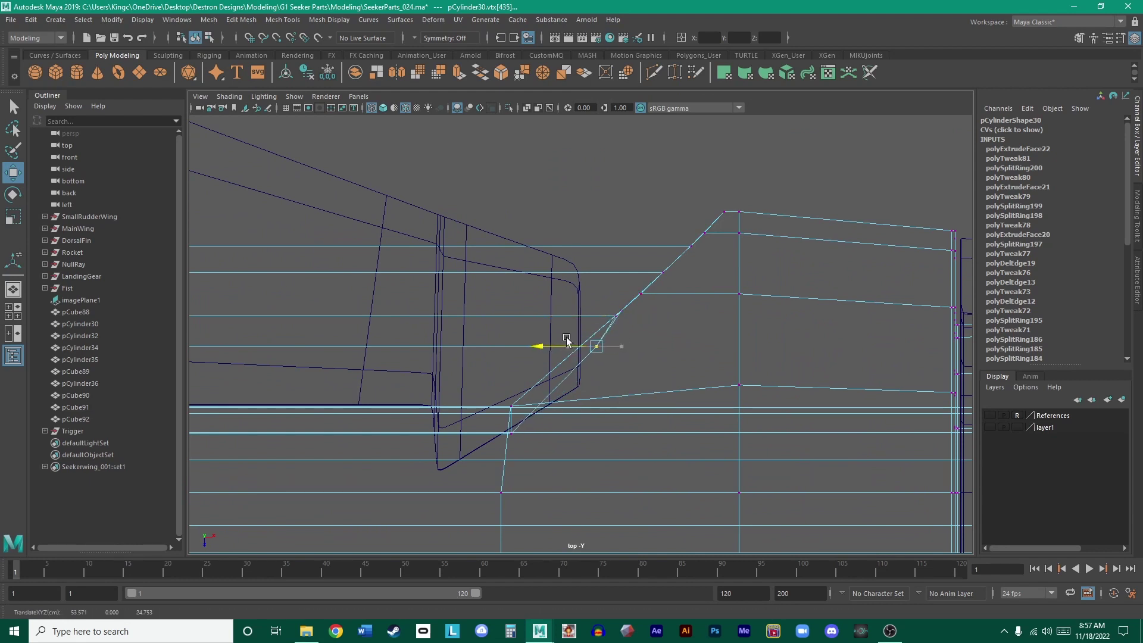
- Select the innermost extruded vertices at both slot ends and move them along Z to line up with the recess corner vertices
scroll(549, 336, up, 3)
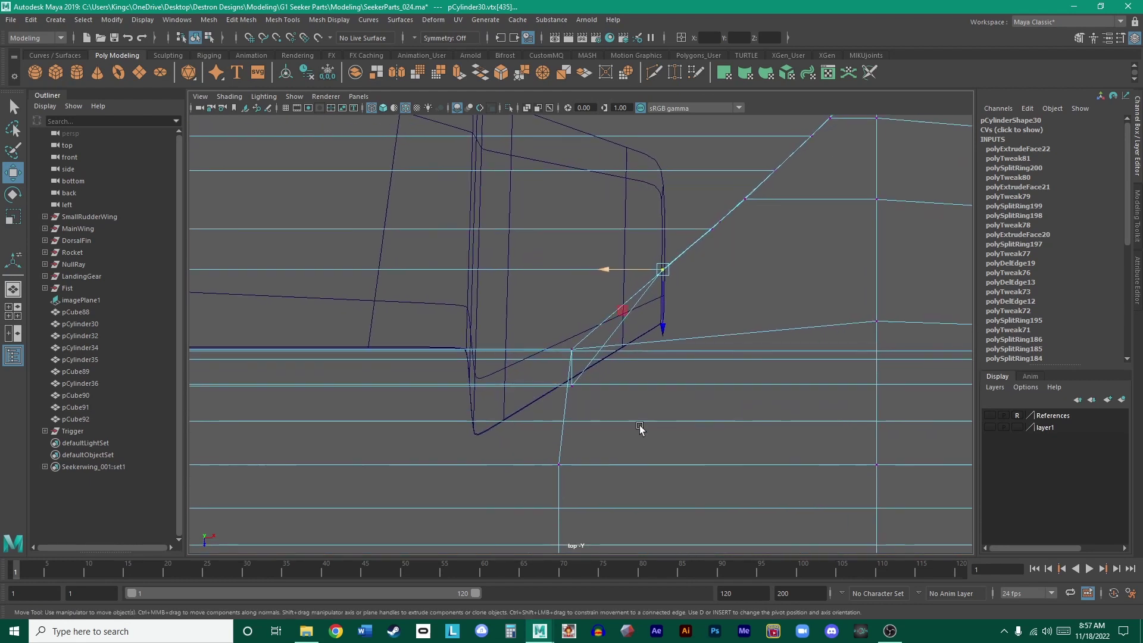
drag(537, 371, 533, 368)
alt+middle_drag(460, 381, 678, 375)
alt+middle_drag(366, 388, 690, 373)
alt+middle_drag(434, 375, 589, 366)
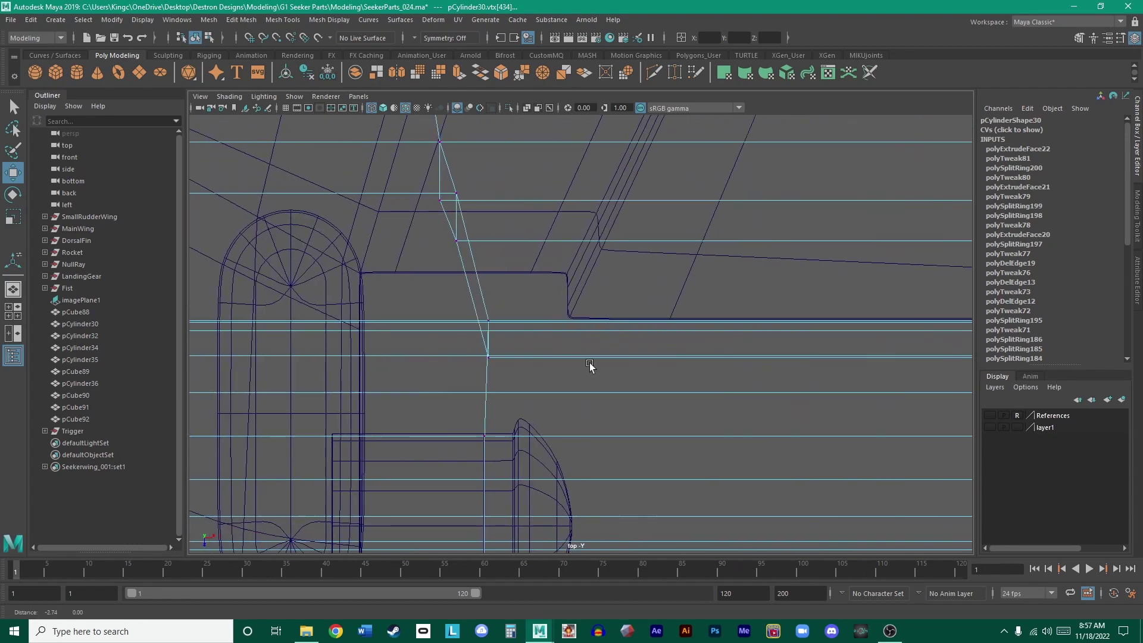
alt+middle_drag(774, 345, 620, 360)
alt+right_drag(620, 360, 568, 364)
alt+middle_drag(642, 373, 592, 369)
drag(623, 415, 628, 400)
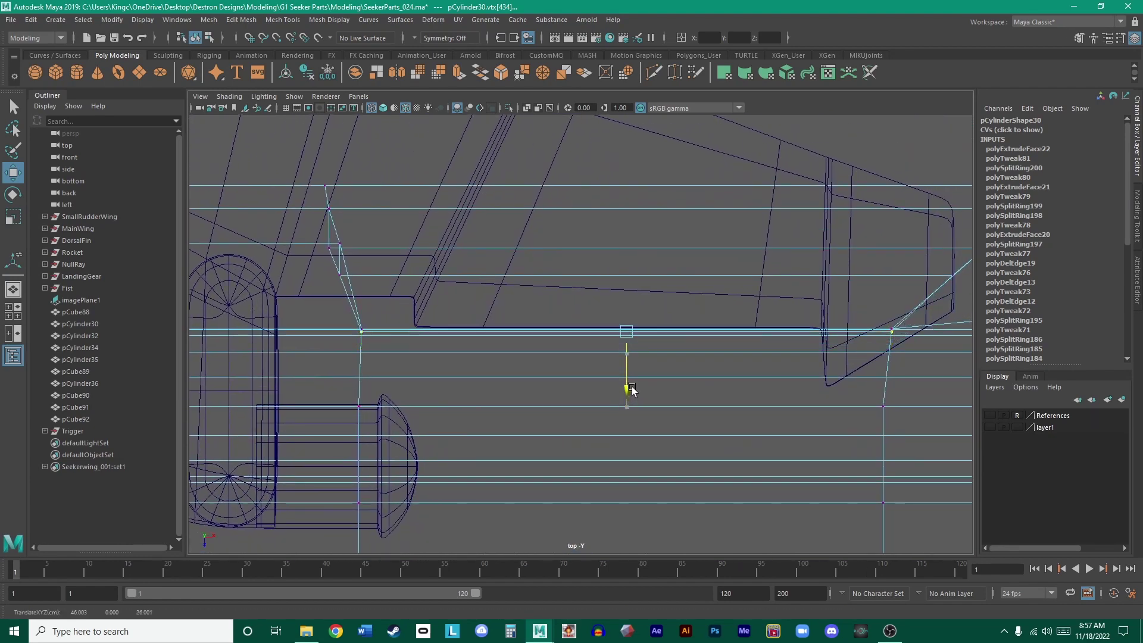
alt+middle_drag(633, 387, 551, 299)
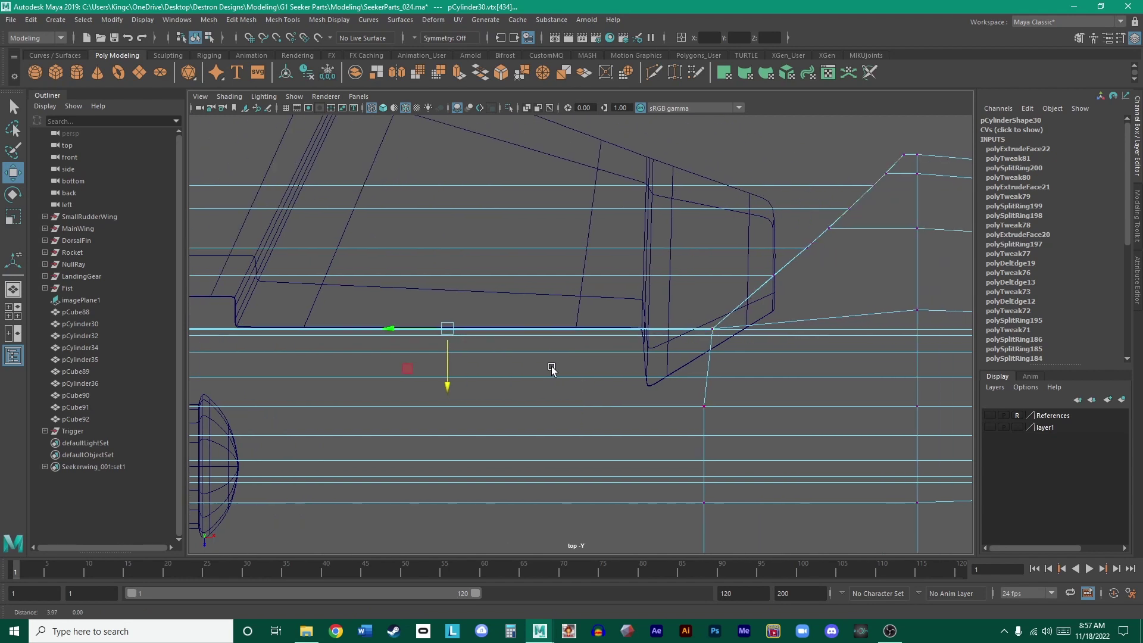
alt+right_drag(551, 298, 934, 409)
alt+middle_drag(934, 409, 592, 408)
alt+right_drag(591, 408, 891, 465)
alt+middle_drag(891, 464, 773, 358)
alt+right_drag(773, 357, 712, 316)
alt+middle_drag(712, 316, 511, 288)
alt+right_drag(512, 287, 766, 306)
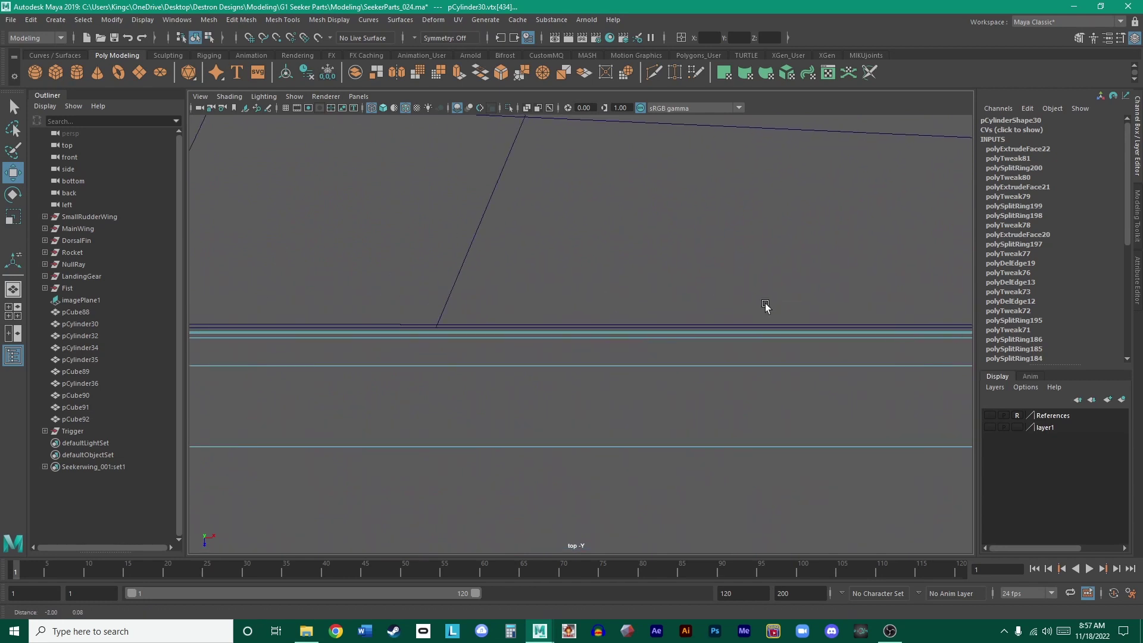
- At the slots' opposite, steeper end, move the two remaining rows of extruded vertices along X onto the slanted edge
mouse_move(765, 306)
alt+middle_down()
mouse_move(475, 260)
mouse_move(770, 286)
alt+middle_up()
alt+right_drag(770, 286, 560, 370)
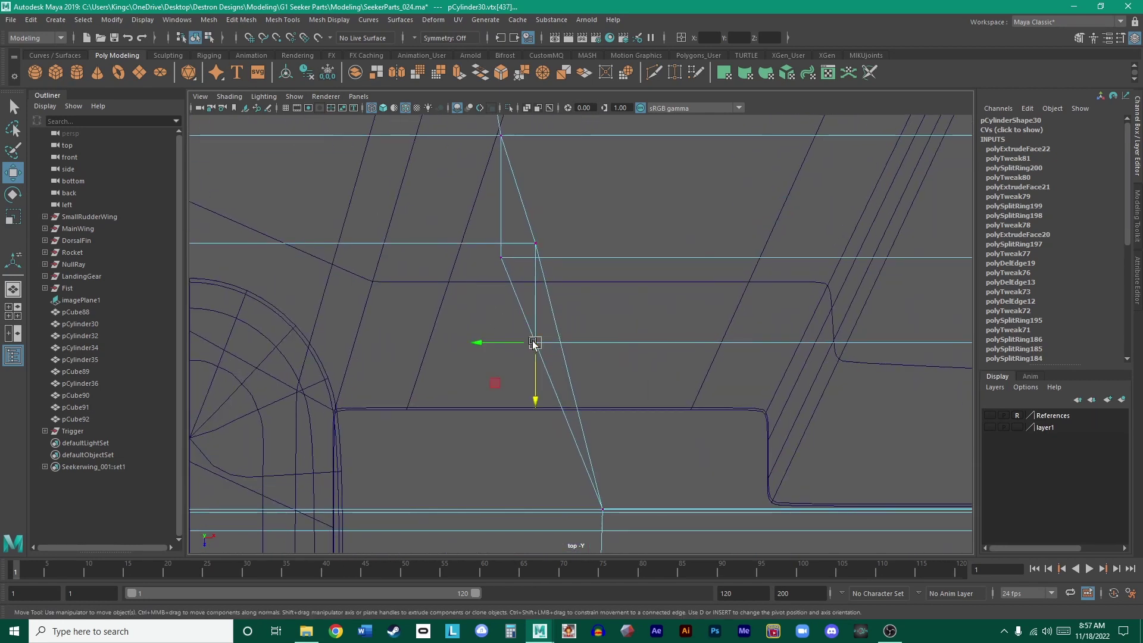
drag(533, 344, 525, 344)
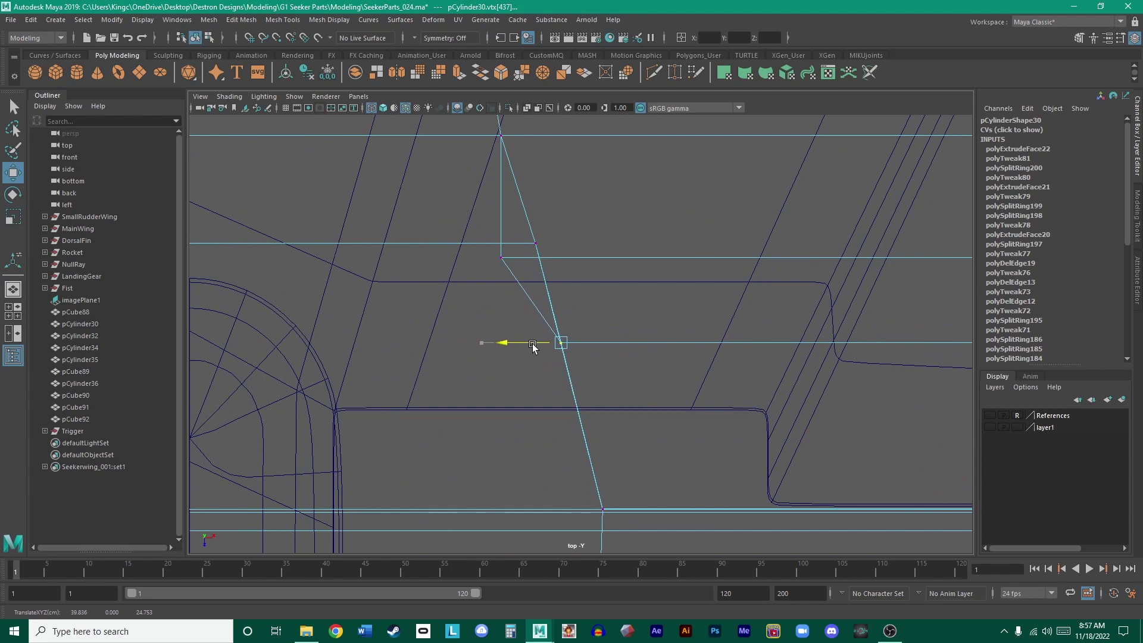
drag(458, 293, 506, 264)
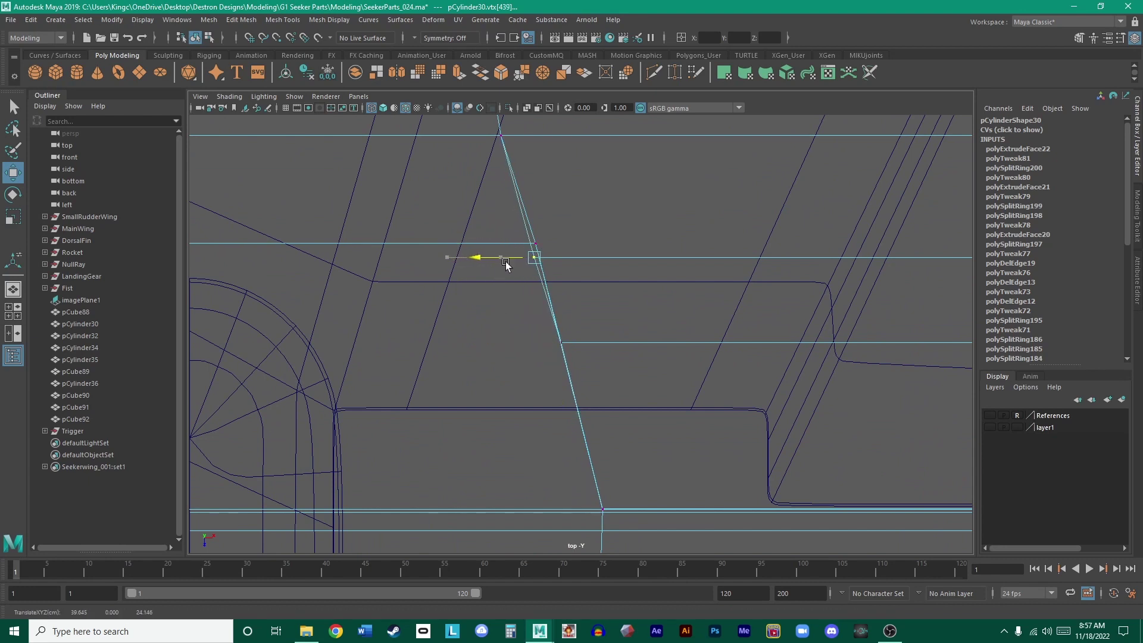
- Examine the realigned slot ends on the body from the top and in the perspective view
mouse_move(602, 201)
alt+middle_down()
mouse_move(607, 327)
mouse_move(536, 318)
alt+middle_up()
mouse_move(940, 314)
alt+middle_down()
mouse_move(684, 262)
mouse_move(12, 235)
alt+middle_up()
mouse_move(952, 244)
alt+middle_down()
mouse_move(511, 238)
mouse_move(617, 280)
mouse_move(523, 294)
mouse_move(753, 280)
alt+middle_up()
key(space)
key(space)
alt+drag(632, 242, 794, 220)
alt+right_drag(794, 220, 679, 291)
click(706, 202)
alt+drag(705, 223, 684, 252)
alt+middle_drag(684, 253, 622, 268)
scroll(622, 268, up, 5)
alt+drag(637, 326, 618, 364)
click(683, 378)
scroll(684, 378, up, 2)
- Select the outer extruded corner vertices at both slot ends in vertex mode and show them in the top view
right_drag(541, 318, 543, 368)
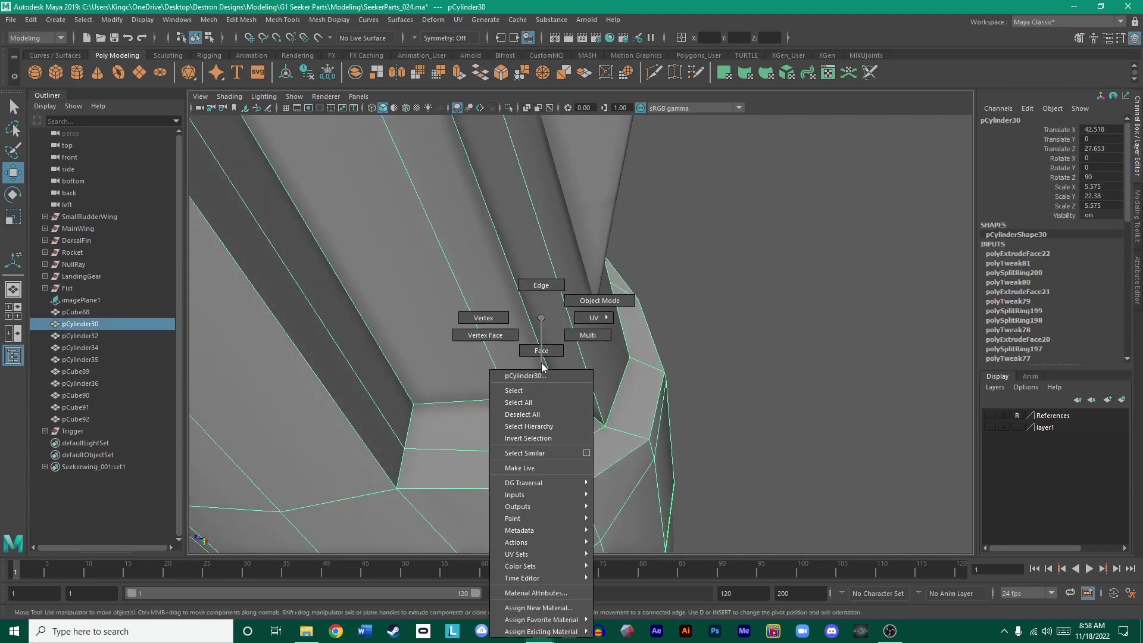
right_drag(490, 319, 490, 320)
click(563, 381)
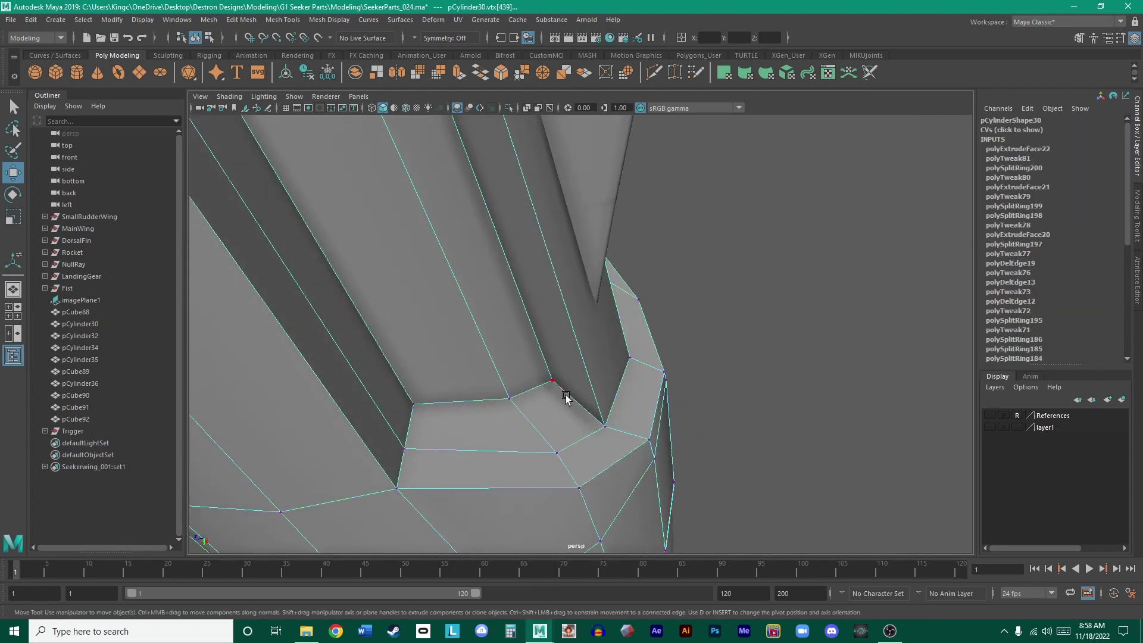
alt+drag(600, 384, 524, 355)
alt+middle_drag(524, 355, 827, 405)
alt+drag(499, 288, 330, 225)
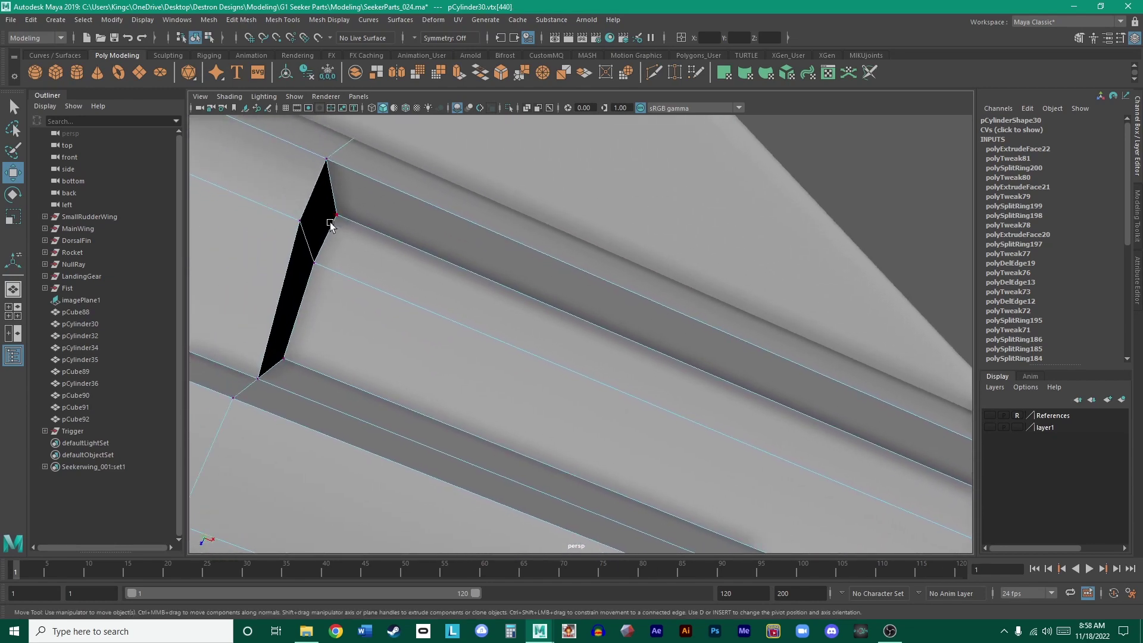
key(space)
key(space)
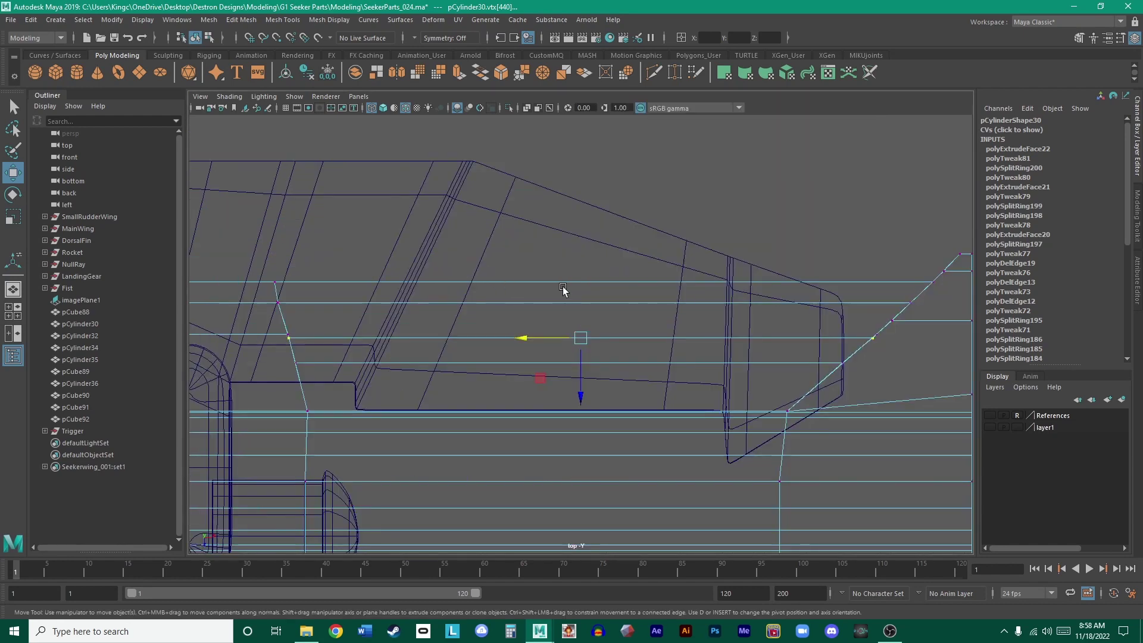
- Reselect the outer slot corner vertices at the diagonal end and add the matching vertices at the opposite end
alt+right_drag(307, 267, 788, 335)
alt+middle_drag(788, 334, 610, 408)
alt+right_drag(401, 327, 571, 351)
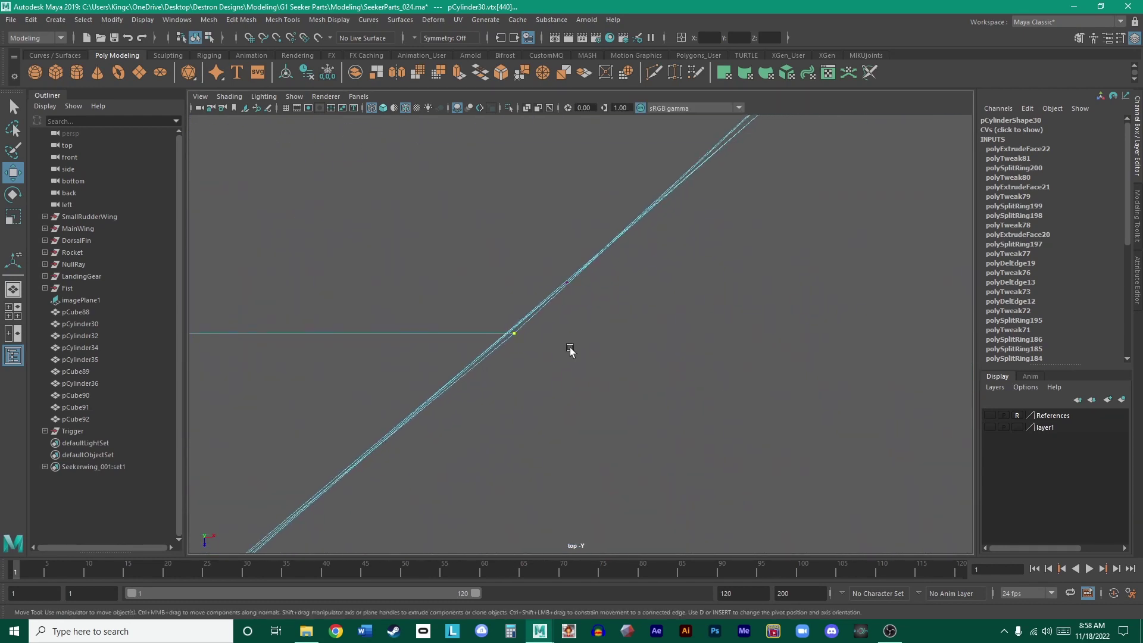
alt+middle_drag(532, 346, 662, 295)
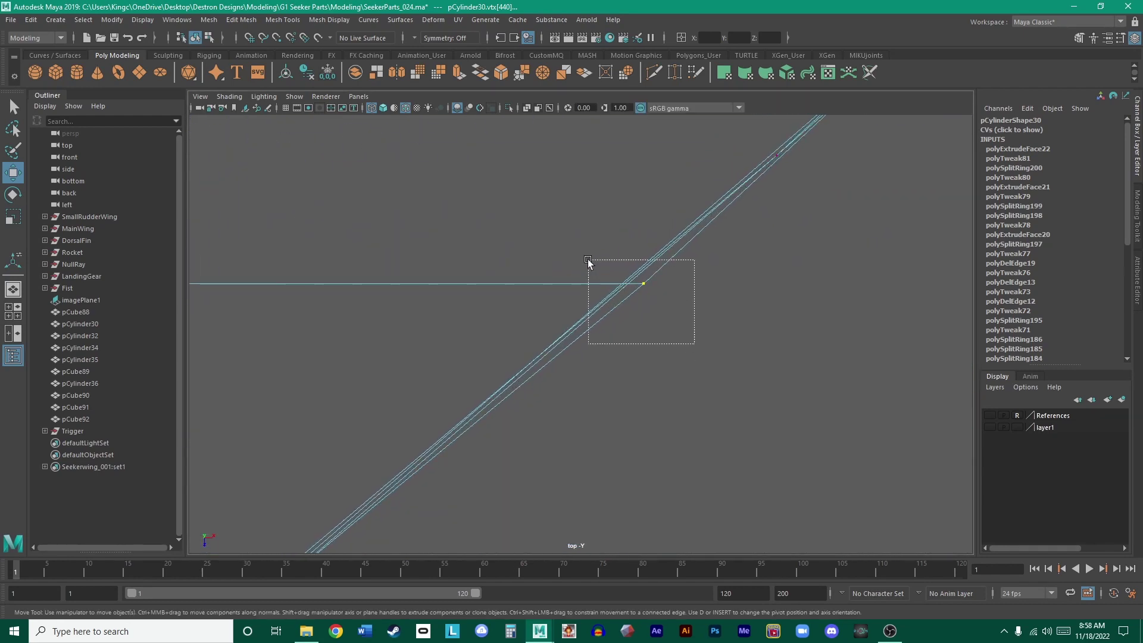
scroll(587, 262, down, 5)
key(space)
key(space)
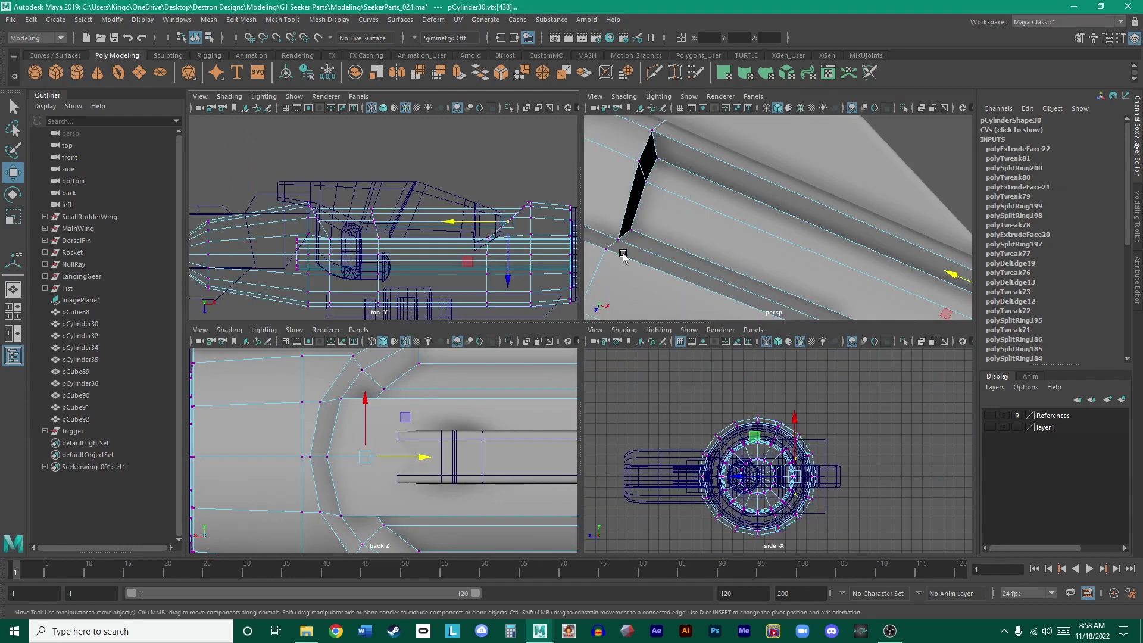
alt+right_drag(640, 219, 537, 299)
alt+drag(537, 299, 562, 296)
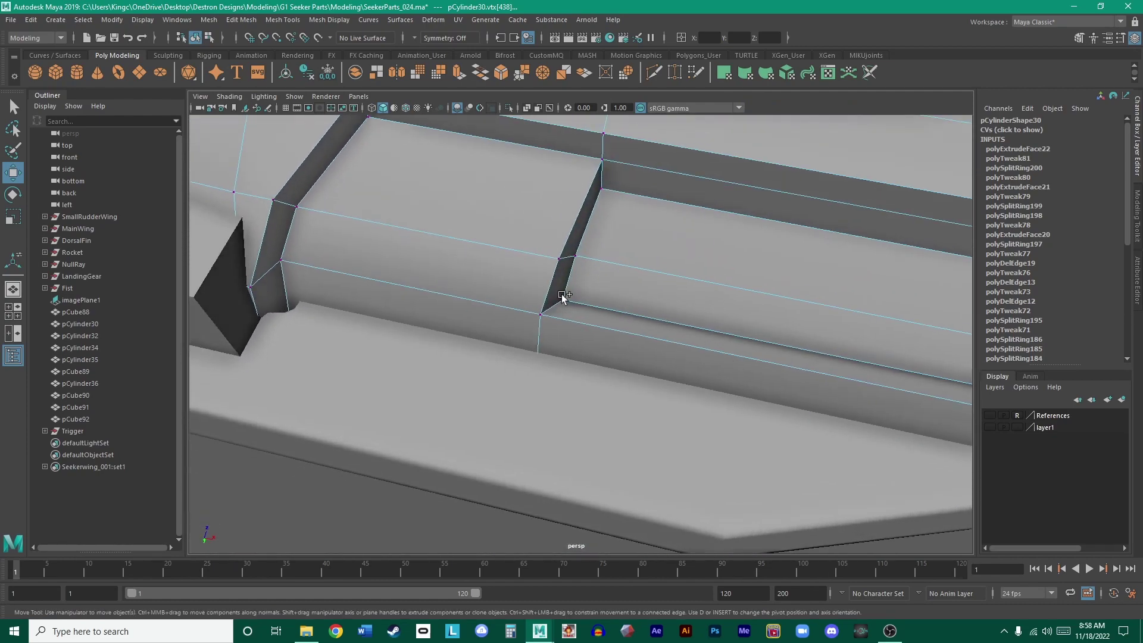
alt+drag(602, 346, 513, 291)
- In the side view, scale the selected slot vertices apart vertically by about 1.1 and again by 1.111
key(space)
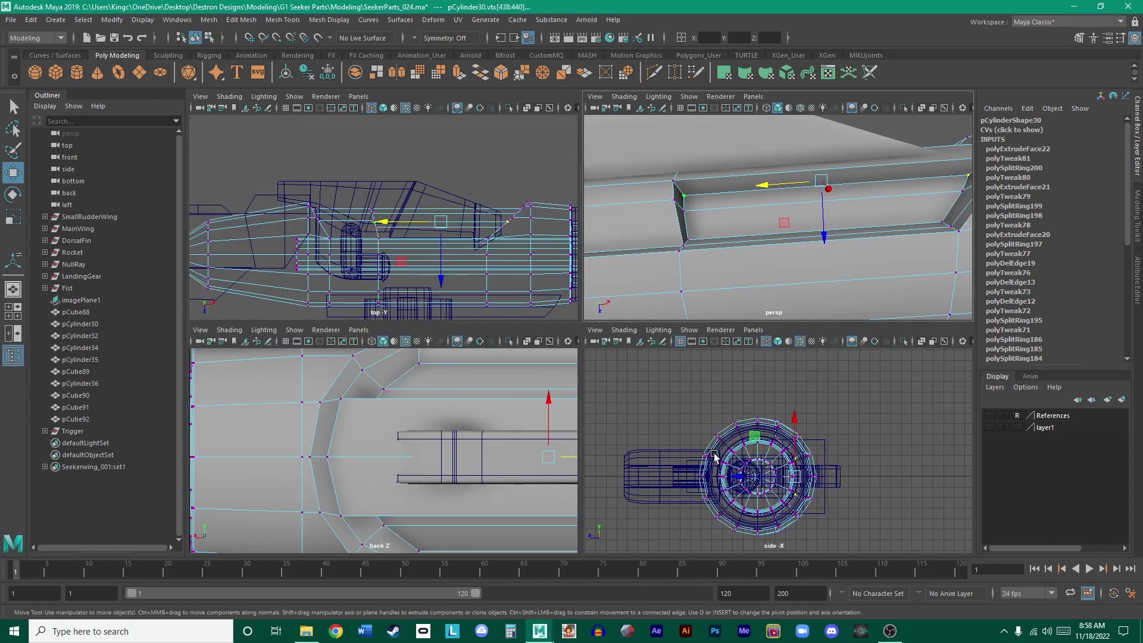
key(space)
scroll(643, 360, up, 6)
alt+middle_drag(714, 378, 747, 223)
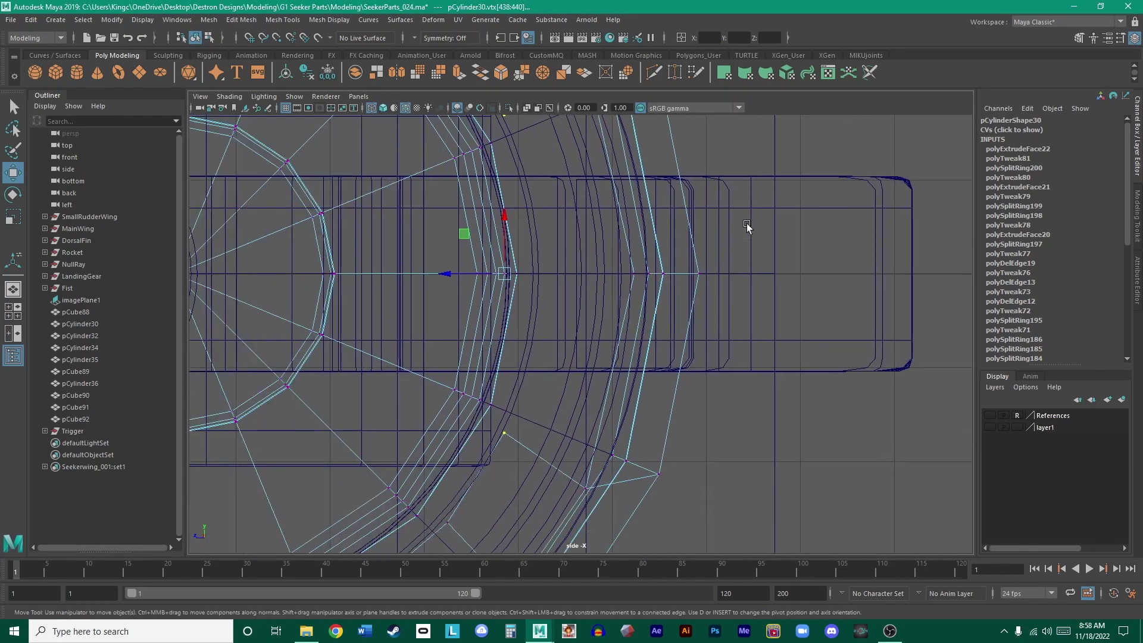
scroll(738, 238, down, 4)
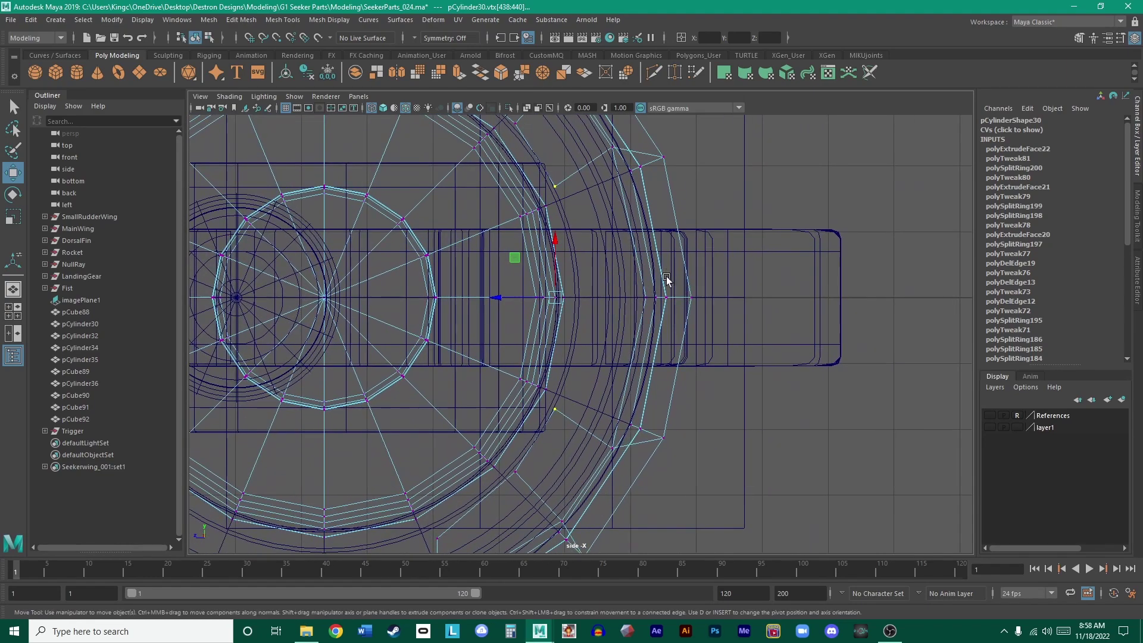
alt+middle_drag(667, 278, 672, 325)
key(r)
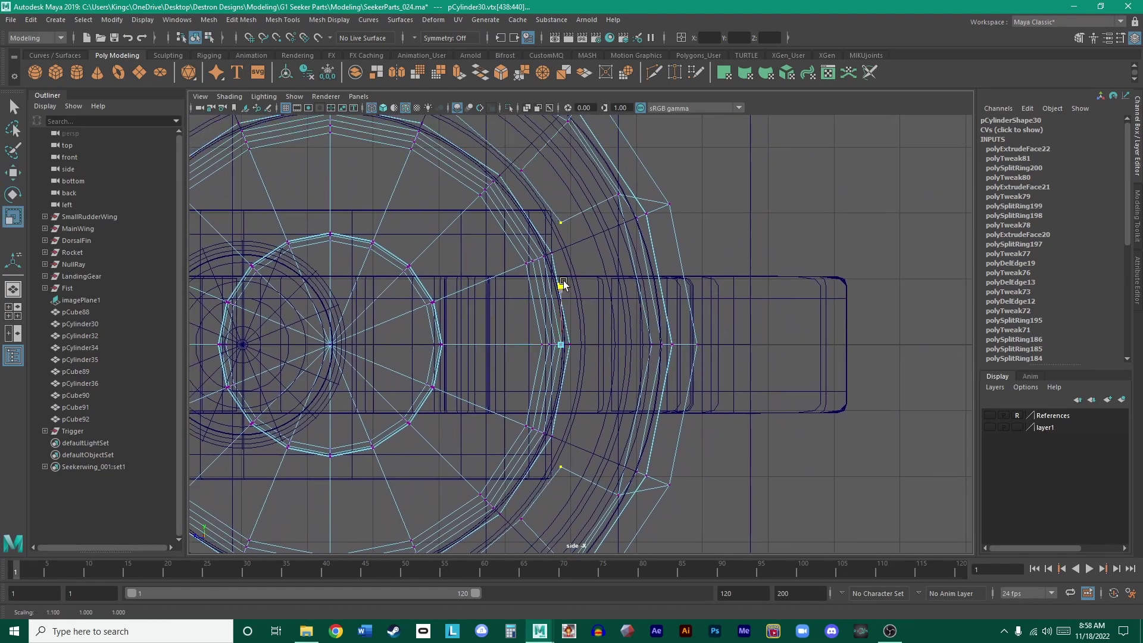
scroll(563, 284, down, 5)
scroll(567, 289, up, 4)
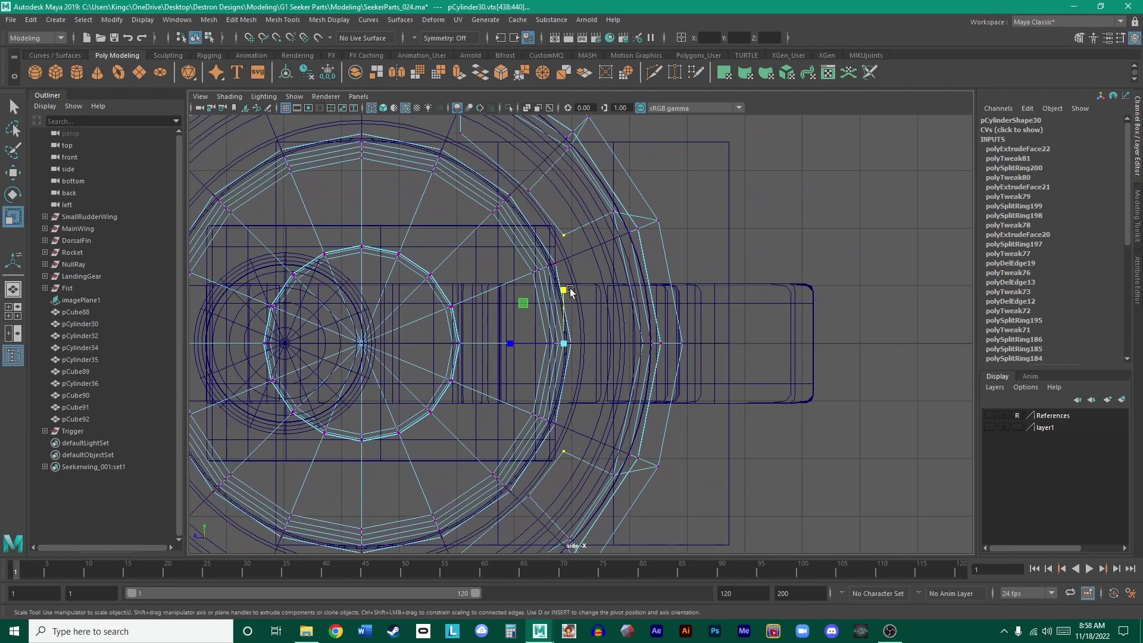
drag(563, 290, 562, 285)
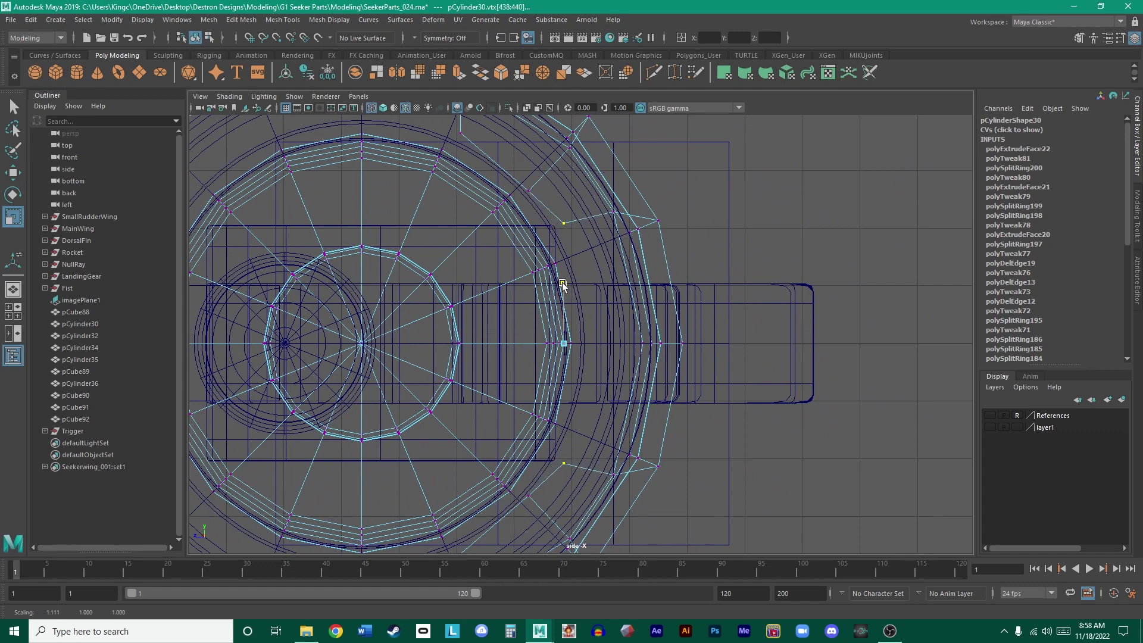
- In the back view's wireframe, scale the selected vertices vertically until they align with the slots' inner edges, and restore shaded display
key(space)
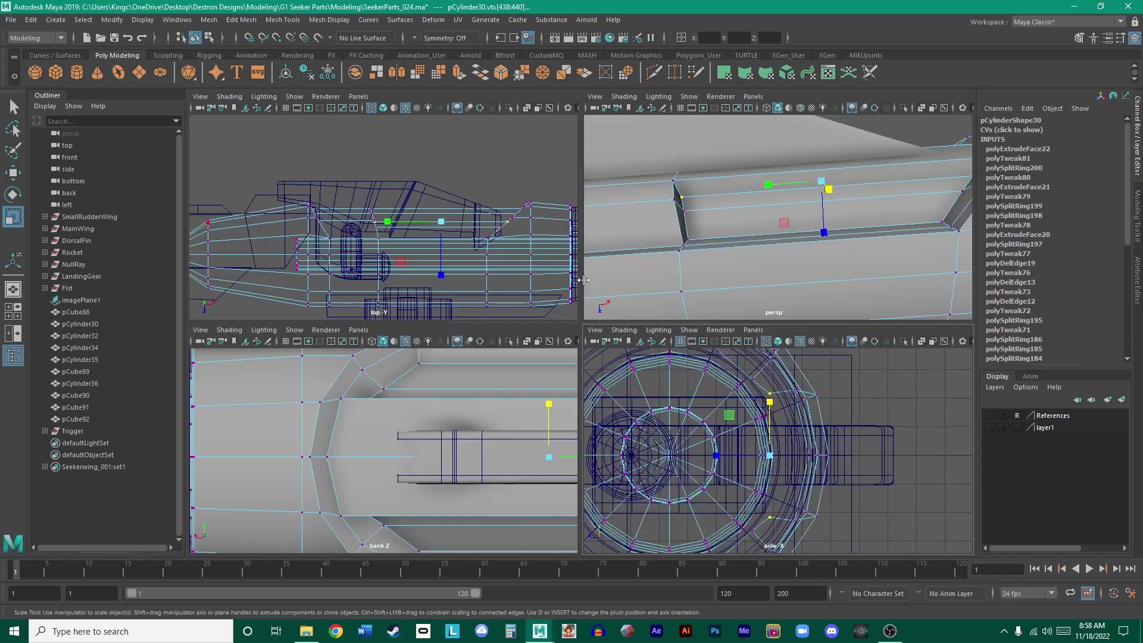
key(space)
alt+drag(692, 237, 718, 306)
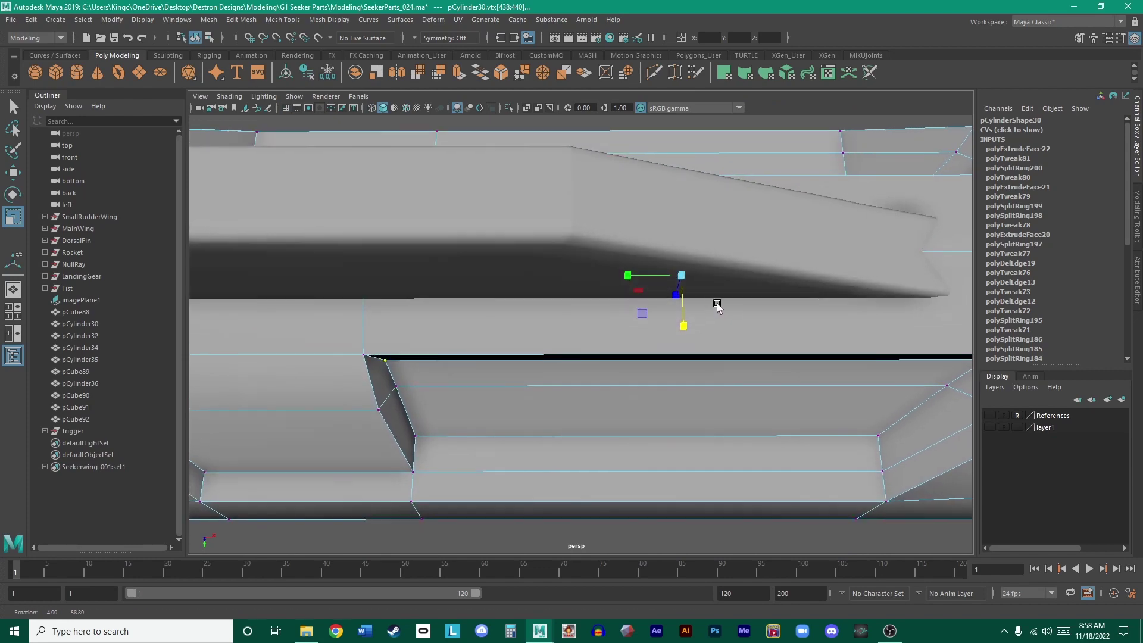
key(space)
key(space)
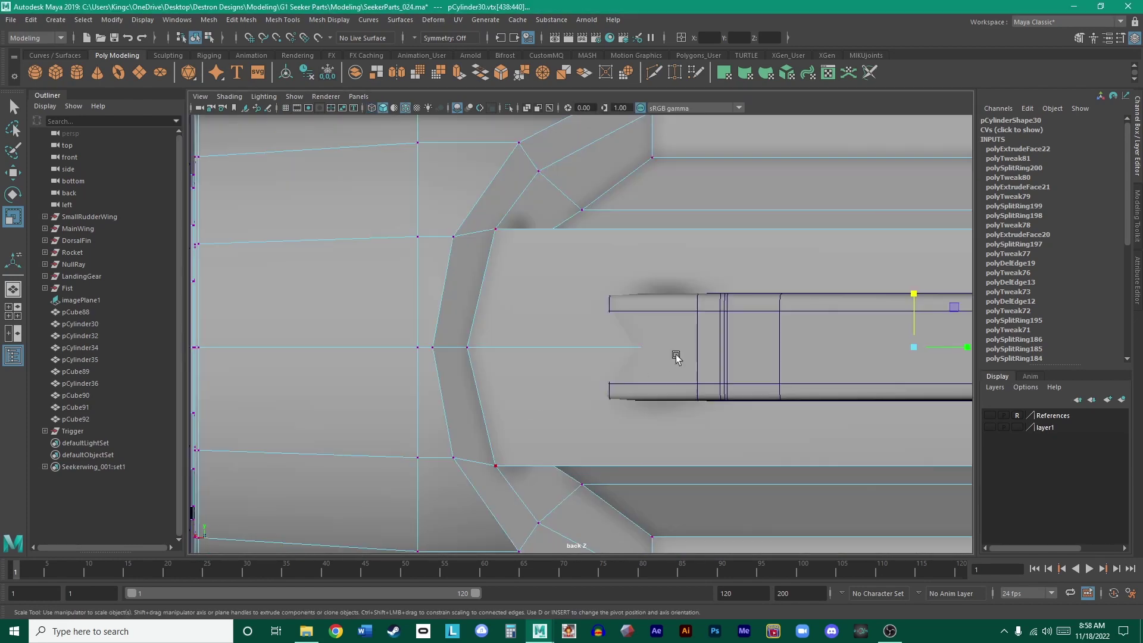
alt+middle_drag(676, 357, 742, 311)
alt+right_drag(742, 311, 631, 322)
key(4)
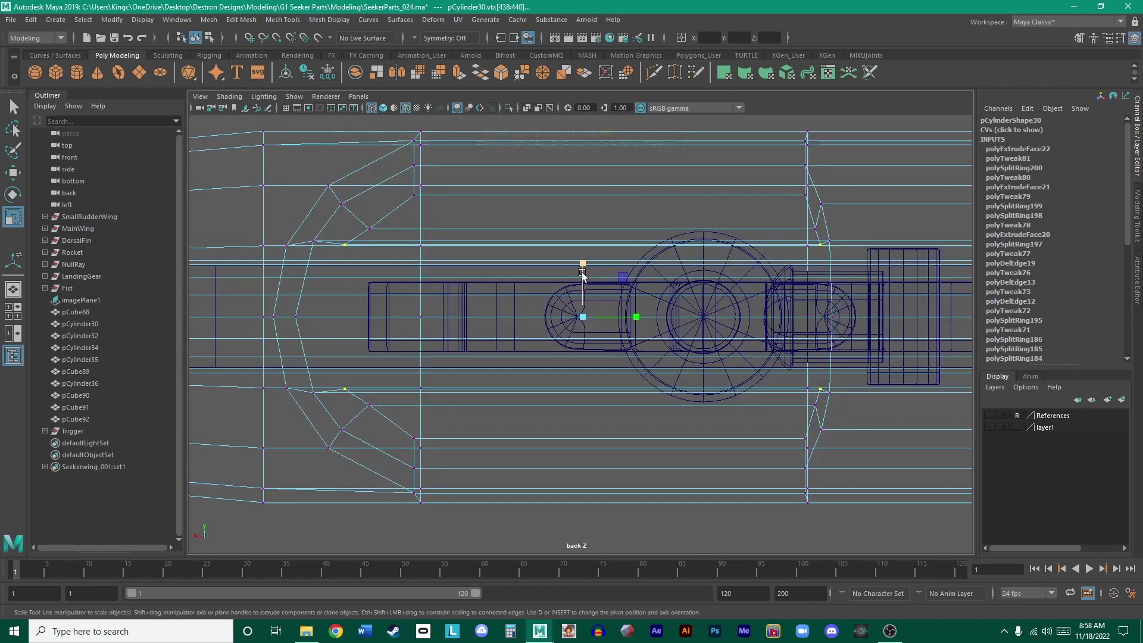
drag(582, 267, 583, 263)
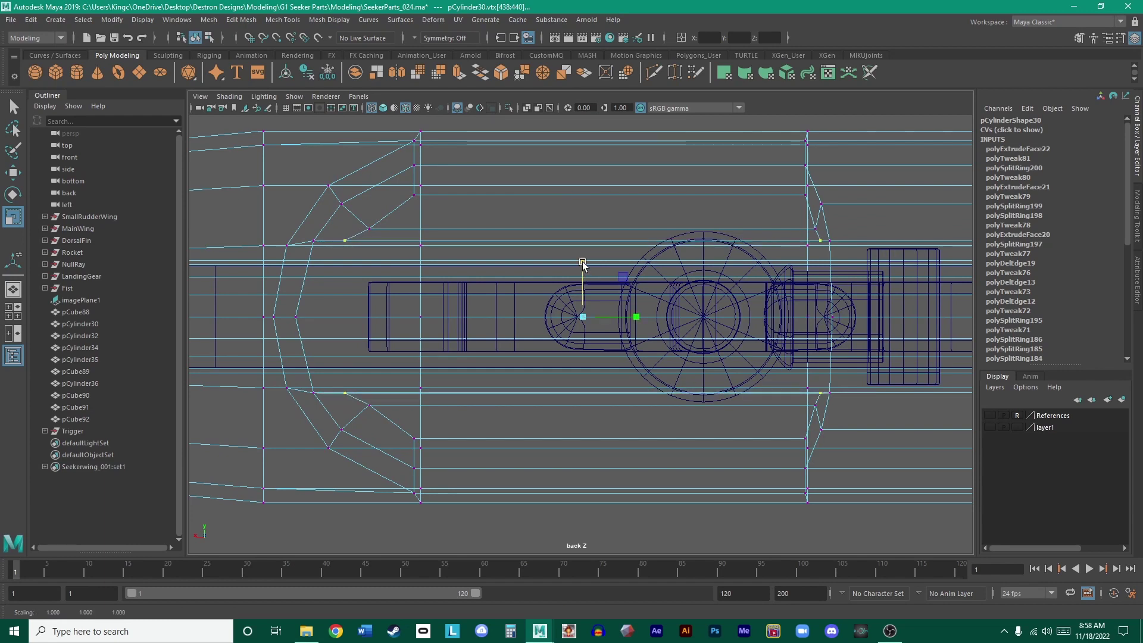
key(5)
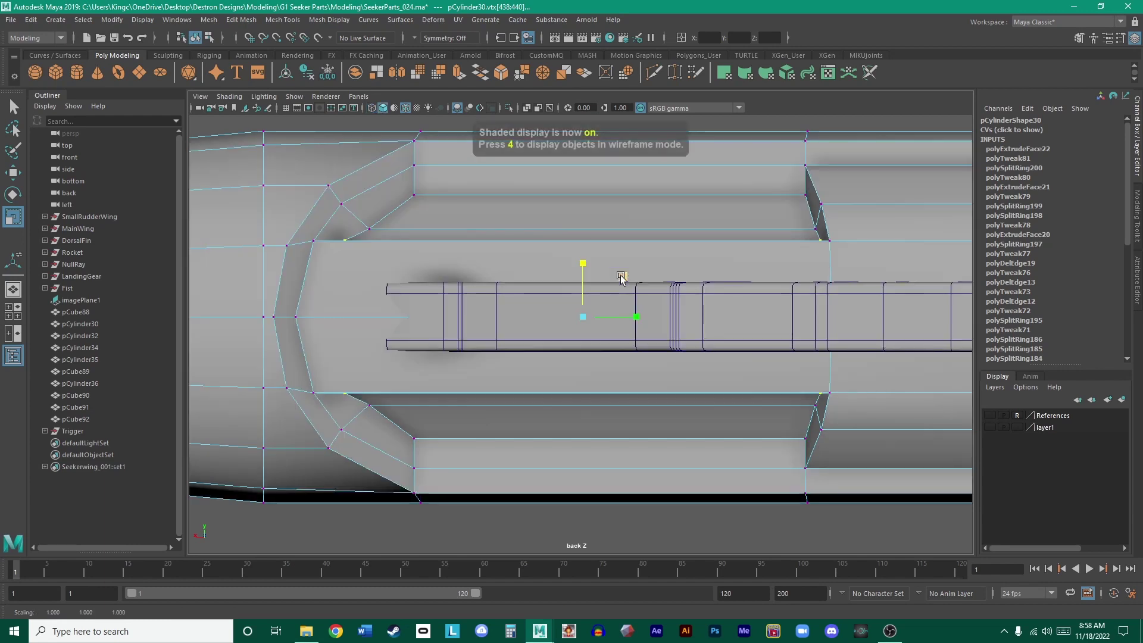
- Inspect the aligned slot corner vertices of the body from several angles in the perspective view
key(space)
key(space)
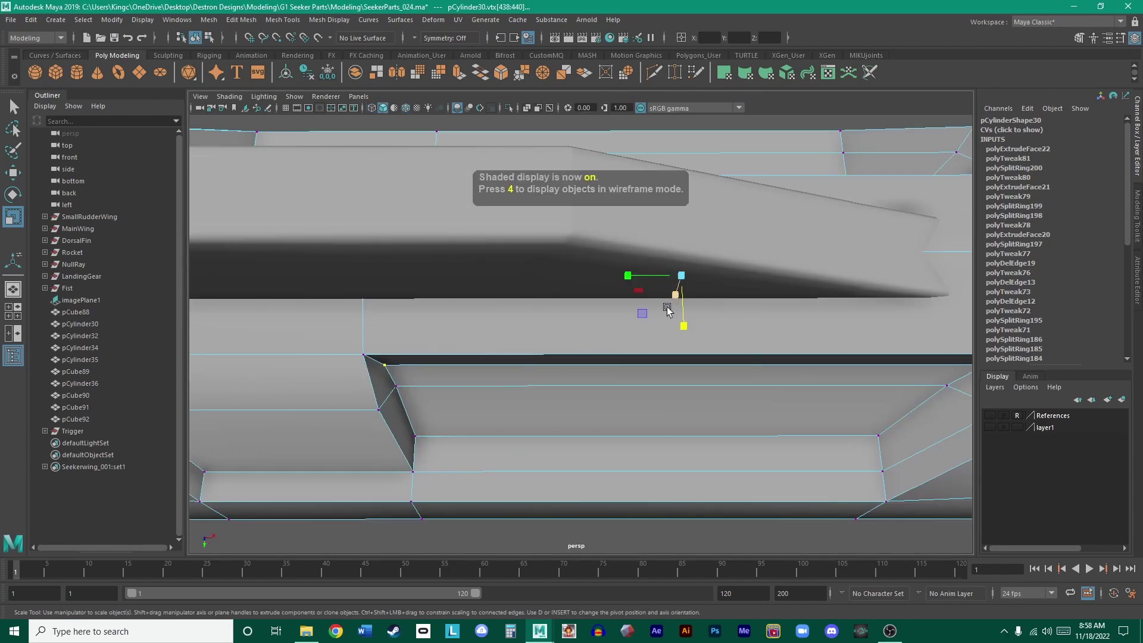
scroll(676, 256, up, 5)
alt+drag(679, 242, 691, 268)
scroll(690, 267, down, 4)
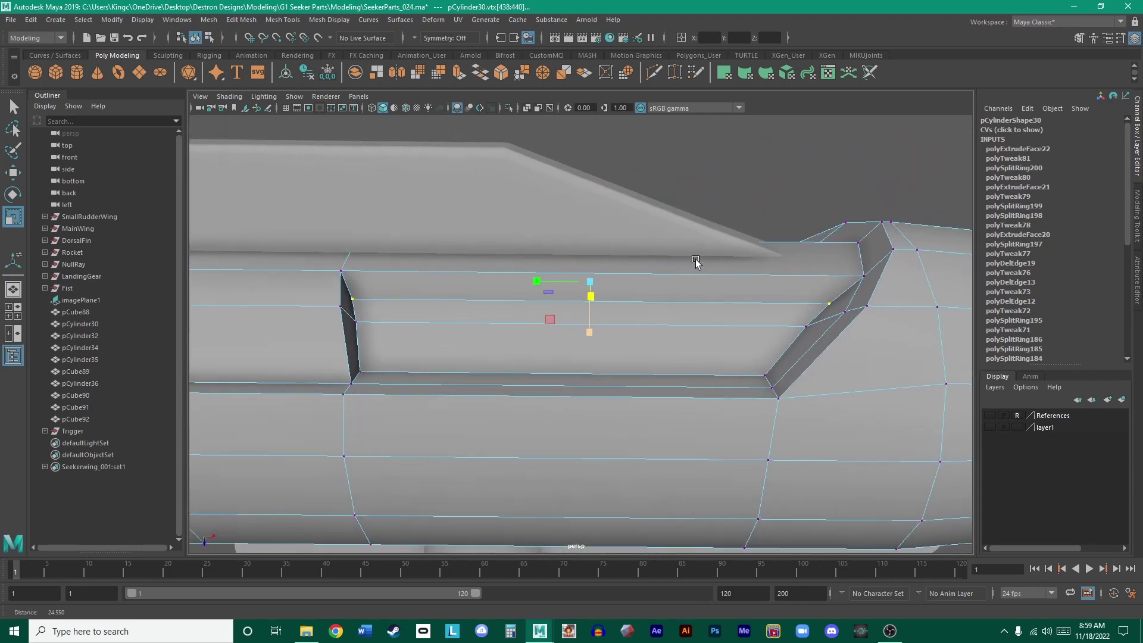
key(w)
click(884, 188)
alt+drag(884, 188, 809, 276)
alt+right_drag(809, 276, 756, 344)
alt+drag(756, 344, 689, 309)
click(585, 273)
right_drag(585, 273, 558, 260)
click(591, 256)
alt+drag(591, 256, 544, 227)
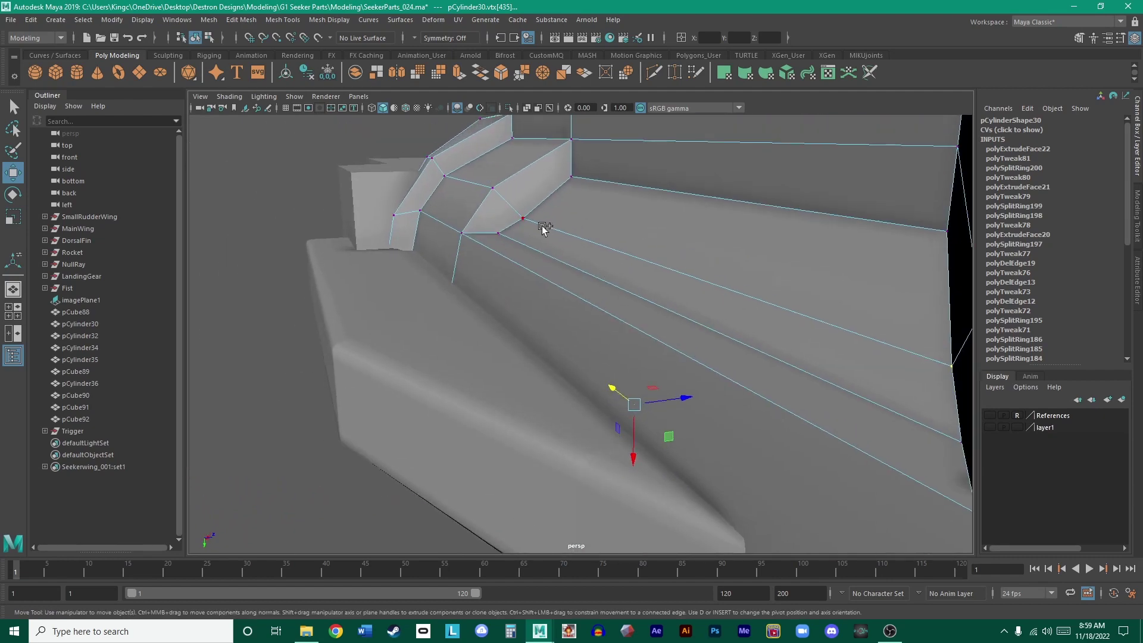
alt+drag(791, 296, 620, 339)
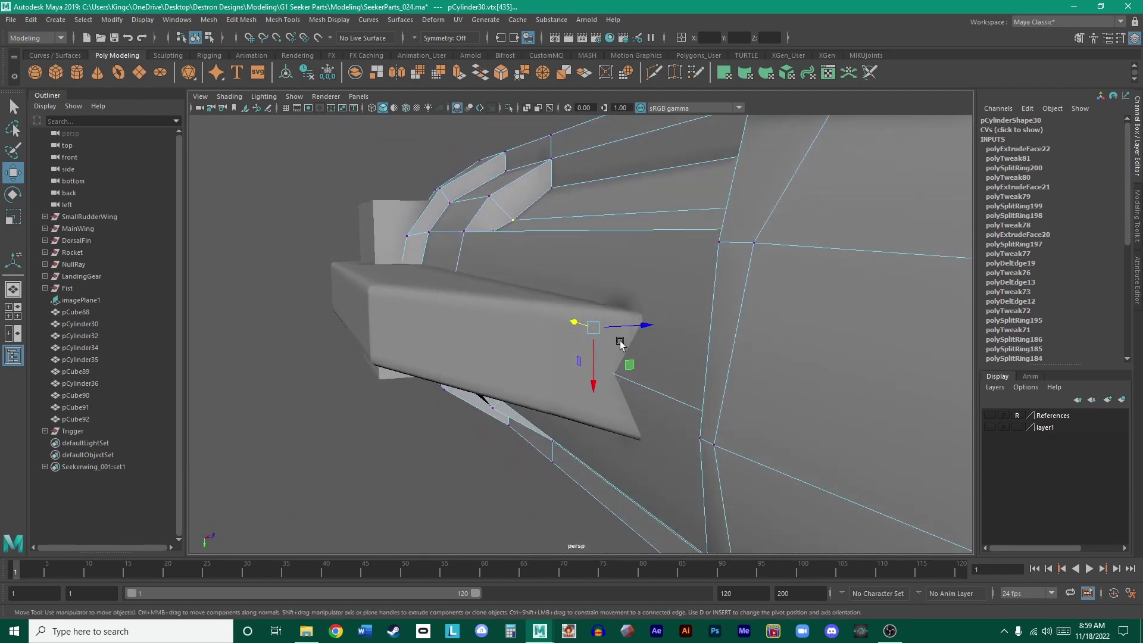
- Return the body from vertex mode to object mode
key(r)
alt+drag(595, 385, 842, 365)
key(w)
right_click(707, 195)
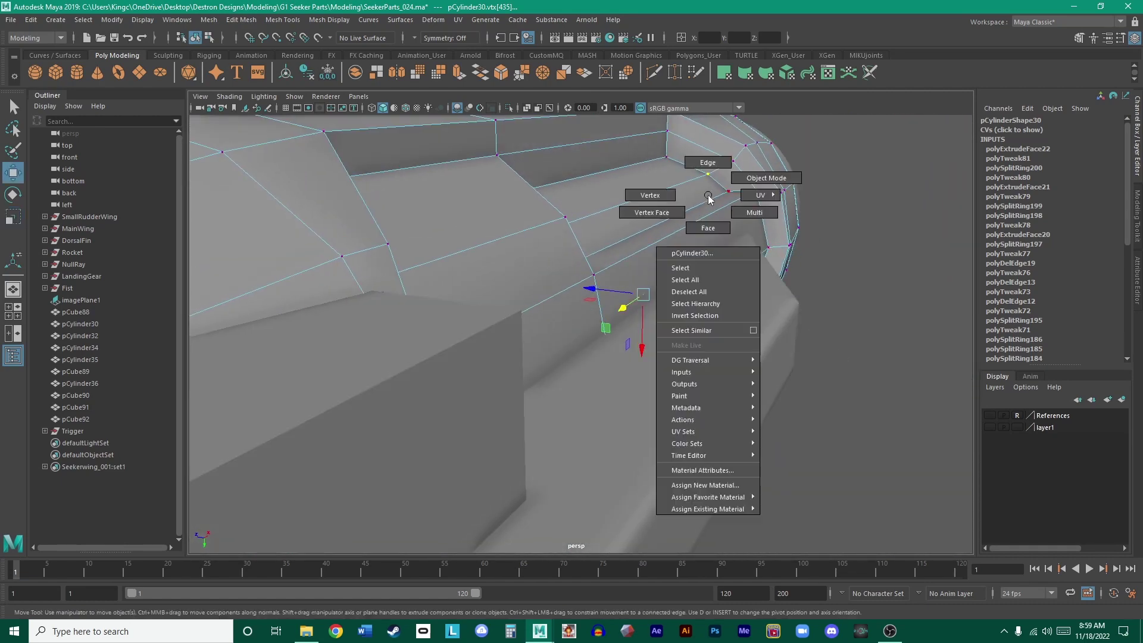
click(763, 178)
- Examine the shape of the body's side recess and vent slot, with the body selected and deselected
alt+drag(767, 184, 612, 303)
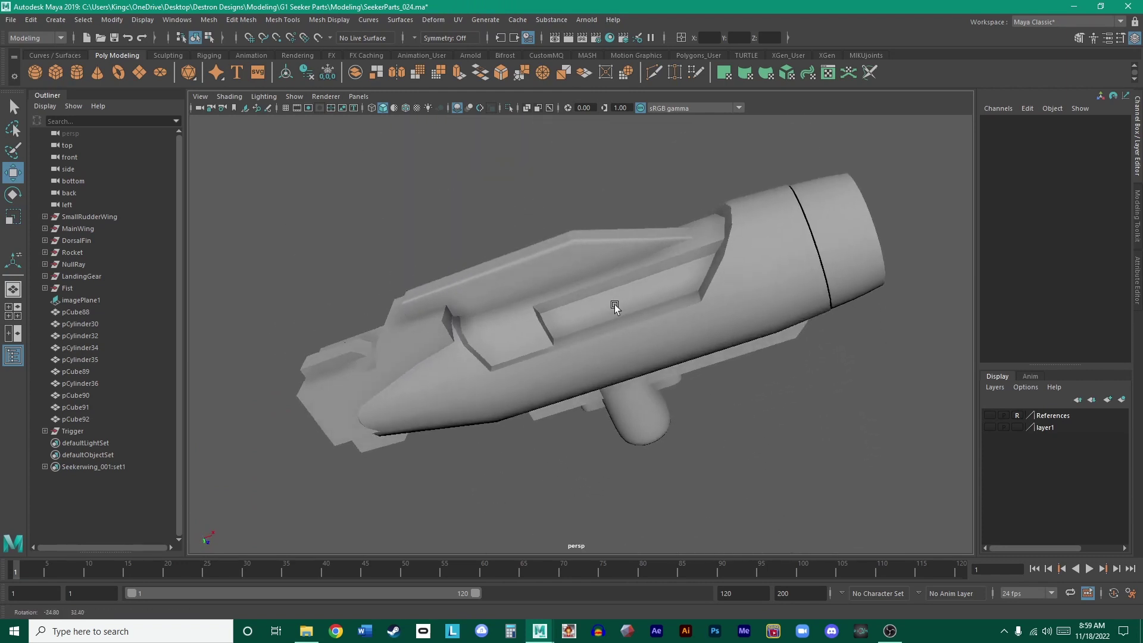
alt+right_drag(613, 303, 738, 296)
alt+drag(737, 295, 663, 274)
click(679, 270)
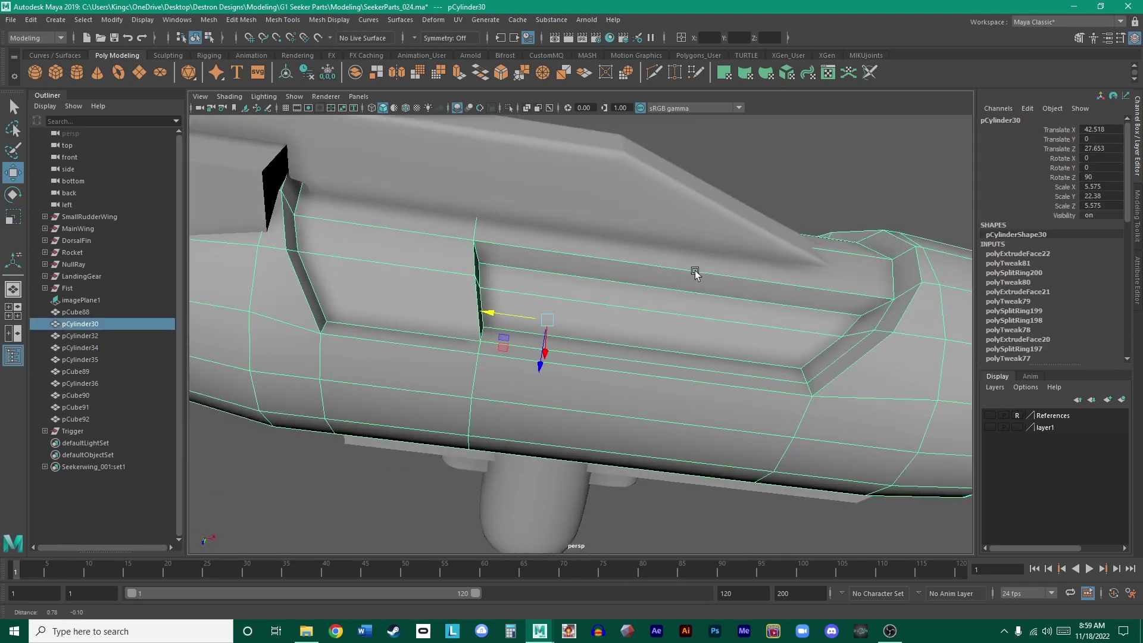
alt+middle_drag(694, 267, 592, 286)
scroll(619, 279, down, 5)
click(625, 230)
alt+drag(625, 230, 706, 207)
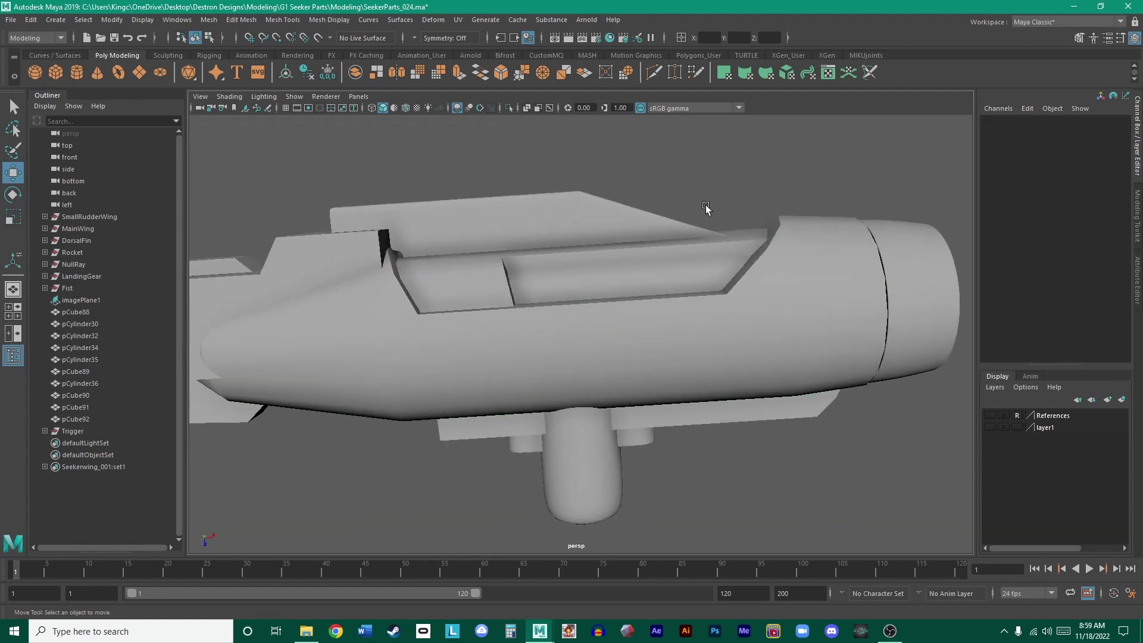
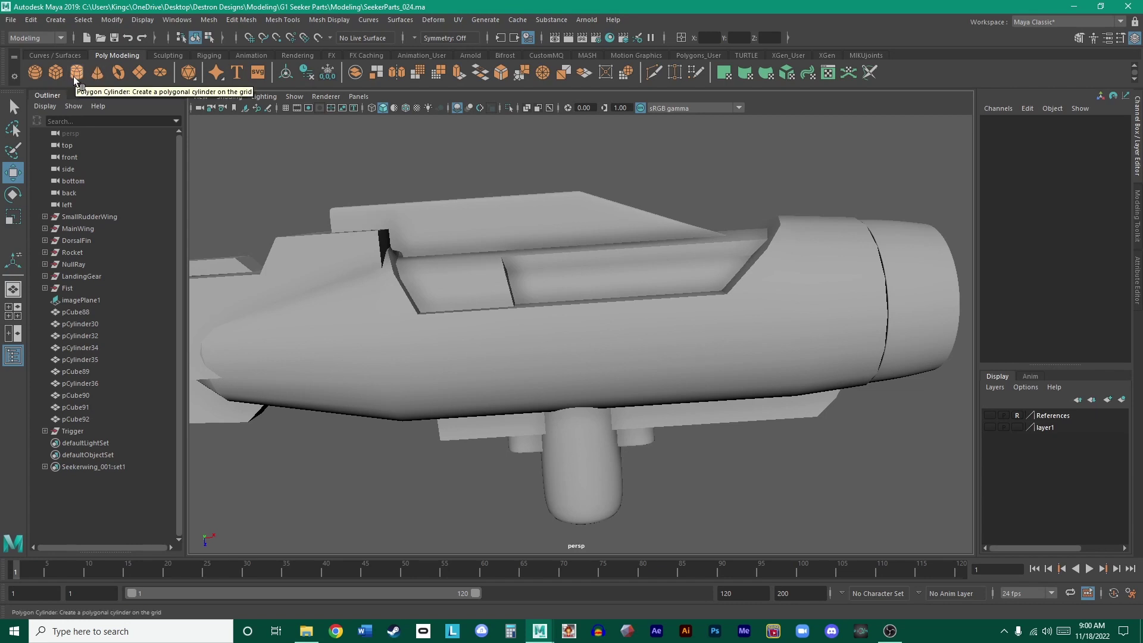
click(117, 73)
scroll(420, 178, down, 4)
drag(317, 203, 321, 204)
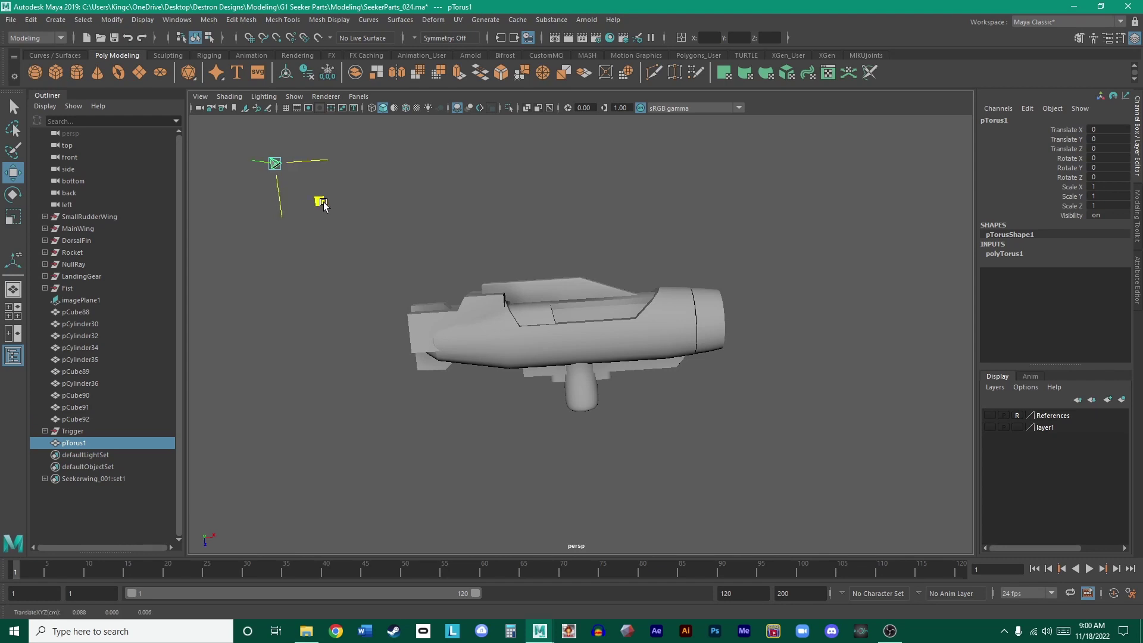
drag(545, 275, 541, 262)
scroll(538, 247, up, 5)
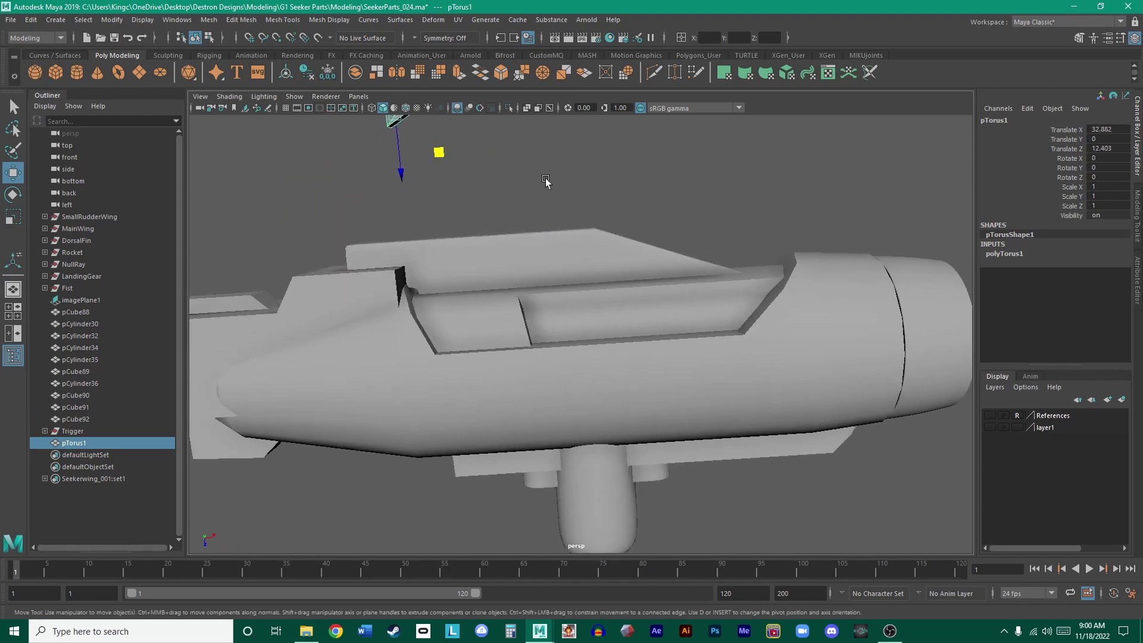
alt+middle_drag(546, 181, 561, 257)
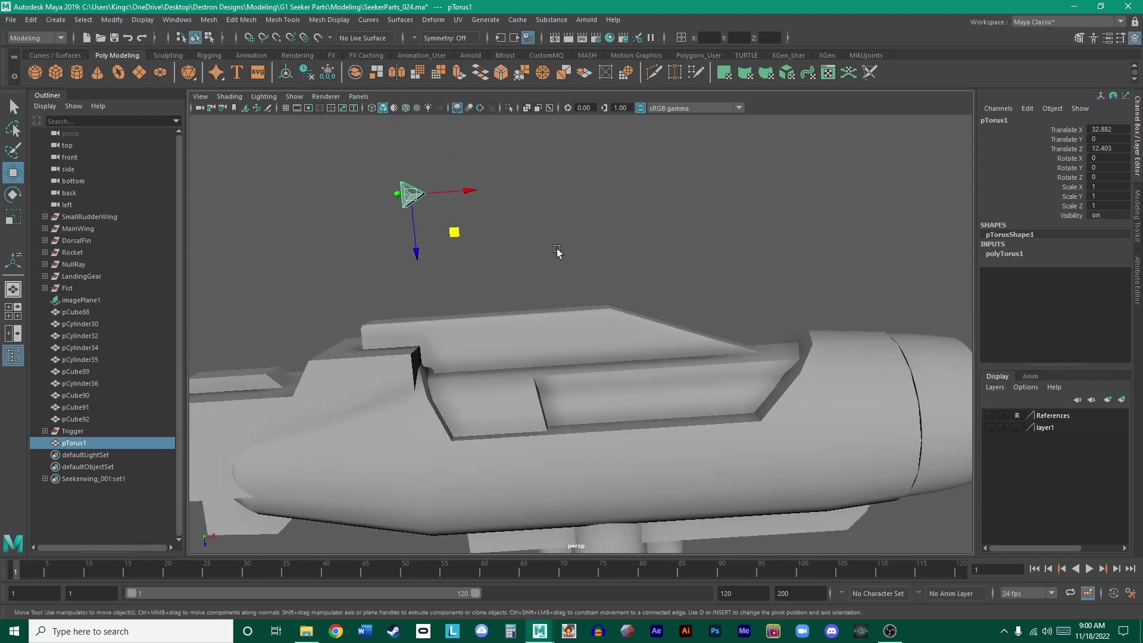
key(Delete)
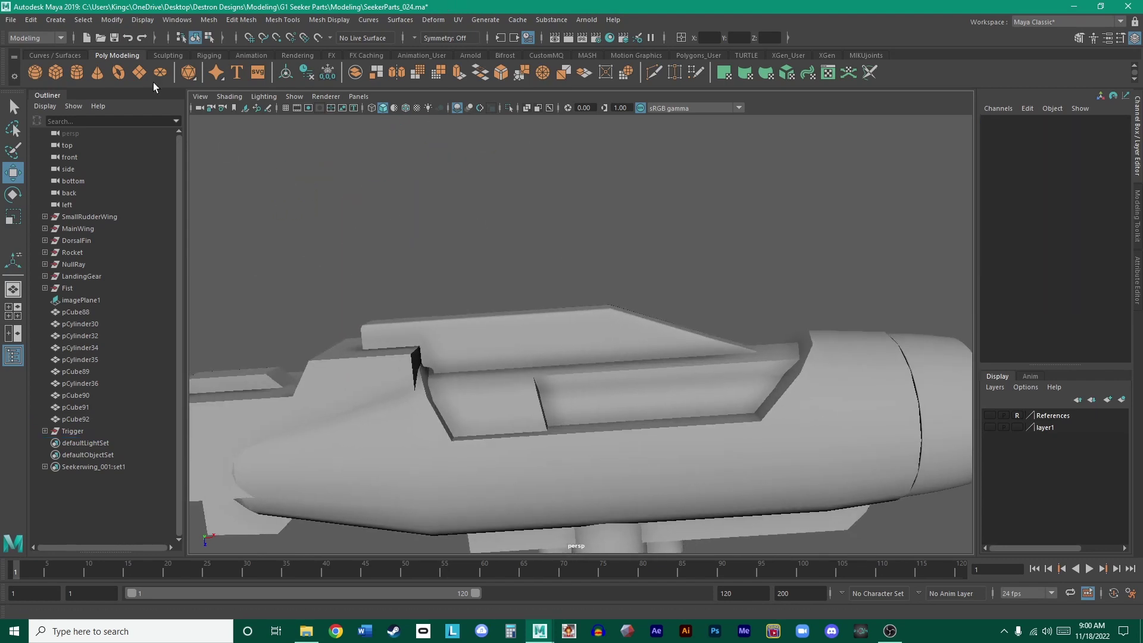
- Reset the polygon torus options to their defaults and create a new torus
double_click(117, 71)
click(36, 152)
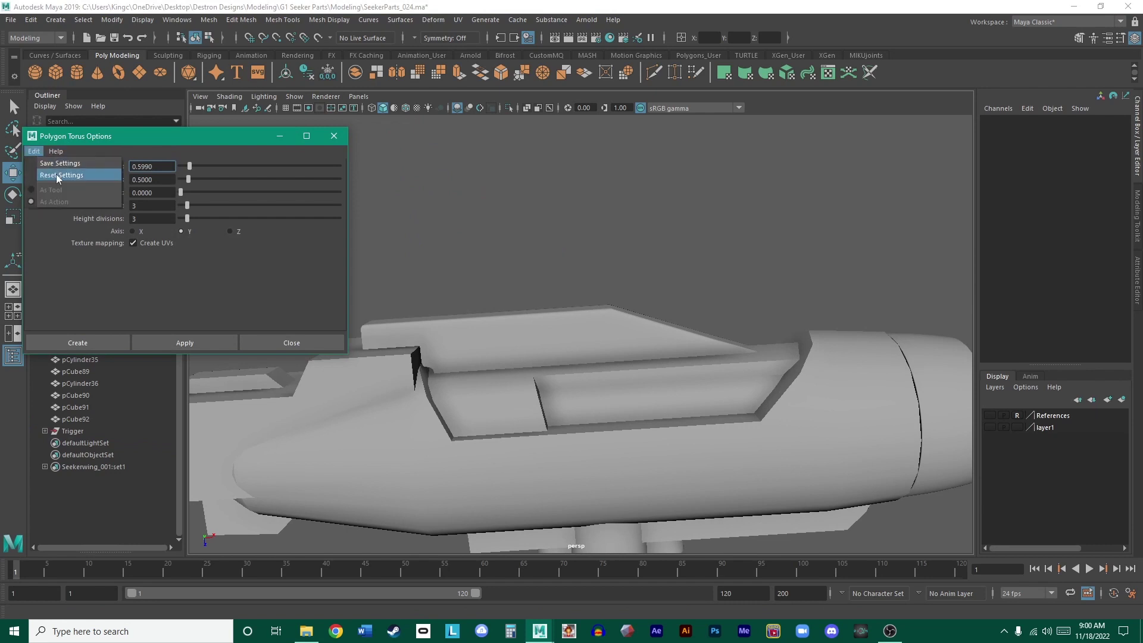
click(332, 136)
click(119, 73)
scroll(366, 207, down, 5)
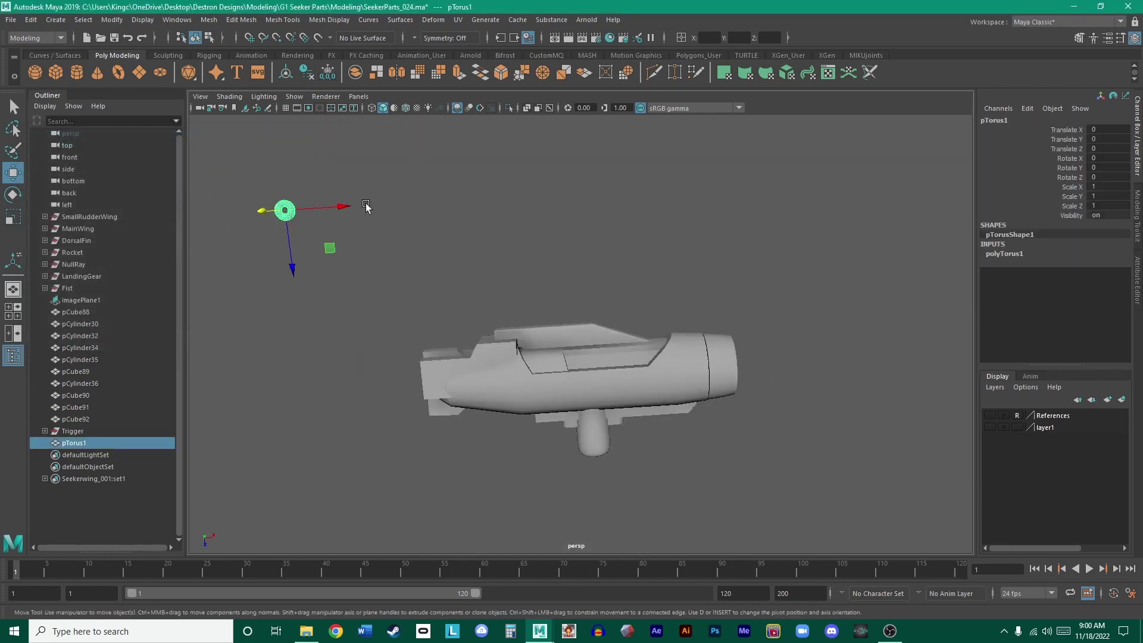
- Move the torus next to the body at about X 44.765, Z 17.18, and set its Rotate Z to 90
drag(335, 248, 577, 354)
scroll(645, 341, up, 5)
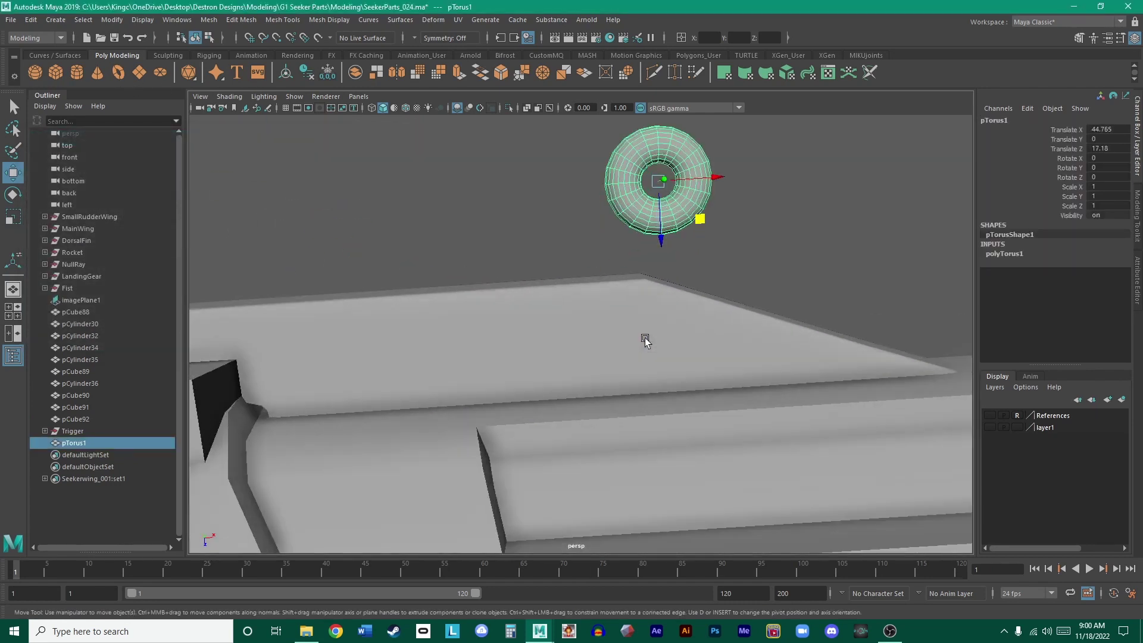
alt+drag(642, 340, 616, 304)
key(e)
click(1092, 177)
text(90)
key(Return)
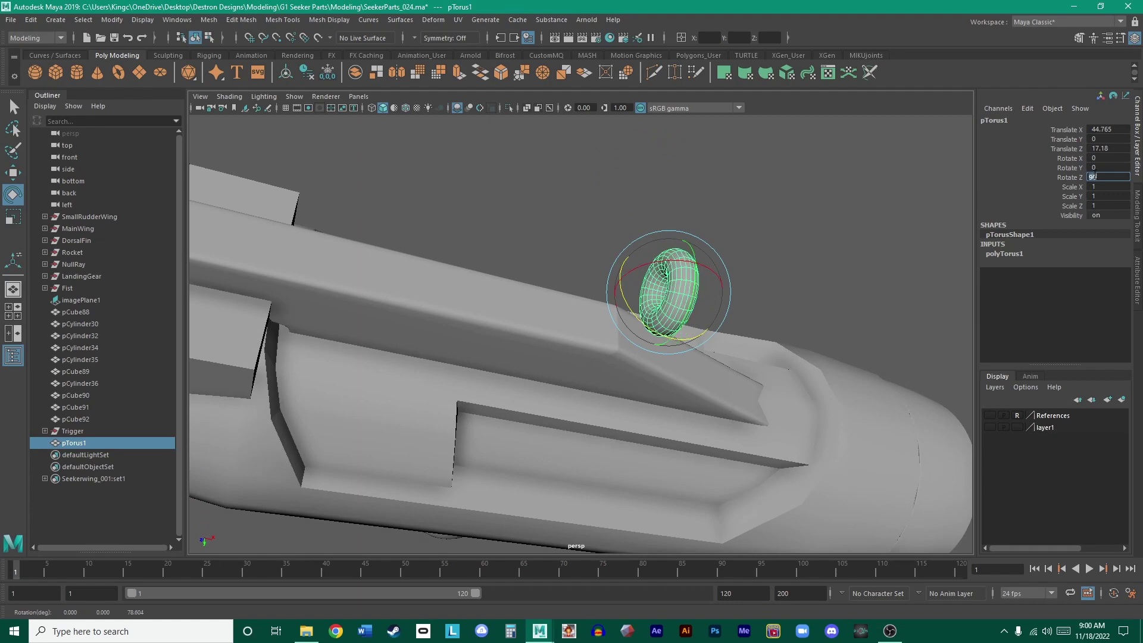
- Reselect the torus and scale it up uniformly
click(780, 275)
click(674, 301)
key(r)
drag(674, 302, 708, 301)
alt+drag(709, 300, 705, 343)
alt+drag(705, 343, 744, 334)
- Move the torus into the body to about Z 27.8 and enlarge it to a uniform scale of about 2.515
key(w)
drag(655, 323, 493, 416)
alt+drag(493, 416, 570, 442)
key(r)
drag(474, 378, 507, 390)
key(w)
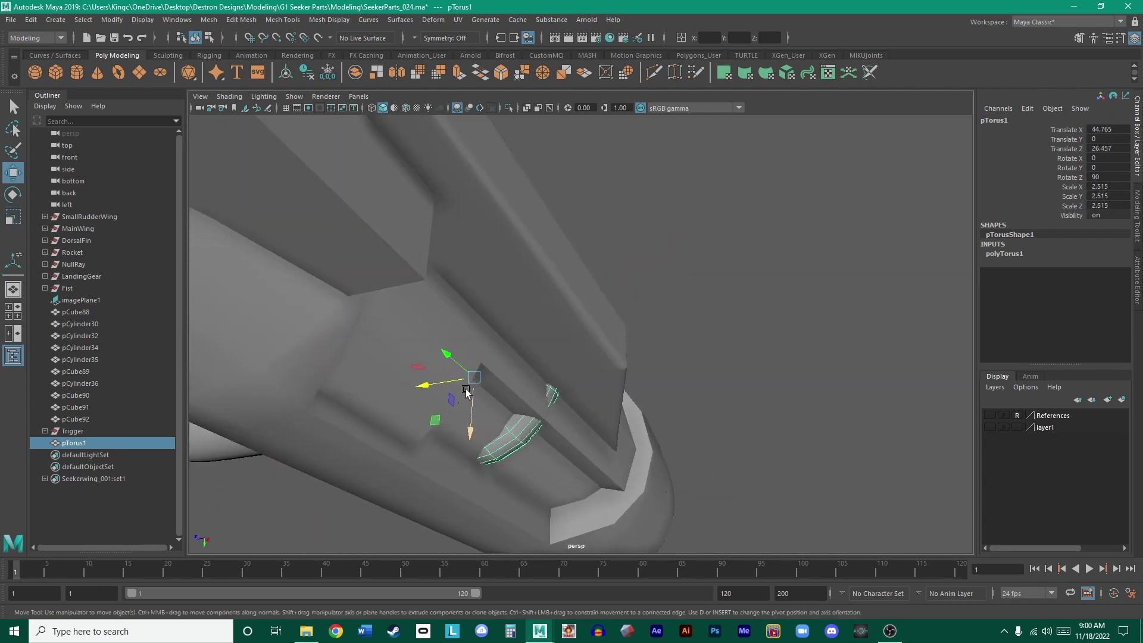
drag(417, 385, 425, 382)
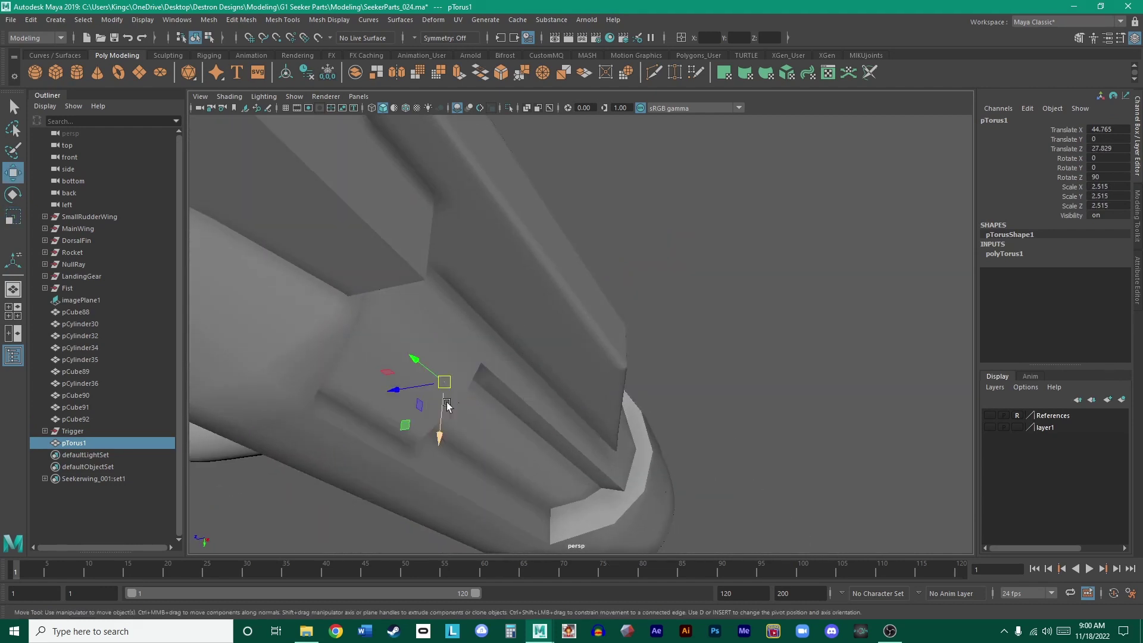
- In the side view, shift the torus along Z to about 26.9
key(space)
key(space)
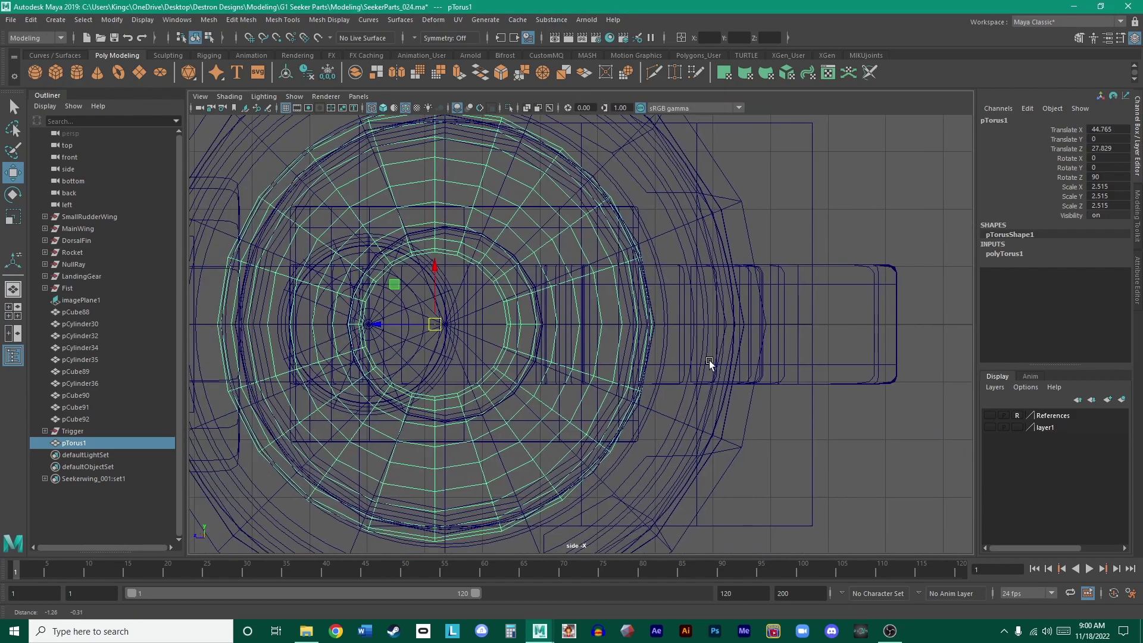
scroll(709, 359, down, 3)
scroll(855, 387, up, 4)
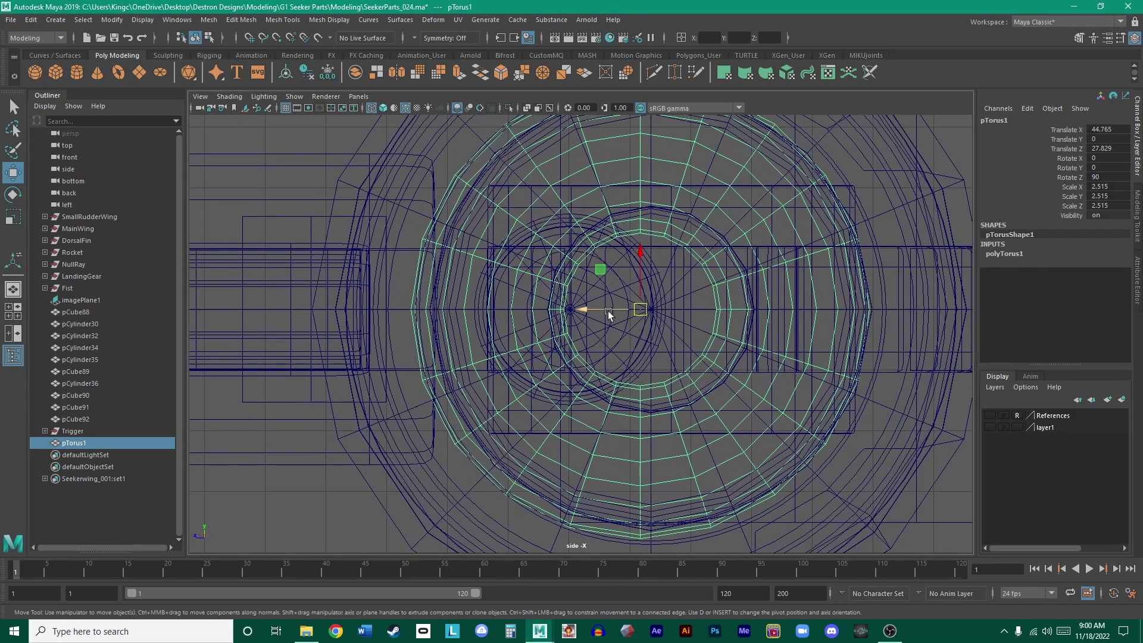
drag(608, 310, 703, 322)
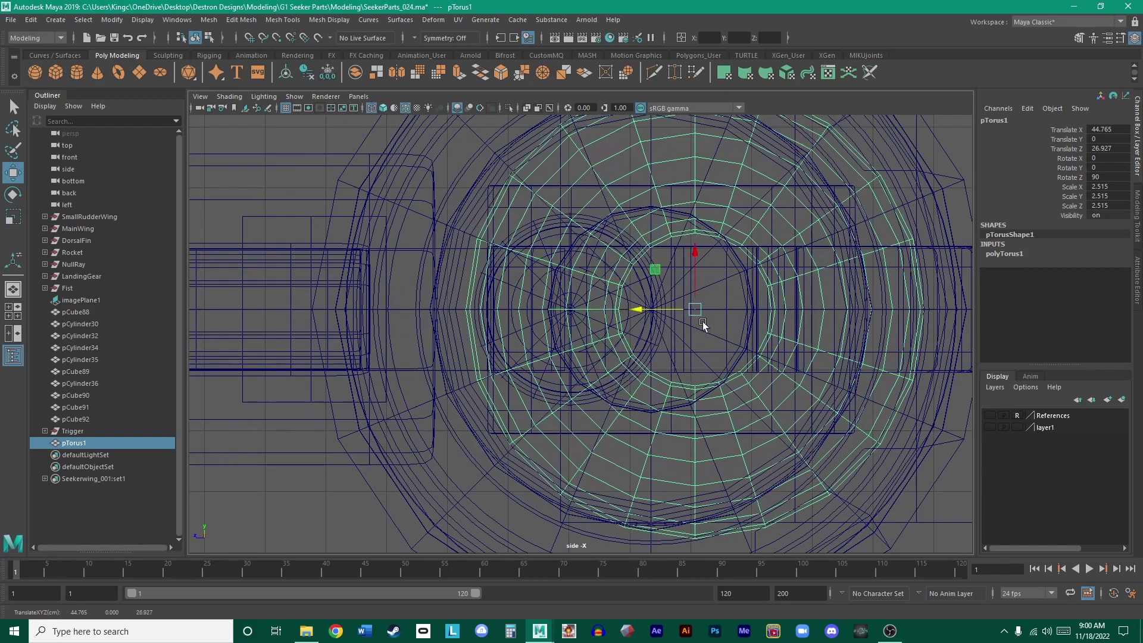
- Try moving the torus along Z to about 33.6 in the side view
scroll(702, 322, up, 8)
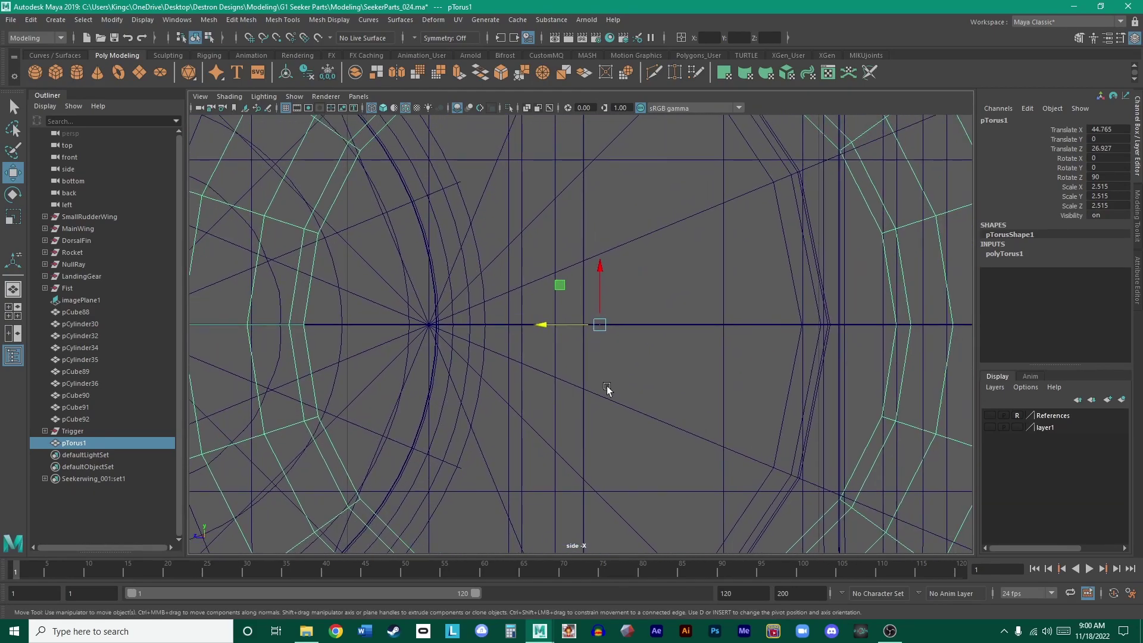
alt+right_drag(606, 386, 543, 435)
alt+middle_drag(580, 403, 935, 403)
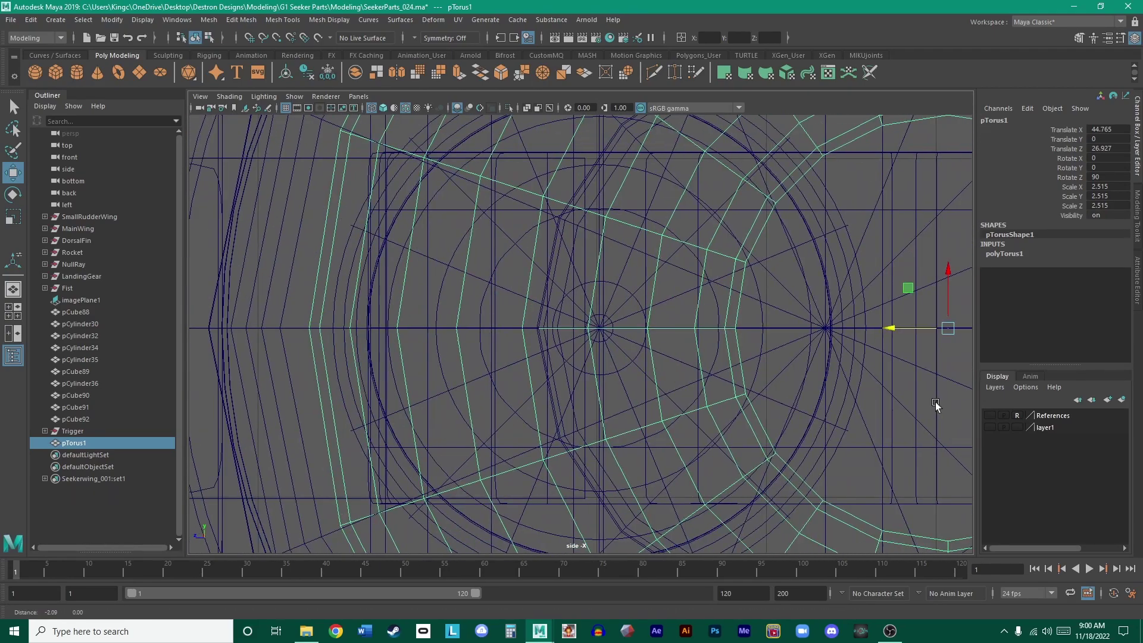
alt+right_drag(935, 401, 823, 425)
drag(687, 332, 258, 332)
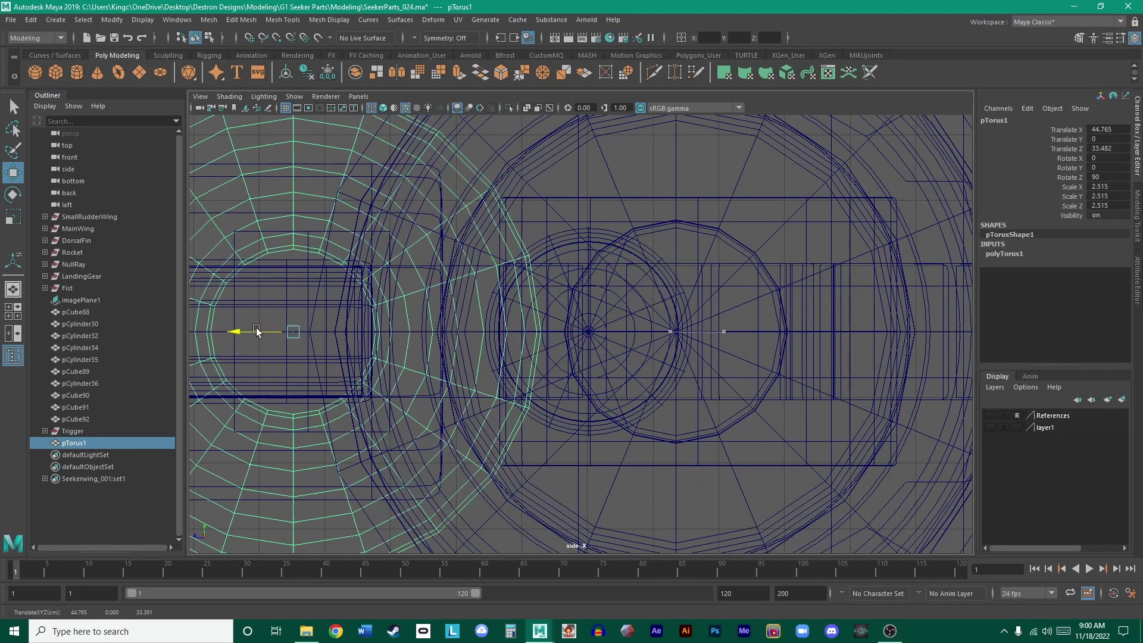
alt+middle_drag(258, 332, 713, 326)
alt+right_drag(713, 327, 972, 412)
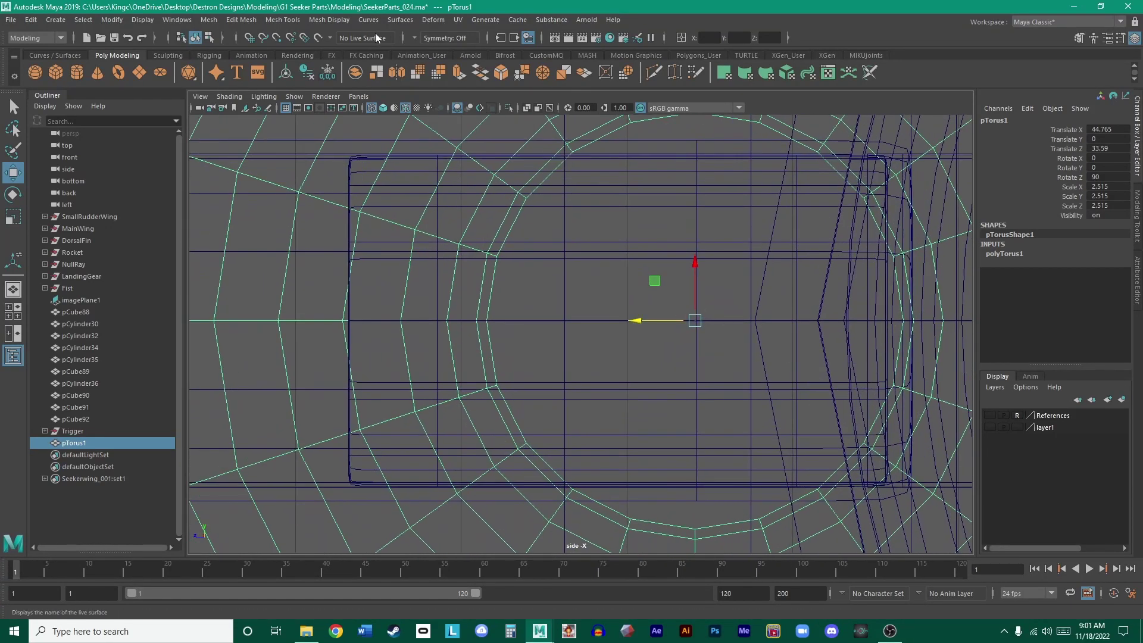
- Turn on point snapping and snap the torus along Z to the body's center at Z 27.66
click(277, 37)
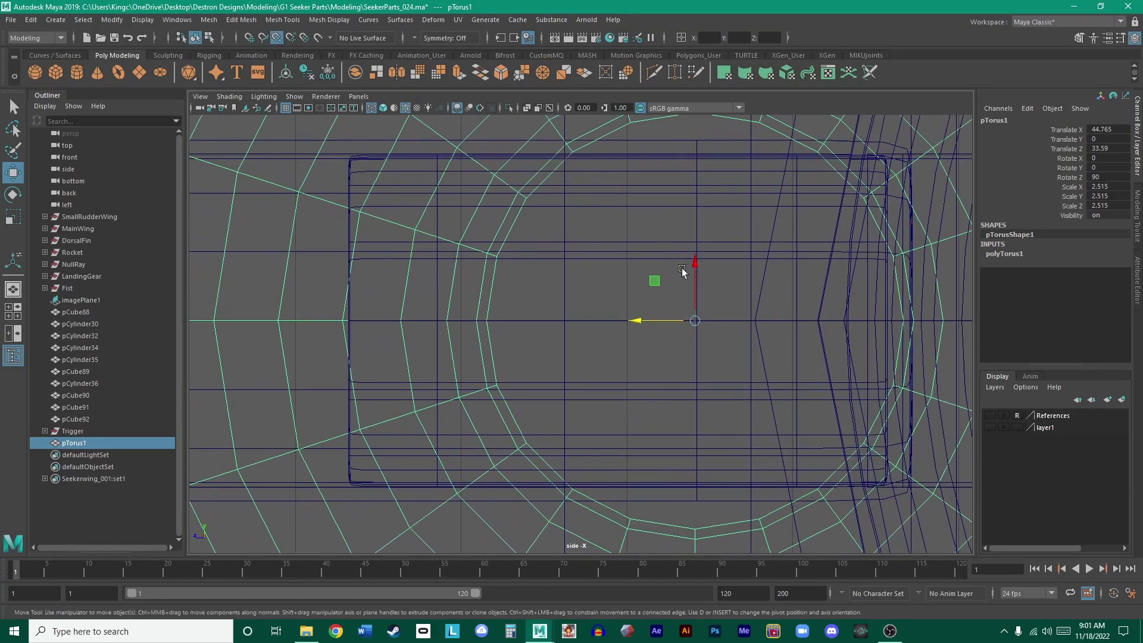
mouse_move(695, 320)
mouse_down()
mouse_move(694, 267)
mouse_move(697, 323)
mouse_up()
alt+right_drag(797, 285, 725, 262)
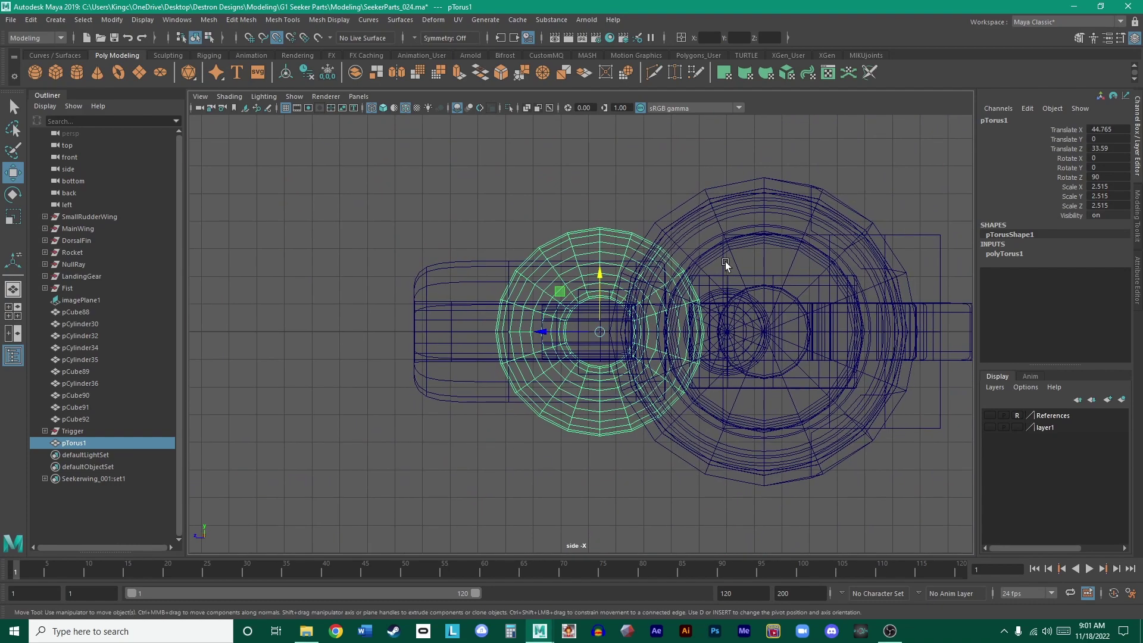
alt+middle_drag(725, 262, 727, 315)
drag(553, 332, 658, 341)
alt+right_drag(658, 341, 909, 336)
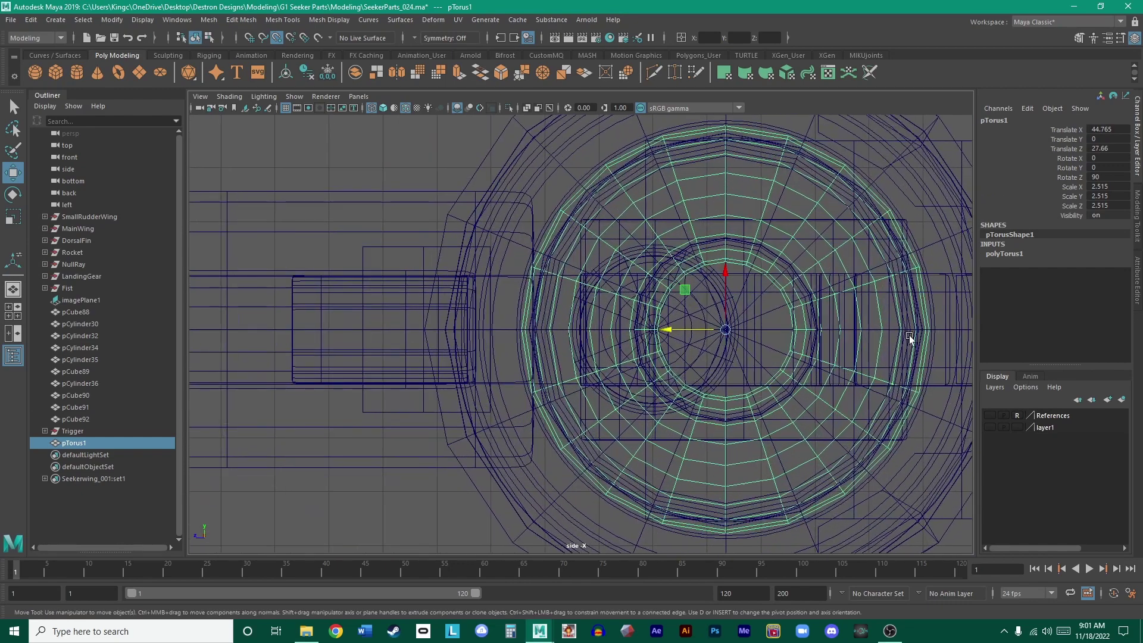
alt+middle_drag(910, 336, 723, 343)
alt+right_drag(565, 321, 833, 351)
alt+middle_drag(602, 312, 667, 311)
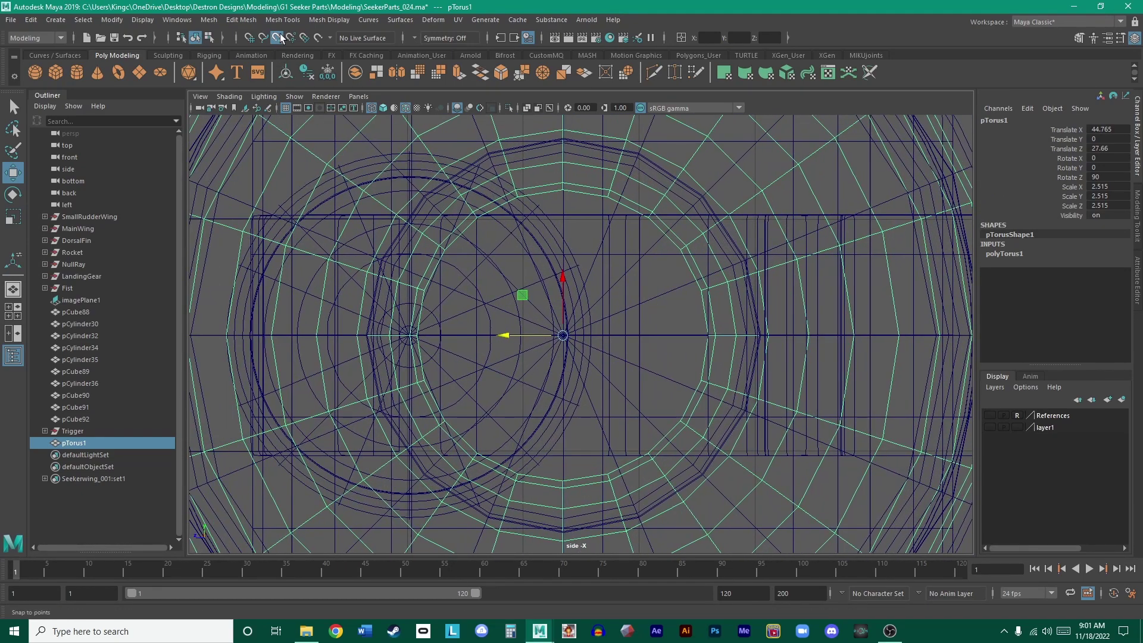
- Turn off point snapping and set the torus's section radius to 0.2
click(1011, 253)
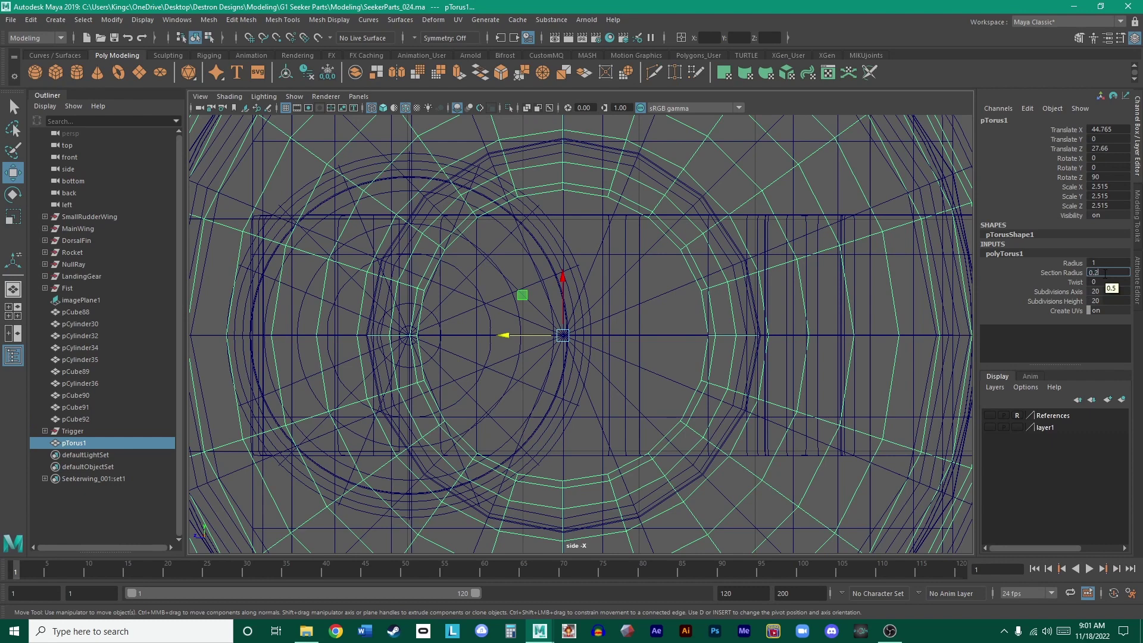
key(Return)
alt+right_drag(860, 263, 731, 273)
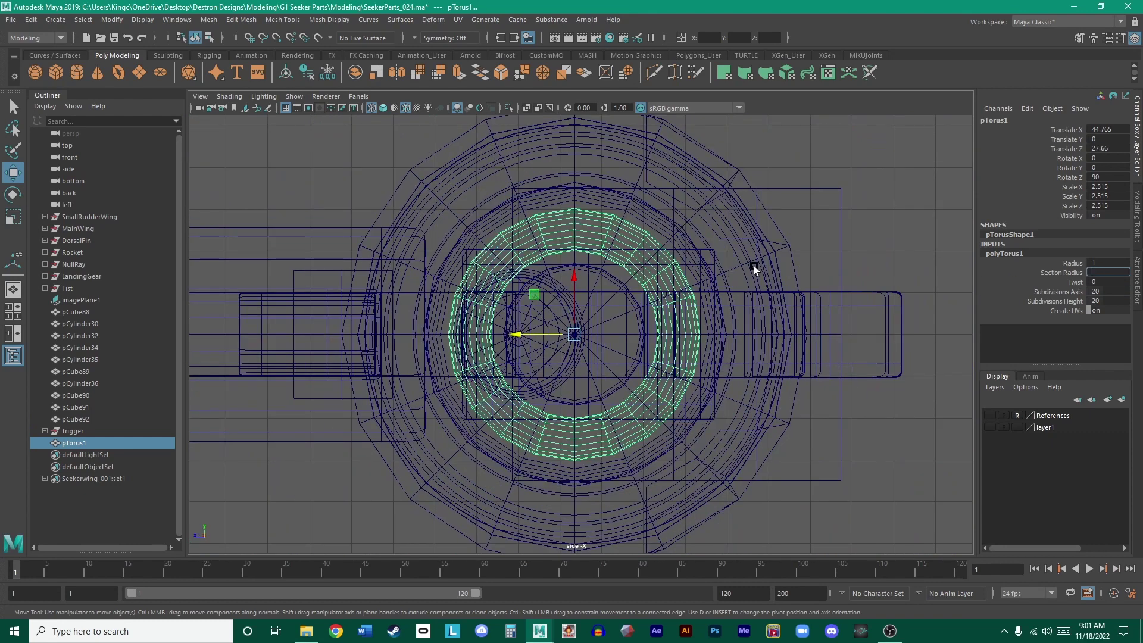
- Try a section radius of 2 on the torus and undo the change
click(1107, 276)
text(2)
key(Return)
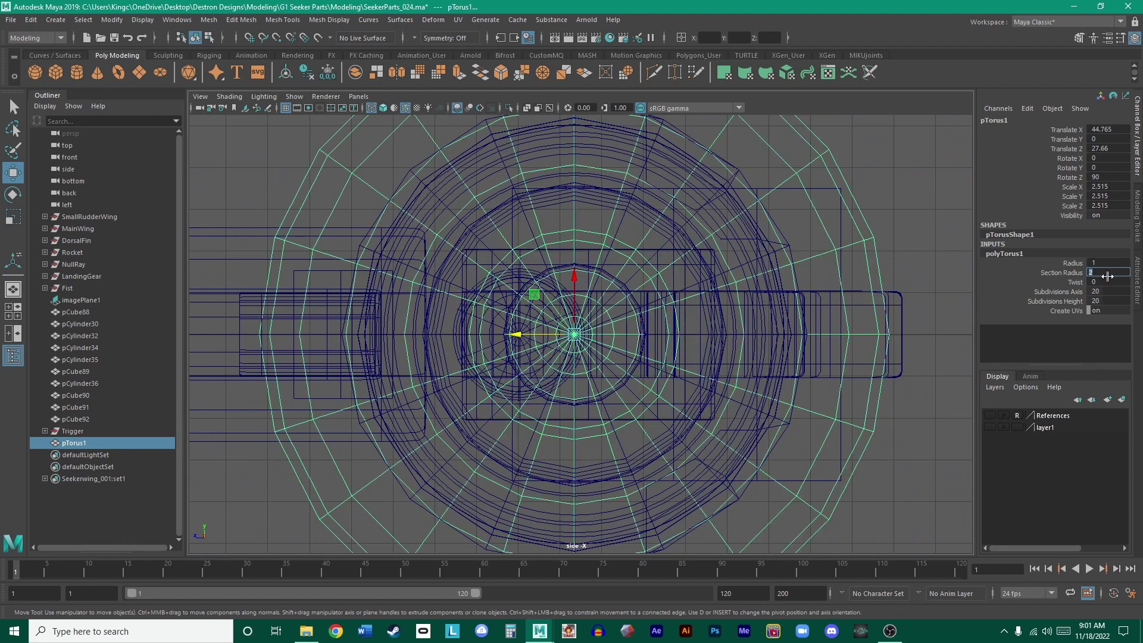
key(ctrl+z)
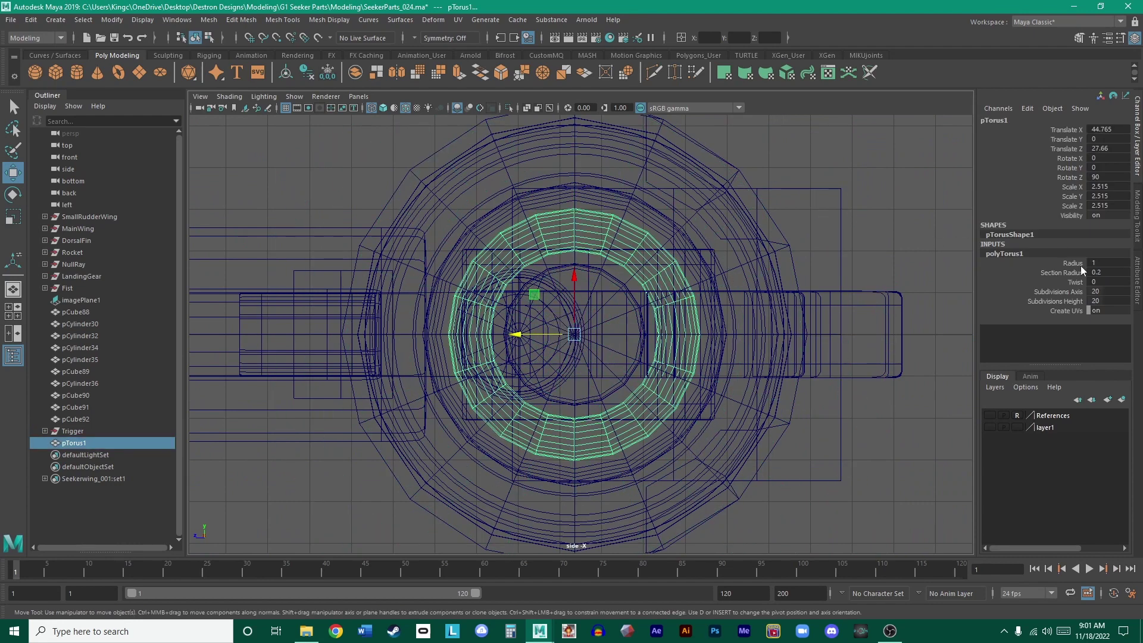
- Deselect the torus and return to the perspective view
click(907, 255)
key(space)
key(space)
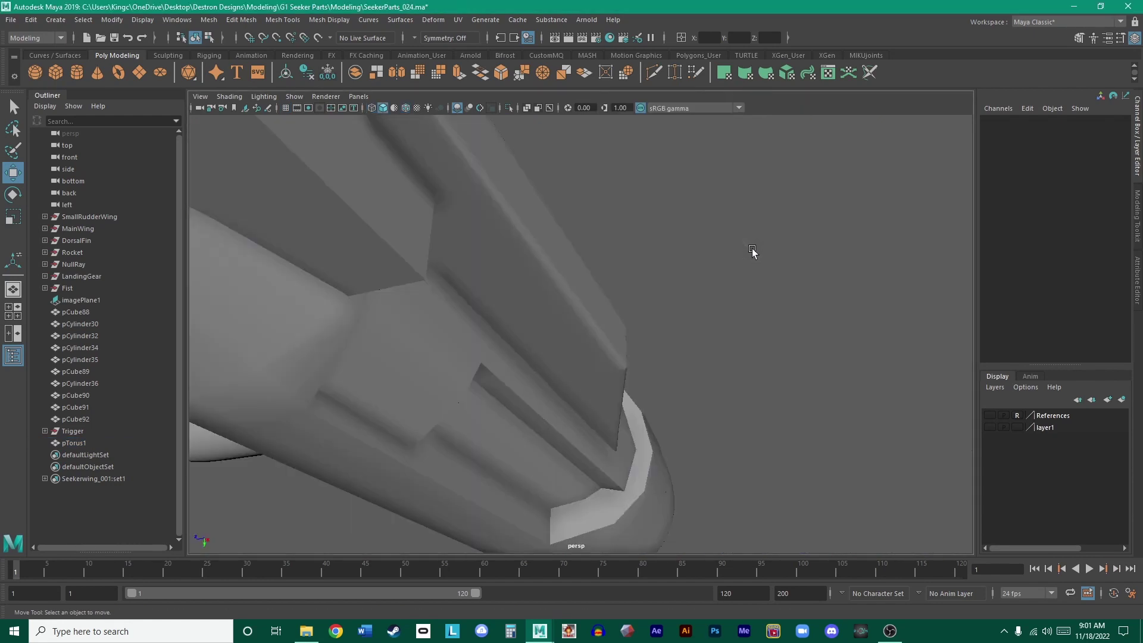
- Select the torus and scale it to about 3.926 in X and Z and 2.499 in Y
key(4)
mouse_move(694, 318)
alt+mouse_down()
mouse_move(707, 304)
mouse_move(679, 271)
mouse_move(577, 377)
mouse_move(682, 387)
mouse_move(641, 415)
mouse_move(440, 415)
mouse_move(510, 423)
mouse_move(566, 394)
mouse_move(408, 454)
mouse_move(350, 440)
mouse_move(434, 434)
mouse_move(500, 388)
mouse_move(487, 337)
mouse_move(668, 446)
mouse_move(633, 424)
alt+mouse_up()
click(551, 405)
key(5)
scroll(681, 388, up, 5)
key(r)
drag(551, 439, 629, 509)
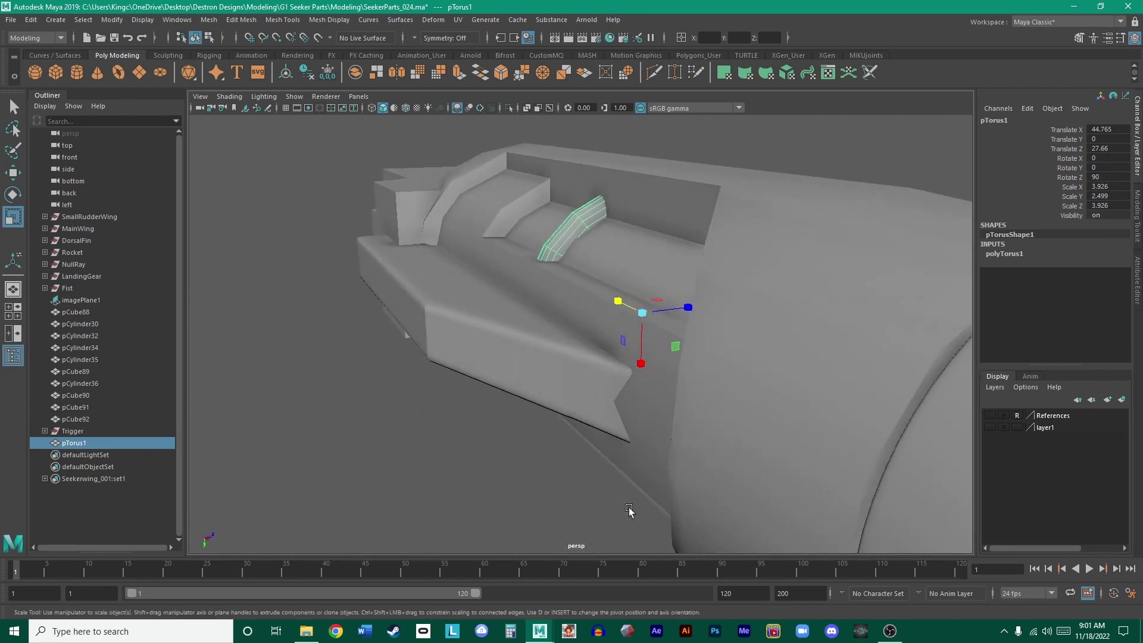
- Examine how the scaled torus sits in the body's vent slot from the side, top and close-up perspective views
alt+drag(633, 411, 620, 384)
key(space)
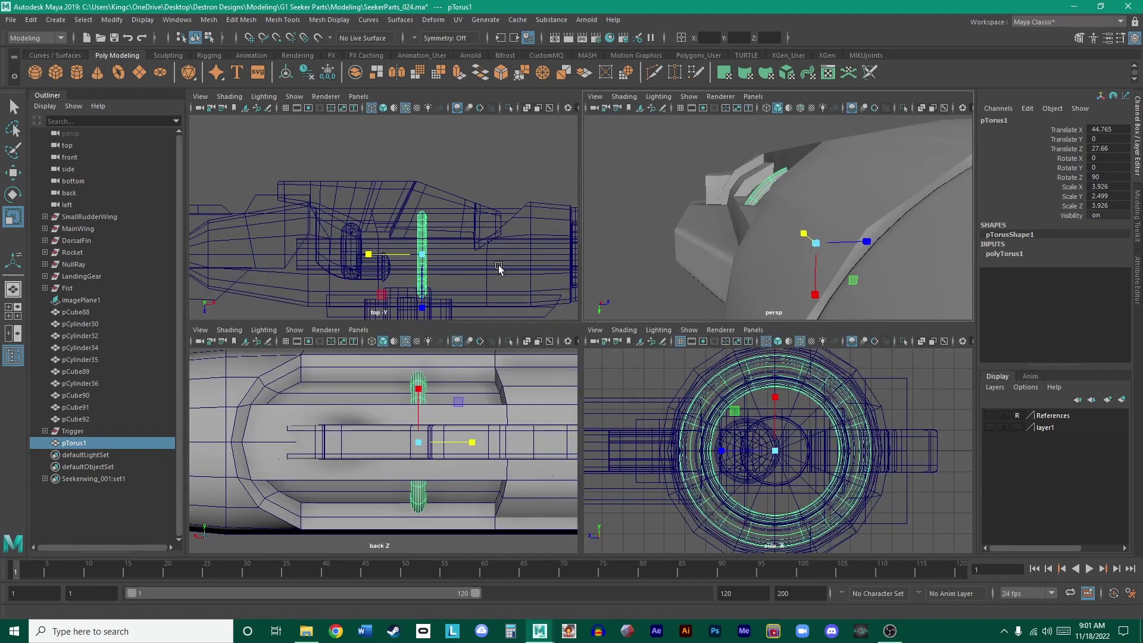
key(space)
scroll(776, 397, up, 3)
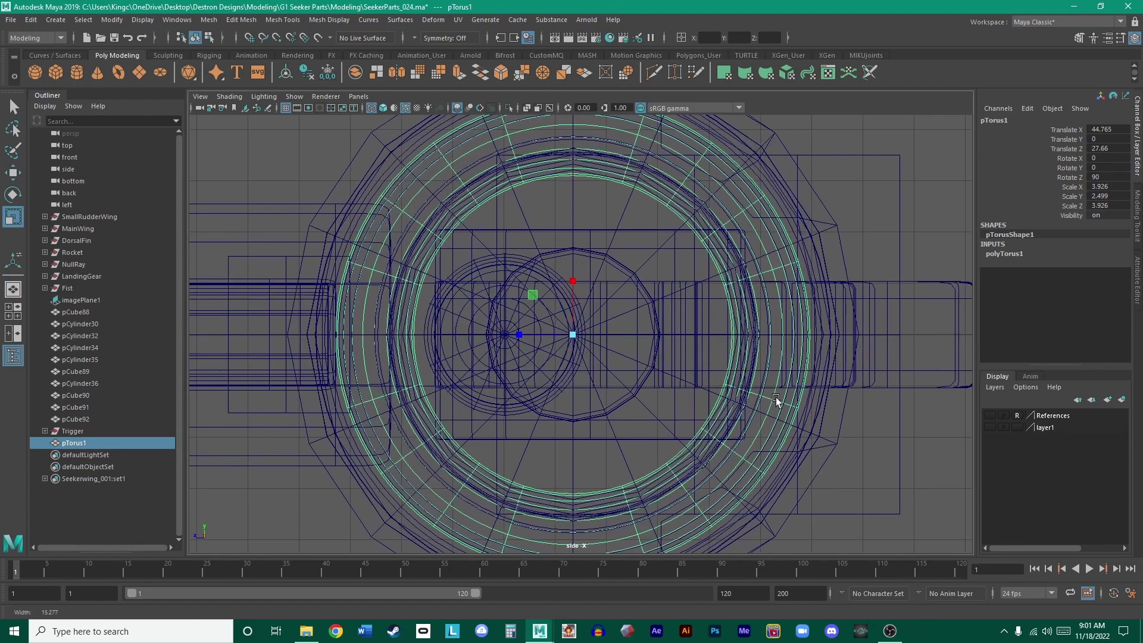
key(space)
key(space)
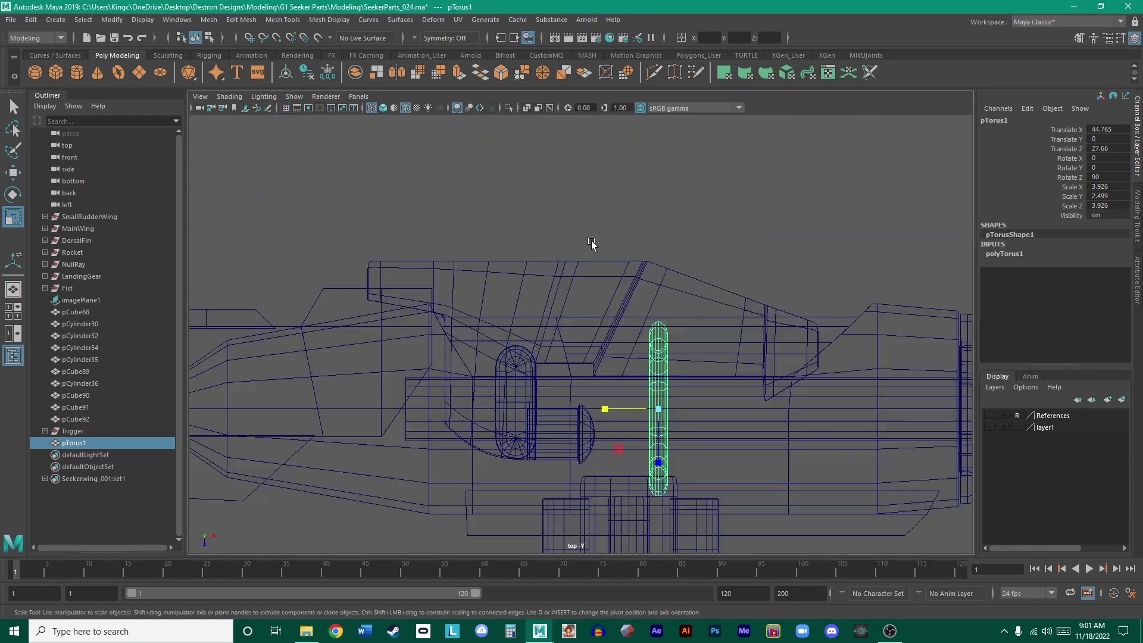
key(space)
key(space)
key(space)
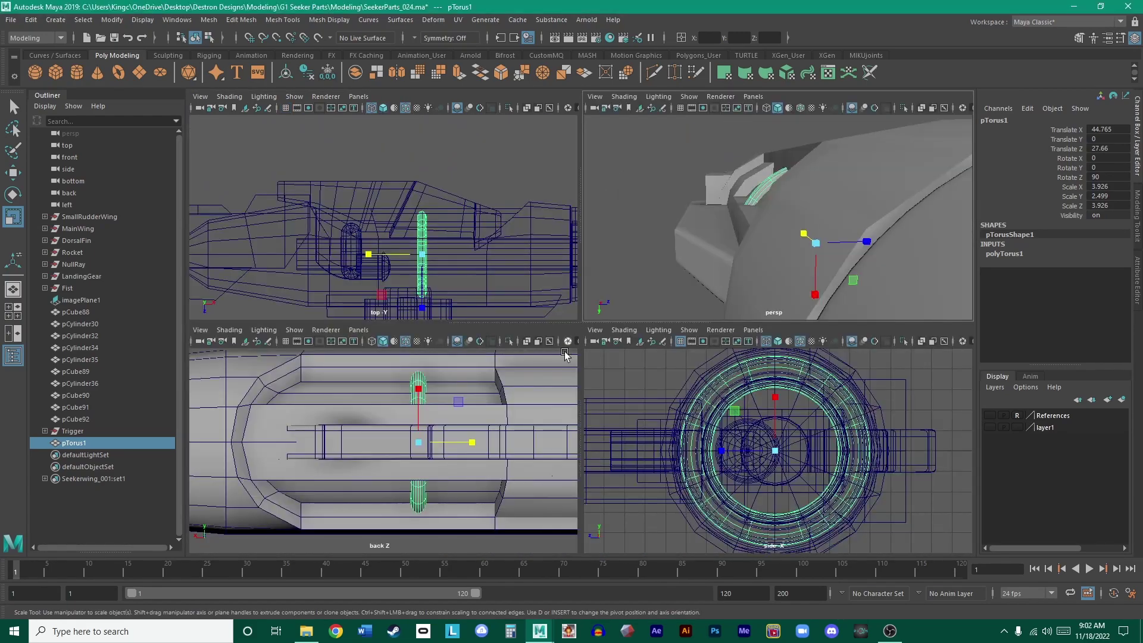
key(space)
key(space)
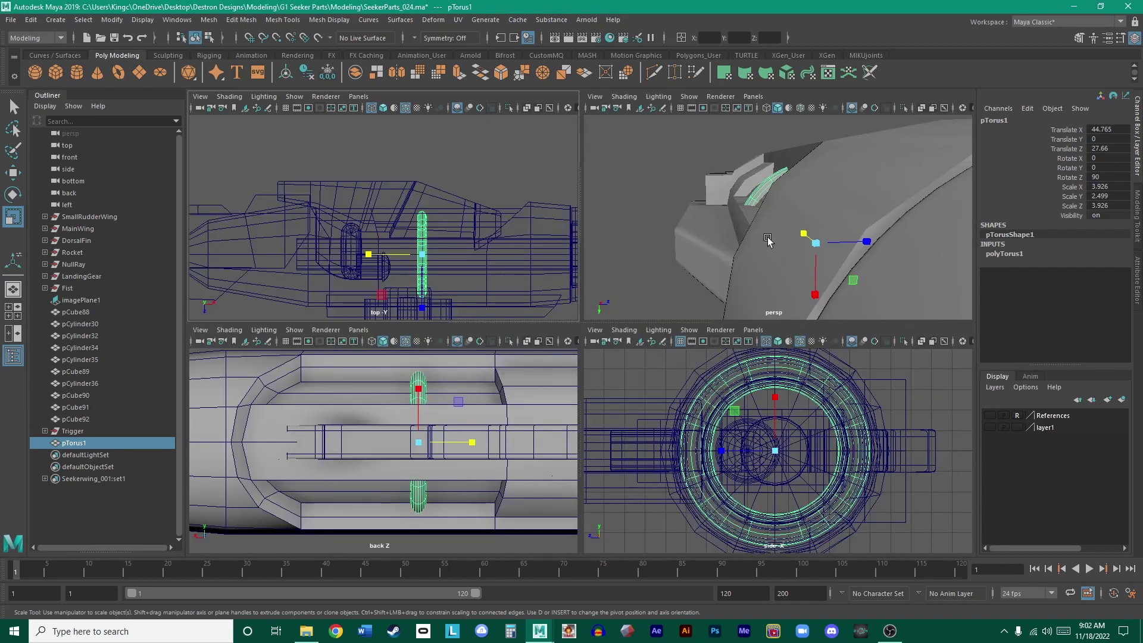
key(space)
alt+drag(671, 258, 642, 318)
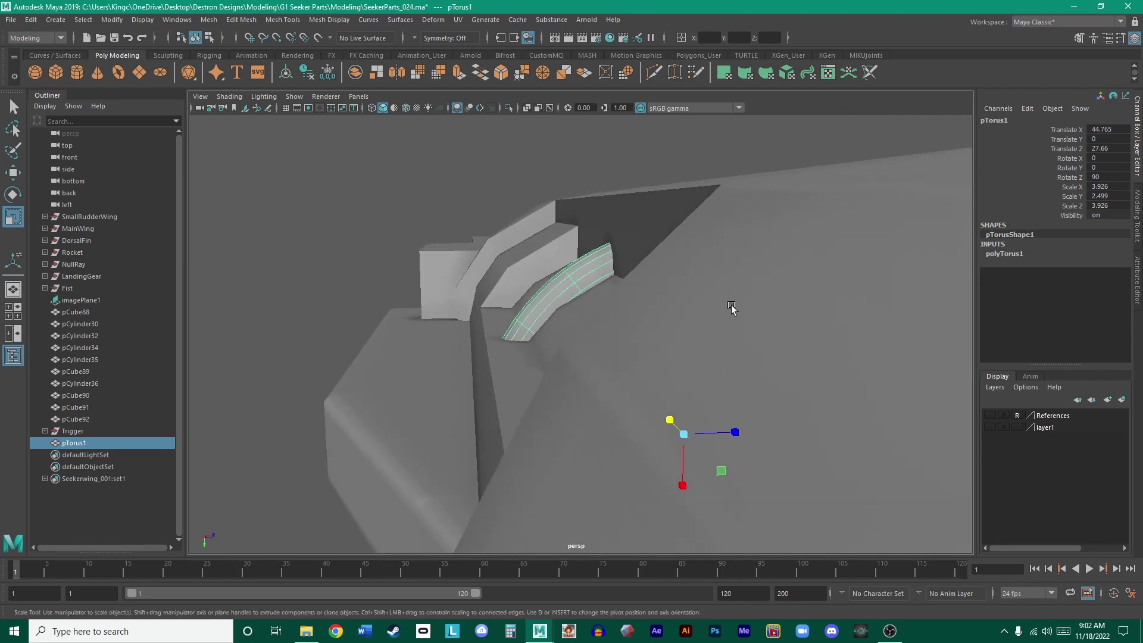
alt+right_drag(732, 309, 620, 327)
alt+drag(619, 327, 664, 331)
alt+right_drag(661, 327, 682, 329)
alt+drag(683, 331, 632, 315)
alt+drag(628, 327, 645, 255)
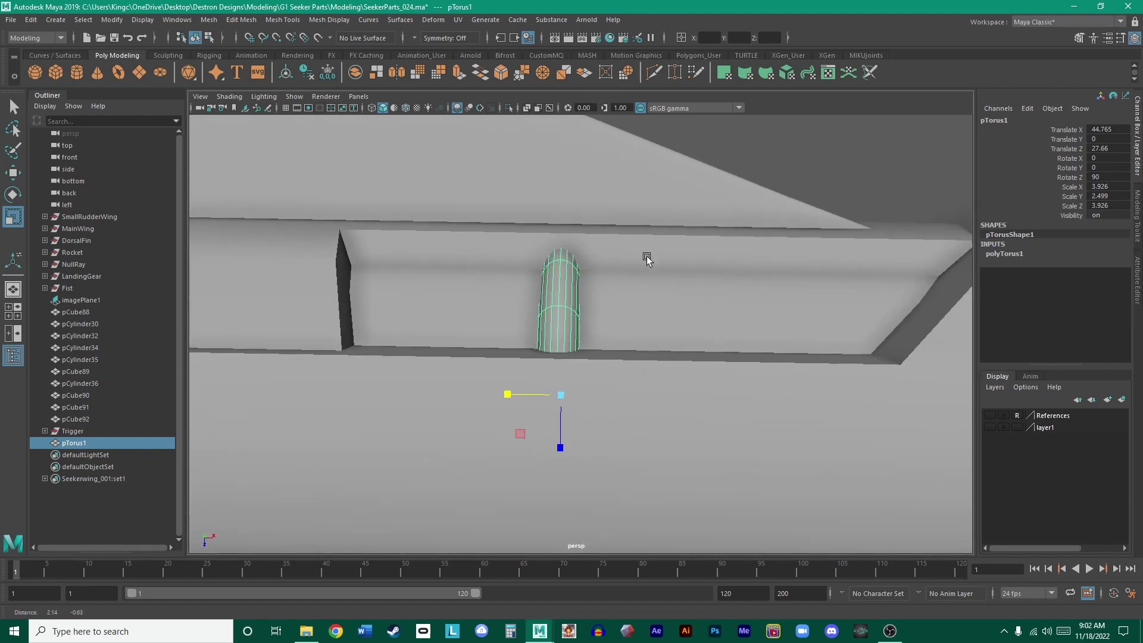
key(space)
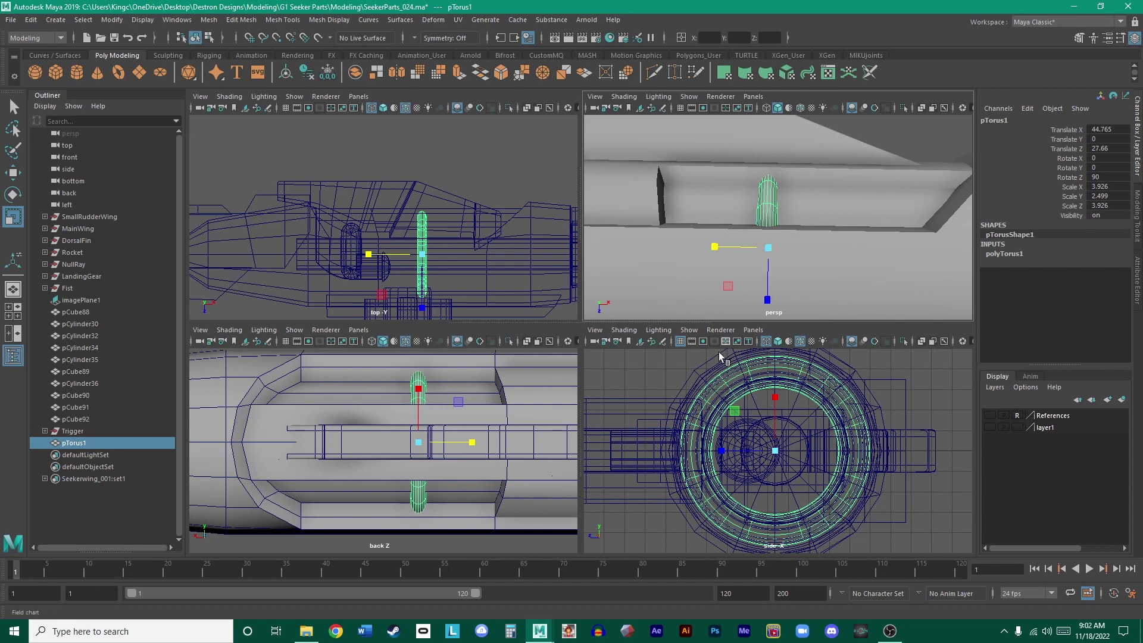
key(space)
key(space)
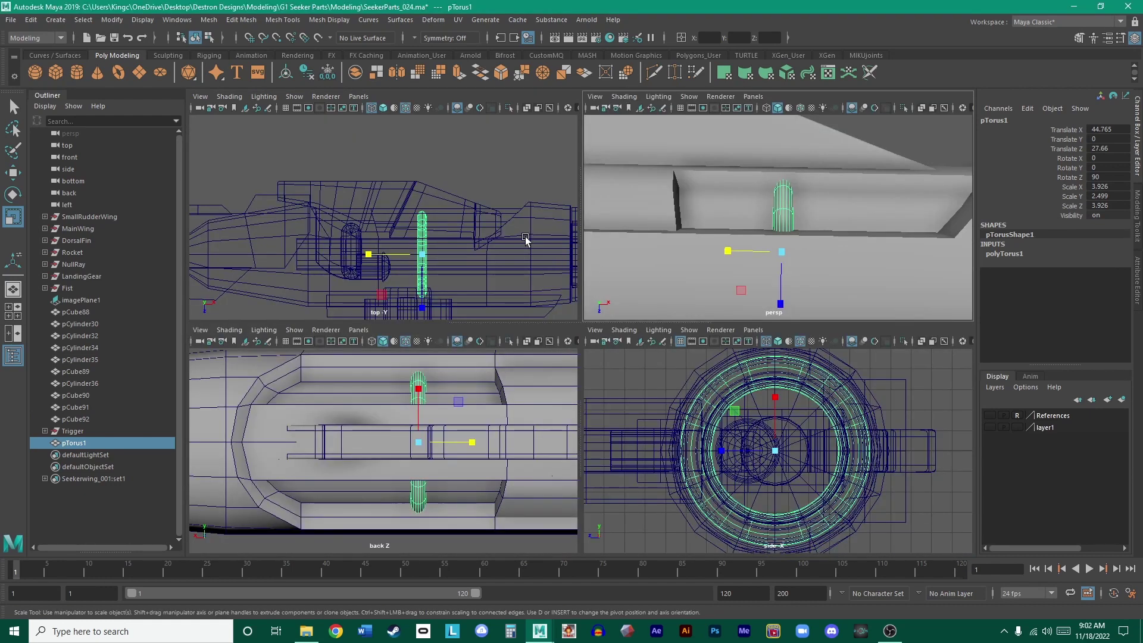
- Show the References layer and move the torus in the top view to about X 43.719 and Z 27.864 over the reference ribs
key(space)
click(991, 428)
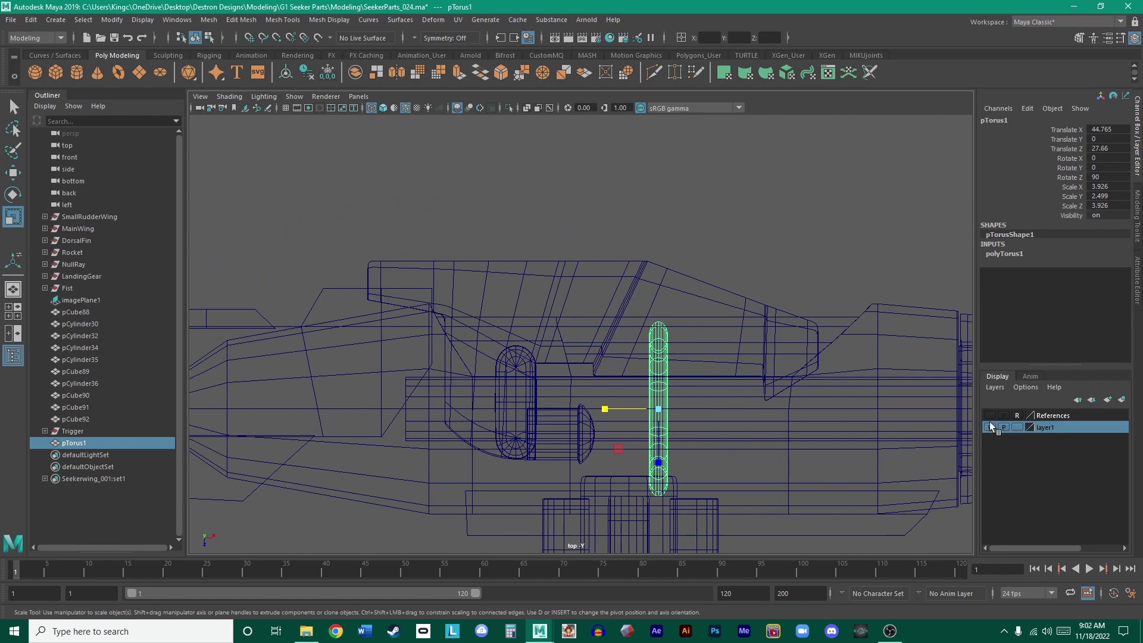
scroll(952, 411, up, 2)
scroll(863, 394, up, 3)
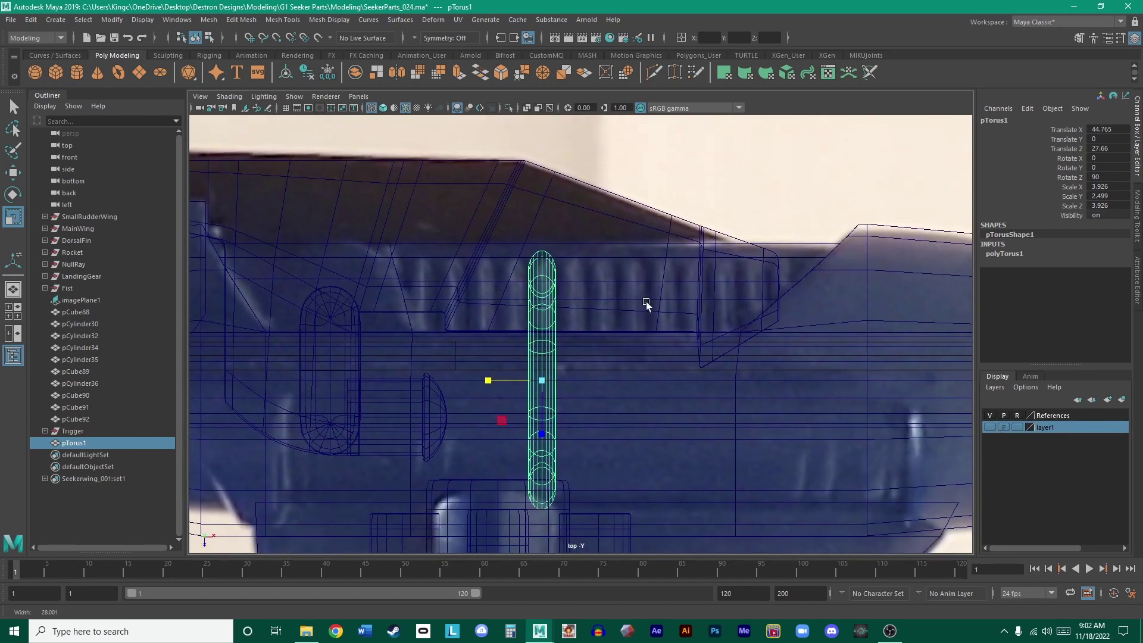
key(w)
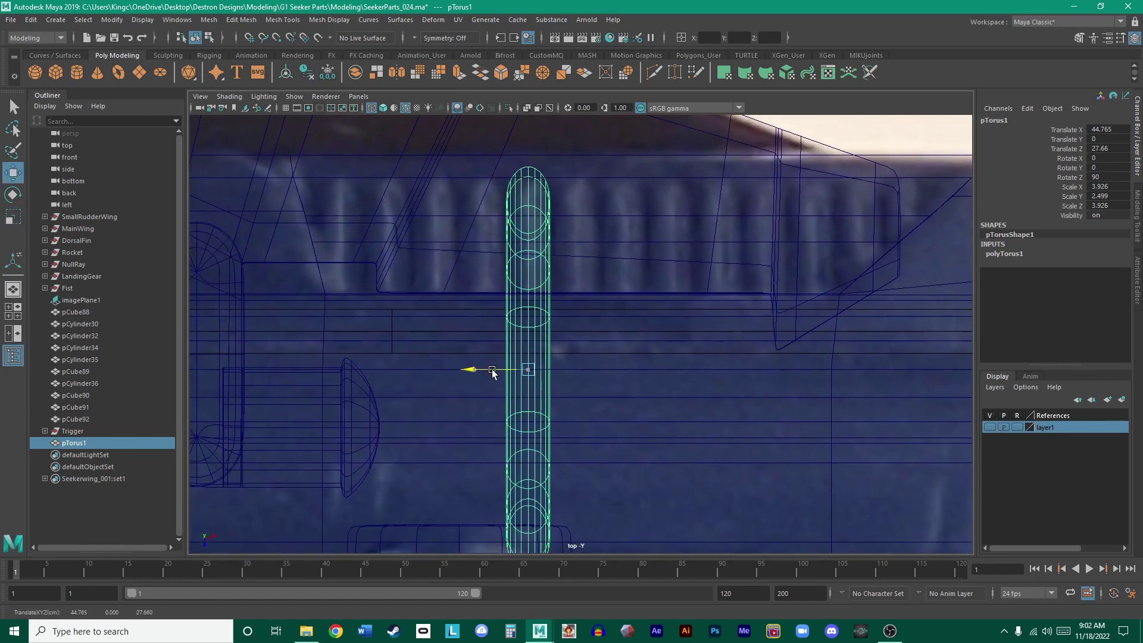
drag(491, 370, 486, 434)
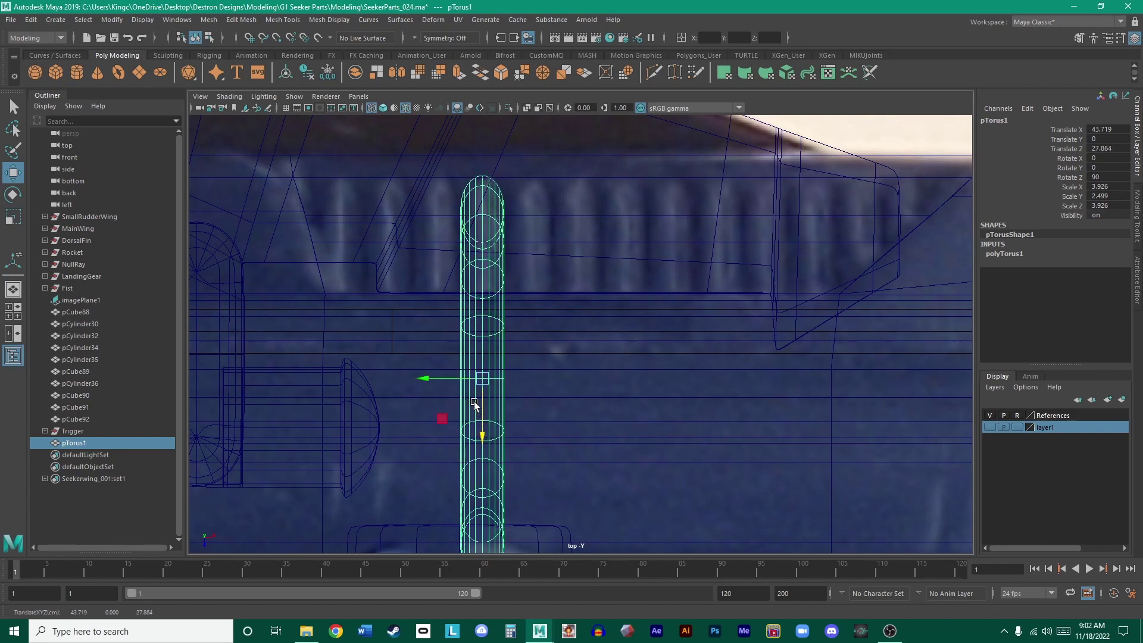
- In the perspective view, move the torus along X to about 40.039, beside the end wall of the slot
key(space)
key(space)
alt+drag(668, 215, 643, 360)
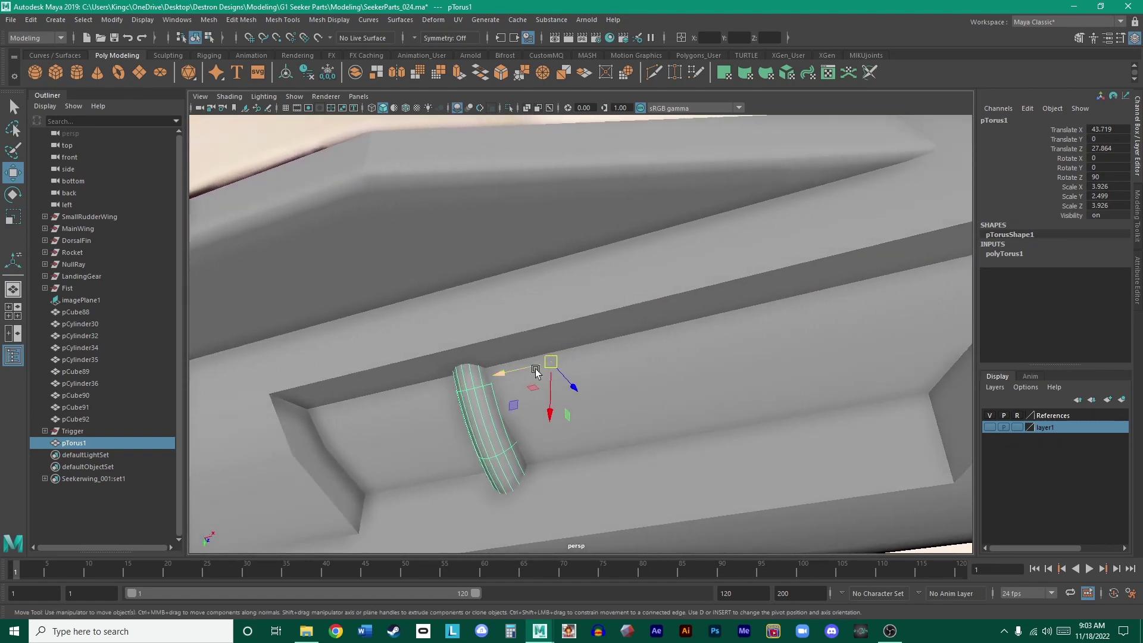
drag(536, 374, 593, 415)
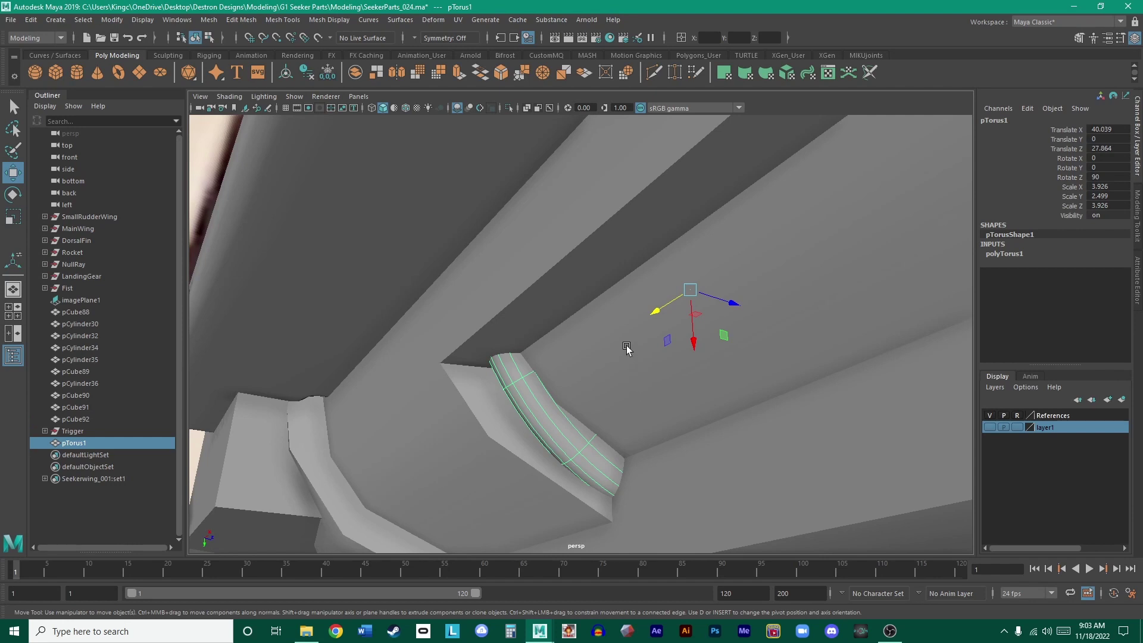
- Match the torus to the reference ribs in the top view with a Y scale of about 2.759 and Translate X about 40.419
alt+drag(627, 349, 641, 298)
key(space)
key(space)
scroll(499, 285, up, 3)
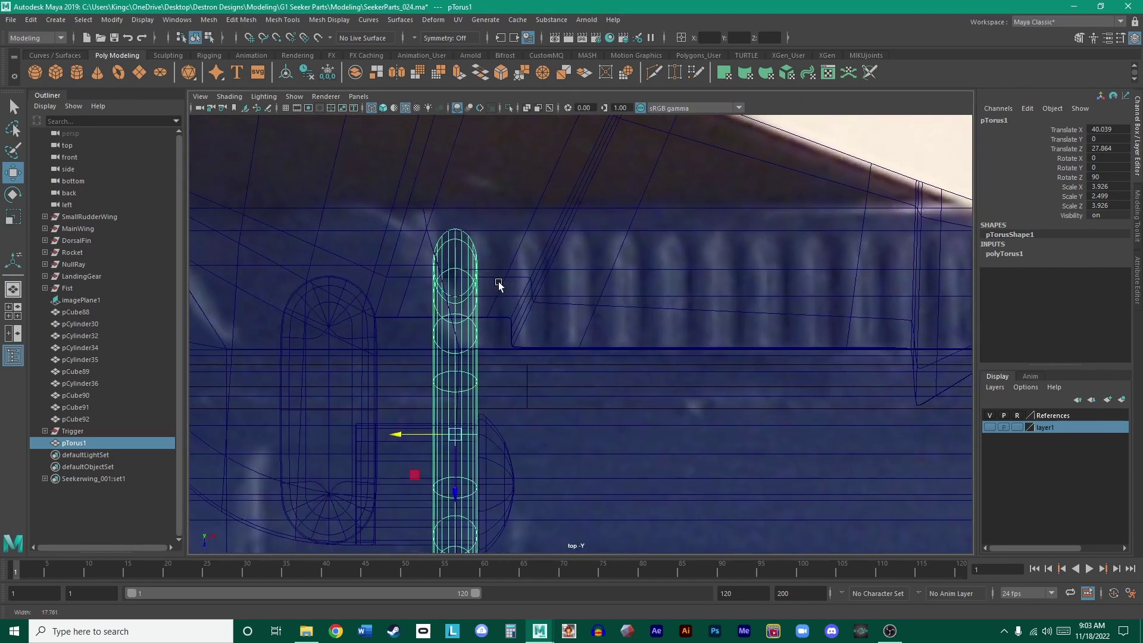
scroll(499, 285, up, 1)
drag(409, 446, 525, 445)
key(r)
key(w)
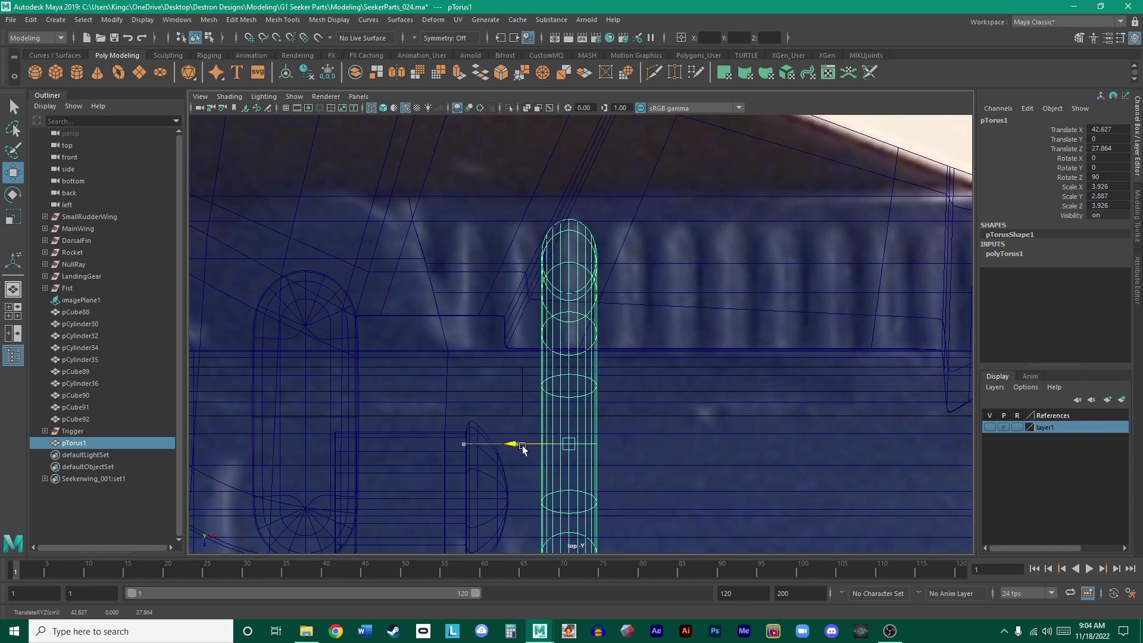
key(r)
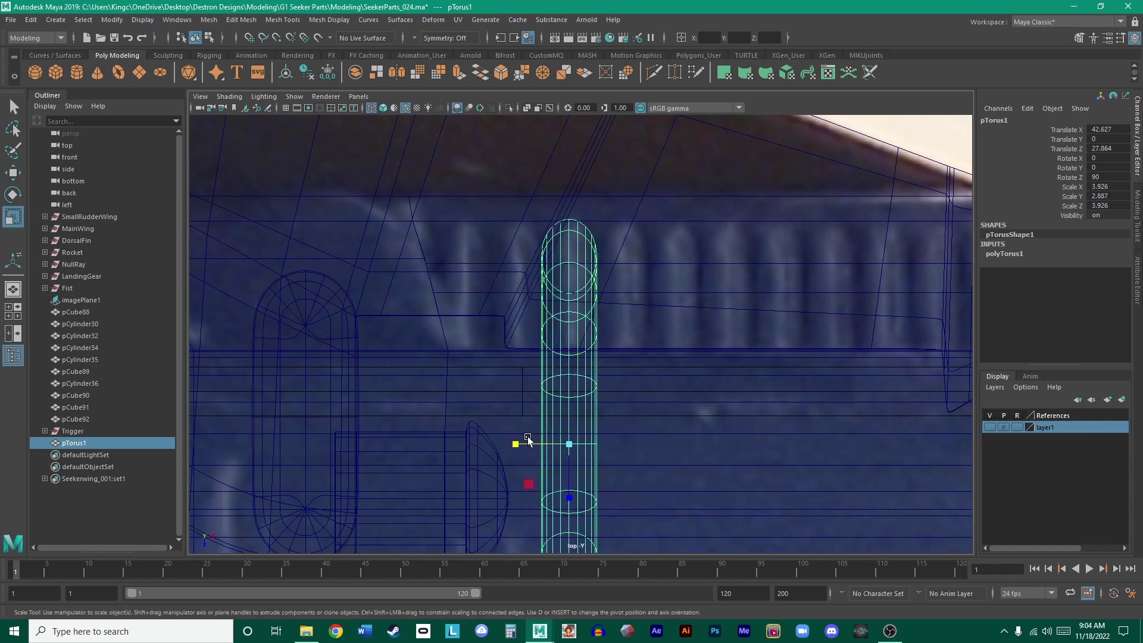
click(527, 438)
key(ctrl+z)
drag(516, 444, 416, 435)
key(w)
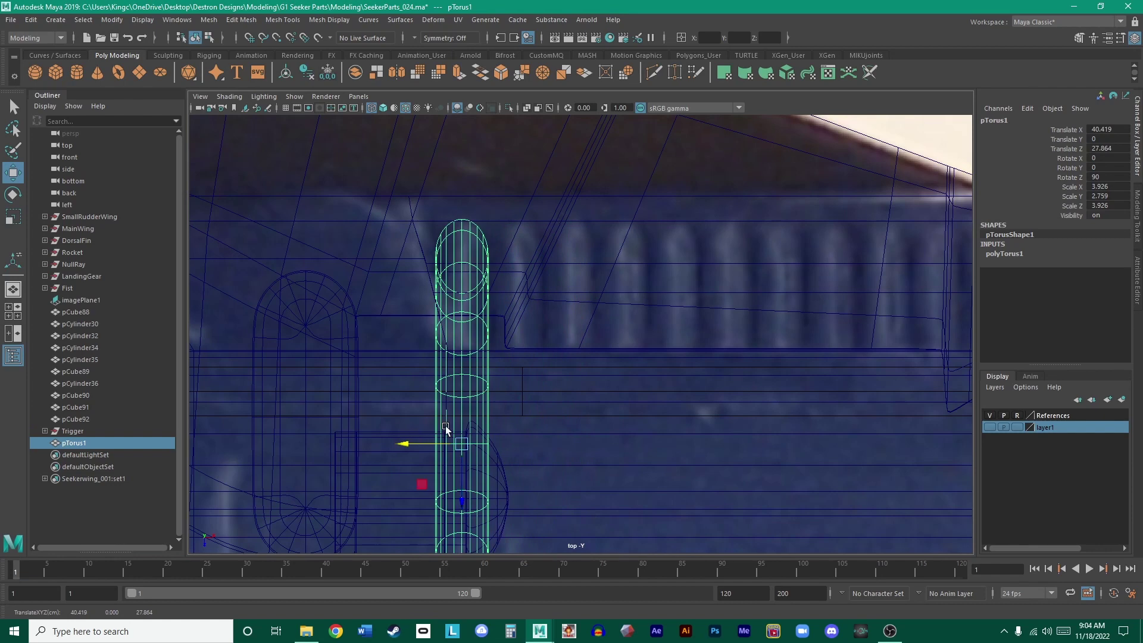
- Switch the torus to face selection and delete the faces of its half away from the vent slots in the top view
scroll(502, 385, up, 3)
alt+middle_drag(502, 385, 663, 273)
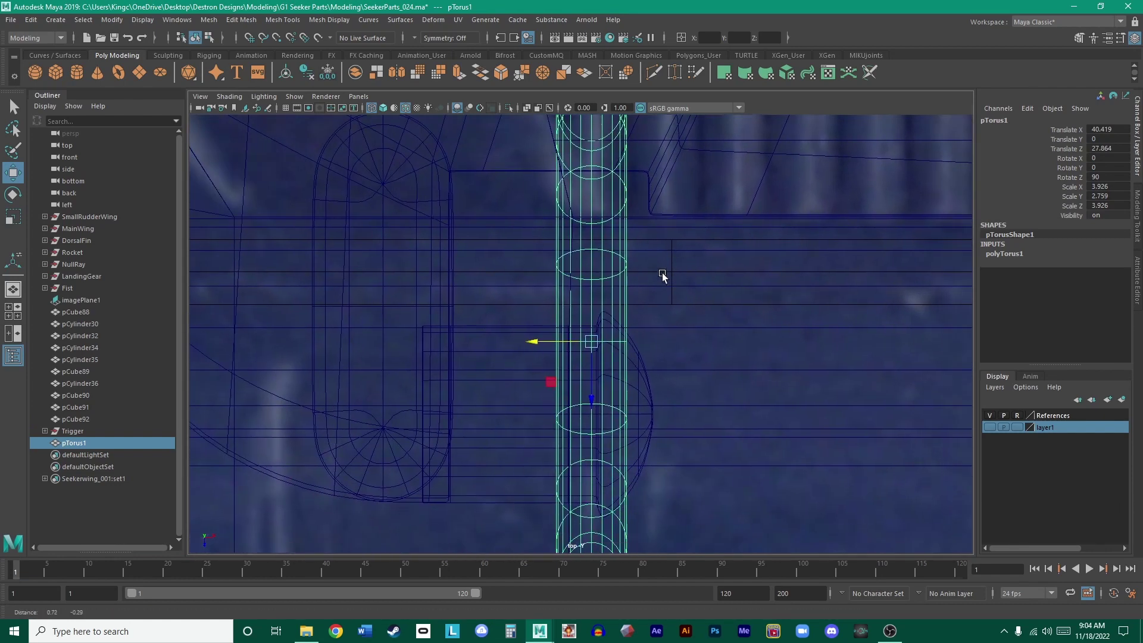
scroll(466, 288, down, 3)
scroll(564, 314, up, 1)
right_click(567, 301)
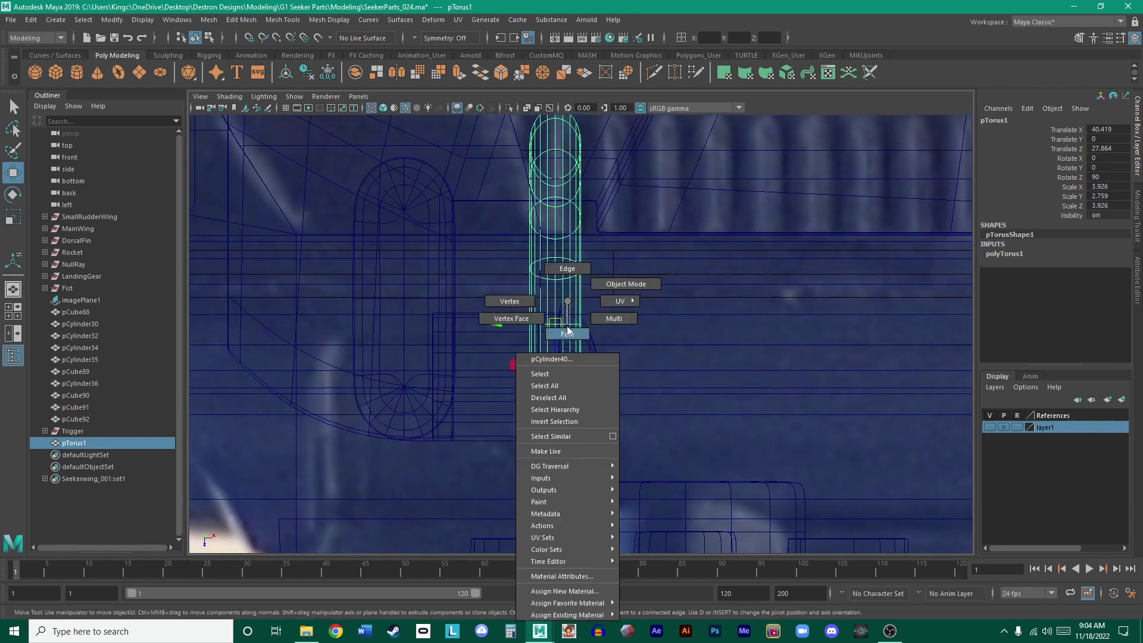
click(565, 309)
right_drag(571, 328, 556, 263)
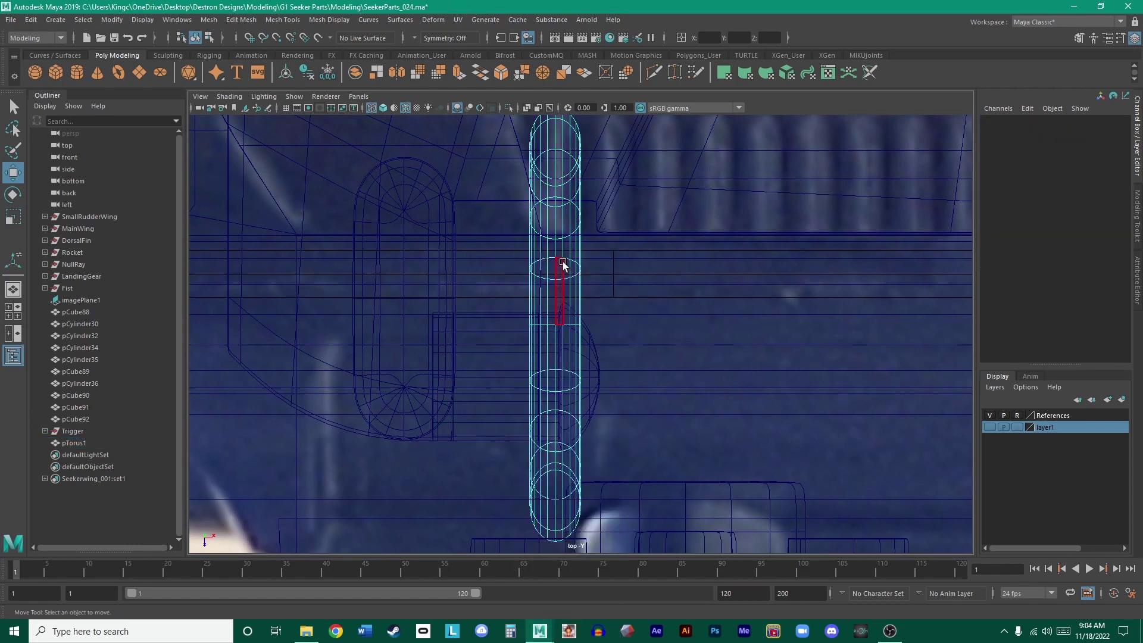
scroll(676, 327, down, 3)
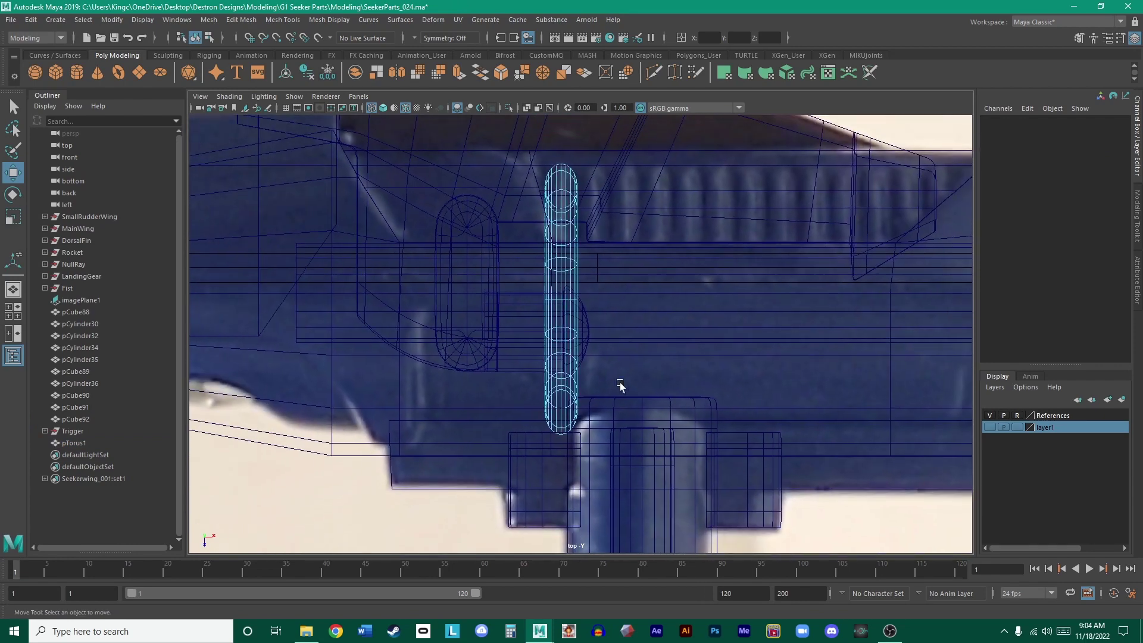
drag(647, 464, 498, 276)
key(Delete)
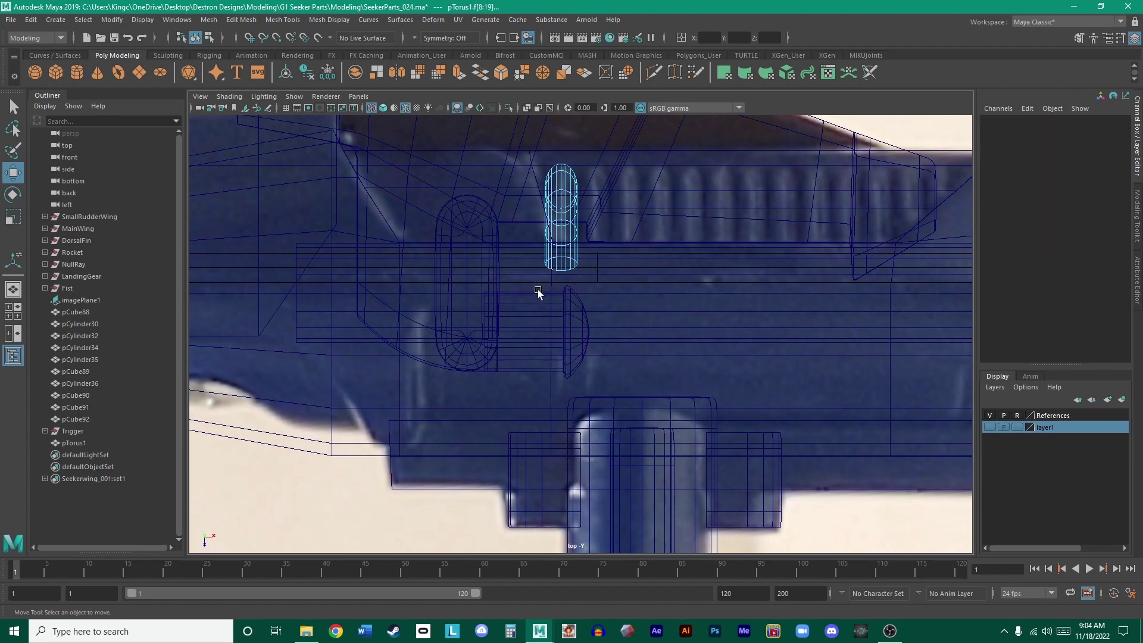
- Return to the perspective view, hide the References layer and display the model shaded
key(space)
key(space)
alt+drag(655, 237, 576, 369)
key(4)
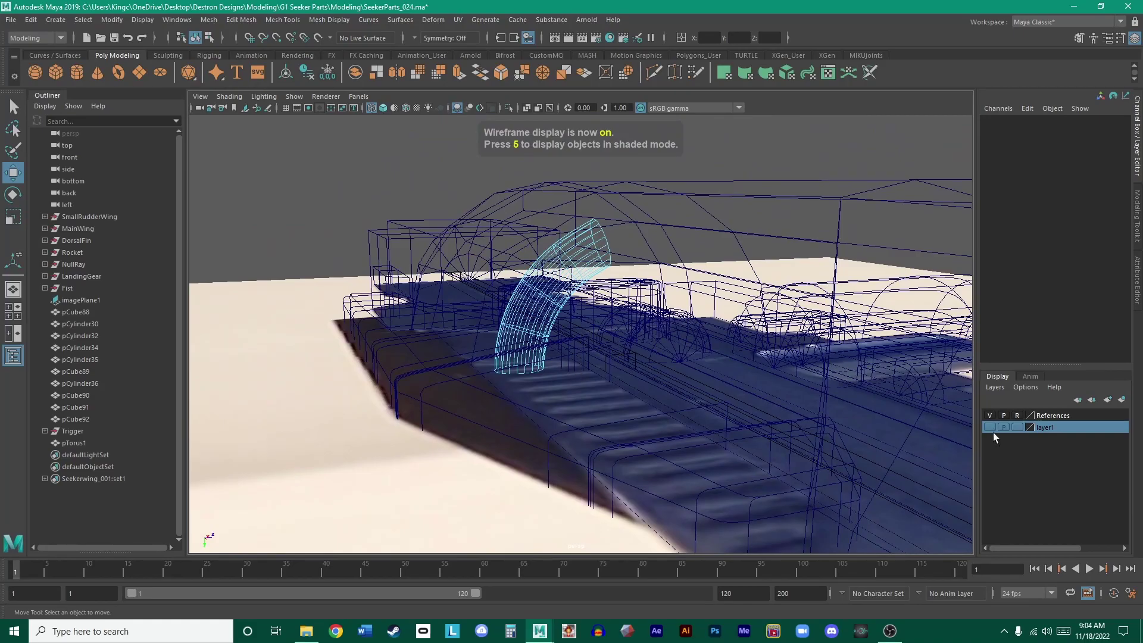
click(988, 415)
mouse_move(863, 393)
alt+mouse_down()
mouse_move(681, 359)
mouse_move(739, 322)
mouse_move(666, 324)
mouse_move(655, 293)
alt+mouse_up()
key(4)
key(5)
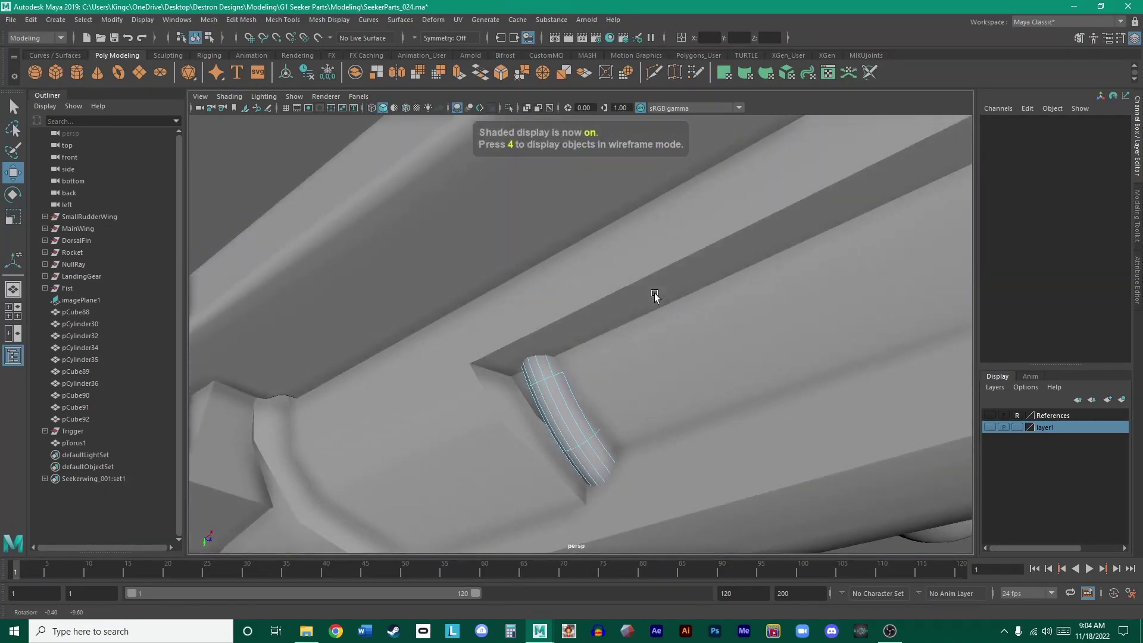
- Delete the middle faces of the remaining half torus in wireframe to split it into two separate arcs
alt+middle_drag(560, 344, 595, 305)
mouse_move(594, 305)
alt+mouse_down()
mouse_move(595, 333)
mouse_move(616, 298)
mouse_move(585, 329)
mouse_move(615, 314)
alt+mouse_up()
click(588, 331)
key(4)
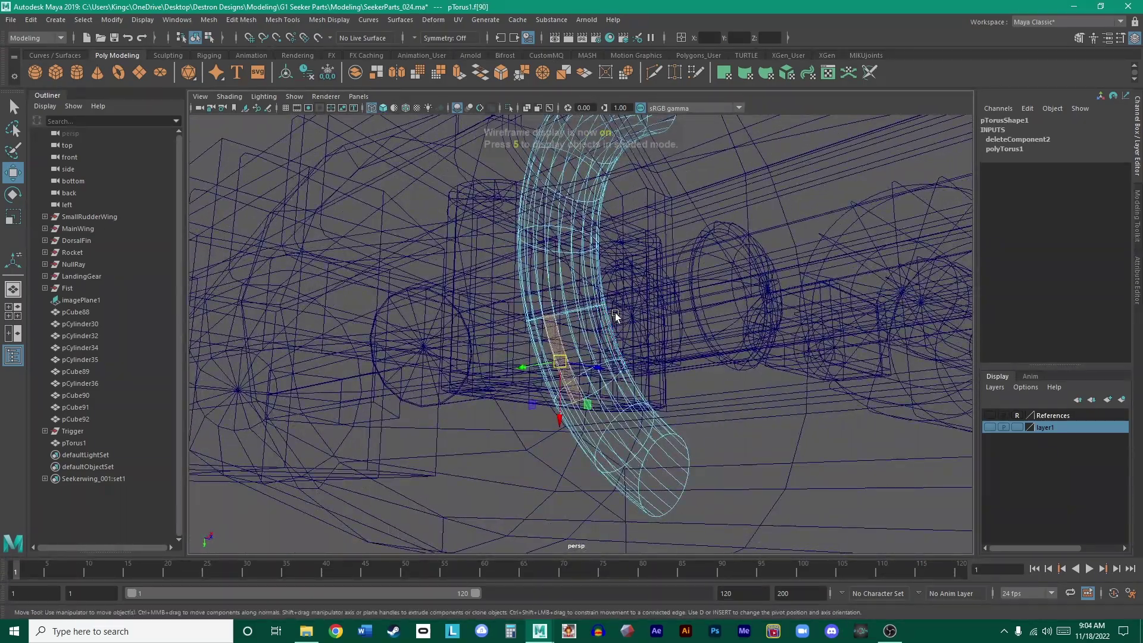
key(5)
key(4)
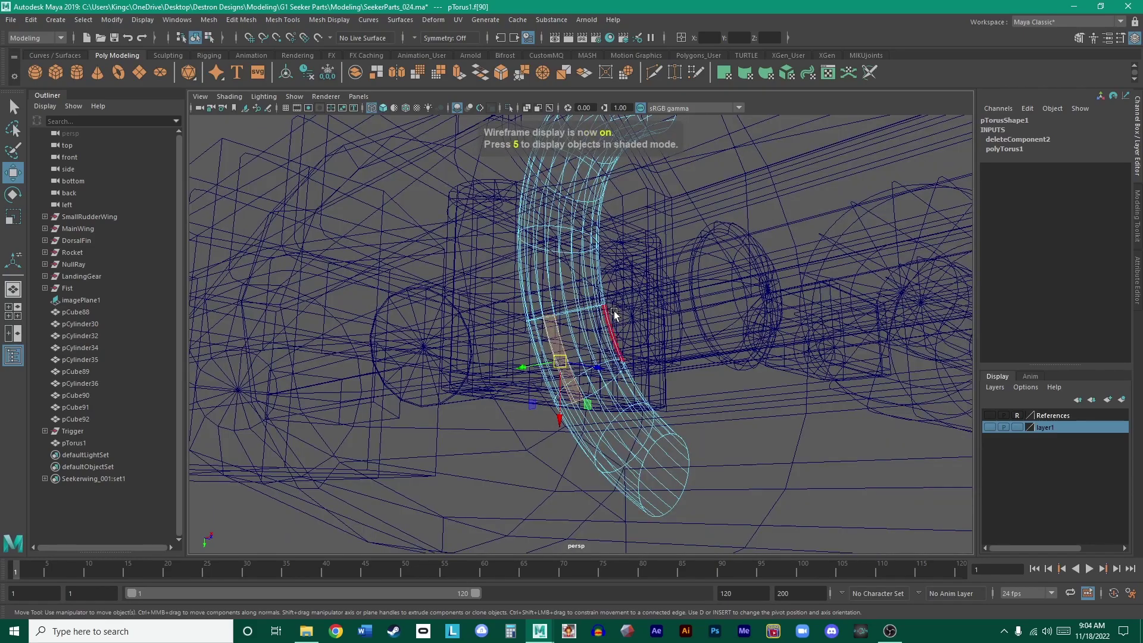
alt+drag(565, 261, 573, 294)
click(532, 283)
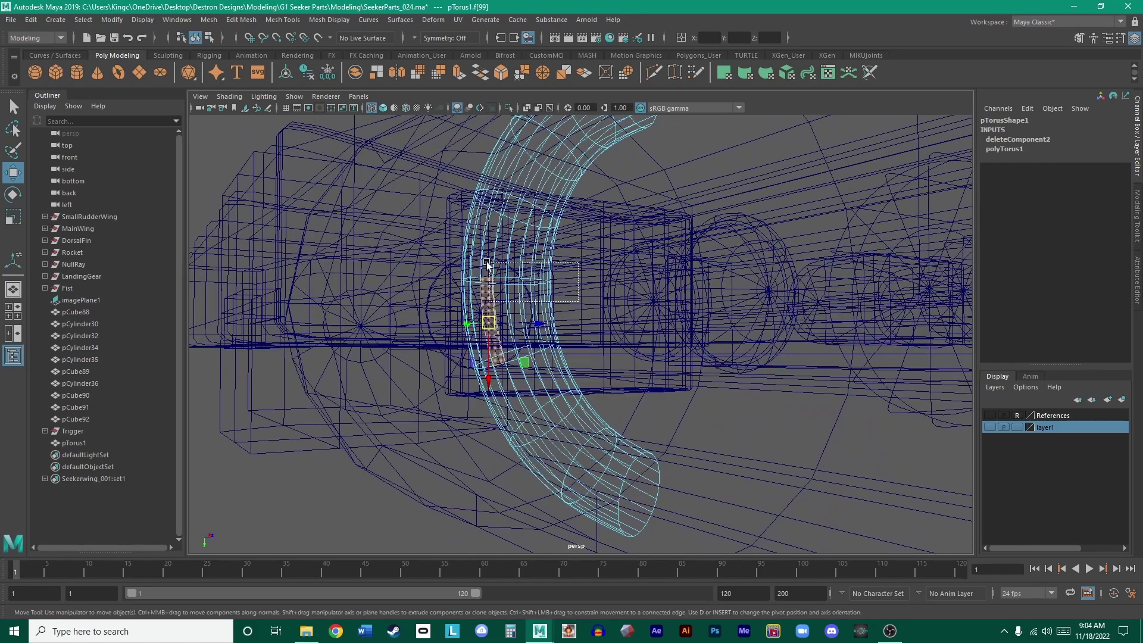
drag(422, 255, 533, 278)
key(Delete)
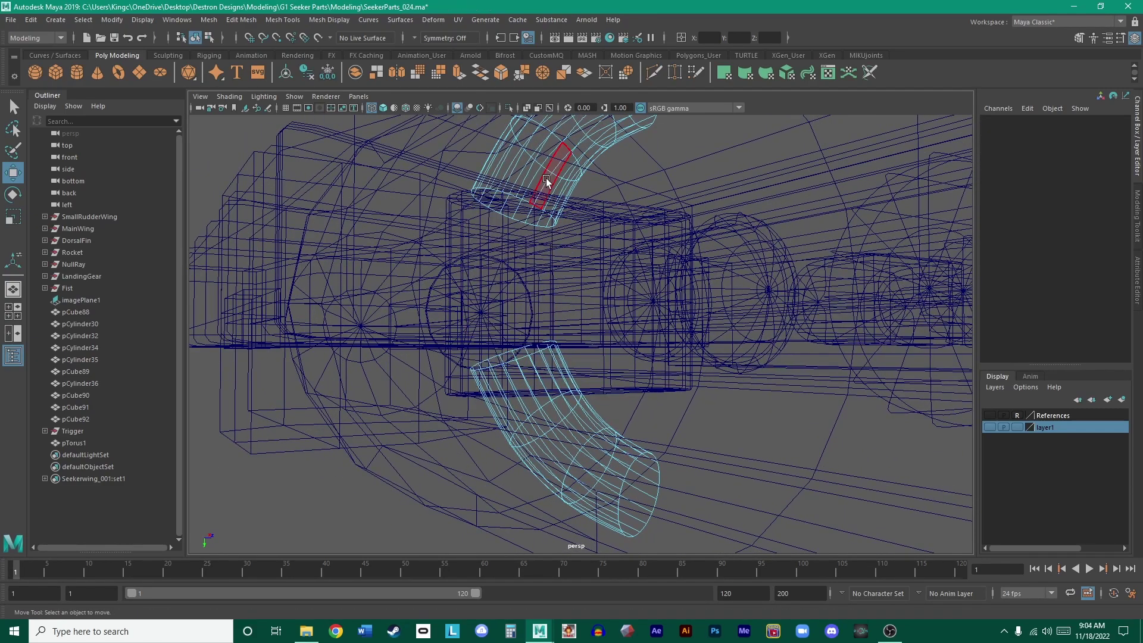
- Select the open border at the inner end of the lower torus arc in wireframe and fill its hole
right_drag(545, 178, 601, 173)
alt+drag(674, 216, 613, 223)
key(5)
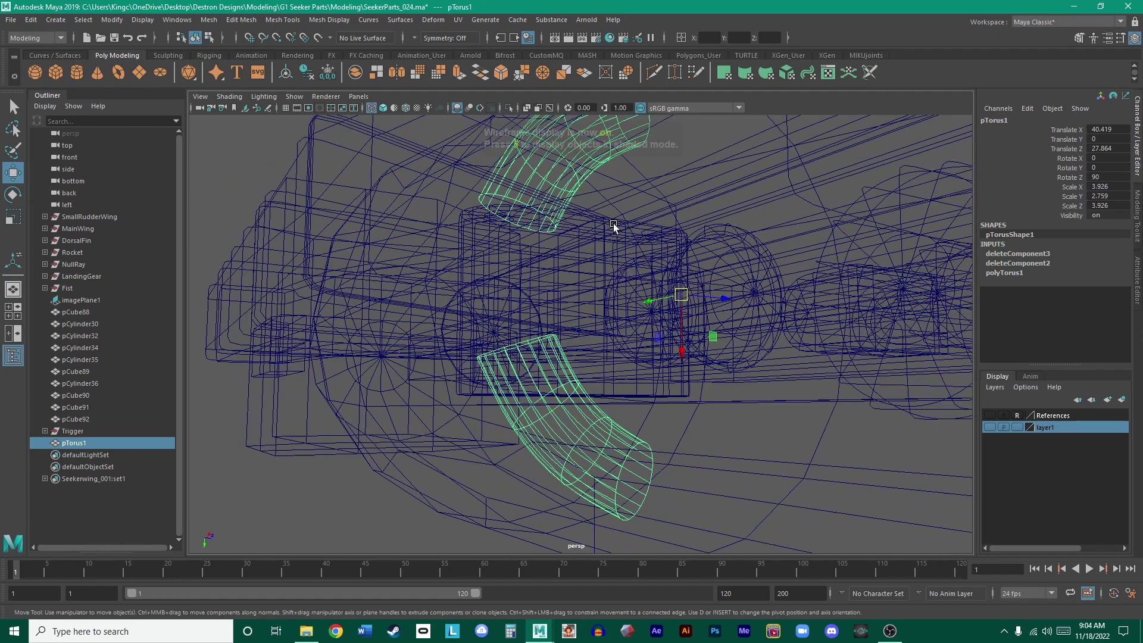
mouse_move(577, 320)
alt+mouse_down()
mouse_move(569, 295)
mouse_move(538, 311)
mouse_move(546, 332)
mouse_move(581, 319)
mouse_move(656, 355)
alt+mouse_up()
key(4)
alt+right_drag(655, 355, 662, 392)
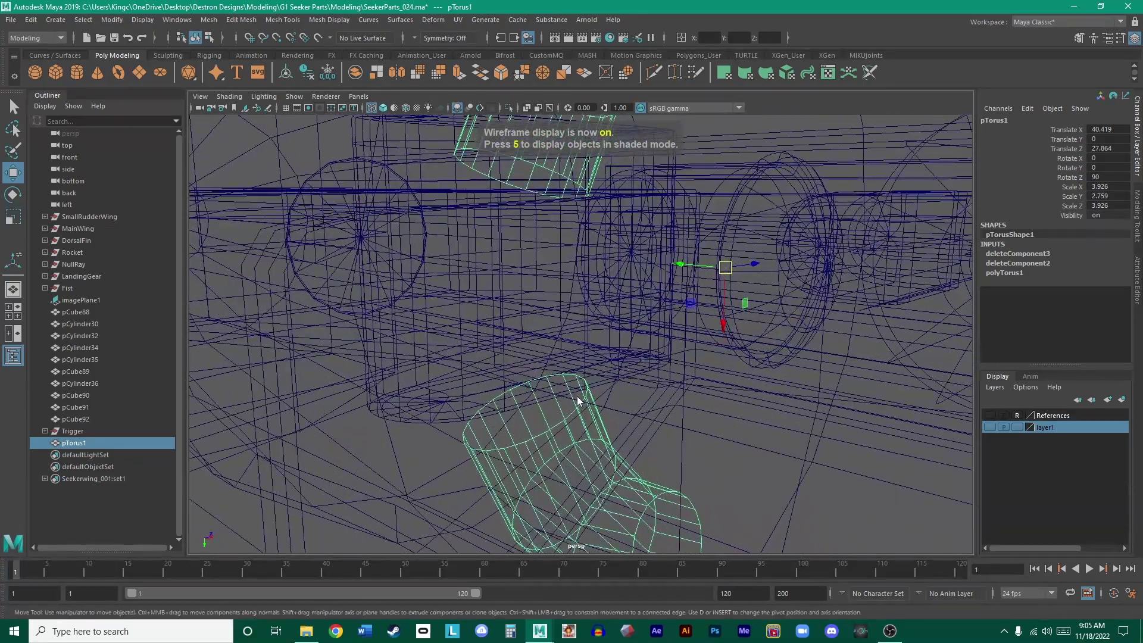
right_drag(577, 397, 583, 293)
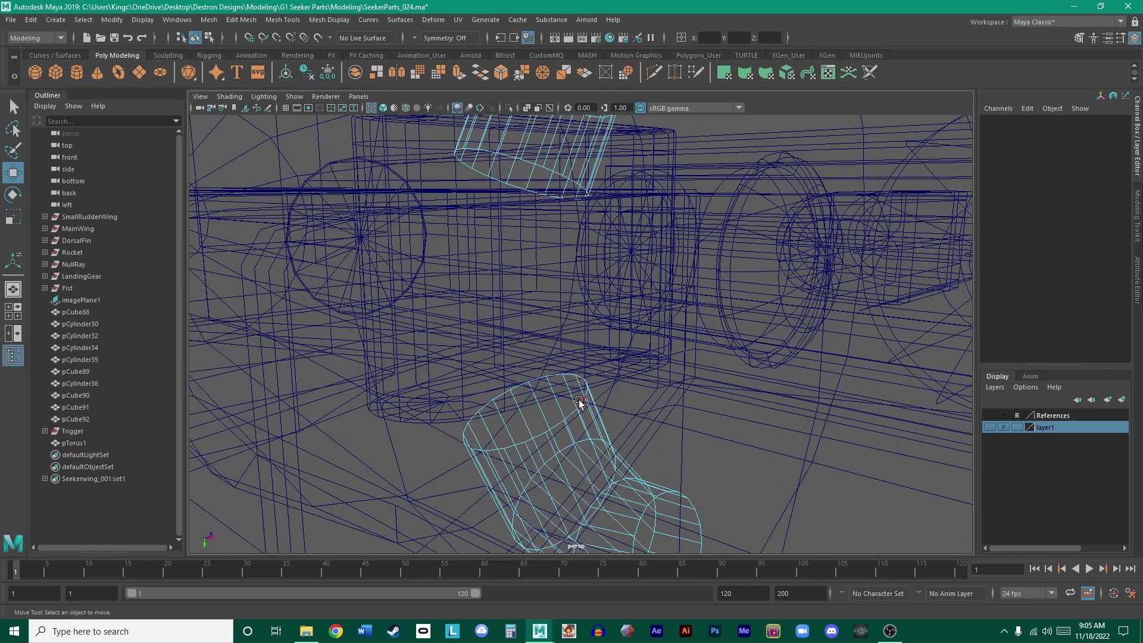
double_click(579, 402)
alt+drag(565, 170, 550, 195)
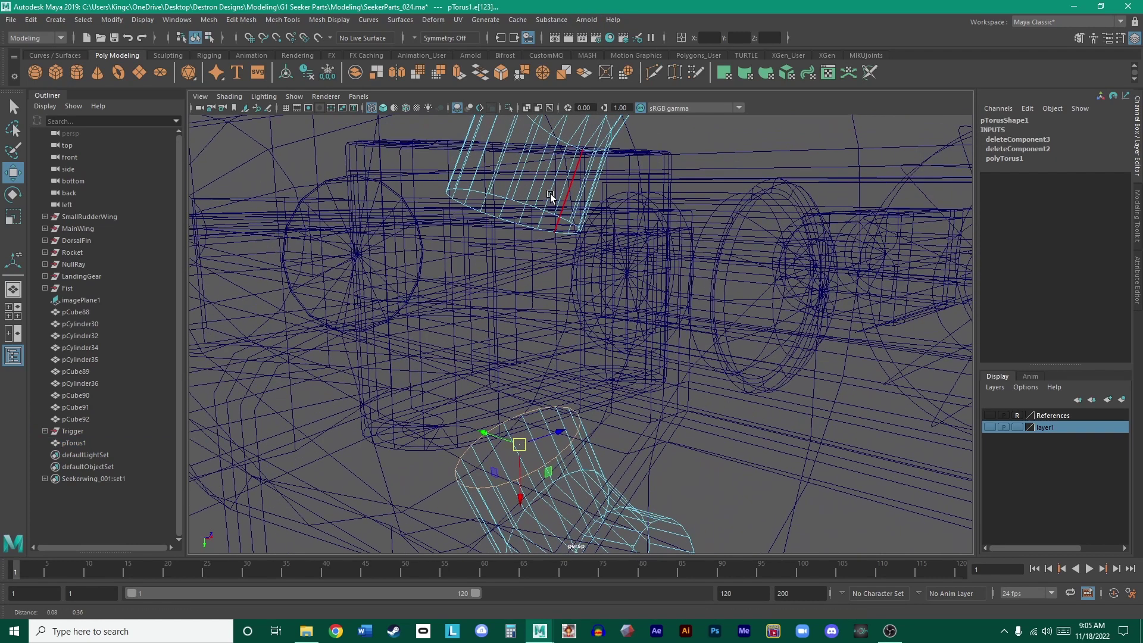
click(546, 55)
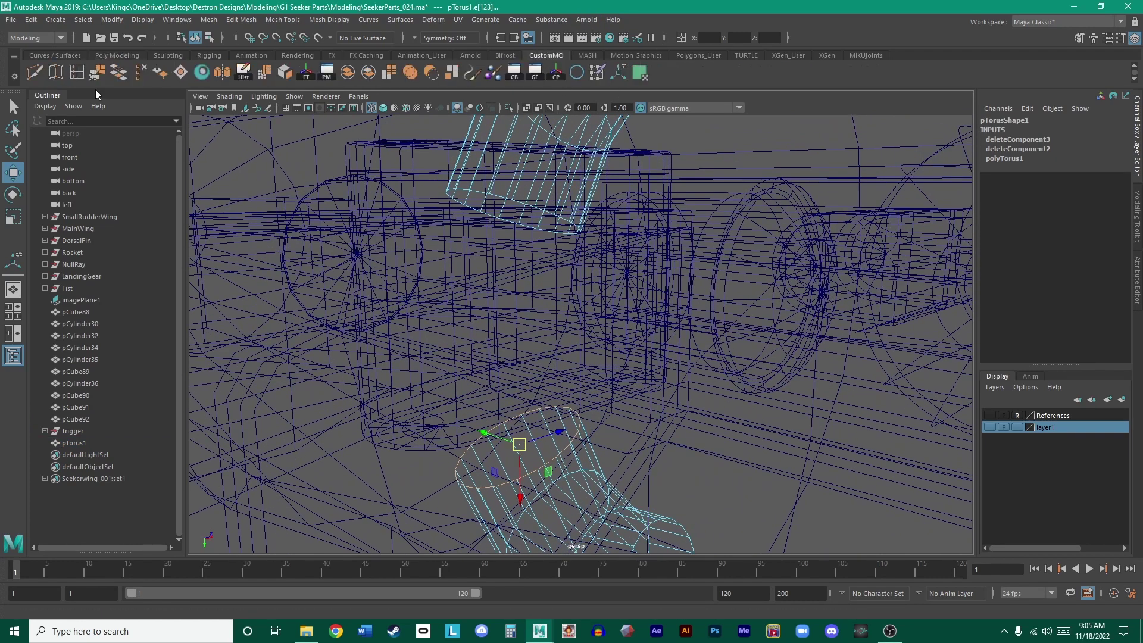
click(179, 73)
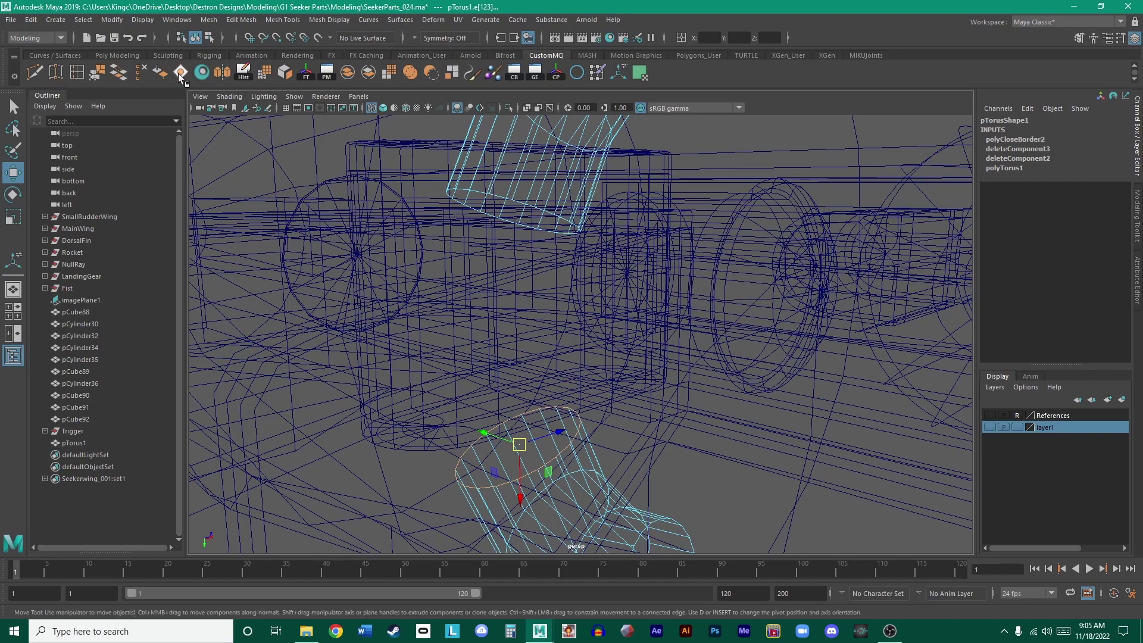
- Fill the open borders at both ends of the other torus arc
alt+drag(521, 369, 496, 306)
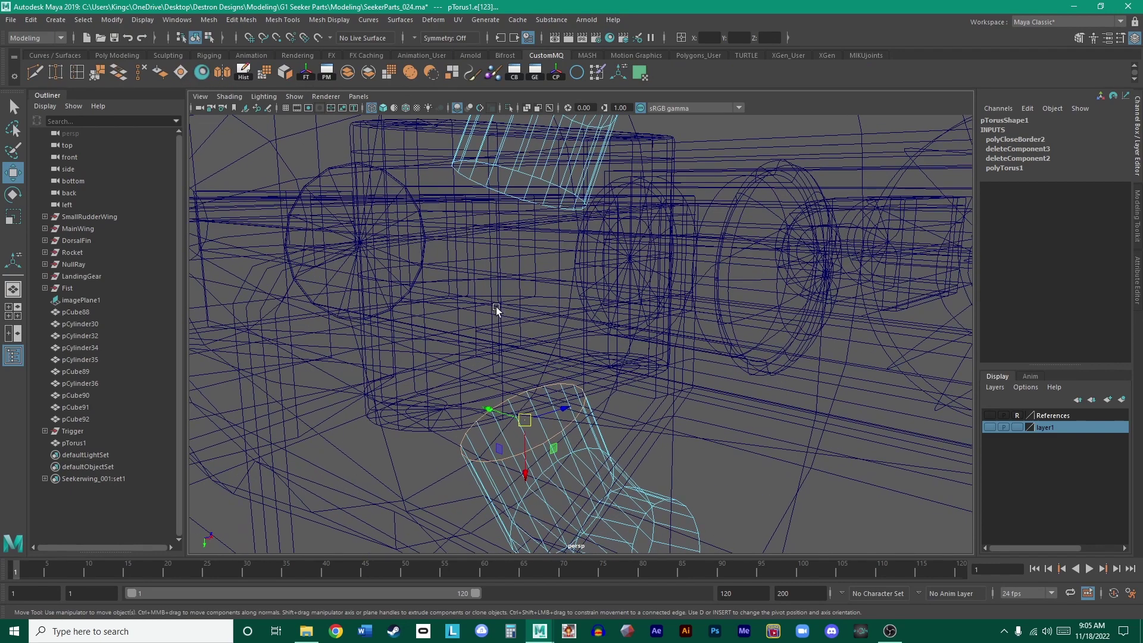
alt+drag(584, 197, 527, 268)
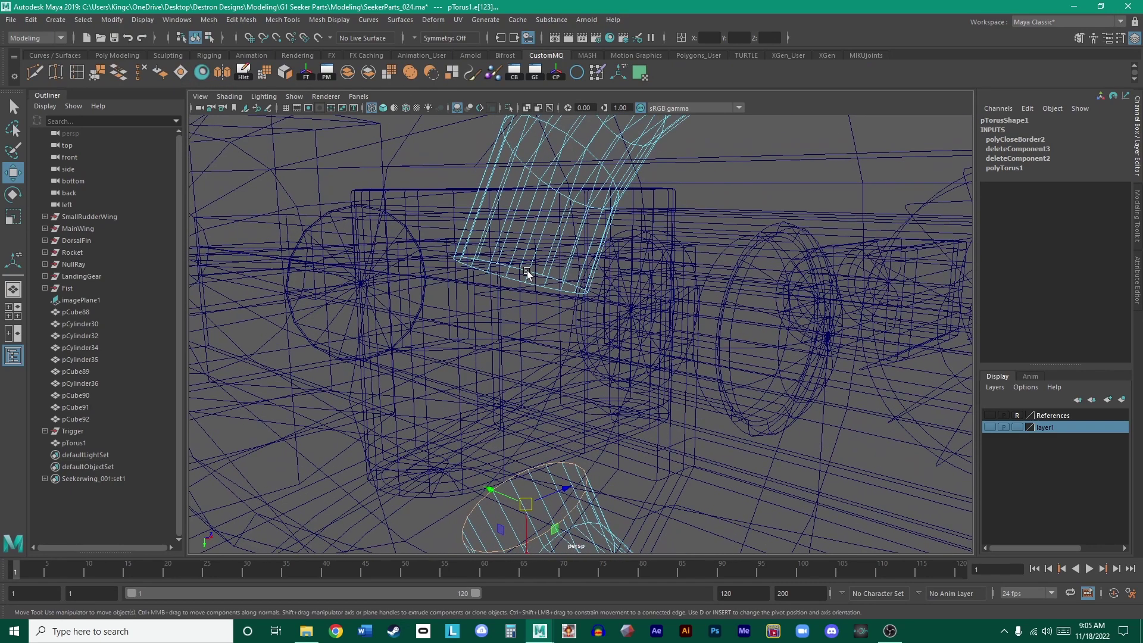
click(533, 273)
click(176, 74)
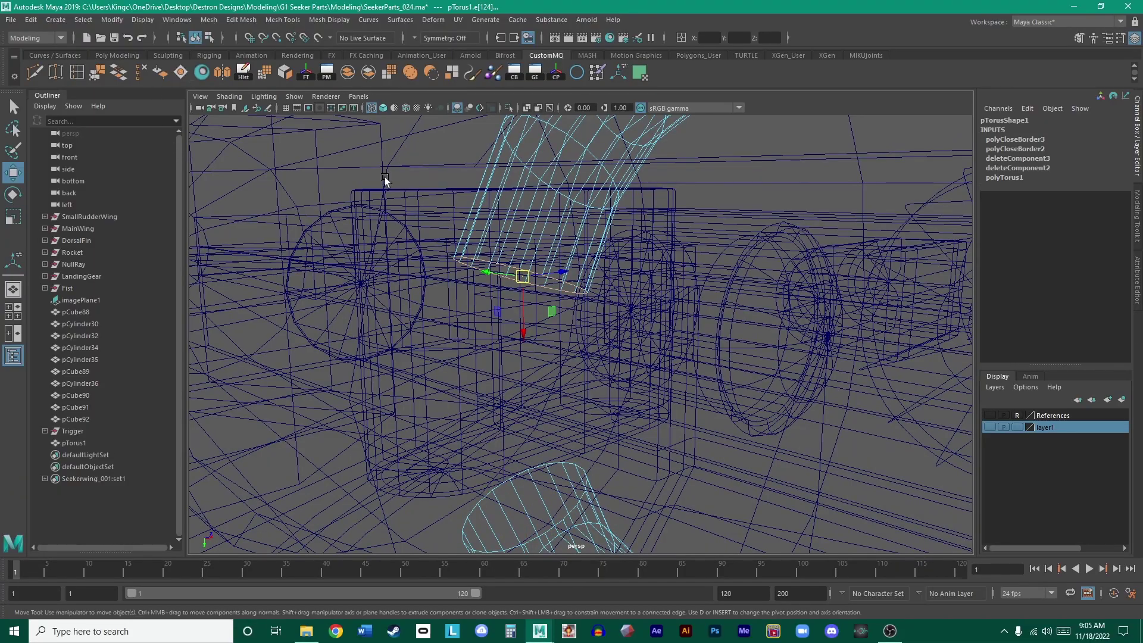
alt+drag(384, 177, 592, 173)
click(593, 162)
click(179, 74)
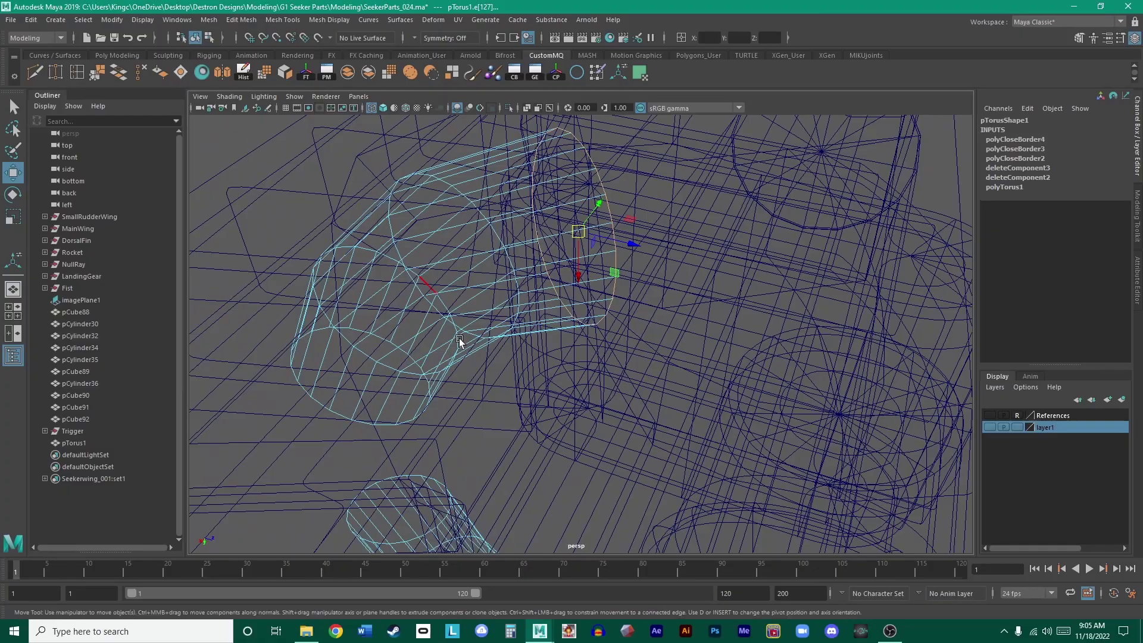
- Fill the remaining open outer end of the first torus arc and display the model shaded
alt+drag(459, 340, 543, 289)
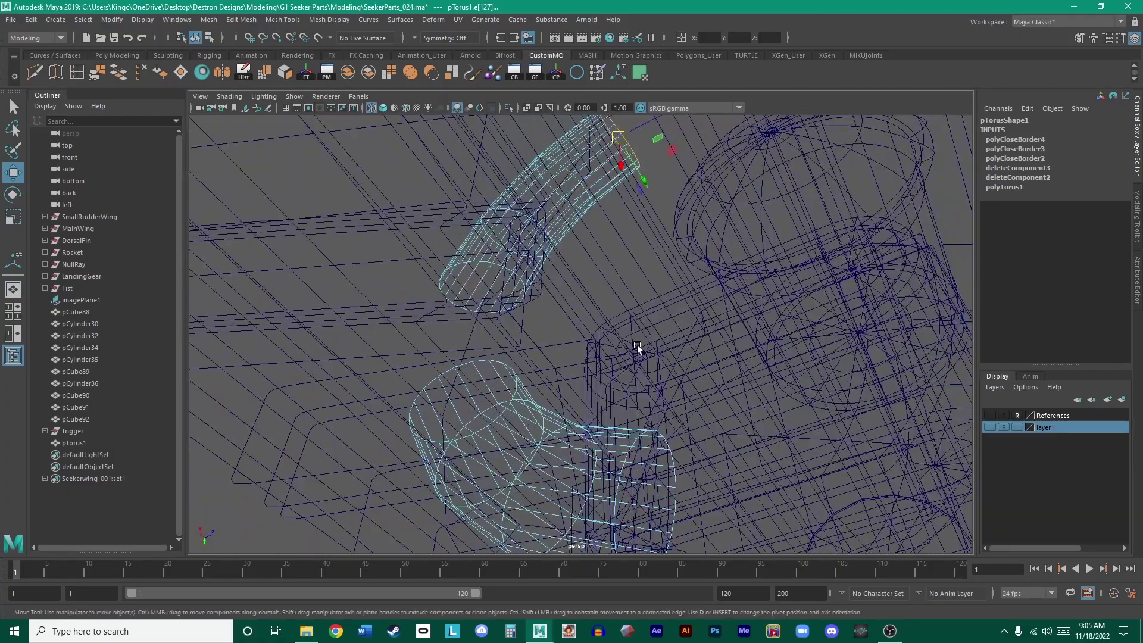
alt+drag(637, 347, 697, 327)
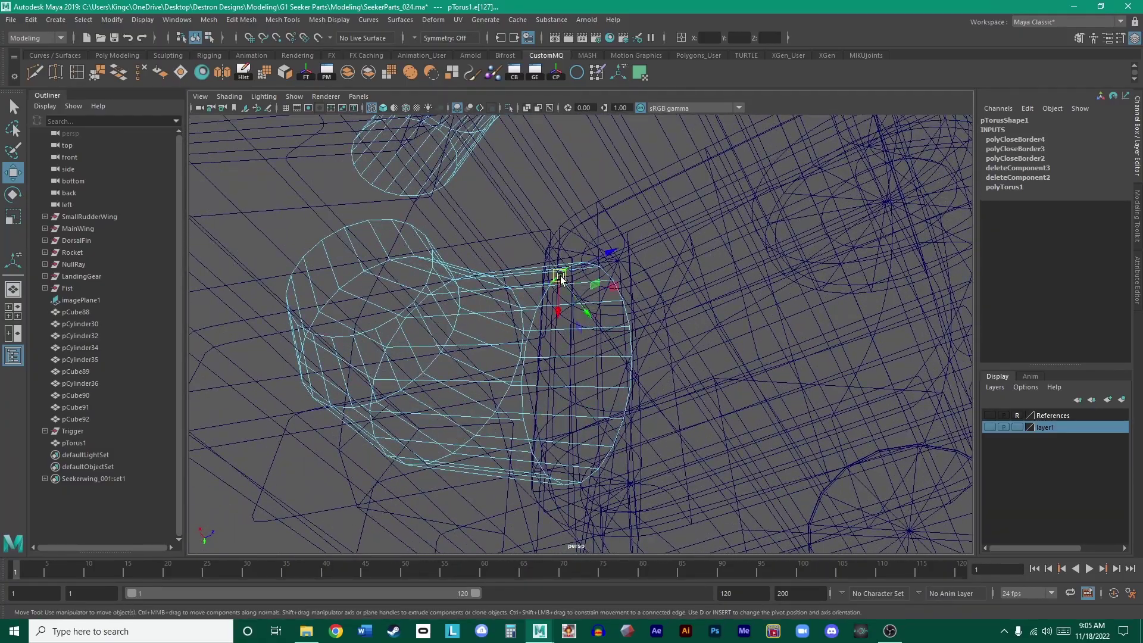
double_click(560, 277)
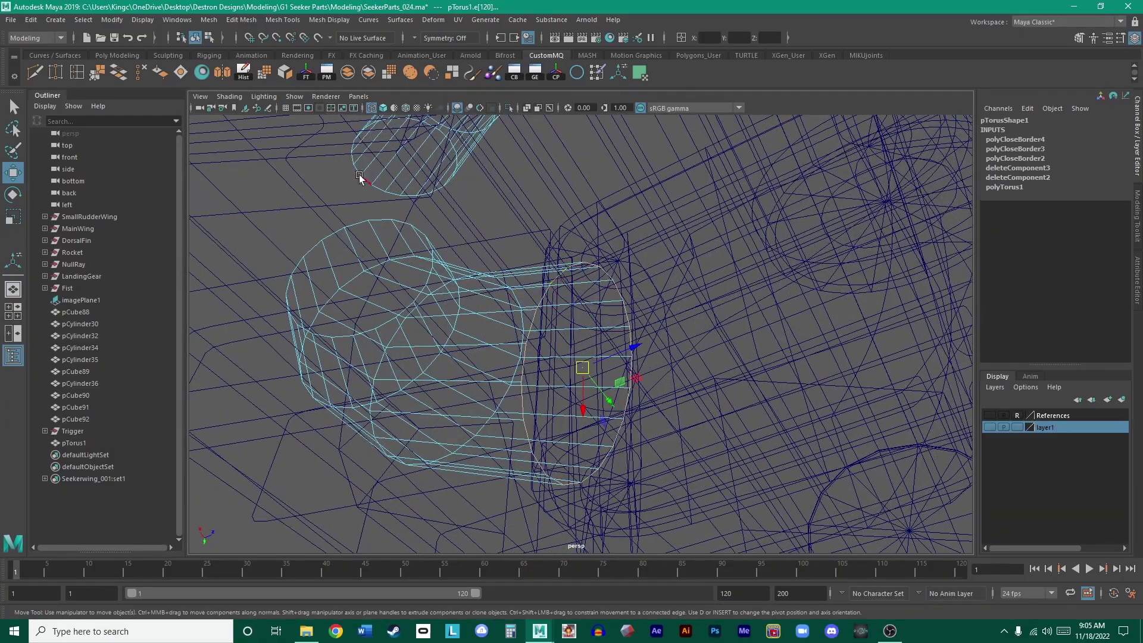
click(180, 72)
alt+drag(485, 268, 503, 262)
alt+drag(595, 264, 564, 287)
key(5)
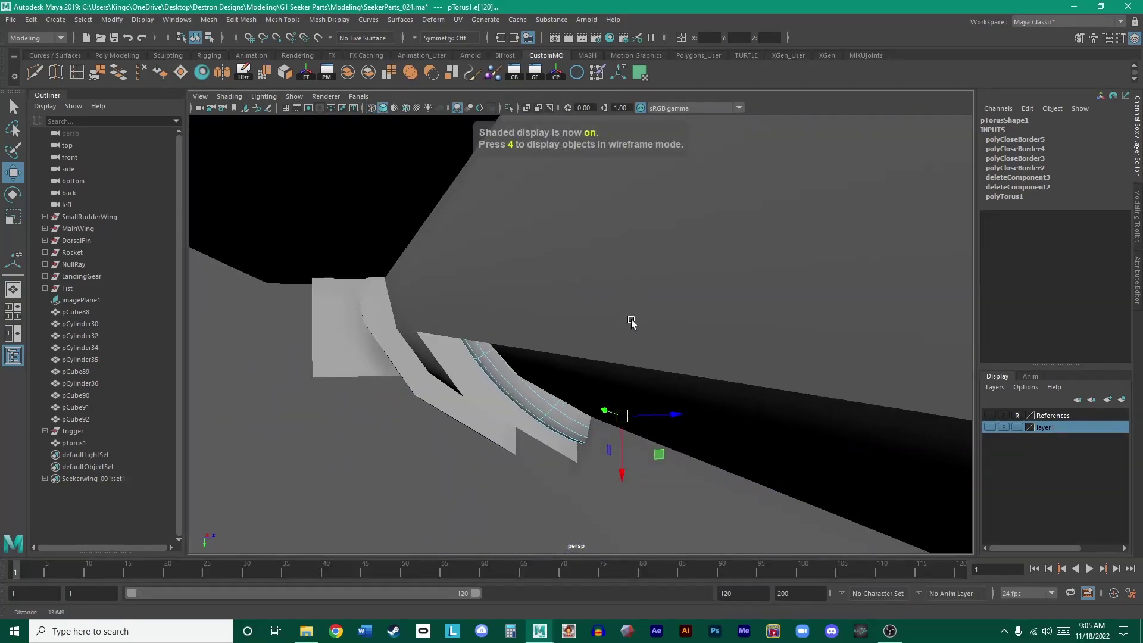
- Return the torus to object selection and examine how its arcs sit in the vent slots
mouse_move(630, 321)
alt+mouse_down()
mouse_move(594, 319)
mouse_move(681, 316)
mouse_move(742, 296)
mouse_move(587, 319)
mouse_move(510, 307)
alt+mouse_up()
scroll(594, 319, up, 2)
right_drag(517, 314, 579, 301)
alt+drag(655, 301, 668, 276)
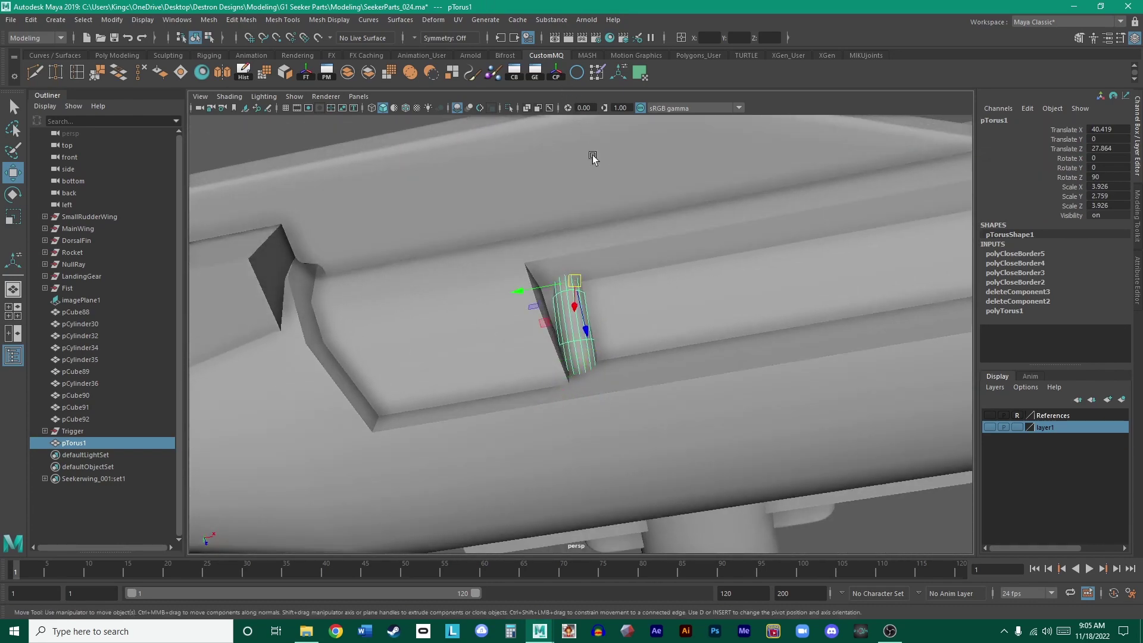
alt+drag(591, 153, 727, 312)
key(space)
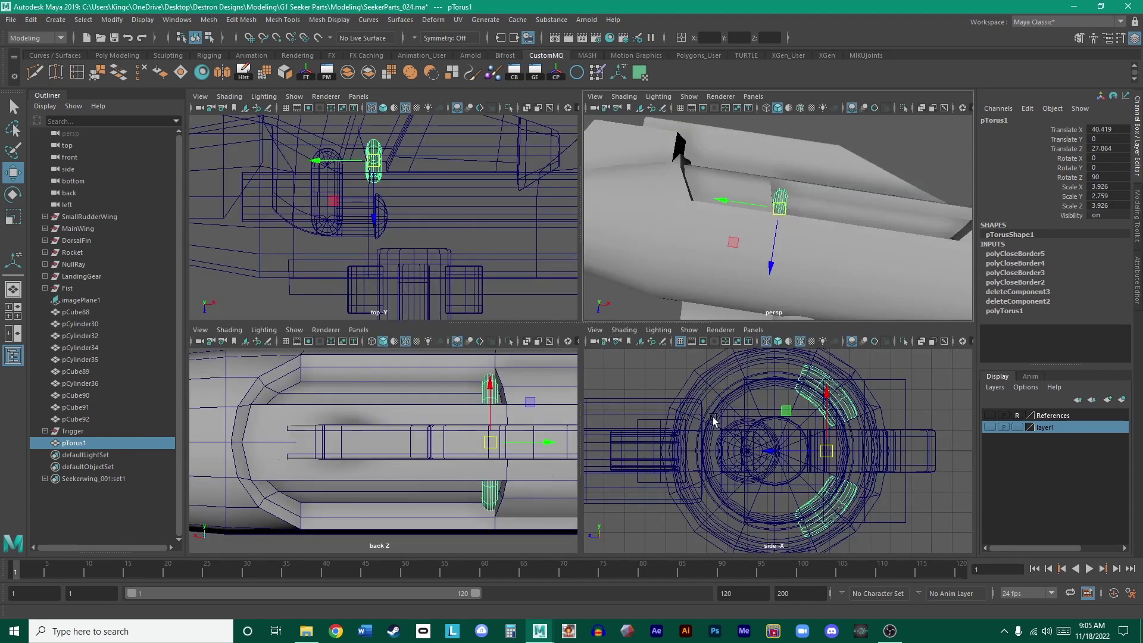
key(space)
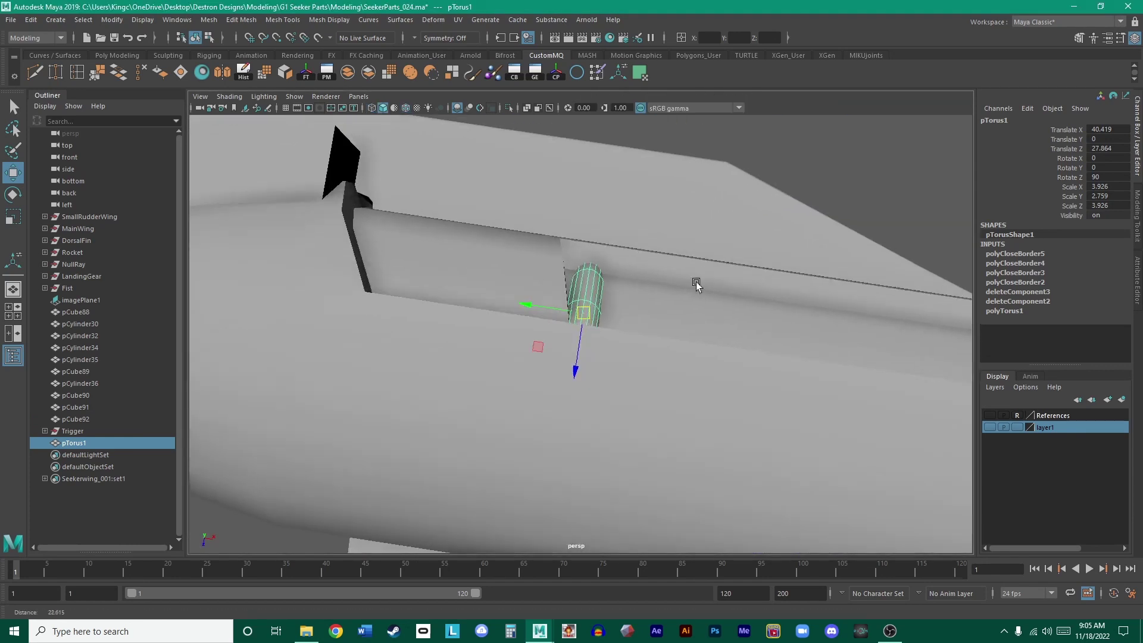
alt+drag(696, 283, 517, 230)
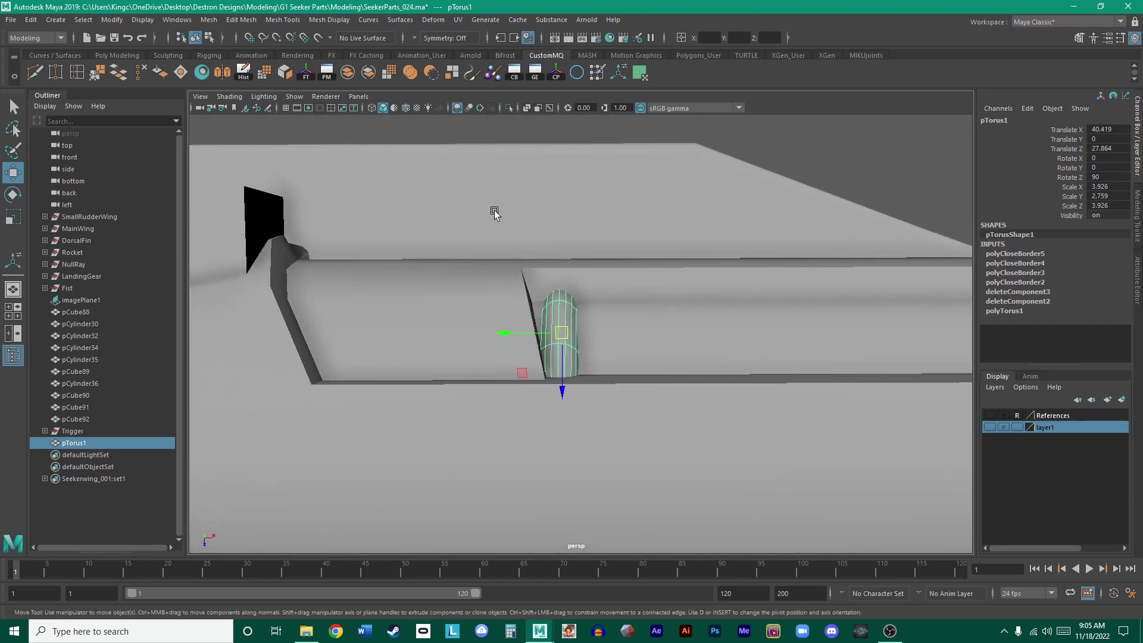
- Show the References layer in the top view and compare the torus with and without smooth preview against the reference ribs
key(space)
key(space)
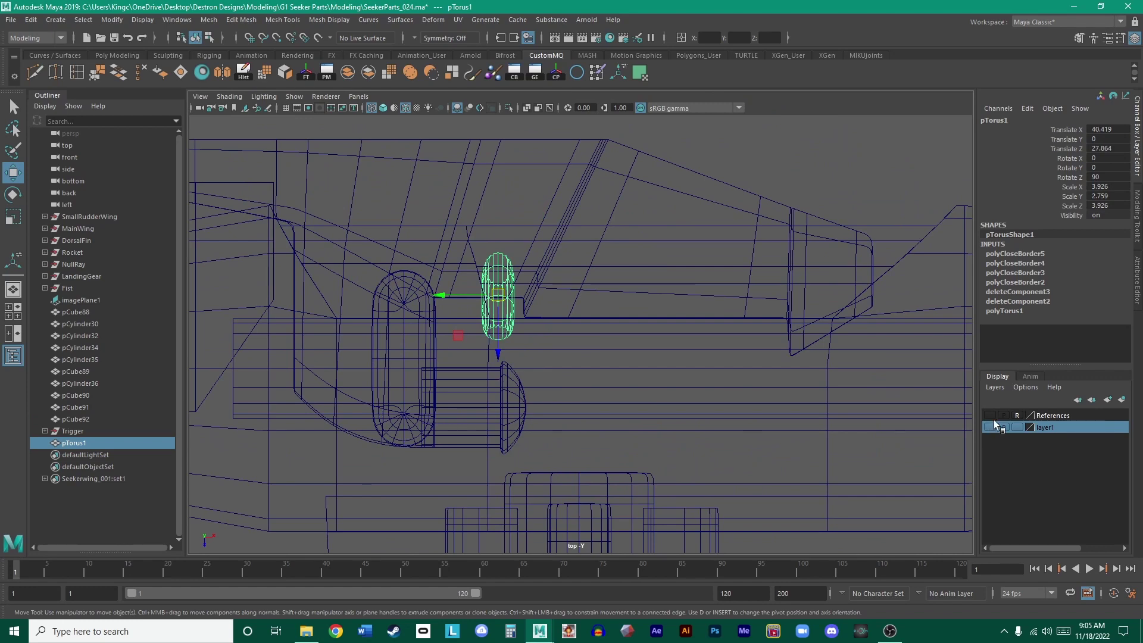
click(990, 427)
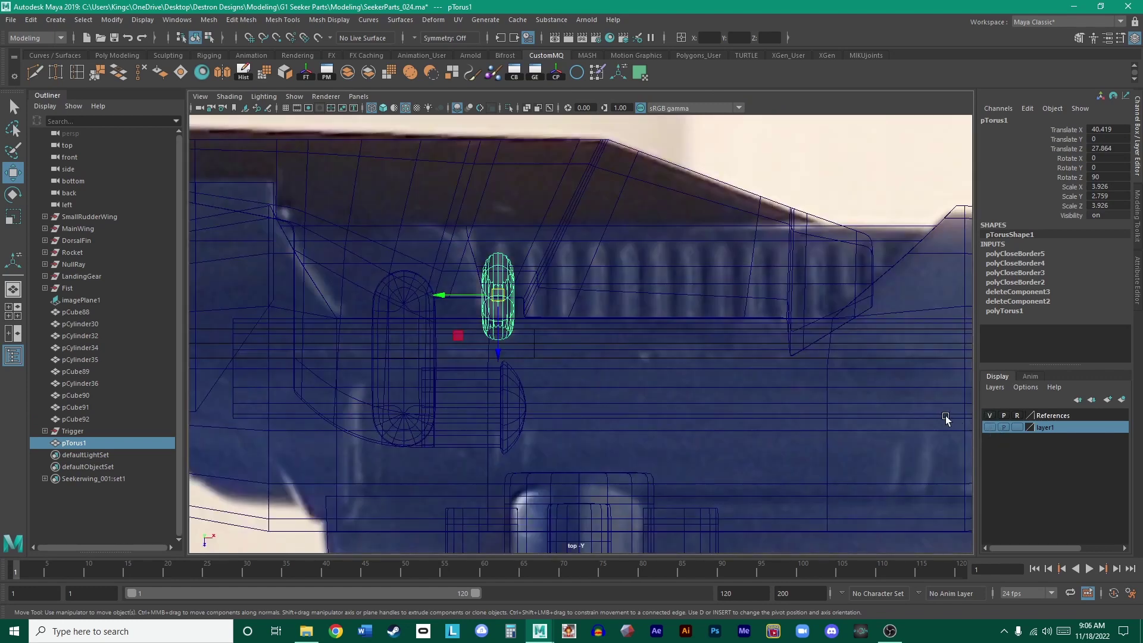
scroll(564, 317, up, 8)
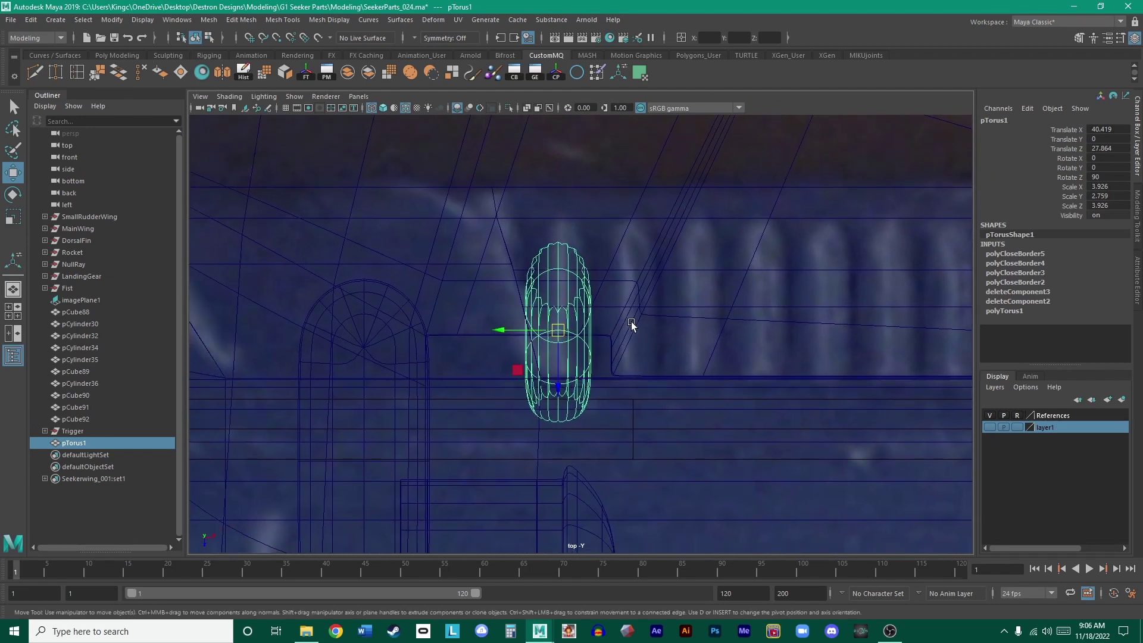
key(1)
key(3)
key(1)
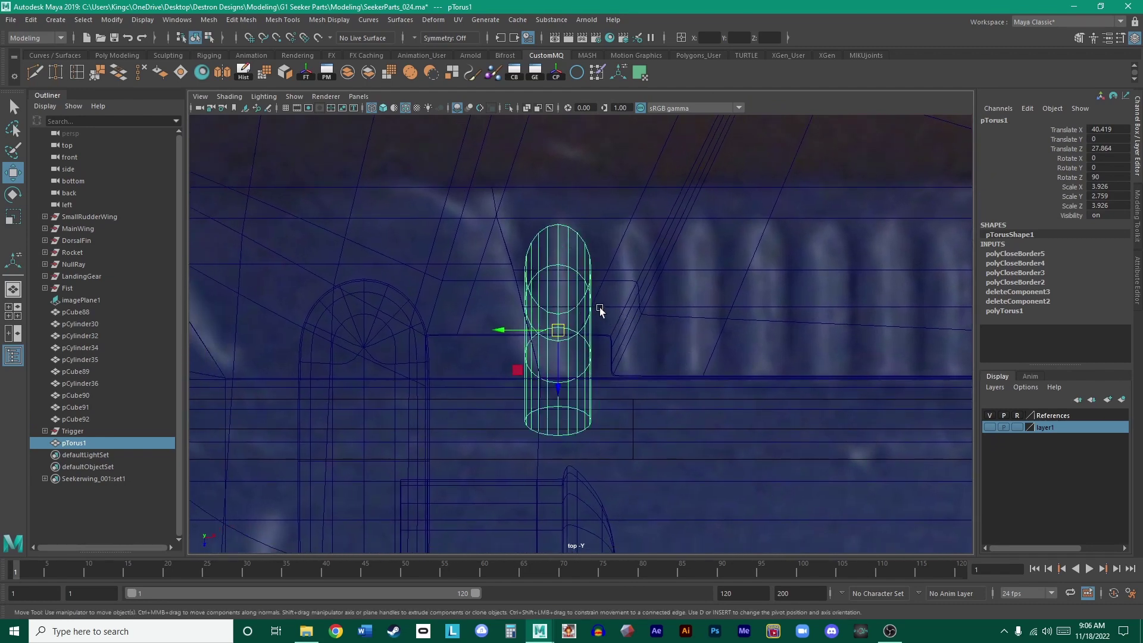
key(3)
key(1)
key(3)
key(1)
- Return to the perspective view and move the torus along Z to a Translate Z of about 27.533
key(space)
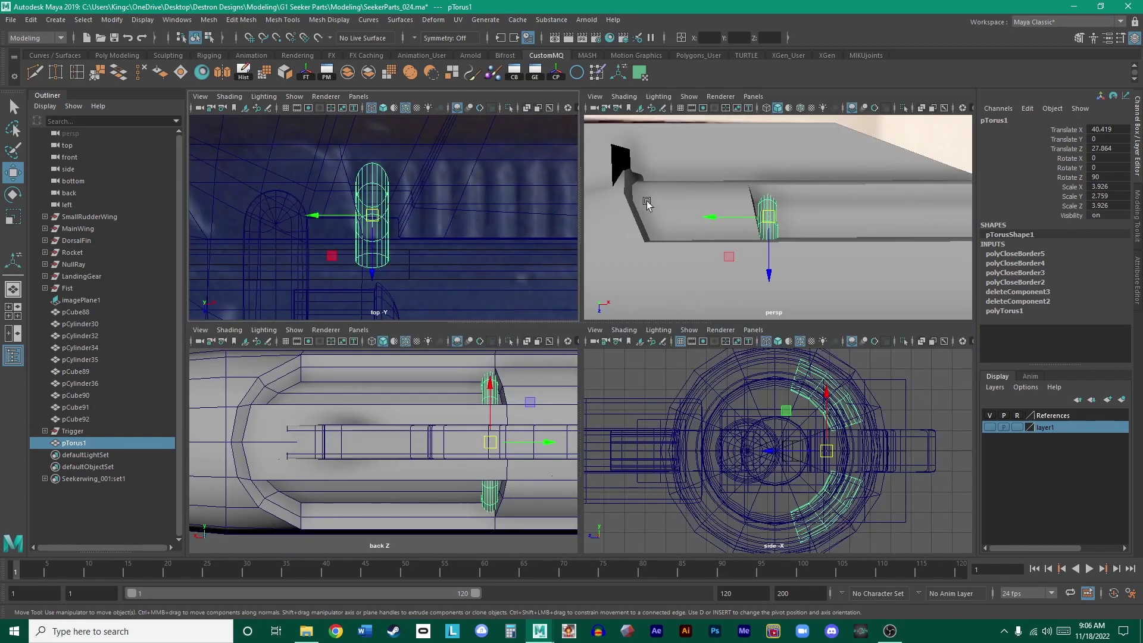
key(space)
alt+middle_drag(577, 230, 602, 276)
alt+right_drag(601, 276, 951, 417)
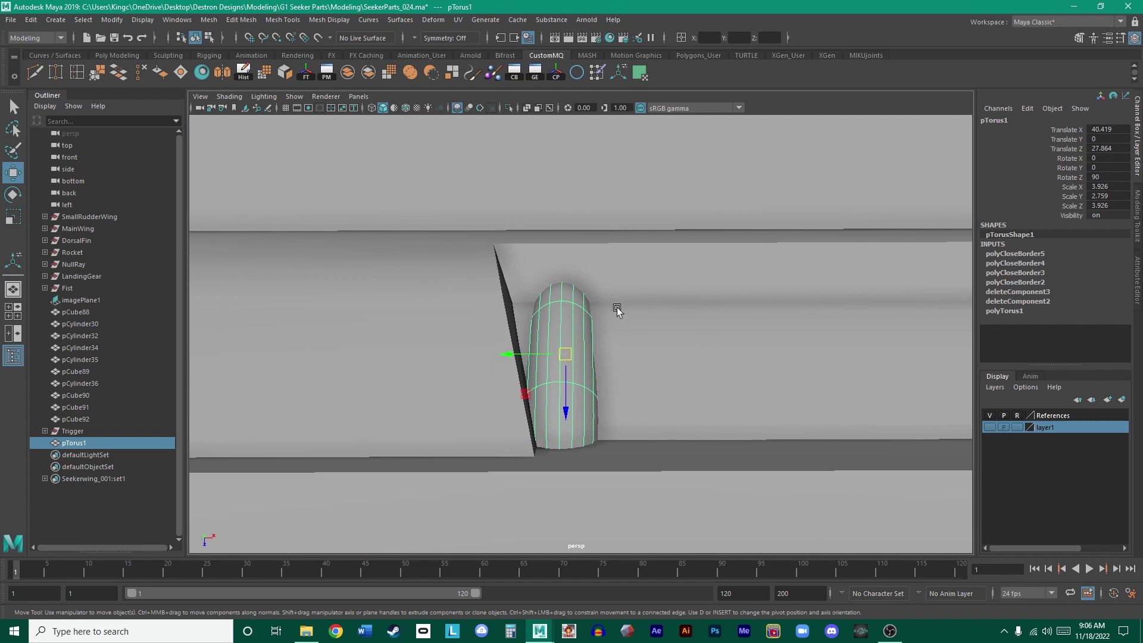
mouse_move(616, 307)
alt+mouse_down()
mouse_move(558, 308)
mouse_move(509, 365)
mouse_move(610, 311)
alt+mouse_up()
drag(653, 256, 636, 255)
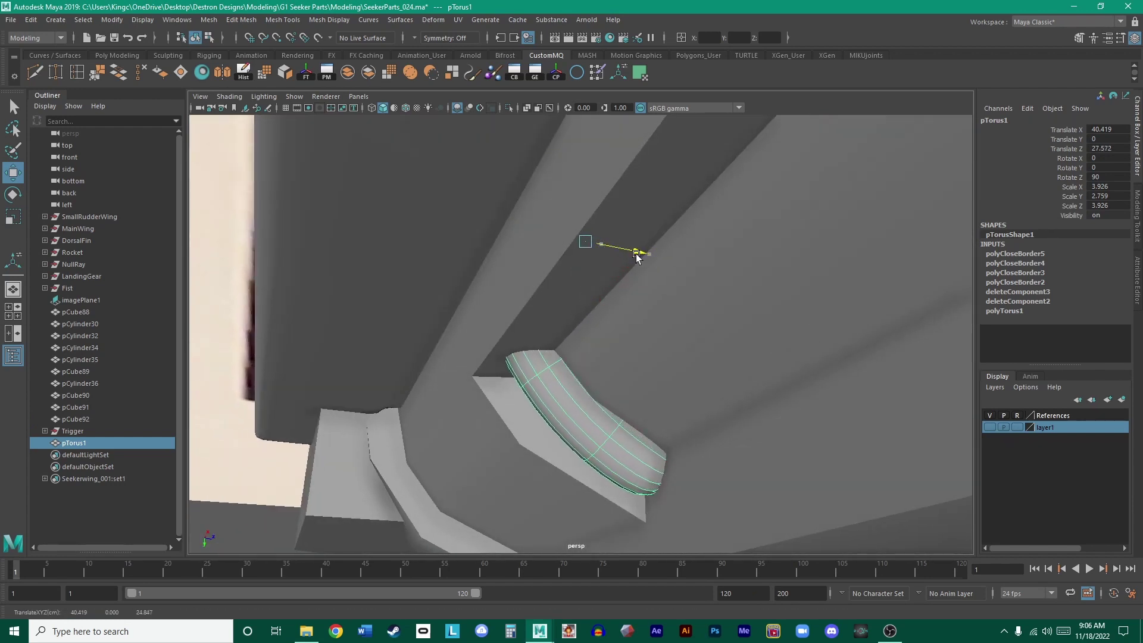
- Switch the torus between unsmoothed and smooth preview and examine its fit in the vent slot
alt+middle_drag(626, 381, 627, 310)
alt+right_drag(628, 309, 691, 364)
key(1)
alt+middle_drag(721, 401, 658, 344)
alt+right_drag(649, 348, 581, 326)
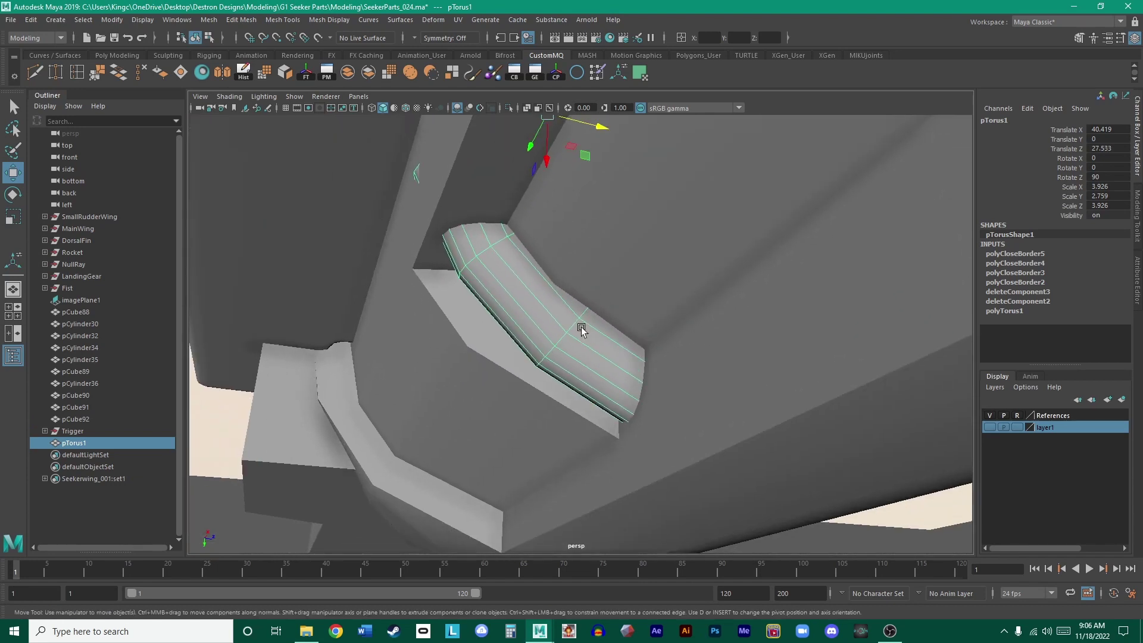
key(3)
alt+drag(580, 299, 497, 214)
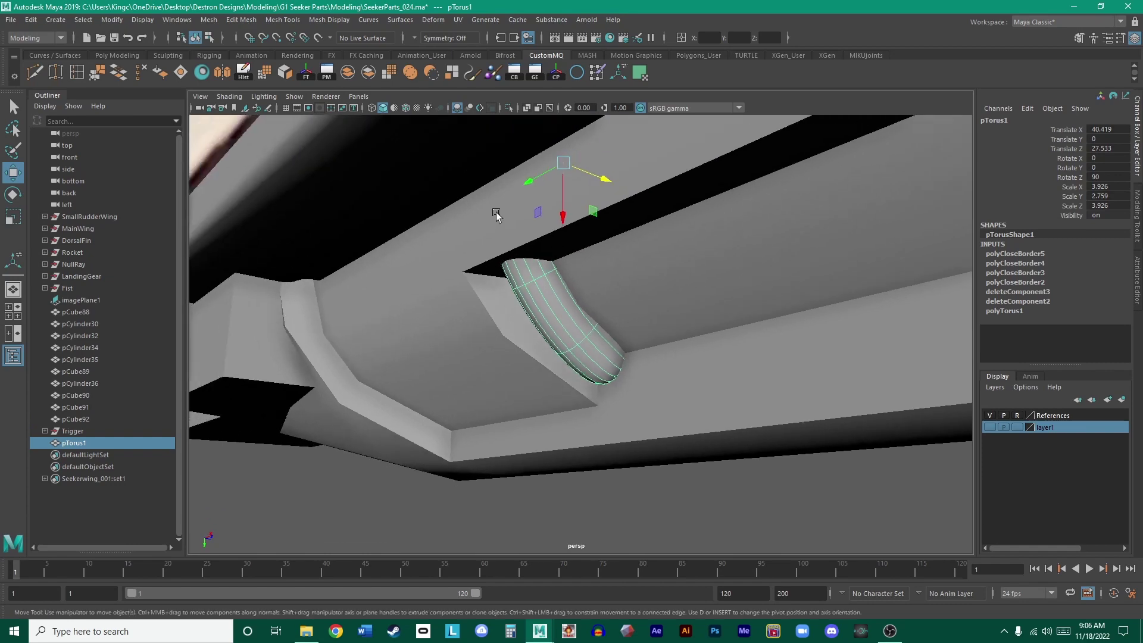
- Insert two edge loops on the torus close to its capped ends
click(476, 231)
alt+drag(540, 248, 541, 221)
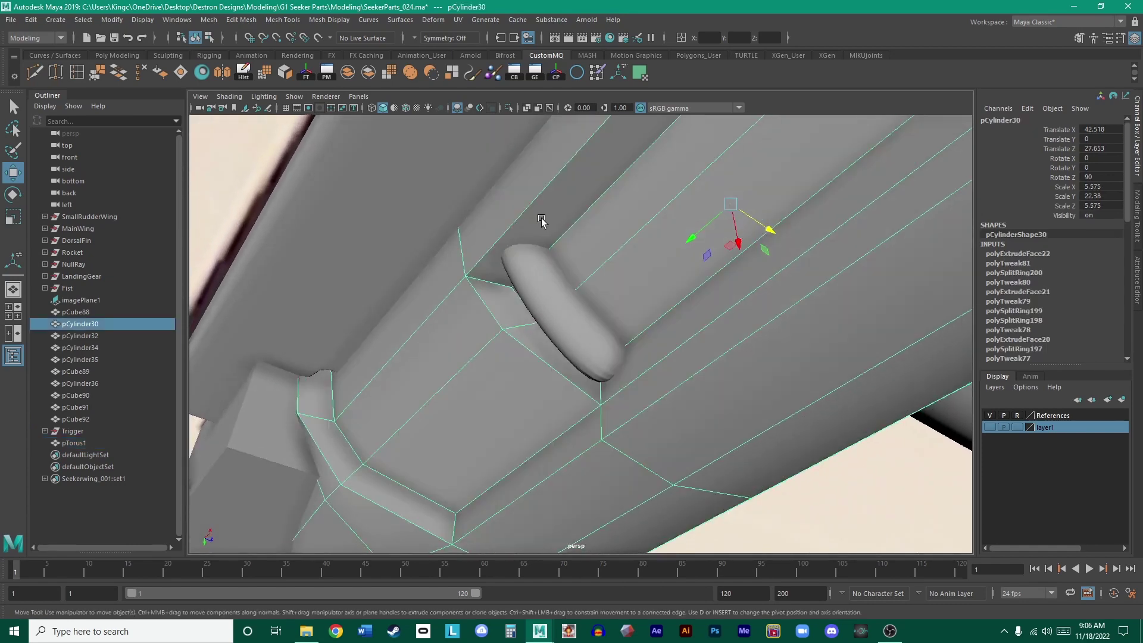
click(574, 329)
alt+drag(573, 329, 605, 362)
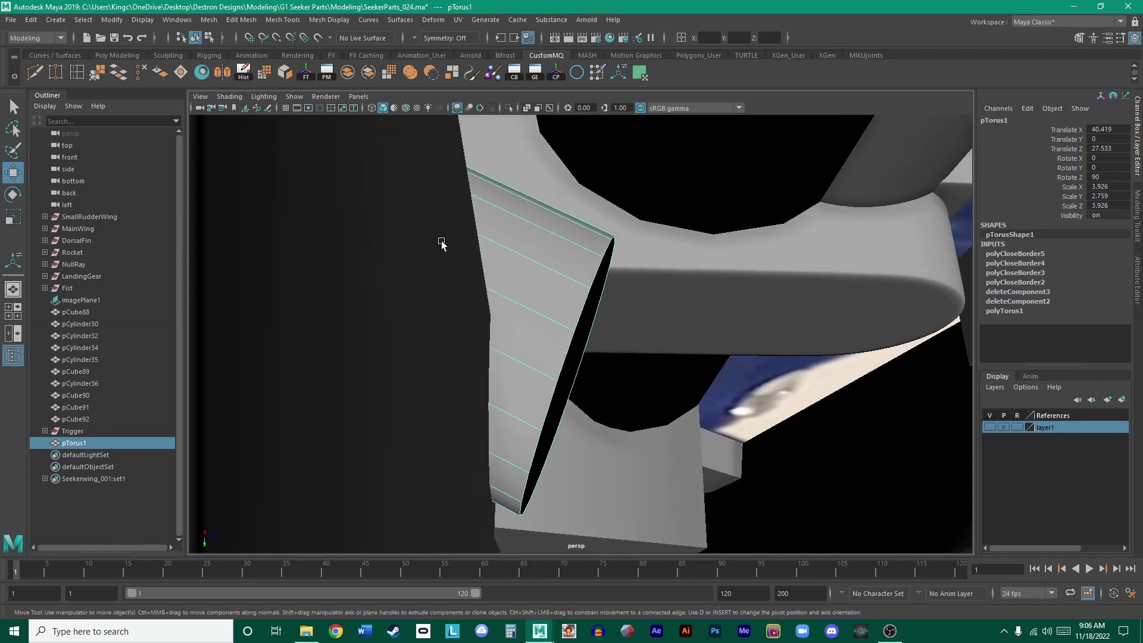
shift+right_drag(466, 303, 542, 376)
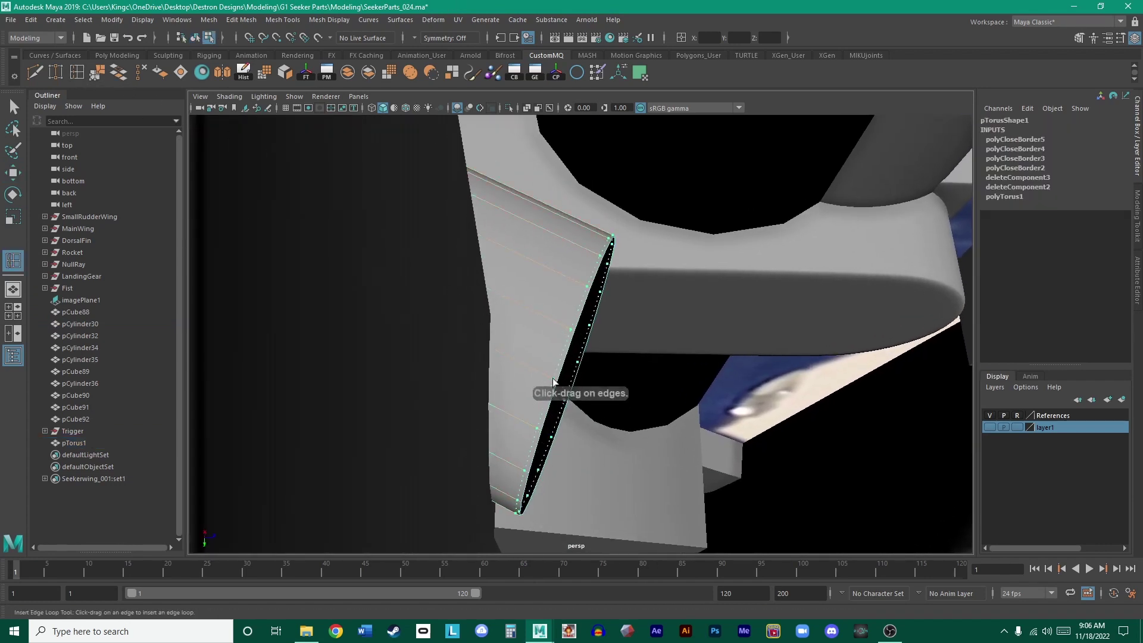
click(556, 383)
alt+drag(694, 334, 487, 310)
click(426, 380)
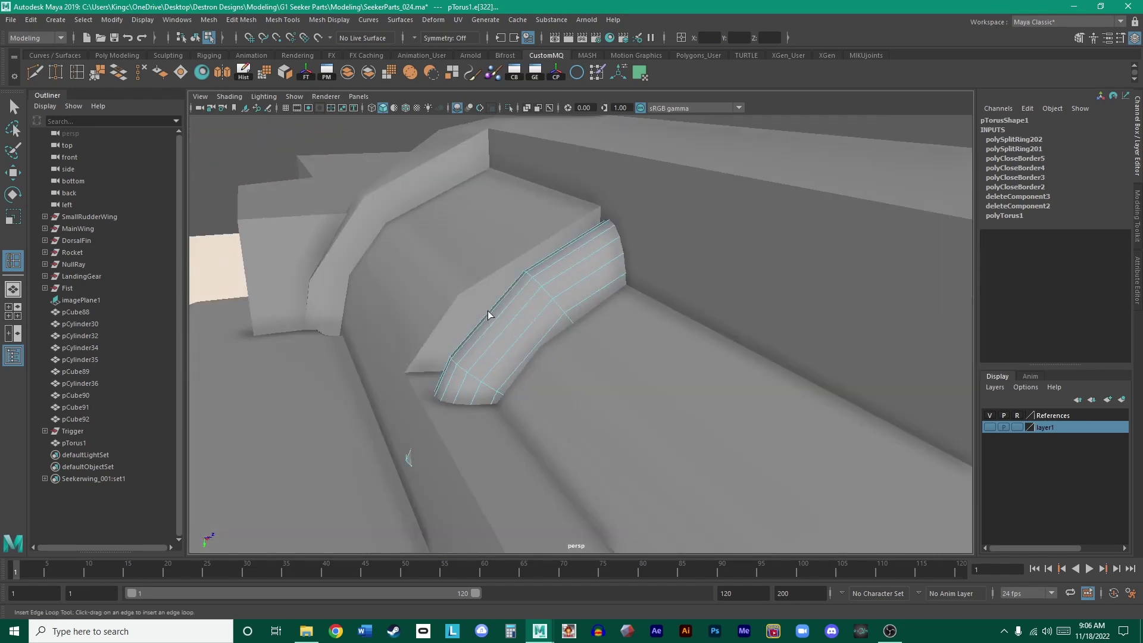
- Leave the Insert Edge Loop tool, return the torus to object selection, and examine the smoothed rib in the vent slot
alt+right_drag(488, 311, 753, 300)
alt+drag(753, 300, 591, 320)
key(w)
right_drag(656, 174, 678, 166)
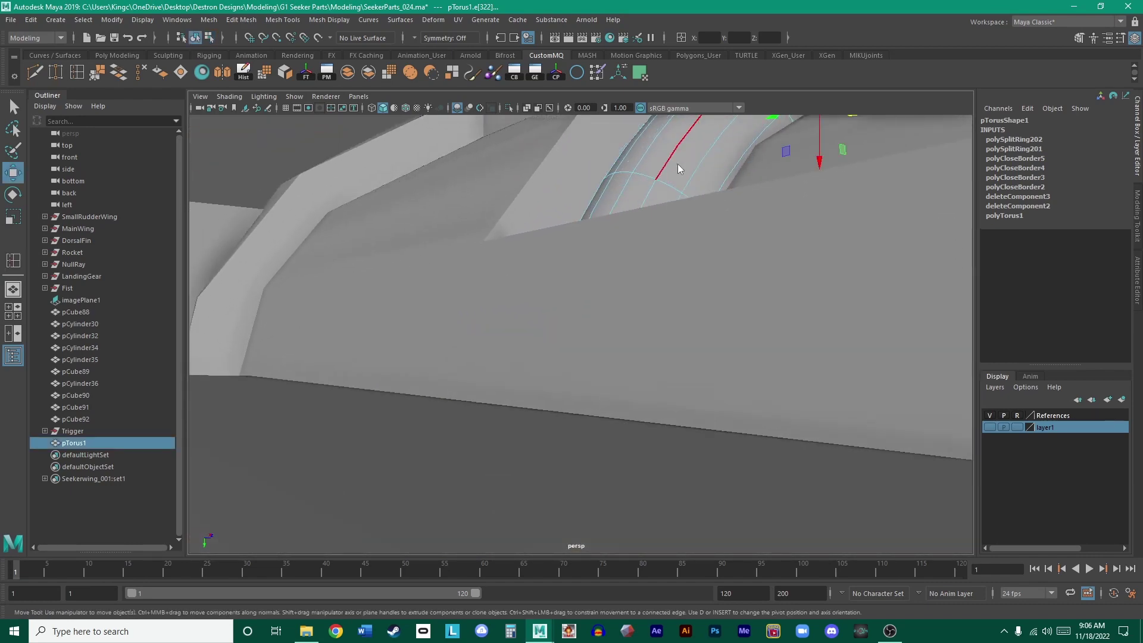
scroll(721, 159, down, 5)
click(722, 124)
scroll(675, 171, down, 1)
alt+drag(676, 172, 554, 277)
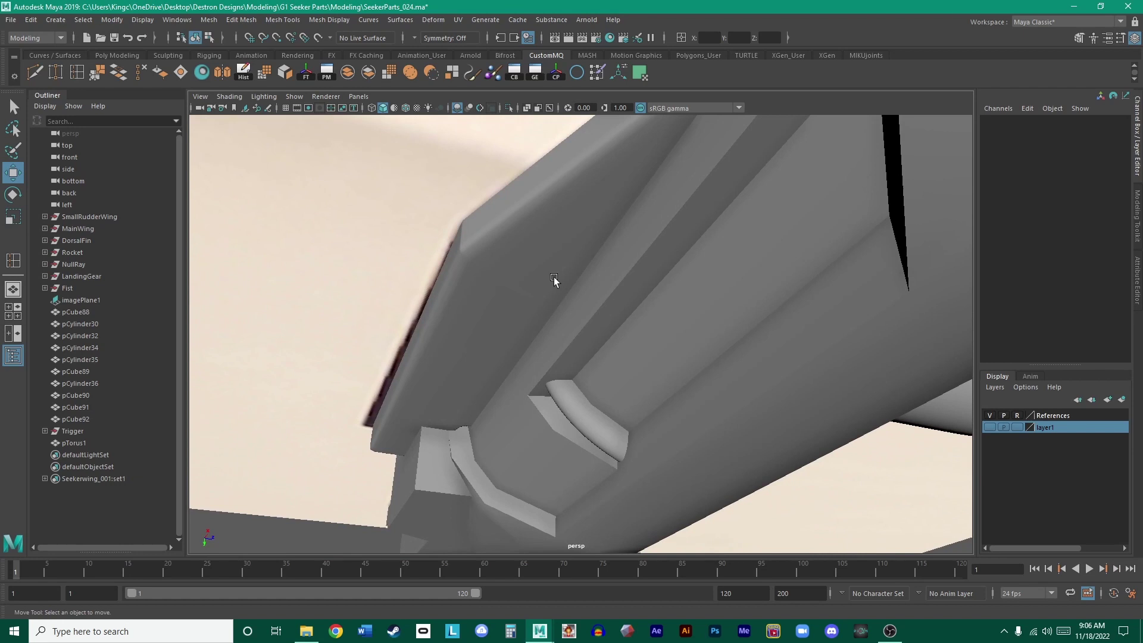
alt+drag(554, 277, 570, 336)
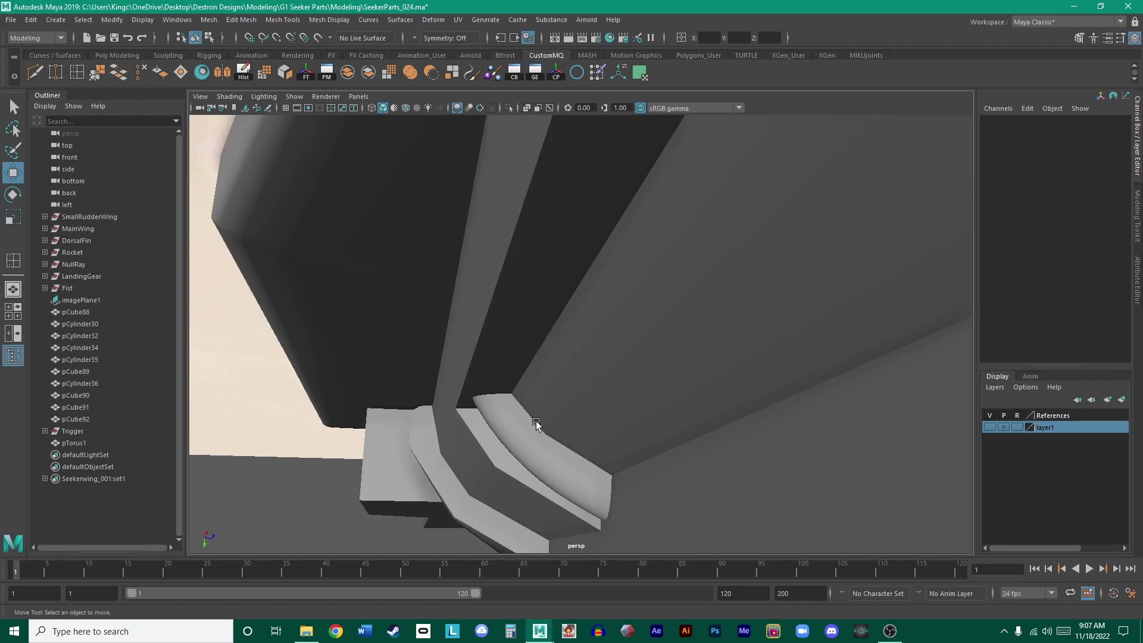
- Scale the torus rib down evenly in X and Z to about 3.794, leaving its Y scale alone
click(538, 441)
key(r)
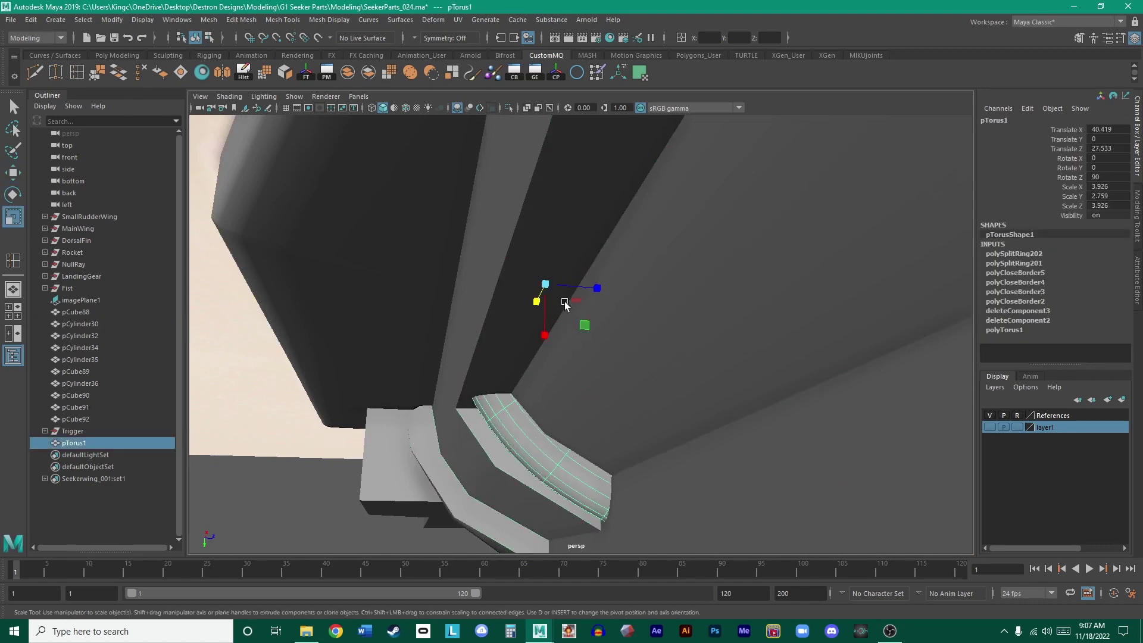
alt+drag(546, 284, 579, 338)
middle_drag(613, 322, 612, 322)
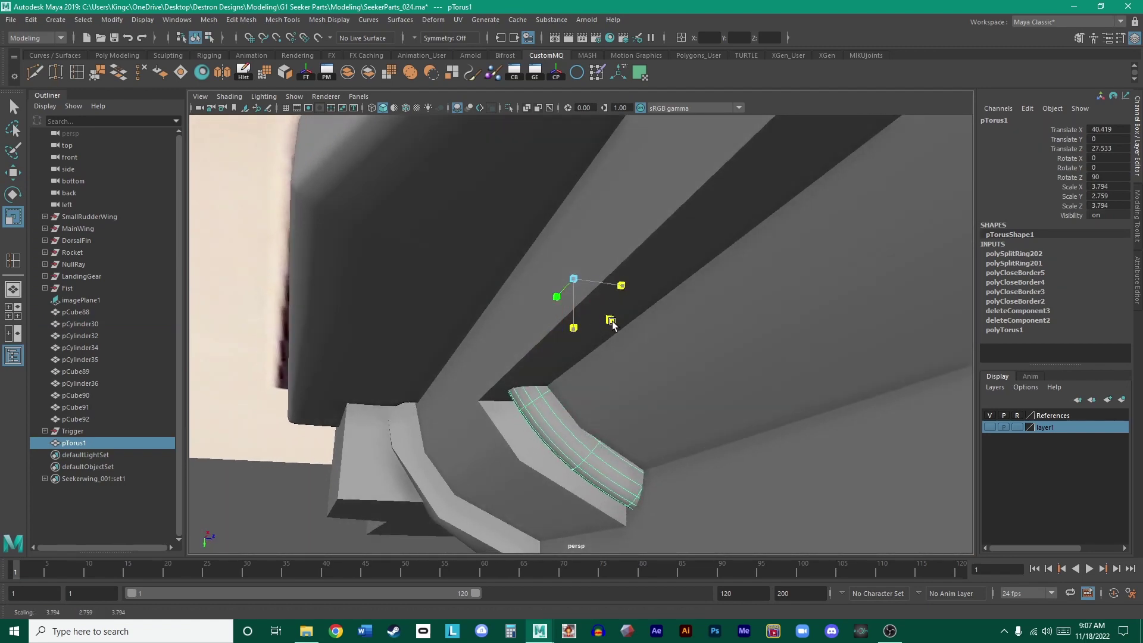
alt+drag(612, 322, 625, 349)
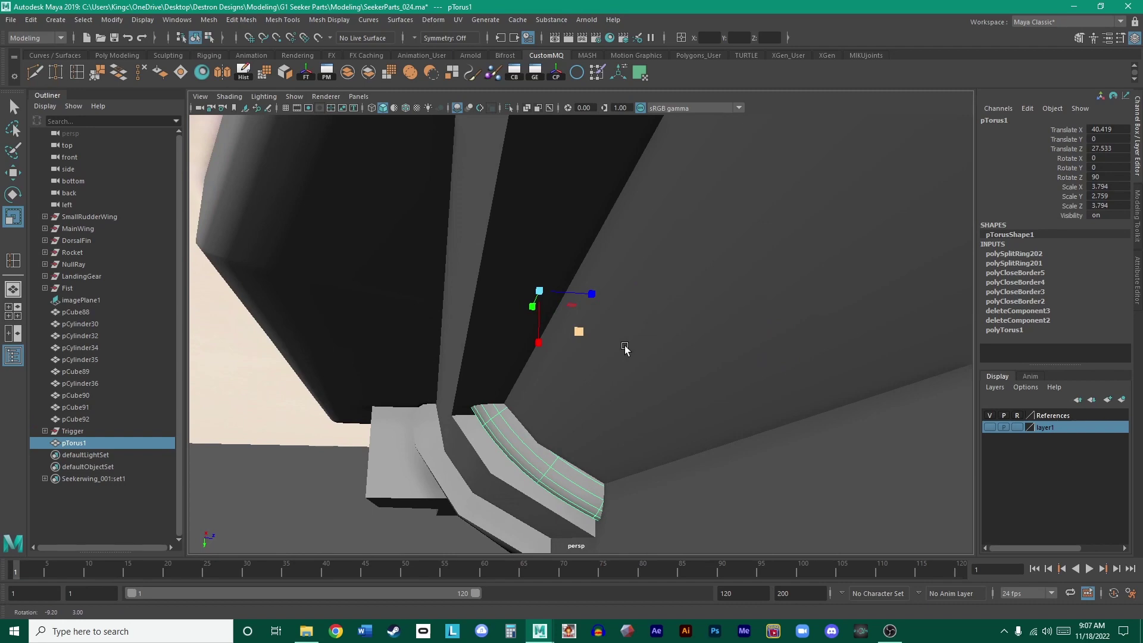
alt+drag(582, 352, 616, 332)
- Move the torus rib along X to the end of the vent slot, at a Translate X of about 40.422
key(w)
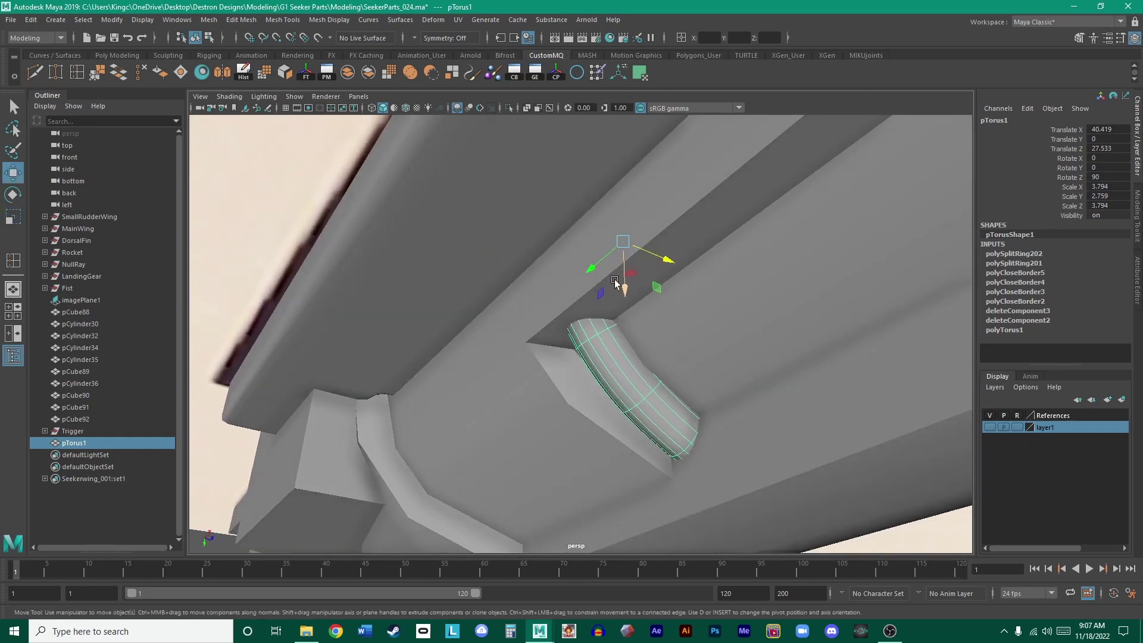
drag(619, 263, 613, 321)
drag(535, 160, 544, 148)
alt+right_drag(544, 148, 528, 263)
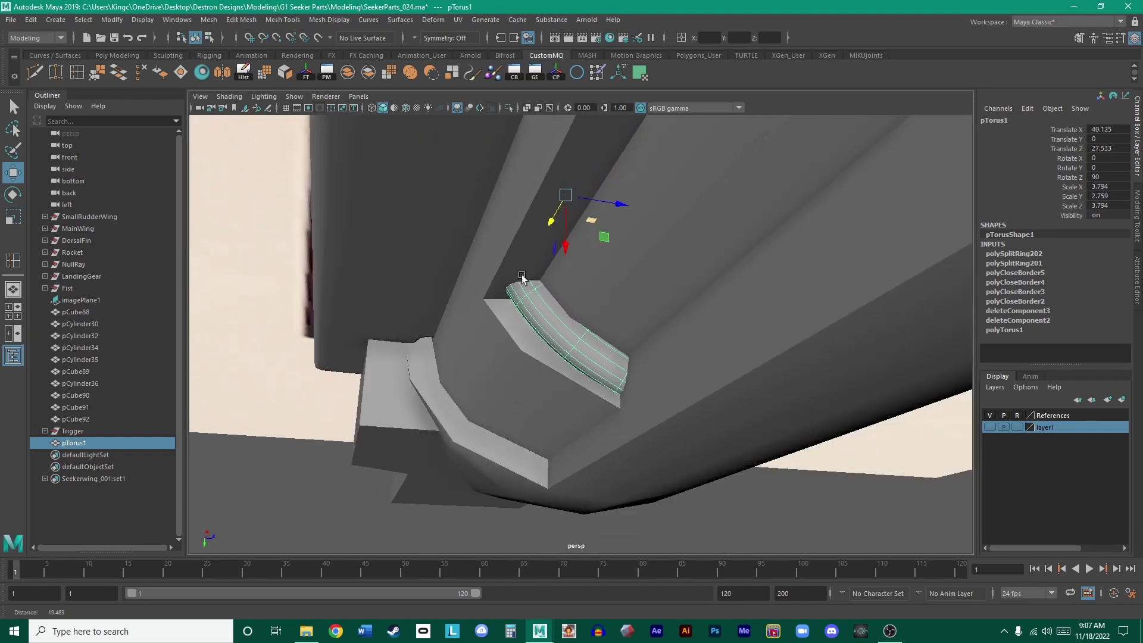
alt+drag(528, 262, 553, 303)
alt+right_drag(553, 303, 628, 309)
alt+middle_drag(628, 309, 594, 329)
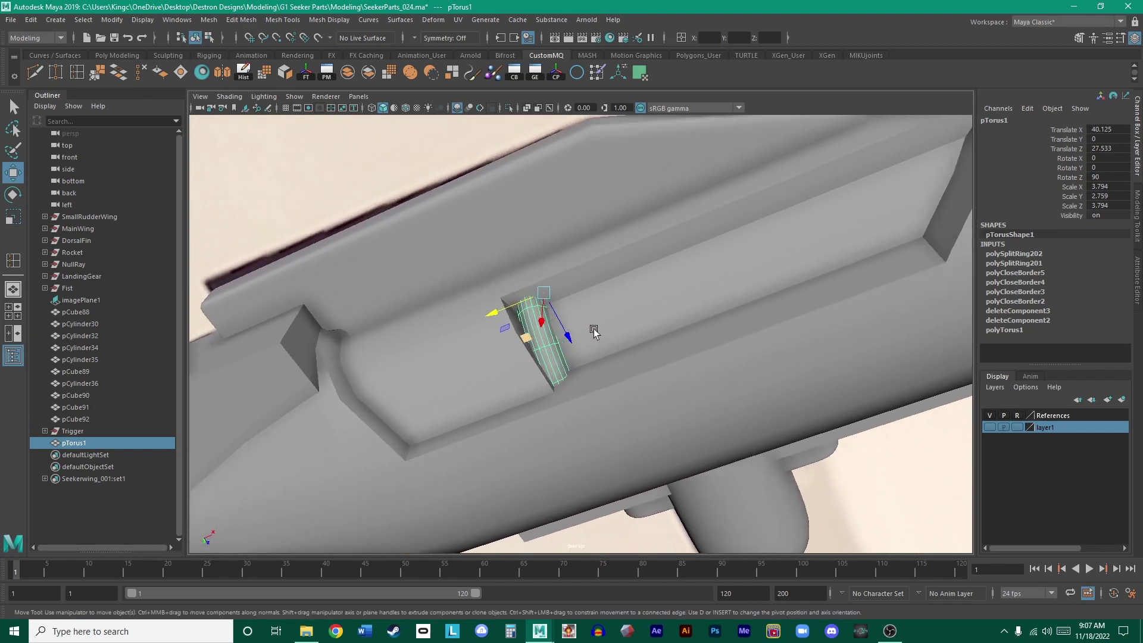
drag(518, 305, 522, 304)
- In the top view, align the torus with the first rib in the reference image, at a Translate X of about 40.438
key(space)
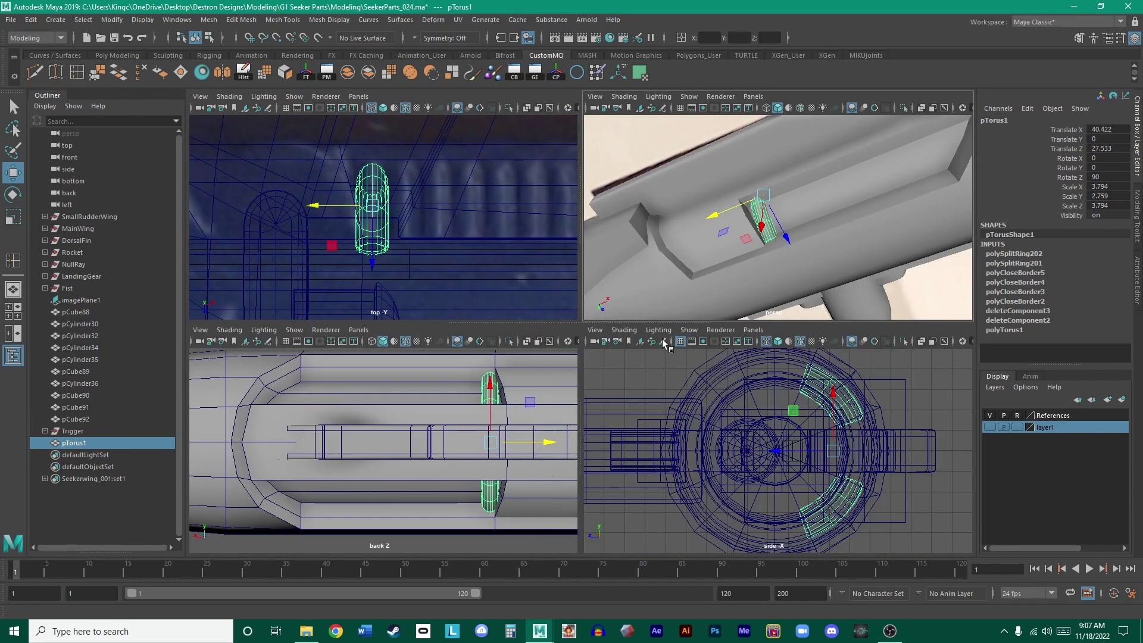
key(space)
alt+middle_drag(463, 216, 404, 220)
scroll(508, 277, up, 2)
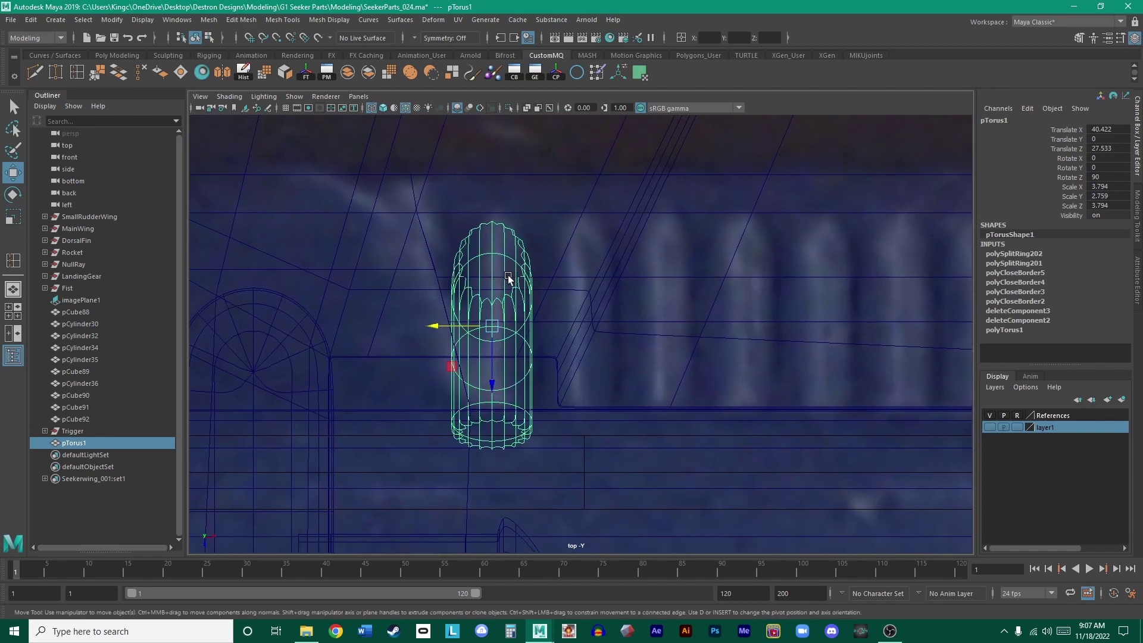
drag(451, 327, 452, 328)
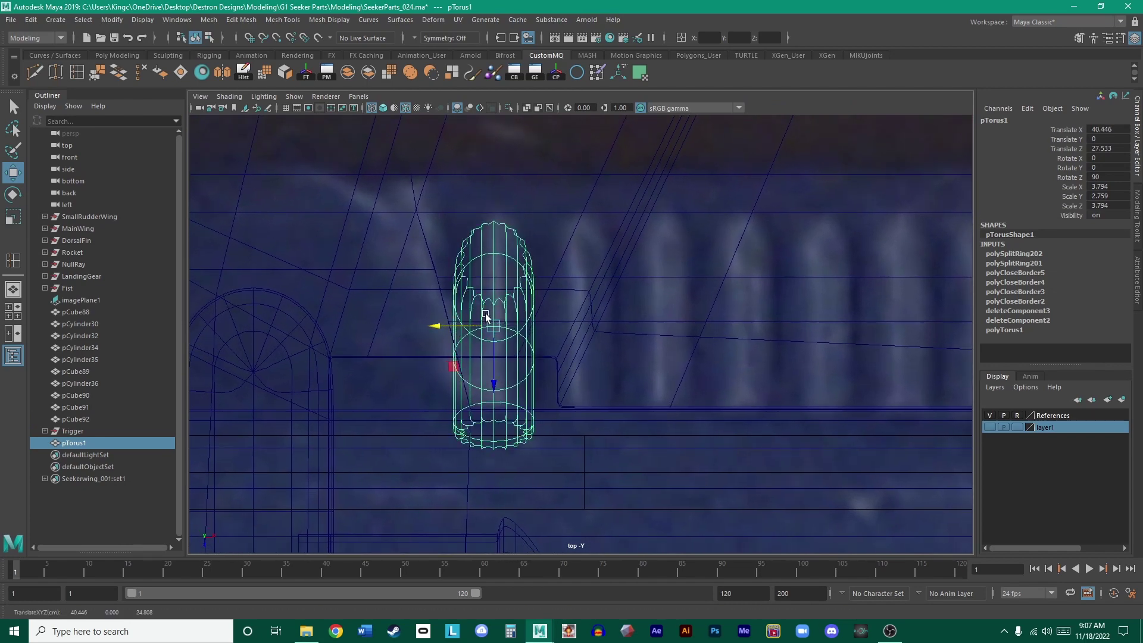
alt+middle_drag(534, 290, 505, 295)
drag(436, 331, 436, 331)
alt+middle_drag(485, 322, 472, 301)
- Duplicate the torus rib and place the copy edge to edge beside it, at a Translate X of about 41.521
key(ctrl+d)
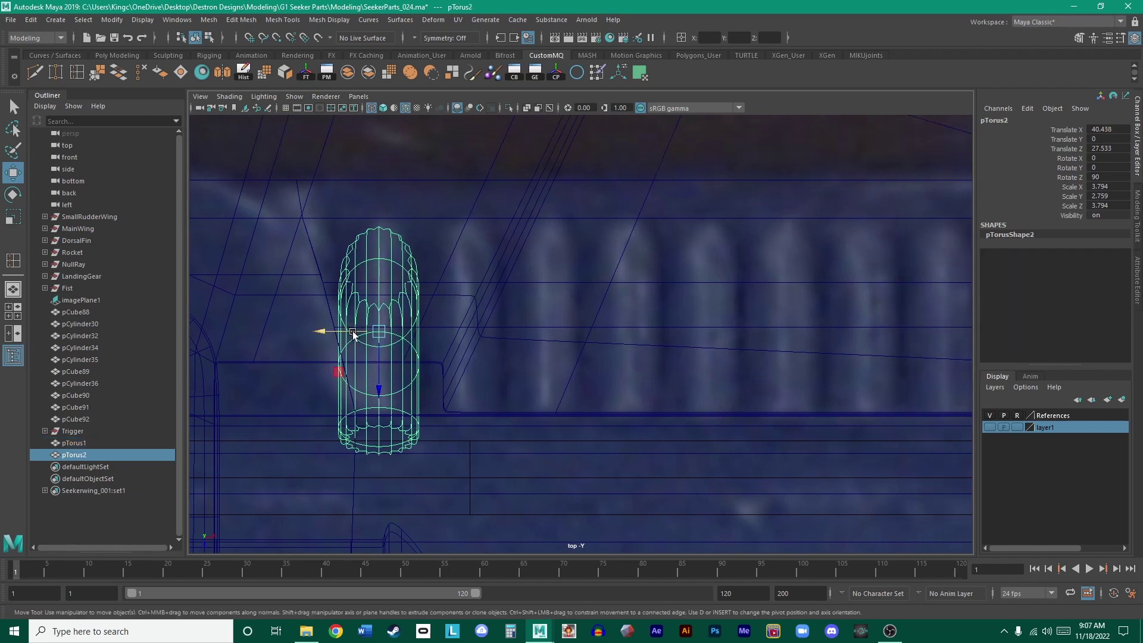
drag(344, 331, 420, 338)
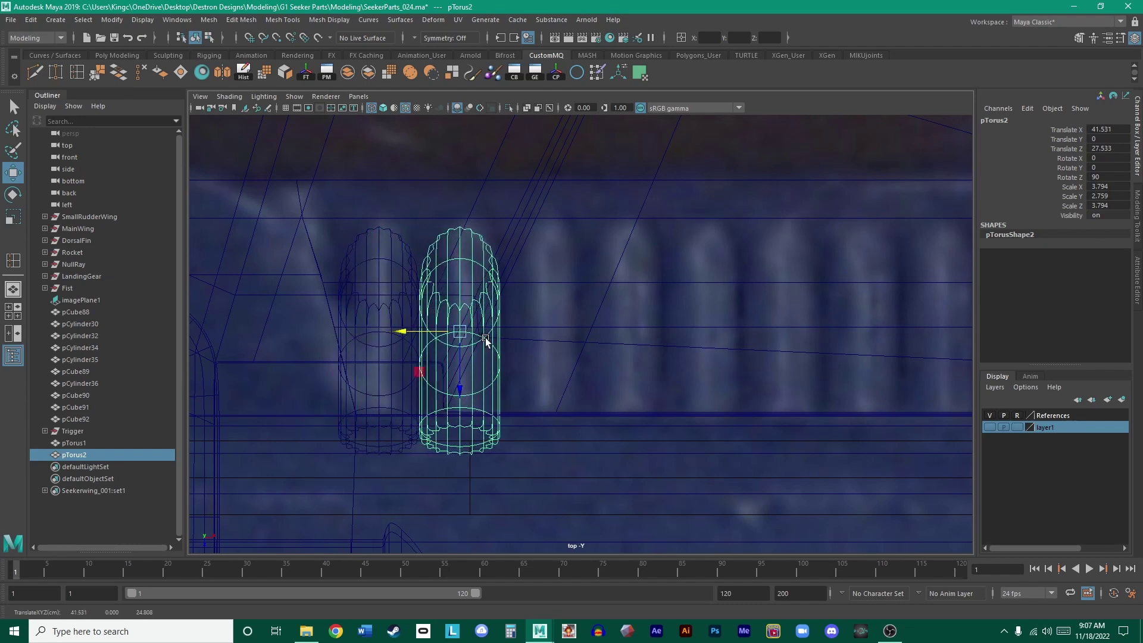
scroll(484, 342, up, 3)
alt+middle_drag(482, 344, 579, 317)
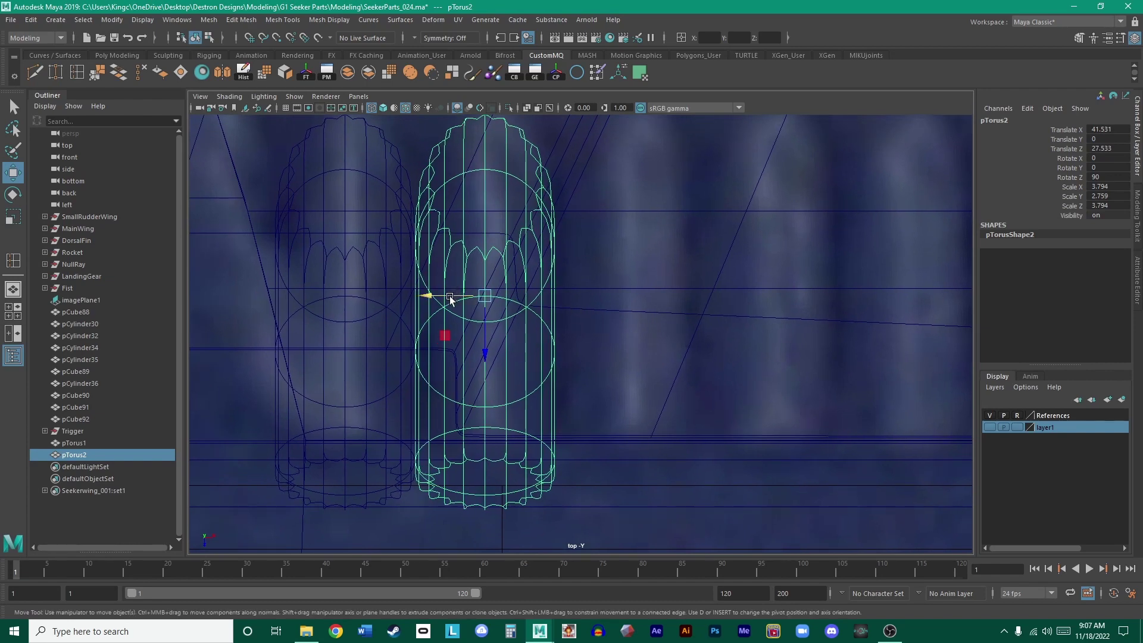
drag(447, 296, 448, 297)
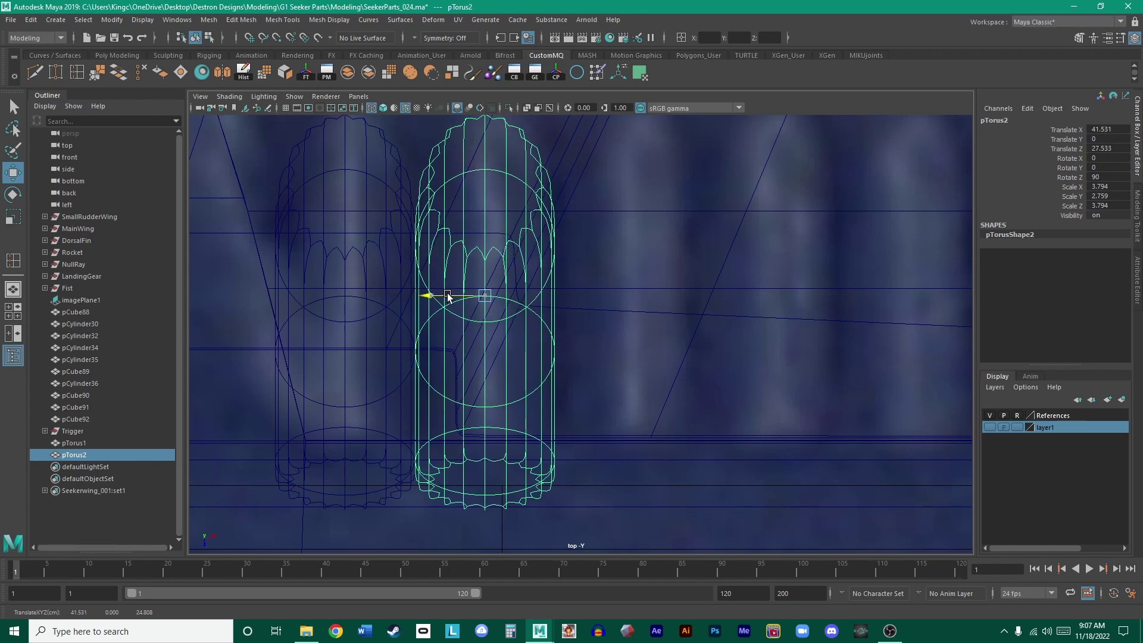
scroll(447, 296, up, 2)
alt+middle_drag(454, 283, 566, 301)
scroll(566, 302, up, 1)
drag(489, 300, 486, 301)
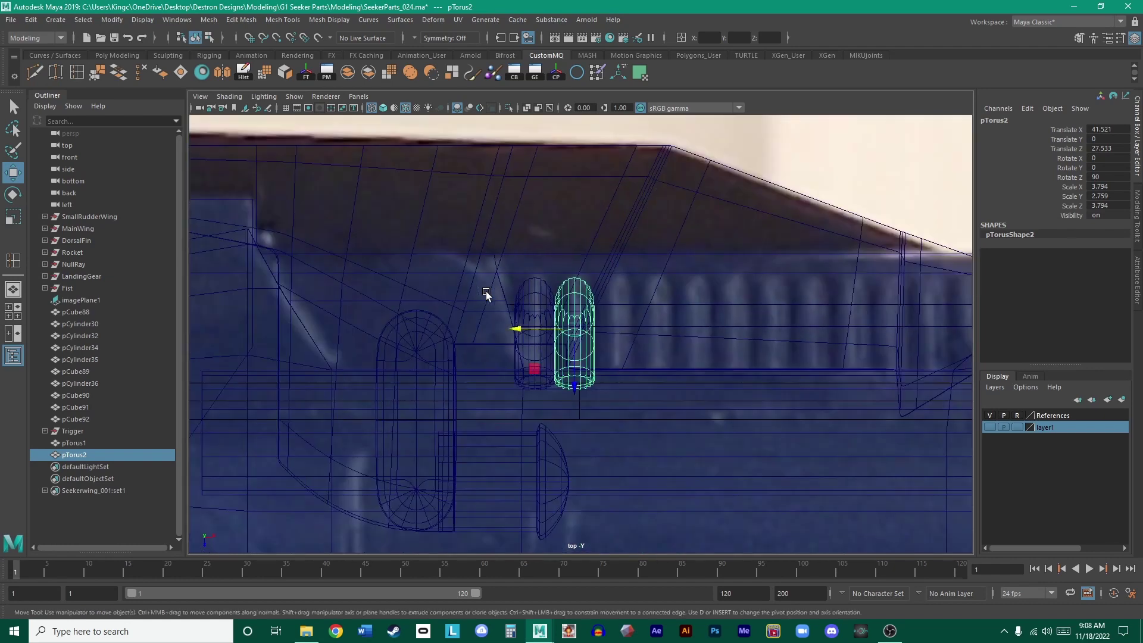
- Duplicate both torus ribs together and move the new pair along X to about 42.62, following the row
scroll(486, 295, down, 5)
alt+middle_drag(531, 305, 503, 276)
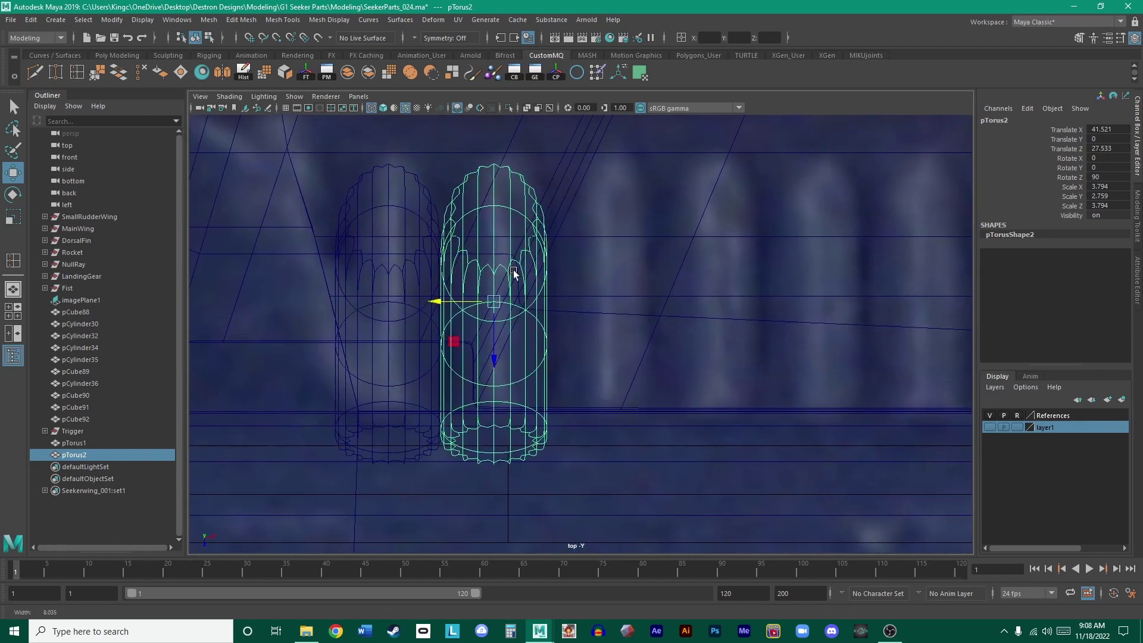
scroll(654, 296, up, 3)
key(ctrl+d)
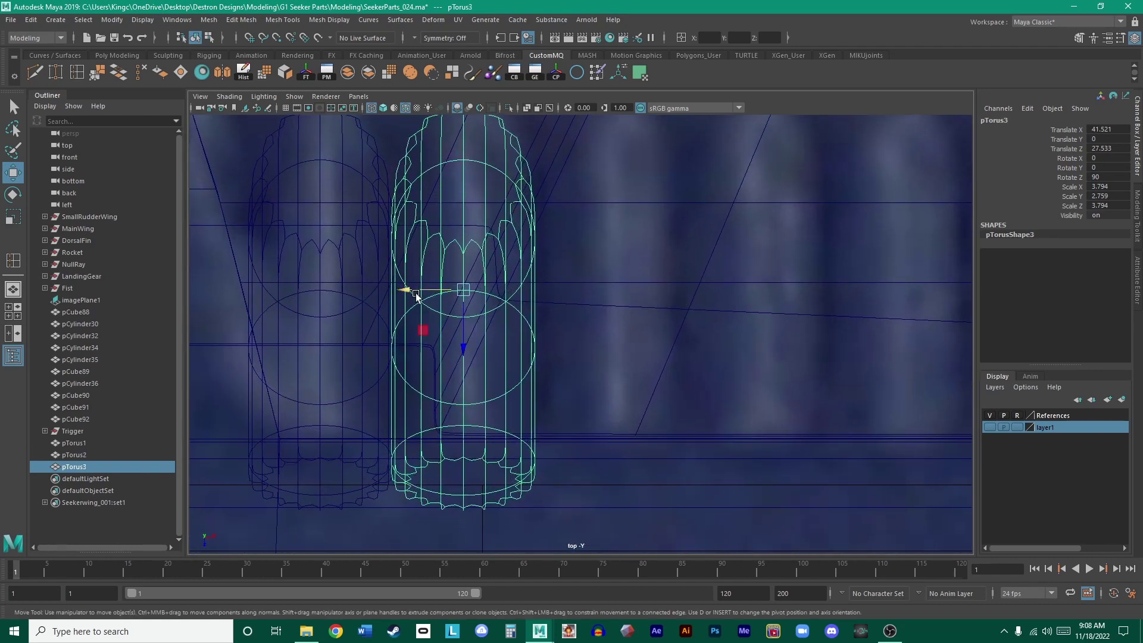
key(ctrl+z)
shift+click(378, 308)
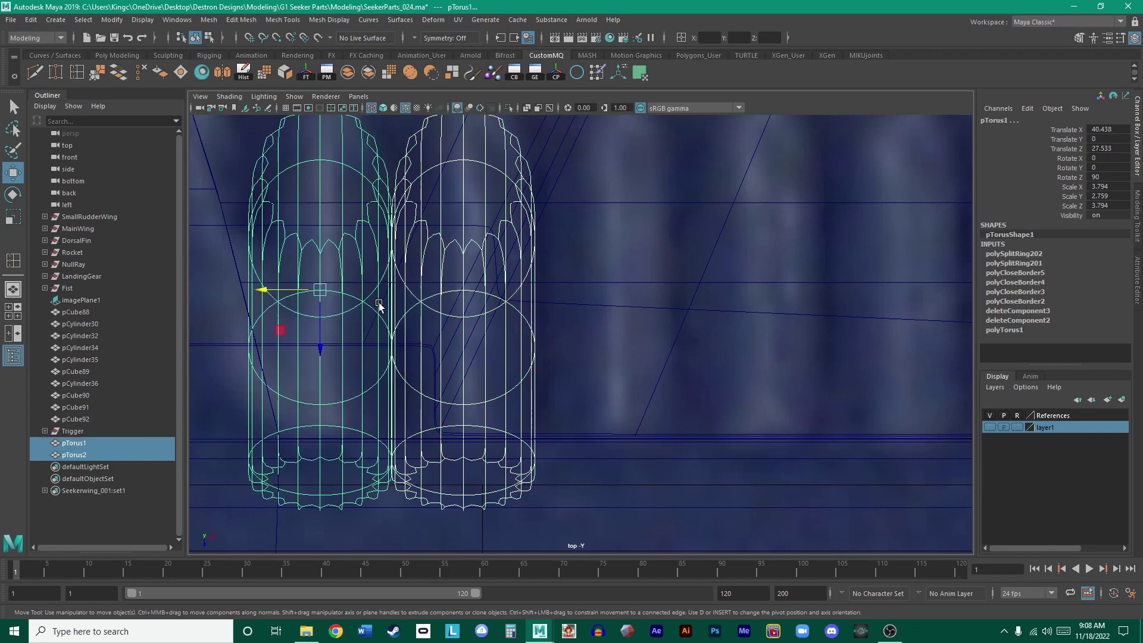
key(ctrl+d)
drag(288, 290, 577, 327)
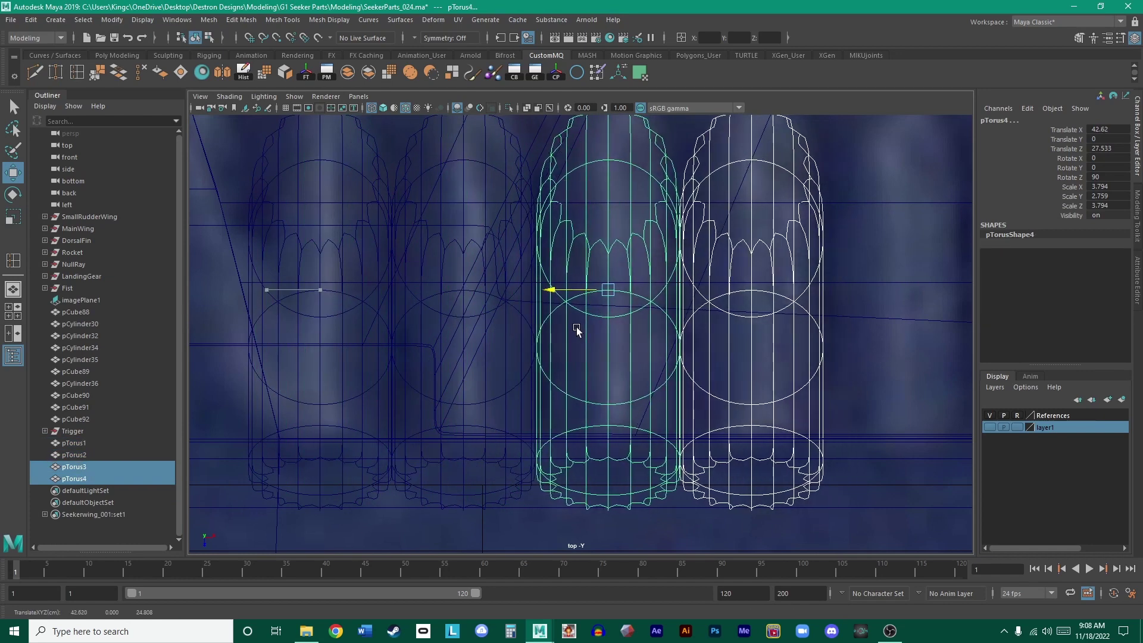
- Fine-tune the new pair's Translate X to about 42.605 so its edge meets the neighbouring rib
scroll(577, 327, up, 5)
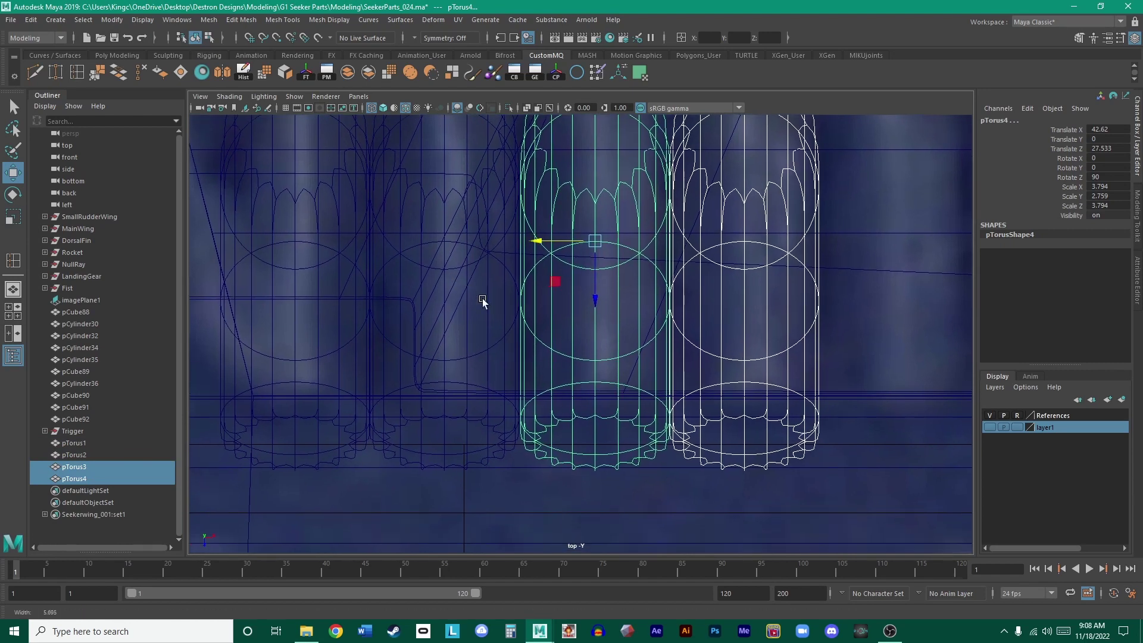
scroll(607, 345, up, 5)
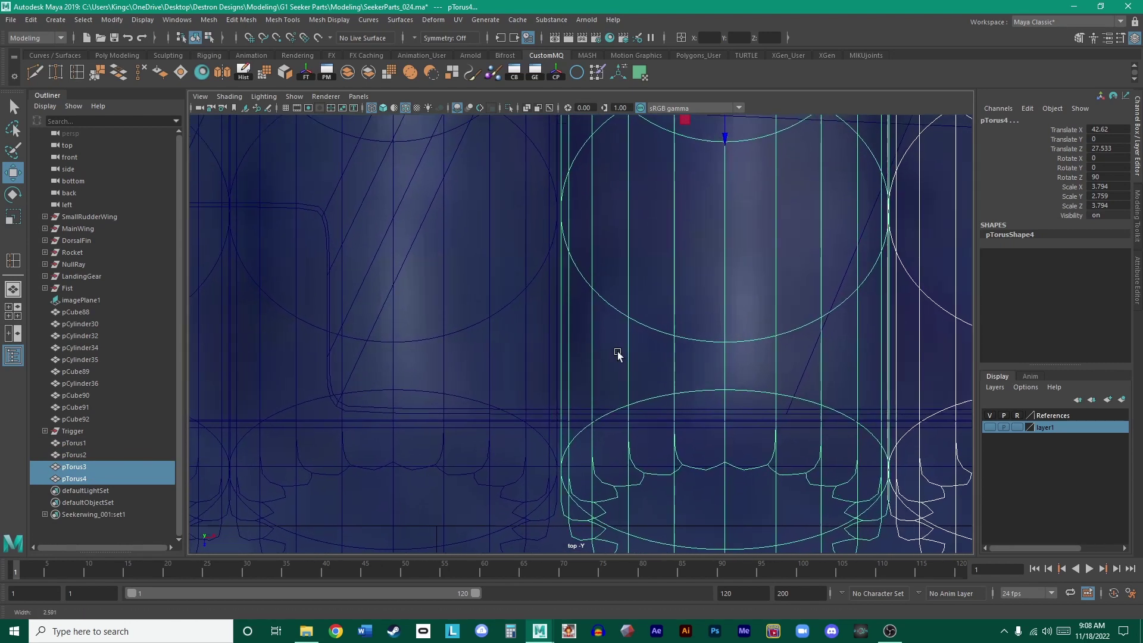
middle_drag(650, 365, 595, 327)
scroll(643, 345, up, 3)
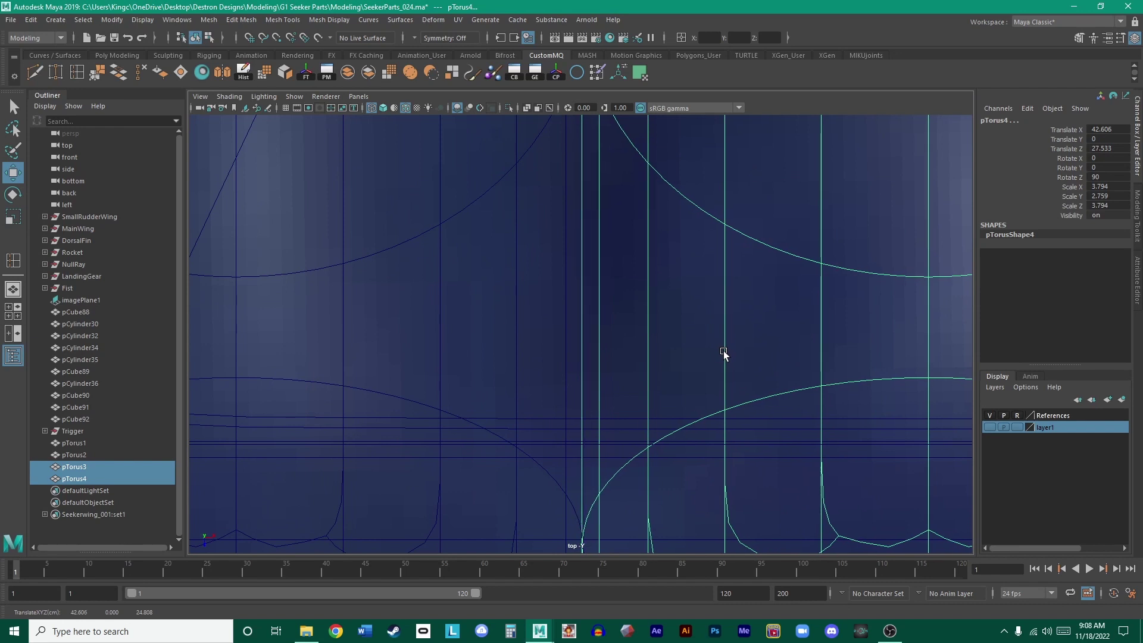
middle_drag(724, 353, 721, 356)
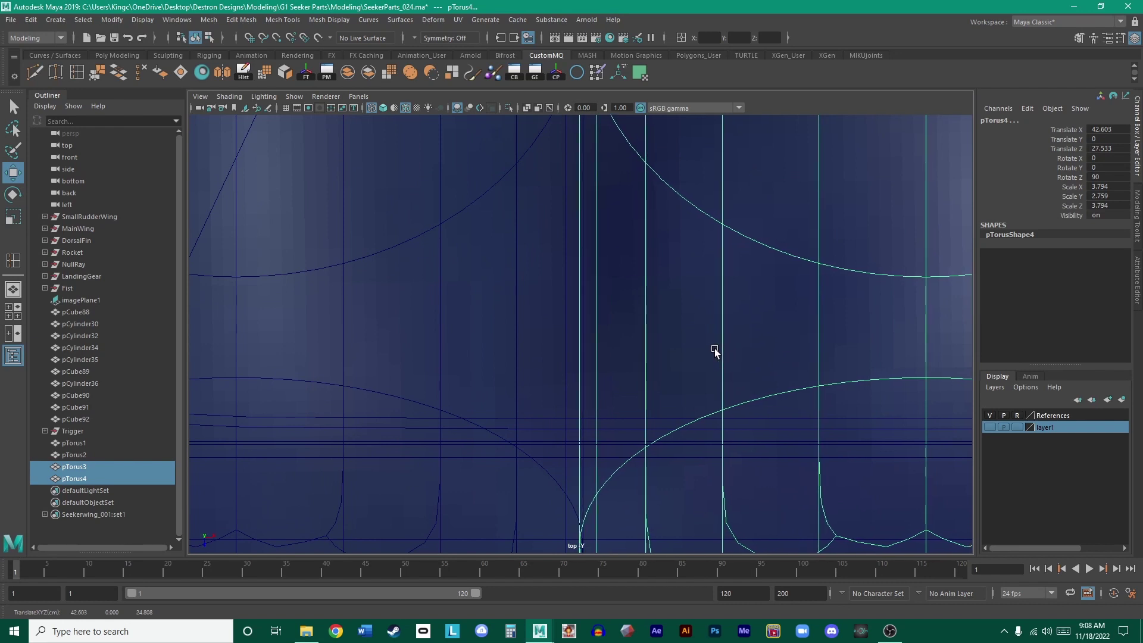
scroll(715, 348, down, 3)
scroll(452, 347, up, 3)
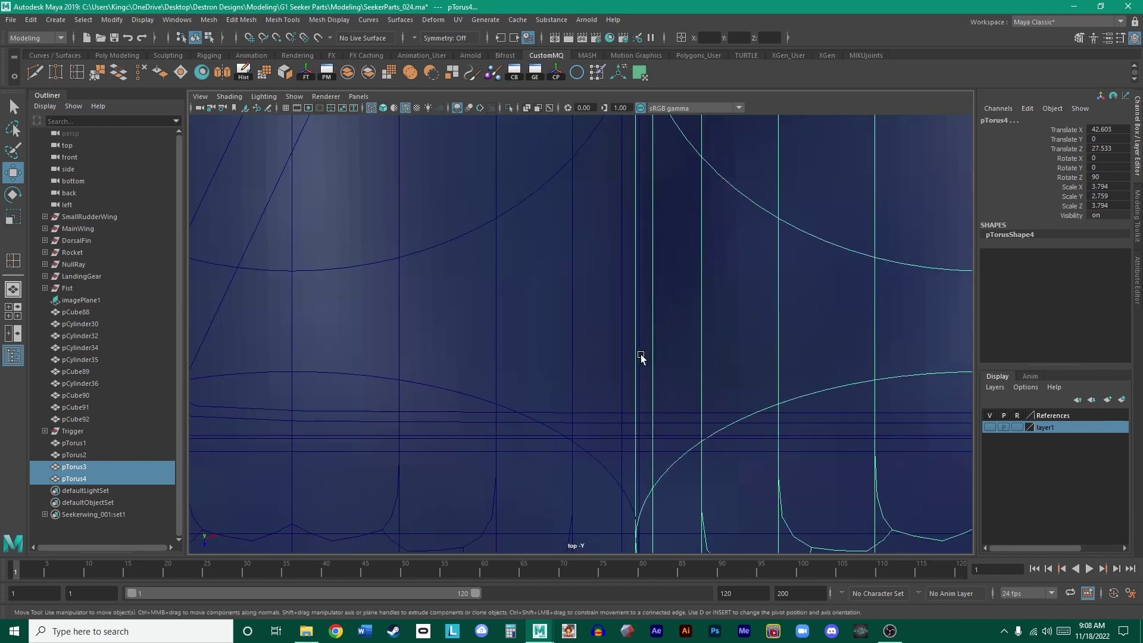
middle_drag(641, 356, 628, 357)
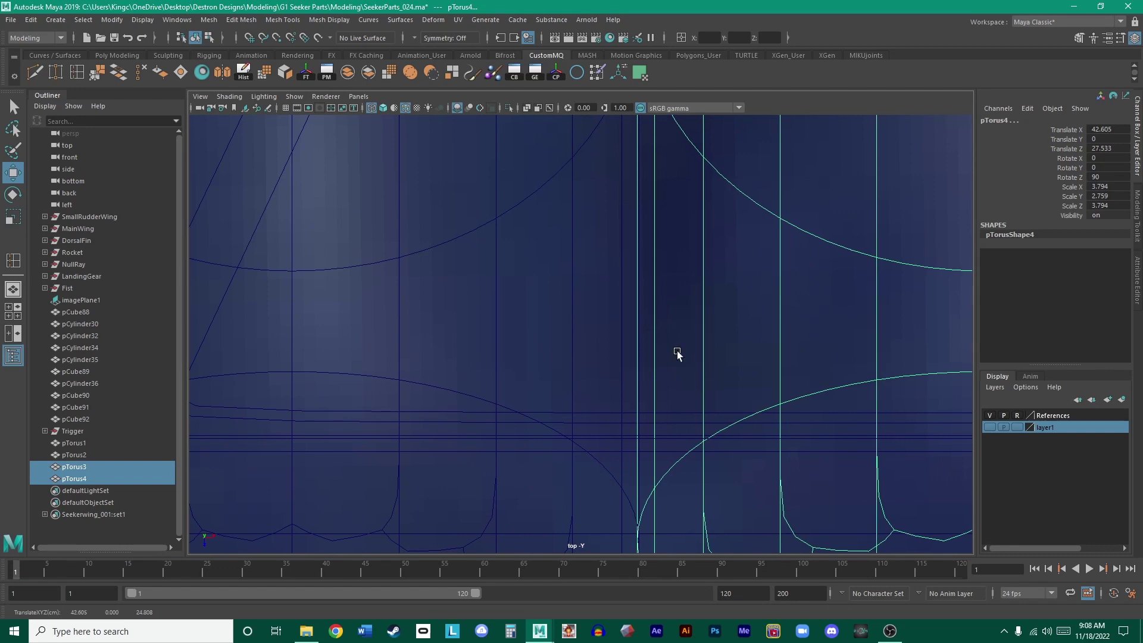
scroll(714, 339, down, 10)
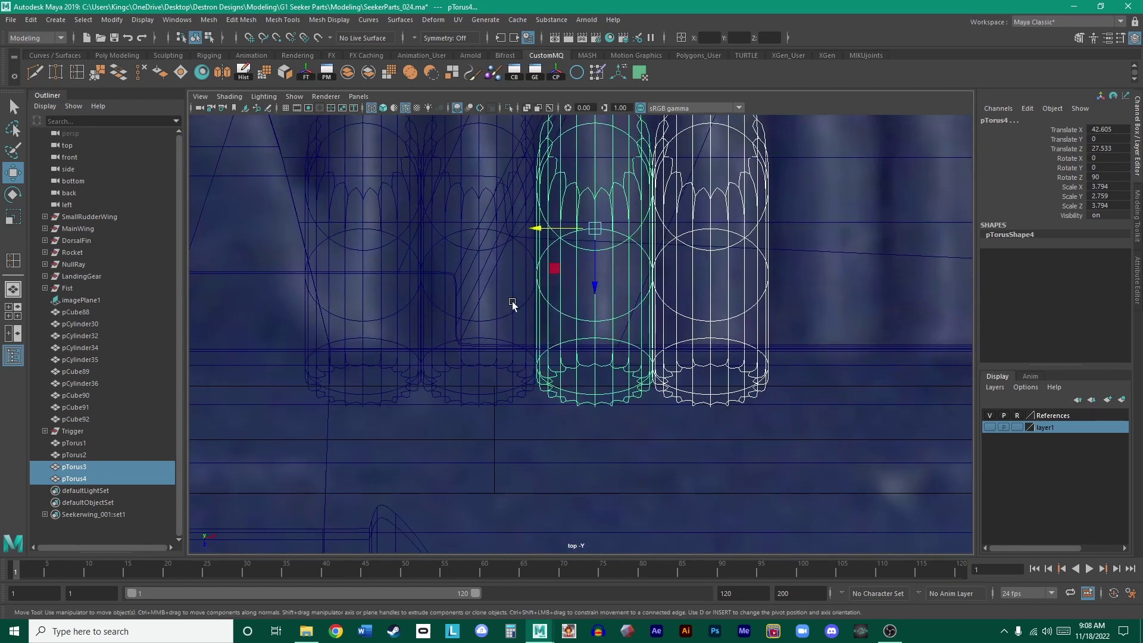
- Select all four torus ribs, duplicate them, and move the copies along X to about 44.756
shift+click(513, 302)
shift+click(412, 299)
alt+middle_drag(538, 298, 450, 322)
key(ctrl+d)
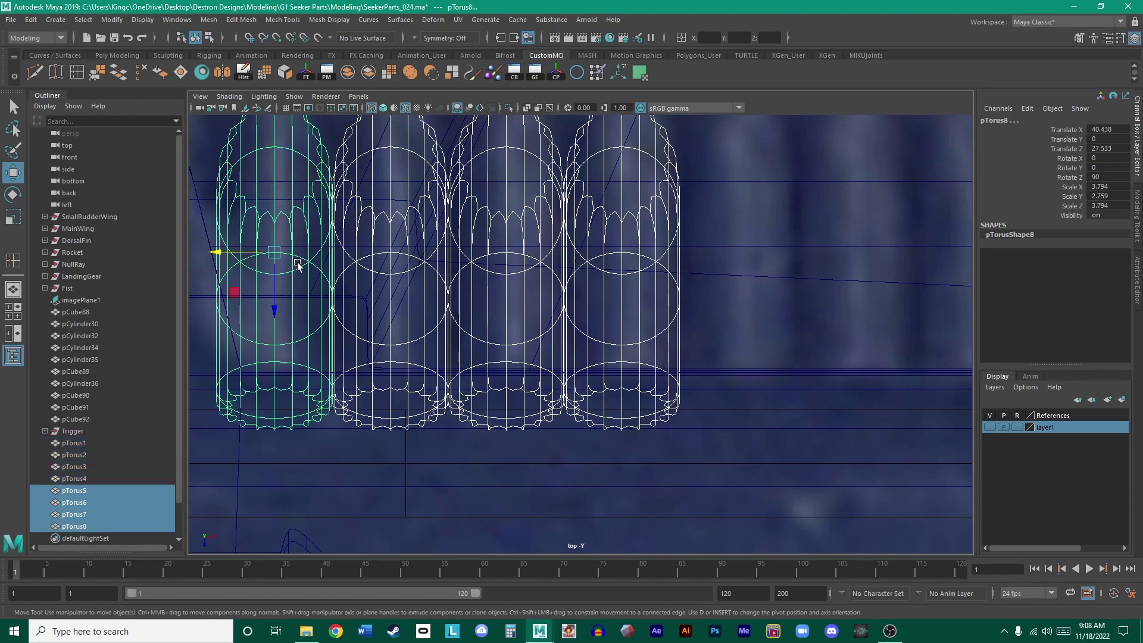
drag(241, 253, 702, 324)
- Nudge the four new ribs along X to about 44.772 so they butt against the first four
scroll(676, 311, down, 3)
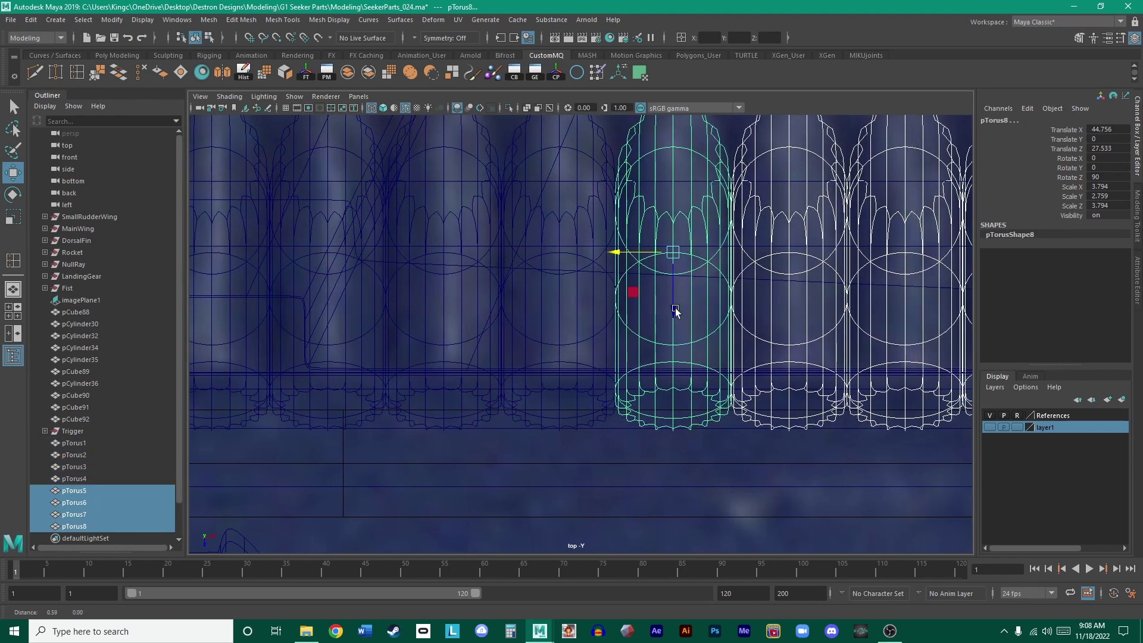
scroll(524, 342, up, 4)
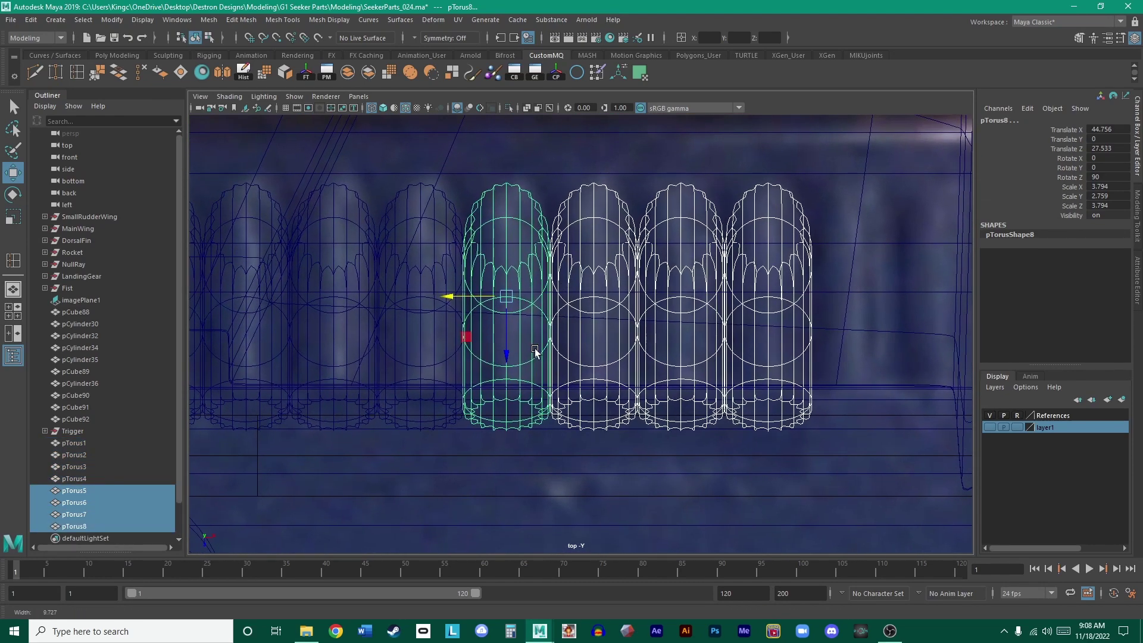
scroll(565, 361, up, 8)
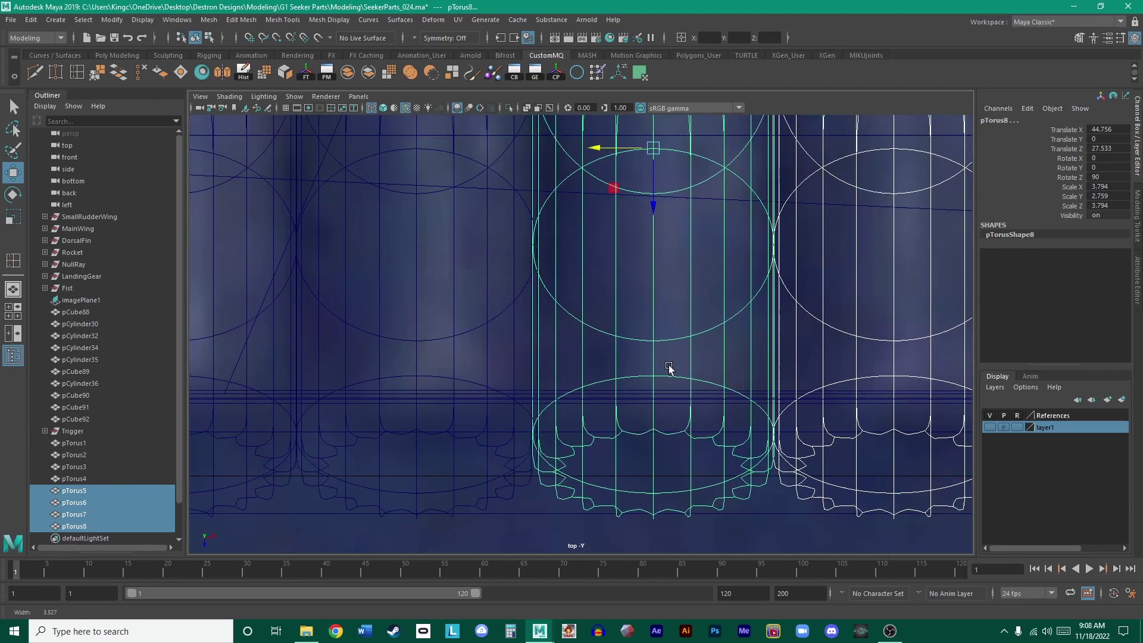
alt+middle_drag(579, 364, 627, 292)
middle_drag(558, 311, 562, 313)
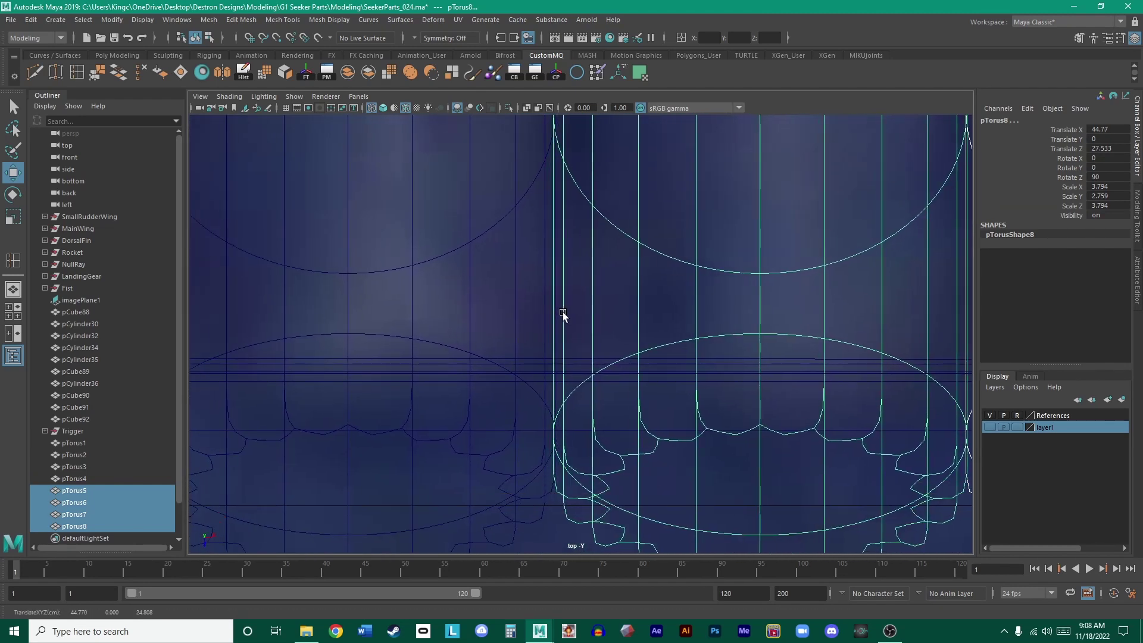
scroll(556, 324, up, 4)
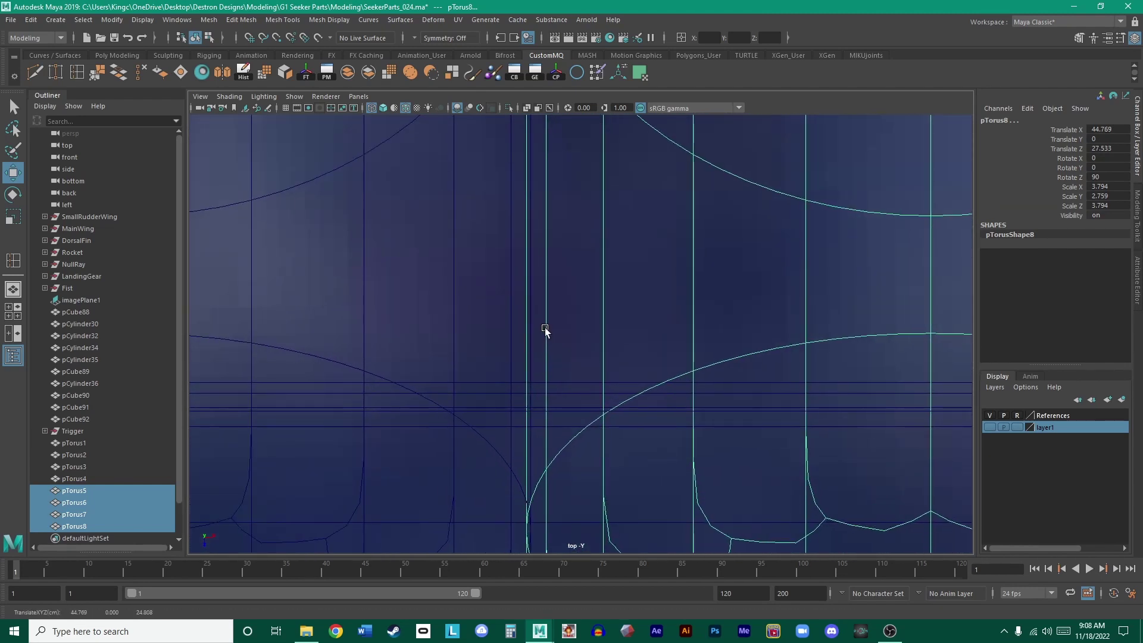
alt+middle_drag(482, 331, 663, 301)
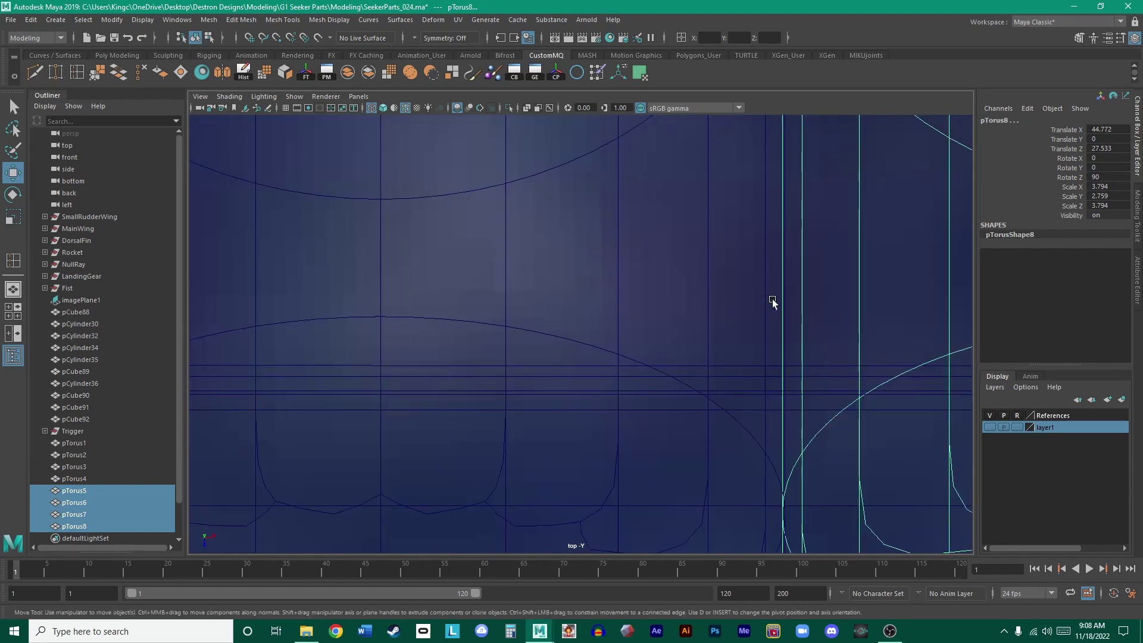
alt+right_drag(772, 302, 632, 314)
- Duplicate the second group of four ribs and move the copies along X to about 49.036, extending the row
scroll(727, 388, up, 4)
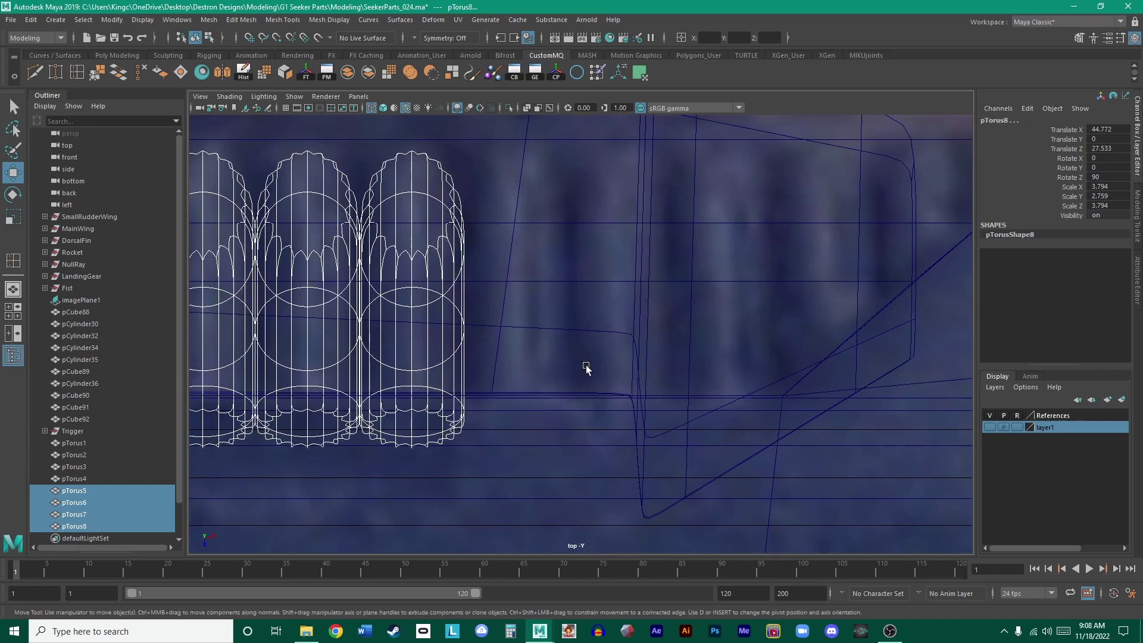
key(ctrl+d)
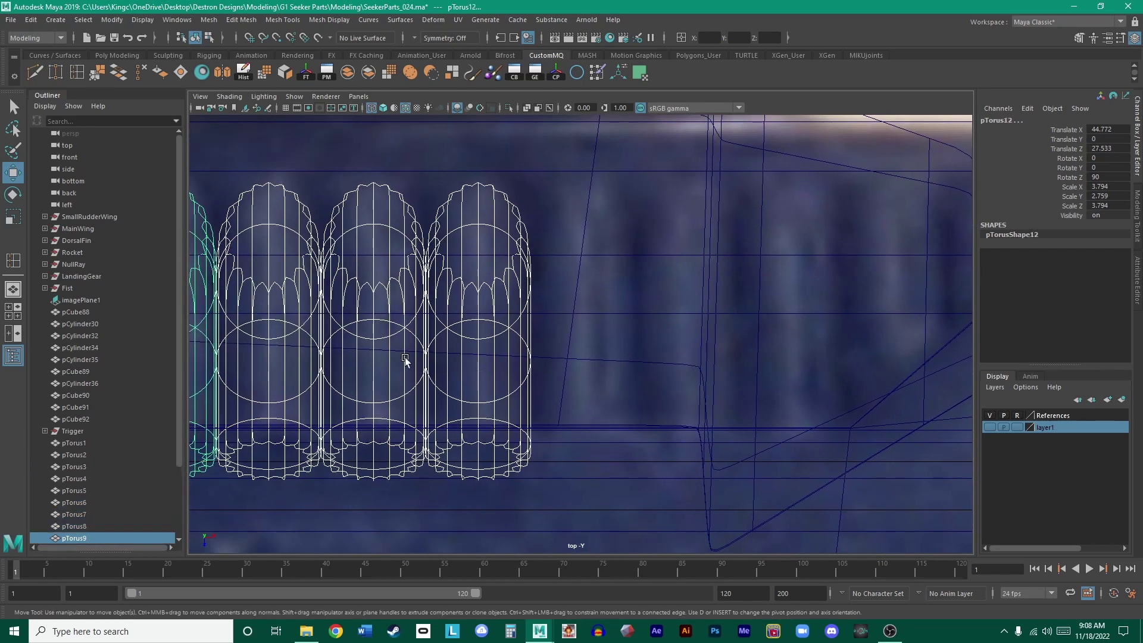
scroll(586, 304, down, 3)
drag(351, 331, 528, 330)
scroll(597, 339, up, 2)
scroll(597, 340, up, 4)
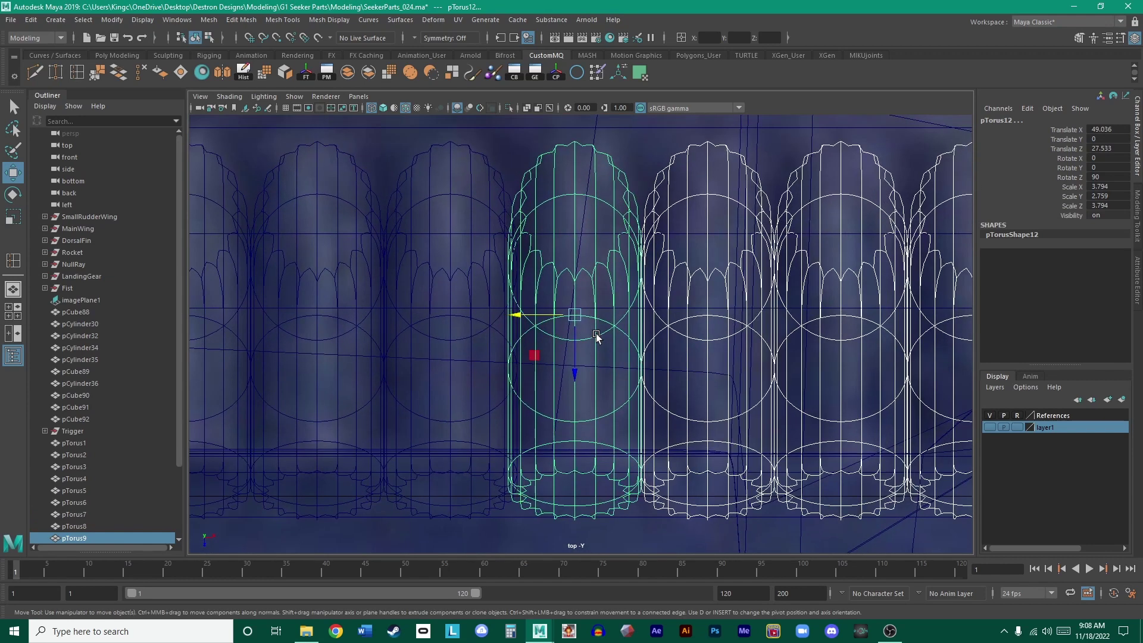
- Fine-tune the third group of four ribs along X to about 49.104 so it meets the neighbouring rib
scroll(510, 364, up, 4)
middle_drag(590, 313, 573, 347)
scroll(597, 324, up, 3)
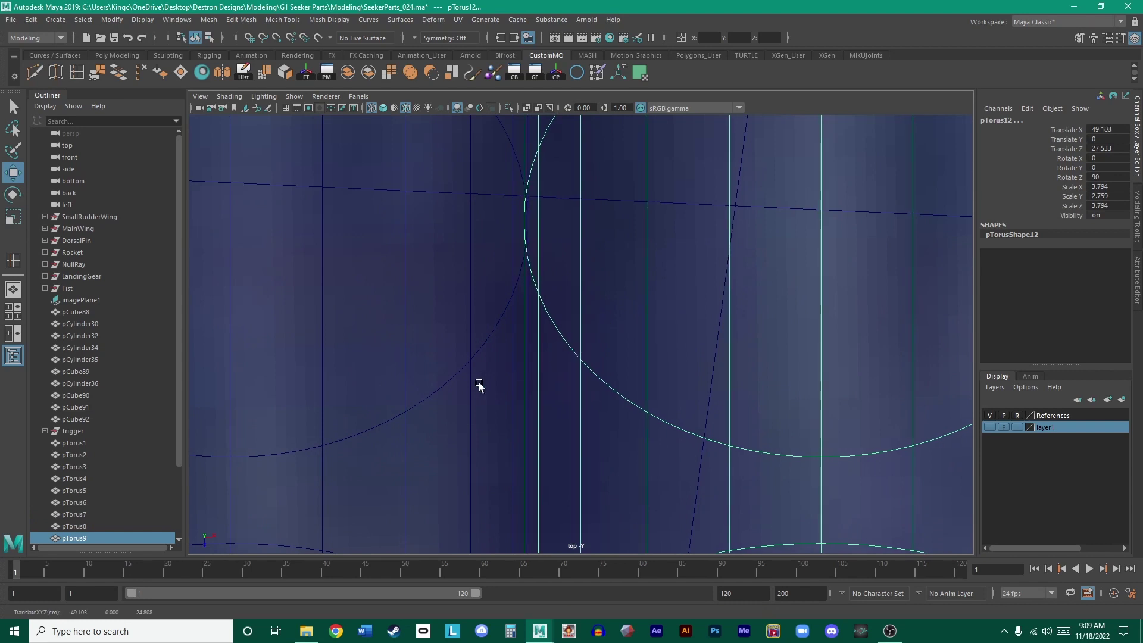
alt+middle_drag(479, 385, 565, 306)
middle_click(563, 306)
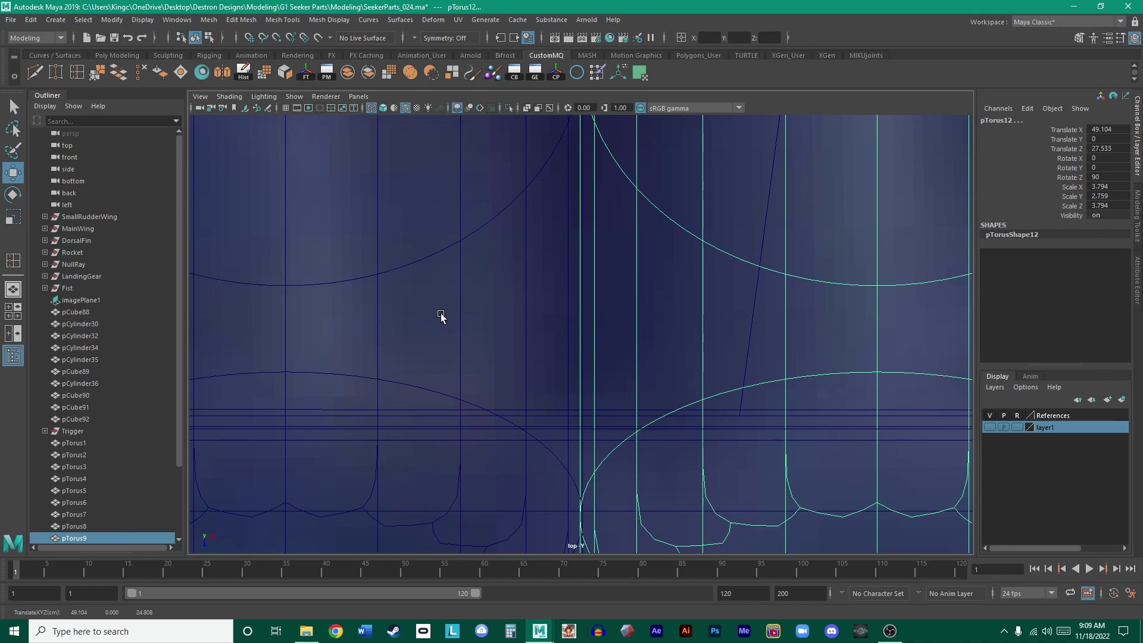
alt+middle_drag(441, 316, 472, 313)
scroll(533, 291, down, 6)
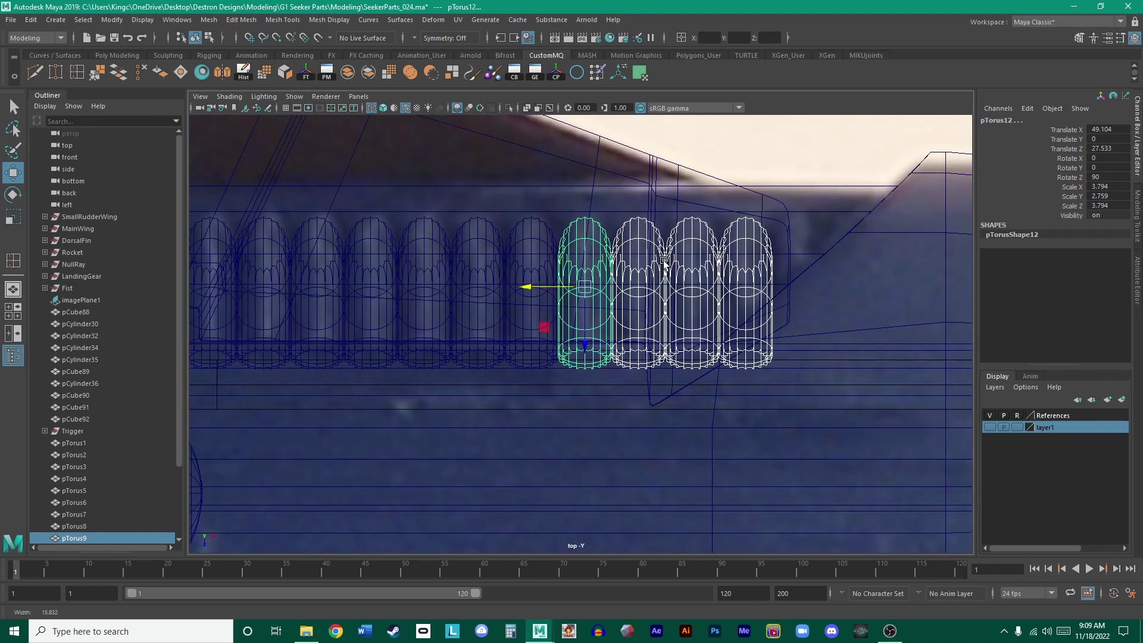
- Compare both ends of the rib row with the vent slot and the reference image in the top view
scroll(671, 296, up, 4)
scroll(650, 339, up, 3)
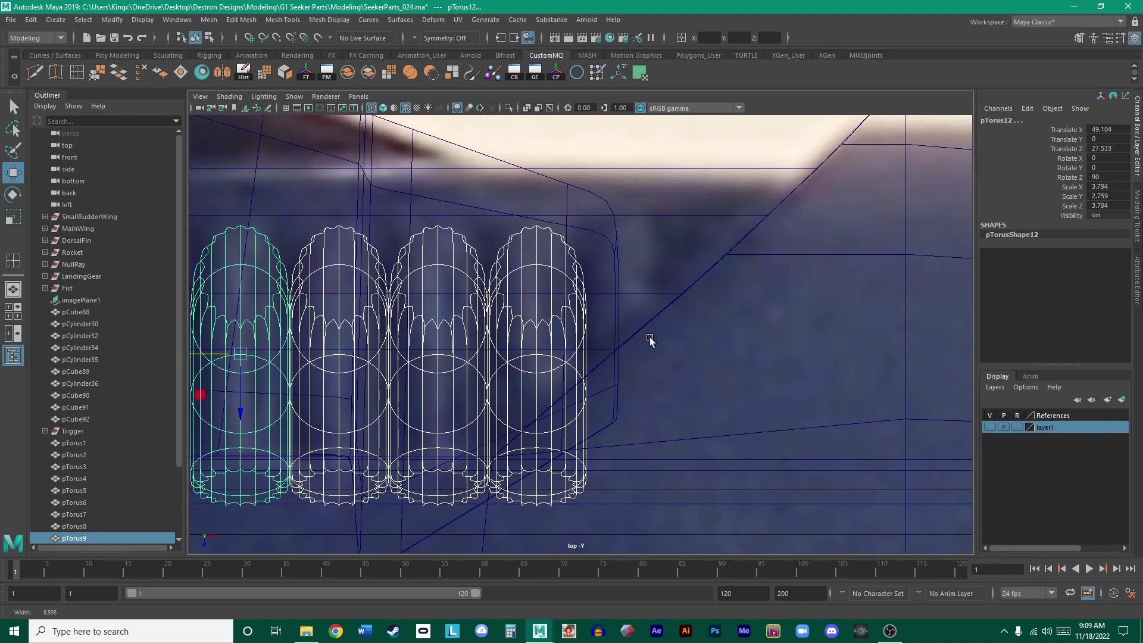
scroll(650, 339, up, 1)
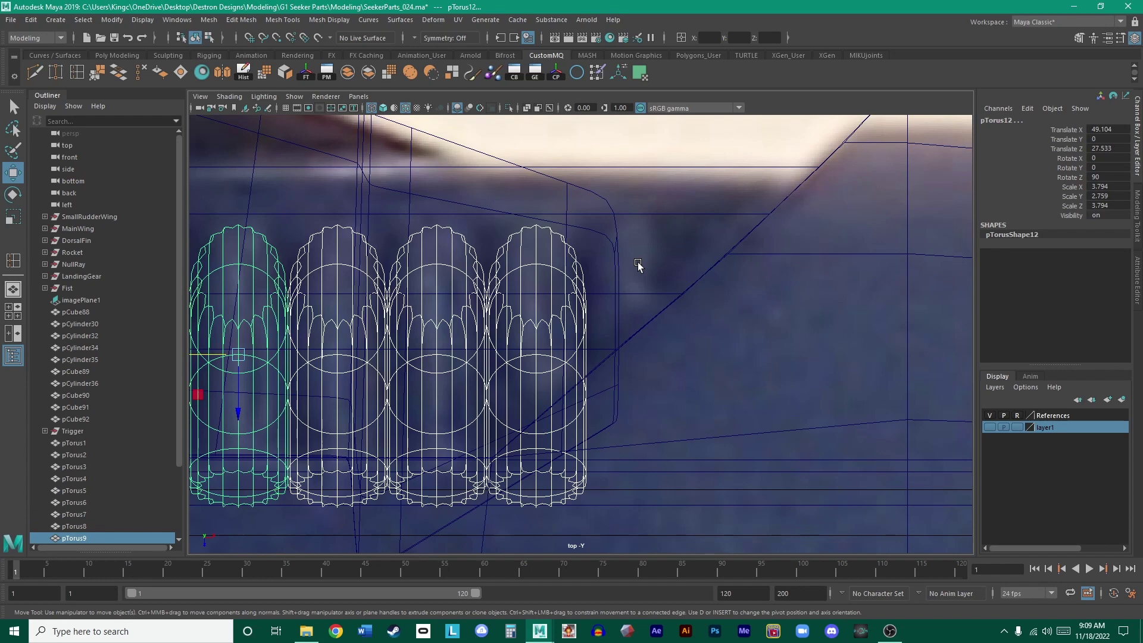
scroll(638, 266, down, 5)
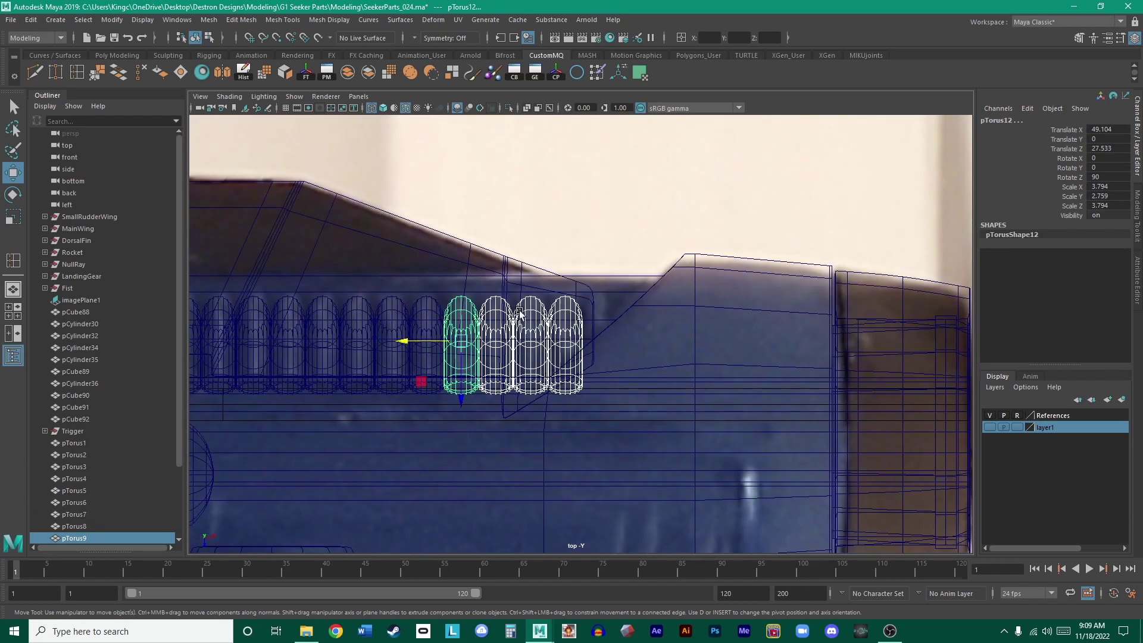
alt+middle_drag(357, 297, 714, 298)
scroll(595, 333, up, 5)
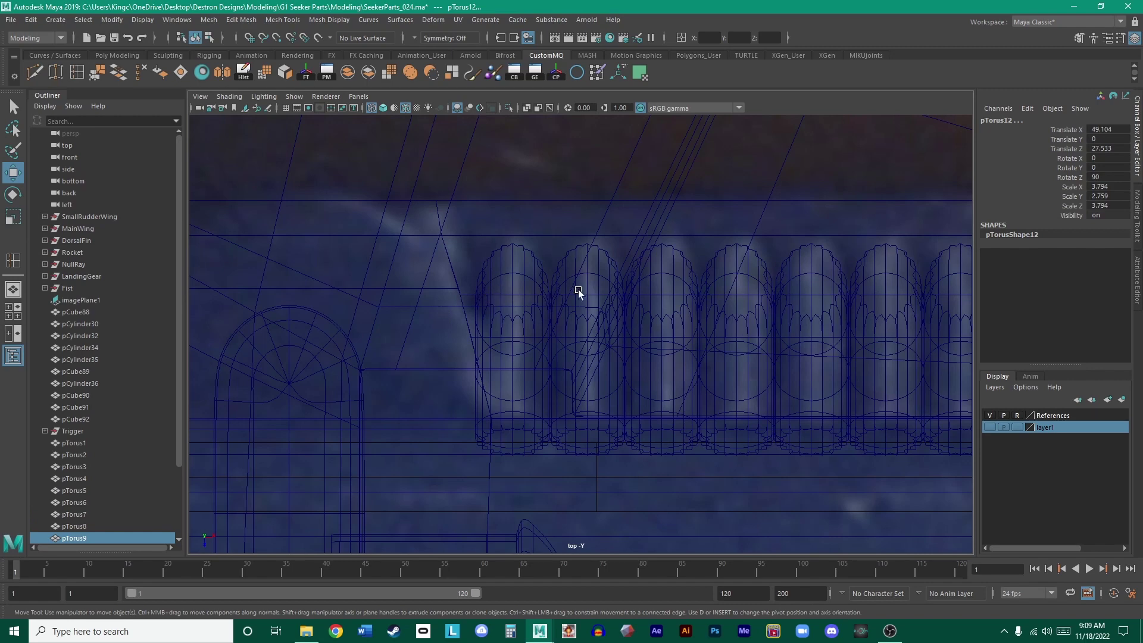
alt+middle_drag(579, 292, 344, 293)
scroll(542, 327, up, 3)
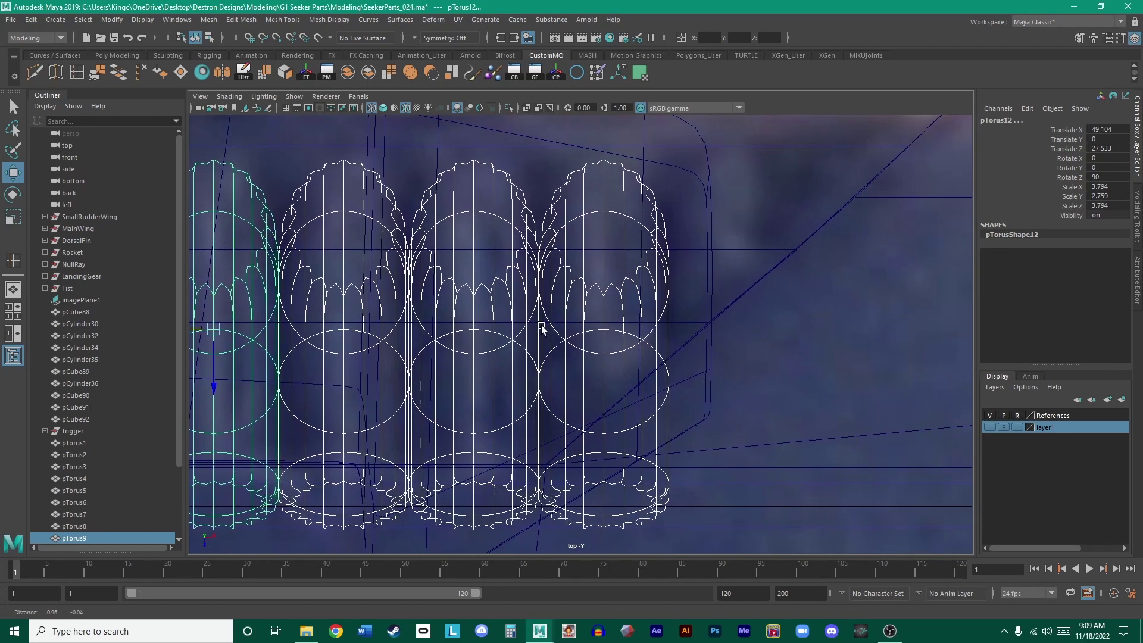
- Duplicate the last rib in the row and move the copy along X to about 53.438 so it butts against it
alt+middle_drag(542, 327, 507, 333)
click(592, 298)
key(ctrl+d)
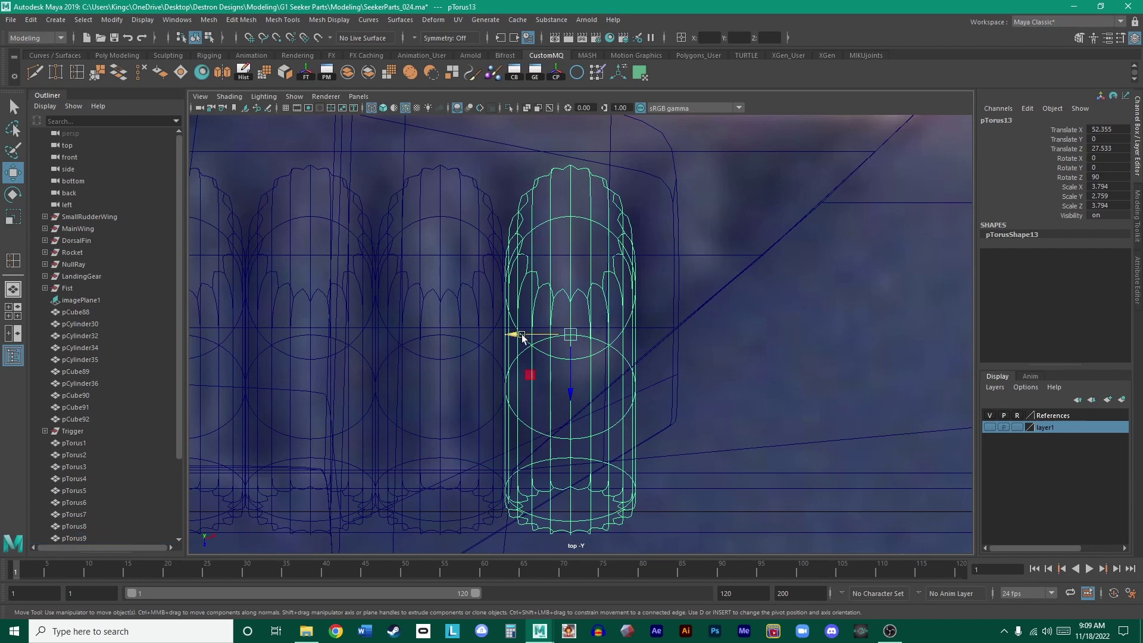
drag(517, 333, 650, 370)
scroll(650, 370, up, 8)
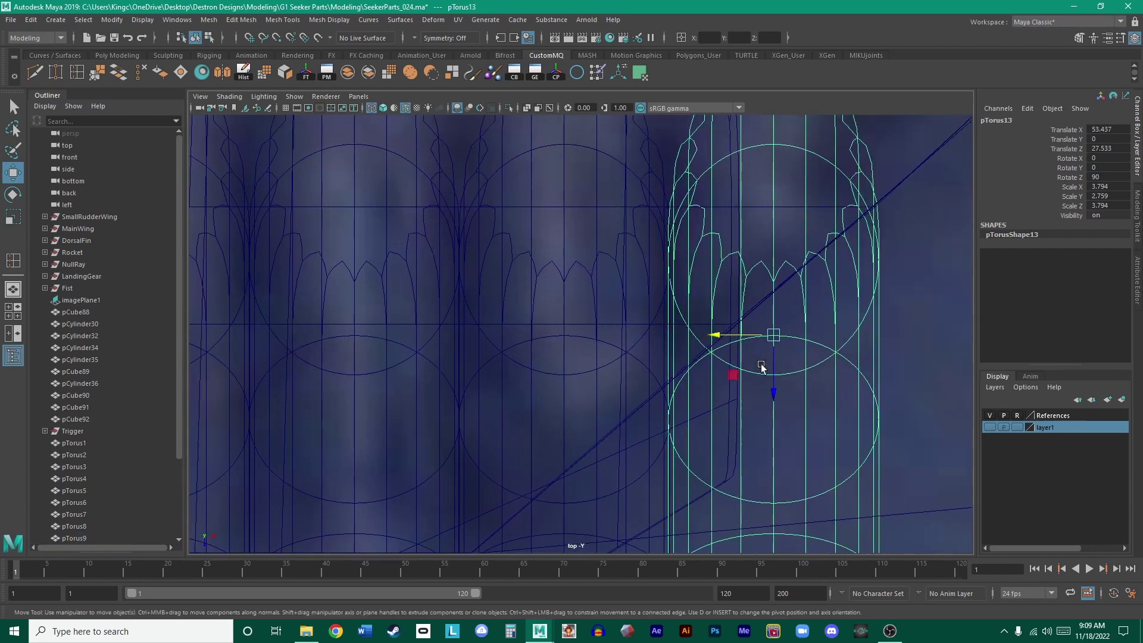
scroll(619, 360, up, 3)
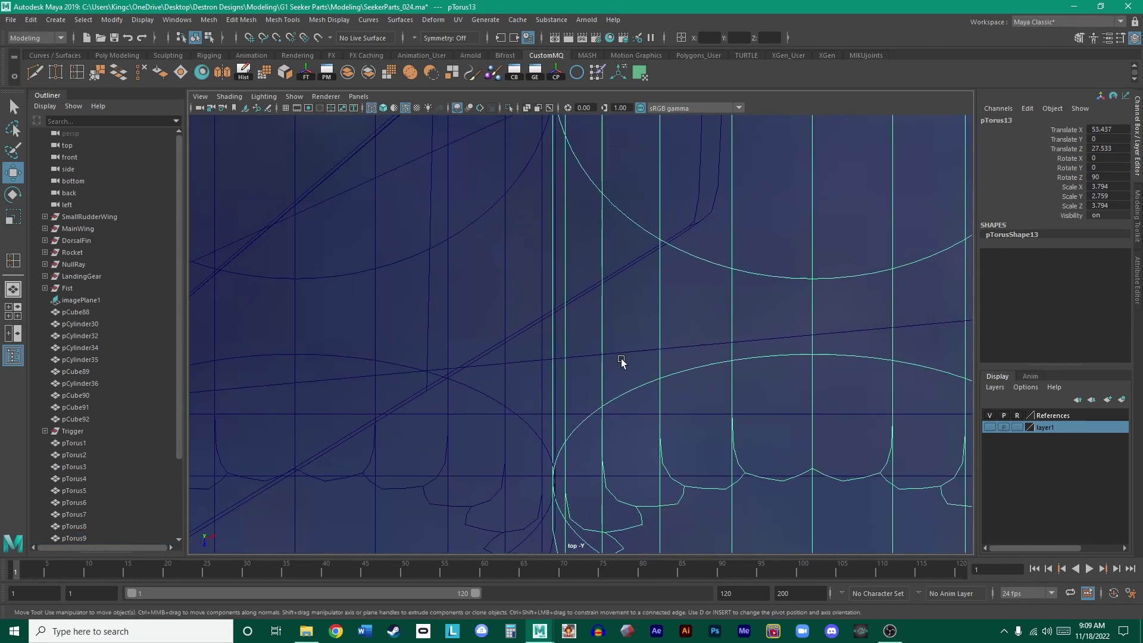
middle_drag(620, 360, 622, 362)
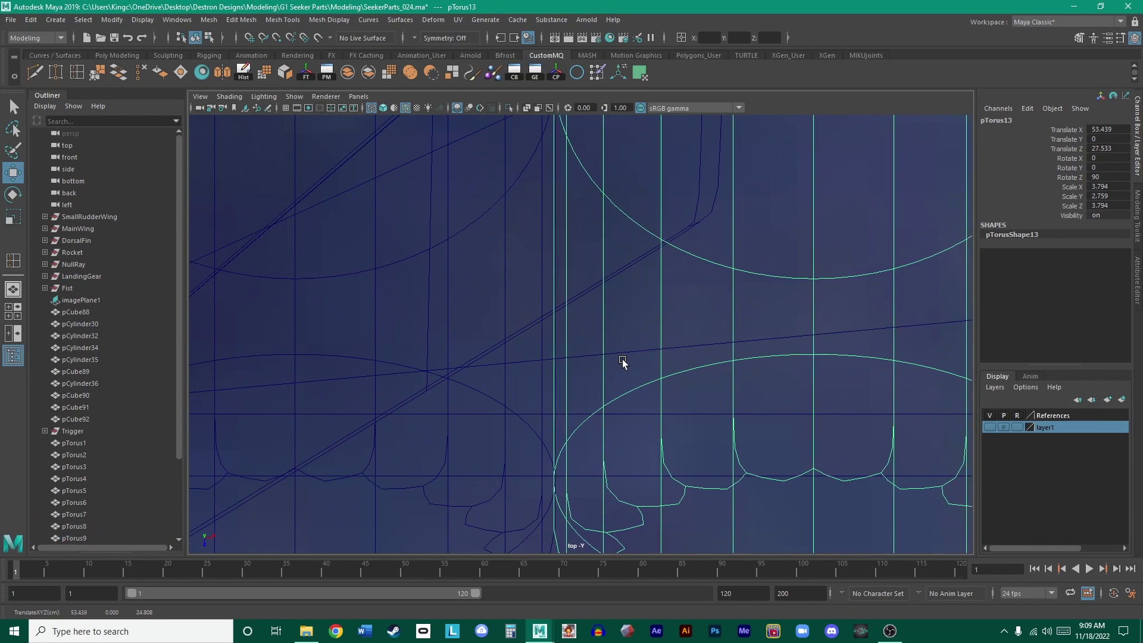
scroll(620, 362, down, 5)
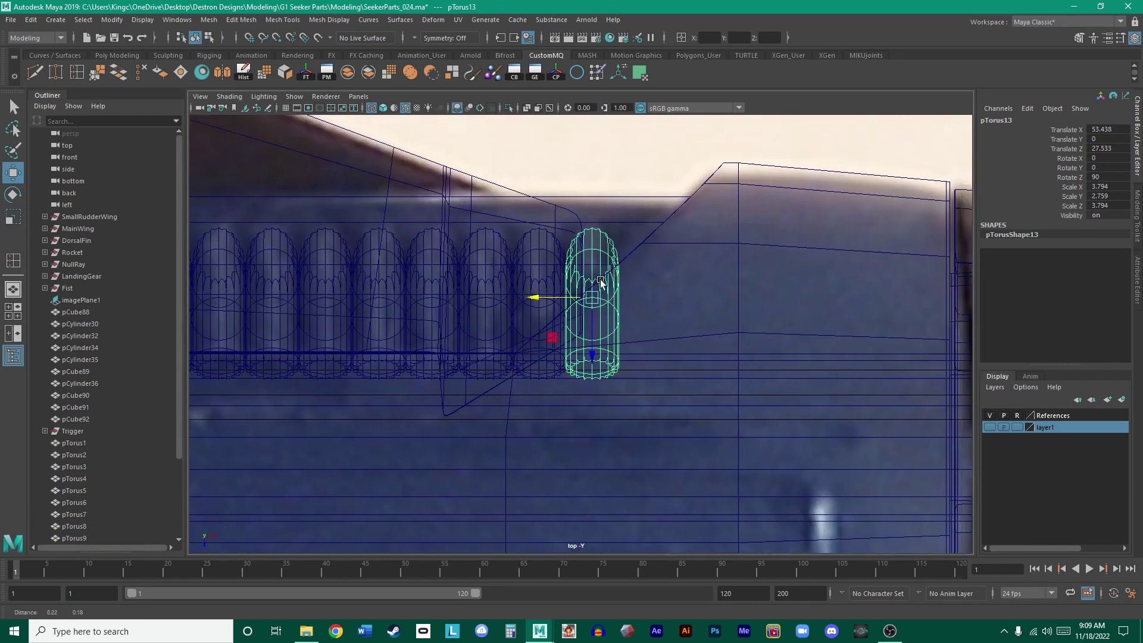
- Duplicate the new end rib and move the copy along X to about 54.522, flush with its neighbour
scroll(601, 282, up, 2)
key(ctrl+d)
drag(532, 316, 598, 316)
scroll(598, 316, up, 2)
scroll(643, 319, up, 4)
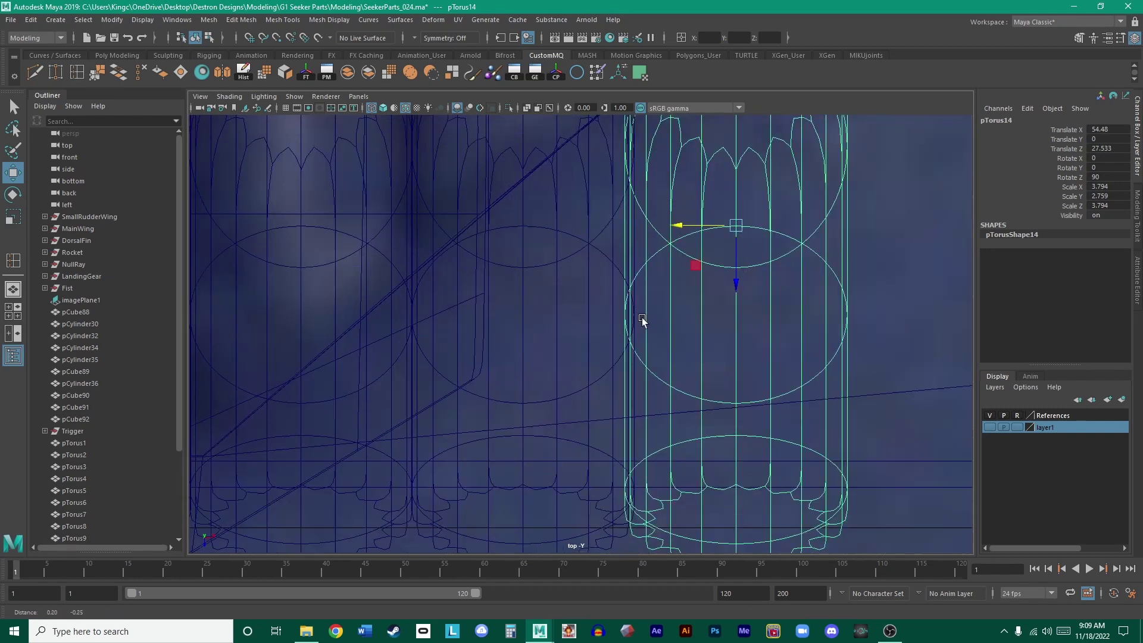
middle_drag(518, 319, 536, 329)
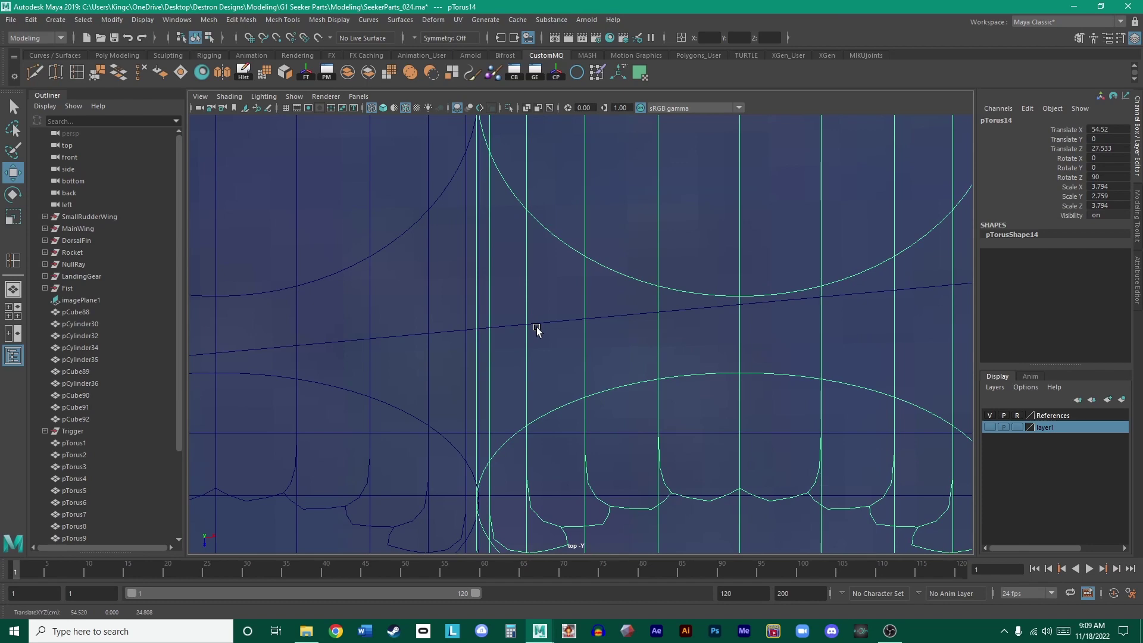
scroll(537, 327, down, 5)
- Examine the rib row inside the vent slot in the perspective view, including the fit of the first rib at the slot's end
key(space)
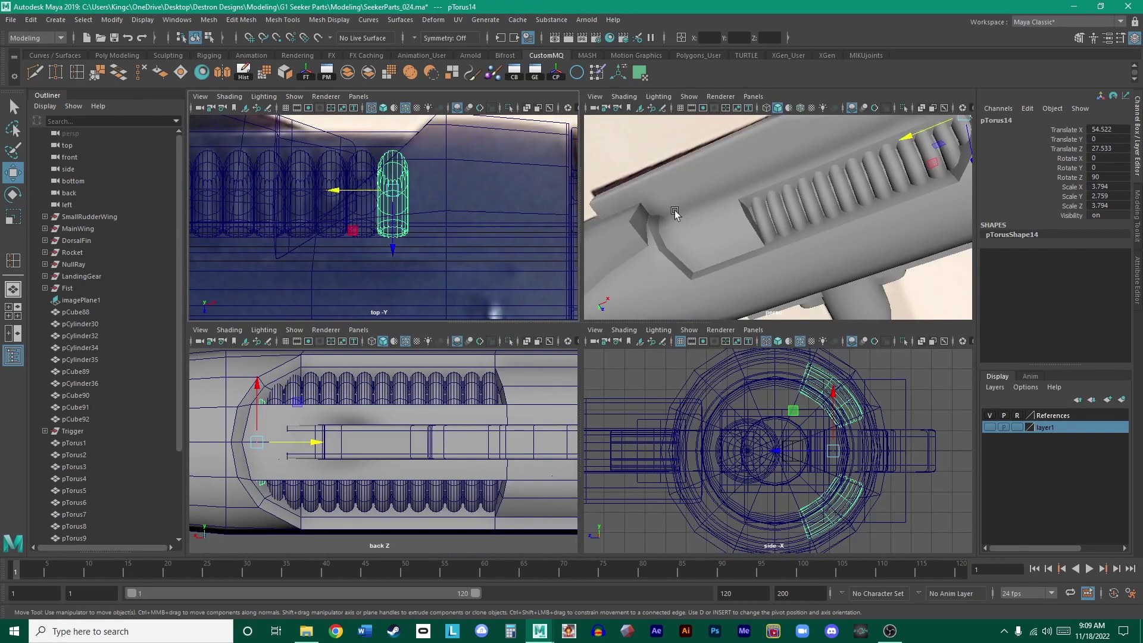
key(space)
alt+drag(825, 252, 727, 290)
alt+right_drag(727, 290, 533, 302)
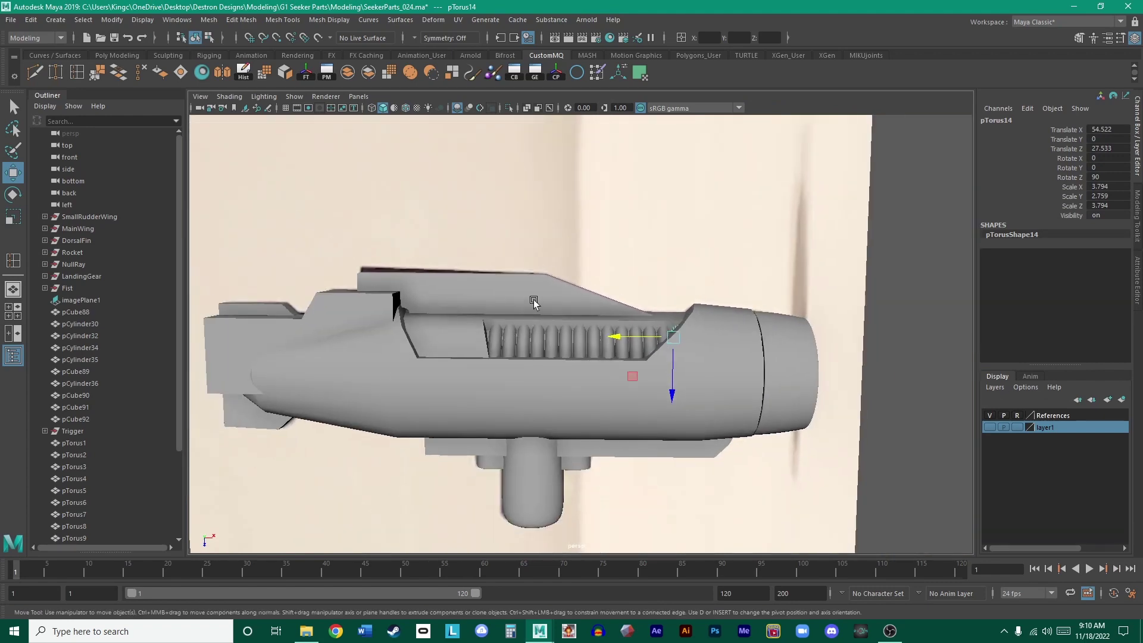
alt+drag(533, 303, 564, 322)
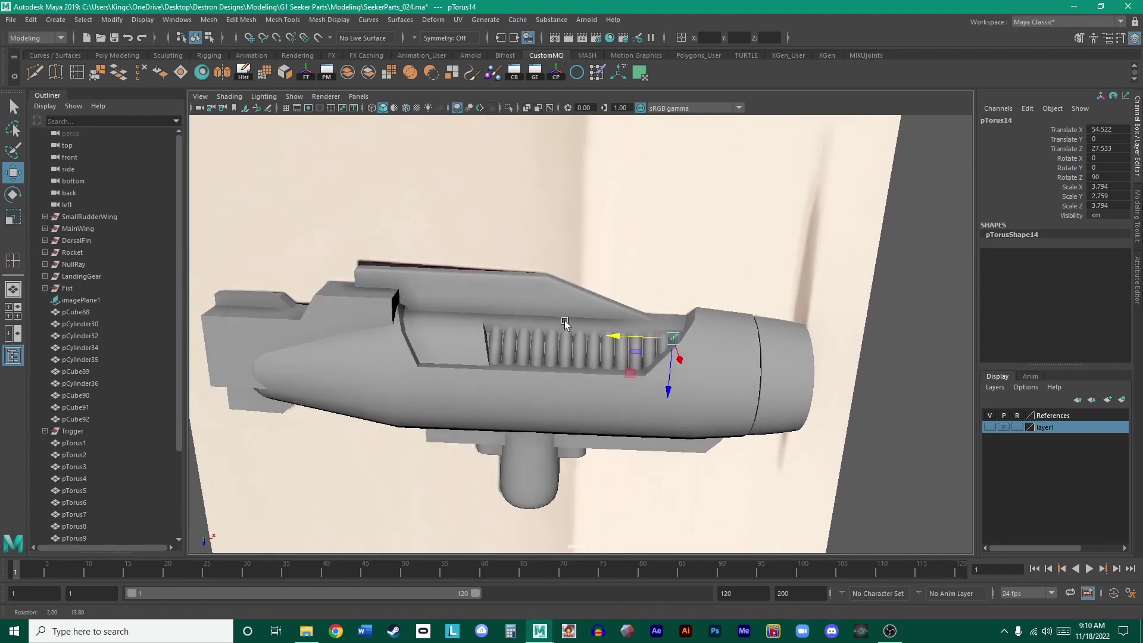
scroll(564, 322, up, 10)
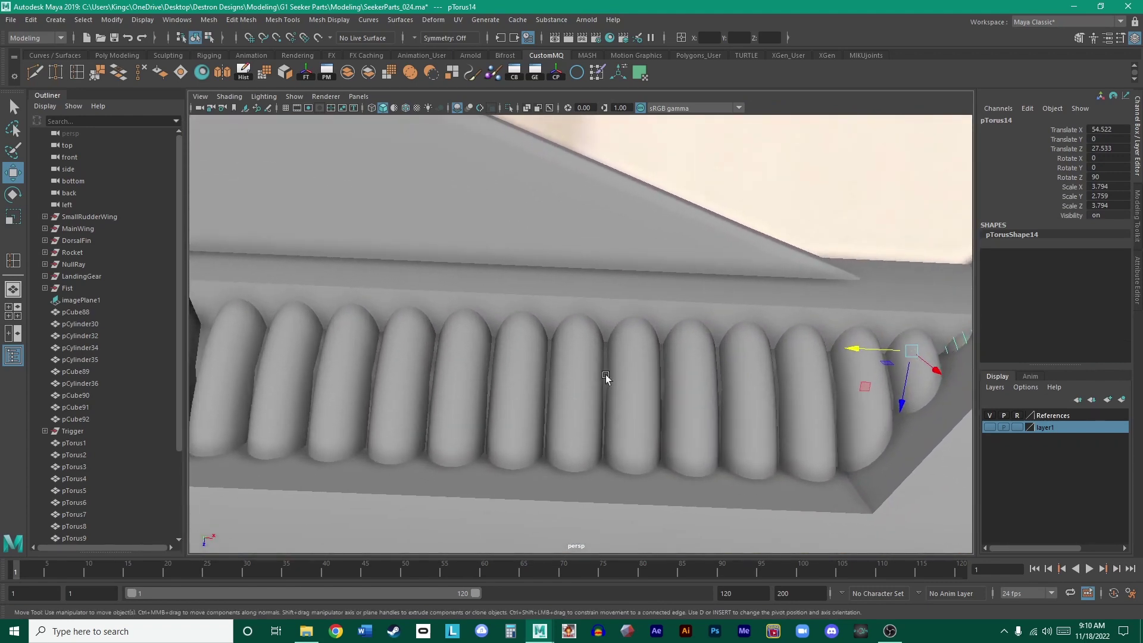
alt+drag(605, 374, 597, 352)
alt+right_drag(597, 352, 620, 385)
alt+drag(620, 385, 617, 349)
alt+middle_drag(617, 349, 556, 327)
click(558, 328)
alt+middle_drag(469, 316, 538, 324)
click(533, 316)
alt+drag(533, 316, 530, 280)
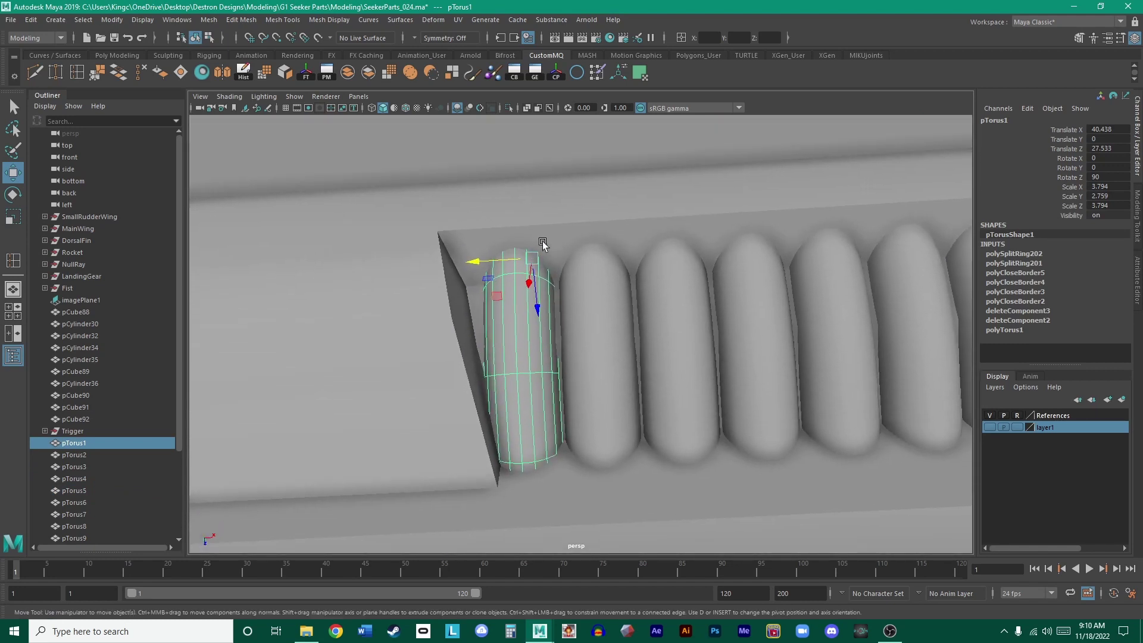
alt+middle_drag(557, 231, 605, 287)
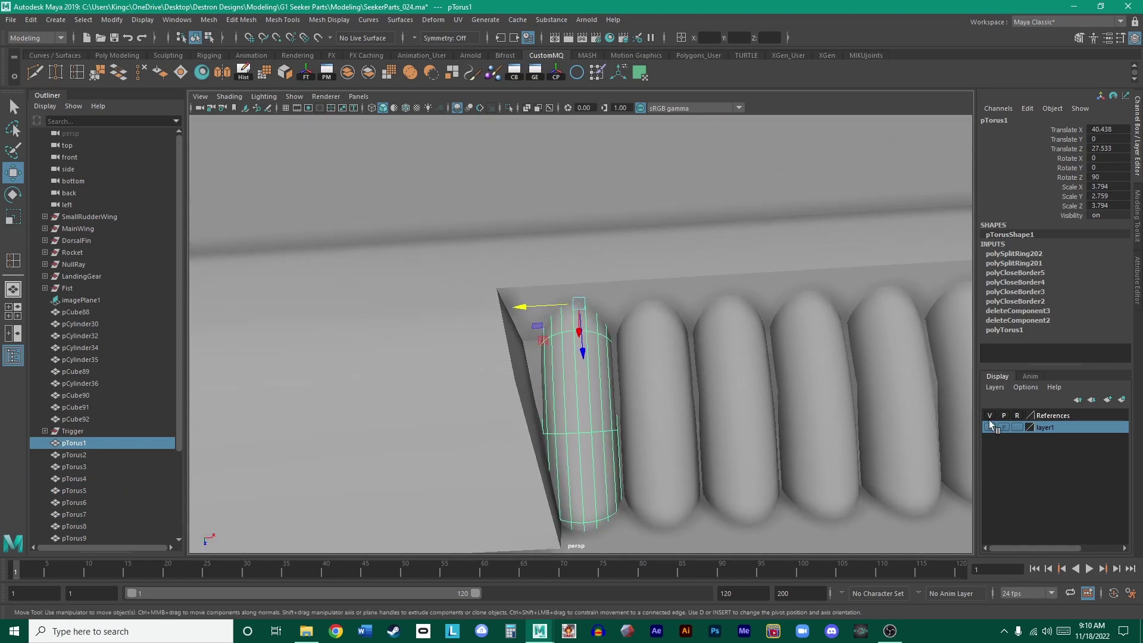
- Hide the References layer and return the perspective view to shaded display
click(703, 271)
alt+drag(702, 271, 655, 369)
key(4)
click(524, 452)
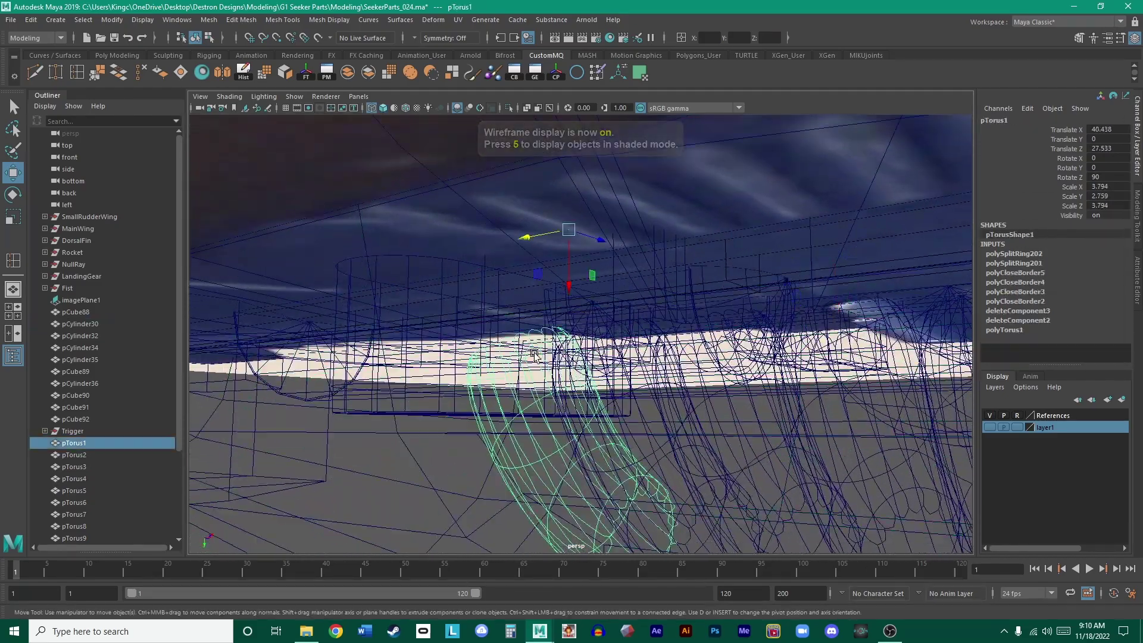
click(990, 423)
mouse_move(785, 375)
alt+mouse_down()
mouse_move(719, 399)
mouse_move(734, 391)
mouse_move(529, 331)
mouse_move(681, 238)
alt+mouse_up()
key(5)
scroll(644, 273, down, 3)
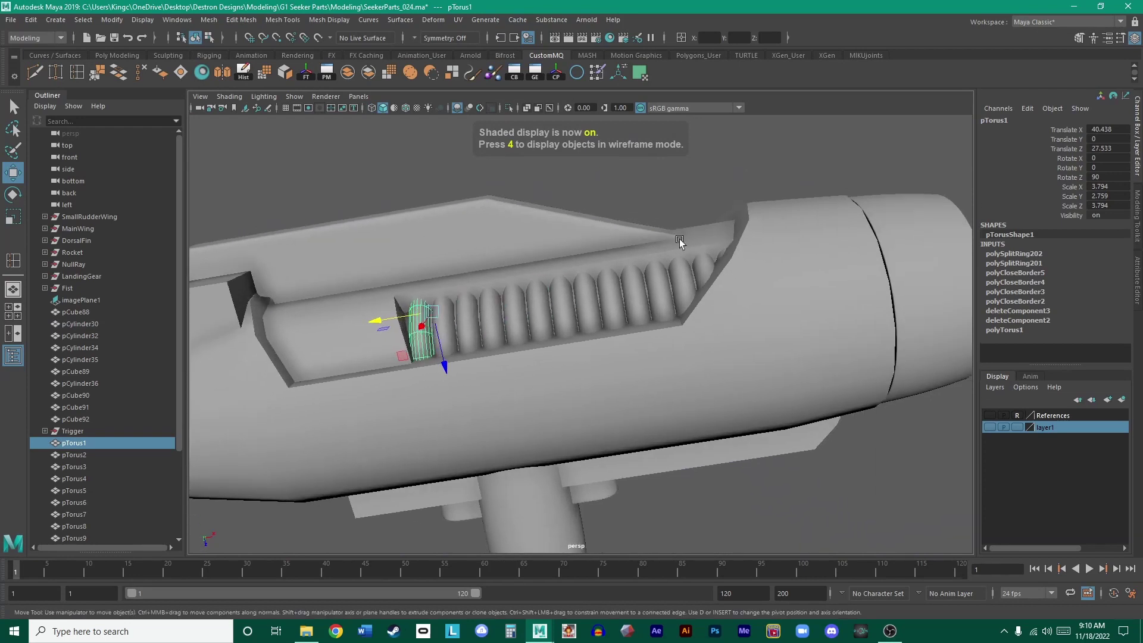
- Put the main body cylinder and the fin piece above the slot in a new display layer, layer2, and hide it
click(698, 243)
click(575, 229)
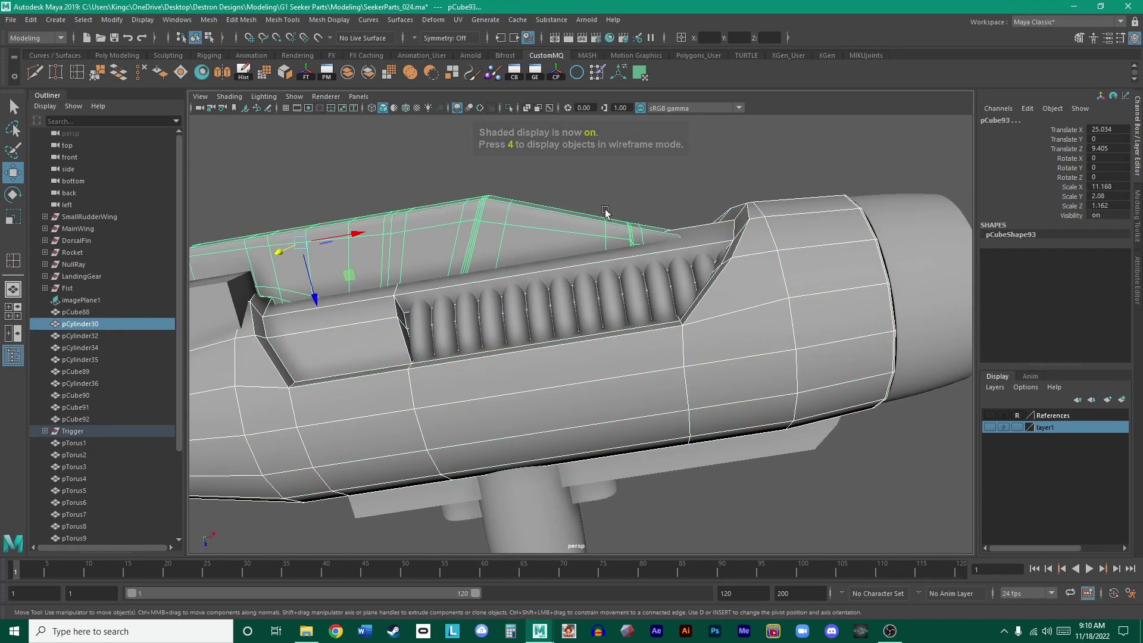
click(75, 431)
shift+click(778, 236)
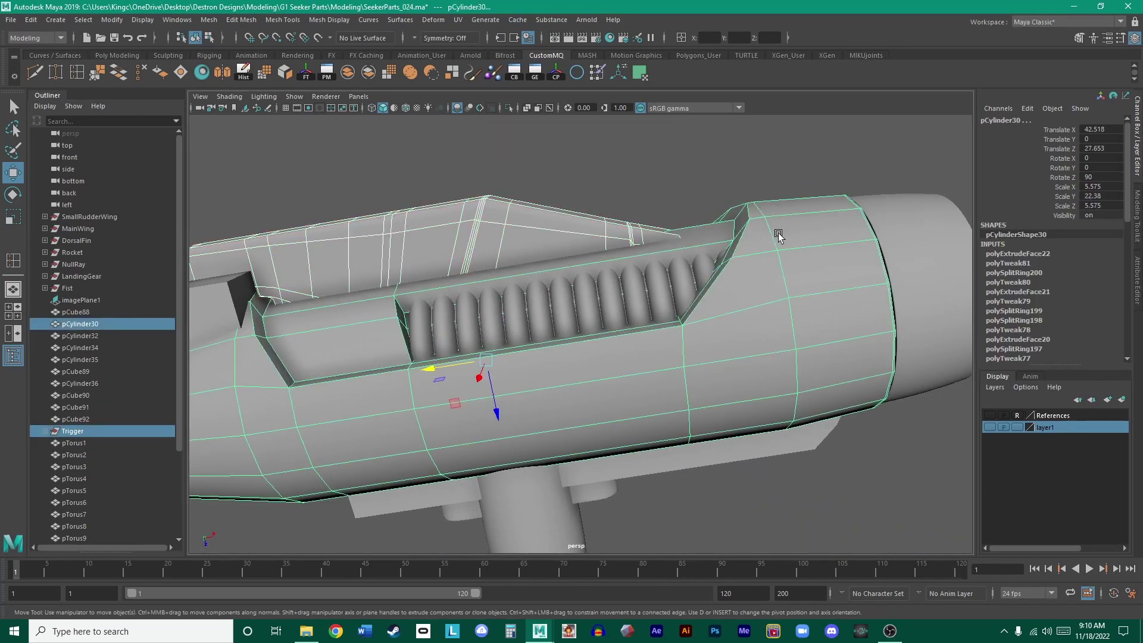
click(1122, 399)
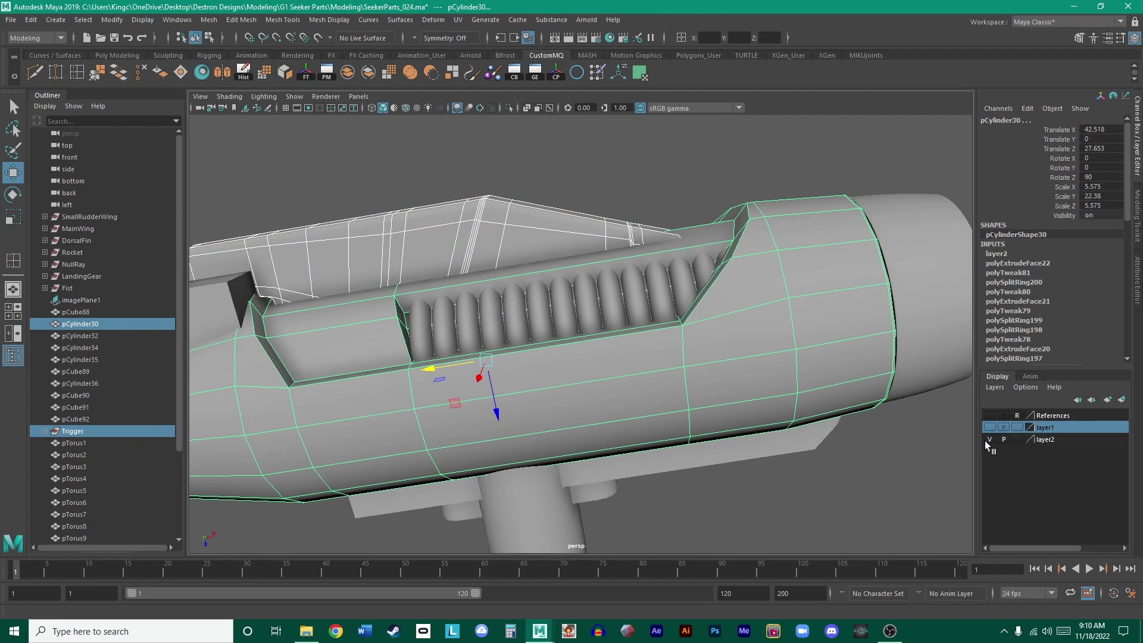
click(989, 439)
- Examine the exposed torus ribs and their flat capped ends from several angles
click(655, 506)
alt+drag(654, 387, 728, 390)
scroll(727, 390, up, 5)
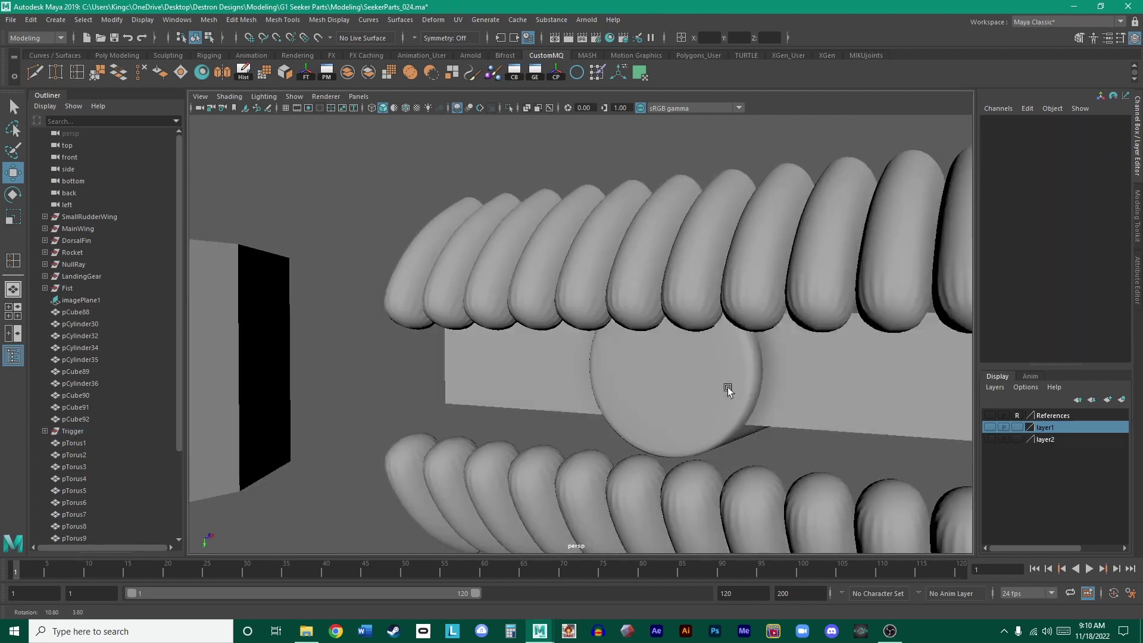
click(534, 269)
alt+drag(535, 269, 597, 209)
drag(459, 197, 717, 420)
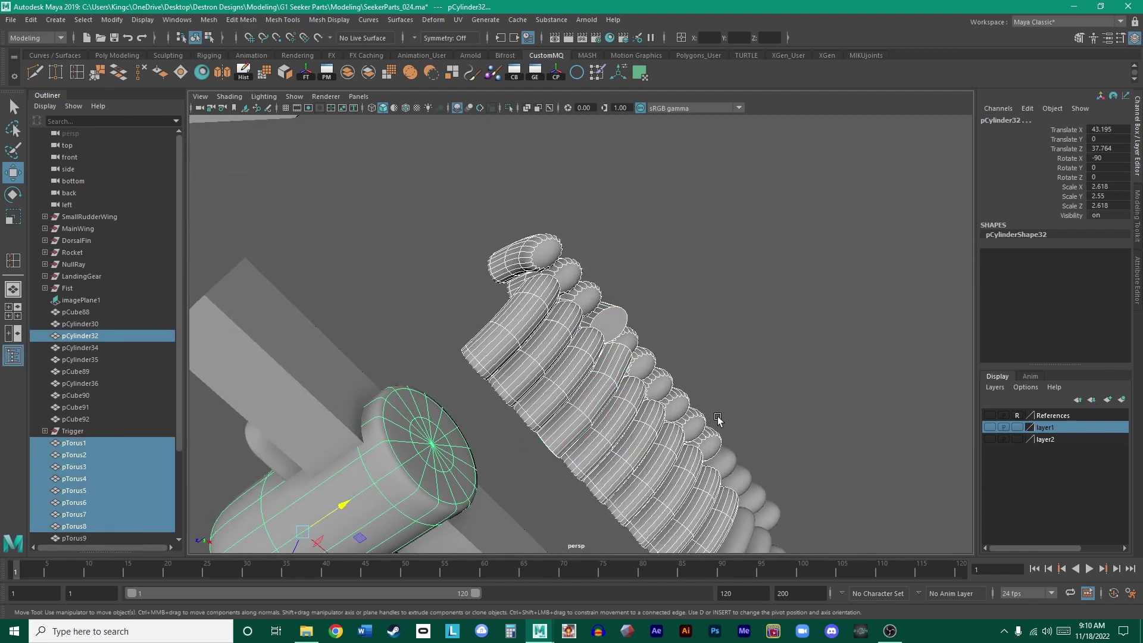
click(643, 302)
drag(518, 222, 697, 402)
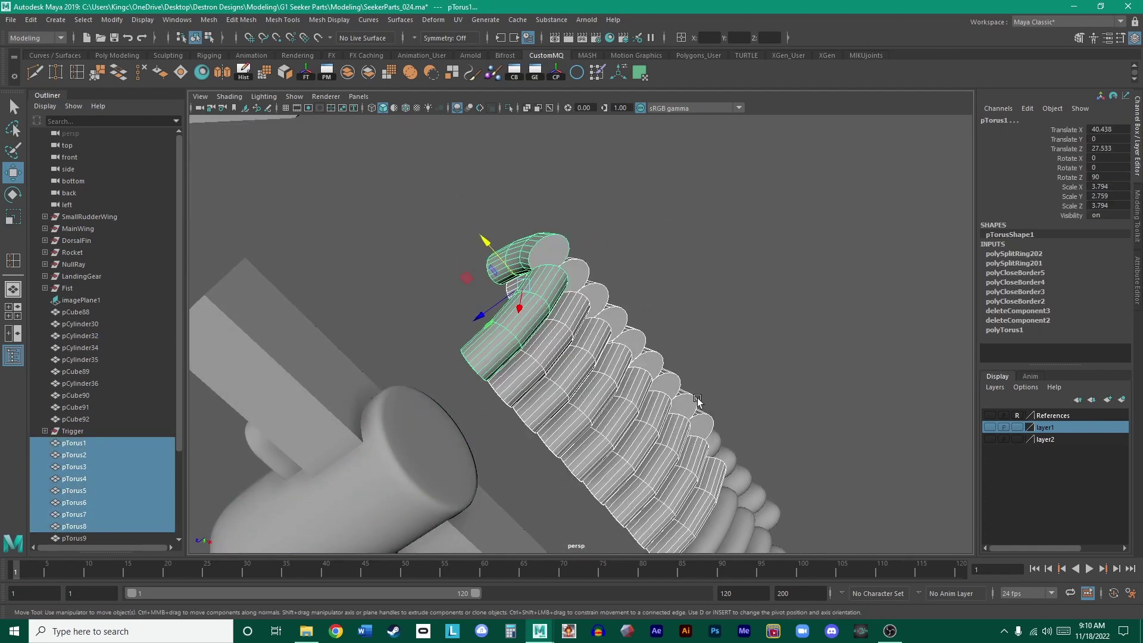
click(695, 307)
alt+drag(695, 307, 562, 248)
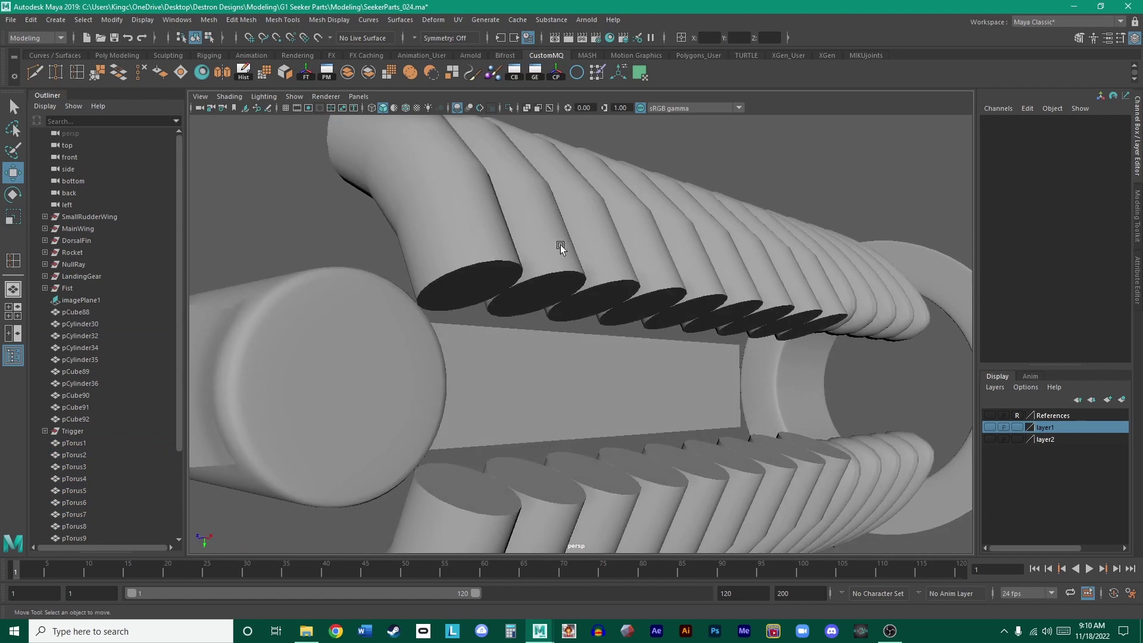
- Select the second rib and activate the Insert Edge Loop tool with its capped ends in view
click(559, 256)
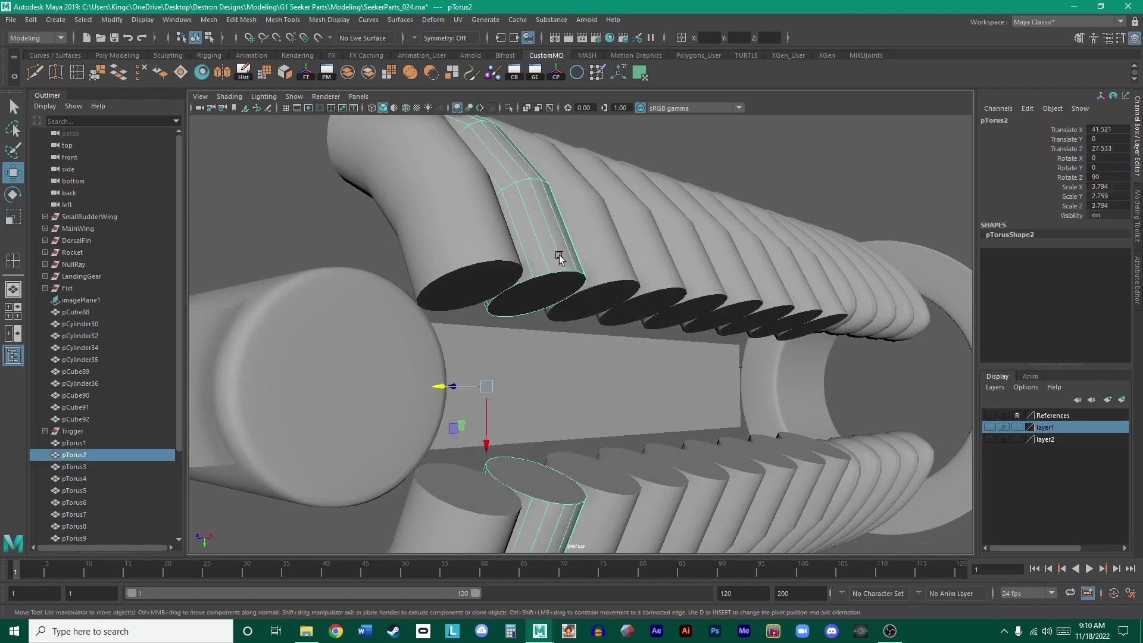
click(77, 77)
alt+right_drag(526, 271, 599, 238)
alt+drag(600, 238, 562, 189)
alt+drag(576, 274, 821, 374)
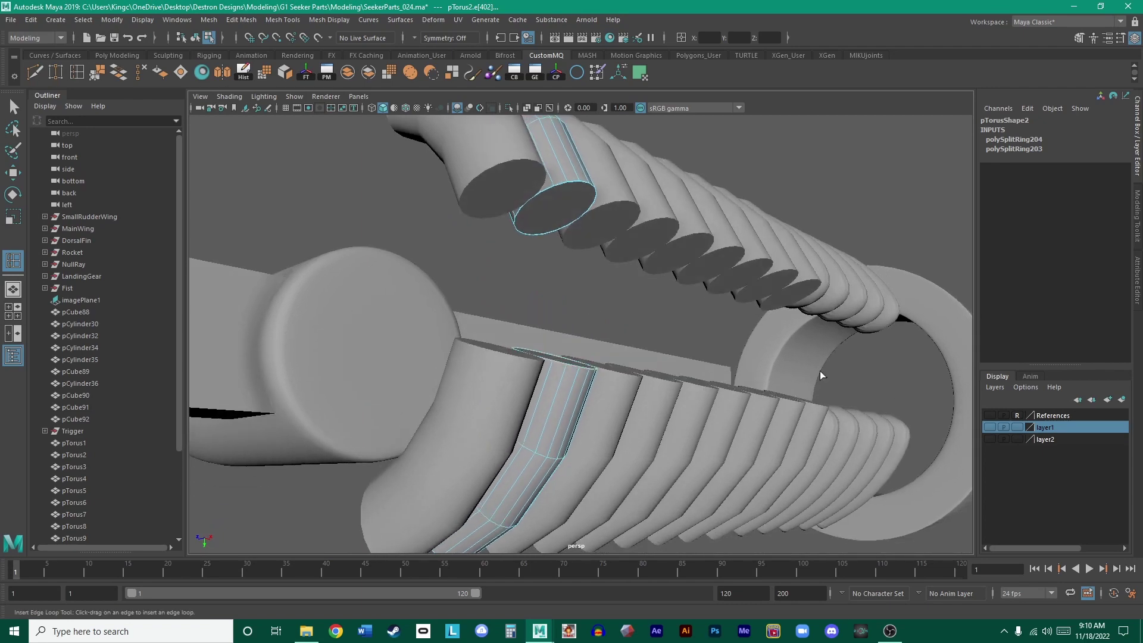
- Show layer2 to check how the body covers the rib ends, and hide the layer again
click(990, 439)
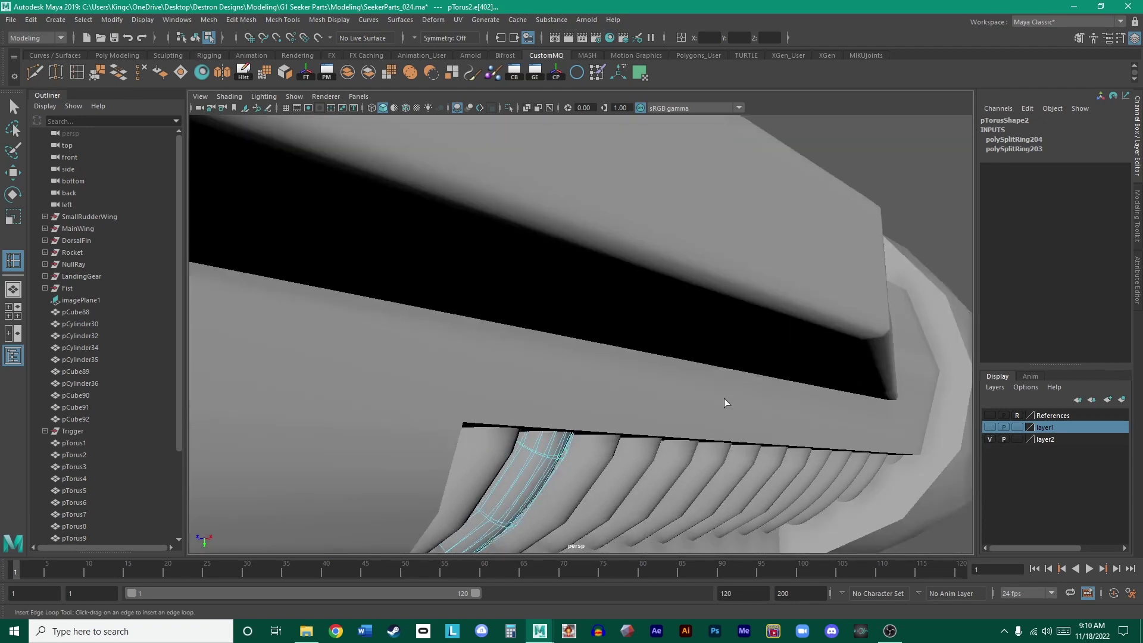
alt+drag(724, 399, 656, 374)
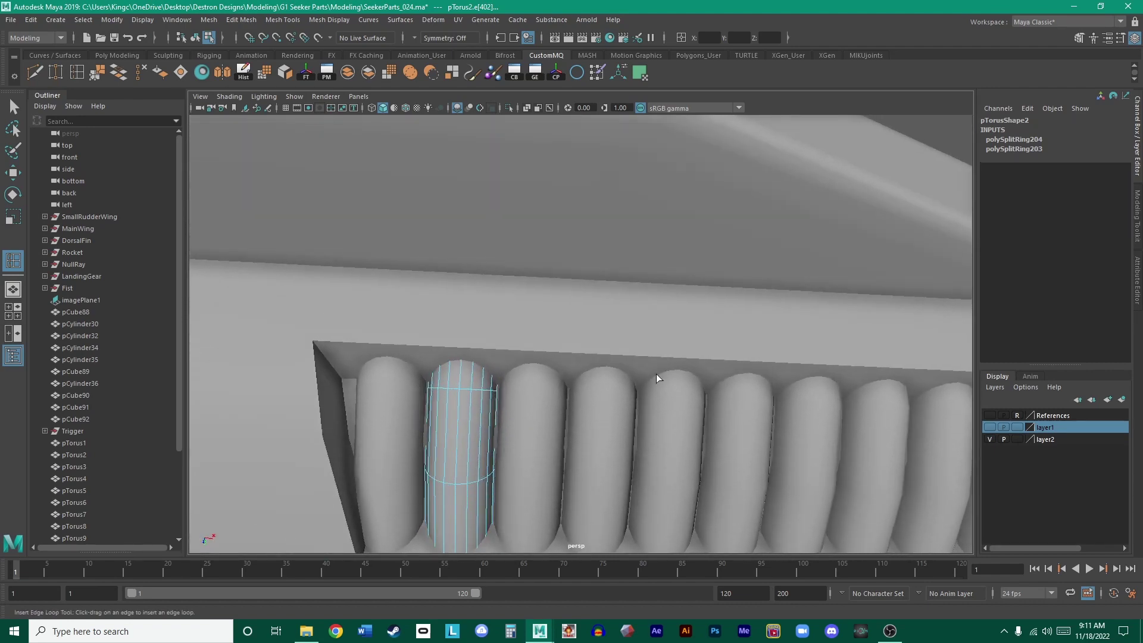
click(990, 440)
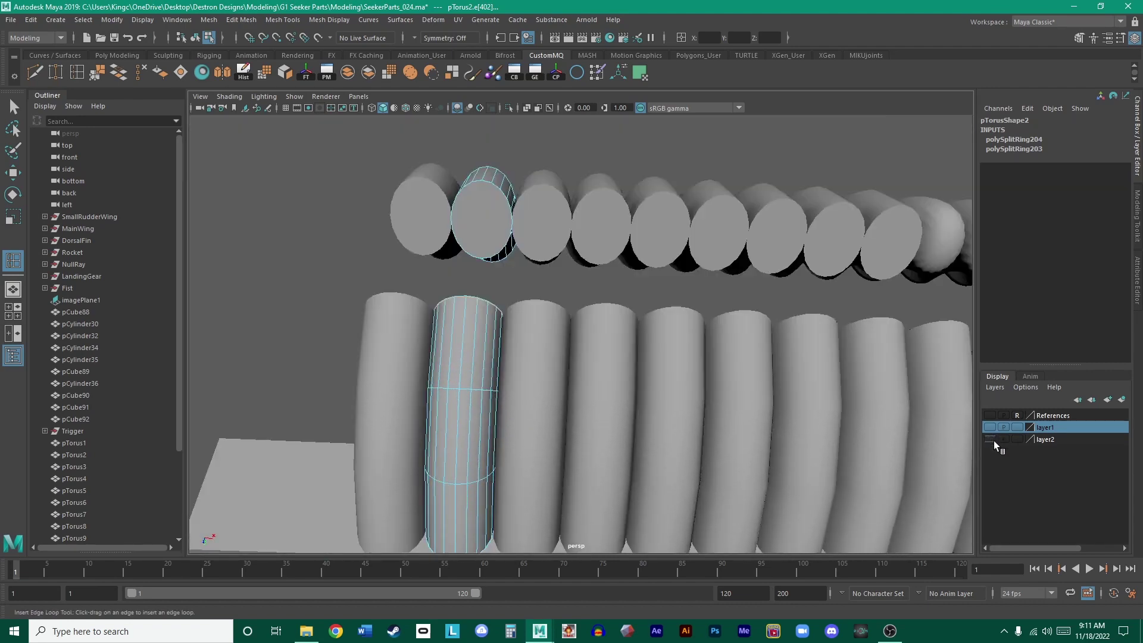
- Leave the Insert Edge Loop tool and select the first torus rib, pTorus1, with its upper and lower capped ends in view
alt+drag(892, 405, 671, 339)
alt+middle_drag(670, 339, 725, 360)
alt+drag(725, 359, 475, 266)
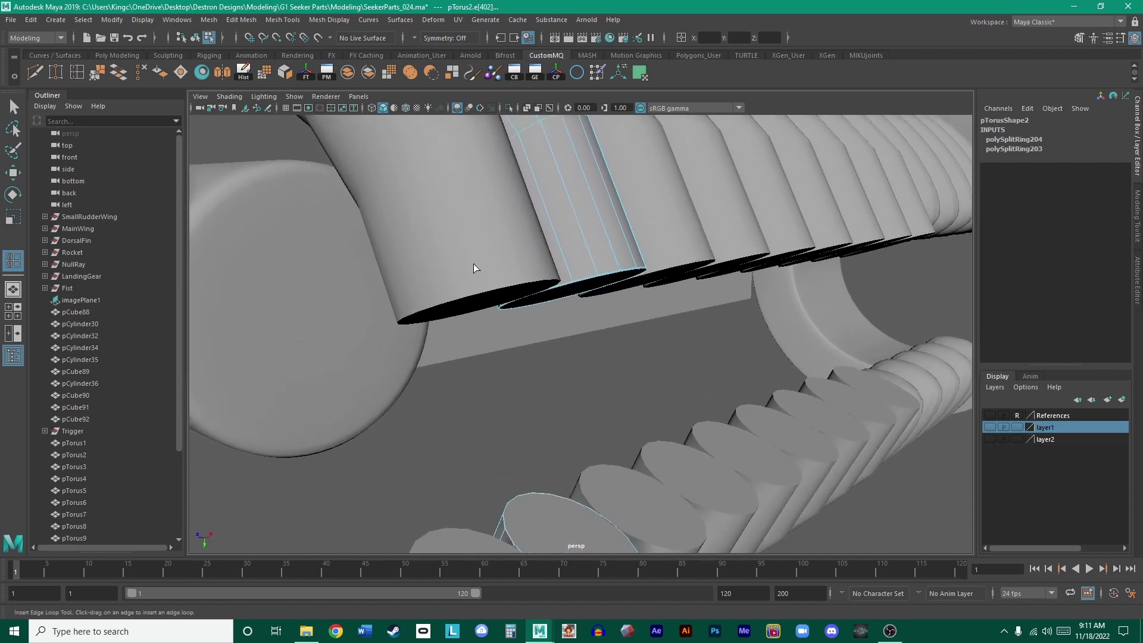
click(475, 265)
key(w)
alt+drag(541, 306, 578, 352)
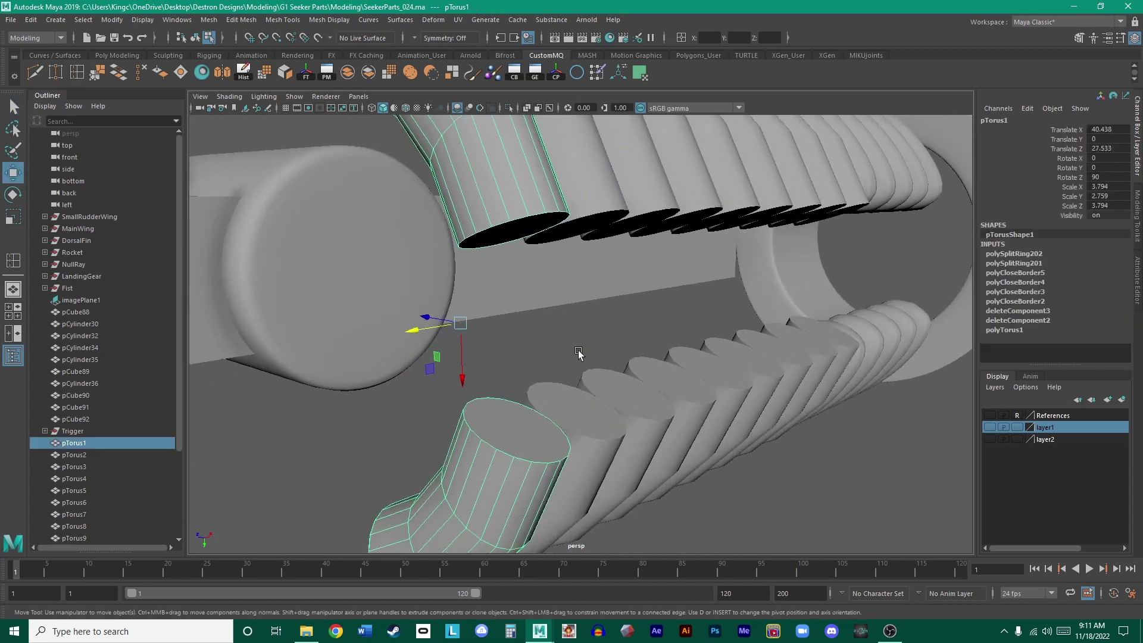
click(580, 350)
click(483, 199)
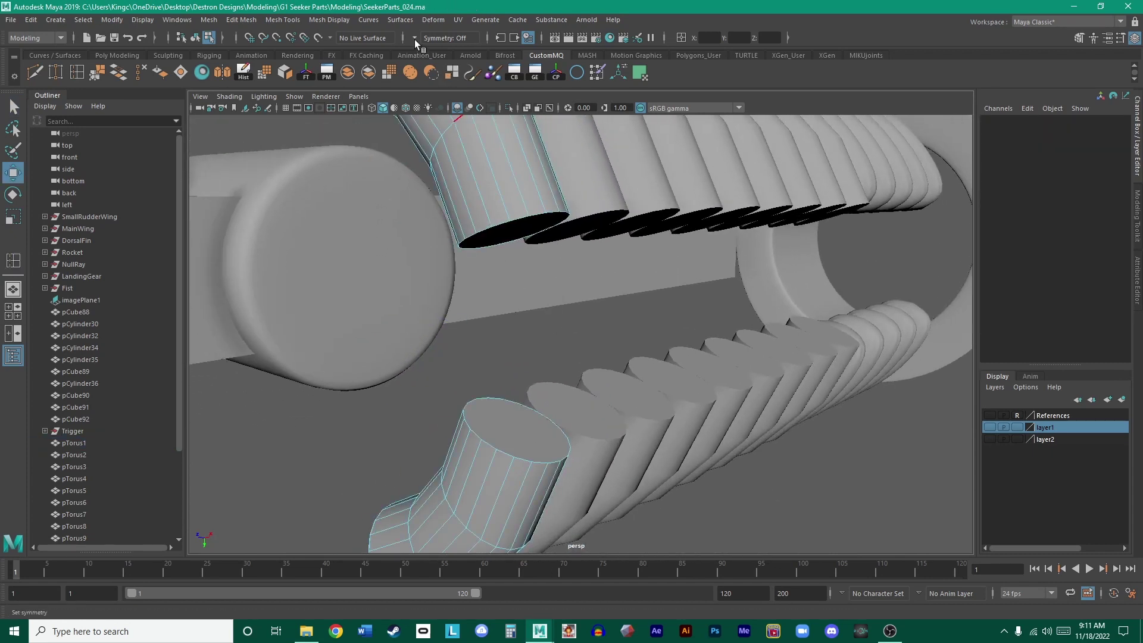
click(414, 38)
click(431, 71)
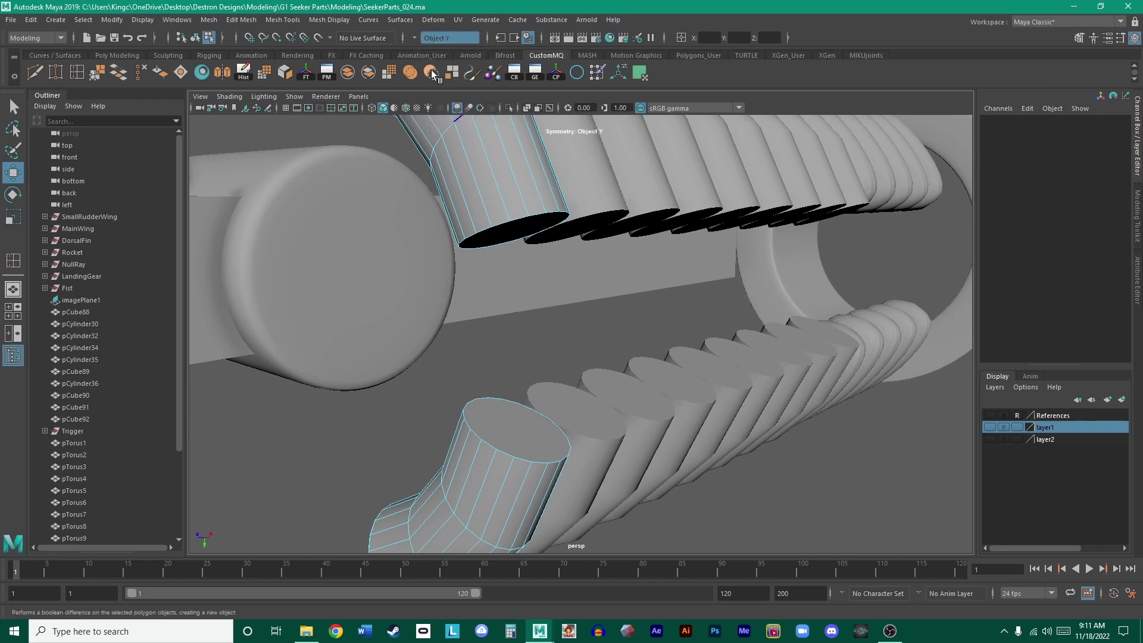
click(415, 37)
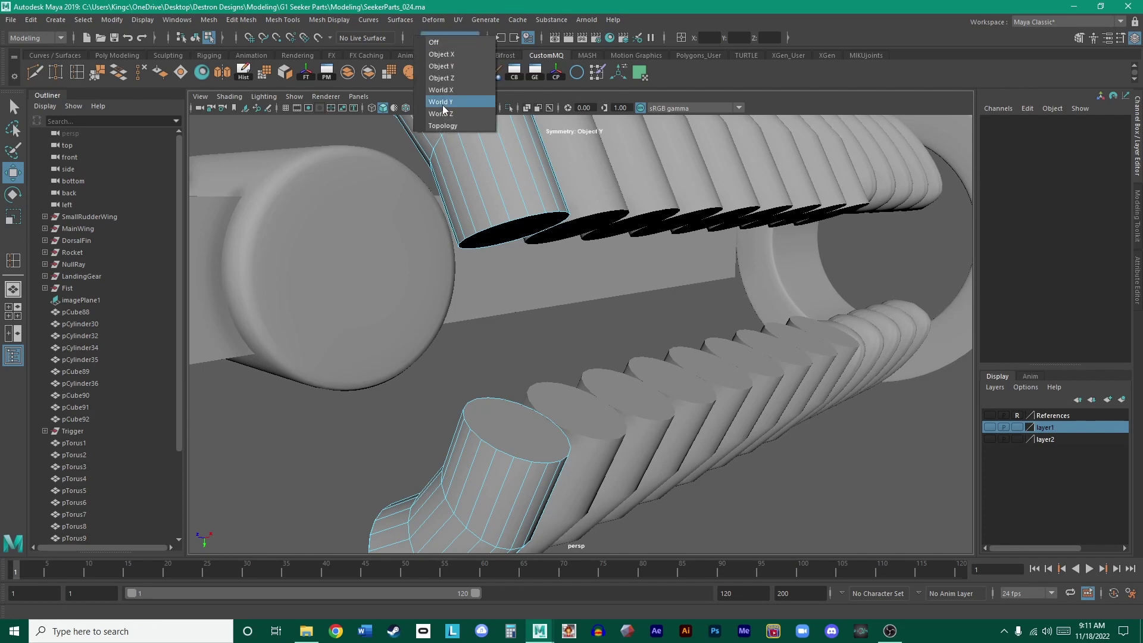
click(439, 71)
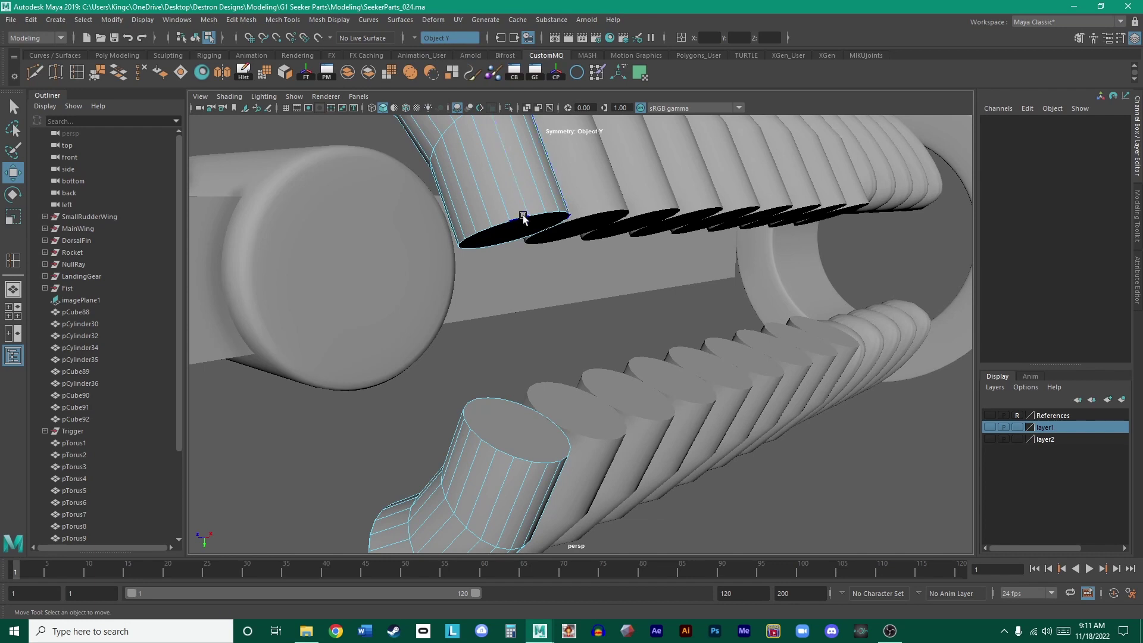
click(414, 36)
click(437, 78)
- Set symmetry to Object X and insert an edge loop close to the first rib's capped ends
click(415, 37)
click(438, 63)
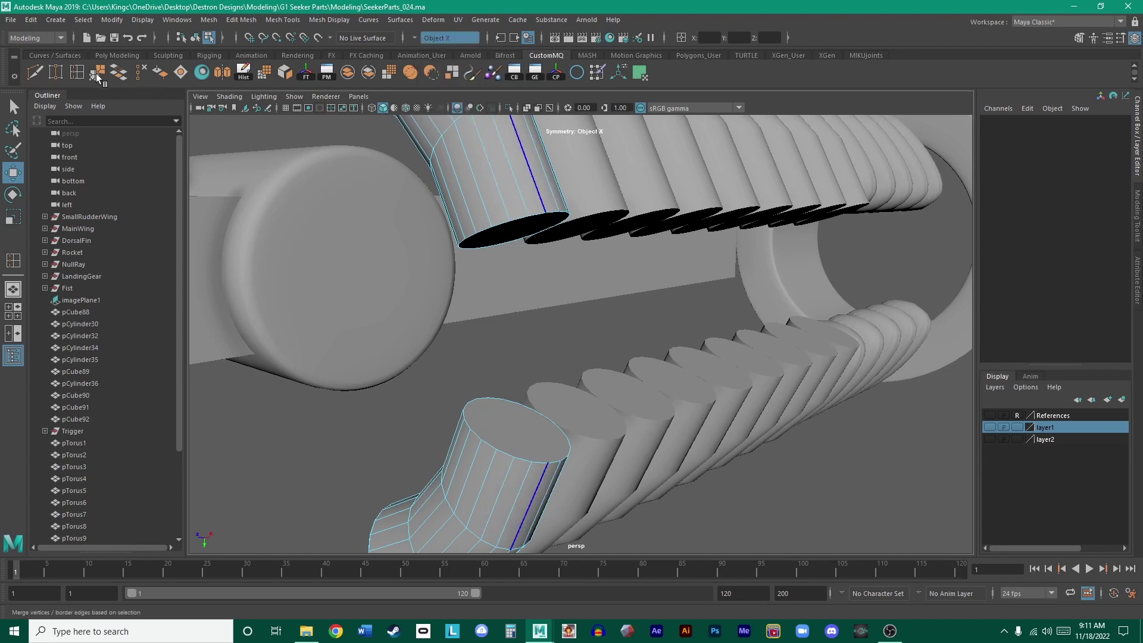
click(81, 73)
click(505, 206)
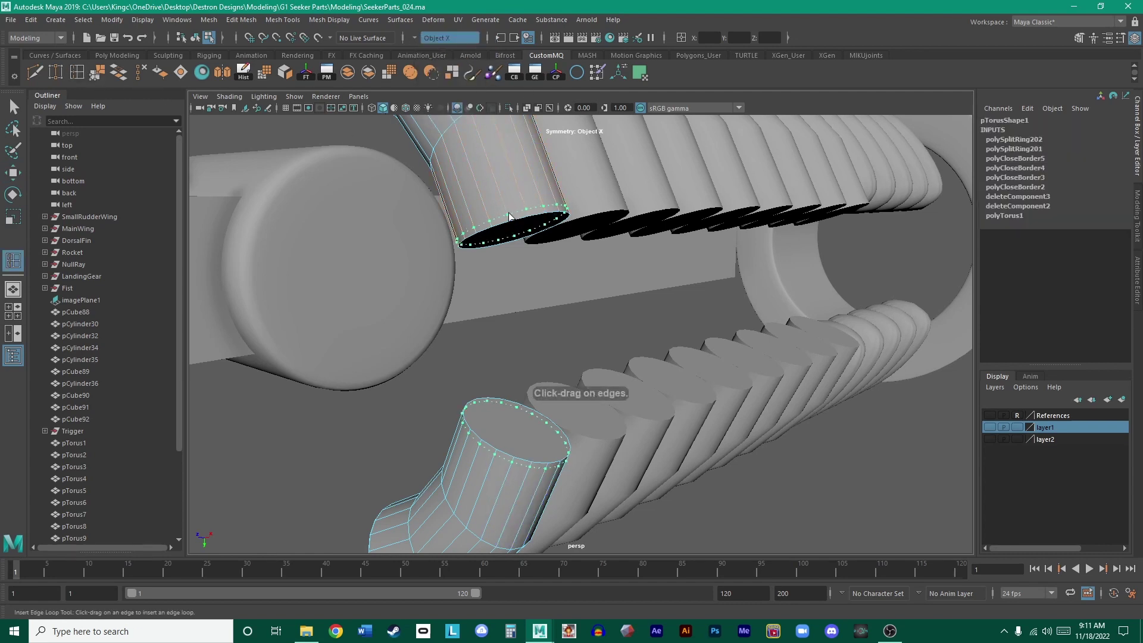
drag(515, 216, 578, 205)
alt+middle_drag(578, 207, 440, 262)
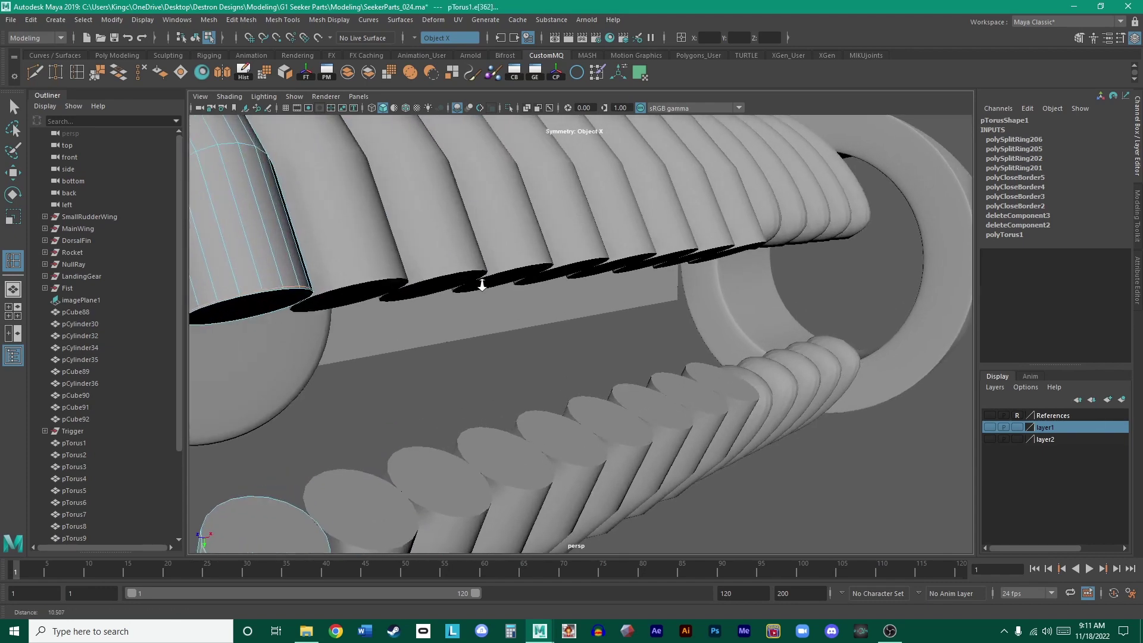
alt+right_drag(440, 261, 673, 288)
alt+middle_drag(673, 288, 675, 325)
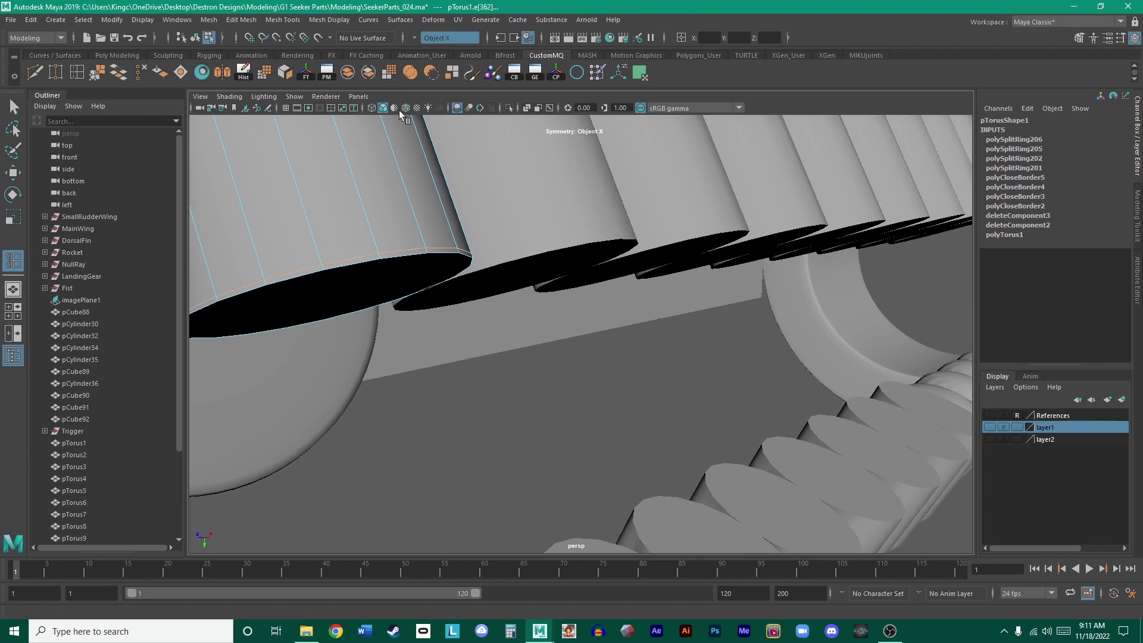
- Turn on wireframe on shaded and insert an edge loop close to the capped ends of the third rib, pTorus4
click(406, 108)
alt+right_drag(452, 197, 509, 248)
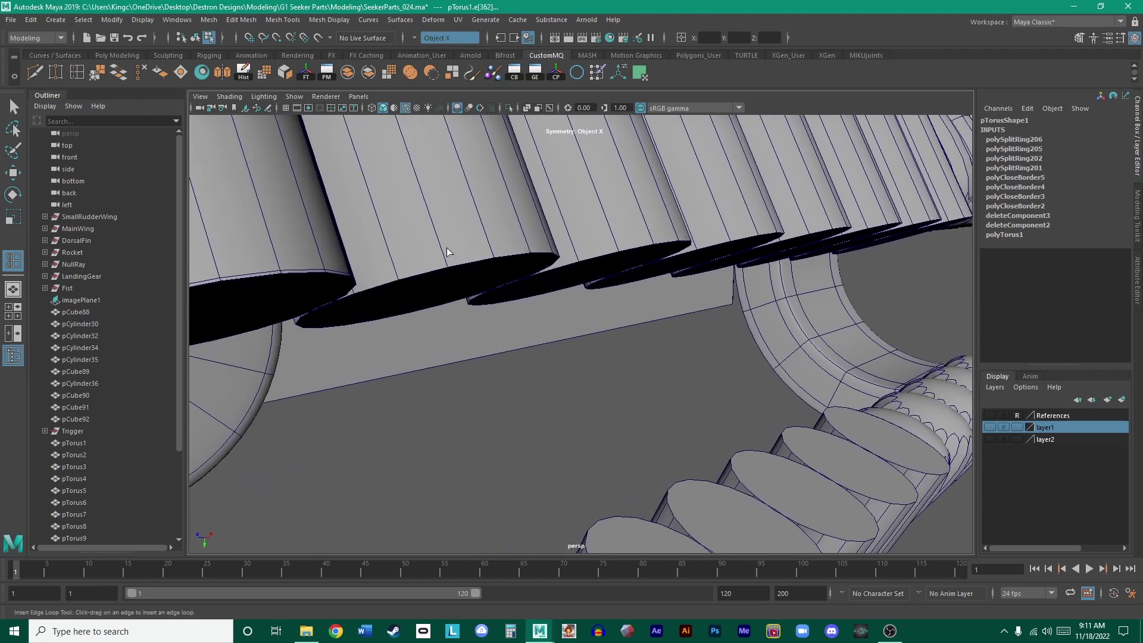
click(446, 253)
click(442, 251)
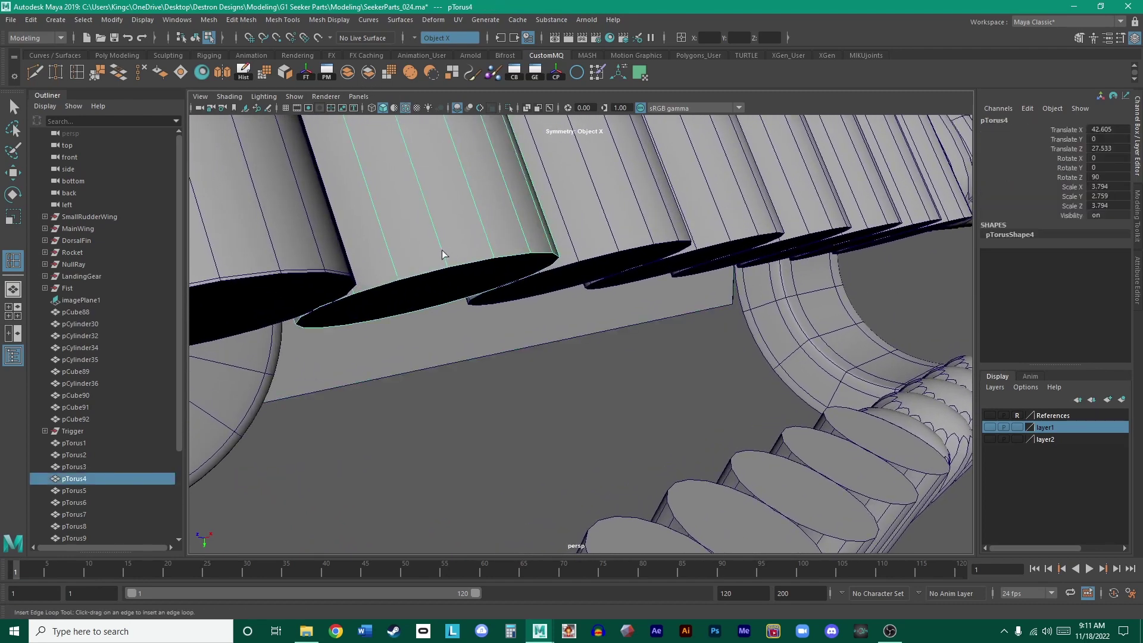
drag(442, 250, 456, 260)
- Insert symmetric edge loops close to the capped ends of the fourth, fifth and sixth ribs, ending with pTorus7
alt+right_drag(455, 260, 670, 322)
alt+drag(670, 322, 554, 348)
click(462, 266)
click(480, 291)
click(498, 317)
click(516, 330)
click(550, 337)
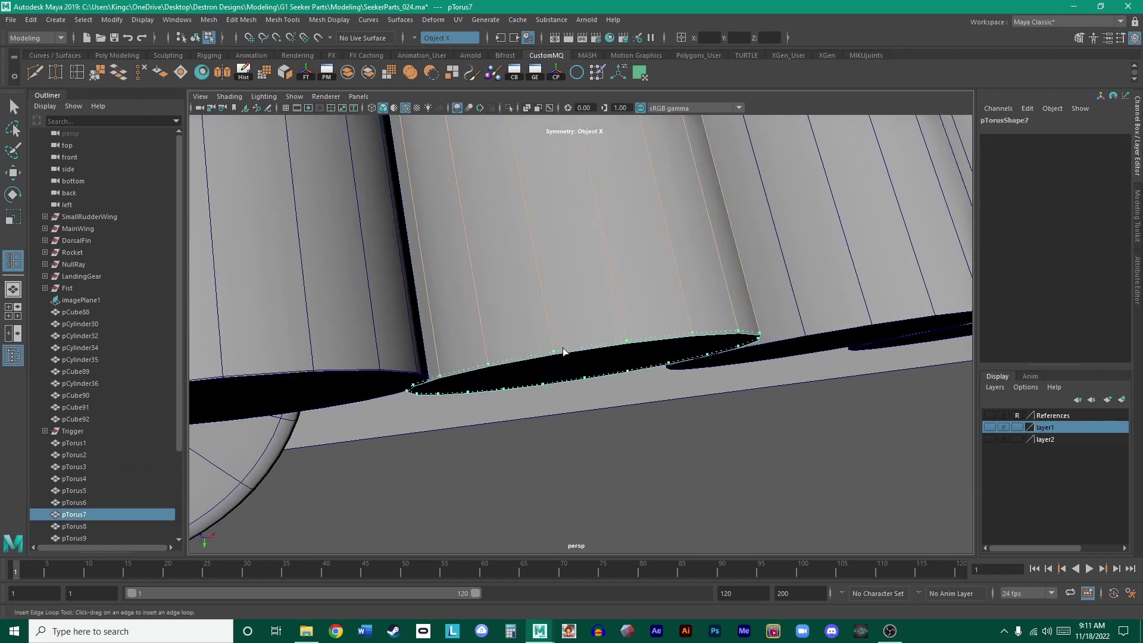
click(565, 349)
- Insert edge loops close to the capped ends of the next two ribs, pTorus6 and pTorus5
alt+drag(566, 348, 495, 346)
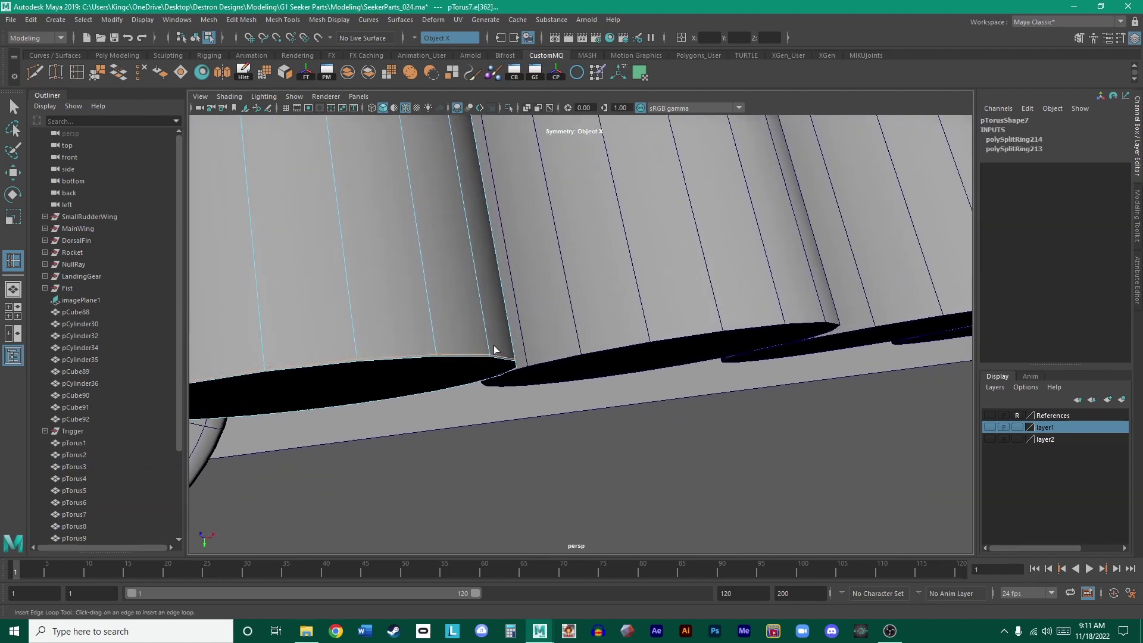
click(576, 335)
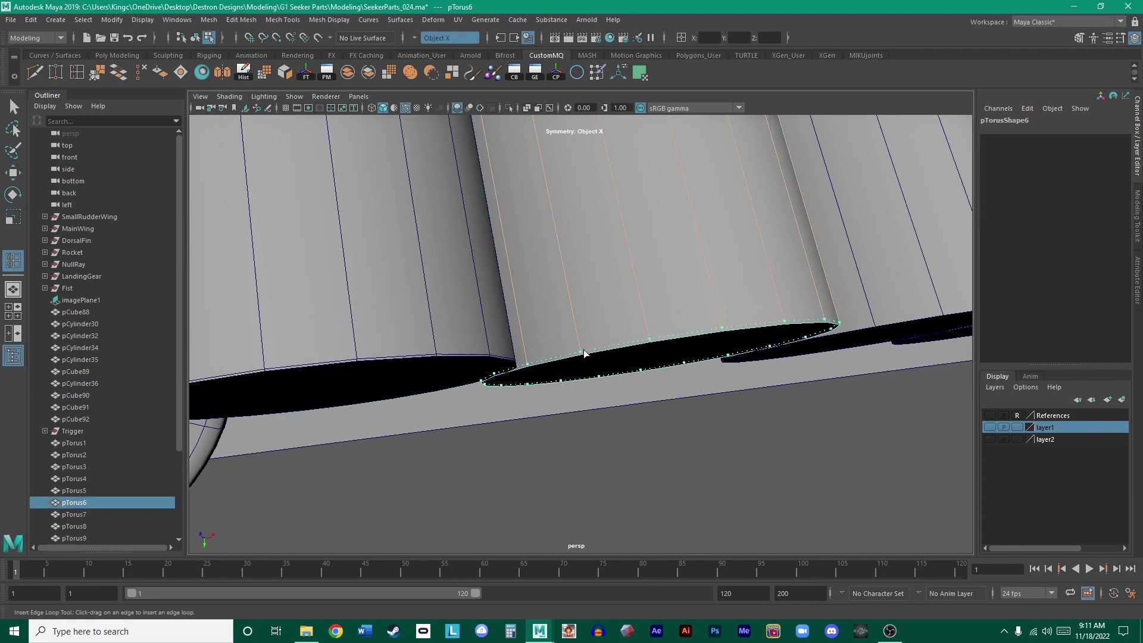
click(587, 350)
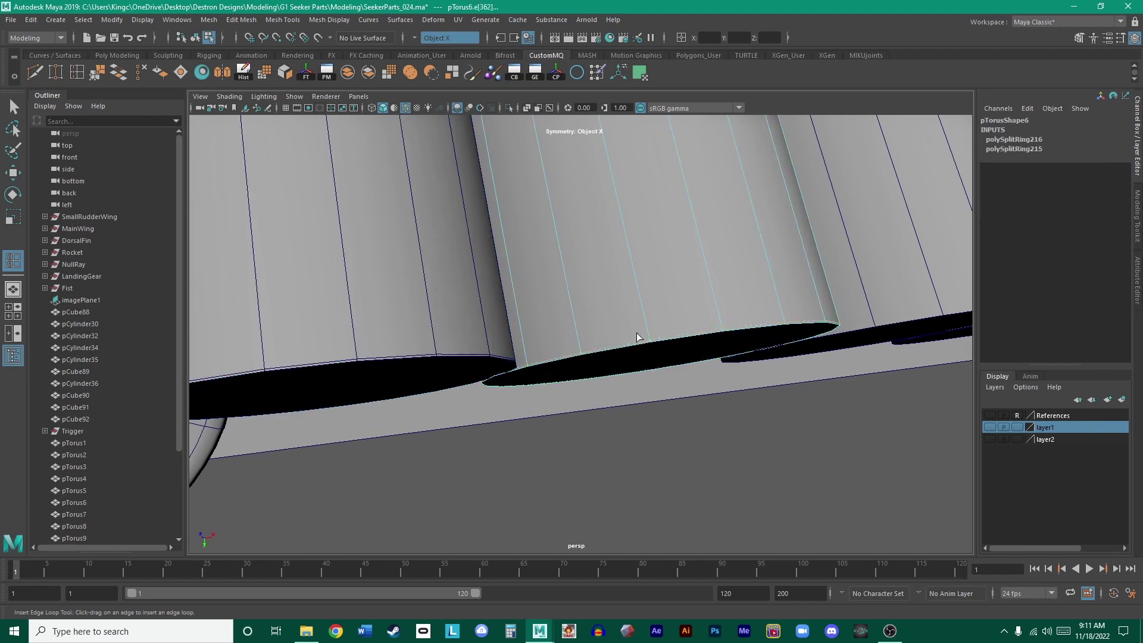
alt+drag(637, 334, 527, 315)
click(576, 326)
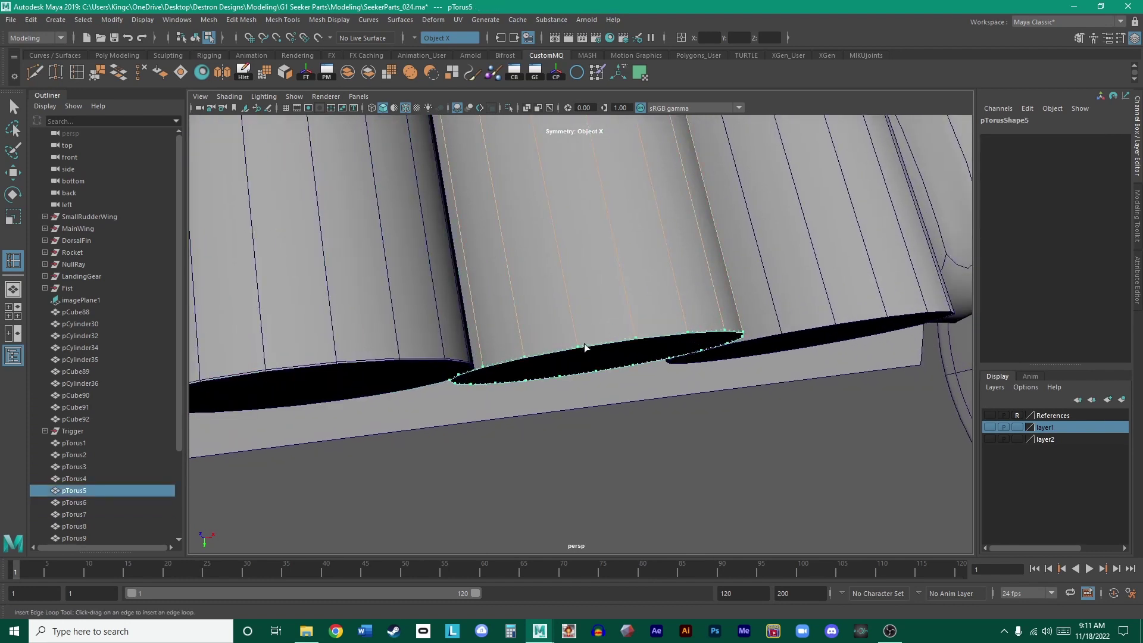
click(587, 342)
- Select the ninth rib, pTorus12, and insert an edge loop close to its capped ends
mouse_move(587, 342)
alt+middle_down()
mouse_move(563, 325)
mouse_move(570, 341)
alt+middle_up()
click(563, 342)
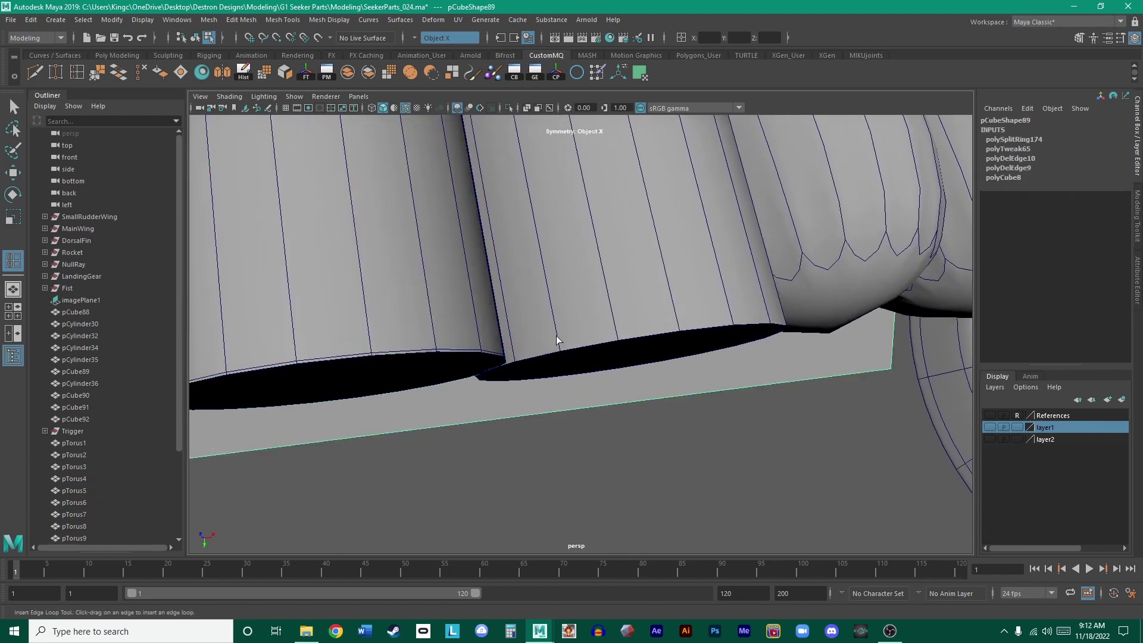
click(556, 336)
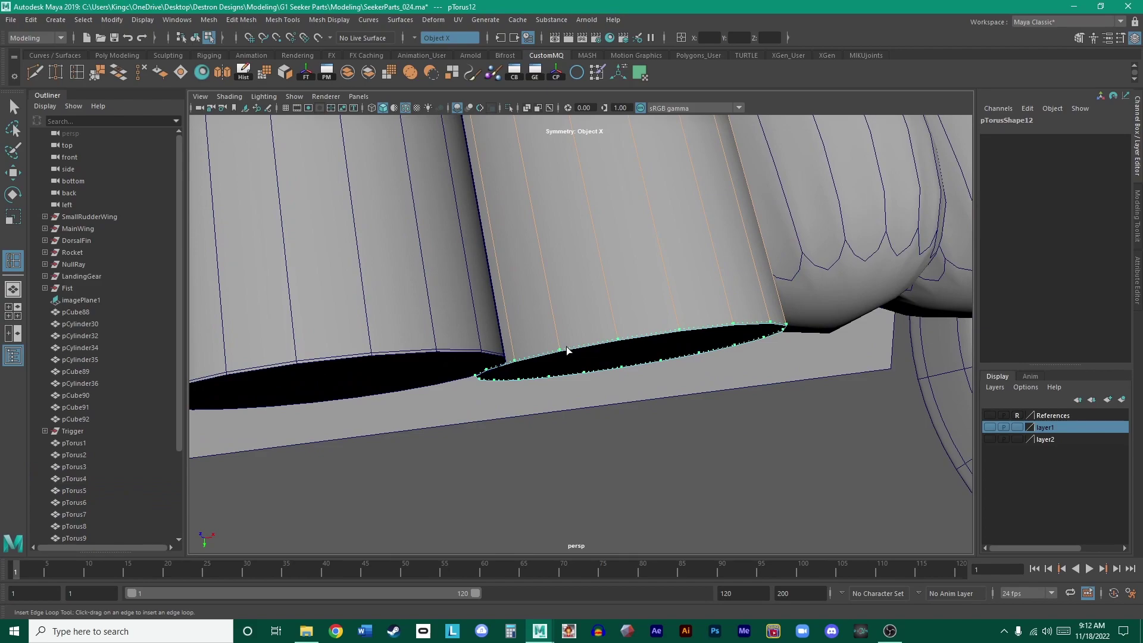
click(566, 348)
- Select the last five ribs near the ring and turn off their smooth mesh preview
alt+drag(805, 276, 655, 305)
alt+middle_drag(655, 305, 595, 283)
alt+right_drag(595, 283, 648, 329)
alt+drag(648, 330, 729, 329)
alt+middle_drag(774, 329, 627, 237)
alt+drag(628, 237, 623, 269)
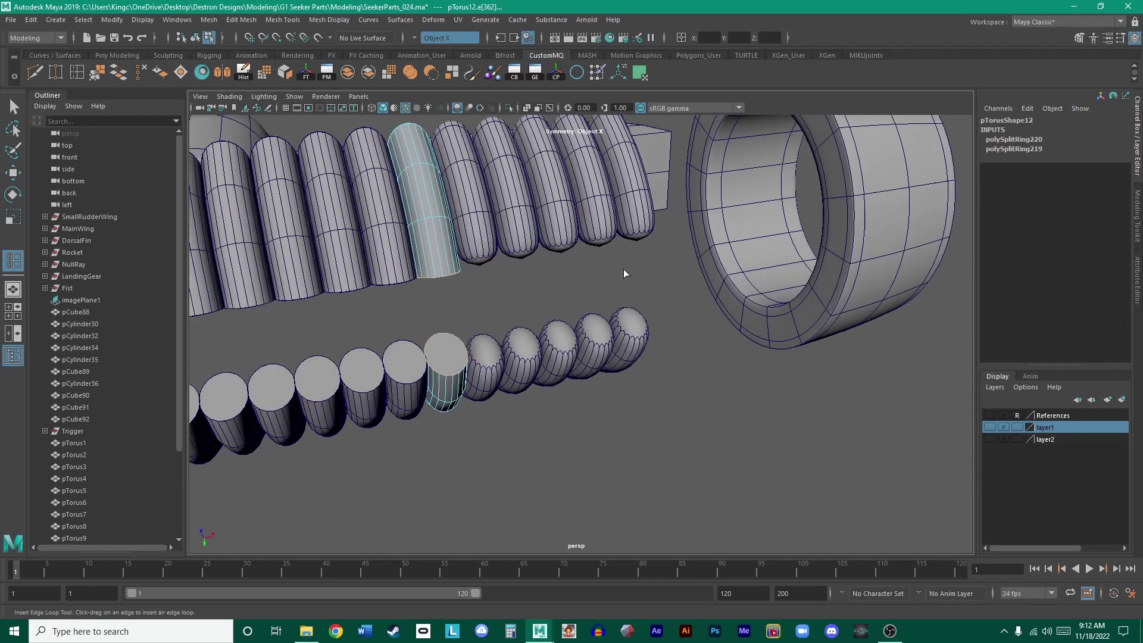
key(w)
click(660, 273)
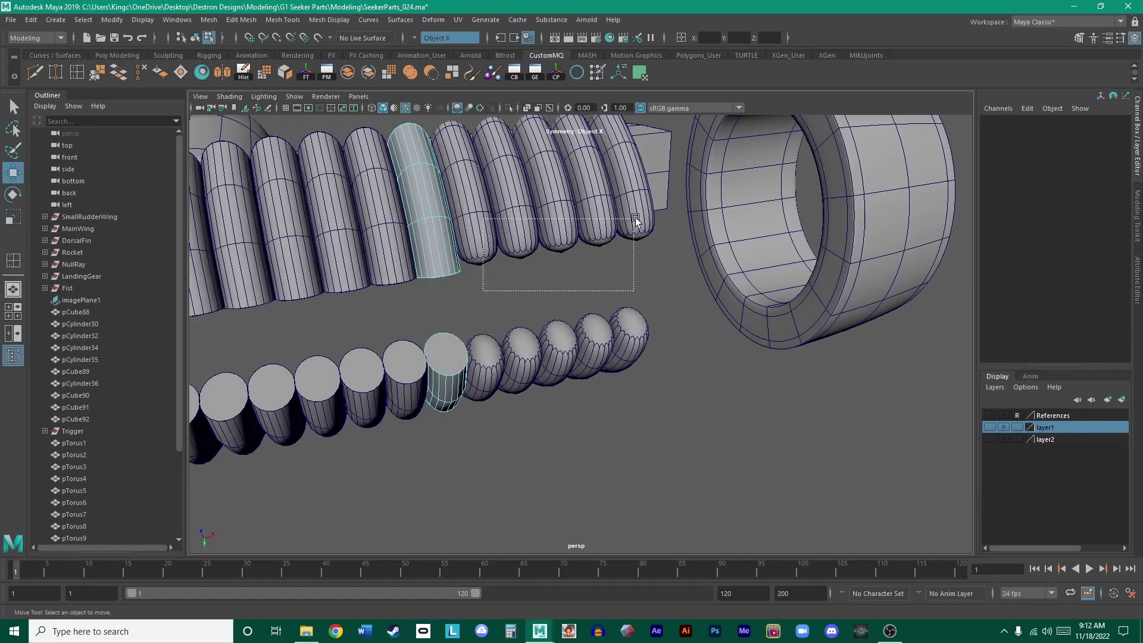
drag(635, 219, 644, 218)
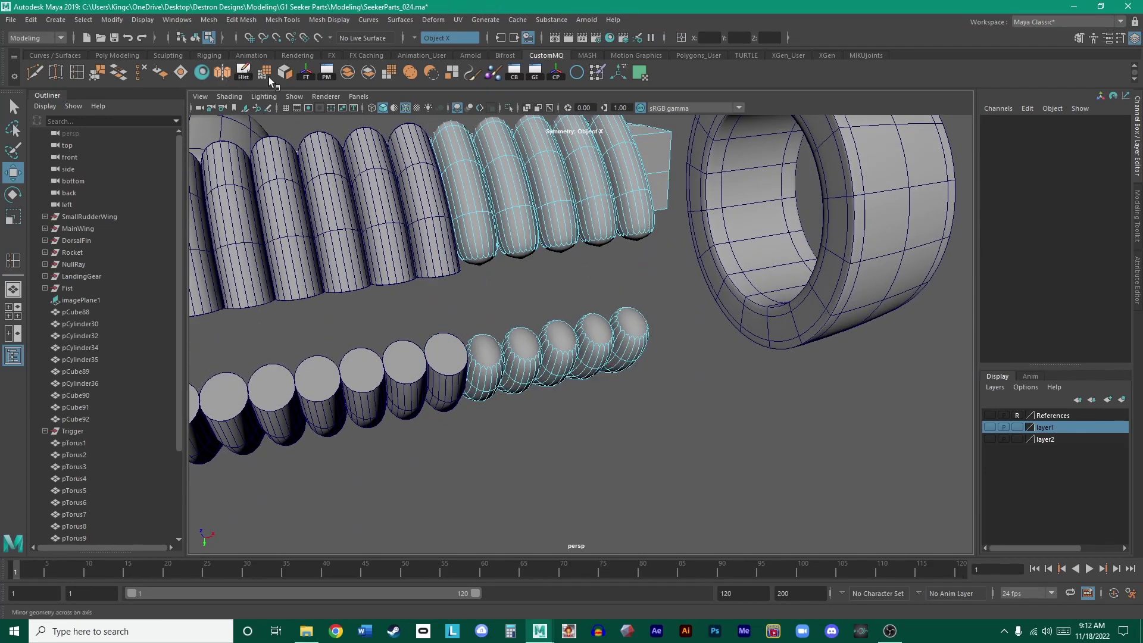
key(1)
- Insert an edge loop close to the capped ends of the tenth rib, pTorus11
alt+drag(508, 279, 494, 238)
alt+right_drag(494, 238, 741, 366)
alt+drag(741, 366, 630, 408)
click(580, 336)
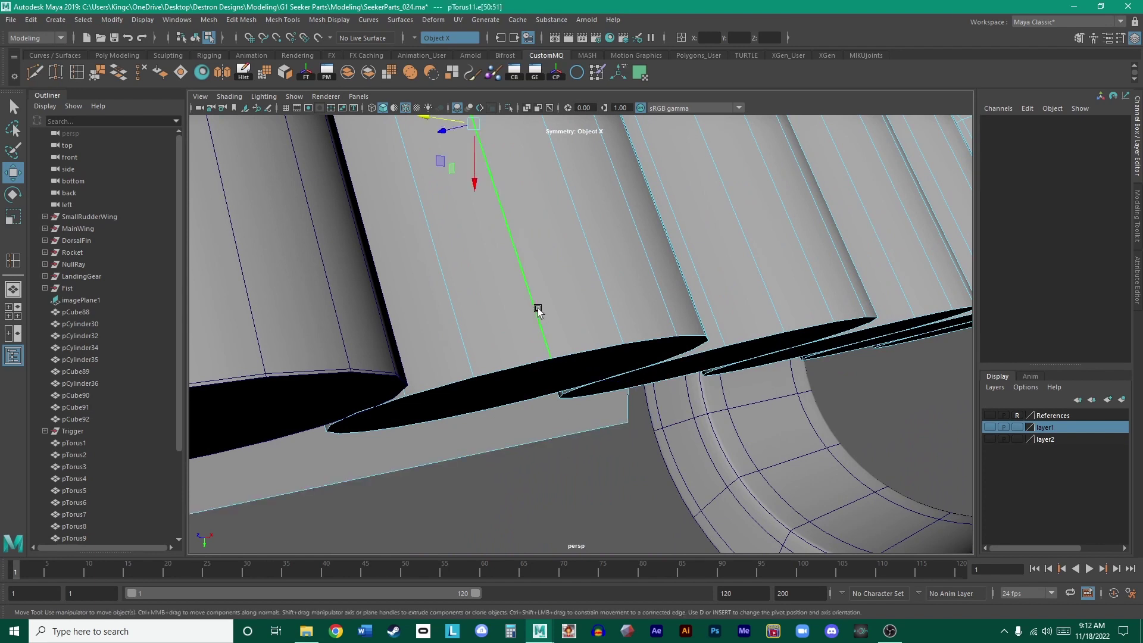
click(592, 292)
click(554, 255)
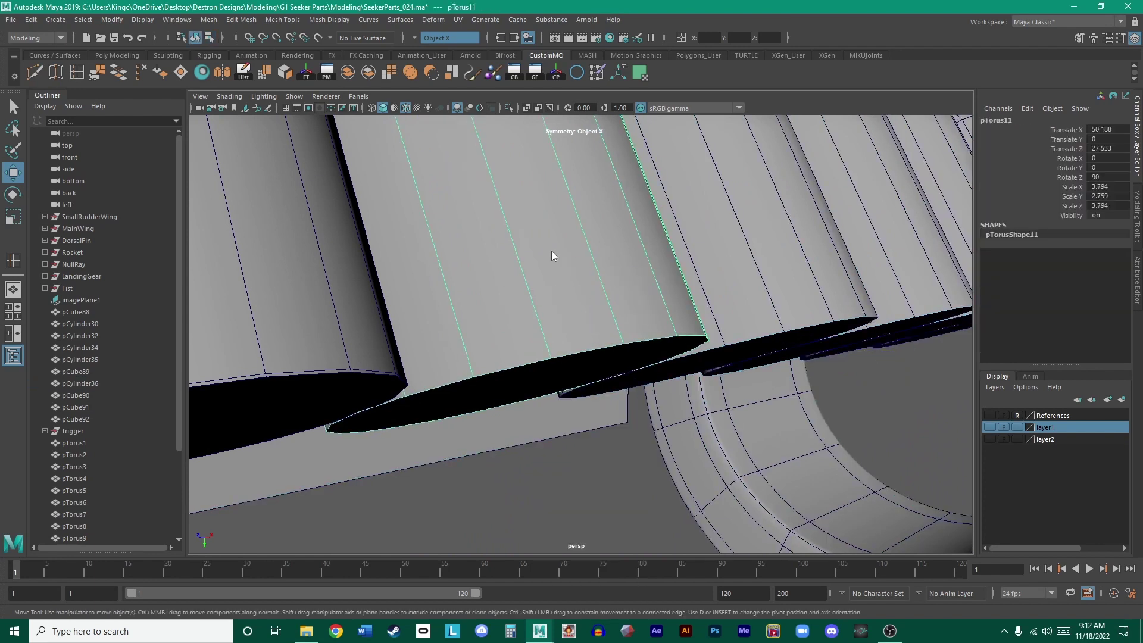
right_drag(549, 241, 548, 216)
click(417, 172)
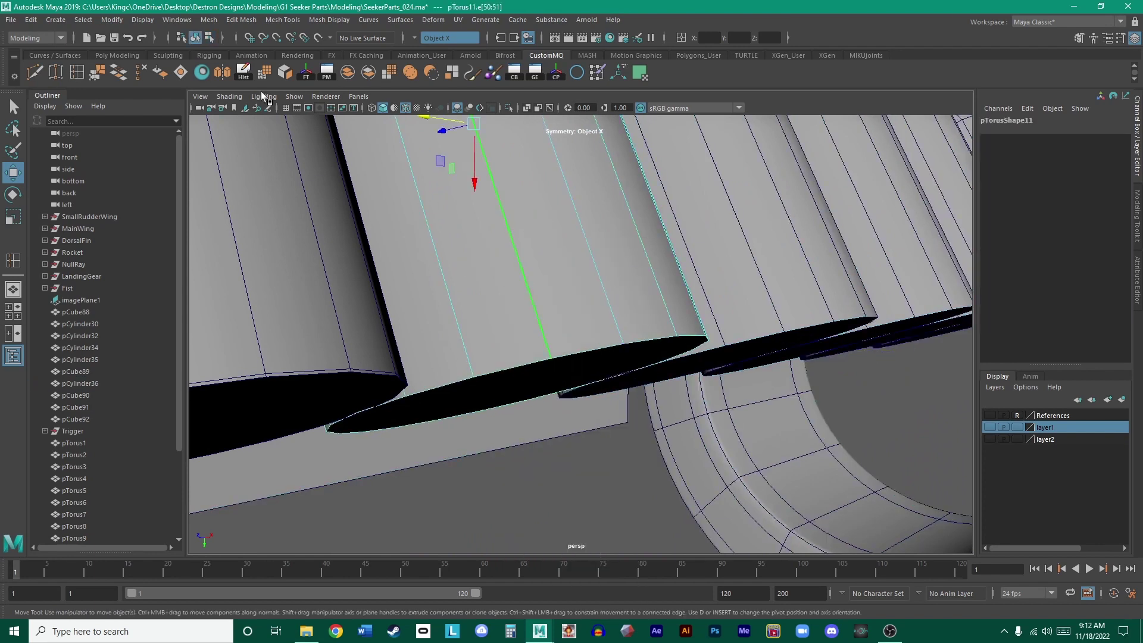
click(88, 74)
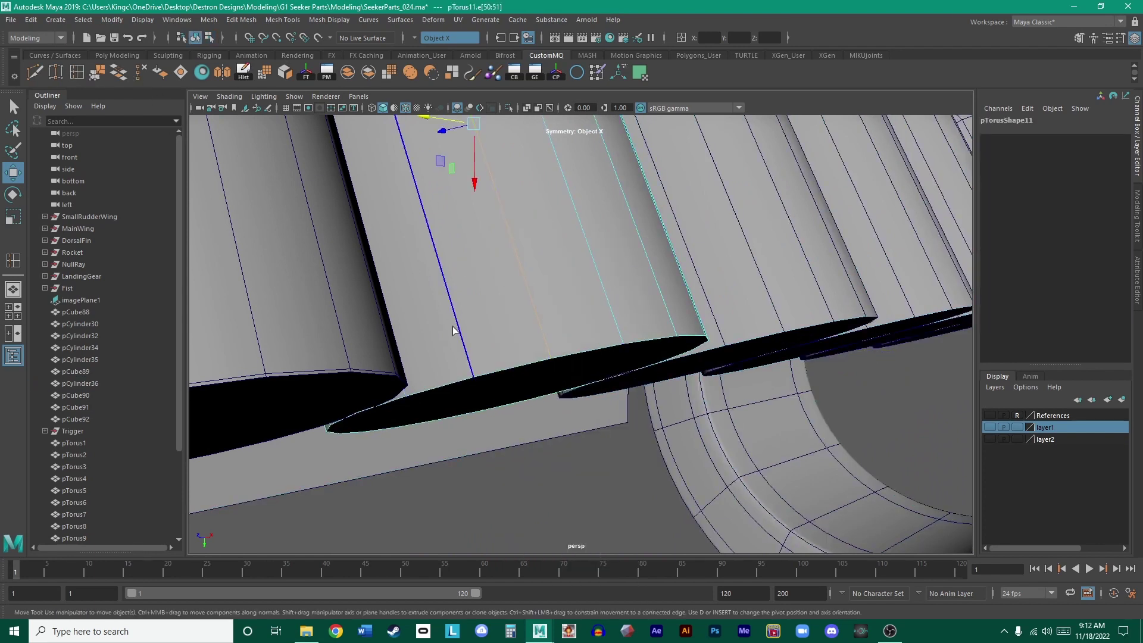
click(559, 352)
- Insert edge loops close to the capped ends of the following two ribs, pTorus10 and pTorus9
alt+drag(558, 352, 532, 341)
click(502, 317)
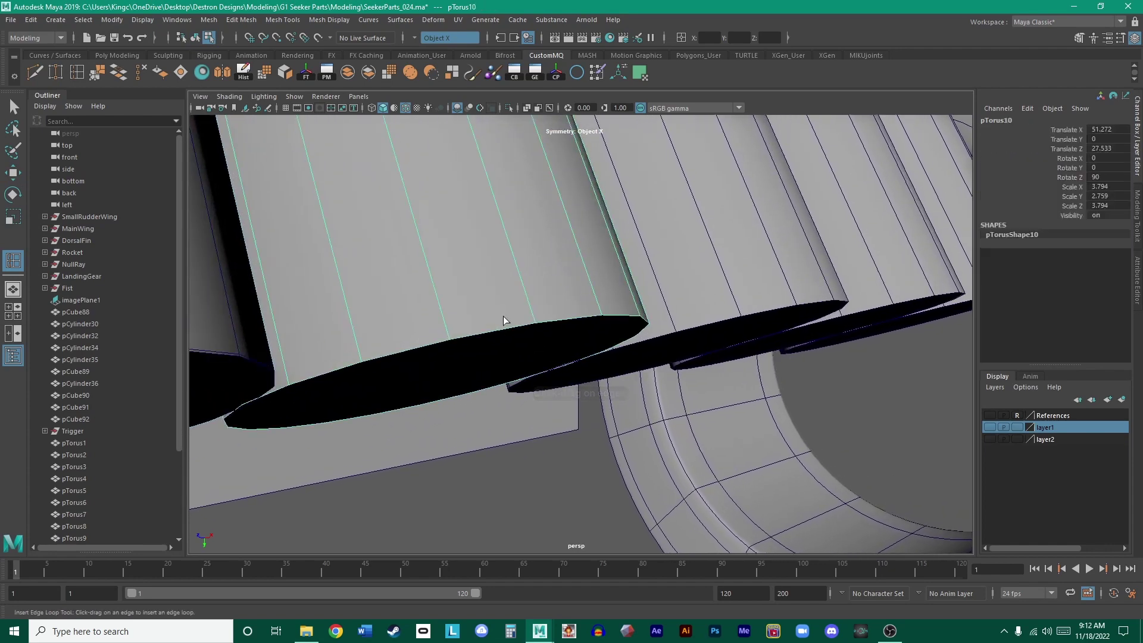
click(537, 319)
alt+drag(616, 284, 503, 306)
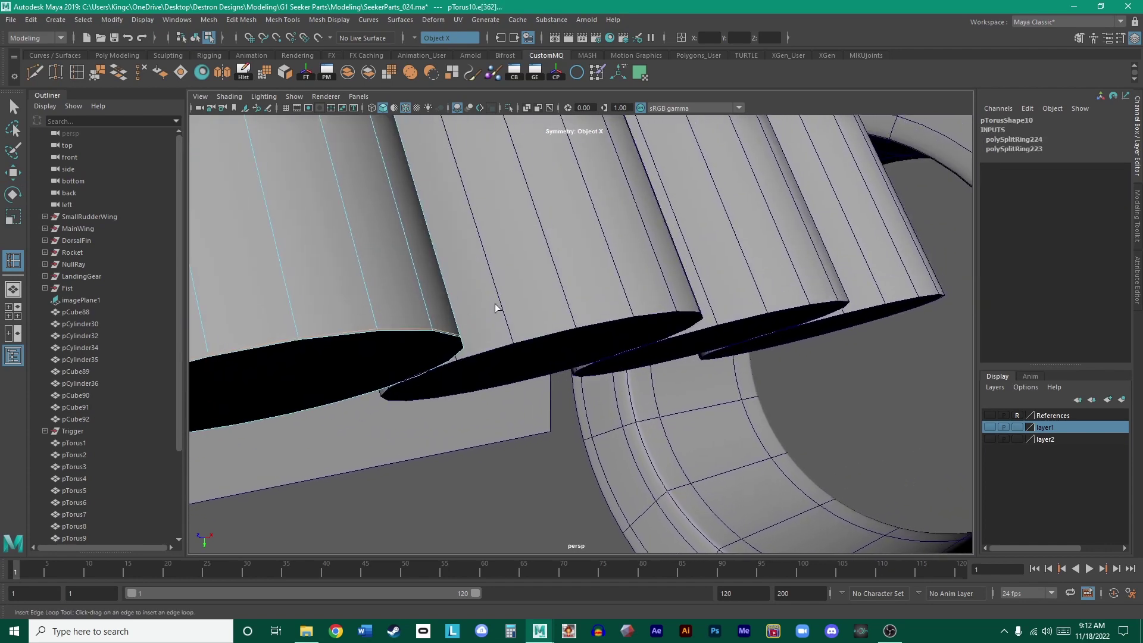
click(527, 313)
click(508, 322)
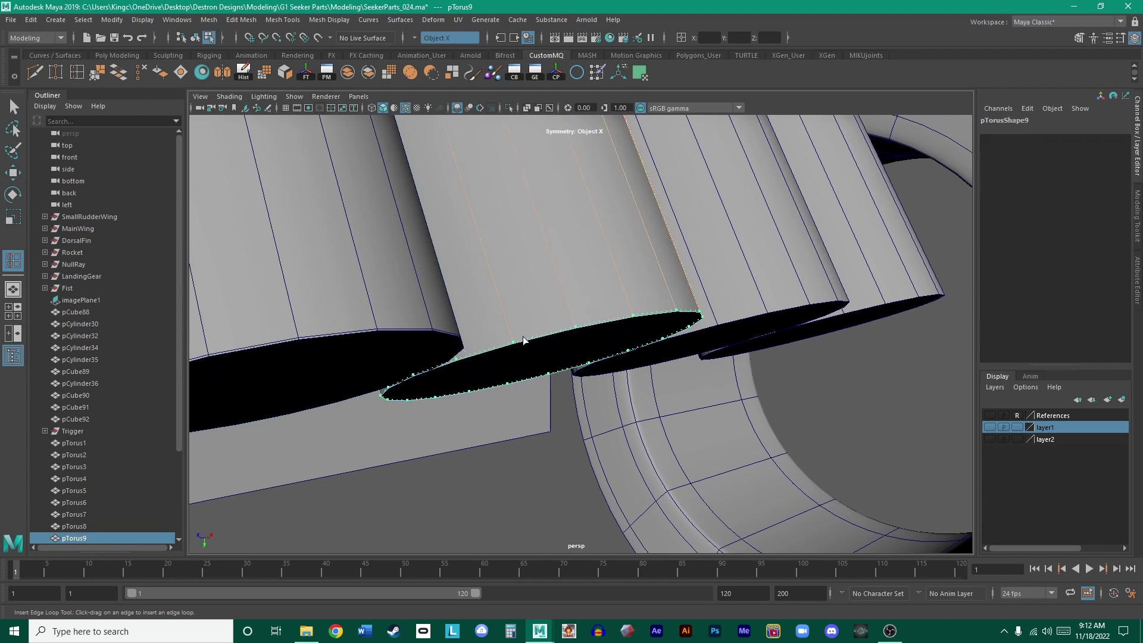
- Insert edge loops close to the capped ends of the final two ribs, pTorus13 and pTorus14
alt+middle_drag(523, 337, 318, 295)
click(573, 277)
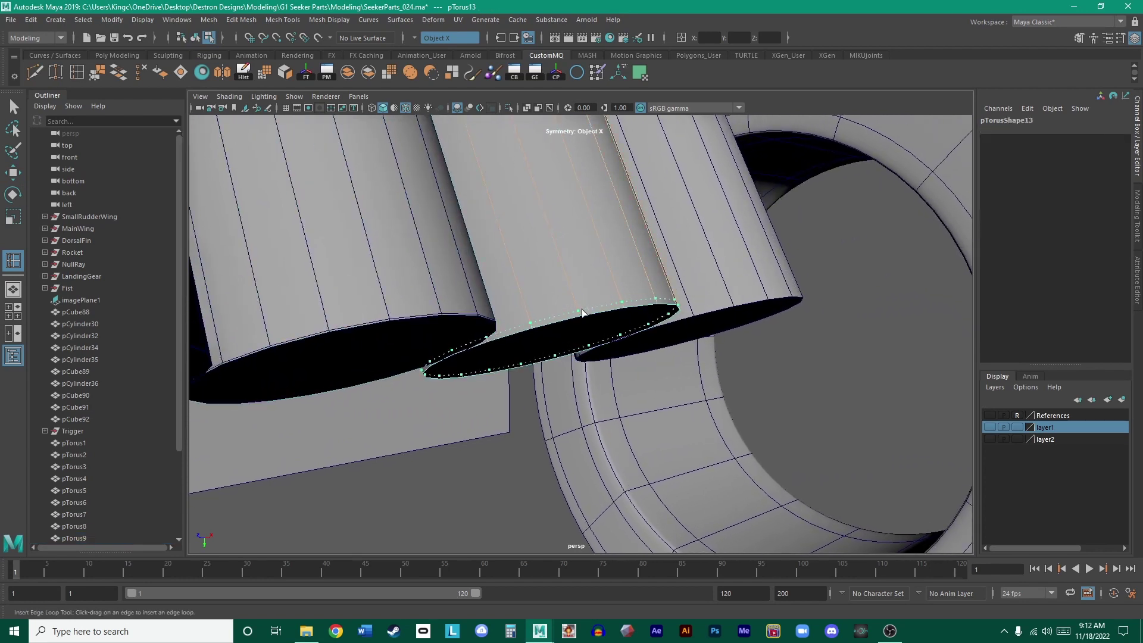
click(586, 310)
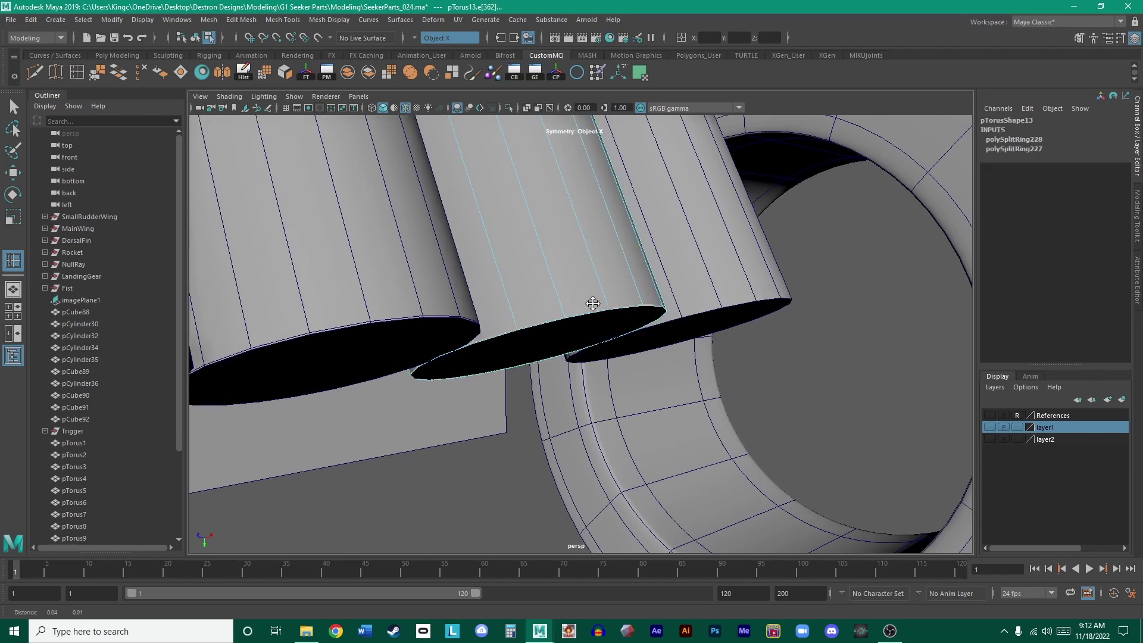
alt+middle_drag(589, 304, 559, 283)
click(571, 291)
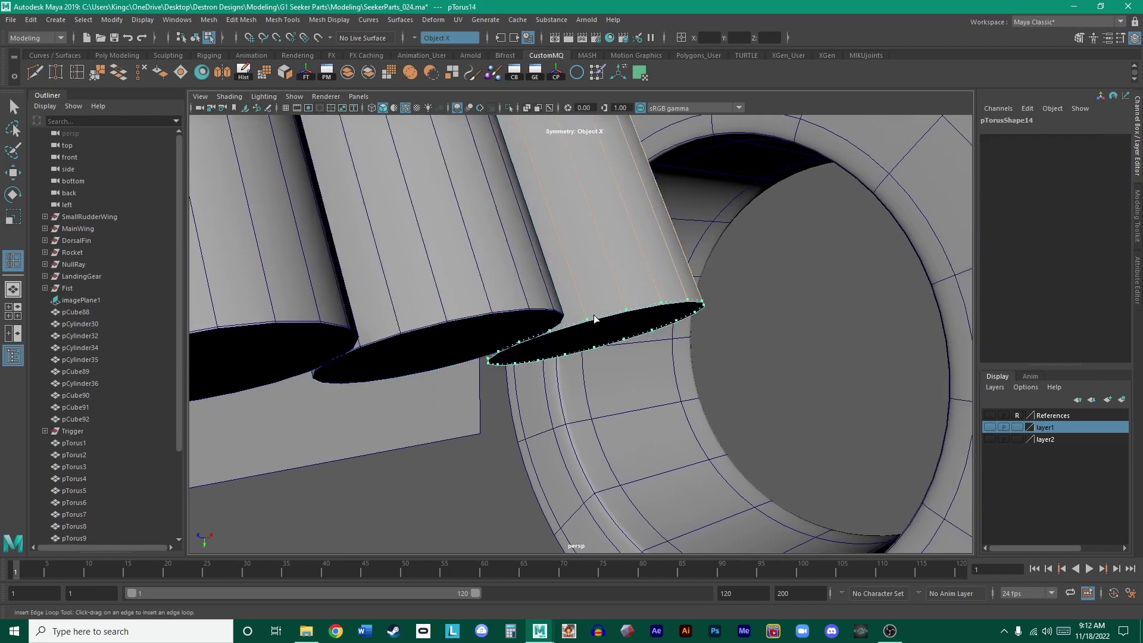
click(596, 320)
- Return to object selection mode, turn symmetry off and leave all ribs deselected
scroll(788, 290, down, 10)
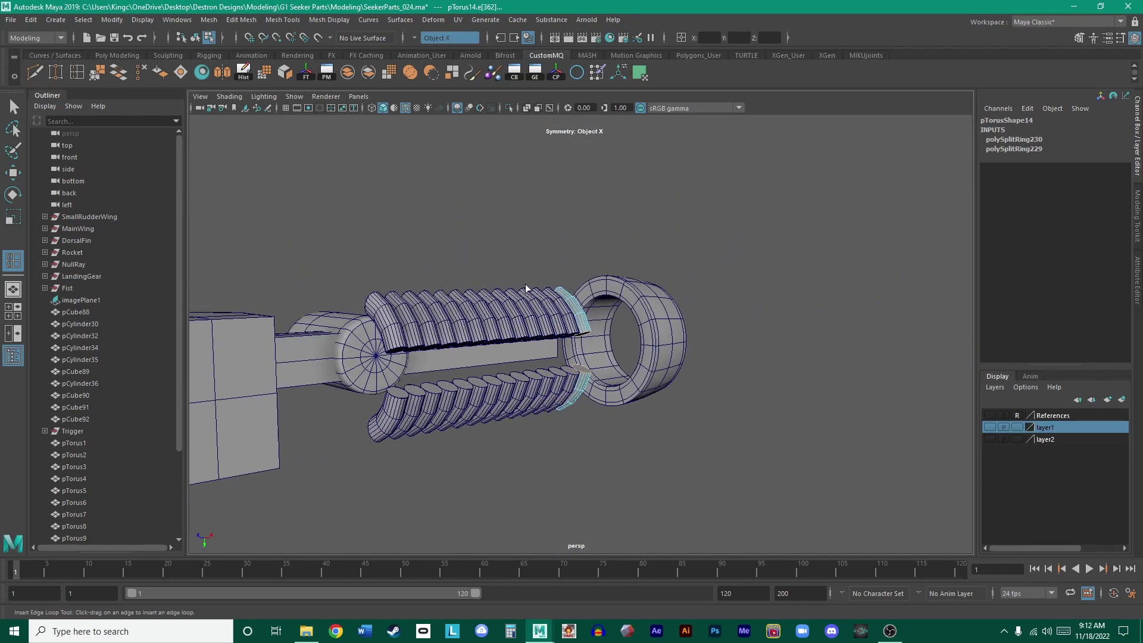
key(w)
alt+drag(792, 344, 670, 316)
right_drag(669, 316, 713, 256)
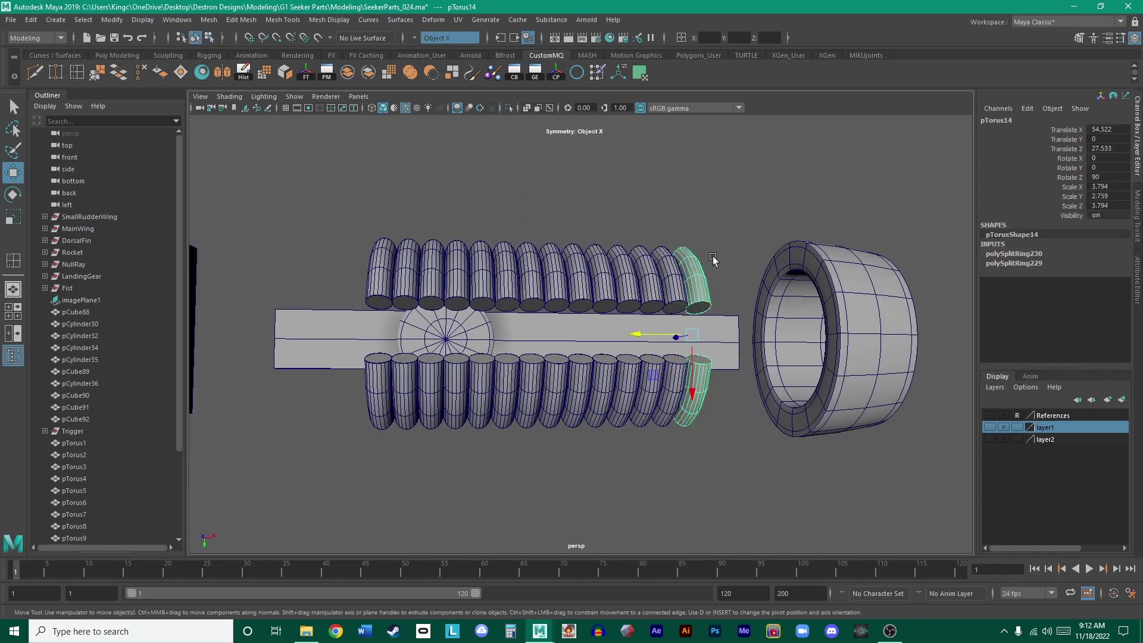
click(413, 38)
click(423, 47)
click(649, 258)
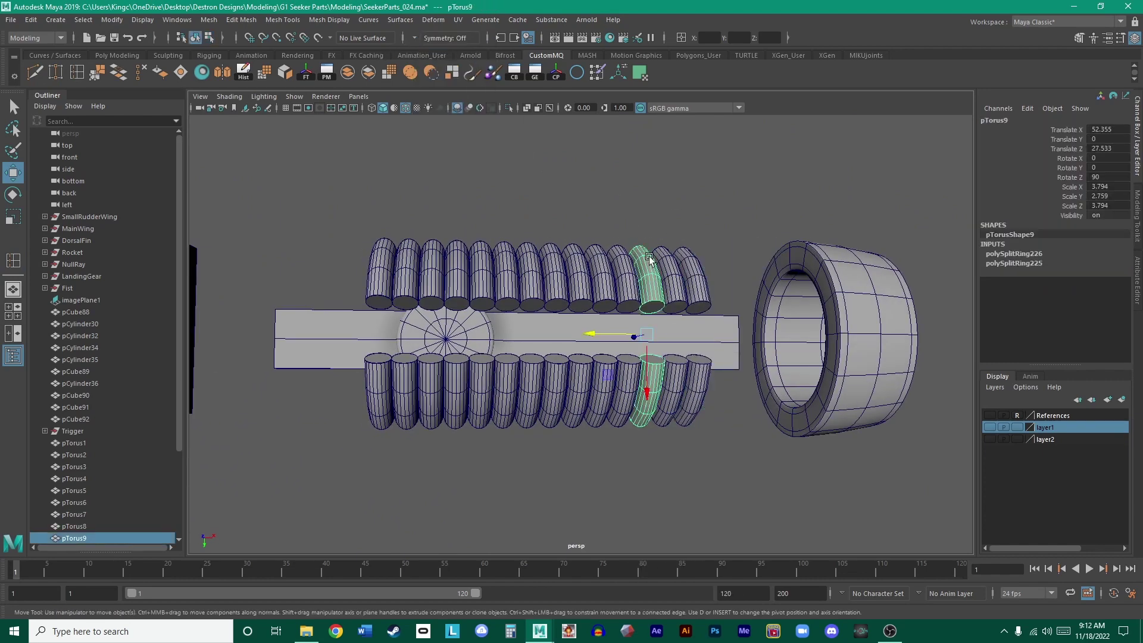
ctrl+click(651, 265)
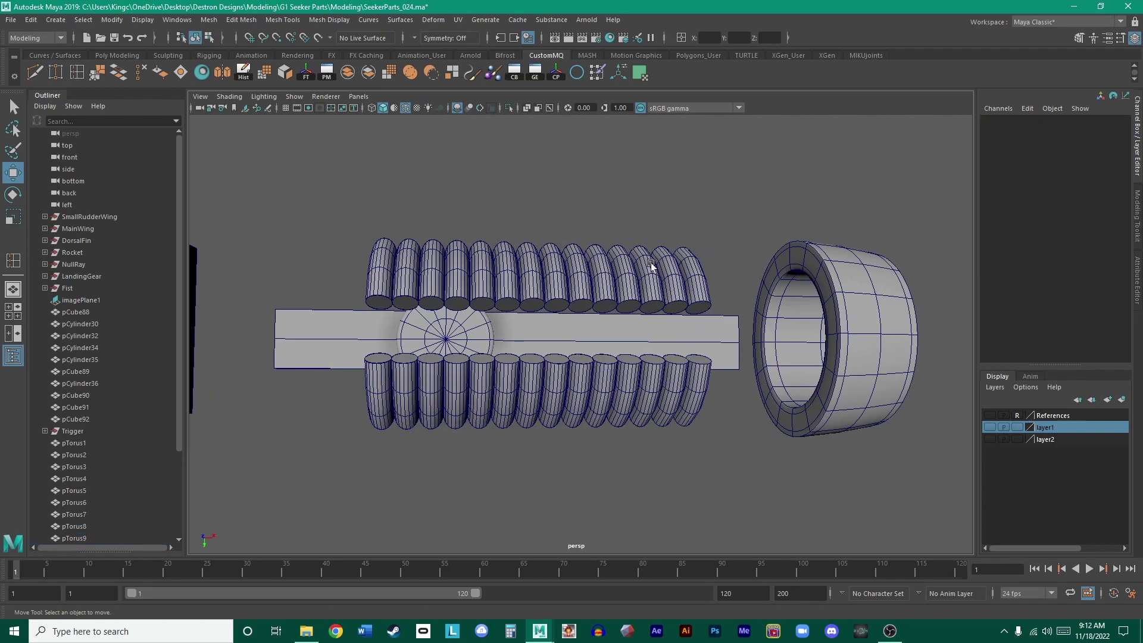
- Show layer2 again and turn off wireframe on shaded to view the ribs inside the body's vent slot
click(990, 439)
alt+drag(959, 428, 734, 301)
alt+right_drag(734, 301, 748, 363)
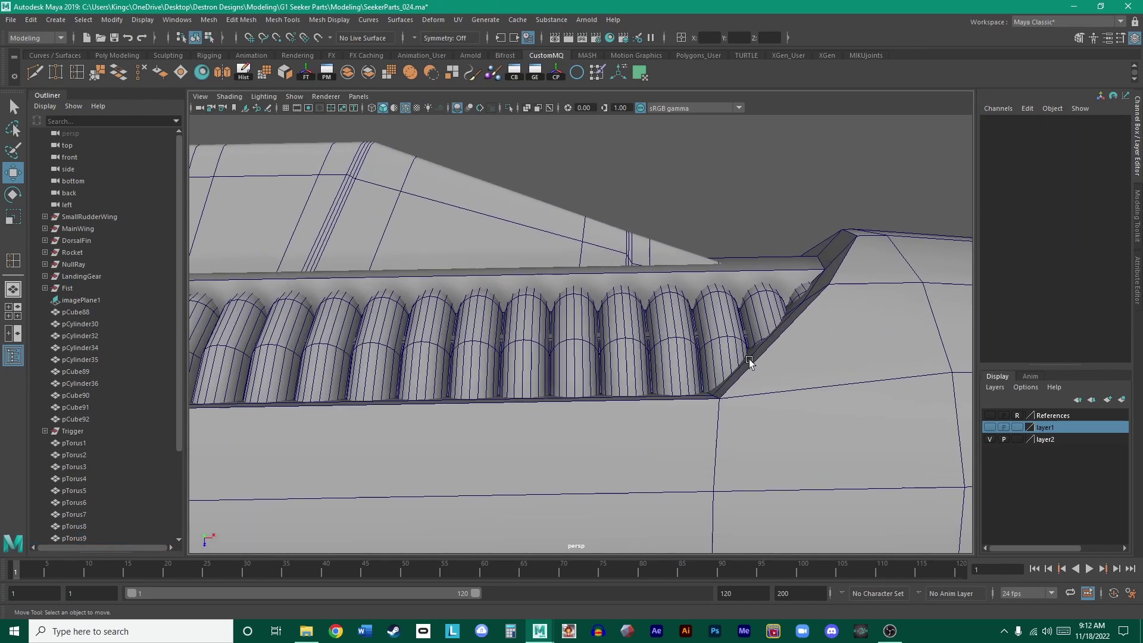
alt+drag(749, 363, 717, 303)
click(405, 108)
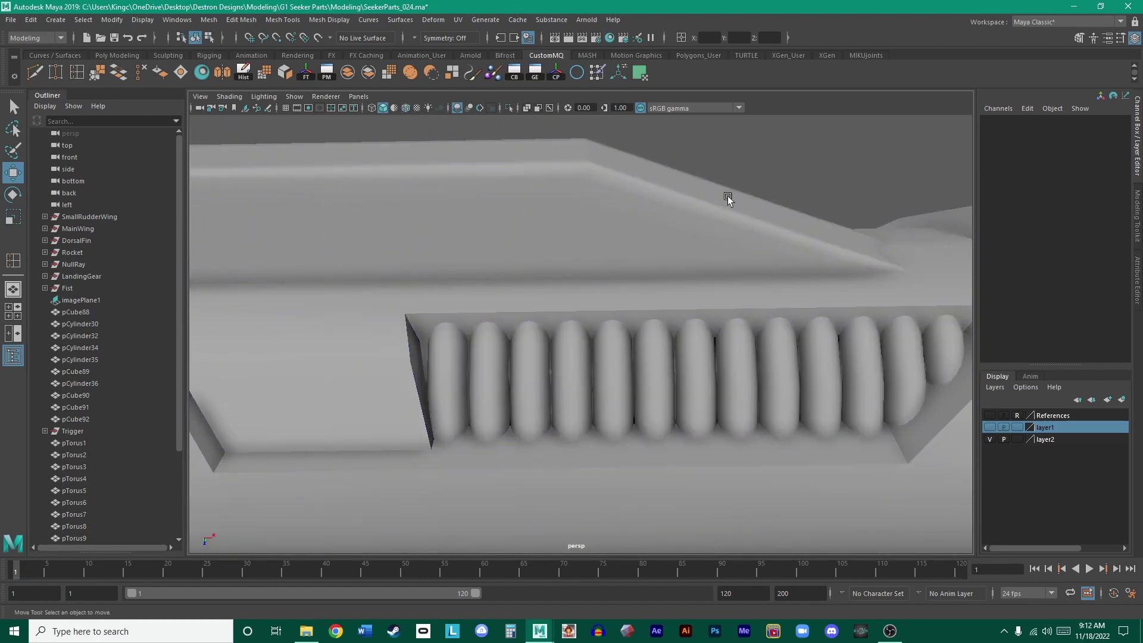
- Select all fourteen torus ribs in the body's side recess and shift them slightly along X, bringing the end rib to Translate X 54.367
alt+drag(727, 197, 531, 269)
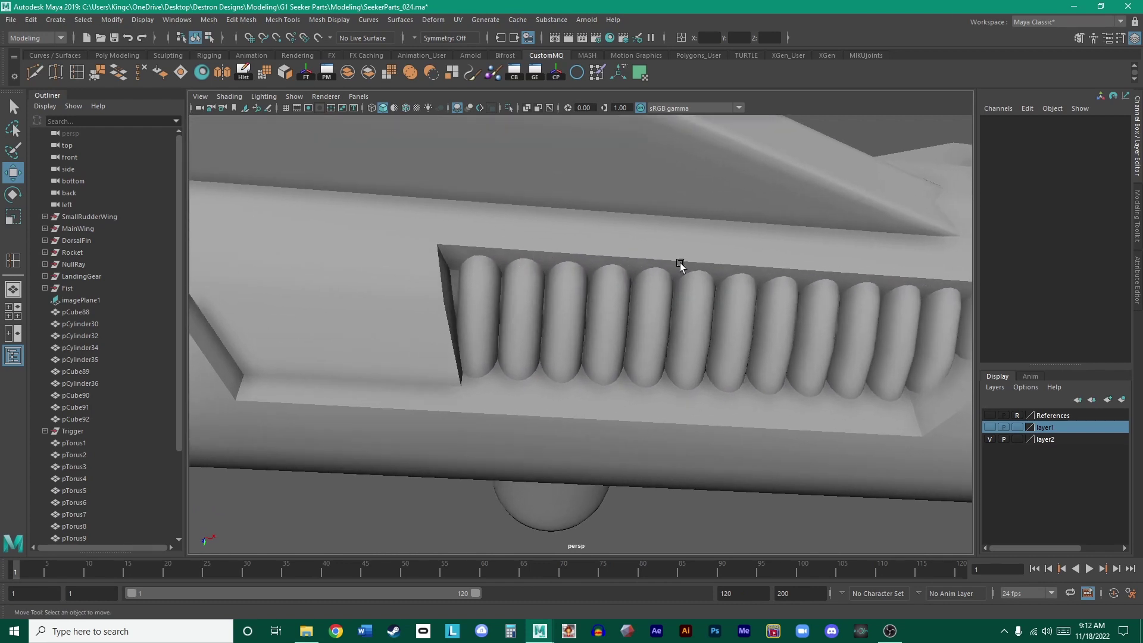
alt+drag(681, 265, 638, 323)
alt+right_drag(637, 324, 838, 350)
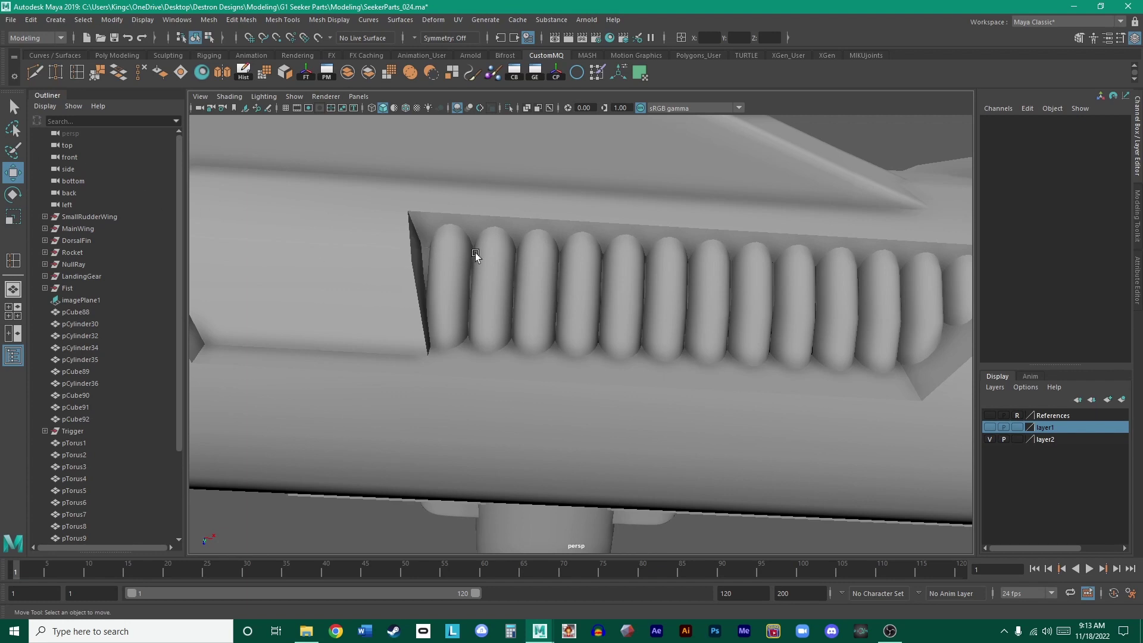
scroll(366, 221, down, 5)
key(space)
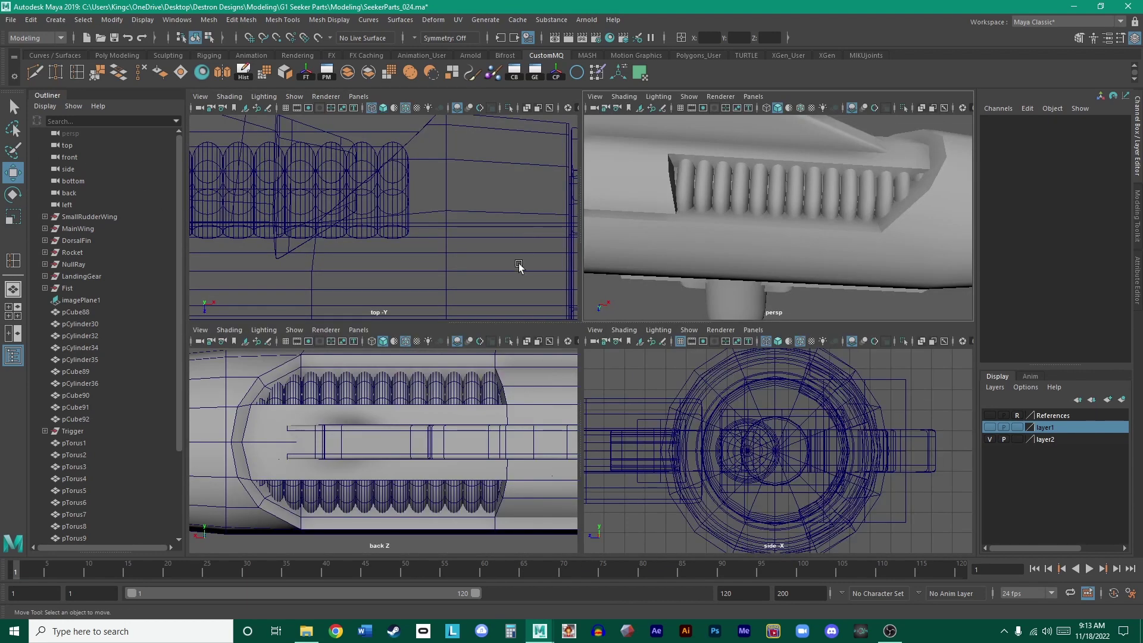
key(space)
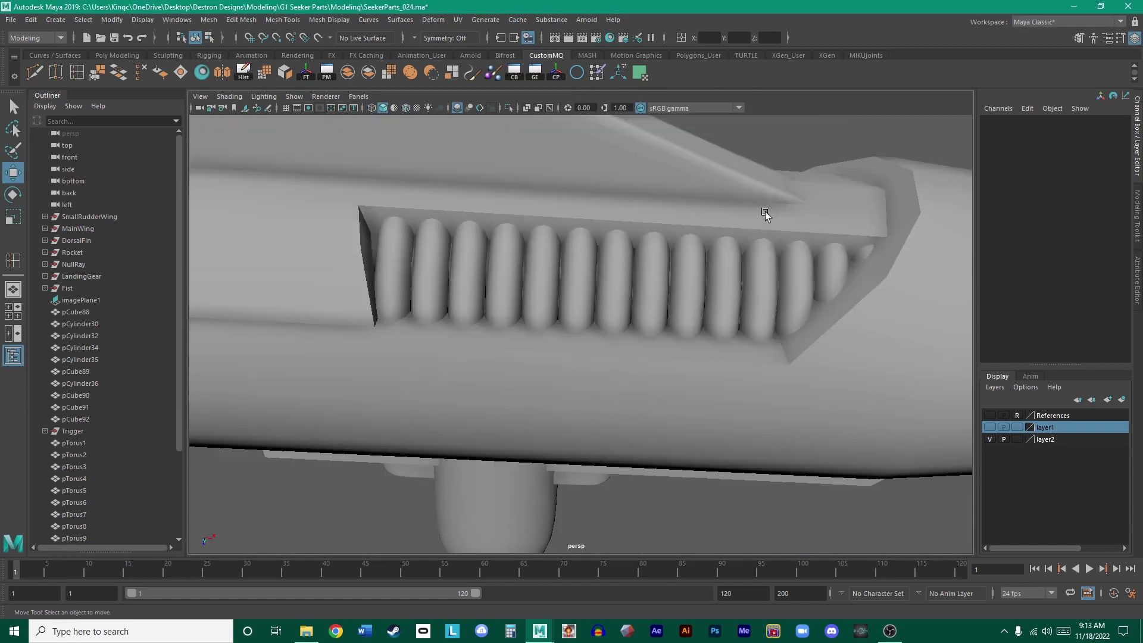
click(411, 257)
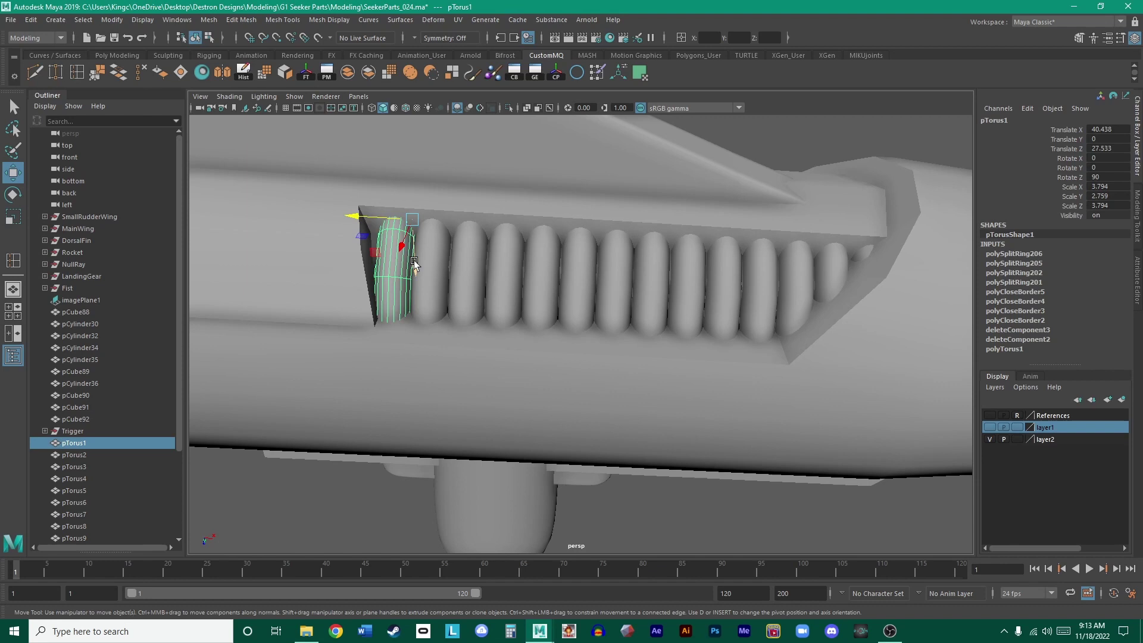
shift+click(438, 292)
shift+click(474, 292)
shift+click(505, 290)
shift+click(541, 291)
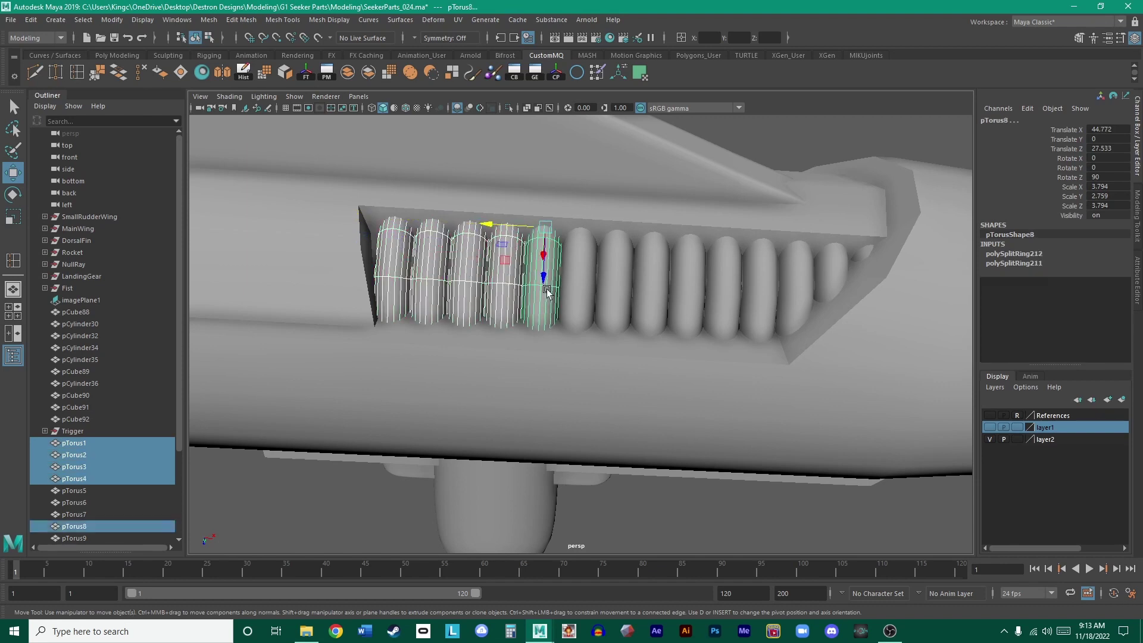
shift+click(579, 290)
shift+click(618, 291)
shift+click(654, 292)
shift+click(690, 292)
shift+click(726, 293)
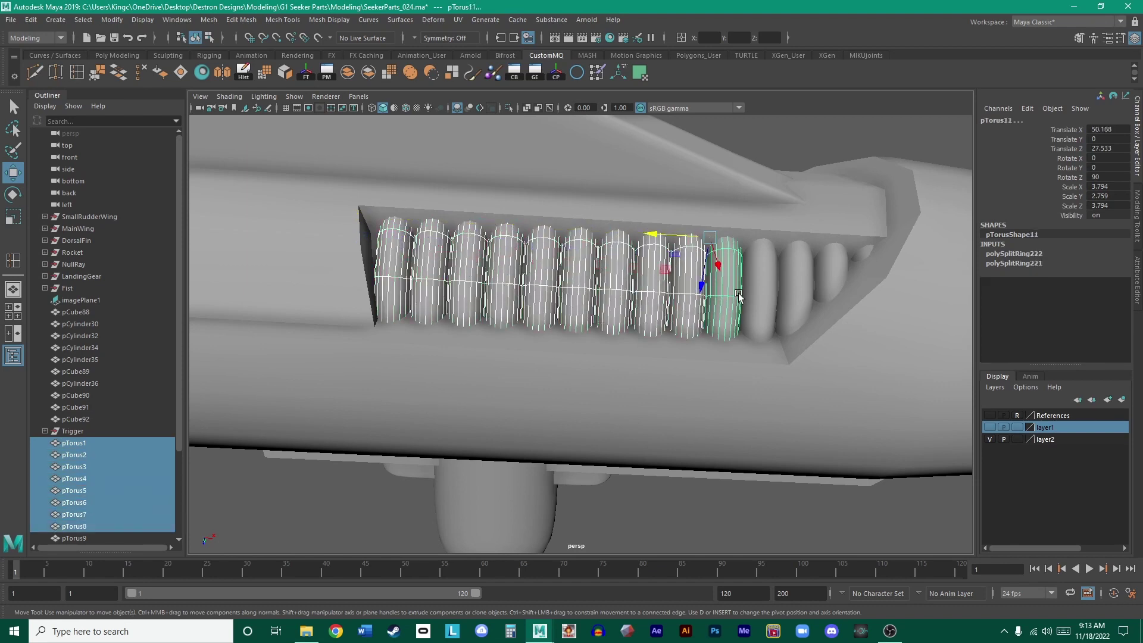
shift+click(762, 294)
shift+click(799, 287)
shift+click(835, 272)
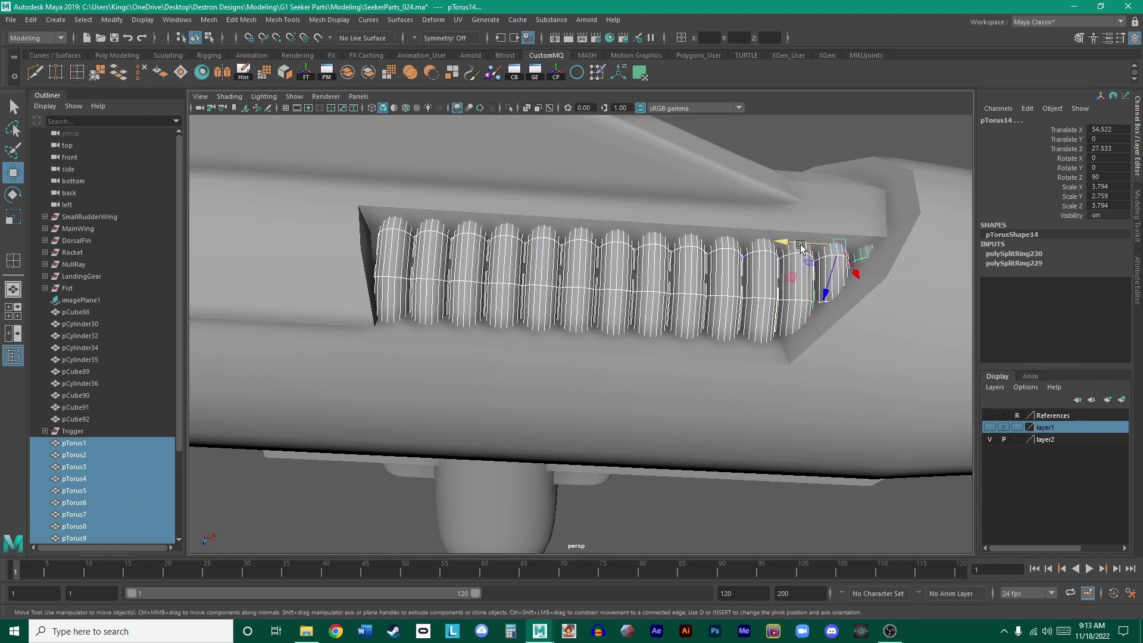
drag(792, 241, 788, 243)
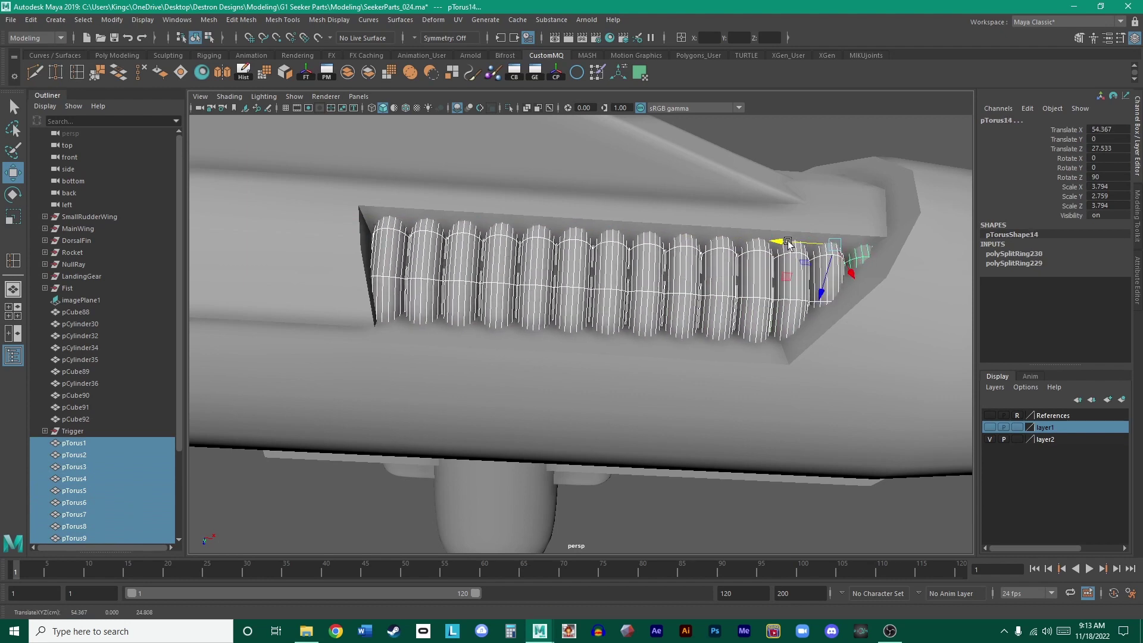
click(802, 146)
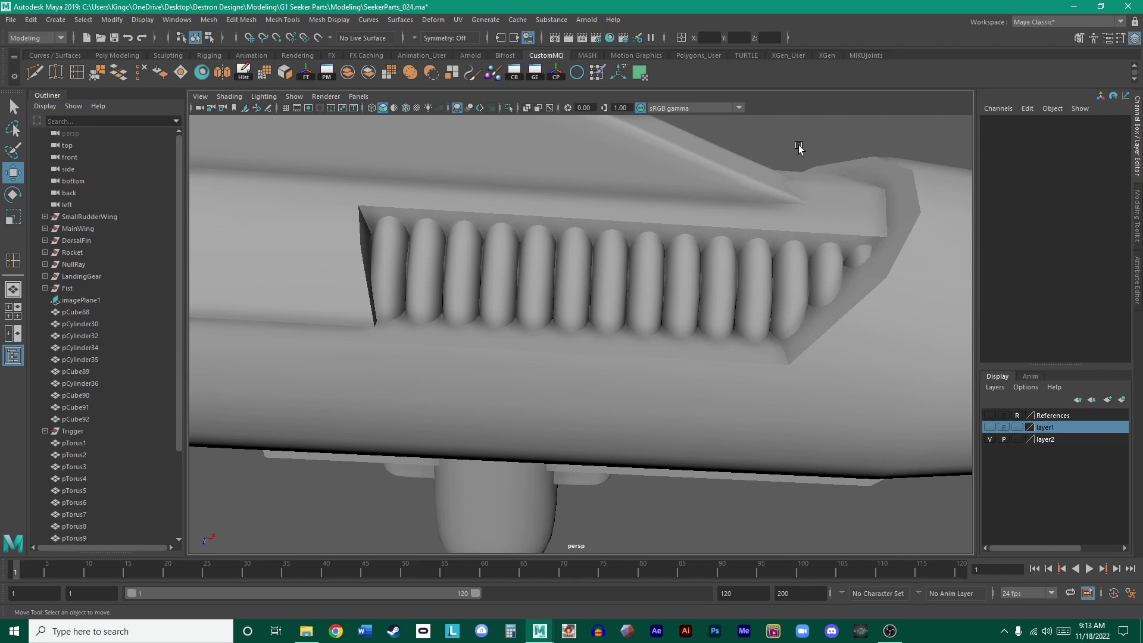
- Show the References layer and compare the rib row with the reference image in the top view
key(space)
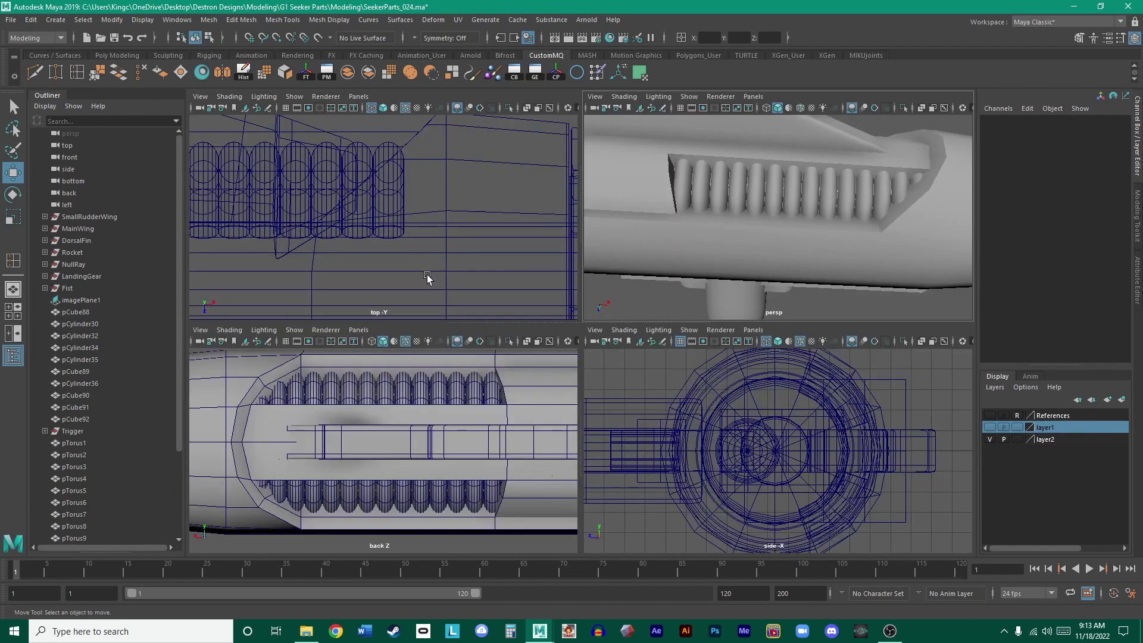
key(space)
key(space)
key(space)
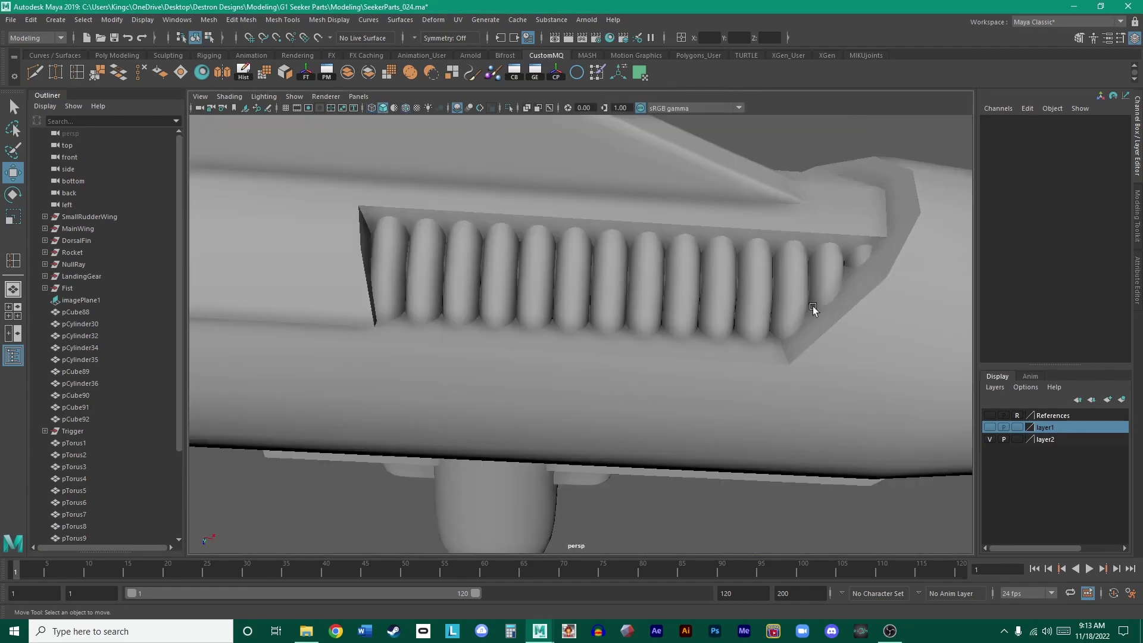
click(990, 440)
click(990, 440)
alt+drag(836, 393, 968, 425)
click(989, 416)
key(space)
key(space)
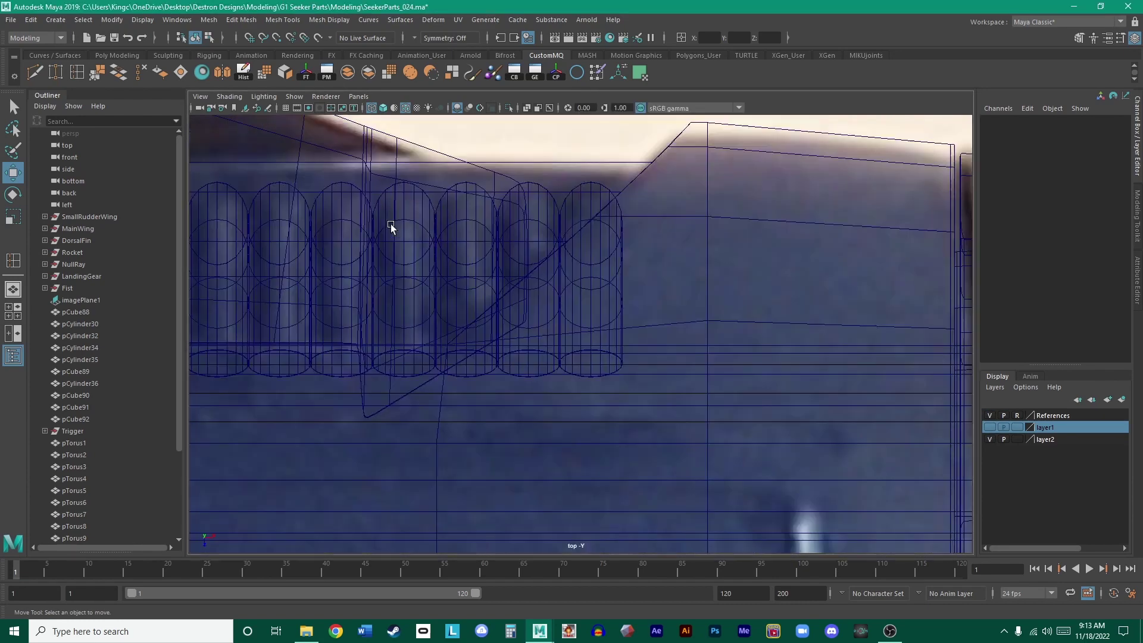
scroll(710, 243, up, 1)
alt+middle_drag(710, 243, 776, 233)
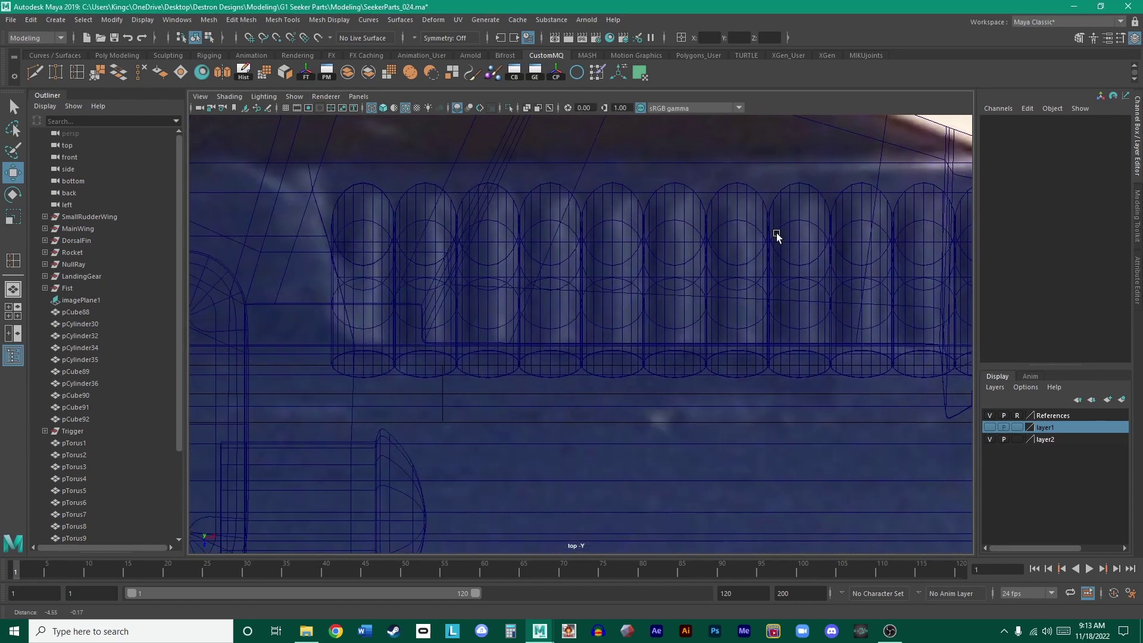
alt+right_drag(790, 232, 534, 274)
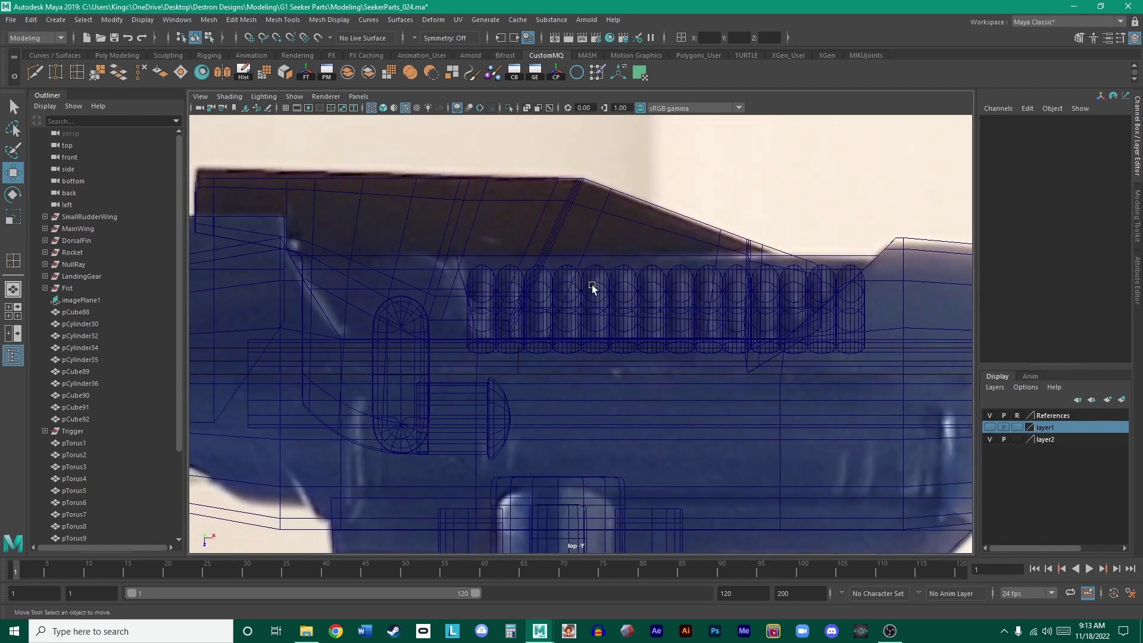
scroll(592, 284, up, 2)
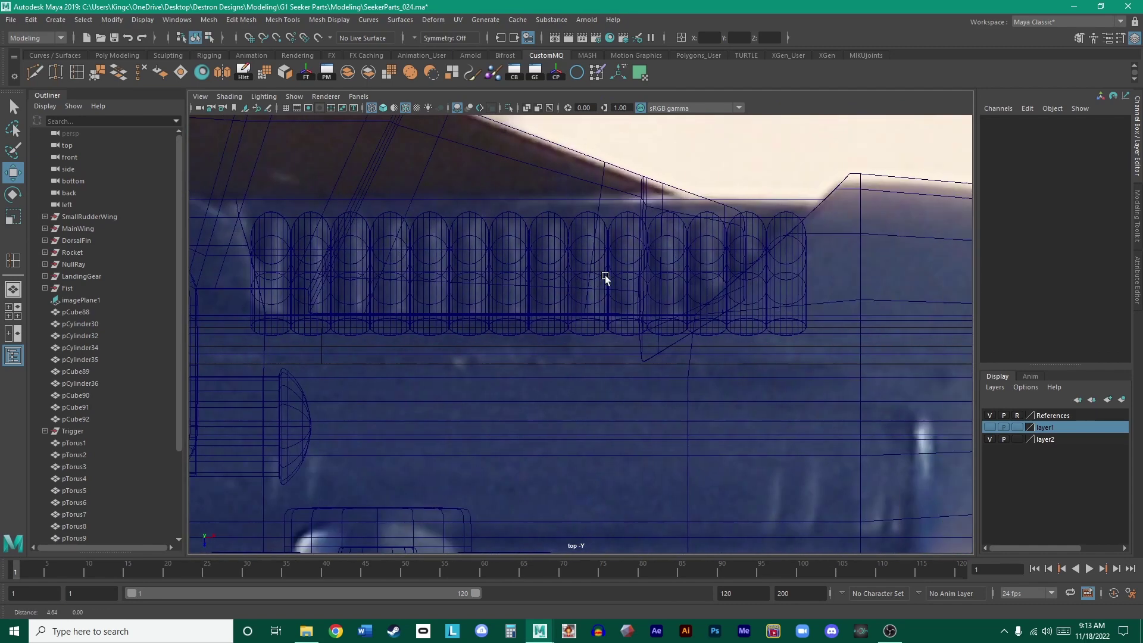
- Return to the perspective view and hide the References layer, framing the ribbed recess
key(space)
key(space)
alt+drag(648, 267, 640, 319)
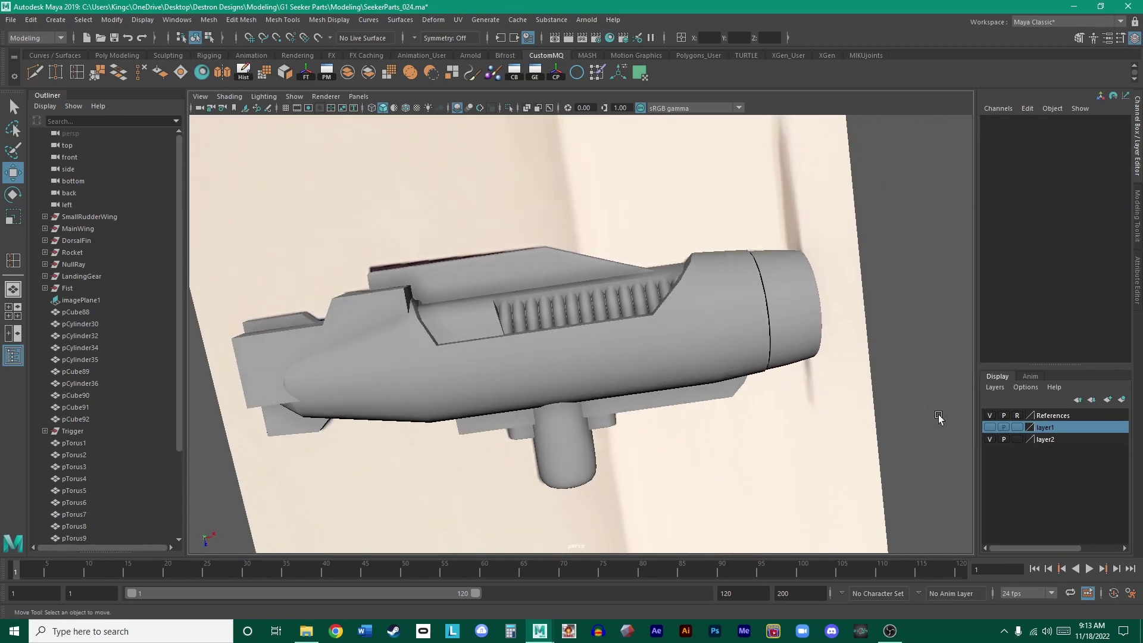
click(988, 439)
click(989, 440)
click(990, 414)
alt+drag(902, 361, 913, 323)
scroll(734, 340, up, 5)
scroll(735, 341, up, 3)
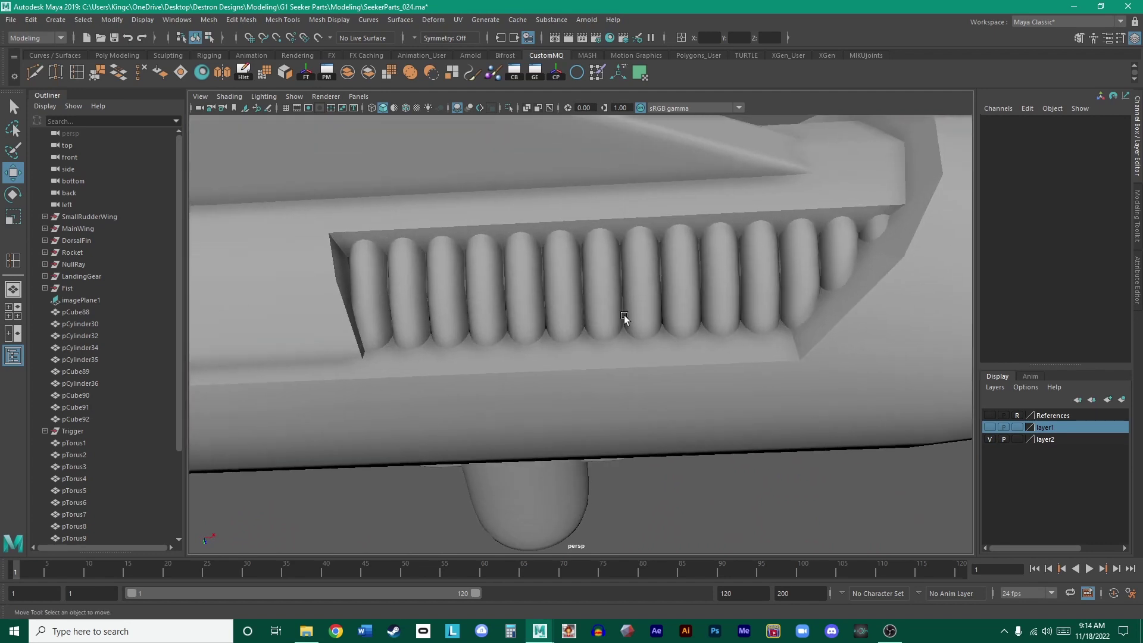
- Select all fourteen torus ribs in the recess and widen them along their thickness to Scale Y 2.882
click(601, 310)
alt+drag(646, 286, 510, 352)
click(364, 338)
shift+click(405, 337)
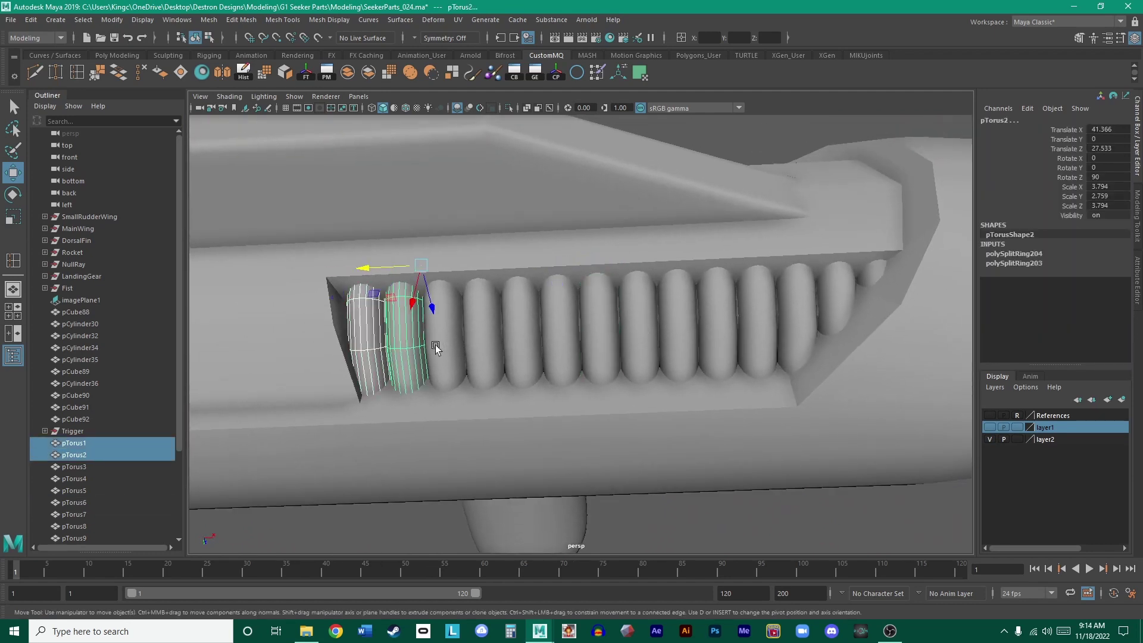
shift+click(443, 339)
shift+click(484, 342)
shift+click(541, 345)
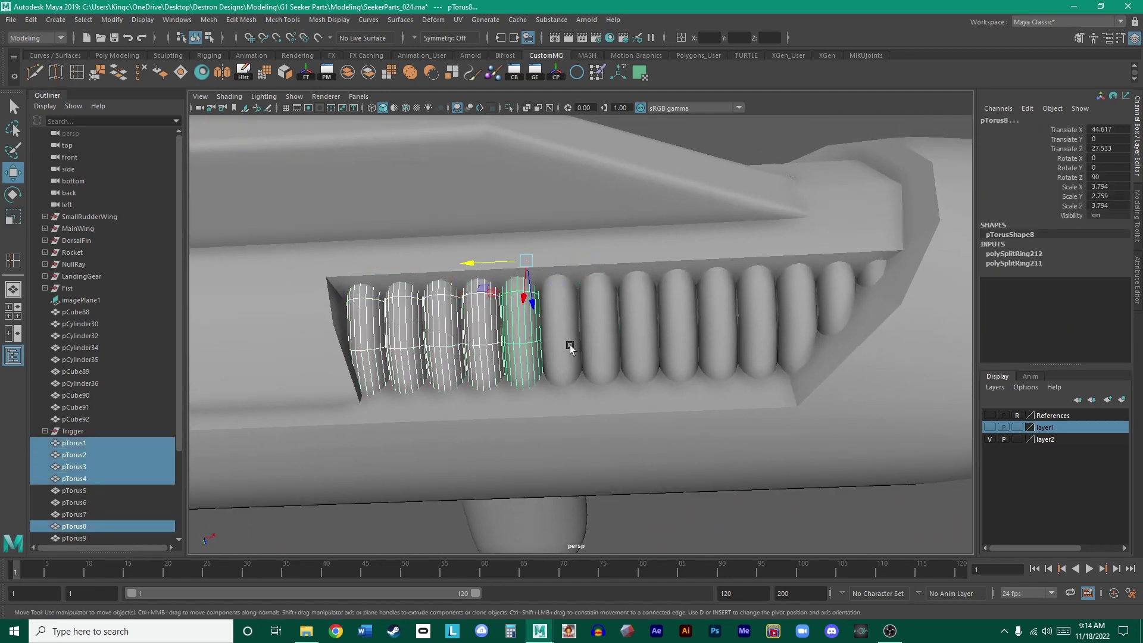
shift+click(568, 344)
shift+click(592, 341)
shift+click(636, 336)
shift+click(678, 336)
shift+click(724, 333)
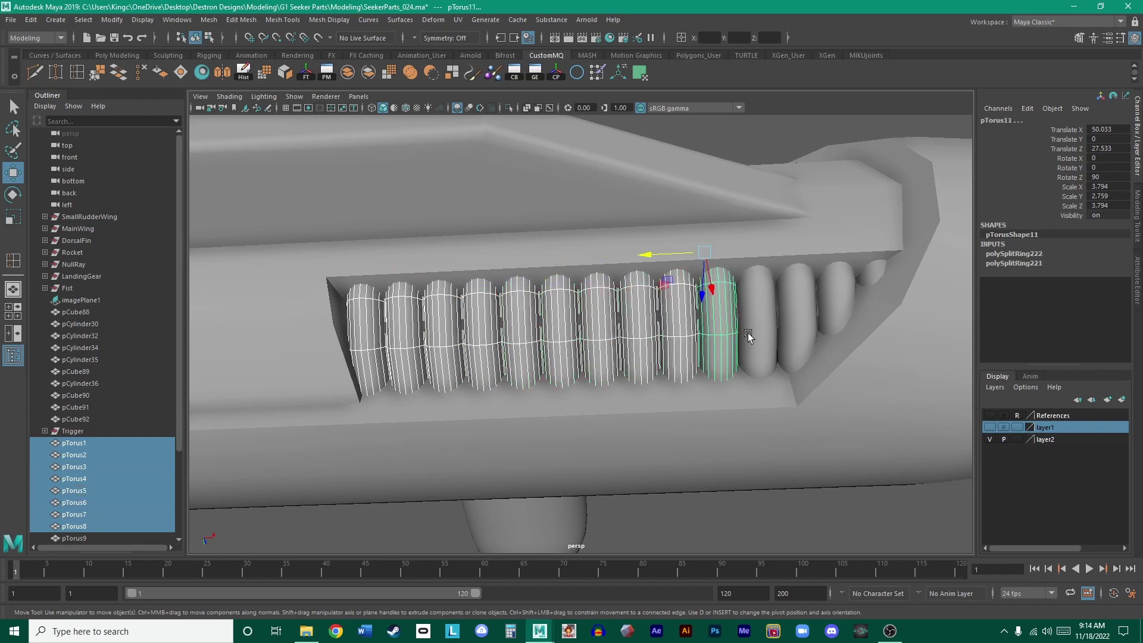
shift+click(750, 332)
shift+click(791, 329)
shift+click(845, 295)
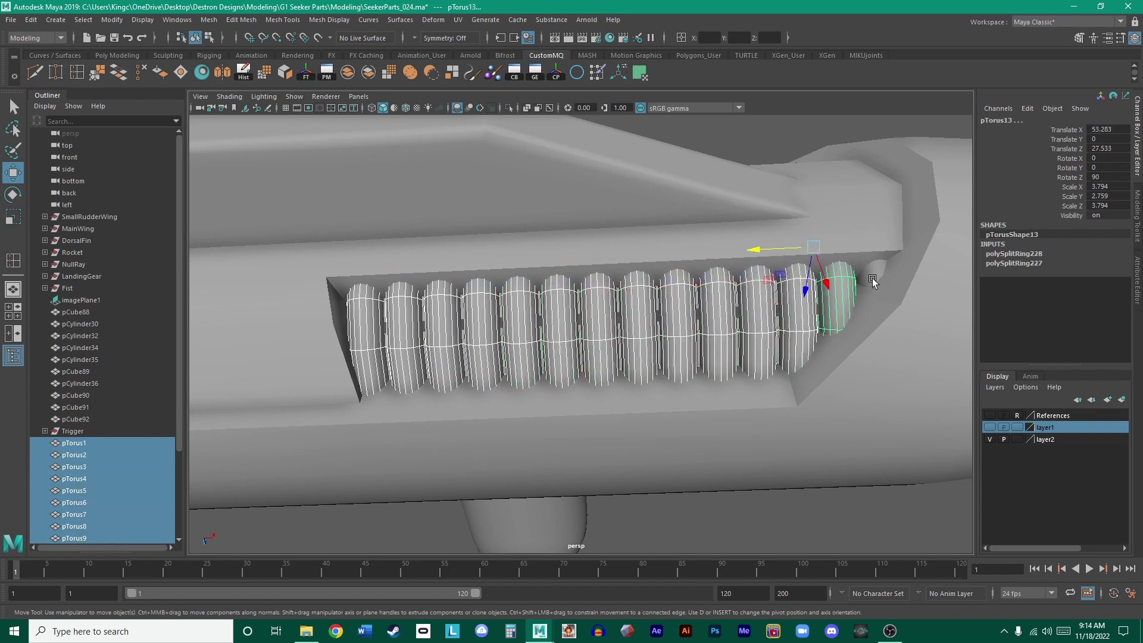
shift+click(872, 278)
key(r)
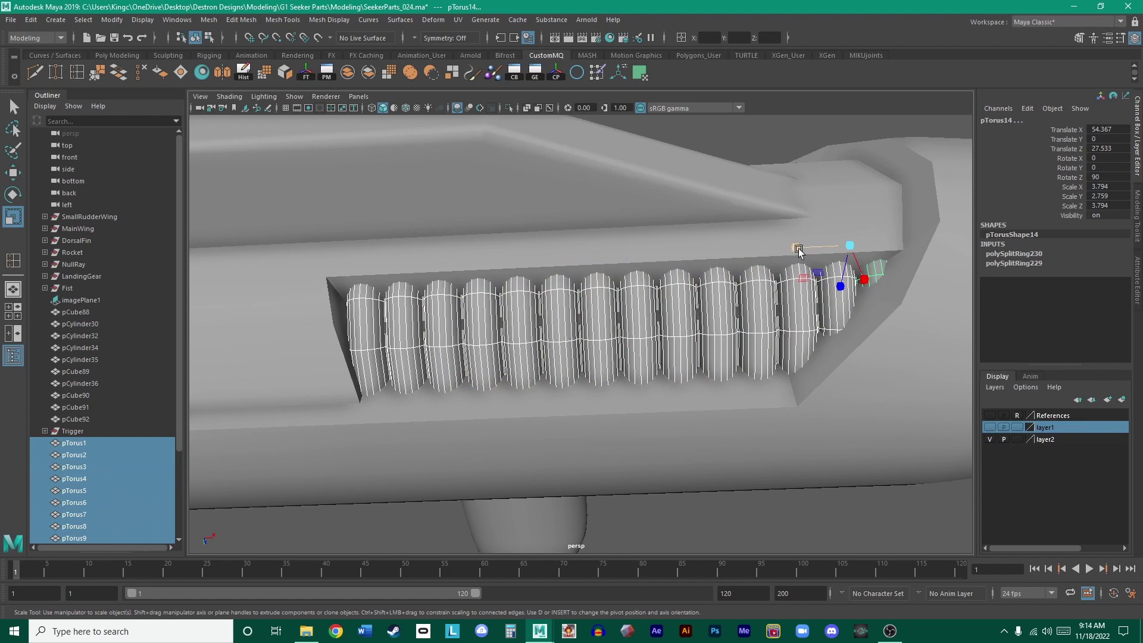
drag(799, 249, 791, 248)
- Examine the gaps between the widened ribs and their fit in the recess from several angles
alt+right_drag(566, 285, 631, 315)
alt+drag(630, 316, 551, 344)
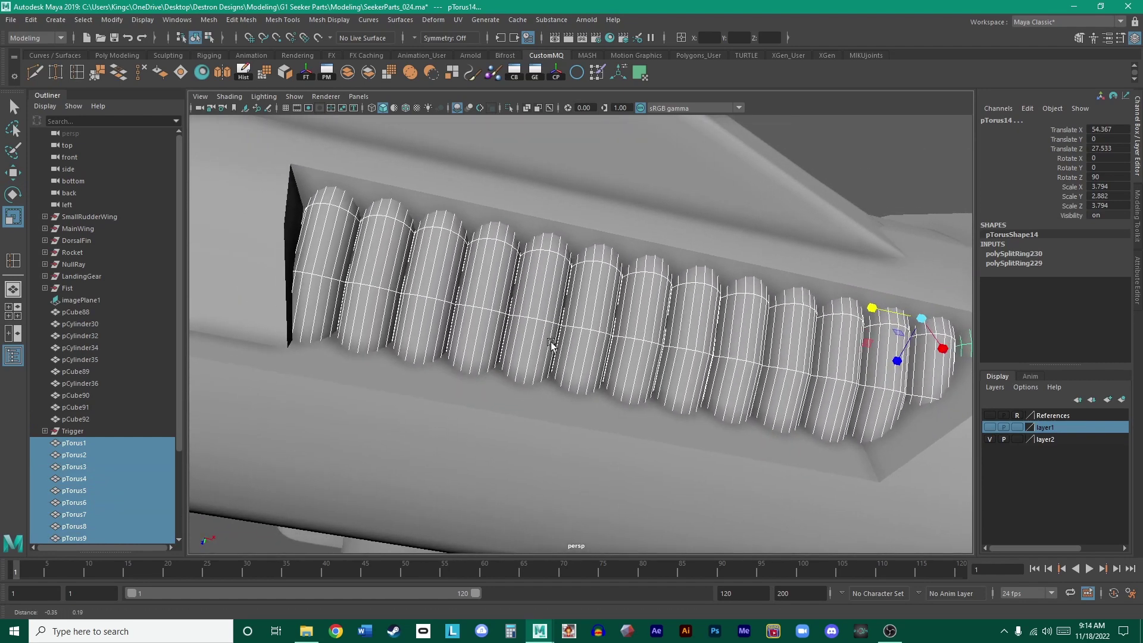
alt+middle_drag(551, 345, 646, 388)
alt+right_drag(646, 388, 723, 424)
alt+drag(751, 396, 710, 356)
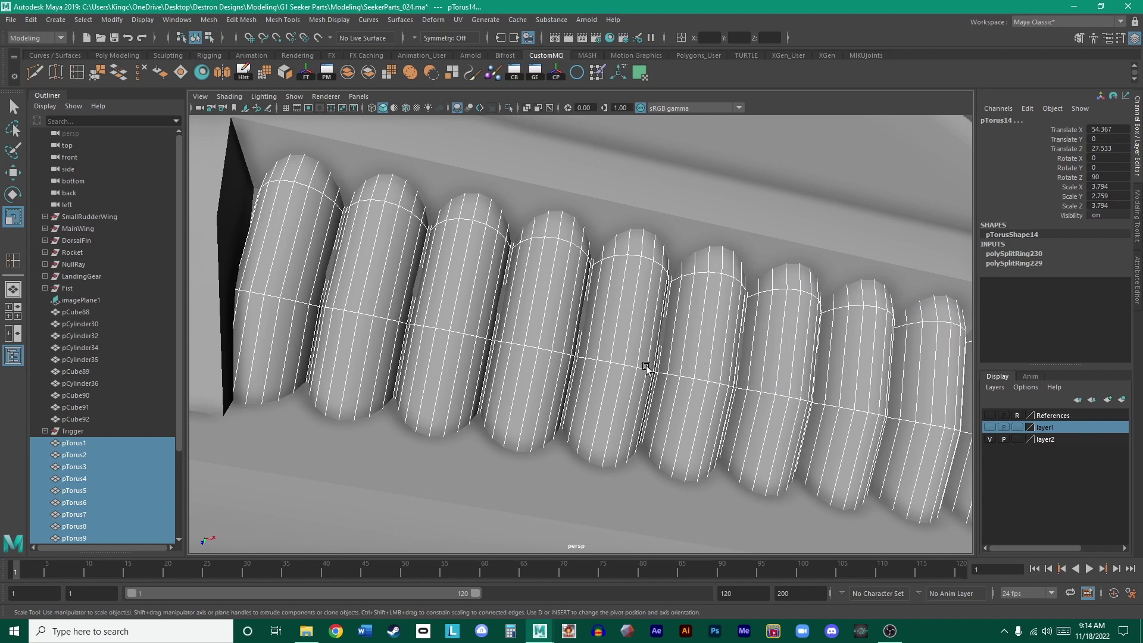
key(shift+z)
key(w)
right_drag(706, 311, 768, 290)
alt+right_drag(810, 304, 735, 272)
click(855, 184)
alt+middle_drag(892, 243, 744, 223)
alt+drag(744, 227, 739, 387)
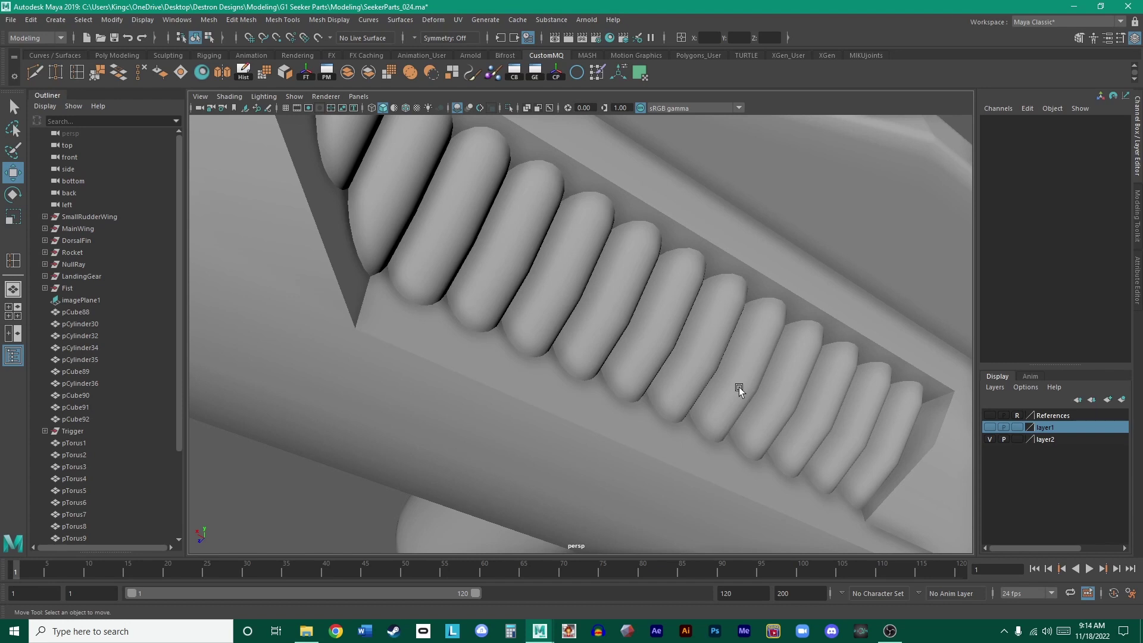
alt+drag(738, 387, 705, 339)
alt+drag(810, 330, 405, 435)
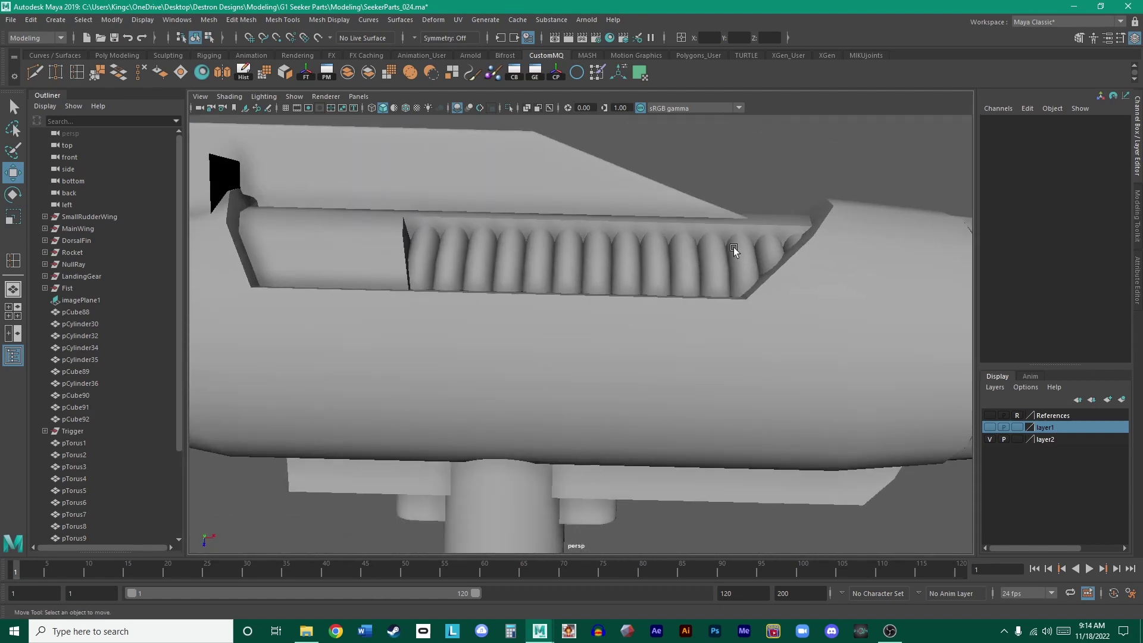
alt+right_drag(733, 248, 662, 248)
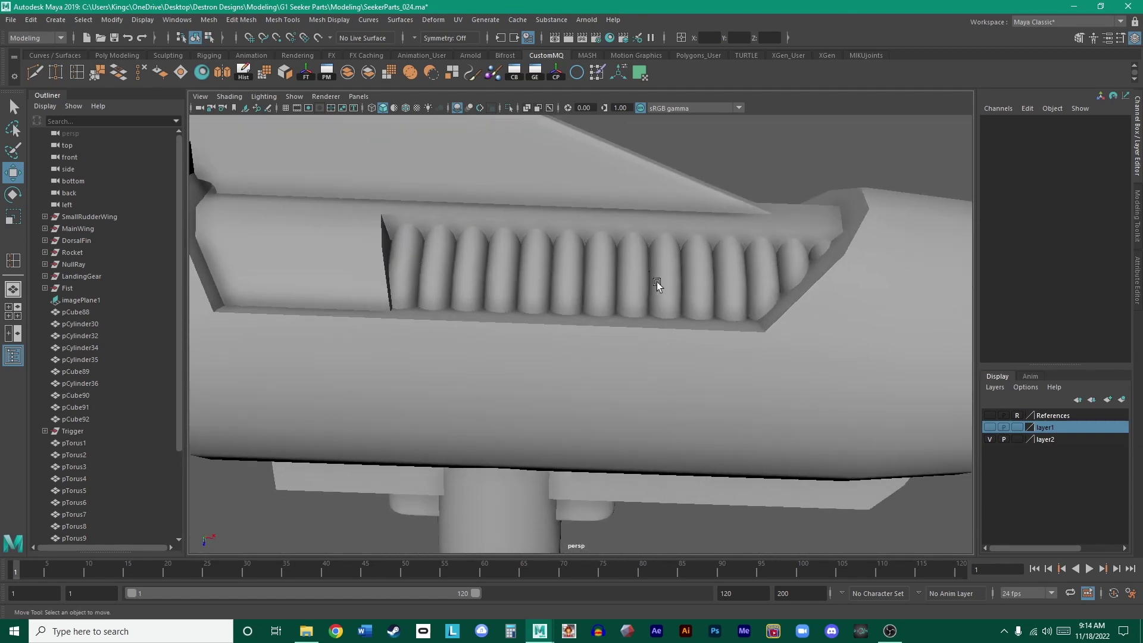
alt+drag(656, 283, 698, 213)
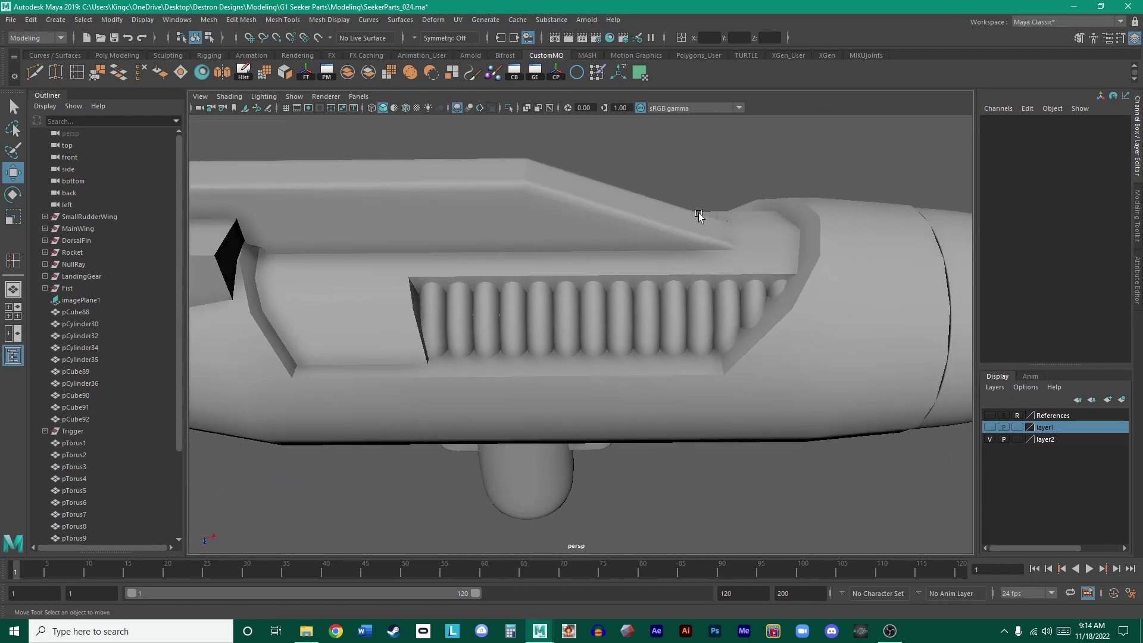
alt+drag(741, 178, 500, 271)
alt+right_drag(500, 271, 661, 386)
alt+drag(657, 386, 553, 312)
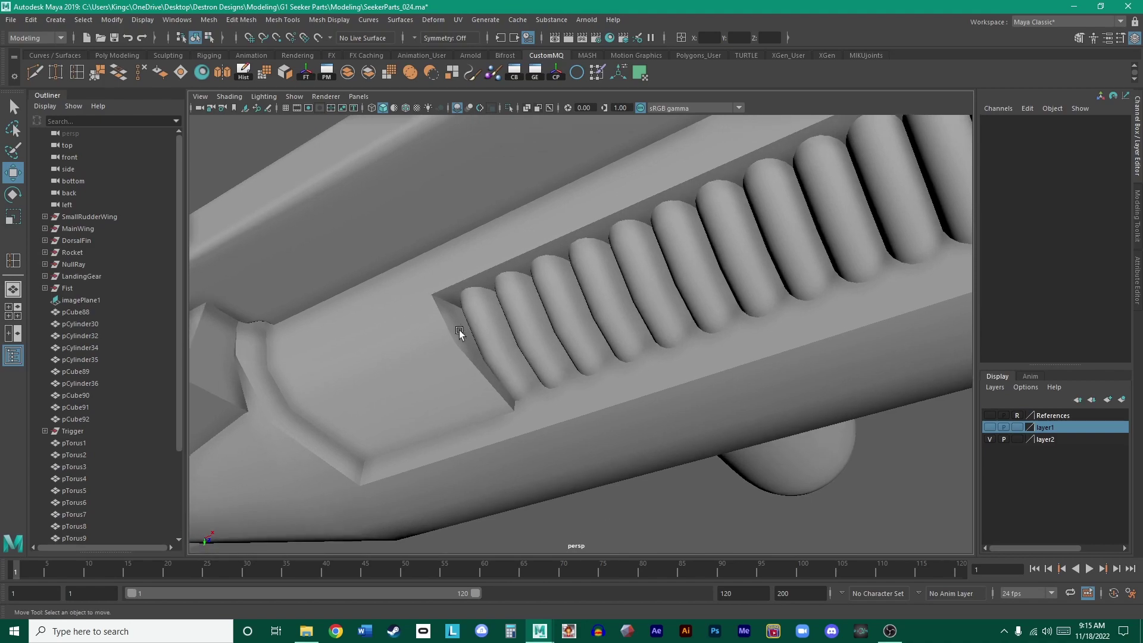
- Select the body's long recess face behind the ribs, move it outward toward them, and return to object mode
click(459, 326)
alt+right_drag(459, 327, 496, 350)
mouse_move(496, 350)
alt+mouse_down()
mouse_move(572, 360)
mouse_move(452, 393)
mouse_move(498, 408)
mouse_move(533, 359)
mouse_move(625, 366)
mouse_move(741, 319)
mouse_move(815, 350)
mouse_move(753, 334)
mouse_move(548, 345)
mouse_move(525, 319)
mouse_move(535, 351)
mouse_move(618, 394)
mouse_move(510, 349)
alt+mouse_up()
key(4)
right_click(490, 317)
click(500, 352)
click(506, 338)
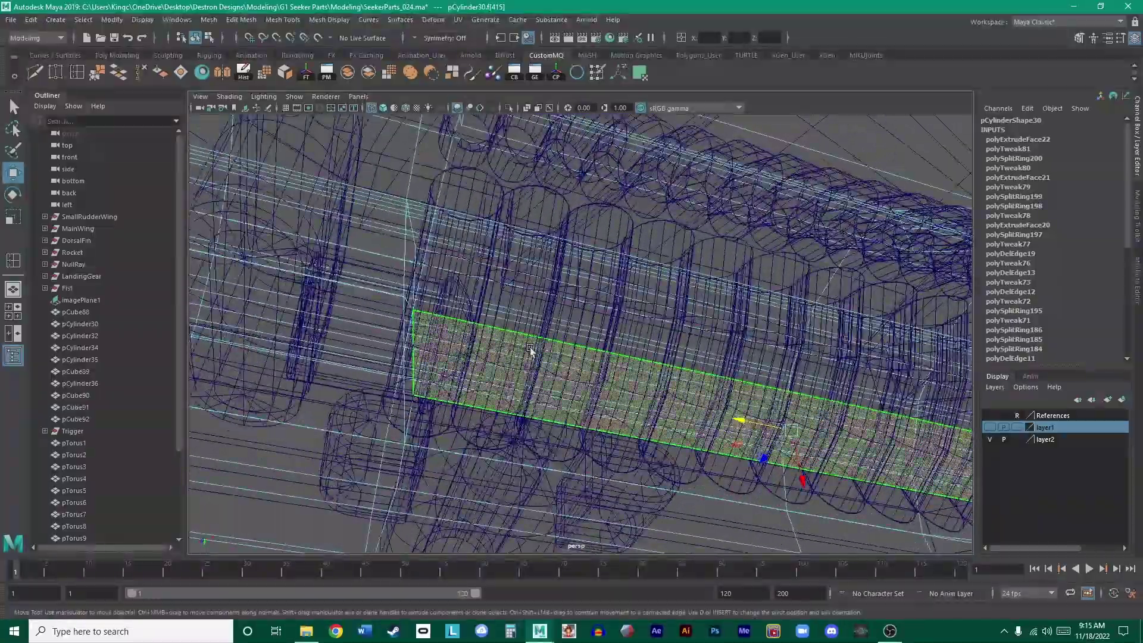
key(5)
mouse_move(592, 347)
alt+mouse_down()
mouse_move(500, 355)
mouse_move(669, 355)
mouse_move(698, 324)
mouse_move(698, 344)
alt+mouse_up()
key(5)
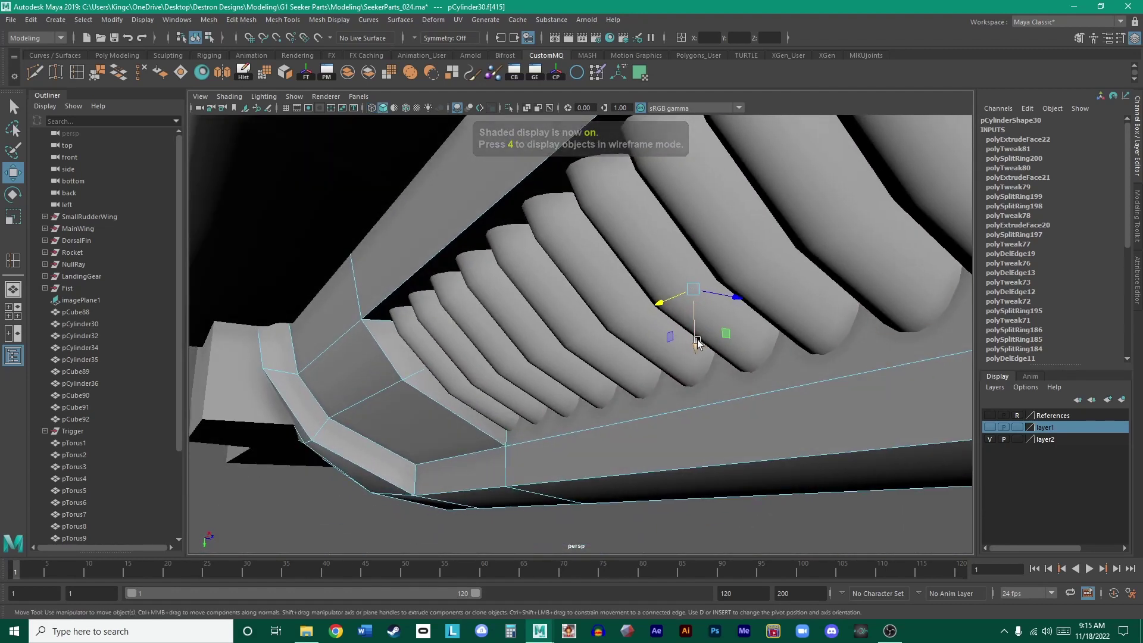
middle_drag(723, 335, 714, 345)
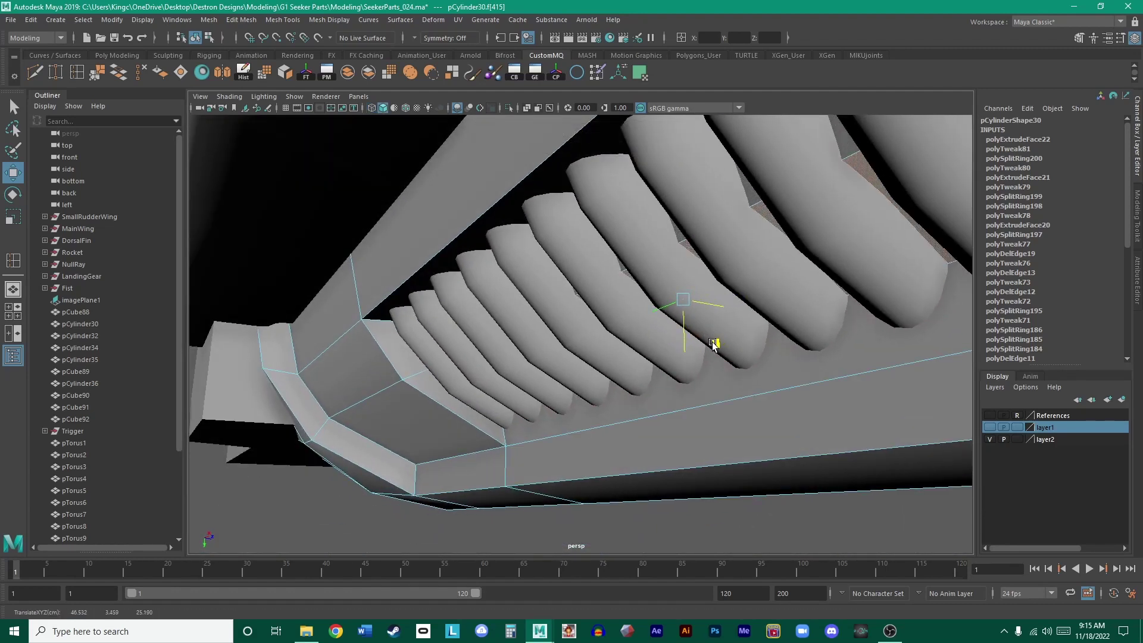
alt+drag(713, 345, 764, 316)
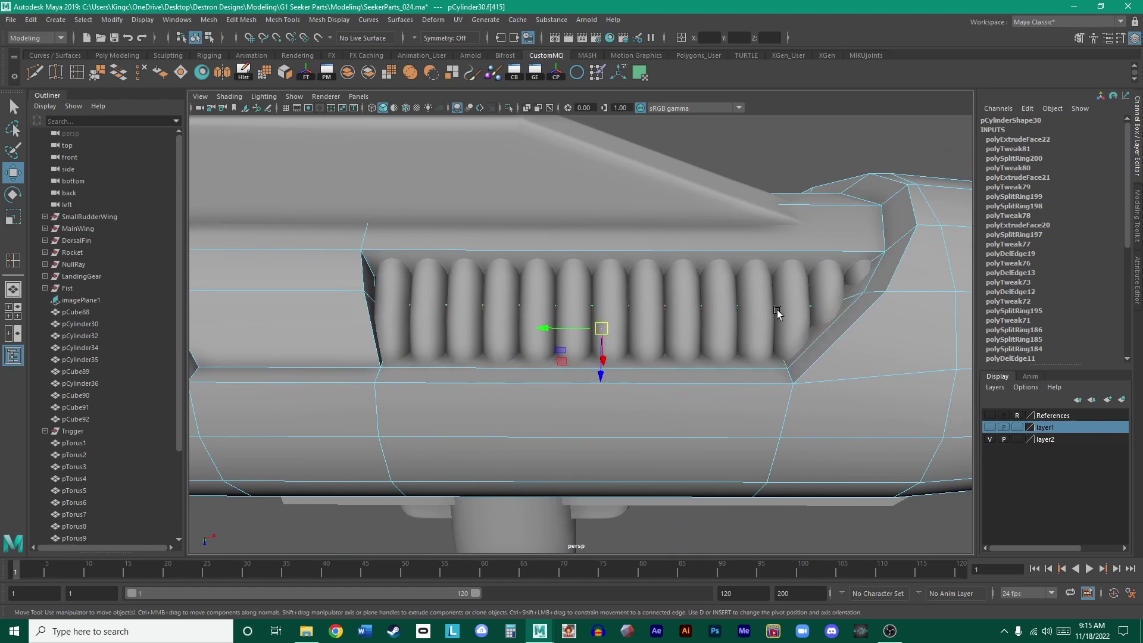
alt+right_drag(777, 310, 672, 297)
alt+drag(672, 298, 766, 329)
right_drag(782, 317, 829, 269)
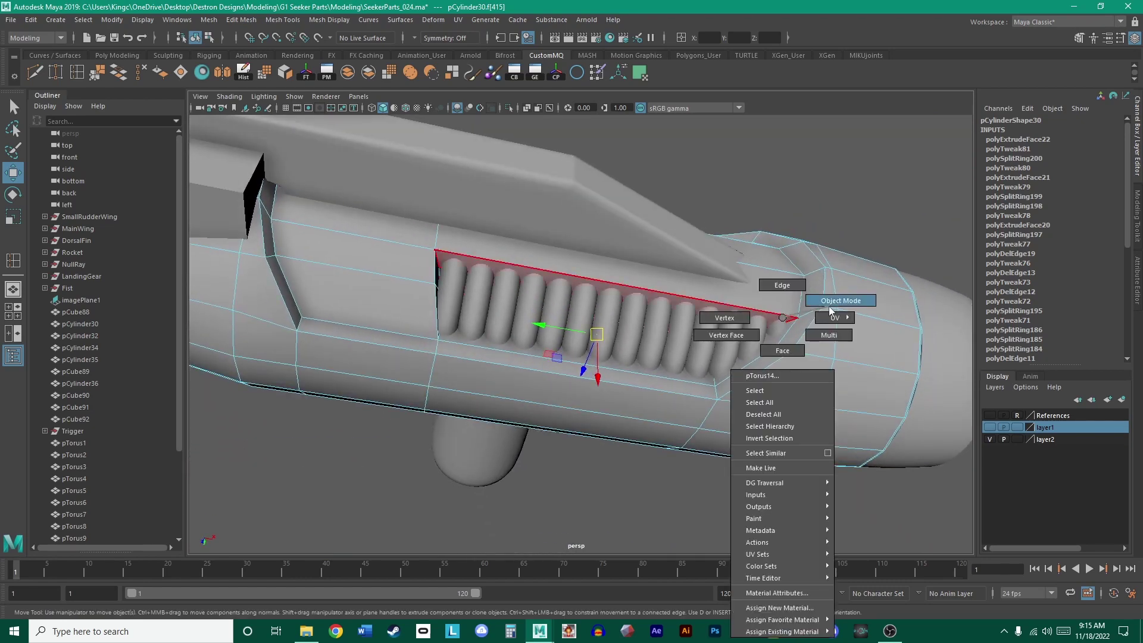
- Return to object mode, deselect the body, and examine the inside of the weapon and its muzzle in wireframe and shaded display
right_drag(831, 310, 839, 275)
click(827, 200)
click(885, 253)
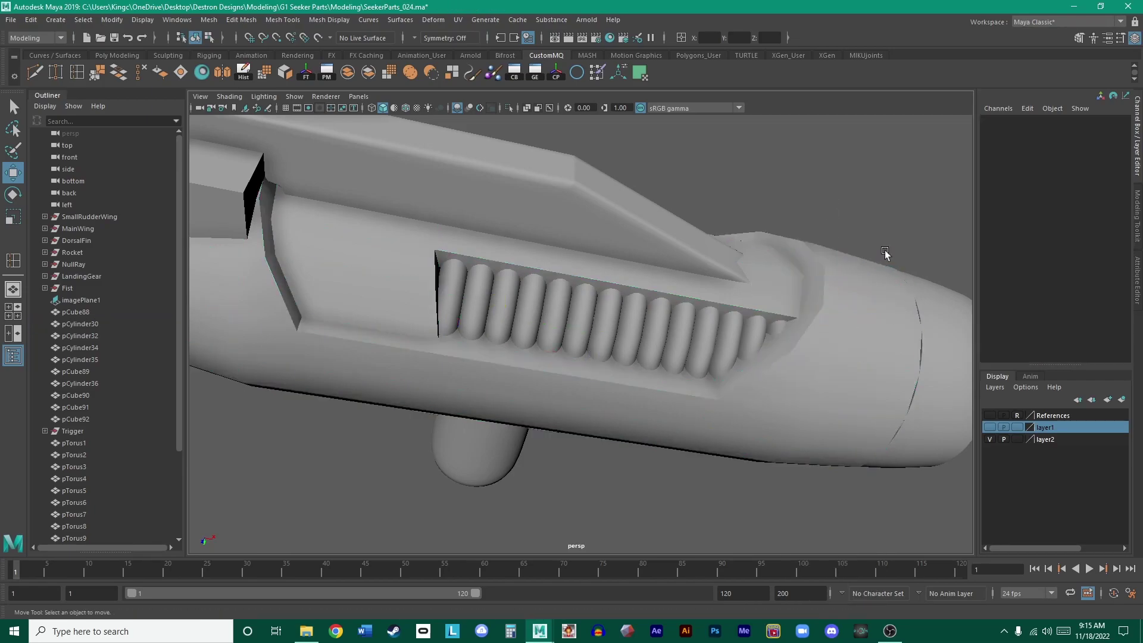
key(4)
alt+drag(821, 251, 862, 290)
click(759, 266)
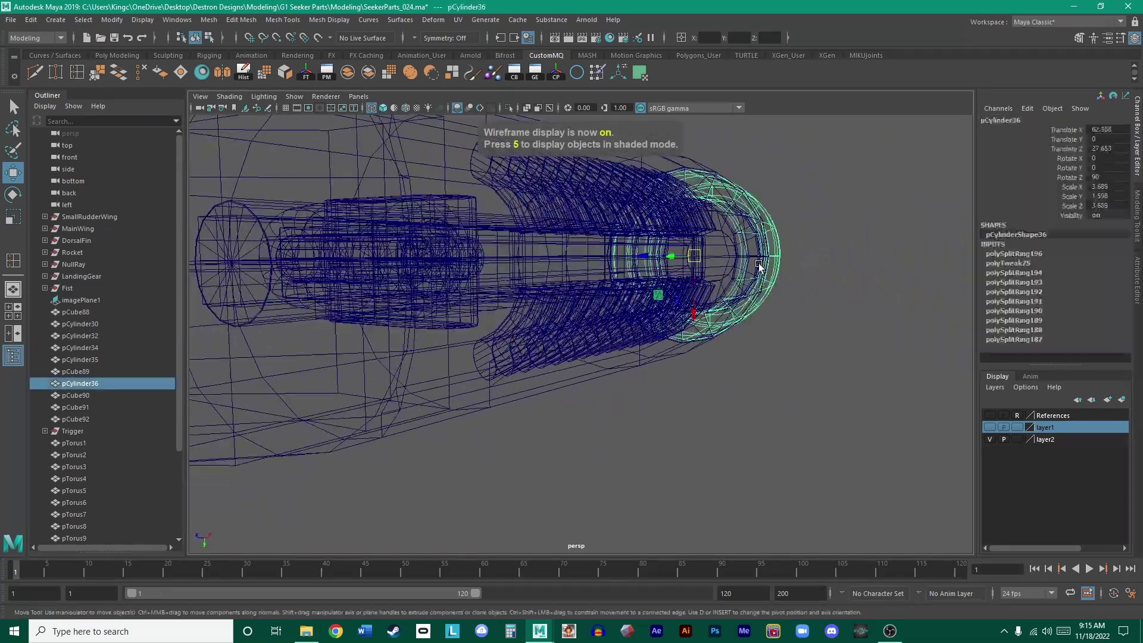
mouse_move(759, 266)
alt+mouse_down()
mouse_move(707, 270)
mouse_move(739, 215)
alt+mouse_up()
key(5)
scroll(750, 340, down, 3)
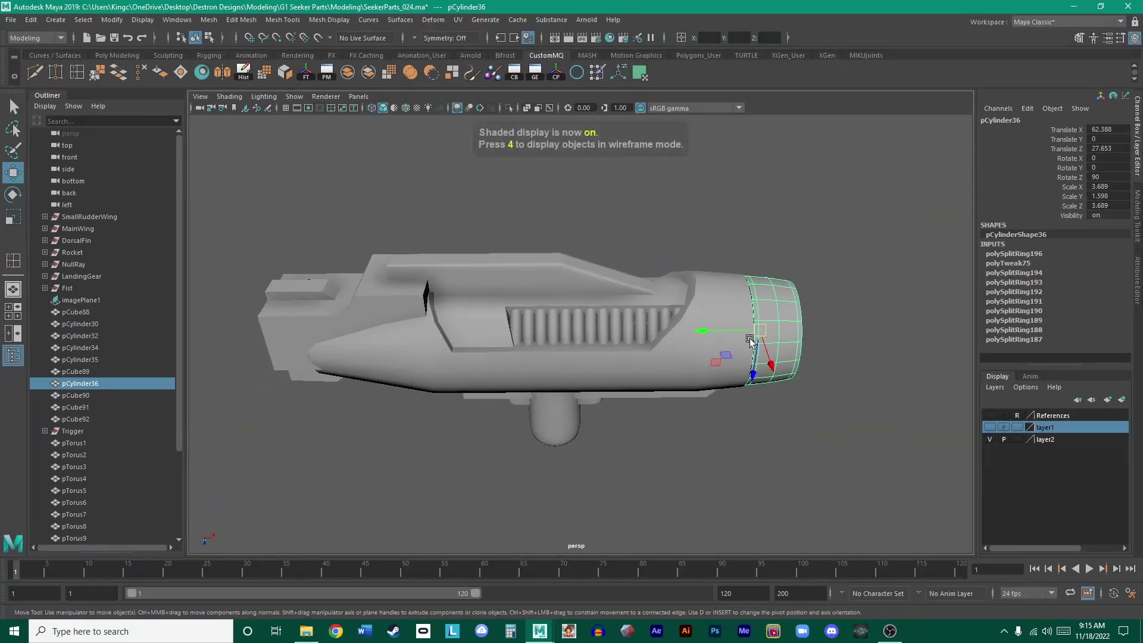
alt+drag(750, 339, 732, 324)
right_click(676, 331)
click(736, 241)
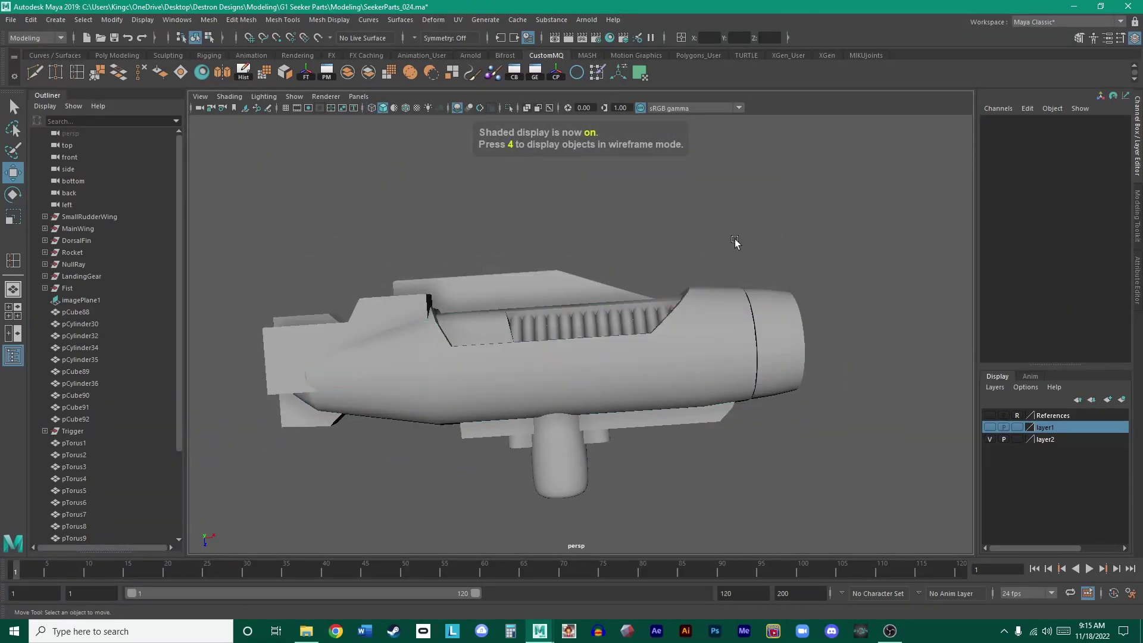
- Select the main body cylinder and examine its side, ribbed recess and surface above the grip from several angles
mouse_move(735, 241)
alt+mouse_down()
mouse_move(758, 349)
mouse_move(702, 403)
mouse_move(824, 378)
mouse_move(727, 326)
mouse_move(658, 365)
mouse_move(755, 332)
alt+mouse_up()
alt+right_drag(756, 331, 571, 303)
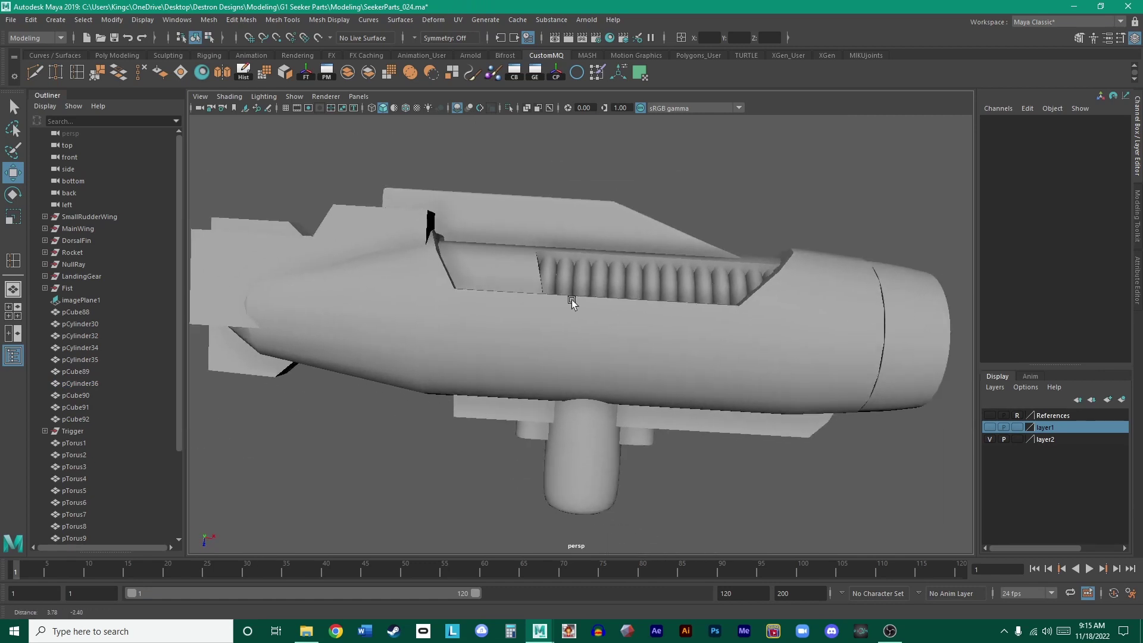
alt+drag(571, 302, 619, 309)
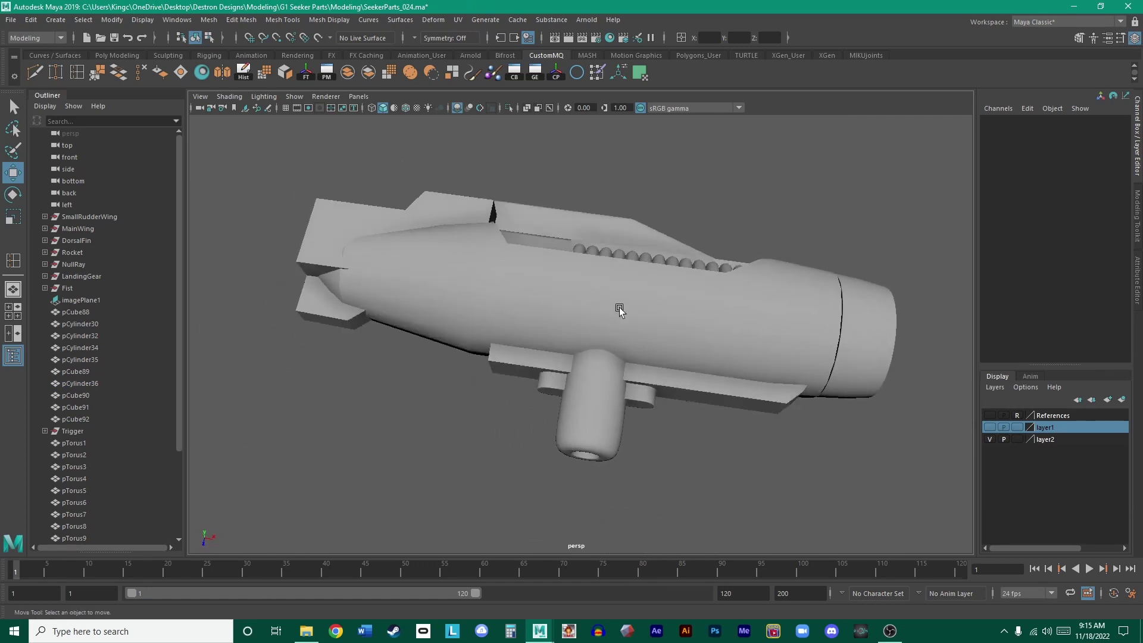
click(619, 309)
scroll(684, 333, up, 5)
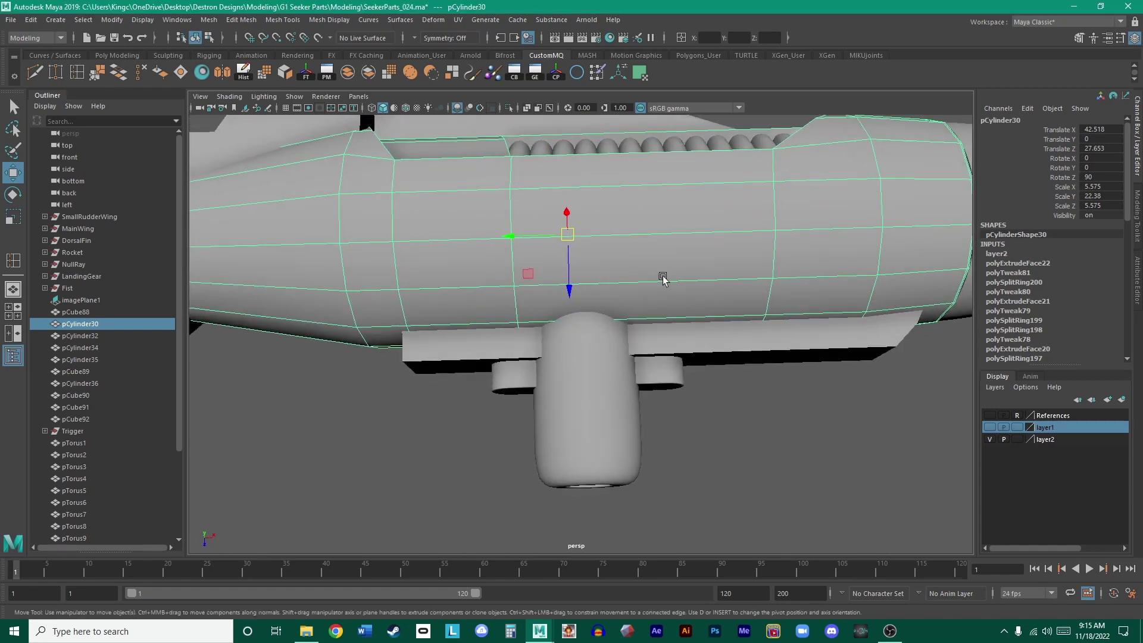
key(space)
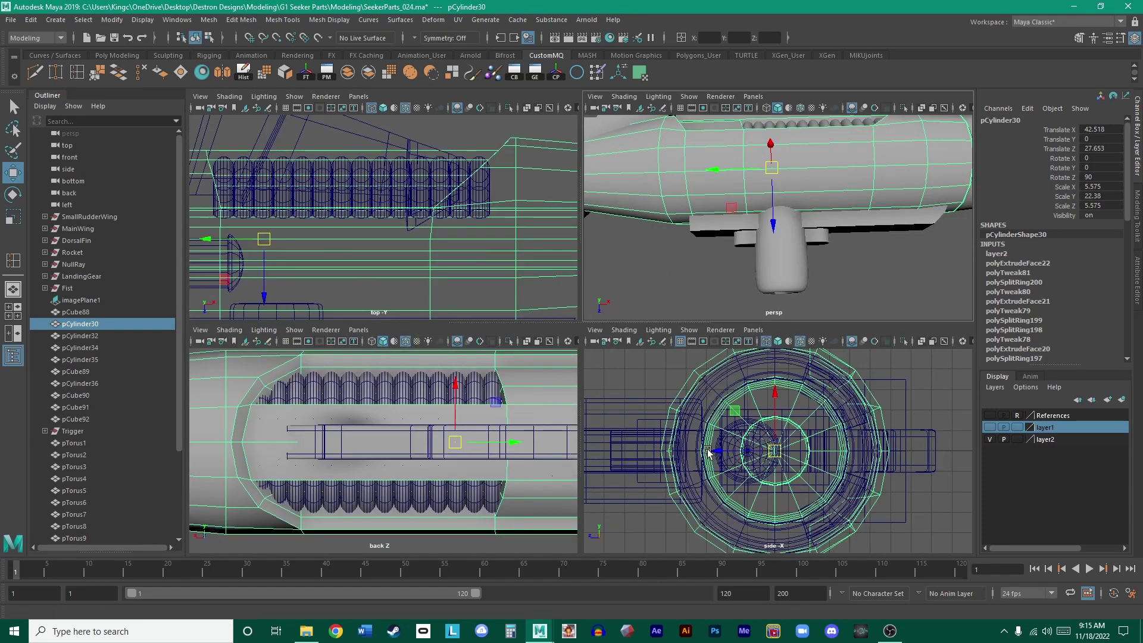
alt+drag(765, 230, 740, 224)
key(space)
alt+drag(530, 286, 521, 280)
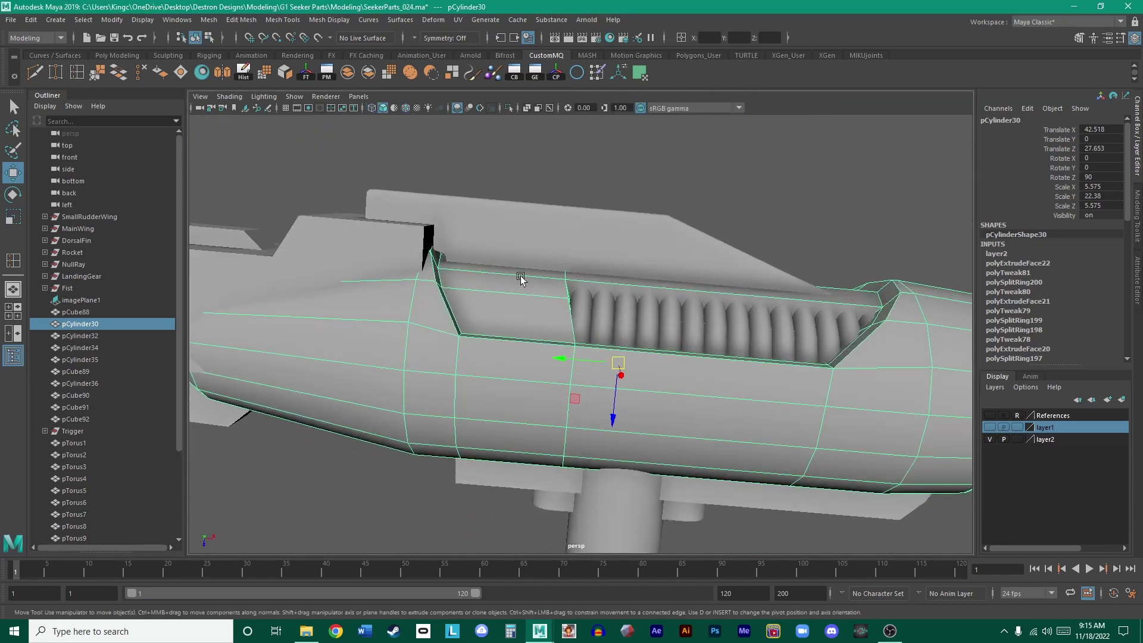
alt+drag(662, 379, 738, 288)
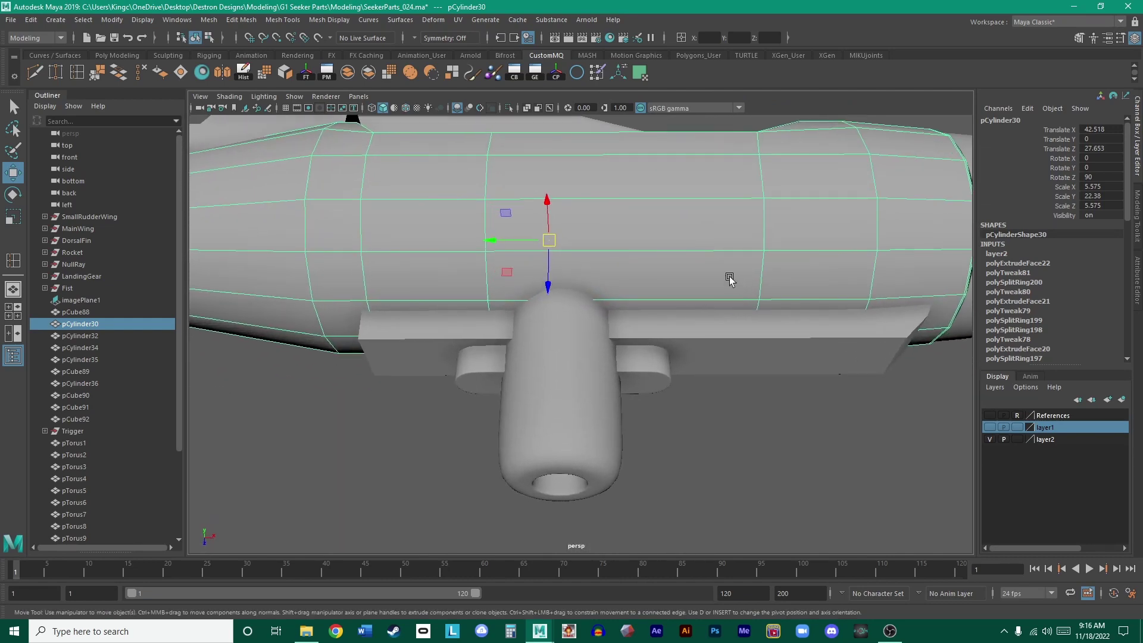
- Switch to the full-size top view, show the References layer behind the wireframe, and deselect the body to inspect its muzzle end
key(space)
key(space)
alt+middle_drag(444, 307, 649, 253)
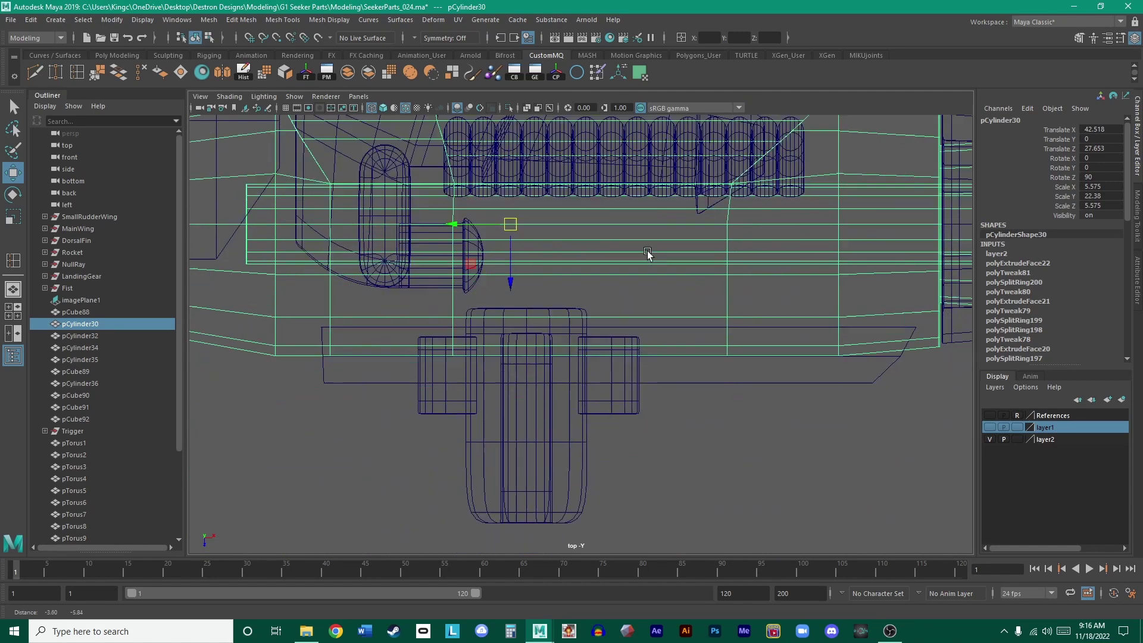
scroll(648, 253, down, 3)
click(989, 427)
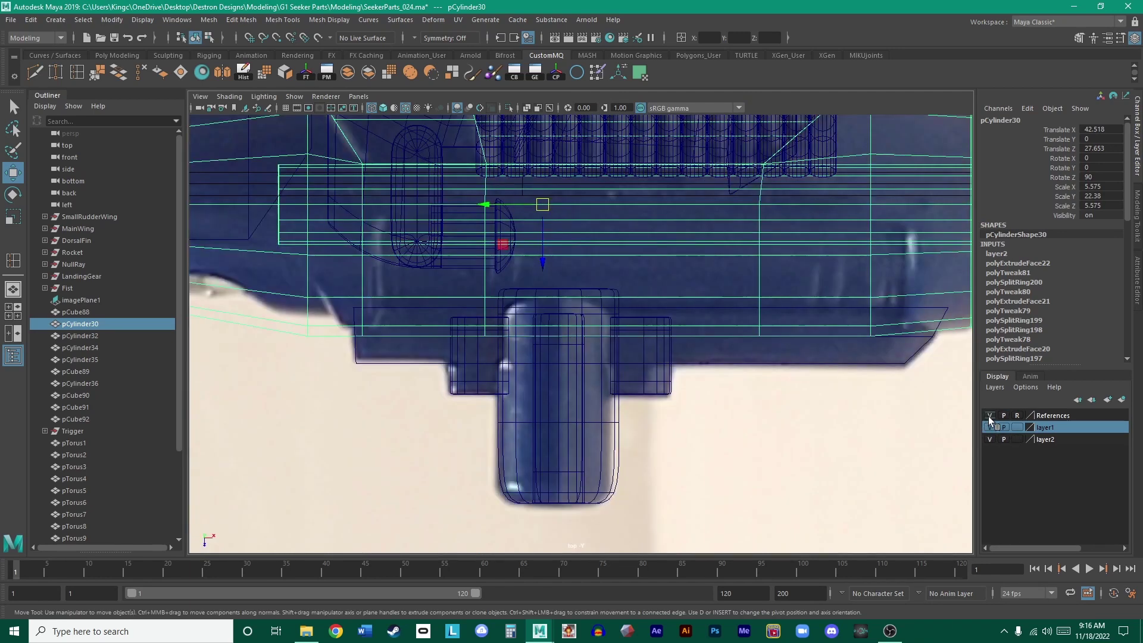
alt+middle_drag(784, 396, 843, 424)
click(842, 424)
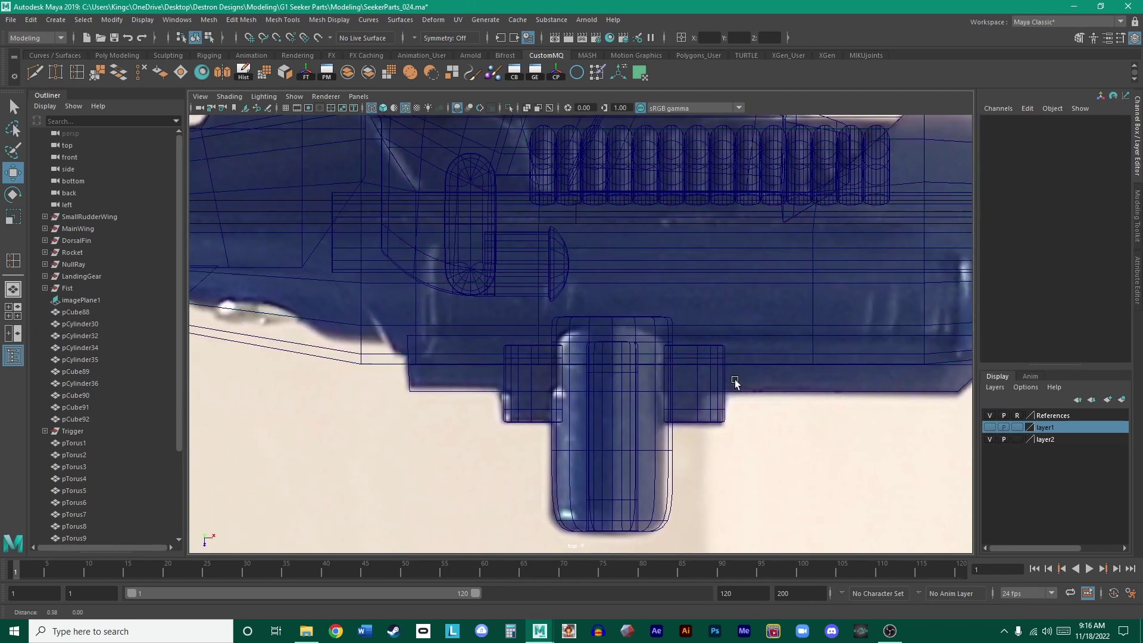
alt+middle_drag(734, 380, 375, 391)
scroll(658, 332, up, 3)
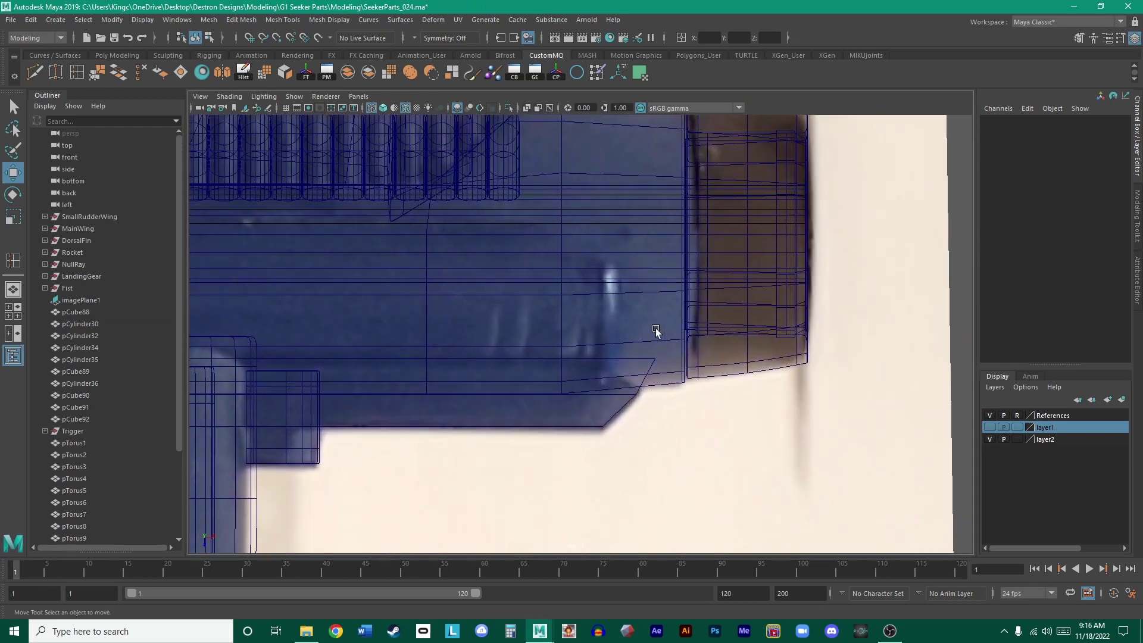
- Select the vertices at the rear end of the body's inner bore, move them forward close to the muzzle, and return to object mode
click(559, 322)
alt+middle_drag(538, 276, 767, 253)
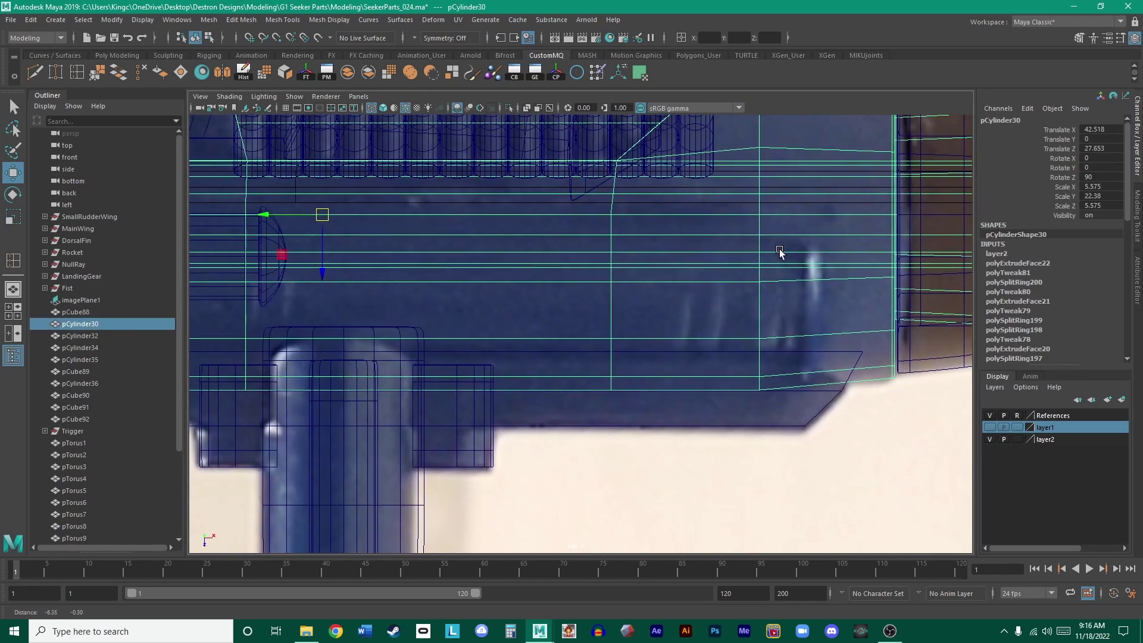
alt+middle_drag(484, 253, 623, 275)
alt+middle_drag(832, 307, 637, 347)
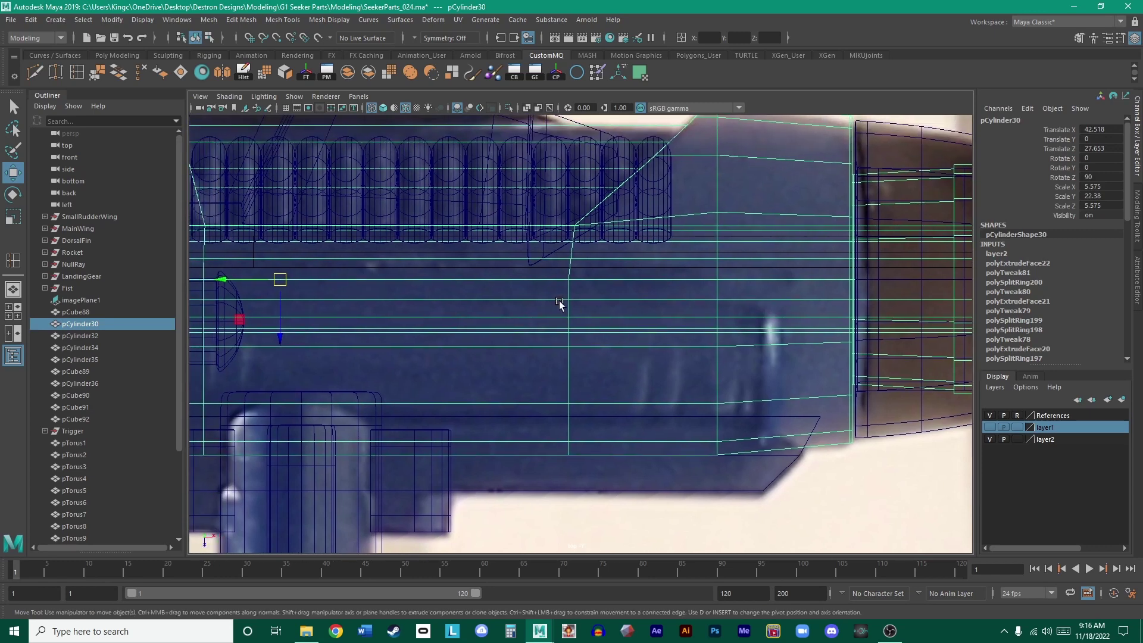
alt+right_drag(579, 291, 487, 308)
alt+middle_drag(487, 308, 507, 311)
right_click(397, 310)
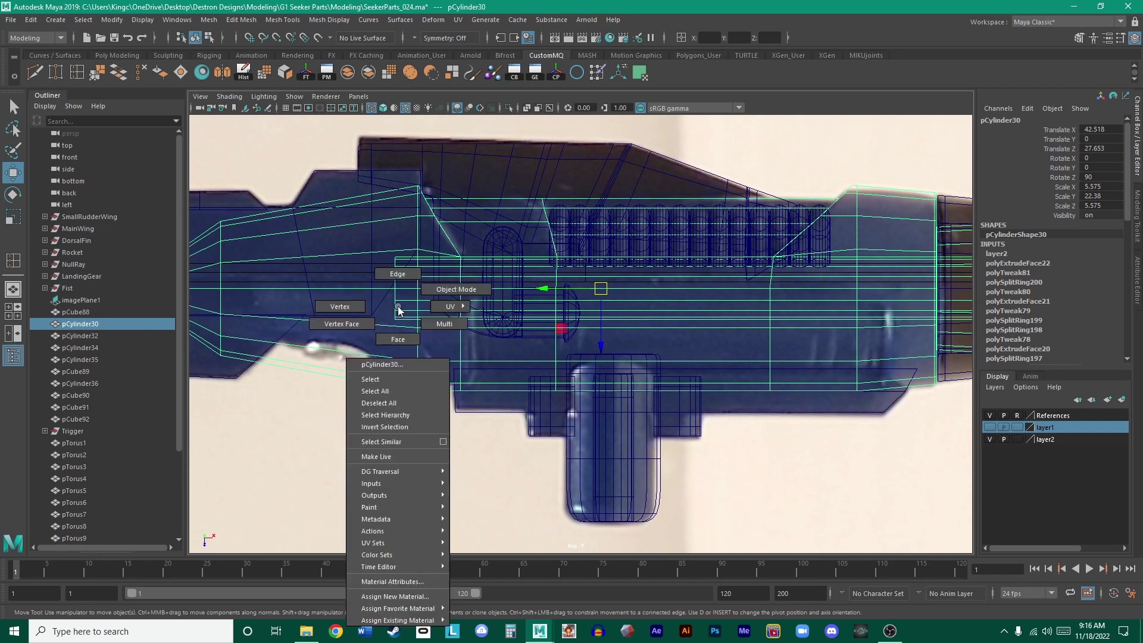
click(340, 307)
drag(401, 242, 357, 293)
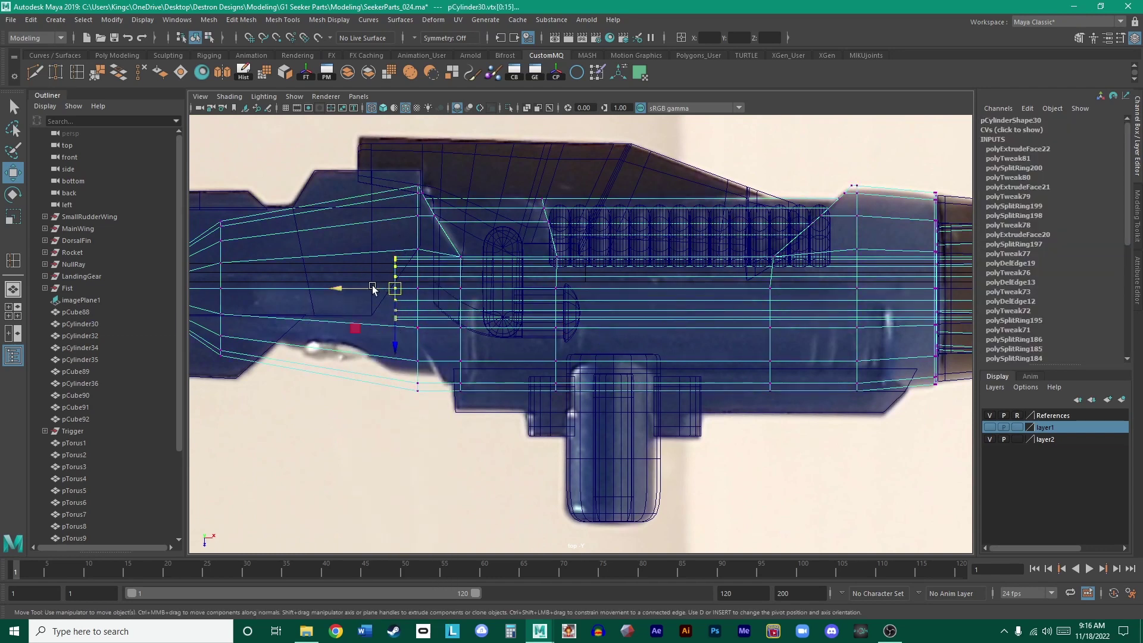
middle_drag(567, 304, 821, 275)
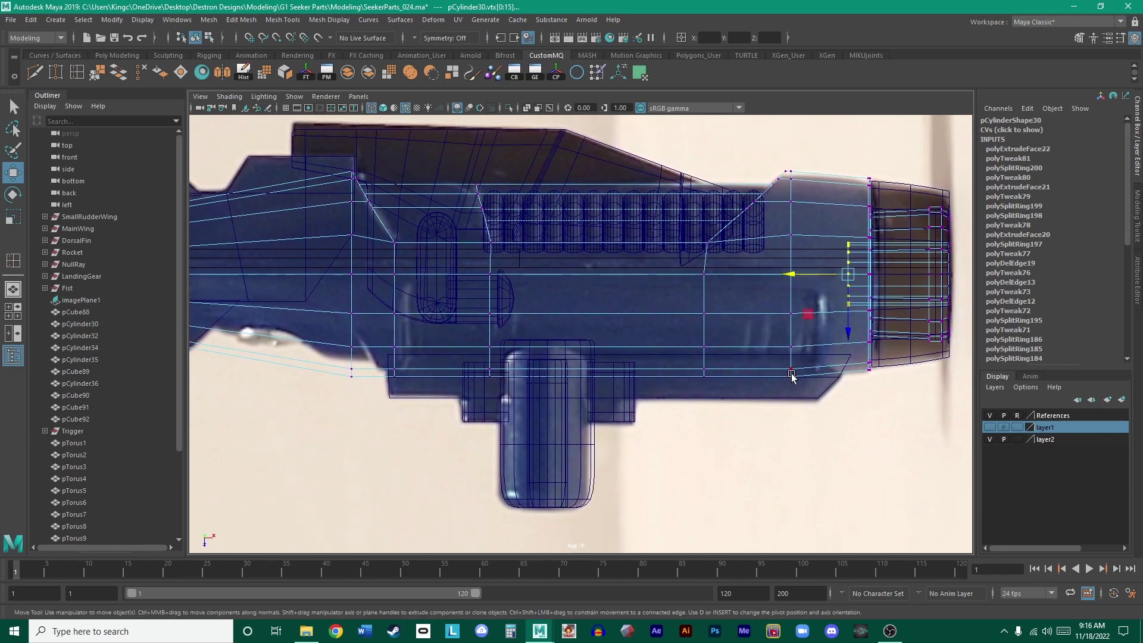
alt+middle_drag(738, 357, 717, 344)
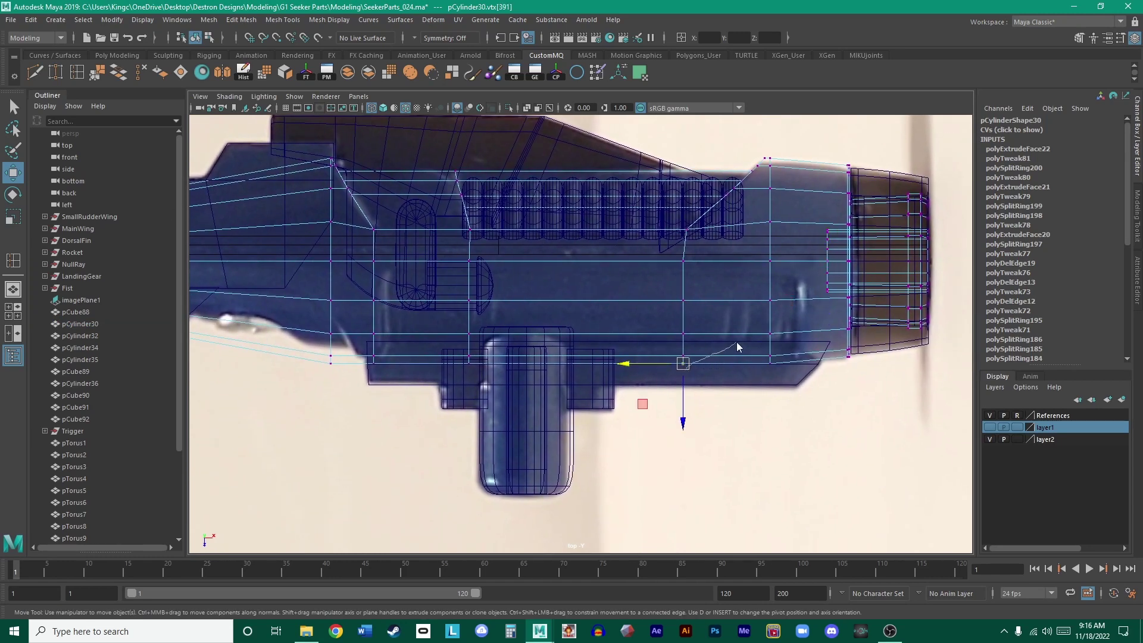
right_drag(737, 347, 765, 301)
- Delete the display layer layer2
scroll(777, 410, up, 2)
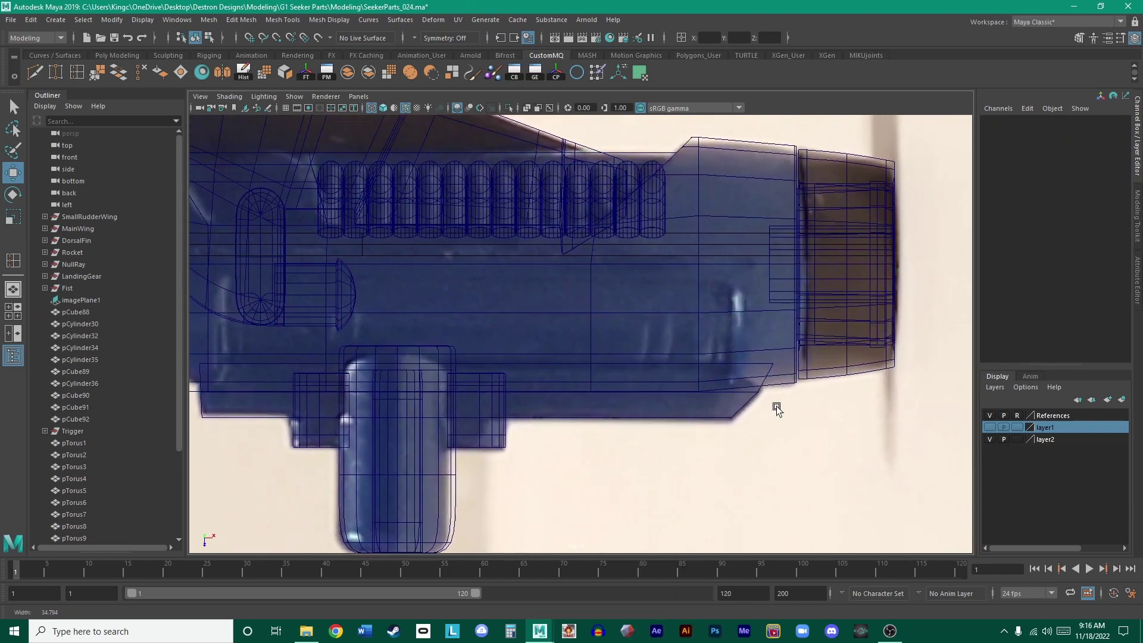
scroll(776, 410, up, 3)
scroll(771, 415, down, 2)
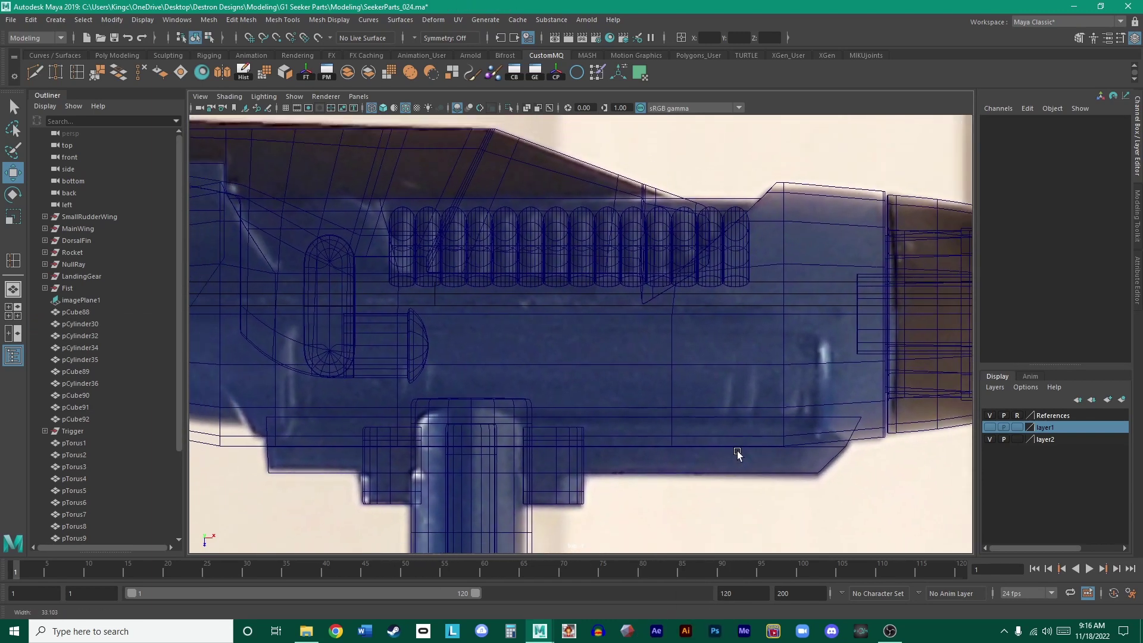
scroll(737, 454, down, 1)
scroll(952, 462, up, 1)
right_click(1040, 438)
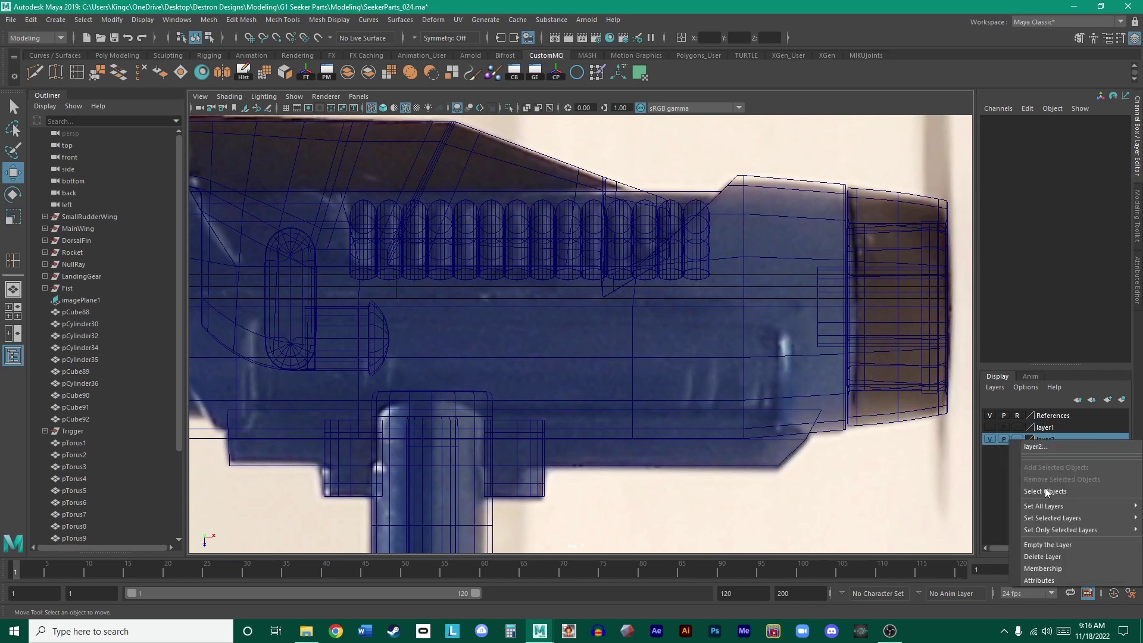
click(1055, 563)
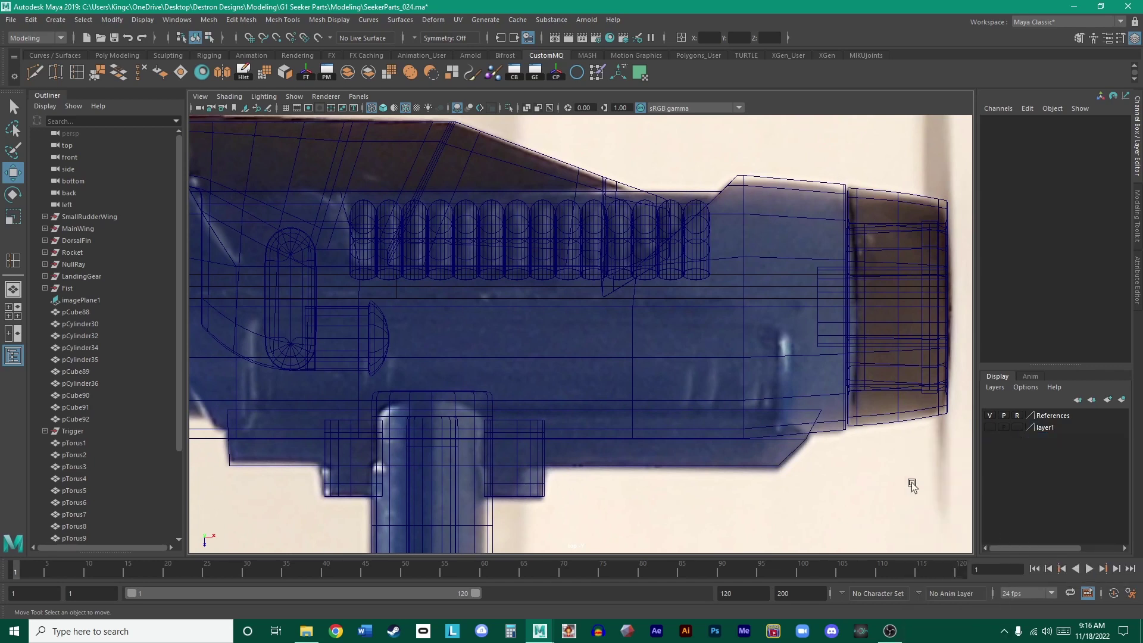
- Compare the body's wireframe with the reference image from the muzzle to the rear end in the top view
scroll(638, 395, down, 2)
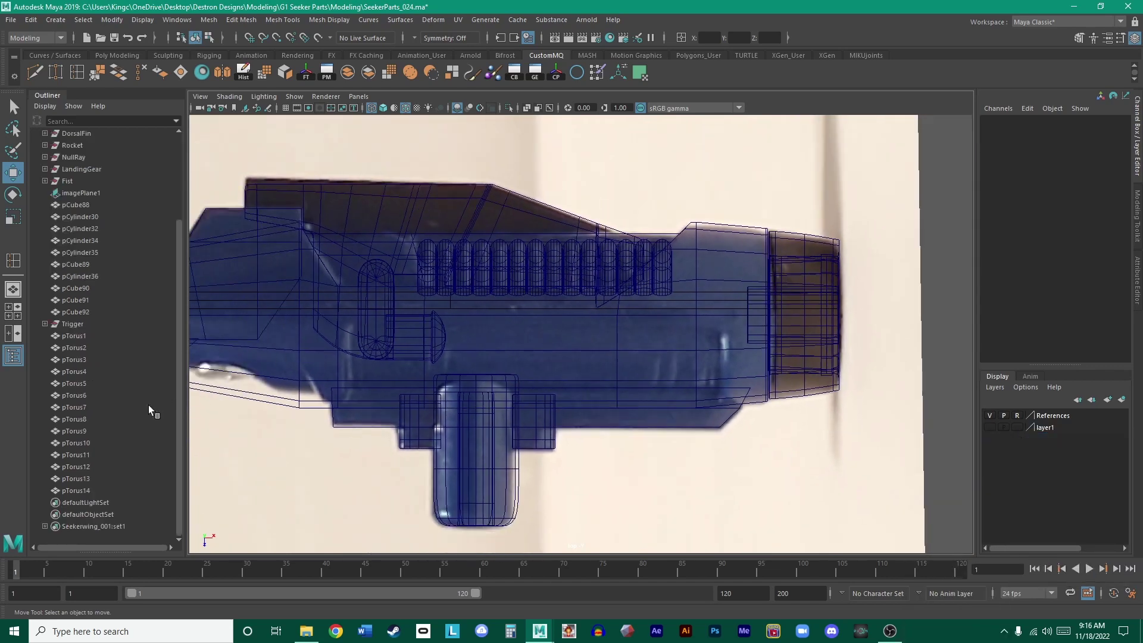
scroll(679, 417, up, 3)
scroll(677, 424, up, 2)
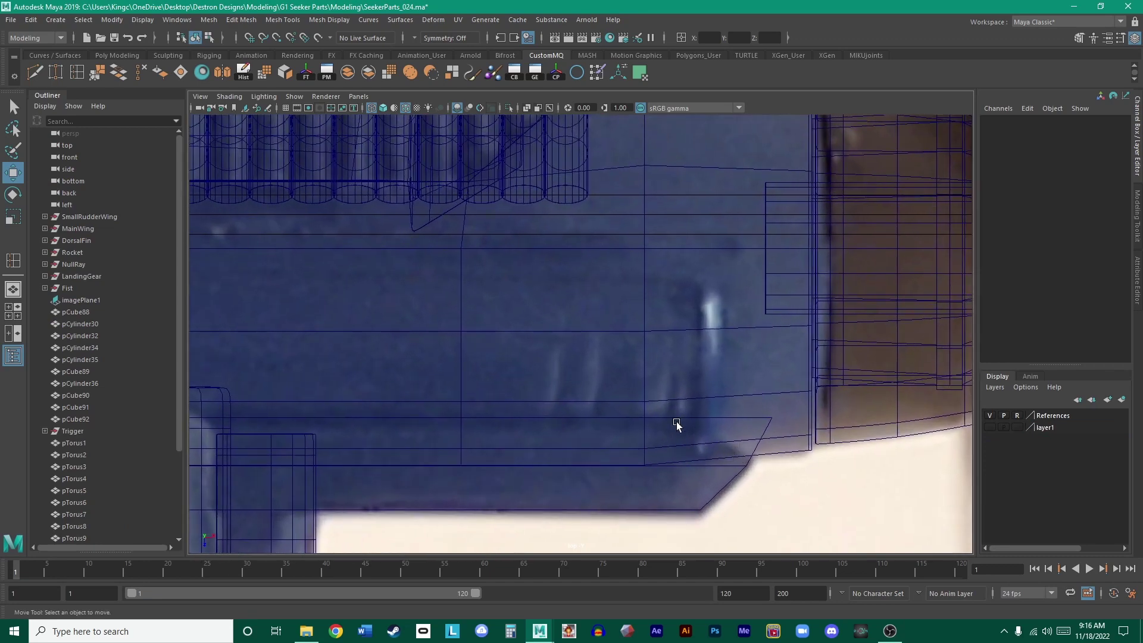
scroll(655, 358, down, 2)
scroll(793, 372, up, 2)
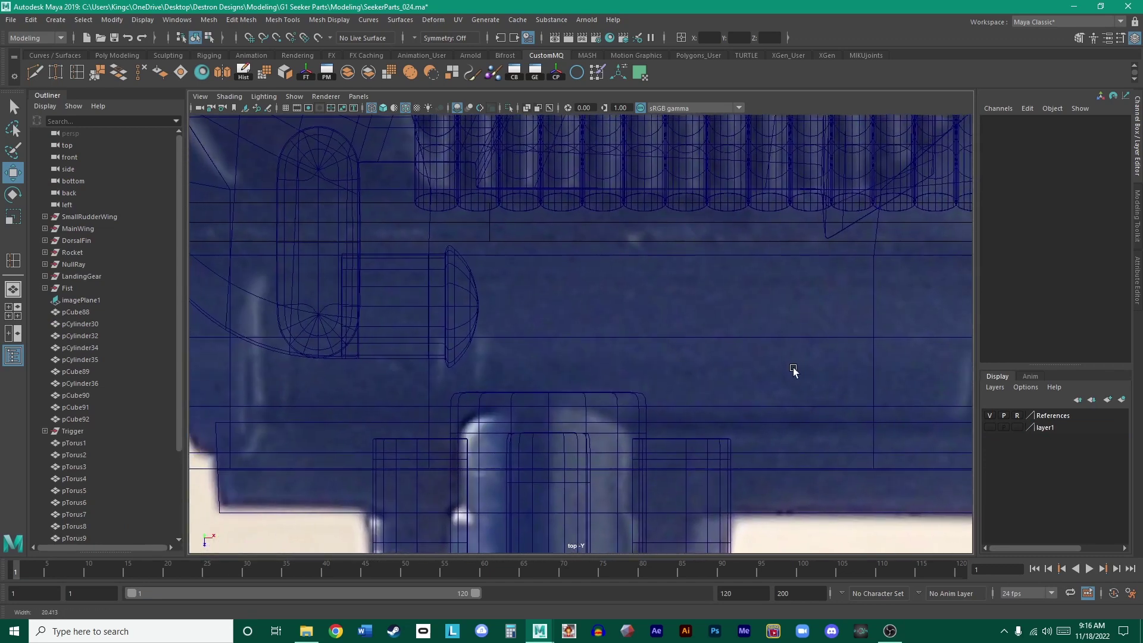
alt+middle_drag(551, 351, 810, 359)
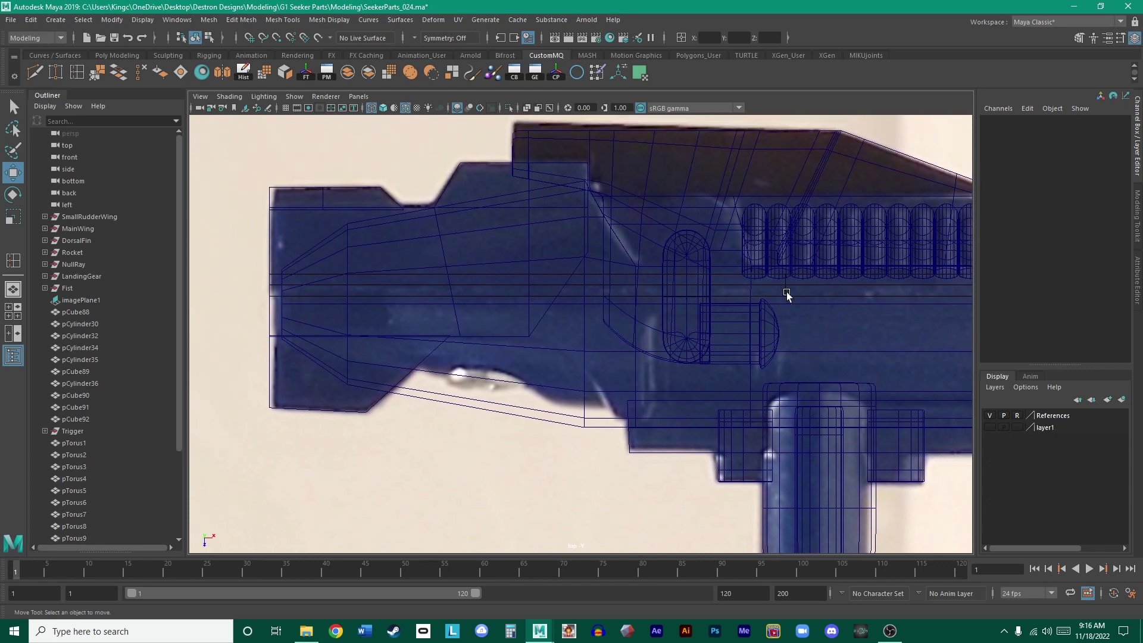
alt+middle_drag(786, 292, 412, 279)
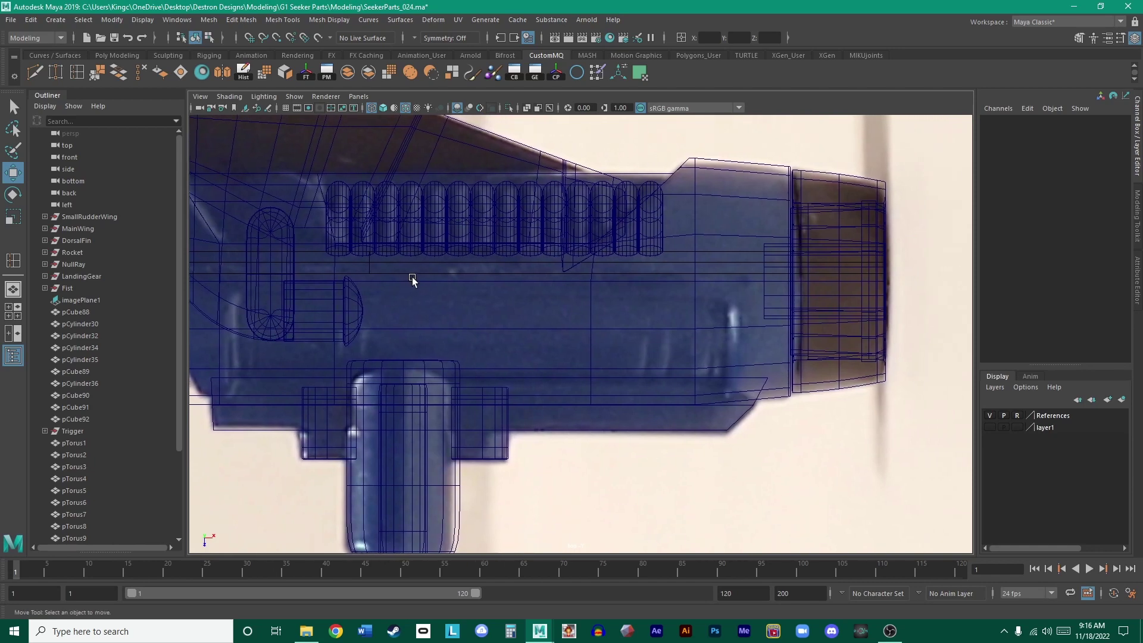
alt+right_drag(412, 279, 615, 323)
- Insert an edge loop around the main body near its muzzle end, aligned with the bright vertical highlight in the reference image
click(735, 350)
alt+middle_drag(614, 324, 522, 310)
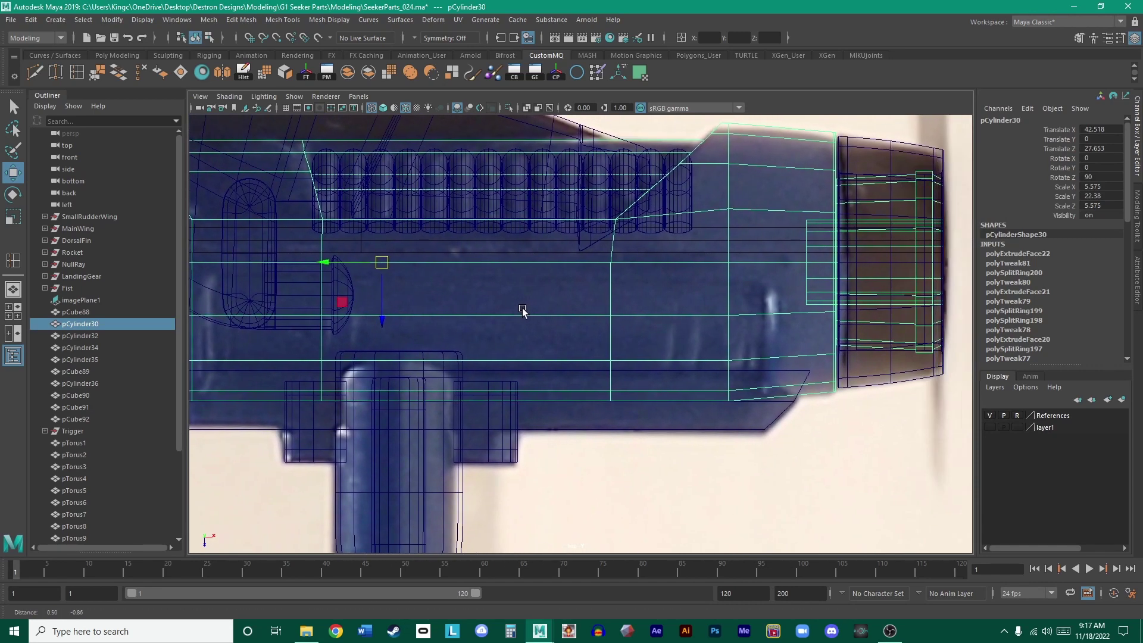
alt+right_drag(522, 311, 659, 352)
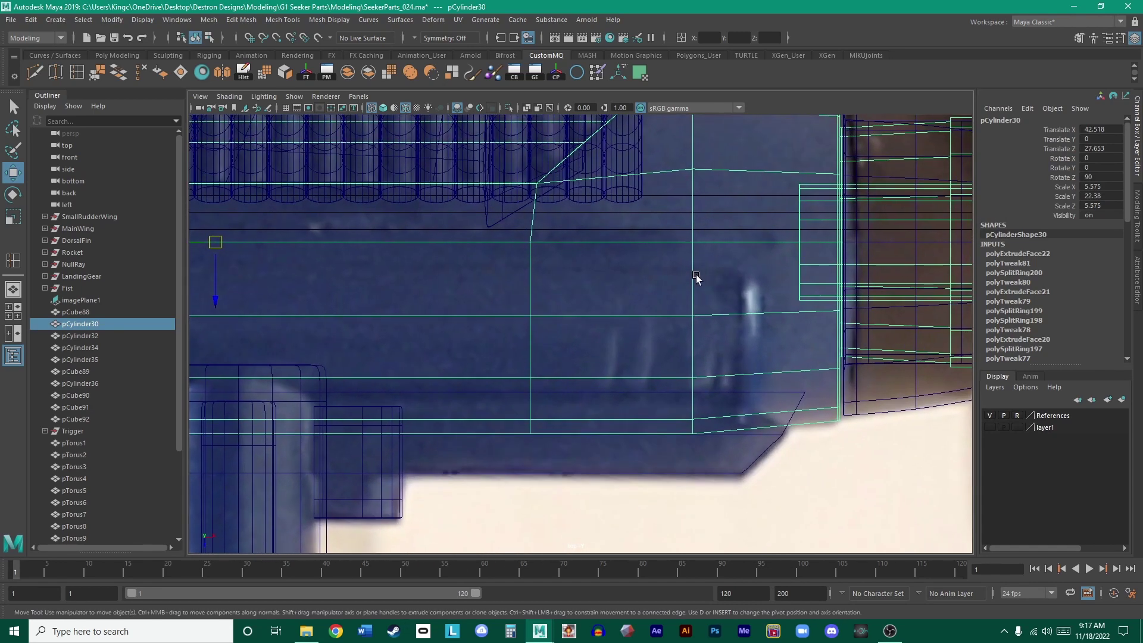
alt+middle_drag(659, 278, 720, 261)
right_click(734, 250)
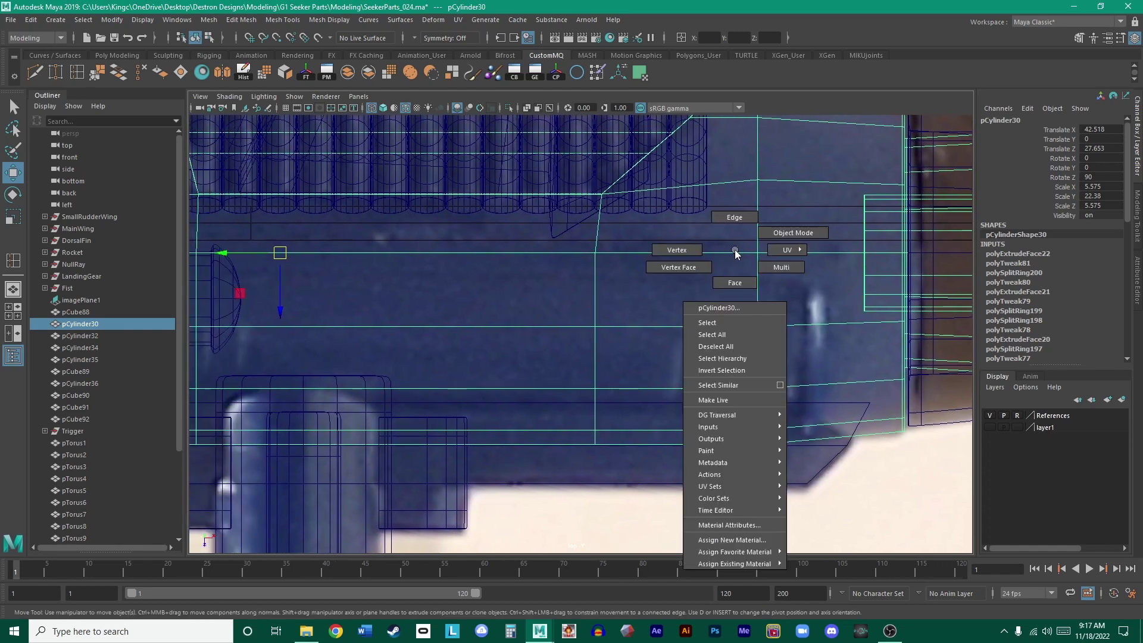
click(724, 221)
click(728, 253)
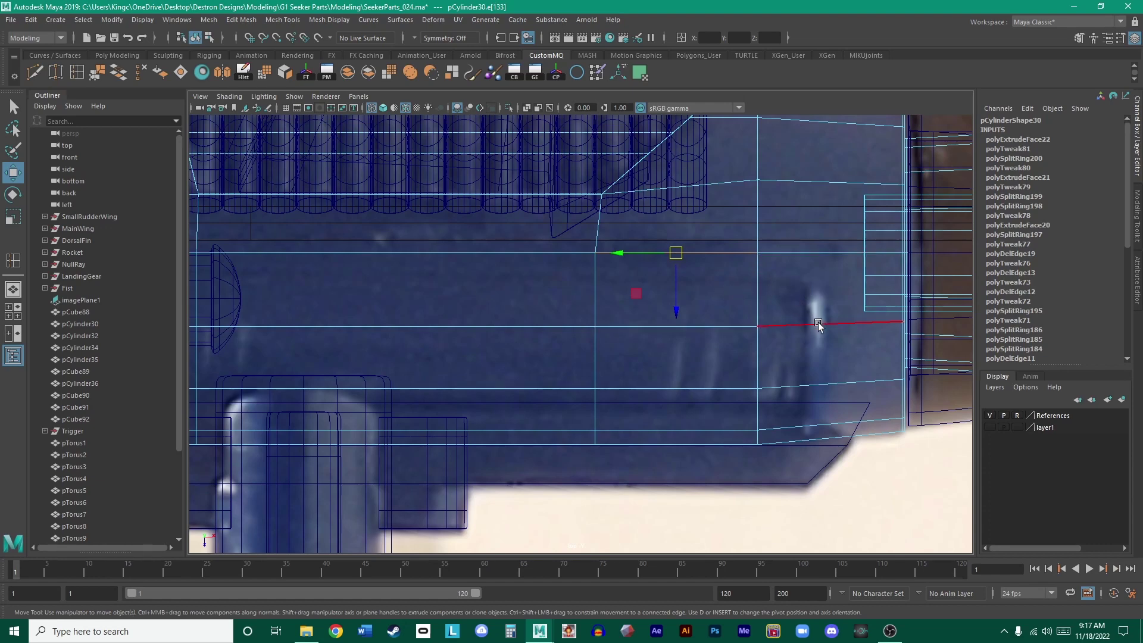
scroll(816, 301, down, 5)
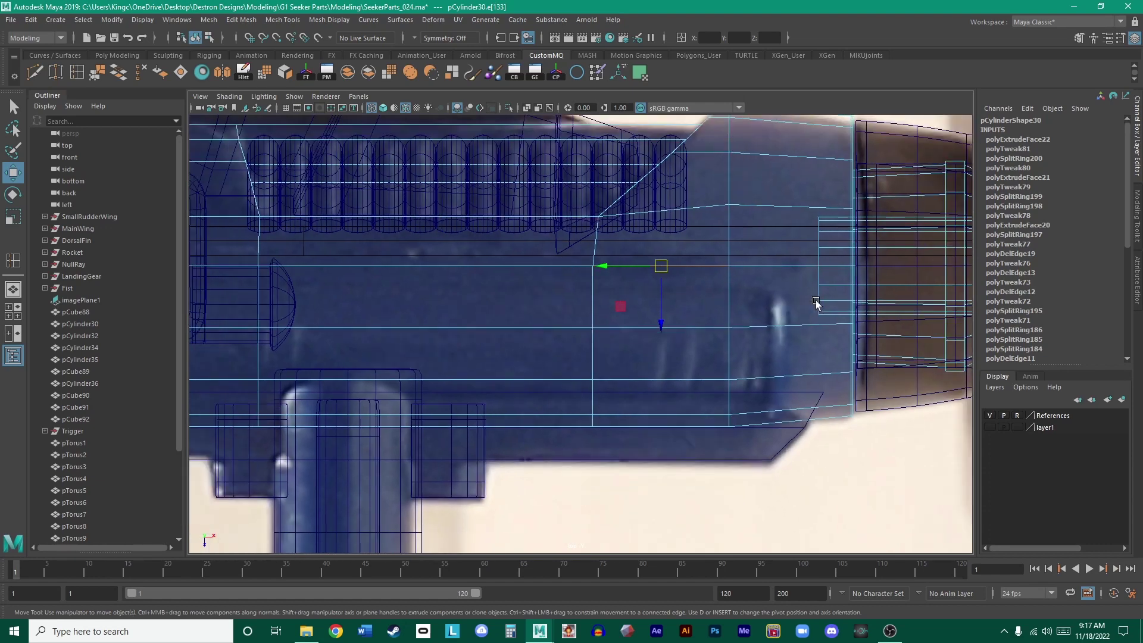
scroll(816, 301, up, 2)
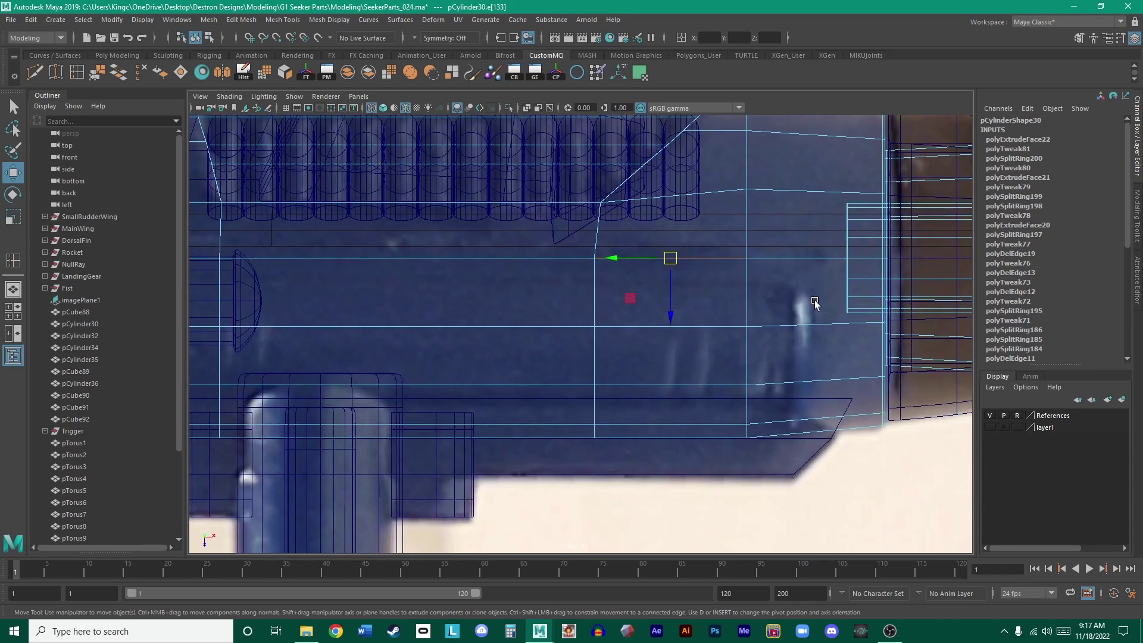
click(77, 72)
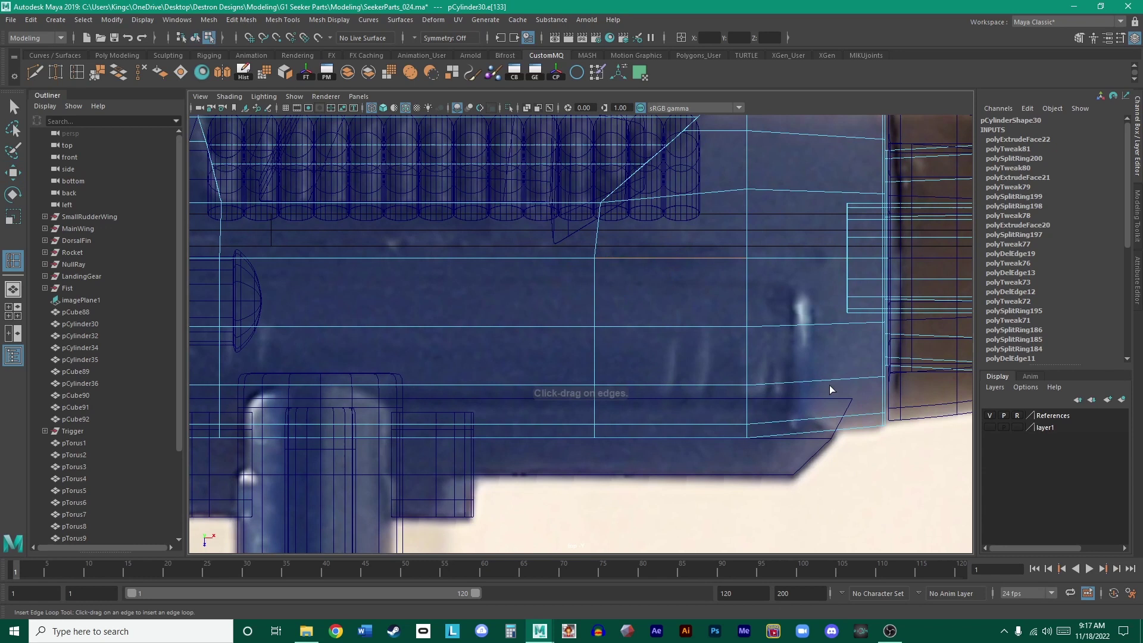
click(798, 379)
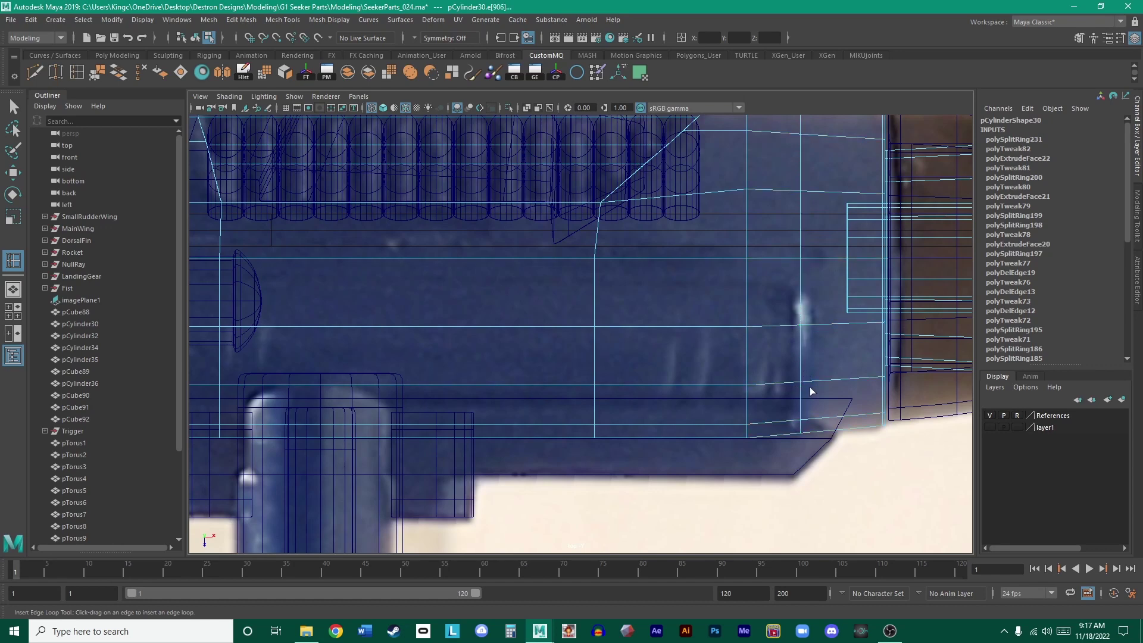
- Scale the new edge loop up uniformly to about 1.012 so the body bulges slightly near the muzzle
scroll(809, 386, down, 3)
key(r)
alt+middle_drag(698, 312, 650, 288)
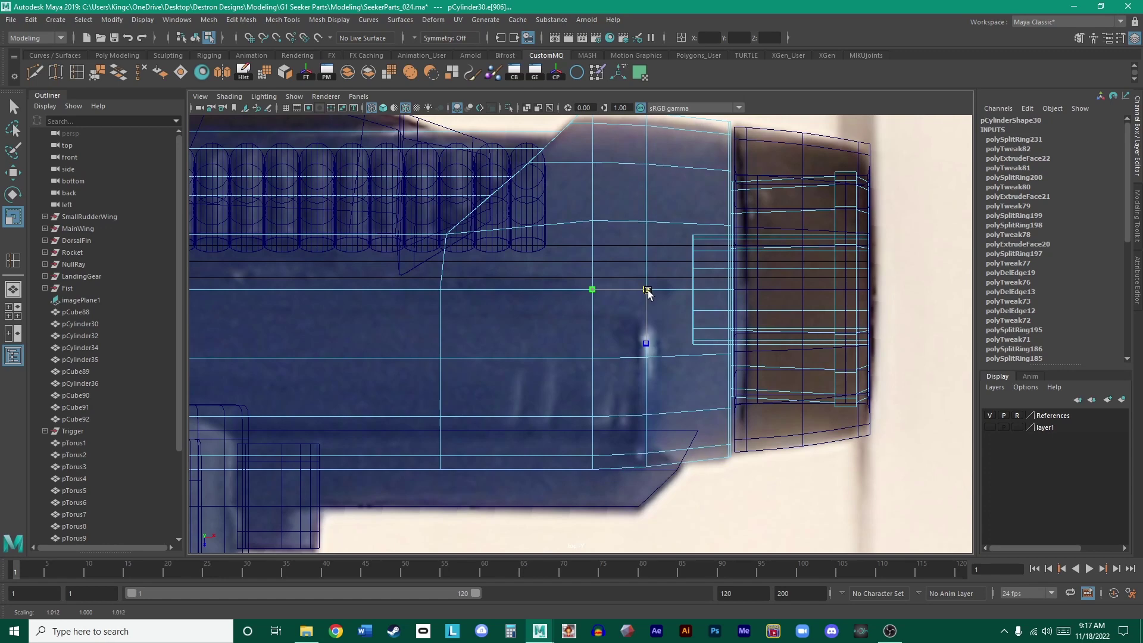
alt+middle_drag(648, 292, 818, 287)
key(w)
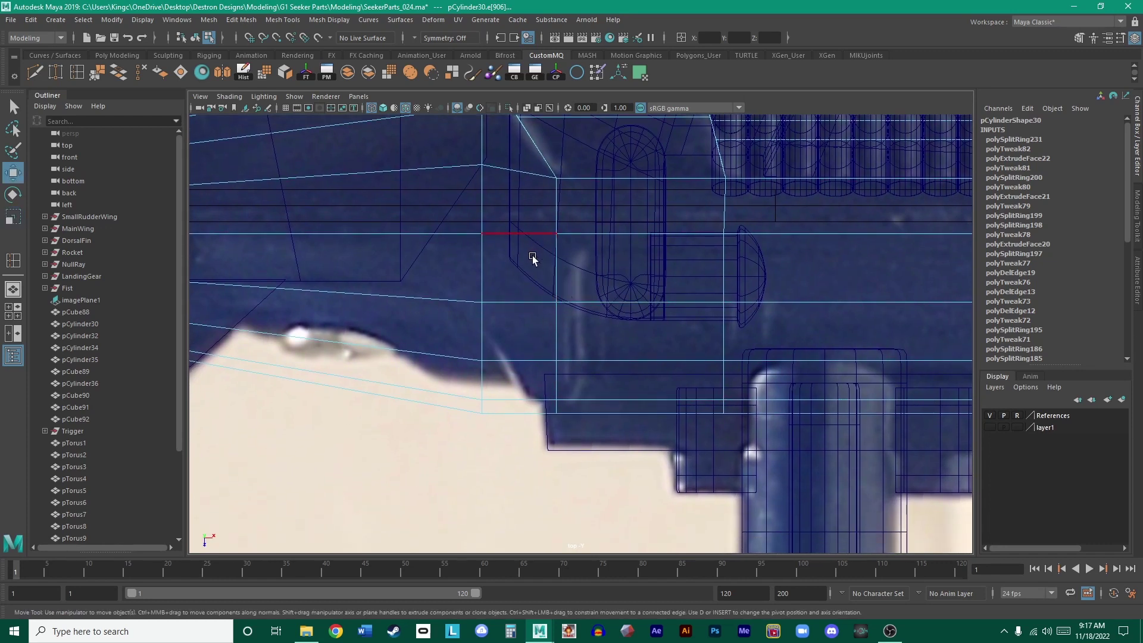
drag(598, 394, 599, 394)
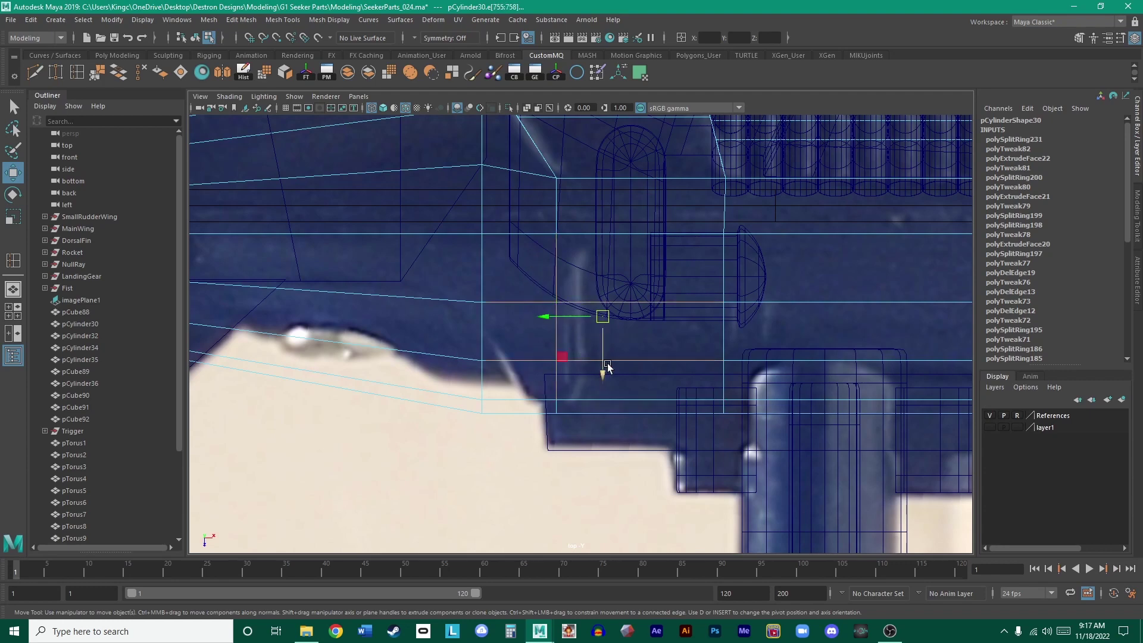
right_drag(550, 299, 523, 310)
right_drag(602, 277, 667, 247)
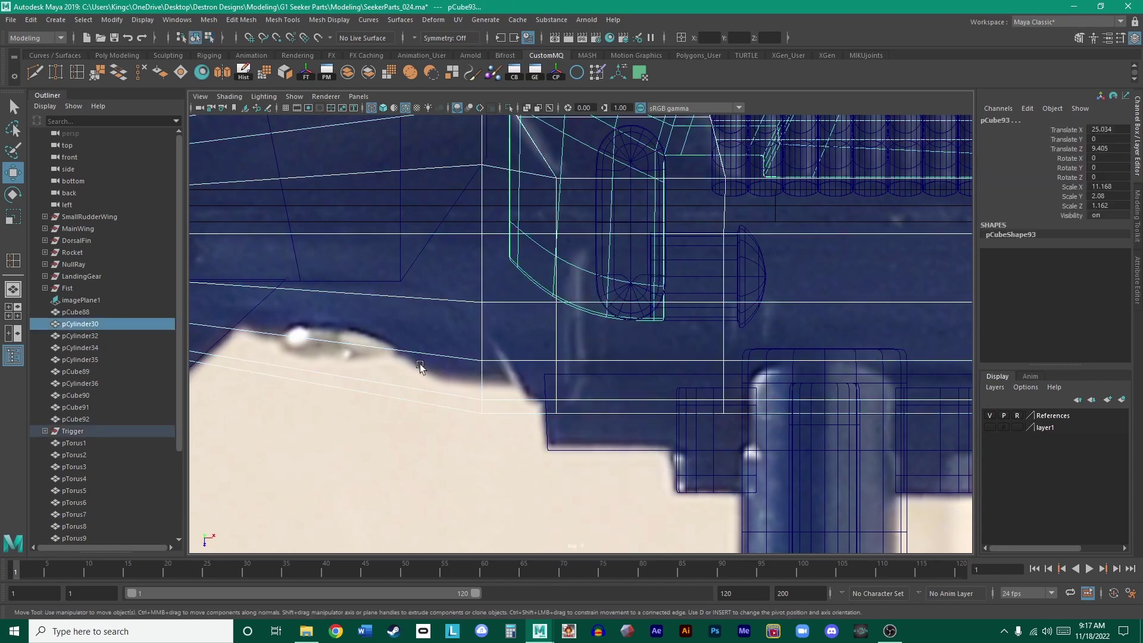
click(507, 406)
click(550, 359)
- Try to shift only the vertices below the body's centre line on the ring behind the capsule-shaped part toward the muzzle
right_drag(553, 352, 503, 336)
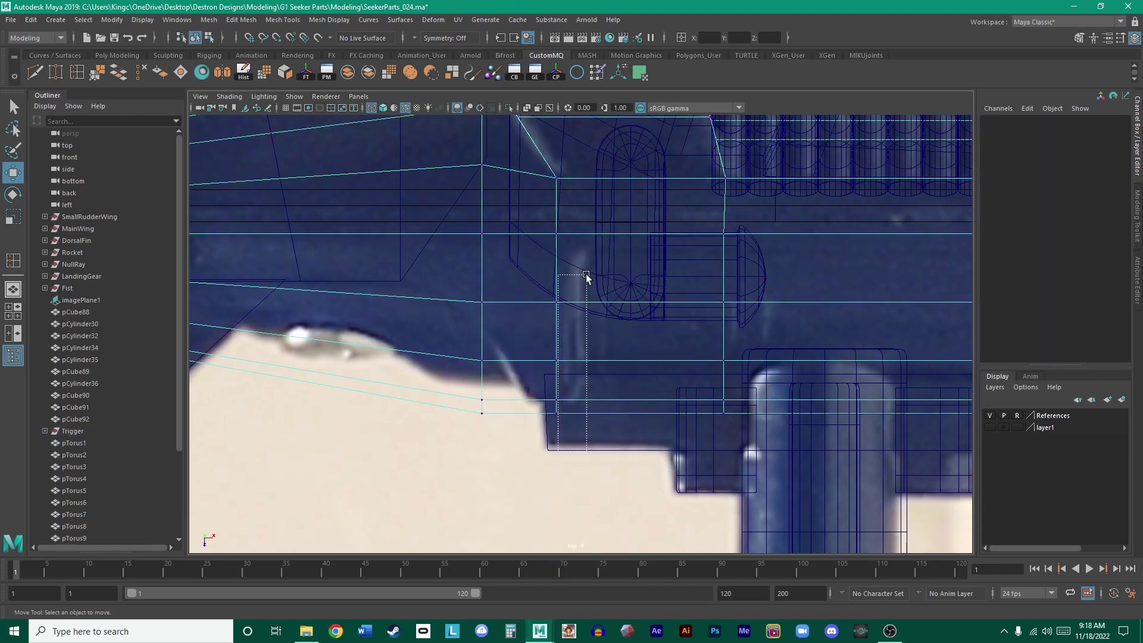
drag(587, 275, 586, 275)
click(526, 418)
click(518, 351)
right_drag(523, 334, 464, 319)
drag(564, 290, 565, 291)
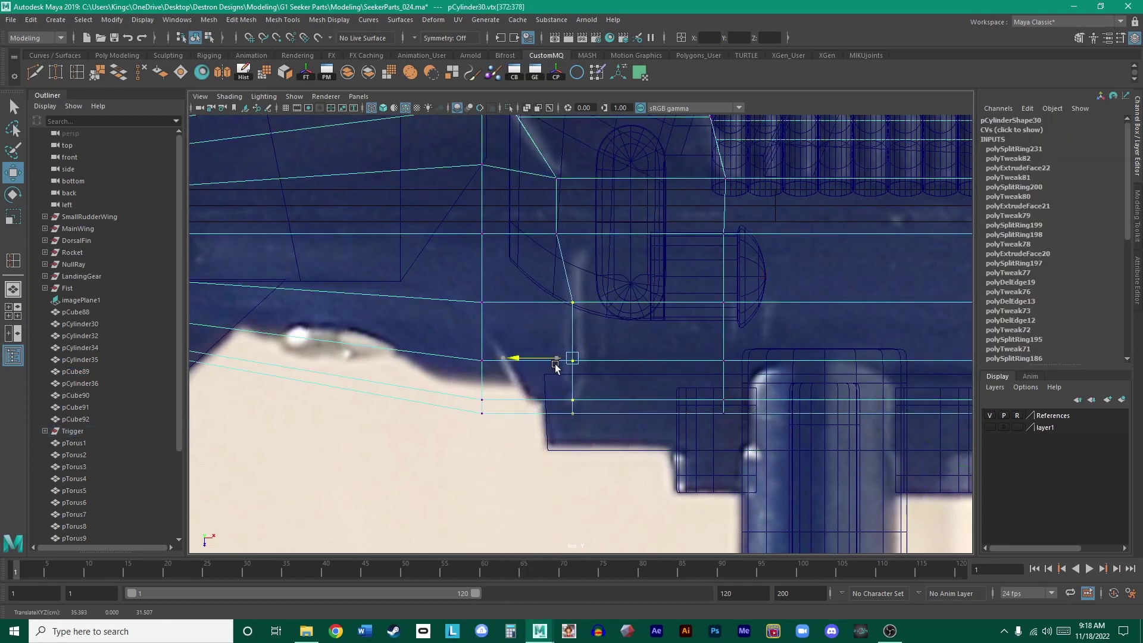
- Select that rear ring's vertices including the centre-line one and move them toward the muzzle onto the reference's vertical highlight
drag(555, 366, 546, 265)
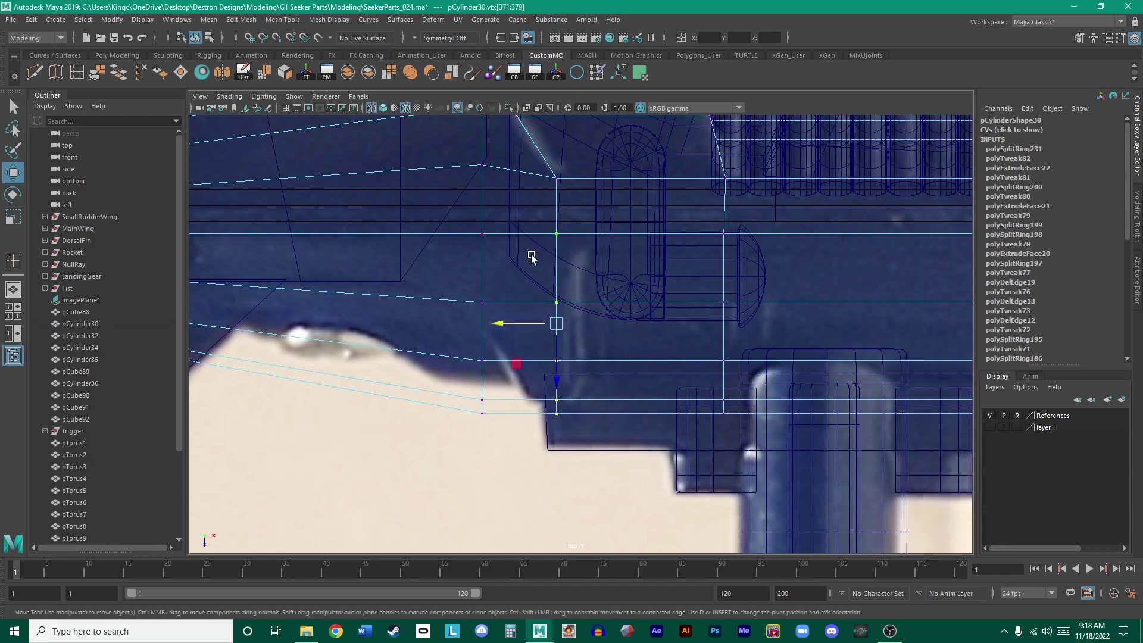
drag(528, 323, 550, 331)
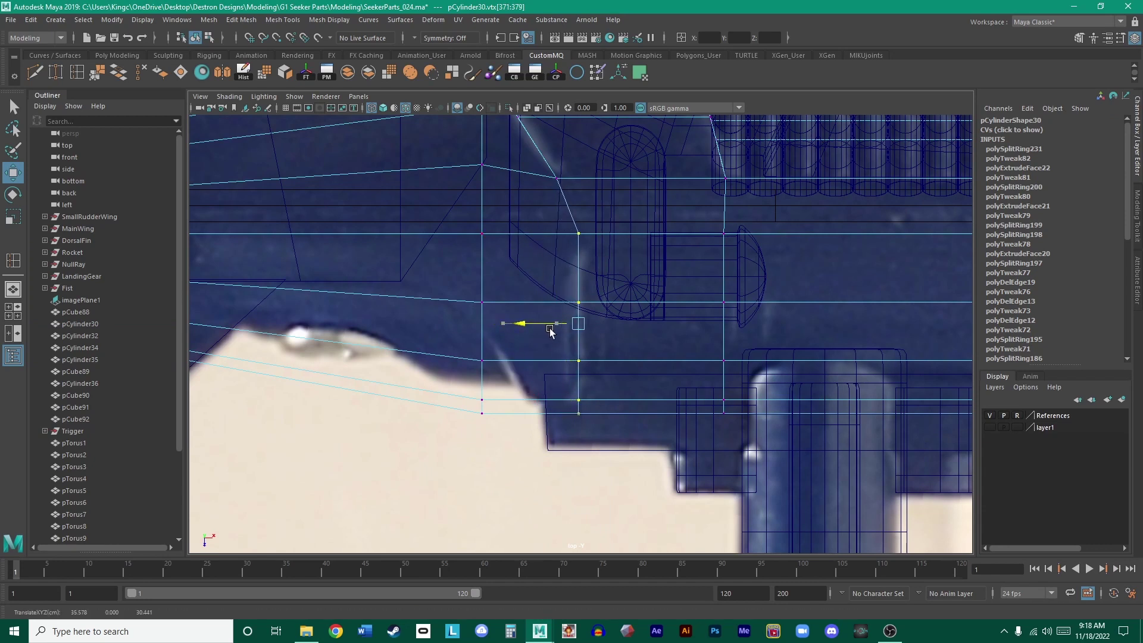
mouse_move(592, 300)
alt+middle_down()
mouse_move(577, 312)
mouse_move(582, 294)
alt+middle_up()
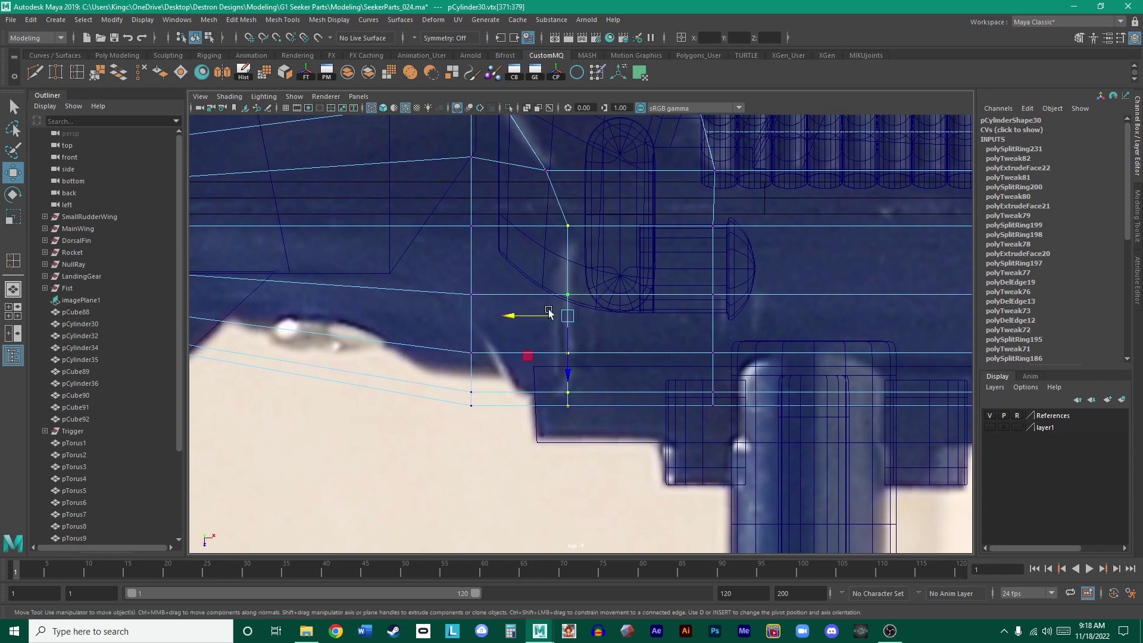
drag(548, 313, 546, 313)
- Select the centre-line row of body vertices from the new muzzle loop back to the start of the rear taper
alt+middle_drag(564, 316, 332, 327)
alt+middle_drag(643, 309, 722, 276)
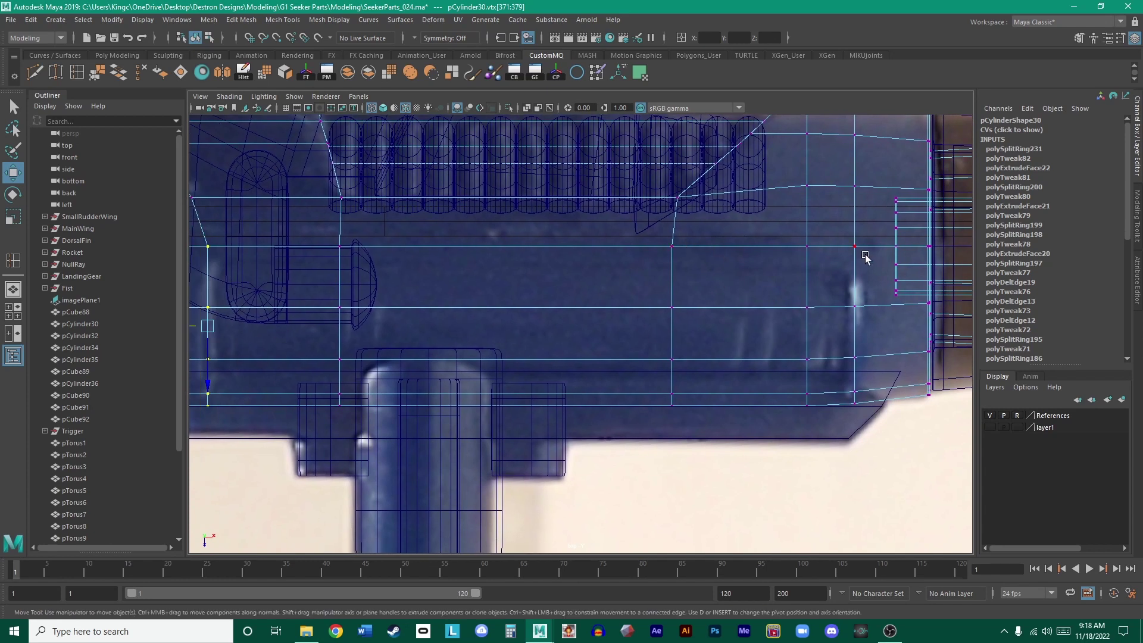
drag(836, 254, 199, 230)
alt+middle_drag(437, 241, 575, 254)
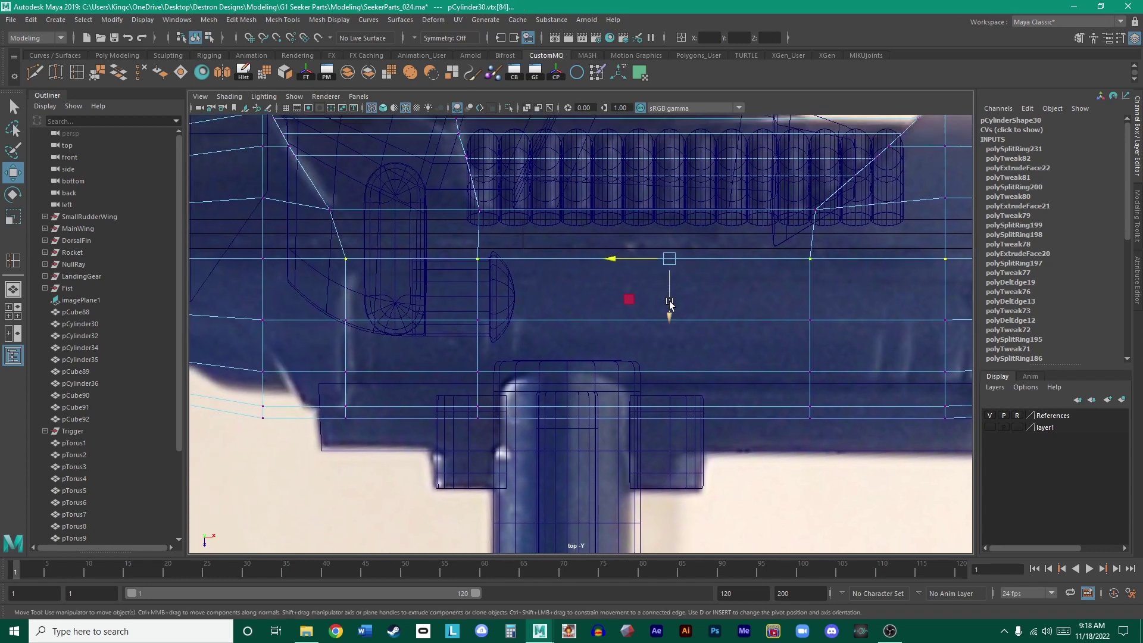
alt+middle_drag(700, 302, 760, 296)
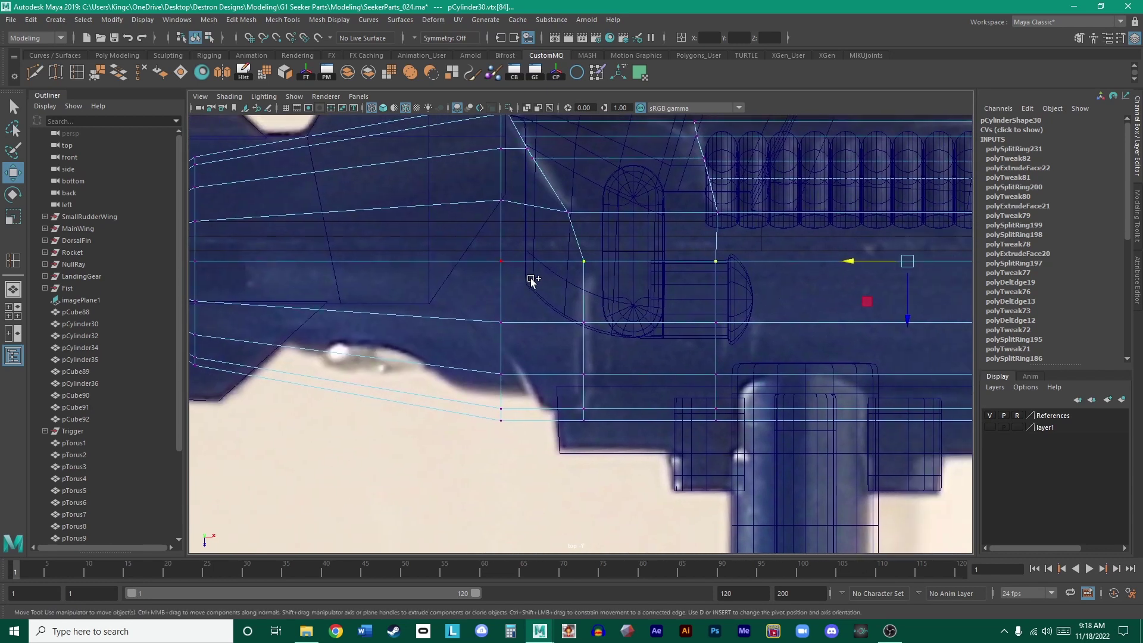
alt+middle_drag(465, 244, 727, 274)
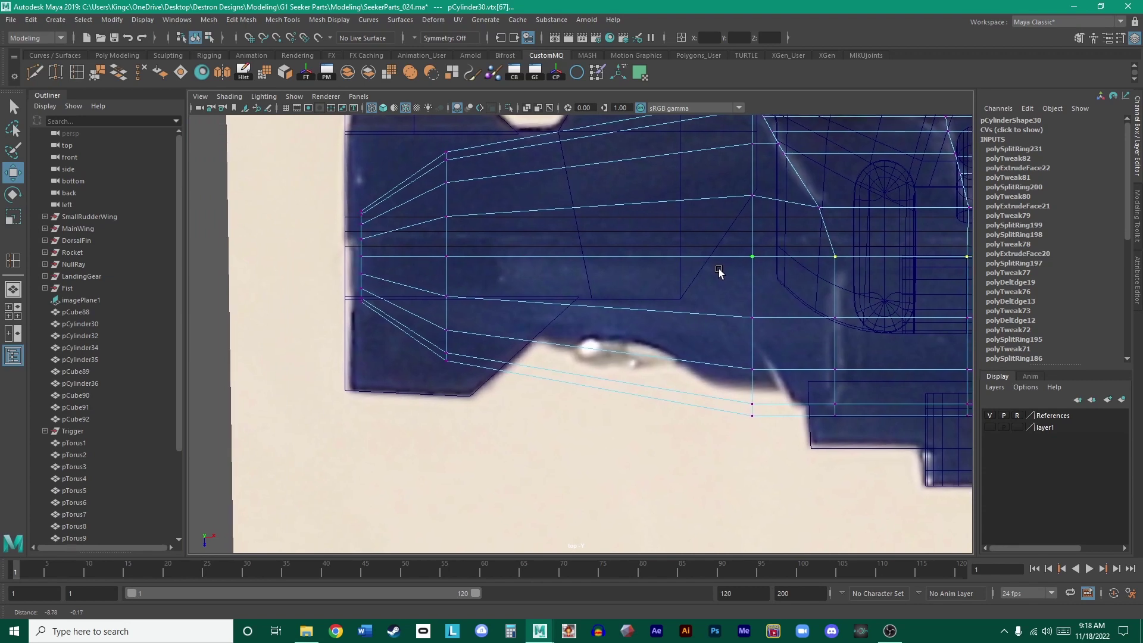
- Turn on Soft Select and try to move the centre-line vertex row sideways with falloff
alt+middle_drag(721, 273, 622, 263)
key(b)
alt+middle_drag(846, 269, 541, 261)
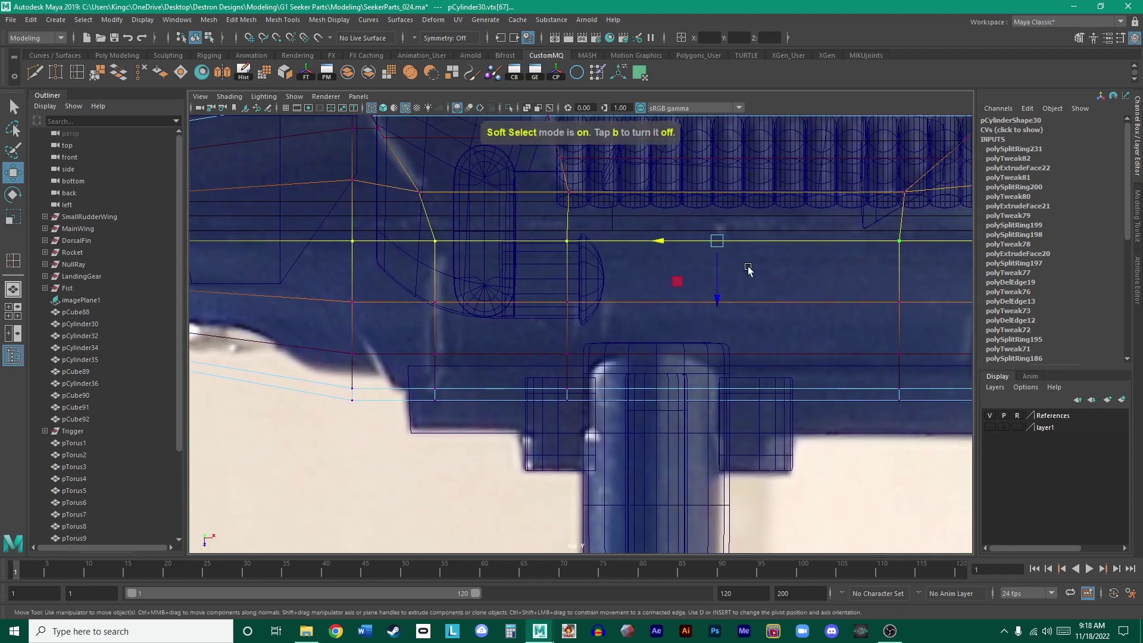
click(718, 299)
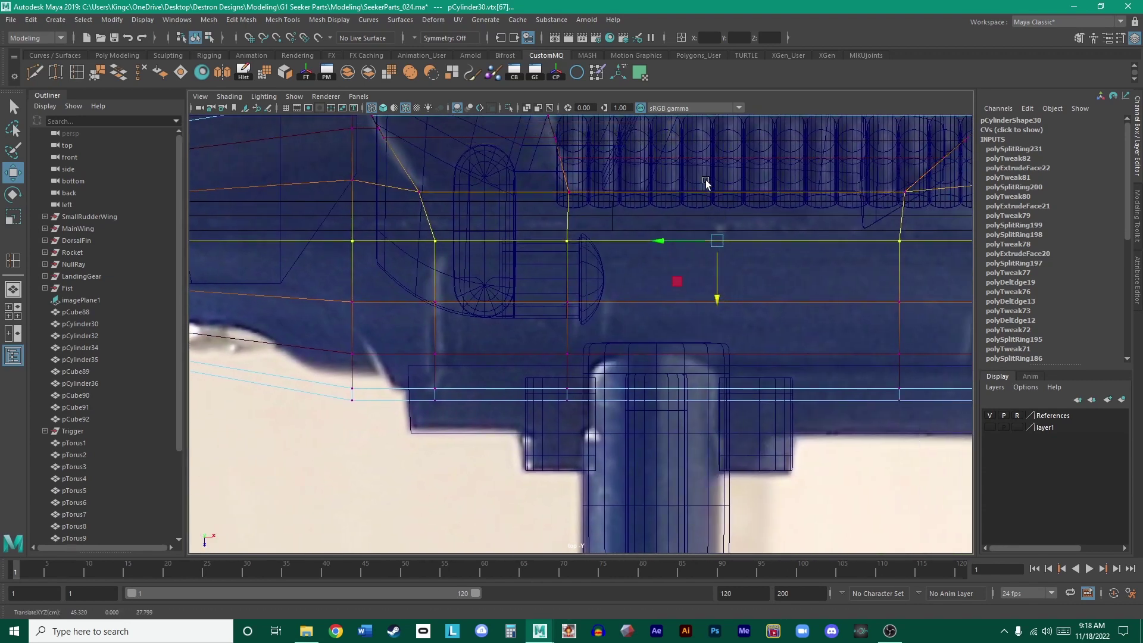
alt+middle_drag(777, 280, 819, 278)
- Try to move the centre-line vertex row toward the grip without soft selection and compare it with the reference along the body
alt+middle_drag(664, 277, 485, 255)
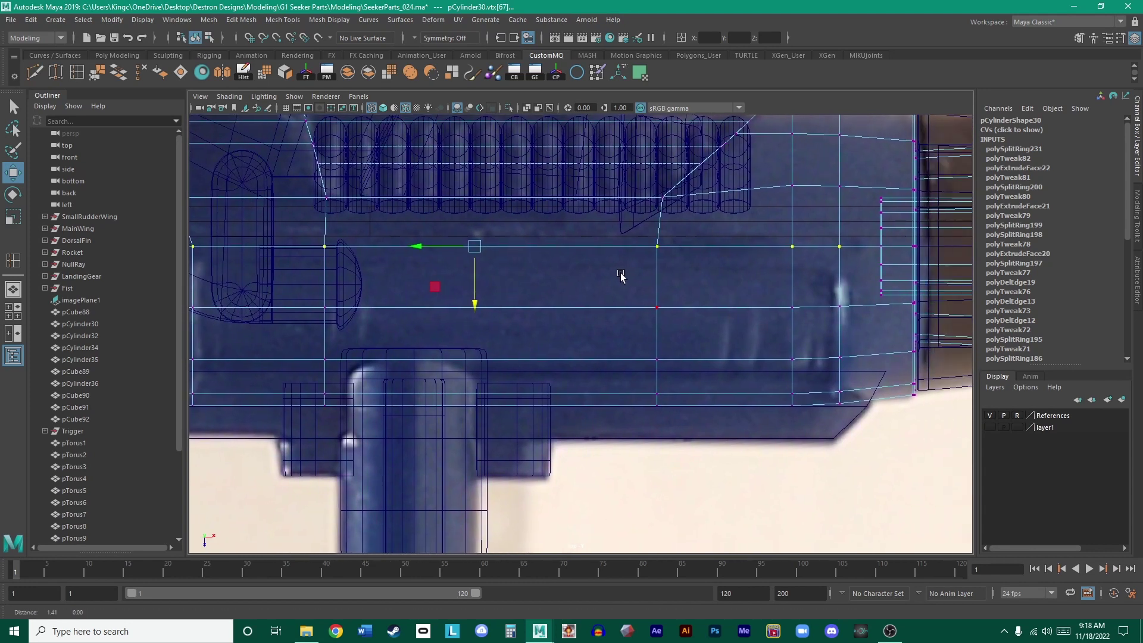
alt+middle_drag(620, 276, 643, 268)
drag(495, 296, 495, 296)
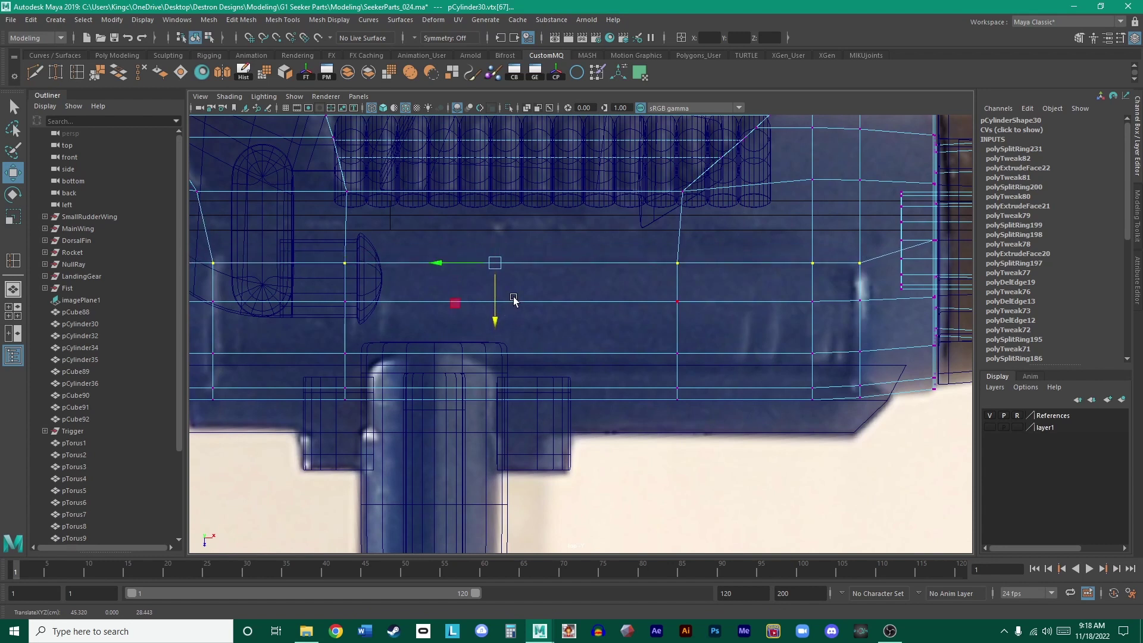
alt+middle_drag(514, 299, 576, 273)
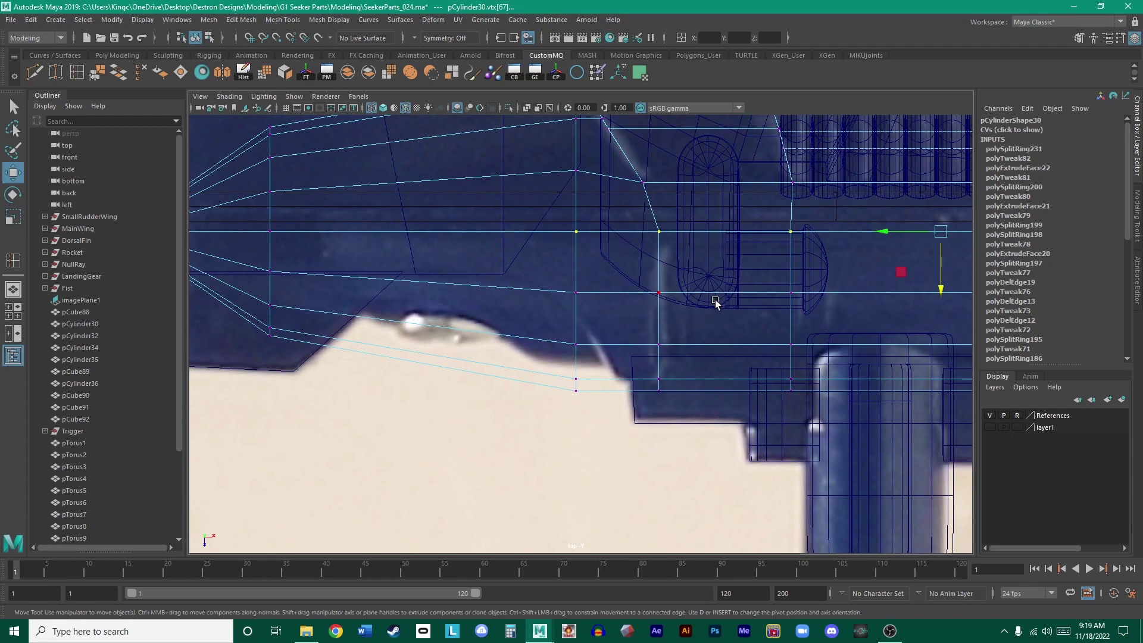
alt+middle_drag(774, 291, 536, 276)
alt+middle_drag(762, 268, 537, 262)
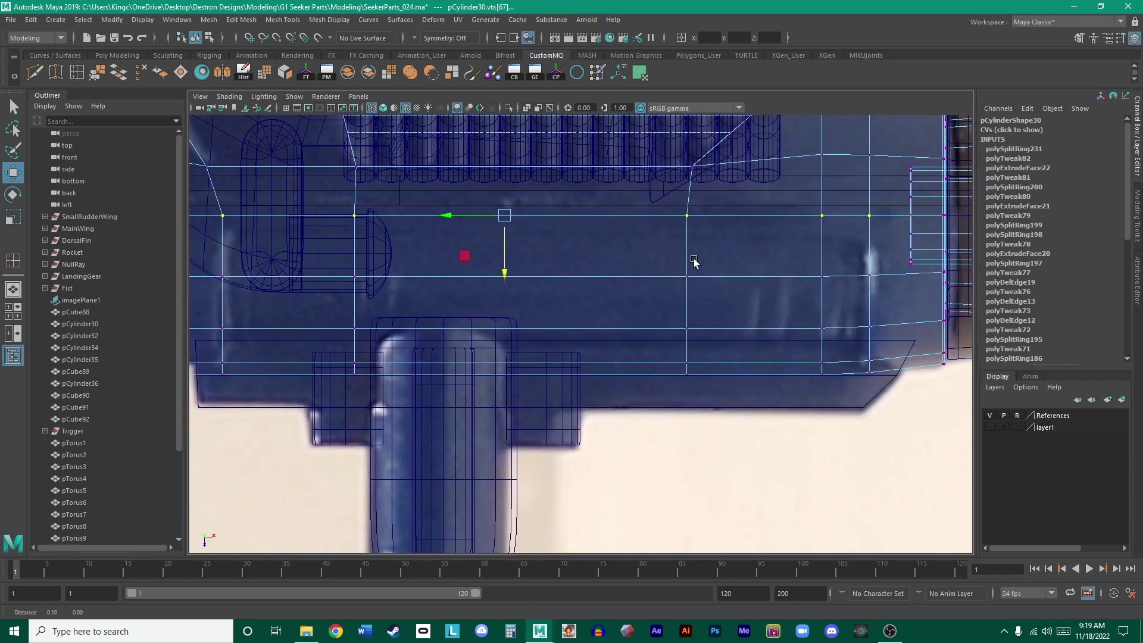
alt+middle_drag(826, 256, 710, 255)
- Move the centre-line vertex row toward the grip to about Z 28.43, lining it up with the top of the reference highlights
drag(390, 268, 392, 291)
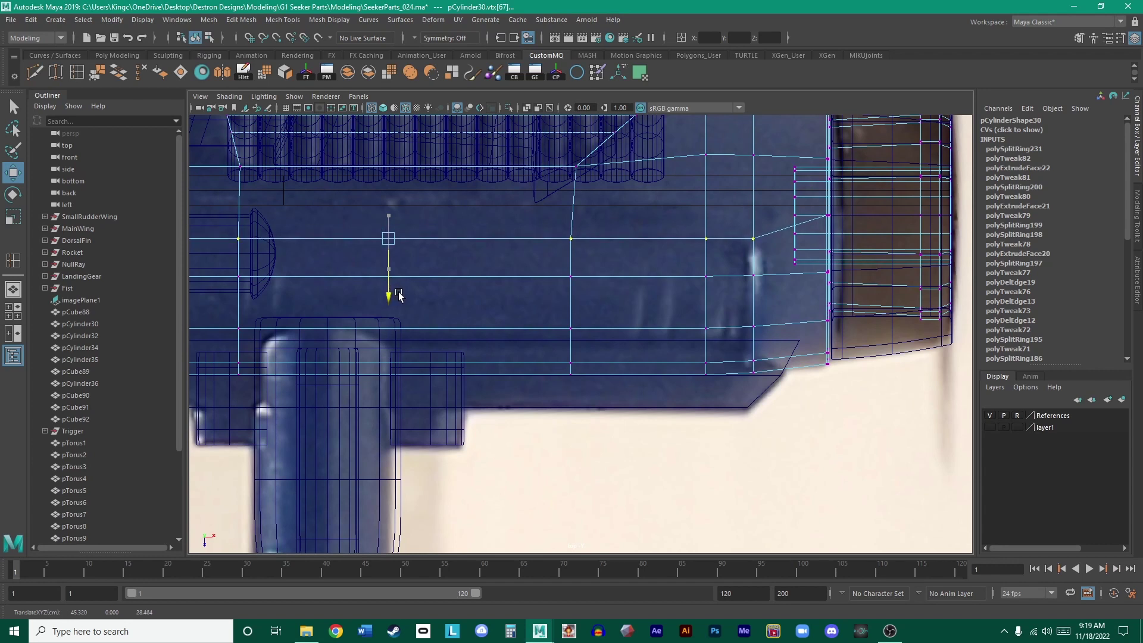
alt+middle_drag(398, 295, 469, 293)
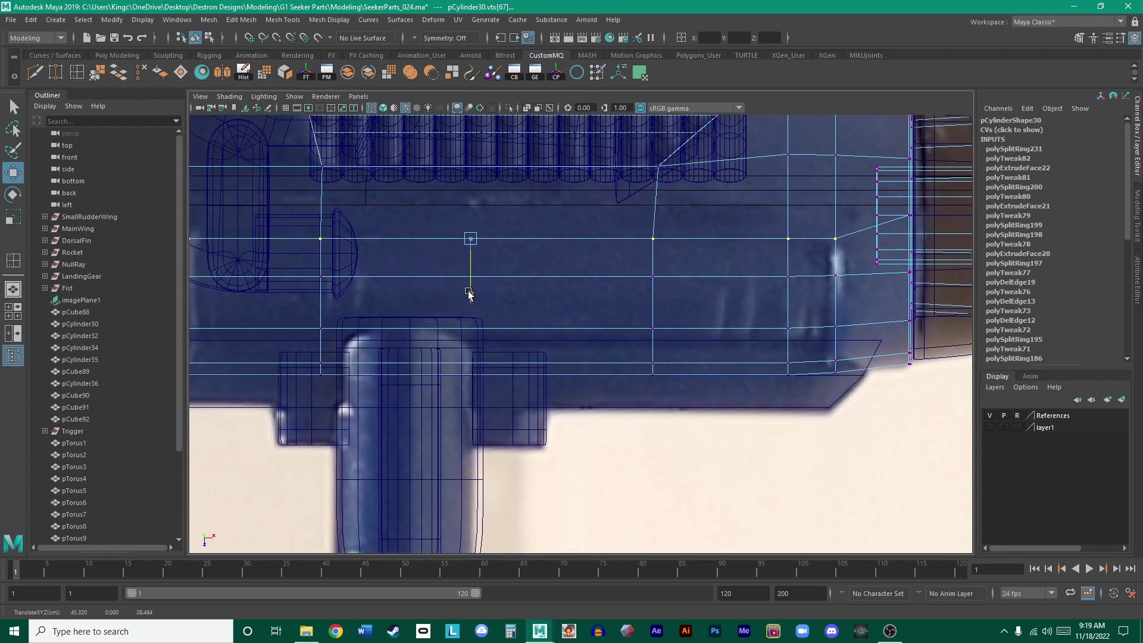
alt+middle_drag(548, 210, 496, 244)
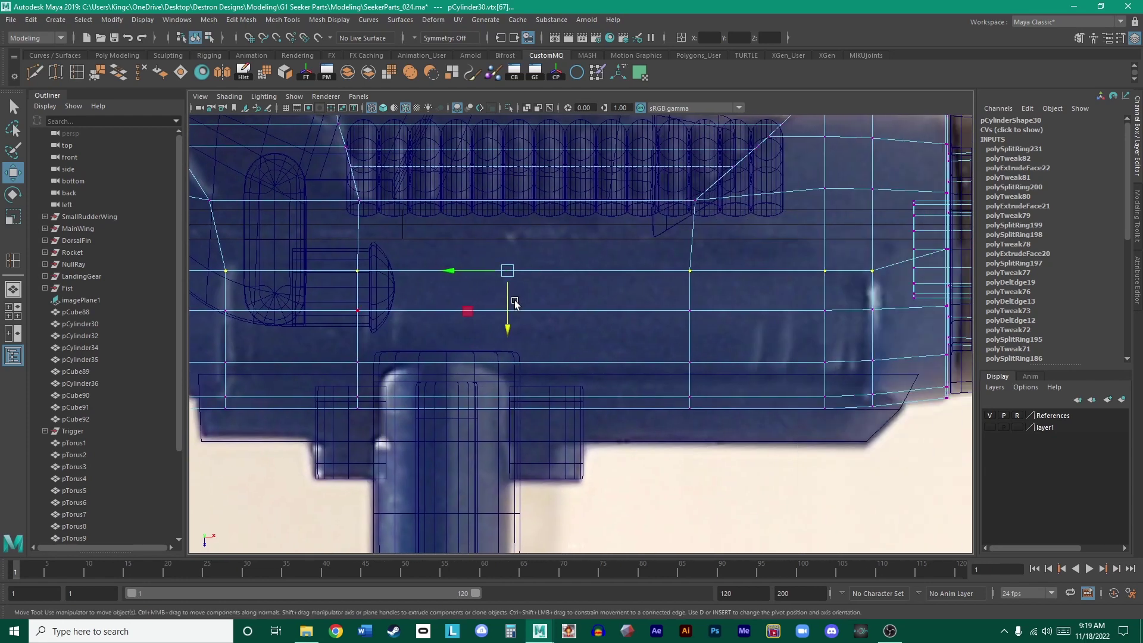
drag(508, 320, 508, 320)
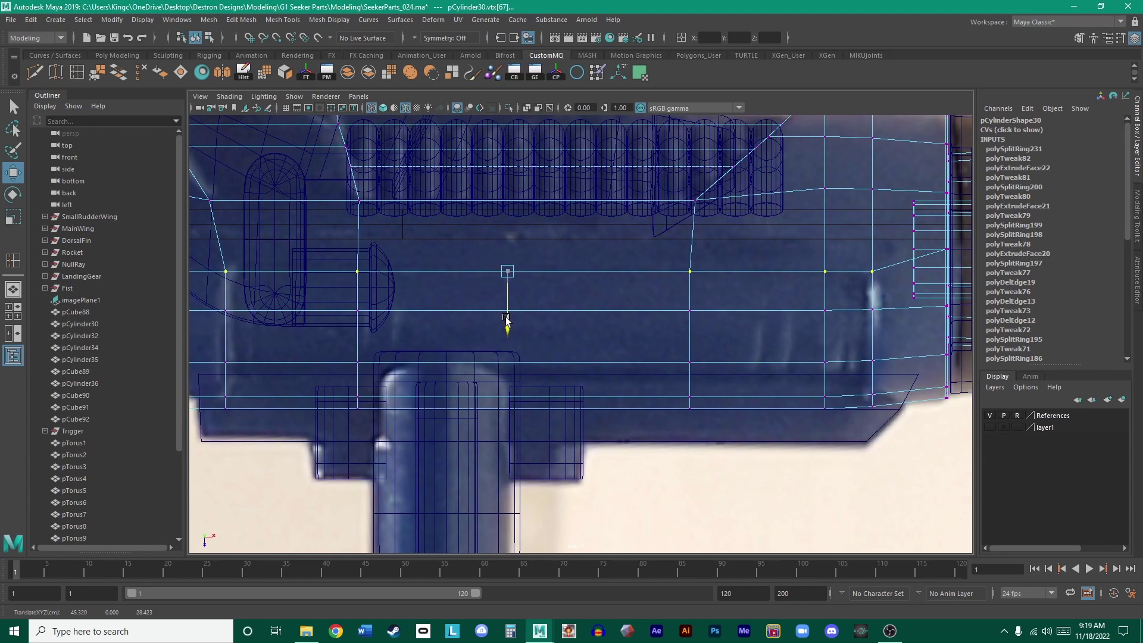
- Examine the shifted vertex row in the perspective view and close up in the end-on side view
key(space)
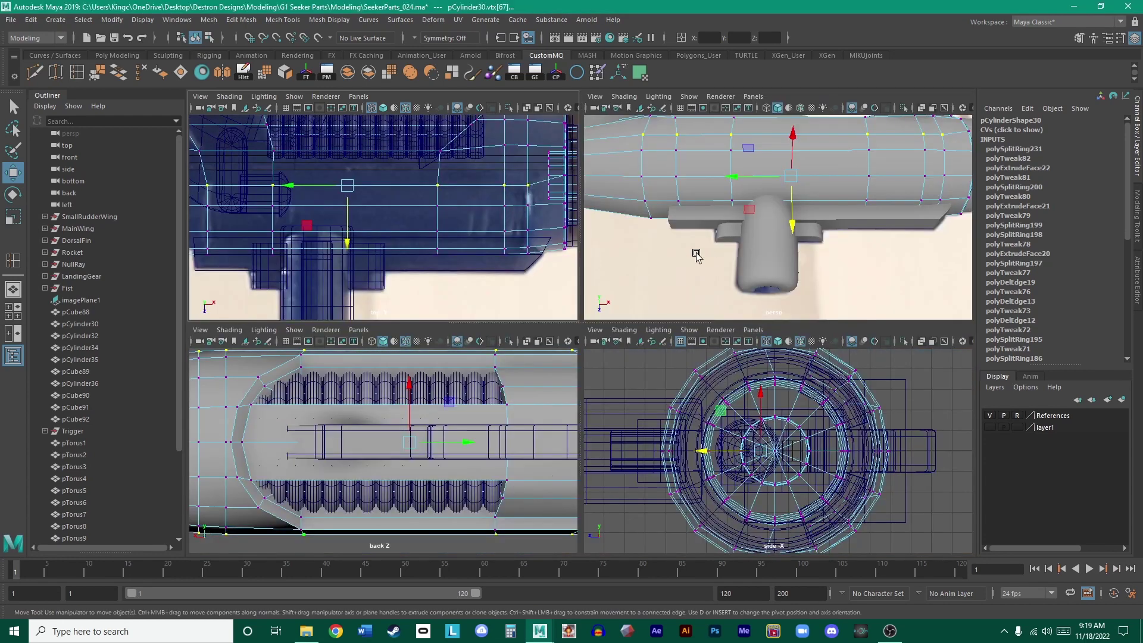
key(space)
alt+drag(798, 242, 650, 234)
key(space)
key(space)
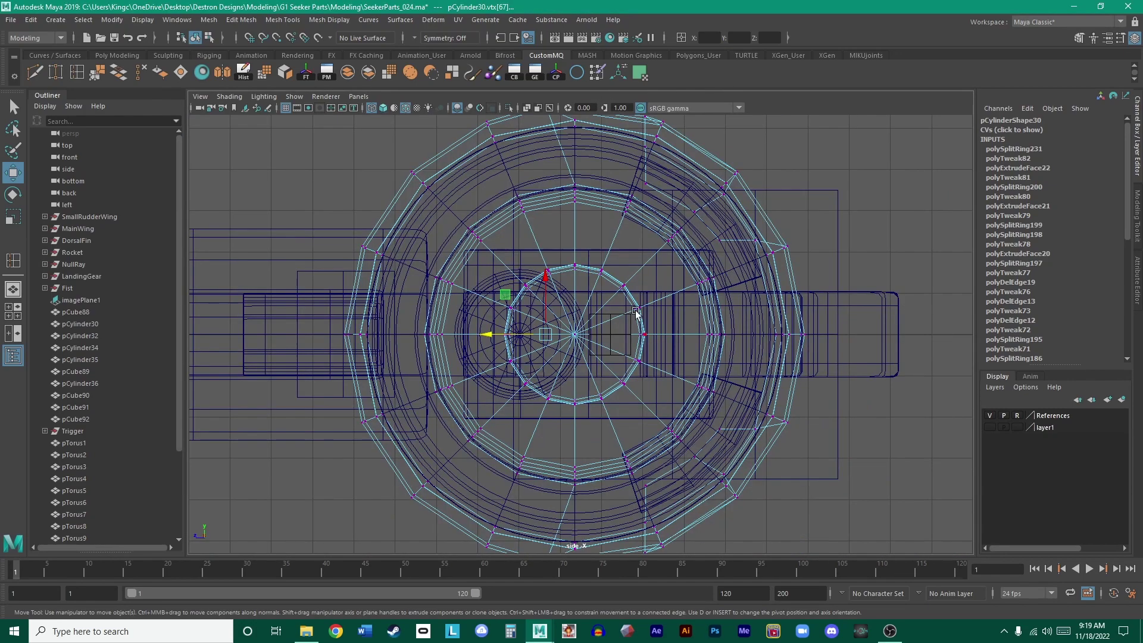
alt+middle_drag(519, 148, 557, 253)
alt+right_drag(557, 253, 845, 345)
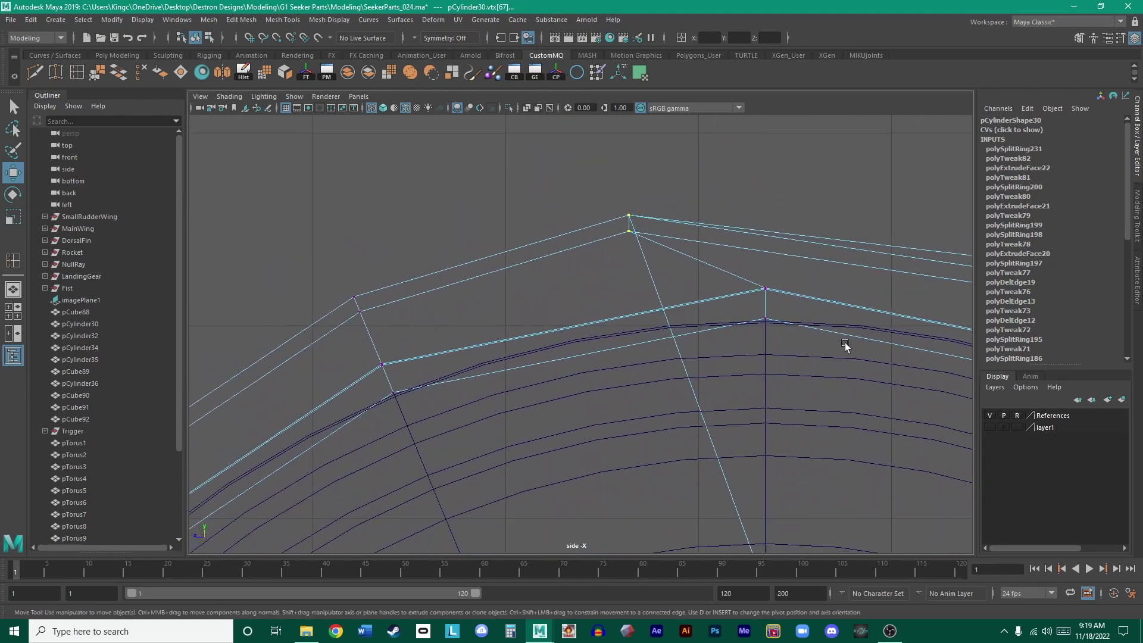
alt+right_drag(814, 298, 671, 285)
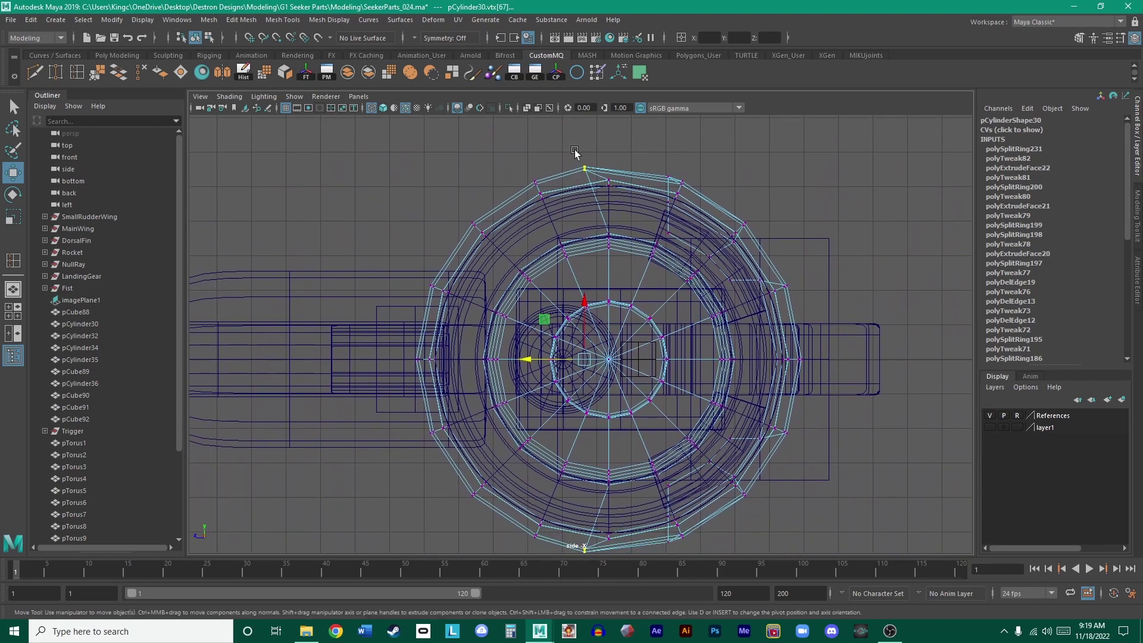
- Turn on Object X symmetry and nudge the outer ridge vertices of the main body slightly outward in the end-on side view
alt+right_drag(574, 148, 867, 345)
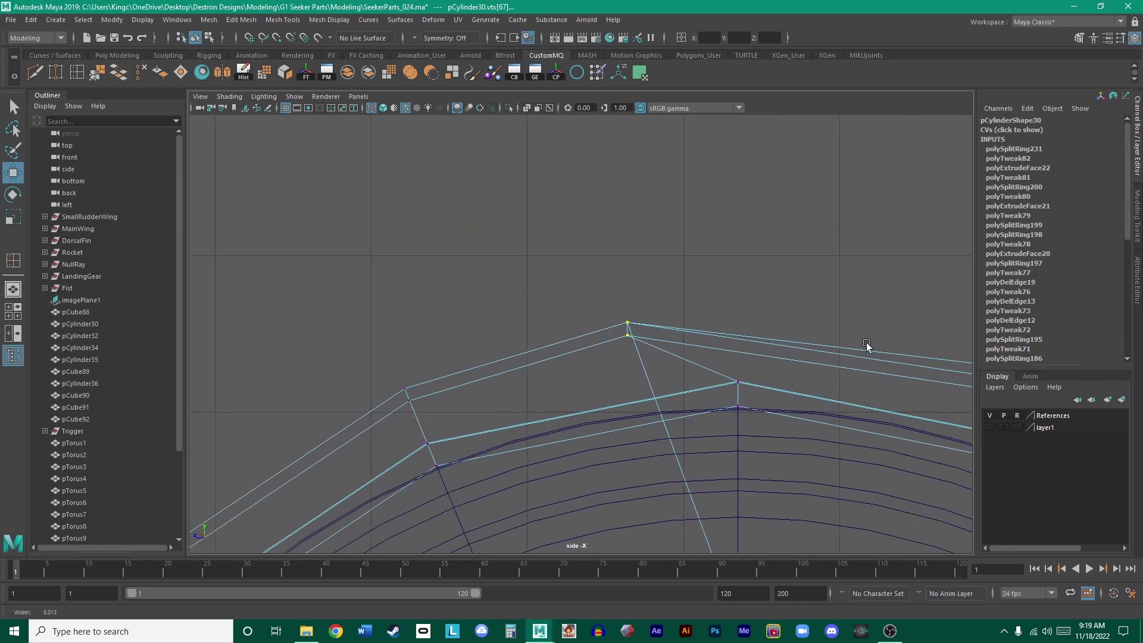
click(620, 261)
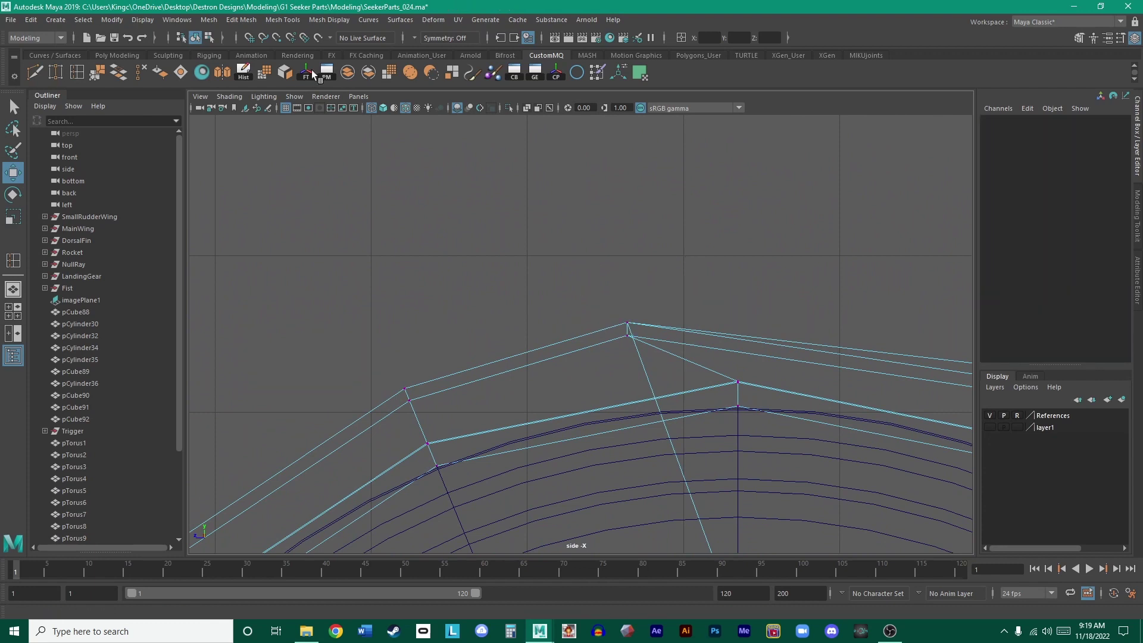
click(415, 38)
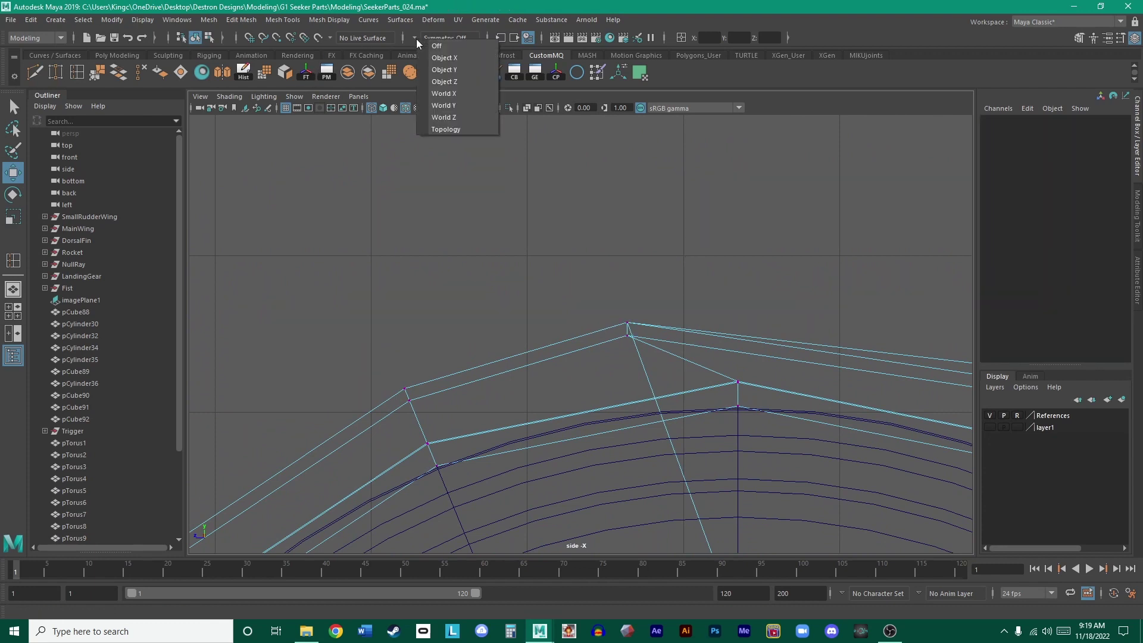
click(442, 58)
click(627, 323)
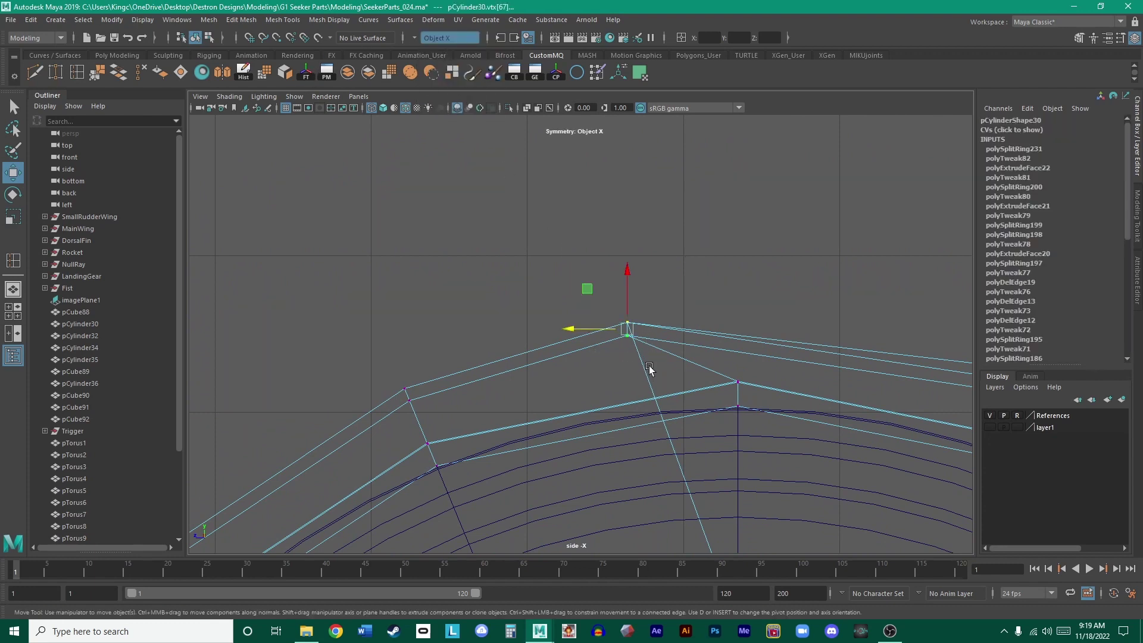
scroll(650, 372, down, 5)
scroll(677, 330, up, 5)
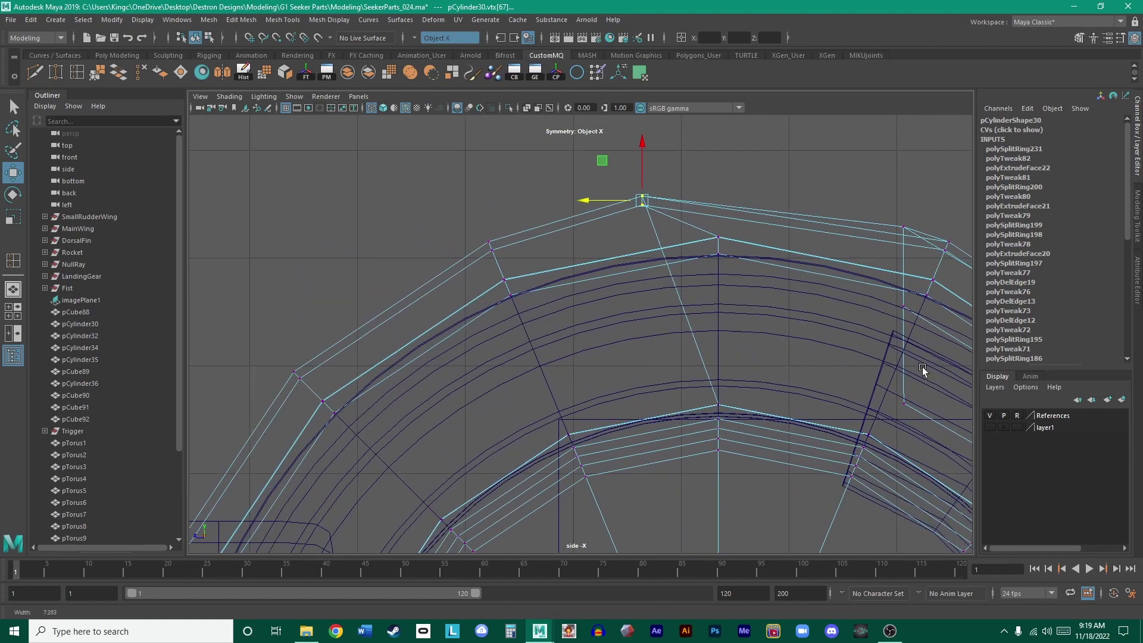
alt+middle_drag(510, 174, 462, 284)
scroll(598, 245, up, 2)
drag(598, 244, 608, 258)
scroll(608, 255, down, 6)
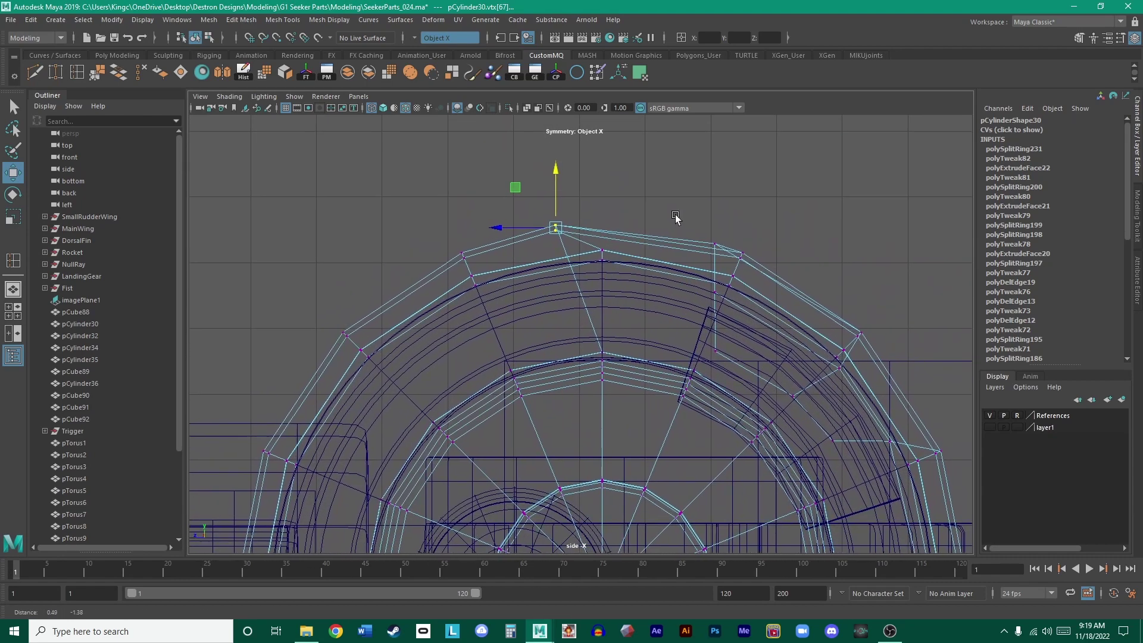
- Preview the body smoothed and fine-tune the mirrored ridge vertices to about Y 5.54 so the outline stays round
key(3)
drag(557, 190, 555, 184)
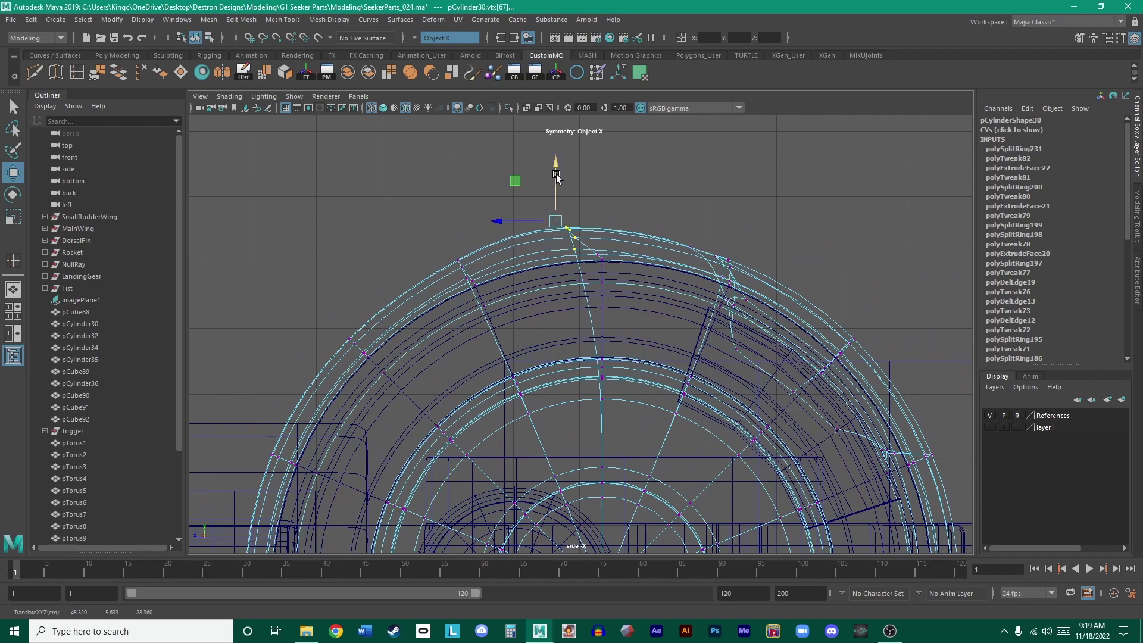
key(ctrl+z)
scroll(554, 172, down, 5)
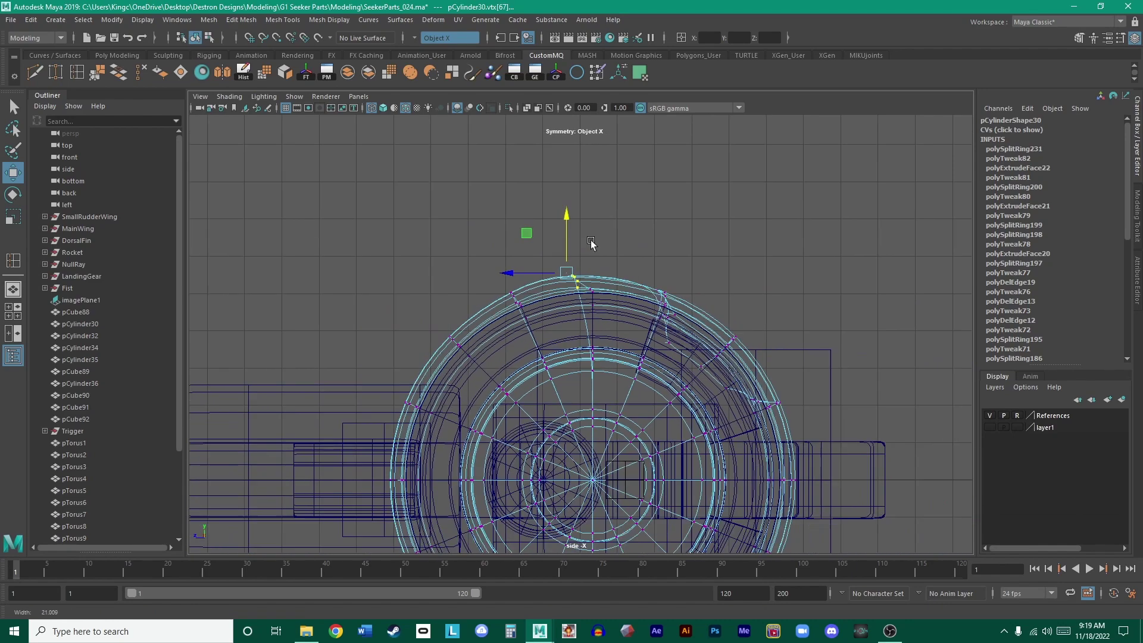
alt+middle_drag(739, 246, 733, 207)
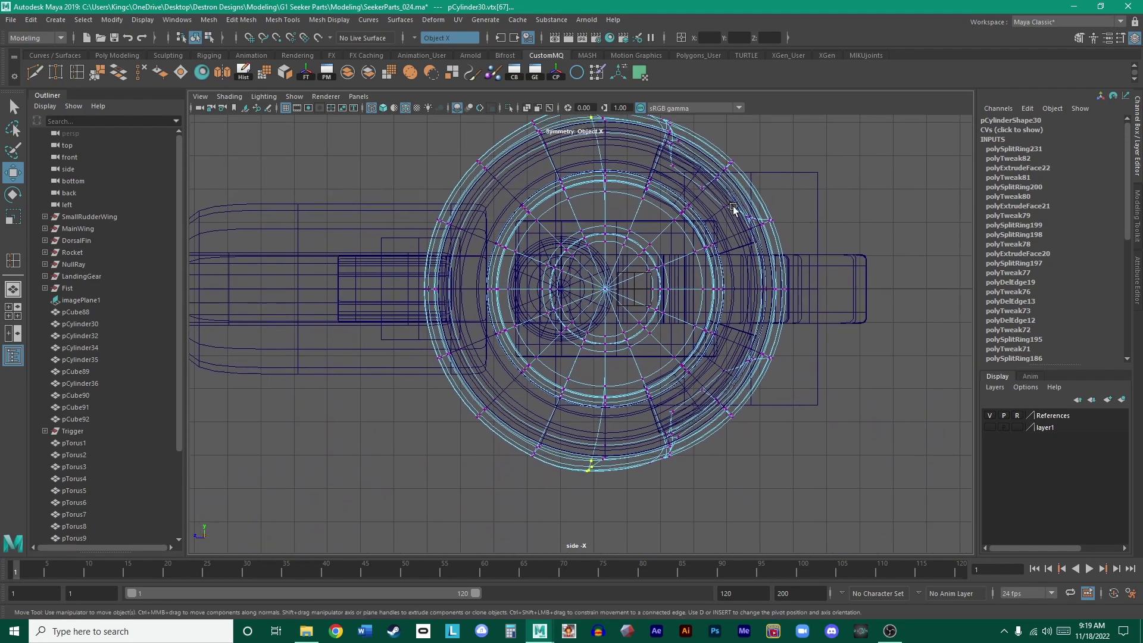
scroll(628, 218, up, 8)
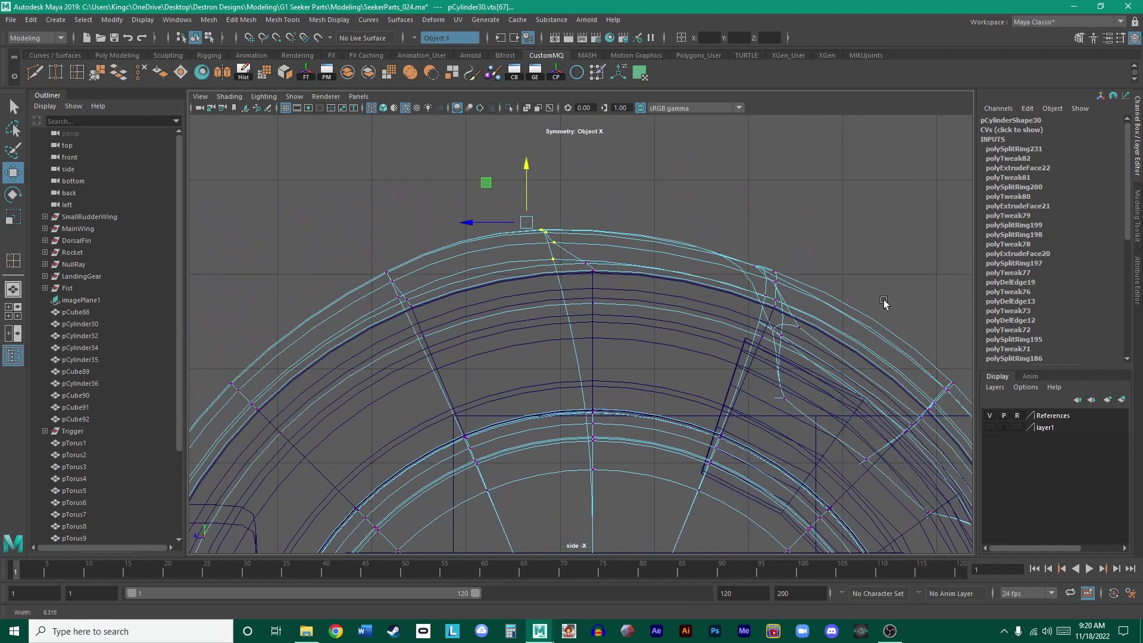
drag(566, 231, 565, 218)
scroll(650, 224, down, 8)
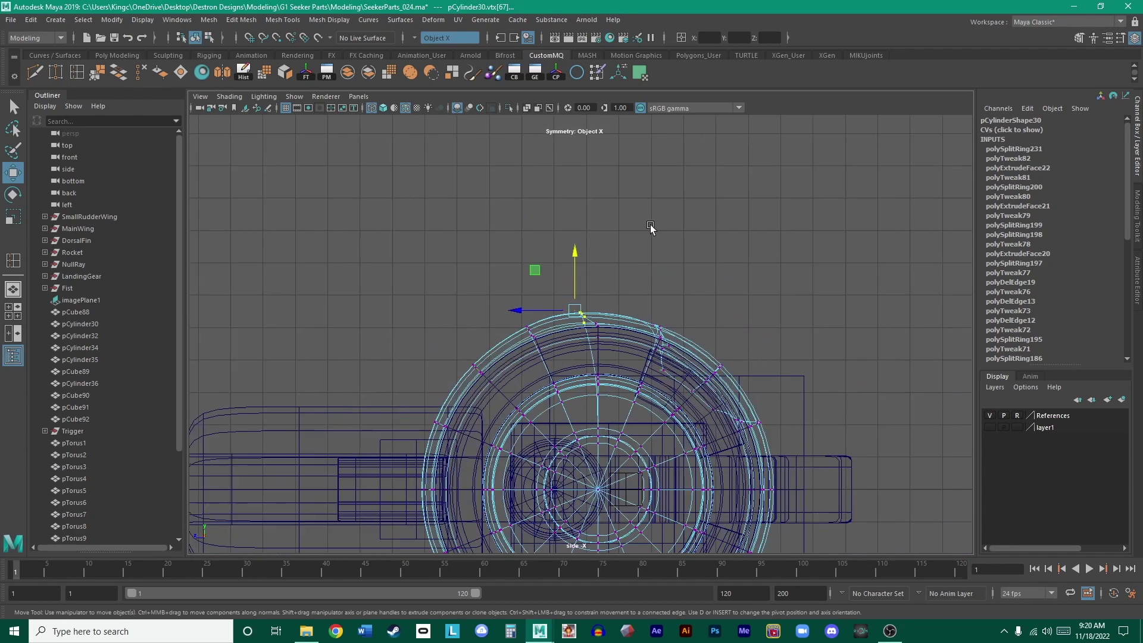
scroll(634, 160, up, 5)
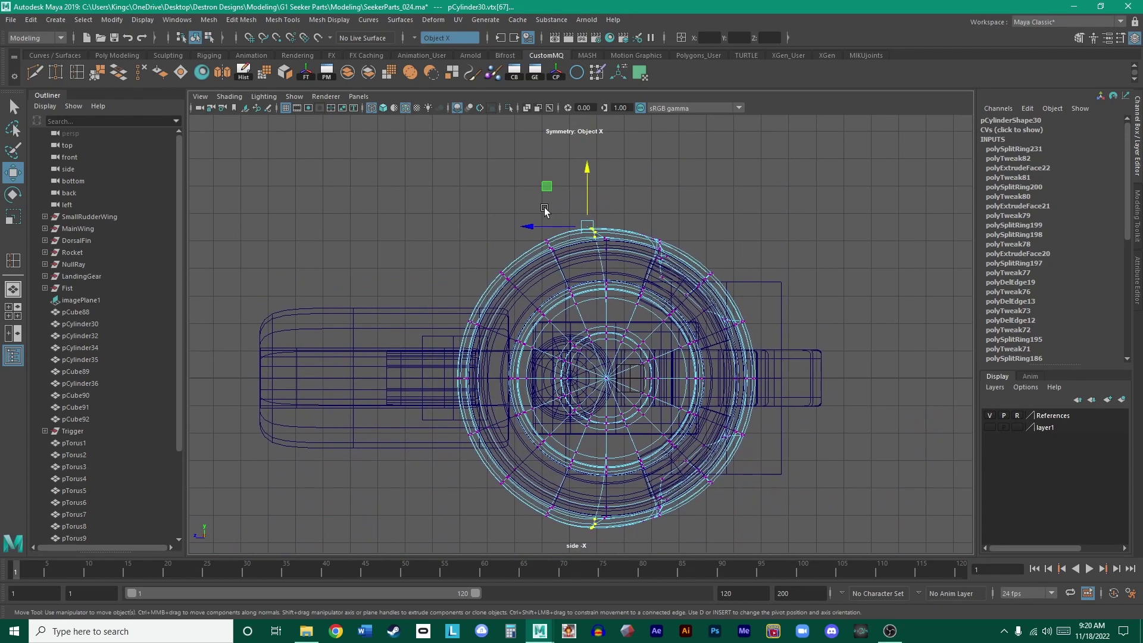
scroll(661, 262, up, 2)
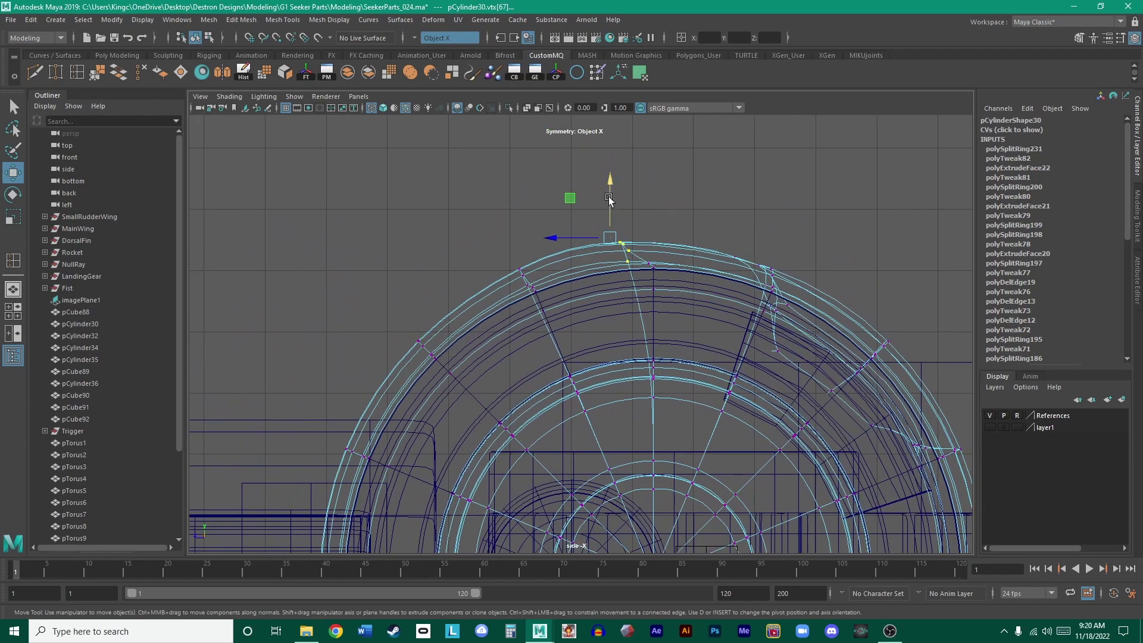
drag(608, 198, 608, 198)
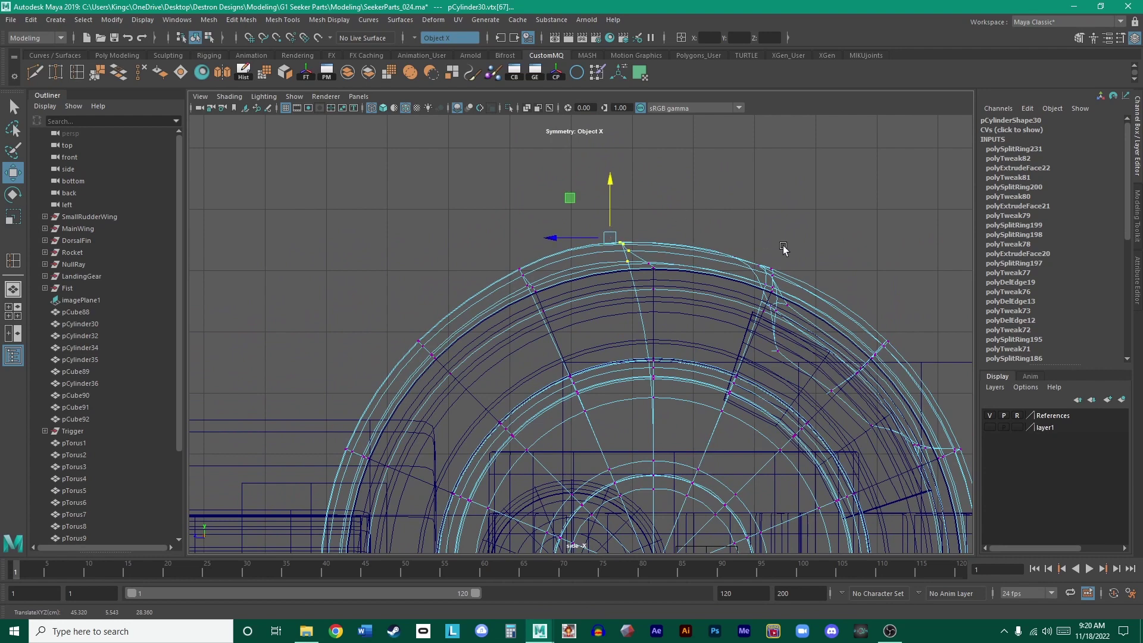
- Return the main body to object mode, inspect it unsmoothed in the perspective view, and turn symmetry off
key(space)
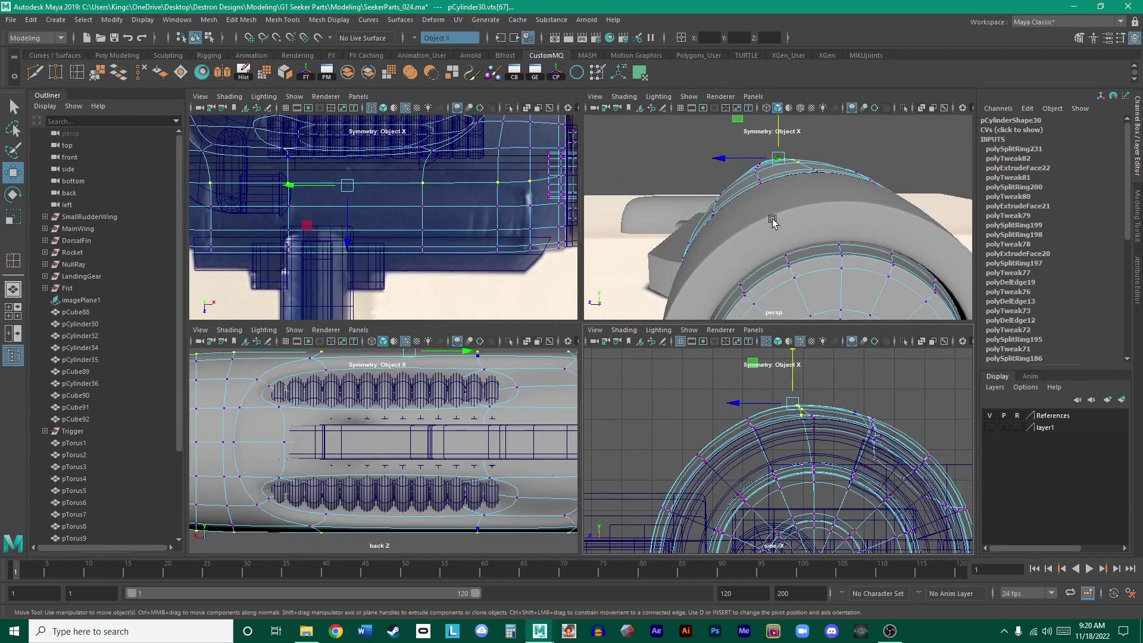
key(space)
right_drag(649, 244, 702, 221)
scroll(702, 190, down, 3)
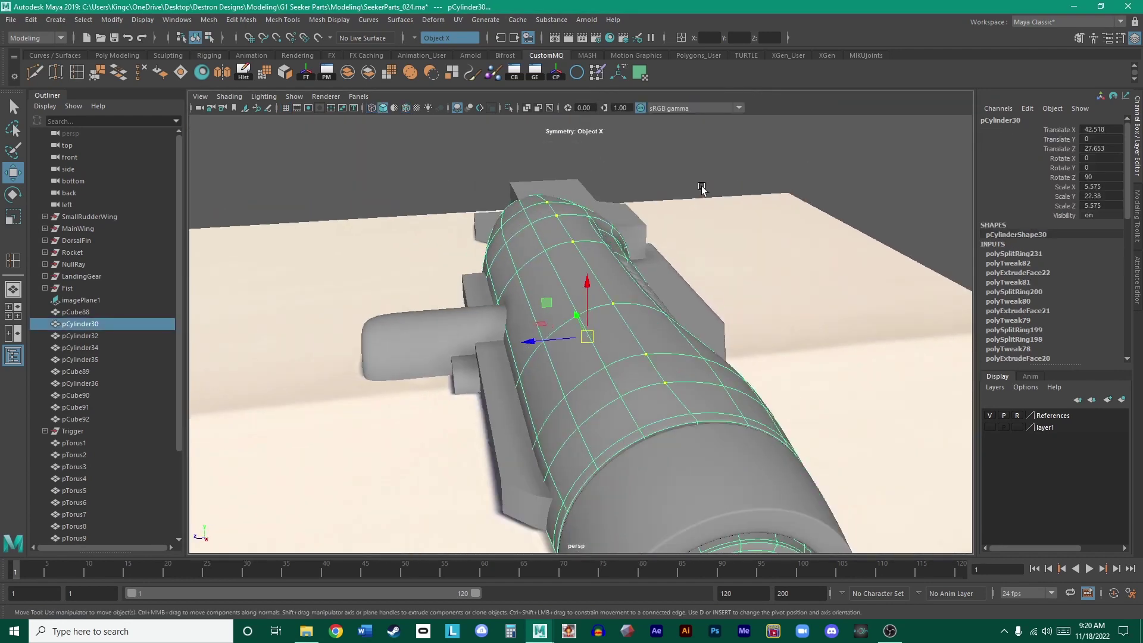
click(702, 188)
alt+drag(700, 247, 735, 305)
click(663, 312)
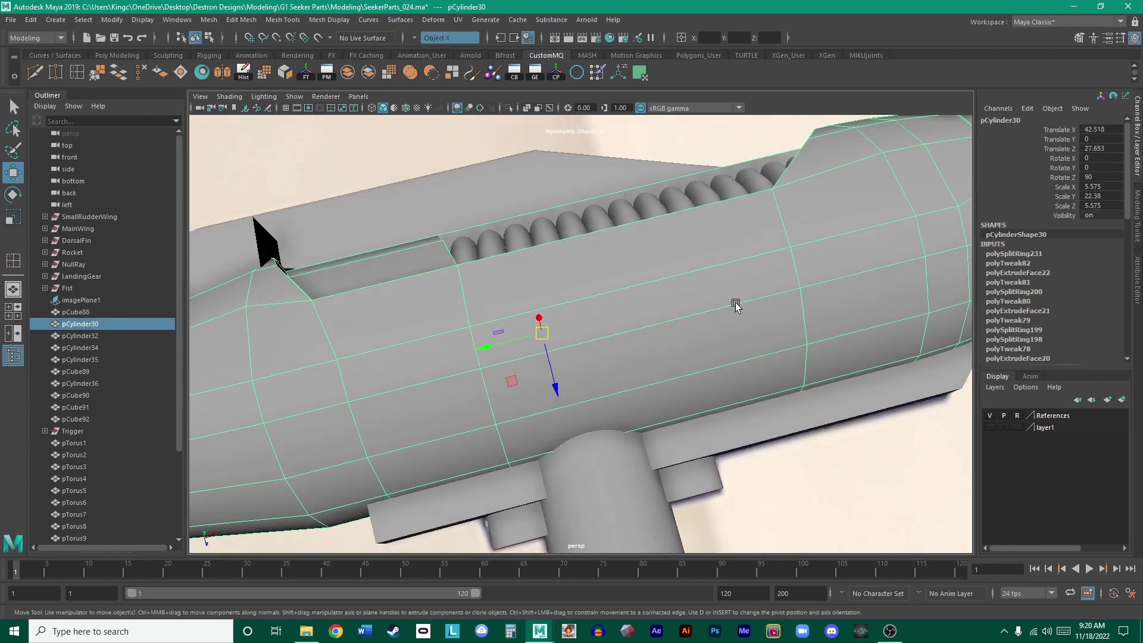
click(414, 40)
click(462, 60)
alt+drag(684, 233, 725, 223)
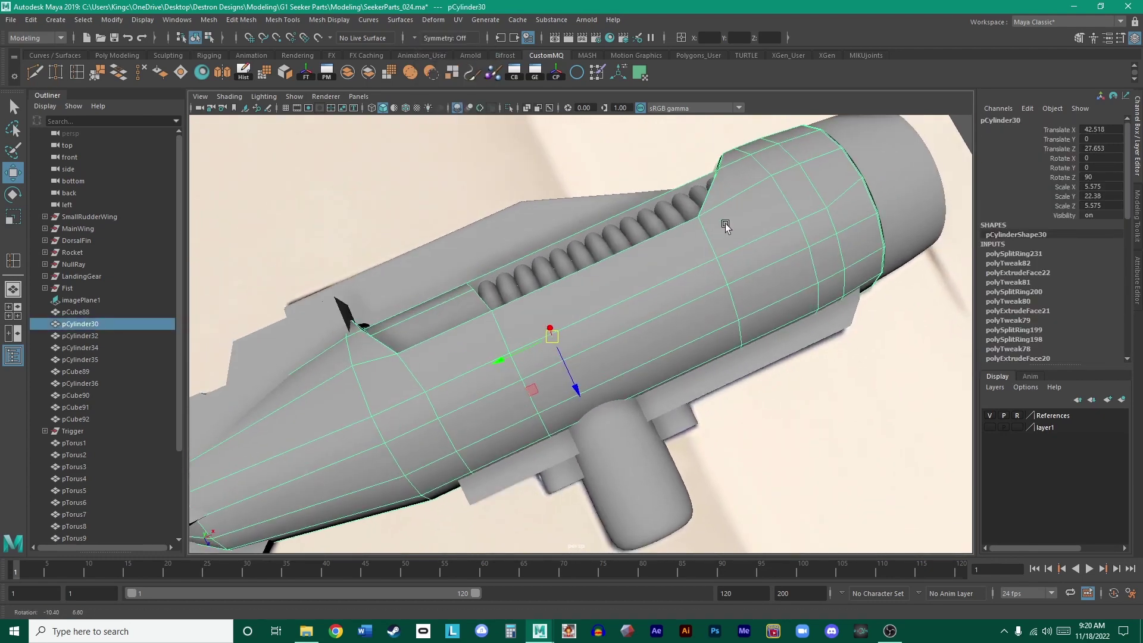
- Examine the body's edge loops against the reference highlights and panel lines along its whole length in the reference view
key(space)
key(space)
scroll(567, 298, up, 3)
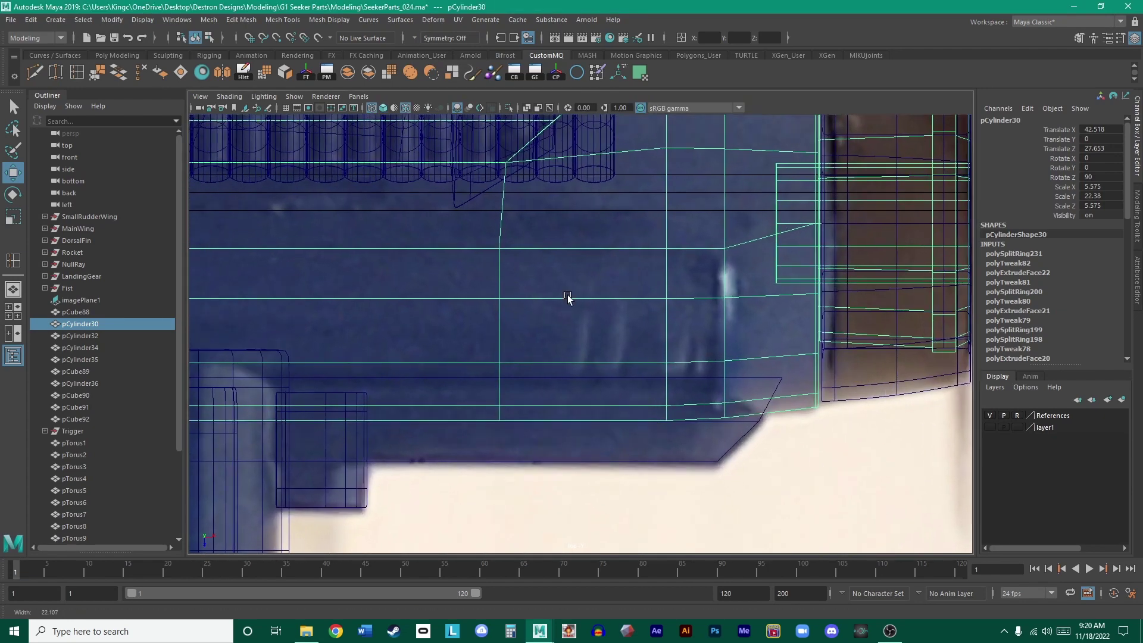
scroll(694, 314, down, 5)
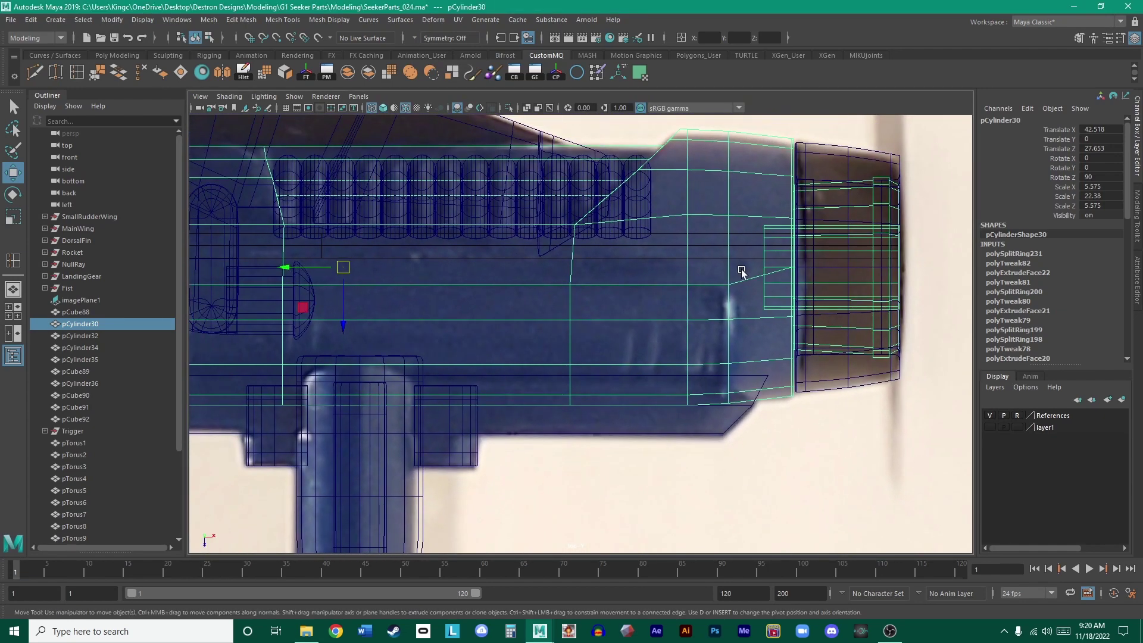
scroll(711, 277, down, 2)
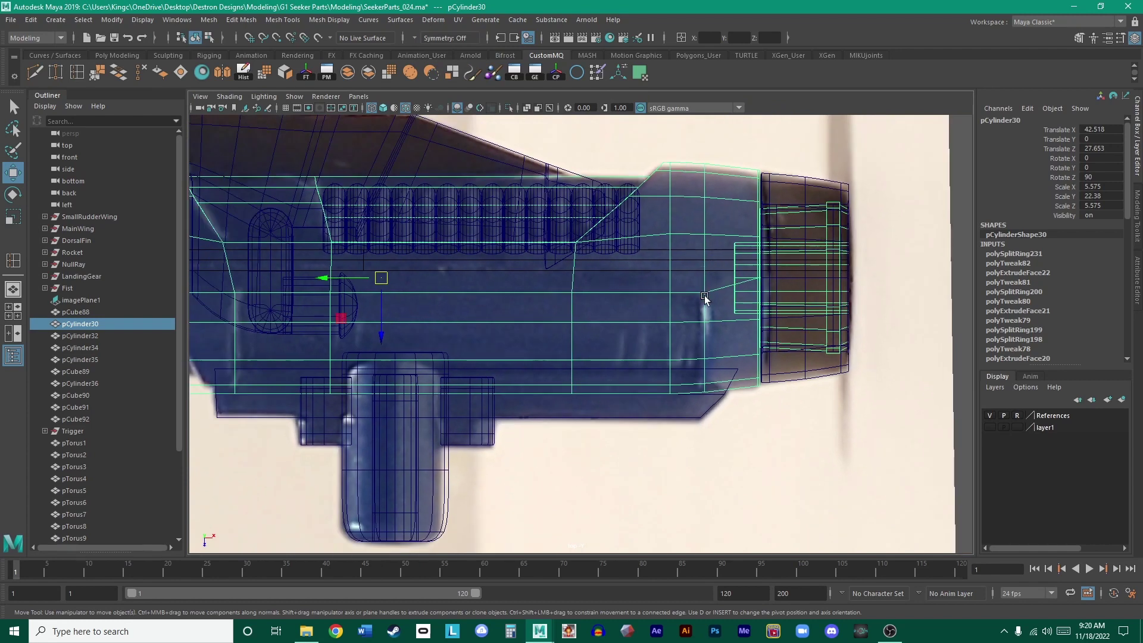
alt+middle_drag(495, 249, 746, 262)
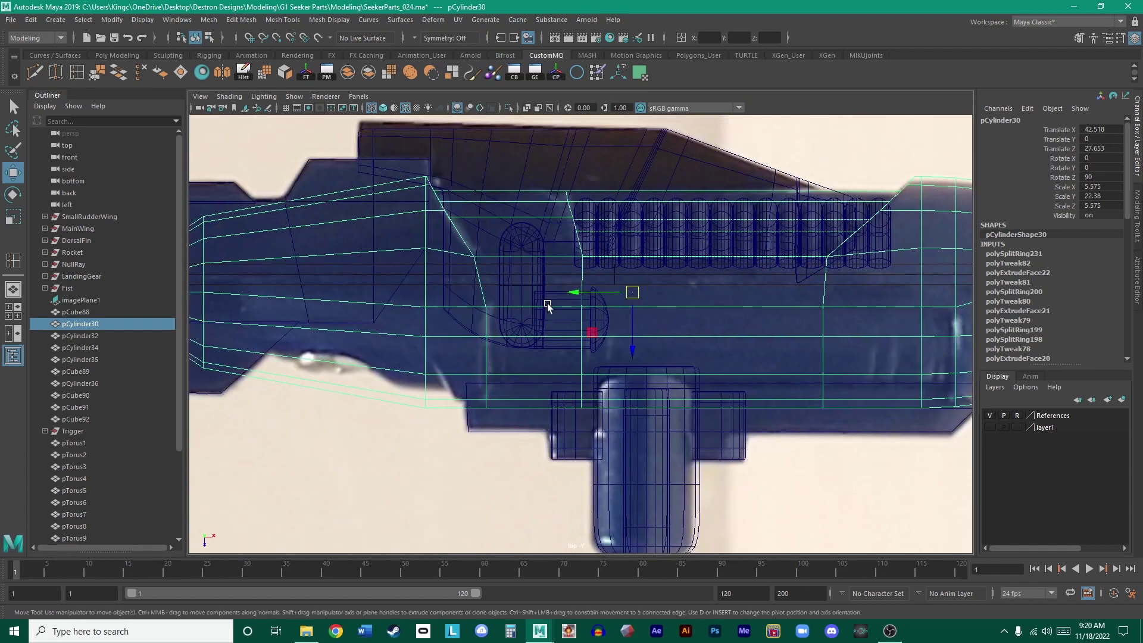
alt+middle_drag(611, 259, 630, 230)
scroll(714, 275, up, 6)
alt+middle_drag(749, 290, 609, 276)
scroll(584, 265, down, 3)
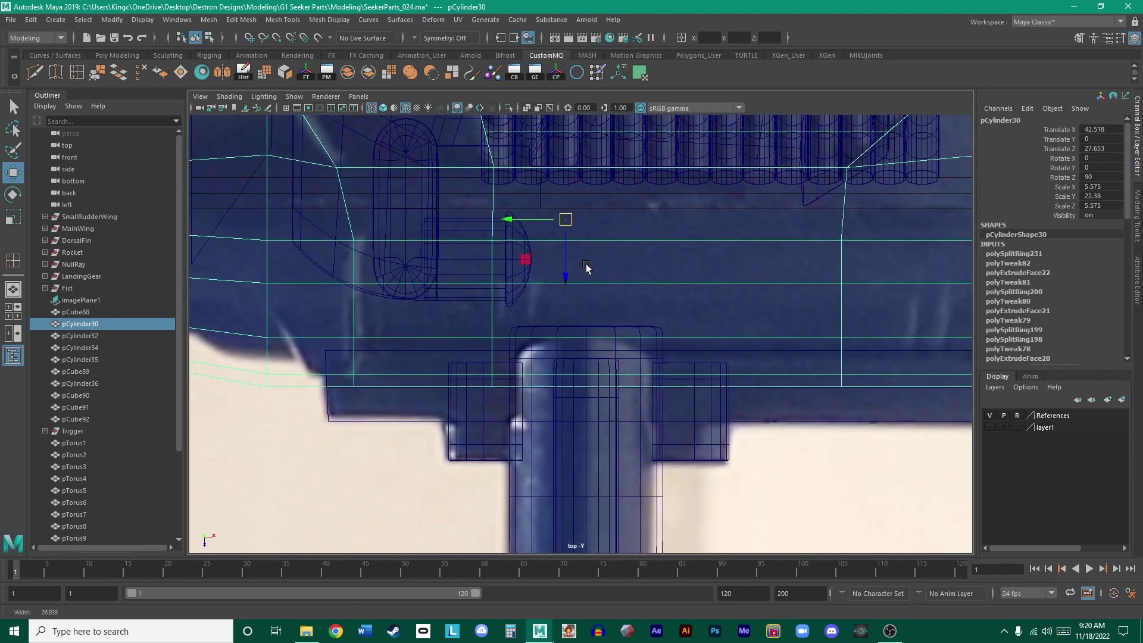
alt+middle_drag(843, 282, 597, 296)
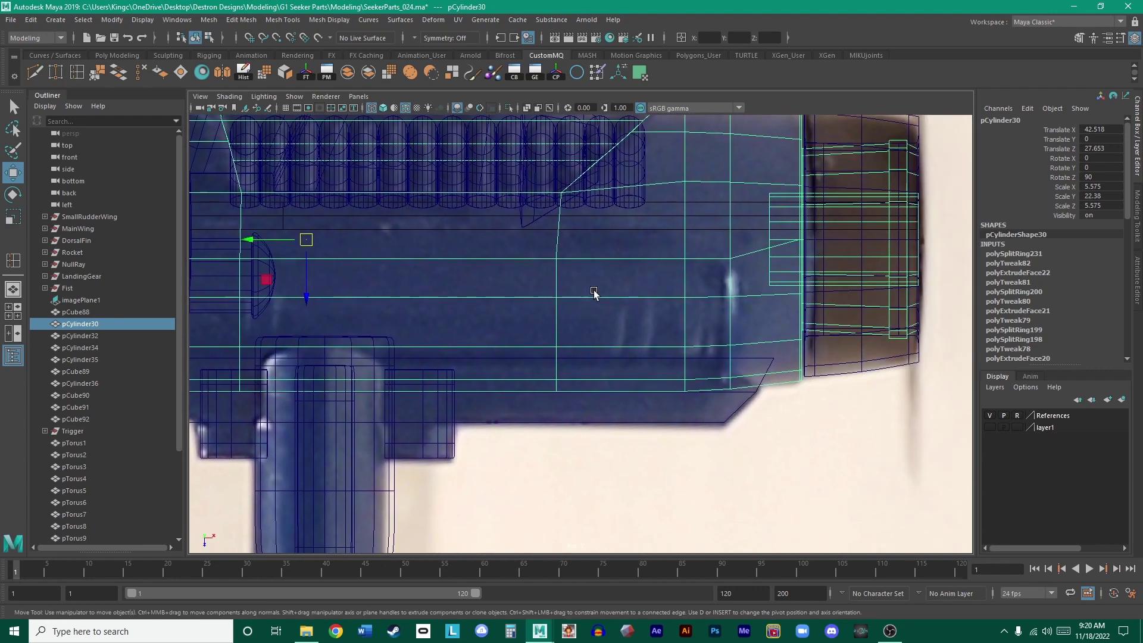
scroll(720, 312, up, 1)
alt+middle_drag(689, 278, 546, 247)
right_click(792, 278)
click(753, 276)
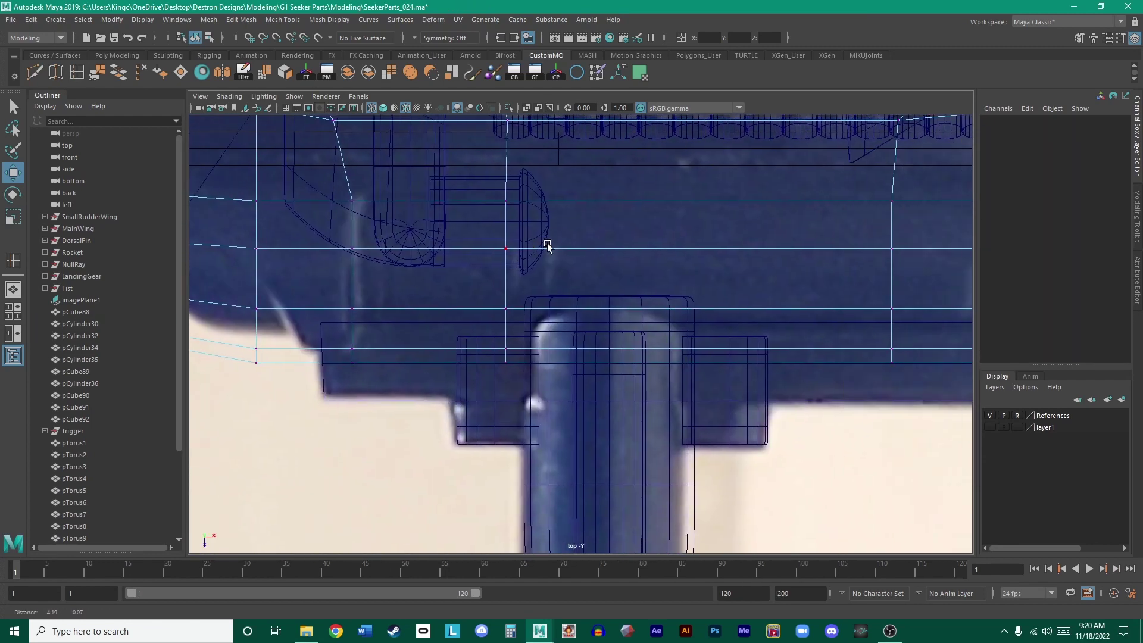
right_click(459, 222)
click(463, 254)
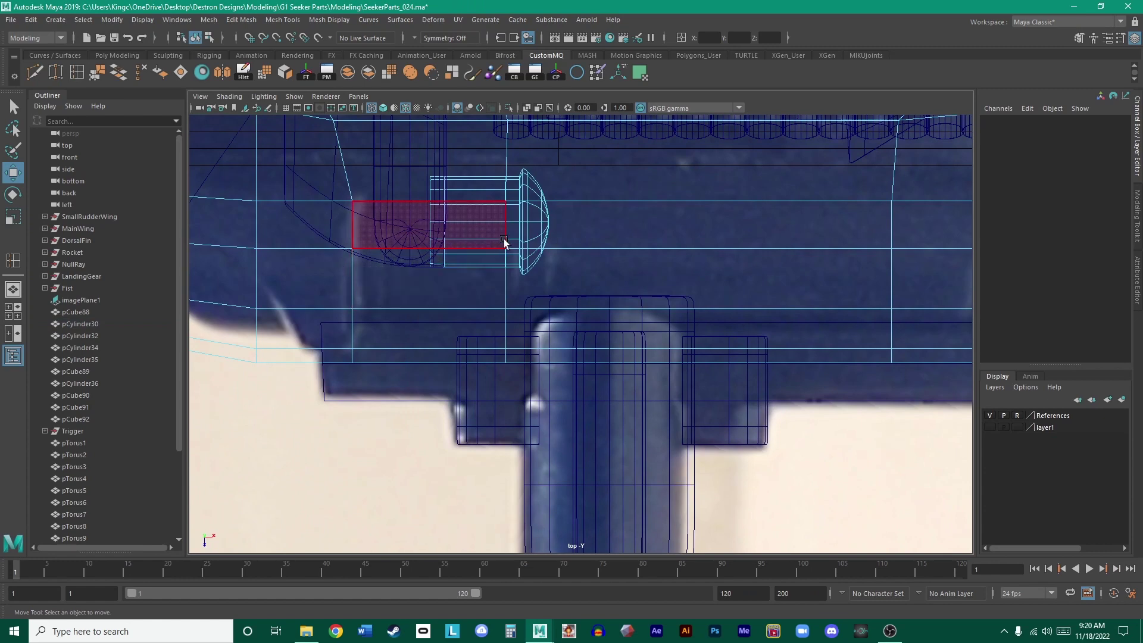
right_click(530, 229)
click(551, 230)
click(429, 378)
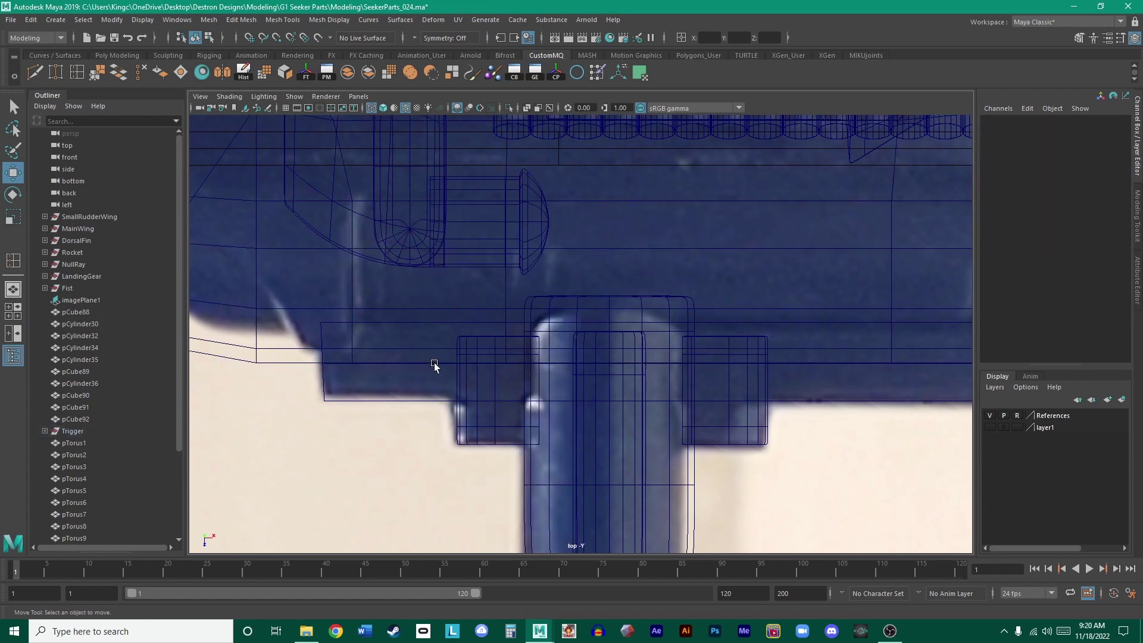
click(435, 365)
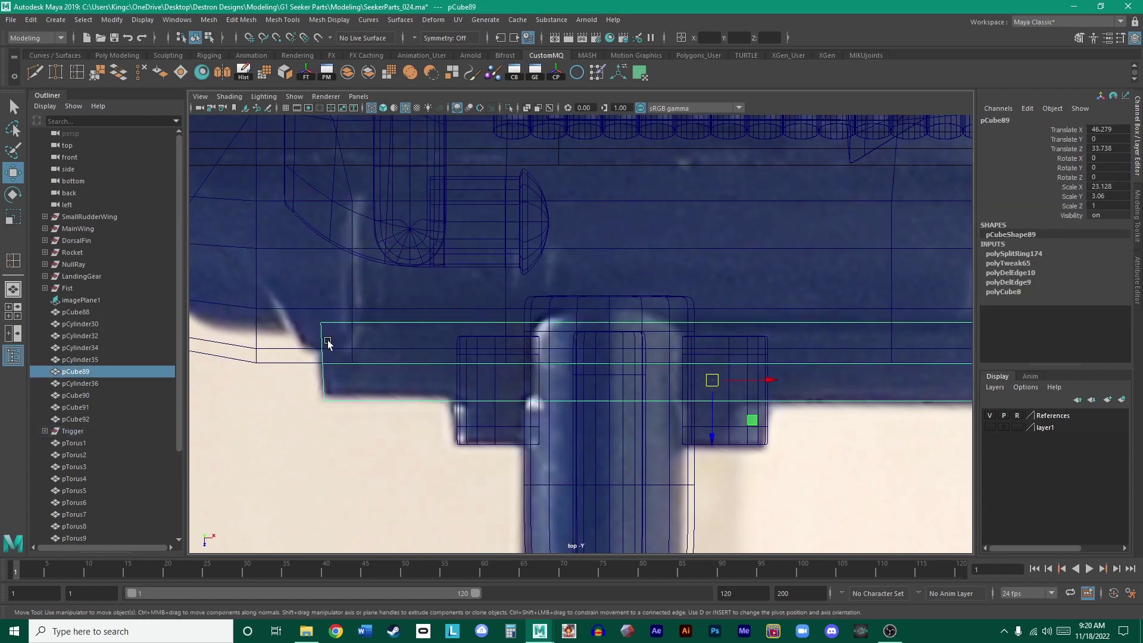
click(291, 364)
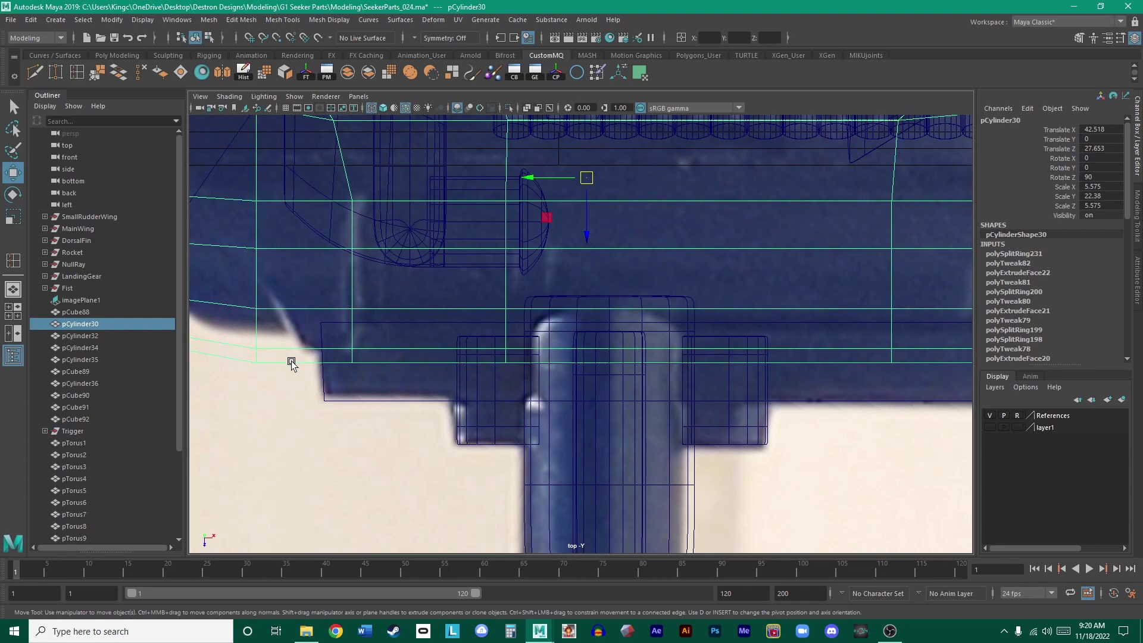
- Select the rows of main body faces above the grip, spanning lengthwise between the two highlight lines of the reference
alt+middle_drag(291, 363, 718, 343)
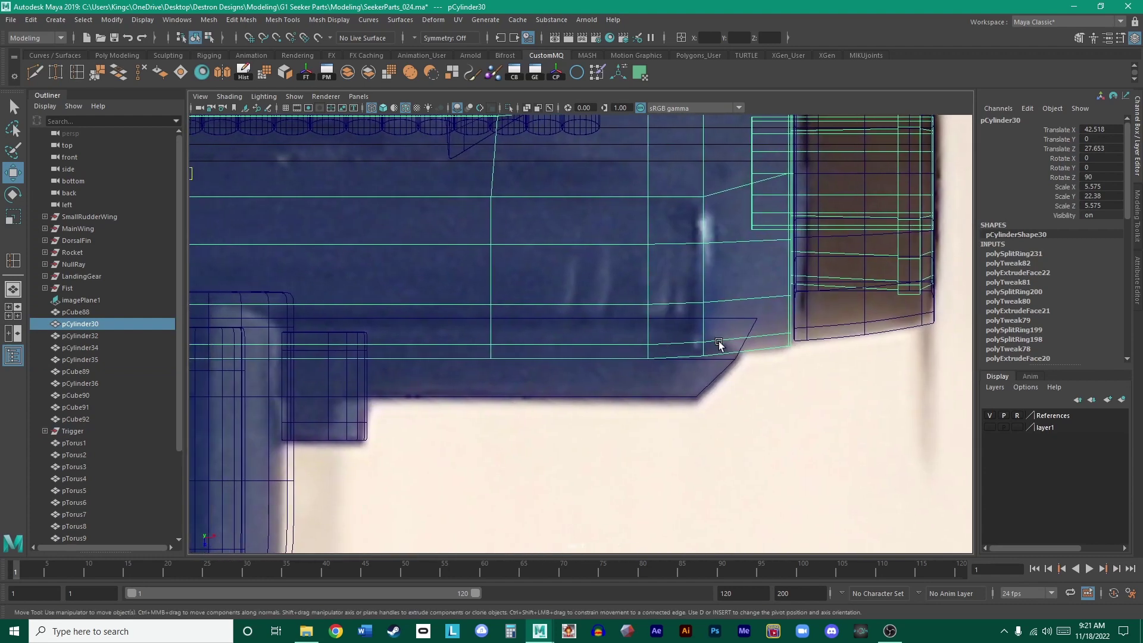
right_drag(769, 318, 767, 351)
alt+middle_drag(740, 319, 799, 256)
click(883, 255)
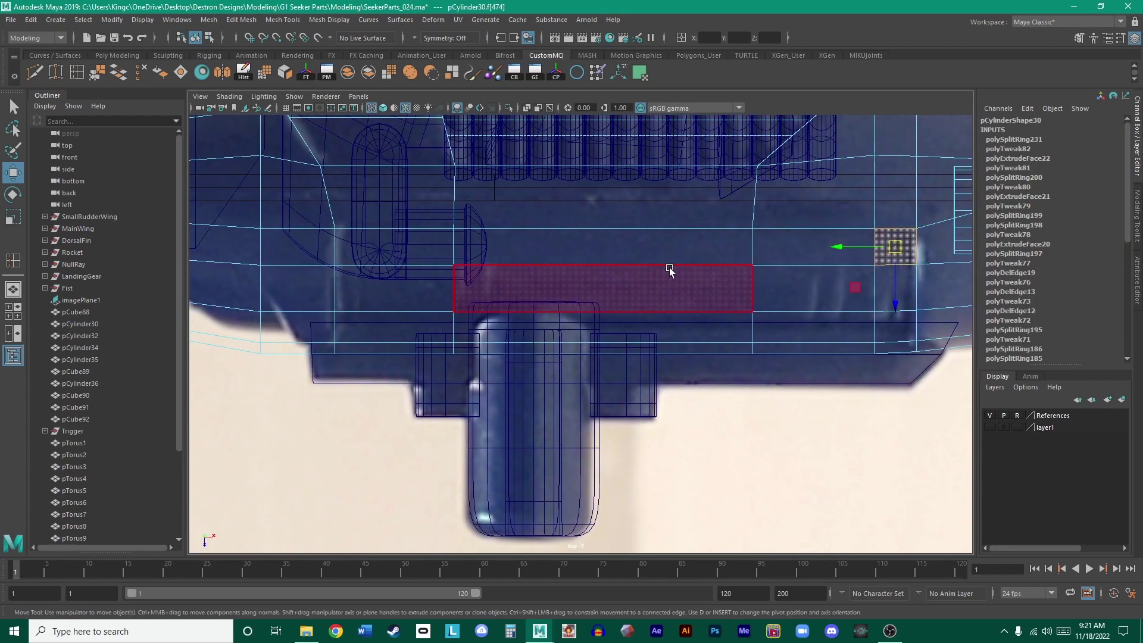
shift+double_click(408, 253)
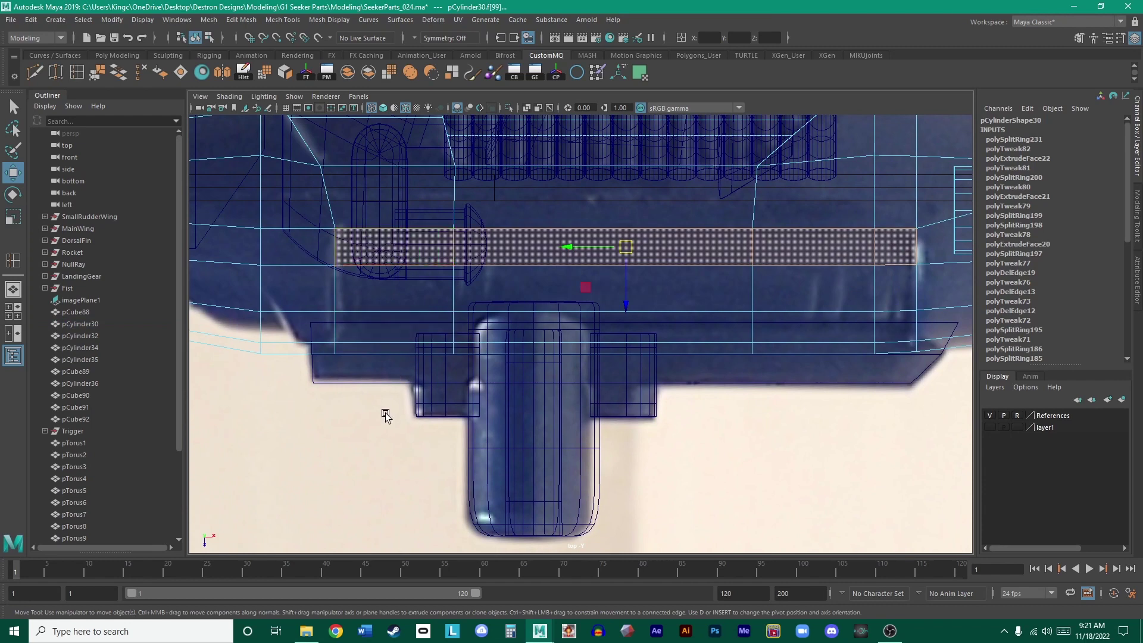
shift+double_click(745, 281)
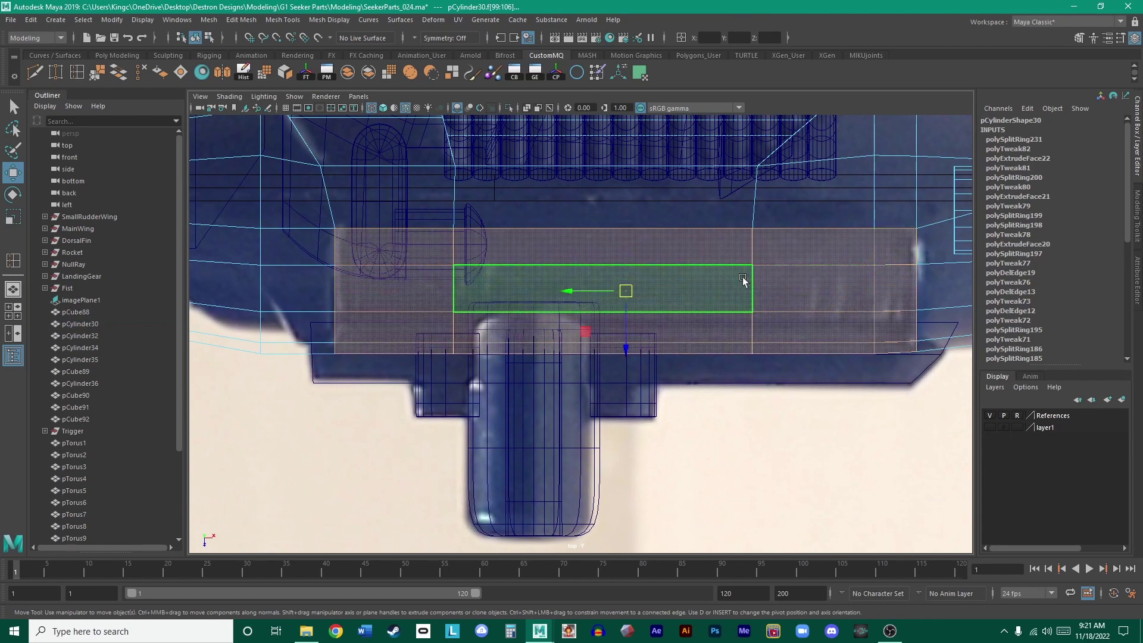
alt+middle_drag(745, 281, 697, 289)
key(r)
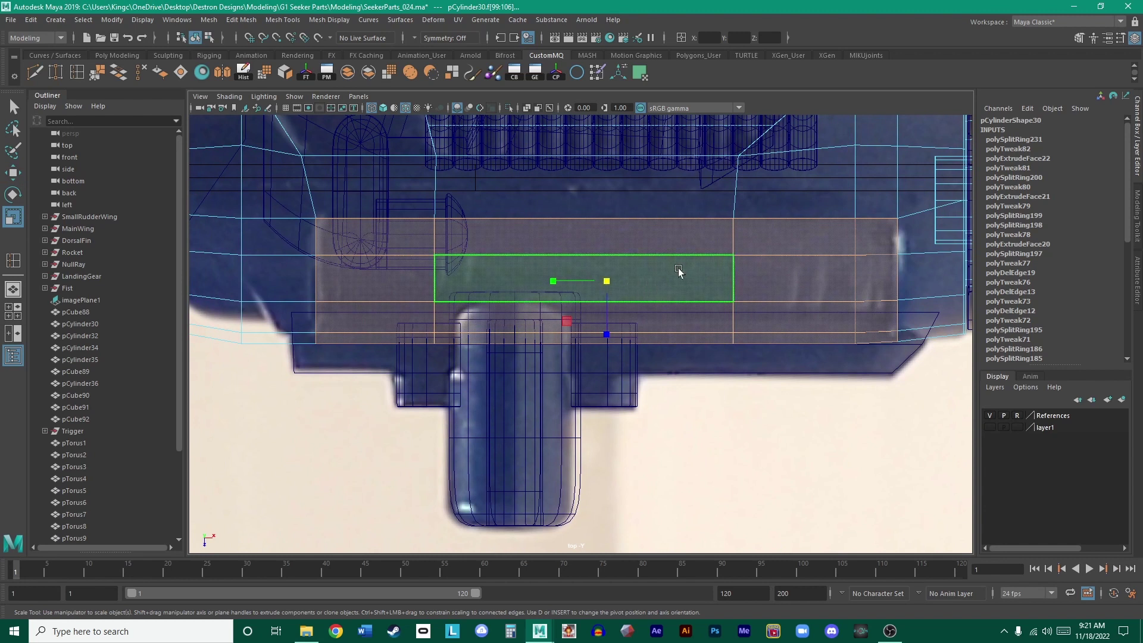
- Extrude the selected side faces inward as a recessed panel with a Local Translate Z of -0.513
key(ctrl+e)
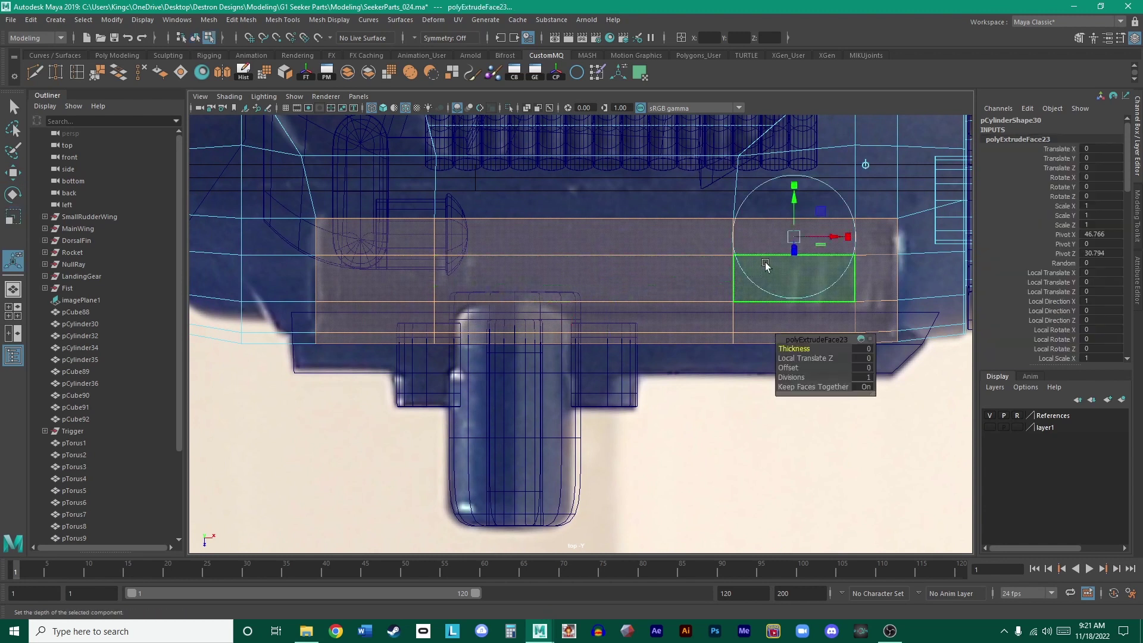
key(space)
key(space)
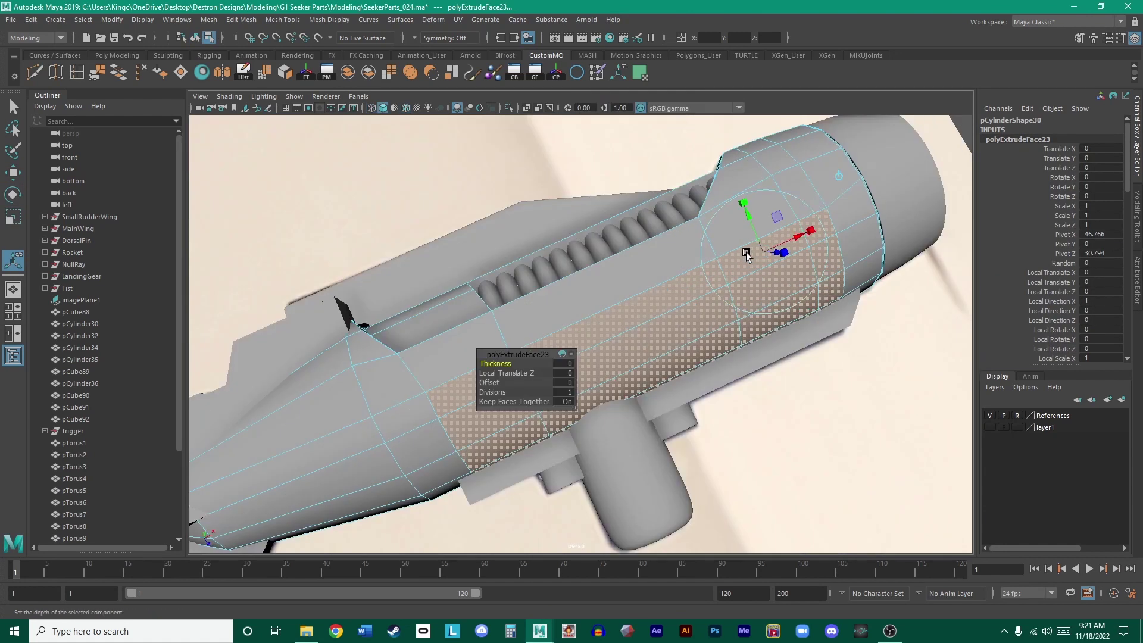
alt+drag(744, 248, 751, 271)
drag(610, 218, 607, 224)
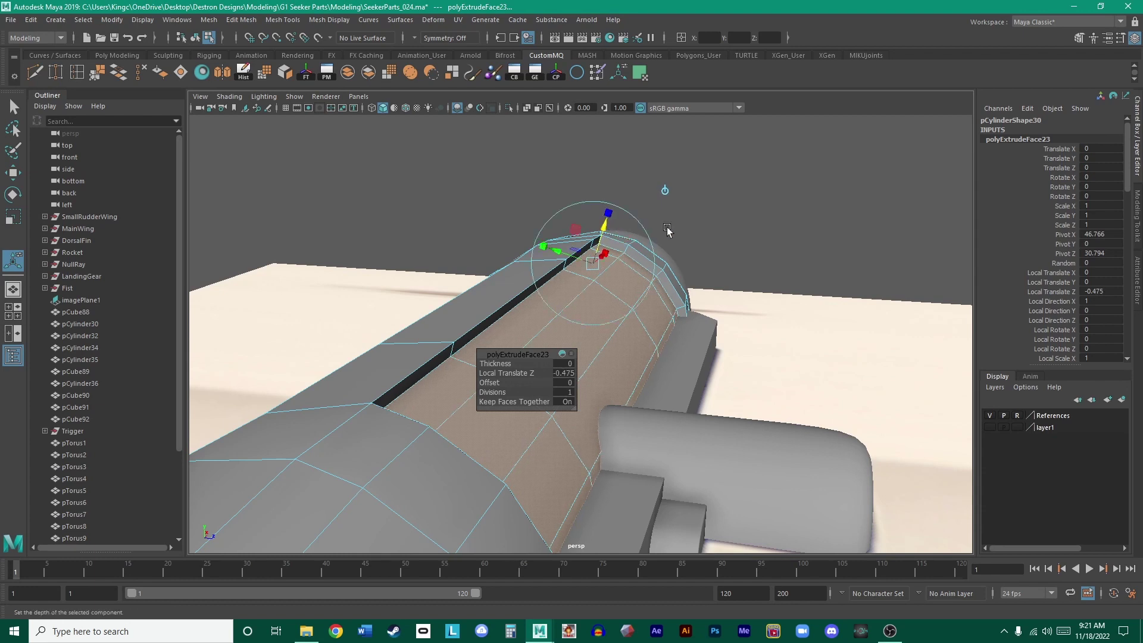
alt+drag(680, 238, 595, 254)
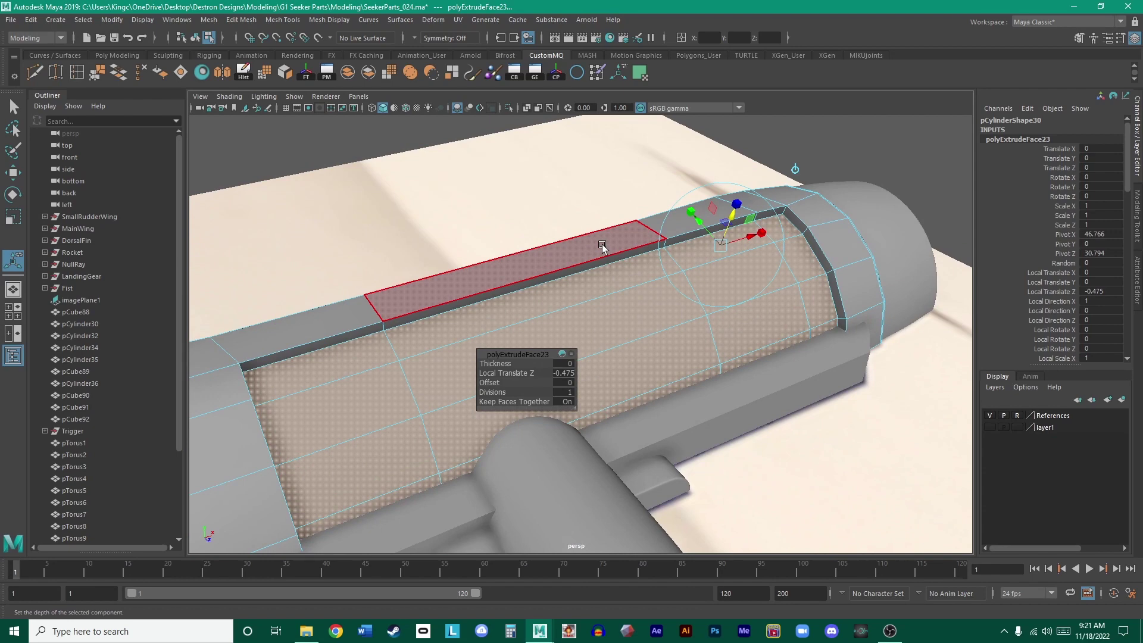
alt+drag(607, 260, 576, 268)
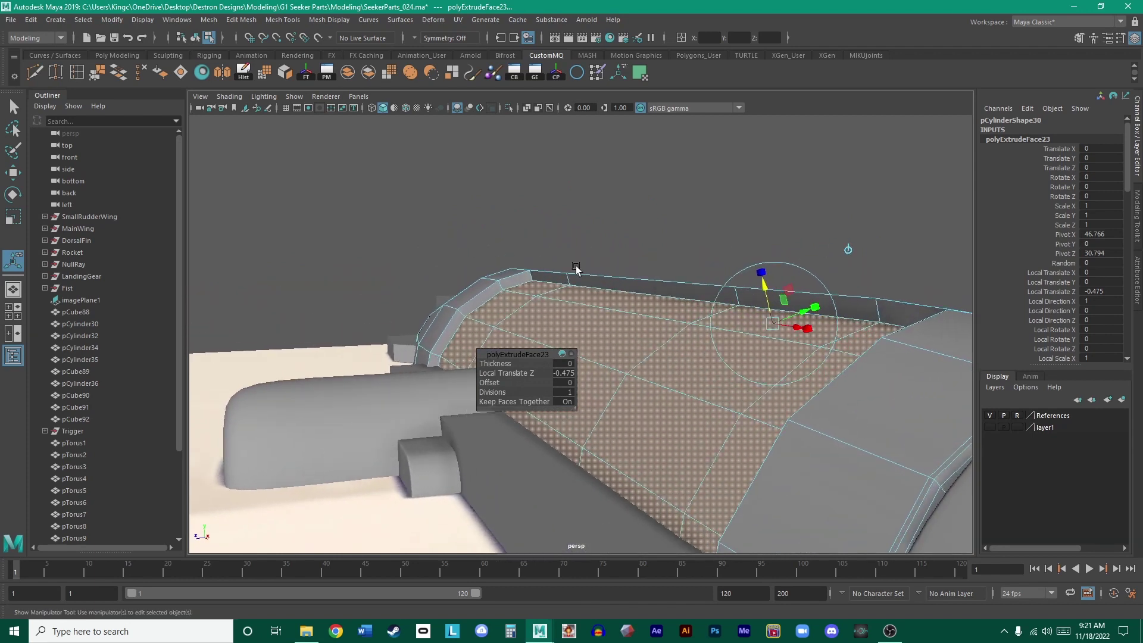
drag(767, 289, 666, 298)
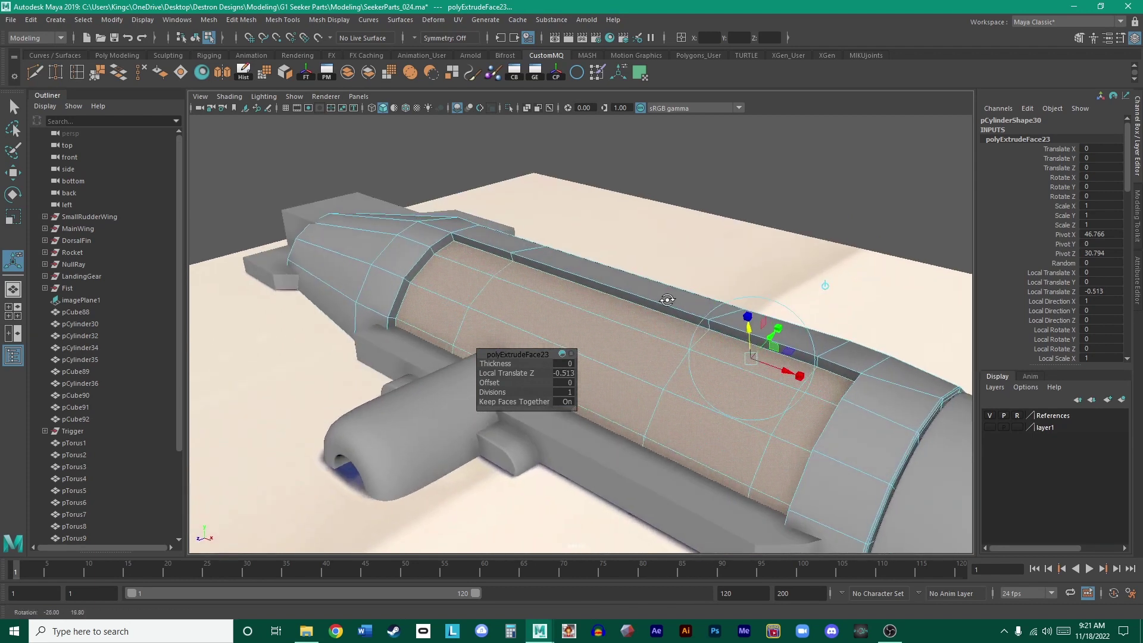
key(w)
- Return the main body to object mode and inspect the recessed panel where it meets the side rail
right_drag(564, 306, 625, 288)
click(709, 195)
alt+drag(709, 195, 625, 245)
alt+right_drag(626, 244, 727, 331)
alt+drag(727, 331, 737, 378)
mouse_move(737, 378)
alt+middle_down()
mouse_move(713, 345)
mouse_move(725, 366)
alt+middle_up()
click(677, 336)
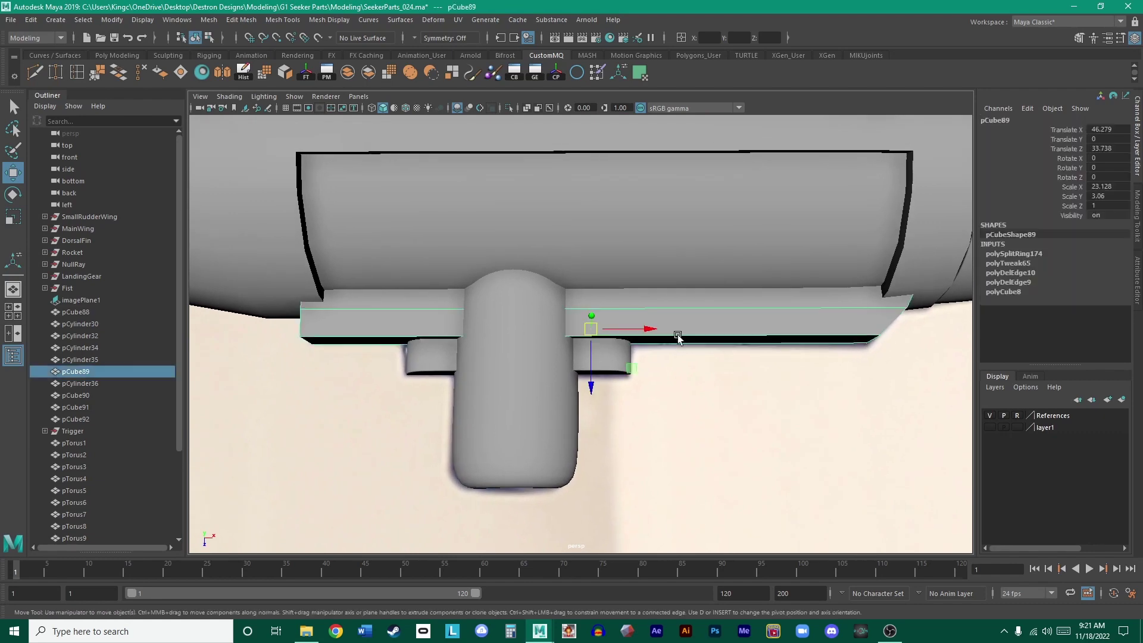
- Select the grip cylinder and compare its smoothed and unsmoothed forms where it meets the recessed panel
alt+drag(545, 284, 748, 283)
click(598, 287)
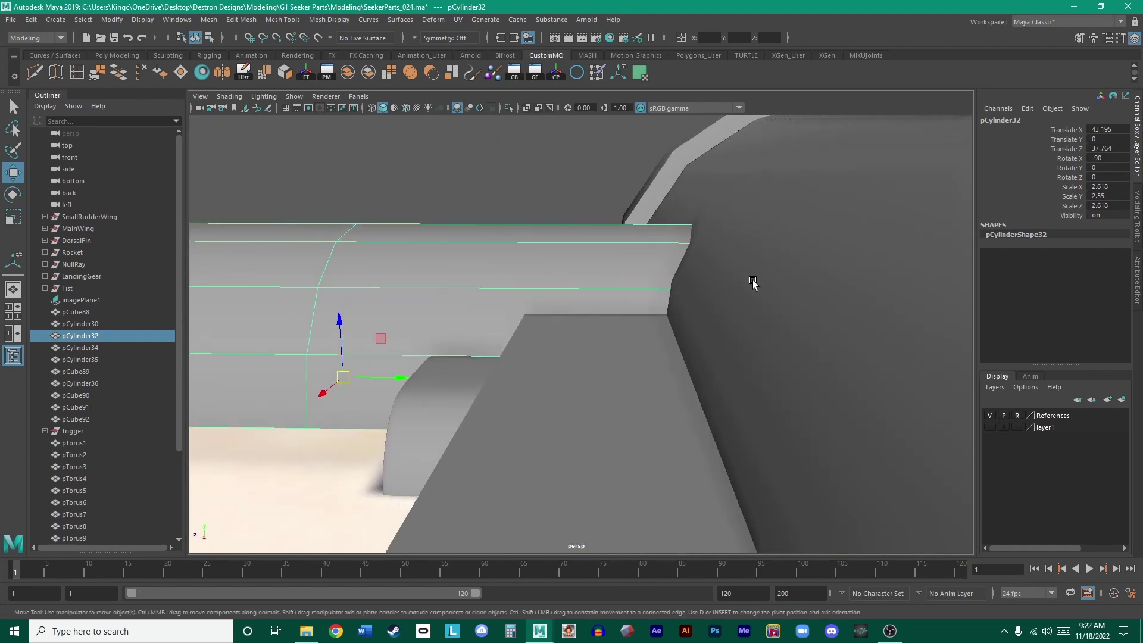
key(3)
key(1)
key(3)
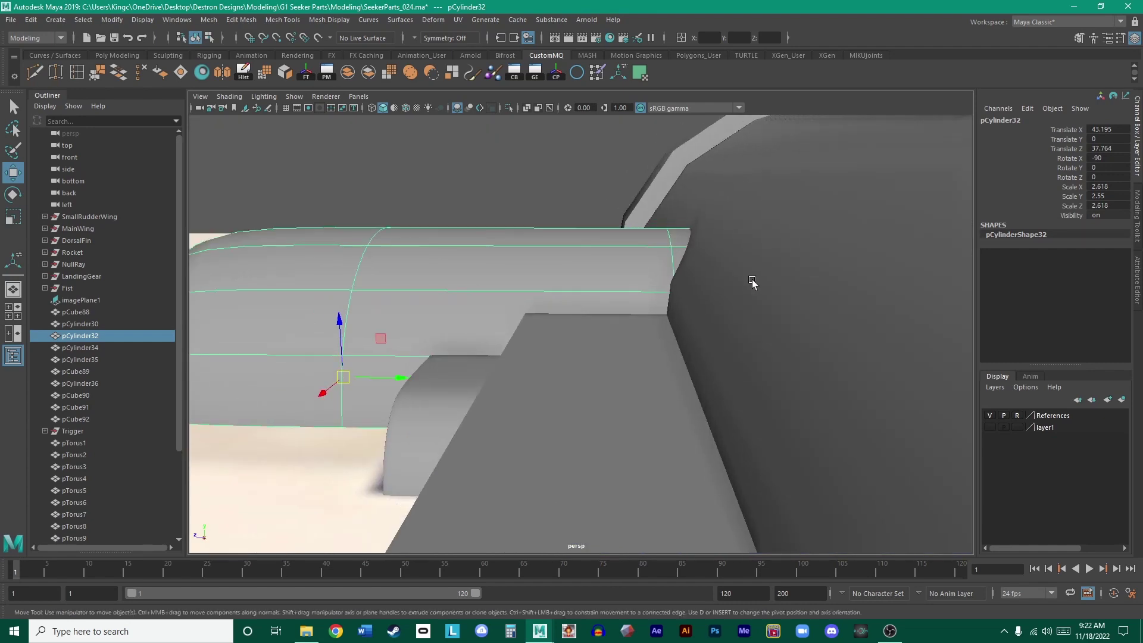
key(1)
key(3)
alt+right_drag(764, 275, 444, 254)
alt+drag(444, 254, 759, 285)
alt+right_drag(759, 285, 641, 310)
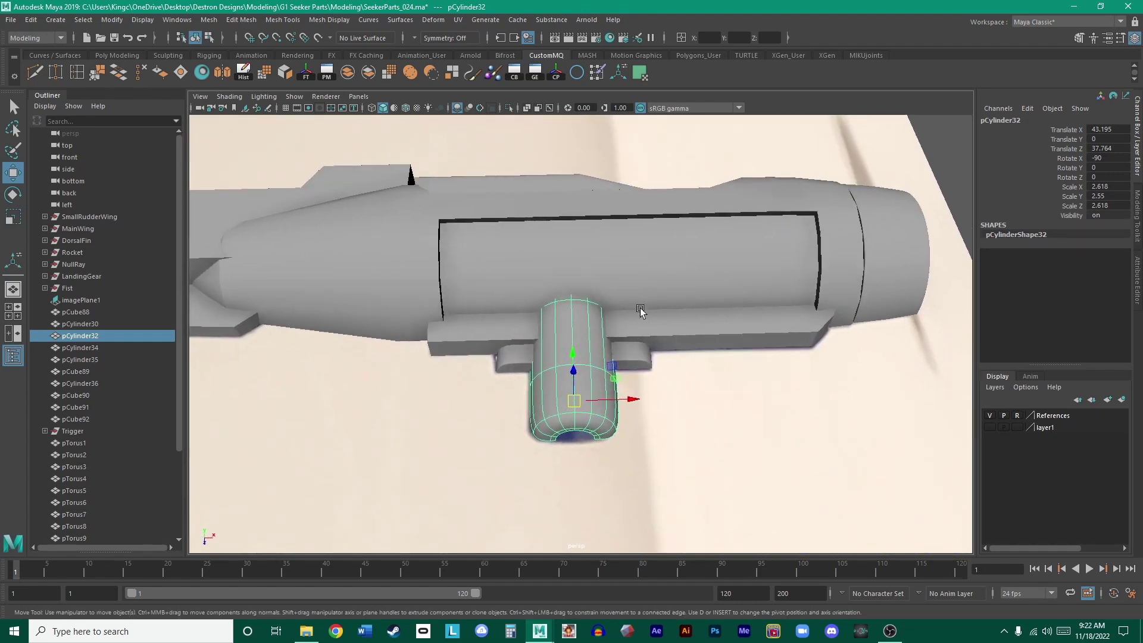
alt+middle_drag(693, 238, 646, 236)
alt+drag(646, 237, 630, 292)
- Select the main body, enter edge mode and pick the inner edge along the long upper border of the recess
click(655, 261)
alt+middle_drag(654, 261, 708, 321)
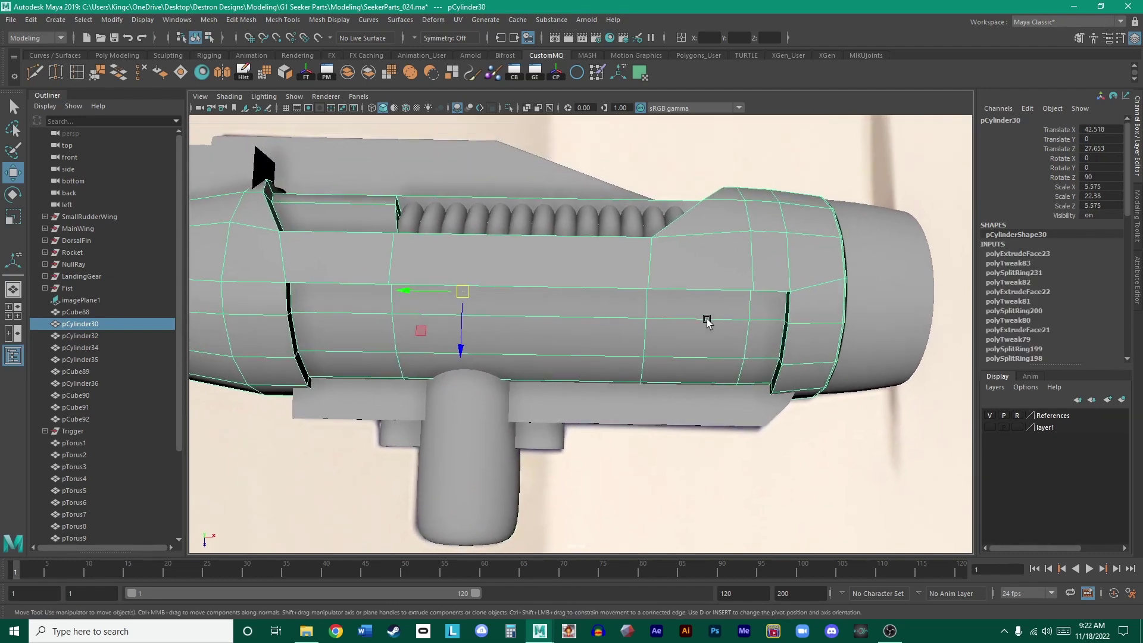
alt+drag(708, 322, 664, 280)
alt+right_drag(665, 279, 702, 237)
alt+drag(701, 237, 694, 322)
right_drag(634, 256, 651, 234)
alt+drag(651, 234, 280, 366)
click(280, 366)
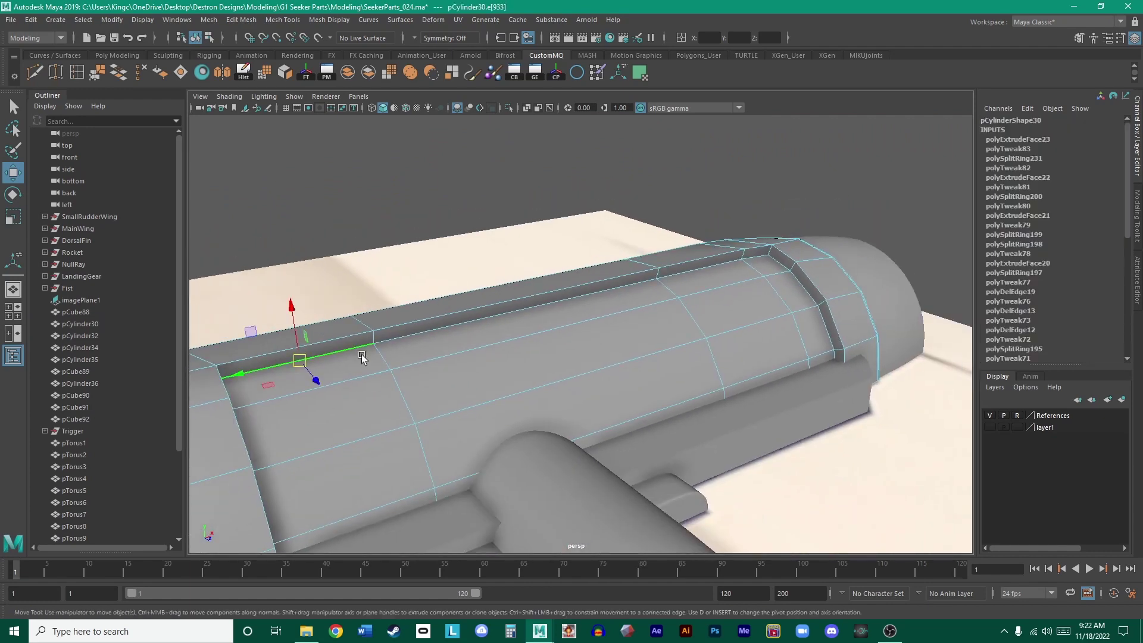
- Compare the recess's long upper border between the wireframe reference view and the perspective view
key(space)
key(space)
alt+middle_drag(422, 228, 528, 297)
scroll(816, 377, up, 4)
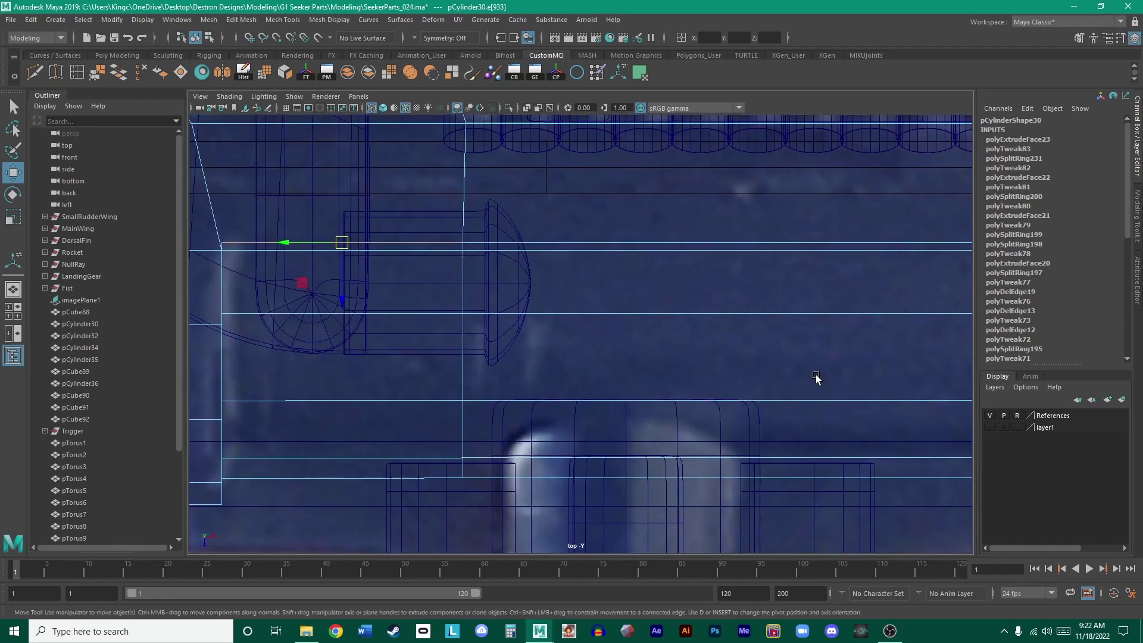
alt+middle_drag(735, 316, 812, 373)
scroll(812, 373, down, 3)
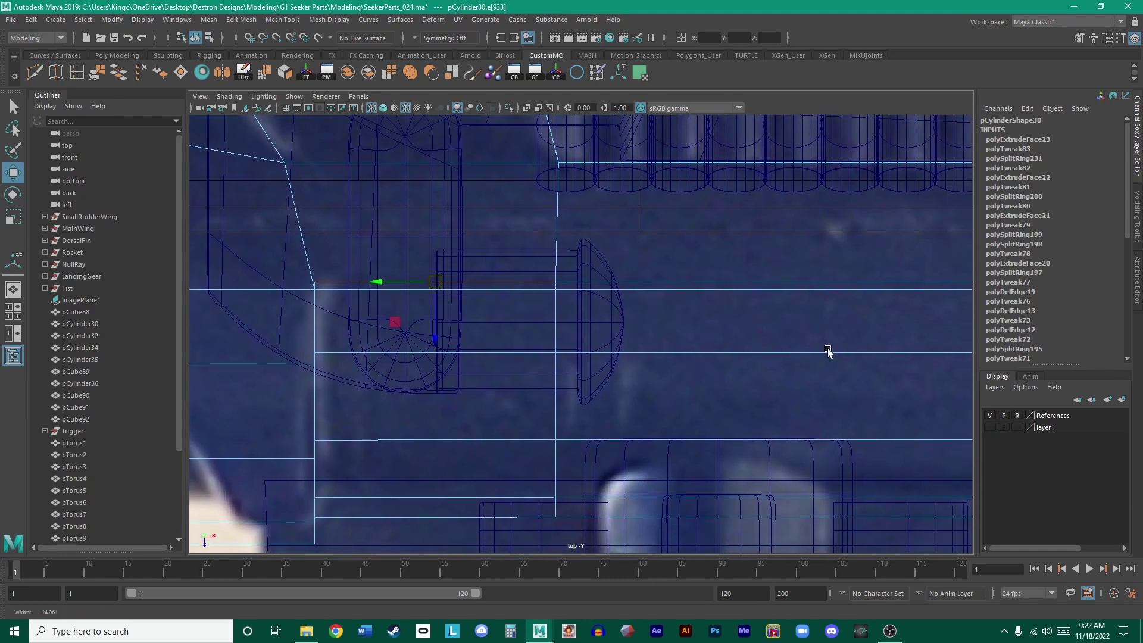
key(space)
key(space)
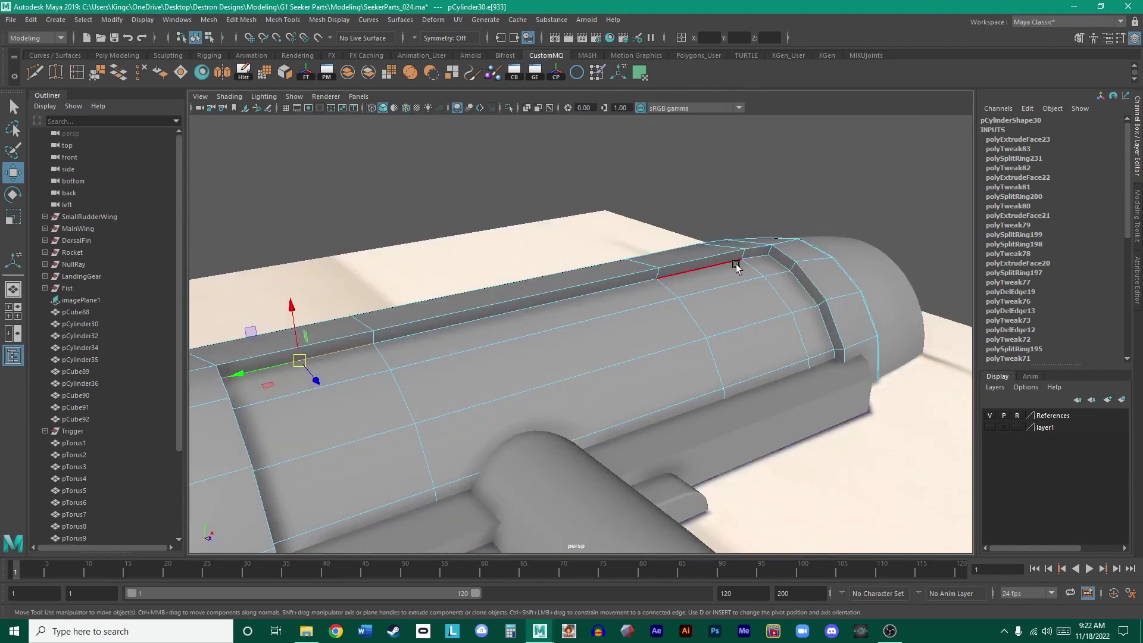
key(space)
key(space)
scroll(755, 280, up, 3)
scroll(756, 278, down, 3)
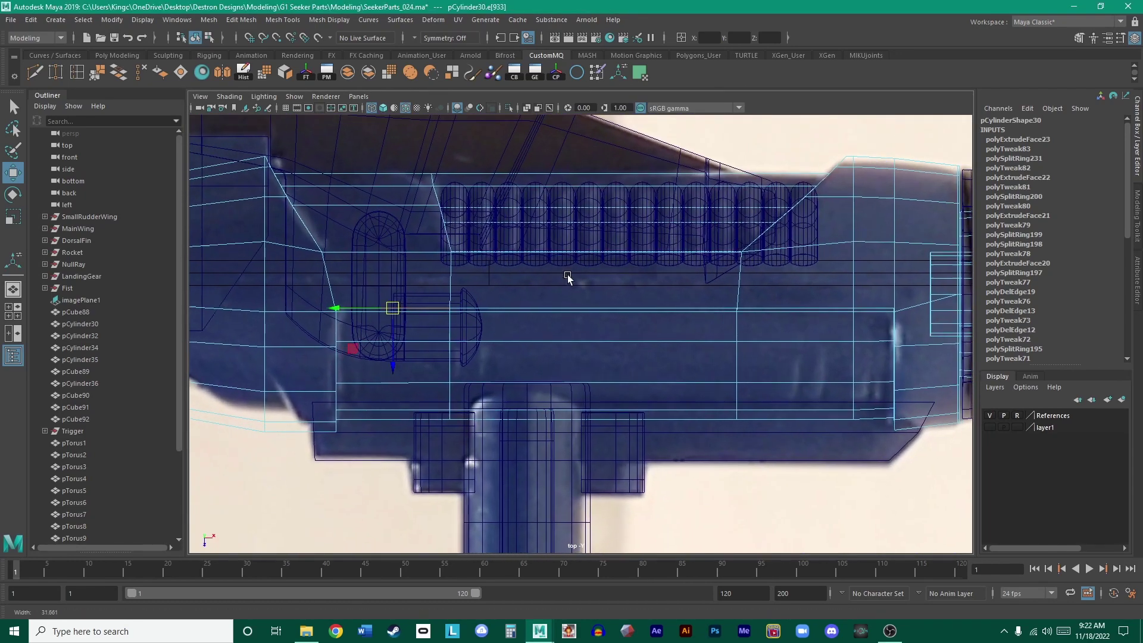
alt+middle_drag(566, 275, 517, 260)
- Select the full row of edges along the recess's upper border in the wireframe reference view
drag(370, 269, 398, 293)
drag(491, 269, 523, 295)
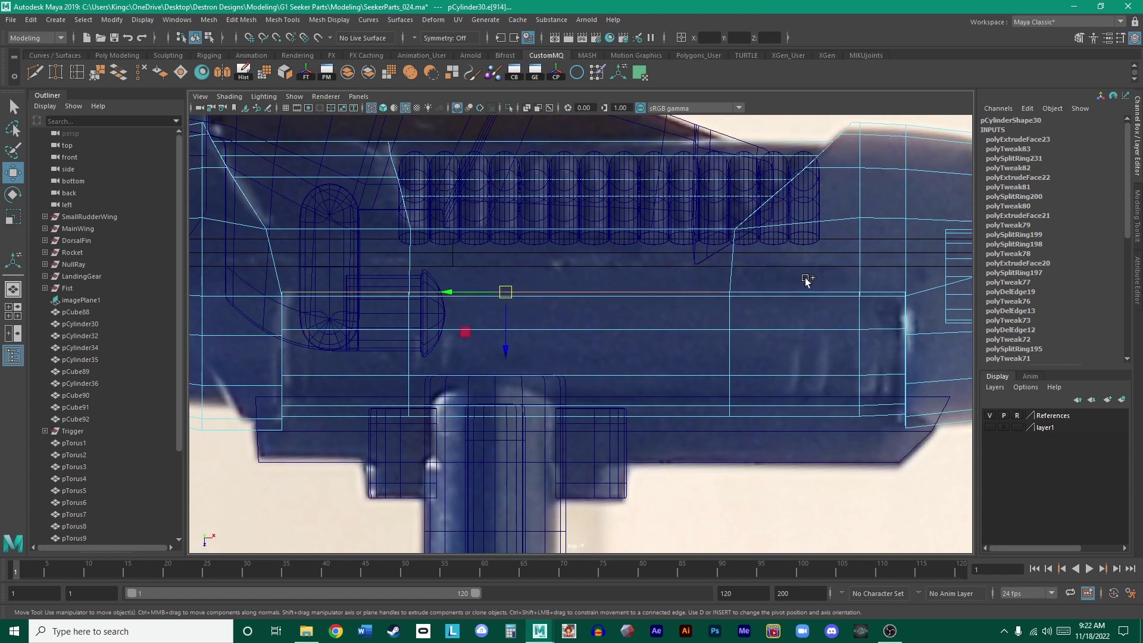
drag(805, 278, 862, 291)
drag(872, 278, 893, 295)
scroll(601, 327, up, 3)
- Move the selected recess edges slightly along Z to line them up with the neighbouring outer border edges
drag(601, 326, 576, 304)
key(v)
click(276, 40)
key(ctrl+z)
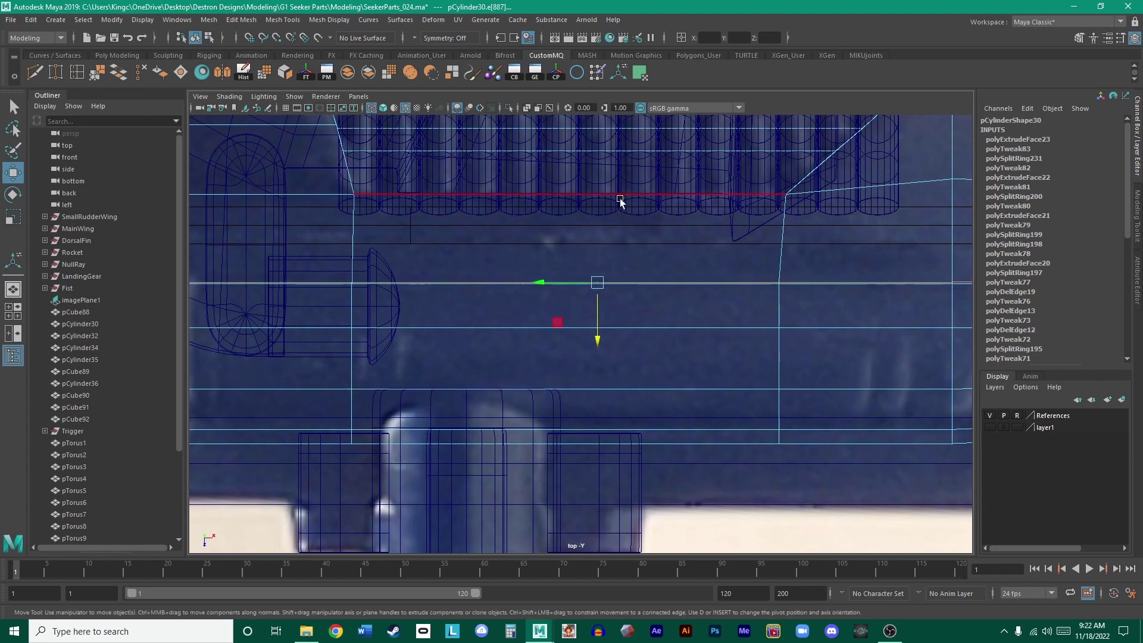
alt+middle_drag(767, 282, 465, 275)
alt+right_drag(464, 275, 819, 272)
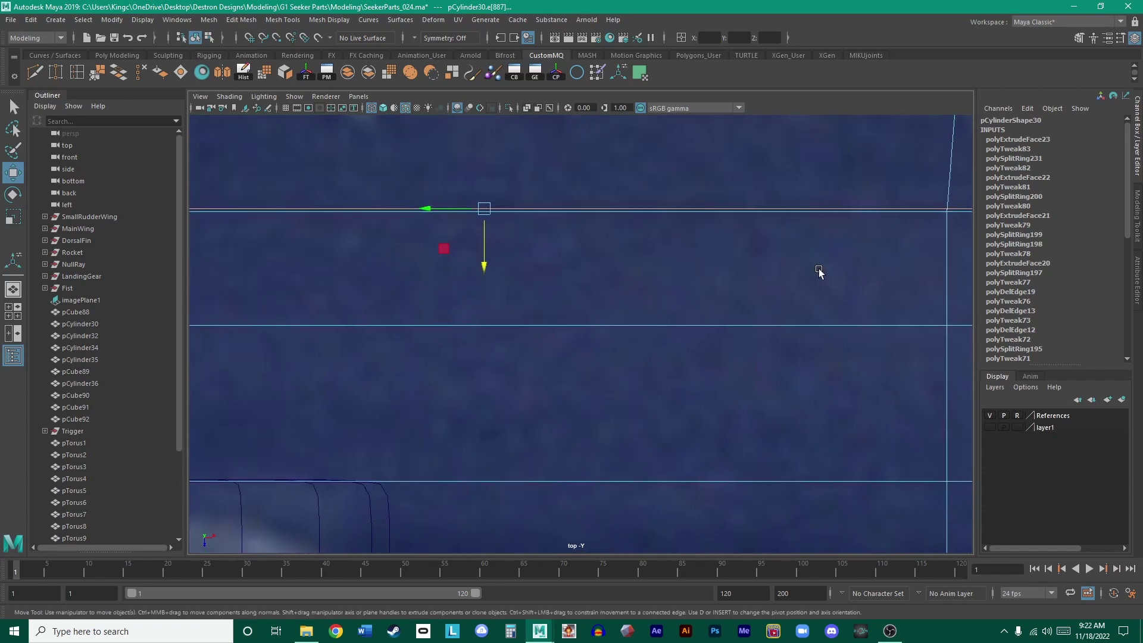
drag(489, 265, 485, 266)
alt+middle_drag(926, 237, 473, 228)
alt+right_drag(474, 228, 663, 348)
key(space)
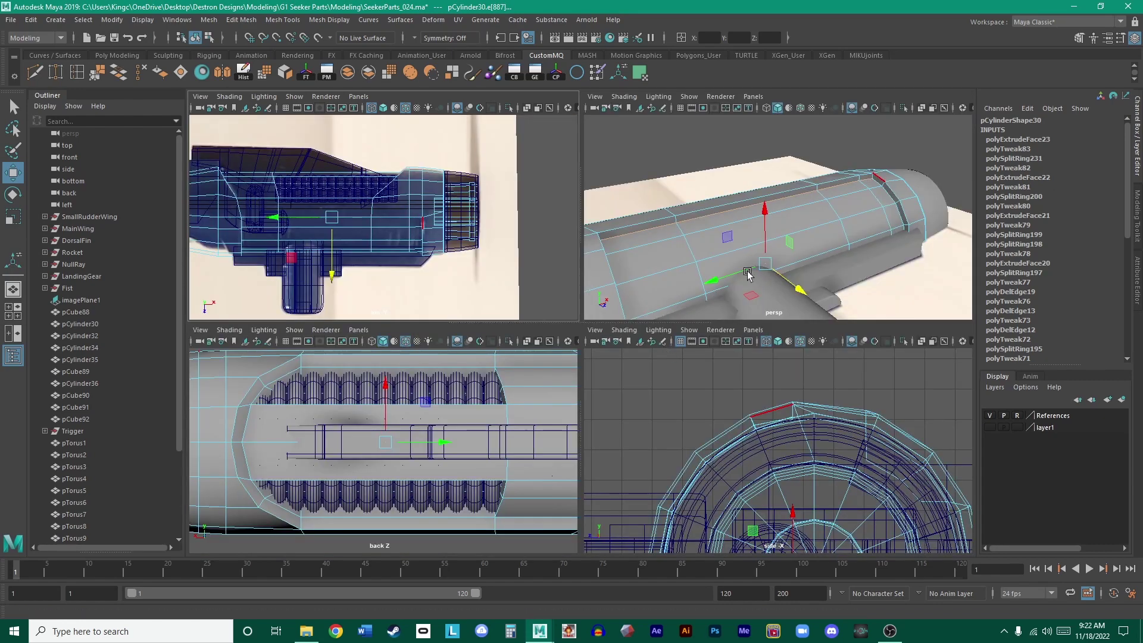
- Return the main body to object mode, clear the selection and hide the References layer
key(space)
alt+drag(744, 268, 774, 246)
right_drag(649, 295, 722, 276)
click(722, 276)
alt+drag(722, 276, 949, 385)
scroll(547, 326, down, 5)
click(996, 417)
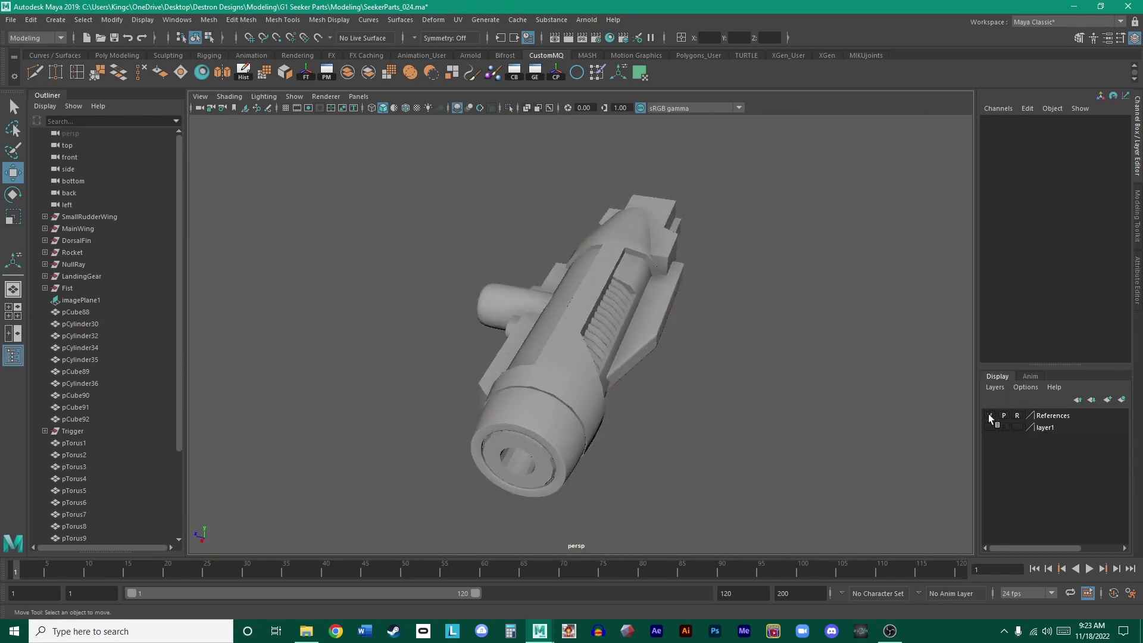
- Preview the main body smoothed, inspect it from several sides and return it to the unsmoothed display
alt+drag(828, 365, 584, 326)
scroll(508, 296, up, 3)
click(584, 326)
key(3)
alt+drag(673, 225, 730, 235)
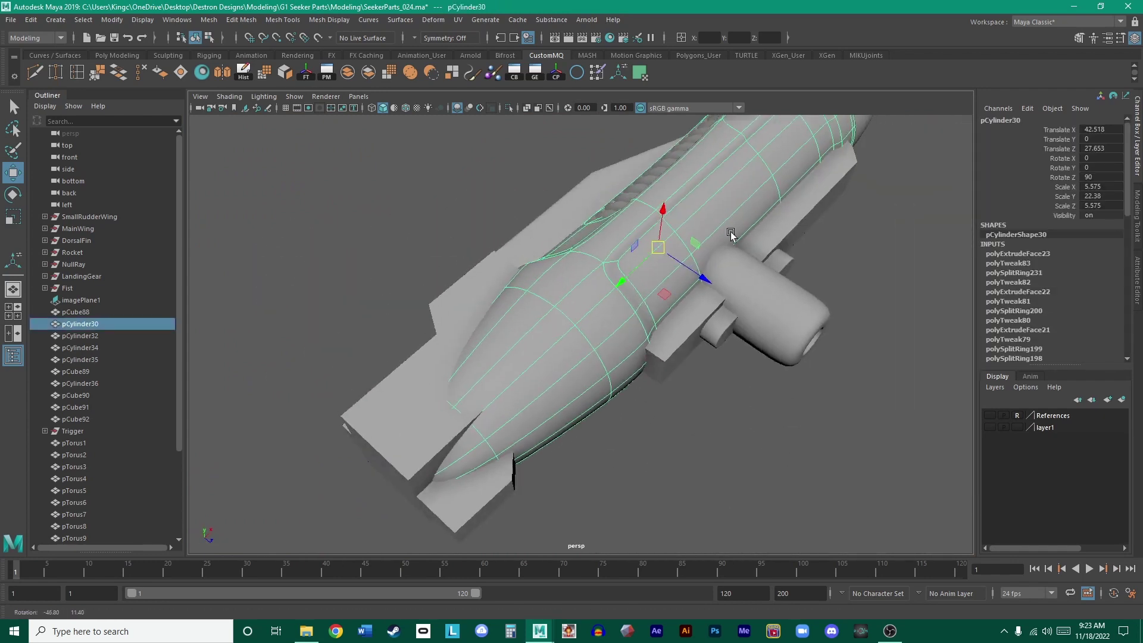
click(520, 174)
alt+drag(525, 189, 607, 305)
click(607, 304)
key(1)
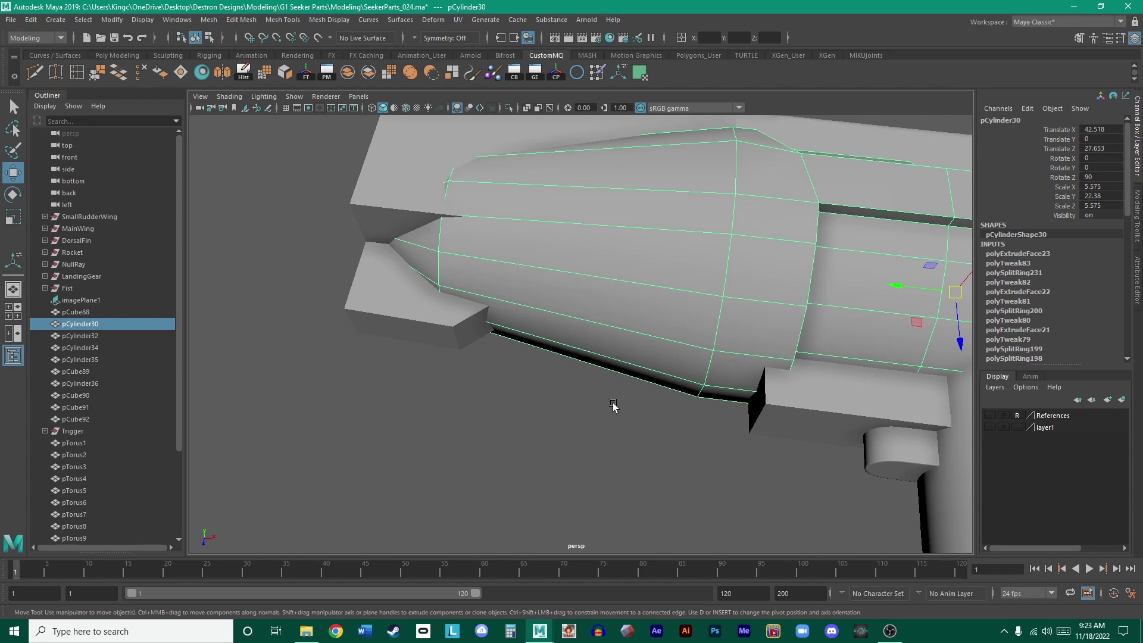
- Examine the vent recess, the block above it and the adjoining trigger parts in the perspective and wireframe reference views
scroll(613, 402, down, 3)
alt+drag(612, 395, 543, 301)
scroll(565, 288, up, 3)
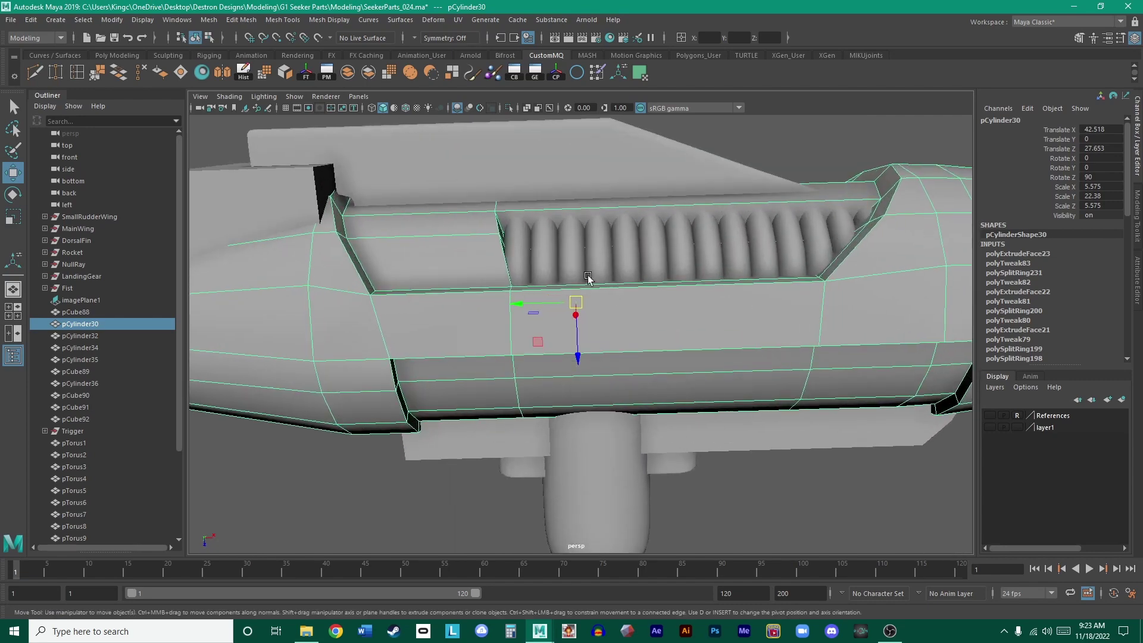
scroll(587, 275, up, 5)
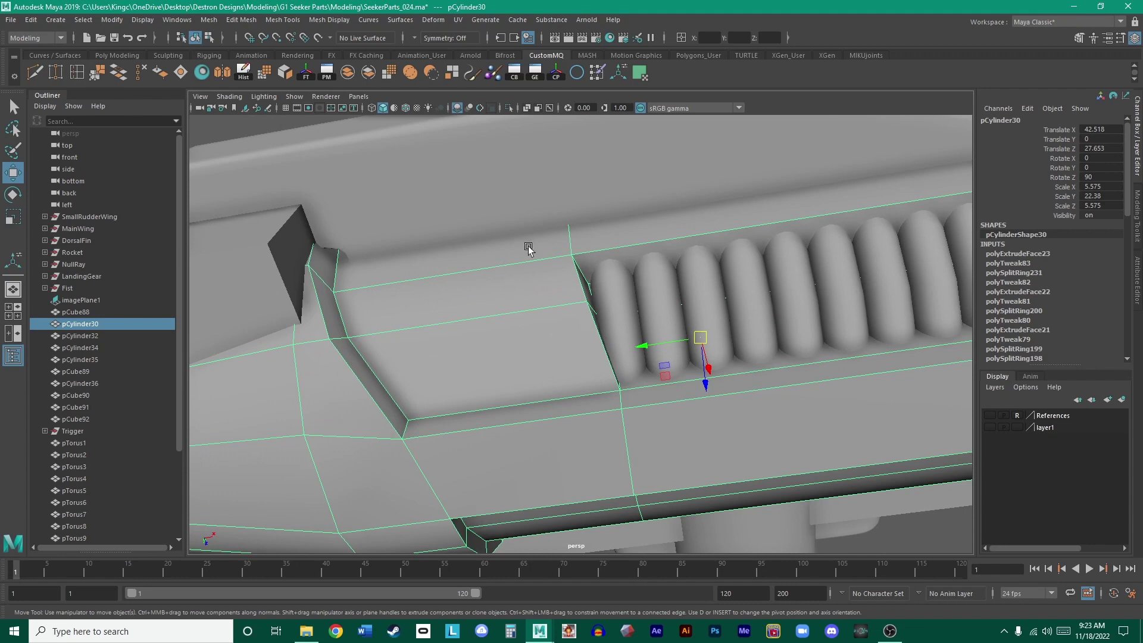
scroll(505, 269, down, 1)
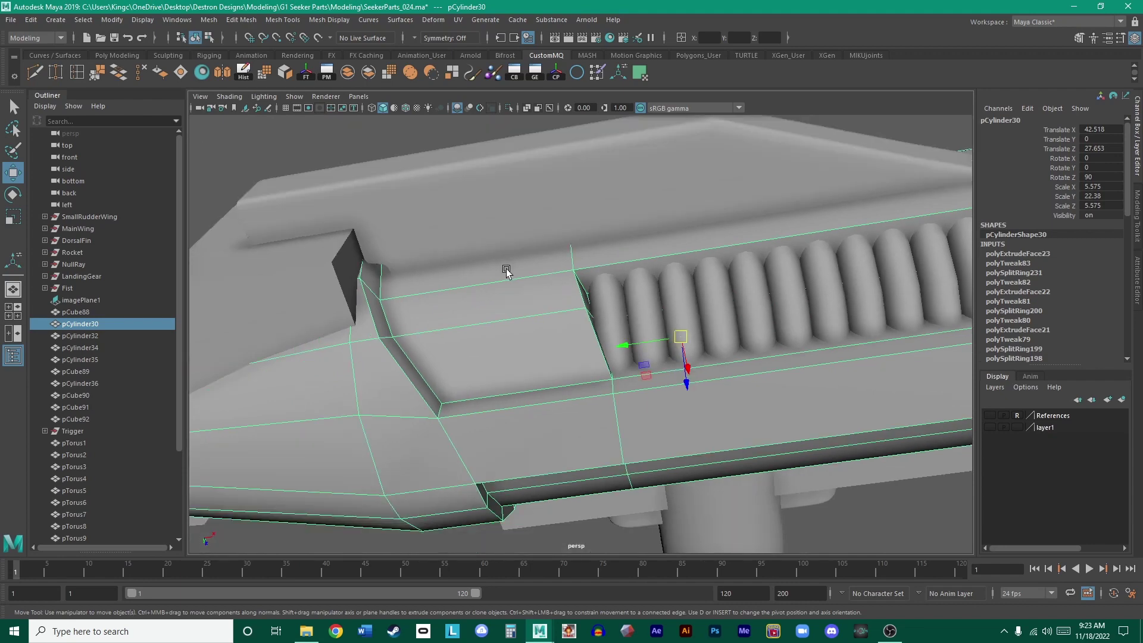
click(561, 218)
key(space)
key(space)
alt+middle_drag(441, 247, 752, 284)
scroll(851, 356, up, 4)
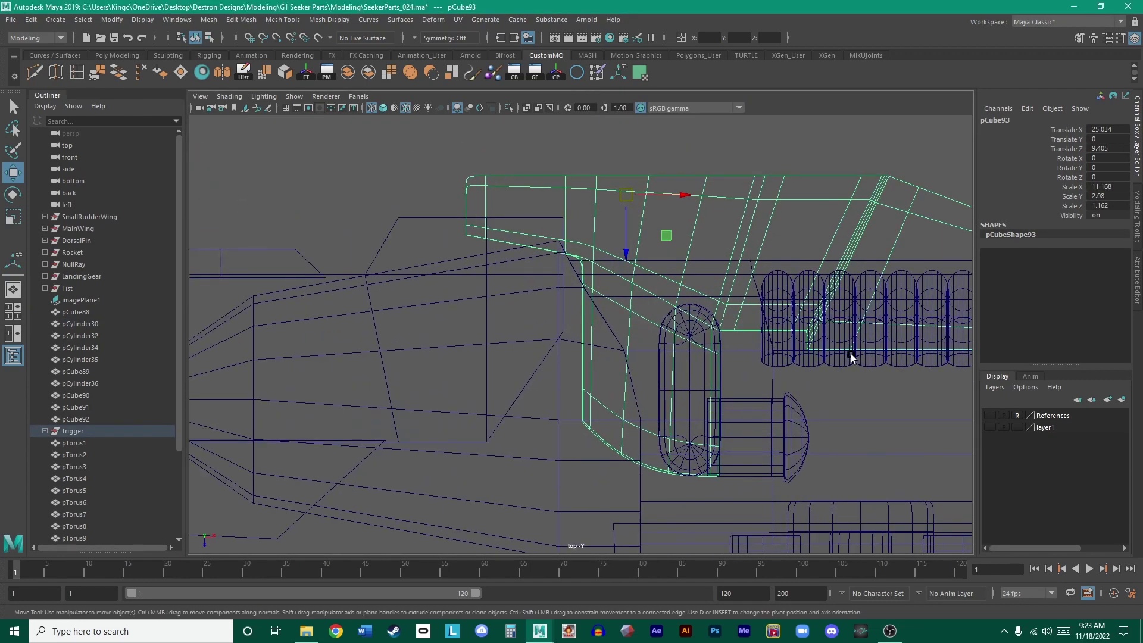
alt+middle_drag(851, 356, 720, 307)
click(544, 262)
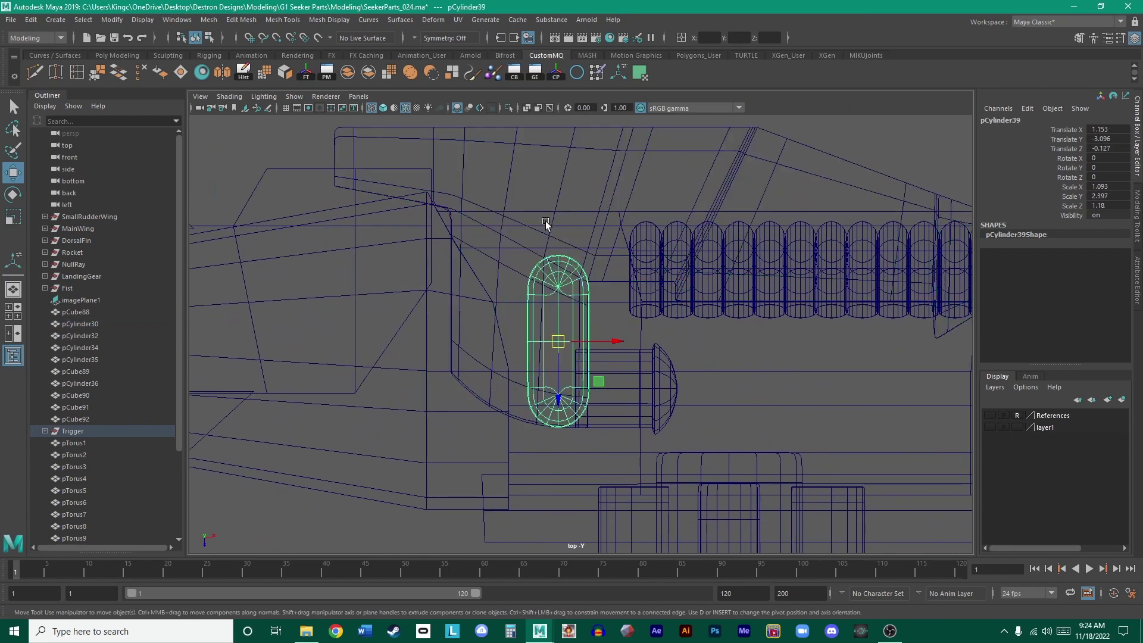
scroll(561, 236, down, 2)
click(545, 254)
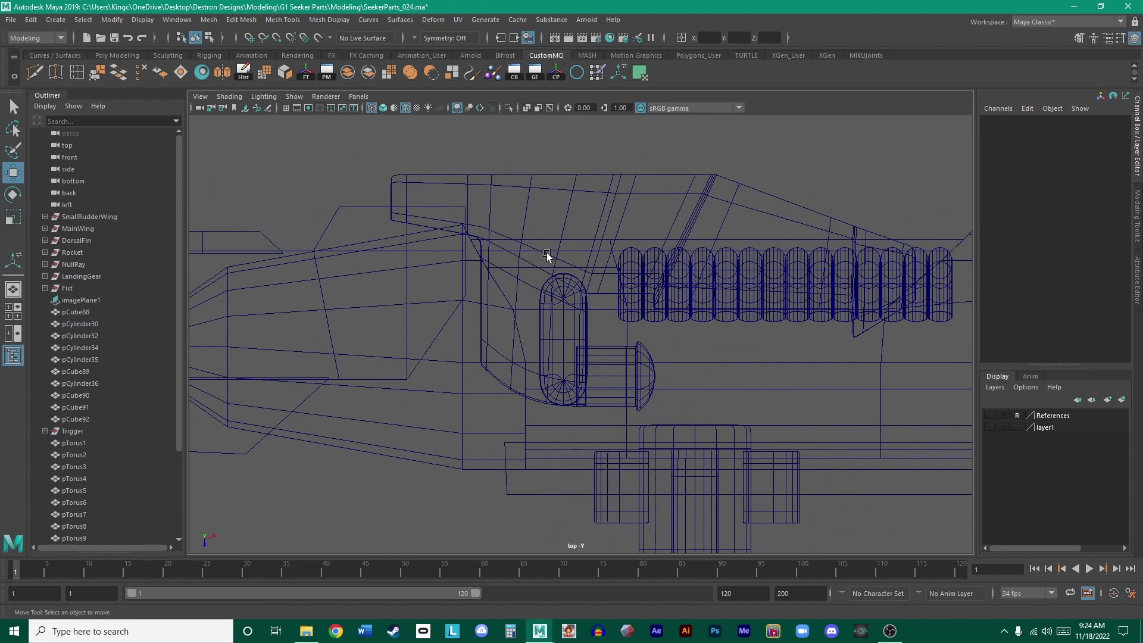
scroll(546, 253, up, 2)
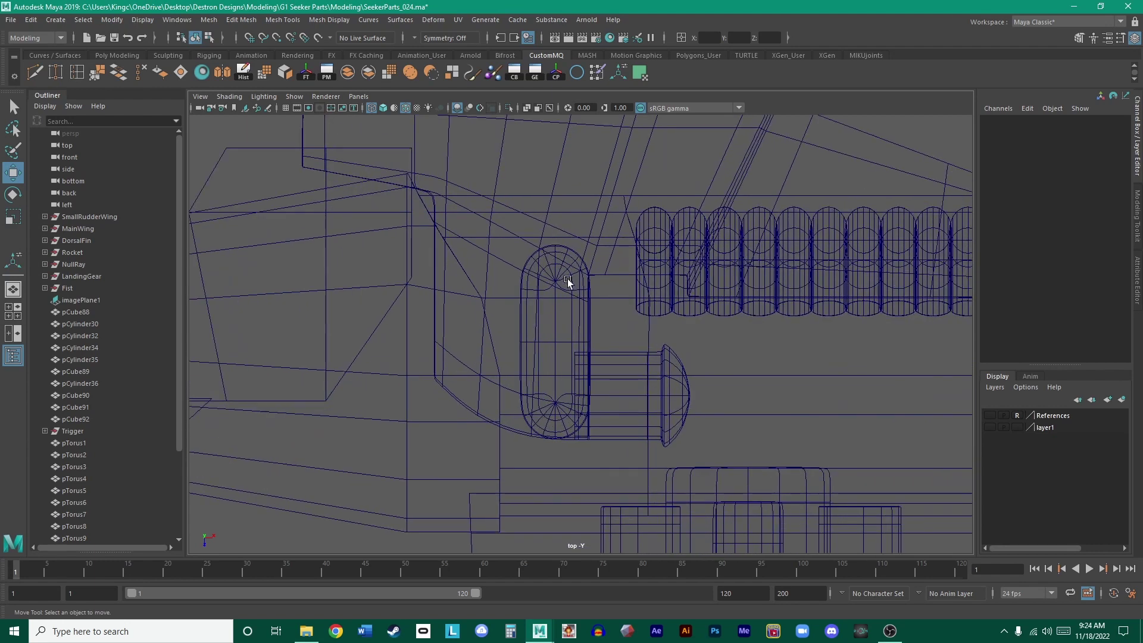
- Duplicate the elongated rounded cylinder beside the trigger and offset the copy along Z, partly overlapping the original
click(570, 330)
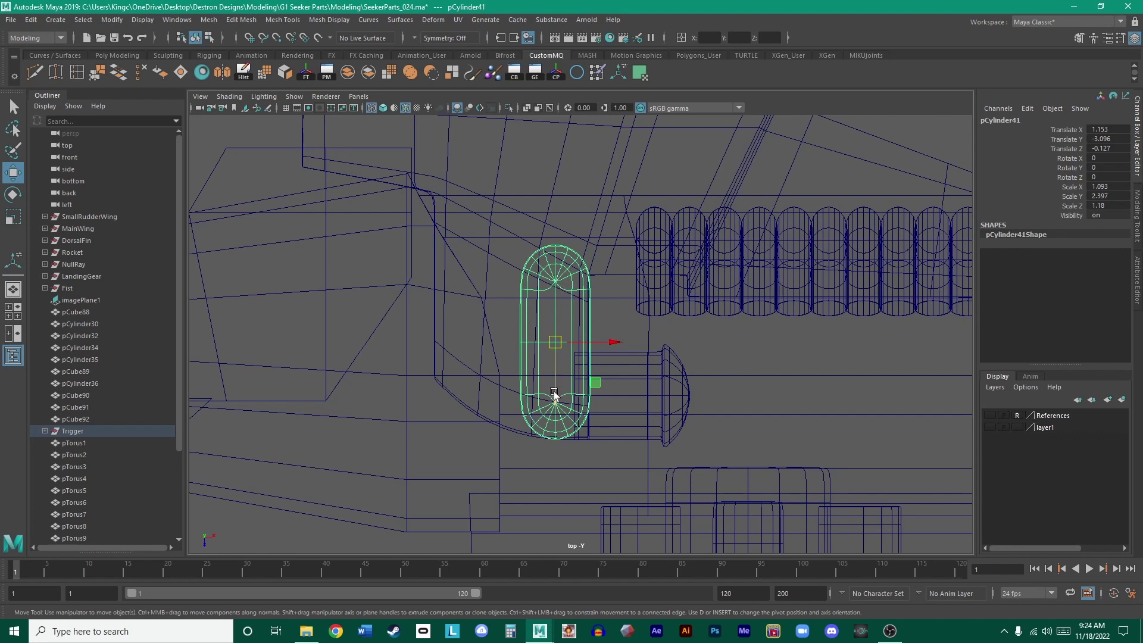
shift+drag(554, 395, 551, 292)
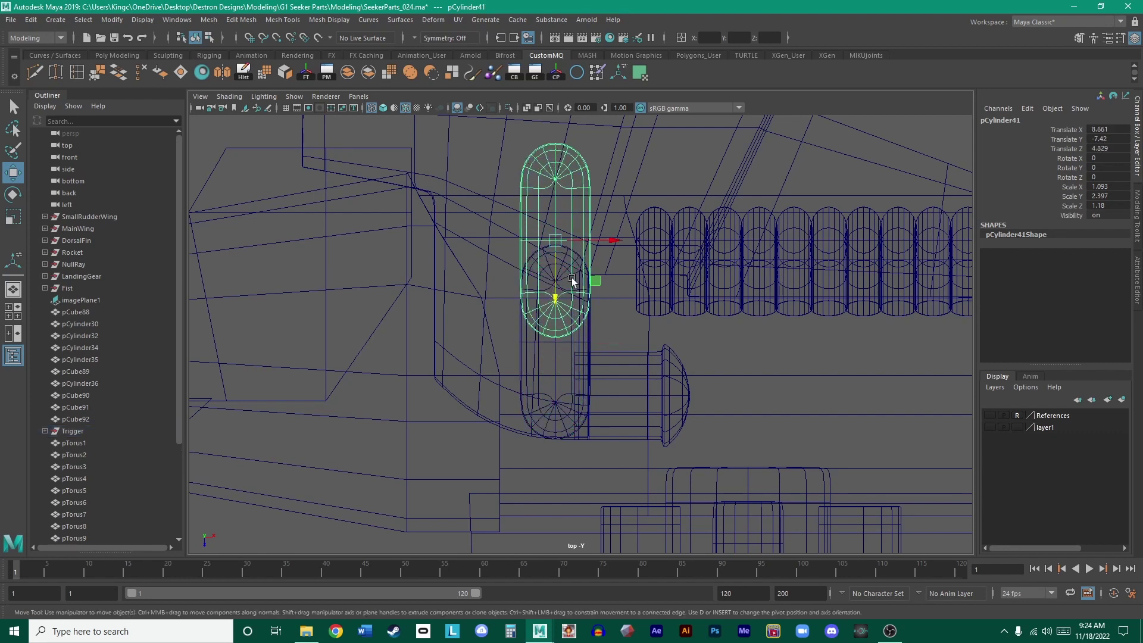
alt+middle_drag(549, 273, 550, 407)
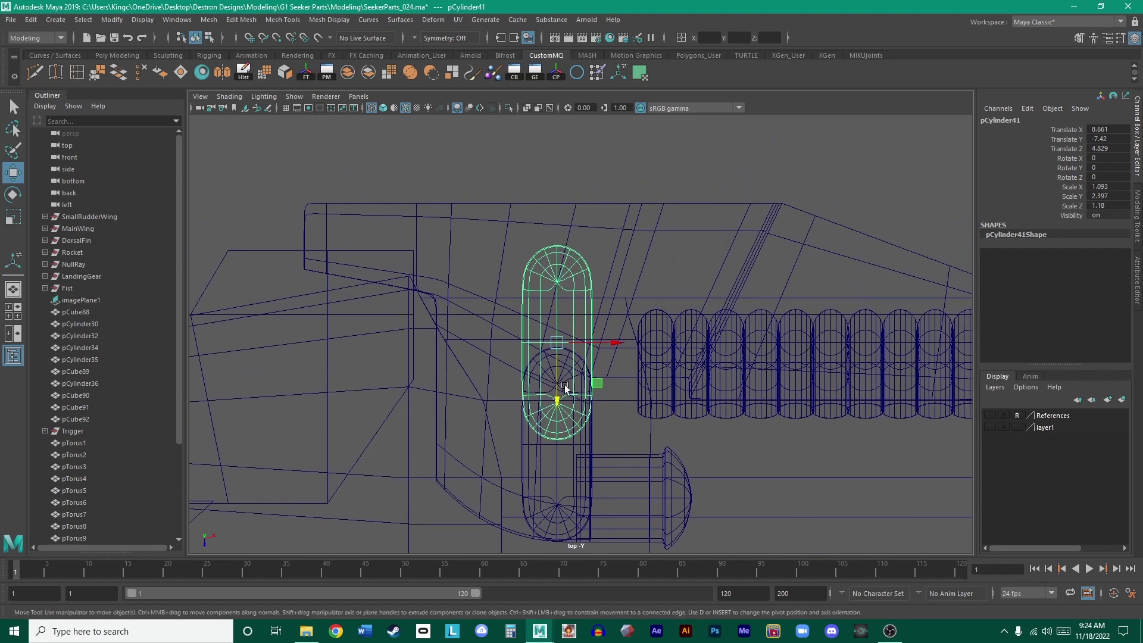
drag(555, 399, 563, 431)
- Scale the copy uniformly to about 1.52, 3.336, 1.642 and move it clear of the body to Z -4.269
key(r)
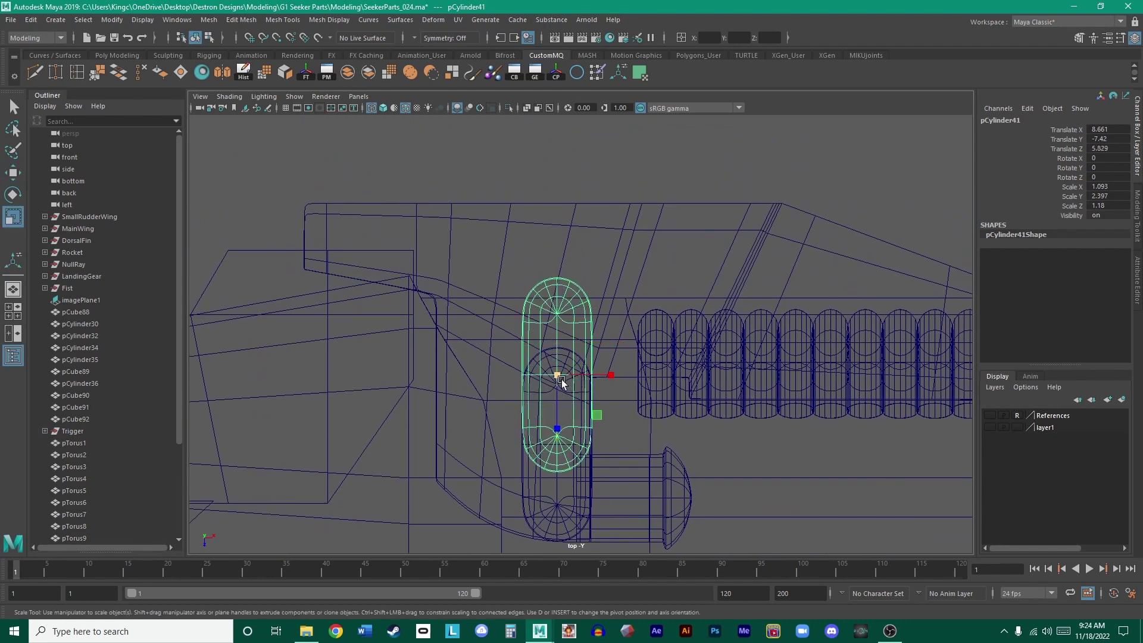
drag(562, 380, 595, 384)
key(w)
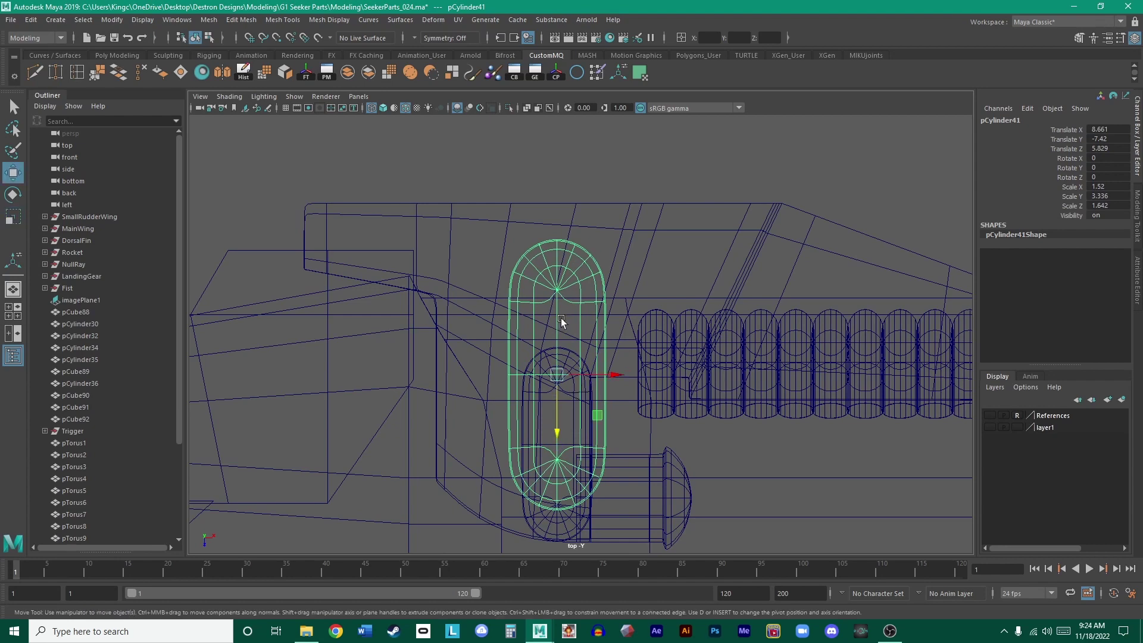
drag(564, 433, 565, 165)
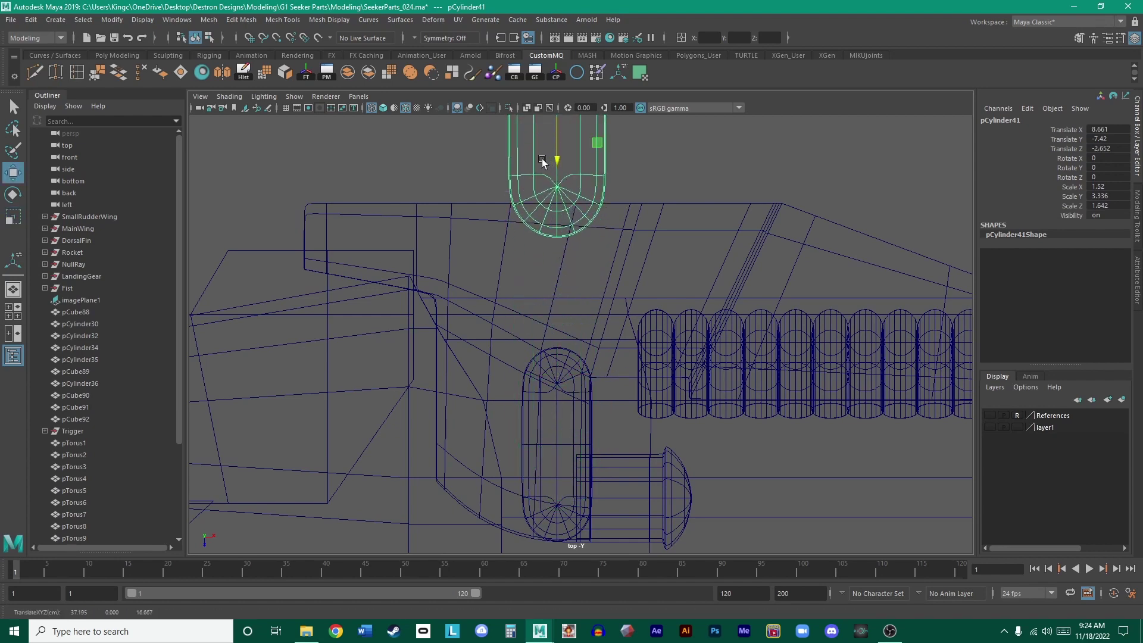
alt+middle_drag(621, 143, 626, 304)
drag(566, 286, 563, 237)
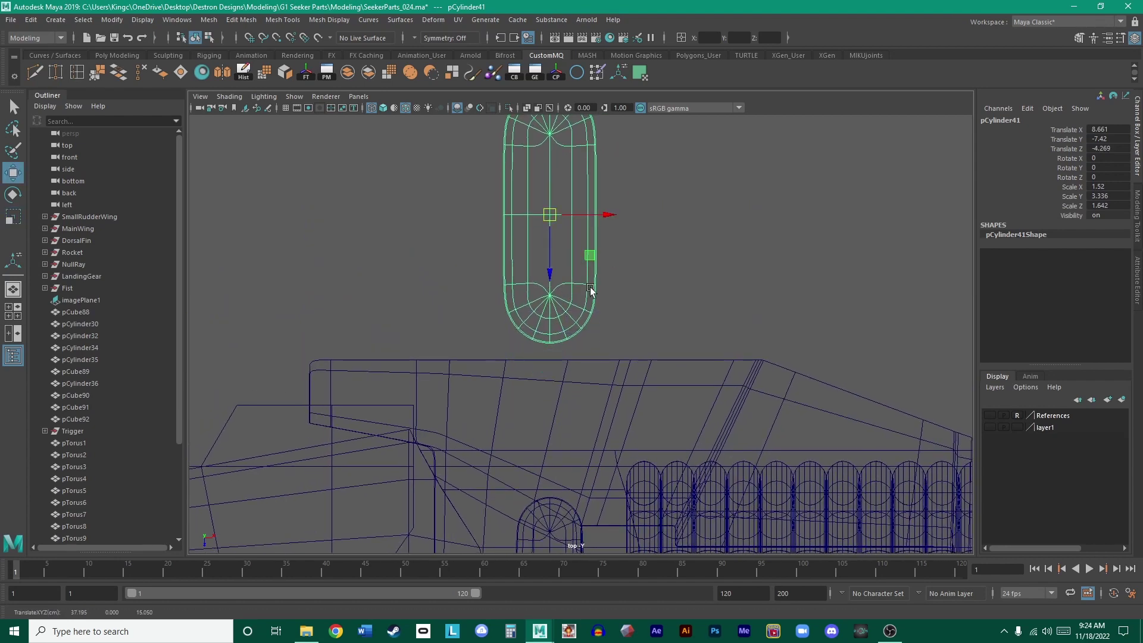
- Delete the faces of the copy's half nearest the body, leaving an open half with one rounded end
right_drag(591, 288, 589, 322)
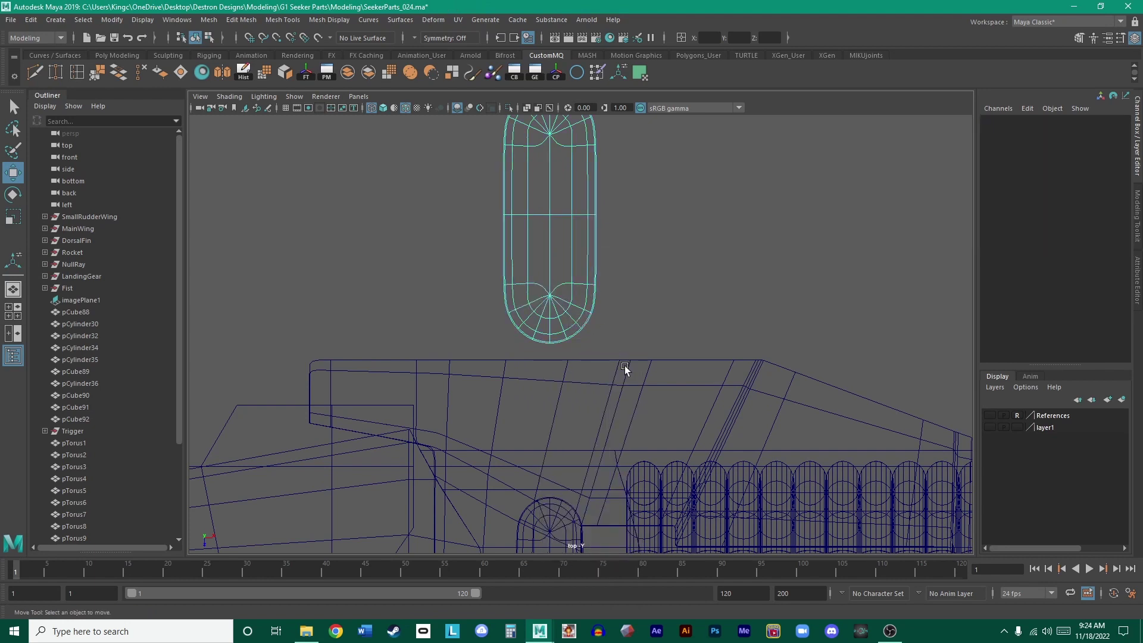
drag(625, 366, 443, 244)
key(Delete)
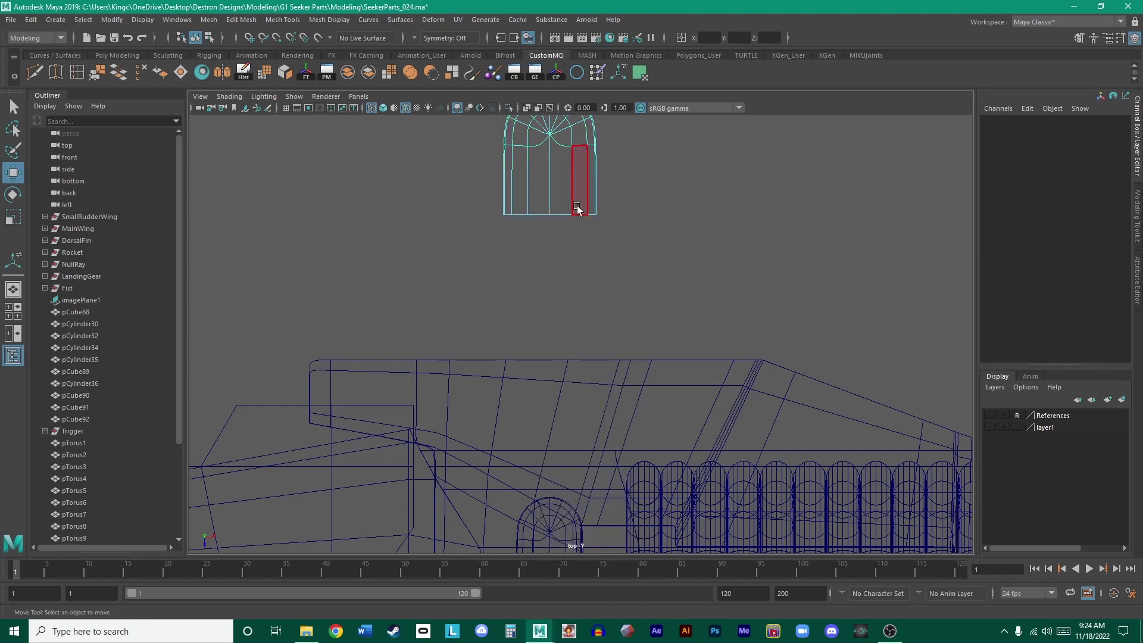
- Shorten the remaining half by moving its open-end vertices along Z toward the rounded end
scroll(580, 253, up, 2)
right_drag(599, 266, 541, 265)
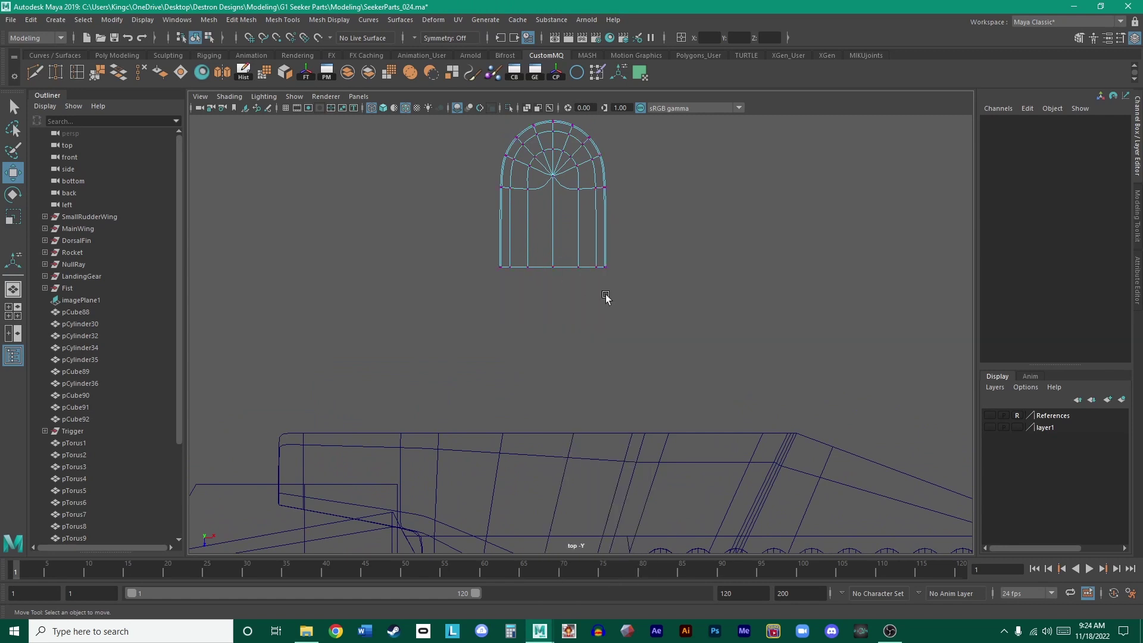
drag(606, 305, 416, 233)
drag(553, 321, 538, 246)
- Close the half cylinder's open flat side by filling its border edges with a single face
alt+middle_drag(615, 143, 610, 256)
key(space)
key(space)
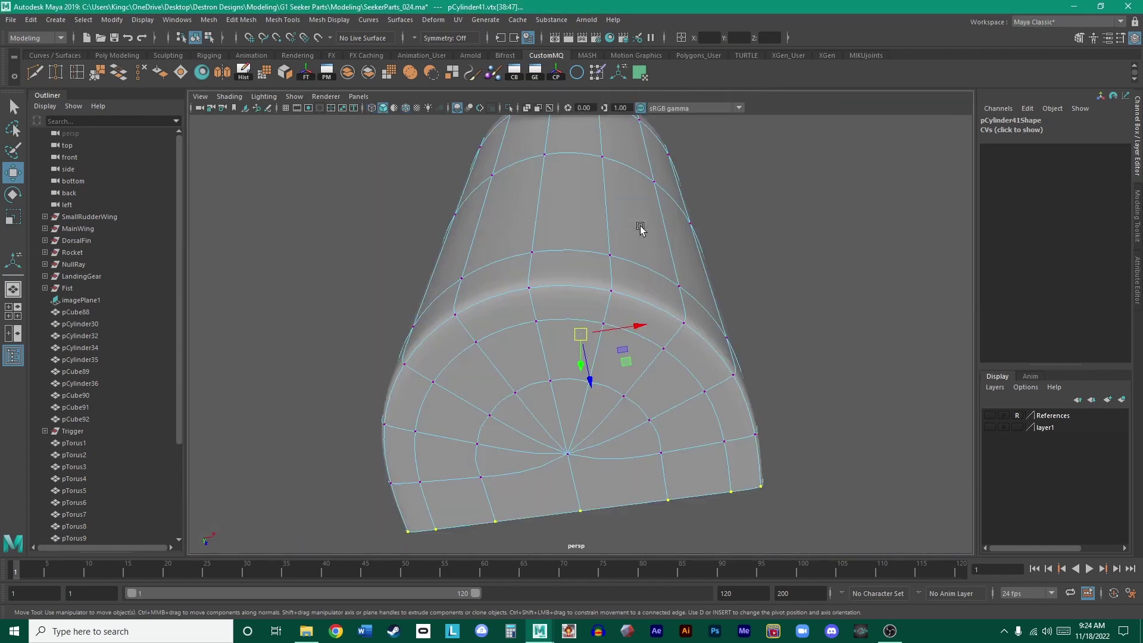
scroll(595, 297, down, 3)
alt+drag(595, 297, 673, 232)
scroll(625, 244, up, 2)
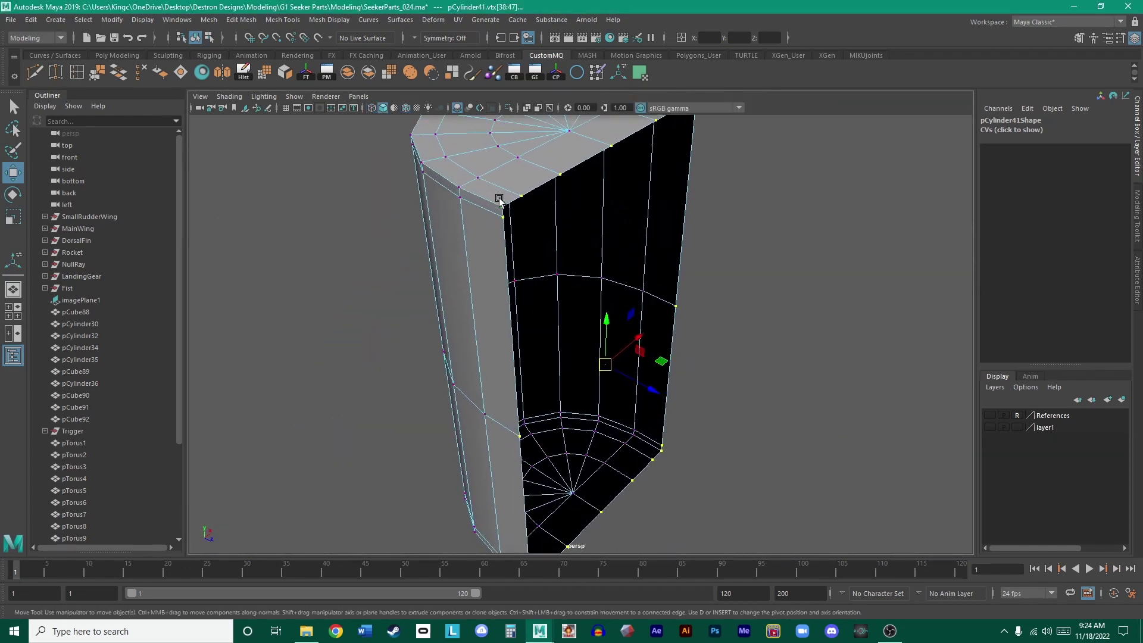
right_drag(499, 203, 510, 197)
scroll(510, 273, up, 3)
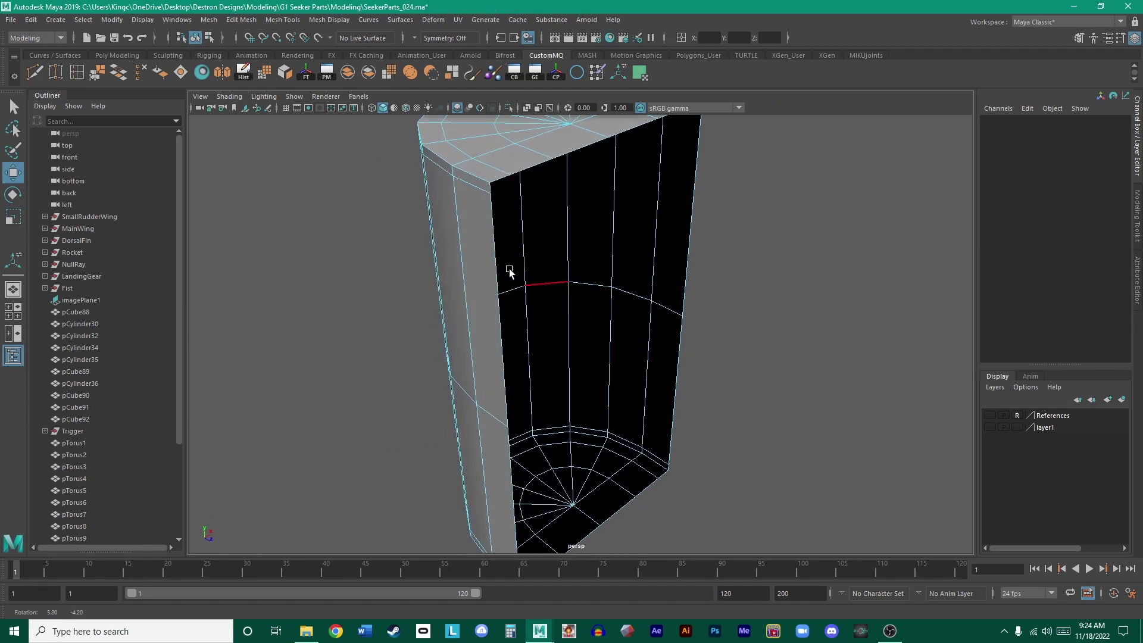
click(529, 153)
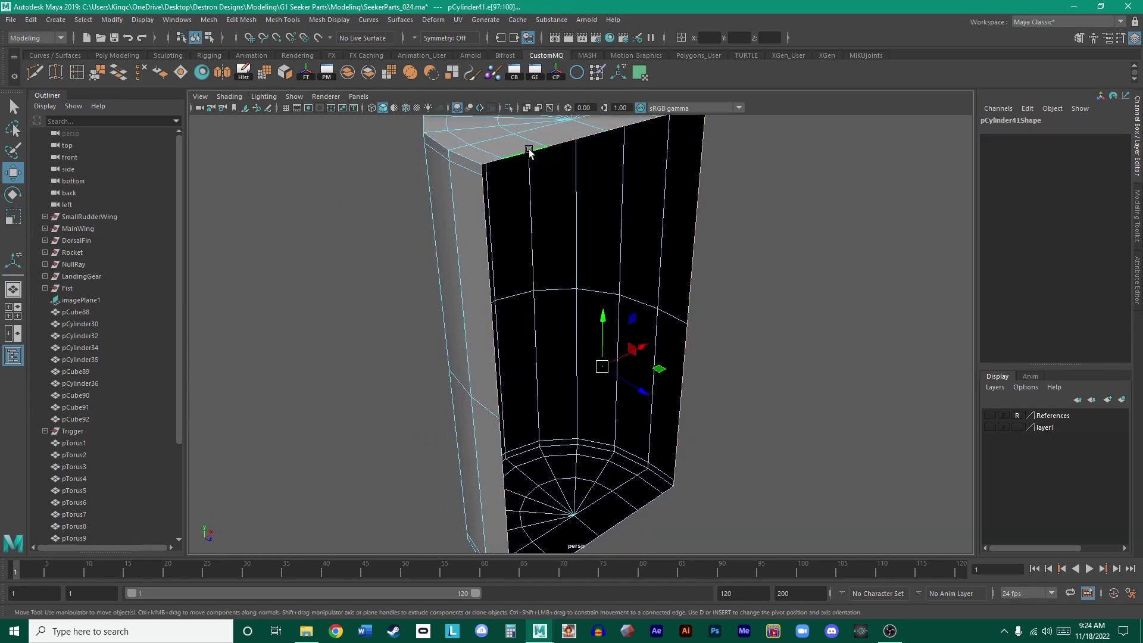
click(181, 73)
key(r)
alt+drag(454, 191, 514, 225)
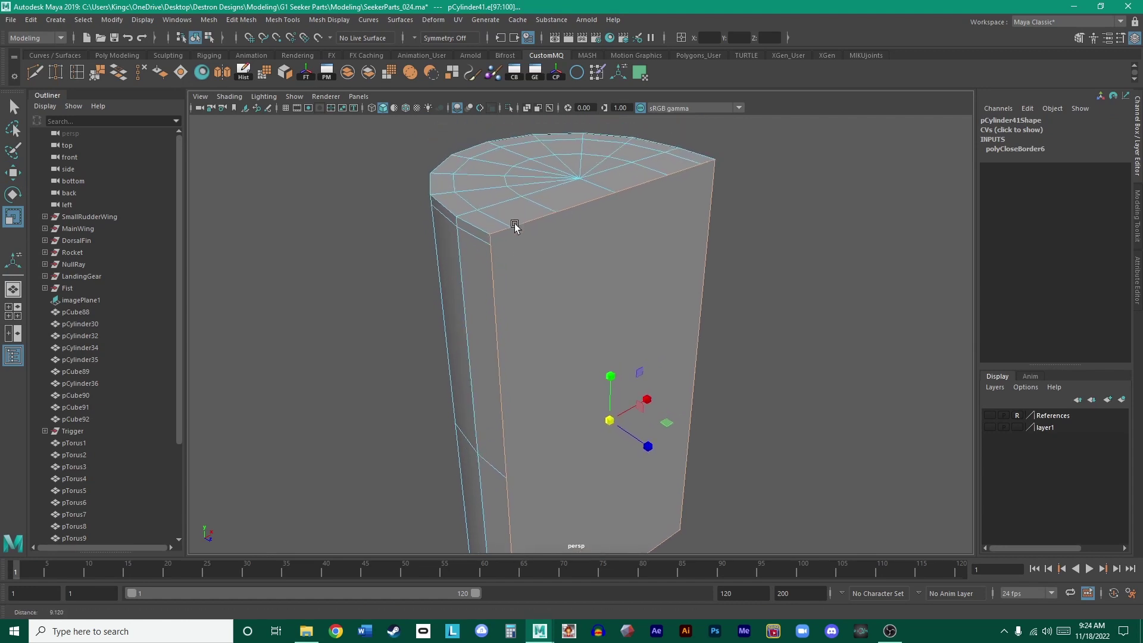
- Cut edges across the new flat face with Multi-Cut, connecting the matching side edge loops near both ends and at mid-height
scroll(513, 225, up, 2)
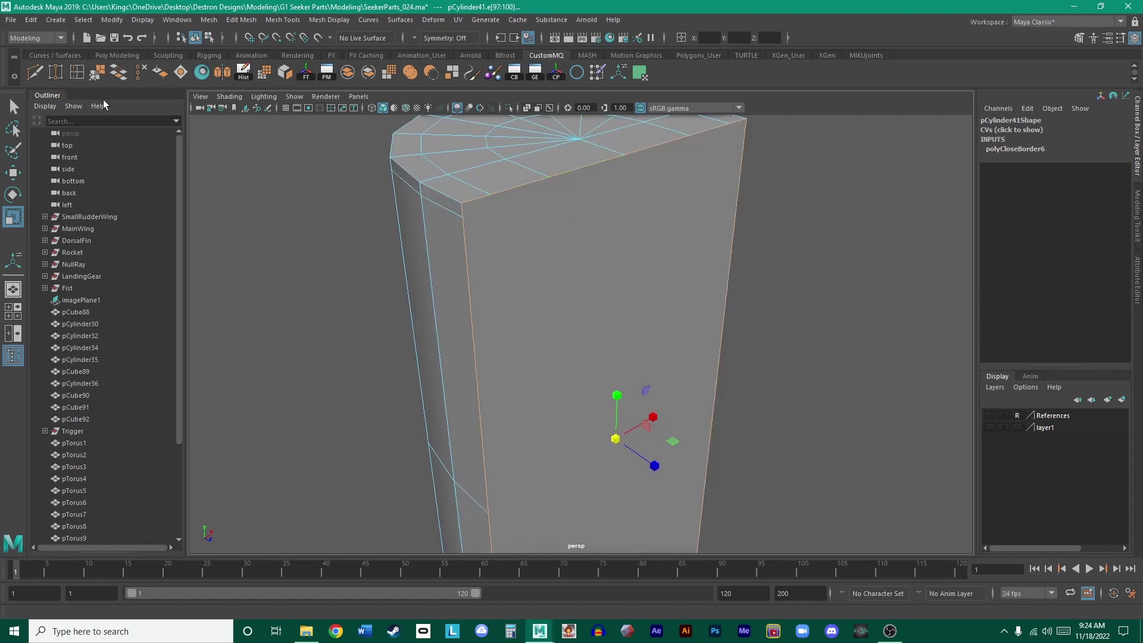
click(36, 74)
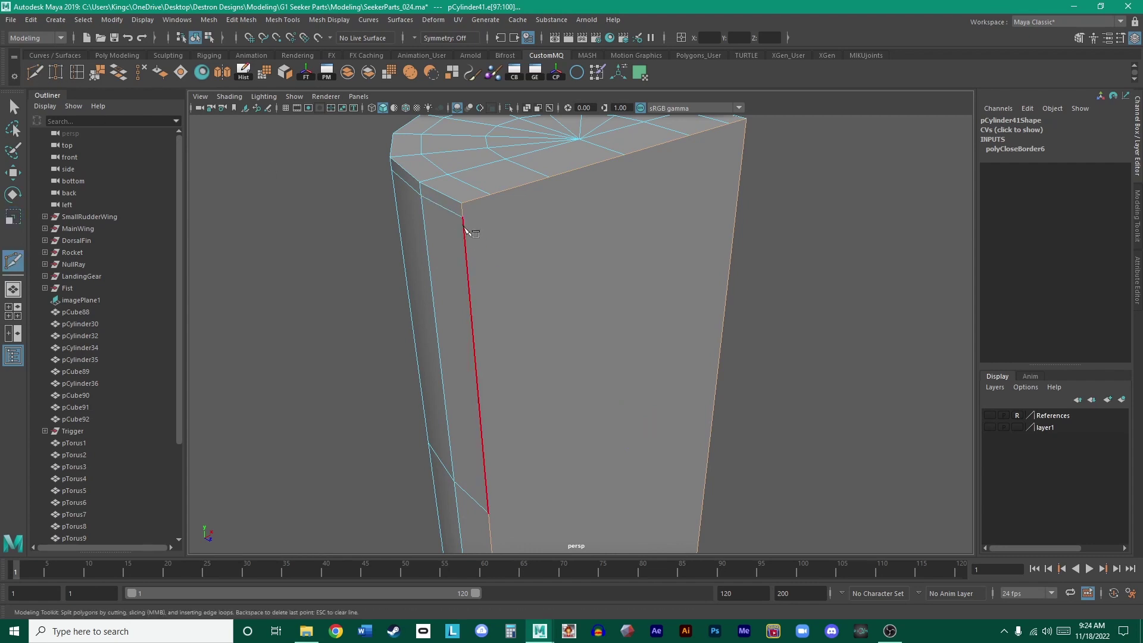
alt+drag(476, 225, 625, 230)
click(623, 229)
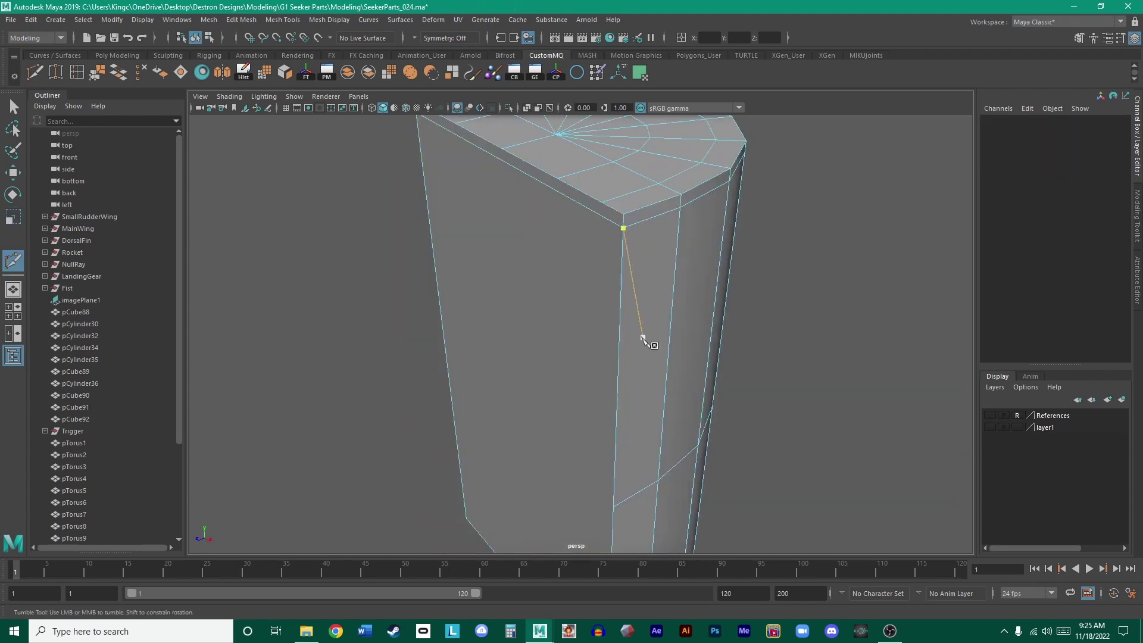
alt+right_drag(648, 337, 617, 355)
alt+drag(617, 364, 668, 327)
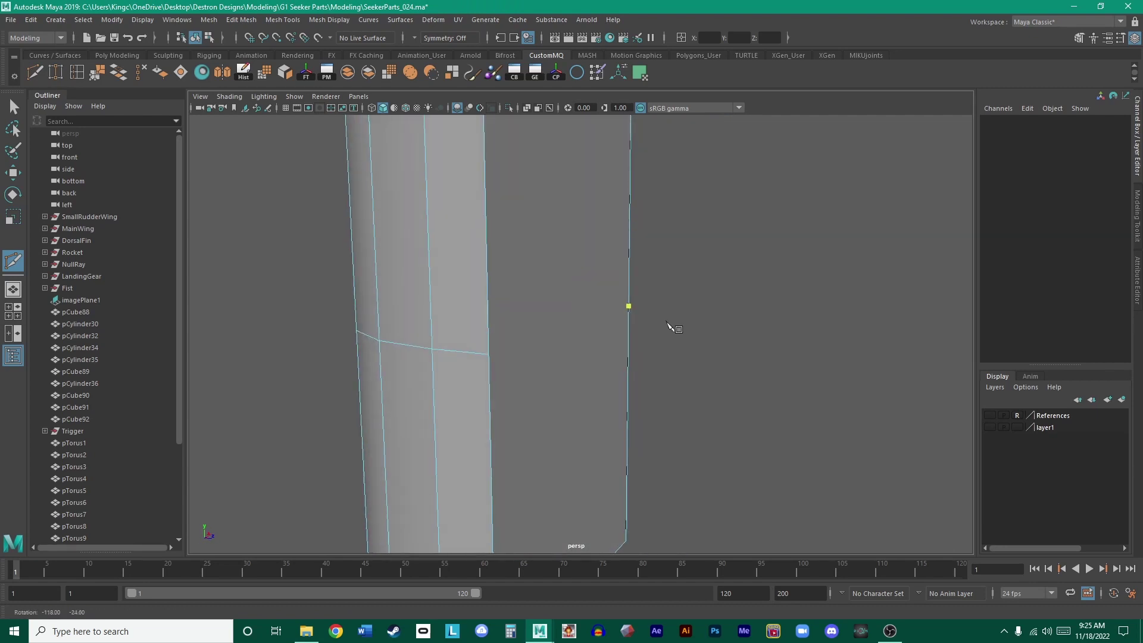
click(485, 347)
right_click(486, 347)
alt+middle_drag(525, 375, 541, 258)
alt+drag(670, 505, 611, 493)
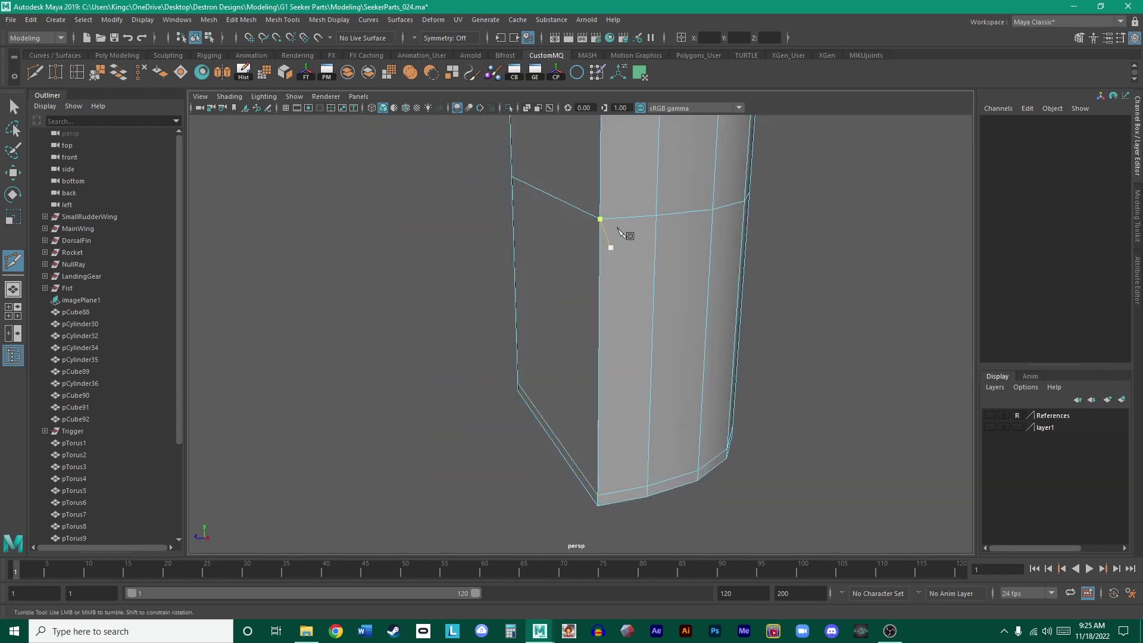
alt+drag(607, 226, 625, 337)
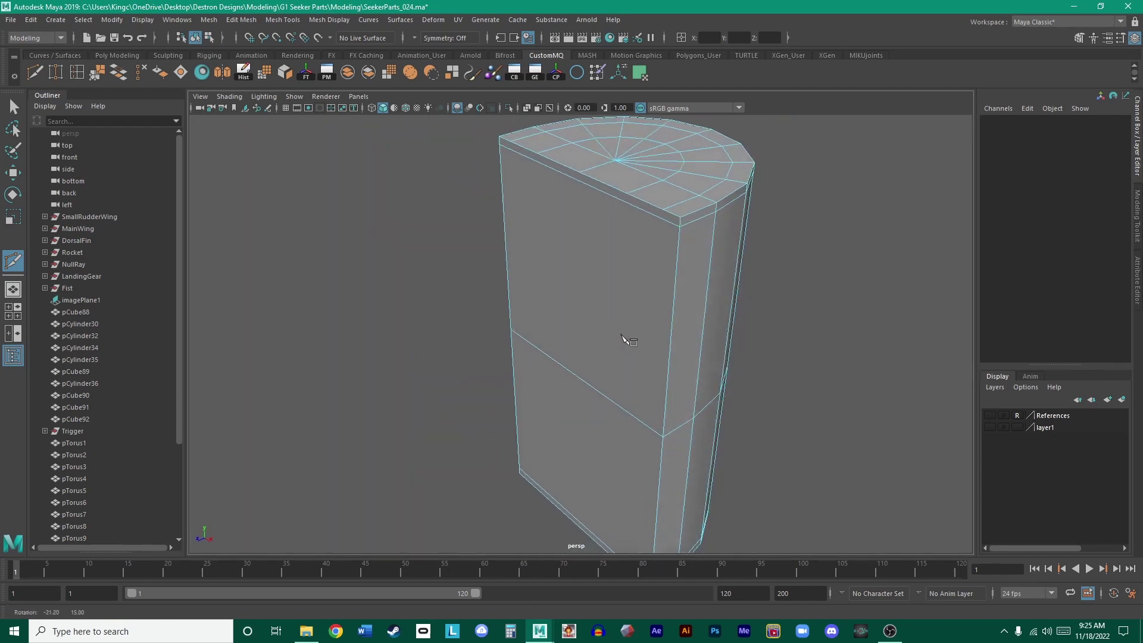
- Cut lengthwise edges along the flat face, connecting the matching edge points of the two semicircular end caps
click(663, 211)
alt+middle_drag(673, 322, 676, 220)
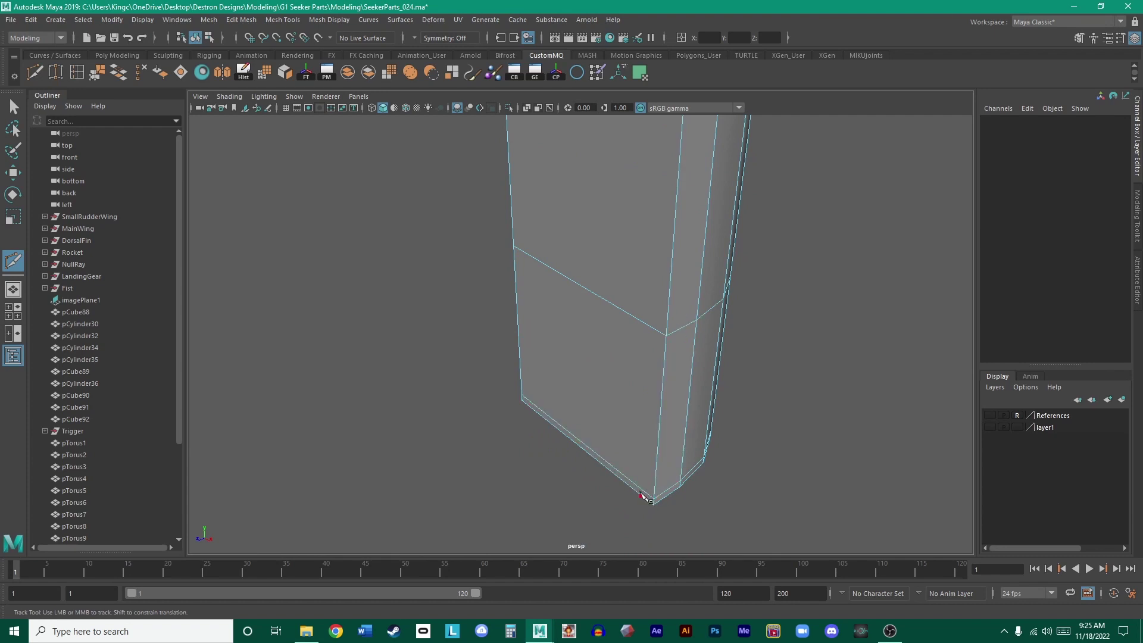
click(645, 497)
alt+middle_drag(654, 345, 658, 459)
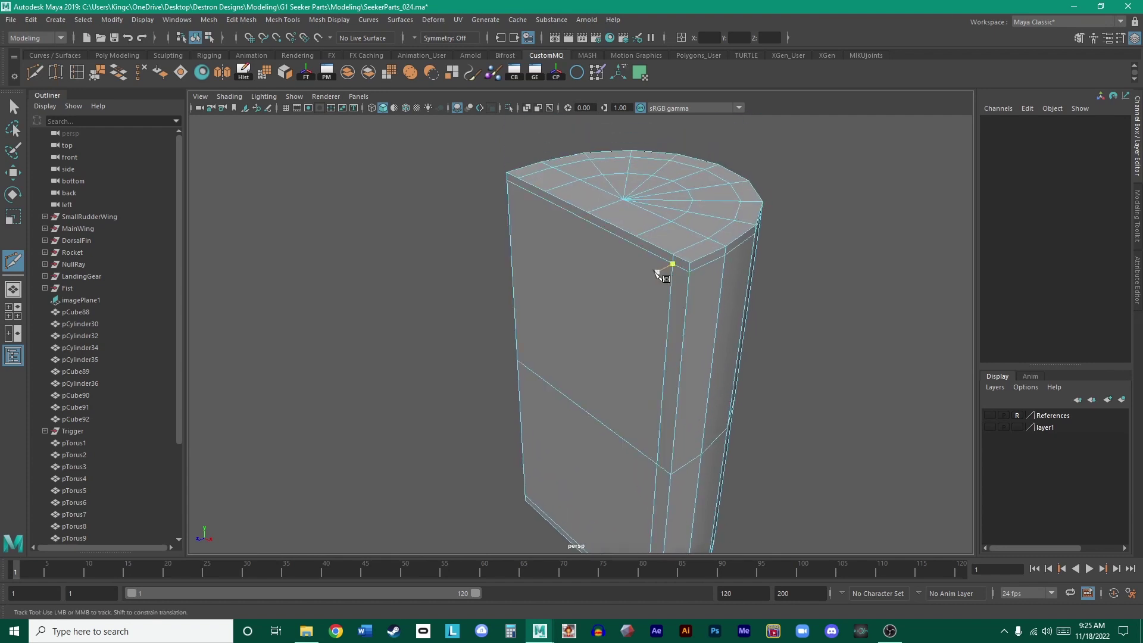
alt+middle_drag(621, 342, 610, 476)
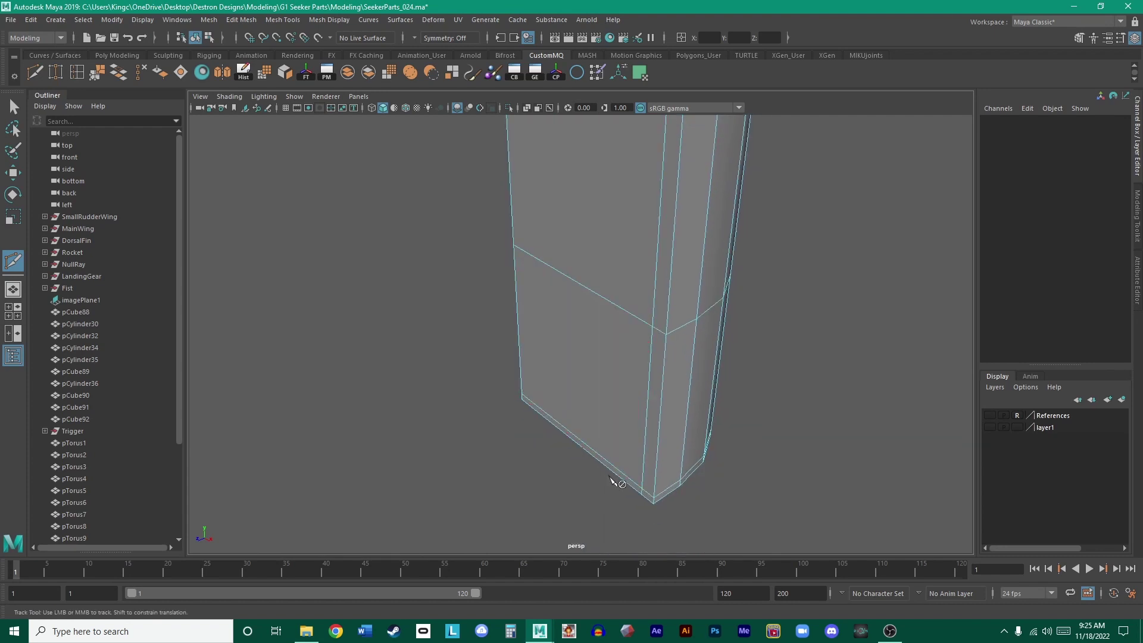
click(616, 475)
alt+middle_drag(639, 292, 629, 407)
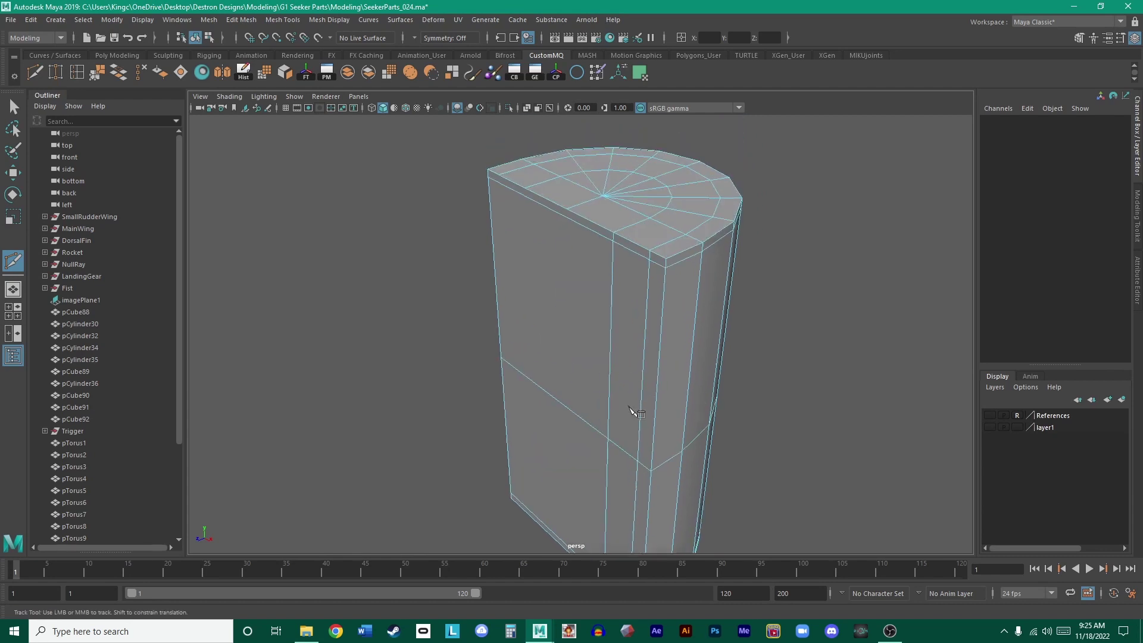
alt+middle_drag(571, 334, 564, 225)
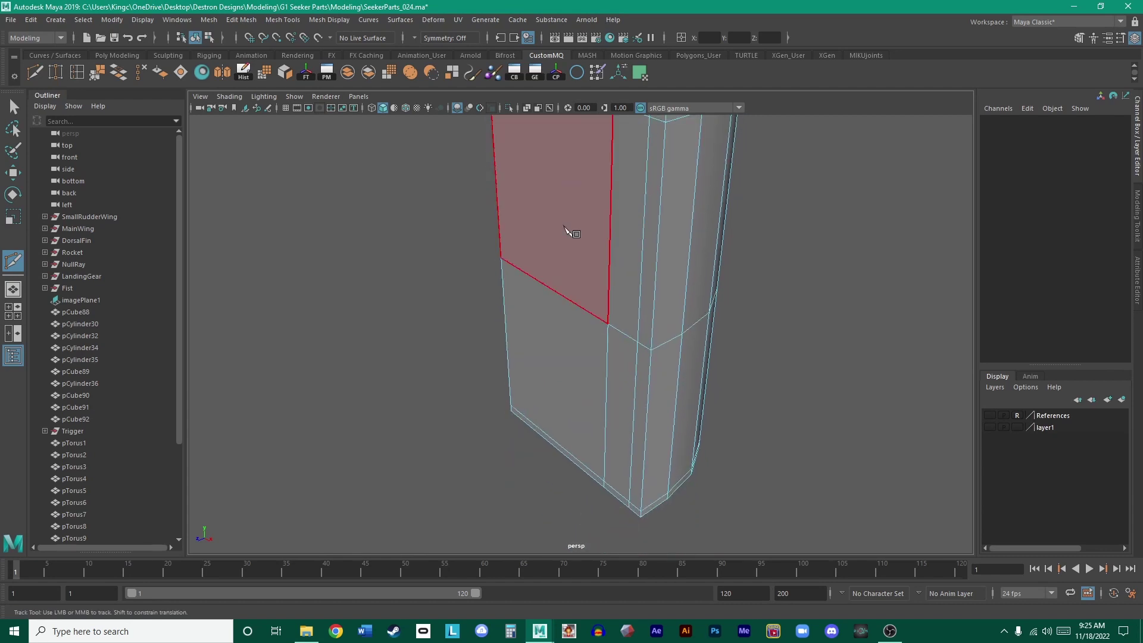
ctrl+click(567, 455)
alt+drag(581, 395, 459, 224)
alt+drag(607, 360, 571, 324)
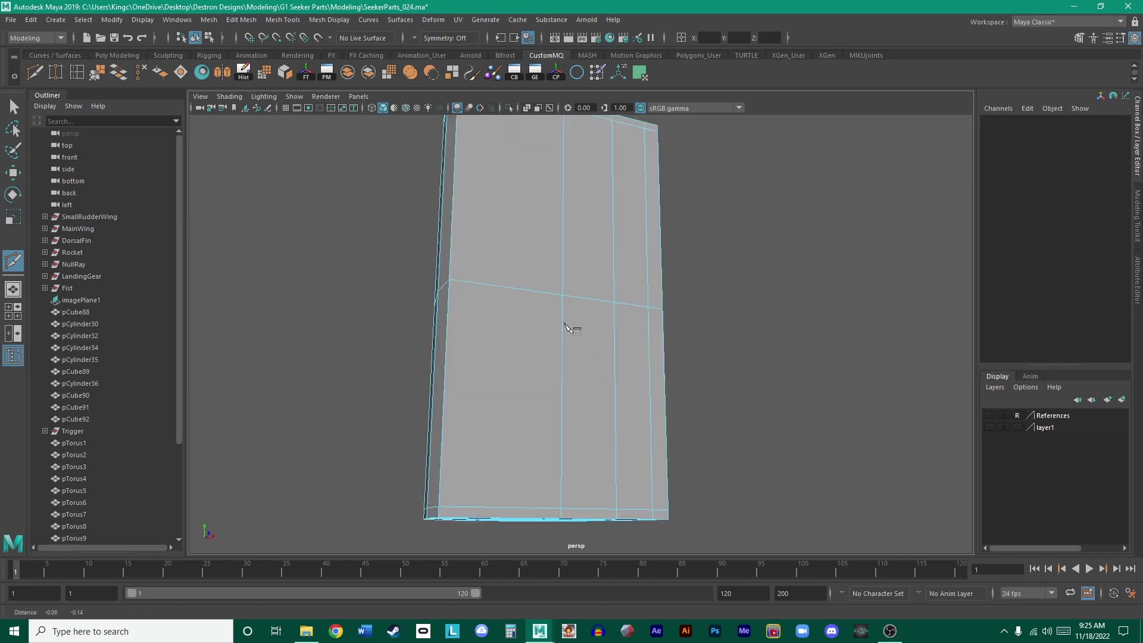
alt+middle_drag(571, 323, 522, 454)
alt+drag(510, 457, 472, 424)
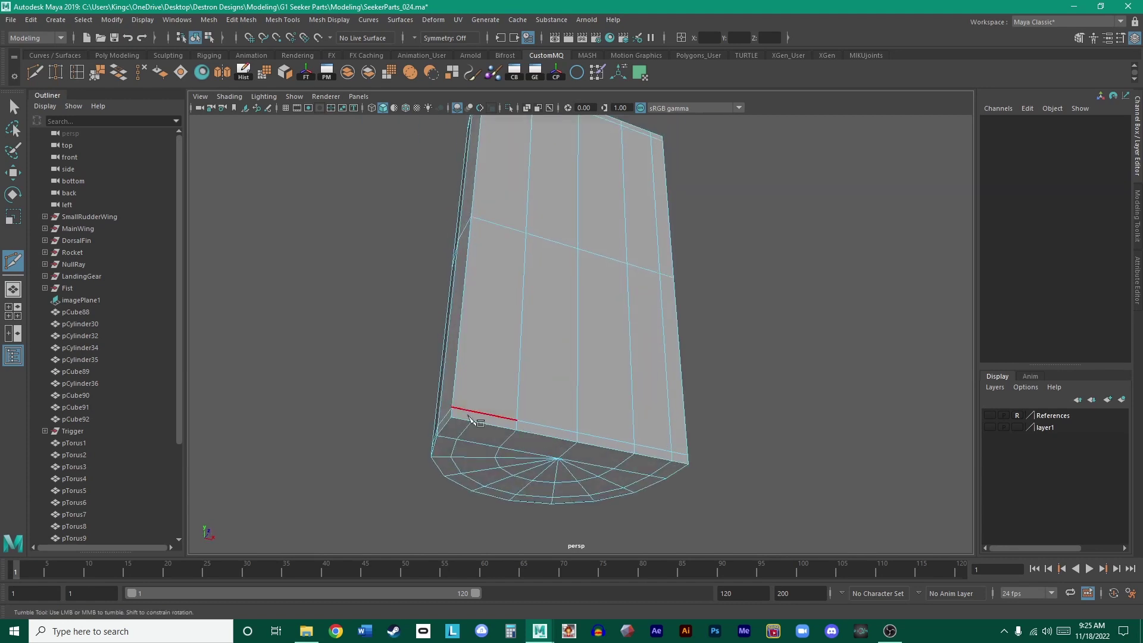
- Select the half cylinder in object mode, center its pivot and delete its construction history
key(w)
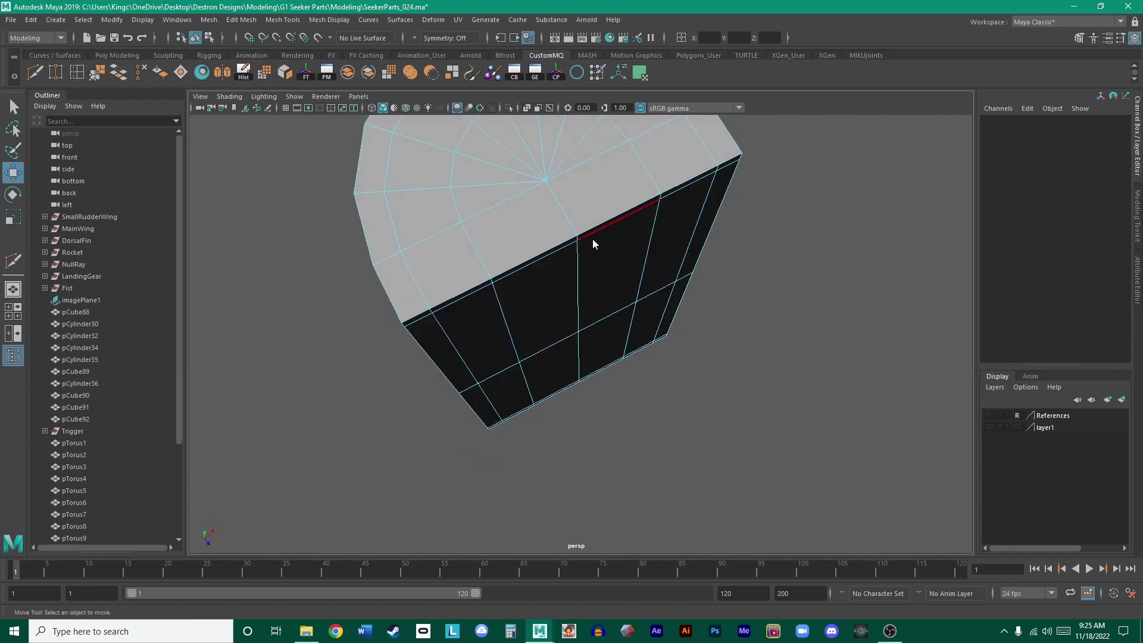
click(593, 237)
click(794, 244)
alt+drag(794, 244, 584, 275)
click(584, 275)
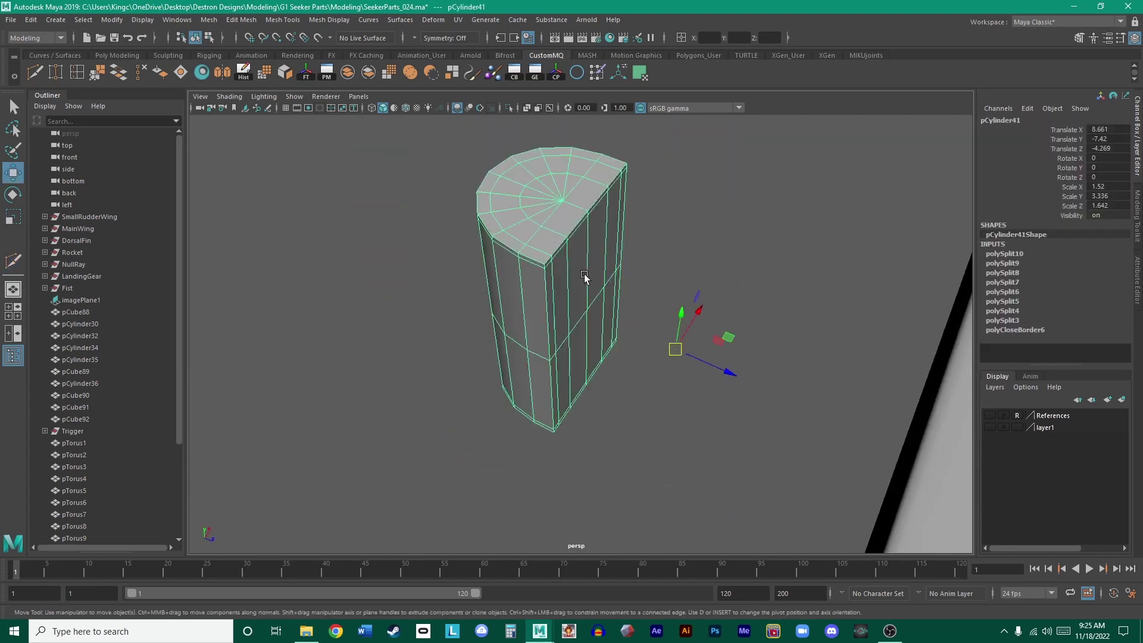
click(557, 73)
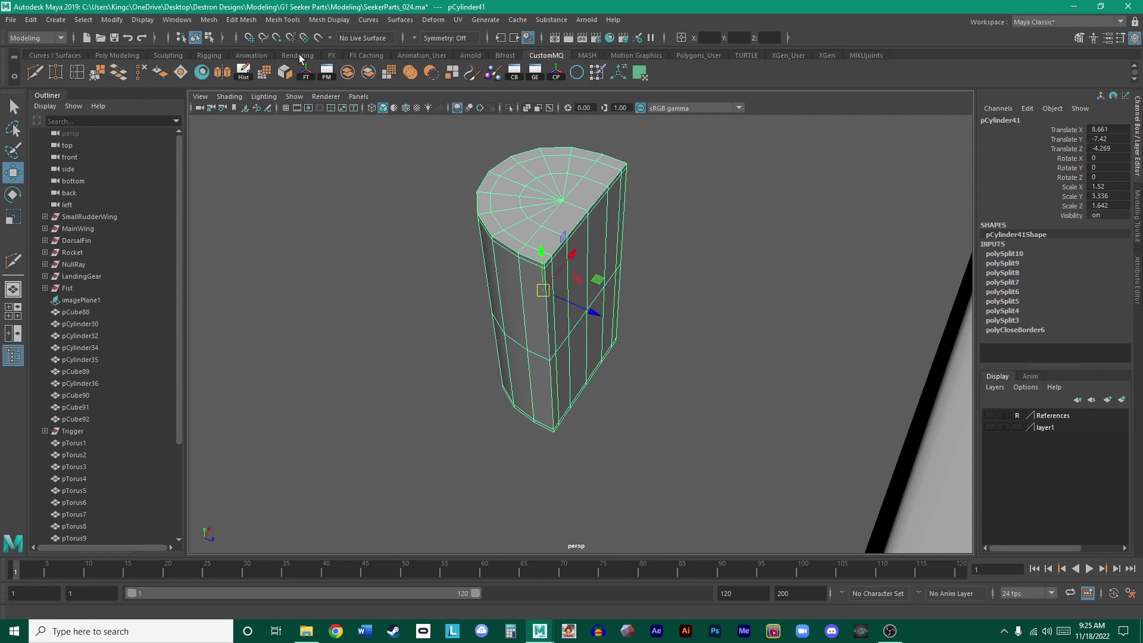
click(243, 72)
- Move the half cylinder back along Z to 7.321 over the body recess and check its placement in perspective and top views
click(754, 263)
alt+drag(755, 263, 524, 291)
click(601, 301)
key(f)
key(space)
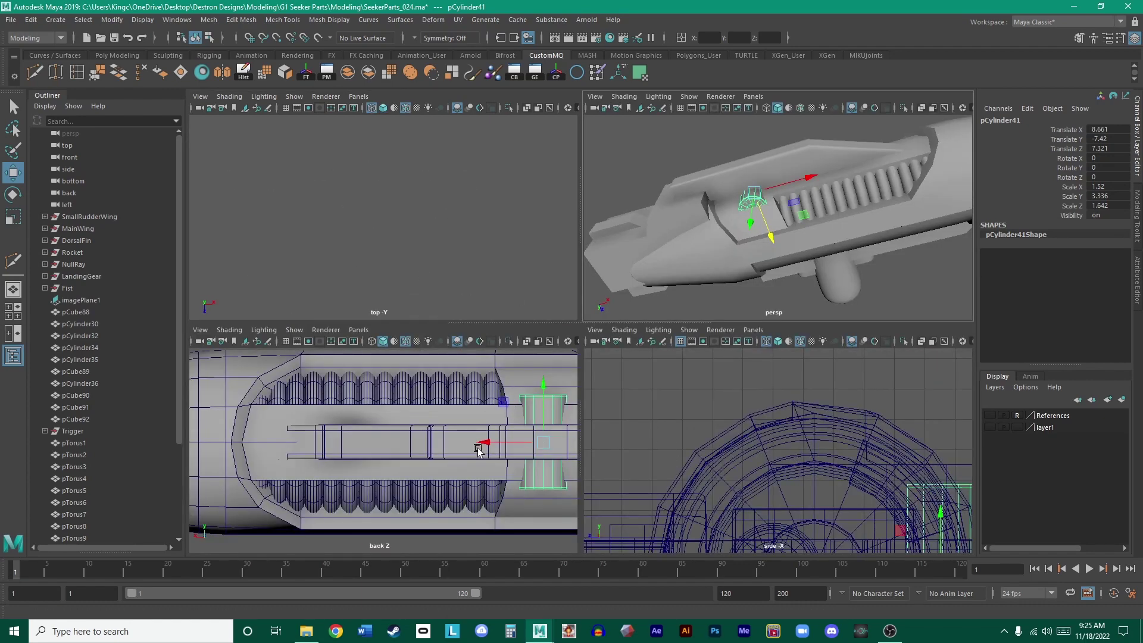
key(space)
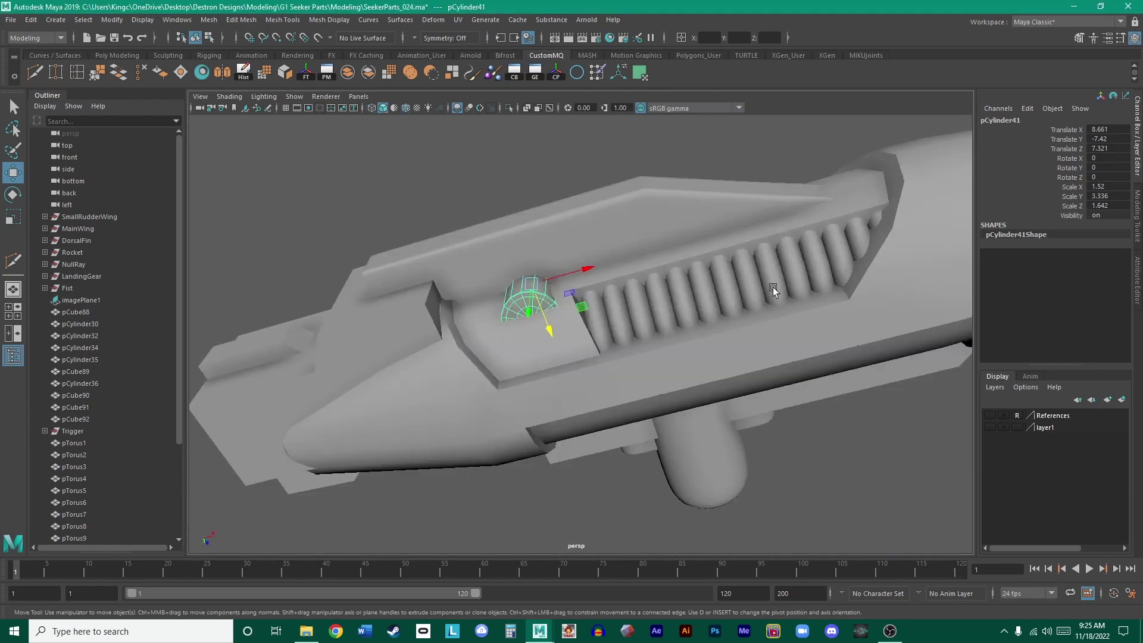
key(space)
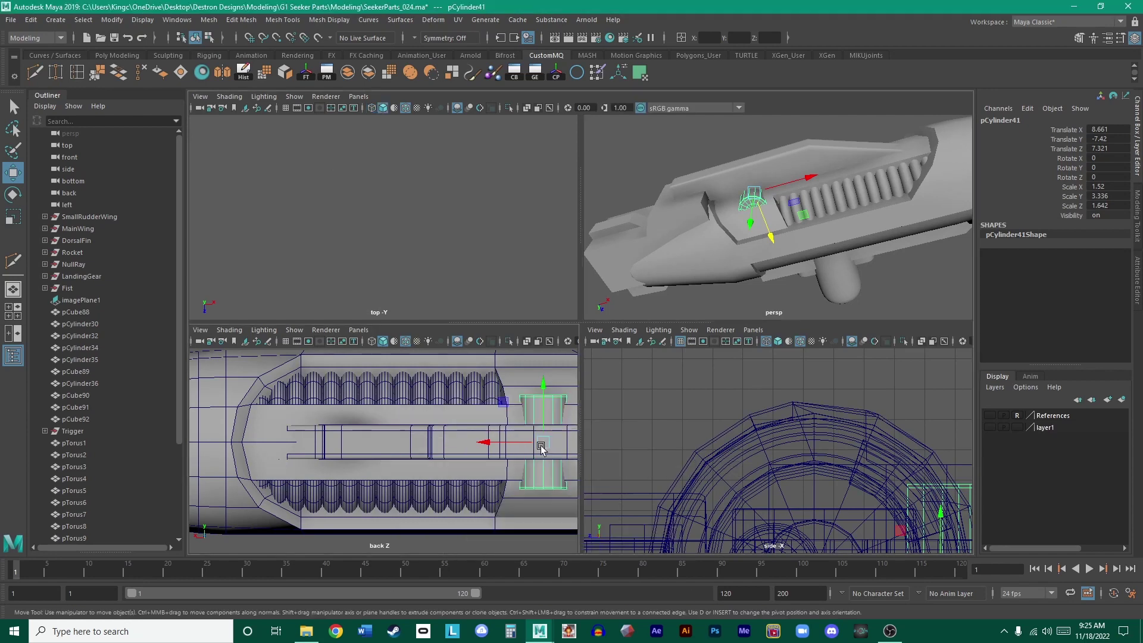
key(space)
key(f)
scroll(575, 279, down, 5)
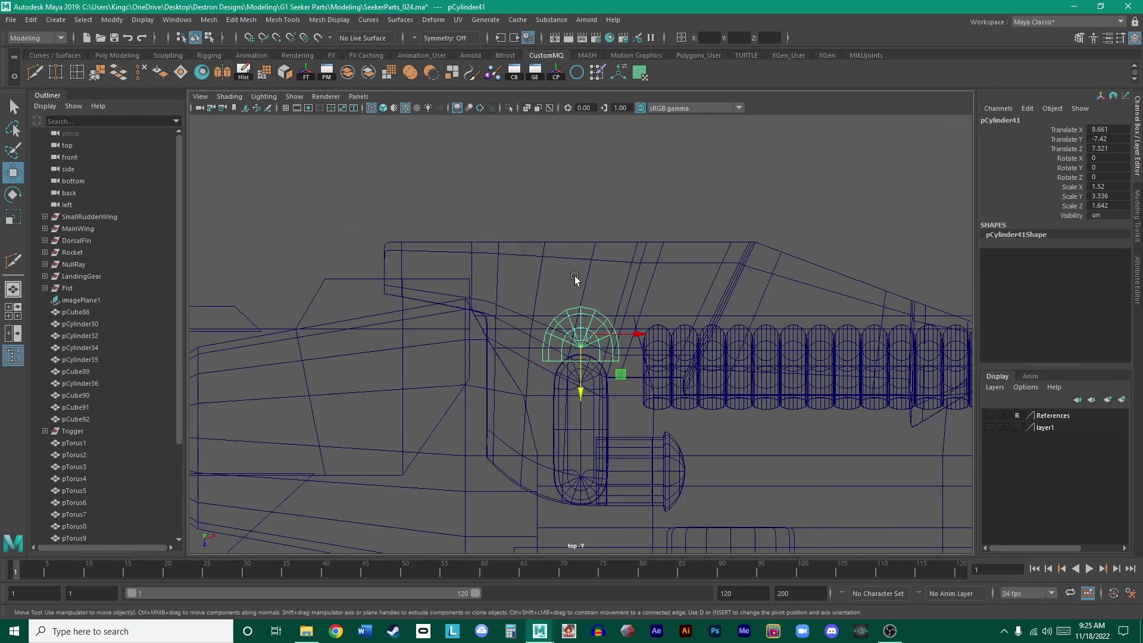
- Show the References layer in the top view to compare the half cylinder with the reference image
click(990, 428)
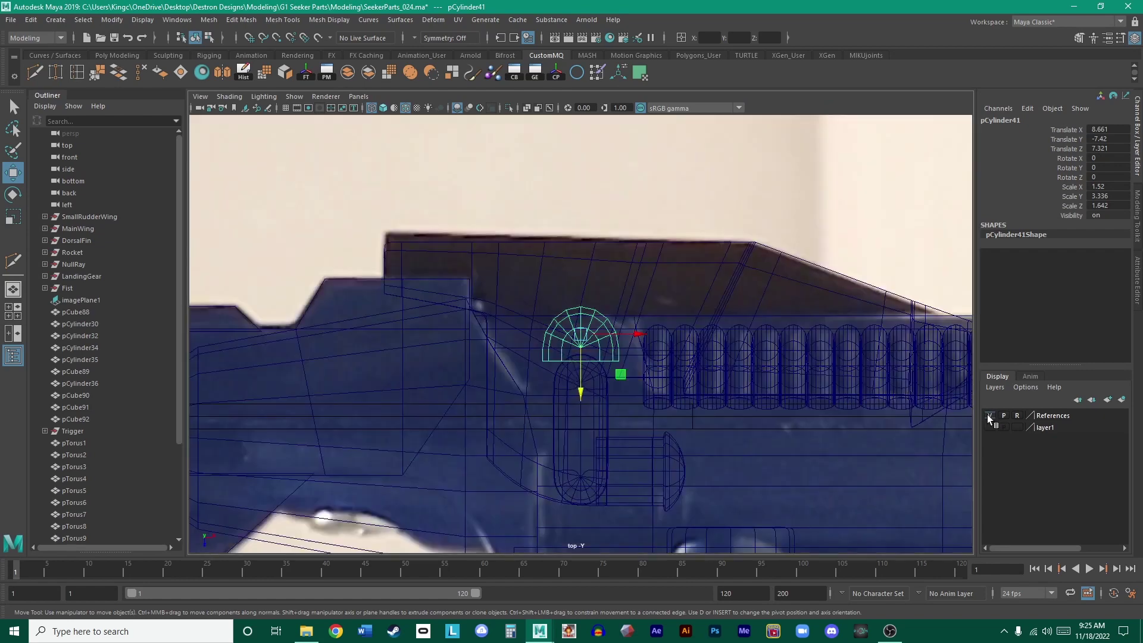
scroll(679, 311, up, 3)
scroll(595, 279, up, 1)
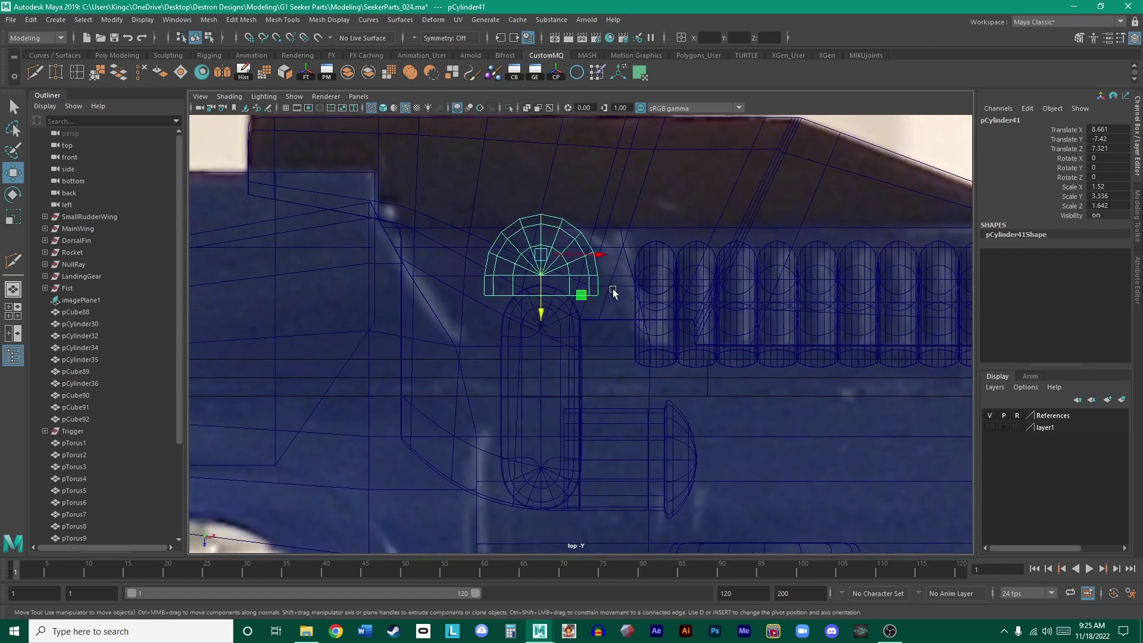
- Try sliding the half cylinder along X across the reference image and undo the moves
drag(594, 254, 597, 301)
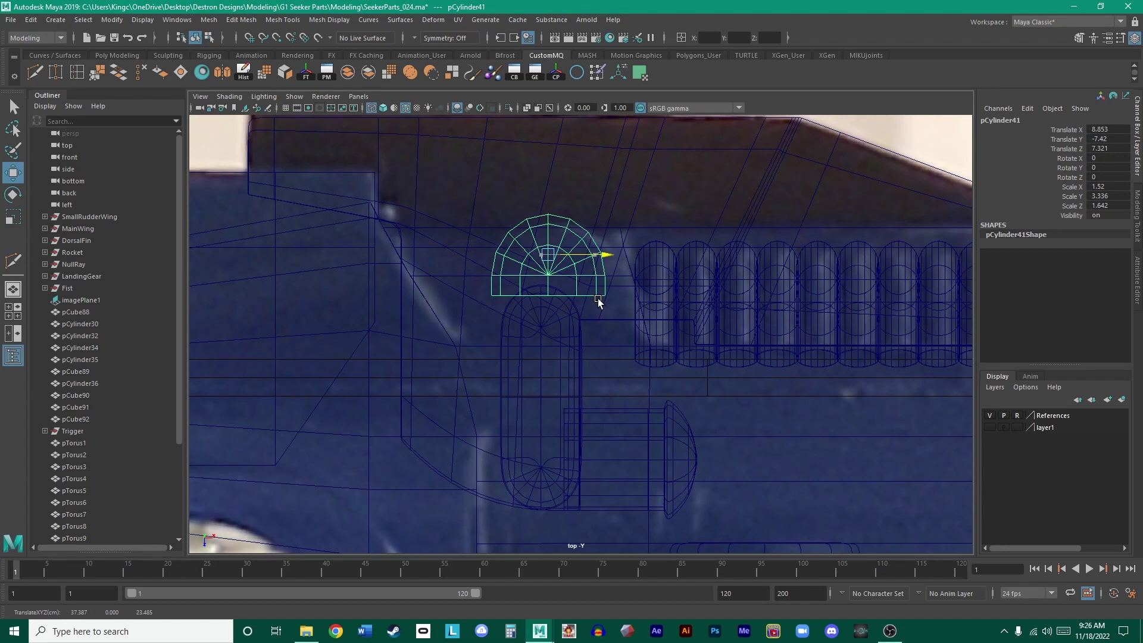
middle_drag(597, 296, 384, 282)
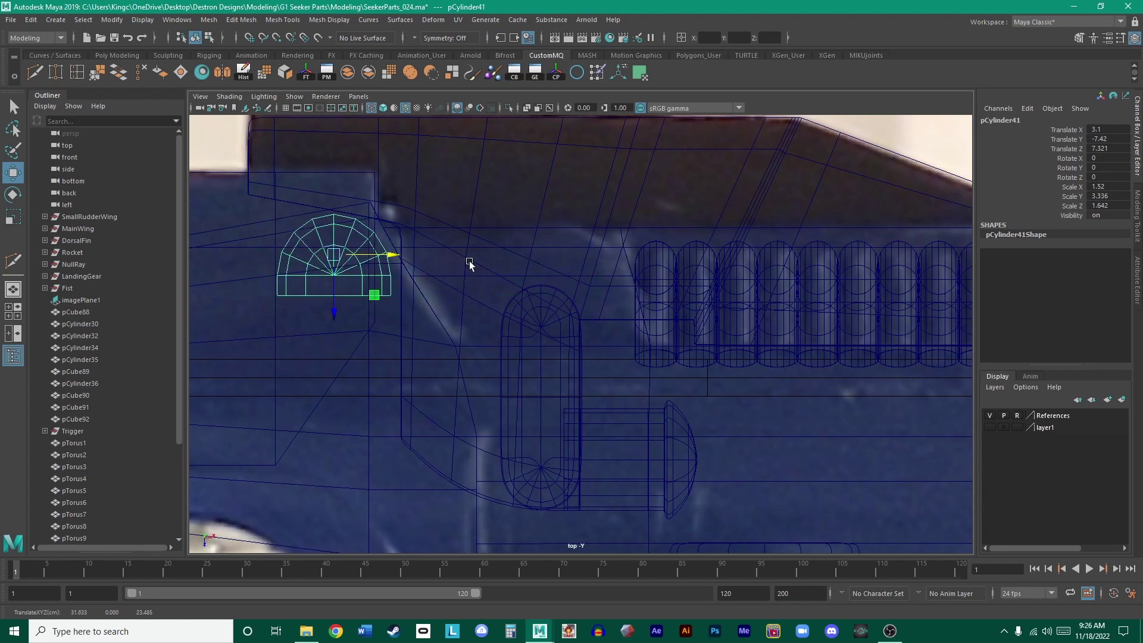
scroll(585, 324, down, 3)
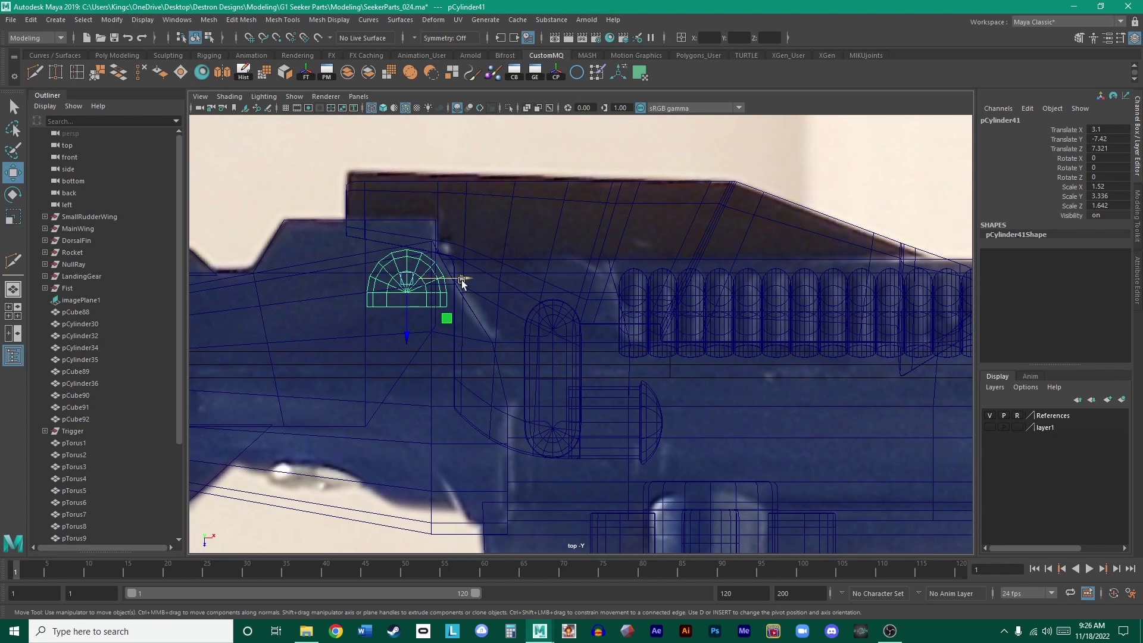
drag(463, 282, 607, 310)
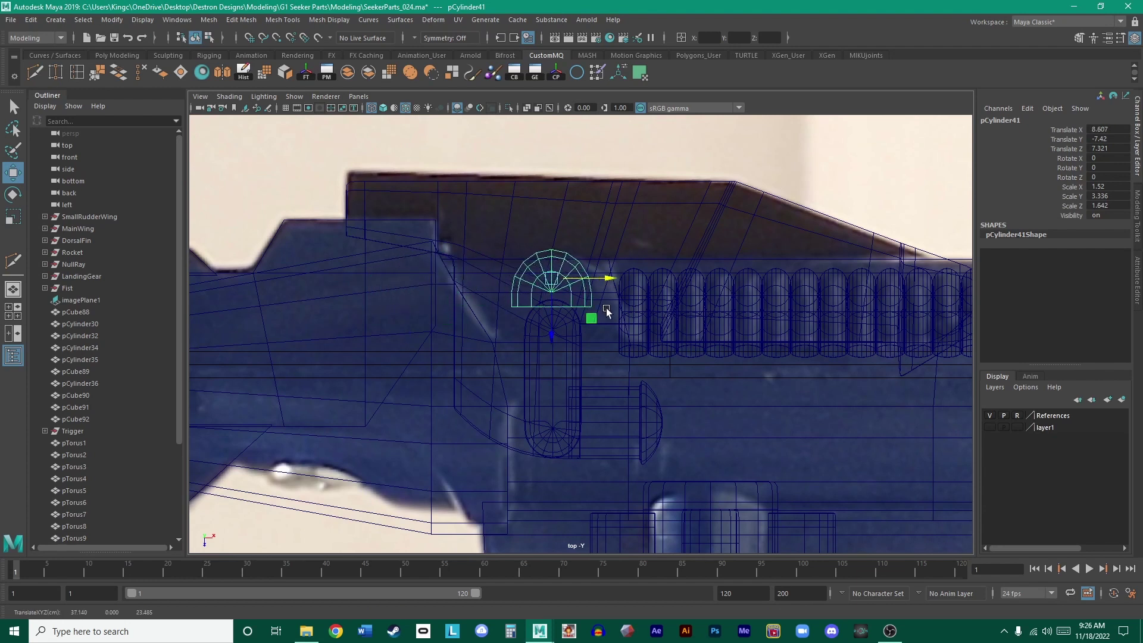
key(ctrl+z)
key(shift+z)
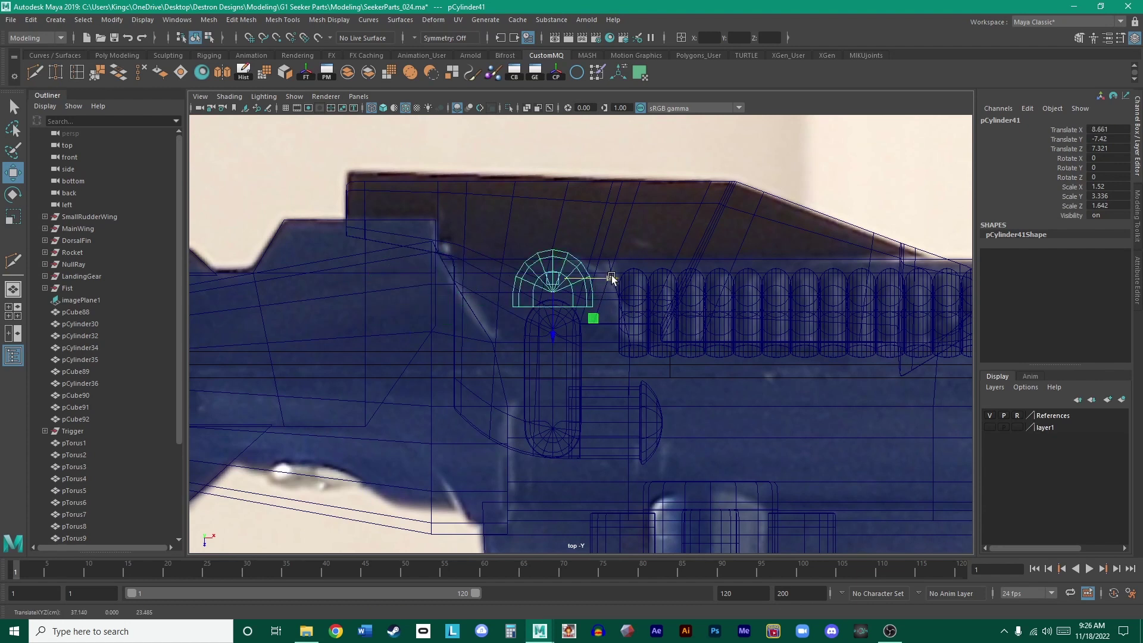
- Enlarge the half cylinder to scale 2.157, 4.346, 2.139 and position it at X 9.058, Z 7.864 beside the ribbed vent
mouse_move(612, 277)
mouse_down()
mouse_move(440, 284)
mouse_move(607, 313)
mouse_move(615, 285)
mouse_up()
key(r)
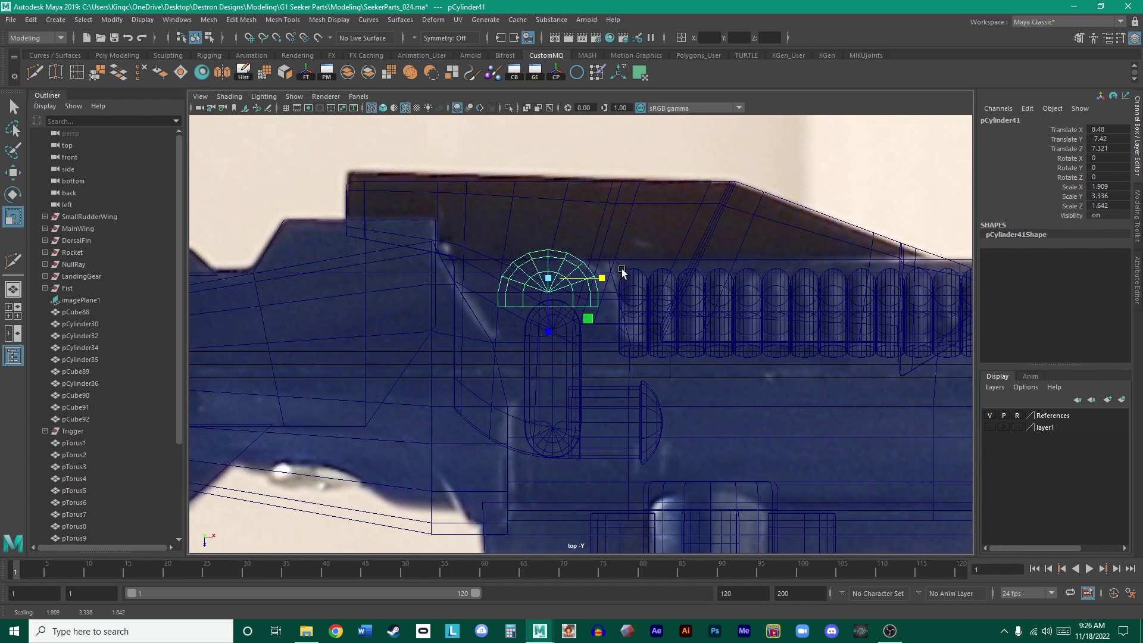
key(ctrl+z)
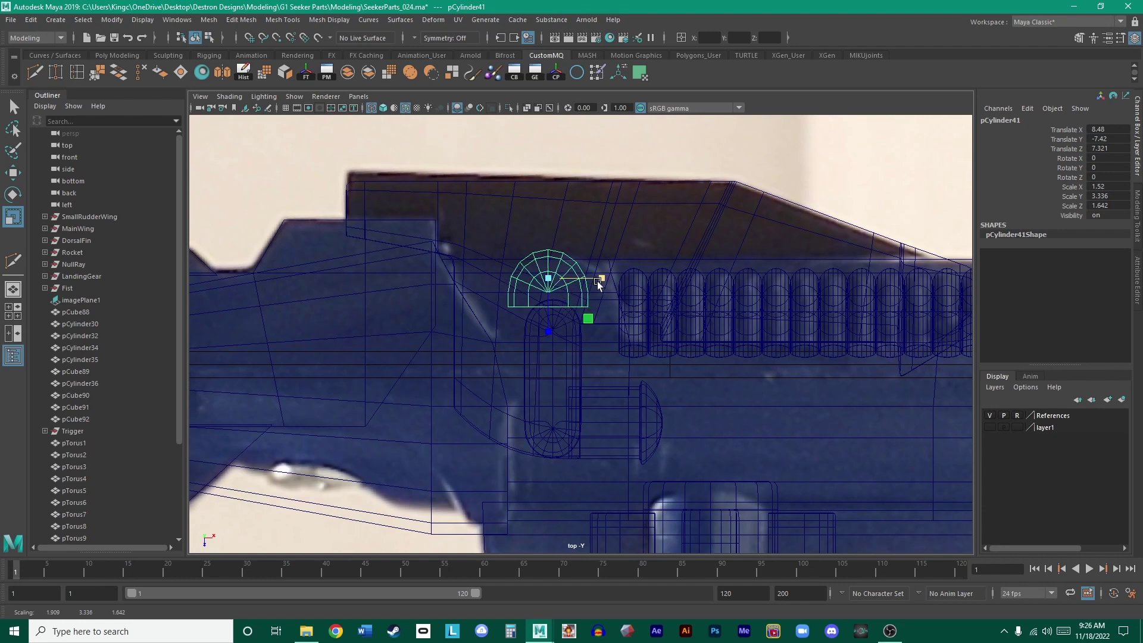
mouse_move(598, 284)
mouse_down()
mouse_move(619, 376)
mouse_move(602, 334)
mouse_move(597, 388)
mouse_move(584, 298)
mouse_move(560, 277)
mouse_move(590, 370)
mouse_move(587, 305)
mouse_move(582, 403)
mouse_move(587, 300)
mouse_up()
key(w)
scroll(595, 321, up, 4)
key(r)
key(w)
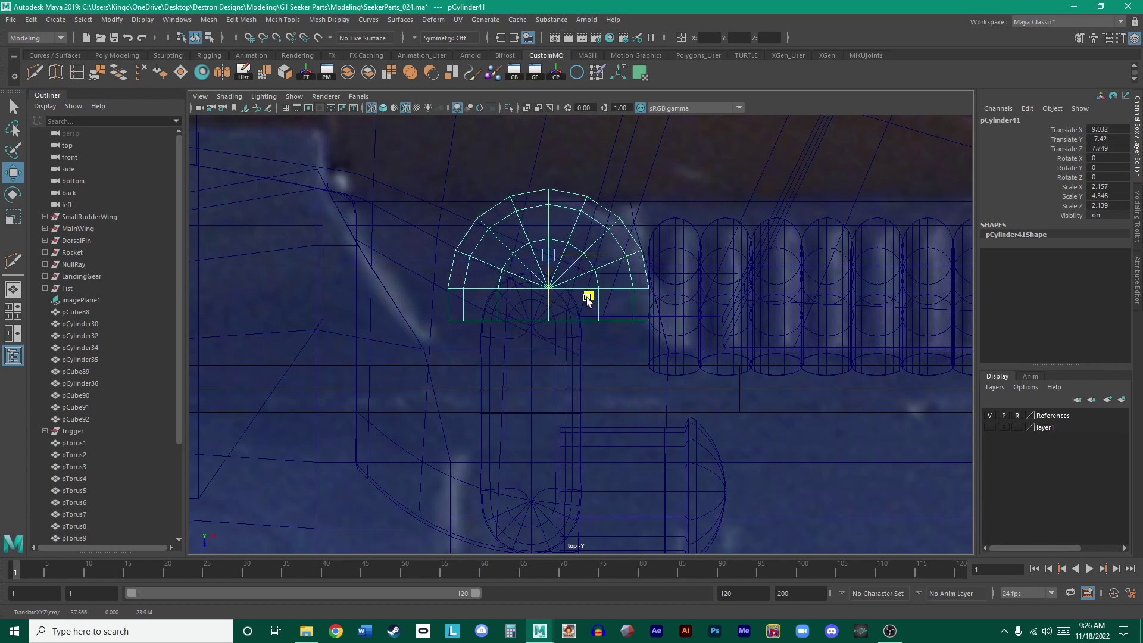
mouse_move(587, 300)
mouse_down()
mouse_move(592, 317)
mouse_move(589, 305)
mouse_up()
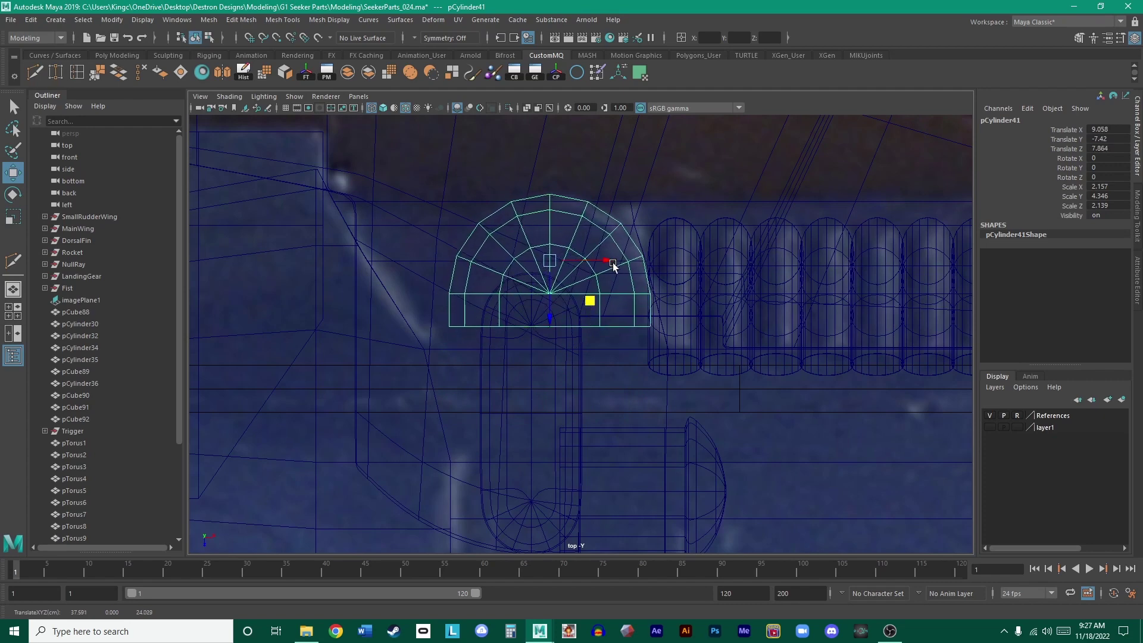
- Check the enlarged half cylinder in the perspective view and hide the References layer
key(space)
key(space)
alt+drag(624, 241, 600, 432)
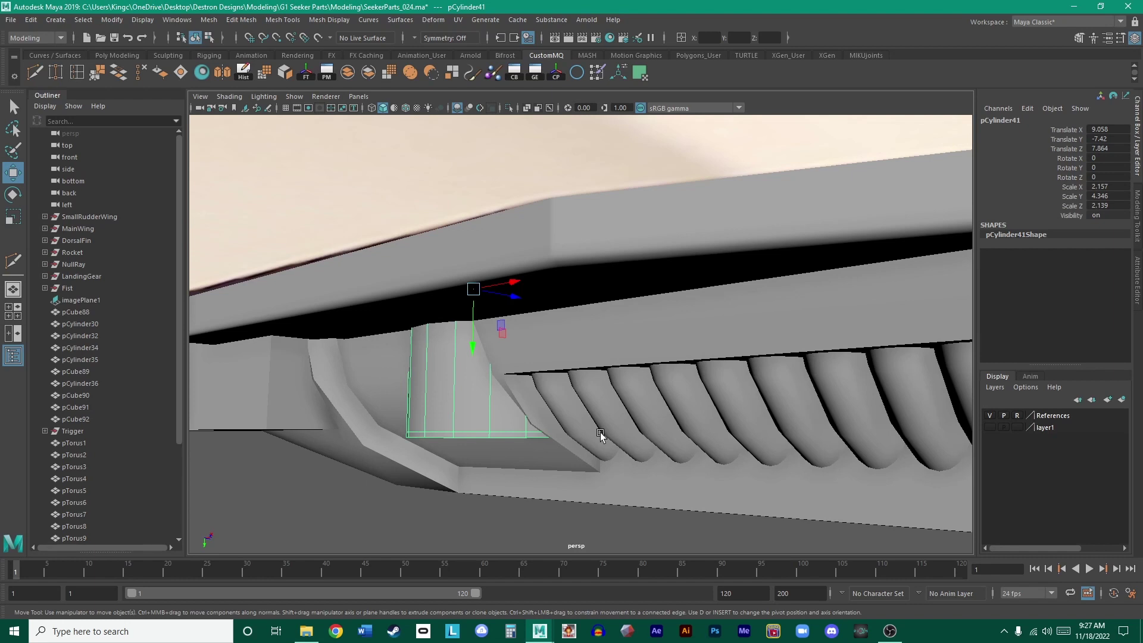
scroll(600, 433, down, 5)
click(592, 478)
scroll(590, 476, up, 3)
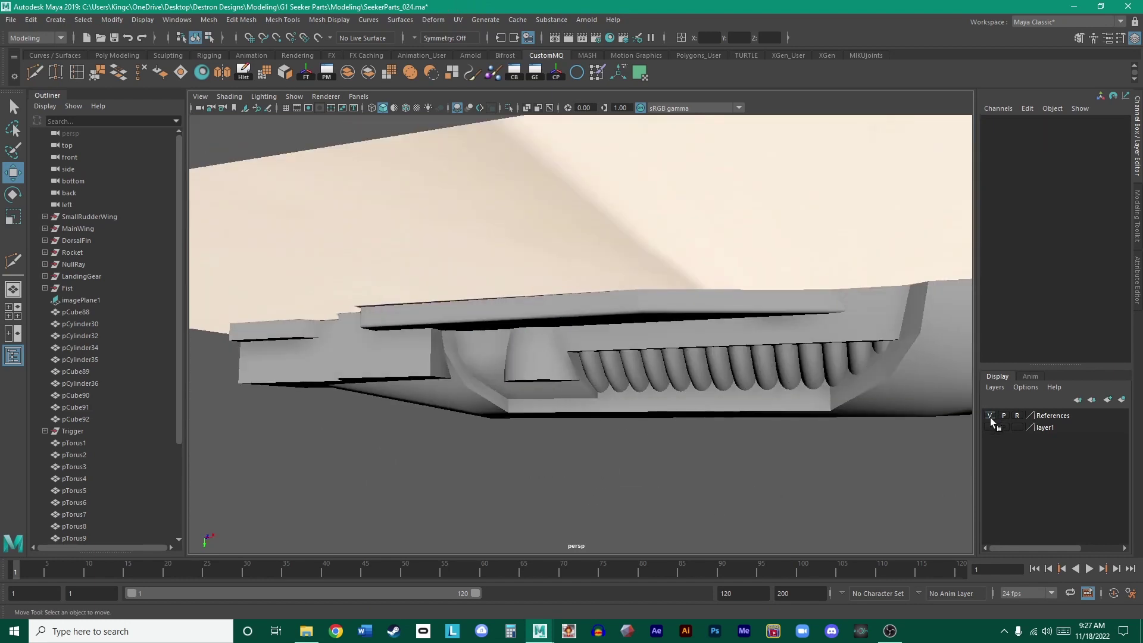
click(989, 415)
alt+drag(922, 405, 384, 186)
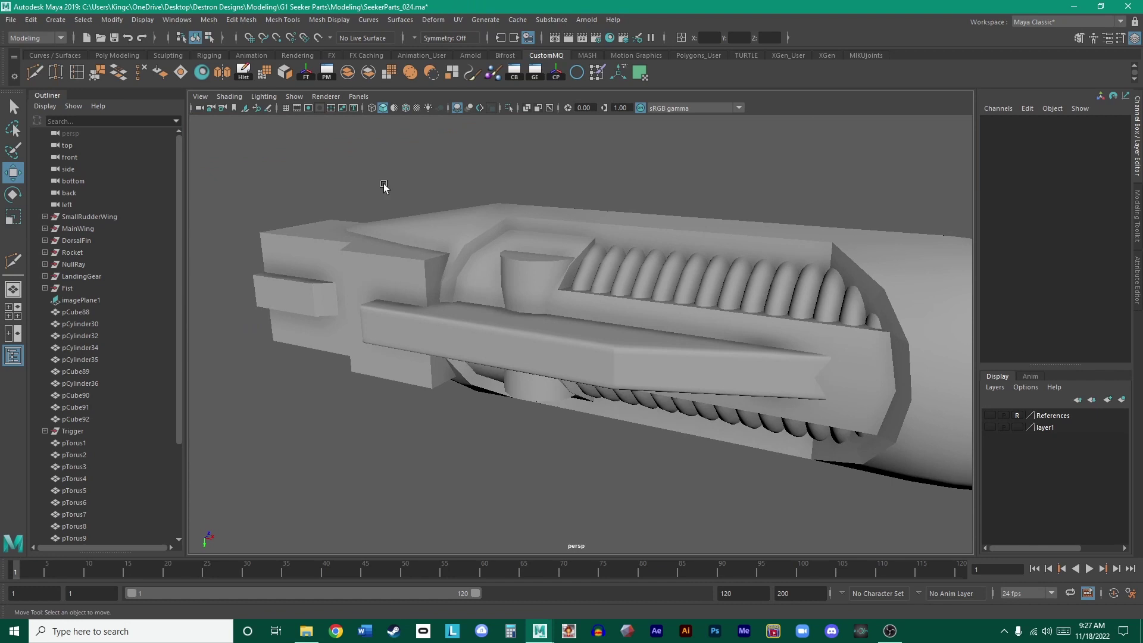
- Create a polygon cube, place it beside the weapon body near the half cylinder and set its Y scale to 7.19
click(115, 55)
click(56, 72)
scroll(370, 194, down, 6)
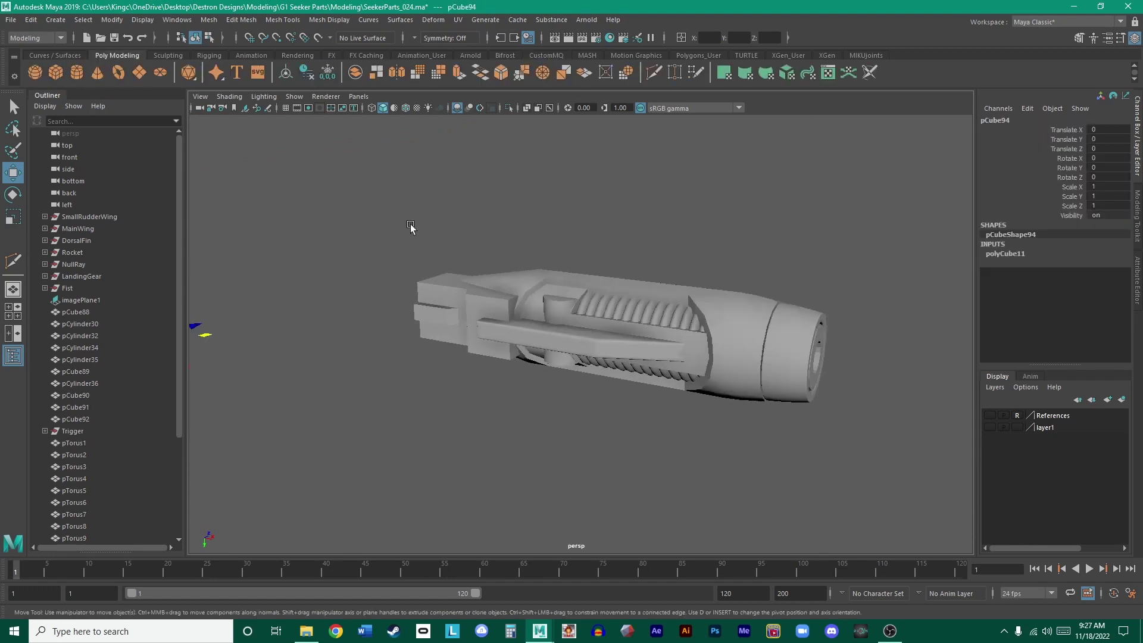
drag(332, 346, 586, 361)
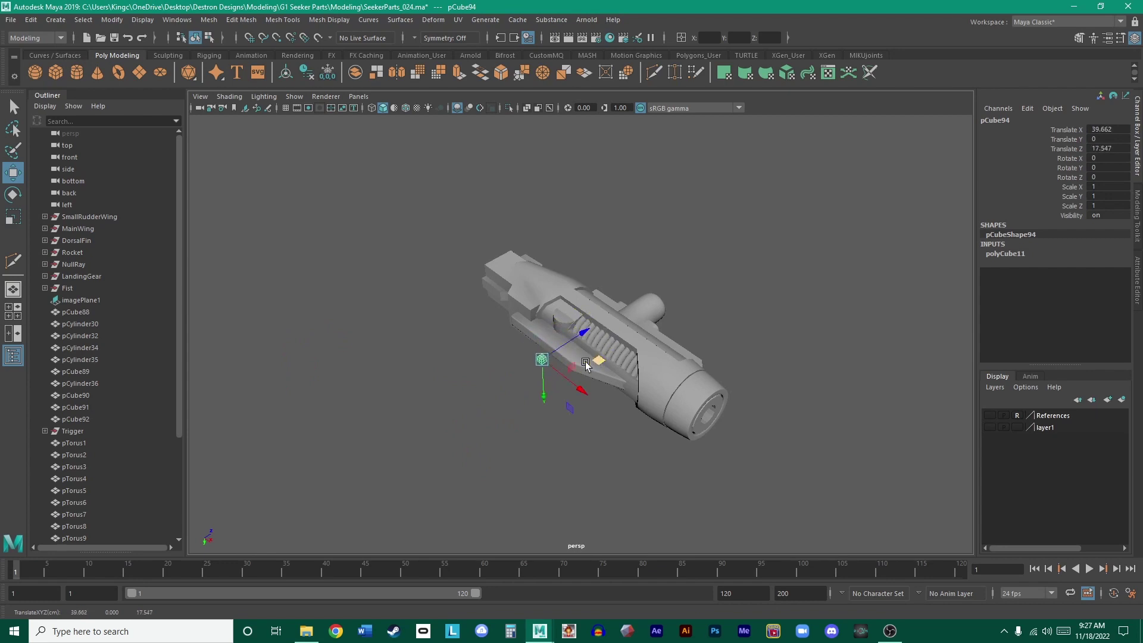
key(r)
mouse_move(544, 395)
mouse_down()
mouse_move(554, 491)
mouse_move(545, 417)
mouse_up()
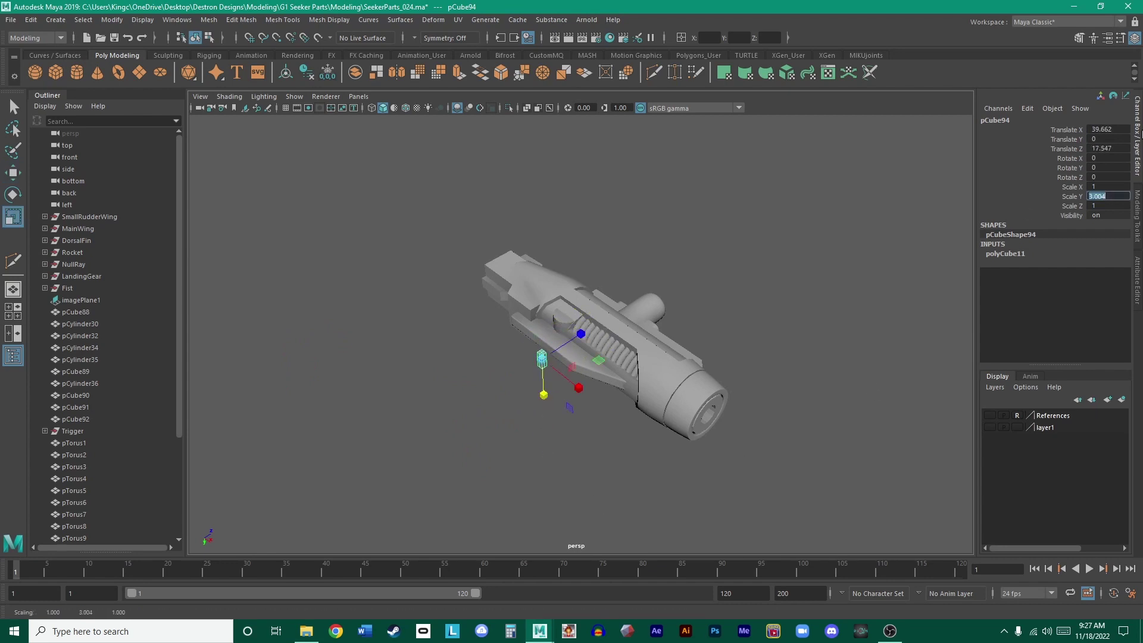
text(7.19)
key(Return)
scroll(531, 369, up, 5)
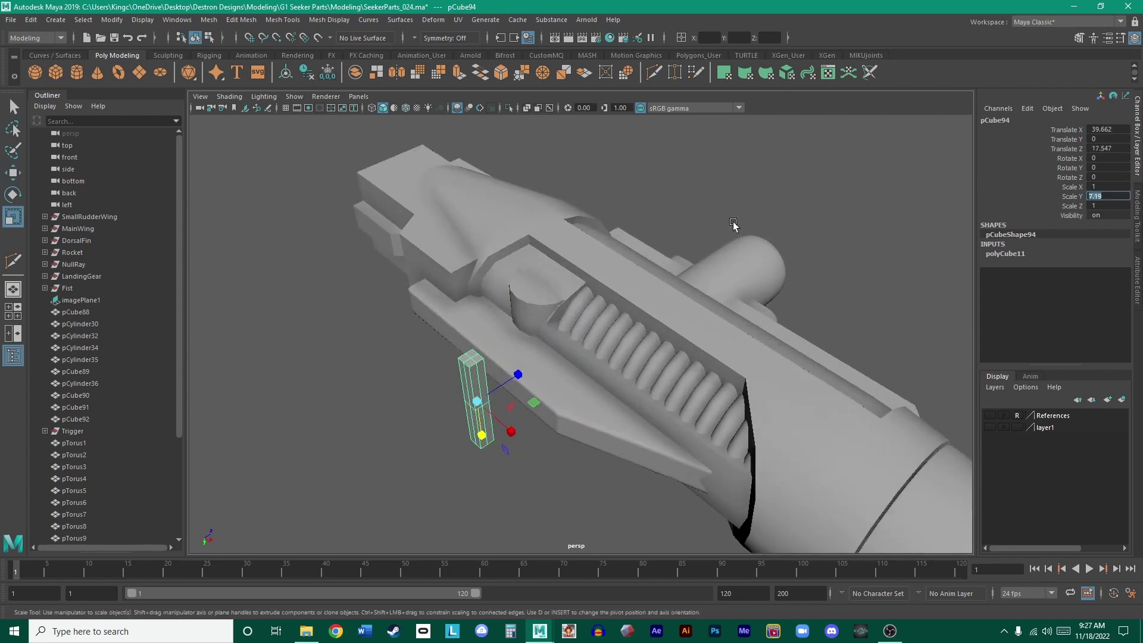
- Move the tall cube to X 37.754, Z 22.978 so it sits against the half cylinder as a height guide
click(540, 435)
click(484, 373)
alt+drag(485, 373, 654, 332)
key(w)
alt+right_drag(654, 332, 805, 400)
alt+drag(805, 400, 717, 355)
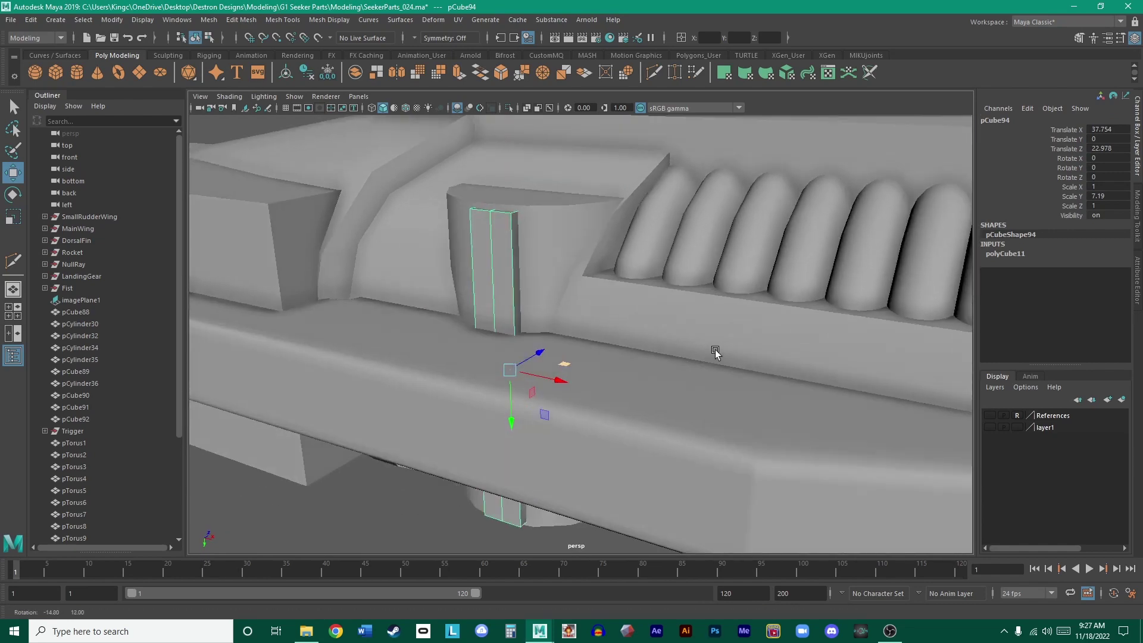
- Scale the half cylinder along Y to 4.221, matching its upper end to the guide cube in the back view
click(566, 235)
alt+right_drag(566, 234, 536, 450)
key(r)
drag(529, 445, 528, 442)
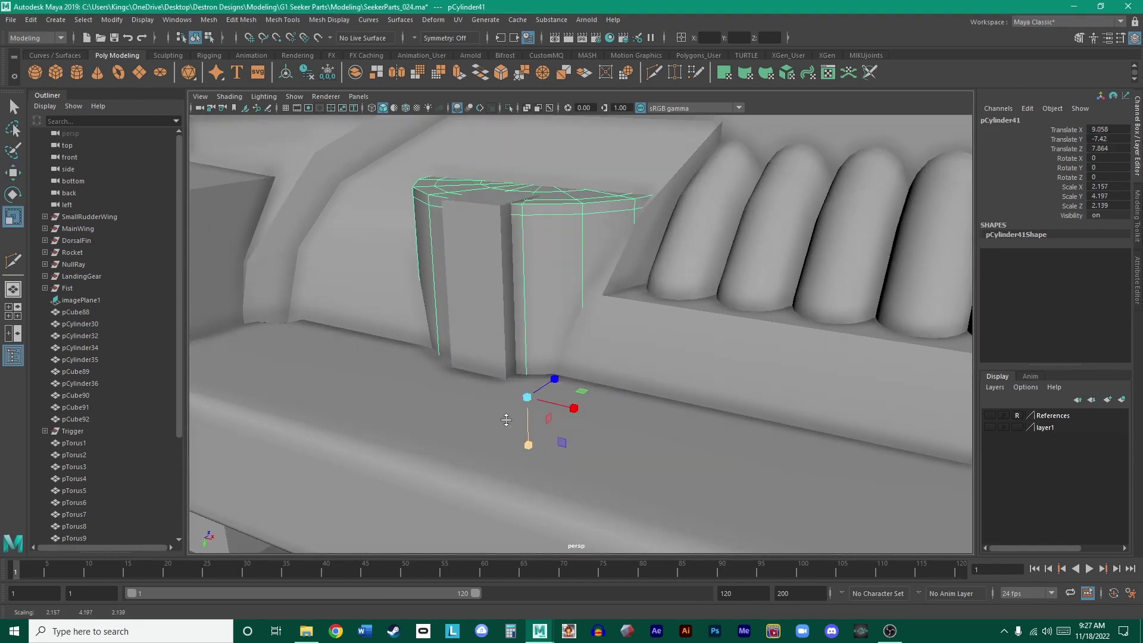
key(space)
key(space)
key(space)
key(space)
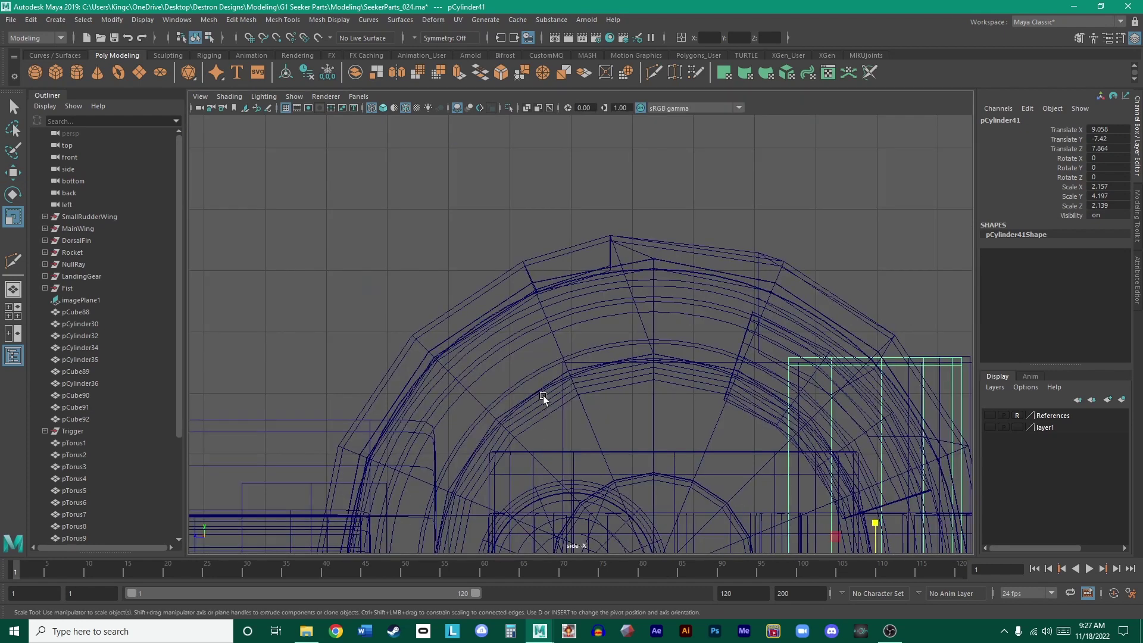
scroll(604, 348, up, 6)
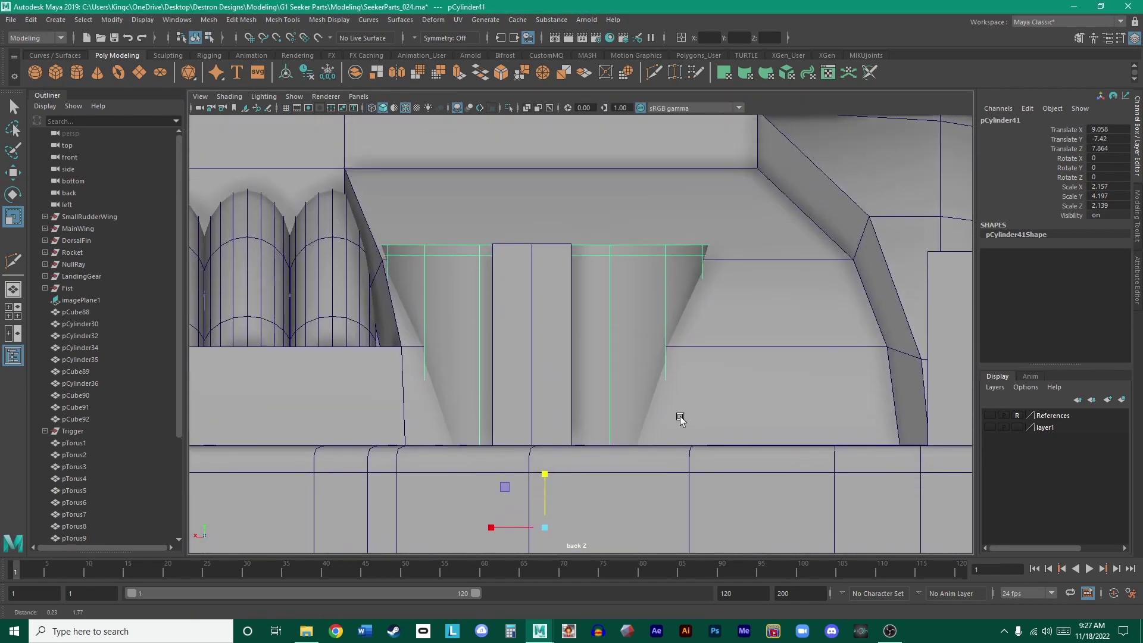
middle_drag(625, 353, 624, 354)
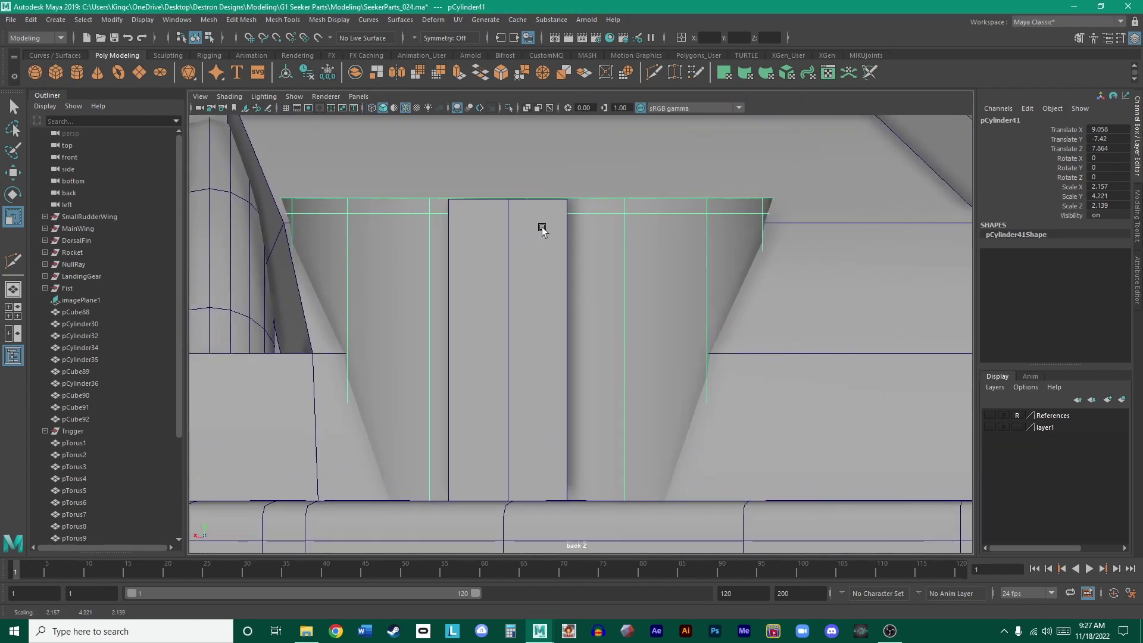
- Select the vertices along the half cylinder's upper end in the back view
alt+middle_drag(538, 227, 569, 347)
scroll(574, 348, up, 5)
scroll(569, 347, down, 5)
key(w)
right_drag(552, 318, 497, 318)
drag(449, 277, 777, 366)
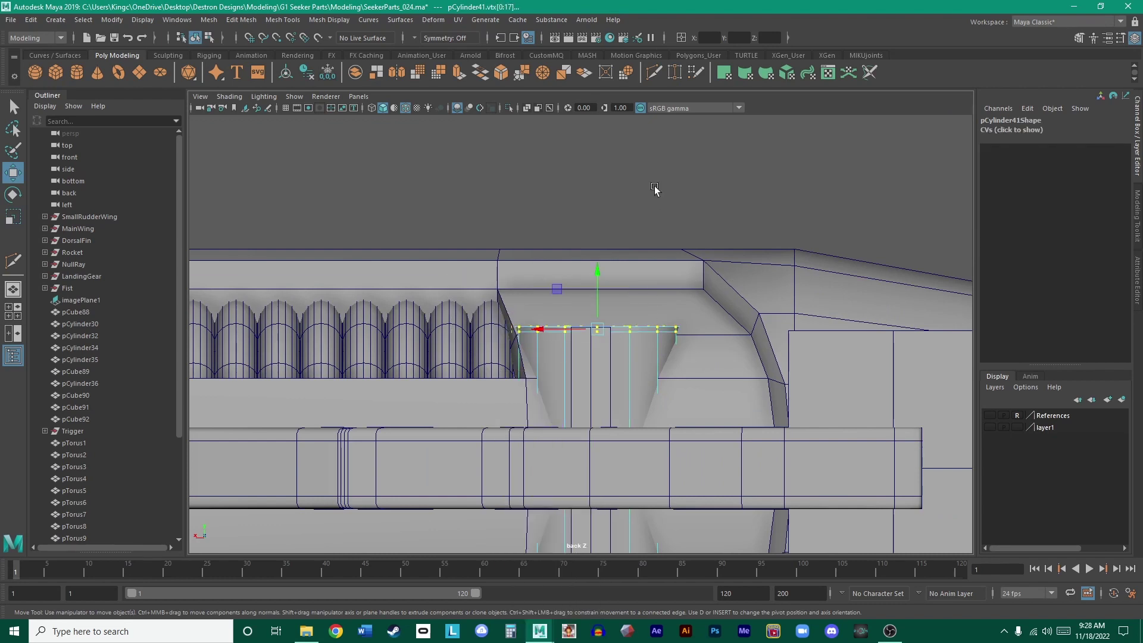
- Try Object X symmetry while selecting the half cylinder's upper and lower end vertices
click(420, 38)
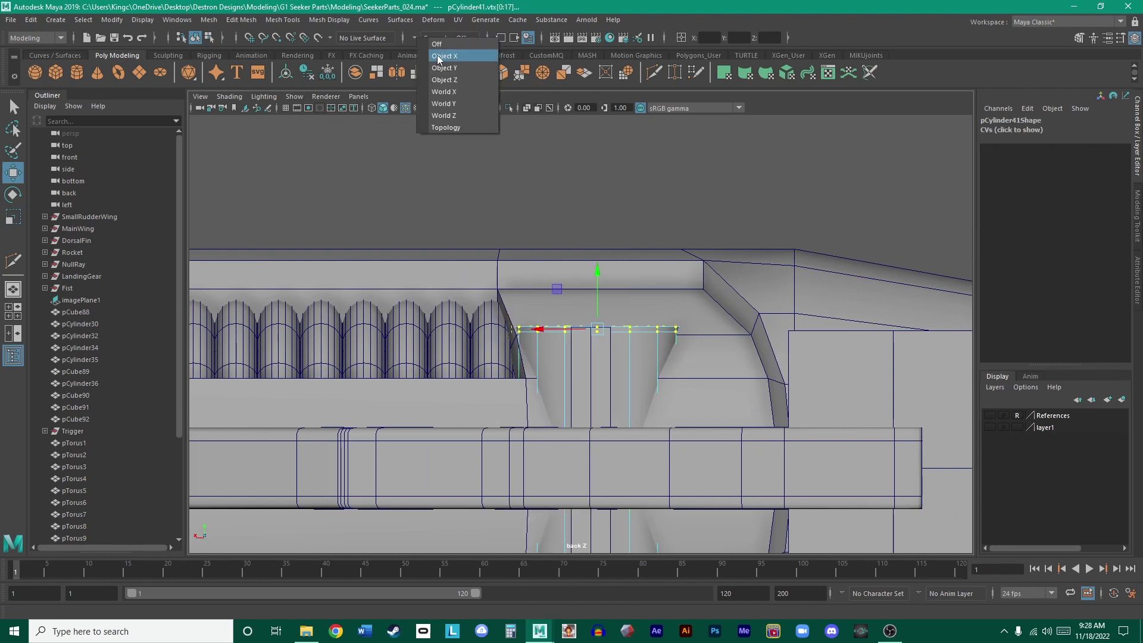
click(438, 58)
scroll(604, 350, down, 5)
scroll(604, 350, up, 4)
click(420, 38)
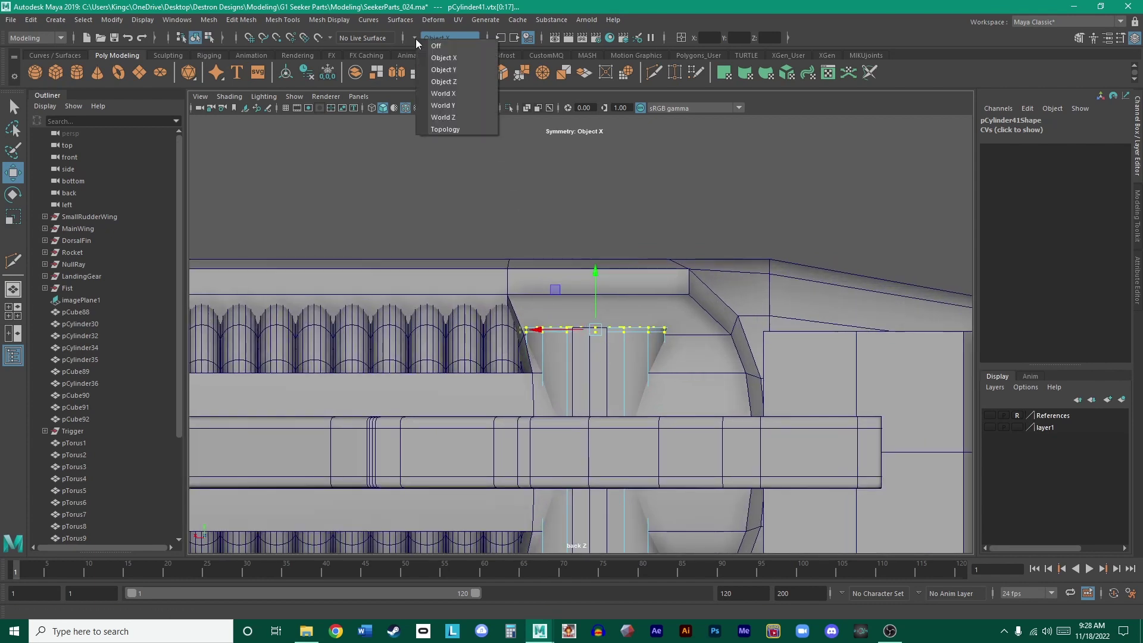
click(415, 38)
right_drag(657, 338, 691, 301)
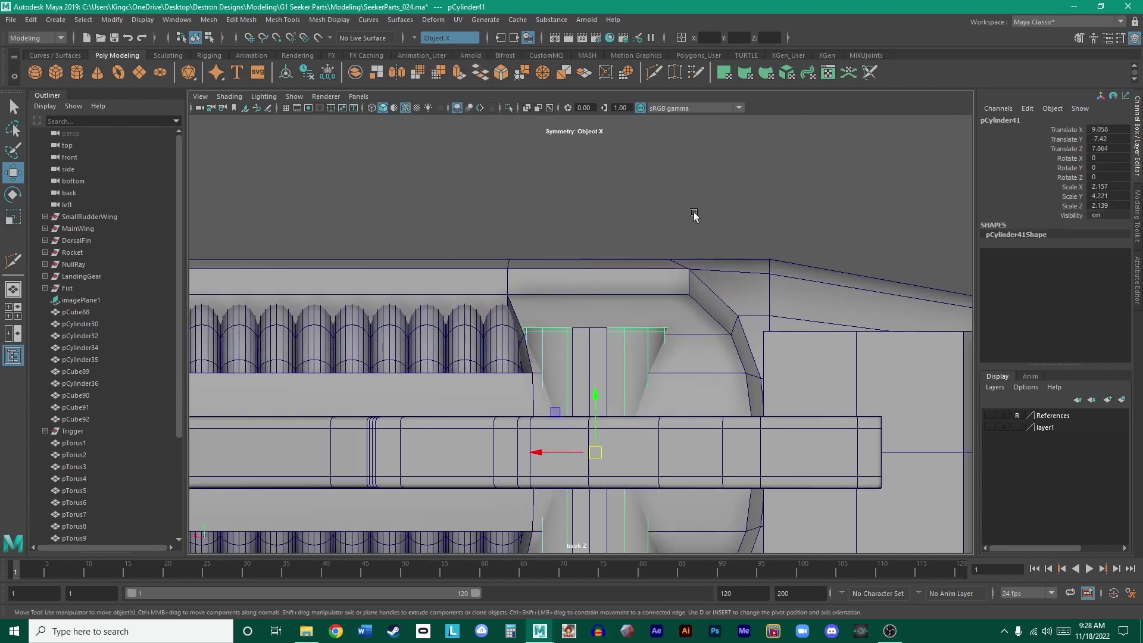
right_drag(630, 349, 555, 305)
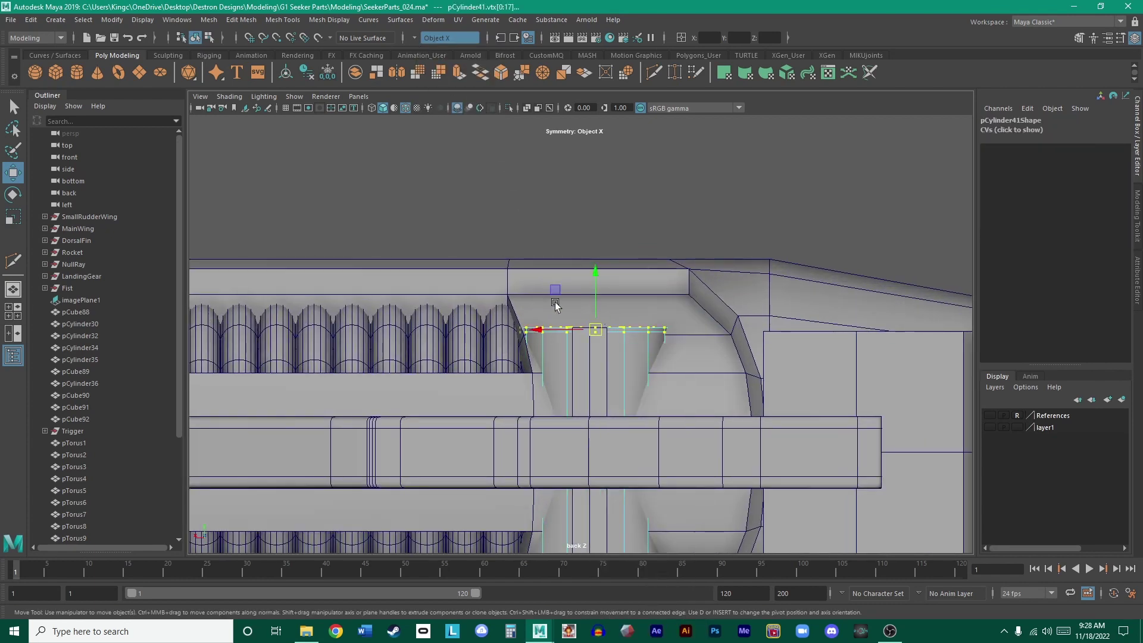
alt+middle_drag(625, 357, 668, 159)
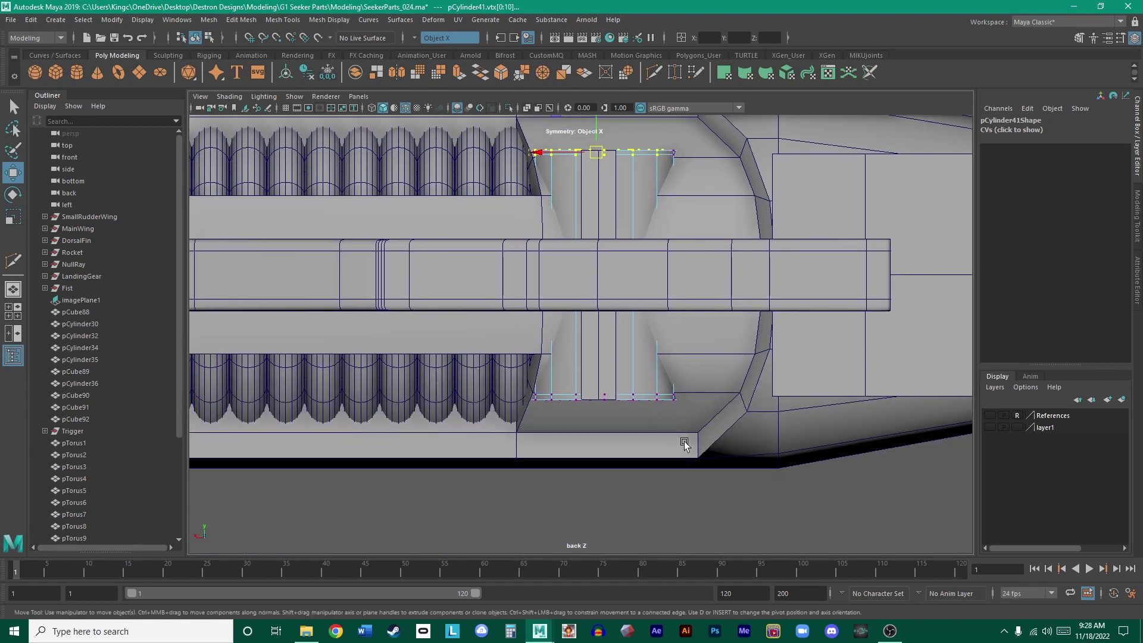
drag(684, 444, 531, 345)
alt+middle_drag(606, 289, 607, 424)
drag(526, 241, 688, 329)
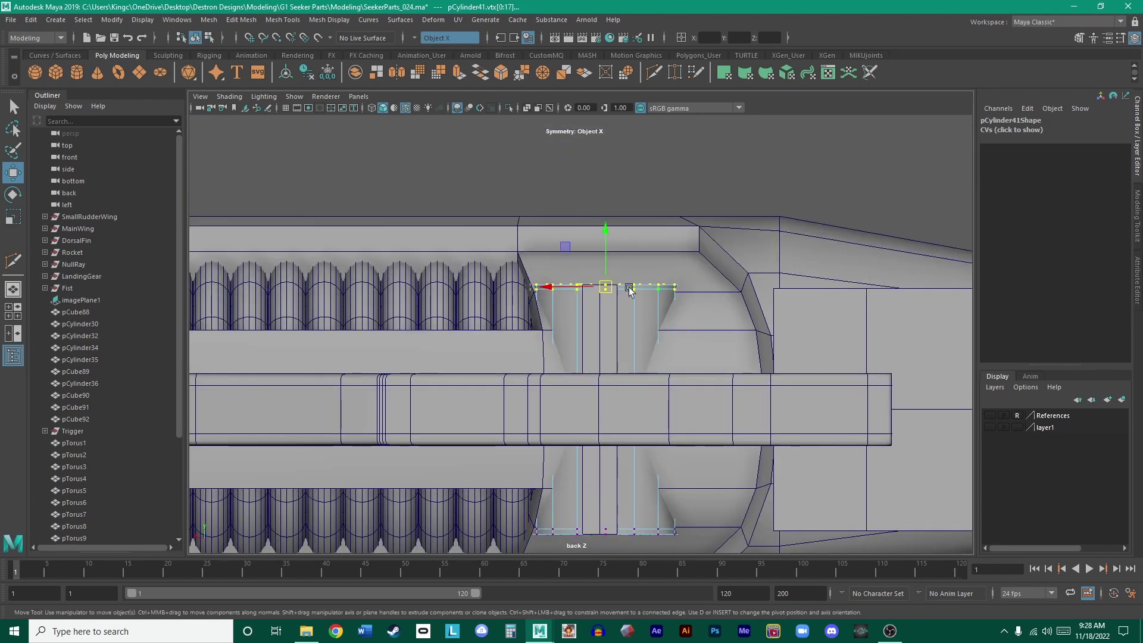
- Try World X and Object Z symmetry with the half cylinder's upper end vertices
click(520, 189)
click(413, 35)
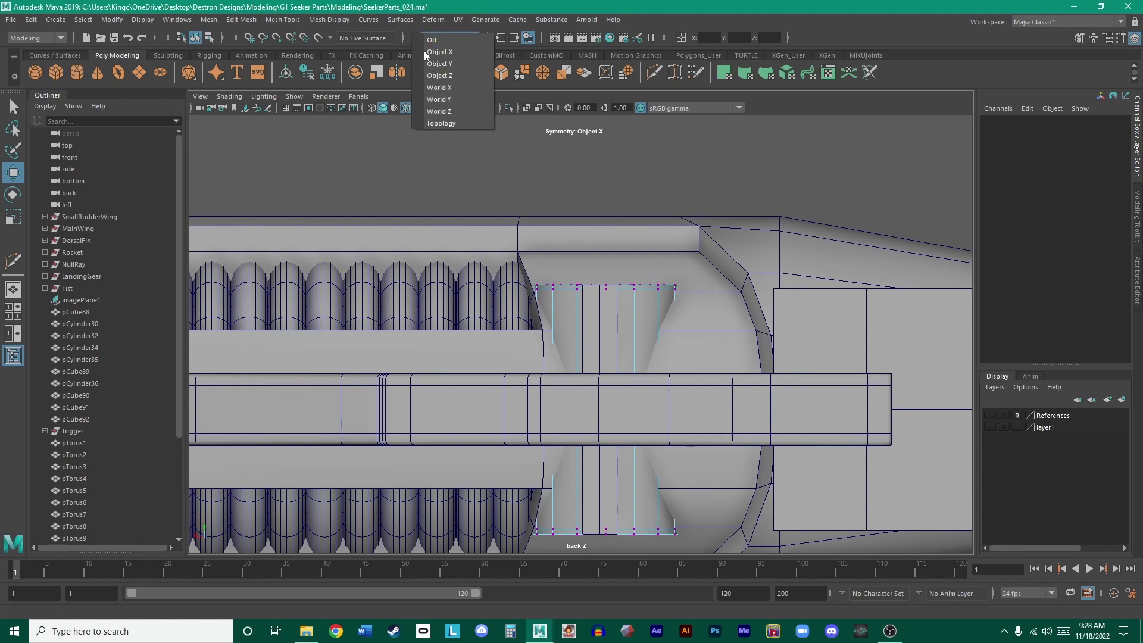
click(452, 92)
drag(502, 216, 704, 305)
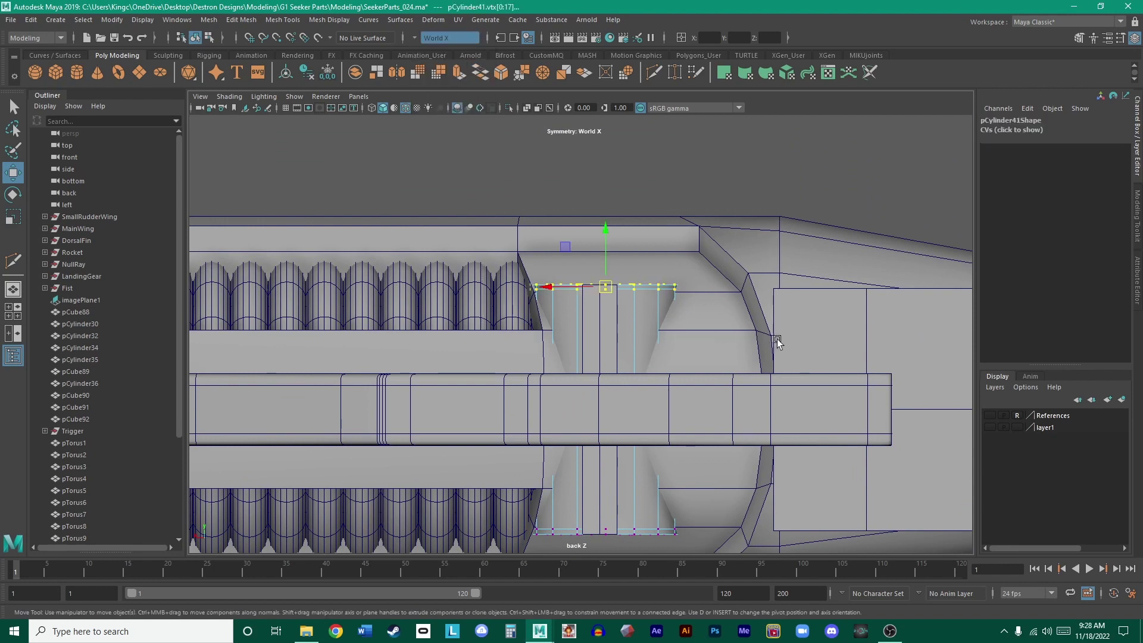
alt+middle_drag(778, 340, 625, 268)
click(419, 39)
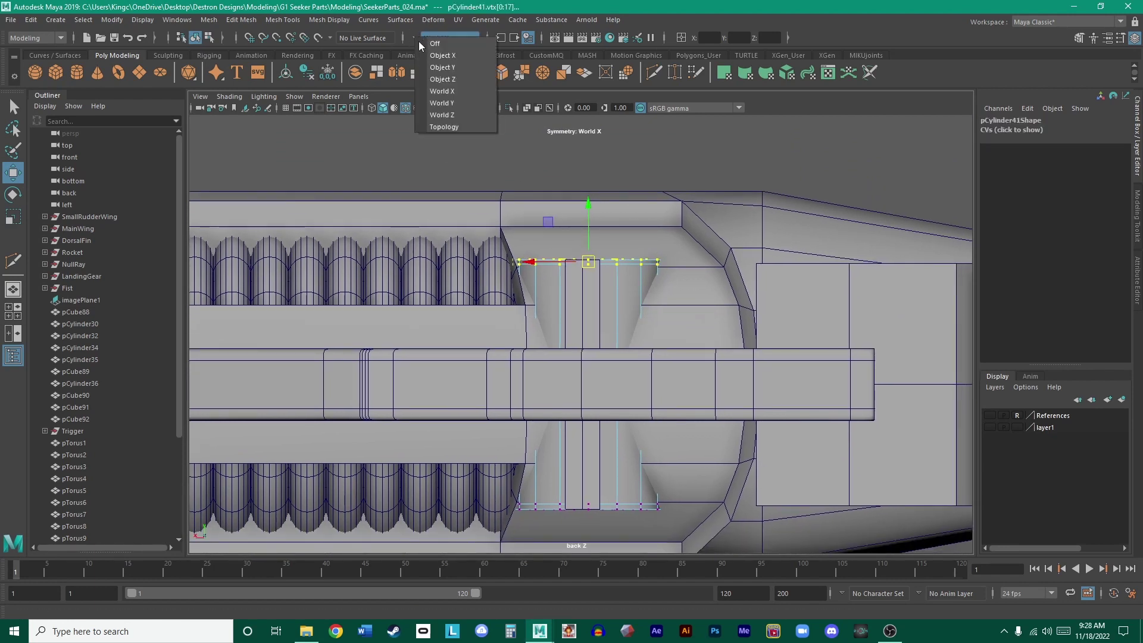
click(452, 82)
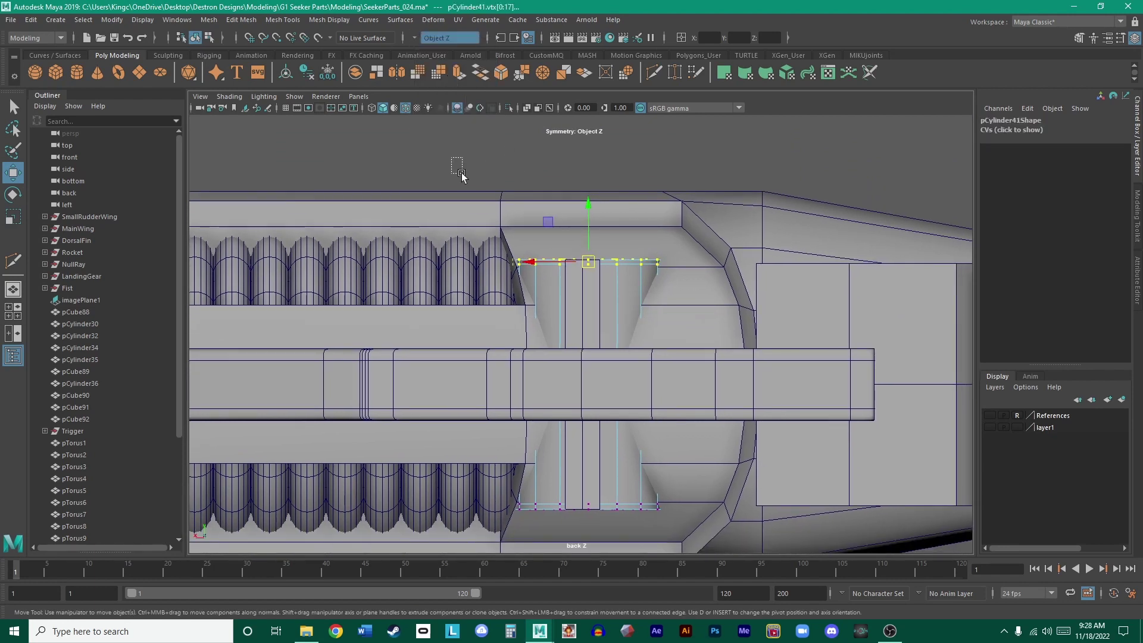
- Turn symmetry off and return the half cylinder to object mode
click(419, 39)
click(452, 49)
click(605, 251)
right_drag(628, 283, 619, 249)
scroll(702, 281, up, 10)
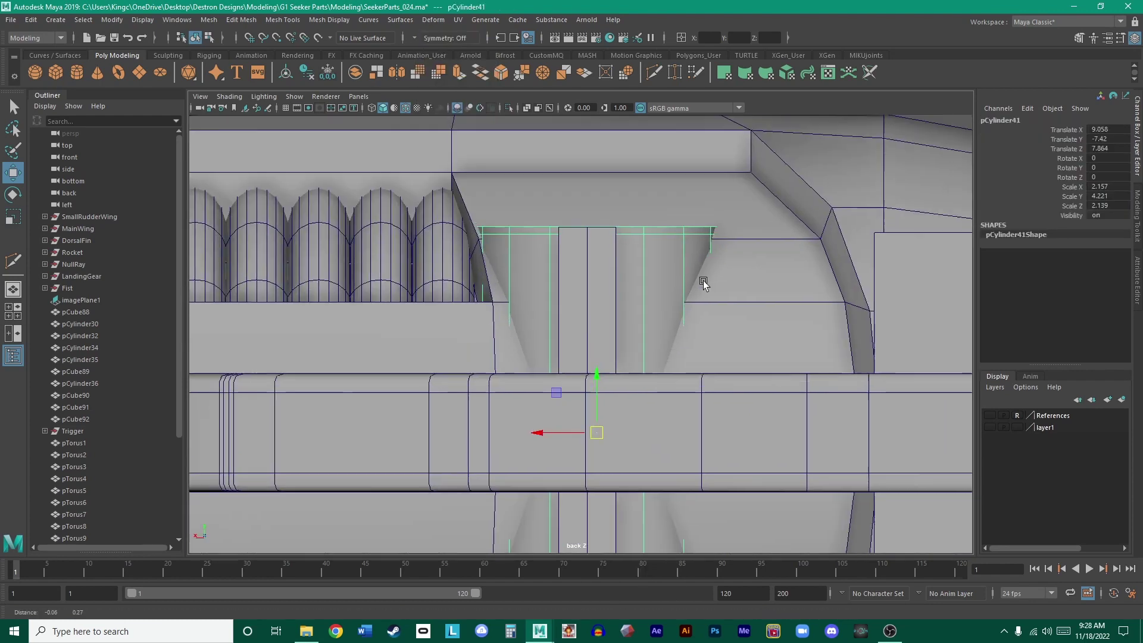
- Examine how the half cylinder lines up with the narrow block and the recess edges in the back view
scroll(799, 321, down, 10)
alt+middle_drag(698, 386, 669, 306)
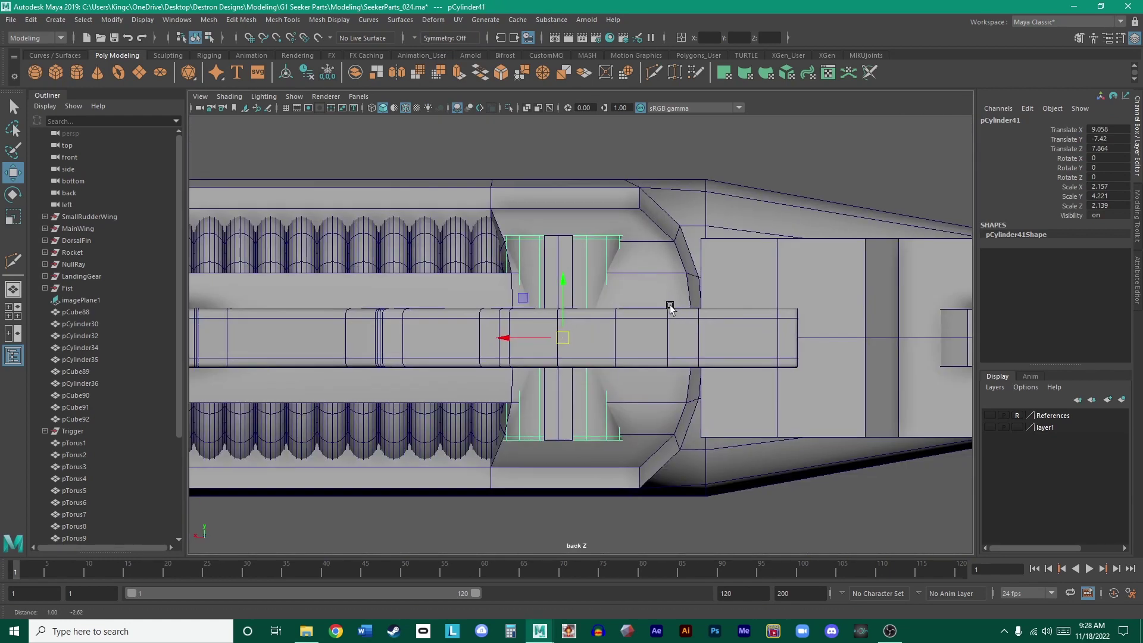
scroll(679, 333, up, 5)
alt+middle_drag(840, 542, 819, 475)
scroll(744, 417, up, 3)
alt+middle_drag(554, 381, 628, 517)
alt+middle_drag(589, 262, 617, 505)
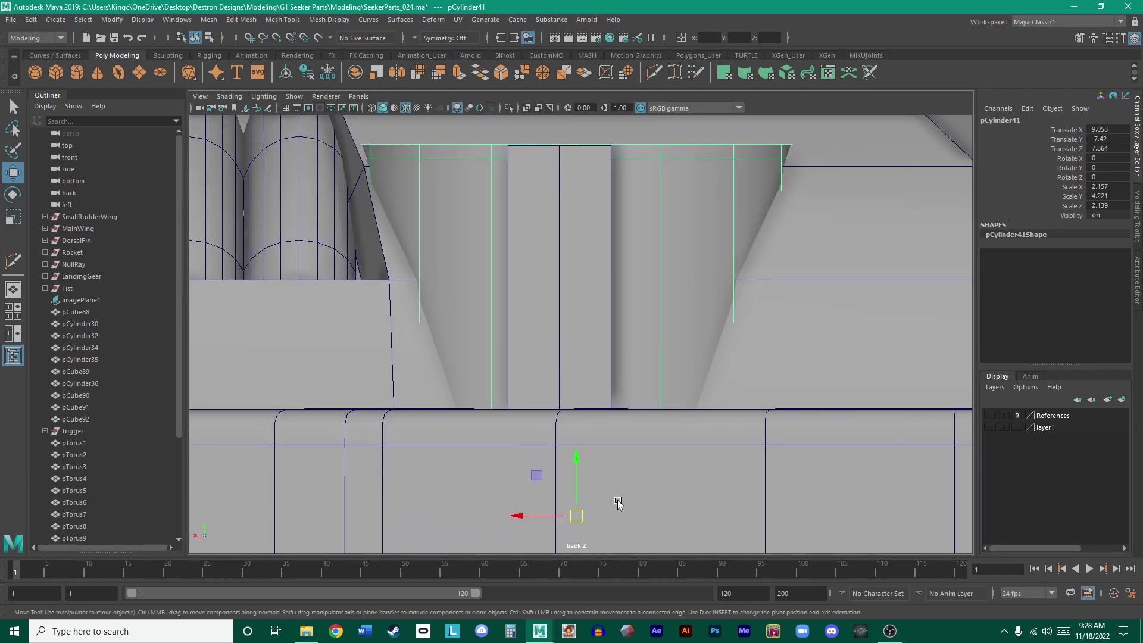
alt+middle_drag(628, 296, 624, 434)
- Delete the narrow vertical block standing in front of the half cylinder
key(space)
key(space)
alt+drag(656, 242, 741, 282)
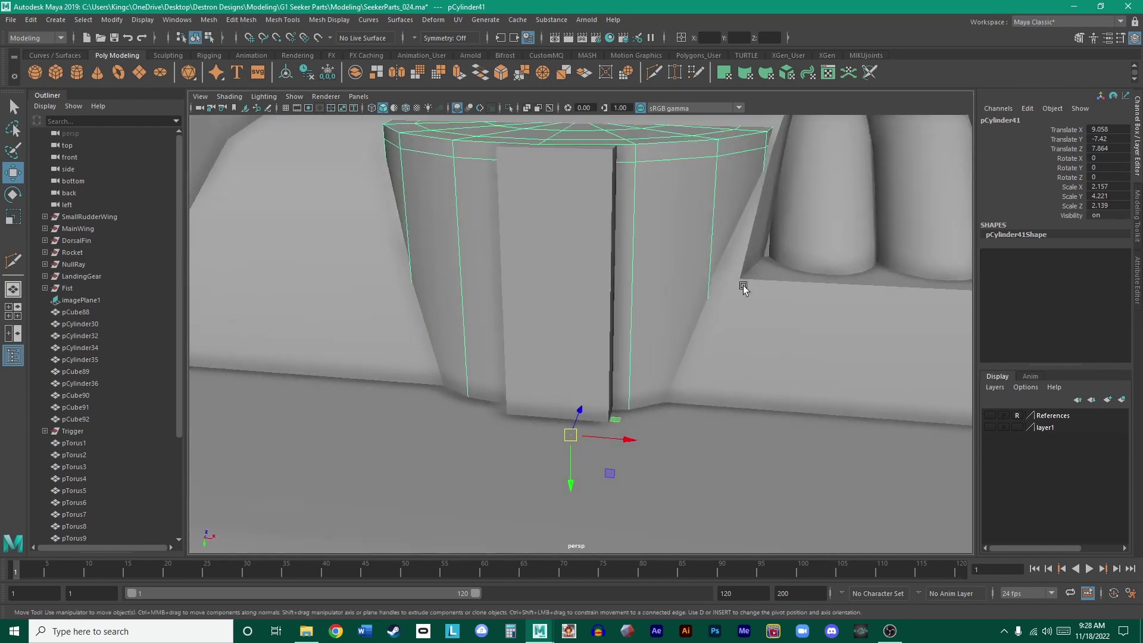
scroll(738, 282, down, 1)
click(553, 287)
key(Delete)
scroll(596, 262, down, 2)
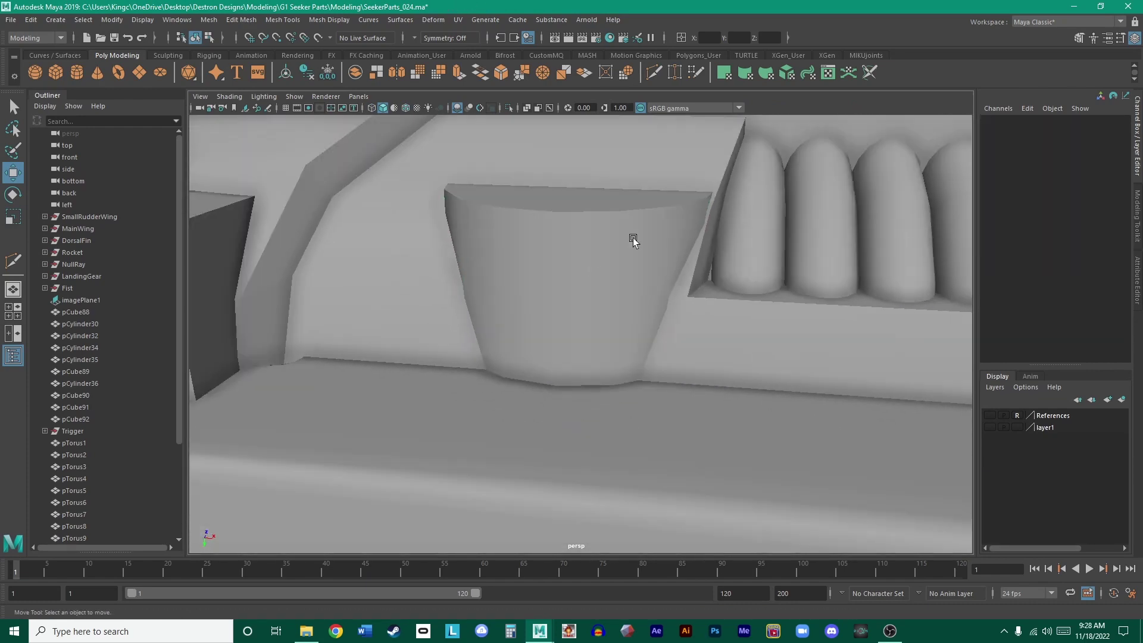
- Inspect the half cylinder's fit in the recesses on both sides of the weapon body from several angles
alt+drag(630, 237, 656, 256)
click(489, 323)
scroll(667, 214, up, 2)
alt+drag(676, 176, 628, 316)
click(740, 166)
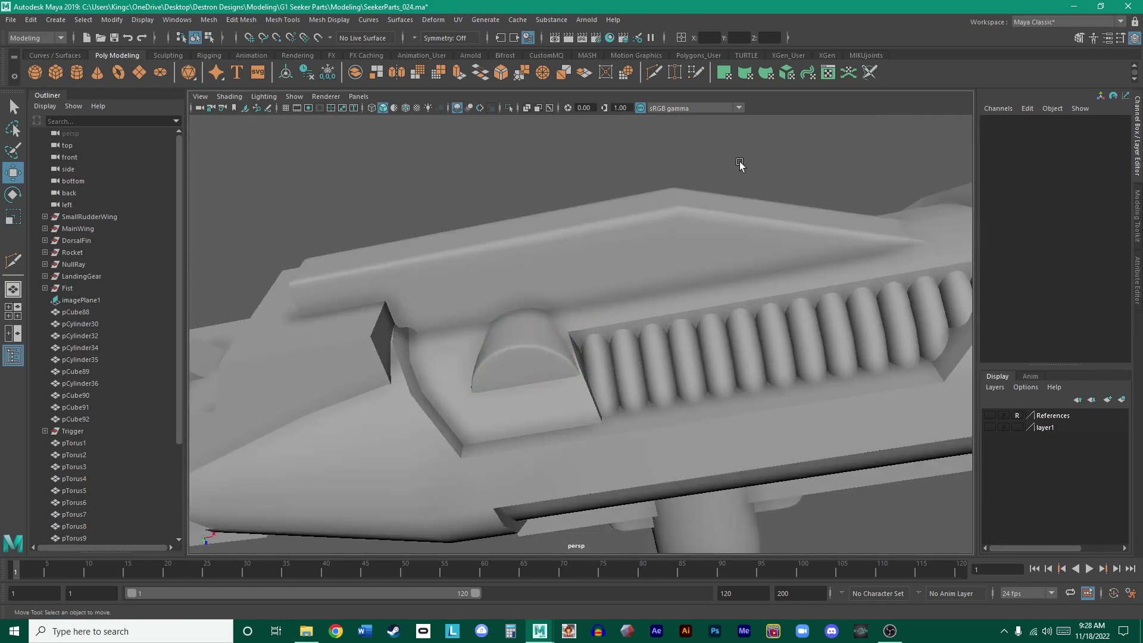
alt+drag(740, 166, 590, 314)
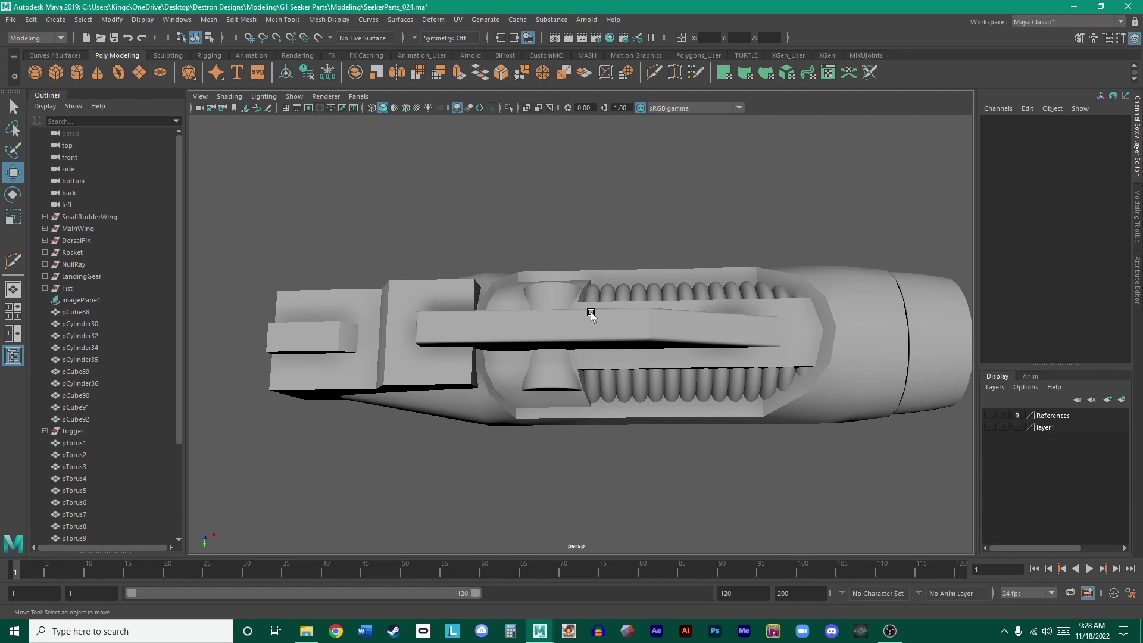
scroll(590, 312, up, 5)
alt+drag(602, 347, 633, 256)
- Show the References layer in the top view and compare the half cylinder and ribbed vent with the reference photo
key(space)
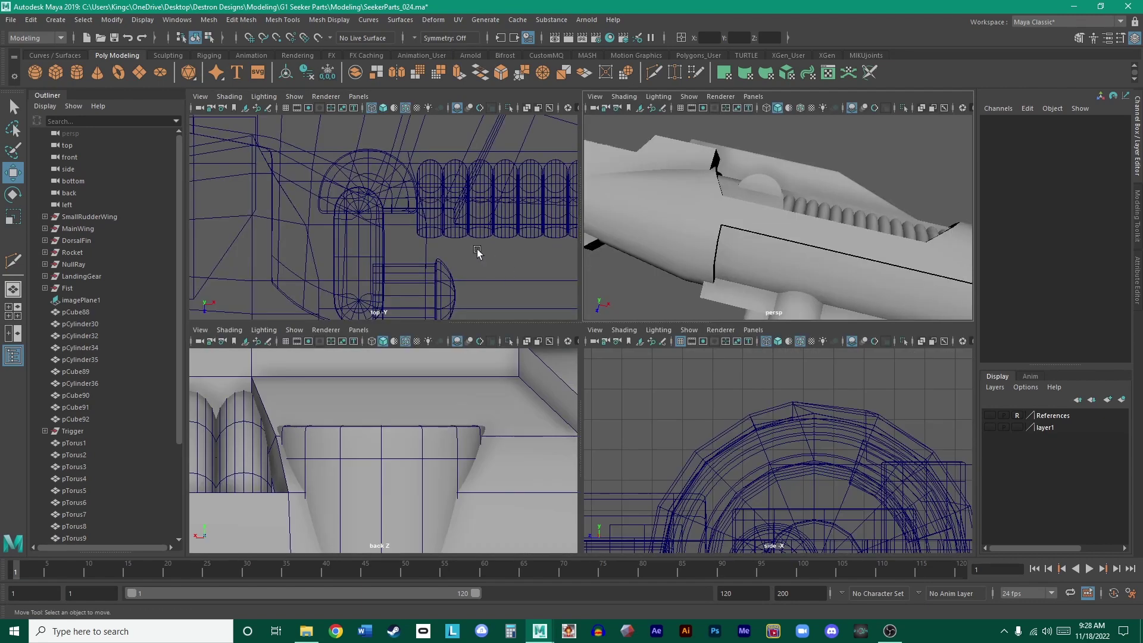
key(space)
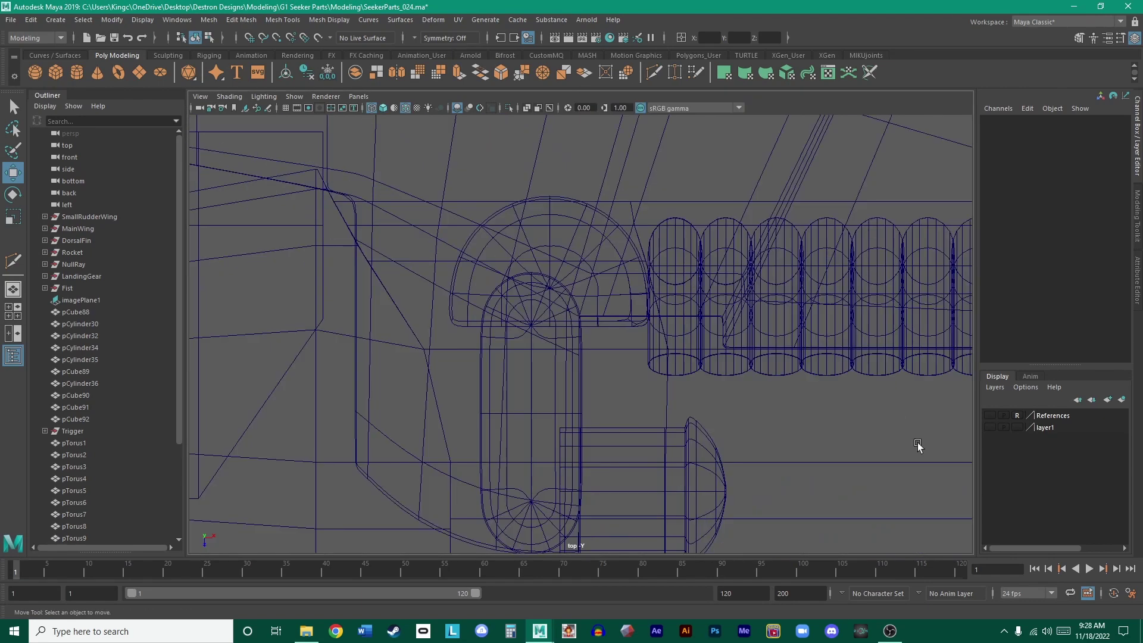
click(991, 427)
scroll(717, 334, up, 2)
scroll(613, 284, down, 3)
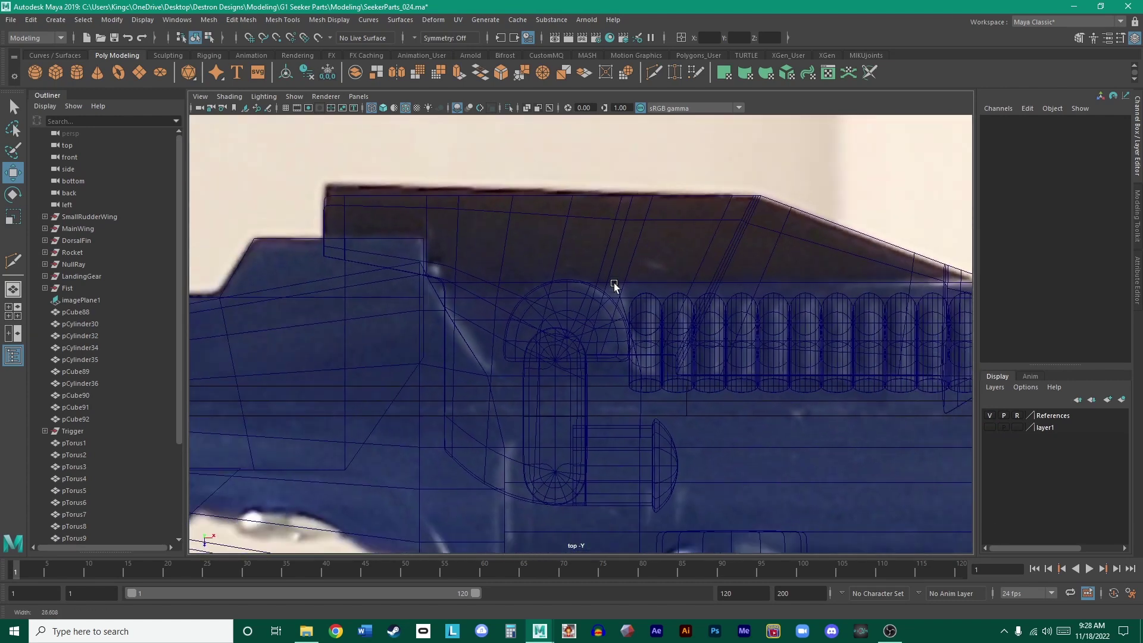
scroll(708, 281, up, 3)
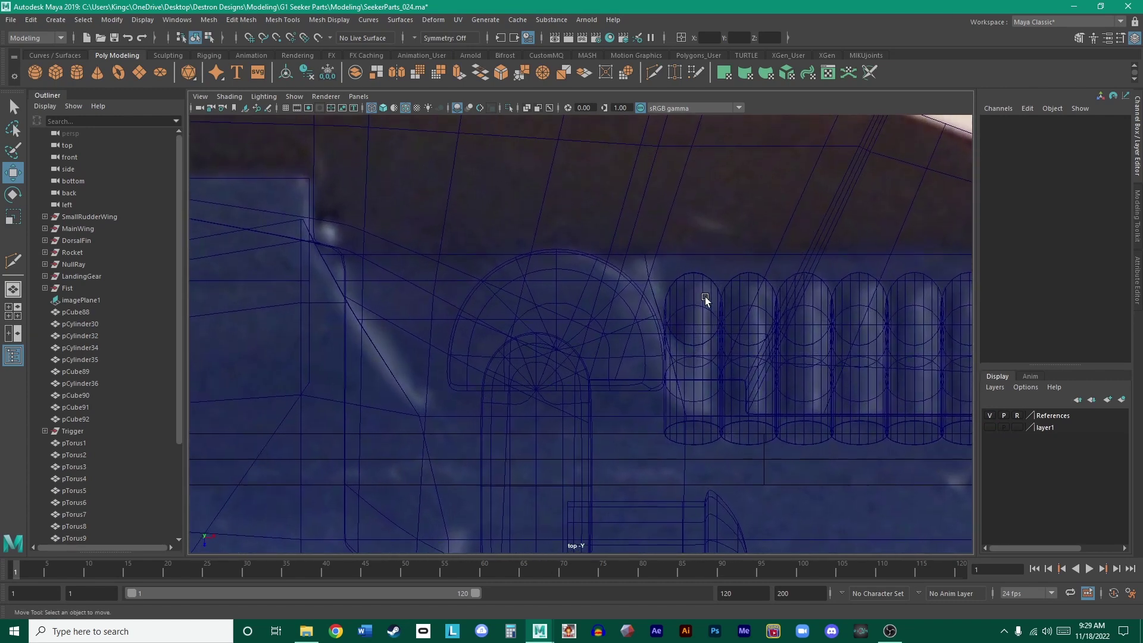
scroll(704, 297, down, 2)
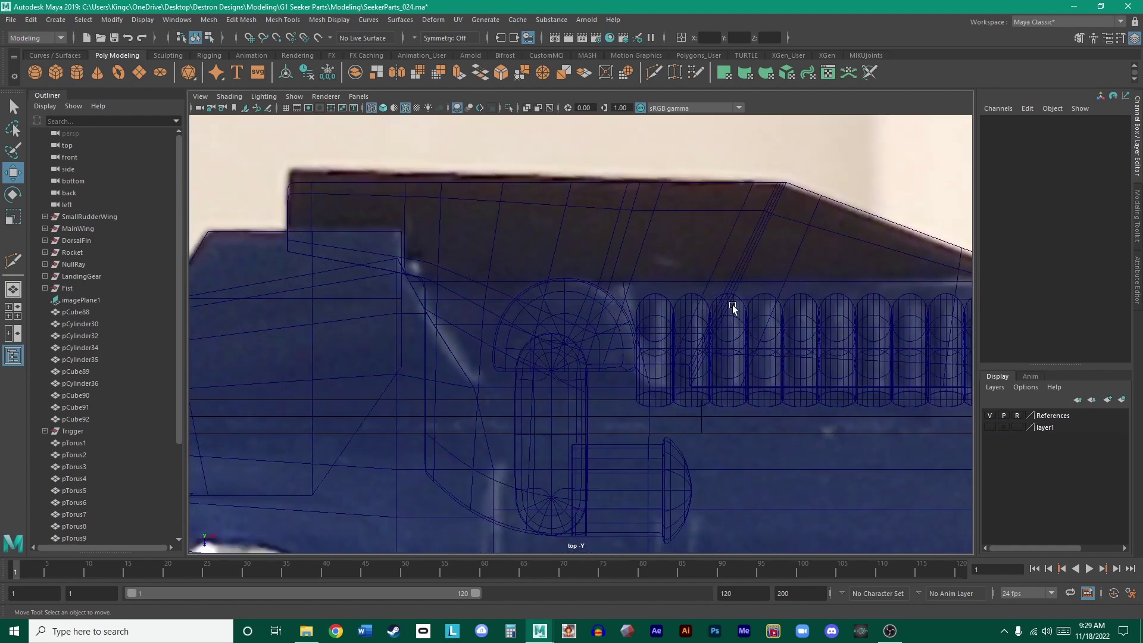
alt+middle_drag(804, 295, 492, 286)
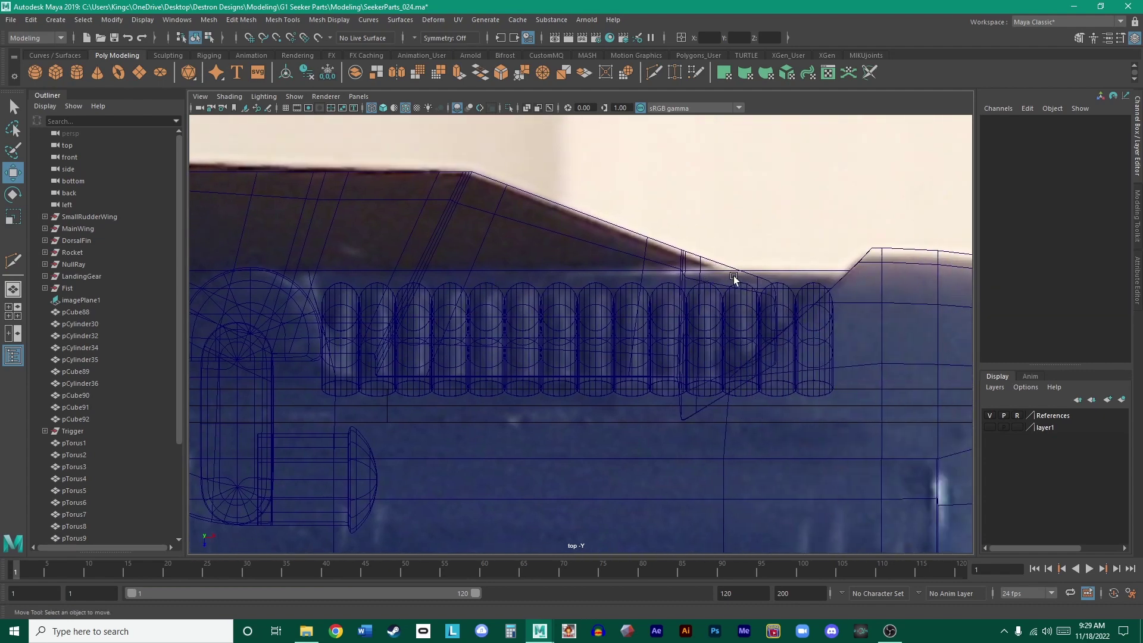
- Select the main body and compare its upper outline along the ribbed vent with the reference photo
click(762, 271)
alt+middle_drag(763, 271, 936, 266)
alt+middle_drag(606, 265, 513, 266)
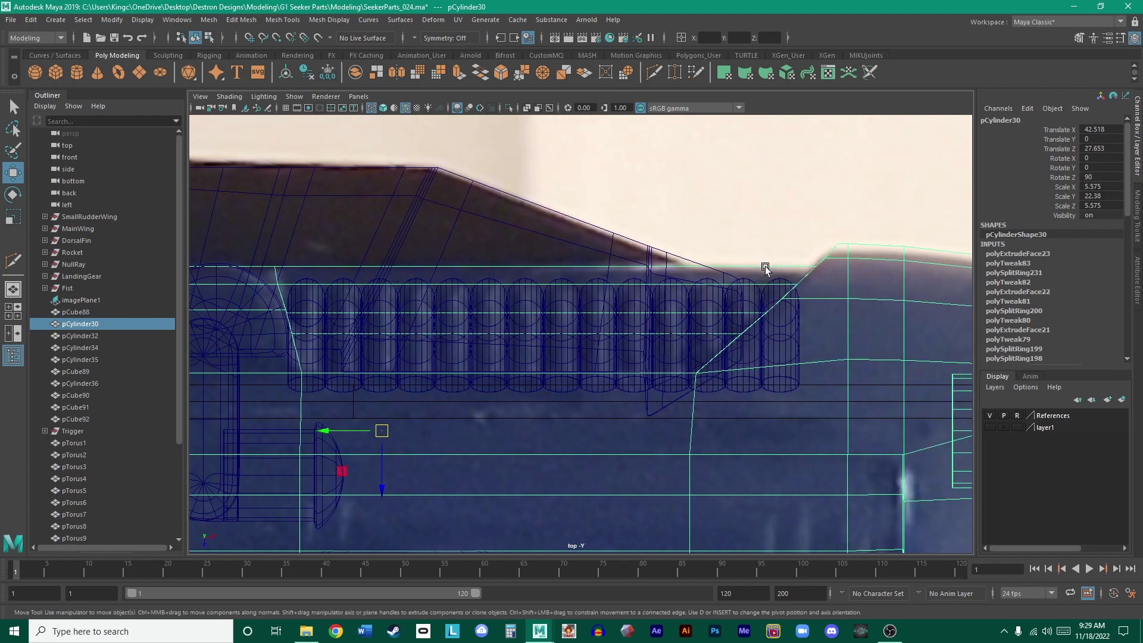
alt+middle_drag(426, 265, 758, 238)
scroll(609, 255, up, 3)
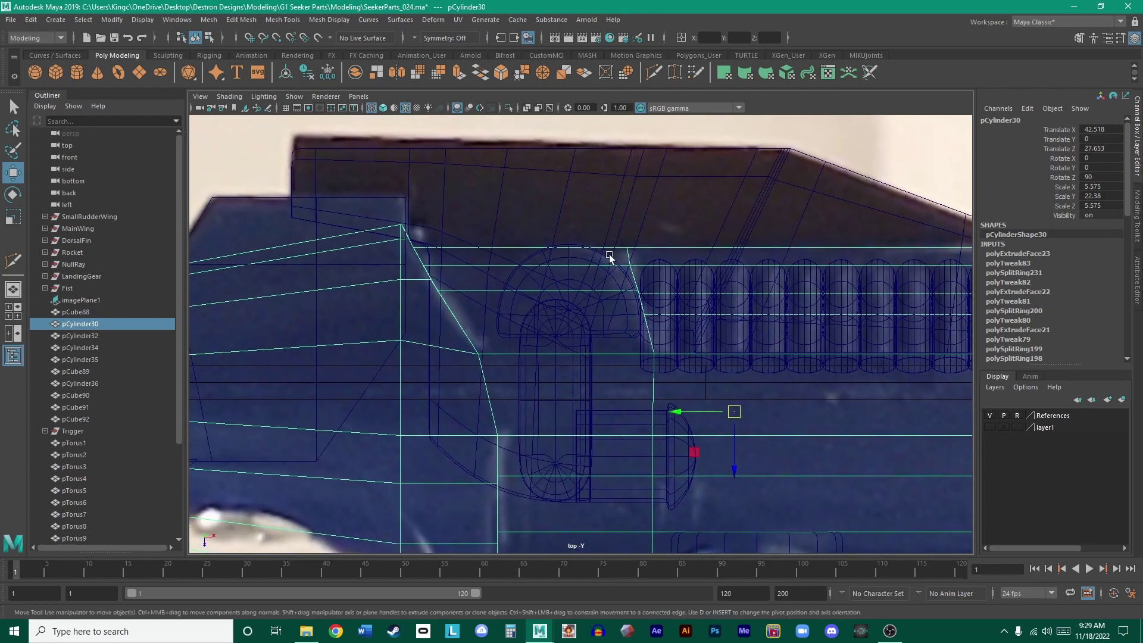
- Move the half cylinder along Z to about 8.285 in the top view, using the reference photo as a guide
click(577, 231)
scroll(604, 263, down, 5)
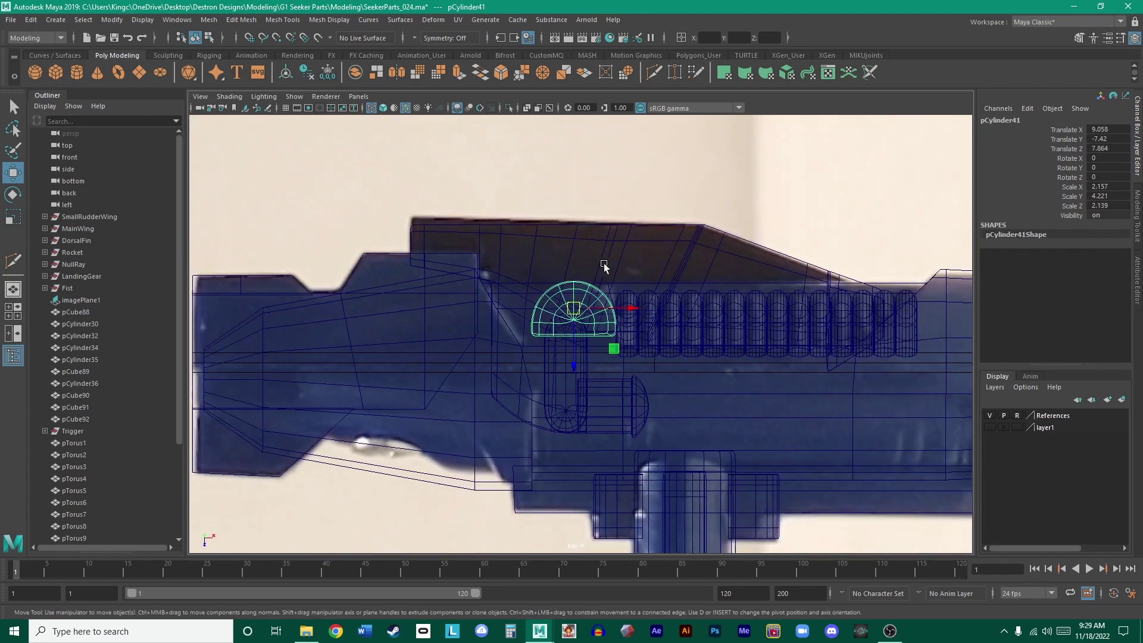
scroll(635, 373, up, 5)
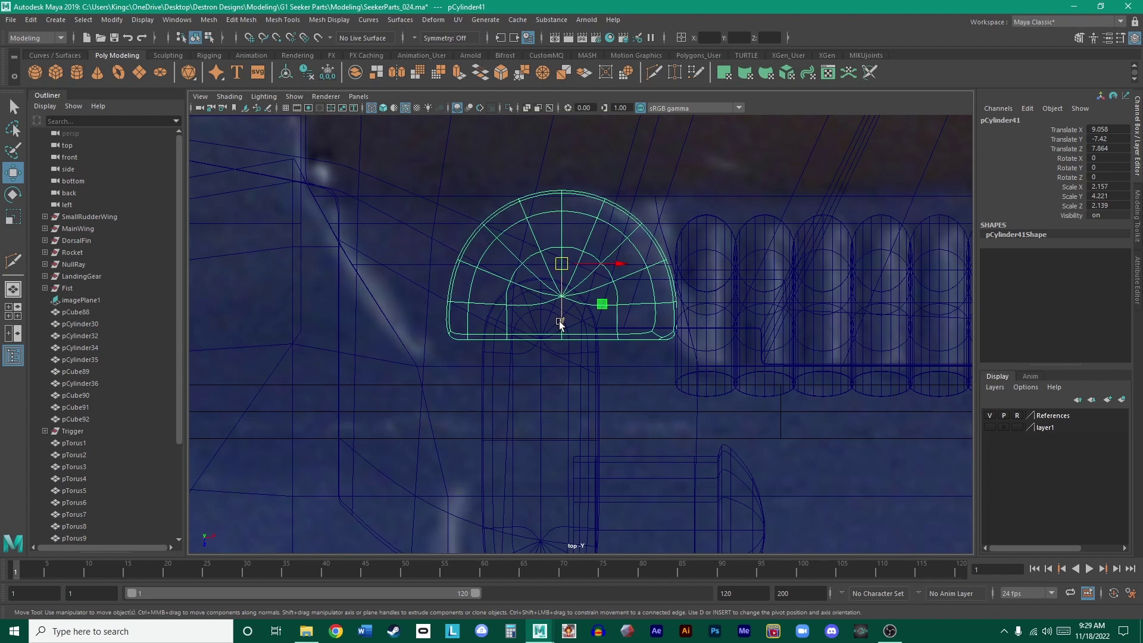
drag(559, 320, 570, 350)
- Hide the References layer and sink the half cylinder deeper into the recess, to about 8.483 in Z
key(space)
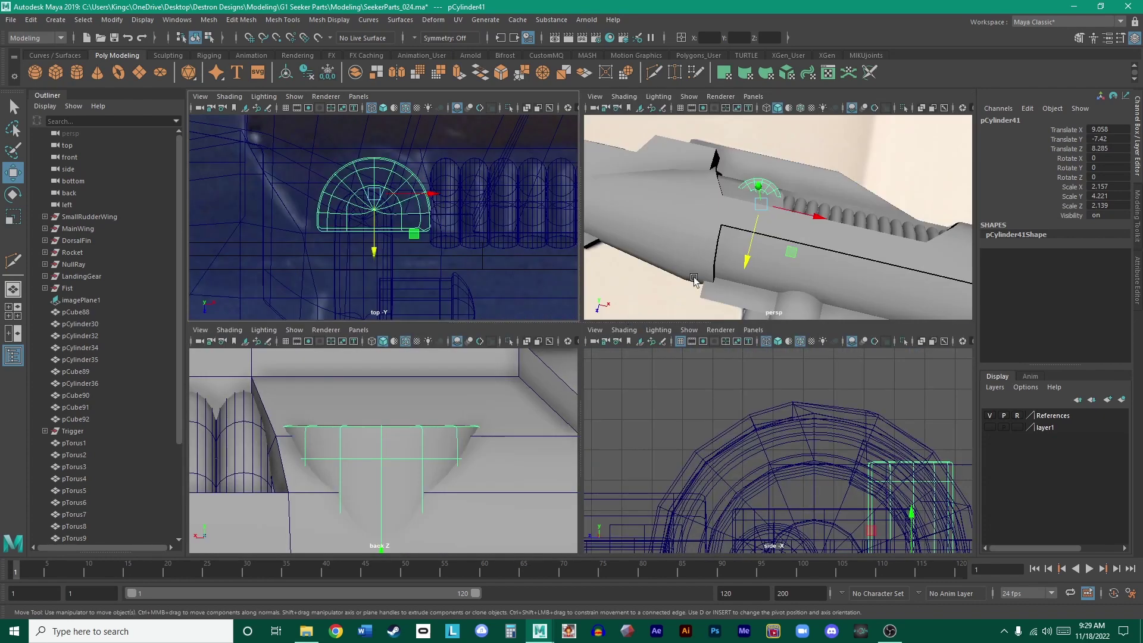
key(space)
alt+drag(694, 280, 783, 327)
click(989, 416)
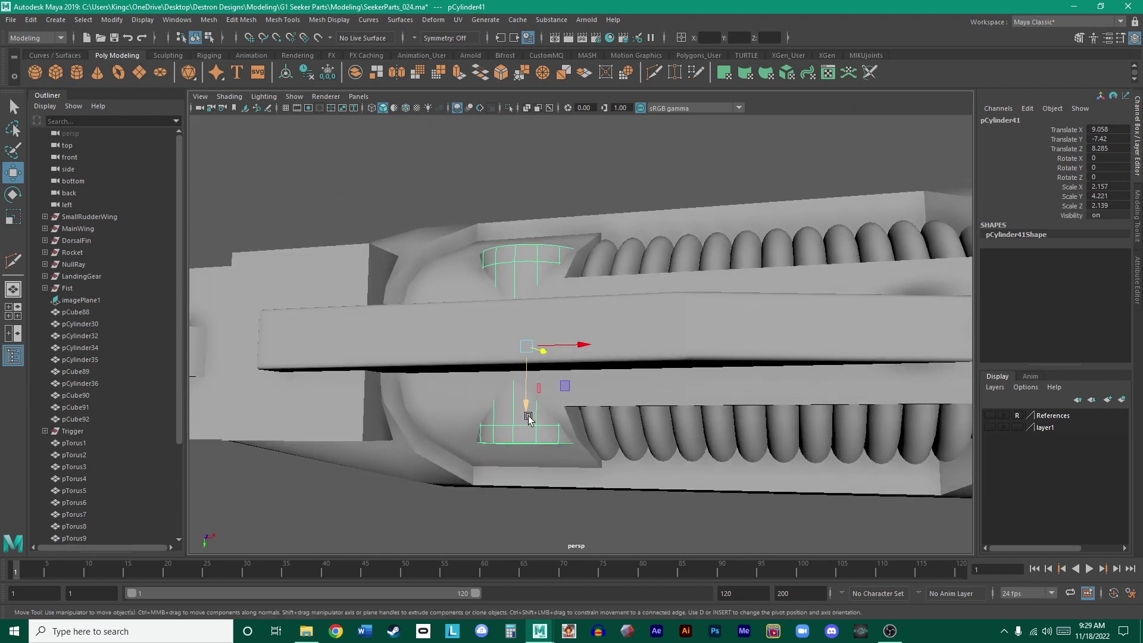
drag(542, 355, 544, 356)
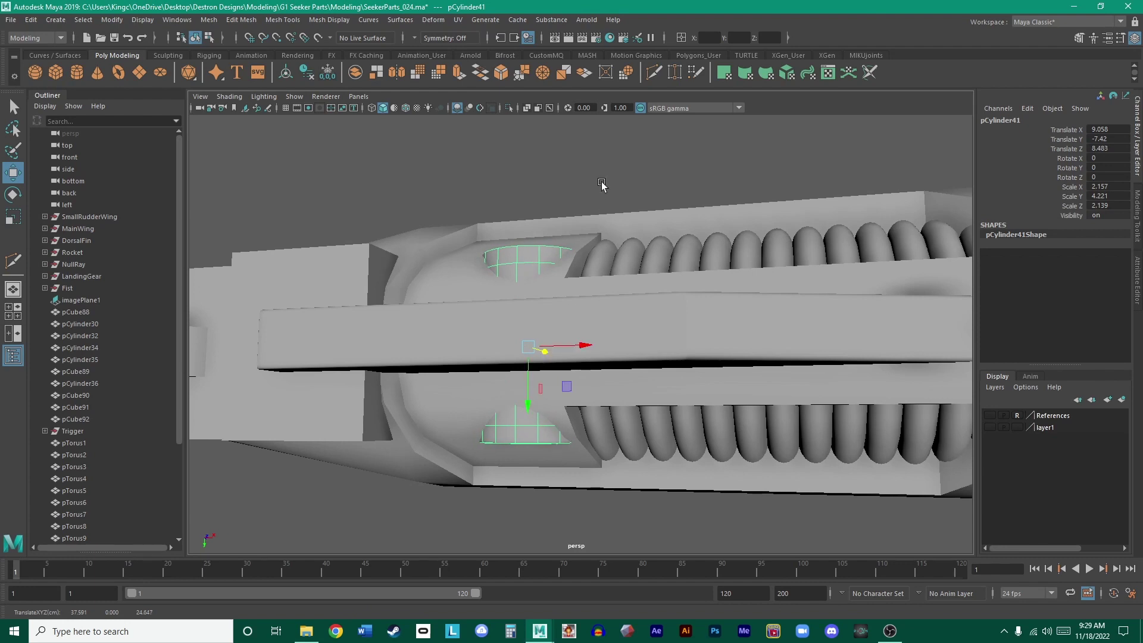
click(601, 184)
- Shift the half cylinder along X toward the ribbed vent to about 9.139, undoing the extra move made after it
alt+drag(553, 395, 603, 319)
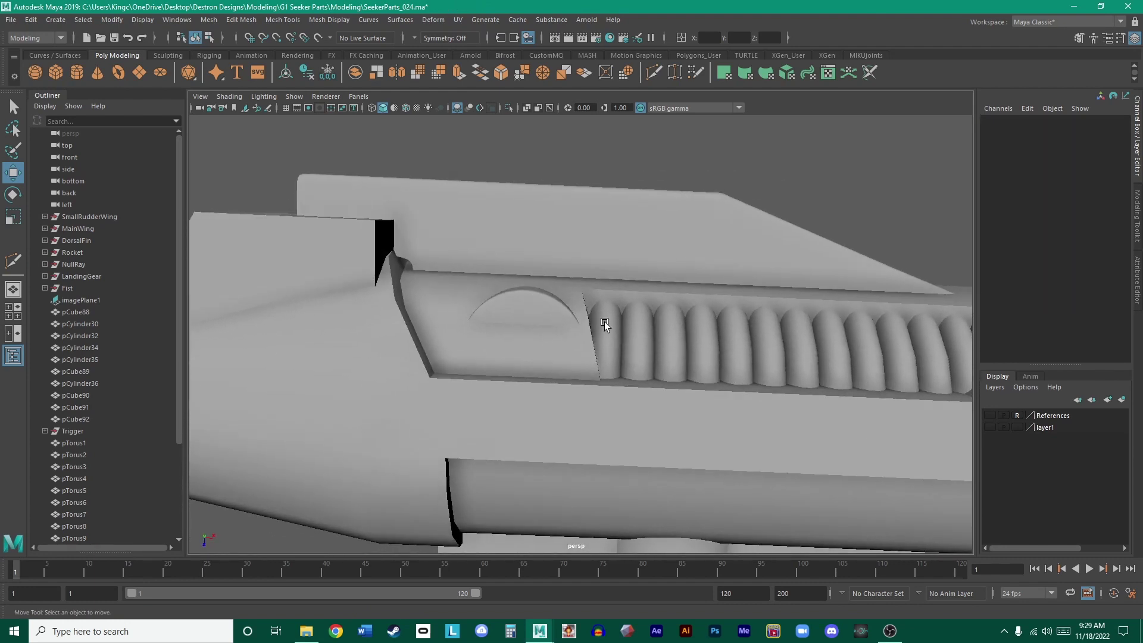
mouse_move(541, 334)
alt+mouse_down()
mouse_move(610, 362)
mouse_move(607, 351)
mouse_move(618, 367)
mouse_move(572, 293)
mouse_move(489, 364)
mouse_move(552, 480)
mouse_move(594, 334)
mouse_move(562, 341)
alt+mouse_up()
key(space)
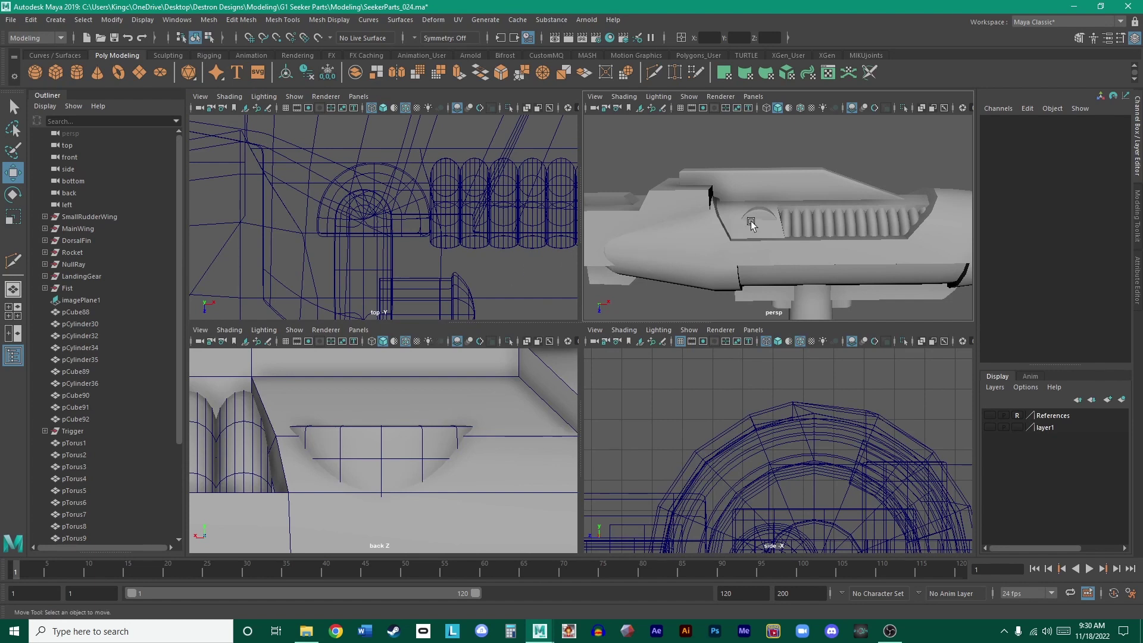
scroll(752, 226, up, 3)
click(773, 240)
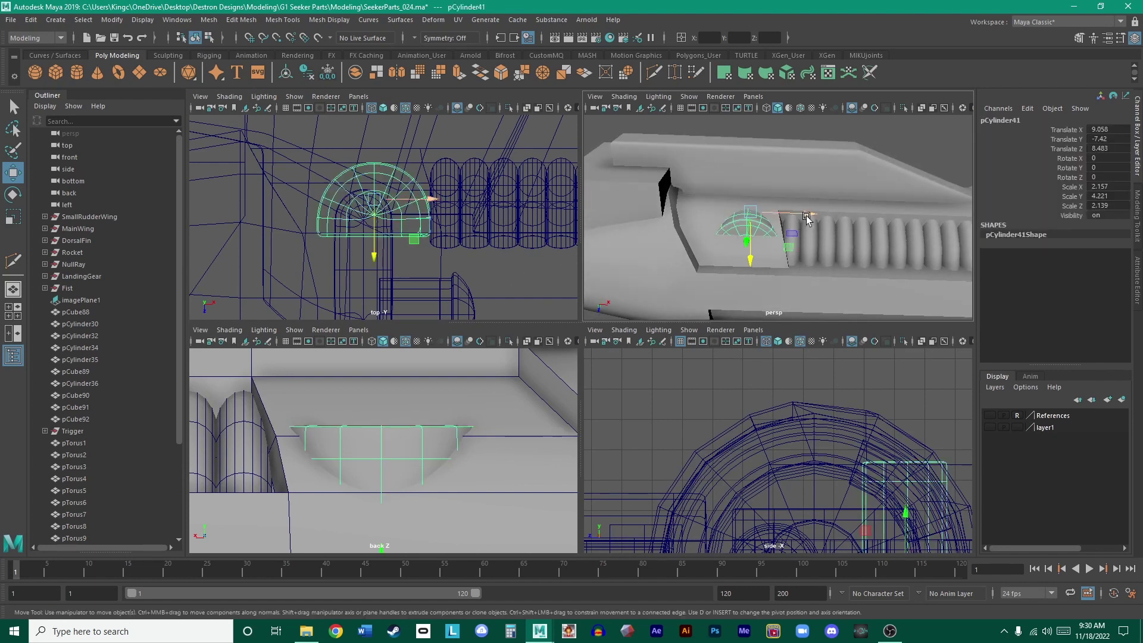
drag(804, 215, 807, 217)
drag(752, 251, 712, 281)
key(ctrl+z)
key(space)
scroll(712, 281, down, 3)
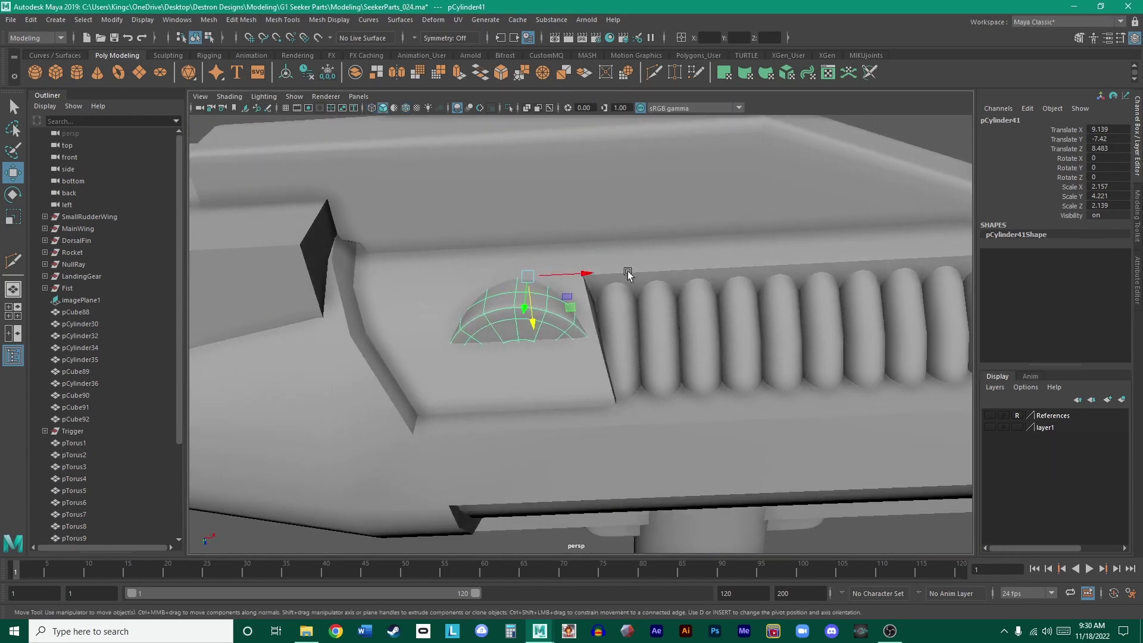
- Widen the half cylinder along X to a scale of about 2.298
click(628, 271)
key(1)
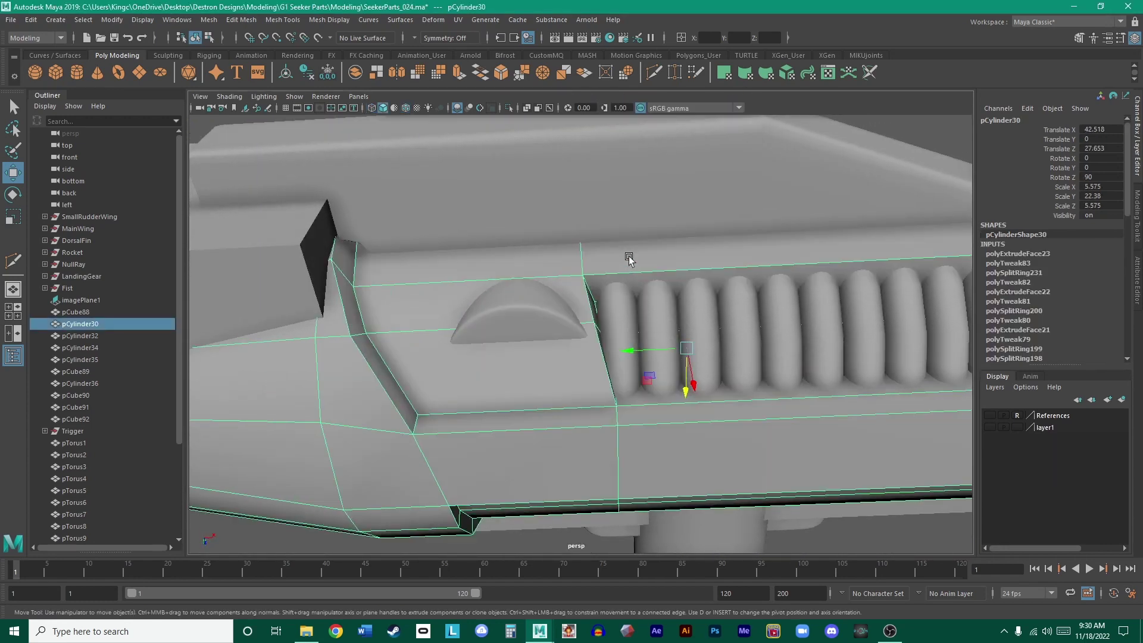
click(538, 309)
key(r)
drag(581, 274, 584, 276)
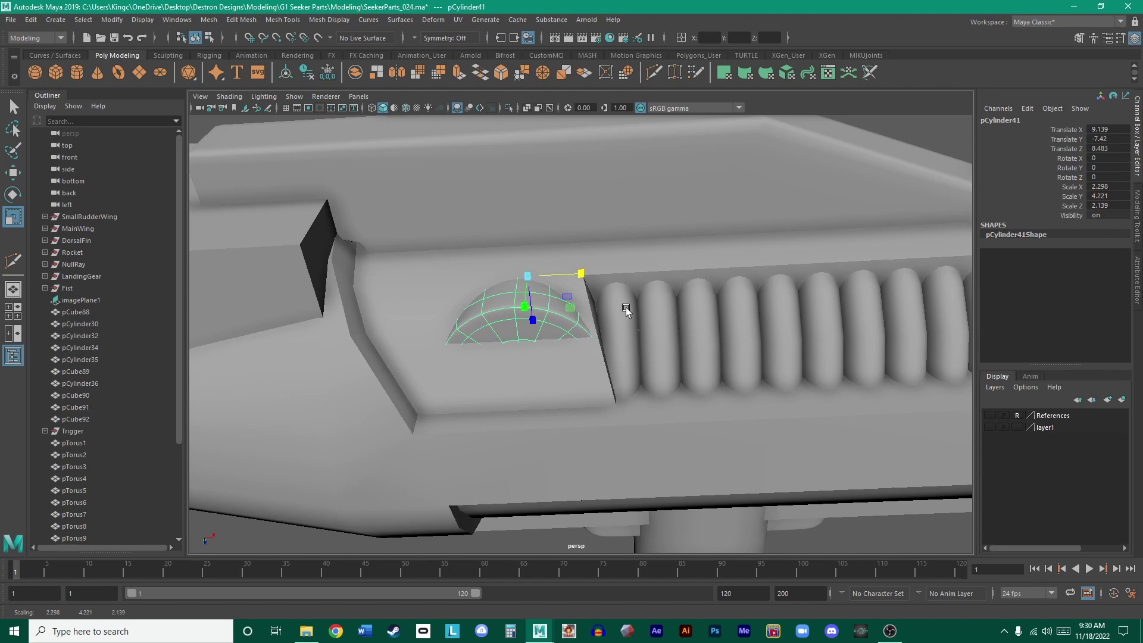
- Show the References layer again and compare the widened half cylinder with the photo in the top view
key(space)
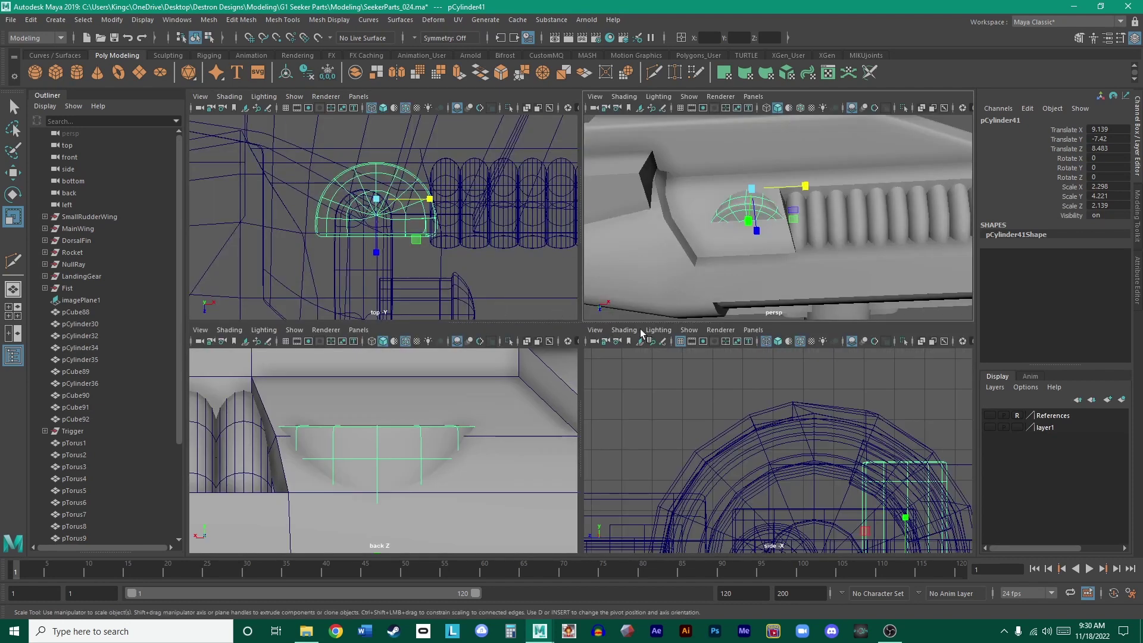
key(space)
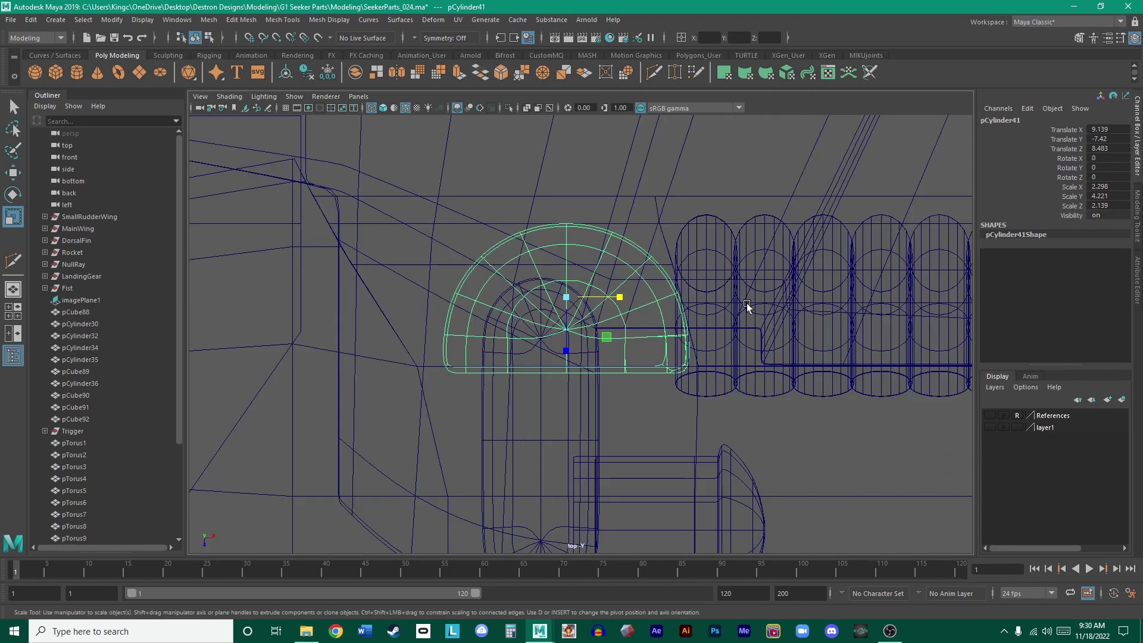
click(988, 416)
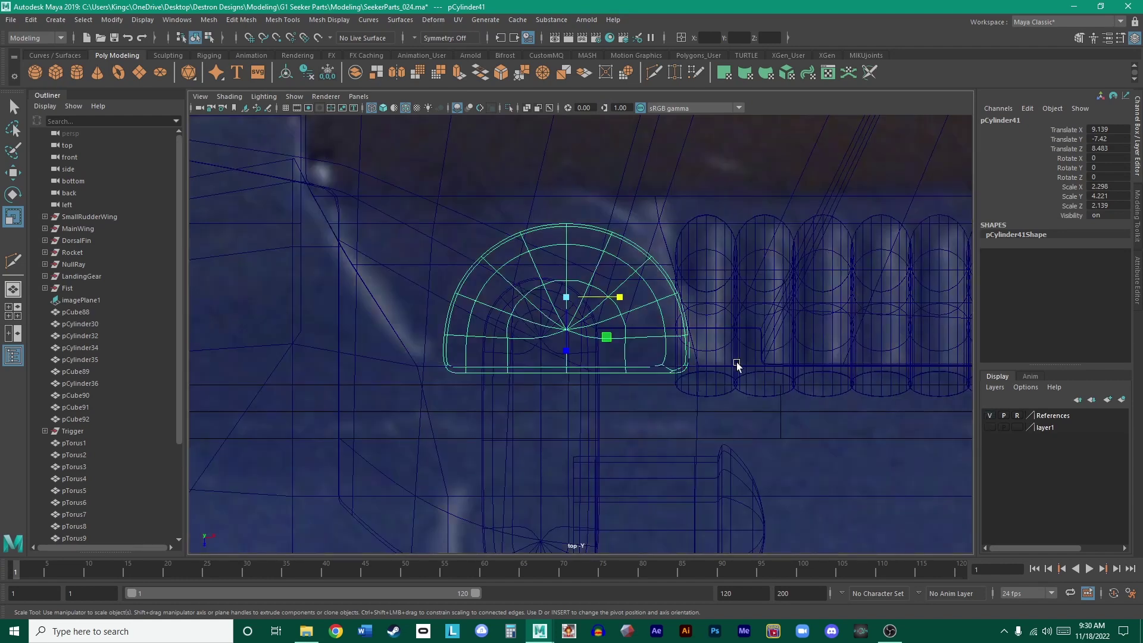
scroll(657, 317, down, 2)
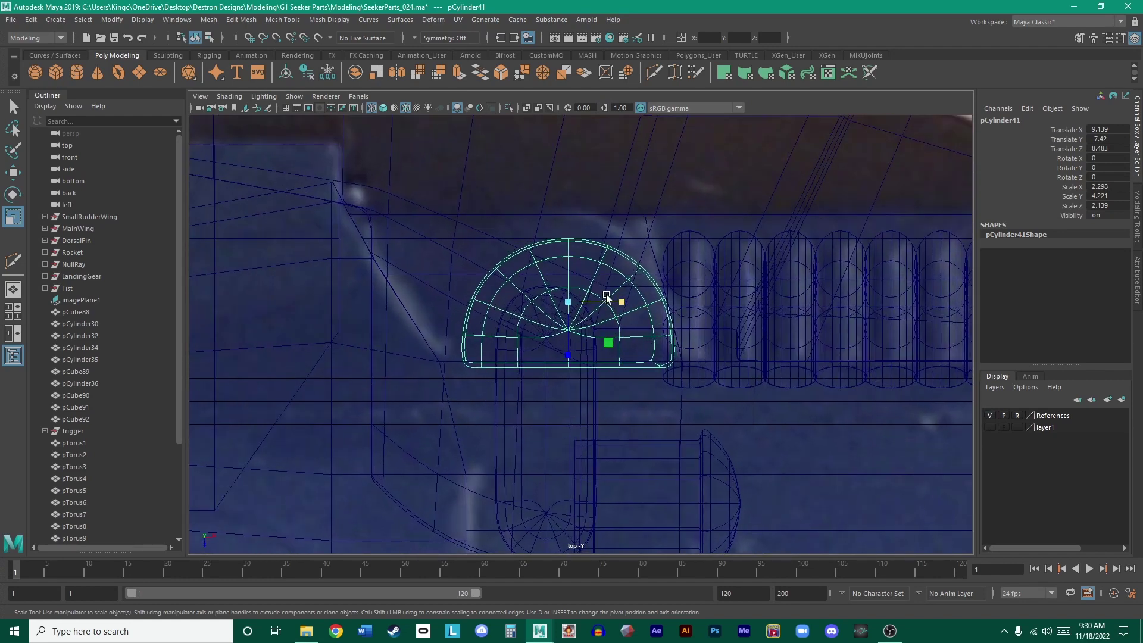
key(w)
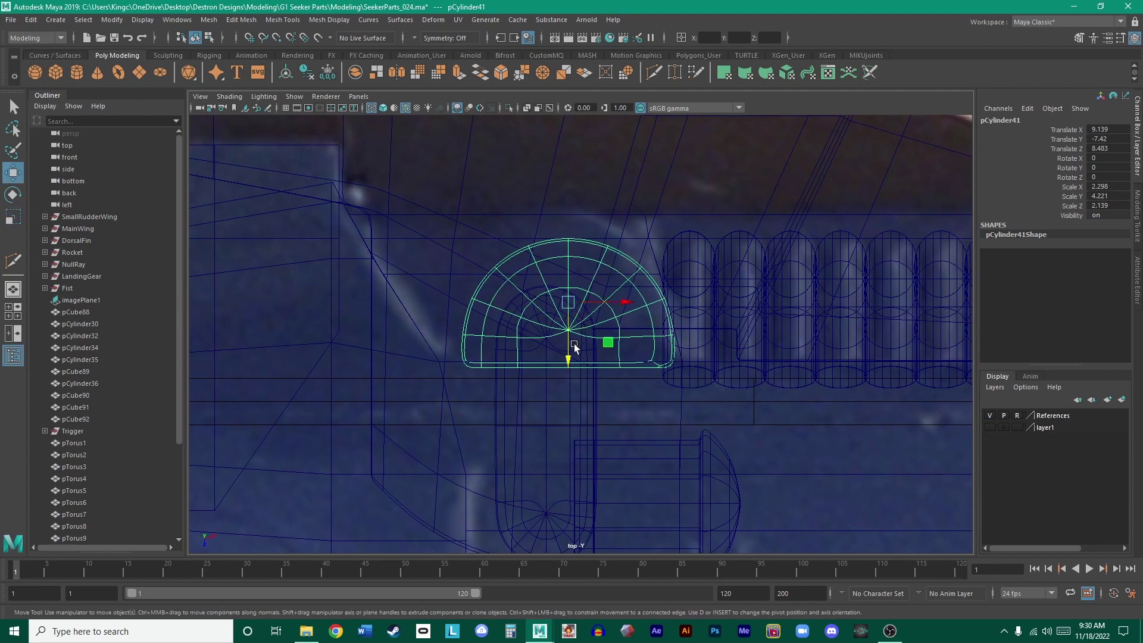
alt+middle_drag(625, 239, 680, 291)
- Raise the main body's upper lengthwise edges slightly along Z in the top view to follow the reference photo
click(570, 279)
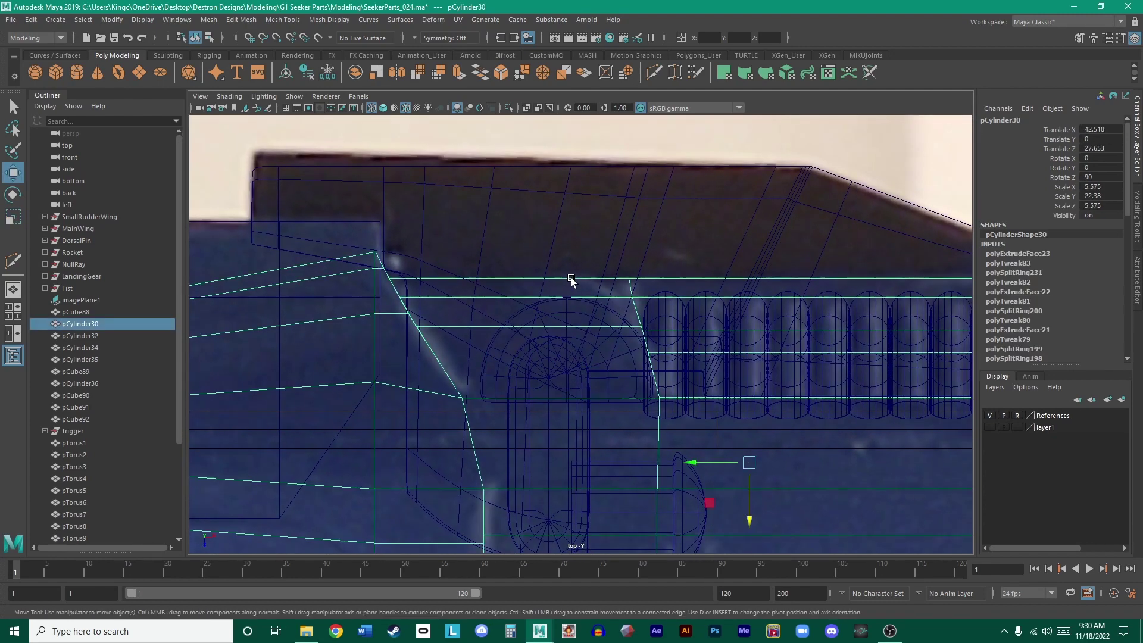
alt+middle_drag(575, 280, 273, 277)
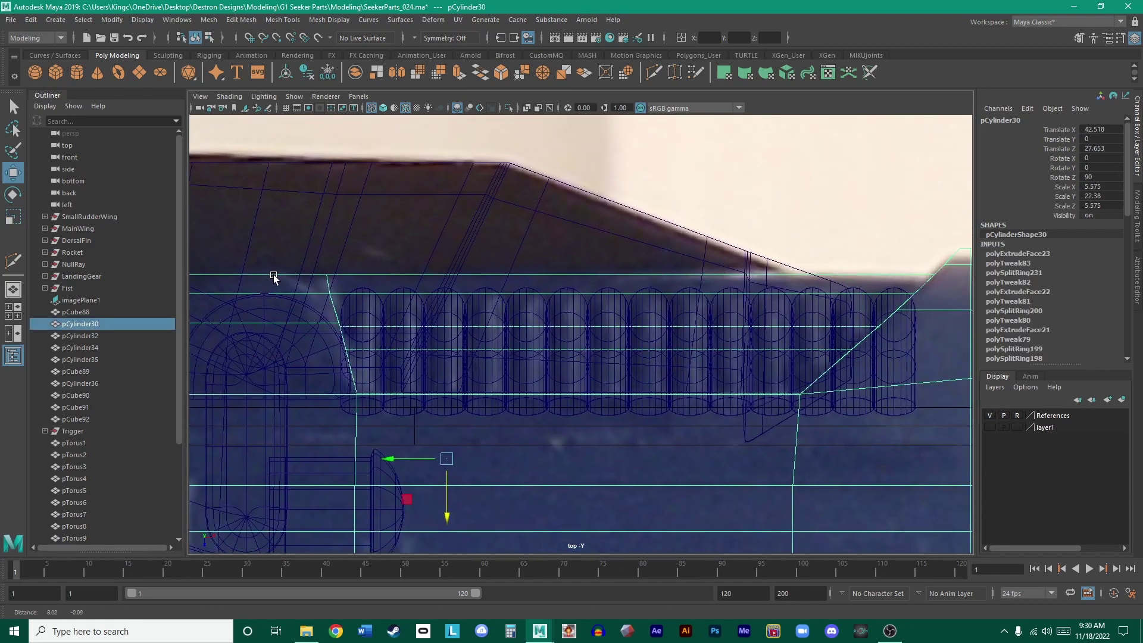
right_drag(865, 275, 853, 251)
alt+middle_drag(892, 263, 922, 258)
scroll(727, 268, down, 4)
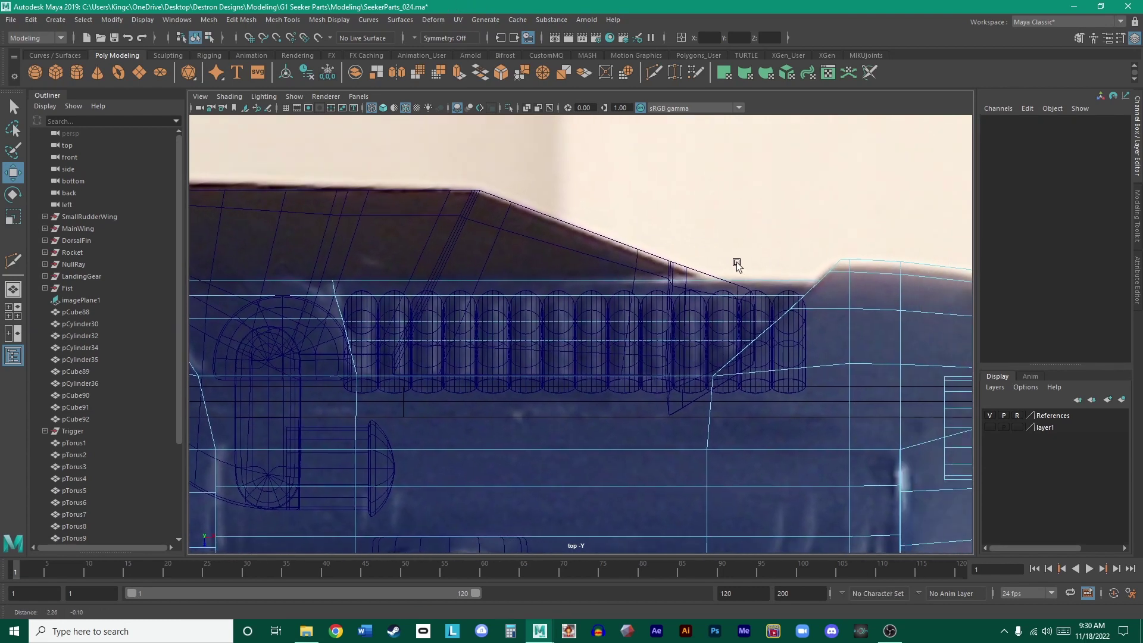
click(769, 288)
alt+middle_drag(737, 257, 1025, 234)
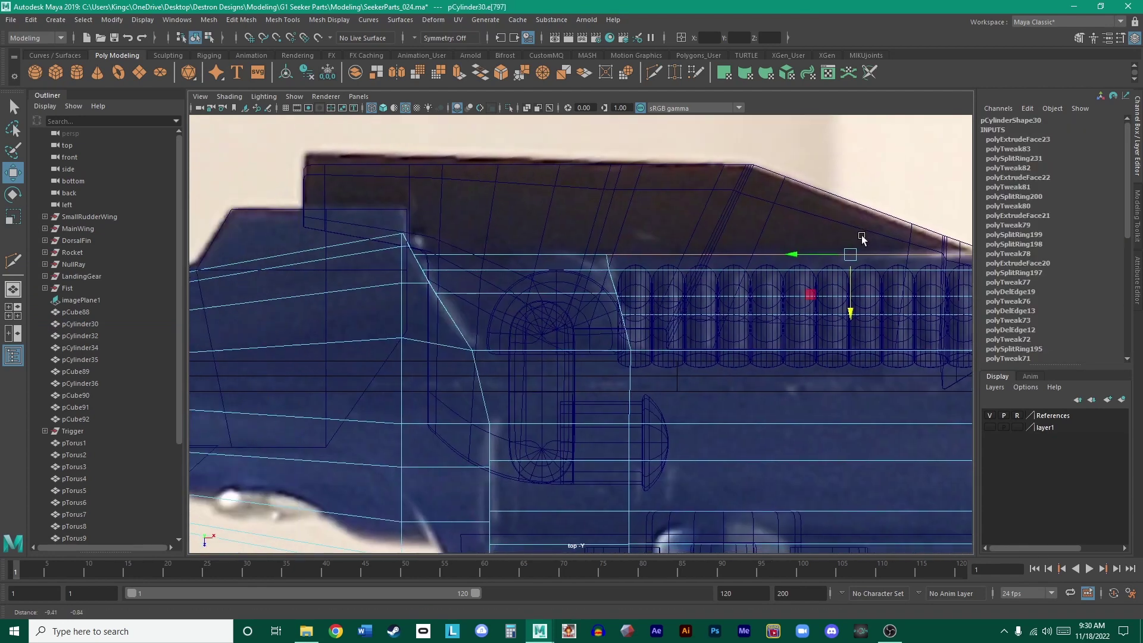
shift+click(626, 249)
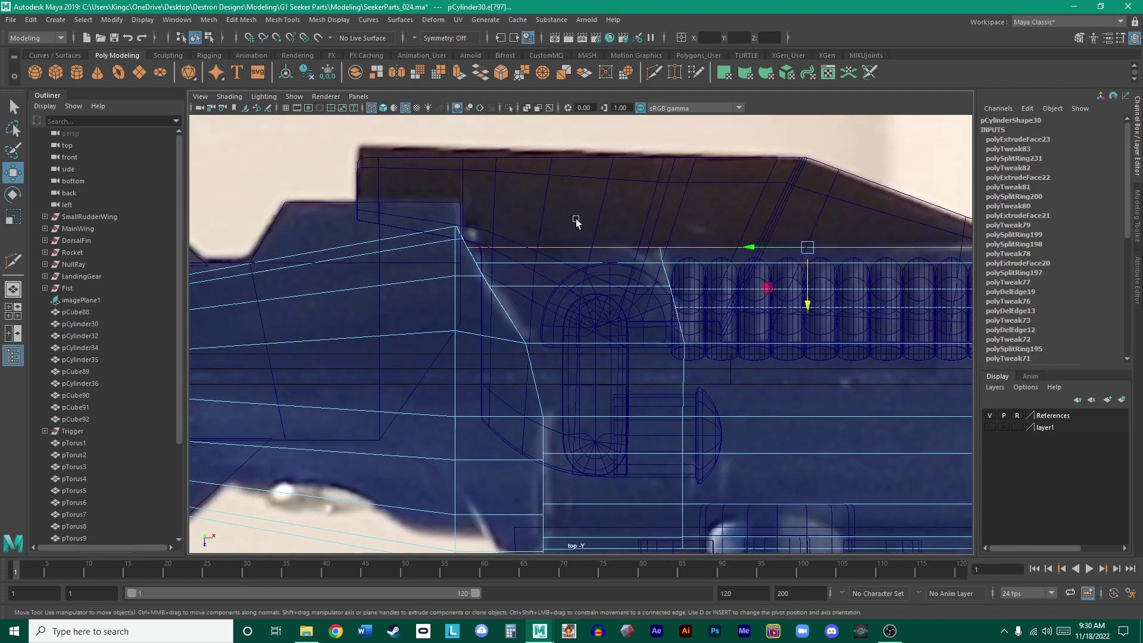
click(808, 301)
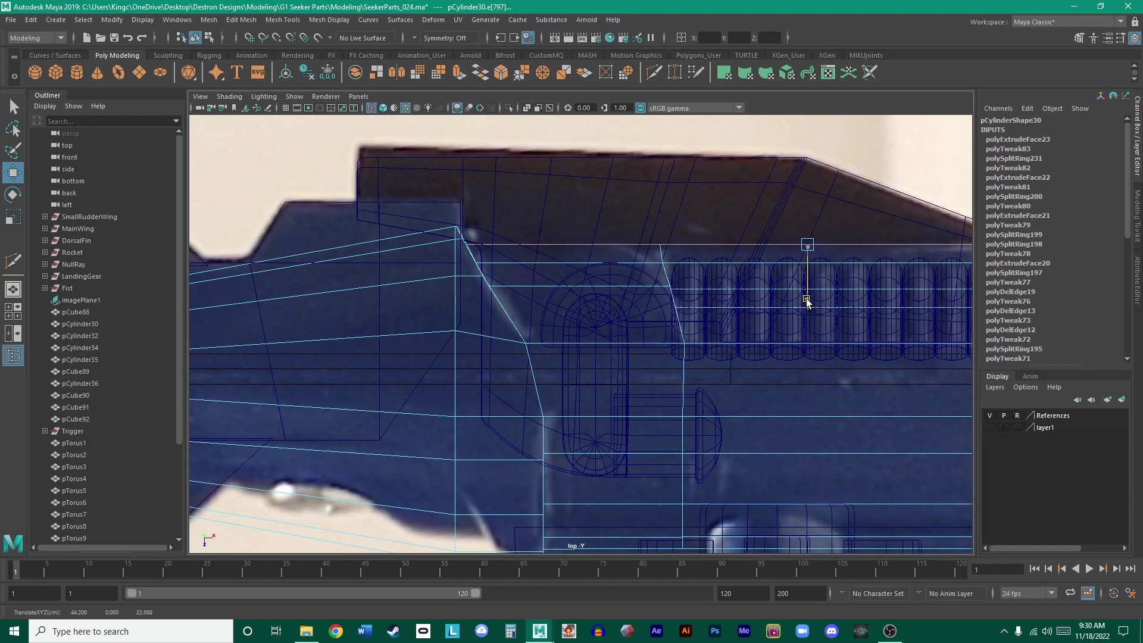
- Select the half cylinder in the perspective view and shift it along Z to about 8.39
key(space)
key(space)
key(space)
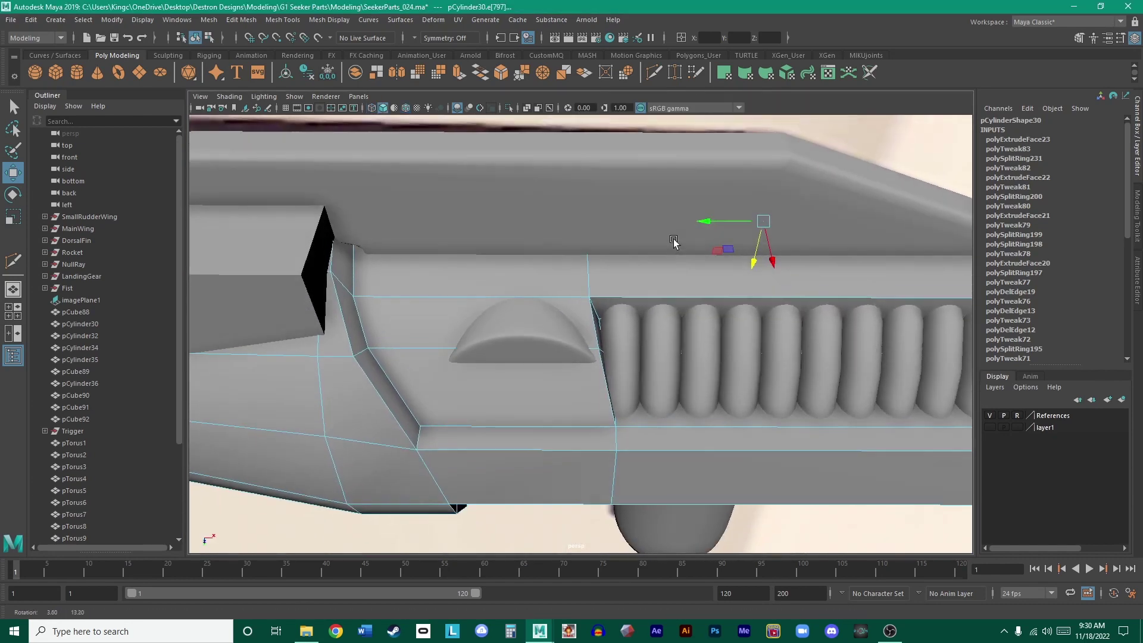
right_drag(530, 317, 557, 310)
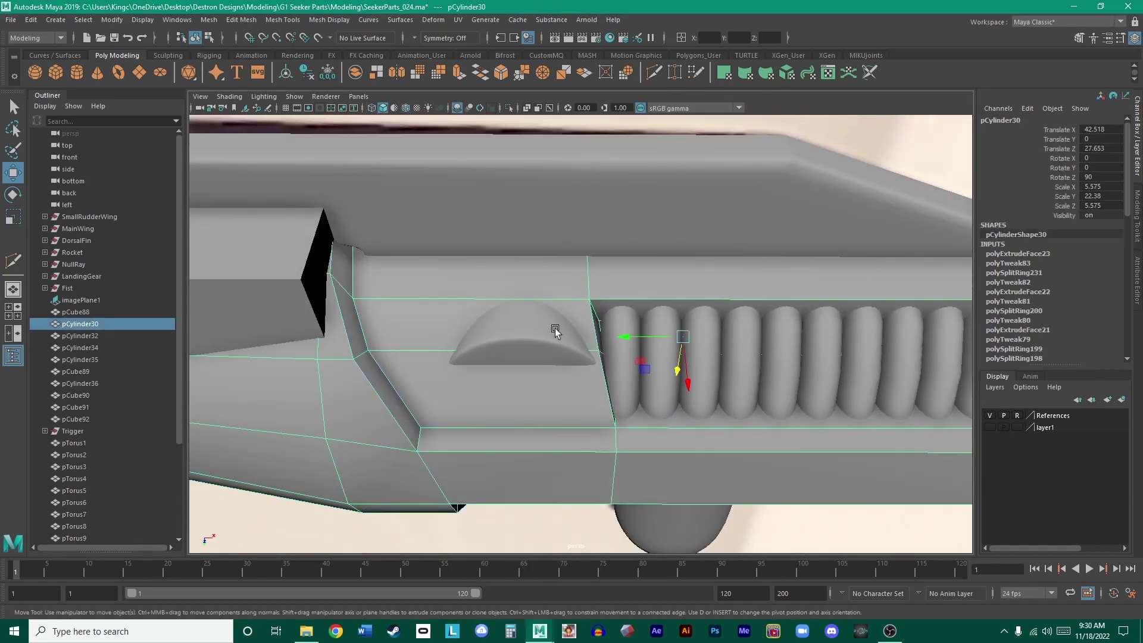
click(555, 328)
key(f)
drag(544, 320, 564, 356)
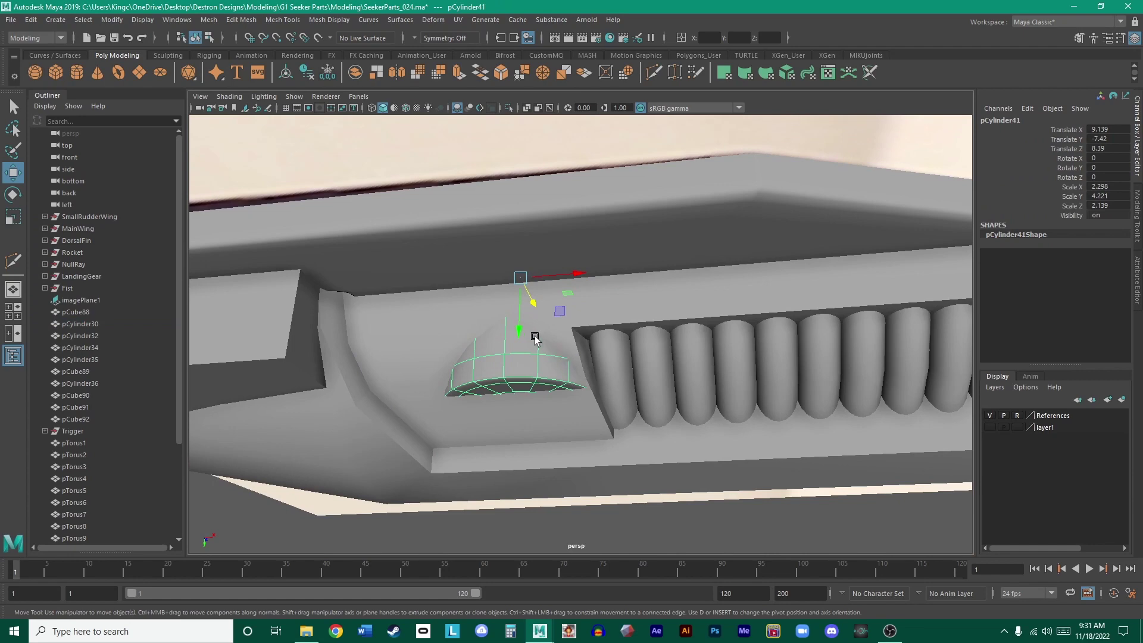
- Hide the References layer and examine the half cylinders, ribbed vents and upper fin from several angles
alt+drag(544, 337, 625, 265)
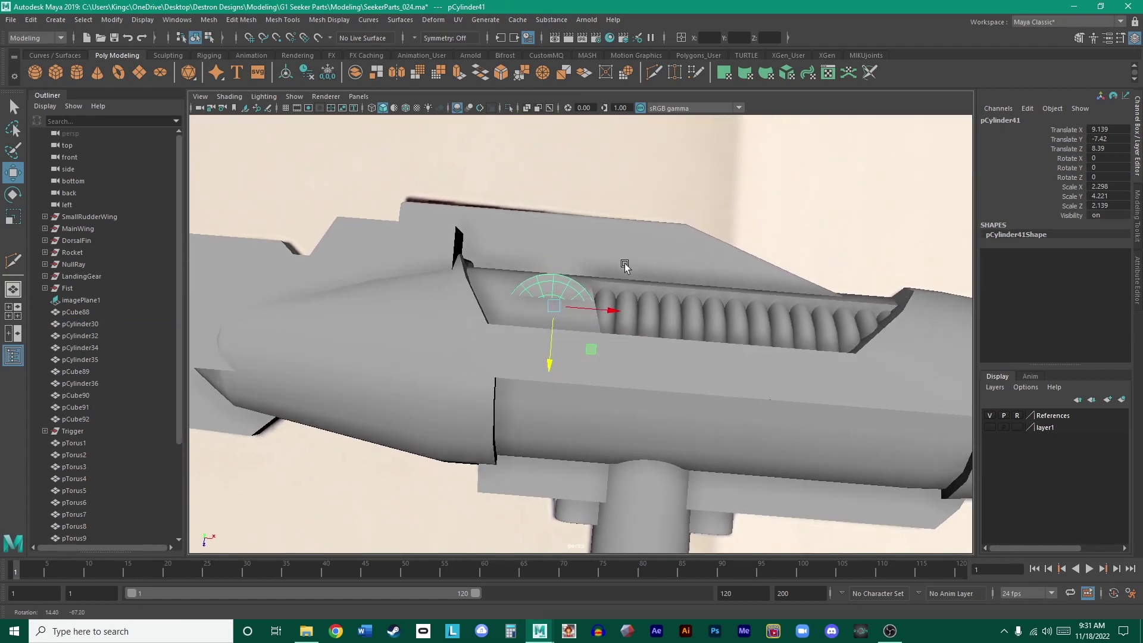
alt+drag(582, 298, 677, 344)
click(716, 206)
click(989, 415)
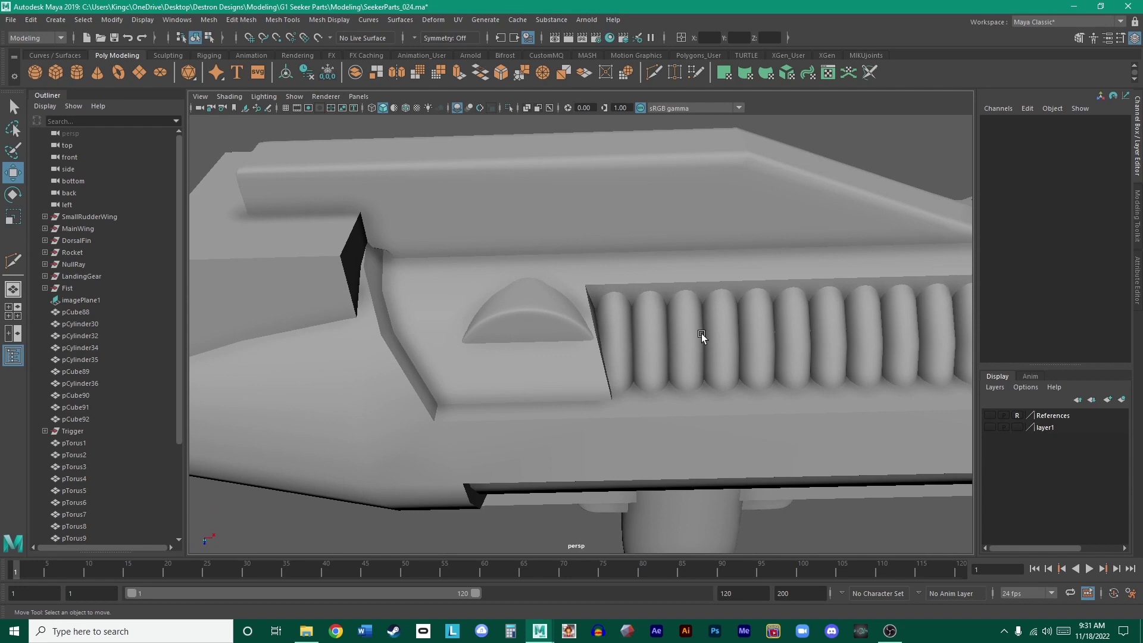
scroll(672, 310, down, 6)
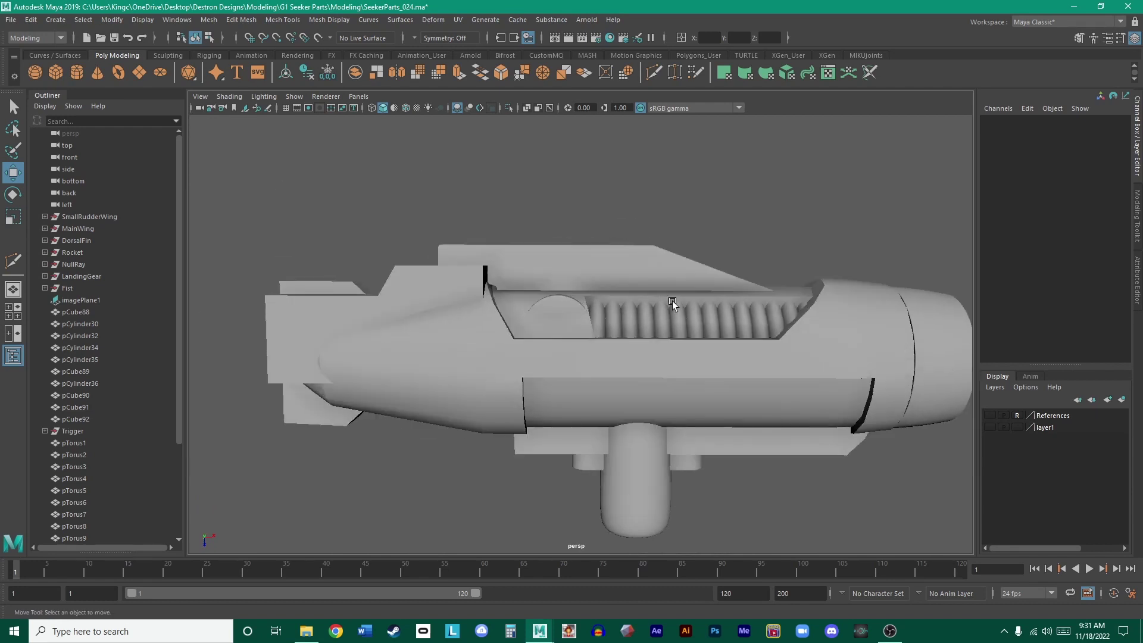
alt+drag(672, 301, 601, 370)
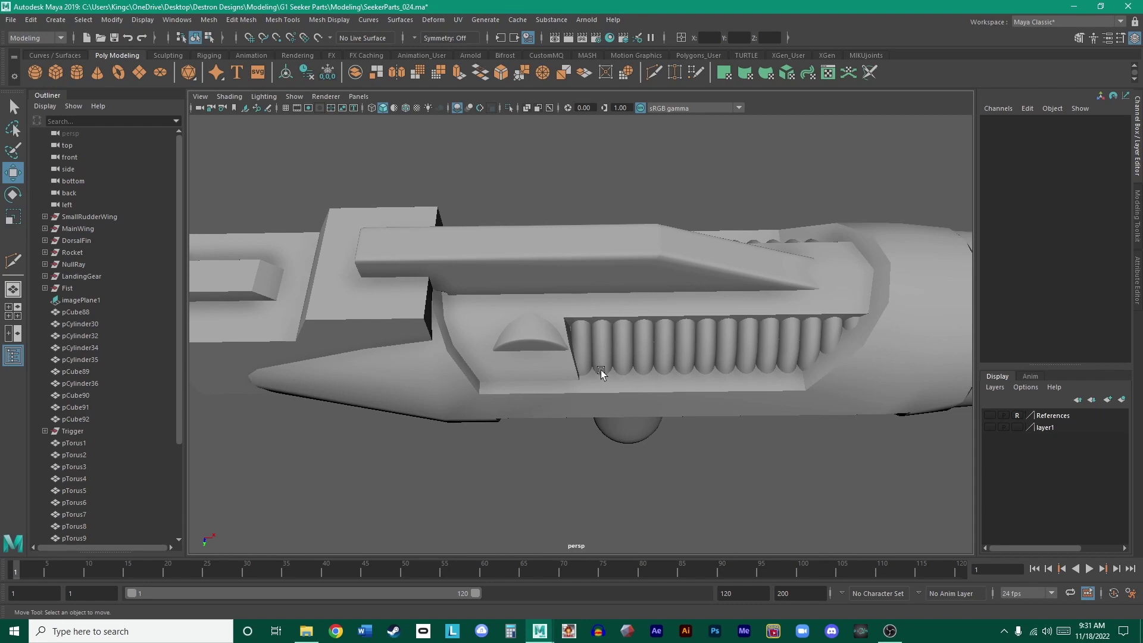
mouse_move(655, 306)
alt+mouse_down()
mouse_move(669, 306)
mouse_move(653, 314)
alt+mouse_up()
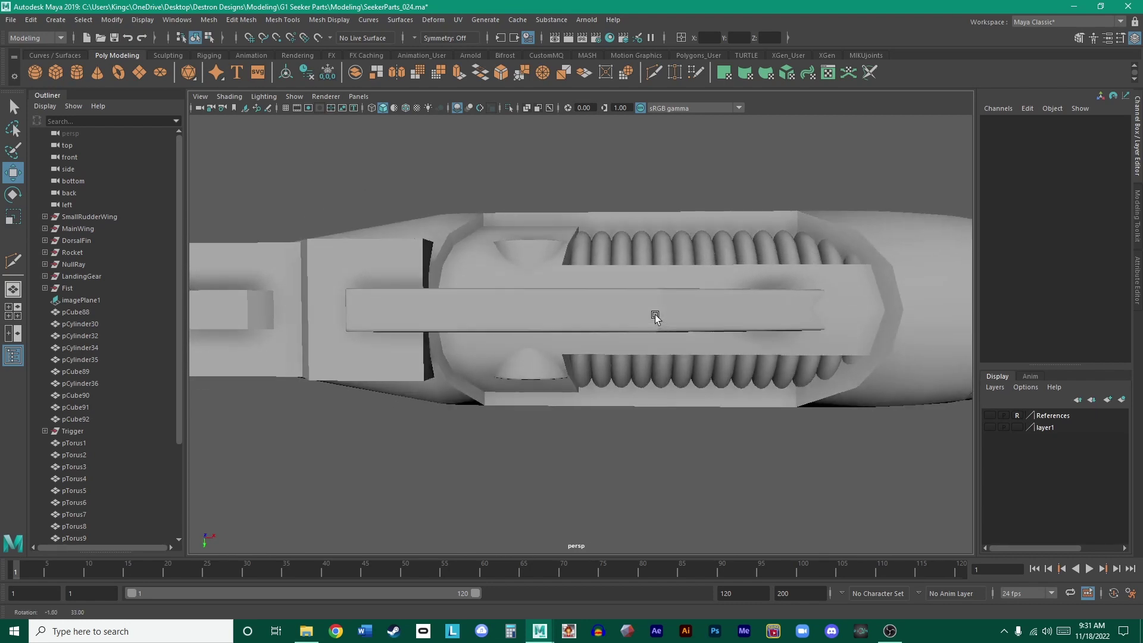
alt+drag(752, 316, 704, 312)
- Select the Trigger group and shift it along X to about 10.393 in the top view
key(space)
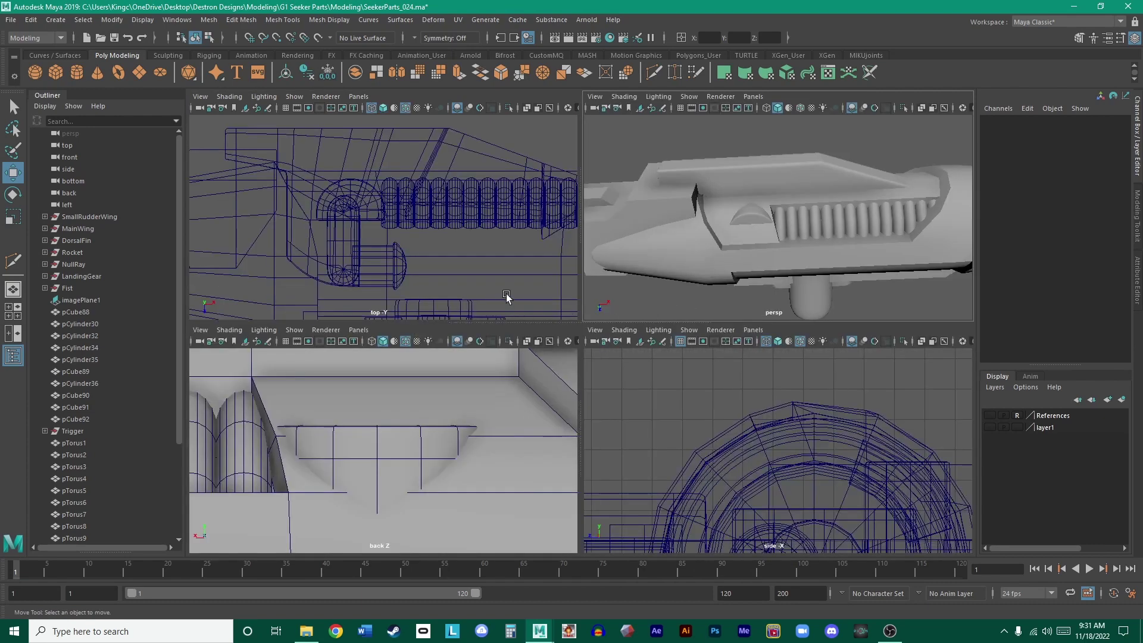
key(space)
scroll(388, 229, up, 3)
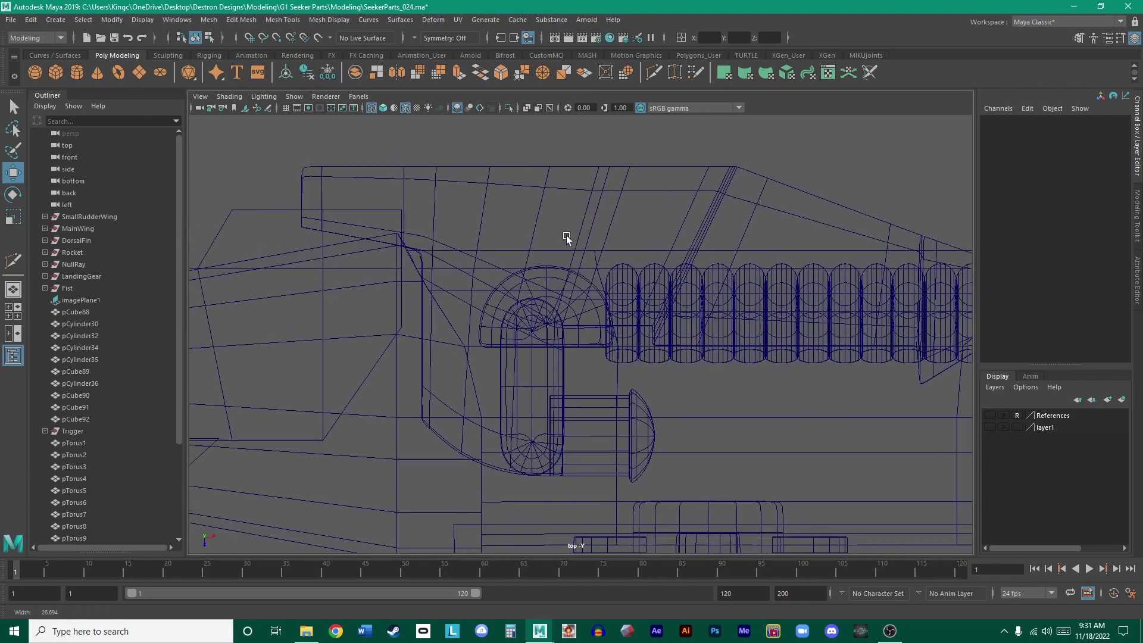
click(582, 238)
alt+right_drag(582, 239, 551, 289)
alt+middle_drag(570, 290, 557, 262)
alt+right_drag(556, 262, 516, 250)
click(73, 431)
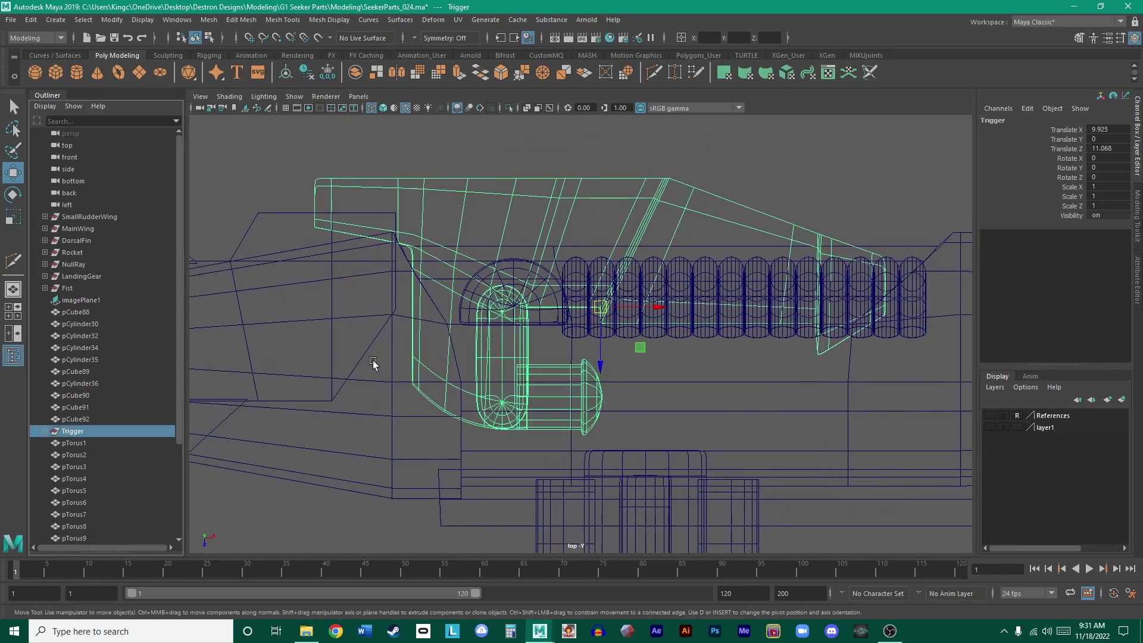
alt+right_drag(370, 360, 630, 331)
mouse_move(665, 301)
mouse_down()
mouse_move(680, 304)
mouse_move(671, 306)
mouse_move(667, 275)
mouse_up()
key(space)
key(space)
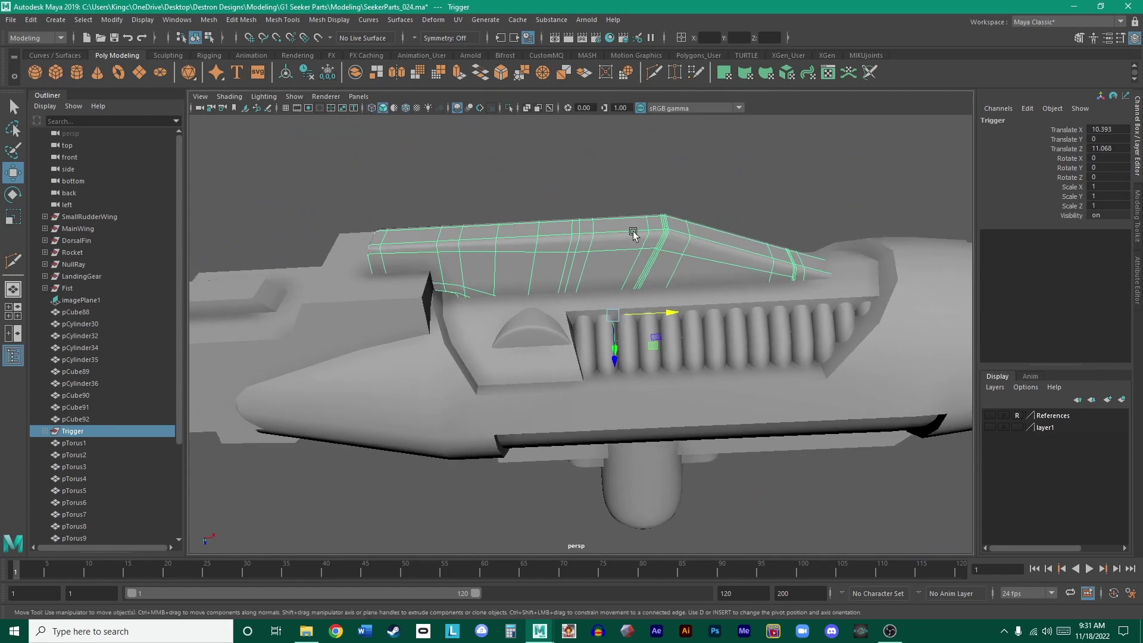
- Compare the Trigger group with its earlier position at about 9.925 in X and restore the shifted position
alt+drag(632, 234, 645, 272)
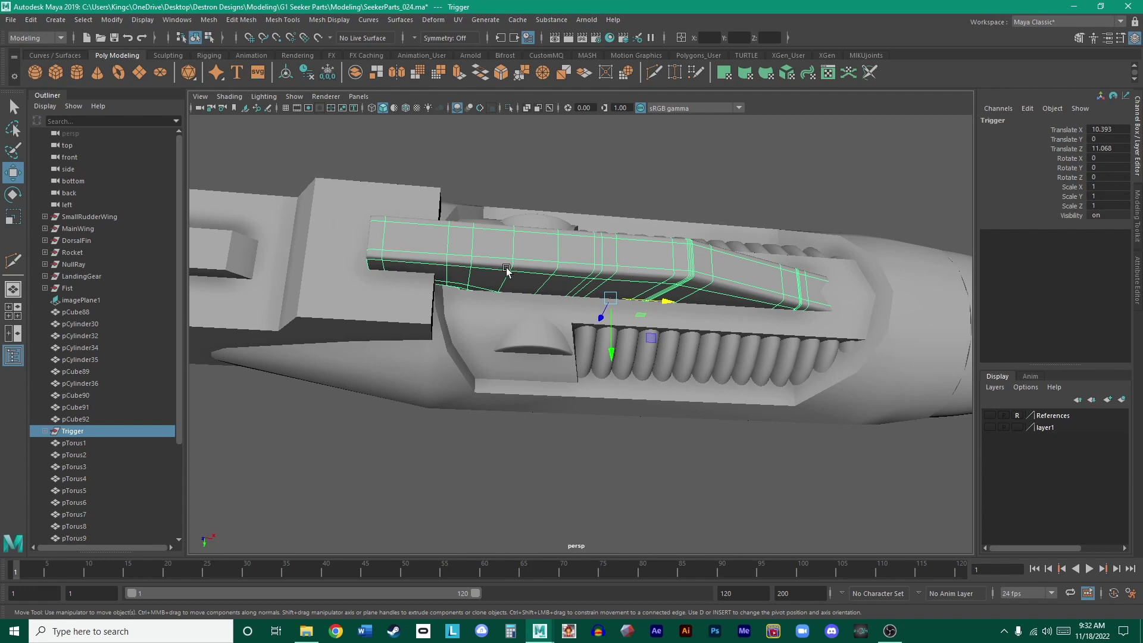
middle_drag(516, 266, 516, 265)
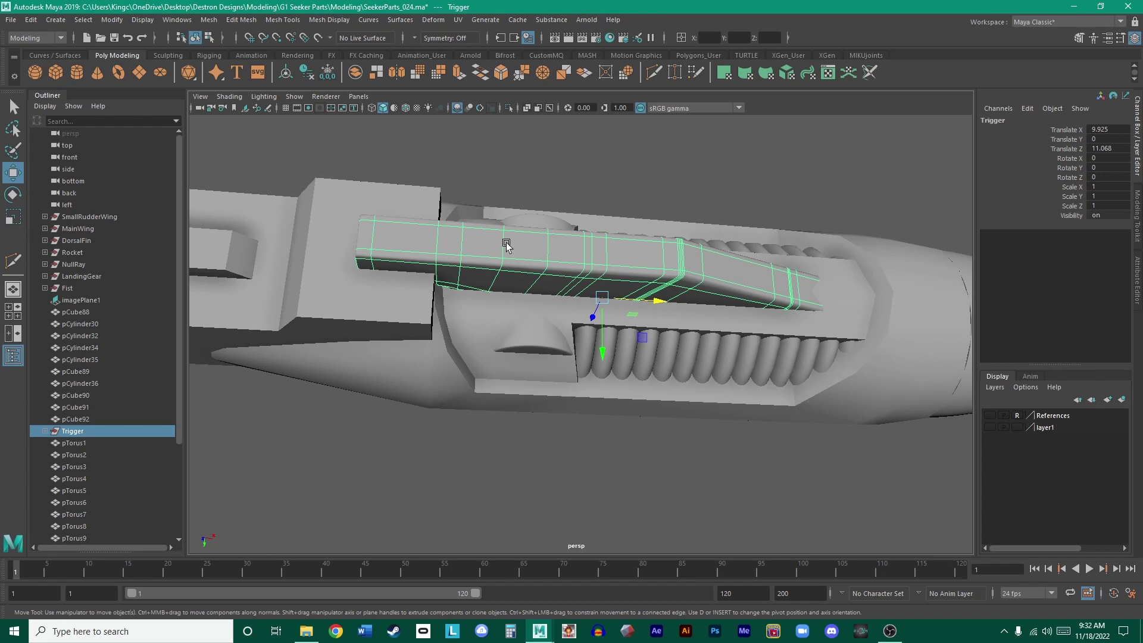
click(506, 245)
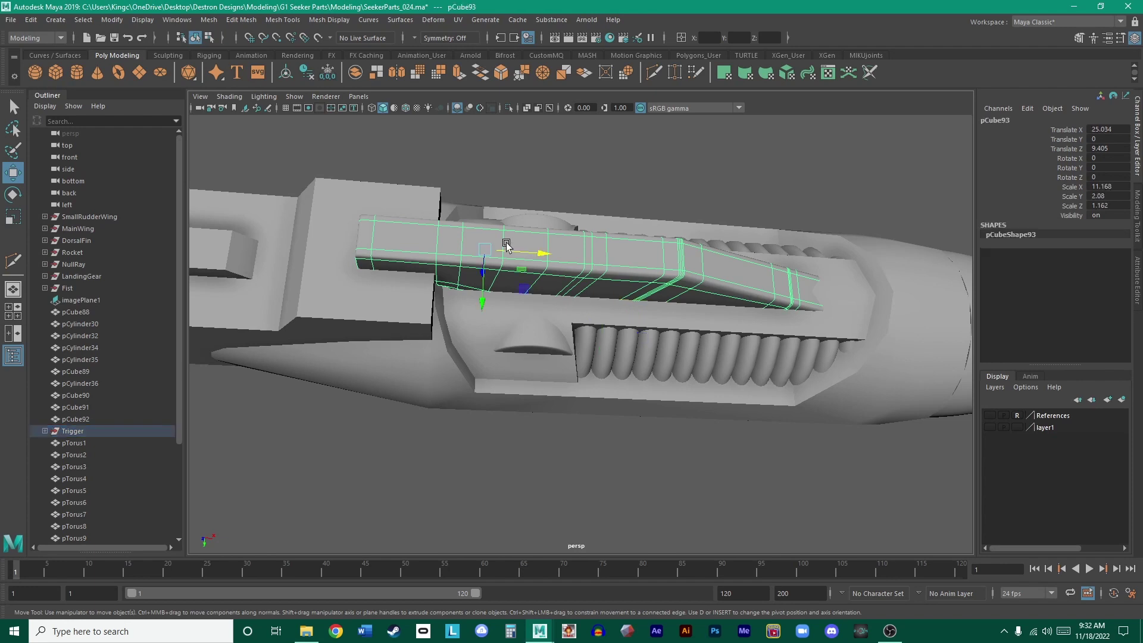
key(ctrl+z)
key(ctrl+z)
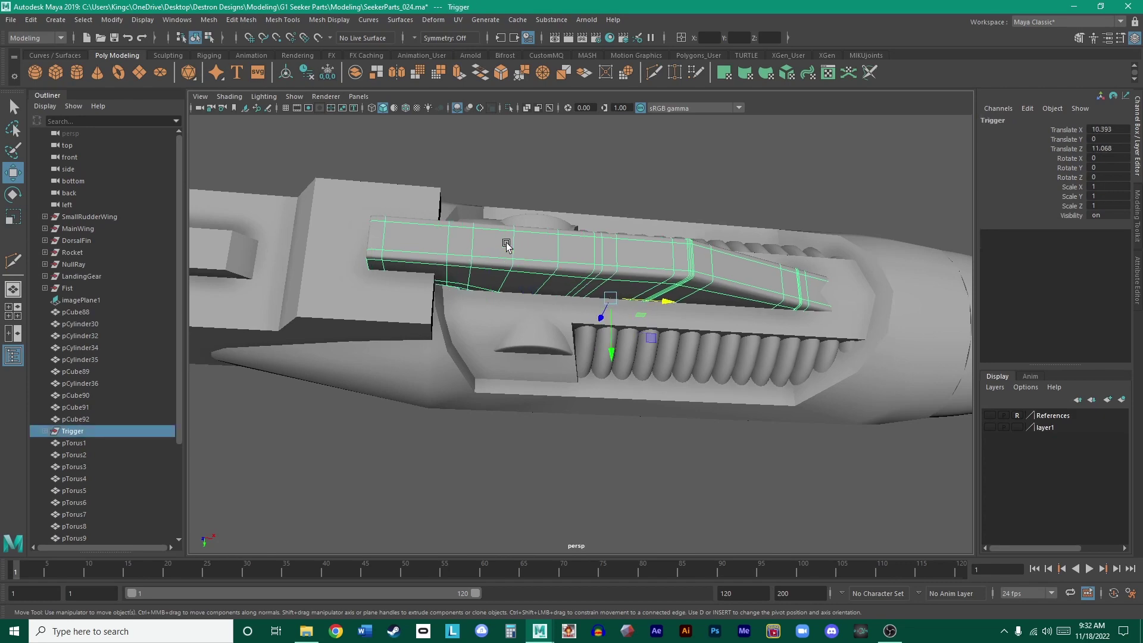
- Nudge the Trigger group along X to about 10.402, lining its rounded part up with the half cylinder's centre
alt+drag(509, 249, 510, 225)
key(space)
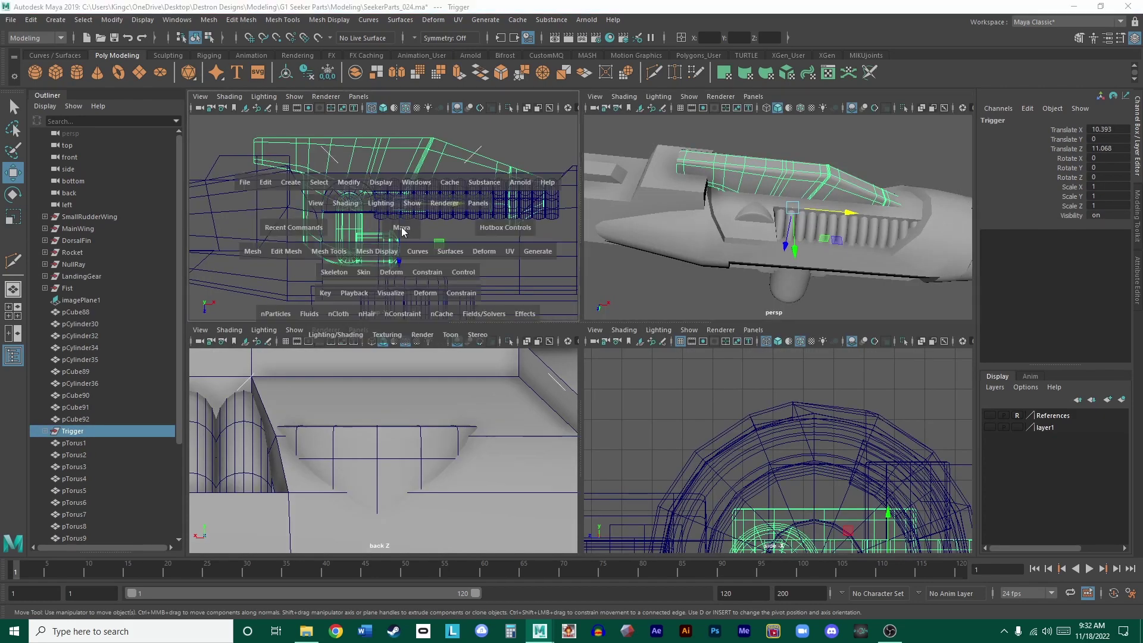
key(space)
scroll(460, 238, up, 8)
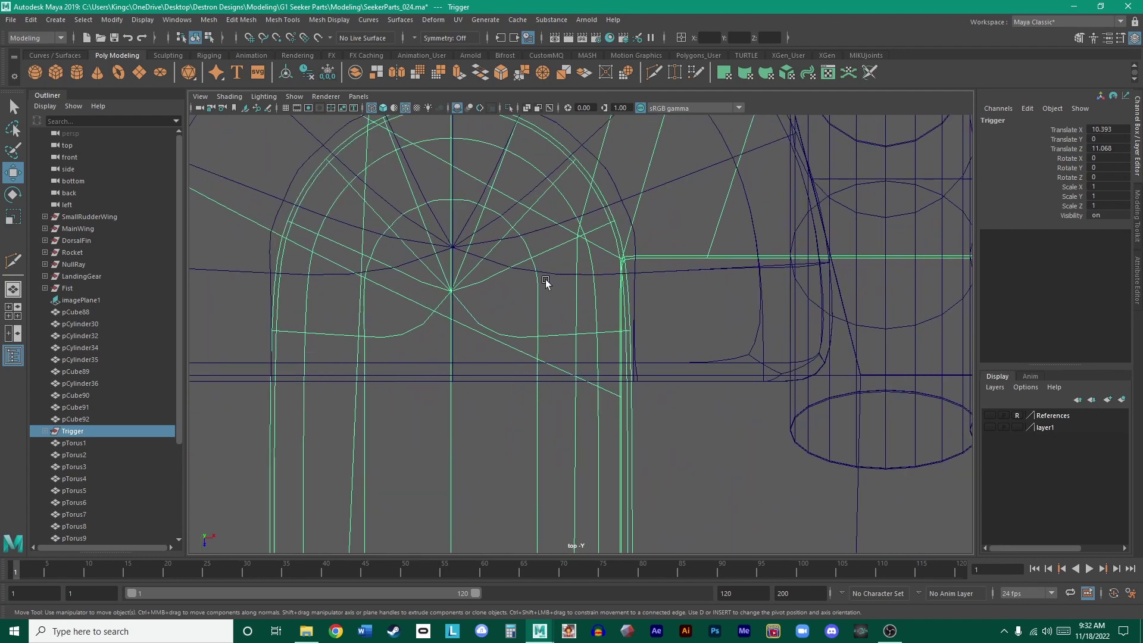
scroll(583, 336, up, 4)
middle_drag(645, 359, 649, 357)
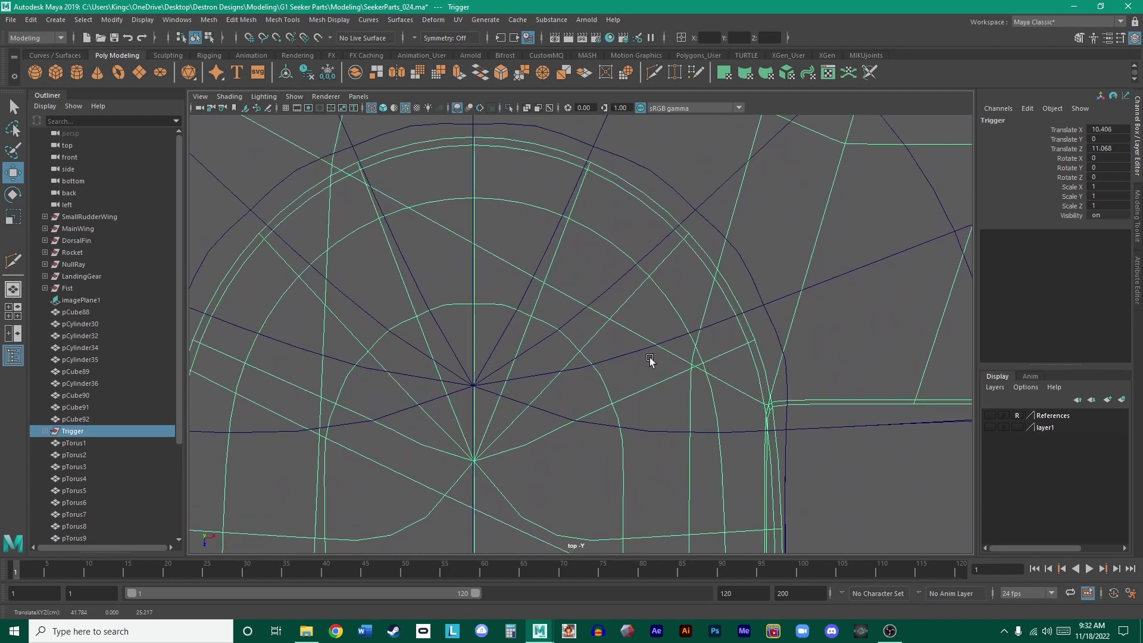
scroll(649, 357, down, 10)
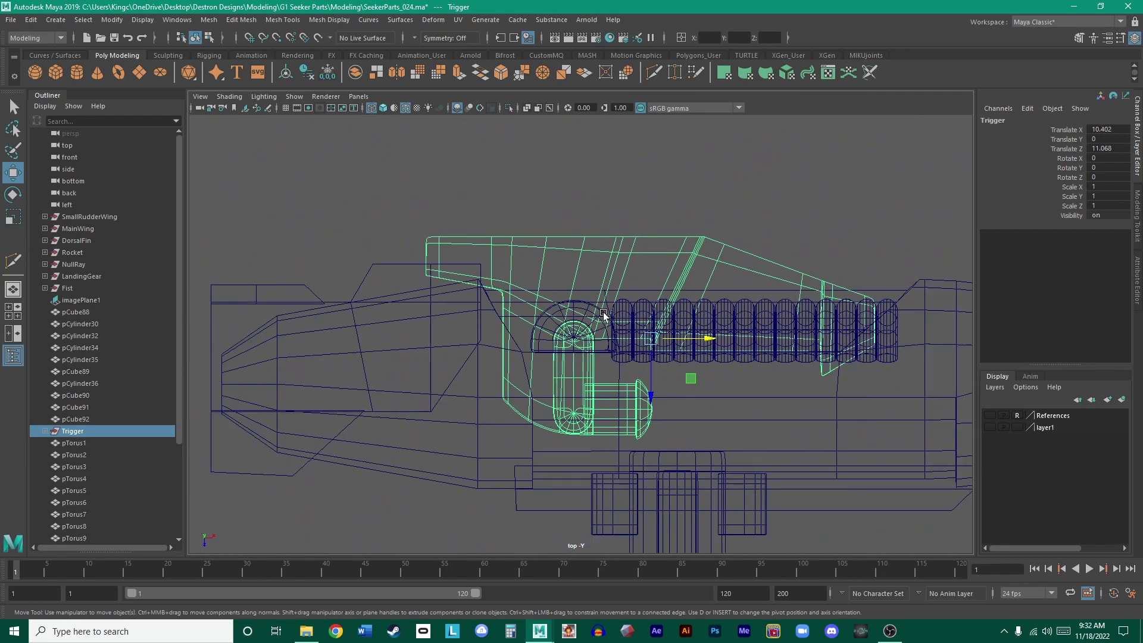
alt+middle_drag(604, 314, 505, 275)
key(space)
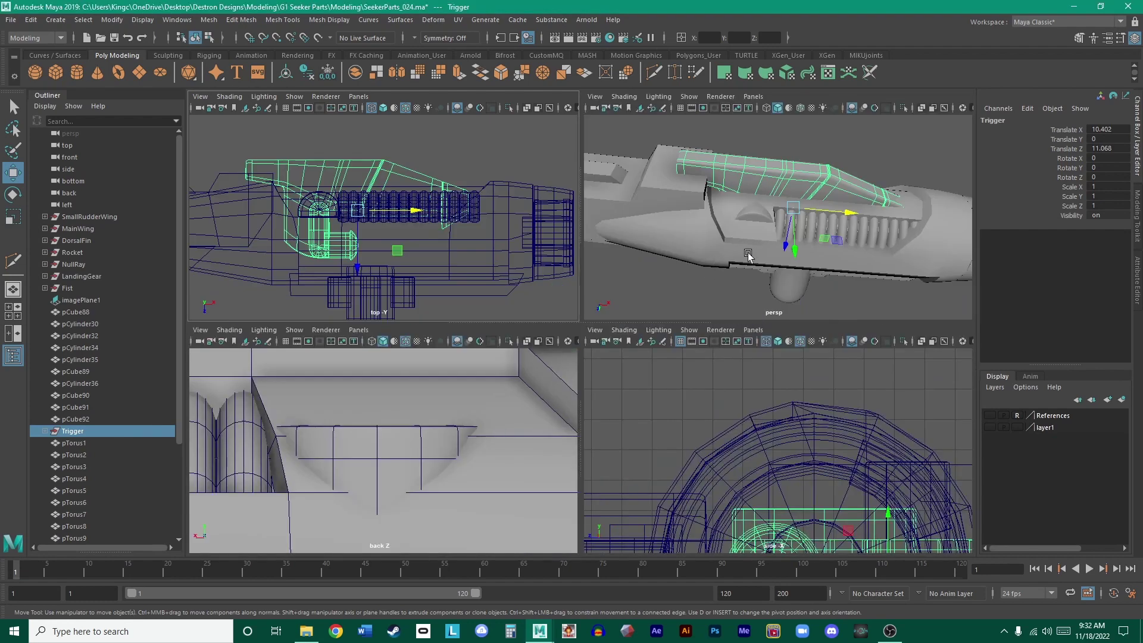
key(space)
alt+drag(785, 256, 703, 286)
click(702, 286)
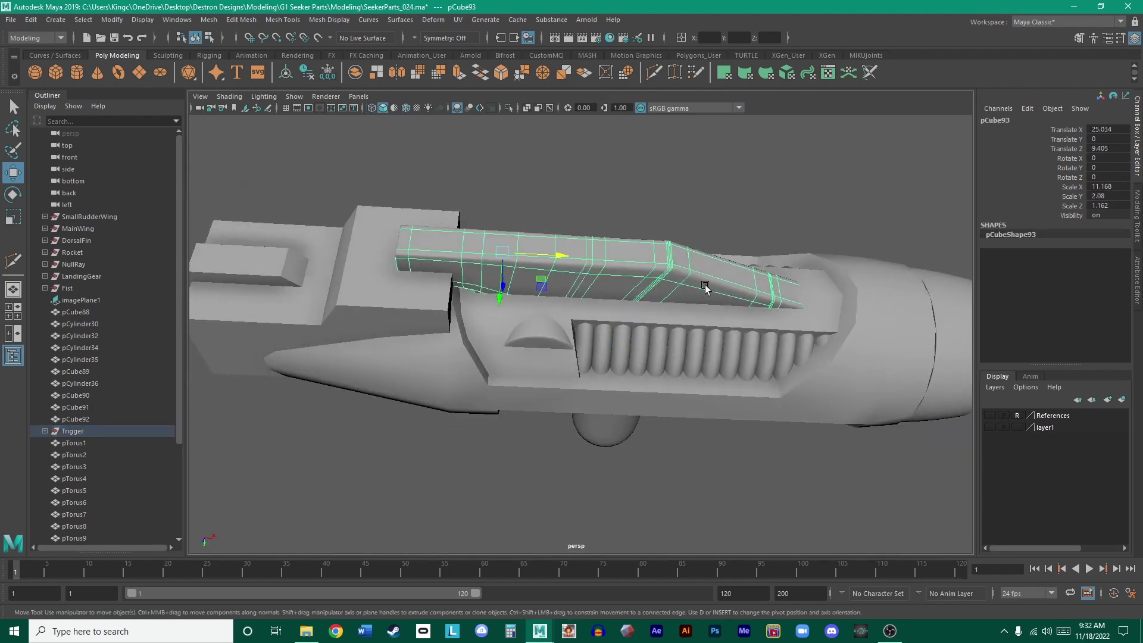
click(701, 214)
- Create a polygon cube and move it onto the weapon's upper body, to about 29.296 in X and 21.503 in Z
mouse_move(702, 214)
alt+mouse_down()
mouse_move(689, 238)
mouse_move(684, 209)
alt+mouse_up()
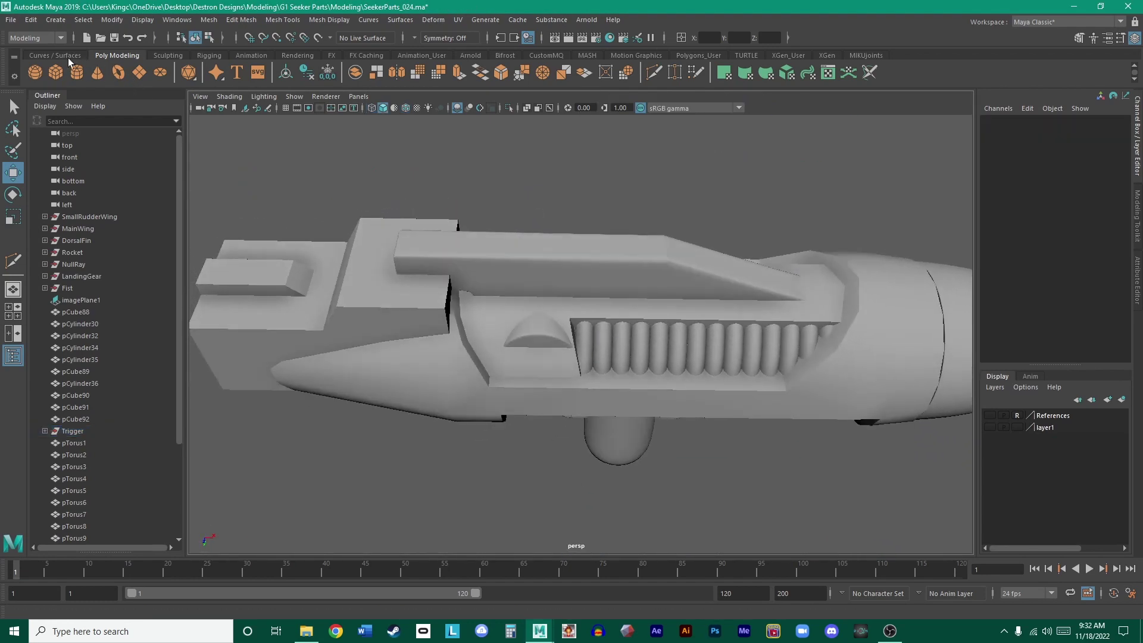
click(55, 72)
scroll(260, 209, down, 5)
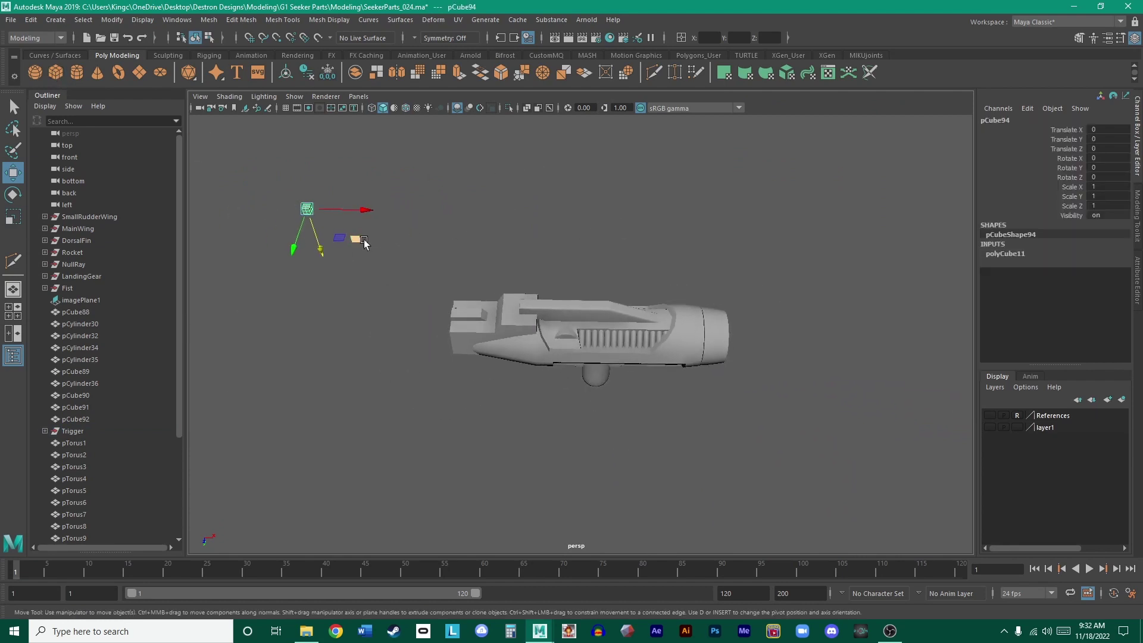
drag(357, 242, 529, 280)
scroll(574, 340, up, 5)
scroll(530, 306, up, 5)
scroll(530, 306, down, 2)
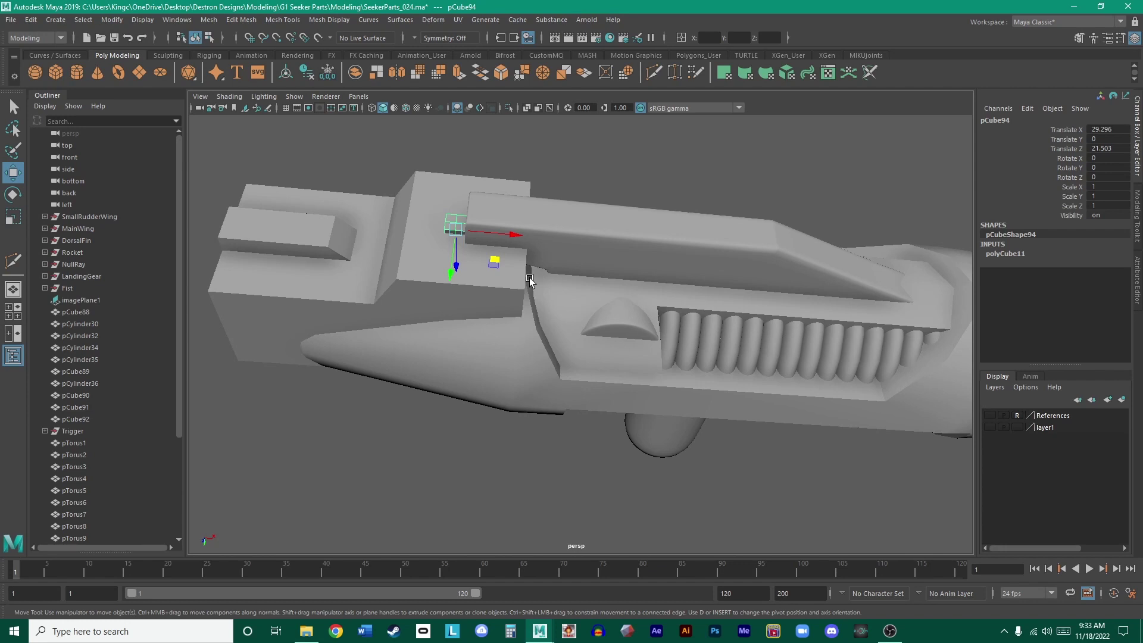
- Widen the new cube along Y to a scale of 2.45
alt+right_drag(620, 215, 648, 292)
key(r)
drag(446, 292, 467, 369)
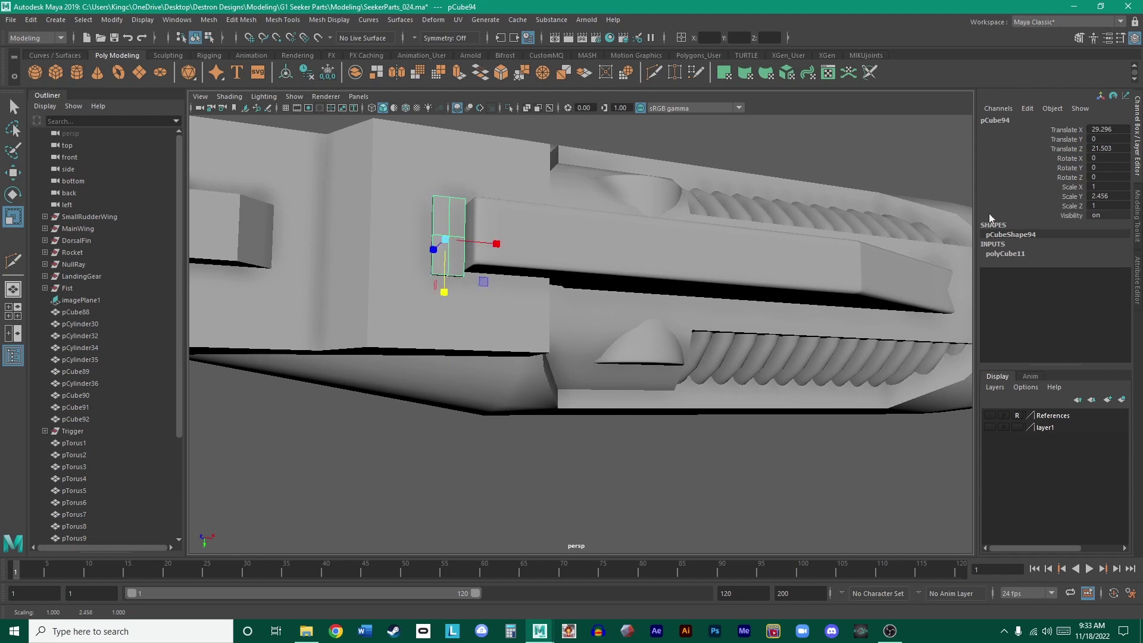
alt+drag(928, 226, 806, 235)
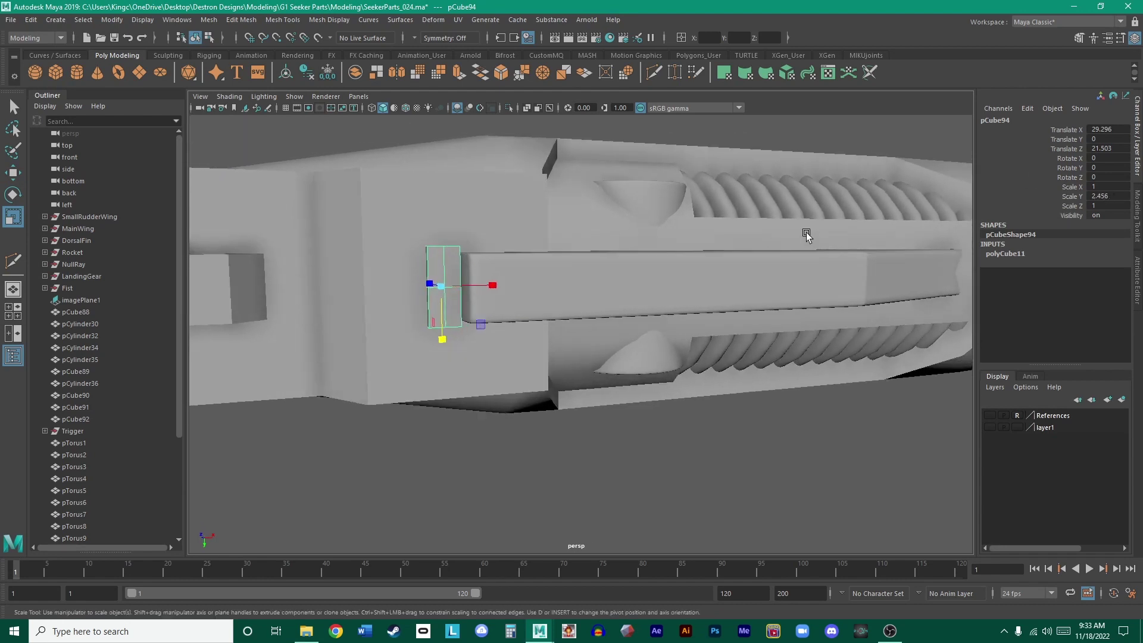
double_click(1119, 199)
text(2)
click(719, 138)
- Stretch the cube along X to a scale of about 26.509 and shift it to about 41.039 in X
alt+drag(459, 334, 911, 269)
click(463, 251)
key(w)
scroll(524, 253, down, 3)
key(r)
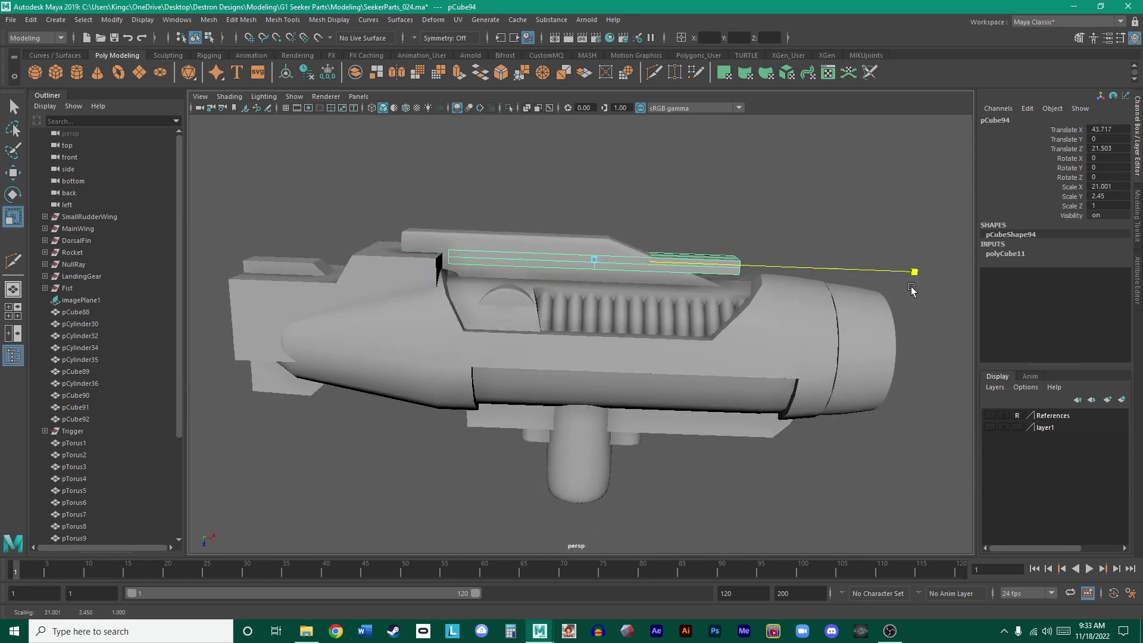
drag(642, 266, 614, 262)
key(w)
key(space)
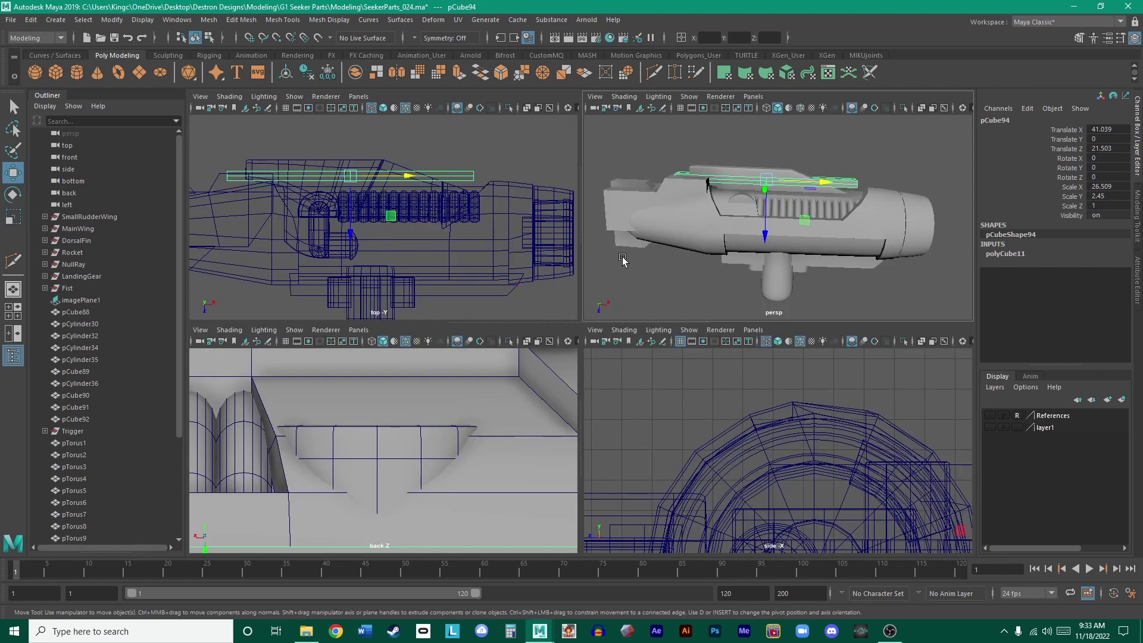
- Shorten the long block along X to a scale of about 25.316 and shift it to about 41.104 in X
key(space)
alt+drag(717, 231, 765, 327)
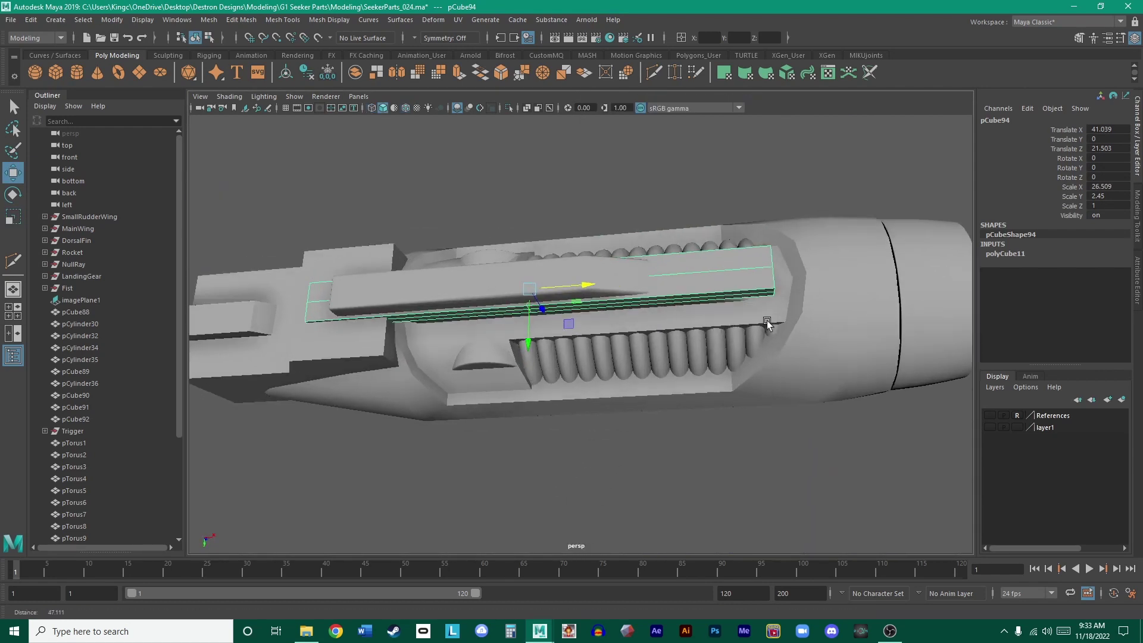
scroll(772, 319, up, 3)
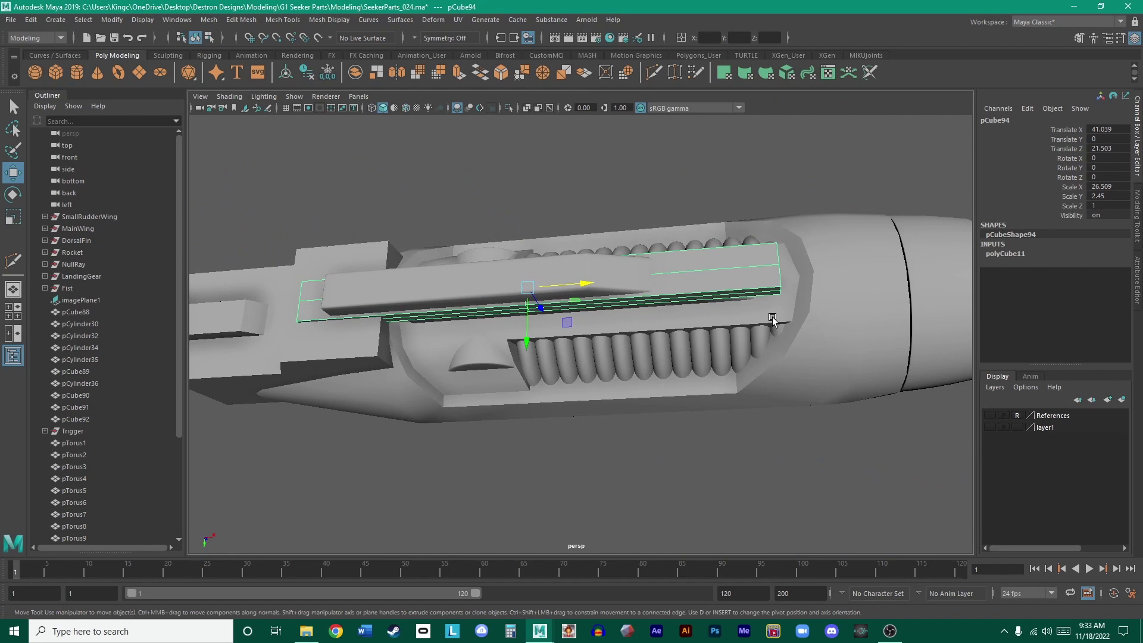
alt+drag(772, 318, 793, 295)
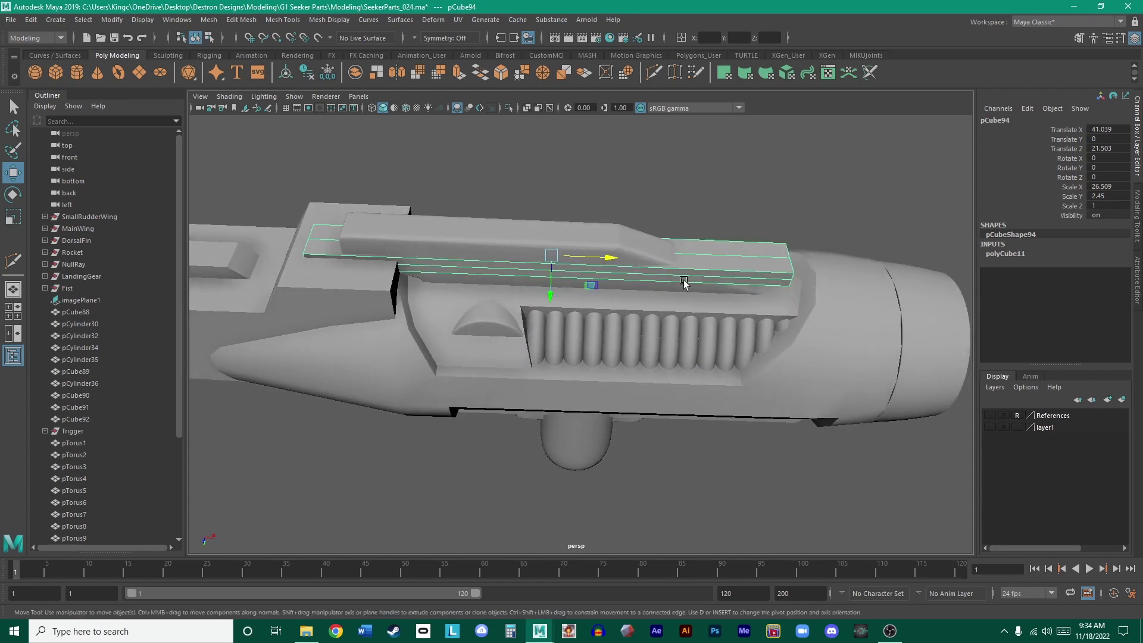
key(r)
drag(608, 260, 659, 296)
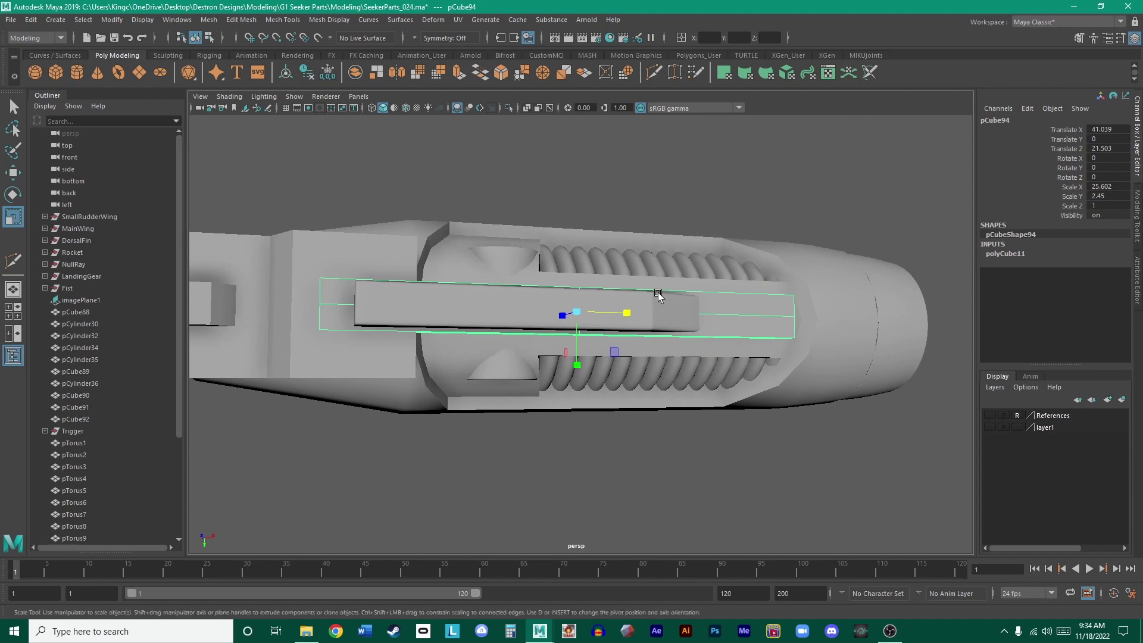
alt+drag(658, 295, 566, 317)
key(w)
key(r)
alt+right_drag(567, 317, 744, 394)
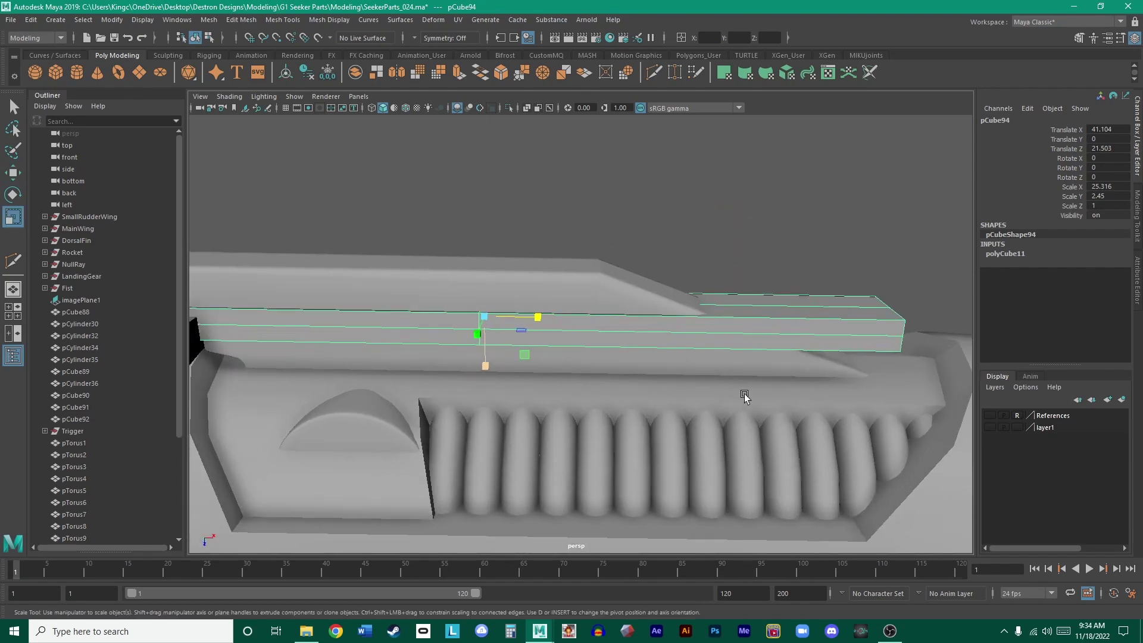
- Deepen the long block along Z to a scale of about 4.036 and lower it to about 22.768 in Z
alt+drag(745, 394, 800, 324)
key(w)
alt+right_drag(850, 289, 604, 319)
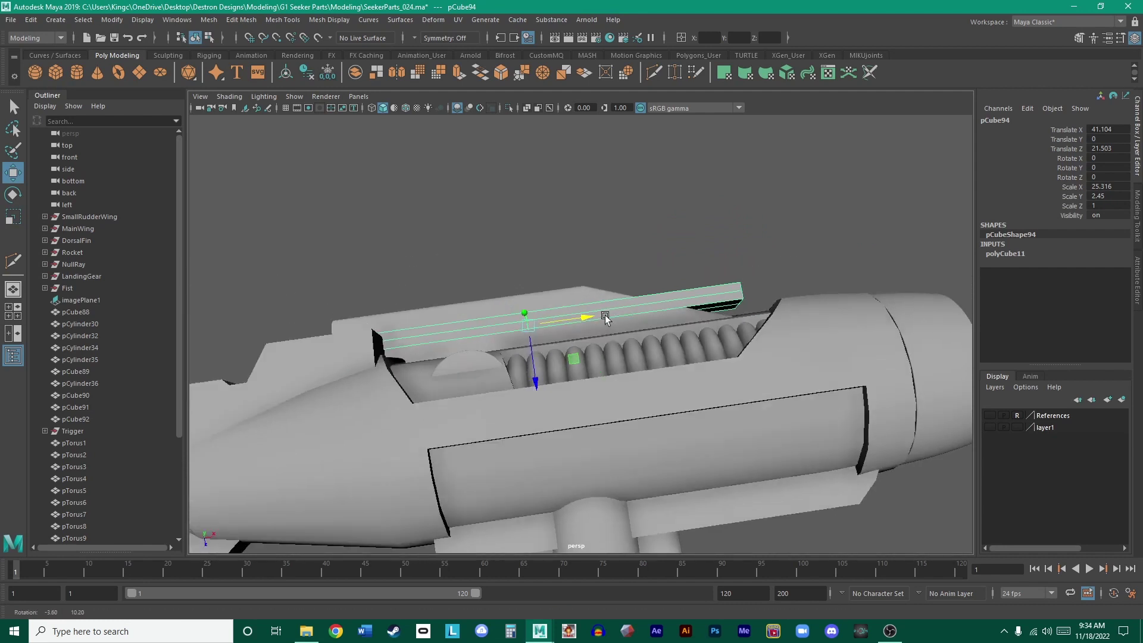
key(r)
alt+drag(605, 319, 566, 435)
key(w)
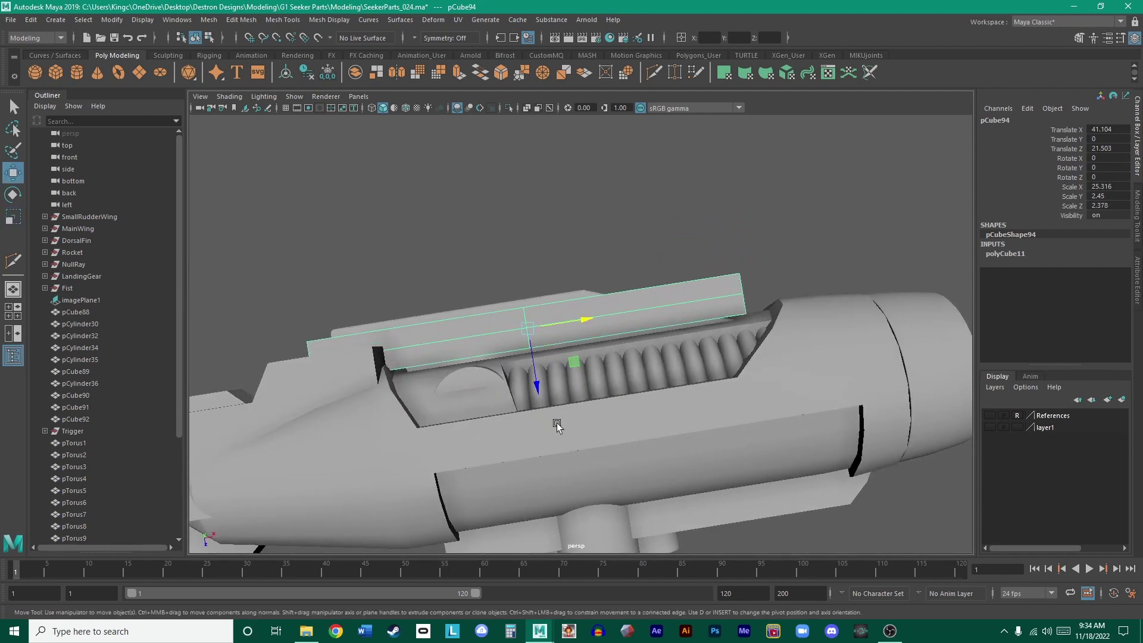
drag(537, 385, 516, 332)
key(r)
key(4)
key(w)
alt+right_drag(515, 331, 548, 324)
- Shift the main body cylinder's vertices at the rear edge of the side recess along X
click(622, 355)
alt+drag(549, 324, 586, 310)
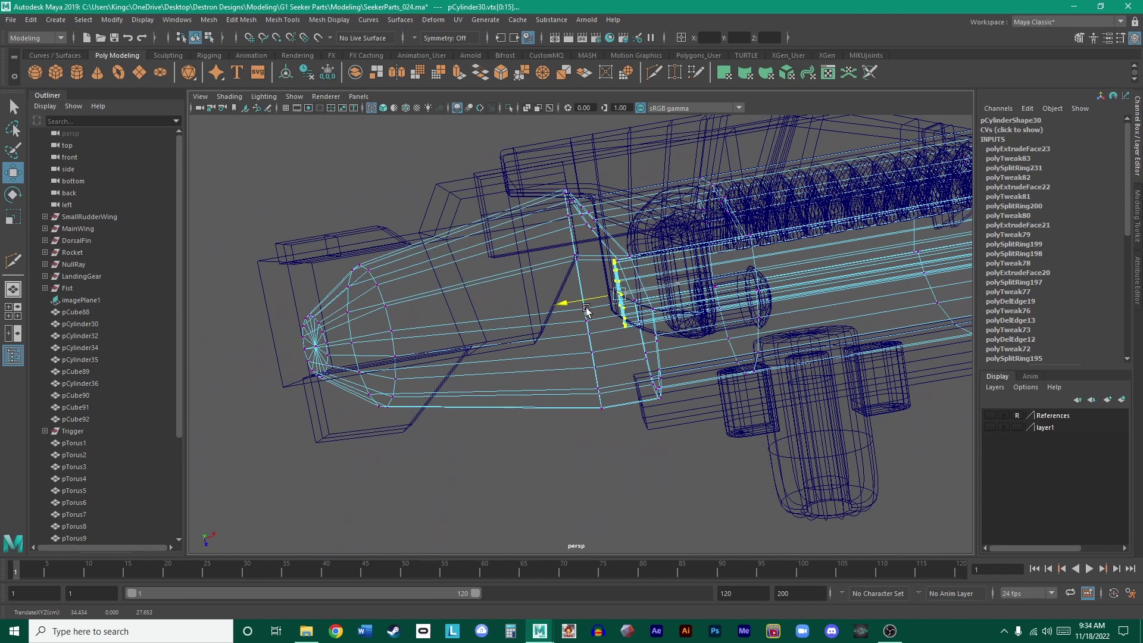
drag(587, 310, 727, 278)
- Switch the long block to vertex editing and move its middle column of vertices toward the rear of the weapon
click(794, 247)
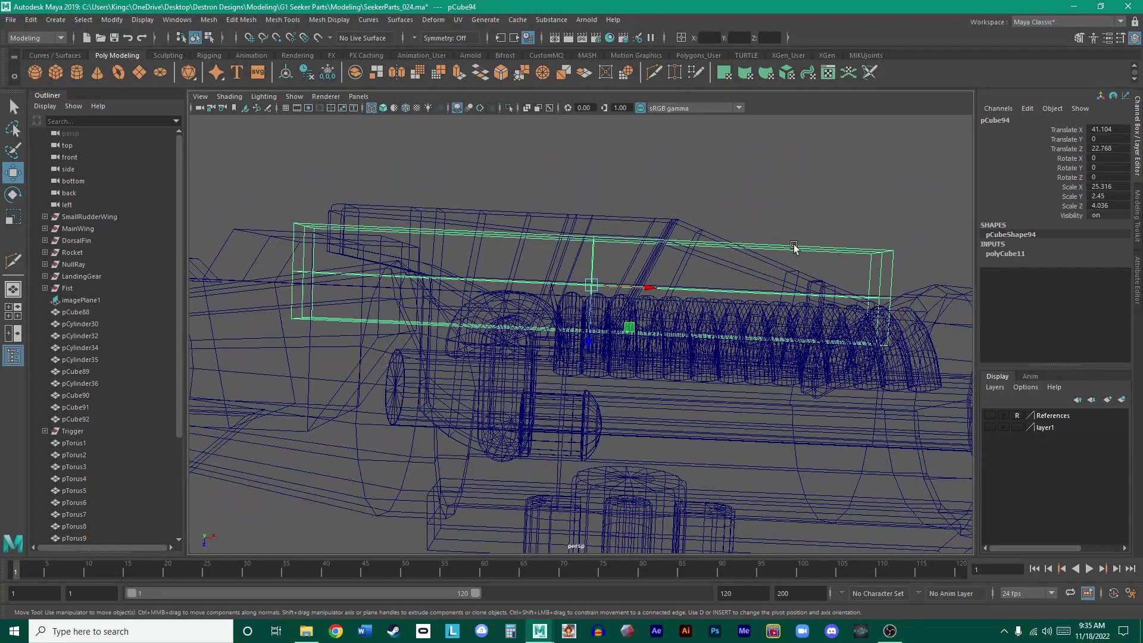
alt+drag(794, 247, 773, 250)
right_drag(772, 250, 631, 288)
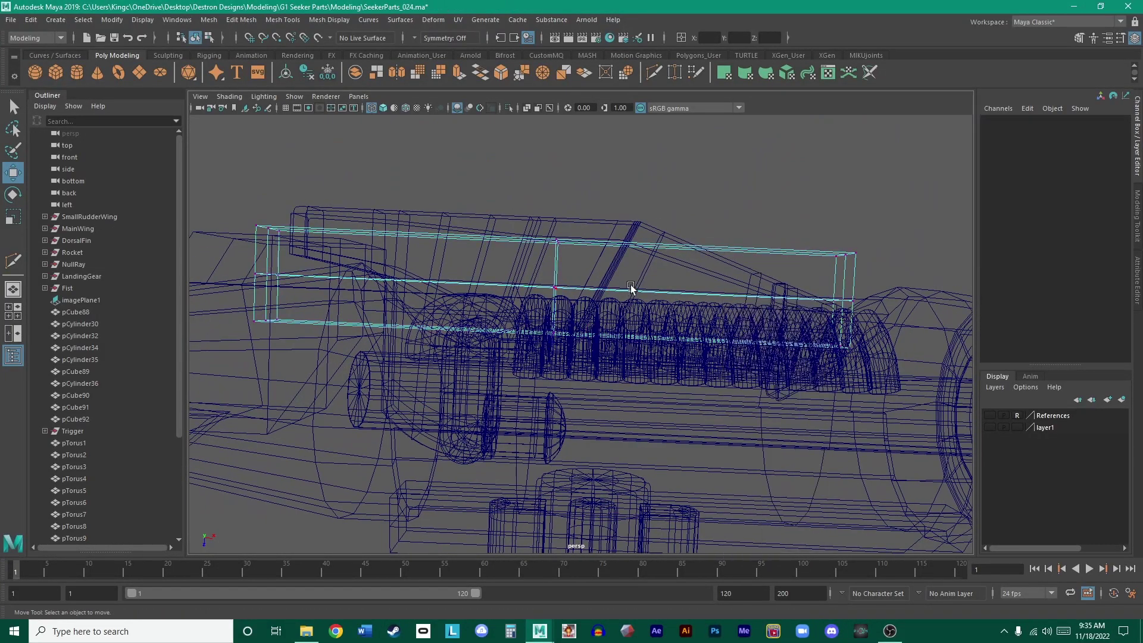
mouse_move(631, 288)
alt+mouse_down()
mouse_move(540, 339)
mouse_move(561, 288)
mouse_move(620, 298)
alt+mouse_up()
alt+drag(414, 309, 398, 306)
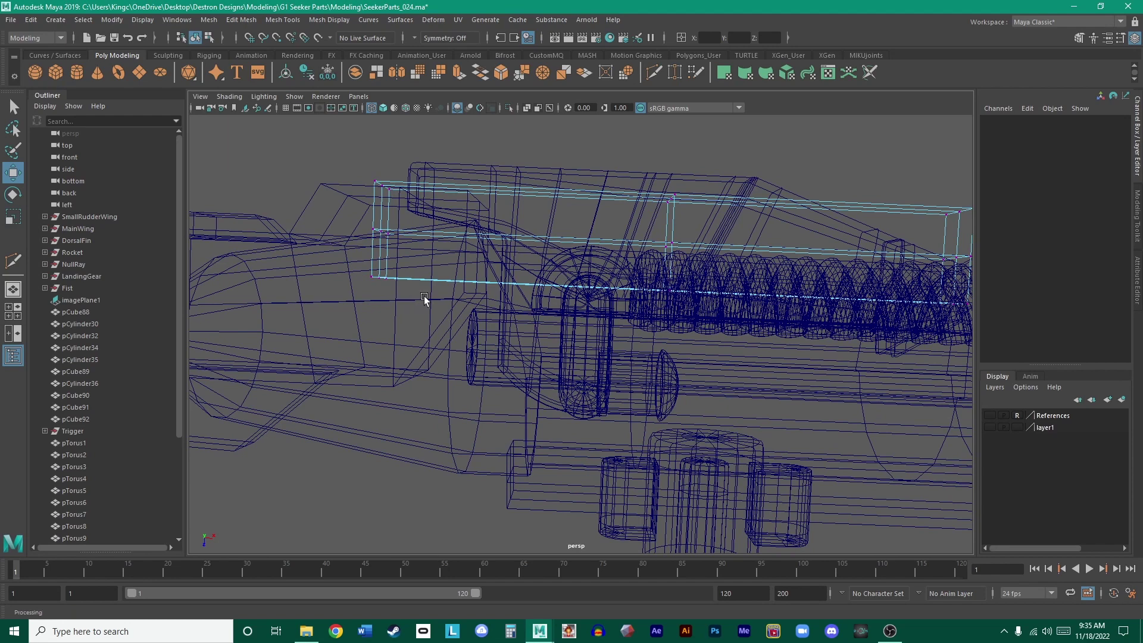
alt+middle_drag(629, 323, 476, 324)
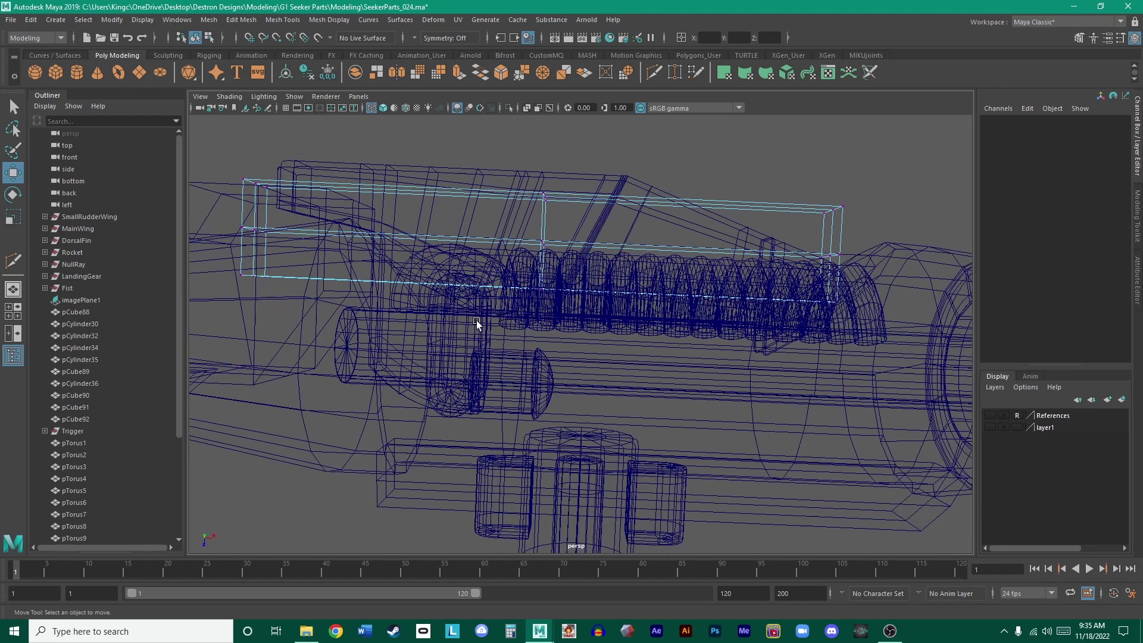
drag(468, 329, 620, 150)
drag(604, 246, 466, 242)
alt+middle_drag(472, 251, 509, 237)
alt+drag(508, 237, 438, 226)
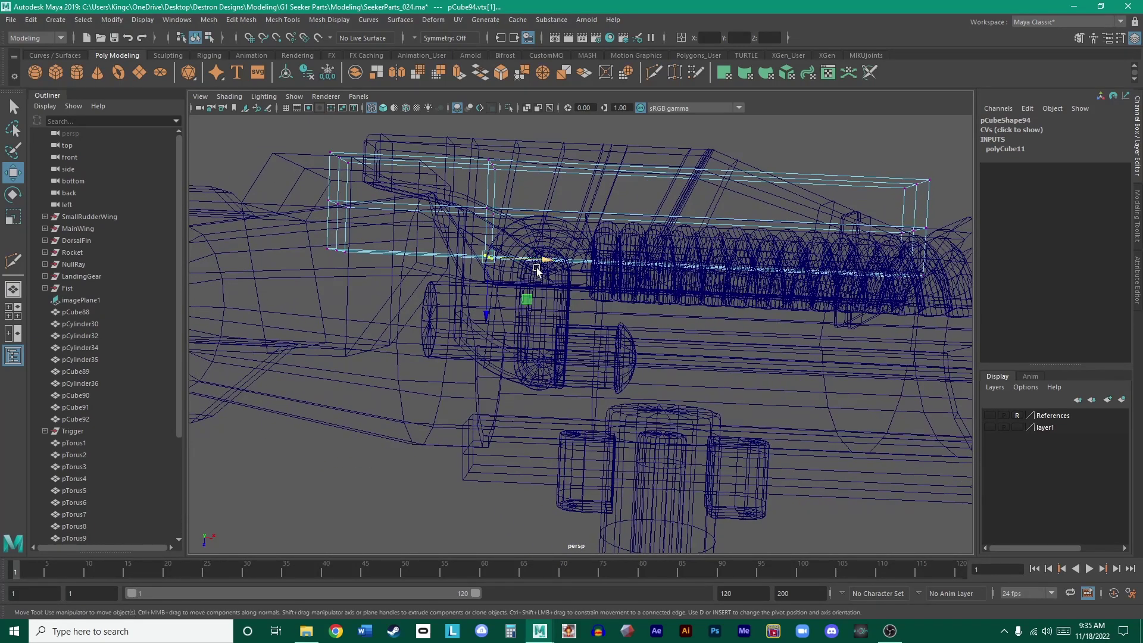
- Lower the block's bottom vertices at the middle column and front end along Z so they sink into the weapon body
shift+drag(717, 310, 998, 257)
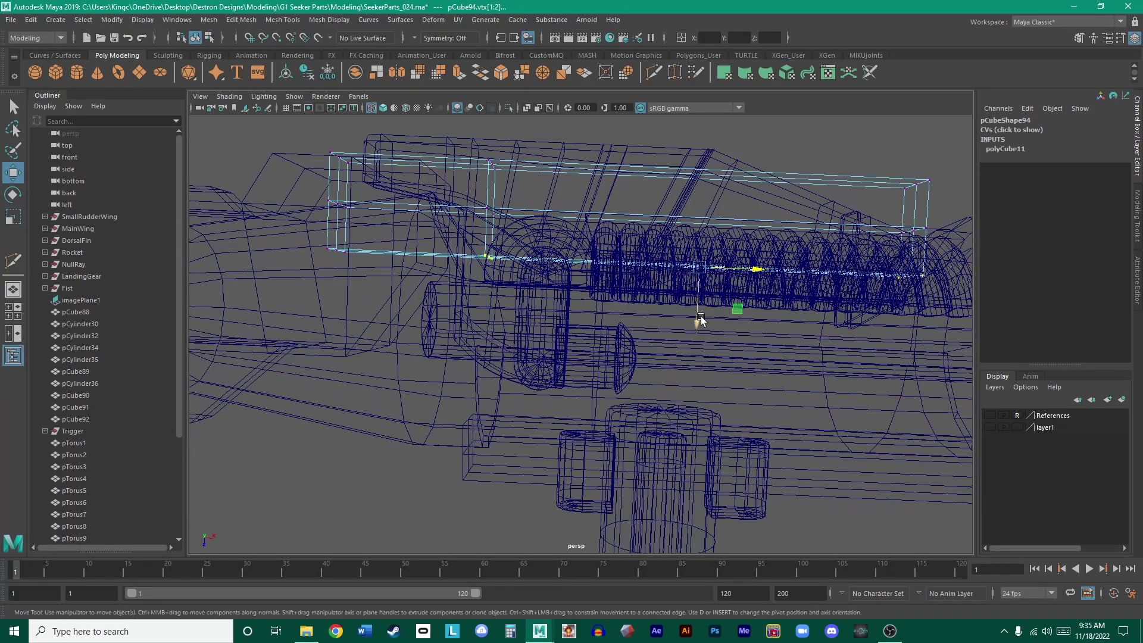
drag(696, 324, 648, 409)
alt+drag(665, 422, 623, 297)
alt+middle_drag(622, 297, 739, 299)
mouse_move(739, 298)
alt+mouse_down()
mouse_move(674, 257)
mouse_move(661, 314)
mouse_move(679, 278)
alt+mouse_up()
key(5)
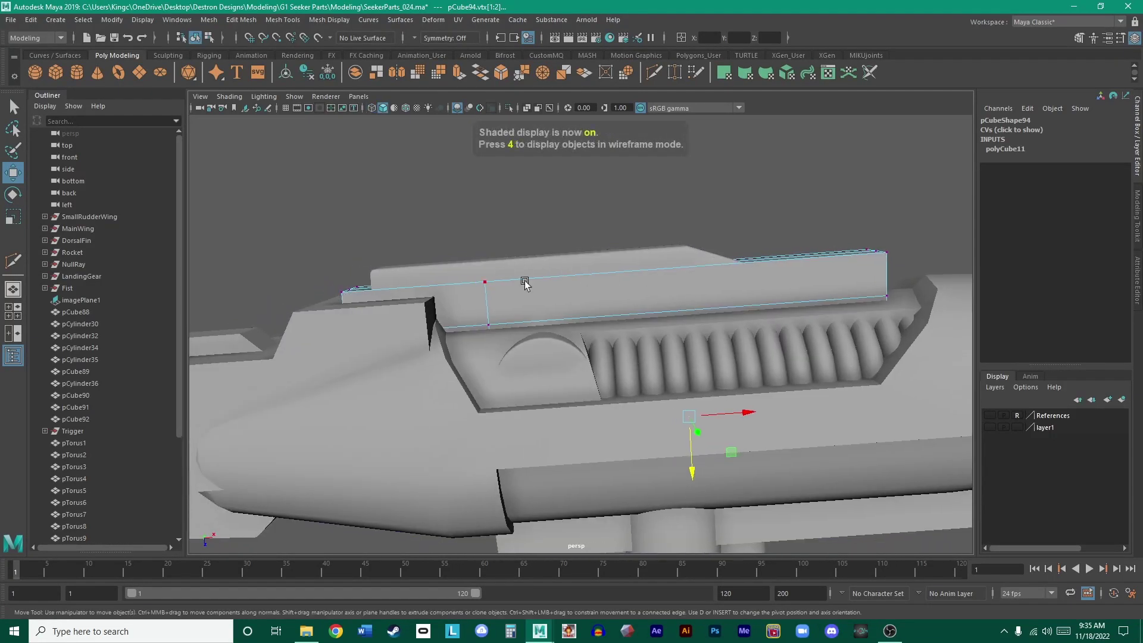
- Shift the block's whole middle column of vertices along X to line up with the rear of the recess
key(4)
alt+drag(524, 284, 512, 255)
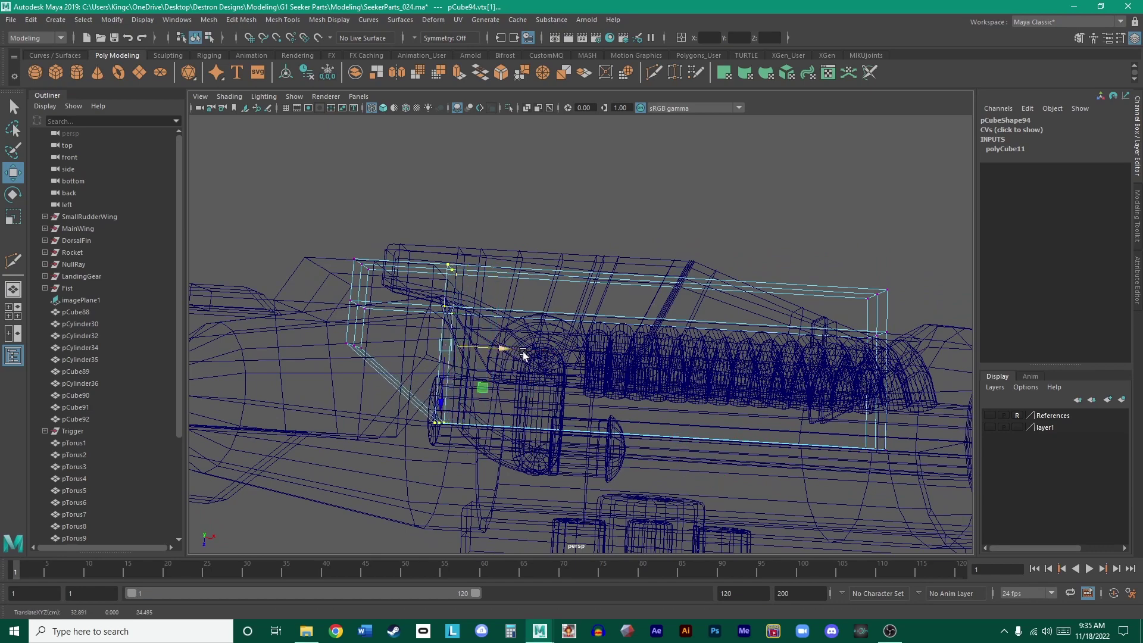
alt+drag(523, 353, 575, 282)
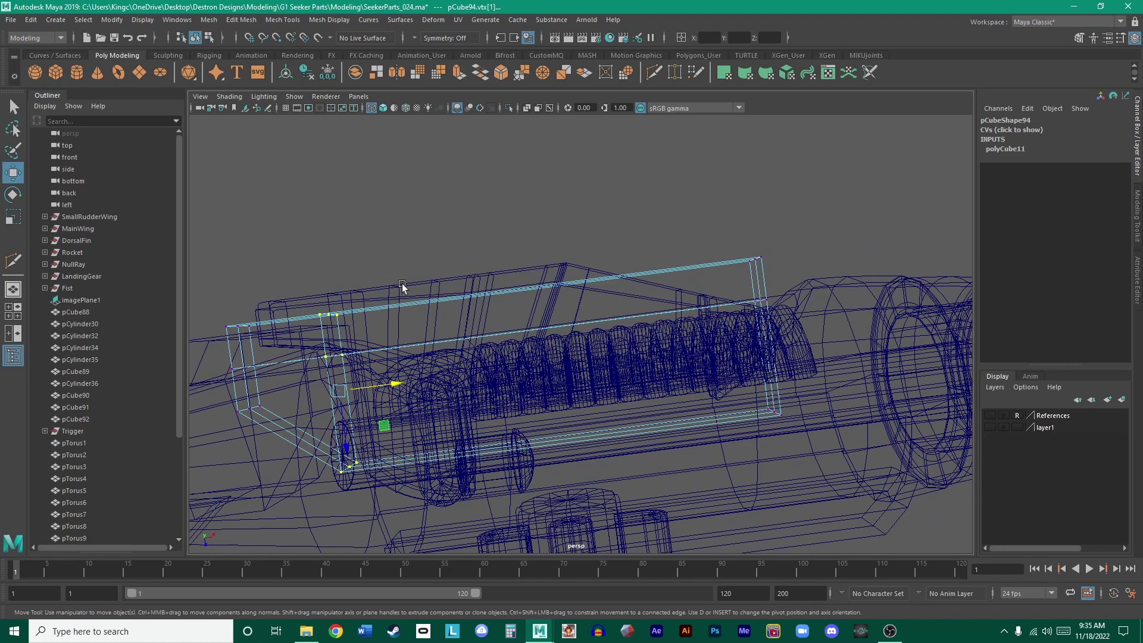
mouse_move(402, 286)
alt+mouse_down()
mouse_move(506, 296)
mouse_move(559, 275)
mouse_move(527, 257)
mouse_move(536, 265)
alt+mouse_up()
- Pull the block's upper front vertices back and down to slant its front end, and return to object mode
key(5)
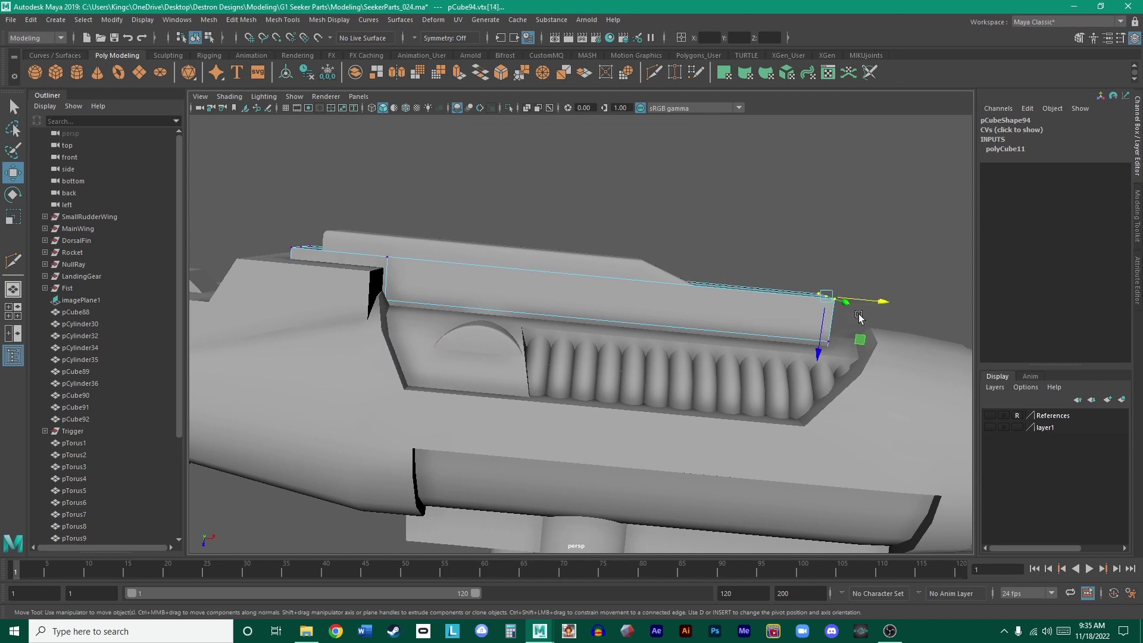
alt+drag(859, 317, 825, 328)
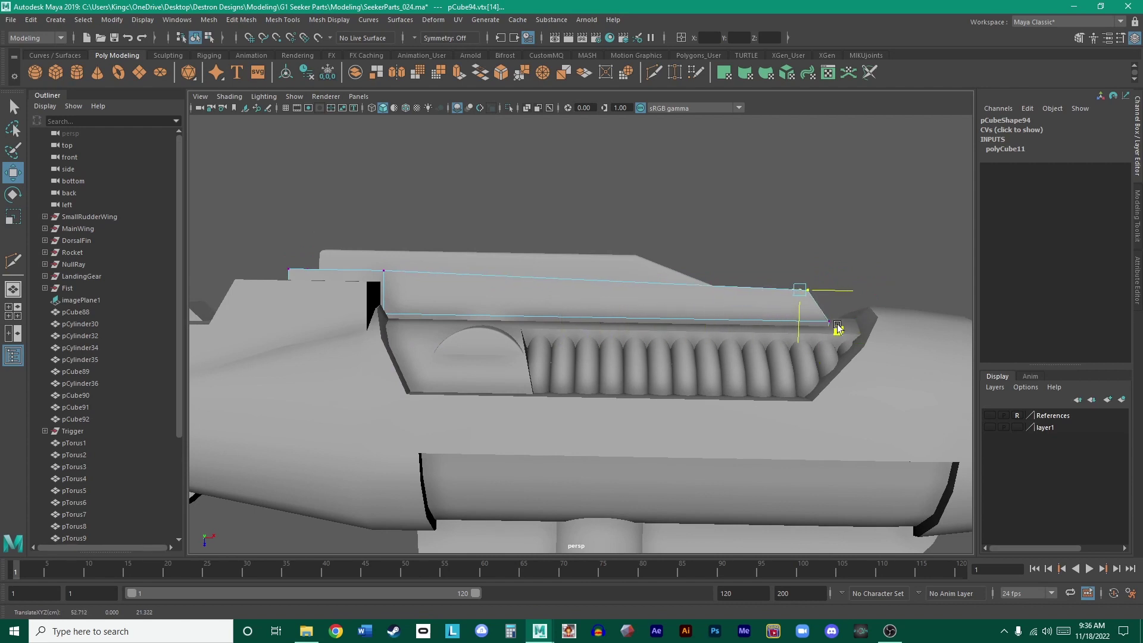
scroll(833, 285, down, 3)
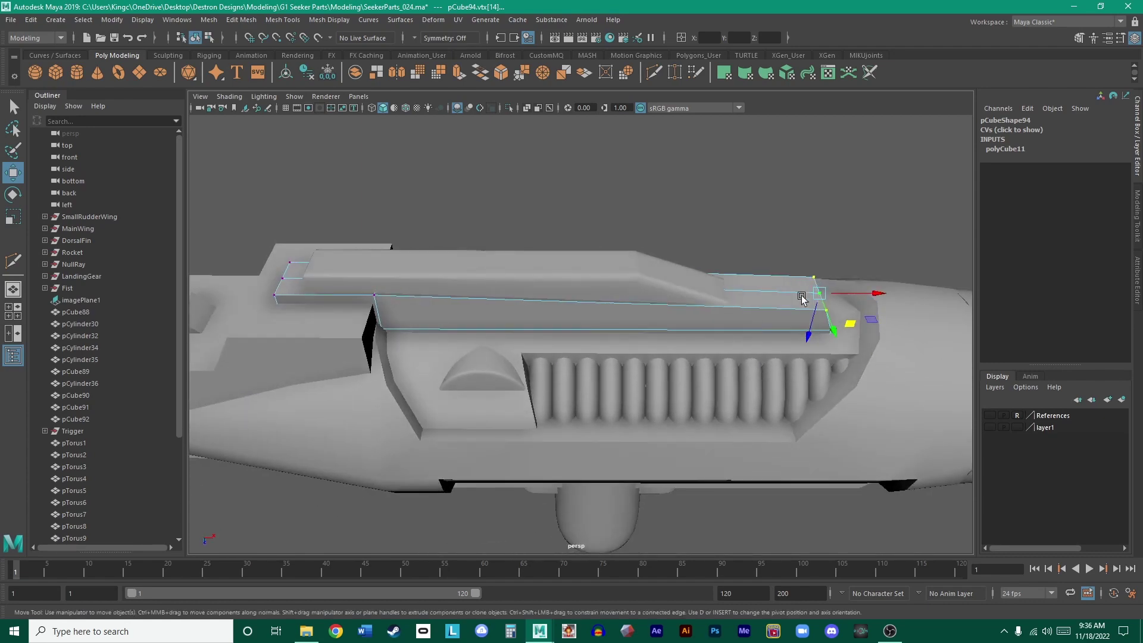
right_drag(803, 301, 857, 273)
scroll(655, 222, down, 3)
click(654, 221)
- Examine the reshaped block, the ribbed recess and the rear of the weapon body from several angles
alt+drag(655, 222, 632, 320)
scroll(717, 322, up, 5)
click(741, 304)
alt+drag(563, 324, 771, 317)
click(784, 265)
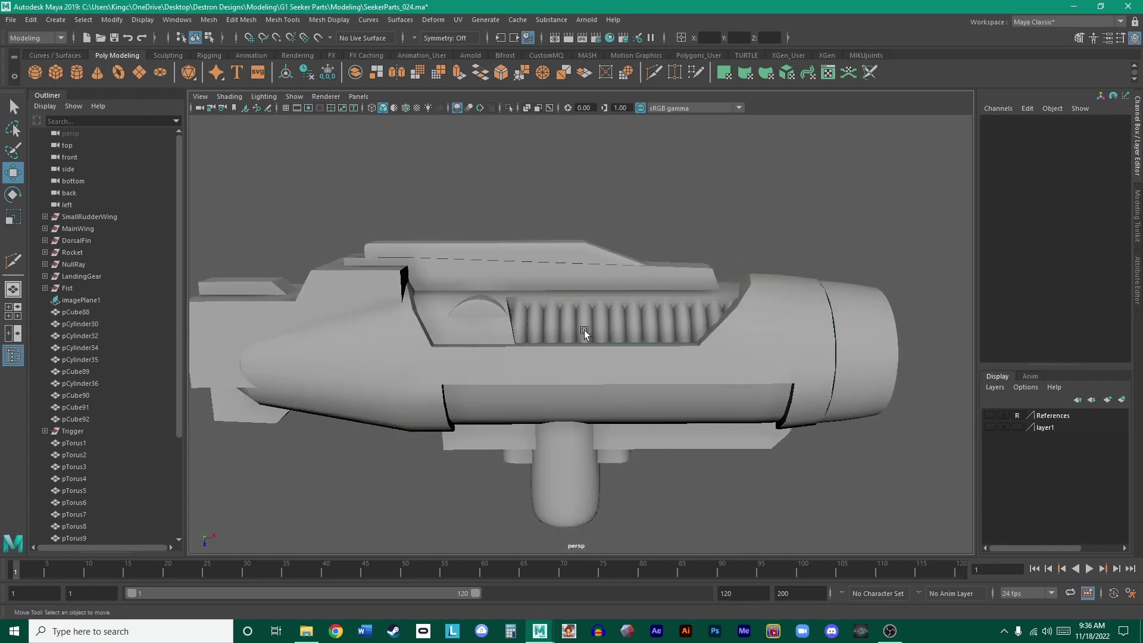
alt+drag(509, 297, 732, 388)
click(733, 381)
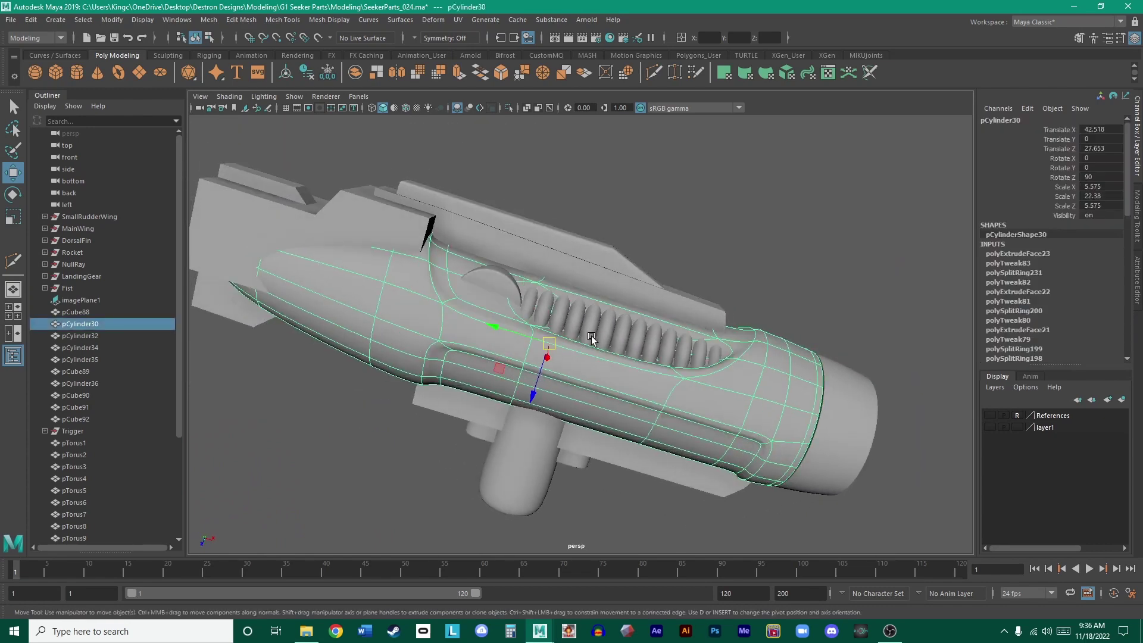
alt+right_drag(591, 335, 685, 310)
alt+right_drag(826, 367, 803, 301)
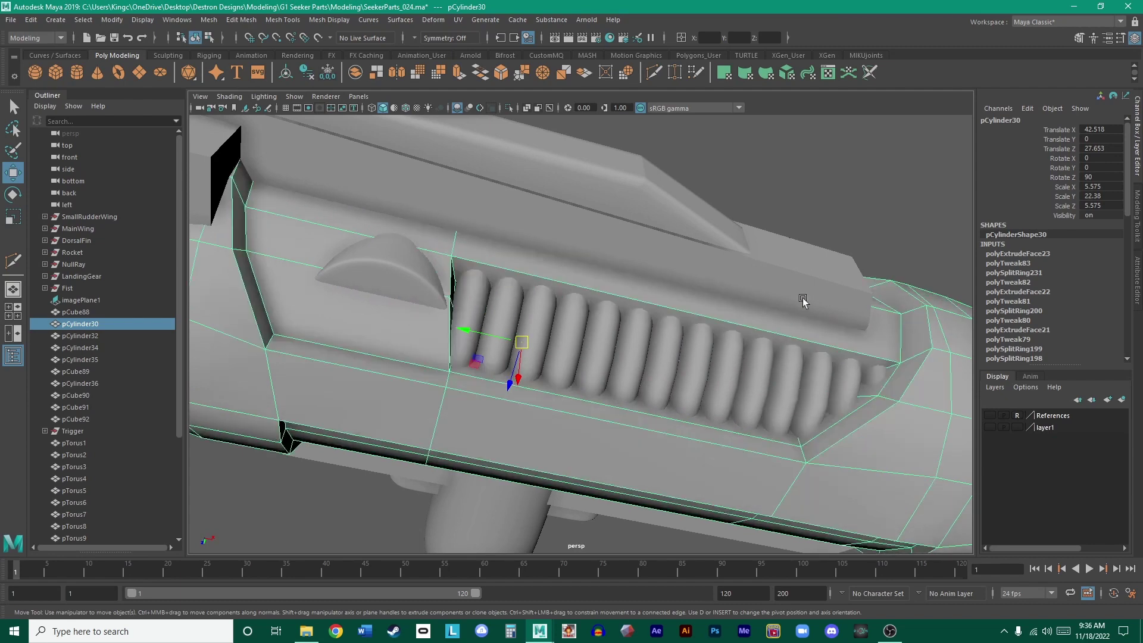
click(906, 230)
alt+right_drag(906, 230, 587, 288)
alt+drag(587, 288, 538, 443)
alt+middle_drag(505, 365, 604, 301)
scroll(604, 301, up, 3)
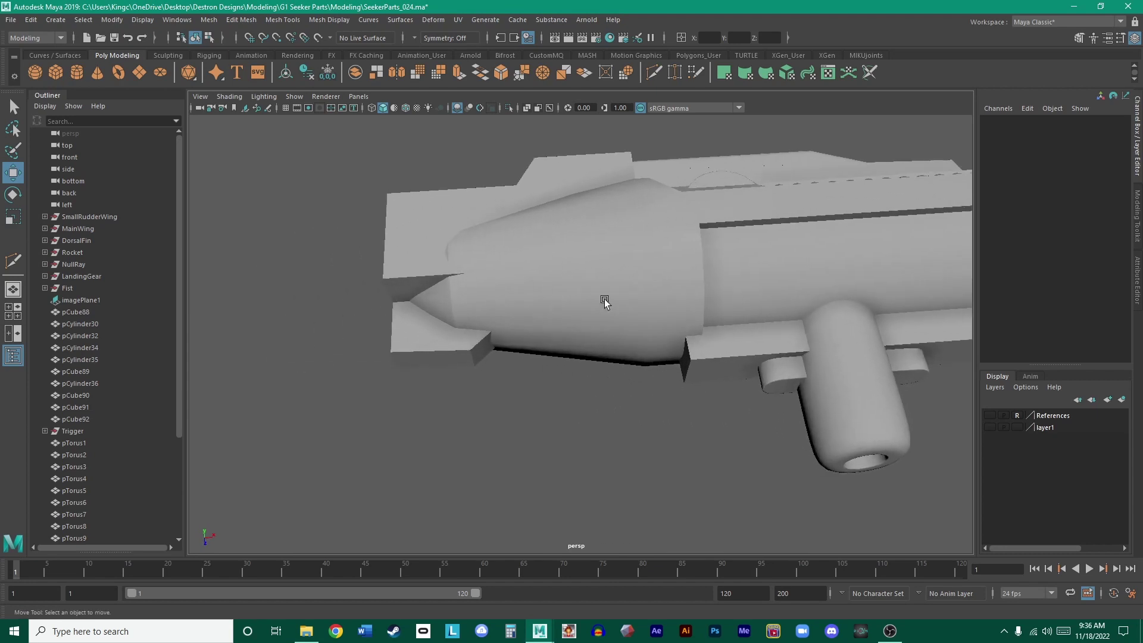
click(563, 287)
alt+drag(585, 305, 670, 319)
- Put the long block on a new display layer named BooleanMe and set that layer to template display
click(734, 238)
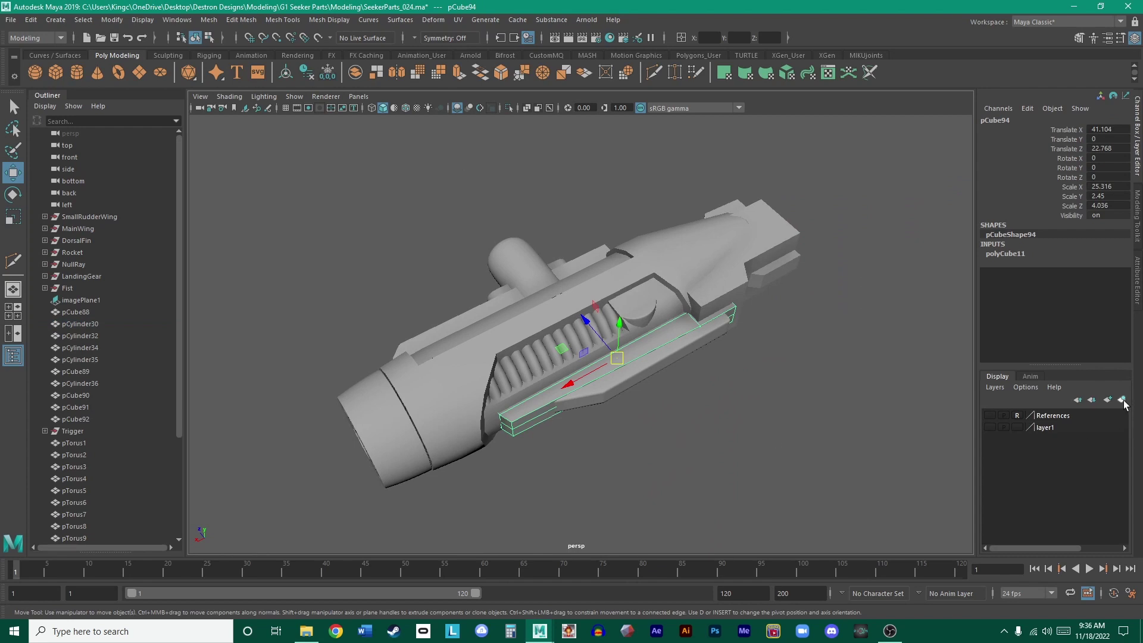
double_click(1047, 441)
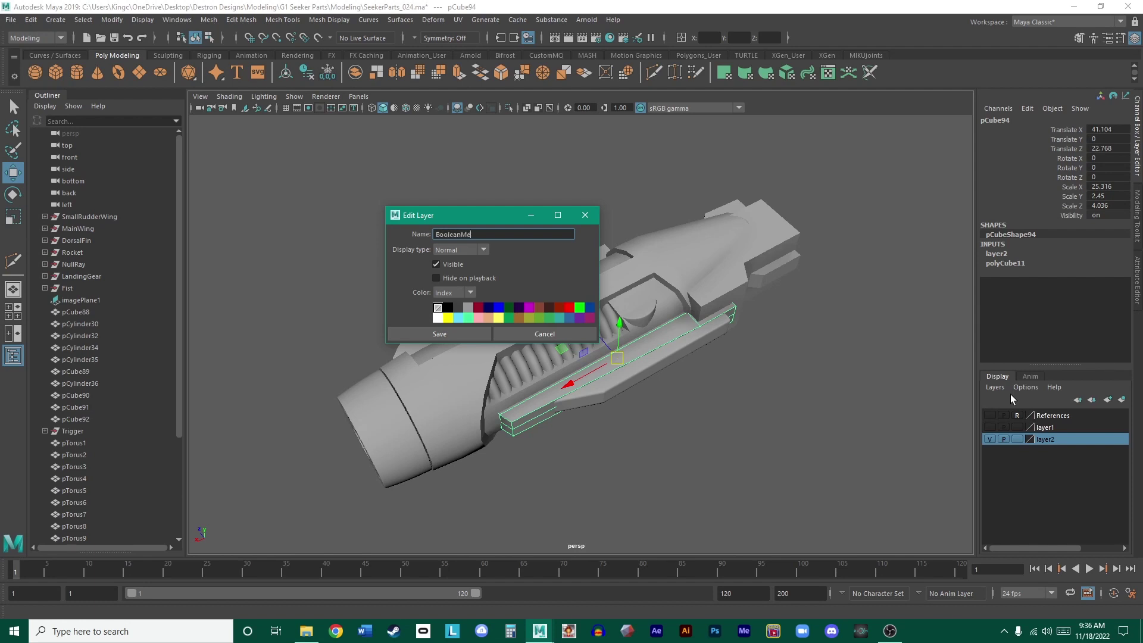
click(459, 332)
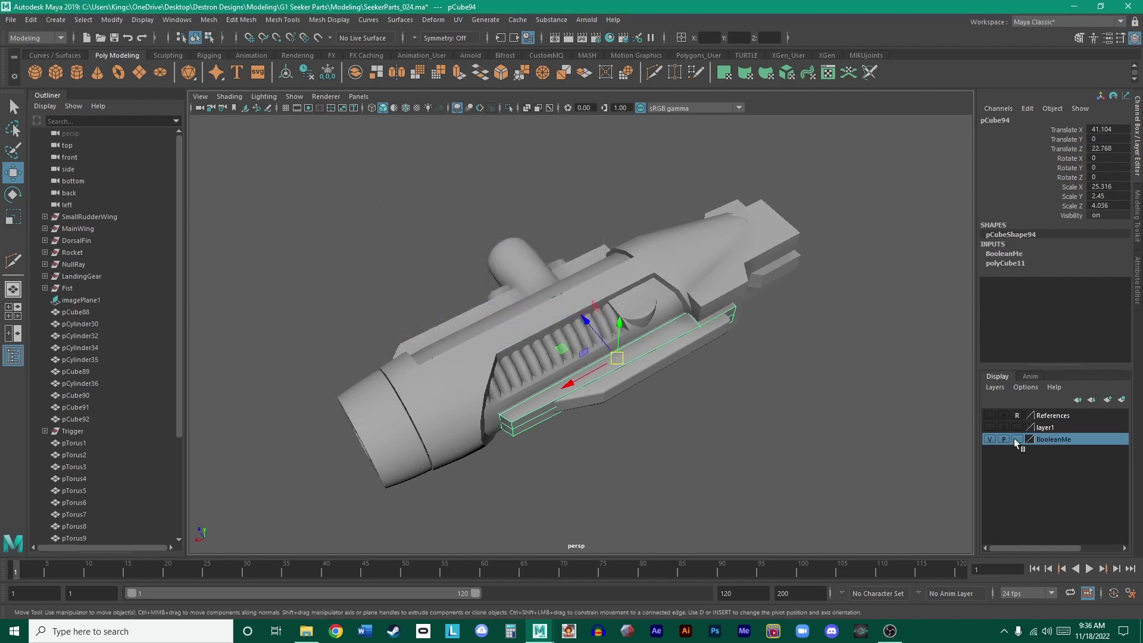
click(1018, 440)
- Reorder the Trigger group in the Outliner so it sits directly below the Fist group
alt+drag(891, 431, 363, 417)
scroll(536, 408, up, 5)
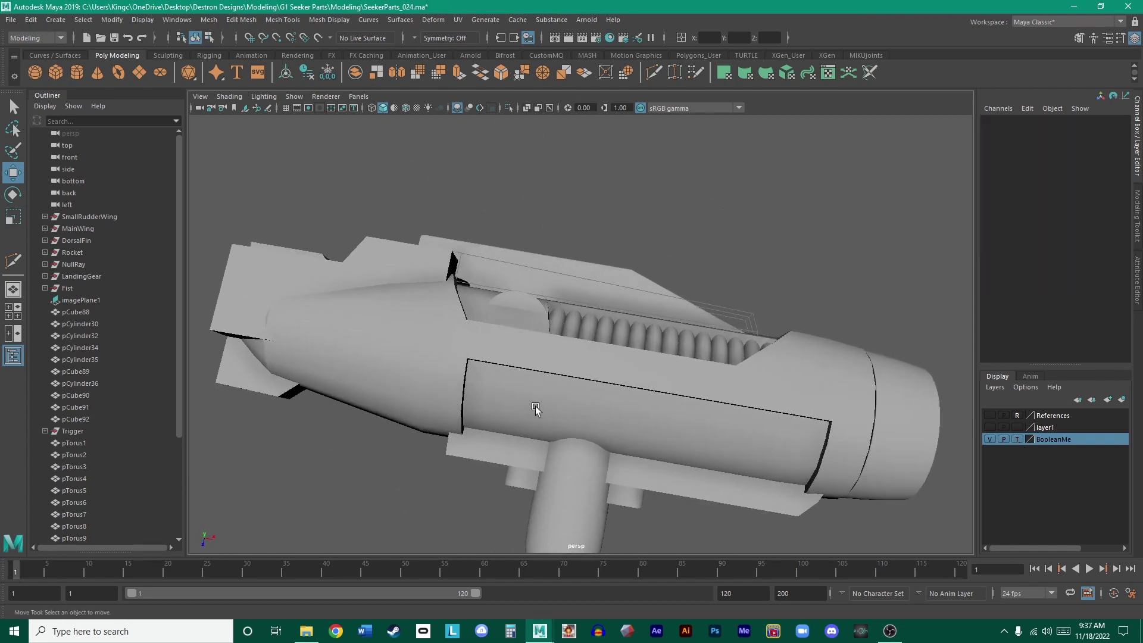
scroll(78, 364, up, 4)
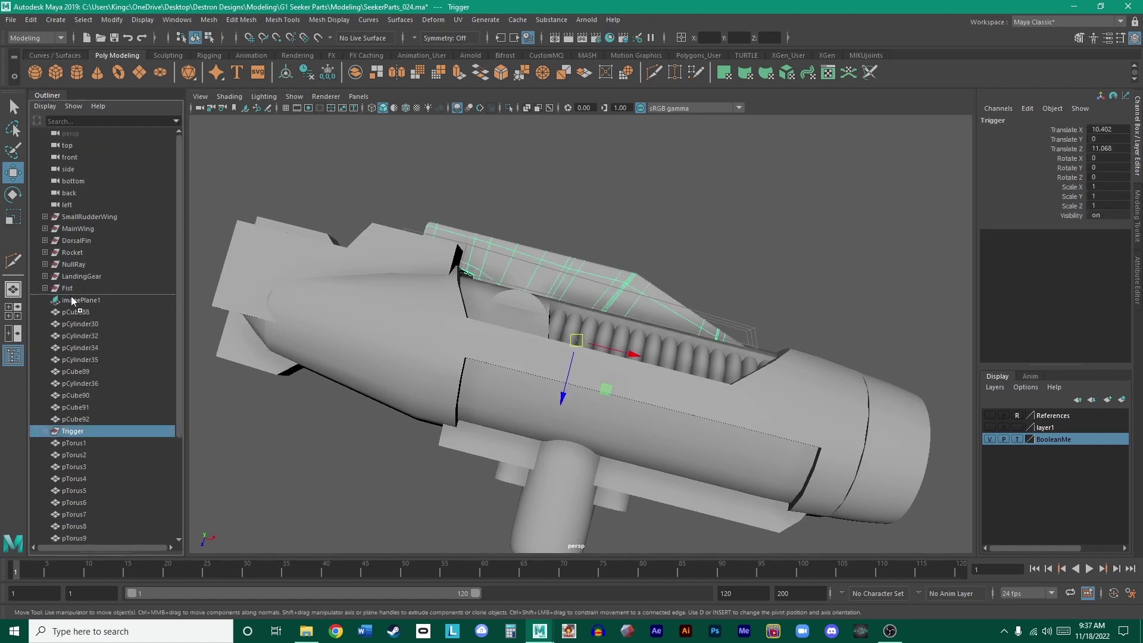
alt+drag(667, 213, 697, 300)
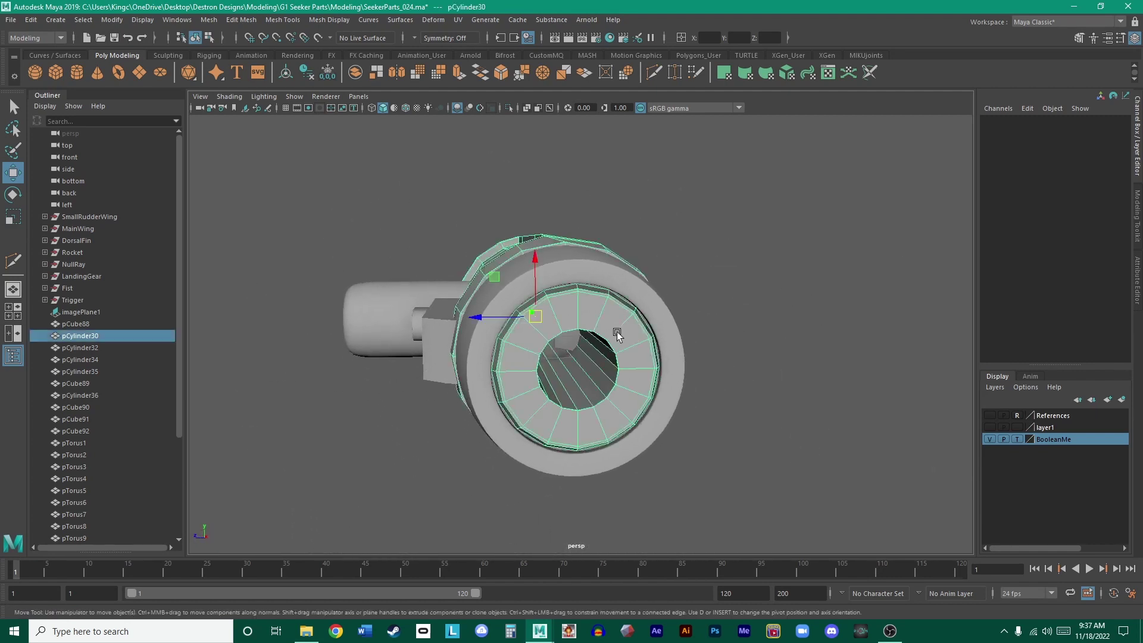
- Check the inside of the barrel, make layer1 visible and view the weapon alongside the other Seeker parts
alt+drag(617, 336, 757, 345)
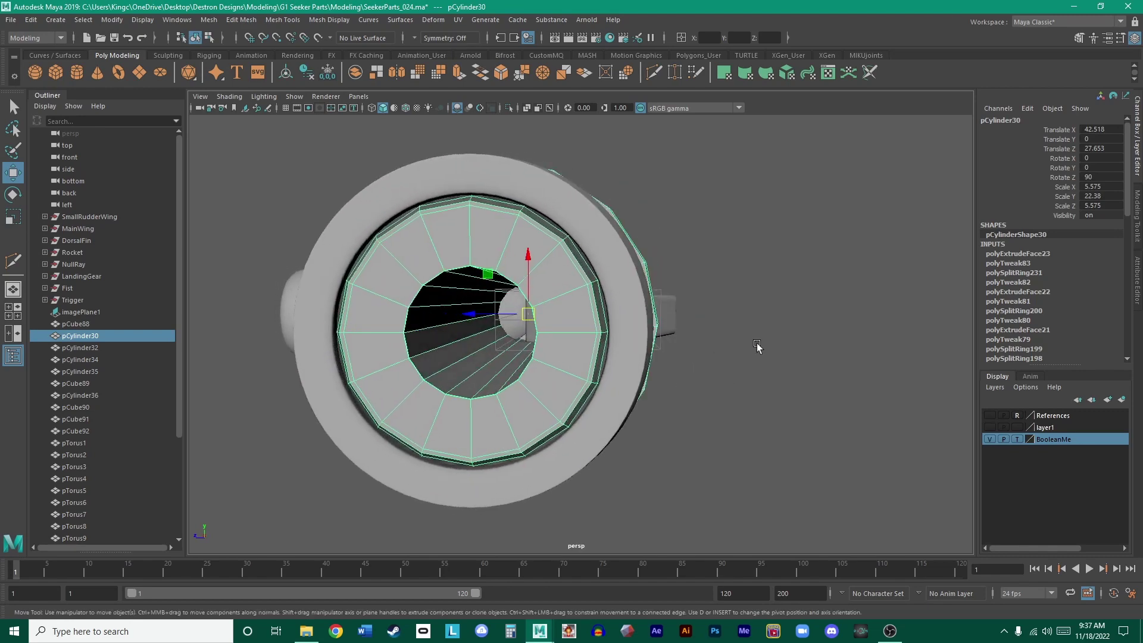
alt+right_drag(757, 346, 573, 328)
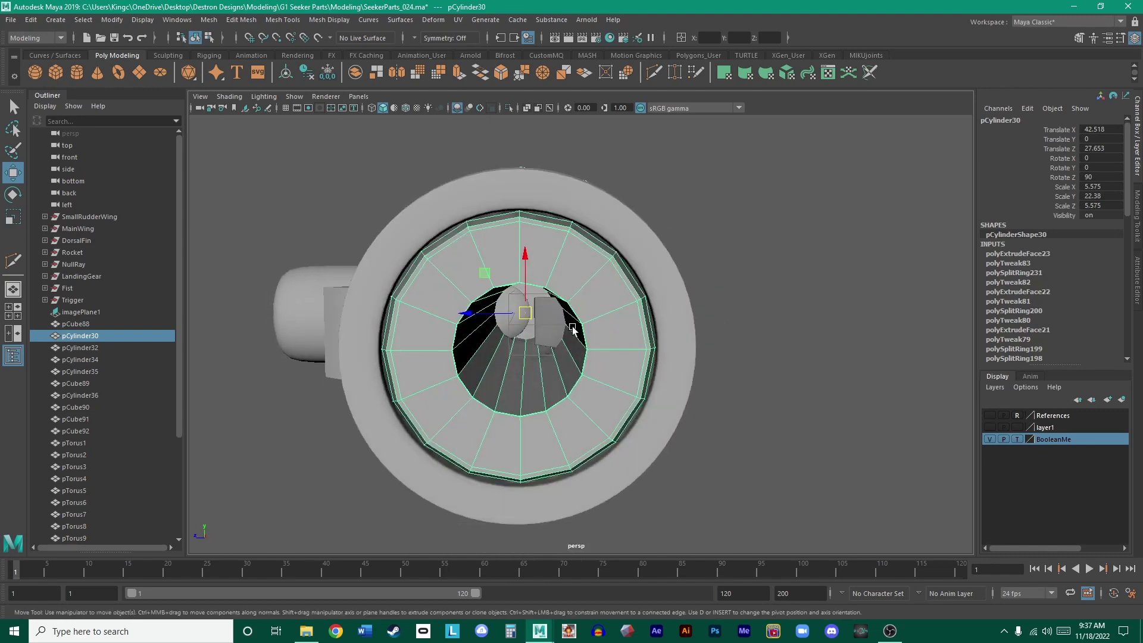
alt+drag(598, 315, 595, 325)
alt+right_drag(595, 325, 542, 325)
click(989, 427)
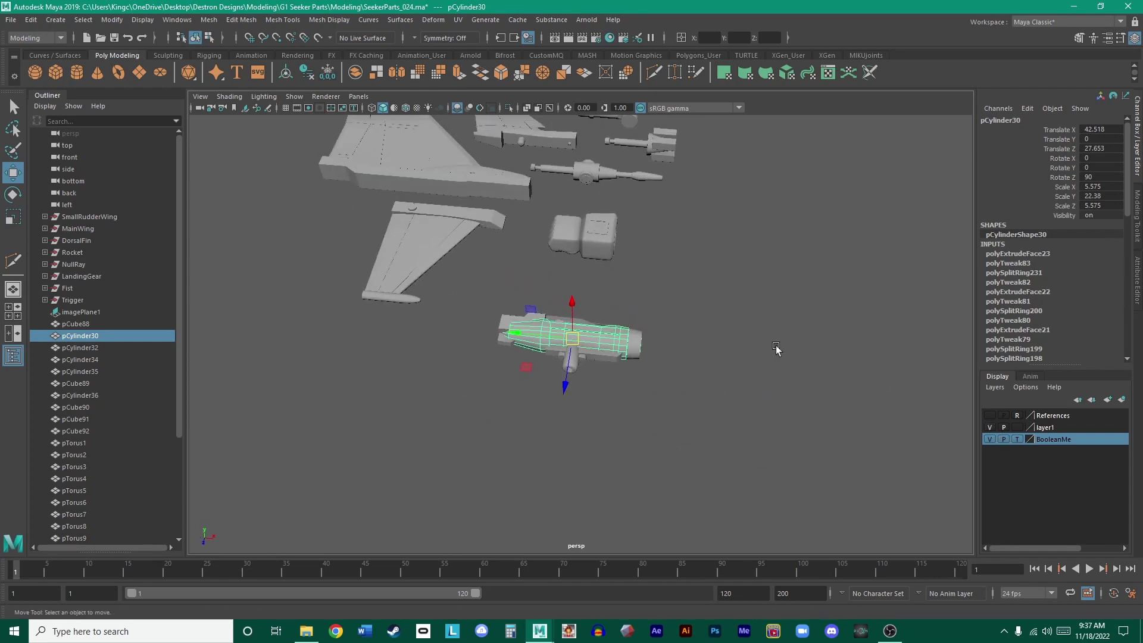
click(717, 340)
alt+right_drag(717, 339, 594, 363)
alt+drag(595, 363, 541, 354)
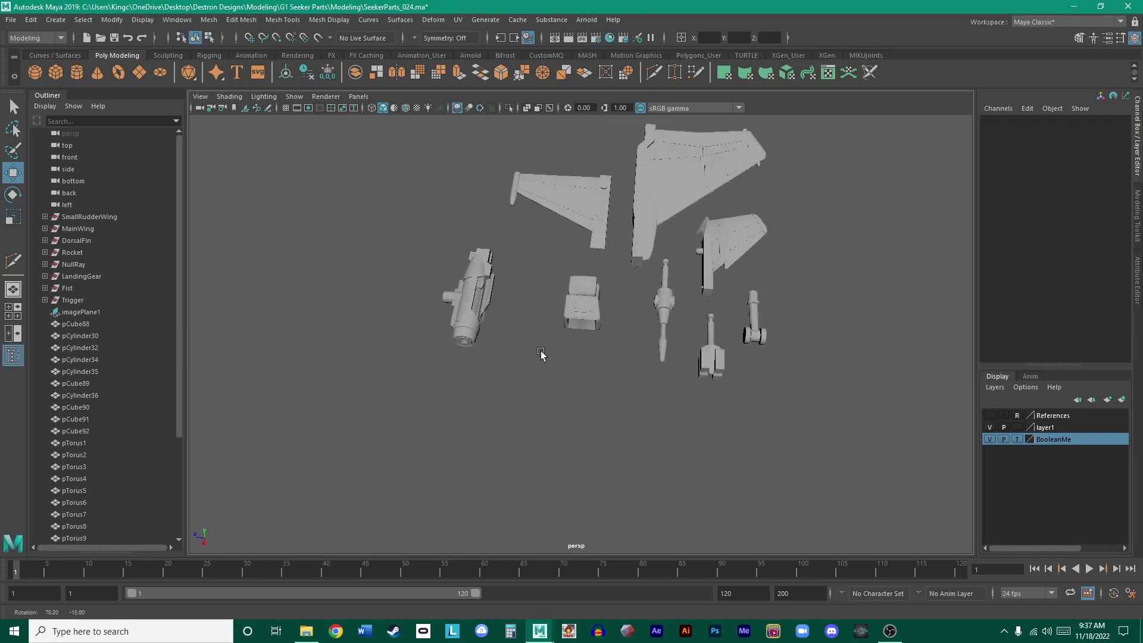
alt+right_drag(666, 296, 760, 290)
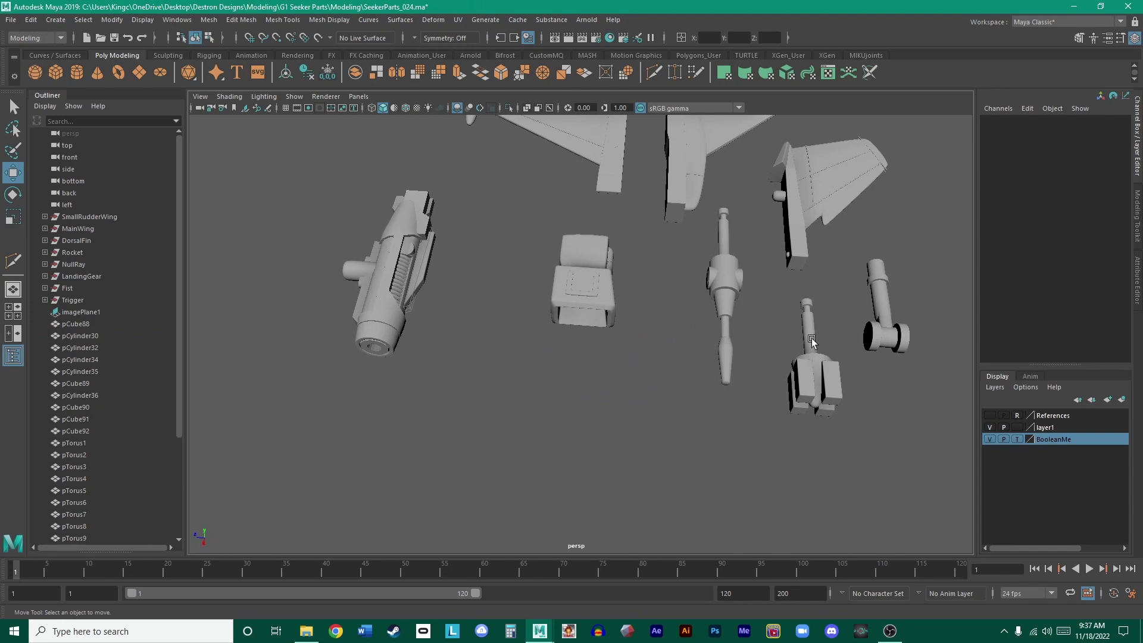
- Try placing the NullRay barrel piece against the front end of the weapon body
click(726, 283)
alt+drag(721, 298, 666, 257)
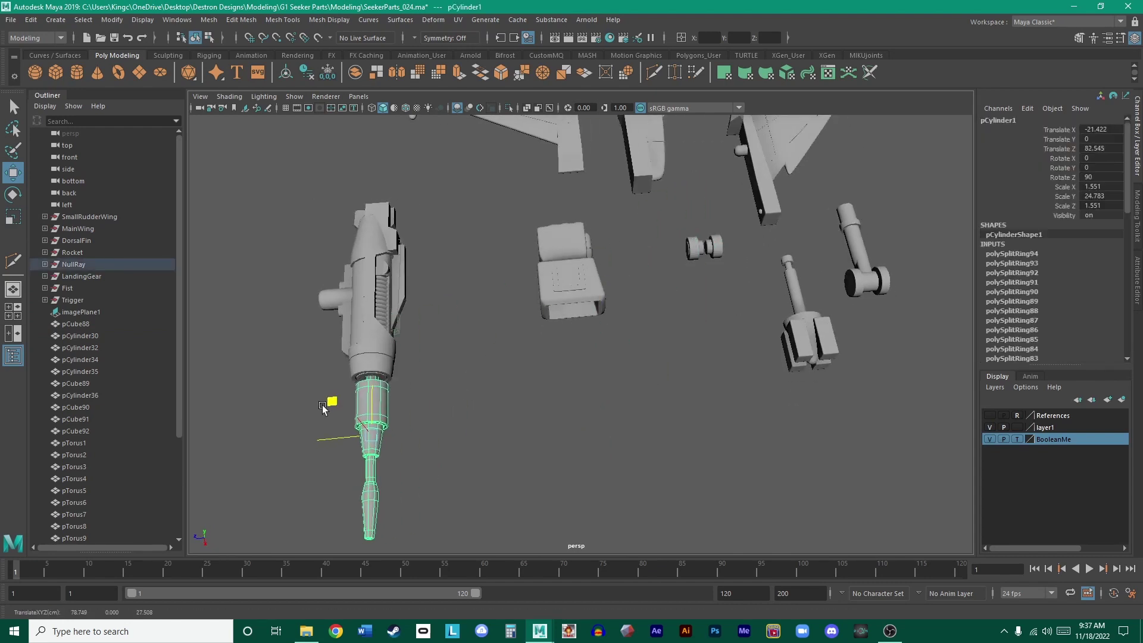
alt+drag(320, 404, 579, 319)
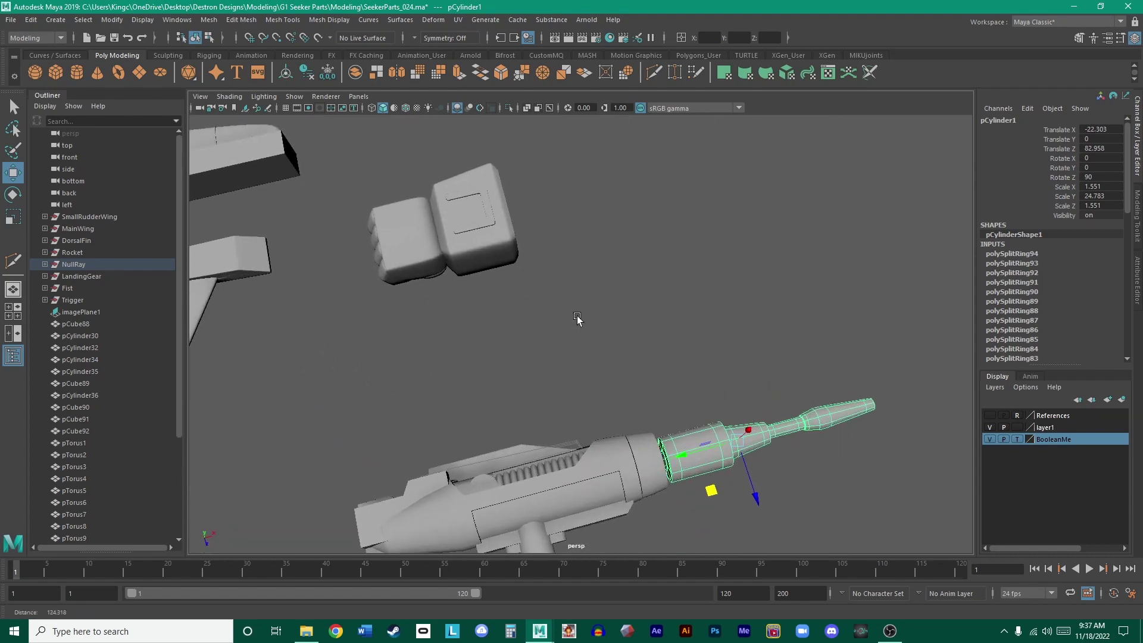
- Check how the NullRay's rear peg fits inside the weapon body in the top wireframe view and in perspective
key(space)
key(space)
scroll(676, 294, up, 6)
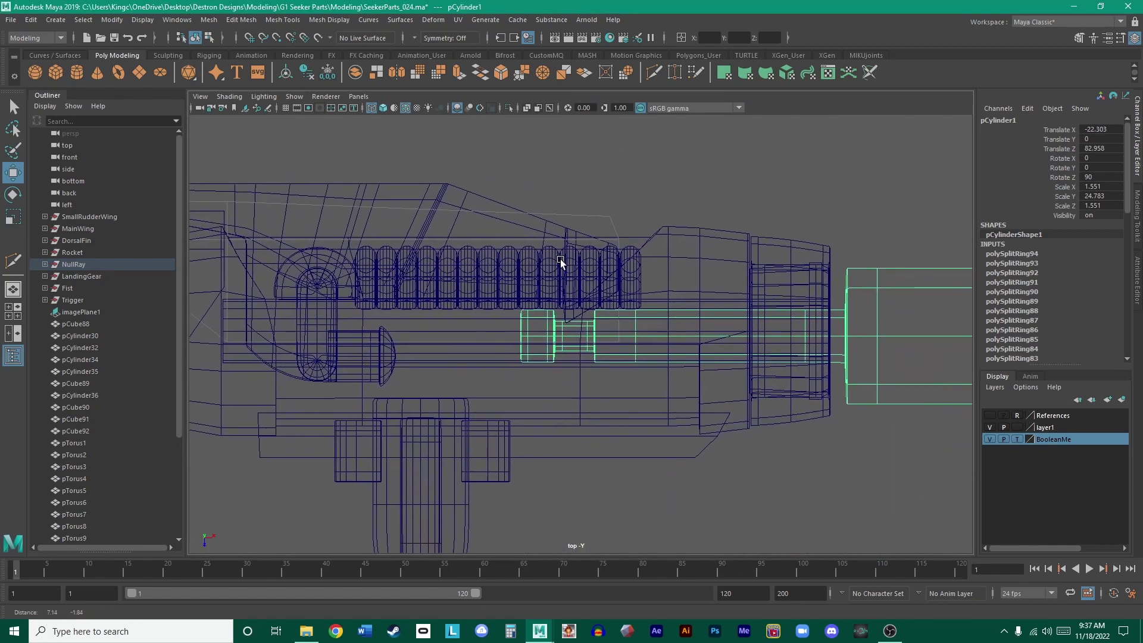
alt+middle_drag(211, 262, 543, 255)
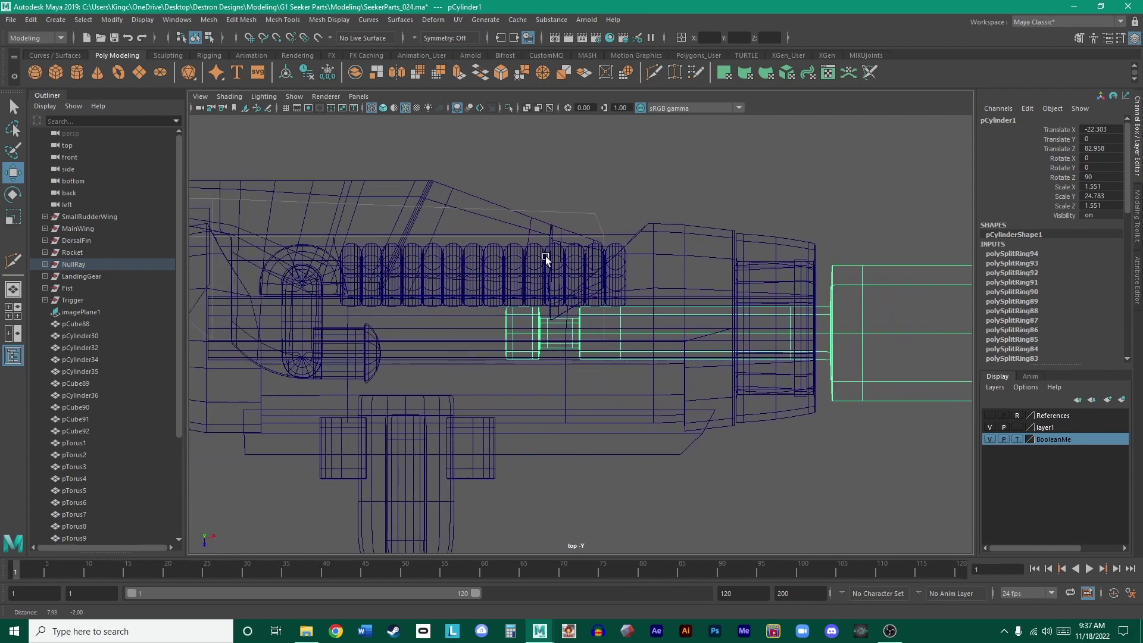
mouse_move(543, 256)
alt+right_down()
mouse_move(263, 255)
mouse_move(708, 281)
mouse_move(699, 312)
mouse_move(832, 324)
mouse_move(535, 318)
alt+right_up()
key(space)
key(space)
alt+drag(446, 309, 556, 330)
alt+right_drag(556, 330, 474, 344)
alt+middle_drag(685, 329, 541, 318)
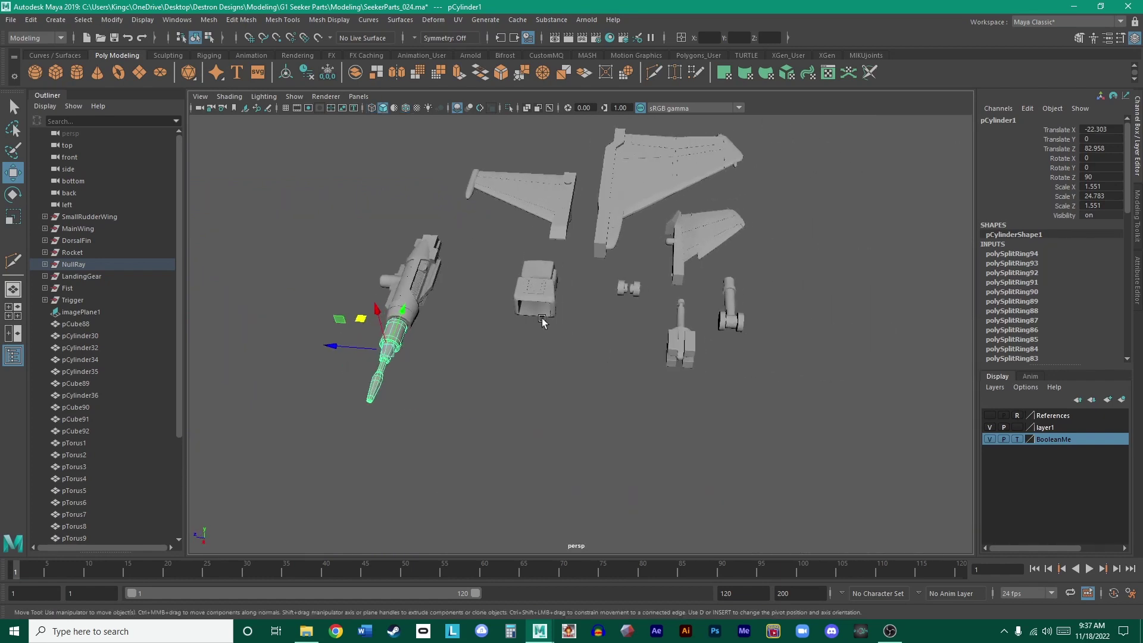
- Undo the NullRay's move so it sits back among the other Seeker parts
click(584, 344)
alt+drag(517, 335, 595, 333)
alt+middle_drag(586, 291, 562, 347)
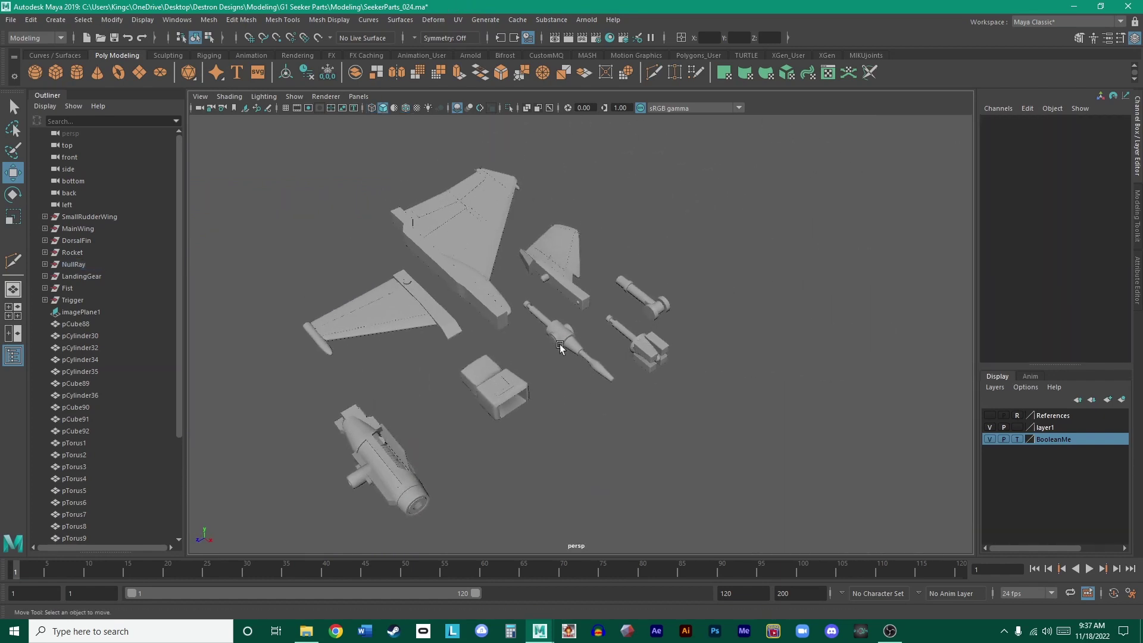
- Compare the weapon body with the wings, fist, NullRay and other Seeker parts from several angles
alt+right_drag(561, 347, 691, 399)
alt+middle_drag(691, 400, 747, 365)
alt+right_drag(786, 351, 574, 276)
alt+drag(574, 276, 556, 383)
alt+middle_drag(556, 383, 550, 354)
alt+drag(551, 353, 509, 341)
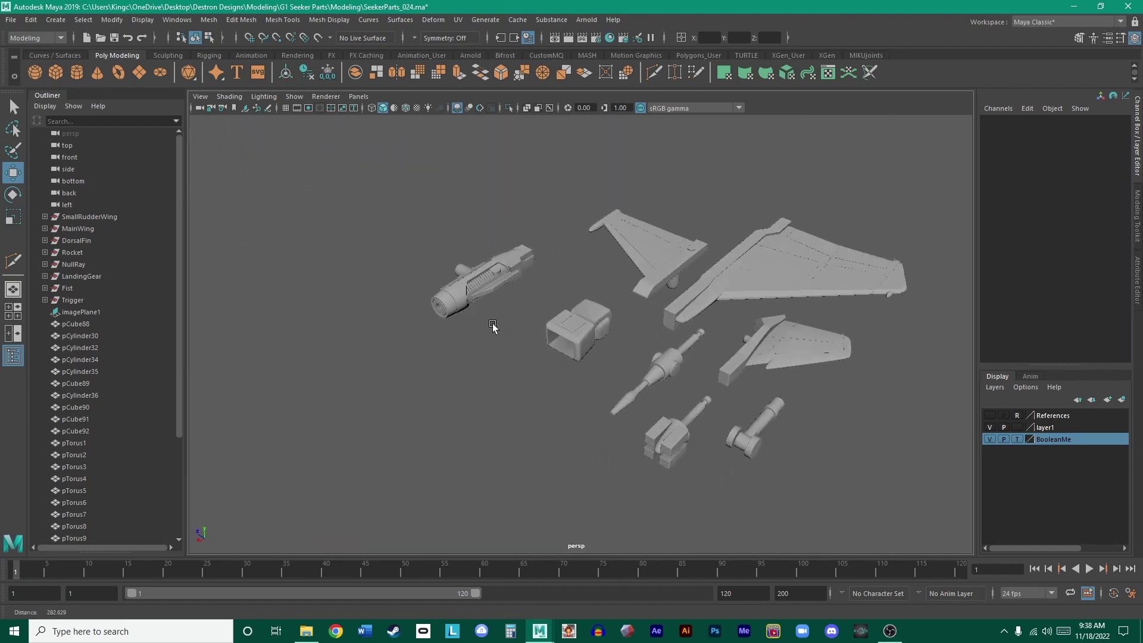
alt+right_drag(493, 326, 523, 339)
alt+drag(524, 339, 565, 352)
alt+middle_drag(439, 337, 492, 350)
alt+right_drag(492, 350, 524, 355)
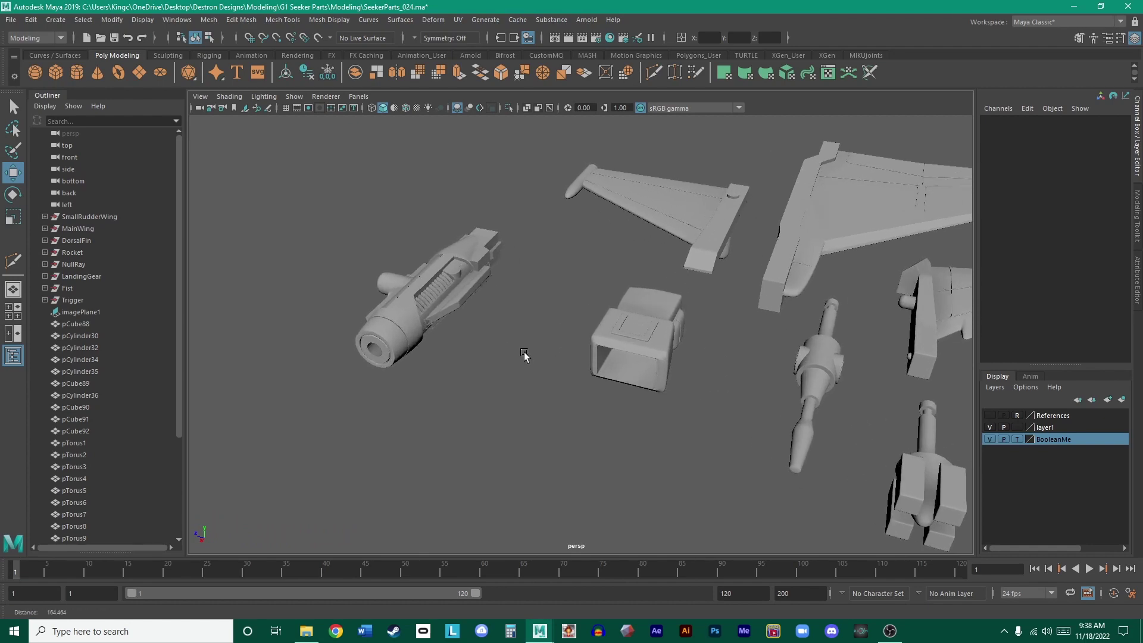
alt+drag(524, 355, 613, 416)
alt+right_drag(613, 416, 540, 436)
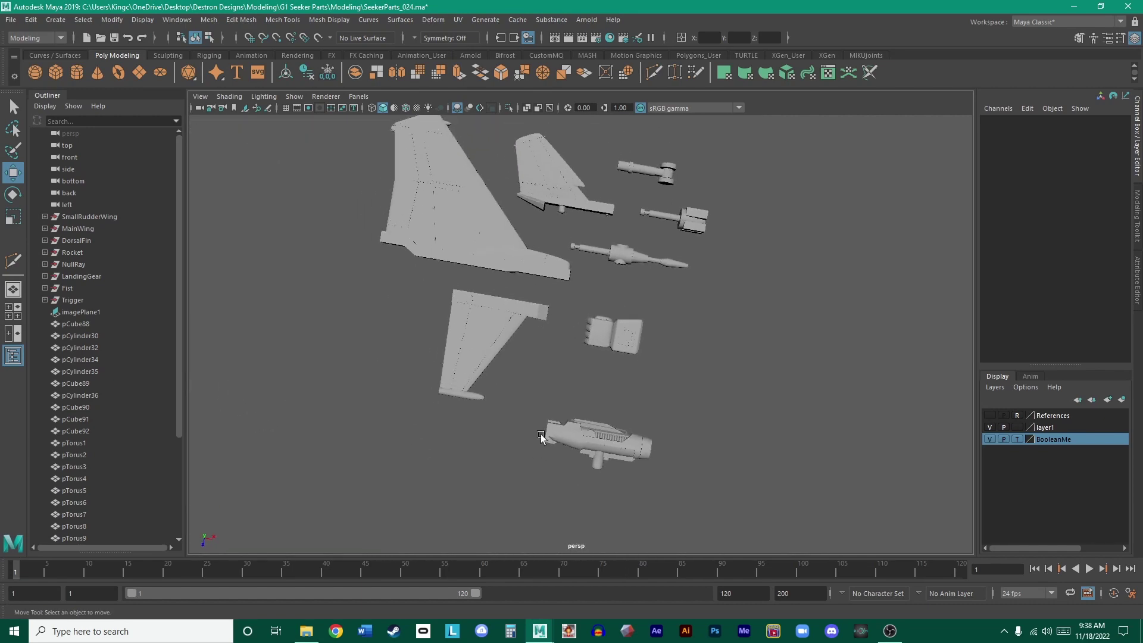
drag(577, 423, 577, 424)
alt+drag(699, 416, 349, 391)
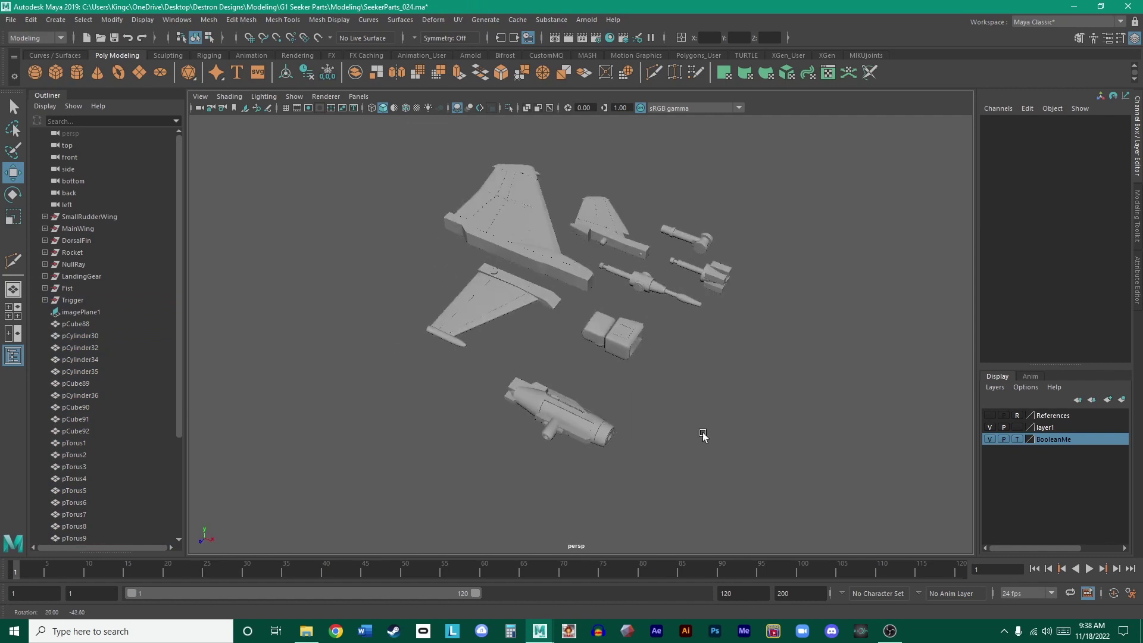
alt+drag(702, 437, 530, 400)
alt+drag(568, 347, 629, 395)
alt+middle_drag(629, 395, 659, 351)
alt+right_drag(659, 352, 742, 405)
alt+drag(741, 405, 655, 381)
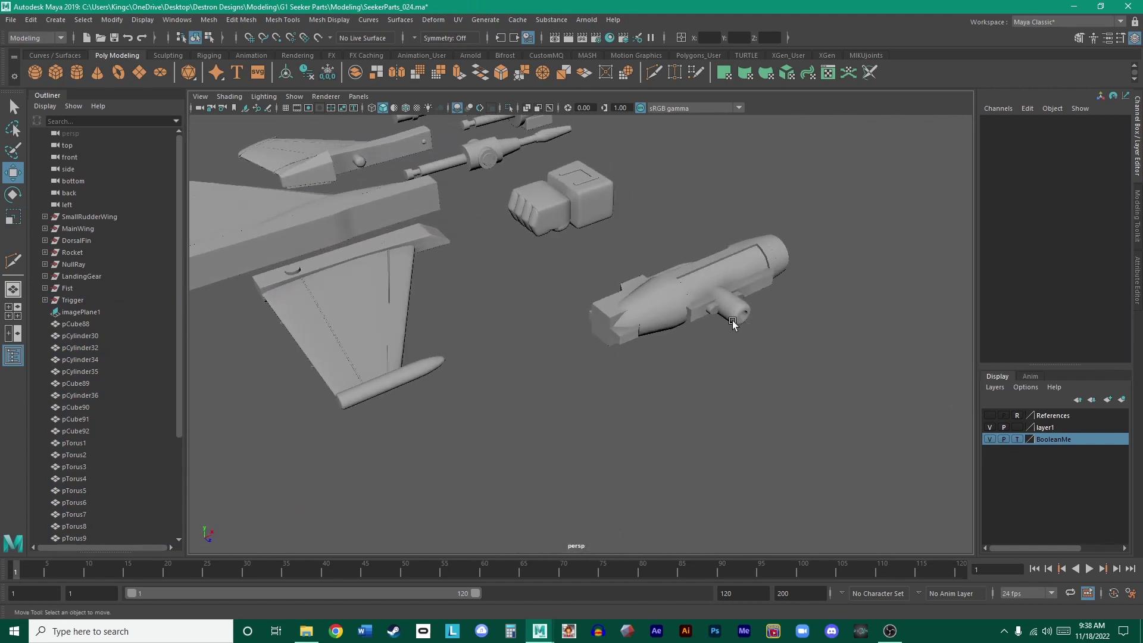
- Inspect the weapon's main body cylinder from the rear and side, and view it again alongside the other parts
alt+right_drag(655, 381, 694, 398)
click(687, 331)
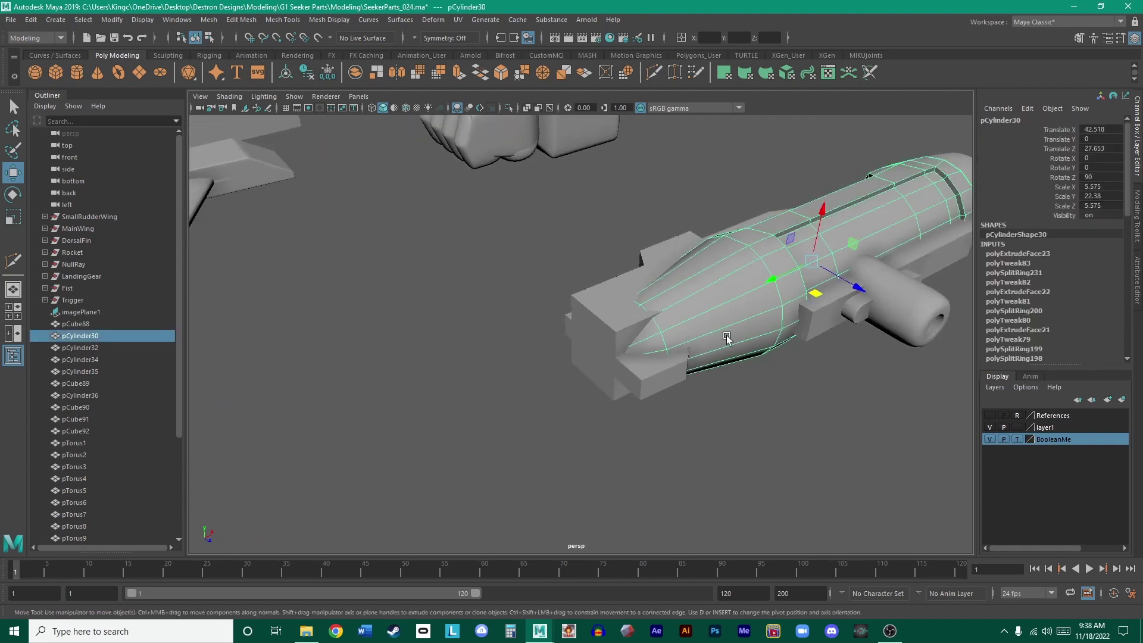
alt+middle_drag(736, 361, 651, 361)
alt+drag(641, 379, 579, 352)
click(662, 373)
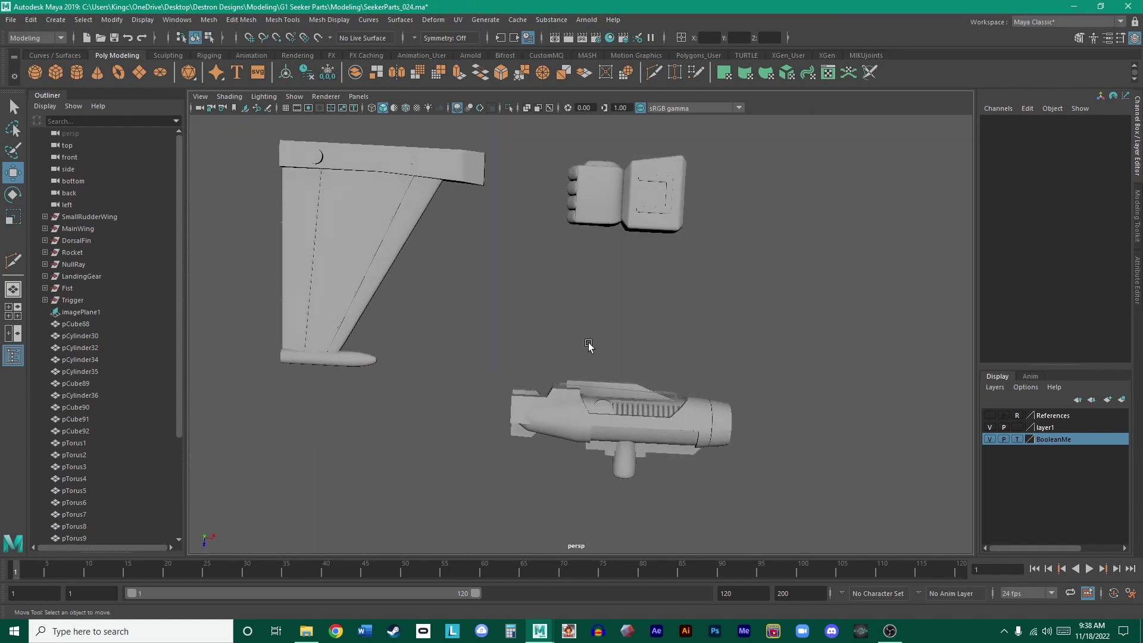
alt+right_drag(589, 347, 688, 330)
alt+drag(689, 329, 750, 298)
alt+right_drag(750, 299, 632, 346)
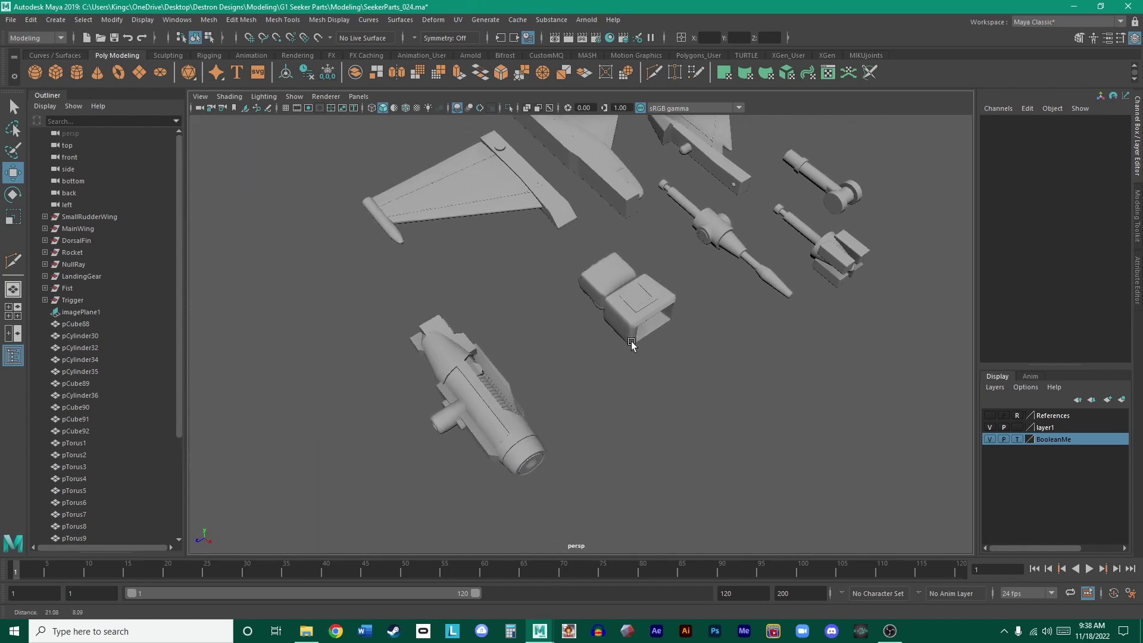
alt+drag(632, 346, 621, 382)
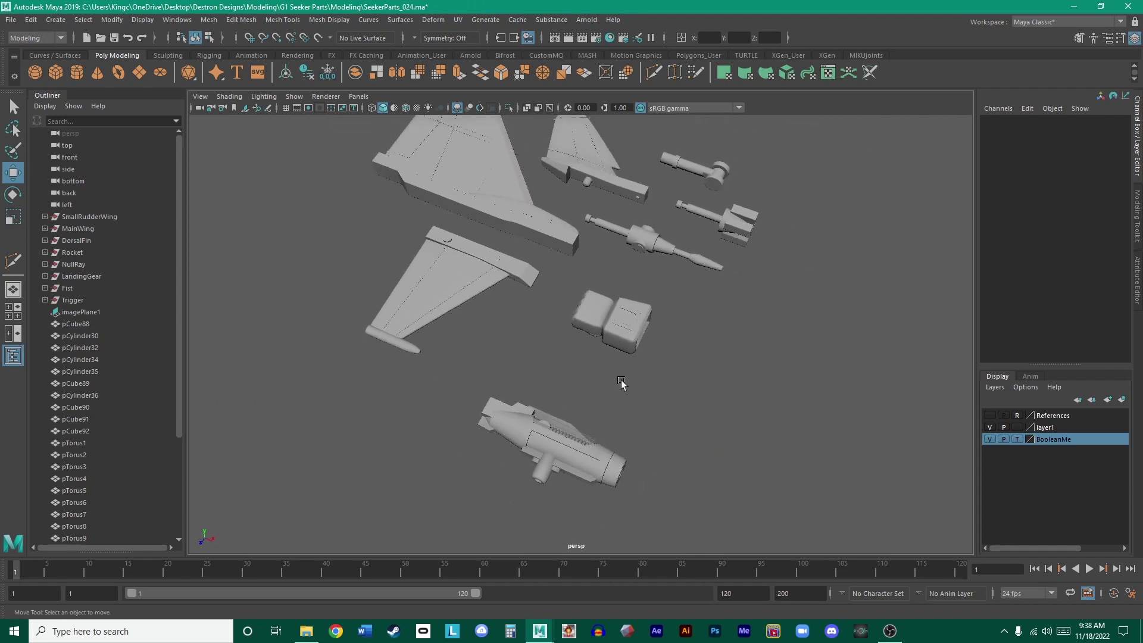
alt+right_drag(621, 383, 623, 410)
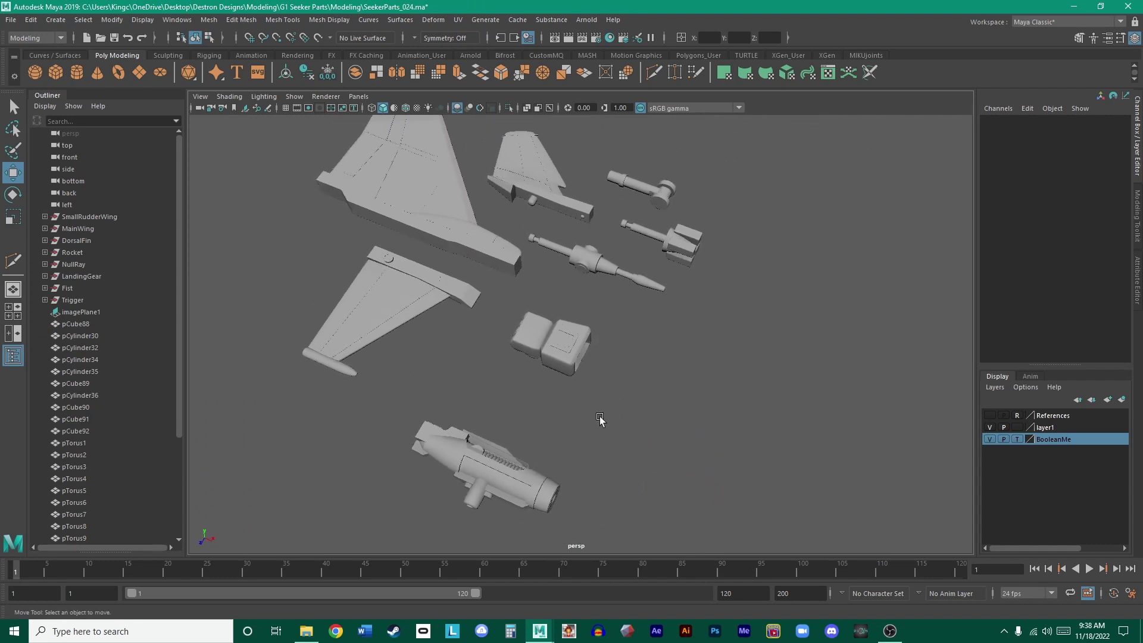